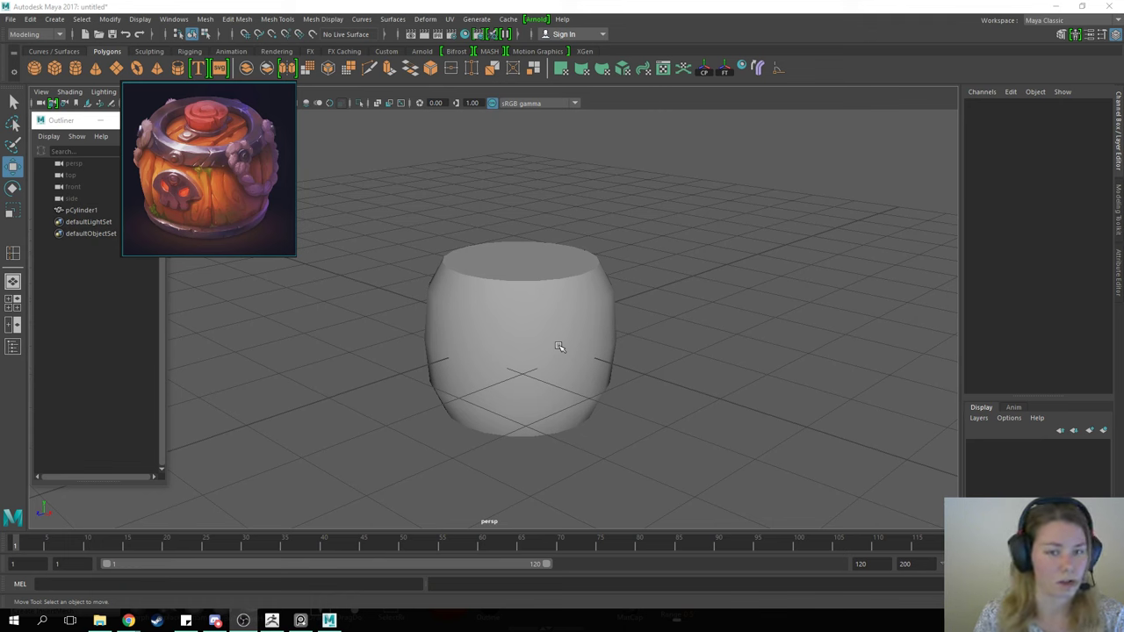
Step: Flatten the barrel by scaling it along Y to about 0.858
left_click(563, 346)
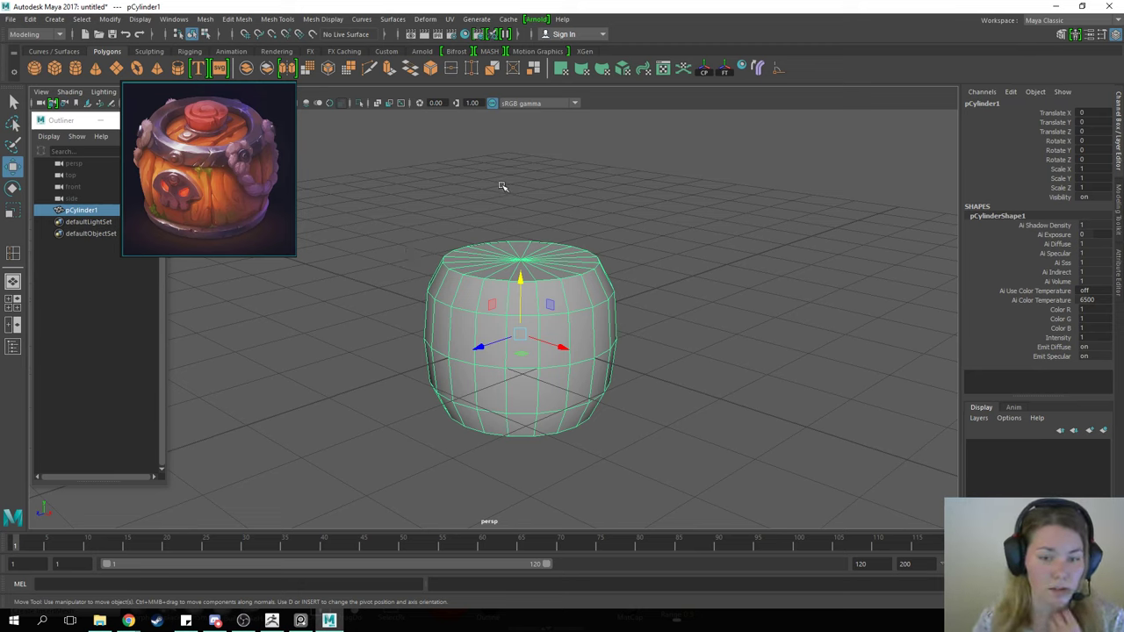
middle_click_drag(556, 316, 539, 300, "alt")
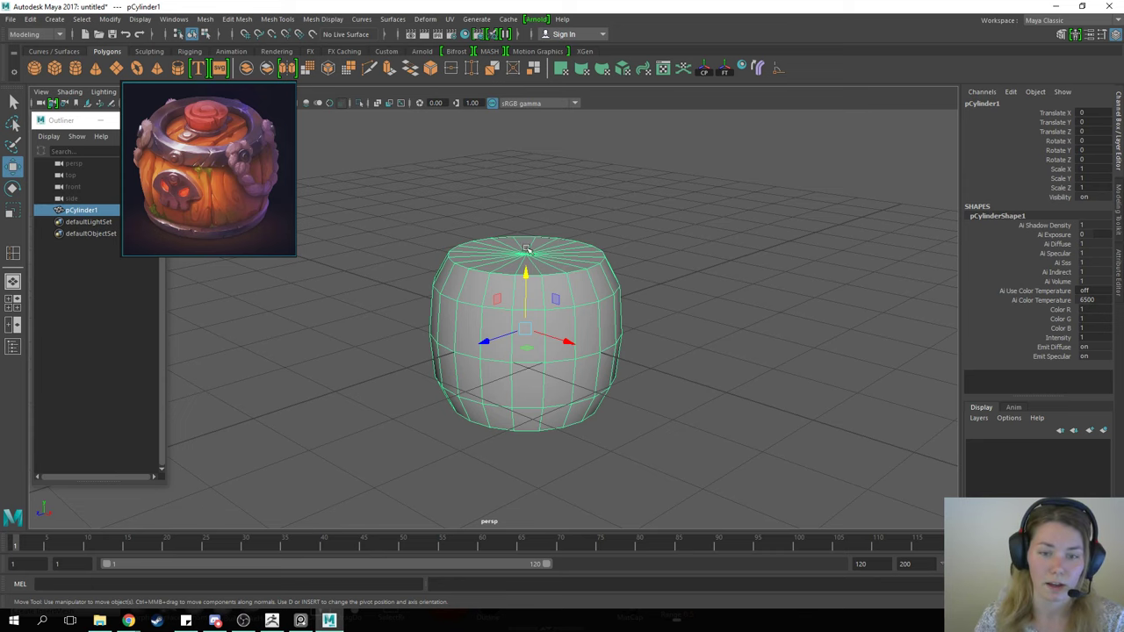
mouse_move(511, 227)
left_mouse_down("alt")
mouse_move(710, 261)
mouse_move(689, 268)
mouse_move(513, 208)
mouse_move(504, 223)
mouse_move(476, 201)
mouse_move(524, 208)
mouse_move(515, 243)
mouse_move(501, 221)
mouse_move(509, 240)
mouse_move(497, 237)
mouse_move(512, 216)
mouse_move(519, 251)
mouse_move(489, 219)
mouse_move(509, 228)
mouse_move(498, 229)
left_mouse_up("alt")
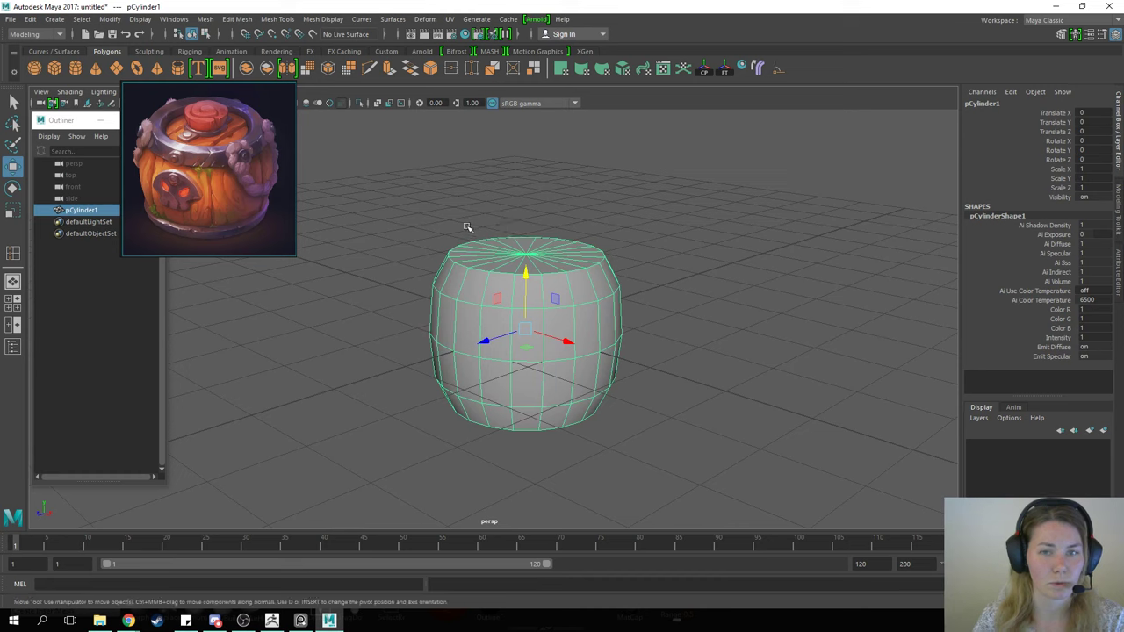
key("r")
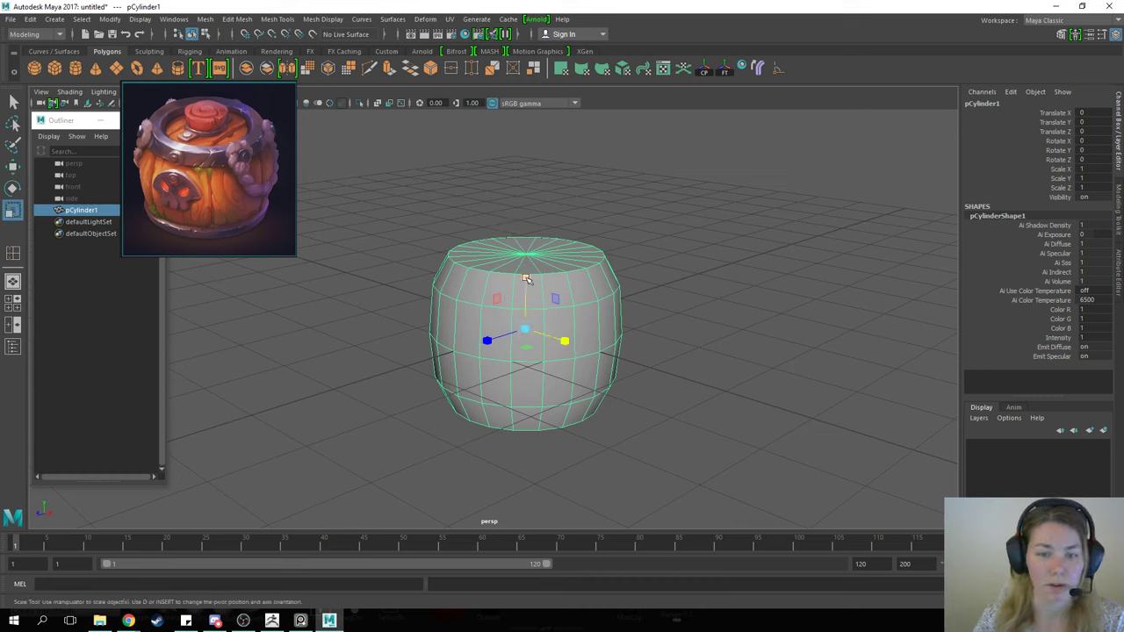
left_click_drag(525, 279, 531, 289)
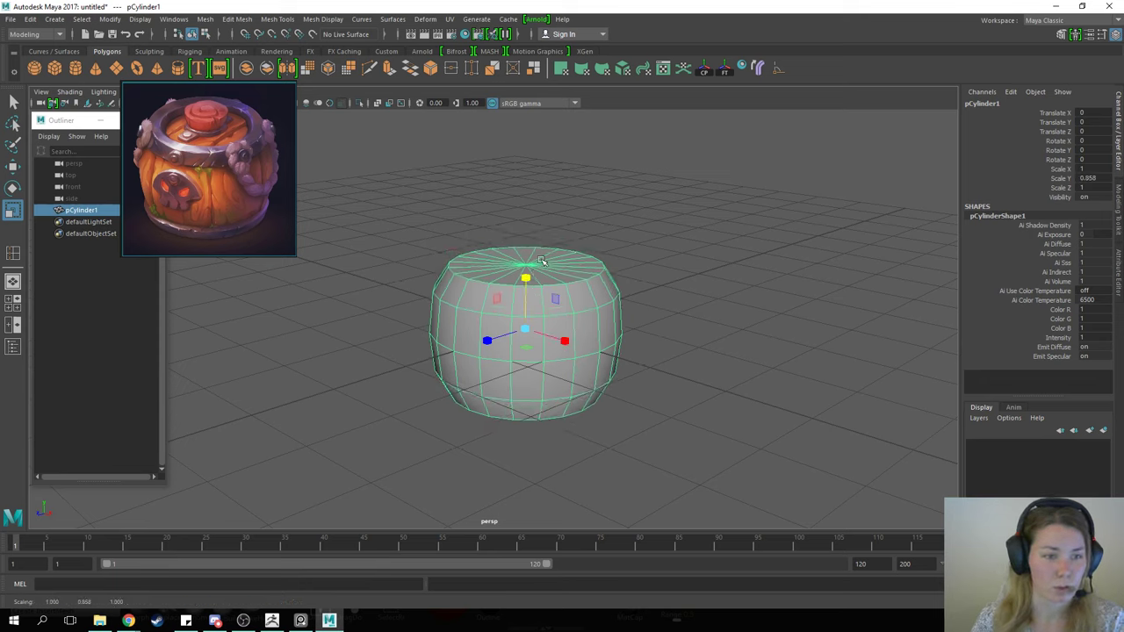
left_click(532, 212)
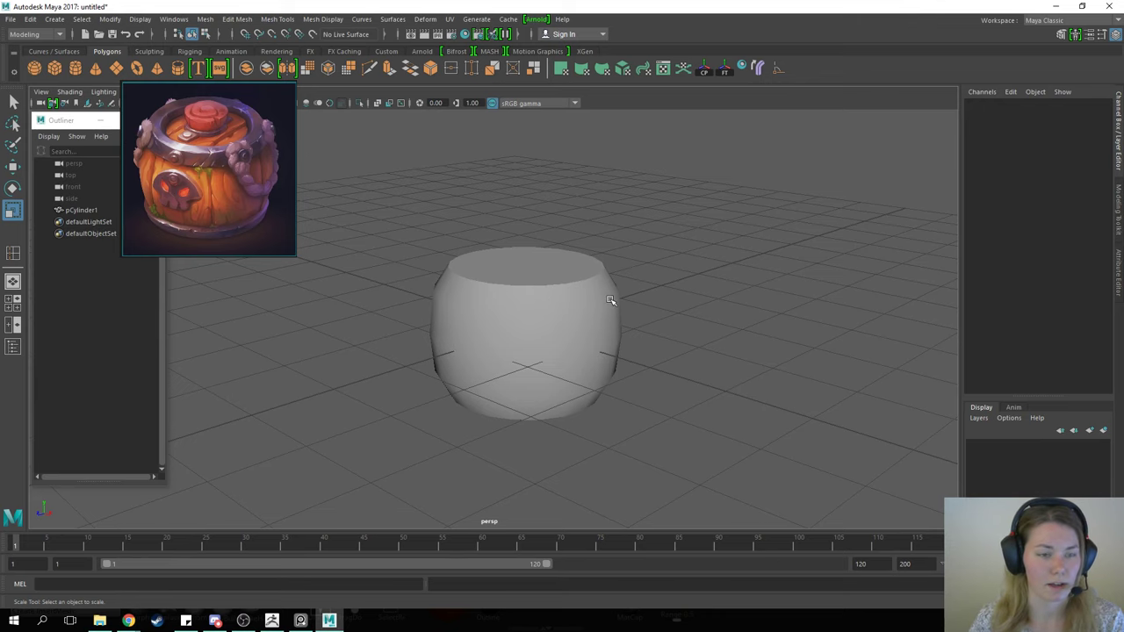
Step: Duplicate the barrel and move the copy straight up to a Translate Y of about 1.693
middle_click_drag(529, 364, 504, 343, "alt")
key("w")
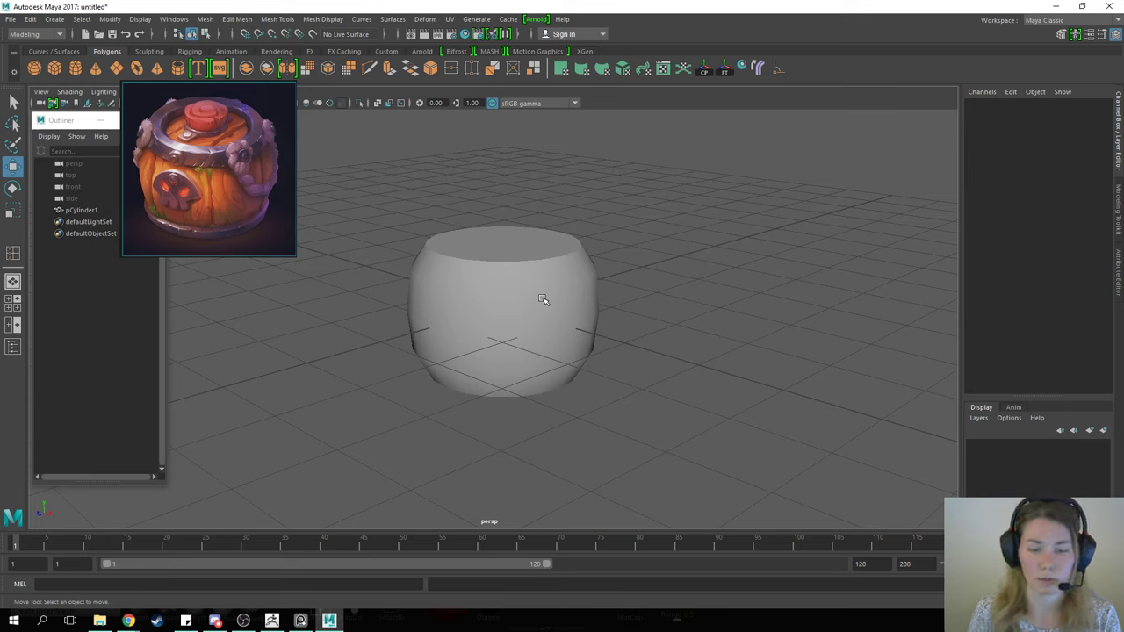
left_click(506, 300)
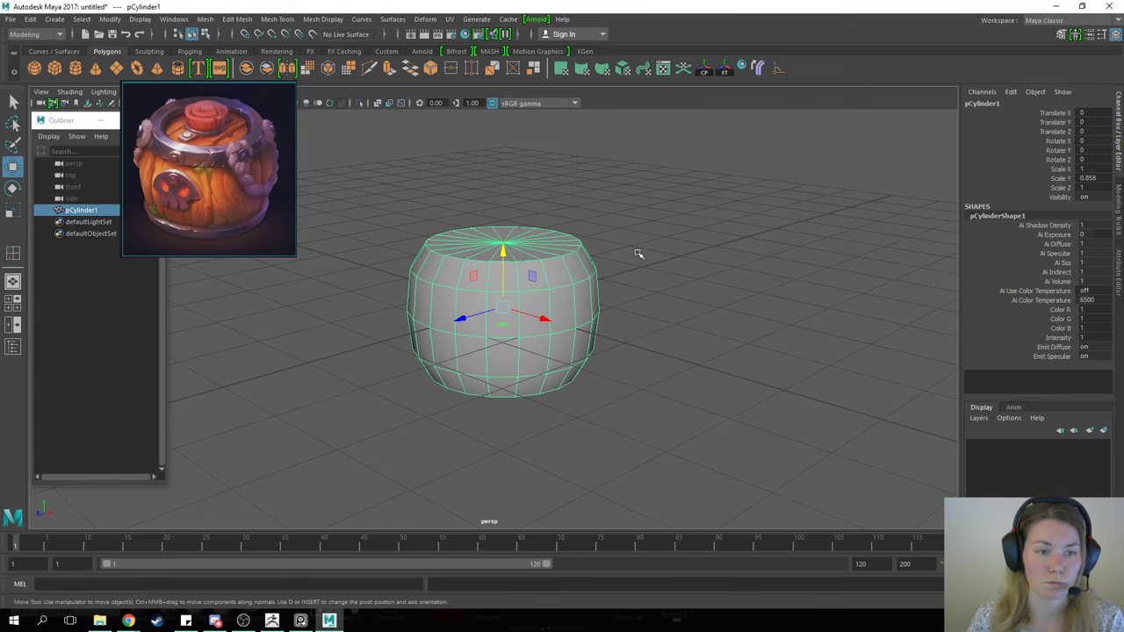
scroll(438, 303, "up", 2)
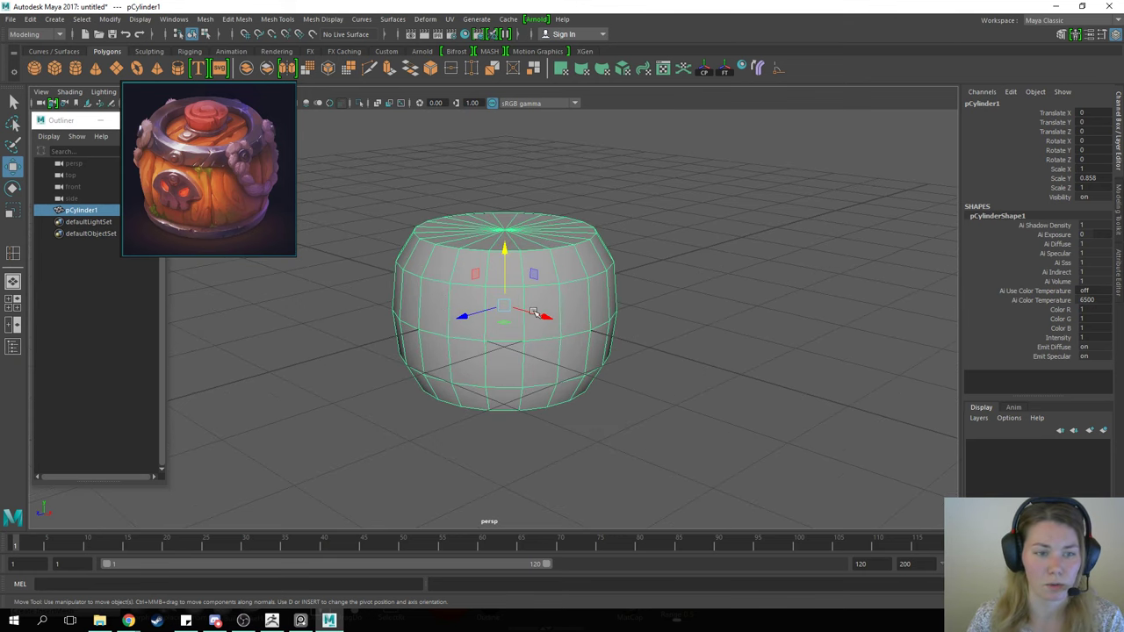
left_click_drag(533, 312, 510, 110, "alt")
key("ctrl+d")
left_click_drag(529, 312, 521, 278, "alt")
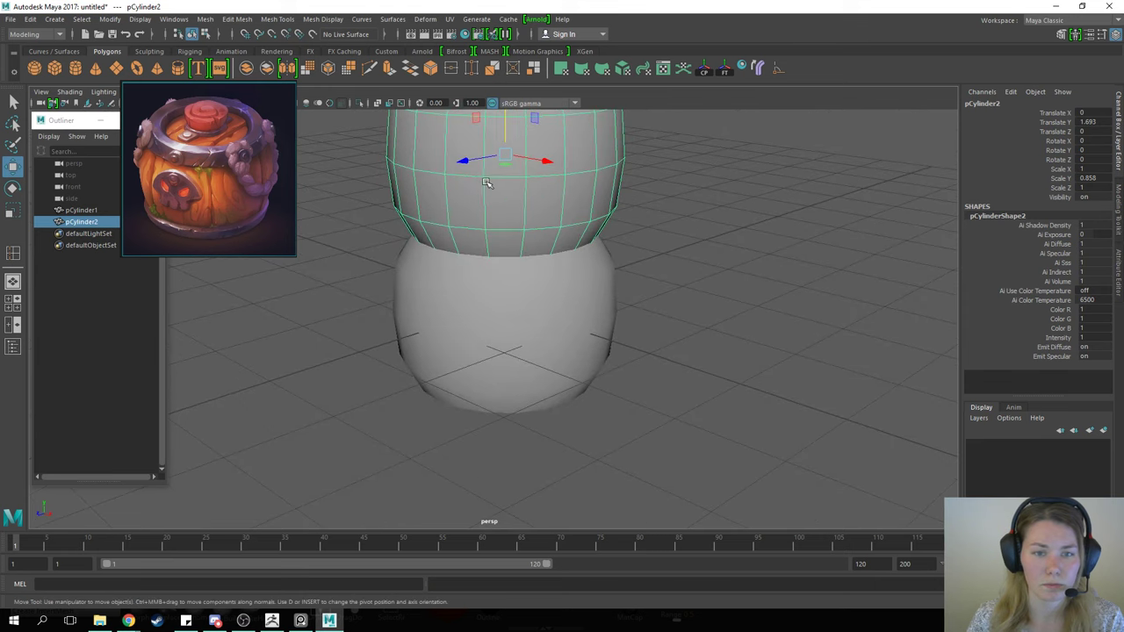
left_click_drag(487, 183, 488, 245, "alt")
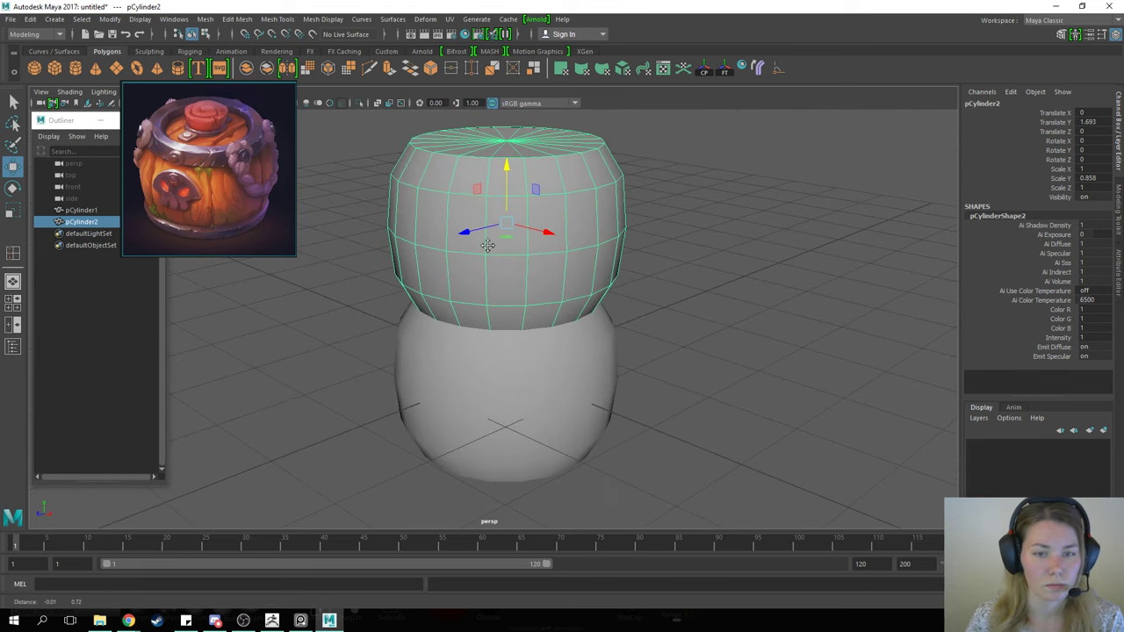
Step: Delete all faces of the upper barrel copy except the horizontal band just below its middle
right_click_drag(488, 245, 504, 274)
left_click(470, 268)
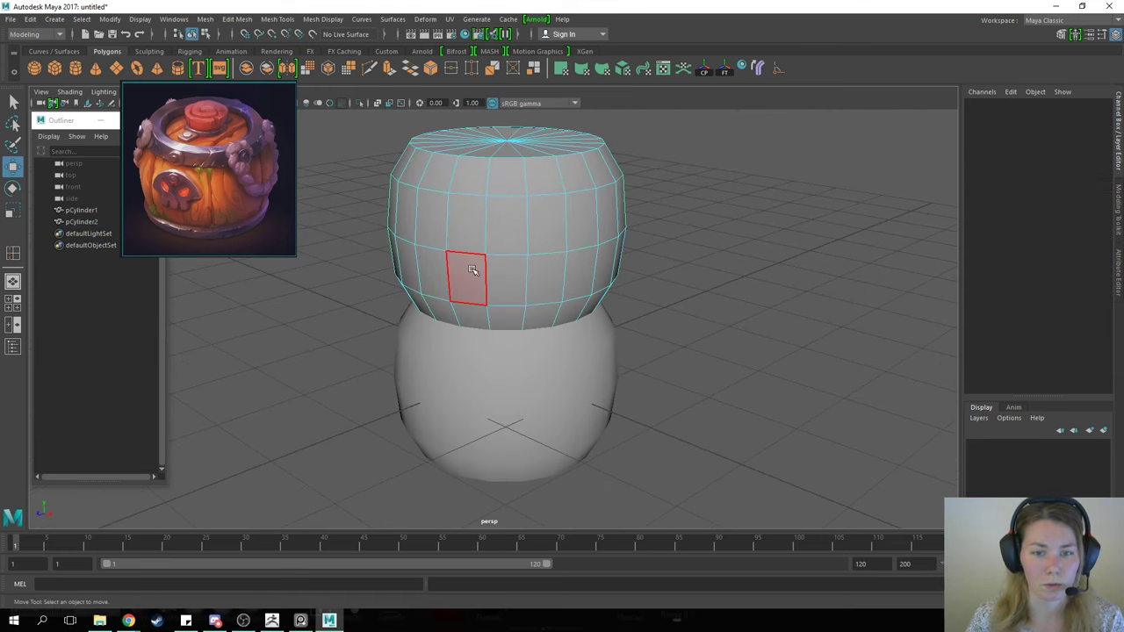
double_click(515, 266, "shift")
scroll(404, 183, "down", 4)
left_click_drag(405, 167, 610, 334, "shift")
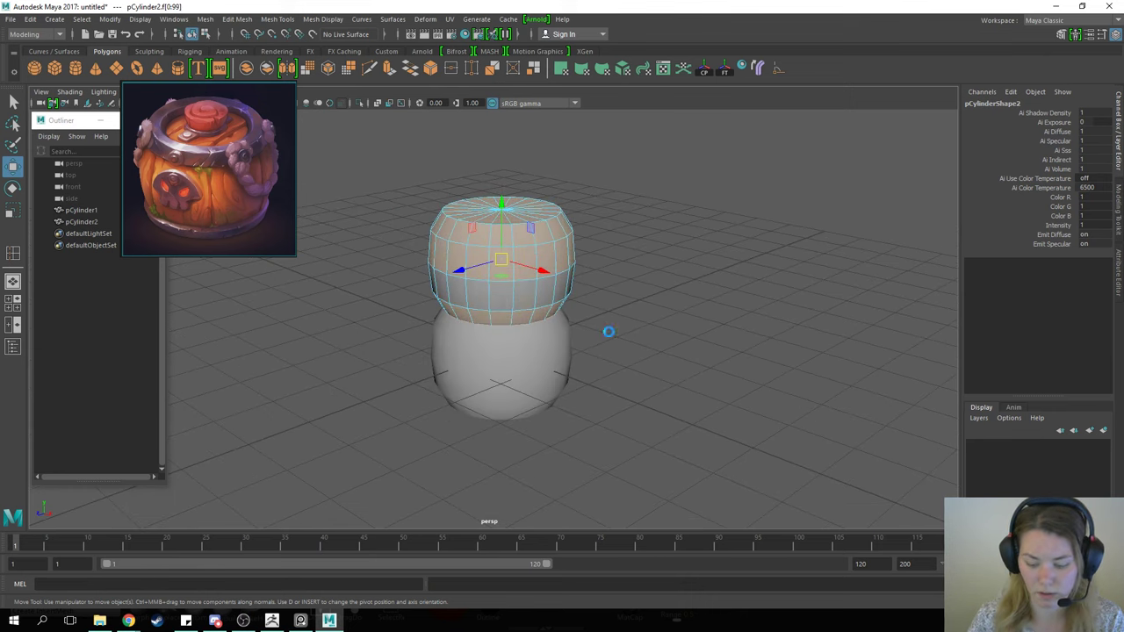
key("Delete")
Step: Scale the band's top edge loop slightly inward and lower it to make the band narrower
scroll(534, 275, "up", 3)
key("F10")
double_click(498, 254)
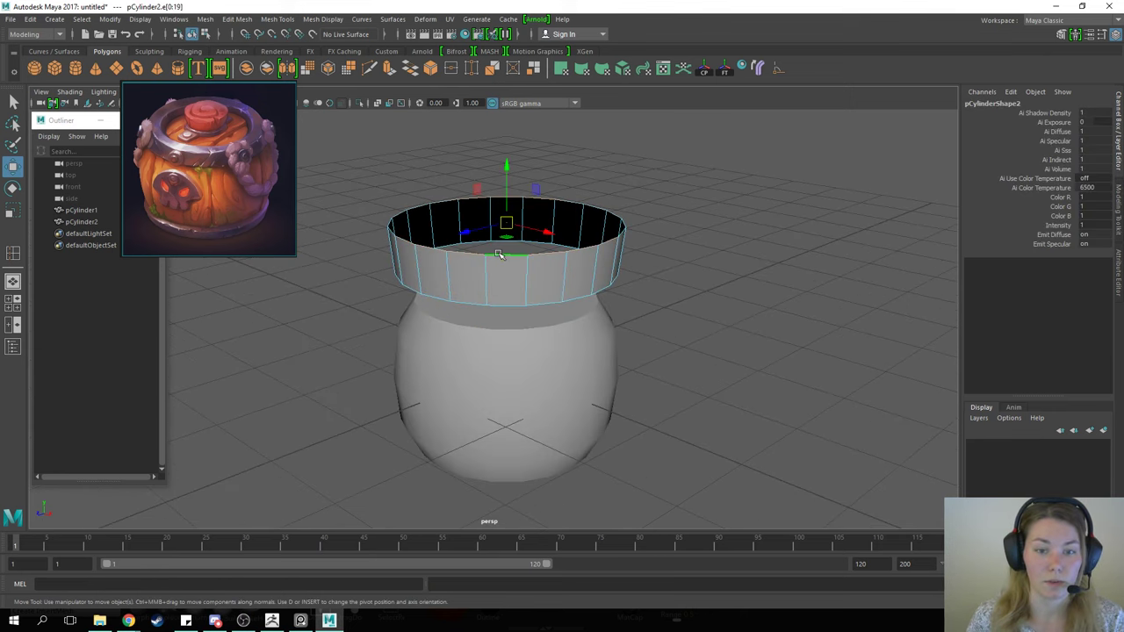
key("r")
left_click_drag(507, 174, 506, 170)
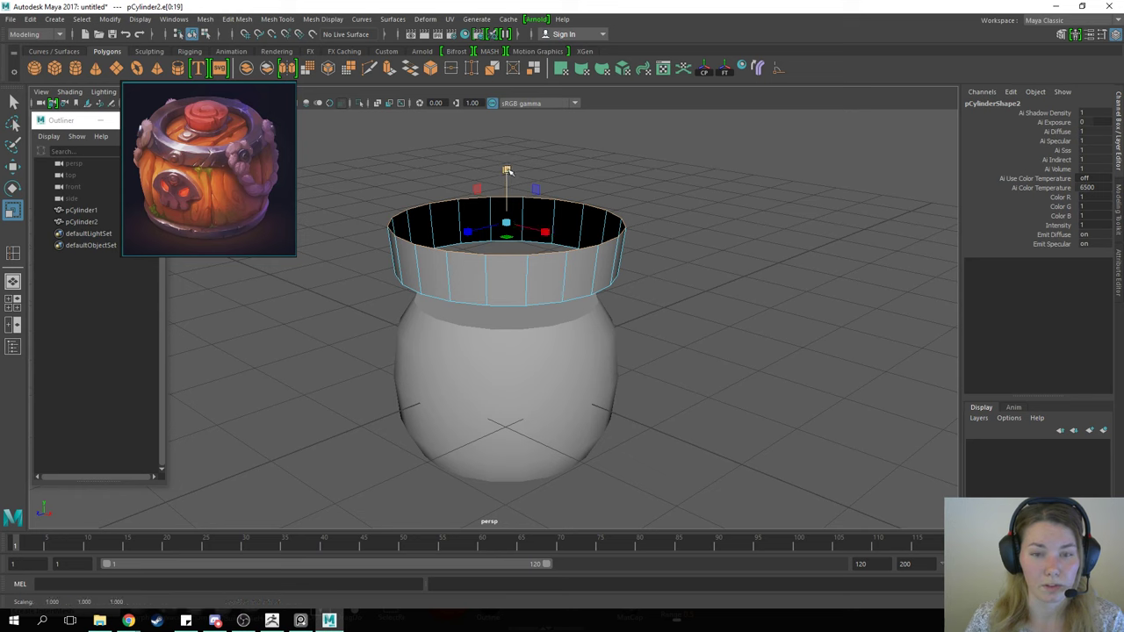
left_click_drag(506, 224, 498, 224)
key("w")
left_click_drag(507, 168, 507, 190)
right_click_drag(476, 226, 564, 181)
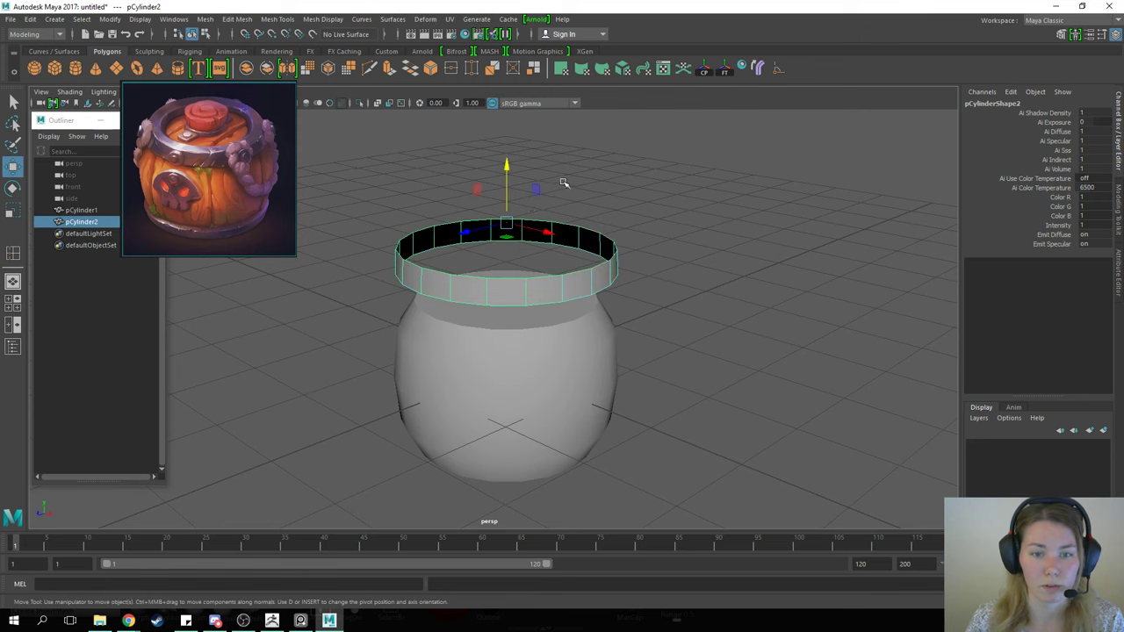
Step: Extrude the band's upper and lower edge loops and scale the new edges inward to form flat rims
right_click_drag(474, 240, 476, 218)
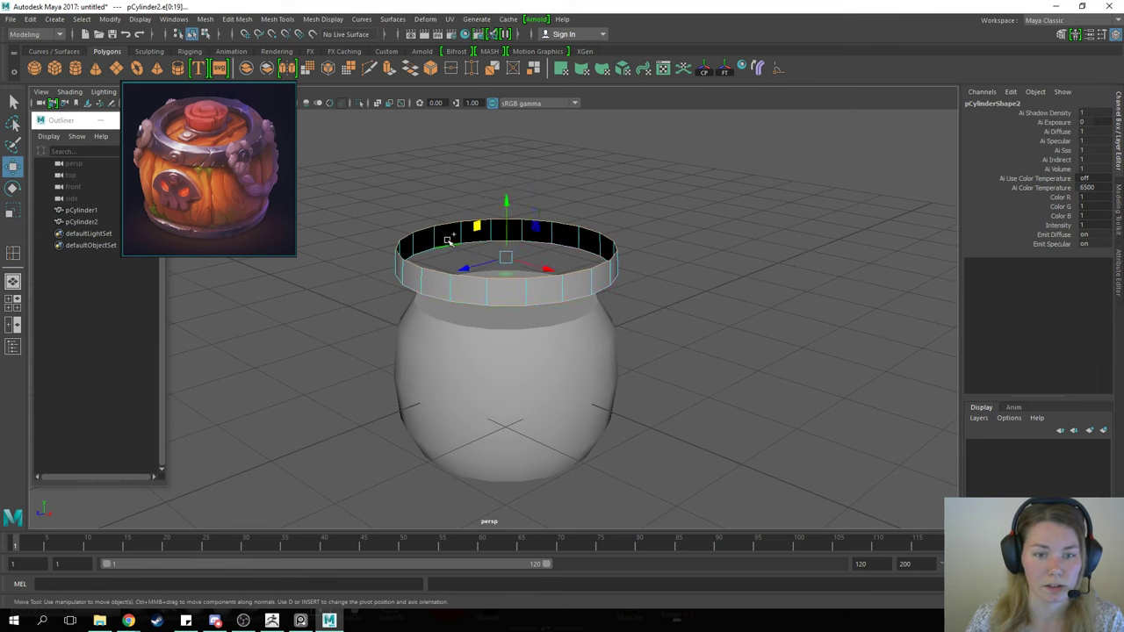
right_click(448, 244, "shift")
left_click(443, 273)
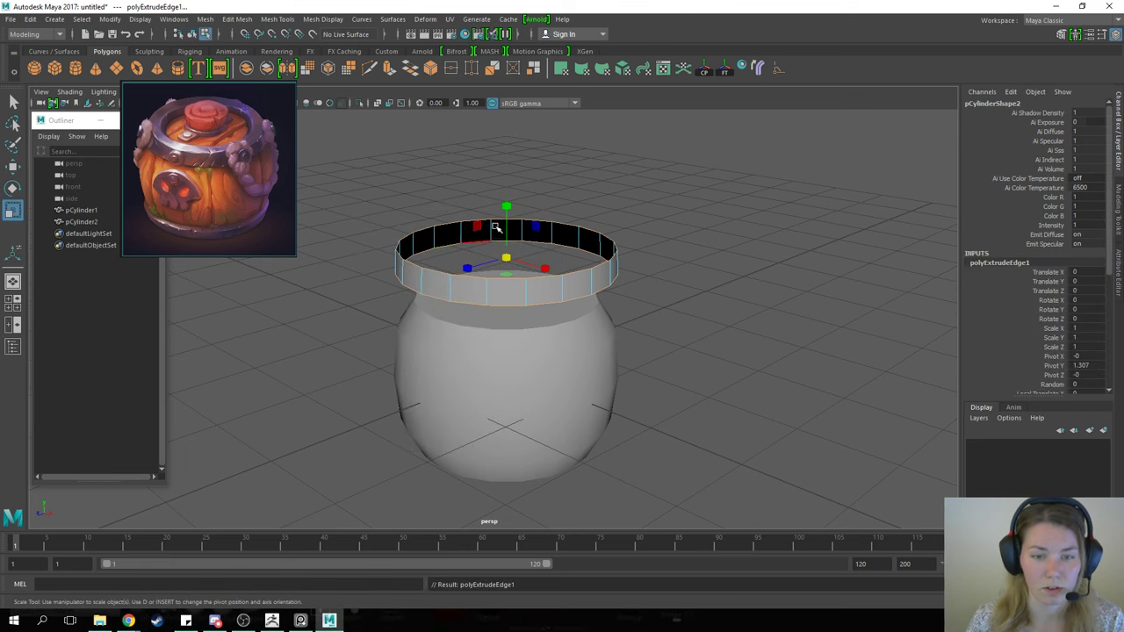
left_click_drag(506, 205, 521, 219)
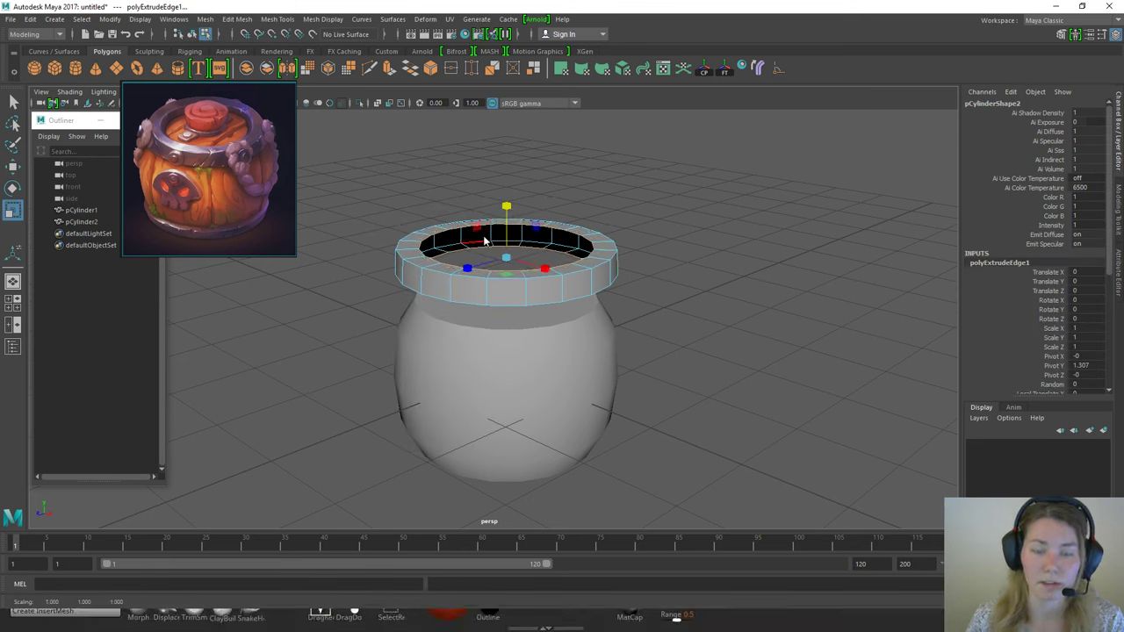
key("w")
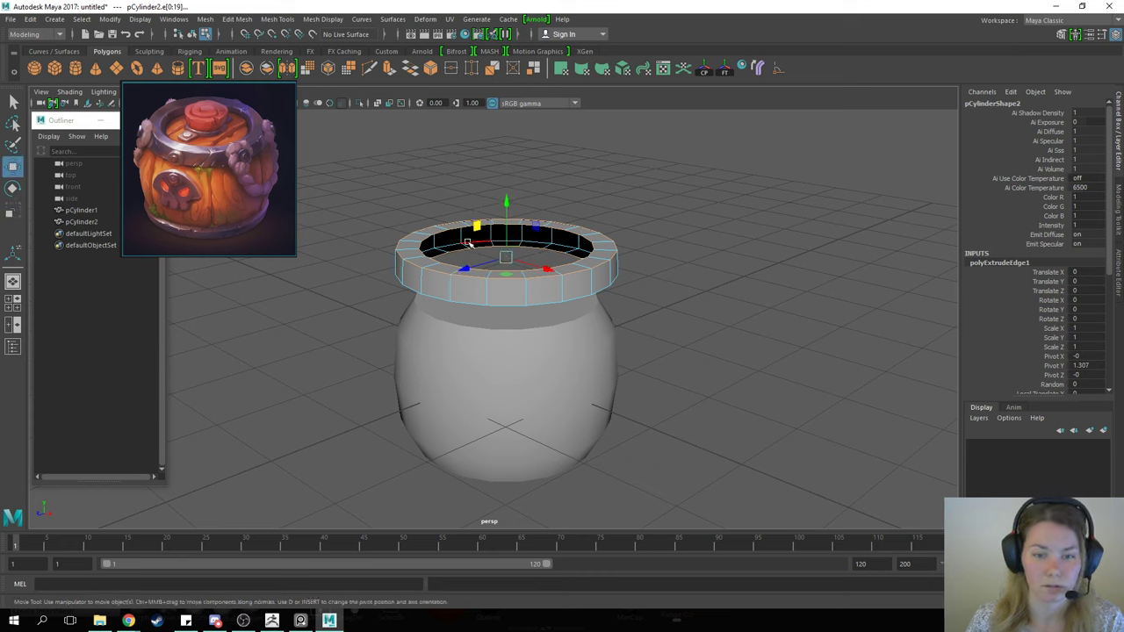
Step: Bridge the upper and lower inner edge loops to close the inside wall of the ring
left_click(461, 251)
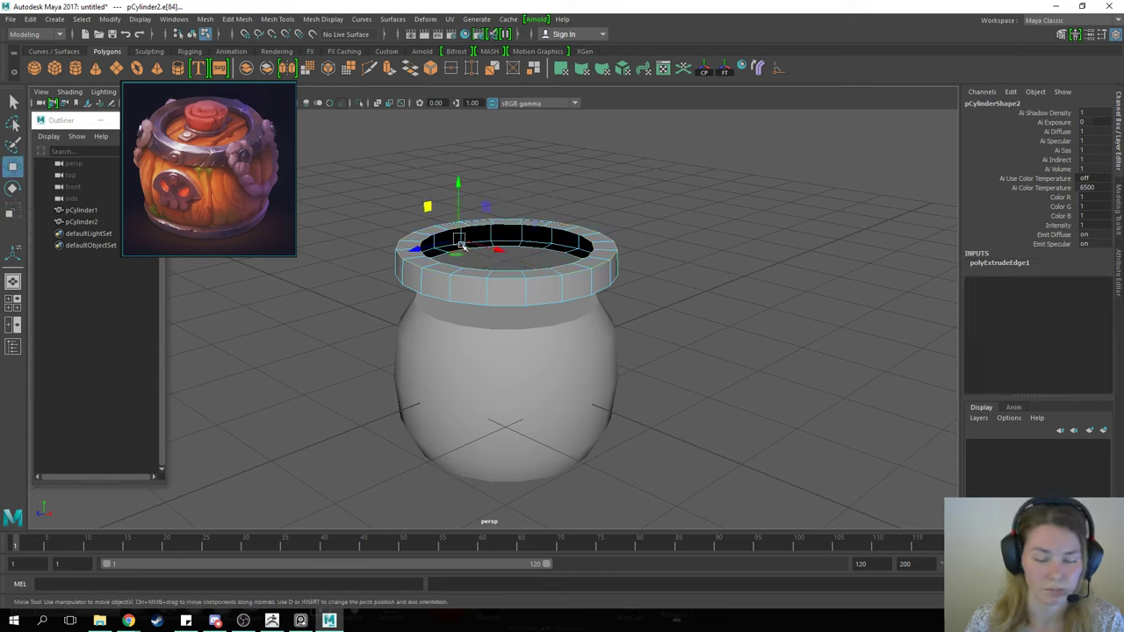
right_click_drag(462, 246, 457, 375, "shift")
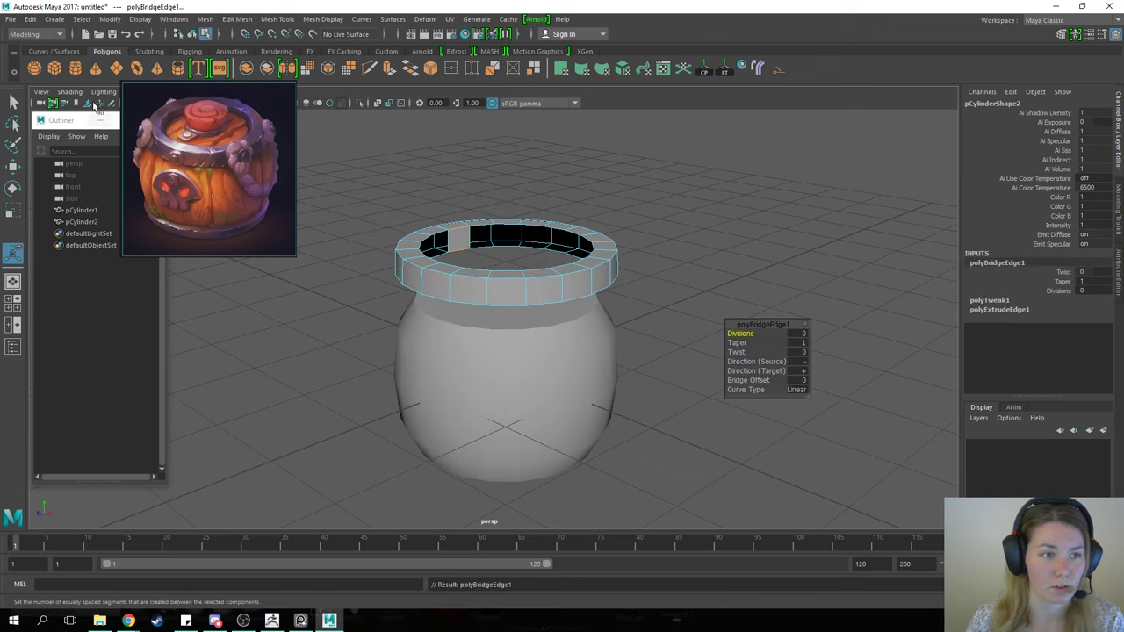
key("w")
right_click_drag(479, 217, 518, 195)
scroll(474, 206, "up", 3)
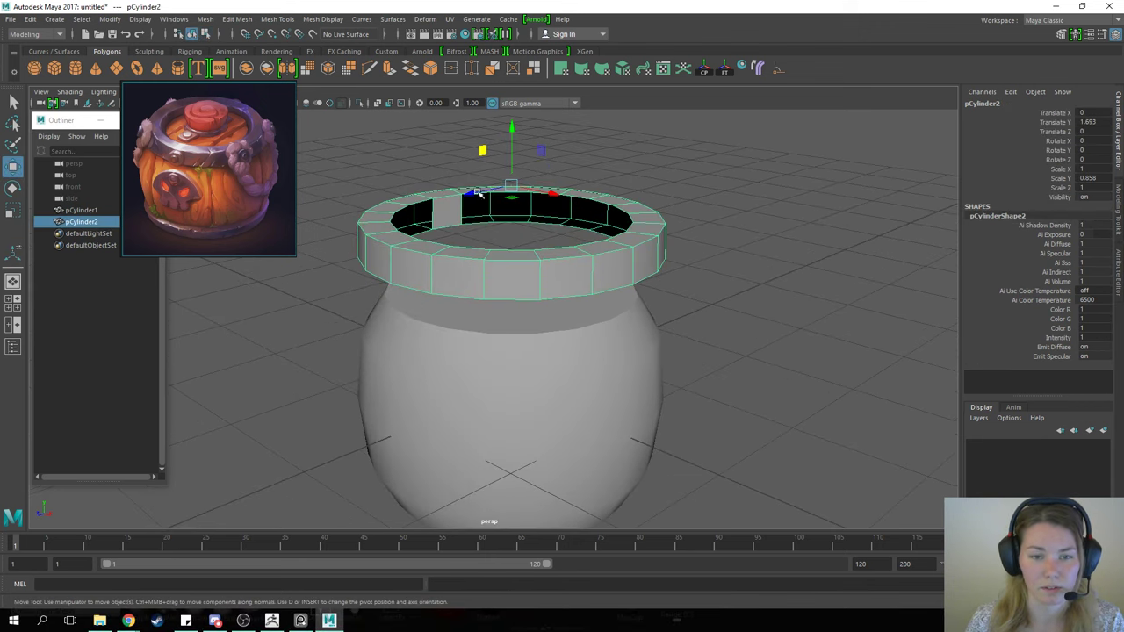
left_click_drag(443, 190, 442, 223, "alt")
right_click_drag(441, 223, 564, 165)
double_click(462, 196, "shift")
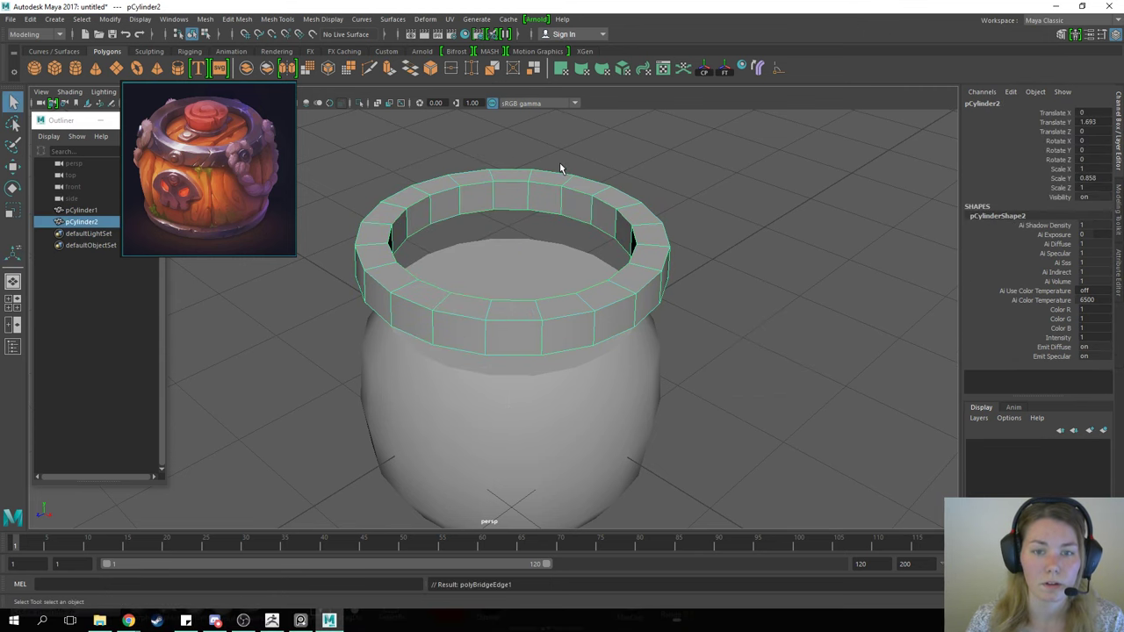
Step: Lower the ring onto the top of the barrel at Translate Y 1.208 and scale it to about 0.979 in width
scroll(560, 167, "down", 3)
key("w")
left_click_drag(522, 278, 516, 230, "alt")
left_click_drag(505, 181, 502, 272)
key("r")
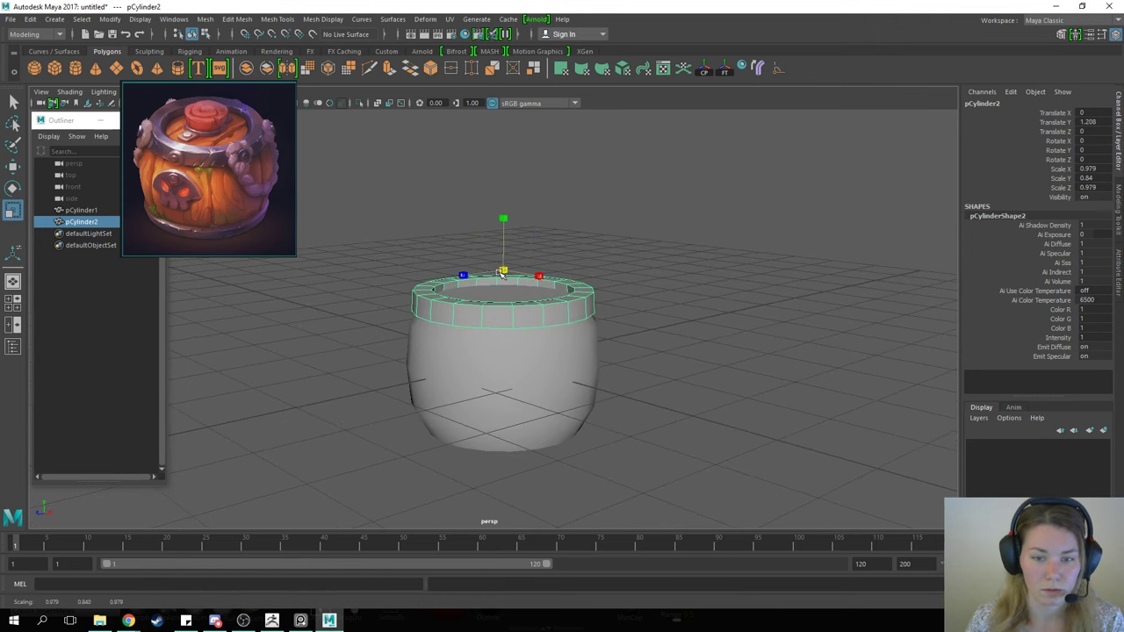
Step: Centre the ring's pivot and adjust its height to a Scale Y of about 0.932
key("w")
key("r")
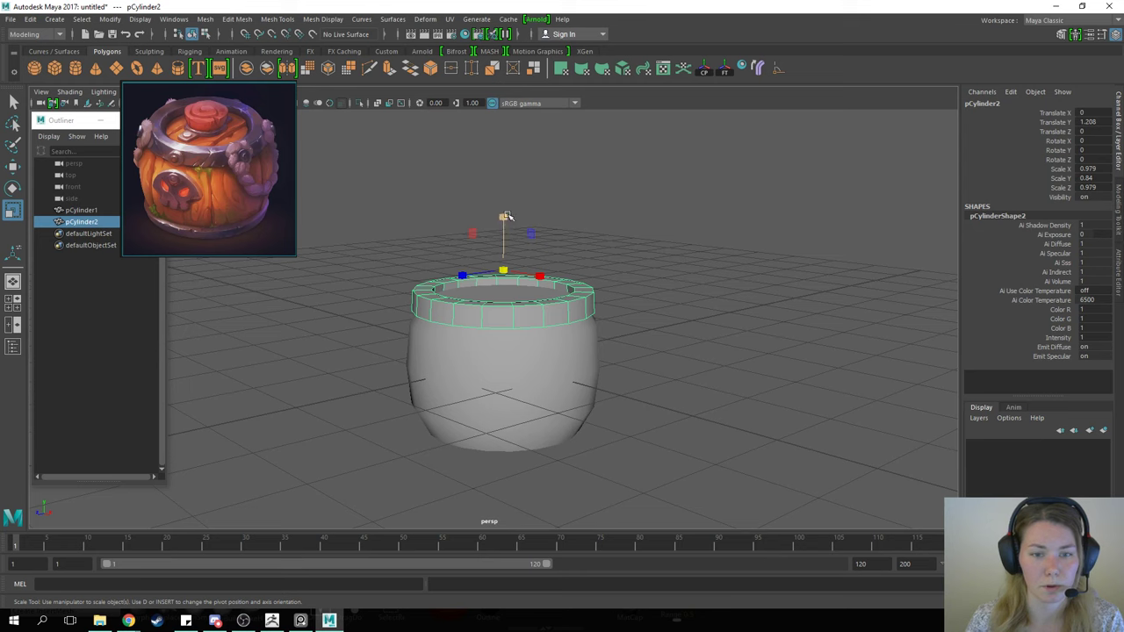
left_click_drag(504, 217, 502, 243)
key("ctrl+z")
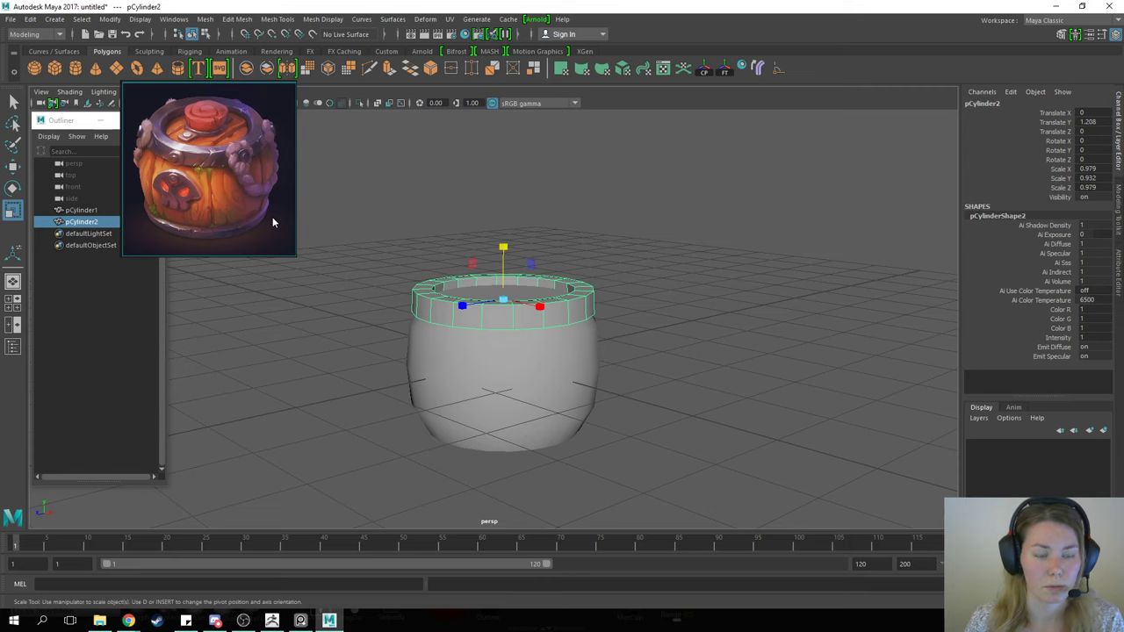
key("w")
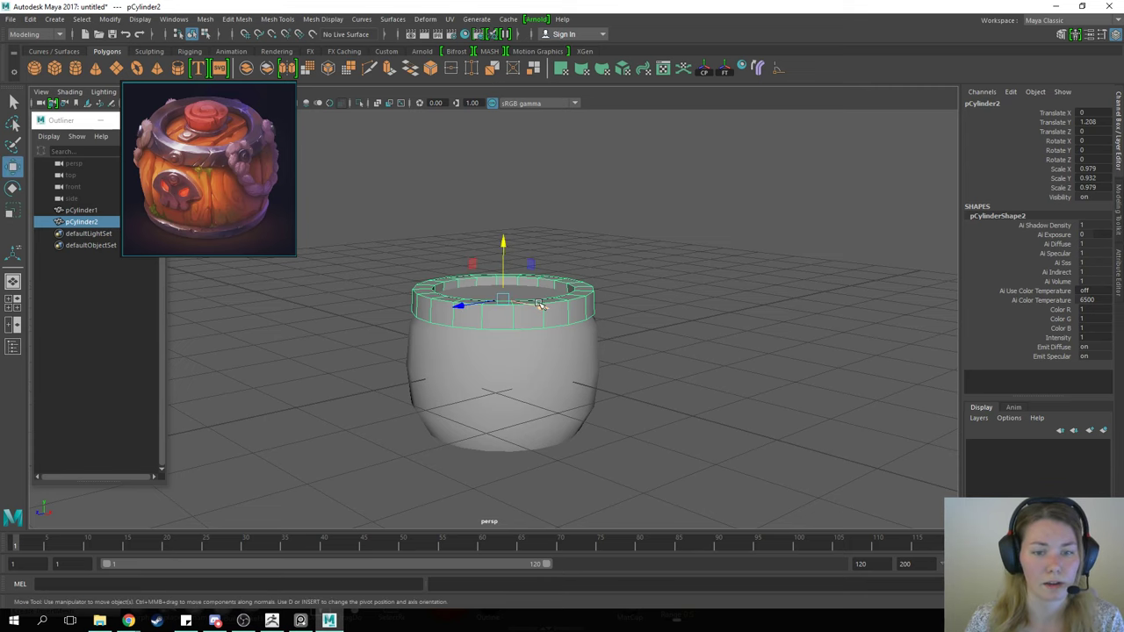
Step: Lower the ring on the barrel to a Translate Y of about 1.142
mouse_move(526, 307)
left_mouse_down("alt")
mouse_move(517, 272)
mouse_move(522, 322)
left_mouse_up("alt")
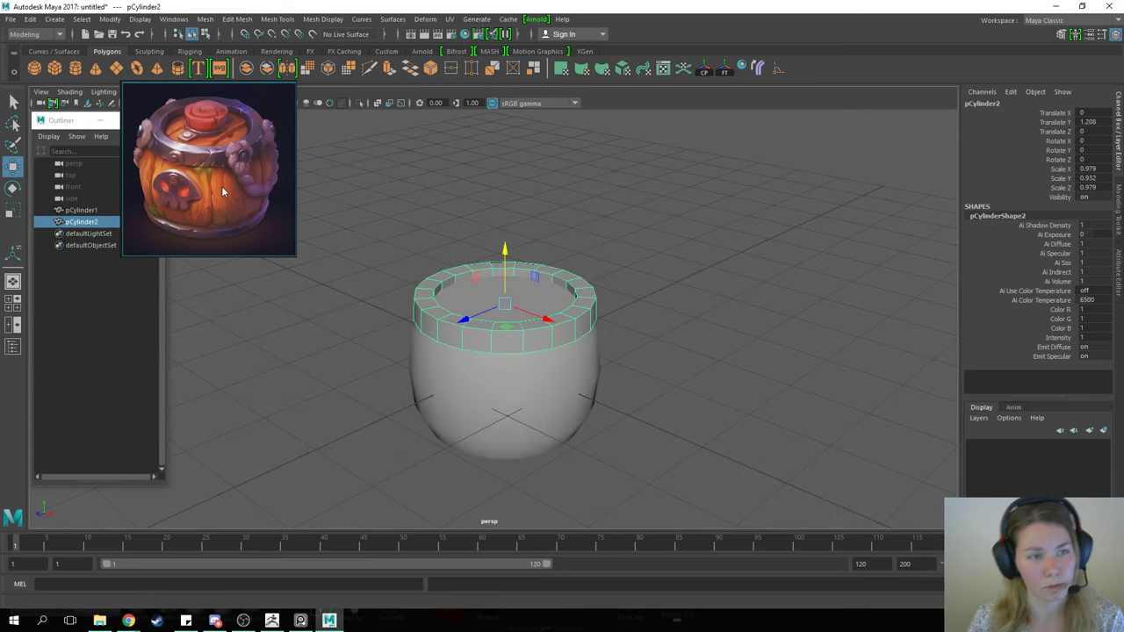
left_click_drag(509, 369, 514, 322, "alt")
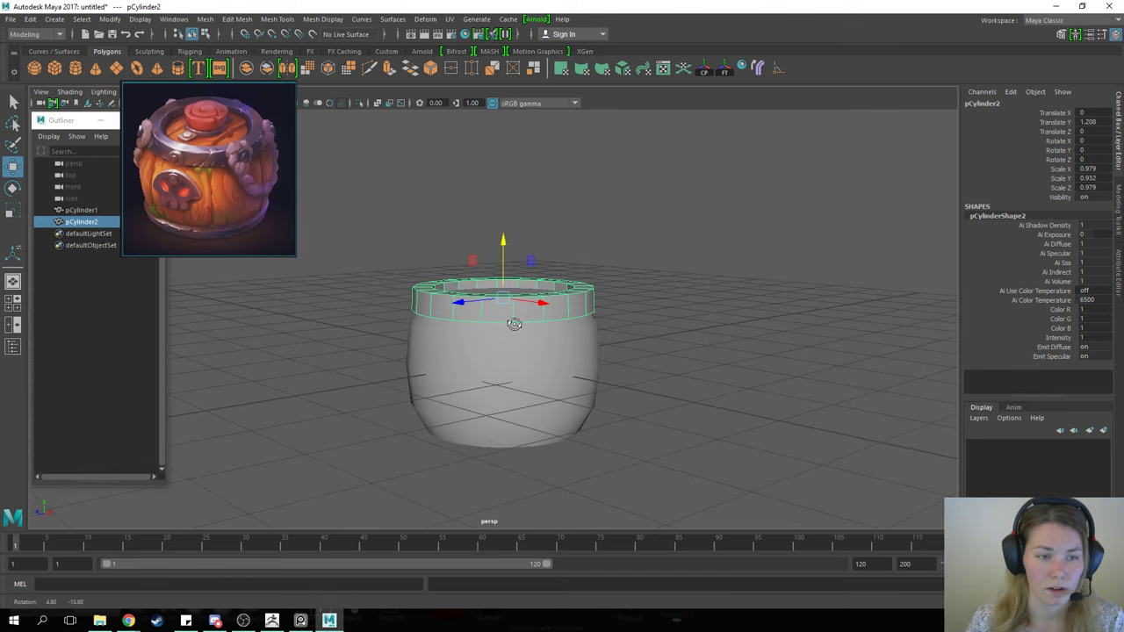
middle_click_drag(535, 357, 534, 320, "alt")
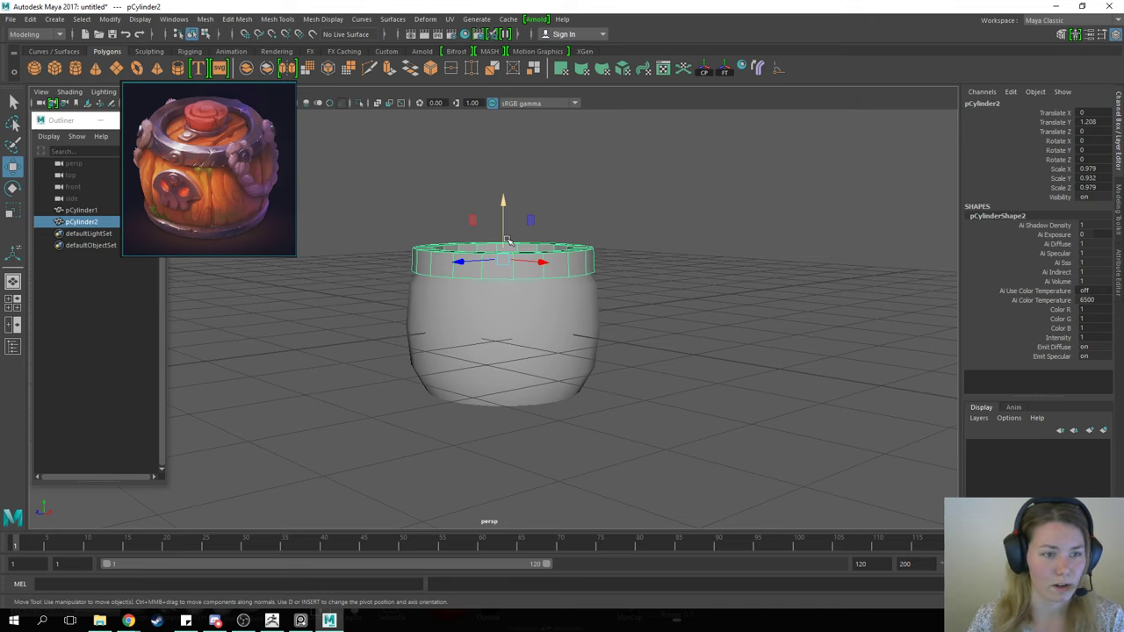
left_click_drag(561, 278, 560, 295, "alt")
left_click_drag(505, 209, 507, 212)
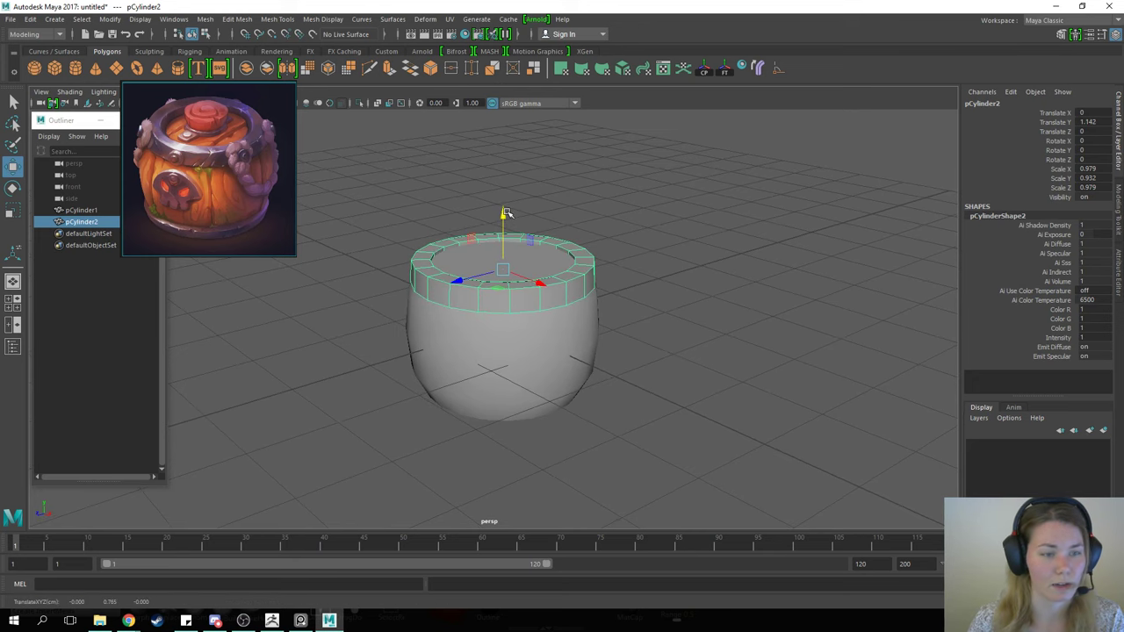
Step: Select the three horizontal edge loops around the barrel body's side and scale them slightly outward horizontally
left_click(502, 360)
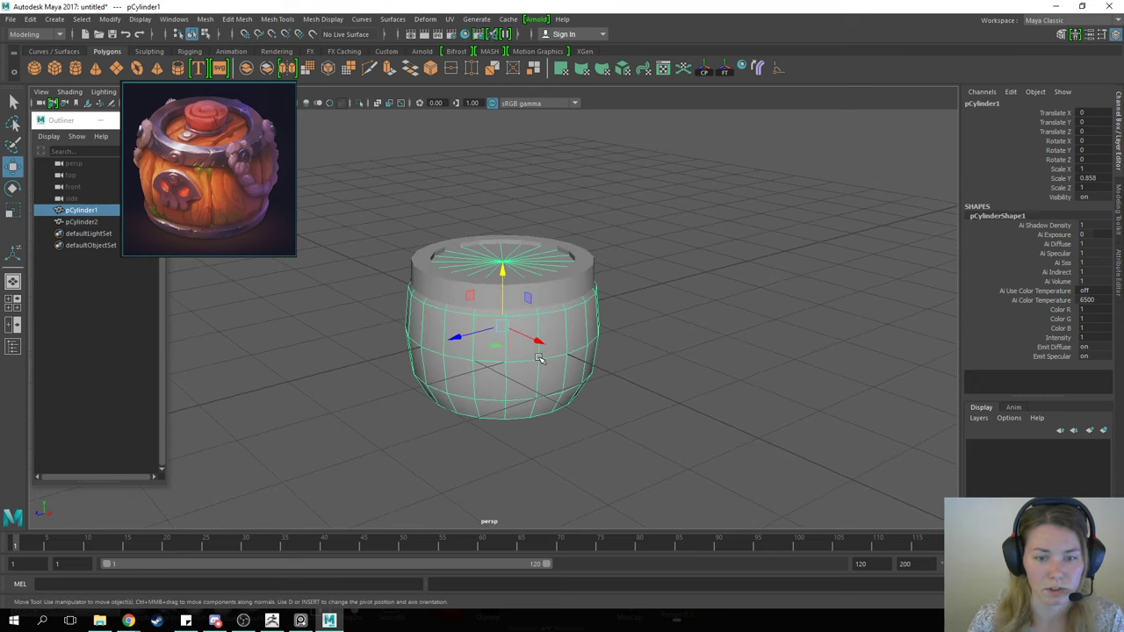
right_click_drag(536, 281, 539, 237)
left_click(522, 321)
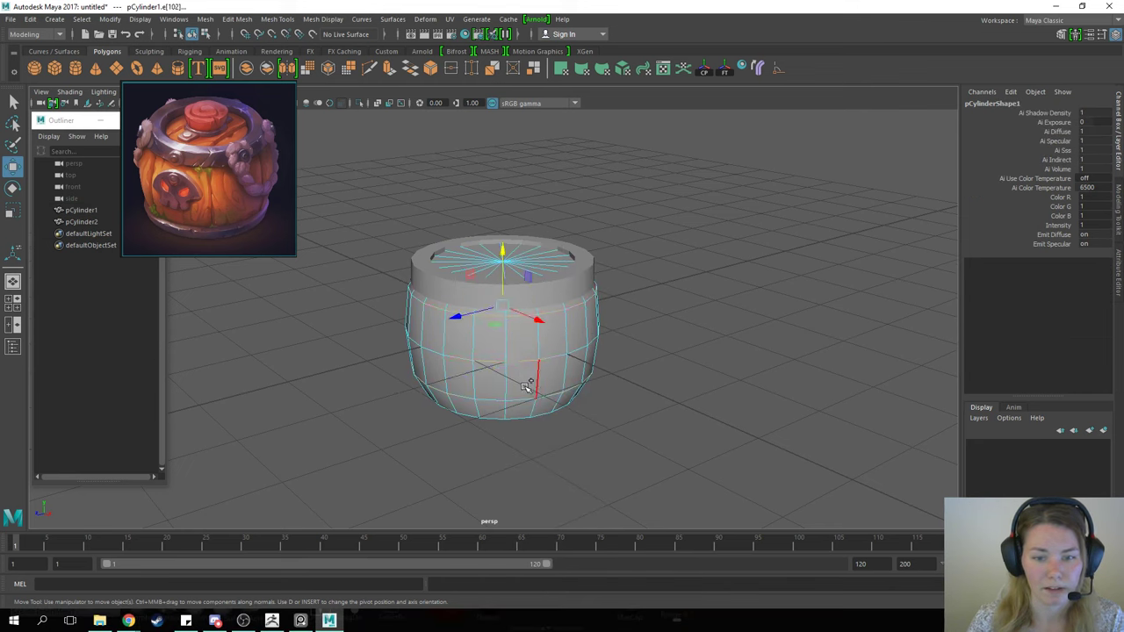
key("r")
left_click_drag(502, 273, 501, 267, "ctrl")
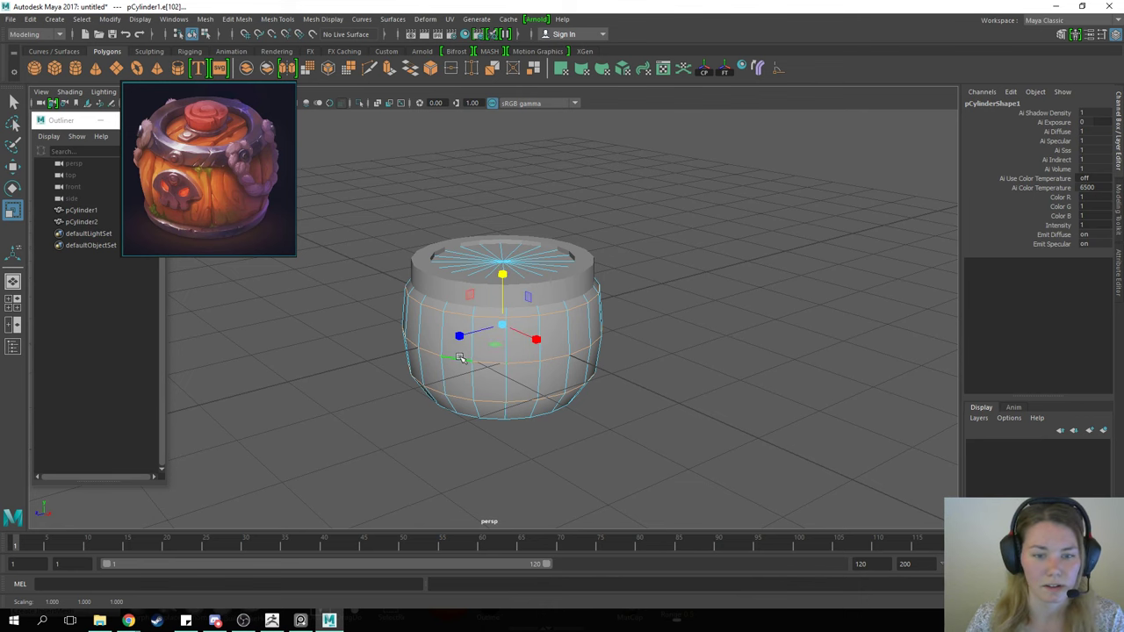
Step: Scale the three selected edge loops on the barrel's side a touch more and return to object selection
left_click_drag(502, 325, 504, 328)
right_click_drag(521, 330, 634, 256)
key("w")
left_click(636, 258)
left_click_drag(572, 396, 514, 359, "alt")
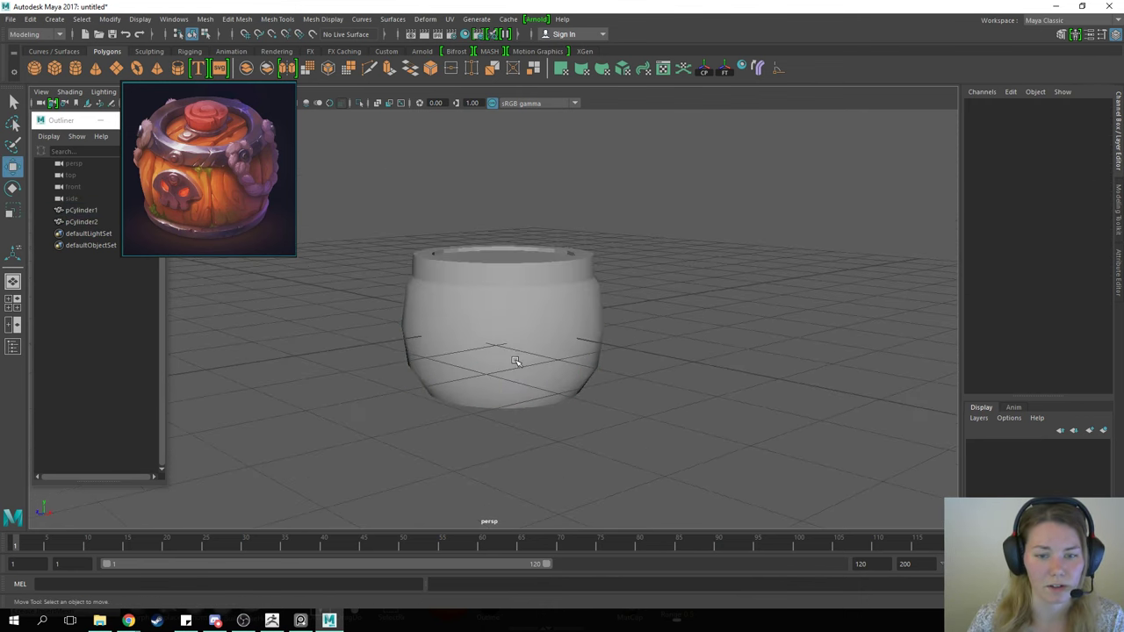
Step: Duplicate the barrel's top ring and lower the copy to the base of the barrel
left_click(514, 360)
right_click_drag(514, 360, 535, 274)
left_click(535, 275)
key("ctrl+d")
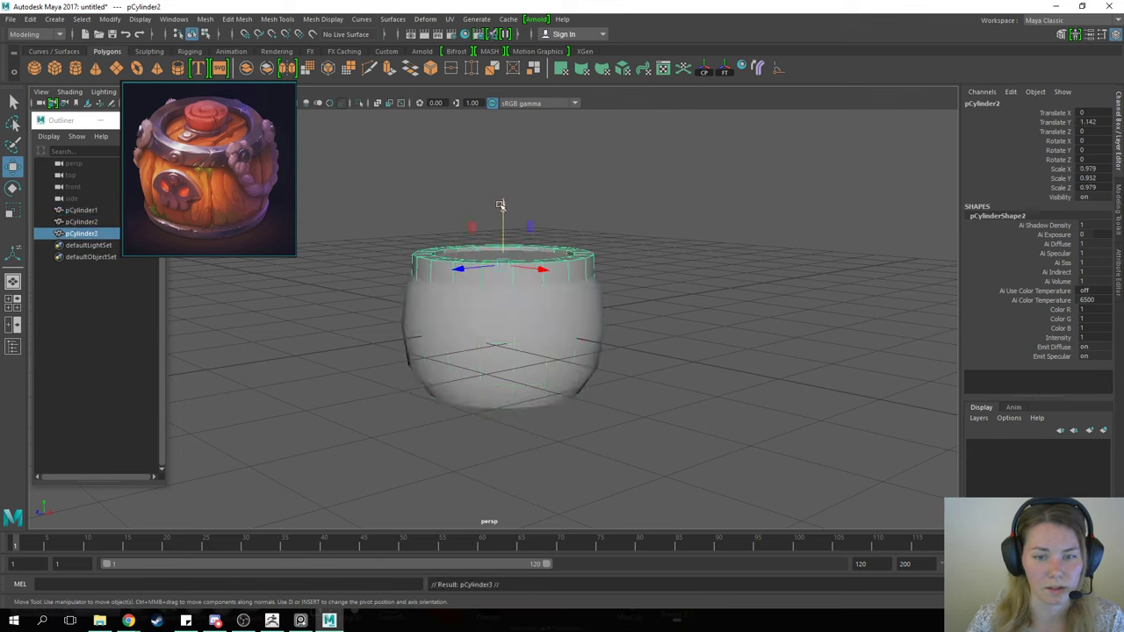
left_click_drag(517, 215, 525, 283)
key("r")
key("ctrl+z")
Step: Select the barrel body's upper and lower rim edge loops and scale them outward horizontally to about 1.022
left_click(526, 311)
right_click_drag(525, 284, 527, 252)
key("4")
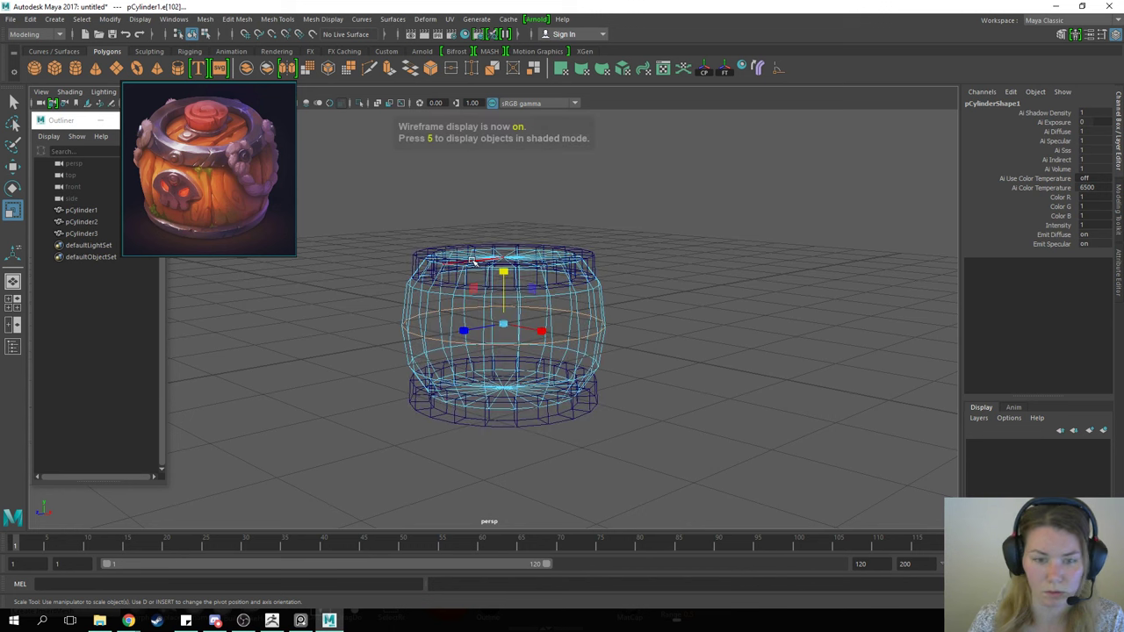
double_click(473, 268)
double_click(475, 406, "shift")
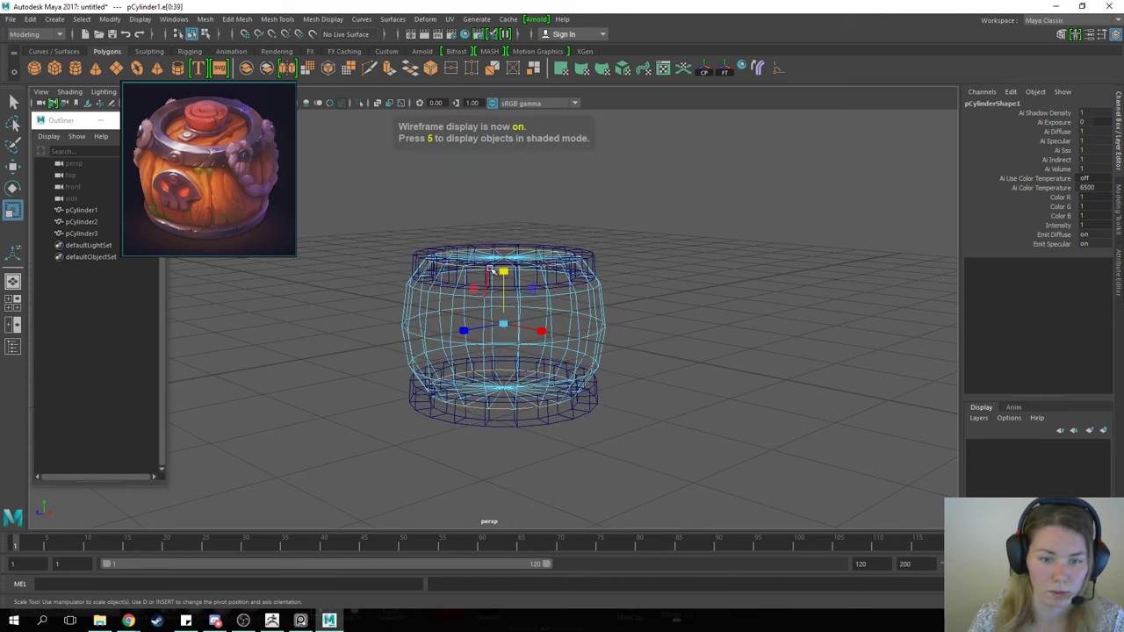
key("5")
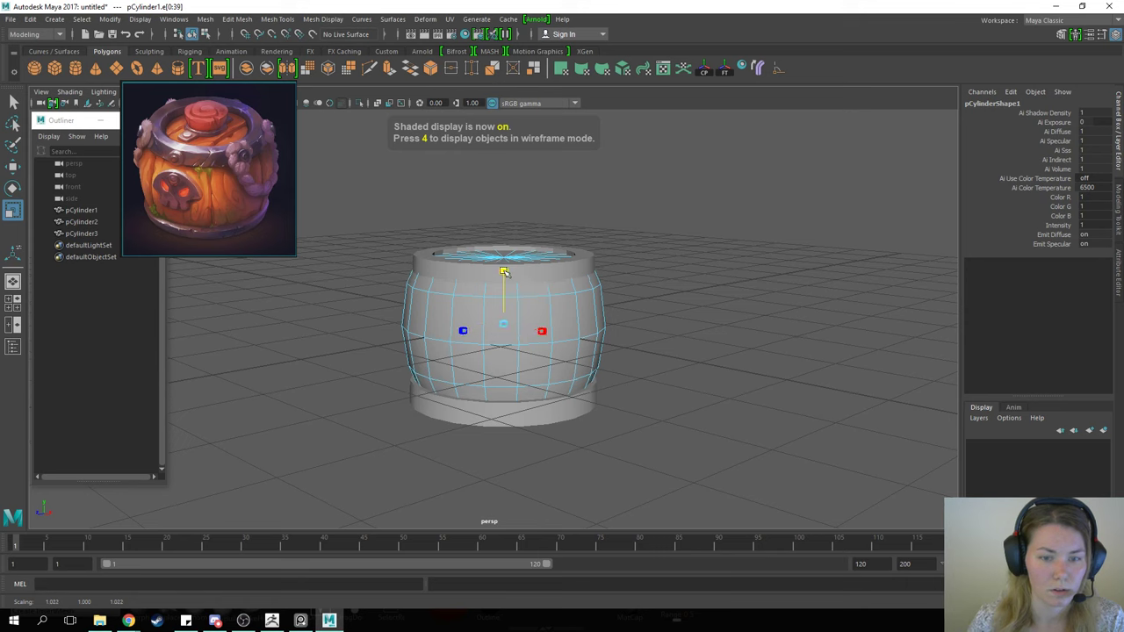
left_click_drag(505, 272, 507, 273, "ctrl")
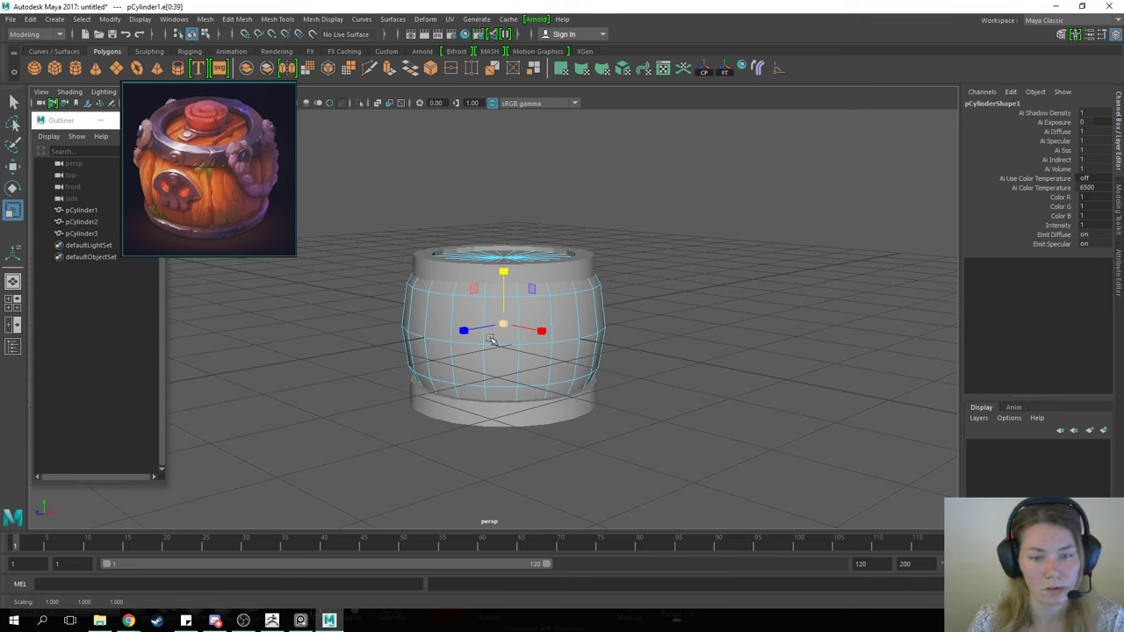
Step: Select the top ring's lower outer edge loop and scale it outward horizontally to about 1.032
right_click_drag(490, 336, 567, 233)
left_click(557, 273)
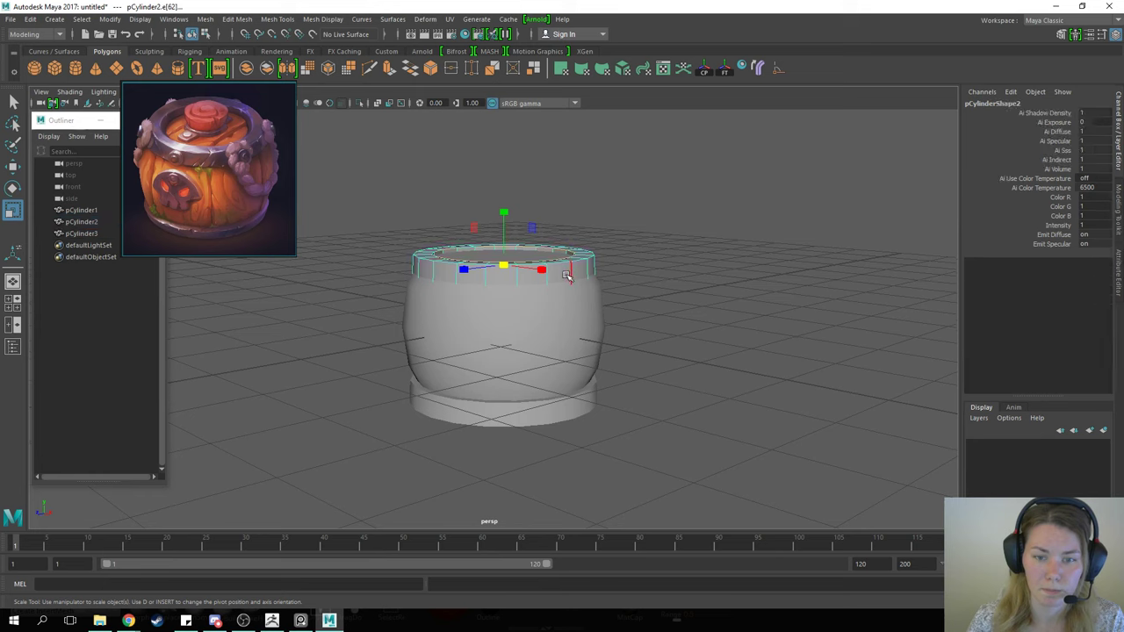
double_click(562, 283)
left_click_drag(505, 275, 507, 276)
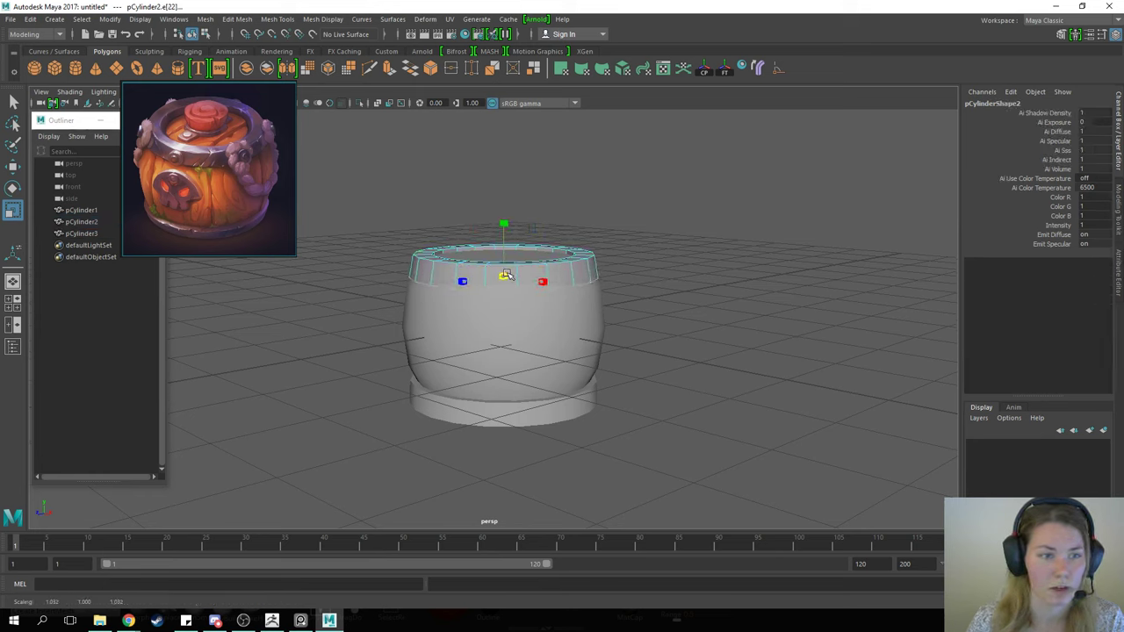
Step: Return to object selection and raise the top ring to a Translate Y of about 1.202
key("w")
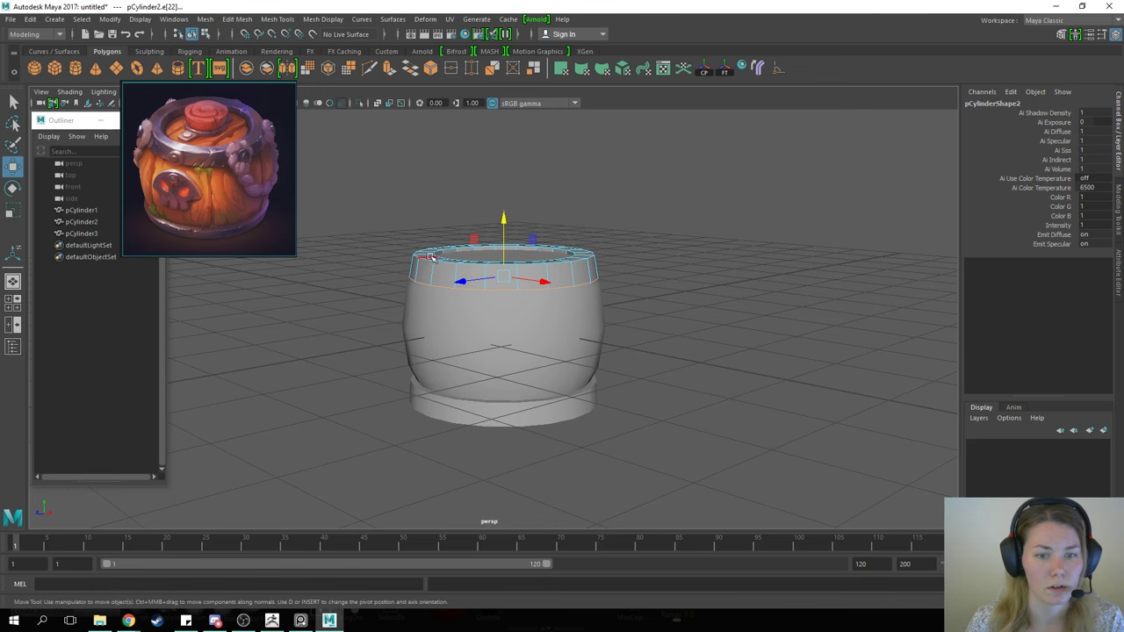
right_click_drag(511, 272, 515, 209)
left_click_drag(505, 292, 505, 305, "alt")
left_click_drag(504, 219, 505, 212)
left_click(634, 309)
left_click_drag(551, 257, 577, 264, "alt")
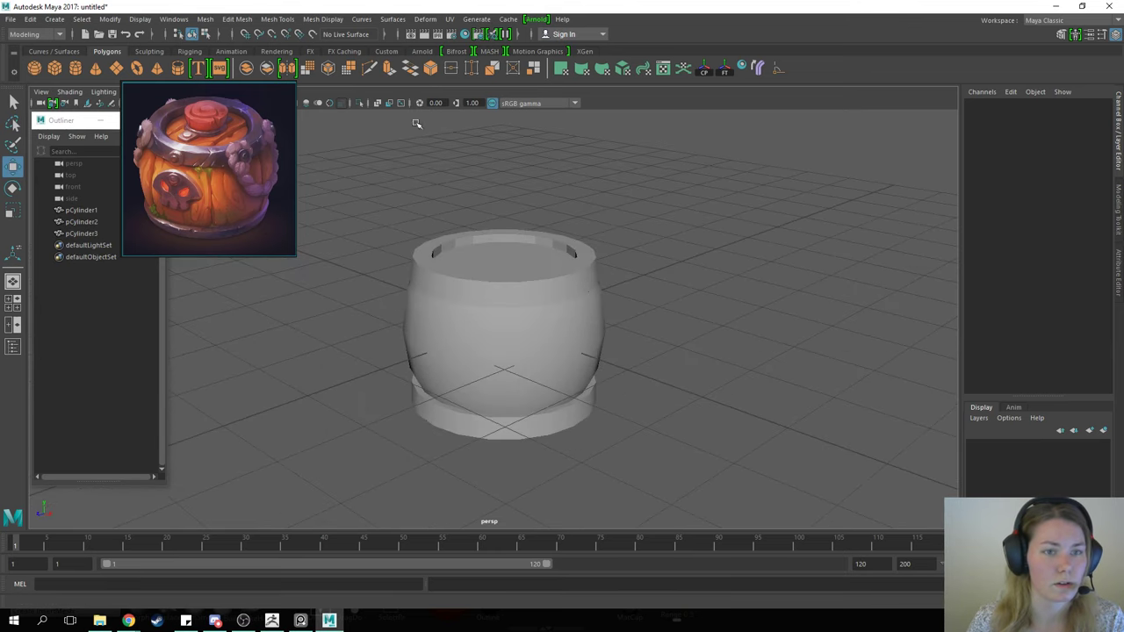
left_click_drag(458, 169, 515, 314, "alt")
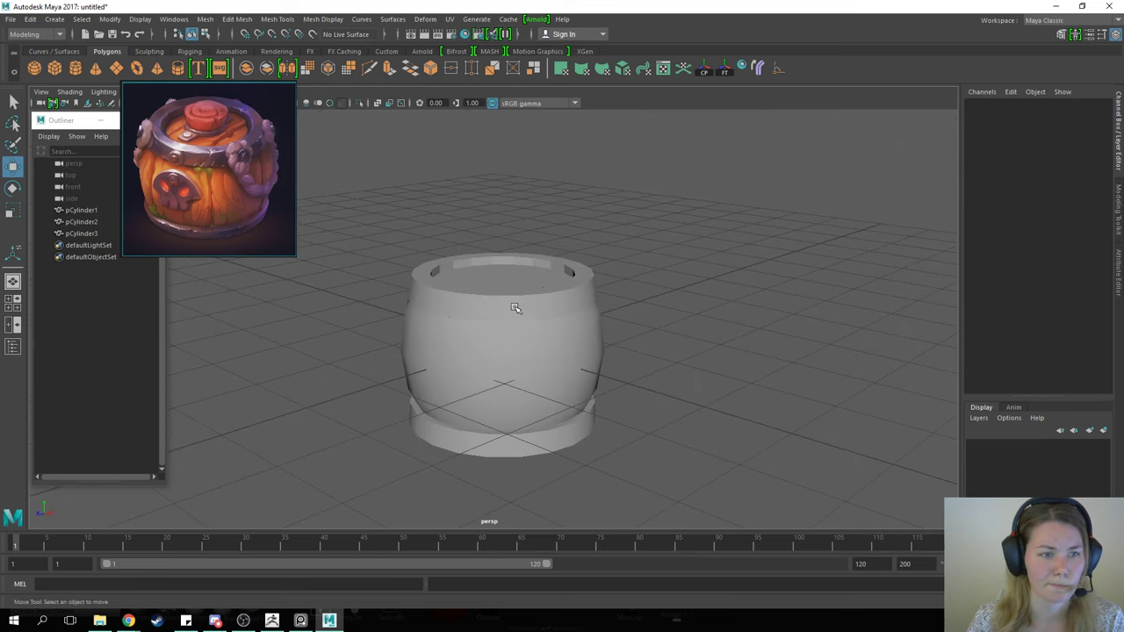
Step: Create a cube above the barrel at Translate Y 1.289 and flatten it into a plank with Scale Y 0.17 and Scale Z 1.686
left_click(54, 68)
middle_click_drag(489, 319, 497, 338, "alt")
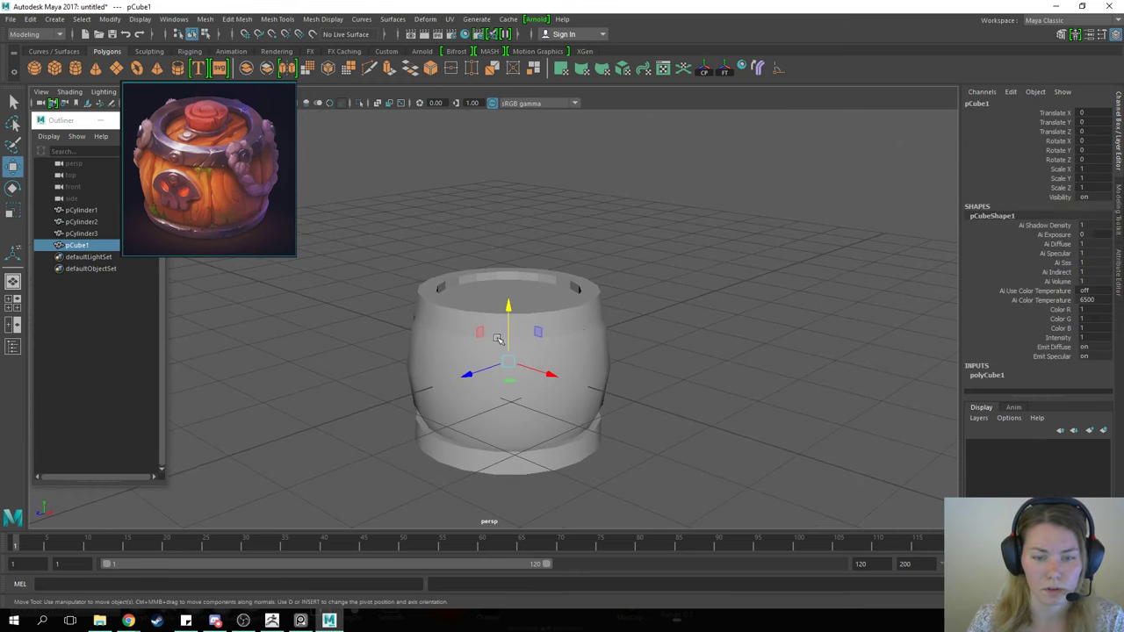
left_click_drag(509, 300, 509, 201)
key("r")
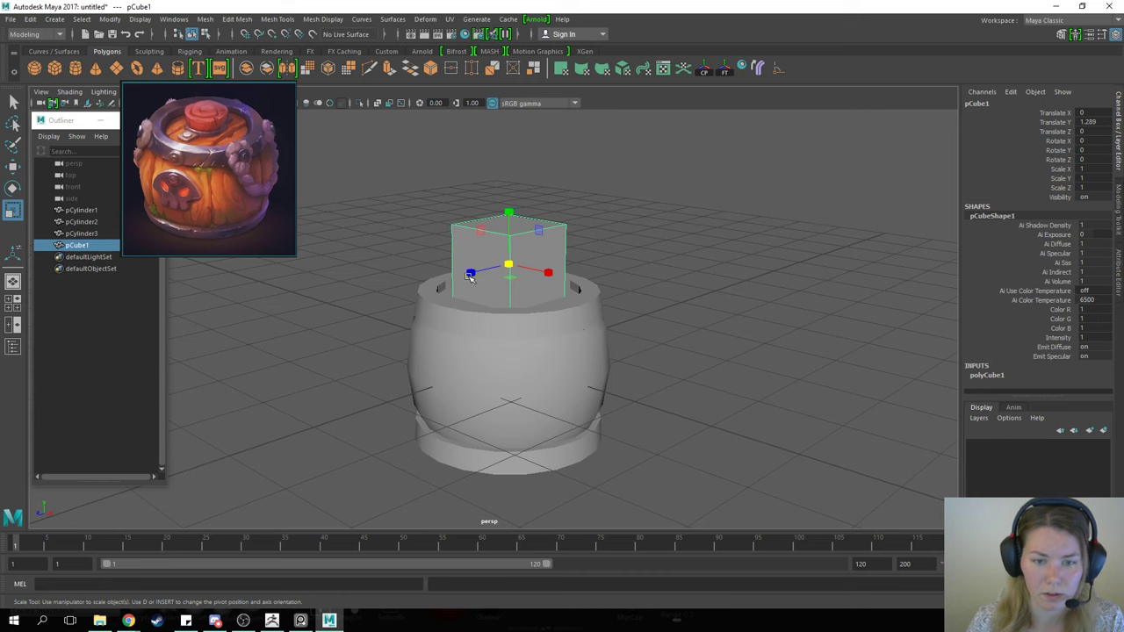
left_click_drag(469, 273, 443, 279)
left_click_drag(508, 219, 507, 260)
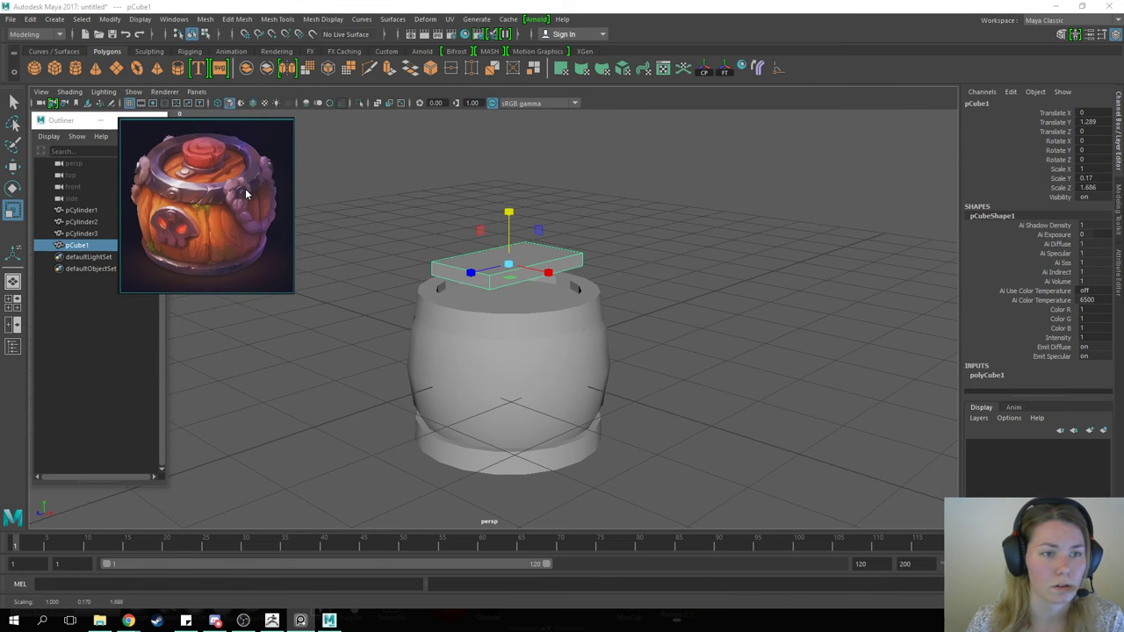
Step: Show wireframe edges on the shaded models and hide the viewport grid
left_click(254, 105)
left_click(129, 104)
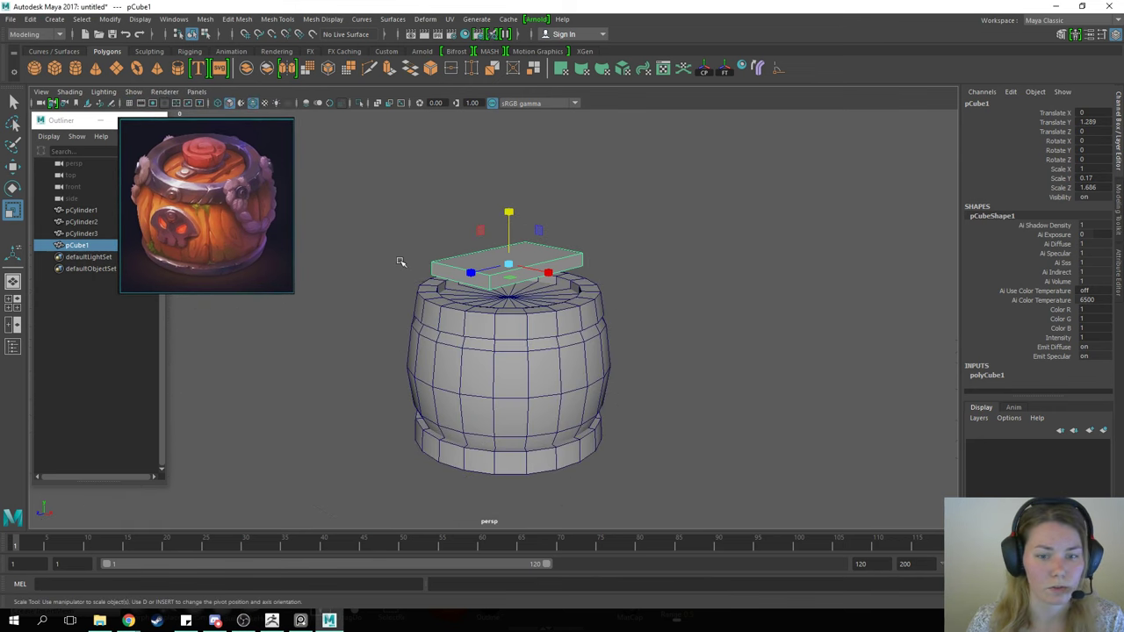
middle_click_drag(436, 196, 414, 195, "alt")
left_click_drag(414, 195, 585, 252, "alt")
Step: Fit the plank inside the top ring at Translate Y 0.884, with Scale X 0.654 and Scale Z 1.856
key("w")
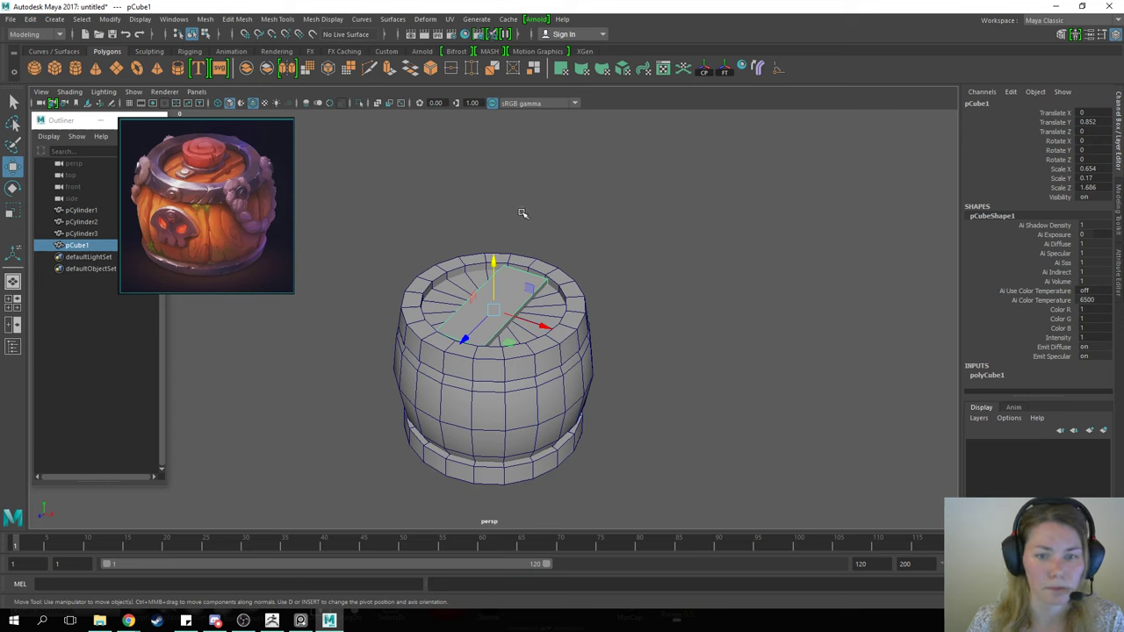
left_click_drag(522, 213, 521, 231, "alt")
key("r")
left_click_drag(465, 356, 492, 257)
key("w")
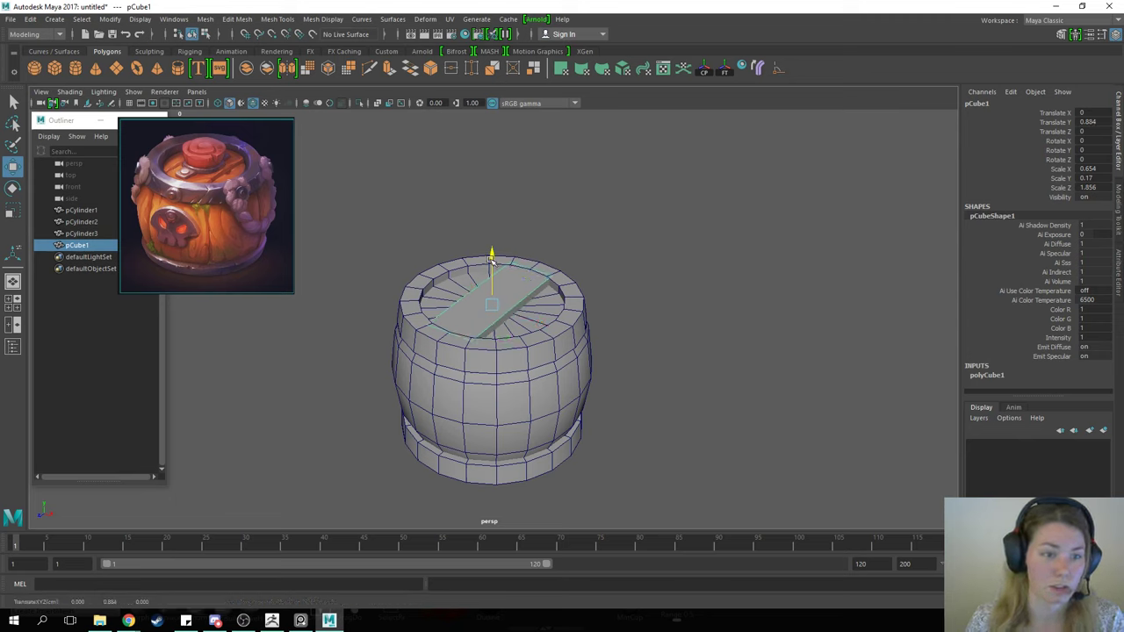
Step: Select all the upper faces of the top ring and raise them slightly
left_click(408, 294)
key("F11")
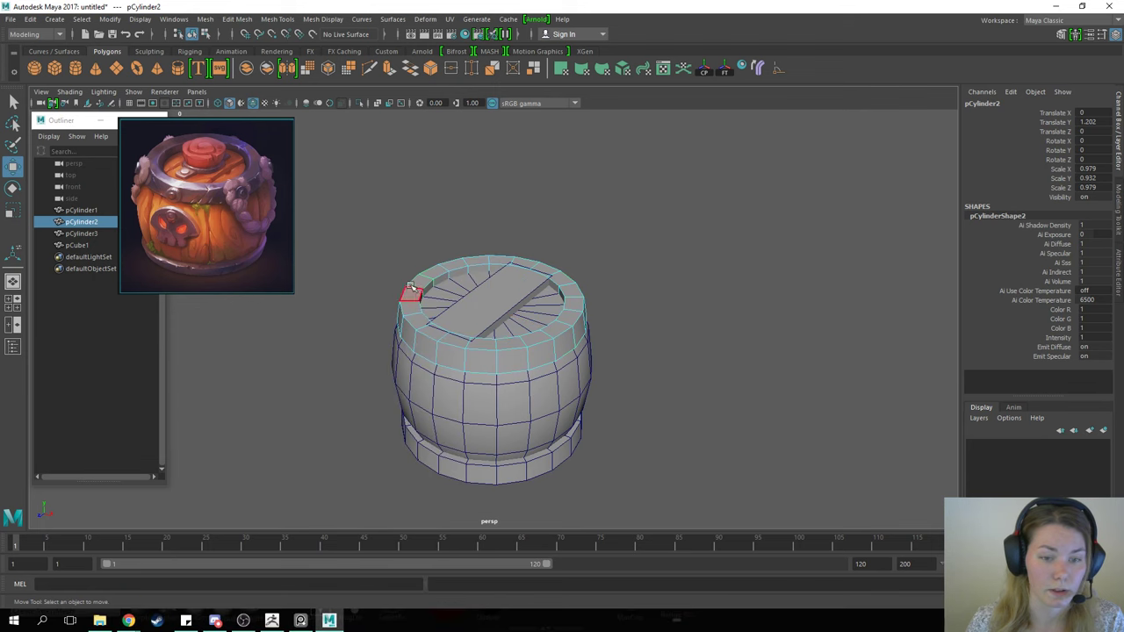
left_click(409, 303)
double_click(489, 249)
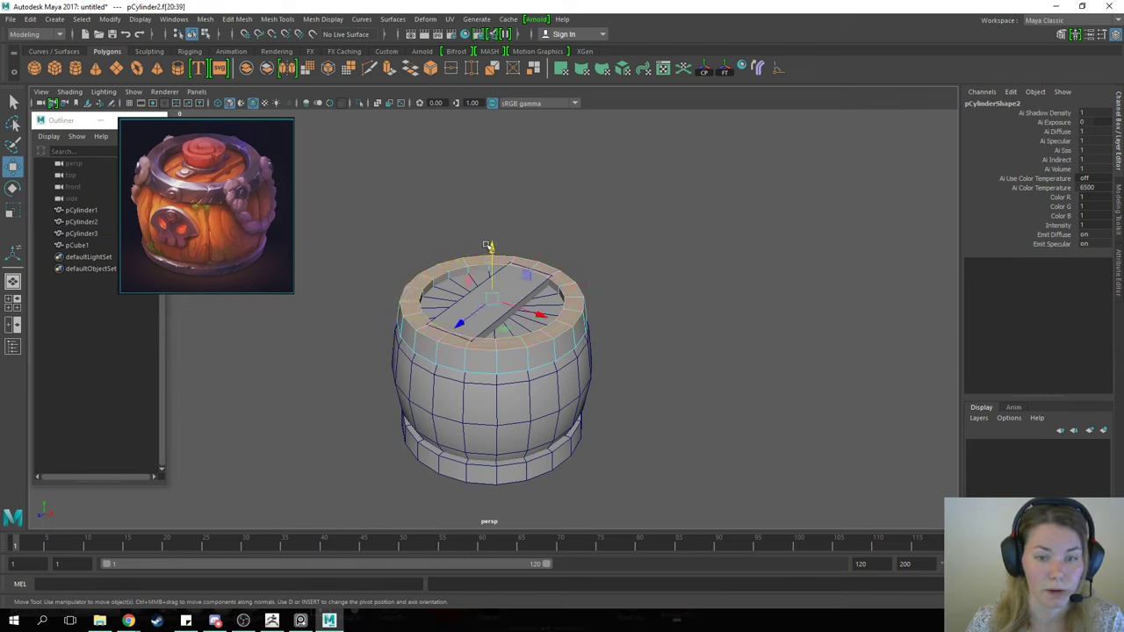
right_click_drag(488, 249, 546, 199)
Step: Duplicate the lid plank and place the copy beside it at about Translate X 0.657 and Translate Y 0.818
left_click(502, 291)
left_click_drag(503, 292, 570, 309, "alt")
key("ctrl+d")
left_click_drag(541, 257, 548, 263)
left_click(647, 258)
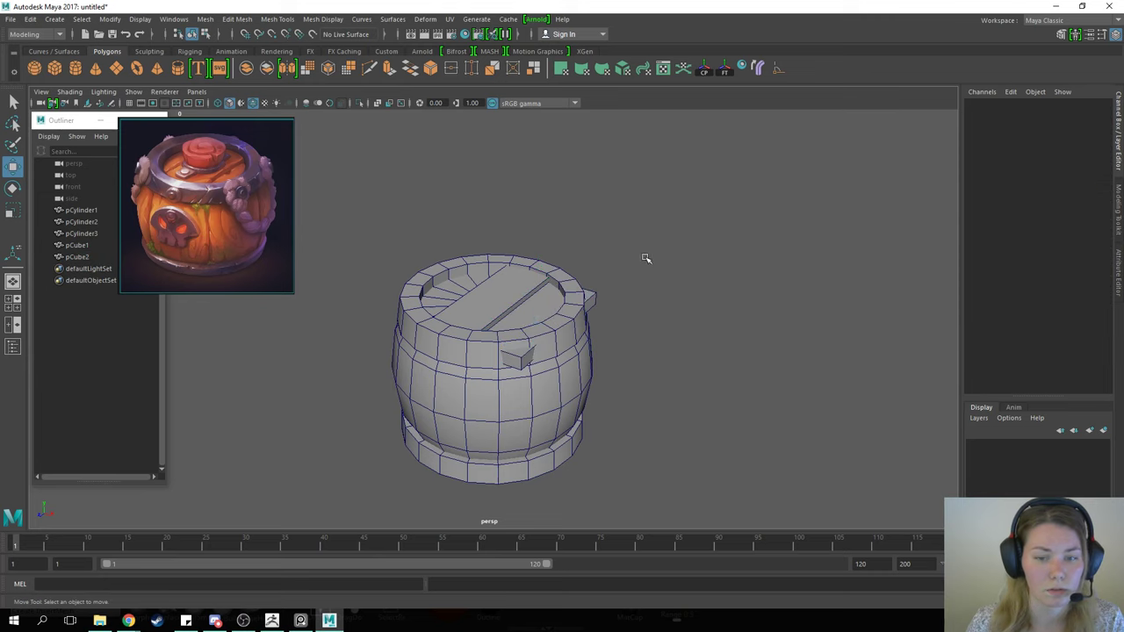
left_click_drag(634, 255, 662, 273, "alt")
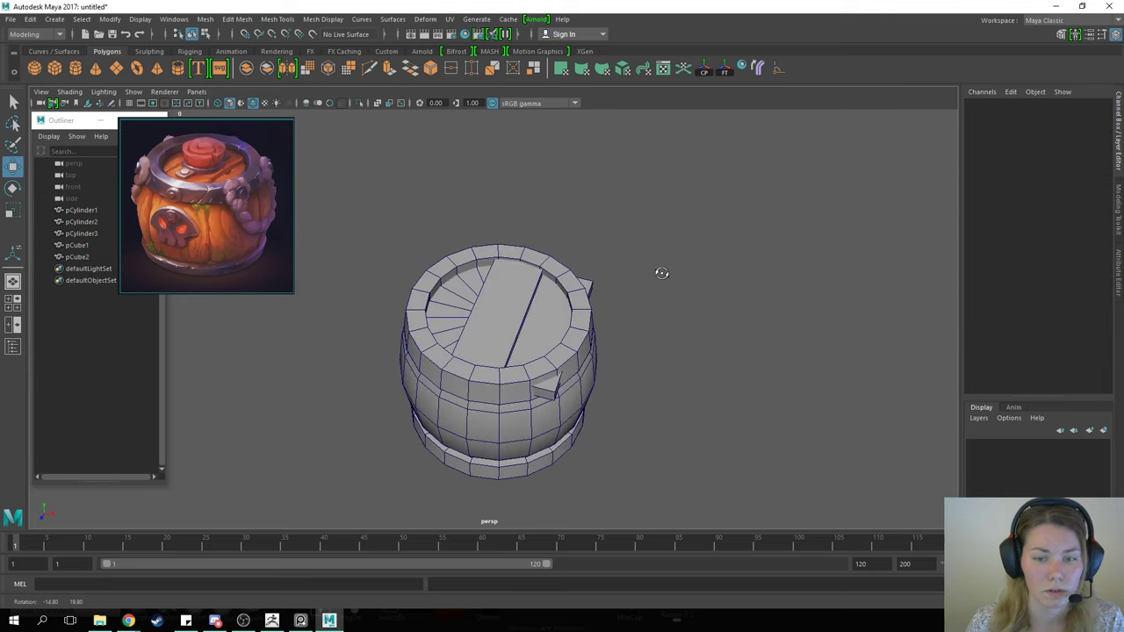
Step: Scale the second plank's outer corner vertices closer together along Z and adjust their X position to fit within the ring
left_click(557, 316)
left_click(627, 227)
left_click_drag(626, 226, 588, 306)
left_click_drag(576, 435, 563, 364, "shift")
key("r")
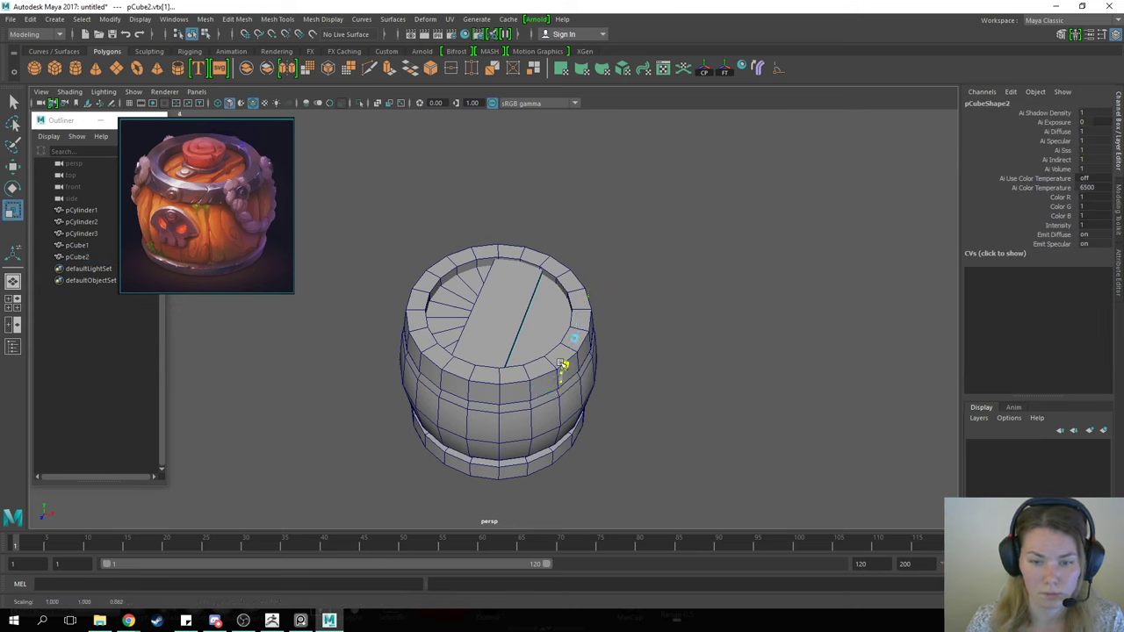
key("w")
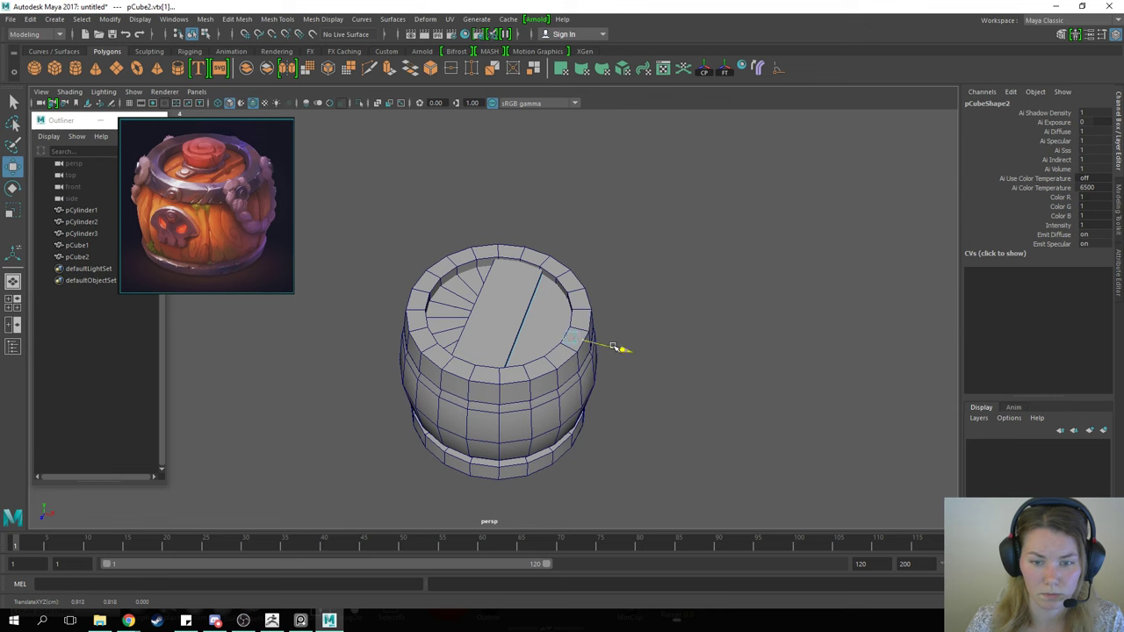
right_click_drag(615, 347, 647, 251)
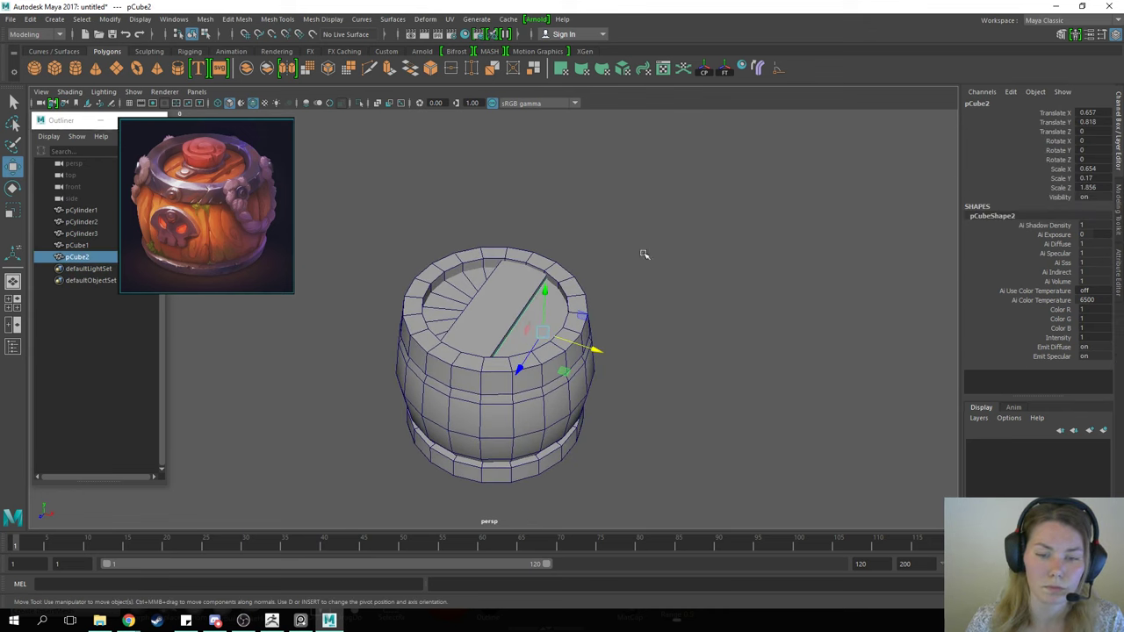
Step: Snap the second plank's pivot to the centre of the barrel lid and freeze the plank's transformations
left_click(688, 196)
left_click(532, 318)
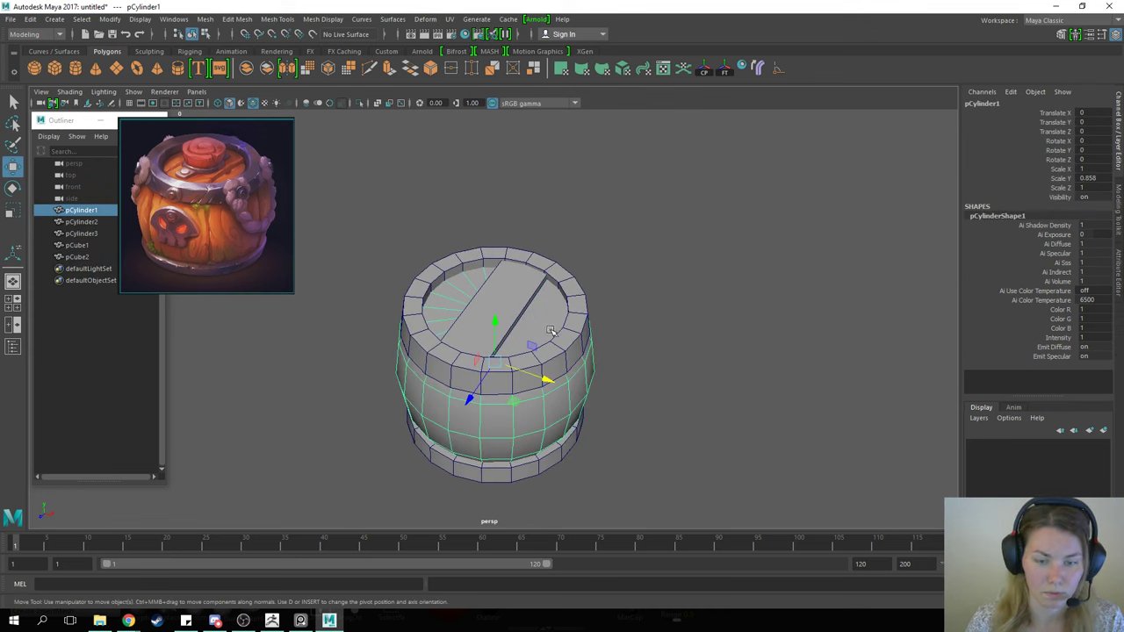
left_click_drag(550, 330, 677, 258, "alt")
left_click(570, 280)
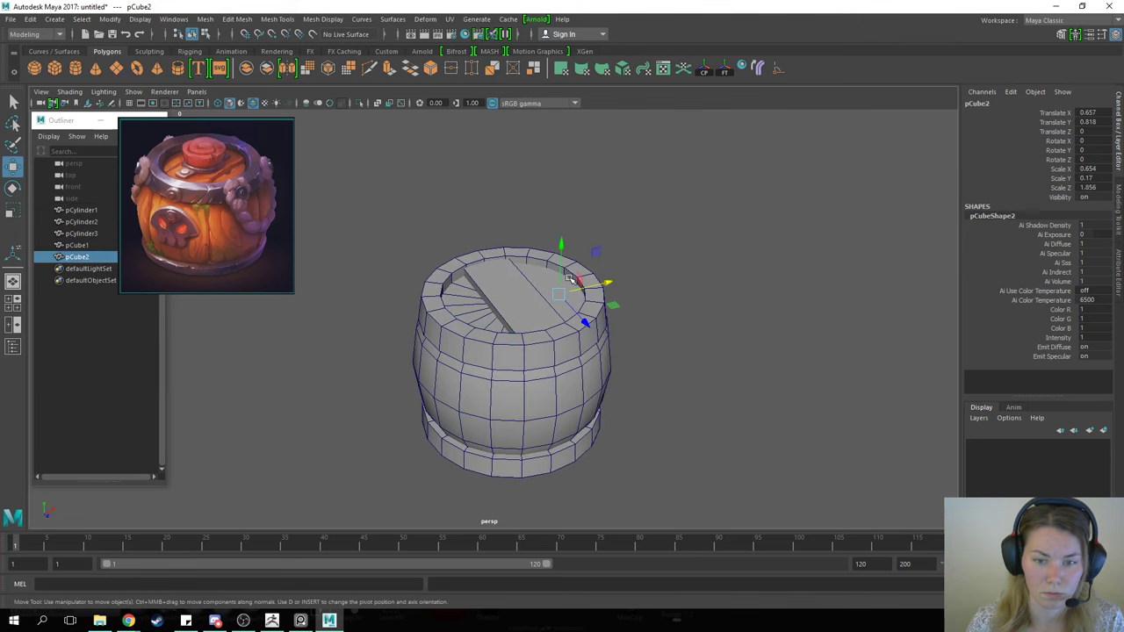
key("d")
key("v")
left_click_drag(559, 295, 512, 296)
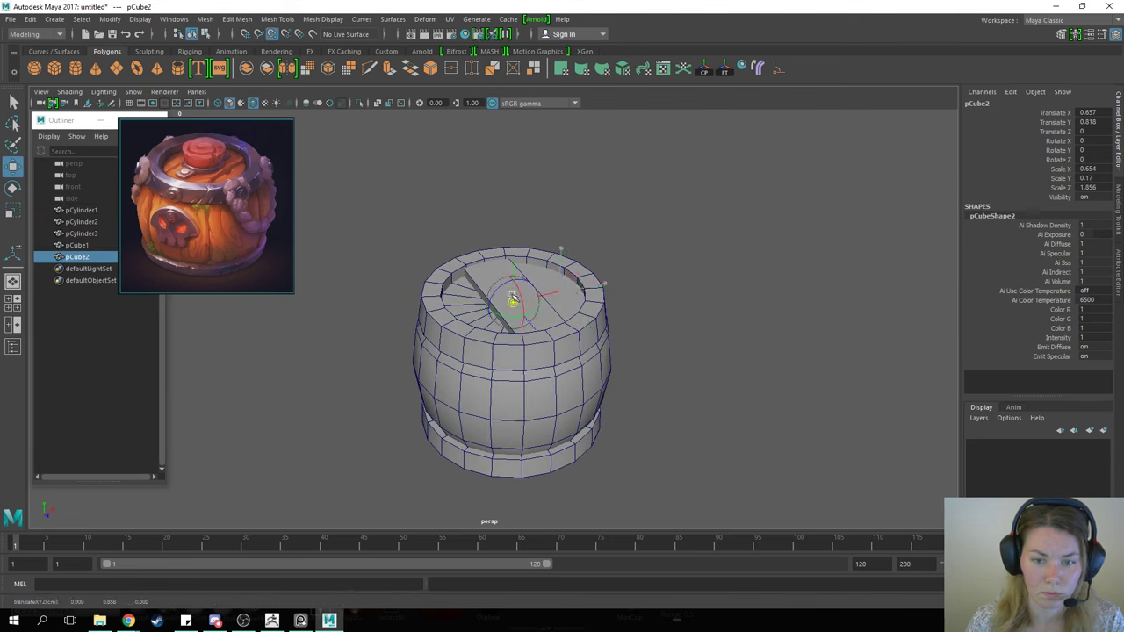
left_click(723, 70)
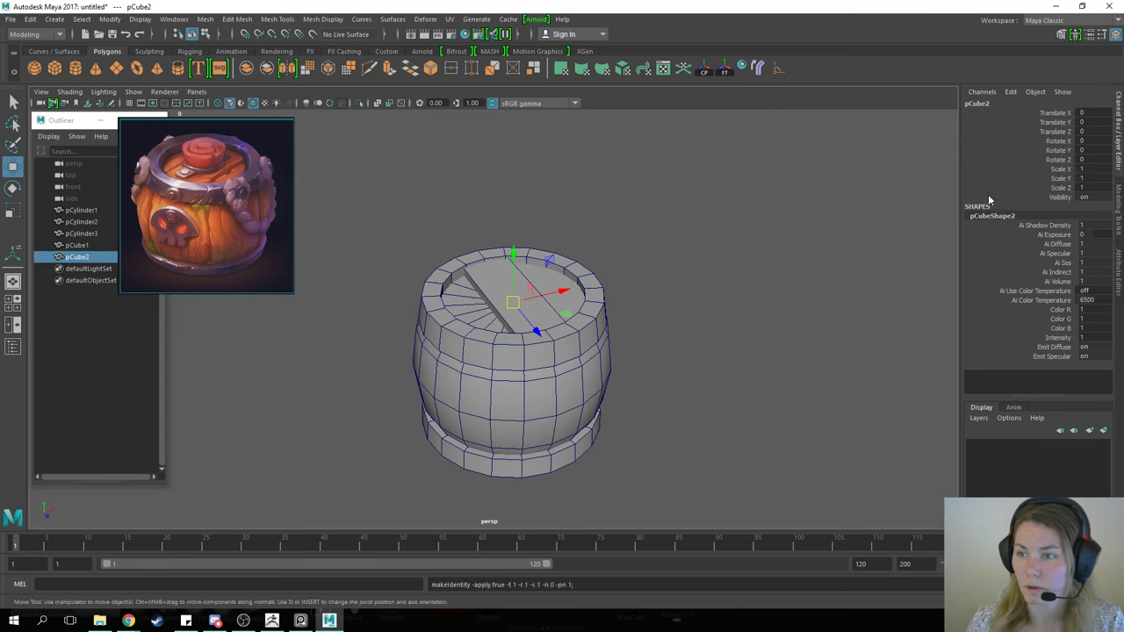
Step: Duplicate the second plank, mirror the copy with a Scale X of -1 and freeze its transformations
key("ctrl+d")
left_click(1097, 168)
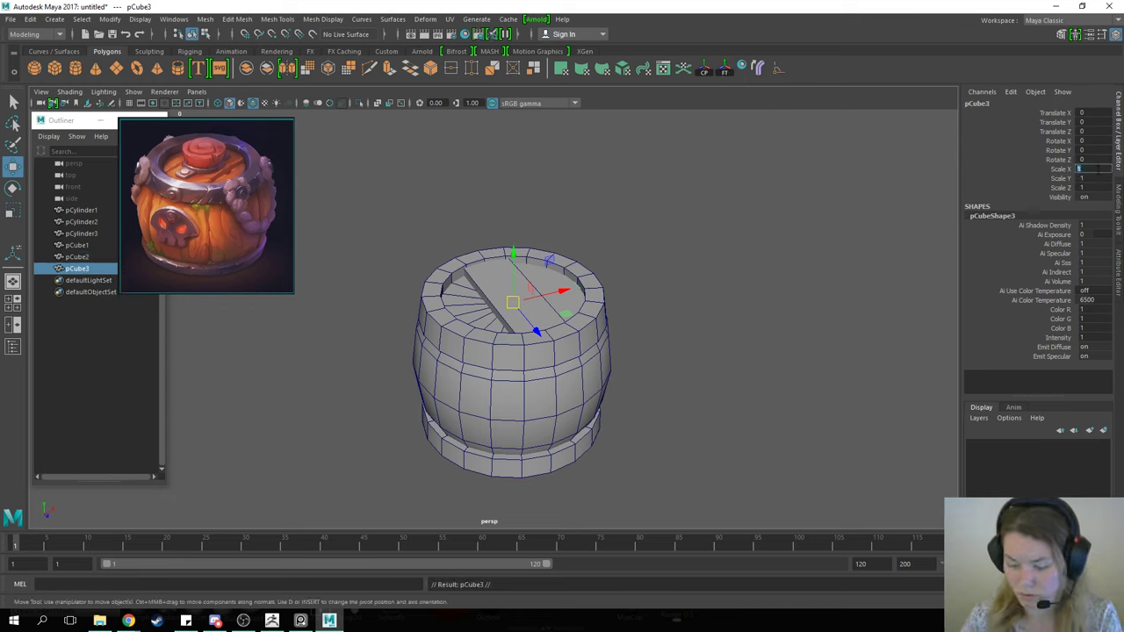
type("-1")
key("Return")
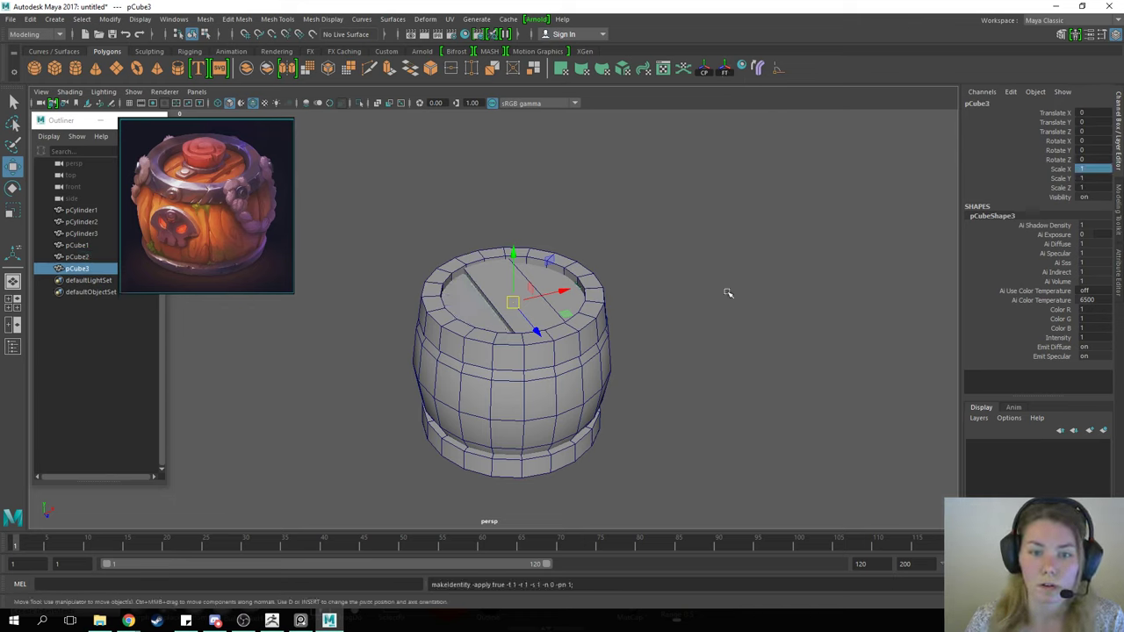
Step: Raise the mirrored plank slightly to a Translate Y of about 0.026
left_click_drag(727, 291, 632, 315, "alt")
left_click_drag(493, 264, 590, 253)
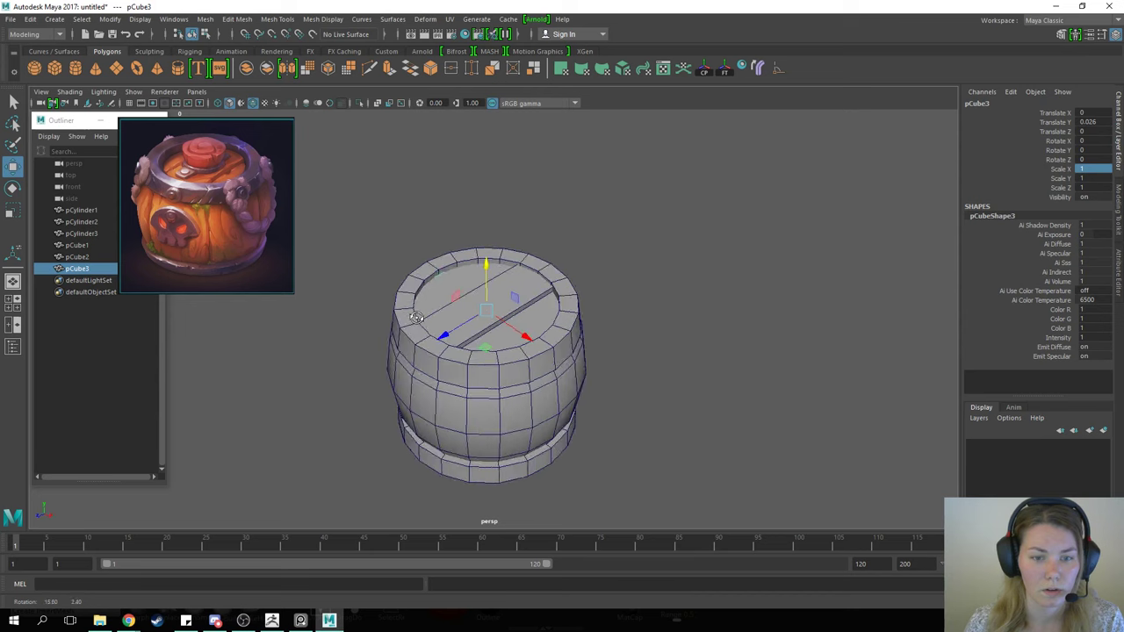
left_click(593, 249)
mouse_move(612, 325)
left_mouse_down("alt")
mouse_move(620, 311)
mouse_move(632, 328)
left_mouse_up("alt")
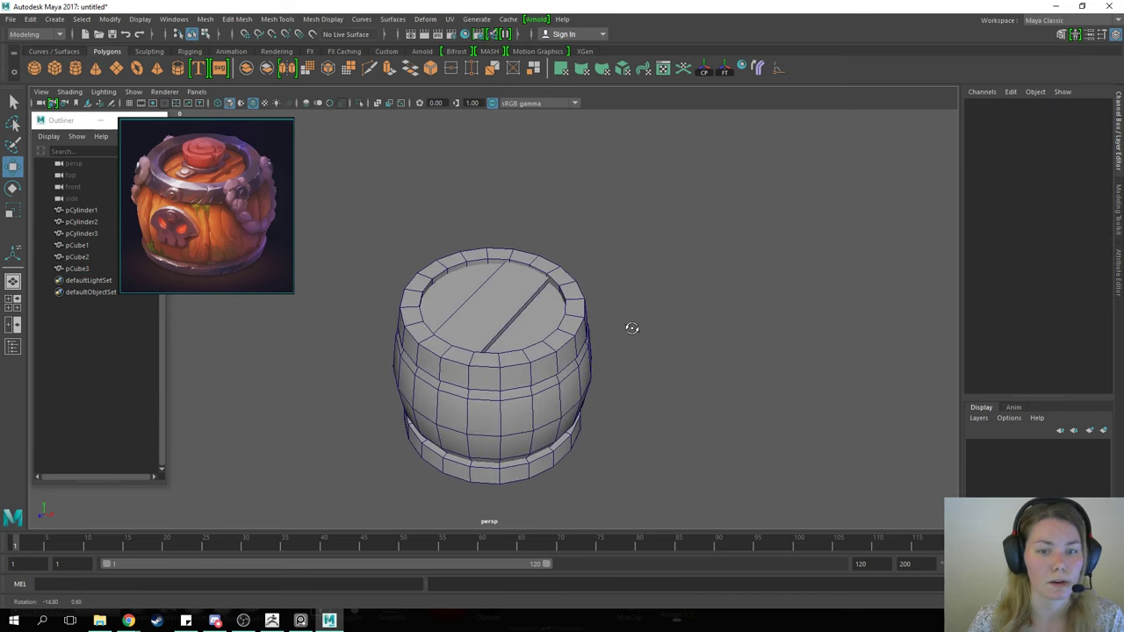
Step: Widen the middle lid plank to a Scale X of about 0.782
left_click(492, 298)
key("r")
left_click(510, 279)
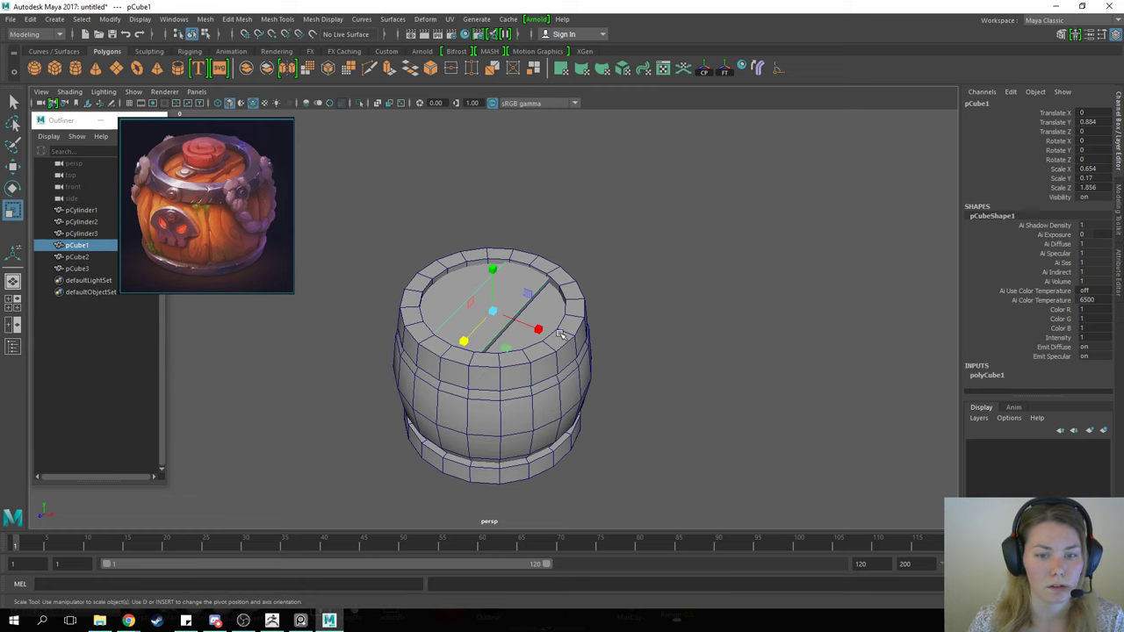
left_click_drag(545, 334, 544, 333)
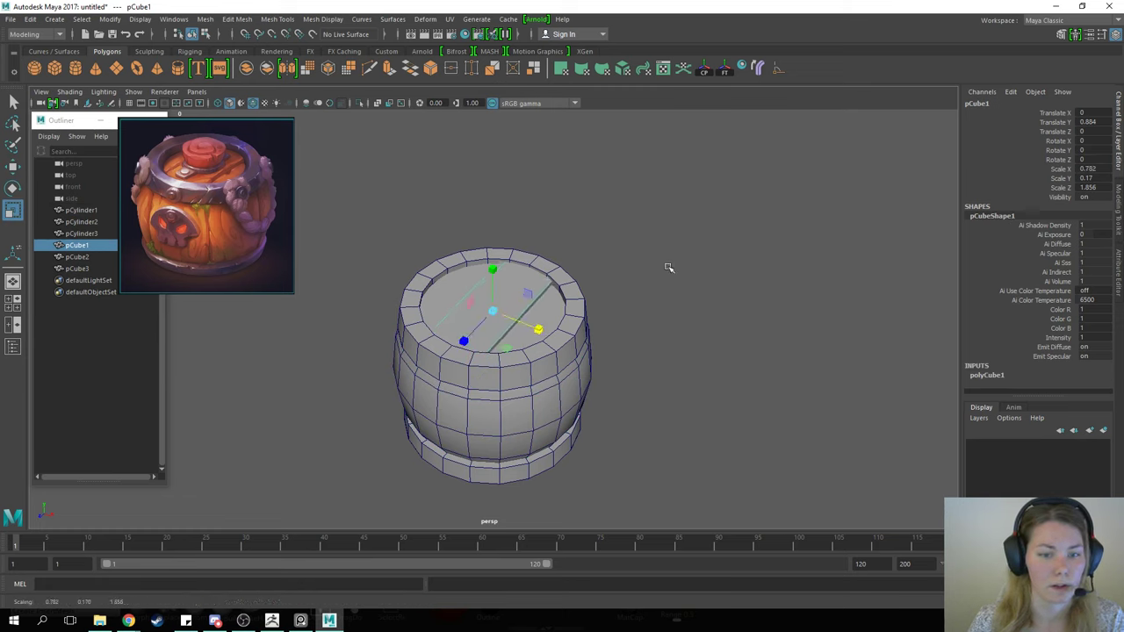
left_click(670, 266)
left_click_drag(538, 375, 532, 364, "alt")
middle_click_drag(615, 311, 626, 293, "alt")
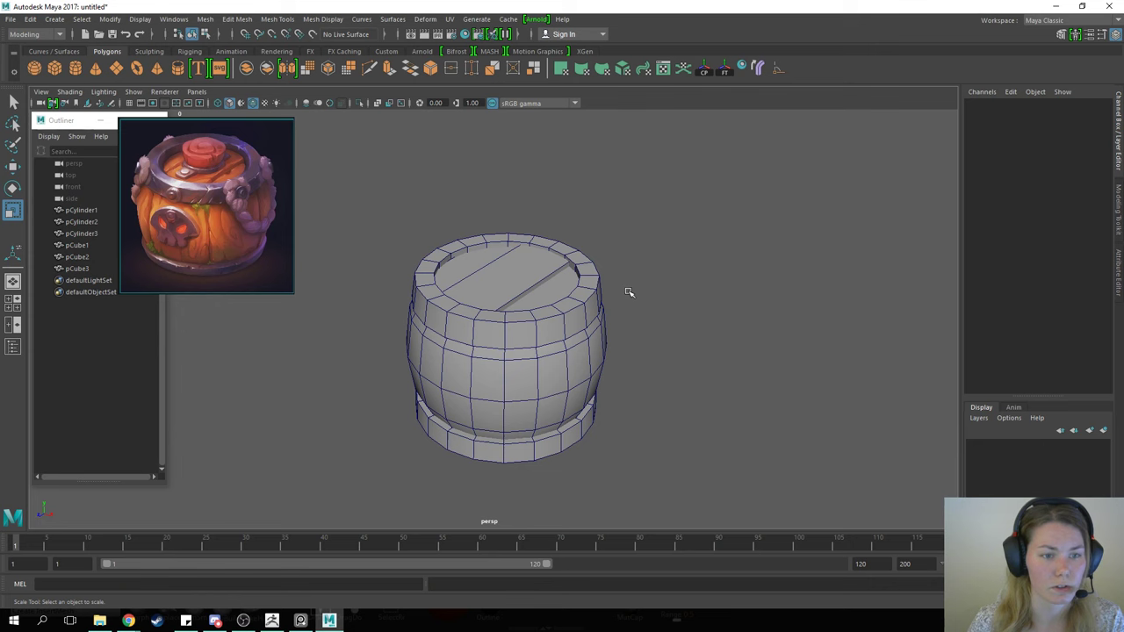
Step: Raise the top metal ring slightly above the barrel lid
key("w")
mouse_move(561, 375)
left_mouse_down("alt")
mouse_move(551, 362)
mouse_move(563, 369)
left_mouse_up("alt")
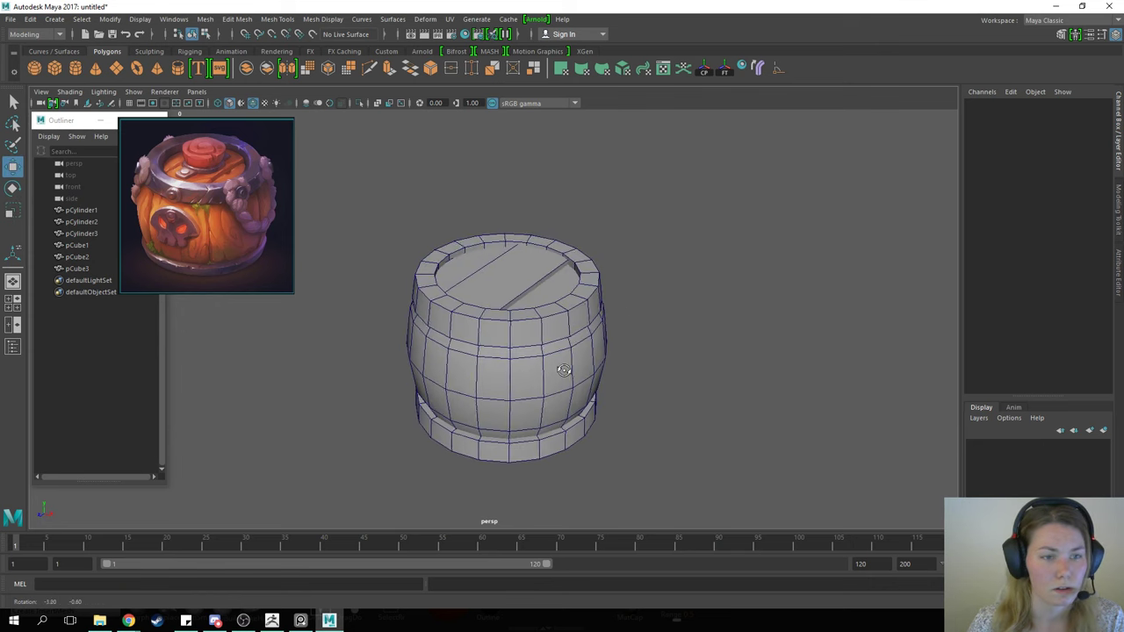
left_click(592, 268)
left_click_drag(507, 237, 504, 225)
left_click(652, 226)
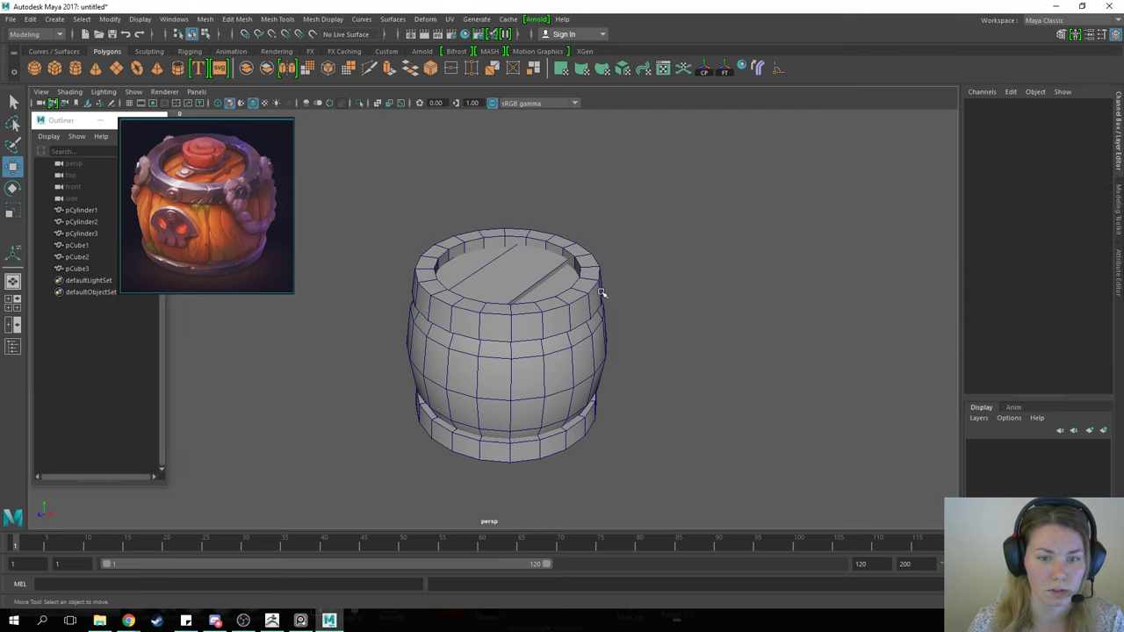
Step: Scale the barrel body's bottom edge loop slightly outward
left_click_drag(602, 295, 540, 291, "alt")
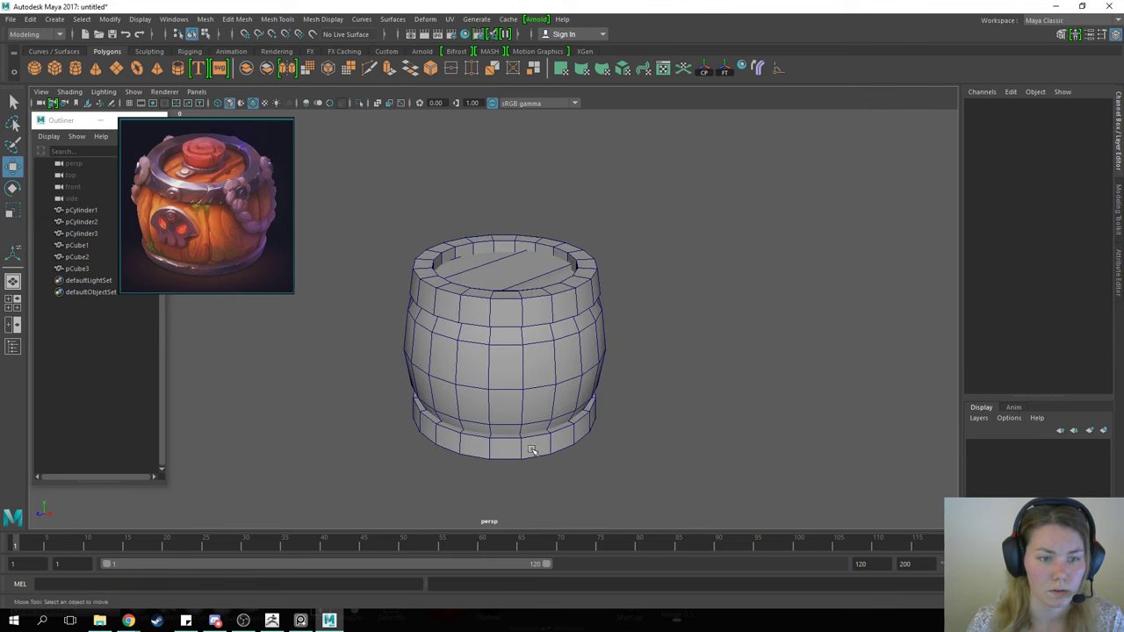
left_click(514, 408)
right_click_drag(513, 282, 516, 250)
double_click(516, 369)
key("4")
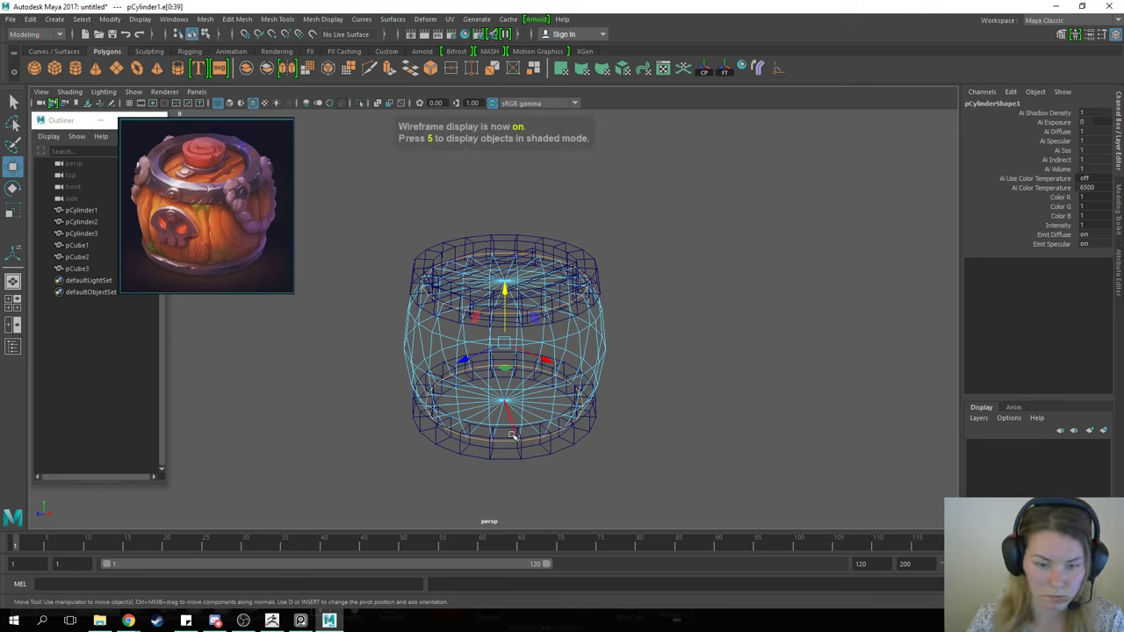
left_click(512, 435)
double_click(511, 445)
key("r")
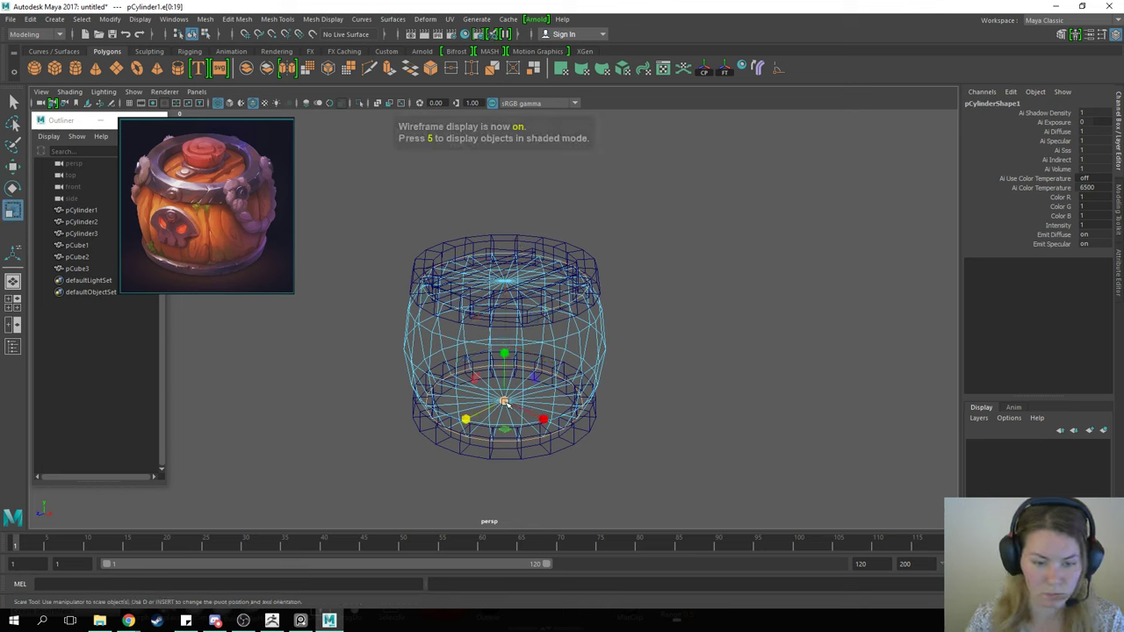
left_click_drag(505, 402, 515, 401)
key("5")
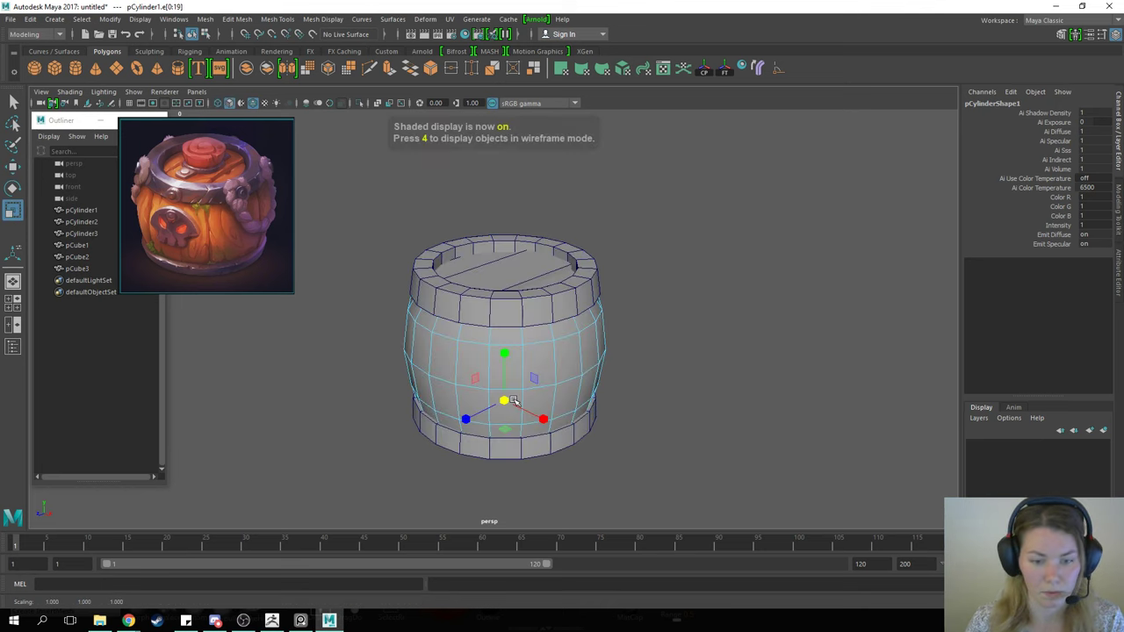
key("w")
right_click_drag(503, 351, 626, 313)
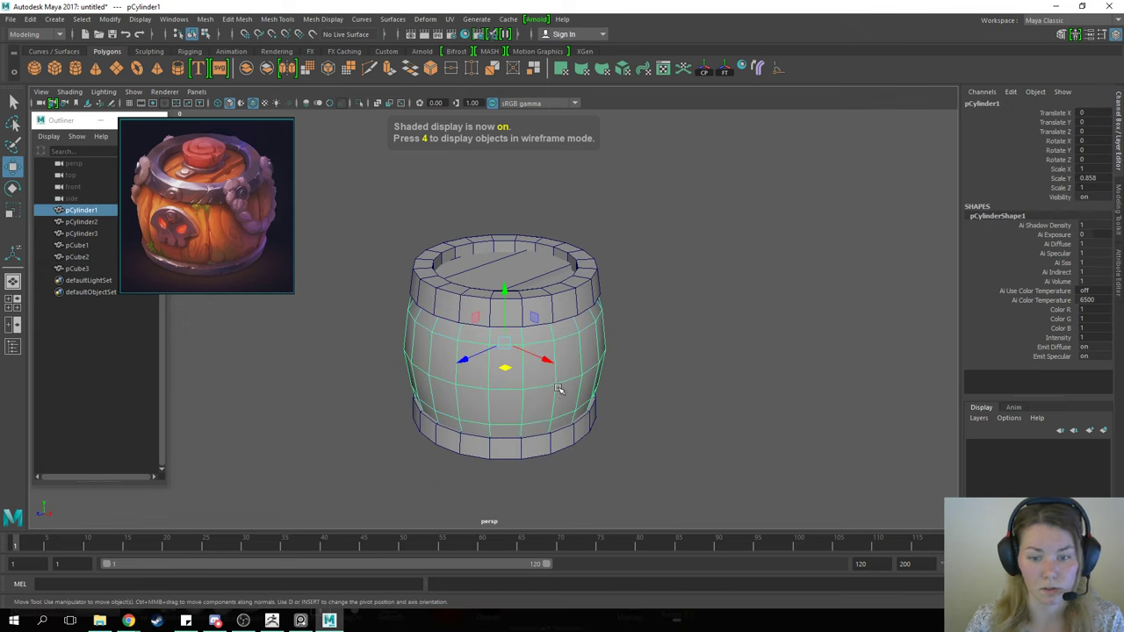
Step: Widen the bottom ring to a Scale X and Z of 1.066 and taper its lower outer edge loop slightly inward
left_click(555, 448)
key("r")
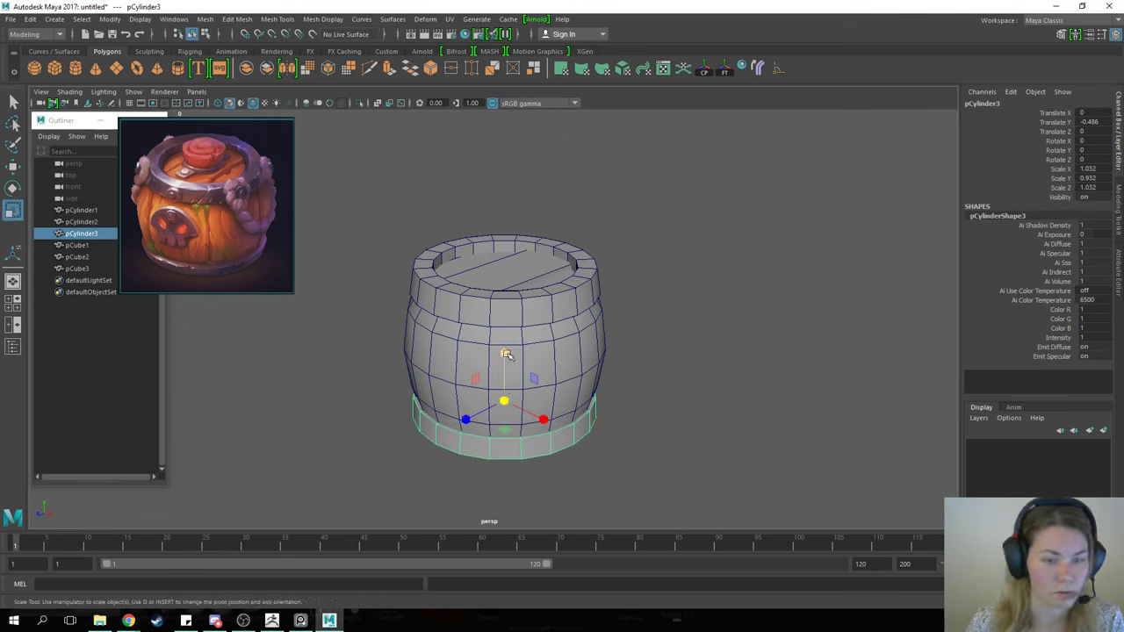
left_click_drag(504, 354, 503, 353, "ctrl")
right_click_drag(503, 309, 504, 248)
double_click(505, 460)
left_click_drag(505, 410, 501, 410)
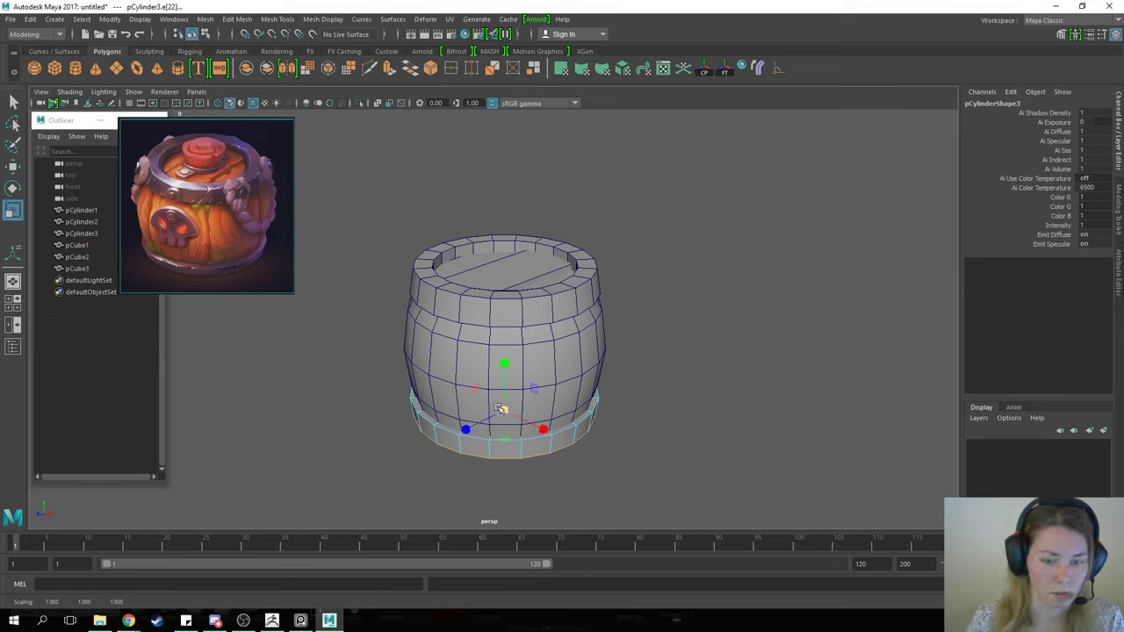
Step: Move the loop of underside faces on the bottom ring upward to make the ring thinner
left_click_drag(650, 358, 660, 281, "alt")
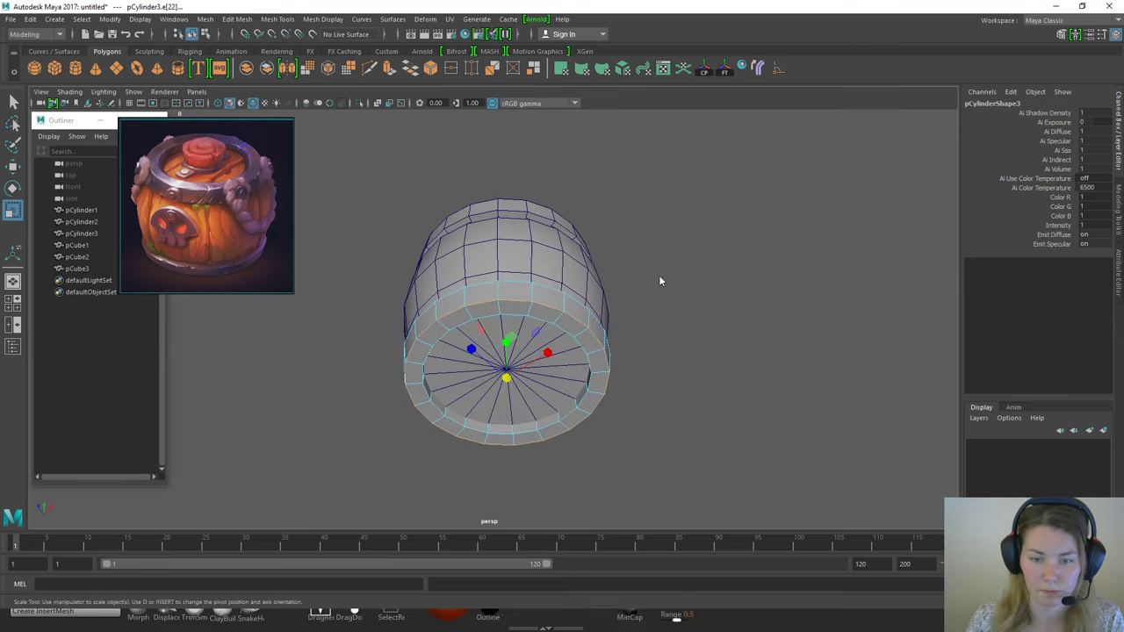
right_click_drag(660, 291, 659, 338)
left_click(546, 314)
double_click(565, 322)
key("w")
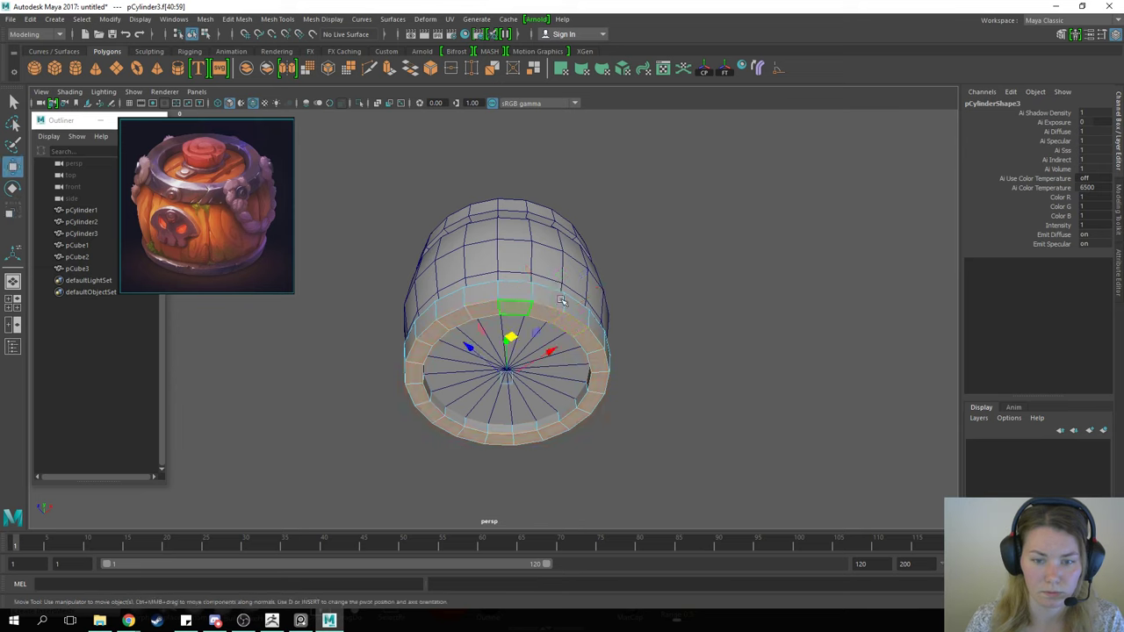
left_click_drag(565, 322, 504, 335, "alt")
right_click_drag(640, 259, 757, 190)
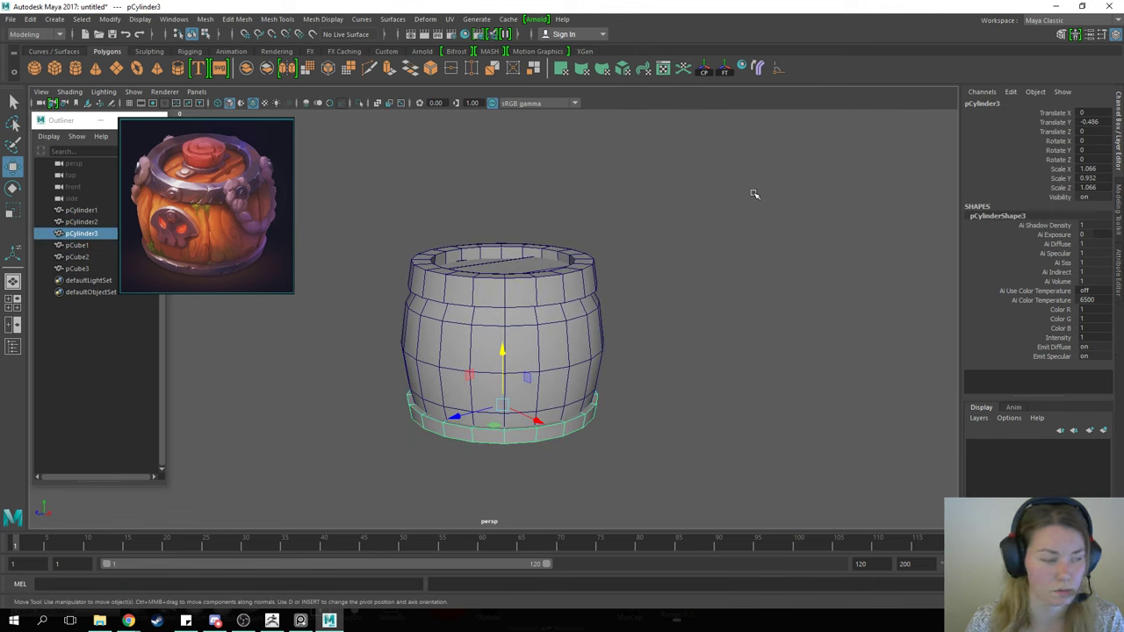
left_click(703, 231)
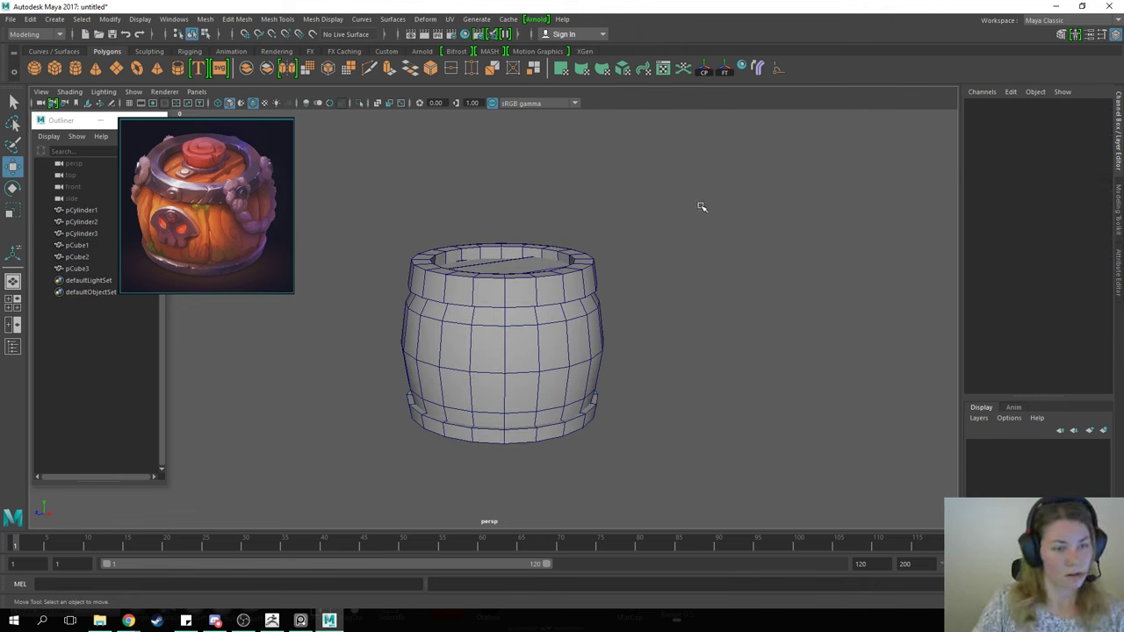
Step: Scale the barrel body's middle edge loop and the upper edge loop slightly inward to reduce the bulge
left_click_drag(570, 314, 598, 234, "alt")
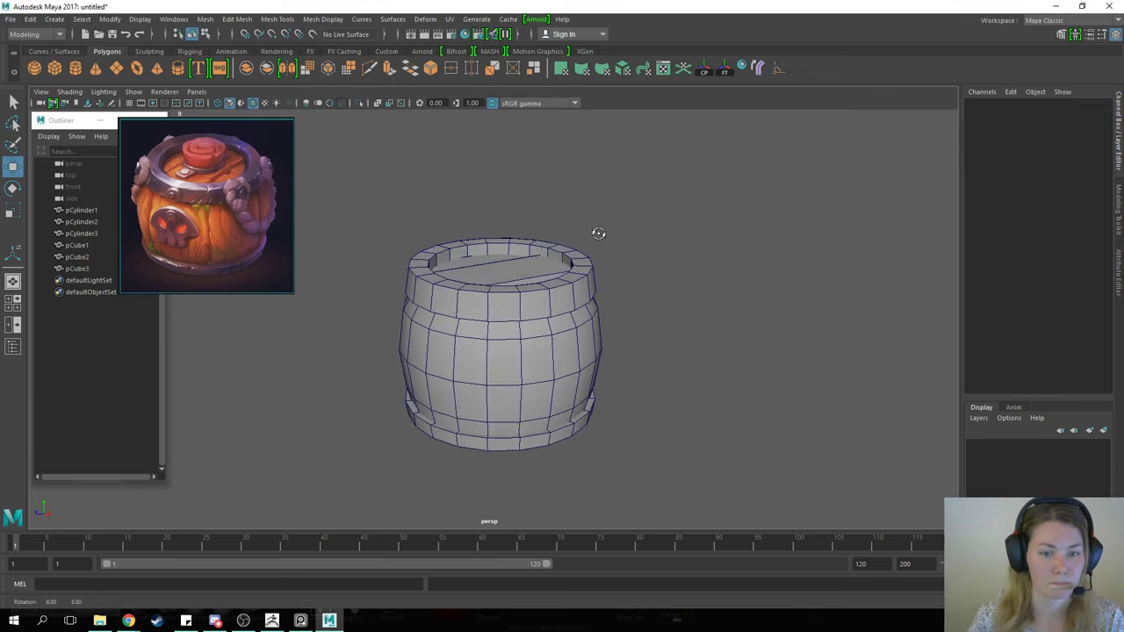
left_click(474, 355)
right_click_drag(474, 356, 474, 250)
double_click(476, 386)
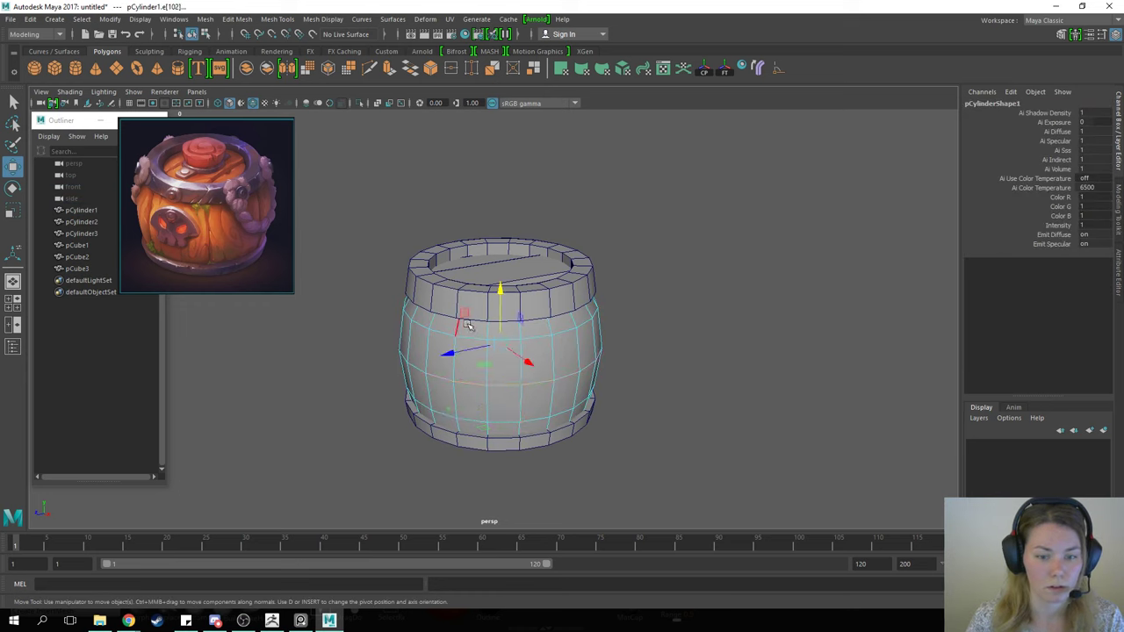
key("r")
left_click_drag(500, 343, 498, 348)
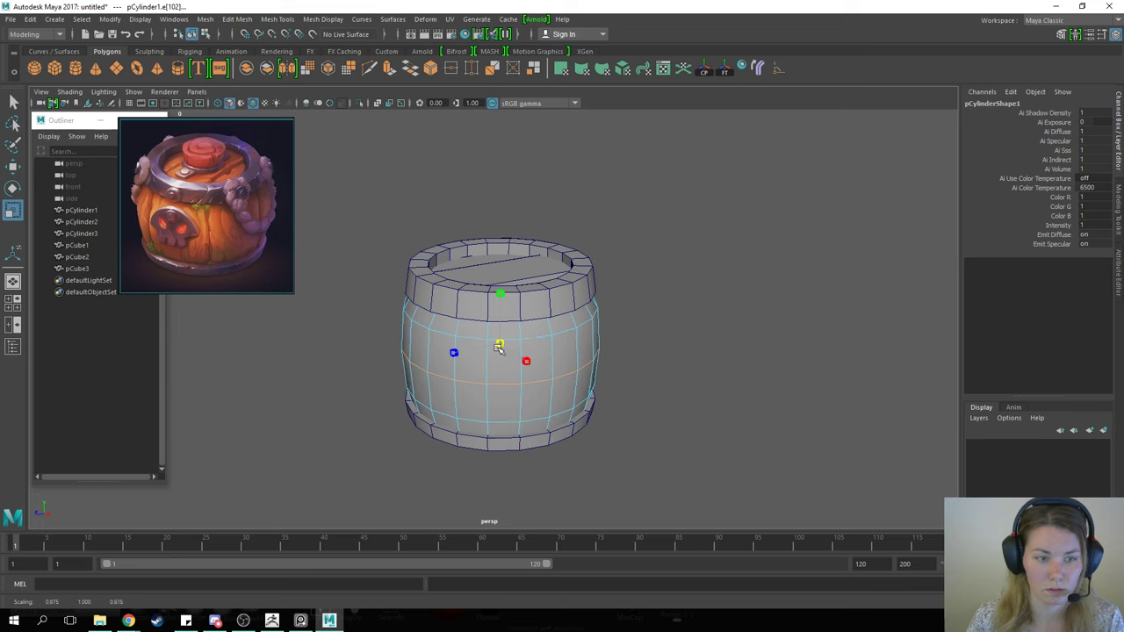
left_click(497, 314)
left_click_drag(501, 309, 500, 307)
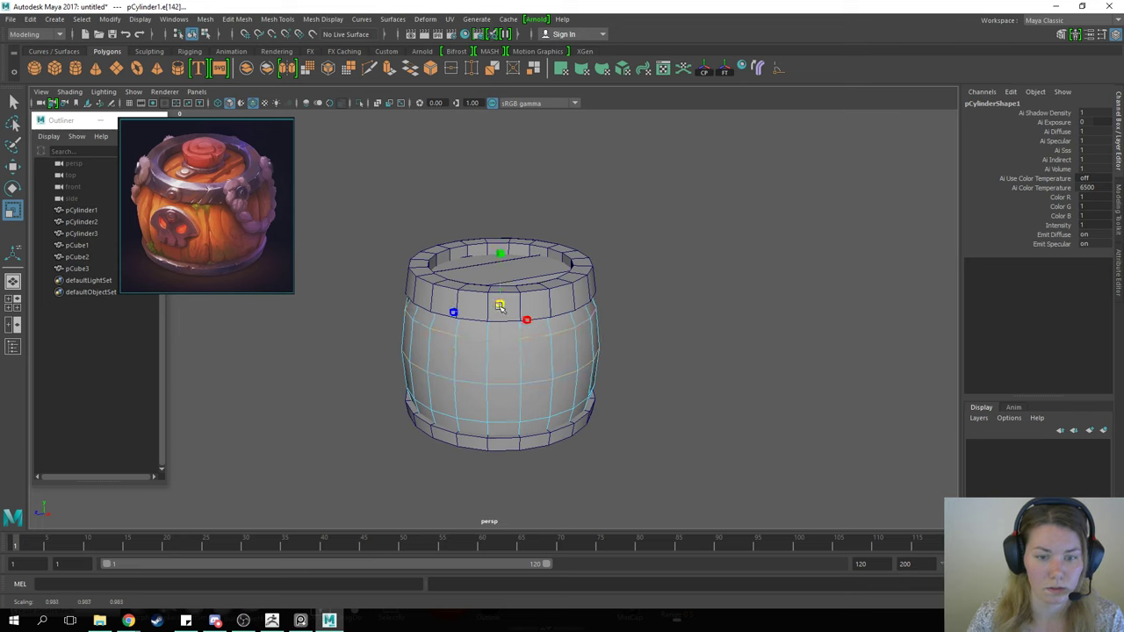
right_click_drag(520, 282, 636, 254)
left_click(639, 274)
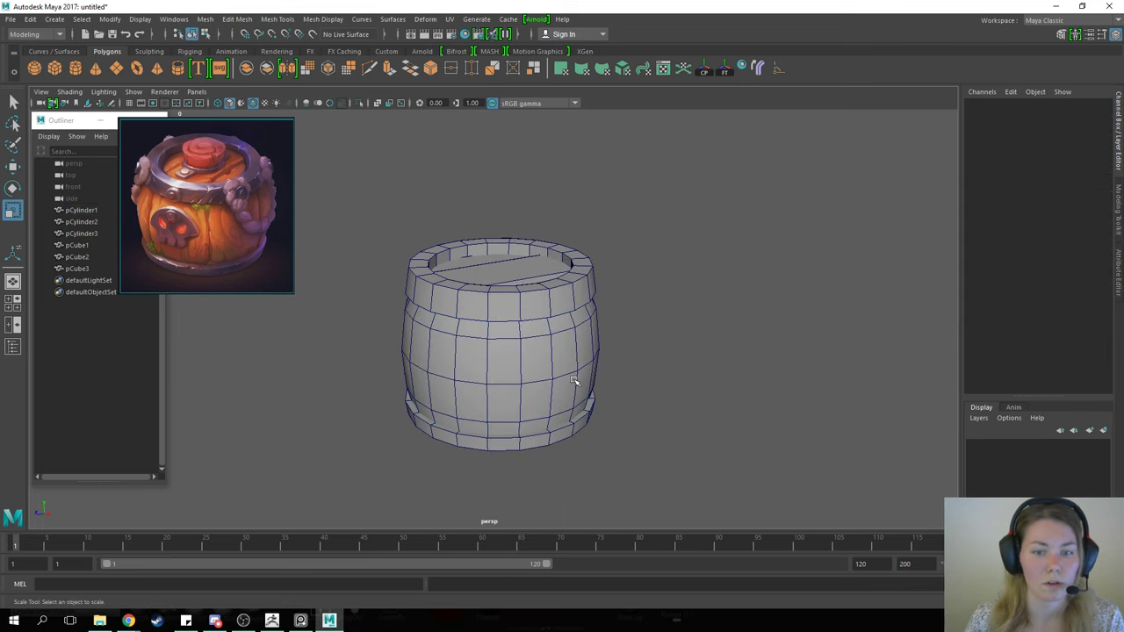
Step: Create a polygon cylinder, raise it above the lid to a Translate Y of 1.586 and shrink it to about 0.286
left_click_drag(684, 325, 642, 296, "alt")
key("w")
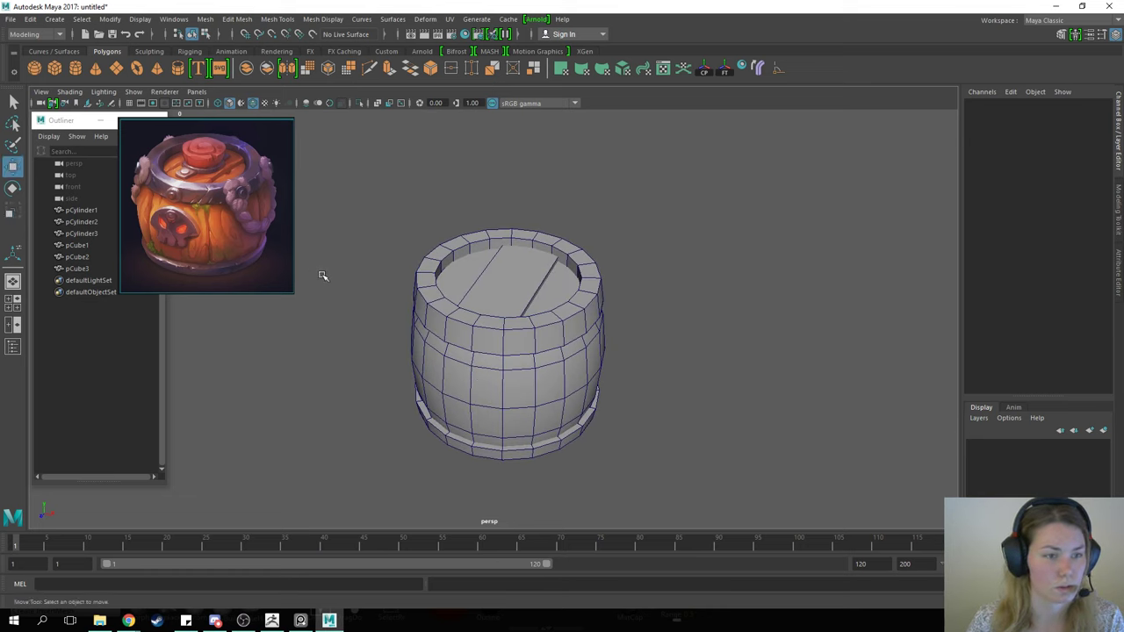
left_click_drag(518, 187, 368, 167, "alt")
left_click(75, 69)
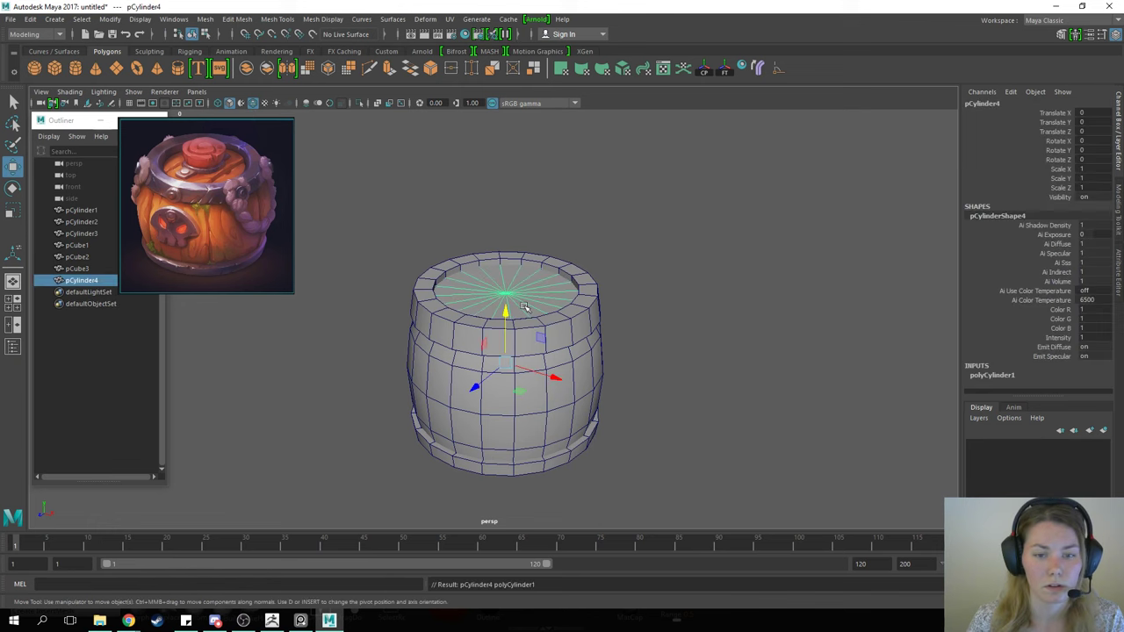
left_click_drag(506, 318, 508, 262)
key("r")
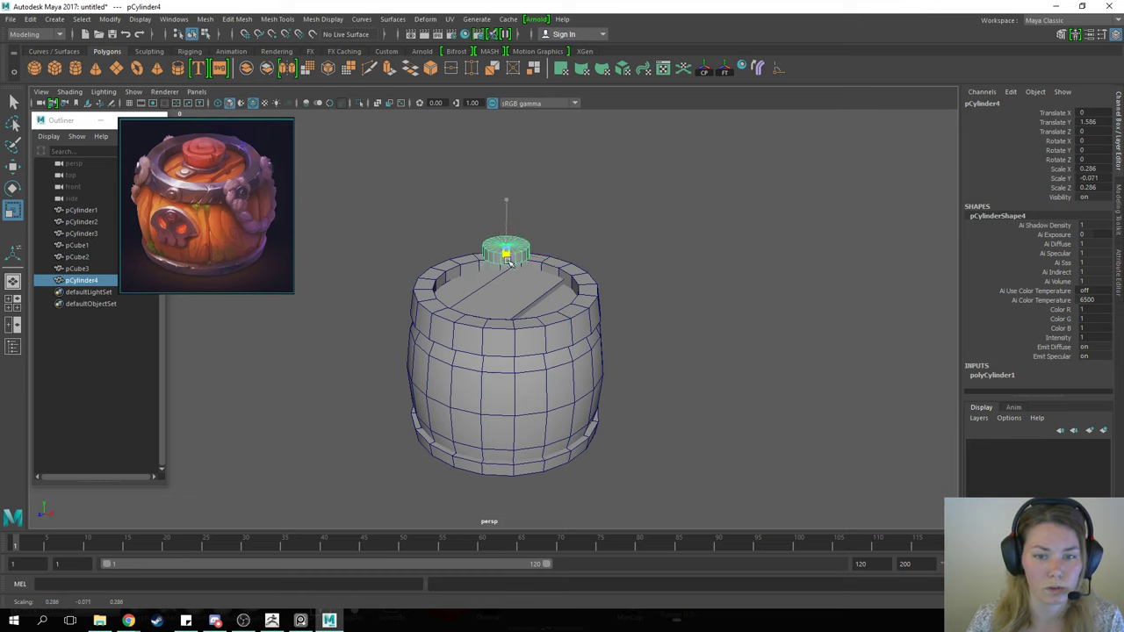
Step: Lower the cylinder onto the lid at Translate Y 0.985 as a flat disc with Scale X and Z 0.369 and Scale Y 0.061
key("w")
left_click_drag(506, 198, 589, 246)
key("r")
key("w")
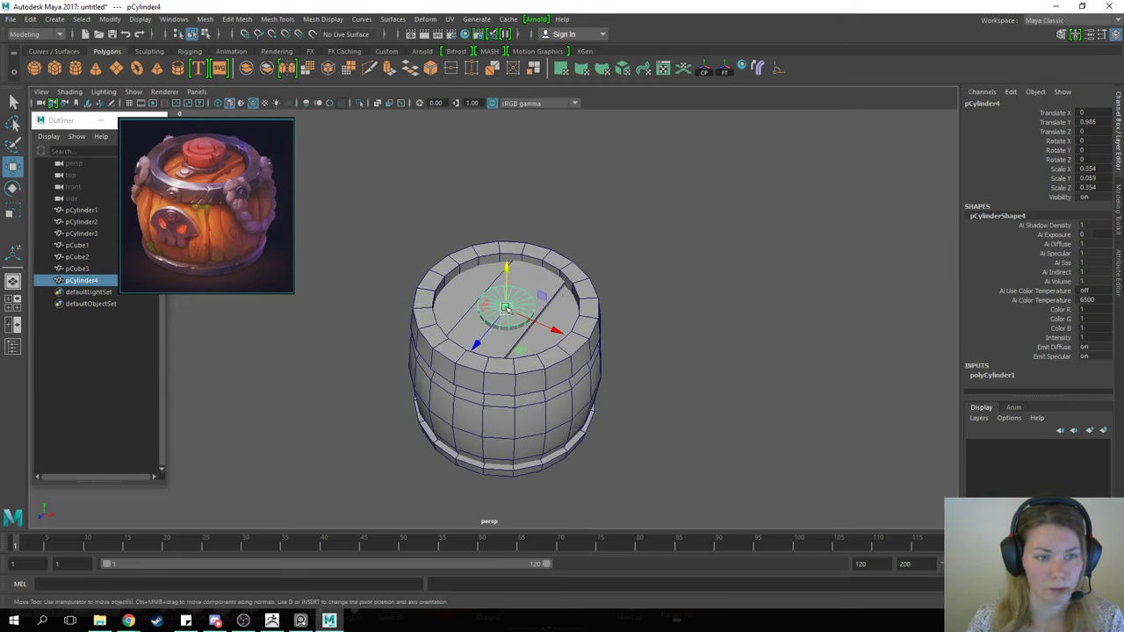
key("r")
left_click_drag(506, 309, 509, 309)
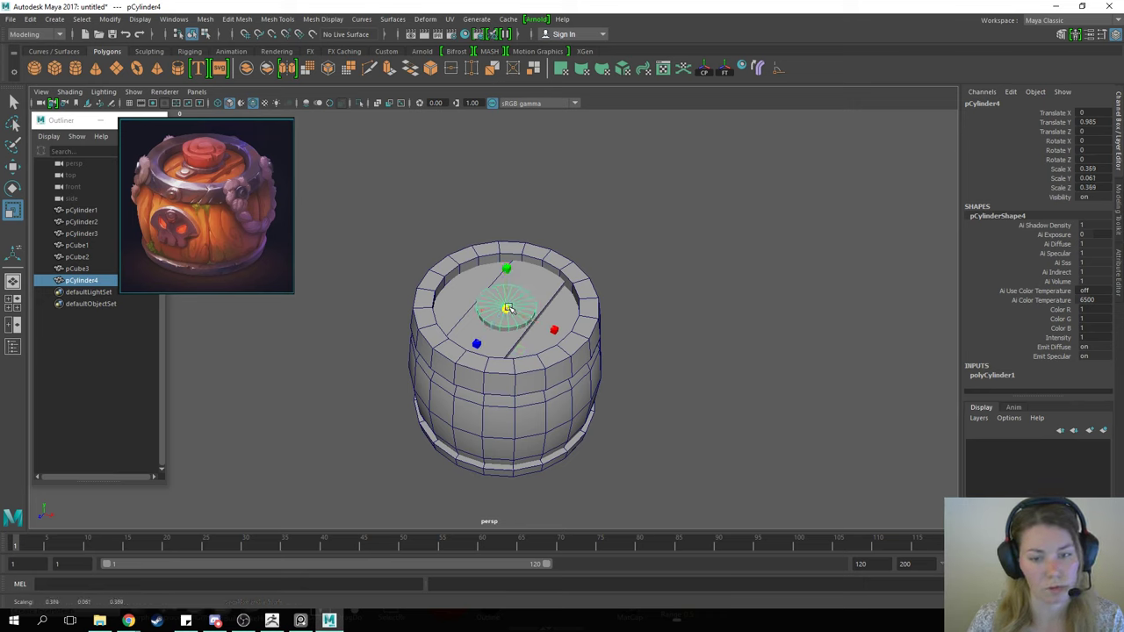
Step: Duplicate the disc as a stopper at Translate Y 1.189, stretch it to Scale Y 0.238 and narrow it slightly
key("w")
left_click_drag(446, 288, 513, 170, "alt")
key("ctrl+d")
key("r")
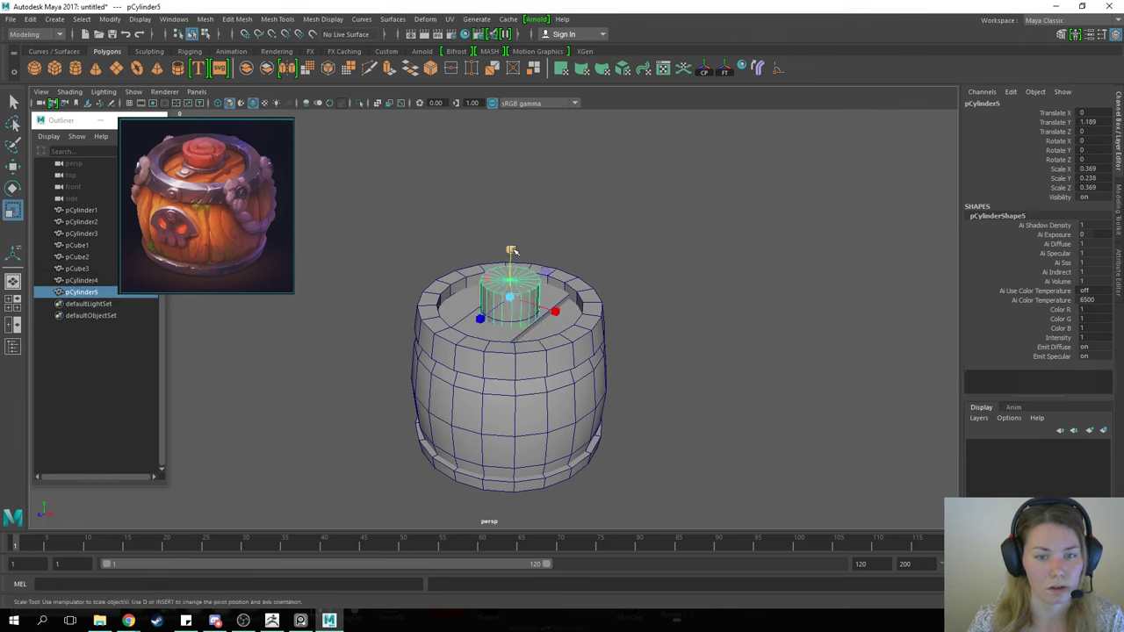
left_click_drag(512, 246, 513, 250, "ctrl")
Step: Scale the stopper's top vertices outward so it flares toward the top
left_click_drag(580, 209, 606, 176, "alt")
right_click_drag(620, 169, 502, 164)
left_click_drag(423, 239, 407, 217, "alt")
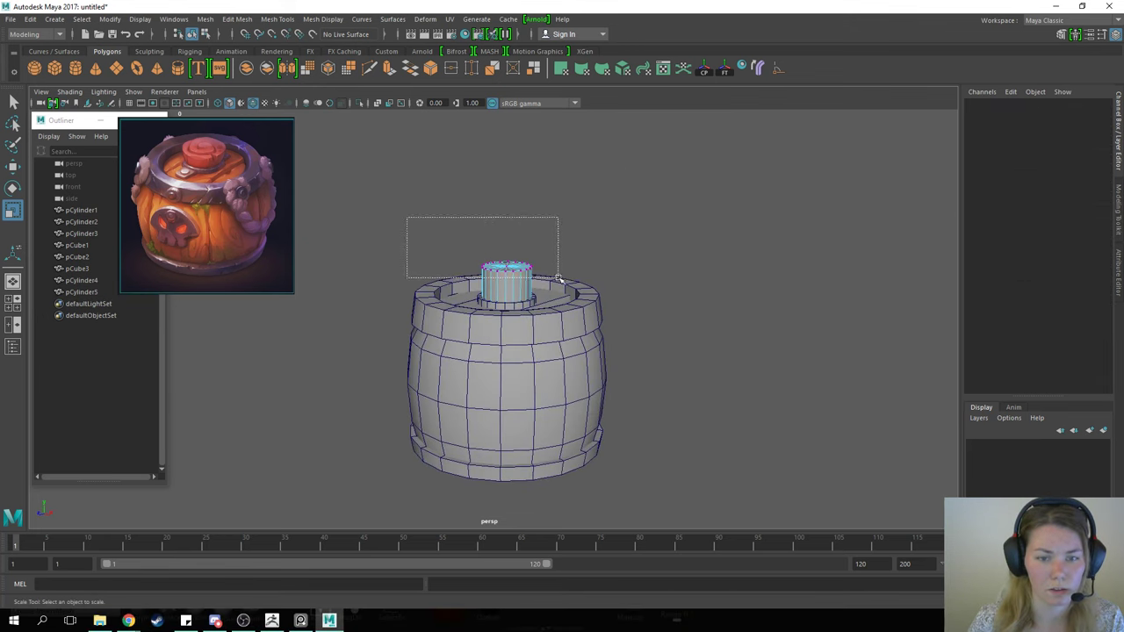
left_click_drag(559, 278, 572, 244)
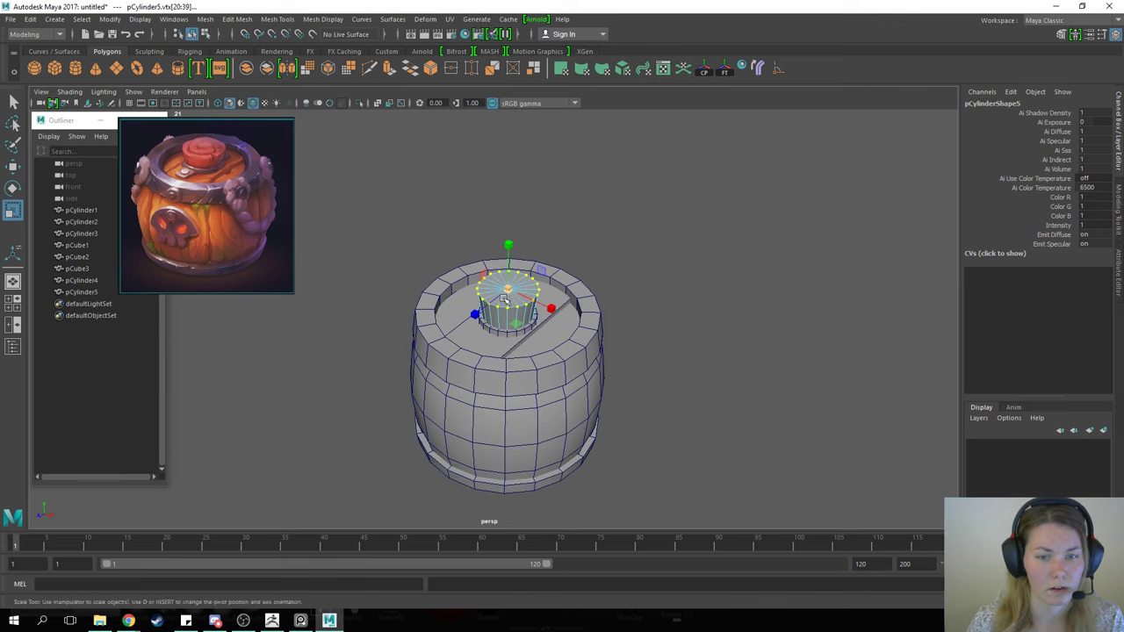
left_click_drag(504, 300, 509, 291)
key("w")
left_click_drag(552, 258, 565, 232, "alt")
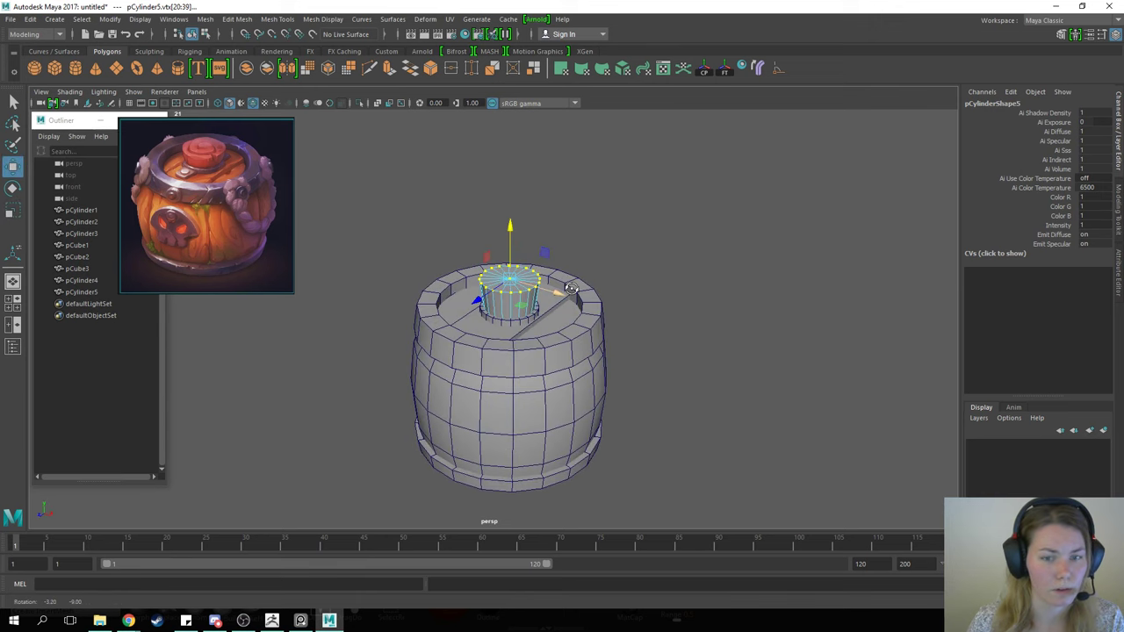
right_click_drag(569, 225, 646, 186)
left_click(638, 253)
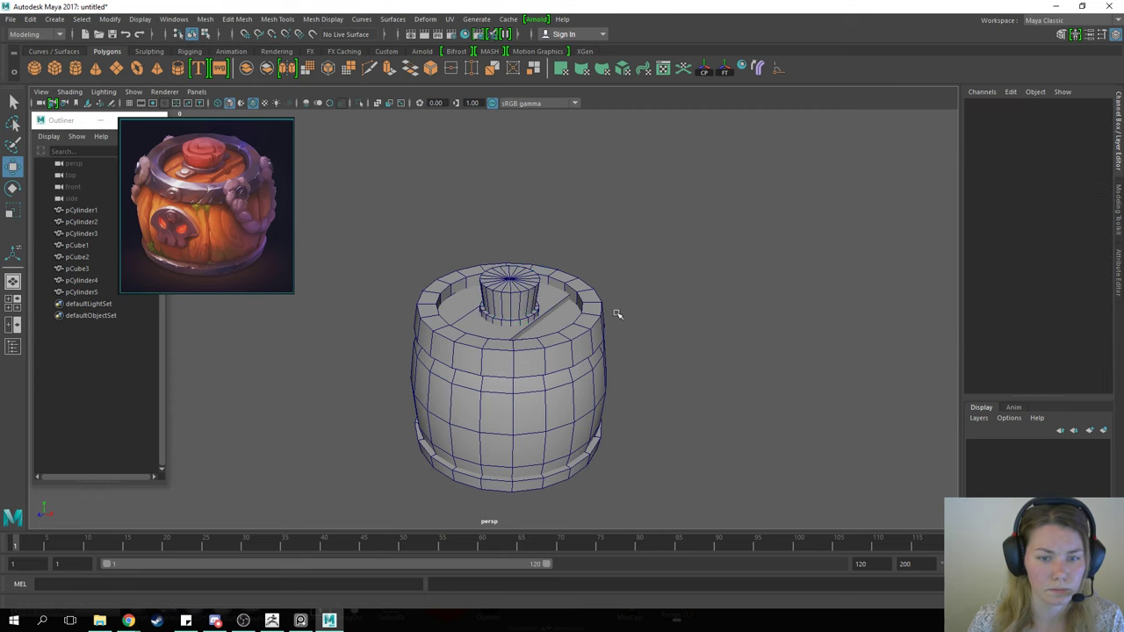
Step: Duplicate the middle lid plank and shrink the copy's width and length into a small block
left_click_drag(615, 314, 502, 312, "alt")
left_click_drag(502, 311, 618, 325, "alt")
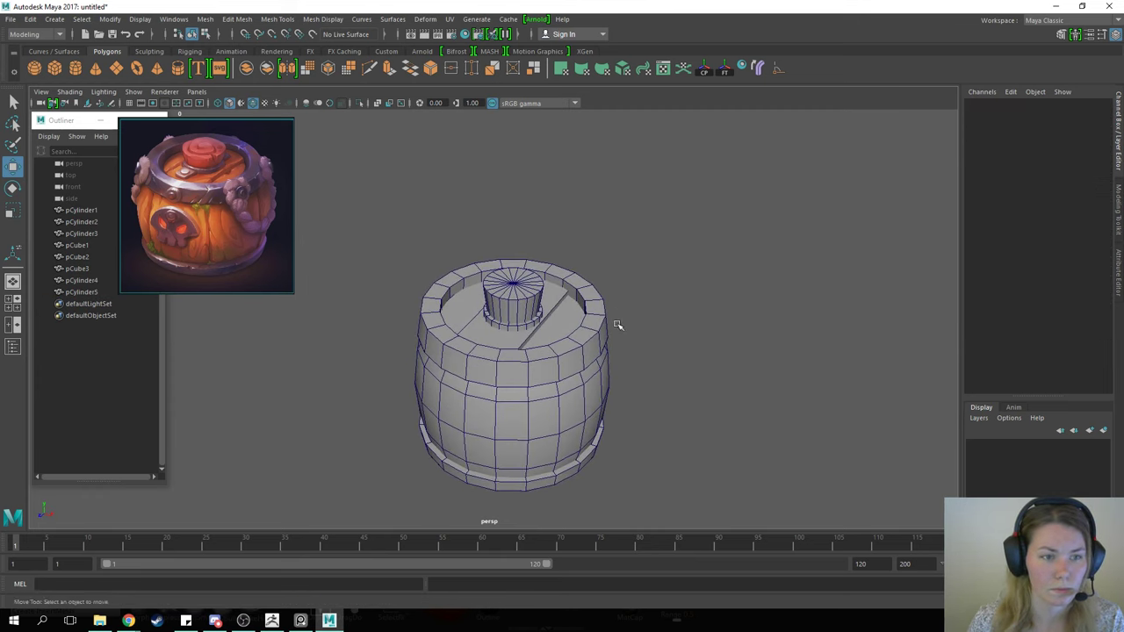
scroll(631, 320, "up", 2)
left_click(519, 342)
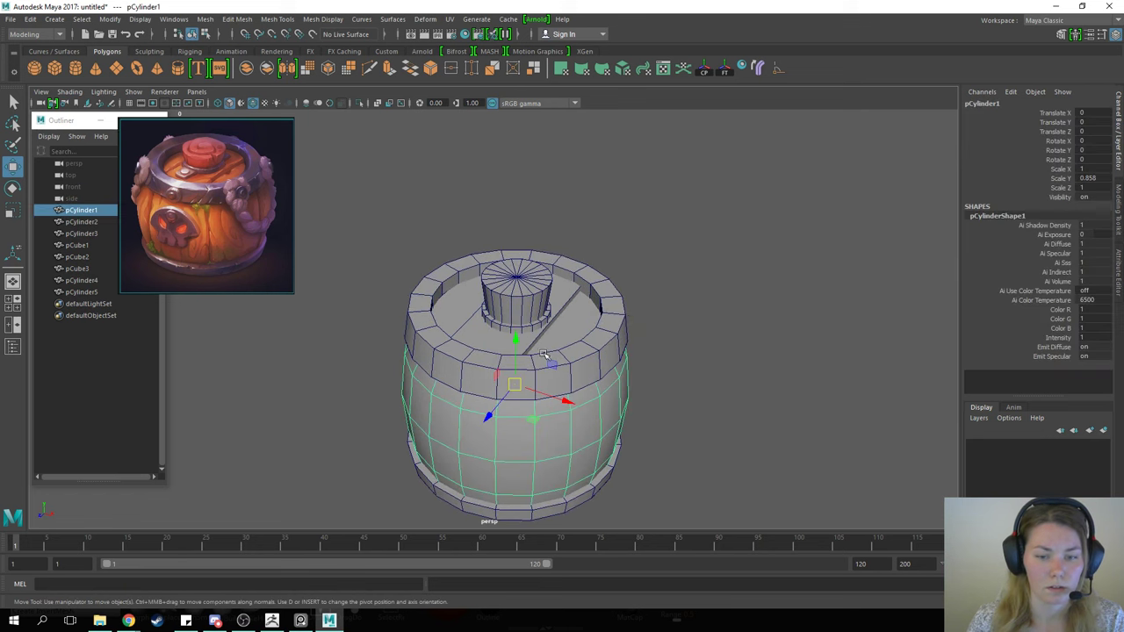
left_click(467, 318)
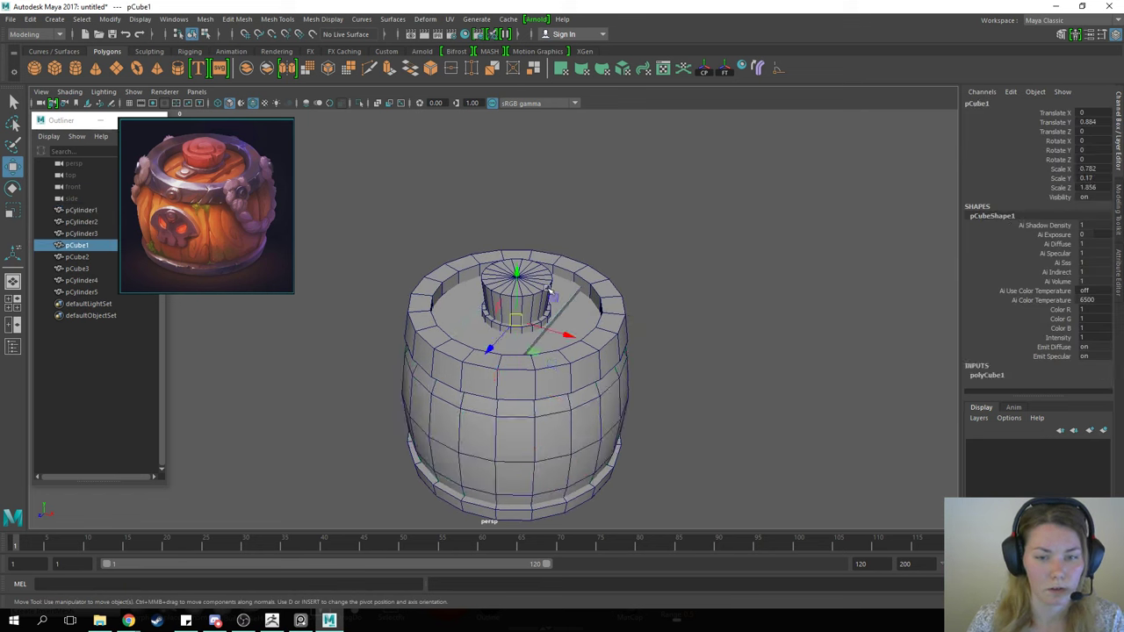
key("ctrl+d")
key("r")
left_click_drag(565, 334, 481, 360)
Step: Place the small block in front of the stopper at Translate Y 0.943 and Z 0.506, and flatten it to Scale Y 0.133
key("w")
left_click_drag(496, 311, 536, 305)
key("r")
left_click_drag(494, 247, 498, 297)
key("w")
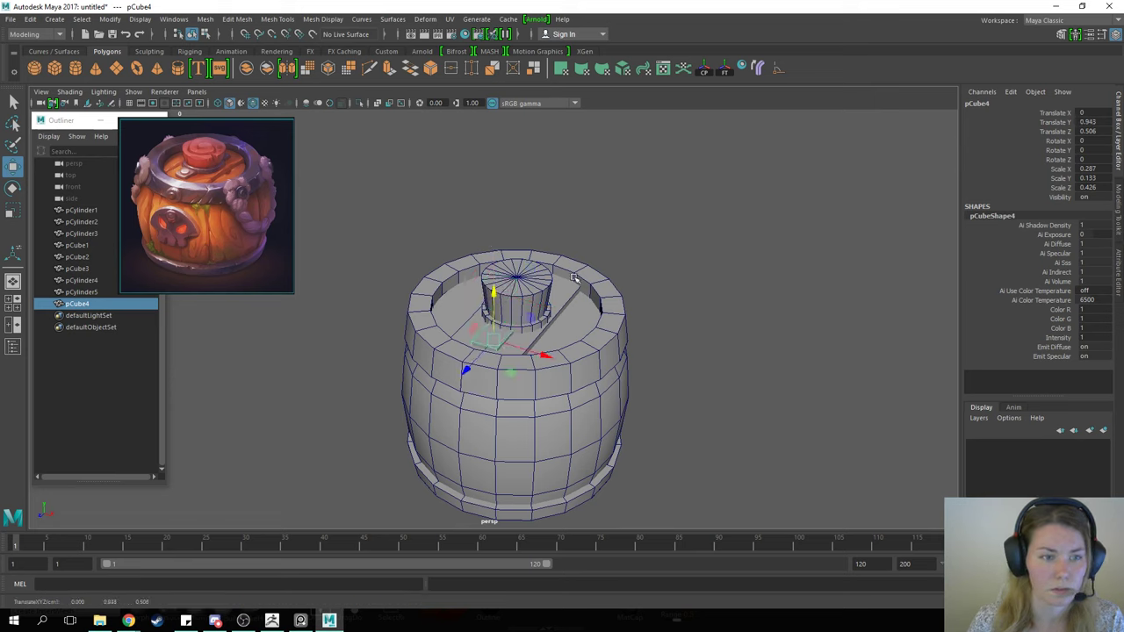
Step: Move the vertices at the small block's outer end slightly toward the stopper to shorten the block
left_click_drag(570, 312, 538, 336, "alt")
right_click_drag(612, 236, 552, 214)
left_click_drag(544, 230, 474, 239, "alt")
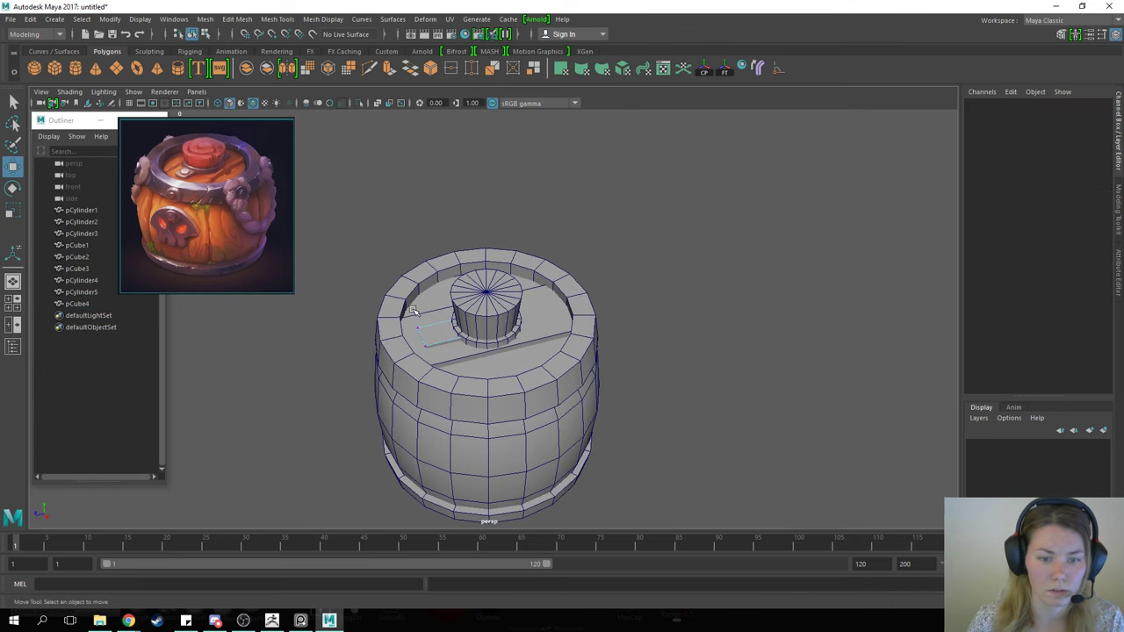
left_click_drag(403, 312, 395, 352)
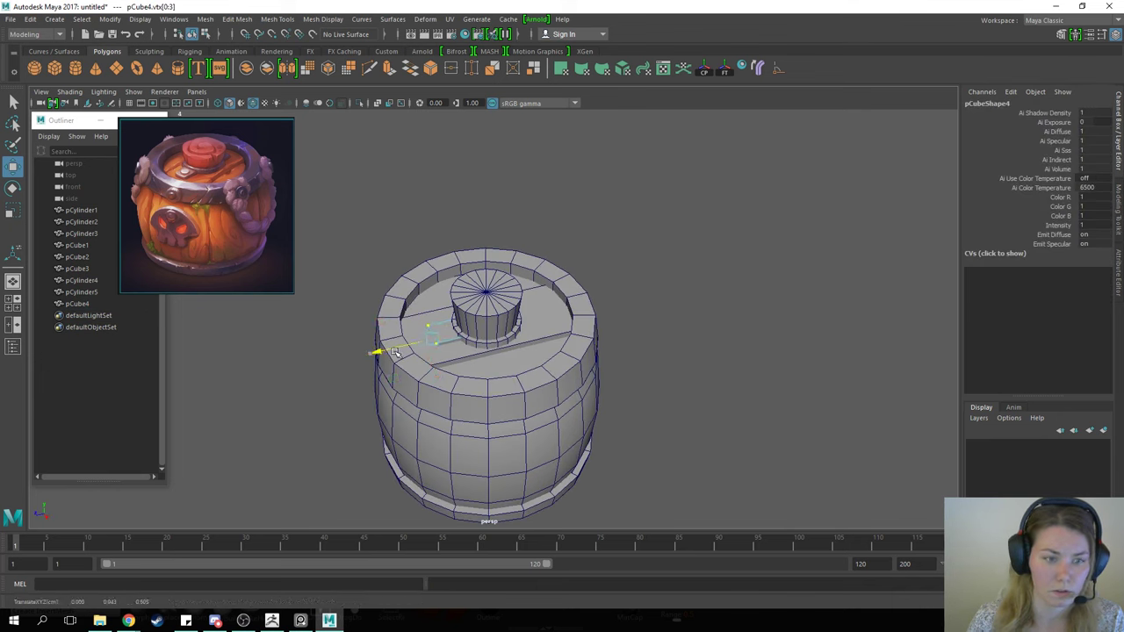
right_click_drag(487, 230, 525, 218)
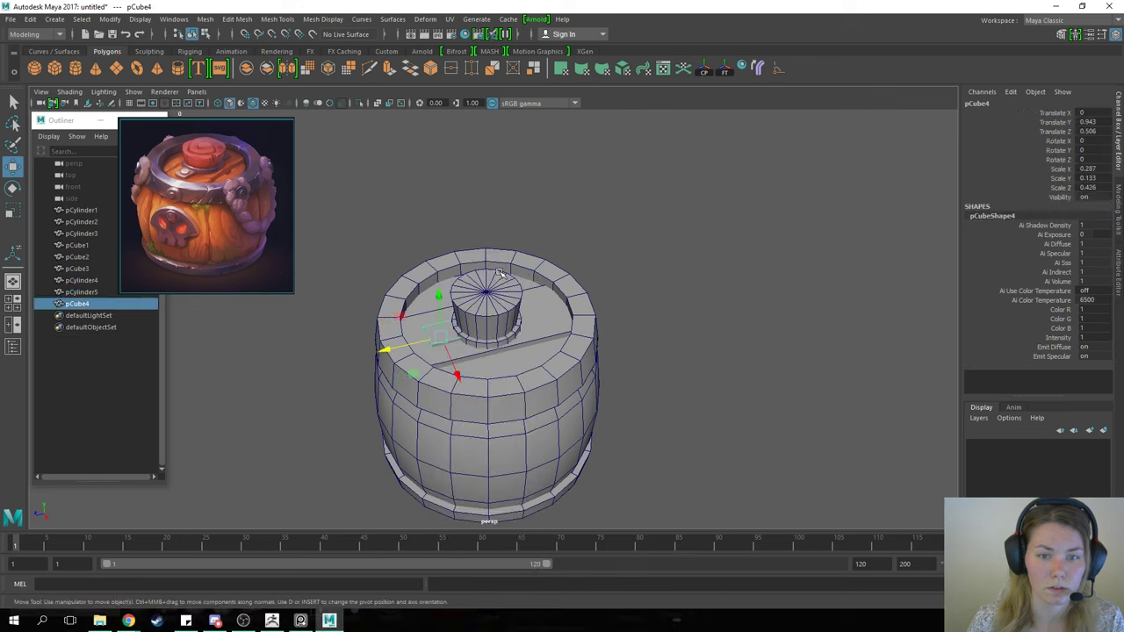
Step: Duplicate the small block and move the copy to the opposite side of the stopper at Translate Z -0.449
left_click_drag(520, 220, 472, 230, "alt")
key("ctrl+d")
left_click_drag(387, 331, 521, 345)
Step: Scale the original small block's outer end vertices slightly inward along its width to taper that end
left_click(523, 347)
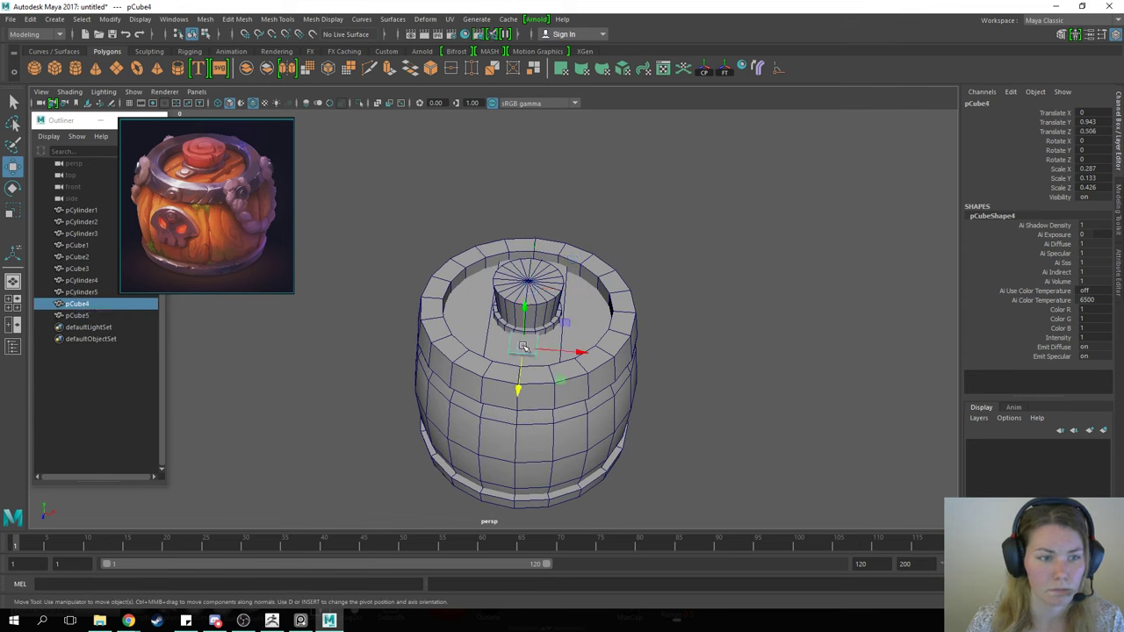
key("r")
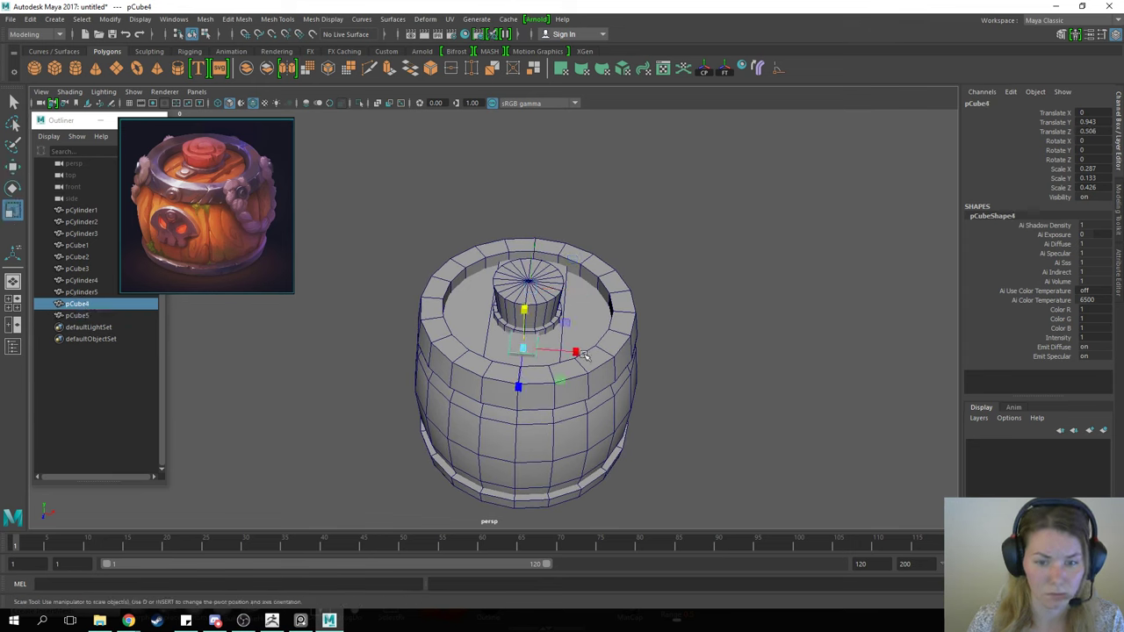
left_click_drag(577, 353, 579, 353)
right_click_drag(690, 255, 590, 279)
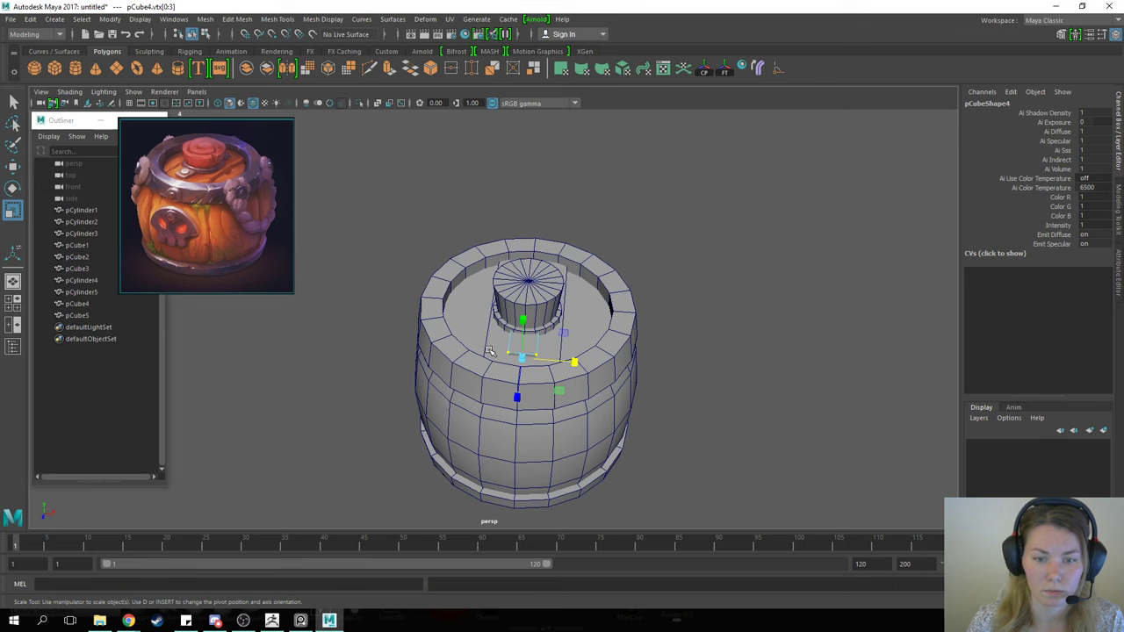
left_click_drag(573, 362, 569, 361)
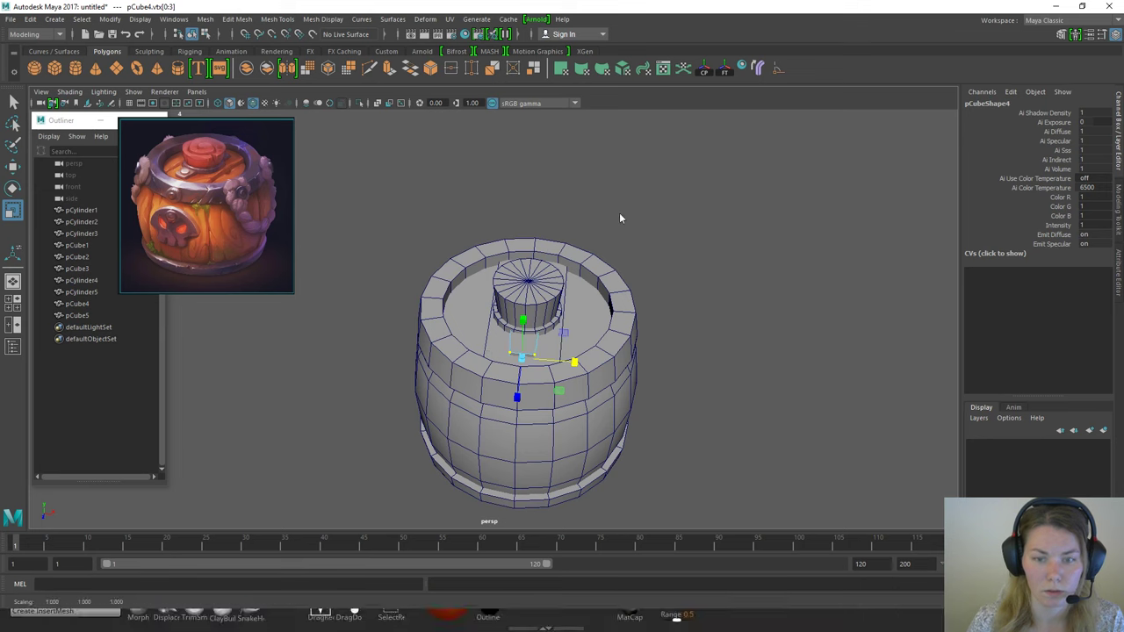
right_click_drag(619, 212, 649, 191)
Step: Taper the duplicated block by narrowing its outer end vertices along its width, and return to object selection
left_click_drag(641, 250, 518, 307, "alt")
left_click(510, 326)
right_click_drag(634, 276, 527, 192)
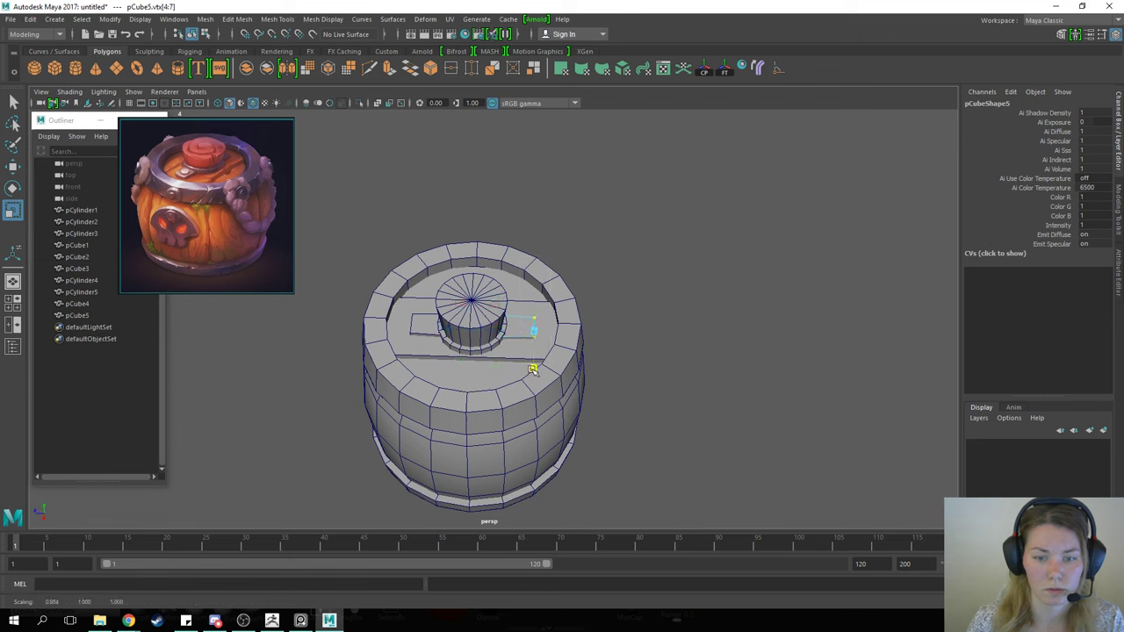
key("F8")
left_click_drag(622, 306, 528, 354, "alt")
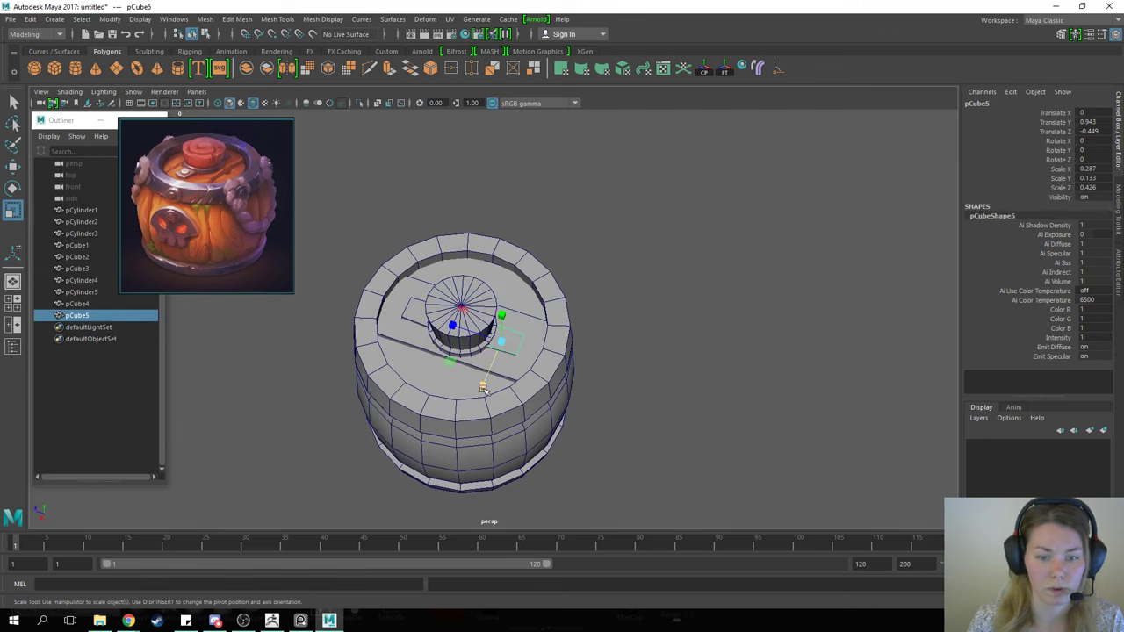
left_click_drag(482, 387, 480, 381)
left_click(613, 289)
left_click(503, 348)
left_click(338, 383)
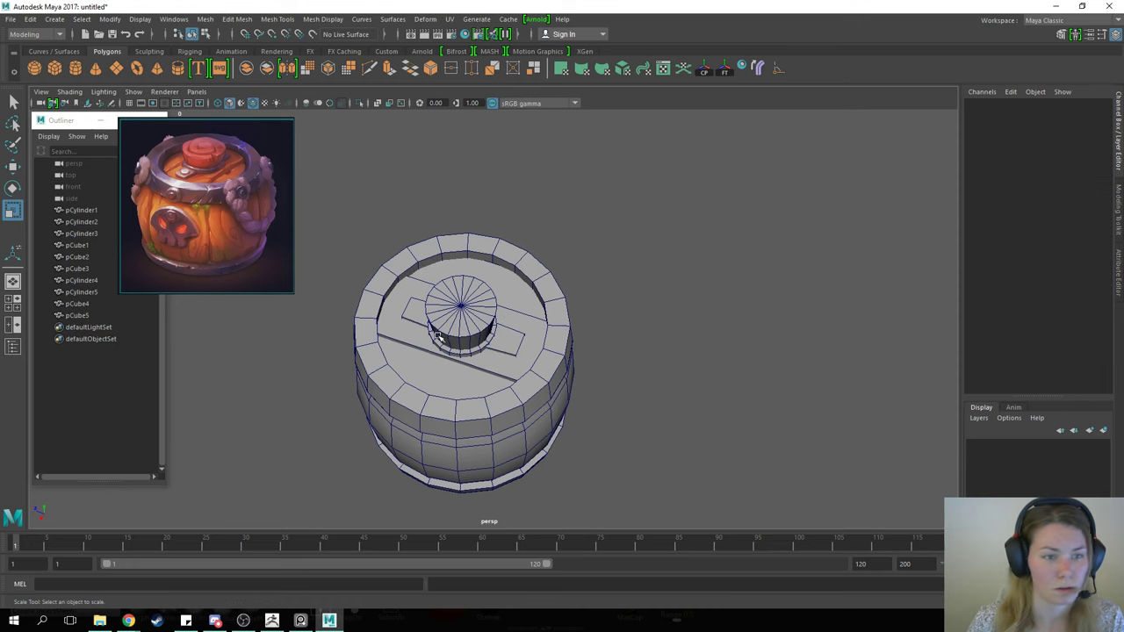
Step: Duplicate the stopper and move the copy out to the barrel's front edge at Translate Z 1.106
left_click_drag(351, 378, 540, 304, "alt")
key("w")
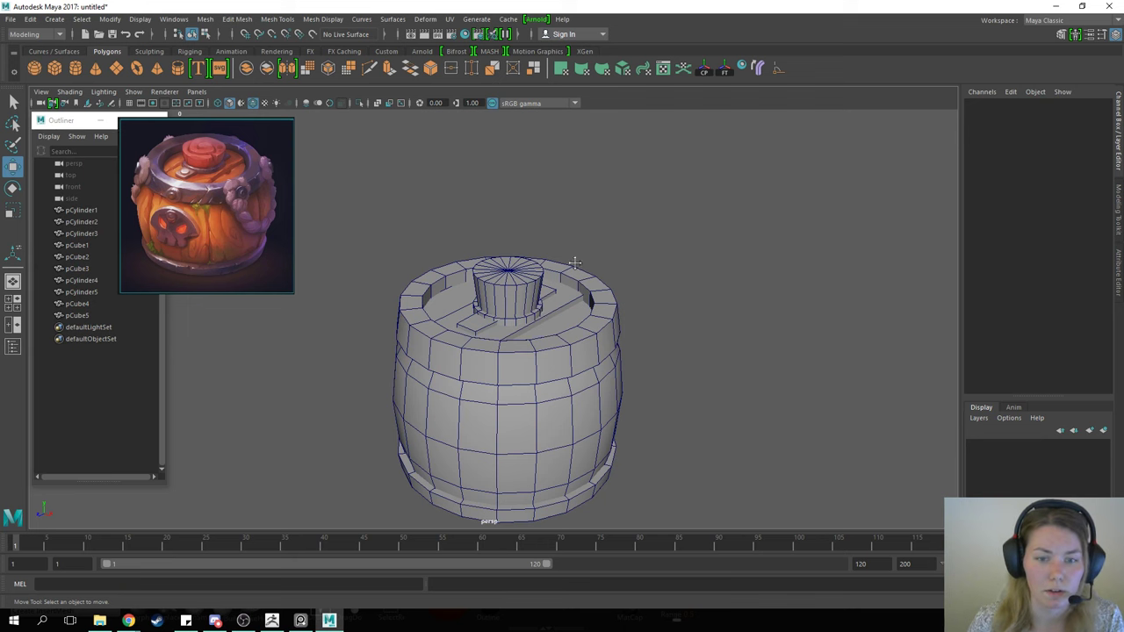
left_click_drag(576, 262, 429, 358, "alt")
left_click(520, 263)
key("ctrl+d")
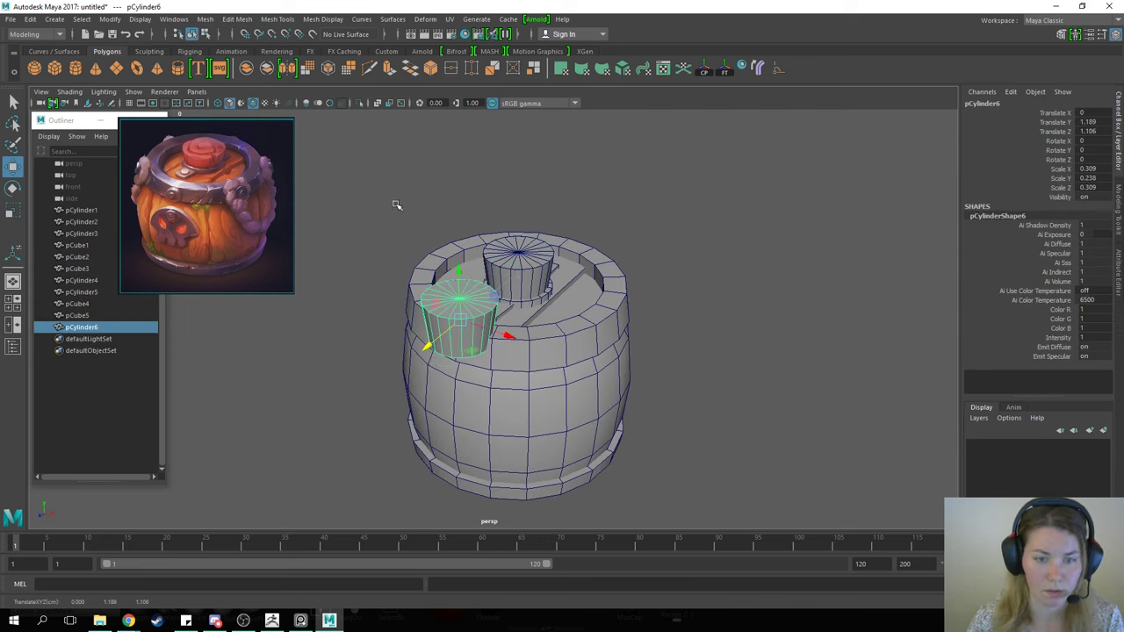
Step: Scale the stopper copy's top vertices inward until its sides are straight, and lower them to flatten it into a disc
right_click_drag(394, 204, 358, 219)
left_click_drag(358, 219, 512, 262, "alt")
key("r")
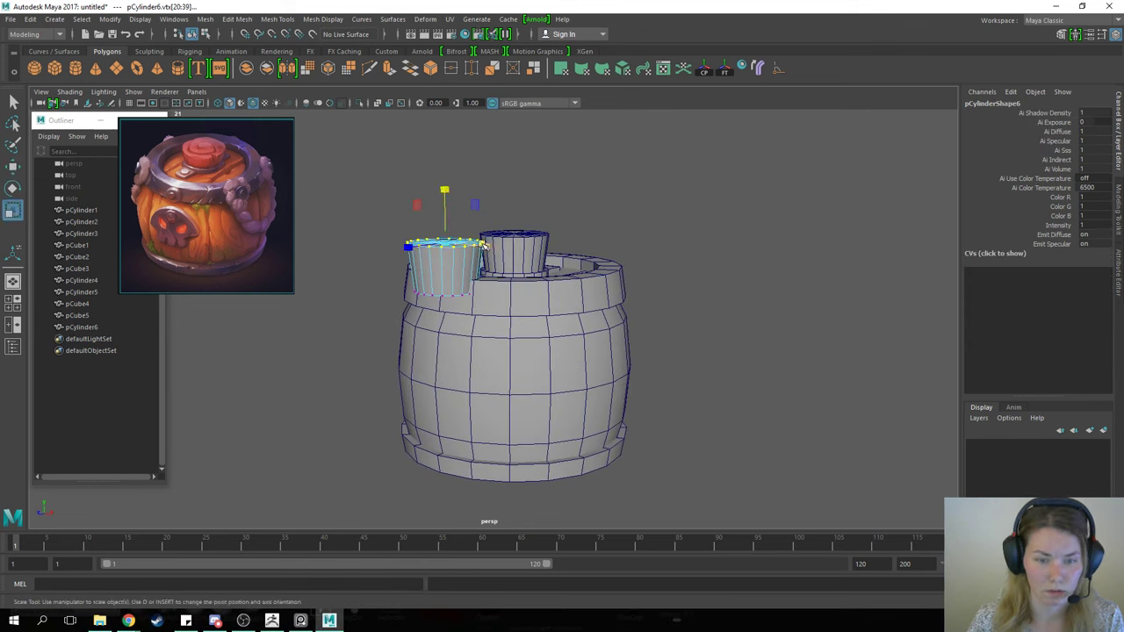
left_click_drag(446, 246, 434, 239)
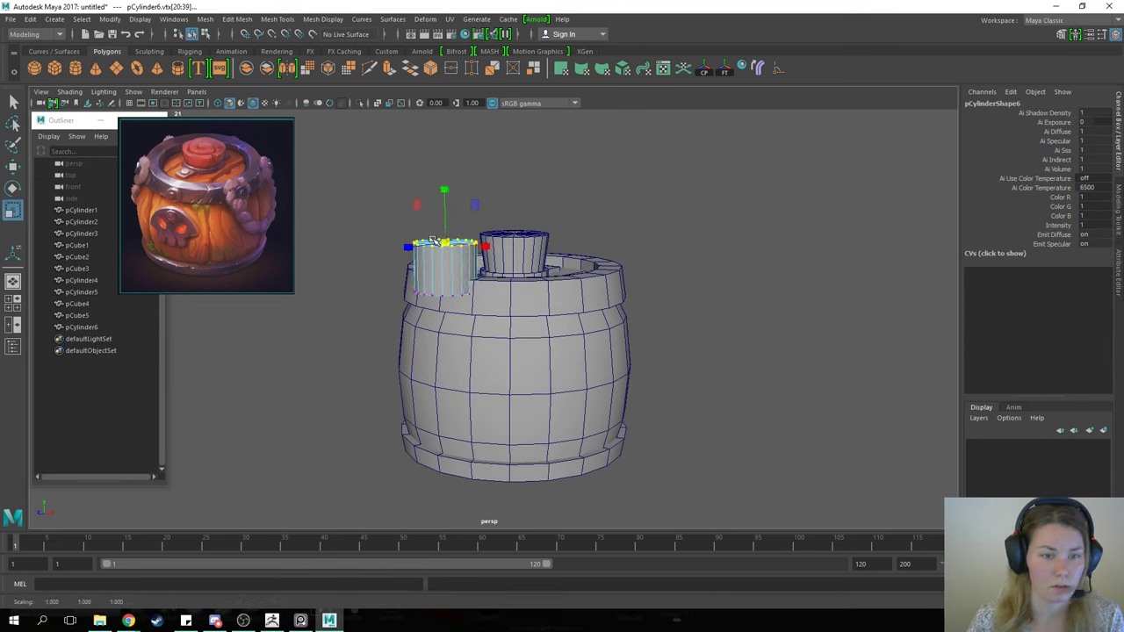
right_click_drag(387, 211, 396, 194)
left_click_drag(360, 188, 503, 262)
key("w")
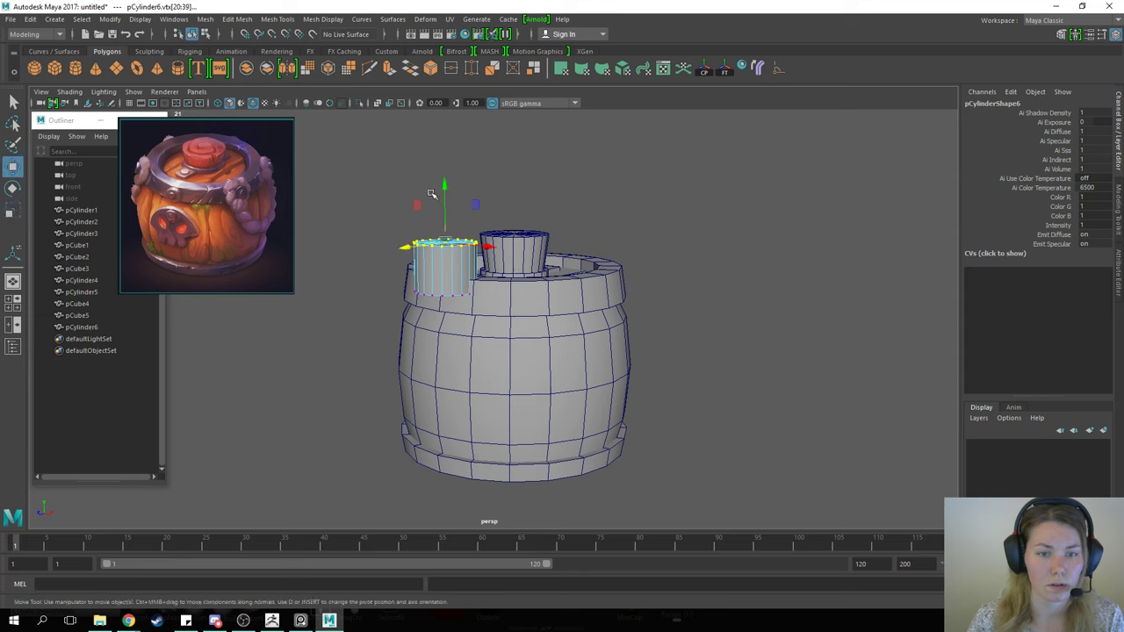
left_click_drag(445, 190, 442, 293)
Step: Rotate the disc to Rotate X 90, move it to Translate Z 1.313 and shrink it to Scale 0.171, 0.132, 0.171
key("F8")
key("e")
key("w")
key("r")
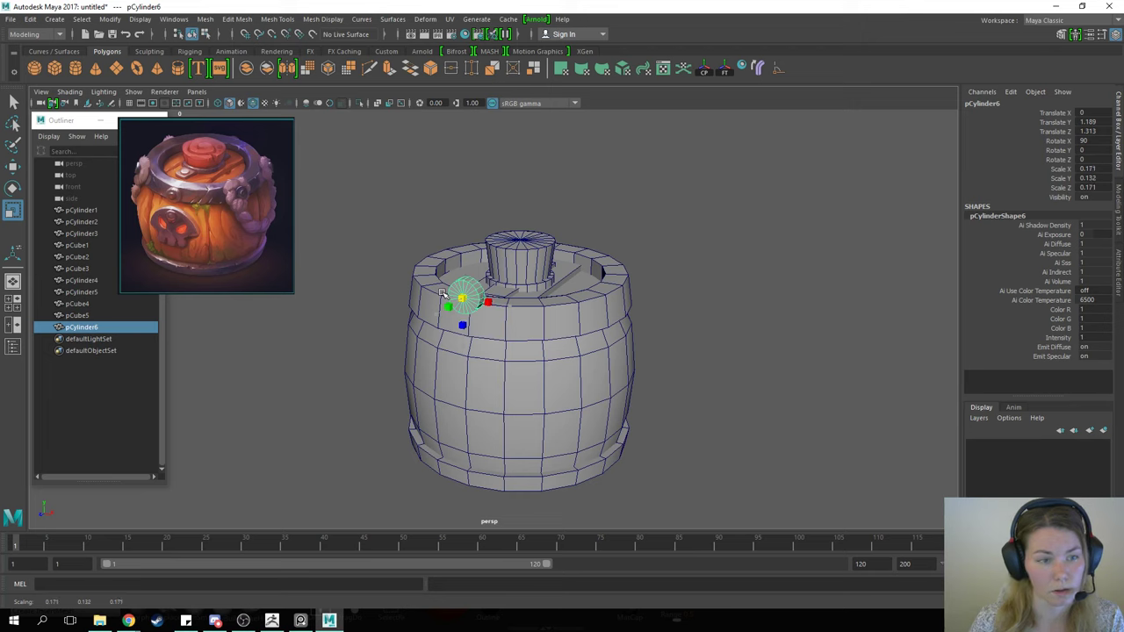
Step: Fit the disc against the upper metal ring at Translate Y 0.916 and Z 1.251, with Scale 0.14, 0.107, 0.14
key("w")
left_click_drag(464, 246, 463, 268)
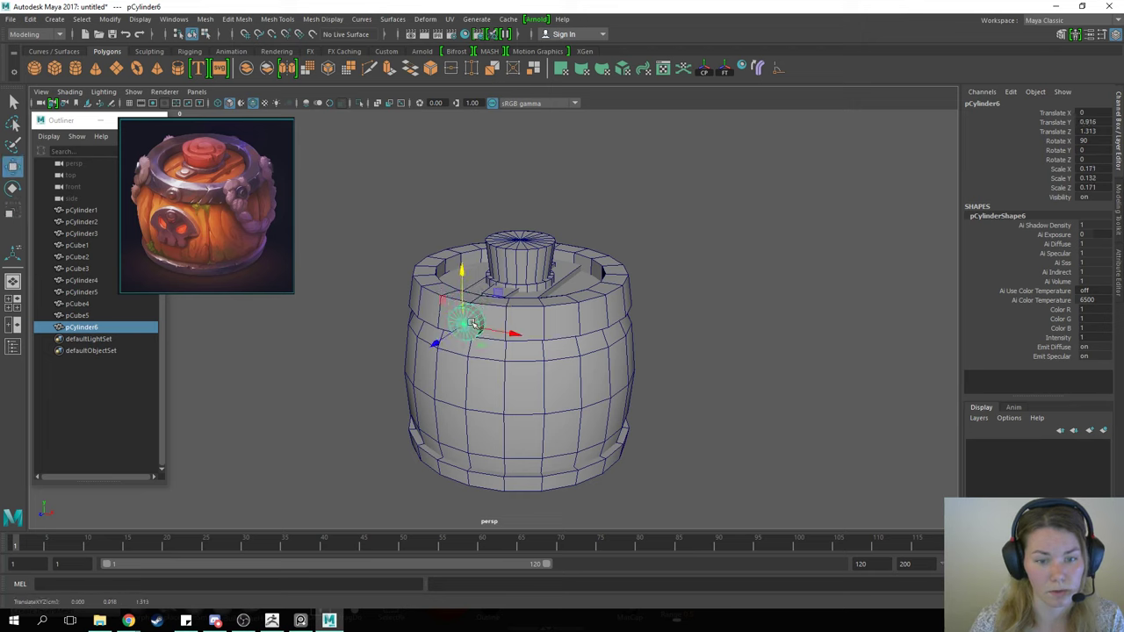
mouse_move(472, 324)
left_mouse_down()
mouse_move(446, 342)
mouse_move(518, 332)
mouse_move(462, 326)
left_mouse_up()
key("r")
key("w")
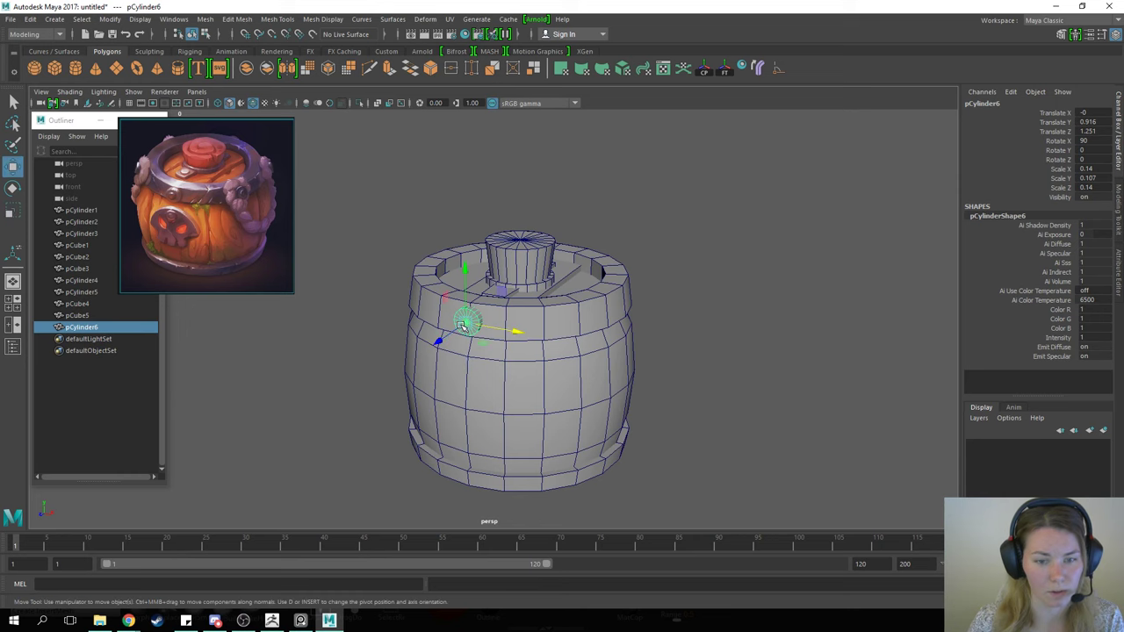
Step: Extrude the disc's outward-facing cap faces and scale them inward to form a smaller inner circle
key("f")
scroll(458, 342, "down", 4)
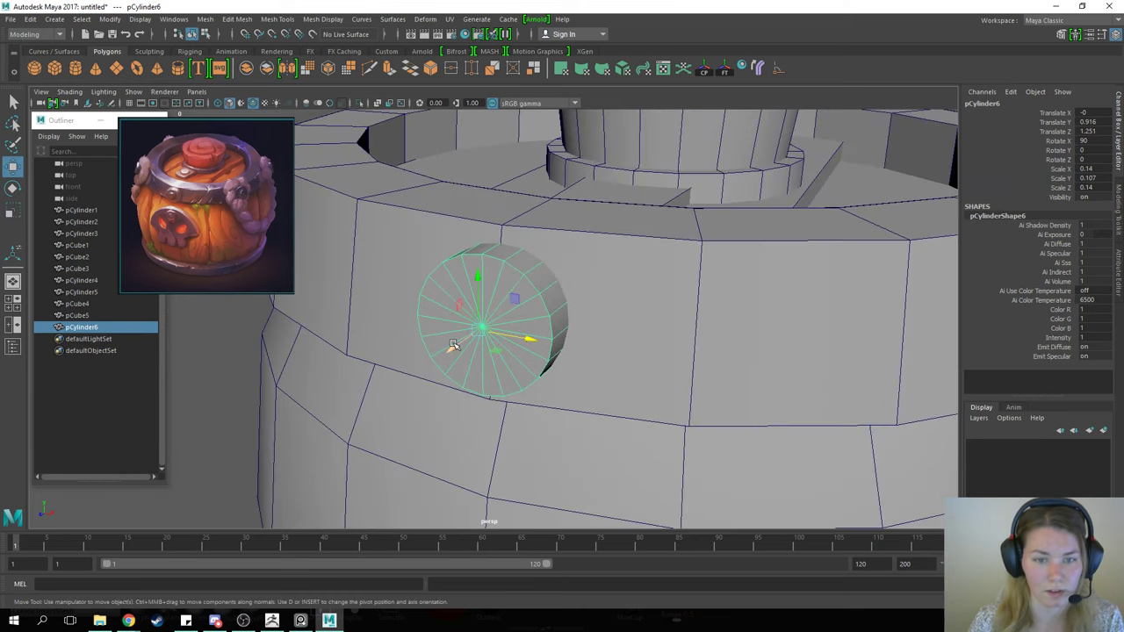
left_click_drag(458, 339, 634, 304, "alt")
right_click_drag(632, 233, 633, 256)
left_click_drag(626, 170, 494, 451)
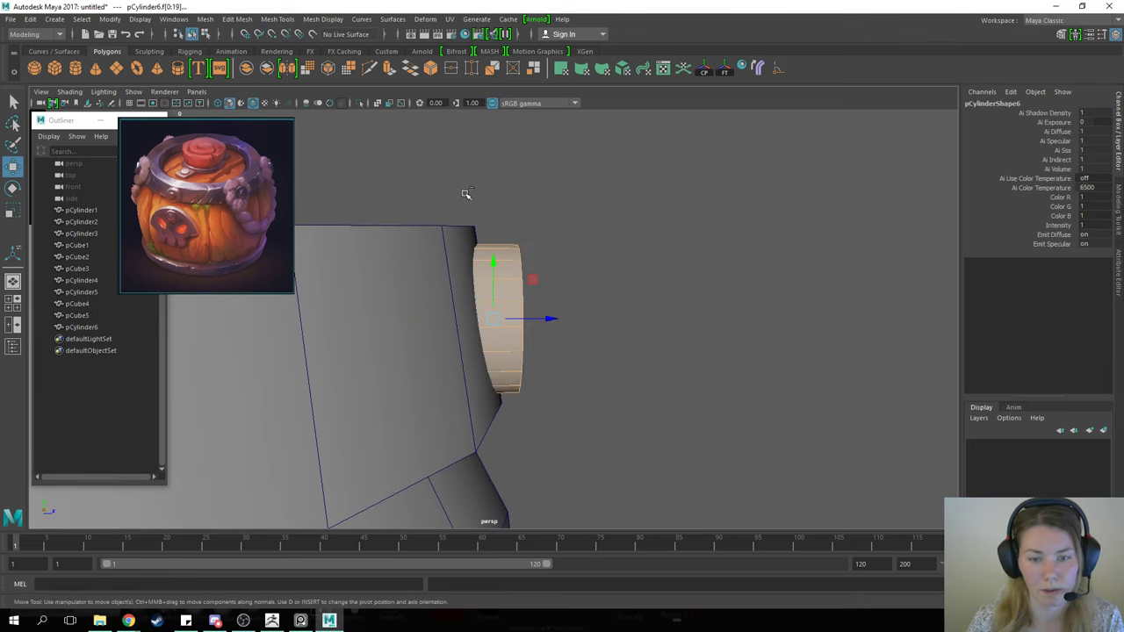
left_click_drag(465, 193, 494, 451)
right_click_drag(585, 251, 589, 264, "shift")
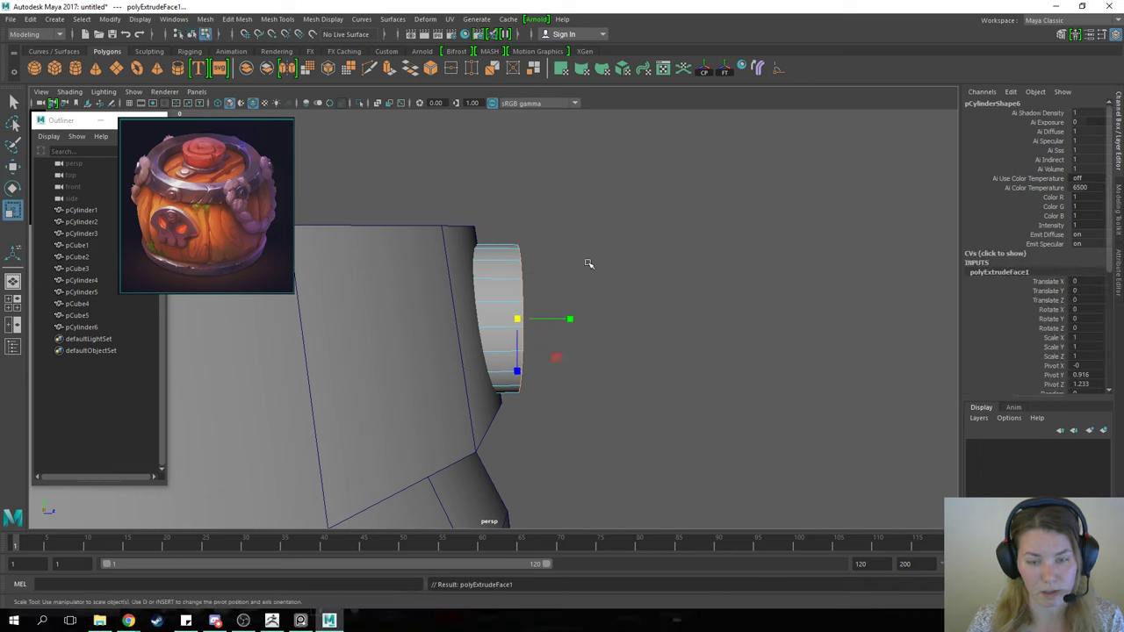
mouse_move(604, 318)
left_mouse_down("alt")
mouse_move(545, 324)
mouse_move(597, 326)
left_mouse_up("alt")
Step: Extrude the inner circle of faces outward into a raised knob and scale its end slightly smaller
key("w")
key("ctrl+e")
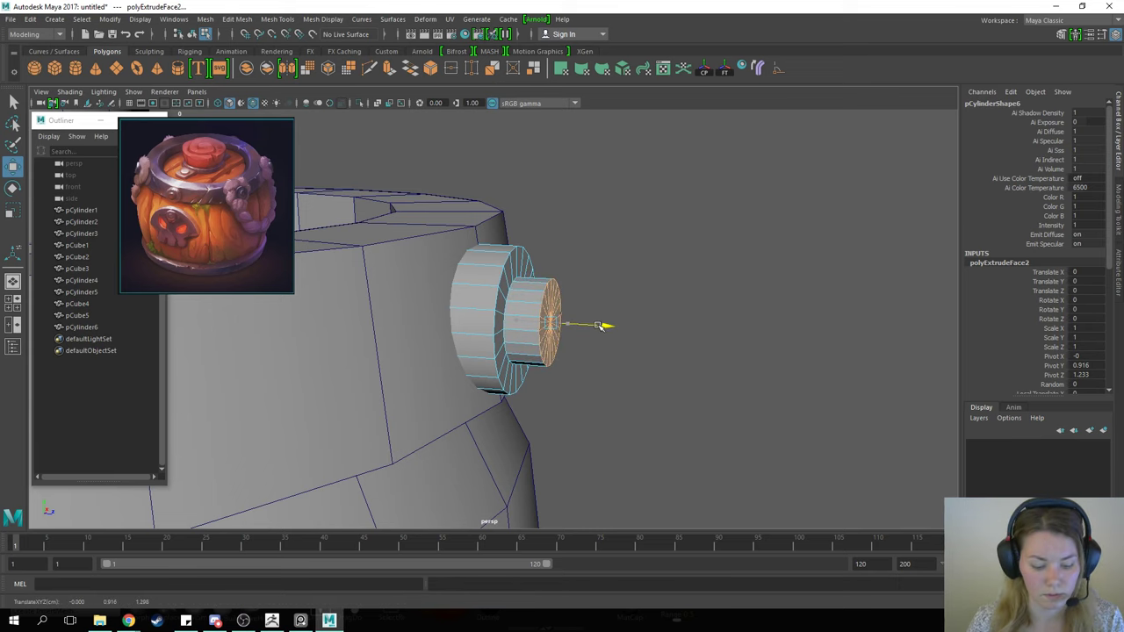
key("r")
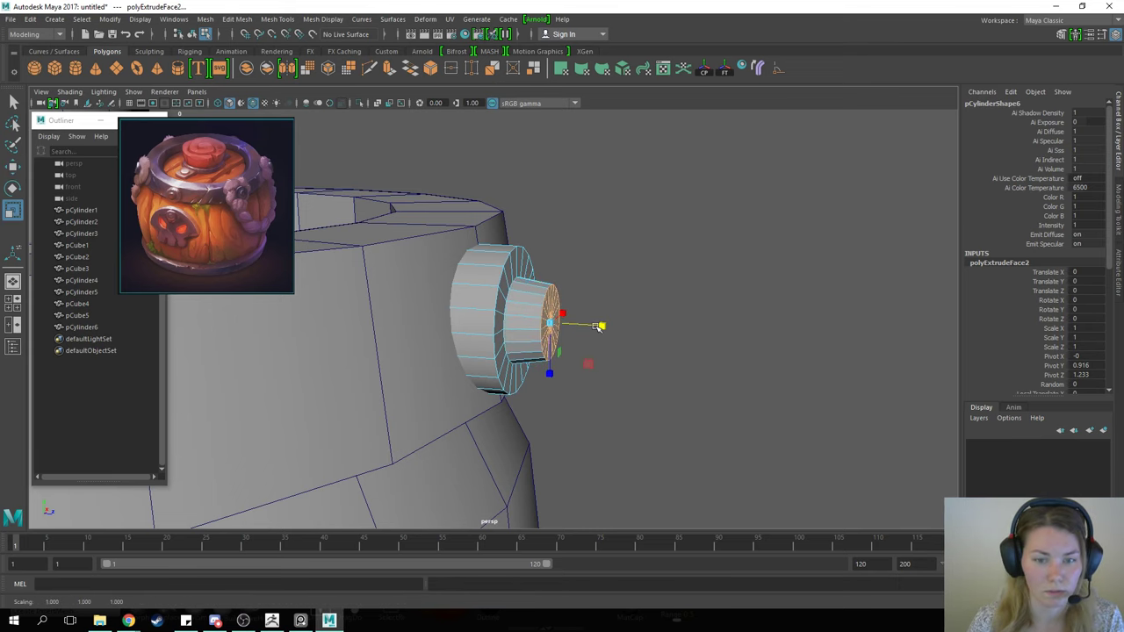
key("F8")
Step: Move the knob's end vertices slightly back toward the disc to shorten the knob, and return to object selection
key("w")
left_click(658, 306)
left_click_drag(657, 307, 433, 306, "alt")
left_click(493, 327)
right_click_drag(409, 208, 321, 187)
left_click_drag(360, 210, 456, 406)
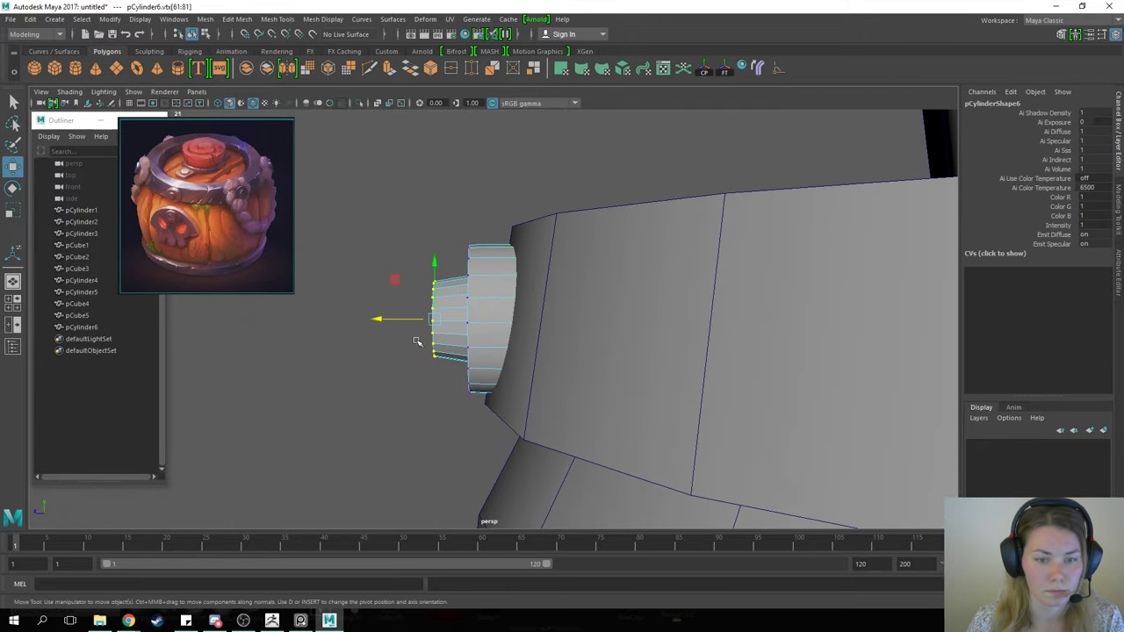
left_click_drag(377, 319, 389, 320)
right_click_drag(440, 271, 497, 254)
left_click(460, 261)
left_click(472, 291)
Step: Tilt the rivet to Rotate X 79.991 and raise it to Translate Y 0.939 so it follows the ring's slope
left_click_drag(474, 297, 546, 329, "alt")
key("e")
left_click_drag(460, 344, 457, 317)
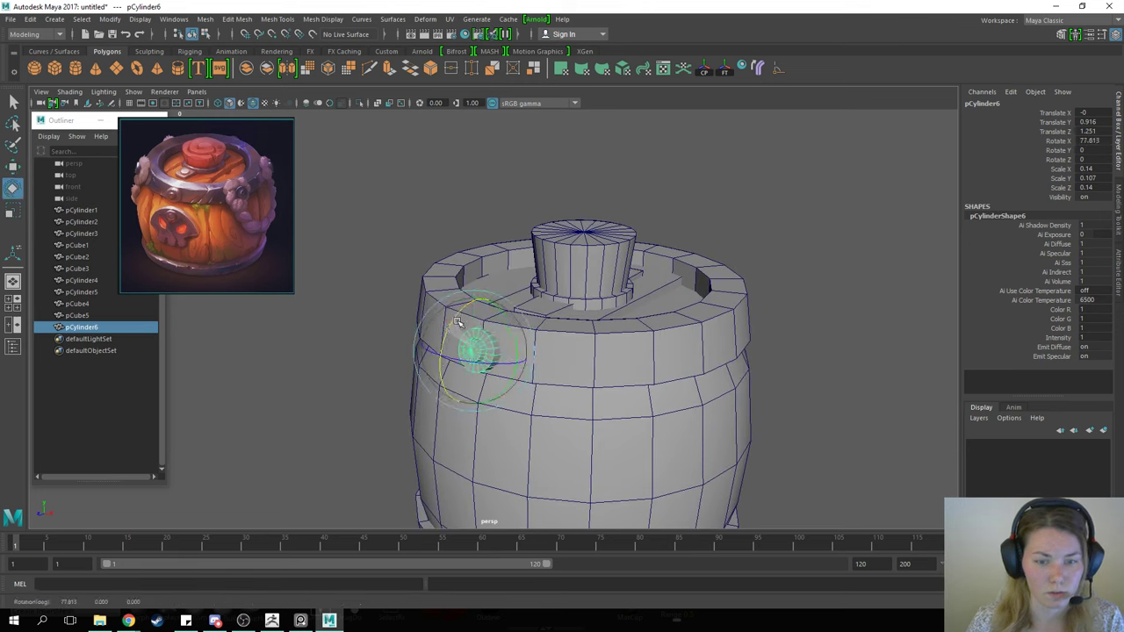
key("w")
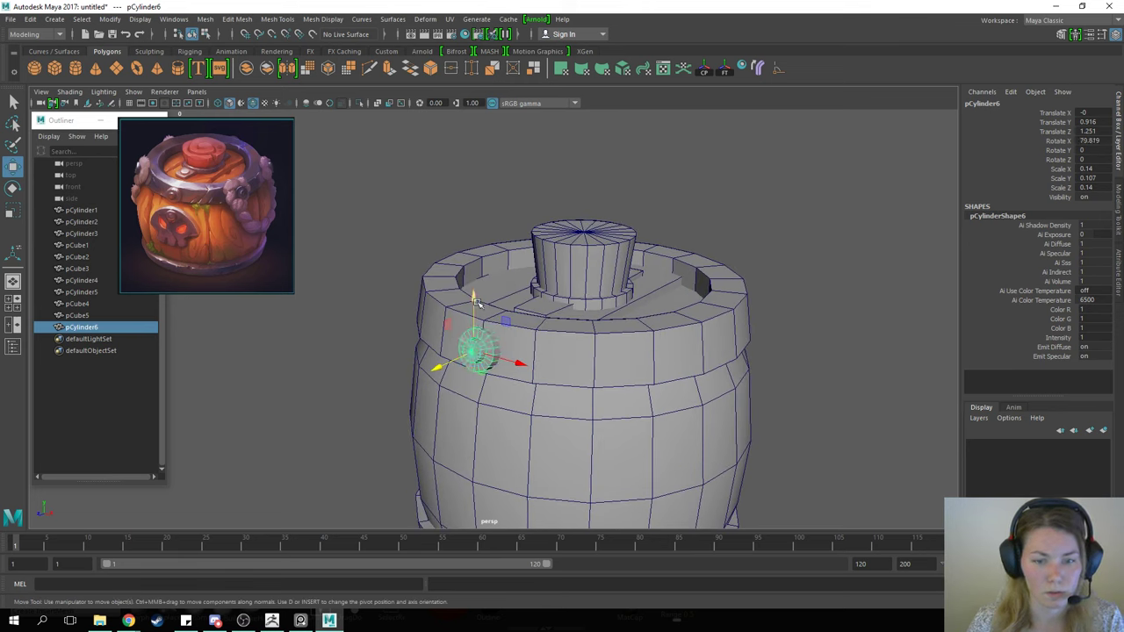
left_click_drag(473, 304, 474, 294)
key("e")
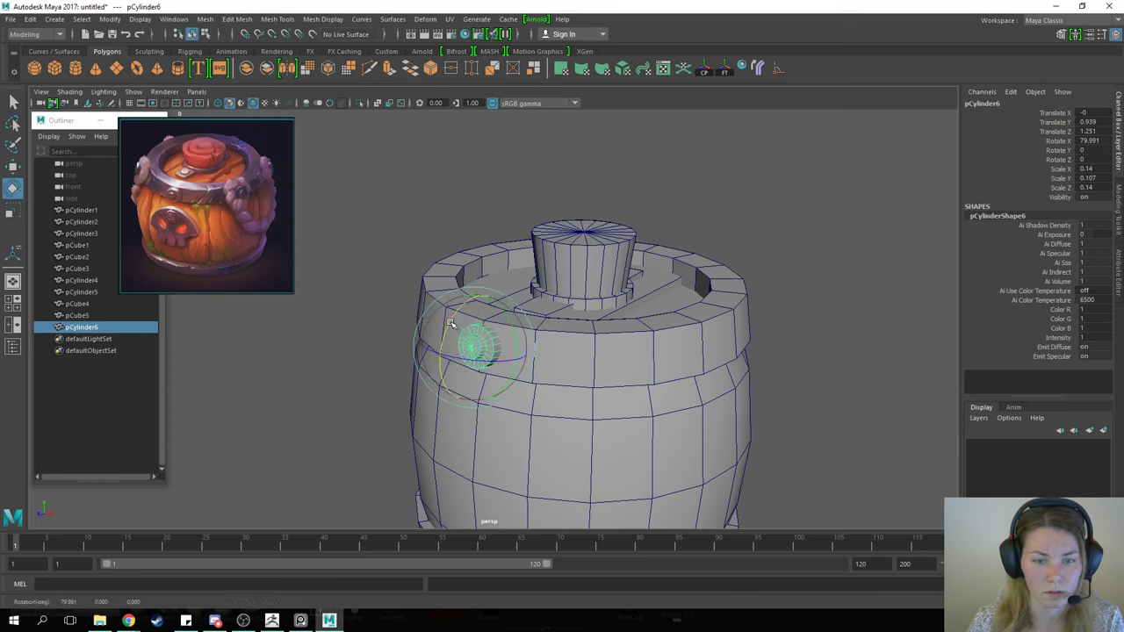
Step: Freeze the rivet's transformations and snap its pivot to the center vertex on top of the stopper
left_click(728, 76)
scroll(639, 233, "down", 5)
left_click_drag(639, 233, 625, 263, "alt")
key("d")
key("v")
middle_click_drag(566, 248, 540, 255)
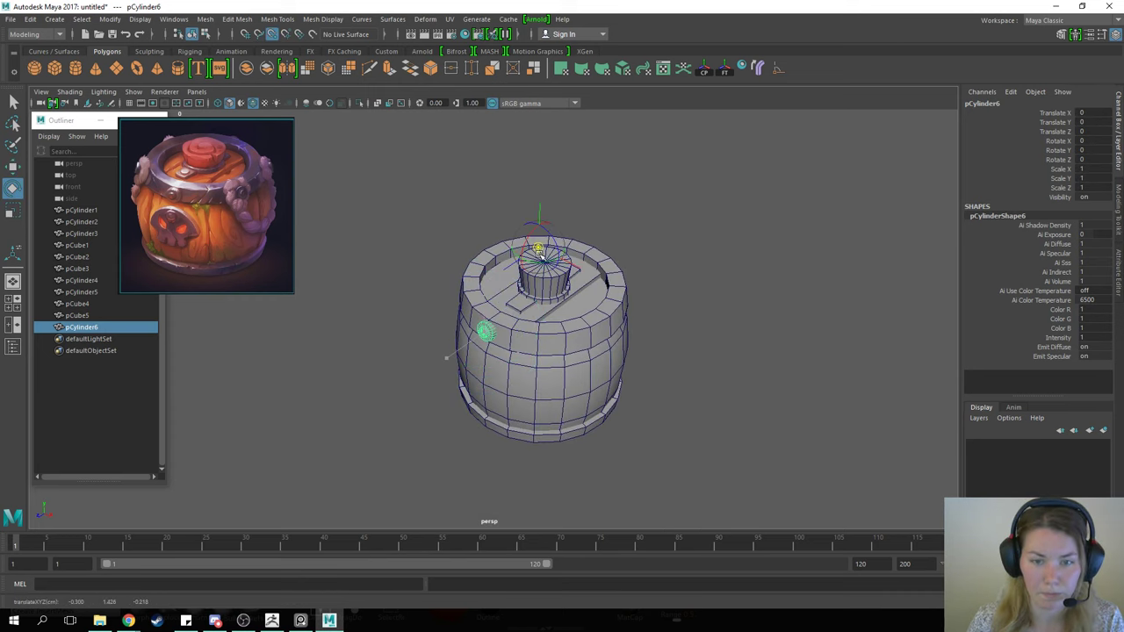
key("w")
Step: Scale the barrel body's middle edge loop slightly outward to make the barrel bulge more
left_click(699, 259)
left_click_drag(561, 340, 527, 404, "alt")
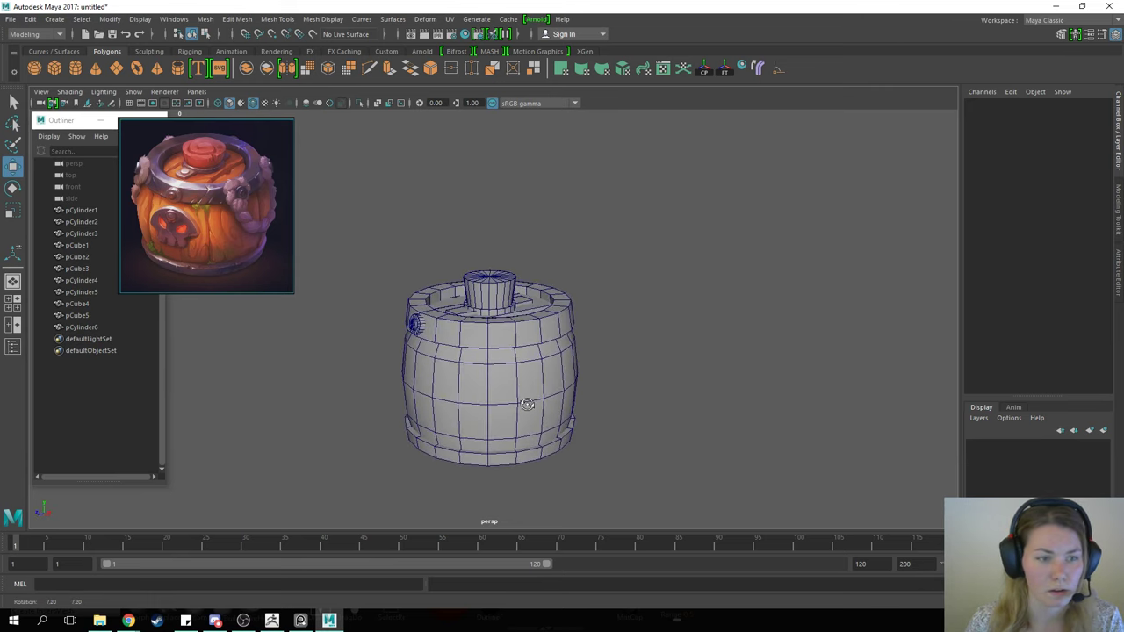
middle_click_drag(537, 320, 588, 234, "alt")
mouse_move(533, 300)
left_mouse_down("alt")
mouse_move(534, 289)
mouse_move(548, 298)
left_mouse_up("alt")
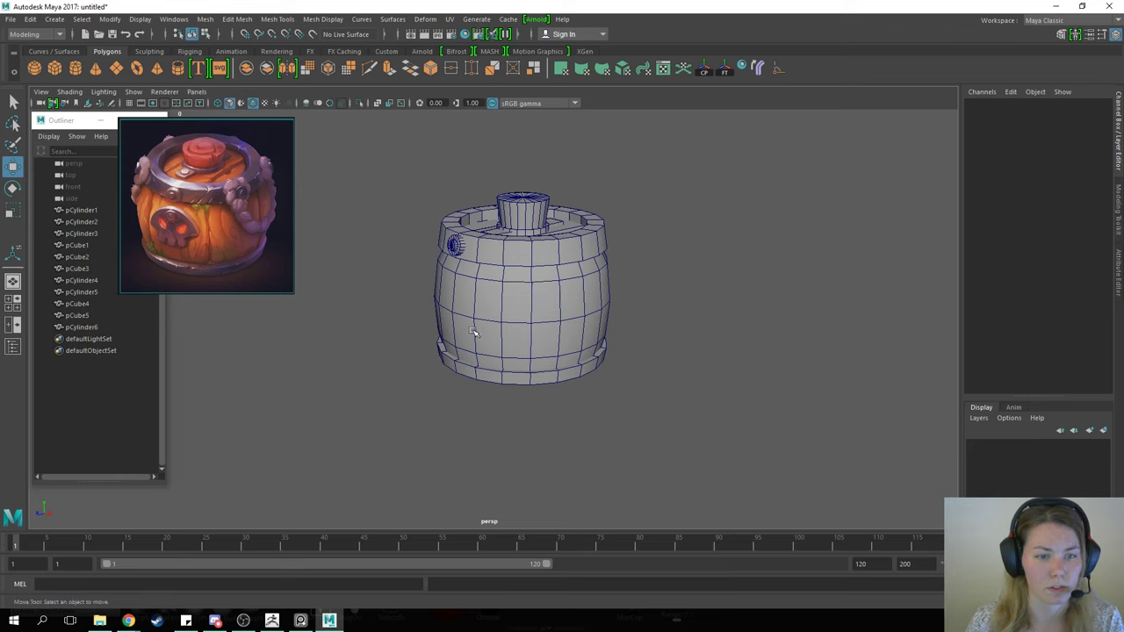
right_click_drag(526, 284, 525, 221)
double_click(517, 321)
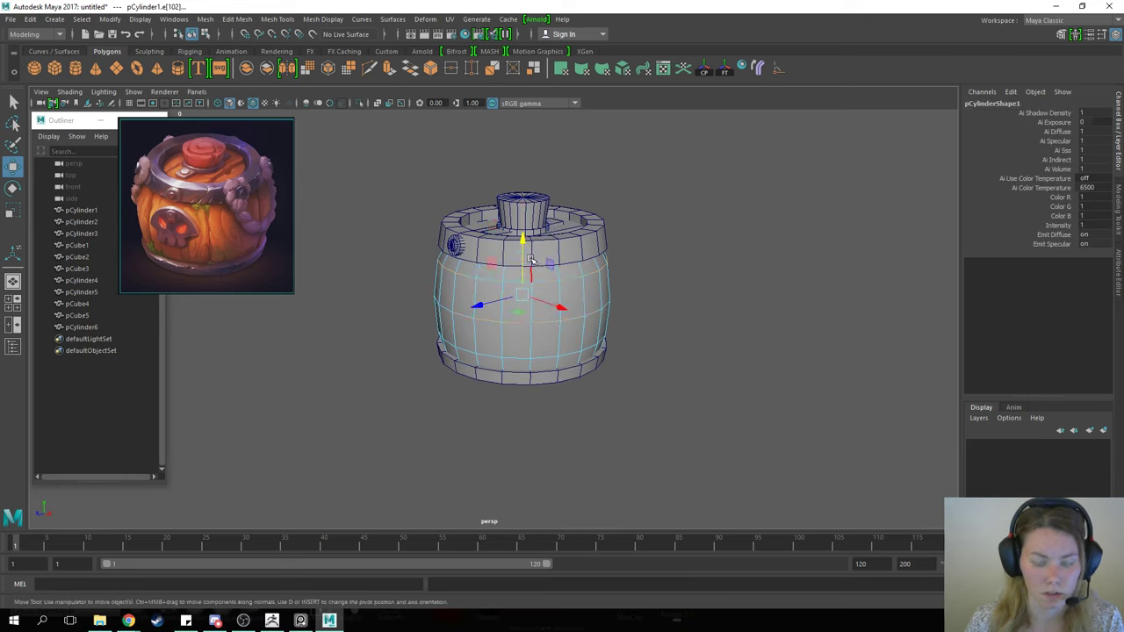
key("r")
left_click_drag(522, 300, 532, 298)
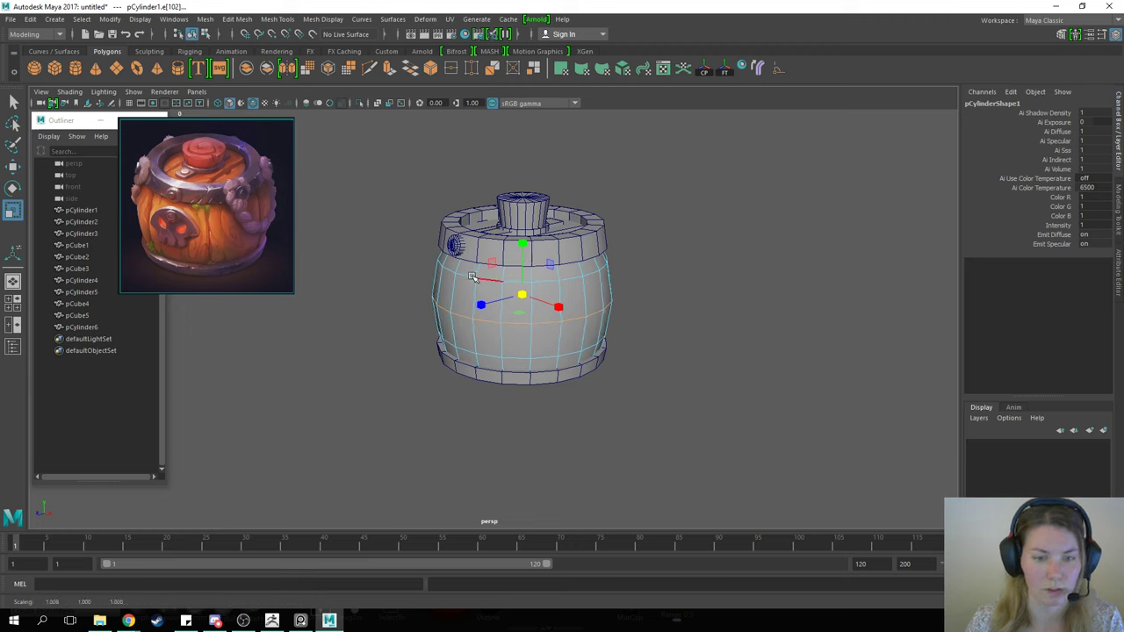
Step: Scale the barrel body's upper and lower edge loops slightly outward, and return to object mode with the body selected
left_click(470, 276)
left_click_drag(523, 260, 530, 261)
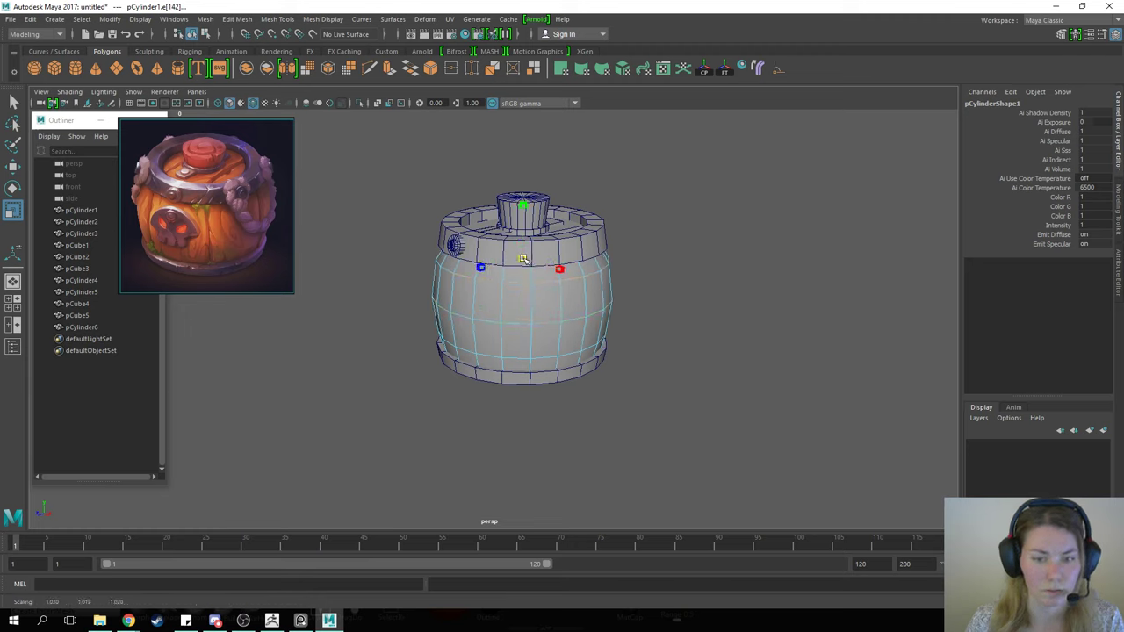
double_click(489, 356)
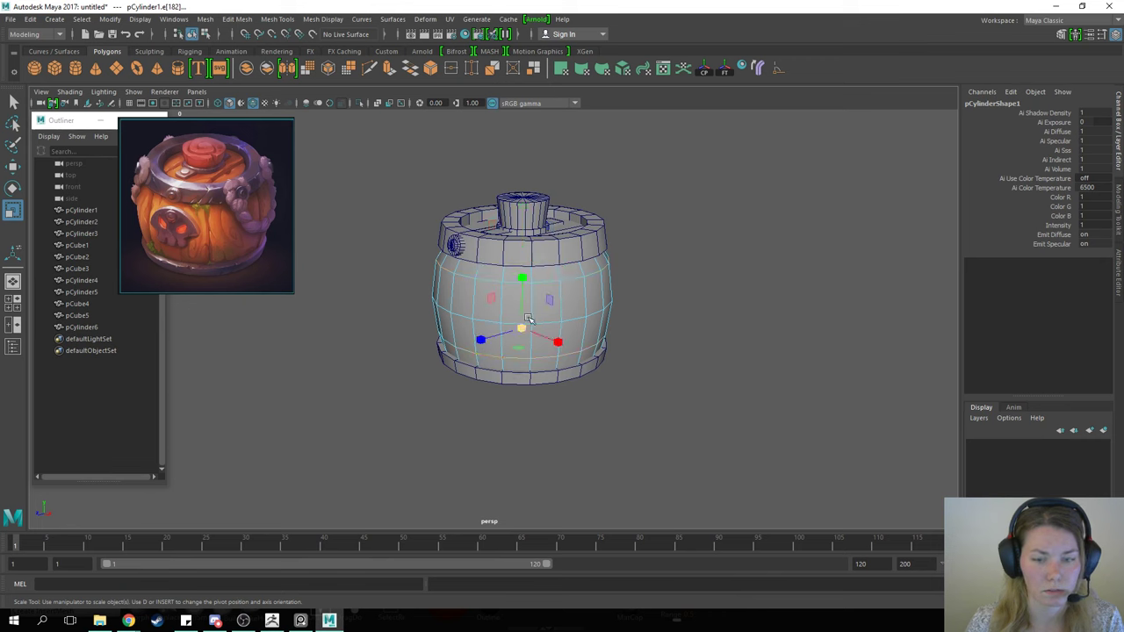
left_click_drag(523, 327, 527, 329)
right_click_drag(505, 301, 562, 268)
left_click(685, 304)
key("ctrl+z")
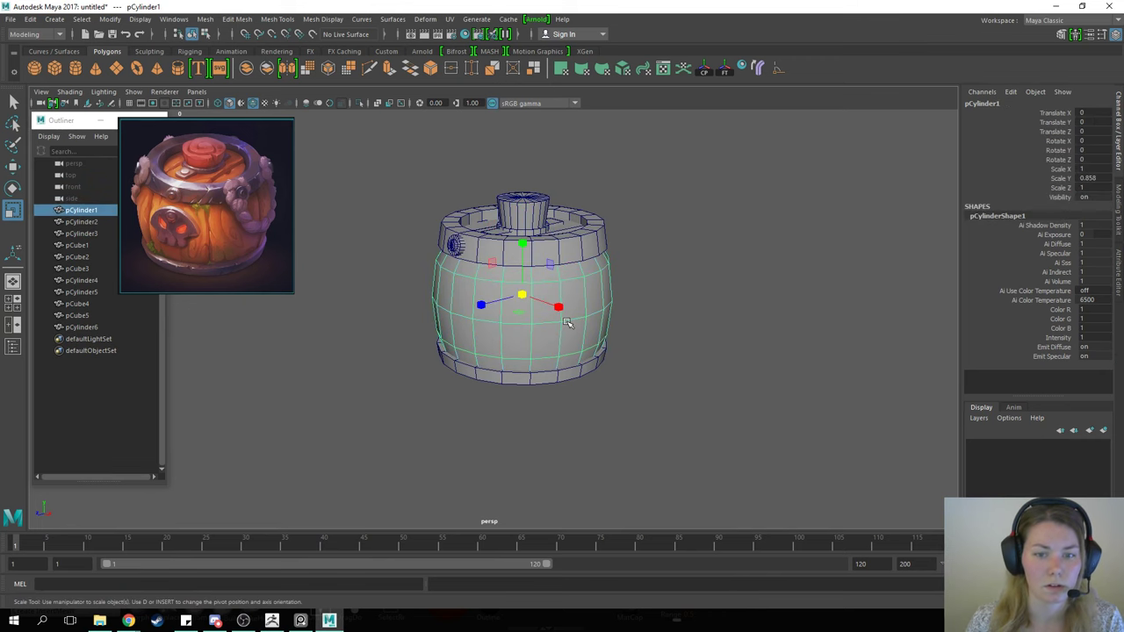
key("w")
left_click(656, 286)
left_click(516, 324)
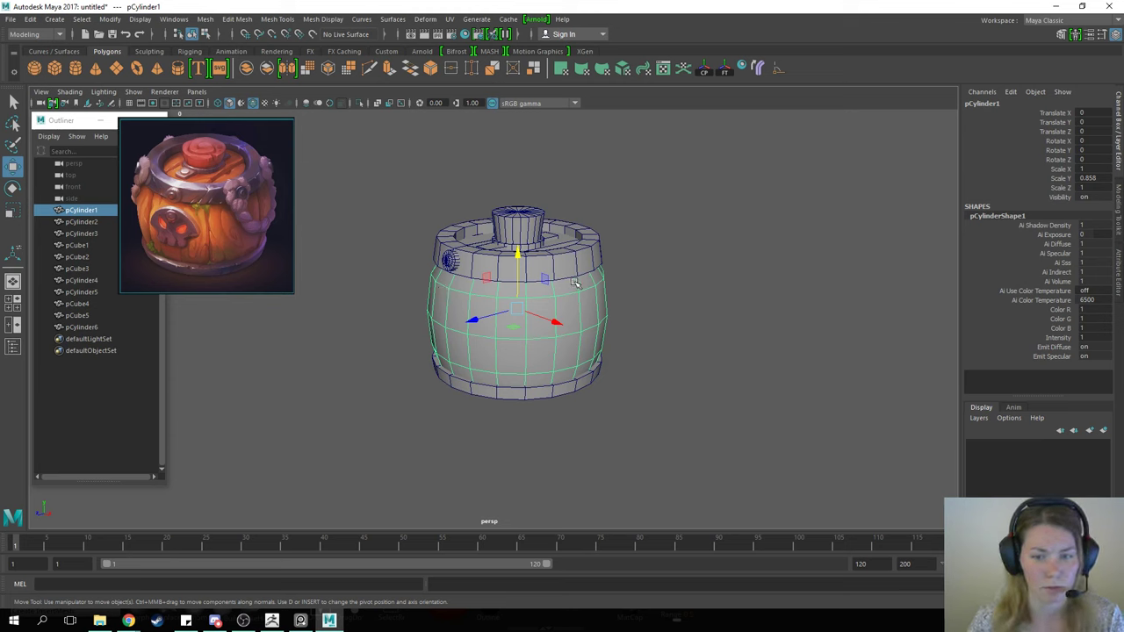
left_click_drag(692, 286, 609, 289, "alt")
left_click_drag(732, 313, 640, 306, "alt")
left_click_drag(442, 331, 600, 286, "alt")
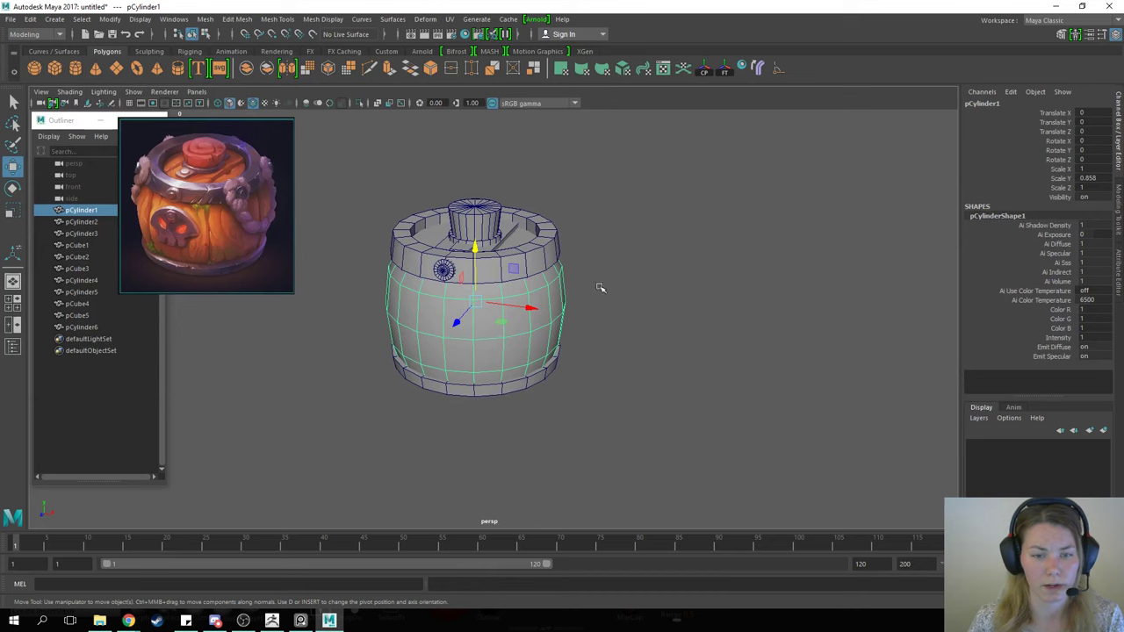
right_click_drag(636, 249, 641, 255)
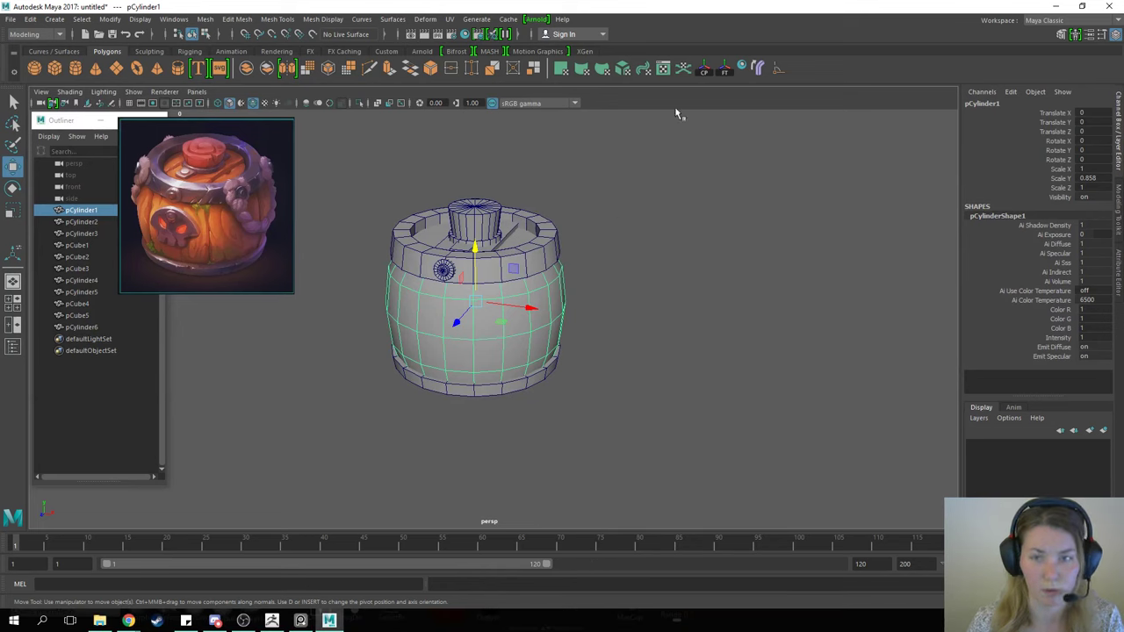
Step: Duplicate the barrel body and move the copy beside the original to Translate X 2.715
key("ctrl+d")
left_click_drag(532, 309, 762, 421)
middle_click_drag(762, 421, 683, 425, "alt")
Step: Working from the top view, delete the copied body's faces except for one front quarter
right_click_drag(606, 244, 606, 275)
left_click_drag(560, 273, 593, 307, "alt")
middle_click_drag(535, 253, 497, 264, "alt")
left_click_drag(548, 243, 545, 254, "alt")
key("space")
left_click(505, 252)
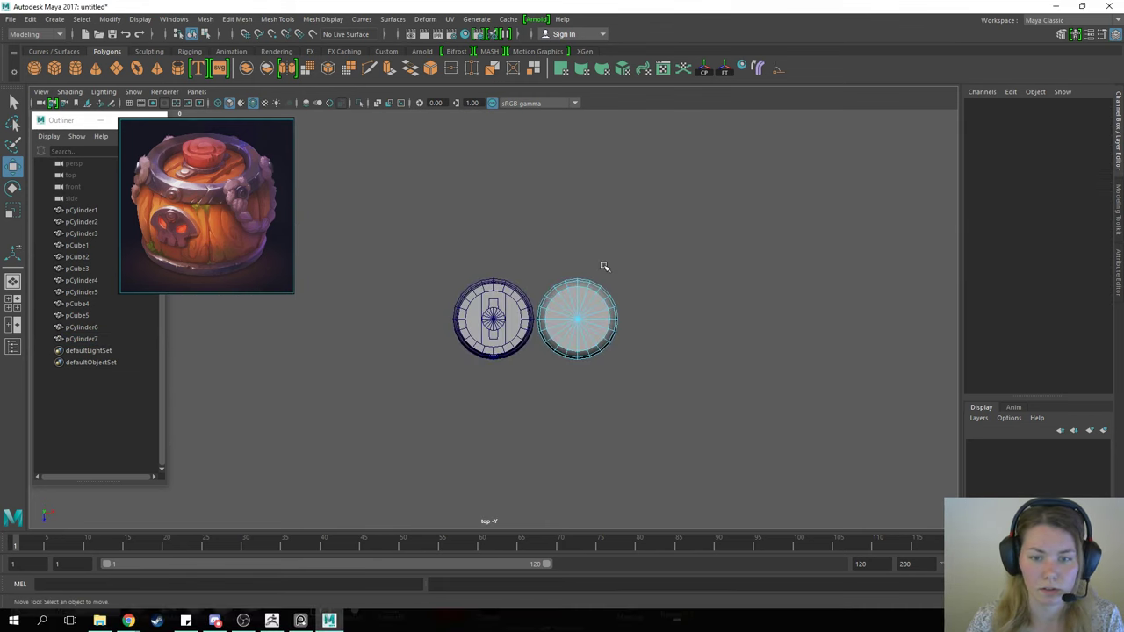
left_click_drag(519, 237, 568, 391)
key("Delete")
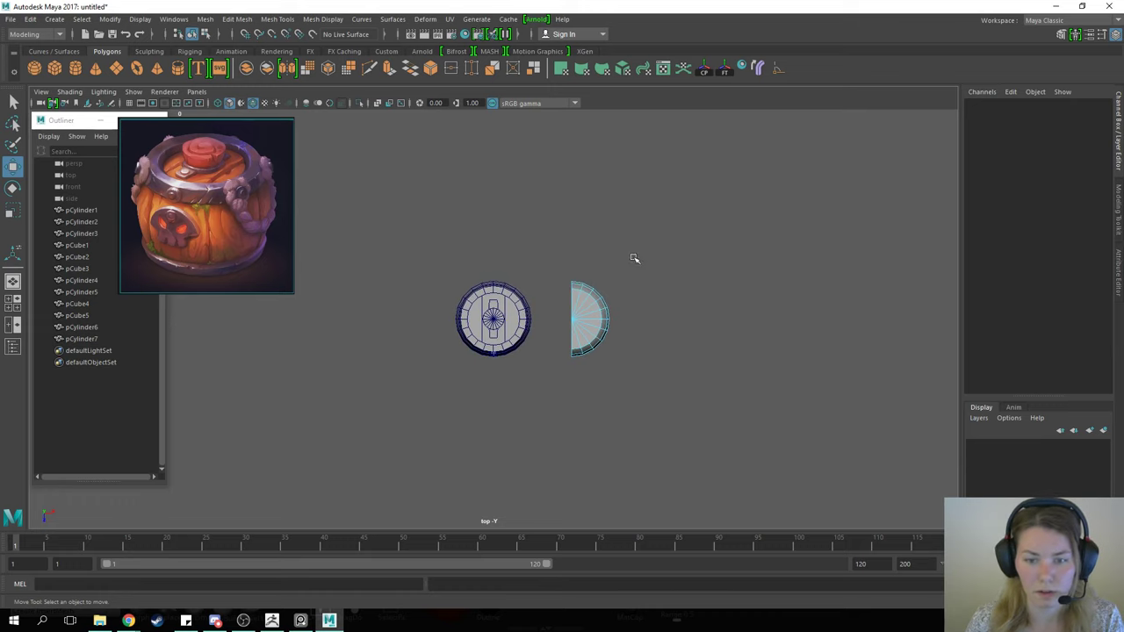
scroll(650, 281, "up", 3)
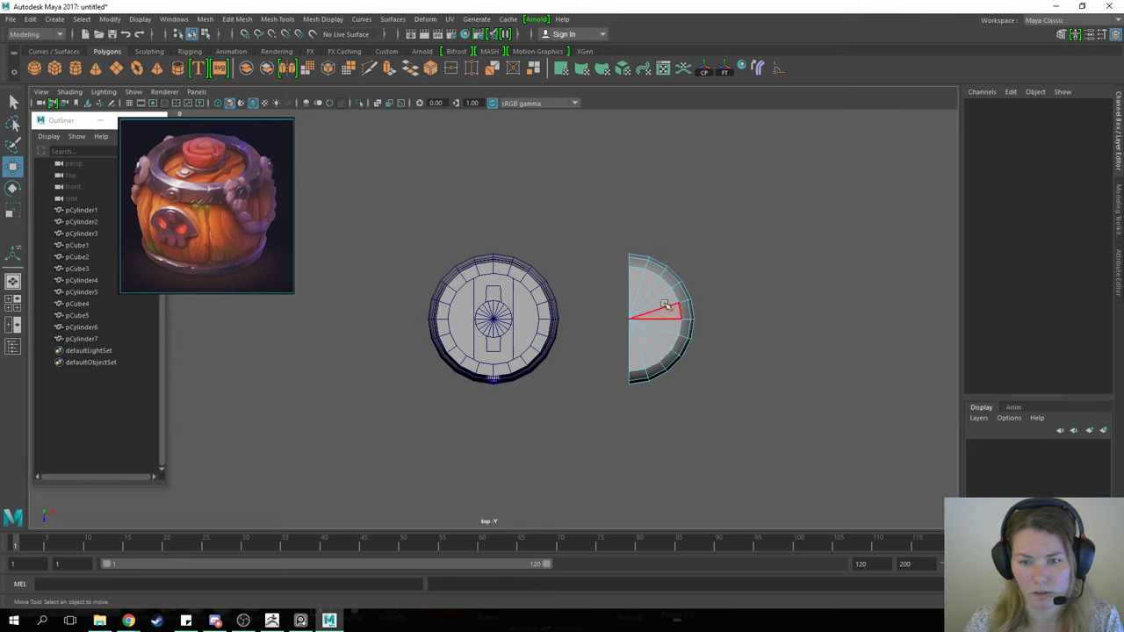
middle_click_drag(729, 316, 679, 305, "alt")
left_click_drag(515, 215, 674, 314)
key("Delete")
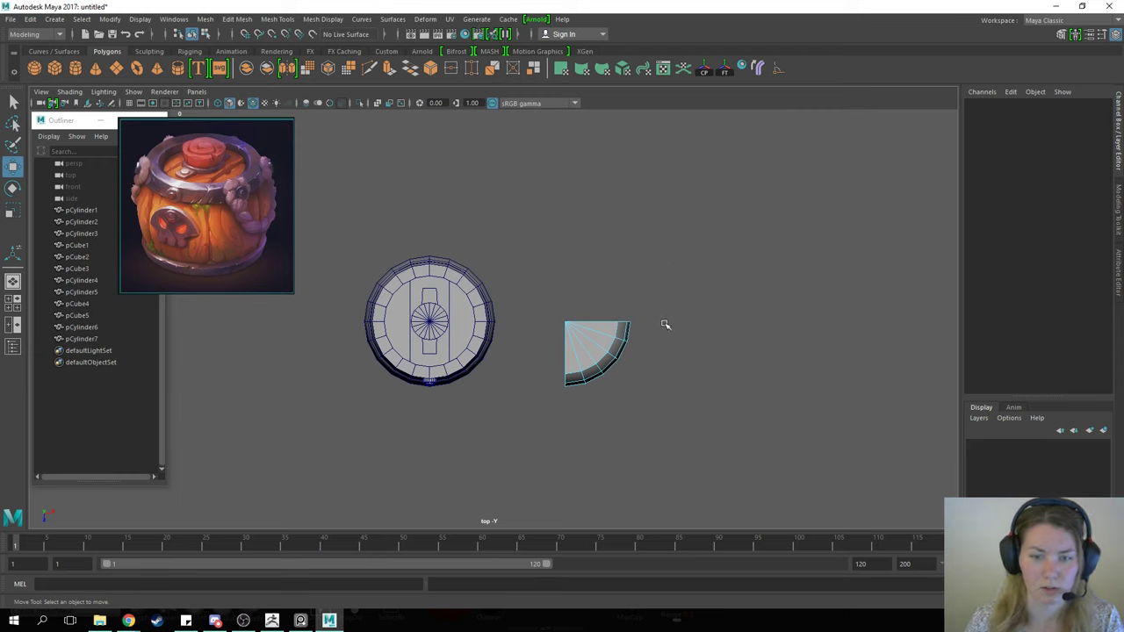
Step: Delete the quarter's cap faces so only the curved side wall remains, and return to object mode in the perspective view
scroll(665, 325, "up", 3)
middle_click_drag(698, 341, 666, 297, "alt")
left_click_drag(700, 200, 535, 312)
key("Delete")
key("Delete")
right_click_drag(607, 339, 681, 270)
left_click_drag(602, 307, 607, 211, "alt")
key("space")
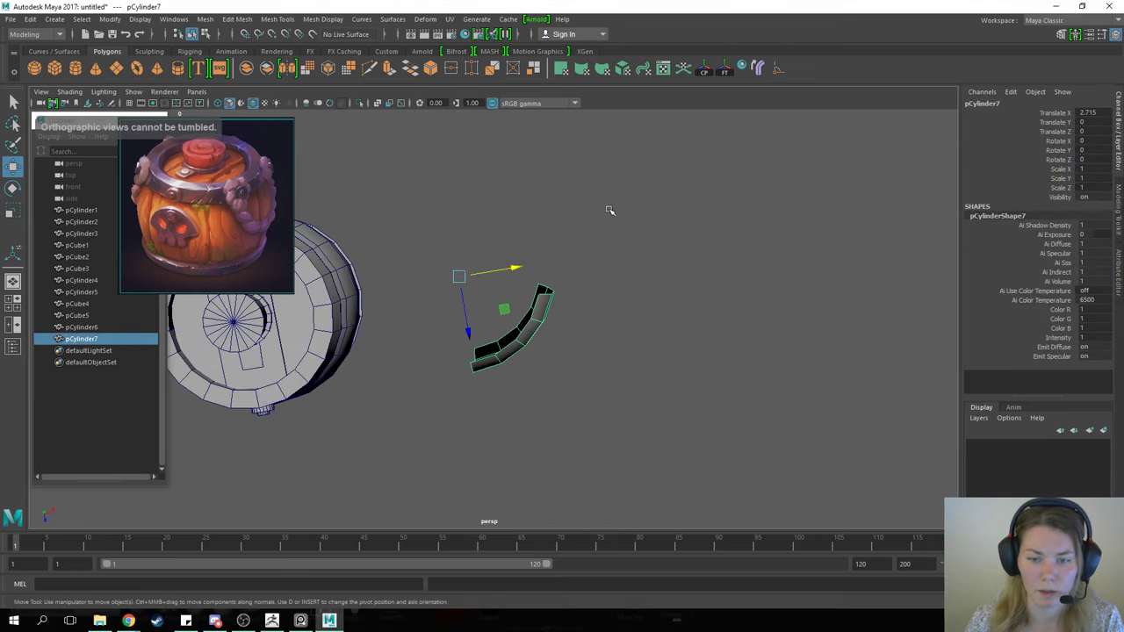
Step: Move the curved wall segment back onto the barrel, snapped to Translate X 0
left_click_drag(600, 364, 672, 273, "alt")
middle_click_drag(570, 302, 661, 285, "alt")
left_click_drag(661, 285, 685, 323, "alt")
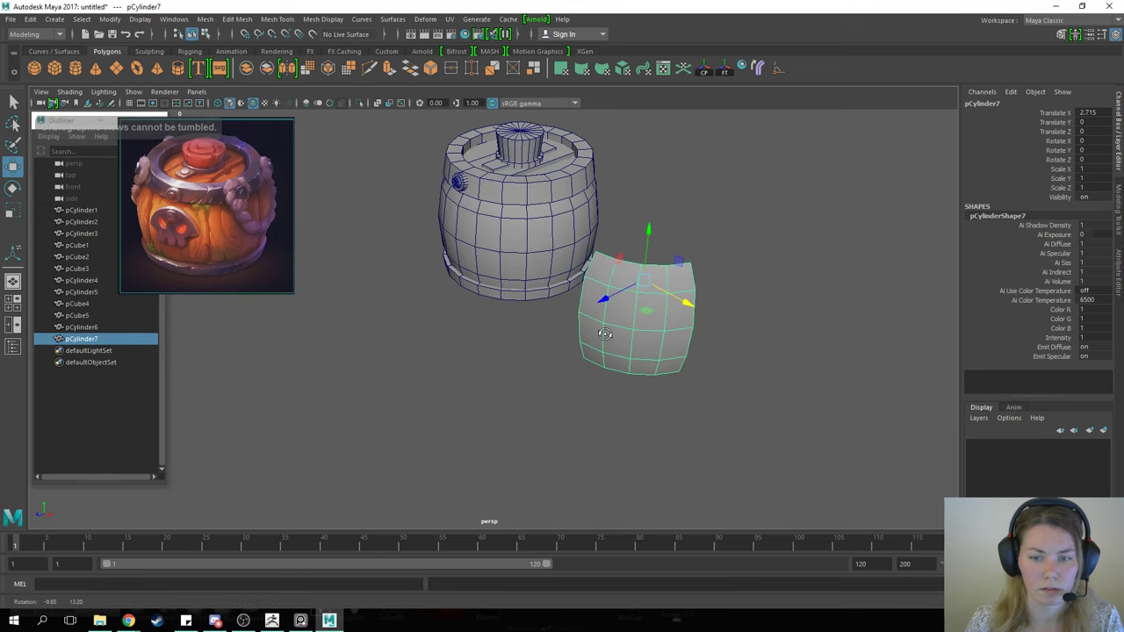
middle_click_drag(647, 319, 632, 368, "alt")
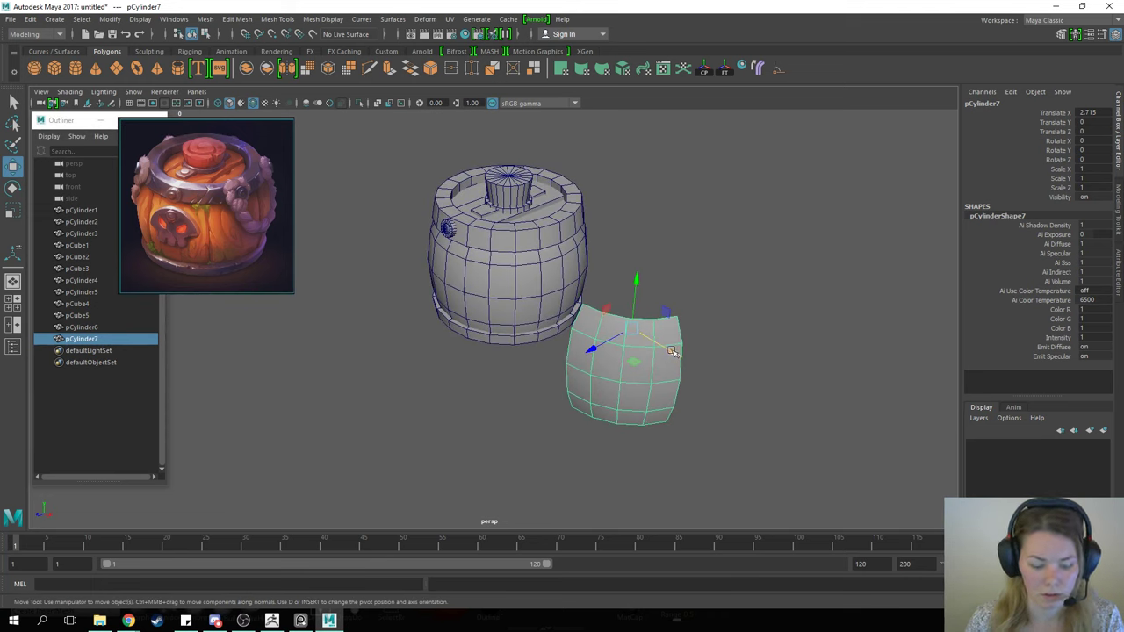
left_click_drag(674, 353, 518, 229)
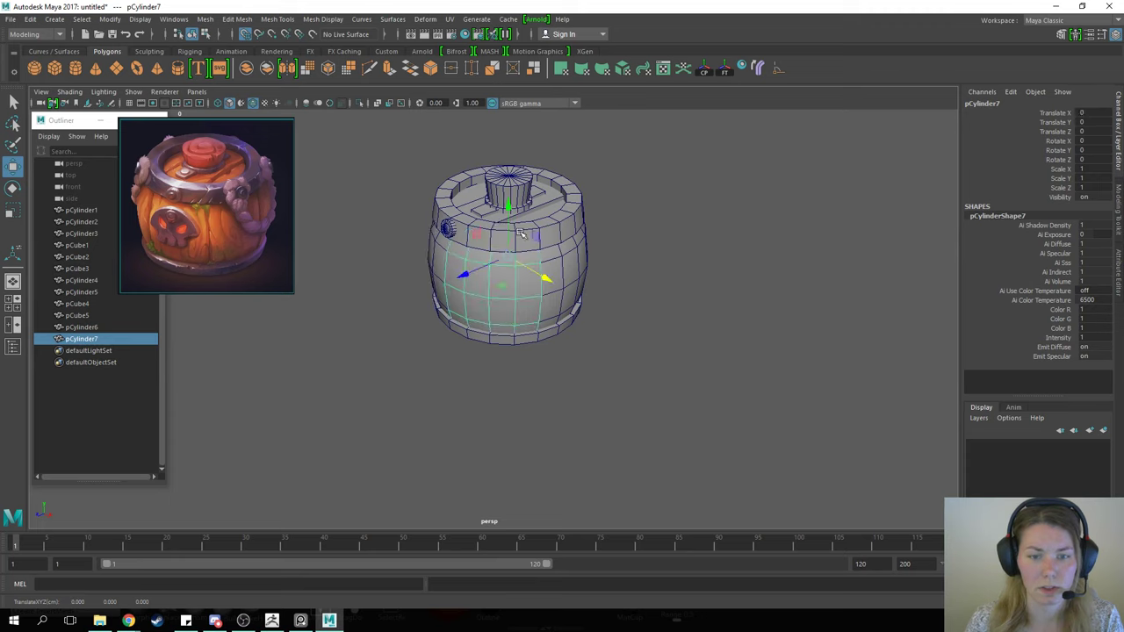
Step: Delete the outer vertical column of faces from the wall segment so it is three faces wide
left_click_drag(734, 344, 690, 245, "alt")
right_click_drag(690, 246, 690, 278)
left_click(566, 303)
left_click(567, 294)
double_click(569, 328, "shift")
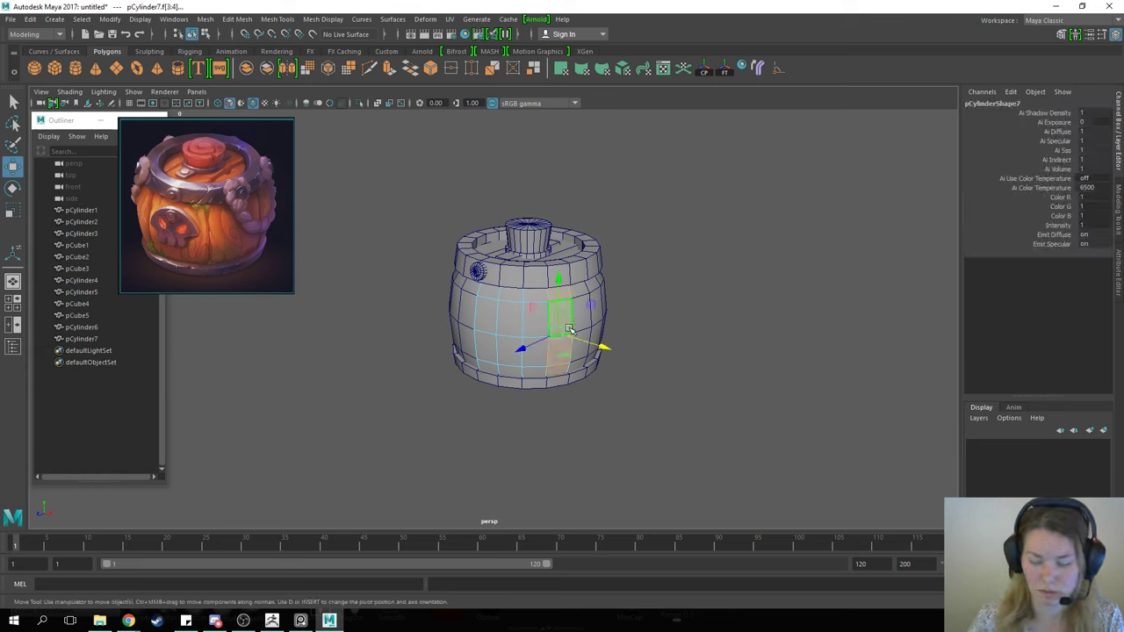
key("Delete")
Step: Extrude all faces of the wall segment slightly outward to give it thickness, and reselect it in object mode
double_click(505, 318)
right_click_drag(505, 319, 503, 358, "shift")
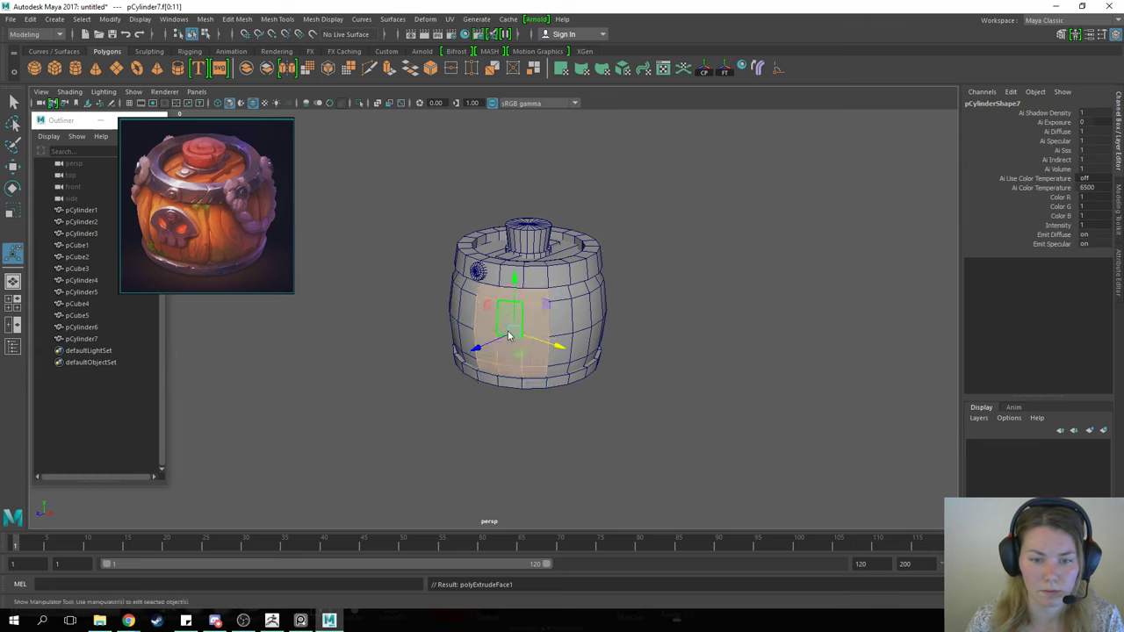
left_click_drag(472, 387, 467, 399)
key("w")
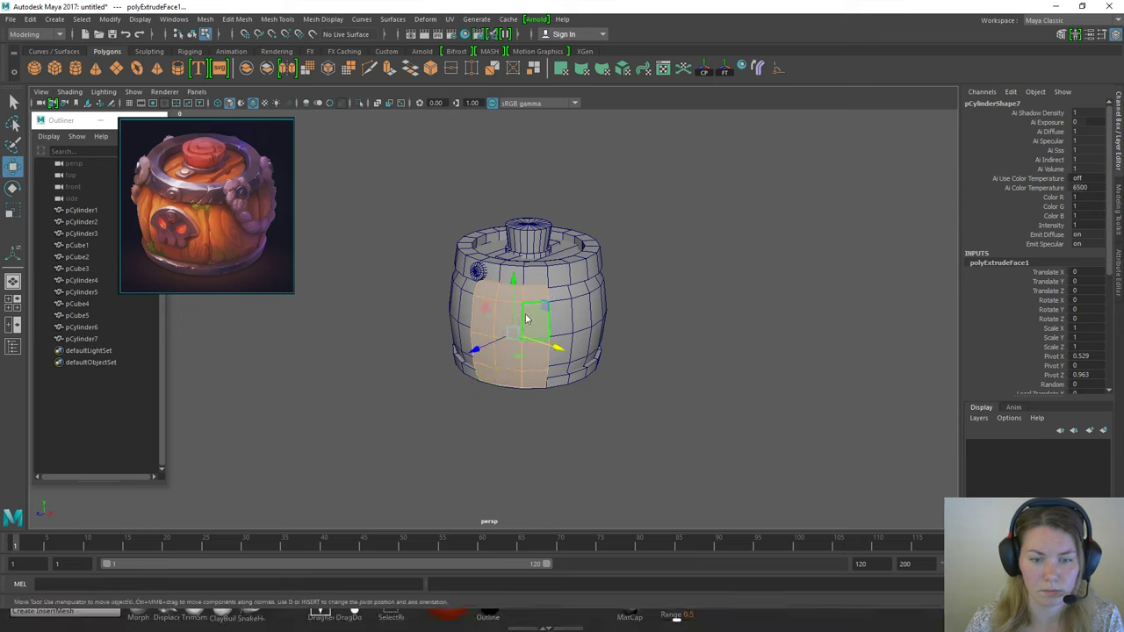
right_click_drag(526, 321, 602, 234)
left_click(625, 240)
left_click(520, 329)
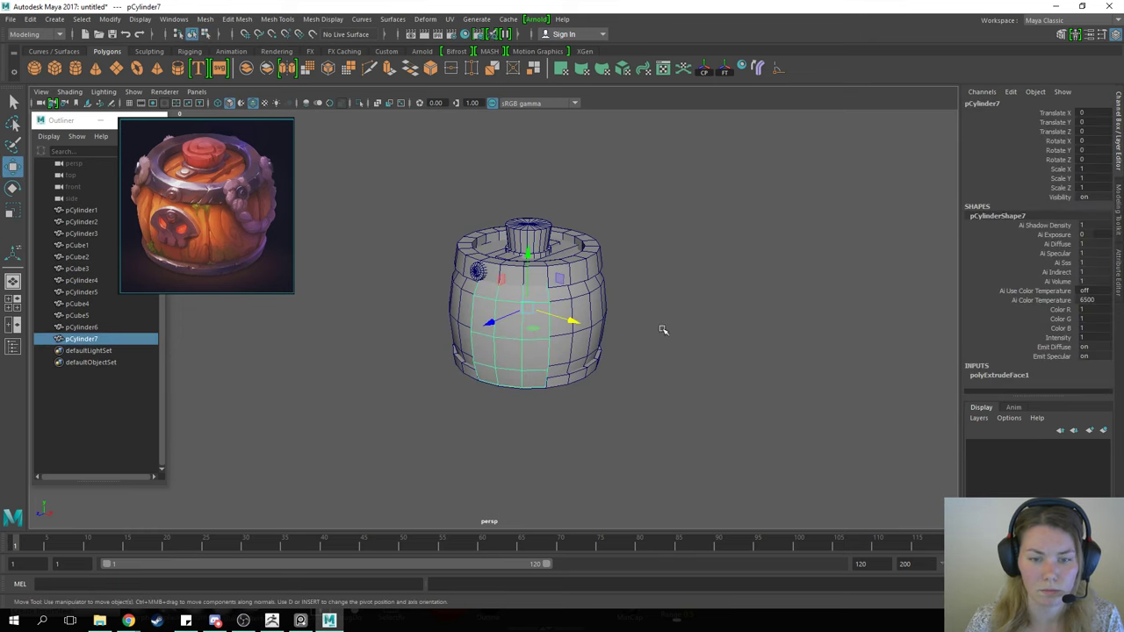
Step: Duplicate the thick segment twice and rotate the copies around the barrel's vertical axis, up to Rotate Y 108.456
mouse_move(662, 328)
left_mouse_down("alt")
mouse_move(601, 330)
mouse_move(668, 344)
mouse_move(651, 348)
left_mouse_up("alt")
key("ctrl+d")
key("e")
left_click_drag(739, 421, 594, 381, "alt")
key("ctrl+d")
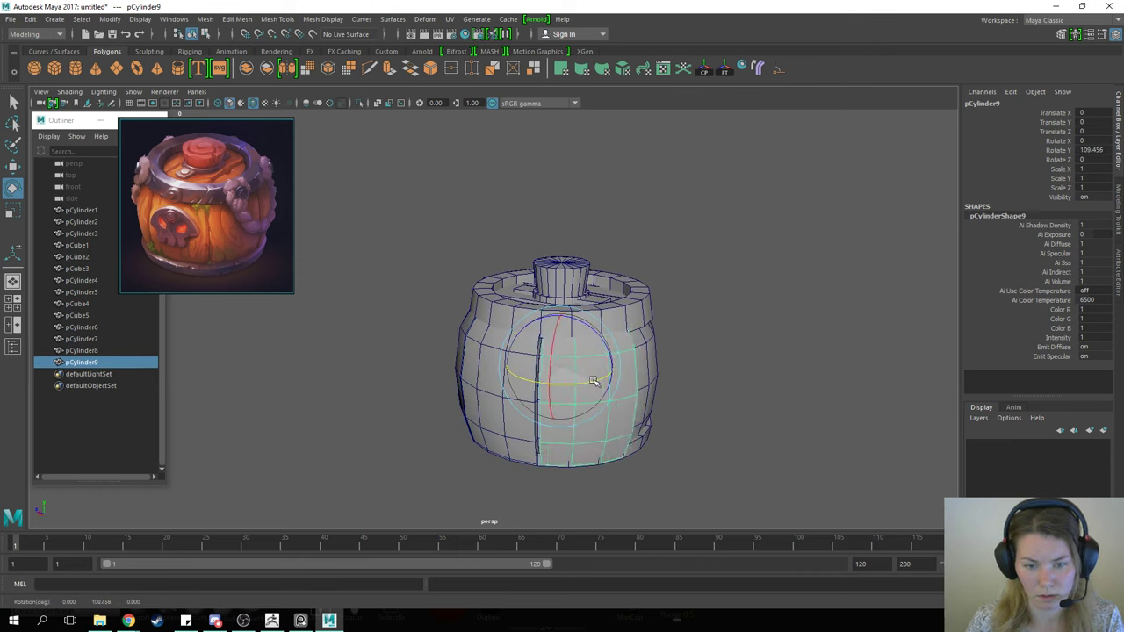
Step: Continue the ring of segments with copies rotated up to Rotate Y 216.968 and 271.486, and delete the surplus duplicate
left_click_drag(704, 331, 532, 407, "alt")
key("ctrl+d")
key("ctrl+d")
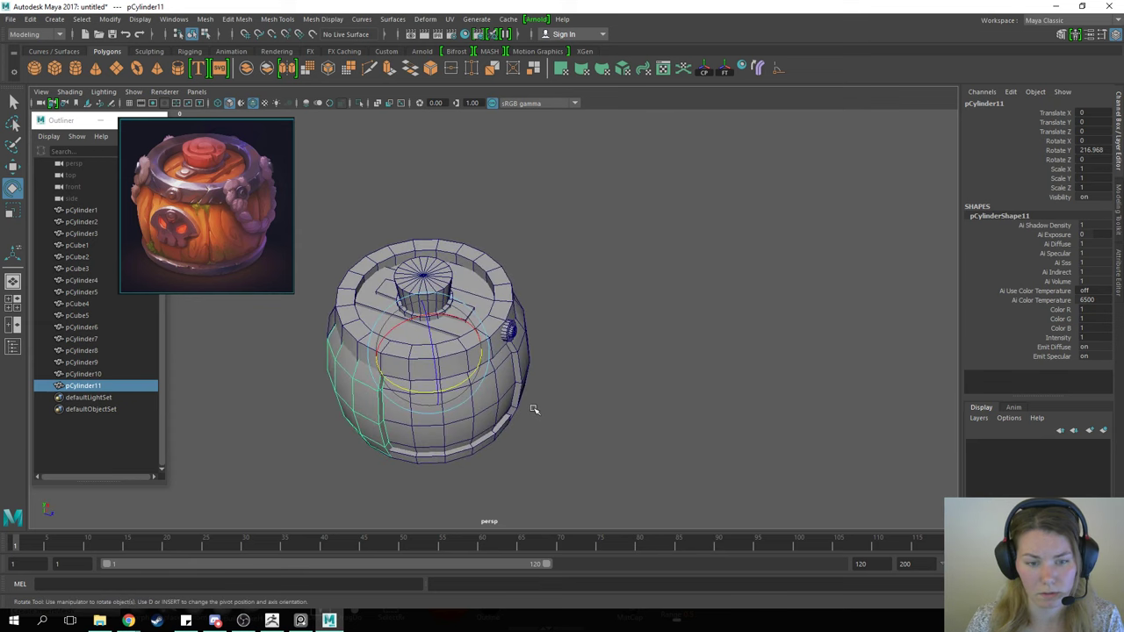
key("ctrl+d")
left_click_drag(410, 391, 449, 375)
key("ctrl+d")
key("Delete")
Step: Try removing the original barrel body from behind the segments, and undo the deletion
left_click(606, 330)
key("Delete")
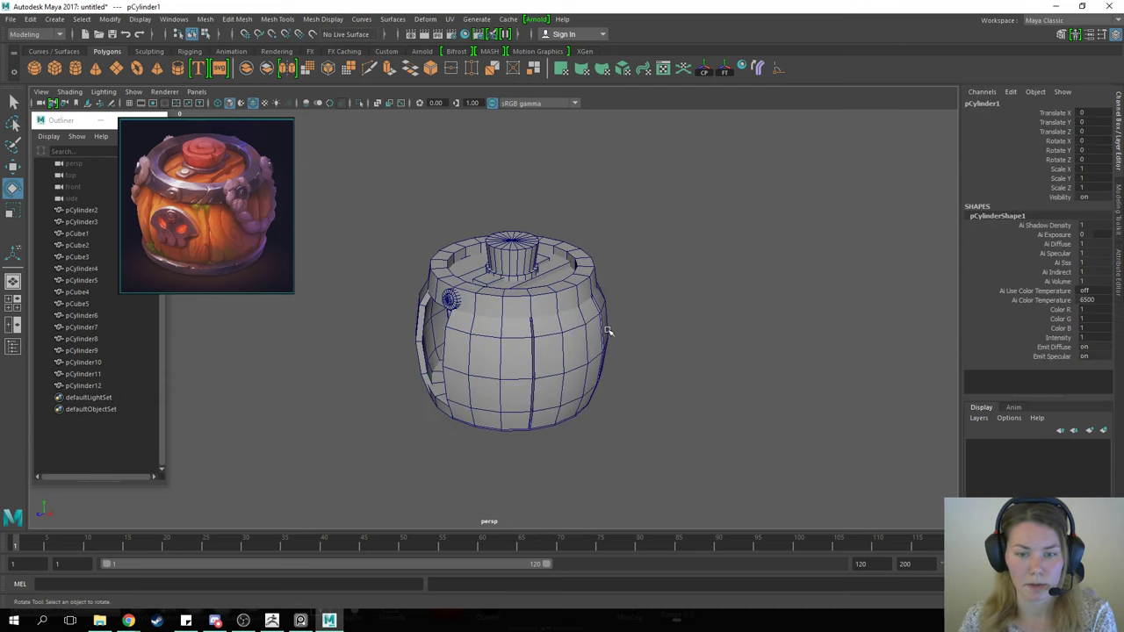
key("shift+z")
key("shift+z")
key("shift+z")
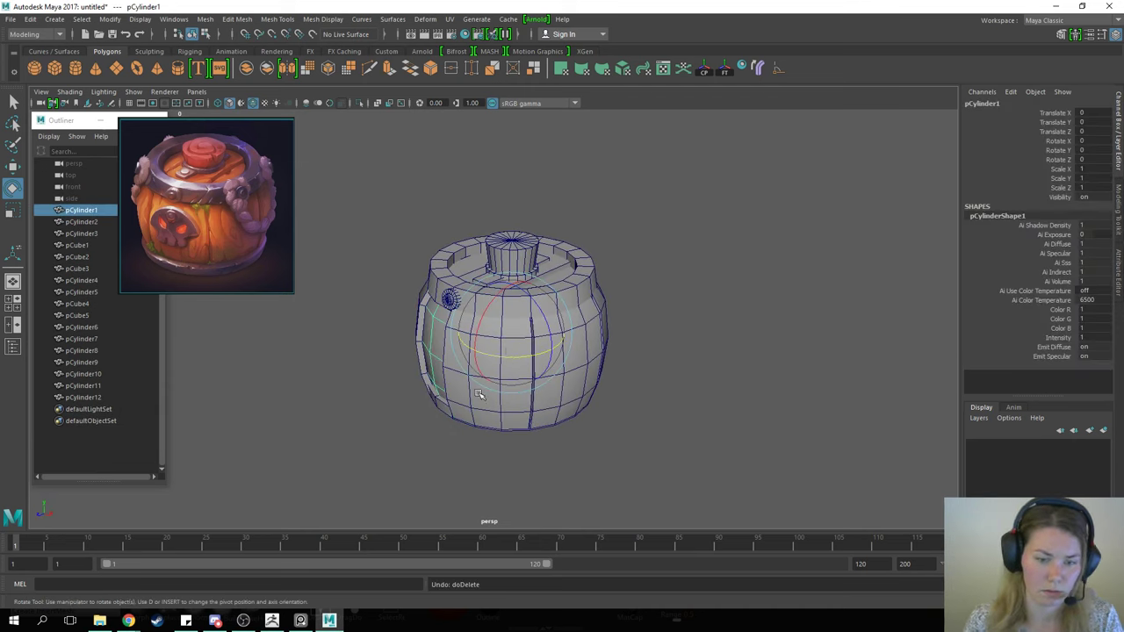
Step: Delete the rotated segment copies pCylinder8 to pCylinder12, keeping only pCylinder7
left_click(120, 398, "shift")
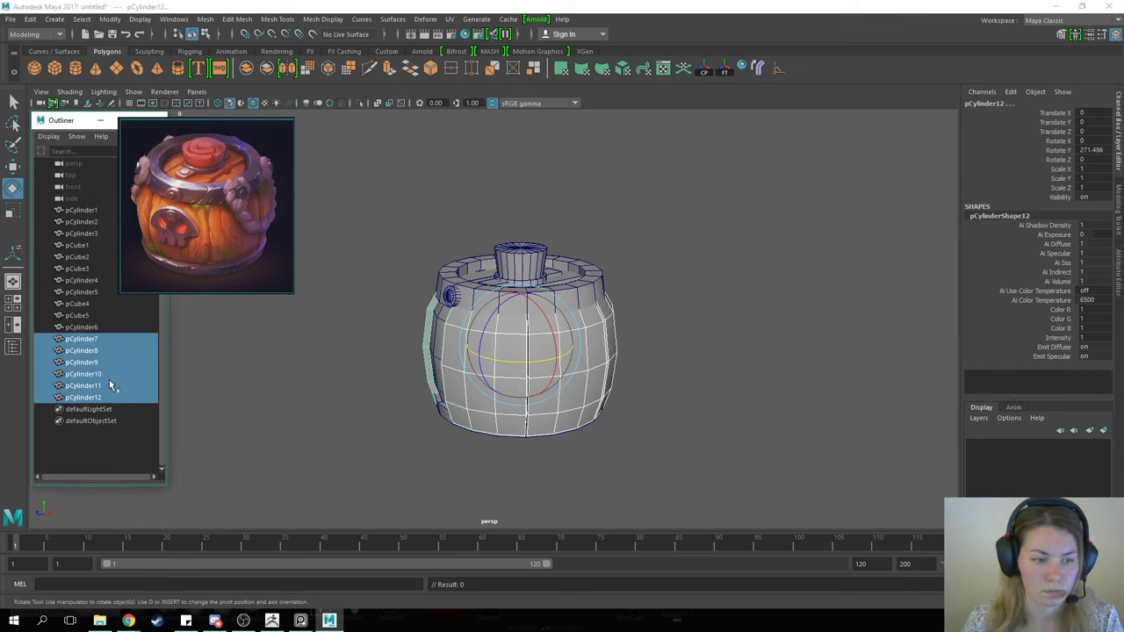
left_click(101, 339, "ctrl")
key("Delete")
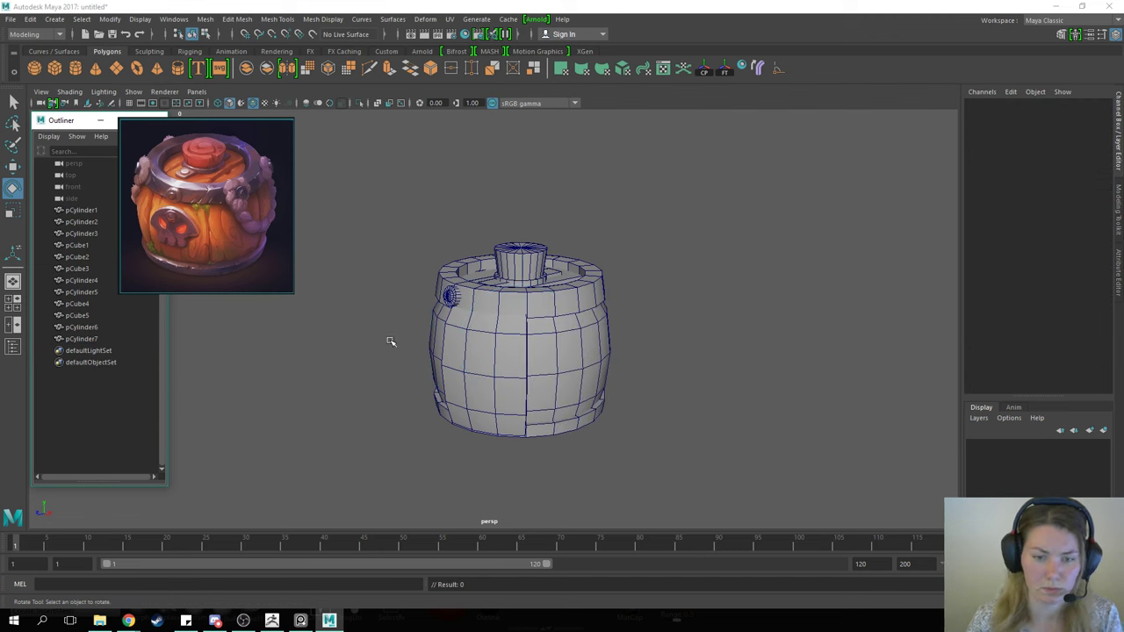
Step: Delete the remaining thick wall segment, pCylinder7, from the barrel
left_click(511, 275)
key("w")
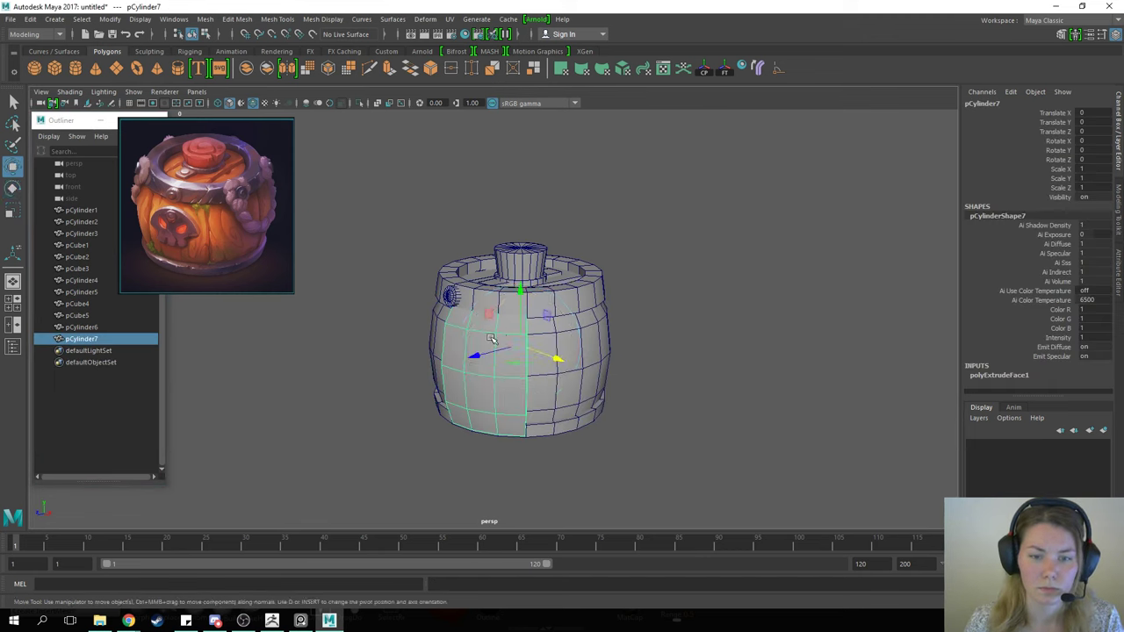
left_click_drag(514, 332, 407, 371, "alt")
key("e")
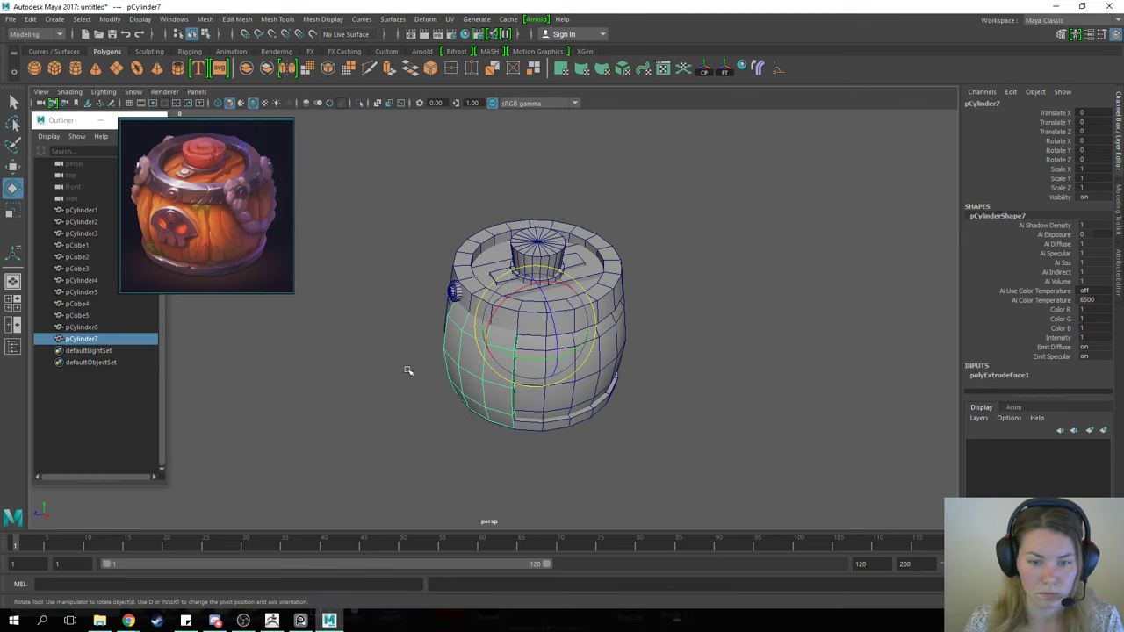
left_click_drag(544, 402, 629, 394, "alt")
key("Delete")
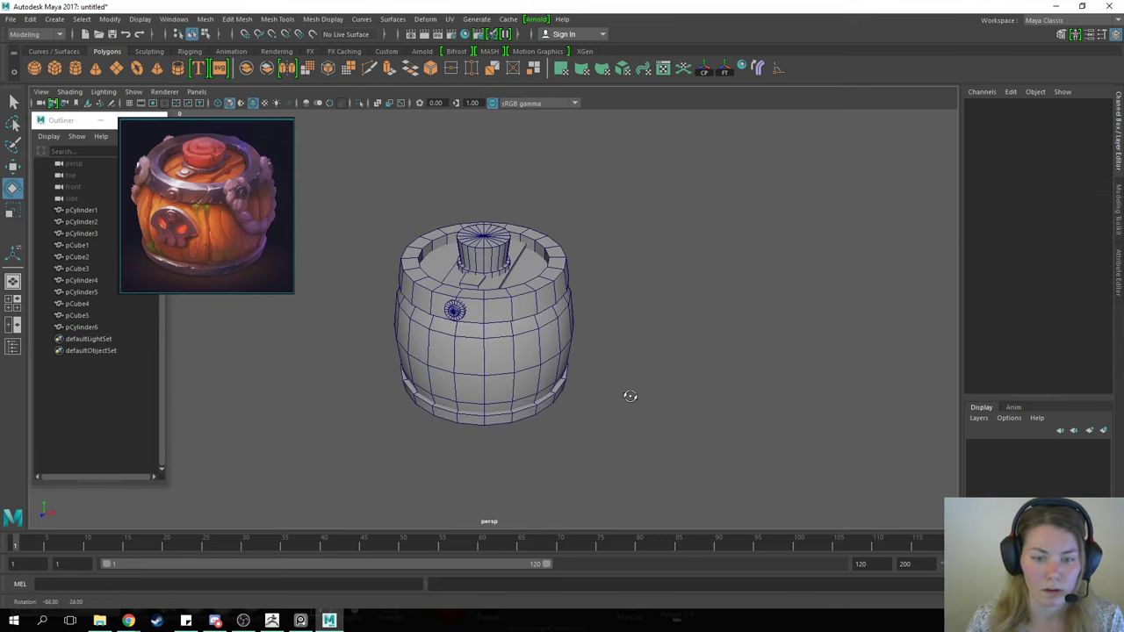
Step: Duplicate the whole barrel body, place the copy beside the original at Translate X 3, and clear the selection
key("w")
left_click(485, 365)
left_click_drag(485, 365, 456, 353, "alt")
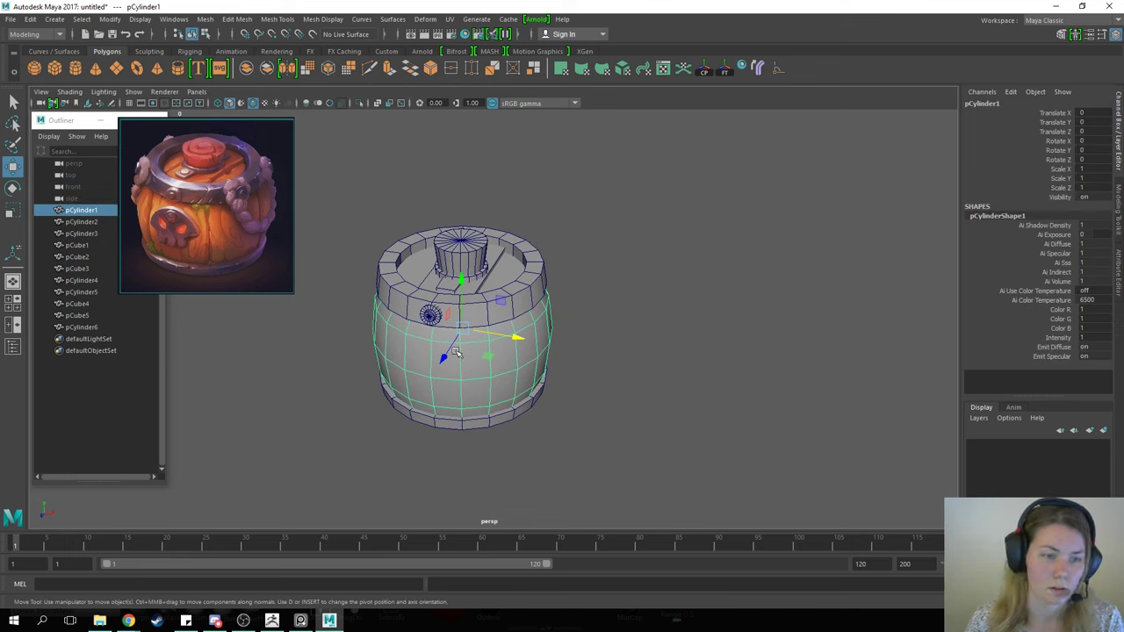
left_click_drag(541, 354, 668, 395, "alt")
key("ctrl+d")
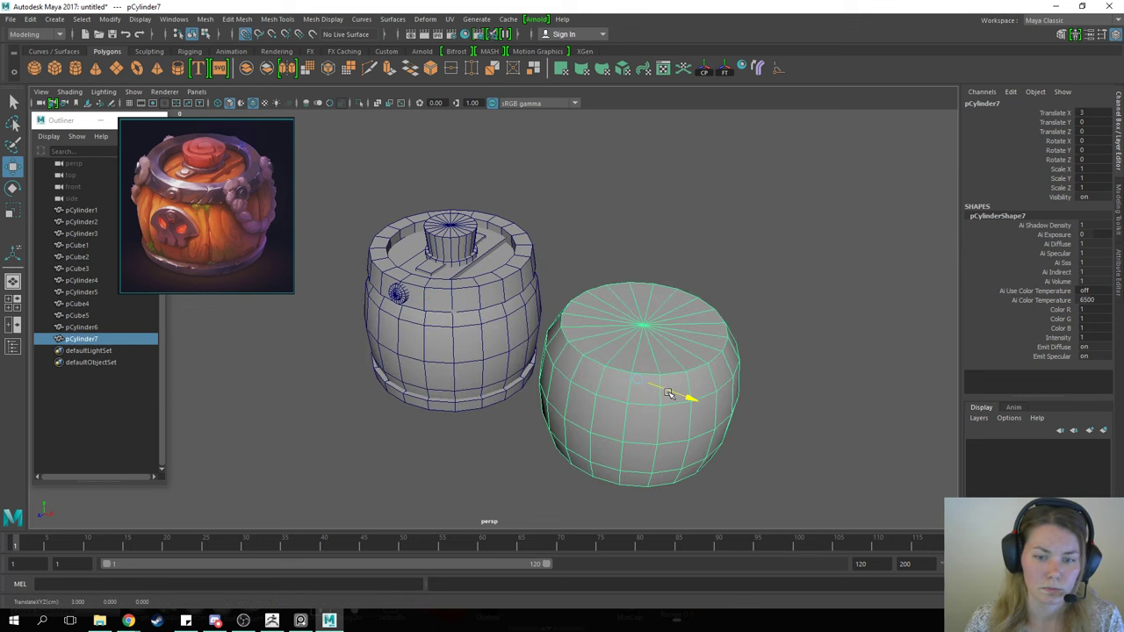
left_click_drag(470, 360, 574, 261, "alt")
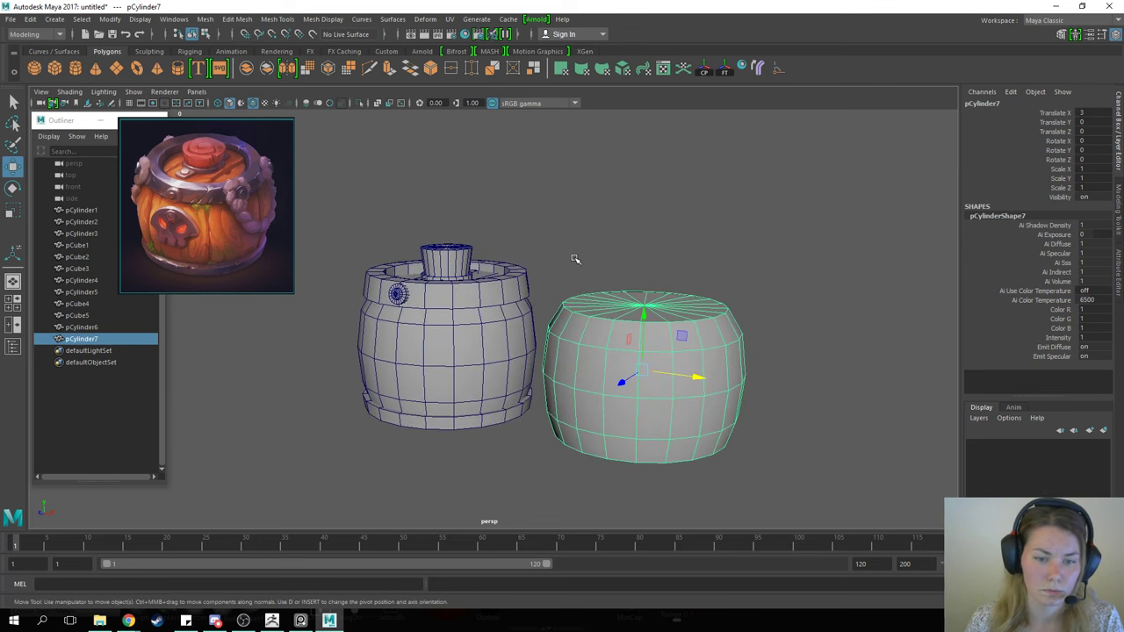
left_click(574, 261)
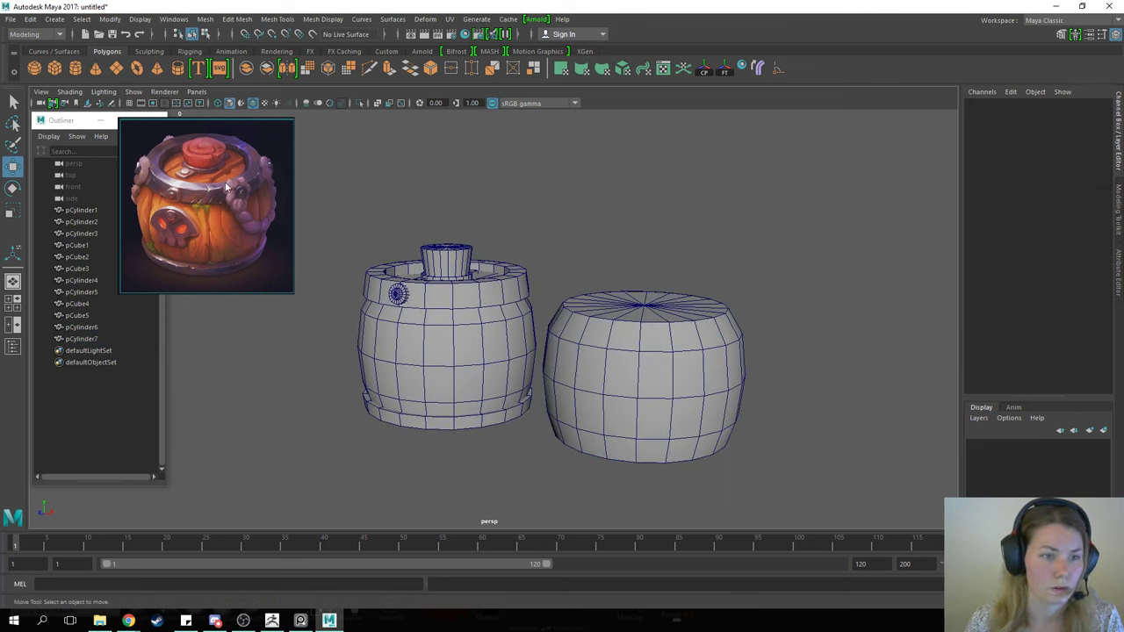
Step: Duplicate the rivet on the upper ring and rotate the copy around the barrel to Rotate Y 60
left_click_drag(311, 208, 389, 286, "alt")
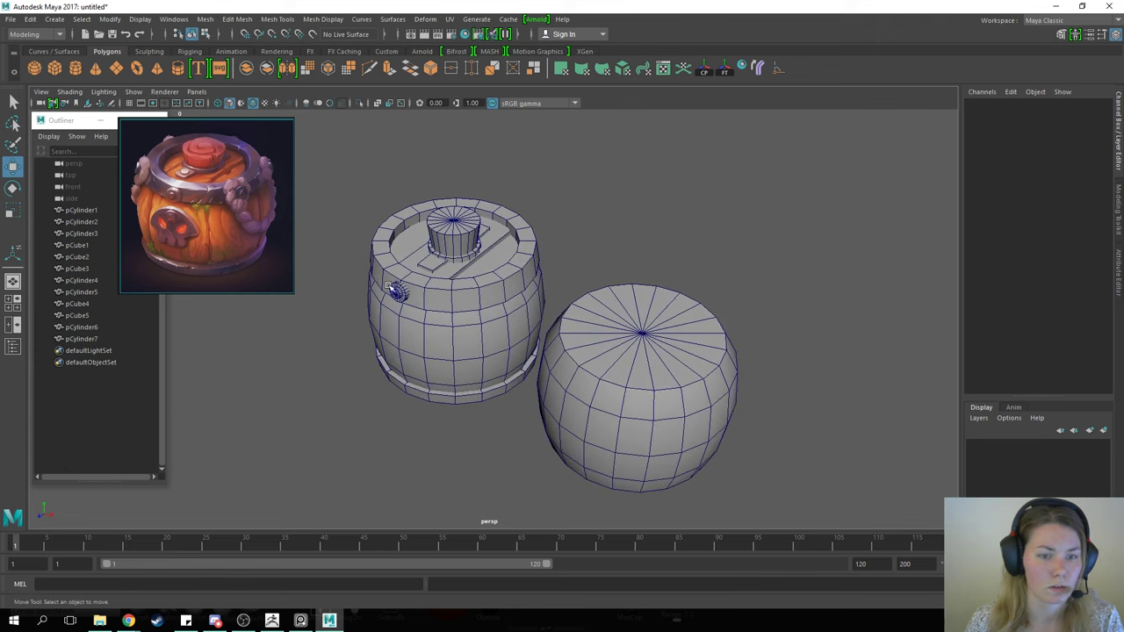
left_click(398, 289)
middle_click_drag(532, 256, 538, 286, "alt")
key("ctrl+d")
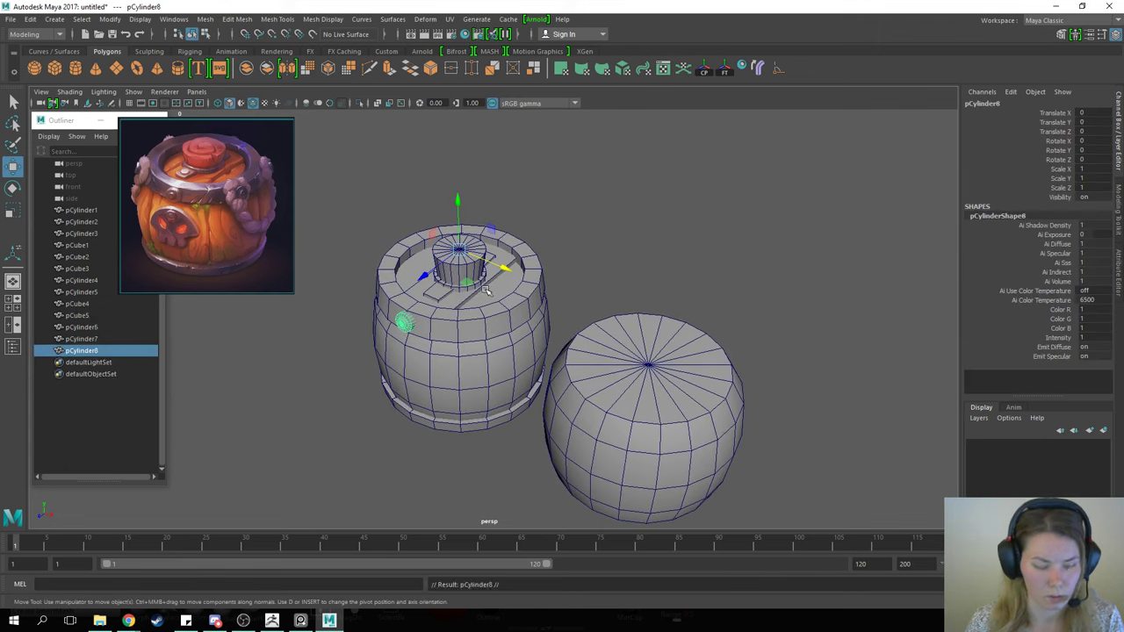
key("e")
left_click_drag(460, 278, 507, 279)
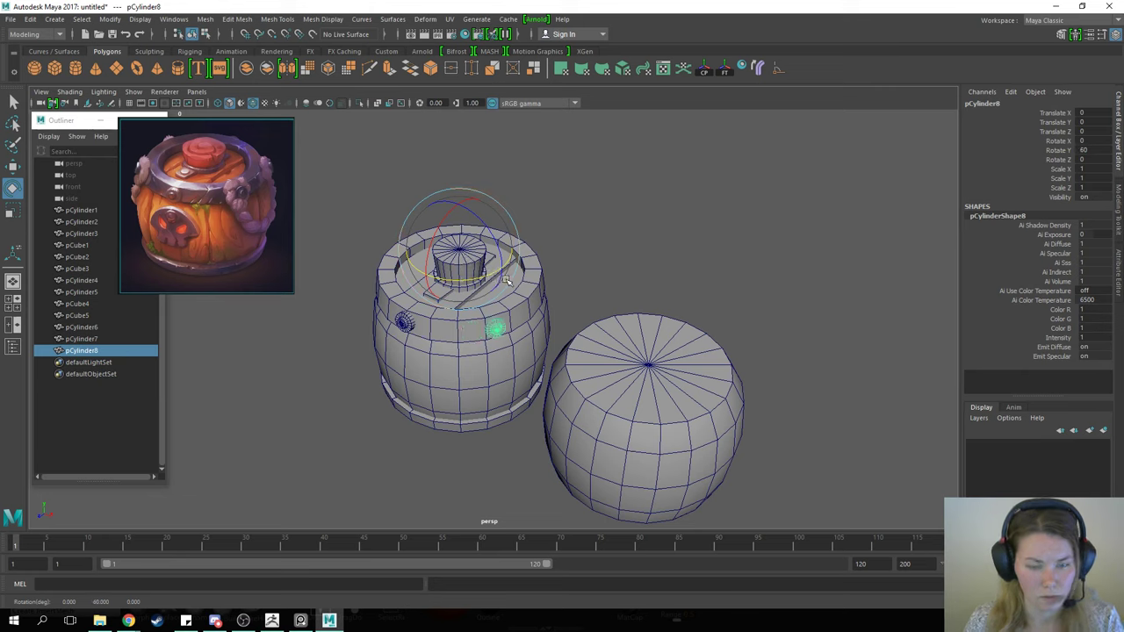
Step: Repeat the rotated duplication four more times to space six rivets evenly around the upper ring, and deselect
key("shift+d")
key("shift+d")
key("shift+d")
key("shift+d")
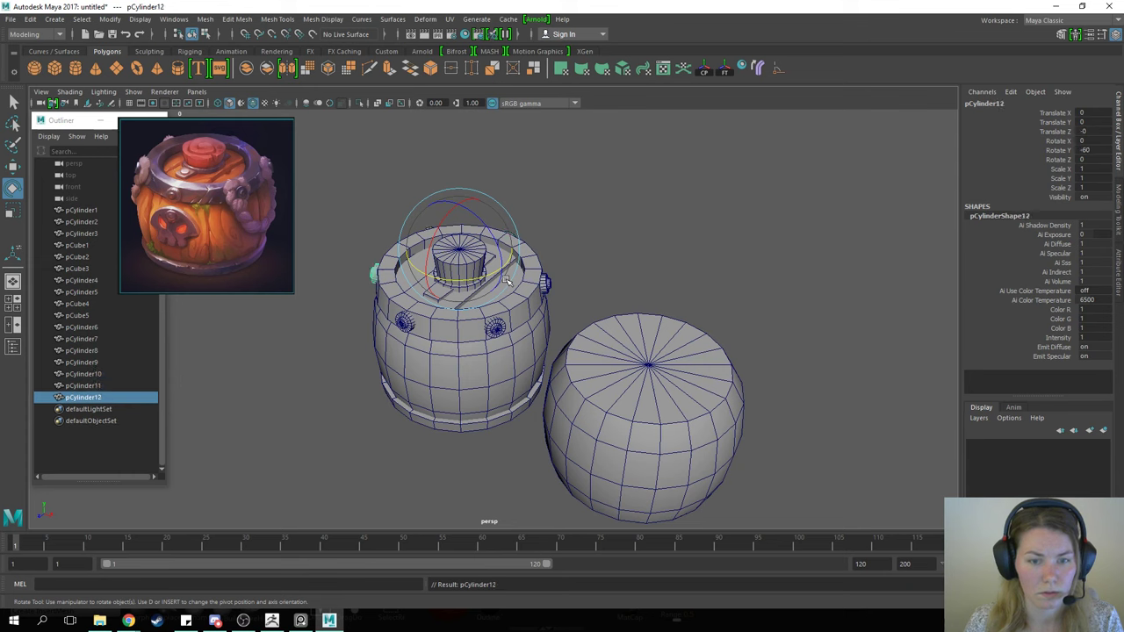
left_click(604, 238)
left_click_drag(546, 339, 505, 373, "alt")
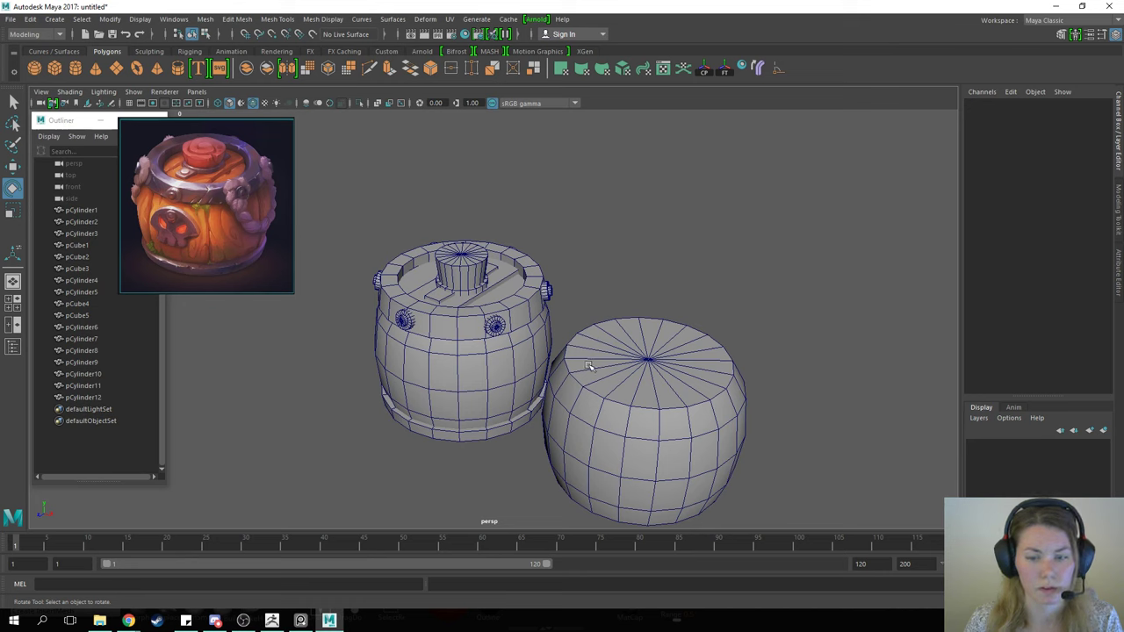
Step: Add a cylinder turned to Rotate X 39.281 and Rotate Z -90, flattened into a disc with scale 0.278, 0.066, 0.278
left_click(75, 68)
mouse_move(458, 241)
left_mouse_down("alt")
mouse_move(462, 213)
mouse_move(443, 245)
left_mouse_up("alt")
key("w")
key("e")
left_click_drag(470, 314, 406, 391)
key("r")
key("w")
key("e")
key("r")
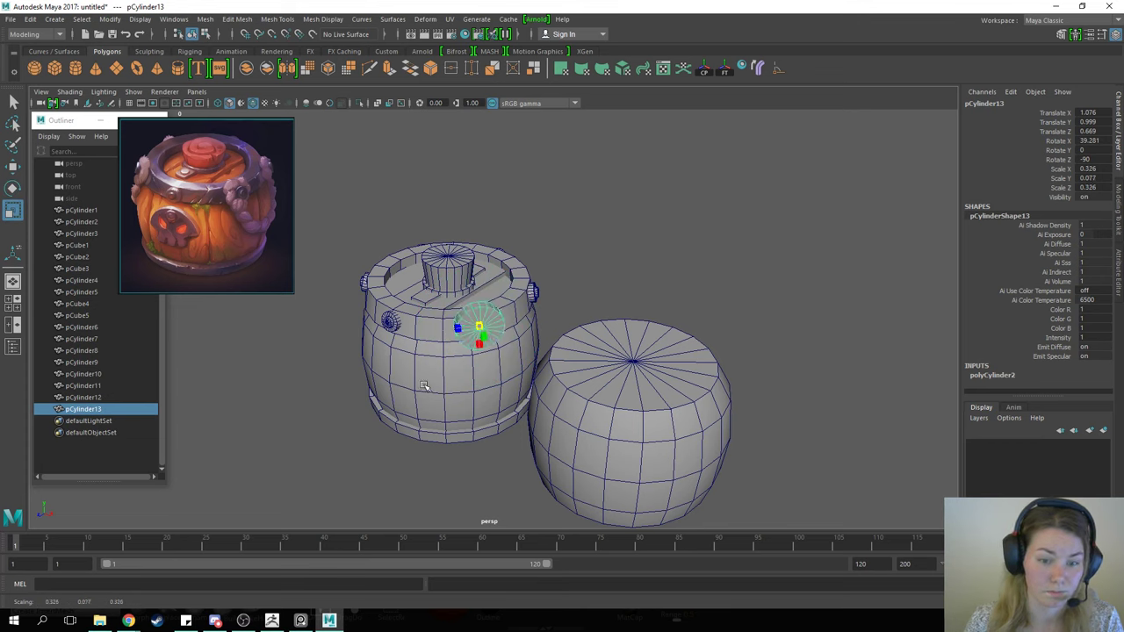
key("w")
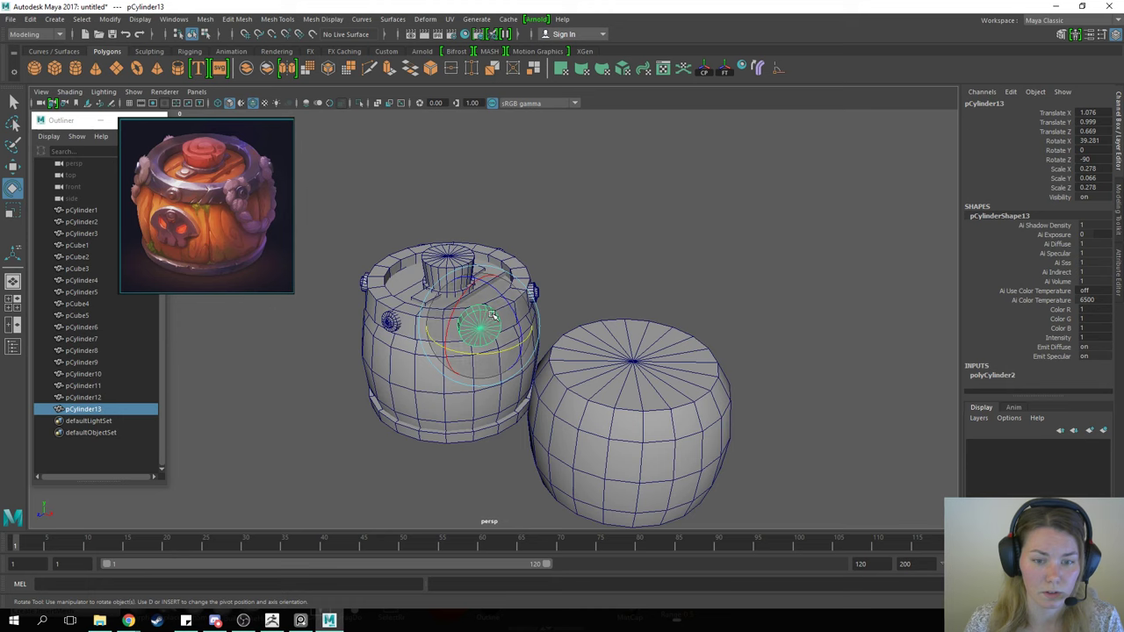
Step: Position the disc behind the front rivet copy on the upper ring, at Translate 0.997, 0.899, 0.543
left_click_drag(482, 286, 490, 296)
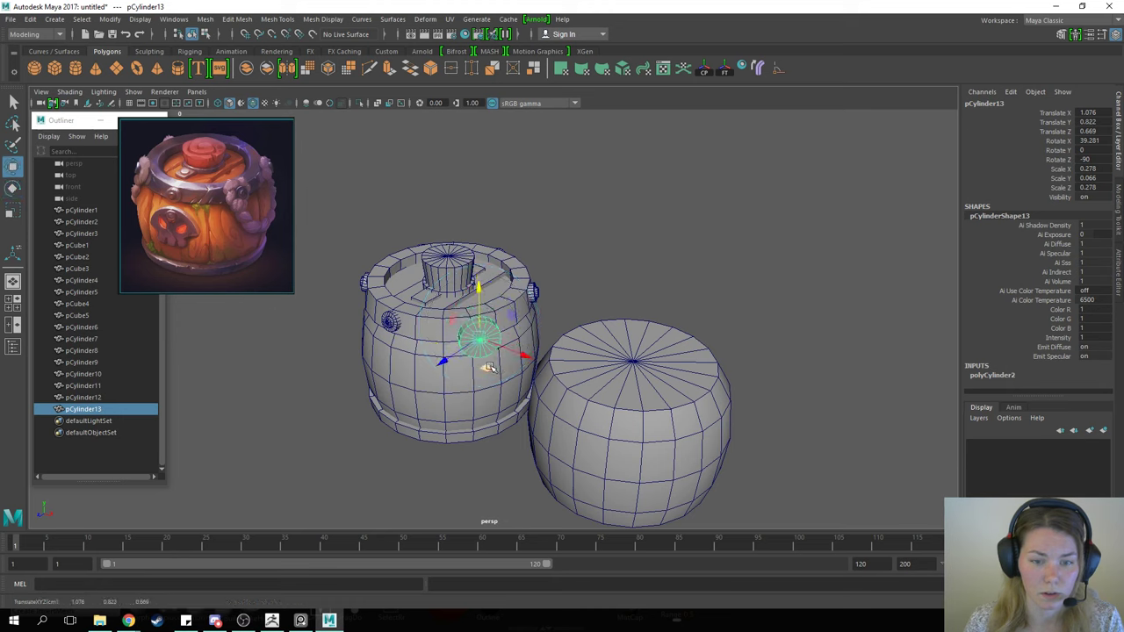
left_click_drag(489, 367, 490, 361)
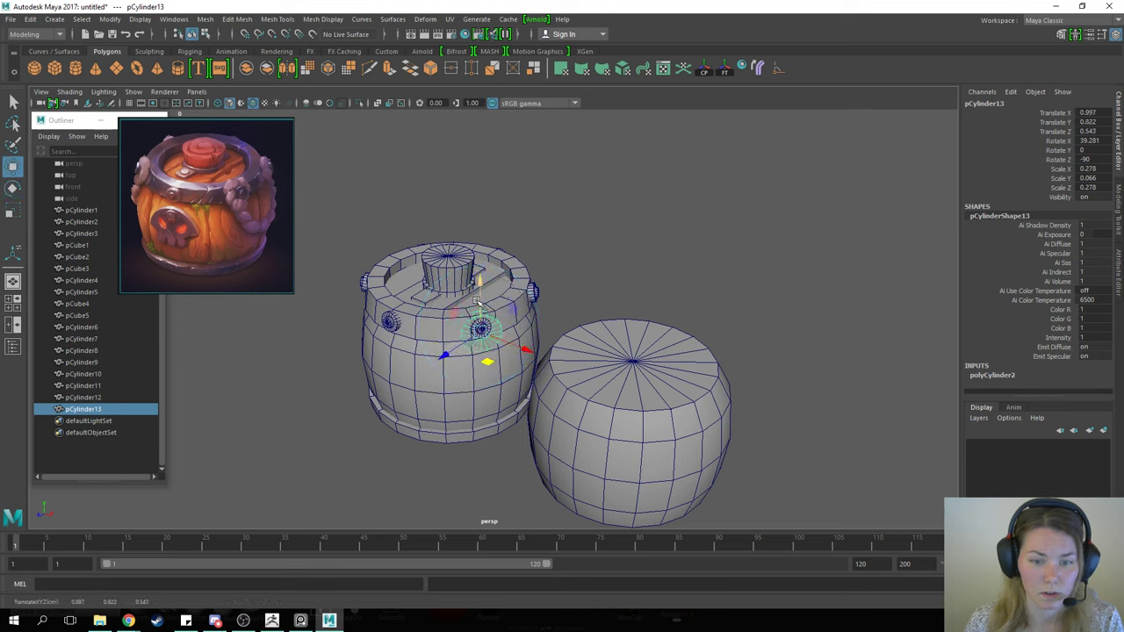
left_click_drag(477, 301, 479, 279)
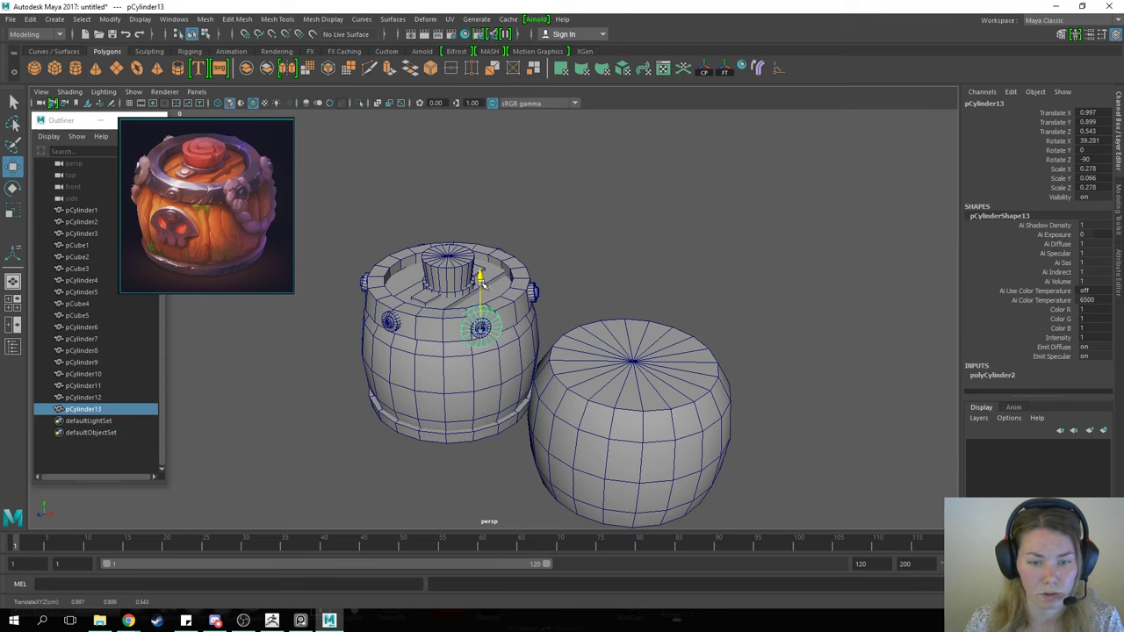
Step: Turn the backing disc to Rotate X 33.667 and shift it to Translate X 0.99 and Z 0.554
key("e")
left_click_drag(495, 339, 502, 354)
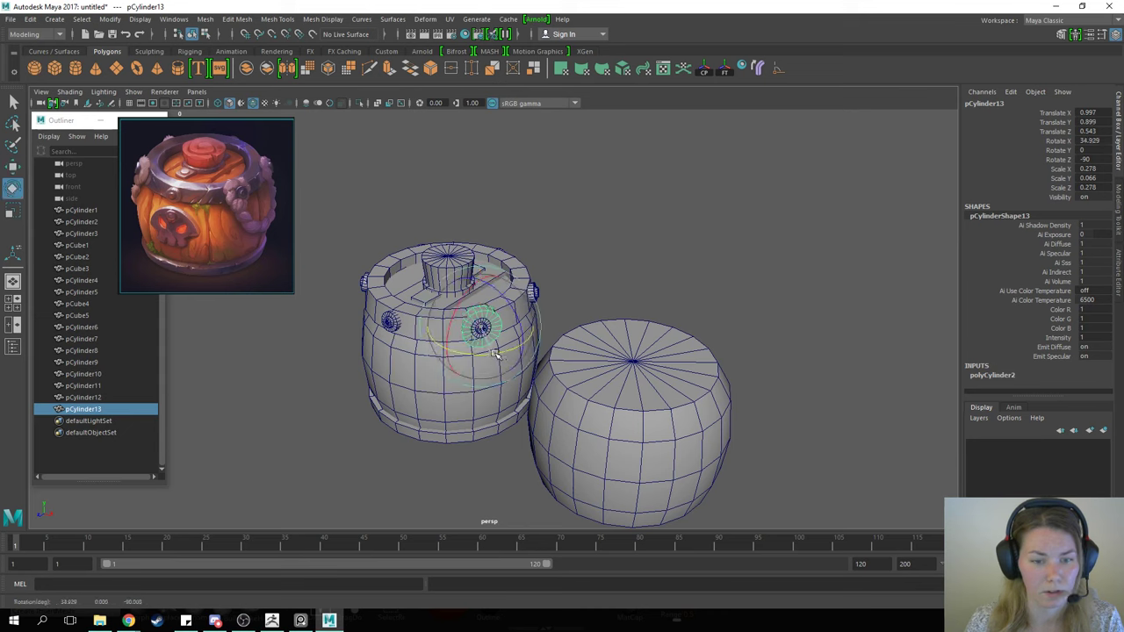
key("w")
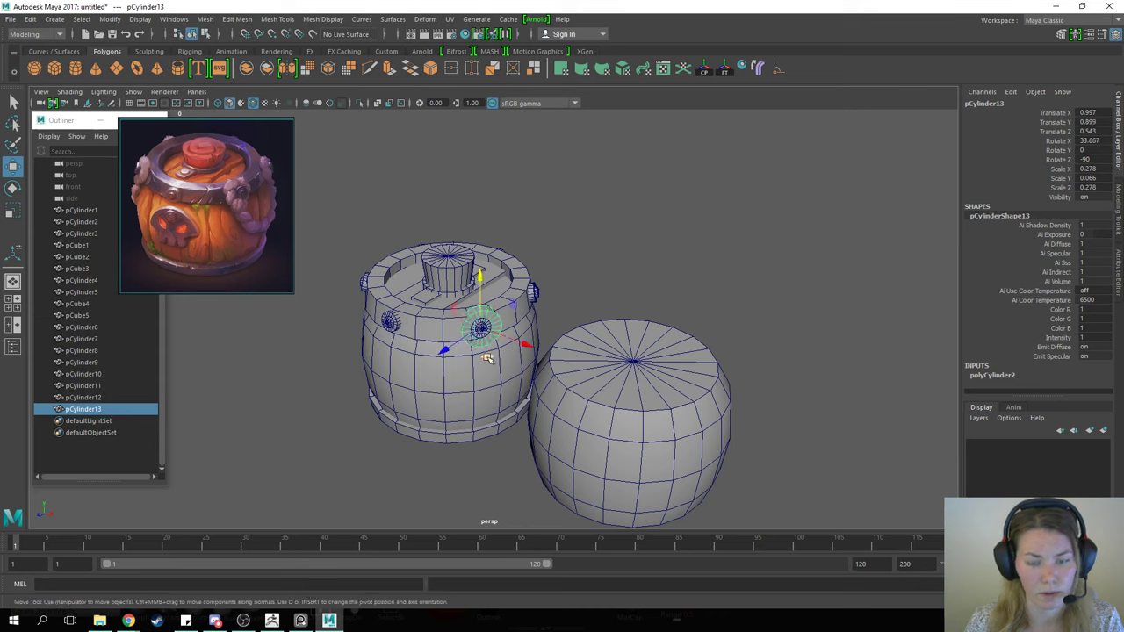
key("w")
left_click_drag(559, 276, 517, 264)
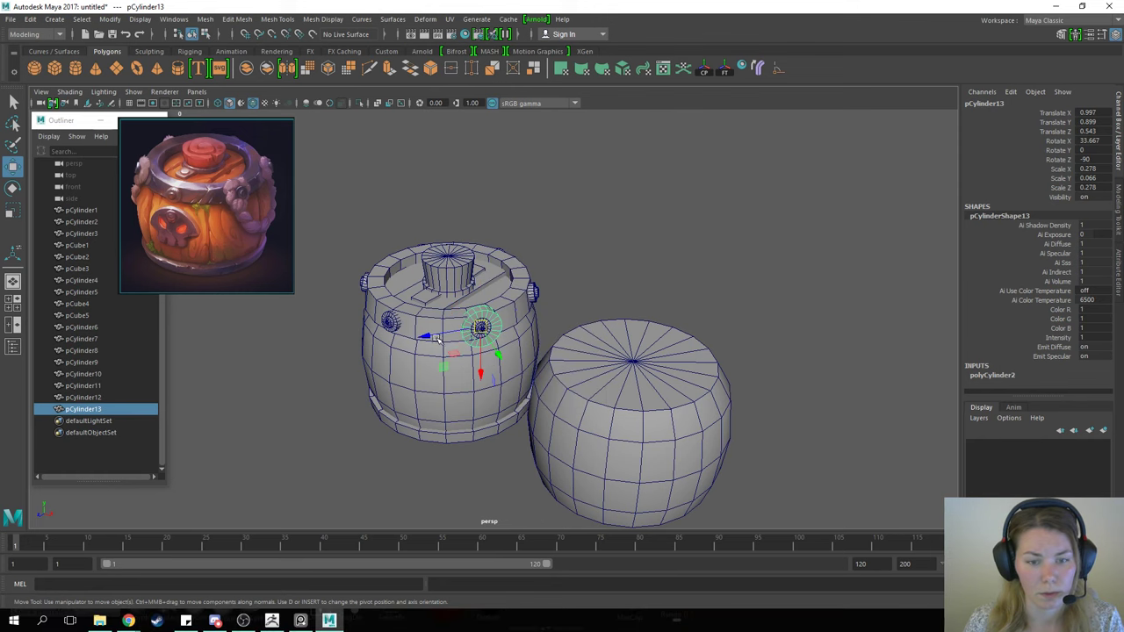
left_click_drag(436, 340, 430, 338)
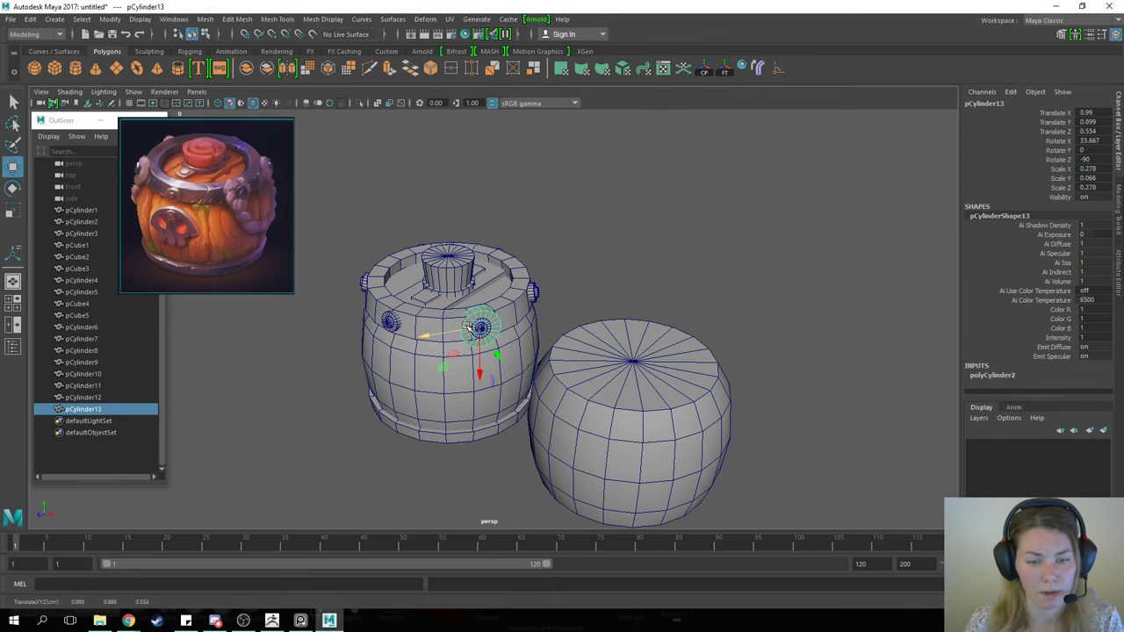
Step: Raise the backing disc to Translate Y 0.921 and tilt it to Rotate 31.431, -8.55, -88.251 against the ring
scroll(475, 321, "up", 5)
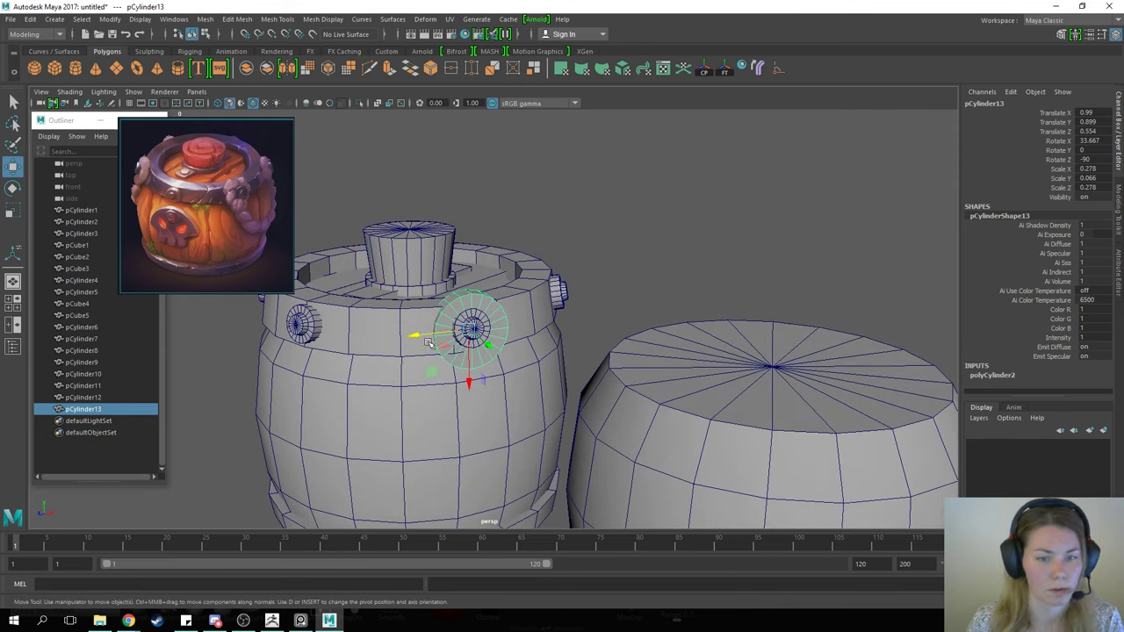
mouse_move(468, 379)
left_mouse_down()
mouse_move(413, 327)
mouse_move(501, 353)
mouse_move(467, 358)
left_mouse_up()
key("e")
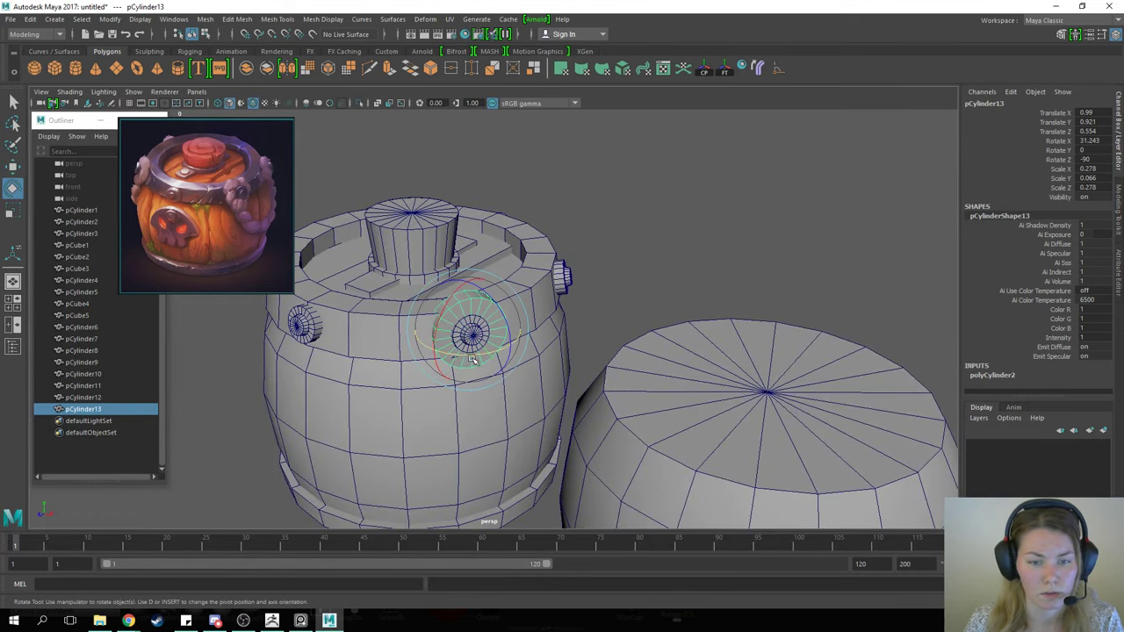
left_click_drag(468, 358, 524, 301, "alt")
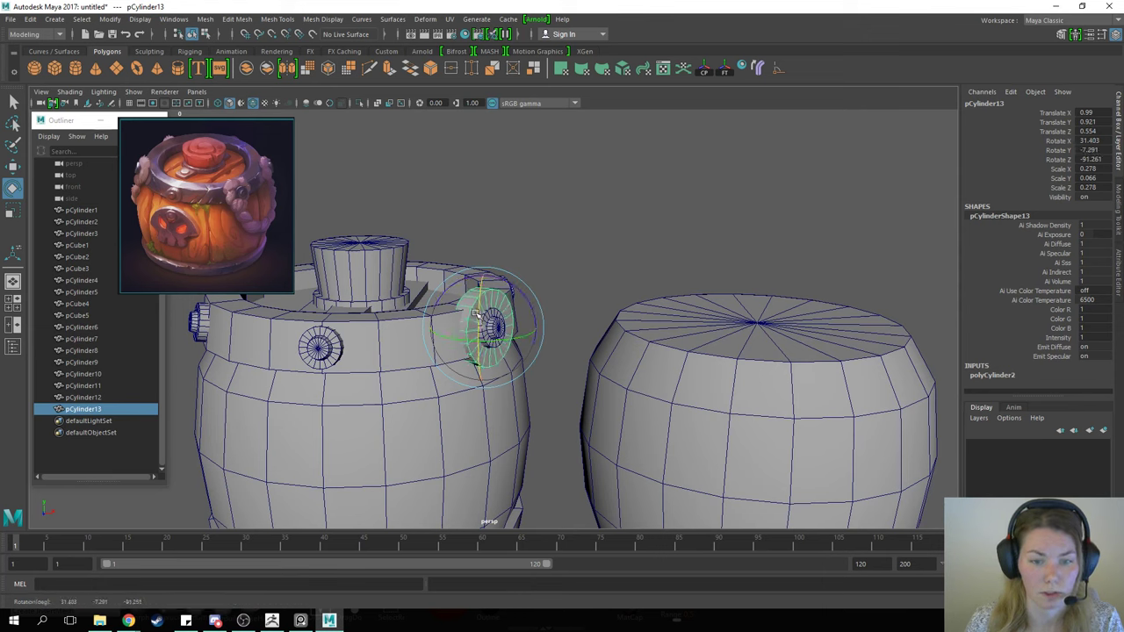
left_click_drag(520, 294, 569, 318)
Step: Snap the disc's pivot to the centre of the stopper's top and freeze the disc's transformations
key("w")
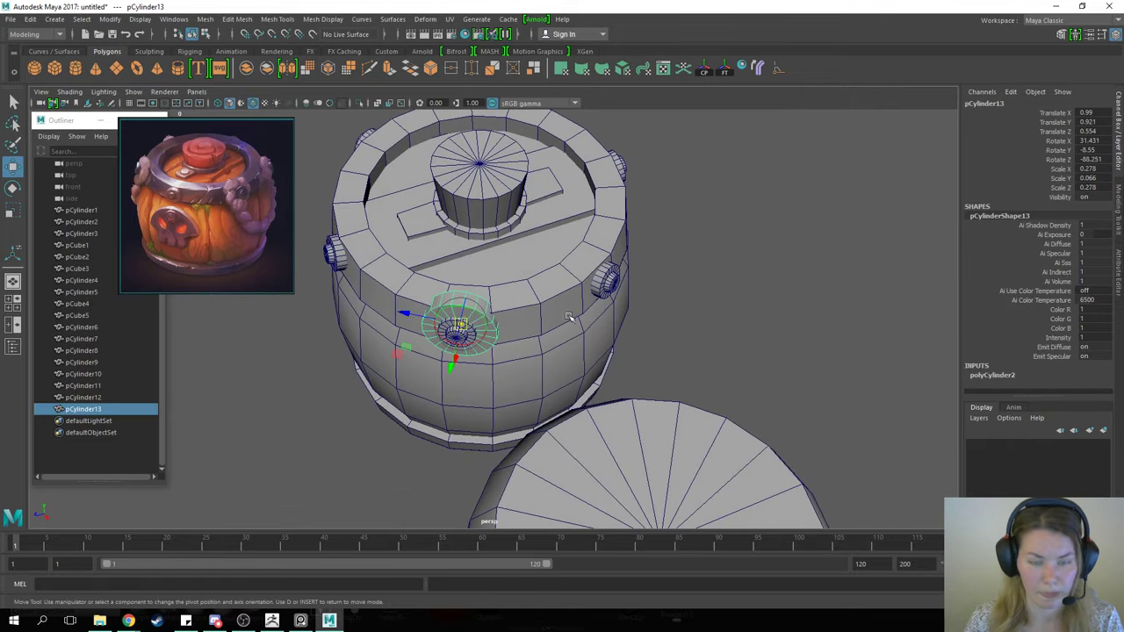
left_click(479, 164)
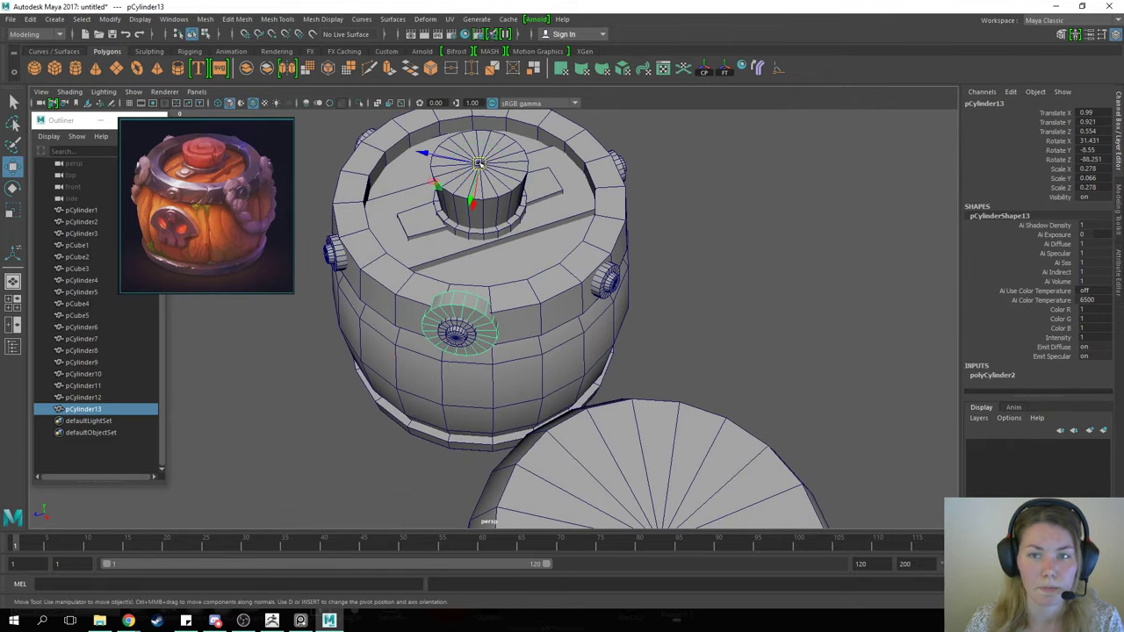
left_click(725, 69)
Step: Duplicate the backing disc and rotate the copy around the barrel to Rotate Y 60, behind the neighbouring rivet
key("ctrl+d")
key("e")
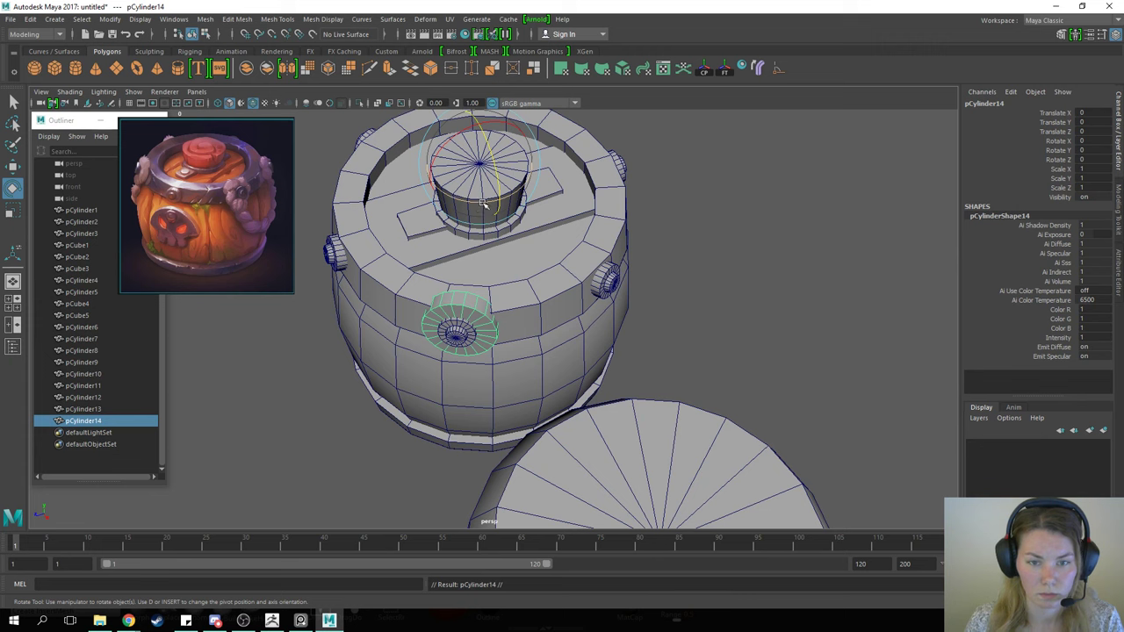
left_click_drag(482, 204, 602, 242)
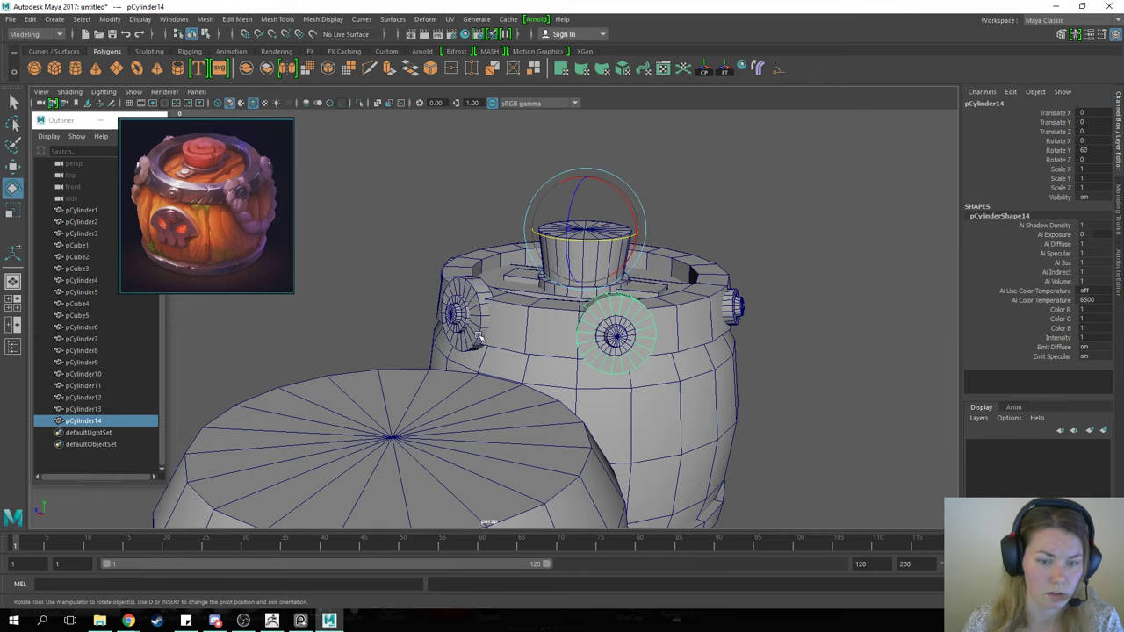
left_click_drag(571, 323, 498, 338, "alt")
left_click_drag(557, 344, 635, 320, "alt")
Step: Delete the spare barrel body standing beside the detailed barrel
key("w")
scroll(636, 321, "down", 5)
middle_click_drag(615, 400, 591, 367, "alt")
left_click_drag(592, 367, 576, 354, "alt")
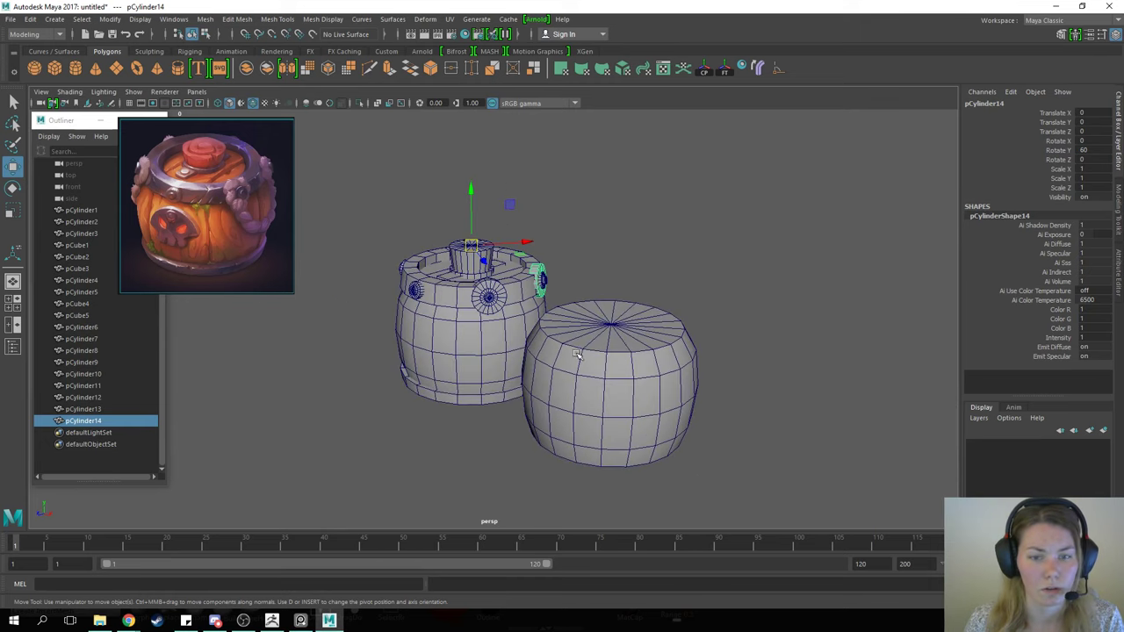
scroll(468, 340, "up", 4)
left_click(652, 398)
scroll(694, 291, "down", 4)
left_click_drag(694, 290, 638, 379, "alt")
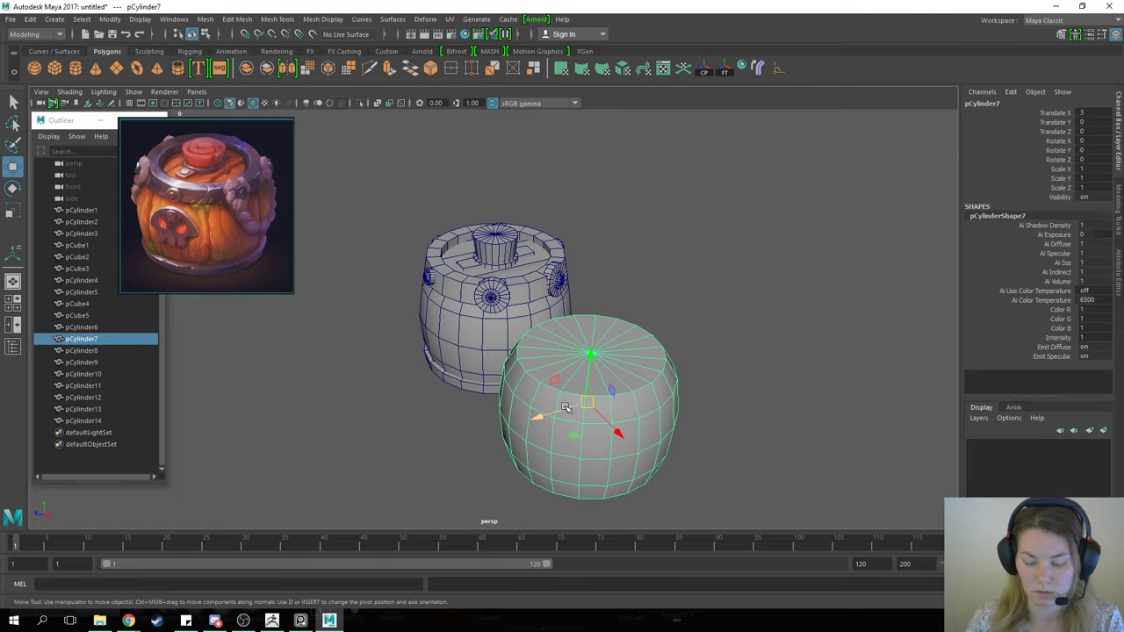
key("Delete")
Step: Add a cube scaled uniformly to 0.049 and place it under the first backing disc at Translate 1.054, 0.654, 0.63
scroll(564, 394, "up", 2)
left_click_drag(565, 394, 564, 346, "alt")
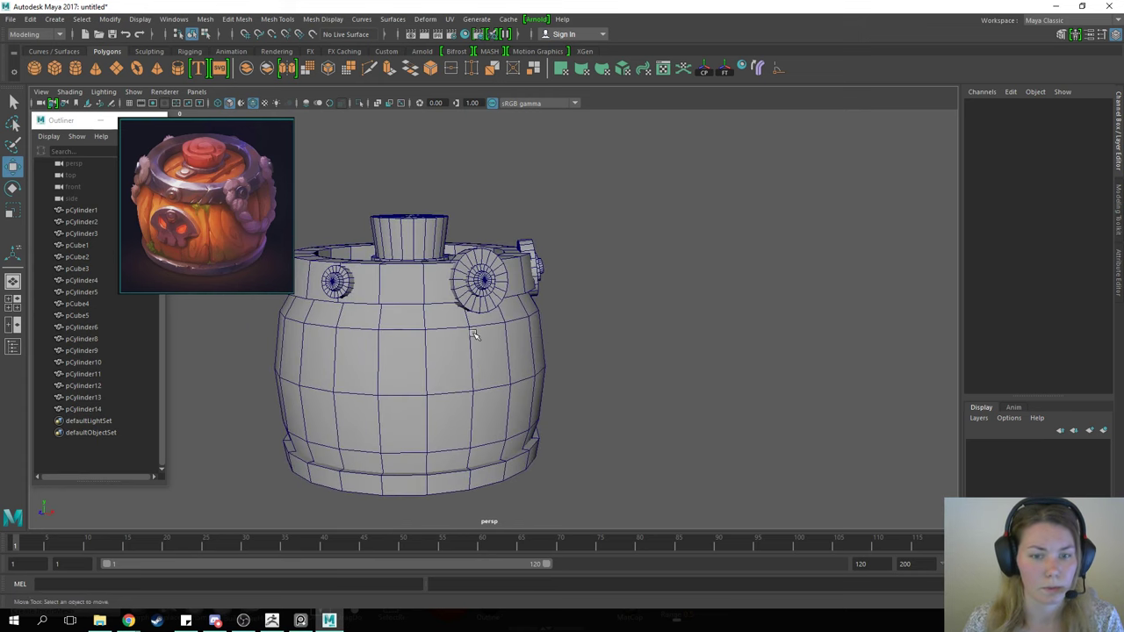
left_click_drag(474, 334, 544, 384, "alt")
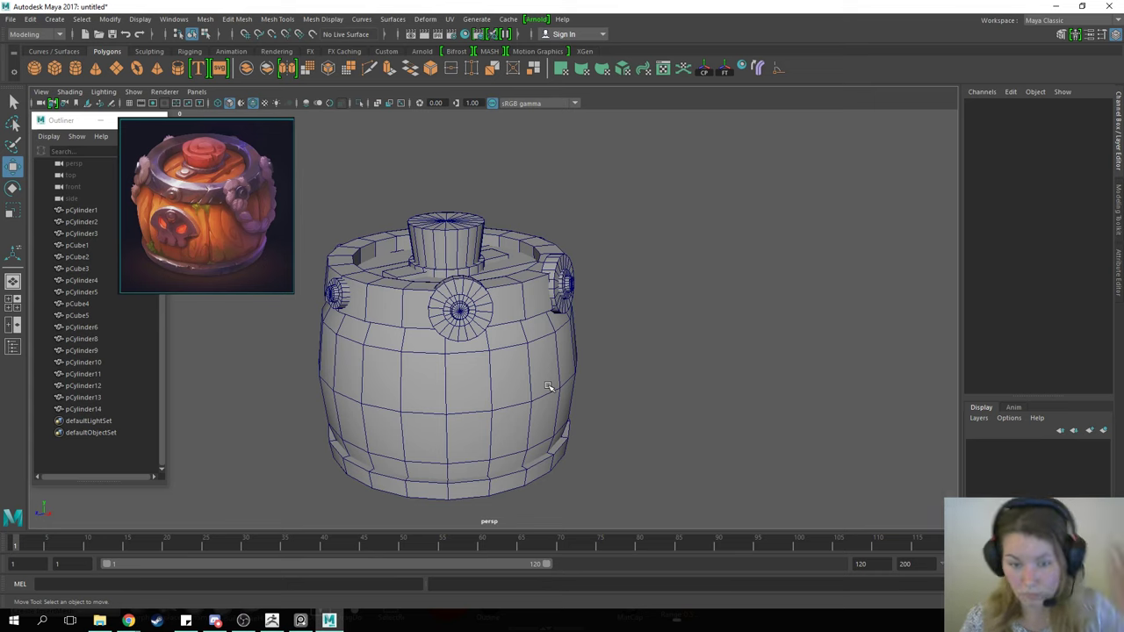
left_click(54, 68)
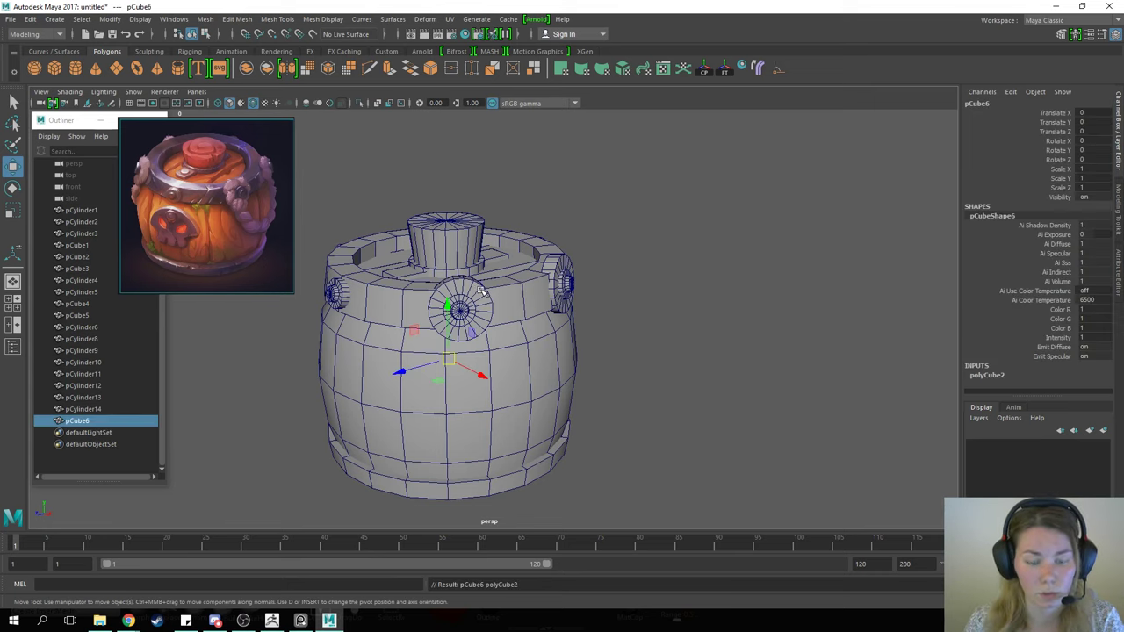
left_click_drag(481, 376, 475, 503)
key("r")
key("w")
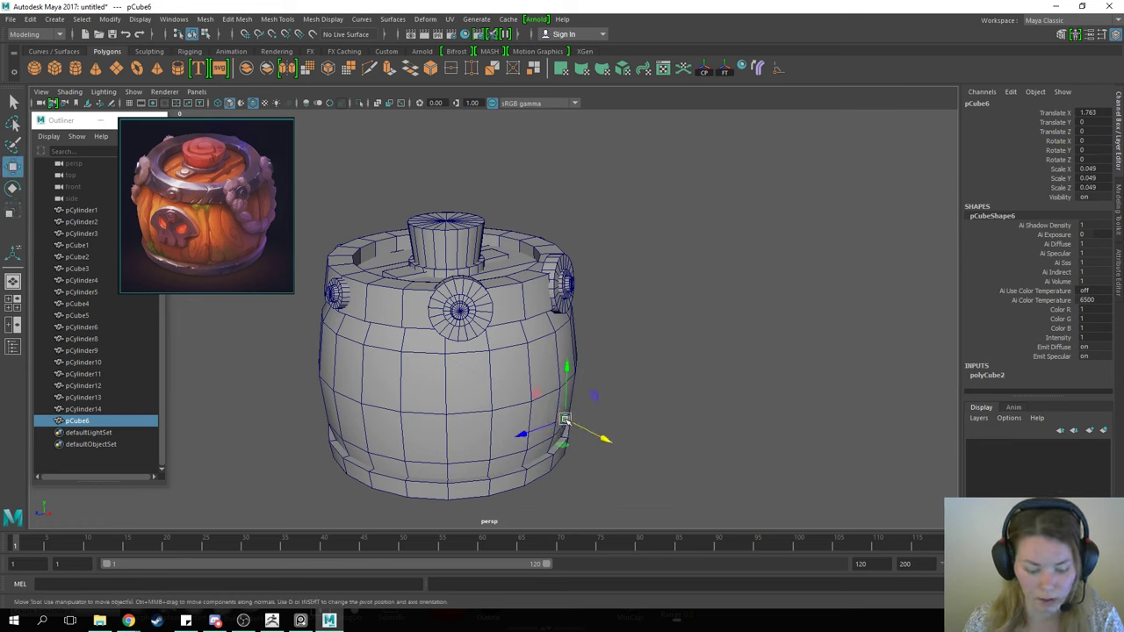
left_click_drag(566, 420, 458, 342)
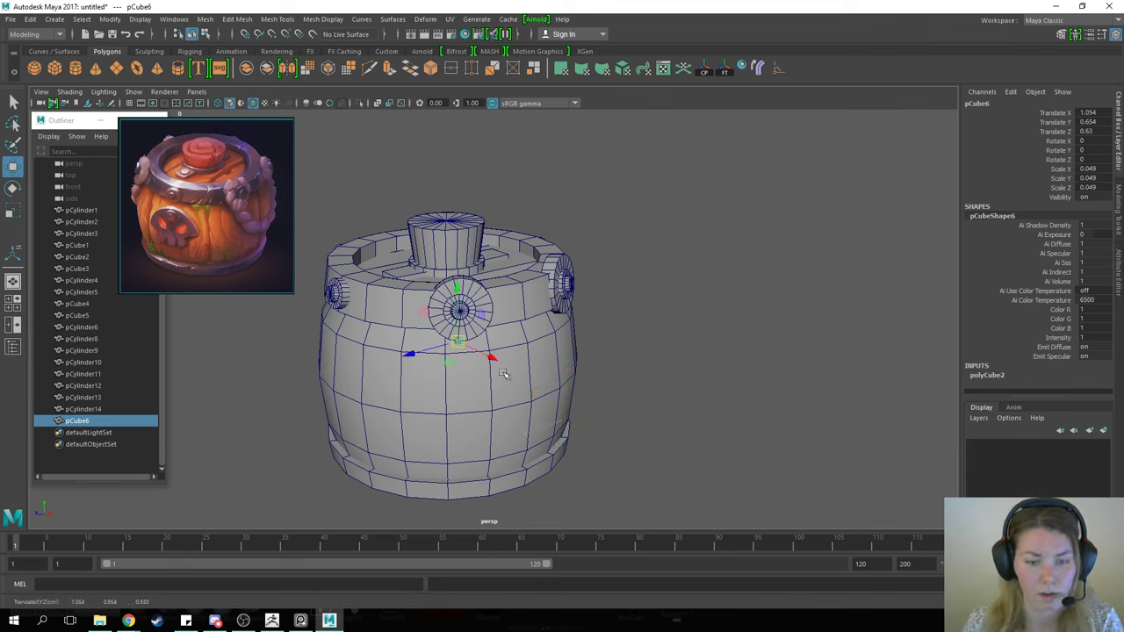
Step: Duplicate the small cube and place the copy under the second backing disc, at Translate Y 0.657 and Z -0.674
left_click_drag(503, 375, 472, 379, "alt")
key("ctrl+d")
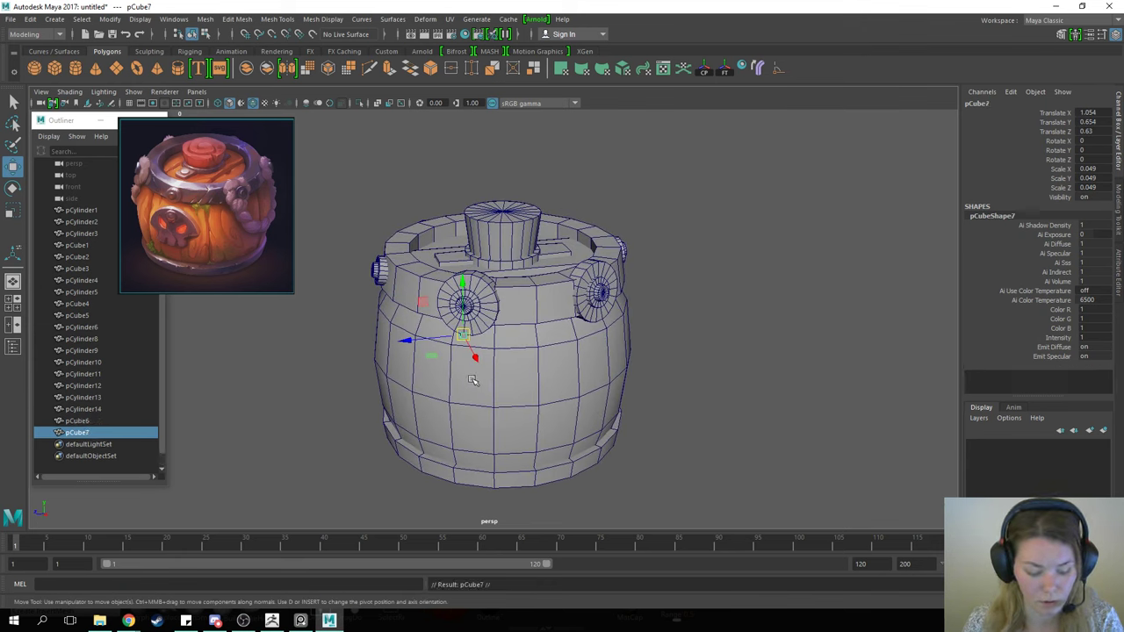
left_click_drag(462, 336, 604, 322)
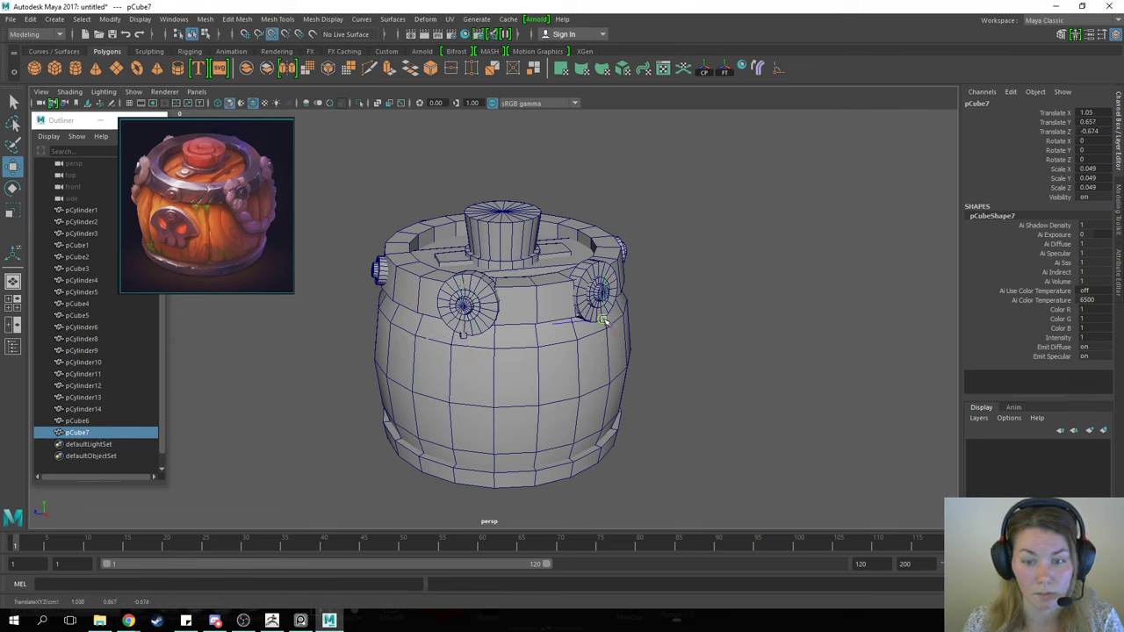
Step: Duplicate the cube under the first disc and place the copy lower on the barrel's side at Translate 1.243, 0.276, 0.562
left_click_drag(440, 348, 479, 345, "alt")
left_click(459, 345)
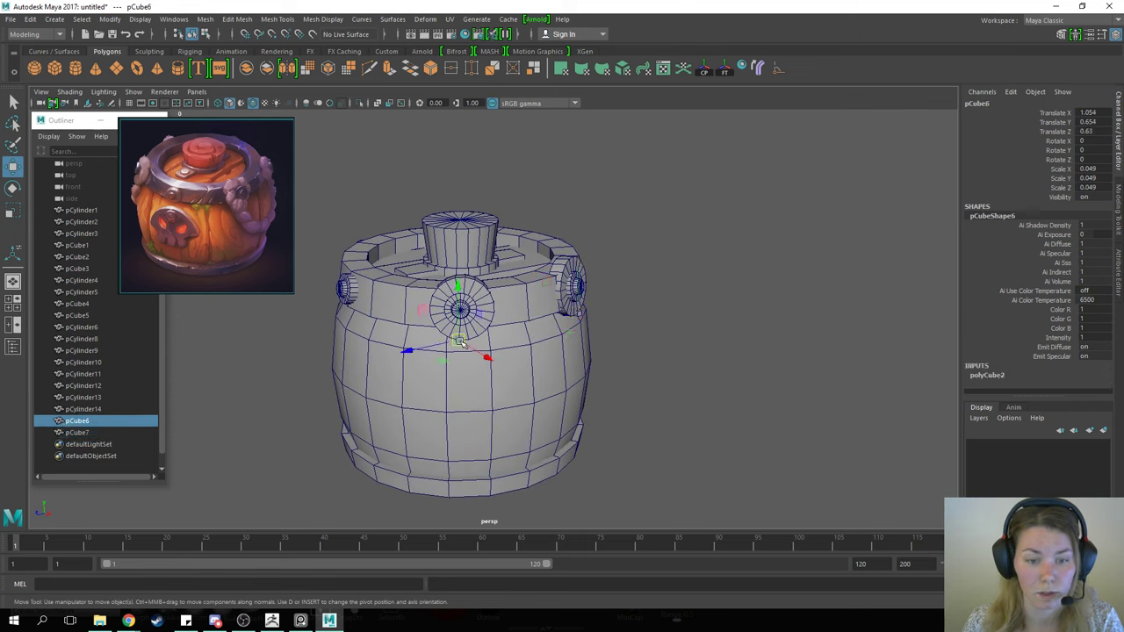
left_click_drag(530, 394, 557, 383, "alt")
key("ctrl+d")
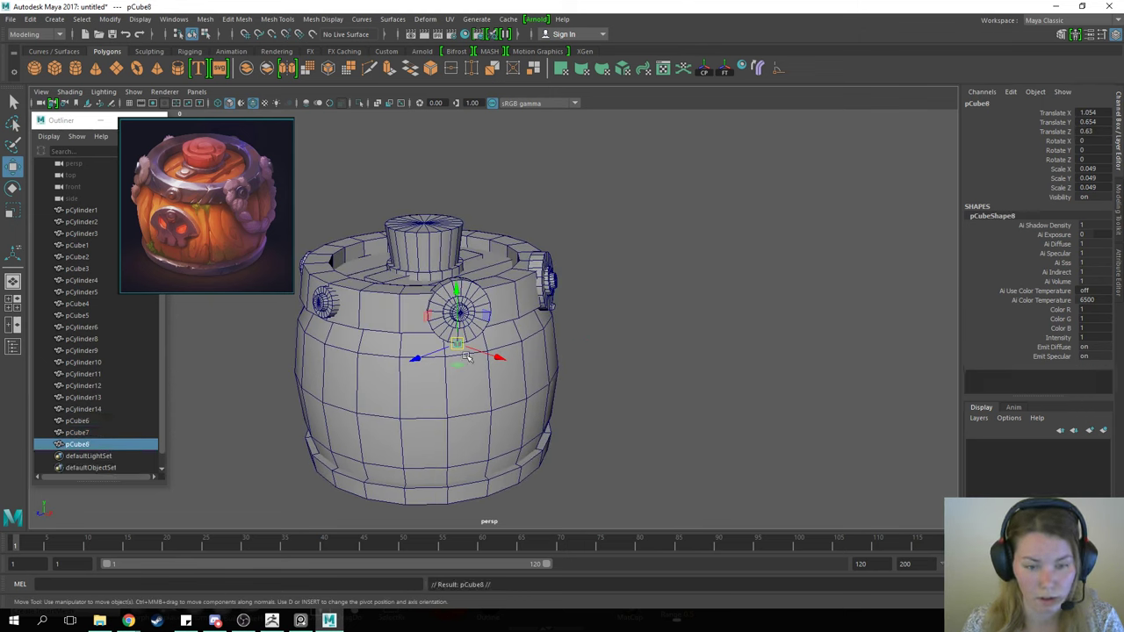
left_click_drag(458, 345, 488, 346)
left_click_drag(464, 388, 446, 387)
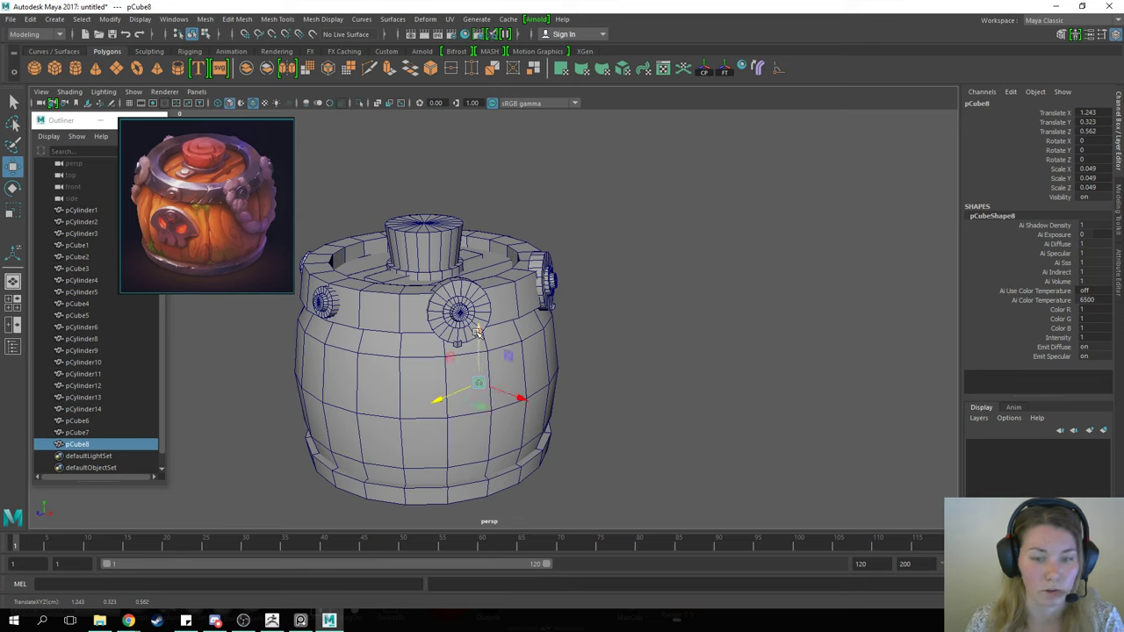
left_click_drag(477, 330, 479, 338)
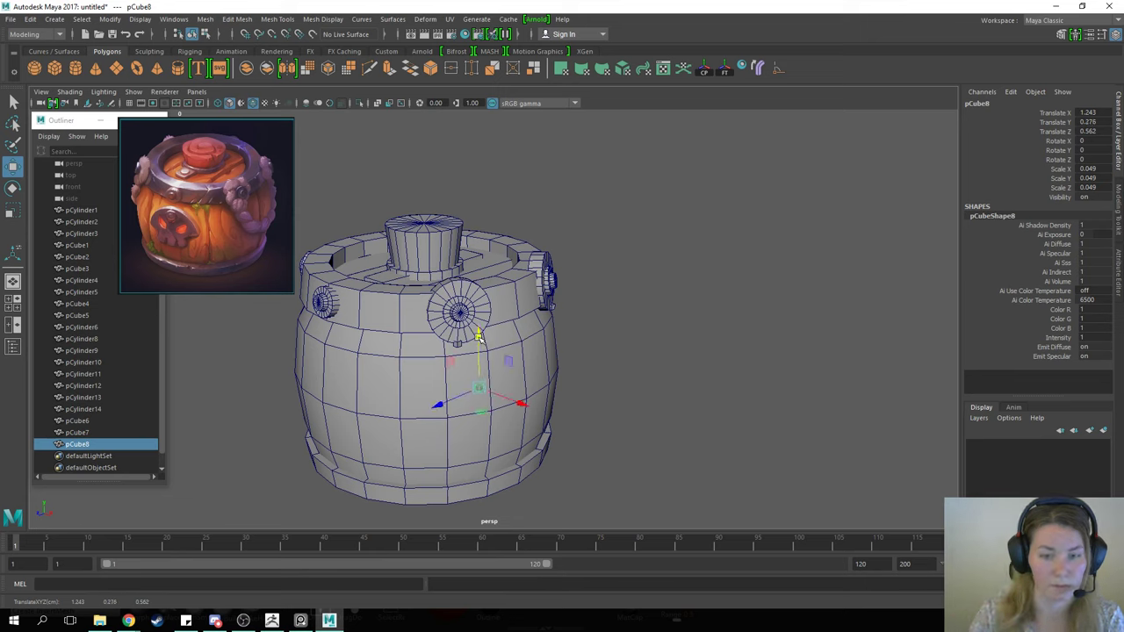
Step: Duplicate the lower cube and place the copy midway between the two discs at Translate 1.457, -0.015, 0.013
left_click_drag(533, 338, 448, 336, "alt")
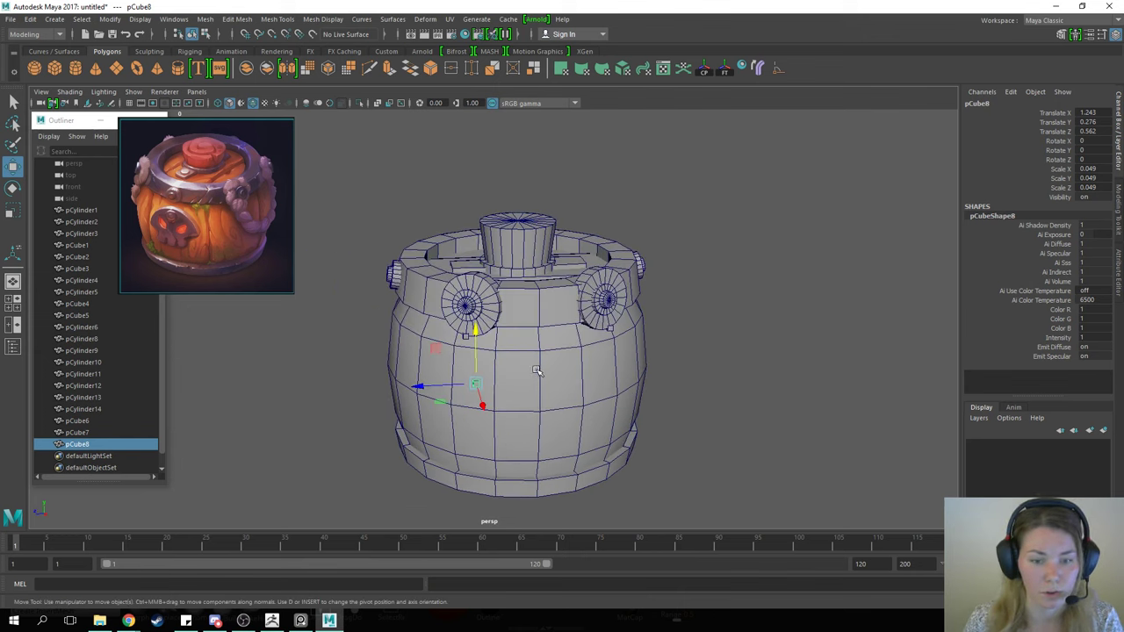
left_click_drag(537, 371, 539, 343, "alt")
key("ctrl+d")
left_click_drag(433, 347, 563, 425)
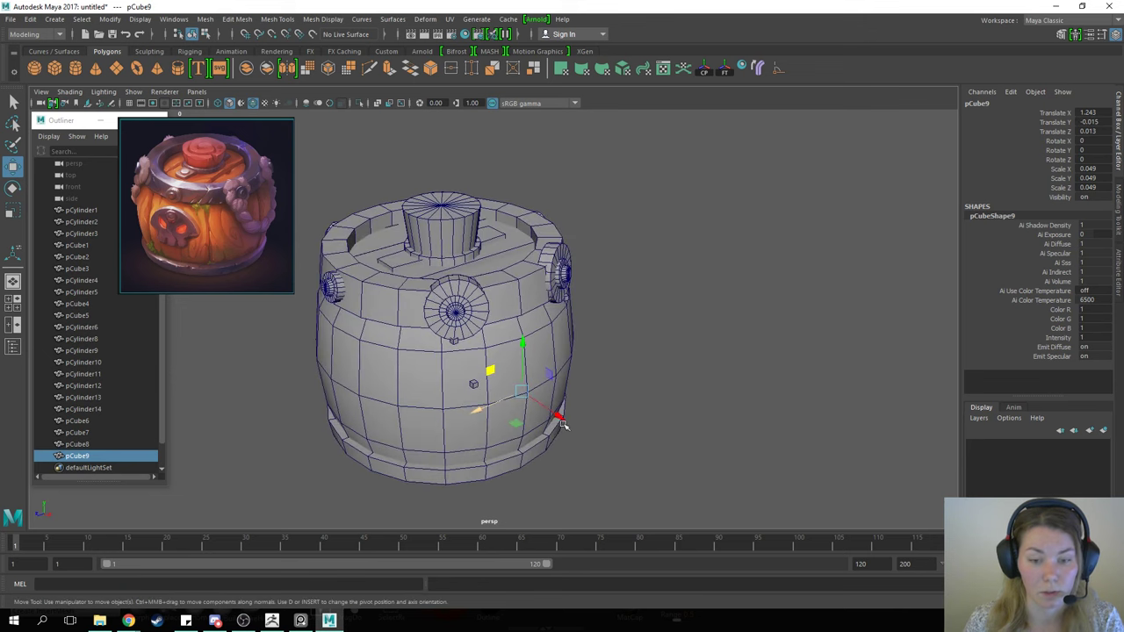
Step: Move the second cube of the hanging row outward to Translate X 1.353 and the cube under the first disc to Translate X 1.102
left_click(474, 384)
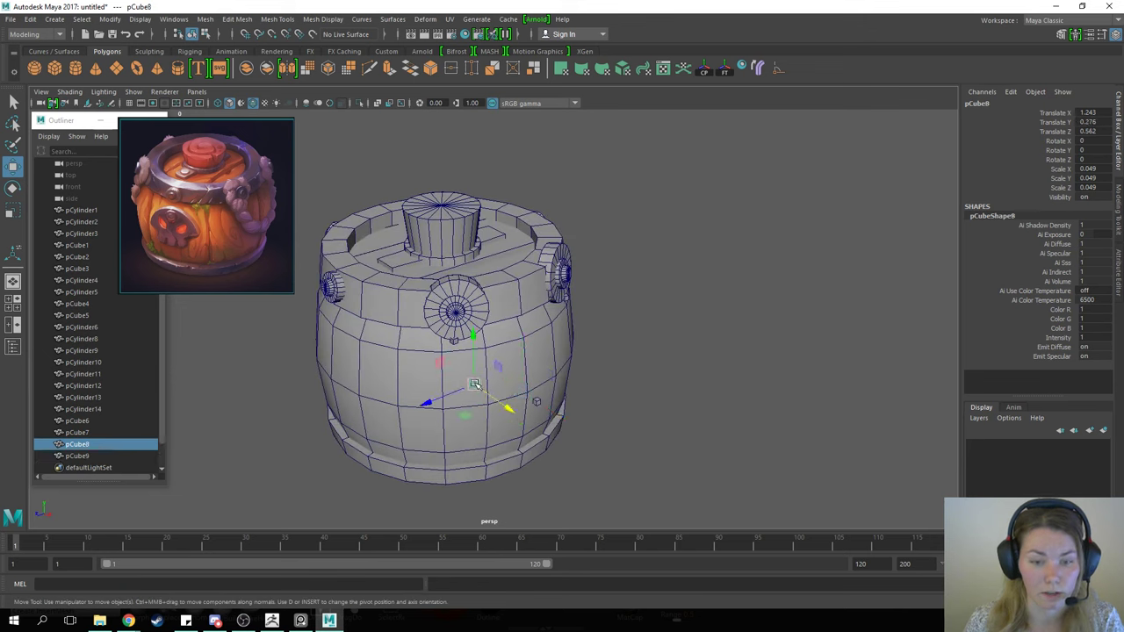
left_click_drag(505, 401, 566, 404, "alt")
left_click_drag(529, 402, 545, 405)
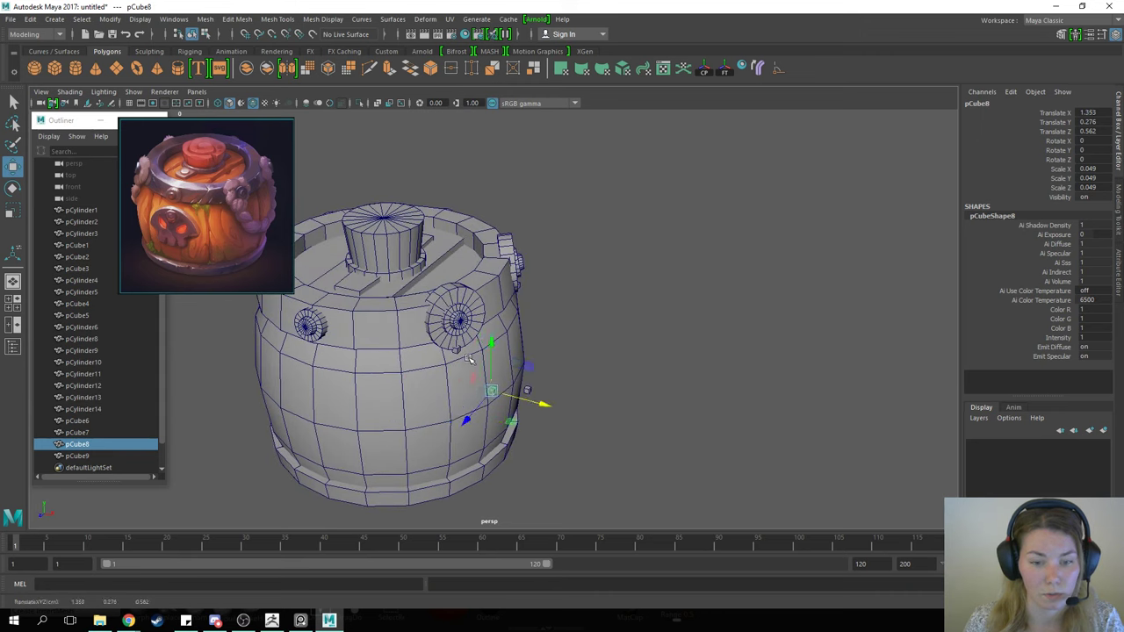
left_click(467, 354)
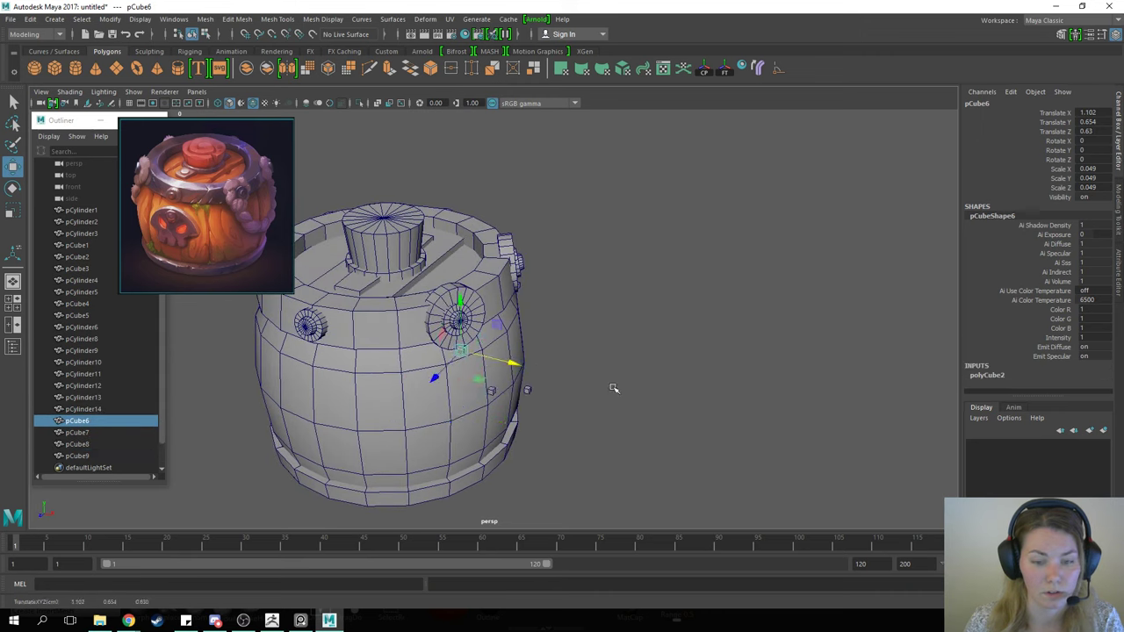
left_click_drag(613, 388, 598, 365, "alt")
Step: Select the two cubes below the first disc and snap their pivots to the centre of the stopper's top
left_click(534, 424)
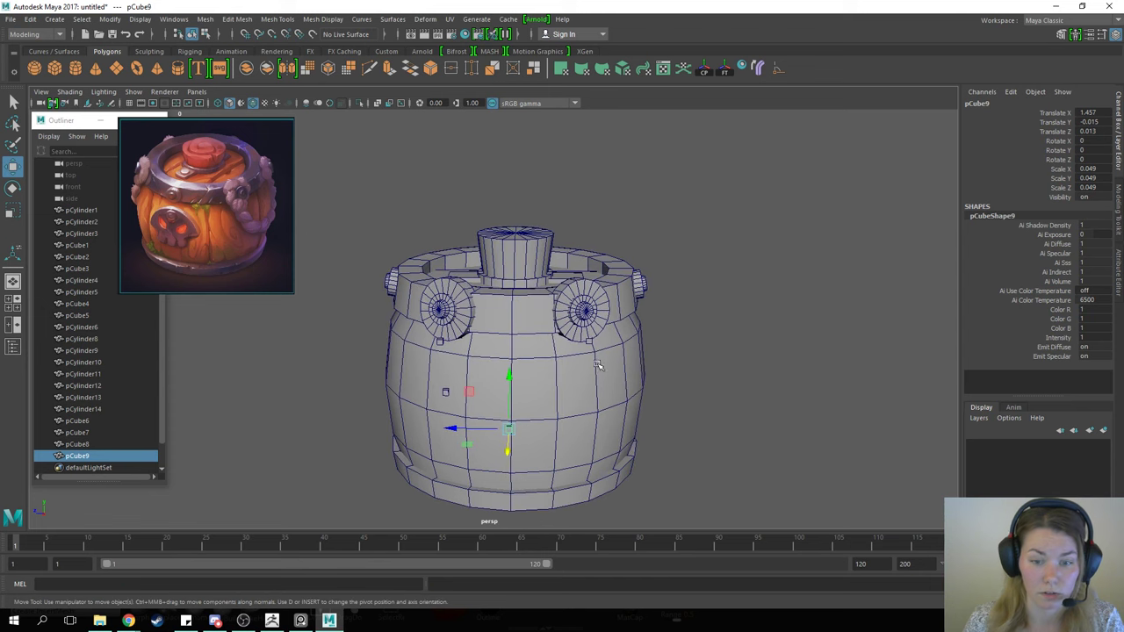
left_click(445, 392)
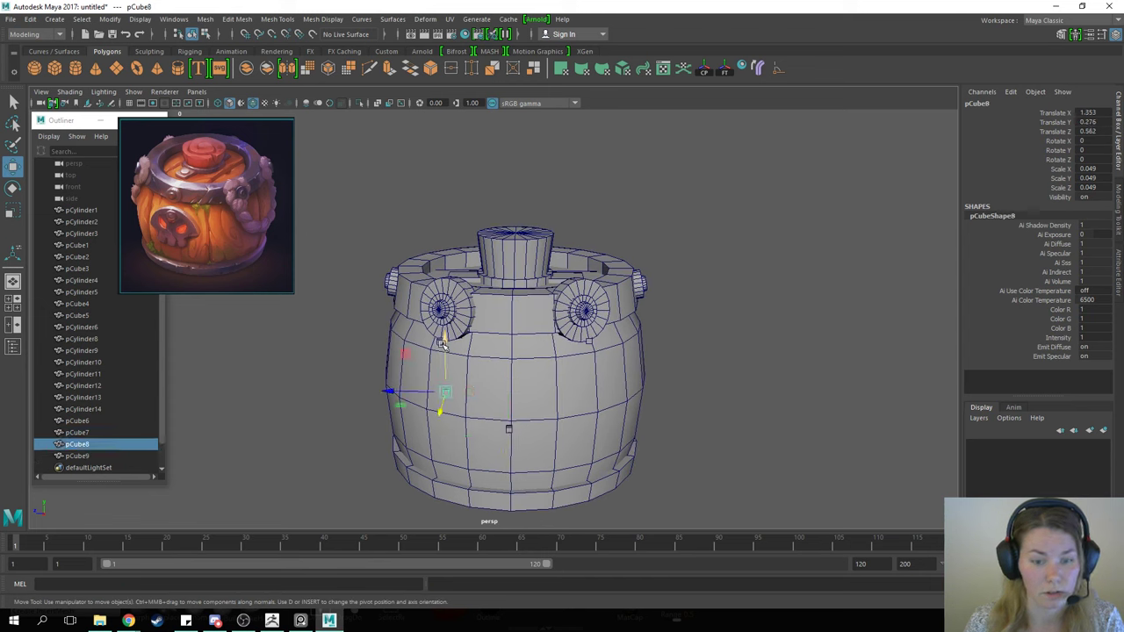
left_click(438, 341, "shift")
left_click_drag(521, 306, 522, 329, "alt")
key("d")
key("v")
middle_click_drag(524, 330, 514, 209)
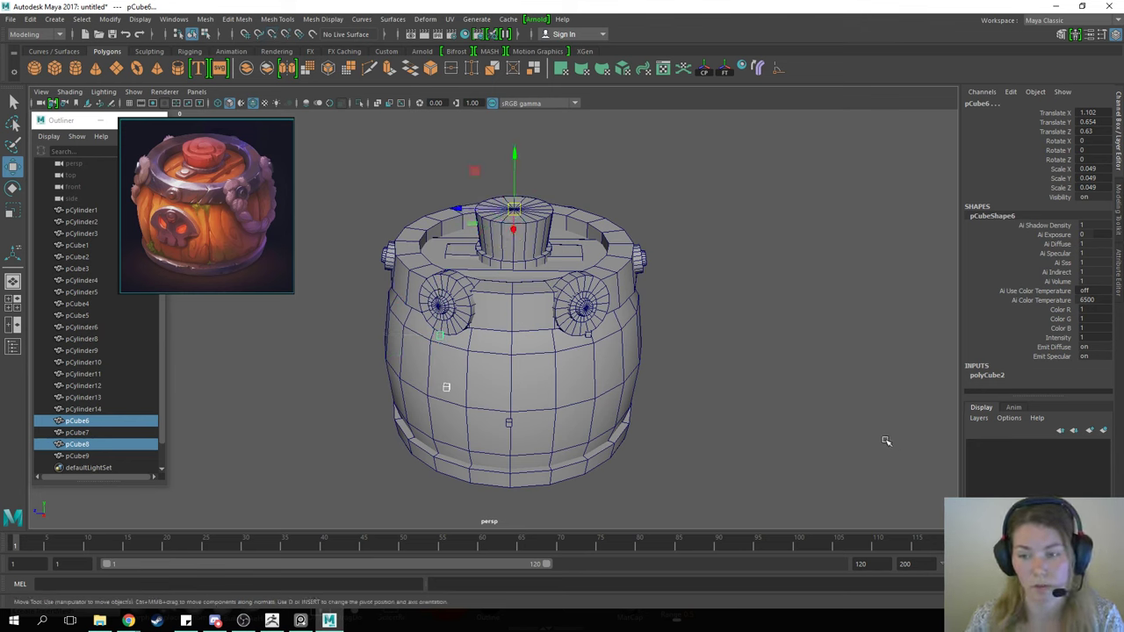
Step: Shift the two lower cubes inward toward the barrel, placing the cube midway between the discs at Translate X 1.351 and Y -0.02
left_click_drag(606, 377, 606, 393, "alt")
left_click_drag(533, 304, 566, 297, "alt")
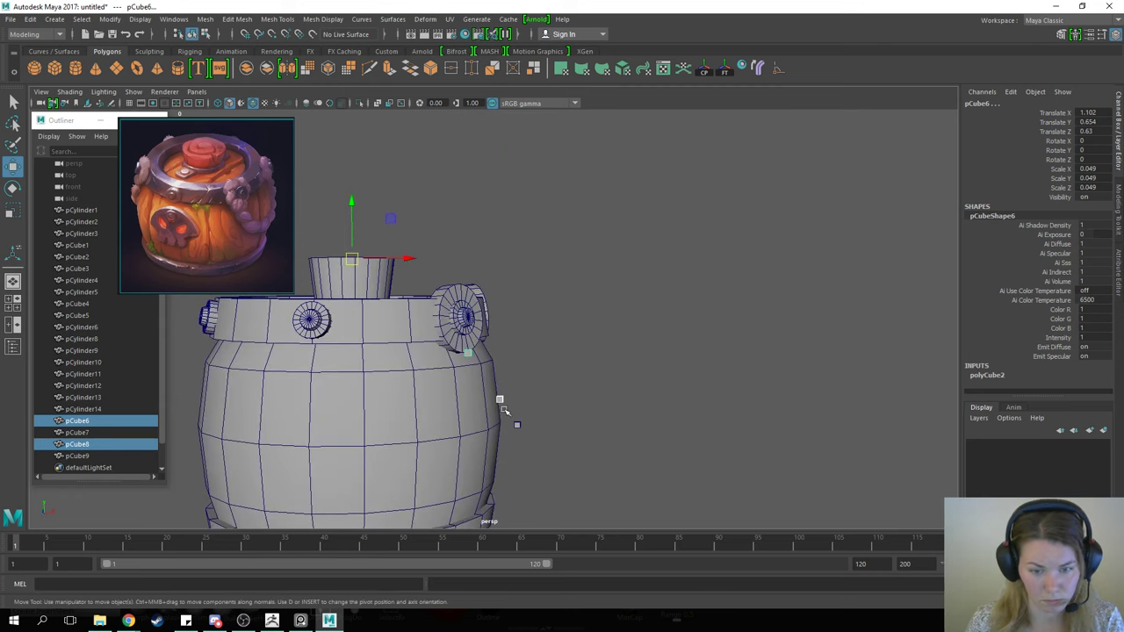
left_click(504, 399)
left_click(471, 352)
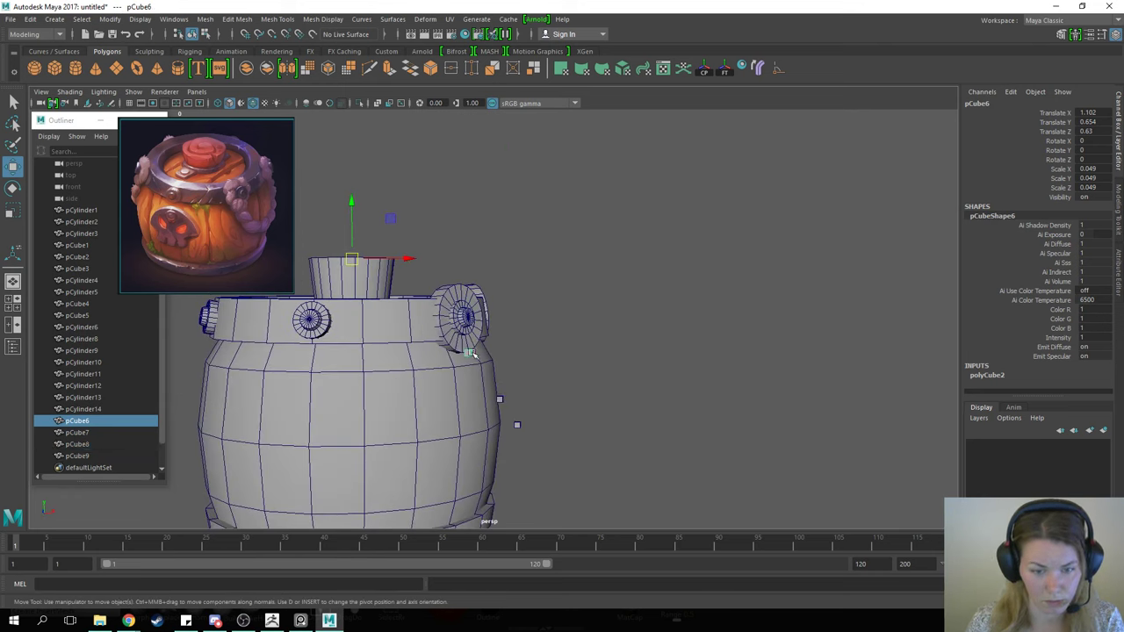
left_click(497, 401)
left_click(518, 425, "shift")
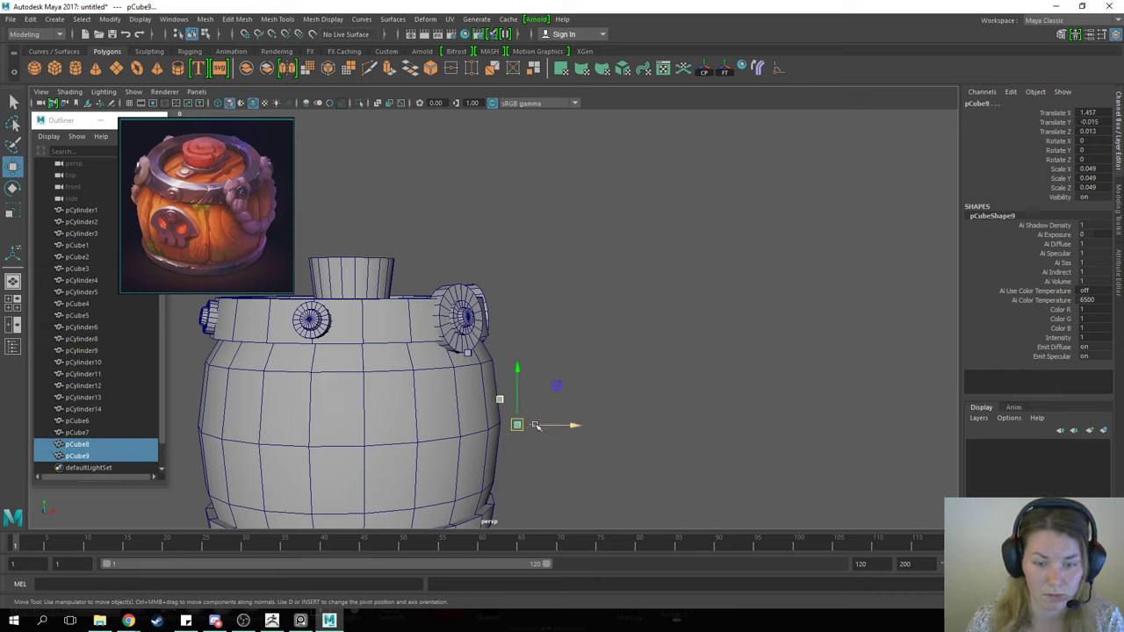
left_click(509, 428)
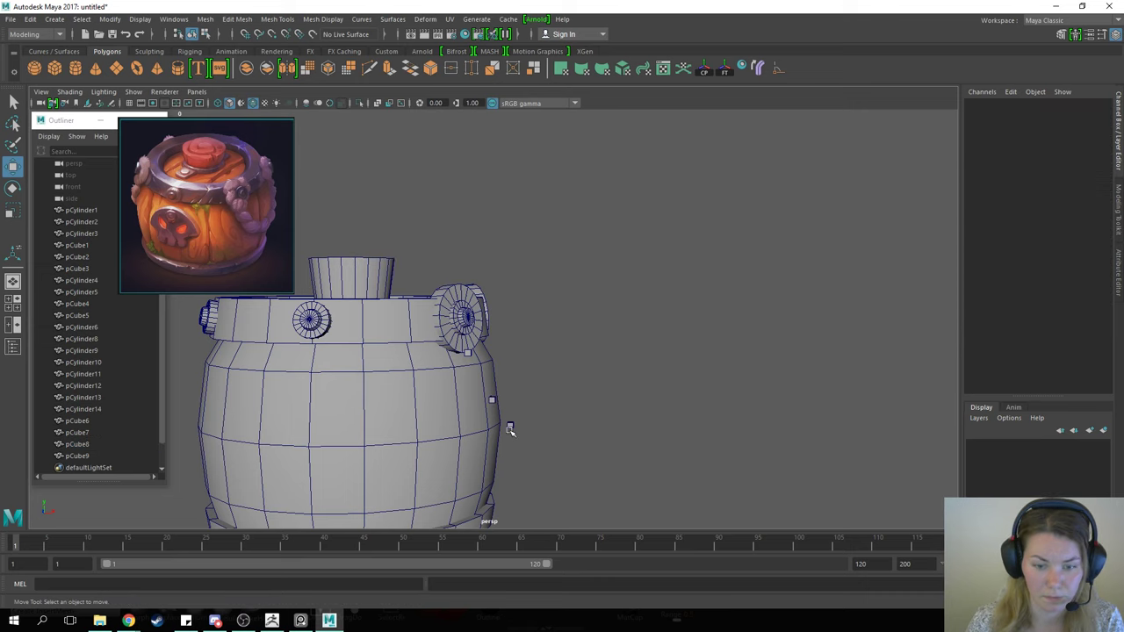
left_click(509, 426)
left_click_drag(569, 426, 565, 425)
Step: Move the lowest cube sideways and slightly down to Translate Y -0.062 and Z 0.267
left_click_drag(618, 349, 503, 354, "alt")
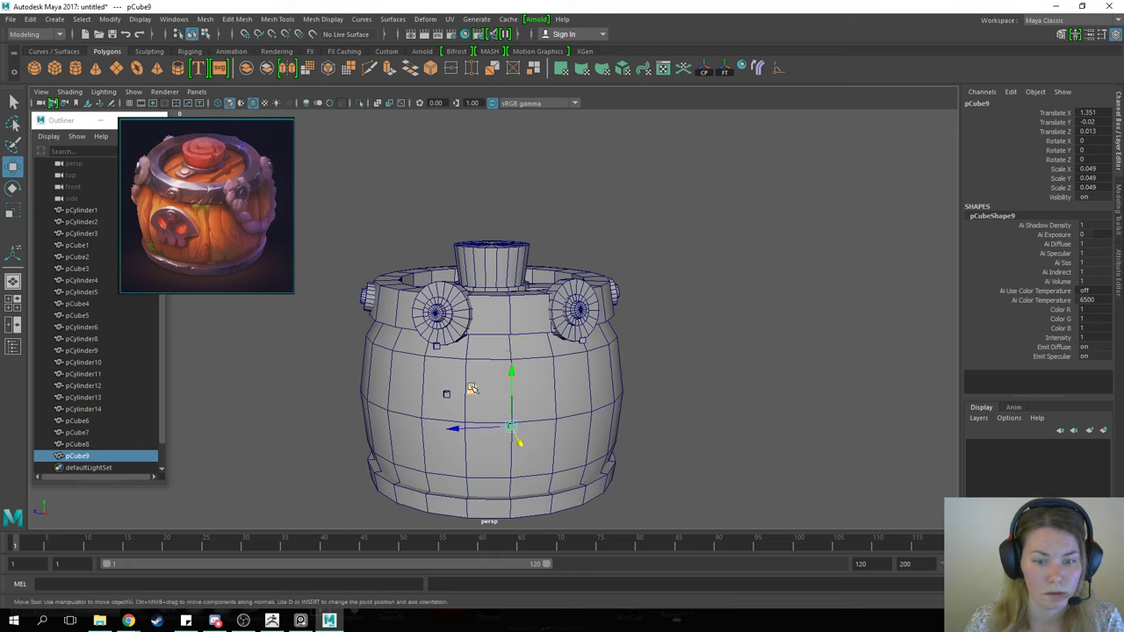
middle_click_drag(471, 389, 443, 395)
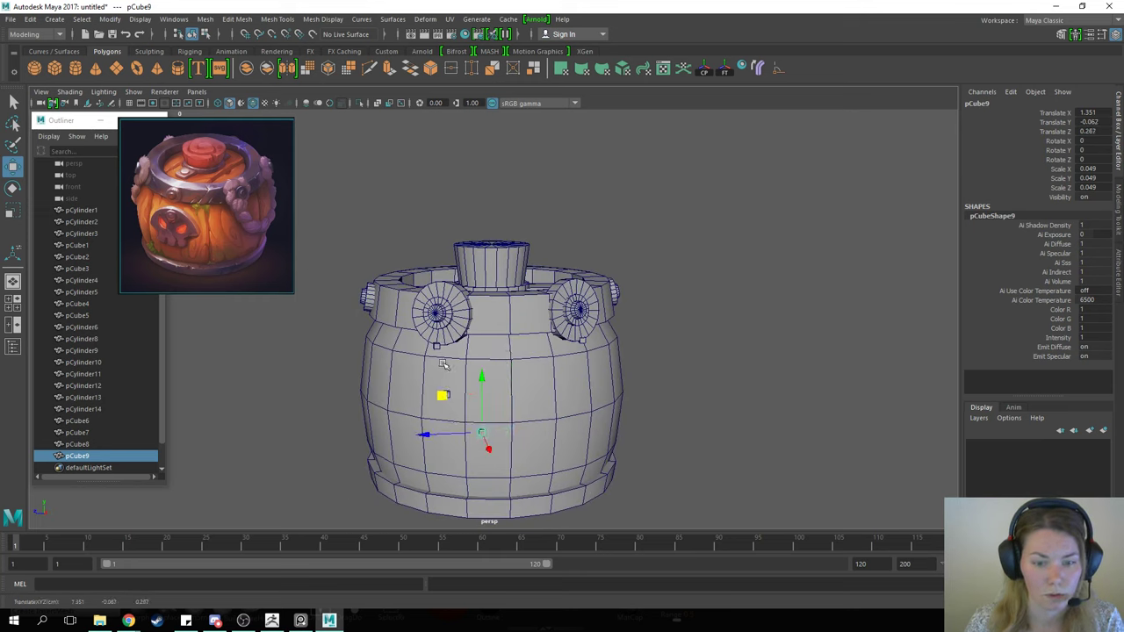
left_click_drag(501, 342, 449, 390, "alt")
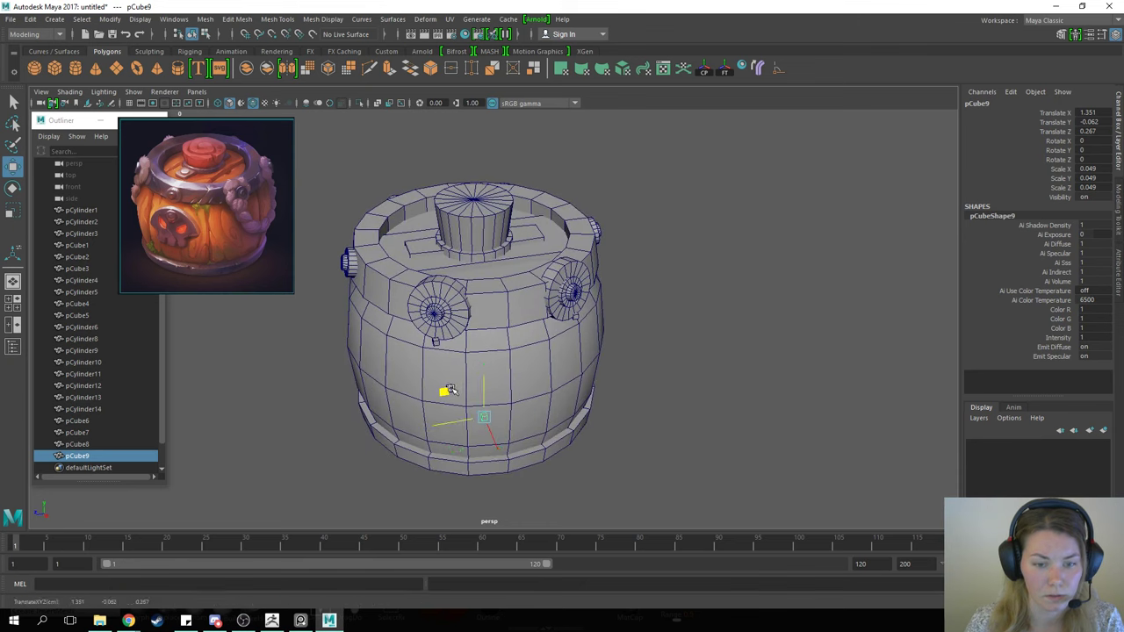
Step: Combine the lowest cube and the one above it into a single object
left_click_drag(553, 375, 602, 341, "alt")
scroll(541, 404, "up", 5)
left_click(468, 462, "shift")
scroll(606, 399, "down", 5)
right_click_drag(601, 337, 583, 546, "shift")
Step: Snap the combined cubes' pivot to the centre of the stopper's top
left_click_drag(597, 389, 552, 389, "alt")
key("d")
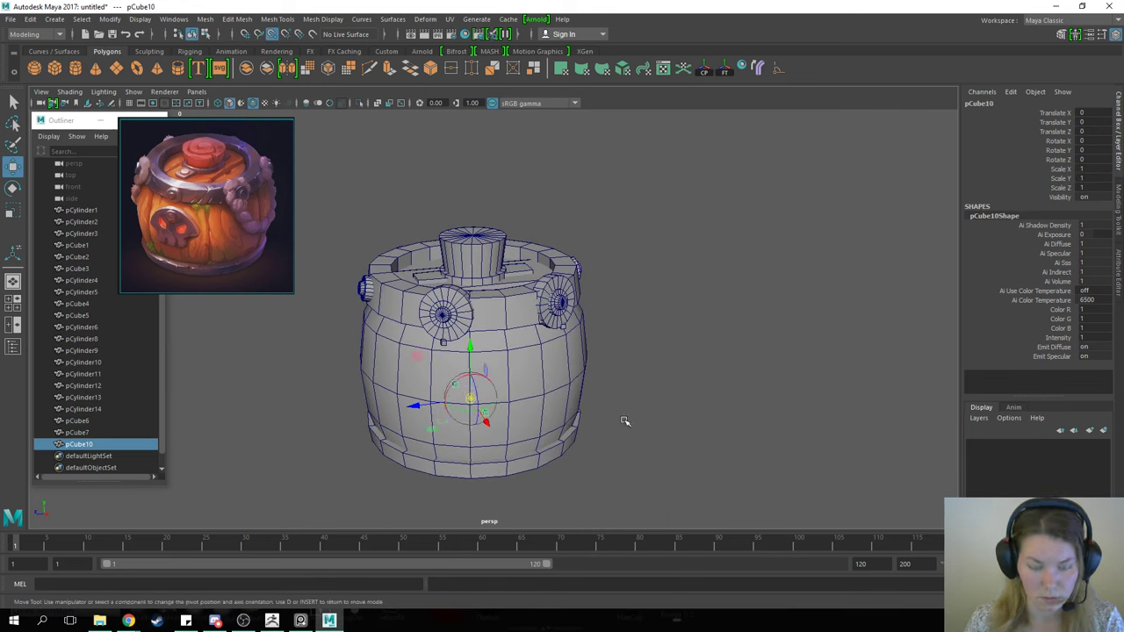
key("v")
middle_click_drag(624, 421, 473, 237)
Step: Duplicate the combined cubes, mirror the copy with Scale Z -1 and freeze its transformations
key("ctrl+d")
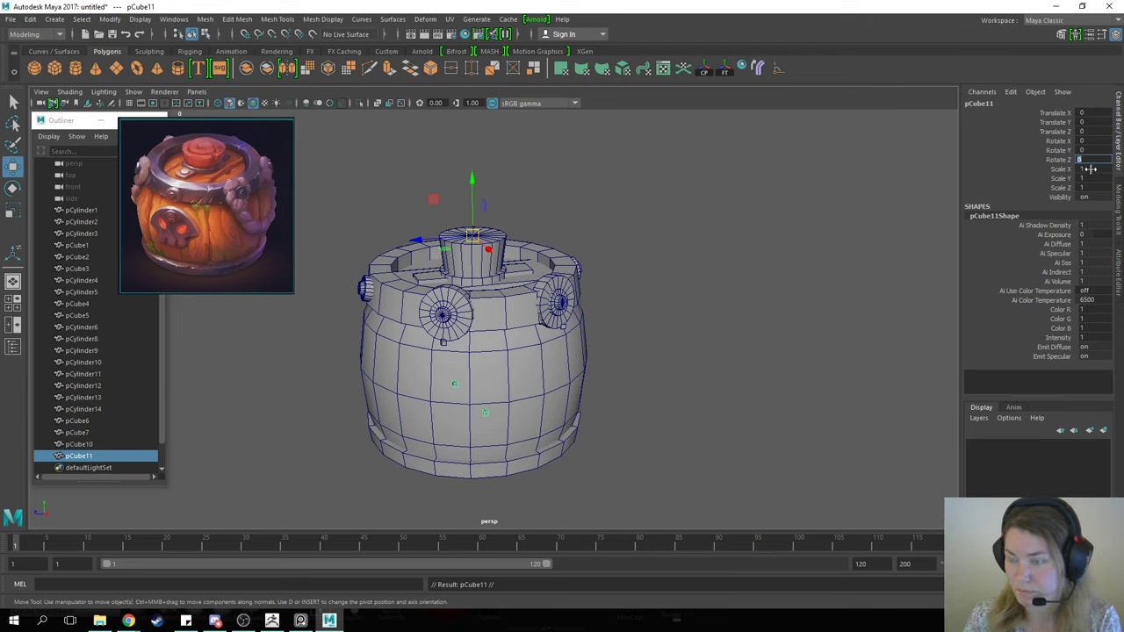
left_click(1089, 169)
left_click(1096, 188)
type("-1")
key("Return")
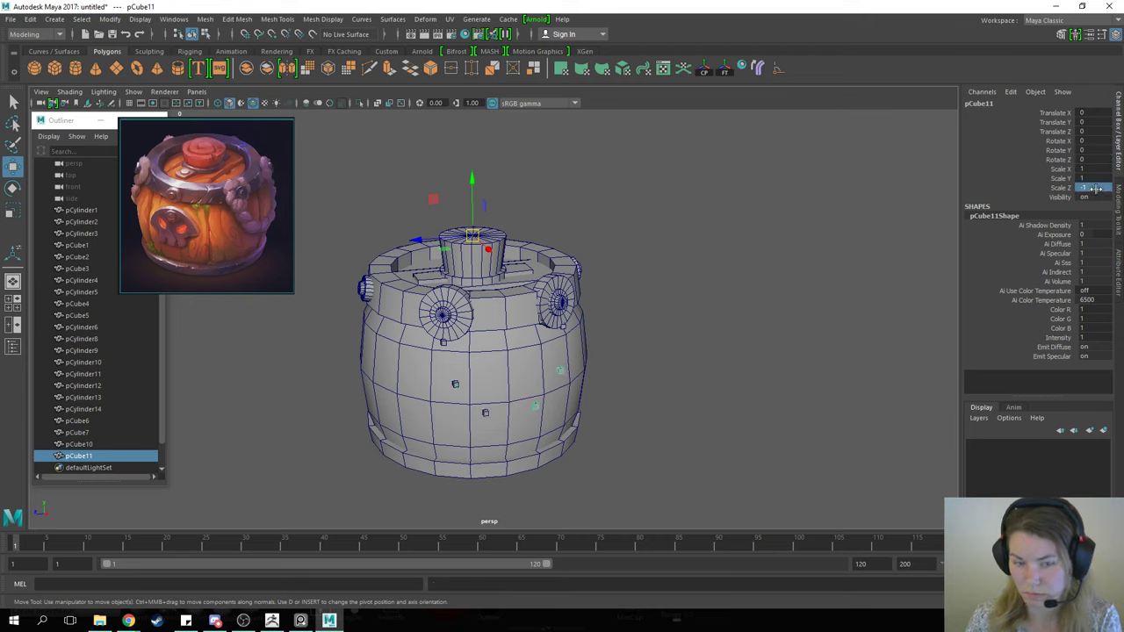
left_click(725, 70)
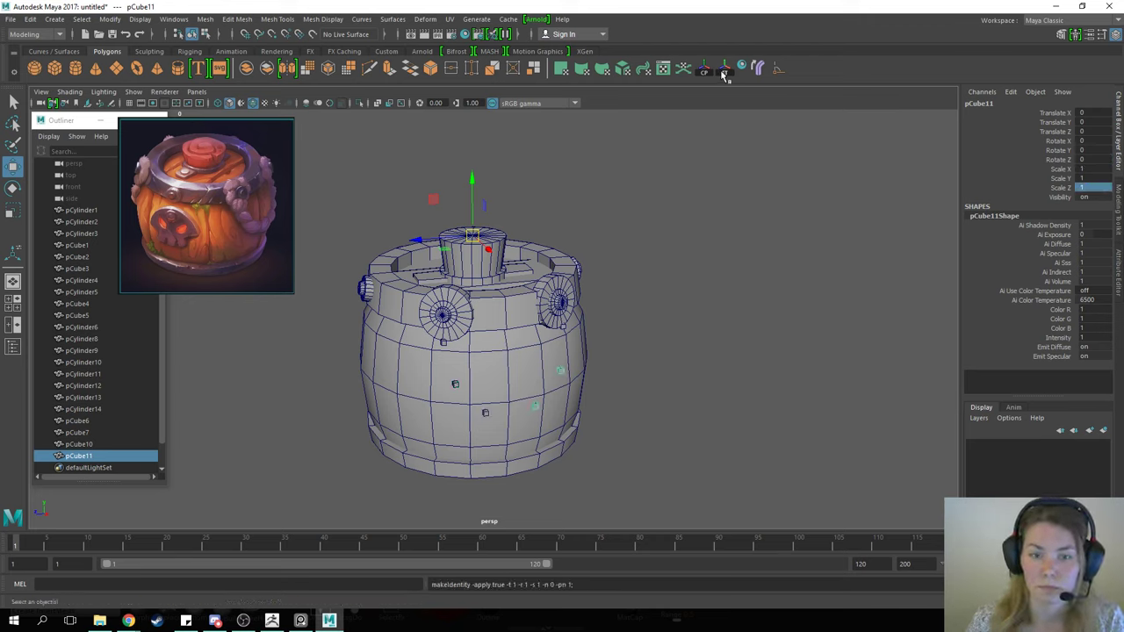
Step: Combine both cube pairs with the two cubes under the discs into a single object
left_click(489, 413, "shift")
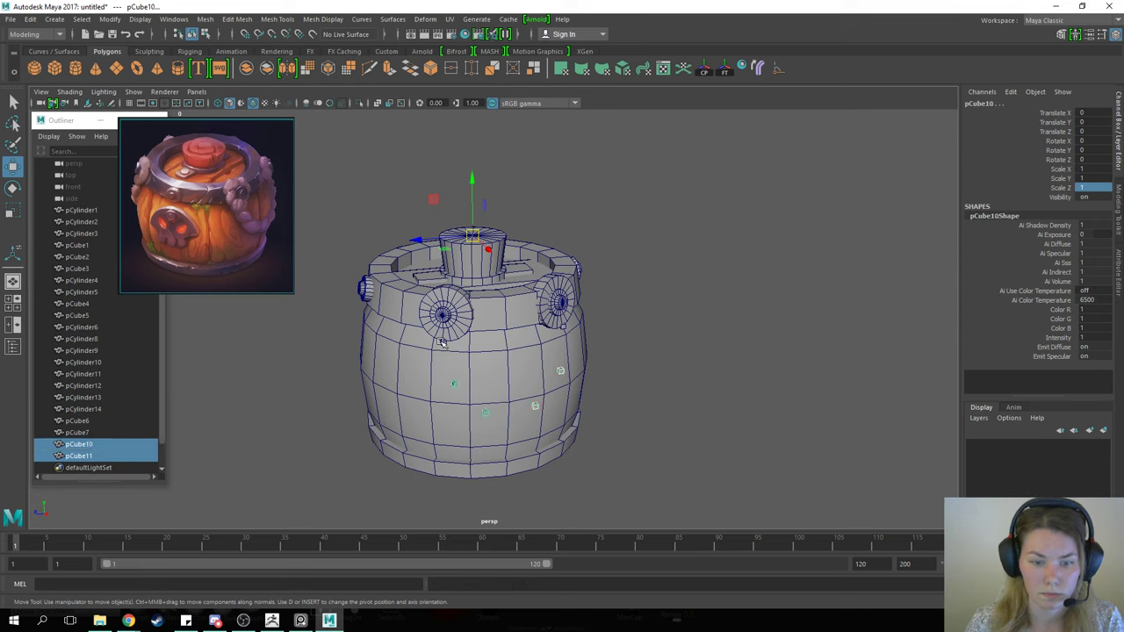
left_click(545, 323, "shift")
left_click(566, 326, "shift")
right_click_drag(652, 282, 634, 494, "shift")
left_click_drag(635, 494, 456, 348, "alt")
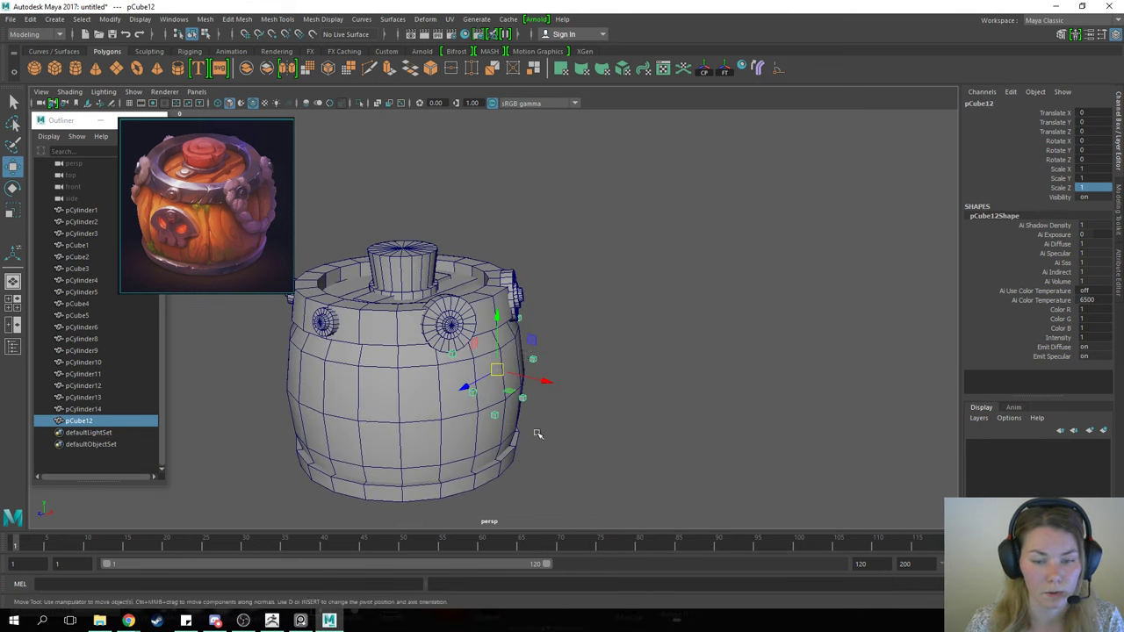
left_click_drag(620, 398, 544, 395, "alt")
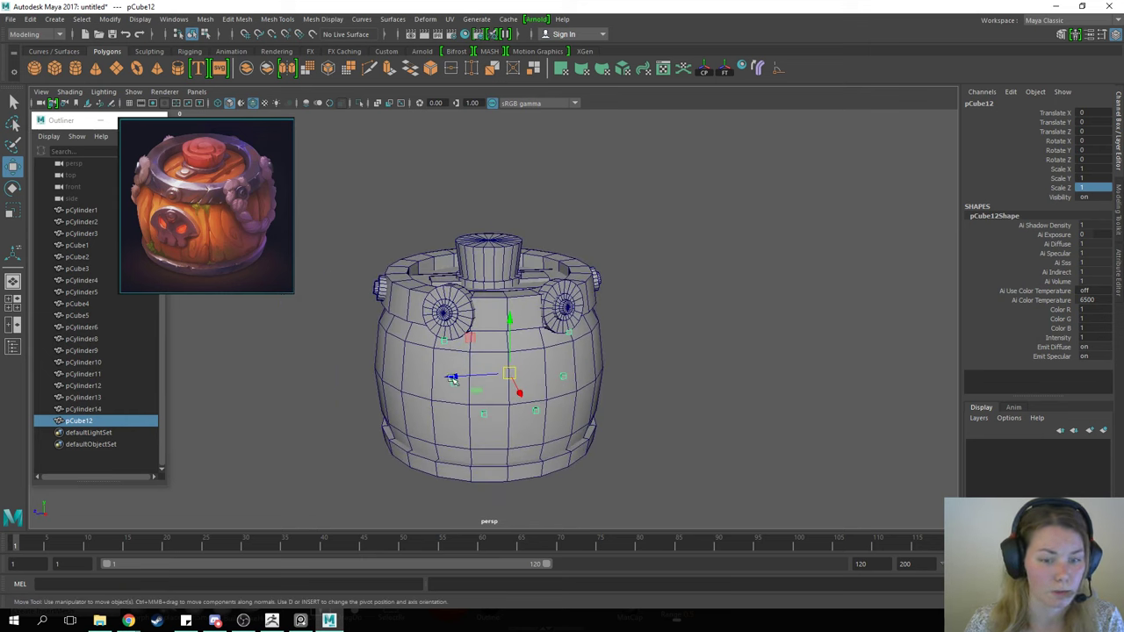
left_click_drag(425, 419, 510, 432, "alt")
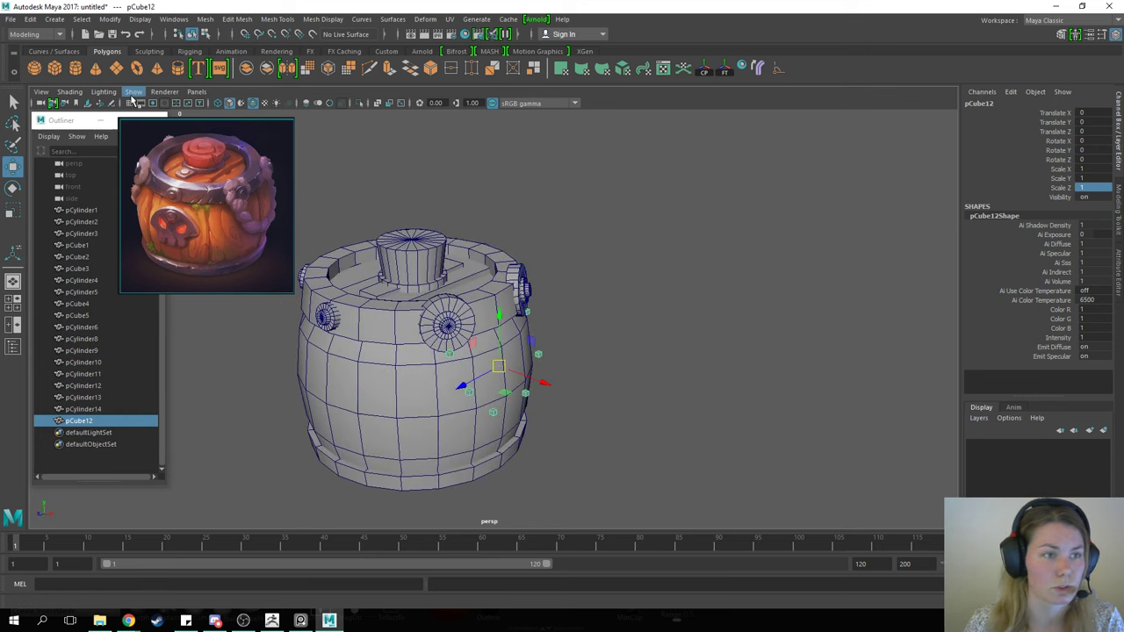
Step: Draw a CV curve hanging from the first disc to the second, with its points snapped to the six cubes
left_click(58, 18)
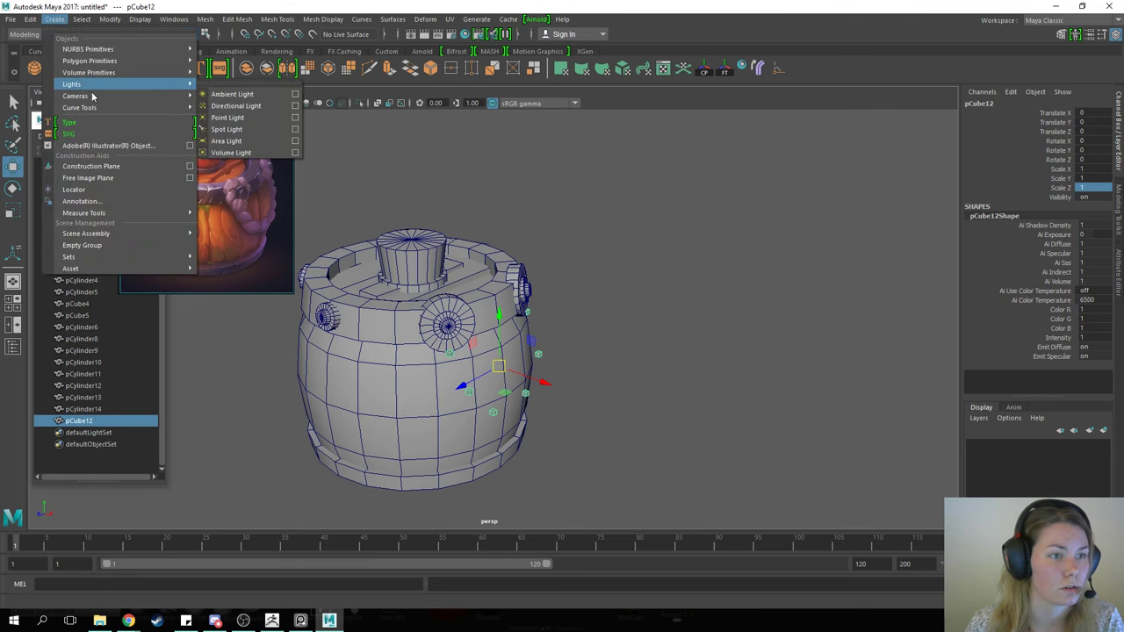
mouse_move(77, 24)
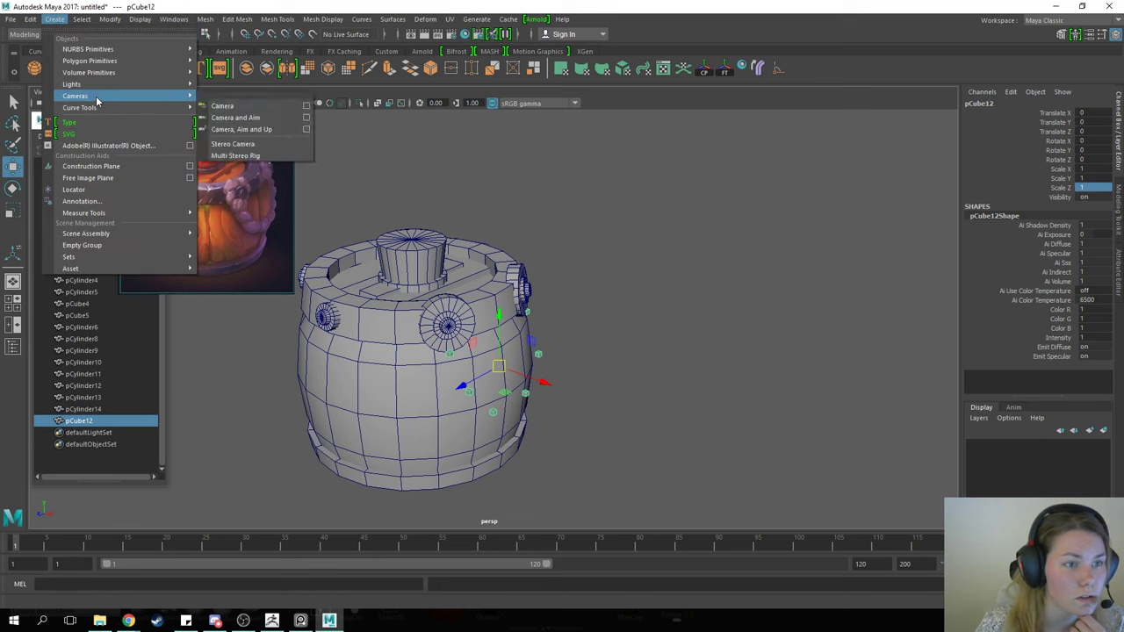
mouse_move(103, 110)
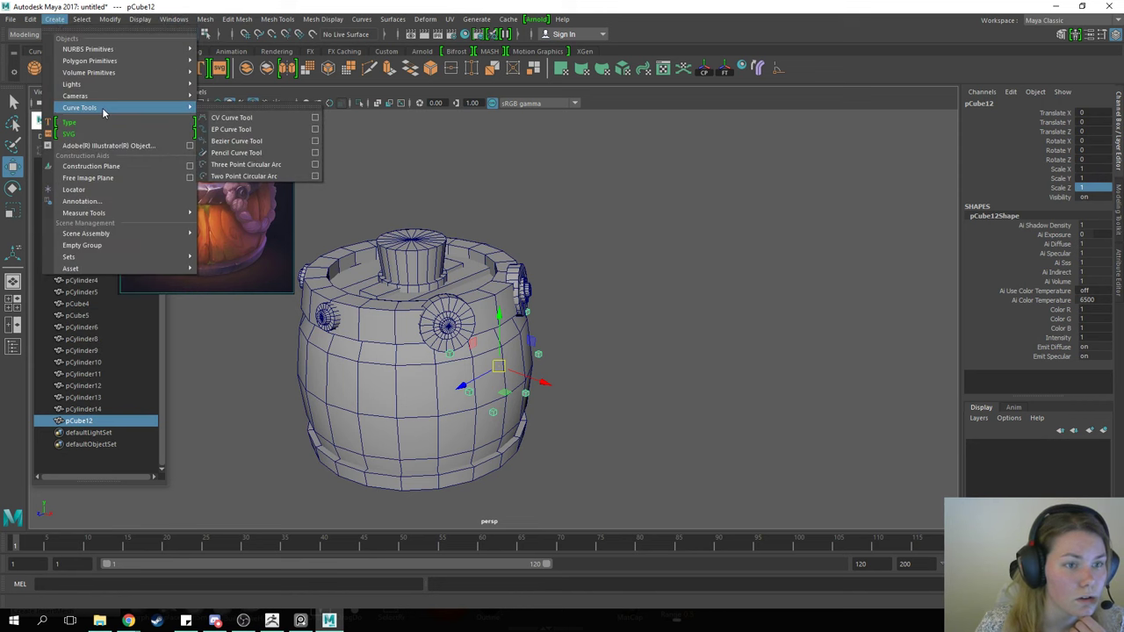
left_click(236, 120)
scroll(442, 350, "up", 2)
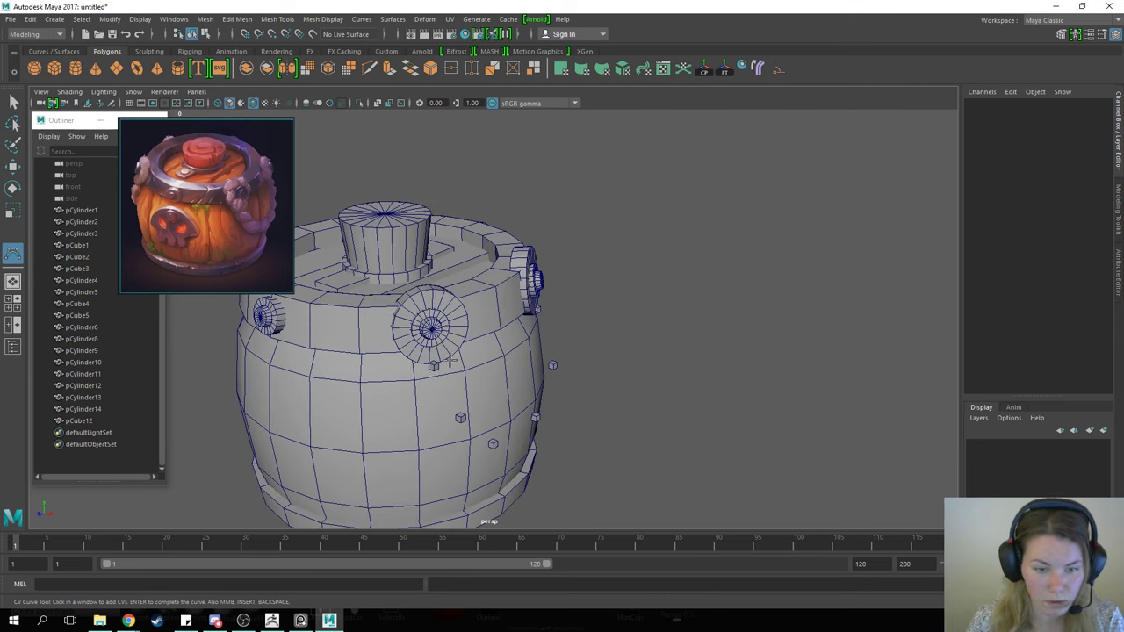
left_click_drag(450, 362, 453, 321, "alt")
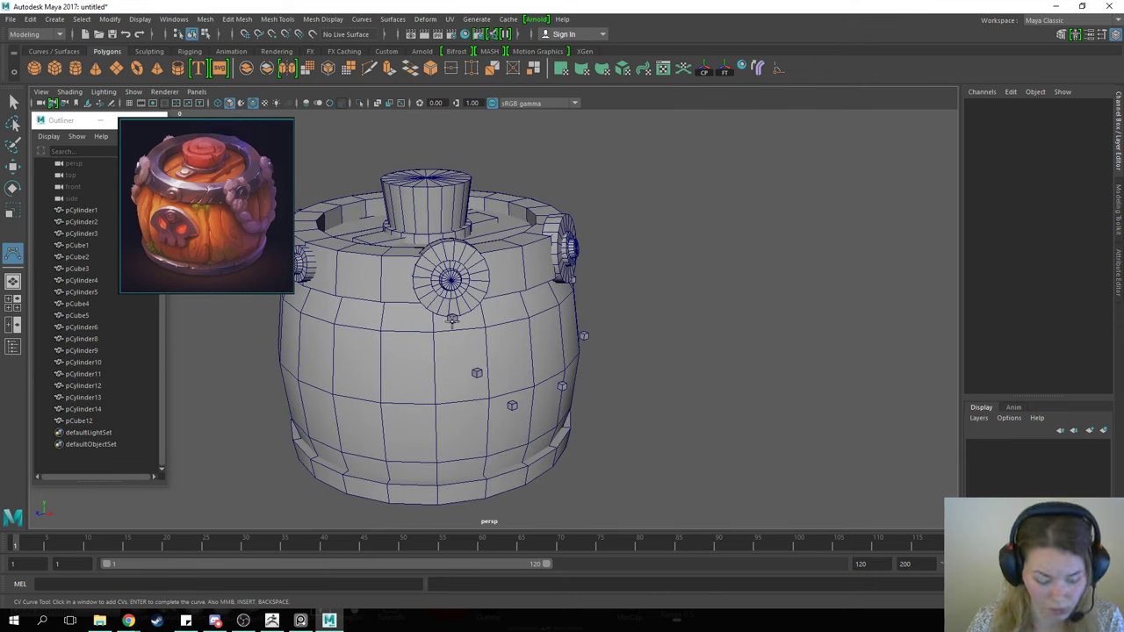
left_click(451, 318)
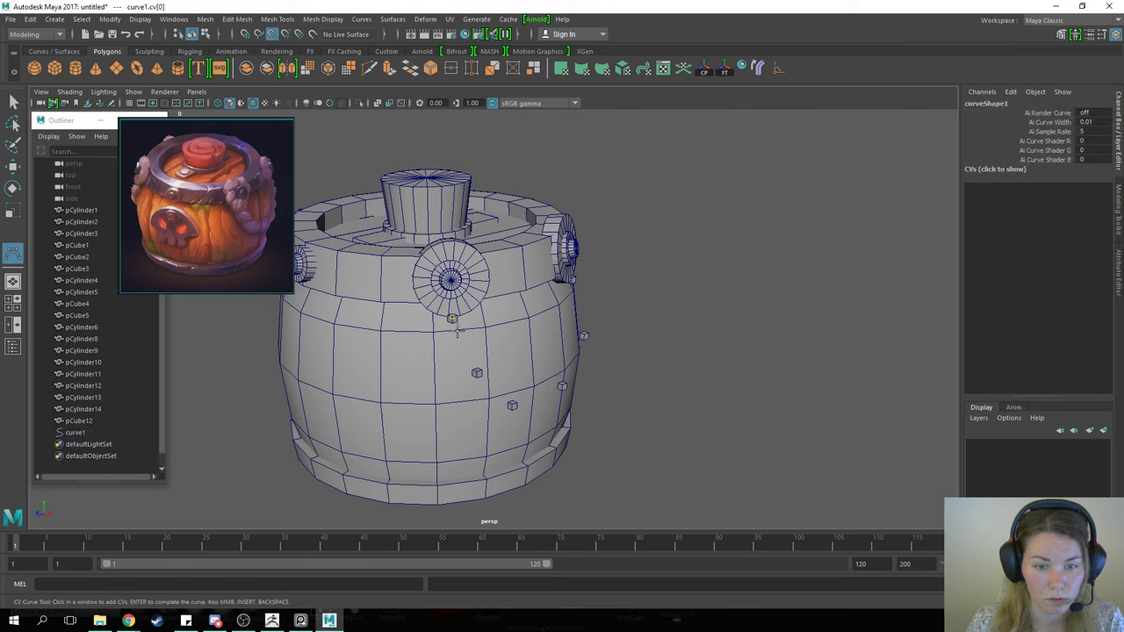
left_click(477, 373)
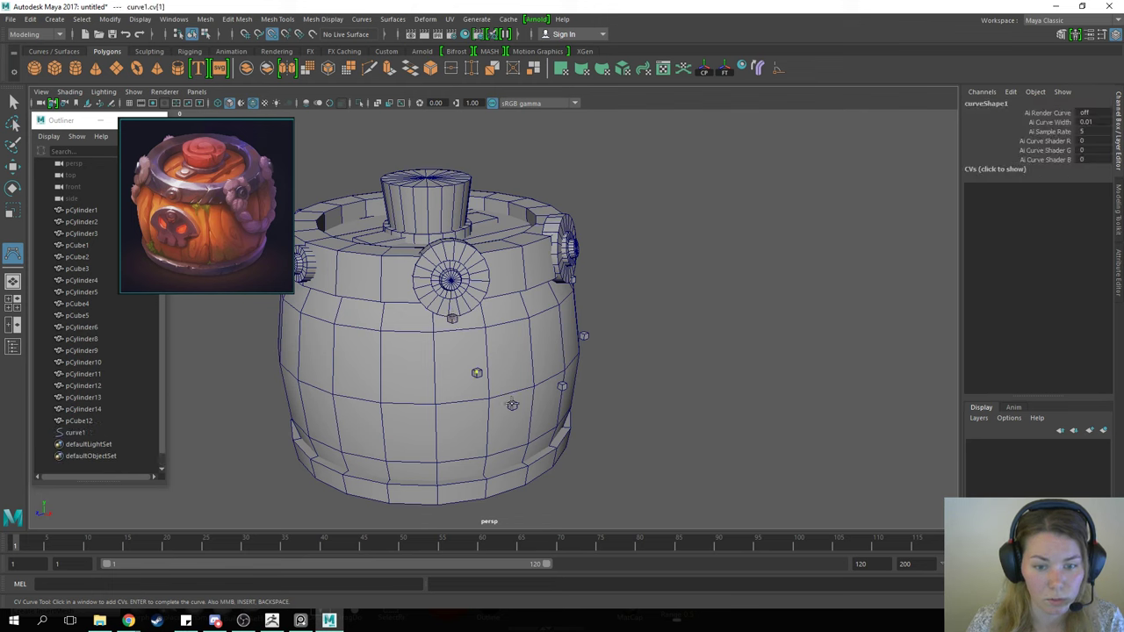
left_click_drag(512, 405, 571, 413, "alt")
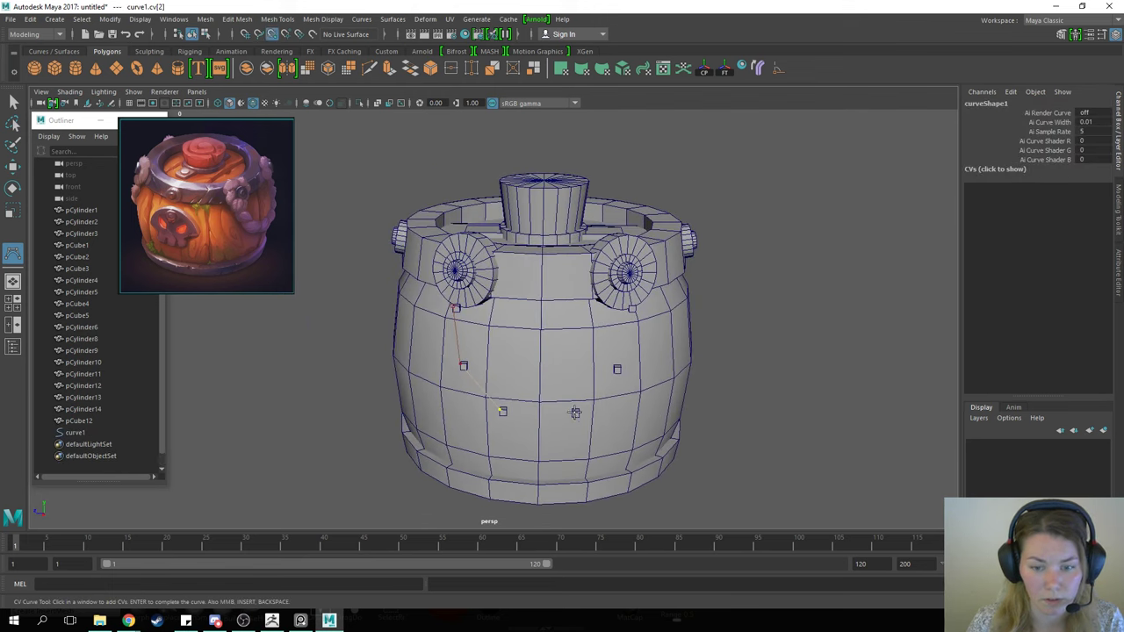
left_click(575, 412)
left_click(617, 369)
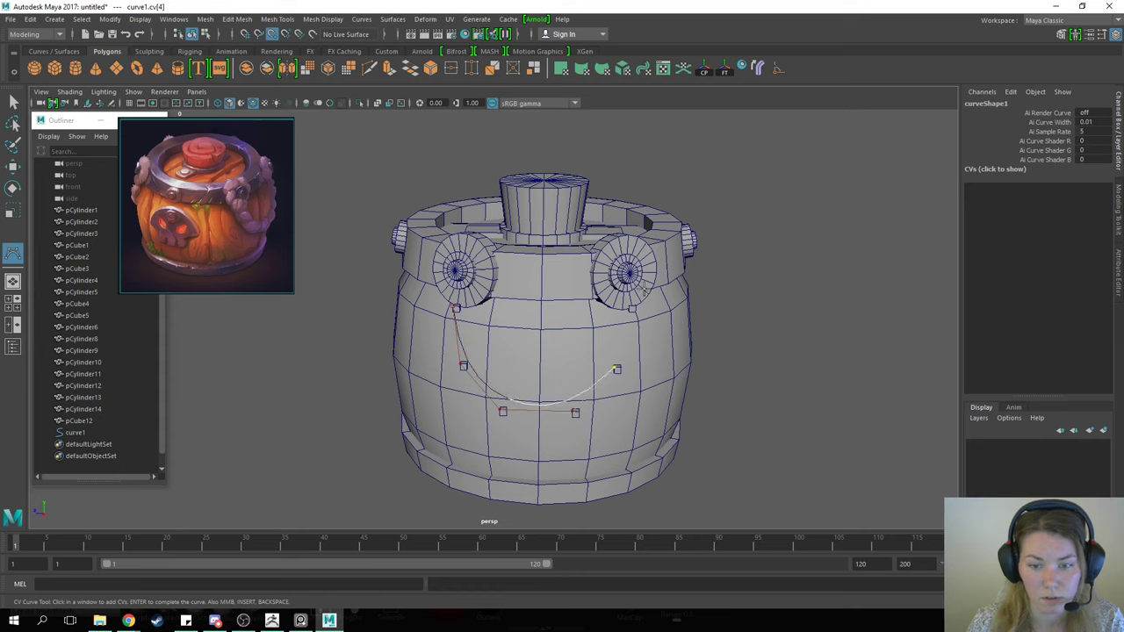
left_click(633, 308)
left_click_drag(450, 381, 480, 415, "alt")
key("Return")
Step: Reposition the curve's middle control vertices and its two end vertices so the curve hangs clear of the barrel
left_click(604, 334)
key("e")
key("w")
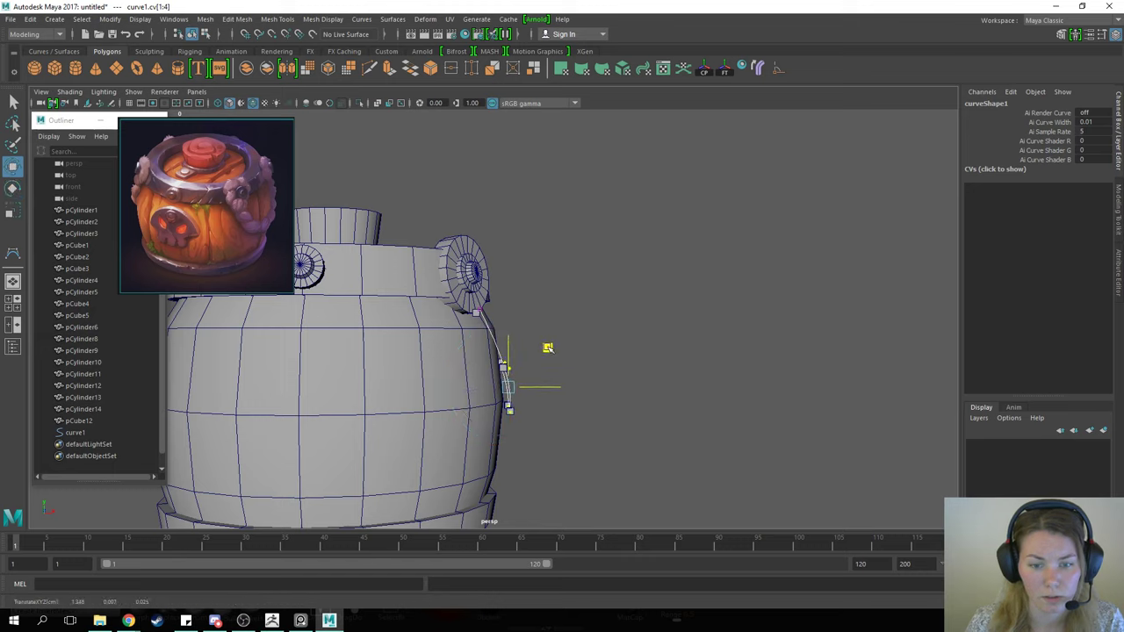
left_click_drag(547, 348, 468, 332, "alt")
left_click_drag(535, 275, 566, 298, "shift")
left_click_drag(507, 246, 534, 298)
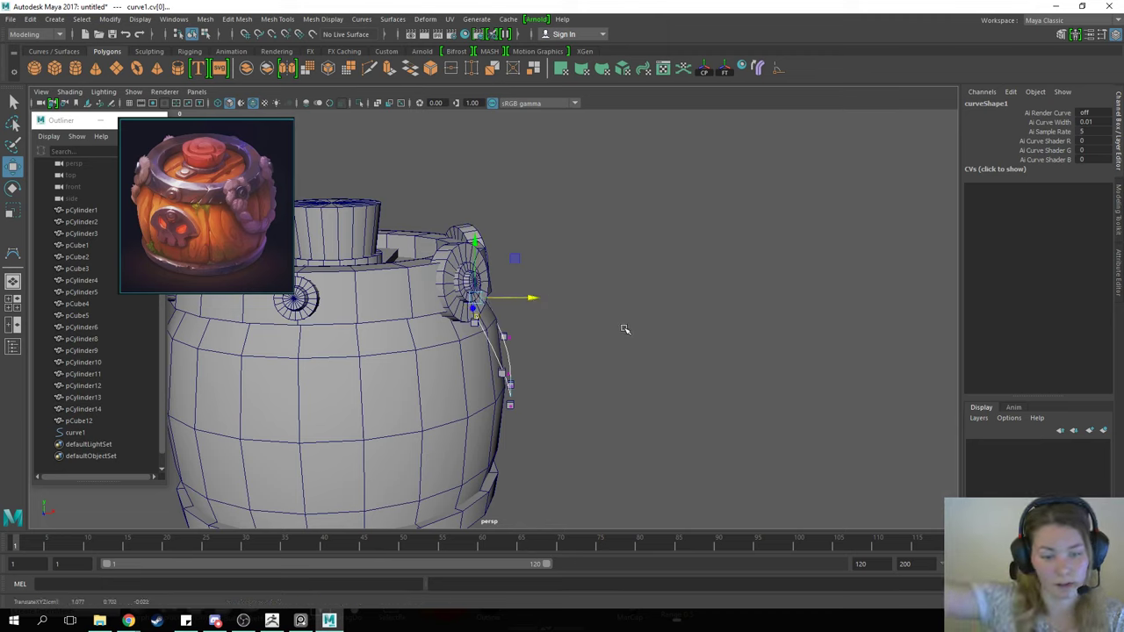
left_click_drag(624, 329, 547, 316, "alt")
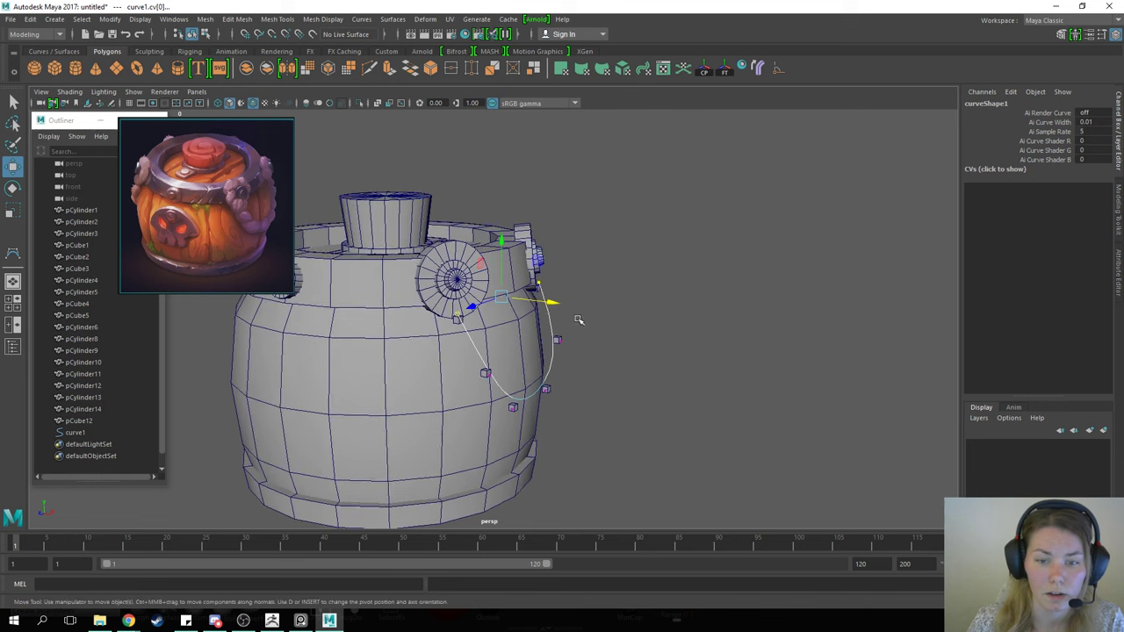
Step: Return the curve to object mode and select it as a whole
right_click_drag(621, 306, 699, 256)
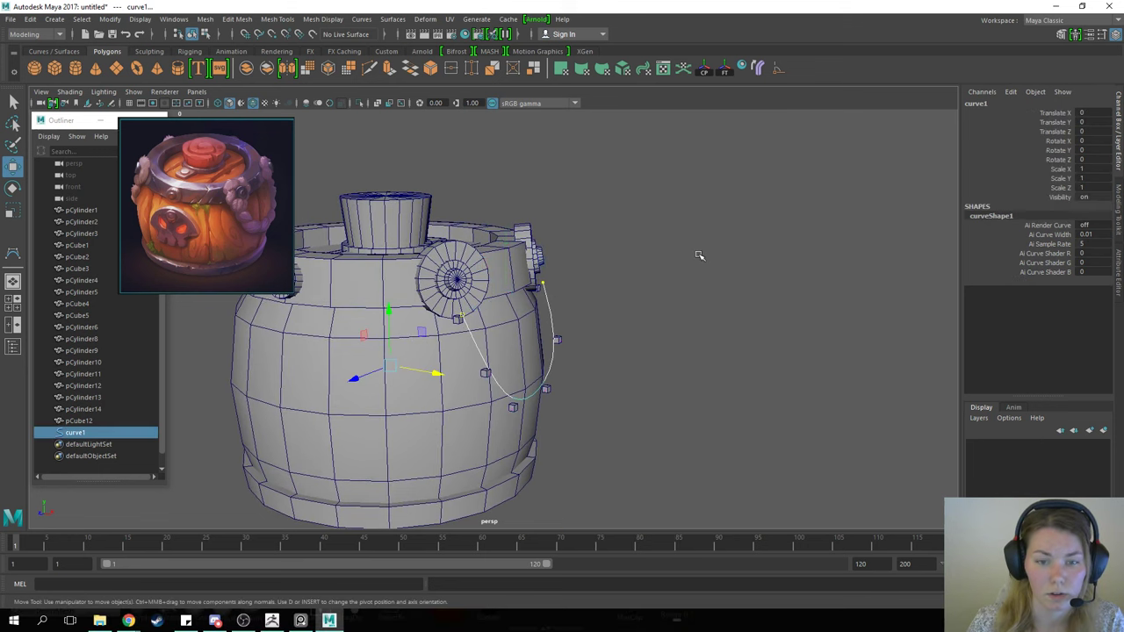
left_click(585, 307)
left_click(544, 303)
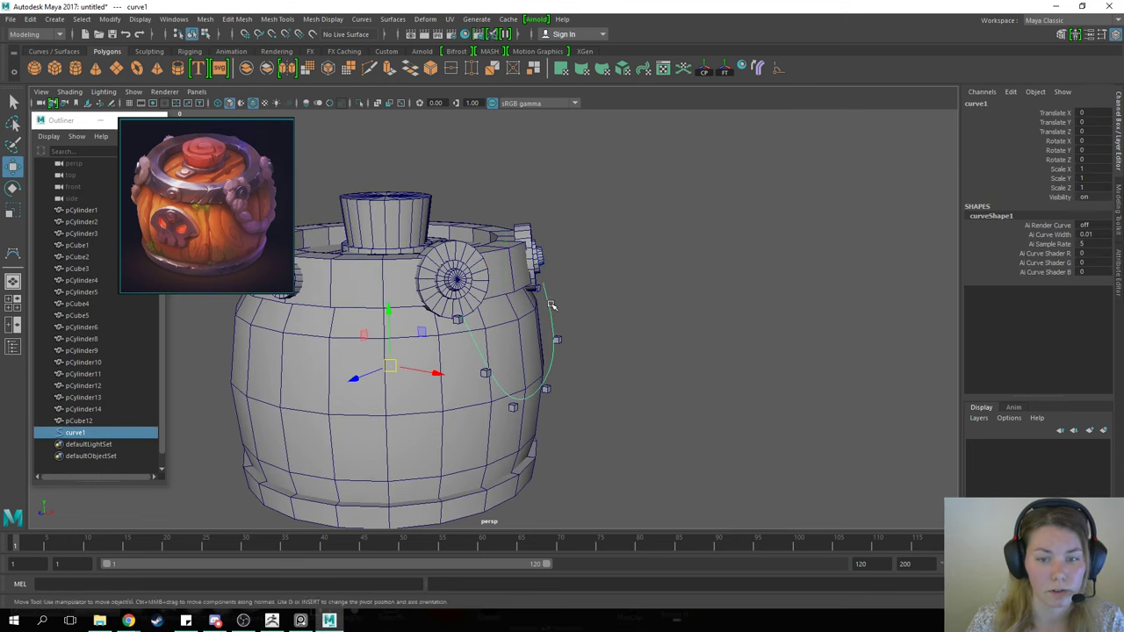
left_click_drag(693, 377, 637, 389, "alt")
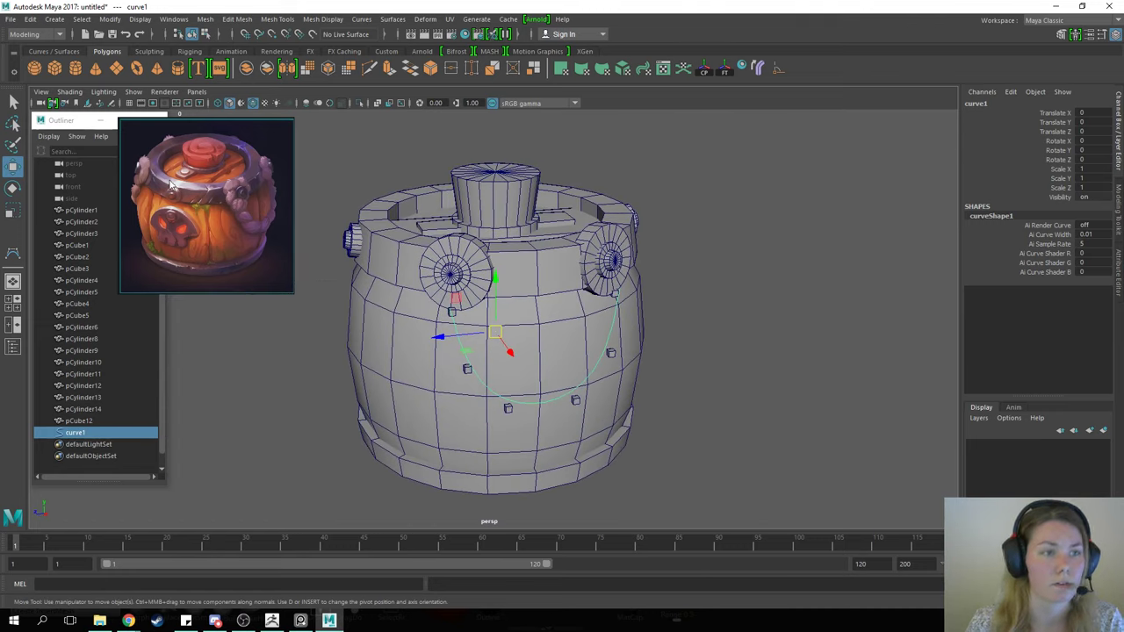
Step: Create a polygon cylinder and move it out beside the barrel to Translate X 1.737
left_click(76, 70)
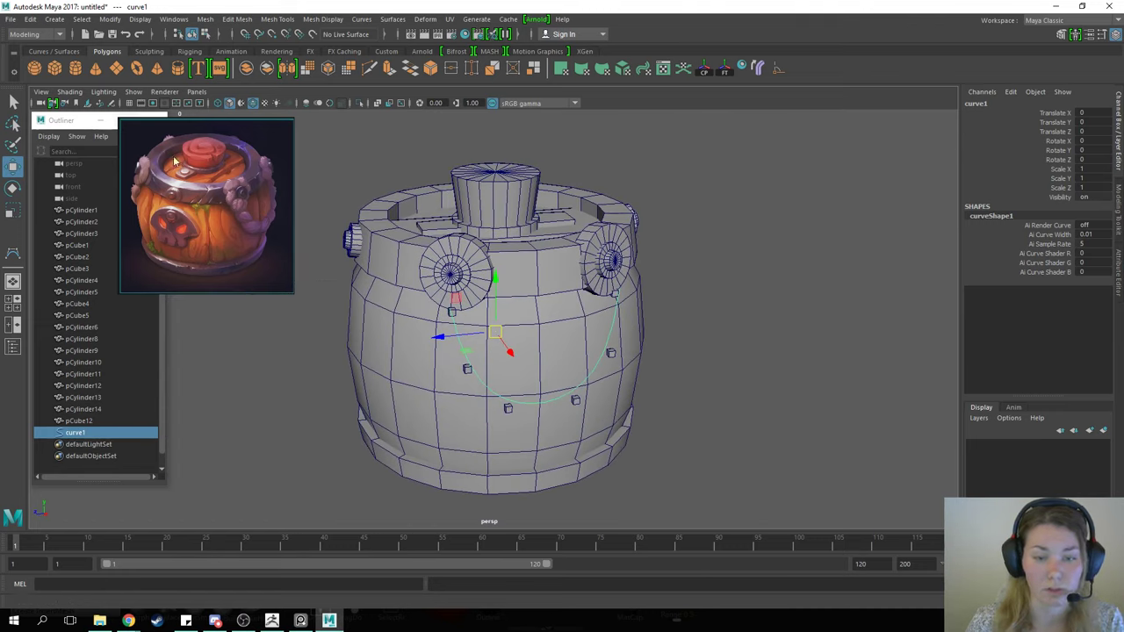
left_click_drag(511, 355, 576, 446)
left_click_drag(576, 446, 927, 354, "alt")
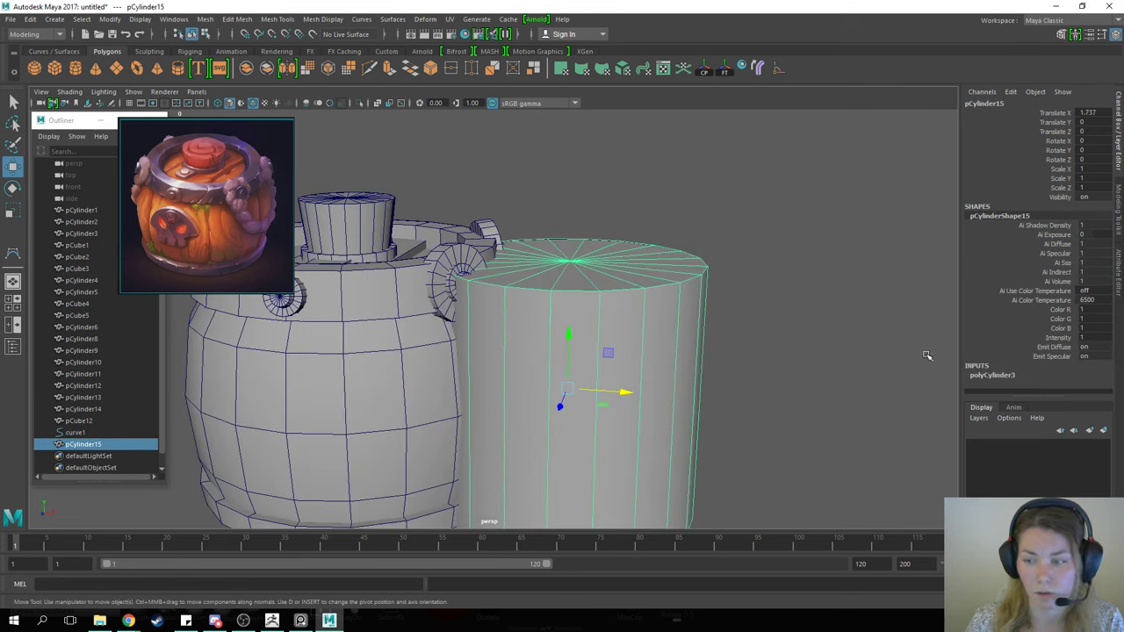
Step: Set the new cylinder's Subdivisions Axis to 6
left_click(992, 374)
scroll(1053, 351, "down", 2)
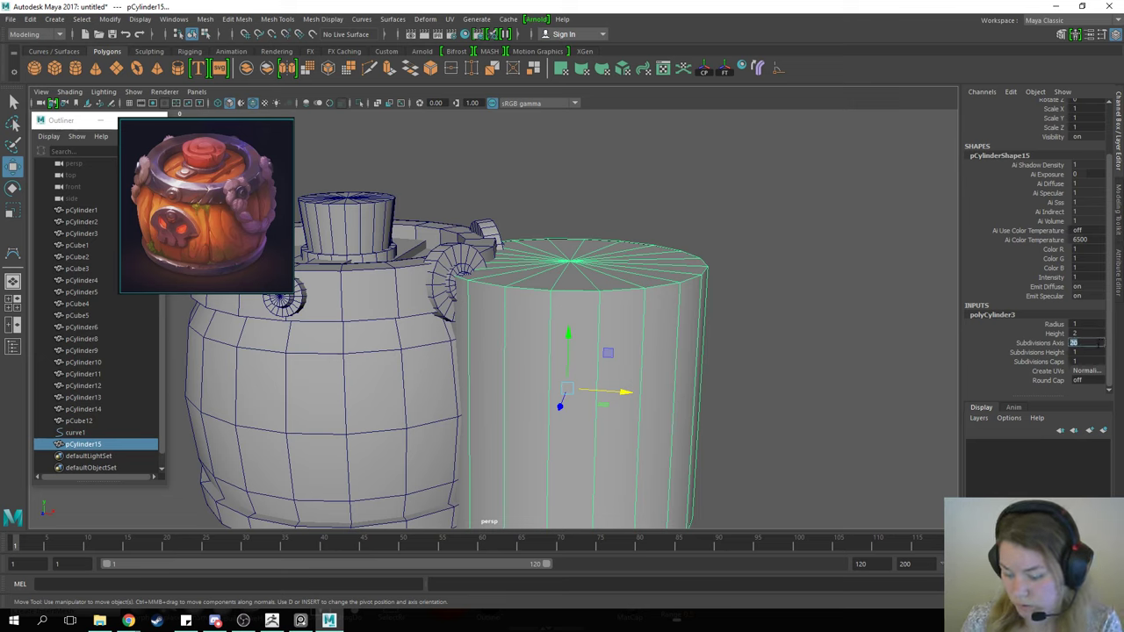
key("Return")
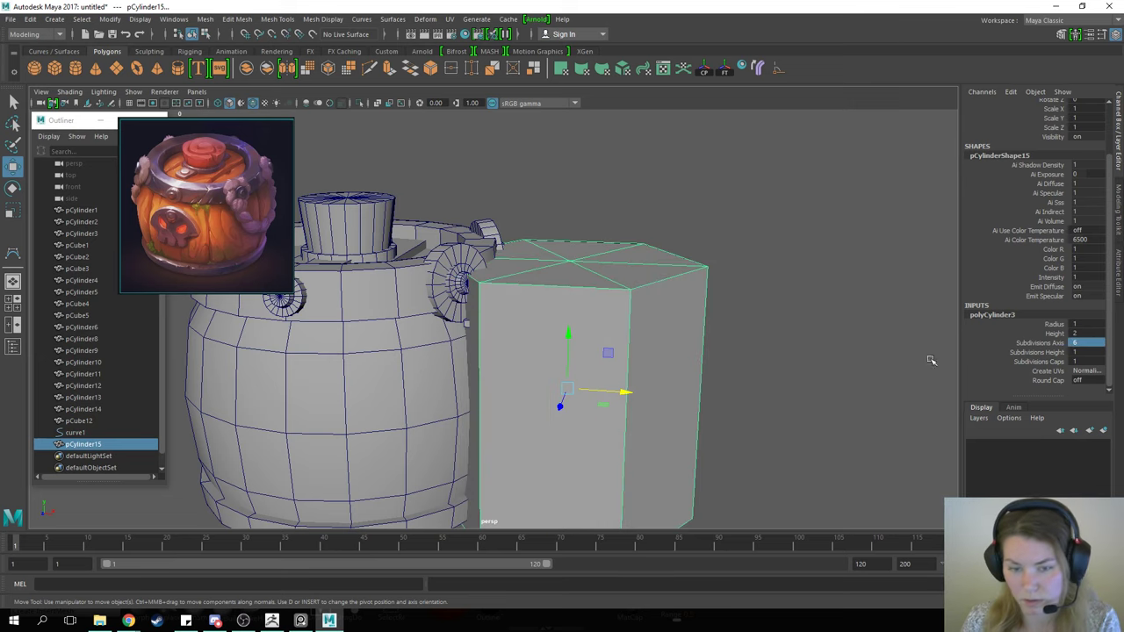
Step: Scale the six-sided cylinder uniformly to 0.048 and position it at the curve's upper end beneath the disc
key("e")
key("r")
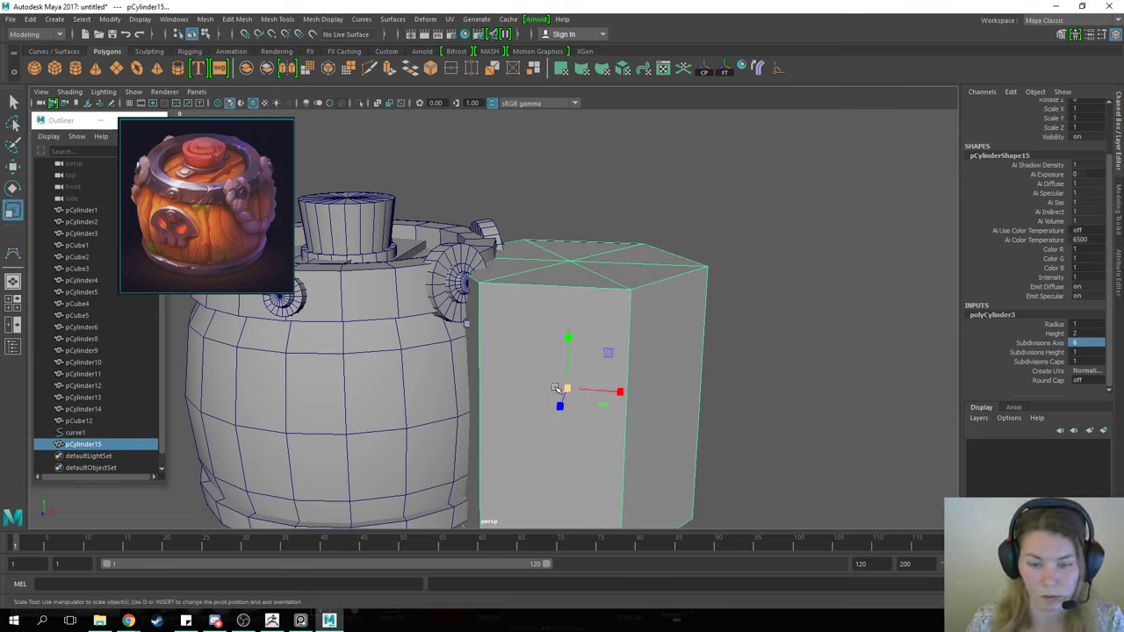
left_click_drag(568, 389, 363, 383)
key("w")
left_click_drag(625, 395, 510, 338, "alt")
key("f")
scroll(509, 338, "down", 10)
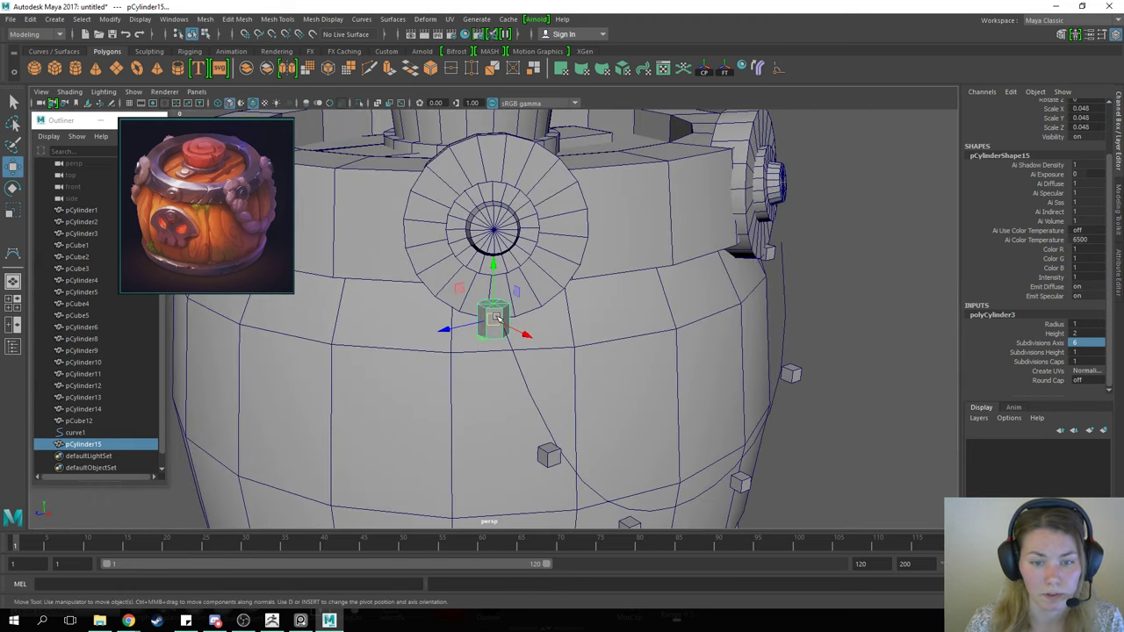
left_click_drag(496, 318, 504, 300)
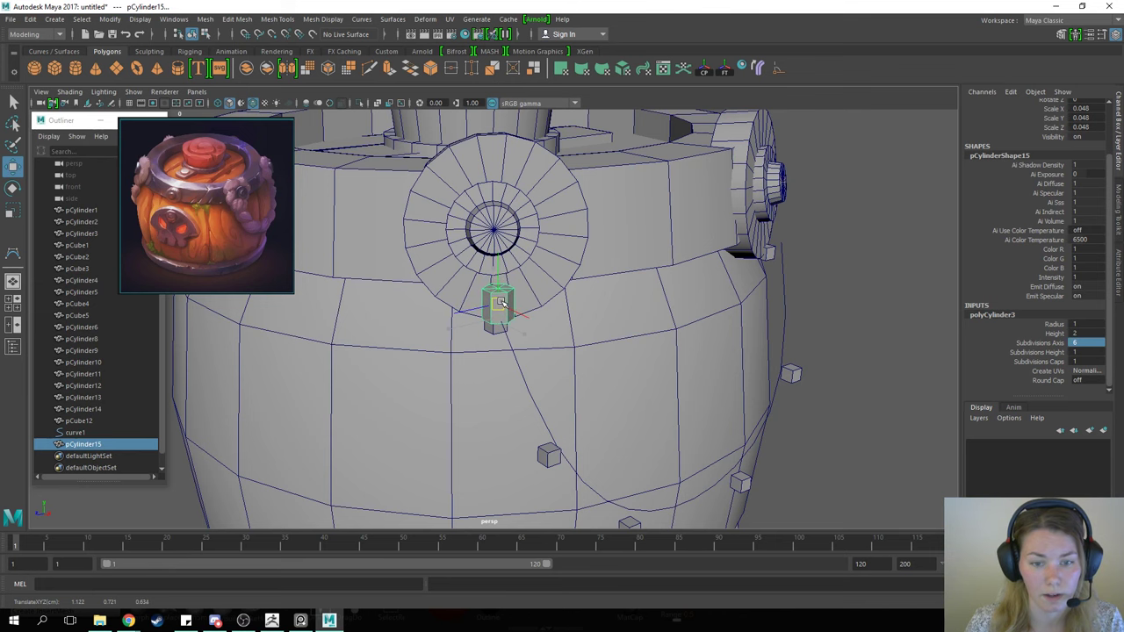
left_click_drag(437, 355, 477, 348, "alt")
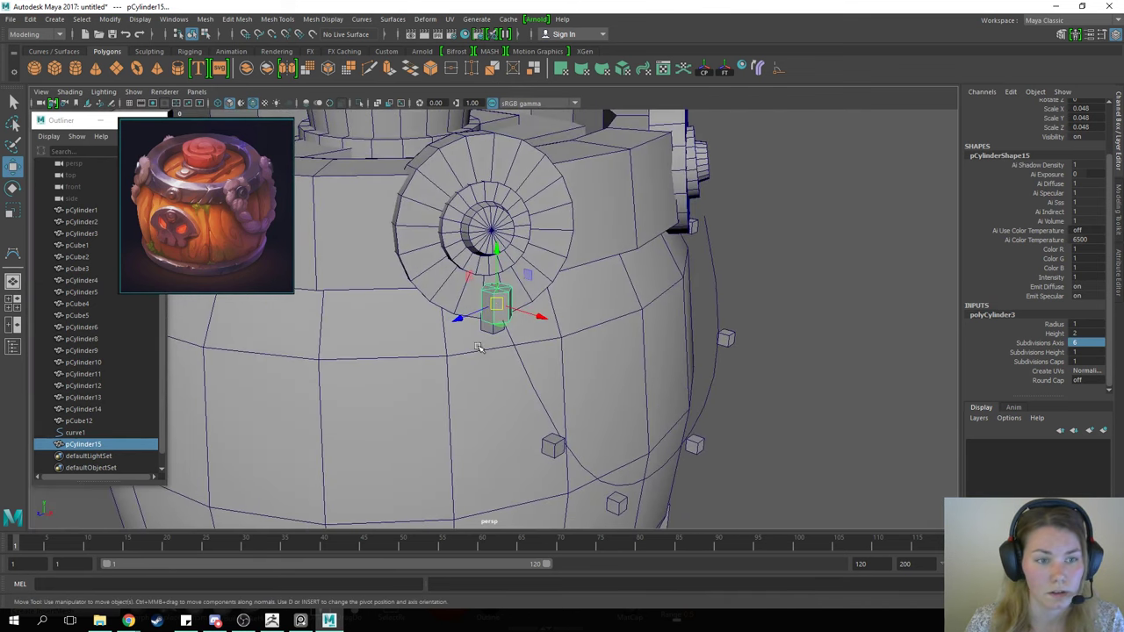
Step: Widen the small cylinder to a scale of 0.074 in X and Z
key("r")
left_click(497, 254)
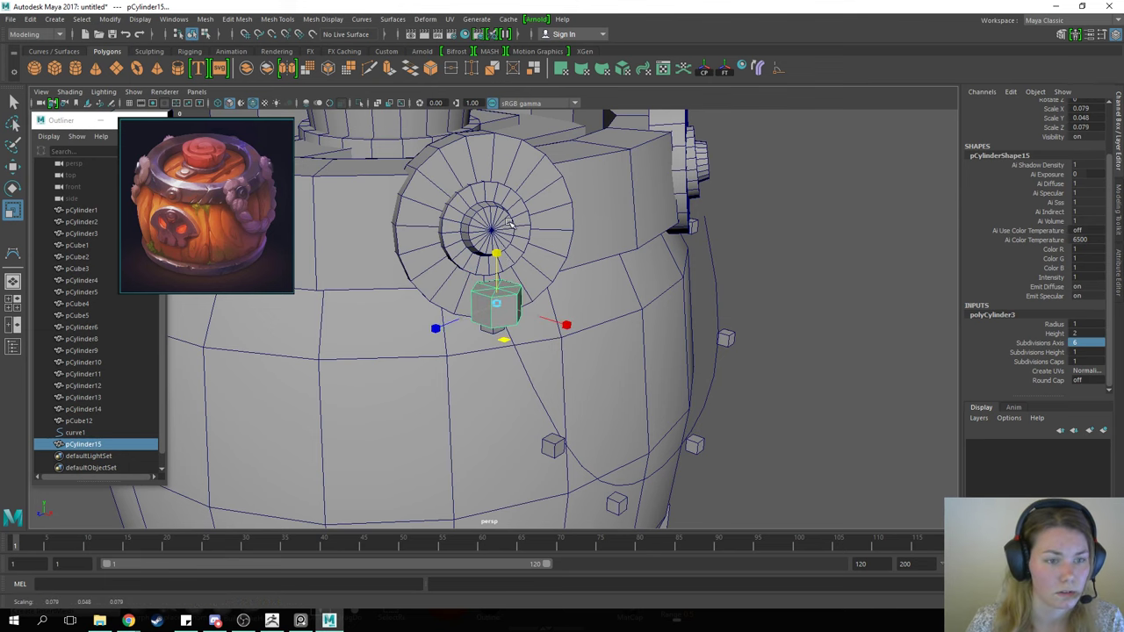
left_click_drag(516, 230, 526, 254, "alt")
key("e")
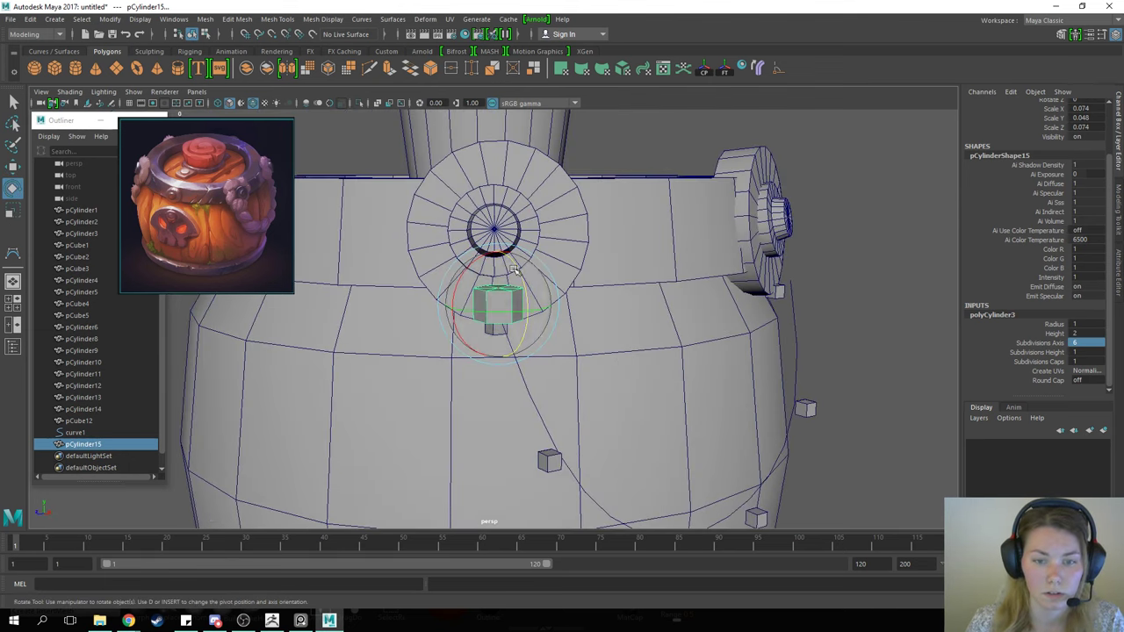
Step: Select the small cylinder's bottom faces together with the curve and extrude the faces along it
key("w")
left_click_drag(522, 369, 708, 258, "alt")
right_click_drag(708, 258, 710, 290)
left_click_drag(448, 318, 448, 318)
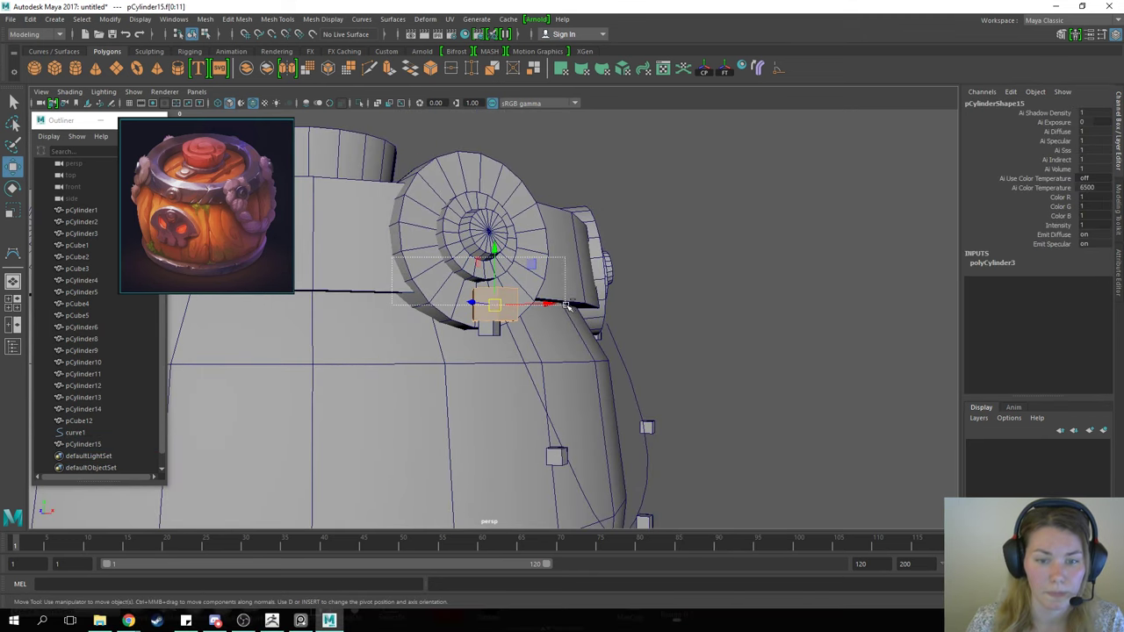
left_click_drag(642, 283, 665, 293, "alt")
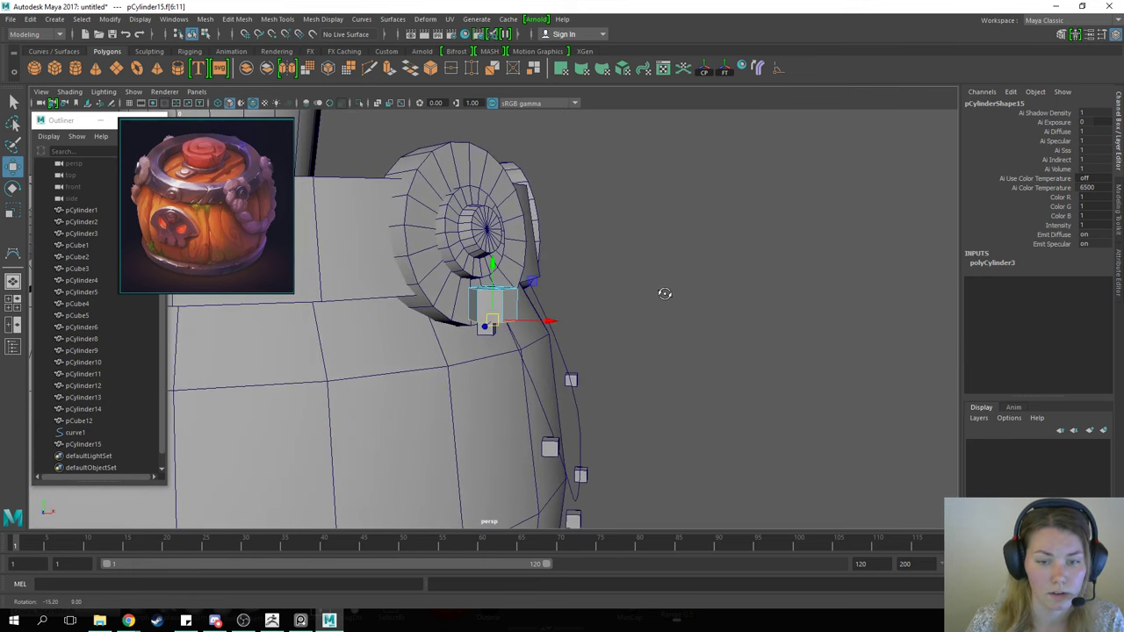
left_click(568, 359)
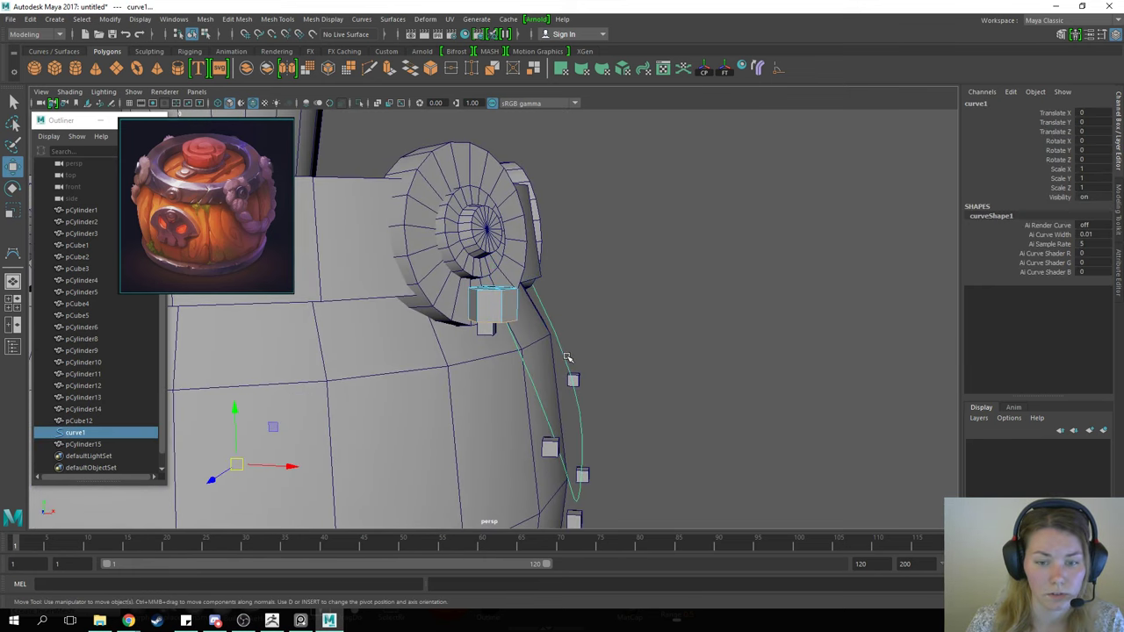
right_click_drag(566, 356, 569, 388, "shift")
left_click_drag(600, 324, 485, 337, "alt")
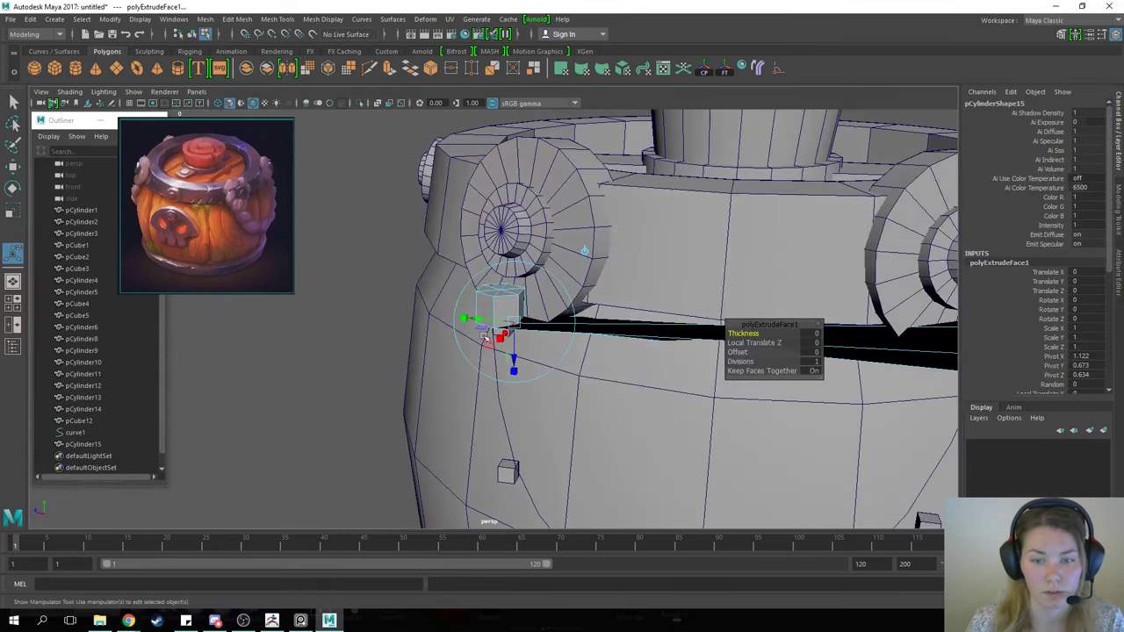
Step: Raise the extrusion's Divisions until the rope follows the curve's bend, and return the mesh to object mode
middle_click_drag(716, 341, 527, 339, "alt")
scroll(528, 338, "down", 3)
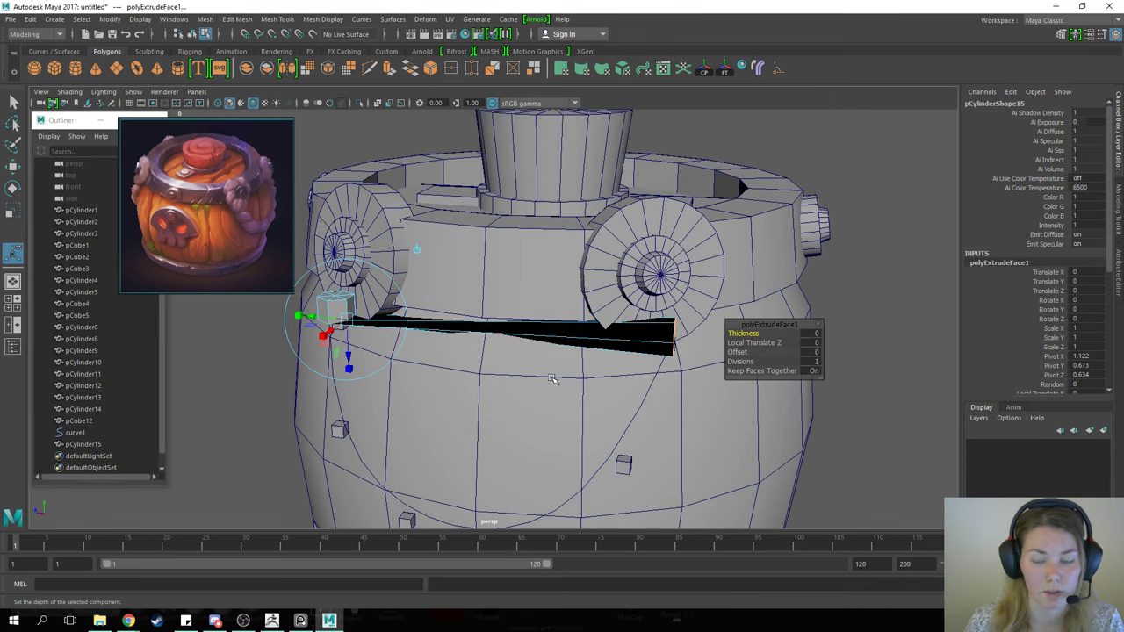
scroll(550, 379, "down", 2)
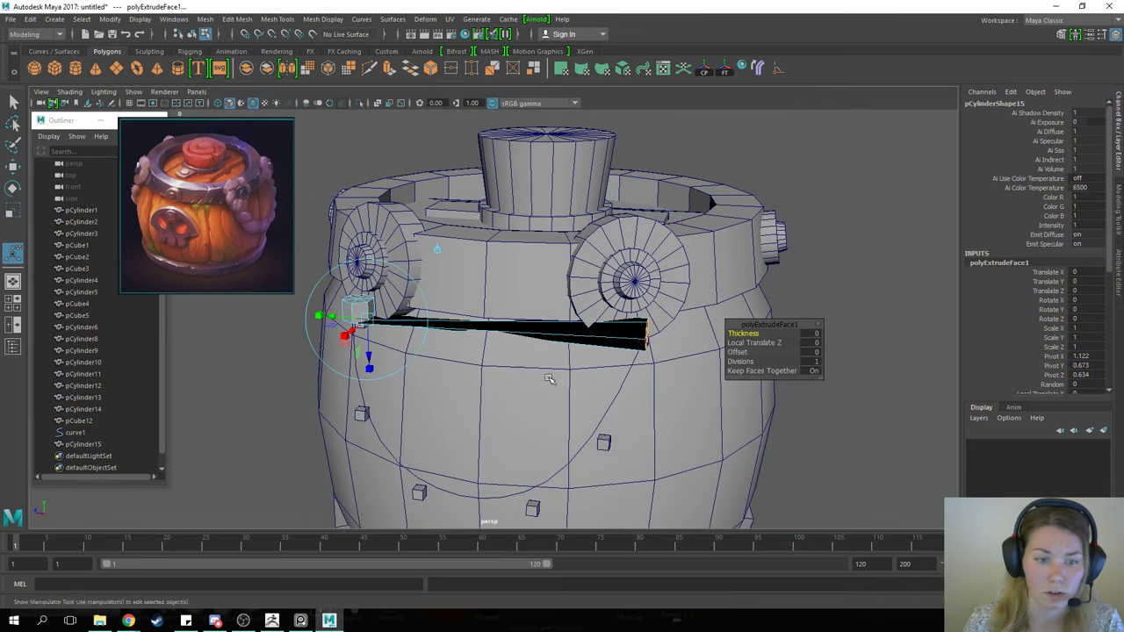
middle_click_drag(454, 372, 461, 349, "alt")
left_click_drag(461, 348, 521, 362, "alt")
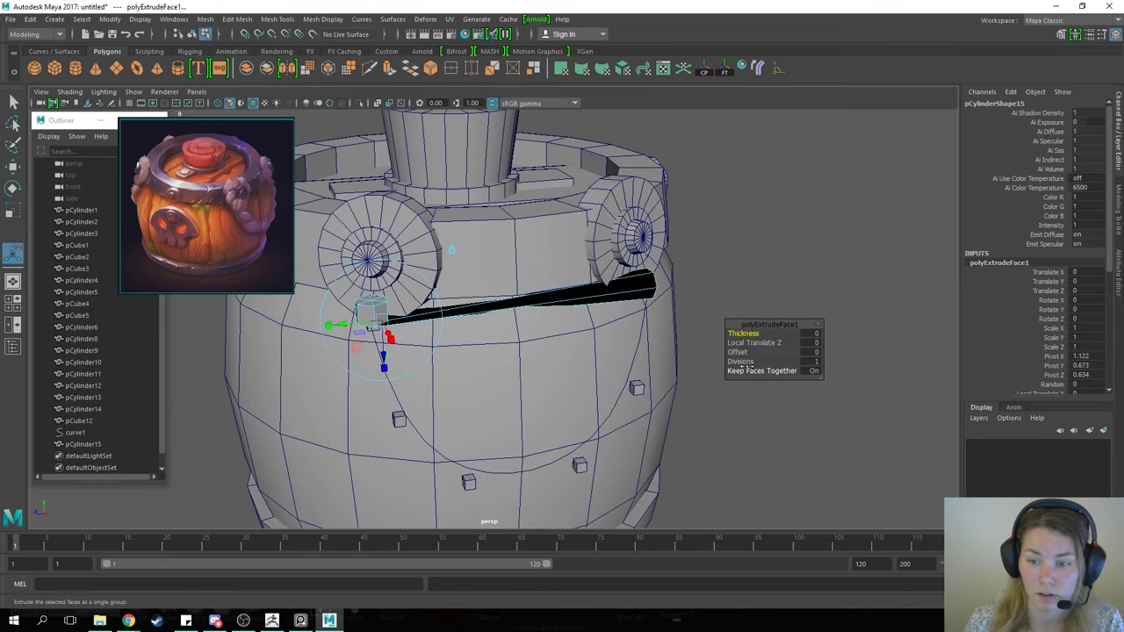
left_click_drag(742, 362, 794, 375)
right_click_drag(625, 283, 667, 263)
left_click(773, 314)
scroll(720, 392, "down", 4)
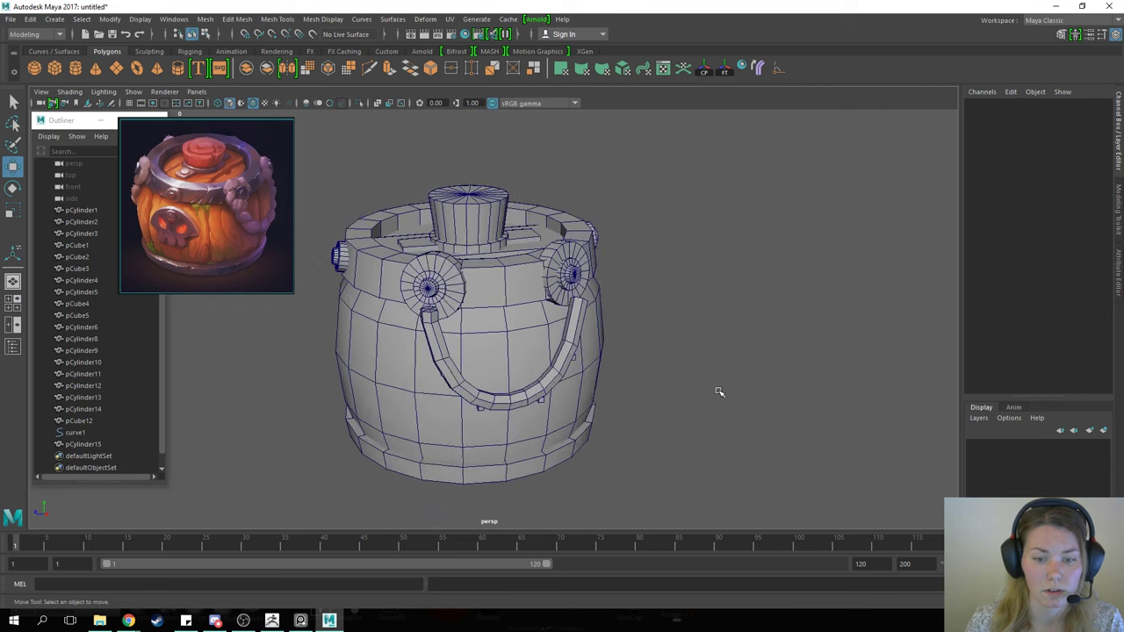
Step: Try to shift the curve slightly along X, and undo the move
left_click_drag(720, 391, 677, 367, "alt")
left_click(88, 434)
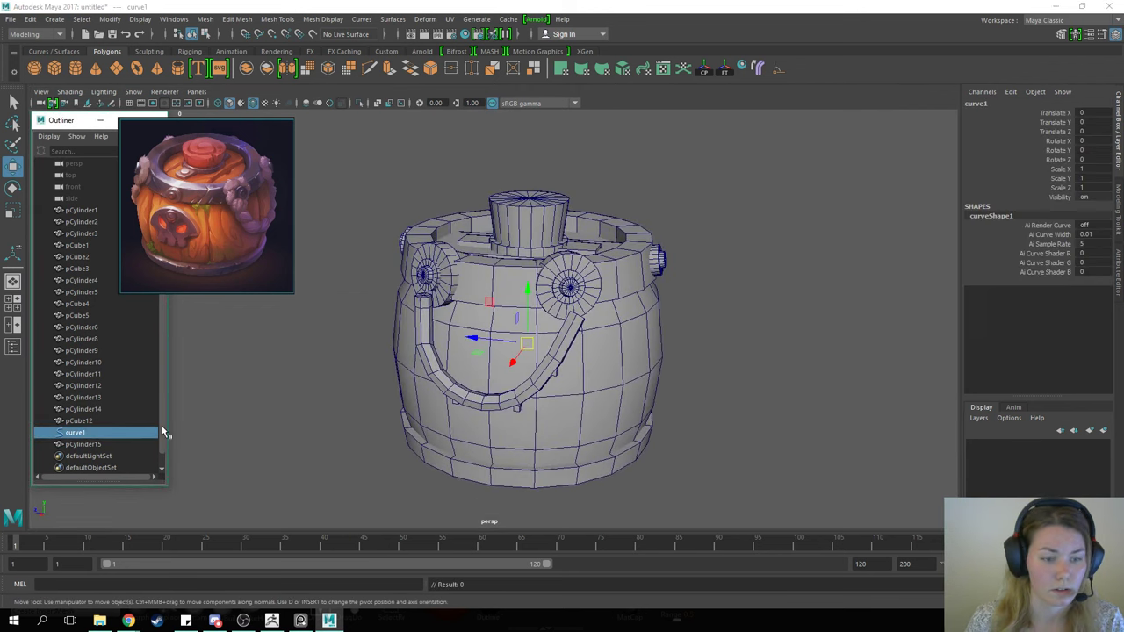
left_click_drag(377, 344, 464, 351, "alt")
mouse_move(468, 353)
middle_mouse_down()
mouse_move(582, 416)
mouse_move(469, 359)
mouse_move(450, 362)
middle_mouse_up()
key("ctrl+z")
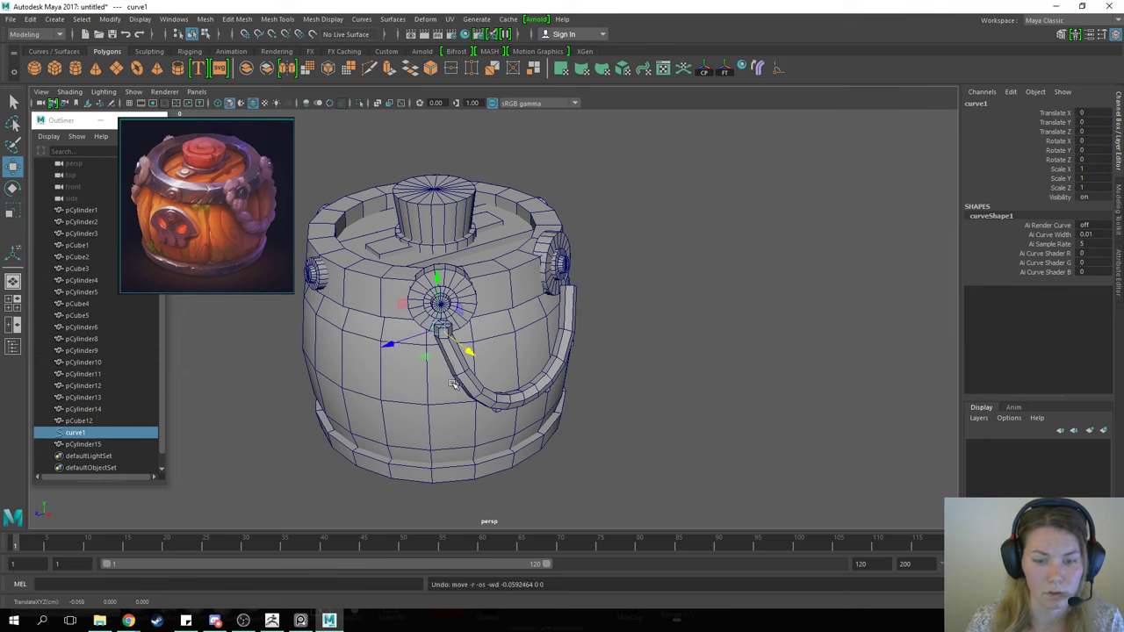
Step: Delete the faces of the original cylinder piece at the rope's starting end
left_click(567, 331)
scroll(563, 365, "up", 5)
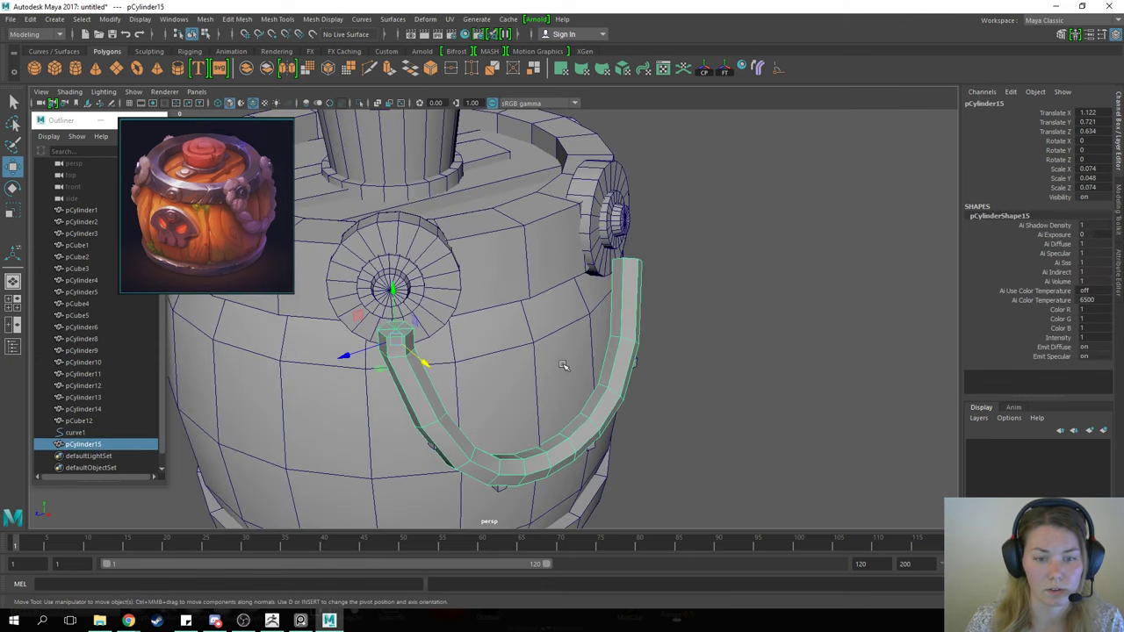
left_click_drag(370, 365, 408, 306, "alt")
right_click_drag(621, 249, 622, 278)
left_click_drag(409, 289, 460, 311)
key("Delete")
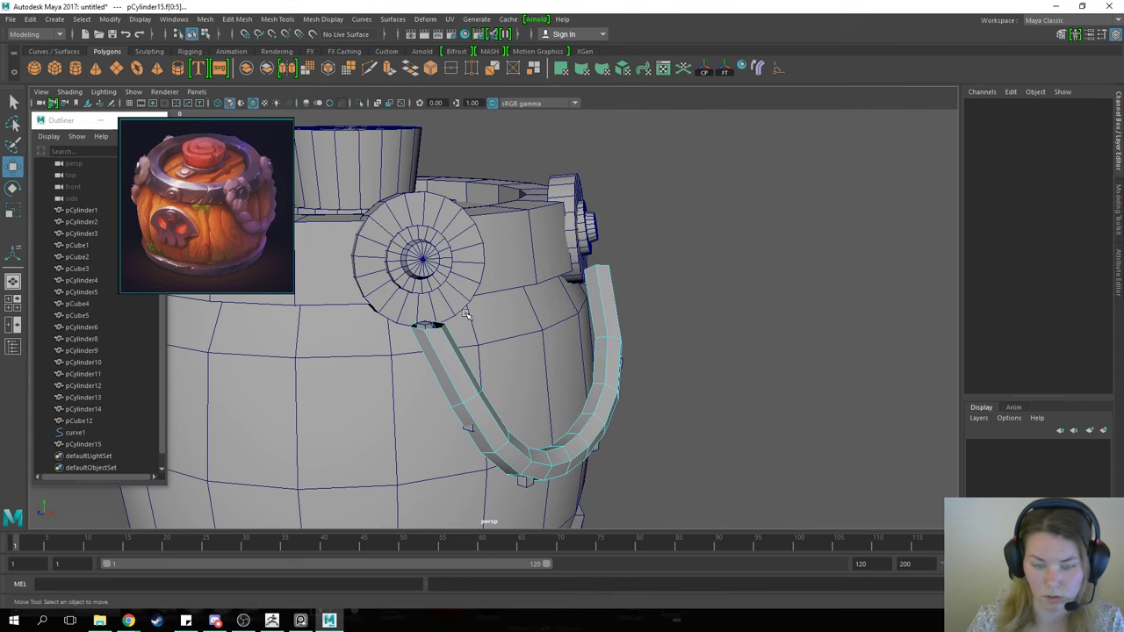
Step: Delete the cap faces at the rope's opposite end
left_click_drag(687, 257, 689, 318, "alt")
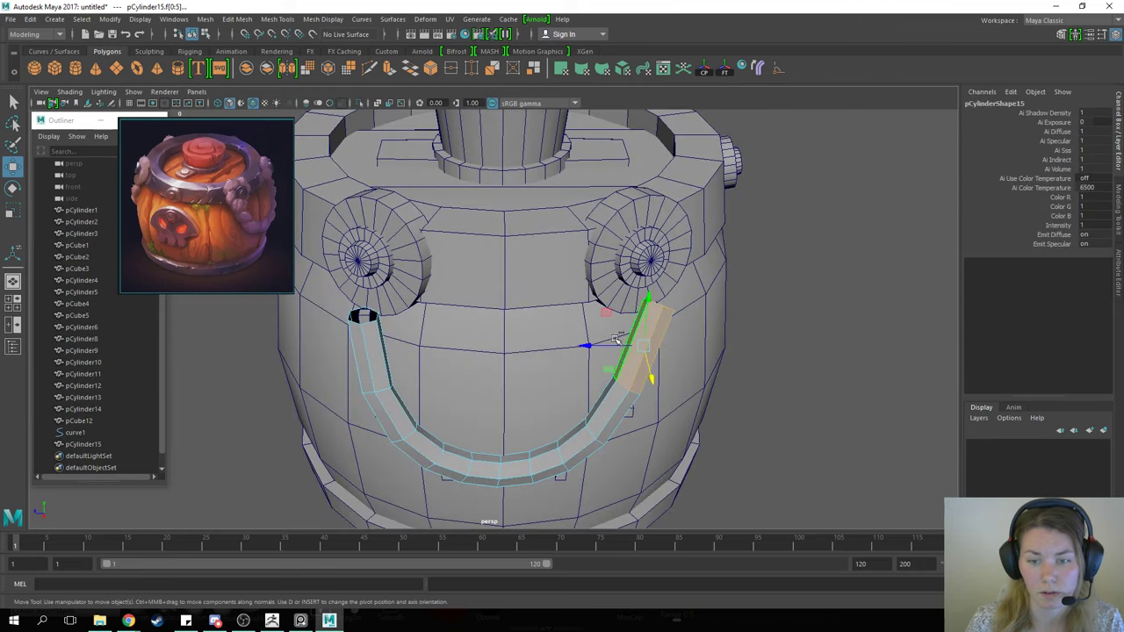
left_click_drag(590, 328, 701, 368, "ctrl")
key("Delete")
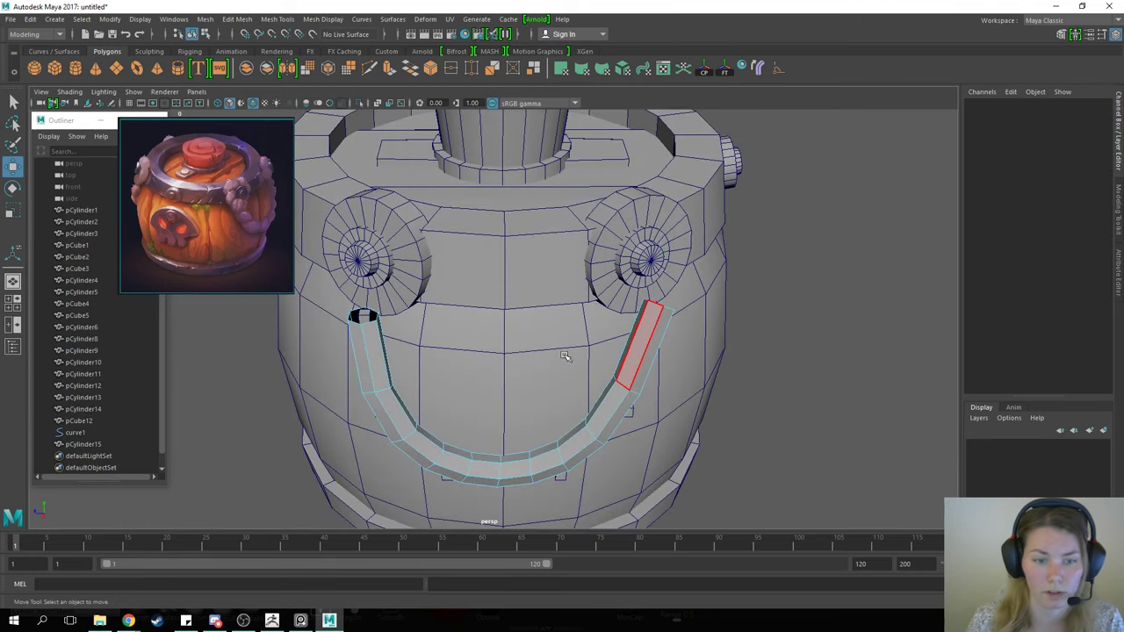
left_click_drag(564, 354, 586, 341, "alt")
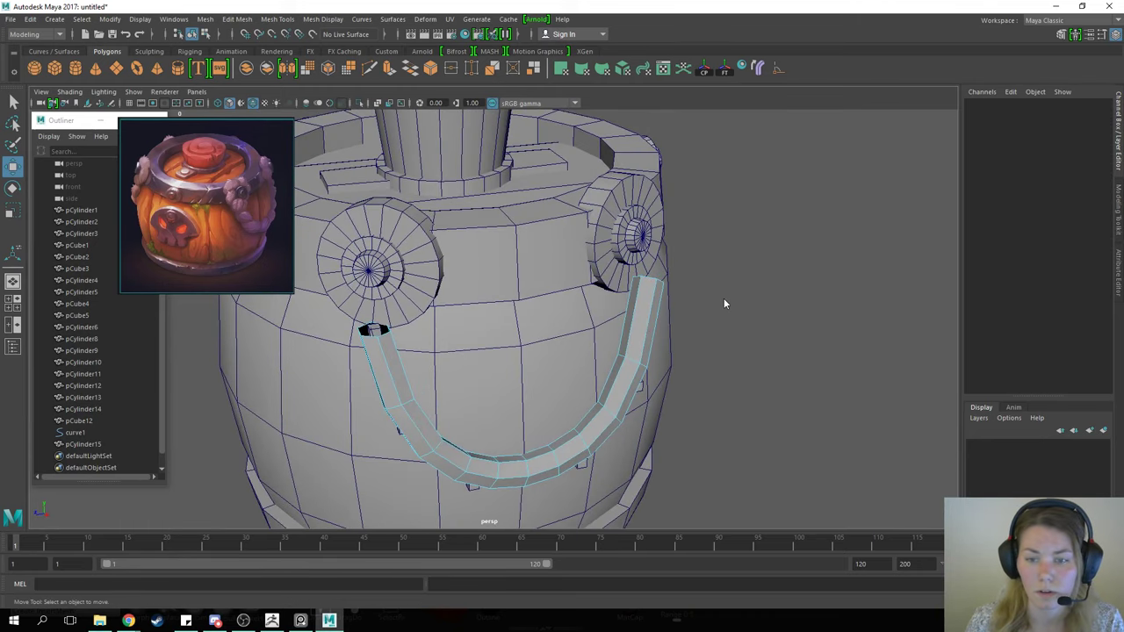
Step: Rotate the open edge loop at the rope's starting end to straighten it, and return the rope to object mode
left_click(378, 337)
key("e")
left_click(732, 346)
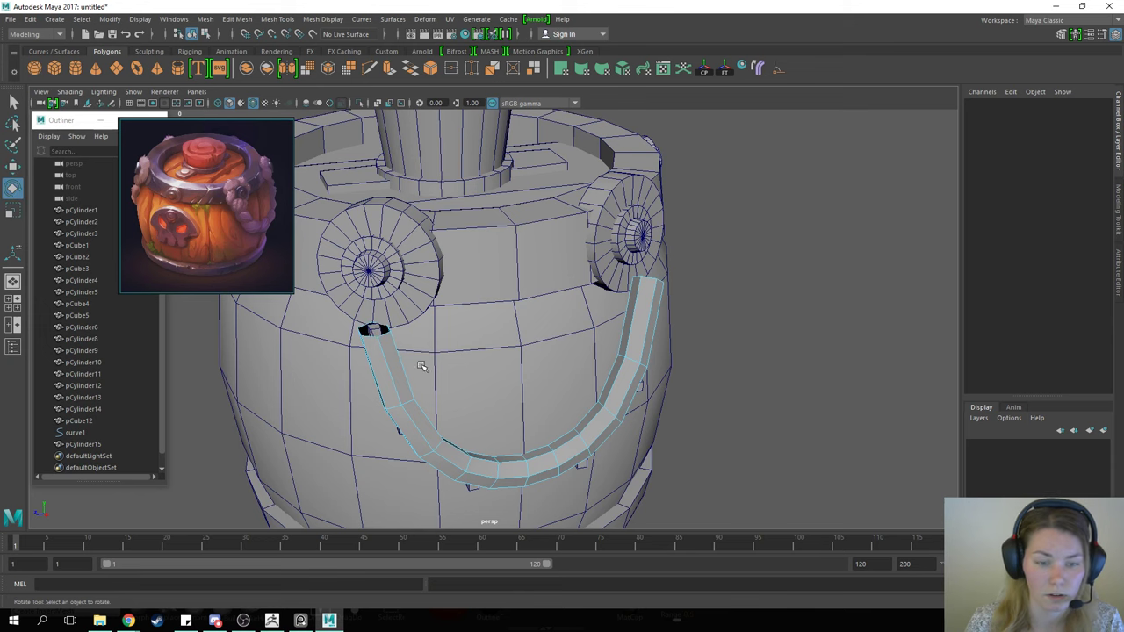
double_click(387, 337)
left_click_drag(392, 344, 399, 288)
key("w")
right_click_drag(632, 300, 717, 243)
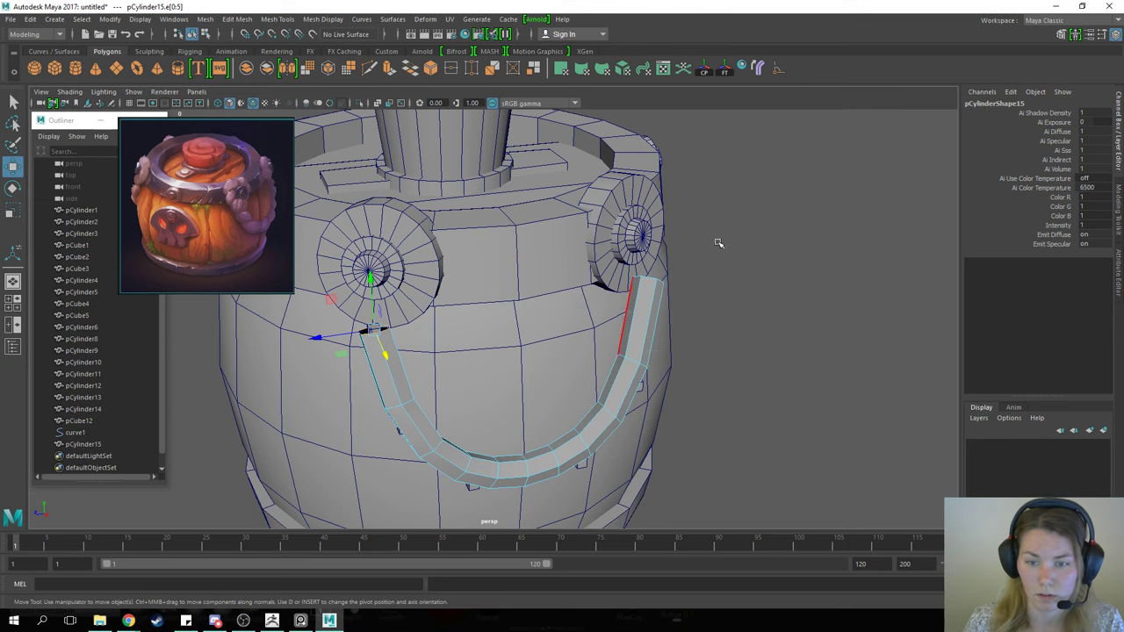
left_click(653, 322)
right_click_drag(653, 322, 827, 213)
scroll(744, 318, "down", 5)
left_click(738, 318)
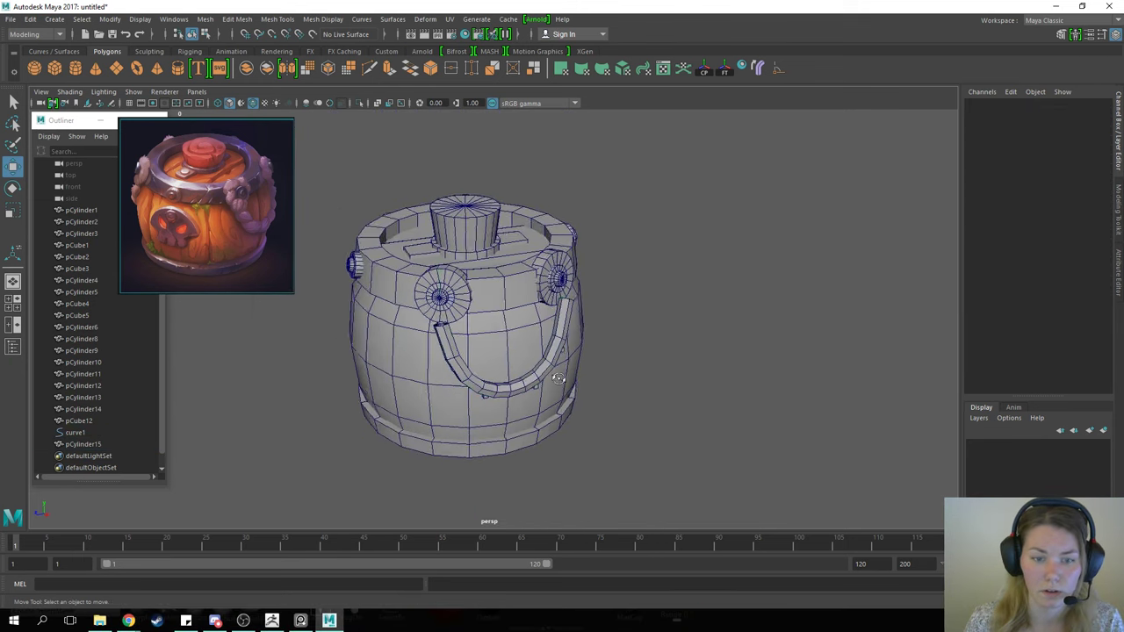
Step: Move the rope closer to the barrel, to Translate X 1.013
left_click_drag(554, 362, 648, 371, "alt")
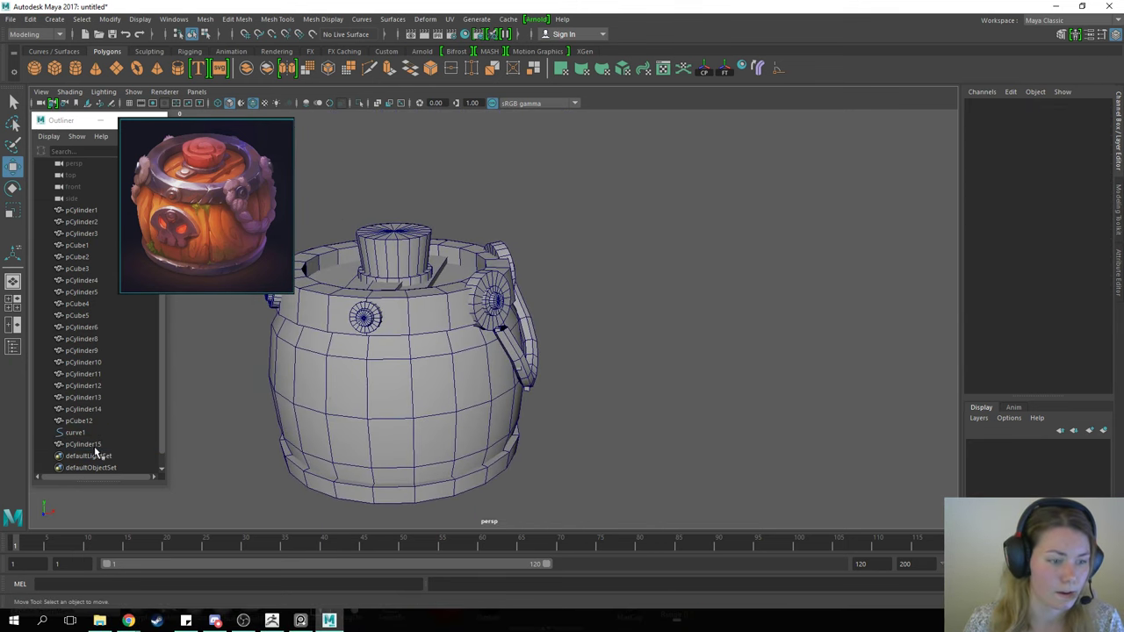
left_click(79, 314)
left_click(84, 305, "shift")
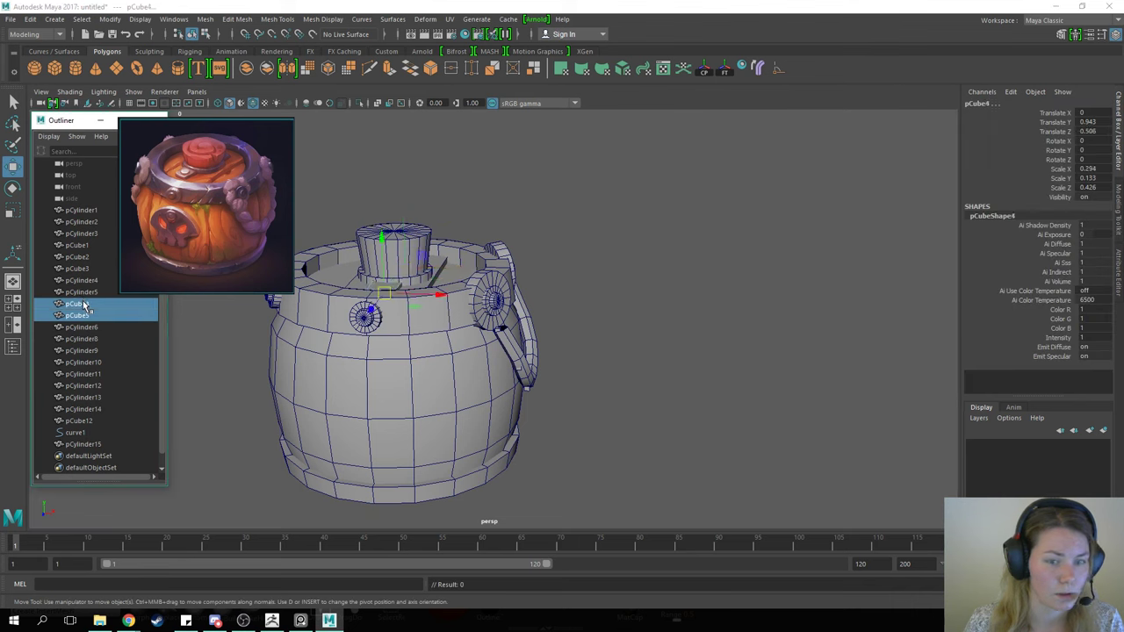
scroll(92, 411, "down", 1)
key("f")
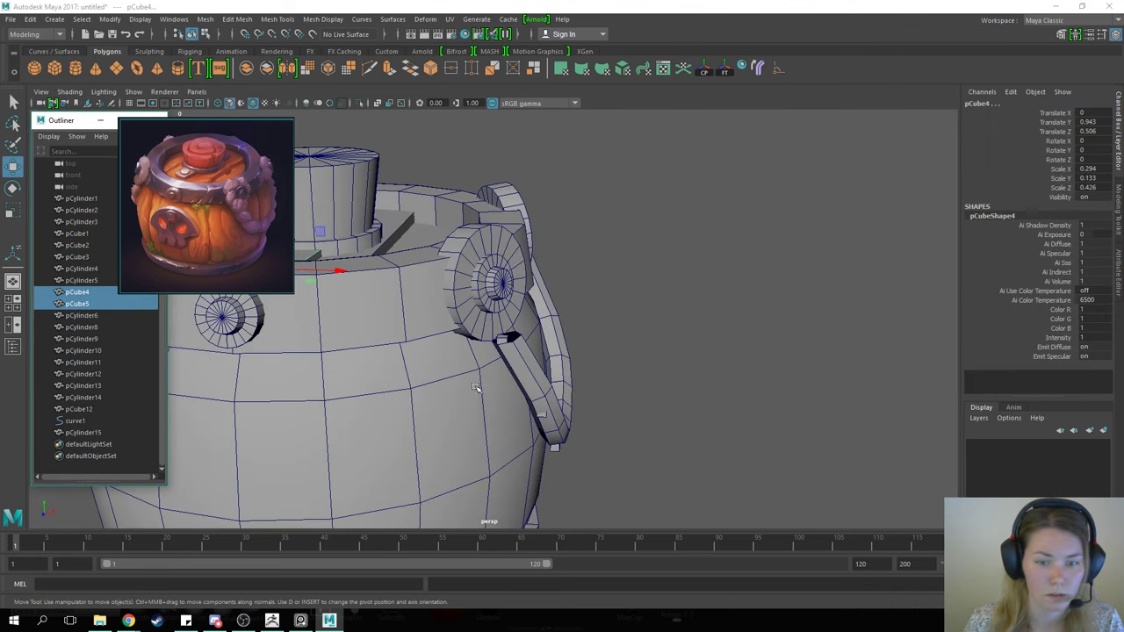
left_click(509, 338)
left_click_drag(593, 332, 526, 320, "alt")
left_click_drag(602, 334, 582, 337, "alt")
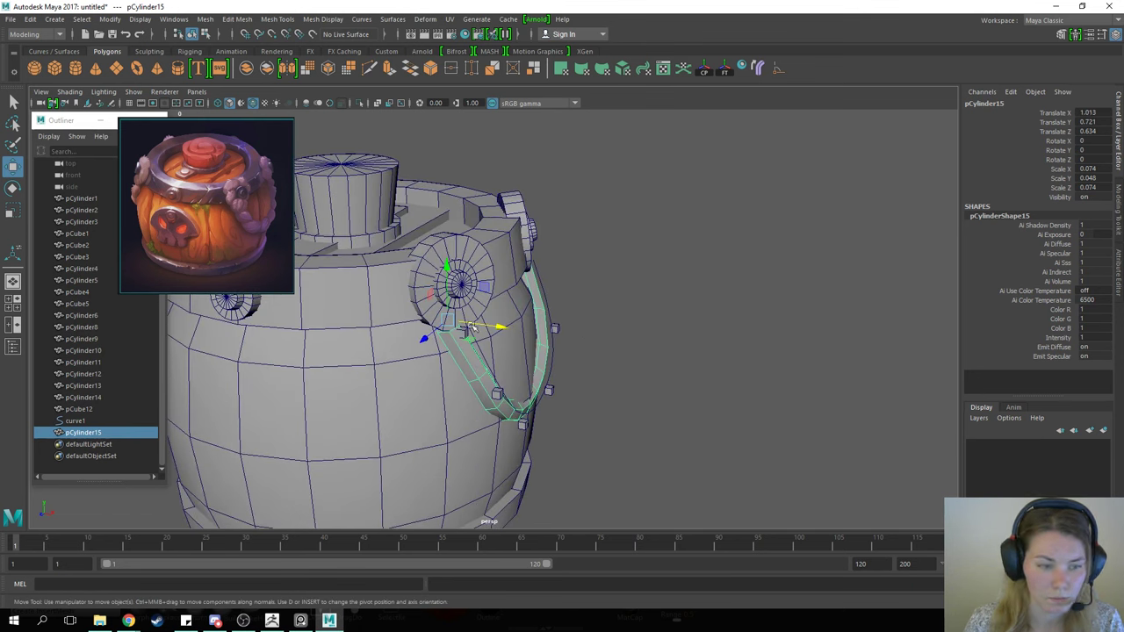
Step: Delete the guide curve and the combined small guide cubes along the rope
left_click(73, 421)
key("Delete")
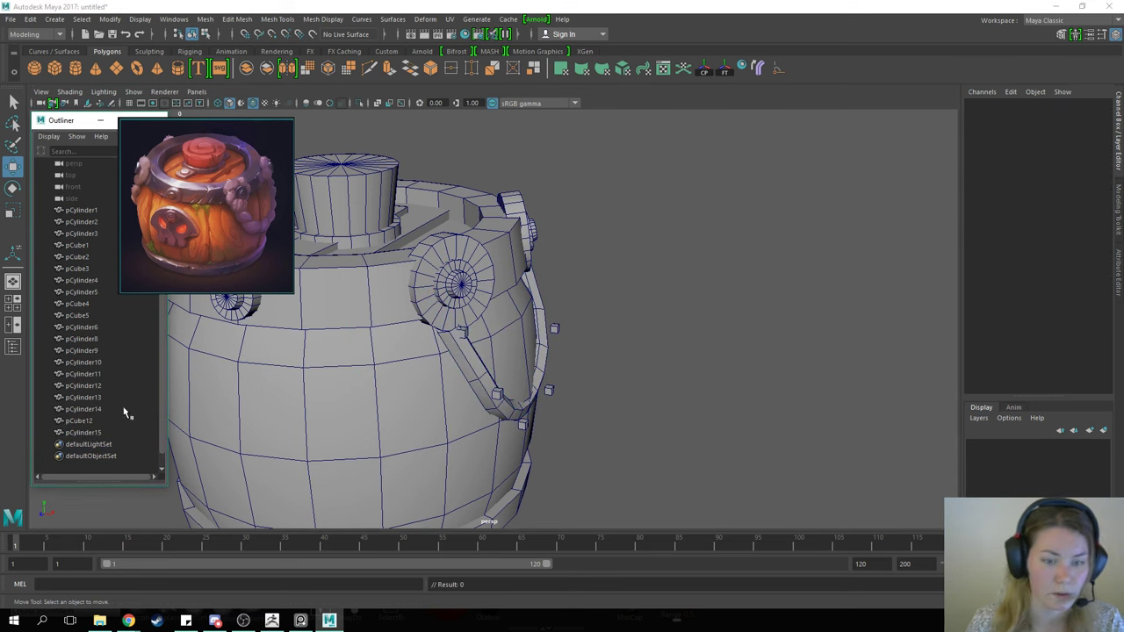
left_click(99, 420)
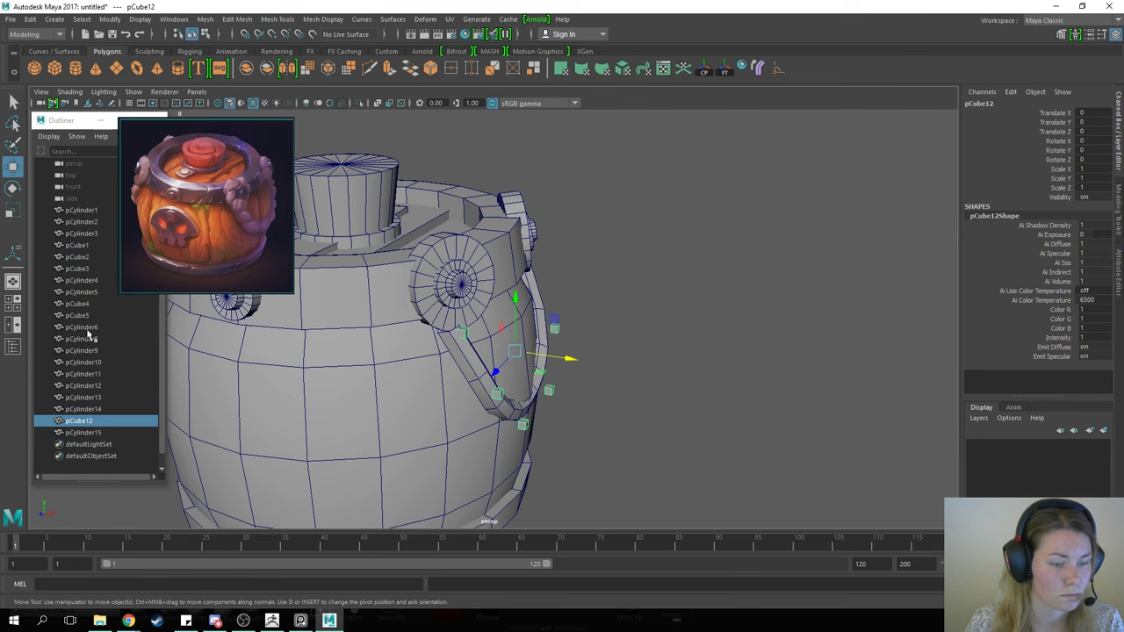
left_click_drag(496, 373, 518, 364, "alt")
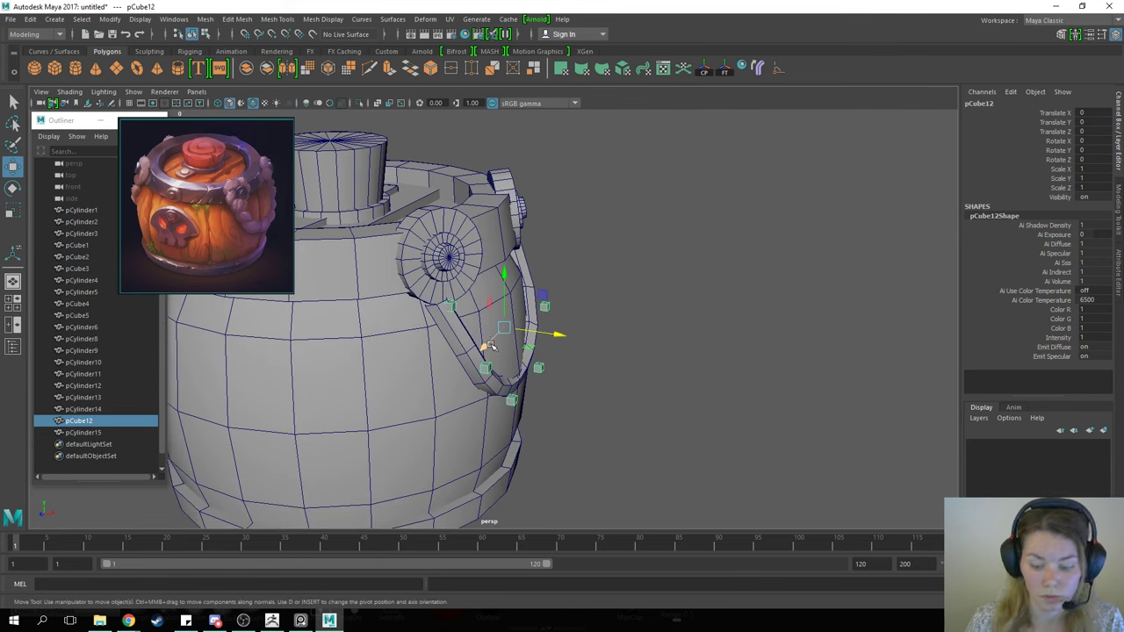
key("Delete")
Step: Move the end vertices at both ends of the rope sideways so they sit beneath the discs
left_click_drag(534, 314, 591, 268, "alt")
left_click(596, 291)
right_click_drag(595, 282, 544, 286)
left_click_drag(564, 276, 650, 284, "alt")
left_click_drag(648, 284, 564, 271, "alt")
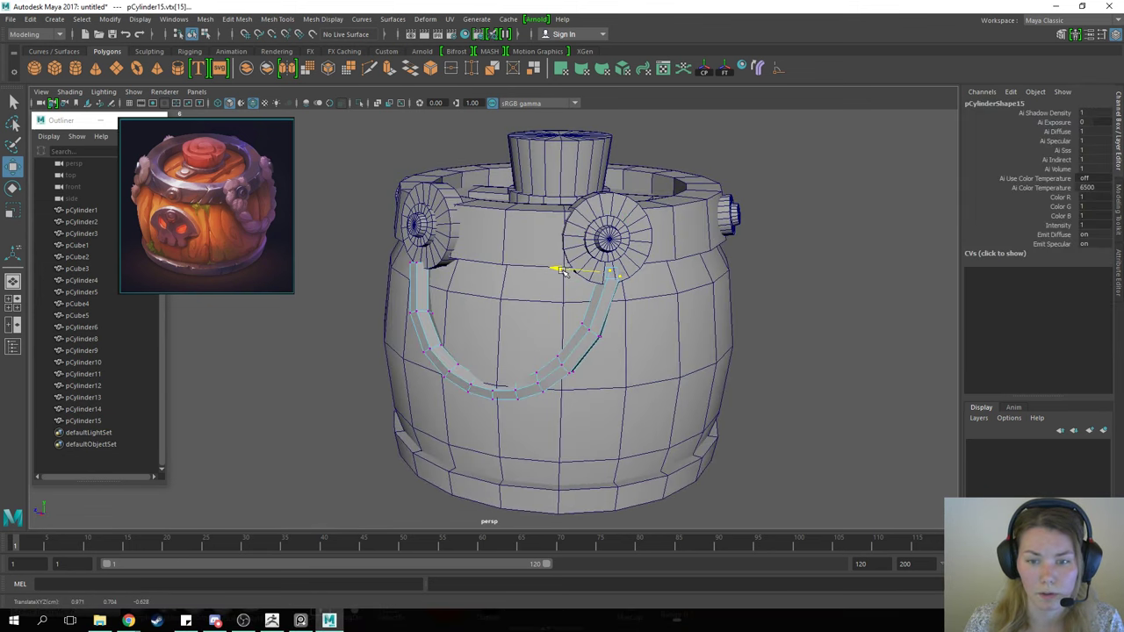
left_click_drag(395, 348, 460, 342, "alt")
left_click_drag(355, 256, 425, 293)
left_click_drag(357, 281, 364, 279)
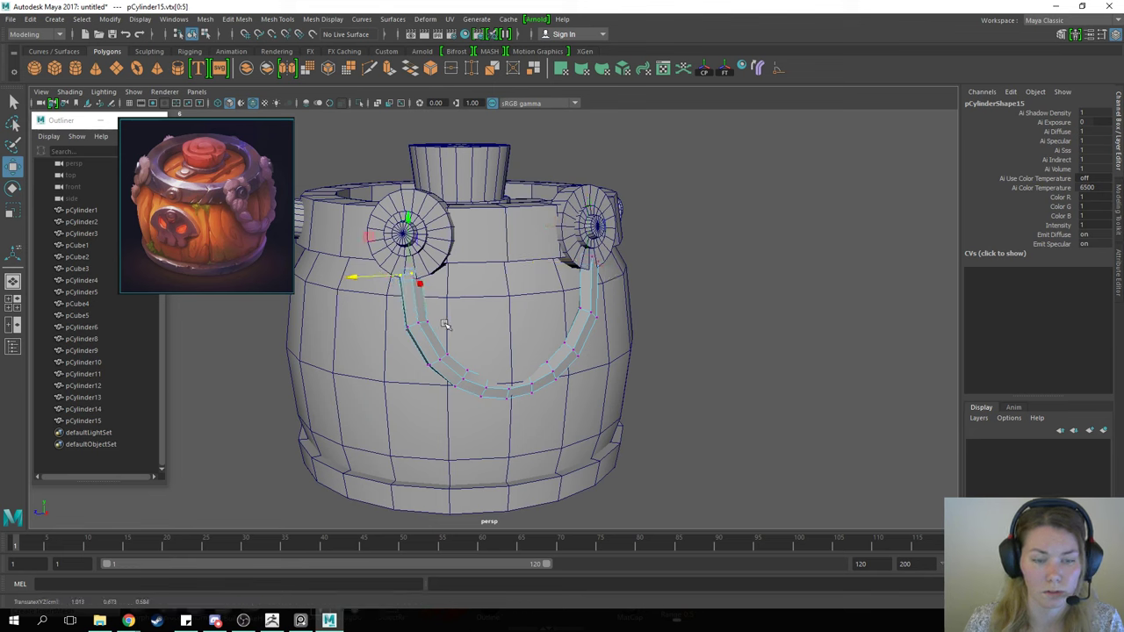
Step: Return the rope to object mode and select it as a whole
right_click_drag(413, 283, 509, 243)
left_click(597, 327)
left_click(580, 323)
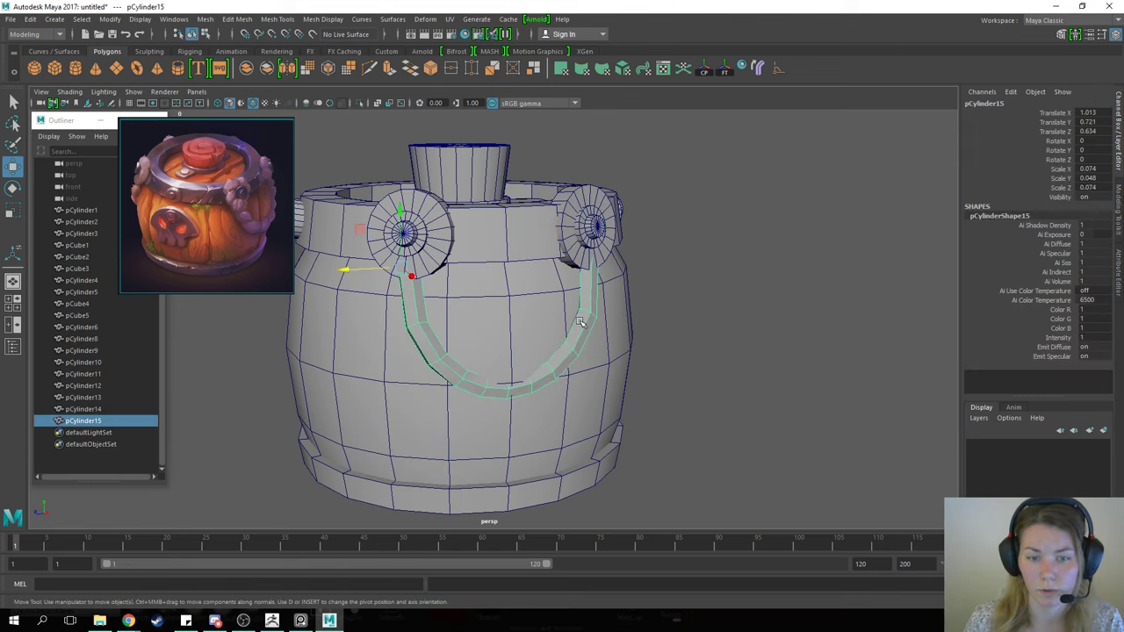
scroll(581, 322, "down", 3)
left_click_drag(580, 322, 519, 372, "alt")
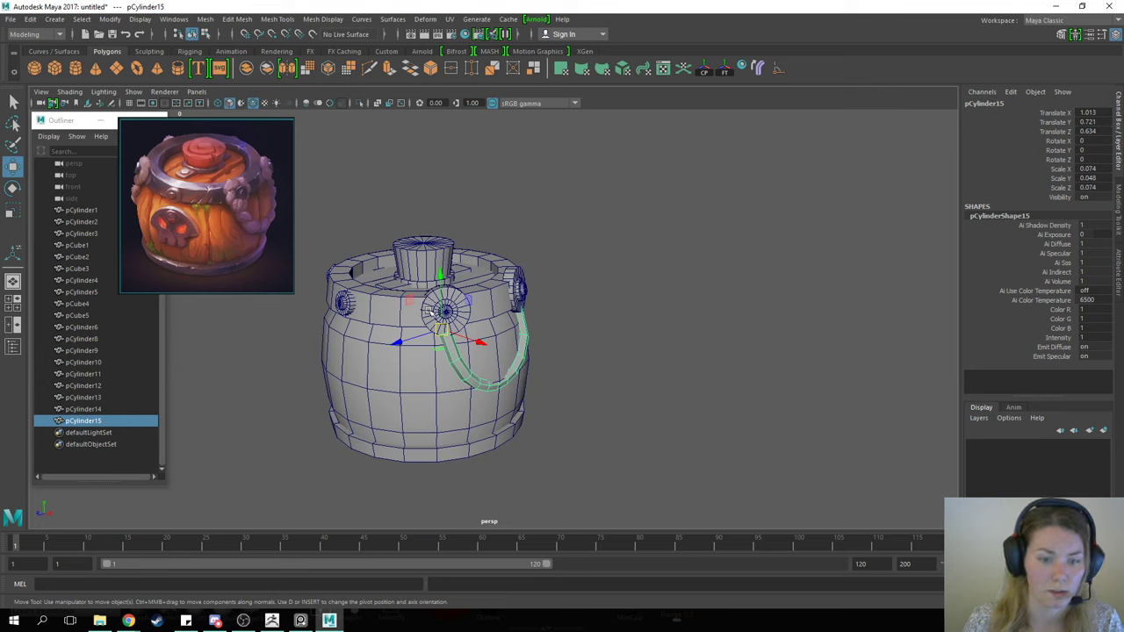
Step: Lower the top vertices of the cork on the lid and scale that ring horizontally, then return to object mode
left_click_drag(572, 387, 552, 406, "alt")
left_click(572, 401)
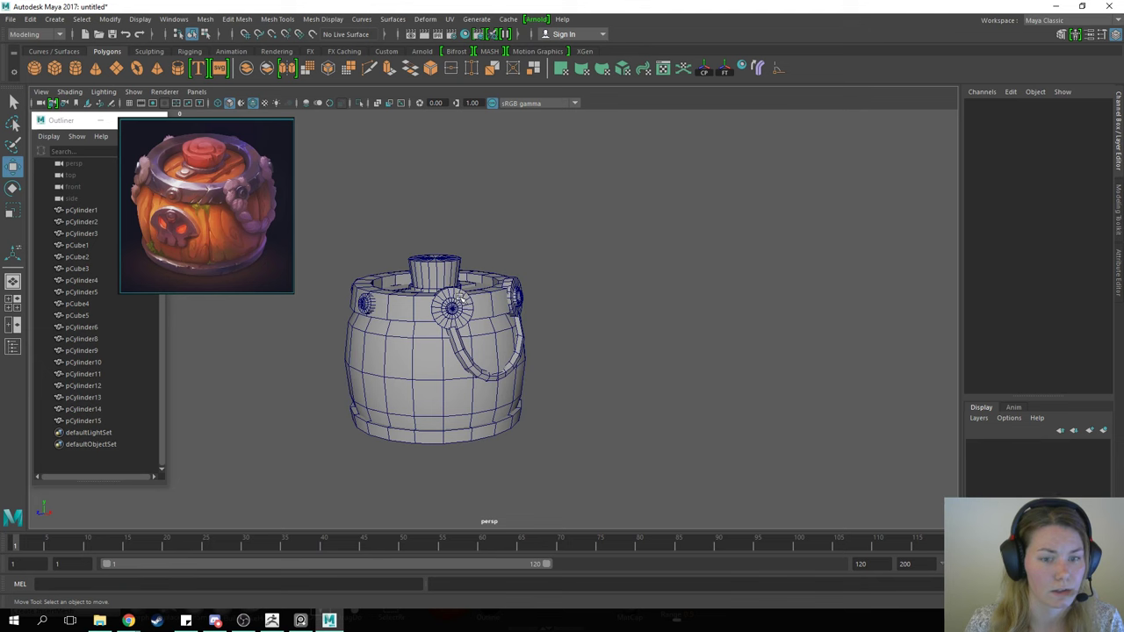
left_click_drag(462, 299, 591, 296, "alt")
middle_click_drag(568, 301, 580, 353, "alt")
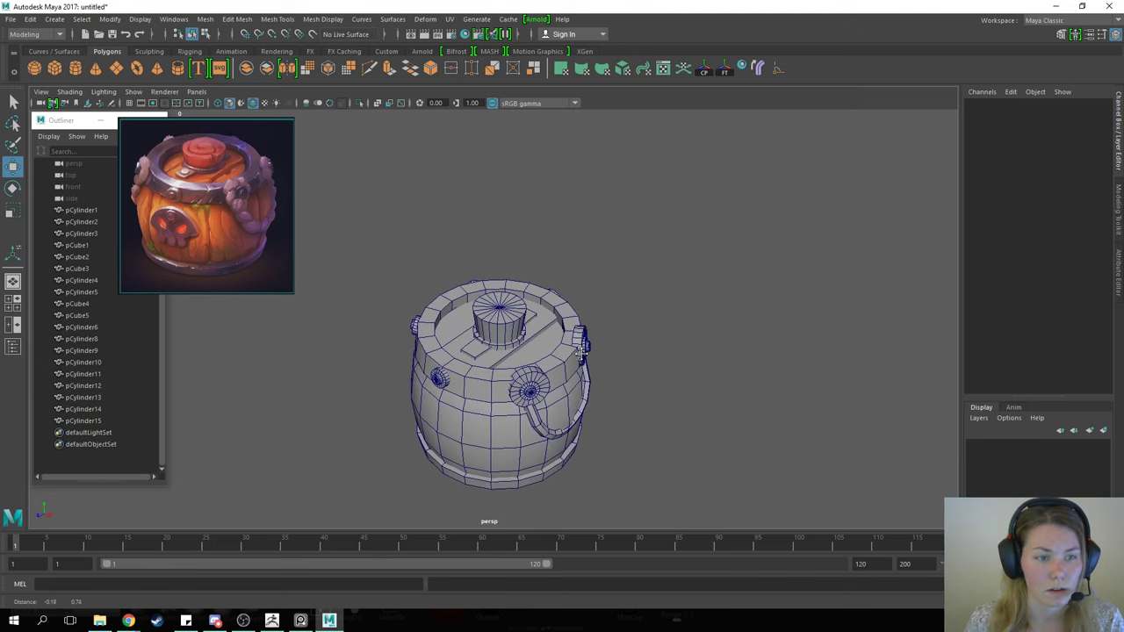
left_click(501, 319)
left_click_drag(568, 274, 564, 254, "alt")
right_click_drag(596, 235, 398, 240)
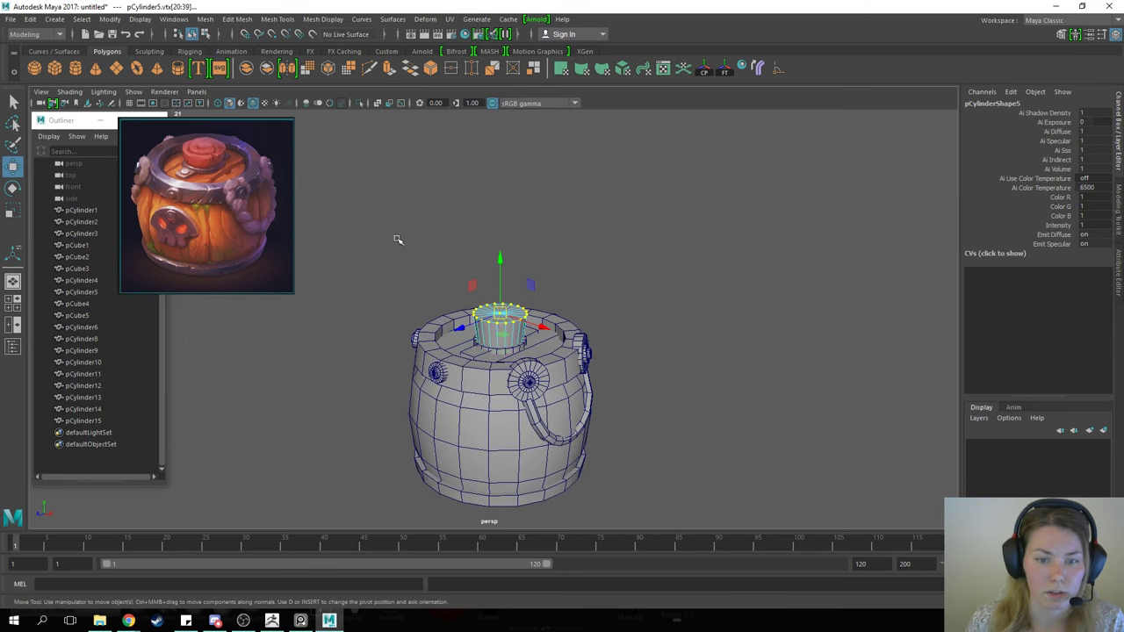
left_click_drag(403, 241, 547, 311)
left_click_drag(499, 265, 503, 267)
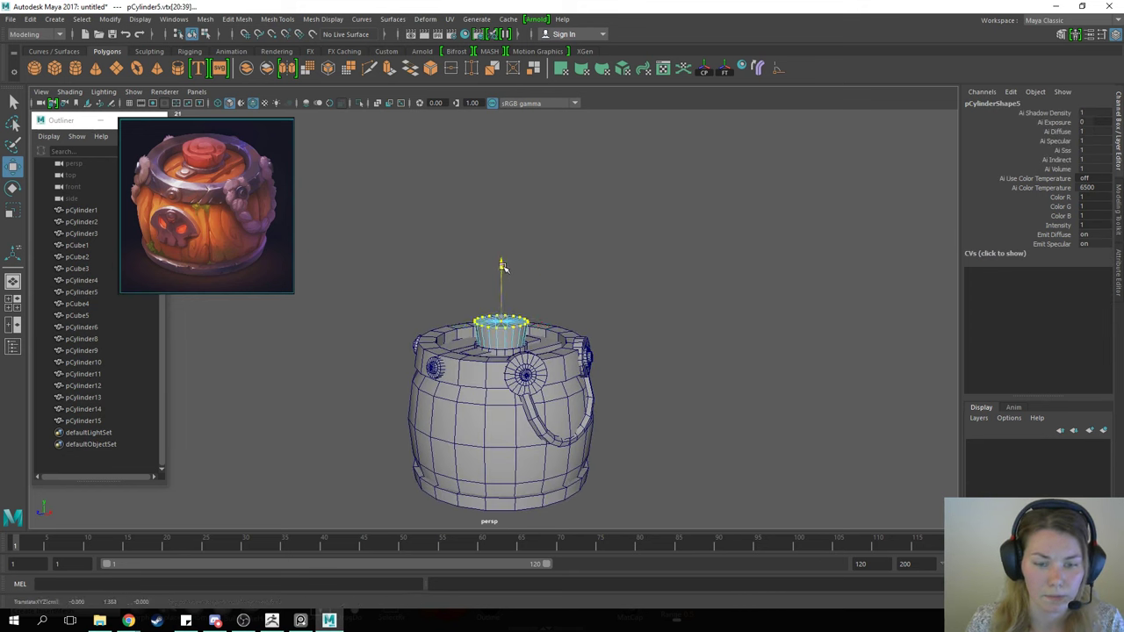
key("r")
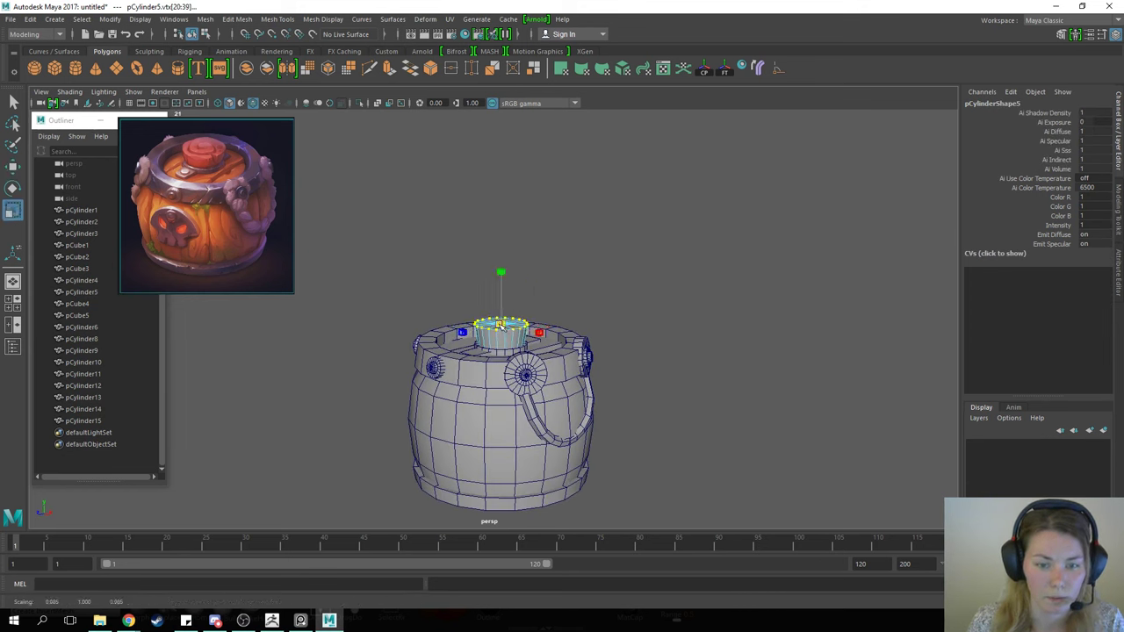
right_click_drag(552, 258, 644, 195)
left_click(606, 279)
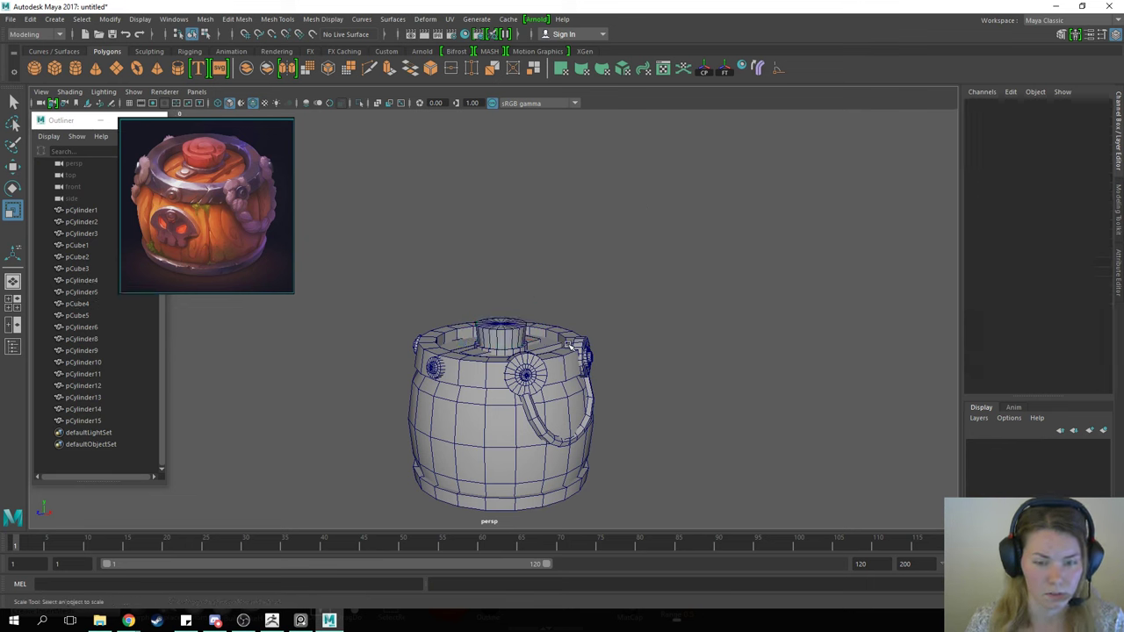
Step: Raise the top centre vertex of the flat disc around the cork's base slightly
scroll(569, 345, "up", 2)
scroll(569, 345, "up", 5)
left_click(509, 378)
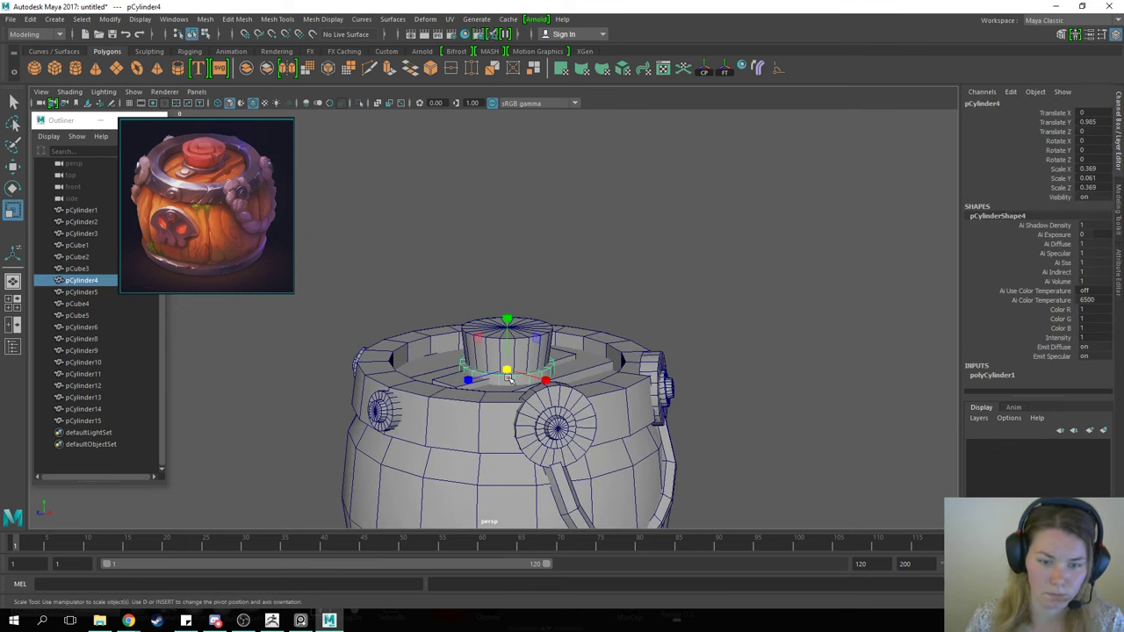
right_click_drag(604, 263, 539, 262)
key("4")
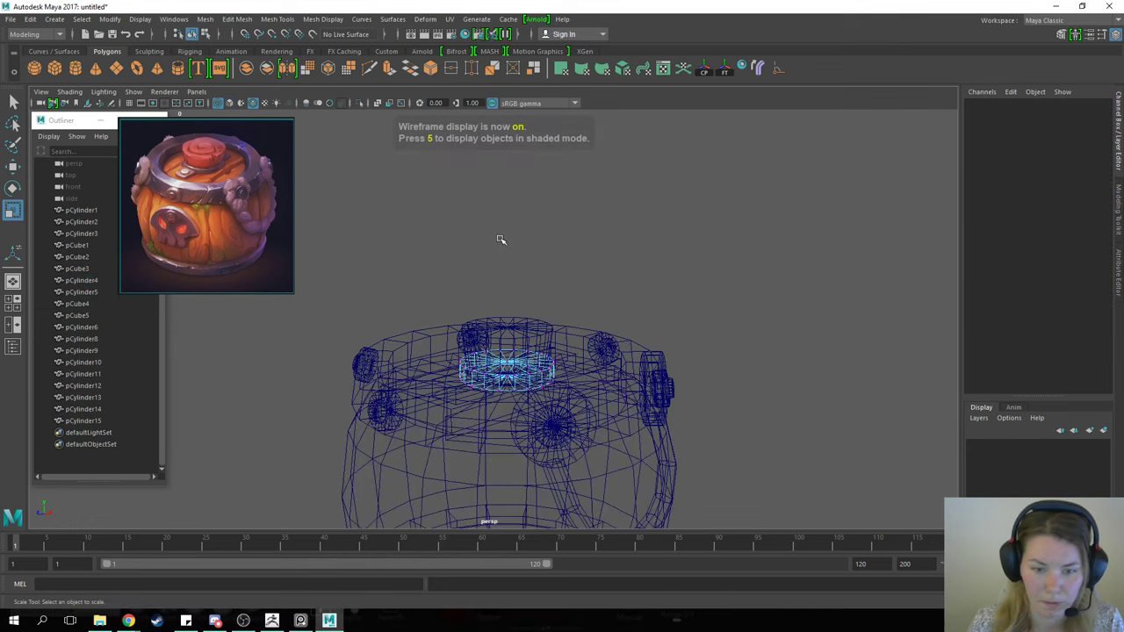
left_click_drag(502, 238, 512, 292, "alt")
left_click(508, 349)
key("w")
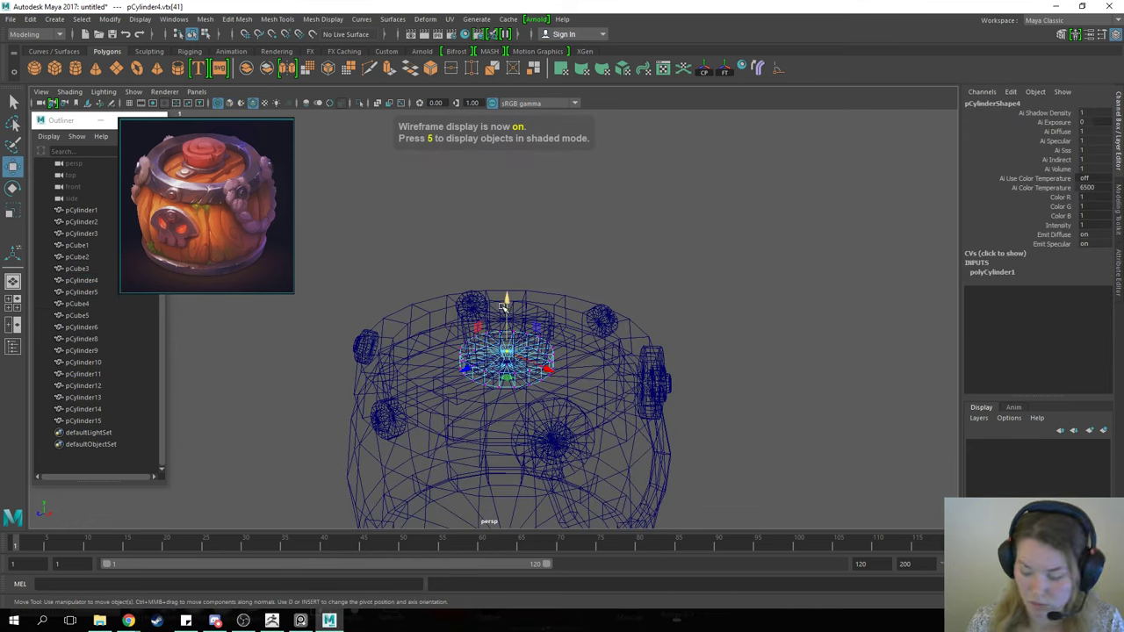
key("5")
left_click_drag(505, 306, 509, 296)
left_click_drag(511, 338, 518, 324, "alt")
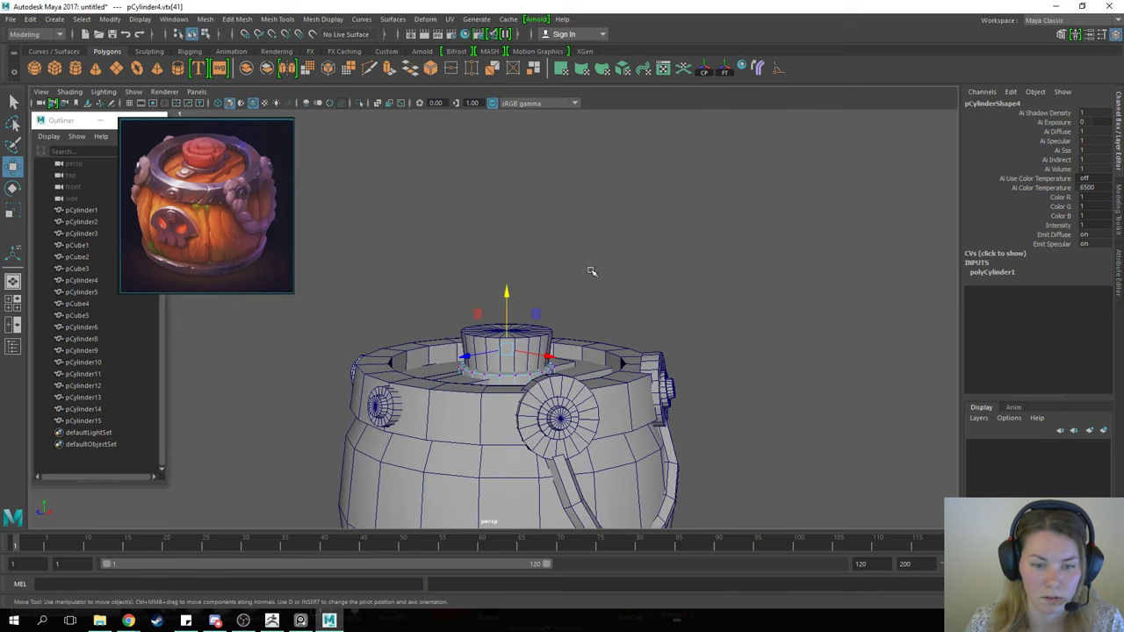
scroll(592, 271, "down", 6)
left_click(575, 274)
Step: Examine the barrel body and its attached parts against the concept art
left_click_drag(575, 274, 527, 367, "alt")
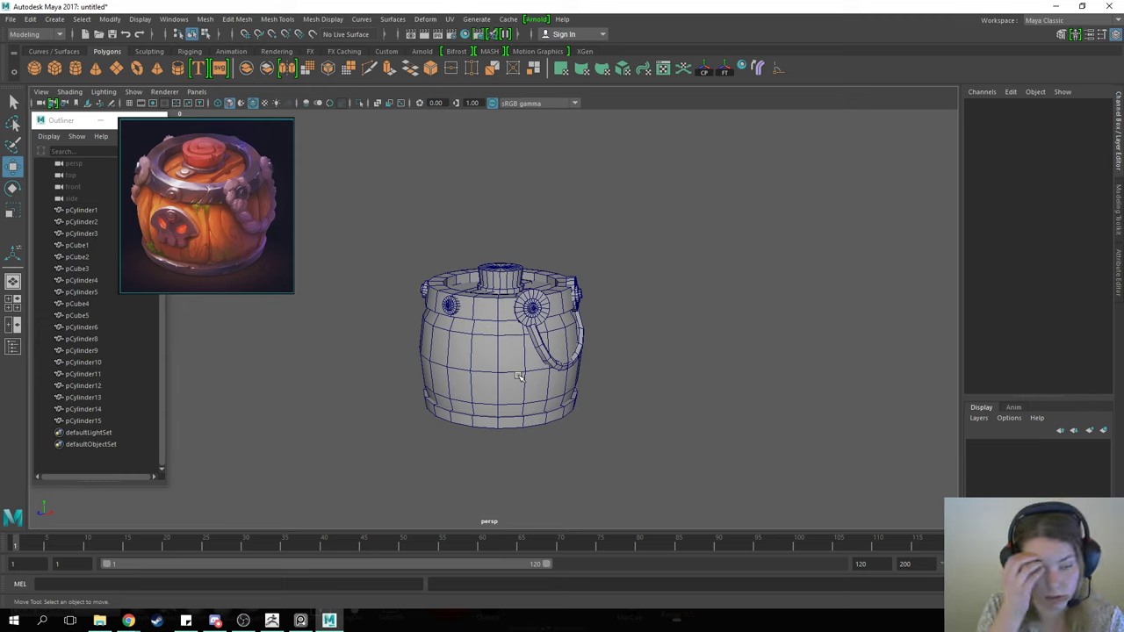
scroll(479, 376, "up", 2)
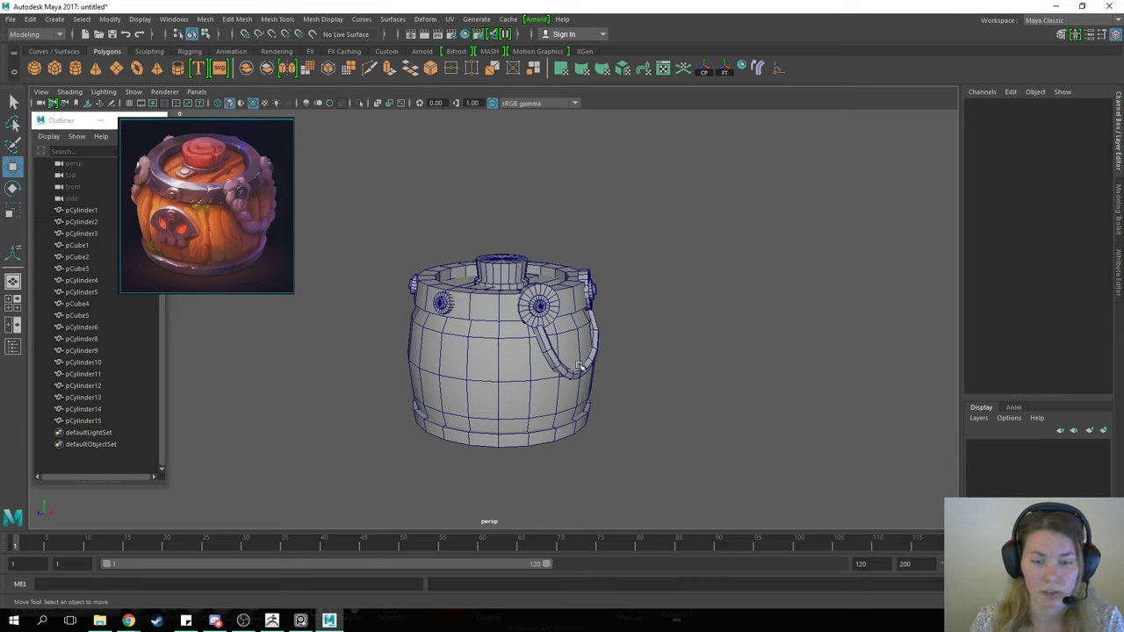
scroll(579, 367, "down", 1)
left_click(500, 358)
mouse_move(462, 378)
left_mouse_down("alt")
mouse_move(468, 393)
mouse_move(474, 381)
left_mouse_up("alt")
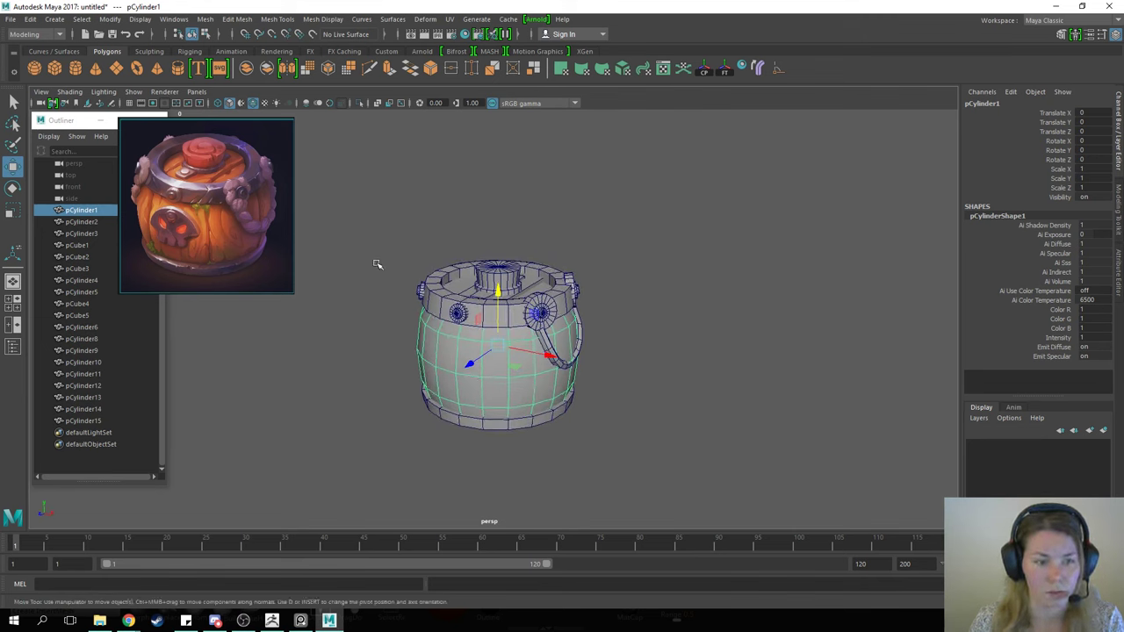
left_click(497, 289)
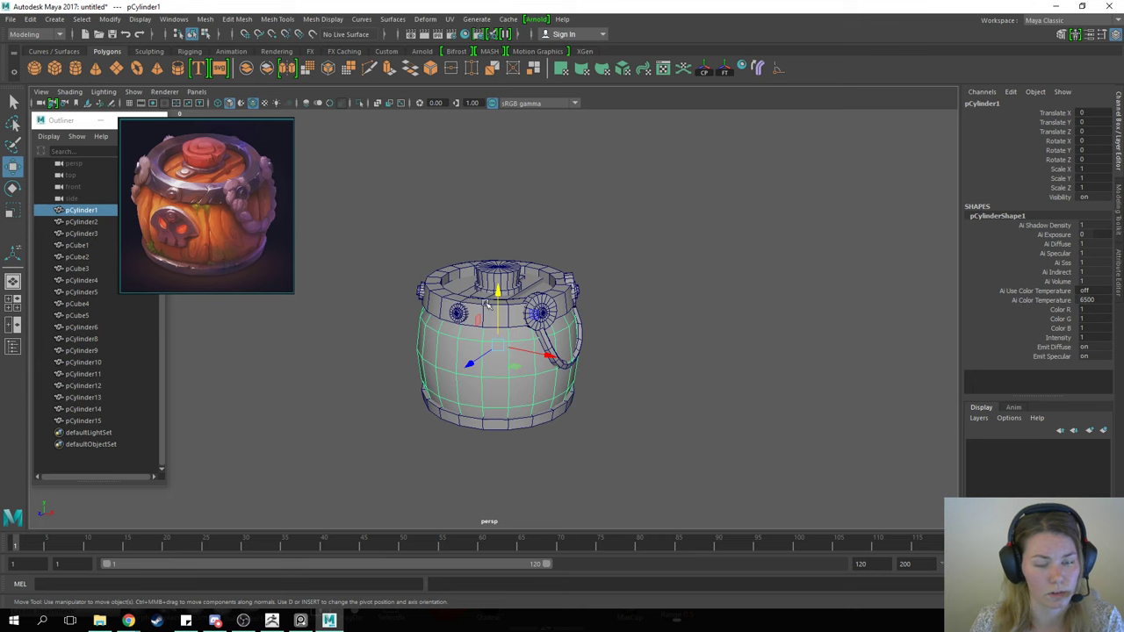
middle_click_drag(492, 270, 474, 269, "alt")
left_click_drag(474, 266, 424, 279, "alt")
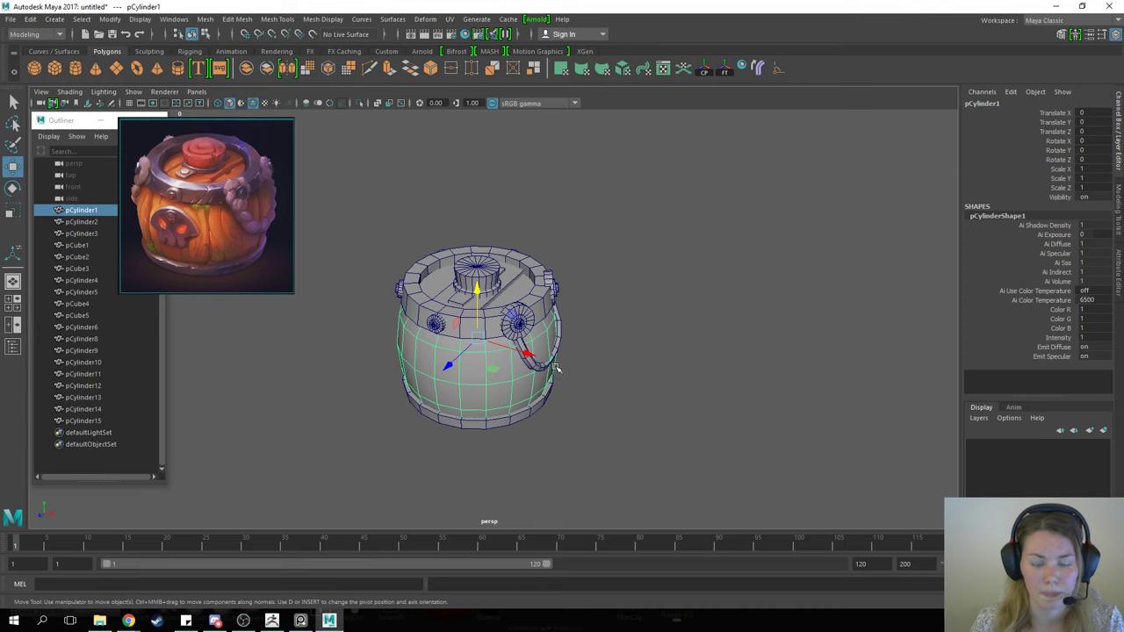
left_click(667, 355)
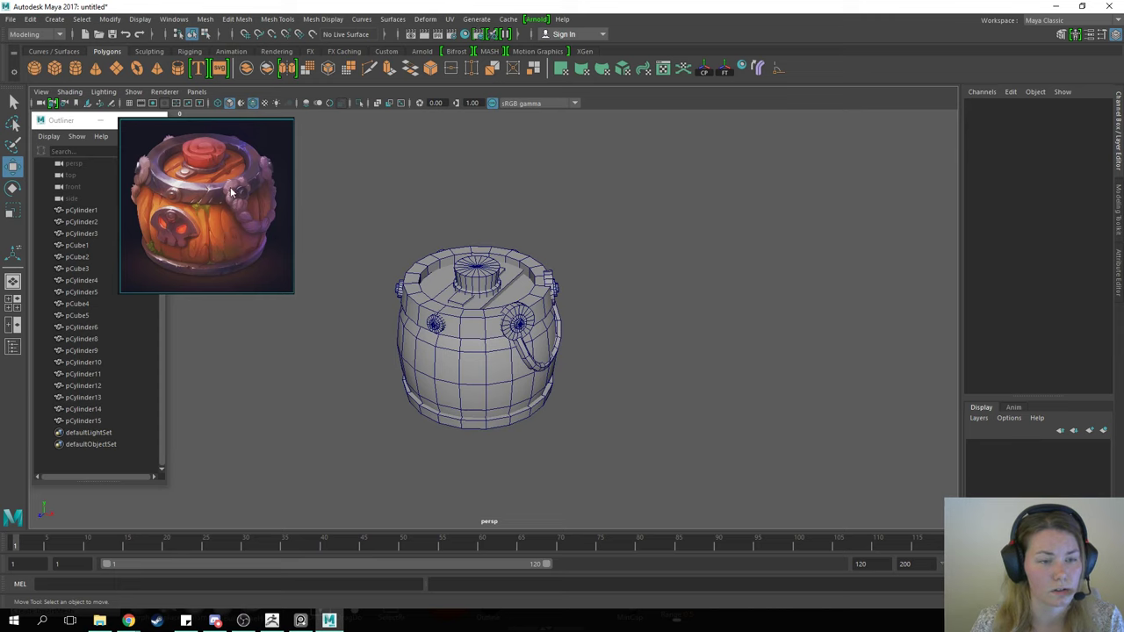
left_click(493, 375)
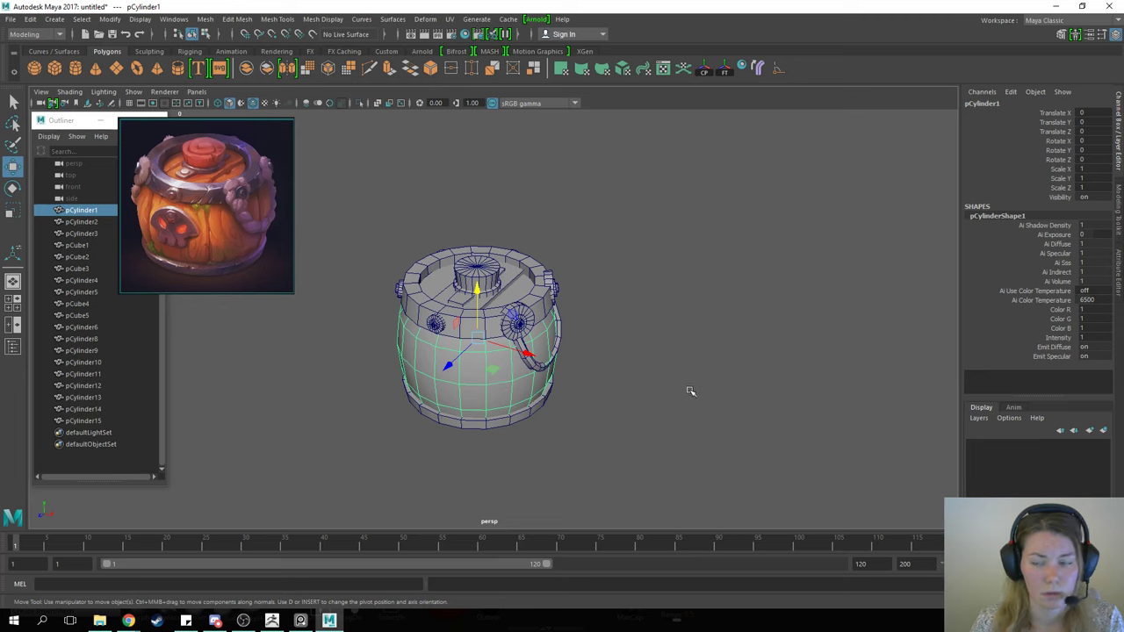
left_click(645, 388)
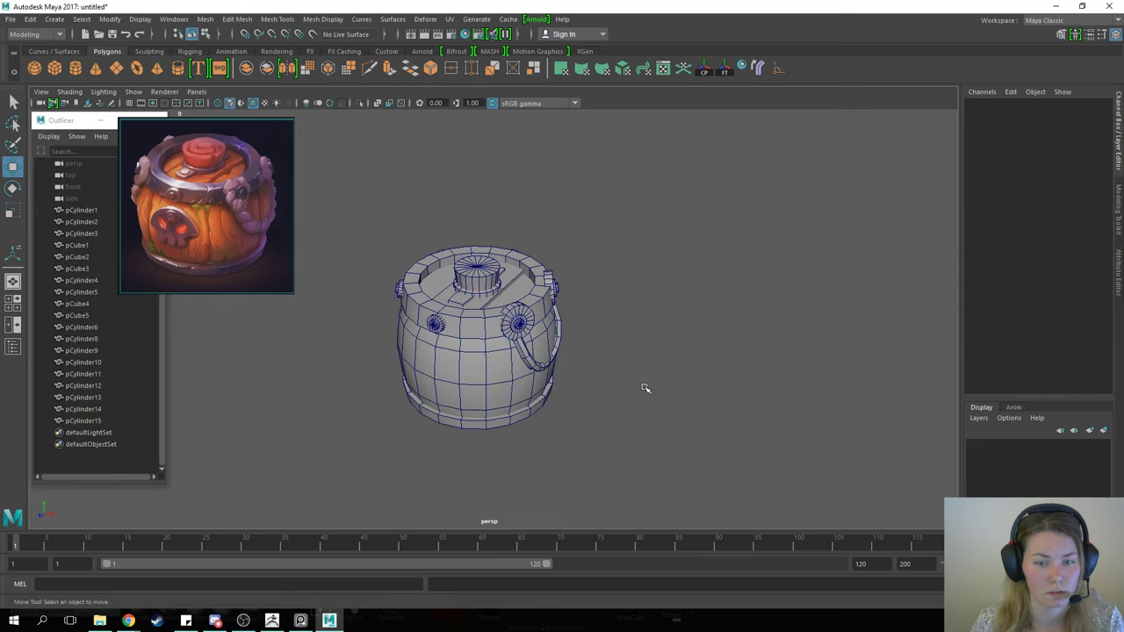
left_click(494, 373)
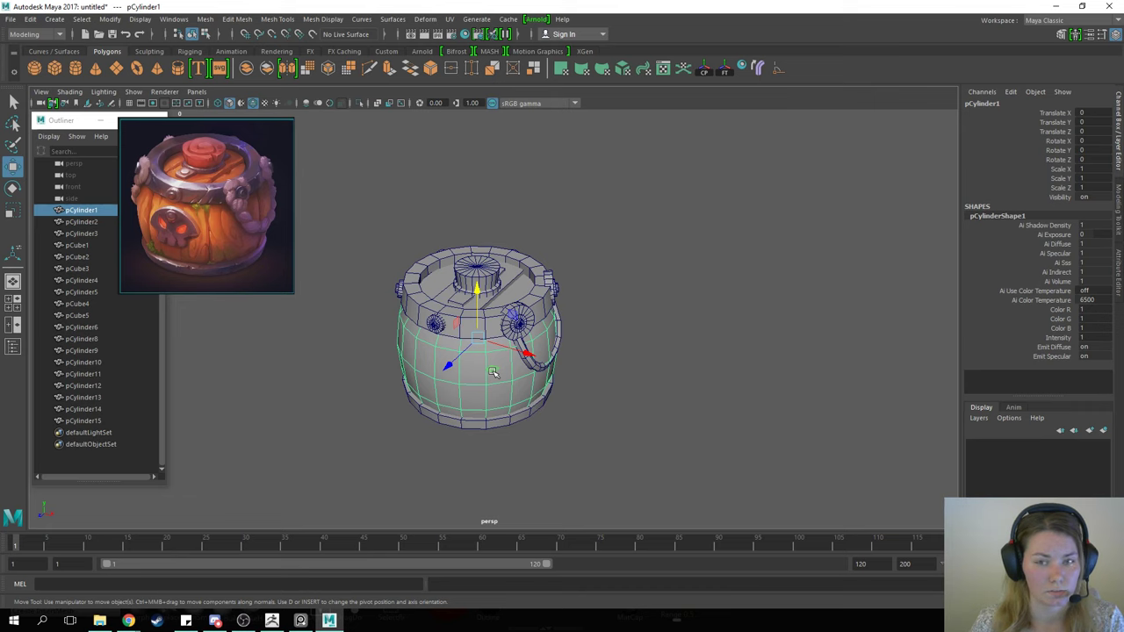
left_click(638, 290)
Step: Create a polygon cylinder with 24 axis subdivisions and place it beside the barrel at Translate X 3
left_click(75, 69)
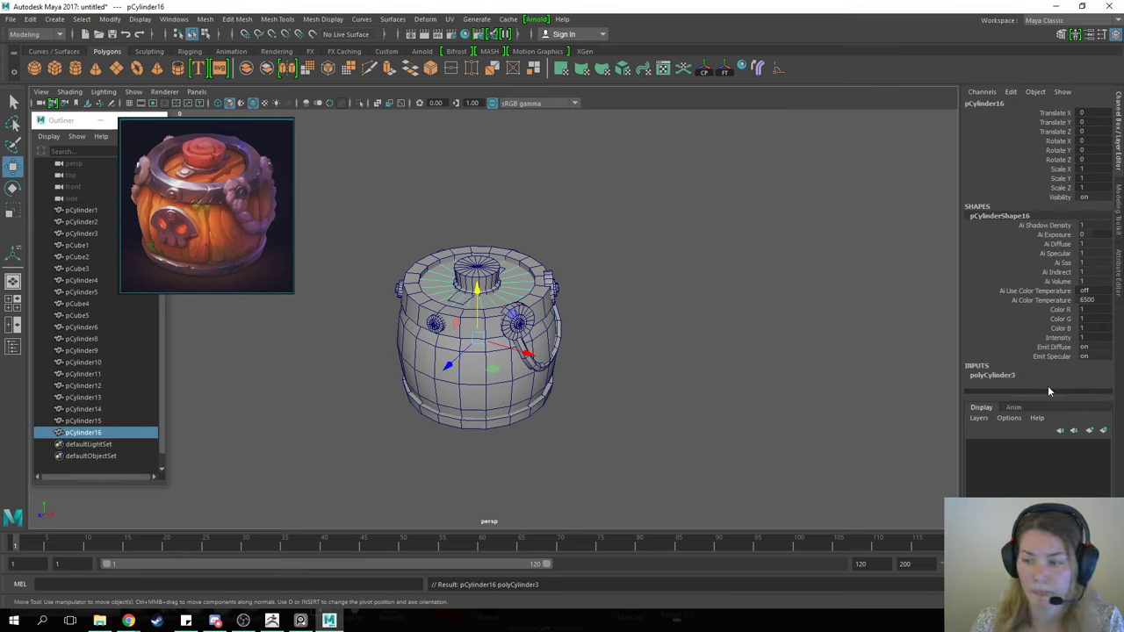
left_click(997, 374)
scroll(1024, 348, "down", 2)
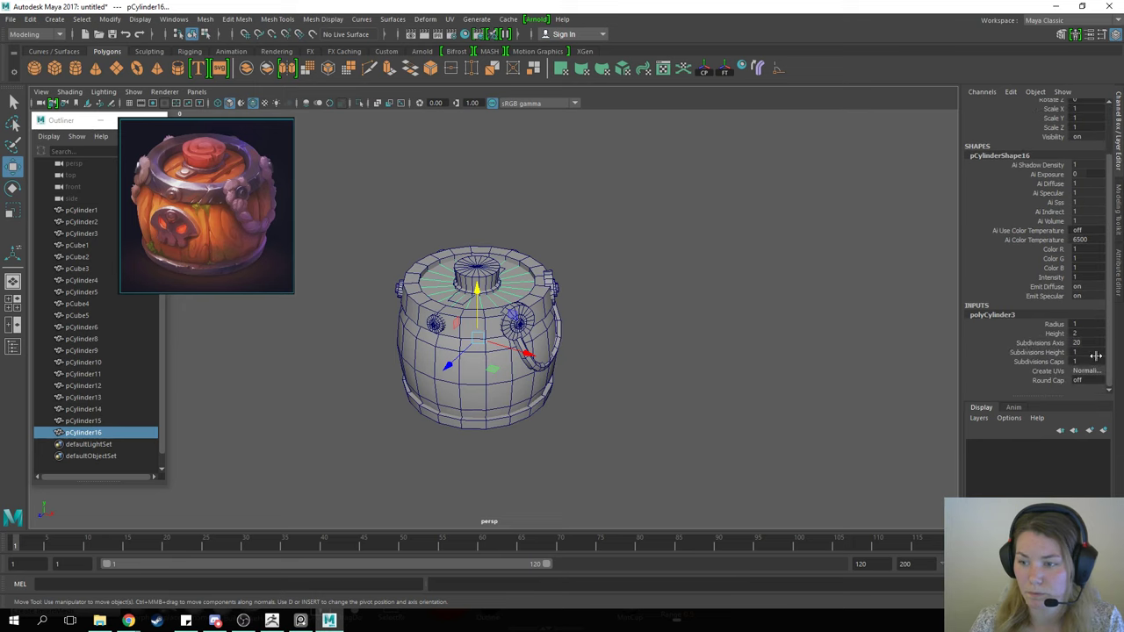
double_click(1087, 342)
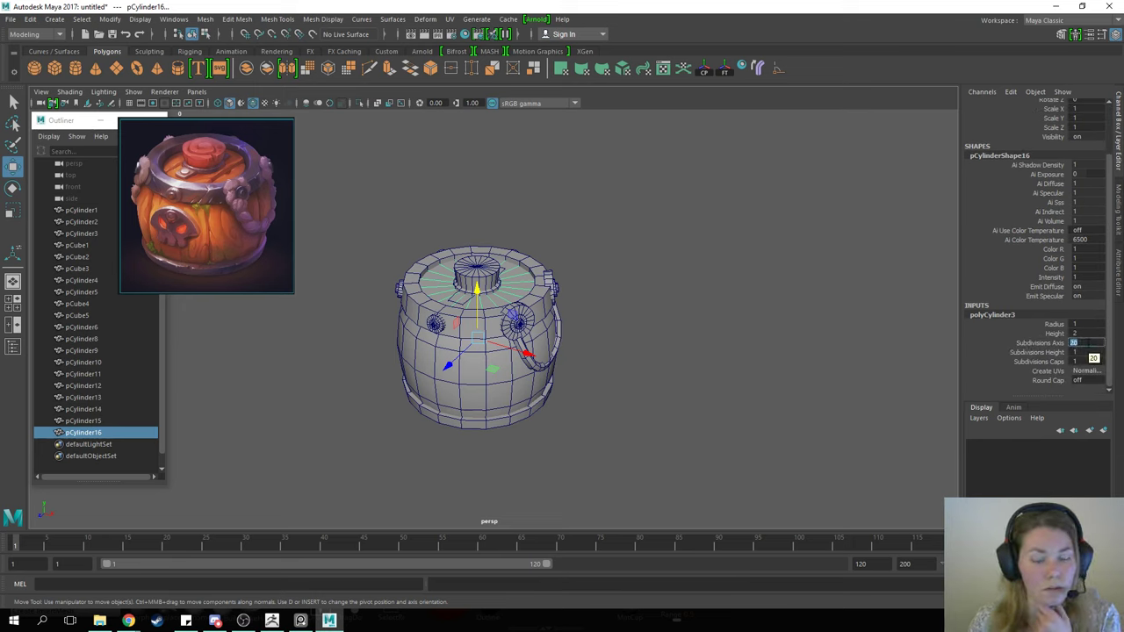
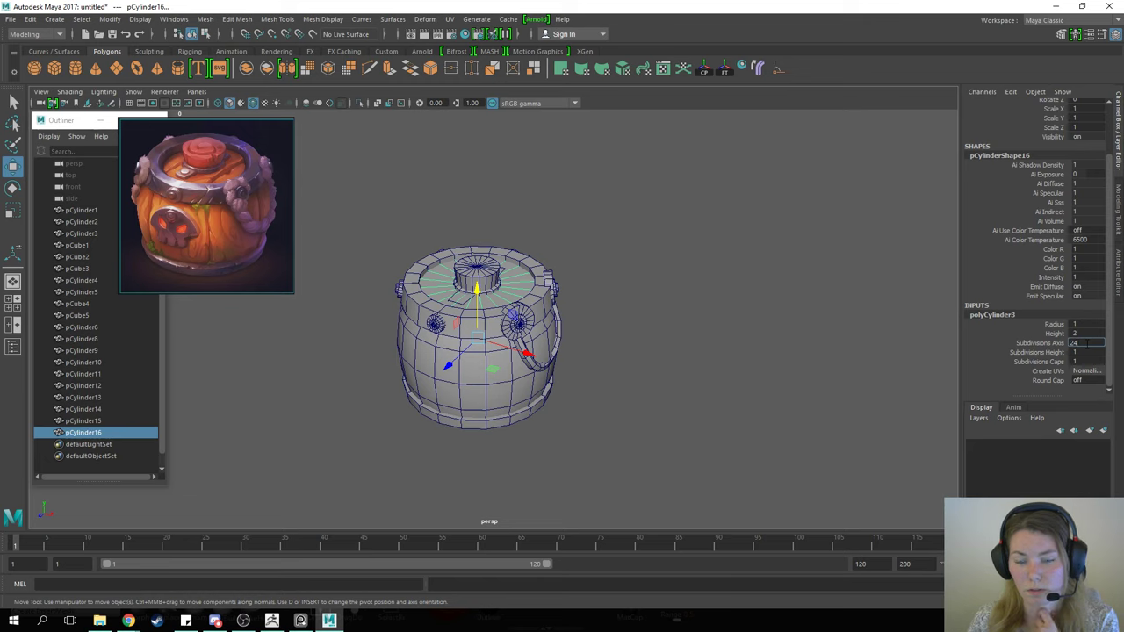
double_click(1086, 343)
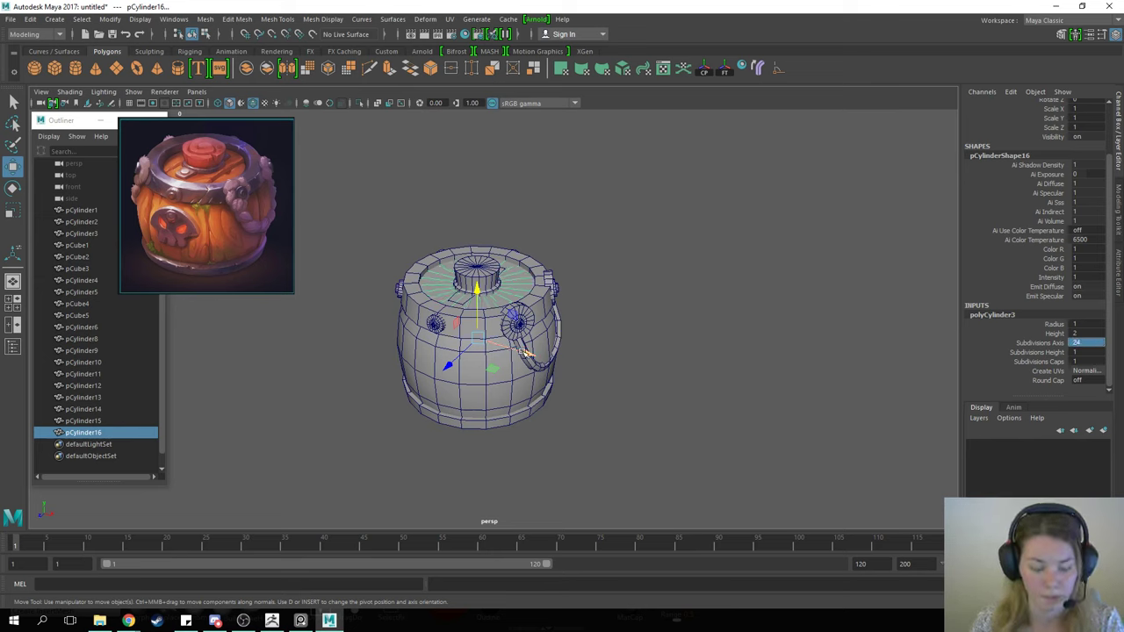
left_click_drag(525, 353, 641, 386)
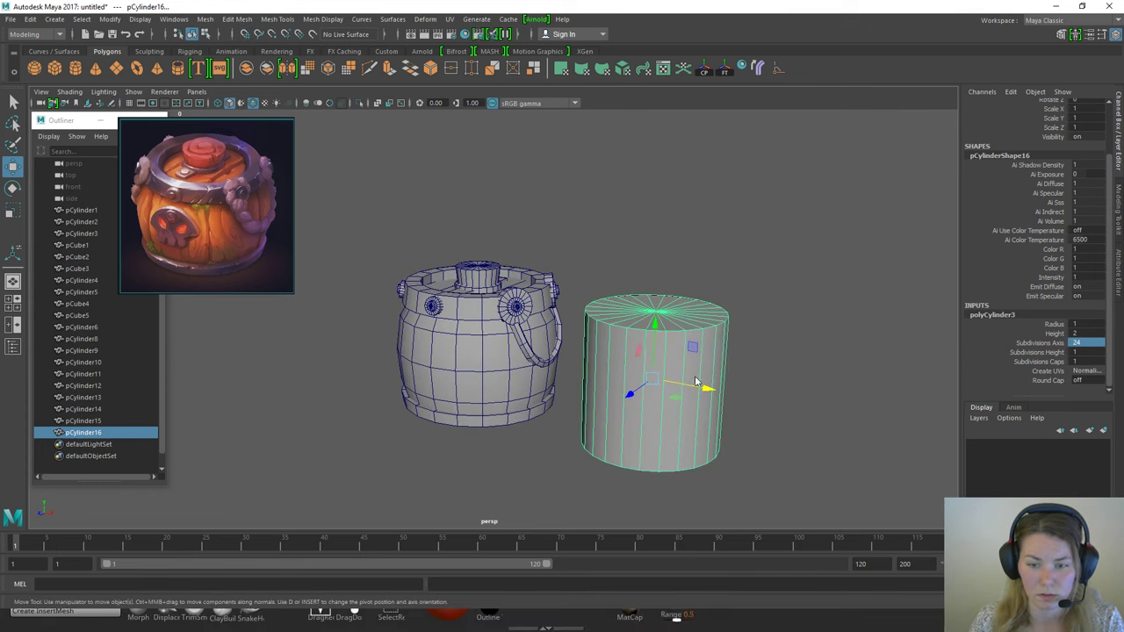
Step: Shorten the new cylinder by raising its bottom vertices and snapping its top vertices to the existing barrel's height
right_click_drag(698, 382, 633, 283)
left_click_drag(625, 319, 624, 292, "alt")
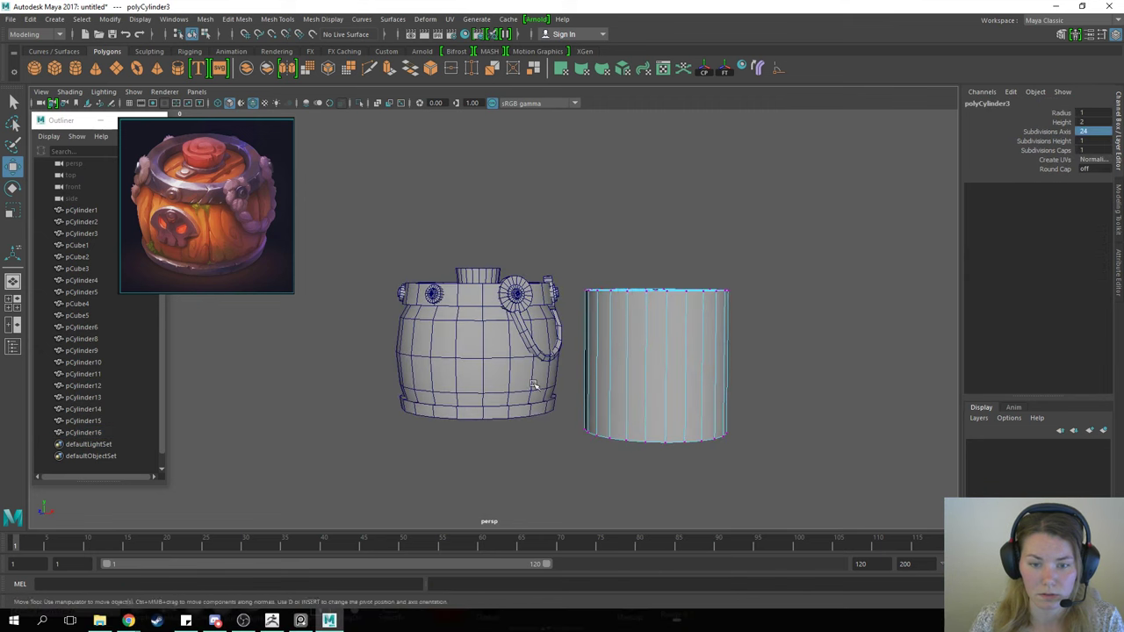
left_click_drag(553, 408, 752, 465)
mouse_move(655, 376)
left_mouse_down()
mouse_move(655, 263)
mouse_move(655, 356)
left_mouse_up()
left_click_drag(514, 248, 824, 317)
key("v")
left_click_drag(656, 230, 576, 300)
right_click_drag(627, 284, 692, 264)
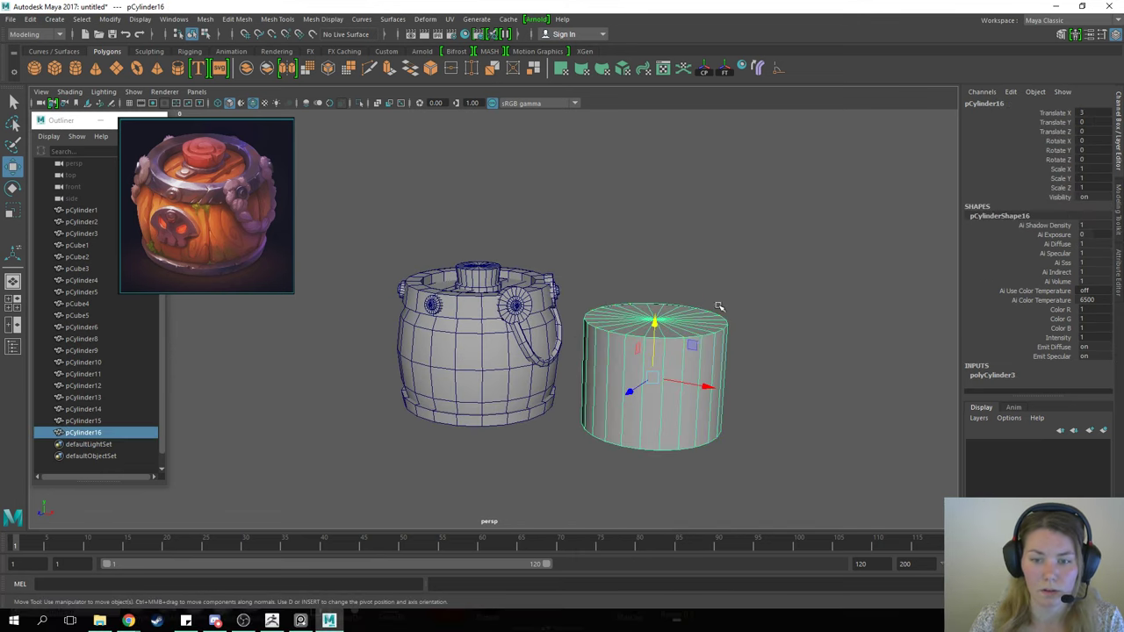
Step: Insert an edge loop around the middle of the new cylinder and scale it outward to form a belly
right_click_drag(670, 333, 648, 341, "shift")
left_click_drag(641, 397, 642, 389)
left_click(650, 394)
key("r")
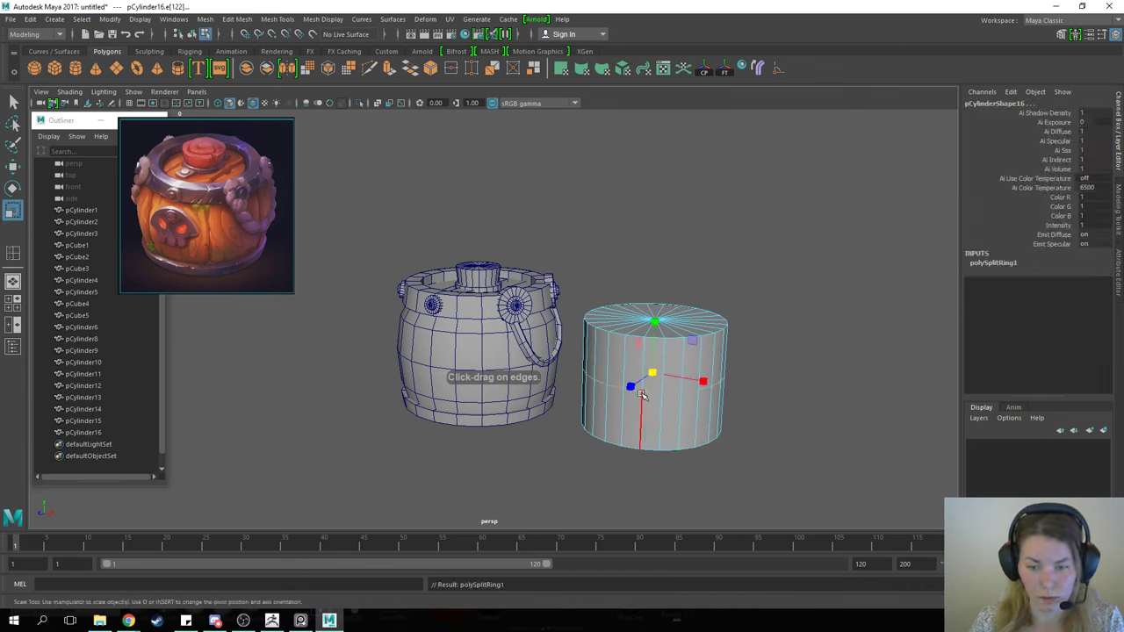
left_click_drag(654, 323, 651, 309, "ctrl")
right_click_drag(637, 277, 672, 261)
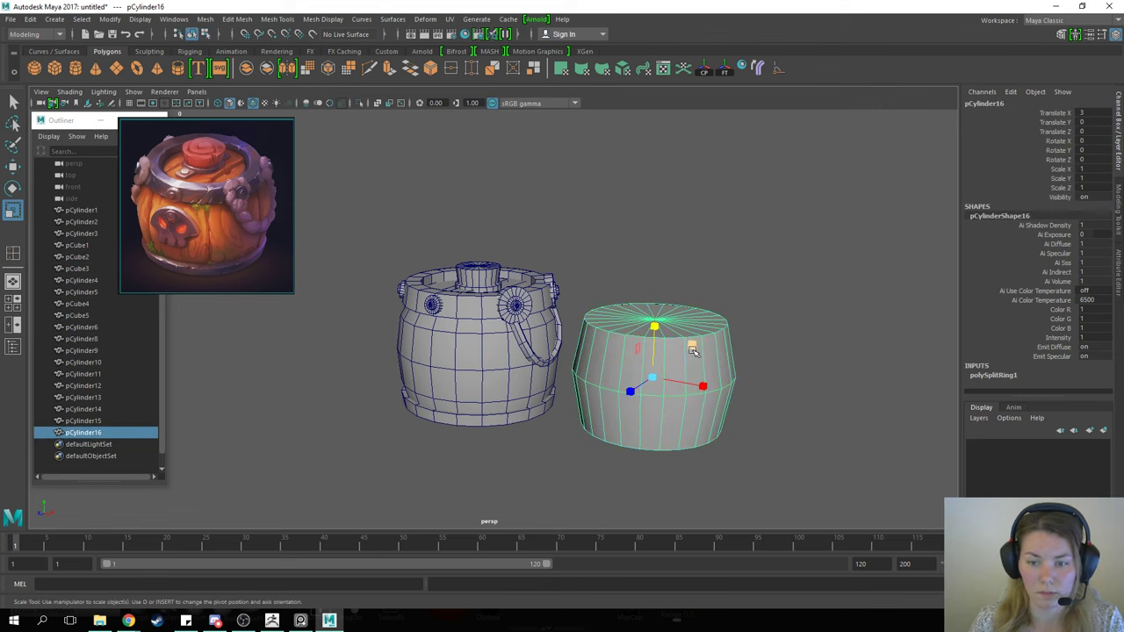
Step: Insert edge loops above and below the middle loop and scale both horizontally to round the barrel profile
right_click_drag(692, 333, 619, 366, "shift")
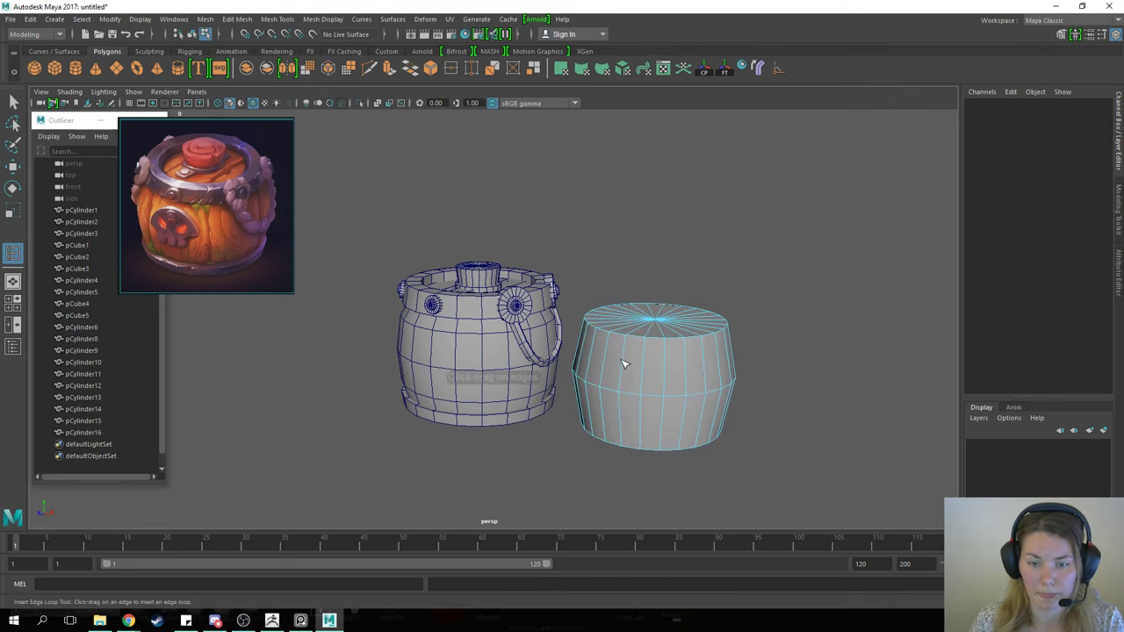
left_click(624, 427)
key("w")
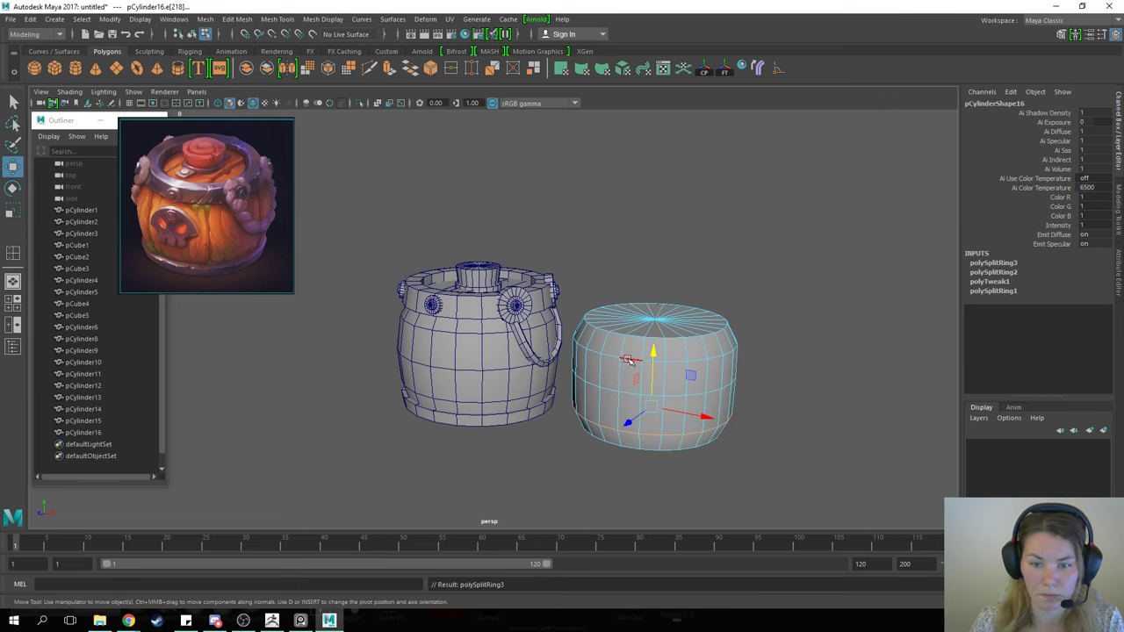
double_click(628, 359)
double_click(626, 430, "shift")
key("r")
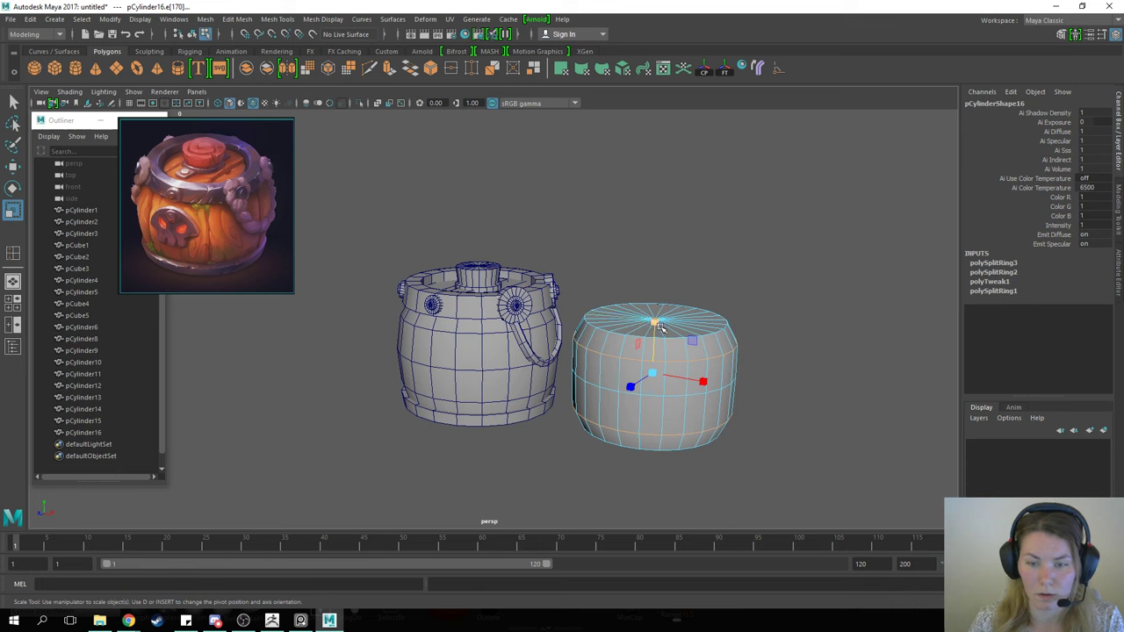
left_click_drag(655, 323, 662, 332, "ctrl")
right_click_drag(659, 282, 748, 250)
Step: Select four adjacent vertical face columns on the new cylinder's side and delete all the other faces
middle_click_drag(696, 316, 627, 314, "alt")
right_click_drag(637, 283, 642, 343)
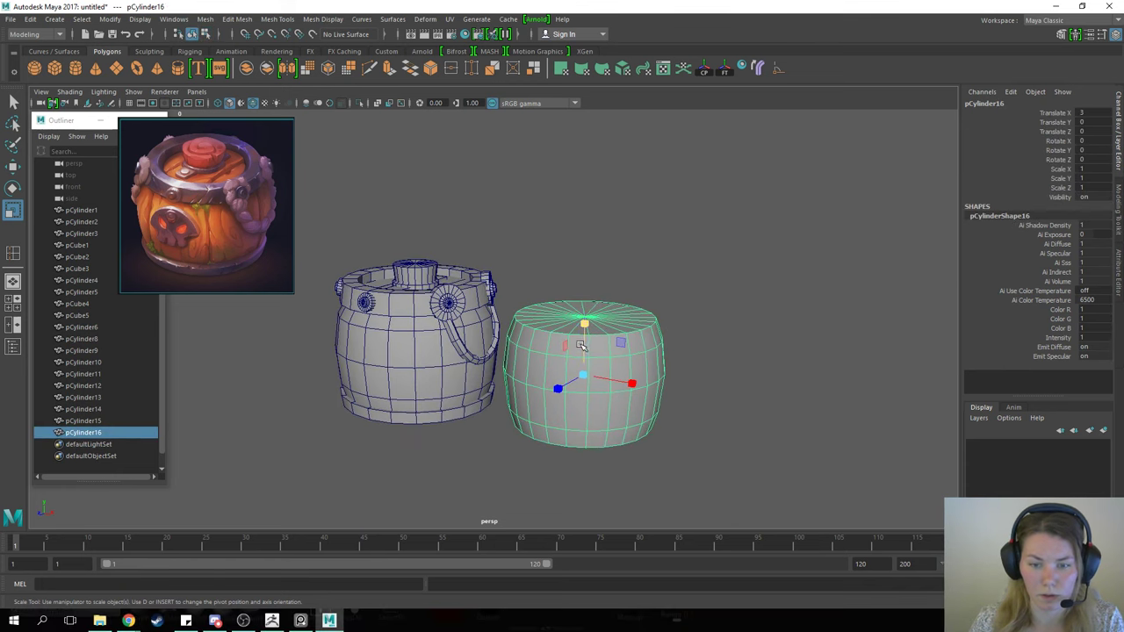
right_click_drag(619, 283, 623, 317)
left_click(578, 348)
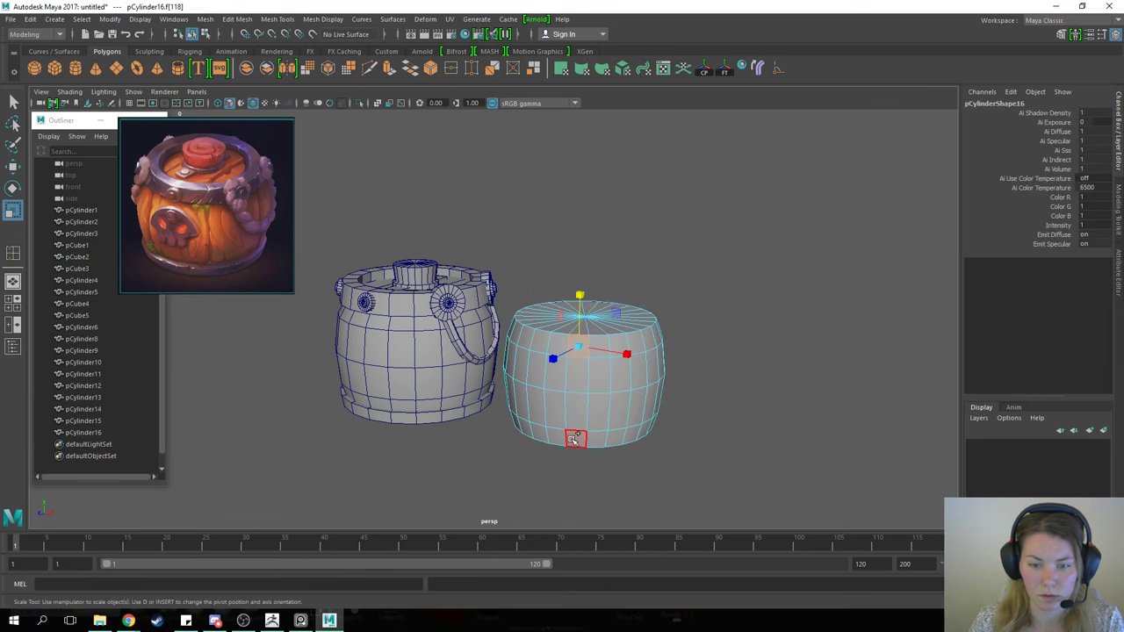
double_click(575, 439, "shift")
left_click_drag(631, 329, 657, 371, "alt")
left_click(587, 416, "shift")
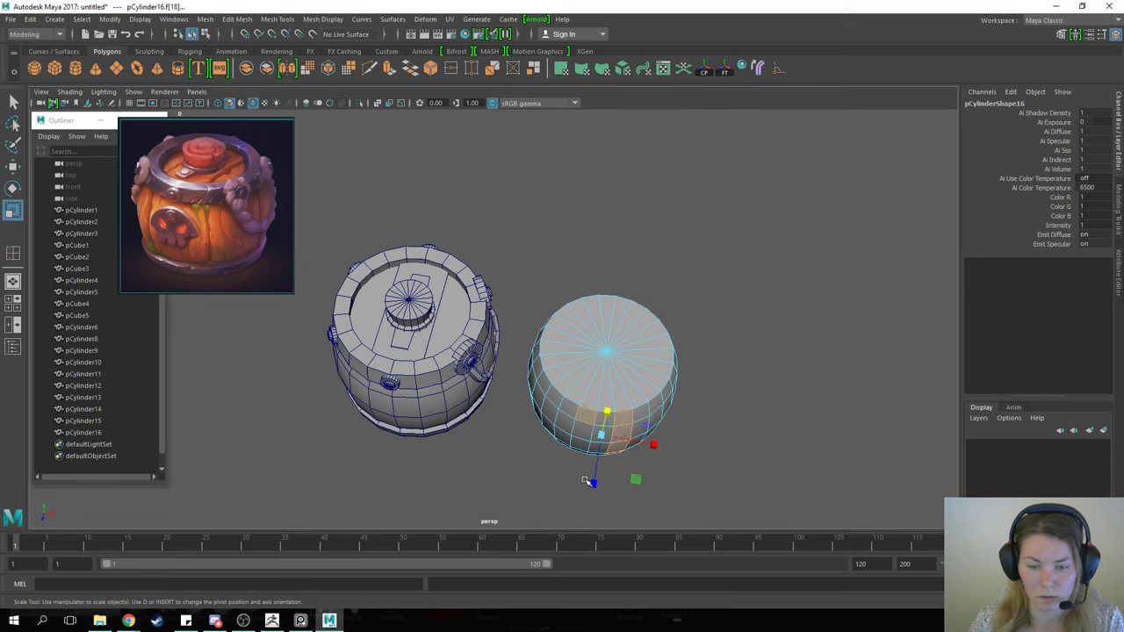
left_click_drag(588, 478, 588, 428, "alt")
double_click(588, 428, "shift")
left_click_drag(658, 353, 647, 377, "alt")
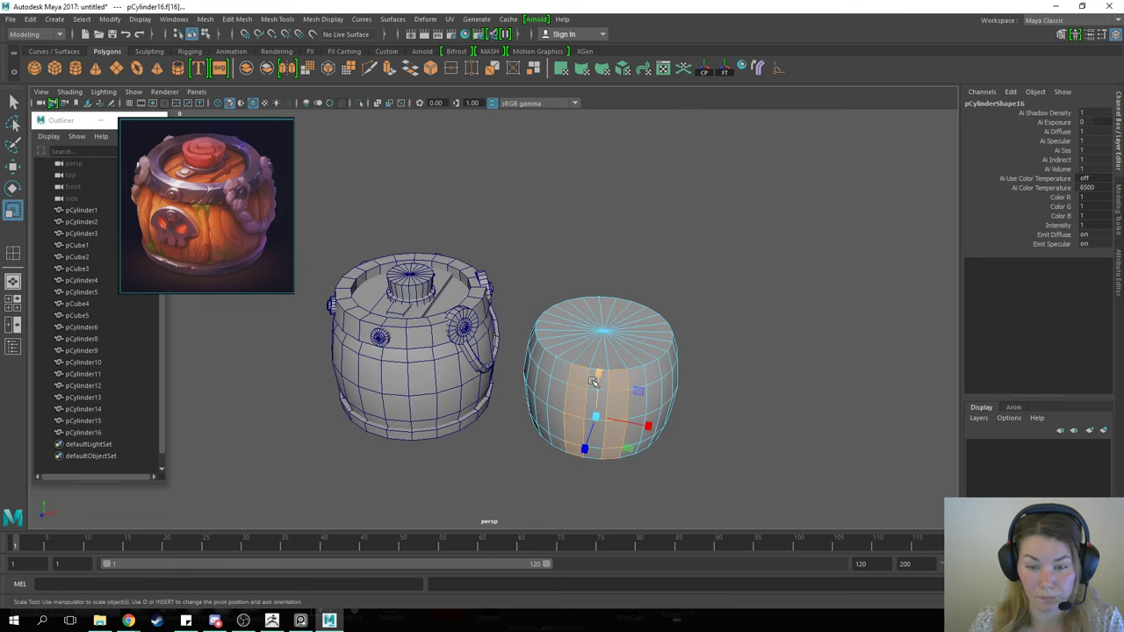
double_click(627, 451, "shift")
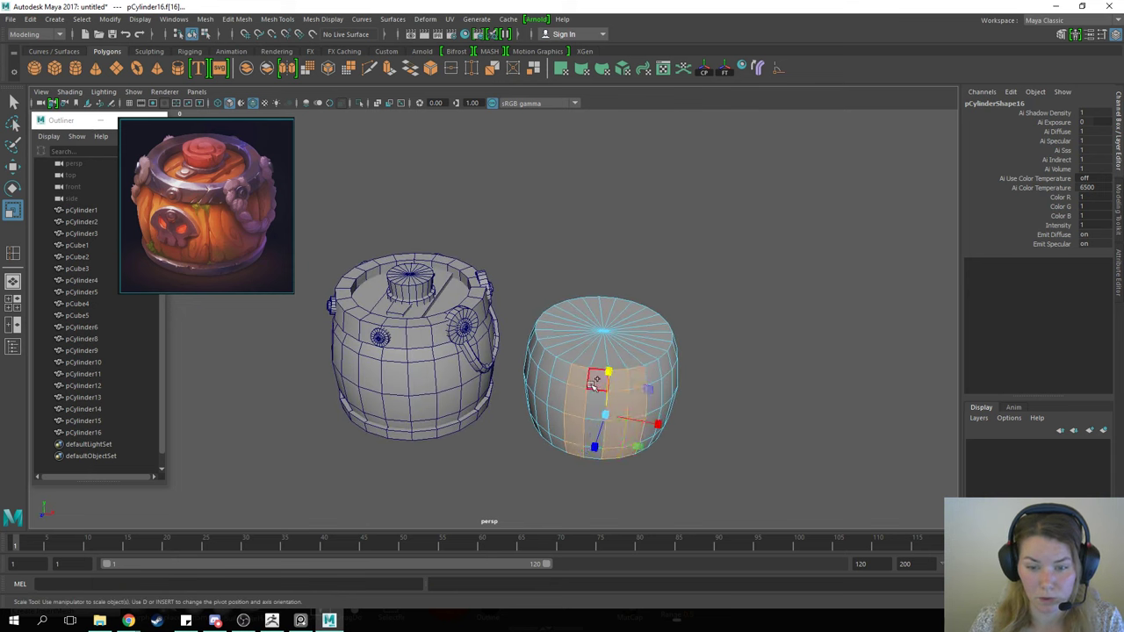
double_click(588, 460, "shift")
left_click_drag(682, 381, 559, 348, "alt")
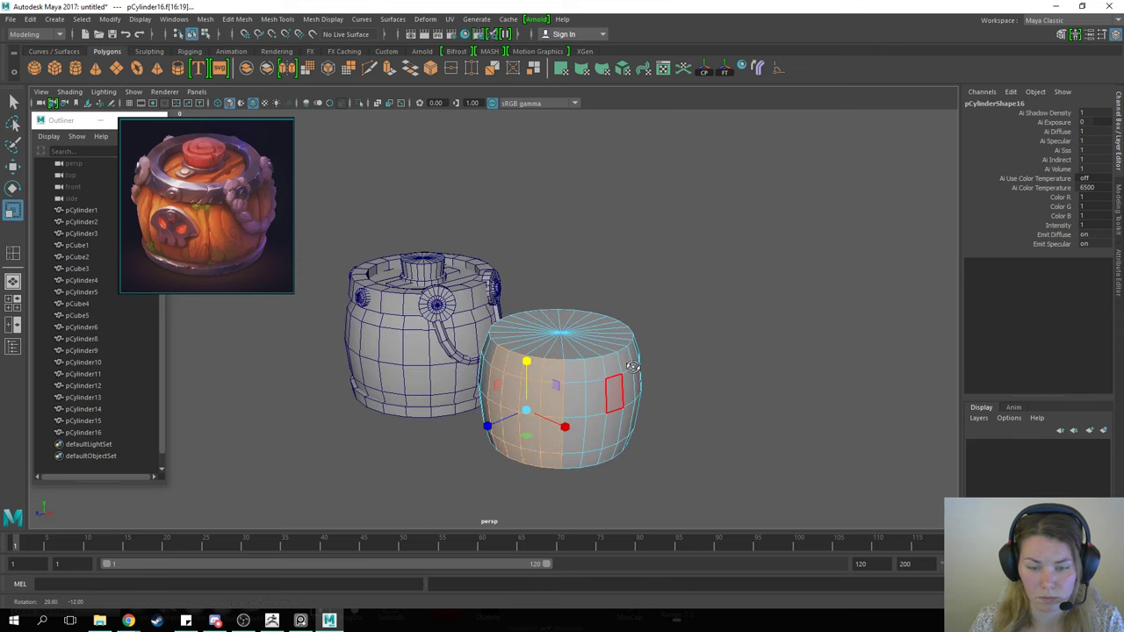
key("w")
left_click_drag(385, 227, 606, 338)
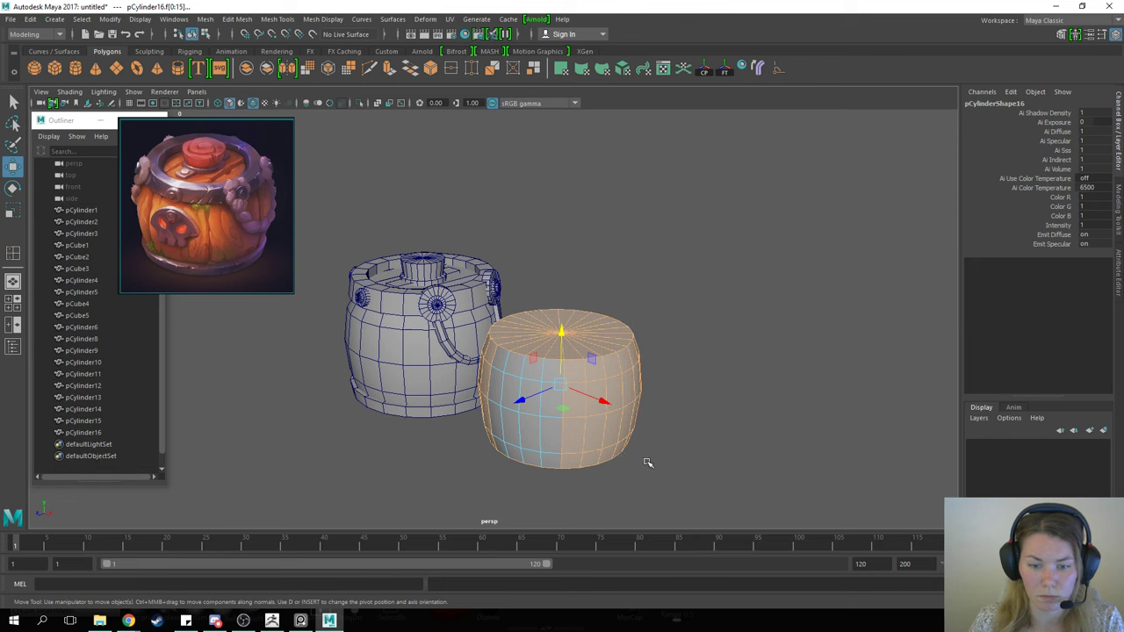
key("Delete")
Step: Extrude all faces of the remaining curved panel to give it thickness
right_click_drag(532, 286, 602, 264)
right_click_drag(532, 375, 530, 331)
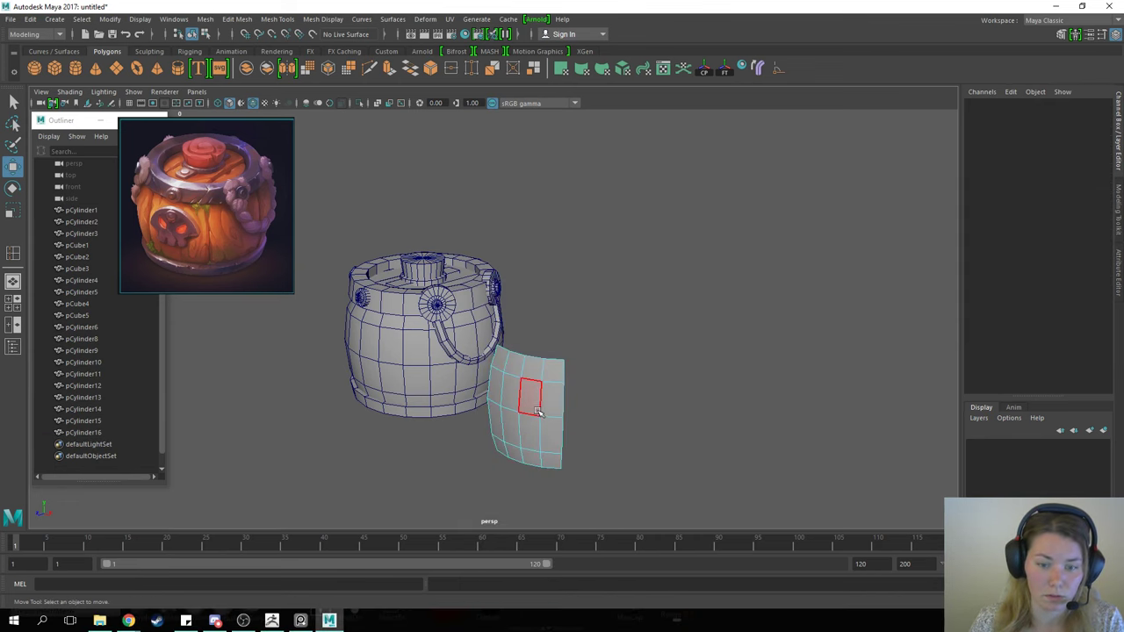
double_click(536, 412)
mouse_move(537, 413)
right_mouse_down("shift")
mouse_move(534, 424)
mouse_move(533, 402)
right_mouse_up("shift")
left_click_drag(581, 404, 553, 422, "alt")
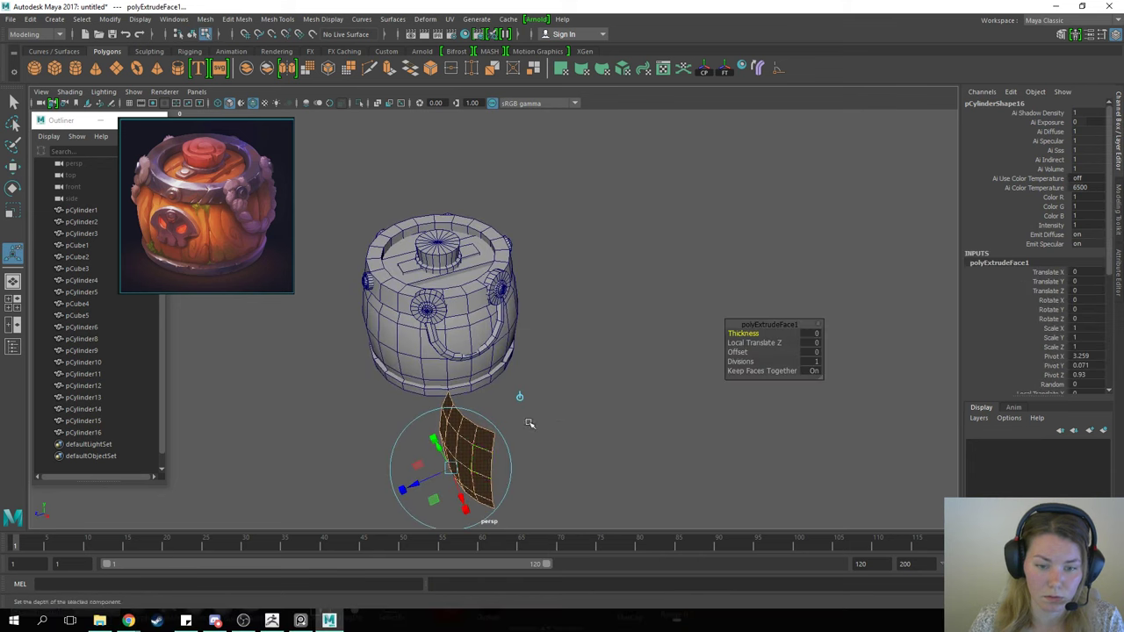
left_click_drag(417, 484, 429, 482)
right_click_drag(445, 458, 542, 254)
key("w")
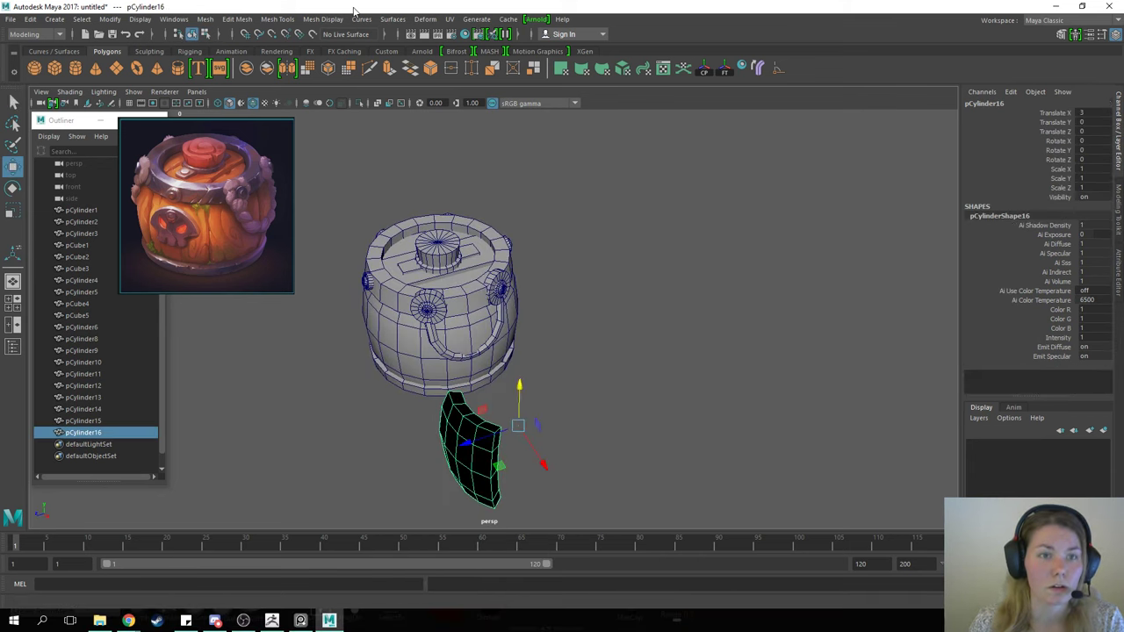
Step: Reverse the normals of the thickened panel
left_click(328, 19)
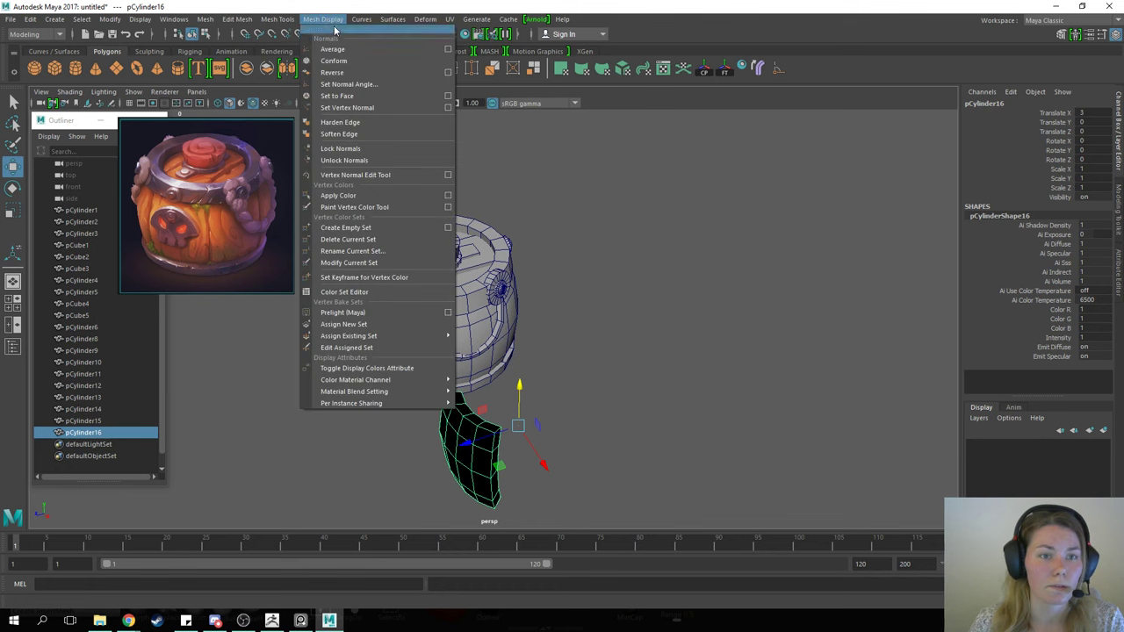
left_click(344, 72)
left_click(605, 311)
left_click(472, 436)
left_click_drag(527, 363, 581, 383, "alt")
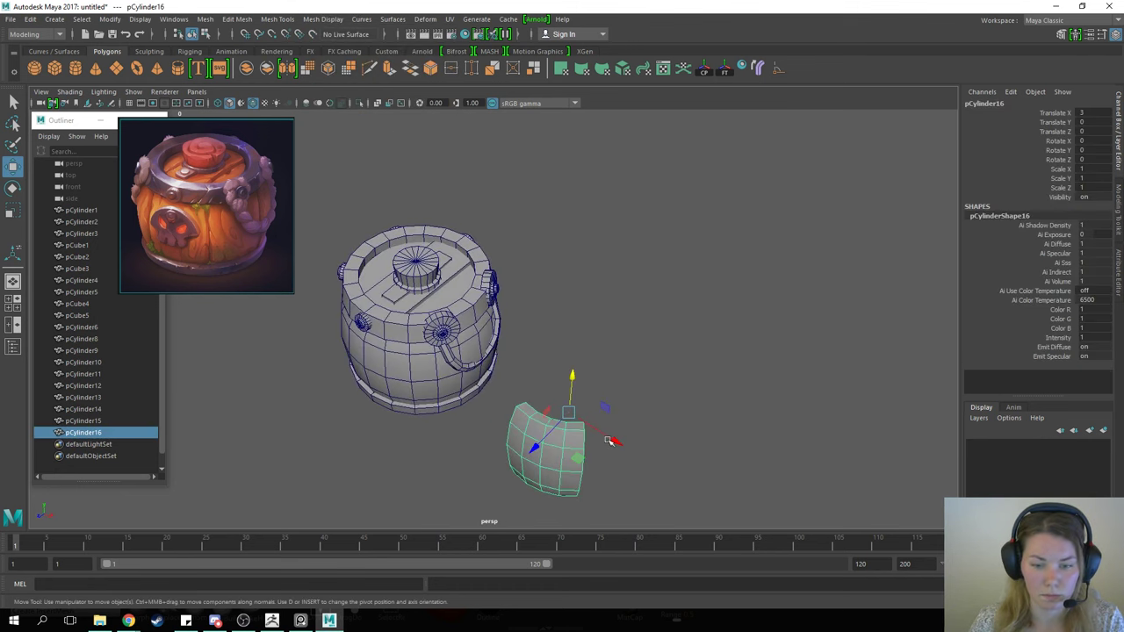
Step: Snap the curved panel to the world origin and hide the old barrel body
key("x")
left_click_drag(609, 440, 418, 258)
left_click_drag(420, 321, 432, 378, "alt")
left_click(432, 391)
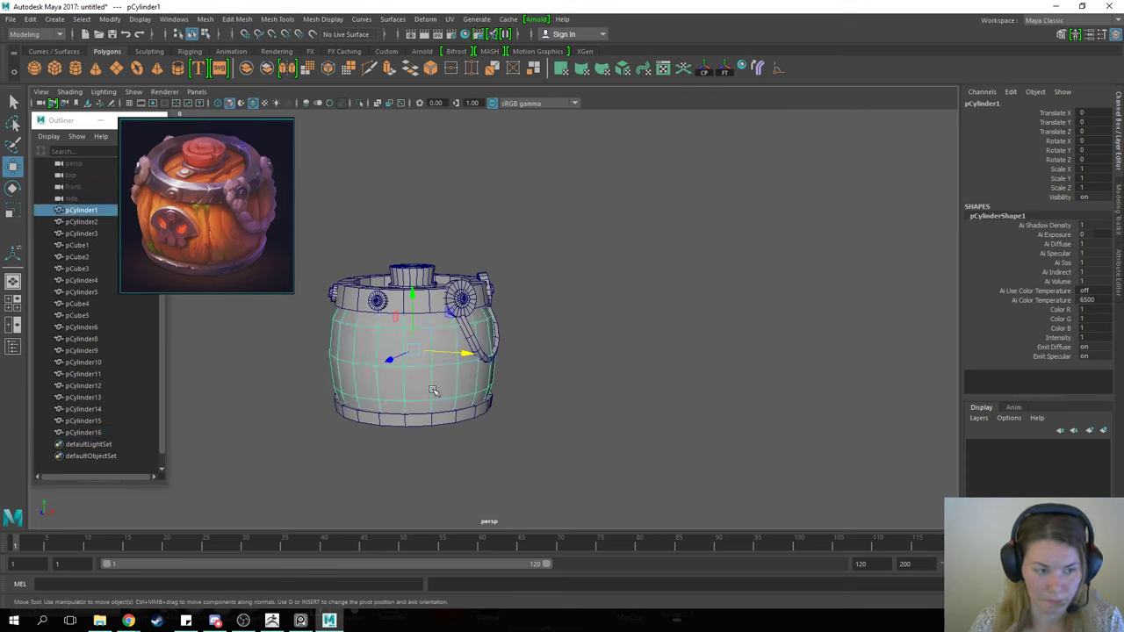
key("ctrl+h")
Step: Duplicate the curved panel rotated 60 degrees around Y and repeat the copy four more times to close the ring
left_click(494, 401)
left_click_drag(494, 402, 480, 432, "alt")
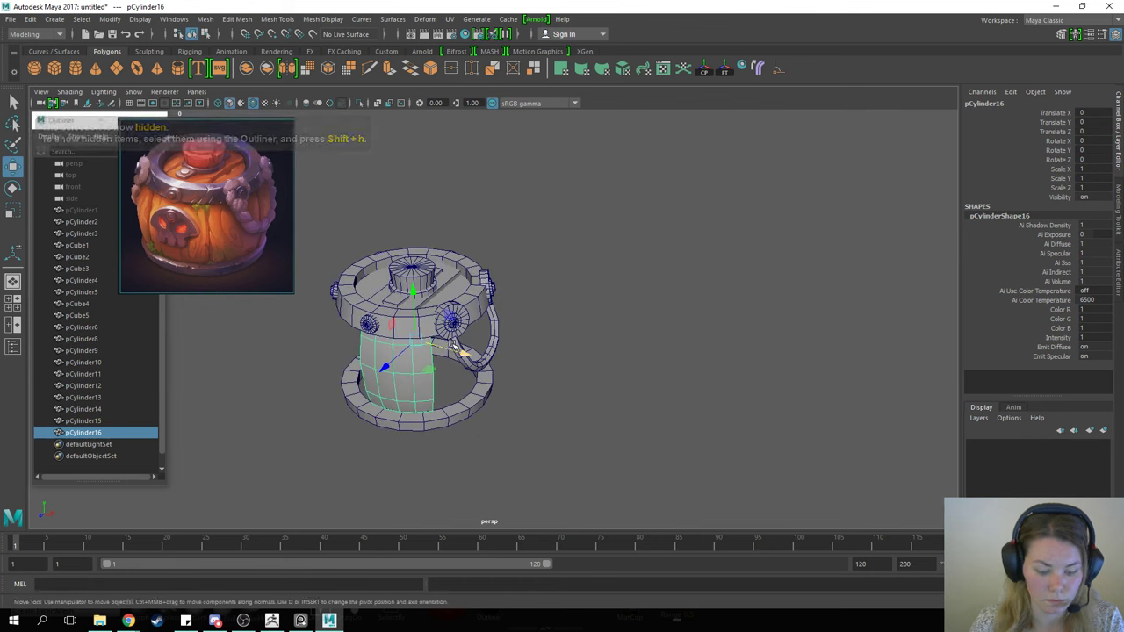
key("ctrl+d")
key("e")
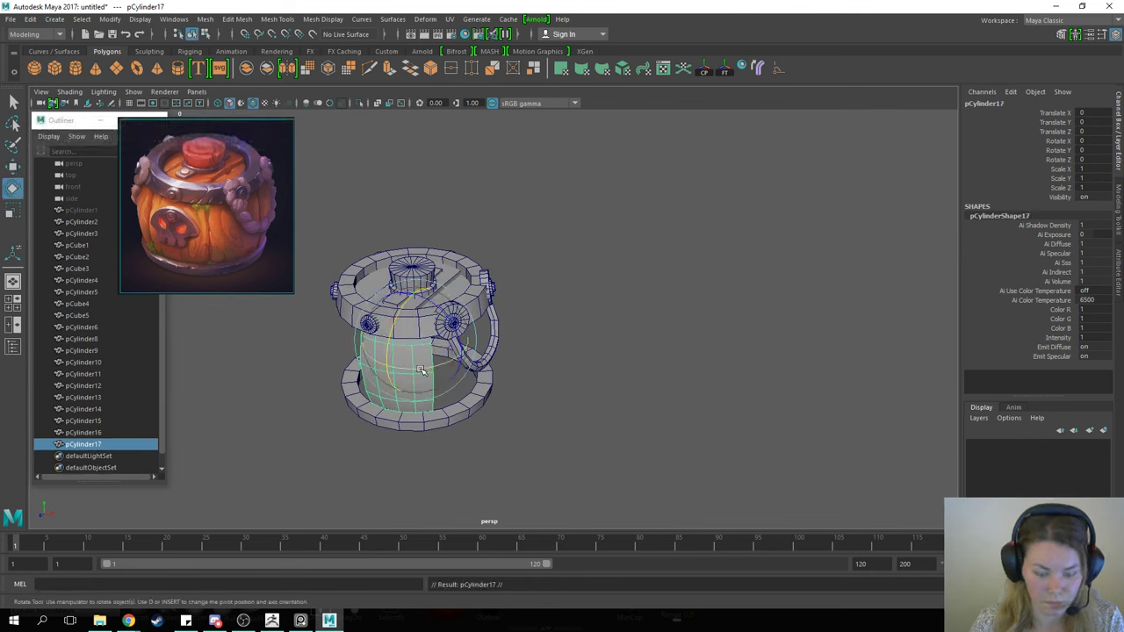
left_click_drag(417, 375, 466, 370)
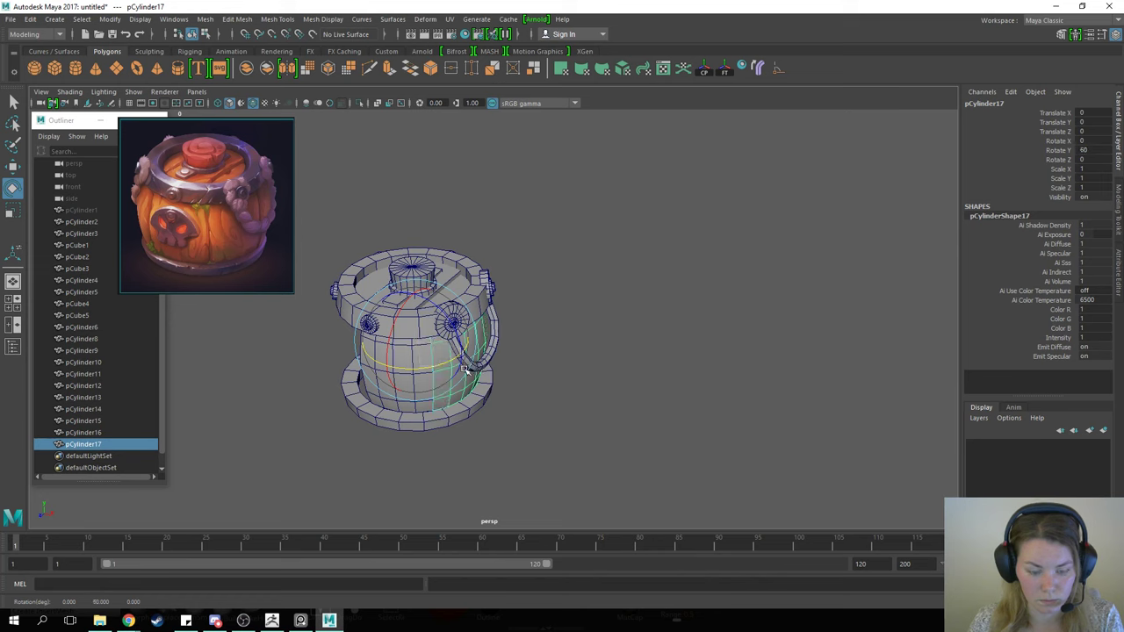
key("shift+d")
key("shift+d")
key("shift+d")
key("shift+d")
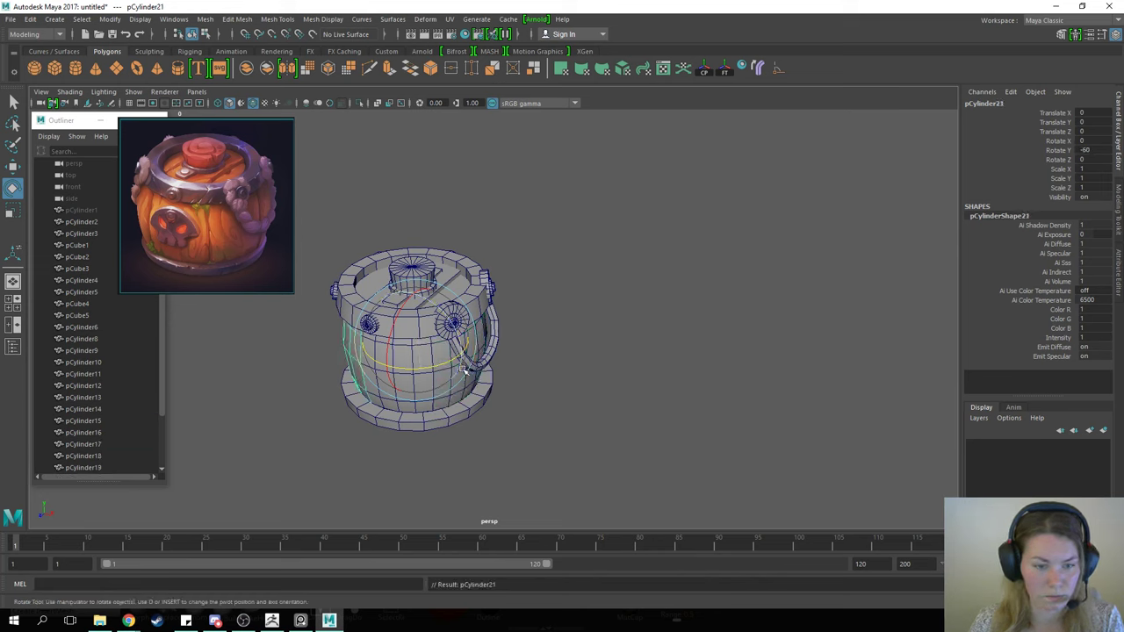
Step: Select all six body panels and scale them horizontally to 1.133 in X and Z
left_click_drag(415, 387, 403, 358, "alt")
scroll(101, 449, "down", 2)
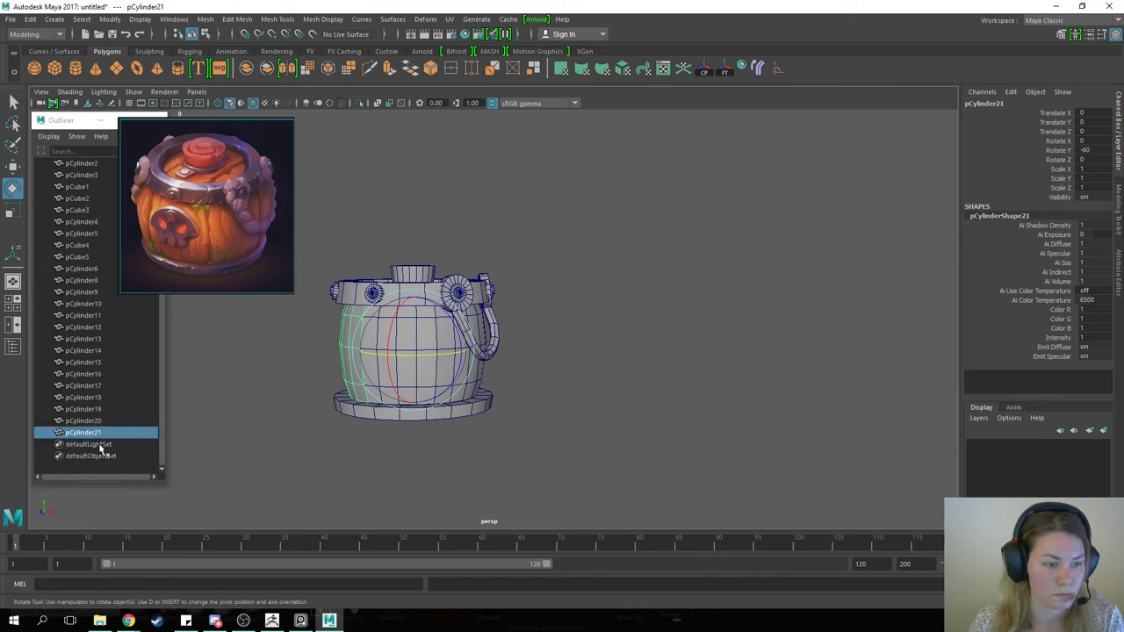
left_click(102, 376, "shift")
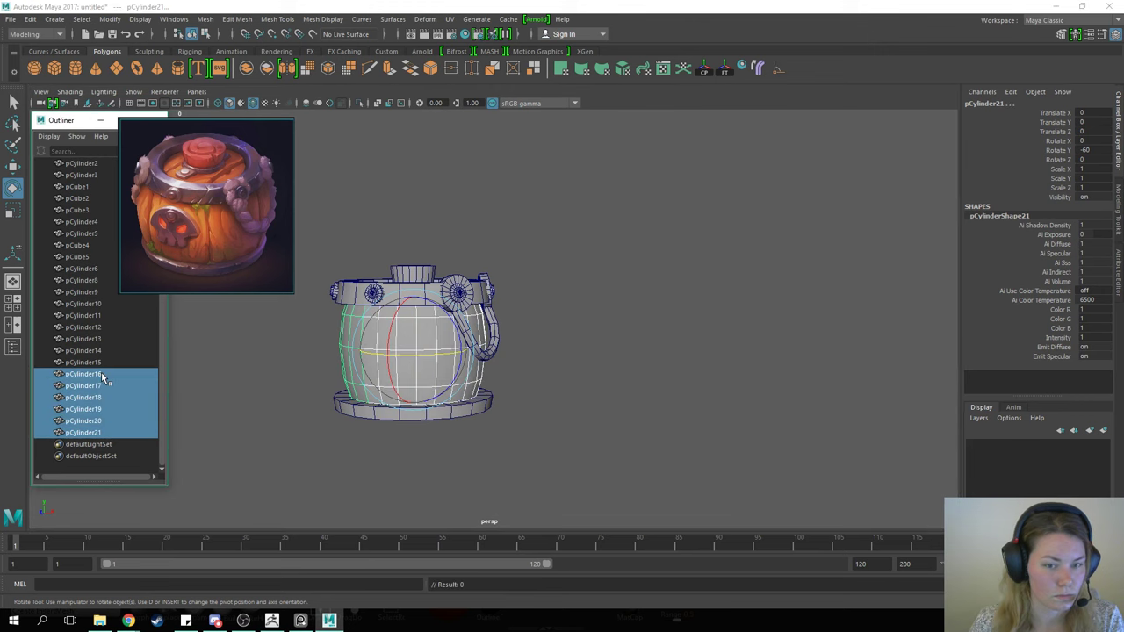
left_click_drag(491, 369, 520, 369, "alt")
key("r")
mouse_move(490, 322)
left_mouse_down("ctrl")
mouse_move(492, 309)
mouse_move(488, 323)
left_mouse_up("ctrl")
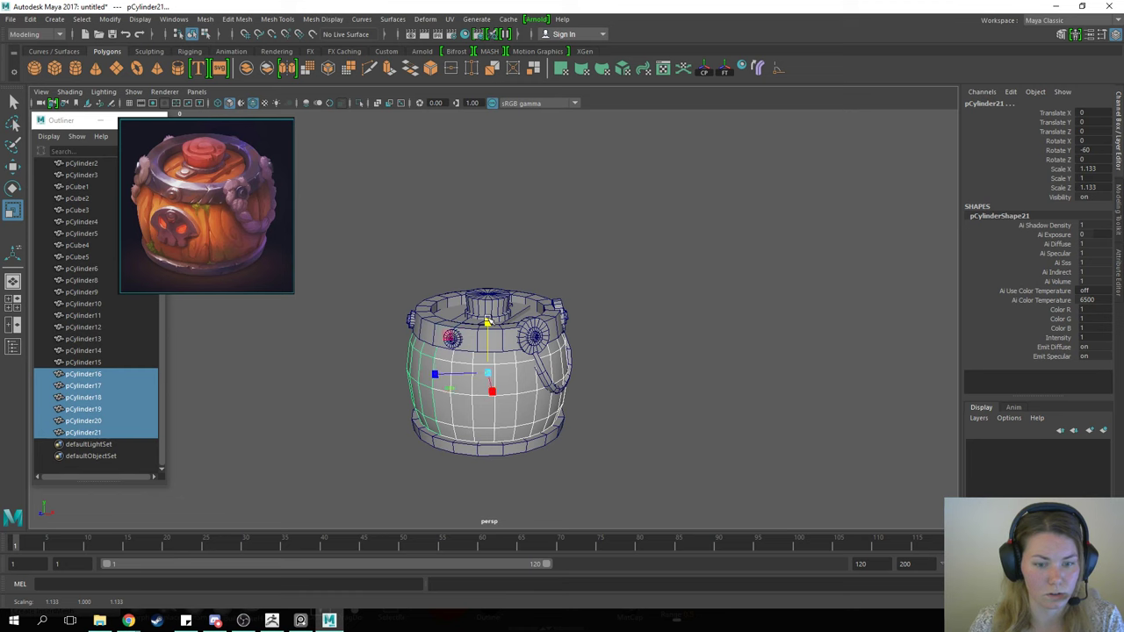
Step: Examine the individual body panels from several sides to check how they fit with the bands and handle
key("w")
left_click(637, 321)
mouse_move(515, 397)
left_mouse_down("alt")
mouse_move(458, 387)
mouse_move(529, 394)
mouse_move(528, 381)
left_mouse_up("alt")
left_click(497, 383)
left_click_drag(635, 384, 565, 406, "alt")
left_click(496, 434, "shift")
left_click_drag(708, 374, 542, 396, "alt")
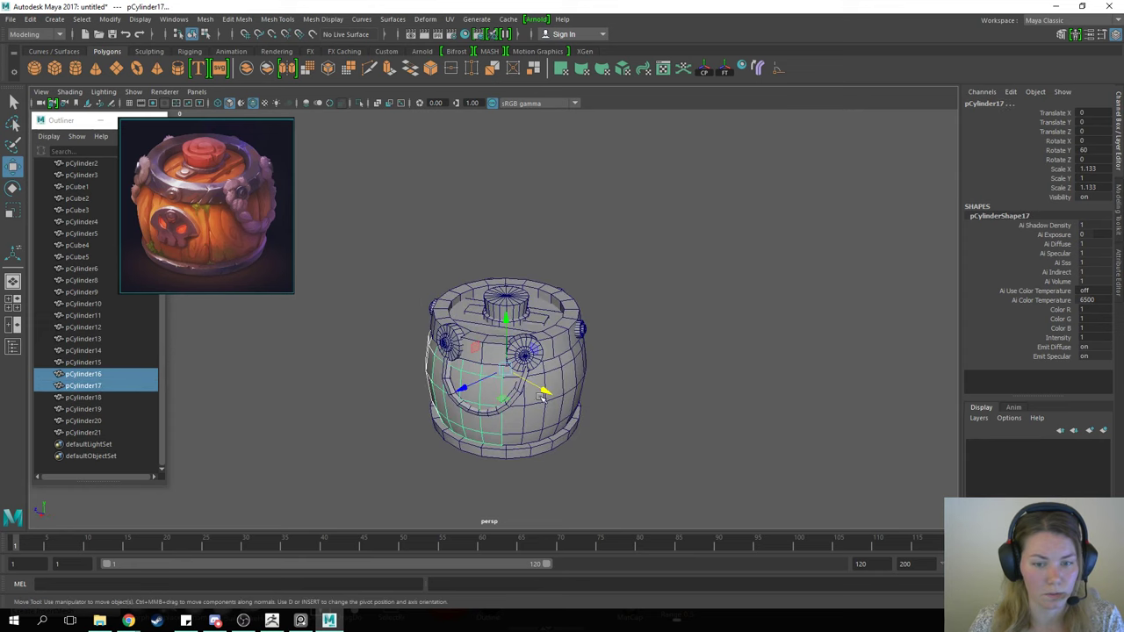
left_click(539, 409, "shift")
left_click_drag(701, 378, 753, 354, "alt")
left_click_drag(613, 360, 636, 322, "alt")
left_click(653, 369)
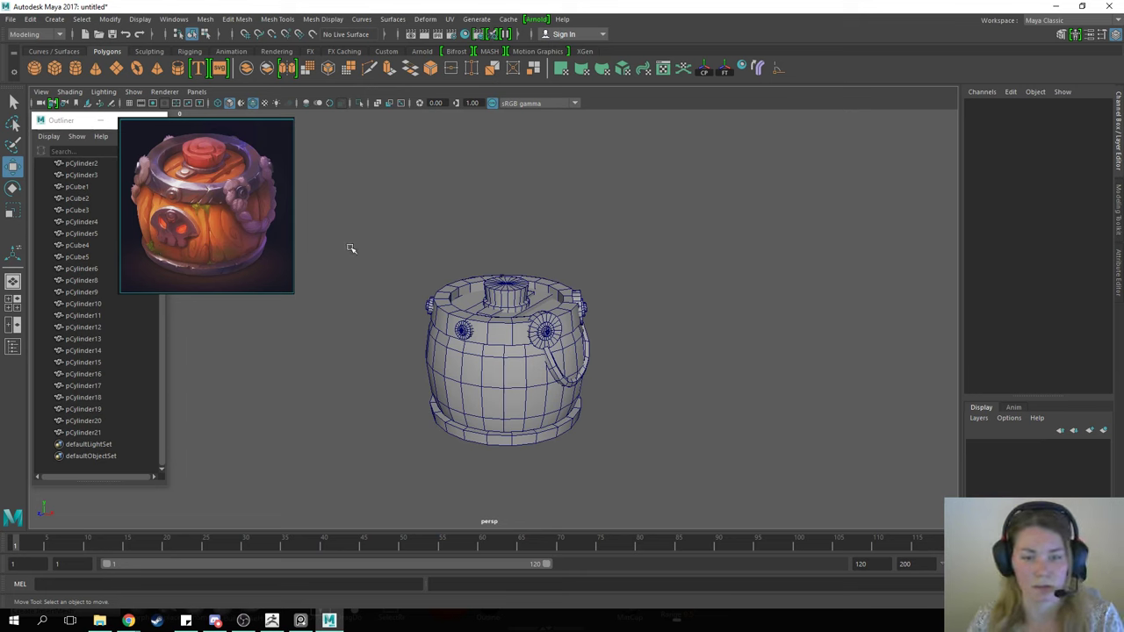
Step: Select the rope handle and snap its pivot to the centre vertex on top of the cork
right_click_drag(491, 191, 542, 262, "alt")
mouse_move(542, 262)
left_mouse_down("alt")
mouse_move(546, 297)
mouse_move(540, 263)
left_mouse_up("alt")
scroll(550, 349, "down", 3)
scroll(550, 332, "up", 3)
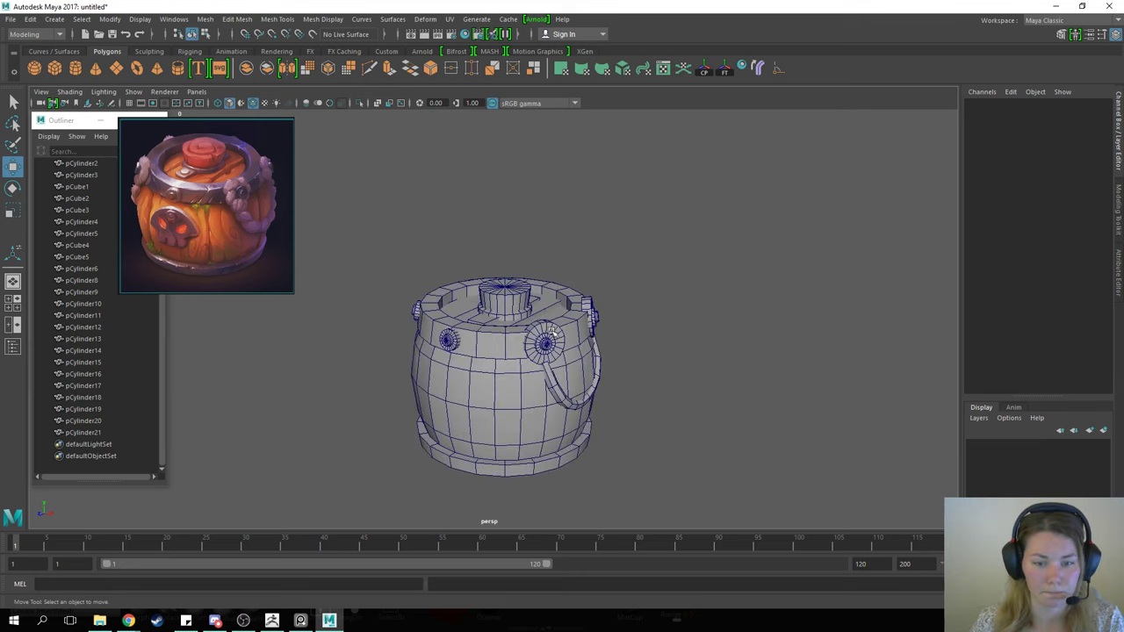
left_click(579, 356)
scroll(579, 356, "down", 3)
left_click_drag(579, 355, 506, 290, "alt")
key("d")
key("v")
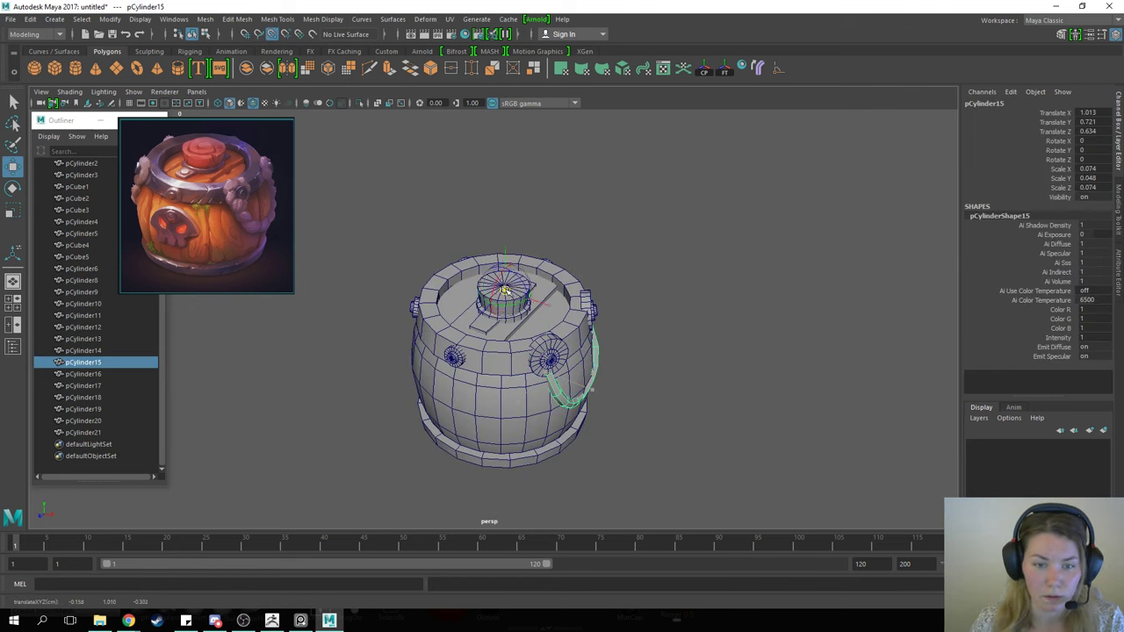
key("d")
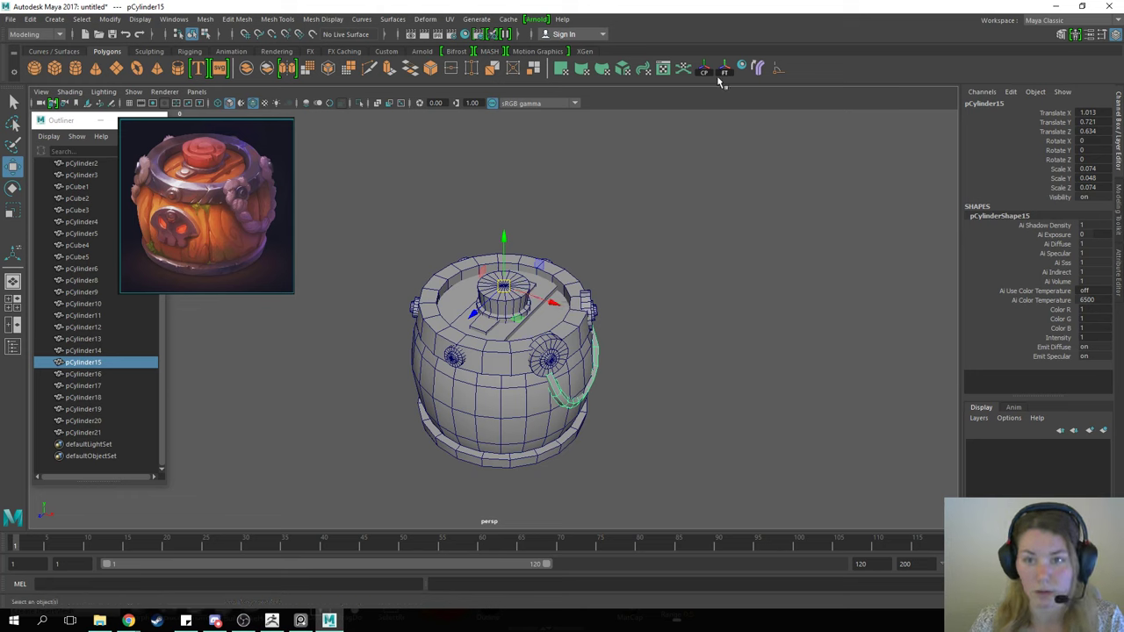
Step: Freeze the rope handle's transformations and mirror a duplicate along X to the opposite side of the barrel
left_click(725, 70)
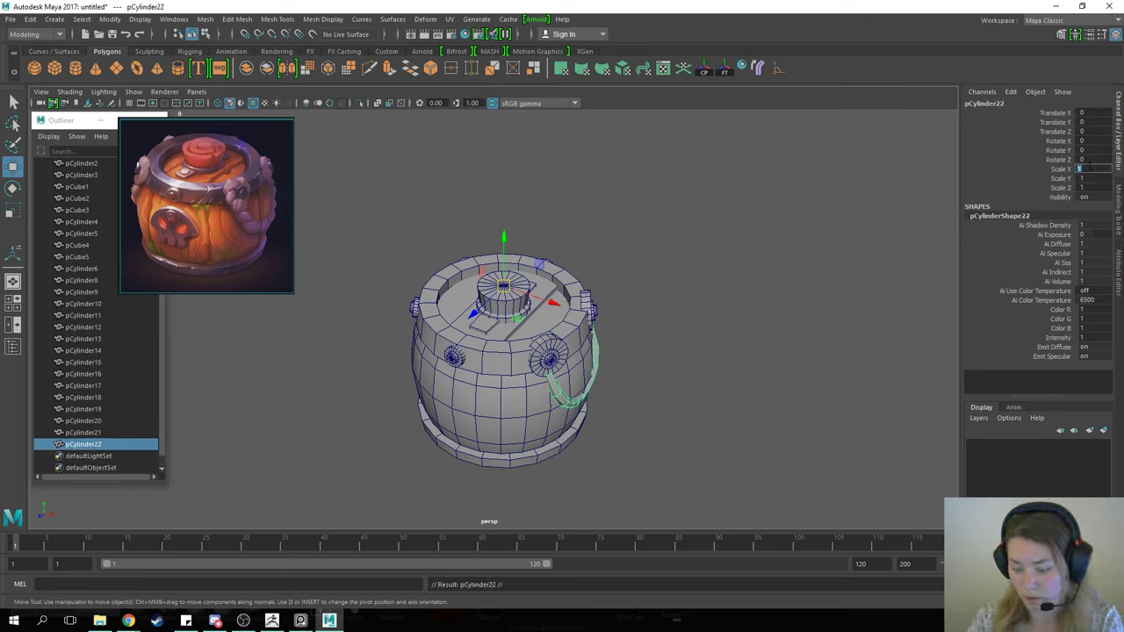
left_click(1085, 167)
left_click_drag(615, 230, 390, 245, "alt")
Step: Group all the visible barrel parts together
left_click_drag(363, 188, 632, 437)
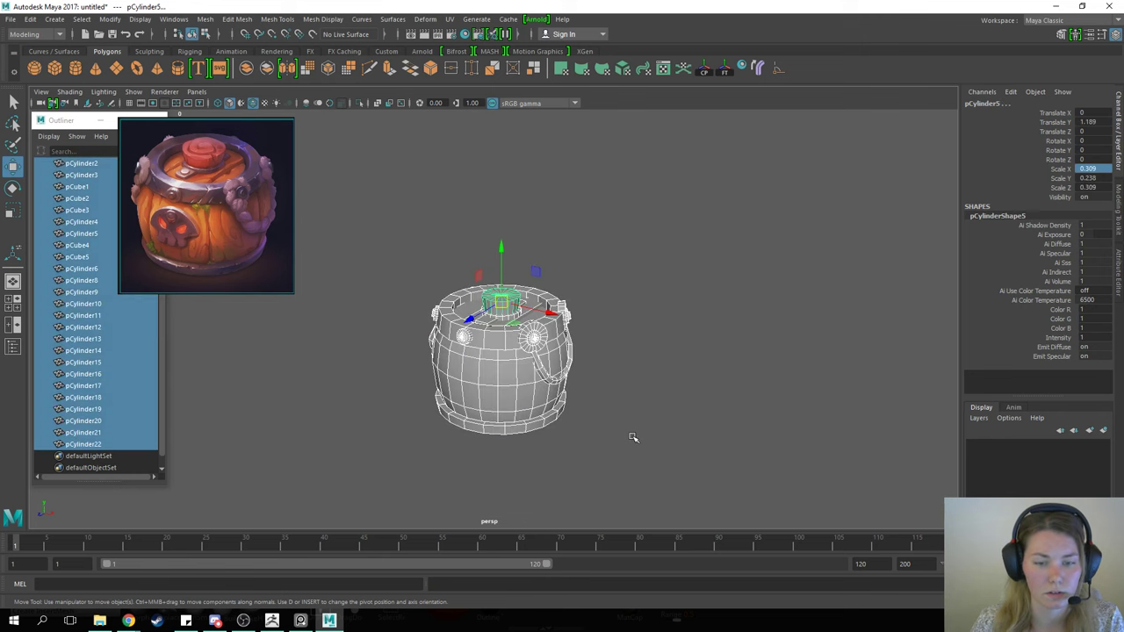
key("ctrl+g")
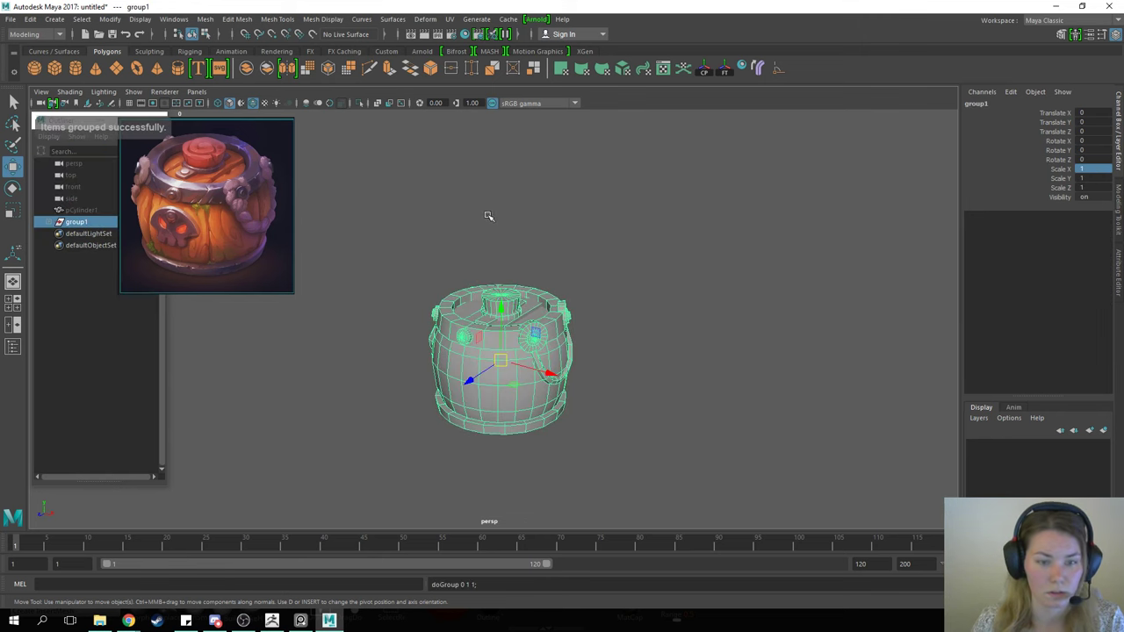
left_click(488, 216)
left_click(101, 223)
right_click(448, 249, "shift")
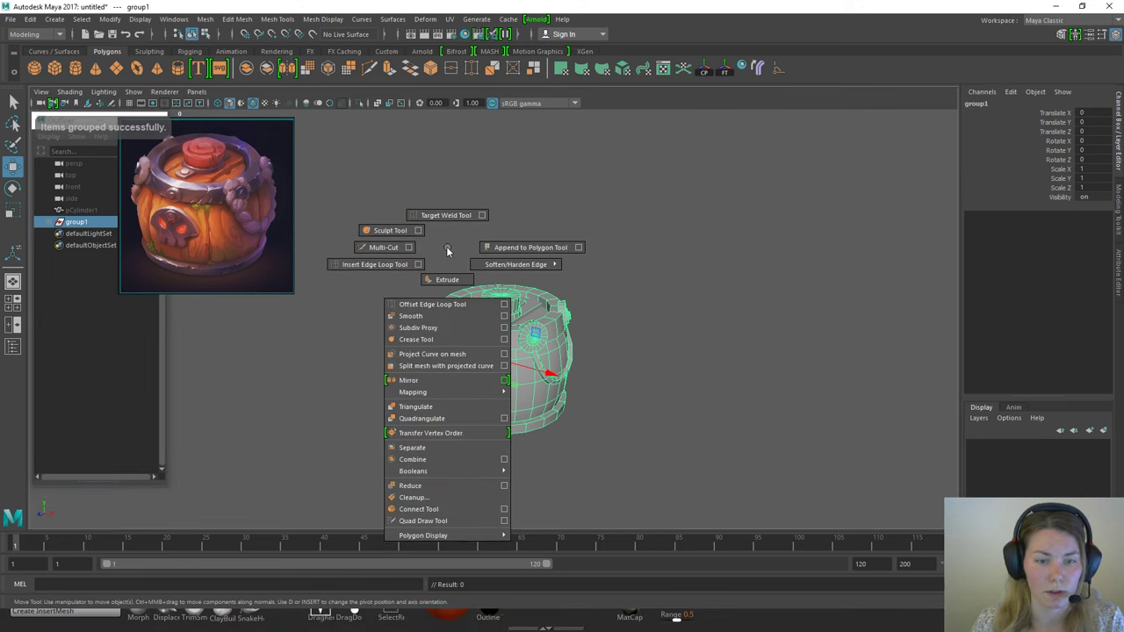
left_click(446, 249)
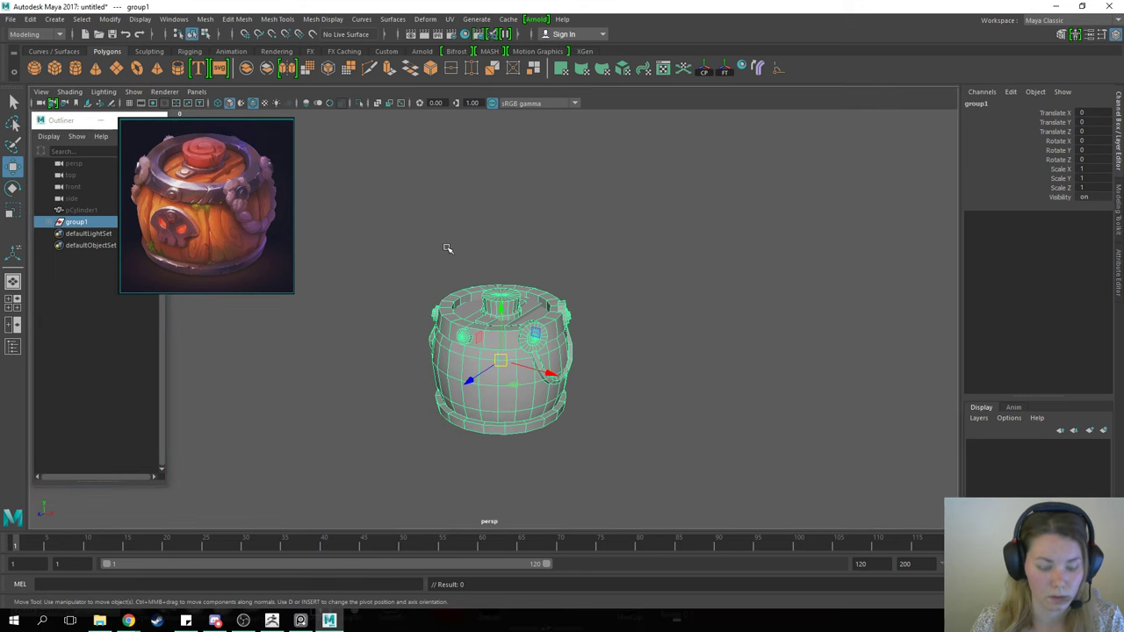
Step: Duplicate the barrel group and combine the copy into a single mesh
key("ctrl+d")
right_click(446, 249, "shift")
mouse_move(437, 472)
left_click(533, 470)
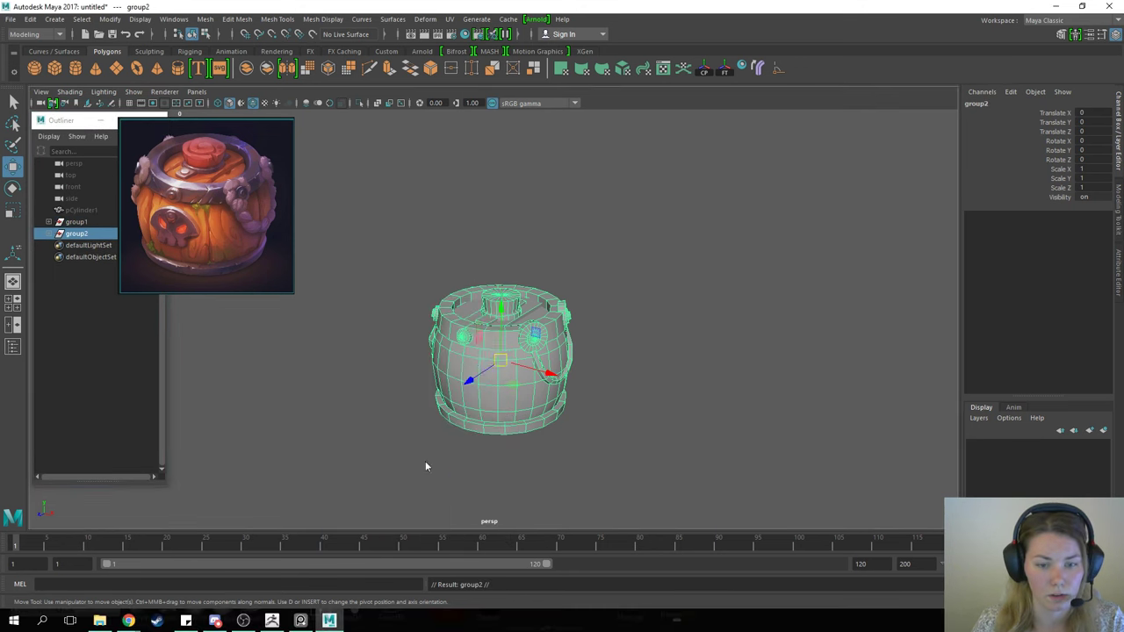
Step: Start exporting the selected combined barrel mesh and set the destination to the SkullBarrel\Maya folder
left_click(11, 20)
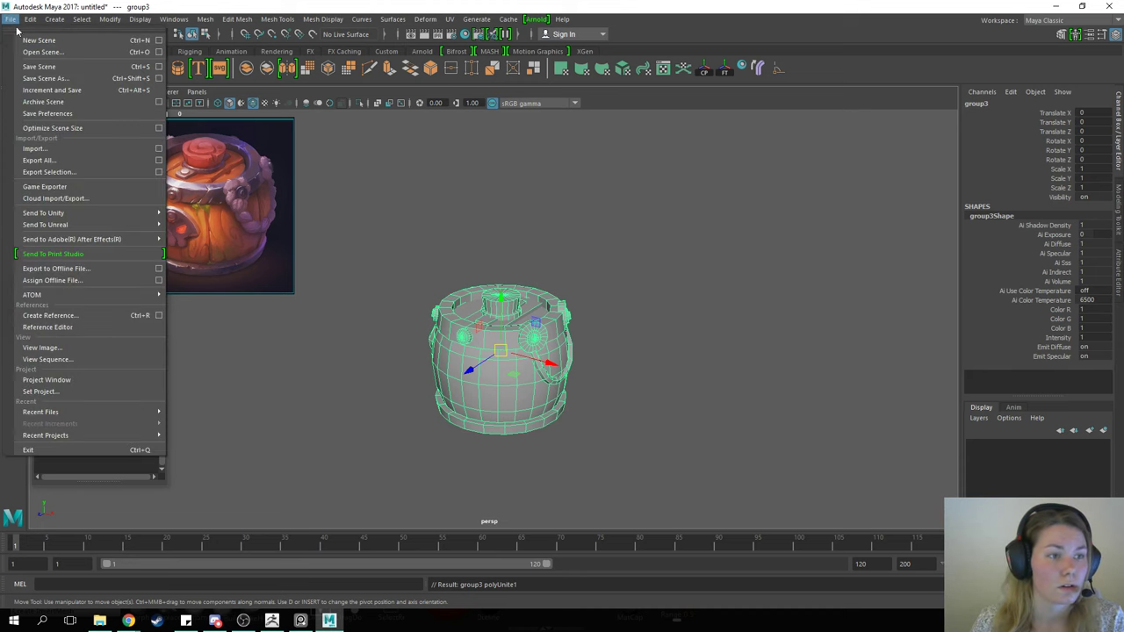
left_click(51, 172)
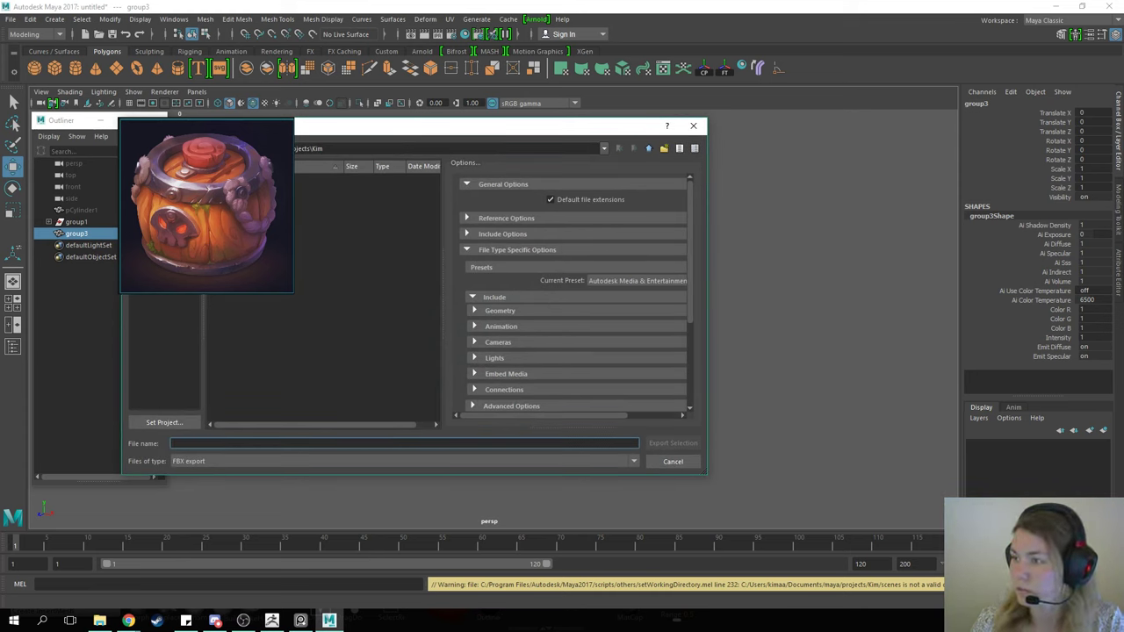
key("super+e")
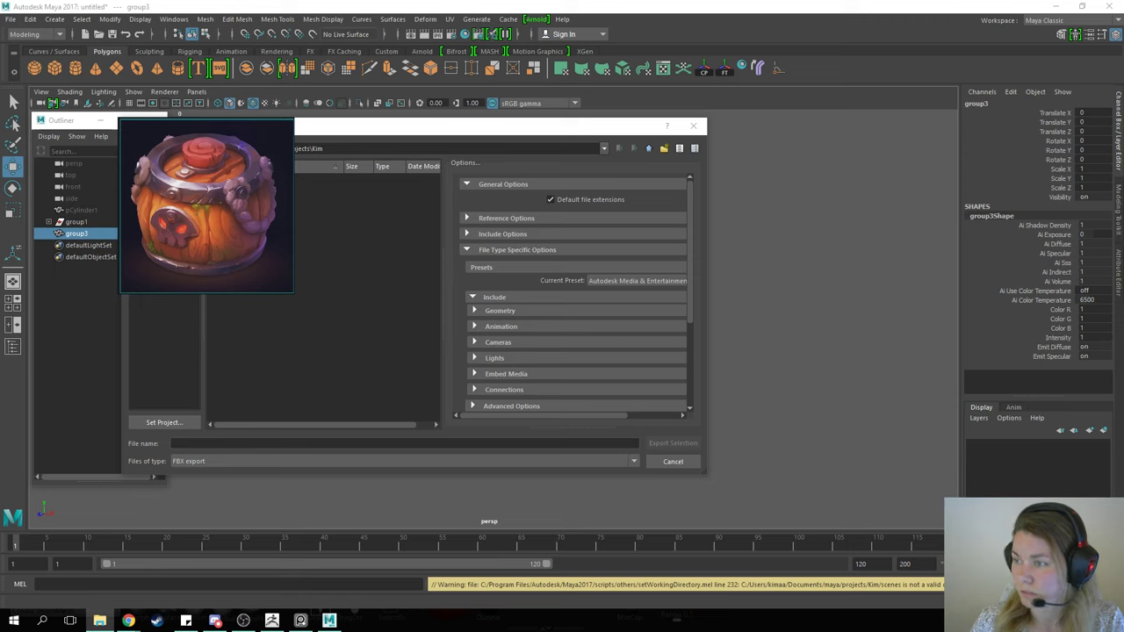
left_click(430, 148)
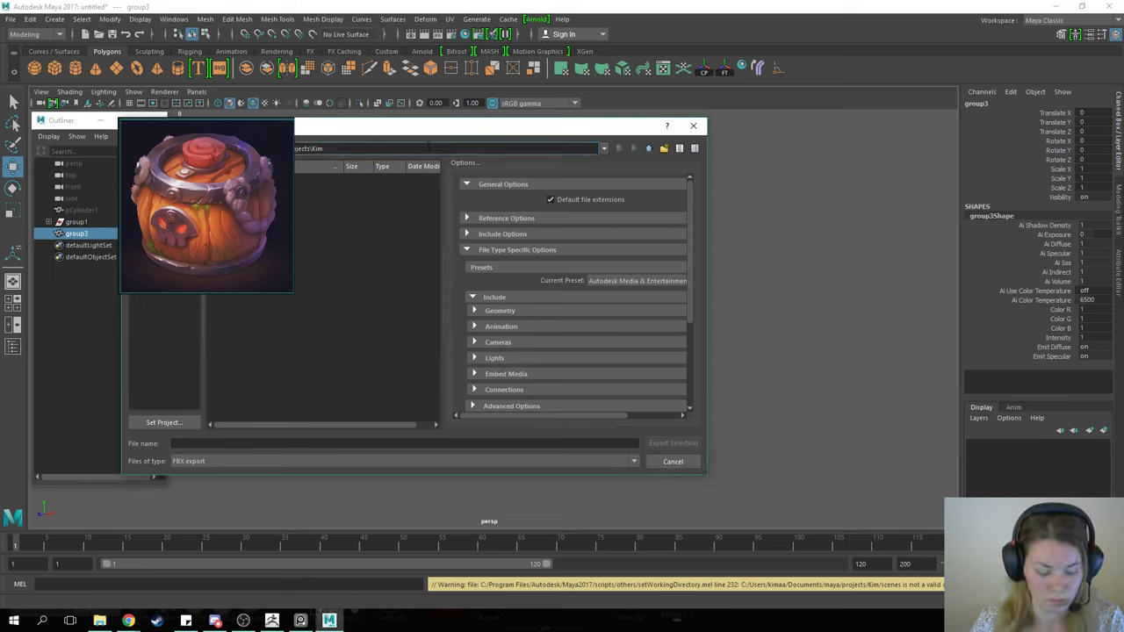
key("ctrl+a")
key("ctrl+v")
key("Return")
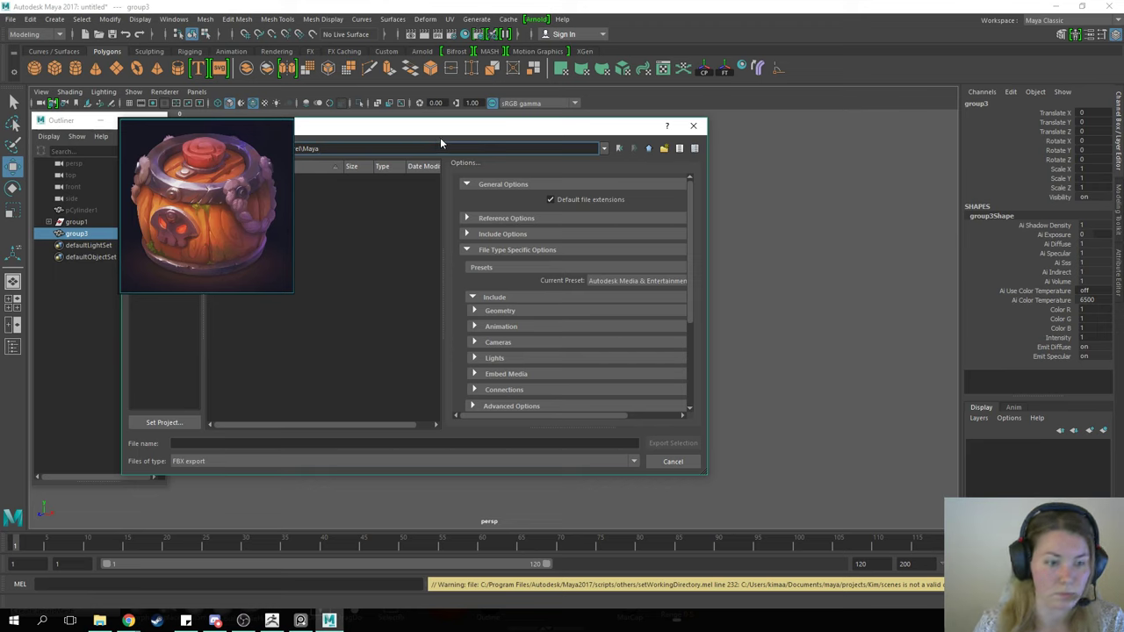
Step: Export the selection in OBJ format under the file name skullbarrel_block
left_click(200, 461)
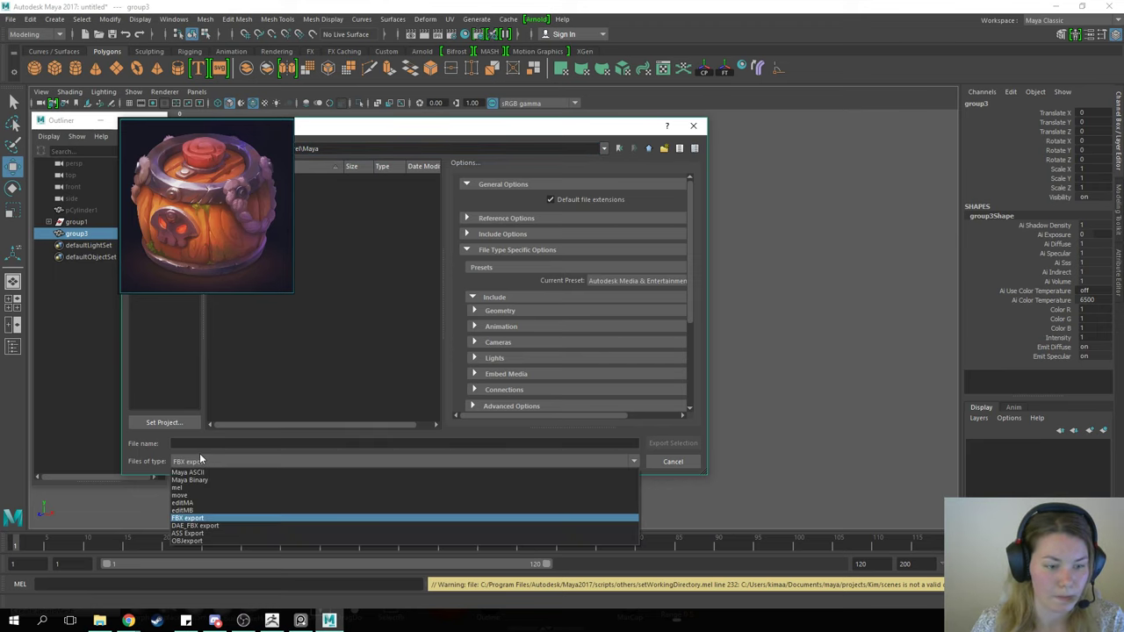
left_click(200, 542)
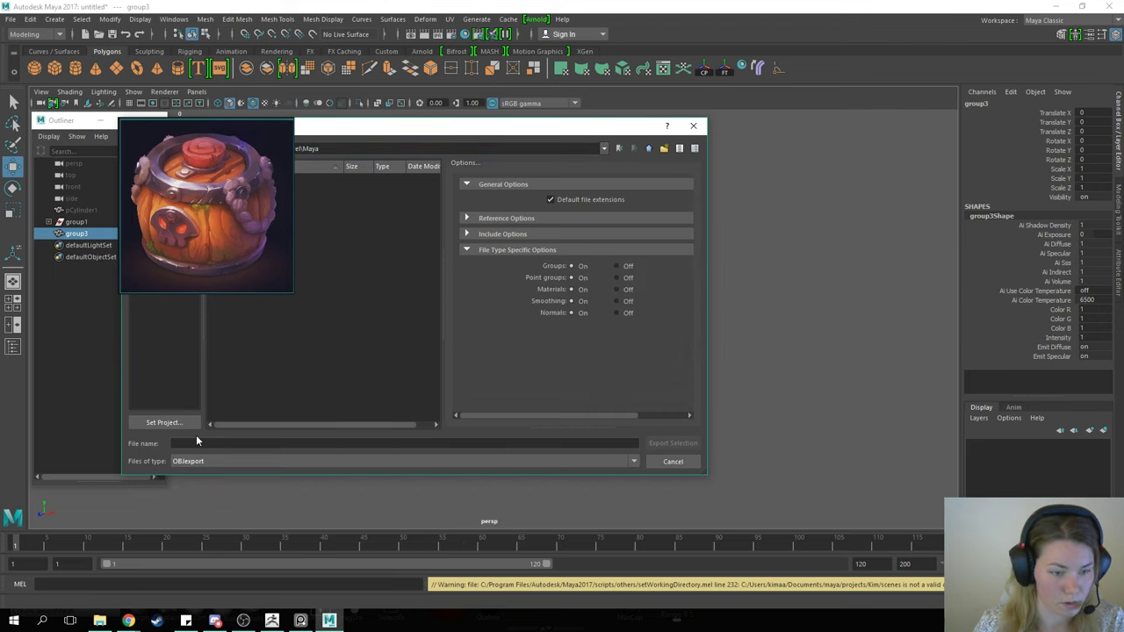
left_click(192, 443)
type("st")
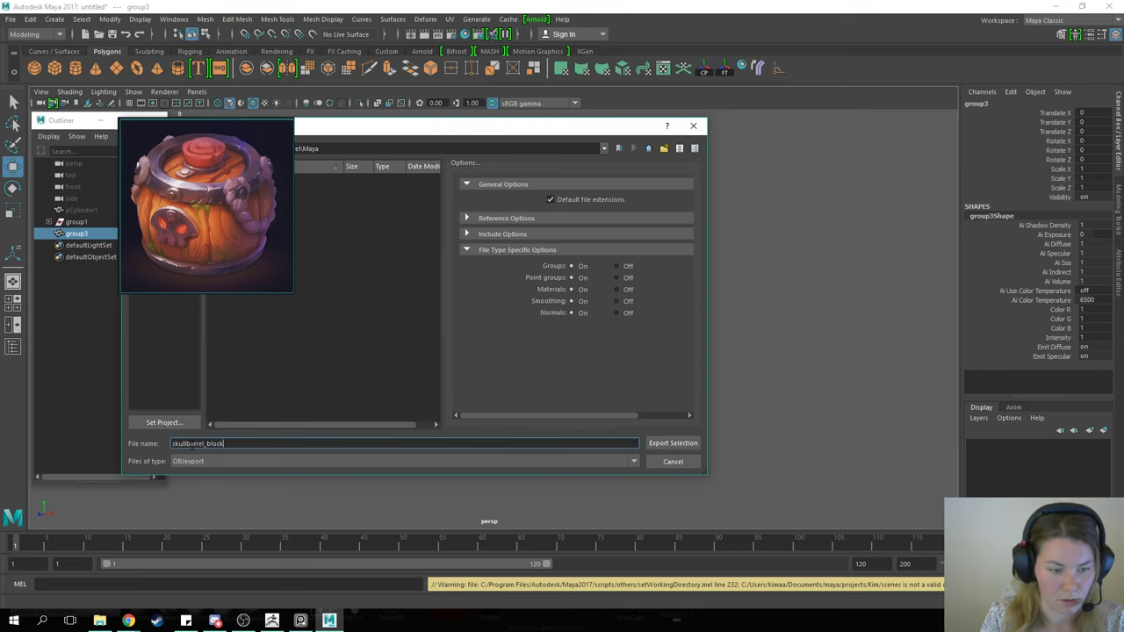
key("Return")
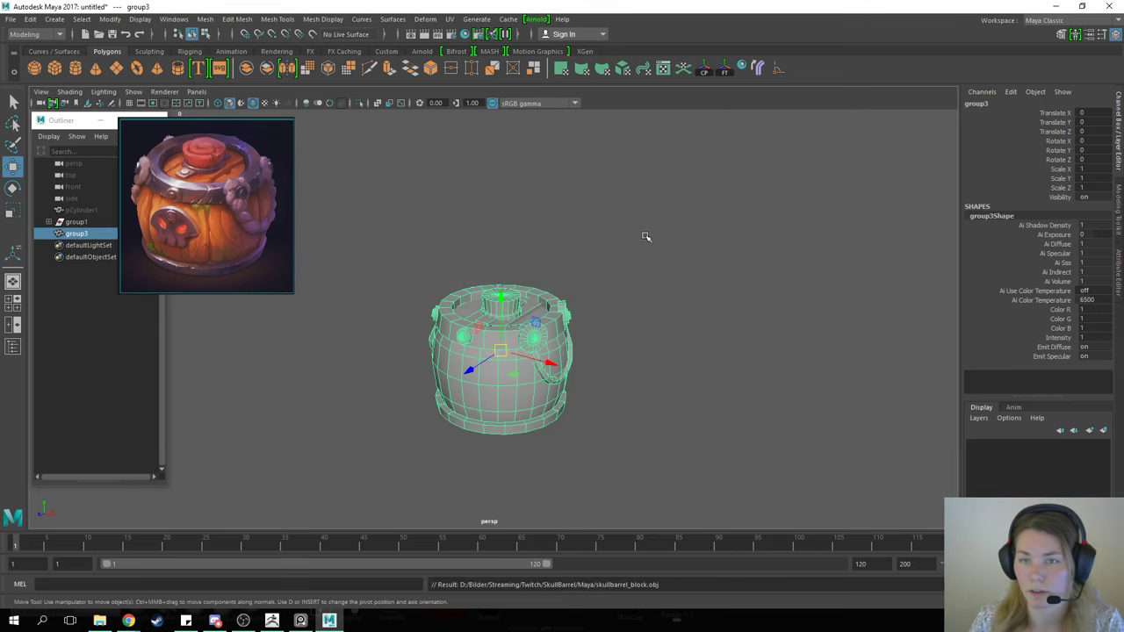
Step: Switch to ZBrush and import the skullbarrel_block OBJ from D:\Bilder\Streaming\Twitch\SkullBarrel\Maya
left_click(647, 239)
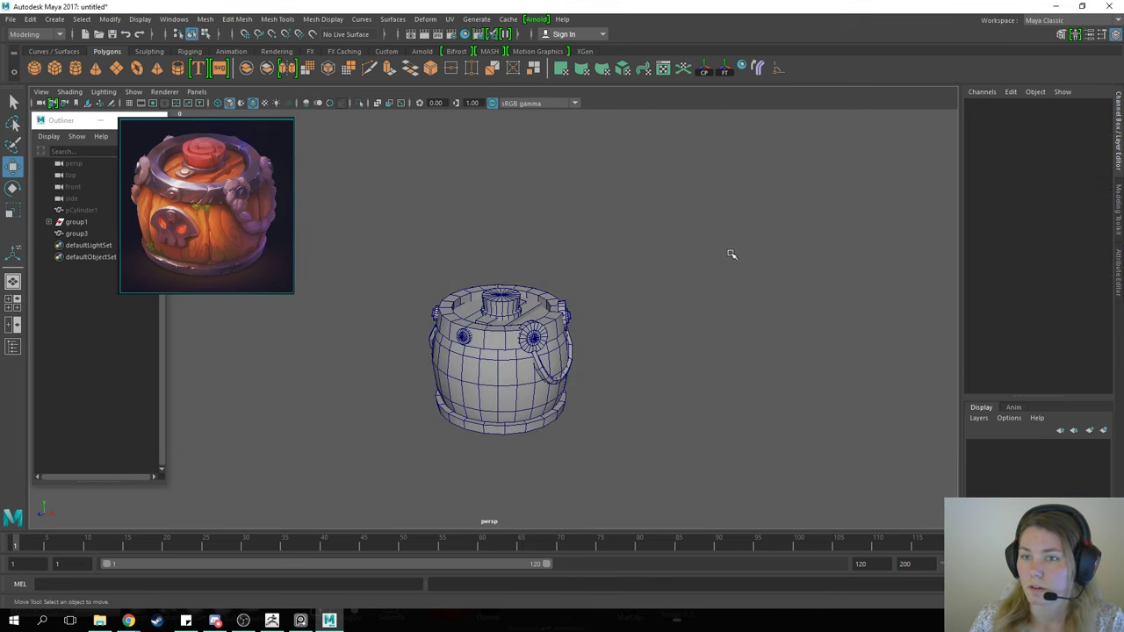
middle_click_drag(842, 191, 810, 187, "alt")
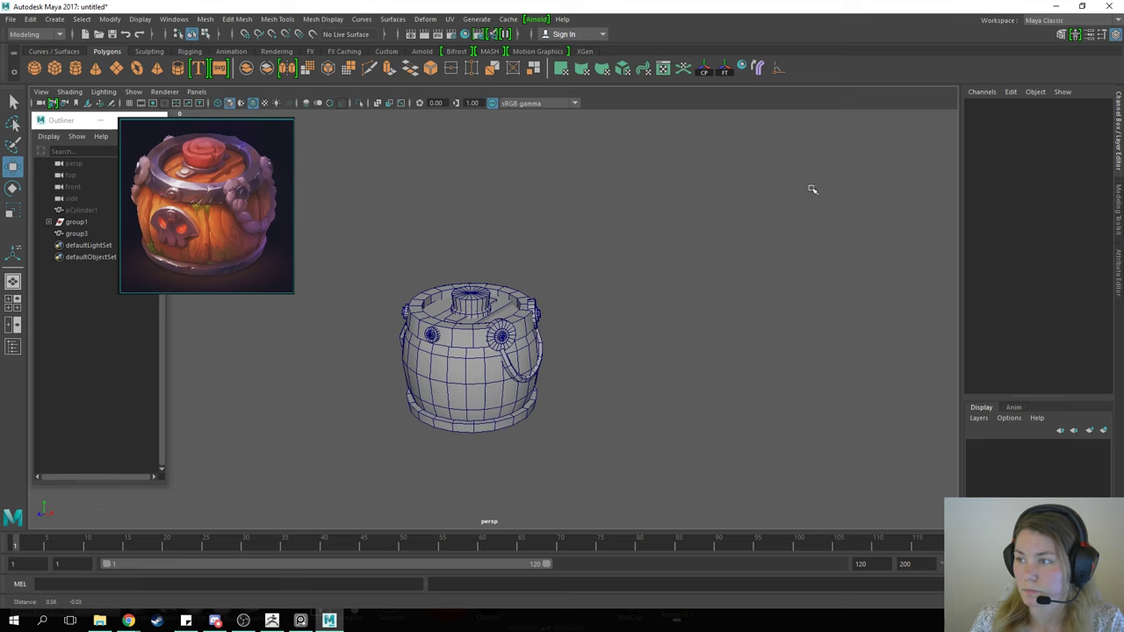
left_click(100, 620)
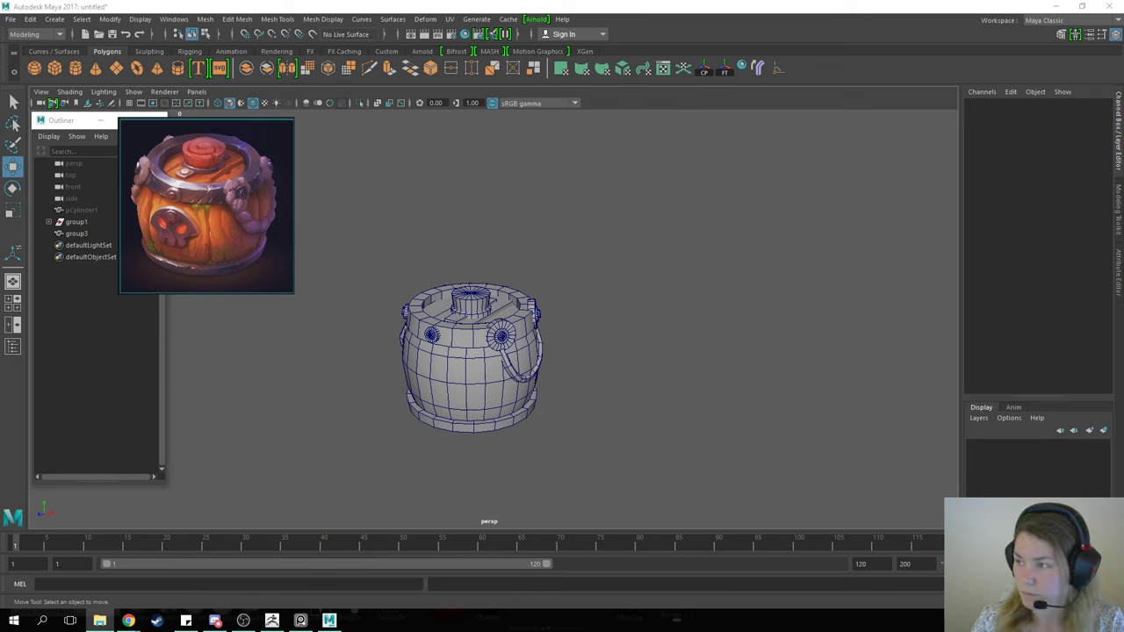
left_click(271, 621)
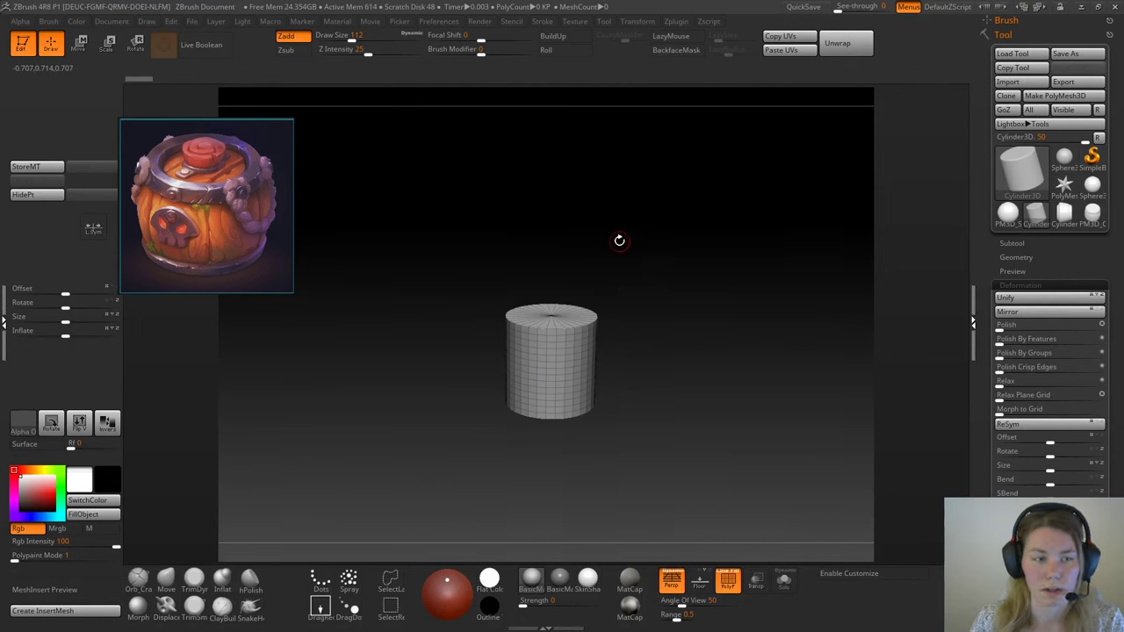
left_click_drag(619, 241, 667, 343, "alt")
left_click_drag(705, 294, 705, 321)
left_click(1021, 83)
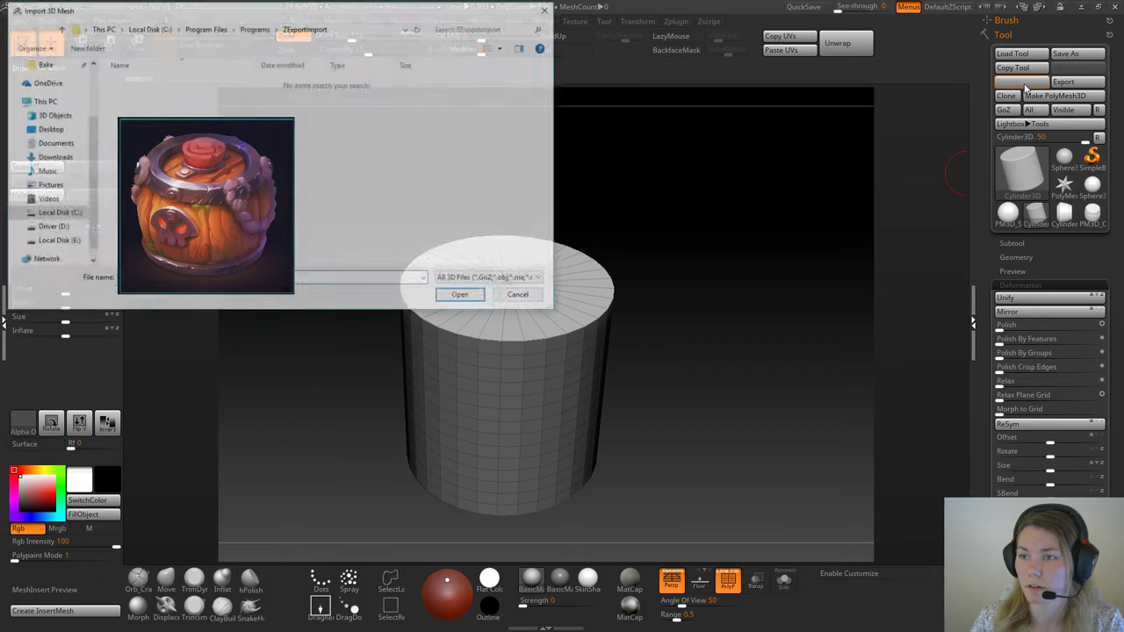
left_click(356, 28)
type("D:\\Bilder\\Streaming\\Twitch\\SkullBarrel\\Maya")
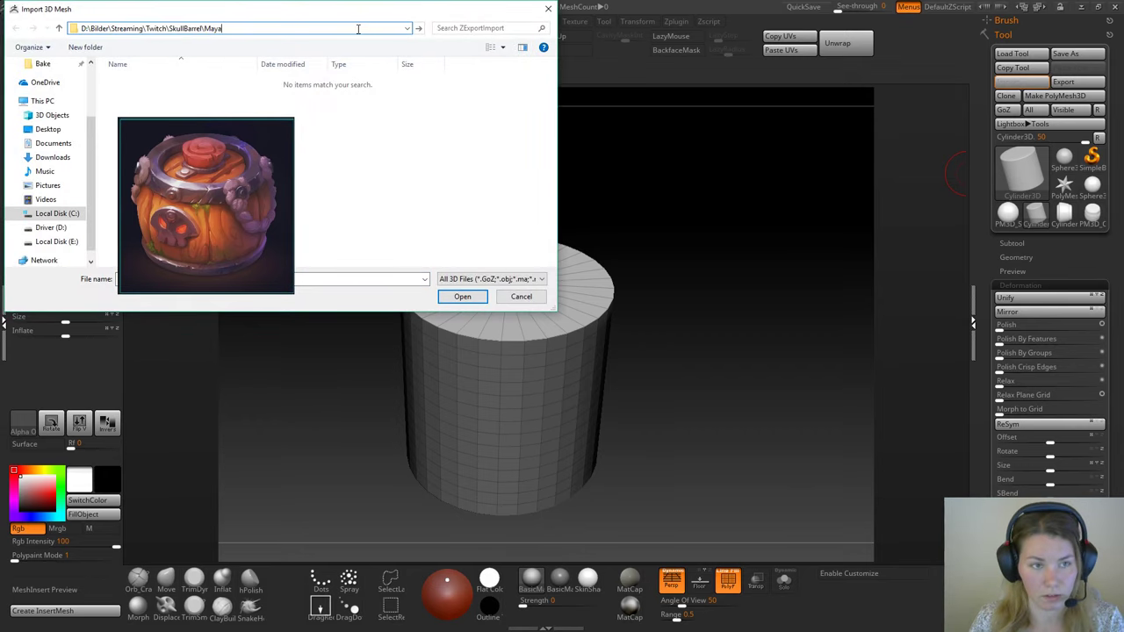
key("Return")
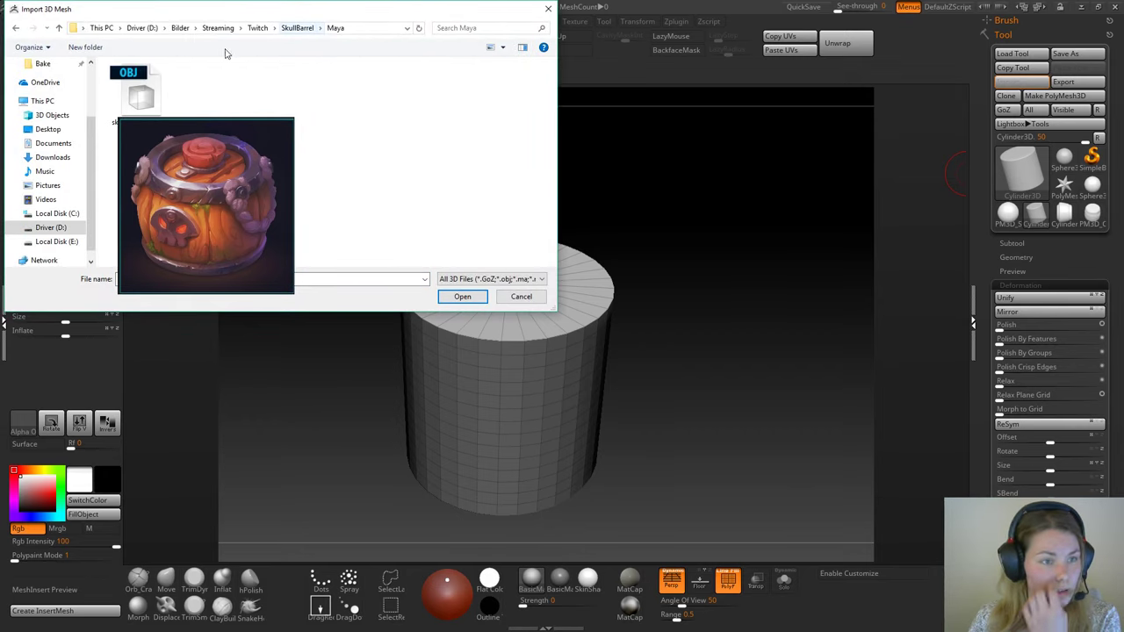
left_click(463, 297)
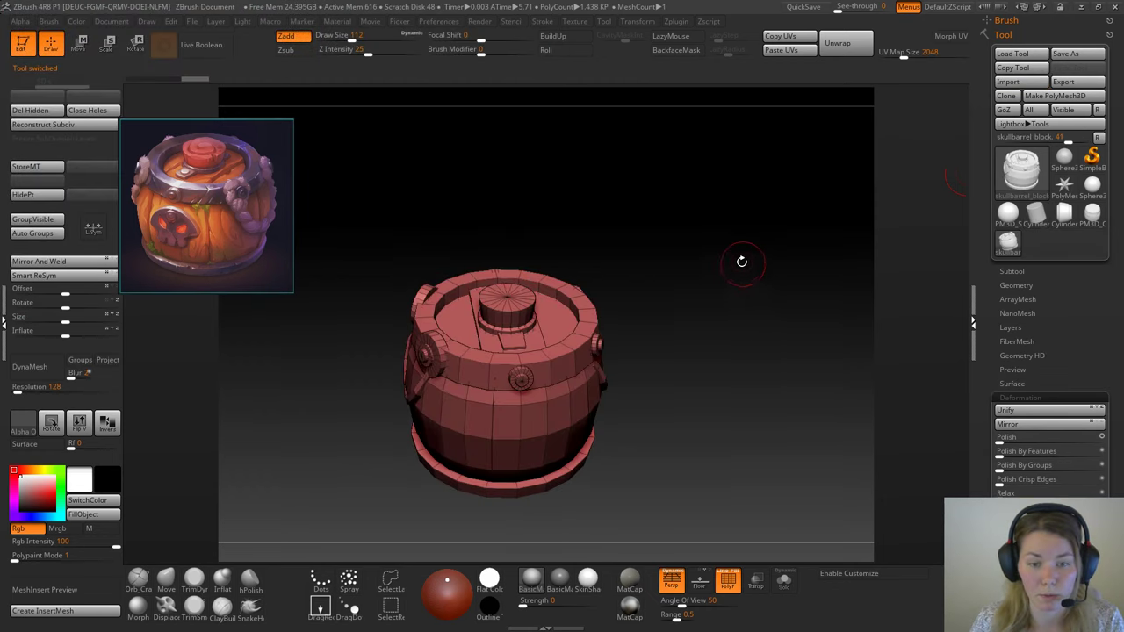
Step: Split the imported barrel mesh into separate subtools with Split To Parts and accept the non-undoable operation
left_click_drag(640, 337, 680, 279)
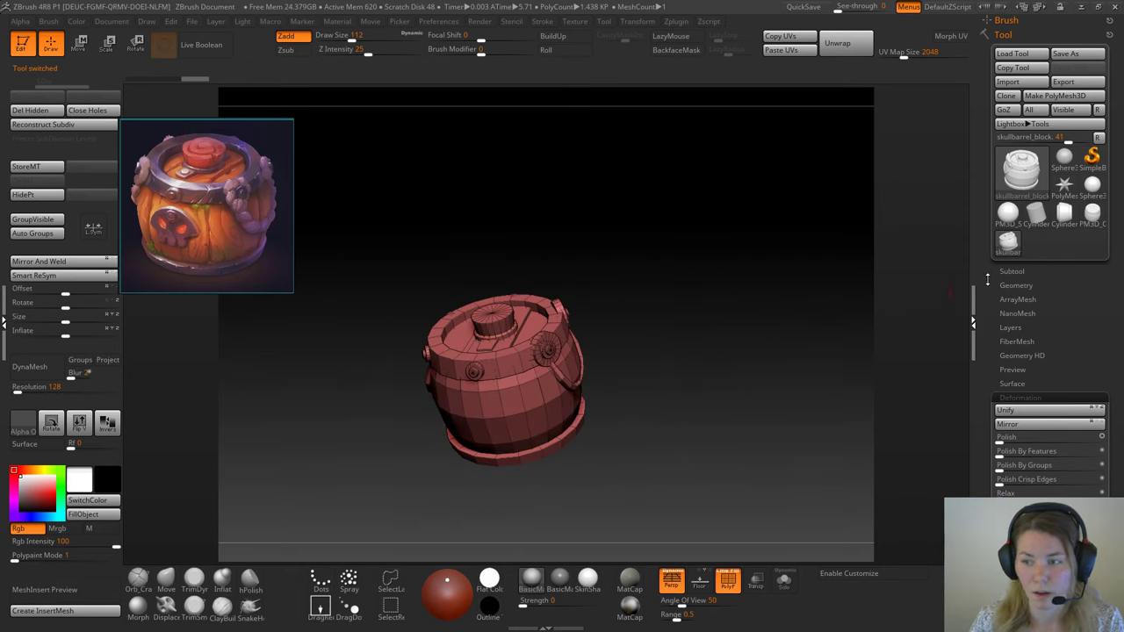
left_click(1011, 271)
left_click_drag(1117, 462, 1114, 237)
left_click(1024, 430)
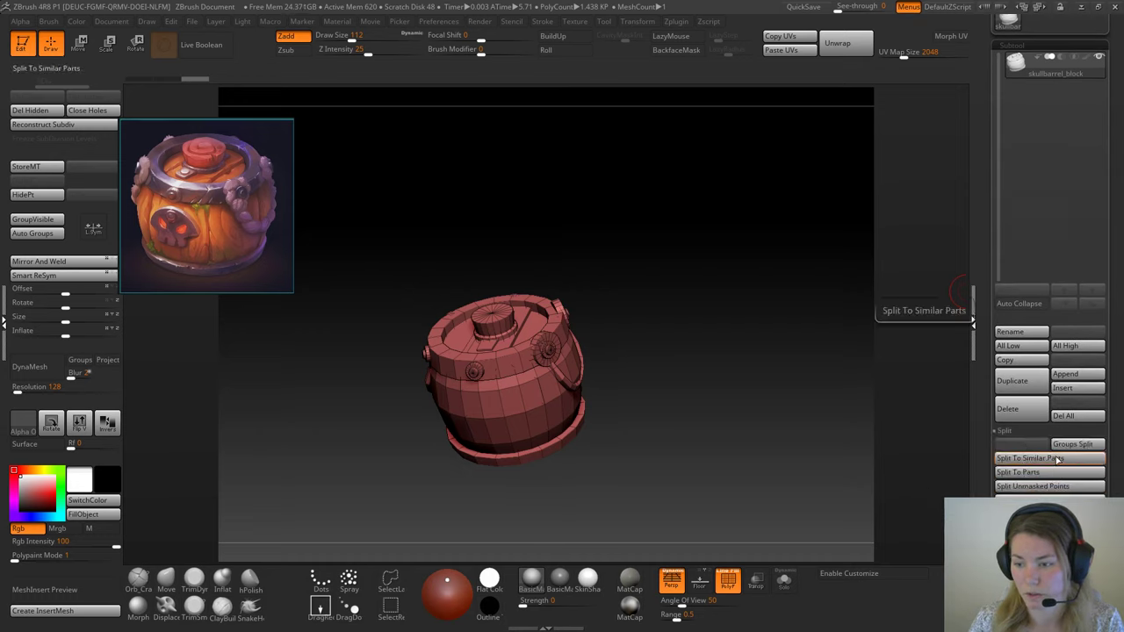
left_click(1033, 476)
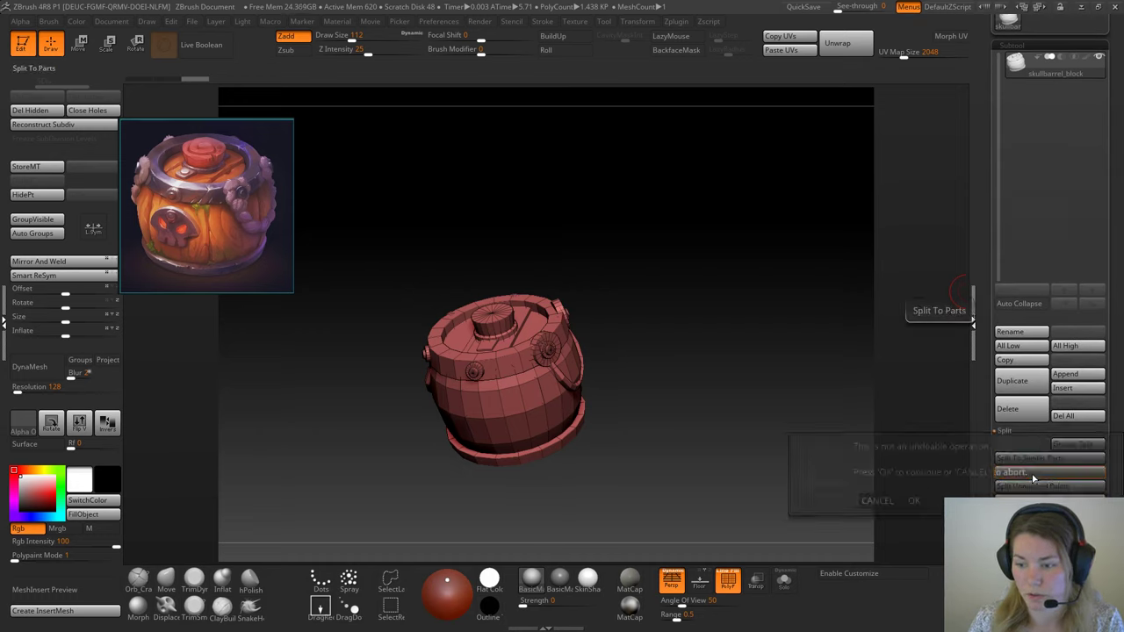
left_click(914, 499)
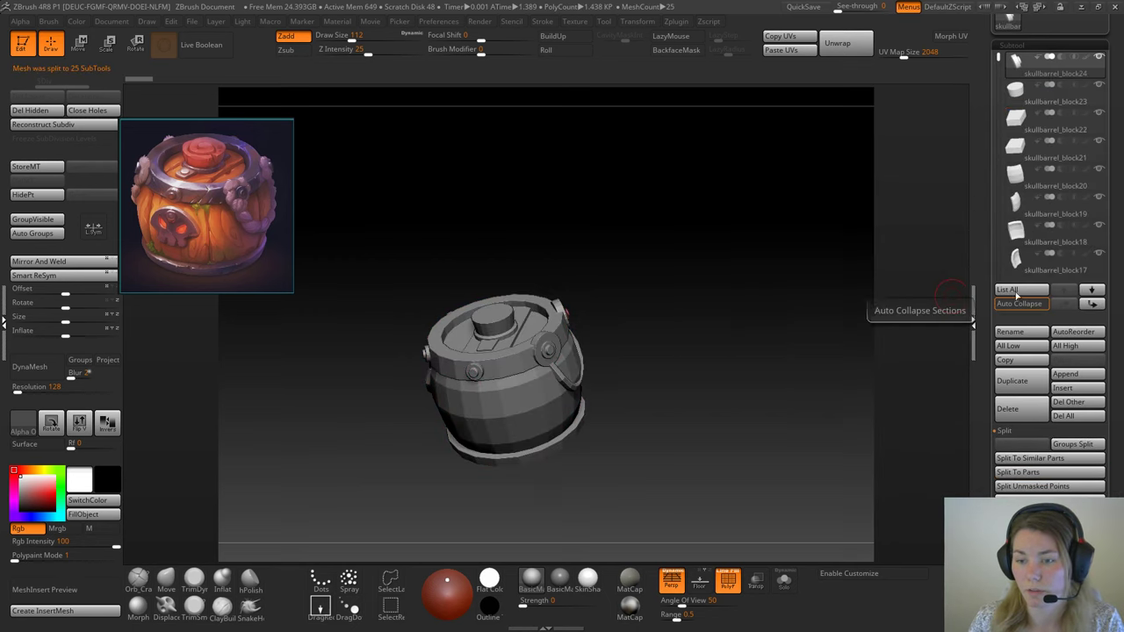
left_click_drag(999, 59, 1015, 198)
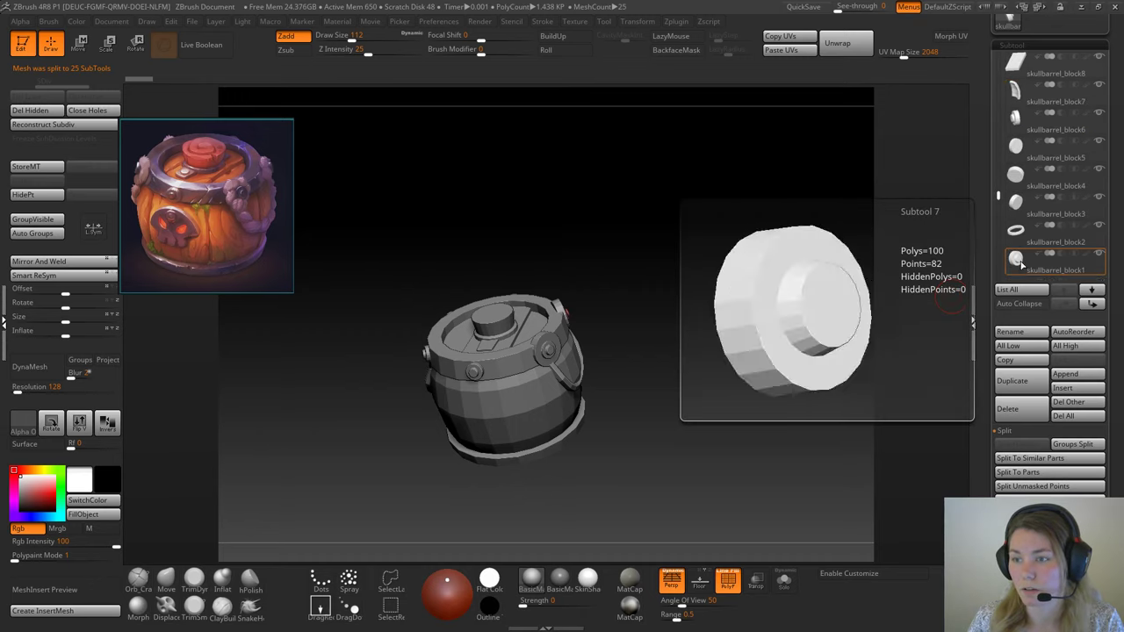
left_click_drag(999, 195, 1002, 42)
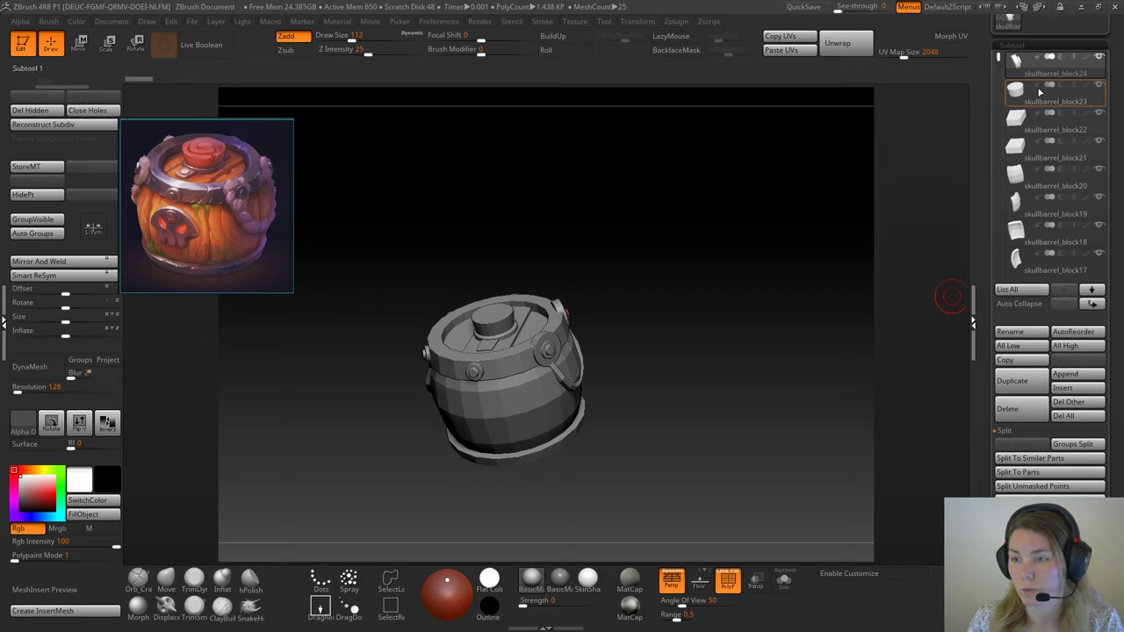
left_click_drag(1000, 56, 1008, 27)
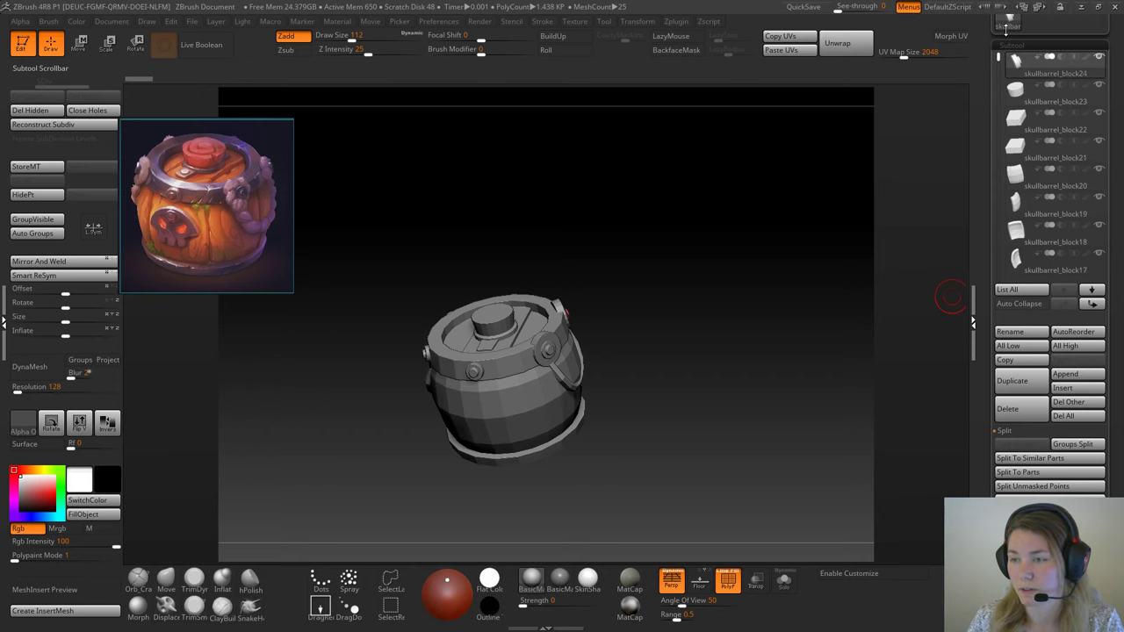
left_click_drag(735, 181, 750, 309)
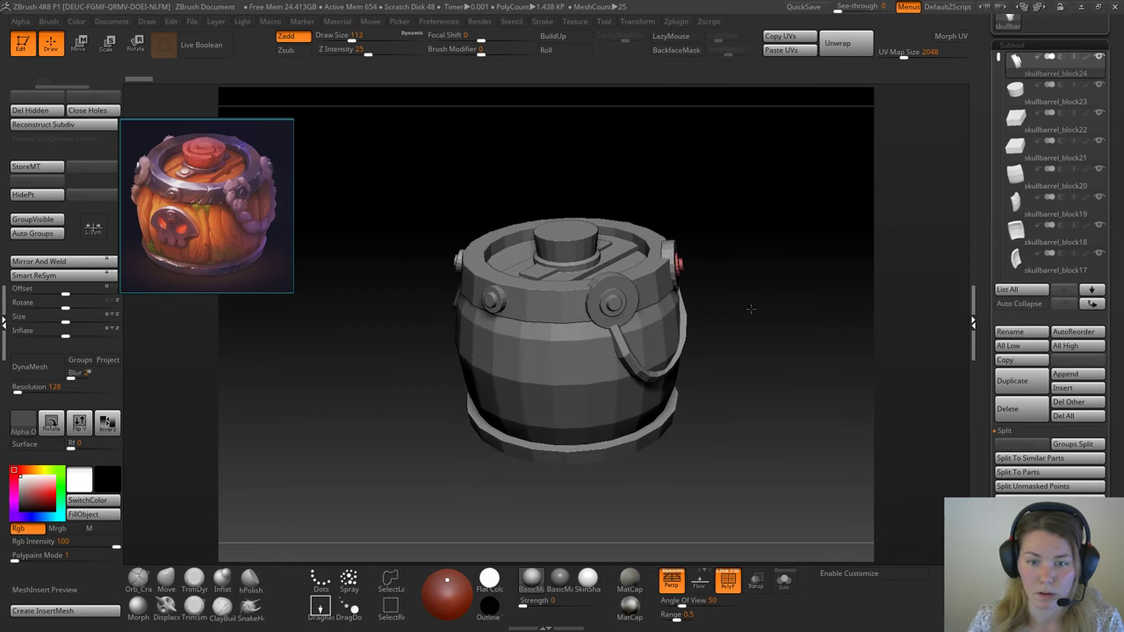
Step: Save the barrel tool as skullbarrel_01 in ZTool format in the SkullBarrel\Zbrush folder
left_click_drag(1114, 134, 1118, 277)
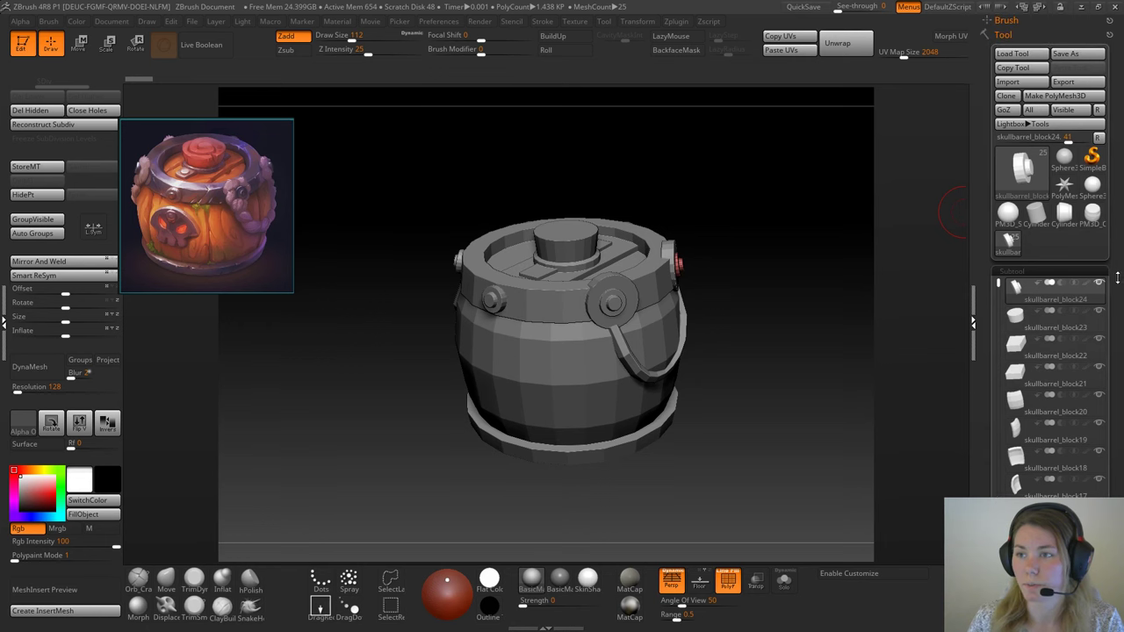
left_click(1076, 55)
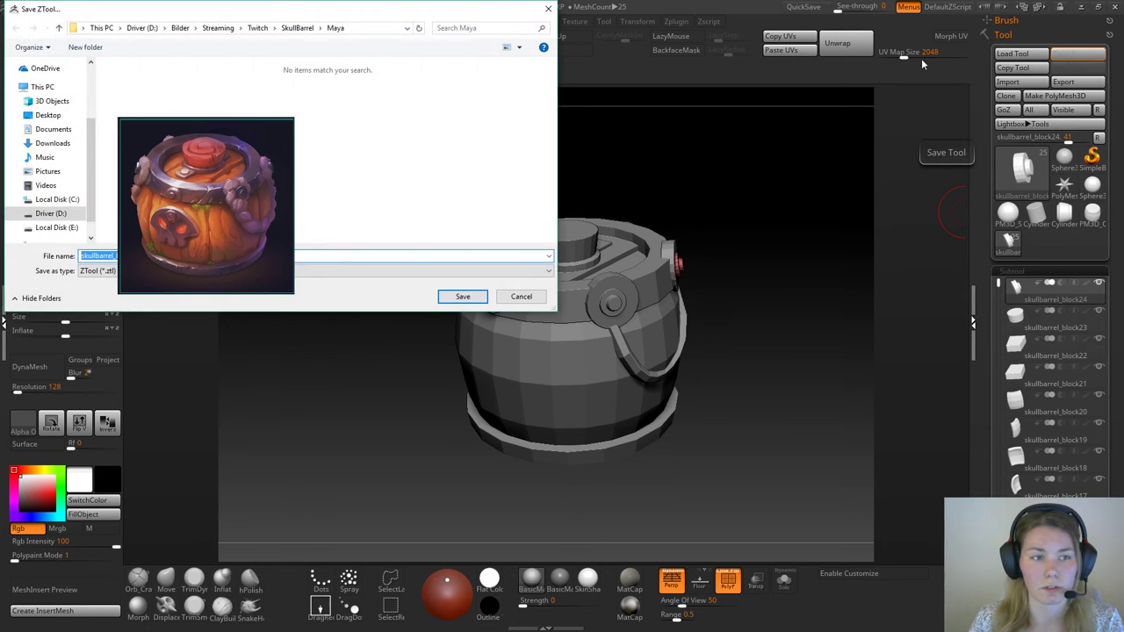
left_click(296, 27)
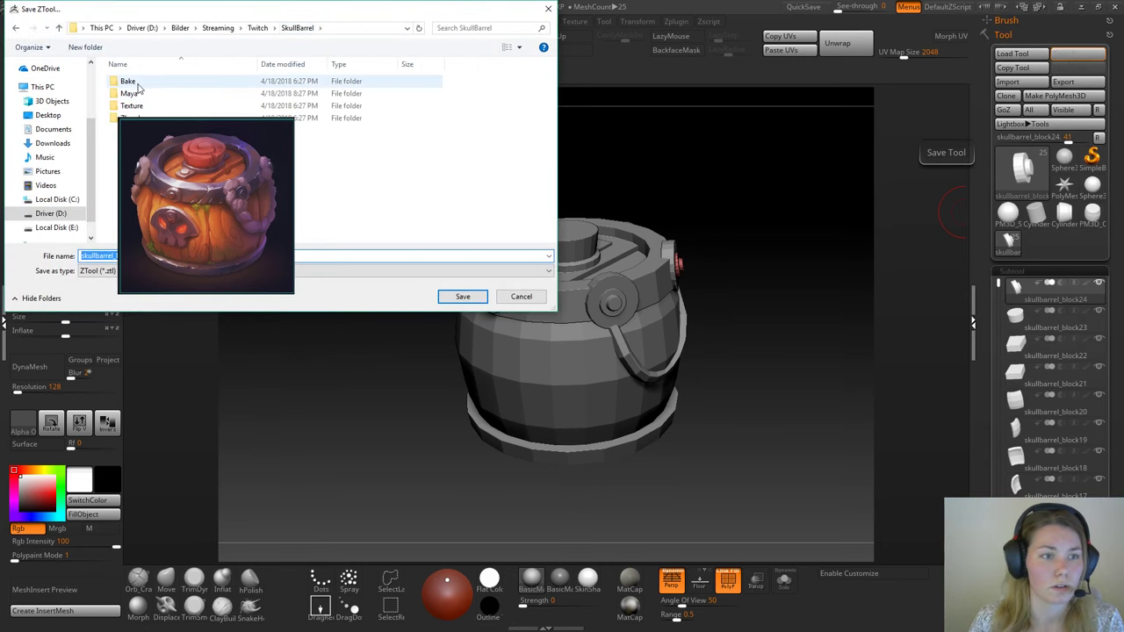
left_click_drag(395, 17, 587, 74)
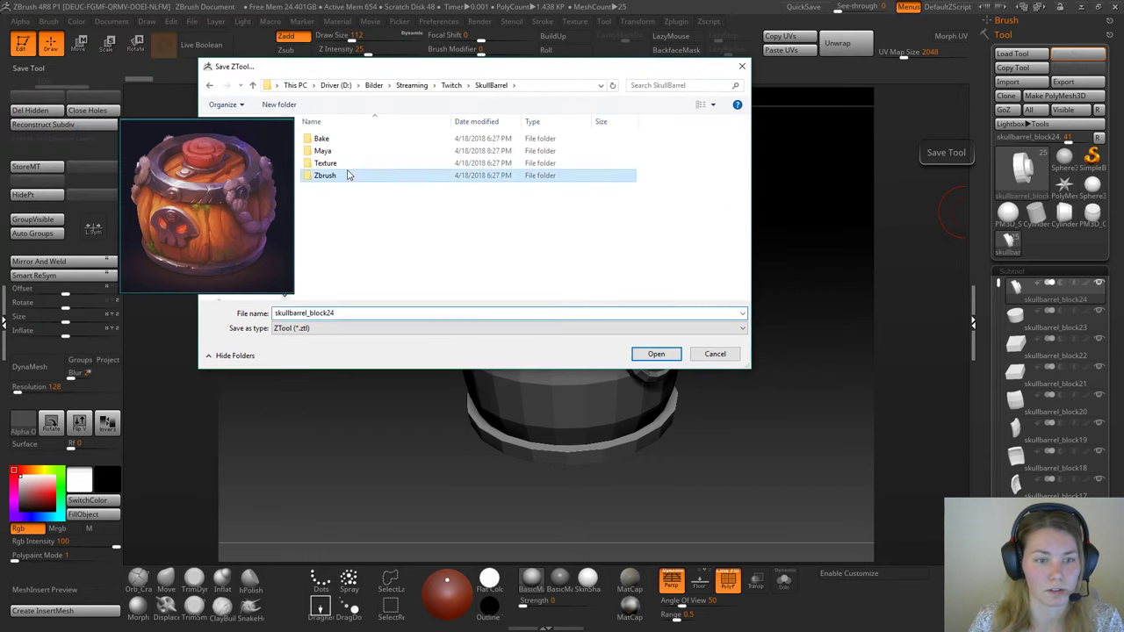
double_click(346, 175)
double_click(364, 313)
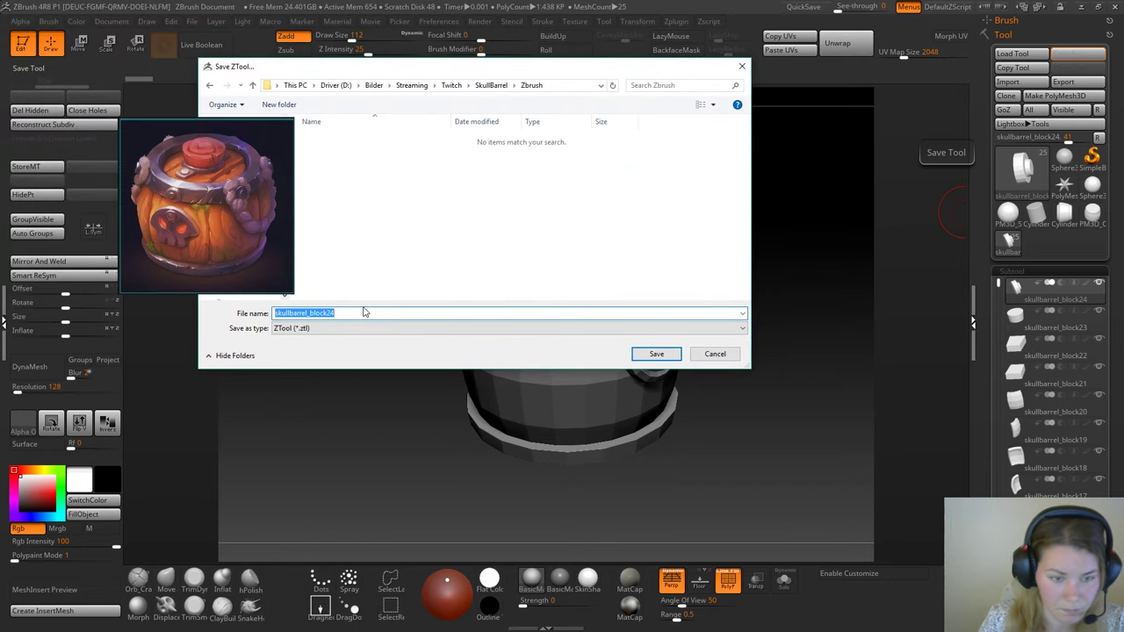
left_click(365, 312)
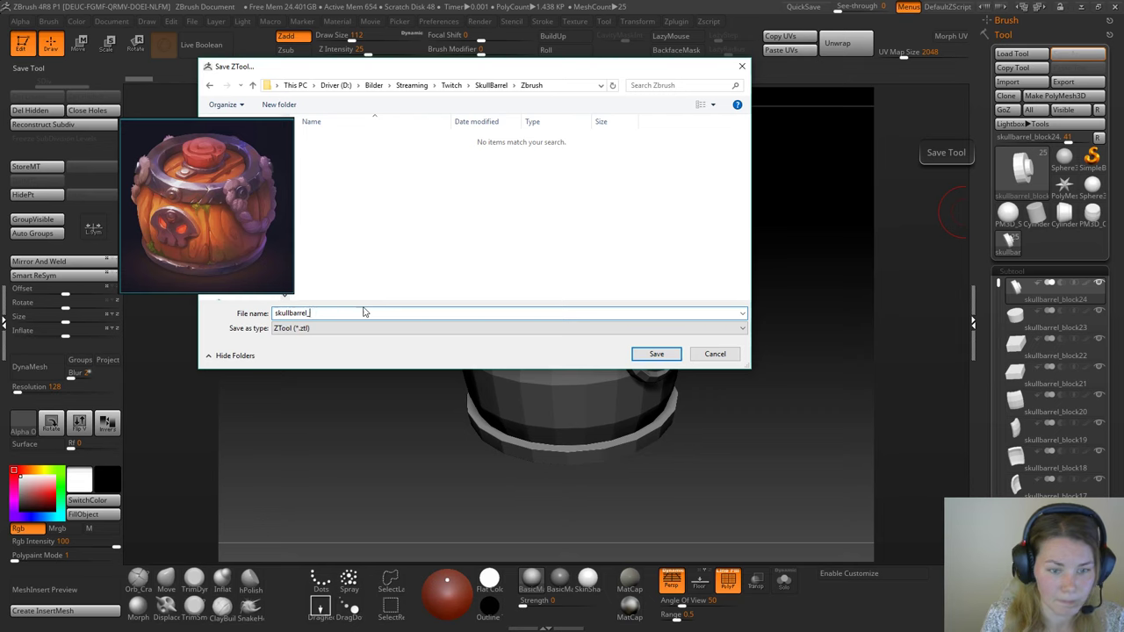
type("01")
key("Return")
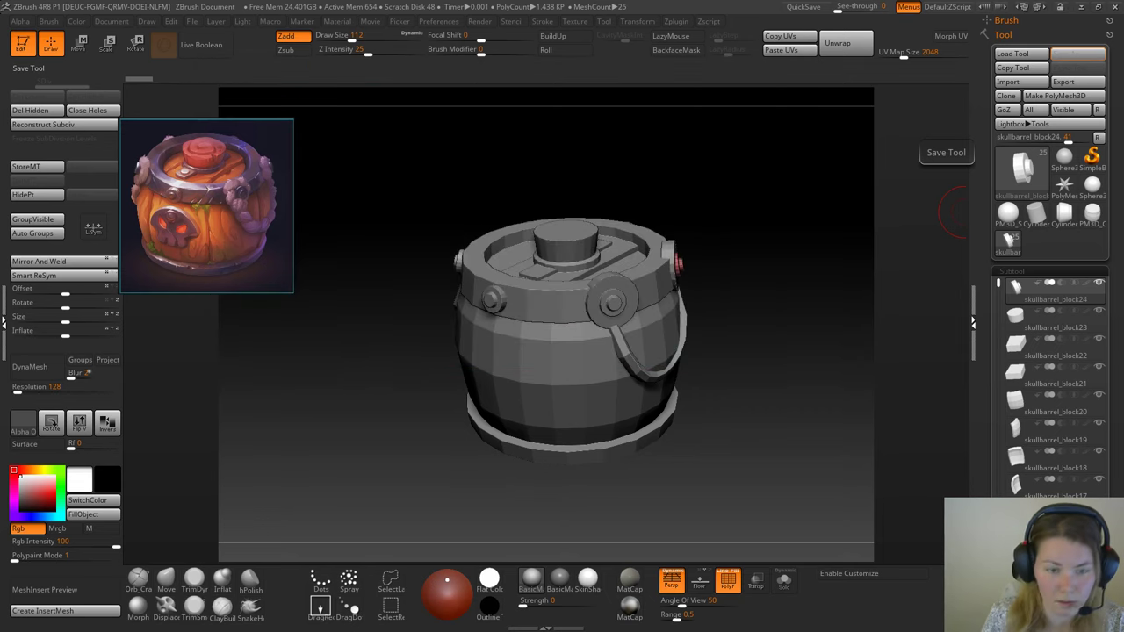
Step: Make the upper rim ring around the barrel's lid the active subtool
left_click_drag(701, 231, 625, 230, "alt")
mouse_move(687, 230)
left_mouse_down()
mouse_move(726, 228)
mouse_move(735, 281)
mouse_move(731, 257)
mouse_move(759, 238)
mouse_move(736, 293)
mouse_move(747, 243)
mouse_move(752, 263)
left_mouse_up()
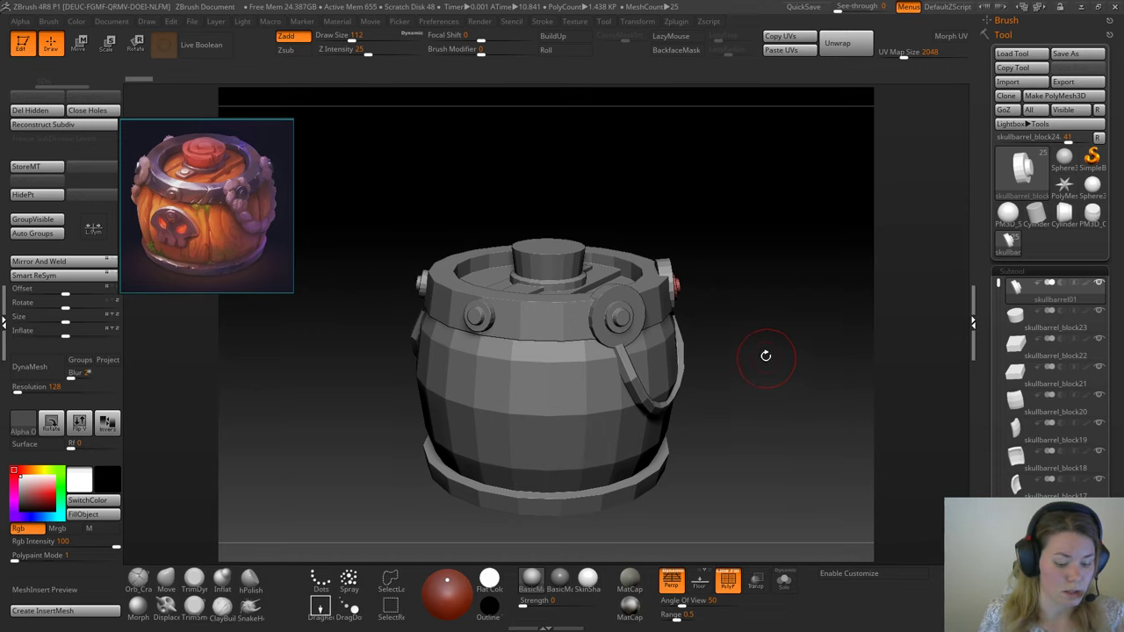
right_click_drag(539, 331, 469, 246, "alt")
left_click_drag(498, 256, 694, 263)
left_click_drag(717, 324, 755, 296, "alt")
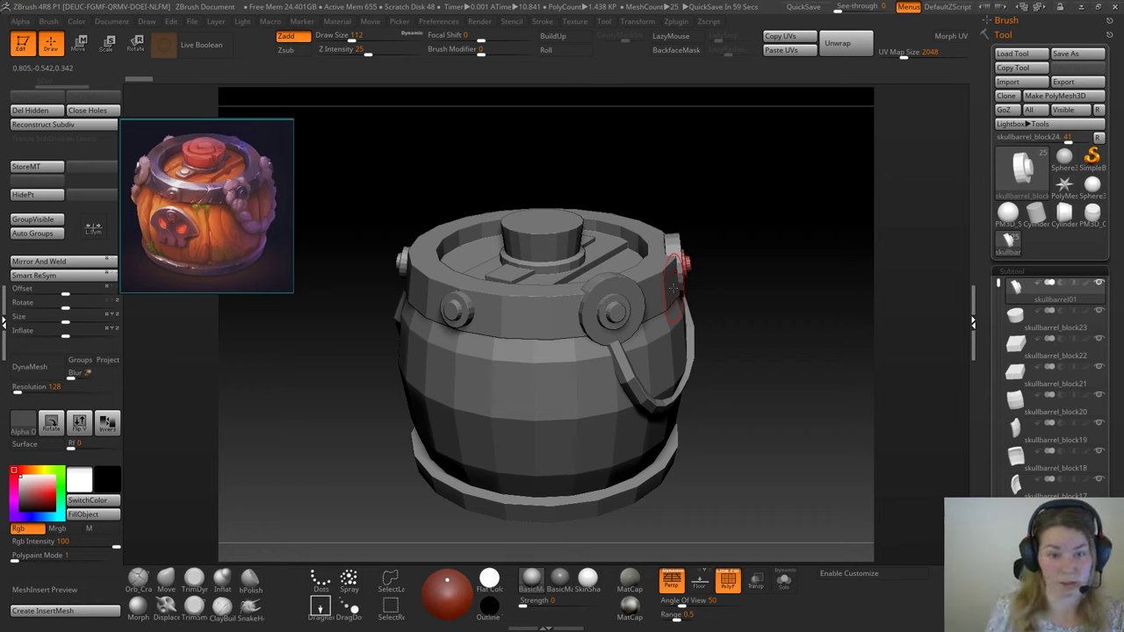
left_click(533, 322, "alt")
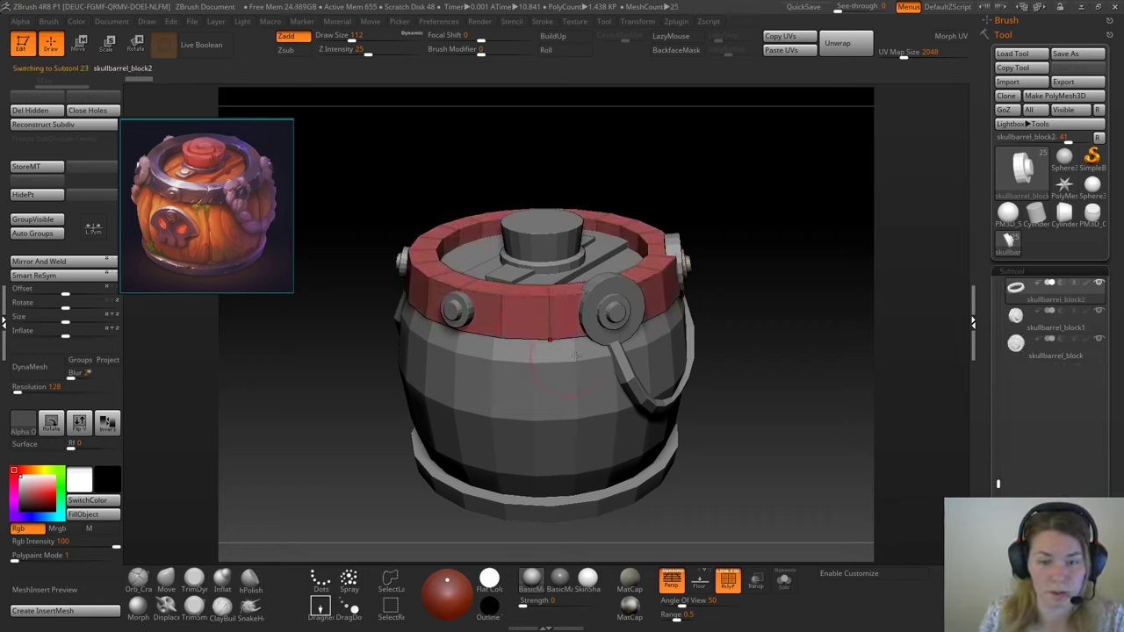
Step: Try subdividing the upper rim ring by one level with subdivision smoothing on
left_click_drag(807, 324, 759, 328)
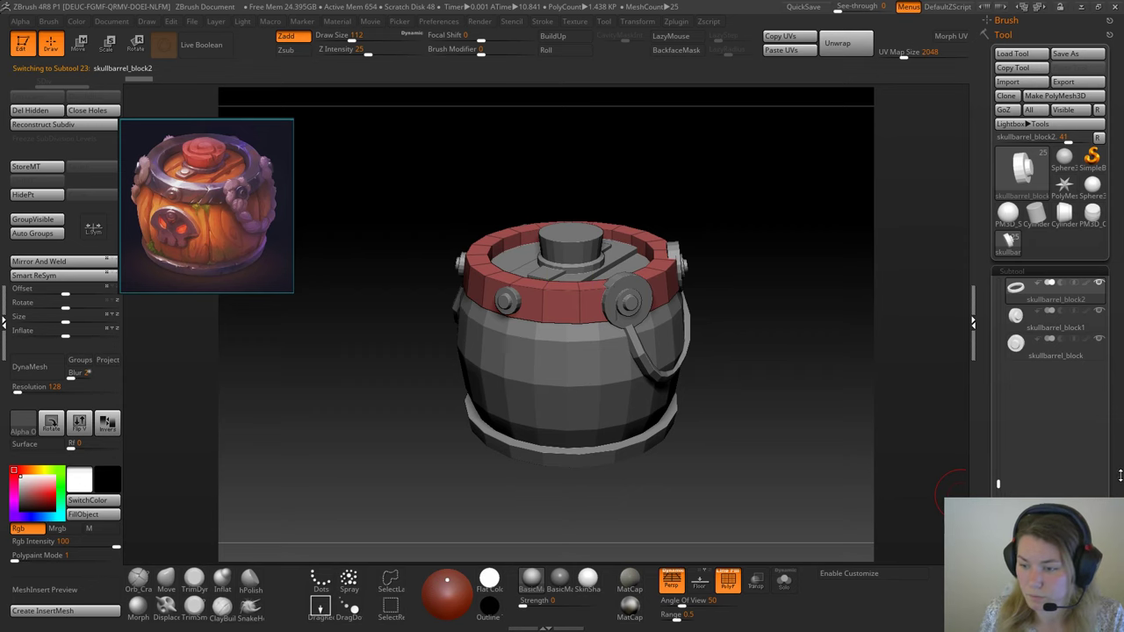
scroll(1029, 470, "down", 10)
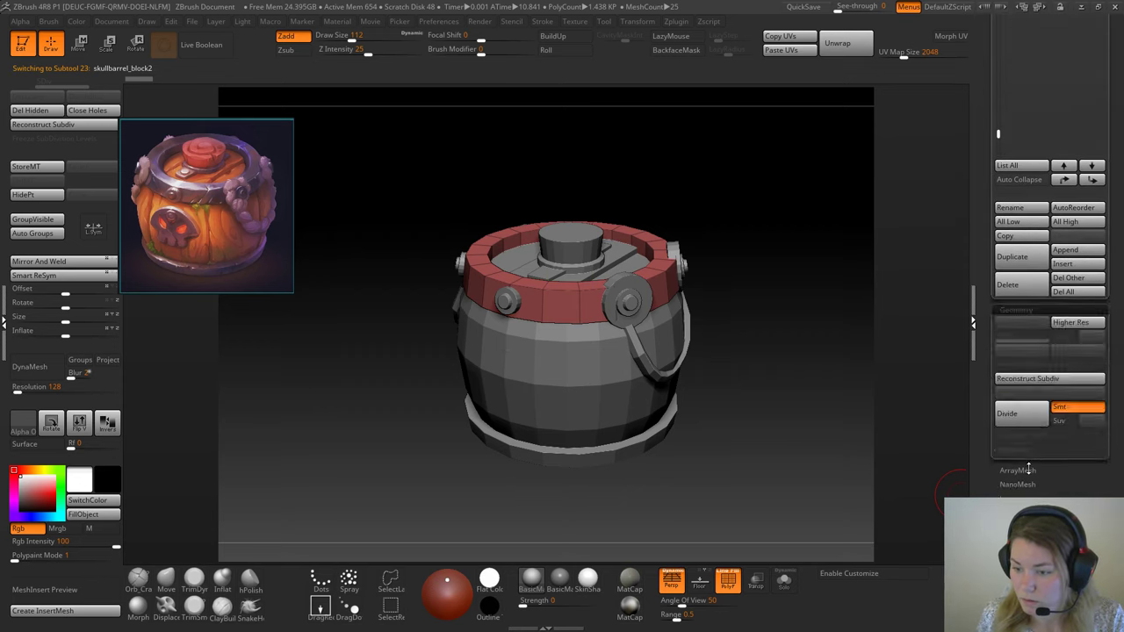
scroll(1028, 470, "down", 5)
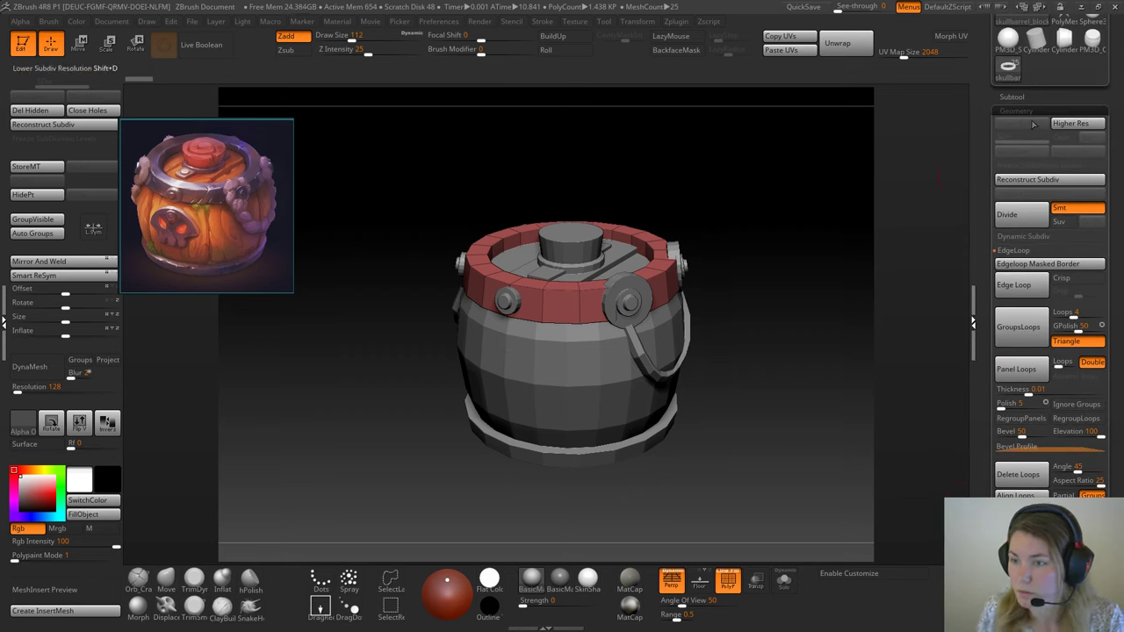
left_click(1032, 221)
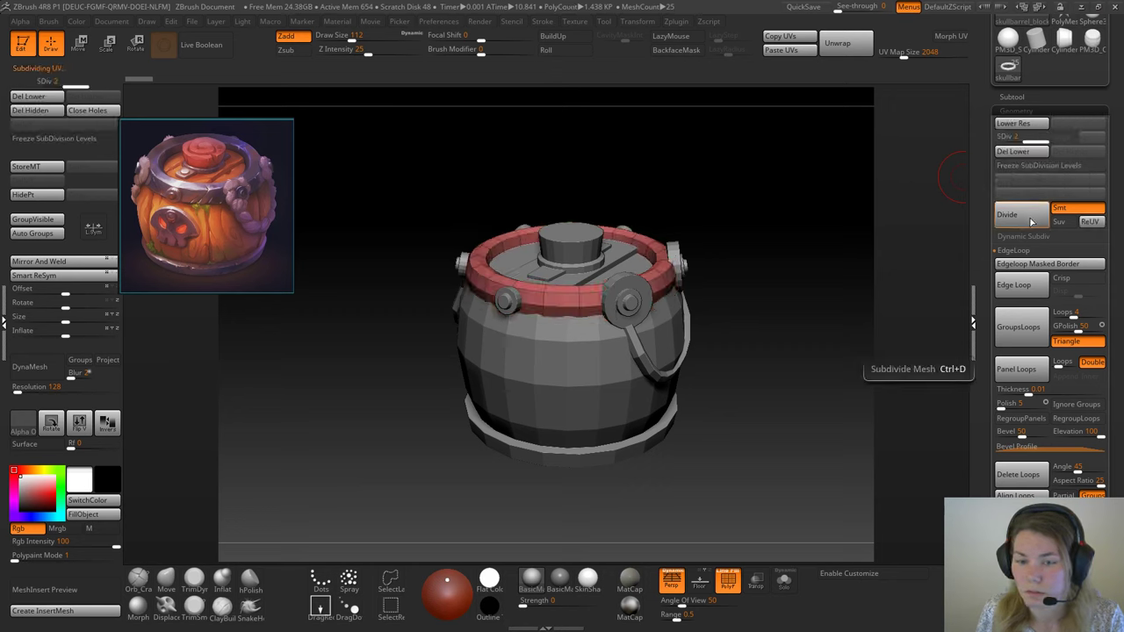
Step: Compare the rim ring before and after the smoothed subdivision, and undo that subdivision
left_click_drag(823, 289, 758, 254)
key("shift+d")
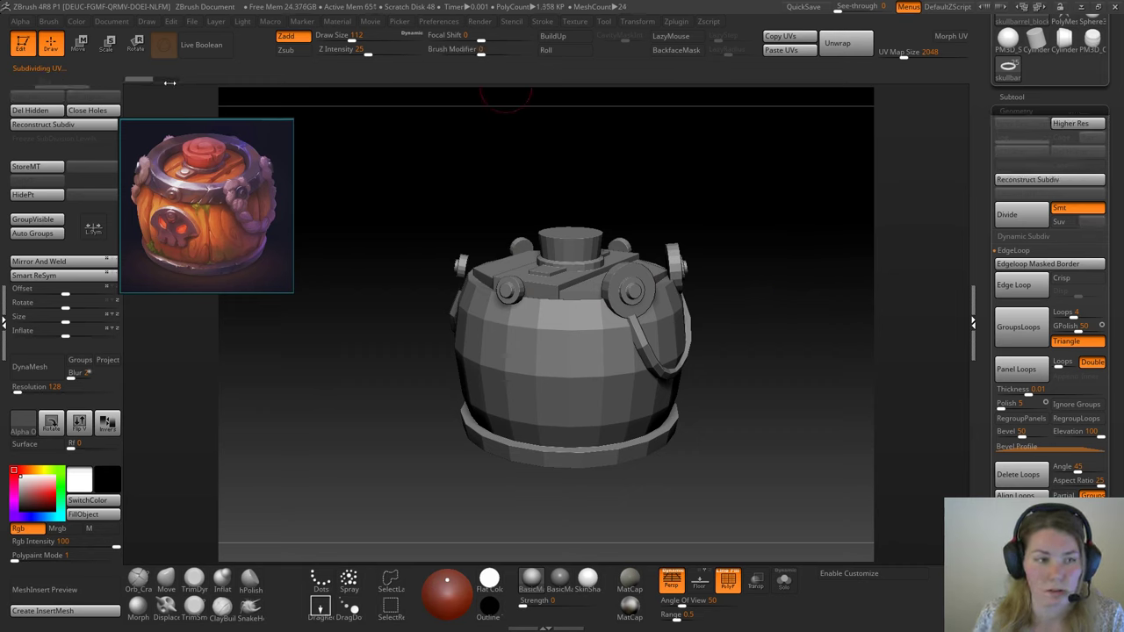
key("d")
left_click_drag(331, 117, 457, 206)
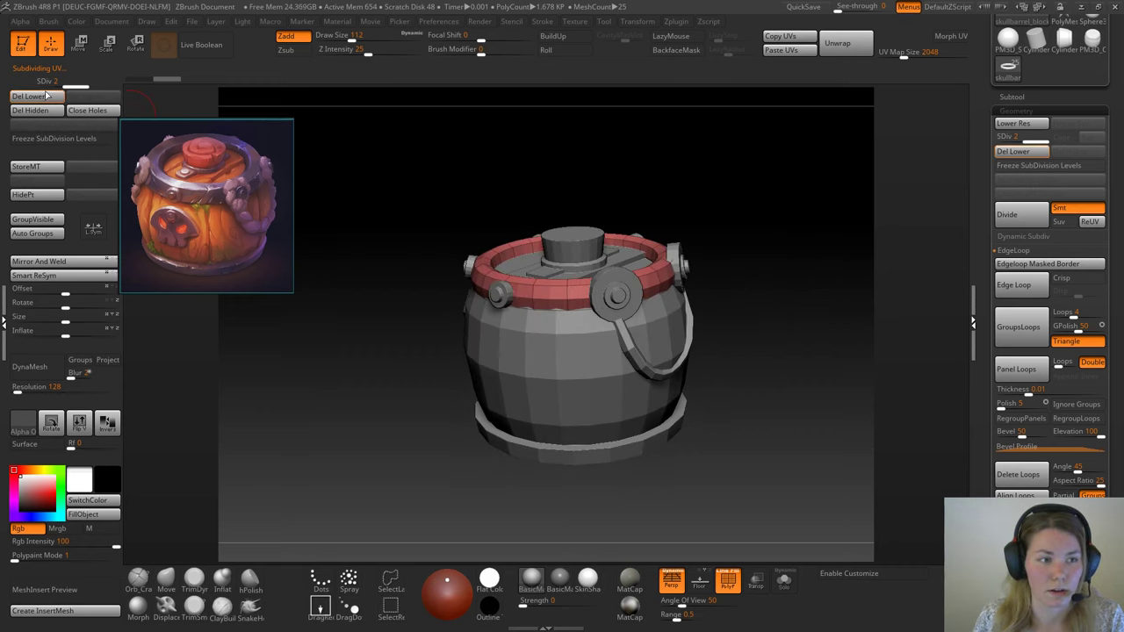
left_click(47, 83)
left_click(100, 98)
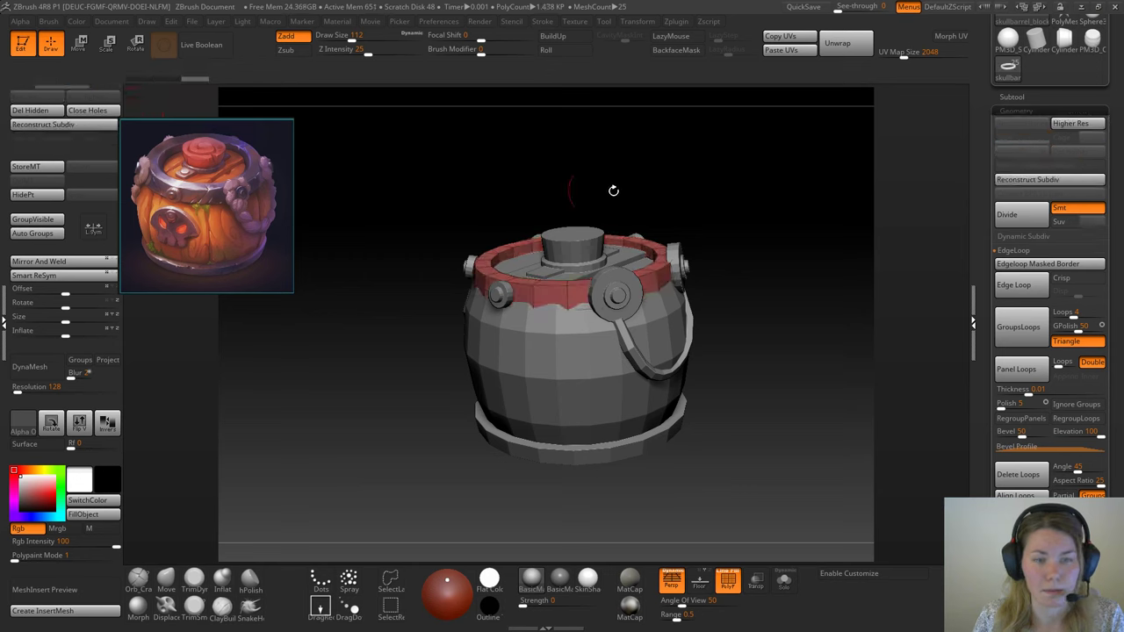
Step: Turn off subdivision smoothing (Smt) and divide the upper rim ring by one level
left_click(1084, 208)
key("d")
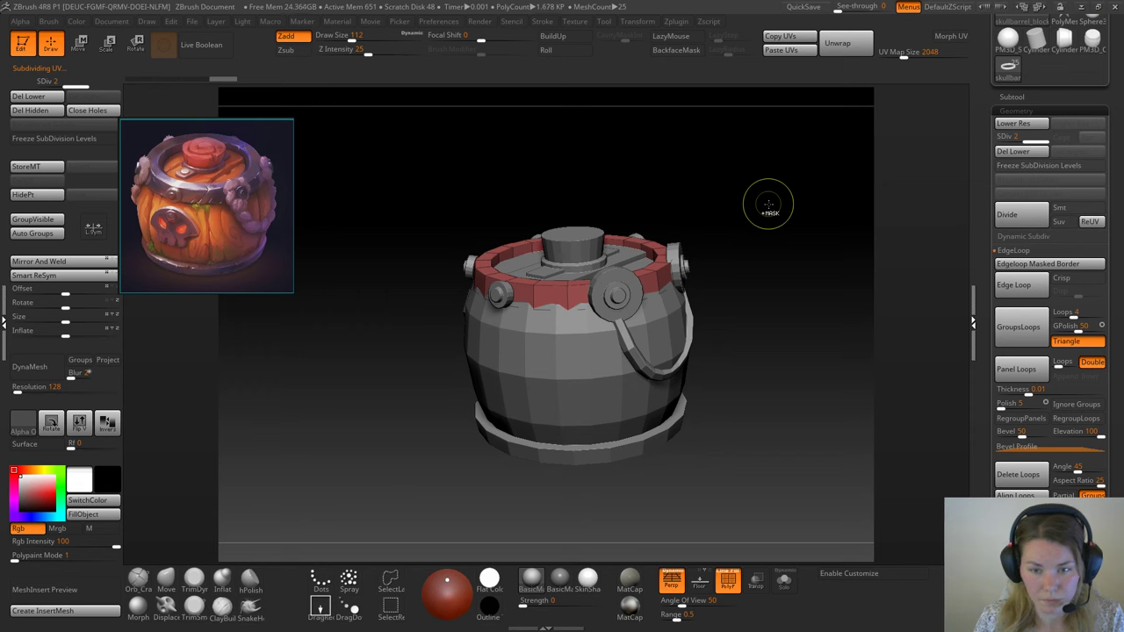
right_click_drag(768, 204, 793, 258, "ctrl")
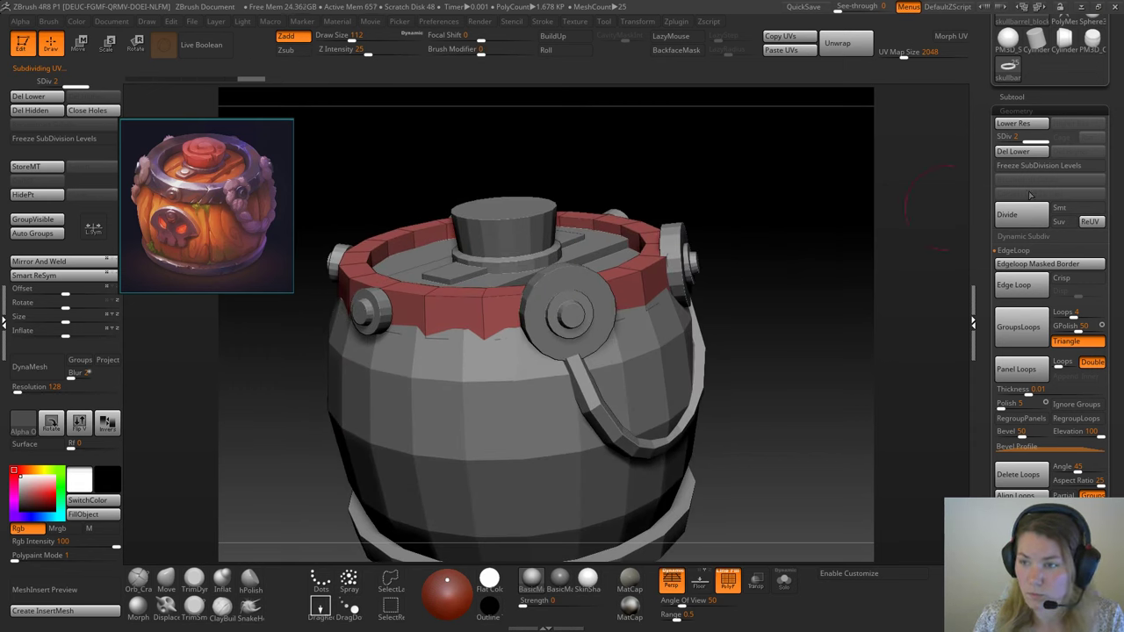
Step: Divide the barrel's top rim ring up to subdivision level 4 with the subdivide smooth modifier (Smt) enabled
left_click(1078, 208)
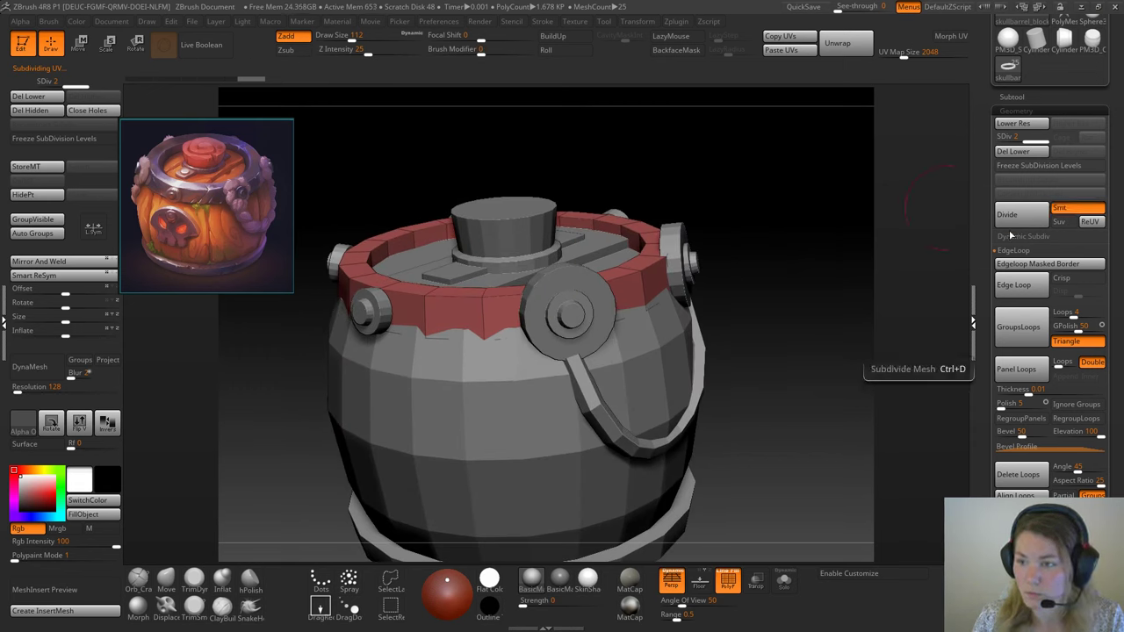
left_click(1009, 220)
left_click_drag(795, 246, 760, 240)
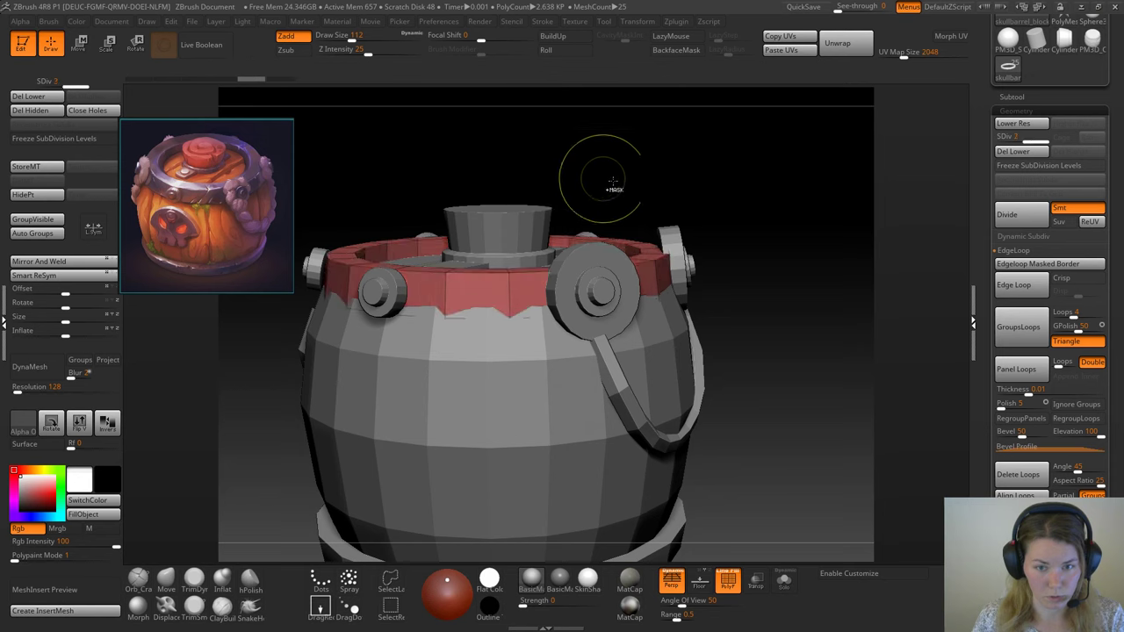
left_click(1074, 207)
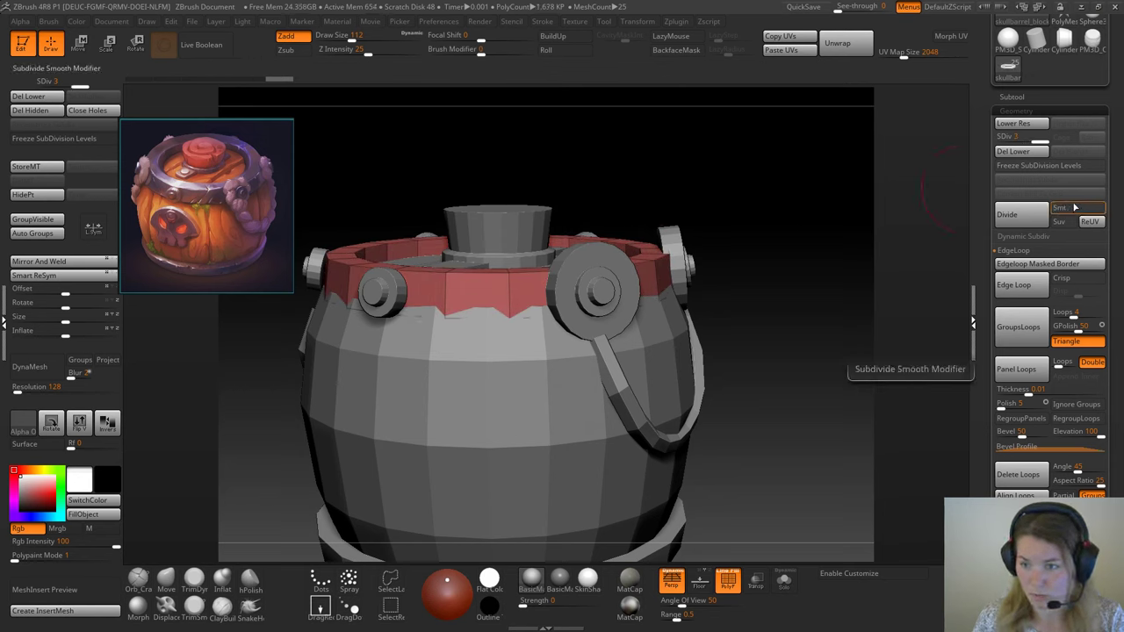
left_click(1075, 210)
left_click(1016, 219)
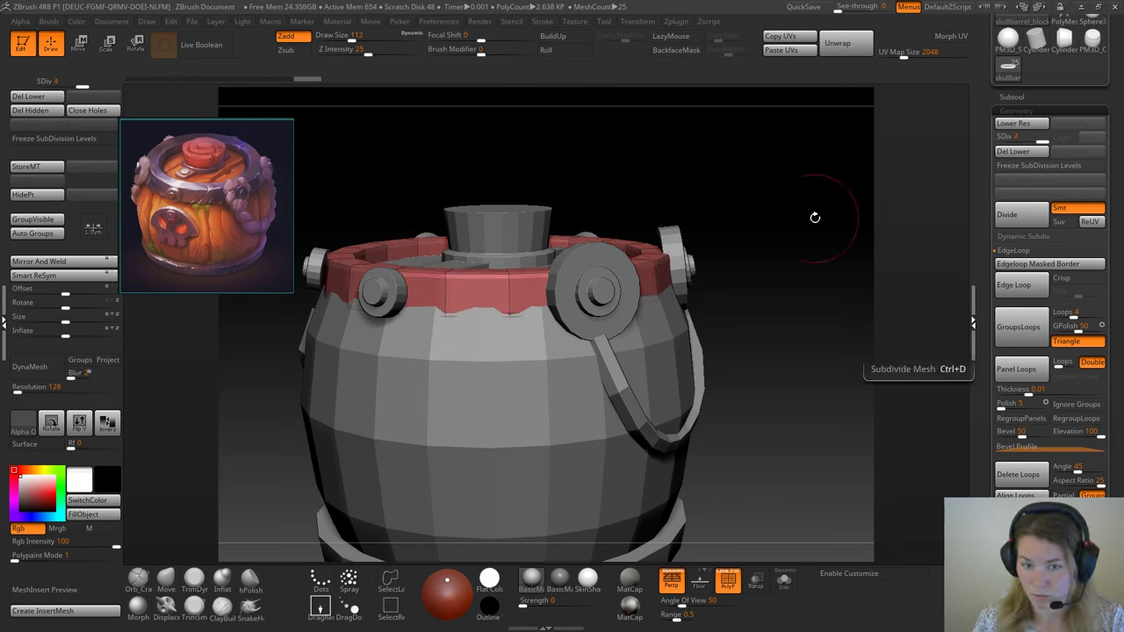
Step: Hide the PolyFrame display and divide the top rim ring once more to subdivision level 5
left_click_drag(797, 233, 782, 228, "alt")
left_click(734, 576)
left_click_drag(758, 339, 802, 296)
key("ctrl+d")
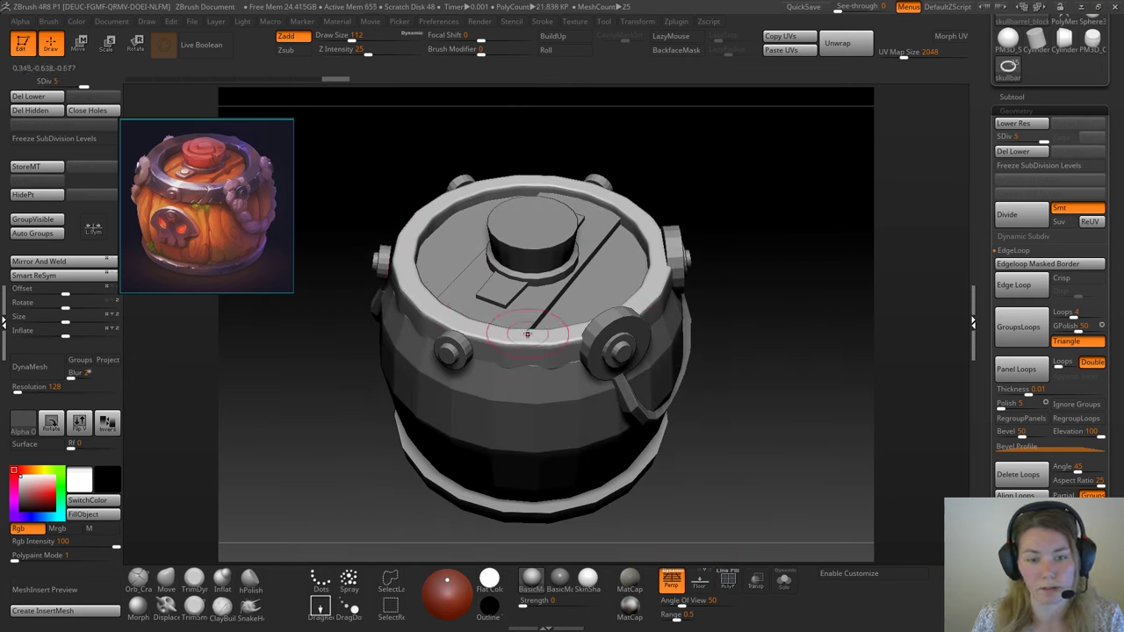
Step: Step the top rim ring back down to subdivision level 1
key("ctrl")
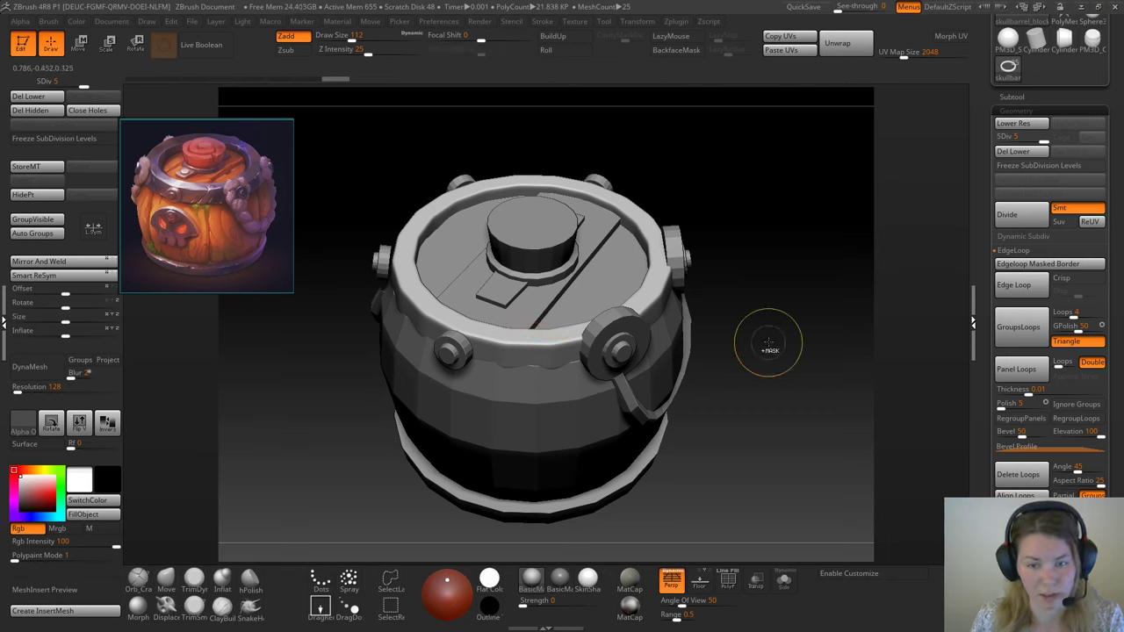
key("shift+d")
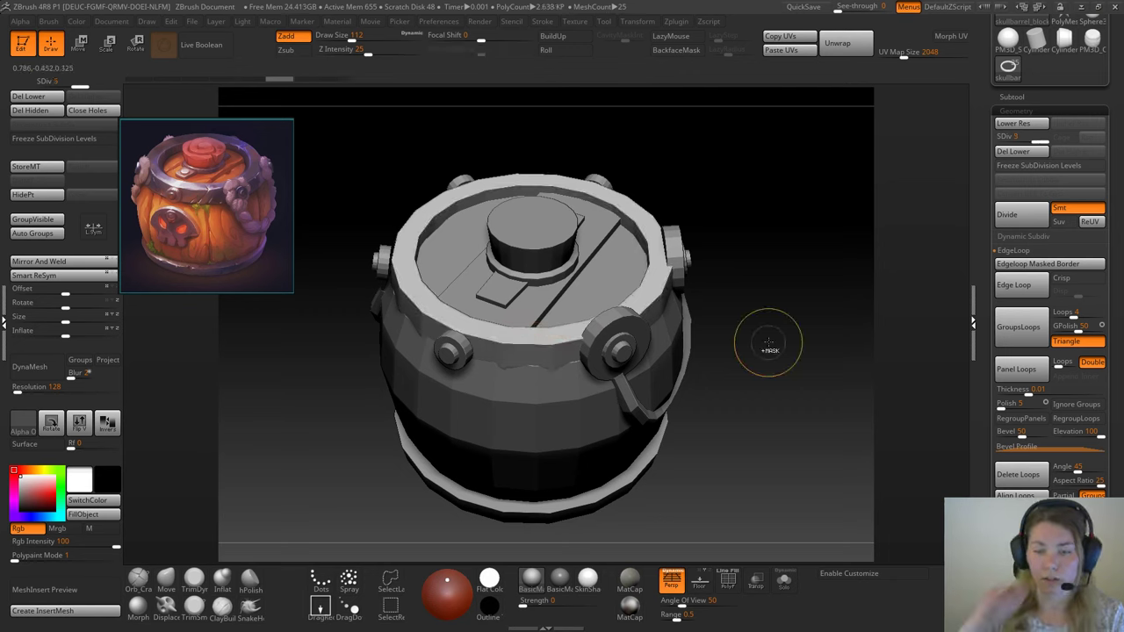
key("shift+d")
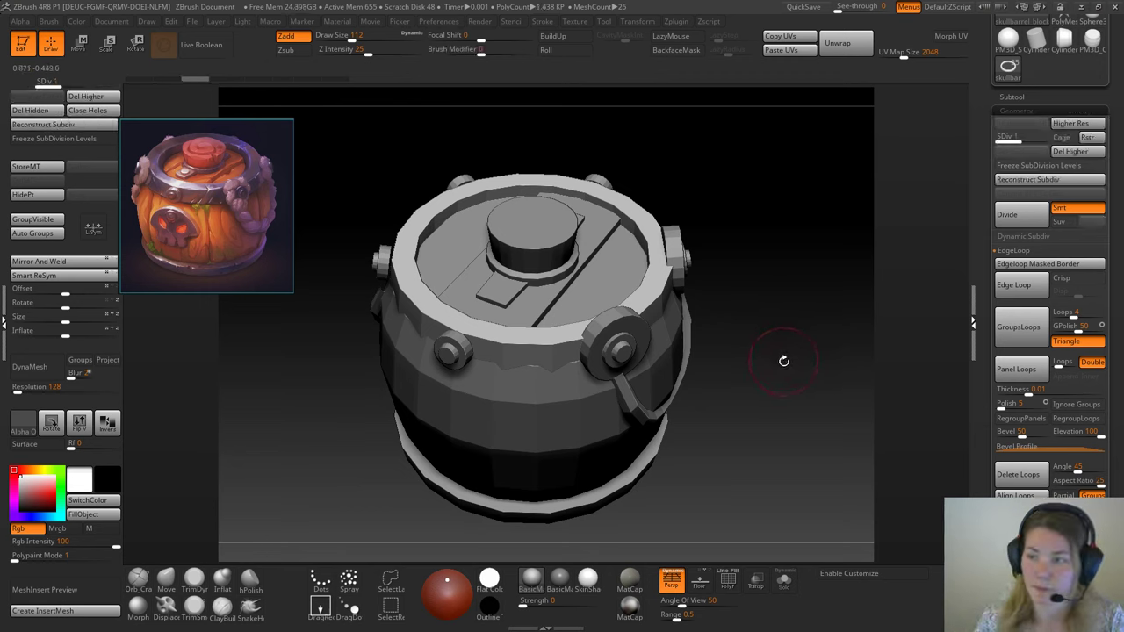
mouse_move(826, 265)
left_mouse_down()
mouse_move(829, 281)
mouse_move(838, 268)
left_mouse_up()
Step: Look through the tool thumbnails and the ring's Subtool, Geometry and Deformation settings
left_click_drag(1085, 103, 1061, 200)
left_click(1019, 244)
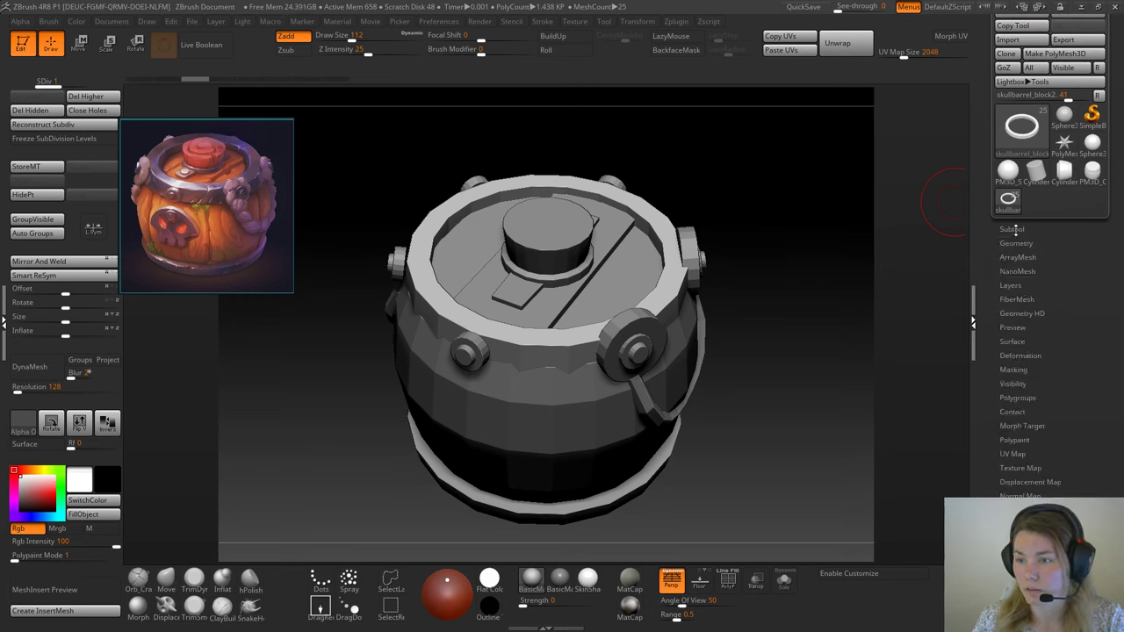
left_click(1013, 229)
left_click(1014, 229)
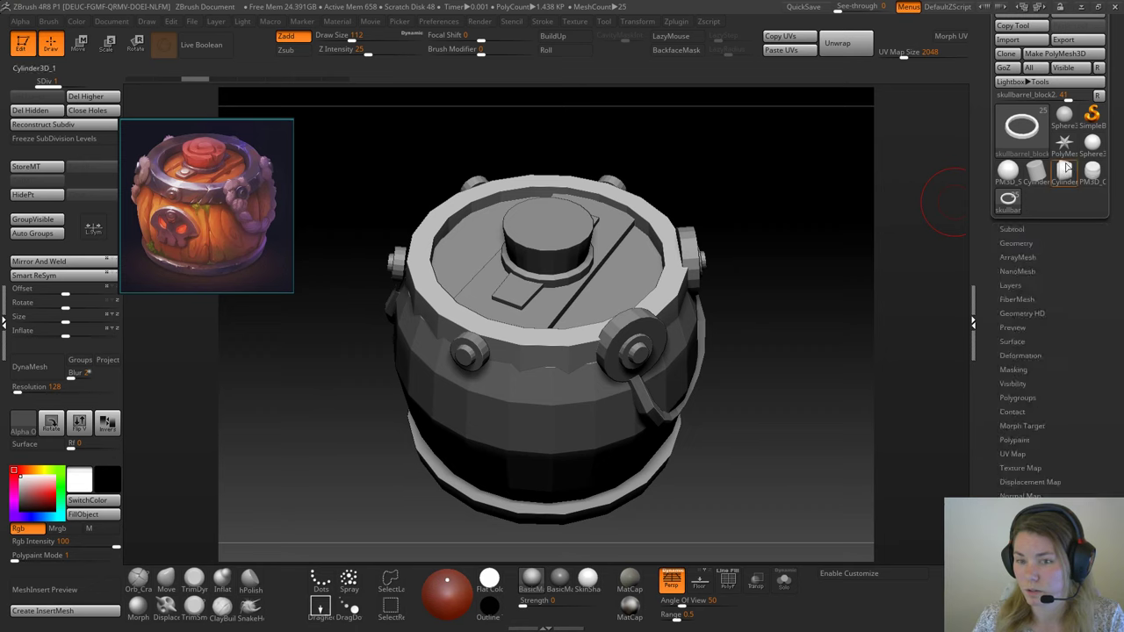
mouse_move(1066, 171)
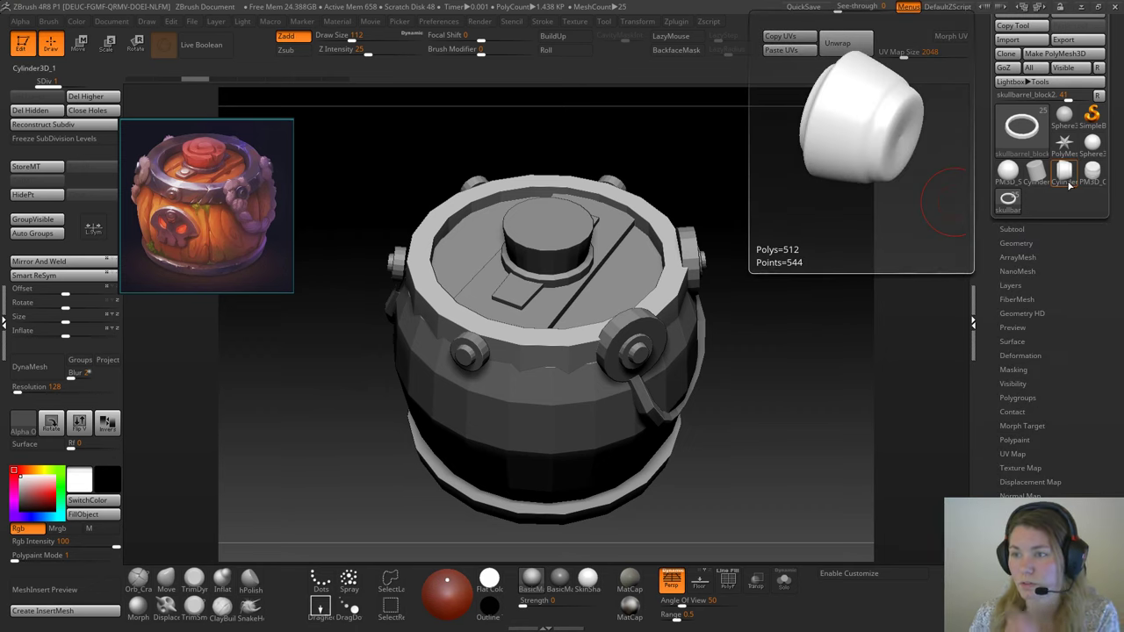
left_click(1014, 229)
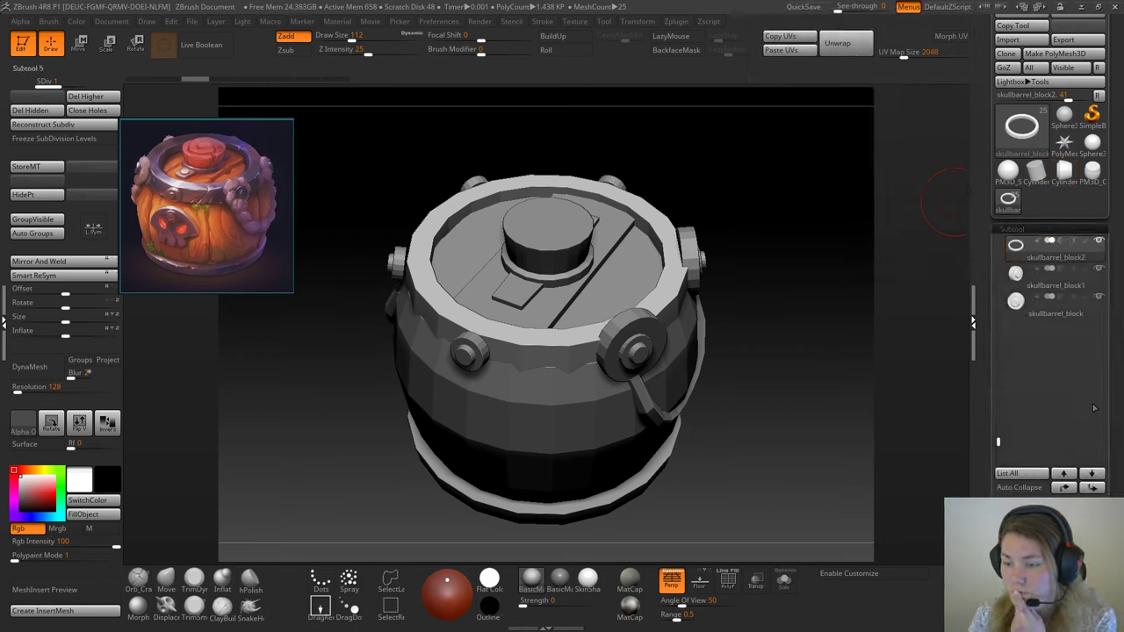
scroll(1114, 439, "down", 5)
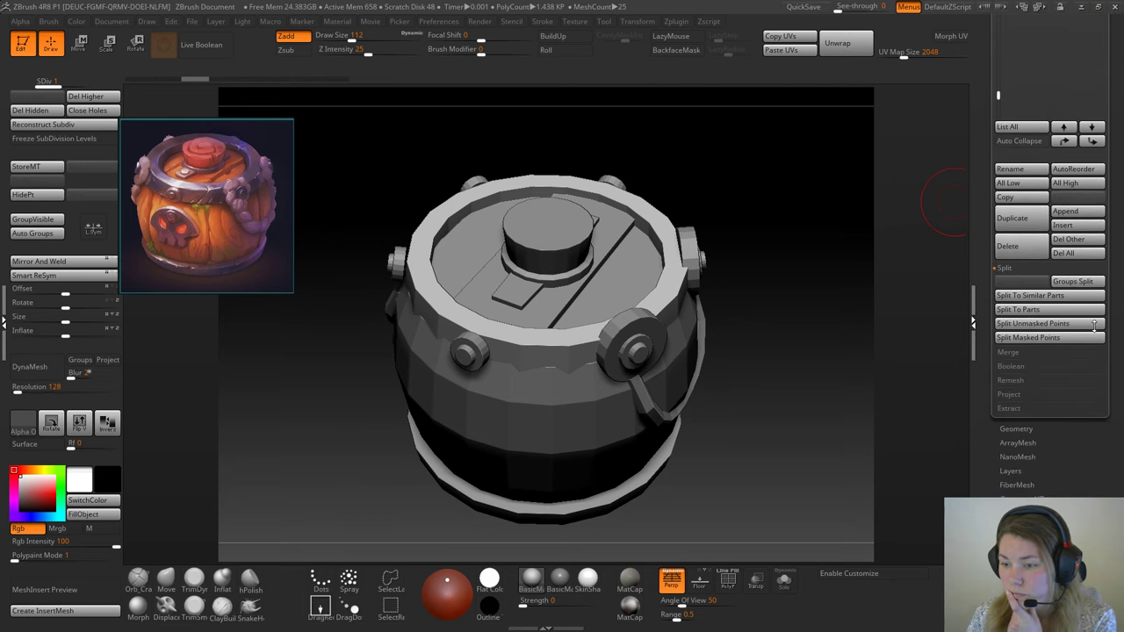
left_click(1017, 429)
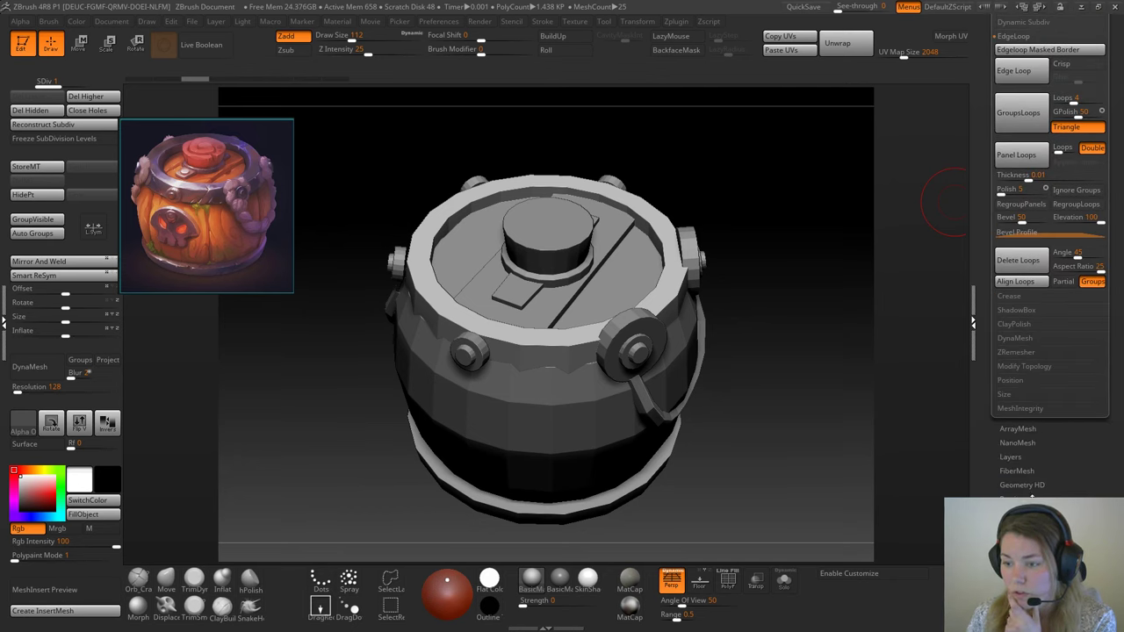
scroll(1118, 151, "down", 8)
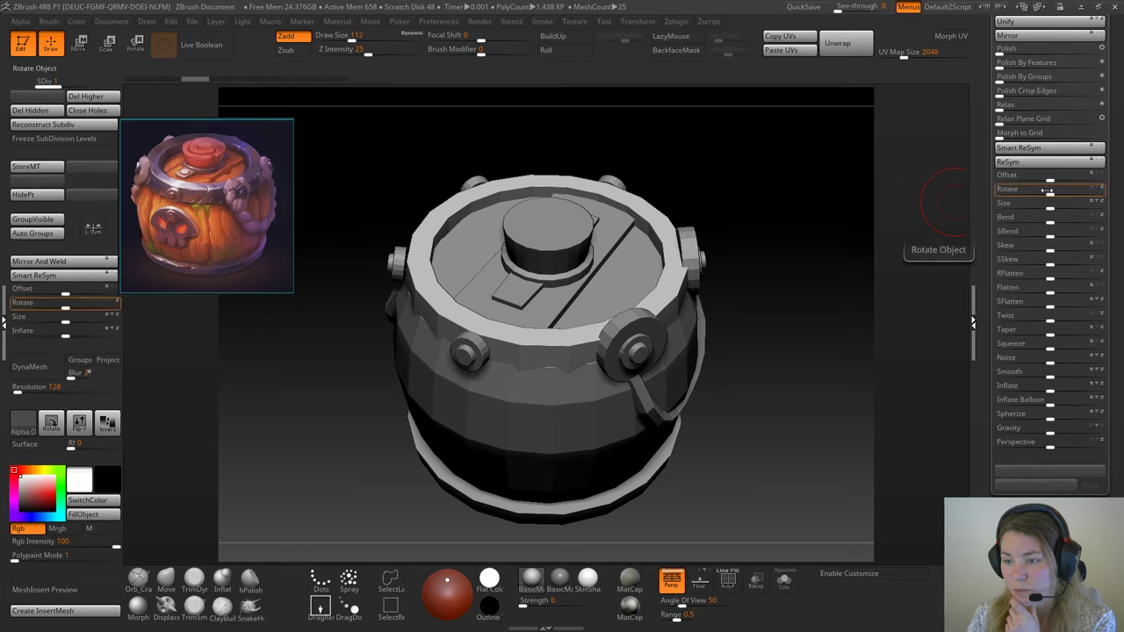
scroll(1118, 151, "up", 6)
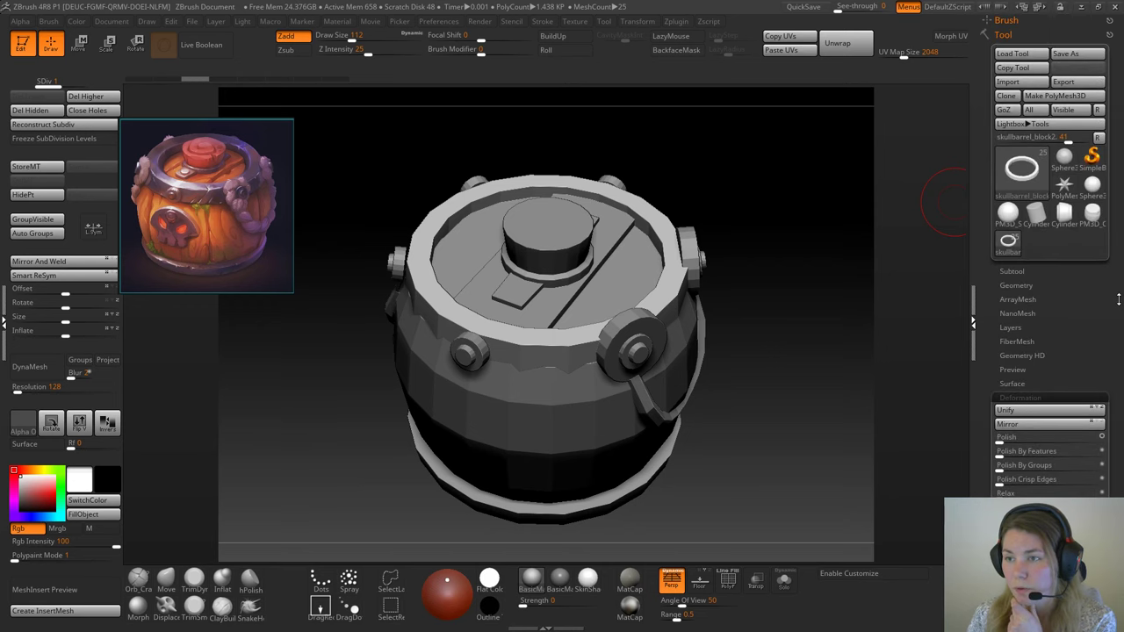
Step: Append a Cylinder3D to the barrel as a new subtool
left_click(1011, 267)
left_click_drag(1115, 571, 1116, 521)
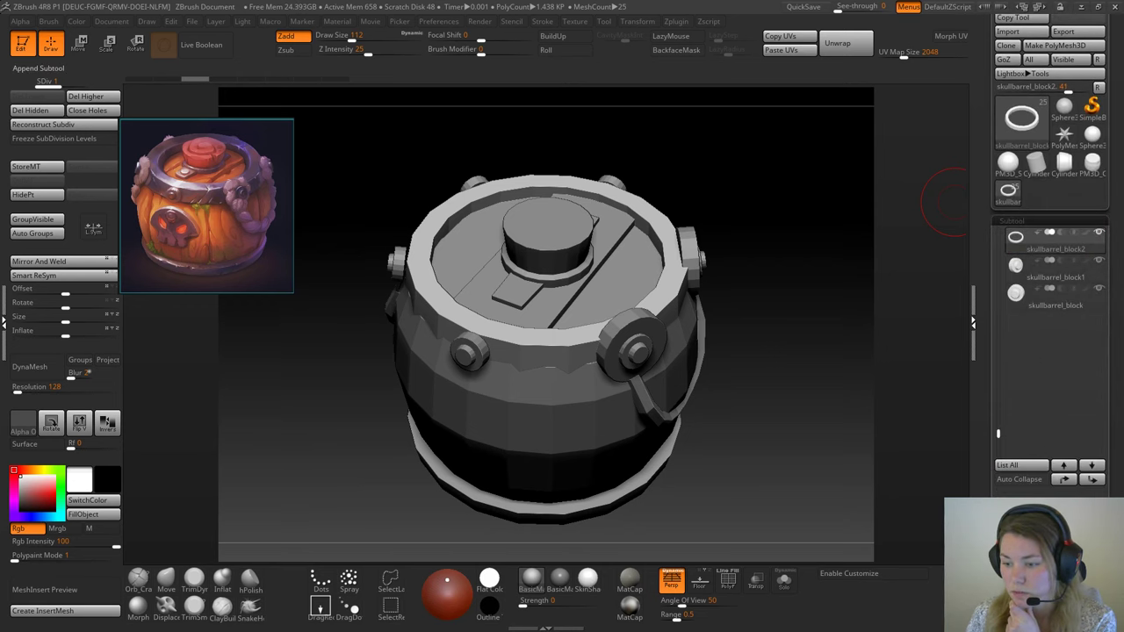
left_click(1077, 556)
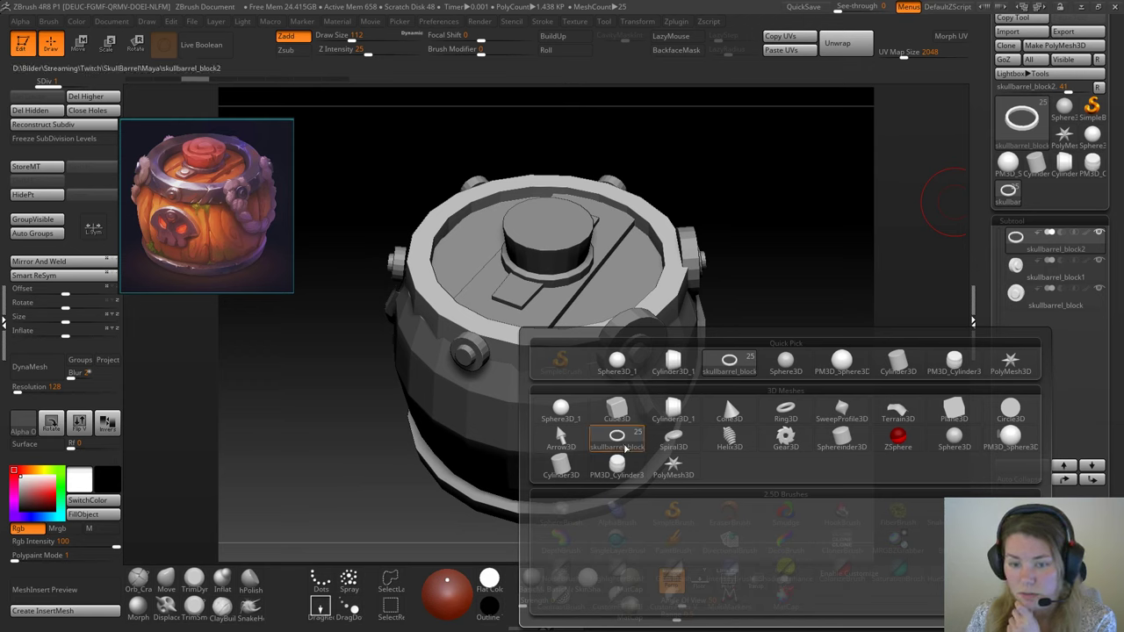
mouse_move(752, 449)
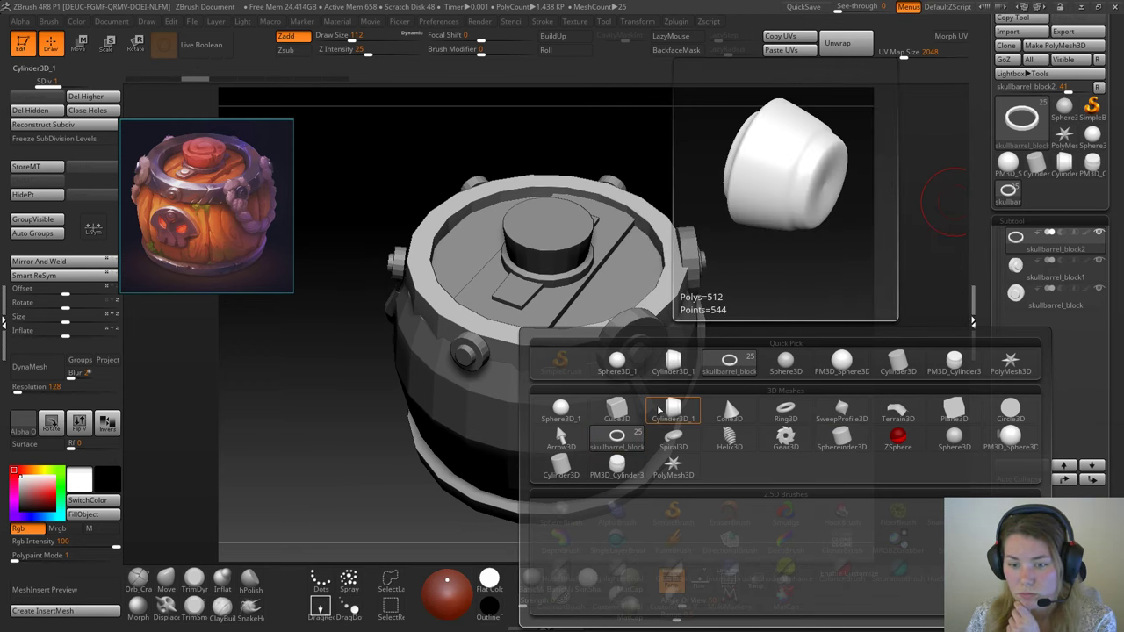
mouse_move(837, 425)
mouse_move(902, 361)
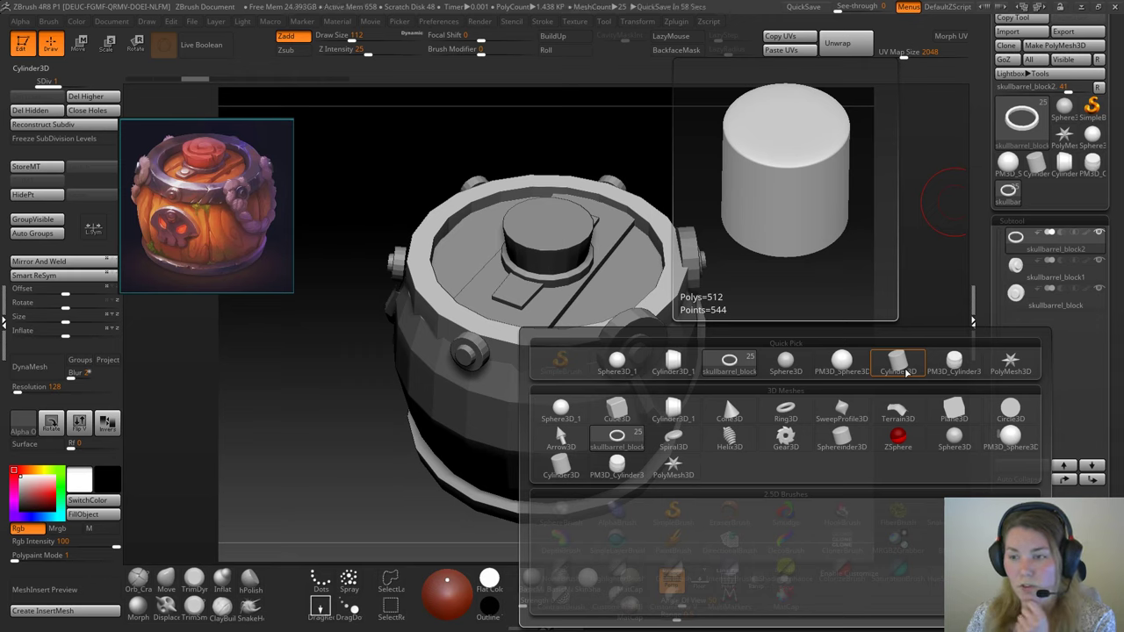
left_click(897, 363)
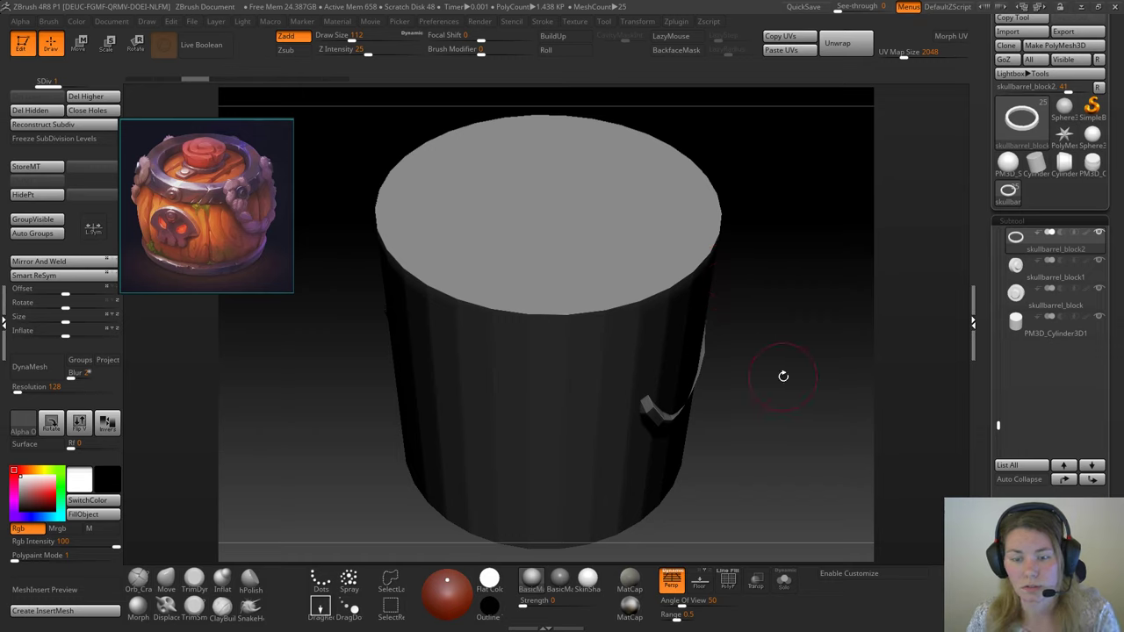
left_click_drag(783, 374, 784, 354)
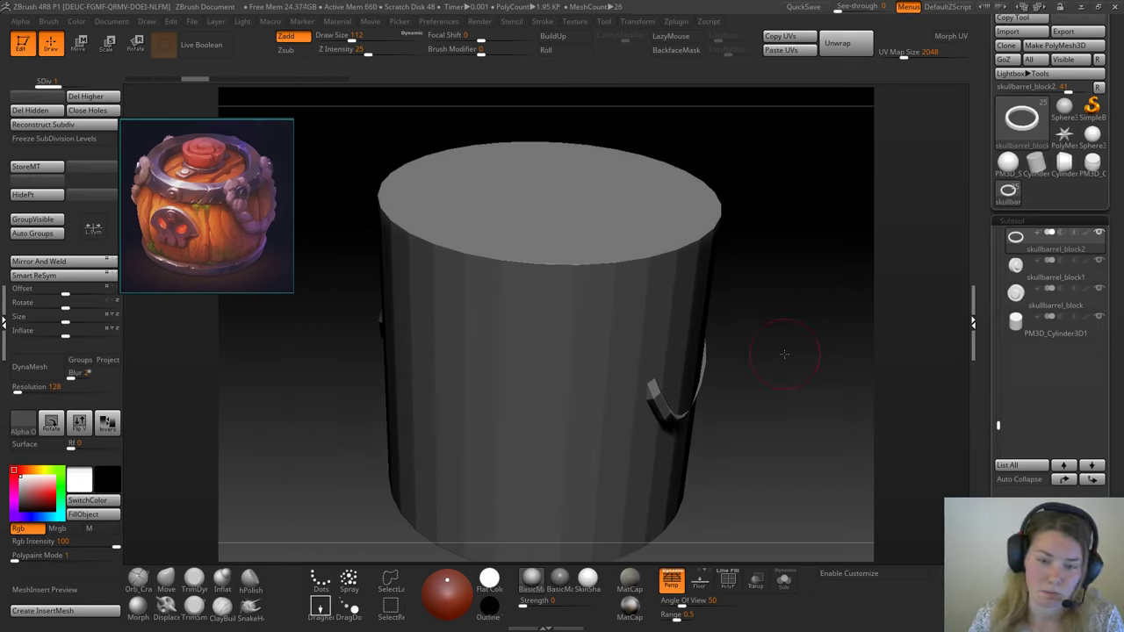
Step: Convert the skullbarrel_block2 ring to a separate PolyMesh3D tool and switch back to the barrel tool
key("ctrl+d")
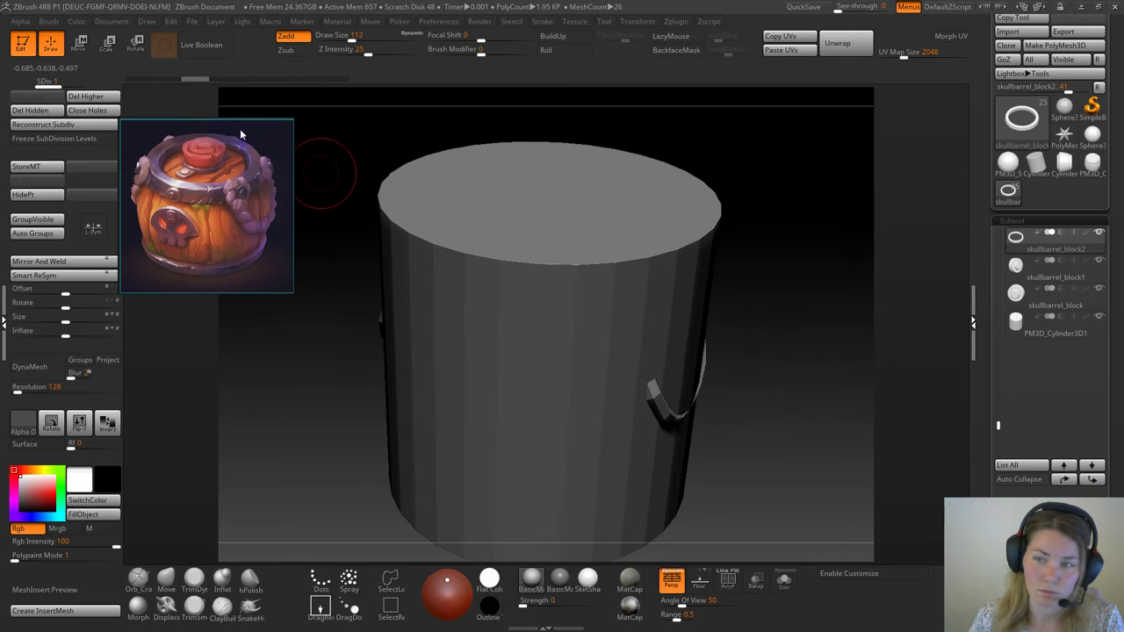
left_click(1027, 45)
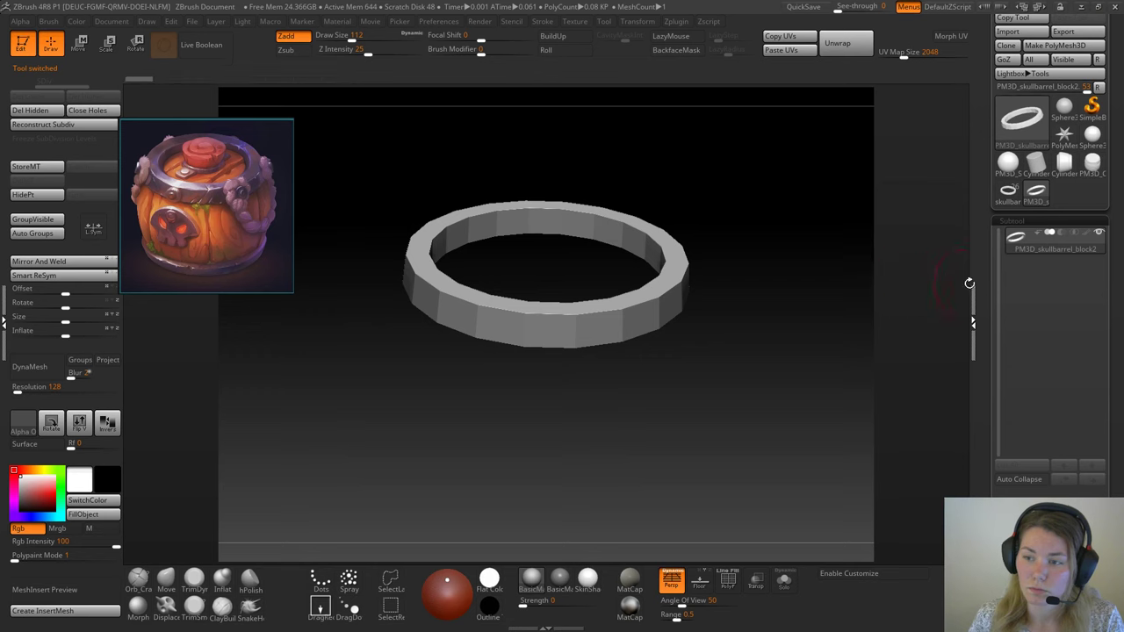
left_click(1008, 191)
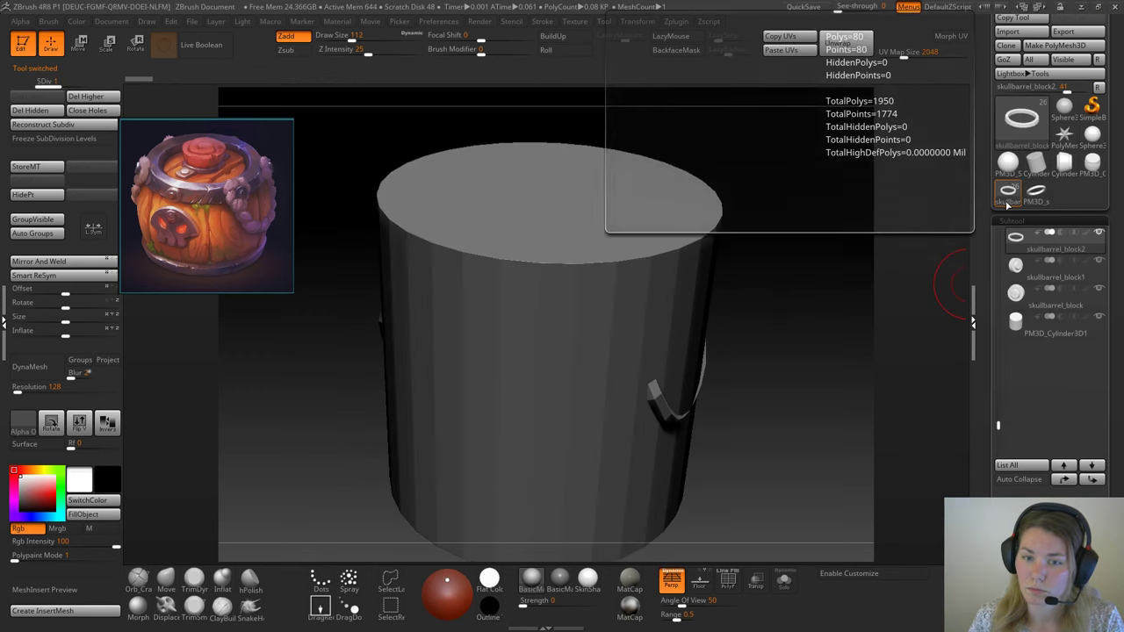
Step: Make a separate PolyMesh3D tool from the appended cylinder subtool and return to the barrel tool
left_click(1057, 330)
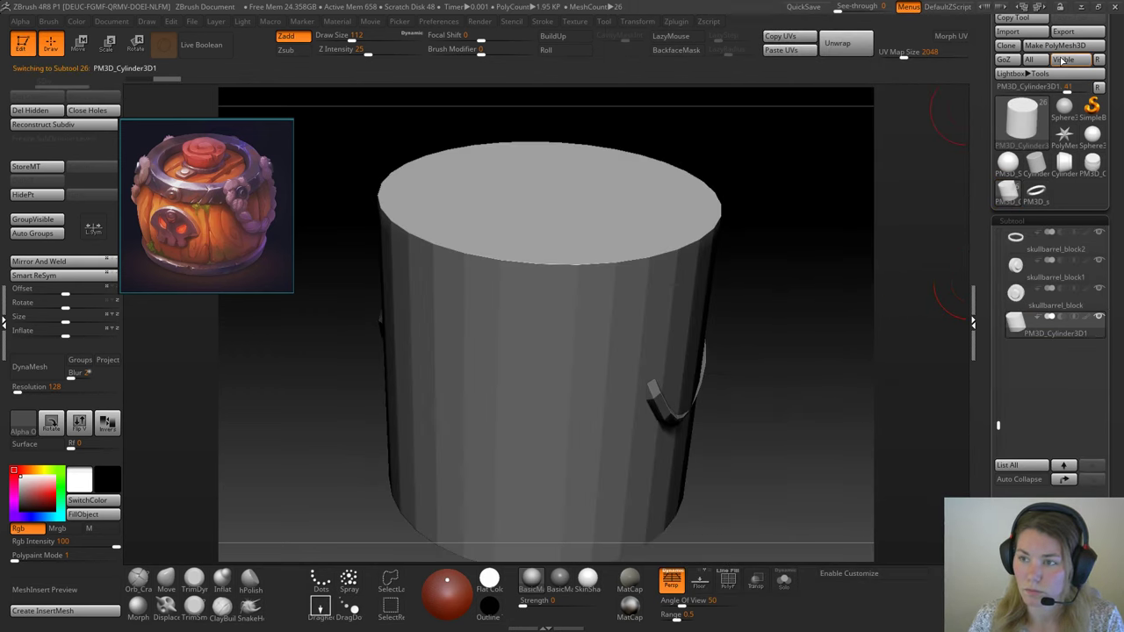
left_click(1079, 48)
left_click(1079, 46)
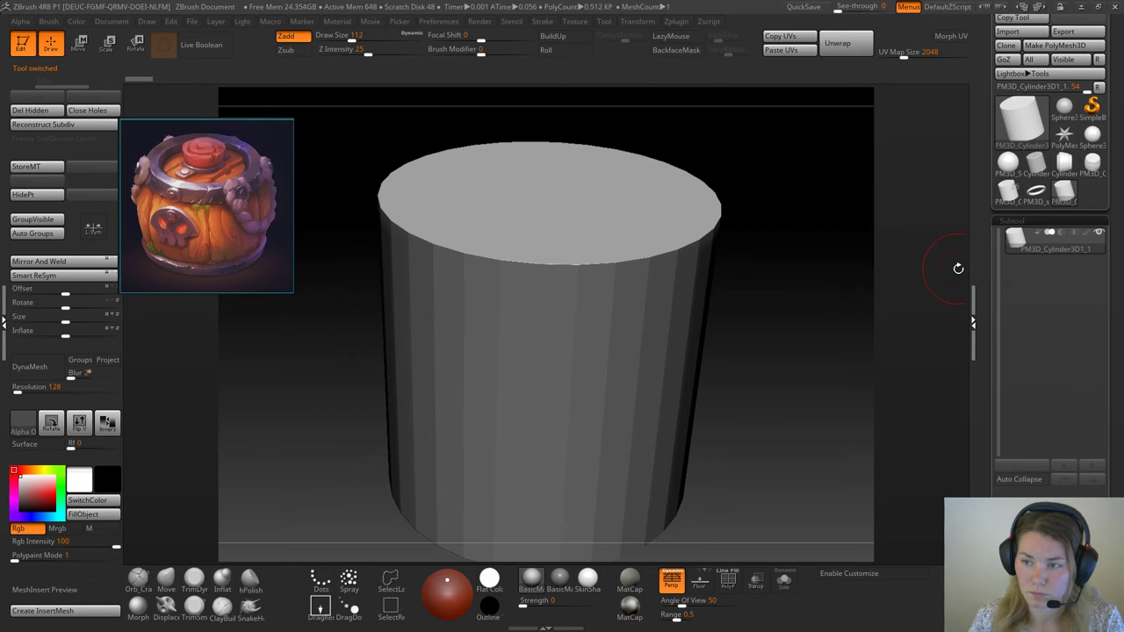
left_click(1035, 192)
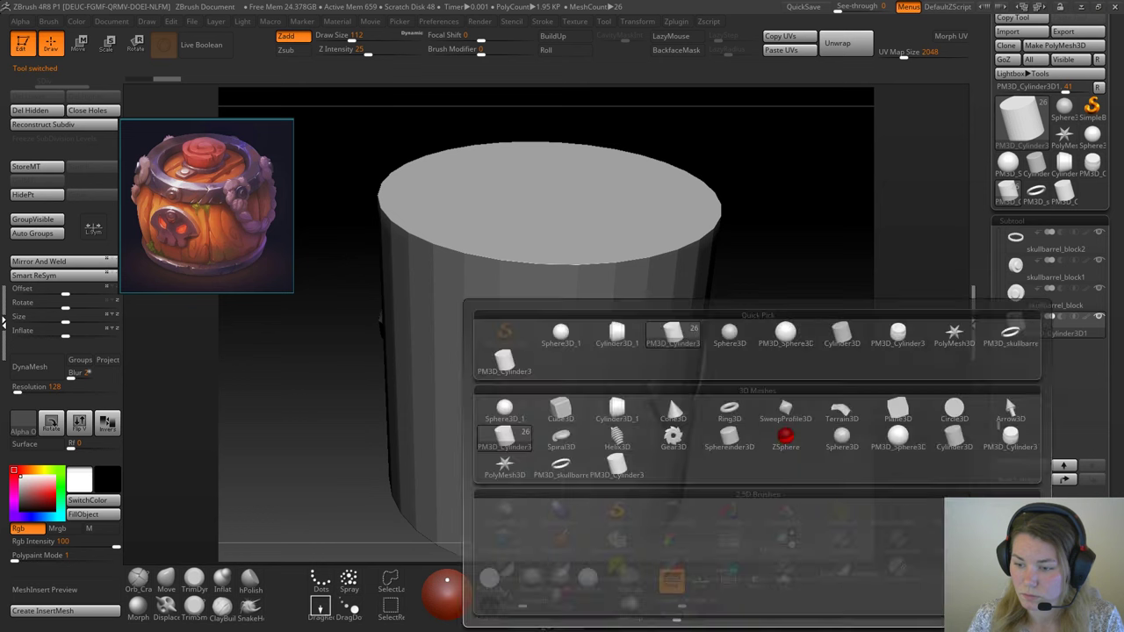
left_click(1078, 550)
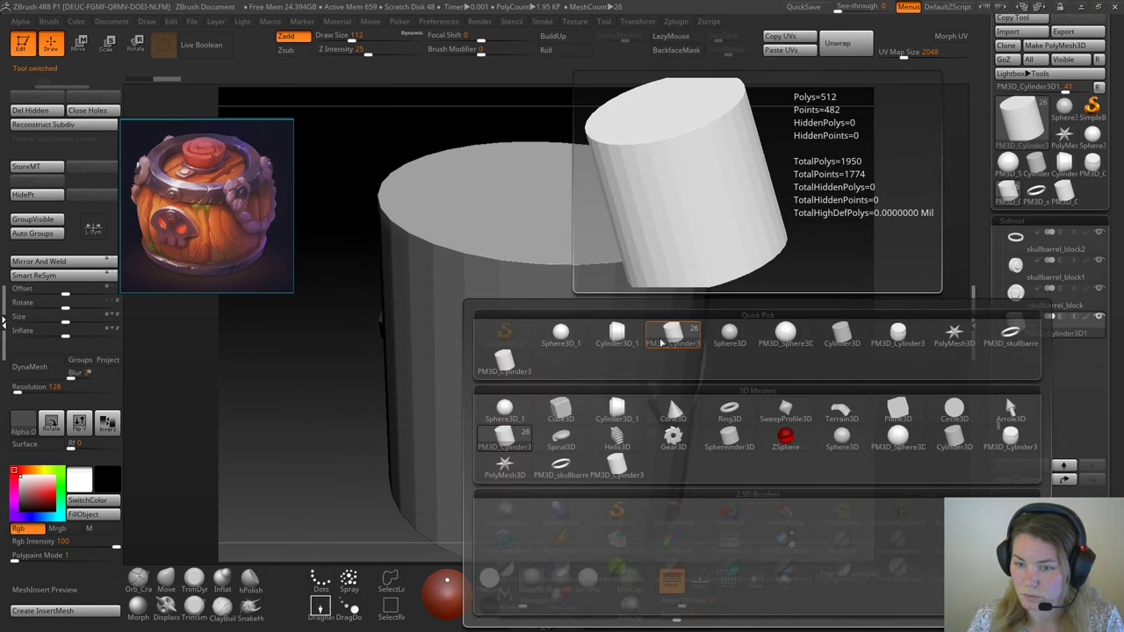
left_click(502, 360)
left_click(1048, 372)
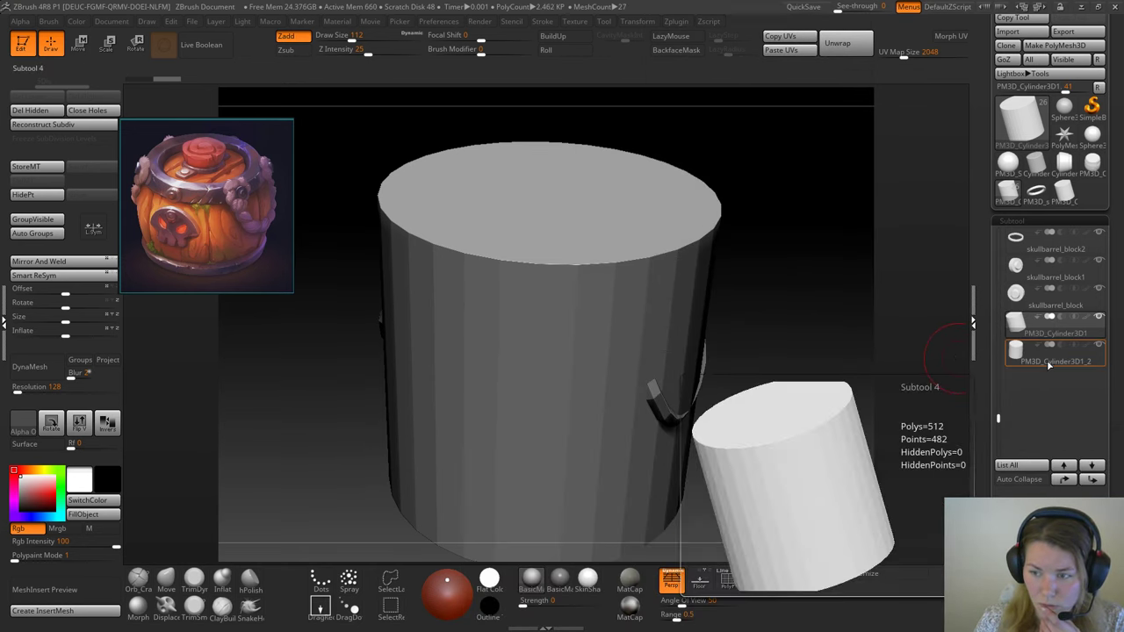
left_click(1018, 584)
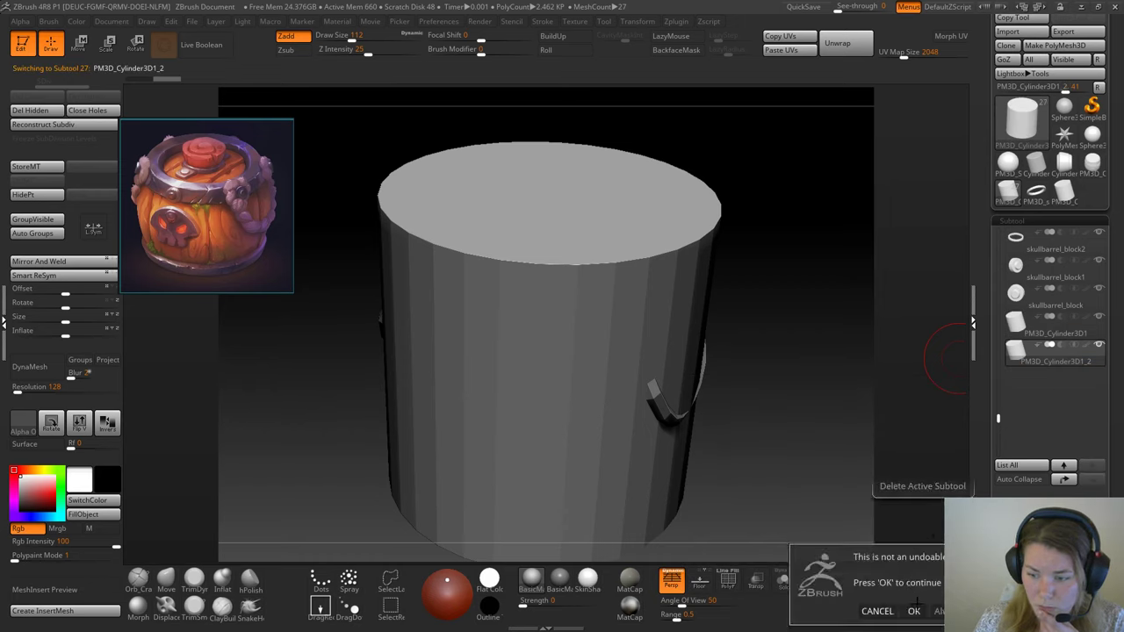
left_click(915, 611)
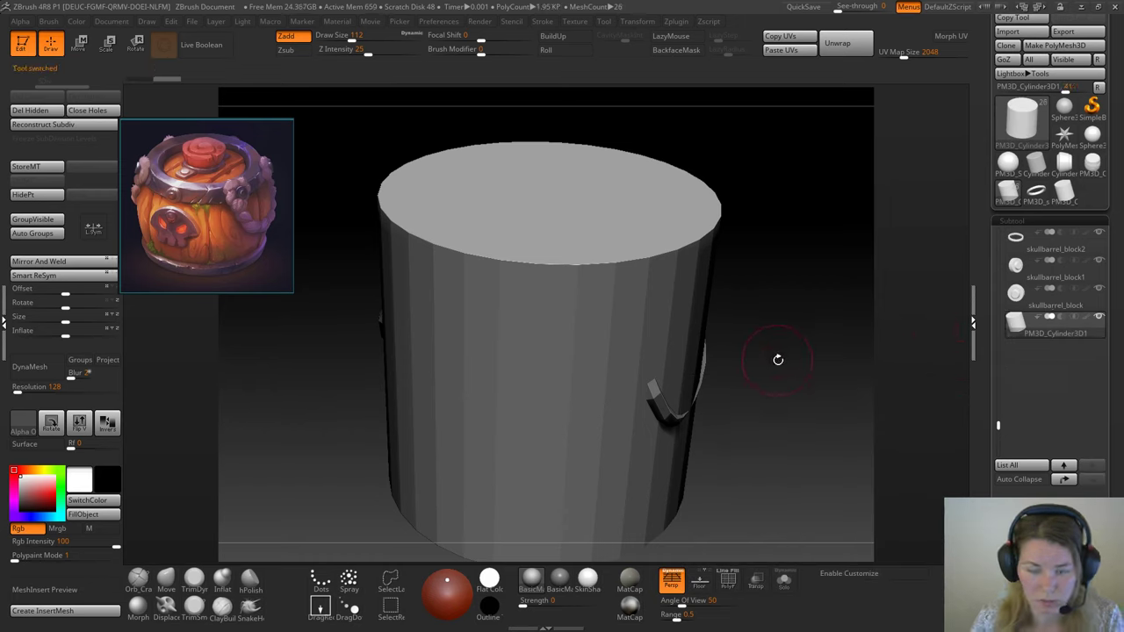
Step: Duplicate the appended PM3D_Cylinder3D1 subtool
mouse_move(778, 360)
left_mouse_down()
mouse_move(764, 351)
mouse_move(773, 325)
mouse_move(808, 360)
mouse_move(789, 368)
left_mouse_up()
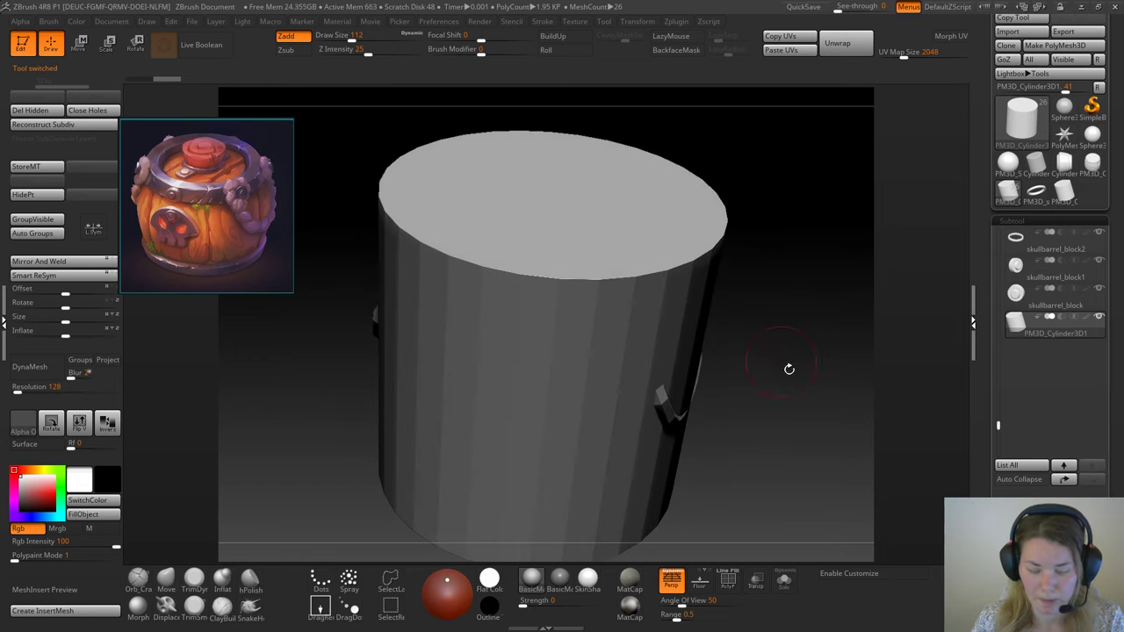
left_click(1021, 557)
left_click_drag(838, 434, 778, 355, "alt")
Step: Scale the duplicated cylinder narrower and raise it so it protrudes from the top of the original cylinder
left_click(119, 47)
left_click_drag(559, 145, 503, 217, "alt")
mouse_move(587, 367)
left_mouse_down()
mouse_move(622, 389)
mouse_move(577, 368)
left_mouse_up()
left_click_drag(584, 302, 594, 271)
left_click_drag(689, 231, 705, 289, "alt")
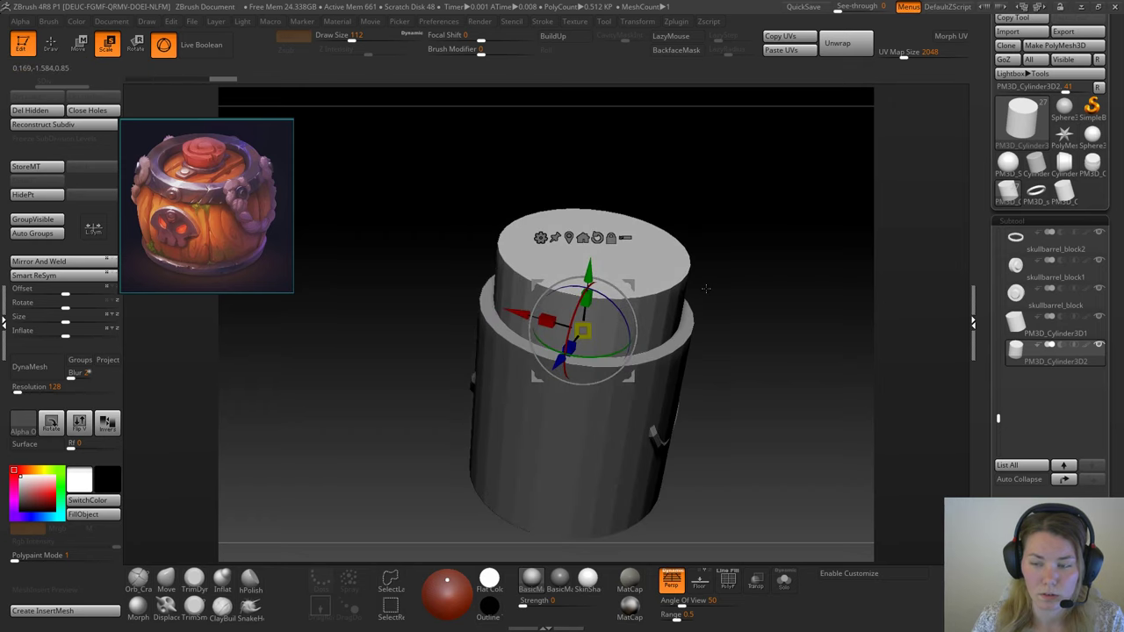
Step: Turn on Live Boolean and raise the narrower PM3D_Cylinder3D2 cylinder slightly above the wider one
left_click(1018, 332)
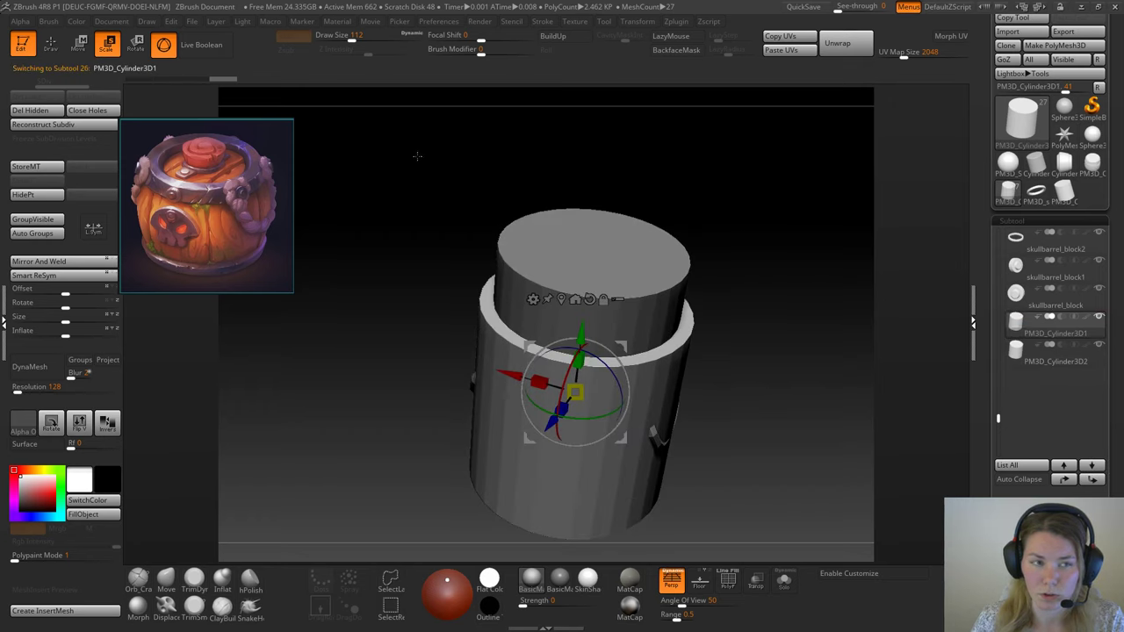
left_click(200, 46)
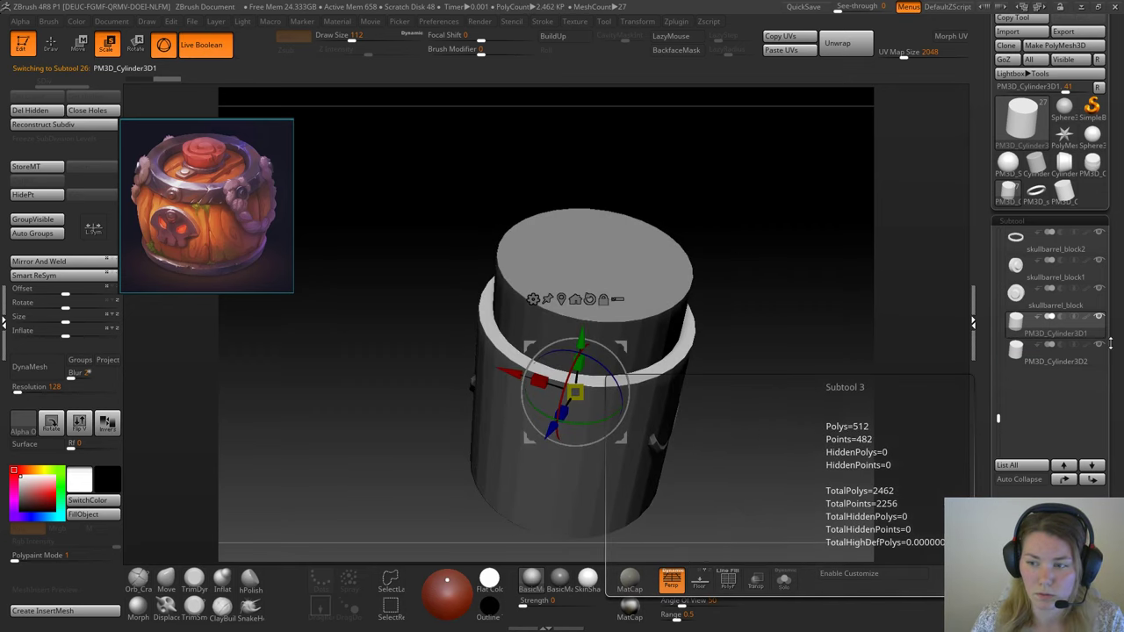
left_click(1031, 363)
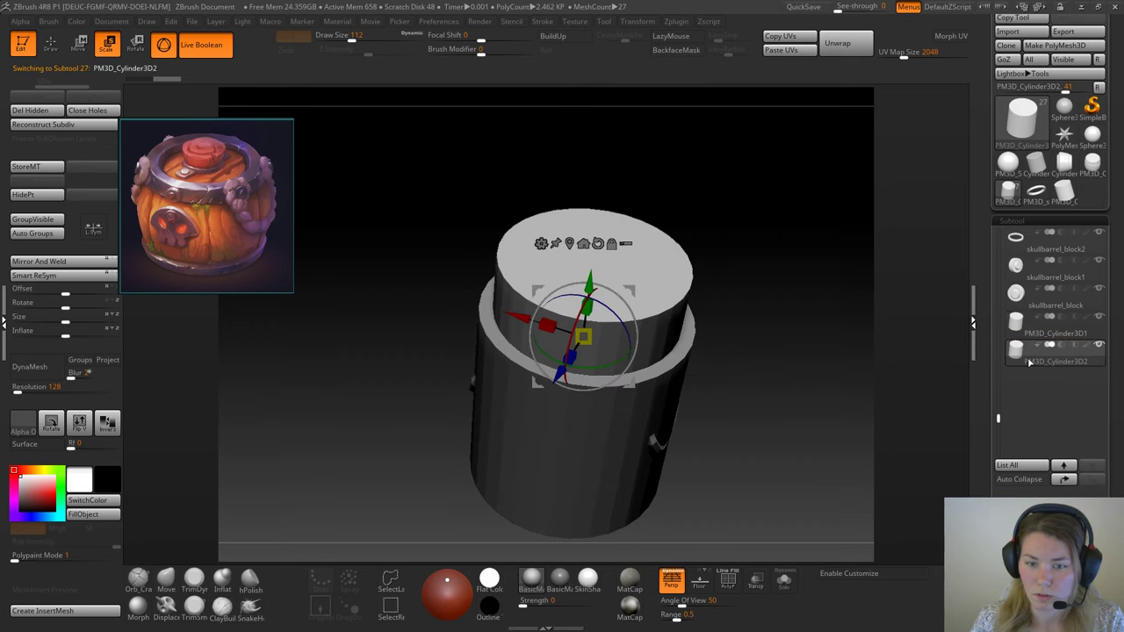
mouse_move(595, 260)
left_mouse_down()
mouse_move(594, 303)
mouse_move(594, 244)
left_mouse_up()
mouse_move(761, 334)
left_mouse_down()
mouse_move(745, 326)
mouse_move(771, 345)
left_mouse_up()
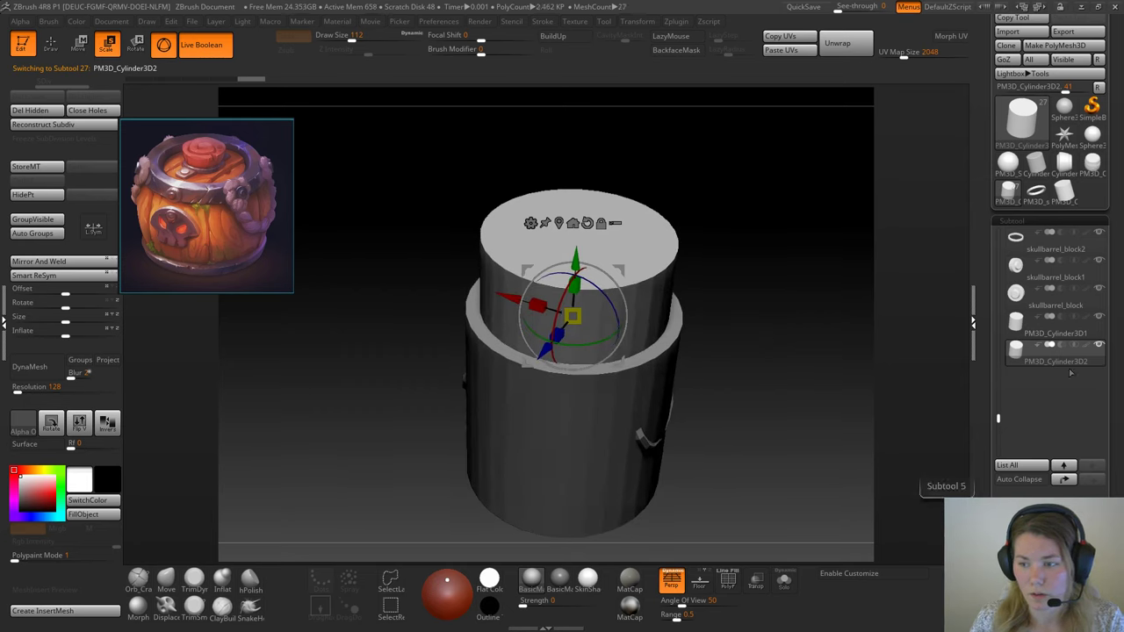
Step: Mark PM3D_Cylinder3D1 as the Start subtool of a boolean group and select PM3D_Cylinder3D2 again
mouse_move(1037, 349)
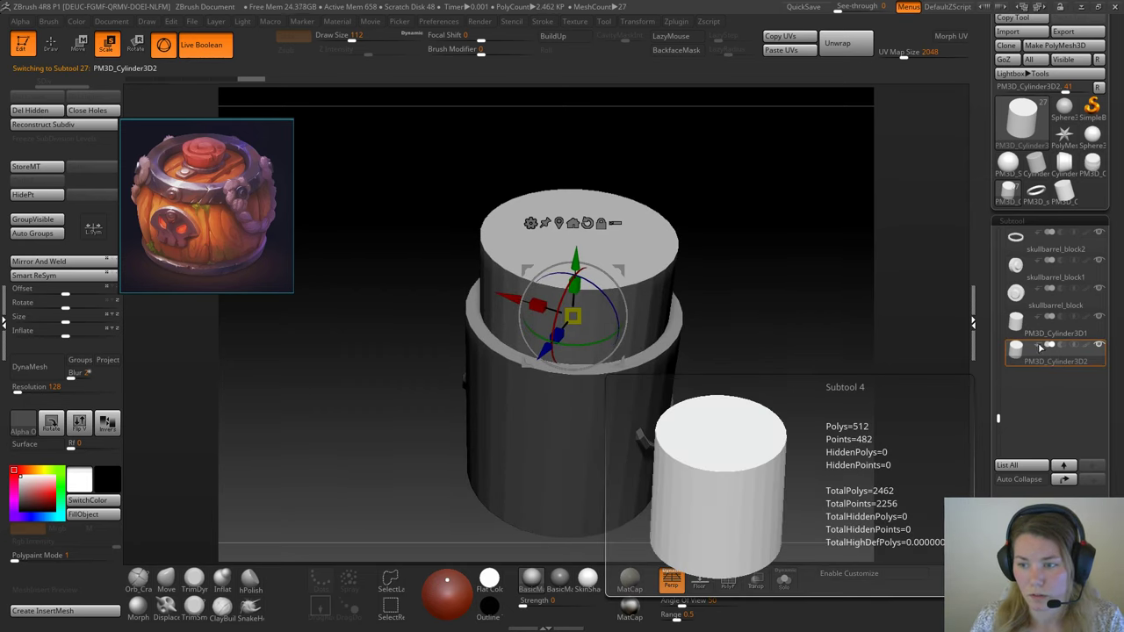
left_click(1037, 339)
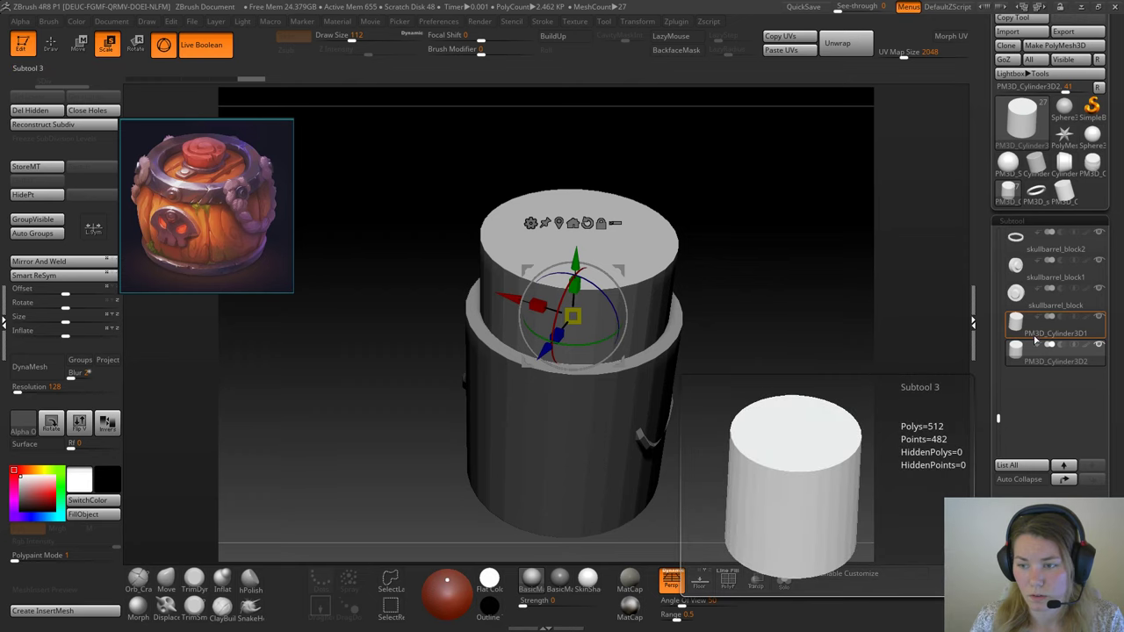
left_click(1036, 355)
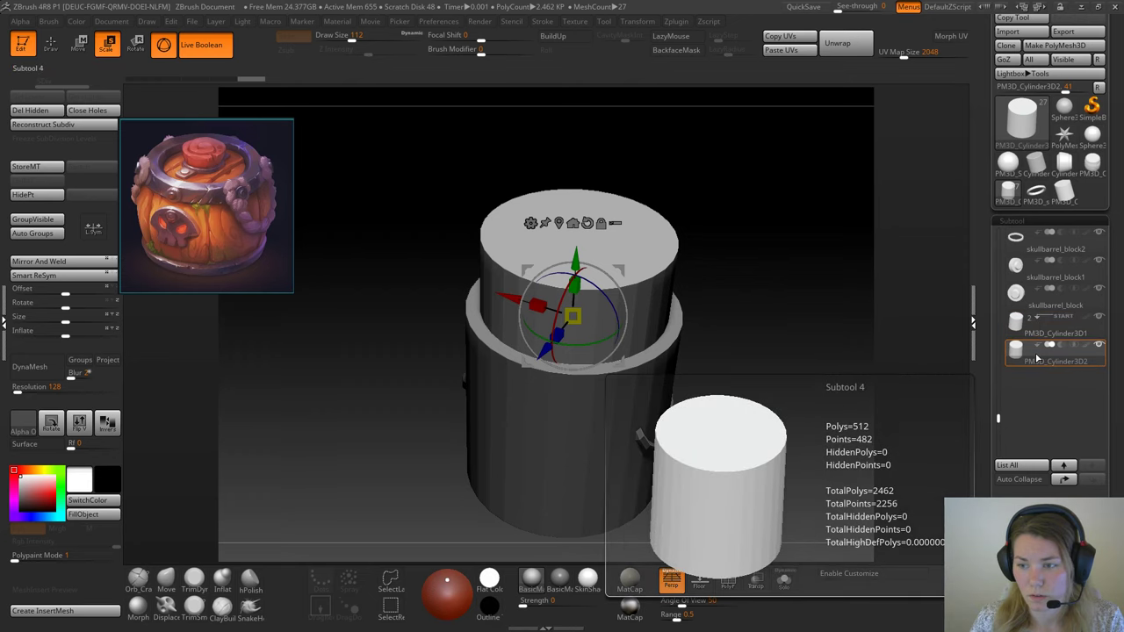
left_click(1037, 328)
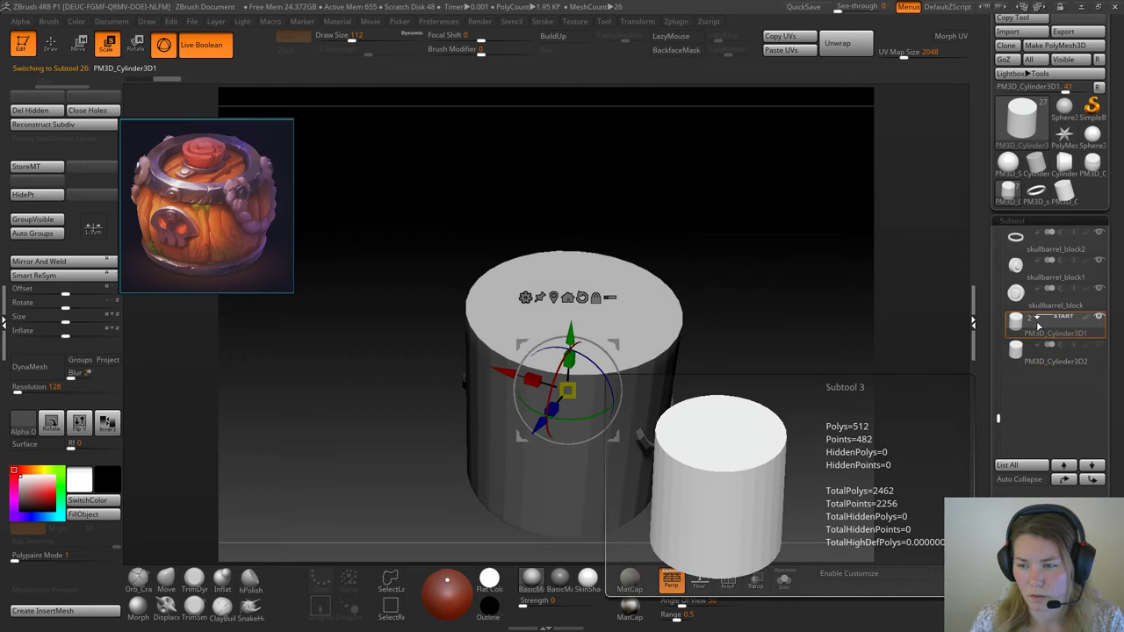
left_click(1045, 362)
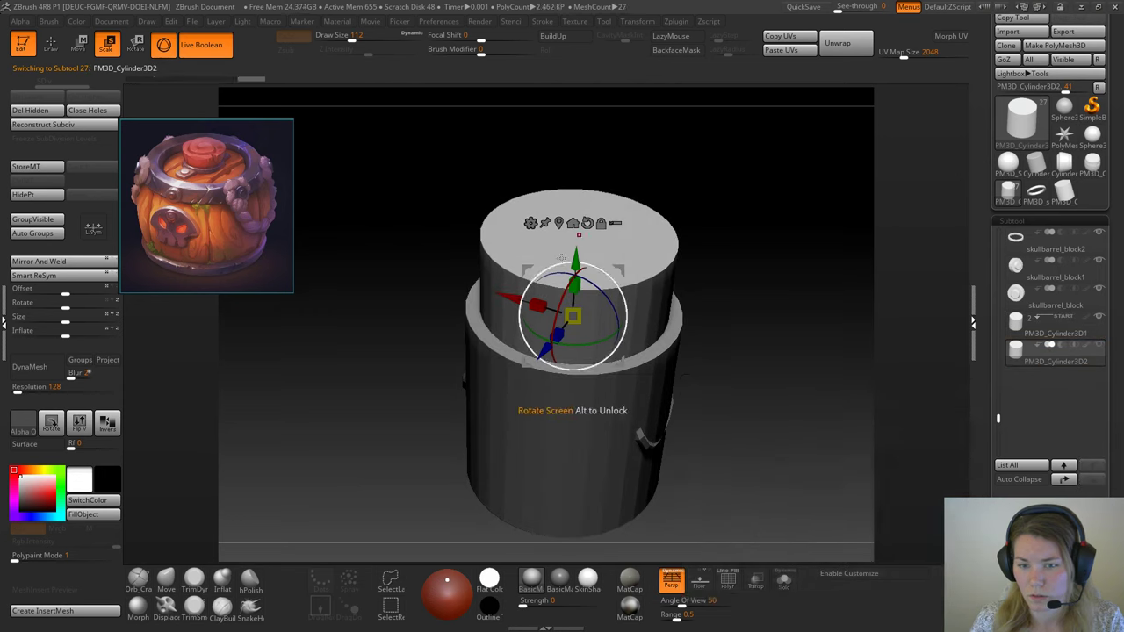
Step: Lower PM3D_Cylinder3D2 slightly and set its boolean operation to subtraction so it hollows out the wider cylinder
mouse_move(579, 235)
left_mouse_down()
mouse_move(578, 264)
mouse_move(577, 241)
left_mouse_up()
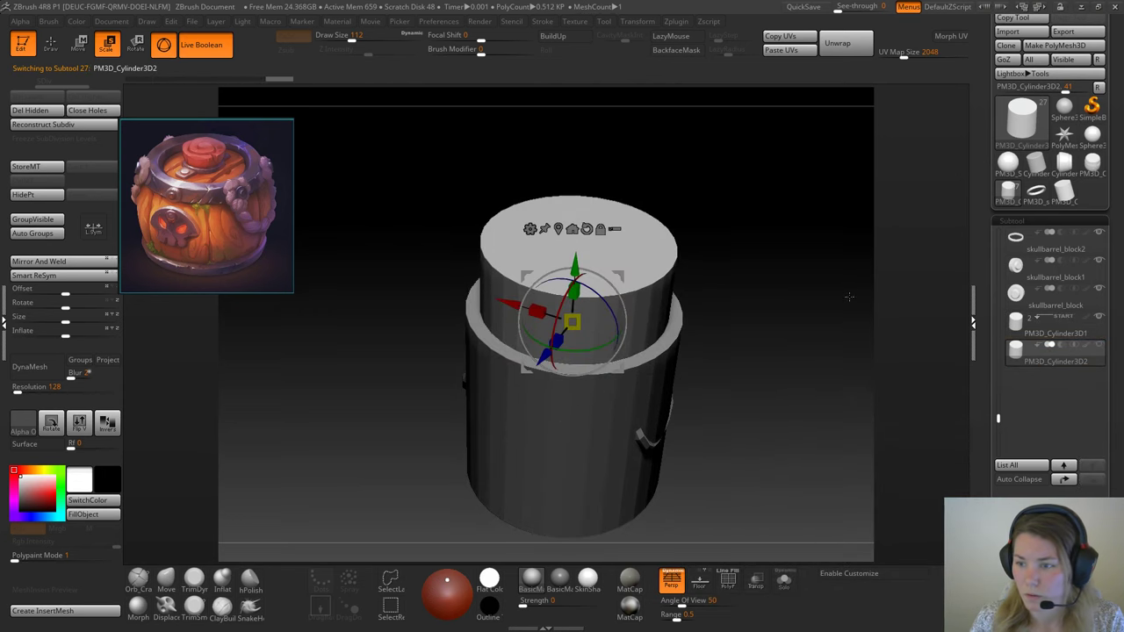
left_click(1074, 347)
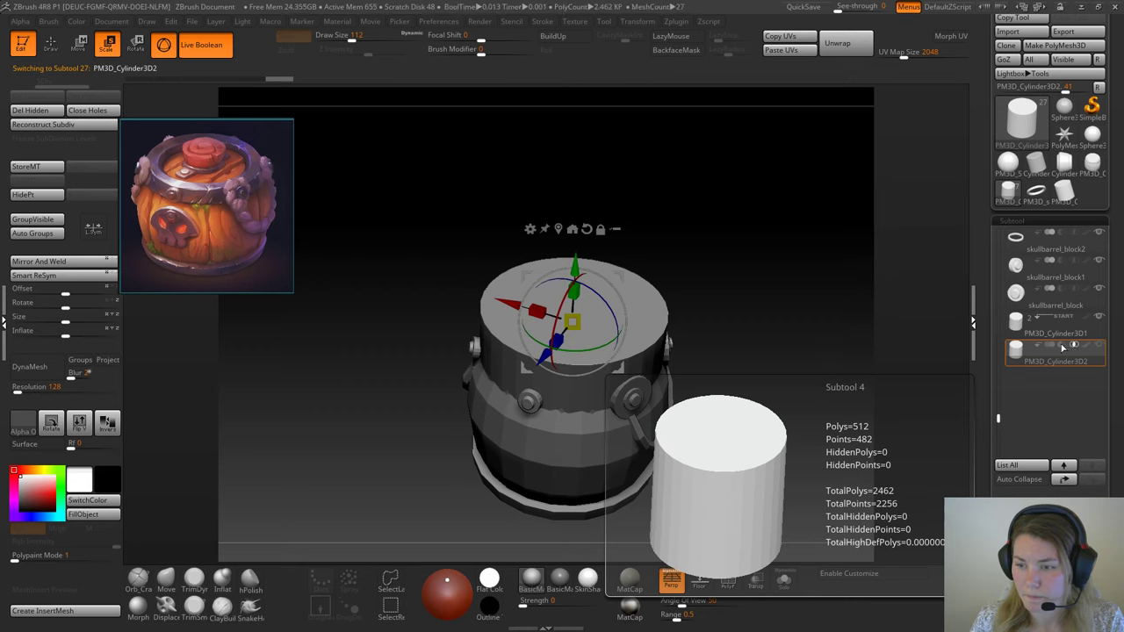
left_click(1060, 347)
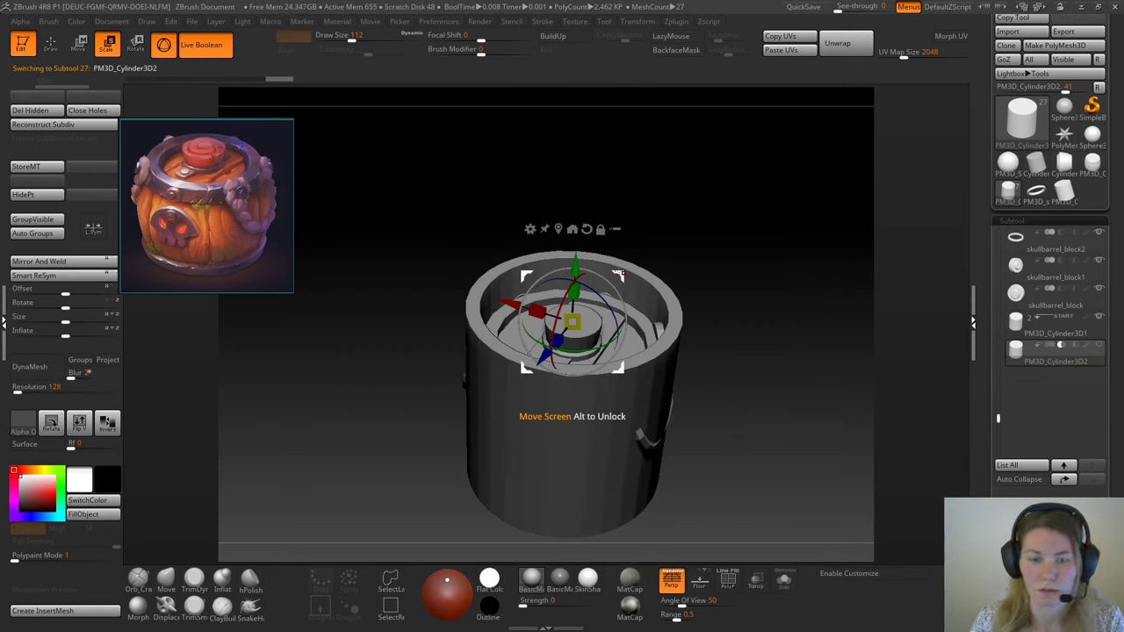
Step: Stretch the subtracting cylinder vertically and reposition it so it cuts through the full height of the outer cylinder
left_click_drag(574, 264, 562, 190)
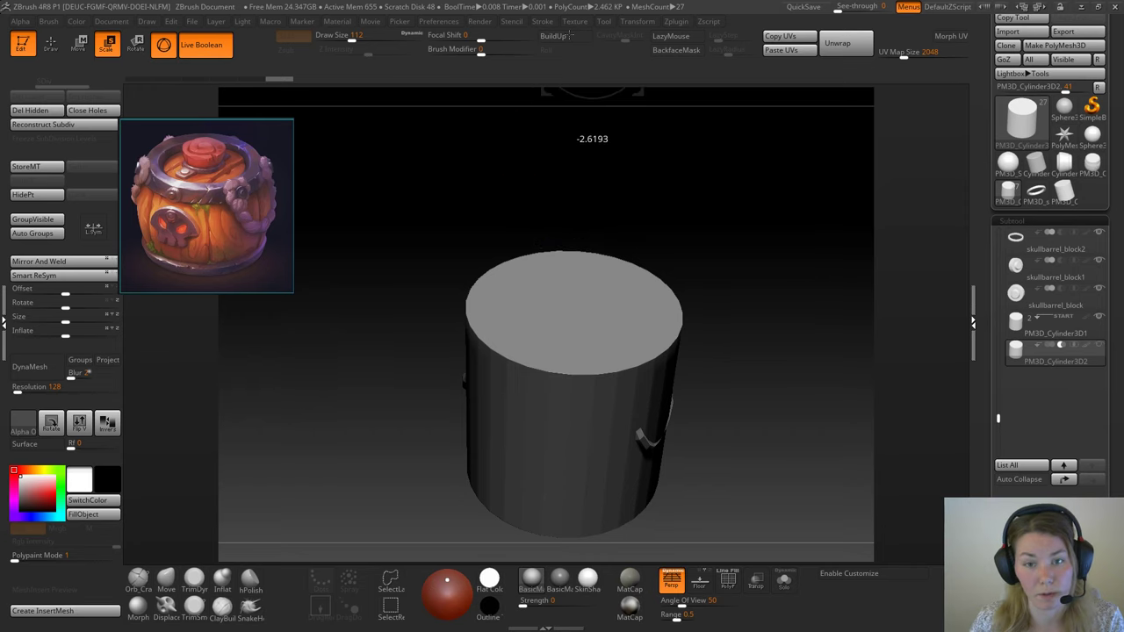
left_click_drag(589, 93, 608, 180)
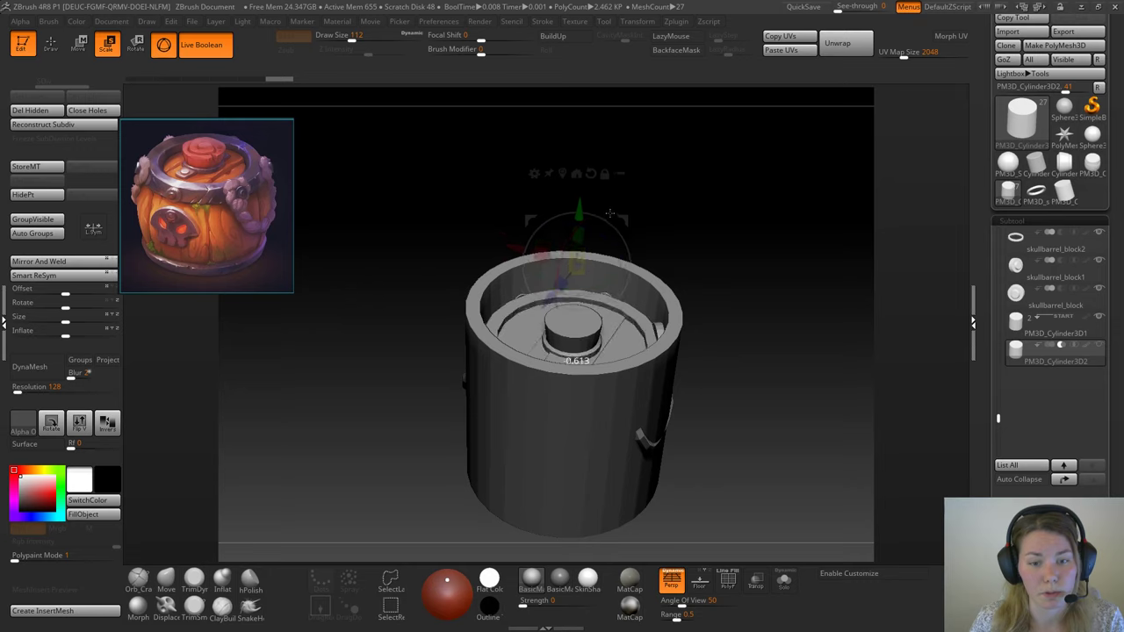
mouse_move(612, 297)
left_mouse_down()
mouse_move(616, 439)
mouse_move(615, 287)
left_mouse_up()
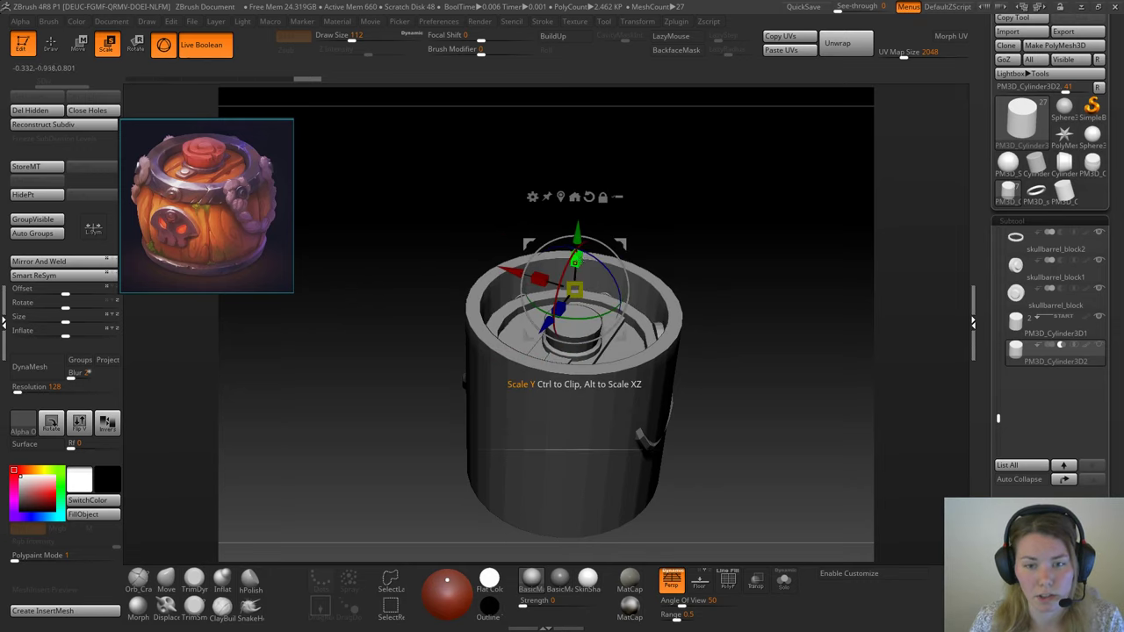
left_click_drag(583, 183, 583, 181)
left_click_drag(721, 291, 717, 254, "alt")
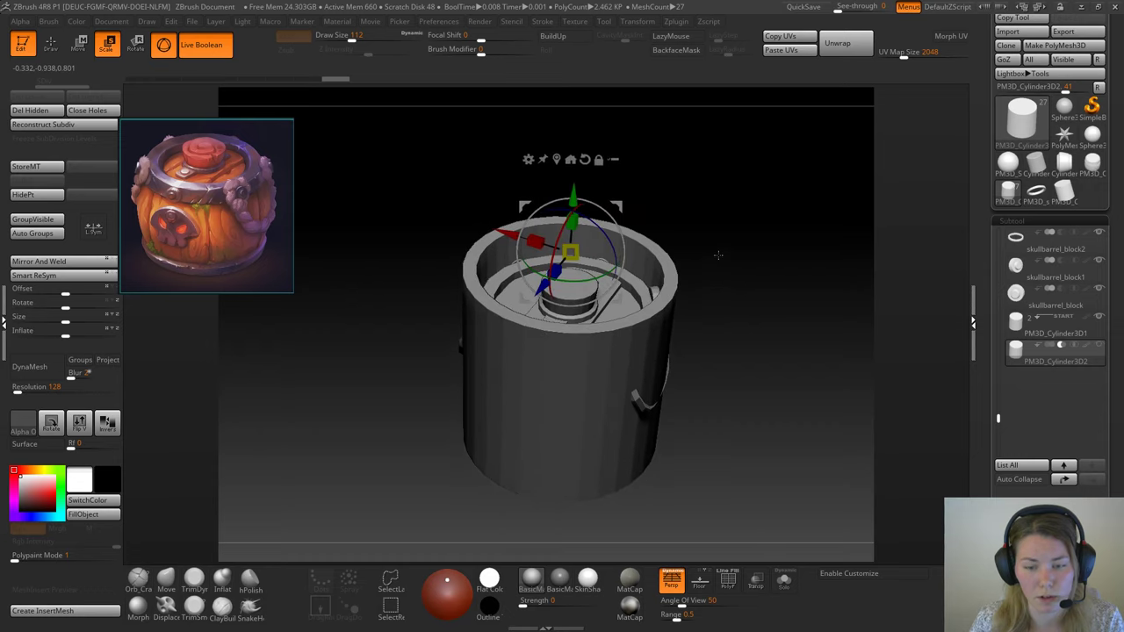
left_click_drag(729, 357, 693, 321, "alt")
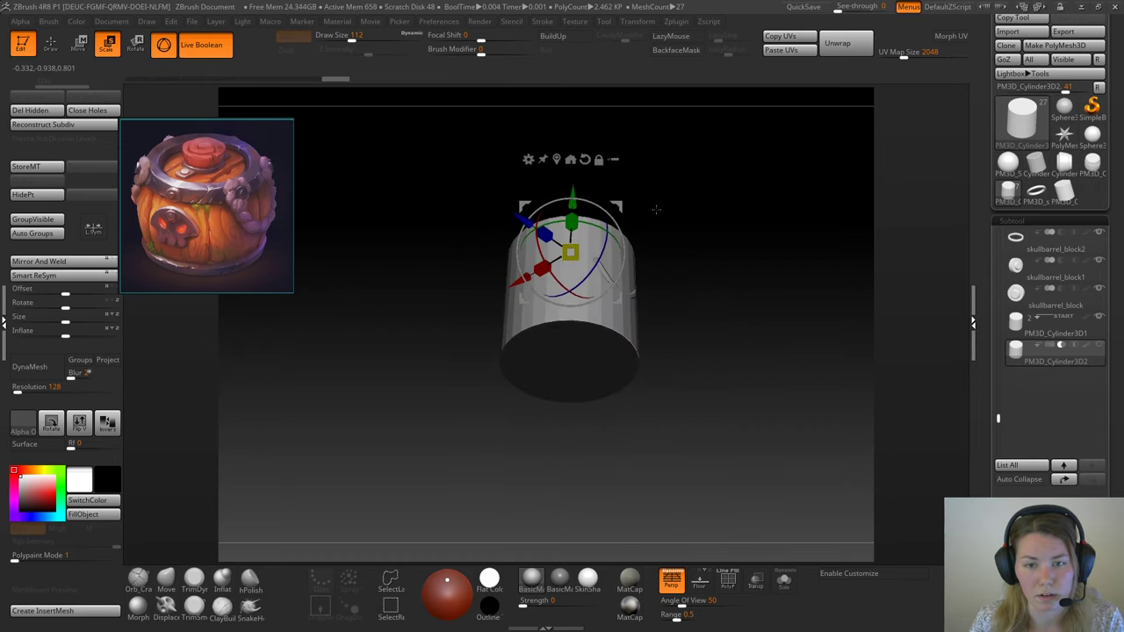
left_click_drag(573, 188, 572, 222)
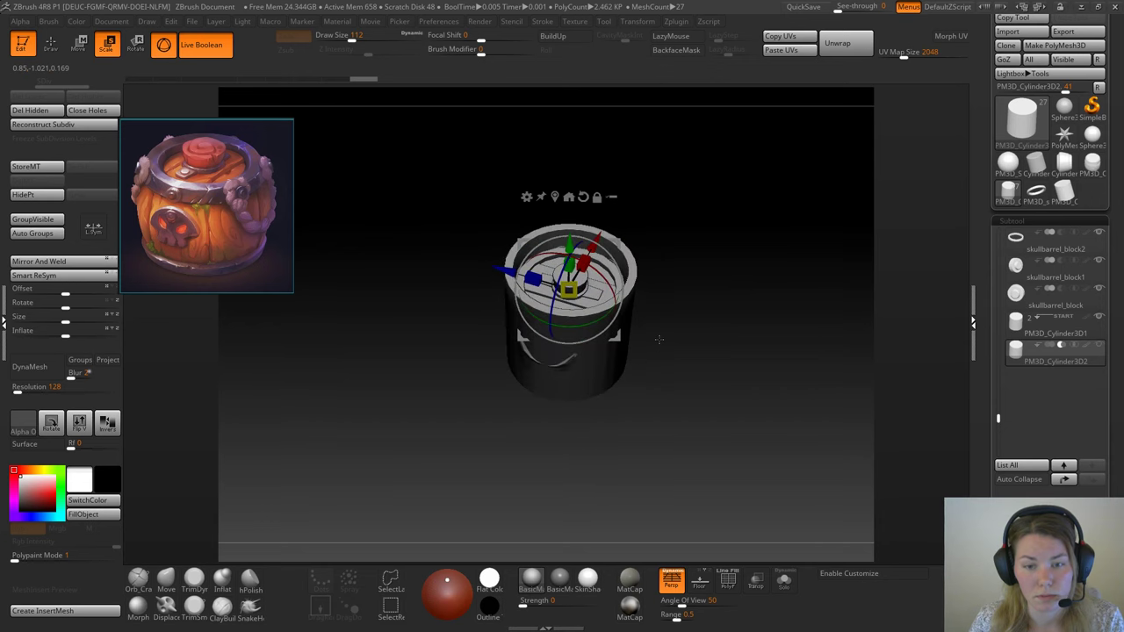
left_click_drag(698, 302, 731, 406, "alt")
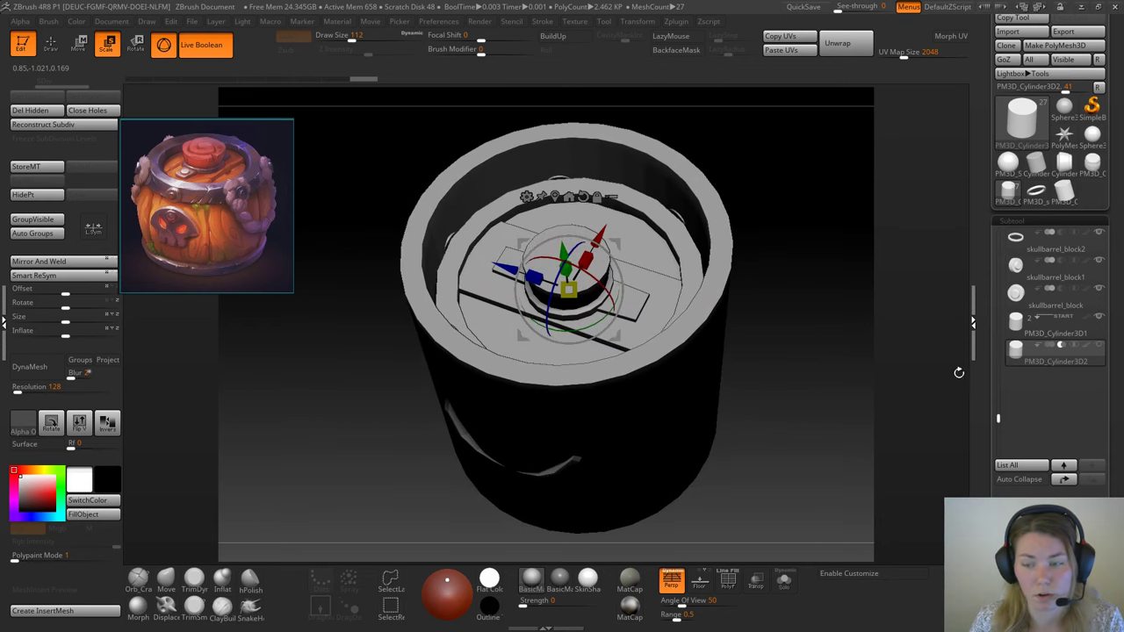
Step: Scale PM3D_Cylinder3D1 down uniformly to fit the diameter of the barrel's top rim
left_click(1045, 325)
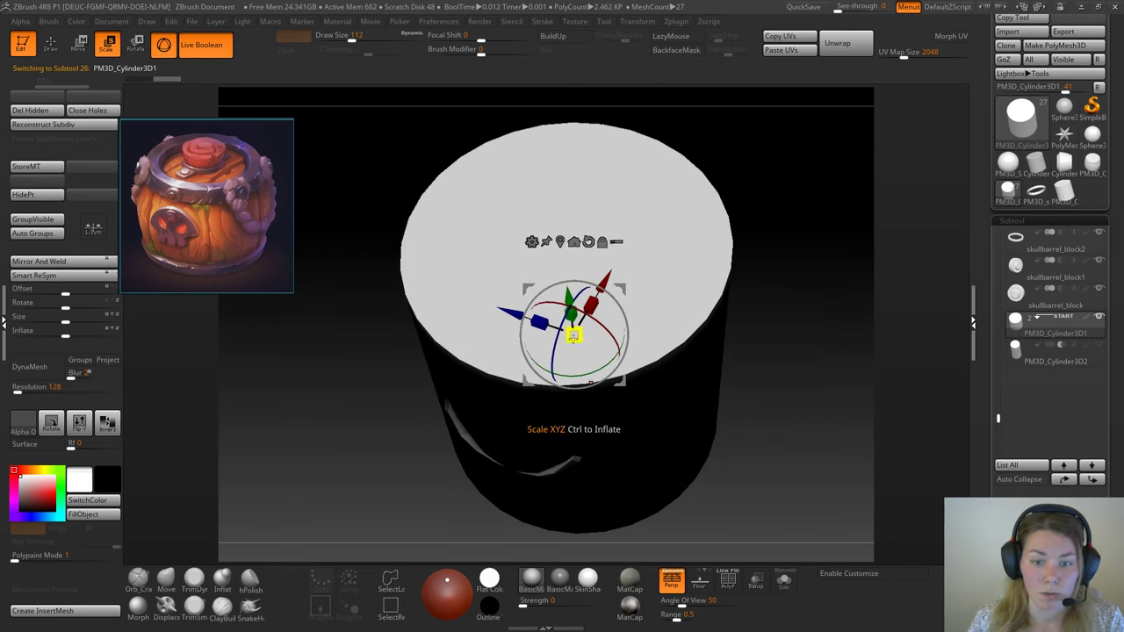
left_click_drag(573, 334, 479, 277)
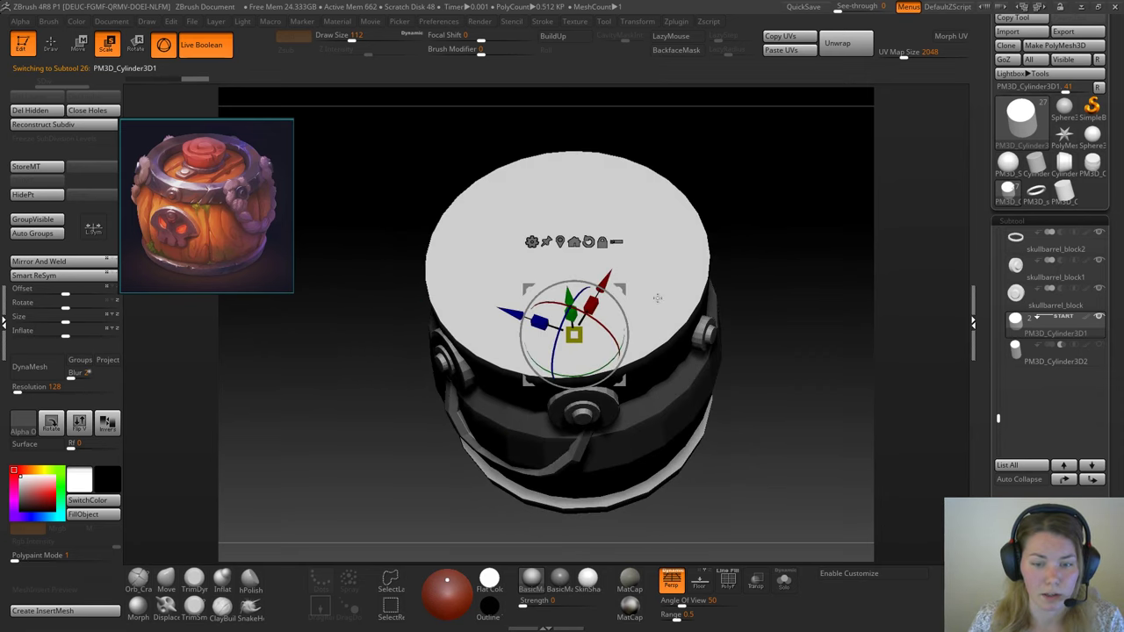
mouse_move(773, 321)
left_mouse_down()
mouse_move(771, 341)
mouse_move(746, 339)
mouse_move(774, 337)
left_mouse_up()
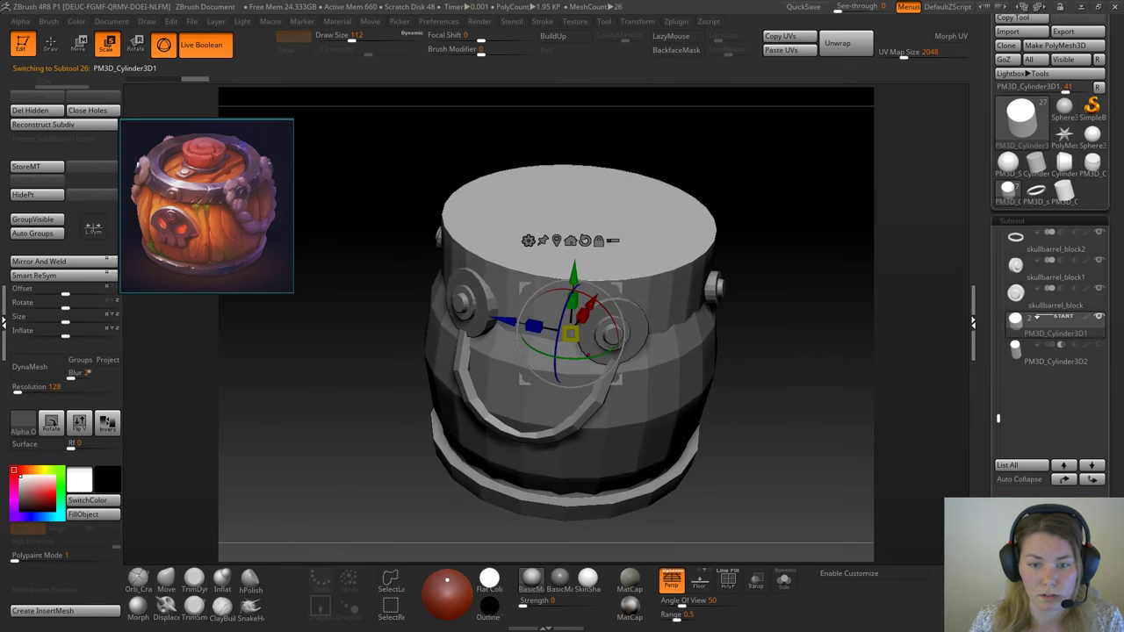
mouse_move(572, 334)
left_mouse_down()
mouse_move(555, 333)
mouse_move(575, 334)
mouse_move(574, 315)
mouse_move(575, 331)
mouse_move(550, 334)
left_mouse_up()
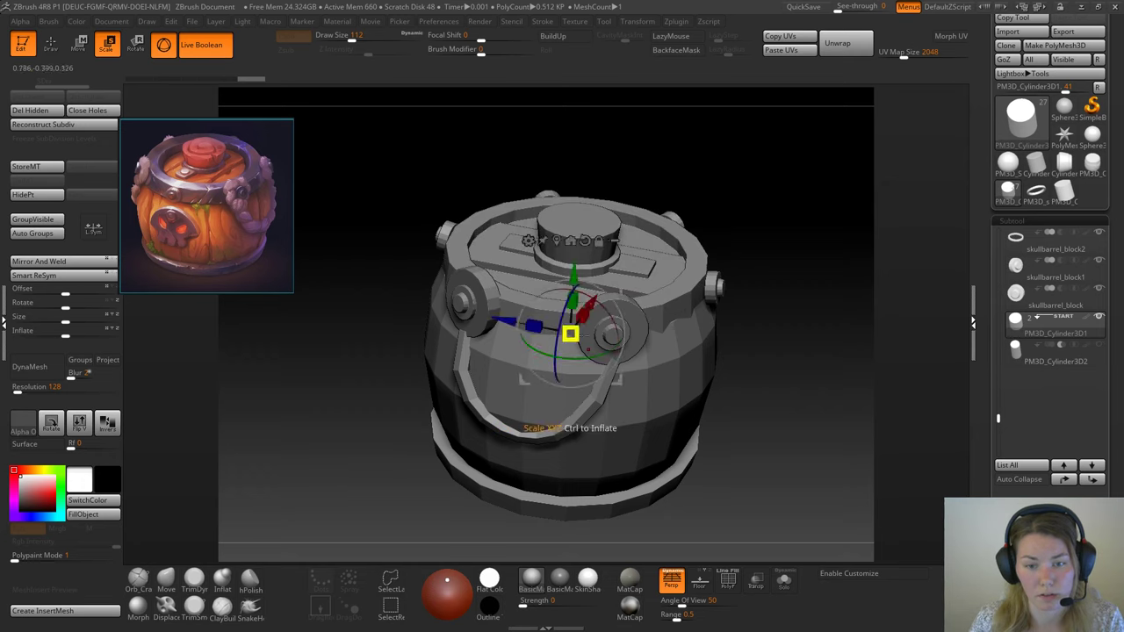
Step: Raise PM3D_Cylinder3D1 to the barrel's top and flatten it vertically into a thin disc
left_click_drag(574, 281, 585, 133)
left_click_drag(586, 153, 575, 355)
left_click_drag(580, 233, 580, 233)
left_click_drag(575, 355, 575, 356)
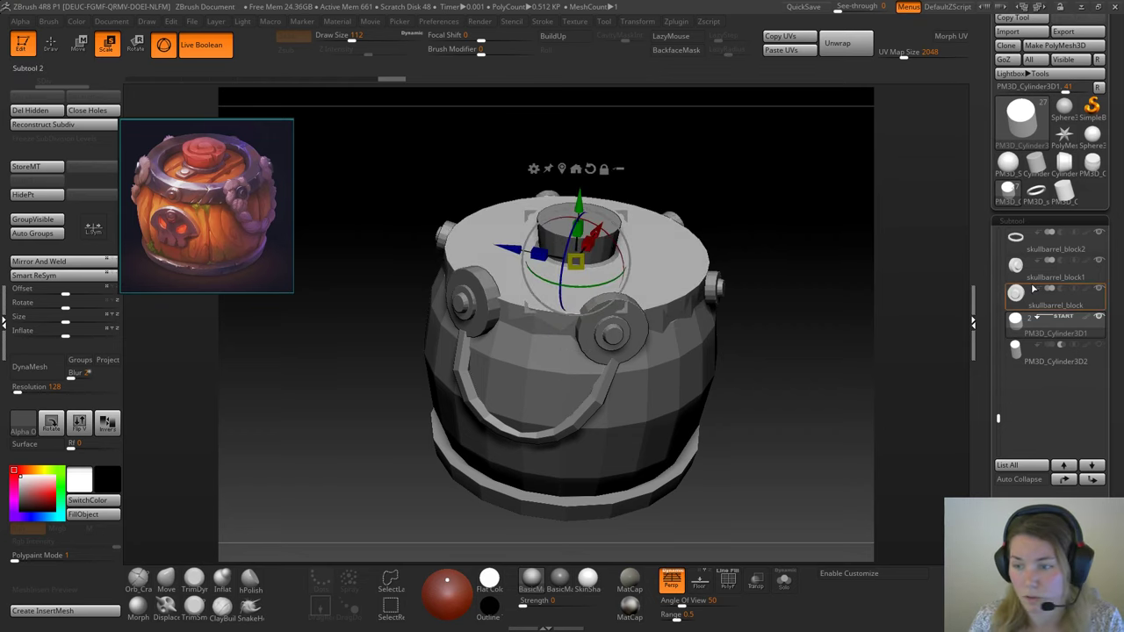
Step: Set PM3D_Cylinder3D2 to subtraction against the flattened disc and raise it slightly, trying out a narrower scale
left_click(1027, 368)
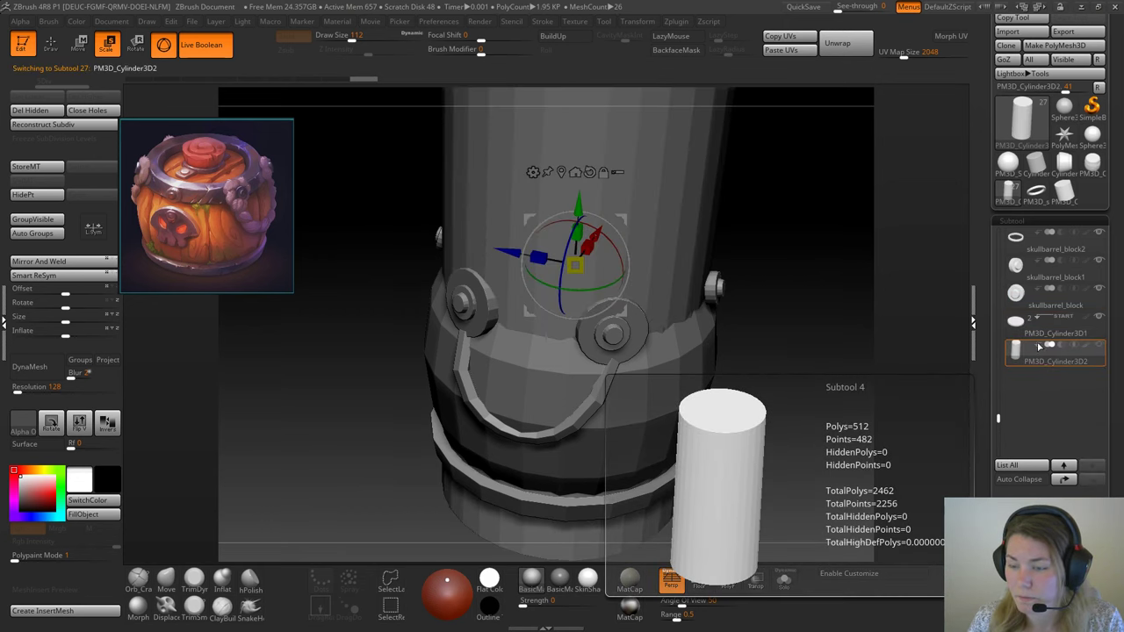
mouse_move(1040, 304)
left_click(1061, 345)
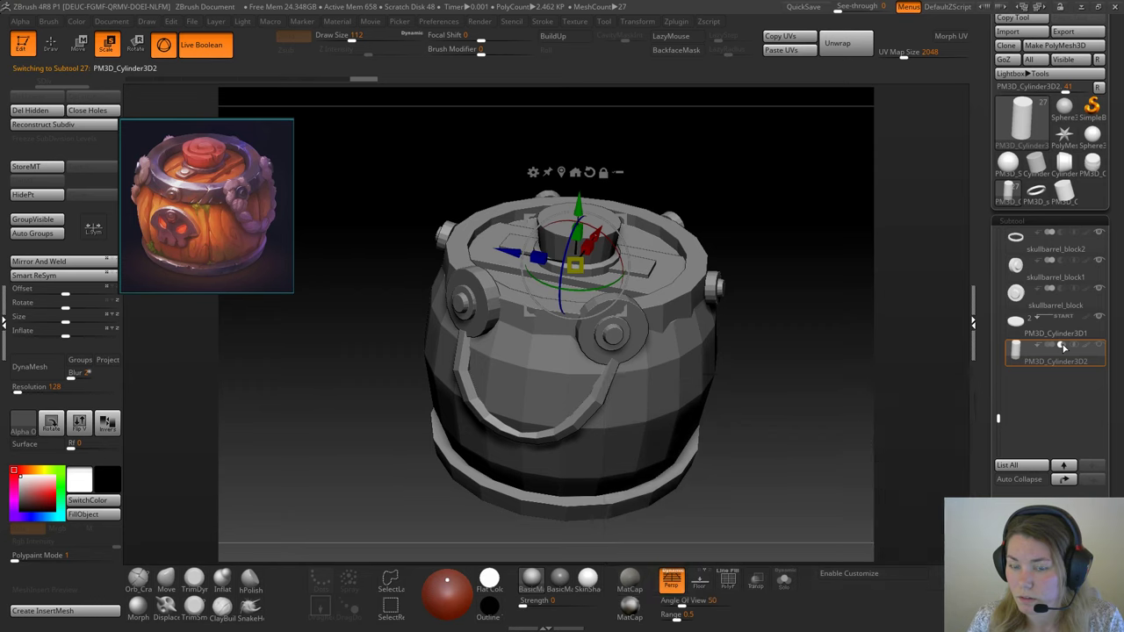
mouse_move(583, 207)
left_mouse_down()
mouse_move(587, 109)
mouse_move(575, 271)
mouse_move(580, 192)
left_mouse_up()
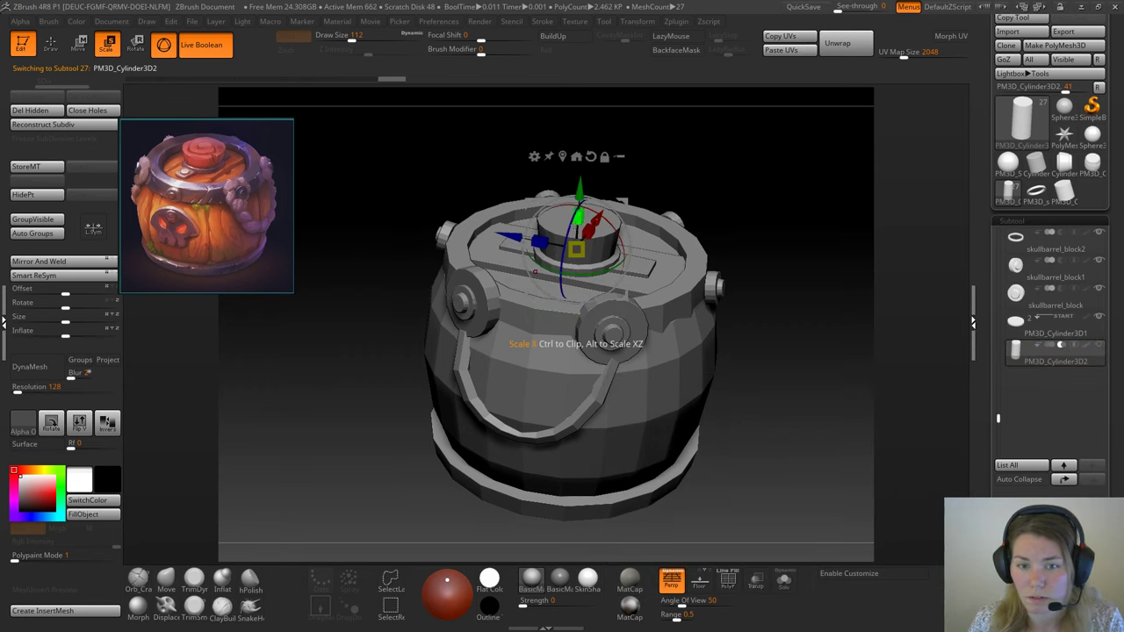
left_click_drag(578, 250, 507, 246)
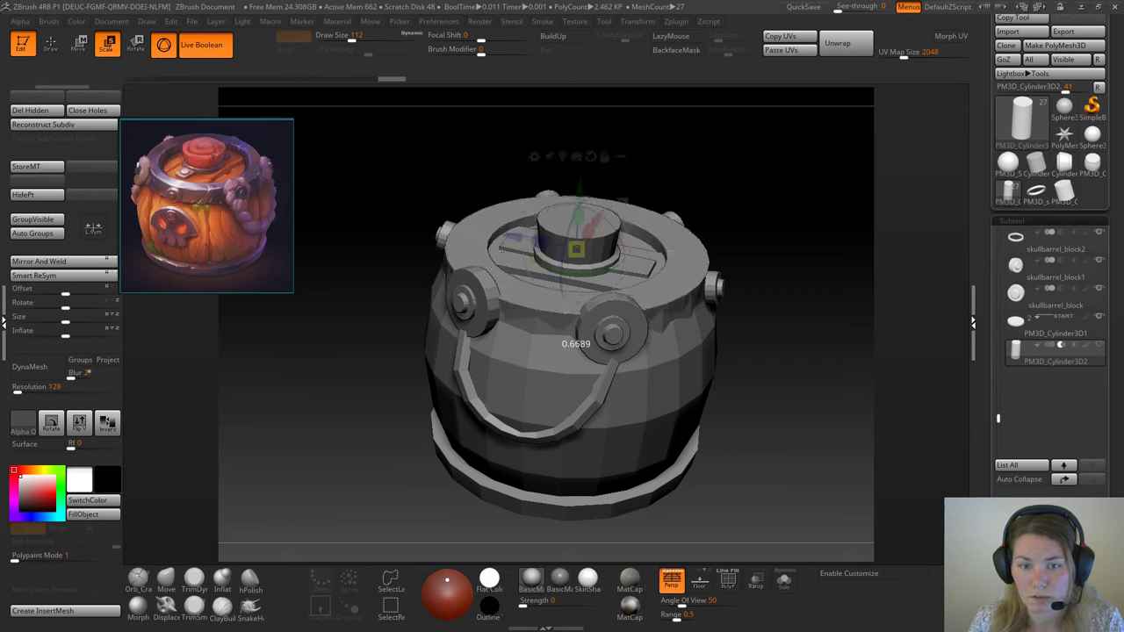
left_click_drag(576, 343, 576, 343)
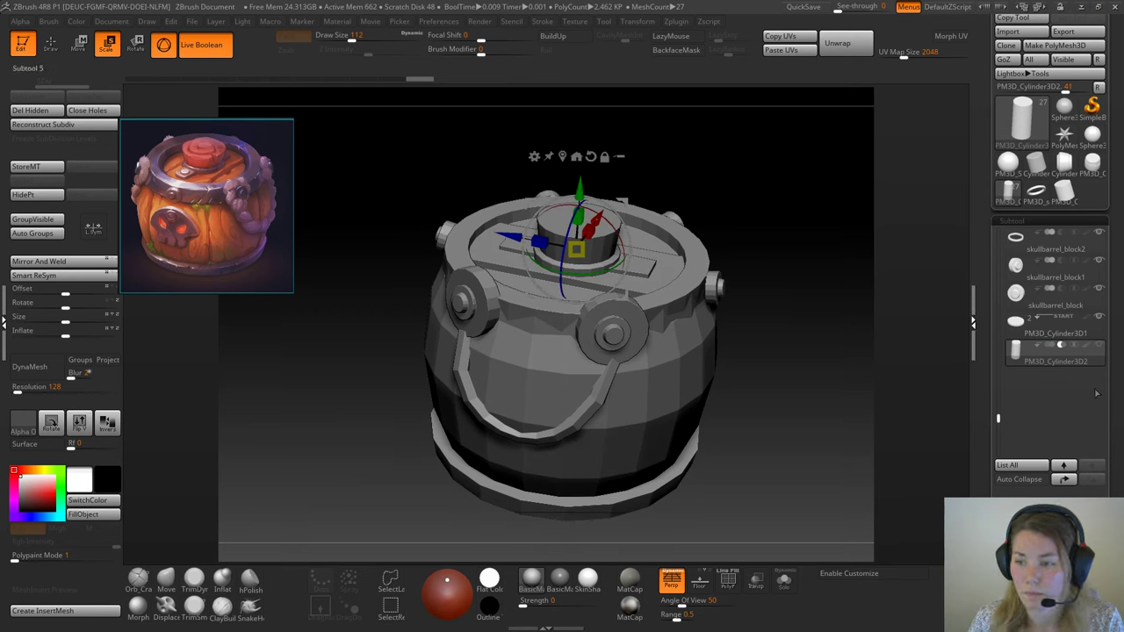
Step: Compare the disc with its subtracting cylinder, and nudge PM3D_Cylinder3D2 slightly higher over the barrel's top
mouse_move(1030, 335)
left_click(1038, 334)
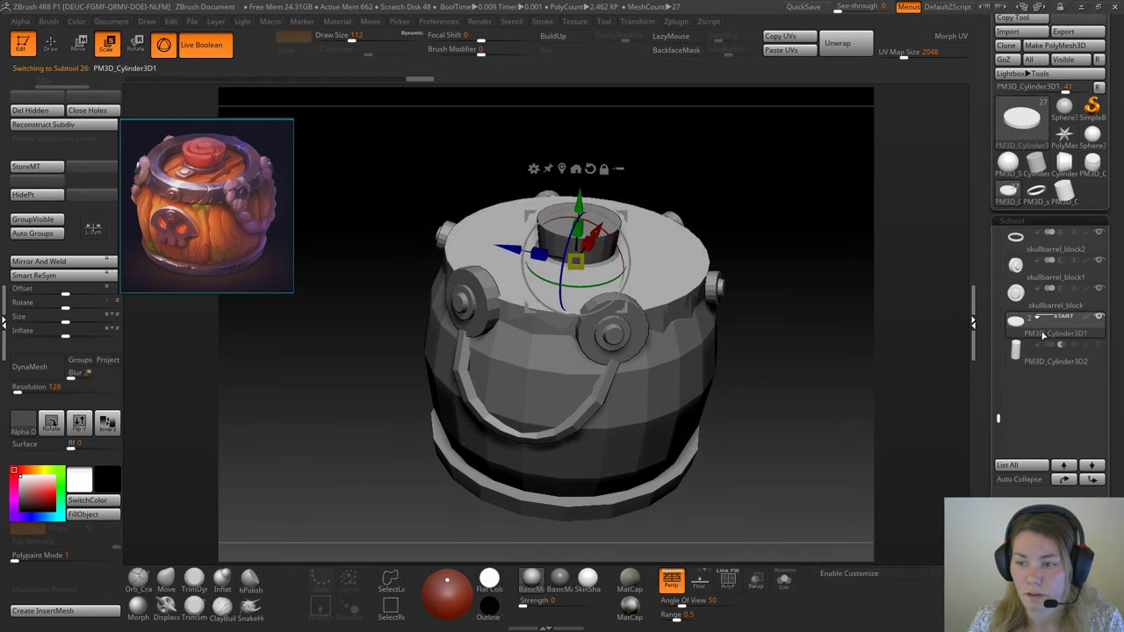
left_click(1041, 355)
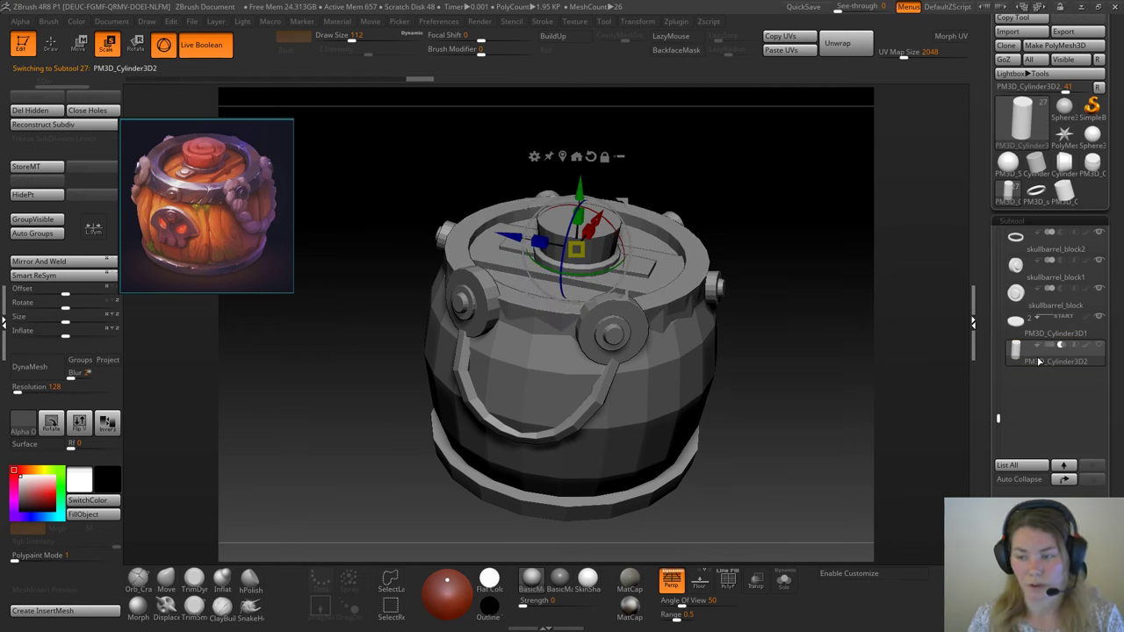
scroll(1111, 412, "down", 10)
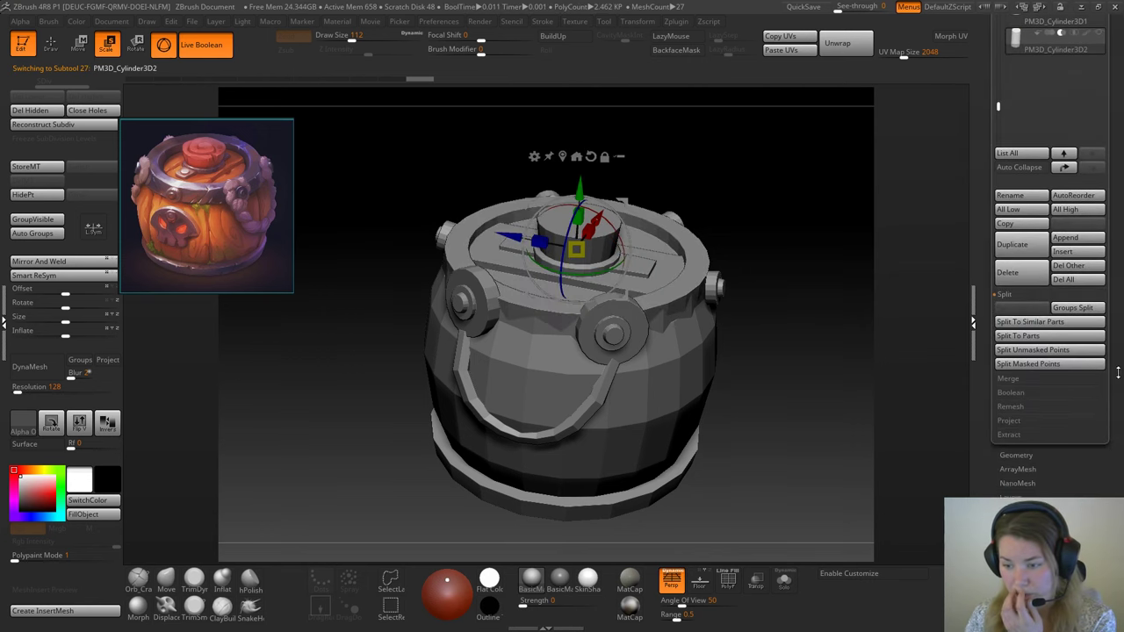
scroll(1117, 353, "down", 3)
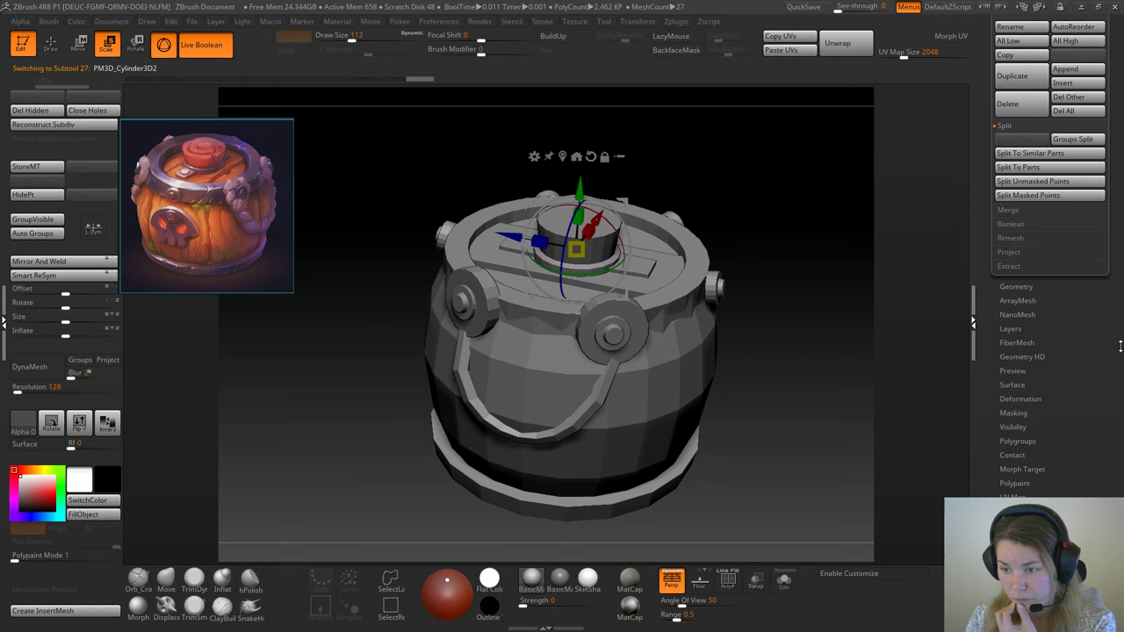
scroll(1121, 341, "up", 1)
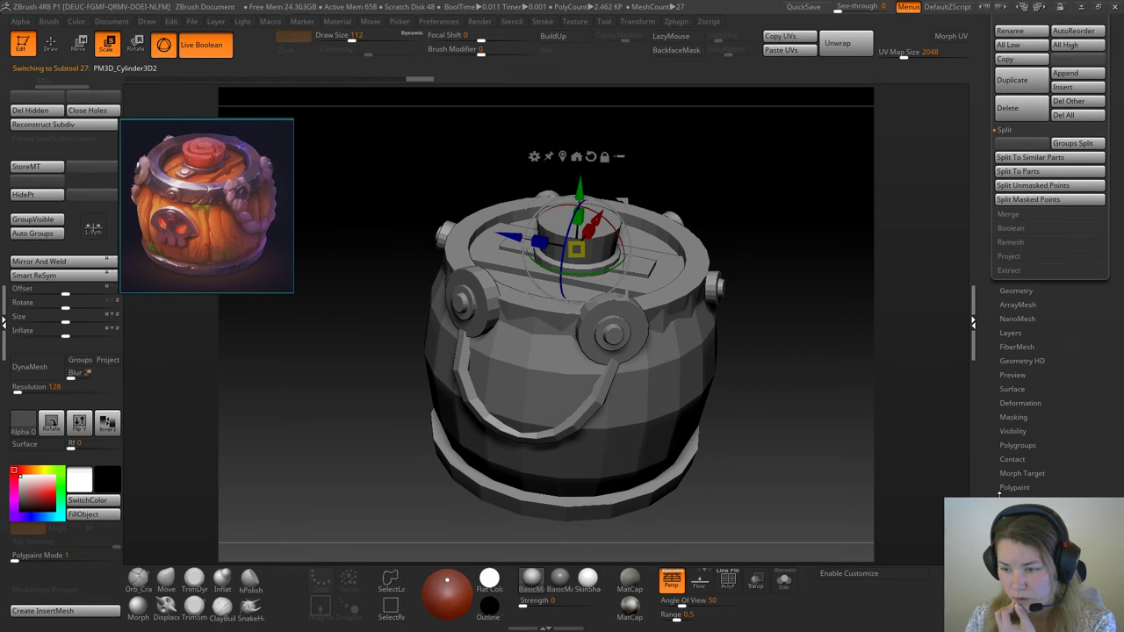
mouse_move(580, 185)
left_mouse_down()
mouse_move(581, 172)
mouse_move(580, 190)
left_mouse_up()
left_click_drag(575, 350, 576, 344)
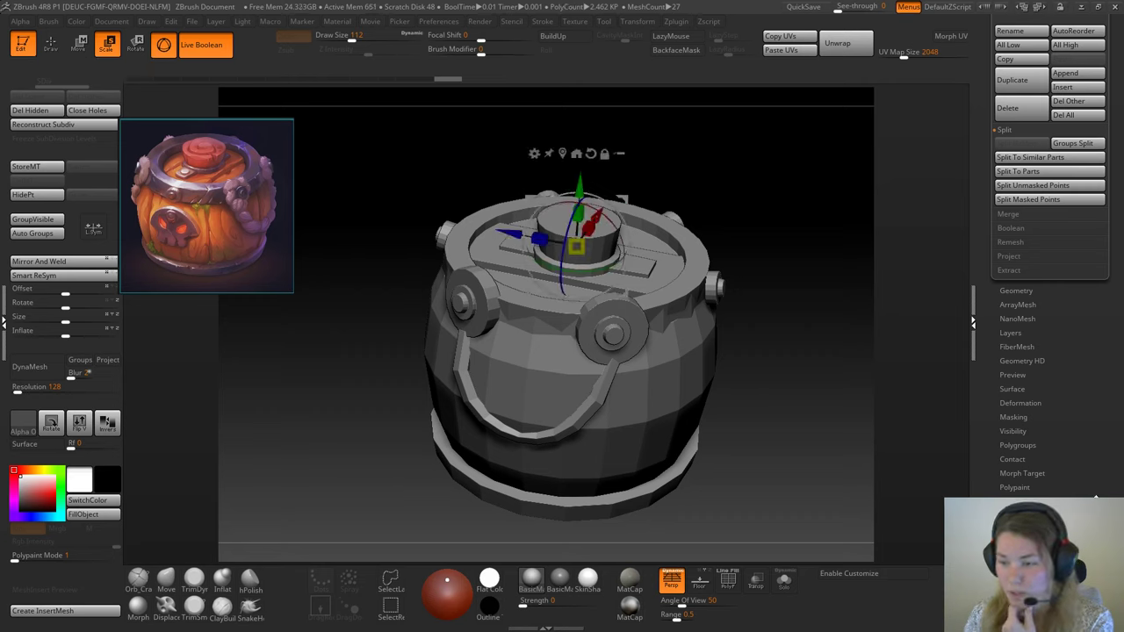
Step: Look through the tool's geometry and deformation settings and the Render Booleans options for boolean-related controls
left_click_drag(1093, 494, 1092, 468)
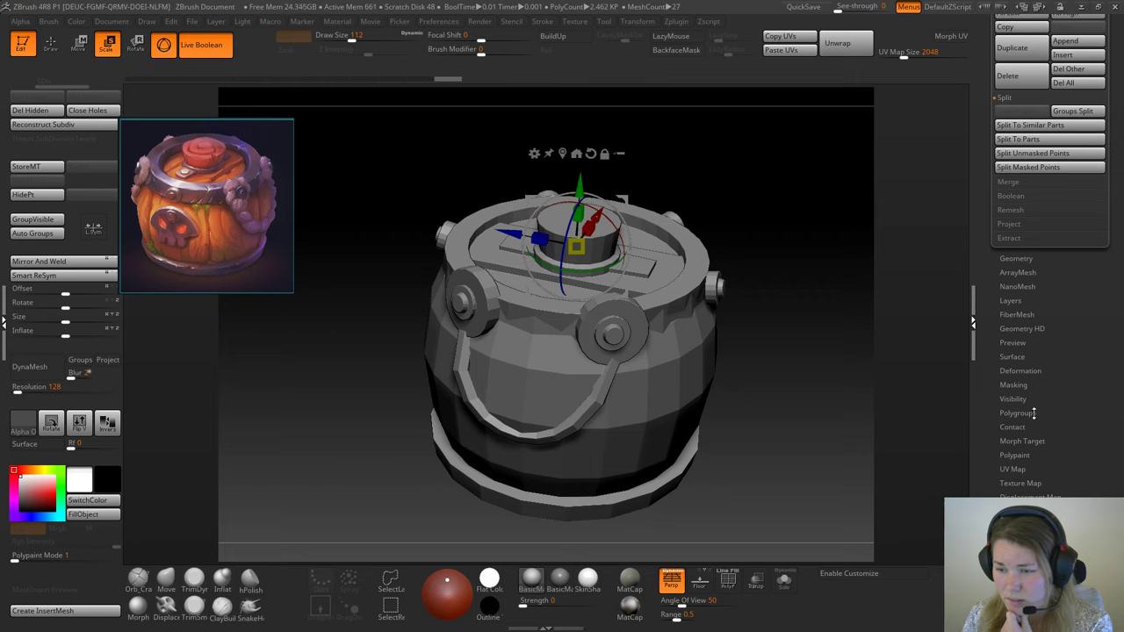
left_click(1016, 259)
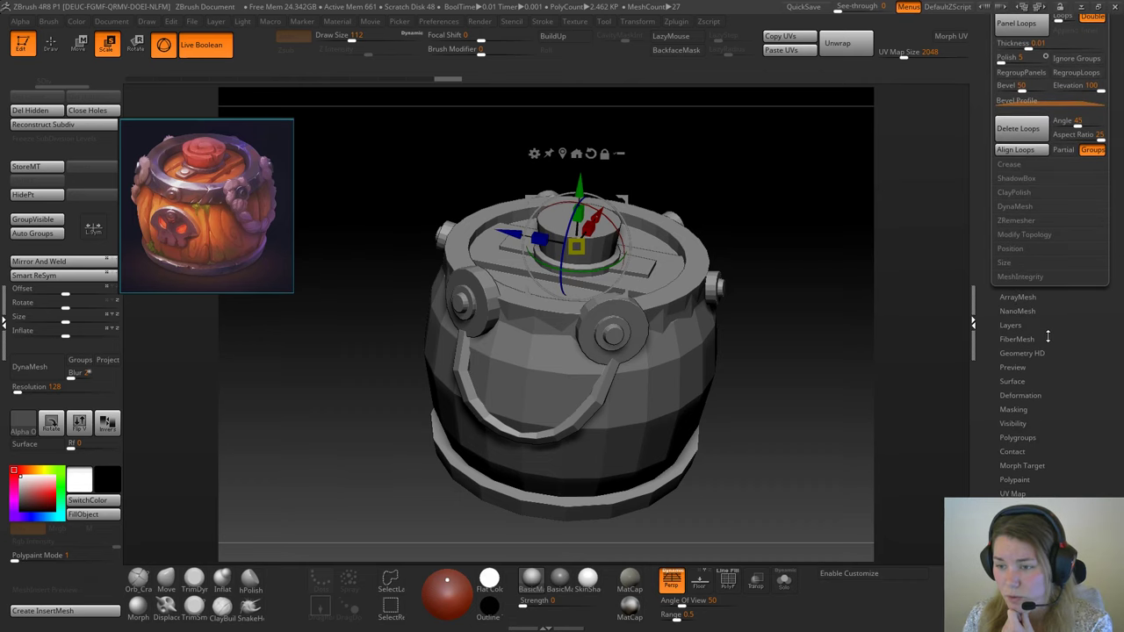
left_click(1020, 382)
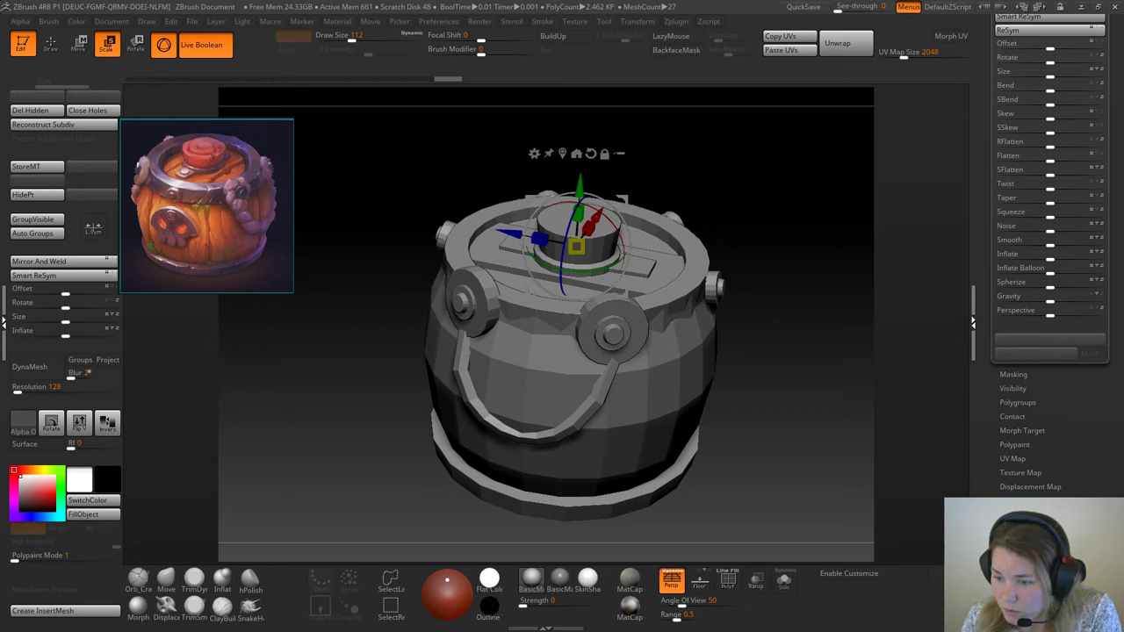
left_click(1021, 557)
left_click_drag(1046, 424, 1047, 547)
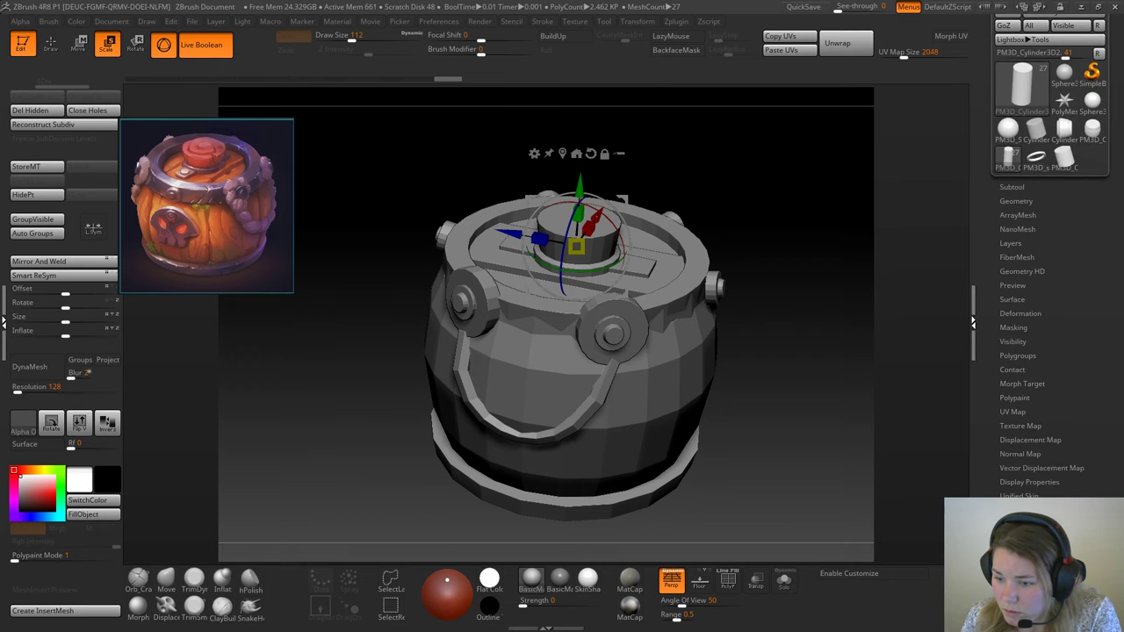
scroll(1050, 246, "up", 5)
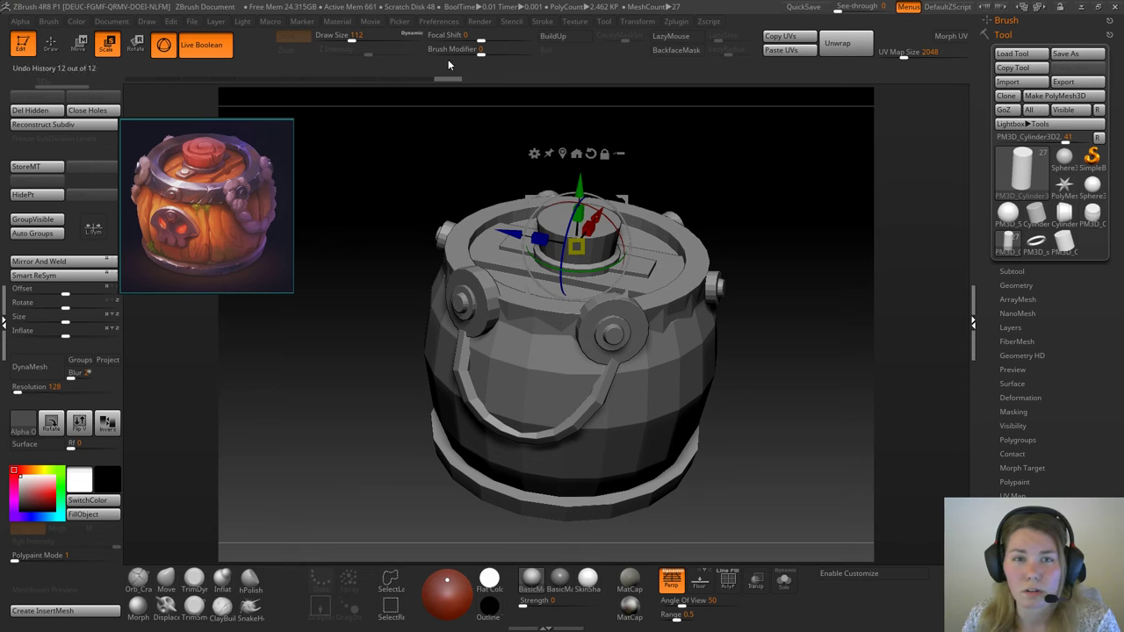
left_click(479, 21)
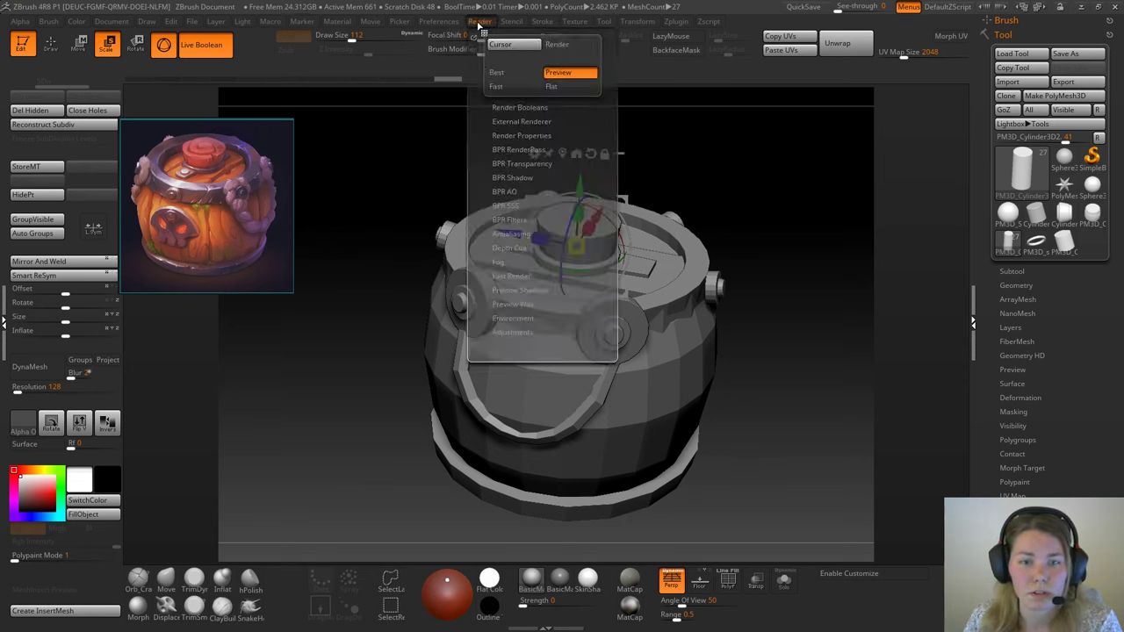
left_click(540, 107)
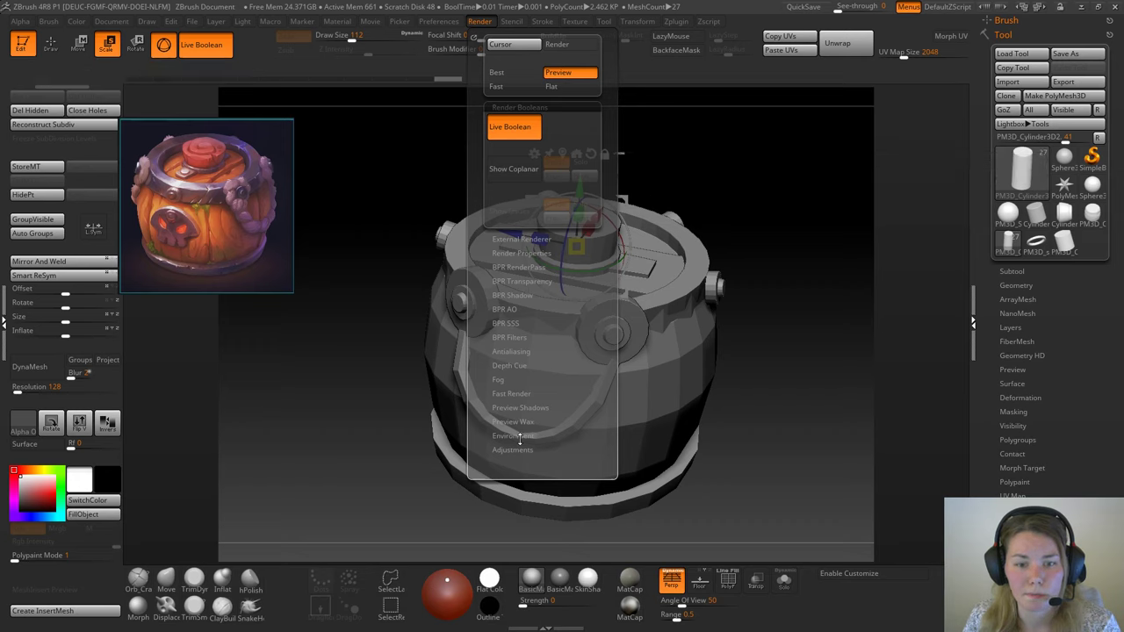
Step: Compare the flattened disc PM3D_Cylinder3D1 with the subtracting PM3D_Cylinder3D2, finishing with the disc as the active subtool
left_click(1012, 271)
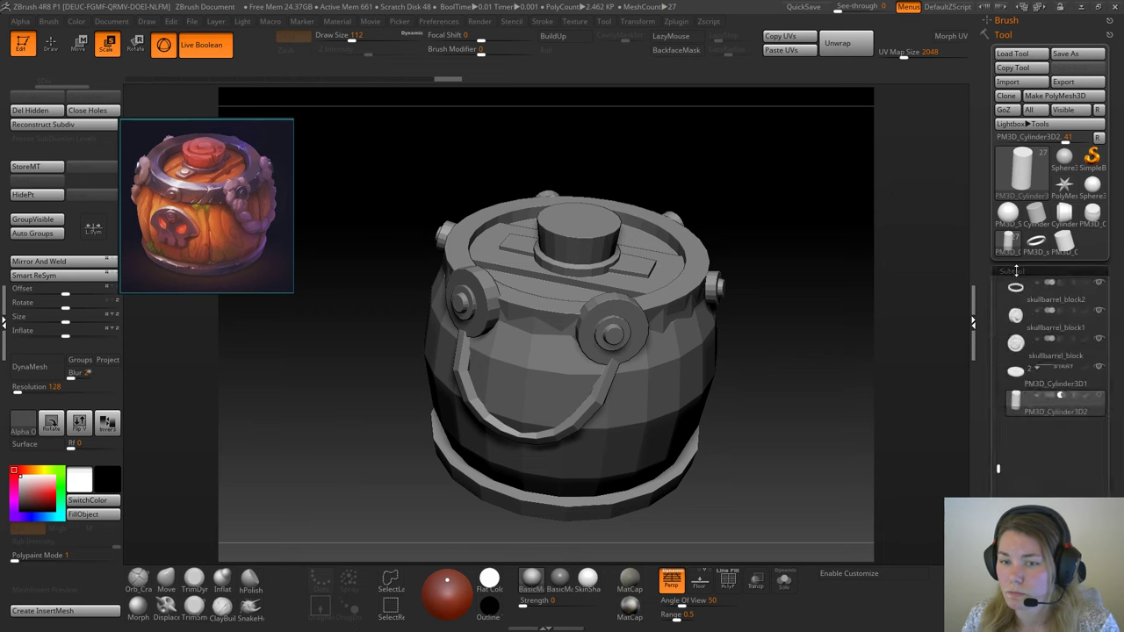
mouse_move(1092, 400)
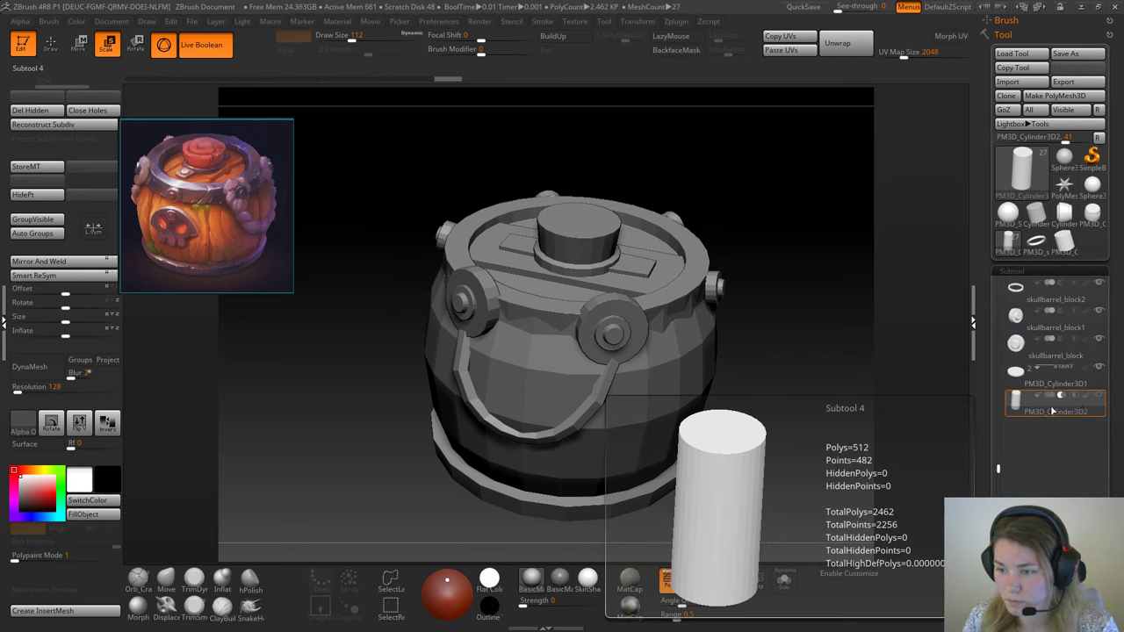
left_click(1043, 378)
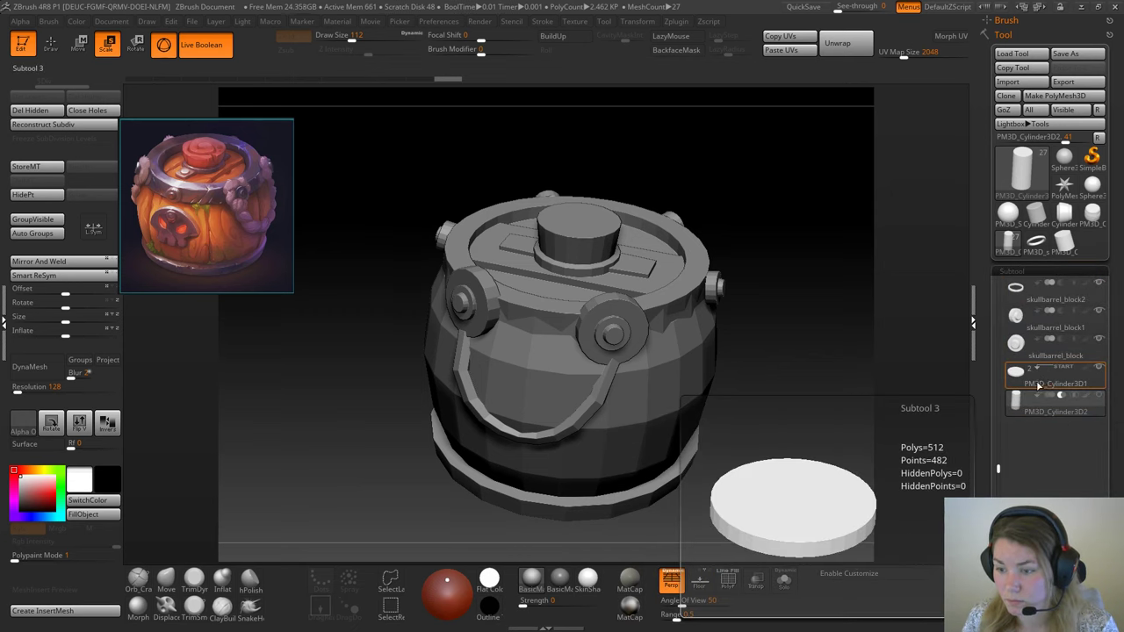
left_click(1059, 385)
left_click(1037, 410)
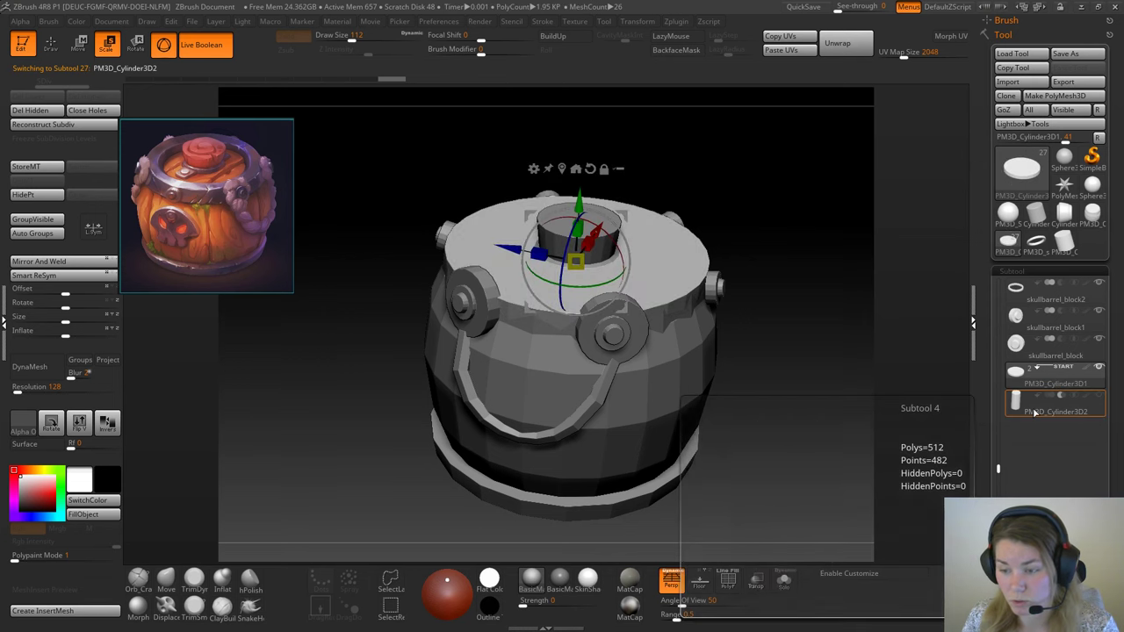
left_click(1051, 384)
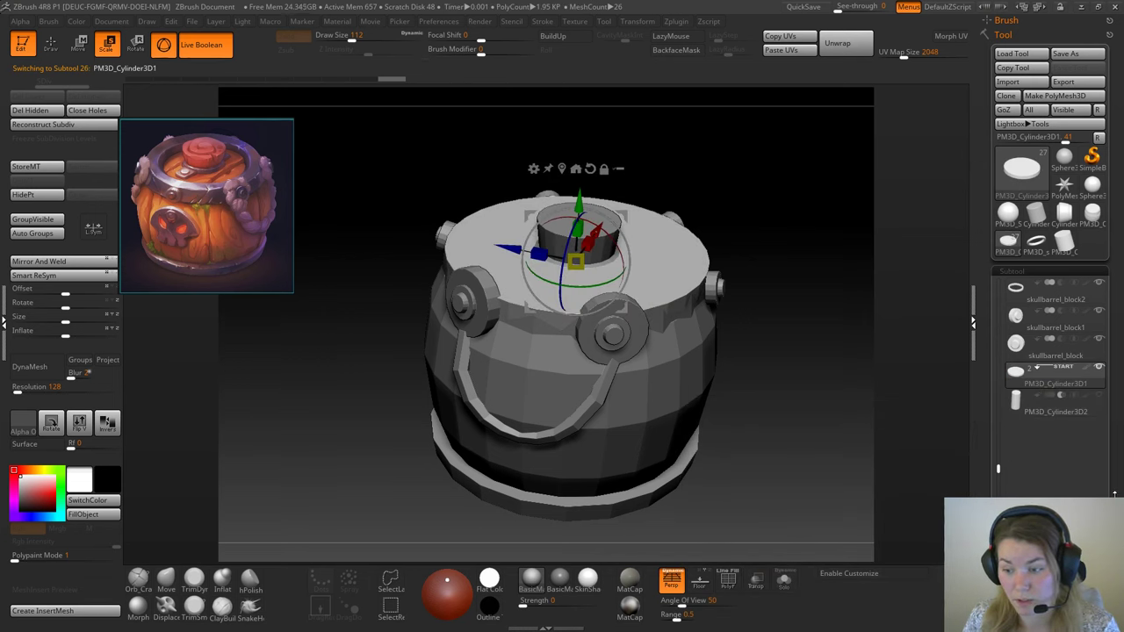
Step: Activate Dynamic Subdiv on the flattened disc PM3D_Cylinder3D1
scroll(1111, 458, "down", 1)
scroll(1111, 458, "down", 4)
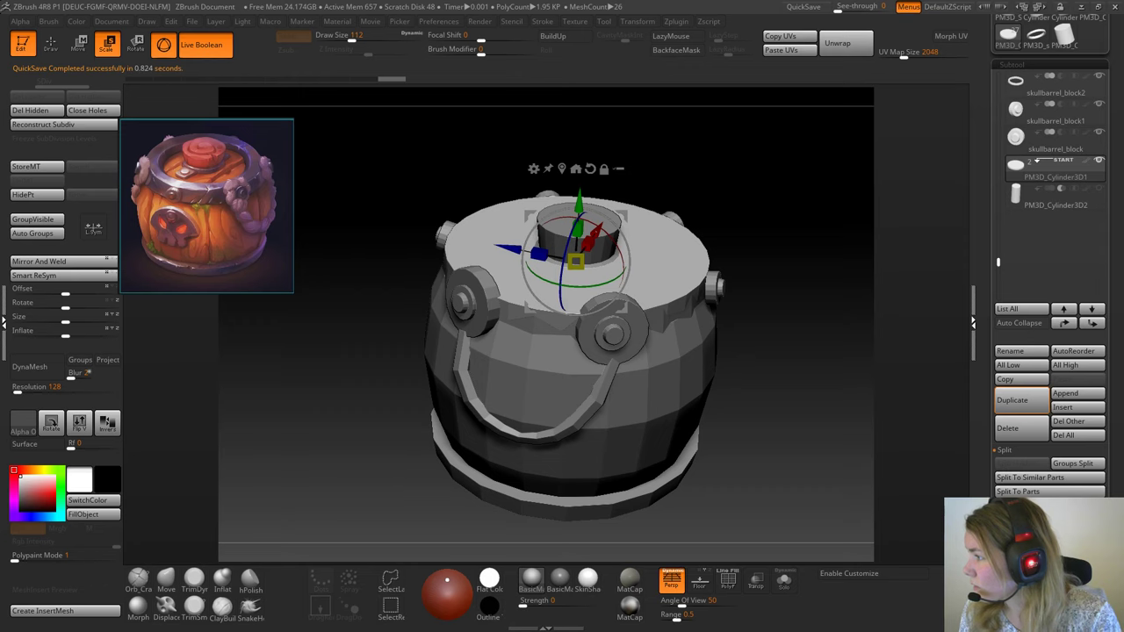
scroll(1054, 351, "down", 6)
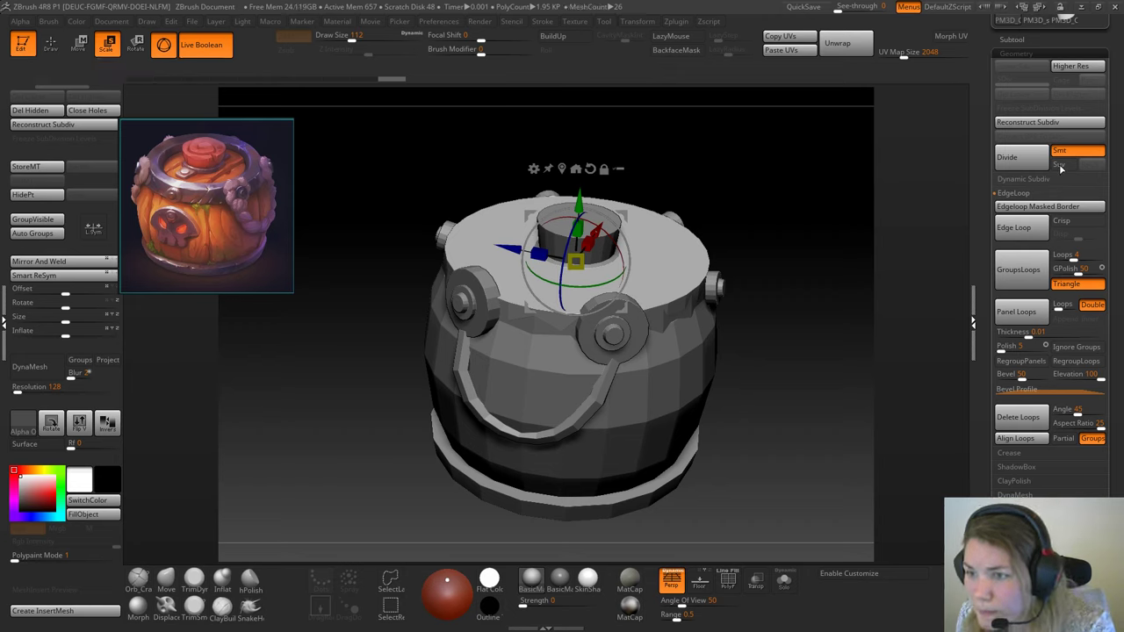
left_click(1040, 181)
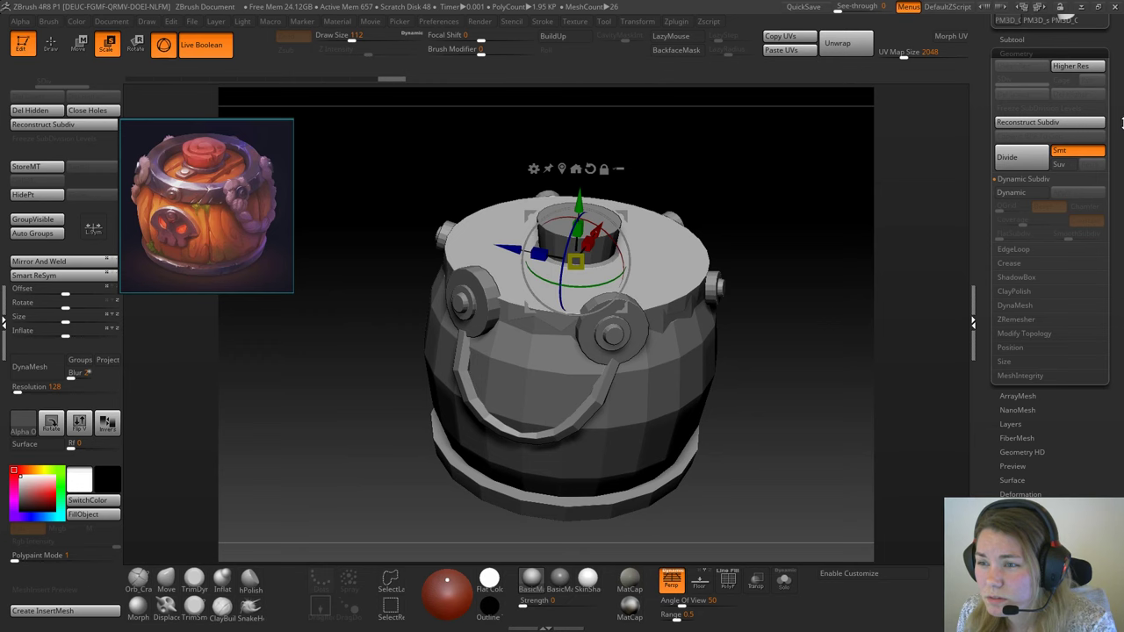
left_click_drag(1117, 121, 1112, 234)
left_click(1000, 153)
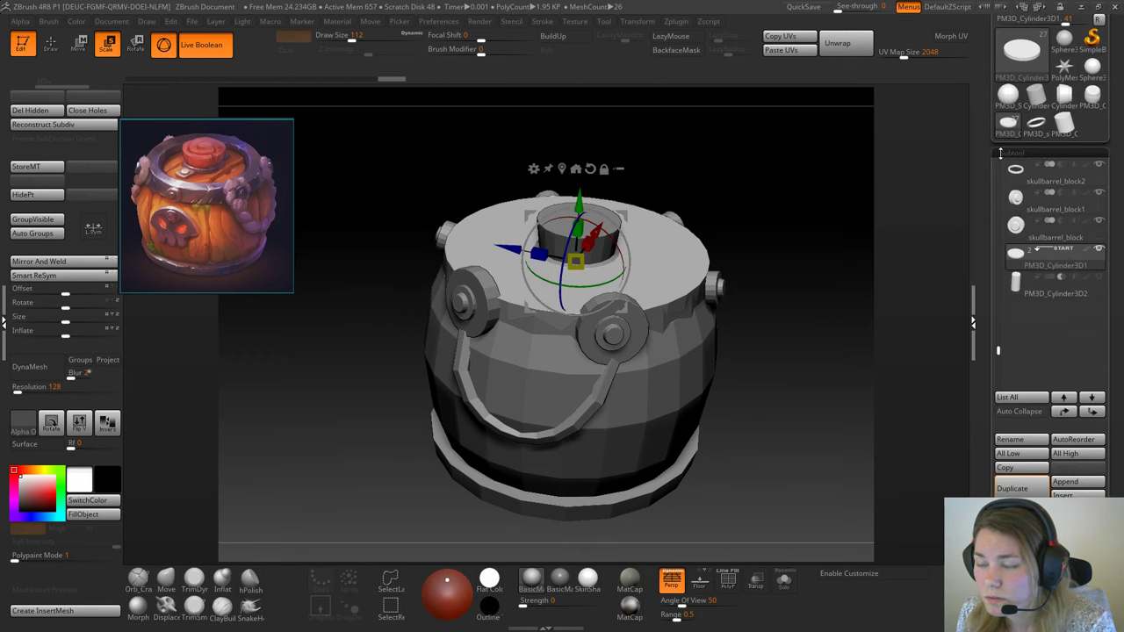
scroll(1117, 373, "down", 5)
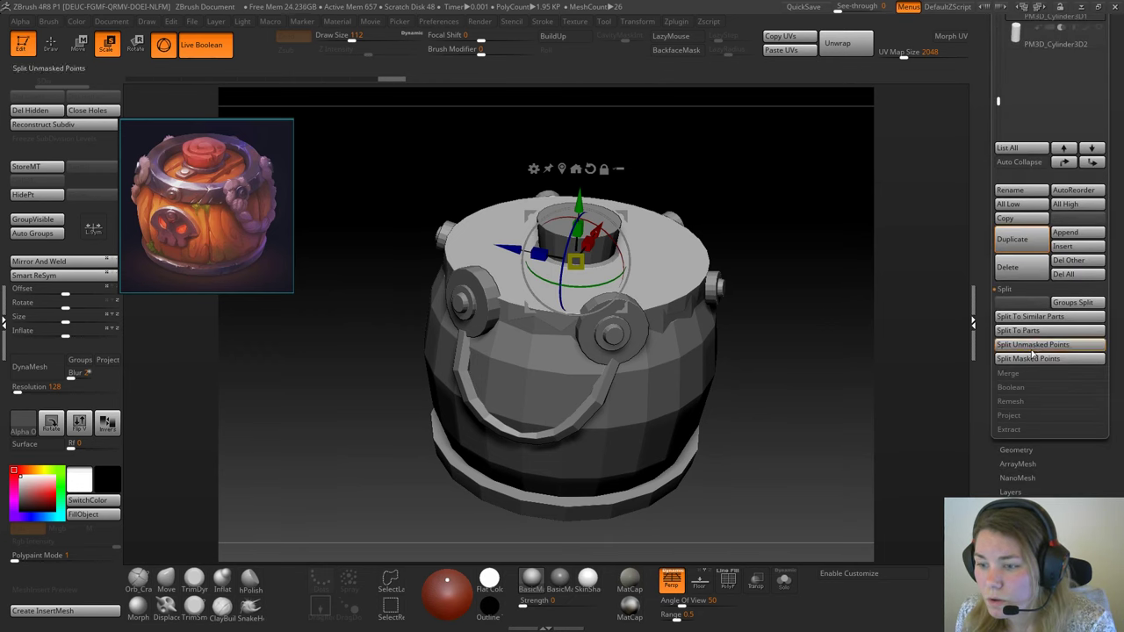
left_click(1016, 449)
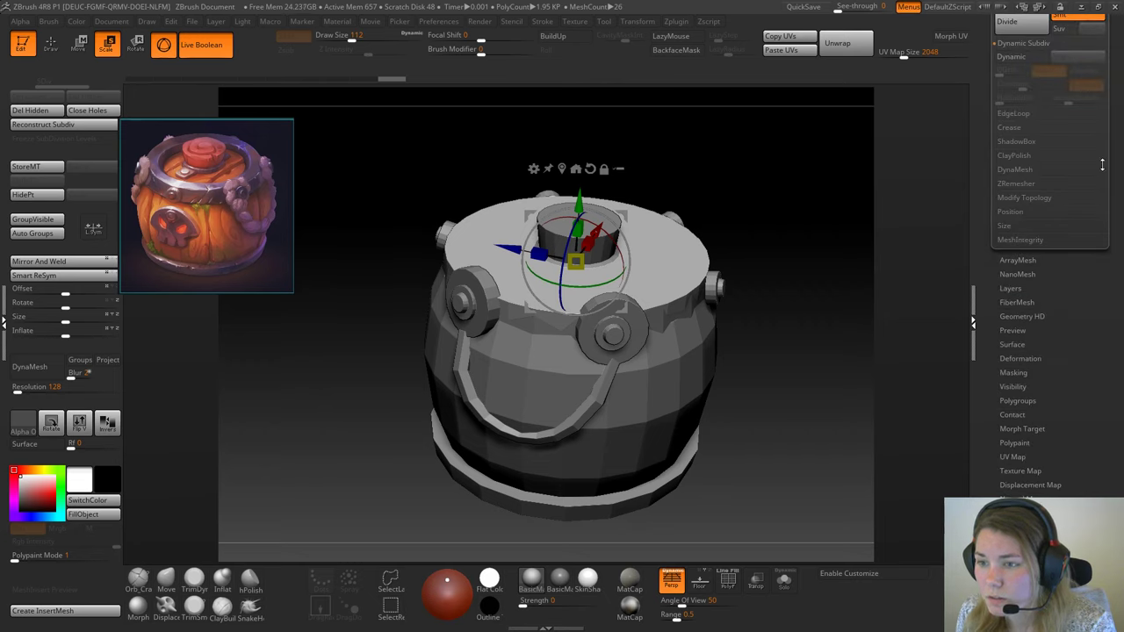
scroll(1029, 225, "up", 3)
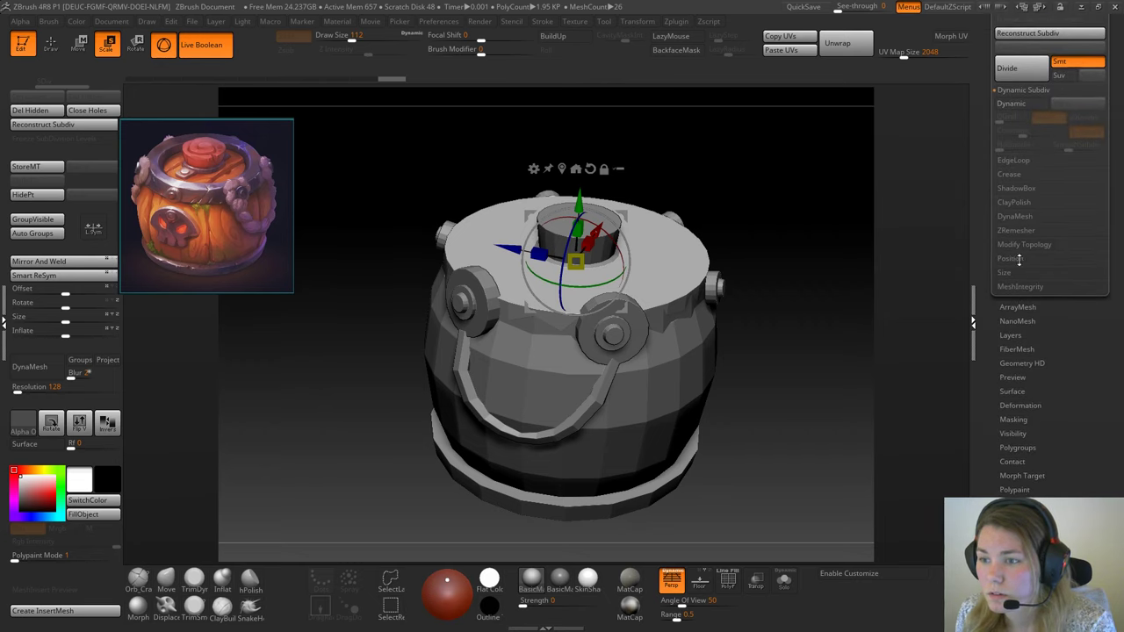
left_click(1017, 105)
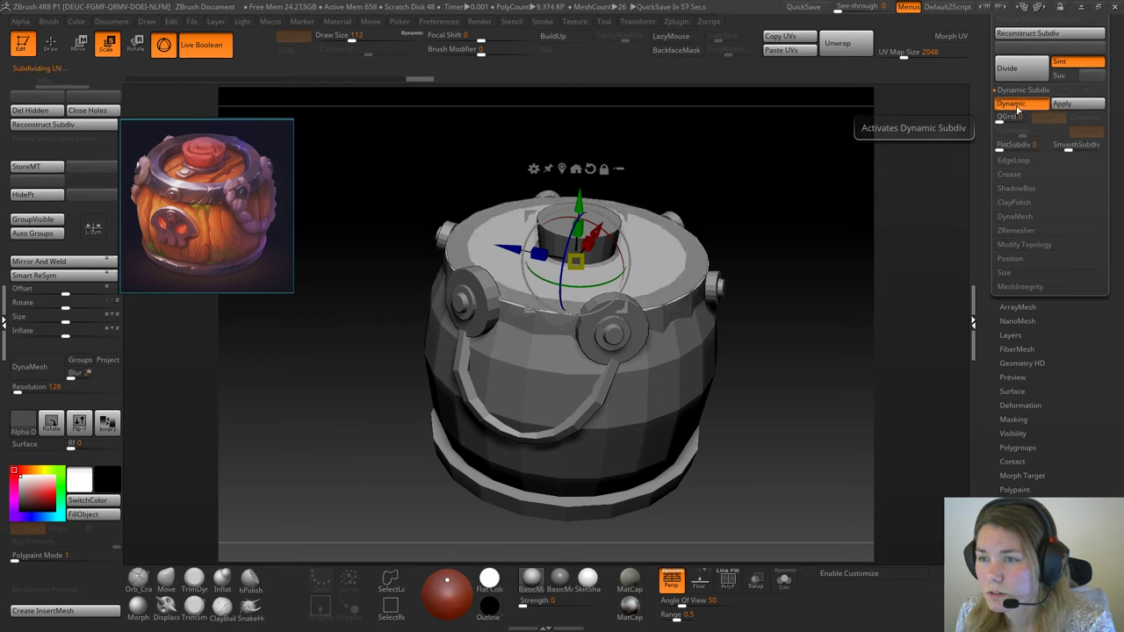
Step: Make PM3D_Cylinder3D2 the active subtool and activate Dynamic Subdiv on it too
scroll(1041, 175, "up", 5)
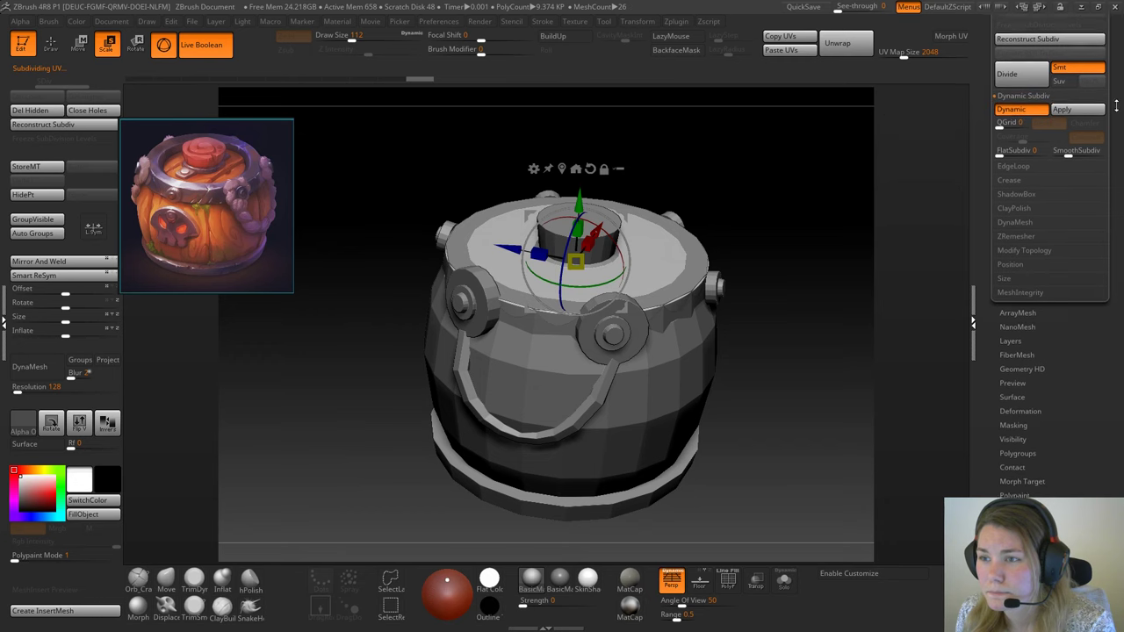
left_click(1012, 200)
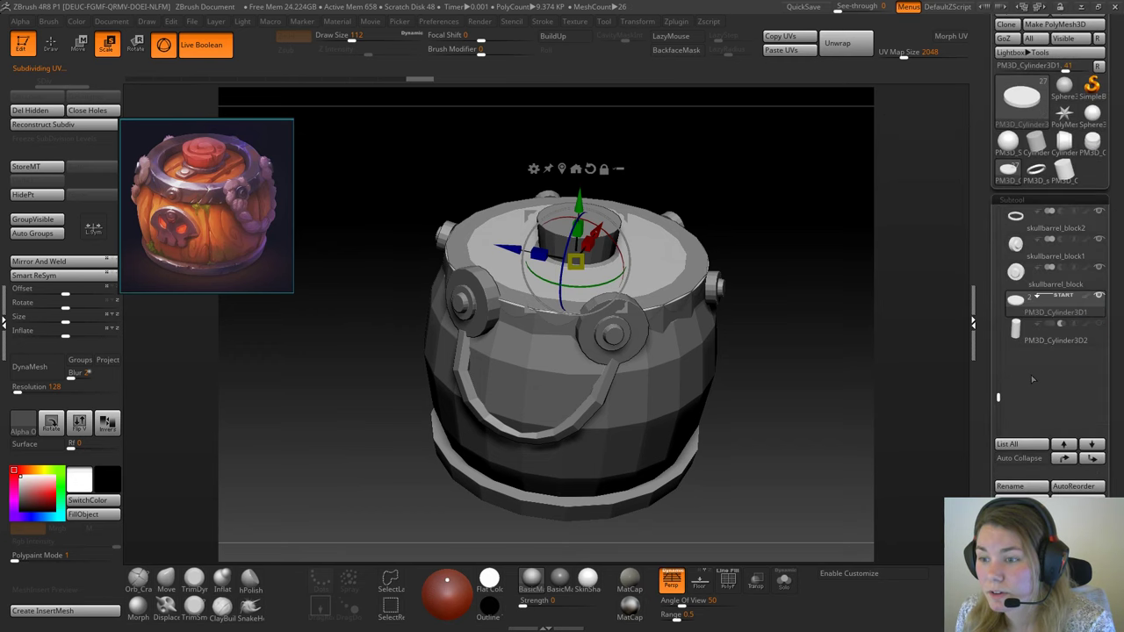
left_click(1025, 341)
left_click(1099, 324)
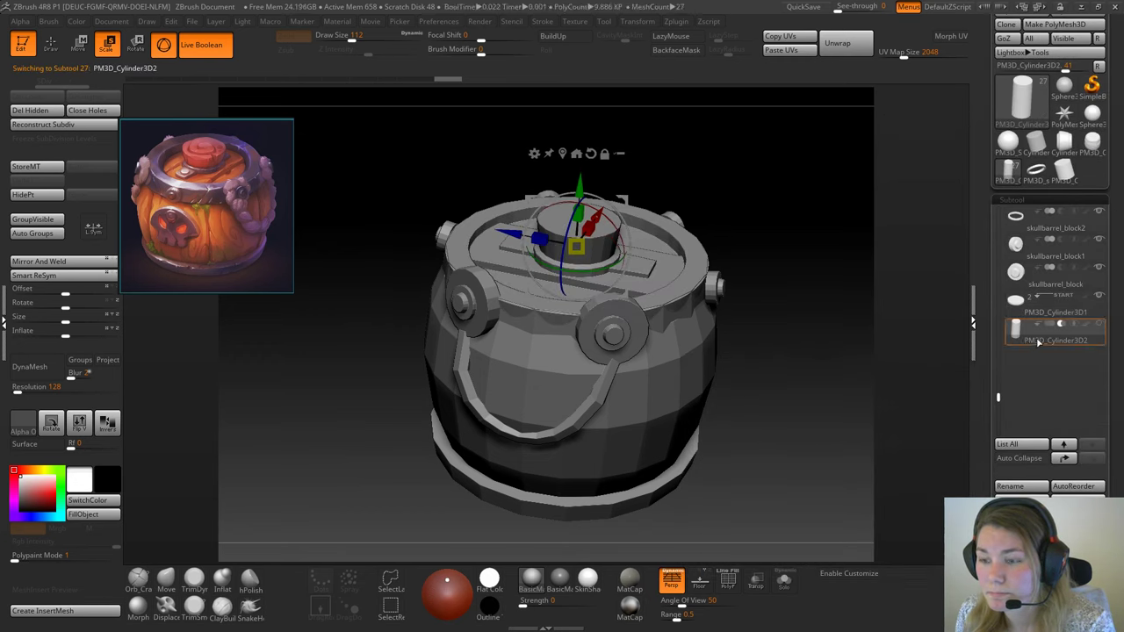
left_click_drag(1116, 377, 1117, 368)
scroll(1027, 422, "down", 7)
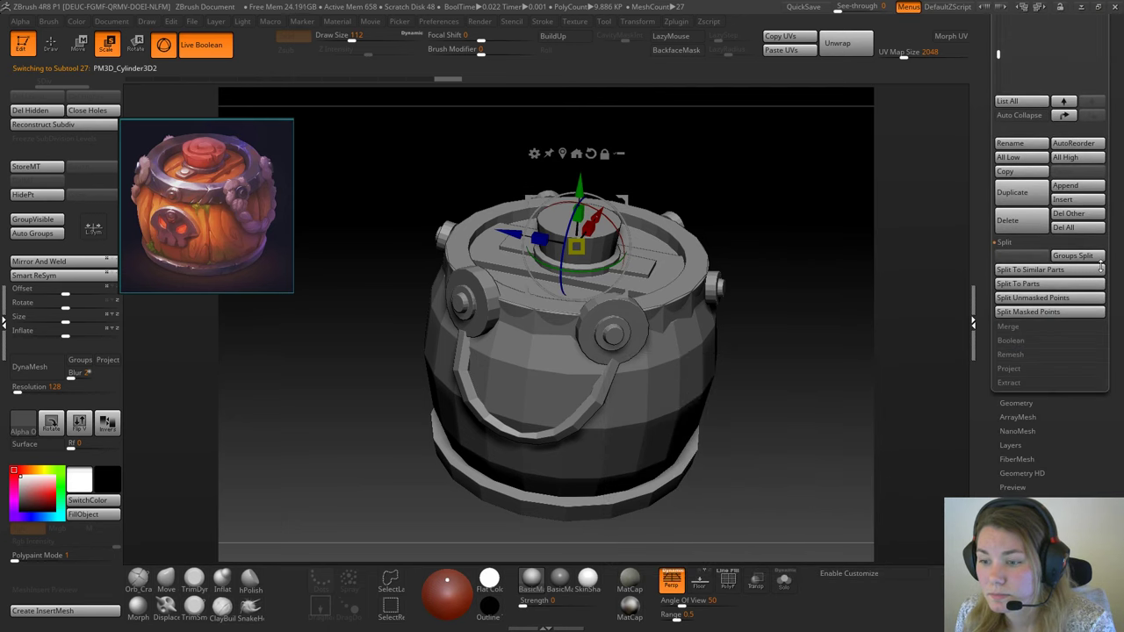
left_click(1015, 403)
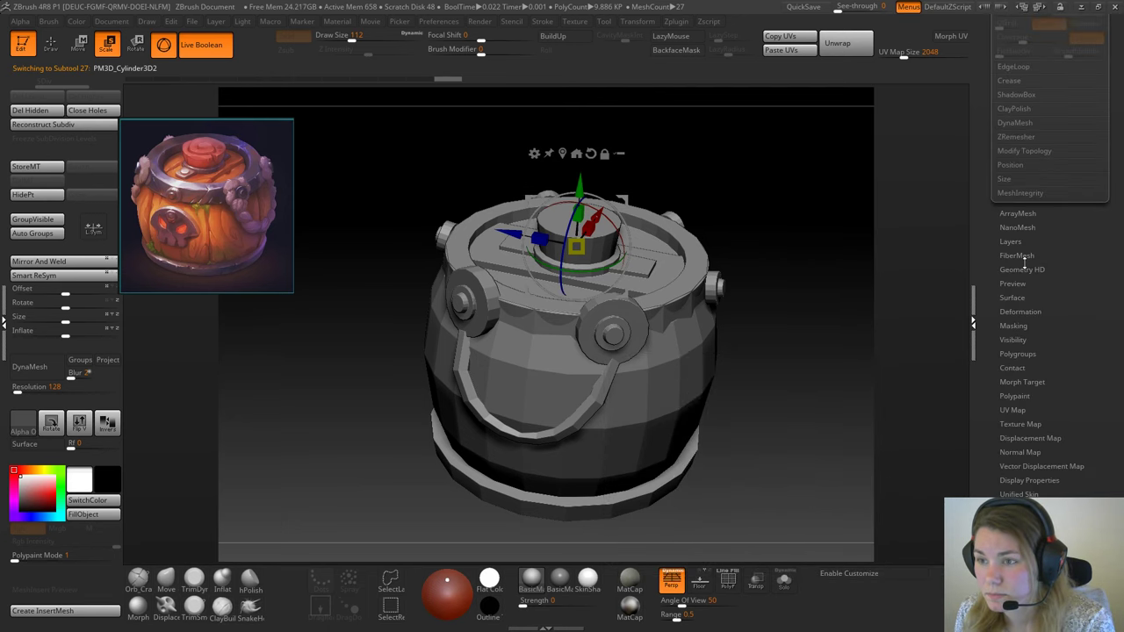
left_click(1089, 261)
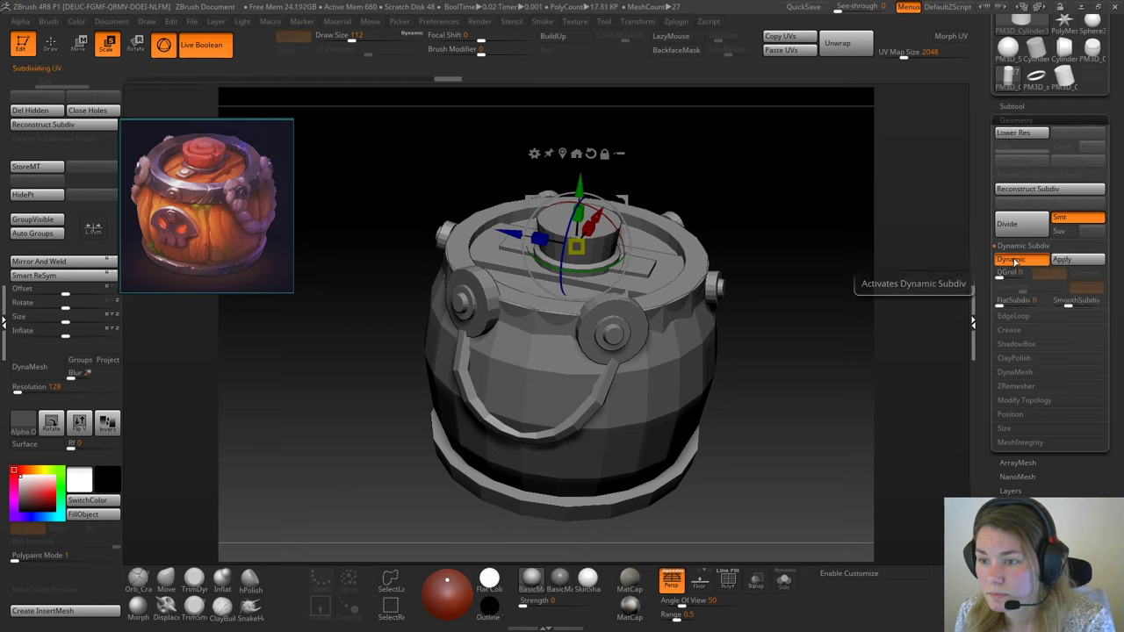
Step: View the full subtracting cylinder by switching Live Boolean off, and switch Live Boolean back on
left_click(1012, 105)
mouse_move(1028, 243)
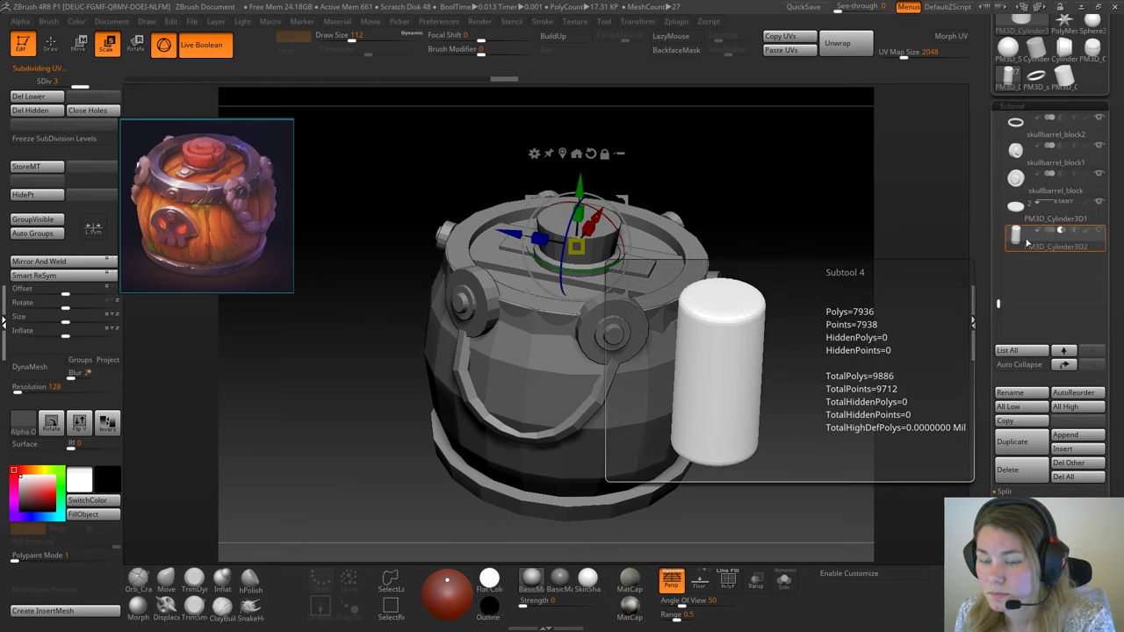
left_click(210, 49)
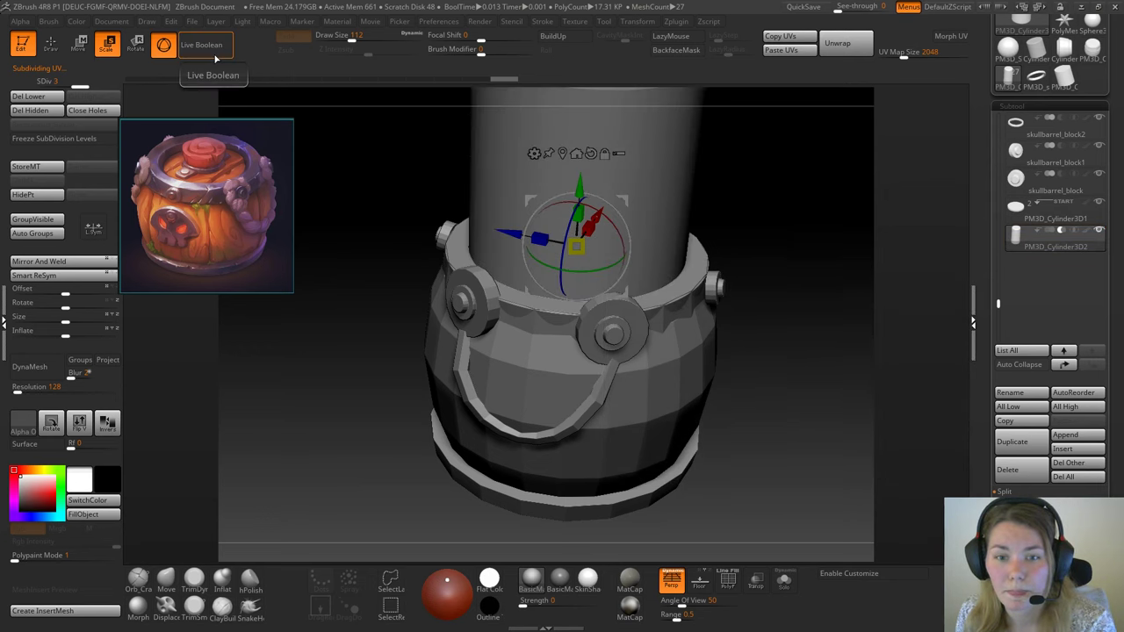
left_click(214, 50)
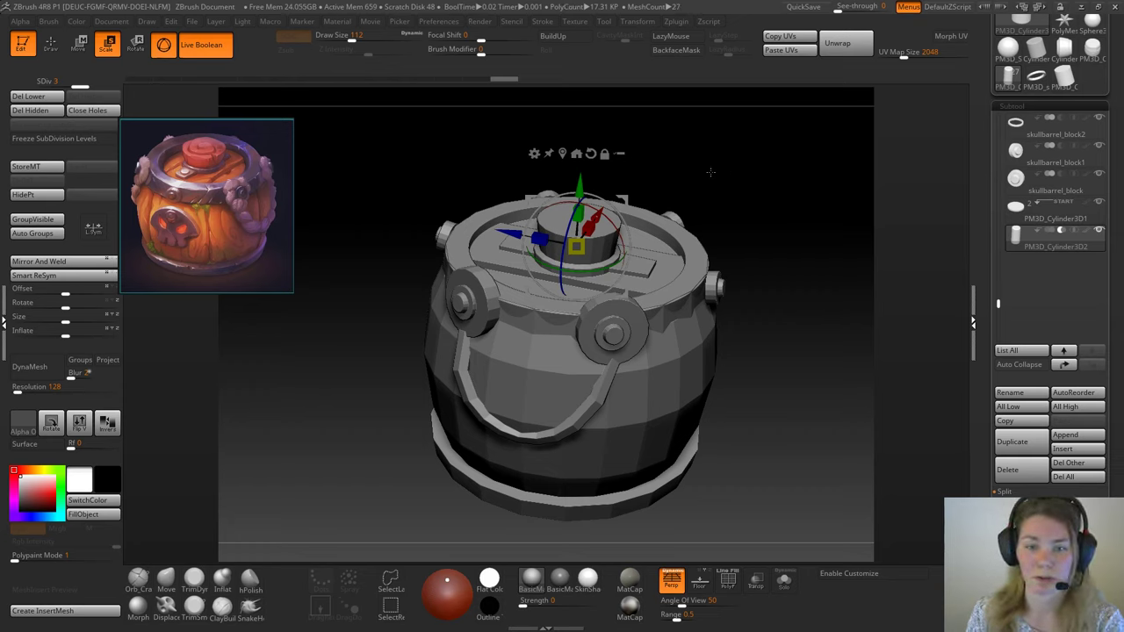
Step: Lower PM3D_Cylinder3D2 vertically so that it sits deeper in the barrel while still cutting through the disc
left_click_drag(580, 186, 578, 218)
mouse_move(574, 364)
left_mouse_down()
mouse_move(561, 492)
mouse_move(574, 358)
left_mouse_up()
left_click_drag(626, 210, 612, 387)
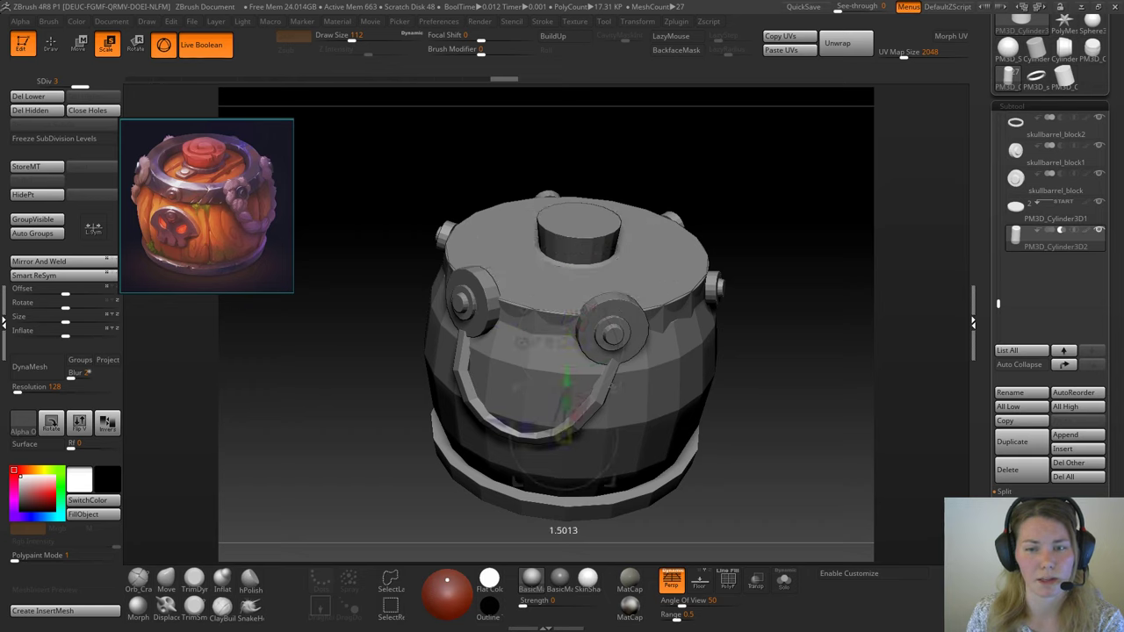
left_click_drag(562, 526, 569, 434)
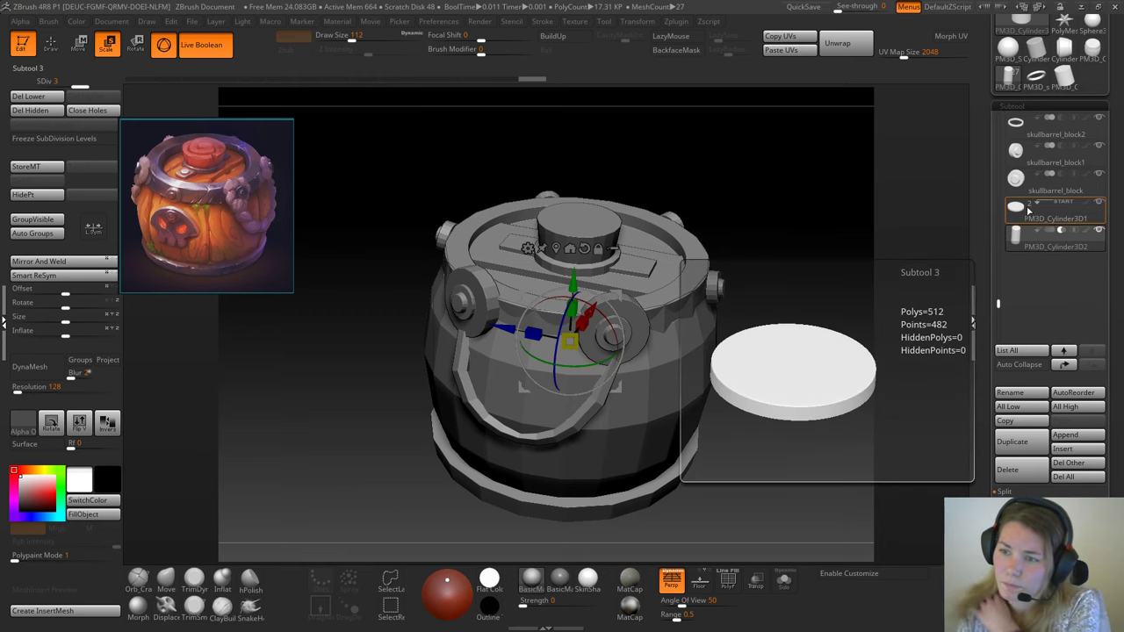
Step: Make the flattened disc active with PM3D_Cylinder3D2 hidden, and turn Live Boolean off
left_click(1036, 227)
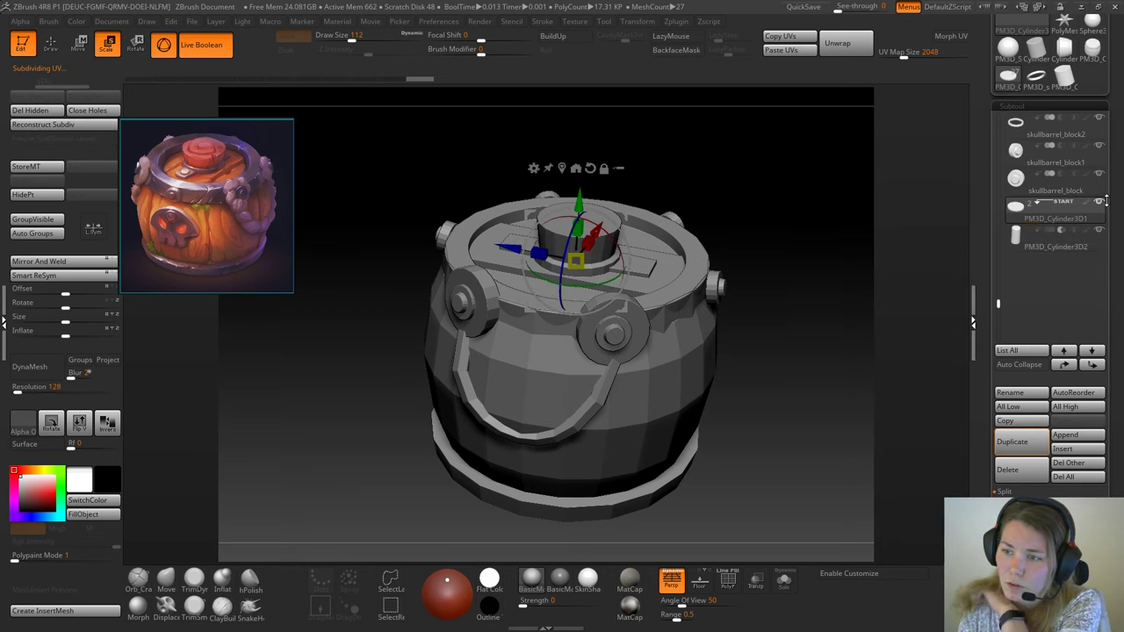
mouse_move(1100, 203)
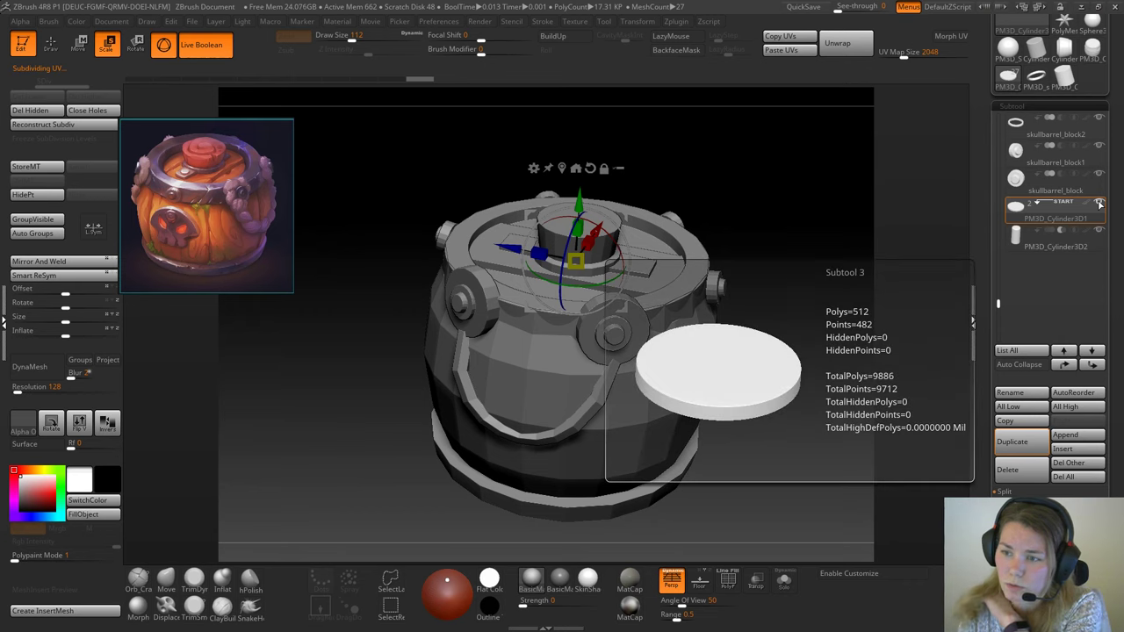
left_click(1099, 232)
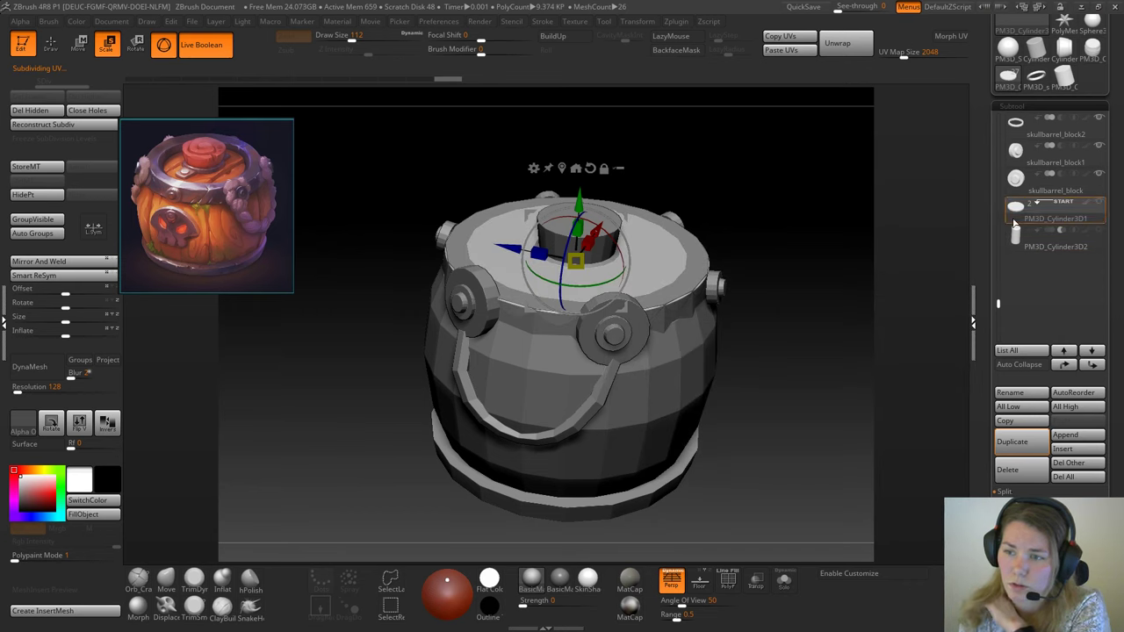
left_click(211, 51)
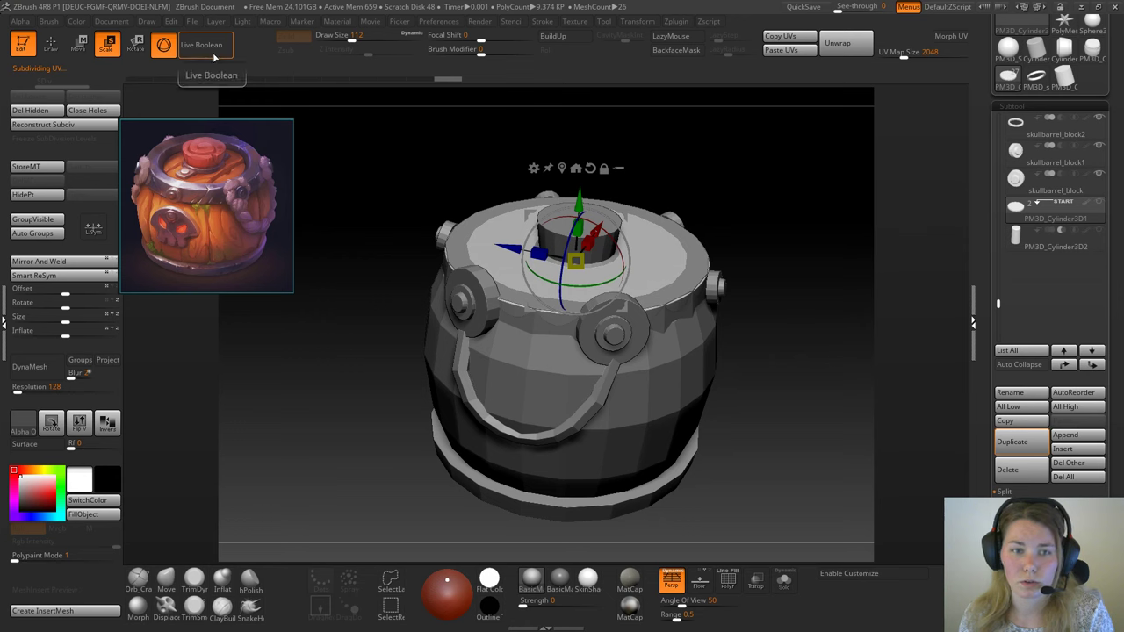
Step: Leave the test disc hidden by activating skullbarrel_block, and make the barrel's top rim, skullbarrel_block2, the active subtool in Draw mode
left_click_drag(798, 180, 804, 198)
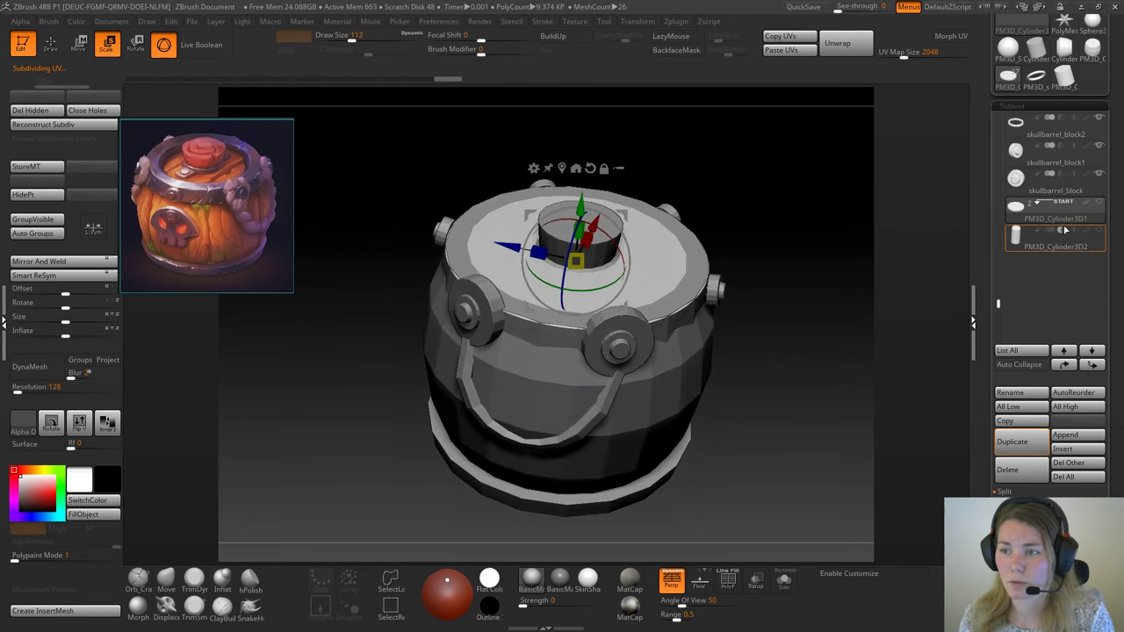
left_click(1015, 180)
left_click_drag(998, 303, 980, 120)
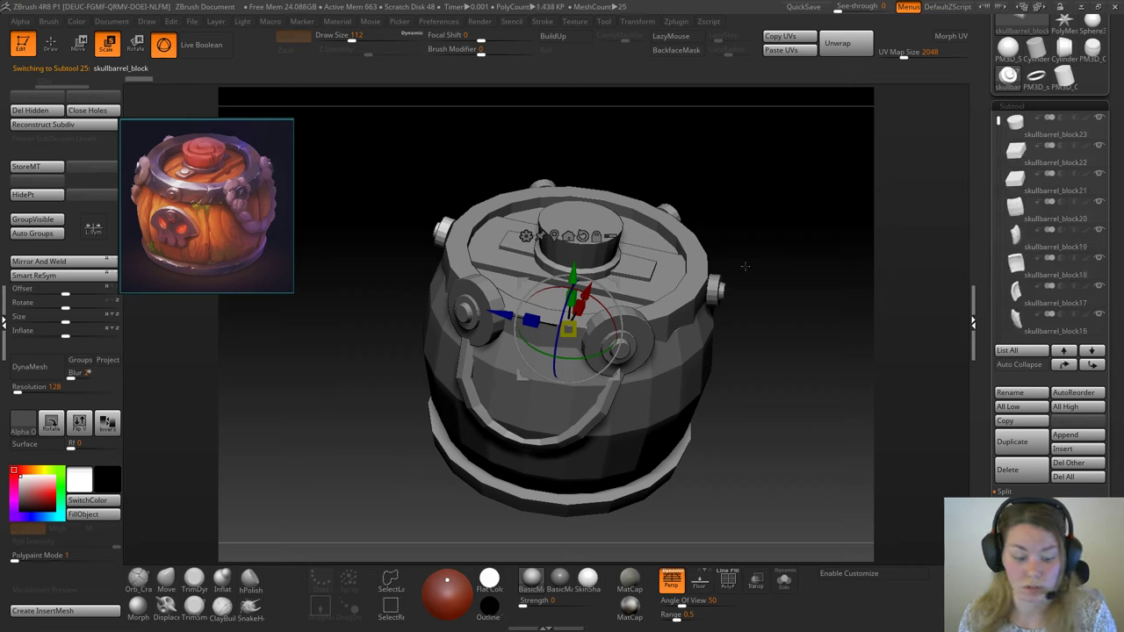
key("q")
left_click(683, 313, "alt")
left_click_drag(761, 344, 737, 314)
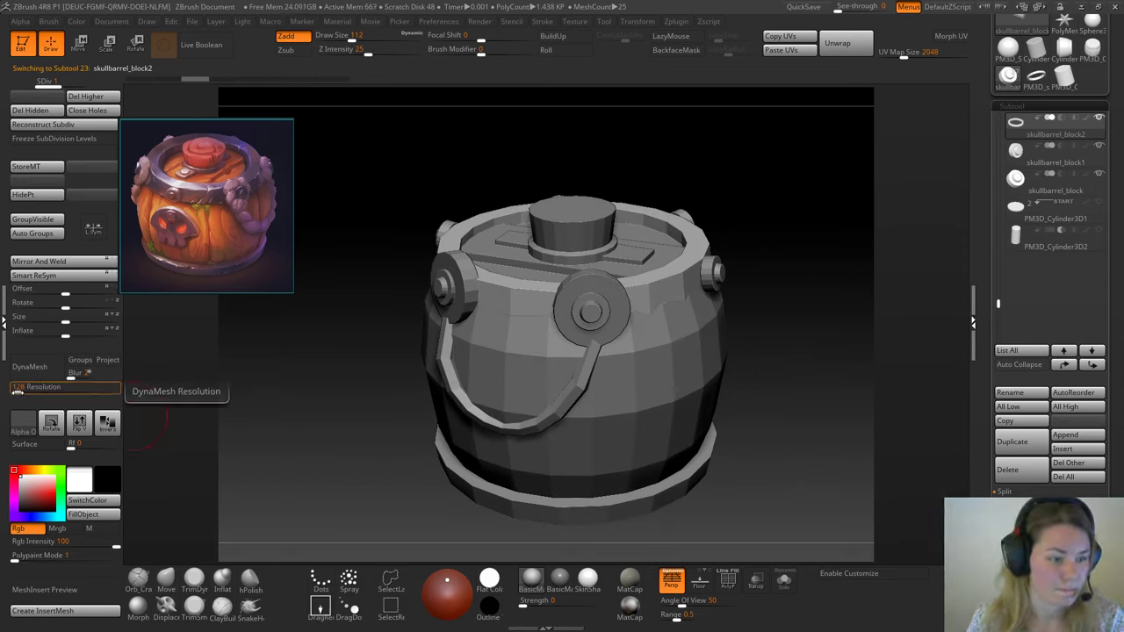
Step: Convert the top rim to a DynaMesh at resolution 128, freezing its subdivision levels
left_click(19, 392)
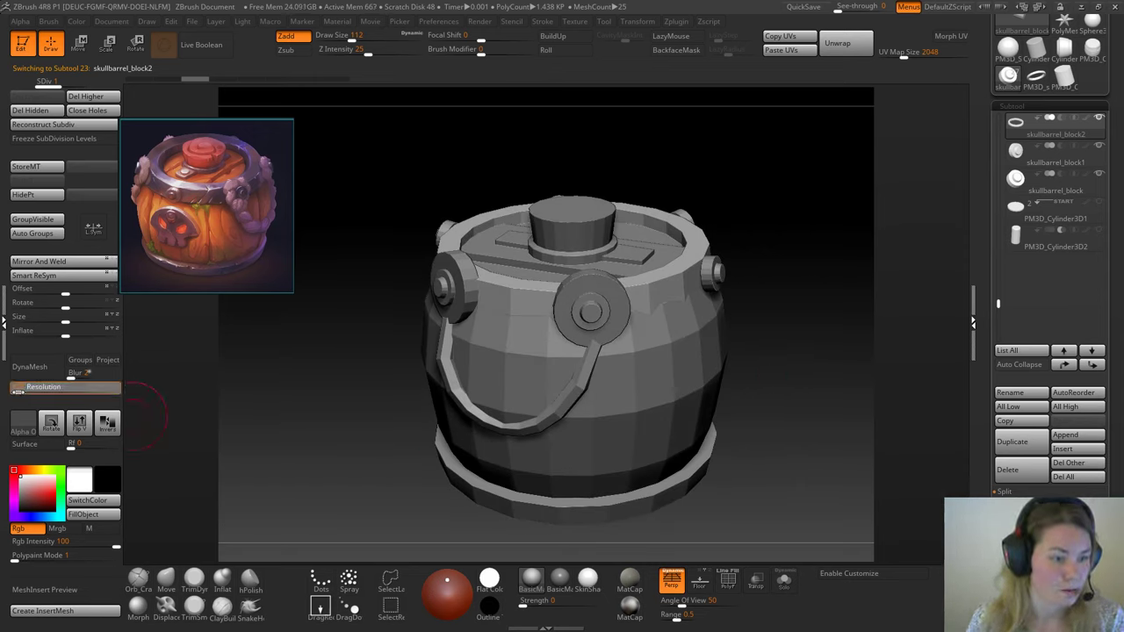
left_click(35, 367)
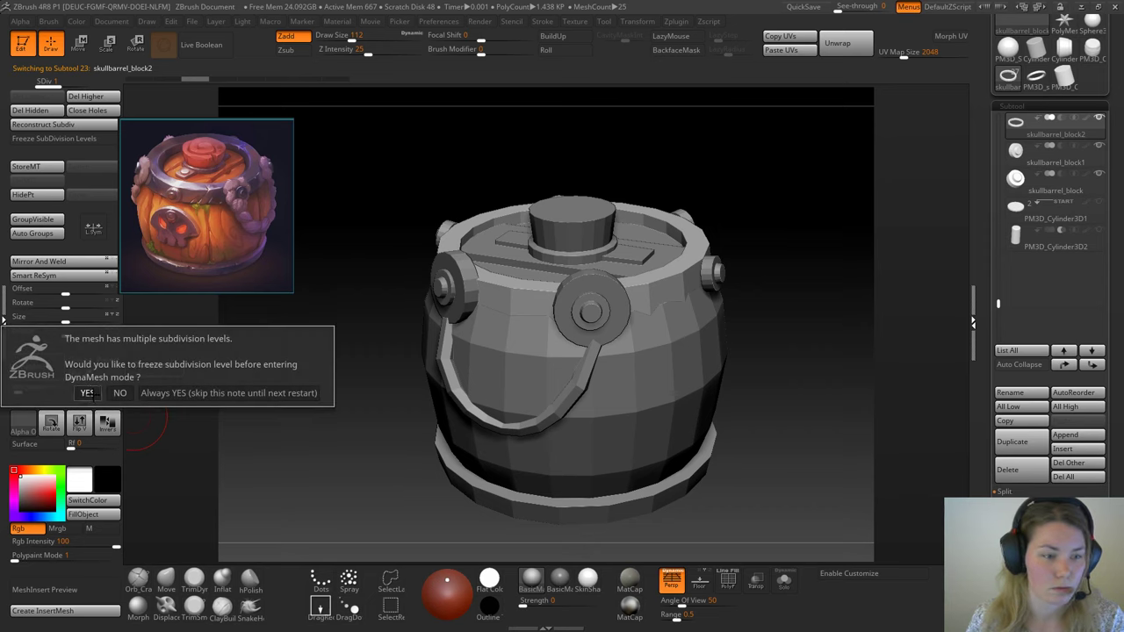
left_click(87, 392)
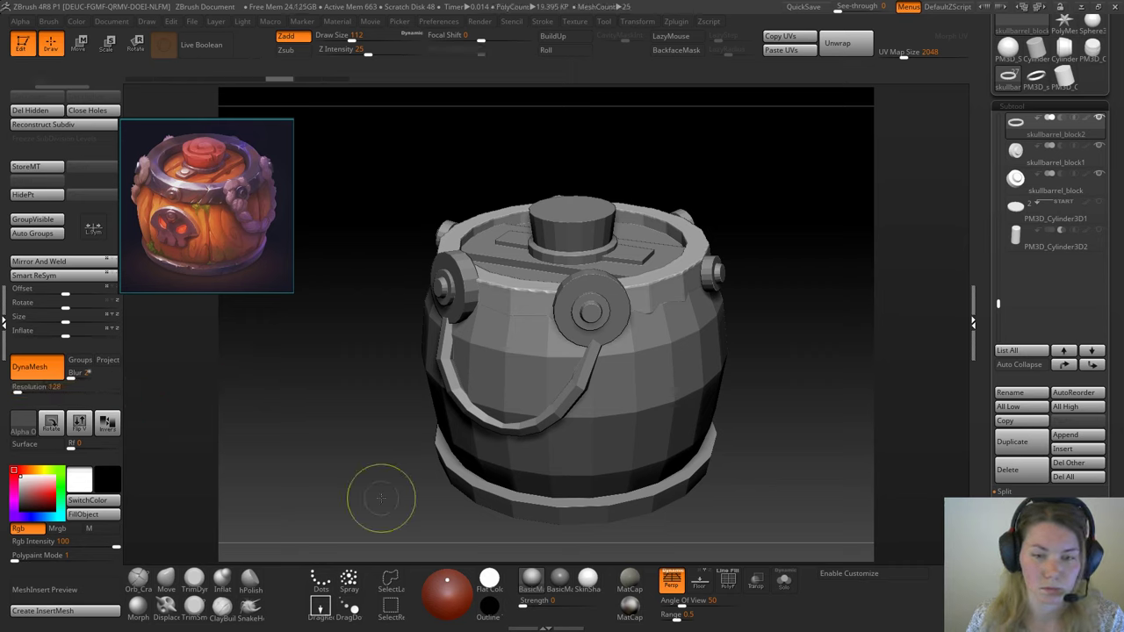
left_click_drag(348, 388, 367, 415)
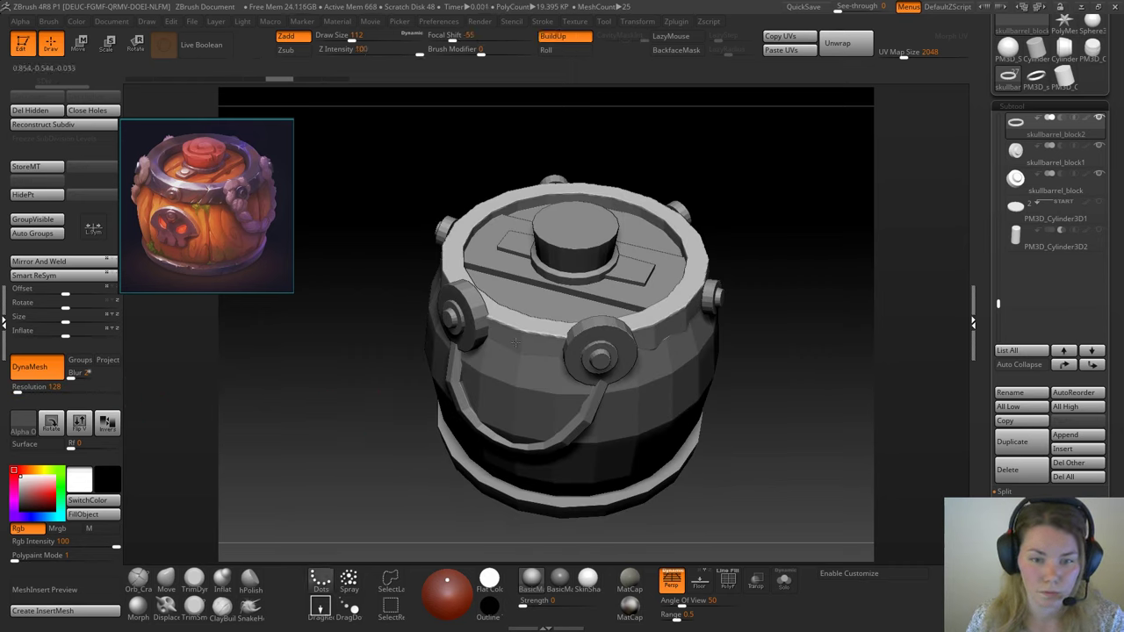
left_click_drag(501, 322, 549, 339, "shift")
key("ctrl+z")
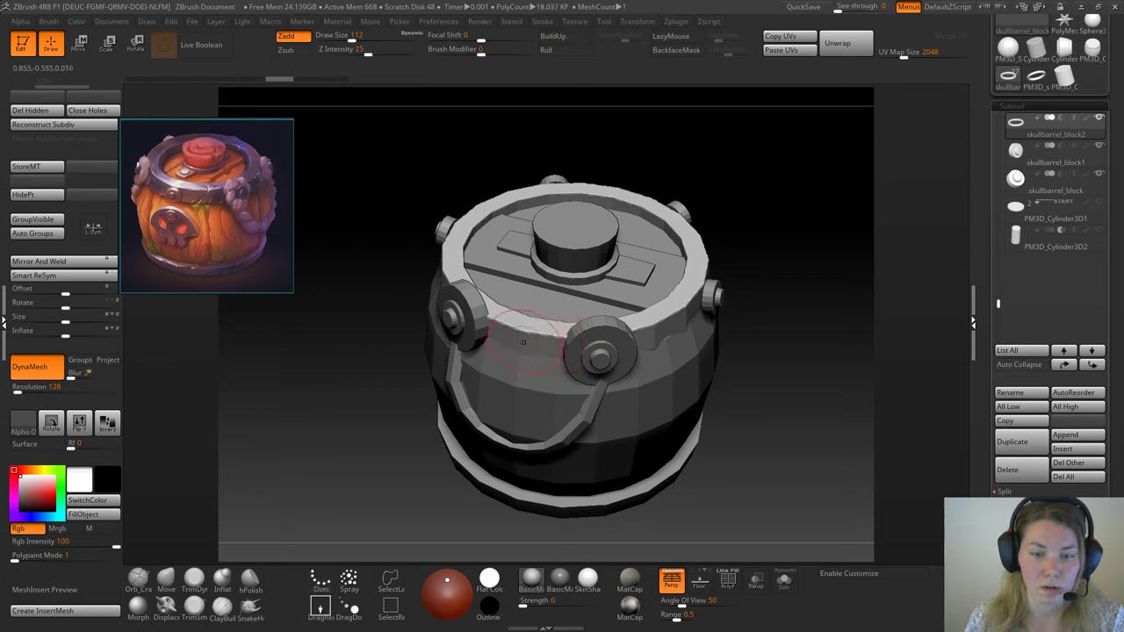
Step: Select the ClayBuildup brush, set its Z Intensity to 15, and build up a stroke along the rim's front edge
key("b")
key("c")
key("b")
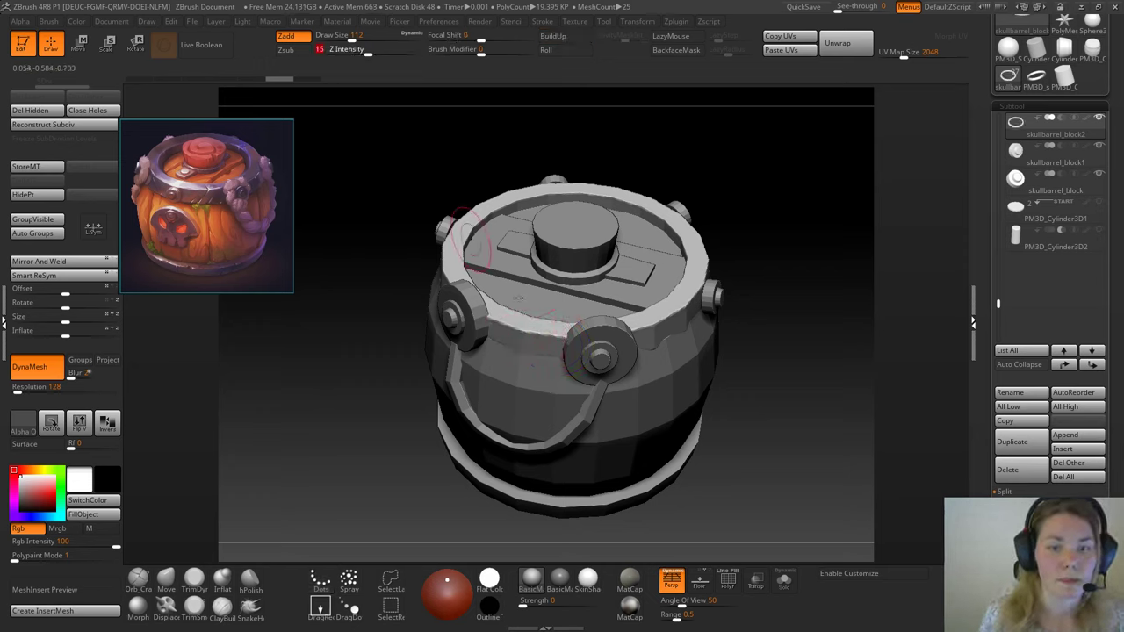
left_click_drag(523, 339, 558, 335)
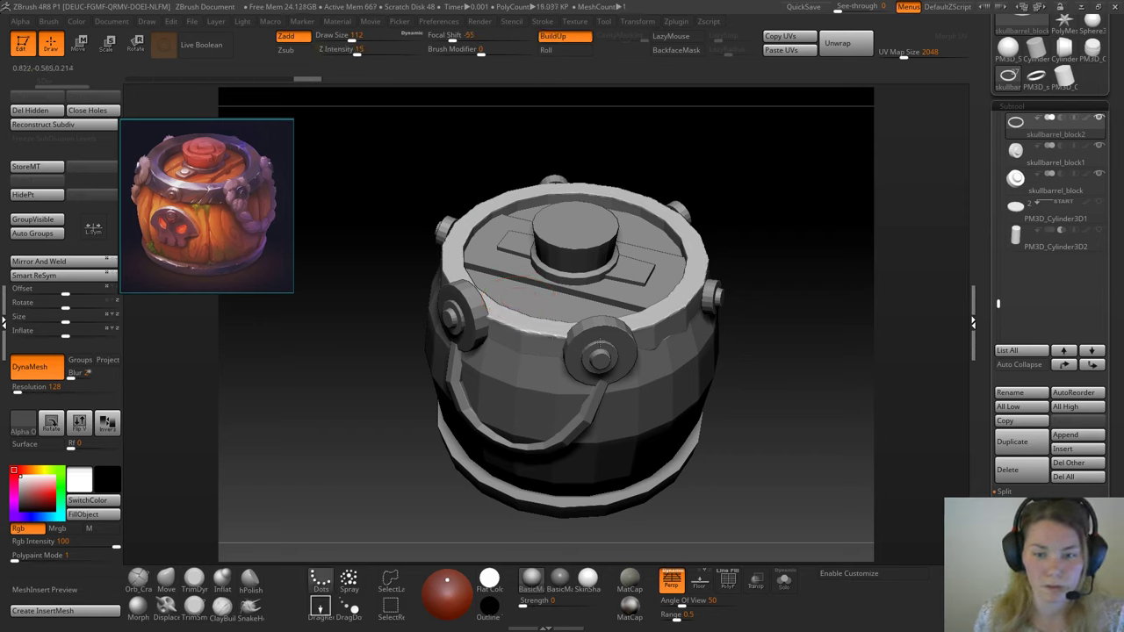
Step: Isolate the rim with Solo and remesh it with DynaMesh at resolution 104
left_click(784, 580)
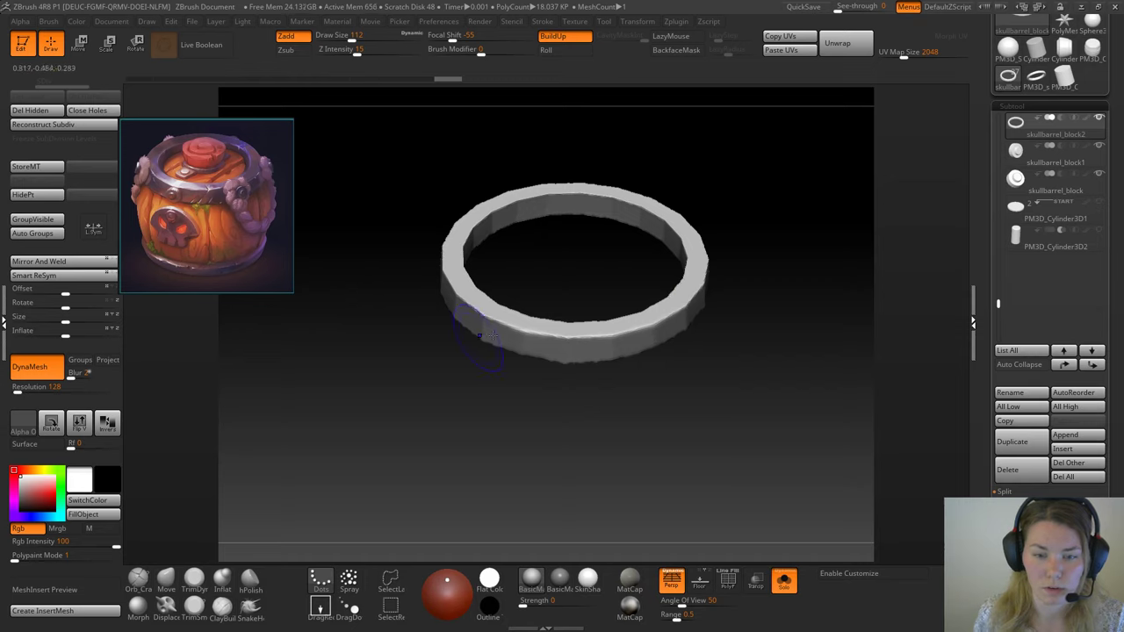
left_click_drag(714, 311, 582, 441)
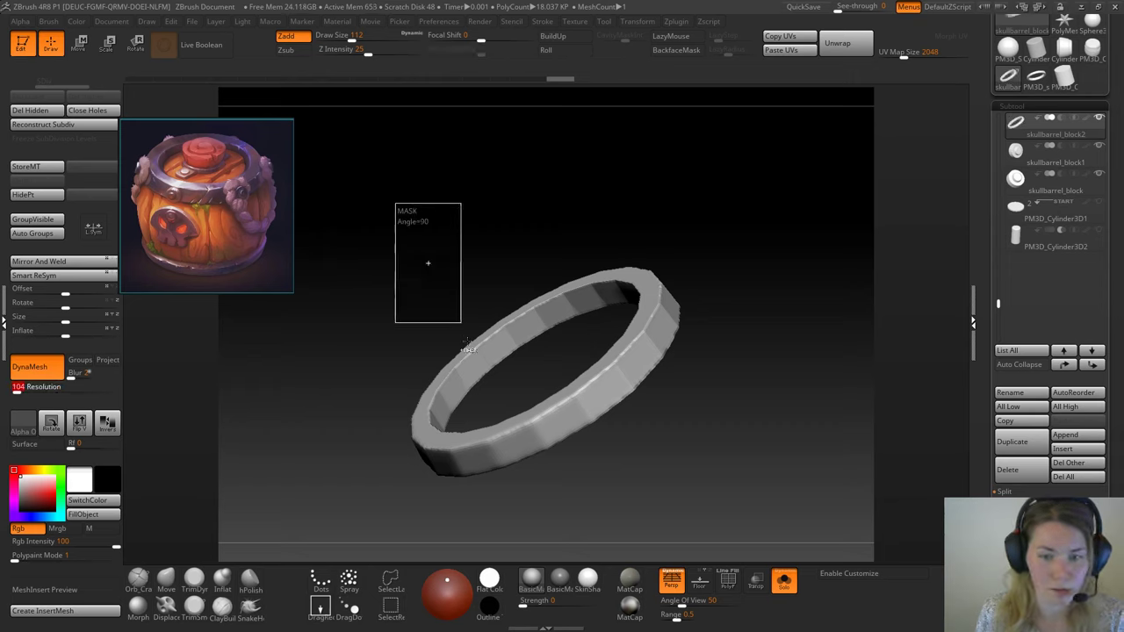
Step: Build up clay over the faceted outer wall of the rim, working around the ring segment by segment
left_click_drag(527, 444, 493, 464, "shift")
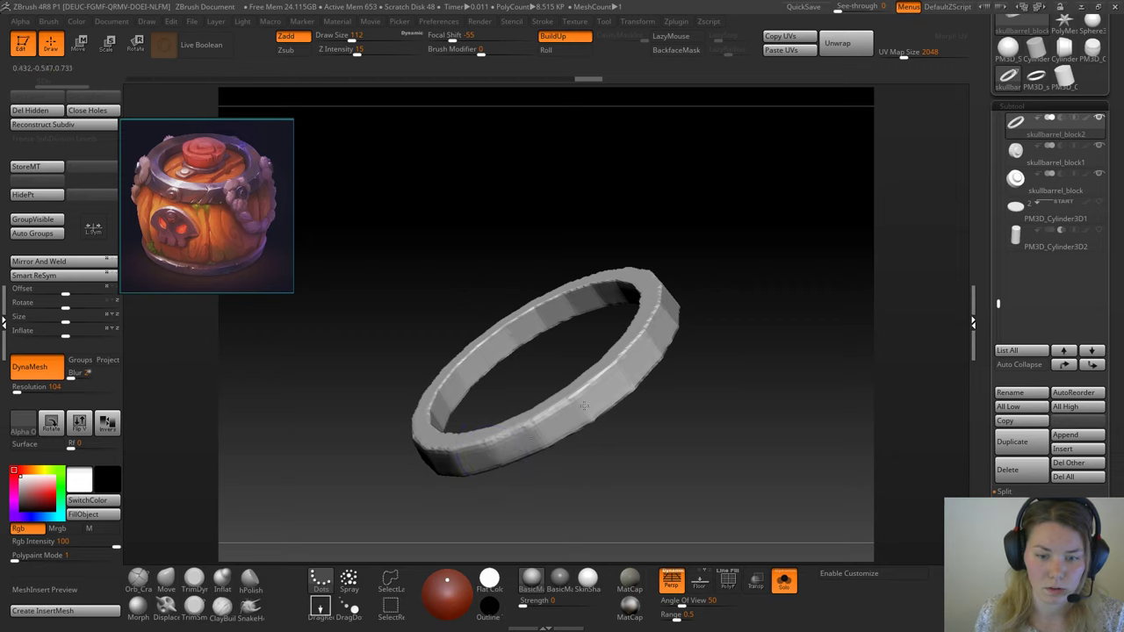
left_click_drag(584, 406, 648, 364, "shift")
left_click_drag(693, 285, 736, 262)
mouse_move(677, 323)
left_mouse_down("shift")
mouse_move(586, 411)
mouse_move(725, 285)
left_mouse_up("shift")
left_click_drag(736, 286, 793, 252)
mouse_move(697, 323)
left_mouse_down("shift")
mouse_move(735, 256)
mouse_move(791, 203)
left_mouse_up("shift")
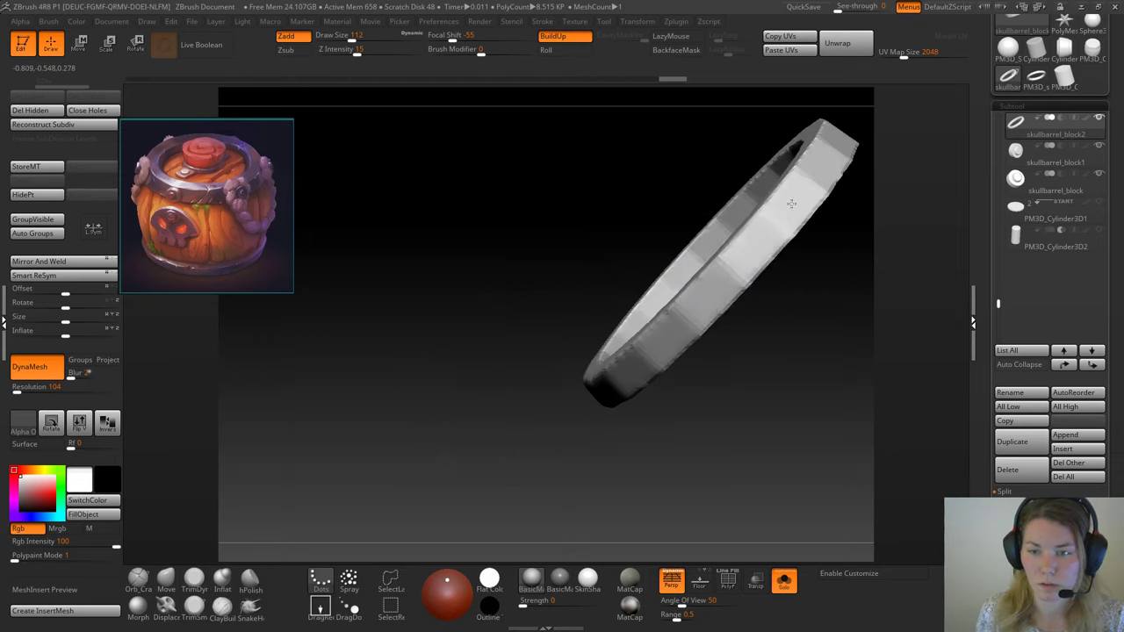
right_click_drag(545, 248, 707, 336)
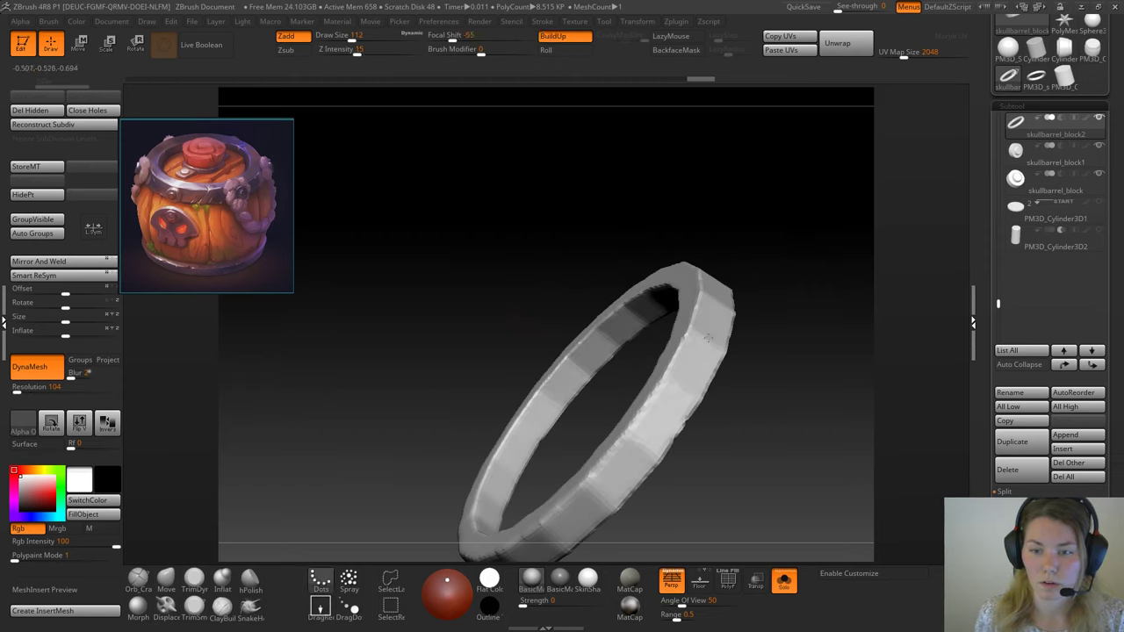
Step: Continue the ClayBuildup strokes around the rim's upper face, edges and inner wall to soften its angular corners
mouse_move(772, 246)
right_mouse_down()
mouse_move(723, 218)
mouse_move(745, 305)
mouse_move(520, 444)
right_mouse_up()
left_click_drag(761, 209, 700, 263)
mouse_move(641, 334)
left_mouse_down()
mouse_move(676, 230)
mouse_move(766, 201)
left_mouse_up()
left_click_drag(474, 226, 436, 264)
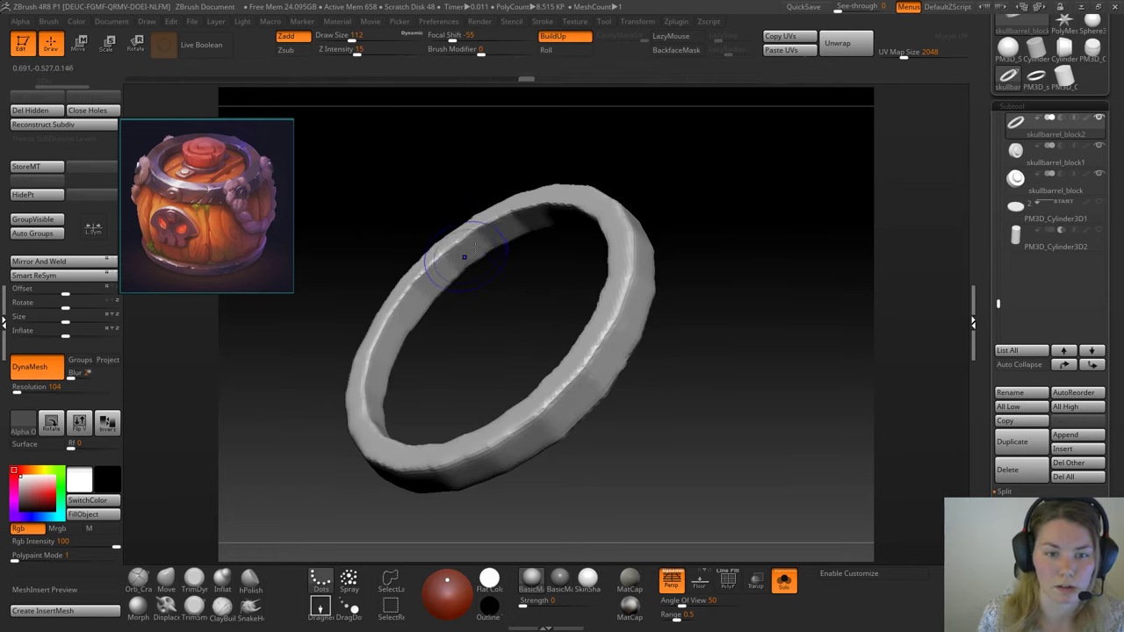
mouse_move(372, 386)
right_mouse_down()
mouse_move(544, 281)
mouse_move(667, 294)
right_mouse_up()
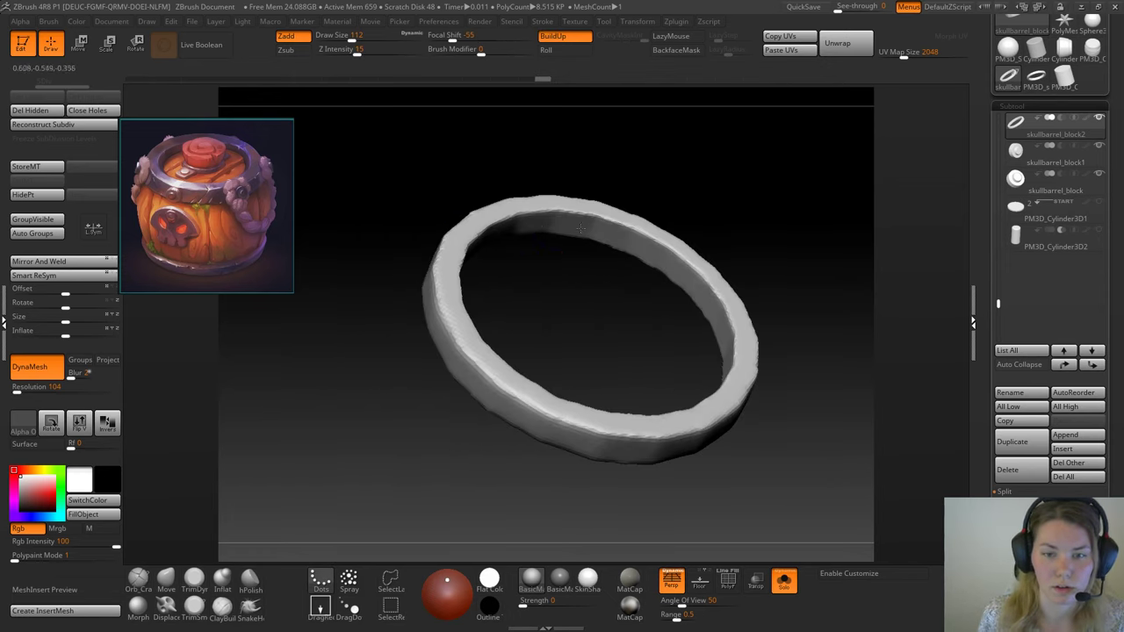
left_click_drag(752, 215, 755, 304)
left_click_drag(664, 419, 564, 442)
left_click_drag(419, 487, 405, 425)
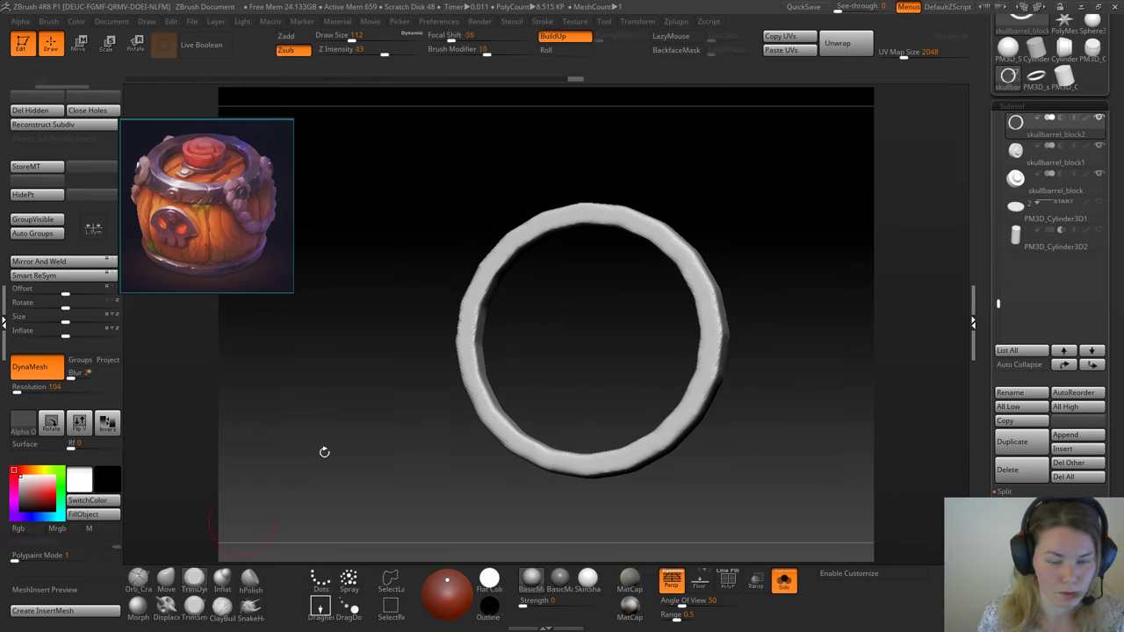
Step: Flatten the rim's upper face with the TrimDynamic brush, working around the ring
mouse_move(324, 451)
left_mouse_down()
mouse_move(419, 377)
mouse_move(562, 328)
left_mouse_up()
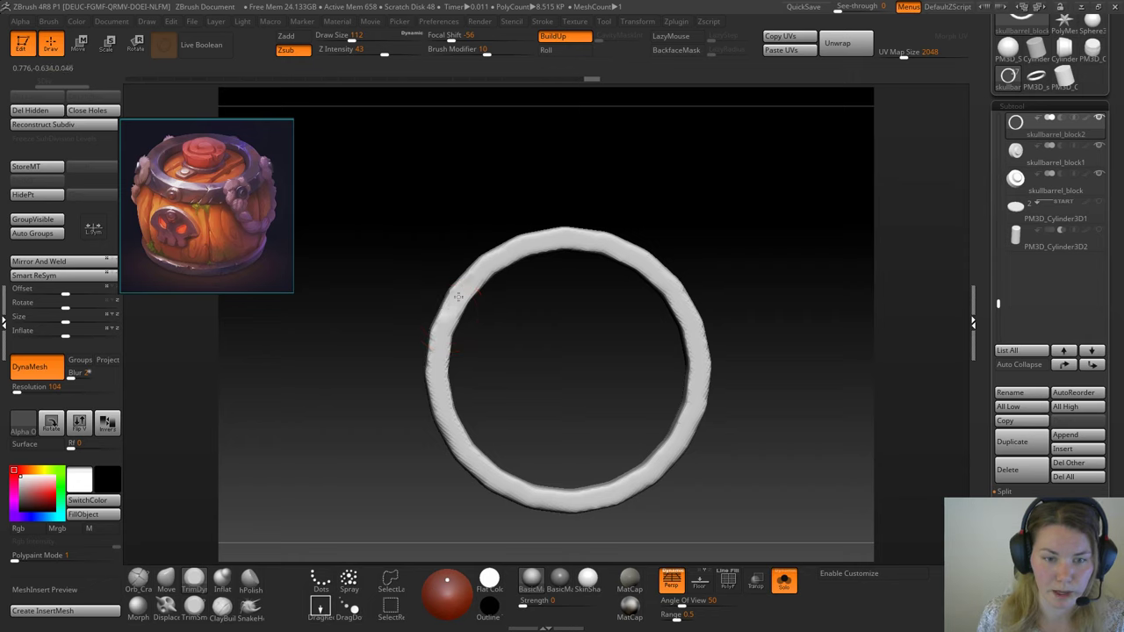
mouse_move(545, 242)
left_mouse_down()
mouse_move(580, 238)
mouse_move(488, 269)
left_mouse_up()
mouse_move(445, 330)
left_mouse_down()
mouse_move(465, 444)
mouse_move(432, 365)
left_mouse_up()
mouse_move(444, 408)
left_mouse_down()
mouse_move(482, 470)
mouse_move(544, 501)
mouse_move(600, 501)
mouse_move(658, 461)
mouse_move(687, 421)
mouse_move(692, 347)
mouse_move(675, 297)
left_mouse_up()
left_click_drag(439, 225, 484, 233)
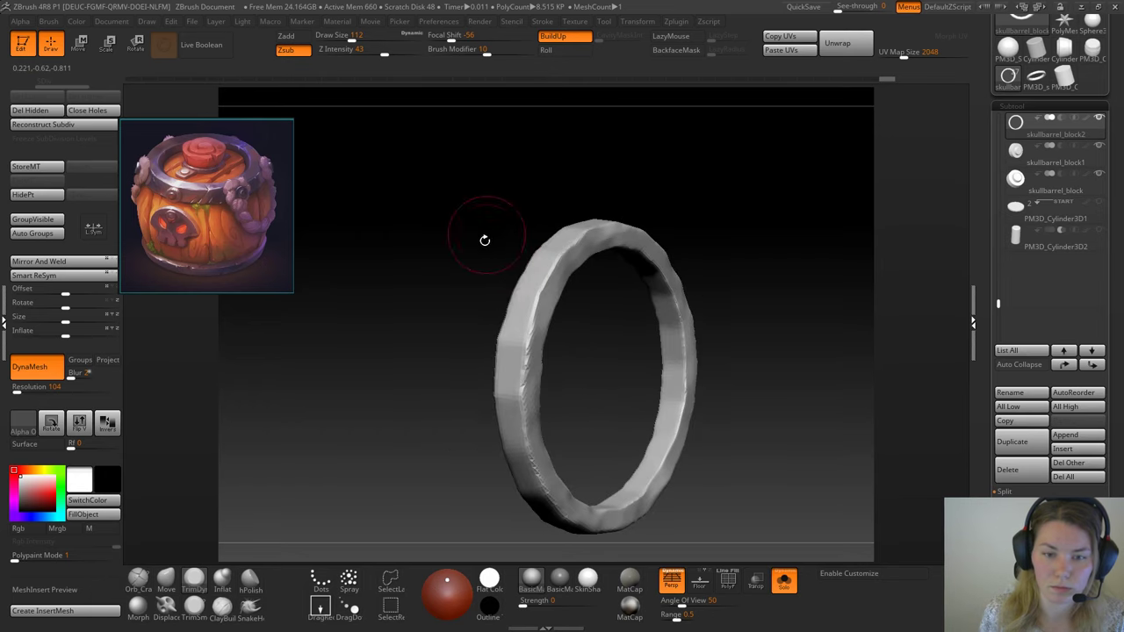
Step: Reduce the TrimDynamic brush to Draw Size 94, trim the corner on the rim's outer wall, and undo the last stroke
key("space")
left_click_drag(527, 304, 524, 304)
left_click_drag(496, 304, 532, 313)
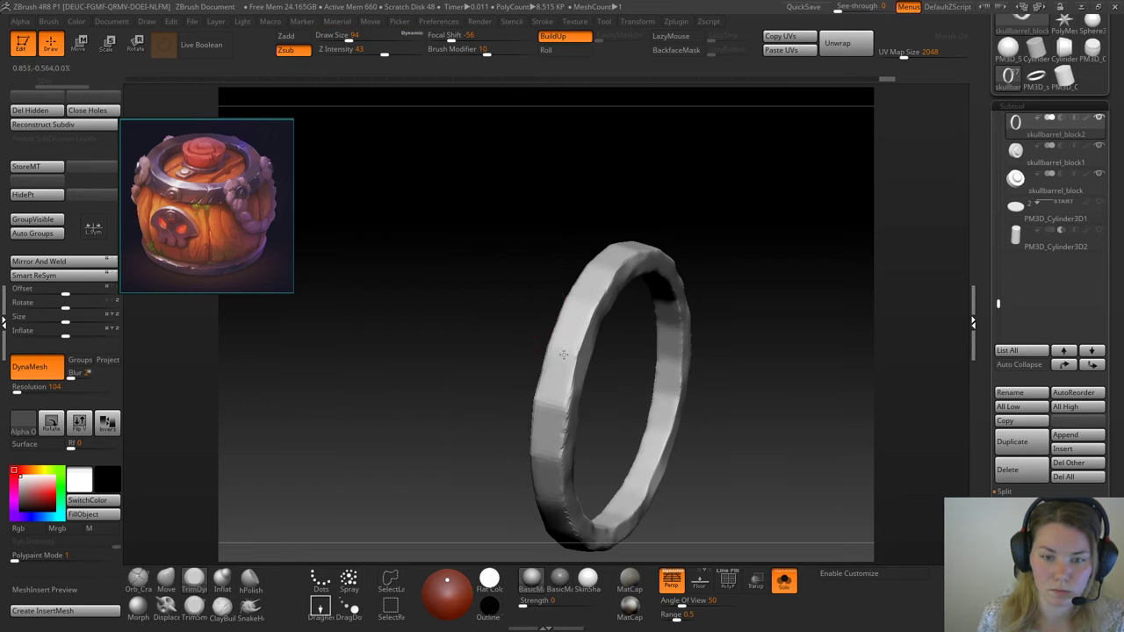
left_click_drag(562, 352, 555, 388)
mouse_move(550, 428)
left_mouse_down()
mouse_move(541, 406)
mouse_move(559, 374)
left_mouse_up()
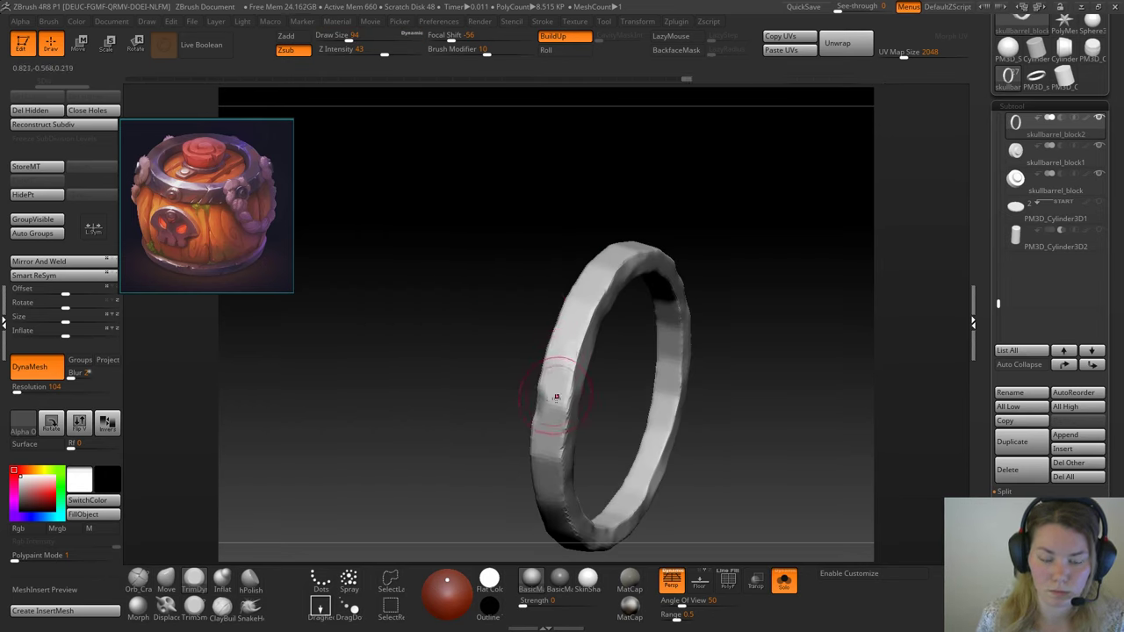
key("ctrl+z")
Step: Trim the corners between the facets along the first stretch of the rim's outer wall
left_click_drag(463, 316, 399, 252, "alt")
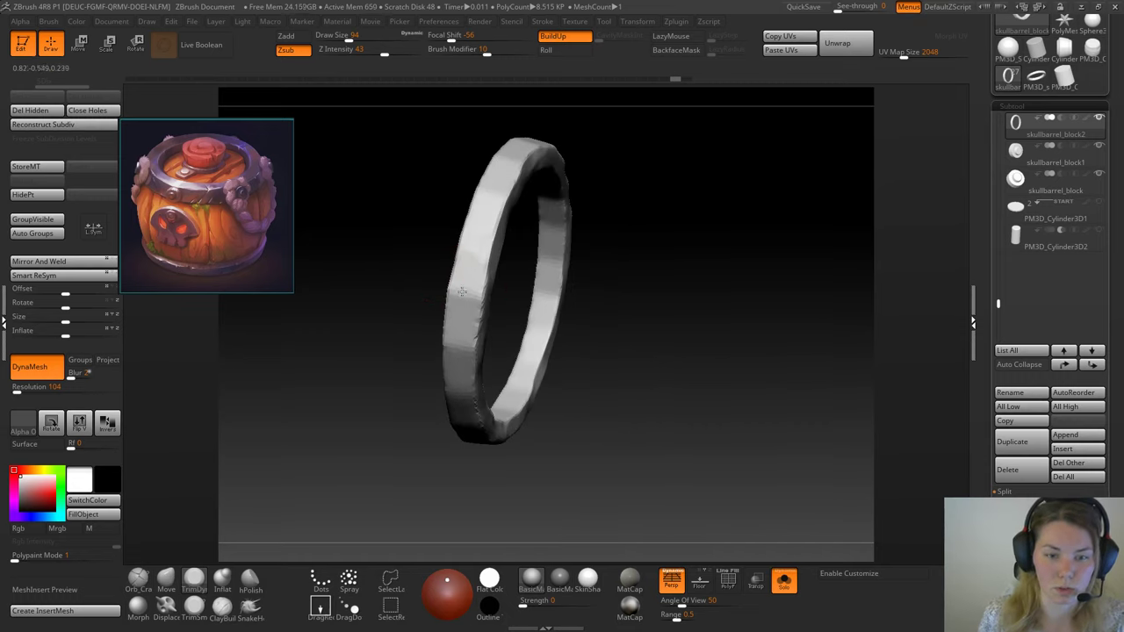
left_click_drag(463, 295, 469, 293)
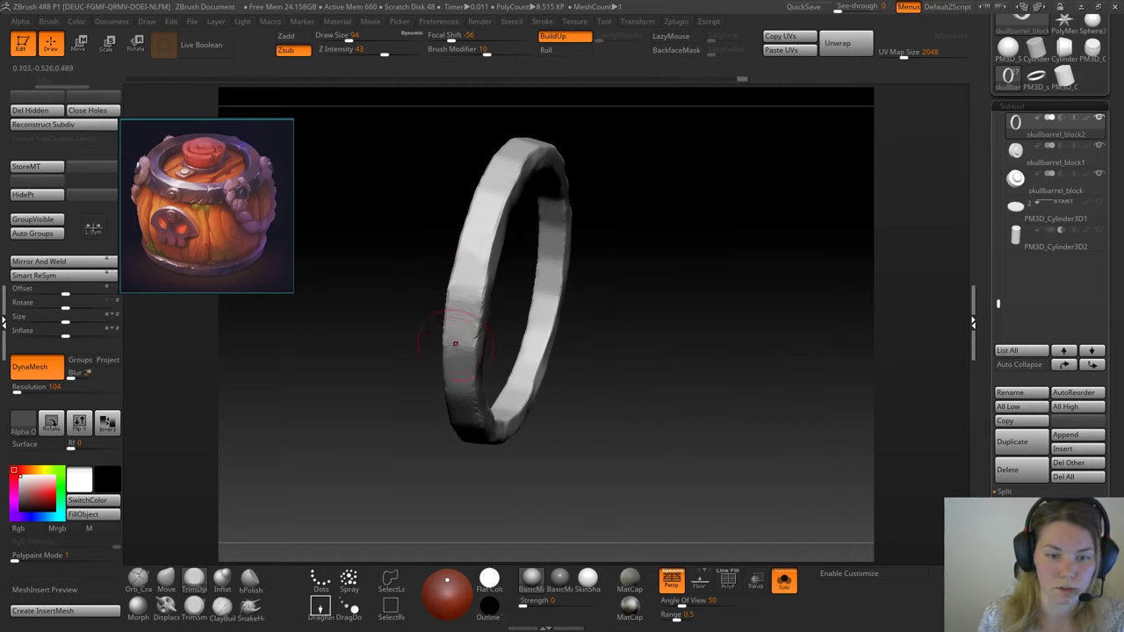
key("ctrl+shift+z")
key("ctrl+shift+z")
key("ctrl+shift+z")
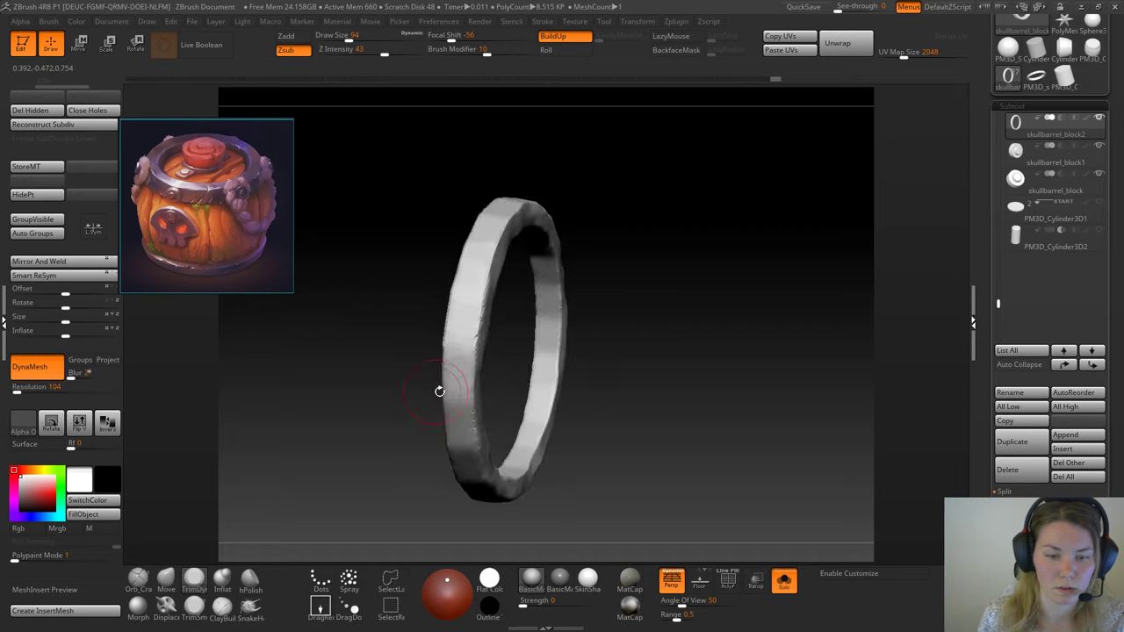
key("ctrl+shift+z")
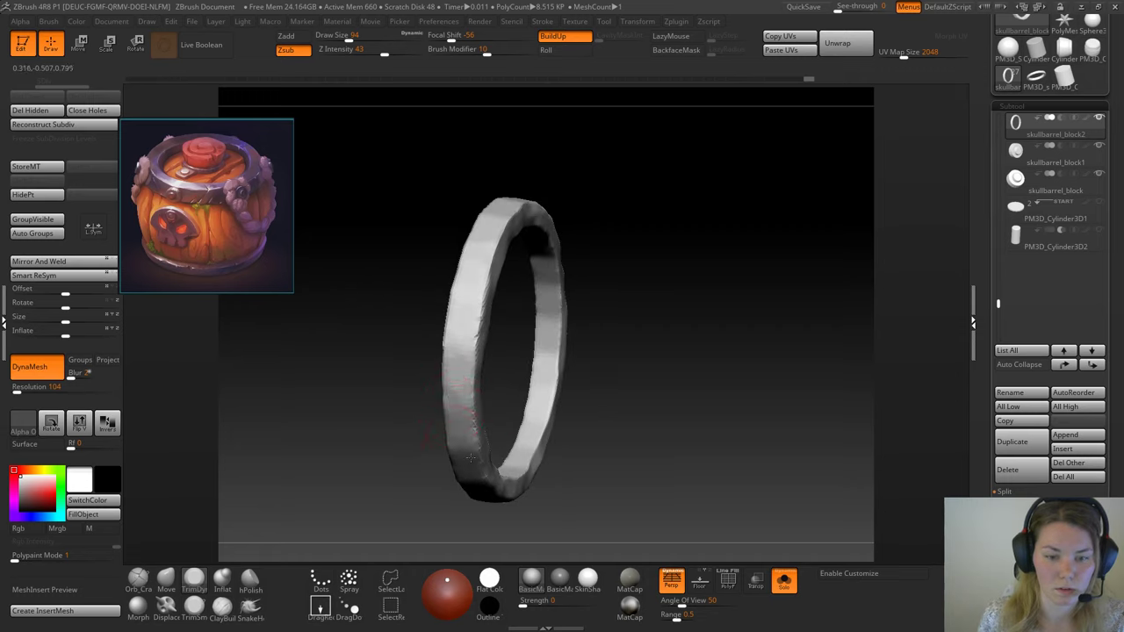
Step: Trim the facet corners along the next stretch of the rim's outer wall to round it off
mouse_move(416, 480)
left_mouse_down("alt")
mouse_move(399, 412)
mouse_move(407, 373)
left_mouse_up("alt")
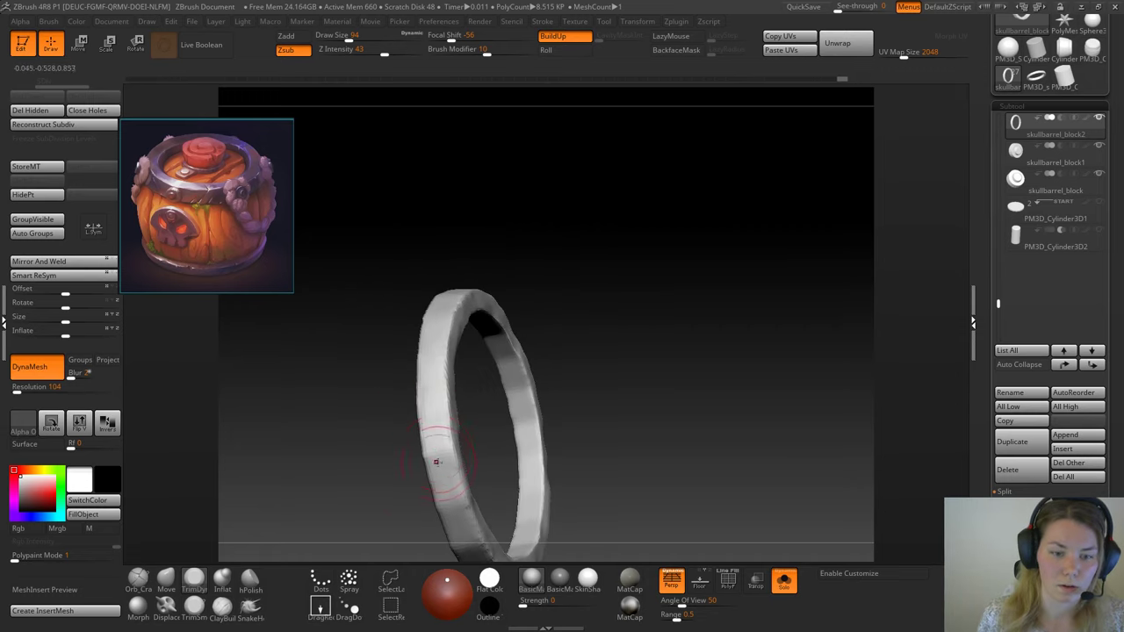
key("ctrl+shift+z")
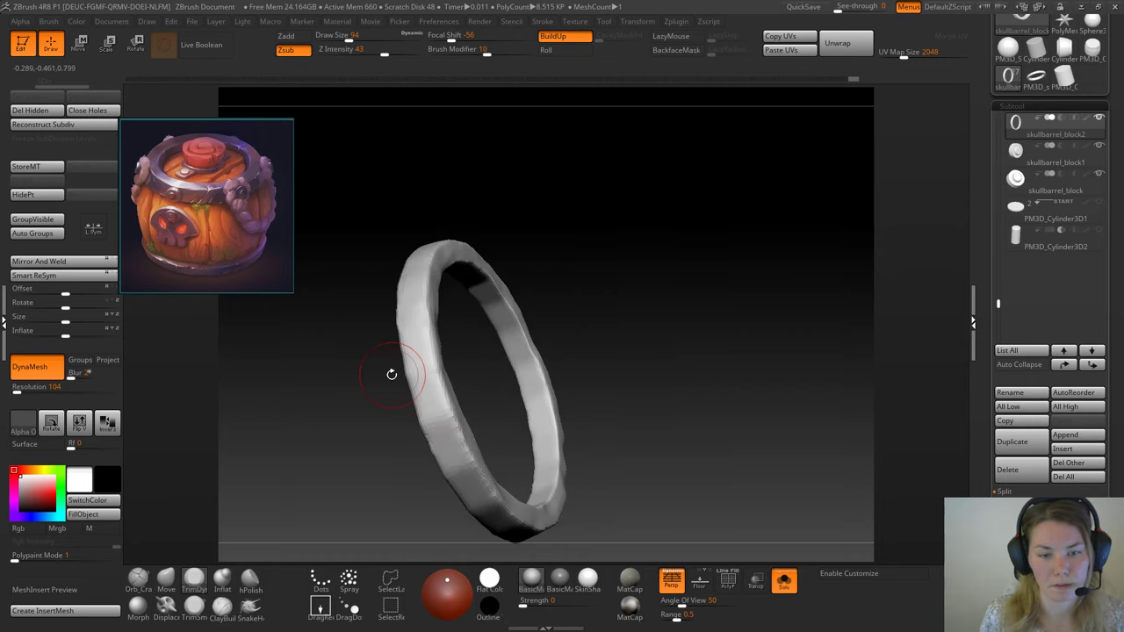
key("ctrl+shift+z")
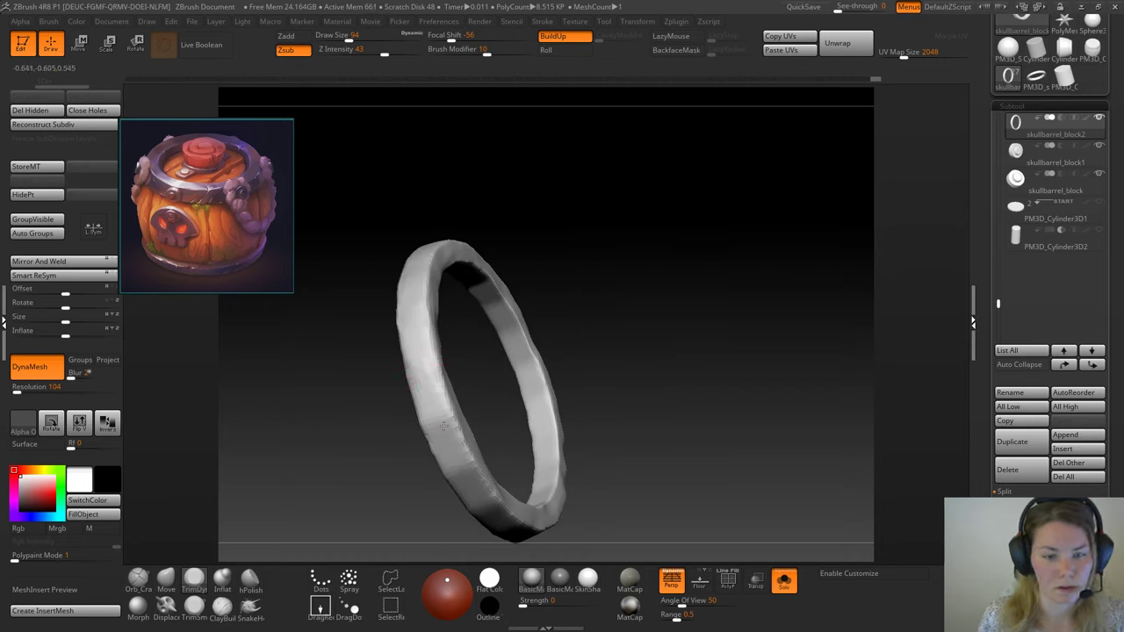
key("ctrl+shift+z")
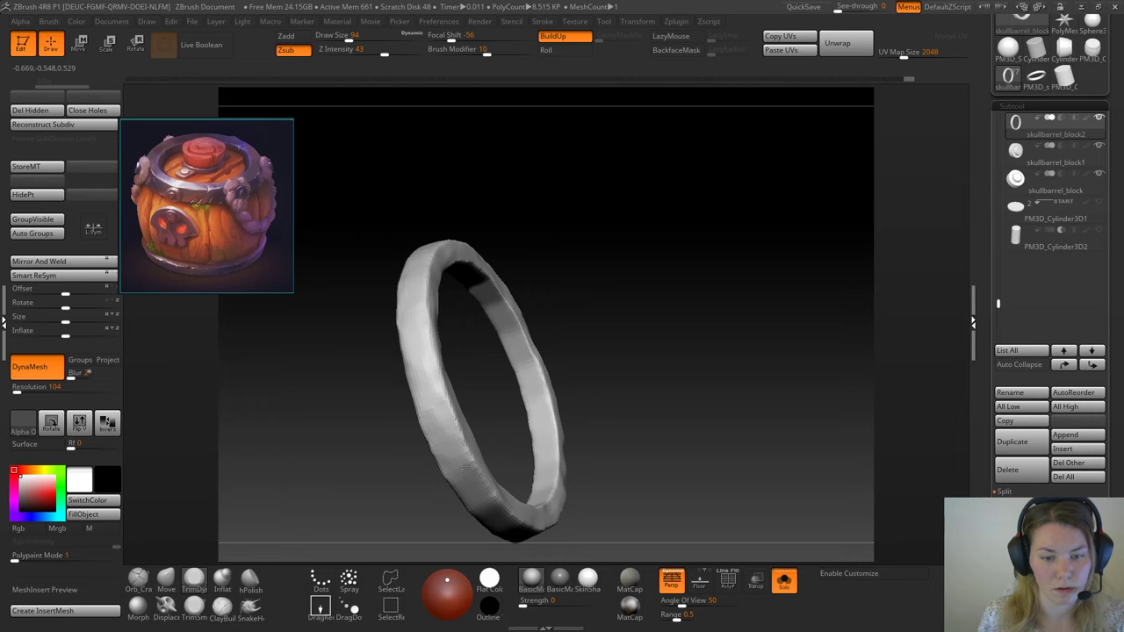
key("ctrl+shift+z")
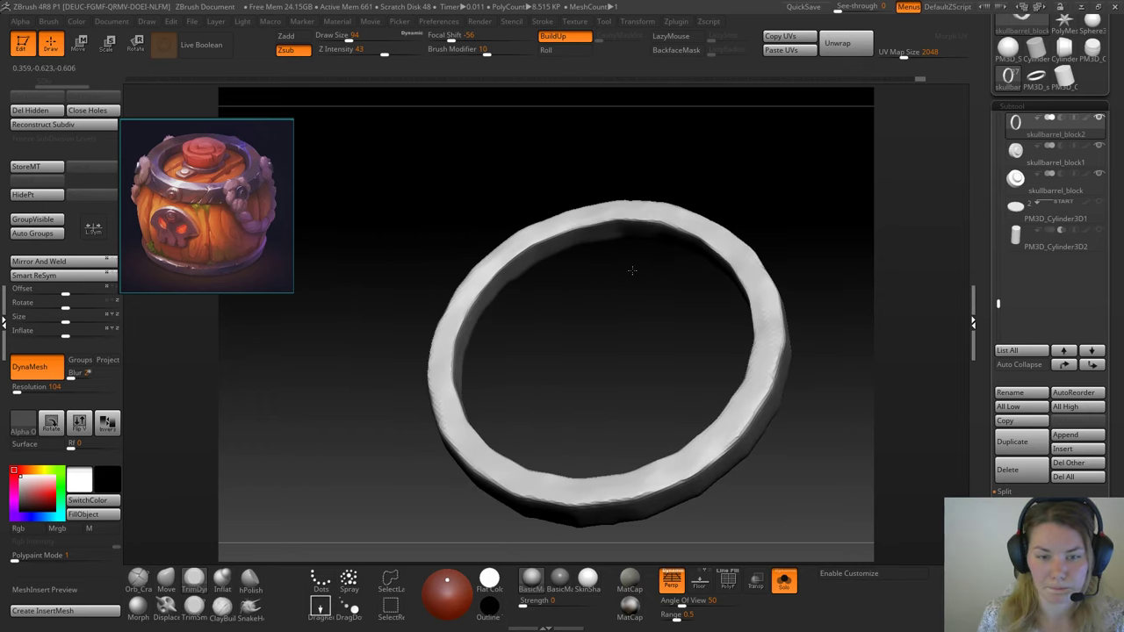
Step: Trim the remaining uneven spots on the rim's outer wall and edge
left_click_drag(631, 271, 424, 421)
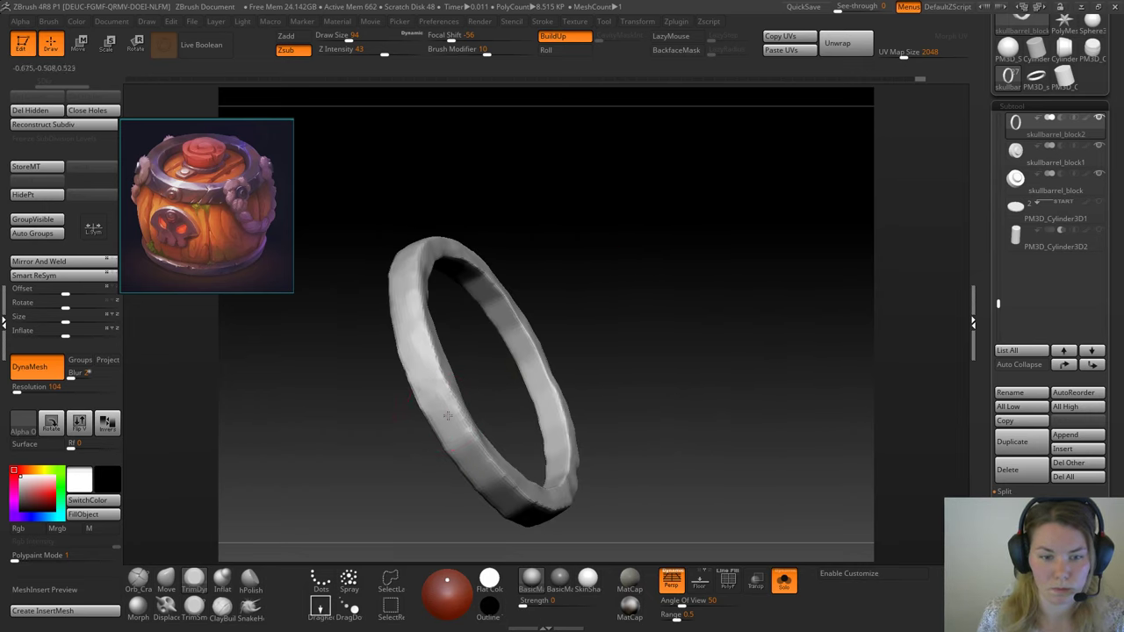
key("ctrl+shift+z")
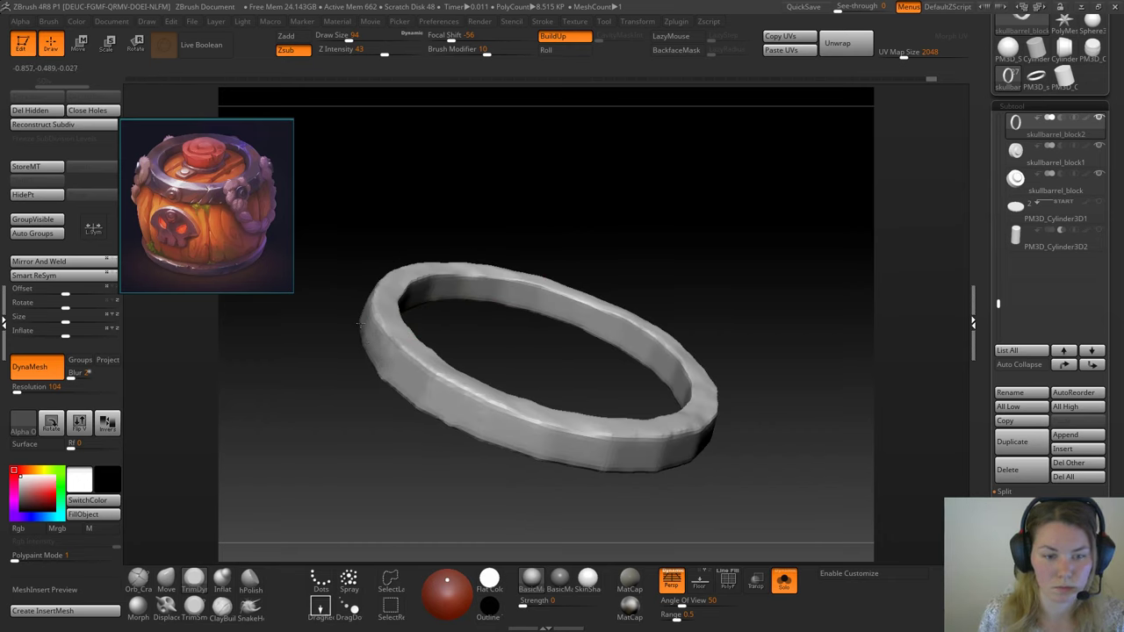
key("ctrl+shift+z")
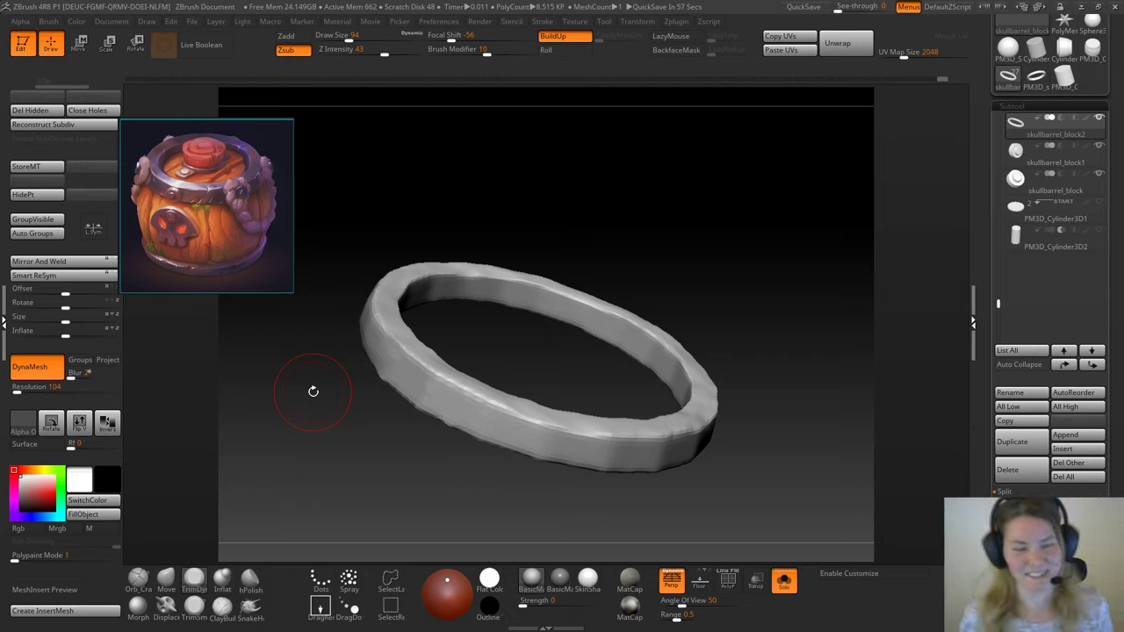
left_click_drag(550, 228, 544, 172, "alt")
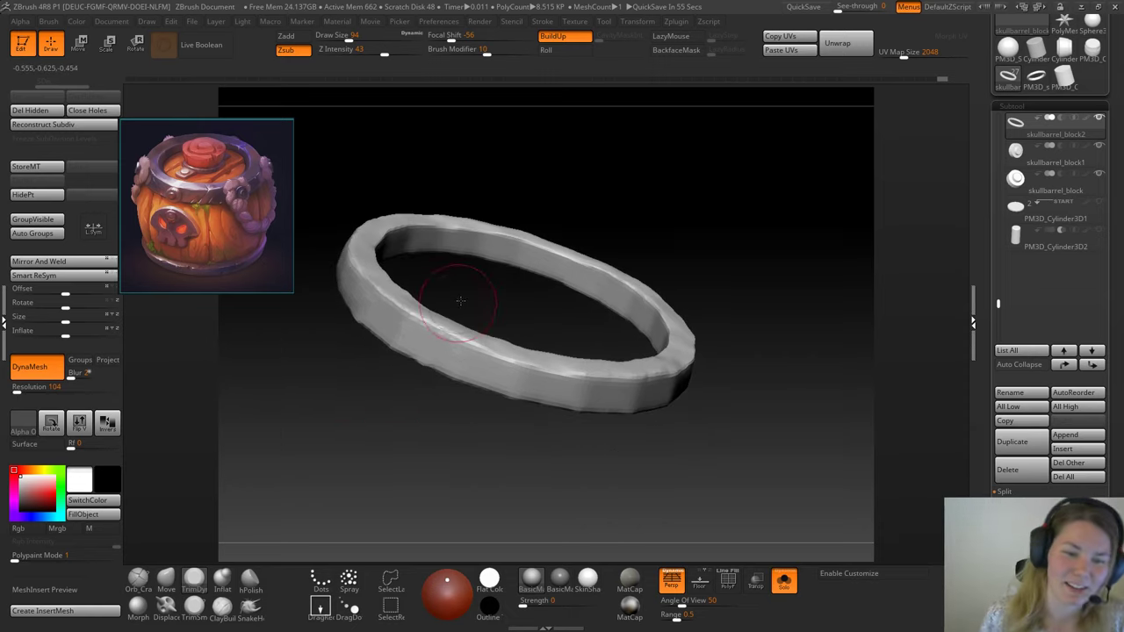
Step: Smooth and retrim the front stretch of the rim's outer wall, alternating the Smooth and TrimDynamic brushes
left_click_drag(460, 301, 451, 285)
mouse_move(417, 326)
left_mouse_down("shift")
mouse_move(478, 362)
mouse_move(527, 369)
left_mouse_up("shift")
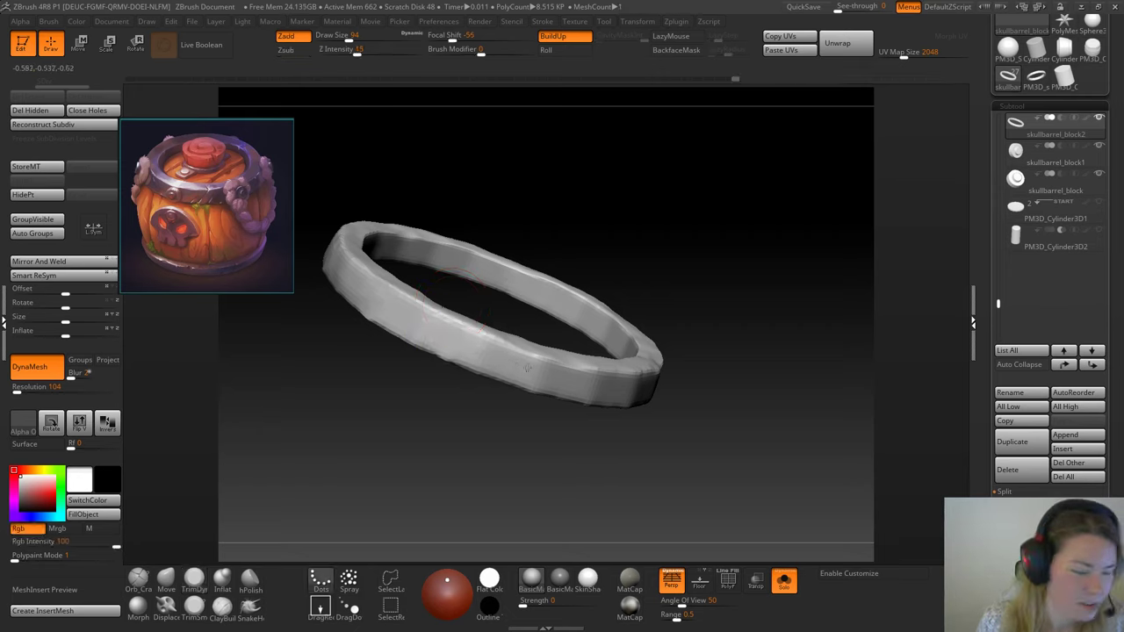
key("b")
key("d")
key("s")
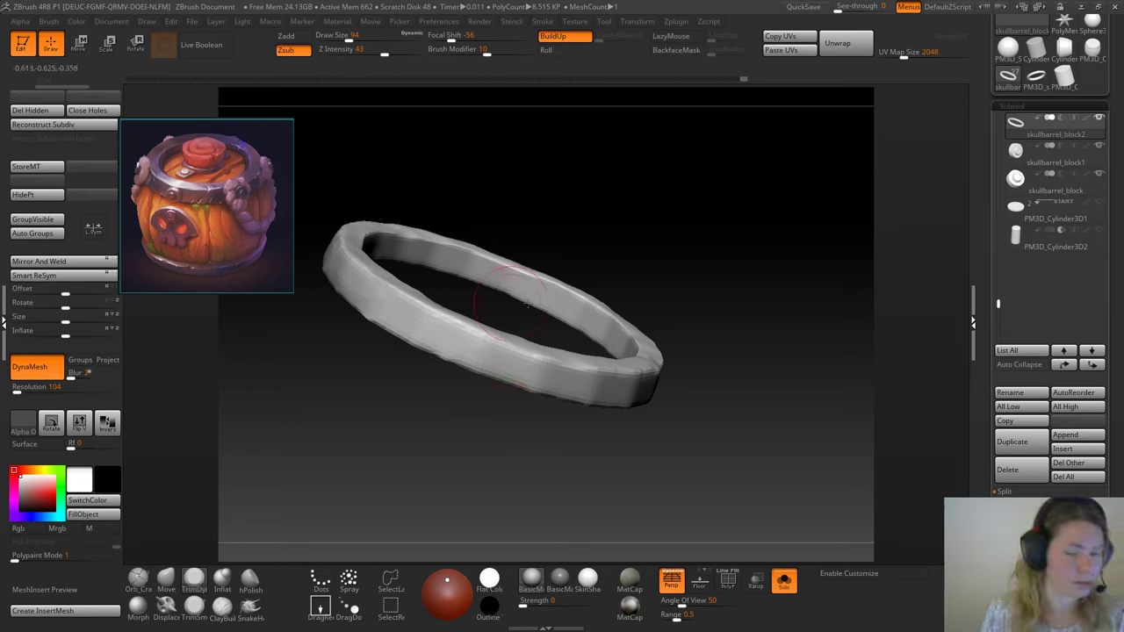
left_click_drag(606, 220, 518, 390)
key("shift")
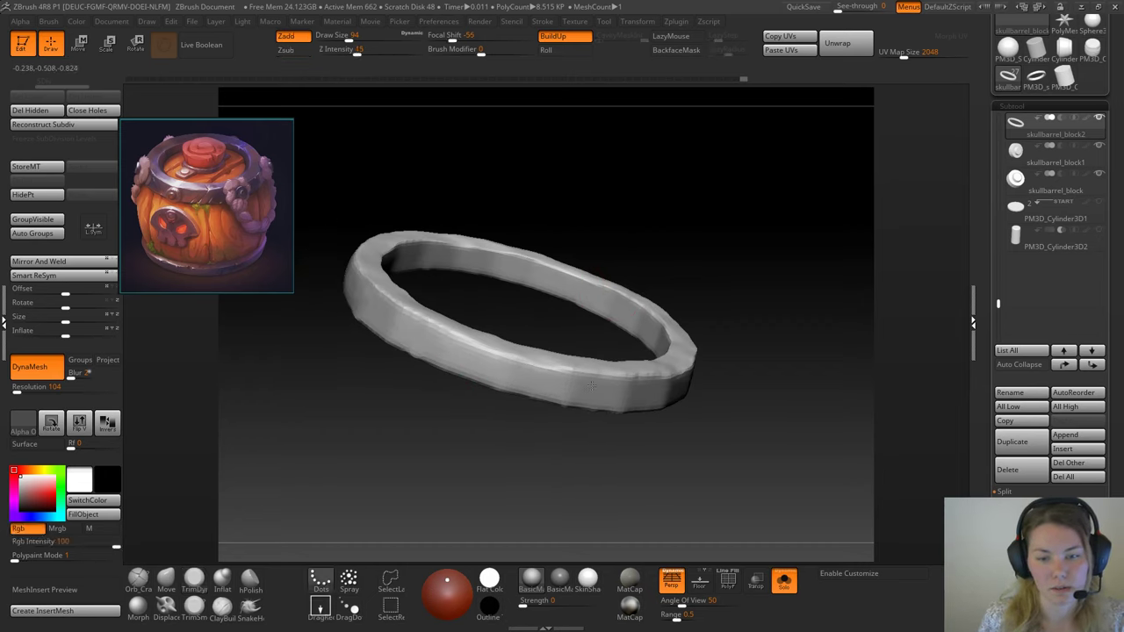
Step: Trim the remaining facet corners around the rest of the rim's outer wall with TrimDynamic
key("b")
key("d")
key("s")
left_click_drag(752, 314, 647, 394)
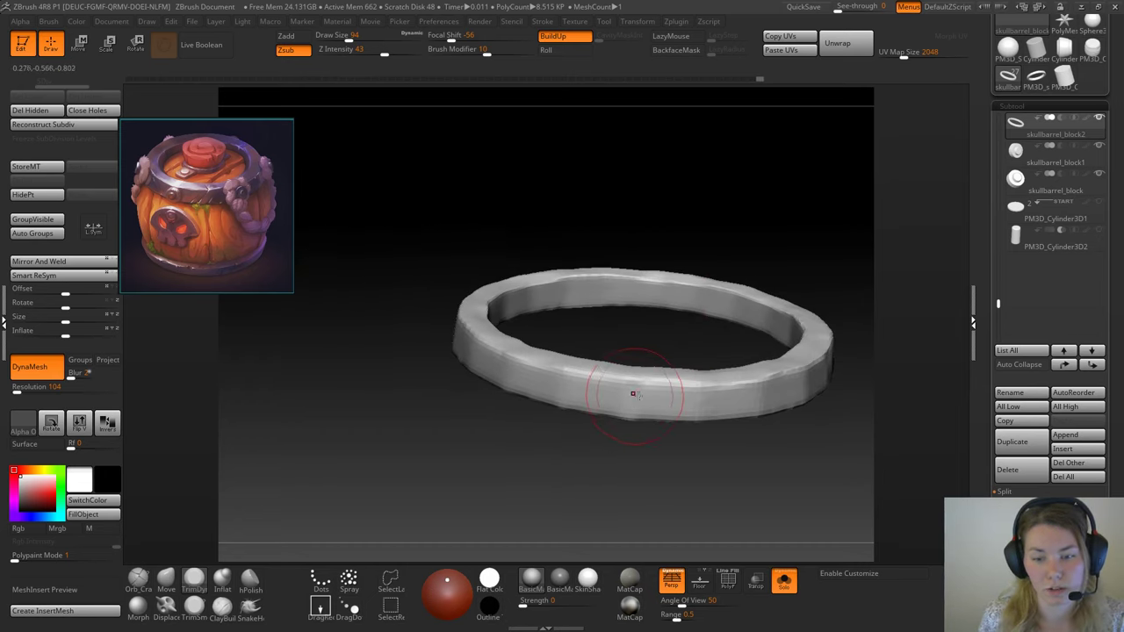
left_click_drag(627, 346, 550, 351)
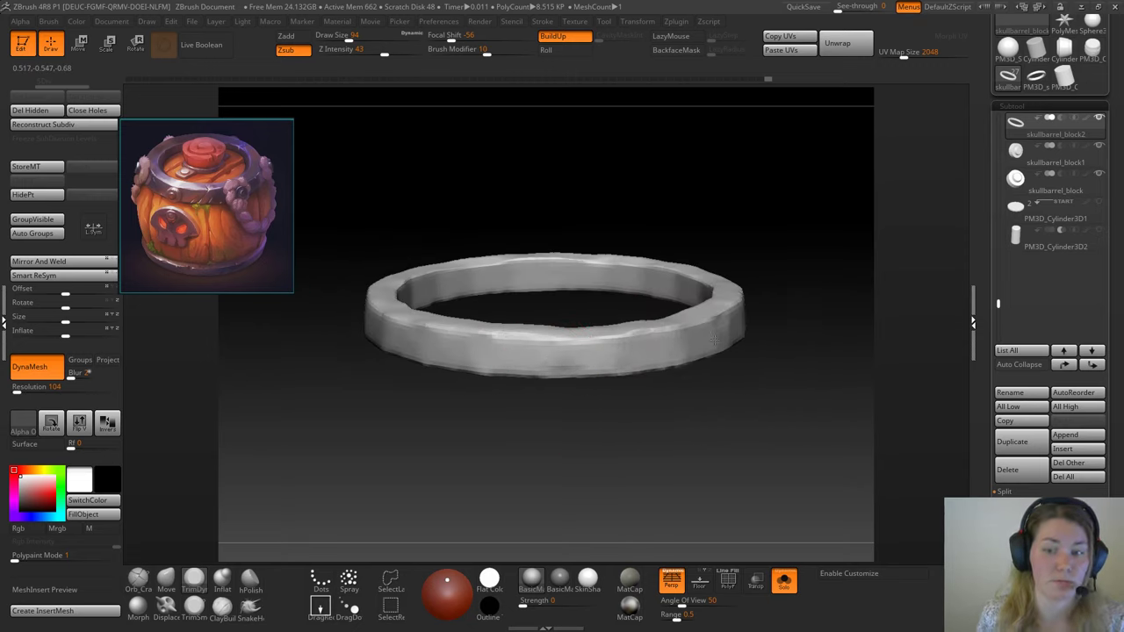
left_click_drag(797, 293, 746, 304)
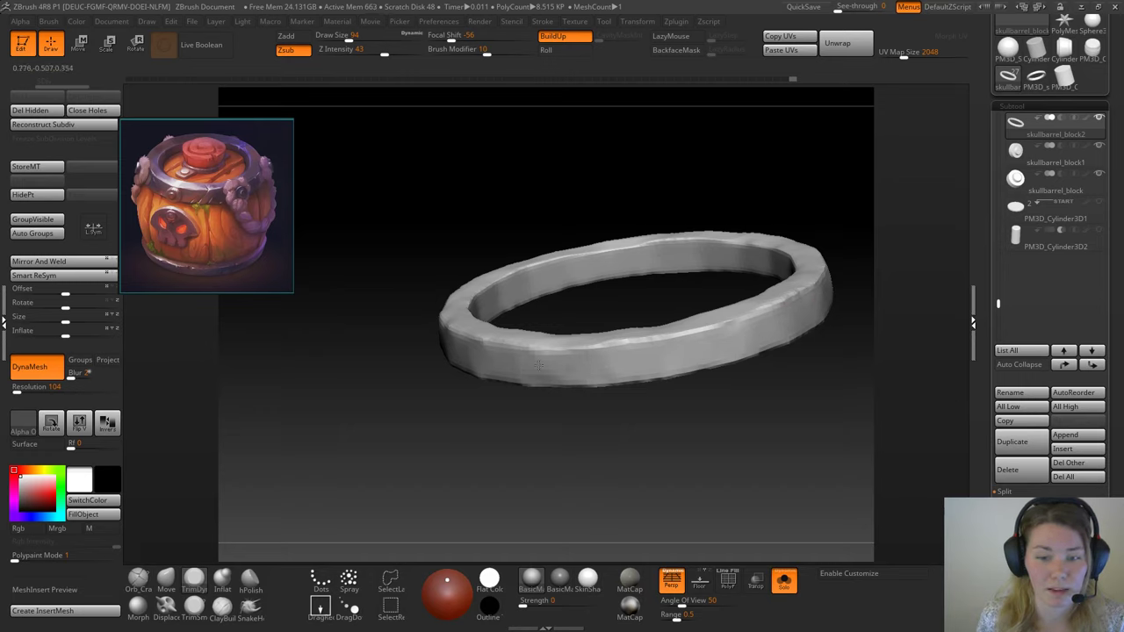
left_click_drag(518, 290, 471, 233)
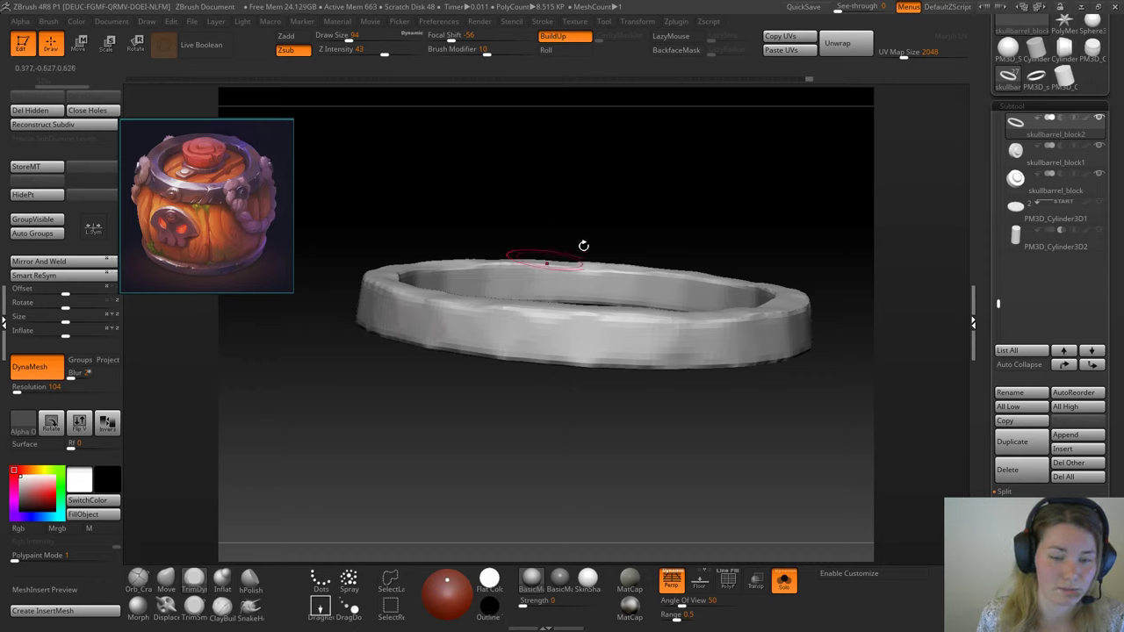
left_click_drag(582, 245, 427, 424)
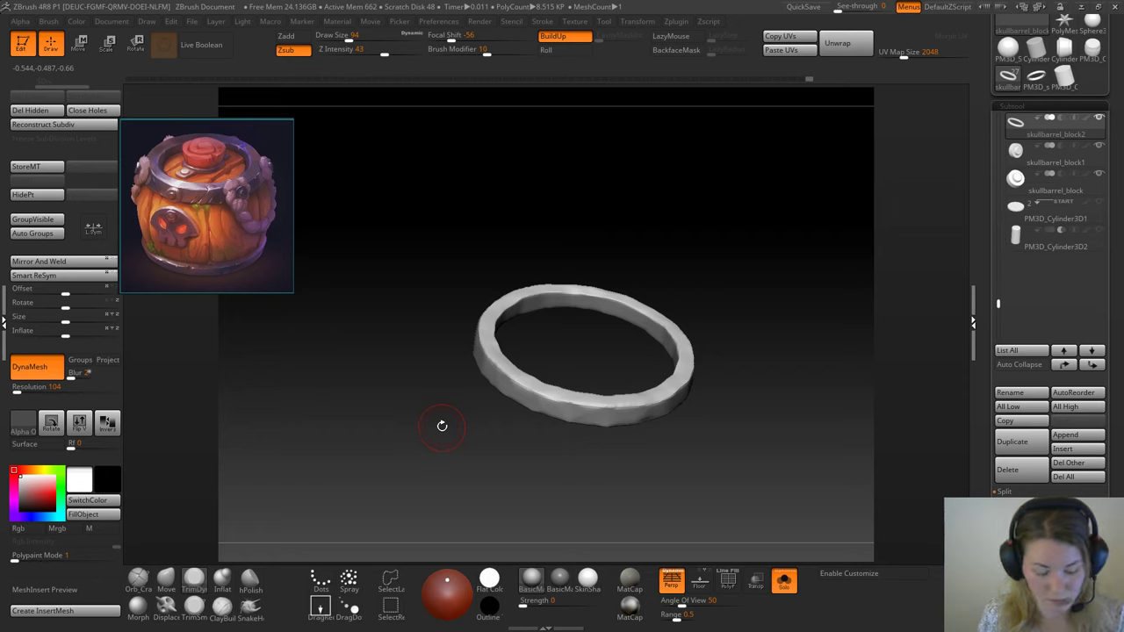
Step: Subdivide the rim once and clip its edge flat in side view with the ClipCurve brush
key("ctrl+d")
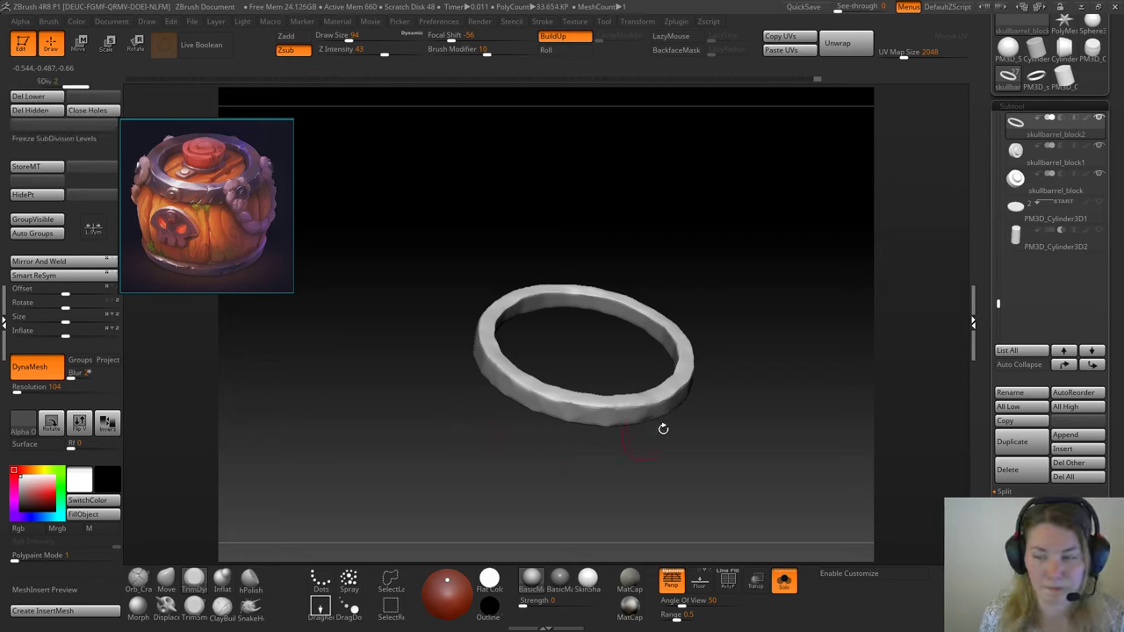
left_click_drag(663, 428, 755, 252)
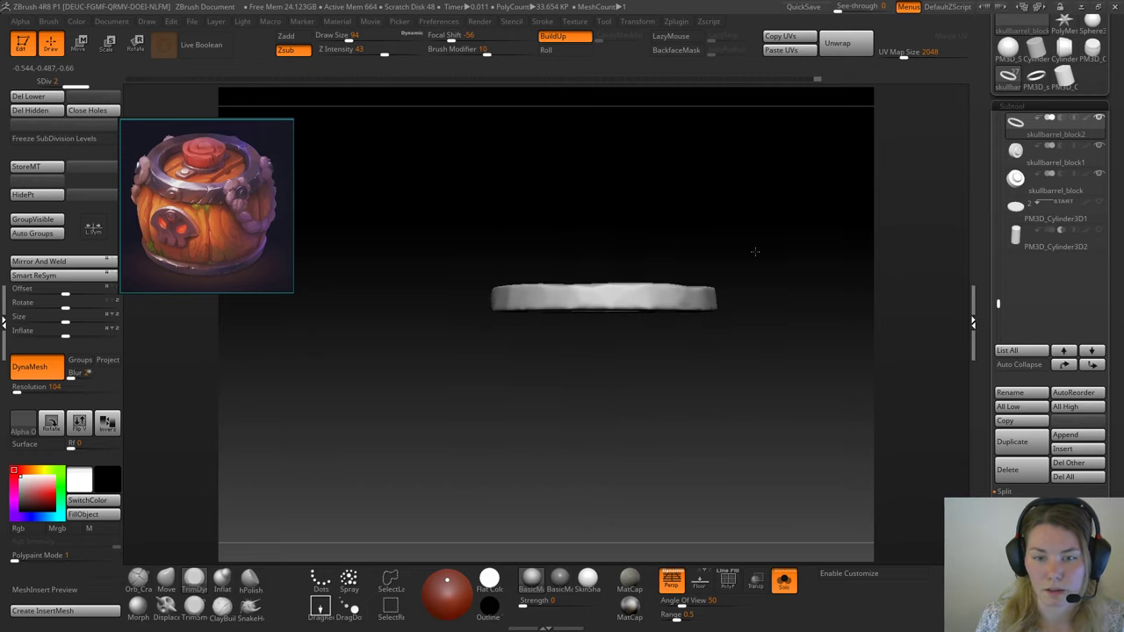
left_click_drag(743, 209, 769, 202)
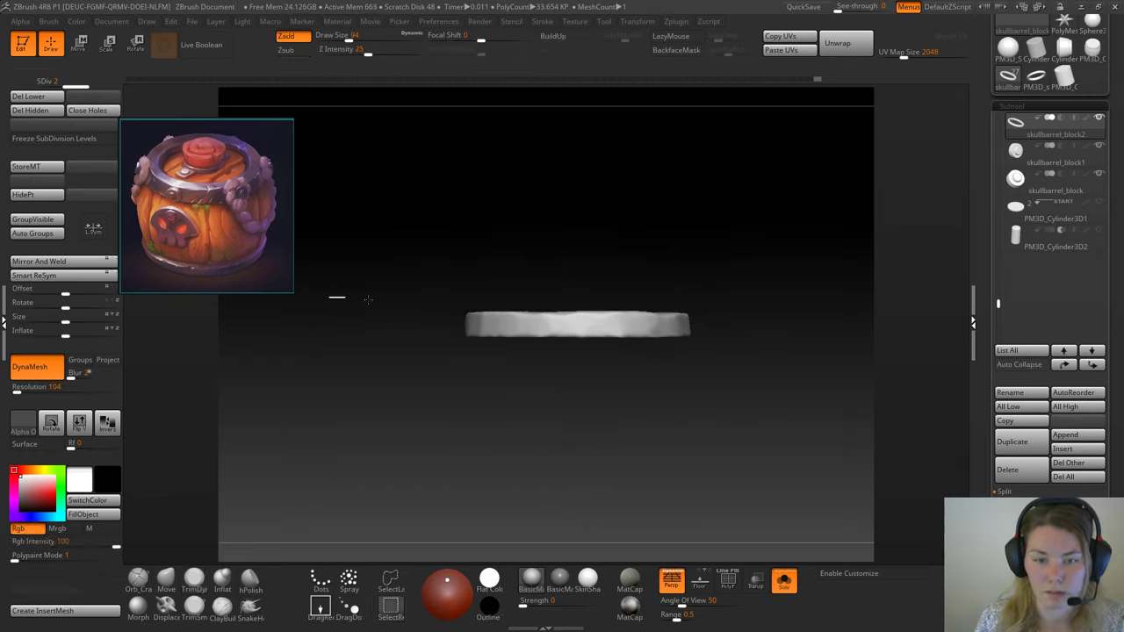
left_click_drag(329, 296, 728, 286, "ctrl+shift")
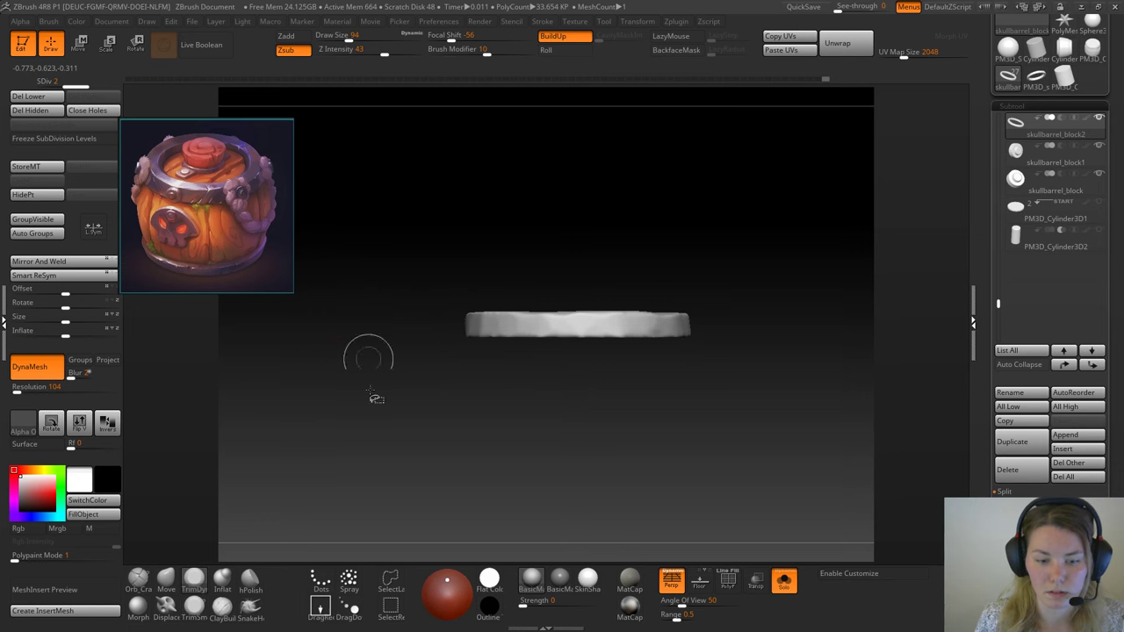
key("b")
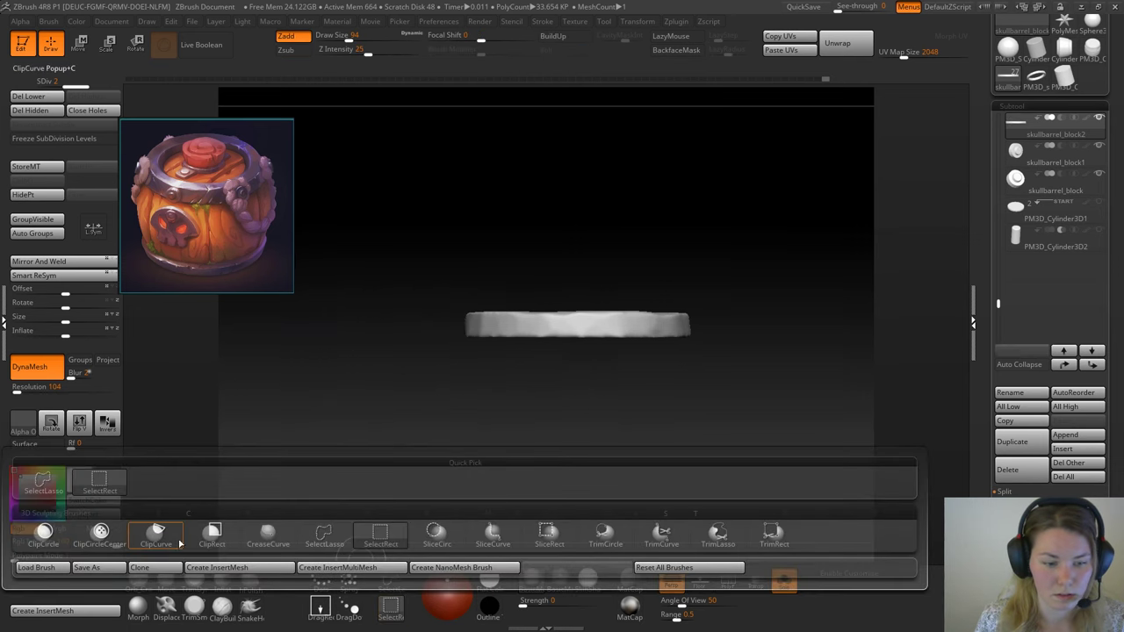
left_click(157, 532)
mouse_move(326, 334)
left_mouse_down("ctrl+shift")
mouse_move(753, 334)
mouse_move(775, 308)
mouse_move(785, 313)
mouse_move(717, 250)
mouse_move(802, 392)
left_mouse_up("ctrl+shift")
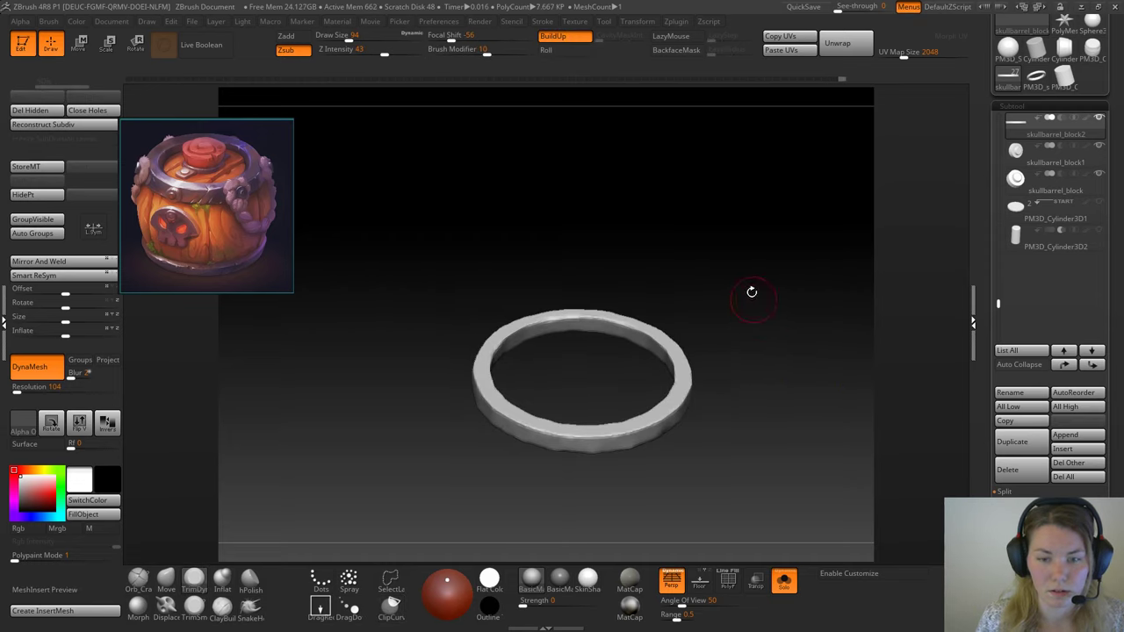
left_click_drag(750, 293, 752, 317)
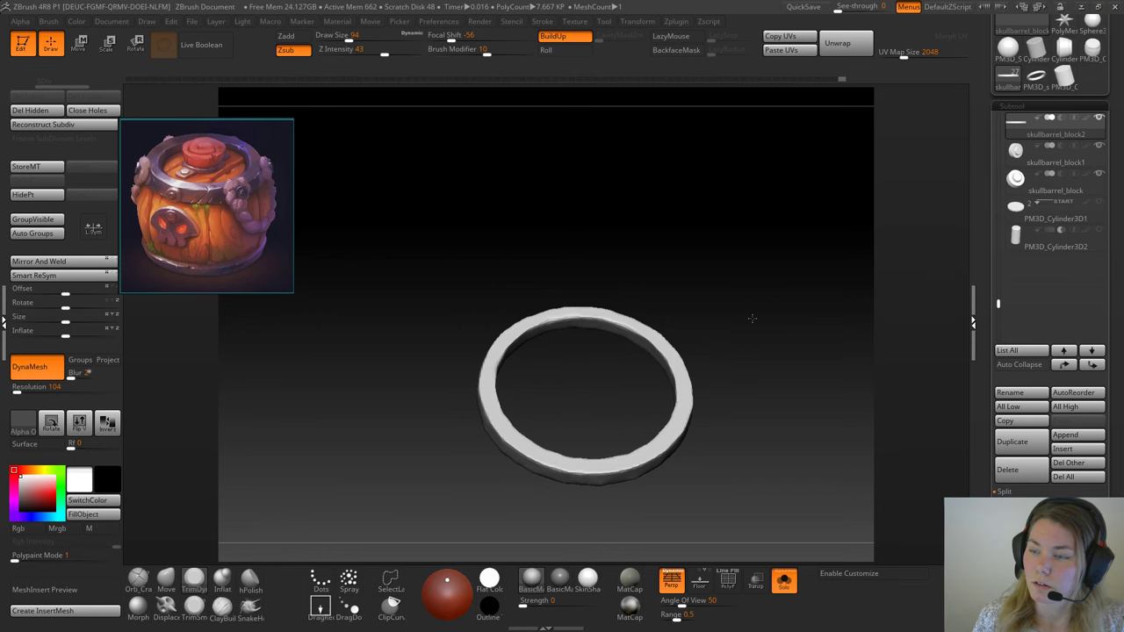
Step: Switch to Maya and hide the combined barrel mesh group3
key("super")
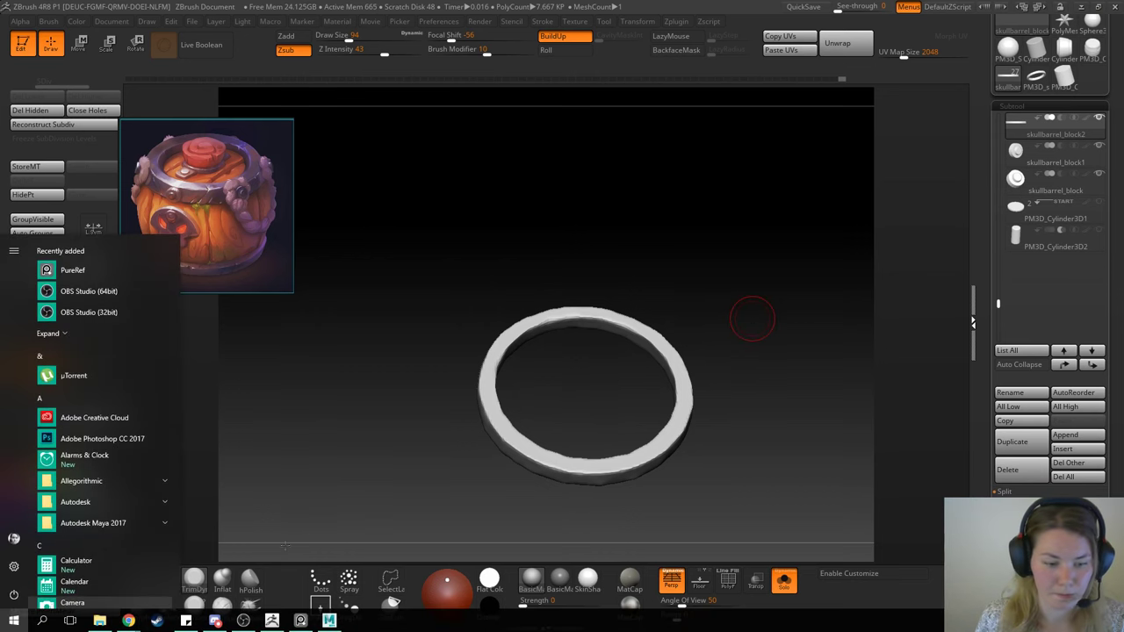
left_click(328, 622)
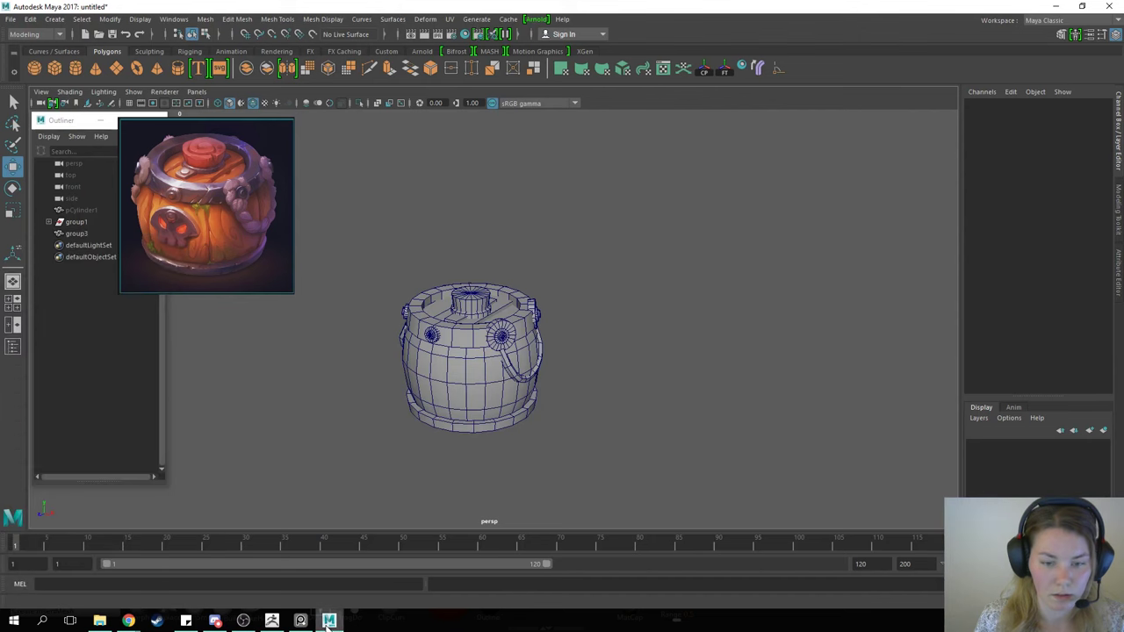
left_click(455, 333)
scroll(412, 351, "down", 3)
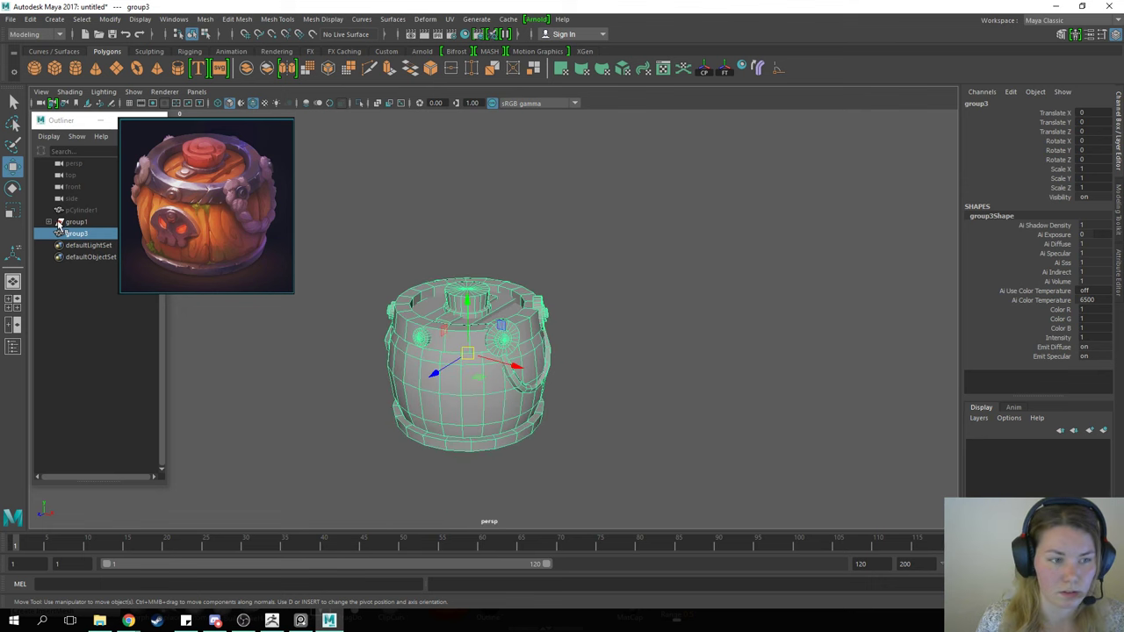
key("ctrl+h")
Step: Move the barrel's top rim, pCylinder2, out of group1 to the scene's root level
left_click(49, 222)
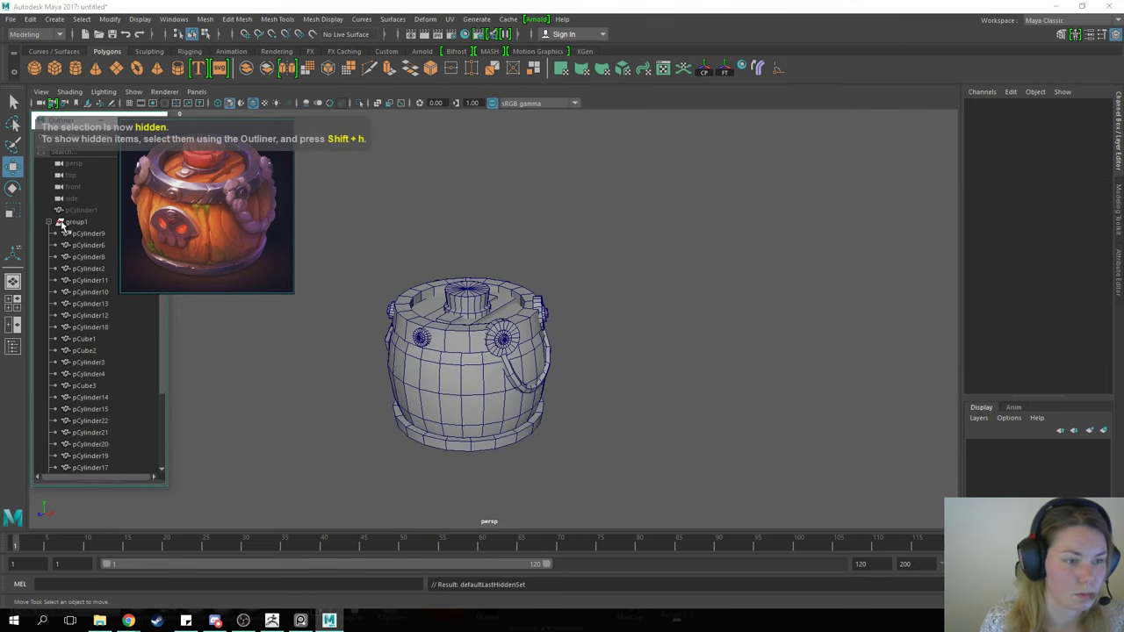
left_click(445, 335)
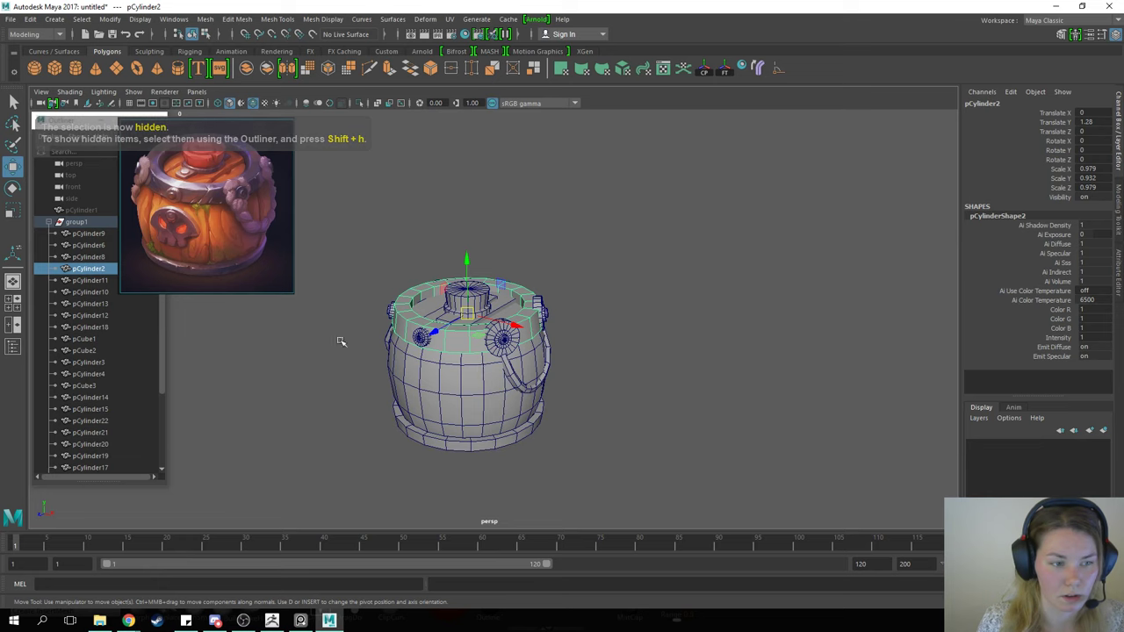
middle_click_drag(99, 270, 96, 226)
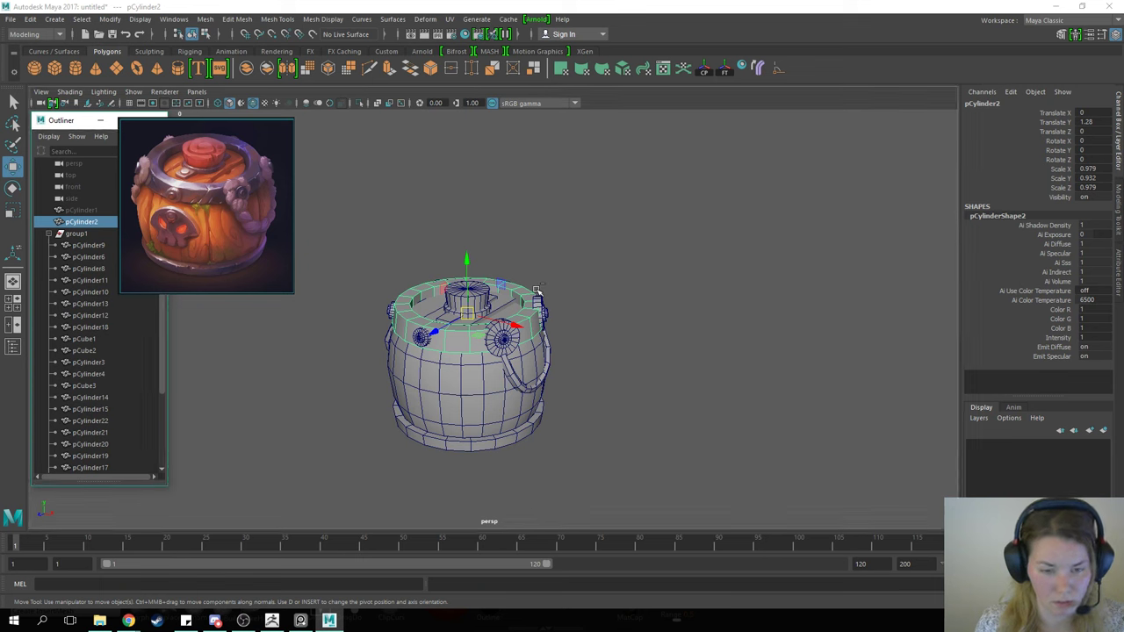
Step: Insert two edge loops around the rim's outer wall and two around its top face, close to the borders
right_click_drag(600, 275, 544, 314, "shift")
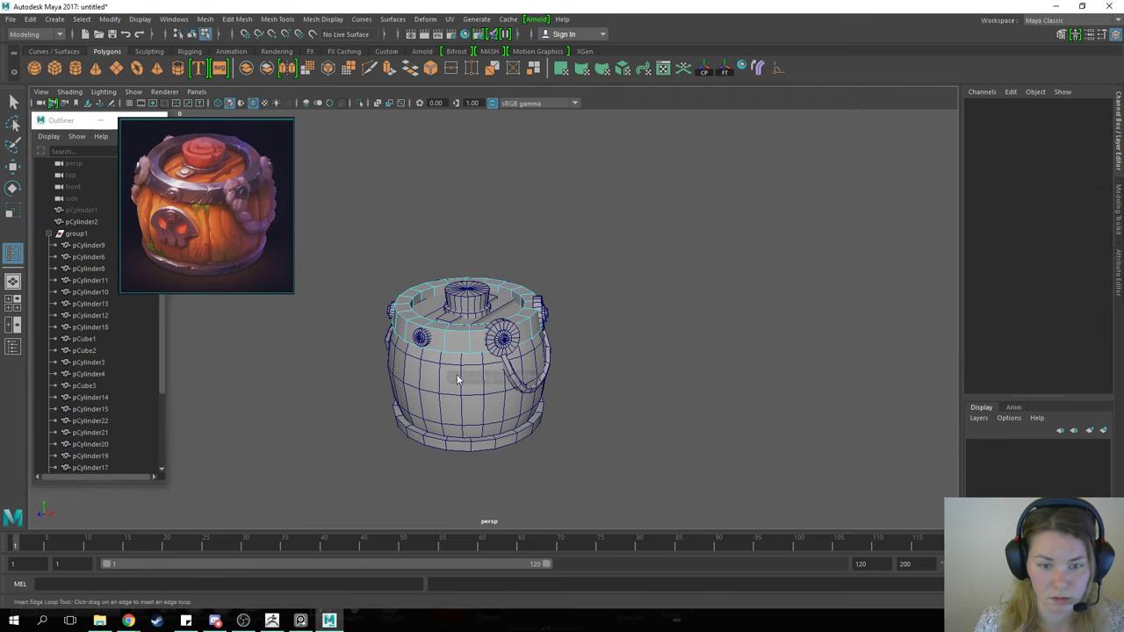
scroll(459, 376, "up", 4)
left_click(456, 349)
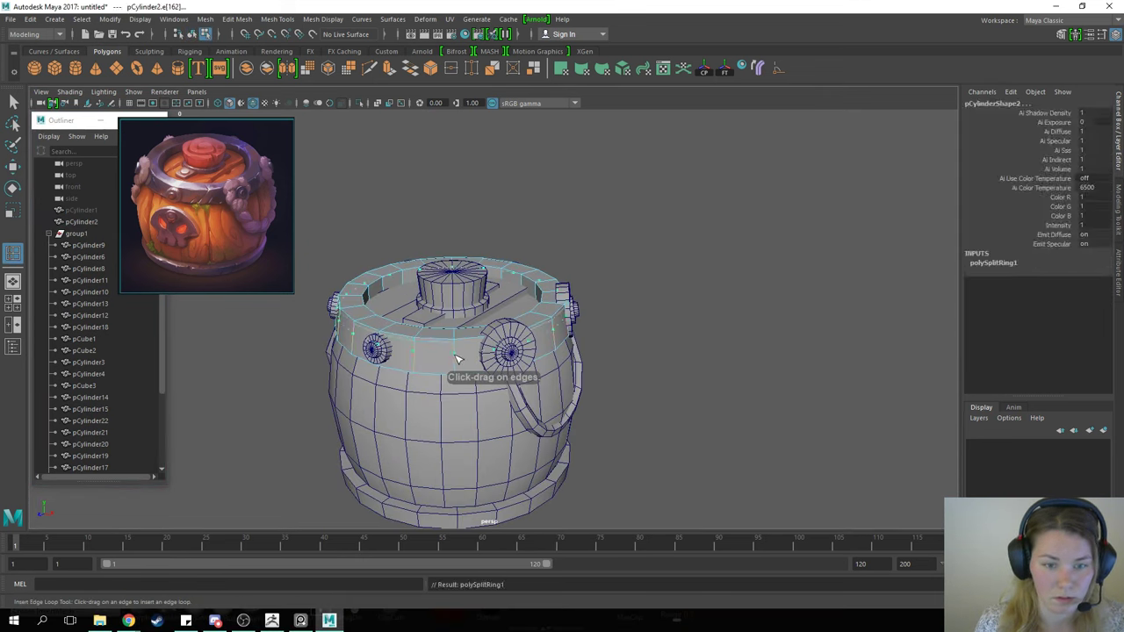
left_click_drag(470, 353, 551, 309, "alt")
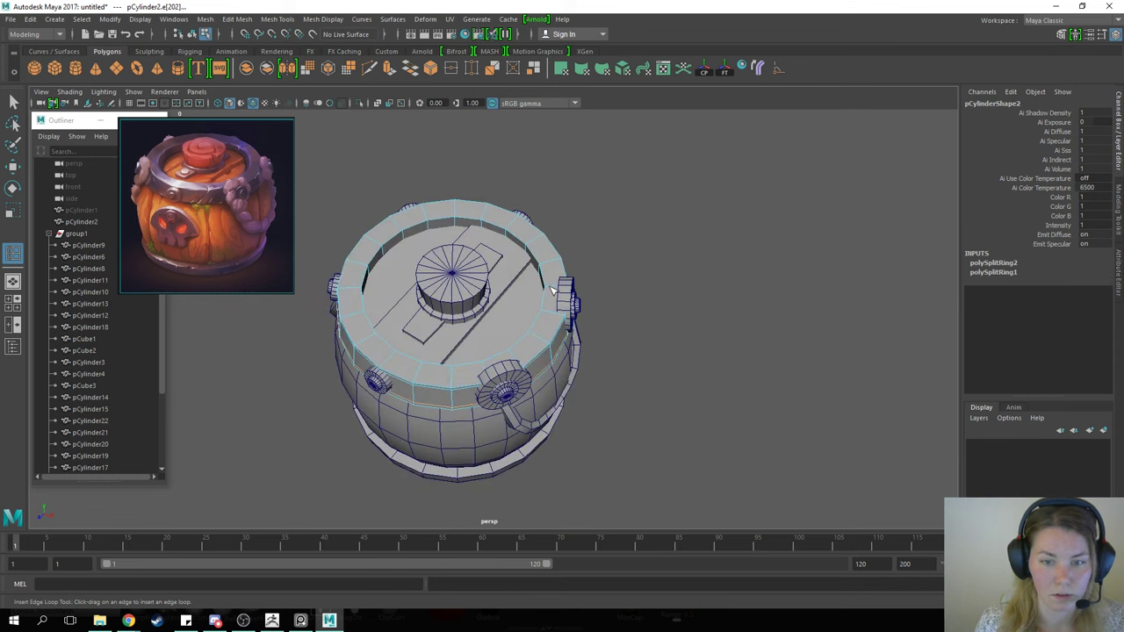
left_click(553, 290)
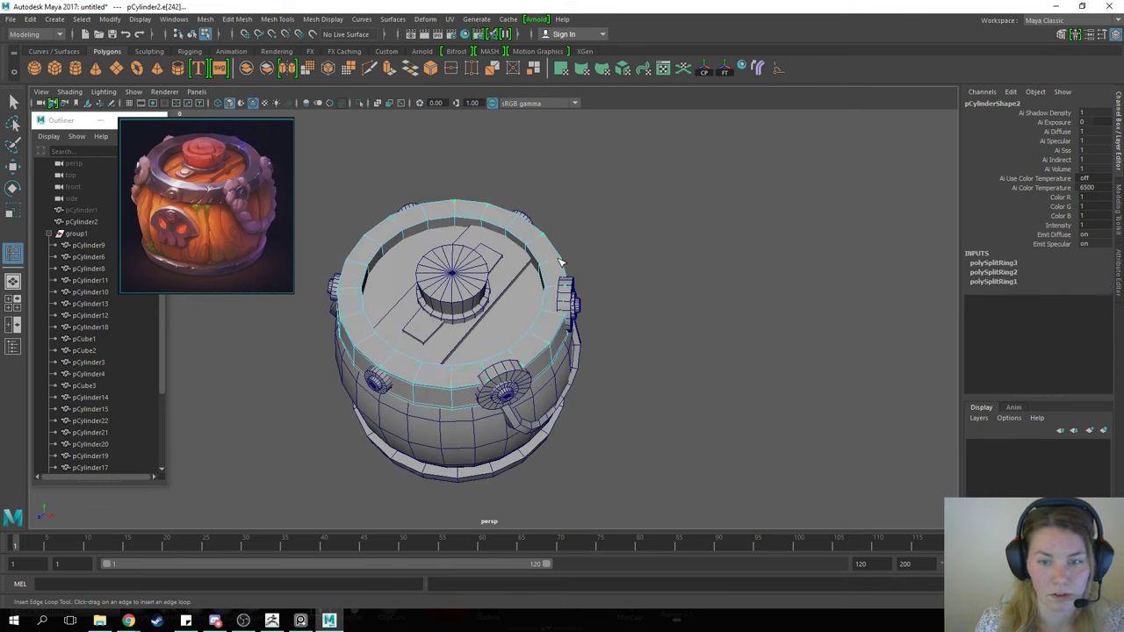
left_click(560, 262)
Step: Insert two edge loops around the rim's inner wall and one more each around its outer wall and top face
left_click_drag(560, 262, 477, 244, "alt")
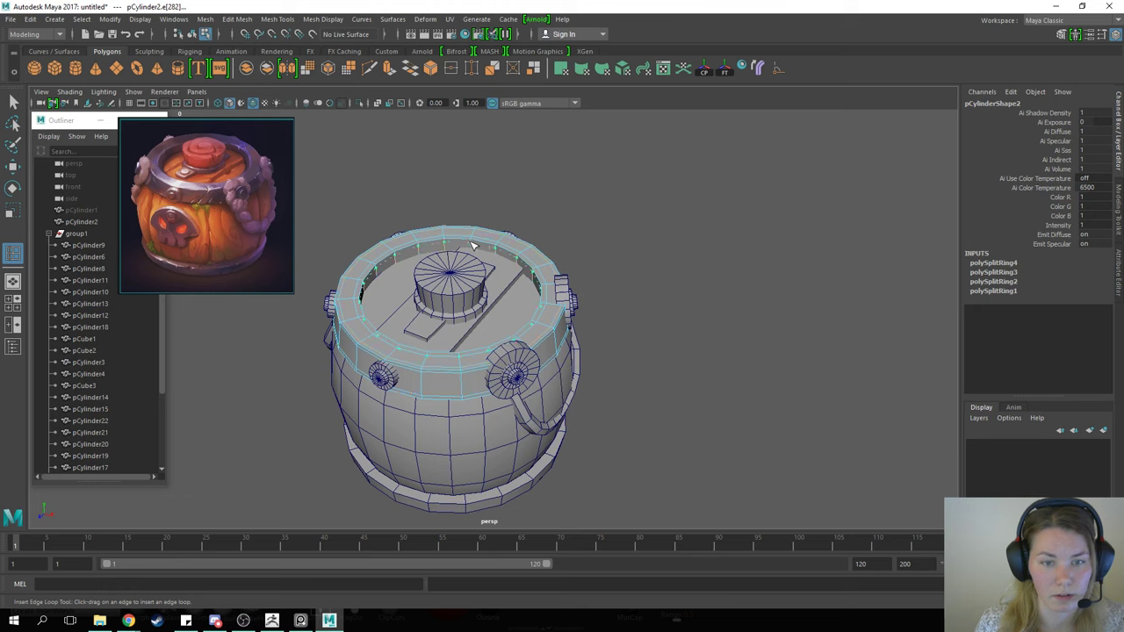
left_click(474, 250)
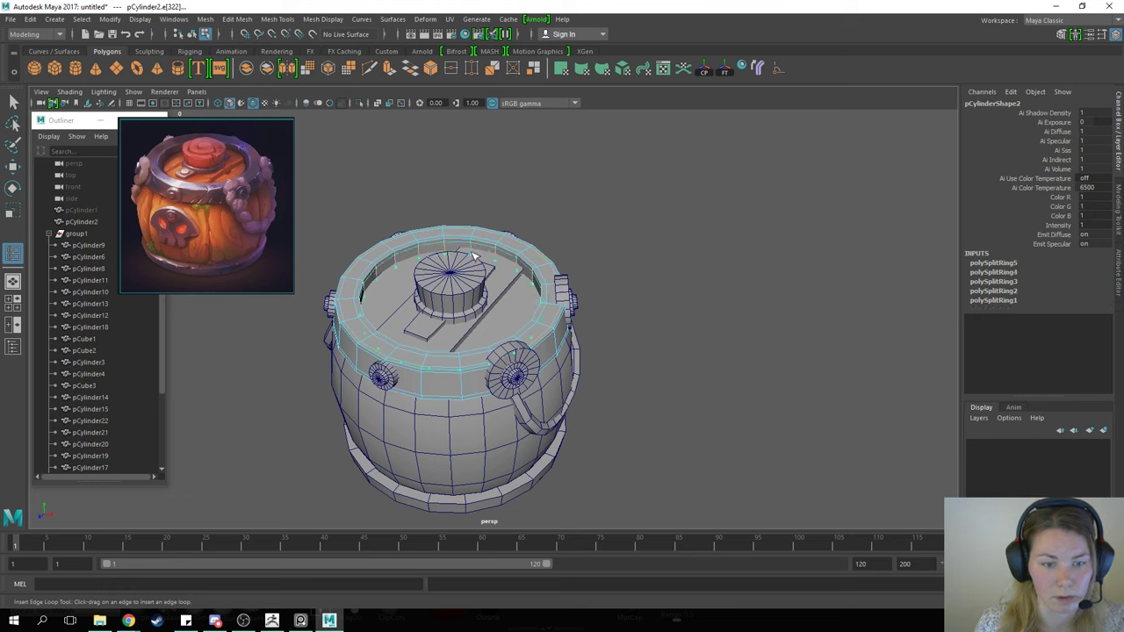
left_click(477, 255)
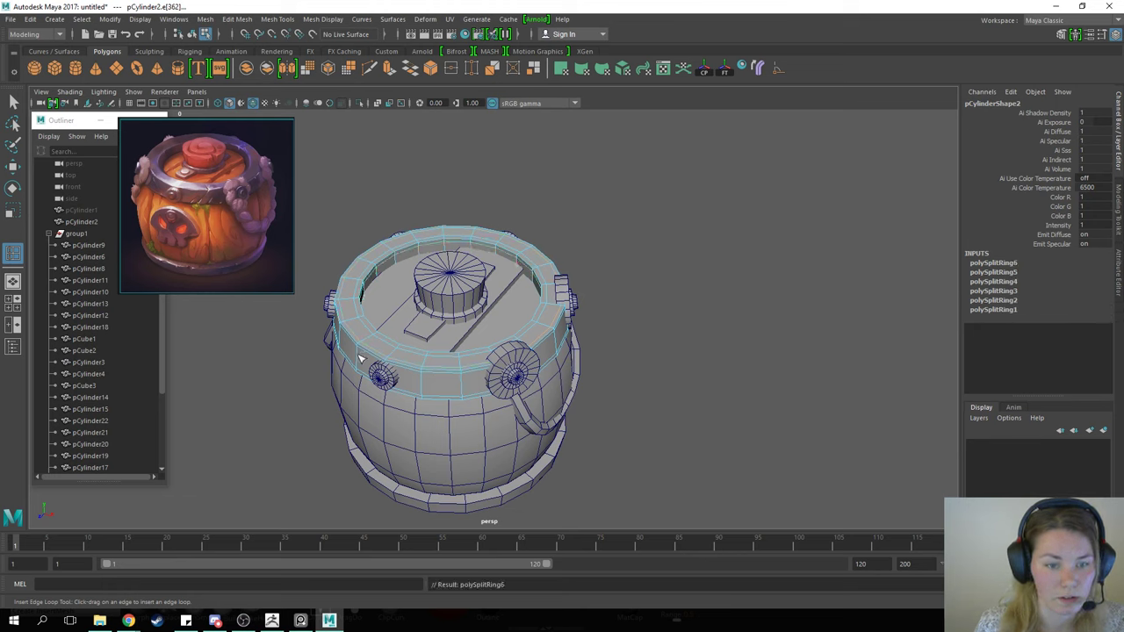
left_click(361, 355)
left_click(370, 339)
key("w")
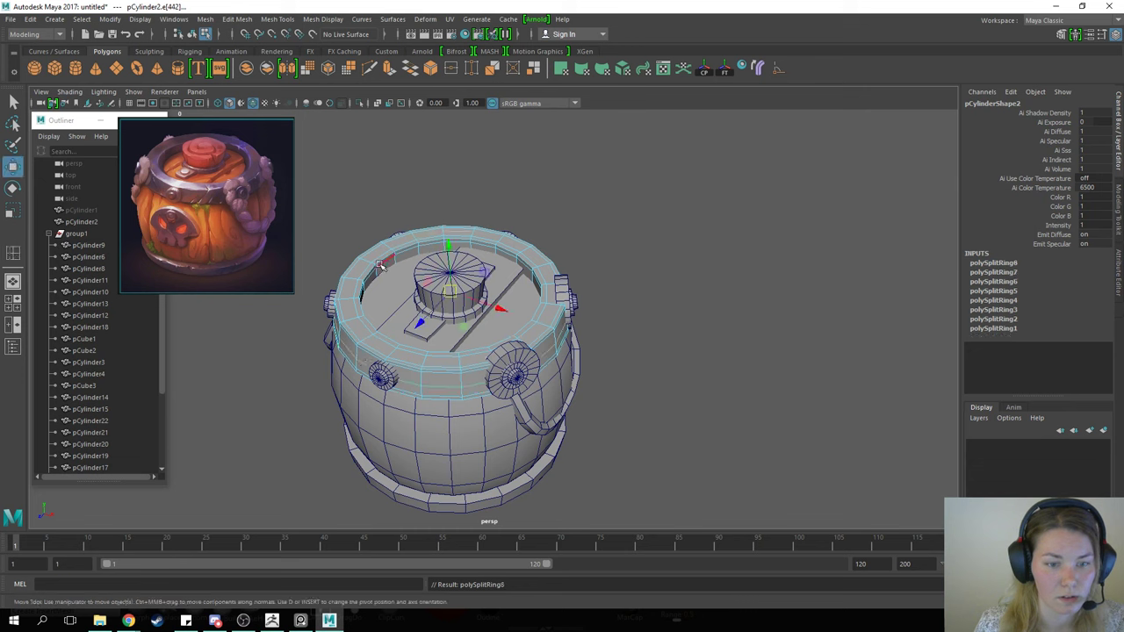
Step: Preview the rim smoothed, apply Mesh Smooth with one division, and reselect the rim as an object
key("F8")
key("3")
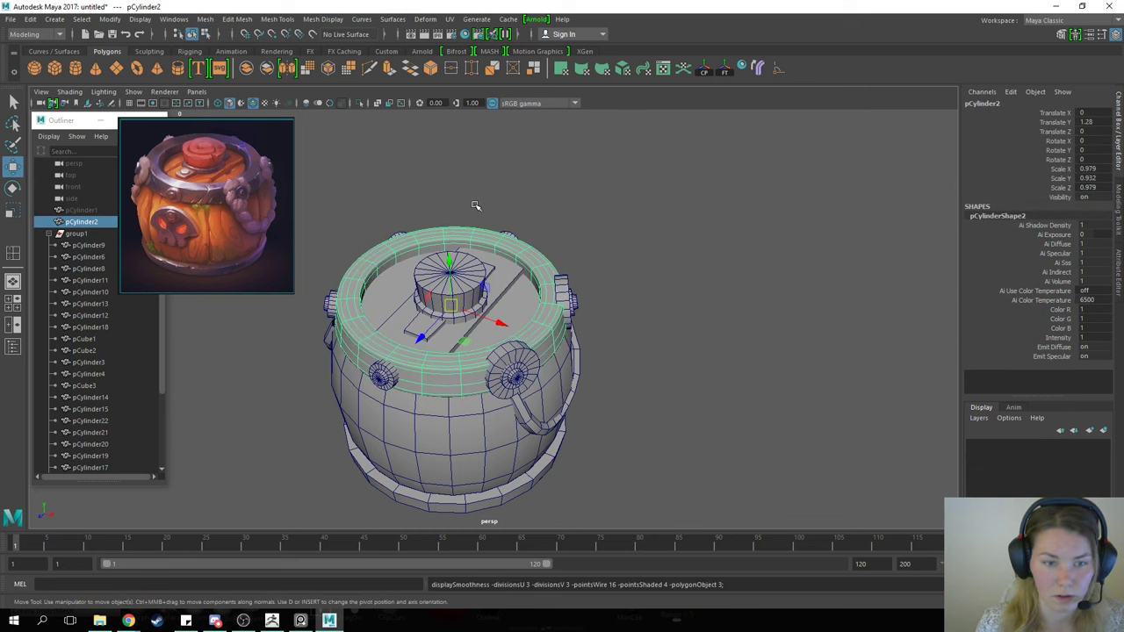
key("1")
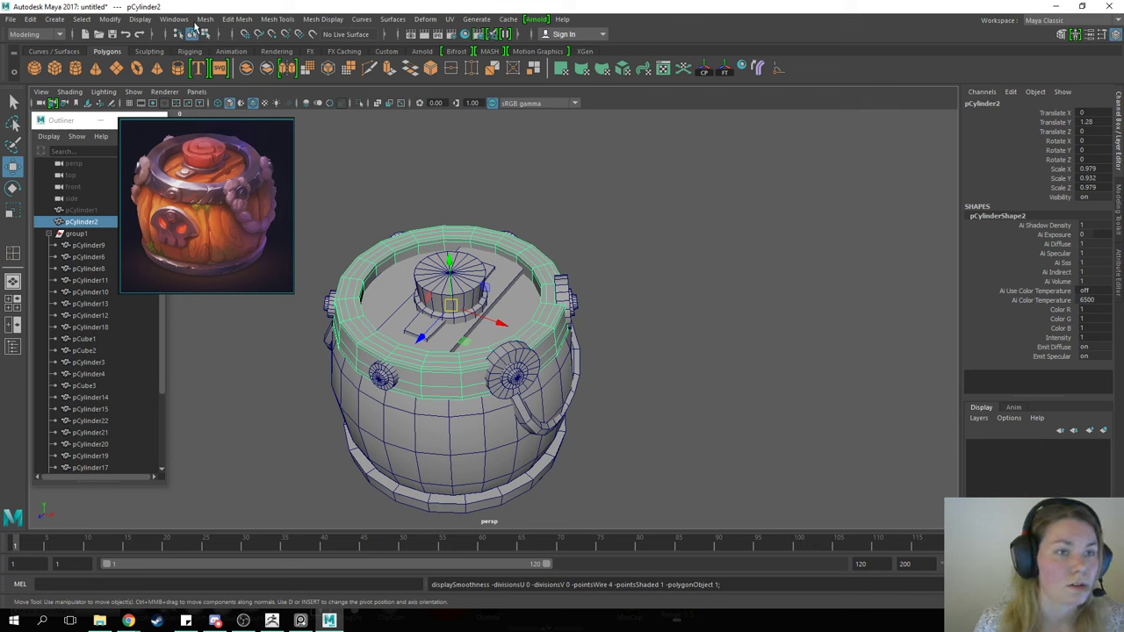
left_click(204, 19)
left_click(243, 126)
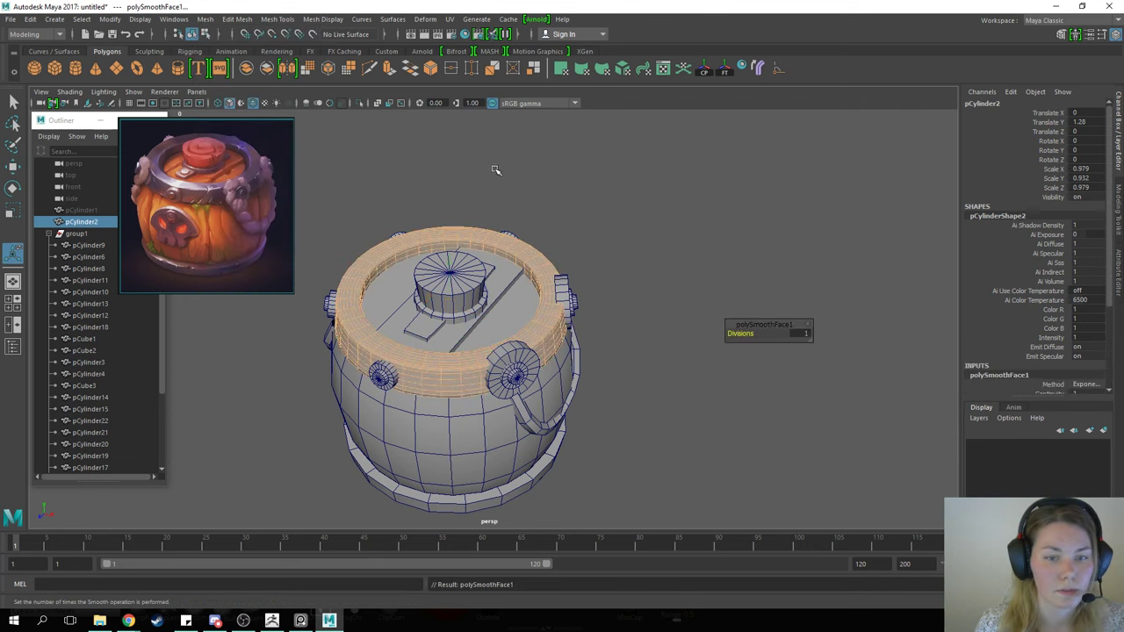
left_click(495, 169)
left_click(407, 242)
key("w")
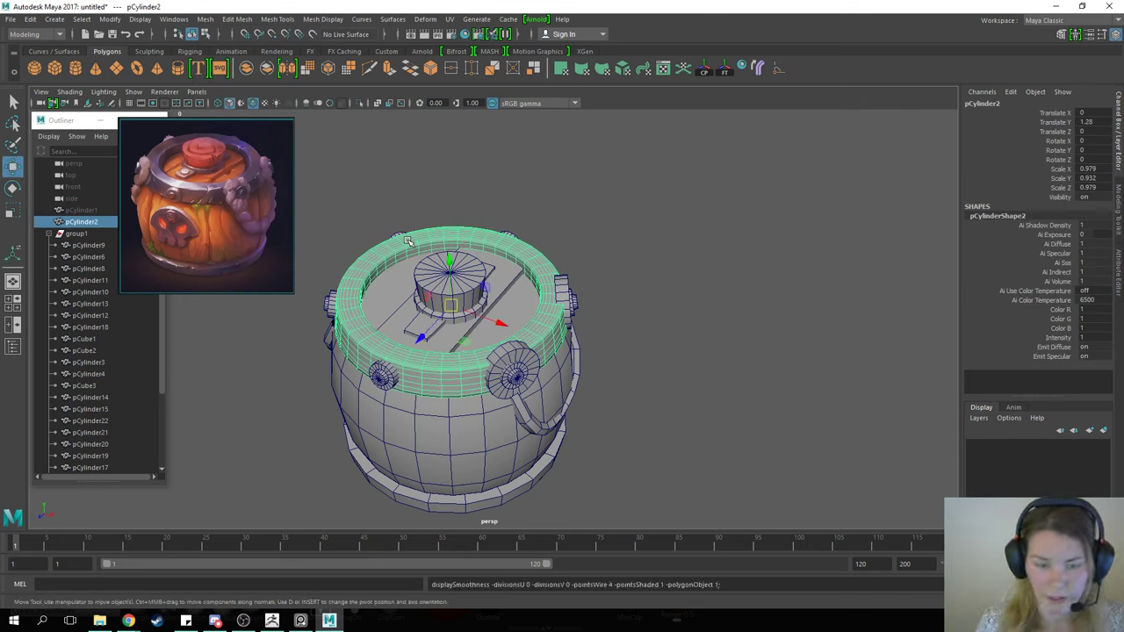
Step: Export the selected rim, pCylinder2, as an OBJ file named ring
left_click(12, 20)
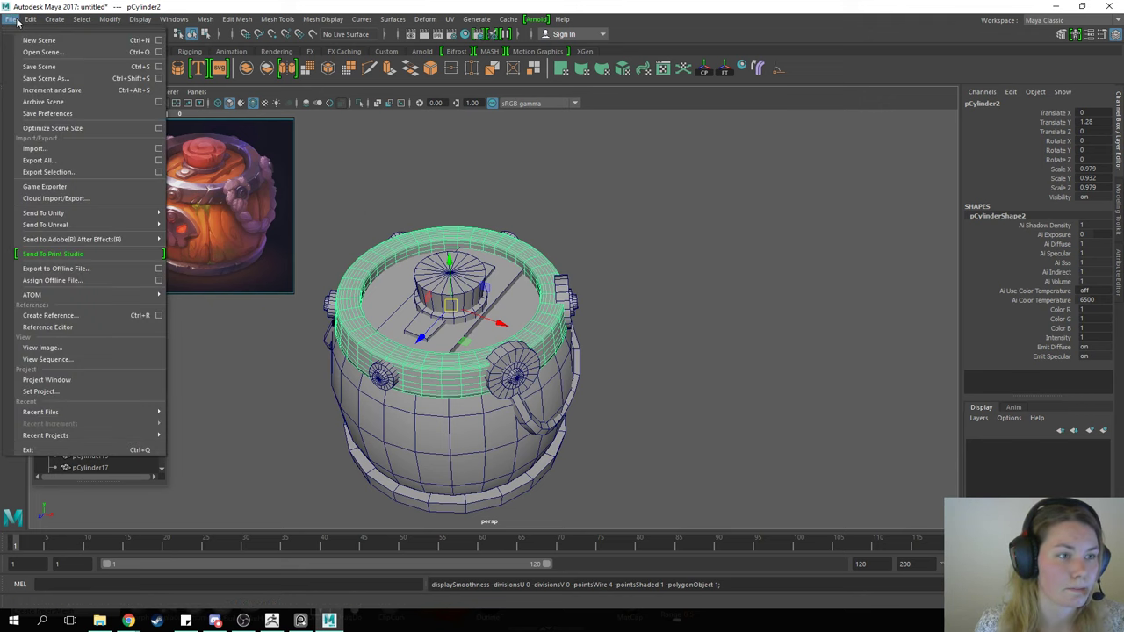
left_click(66, 172)
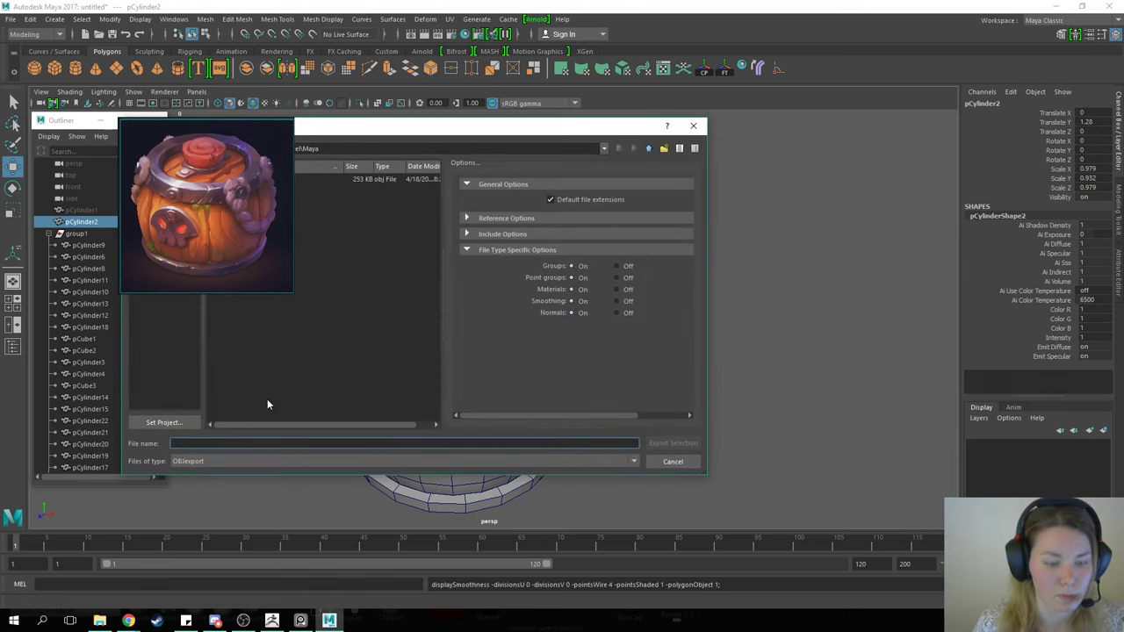
type("ring")
key("Return")
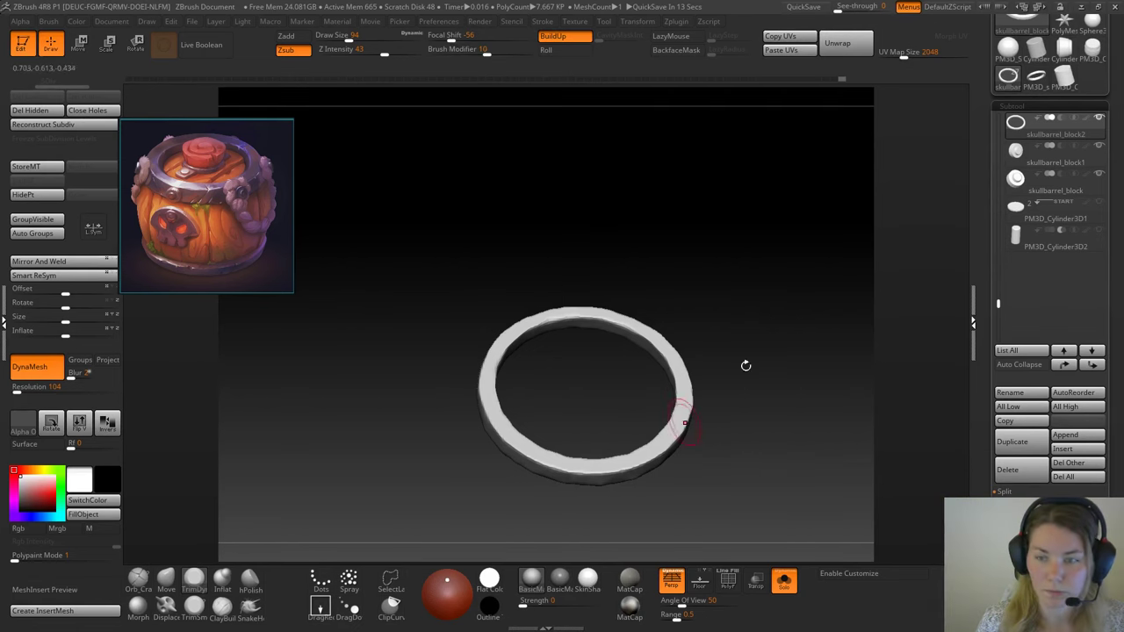
Step: Switch to ZBrush and import the ring OBJ from the SkullBarrel Maya folder in place of the skullbarrel_block2 subtool
scroll(1113, 111, "up", 5)
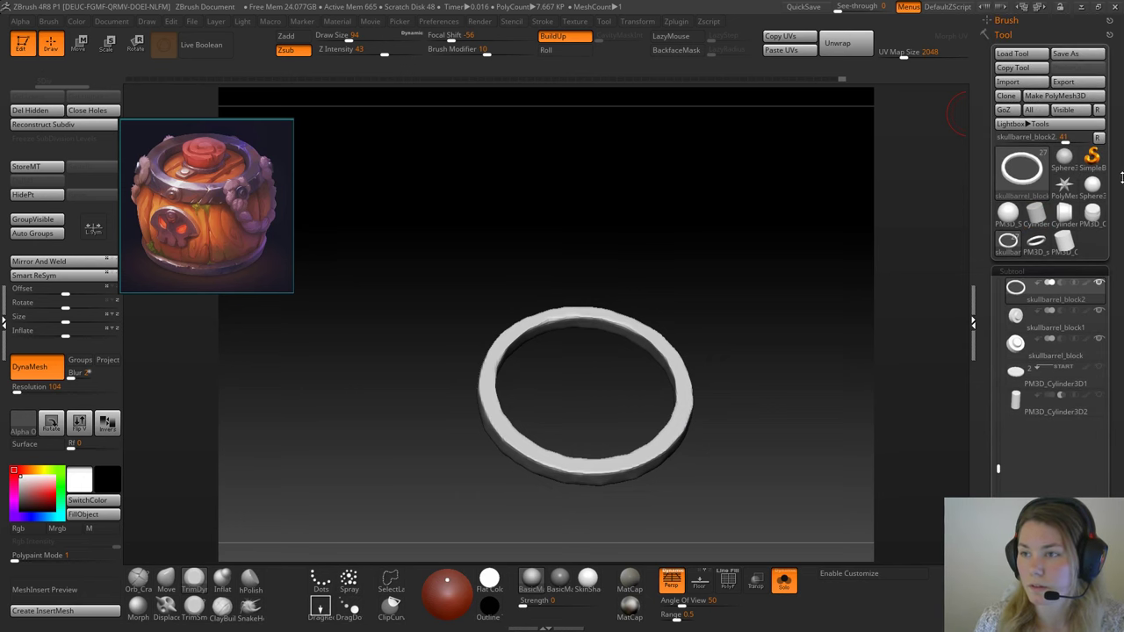
left_click(1021, 82)
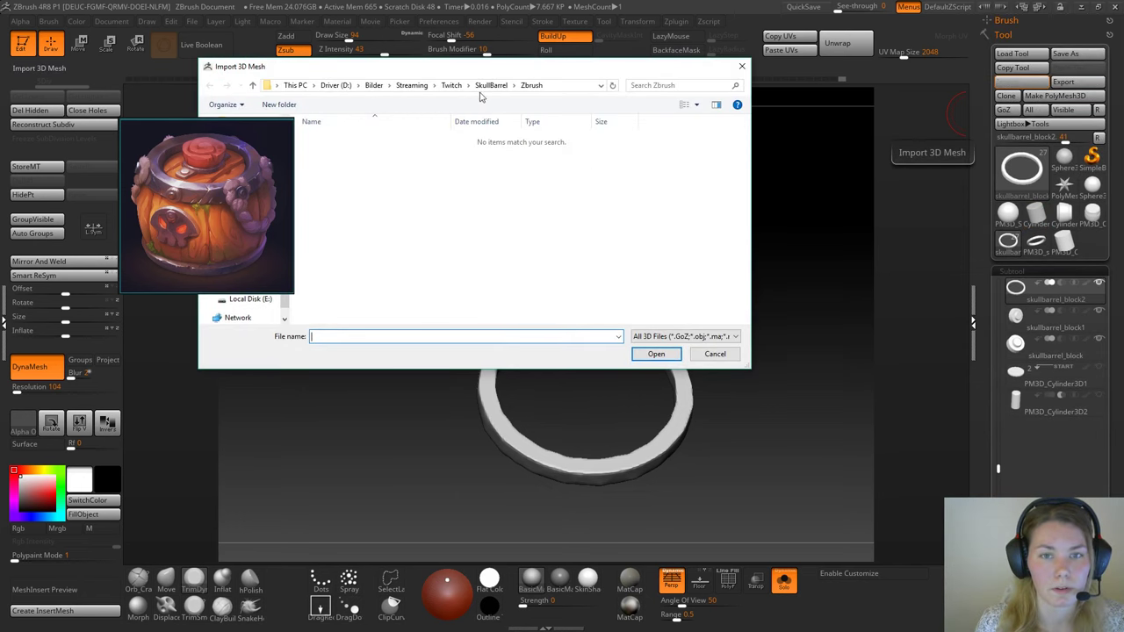
left_click(491, 87)
double_click(338, 151)
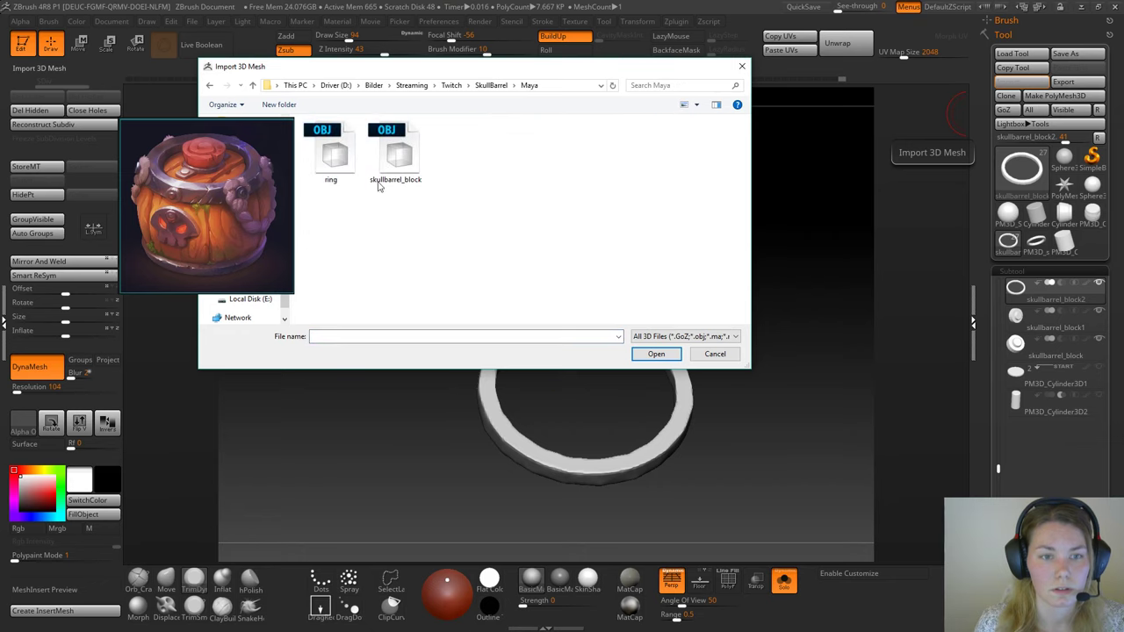
left_click(395, 154)
left_click(330, 154)
left_click(654, 353)
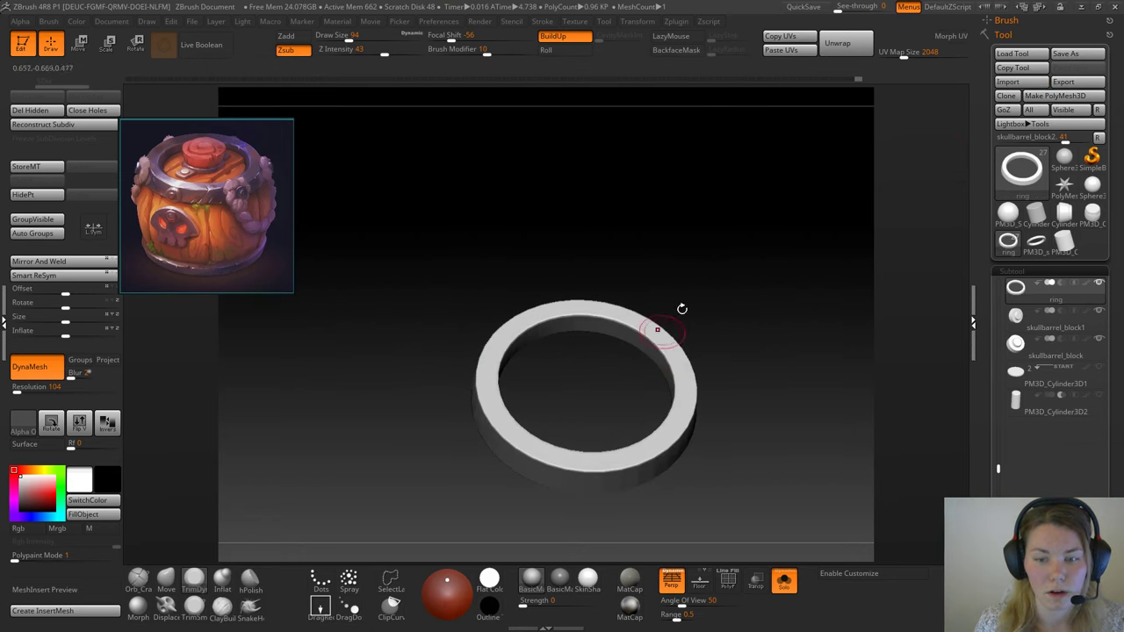
Step: Inspect the imported ring from several angles, both isolated and together with the rest of the barrel
left_click_drag(616, 214, 660, 284)
left_click(784, 580)
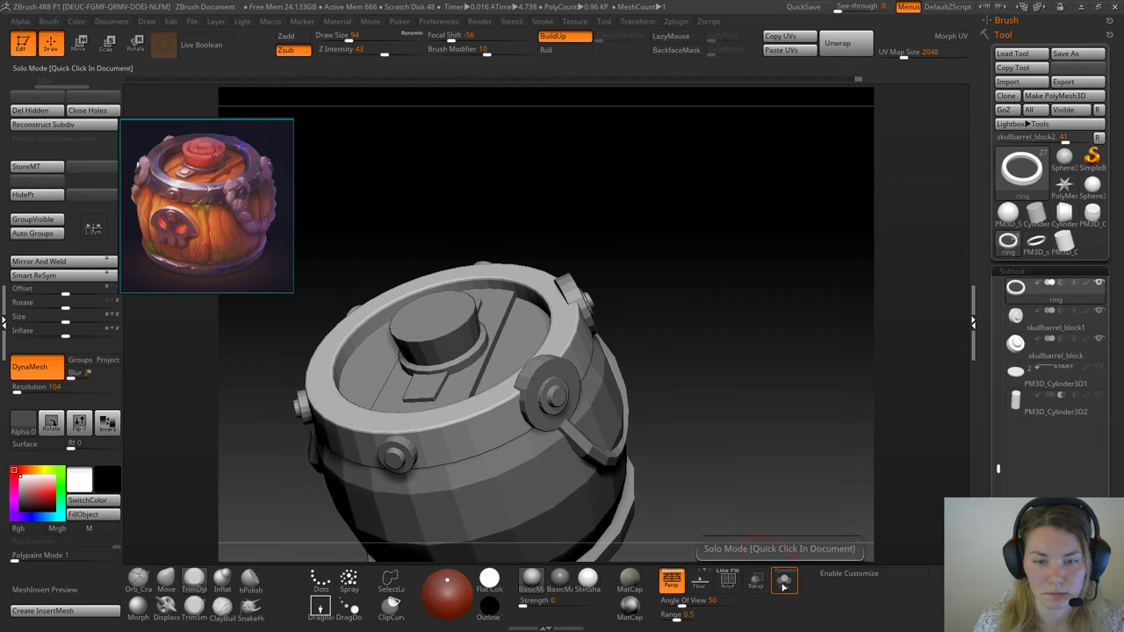
left_click(784, 579)
left_click_drag(700, 326, 765, 251)
left_click(784, 581)
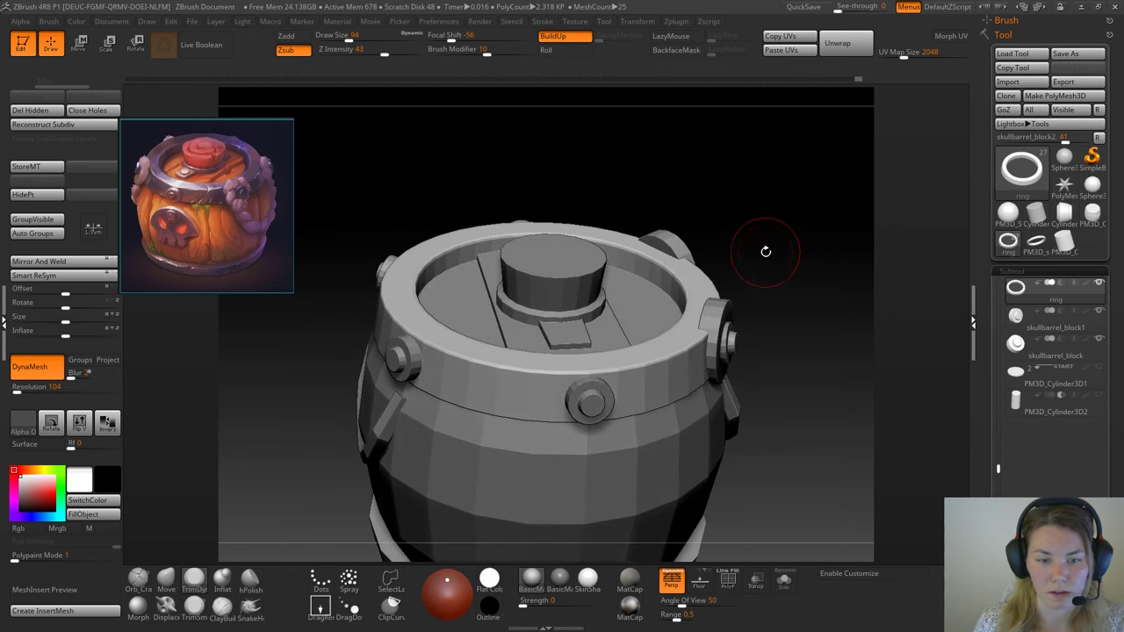
left_click(784, 581)
left_click(784, 581)
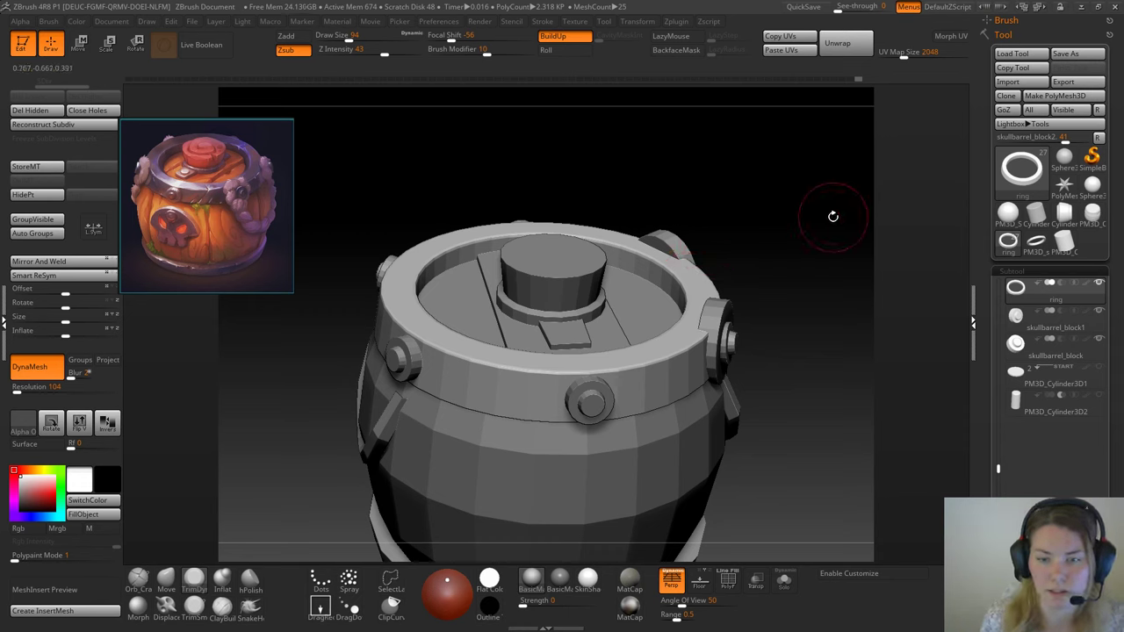
left_click_drag(833, 214, 821, 212)
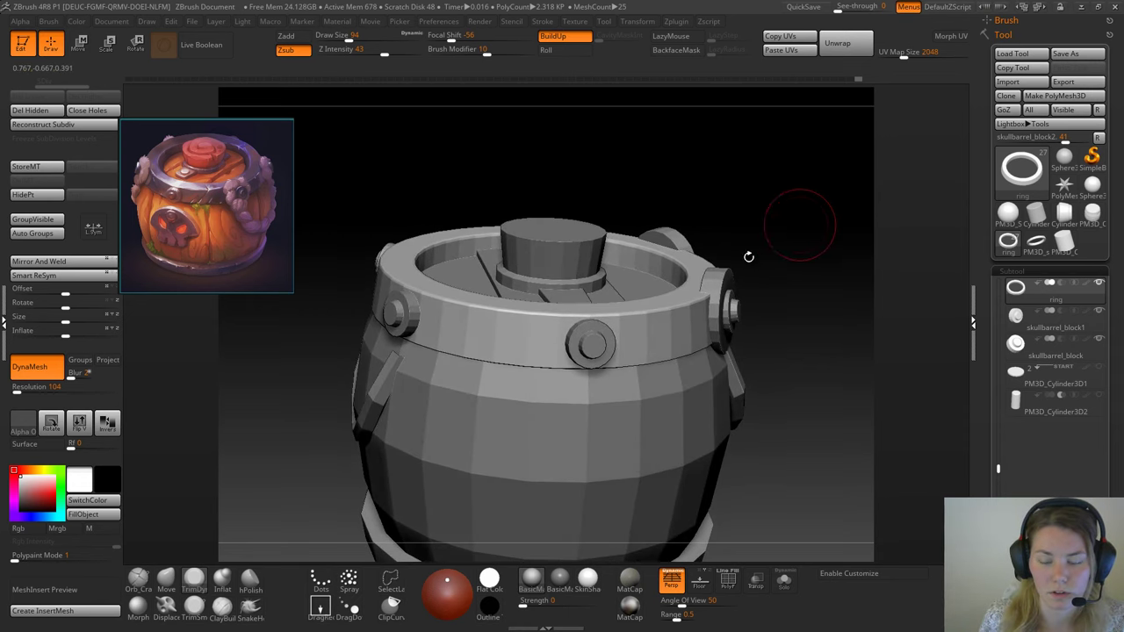
Step: Smooth the ring's front wall lightly and subdivide the ring up to subdivision level 3
left_click_drag(525, 351, 503, 329, "shift")
mouse_move(503, 329)
left_mouse_down("shift")
mouse_move(495, 337)
mouse_move(497, 327)
left_mouse_up("shift")
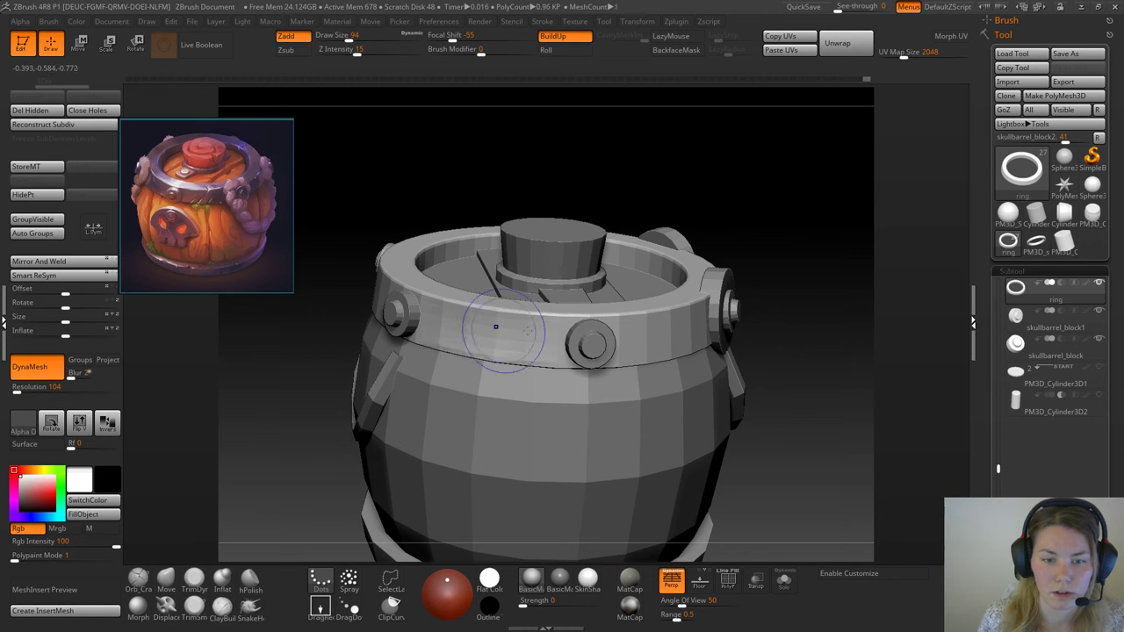
left_click_drag(786, 219, 791, 238)
key("ctrl+d")
key("b")
key("s")
key("t")
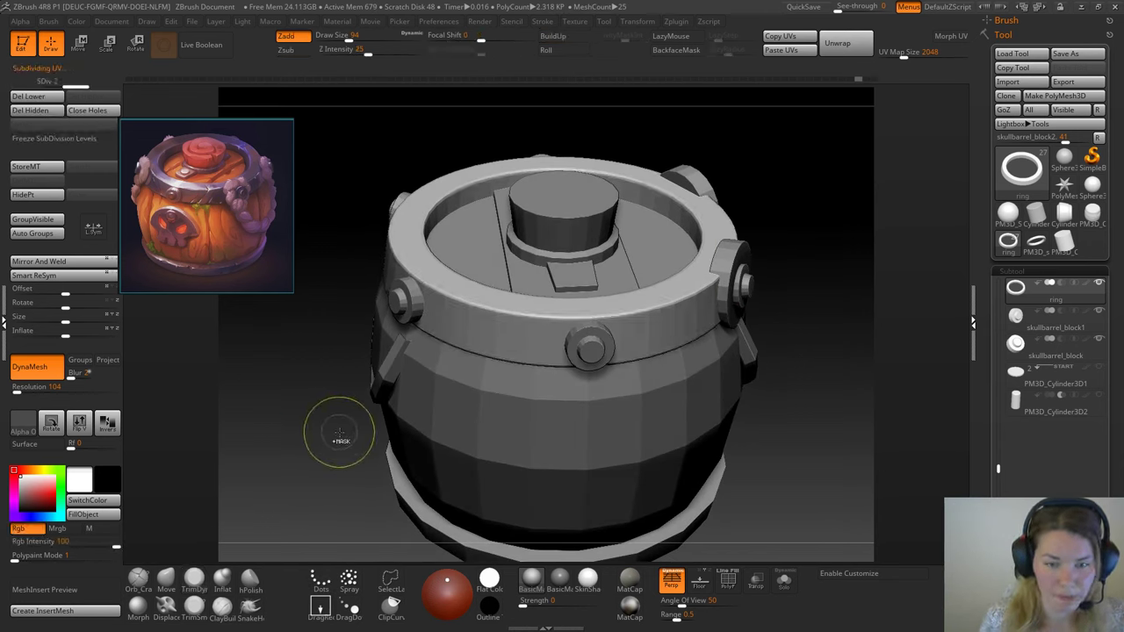
key("b")
key("d")
key("s")
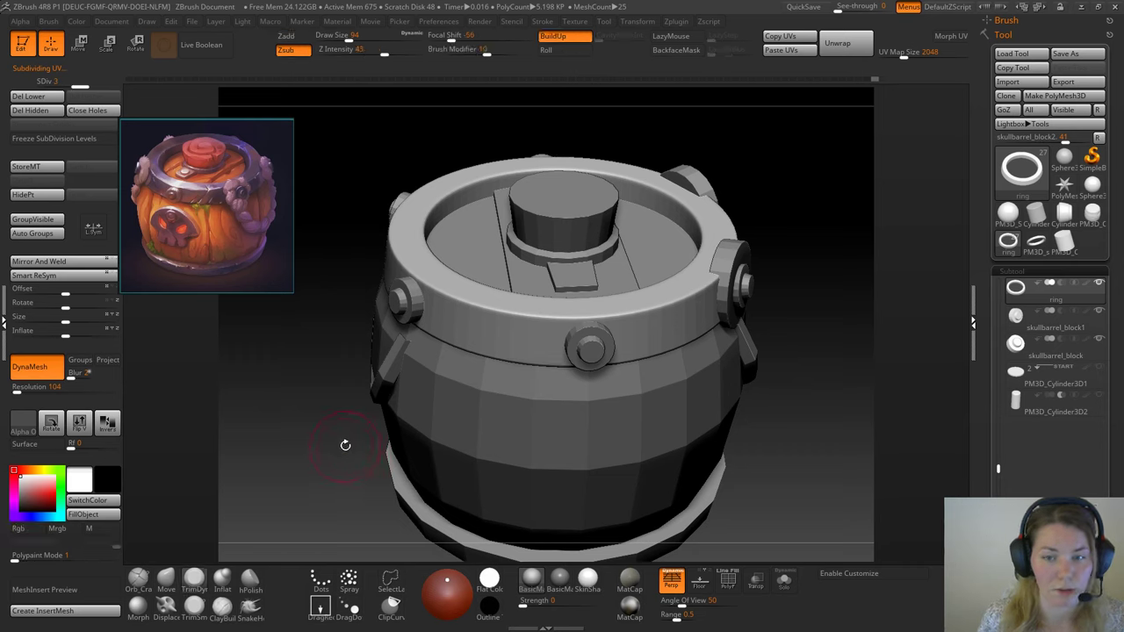
Step: Set the DynaMesh resolution to 264 and remesh the ring
left_click_drag(328, 422, 230, 378)
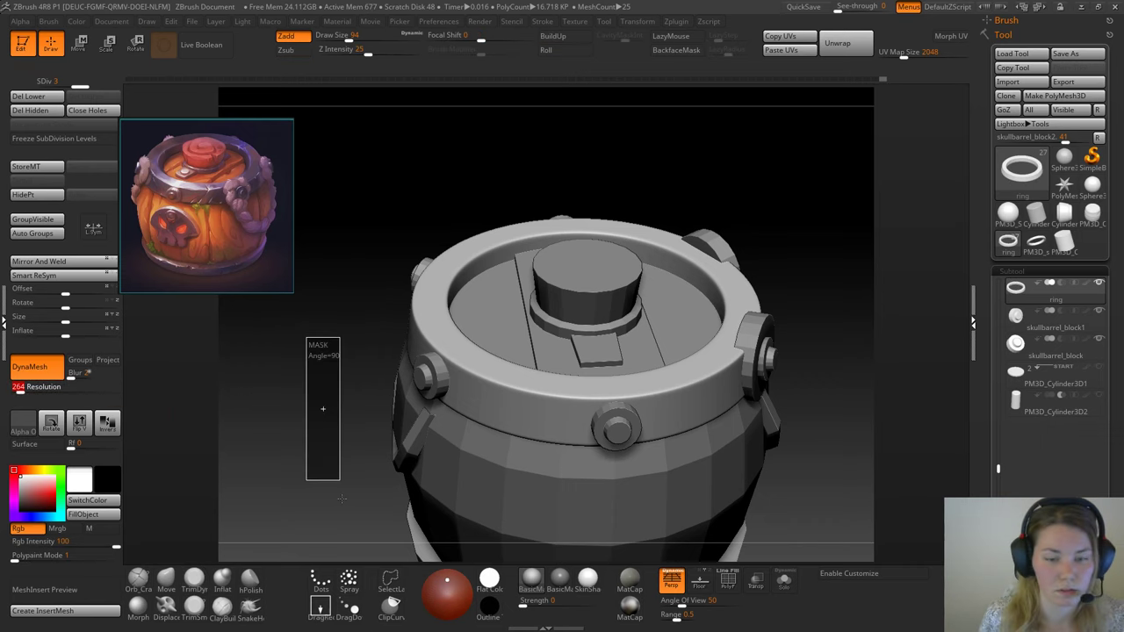
left_click_drag(330, 406, 255, 376)
left_click_drag(788, 274, 660, 214, "alt")
left_click_drag(690, 344, 734, 256, "alt")
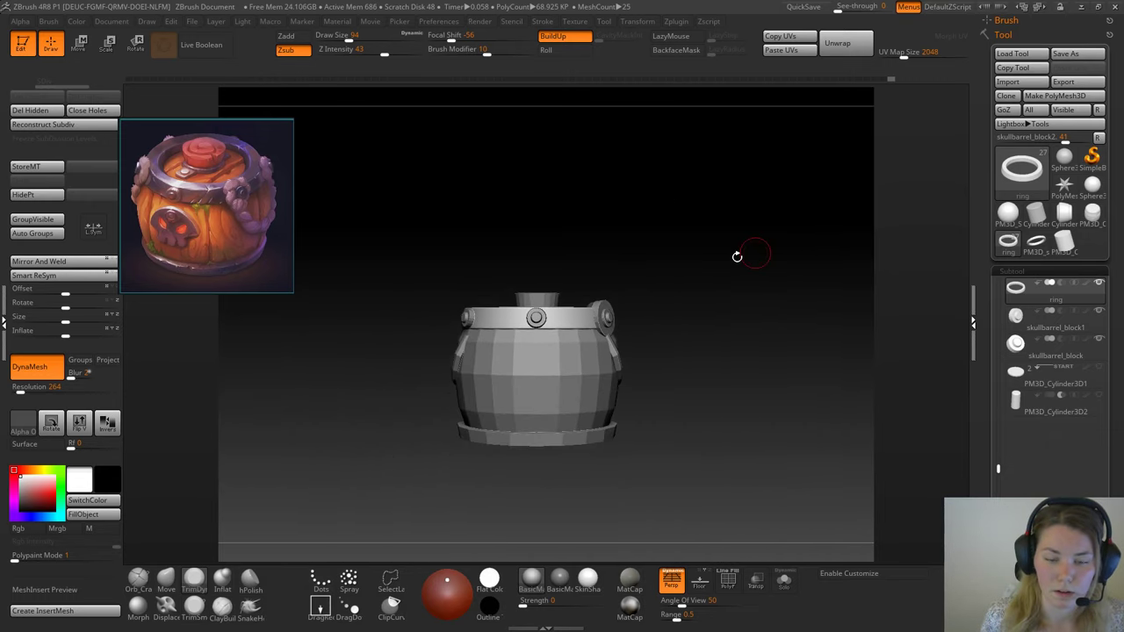
Step: Frame the ring from the front and reduce the brush draw size to 56
left_click_drag(682, 287, 684, 349)
mouse_move(778, 217)
left_mouse_down("alt")
mouse_move(700, 167)
mouse_move(646, 160)
left_mouse_up("alt")
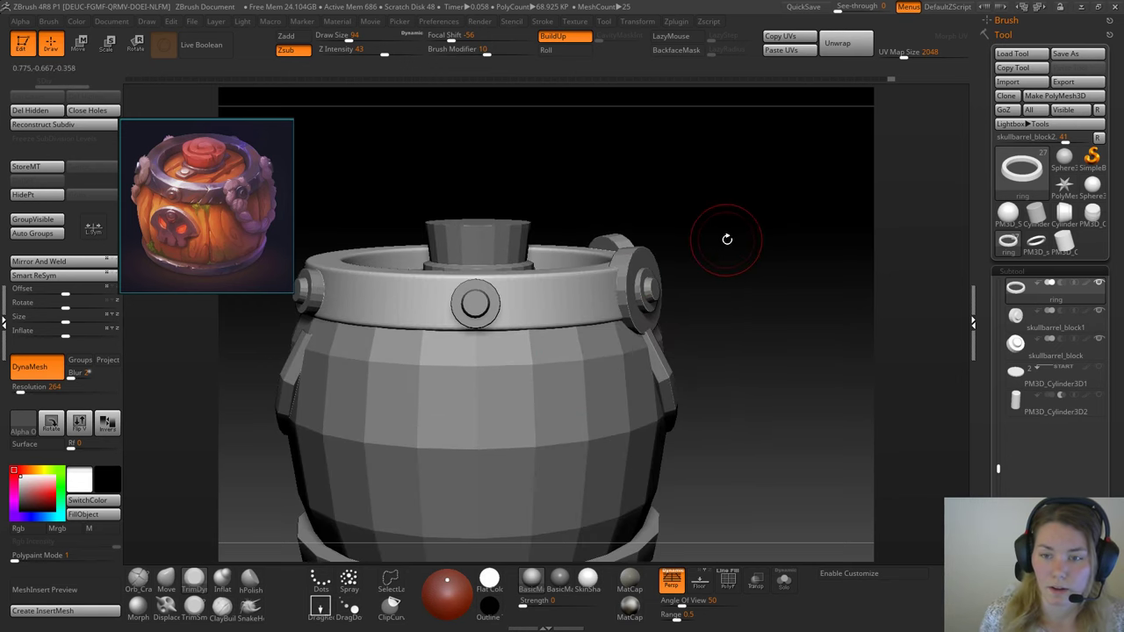
key("space")
left_click_drag(728, 242, 713, 223)
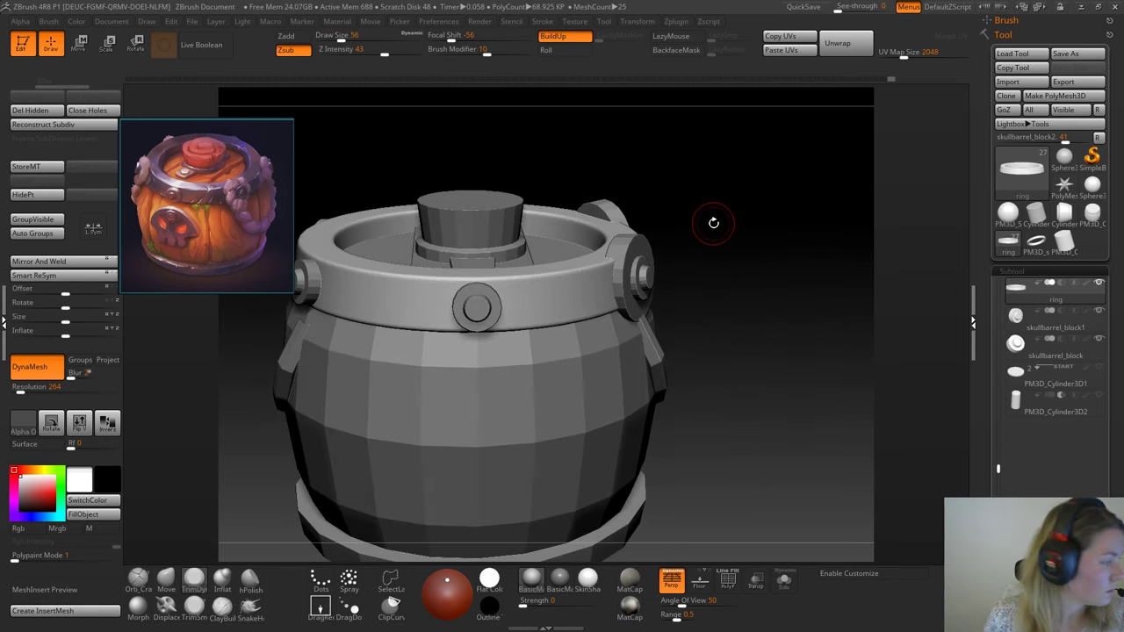
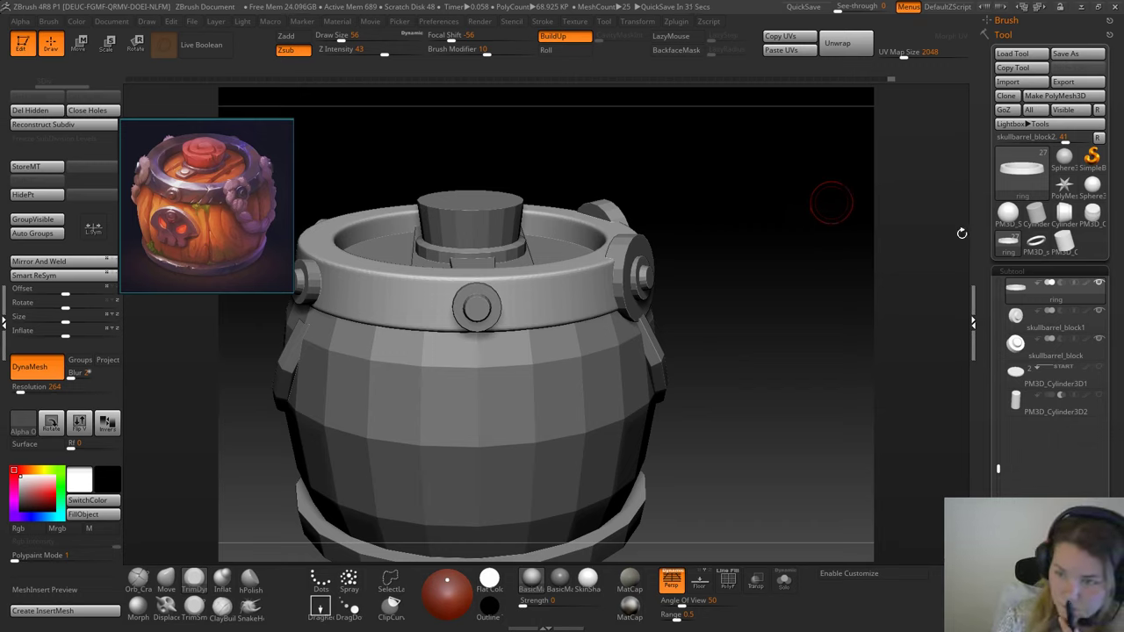
Step: Examine the subtool Boolean options and the ring's geometry settings, including Dynamic Subdiv
mouse_move(1038, 245)
mouse_move(1073, 249)
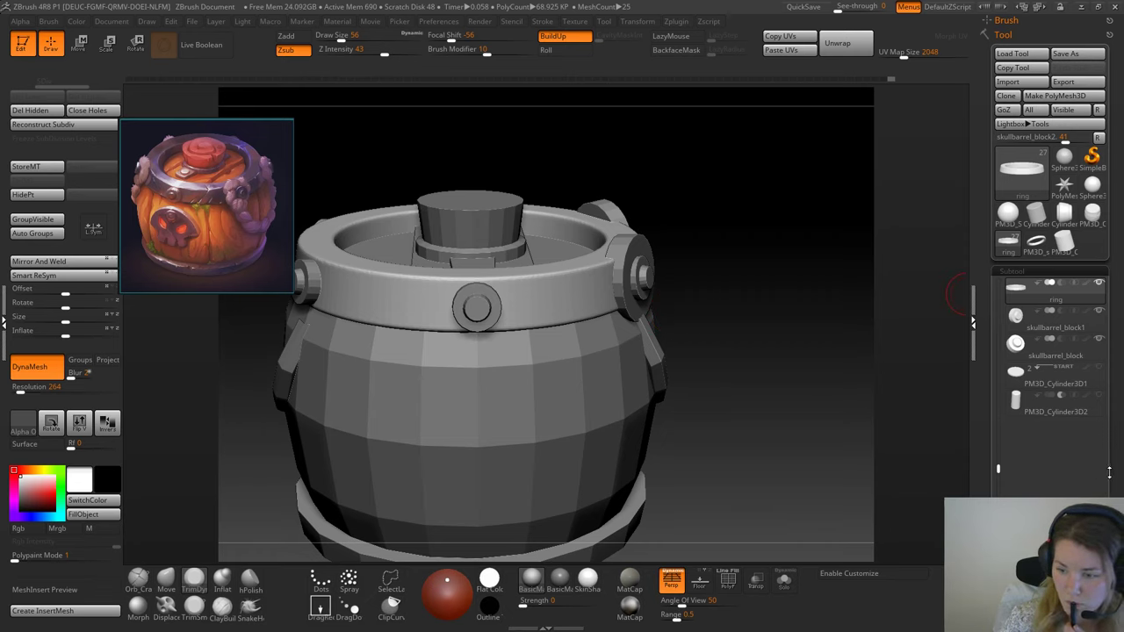
scroll(1108, 472, "down", 5)
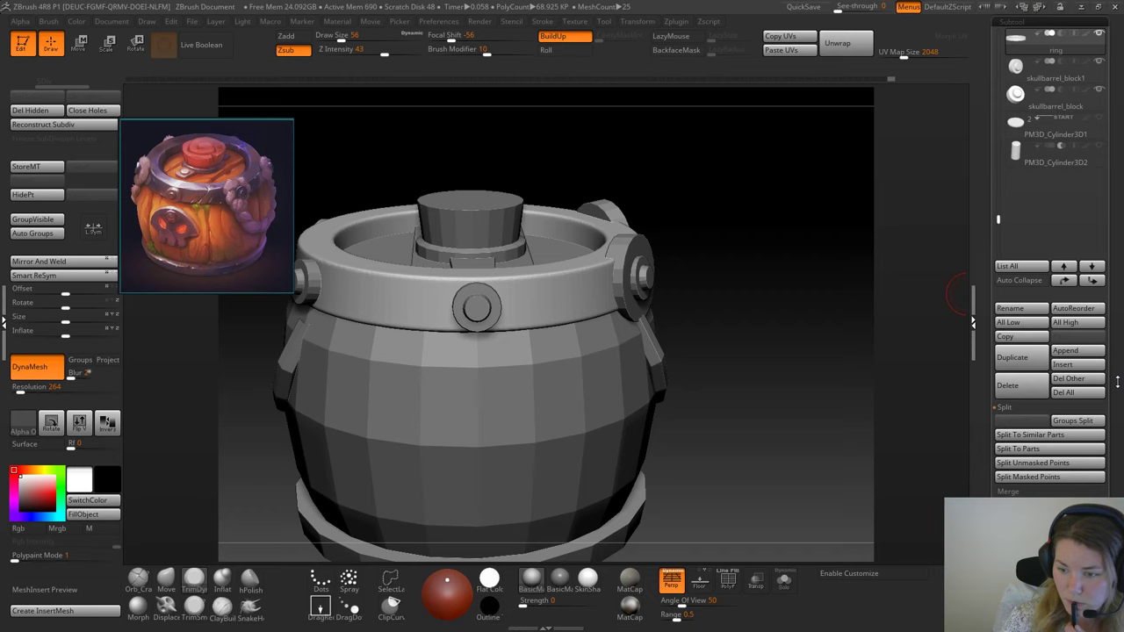
left_click(1010, 506)
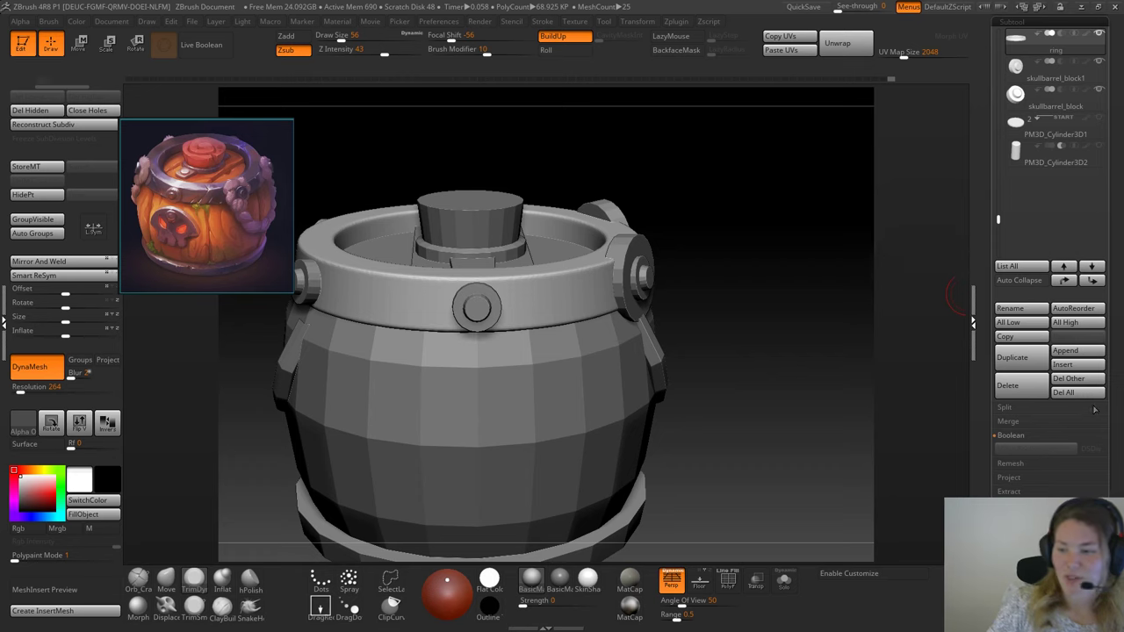
left_click_drag(1115, 405, 1069, 452)
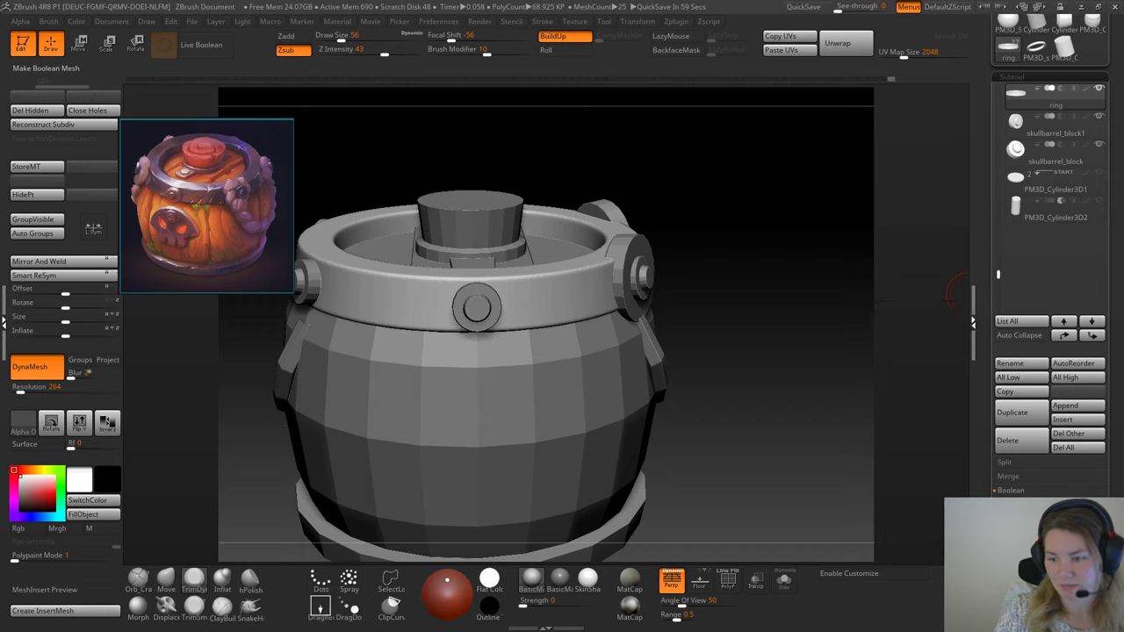
scroll(1102, 483, "down", 5)
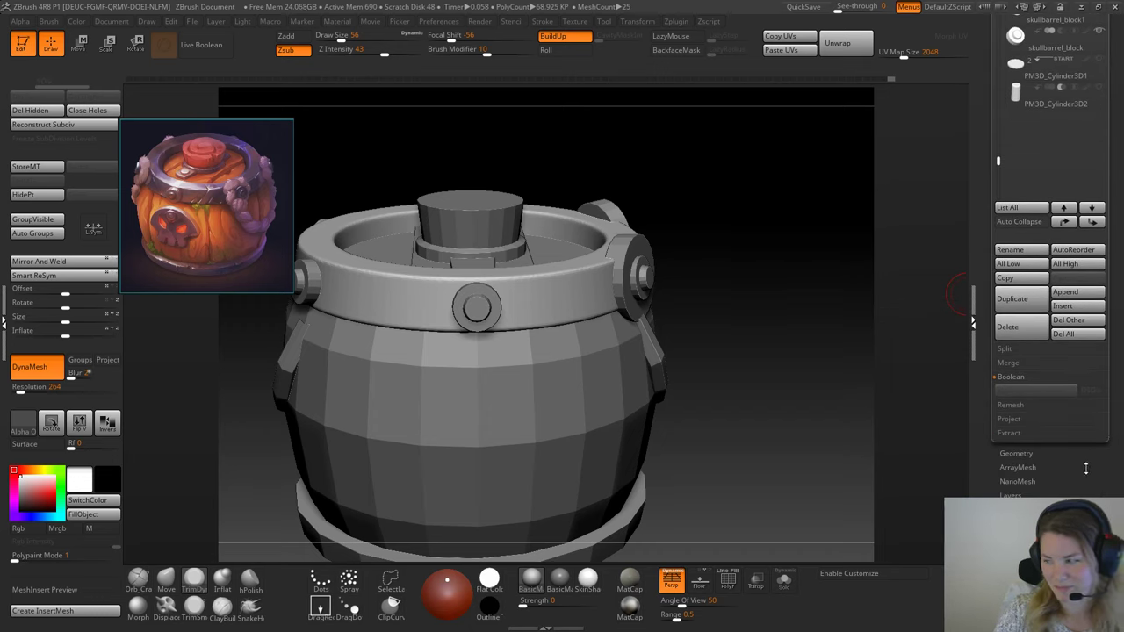
left_click(1029, 453)
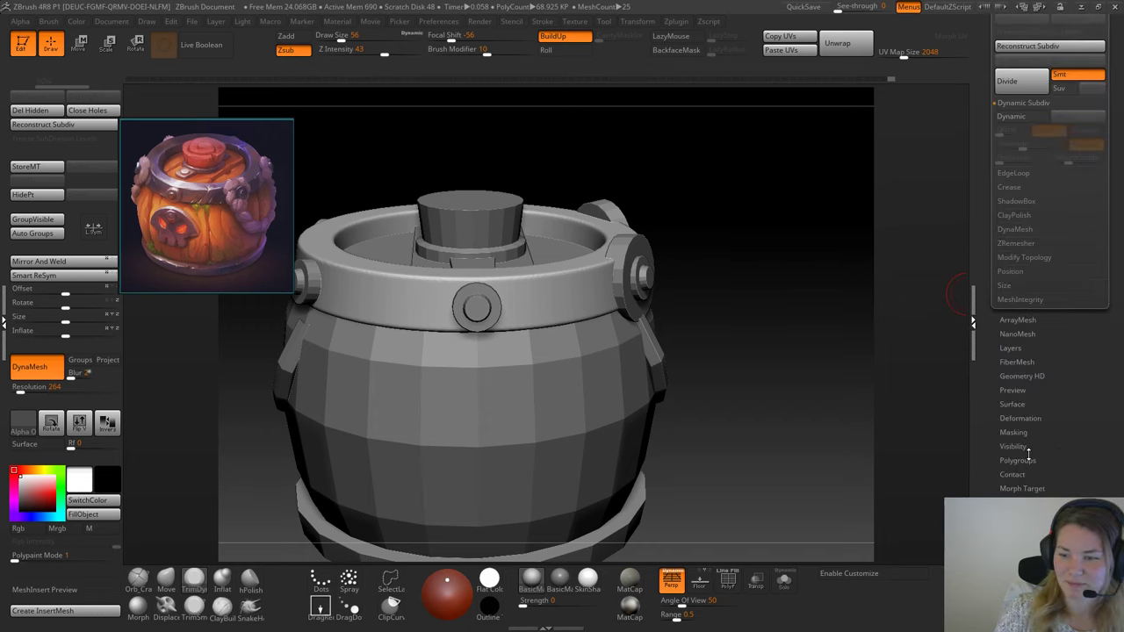
left_click_drag(1080, 413, 1069, 468)
scroll(1069, 467, "up", 3)
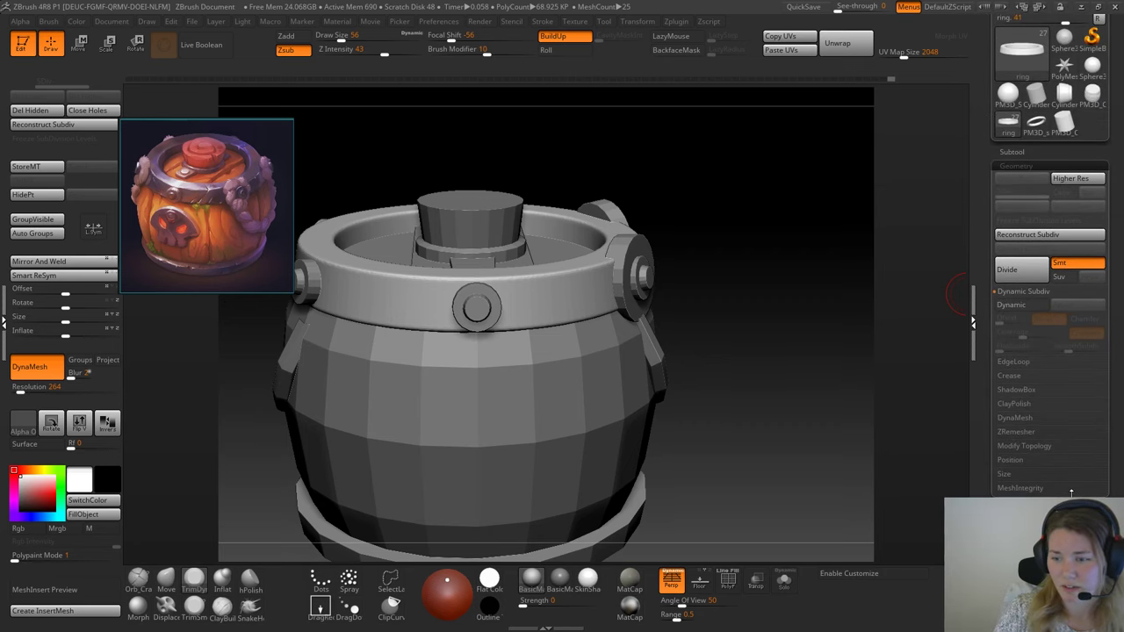
scroll(1072, 474, "down", 3)
scroll(1069, 470, "up", 3)
scroll(1067, 461, "down", 4)
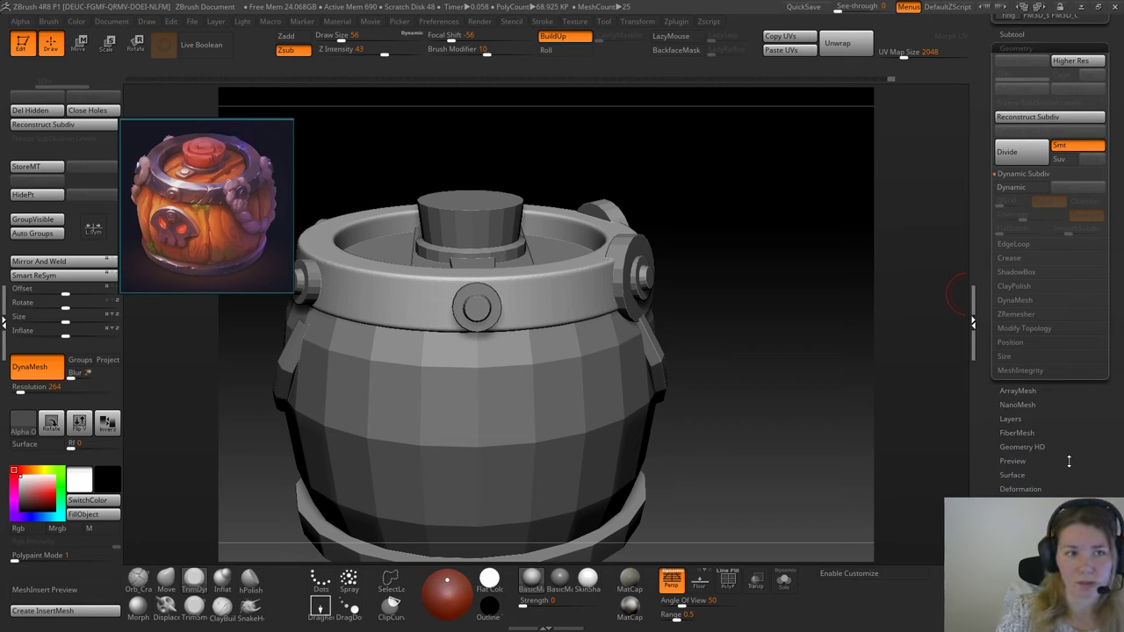
scroll(1068, 461, "up", 2)
scroll(1068, 460, "up", 3)
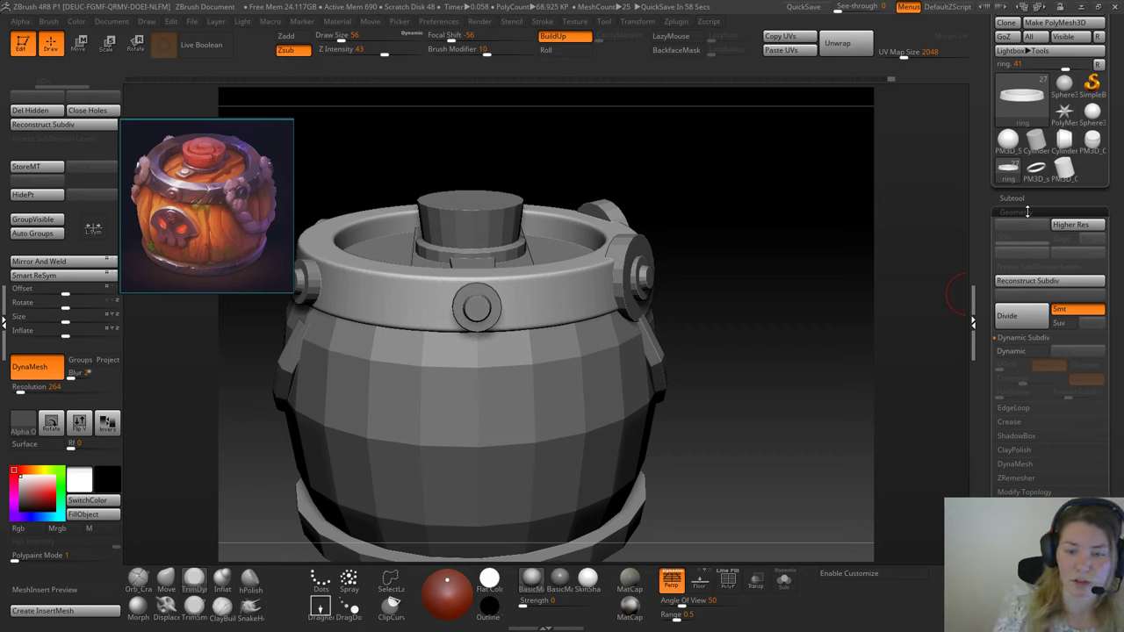
left_click(1027, 212)
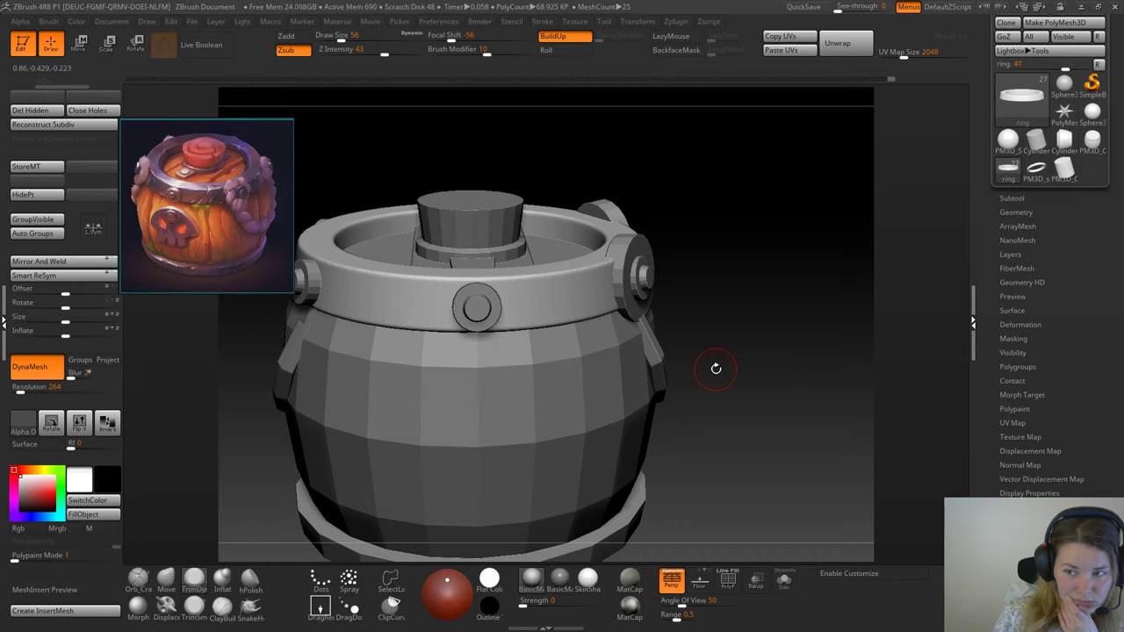
Step: Select the subtractive cylinder subtool PM3D_Cylinder3D2 and turn on Live Boolean to preview its cut
left_click_drag(751, 317, 802, 258)
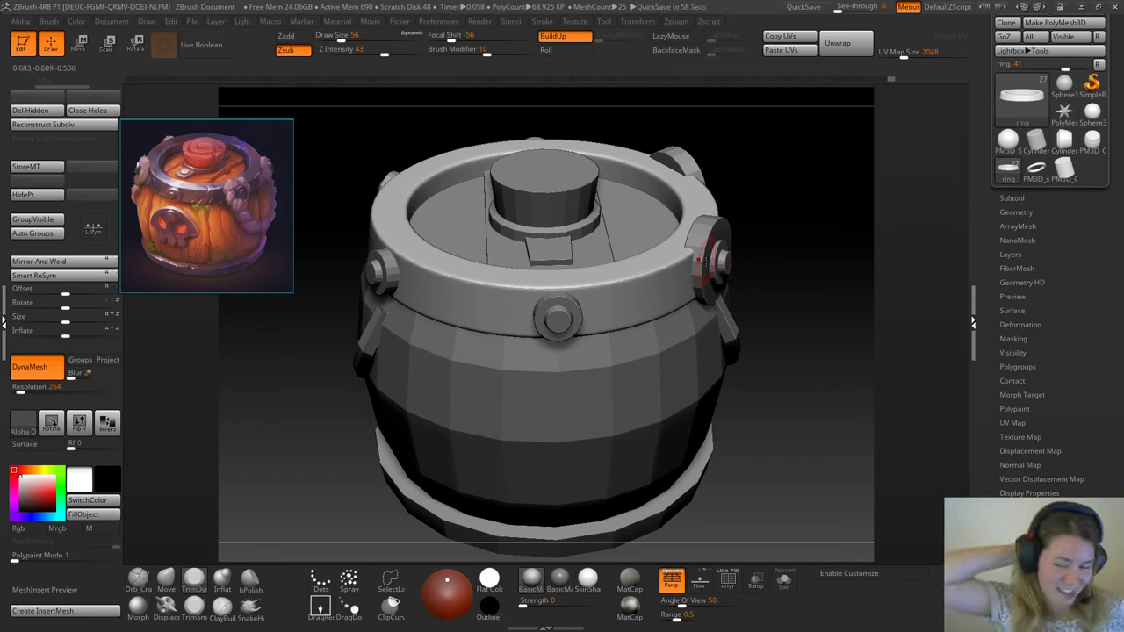
left_click(1011, 197)
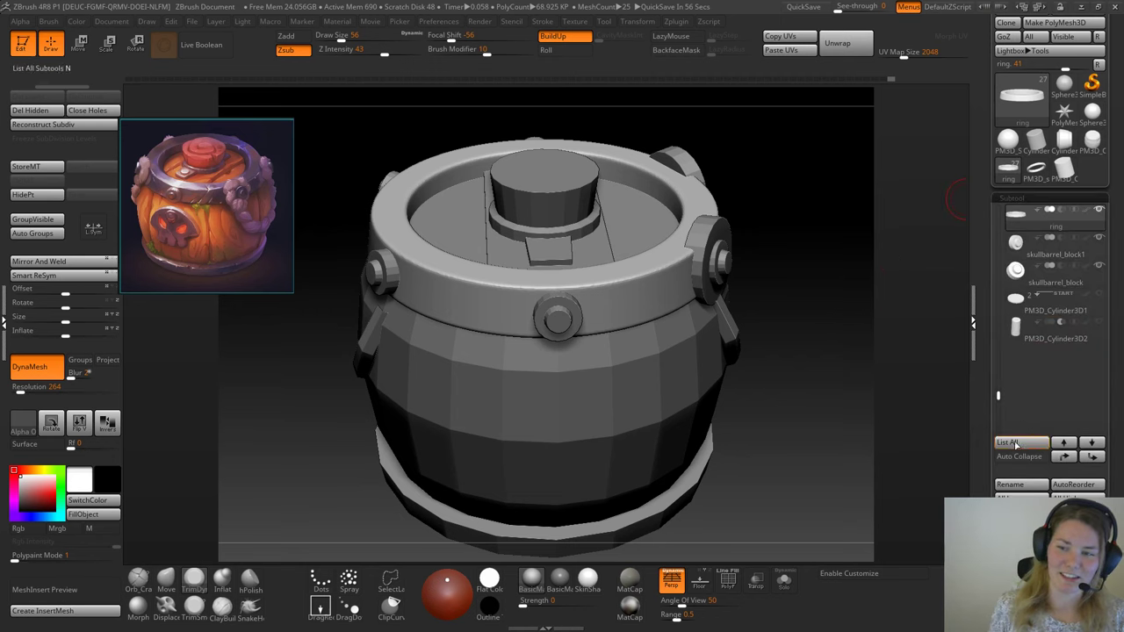
left_click_drag(1118, 498, 1114, 464)
scroll(1113, 463, "down", 3)
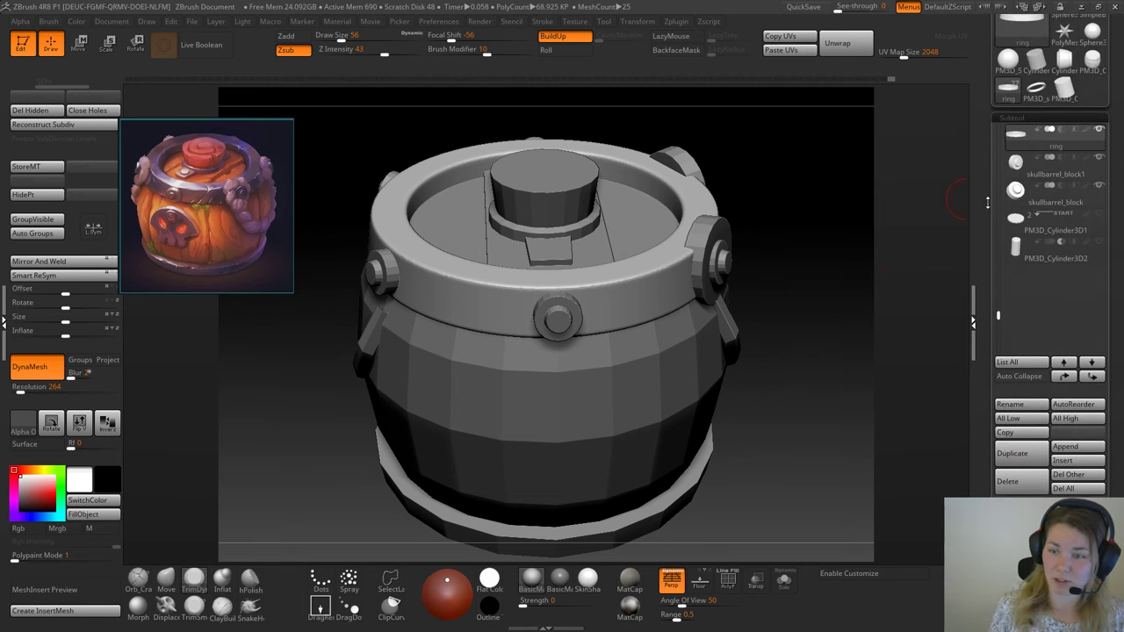
left_click(1036, 255)
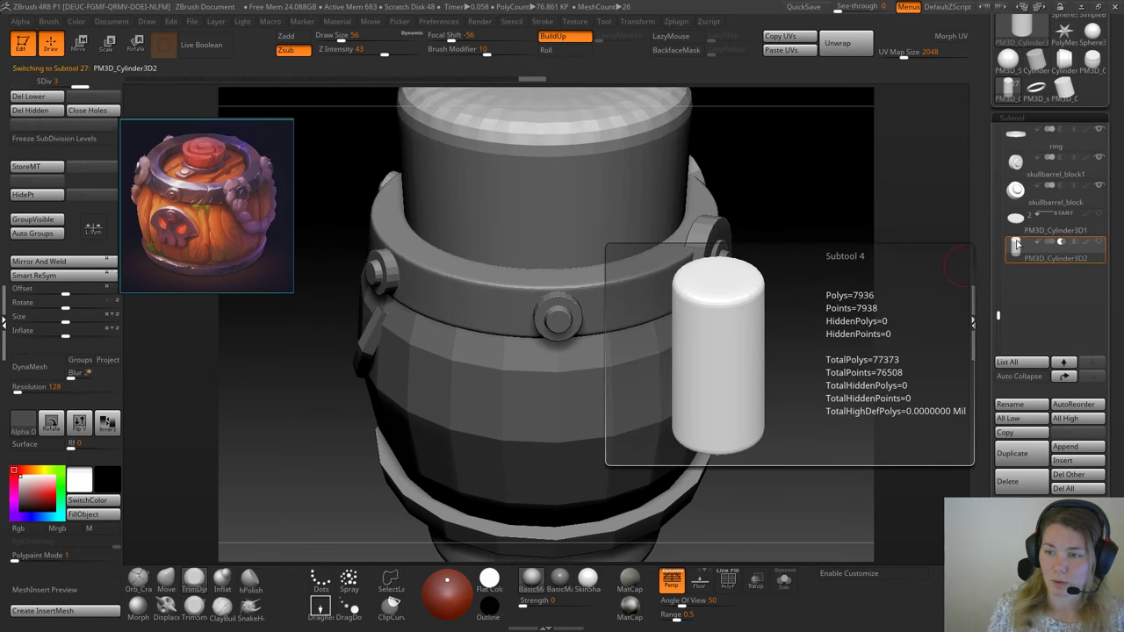
mouse_move(1102, 215)
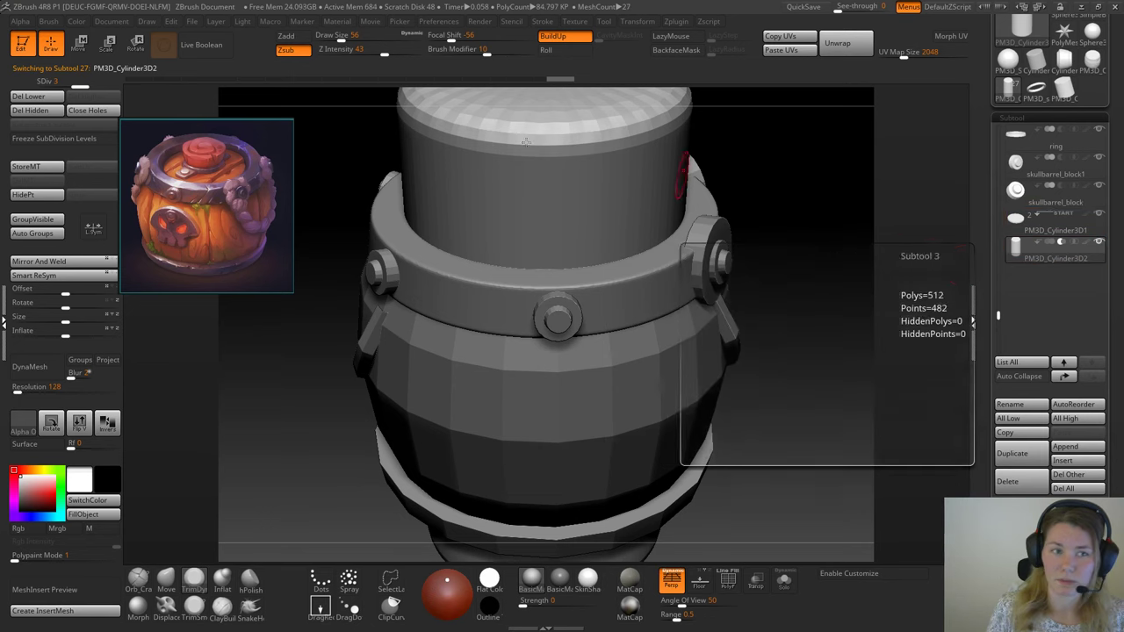
left_click(201, 45)
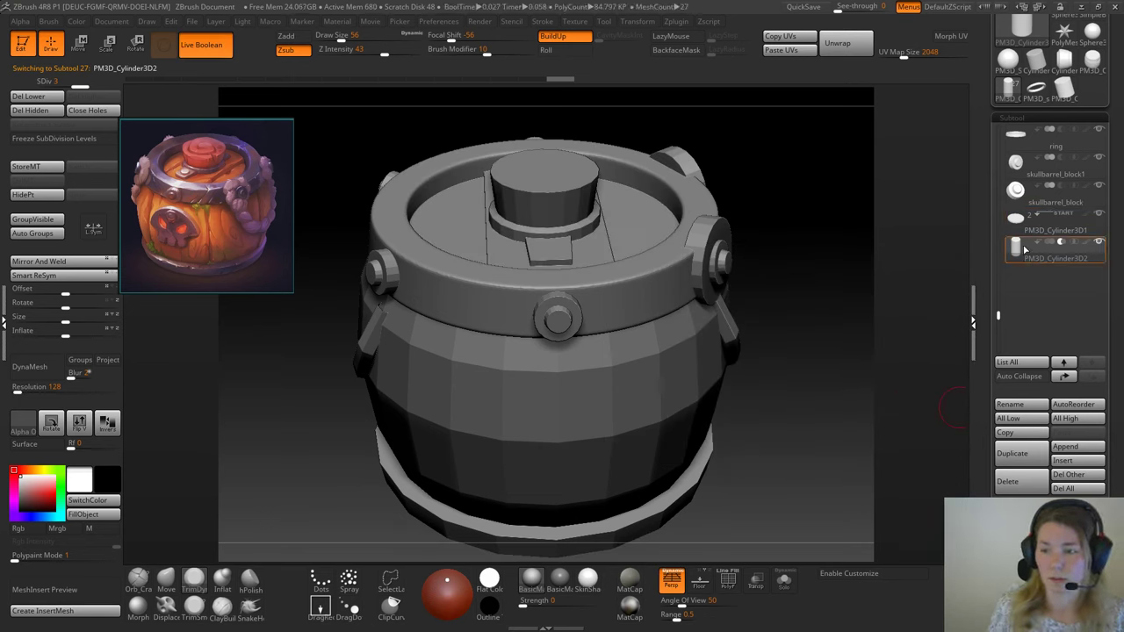
Step: Isolate the PM3D_Cylinder3D1 disc and the tall PM3D_Cylinder3D2 cylinder in turn to compare them, and show all subtools again
mouse_move(1026, 230)
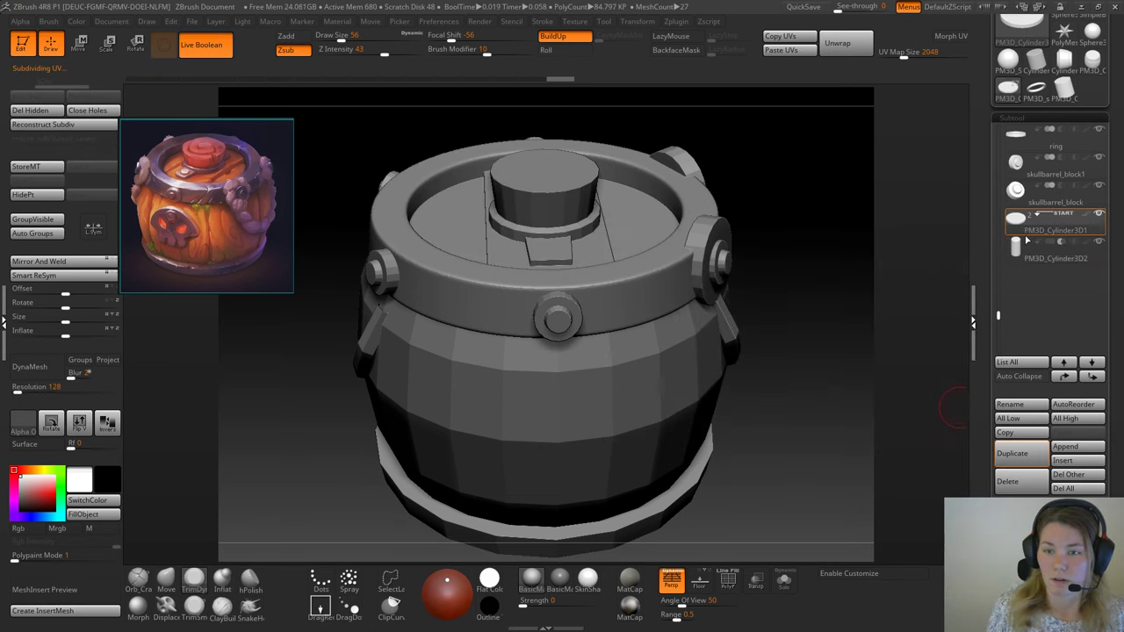
mouse_move(1041, 261)
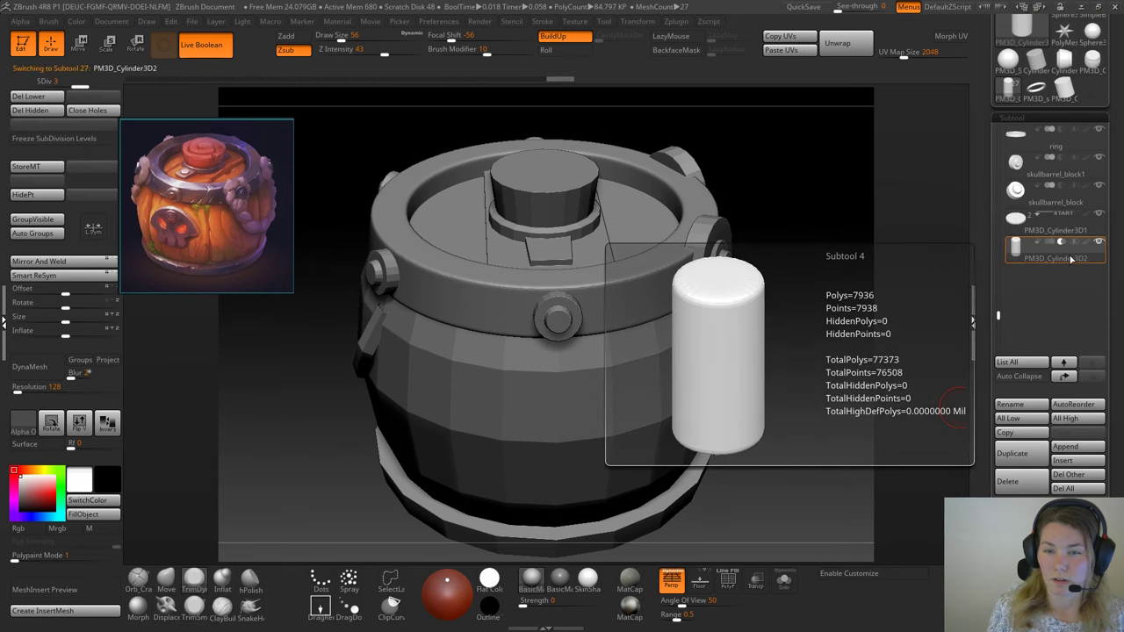
left_click(784, 582)
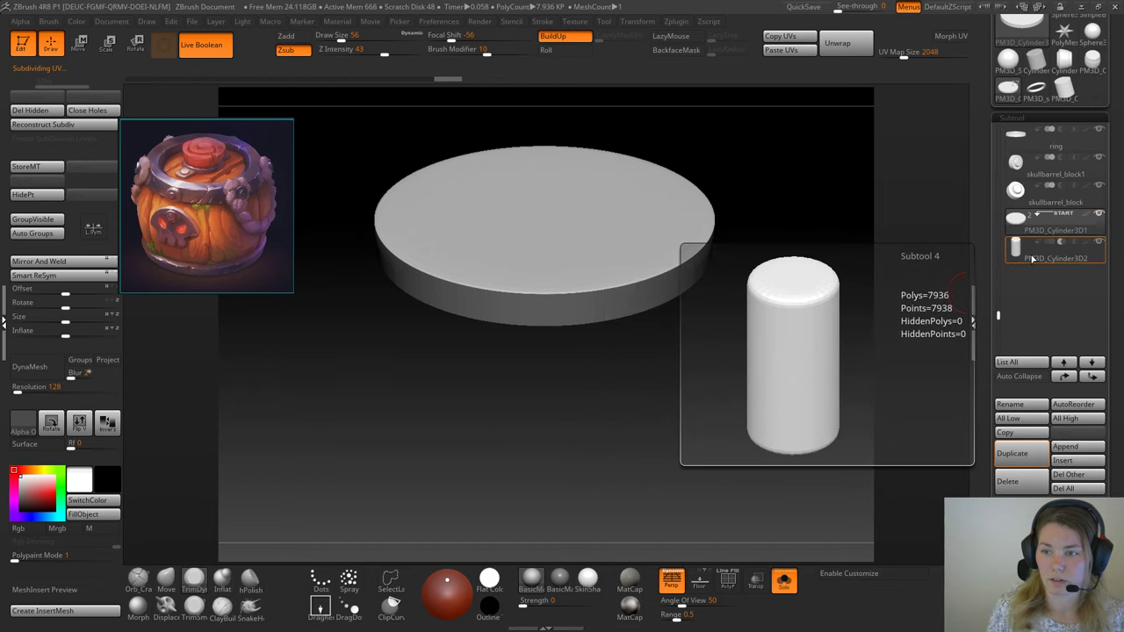
left_click(1057, 248)
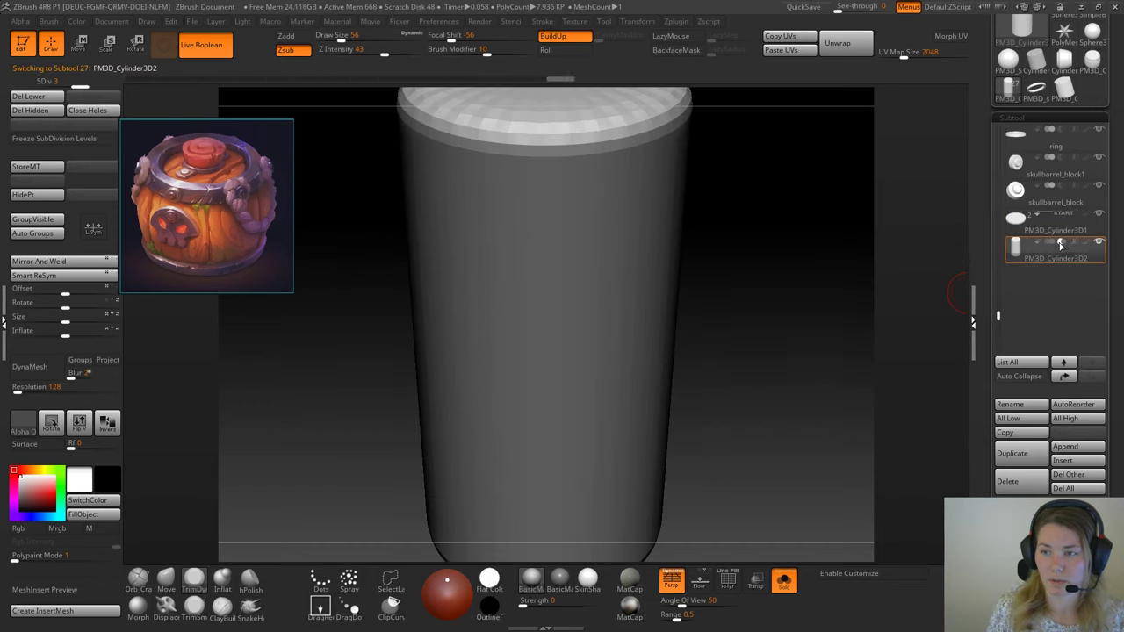
left_click(1083, 230)
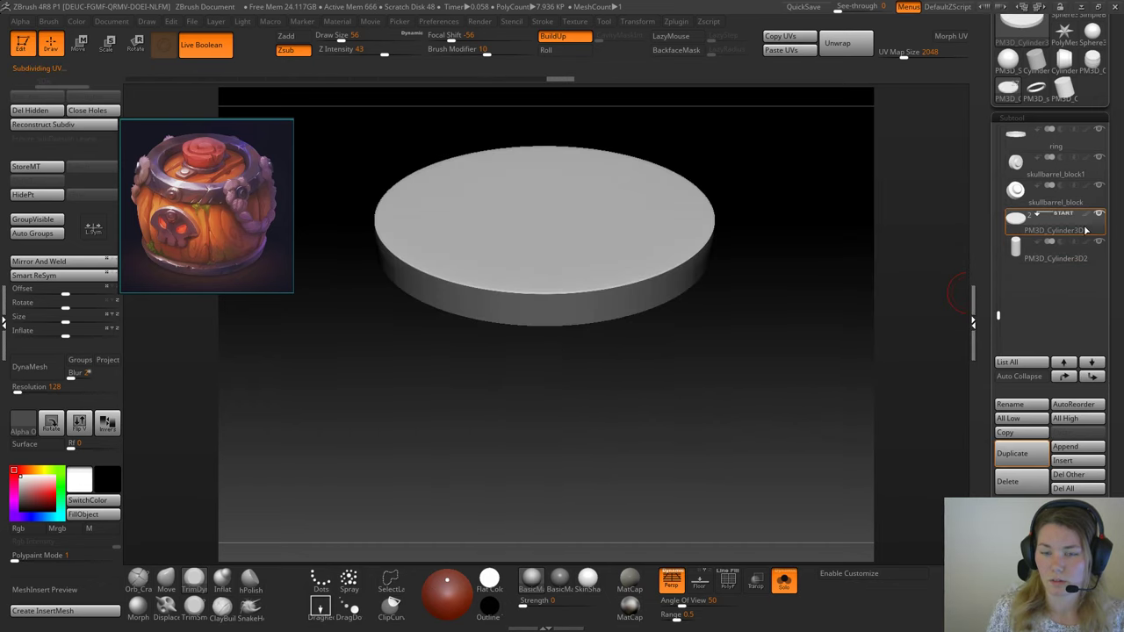
left_click(784, 581)
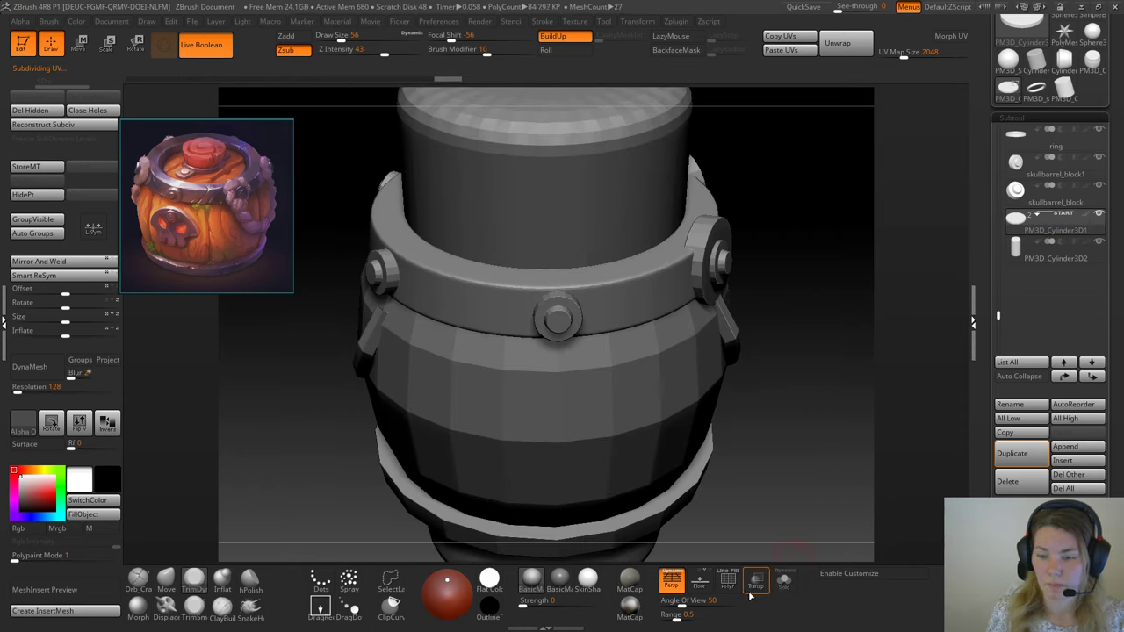
Step: Turn on transparency and set the tall cylinder PM3D_Cylinder3D2 to Boolean addition
left_click(755, 580)
left_click(1043, 255)
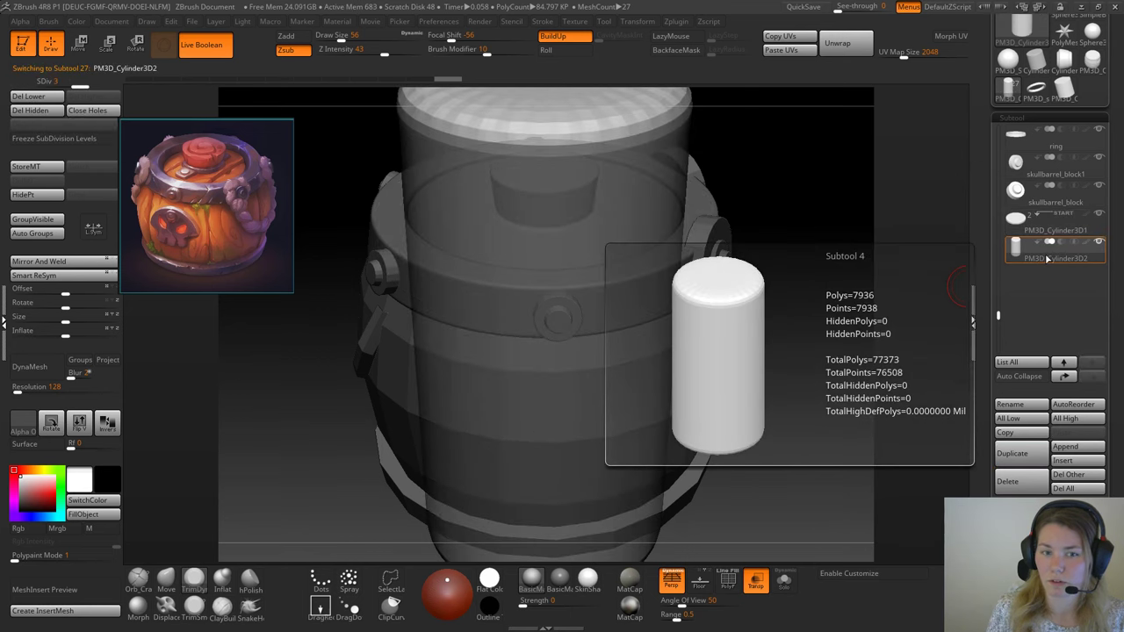
left_click_drag(780, 296, 789, 319)
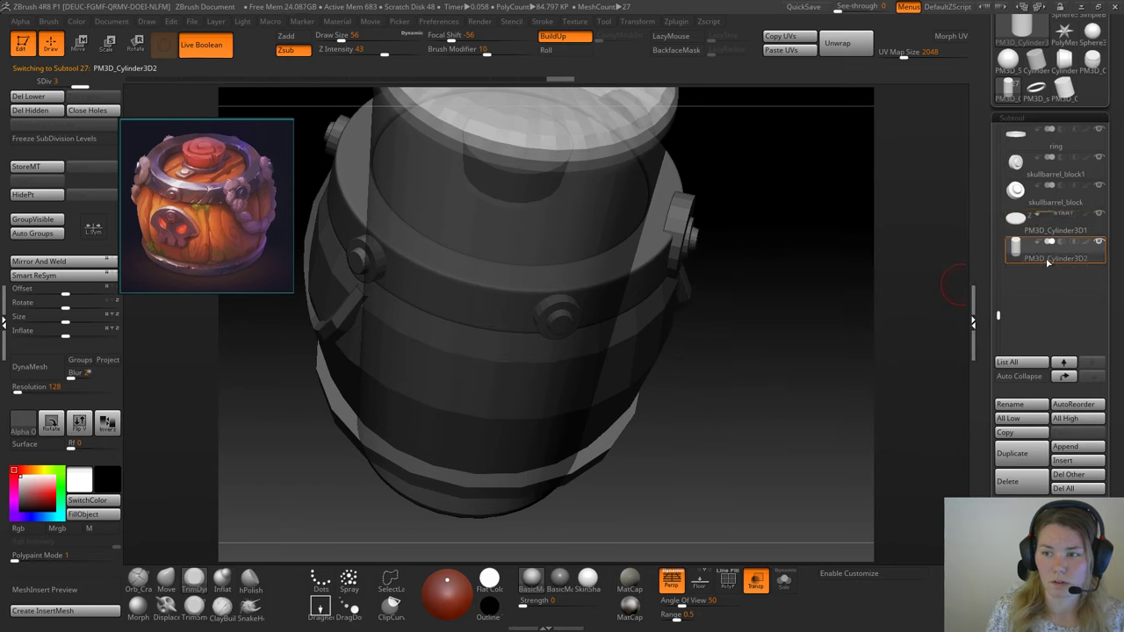
mouse_move(1046, 259)
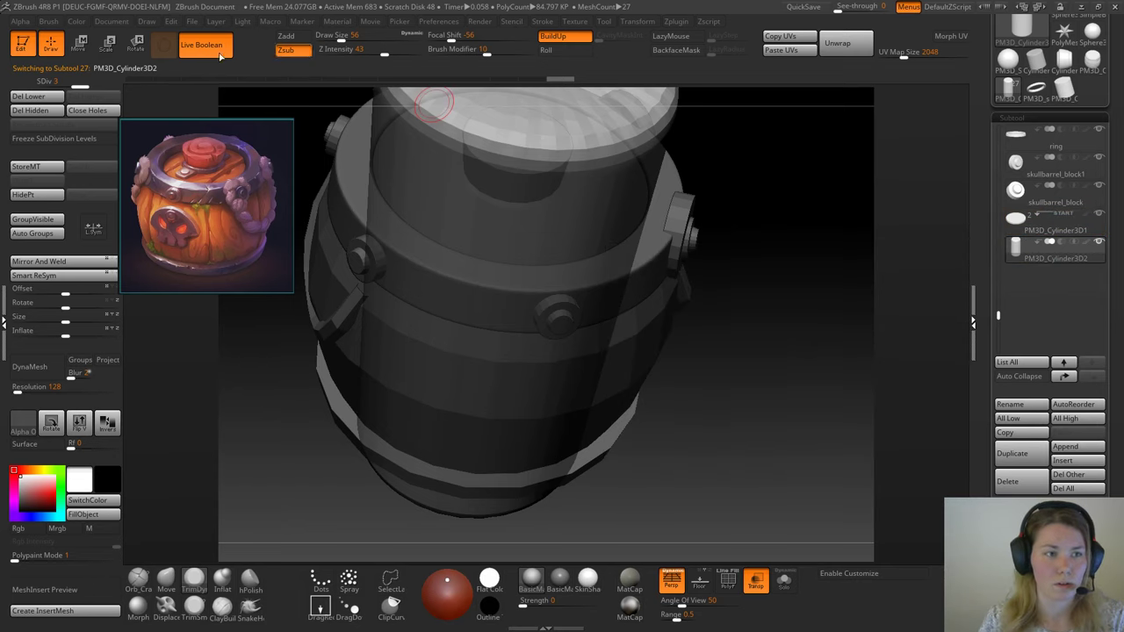
Step: Show the Move gizmo, compare the disc with the tall cylinder, and set PM3D_Cylinder3D2 to Boolean subtraction
key("w")
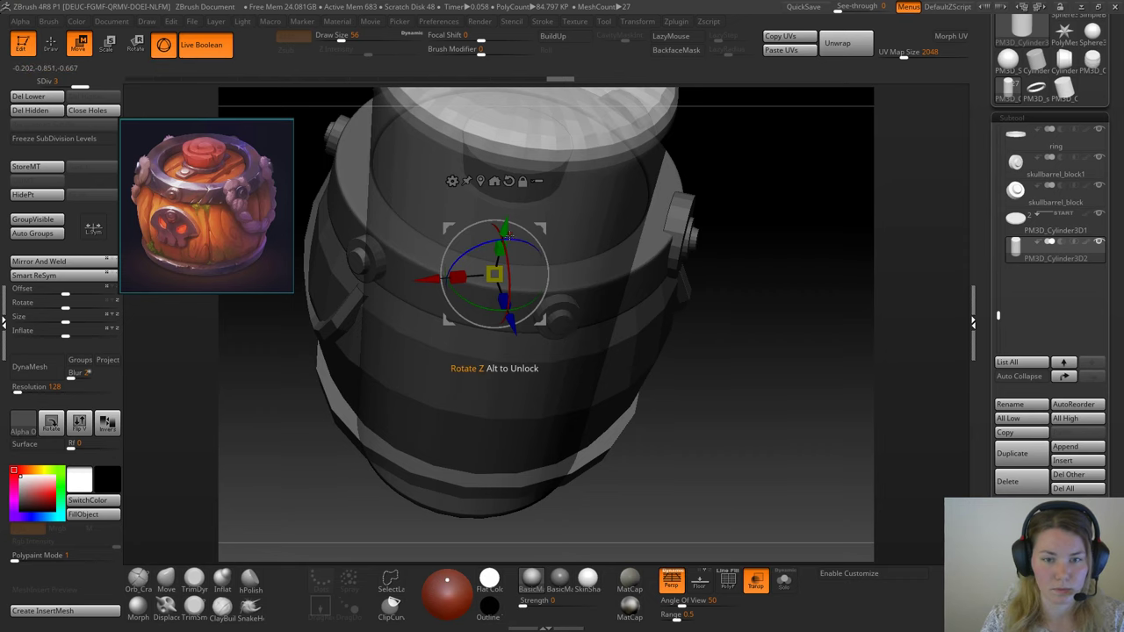
mouse_move(525, 231)
left_mouse_down()
mouse_move(559, 75)
mouse_move(493, 335)
mouse_move(517, 233)
left_mouse_up()
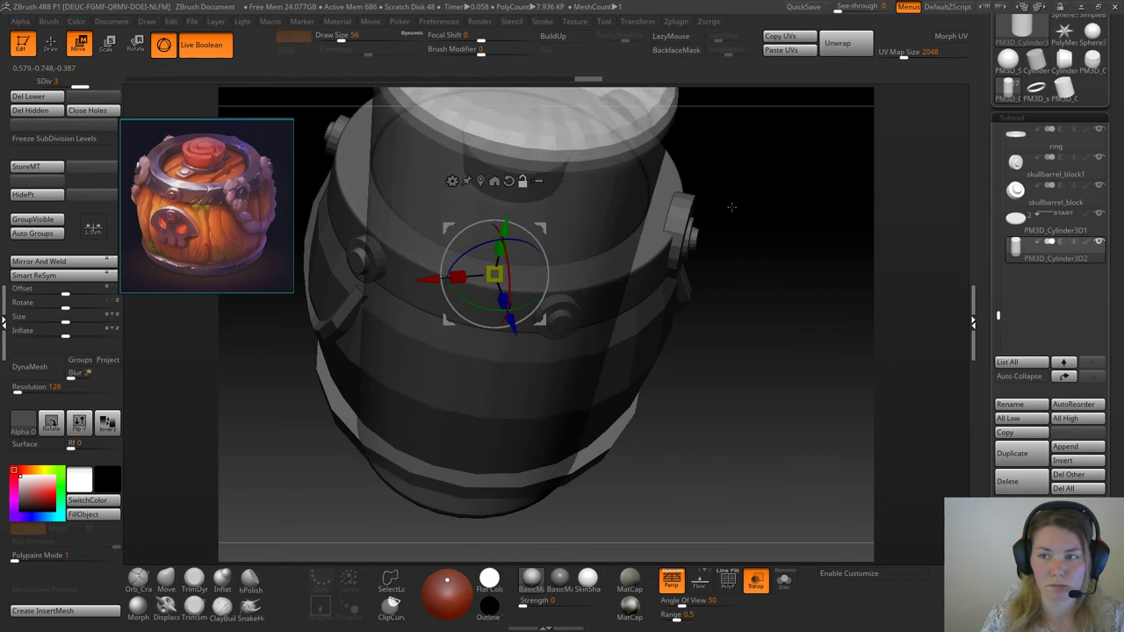
left_click_drag(731, 207, 755, 294, "alt")
left_click(1039, 233)
key("ctrl+shift+d")
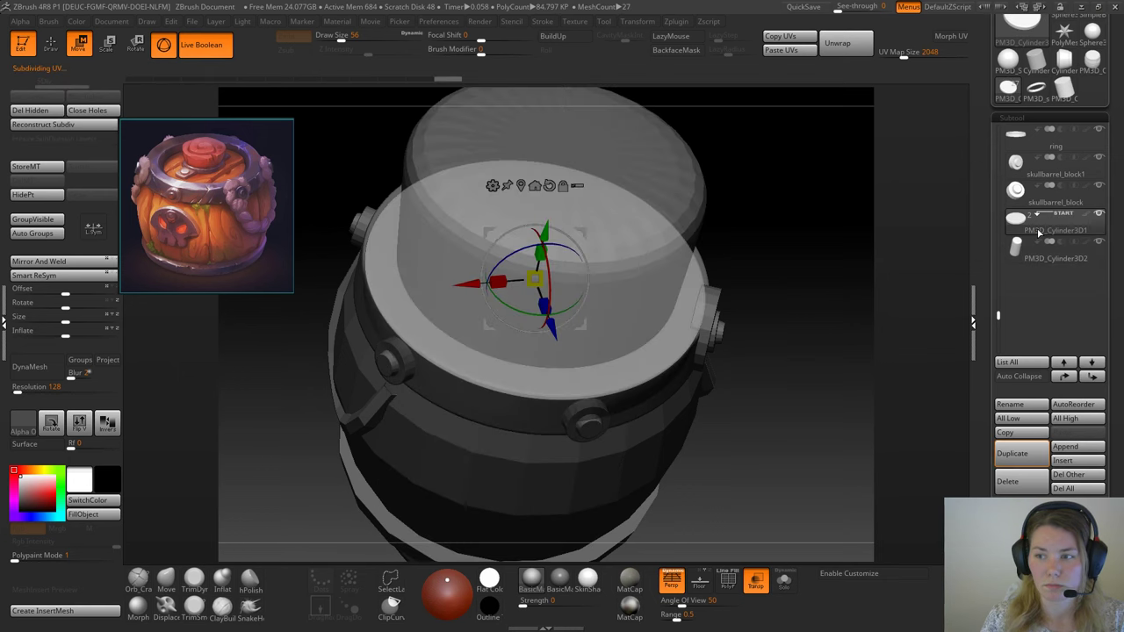
left_click_drag(815, 263, 706, 299)
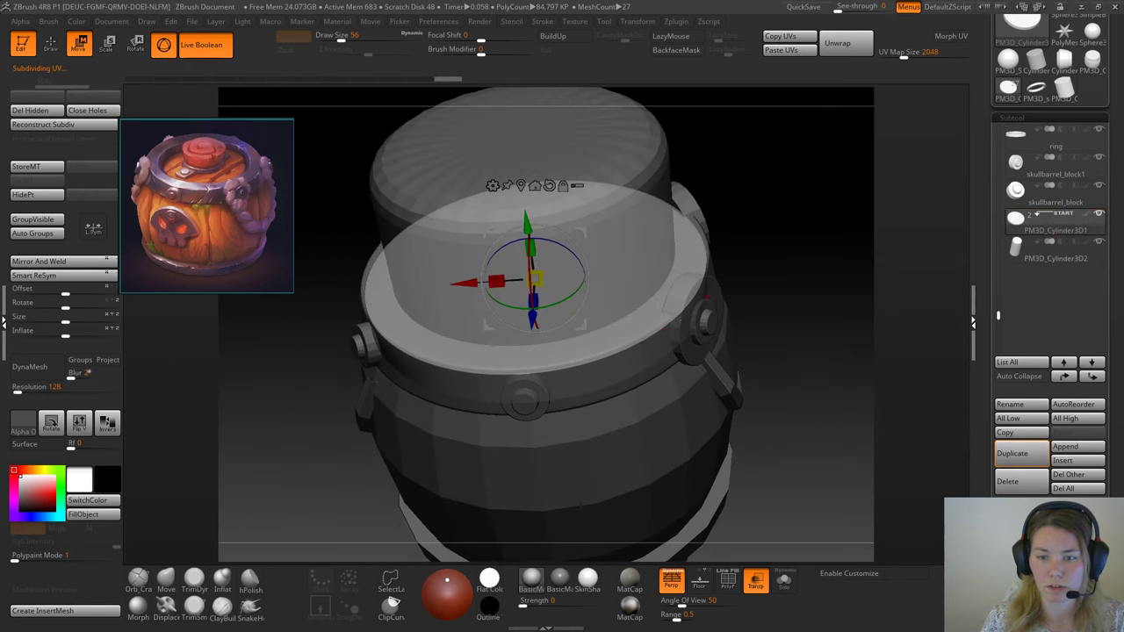
left_click(1058, 251)
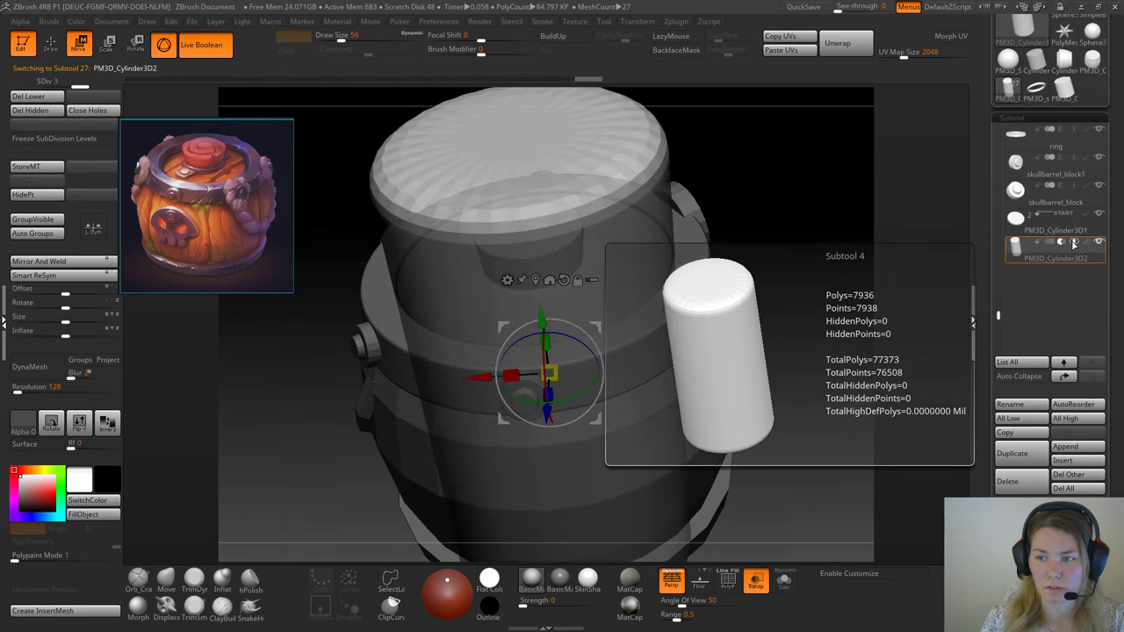
left_click_drag(811, 262, 812, 230)
left_click_drag(551, 309, 551, 285)
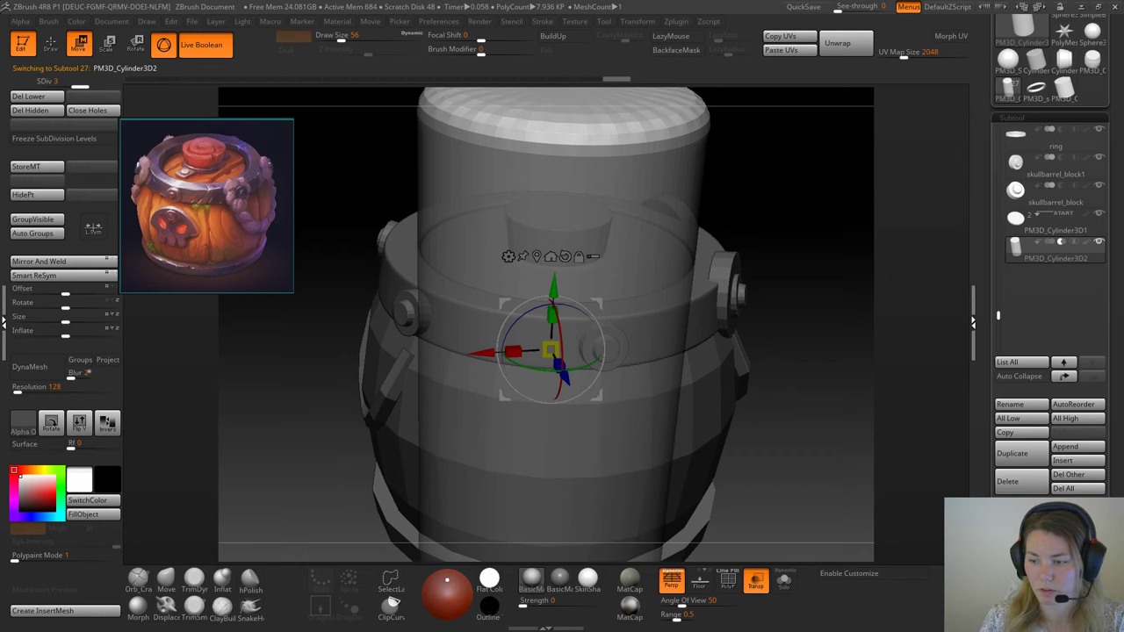
Step: Turn on Dynamic Subdiv for the tall cylinder PM3D_Cylinder3D2
left_click_drag(1113, 562, 1112, 485)
left_click_drag(1113, 527, 1112, 519)
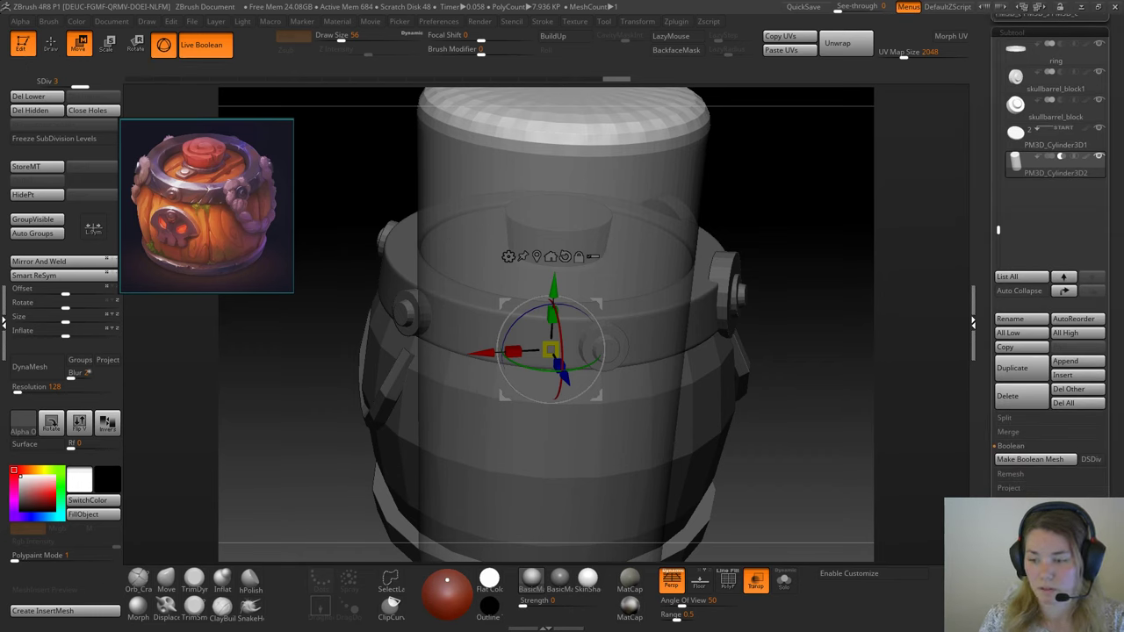
scroll(1014, 481, "down", 15)
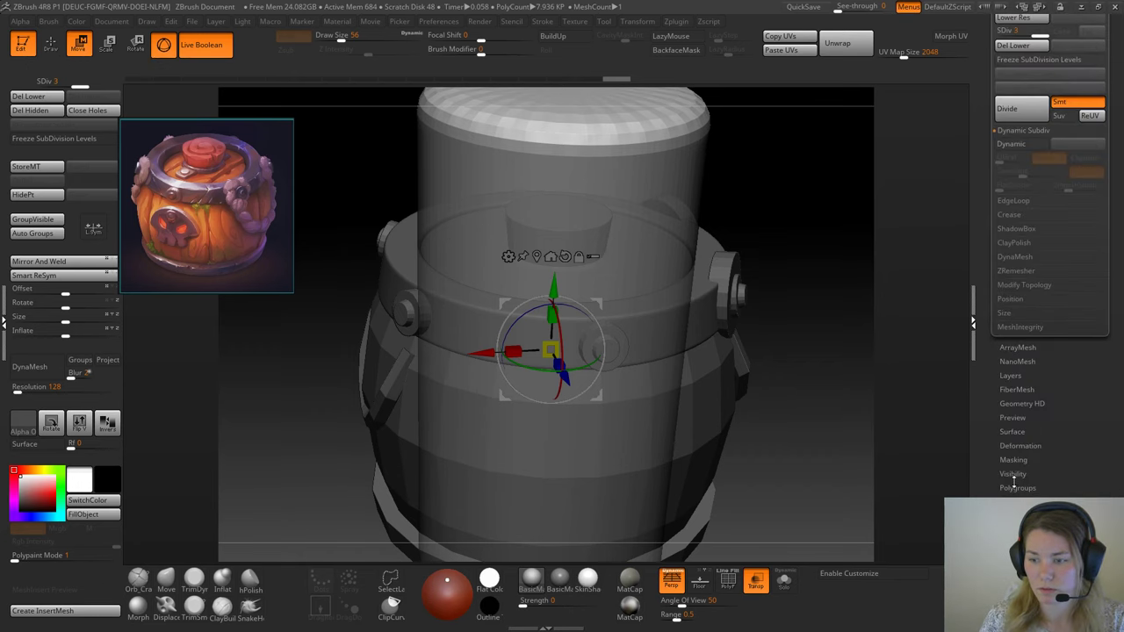
scroll(1089, 457, "up", 7)
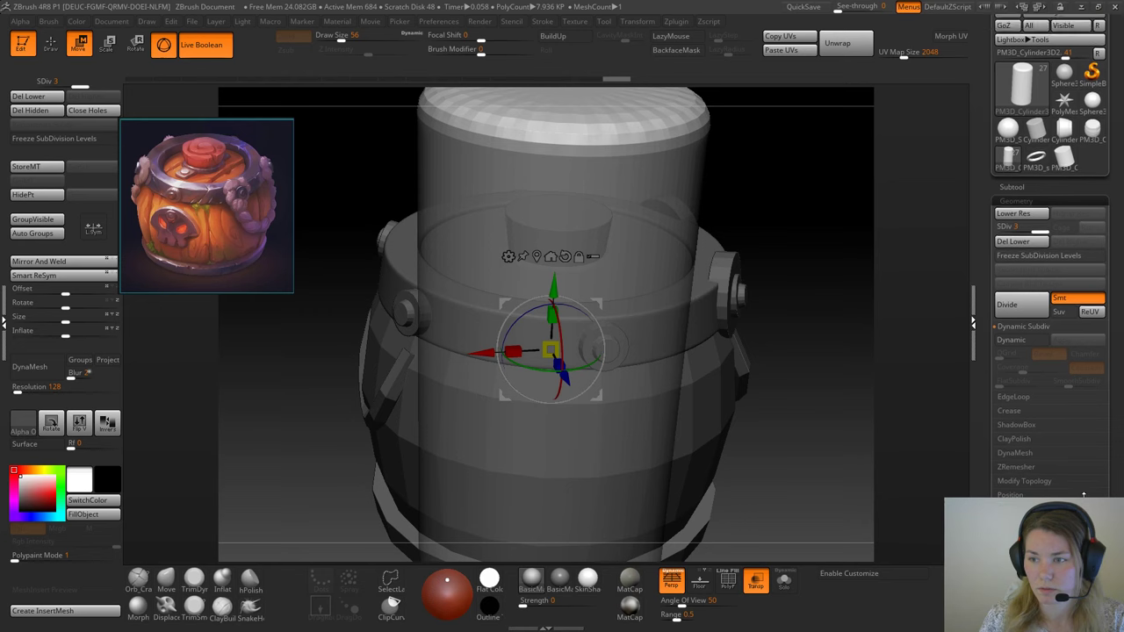
left_click(1018, 341)
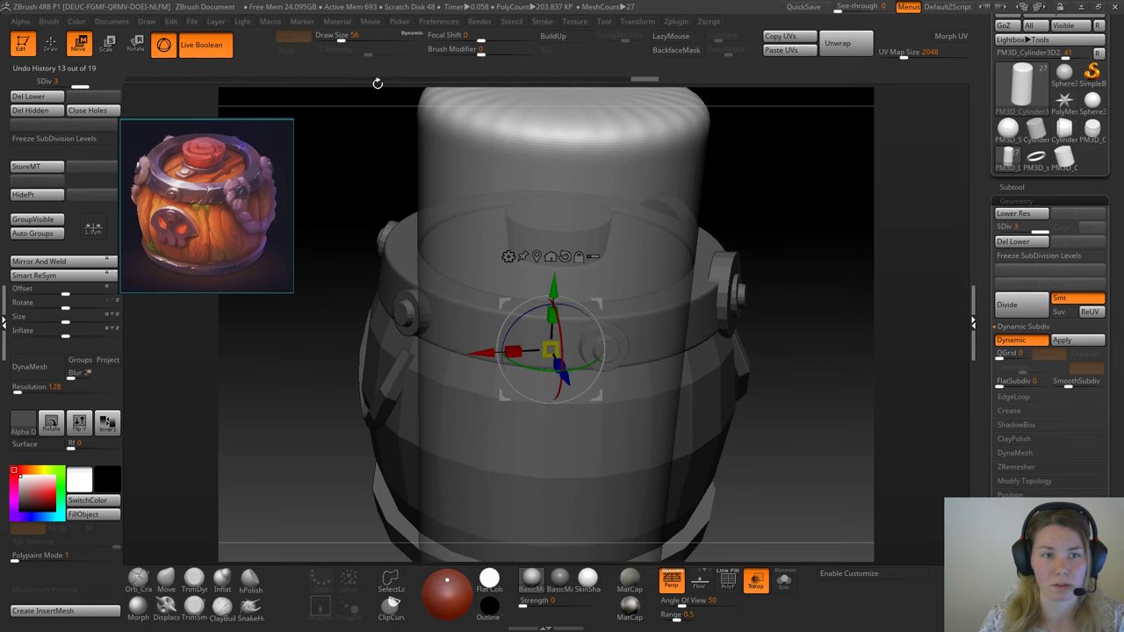
Step: Revert the tall cylinder to an earlier undo history state and scale it uniformly to about 0.79
left_click(334, 77)
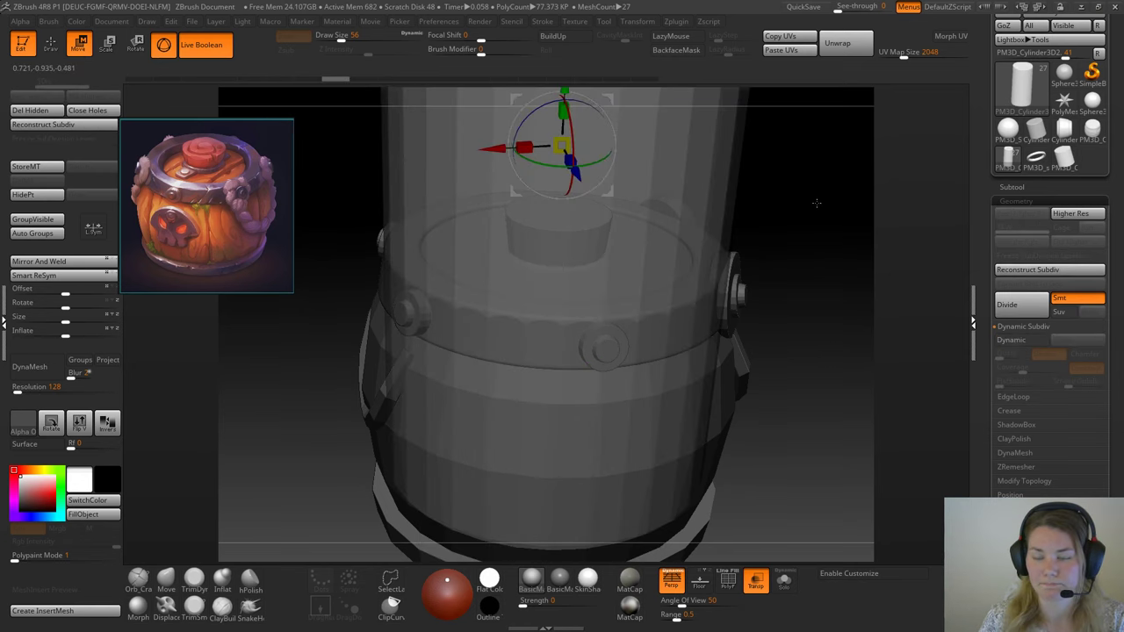
left_click_drag(817, 203, 793, 271, "alt")
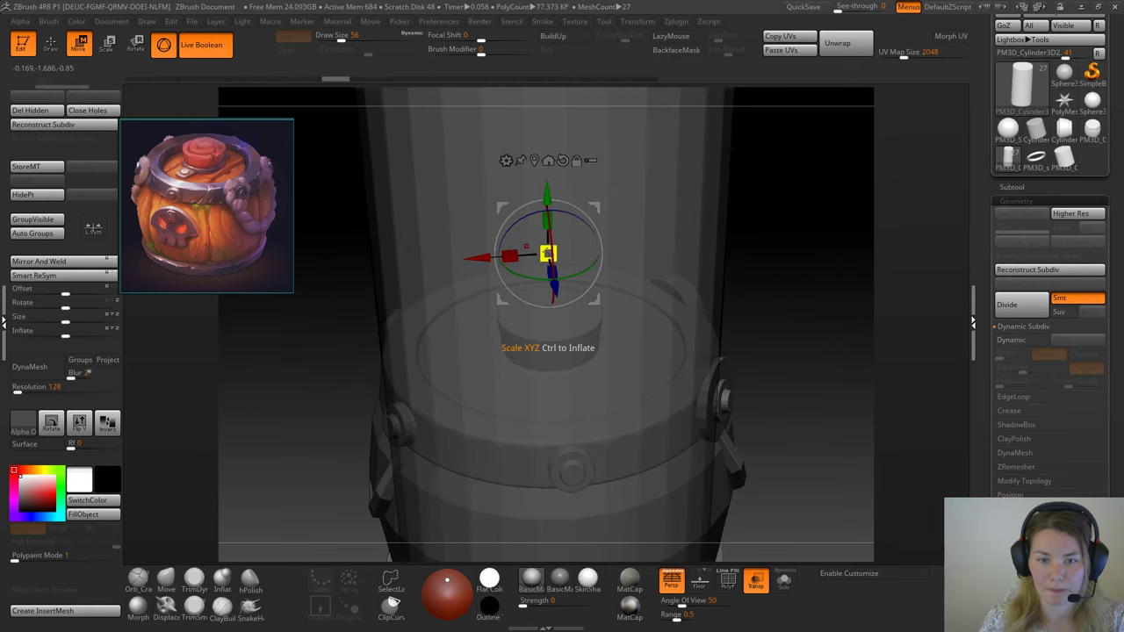
left_click_drag(546, 254, 582, 291)
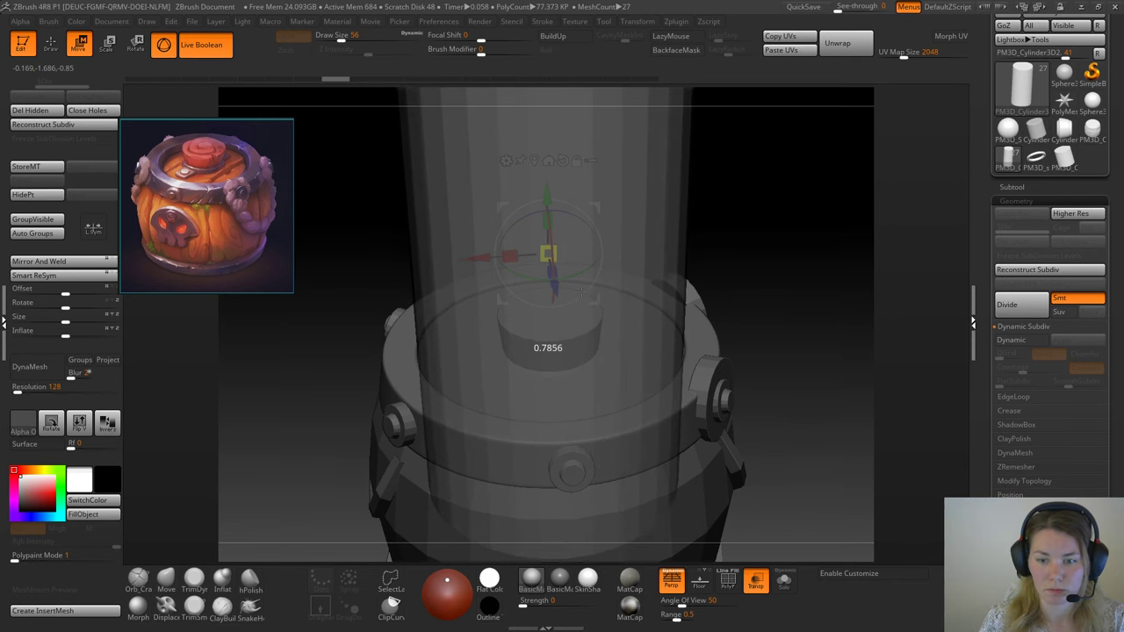
Step: Delete the tall cylinder subtool PM3D_Cylinder3D2
left_click(1012, 186)
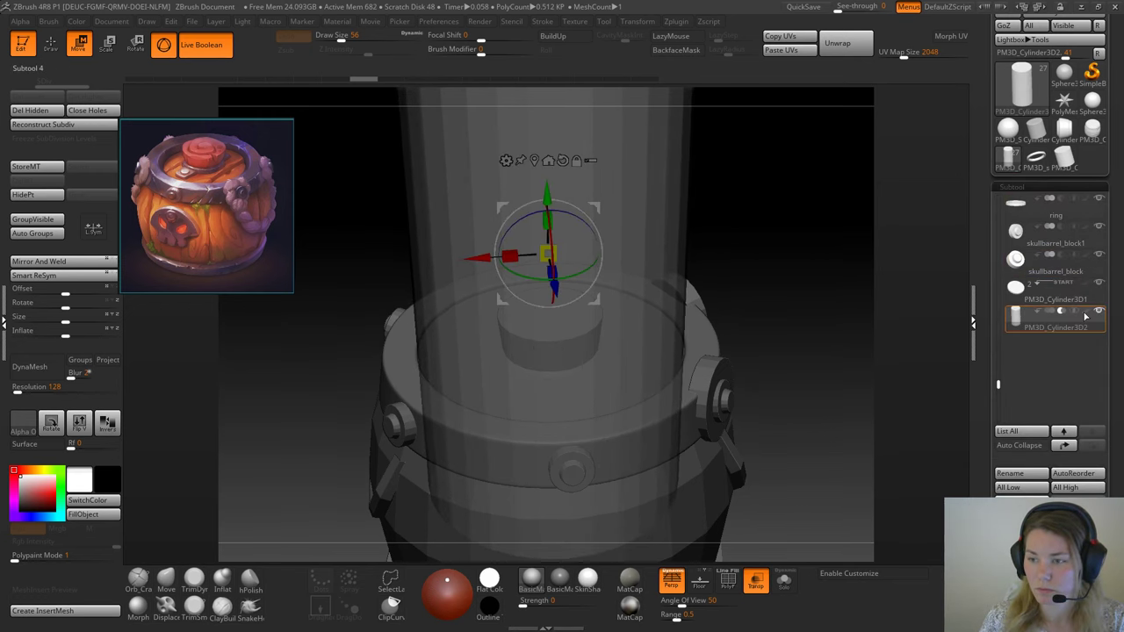
left_click(1075, 299)
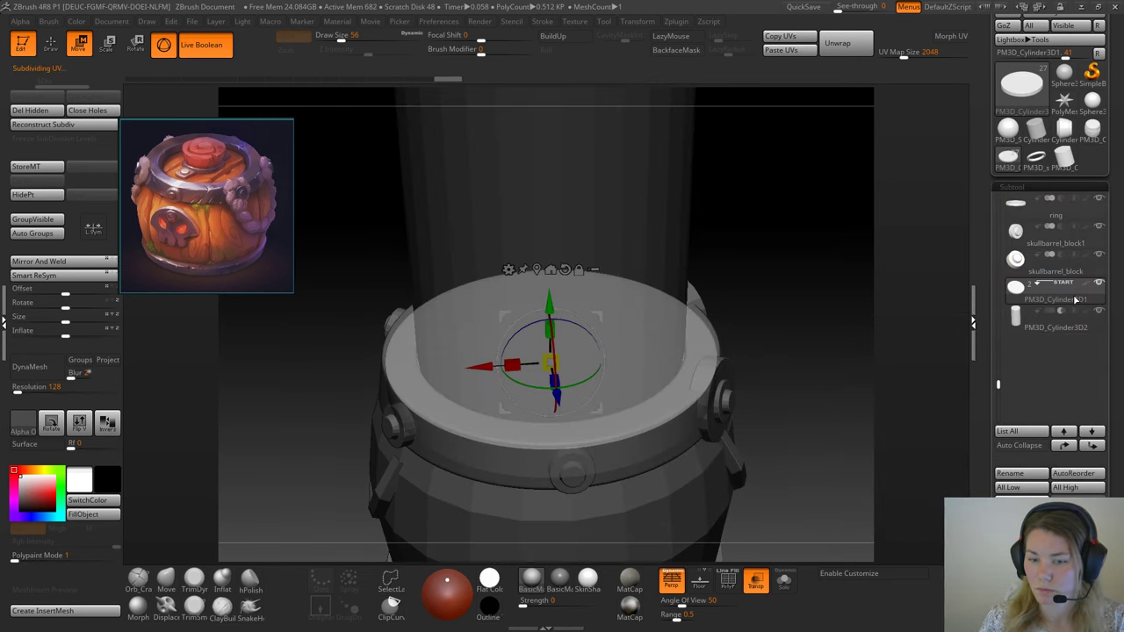
left_click(1033, 327)
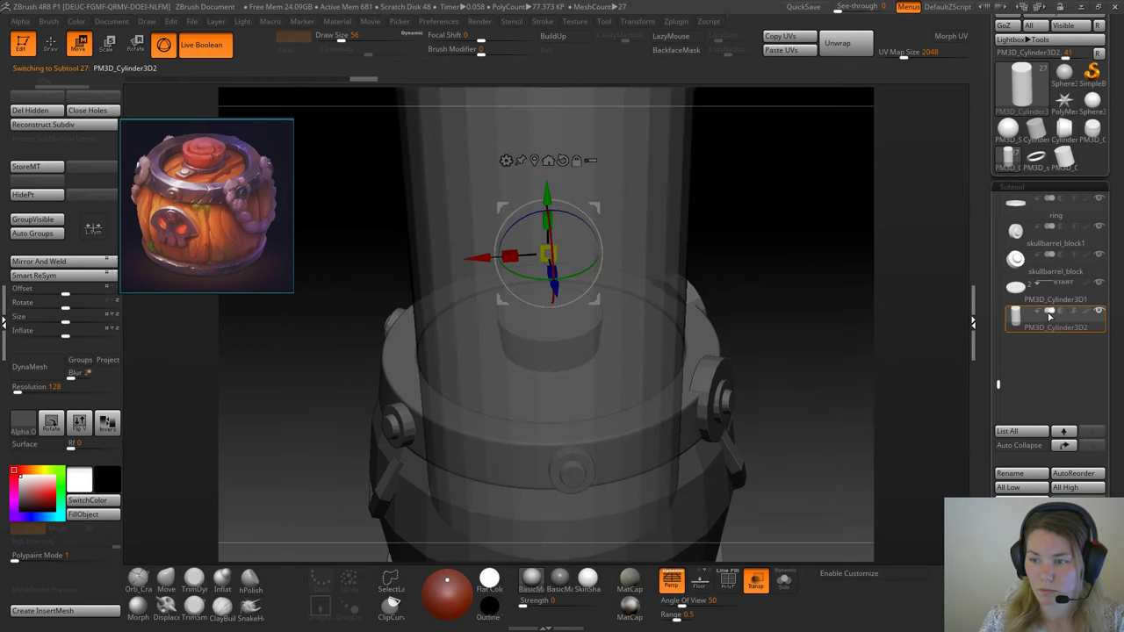
mouse_move(1038, 290)
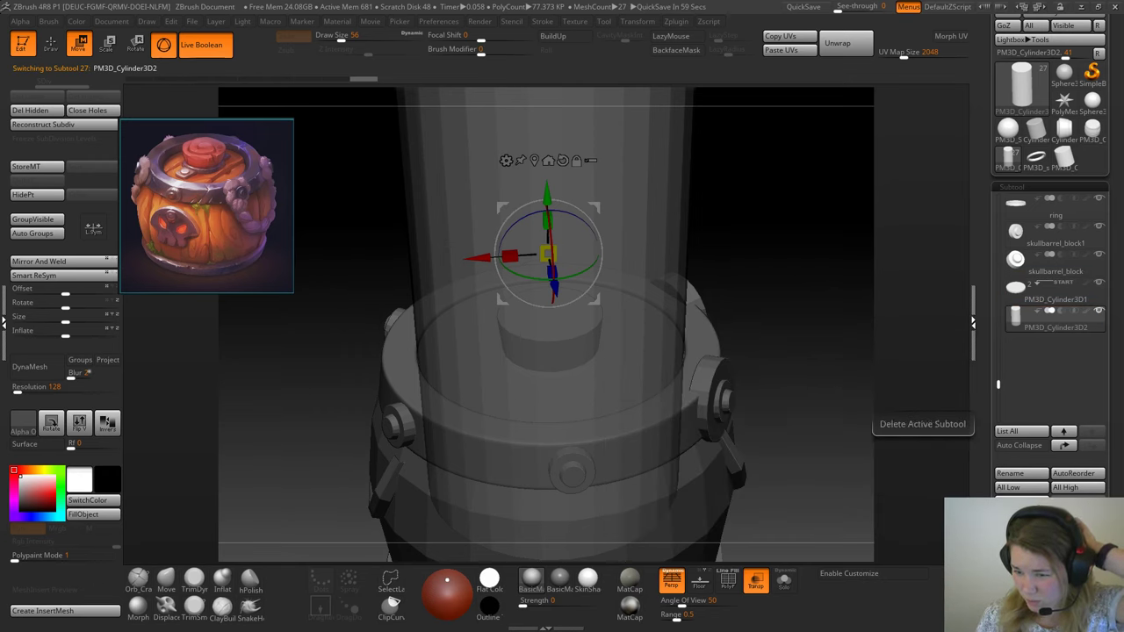
left_click(1017, 555)
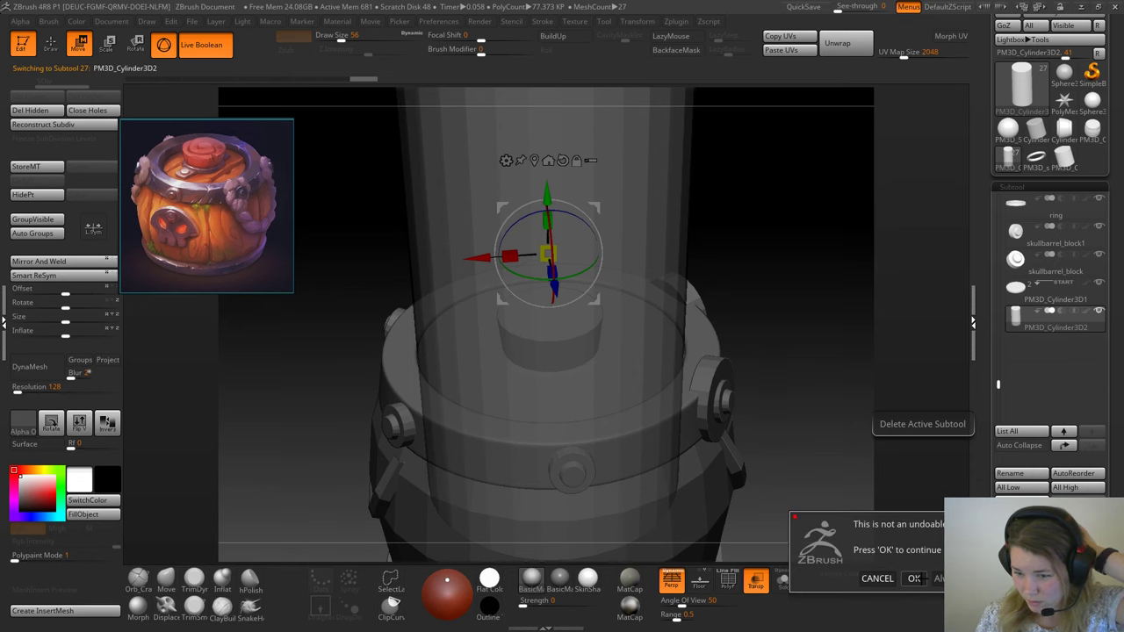
left_click(914, 578)
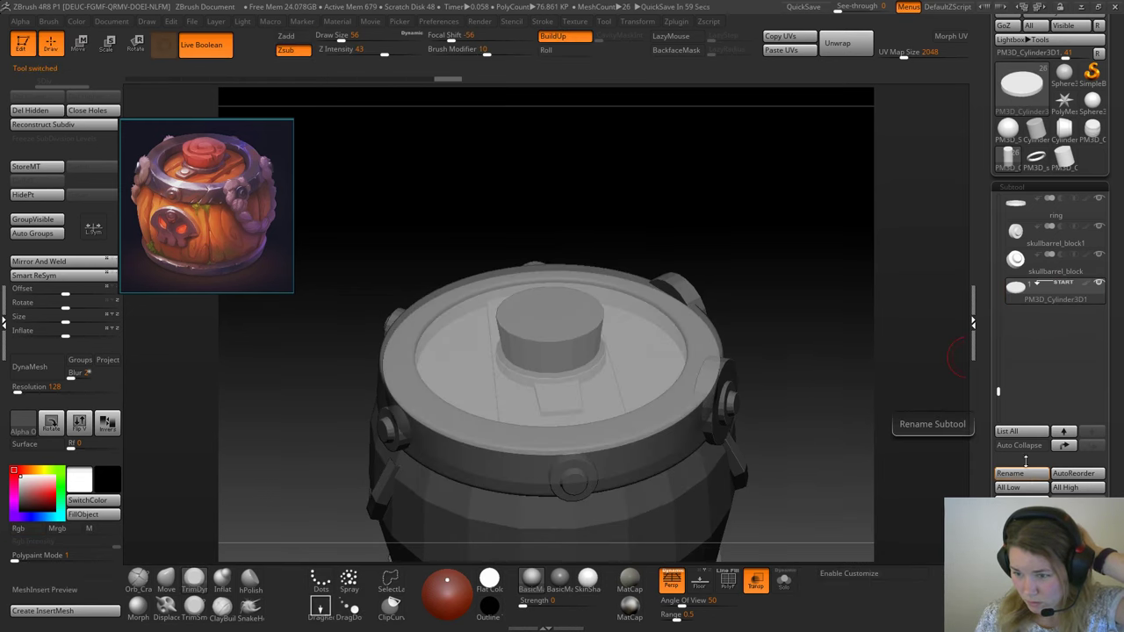
Step: Duplicate the disc PM3D_Cylinder3D1 and scale the copy uniformly to about 0.83 so it fits inside the rim
key("ctrl+shift+d")
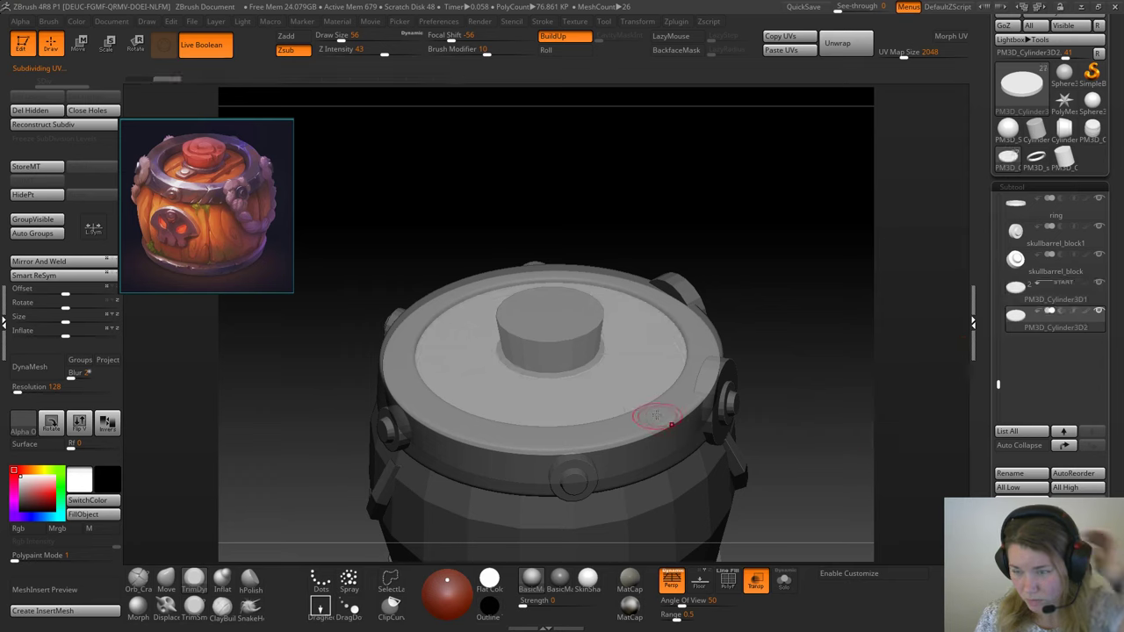
key("w")
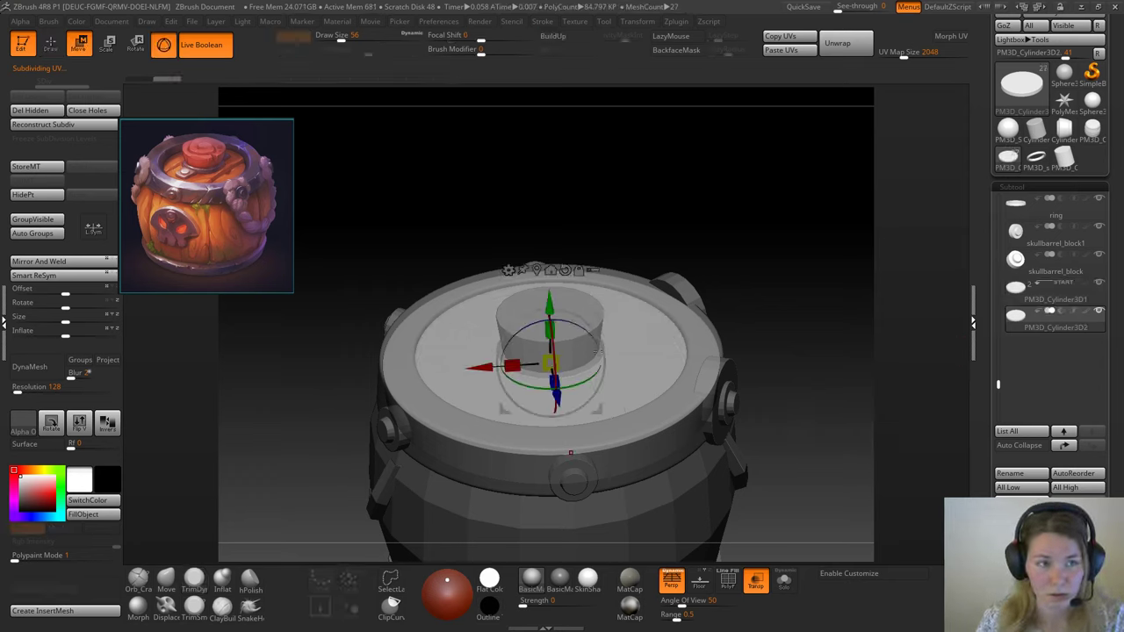
left_click_drag(552, 363, 552, 367)
left_click_drag(551, 446, 573, 370)
left_click_drag(568, 372, 570, 373)
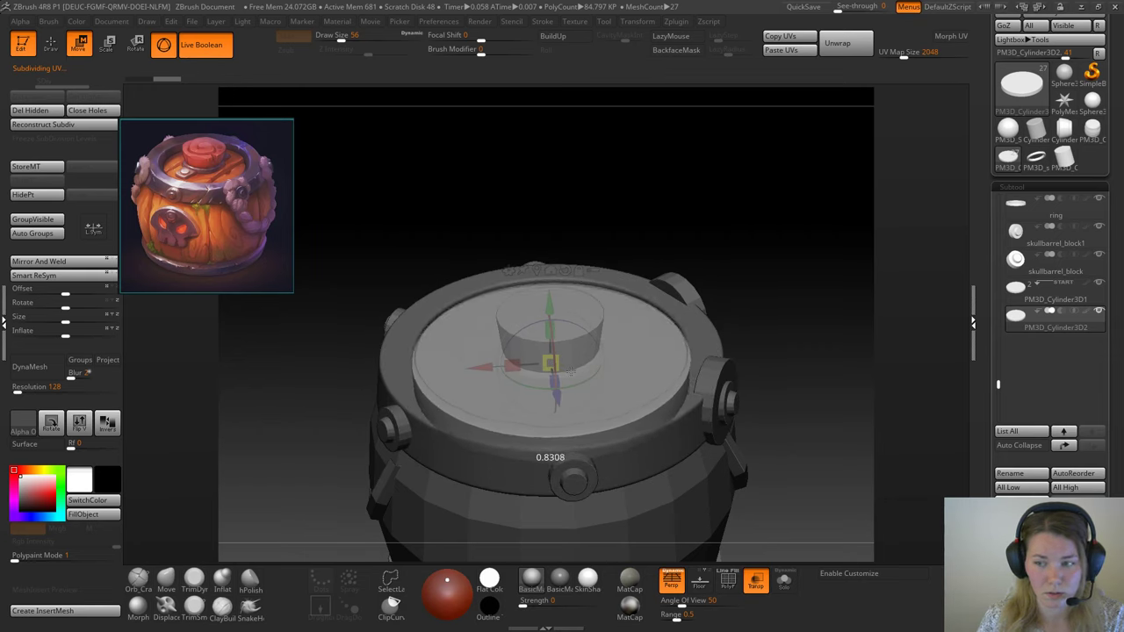
Step: Stretch the duplicated disc vertically into a thick cylinder that extends above and below the original disc
left_click_drag(552, 304, 549, 24)
left_click_drag(548, 298, 547, 121)
left_click_drag(548, 268, 547, 285)
Step: Set the stretched copy to Boolean intersection, clear the Start flag on PM3D_Cylinder3D1, and raise that disc above the barrel
mouse_move(1043, 303)
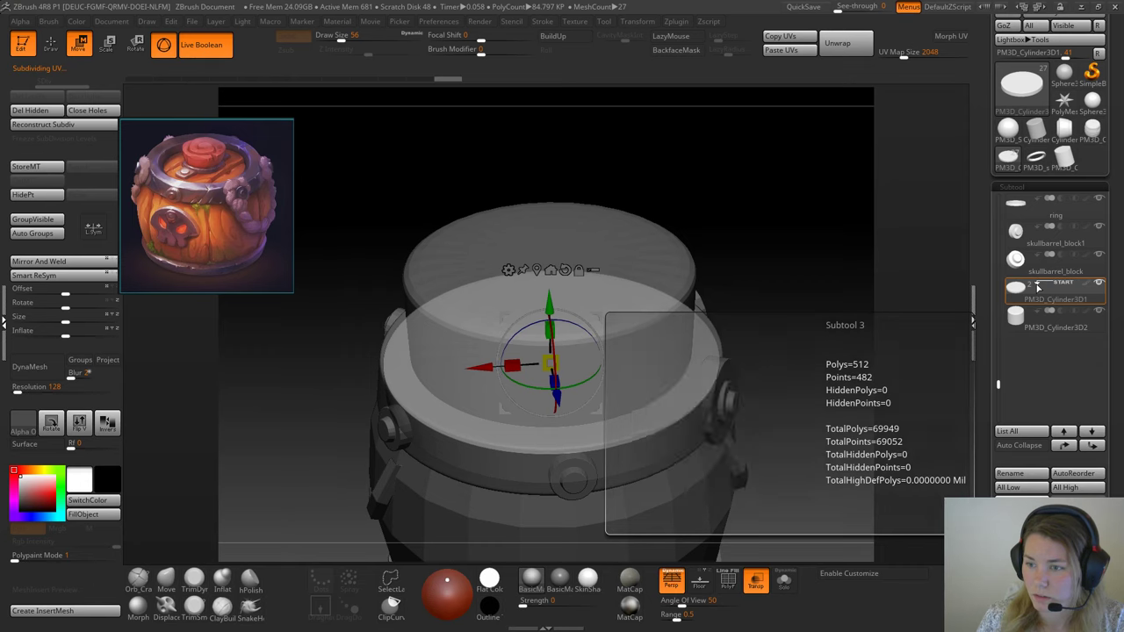
mouse_move(1056, 323)
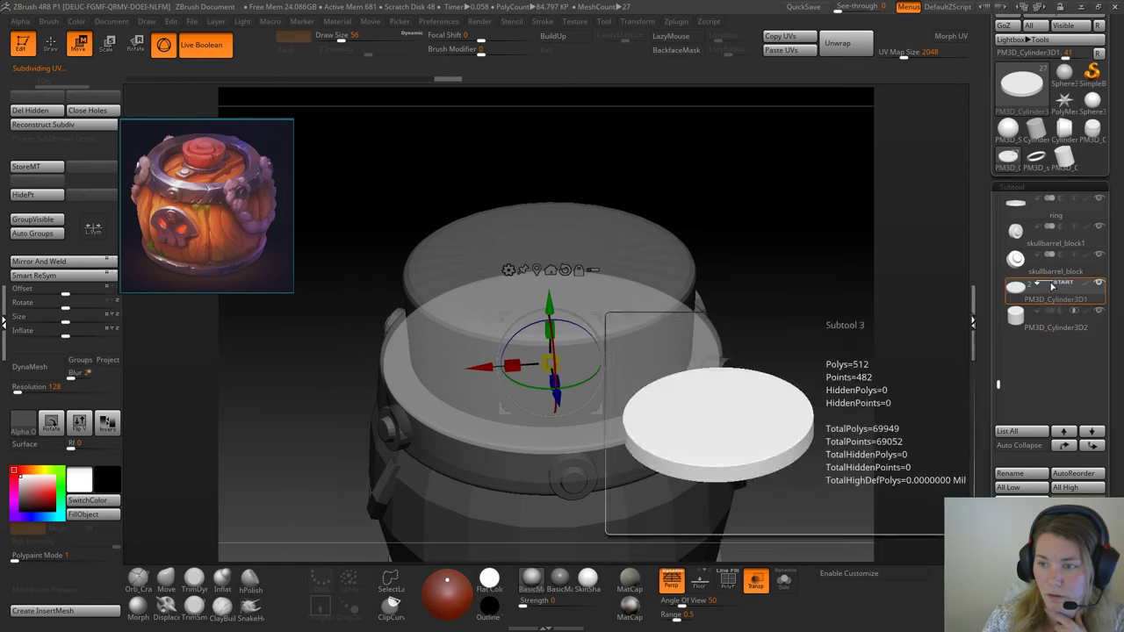
mouse_move(1065, 288)
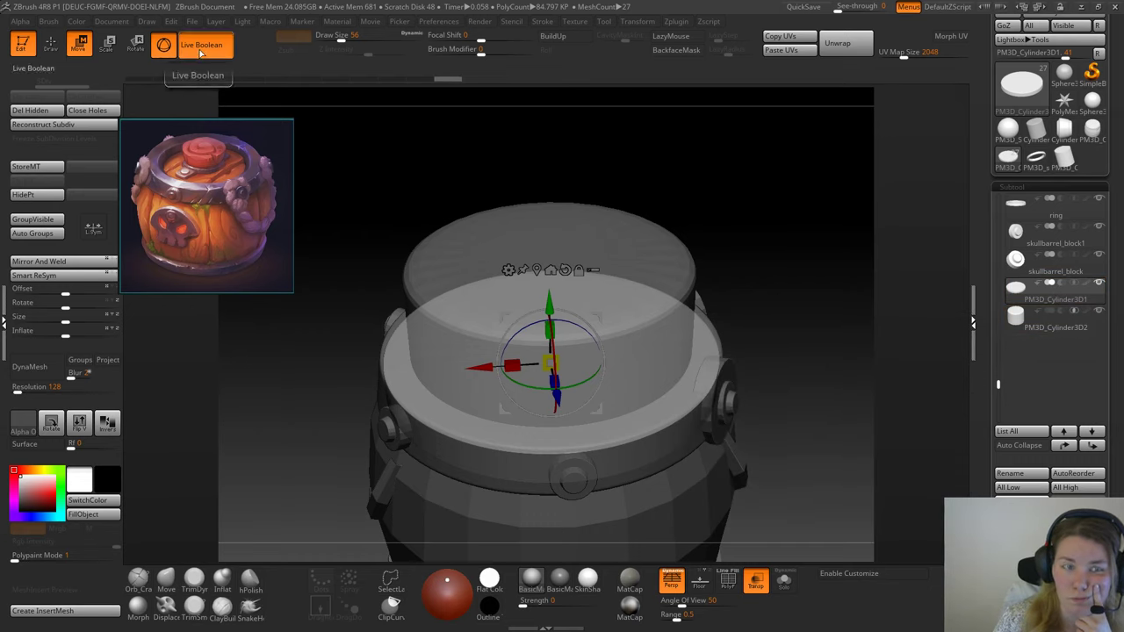
left_click_drag(547, 303, 545, 99)
left_click(1054, 325)
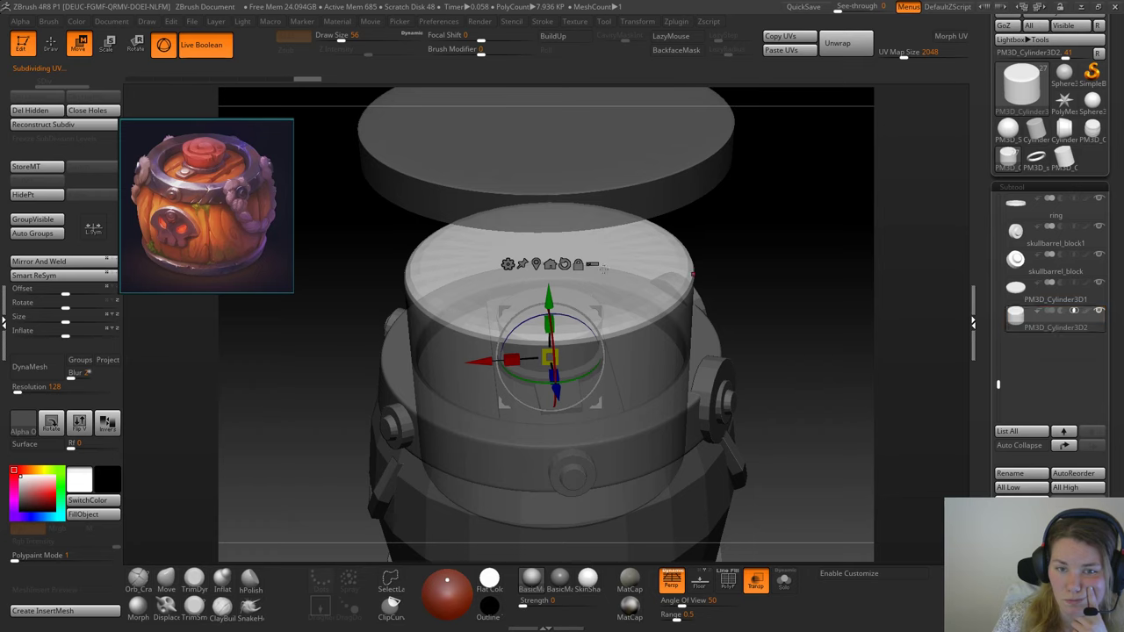
Step: Move the intersection cylinder PM3D_Cylinder3D2 up through the raised disc, with transparency display turned off
left_click_drag(549, 298, 545, 56)
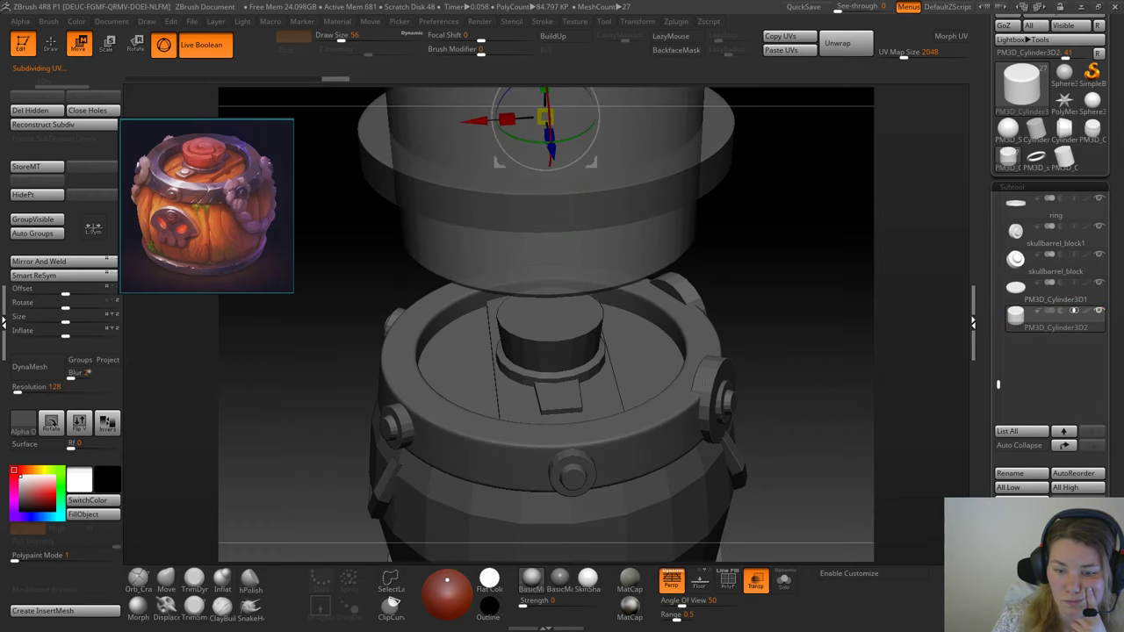
left_click(755, 578)
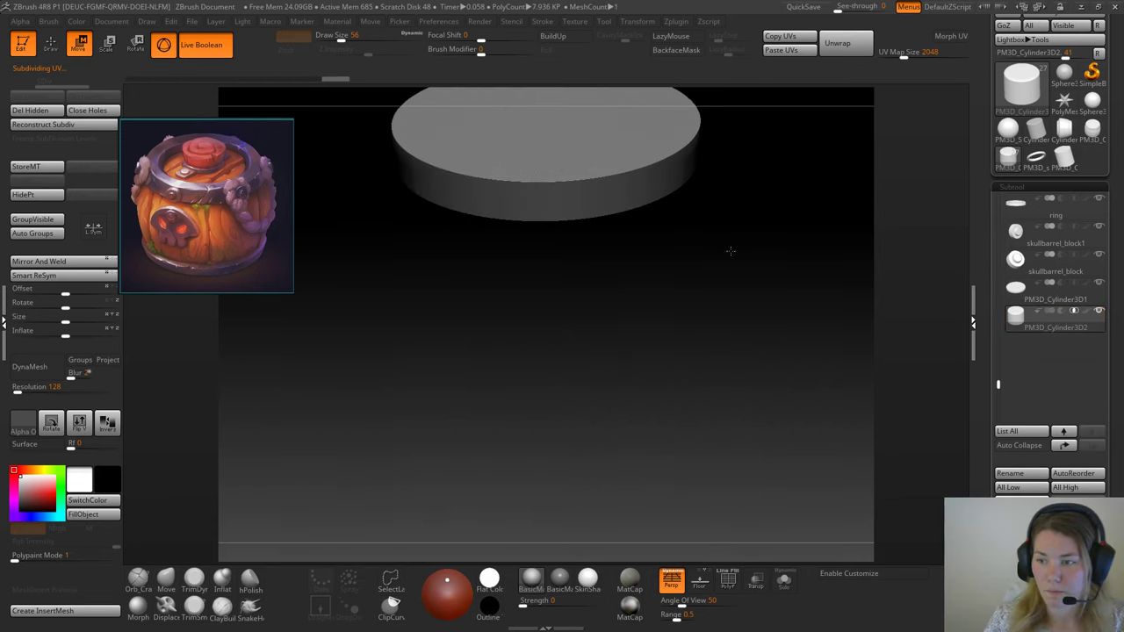
key("f")
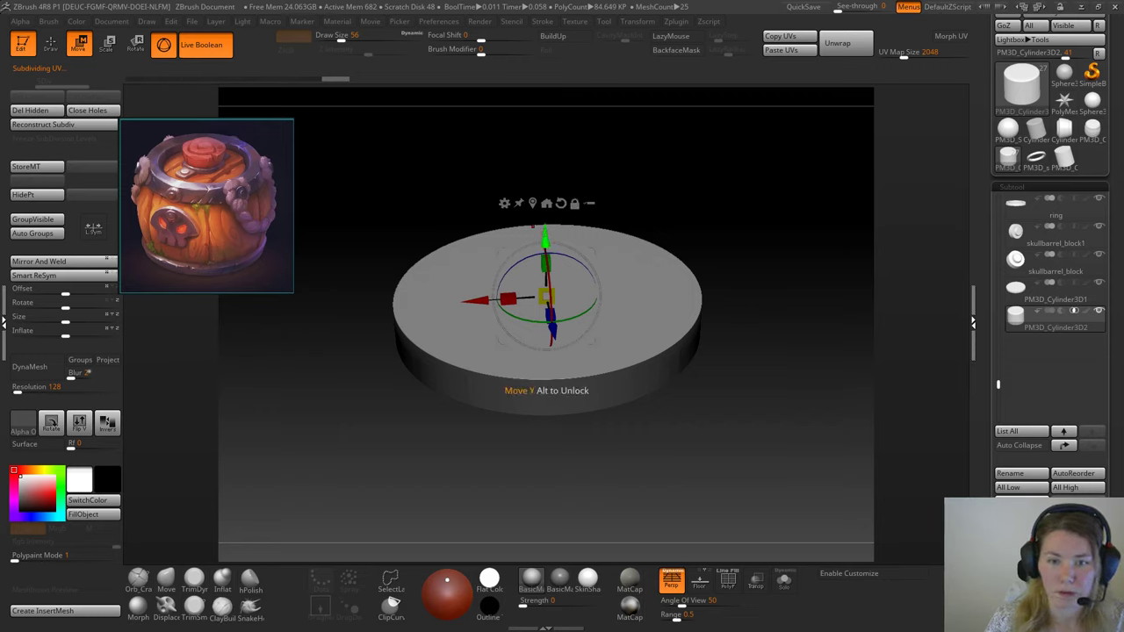
left_click_drag(545, 235, 564, 268, "alt")
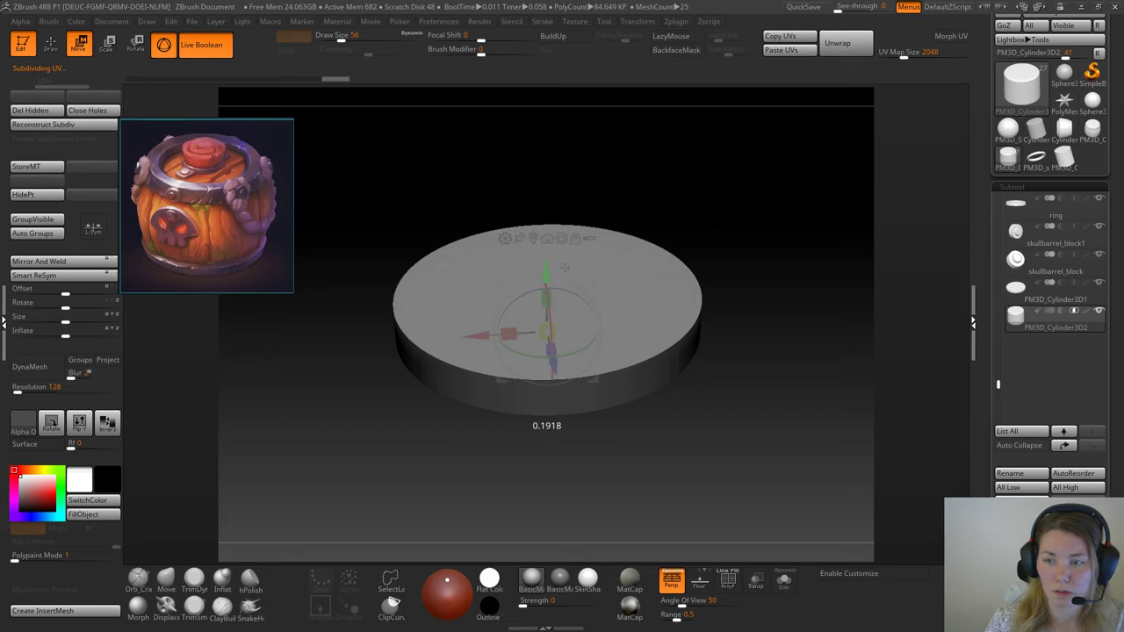
Step: Examine how the intersection affects the model, selecting PM3D_Cylinder3D1, skullbarrel_block and PM3D_Cylinder3D2 in turn
left_click(1047, 299)
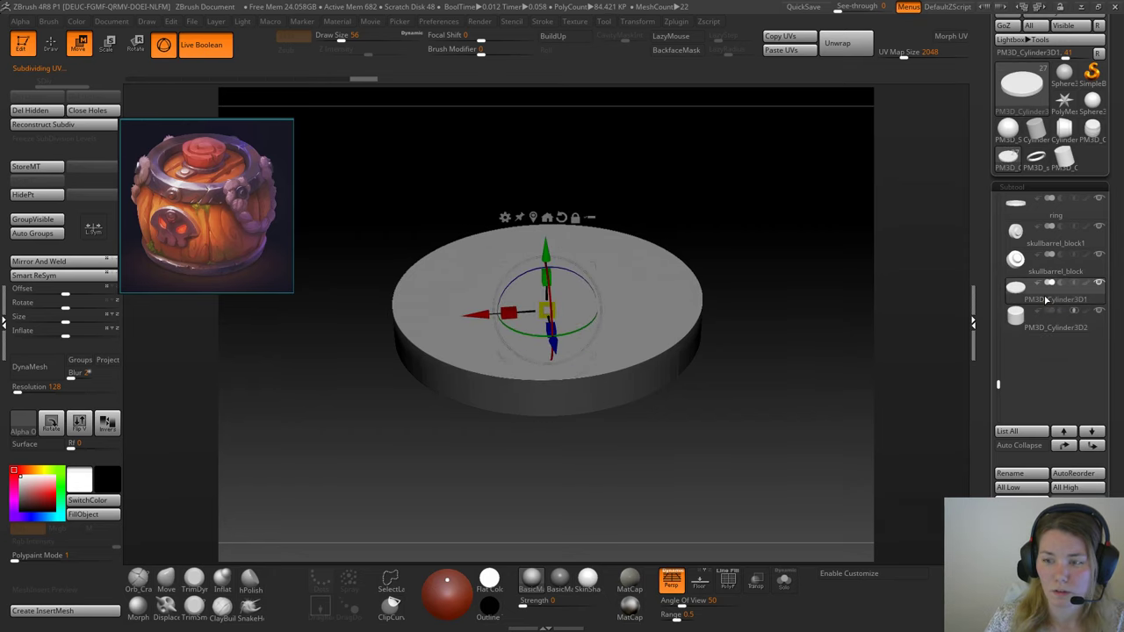
left_click(1017, 259)
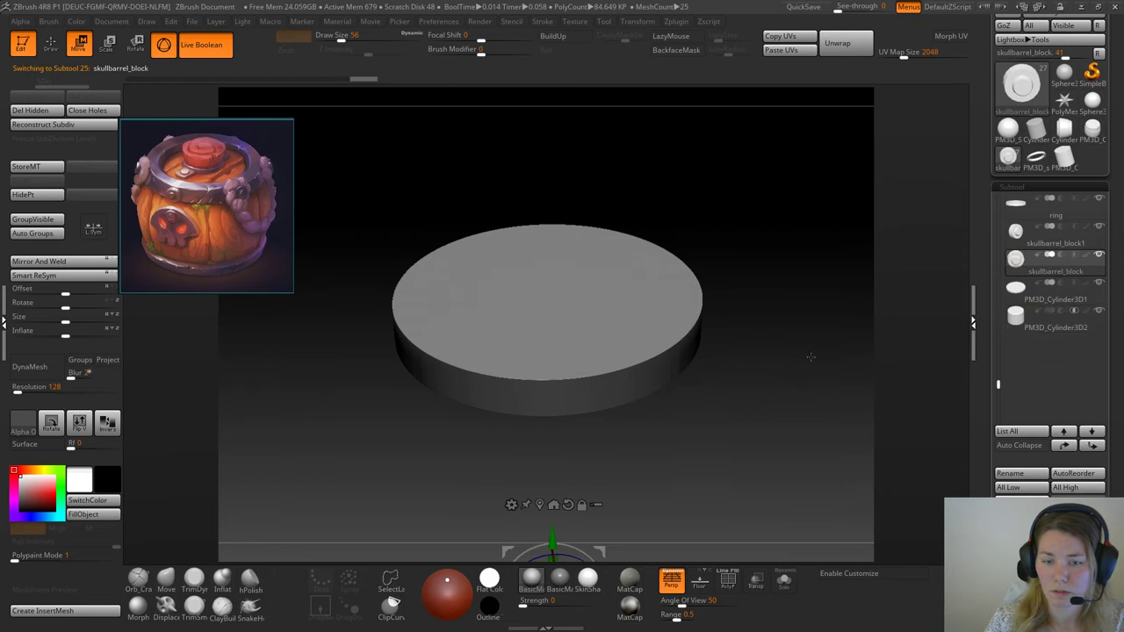
left_click_drag(810, 356, 784, 237, "alt")
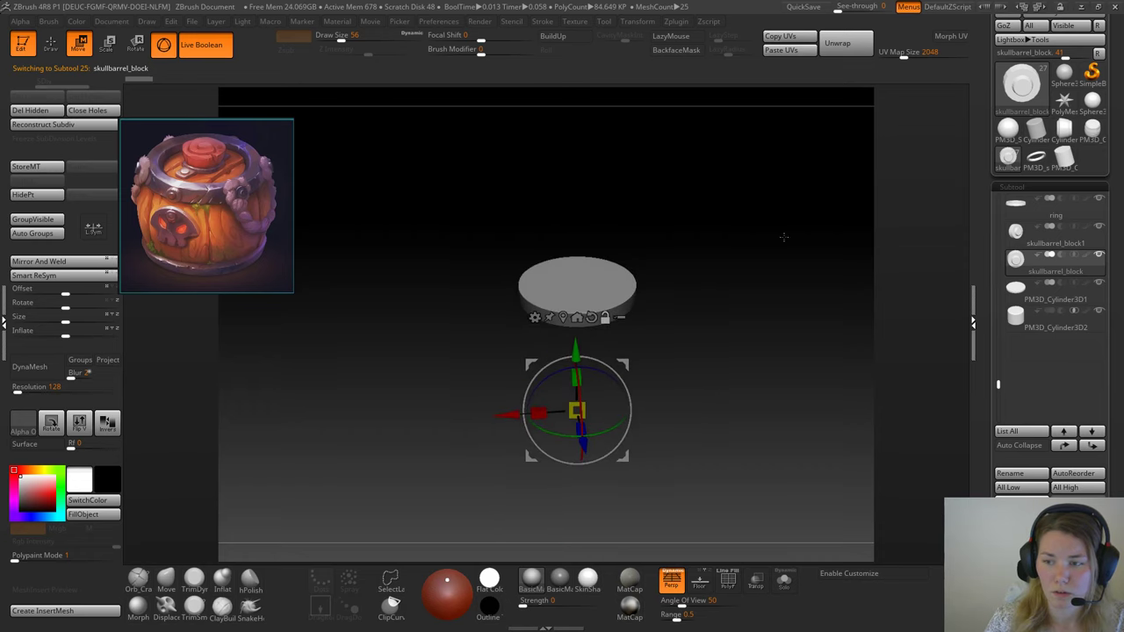
left_click(1045, 300)
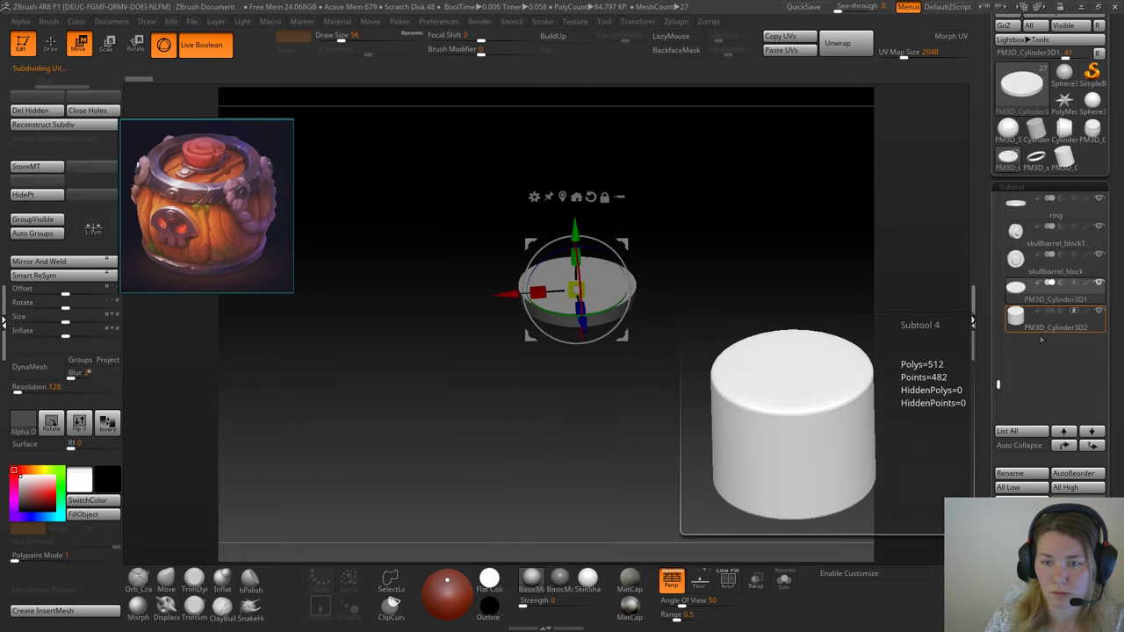
left_click(1035, 325)
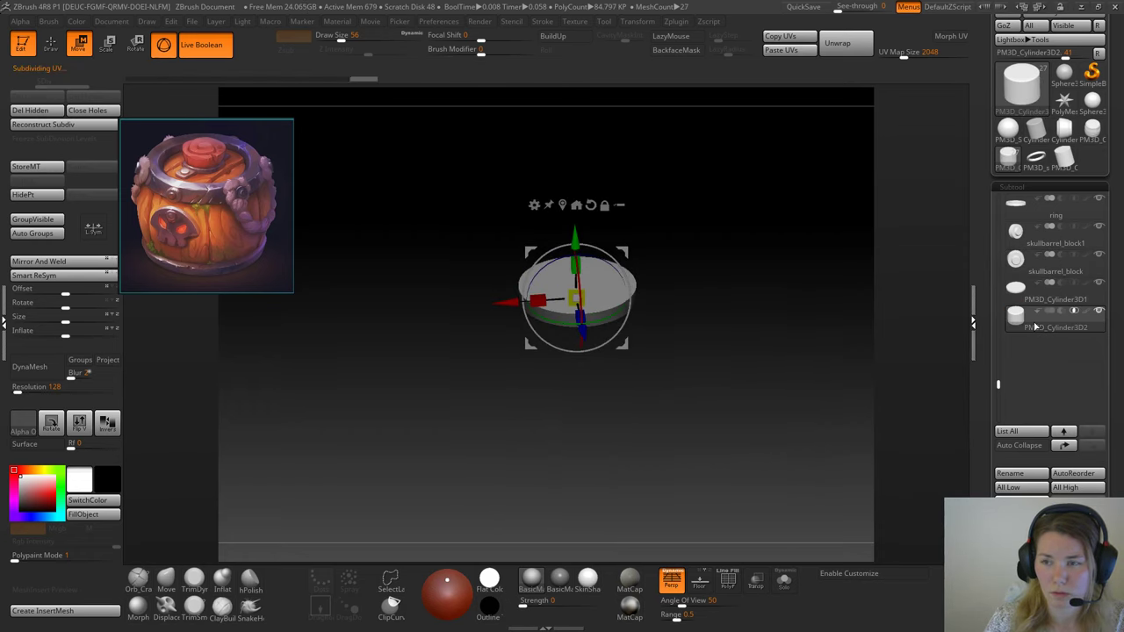
mouse_move(1035, 326)
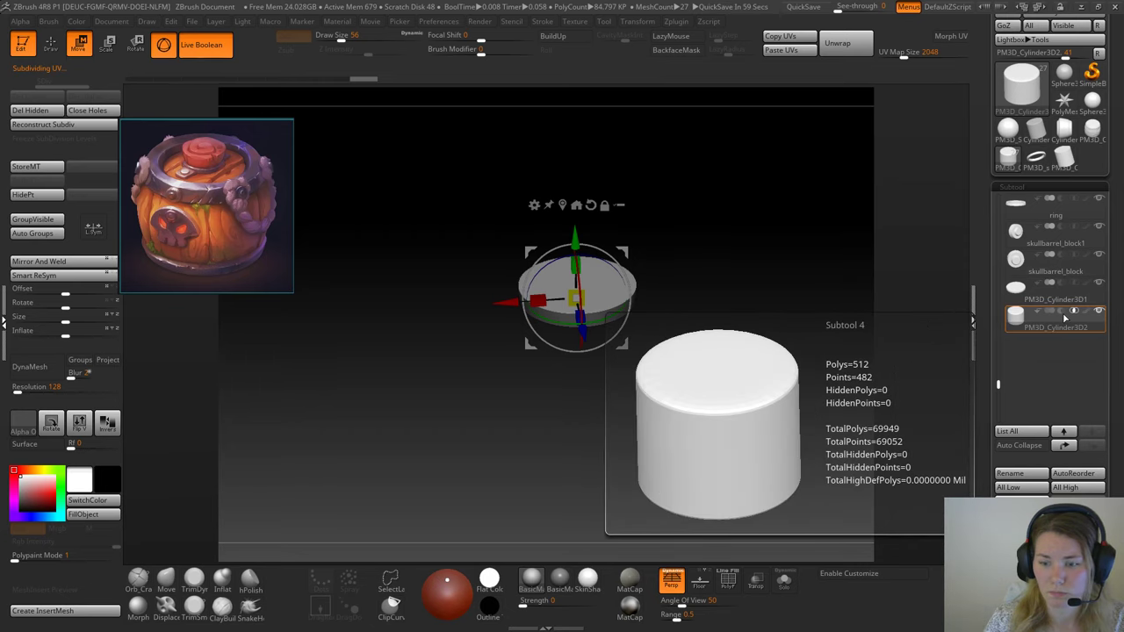
left_click(788, 585)
left_click(786, 583)
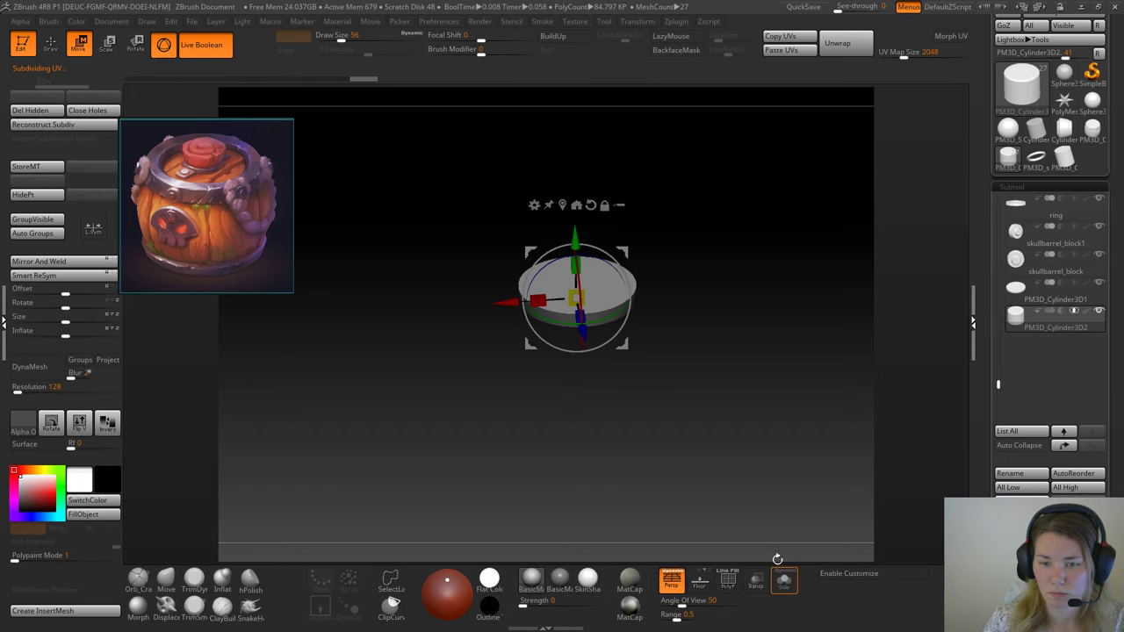
left_click_drag(676, 324, 693, 374, "alt")
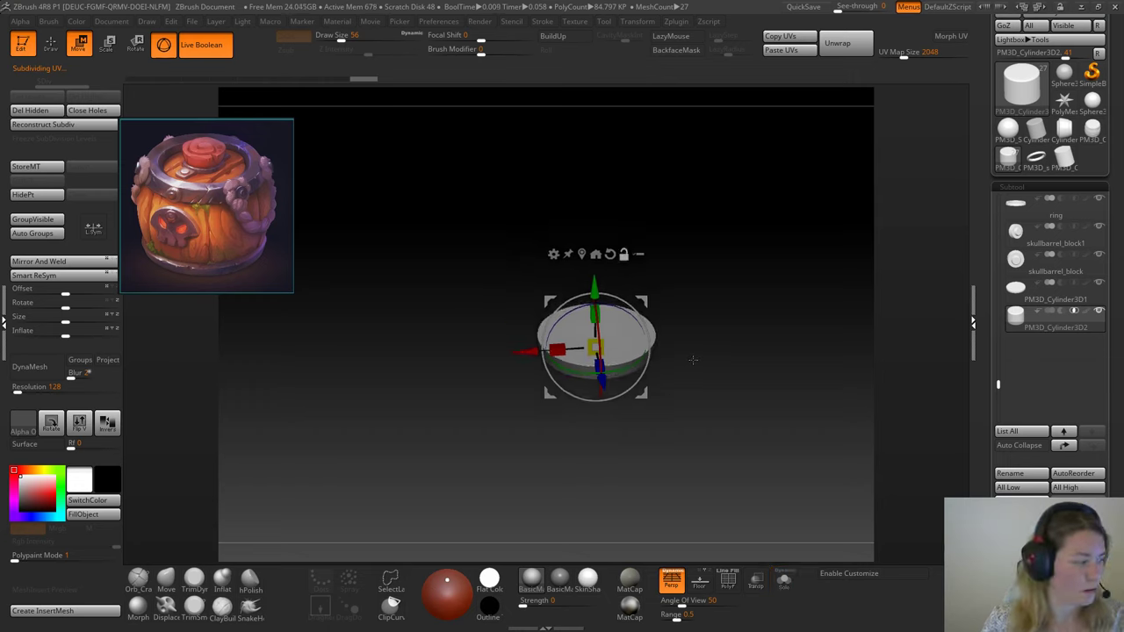
Step: Flag PM3D_Cylinder3D1 as Start and move PM3D_Cylinder3D2 down to the barrel and back up through the disc
left_click_drag(598, 292, 607, 375)
mouse_move(1036, 285)
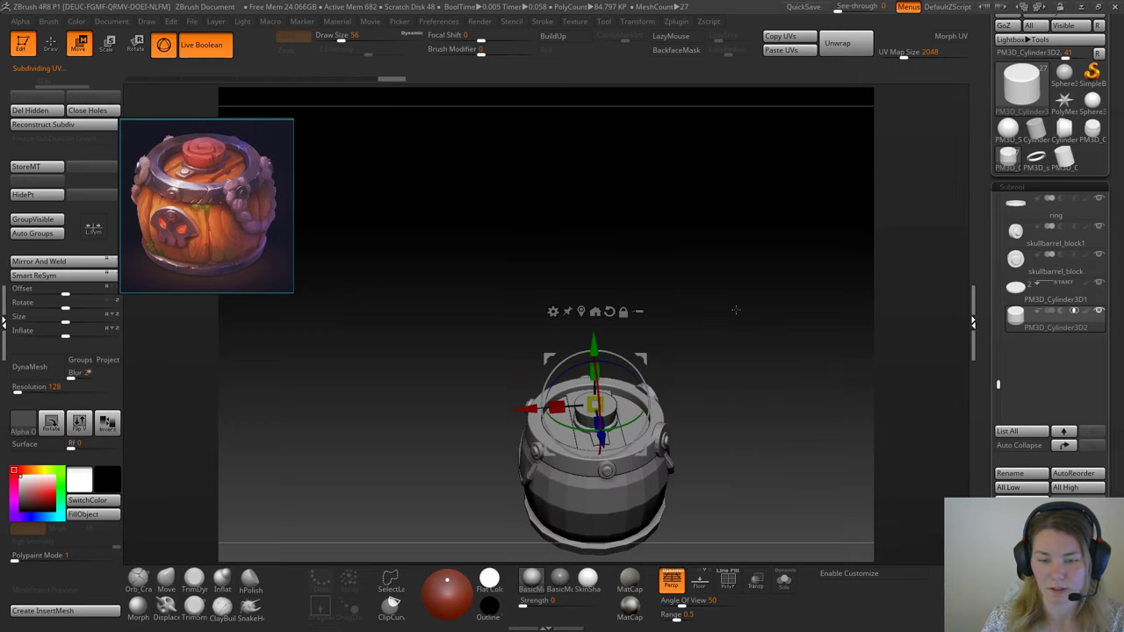
left_click_drag(675, 311, 744, 268, "alt")
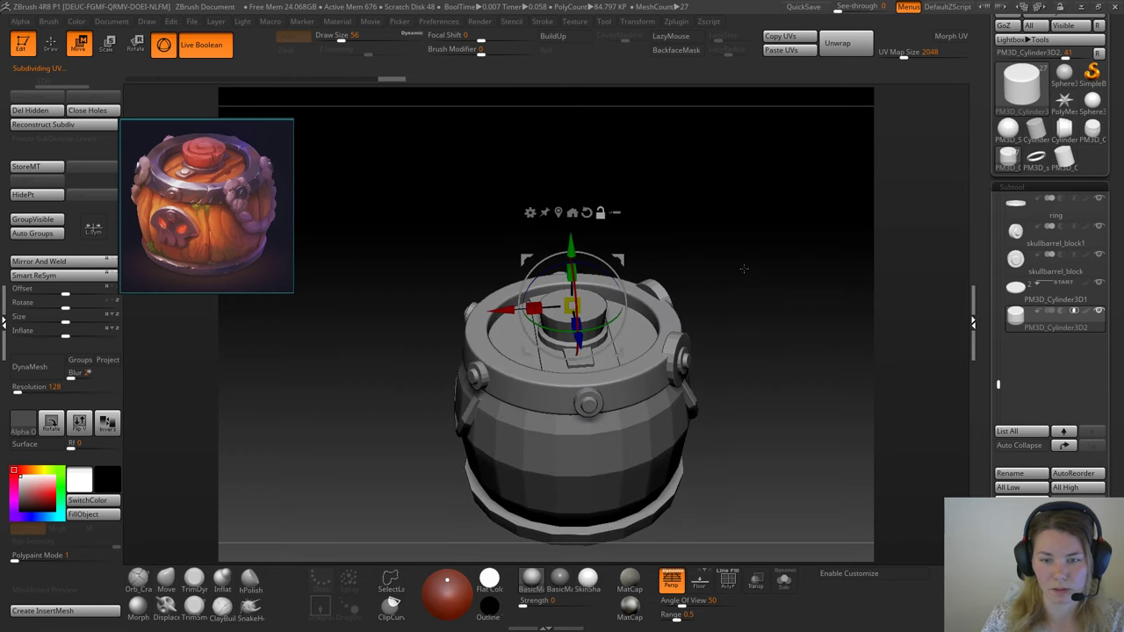
left_click_drag(569, 241, 572, 151)
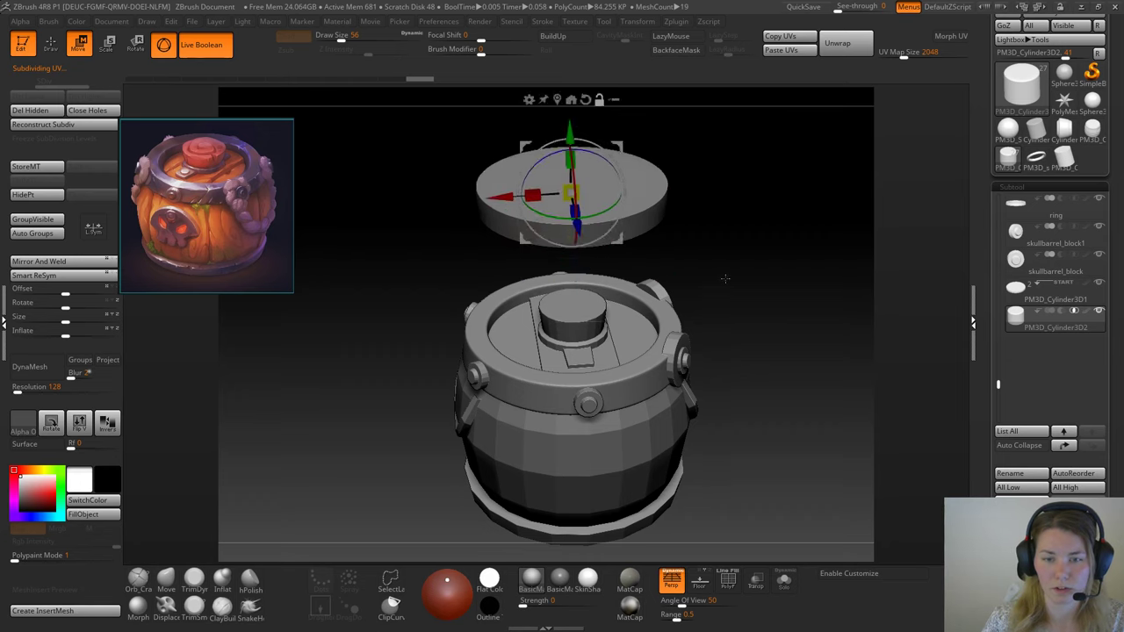
left_click_drag(726, 278, 713, 390, "alt")
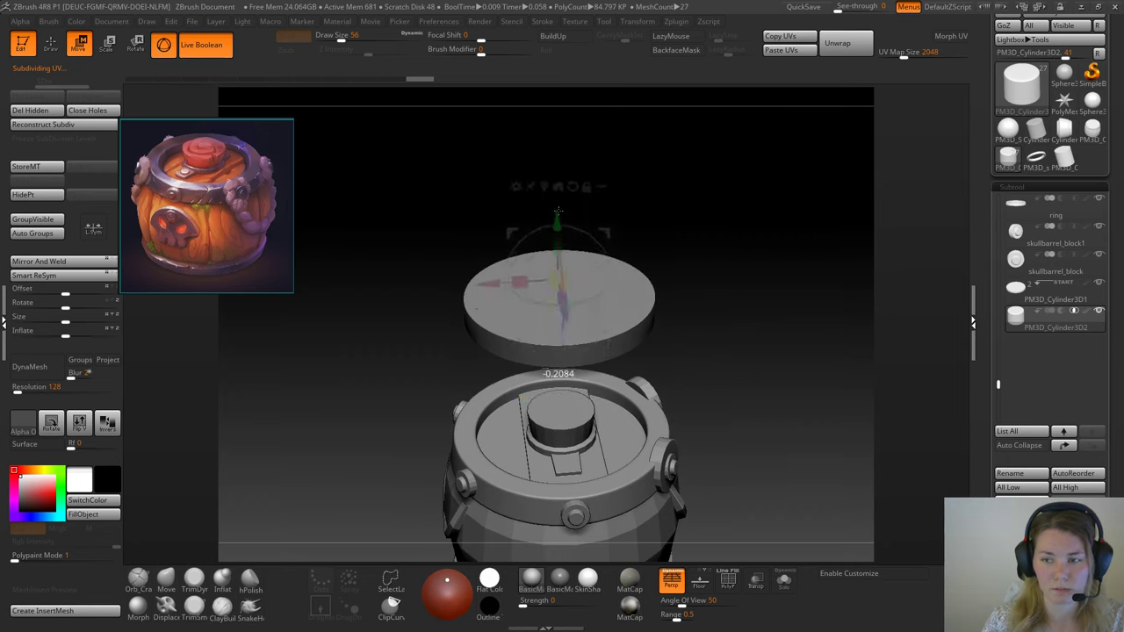
Step: Set PM3D_Cylinder3D2 to Boolean subtraction and adjust its height so it cuts the disc into a ring
mouse_move(558, 232)
left_mouse_down()
mouse_move(556, 218)
mouse_move(560, 230)
left_mouse_up()
left_click(1061, 311)
left_click_drag(720, 267, 716, 234)
mouse_move(548, 221)
left_mouse_down()
mouse_move(533, 144)
mouse_move(535, 210)
left_mouse_up()
mouse_move(701, 198)
left_mouse_down()
mouse_move(695, 184)
mouse_move(712, 197)
left_mouse_up()
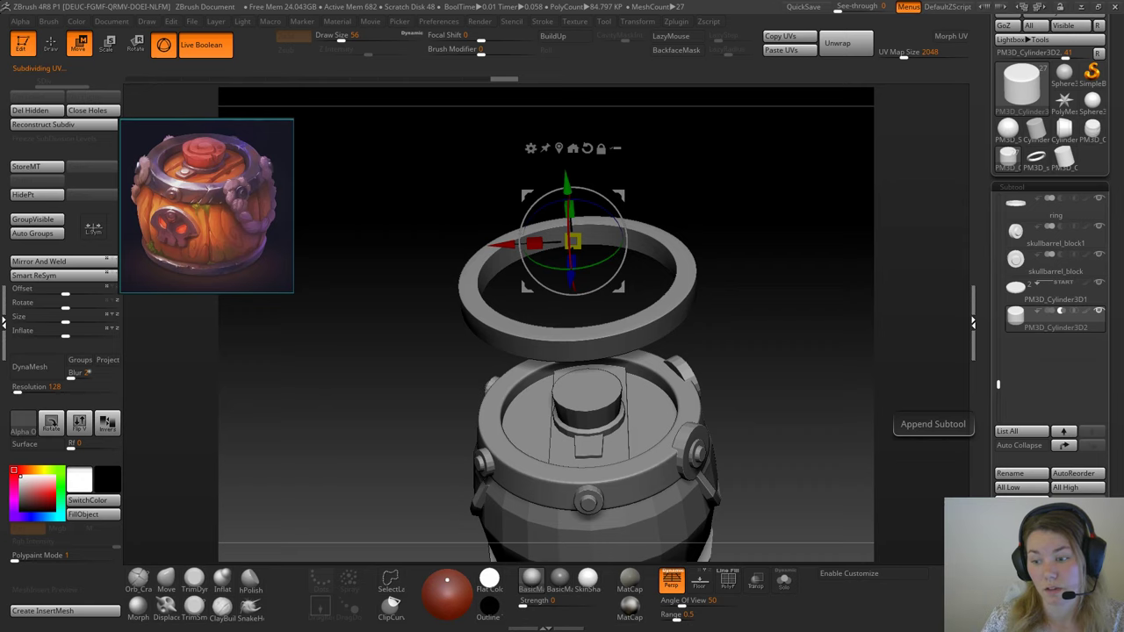
Step: Make a Boolean mesh from the current Live Boolean setup and select the disc PM3D_Cylinder3D1
left_click_drag(1116, 575, 1115, 500)
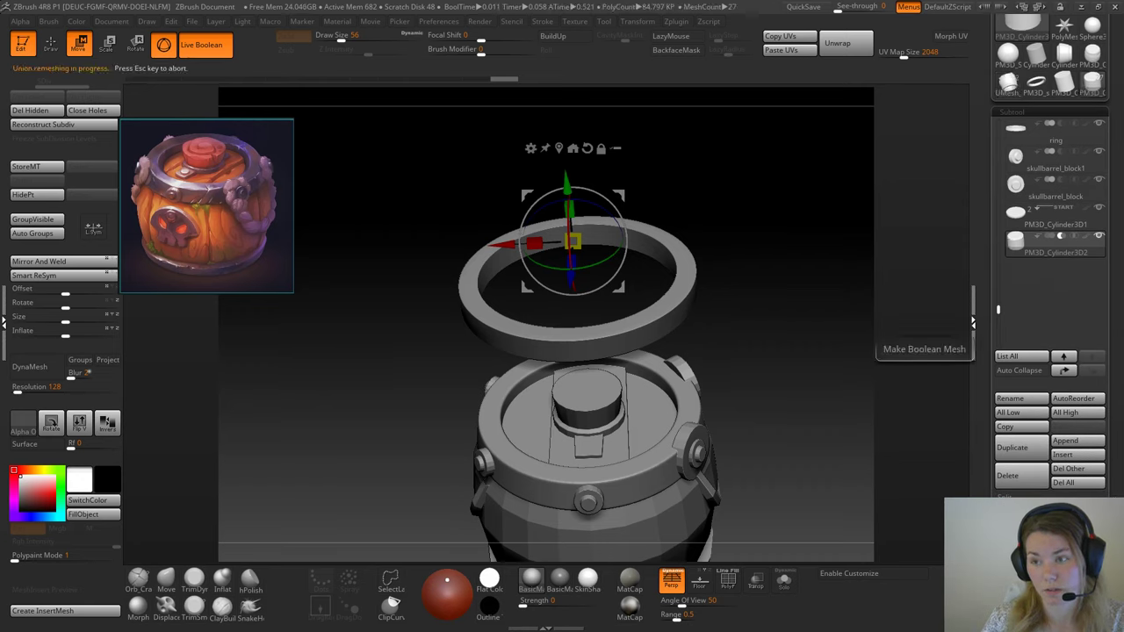
left_click(1034, 226)
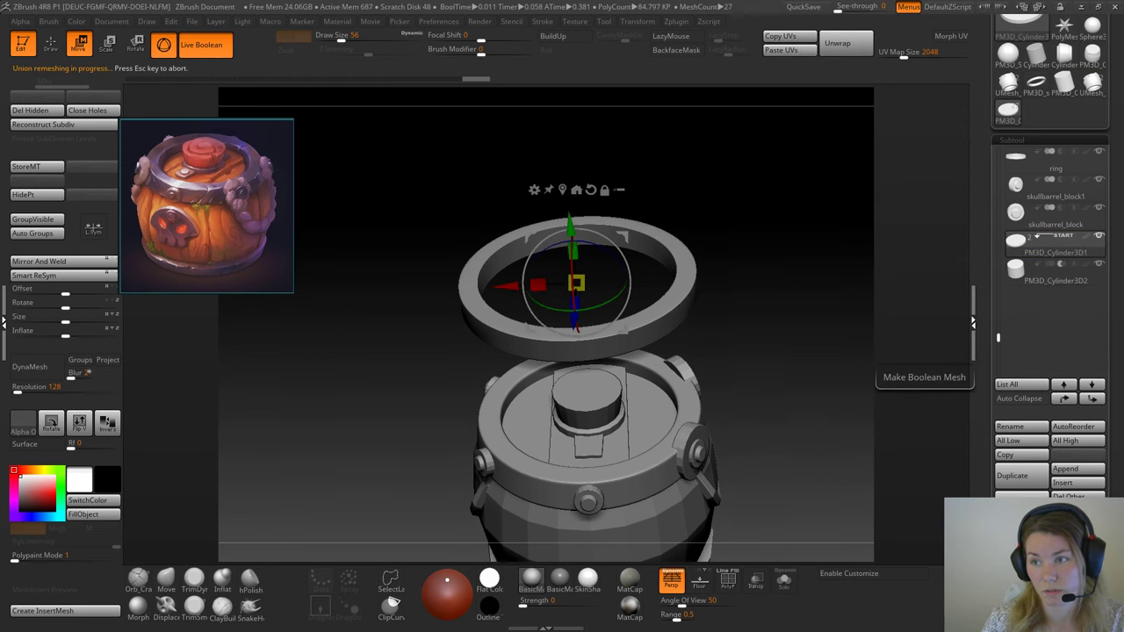
mouse_move(1010, 120)
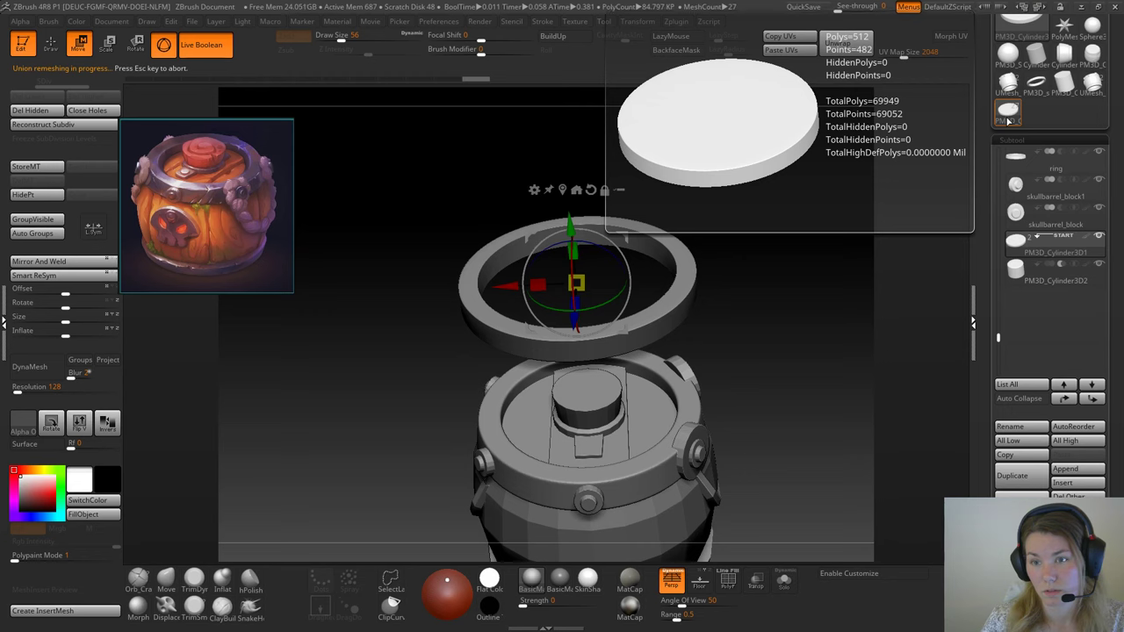
mouse_move(1094, 89)
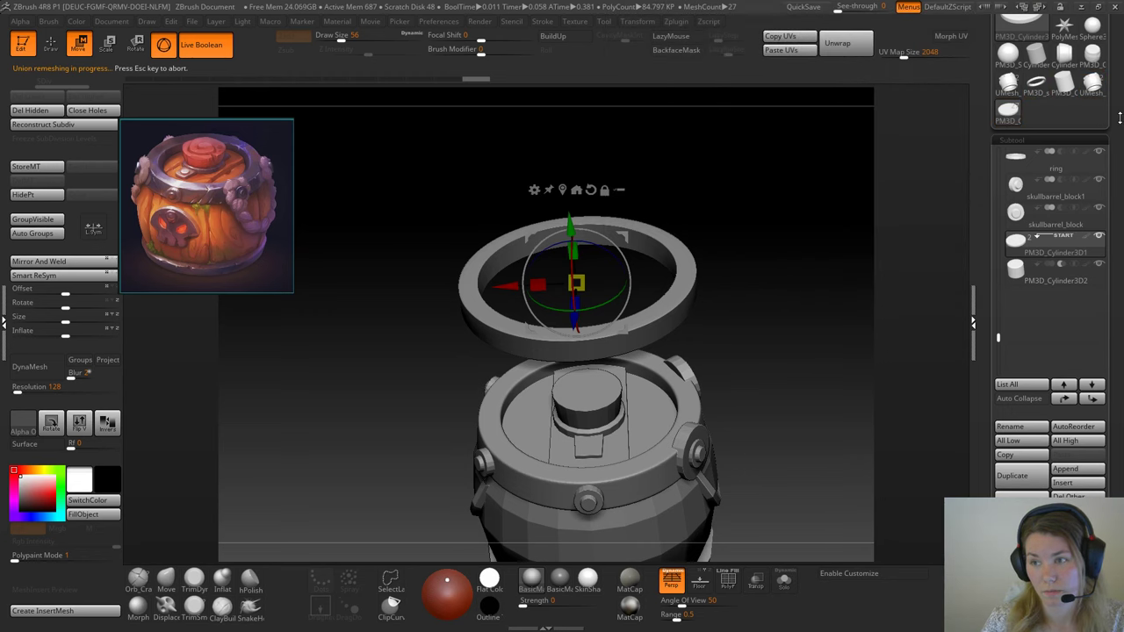
left_click_drag(1117, 115, 1117, 147)
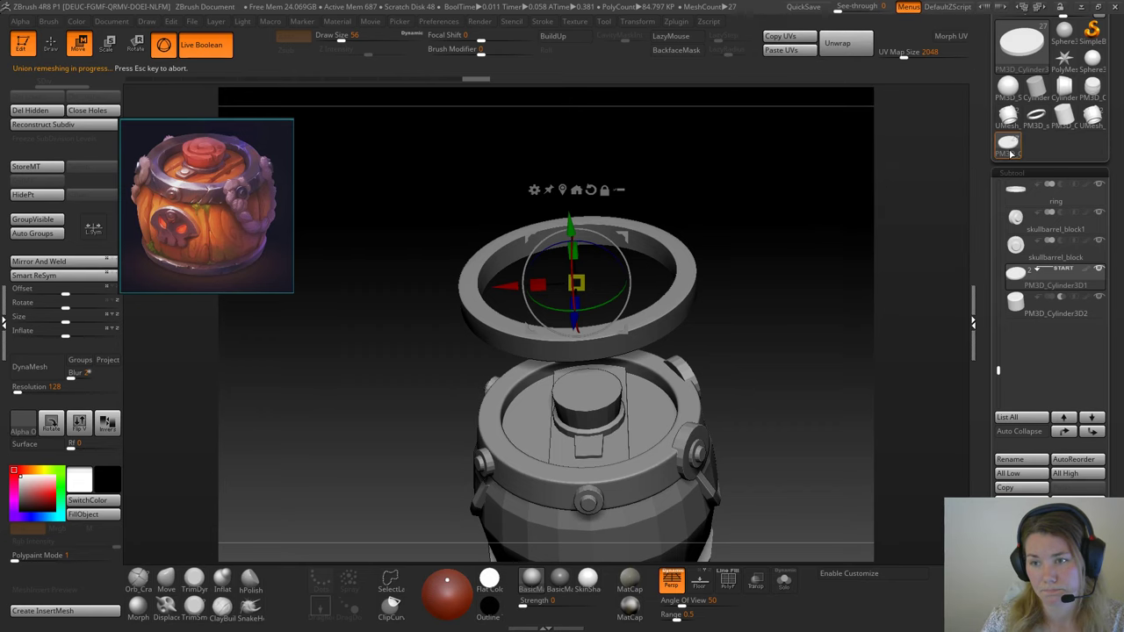
mouse_move(1010, 151)
mouse_move(1038, 309)
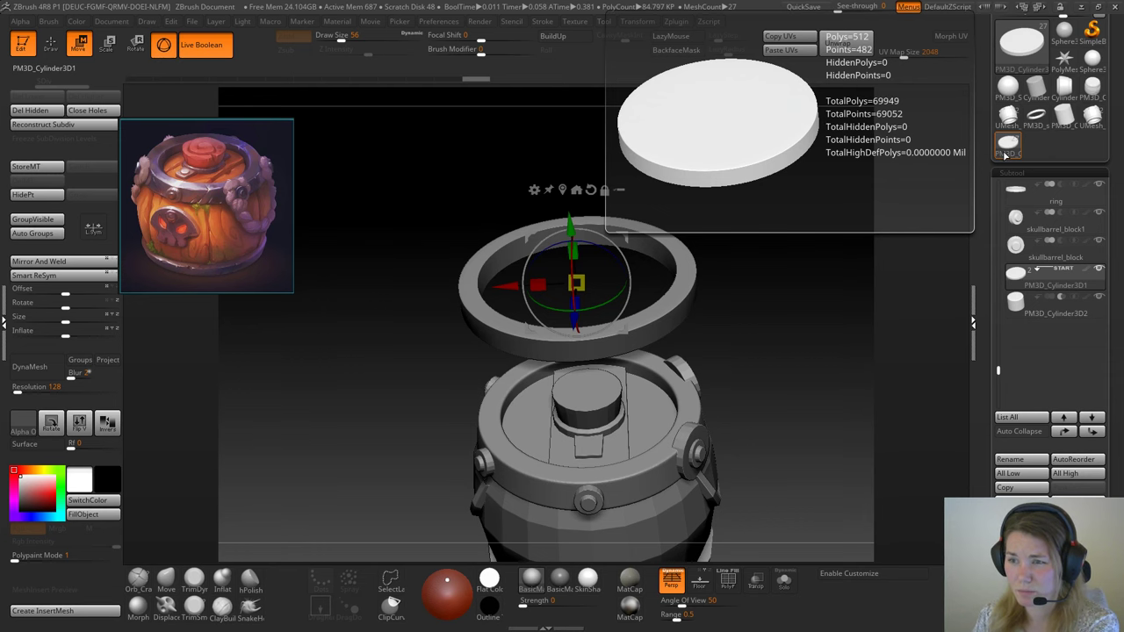
Step: Switch to the generated tool UMesh_skullbarrel02 and select its ring subtool UMesh_PM3D_Cylinder3D1
left_click(1005, 154)
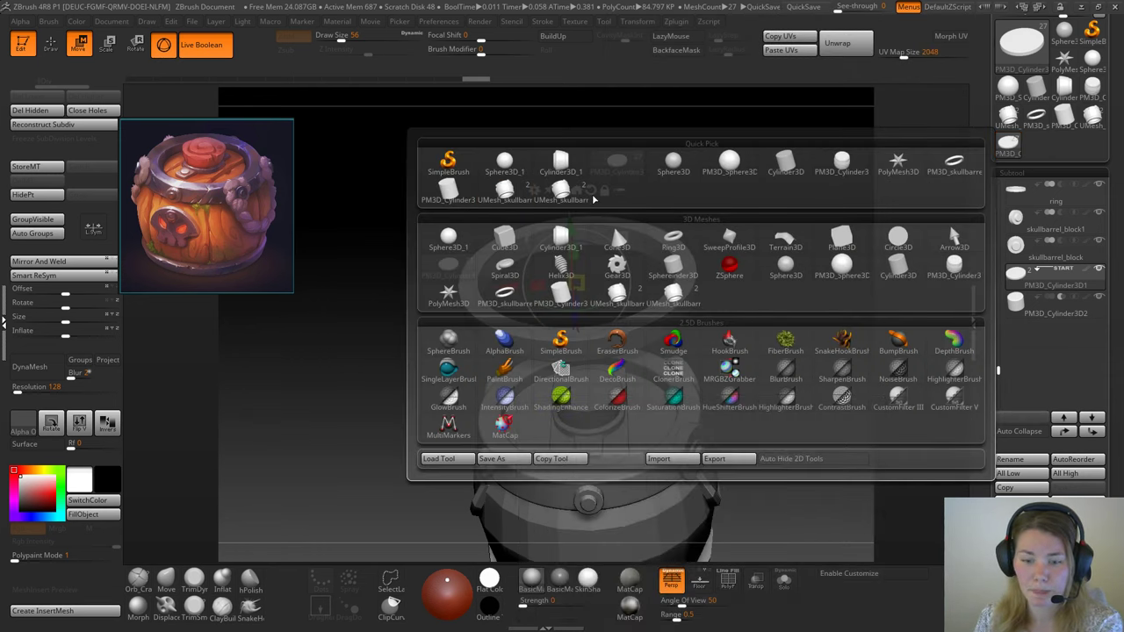
mouse_move(570, 200)
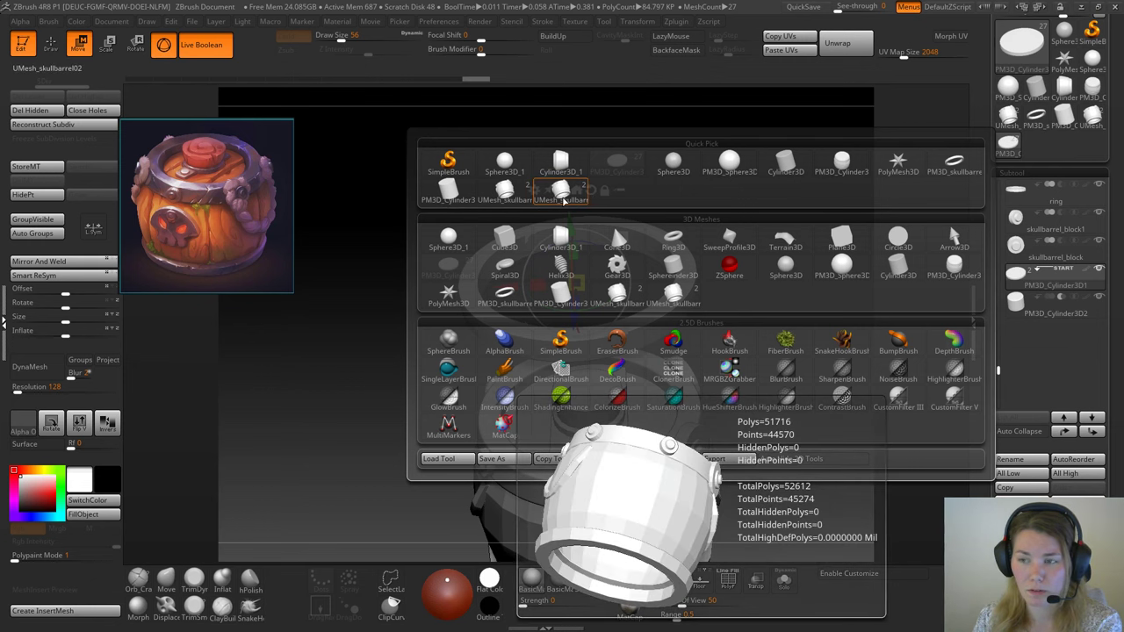
left_click(558, 195)
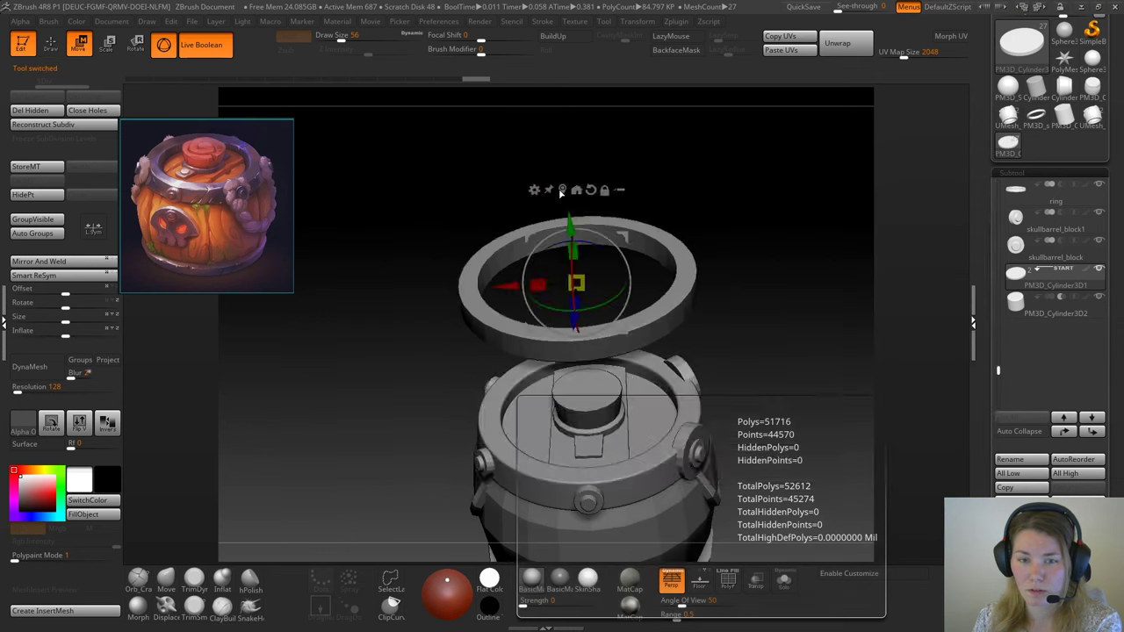
left_click(1027, 221)
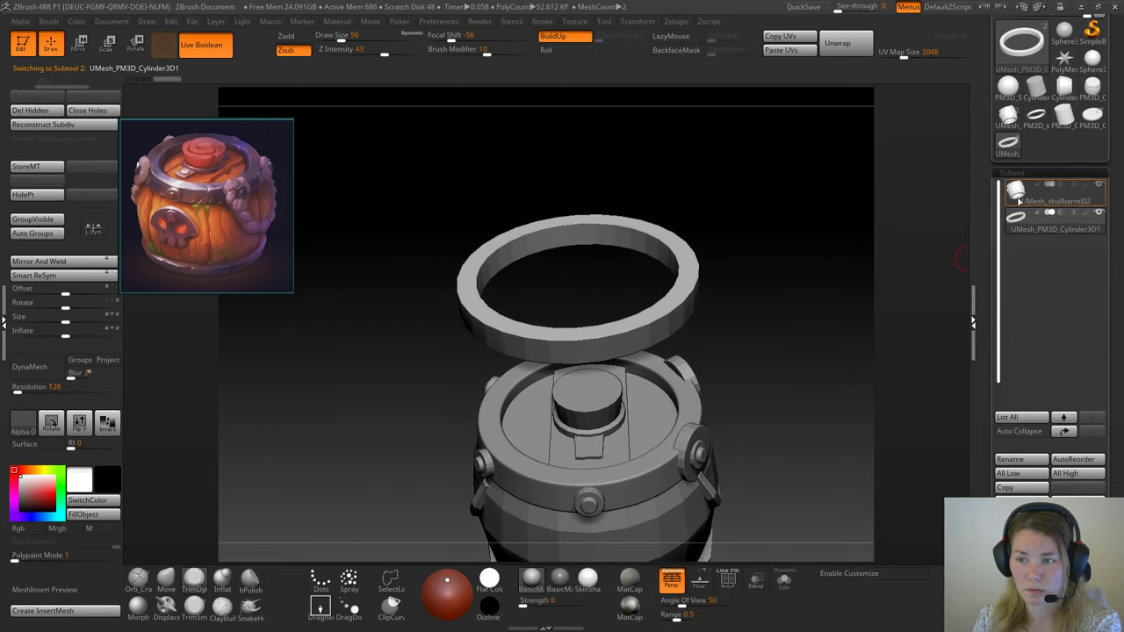
mouse_move(1032, 230)
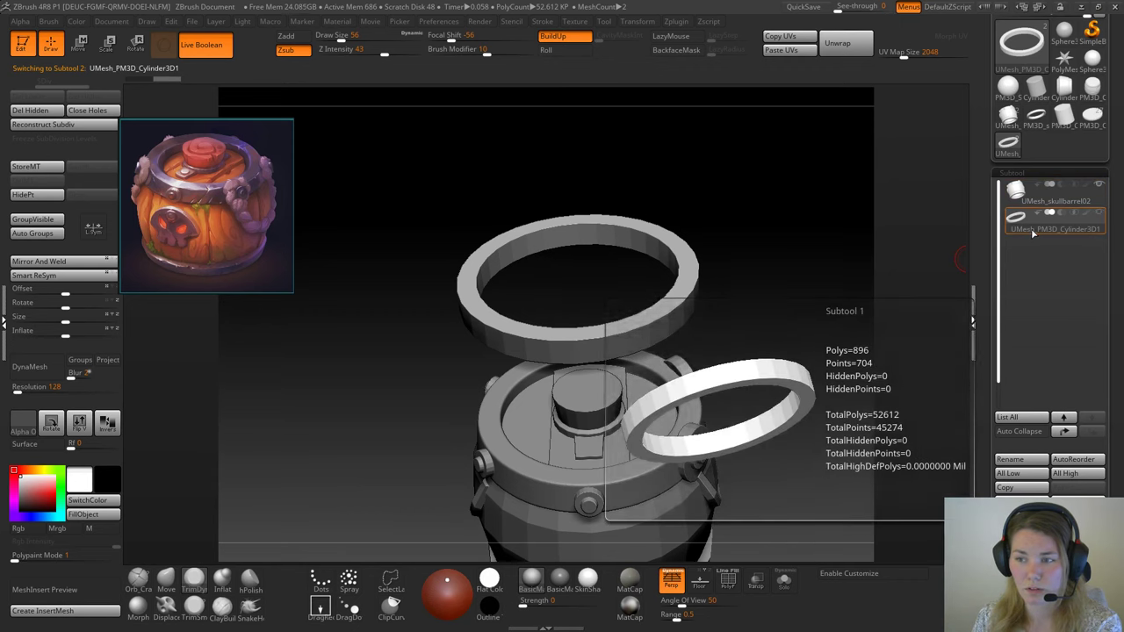
Step: Compare the original barrel, single cylinder and UMesh ring tools, ending on the original barrel tool with its 27 subtools
left_click(1092, 114)
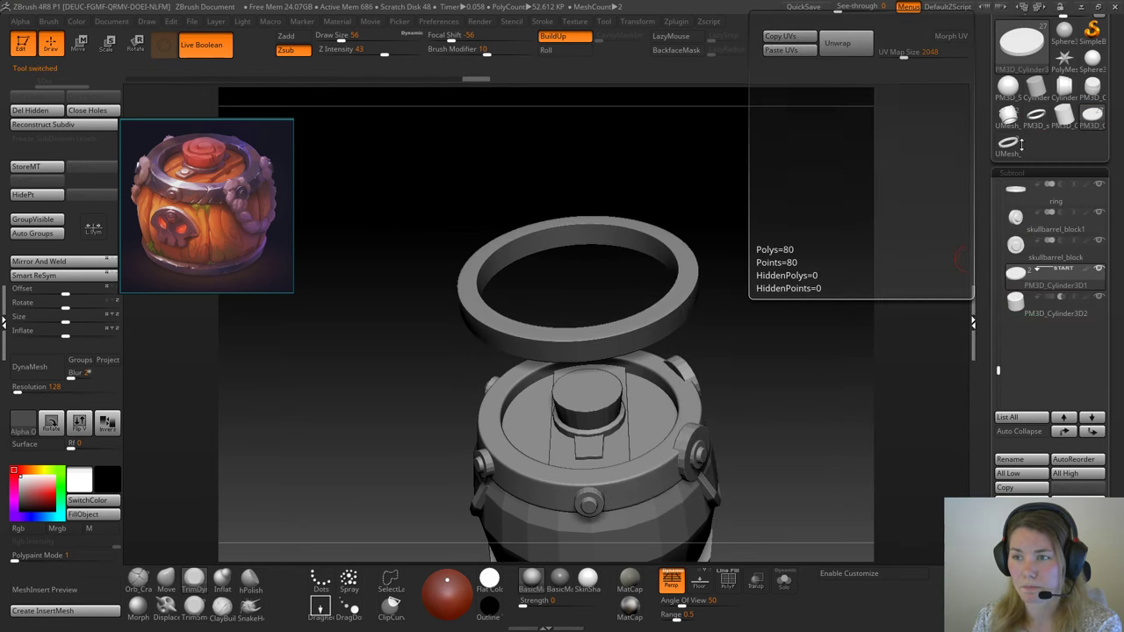
left_click(1038, 123)
left_click(1064, 114)
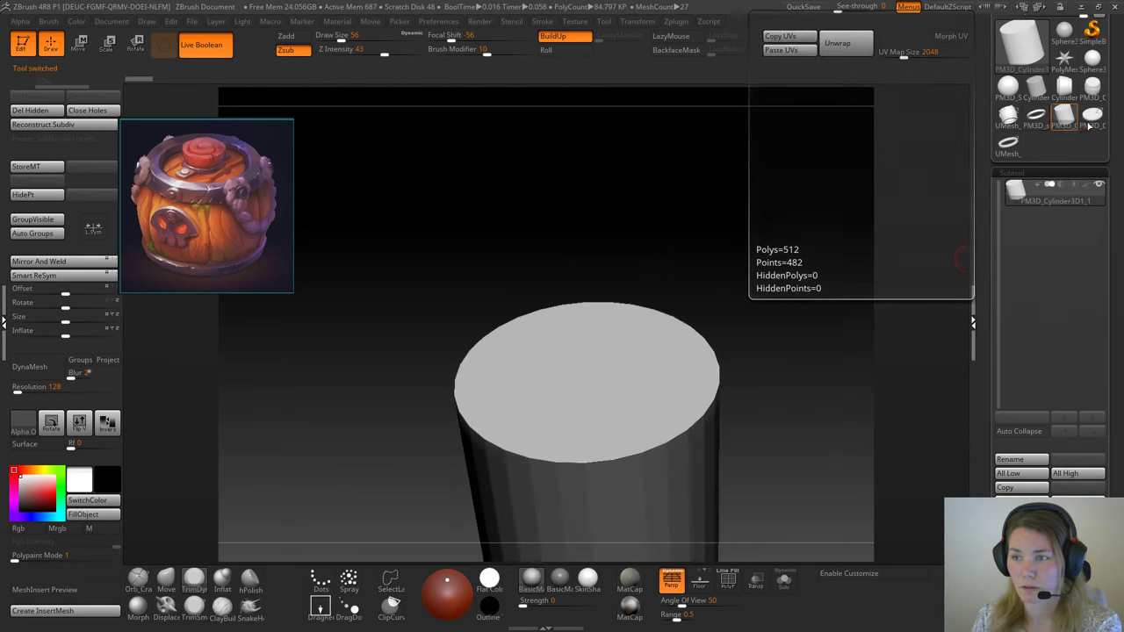
left_click(1092, 116)
left_click(1007, 143)
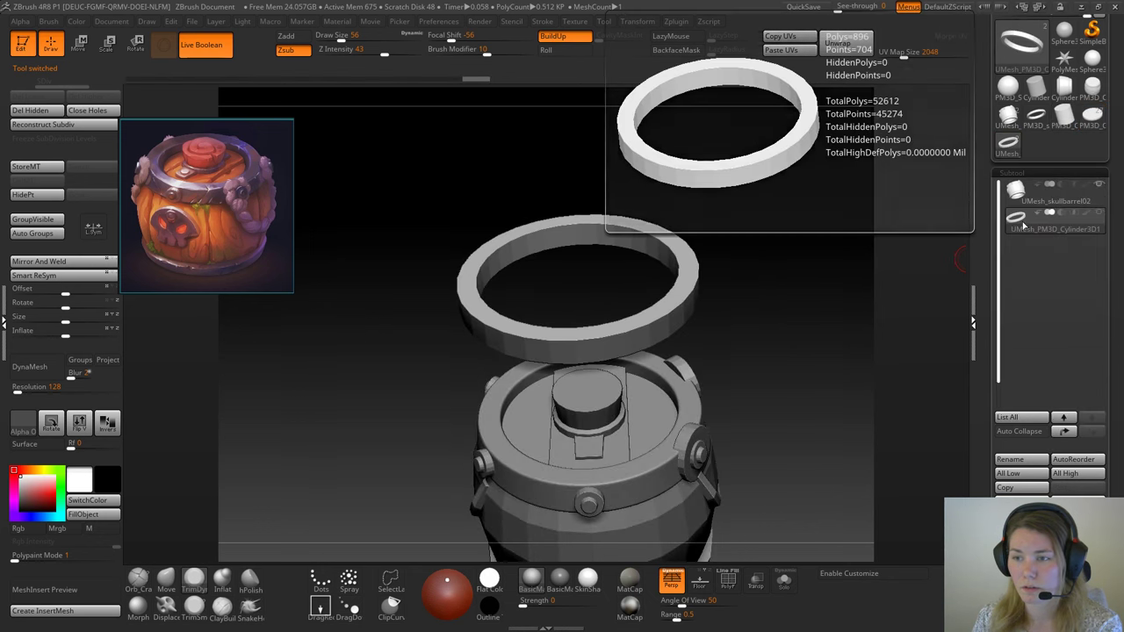
left_click(1086, 122)
Step: Append the UMesh_PM3D_Cylinder3D1 ring to the barrel tool, select it, and hide the disc PM3D_Cylinder3D1
left_click(1078, 502)
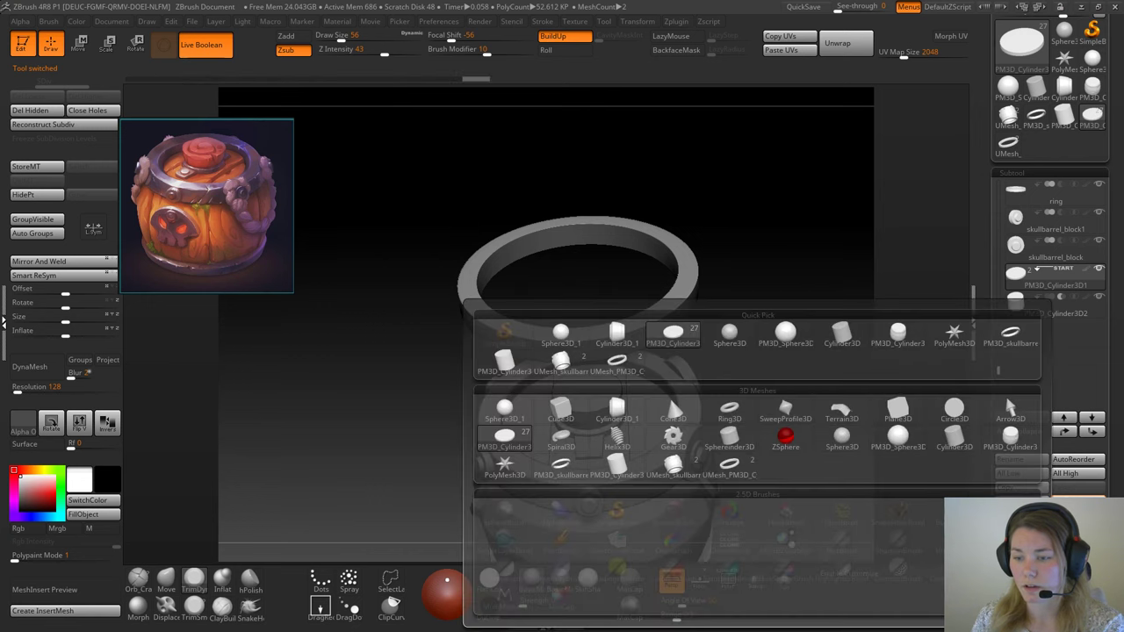
left_click(669, 395)
left_click(1078, 501)
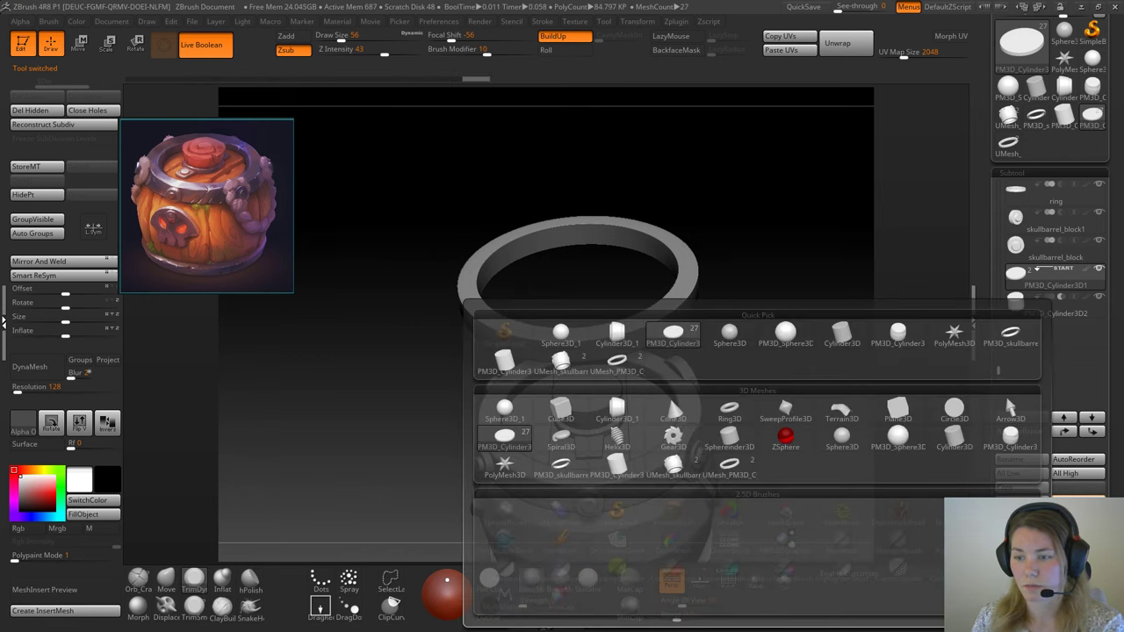
left_click(729, 465)
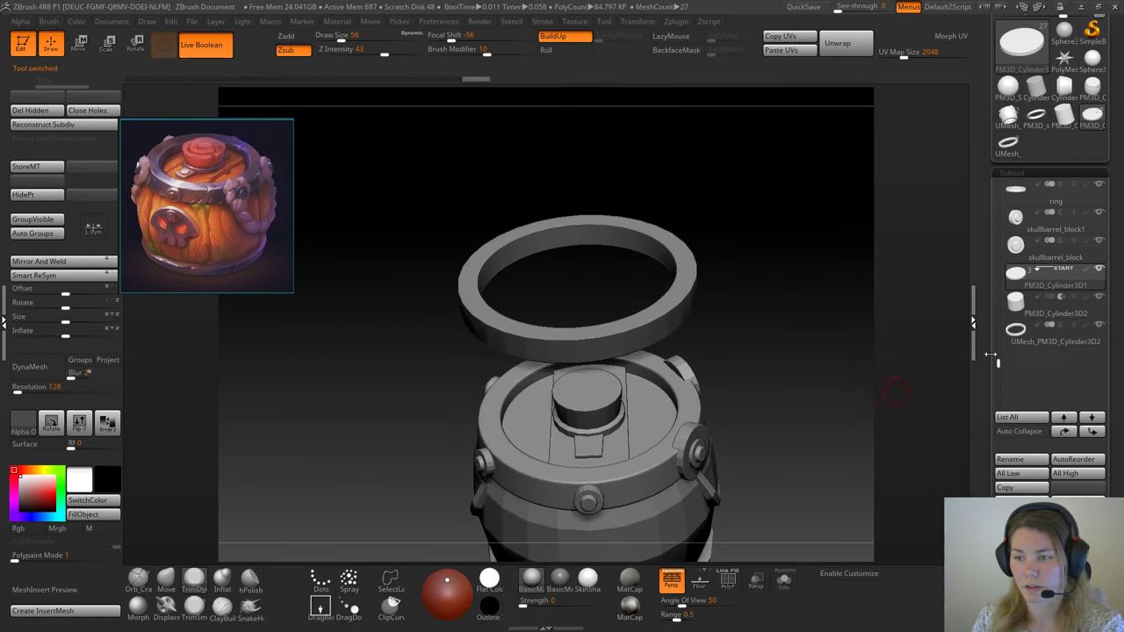
left_click(1023, 343)
left_click(1098, 270)
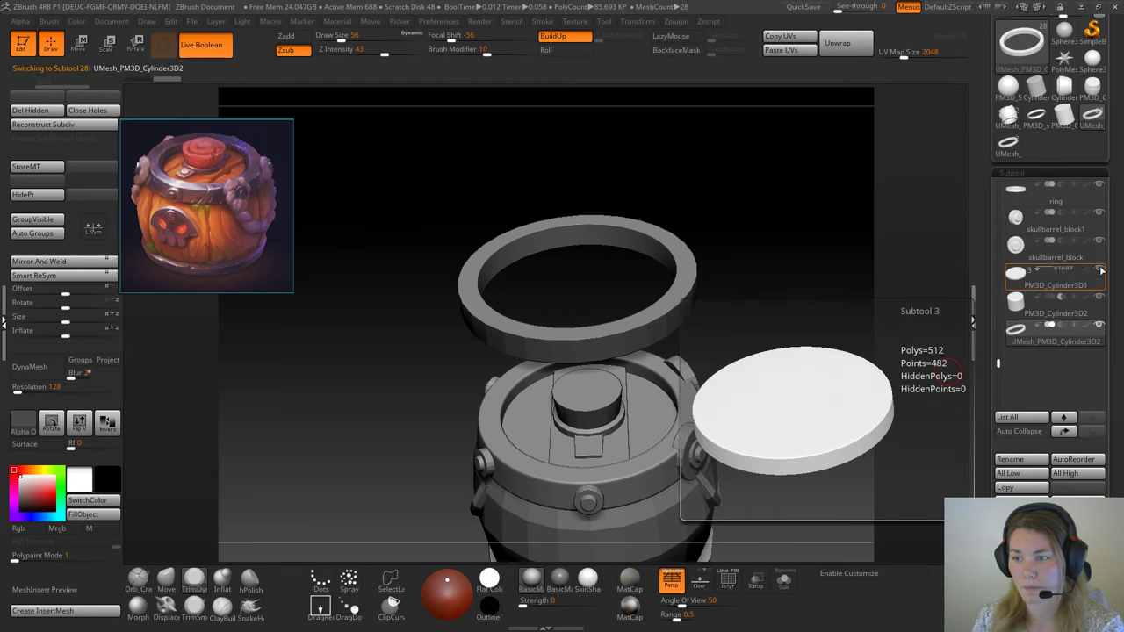
Step: Hide the disc PM3D_Cylinder3D1 and place the UMesh_PM3D_Cylinder3D2 ring directly below skullbarrel_block in the subtool order
left_click(1101, 298)
left_click(1034, 343)
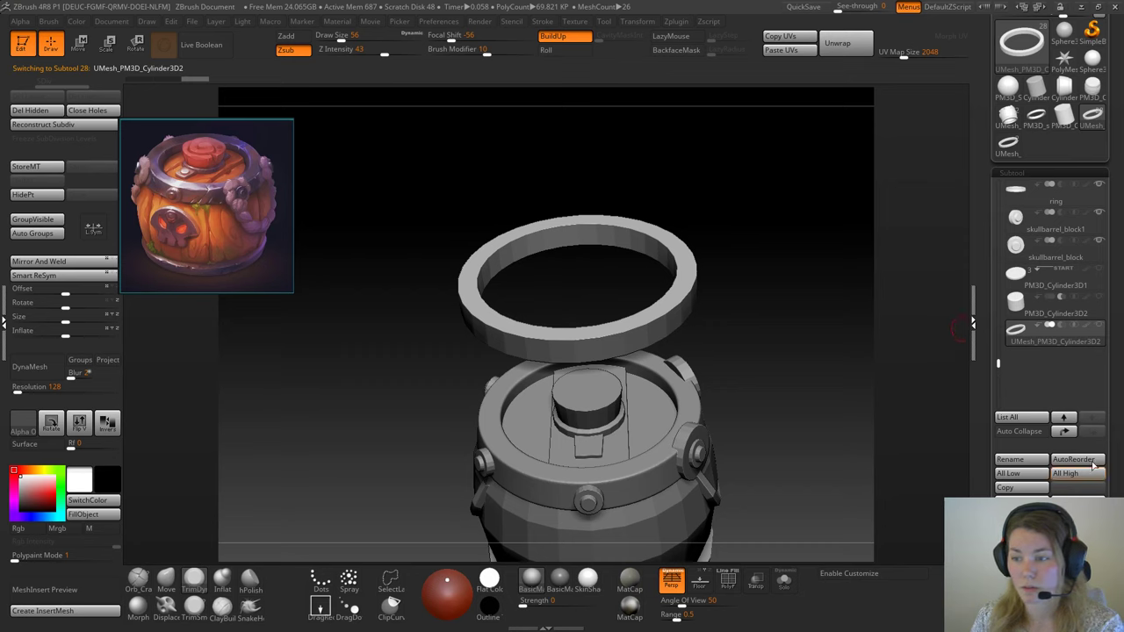
left_click(1068, 432)
left_click(1067, 432)
left_click(1068, 432)
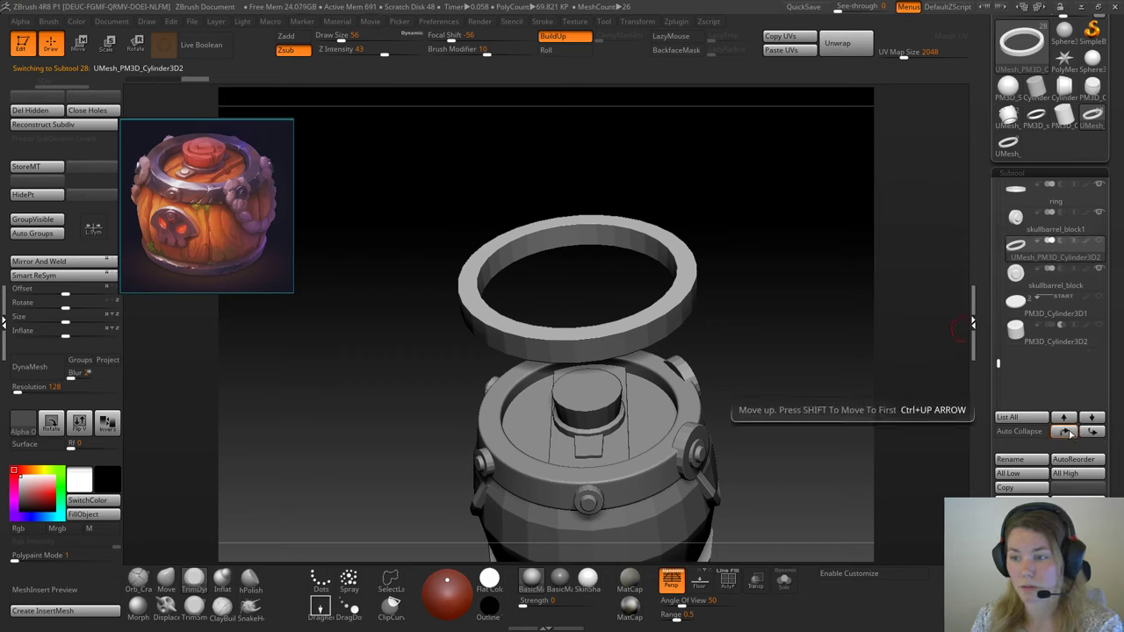
left_click(1098, 434)
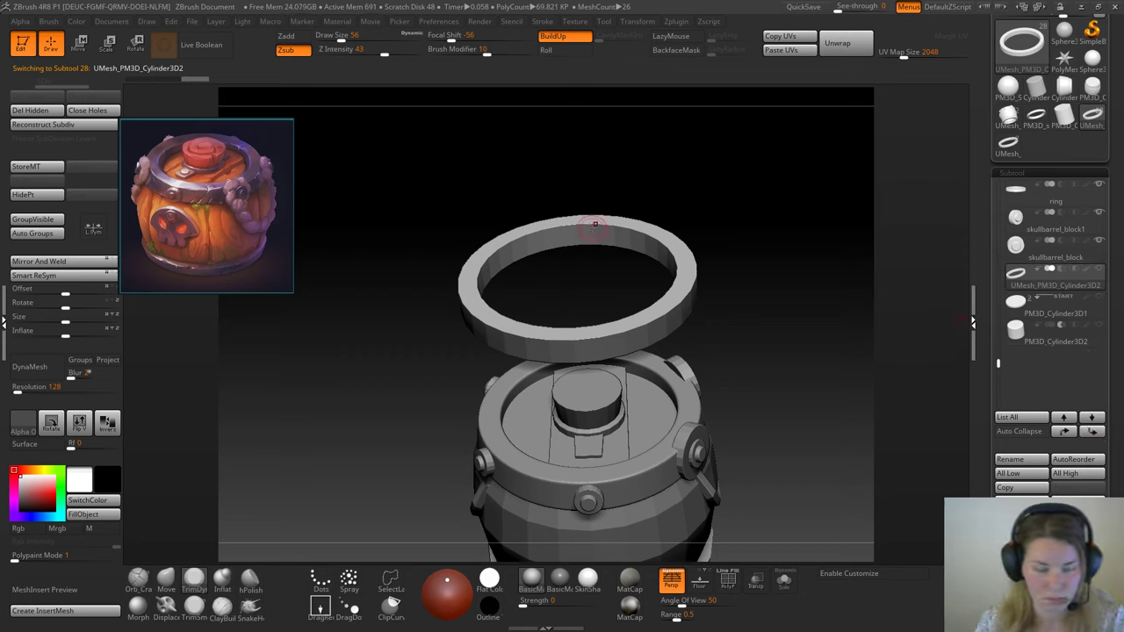
Step: Move the UMesh_PM3D_Cylinder3D2 ring straight down from its floating position onto the barrel
key("w")
left_click_drag(726, 361, 747, 293, "alt")
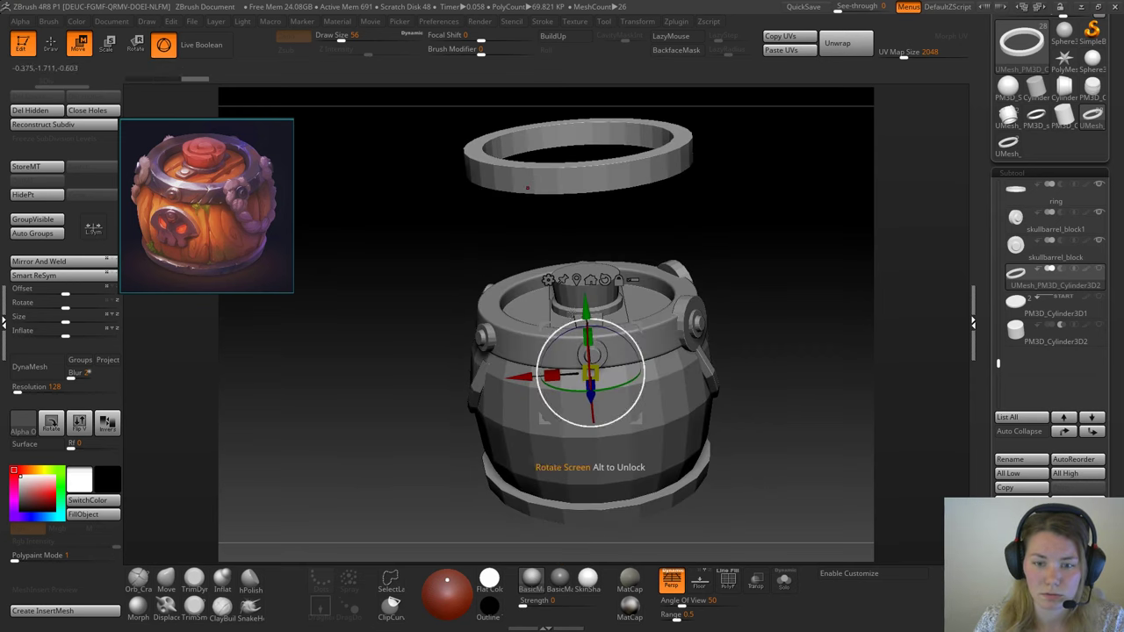
left_click_drag(585, 308, 590, 390)
left_click_drag(732, 271, 763, 254, "alt")
left_click_drag(600, 384, 626, 523)
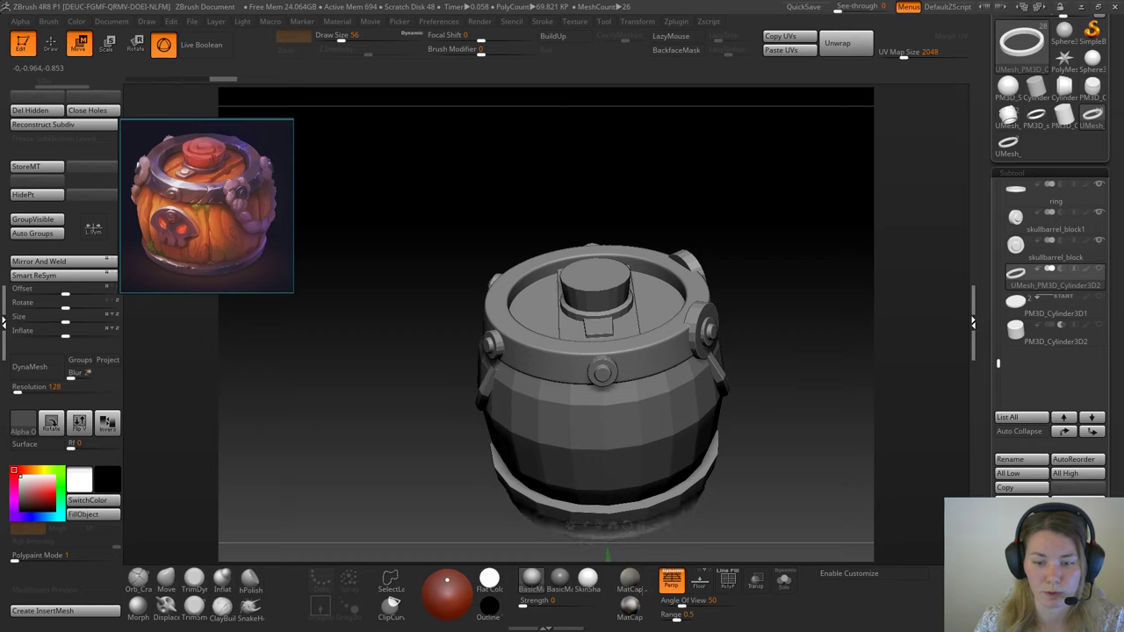
left_click_drag(632, 578, 637, 566)
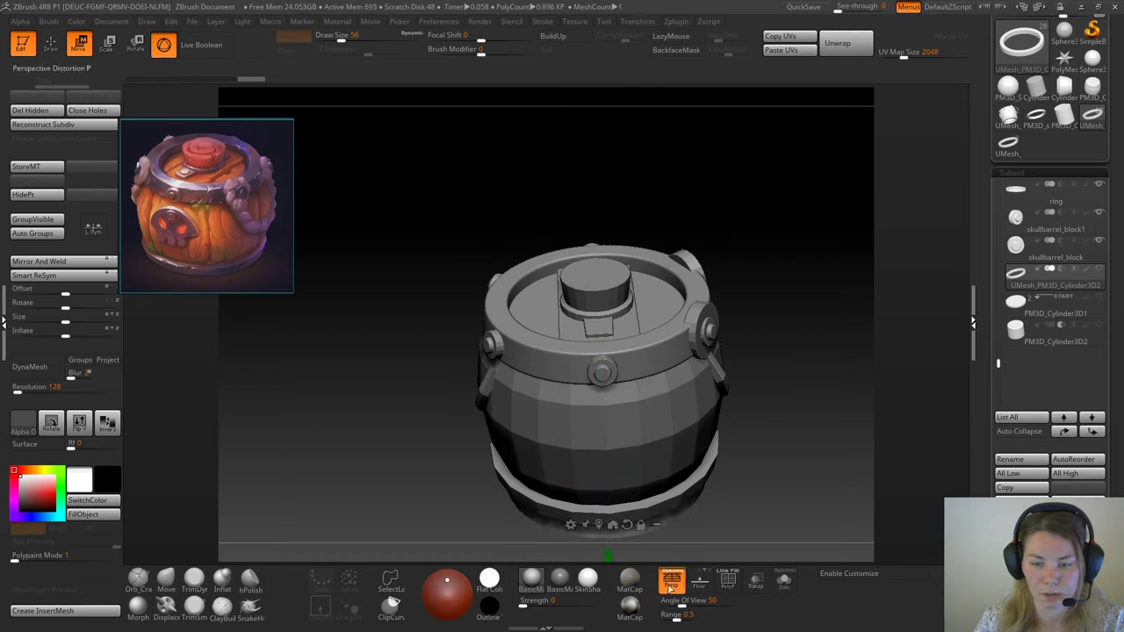
left_click_drag(753, 532, 715, 525)
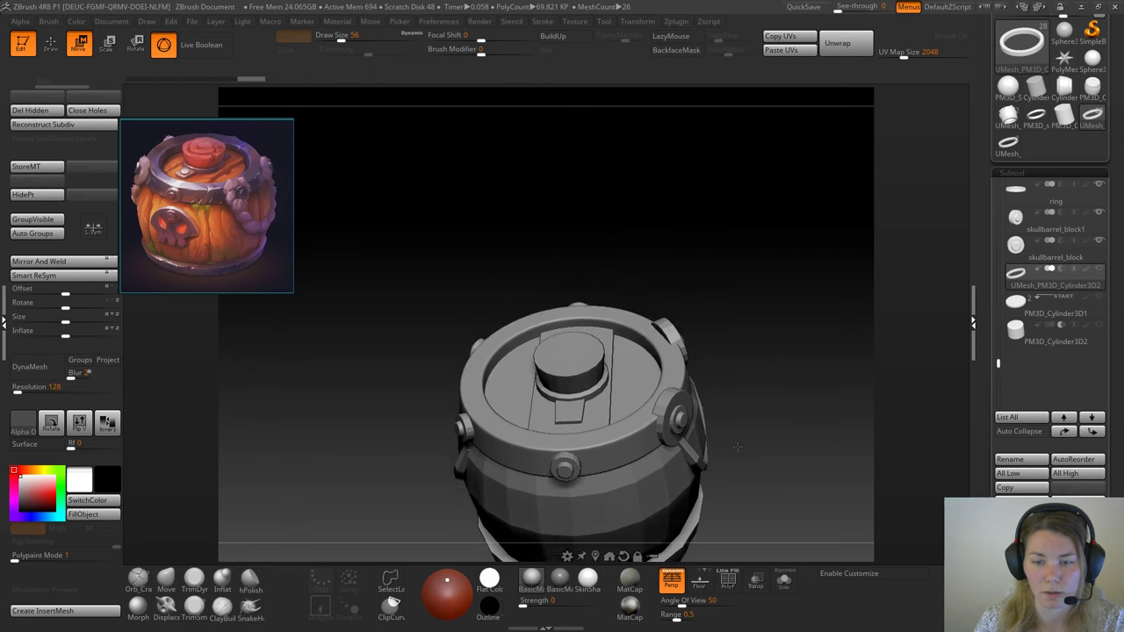
Step: Select the existing top rim subtool named ring, hide UMesh_PM3D_Cylinder3D2, and return to Draw mode with the barrel's rim in view
left_click(615, 452, "alt")
left_click_drag(743, 295, 705, 361)
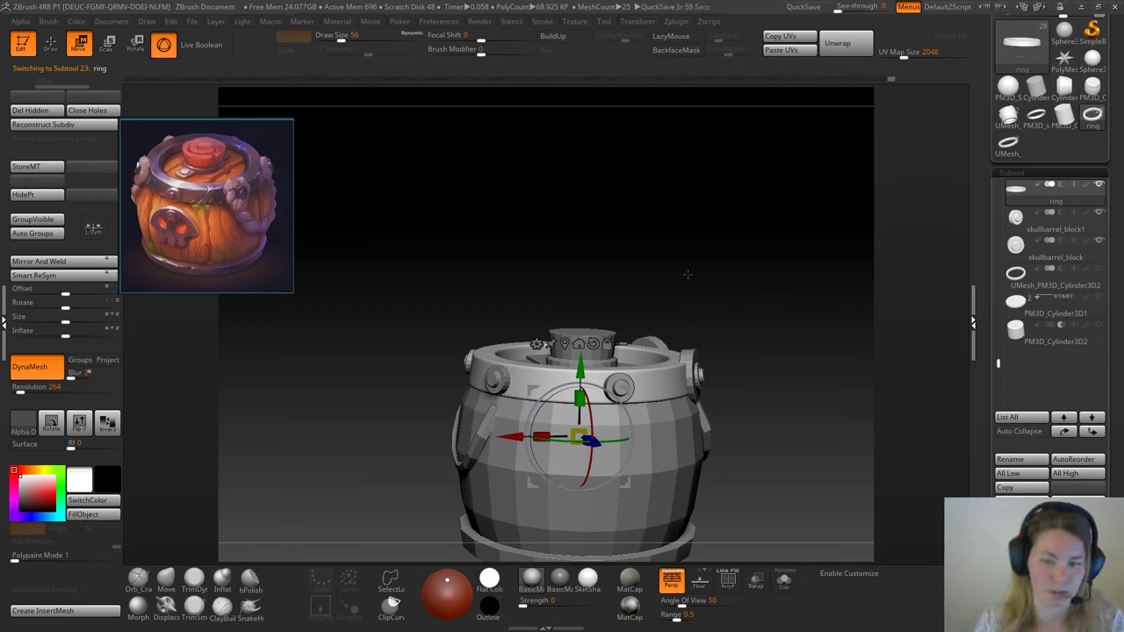
left_click_drag(684, 273, 691, 297)
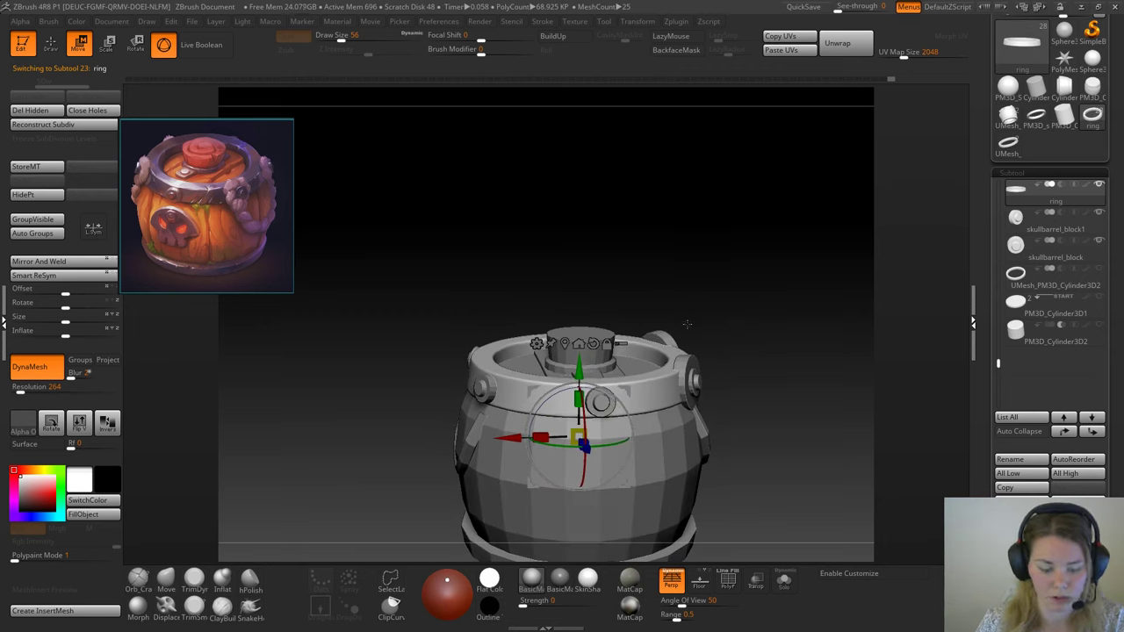
key("q")
mouse_move(764, 313)
left_mouse_down("alt")
mouse_move(803, 384)
mouse_move(794, 283)
left_mouse_up("alt")
left_click_drag(797, 402, 792, 386)
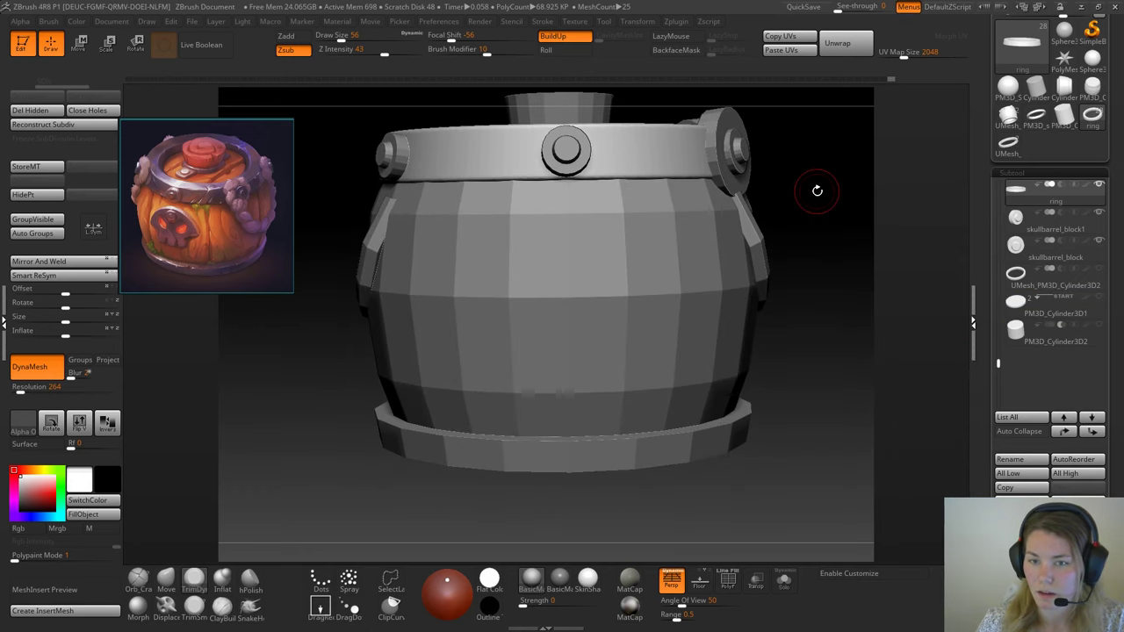
left_click_drag(813, 188, 811, 246)
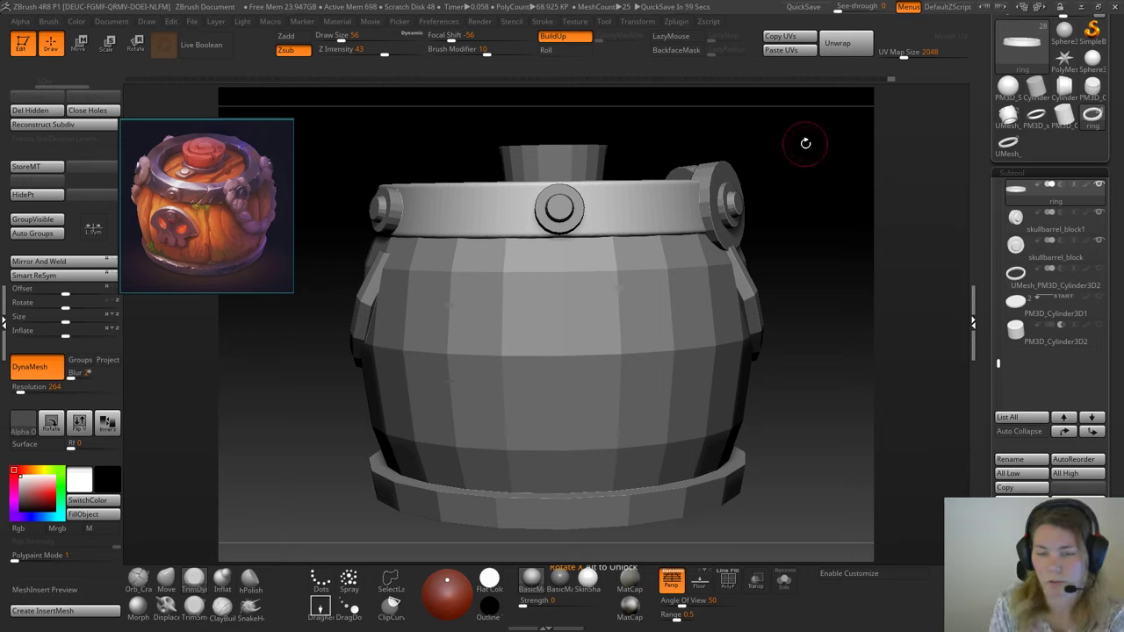
mouse_move(795, 205)
left_mouse_down()
mouse_move(777, 235)
mouse_move(781, 258)
mouse_move(743, 230)
mouse_move(597, 360)
left_mouse_up()
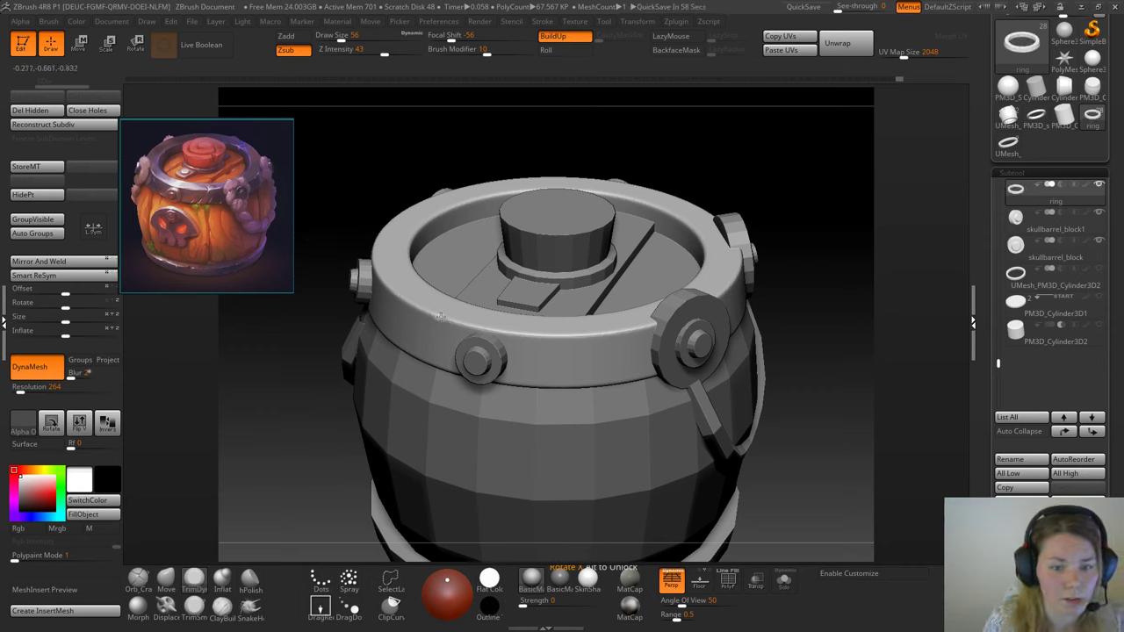
Step: Undo the test trim stroke on the rim, subdivide the ring to level 3, and isolate it in Solo mode
left_click_drag(434, 313, 481, 318)
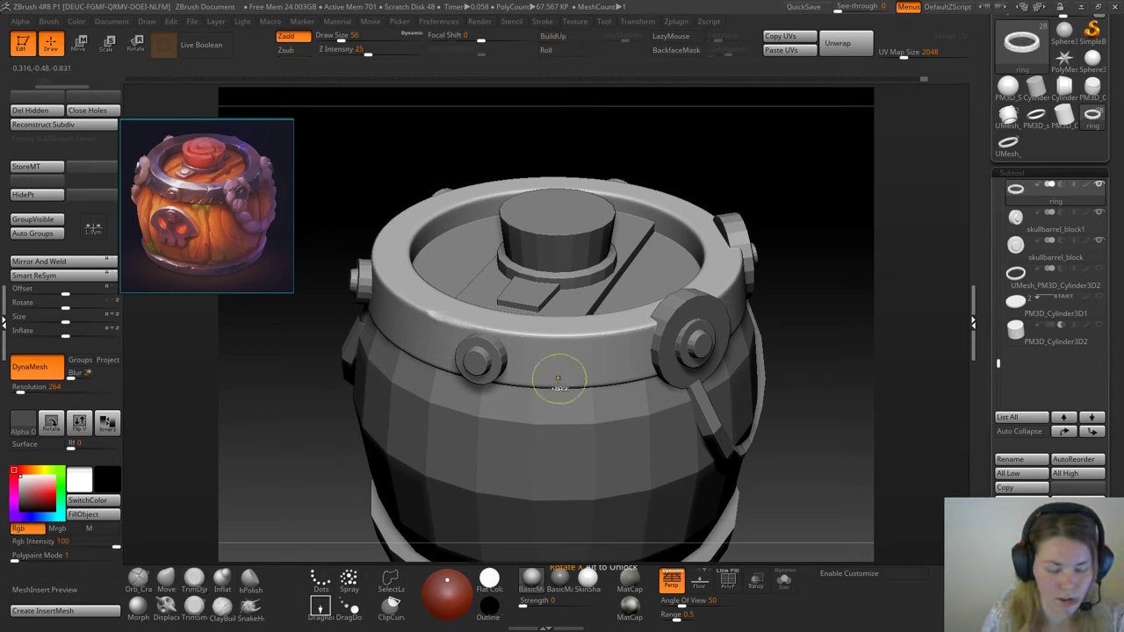
key("ctrl+z")
key("ctrl+d")
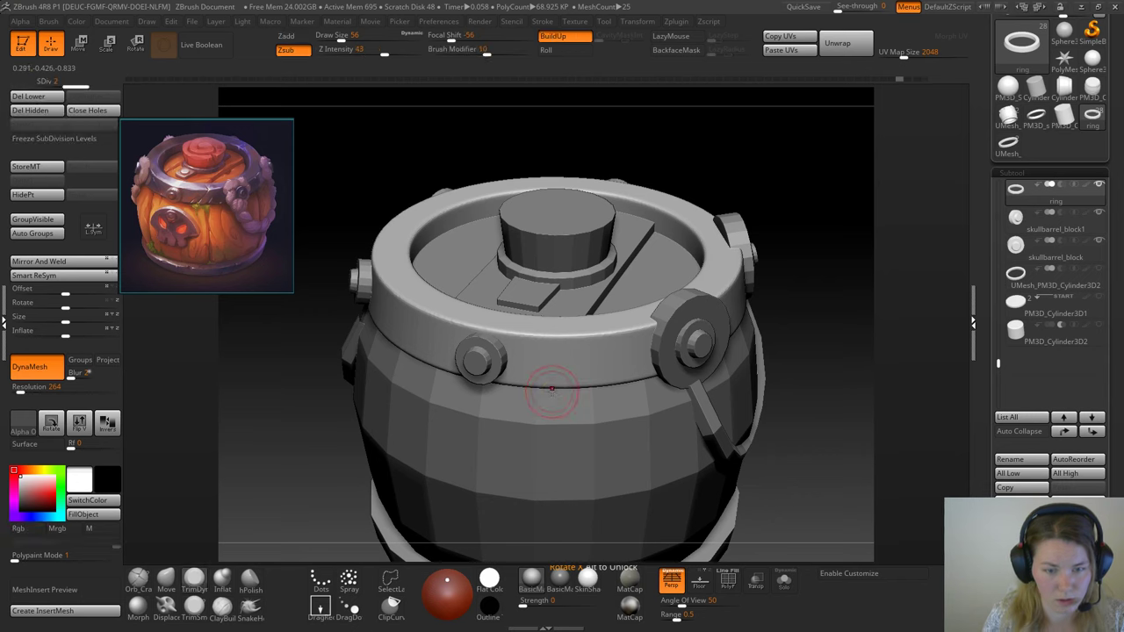
key("ctrl+d")
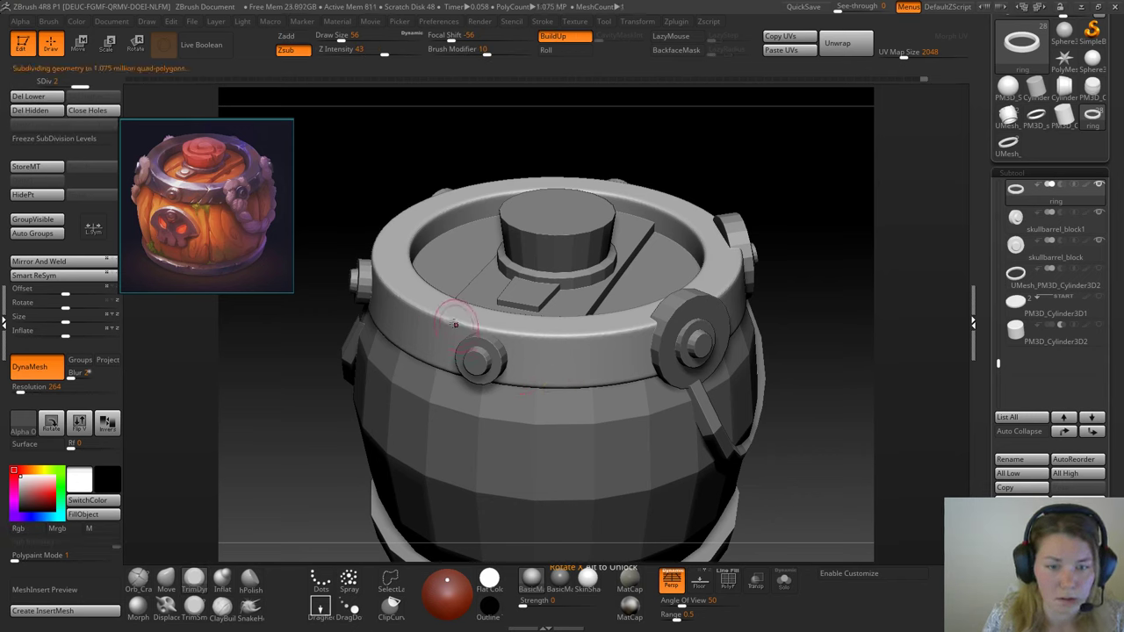
left_click(784, 580)
left_click_drag(775, 289, 686, 340)
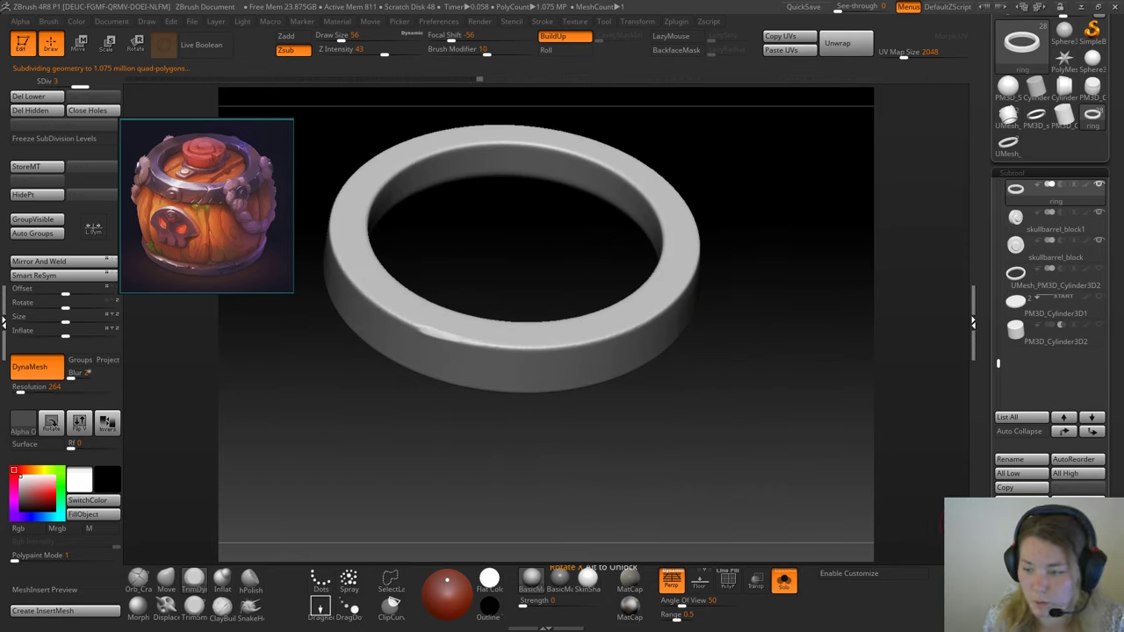
scroll(1049, 351, "down", 4)
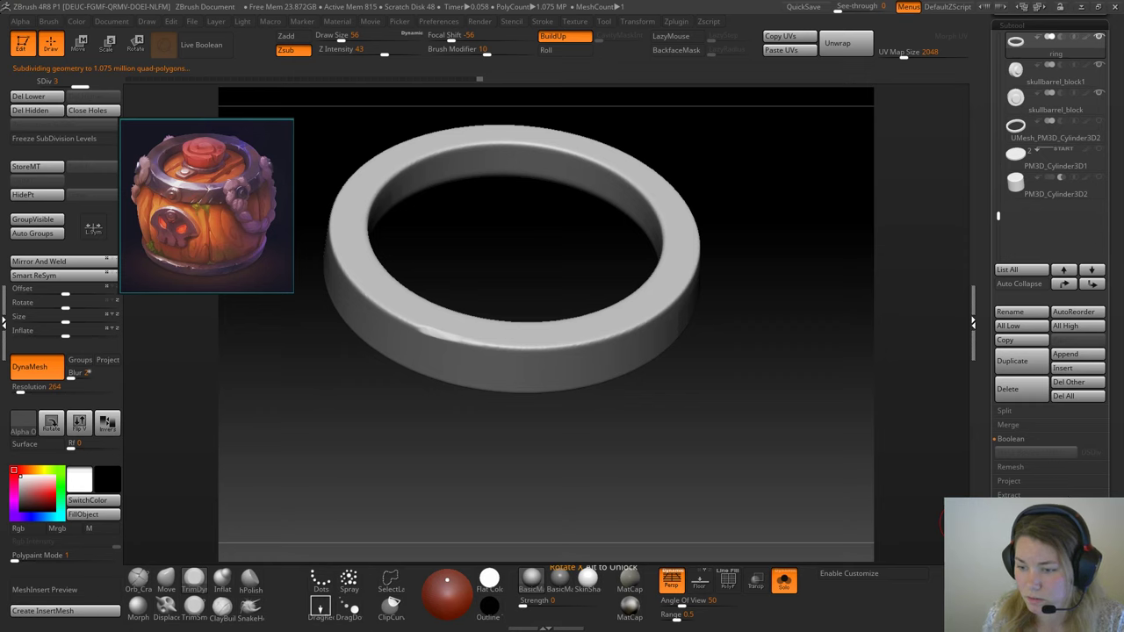
left_click(1016, 516)
left_click_drag(988, 70, 987, 143)
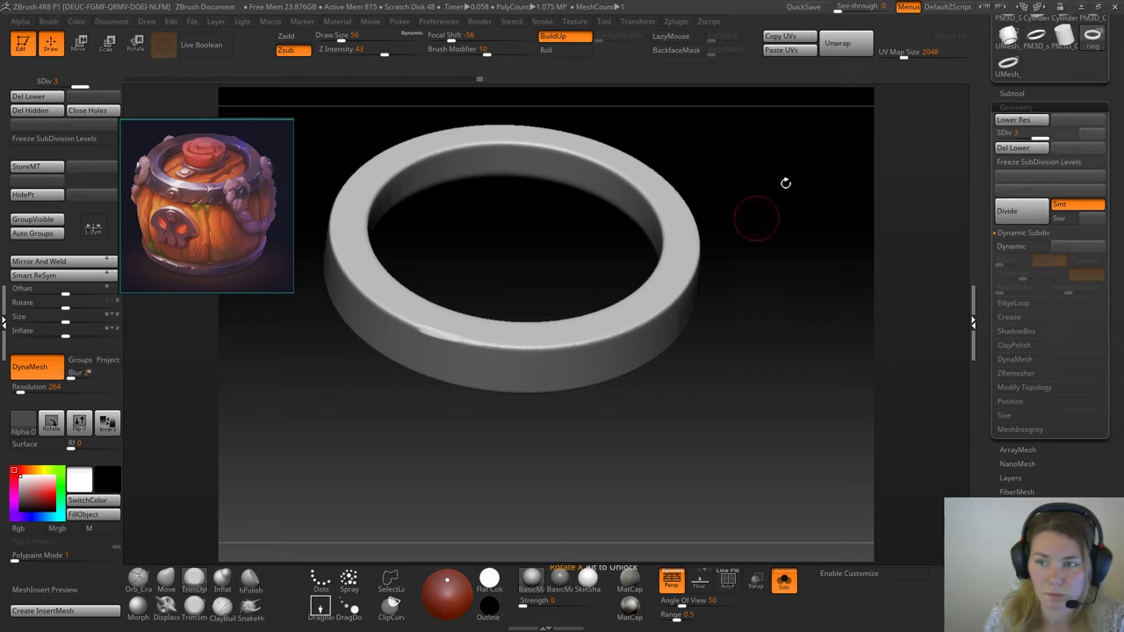
left_click(1012, 93)
Step: Shave a worn bevel into the first stretch of the ring's outer top edge with the TrimDynamic brush
left_click_drag(764, 303, 753, 317)
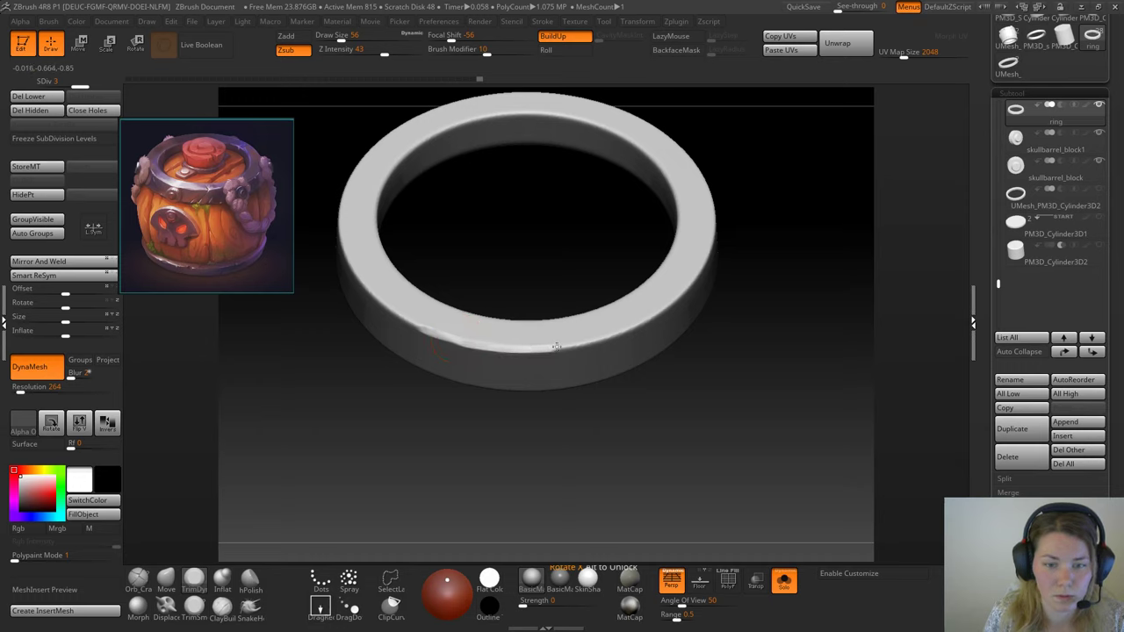
left_click_drag(772, 253, 659, 303)
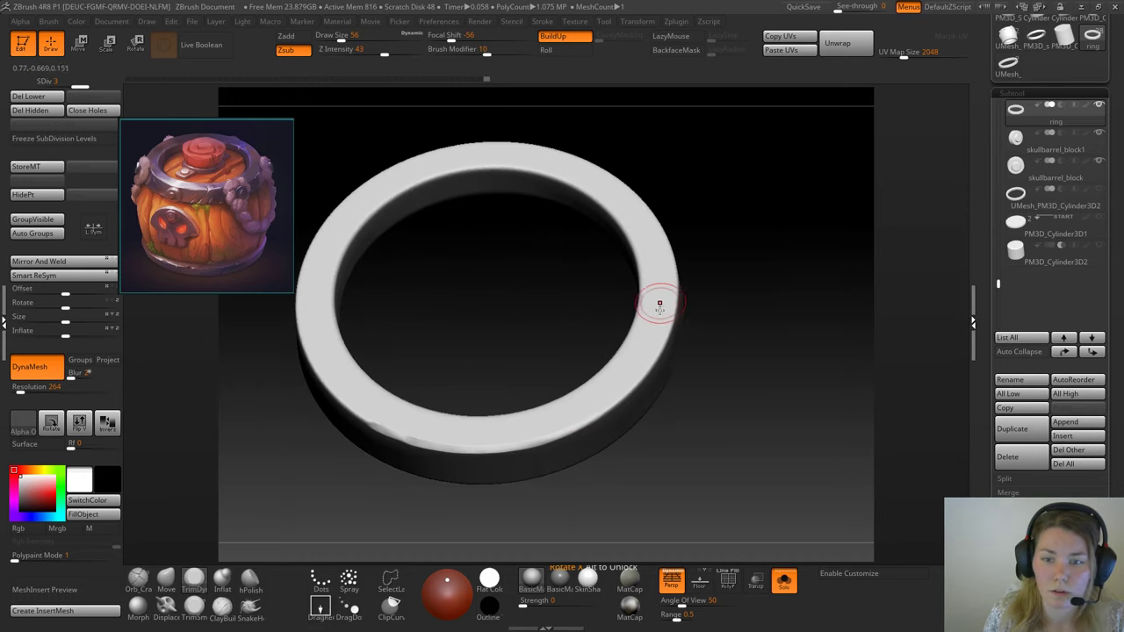
left_click_drag(722, 372, 647, 371)
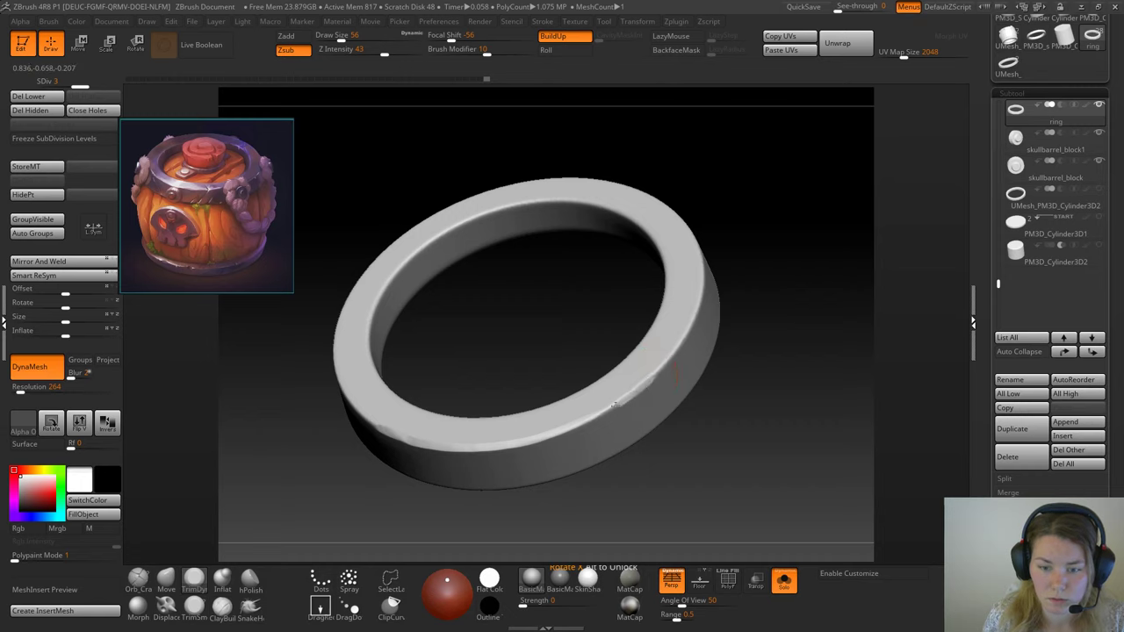
left_click_drag(773, 220, 685, 242)
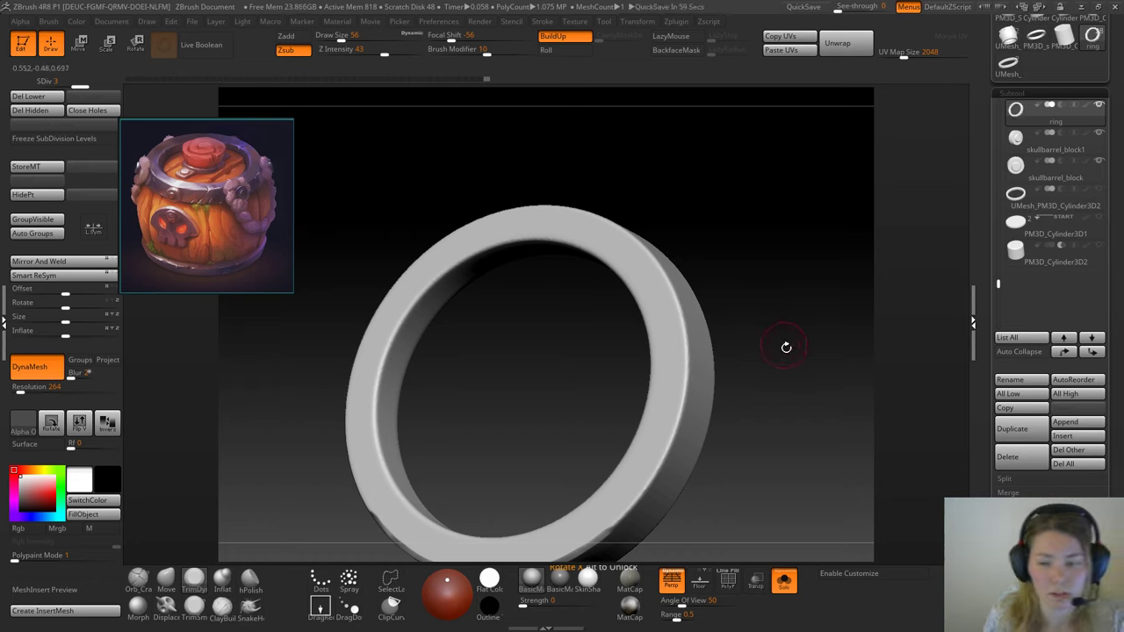
left_click_drag(785, 344, 755, 326)
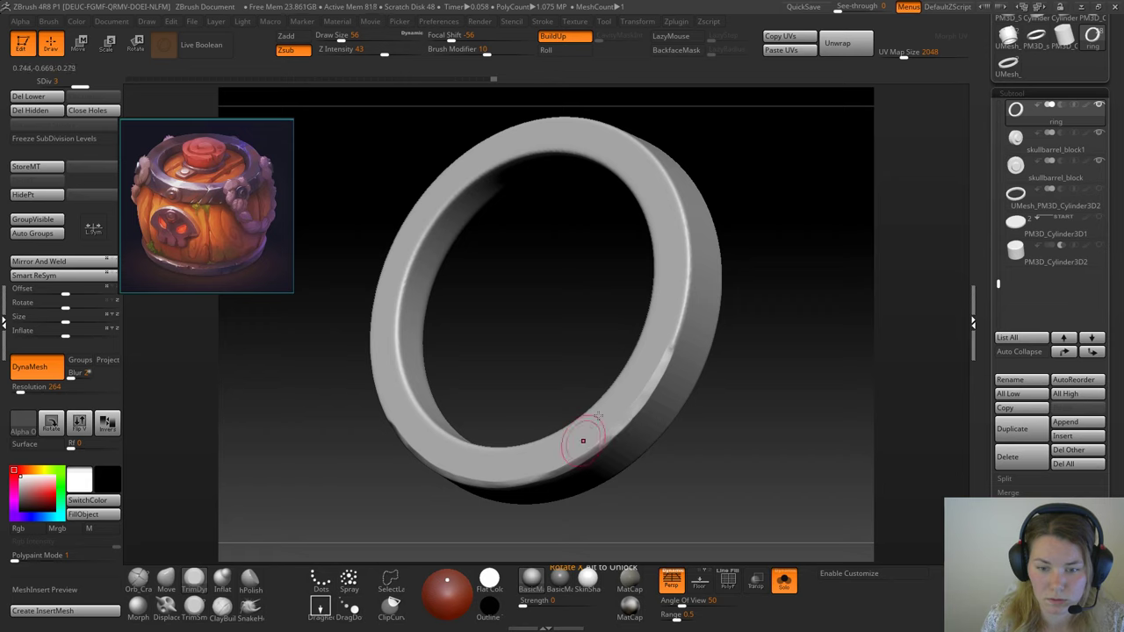
Step: Carry the trimmed bevel around the next stretch of the ring's outer top edge with overlapping strokes
mouse_move(782, 195)
left_mouse_down()
mouse_move(747, 258)
mouse_move(657, 248)
mouse_move(648, 274)
mouse_move(659, 355)
left_mouse_up()
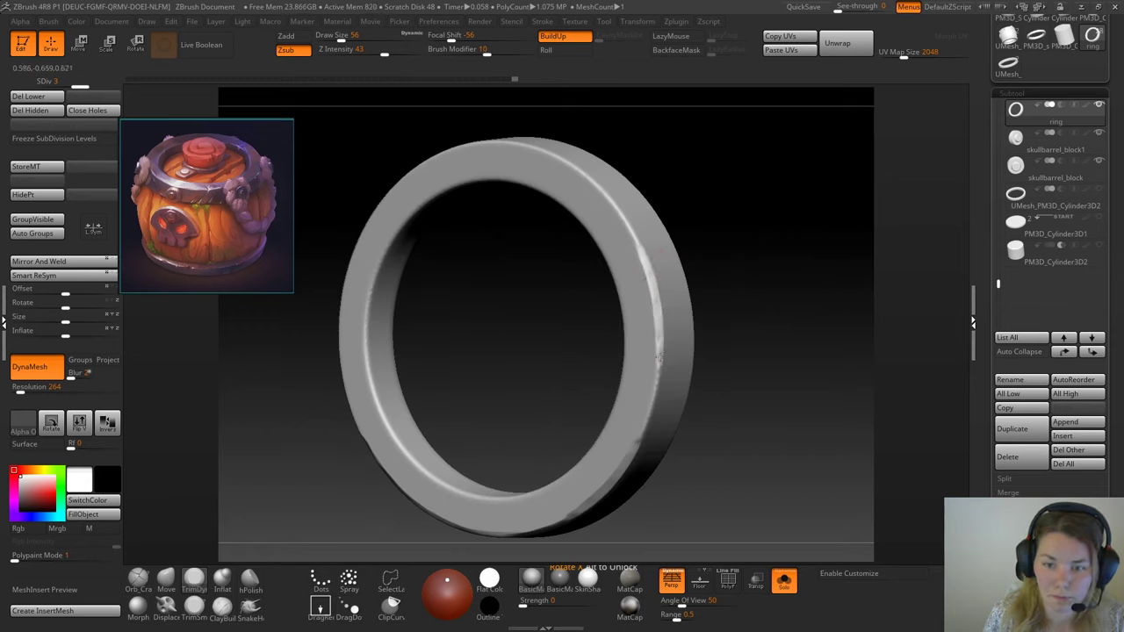
left_click_drag(725, 189, 691, 244)
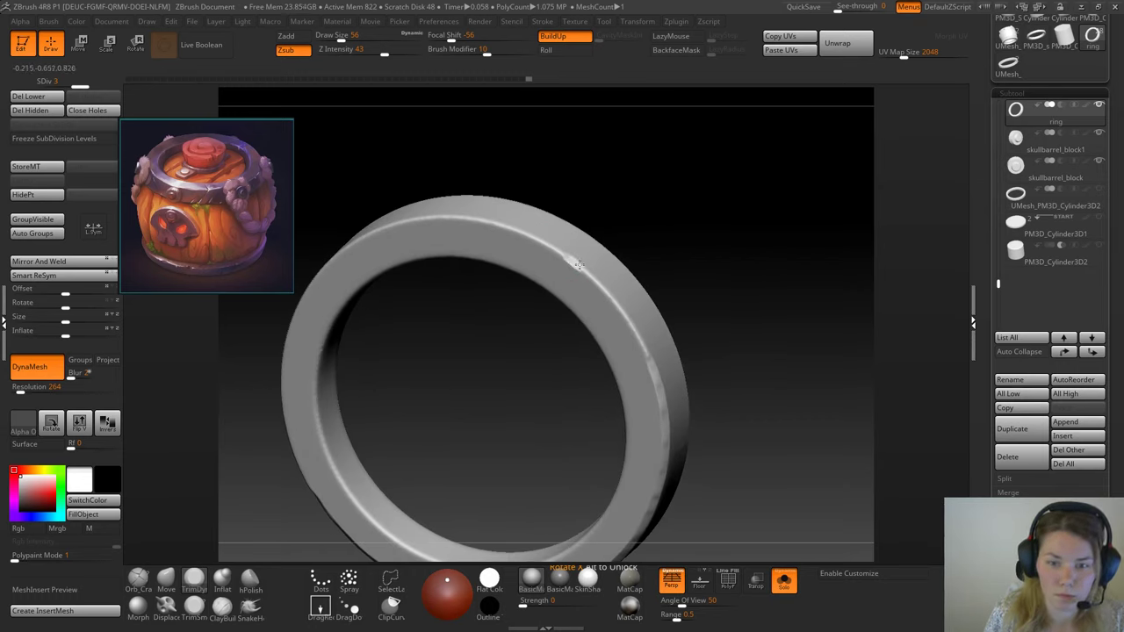
left_click_drag(579, 263, 645, 351)
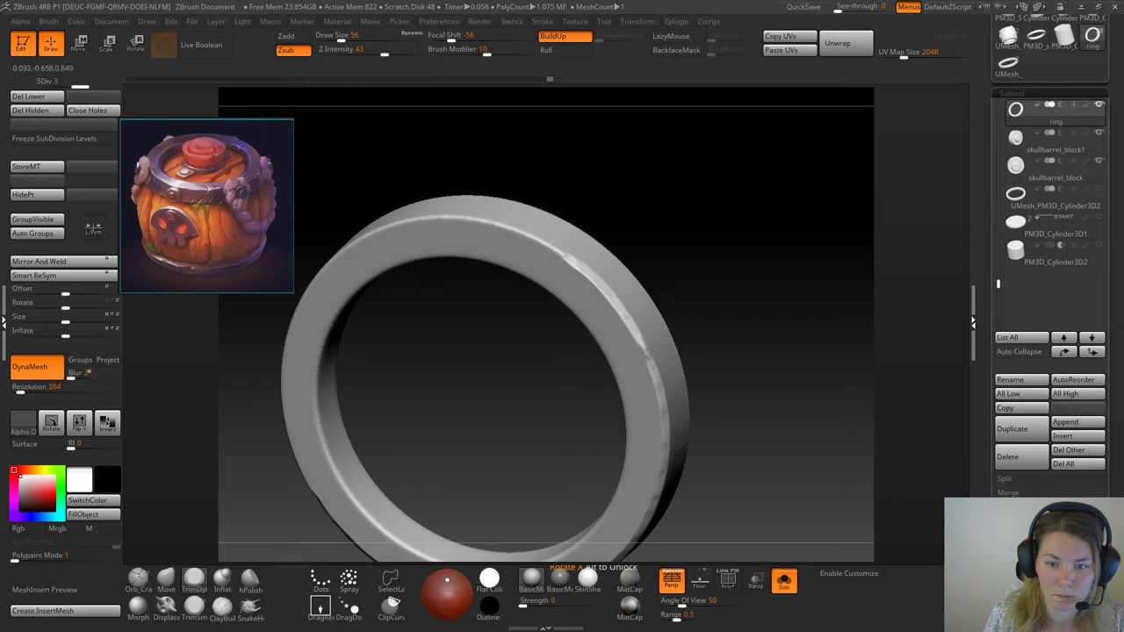
mouse_move(685, 213)
left_mouse_down()
mouse_move(722, 220)
mouse_move(702, 237)
left_mouse_up()
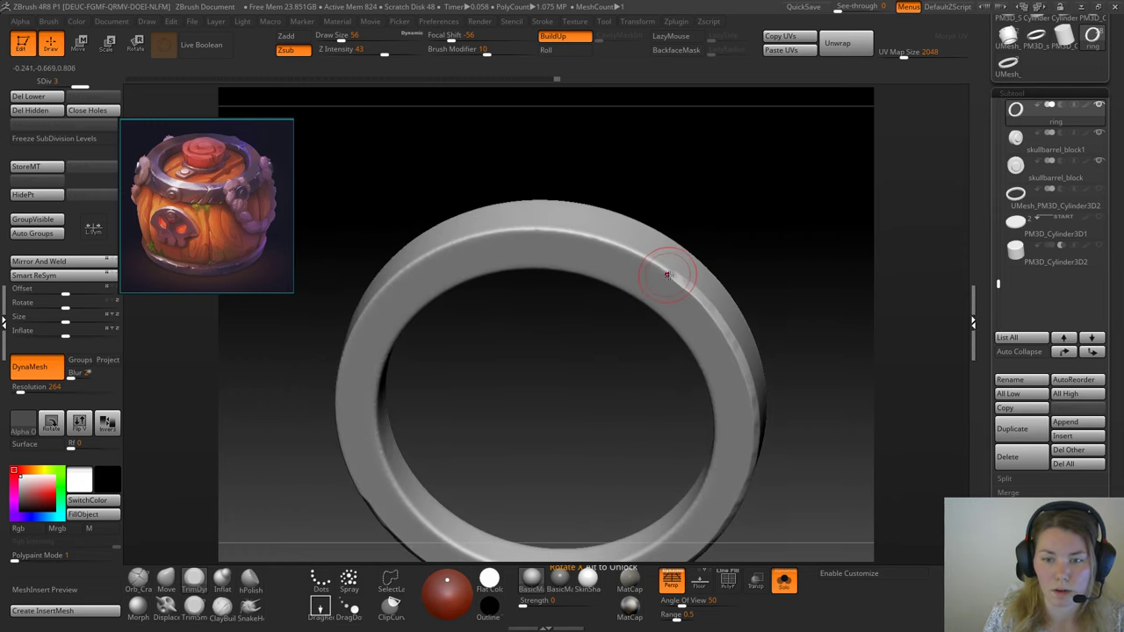
left_click_drag(668, 276, 654, 263)
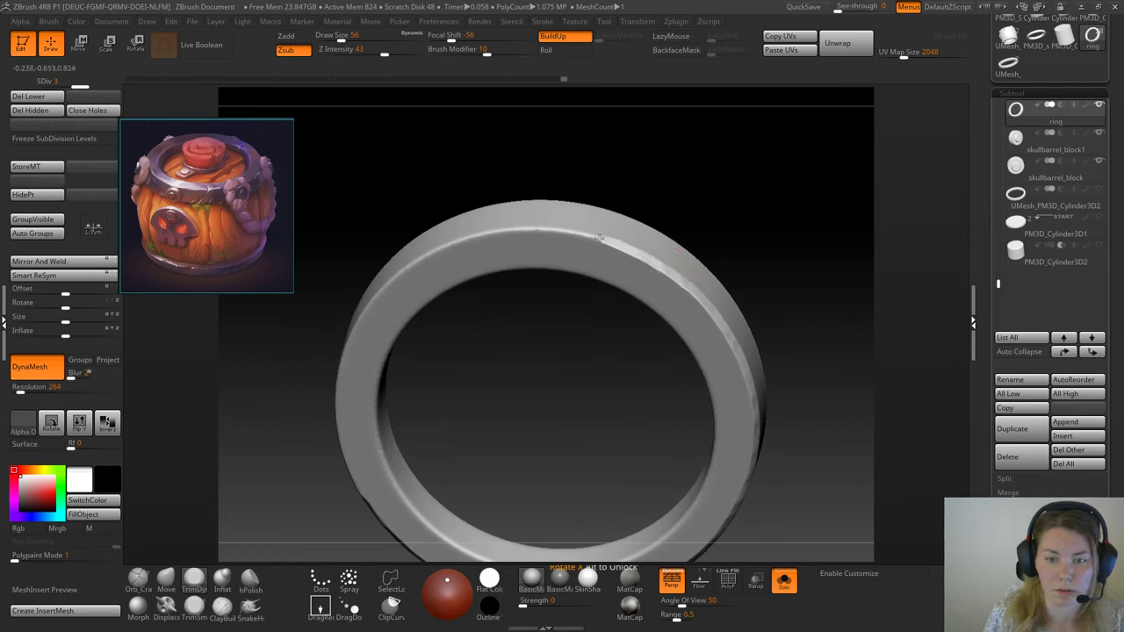
Step: Extend the outer edge bevel across the far side of the ring, undoing one stroke and trimming the edge further along
mouse_move(510, 188)
left_mouse_down("alt")
mouse_move(619, 170)
mouse_move(609, 166)
left_mouse_up("alt")
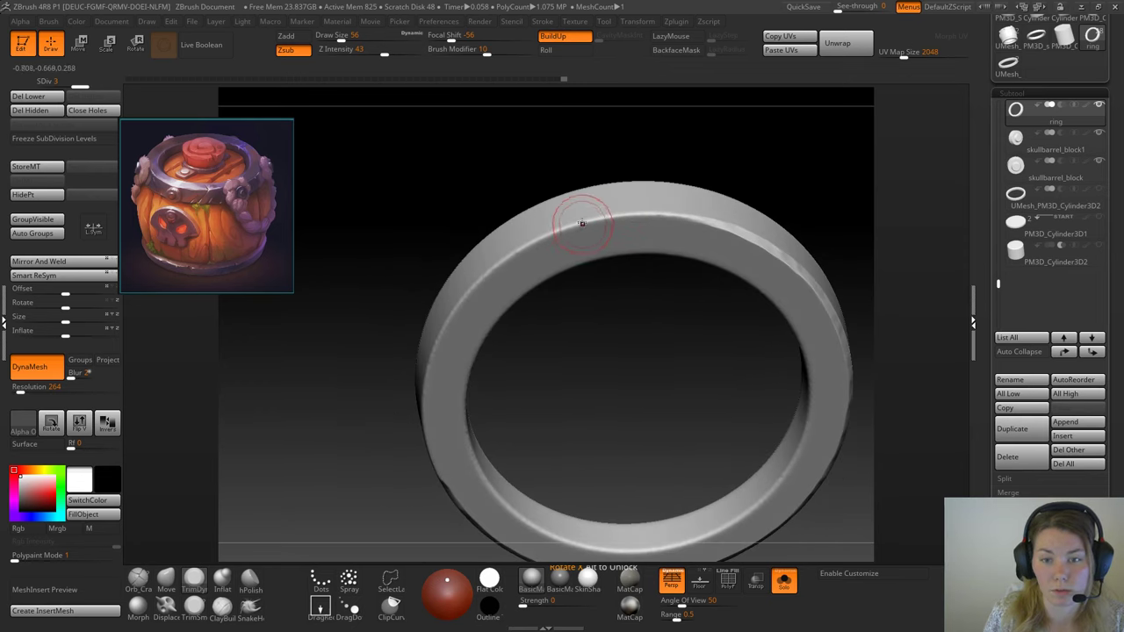
left_click_drag(581, 223, 706, 222)
key("ctrl+z")
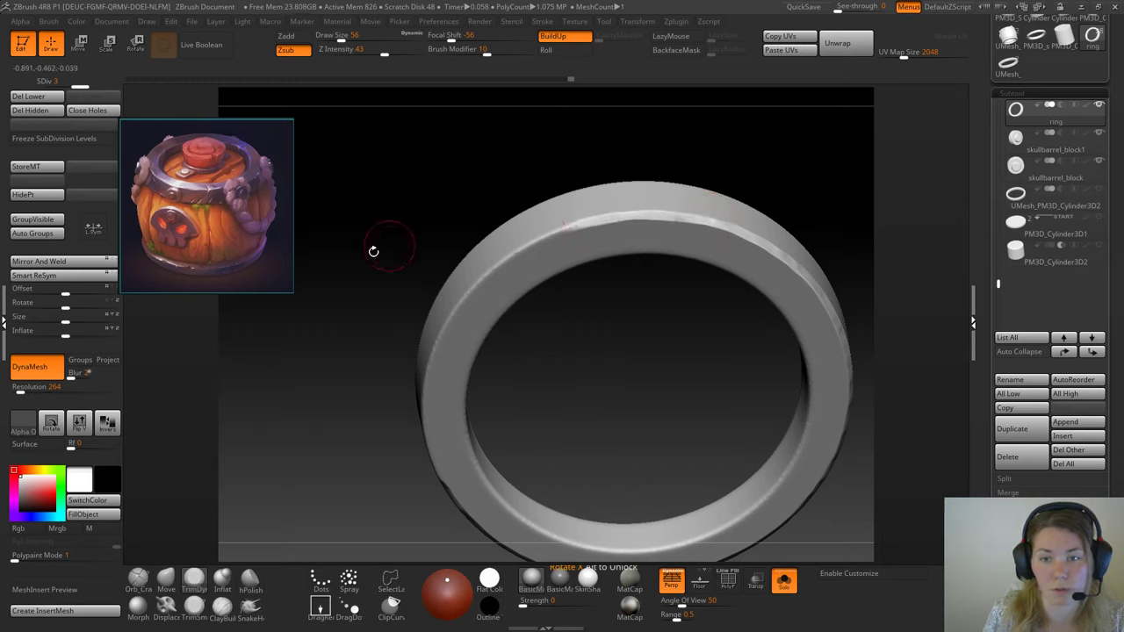
left_click_drag(371, 248, 447, 227)
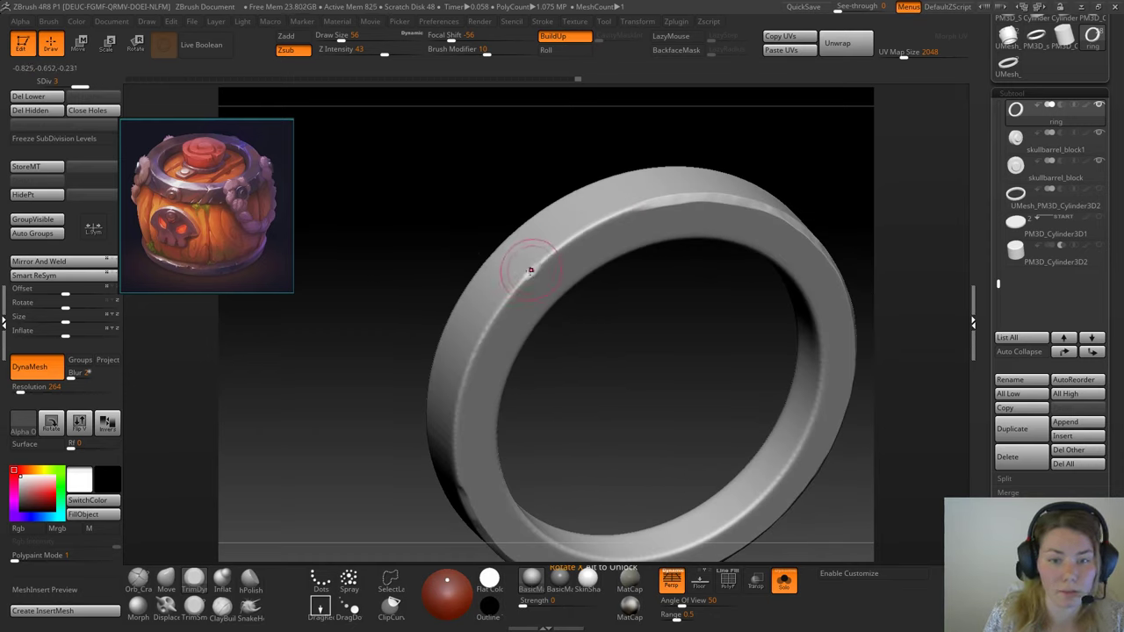
mouse_move(538, 264)
left_mouse_down()
mouse_move(562, 235)
mouse_move(651, 201)
left_mouse_up()
Step: Trim the remaining stretch of the outer top edge to join the bevel with its starting point
left_click_drag(394, 359, 364, 324)
left_click_drag(577, 168, 518, 261)
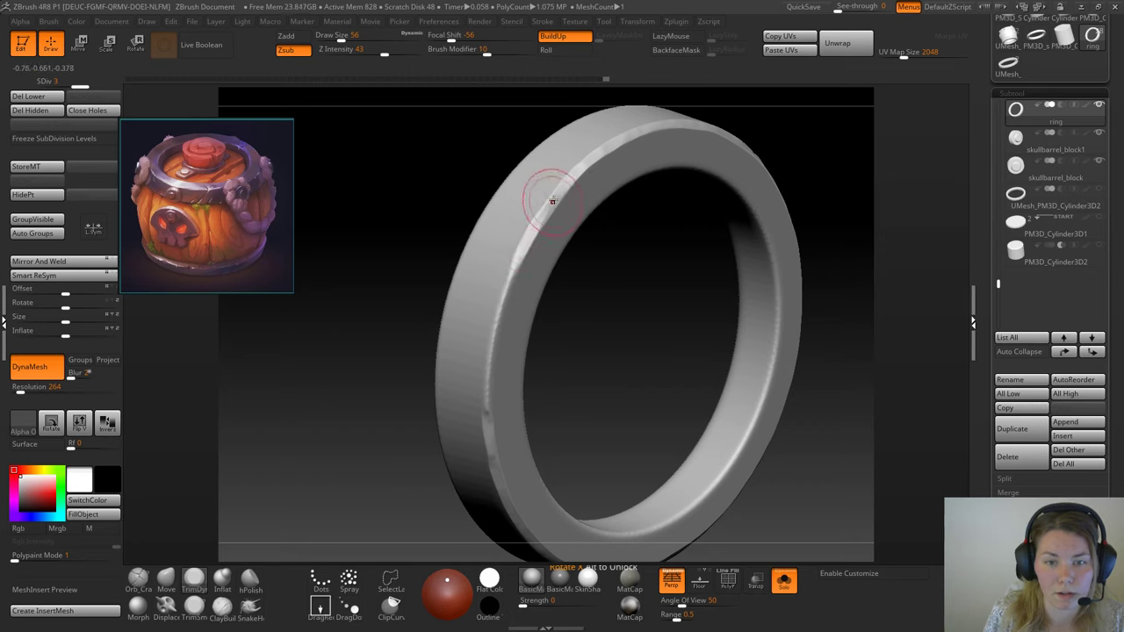
mouse_move(552, 201)
left_mouse_down()
mouse_move(489, 314)
mouse_move(498, 333)
mouse_move(486, 447)
left_mouse_up()
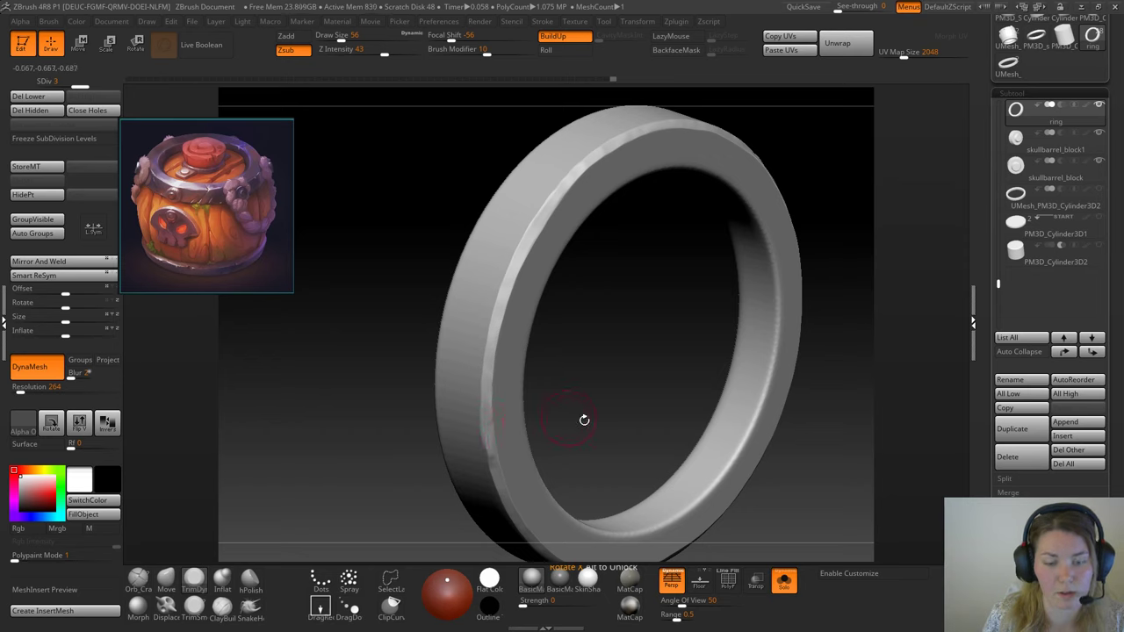
left_click_drag(583, 420, 466, 342)
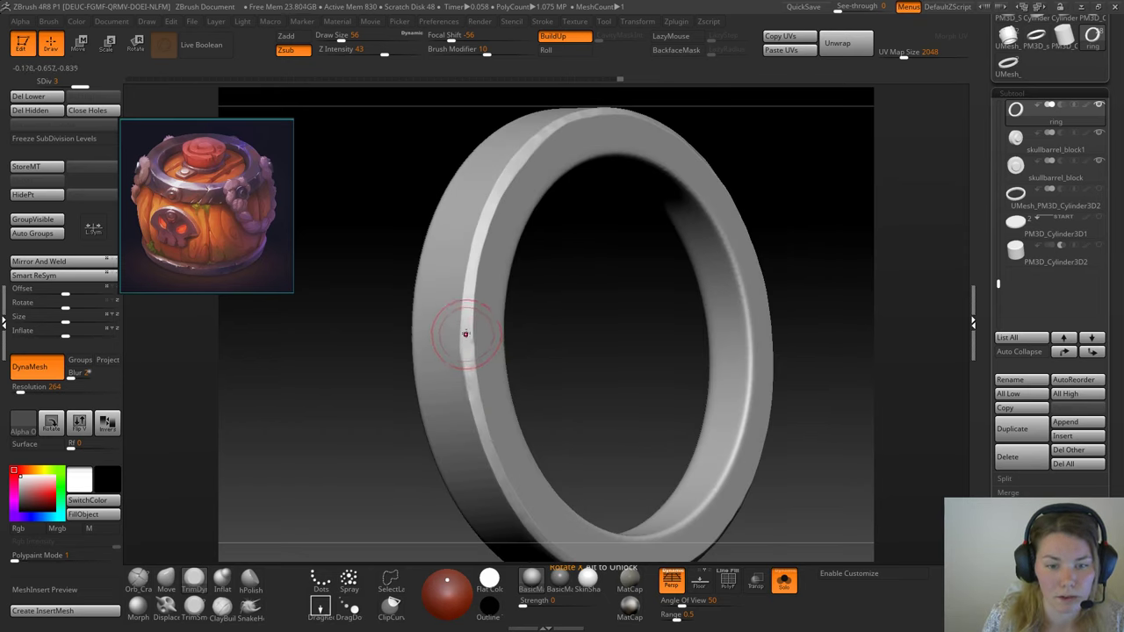
Step: Trim a worn bevel into the first stretches of the ring's inner top edge with the TrimDynamic brush
mouse_move(557, 346)
left_mouse_down()
mouse_move(579, 324)
mouse_move(564, 389)
mouse_move(577, 379)
mouse_move(512, 346)
mouse_move(583, 361)
mouse_move(550, 230)
left_mouse_up()
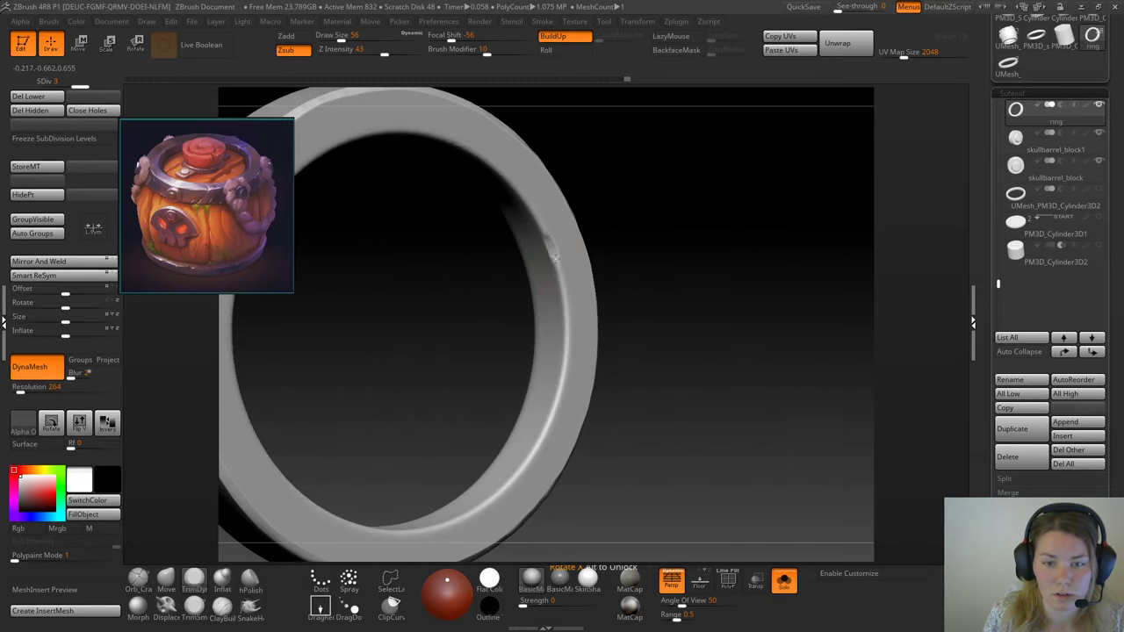
left_click_drag(612, 369, 666, 306)
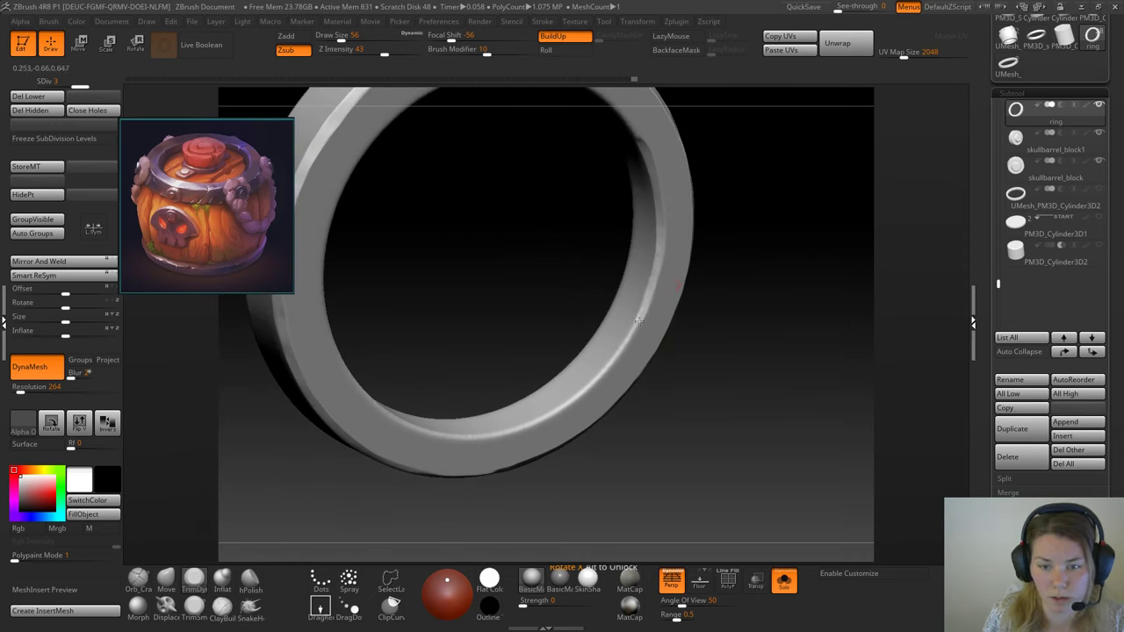
left_click_drag(753, 288, 600, 207)
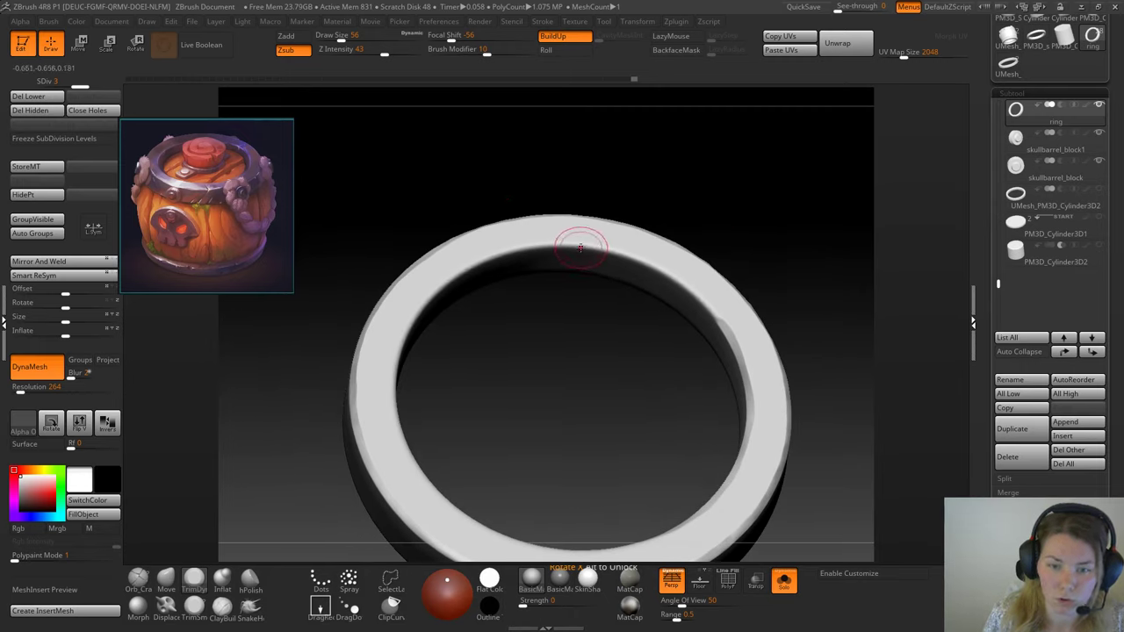
left_click_drag(598, 250, 643, 261)
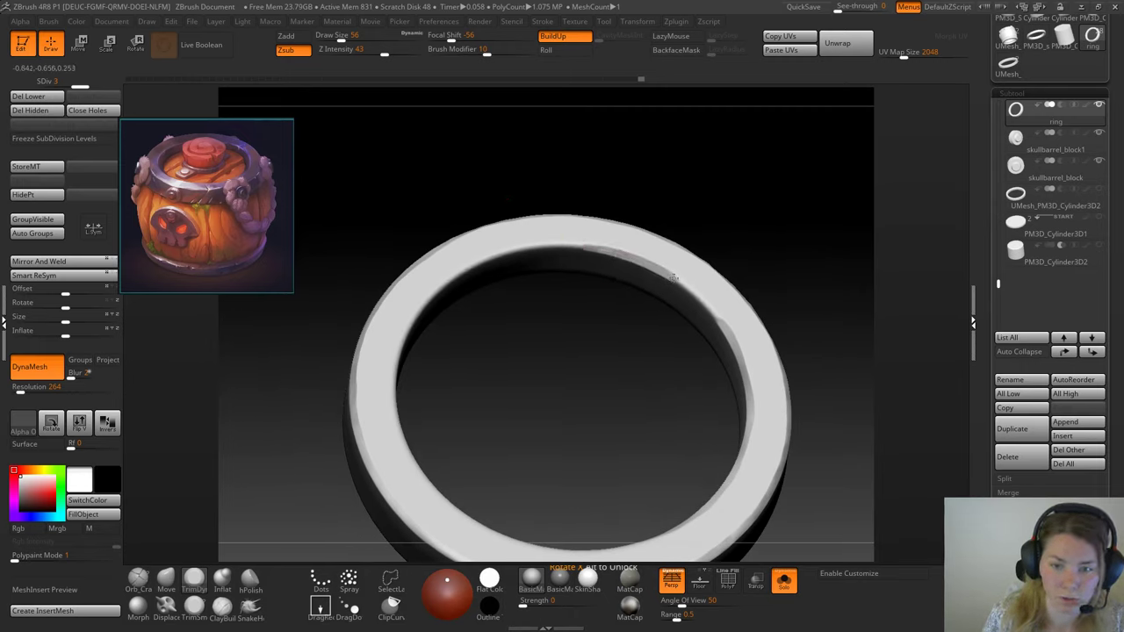
left_click_drag(706, 306, 720, 319)
left_click_drag(748, 206, 722, 218)
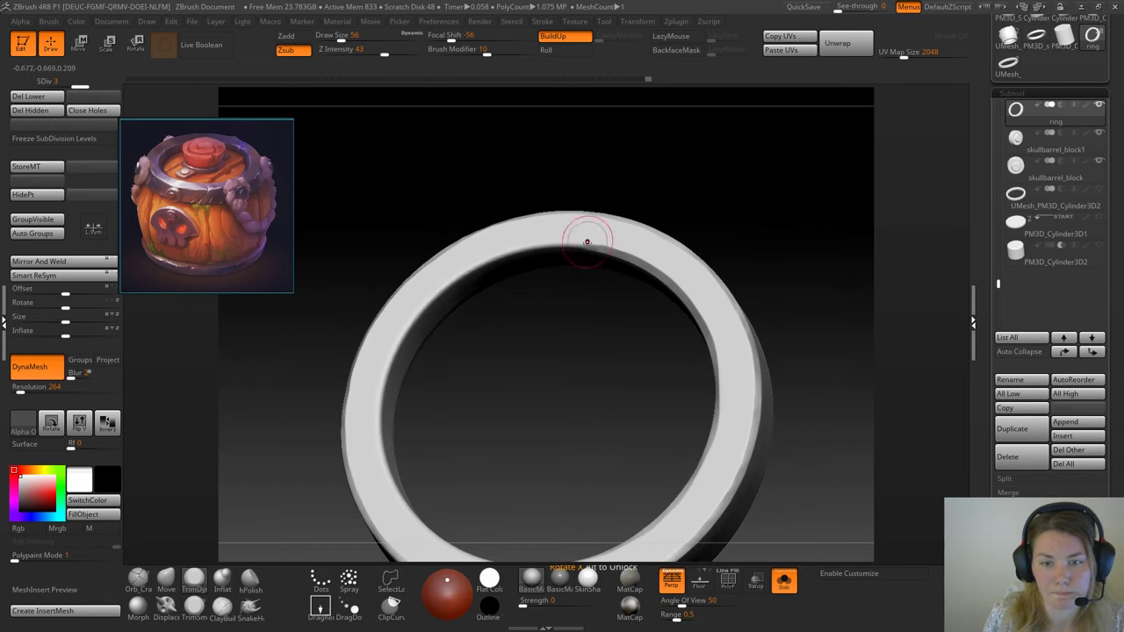
Step: Carry the trimmed bevel around the remaining stretches of the ring's inner top edge
left_click_drag(602, 245, 599, 245)
mouse_move(693, 195)
left_mouse_down()
mouse_move(732, 184)
mouse_move(590, 172)
left_mouse_up()
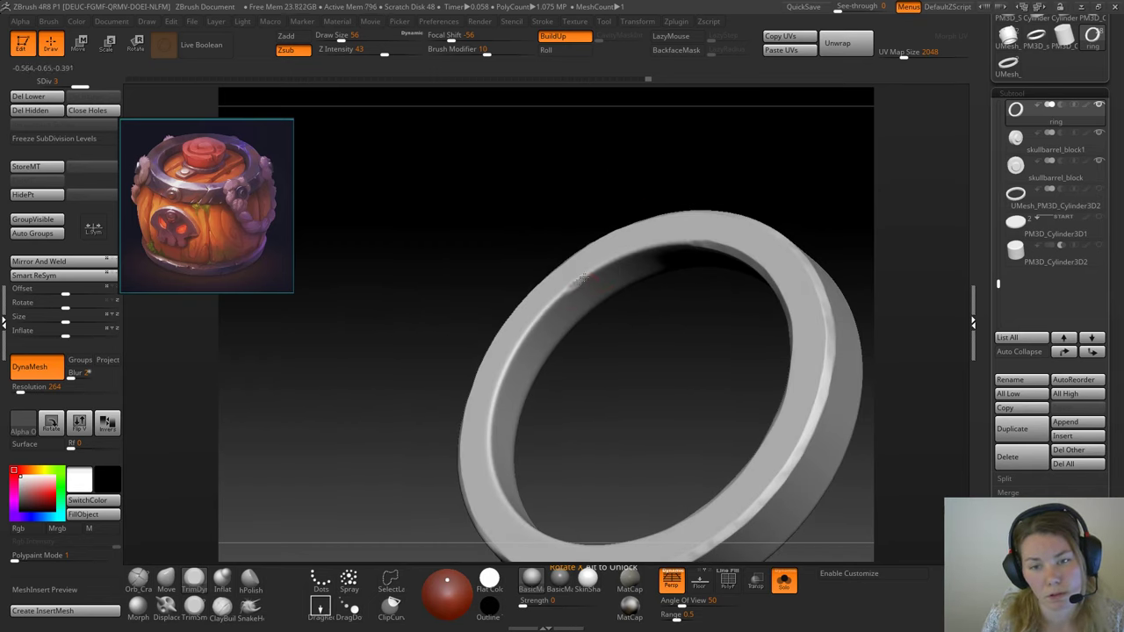
mouse_move(598, 266)
left_mouse_down()
mouse_move(602, 246)
mouse_move(701, 244)
left_mouse_up()
left_click_drag(449, 269, 579, 197)
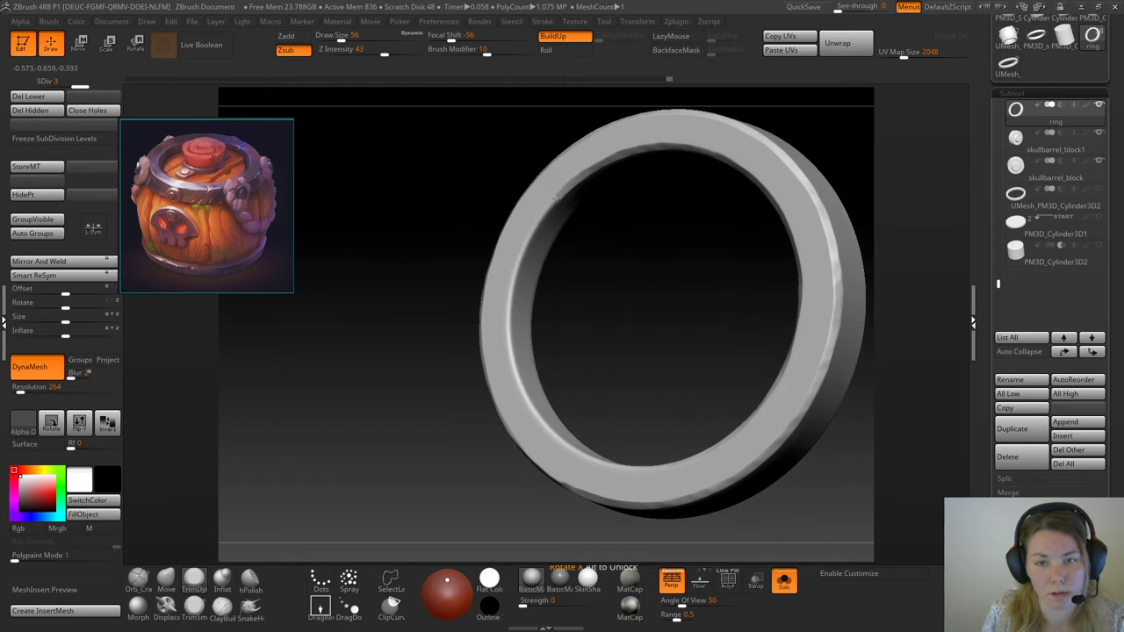
left_click_drag(534, 232, 530, 238)
left_click_drag(656, 278, 625, 257)
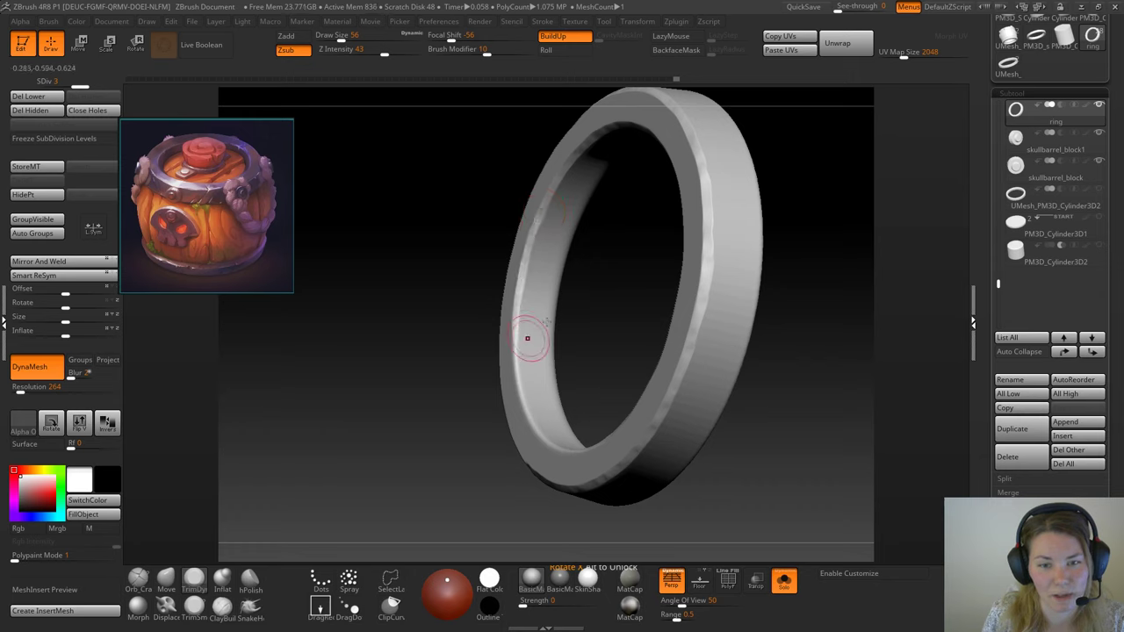
left_click_drag(527, 334, 615, 316)
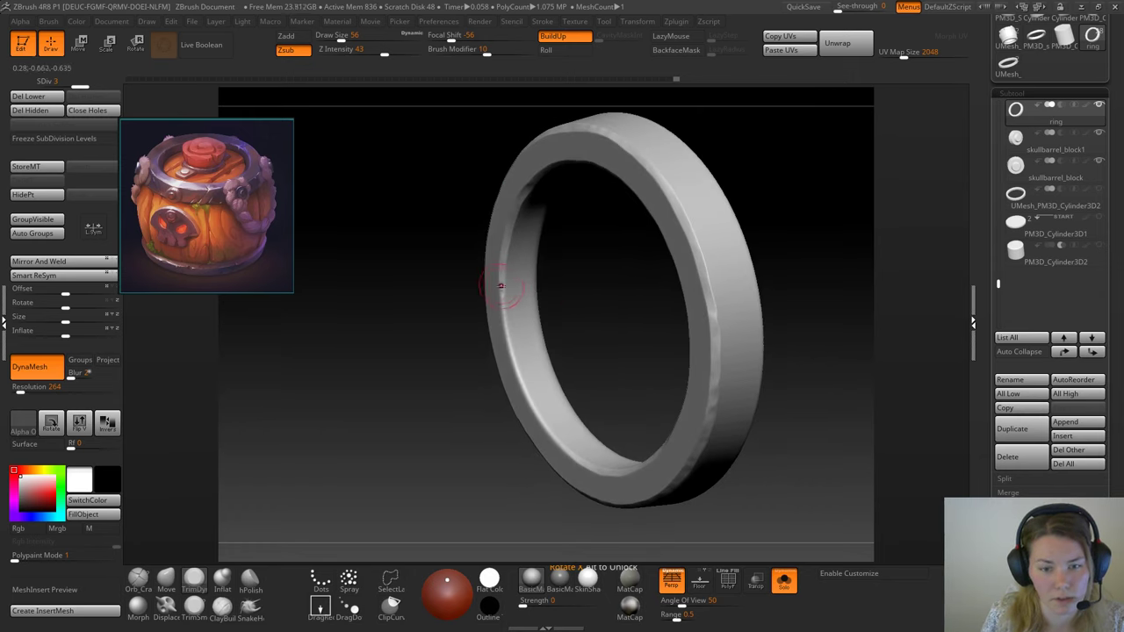
left_click_drag(556, 421, 466, 336)
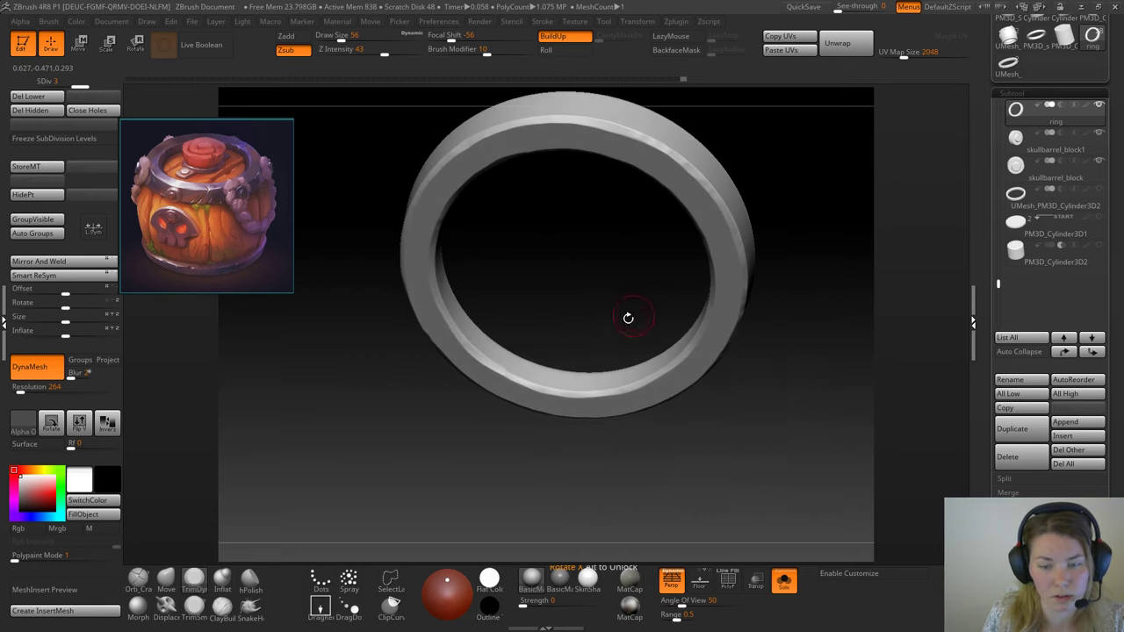
Step: Touch up the worn bevel along the ring's outer top edge with additional trimming strokes
left_click_drag(629, 319, 667, 281)
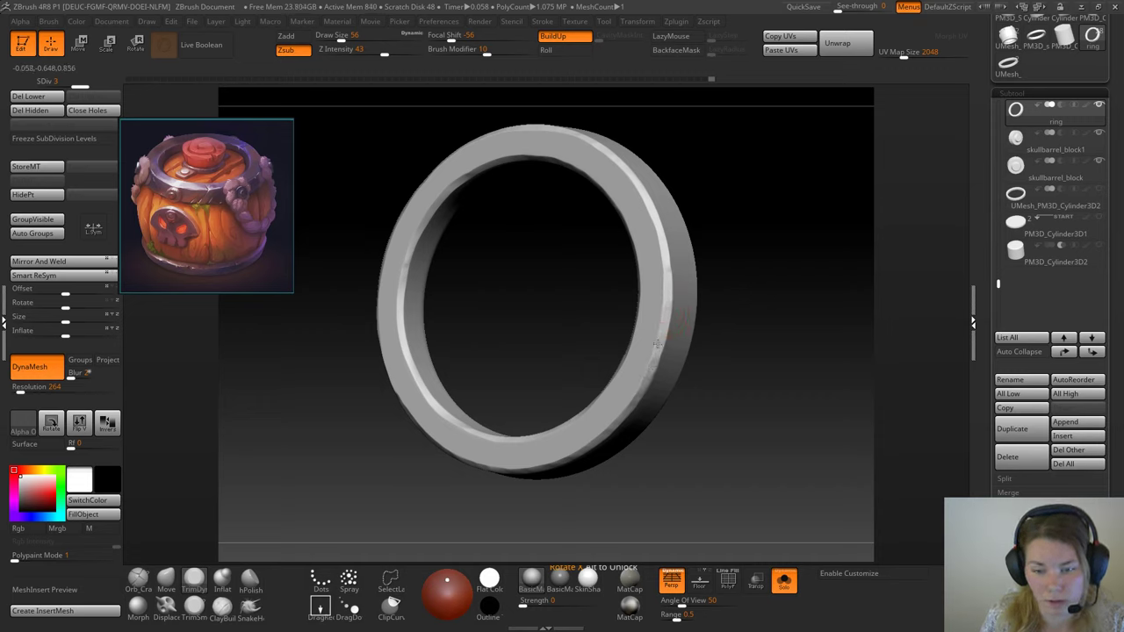
mouse_move(714, 350)
left_mouse_down()
mouse_move(758, 319)
mouse_move(746, 309)
left_mouse_up()
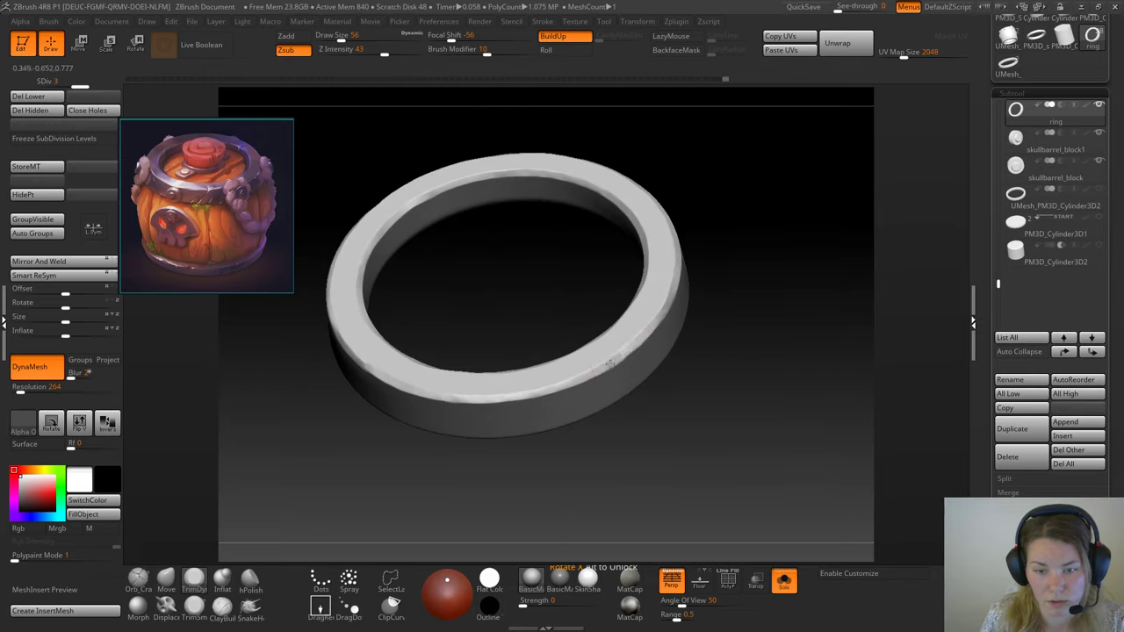
left_click_drag(562, 387, 548, 389)
mouse_move(496, 486)
left_mouse_down()
mouse_move(521, 524)
mouse_move(453, 483)
left_mouse_up()
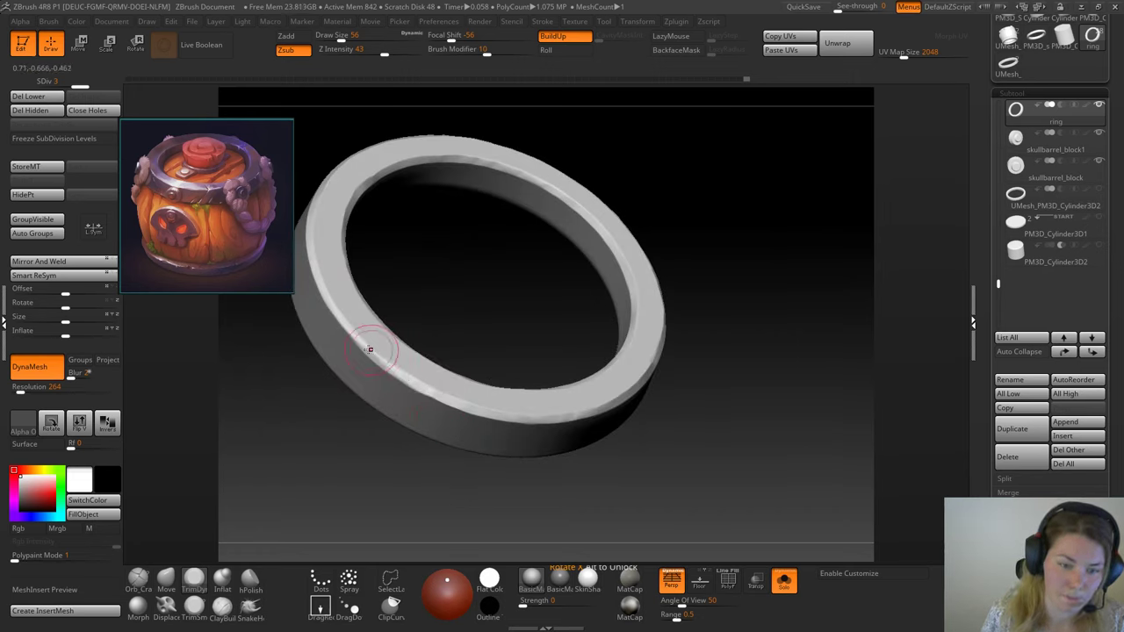
Step: Turn to the ring's underside and trim a worn bevel into the first stretch of its outer bottom edge
left_click_drag(707, 311, 492, 256)
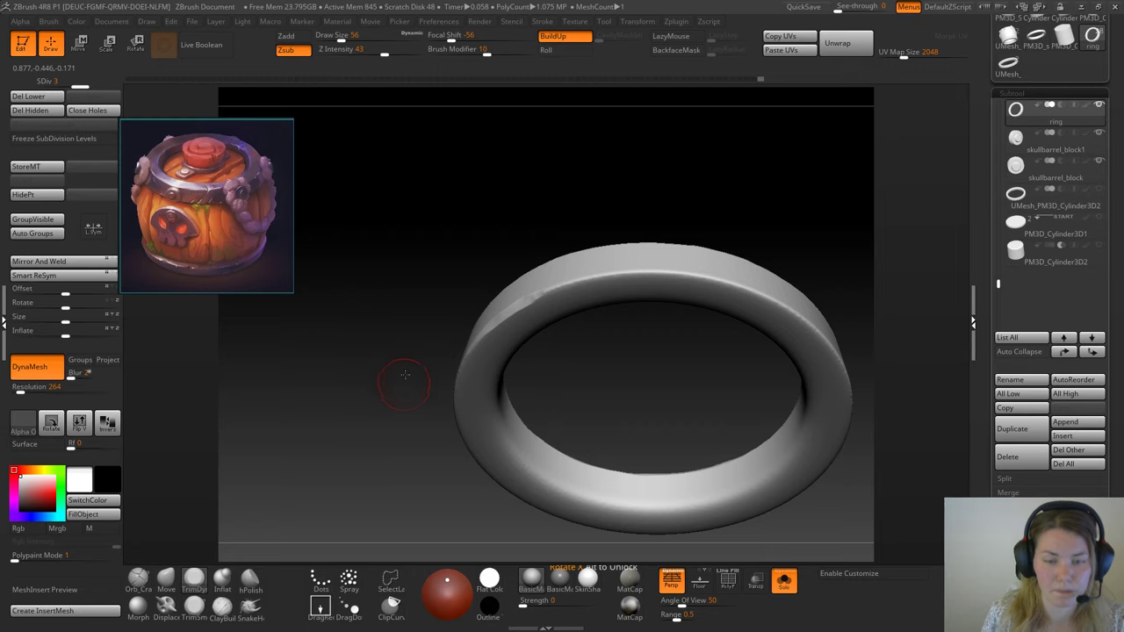
left_click_drag(405, 375, 451, 301)
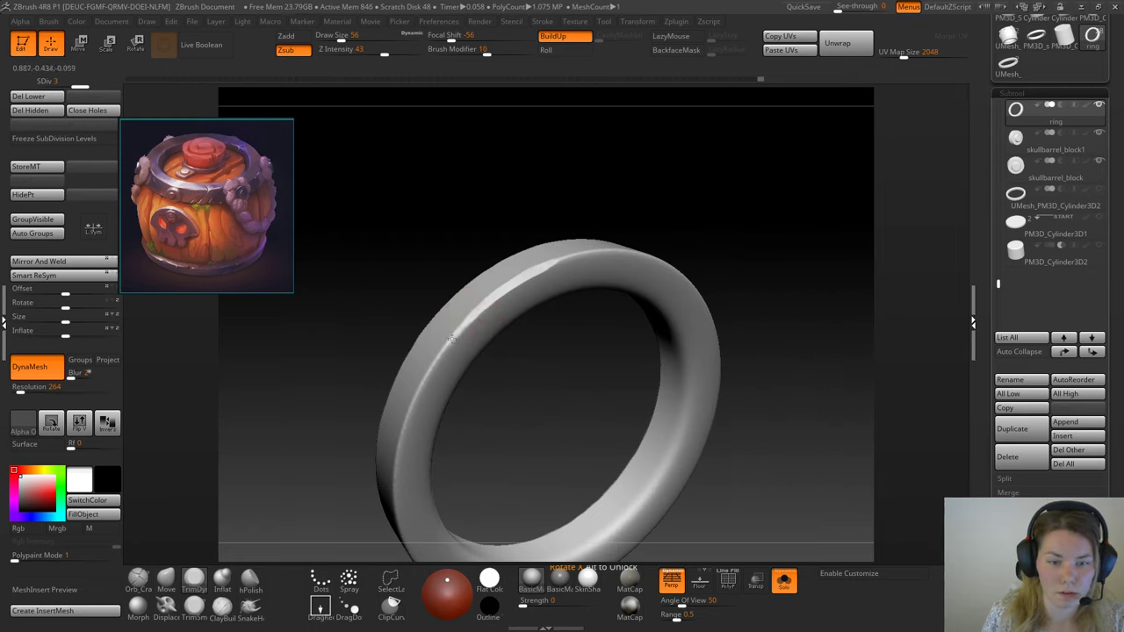
left_click_drag(422, 387, 413, 405)
mouse_move(352, 439)
left_mouse_down()
mouse_move(327, 395)
mouse_move(355, 375)
left_mouse_up()
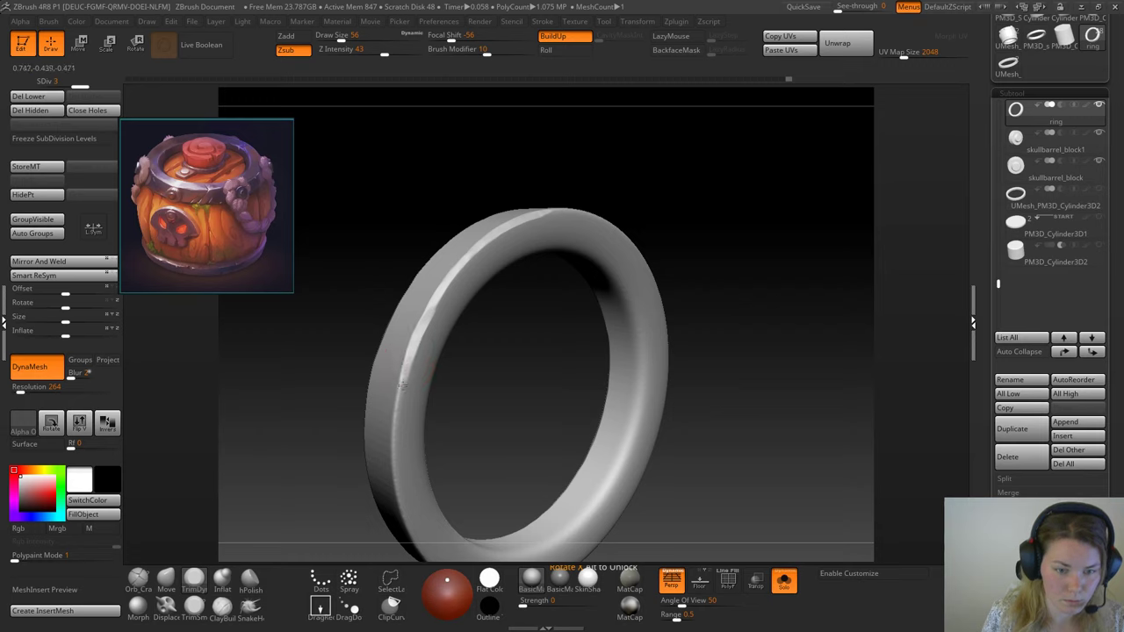
left_click_drag(306, 519, 377, 307)
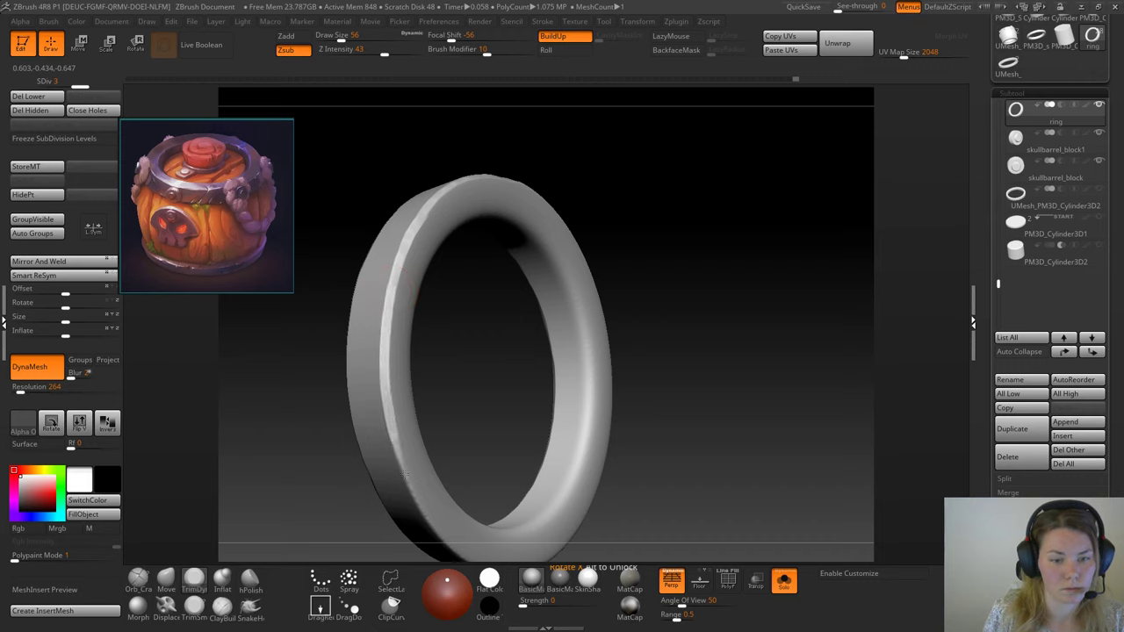
left_click_drag(492, 420, 457, 254)
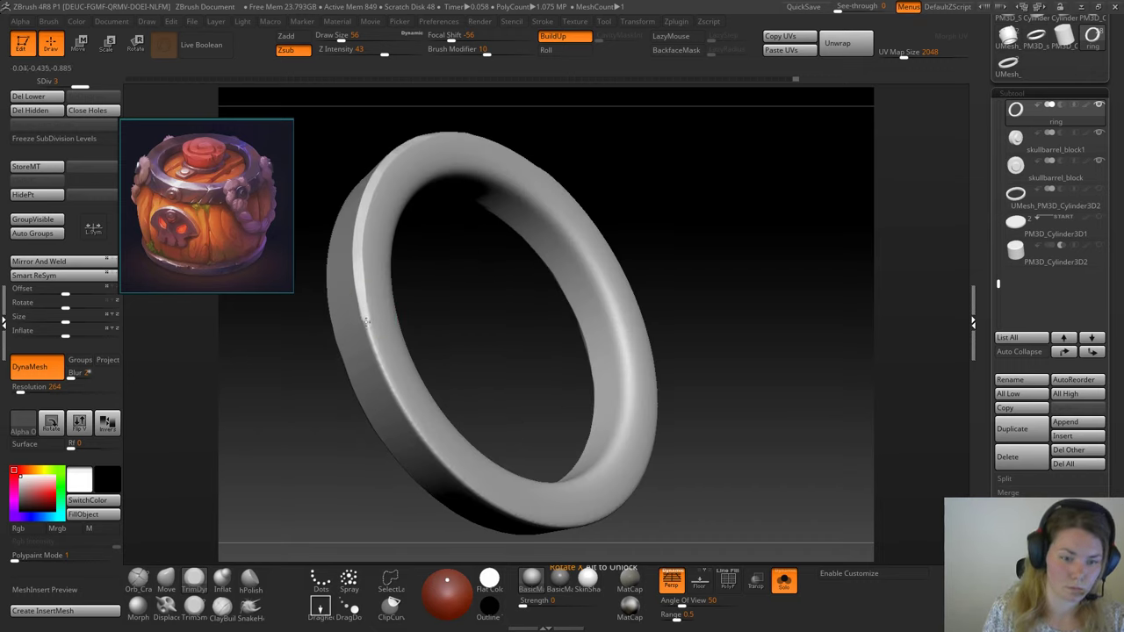
left_click_drag(470, 388, 392, 367)
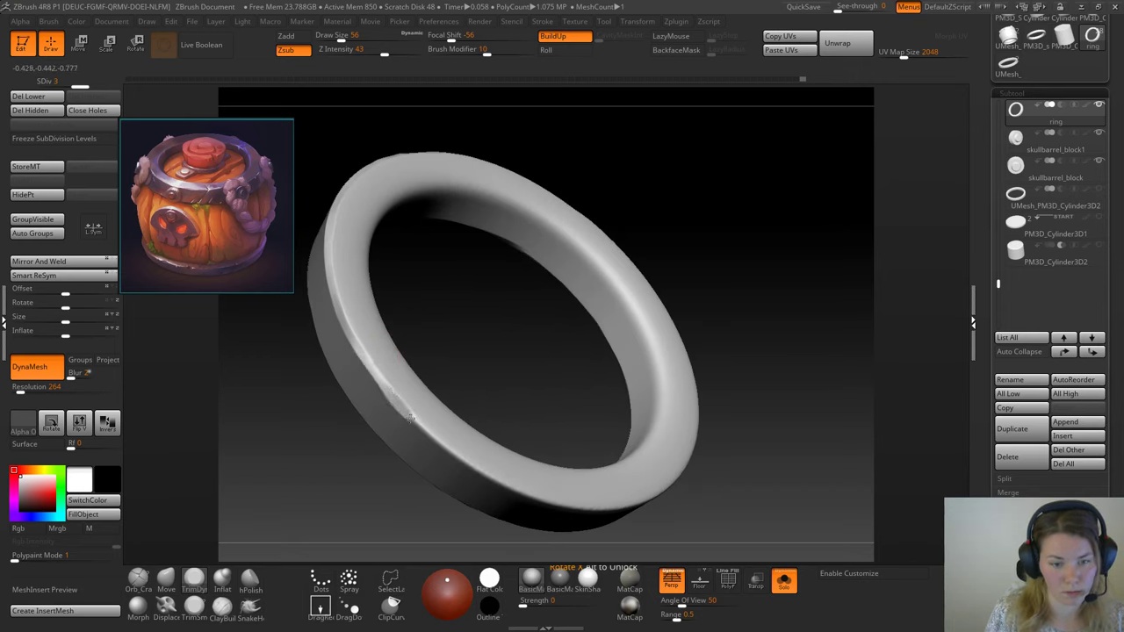
Step: Continue the outer bottom edge bevel around the next stretch of the ring with overlapping trimming strokes
left_click_drag(548, 379, 404, 271)
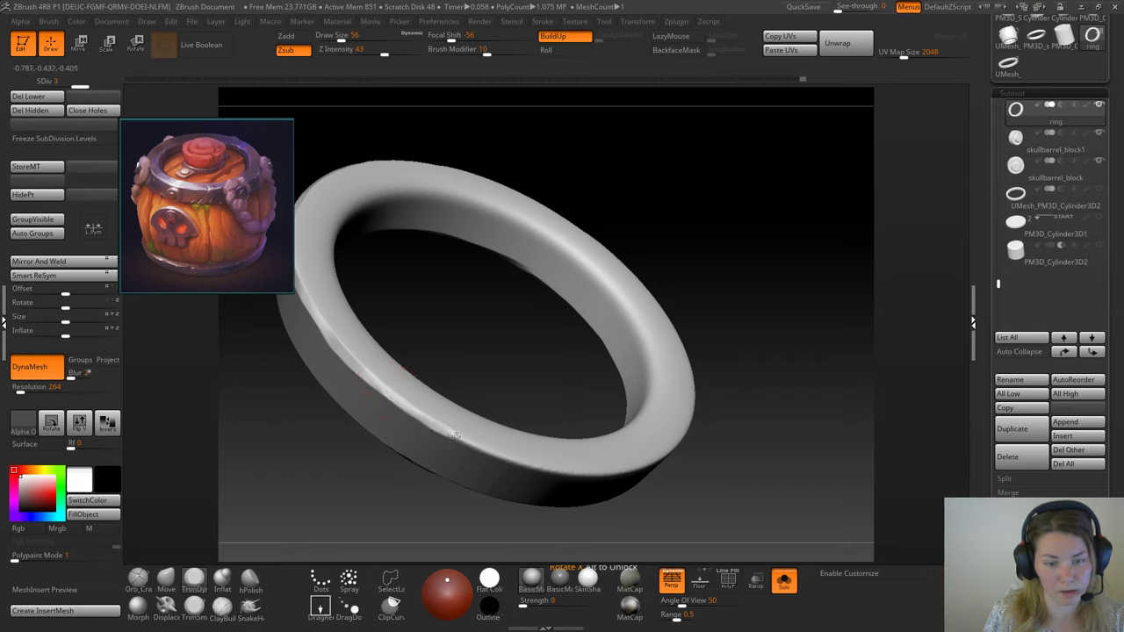
mouse_move(547, 389)
left_mouse_down()
mouse_move(554, 354)
mouse_move(535, 339)
mouse_move(475, 437)
mouse_move(546, 464)
left_mouse_up()
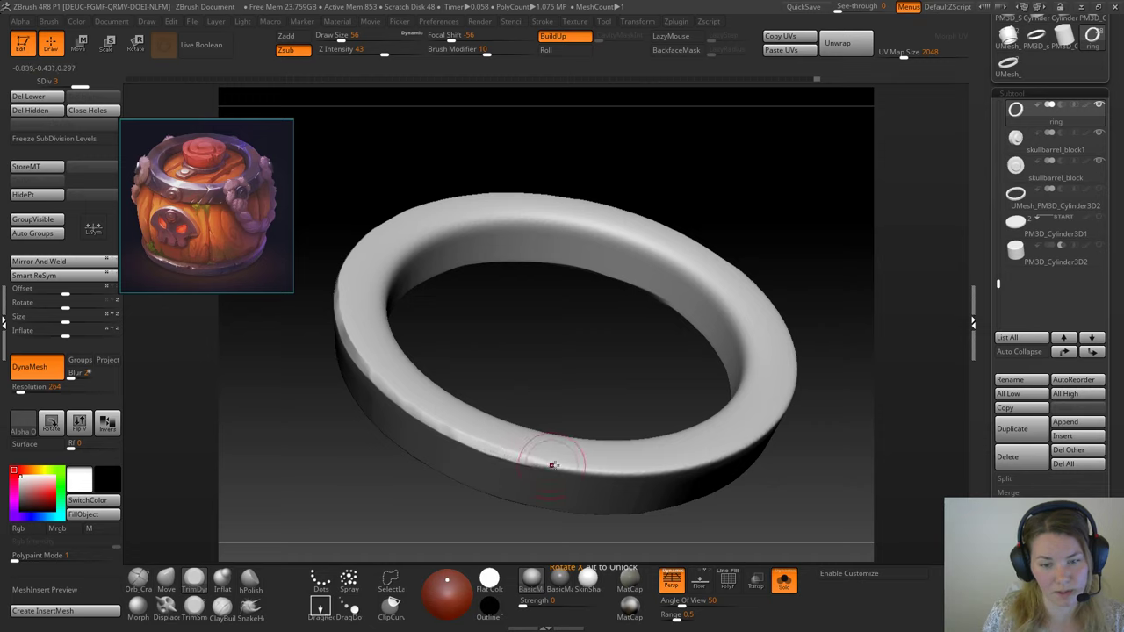
left_click_drag(609, 375, 540, 335, "alt")
left_click_drag(787, 356, 772, 321)
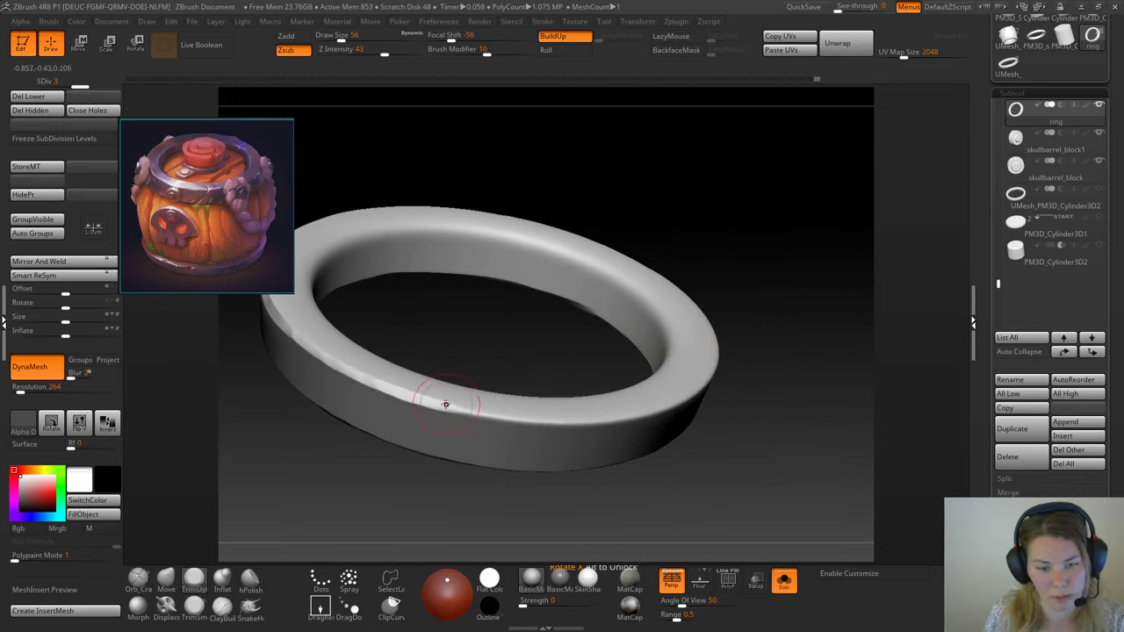
left_click_drag(549, 423, 597, 422)
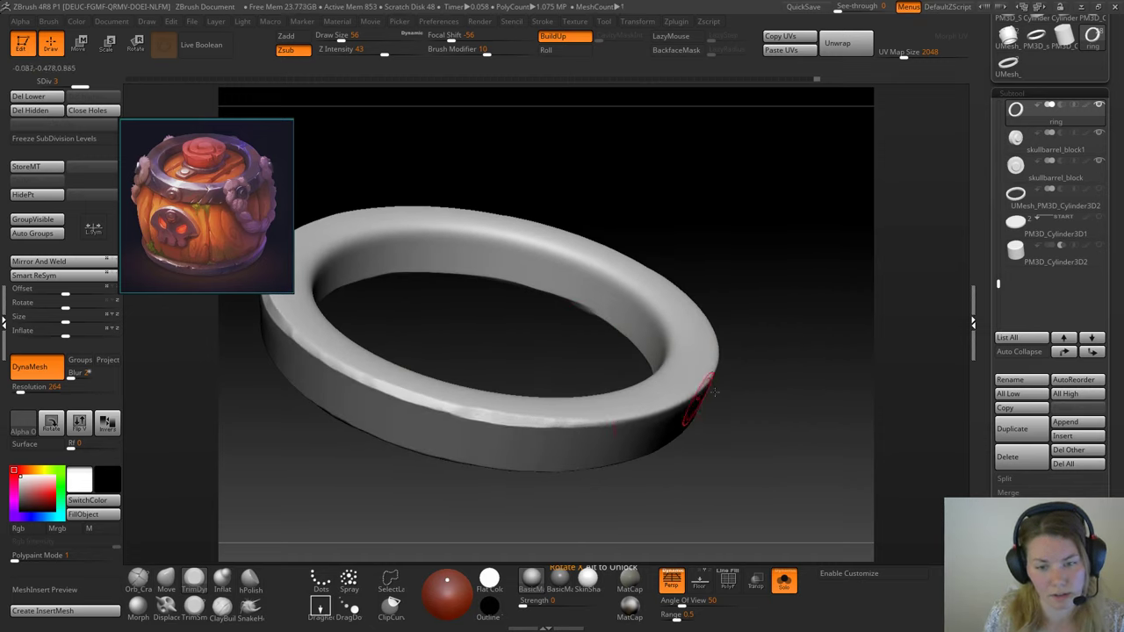
mouse_move(803, 340)
left_mouse_down()
mouse_move(796, 319)
mouse_move(755, 314)
left_mouse_up()
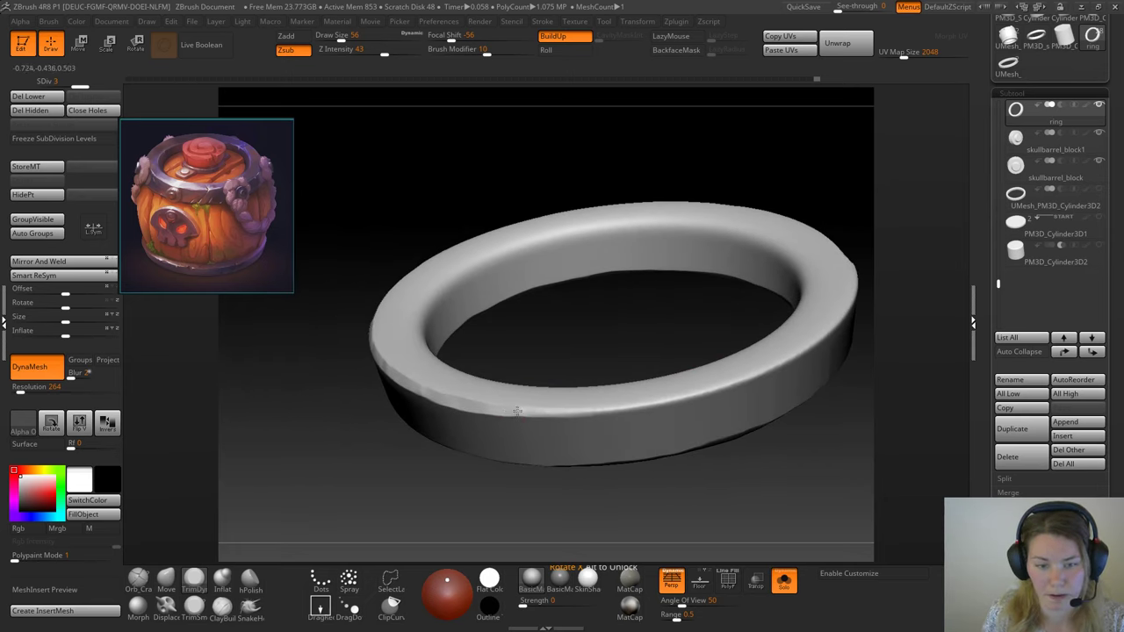
left_click_drag(565, 413, 625, 411)
Step: Trim the remaining stretch of the ring's outer bottom edge to complete that bevel
left_click_drag(664, 326, 593, 318, "alt")
left_click_drag(593, 318, 561, 316)
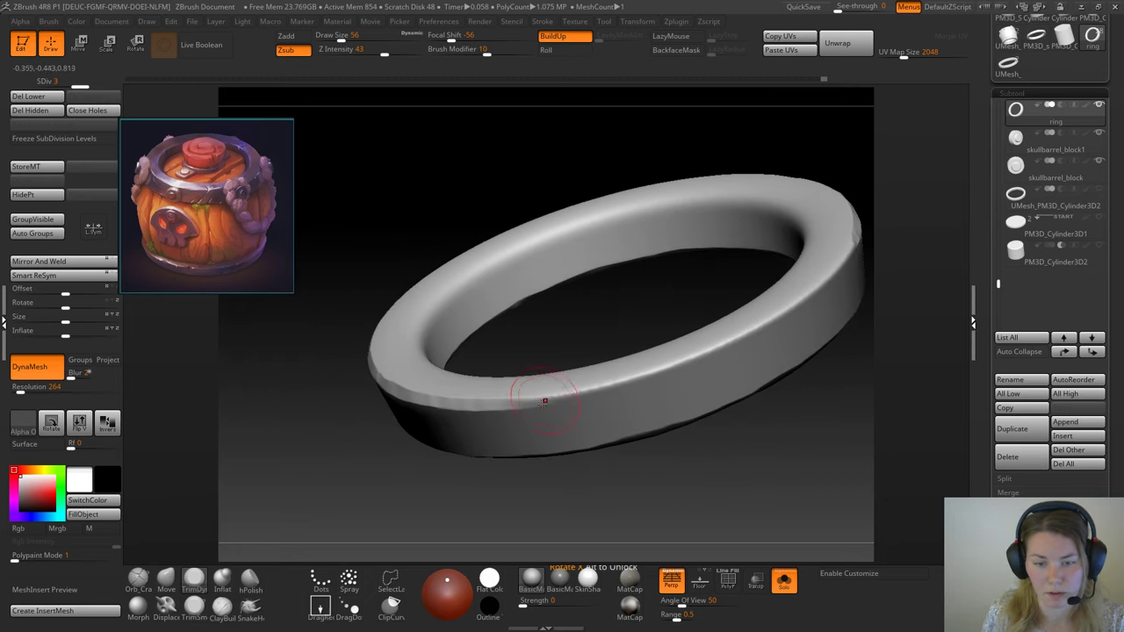
mouse_move(516, 403)
left_mouse_down()
mouse_move(580, 397)
mouse_move(681, 358)
left_mouse_up()
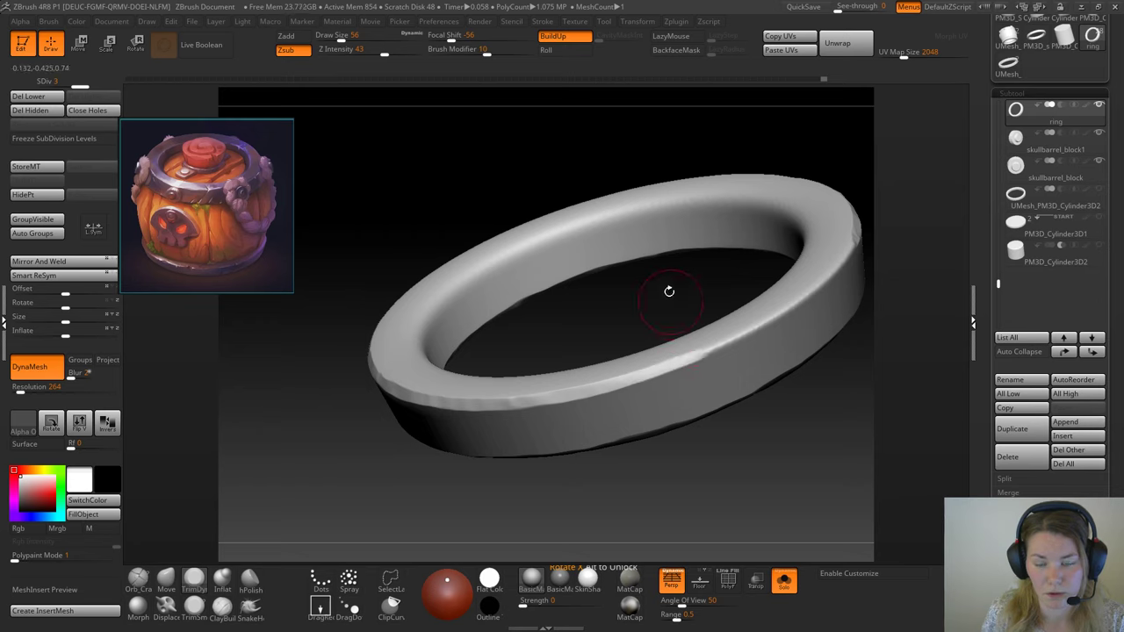
mouse_move(669, 291)
left_mouse_down("alt")
mouse_move(592, 320)
mouse_move(562, 318)
left_mouse_up("alt")
left_click_drag(576, 411, 755, 311)
right_click_drag(806, 397, 782, 366)
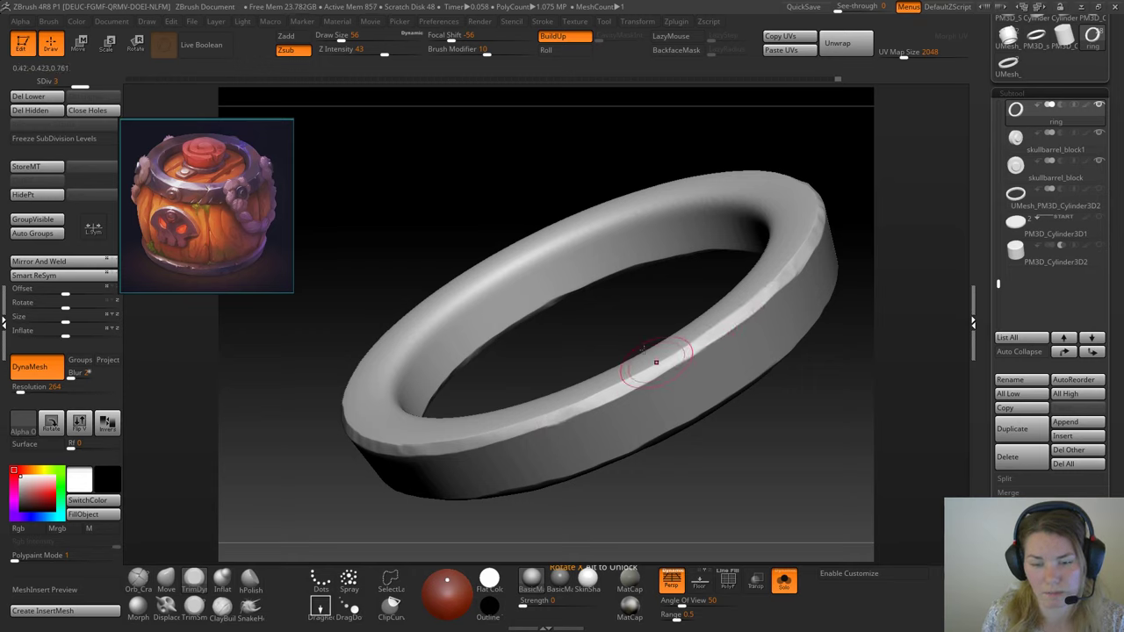
Step: Refine the outer bottom bevel and trim a few more worn facets into the outer top edge
mouse_move(509, 368)
right_mouse_down()
mouse_move(555, 328)
mouse_move(515, 394)
mouse_move(565, 299)
mouse_move(439, 333)
right_mouse_up()
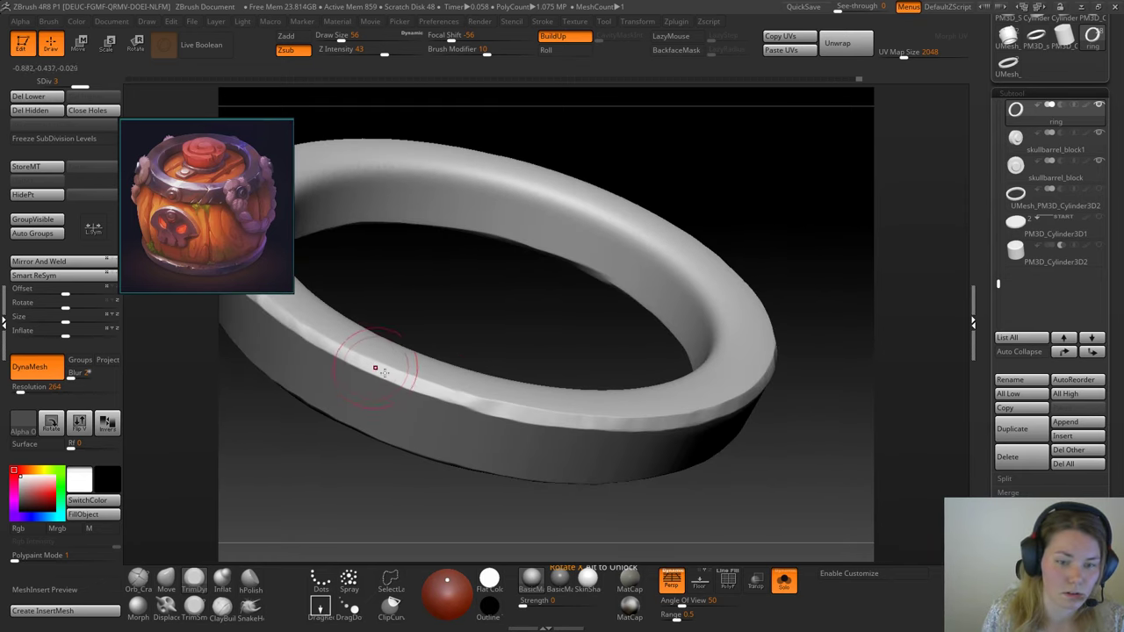
mouse_move(539, 354)
right_mouse_down()
mouse_move(598, 348)
mouse_move(501, 287)
right_mouse_up()
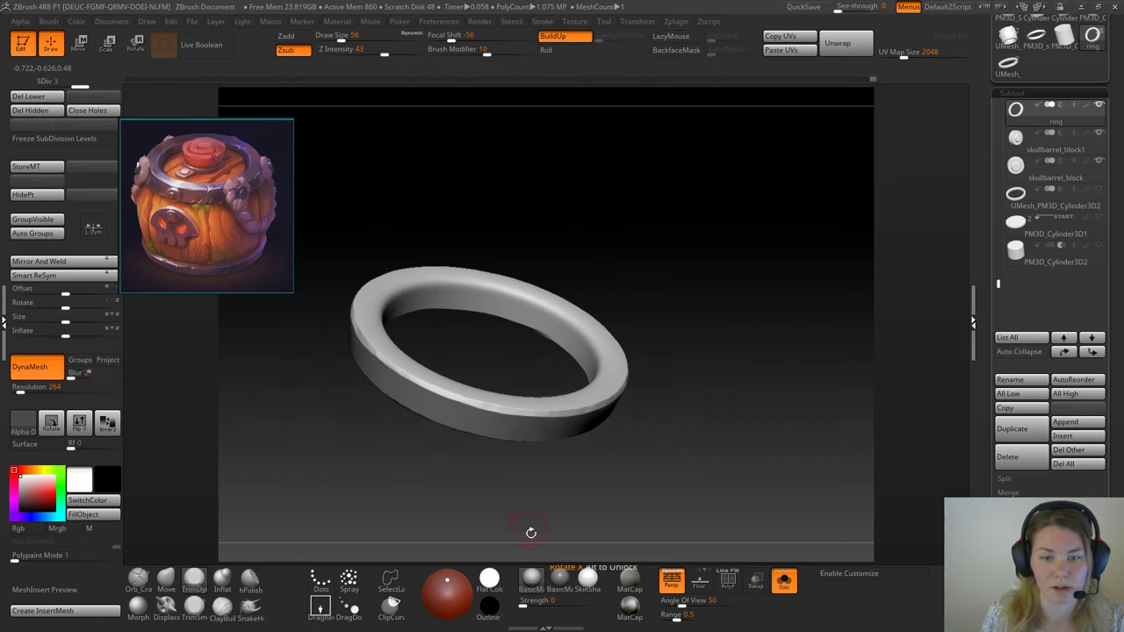
right_click_drag(531, 533, 560, 302)
right_click_drag(630, 442, 686, 292, "alt")
mouse_move(693, 376)
right_mouse_down()
mouse_move(694, 324)
mouse_move(607, 309)
mouse_move(569, 346)
mouse_move(626, 360)
mouse_move(584, 334)
mouse_move(790, 288)
mouse_move(783, 310)
mouse_move(677, 321)
right_mouse_up()
right_click_drag(732, 299, 780, 326)
left_click_drag(691, 290, 666, 349)
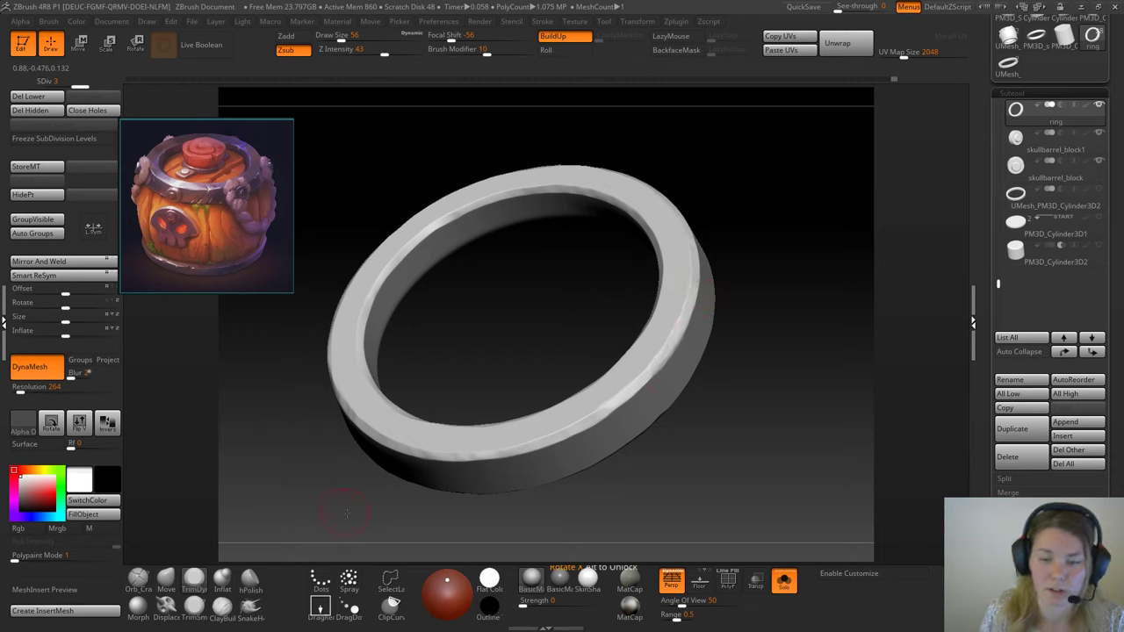
Step: Turn off Solo mode and check the trimmed ring in place on the whole barrel
mouse_move(347, 514)
right_mouse_down()
mouse_move(417, 518)
mouse_move(392, 474)
right_mouse_up()
left_click(784, 580)
right_click_drag(754, 391, 697, 302, "ctrl")
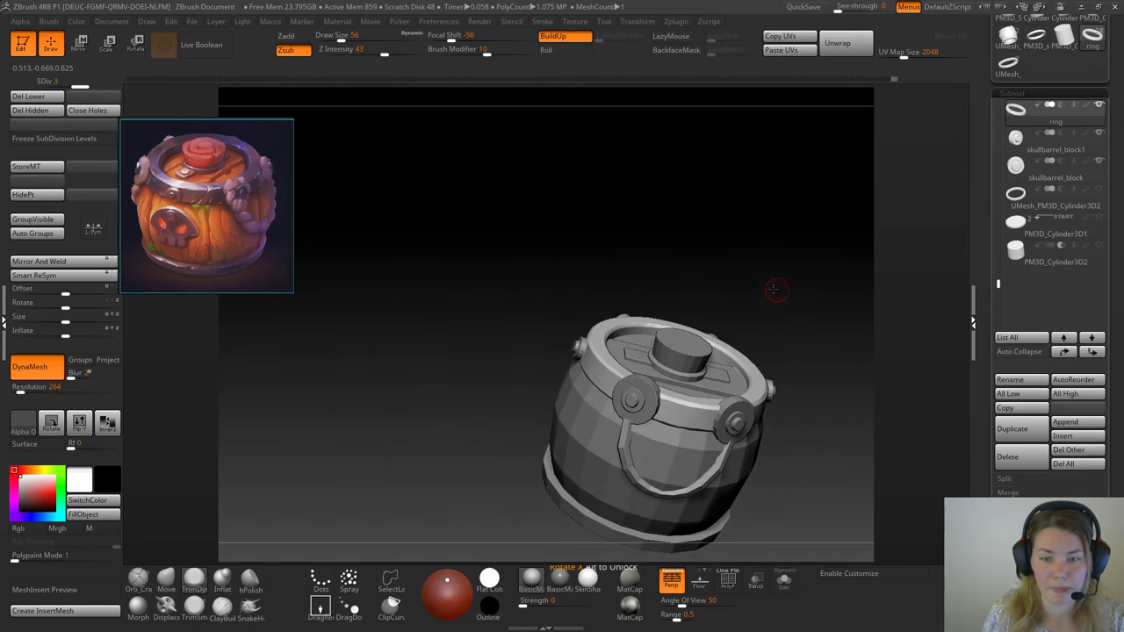
mouse_move(776, 289)
right_mouse_down()
mouse_move(676, 272)
mouse_move(733, 355)
mouse_move(777, 320)
mouse_move(766, 311)
right_mouse_up()
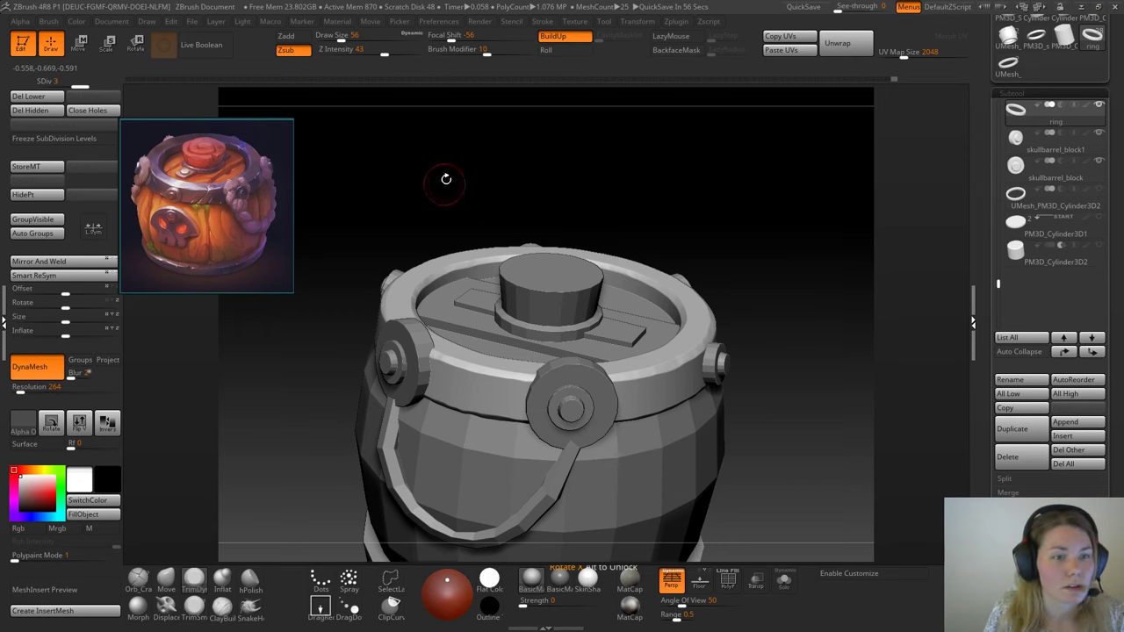
right_click_drag(444, 178, 523, 211, "alt")
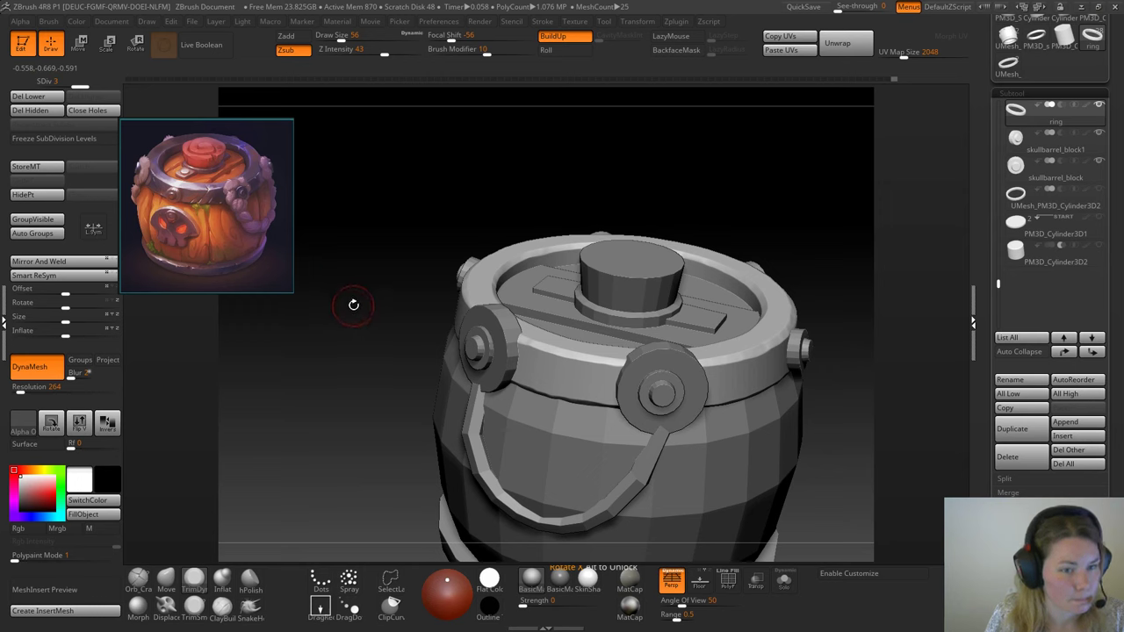
Step: Choose the Orb_Cracks brush, then add a new sculpt layer and store a morph target on the ring
left_click(138, 577)
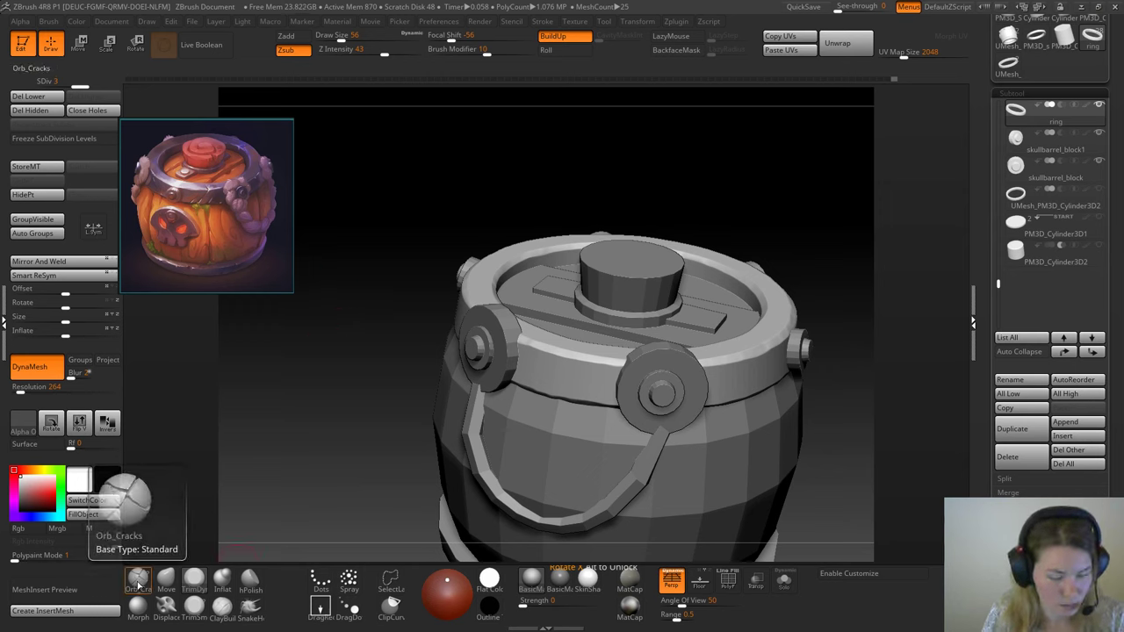
left_click_drag(331, 426, 784, 415)
left_click_drag(985, 474, 985, 422)
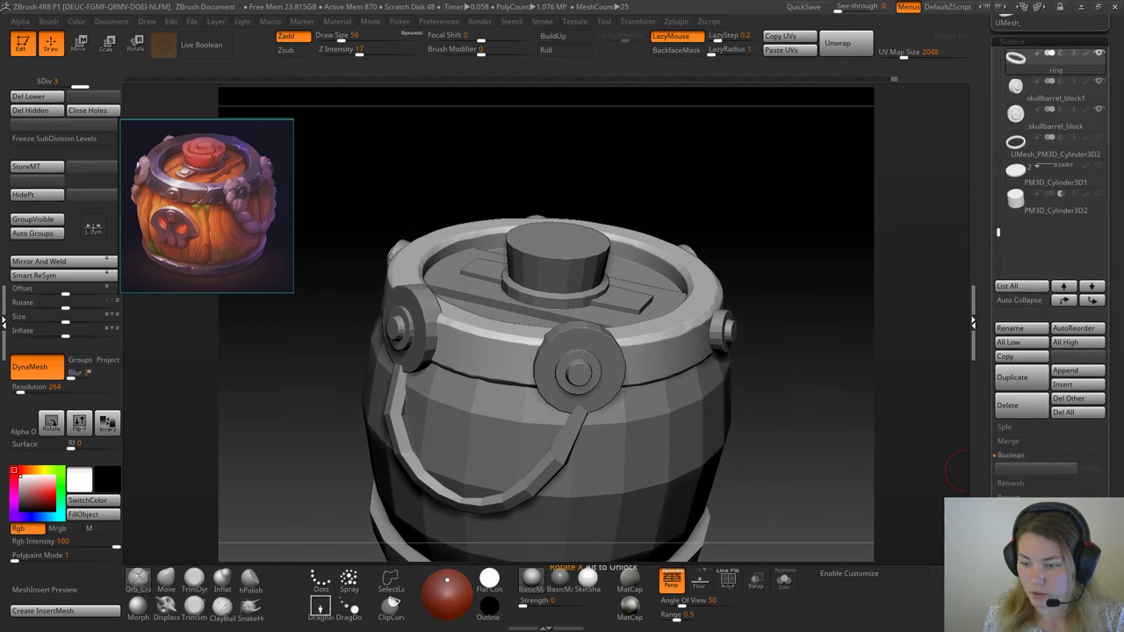
left_click(1010, 557)
left_click(1007, 264)
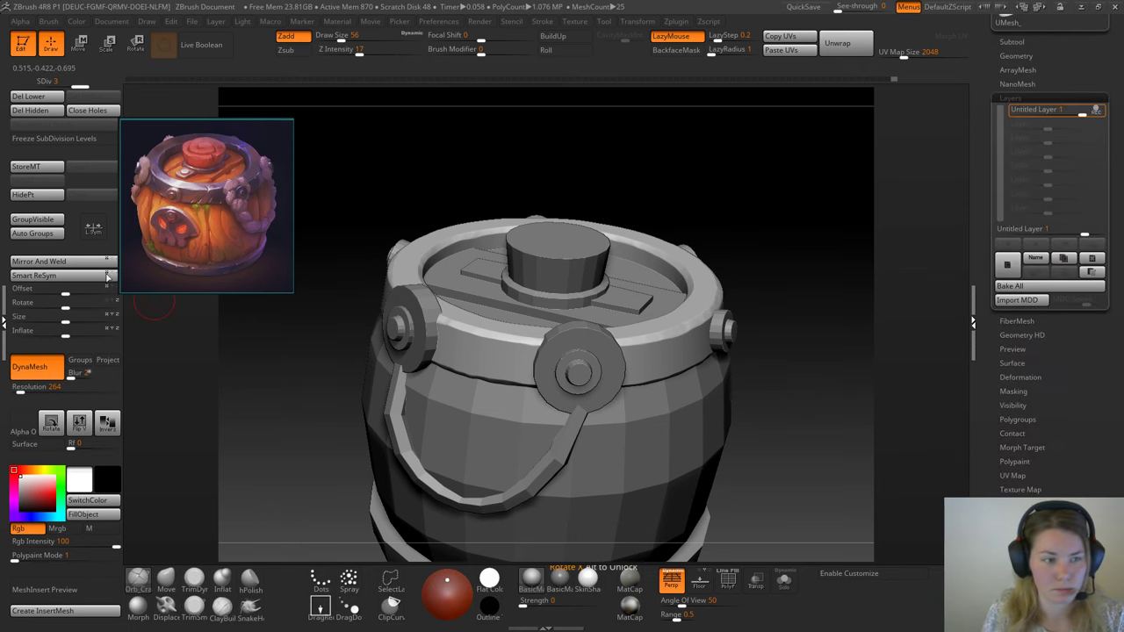
left_click(37, 166)
Step: Carve the first crack over the ring's outer top edge with Orb_Cracks at draw size 23
left_click_drag(767, 184, 419, 197)
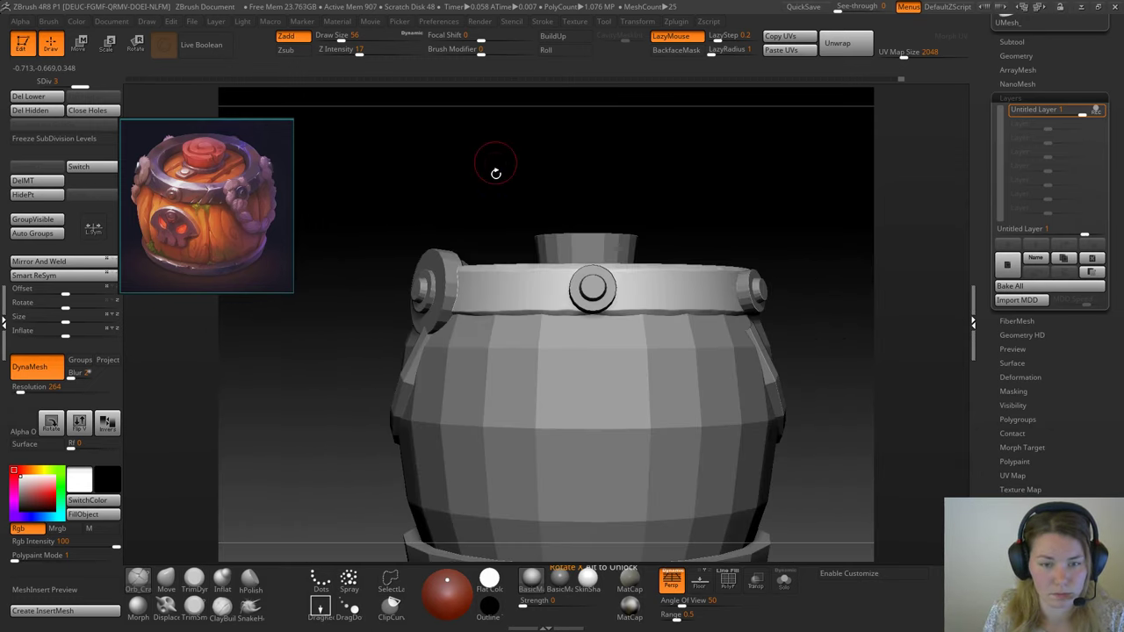
left_click_drag(494, 170, 599, 186)
left_click_drag(523, 200, 762, 164)
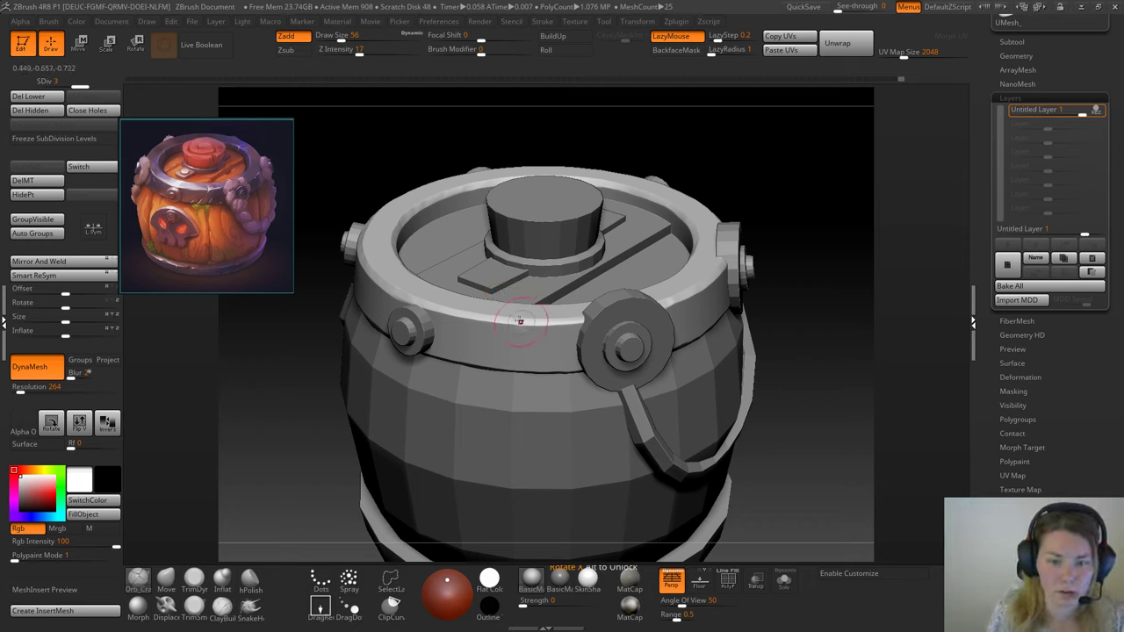
key("space")
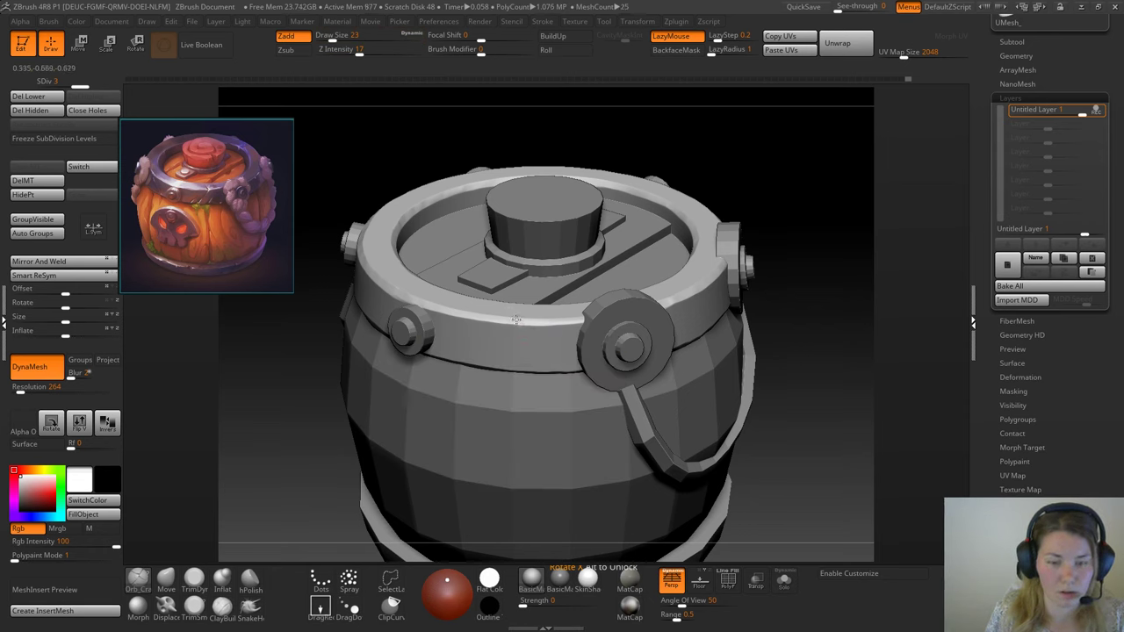
left_click_drag(504, 309, 529, 338)
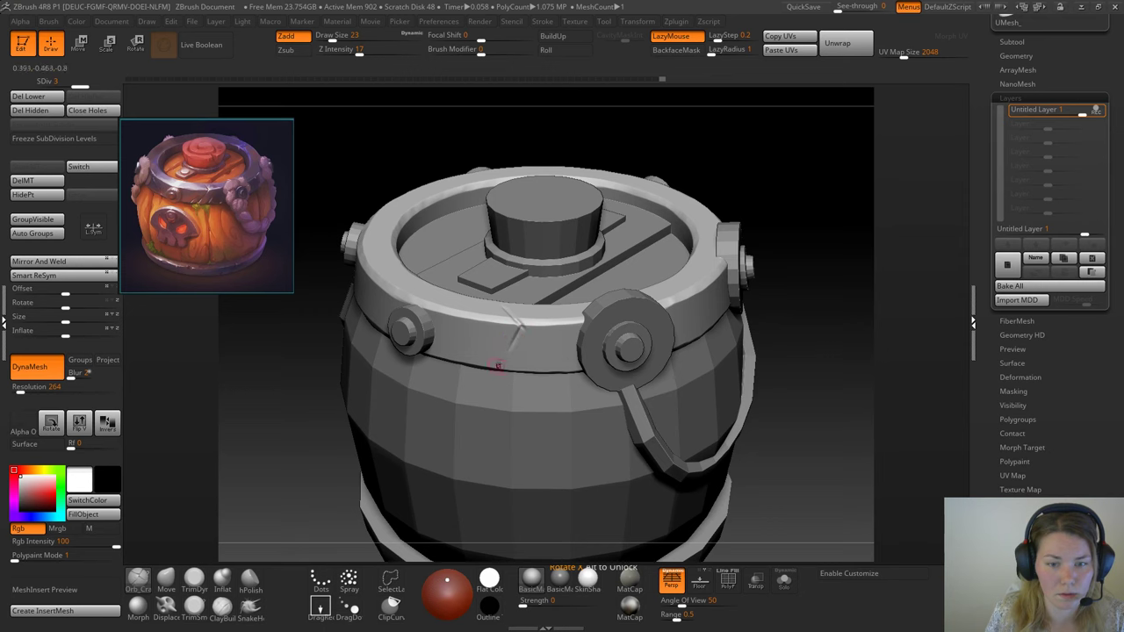
Step: Isolate the ring in Solo mode and carve two slanted cracks into its bottom edge, working down to subdivision level 2
left_click_drag(758, 232, 611, 310)
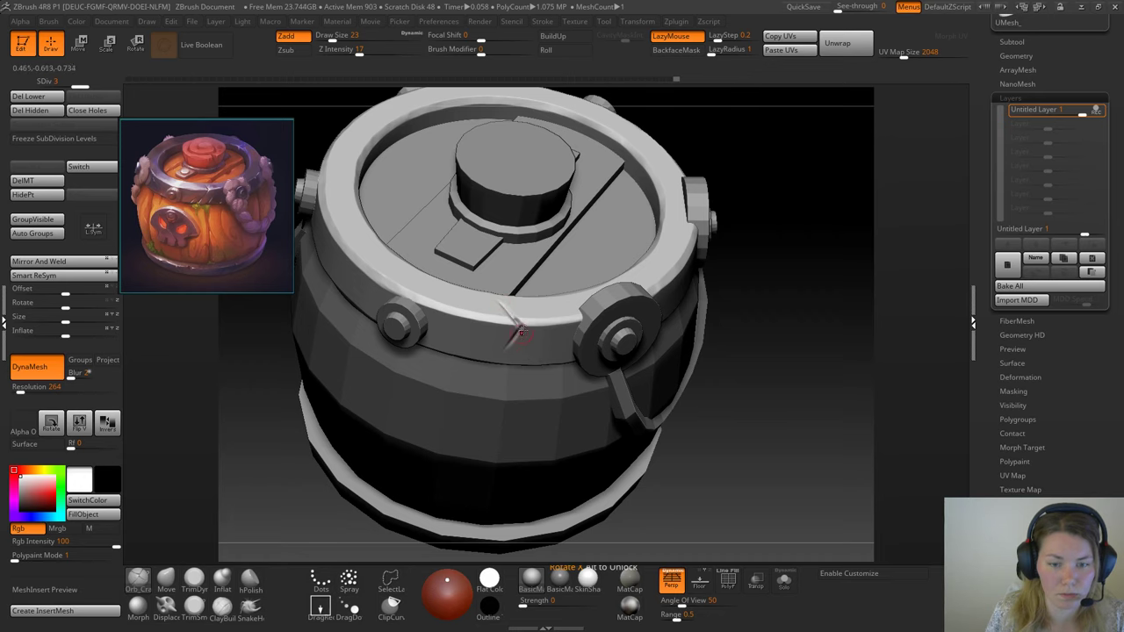
left_click_drag(735, 383, 784, 289)
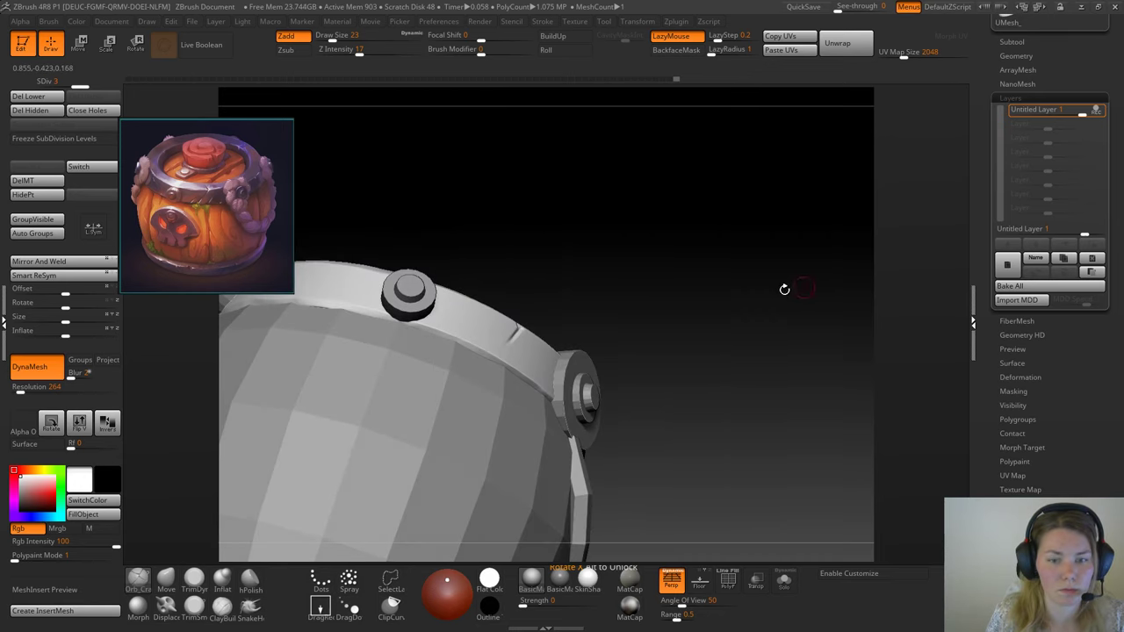
left_click(785, 581)
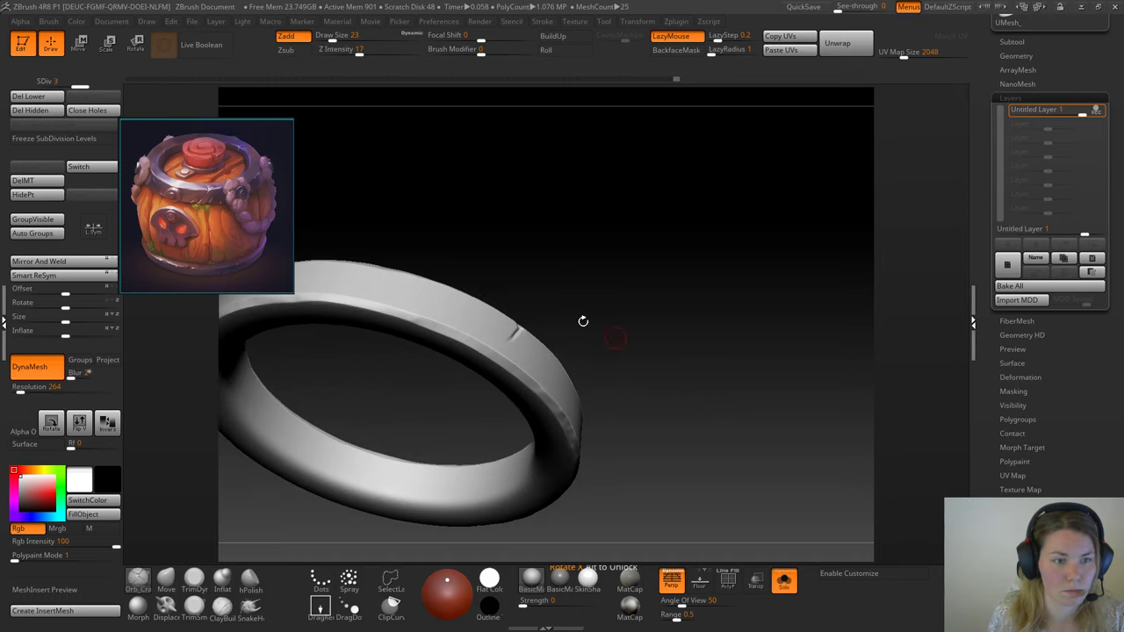
left_click_drag(565, 334, 462, 366)
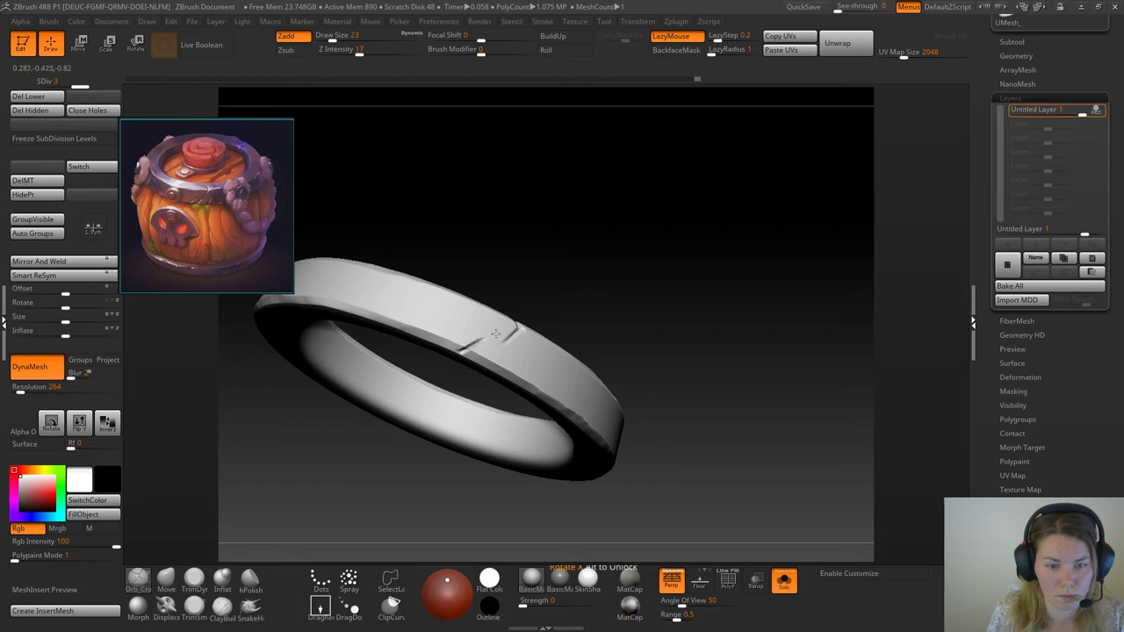
key("shift+d")
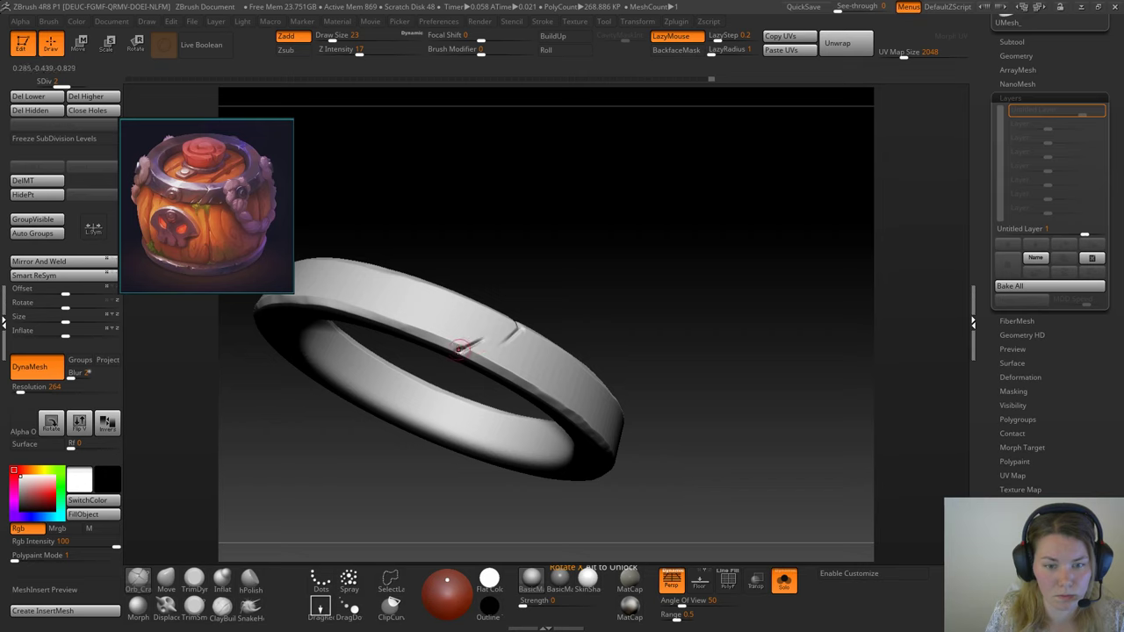
left_click_drag(695, 282, 658, 307)
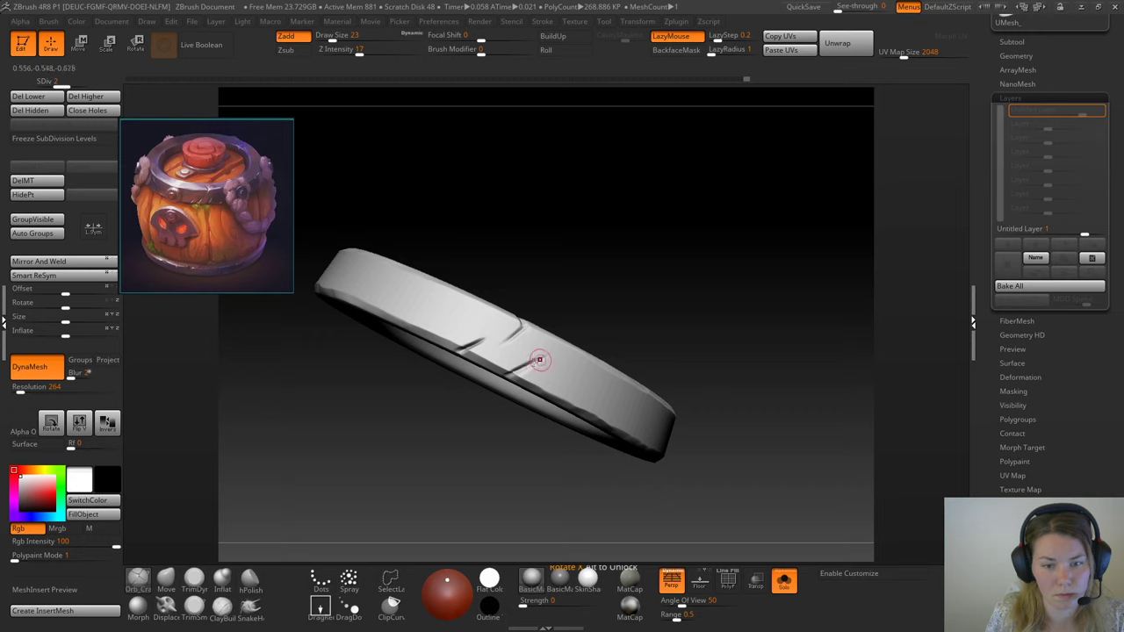
left_click_drag(684, 276, 471, 355)
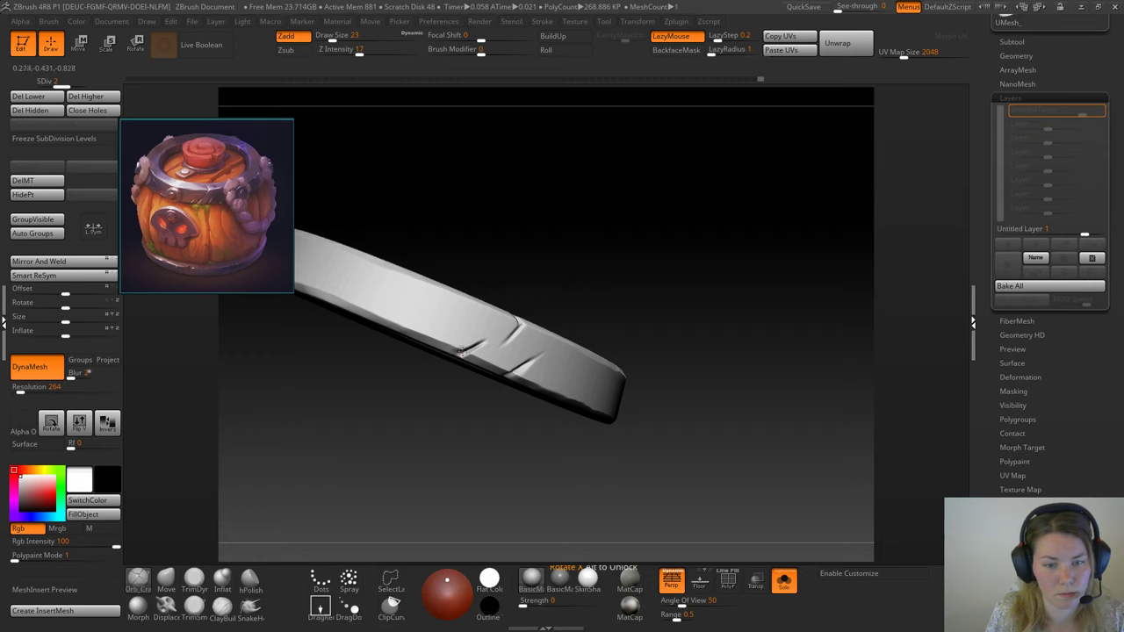
left_click_drag(619, 314, 641, 334)
Step: Return the ring to subdivision level 3 and start trimming the second bottom-edge crack with TrimSmoothBorder at draw size 14
left_click(222, 577)
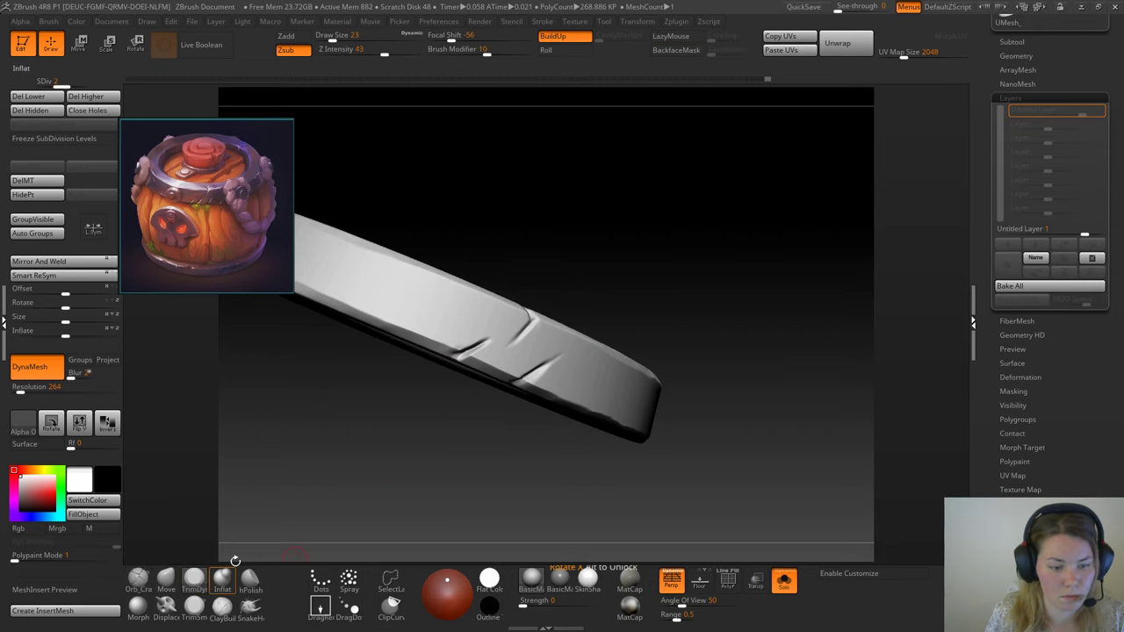
left_click_drag(378, 466, 369, 531, "alt")
left_click(195, 608)
mouse_move(389, 492)
left_mouse_down()
mouse_move(395, 437)
mouse_move(413, 451)
left_mouse_up()
key("space")
mouse_move(690, 199)
left_mouse_down()
mouse_move(683, 192)
mouse_move(715, 215)
mouse_move(681, 225)
left_mouse_up()
left_click(82, 85)
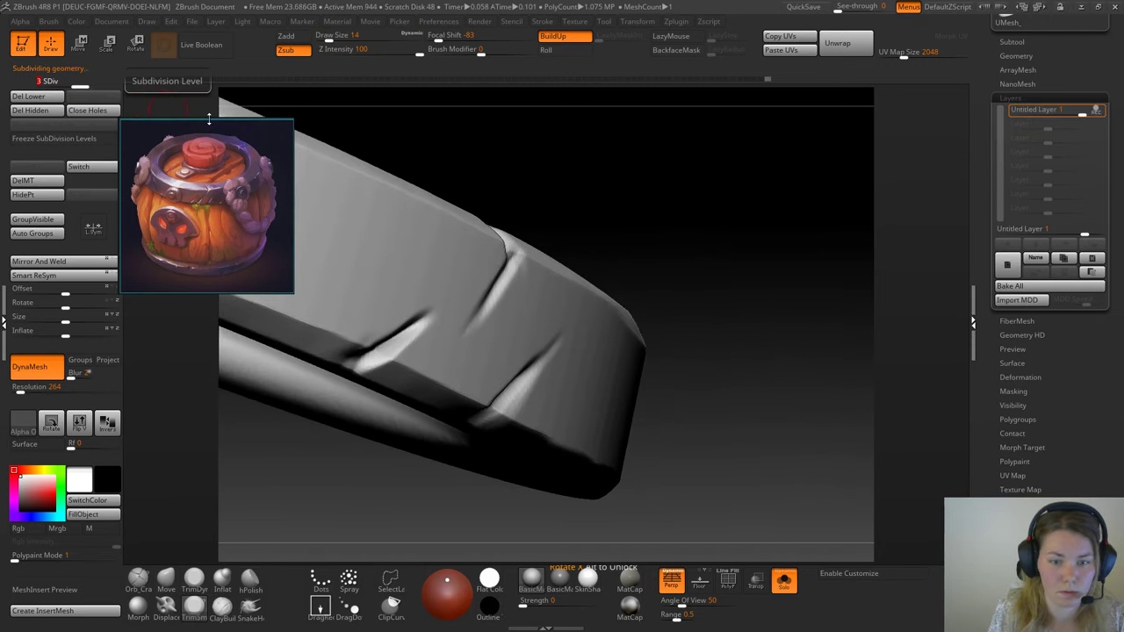
left_click_drag(743, 262, 707, 252)
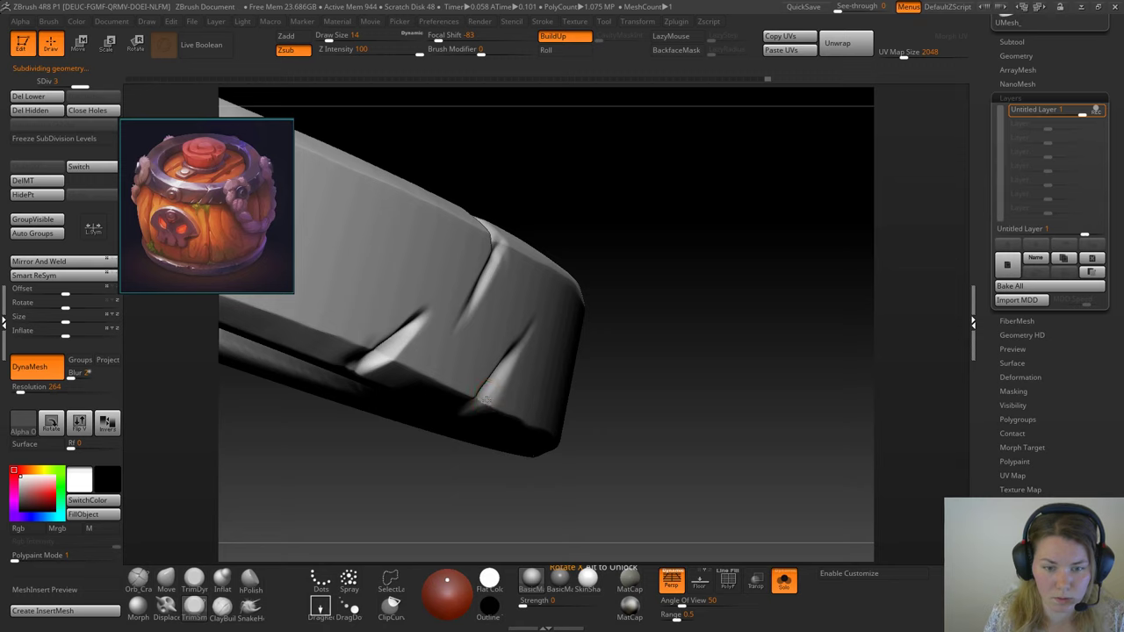
Step: Flatten the lip of the second bottom-edge crack using TrimDynamic at draw size 8
left_click(198, 580)
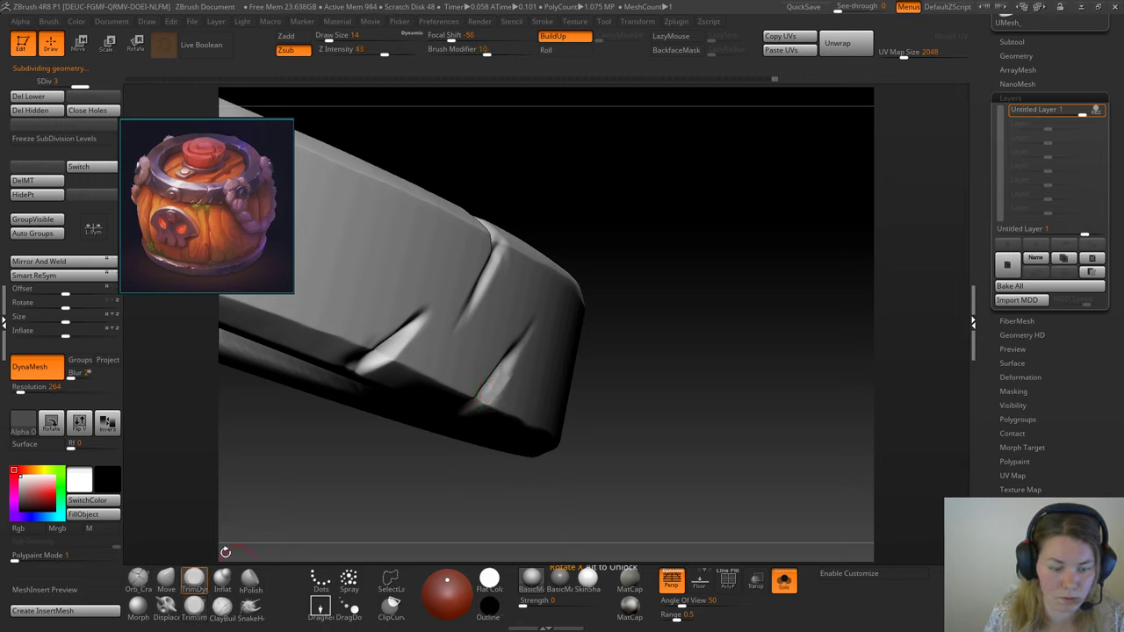
key("space")
left_click(487, 397)
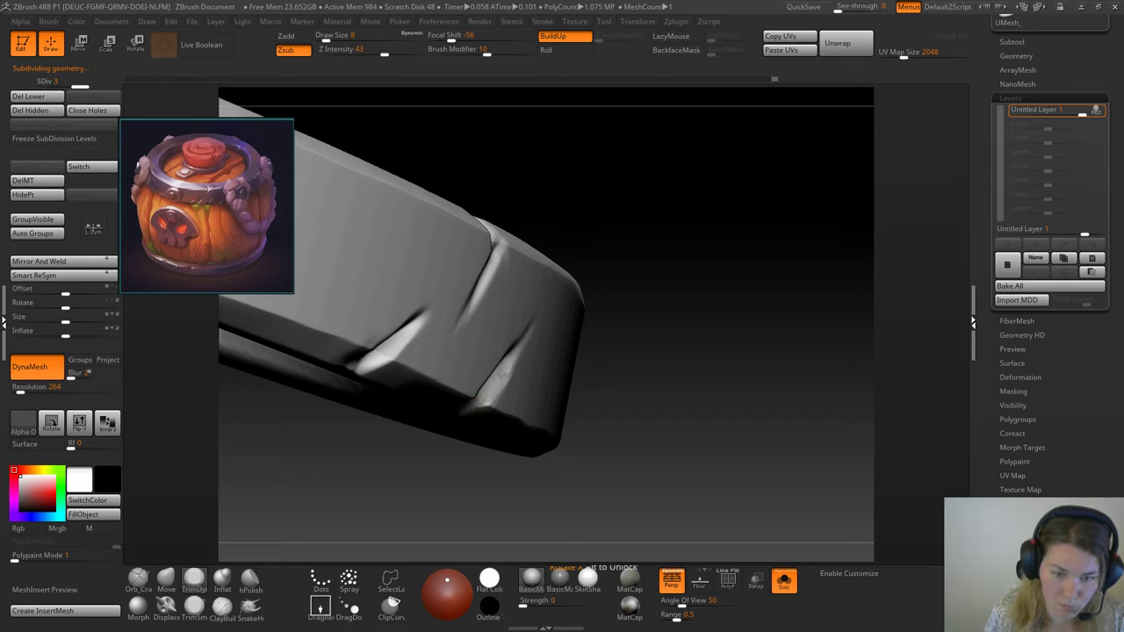
left_click_drag(510, 372, 576, 343)
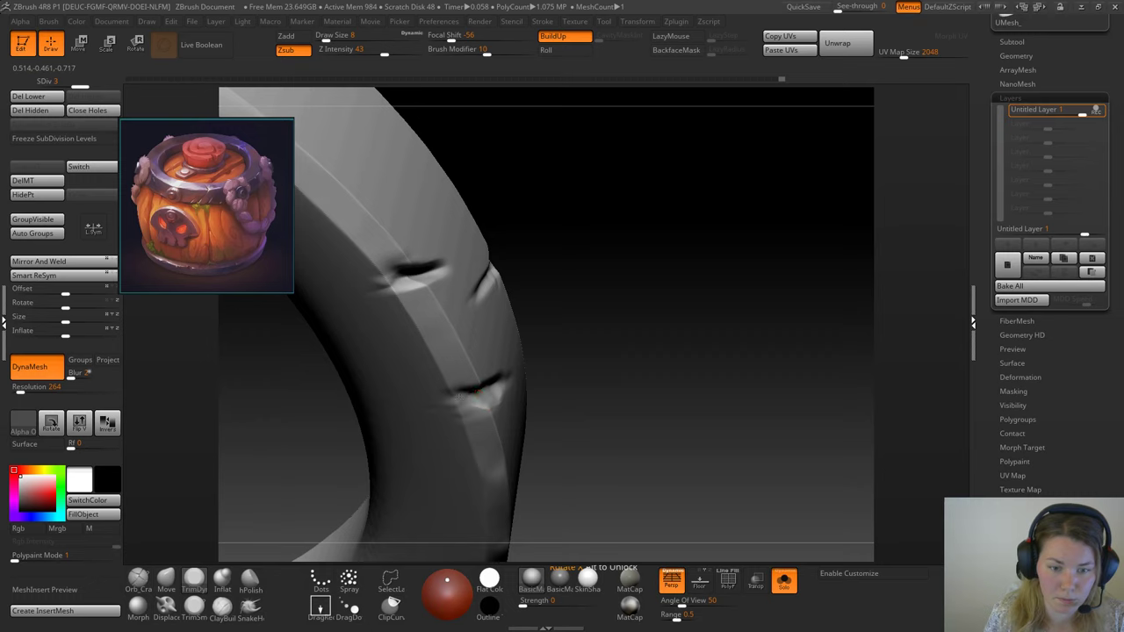
Step: Cut a sharper facet into the second bottom-edge crack with TrimSmoothBorder at draw size 8
left_click(194, 606)
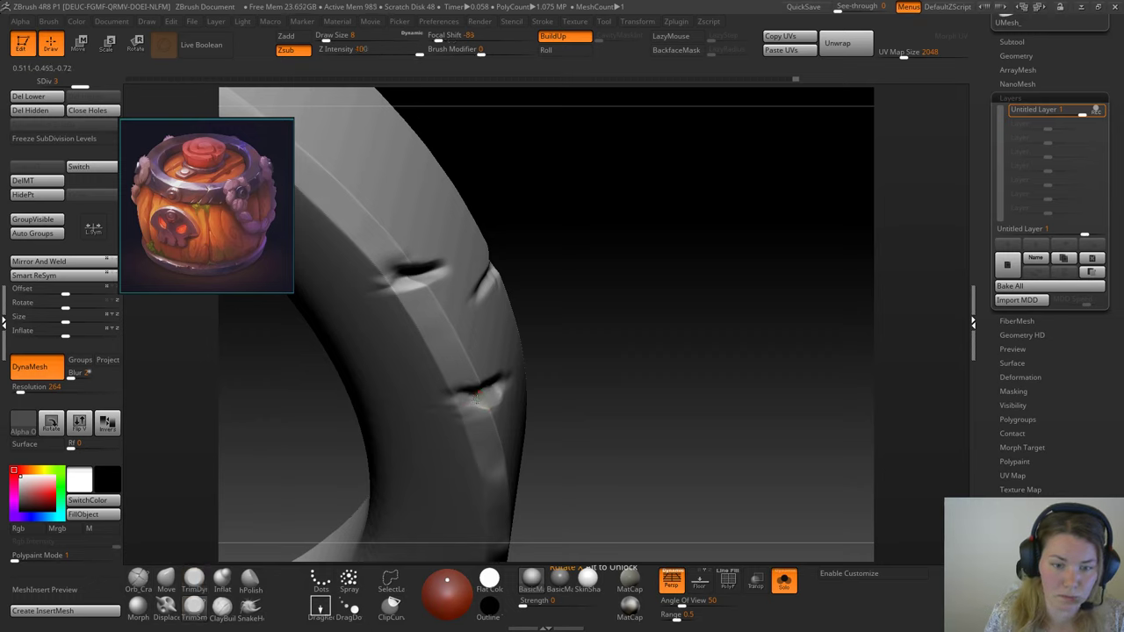
mouse_move(582, 360)
left_mouse_down()
mouse_move(623, 335)
mouse_move(472, 412)
mouse_move(463, 397)
left_mouse_up()
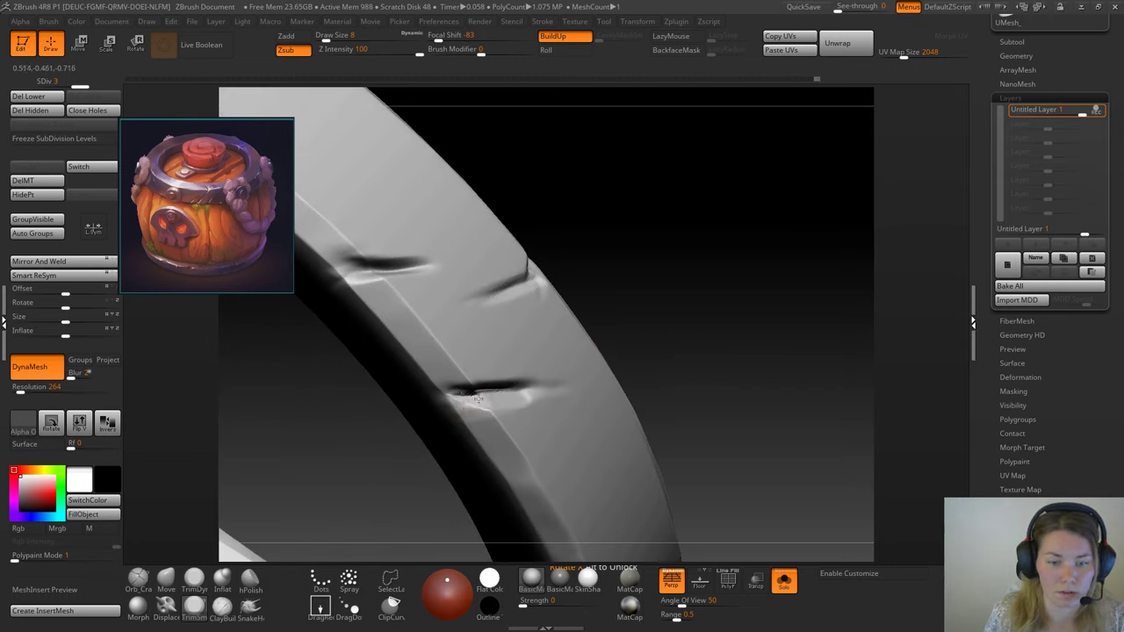
mouse_move(710, 347)
left_mouse_down()
mouse_move(709, 281)
mouse_move(613, 264)
left_mouse_up()
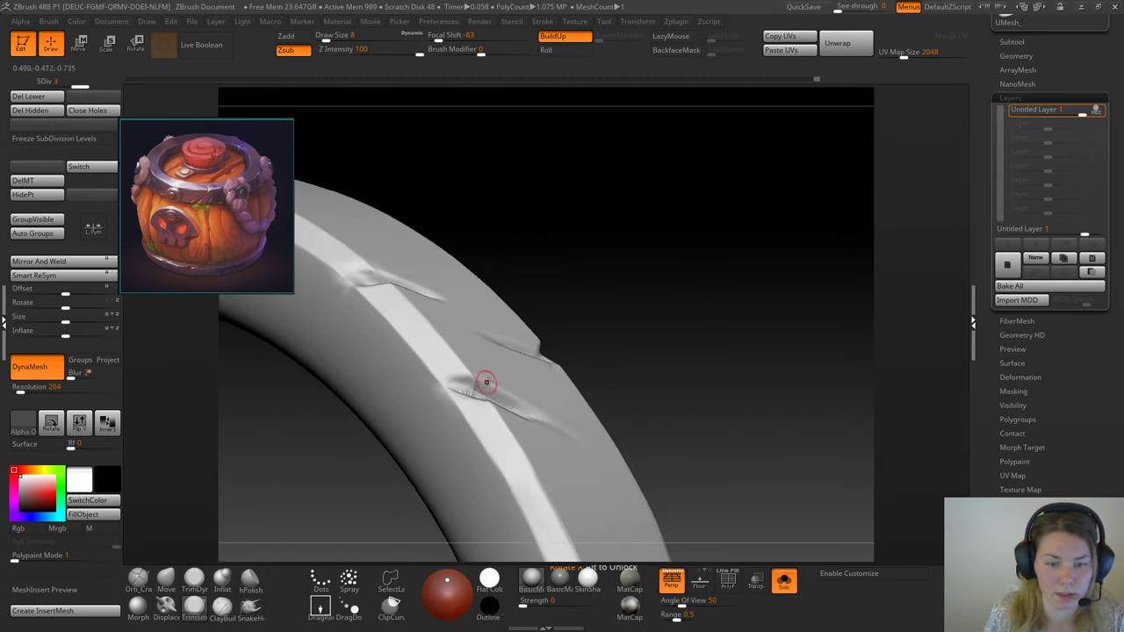
mouse_move(485, 381)
left_mouse_down()
mouse_move(472, 382)
mouse_move(497, 381)
left_mouse_up()
mouse_move(608, 373)
left_mouse_down()
mouse_move(642, 366)
mouse_move(590, 345)
left_mouse_up()
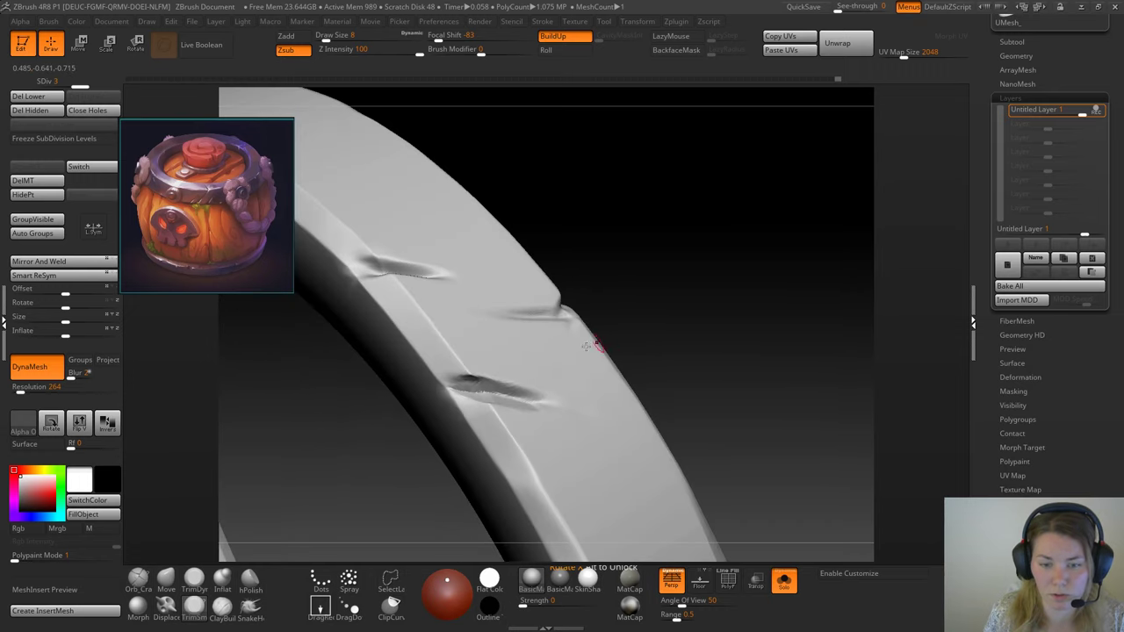
mouse_move(497, 383)
left_mouse_down()
mouse_move(539, 397)
mouse_move(474, 384)
left_mouse_up()
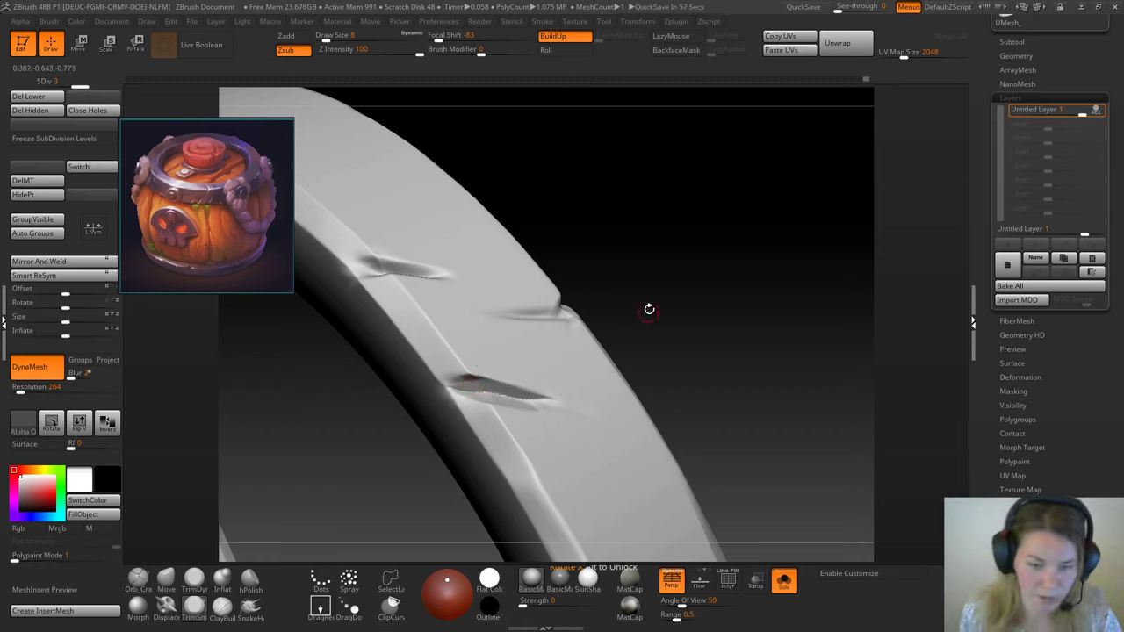
Step: Refine the same crack's inner wall and its opening at the bottom bevel with short trimming strokes from several angles
left_click_drag(689, 279, 612, 349)
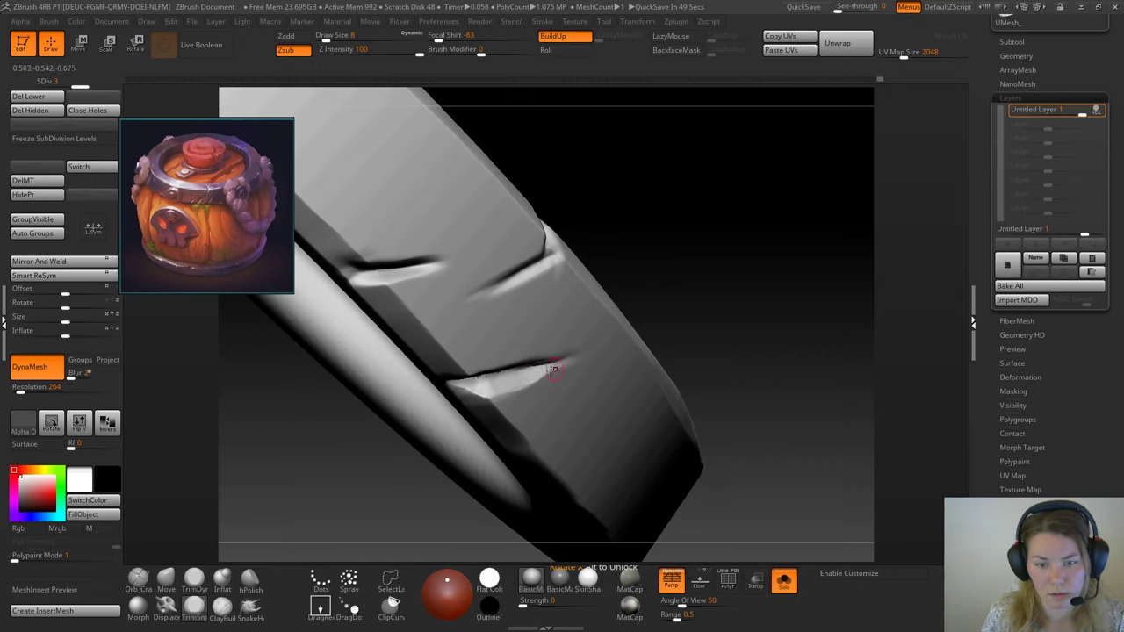
left_click_drag(502, 381, 518, 377)
left_click_drag(645, 218, 708, 264)
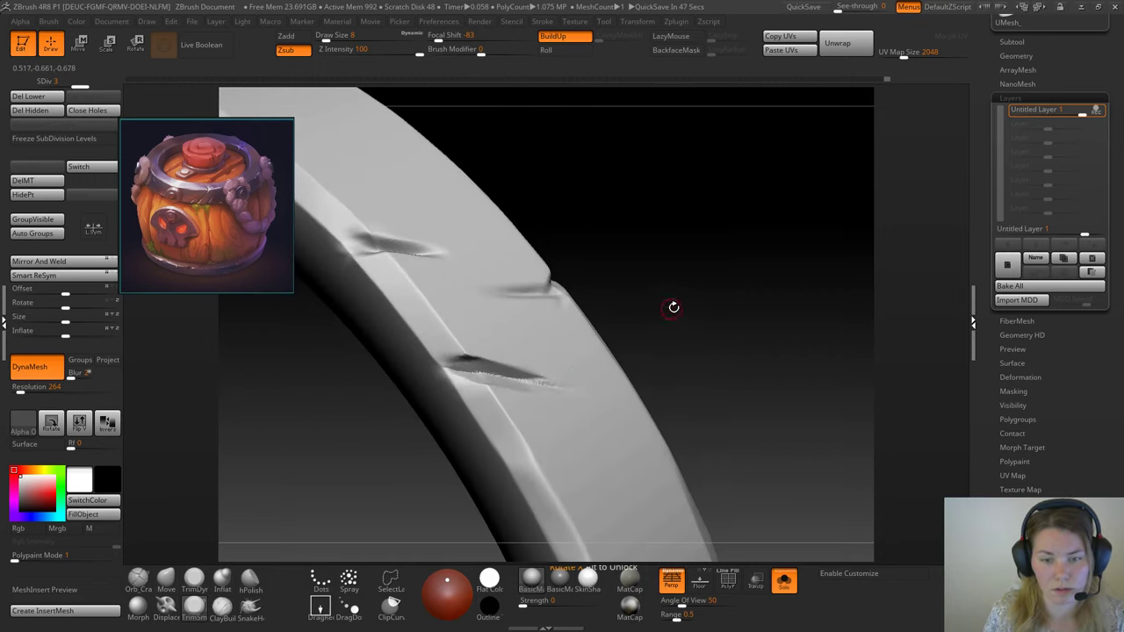
left_click_drag(673, 307, 703, 330)
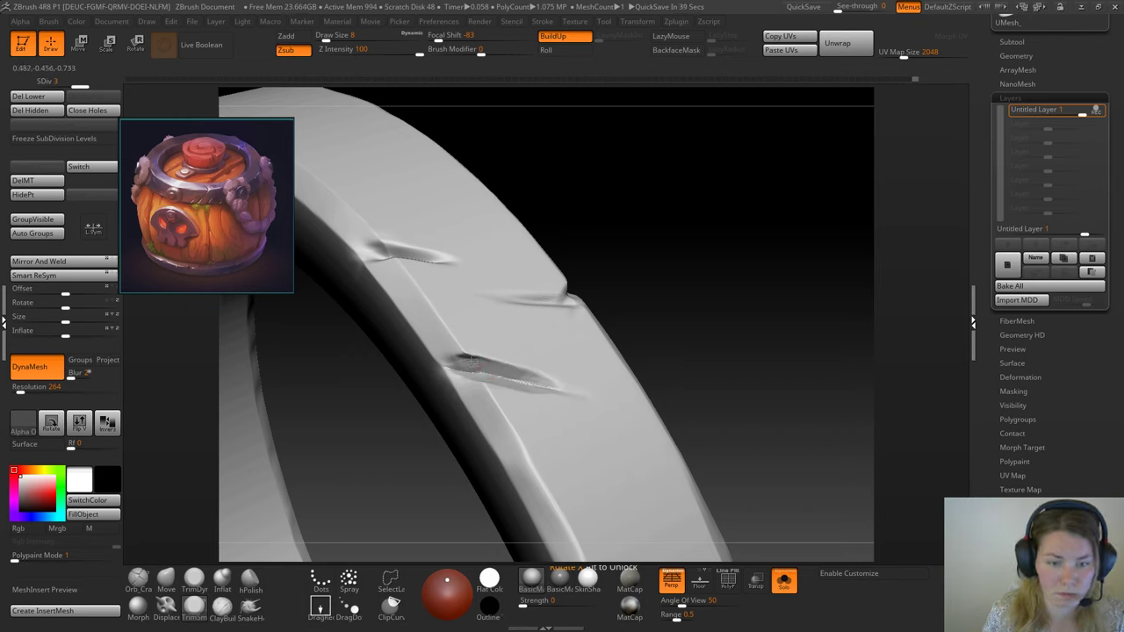
left_click_drag(467, 371, 455, 381)
left_click(195, 580)
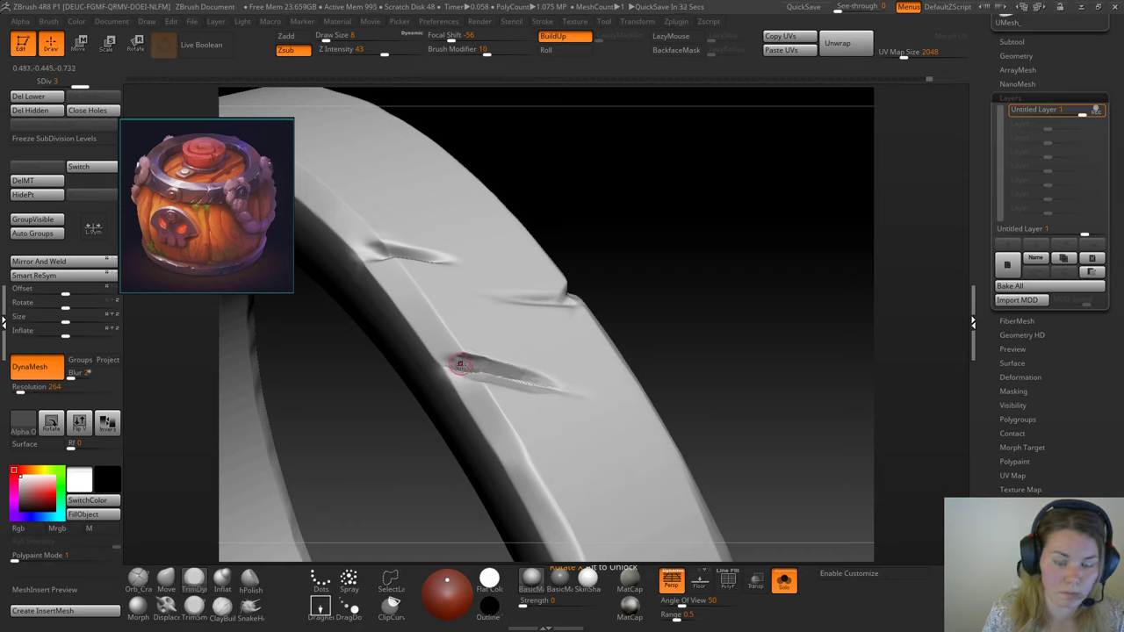
left_click(194, 607)
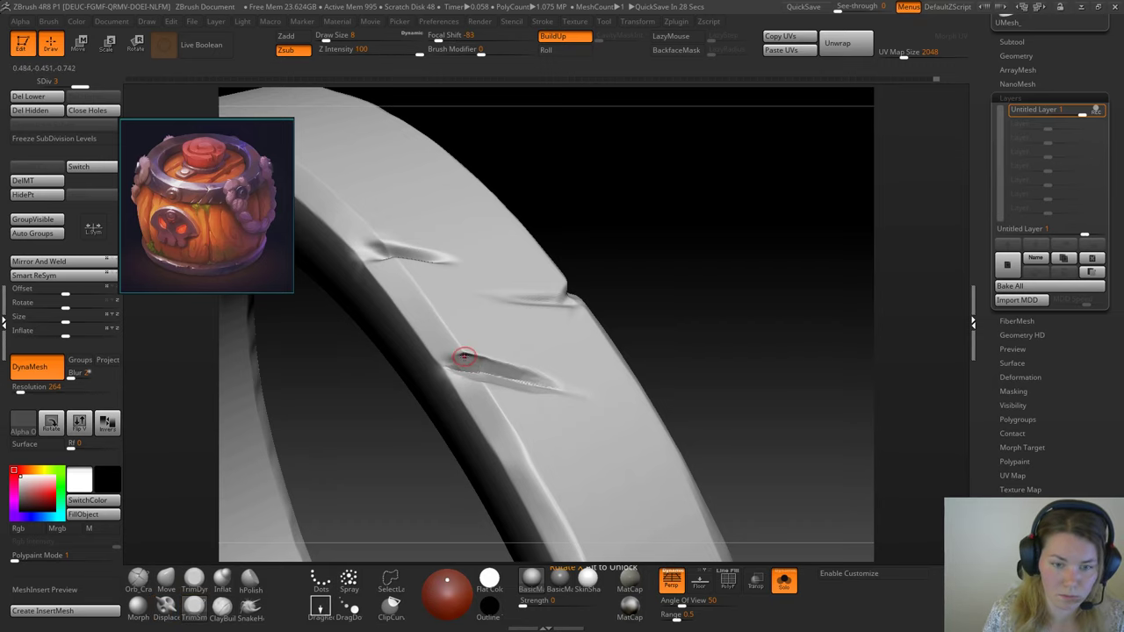
mouse_move(682, 274)
left_mouse_down()
mouse_move(682, 338)
mouse_move(698, 304)
mouse_move(658, 309)
left_mouse_up()
mouse_move(668, 357)
left_mouse_down()
mouse_move(407, 482)
mouse_move(413, 439)
mouse_move(583, 208)
mouse_move(591, 243)
mouse_move(637, 266)
mouse_move(622, 256)
mouse_move(501, 289)
left_mouse_up()
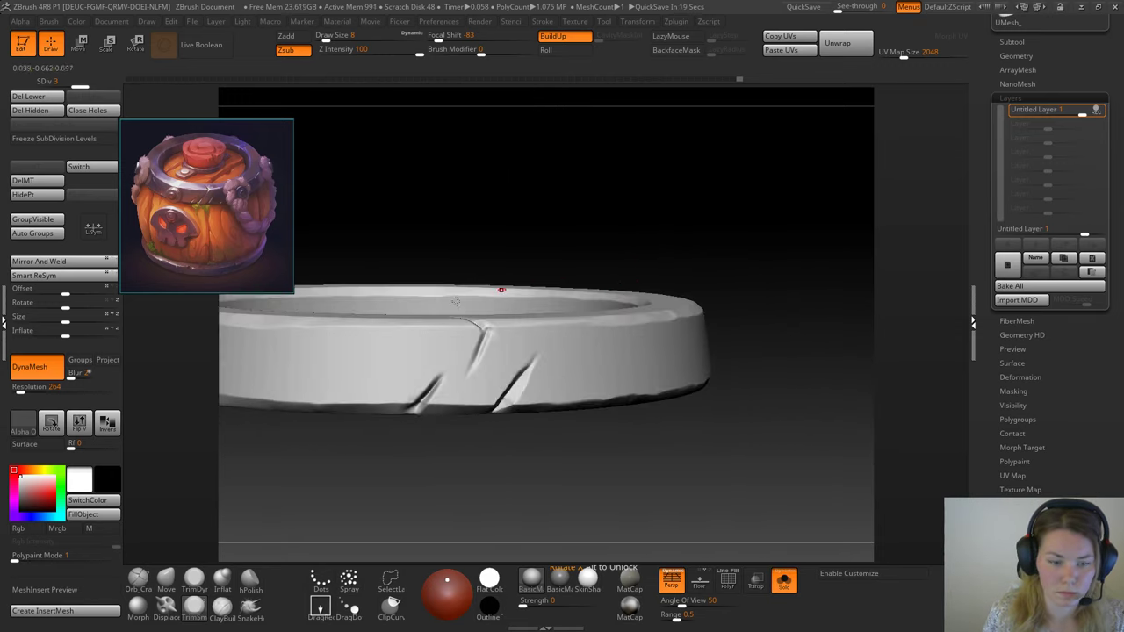
Step: Switch to the Polish brush at draw size 33 and smooth the ring around the trimmed bottom-edge crack
left_click(139, 605)
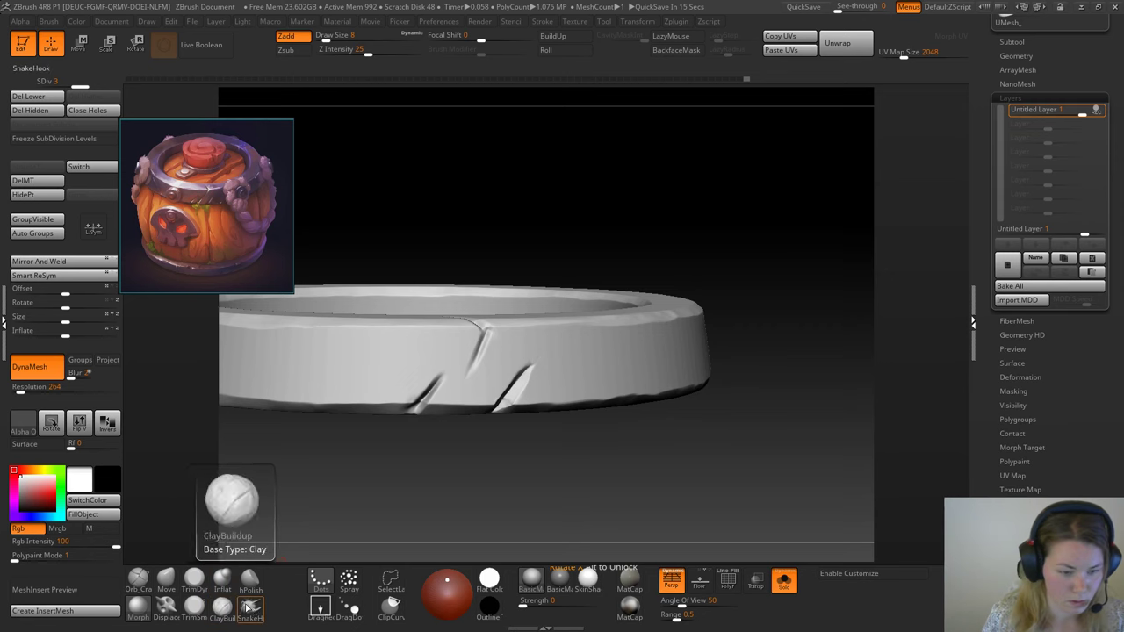
key("b")
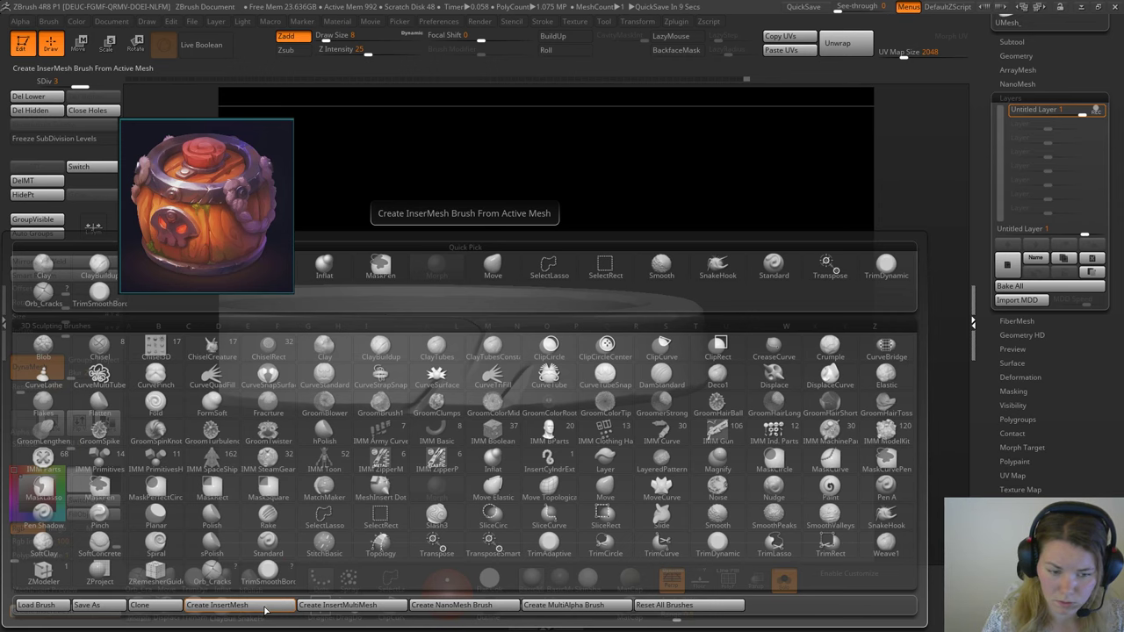
key("p")
key("o")
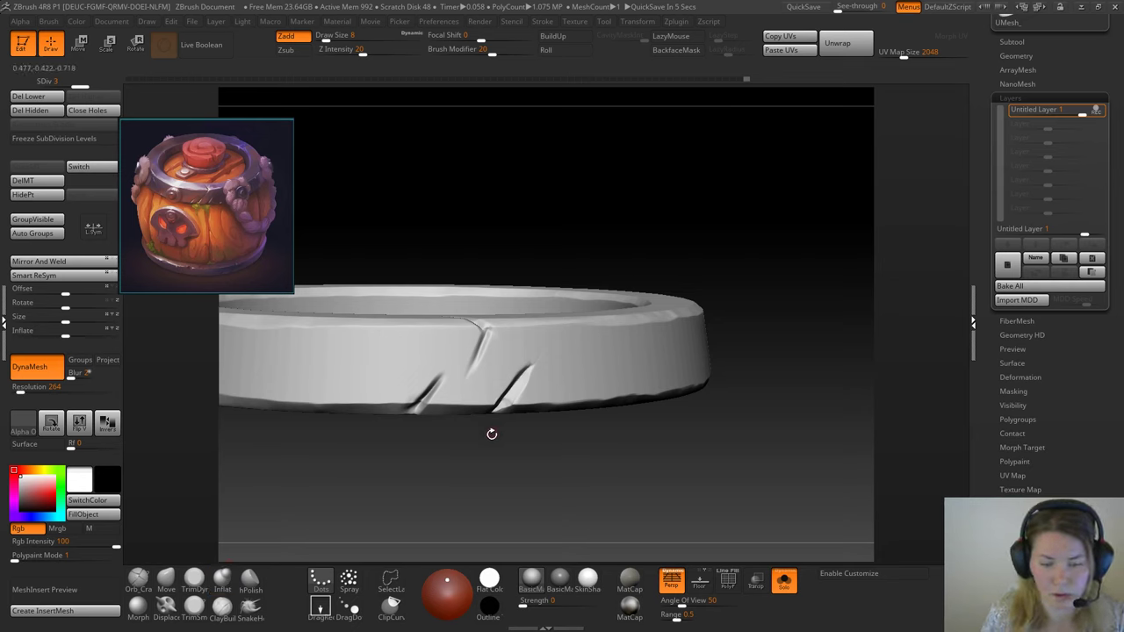
key("space")
left_click_drag(500, 430, 502, 430)
mouse_move(511, 447)
left_mouse_down()
mouse_move(534, 361)
mouse_move(499, 400)
left_mouse_up()
mouse_move(589, 222)
left_mouse_down()
mouse_move(597, 252)
mouse_move(619, 261)
left_mouse_up()
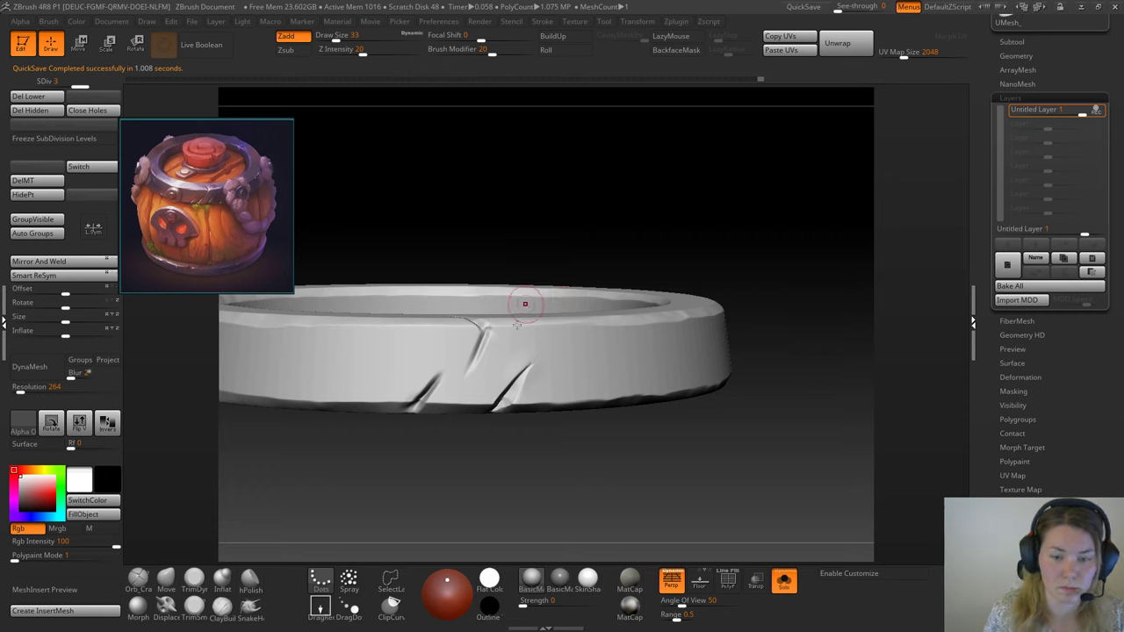
Step: Use the Morph brush at draw size 33 to restore the surface around the bottom-edge cracks toward the stored morph target
left_click(195, 578)
left_click(139, 607)
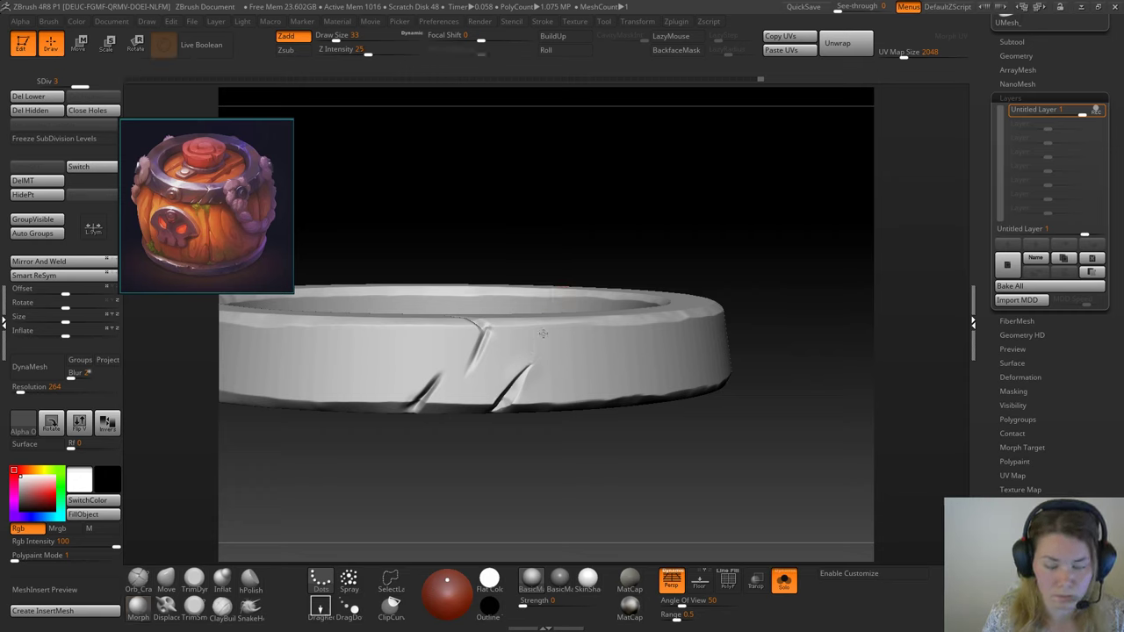
mouse_move(609, 201)
left_mouse_down()
mouse_move(623, 245)
mouse_move(612, 181)
mouse_move(655, 184)
mouse_move(682, 213)
mouse_move(632, 216)
mouse_move(620, 238)
mouse_move(647, 270)
mouse_move(589, 228)
mouse_move(612, 266)
mouse_move(597, 281)
mouse_move(574, 243)
left_mouse_up()
mouse_move(543, 487)
left_mouse_down()
mouse_move(529, 394)
mouse_move(557, 459)
mouse_move(535, 302)
mouse_move(546, 396)
left_mouse_up()
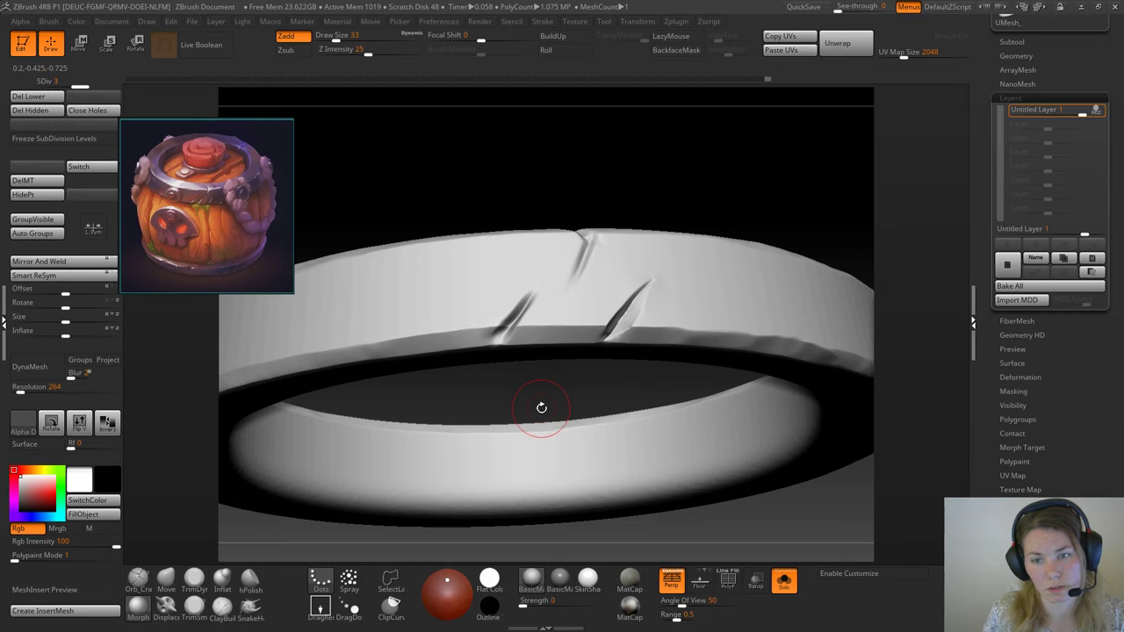
left_click_drag(602, 313, 647, 363)
Step: Stop recording the ring's layer and toggle its visibility to compare the ring with and without the cracks
left_click_drag(690, 514, 956, 129)
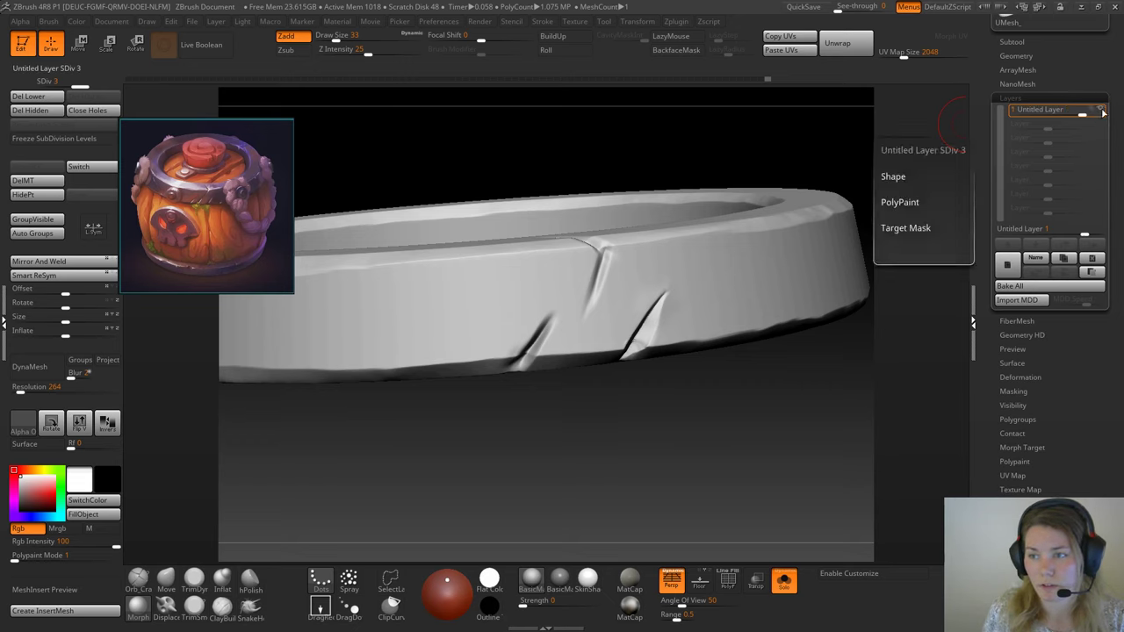
left_click(1102, 112)
left_click(1102, 112)
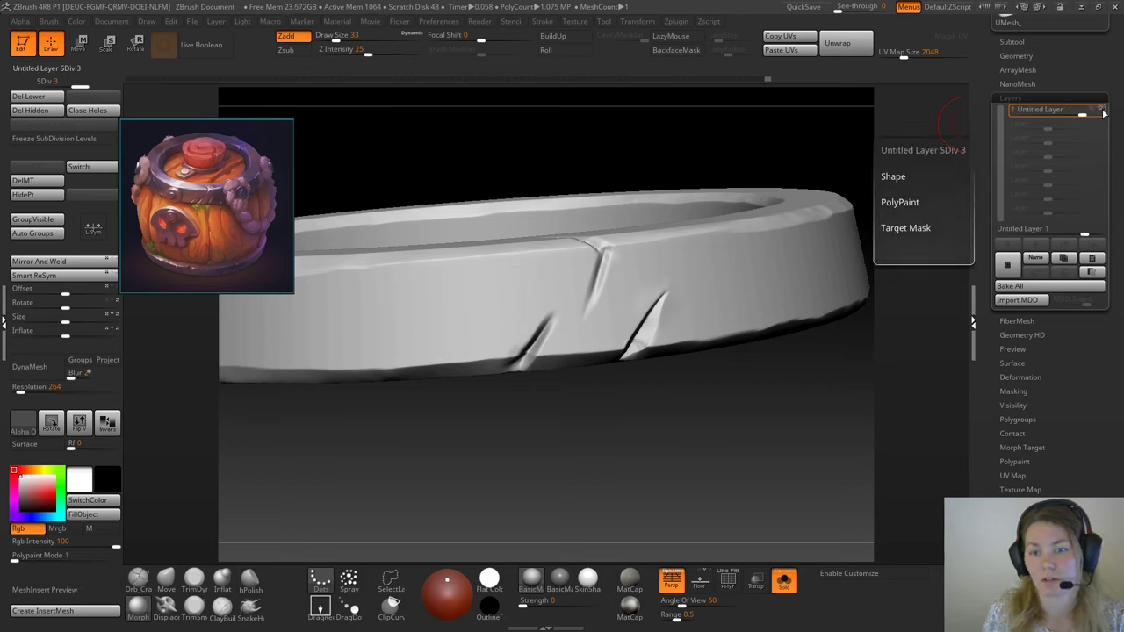
left_click(1102, 112)
left_click(1102, 111)
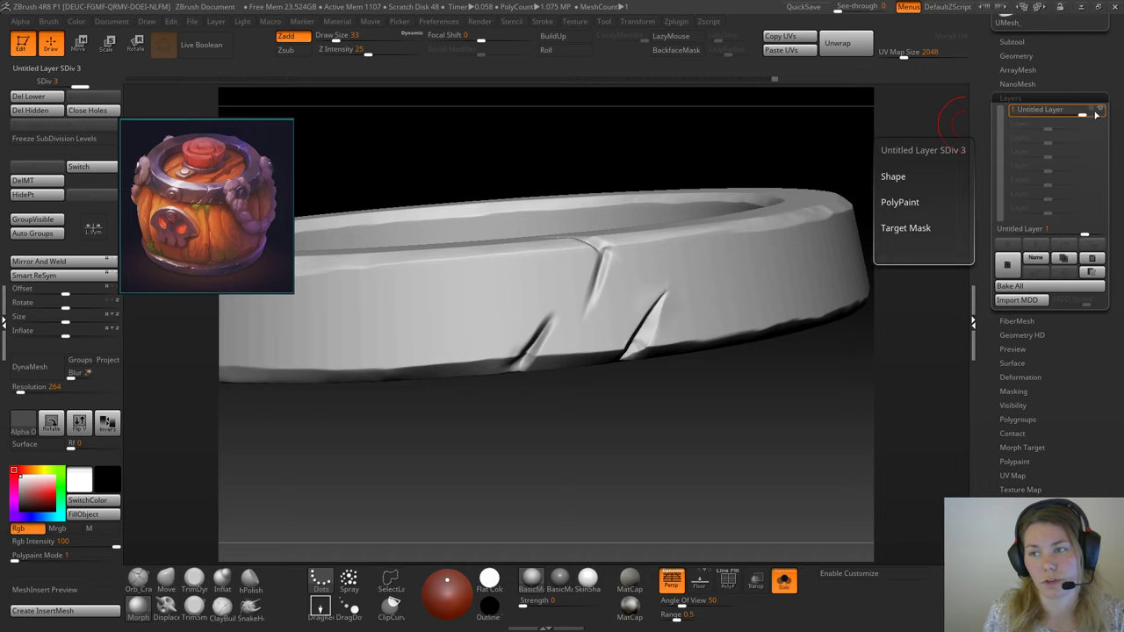
Step: Flatten the inner face of the left notch in the ring's lower edge with the TrimDynamic brush at draw size 8
mouse_move(447, 494)
left_mouse_down()
mouse_move(489, 466)
mouse_move(570, 504)
mouse_move(580, 465)
mouse_move(574, 484)
mouse_move(550, 223)
left_mouse_up()
left_click(213, 592)
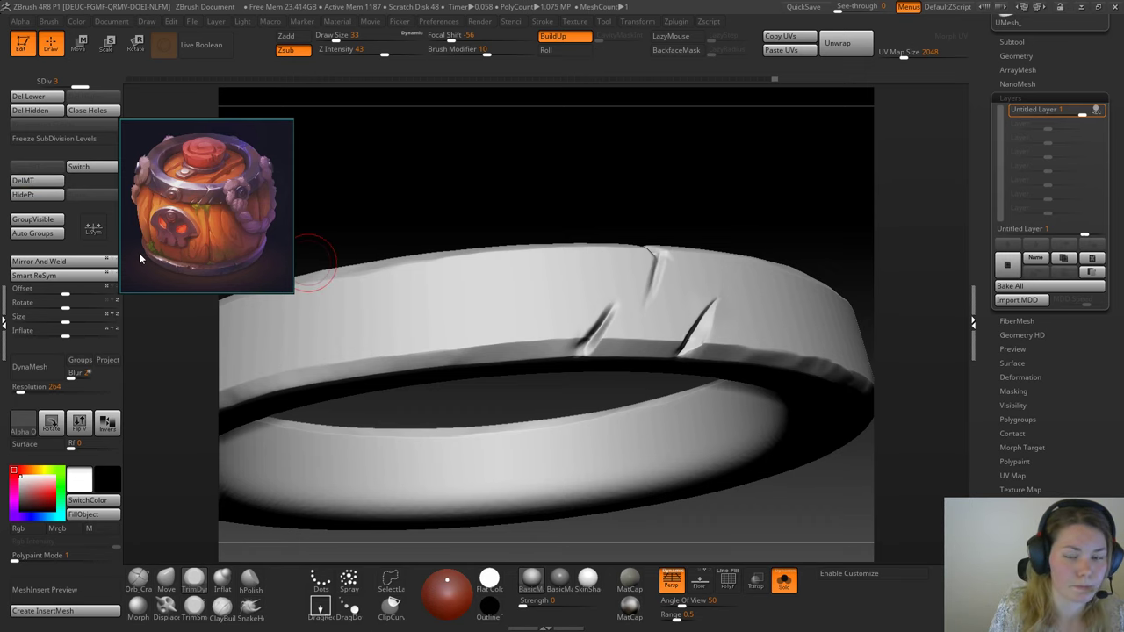
key("space")
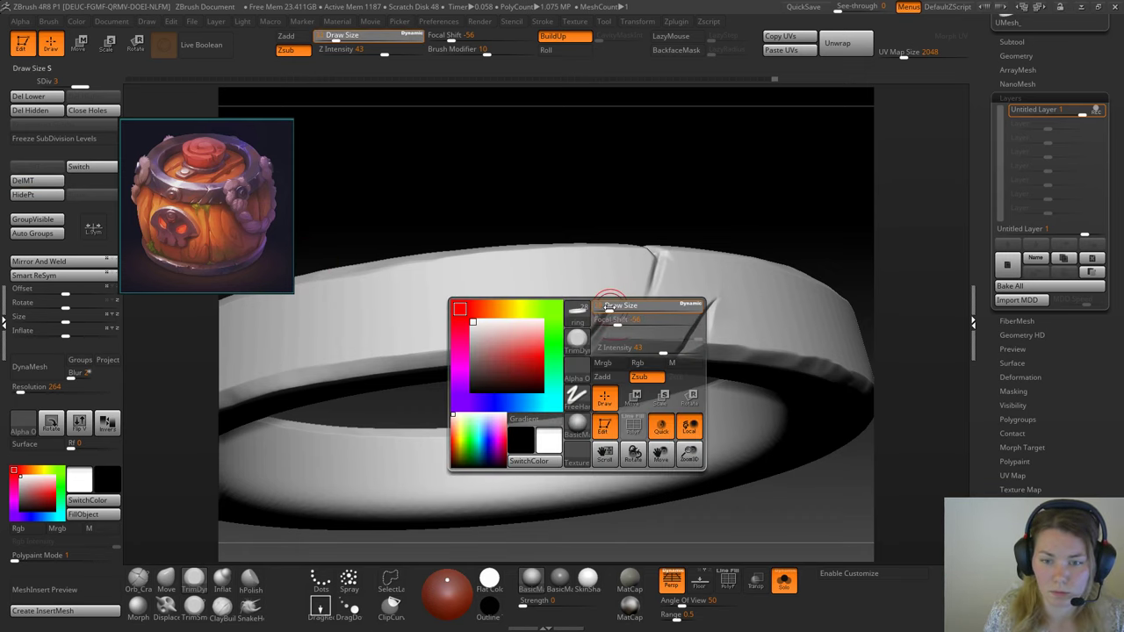
left_click_drag(609, 307, 605, 306)
mouse_move(615, 204)
left_mouse_down()
mouse_move(694, 163)
mouse_move(585, 180)
mouse_move(634, 165)
mouse_move(622, 245)
mouse_move(632, 274)
left_mouse_up()
key("space")
left_click_drag(653, 387, 631, 409)
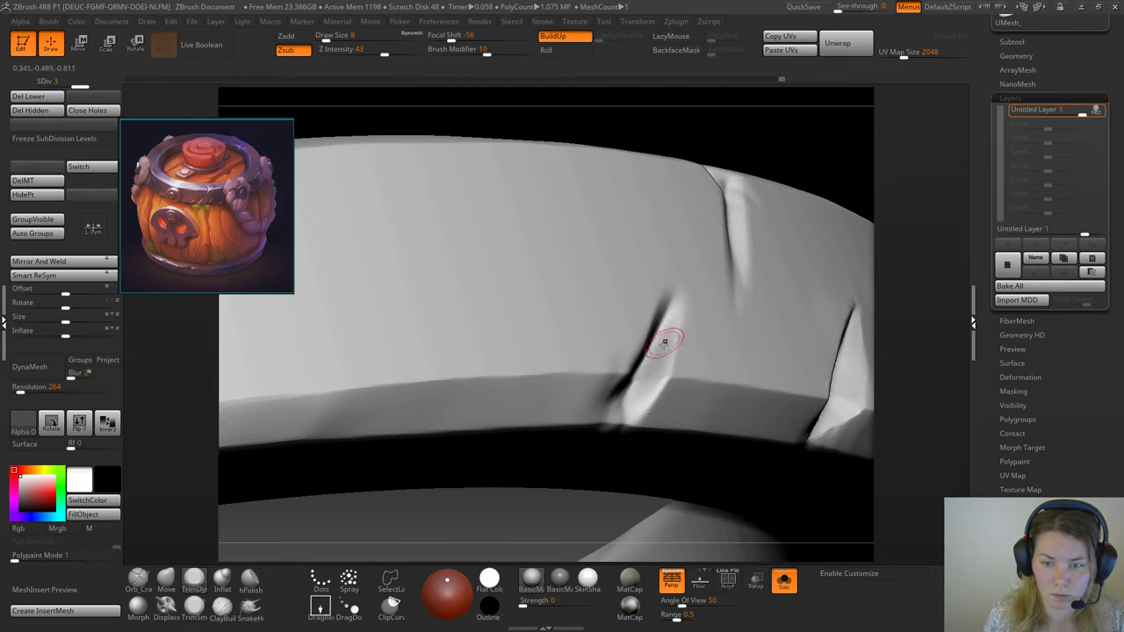
left_click_drag(711, 124, 634, 348)
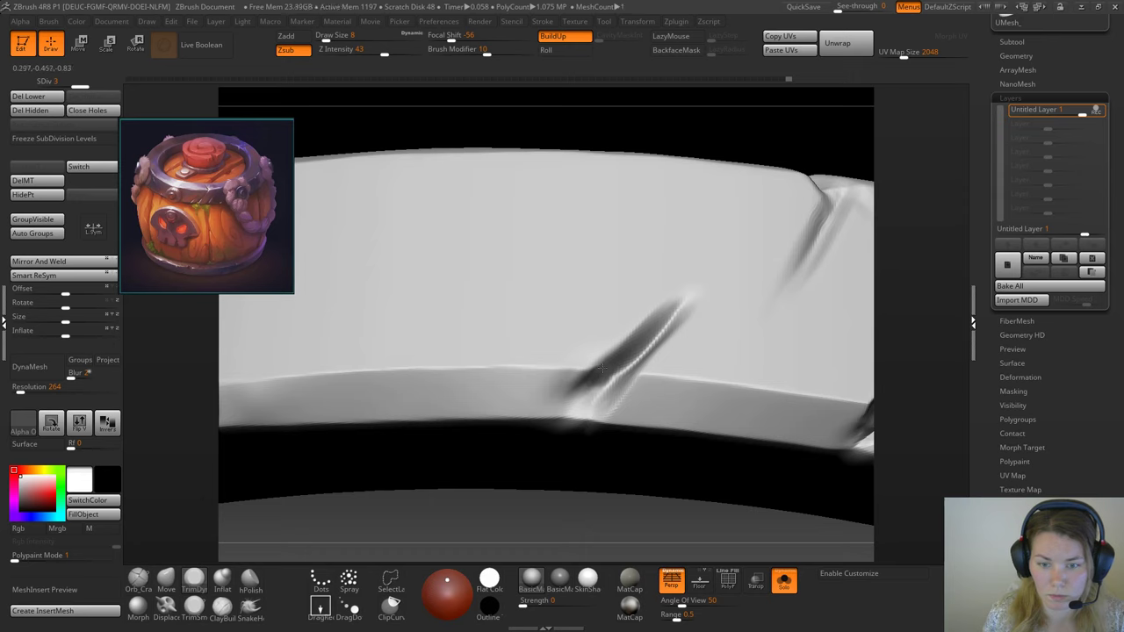
mouse_move(616, 361)
left_mouse_down()
mouse_move(627, 366)
mouse_move(635, 349)
mouse_move(614, 359)
left_mouse_up()
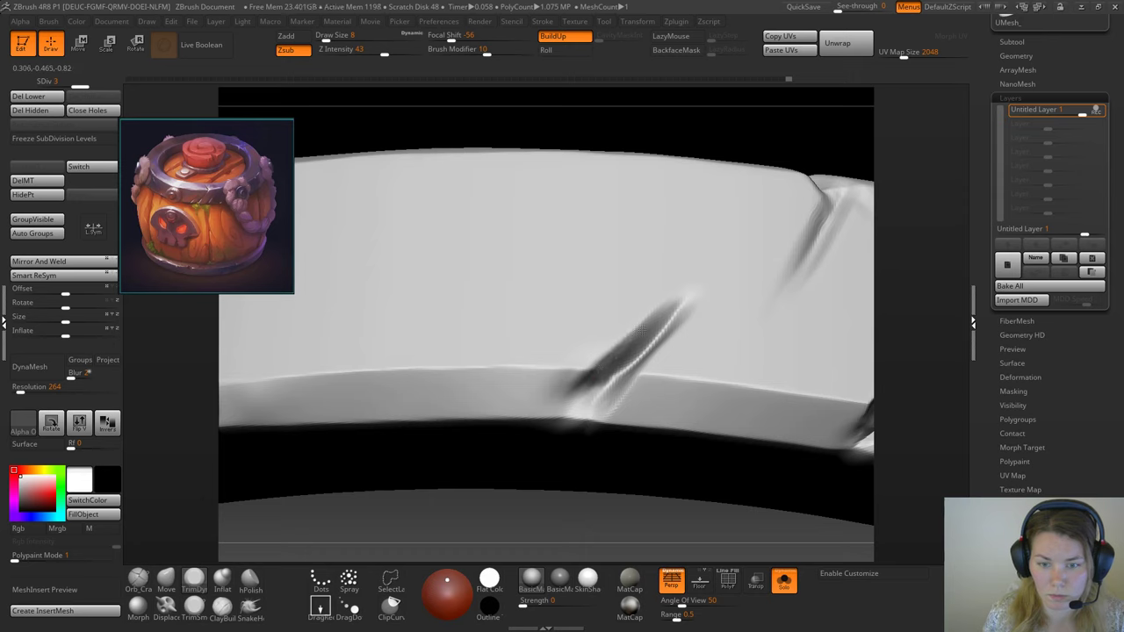
left_click_drag(588, 385, 574, 405)
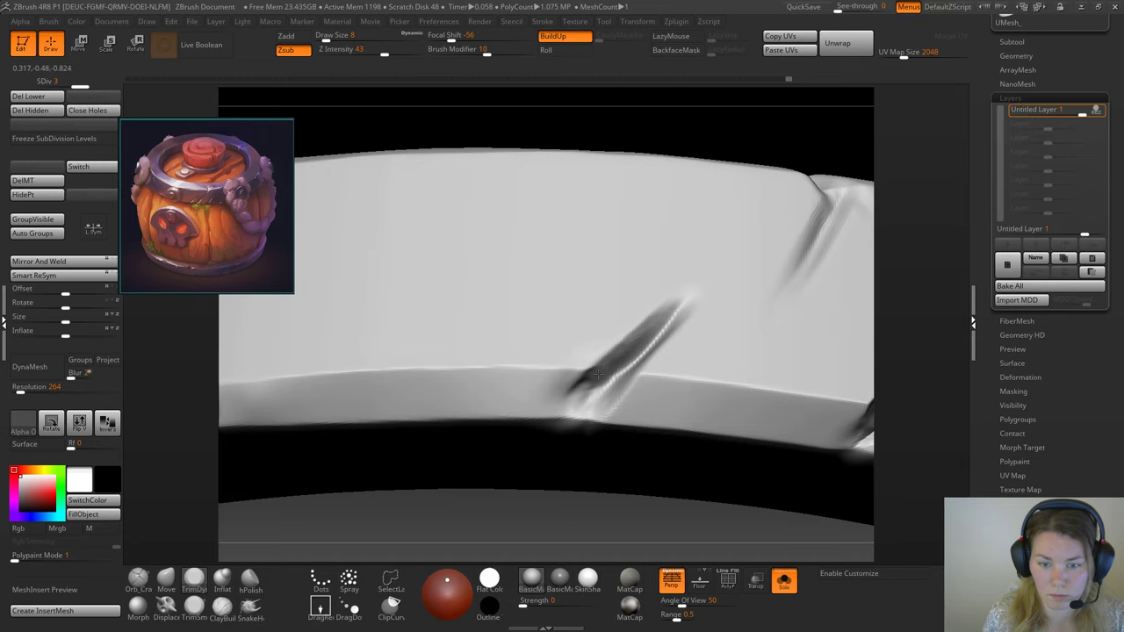
Step: Shave the walls of the left notch along its length with the TrimSmoothBorder brush
mouse_move(608, 253)
right_mouse_down("ctrl")
mouse_move(562, 321)
mouse_move(457, 392)
right_mouse_up("ctrl")
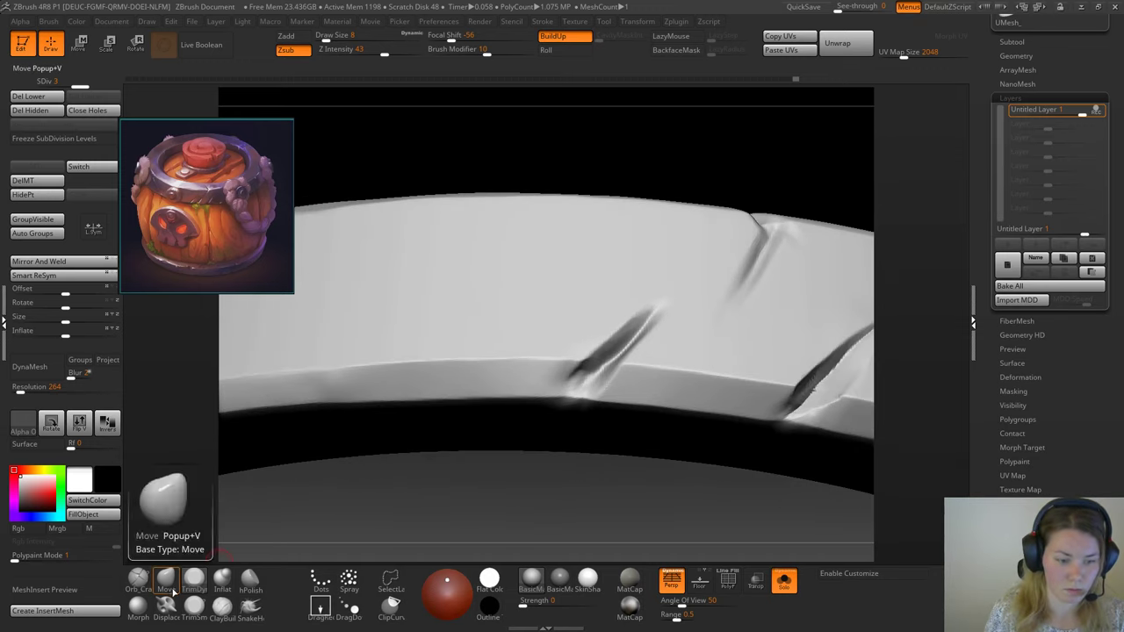
left_click(194, 607)
left_click_drag(635, 131, 669, 186)
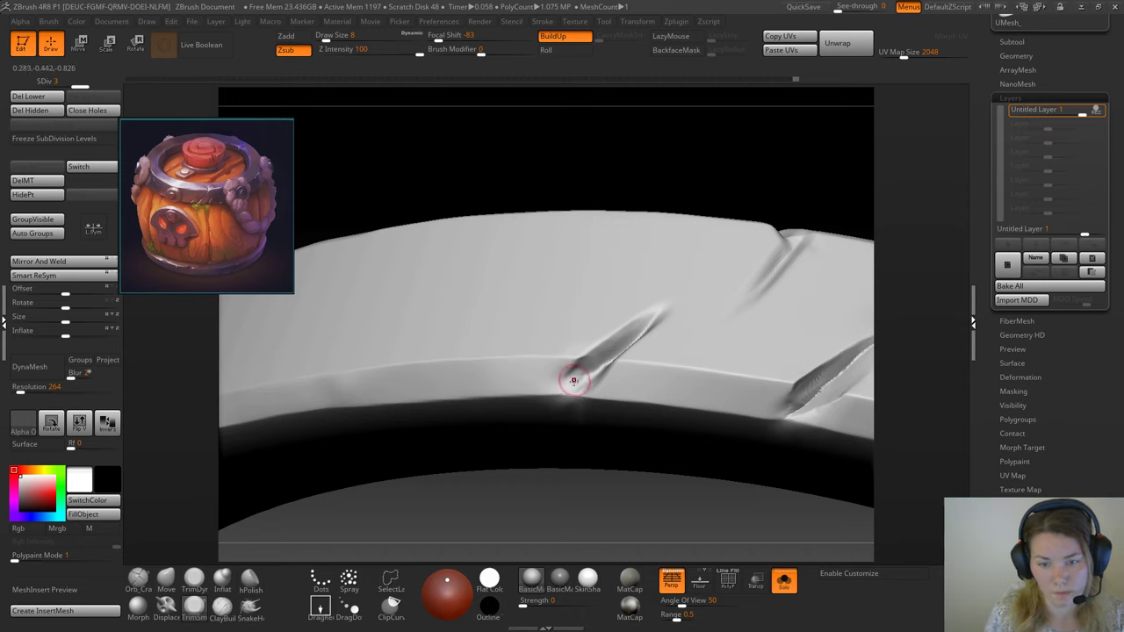
left_click_drag(573, 381, 660, 305)
mouse_move(733, 174)
left_mouse_down()
mouse_move(616, 369)
mouse_move(631, 316)
left_mouse_up()
left_click_drag(705, 409, 650, 491)
mouse_move(621, 410)
left_mouse_down()
mouse_move(580, 392)
mouse_move(584, 412)
mouse_move(587, 393)
left_mouse_up()
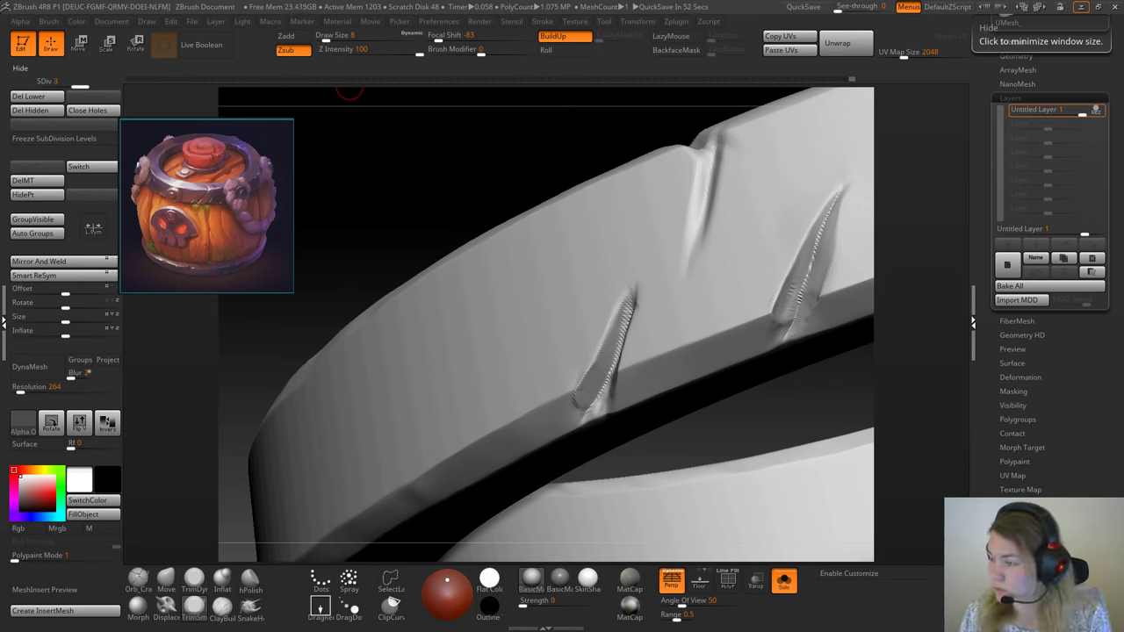
key("super")
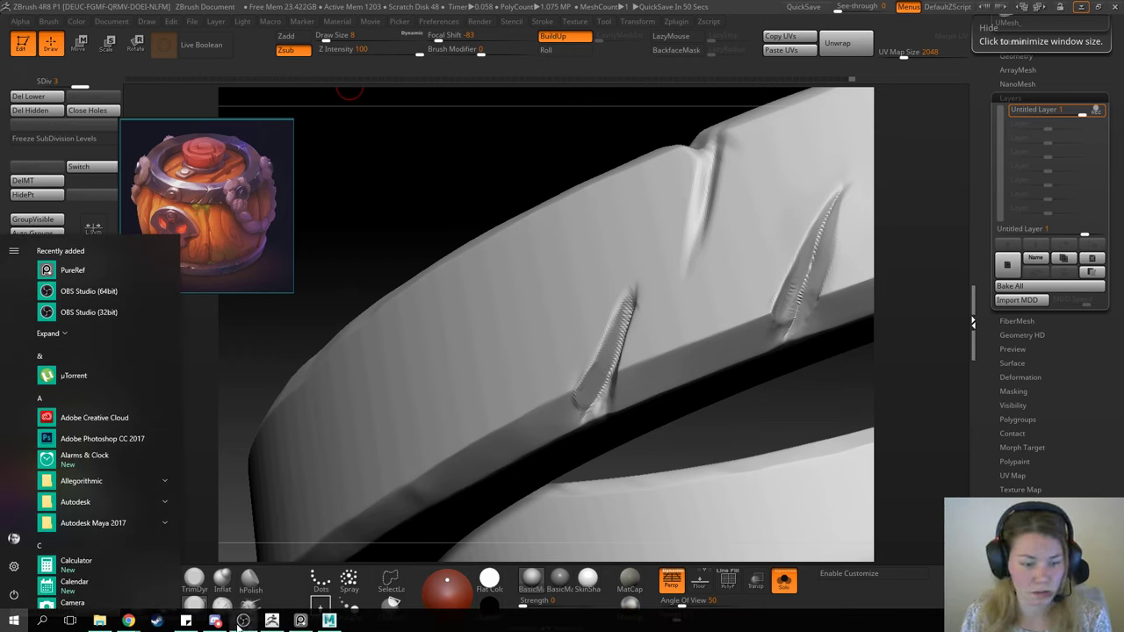
left_click(239, 626)
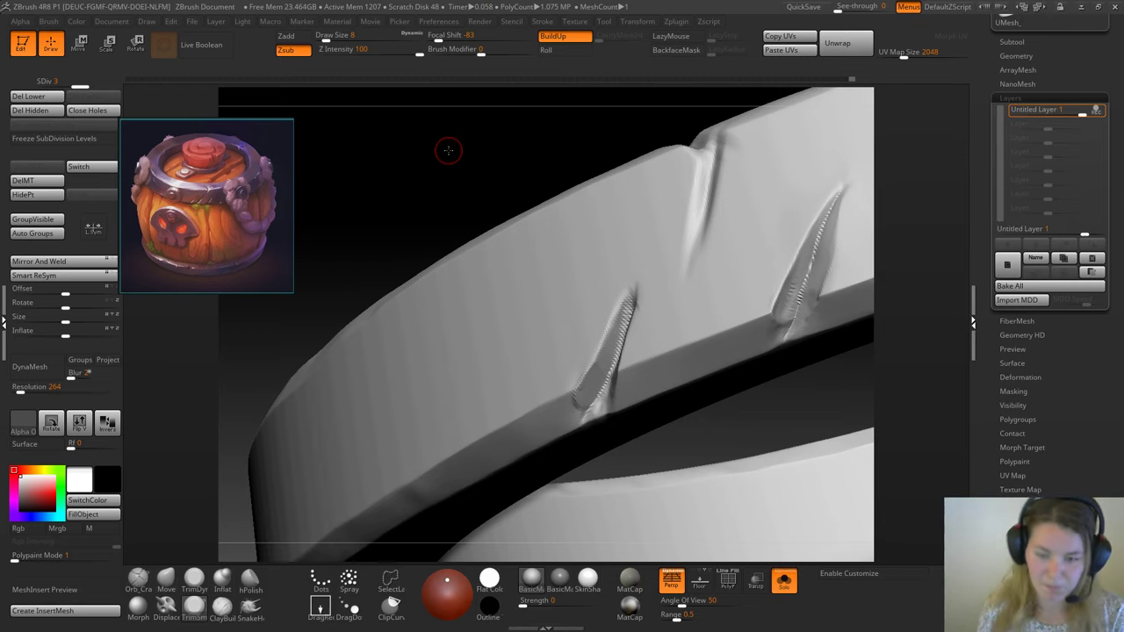
Step: Trim and smooth the lower end of the left notch where it cuts through the ring's bevelled edge
mouse_move(466, 208)
left_mouse_down()
mouse_move(489, 188)
mouse_move(487, 222)
left_mouse_up()
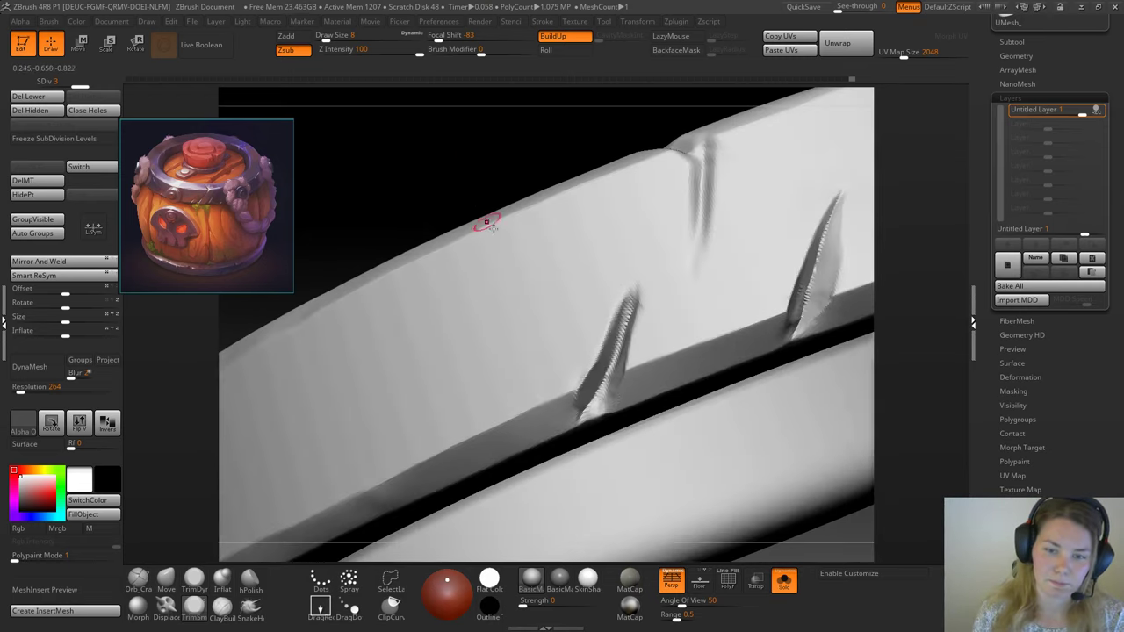
right_click_drag(576, 376, 524, 304, "ctrl")
mouse_move(562, 164)
left_mouse_down("alt")
mouse_move(454, 168)
mouse_move(452, 153)
left_mouse_up("alt")
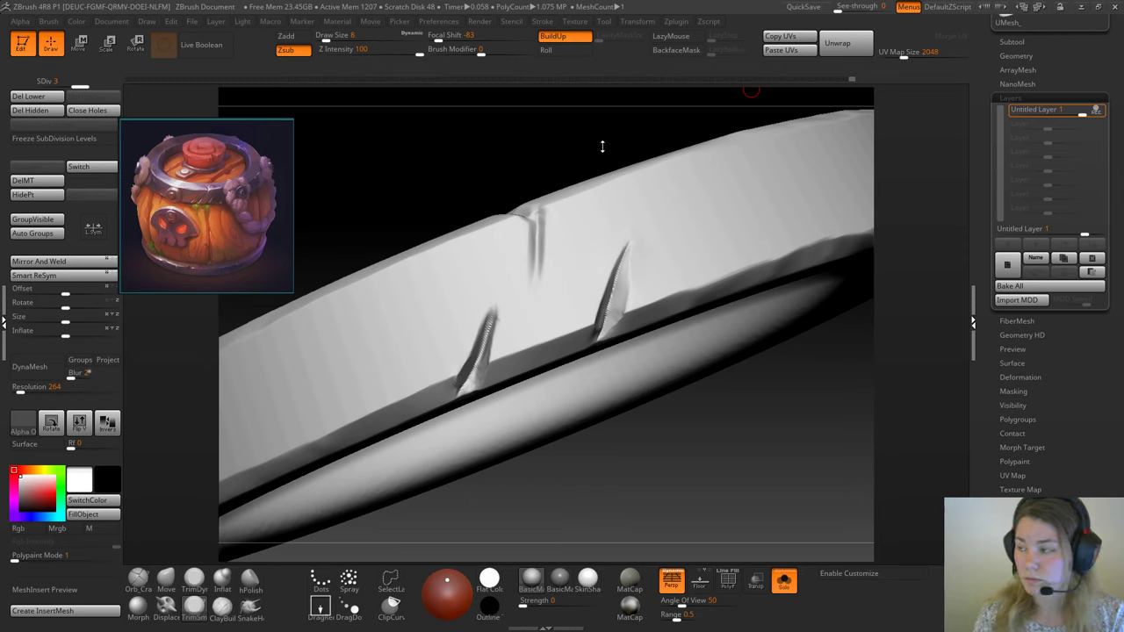
mouse_move(419, 219)
left_mouse_down()
mouse_move(453, 233)
mouse_move(439, 193)
mouse_move(381, 130)
mouse_move(433, 128)
mouse_move(524, 400)
mouse_move(477, 409)
left_mouse_up()
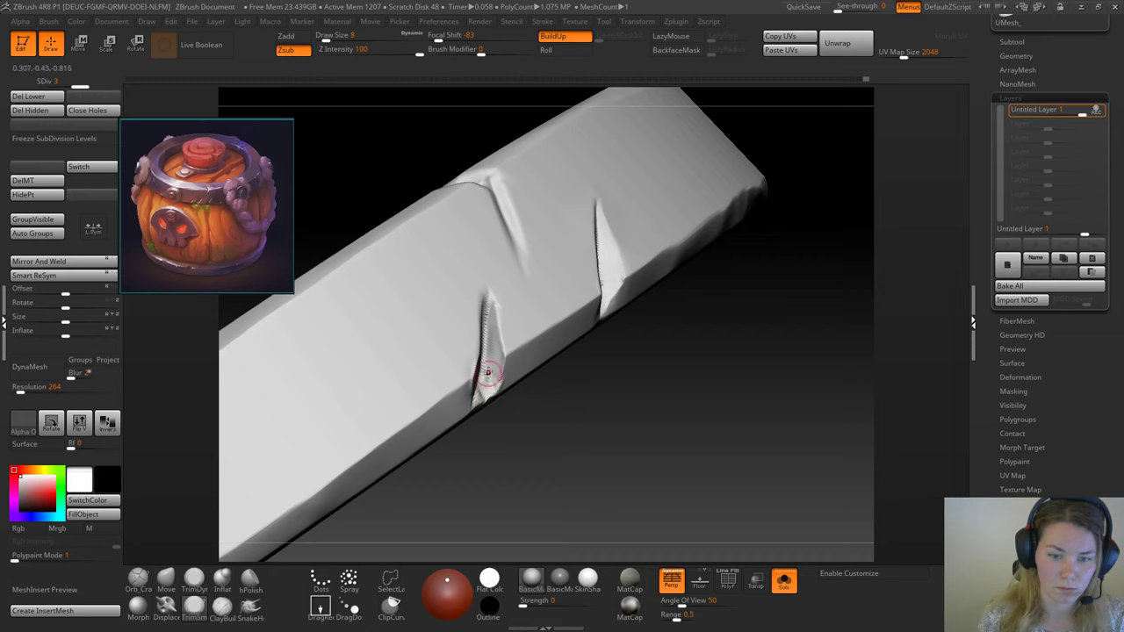
mouse_move(514, 396)
left_mouse_down()
mouse_move(602, 396)
mouse_move(535, 308)
mouse_move(464, 410)
left_mouse_up()
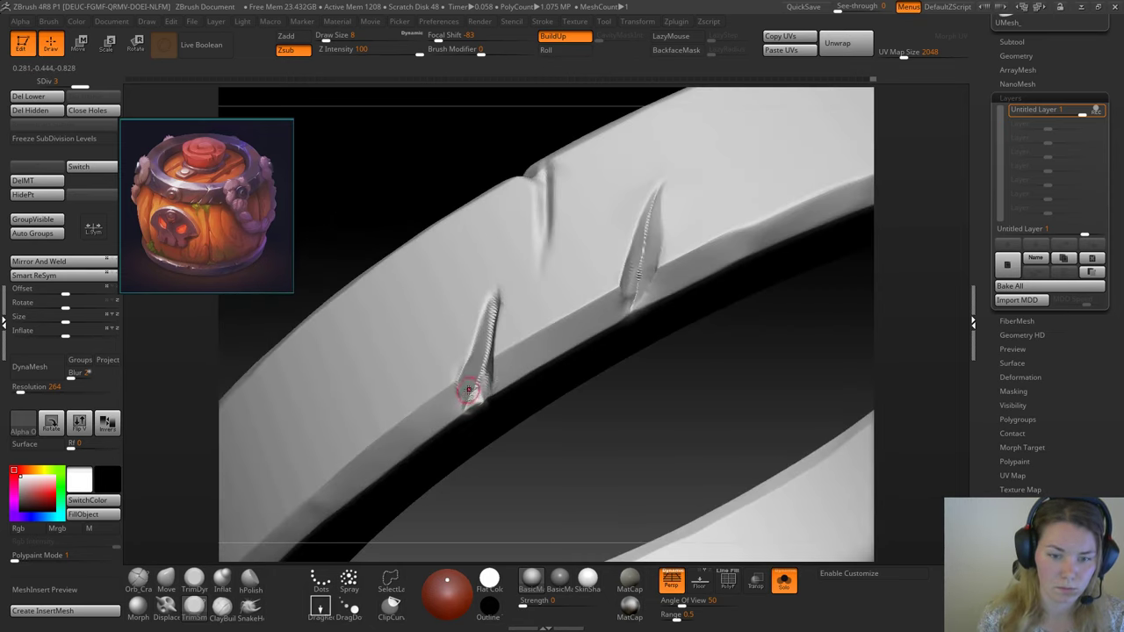
mouse_move(420, 208)
left_mouse_down()
mouse_move(405, 192)
mouse_move(475, 402)
left_mouse_up()
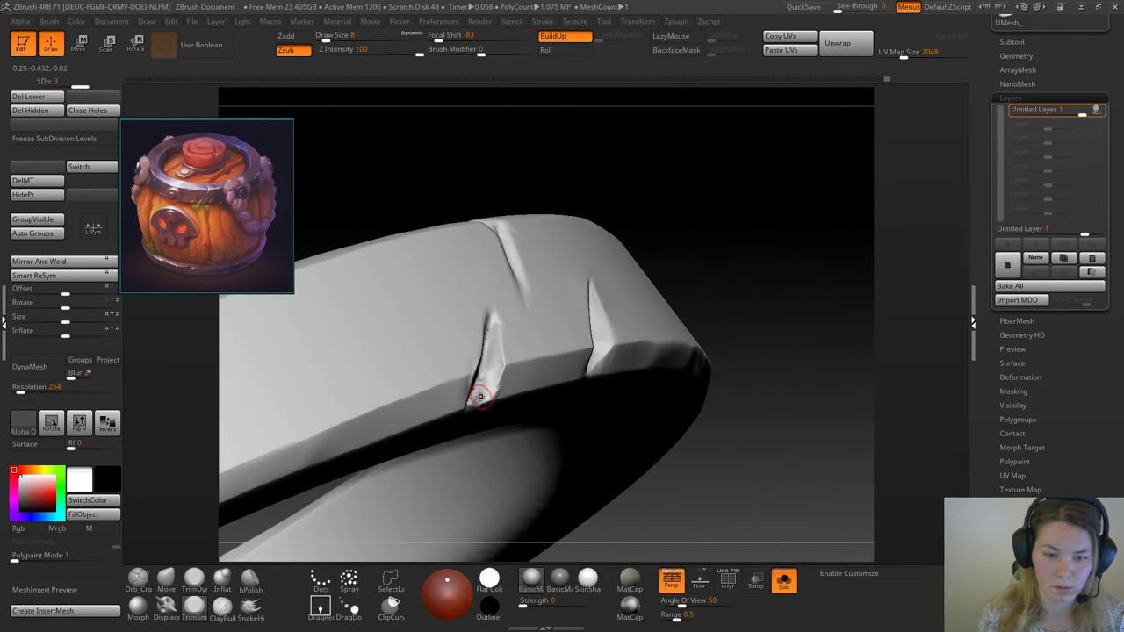
left_click_drag(474, 399, 495, 369, "shift")
Step: Flatten the left notch's surface near the bevel with the TrimDynamic brush and check it from several angles
left_click(194, 580)
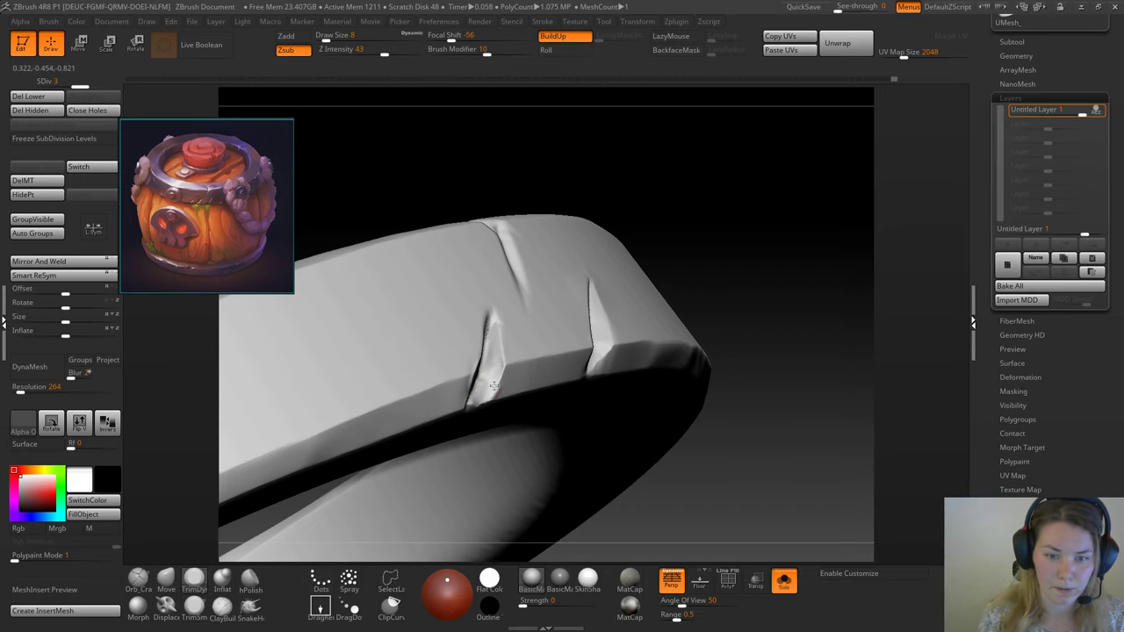
left_click_drag(786, 291, 689, 250)
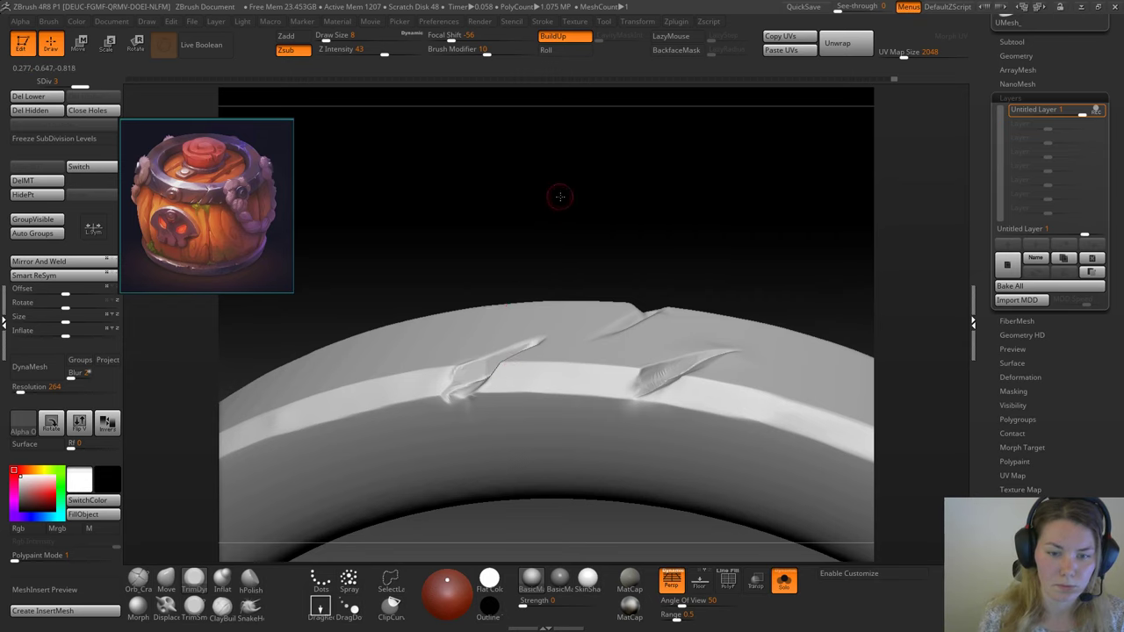
mouse_move(558, 196)
left_mouse_down()
mouse_move(443, 358)
mouse_move(460, 353)
left_mouse_up()
mouse_move(595, 150)
left_mouse_down()
mouse_move(607, 175)
mouse_move(589, 210)
mouse_move(530, 194)
left_mouse_up()
left_click_drag(539, 429, 542, 406)
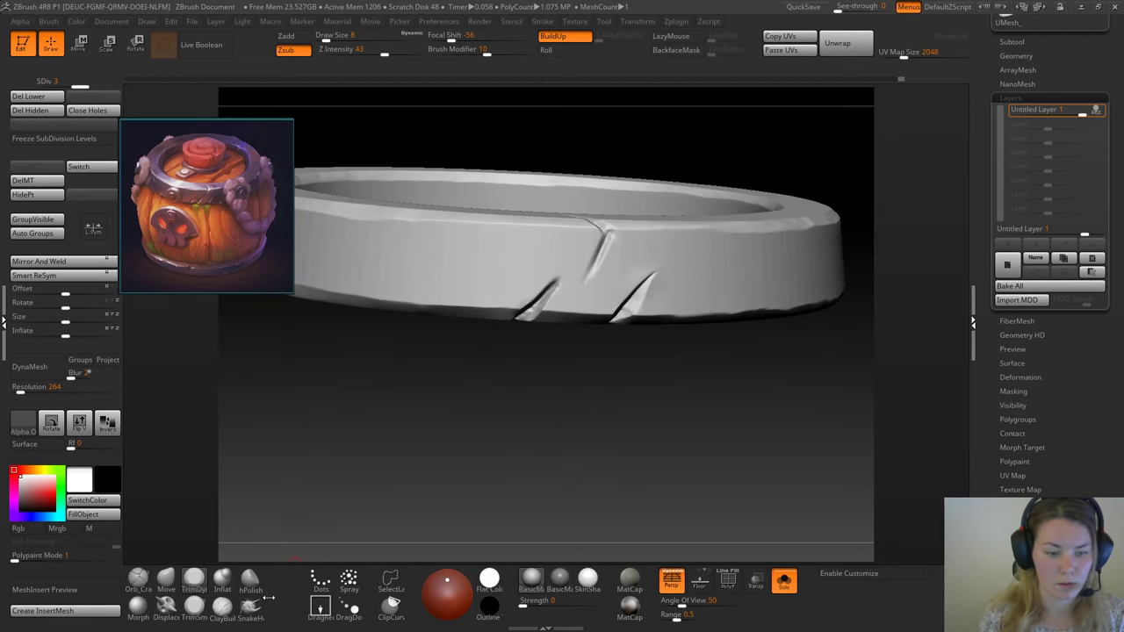
Step: Sharpen the edges of the left notch with the Pinch brush at draw size 17, smoothing its upper part
key("b")
key("p")
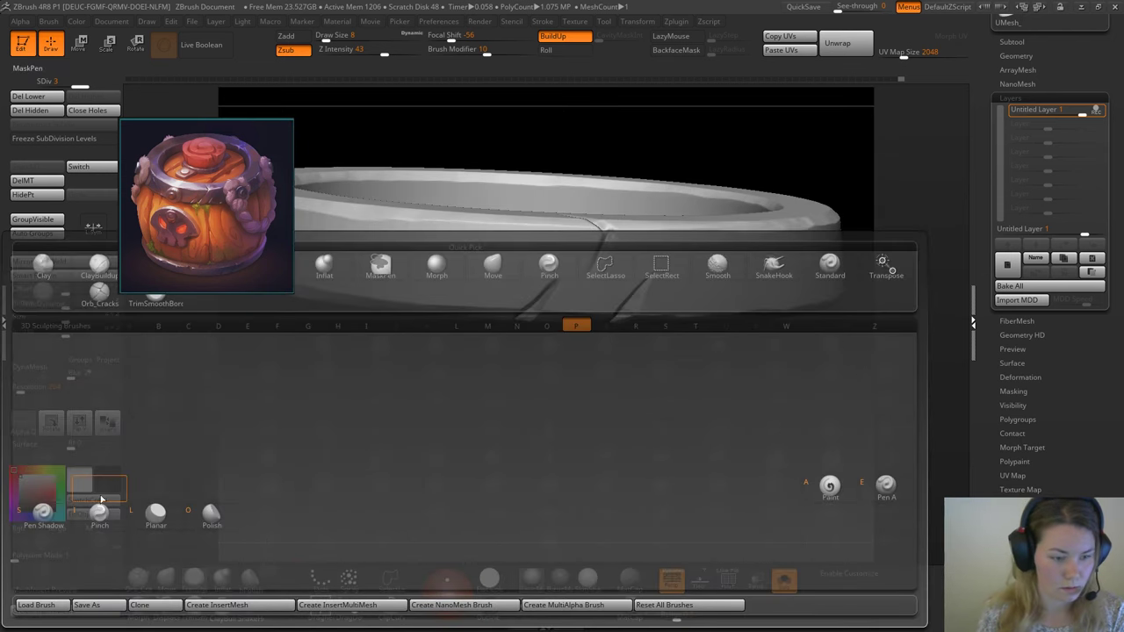
left_click(100, 512)
key("space")
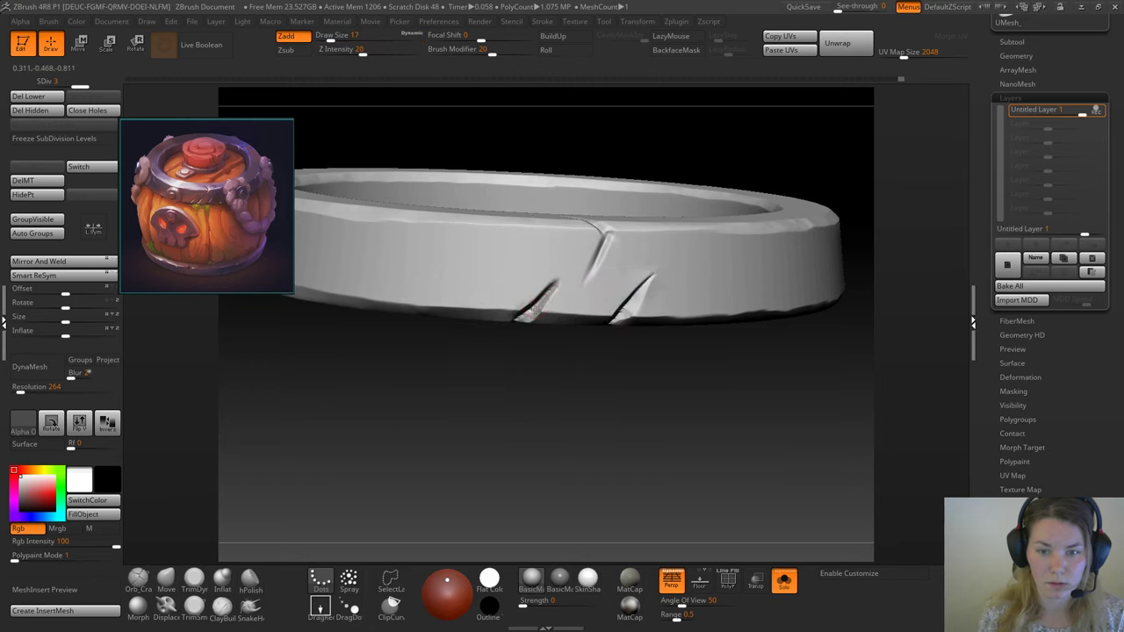
left_click_drag(558, 386, 569, 432, "alt")
left_click_drag(569, 432, 572, 376)
mouse_move(566, 267)
left_mouse_down()
mouse_move(560, 274)
mouse_move(571, 261)
left_mouse_up()
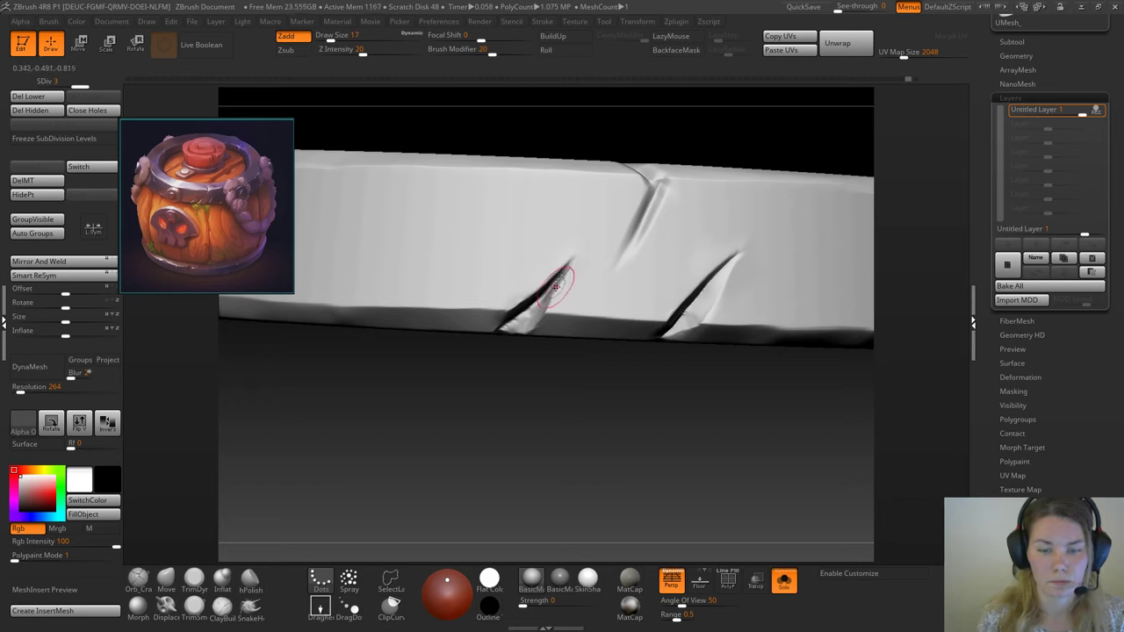
mouse_move(556, 287)
left_mouse_down("shift")
mouse_move(570, 266)
mouse_move(527, 320)
mouse_move(551, 283)
left_mouse_up("shift")
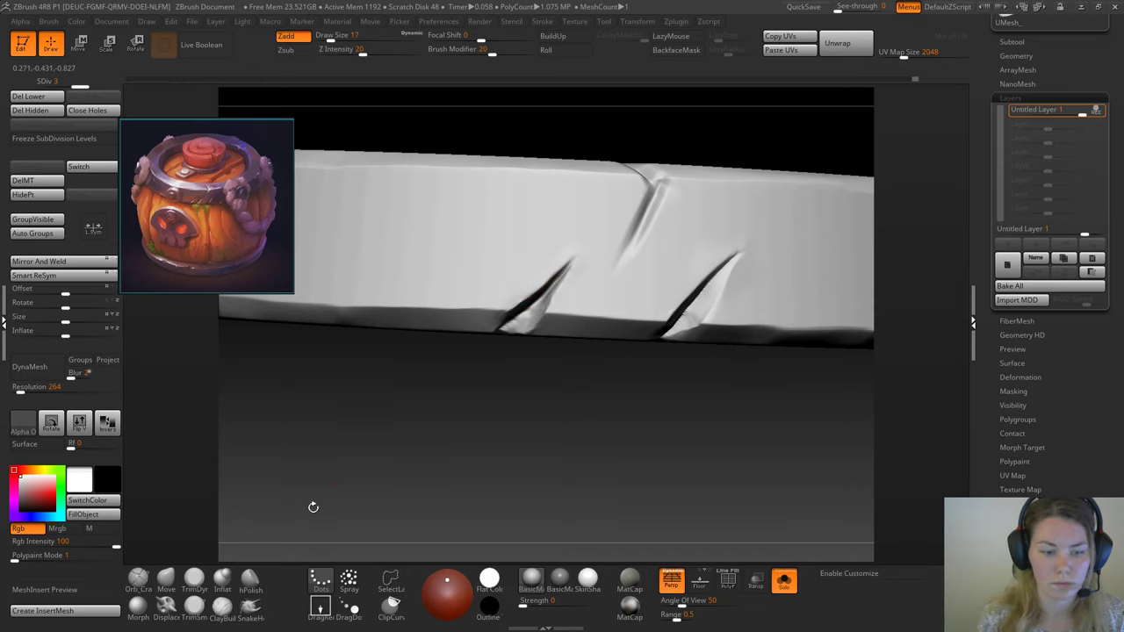
Step: Trim the left notch's slanted face clean with the TrimSmoothBorder brush at draw size 11
left_click(194, 606)
left_click_drag(266, 519, 471, 414)
left_click_drag(541, 317, 543, 300)
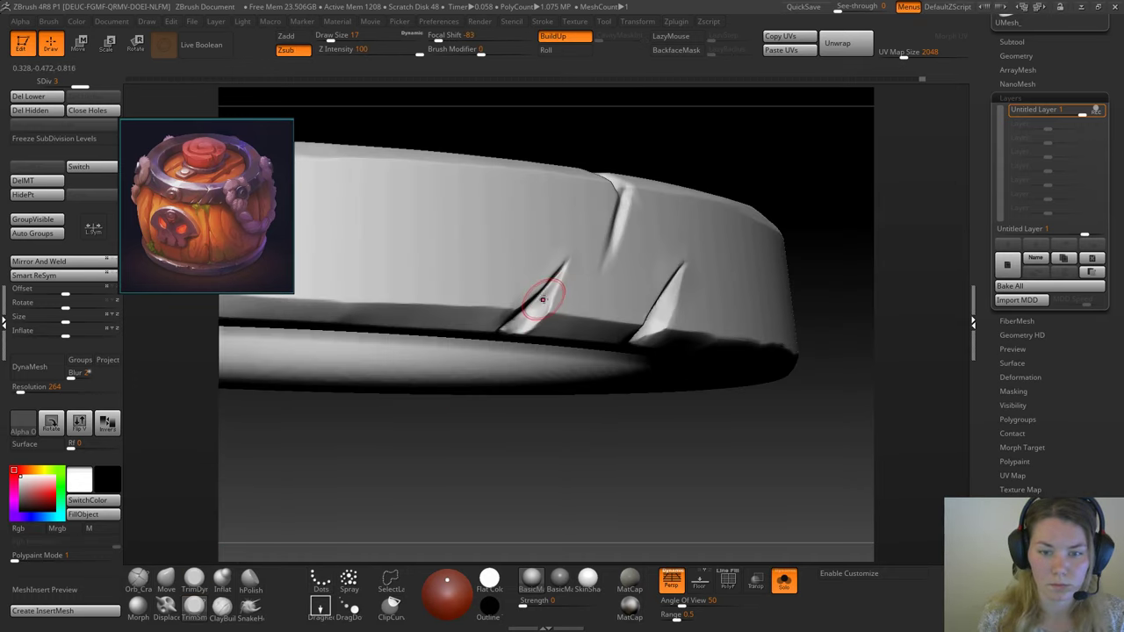
key("space")
left_click_drag(531, 313, 551, 288)
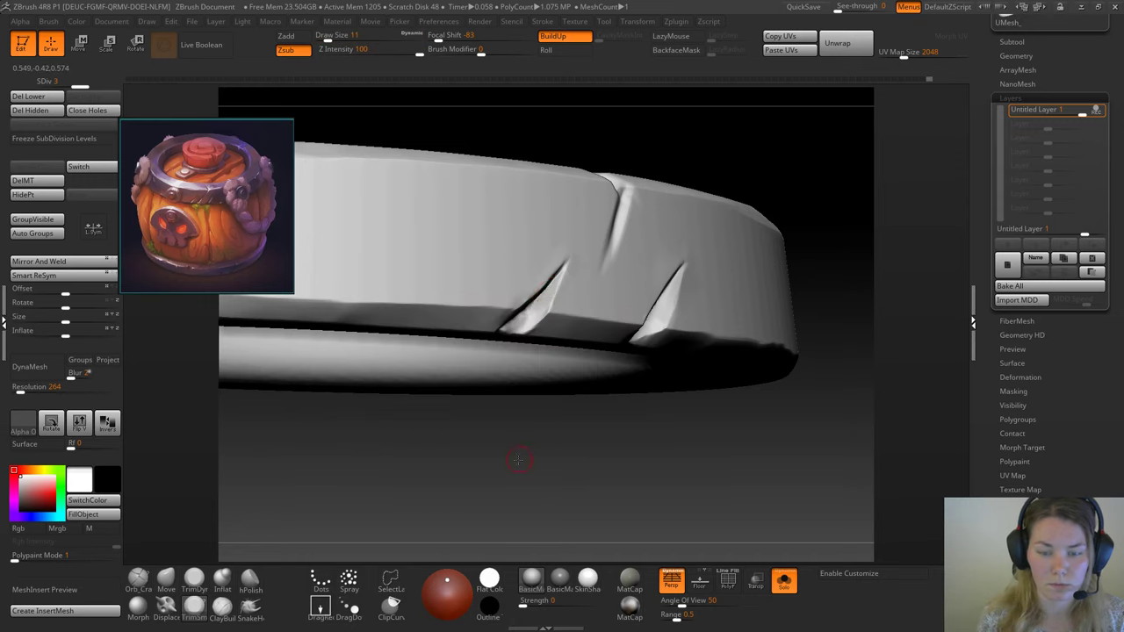
Step: Turn off Solo mode and examine the damaged ring together with the whole barrel from several angles
mouse_move(523, 459)
left_mouse_down()
mouse_move(527, 356)
mouse_move(542, 435)
left_mouse_up()
left_click_drag(513, 386, 495, 345)
left_click(784, 580)
left_click_drag(743, 310, 793, 258)
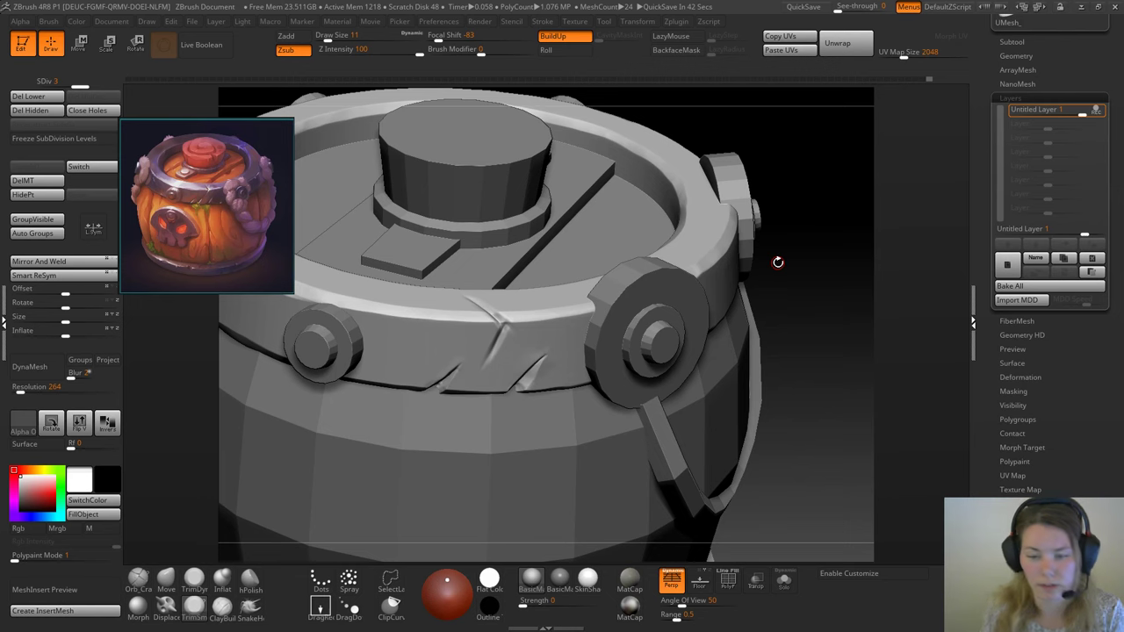
left_click_drag(777, 332, 822, 373, "alt")
mouse_move(740, 351)
left_mouse_down()
mouse_move(667, 290)
mouse_move(624, 166)
mouse_move(717, 141)
mouse_move(679, 182)
left_mouse_up()
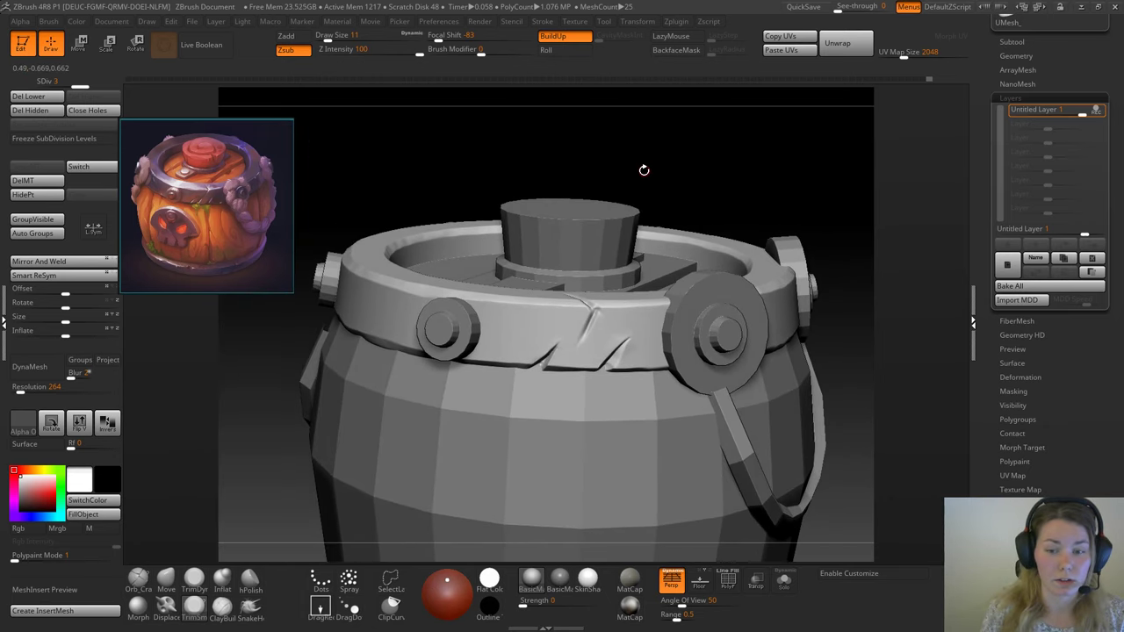
right_click(644, 170)
left_click_drag(651, 144, 685, 244, "alt")
right_click(662, 318)
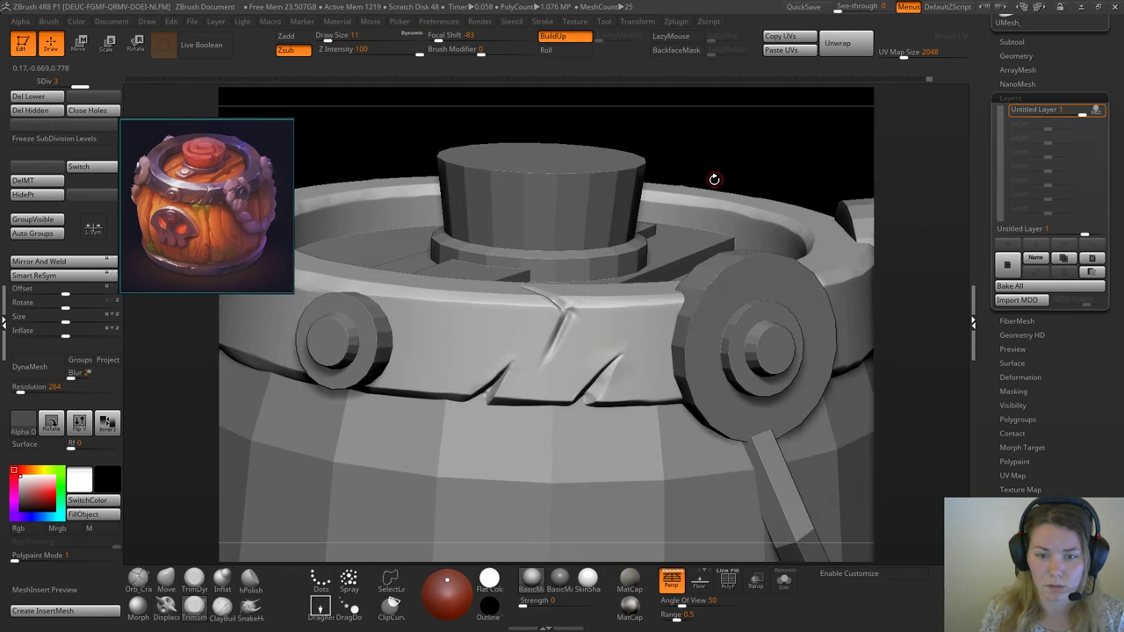
left_click_drag(714, 180, 654, 242, "alt")
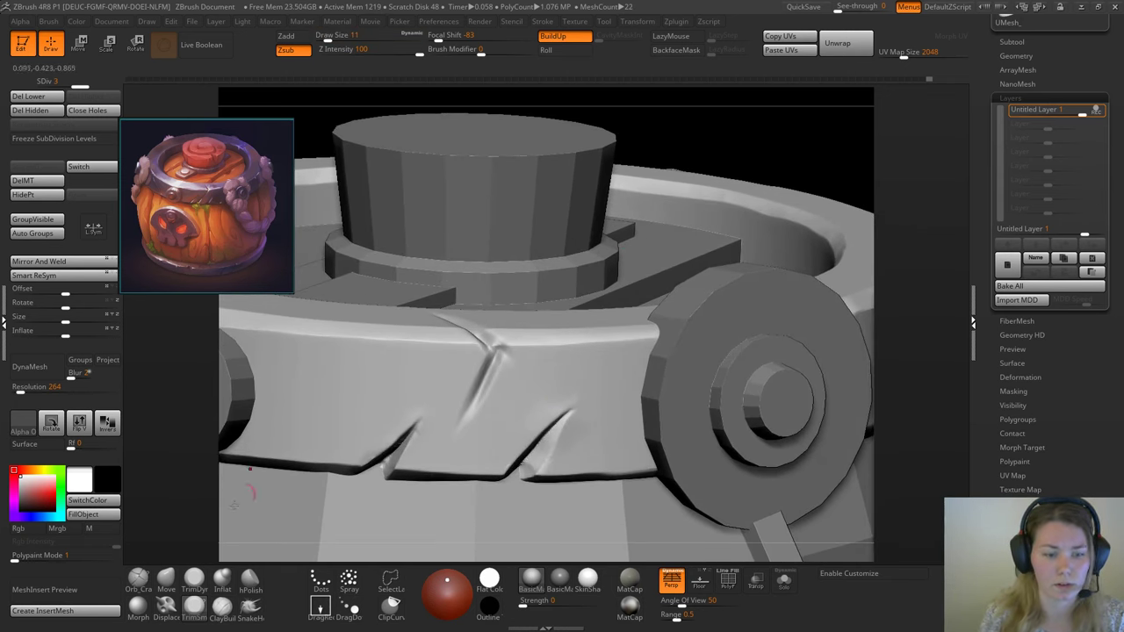
Step: Carve over the bend of the crack at the ring's upper rim with the Orb_Cracks brush
left_click(138, 579)
mouse_move(786, 117)
left_mouse_down()
mouse_move(806, 132)
mouse_move(801, 166)
left_mouse_up()
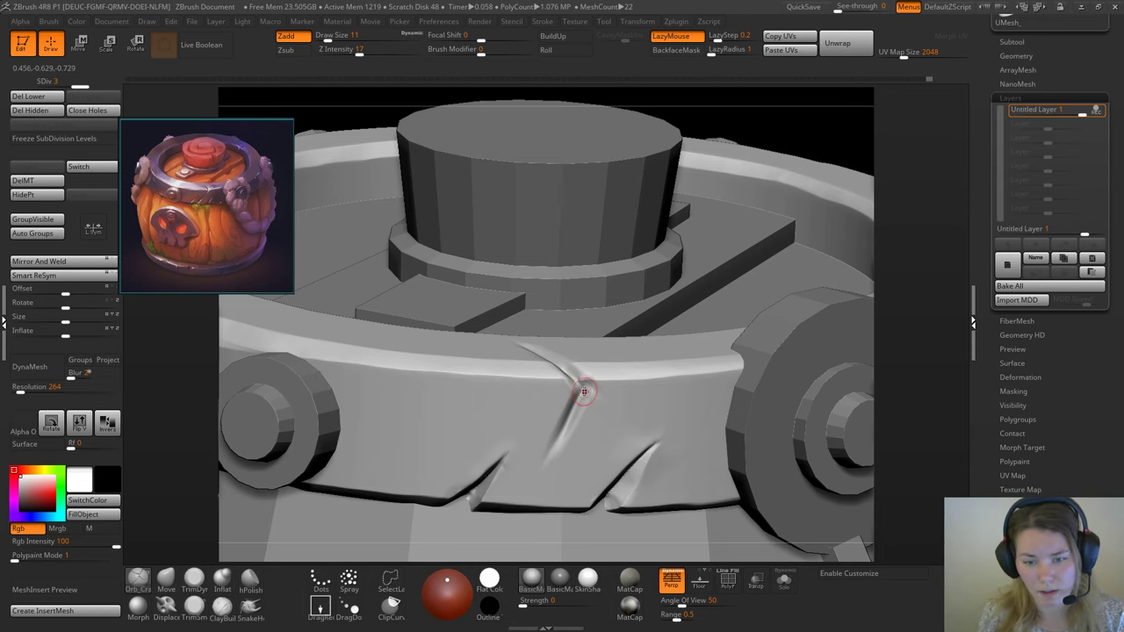
left_click_drag(584, 392, 560, 361)
right_click_drag(567, 369, 600, 448, "ctrl")
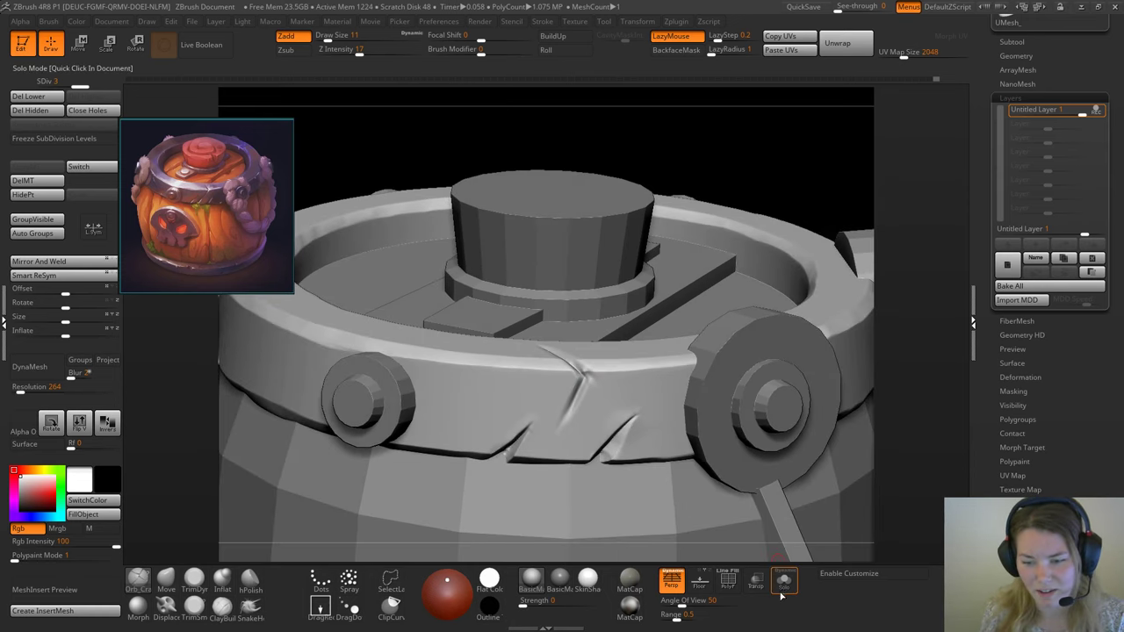
Step: Isolate the ring in Solo mode and deepen the crack running from its upper rim down the outer face
left_click(780, 592)
left_click_drag(608, 256, 497, 291)
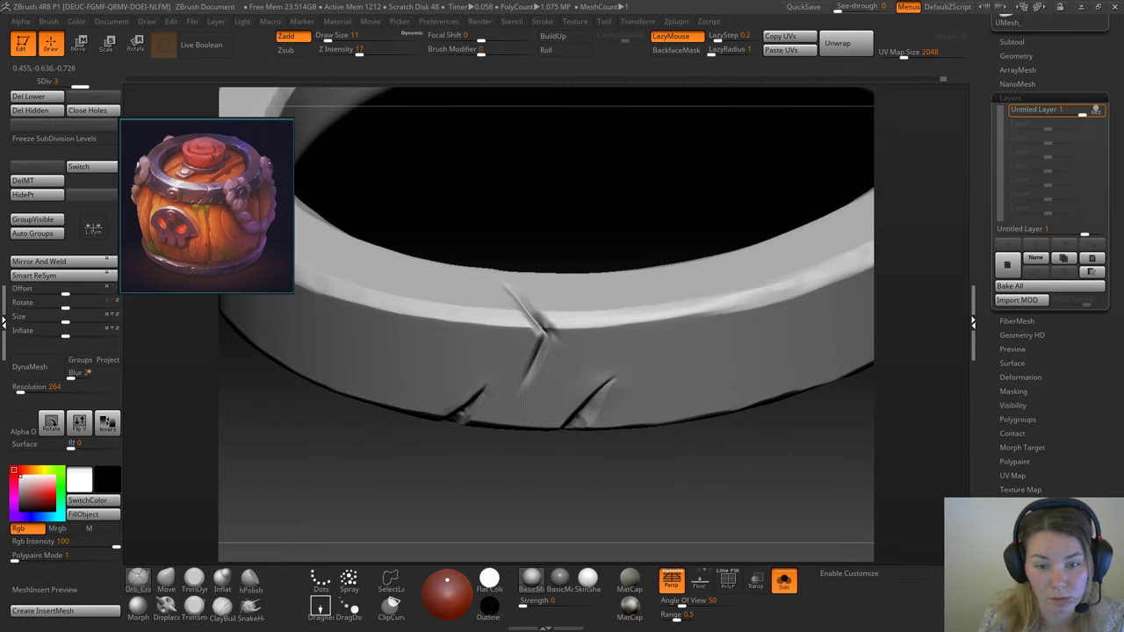
left_click_drag(509, 519, 506, 410)
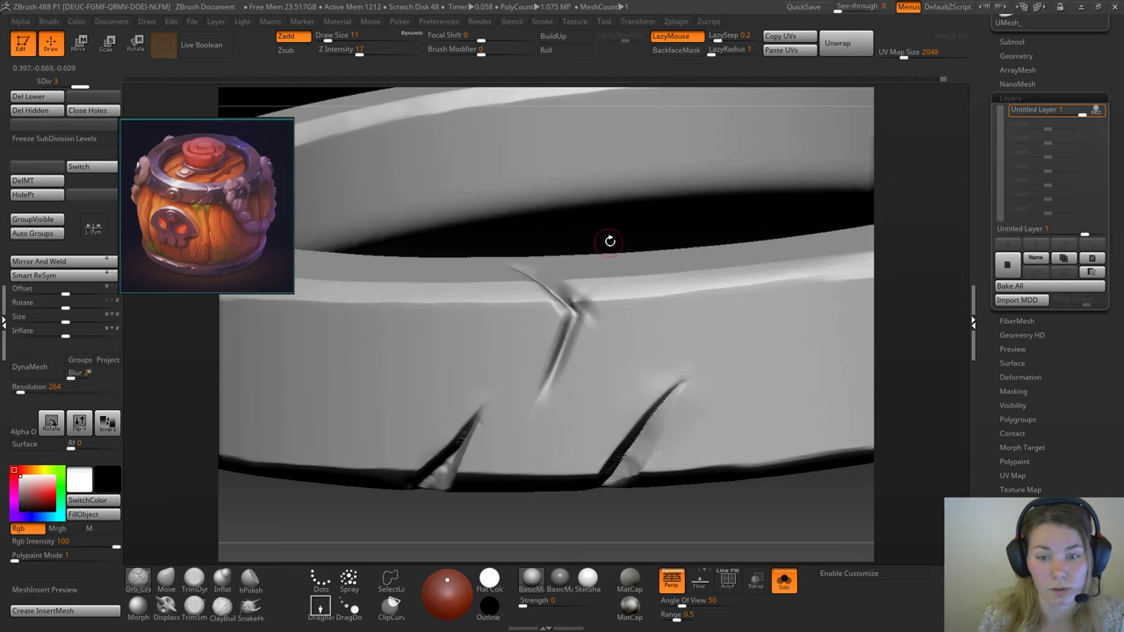
left_click_drag(610, 241, 572, 266)
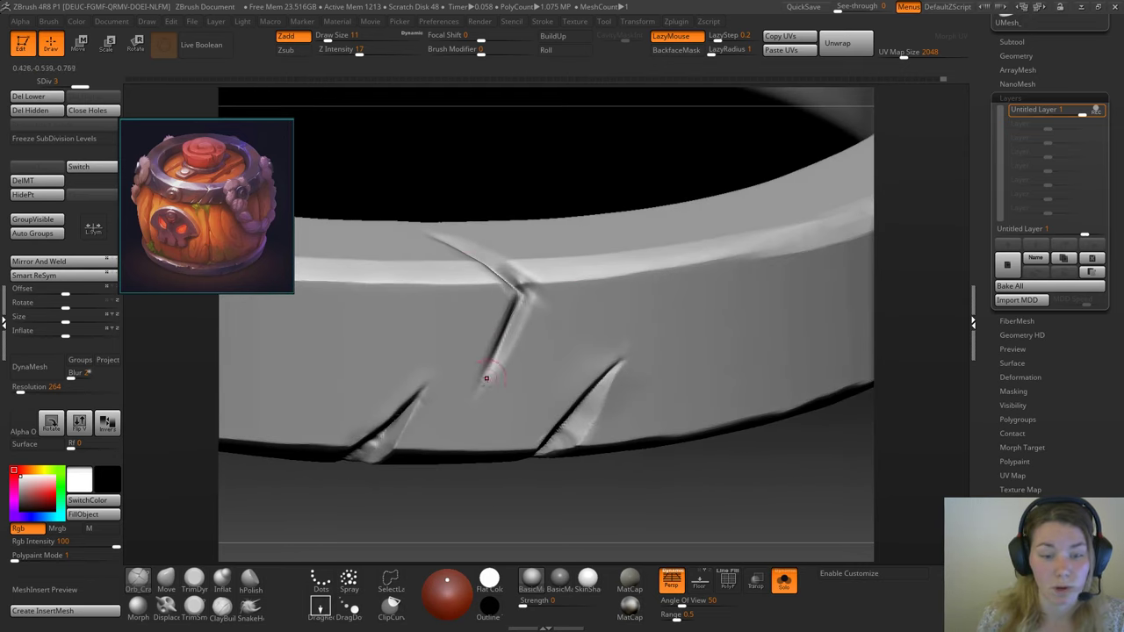
left_click_drag(396, 514, 393, 515)
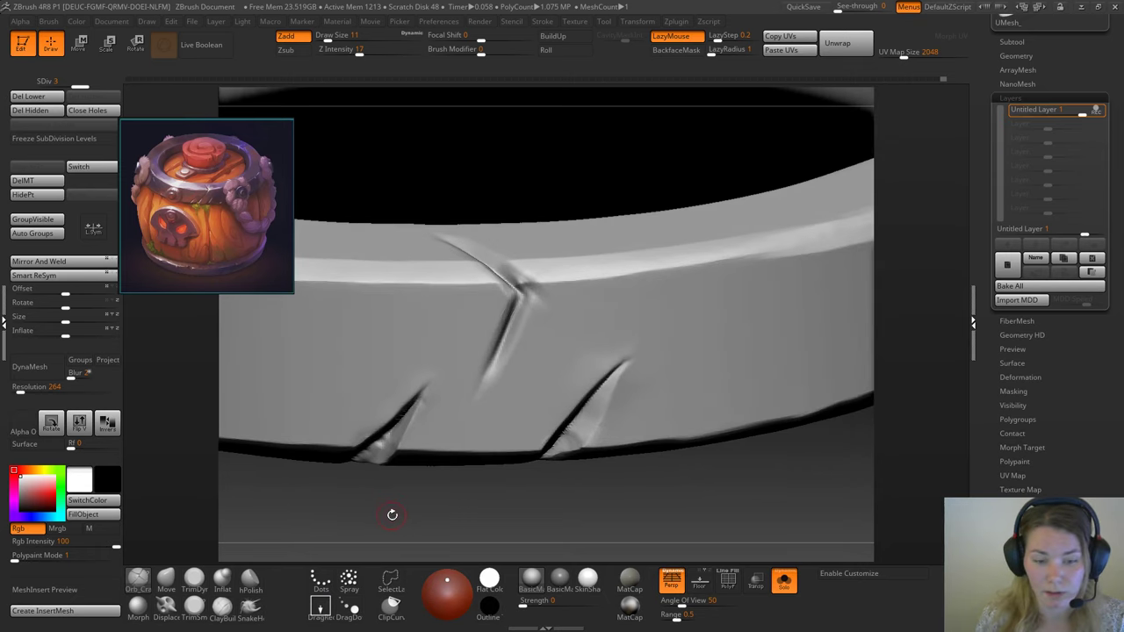
Step: Carve the bend of the crack at the ring's upper rim deeper with the Orb_Cracks brush
left_click_drag(443, 488, 490, 358)
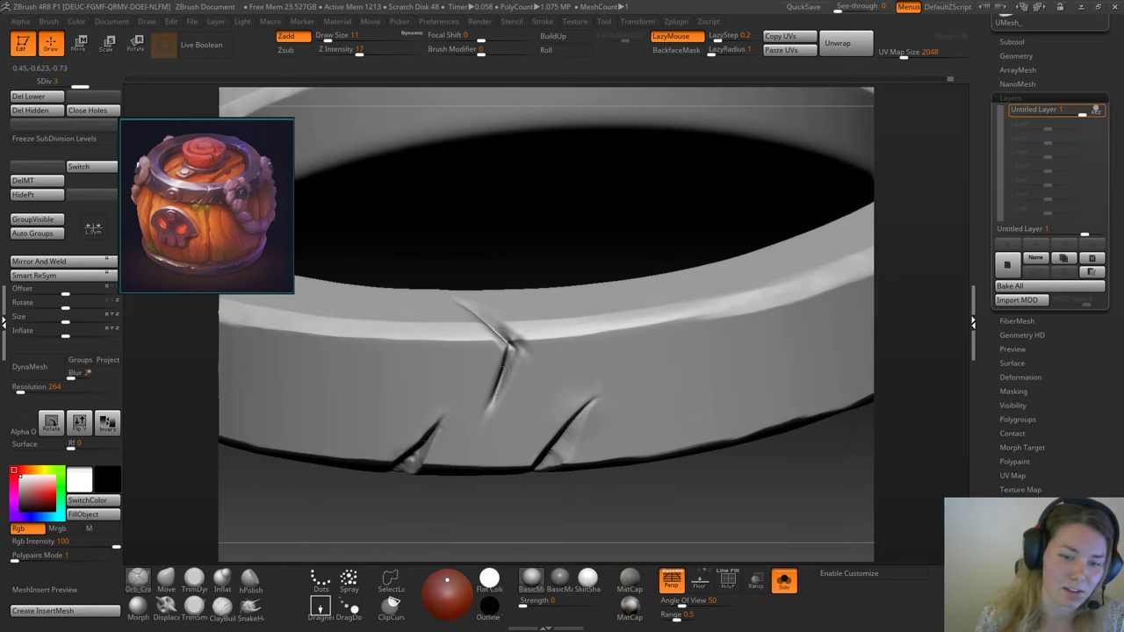
left_click_drag(495, 336, 517, 368)
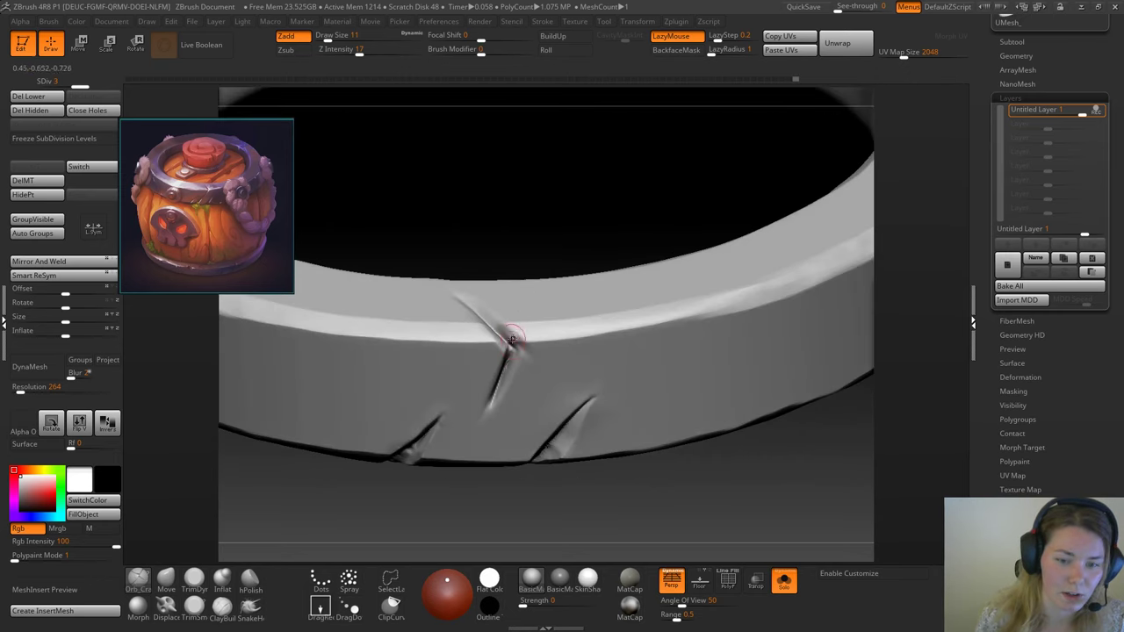
Step: Trim the crack's wall across the ring's top face and rim with the TrimDynamic brush at draw size 9
left_click(221, 577)
left_click_drag(476, 262, 496, 310, "alt")
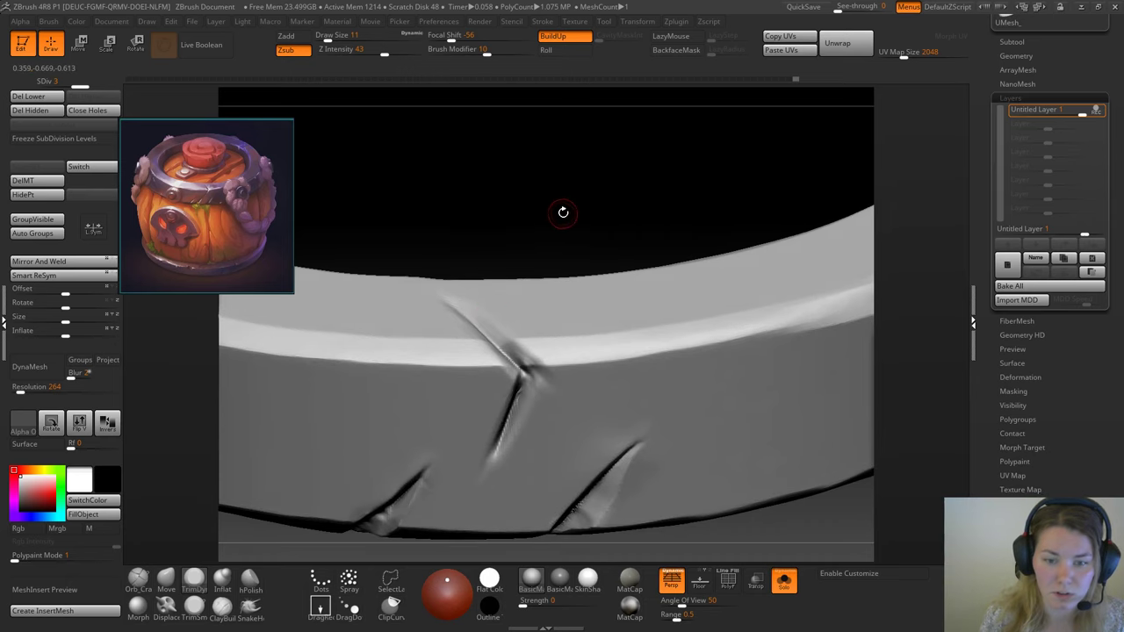
left_click_drag(562, 212, 560, 200)
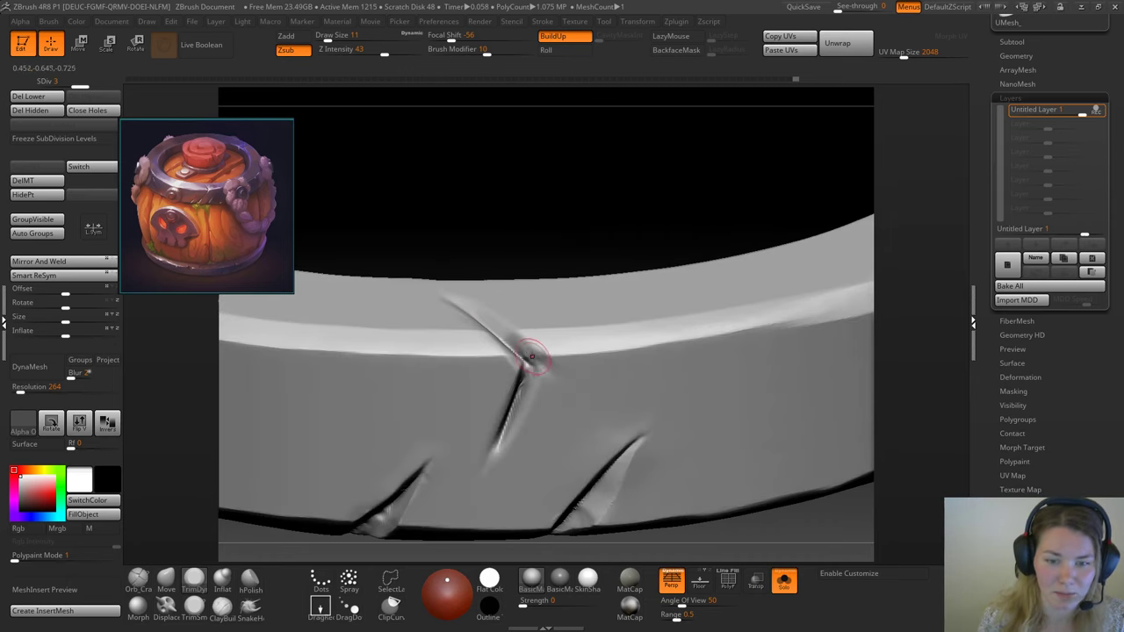
left_click_drag(547, 218, 509, 365)
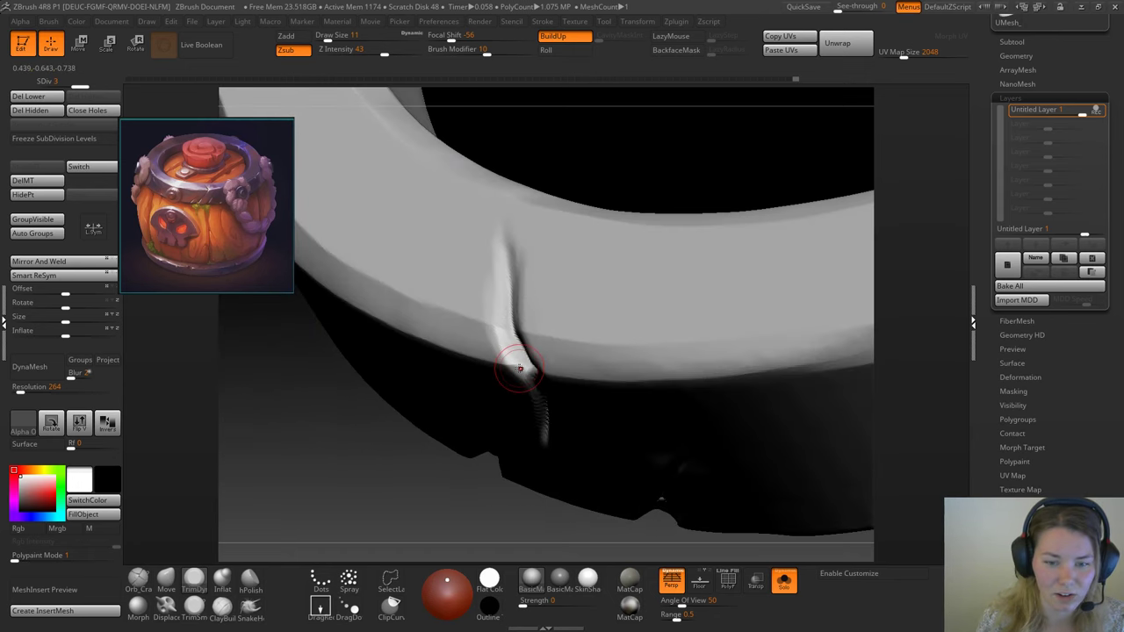
key("space")
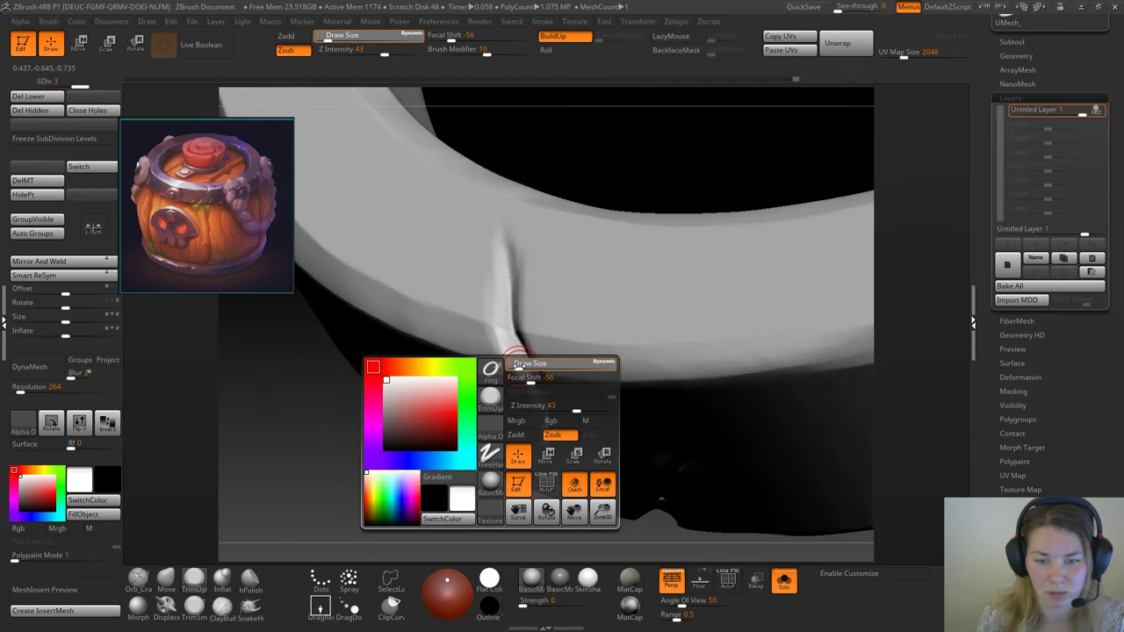
left_click_drag(518, 365, 517, 365)
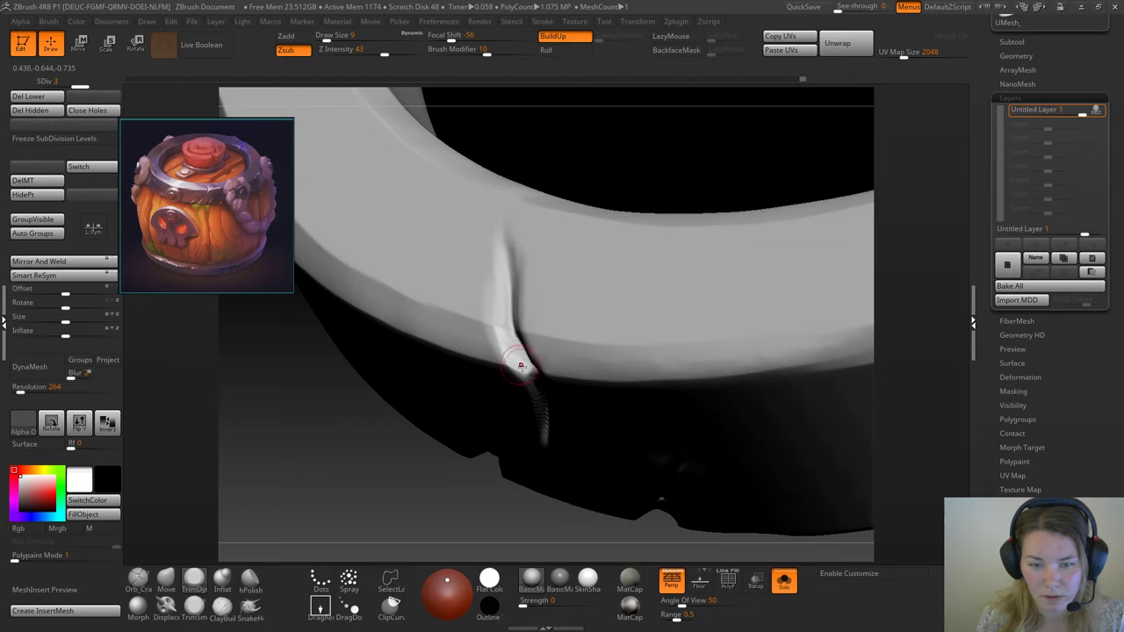
left_click_drag(511, 345, 502, 334)
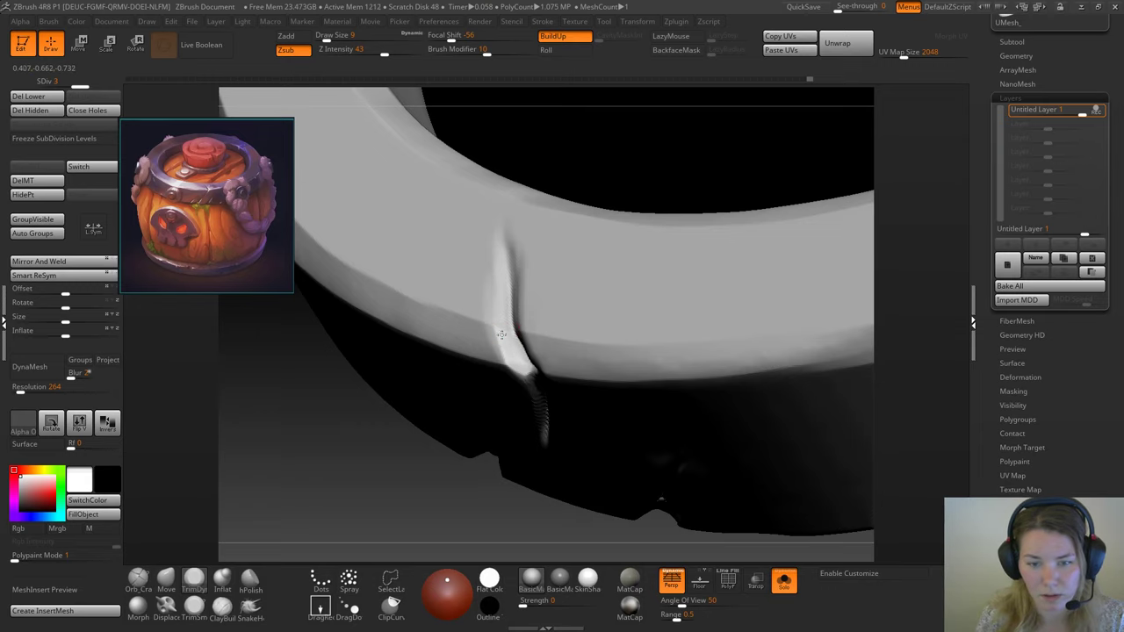
left_click_drag(587, 161, 617, 181)
left_click_drag(515, 328, 522, 283)
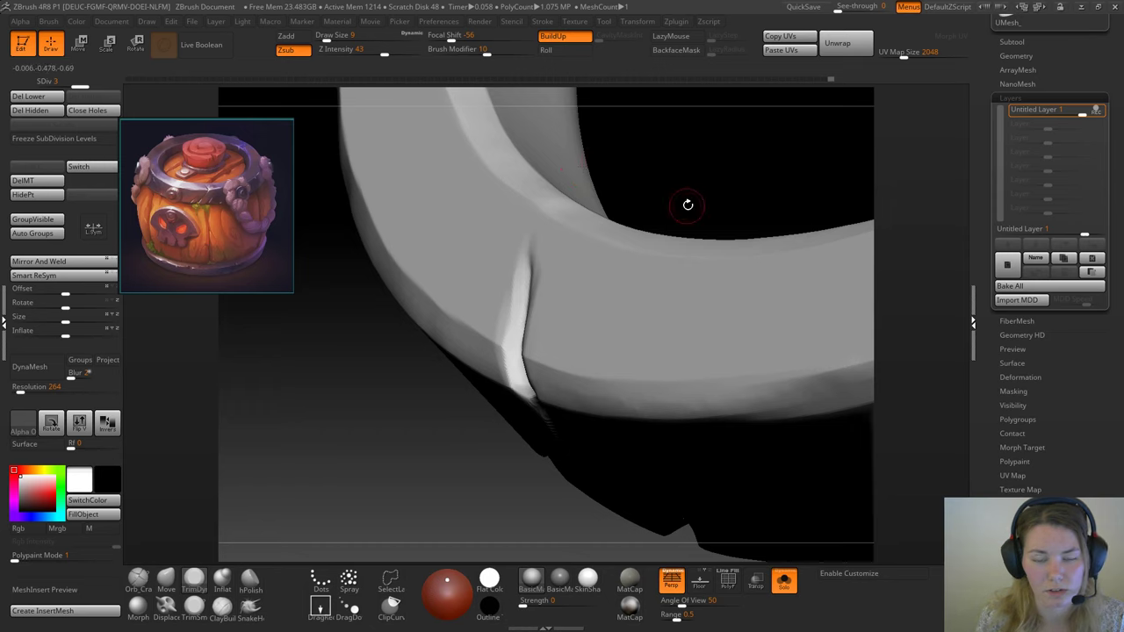
Step: Trim the opposite wall of the crack from the top face down to its bend at the rim
mouse_move(688, 205)
left_mouse_down()
mouse_move(733, 192)
mouse_move(659, 196)
mouse_move(561, 344)
left_mouse_up()
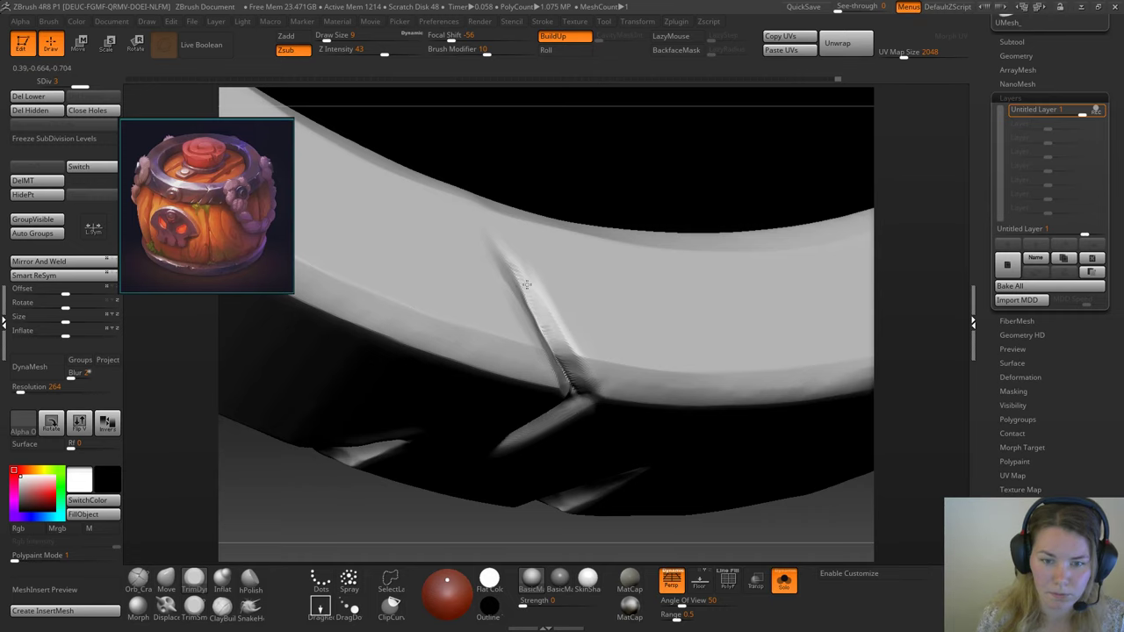
left_click_drag(592, 187, 557, 214)
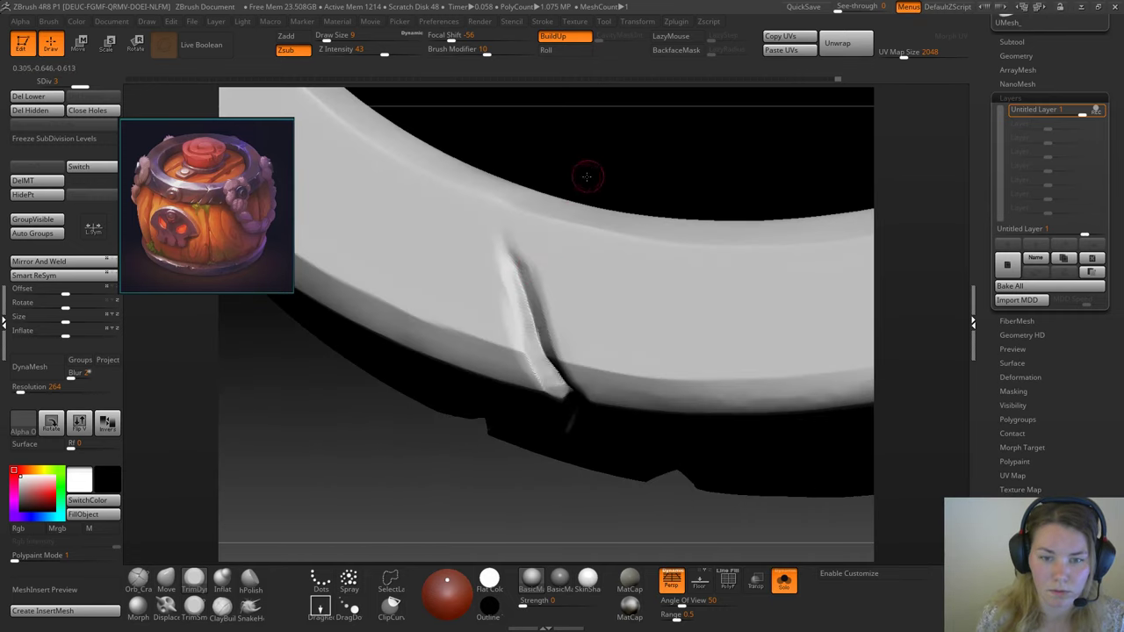
left_click_drag(587, 178, 527, 321)
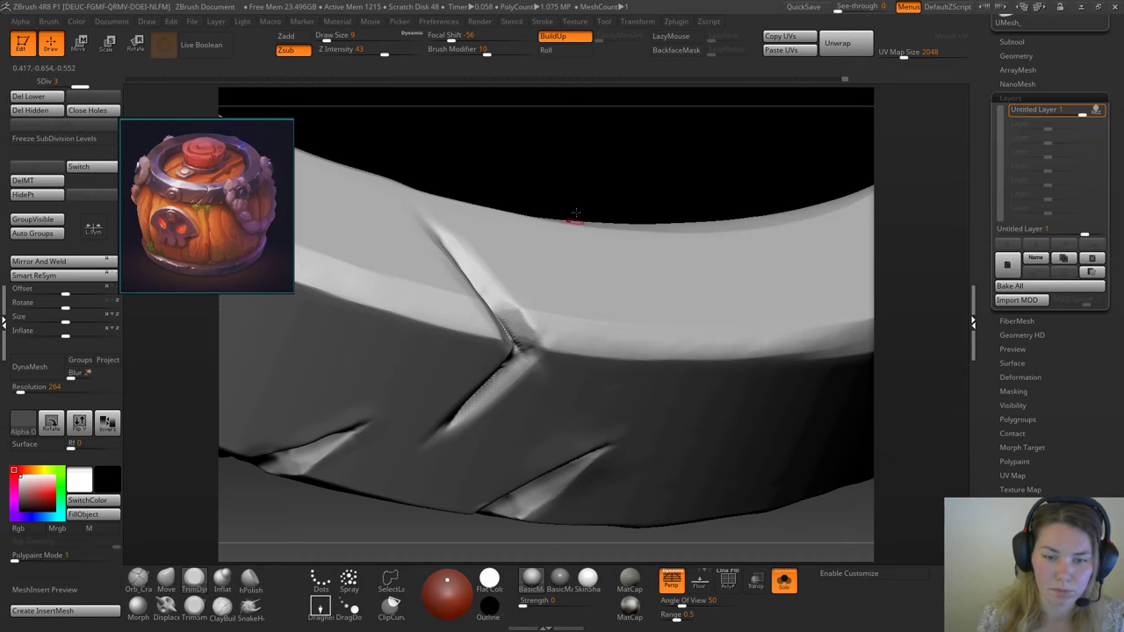
left_click_drag(575, 212, 542, 334)
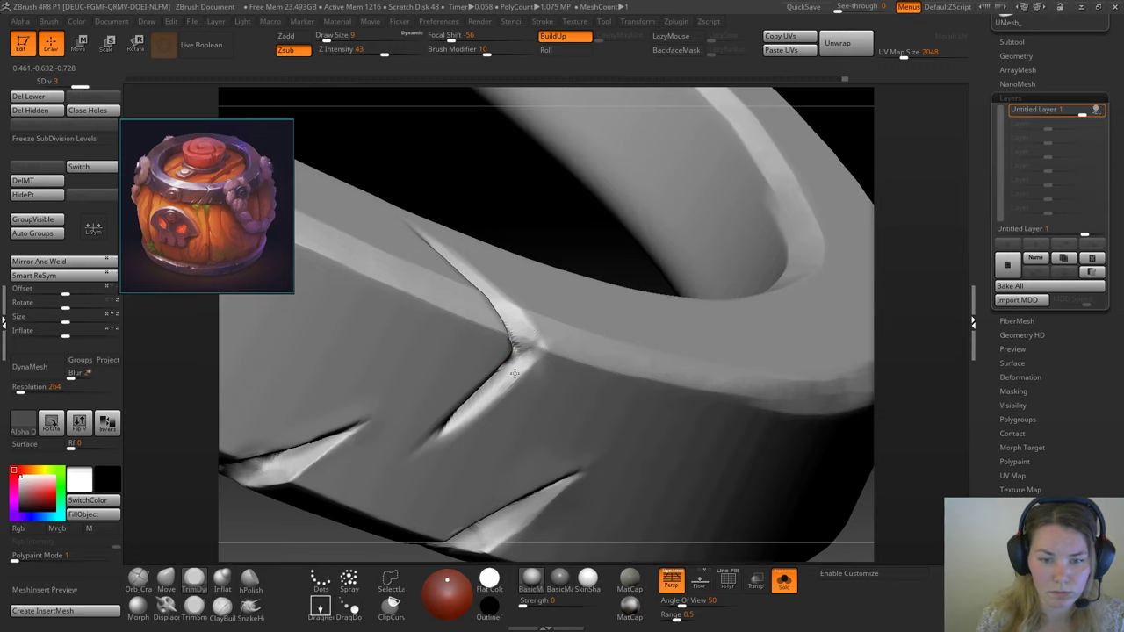
Step: Retrim the crack's stretch on the ring's outer face, undoing the first strokes, and reduce the draw size to 7
left_click_drag(579, 218, 409, 255)
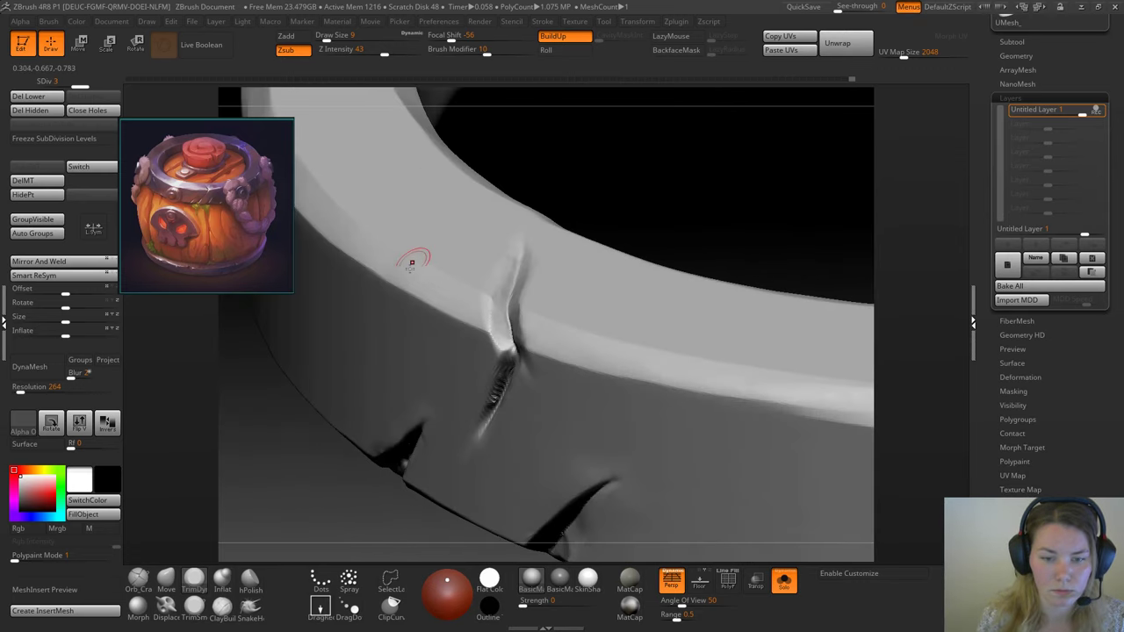
left_click_drag(498, 388, 485, 420)
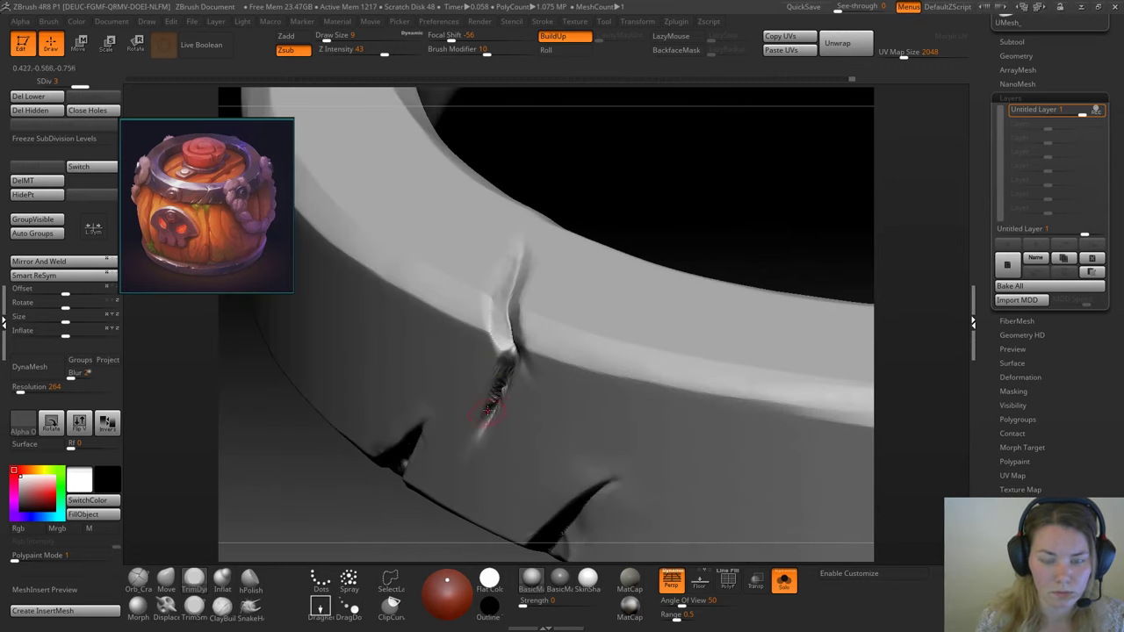
key("ctrl+z")
key("ctrl+z")
left_click_drag(509, 353, 484, 424)
left_click_drag(691, 201, 657, 254)
right_click(656, 255)
key("space")
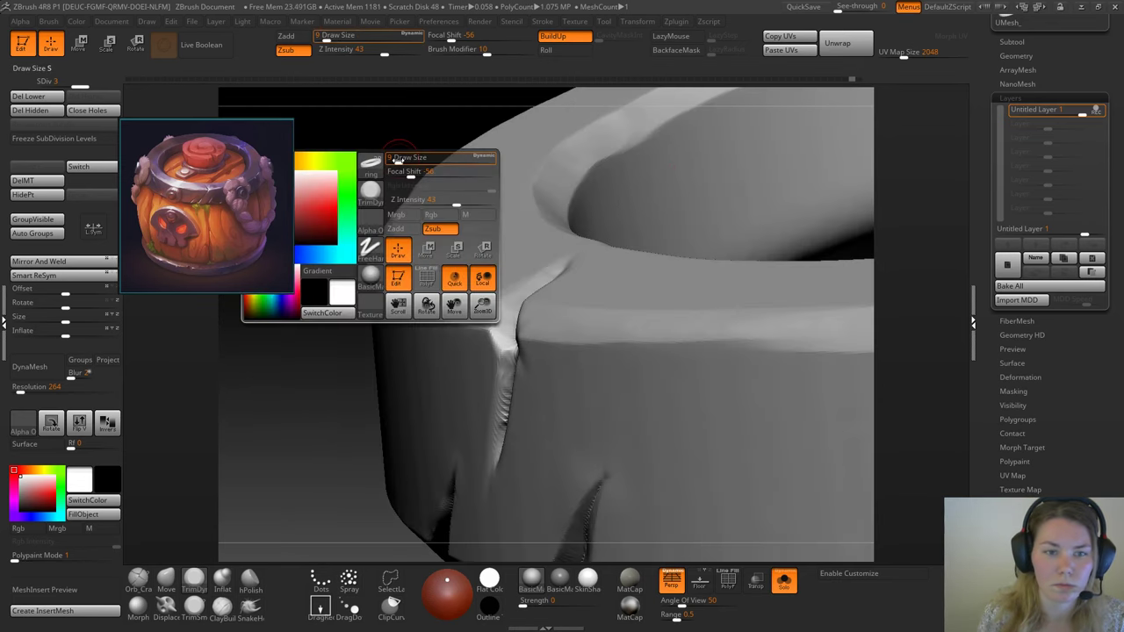
left_click_drag(403, 162, 399, 162)
Step: Try to enable DynaMesh on the ring at resolution 384 without freezing the subdivision levels
left_click(29, 387)
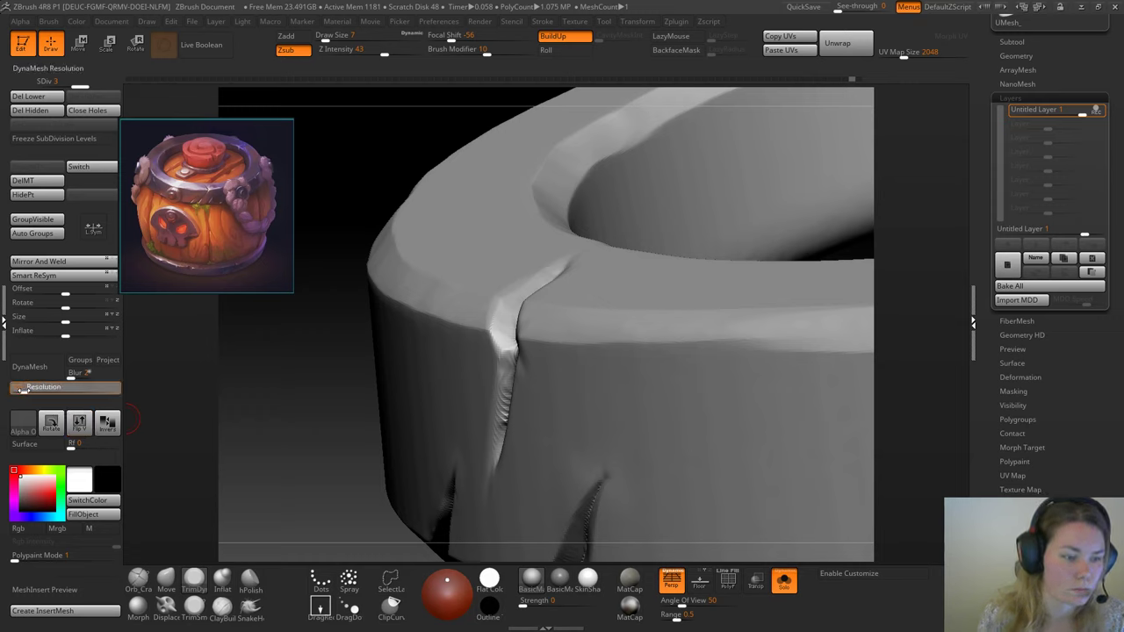
left_click(33, 367)
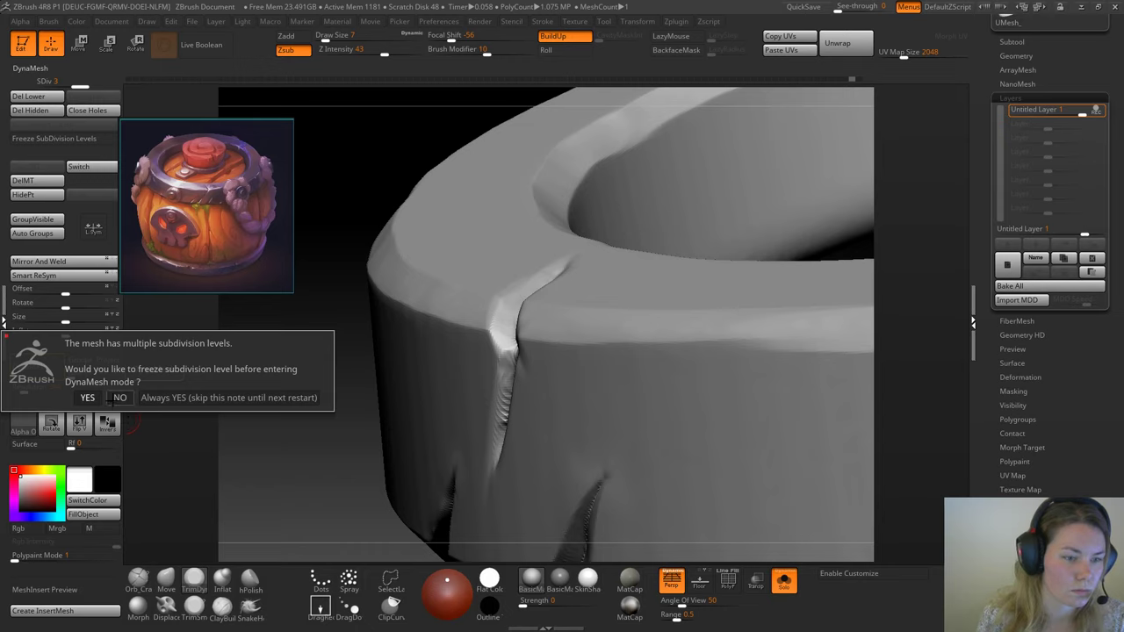
left_click(118, 398)
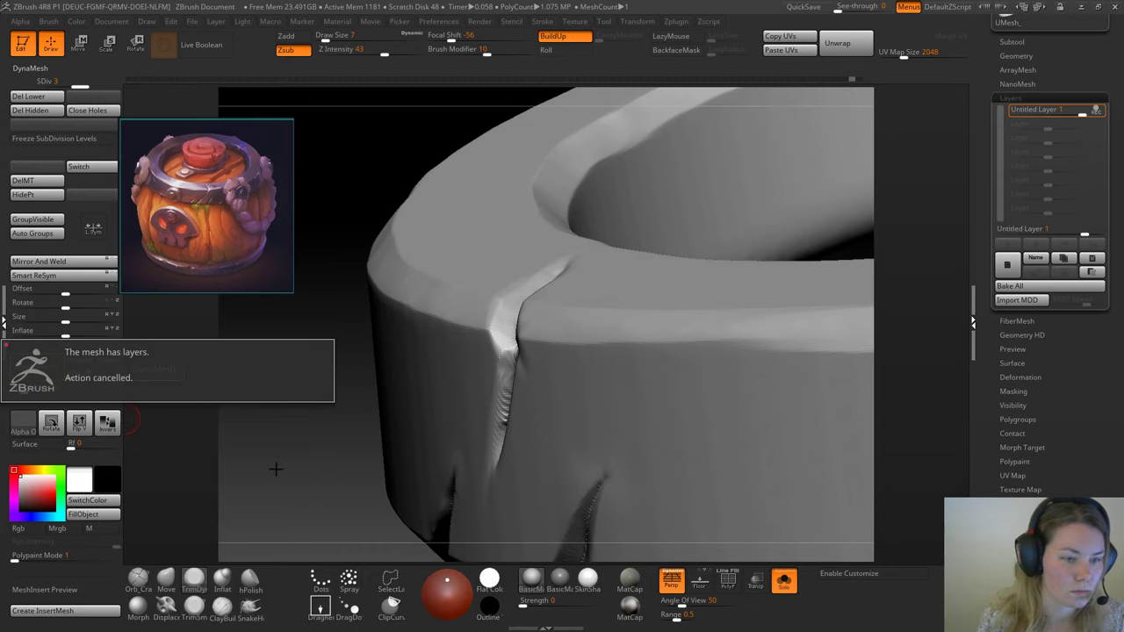
Step: Bake all sculpt layers into the ring, turn DynaMesh on and fill the object with white
left_click(1029, 288)
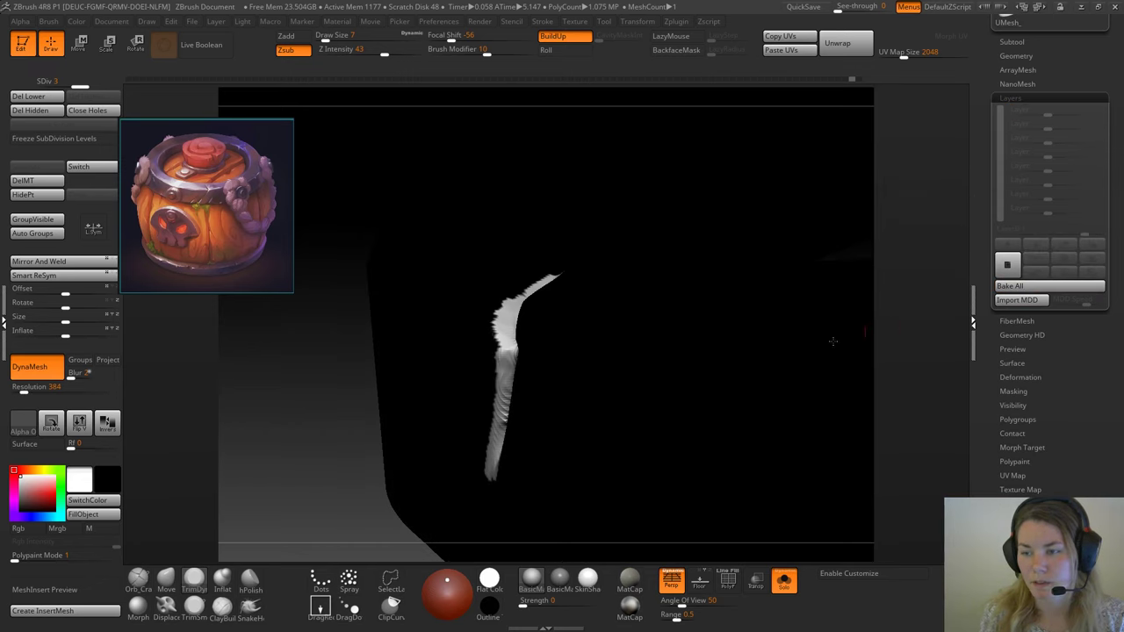
left_click(97, 515)
Step: Test remeshing the ring with DynaMesh at resolutions 384, 736, 1320 and 2032, undoing each attempt
left_click_drag(265, 352, 326, 497, "ctrl")
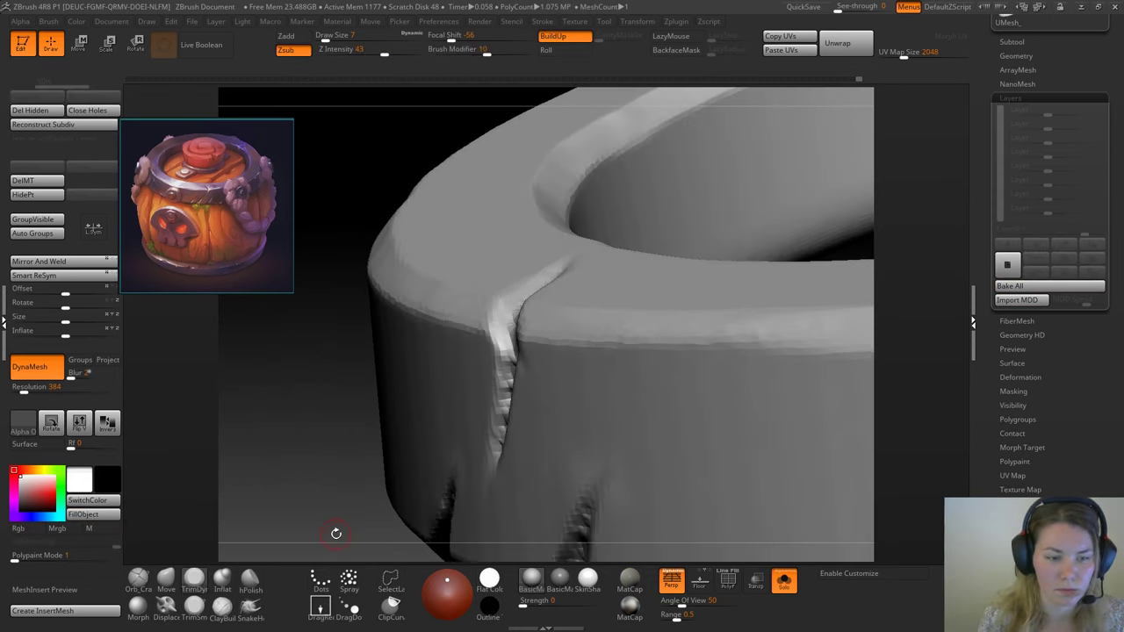
key("d")
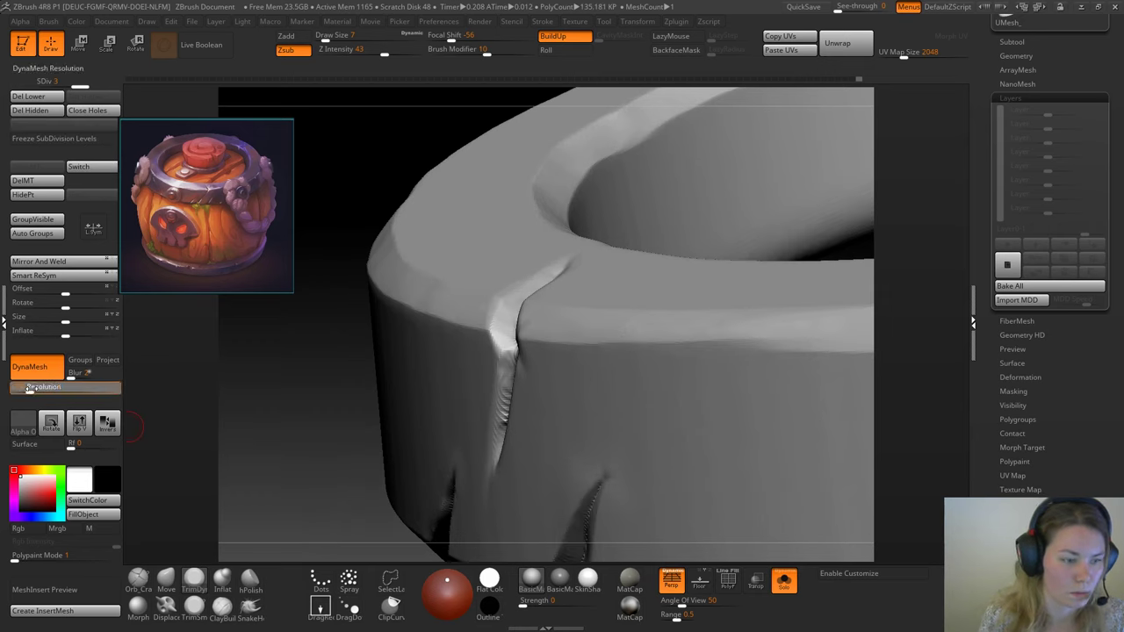
left_click_drag(269, 348, 337, 520, "ctrl")
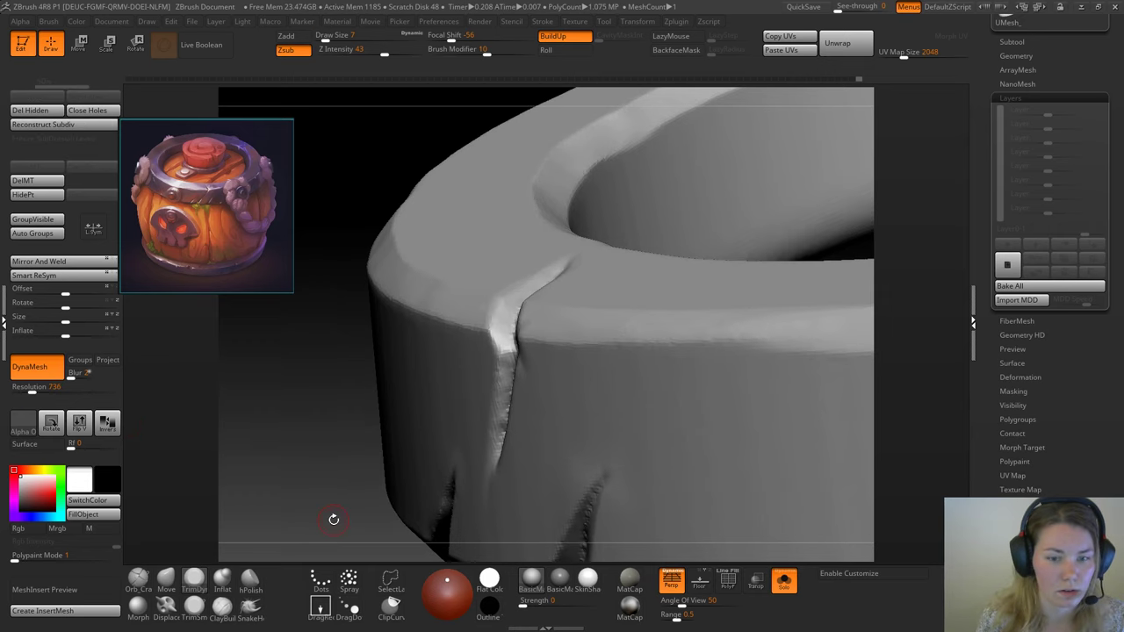
key("d")
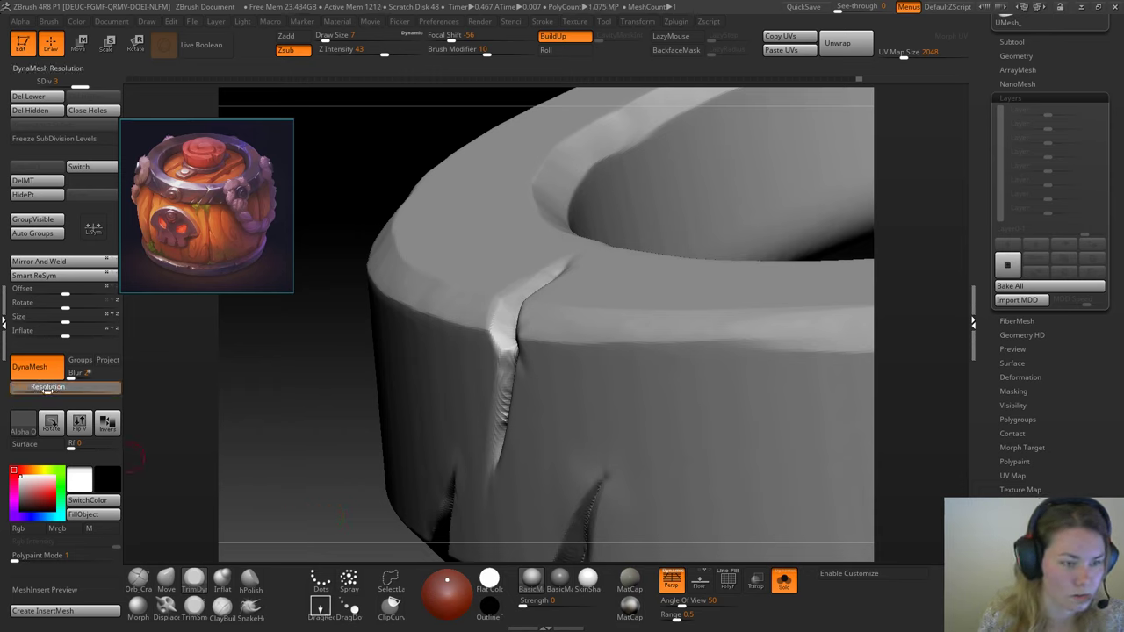
left_click_drag(271, 326, 327, 523, "ctrl")
key("shift+d")
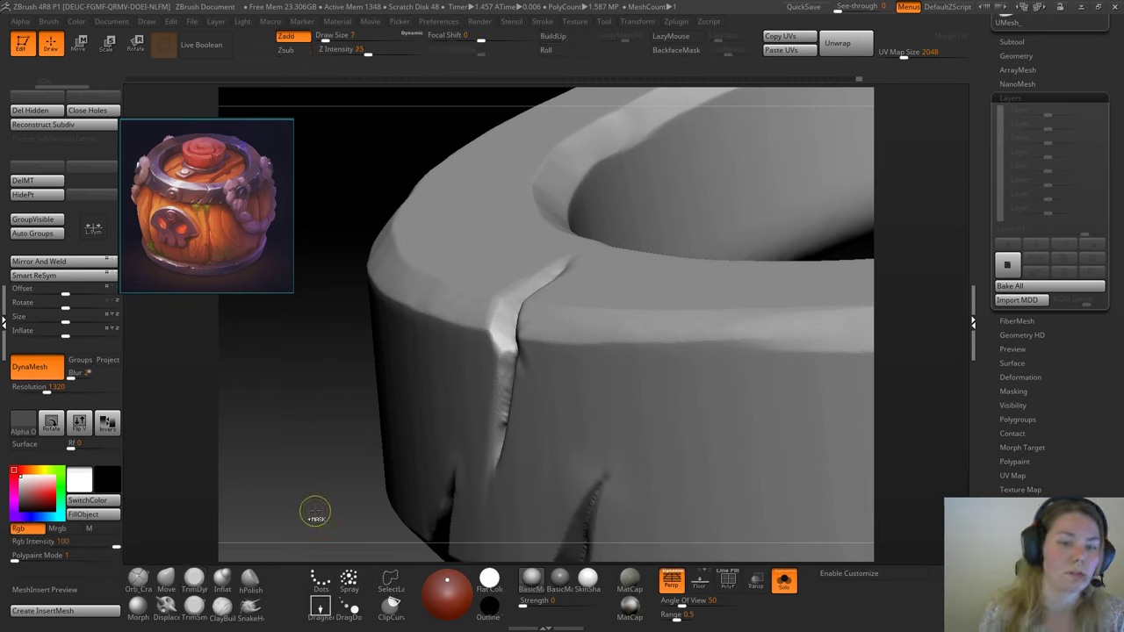
key("d")
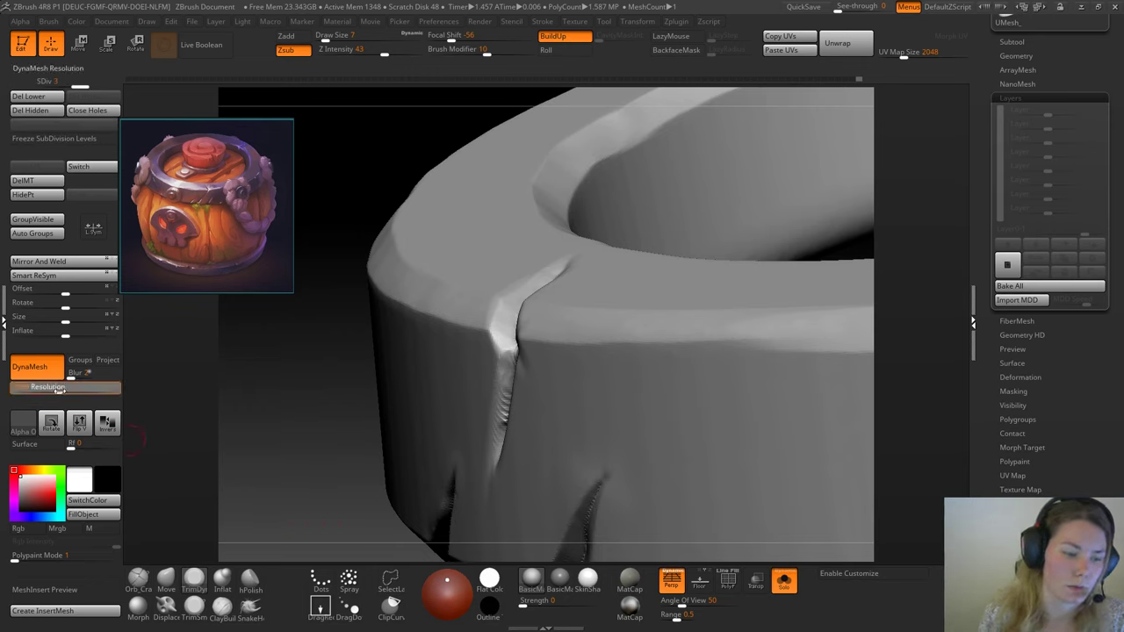
left_click_drag(269, 332, 325, 518, "ctrl")
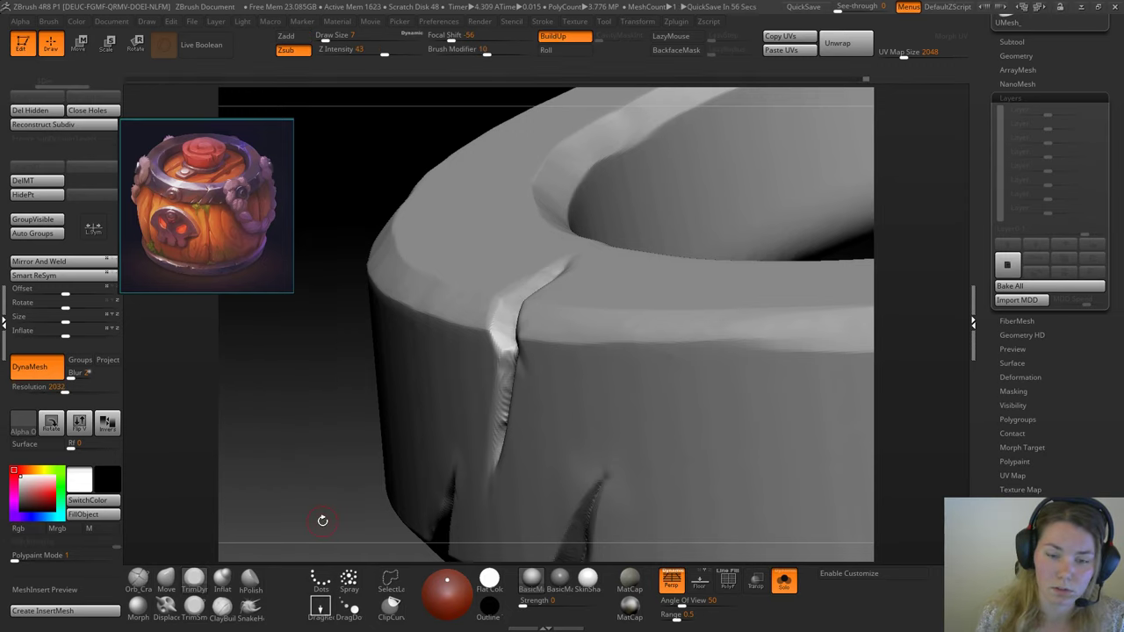
left_click_drag(289, 472, 294, 503)
key("ctrl+z")
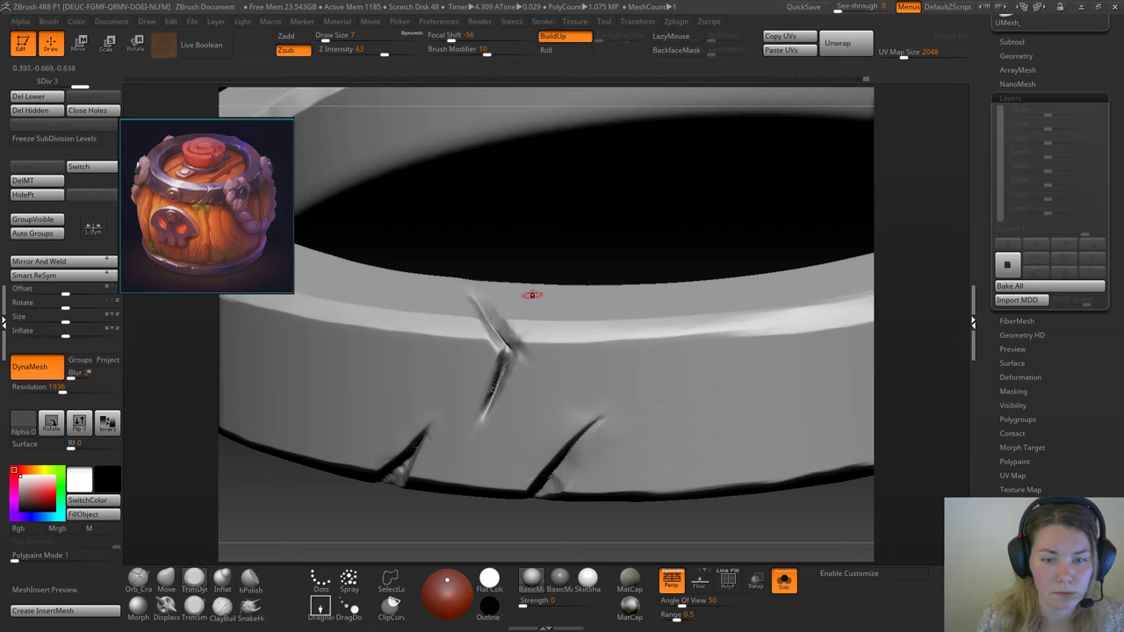
Step: Remesh the ring with DynaMesh at resolution 1936
key("ctrl")
left_click(600, 265, "ctrl")
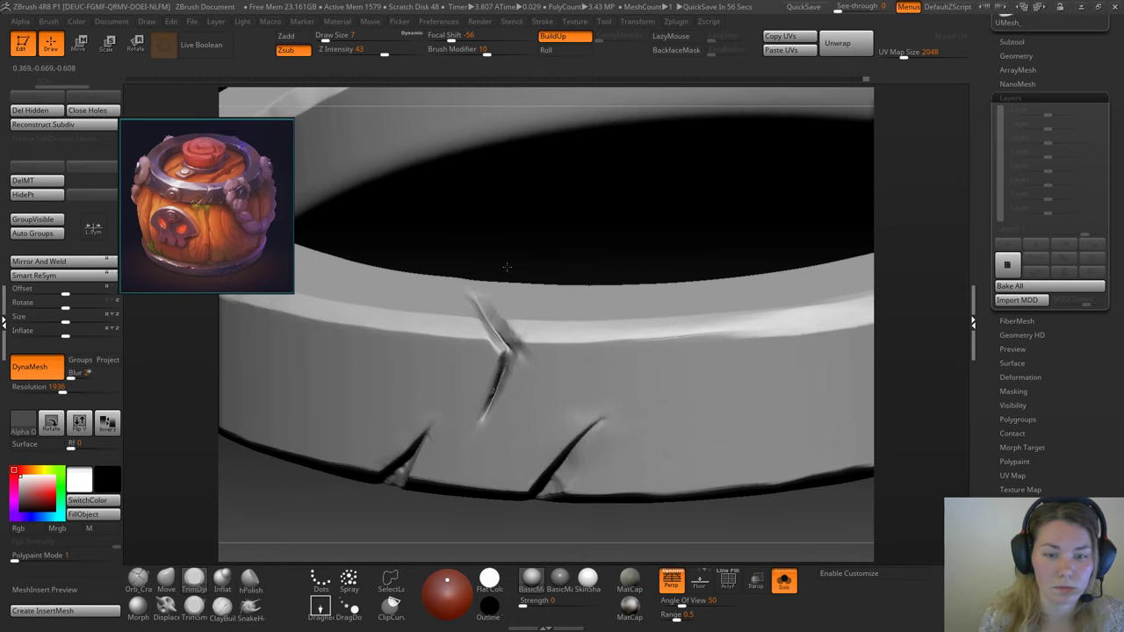
Step: Trim the crack's walls around the upper rim with the TrimDynamic brush at draw size 7
left_click_drag(506, 266, 556, 296)
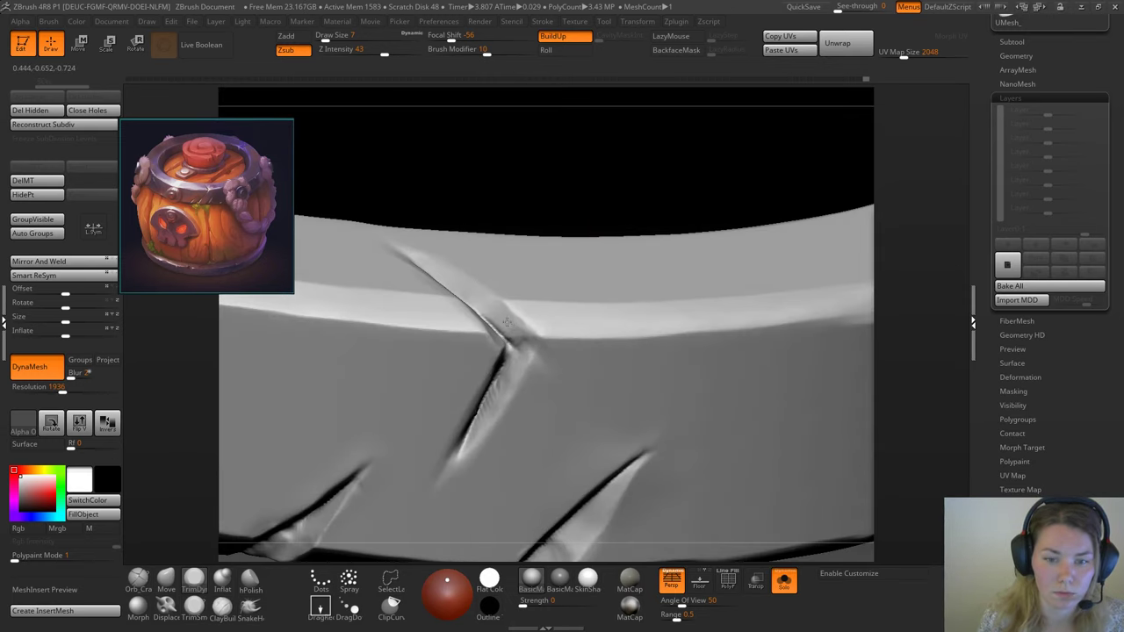
left_click_drag(480, 295, 509, 331)
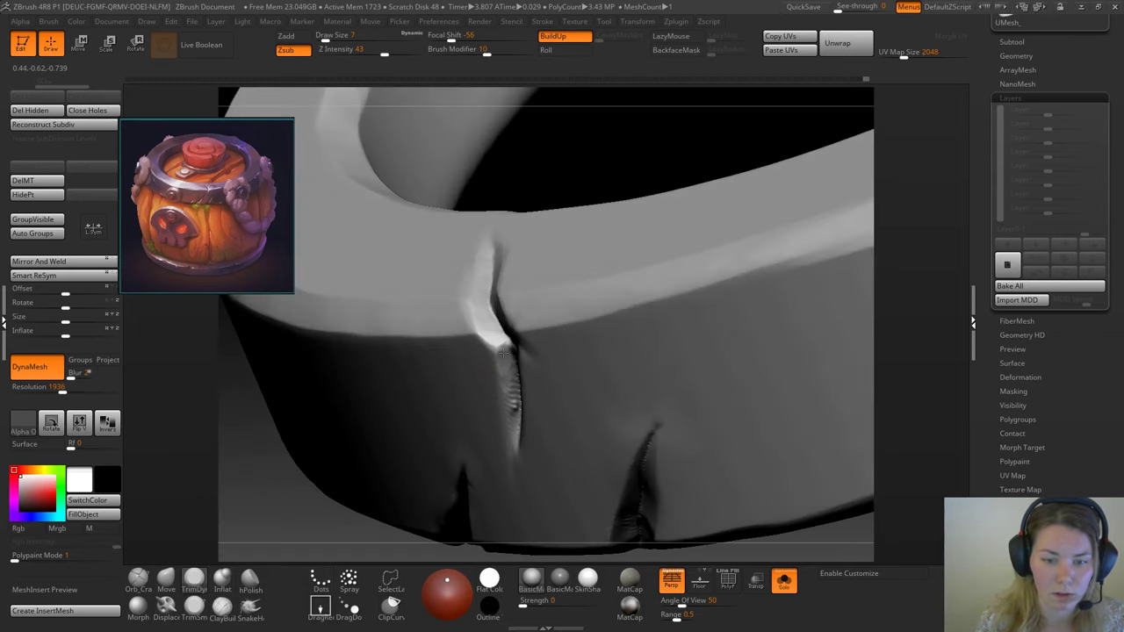
mouse_move(594, 161)
left_mouse_down()
mouse_move(523, 368)
mouse_move(525, 332)
mouse_move(527, 349)
left_mouse_up()
Step: Flatten the crack's slanted face from the rim bend down the outer face with the TrimSmoothBorder brush at draw size 7
left_click(194, 607)
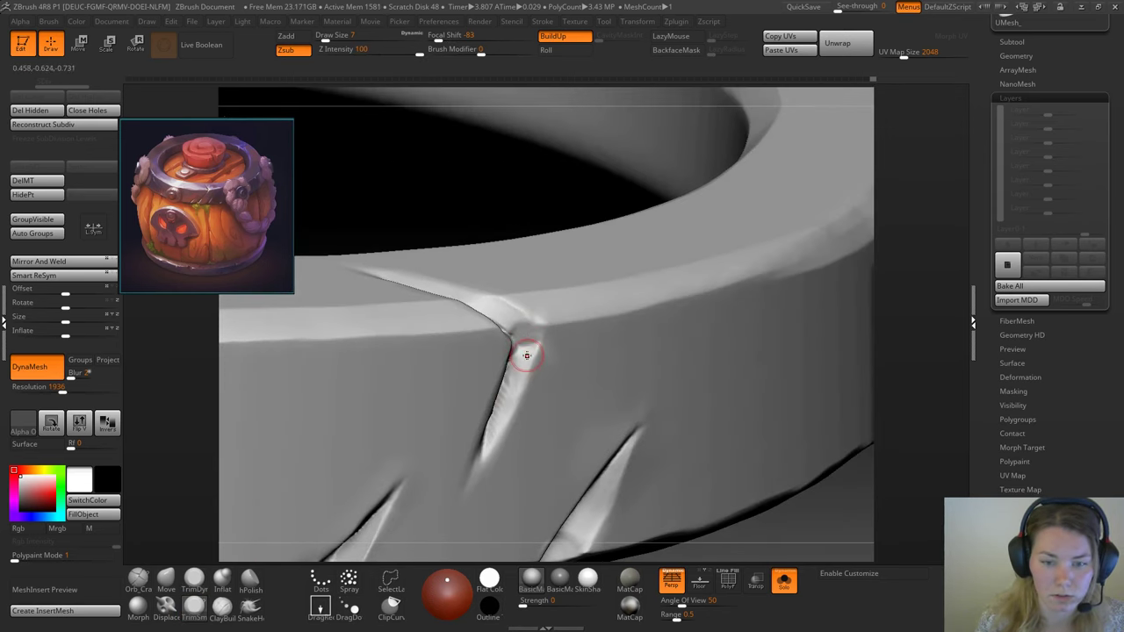
left_click_drag(513, 393, 504, 412)
mouse_move(526, 346)
left_mouse_down()
mouse_move(522, 356)
mouse_move(526, 335)
mouse_move(539, 344)
mouse_move(532, 383)
left_mouse_up()
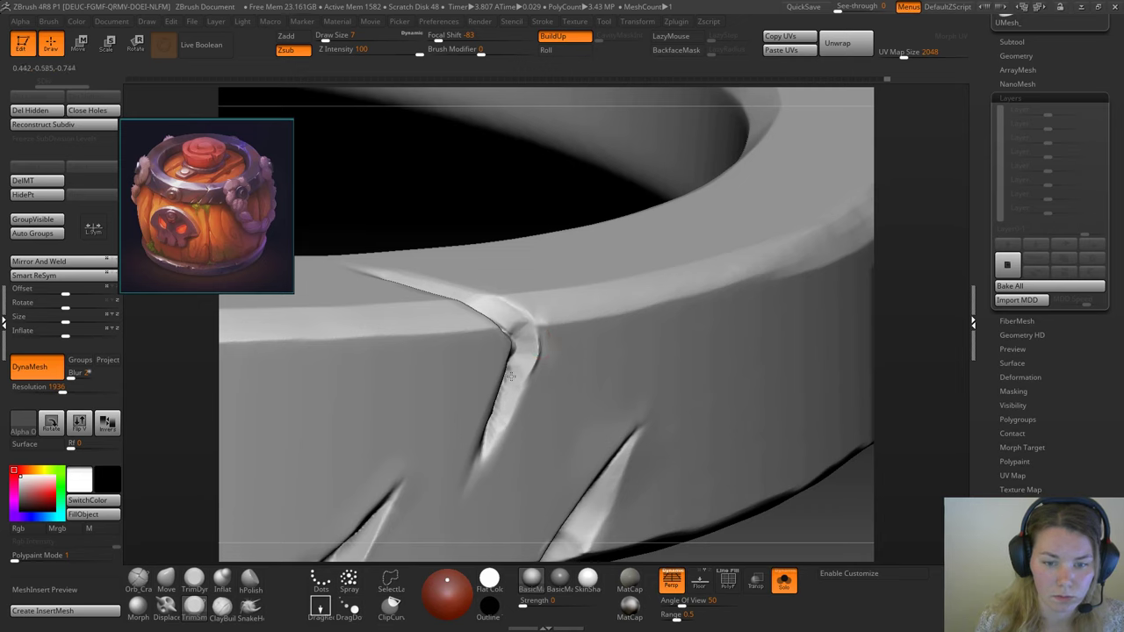
mouse_move(511, 377)
left_mouse_down()
mouse_move(509, 387)
mouse_move(522, 334)
mouse_move(494, 442)
mouse_move(493, 428)
left_mouse_up()
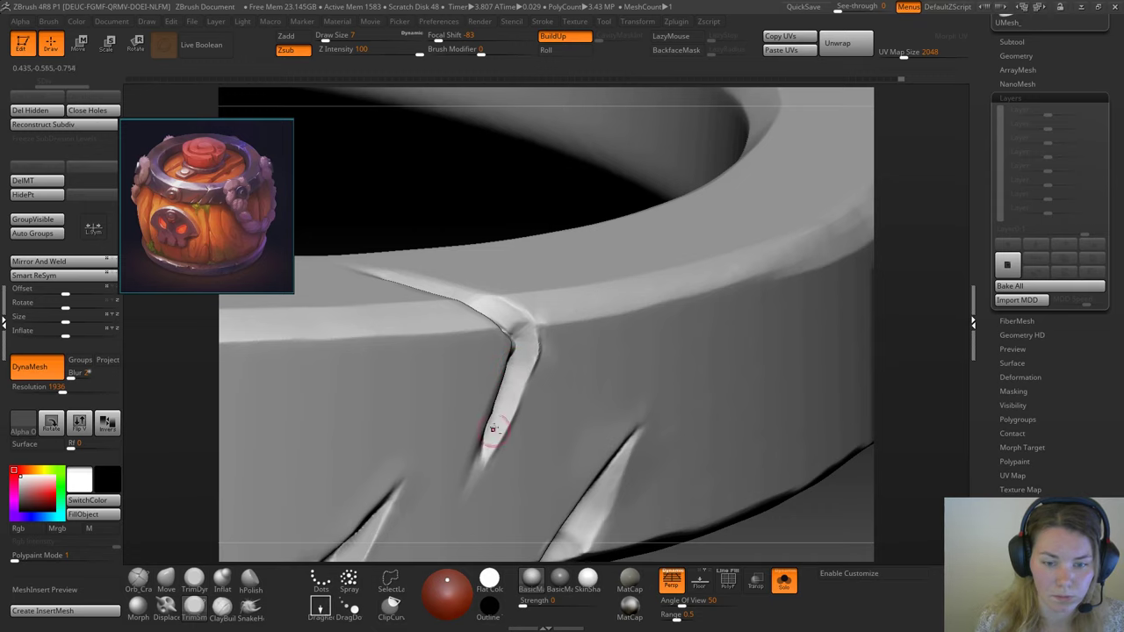
left_click_drag(517, 189, 439, 221)
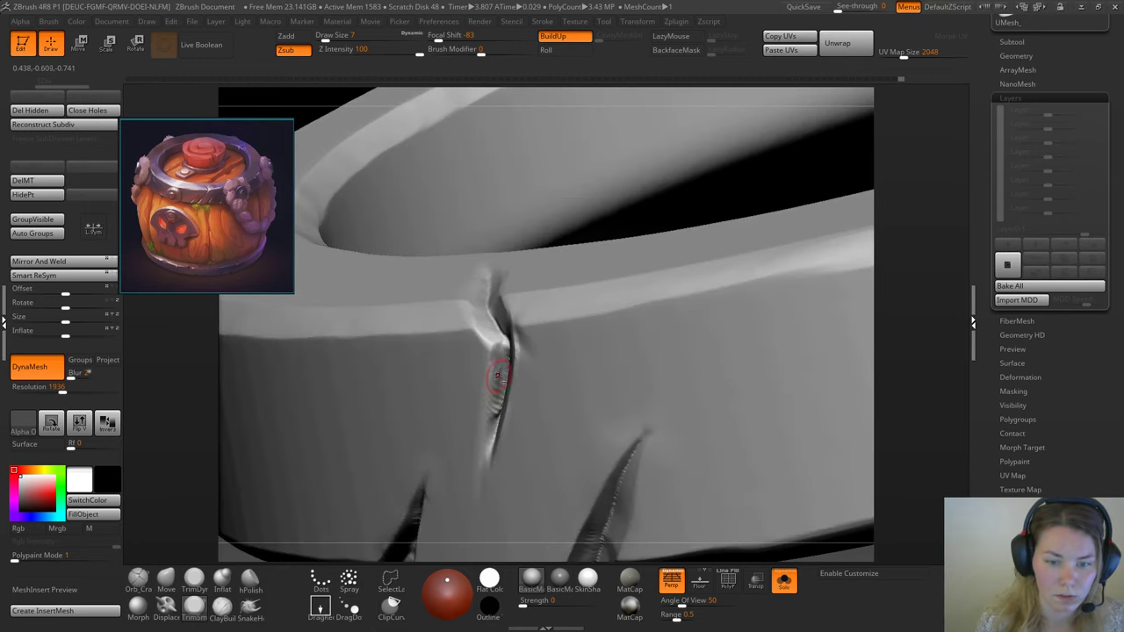
Step: Smooth the crack's slanted face on the ring's outer side and flatten it down to the crack's lower tip with TrimSmoothBorder
left_click_drag(496, 359, 496, 379, "shift")
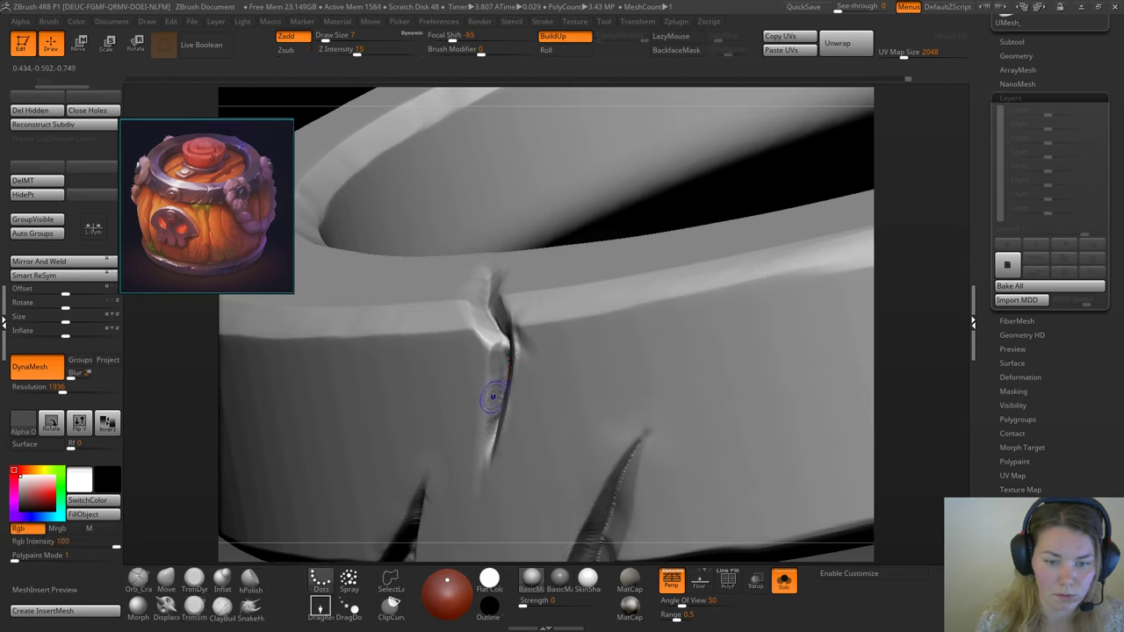
left_click_drag(607, 230, 624, 226)
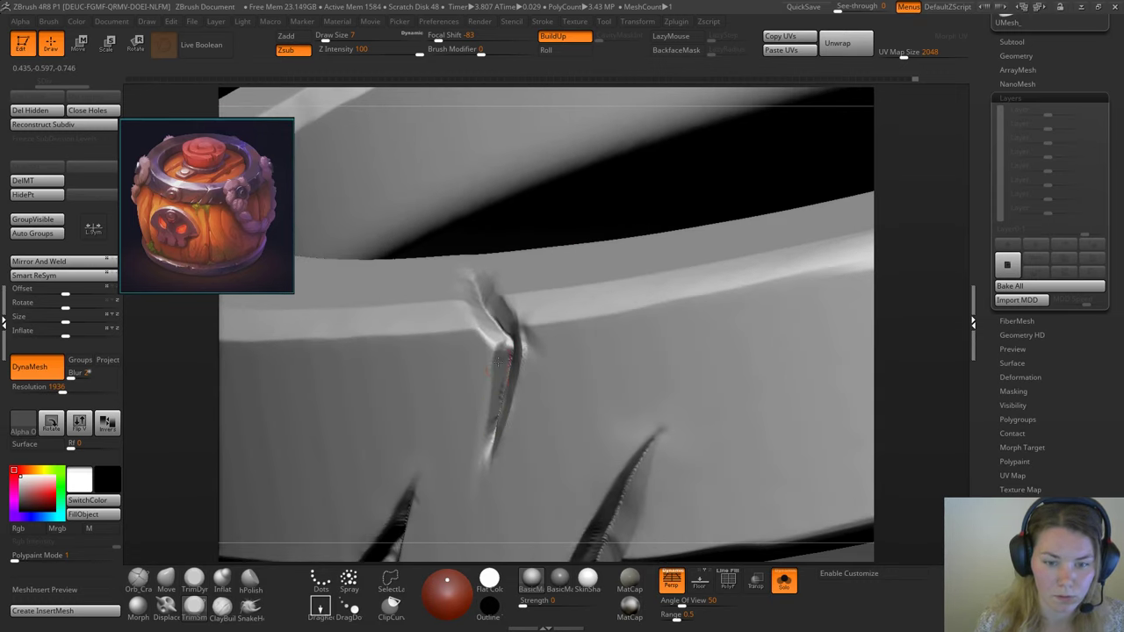
right_click_drag(492, 415, 484, 449, "alt")
left_click_drag(490, 467, 488, 449)
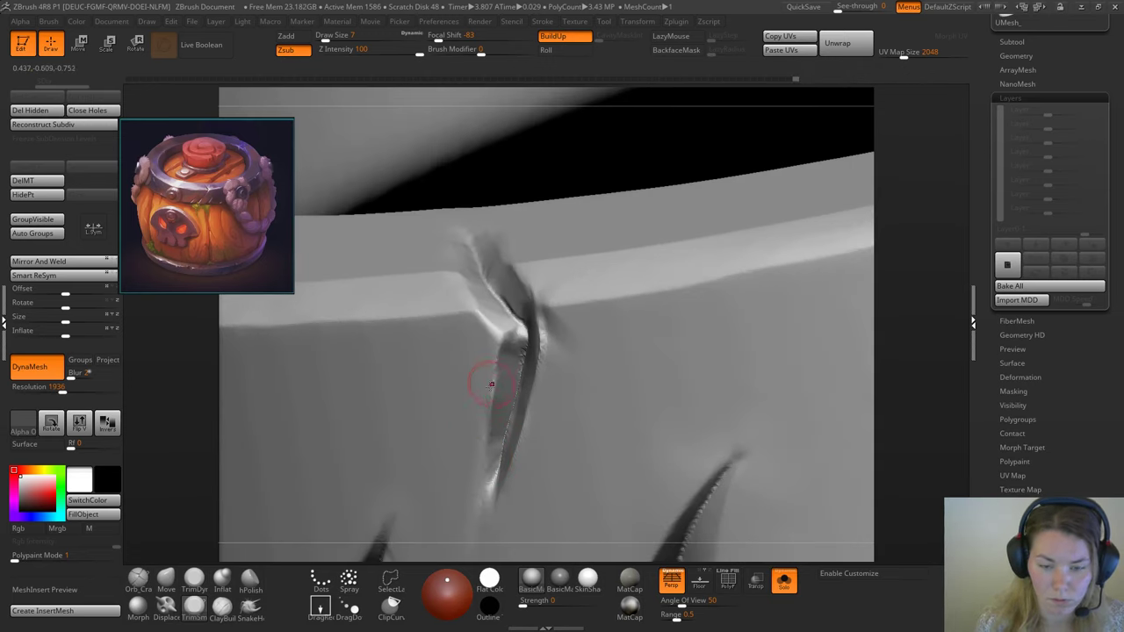
right_click_drag(492, 384, 429, 254, "alt")
right_click_drag(614, 250, 542, 395)
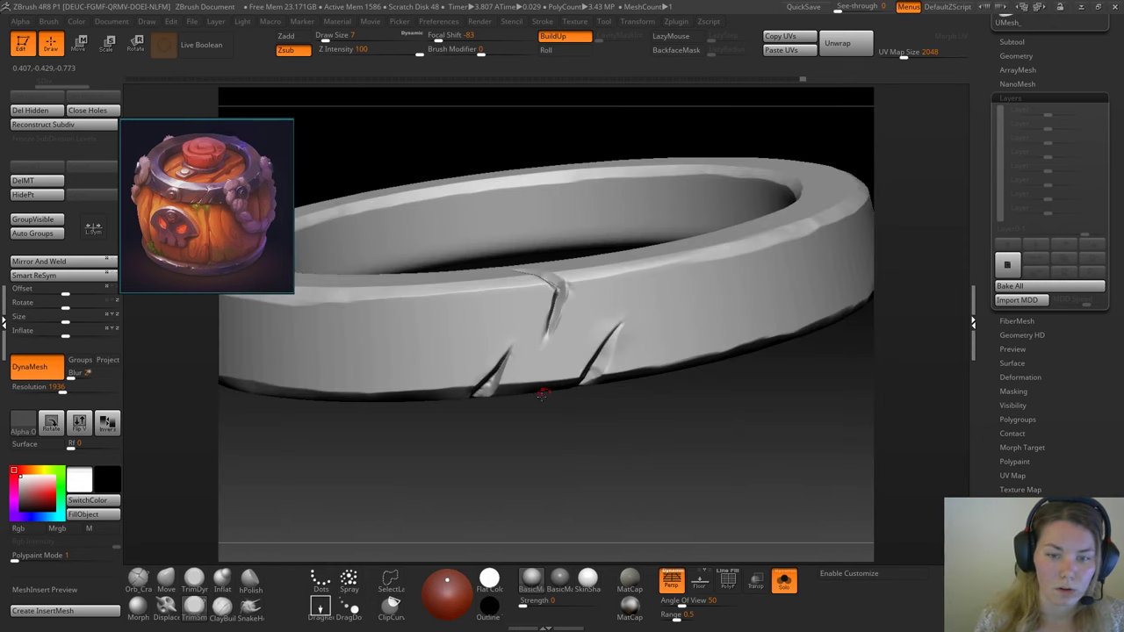
Step: Trim the crack's outer-face edge from the rim bend down with the TrimDynamic brush at draw size 7
left_click(194, 579)
right_click_drag(539, 360, 549, 394, "ctrl")
left_click_drag(548, 394, 565, 310)
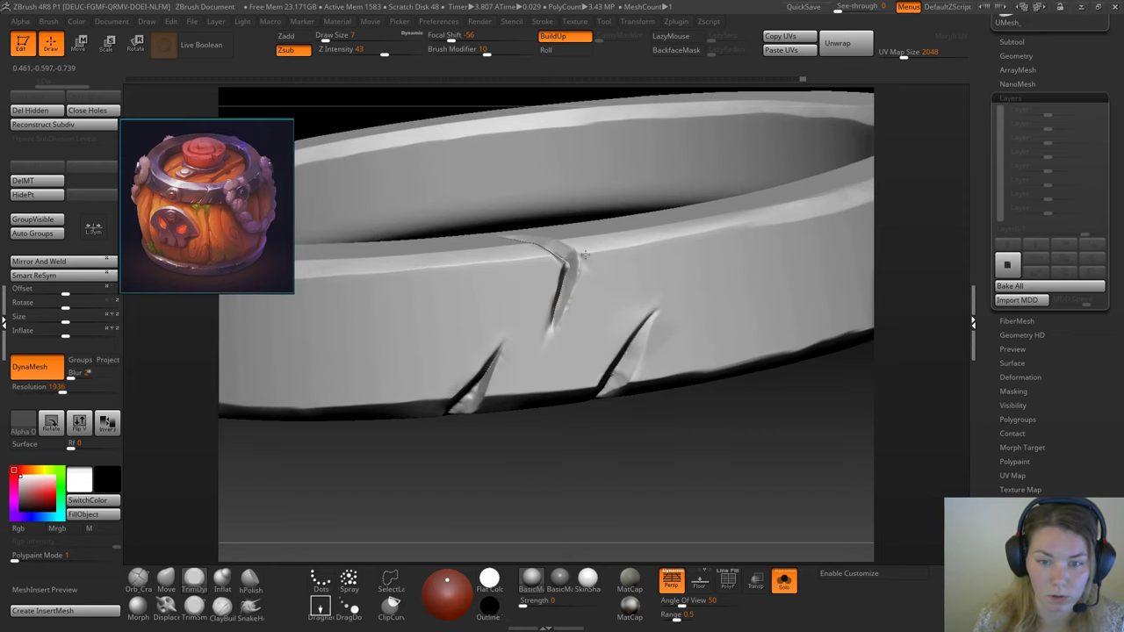
left_click_drag(582, 266, 572, 307)
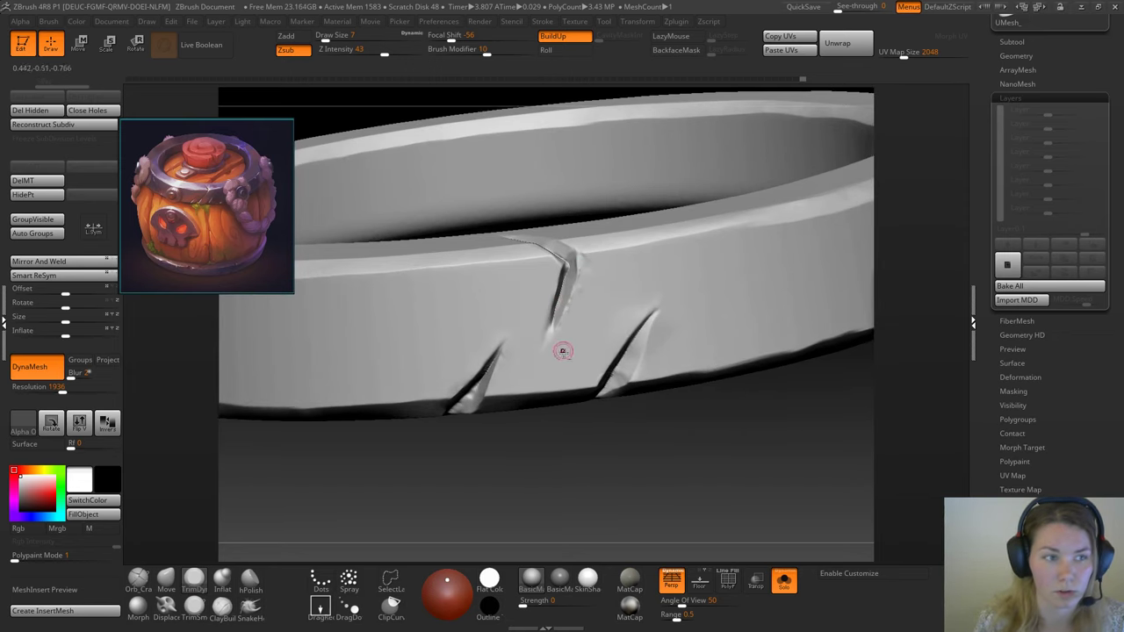
Step: Roll the ring's undo history back to entry 520, before the high-density DynaMesh remeshing
key("ctrl+z")
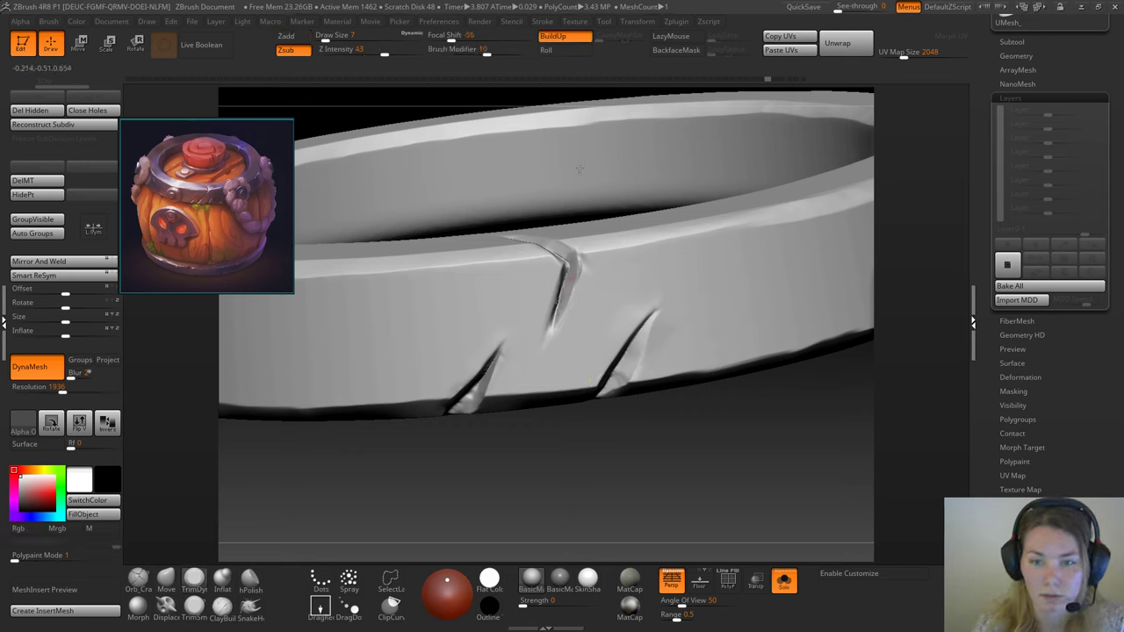
mouse_move(709, 76)
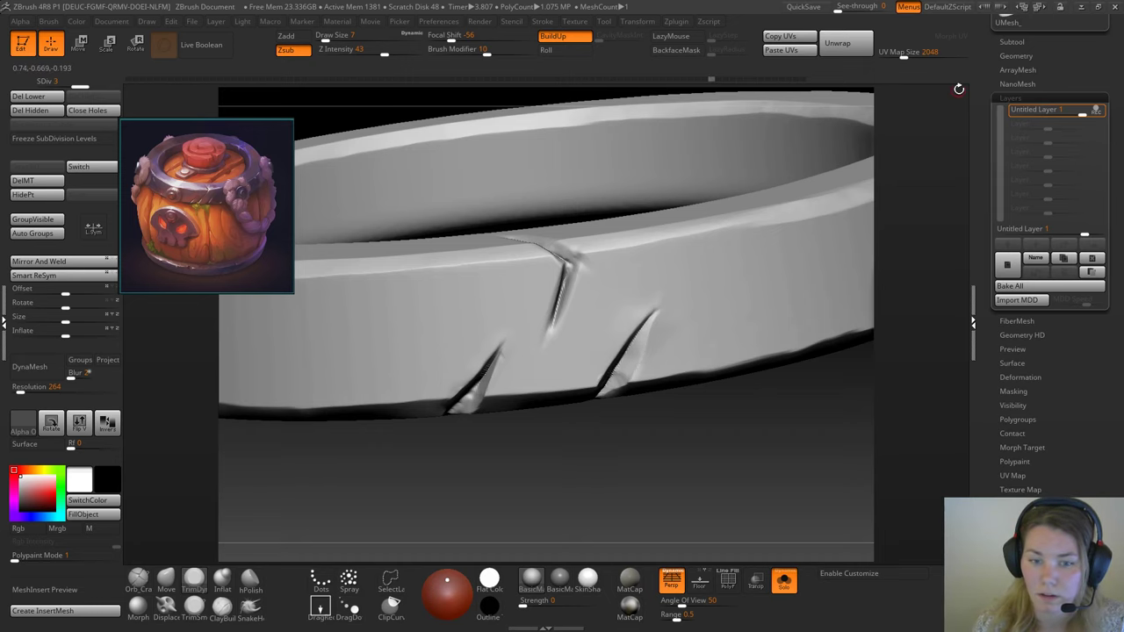
mouse_move(794, 421)
left_mouse_down()
mouse_move(684, 427)
mouse_move(773, 419)
left_mouse_up()
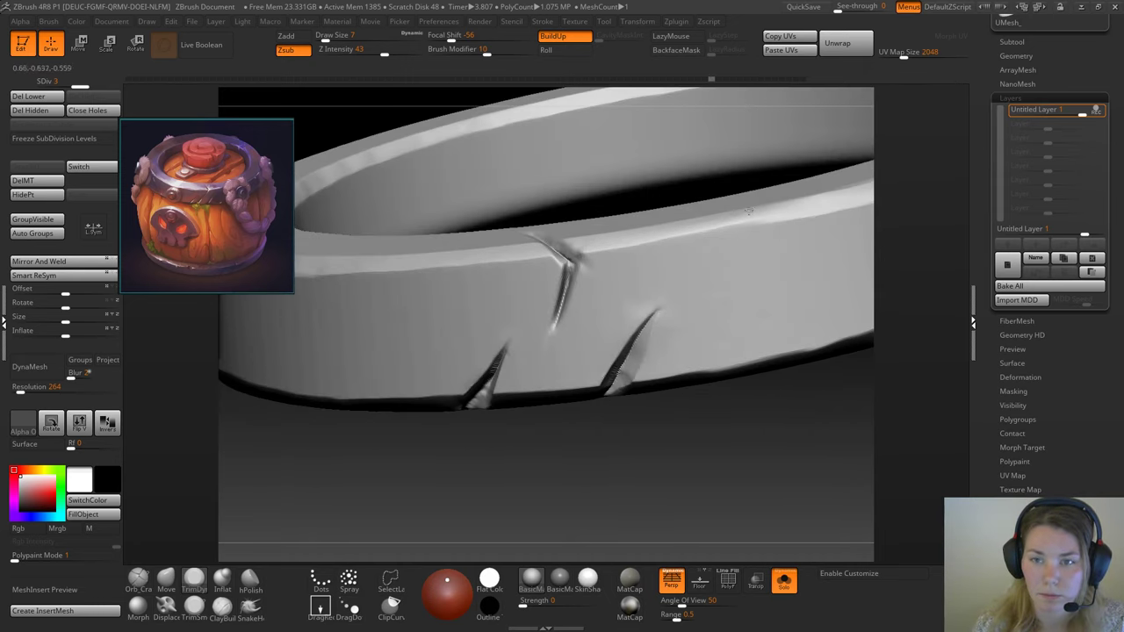
mouse_move(717, 78)
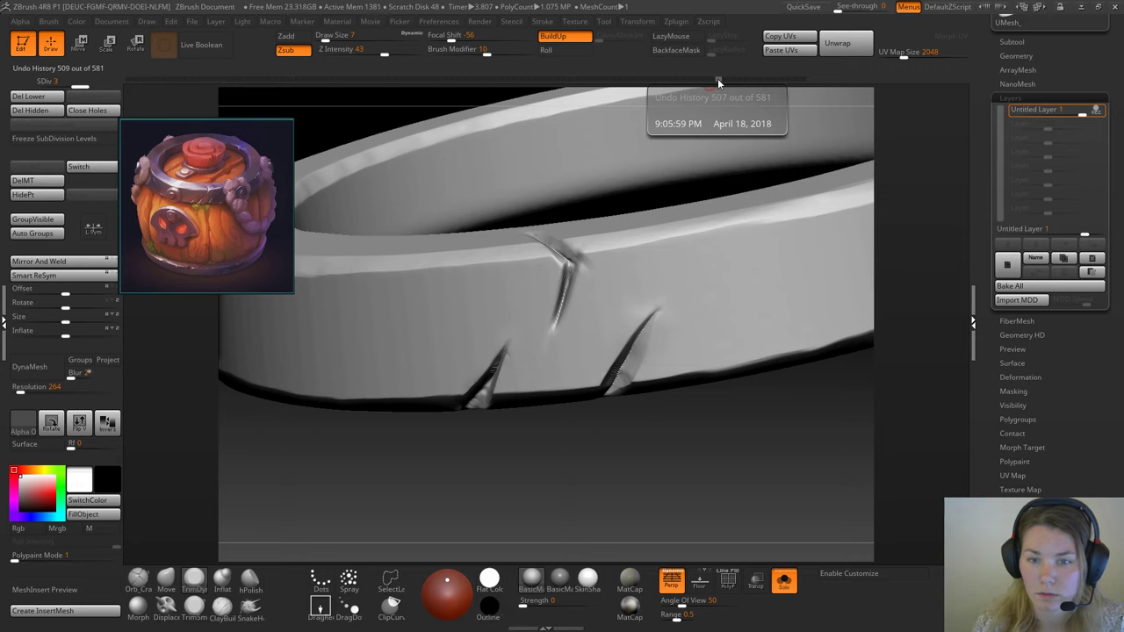
left_click(733, 79)
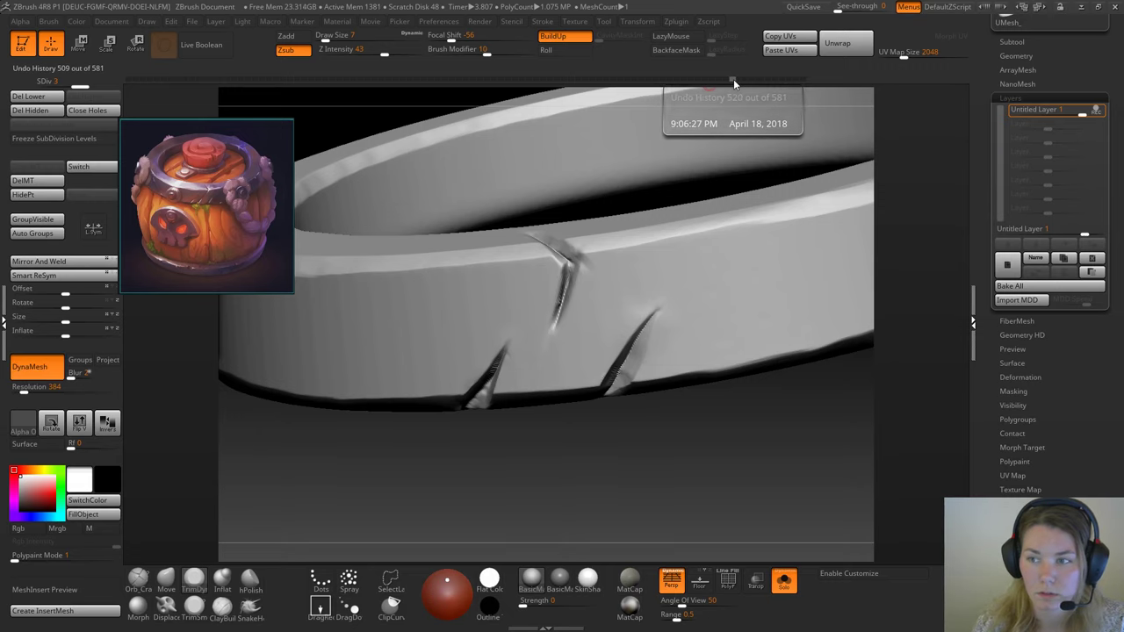
Step: Trim the crack's walls and inner corner at the rim bend with the TrimDynamic brush at draw size 7
left_click_drag(750, 443, 791, 490)
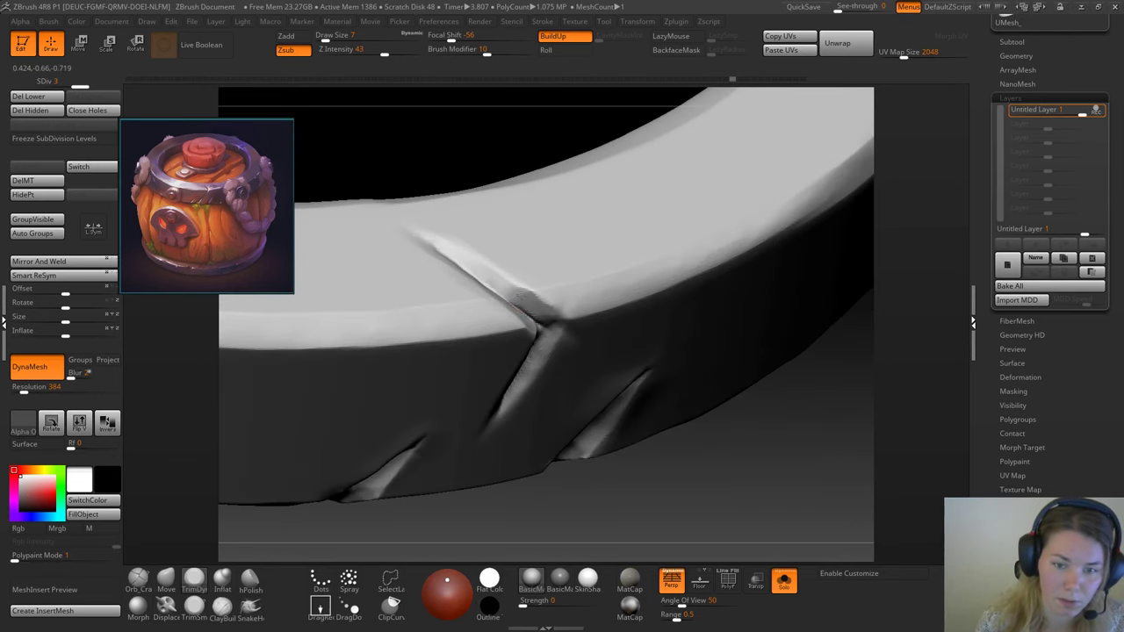
left_click_drag(520, 296, 546, 320)
left_click(538, 360)
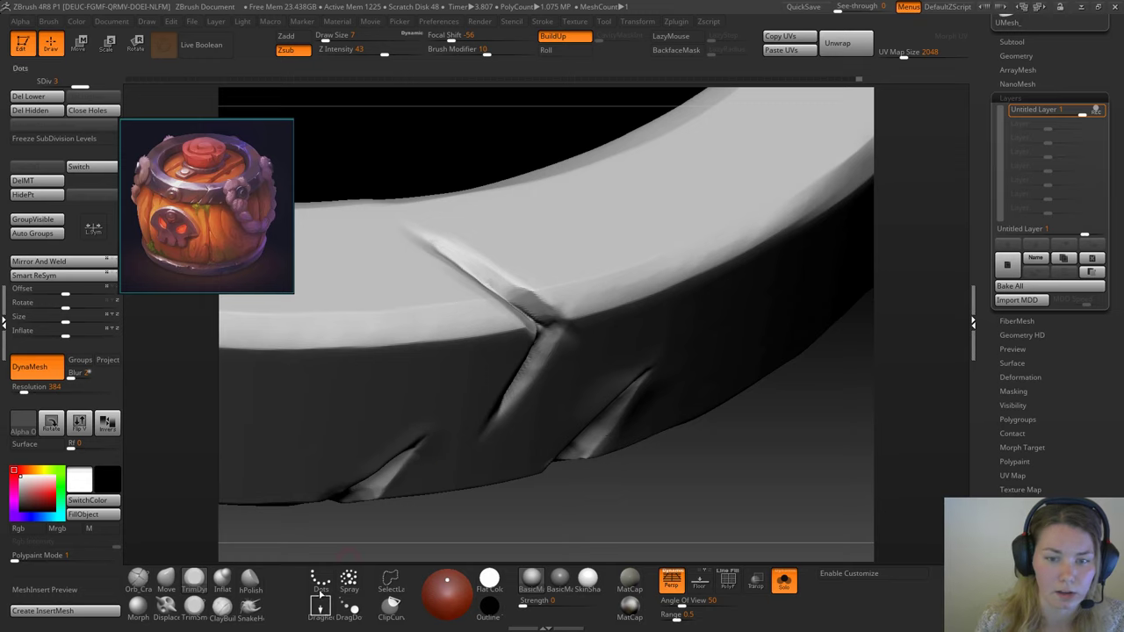
left_click_drag(628, 482, 624, 518)
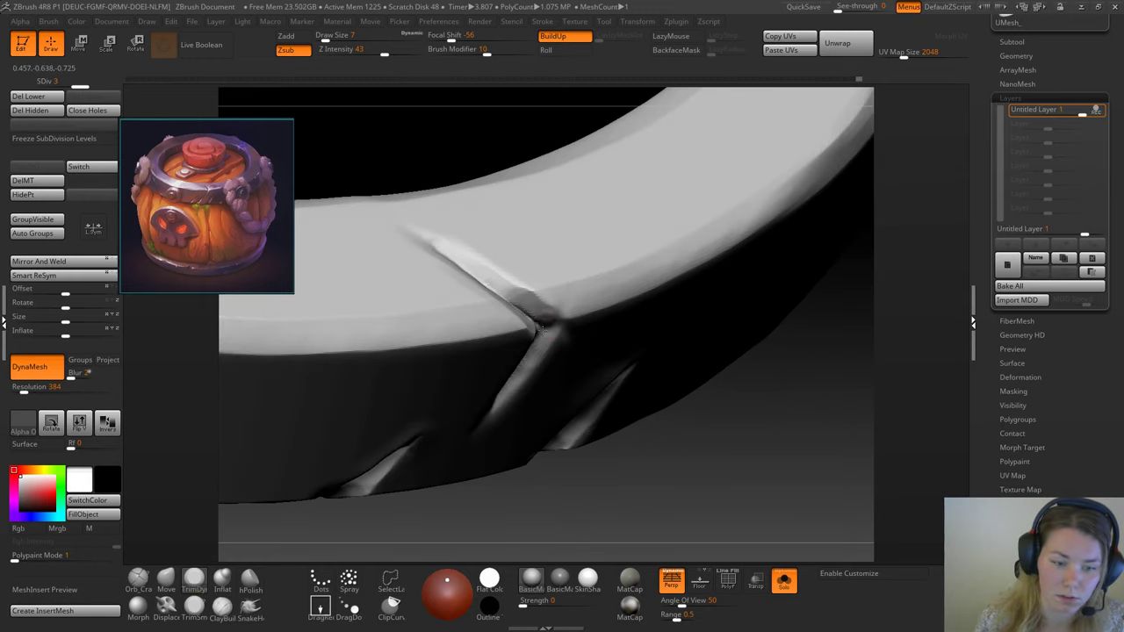
left_click_drag(662, 462, 664, 432)
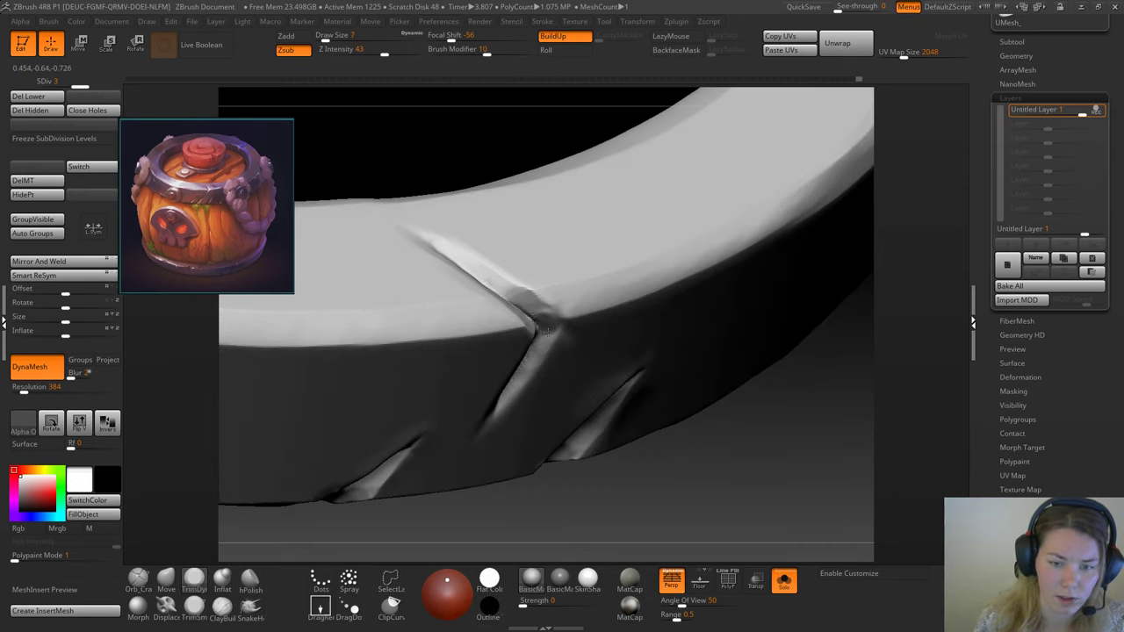
left_click(194, 606)
left_click_drag(548, 324, 542, 310)
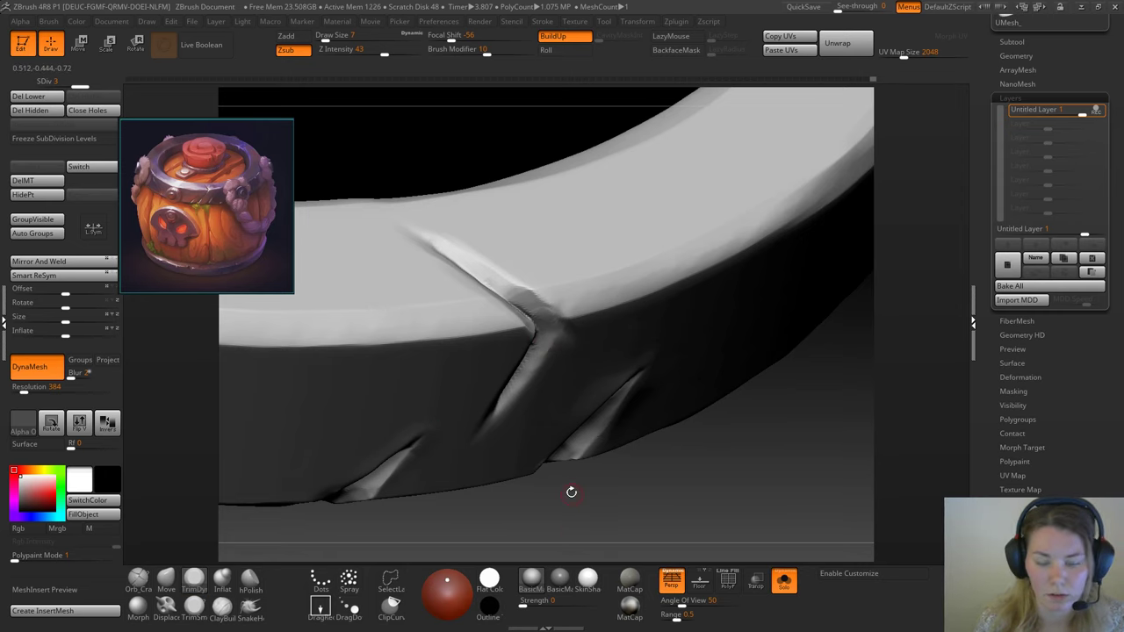
key("space")
left_click(594, 516)
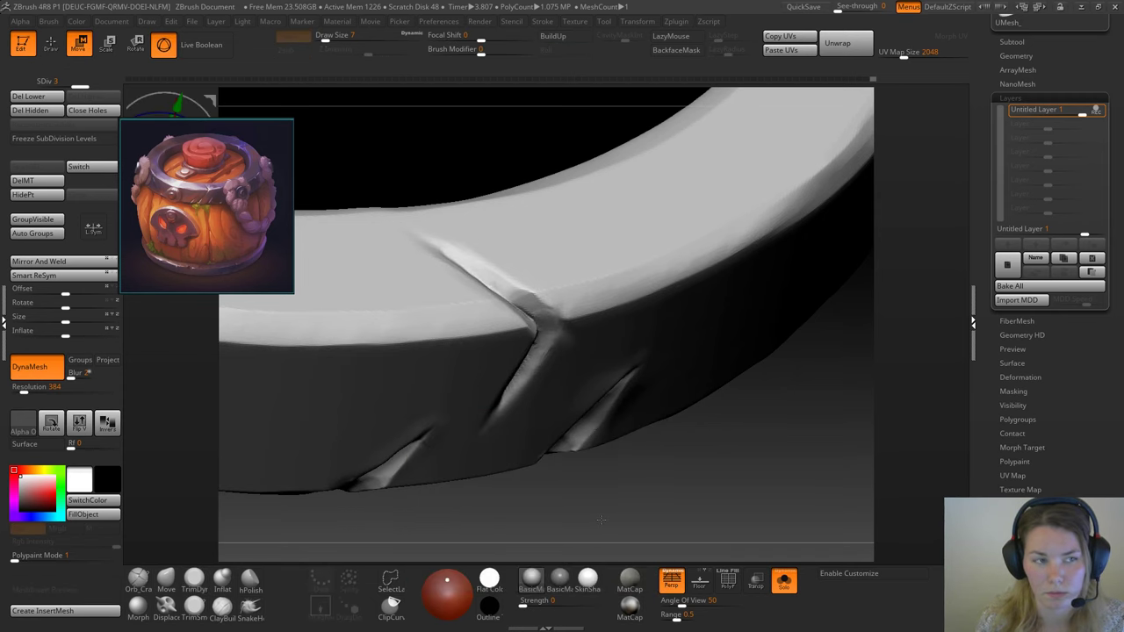
key("q")
mouse_move(726, 477)
left_mouse_down()
mouse_move(615, 465)
mouse_move(664, 391)
left_mouse_up()
key("f")
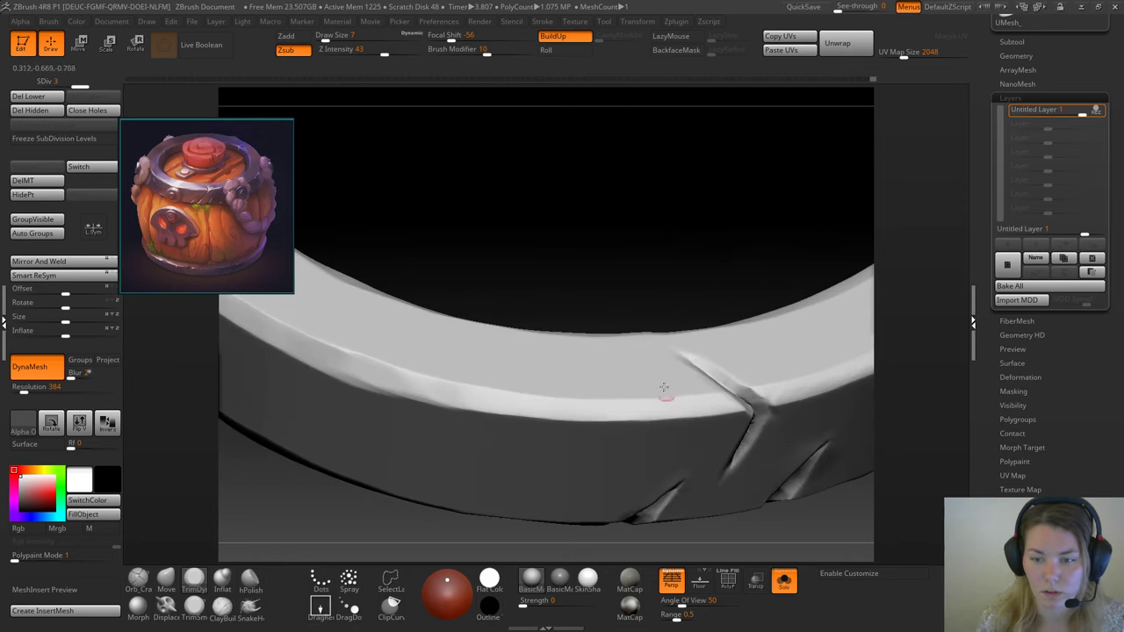
Step: Trim the crack's slanted wall down the ring's outer face with TrimDynamic at draw size 7 and smooth its roughness
left_click_drag(635, 264, 481, 200)
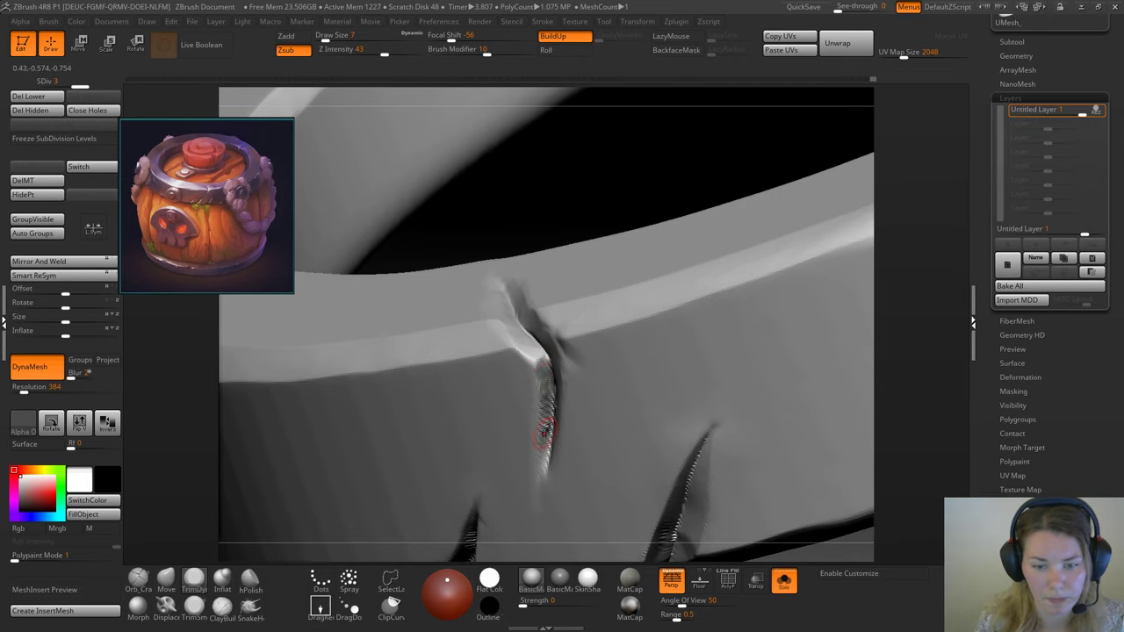
left_click_drag(543, 432, 550, 425, "shift")
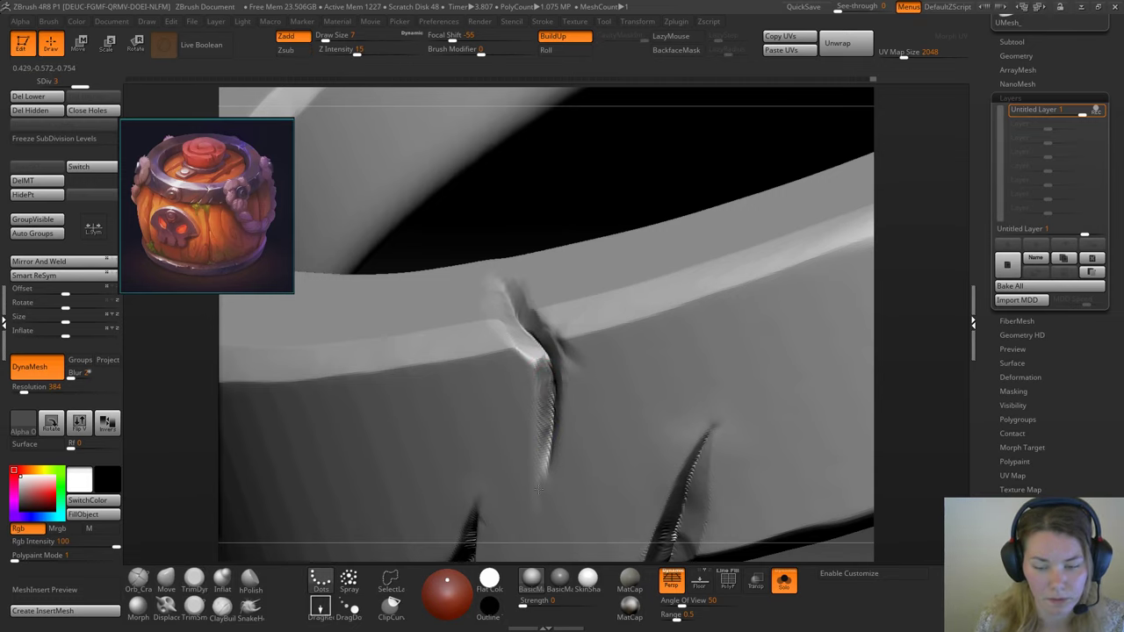
left_click_drag(538, 195, 594, 302, "alt")
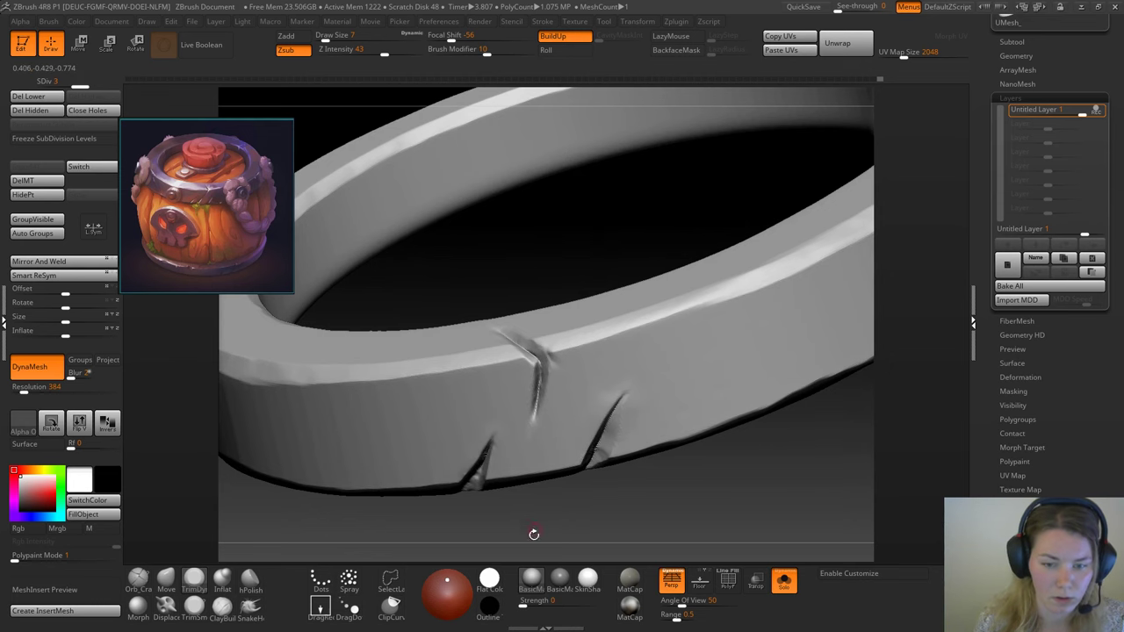
Step: Tighten the crack on the ring with the Pinch brush at draw size 23
key("b")
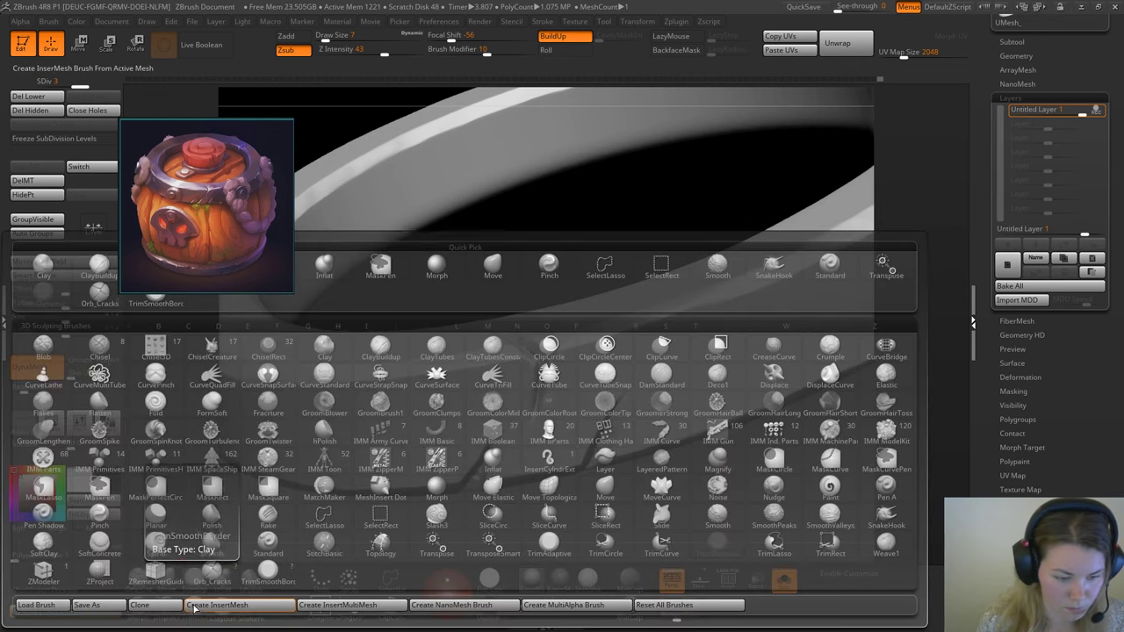
left_click(271, 558)
key("space")
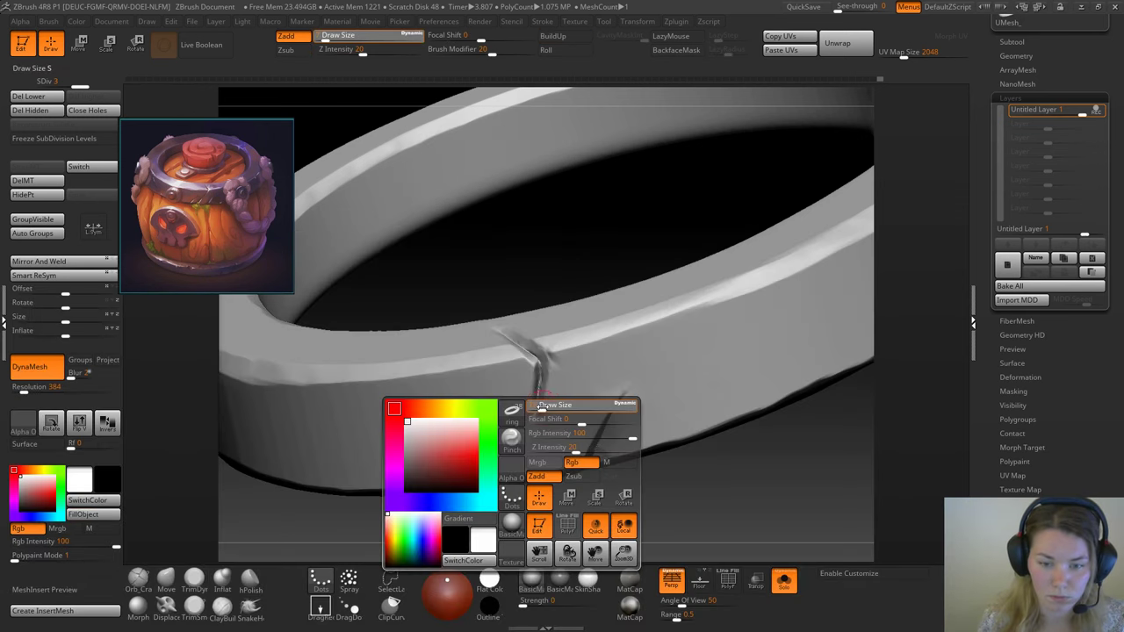
left_click_drag(542, 407, 549, 407)
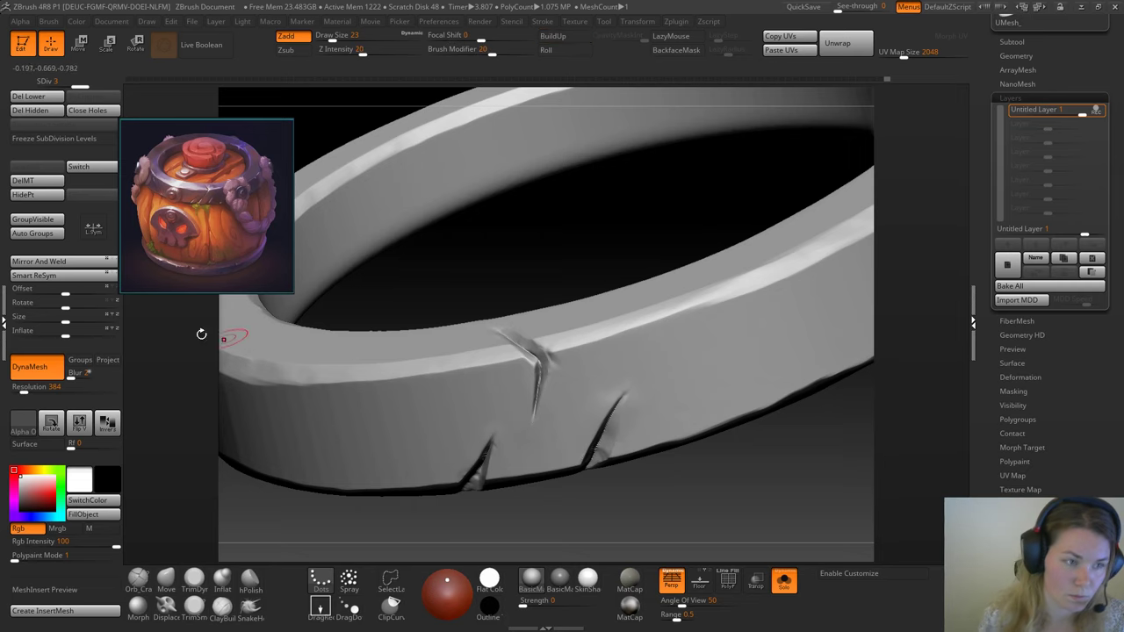
Step: Restore the original surface beside the crack's rim bend with the Morph brush, reducing its draw size to 17
left_click(220, 589)
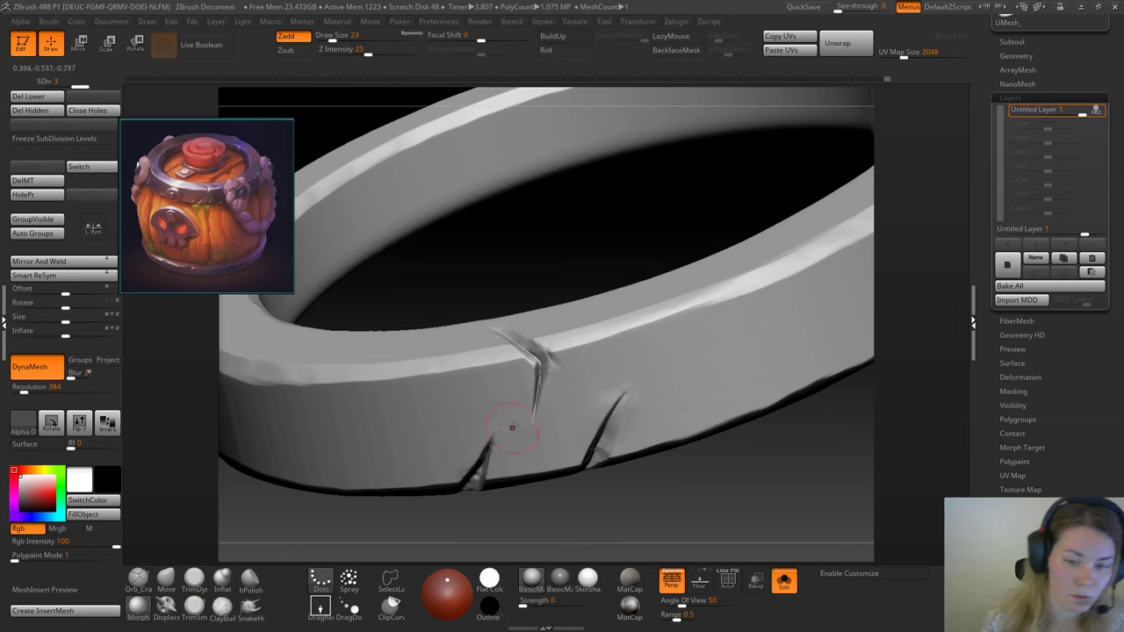
left_click_drag(583, 217, 584, 294)
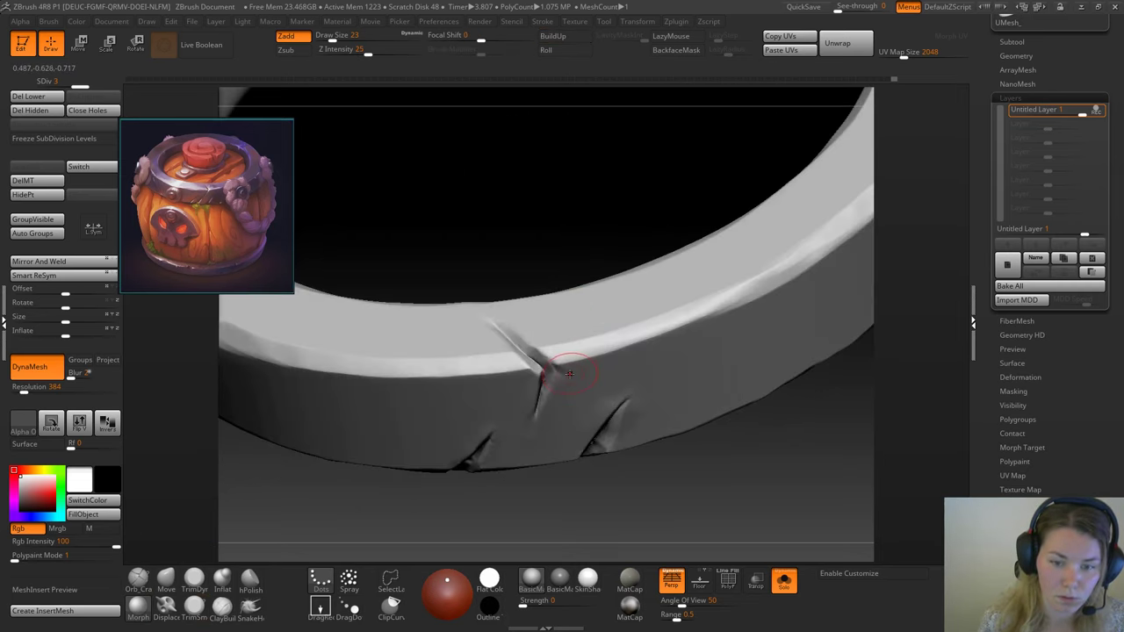
key("space")
left_click_drag(571, 375, 564, 375)
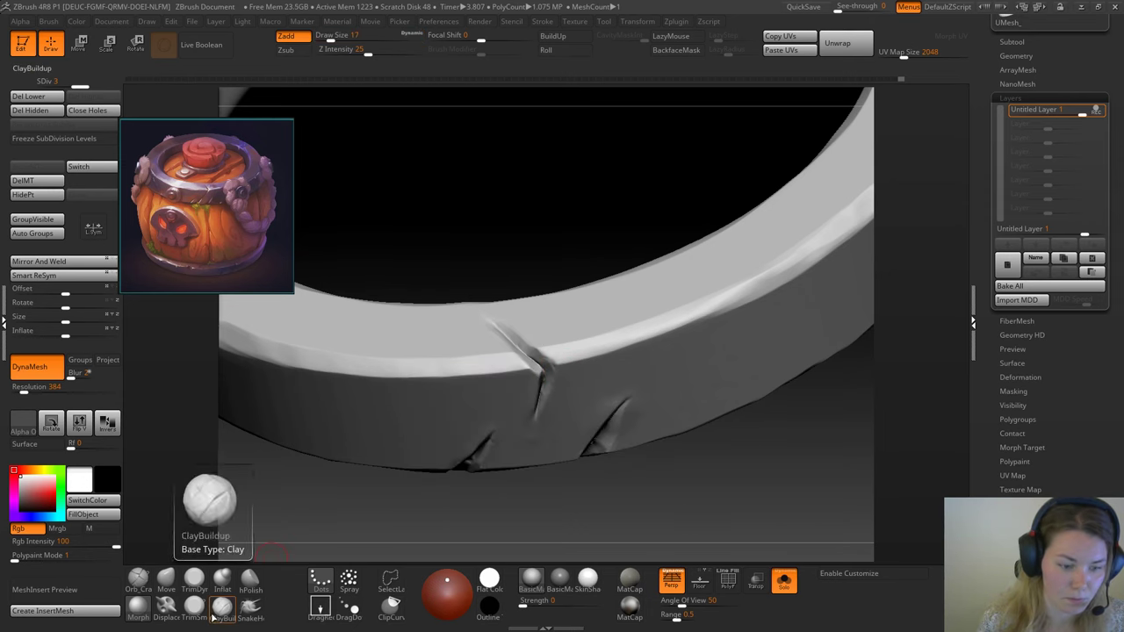
left_click(224, 584)
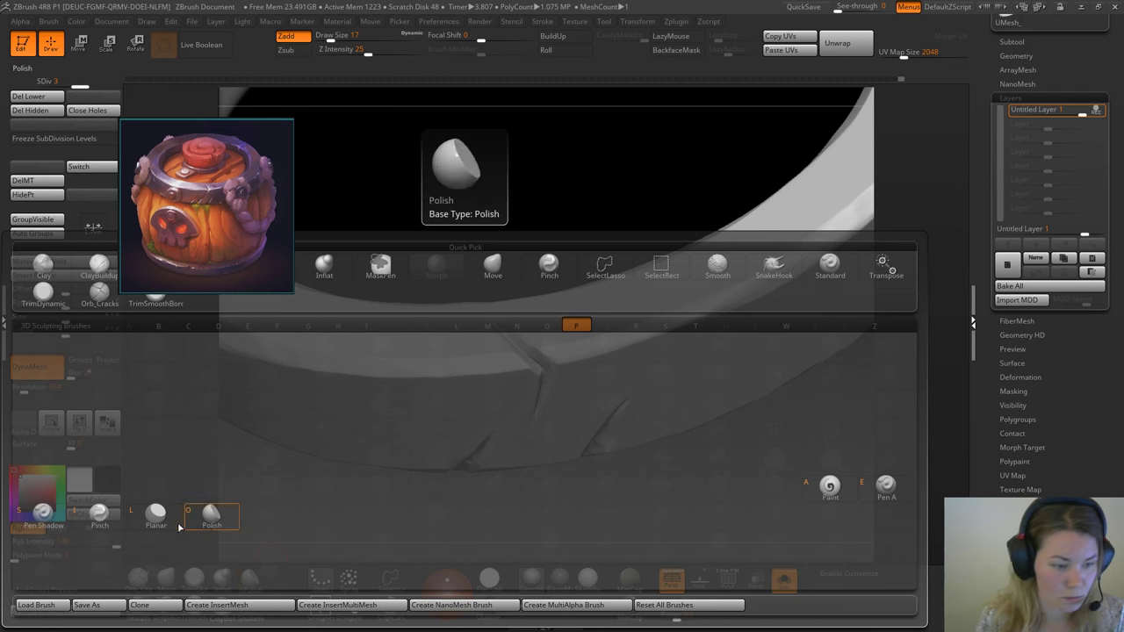
left_click(99, 516)
left_click_drag(492, 220, 477, 325)
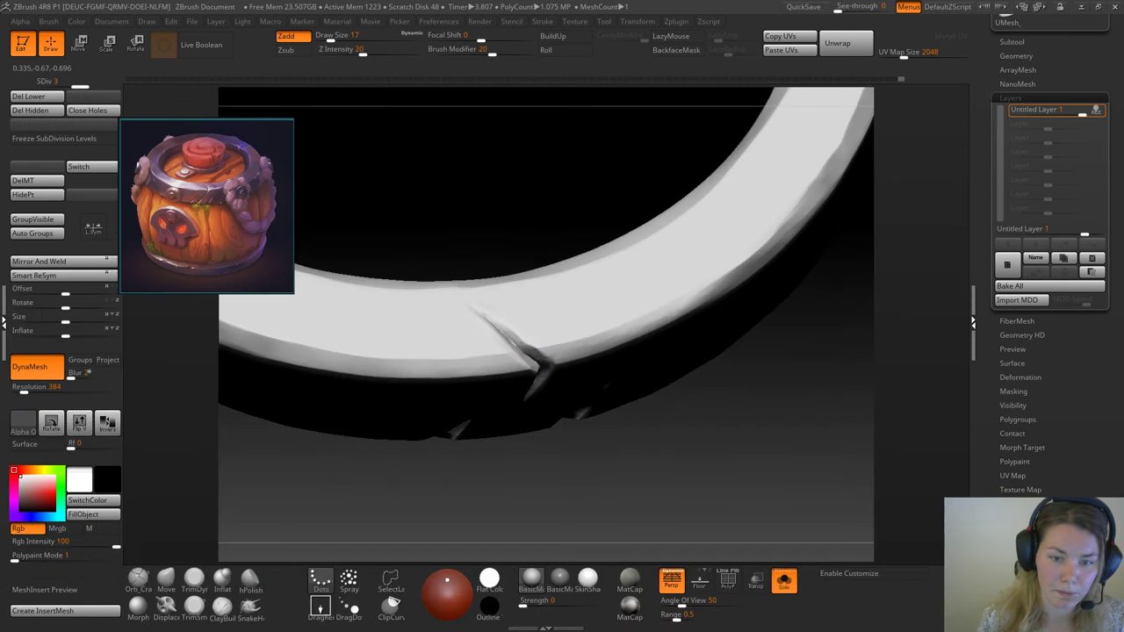
Step: Trim the crack's edge on the ring's top face with the TrimDynamic brush at draw size 11
left_click(194, 579)
left_click_drag(453, 256, 480, 344, "alt")
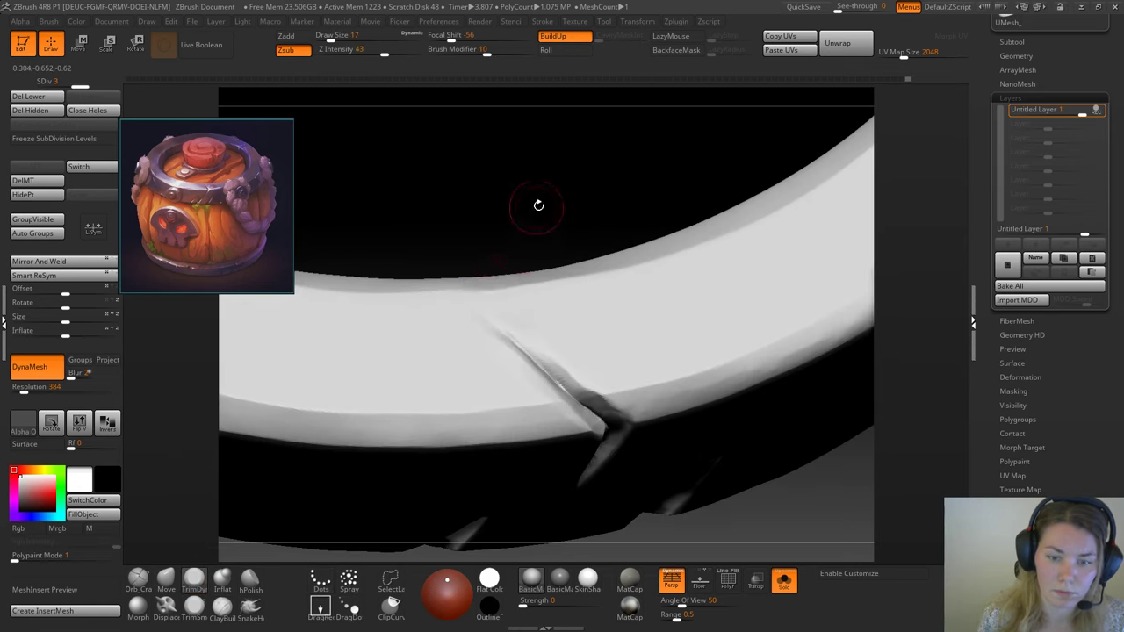
left_click_drag(537, 206, 560, 213)
key("space")
left_click_drag(568, 351, 576, 386)
Step: Flatten the crack's outer-side wall across the ring's top face with TrimSmoothBorder at draw size 11 and smooth it
left_click(194, 606)
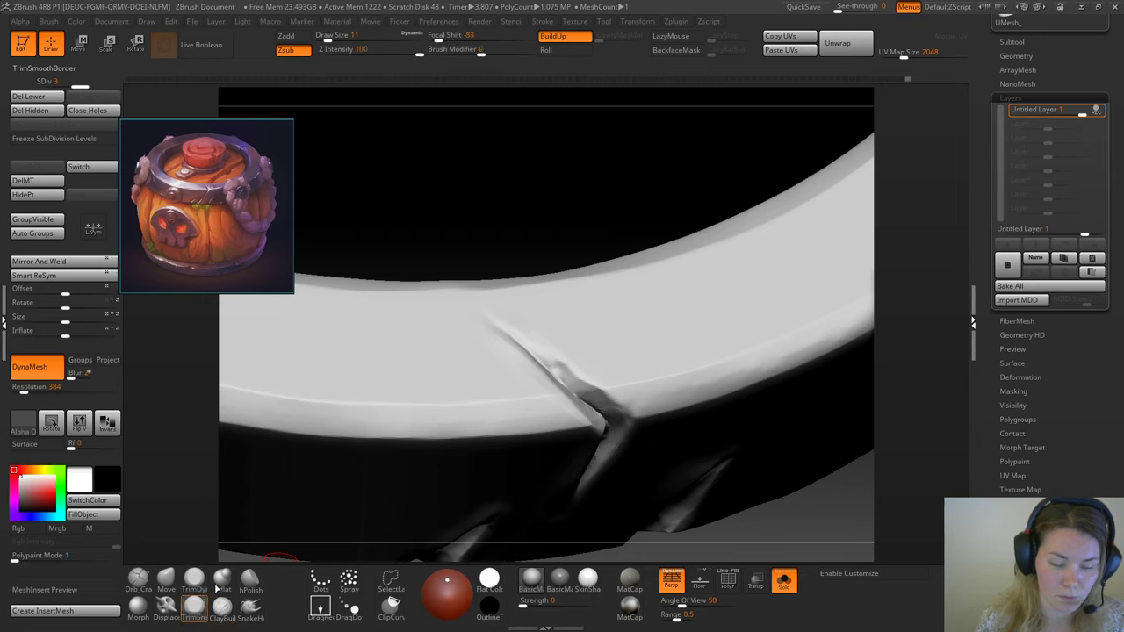
left_click_drag(450, 260, 497, 398)
left_click_drag(531, 188, 566, 193)
mouse_move(596, 404)
left_mouse_down()
mouse_move(603, 424)
mouse_move(481, 308)
left_mouse_up()
left_click_drag(604, 376, 574, 326, "shift")
Step: Flatten the crack's opposite wall across the top face with TrimSmoothBorder at draw size 7, undoing a stray Morph stroke
left_click_drag(530, 199, 604, 209)
key("space")
left_click_drag(625, 388, 614, 385)
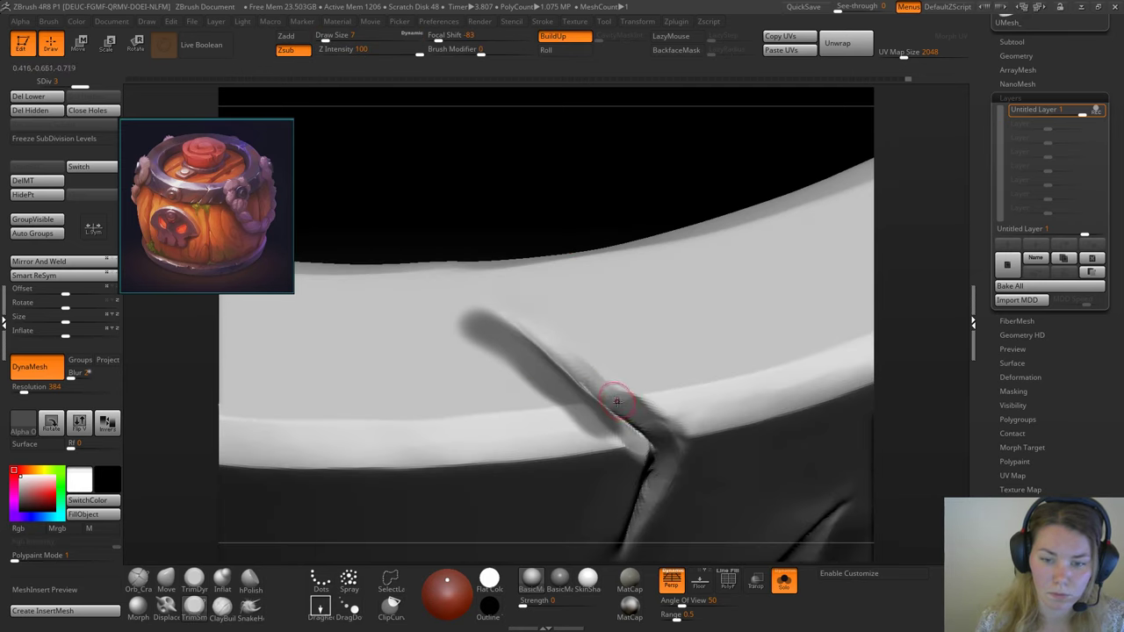
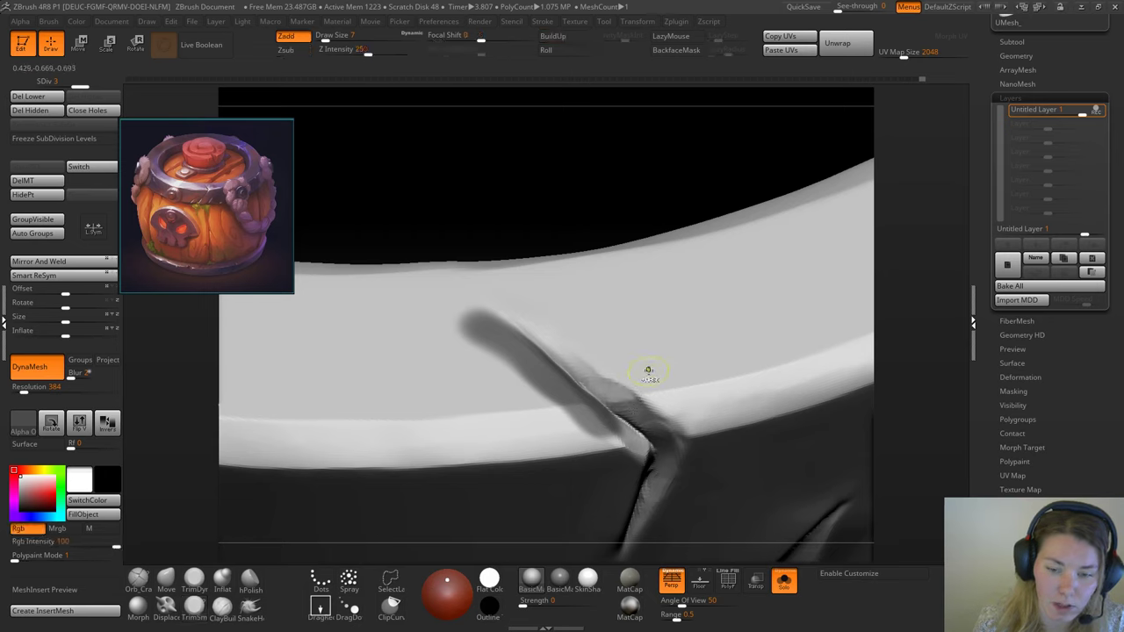
key("ctrl+z")
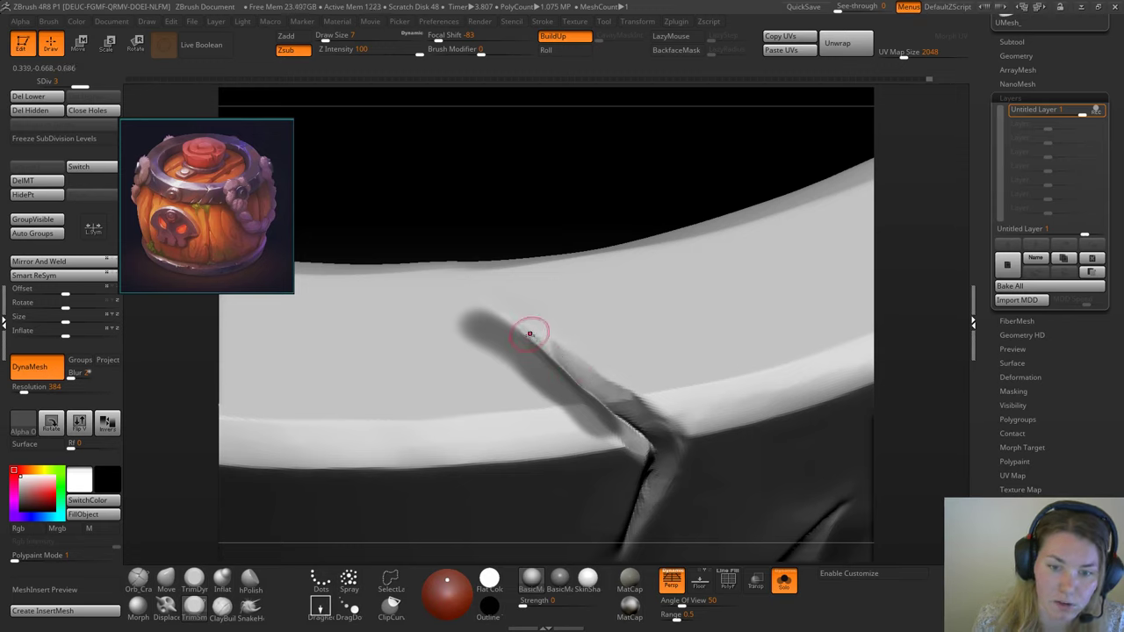
left_click_drag(521, 322, 622, 397)
Step: Refine the crack's walls around the rim bend with TrimDynamic and TrimSmoothBorder at draw size 7, and smooth the bend
left_click(194, 580)
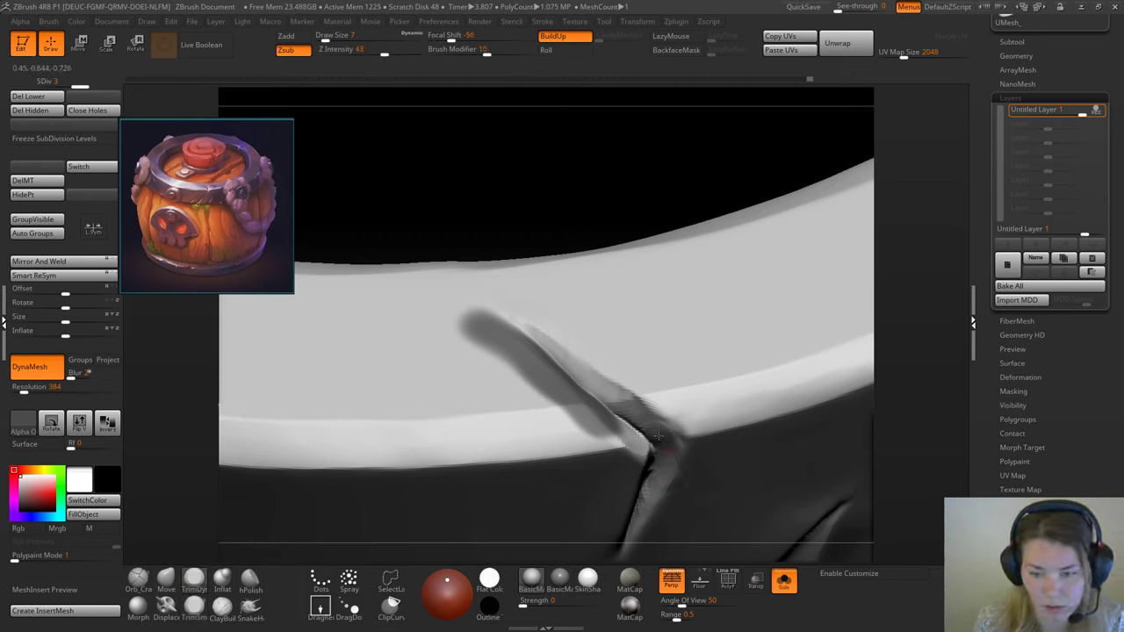
key("shift")
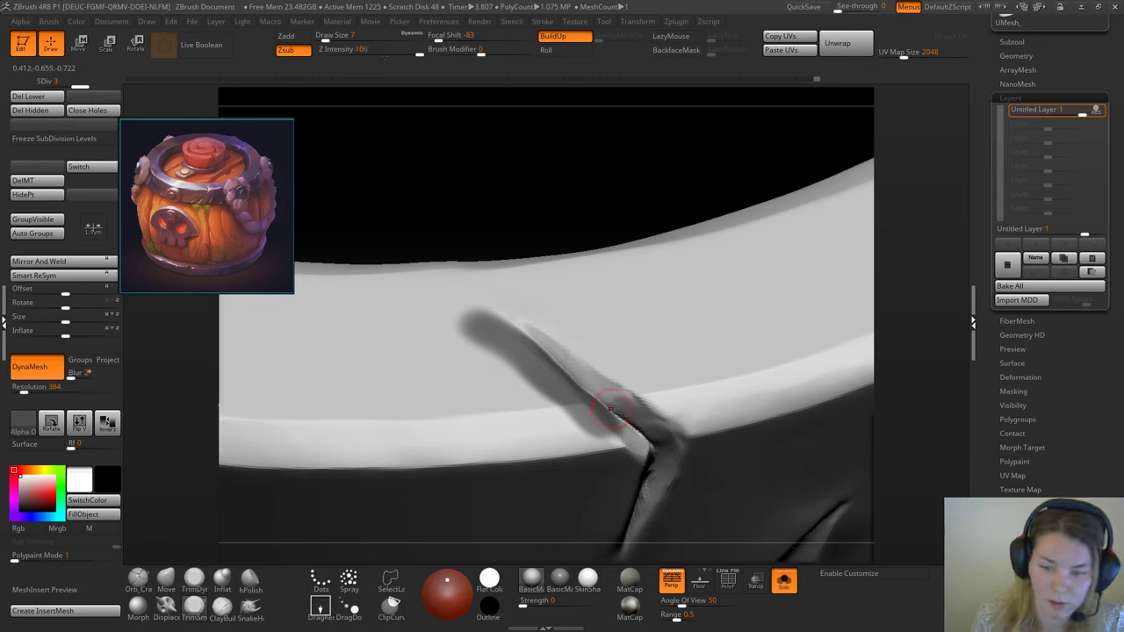
left_click(195, 579)
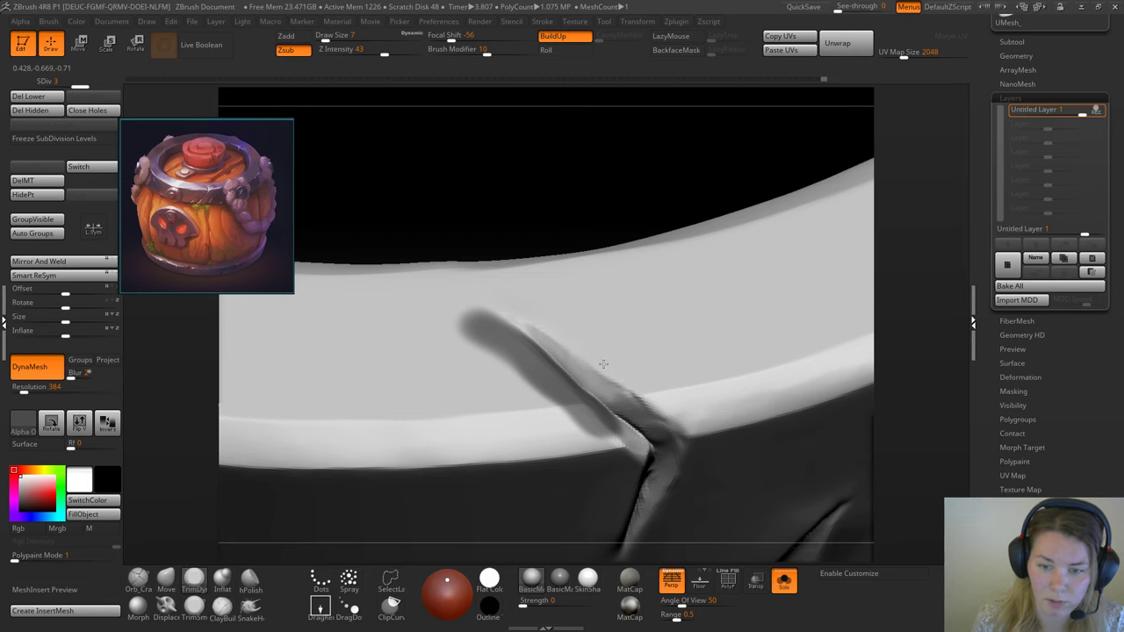
mouse_move(529, 300)
right_mouse_down("ctrl")
mouse_move(548, 269)
mouse_move(547, 227)
mouse_move(576, 294)
right_mouse_up("ctrl")
left_click(194, 610)
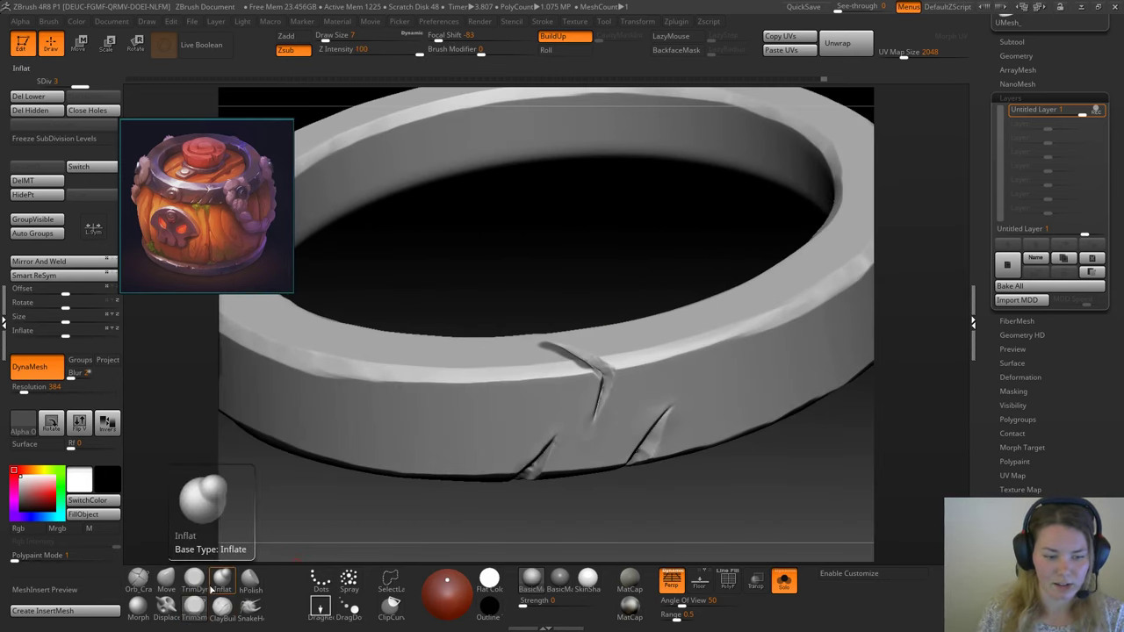
right_click_drag(615, 336, 608, 342, "ctrl")
left_click(602, 276, "ctrl")
left_click_drag(572, 248, 637, 291, "ctrl")
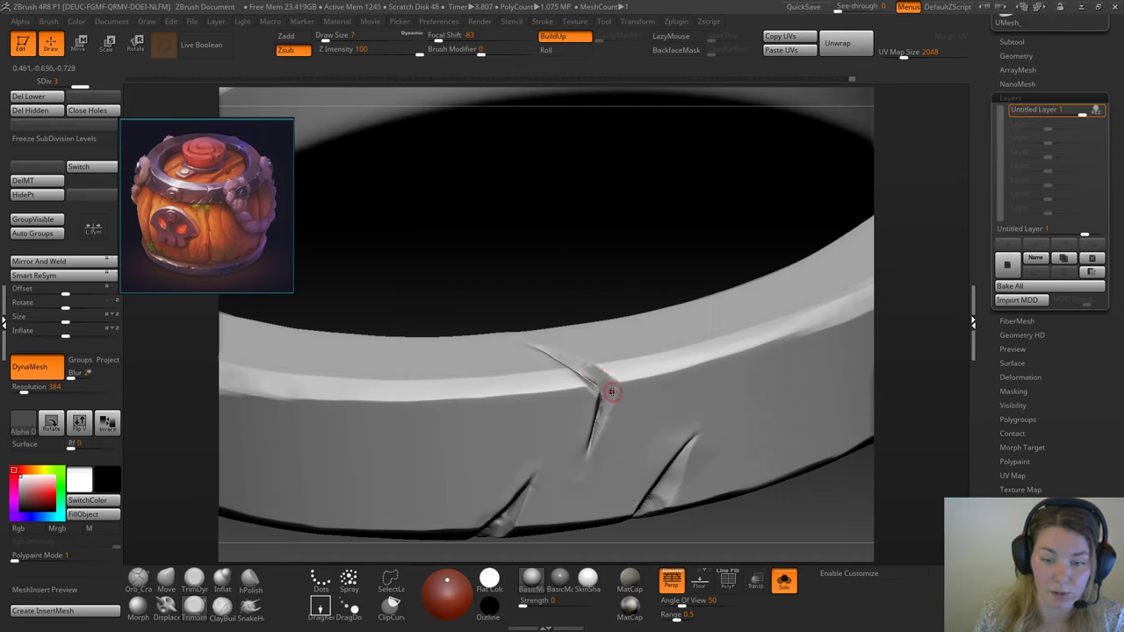
left_click(194, 579)
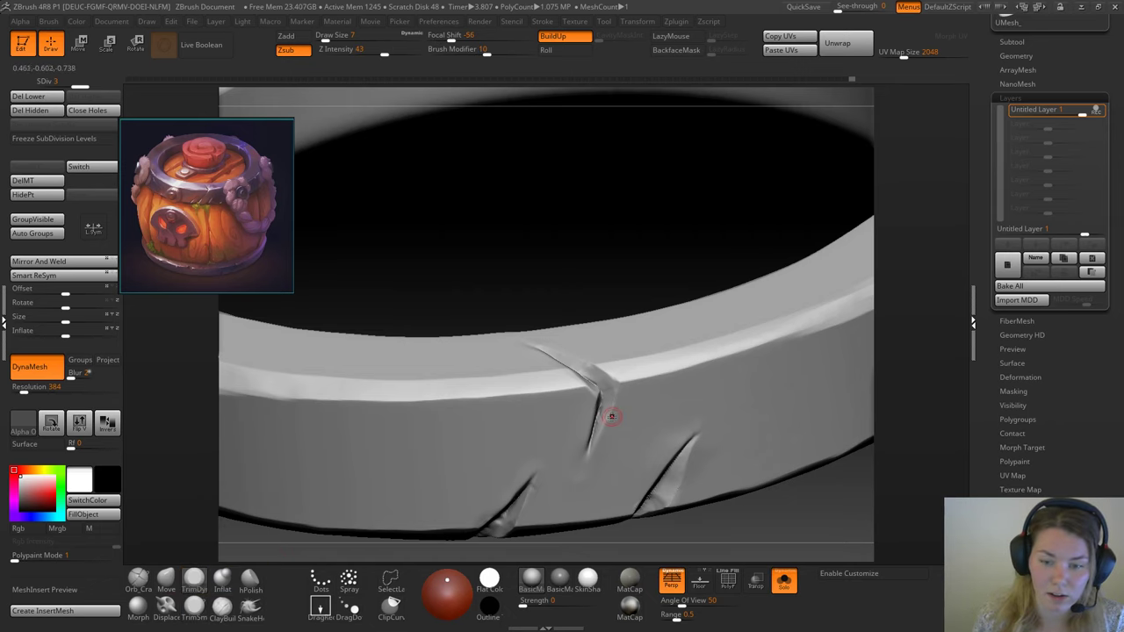
Step: Lower the ring to subdivision level 2 and set the Smooth brush's Z Intensity to 45
mouse_move(621, 326)
right_mouse_down()
mouse_move(582, 251)
mouse_move(588, 261)
right_mouse_up()
right_click_drag(566, 302, 477, 426, "ctrl")
right_click_drag(603, 462, 737, 365, "alt")
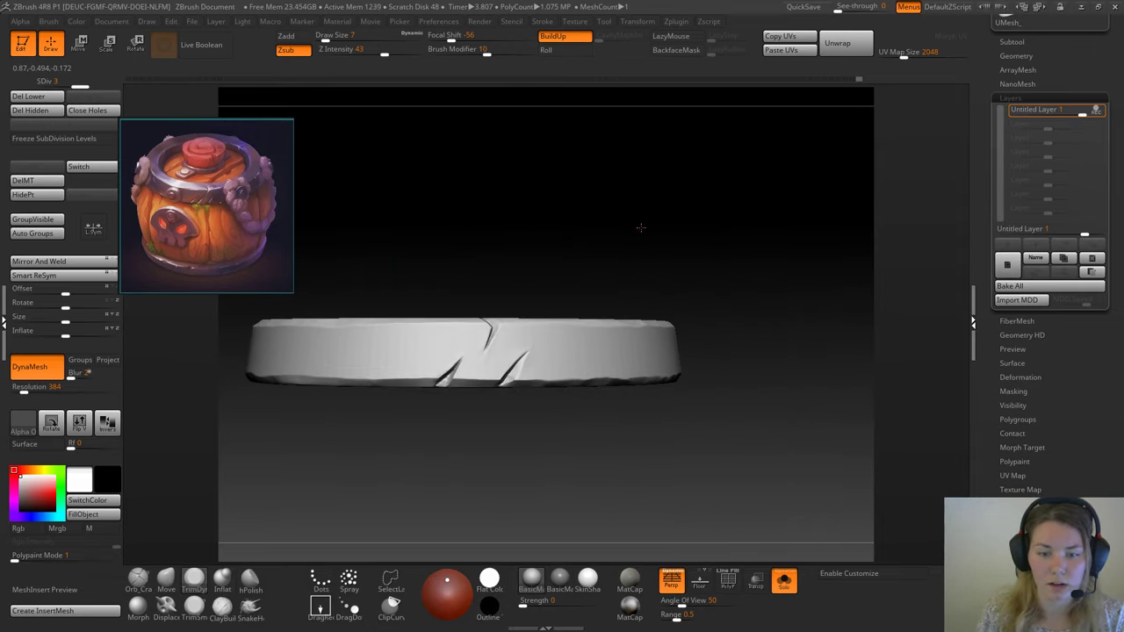
right_click_drag(640, 225, 727, 263)
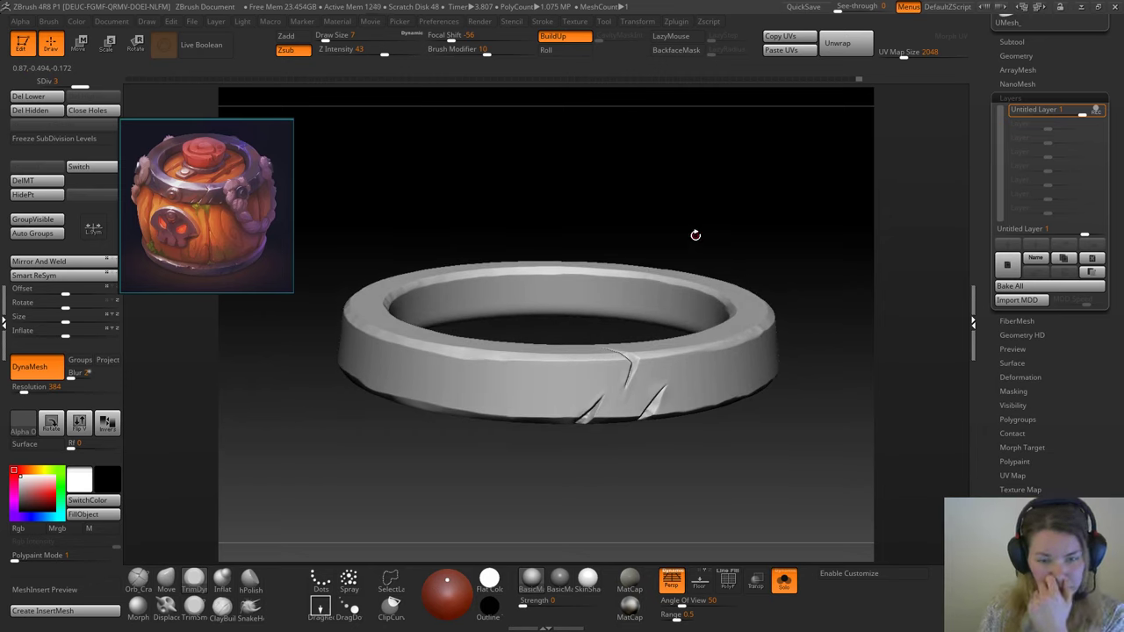
key("shift+d")
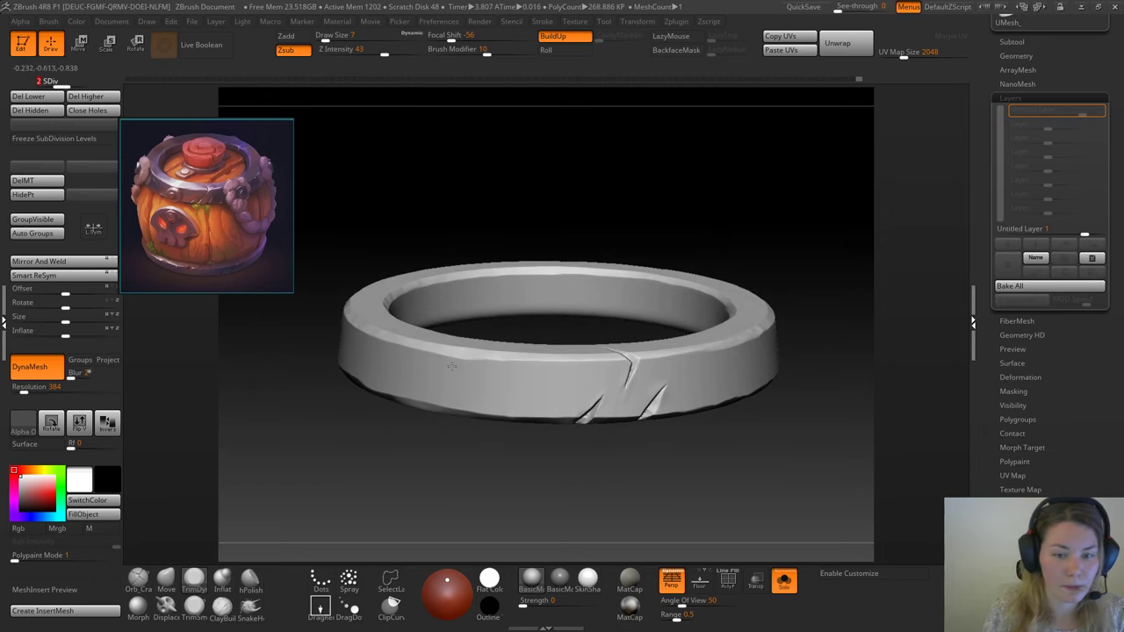
left_click_drag(580, 386, 590, 386)
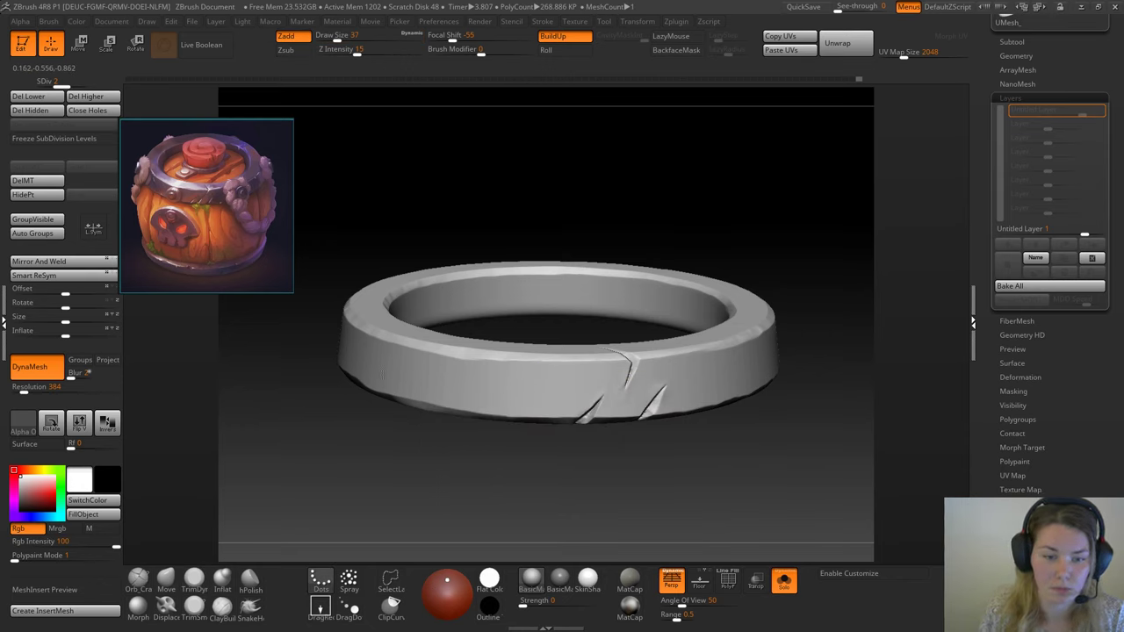
left_click(385, 49)
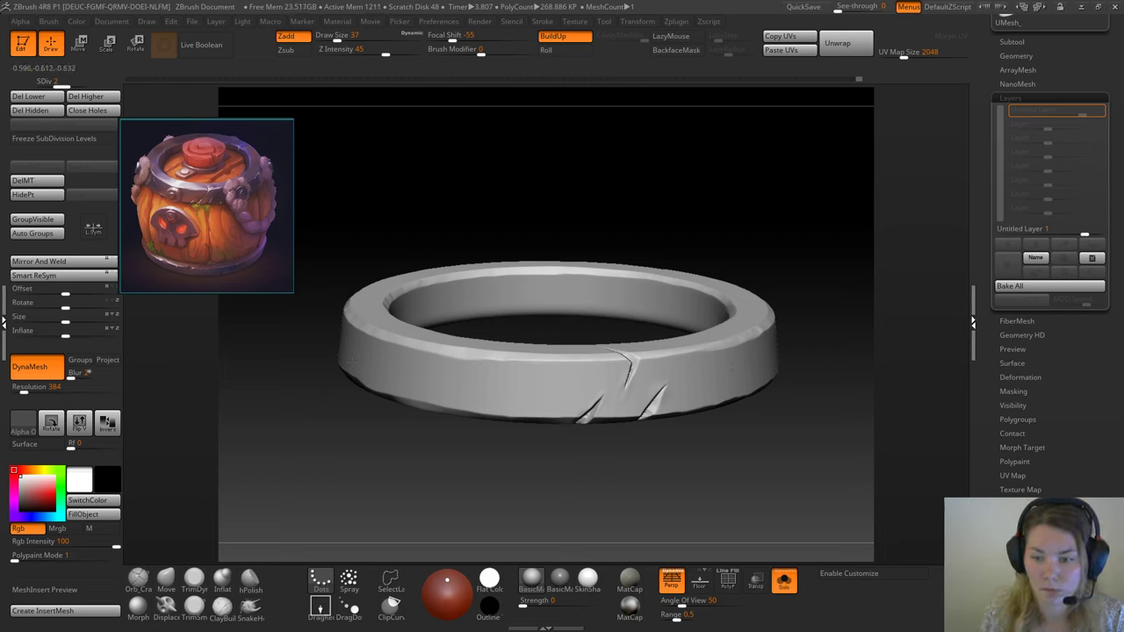
Step: Touch up the ring's upper outer edge at subdivision level 2 using TrimDynamic at draw size 37
key("b")
key("t")
key("d")
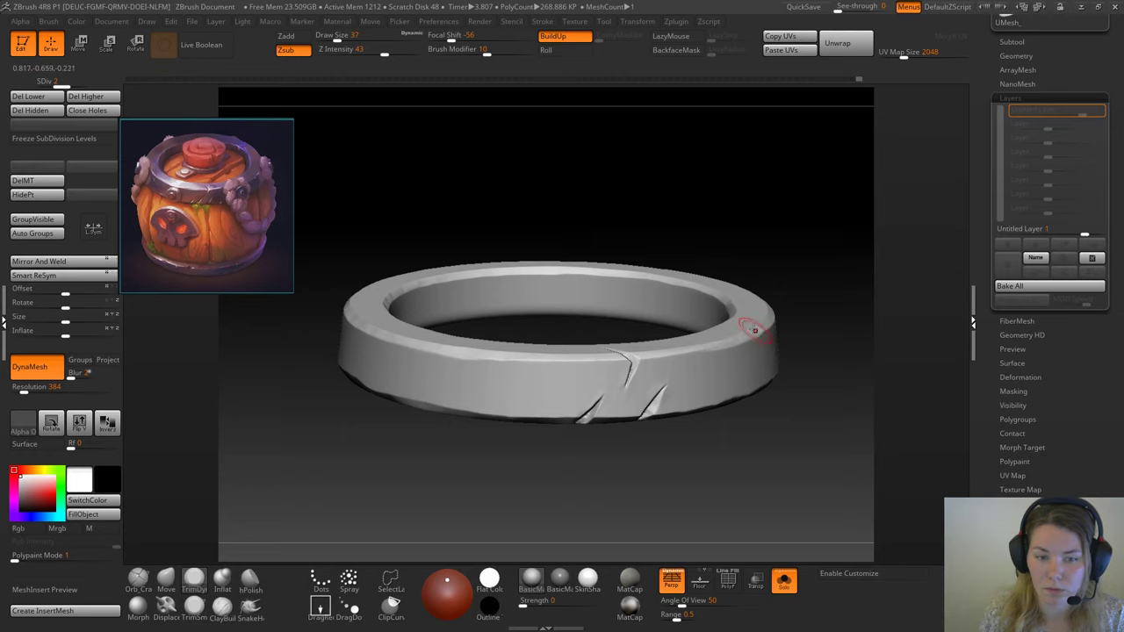
left_click_drag(784, 218, 704, 195, "alt")
left_click_drag(760, 281, 721, 296)
key("b")
key("d")
key("s")
left_click_drag(729, 246, 829, 233)
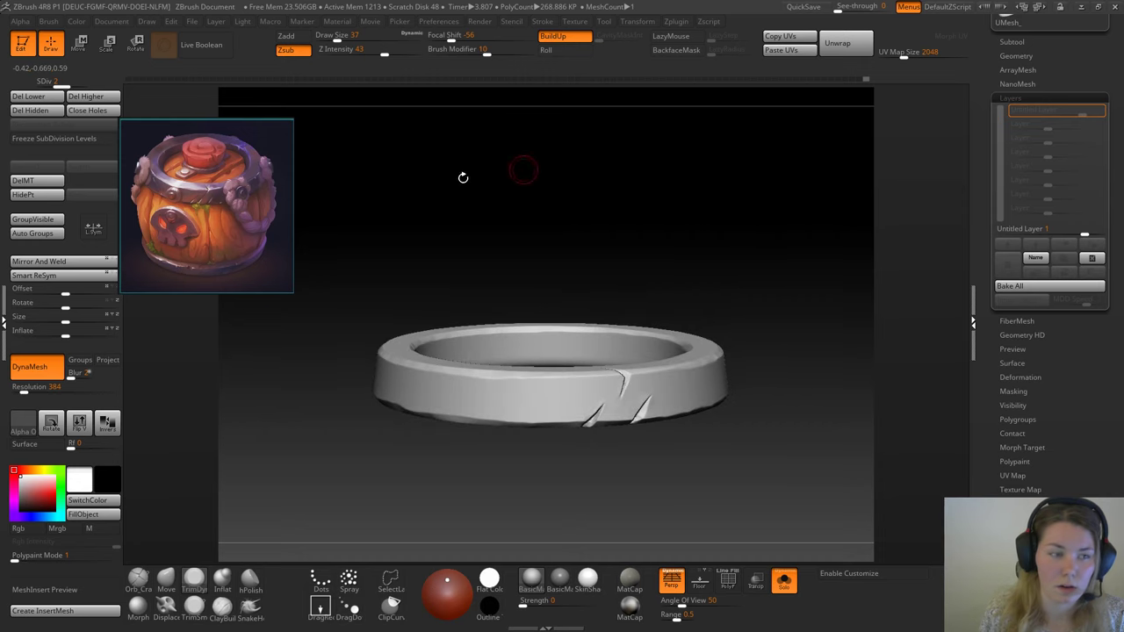
Step: Return the ring to subdivision level 3 and show the whole barrel to compare it with the reference image
left_click(82, 83)
left_click(784, 579)
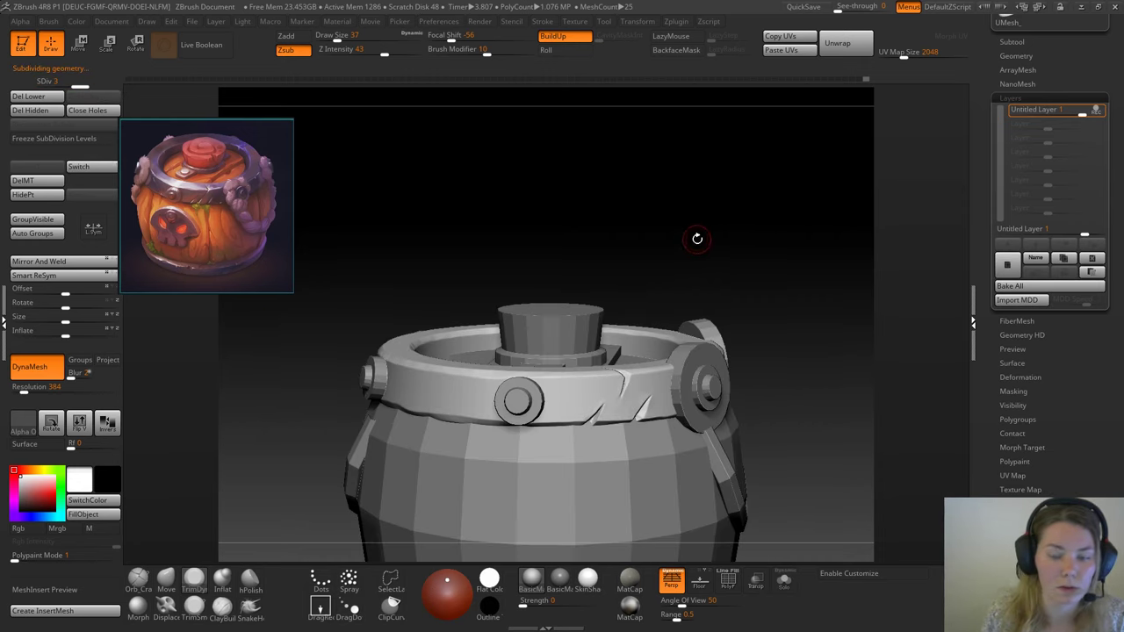
mouse_move(697, 238)
left_mouse_down()
mouse_move(685, 294)
mouse_move(707, 387)
mouse_move(695, 243)
left_mouse_up()
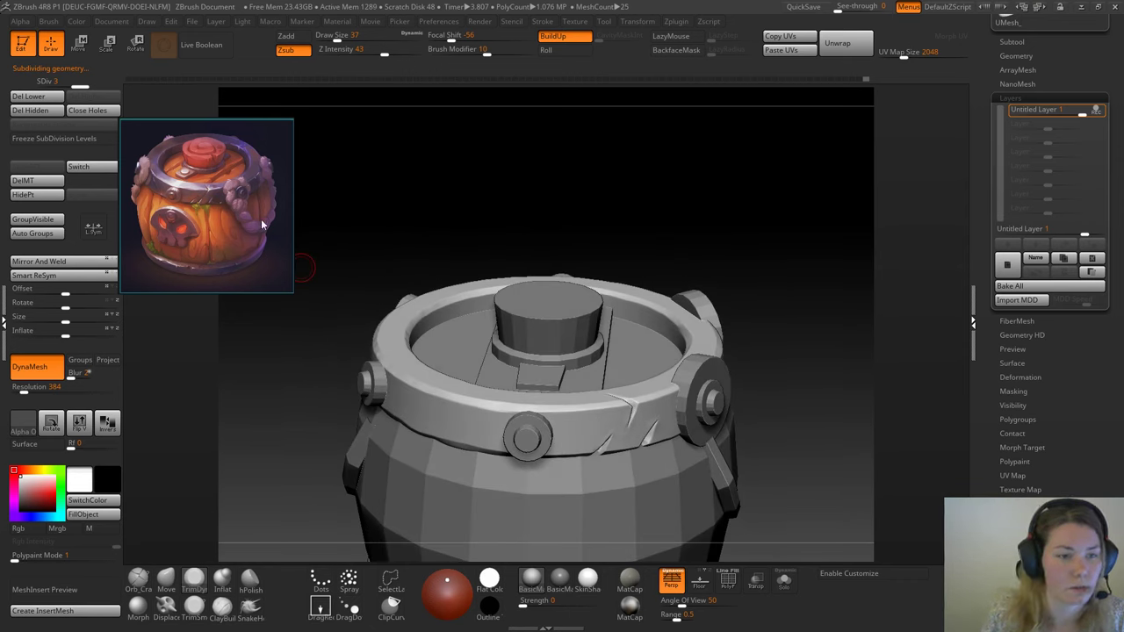
left_click_drag(647, 192, 672, 247)
left_click_drag(404, 332, 326, 399)
left_click_drag(829, 487, 793, 237, "alt")
left_click_drag(859, 291, 871, 282)
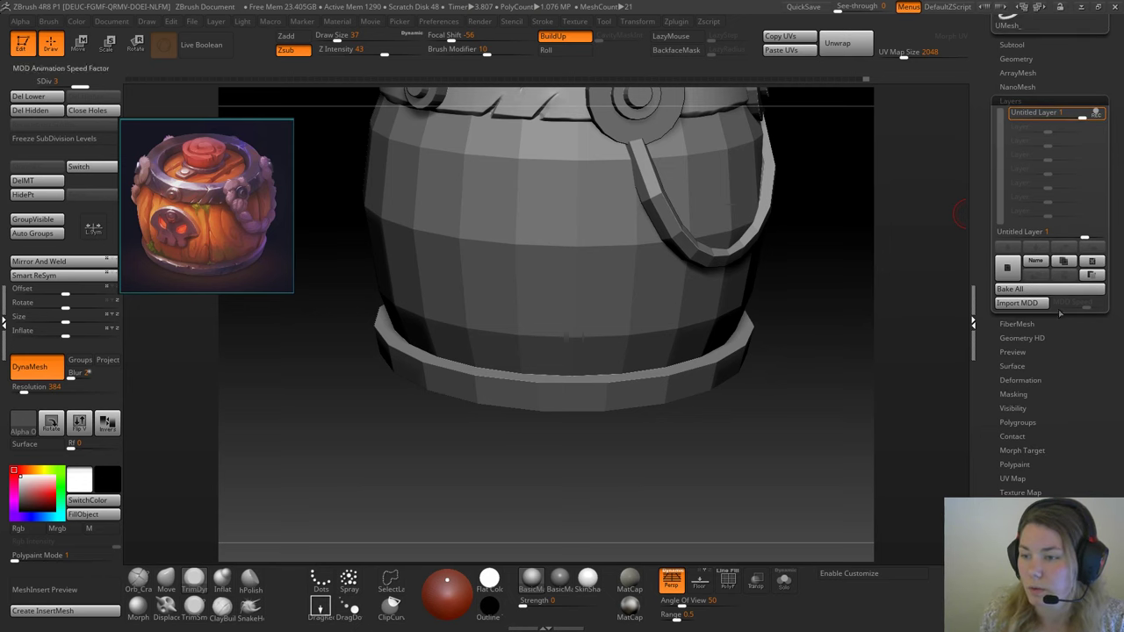
Step: Make the plain ring UMesh_PM3D_Cylinder3D2 at the barrel's base the active subtool
left_click(1018, 46)
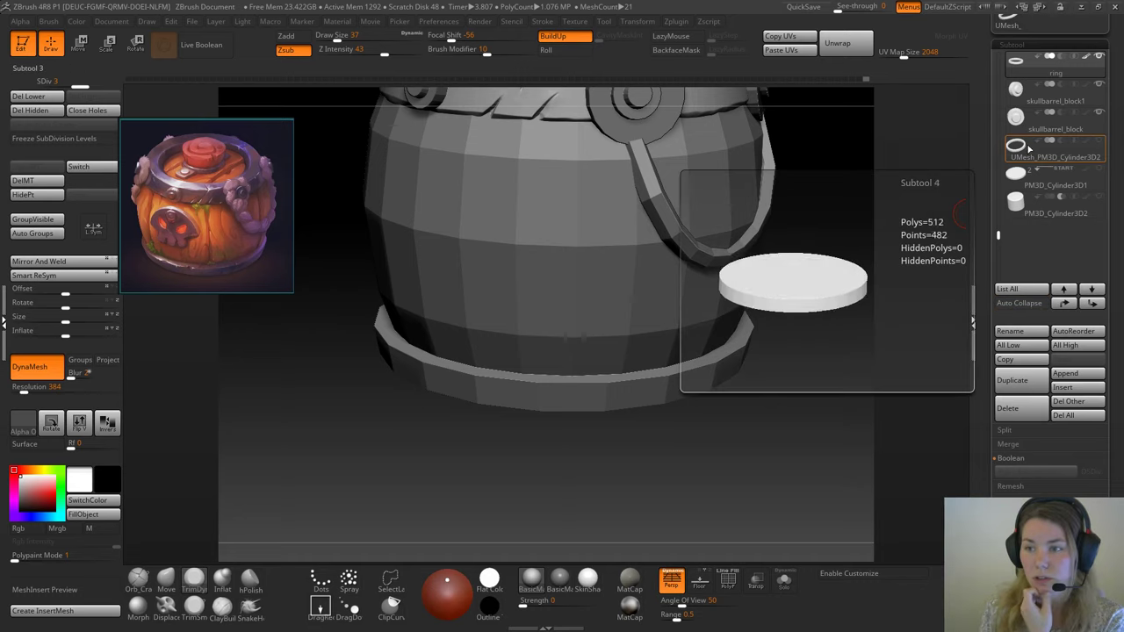
mouse_move(1011, 199)
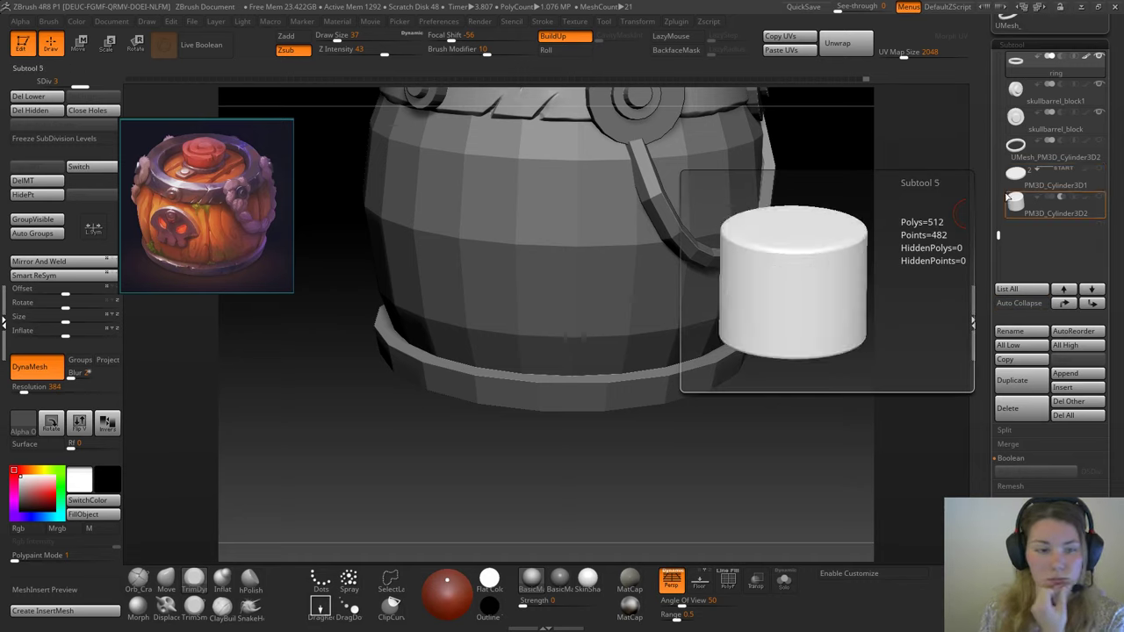
left_click(1017, 149)
left_click_drag(713, 449, 661, 432)
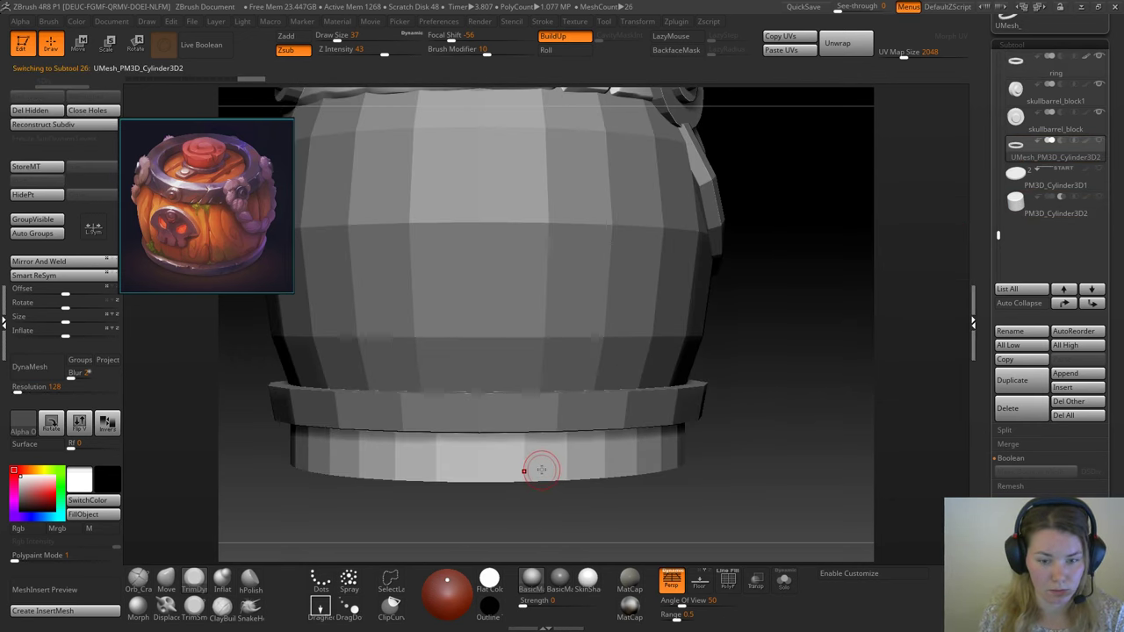
Step: Center the gizmo on the plain ring, raise it onto the barrel's lower band and scale it to cover the band
key("w")
key("f")
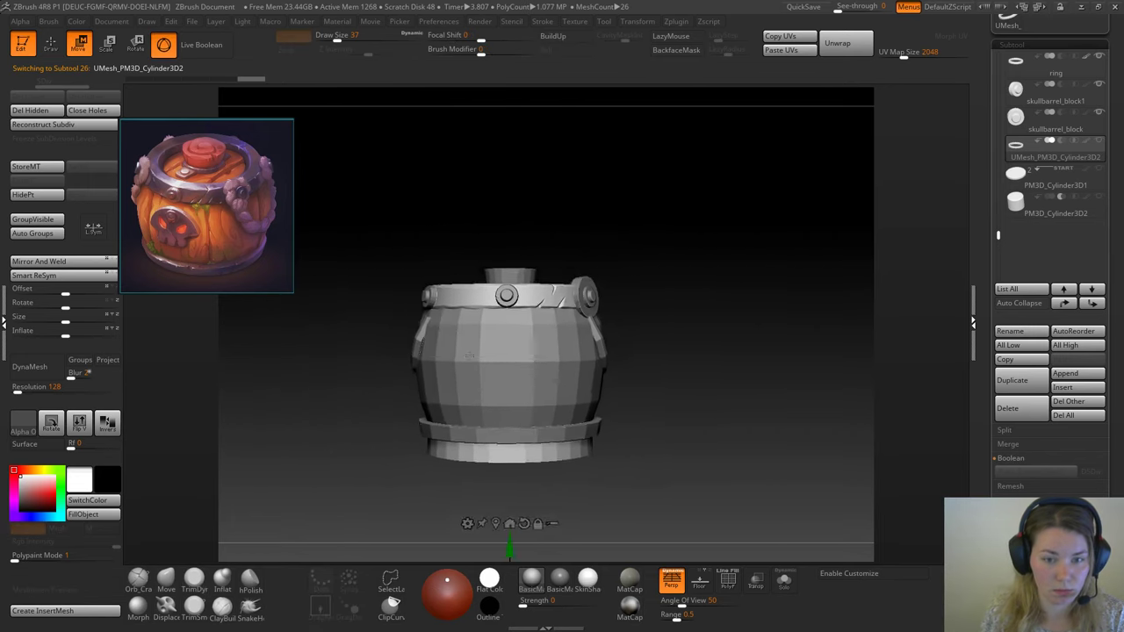
left_click_drag(649, 438, 672, 327, "alt")
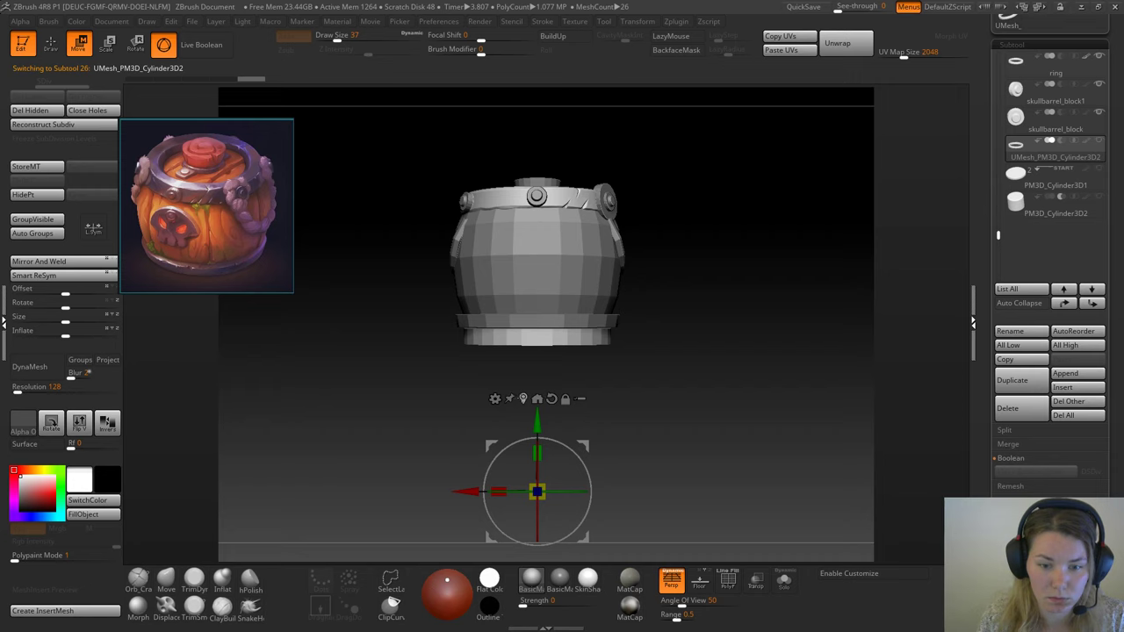
left_click(522, 398)
left_click_drag(537, 269, 536, 256)
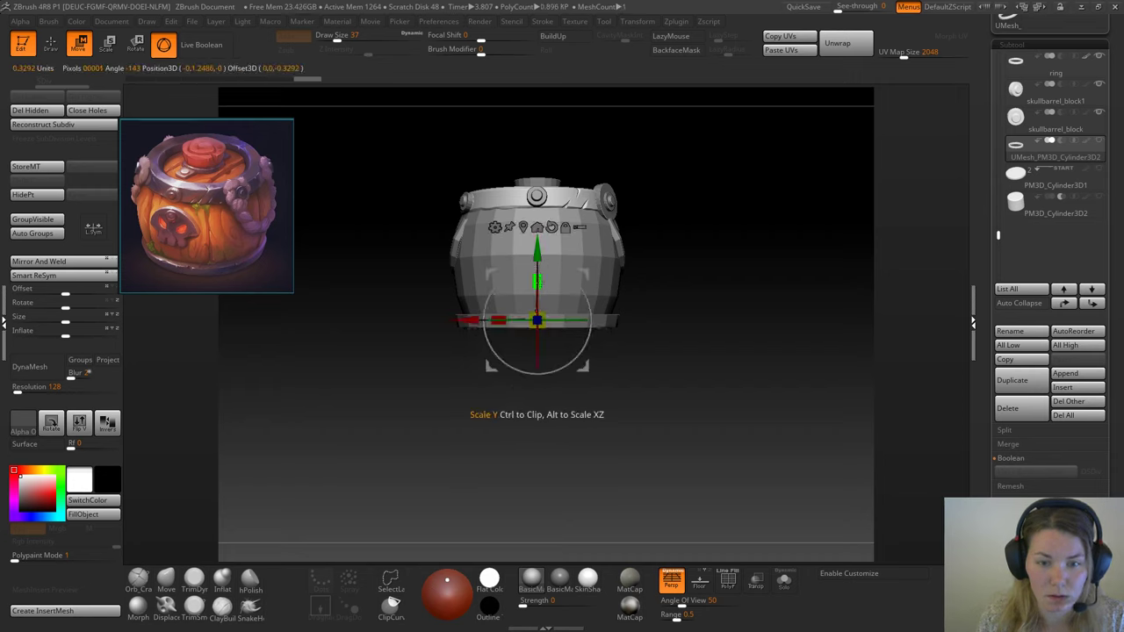
left_click_drag(662, 269, 728, 322, "alt")
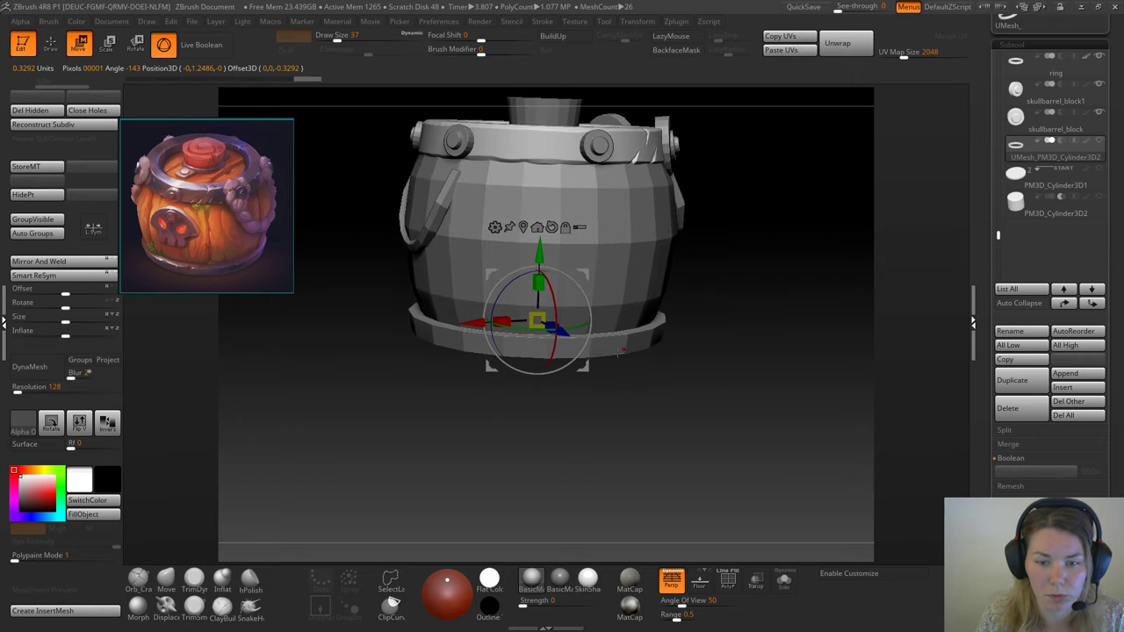
left_click_drag(537, 319, 567, 307)
Step: Isolate the lower ring and examine its top and inner faces with the polyframe shown, undoing a stray move
left_click(728, 580)
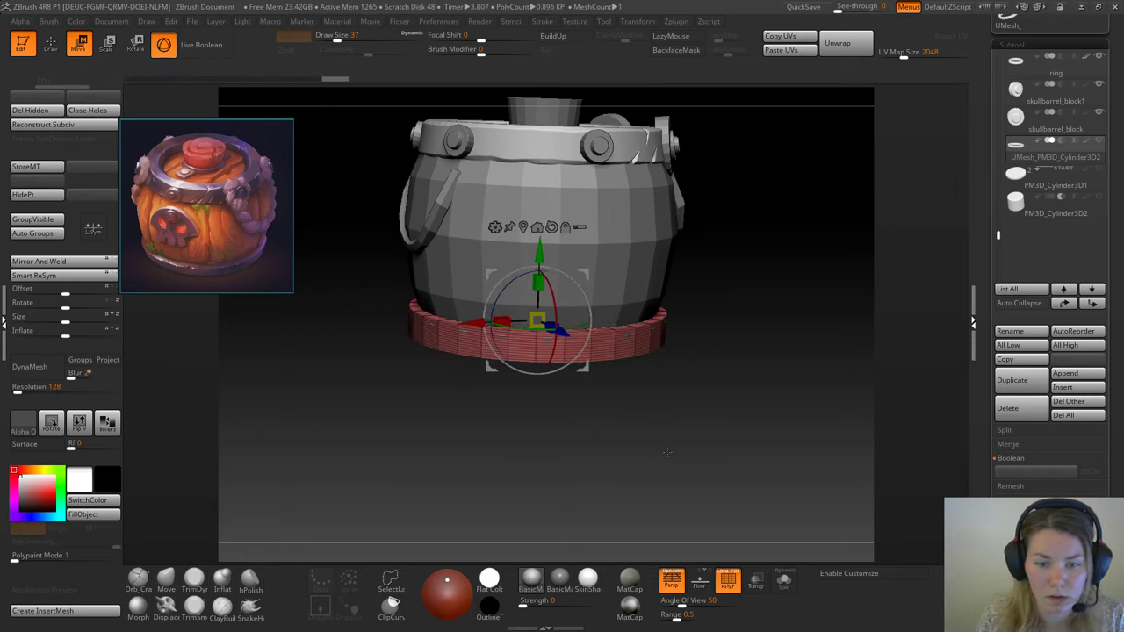
left_click_drag(667, 405, 673, 525, "alt")
left_click(781, 587)
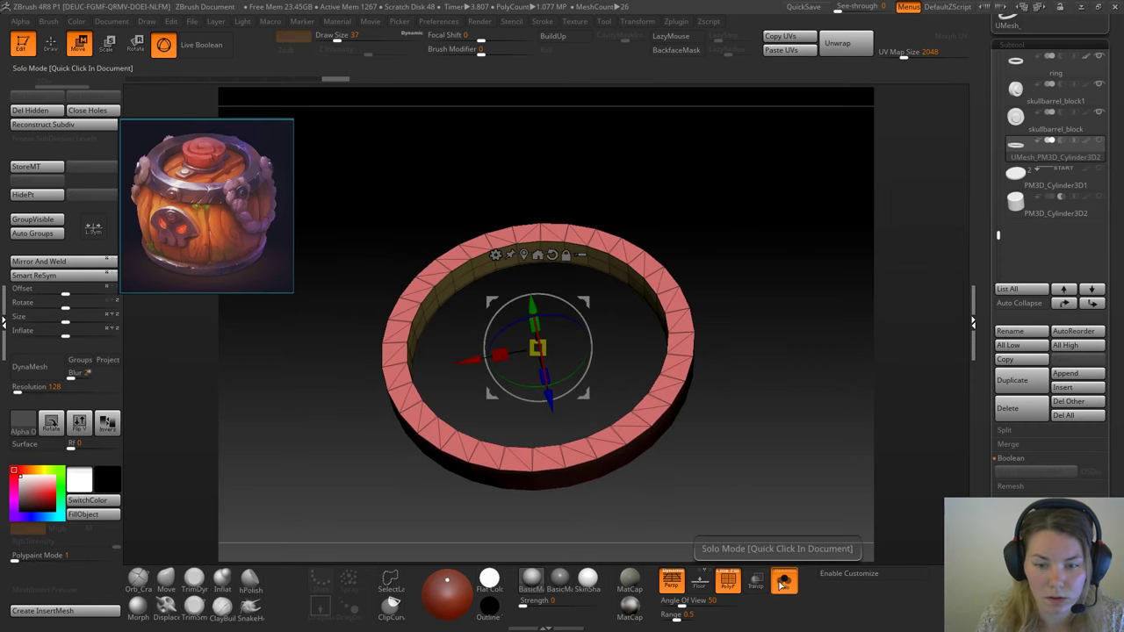
left_click_drag(780, 354, 780, 422, "alt")
left_click_drag(458, 195, 513, 345, "alt")
left_click_drag(462, 175, 618, 526, "alt")
left_click(535, 342, "alt")
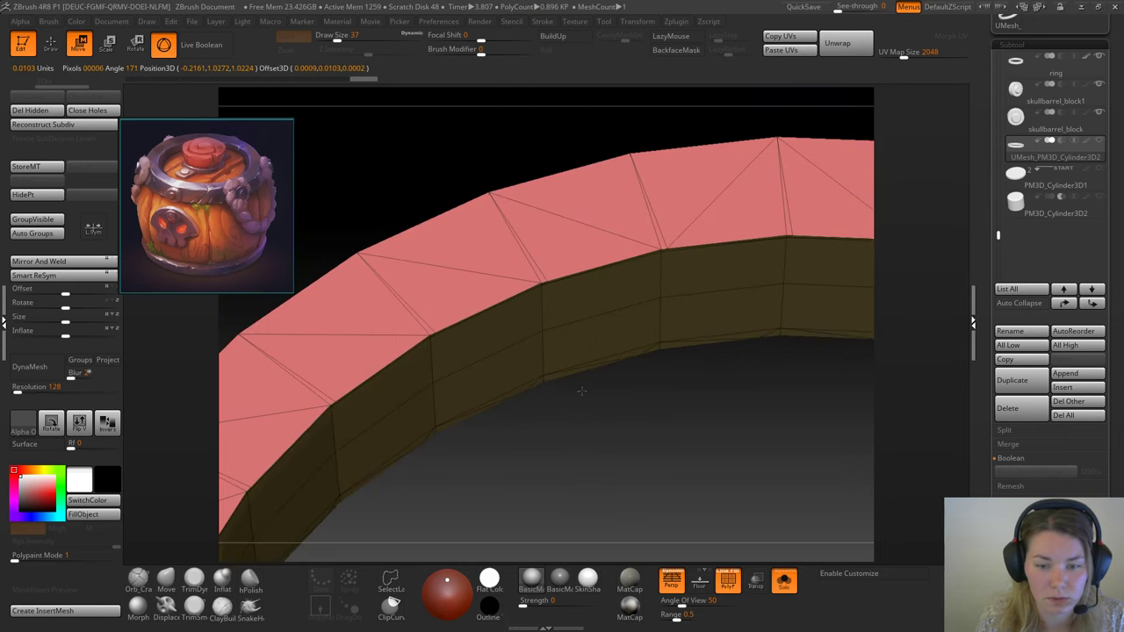
left_click_drag(582, 389, 574, 371, "alt")
key("ctrl+z")
left_click_drag(497, 339, 466, 229, "alt")
key("f")
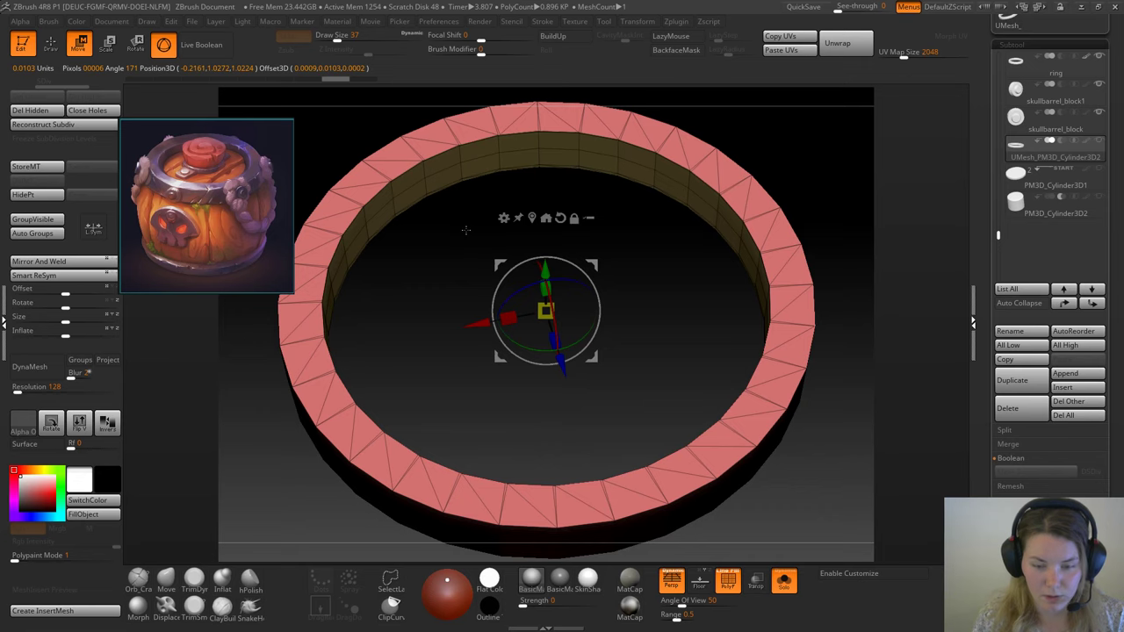
left_click(728, 582)
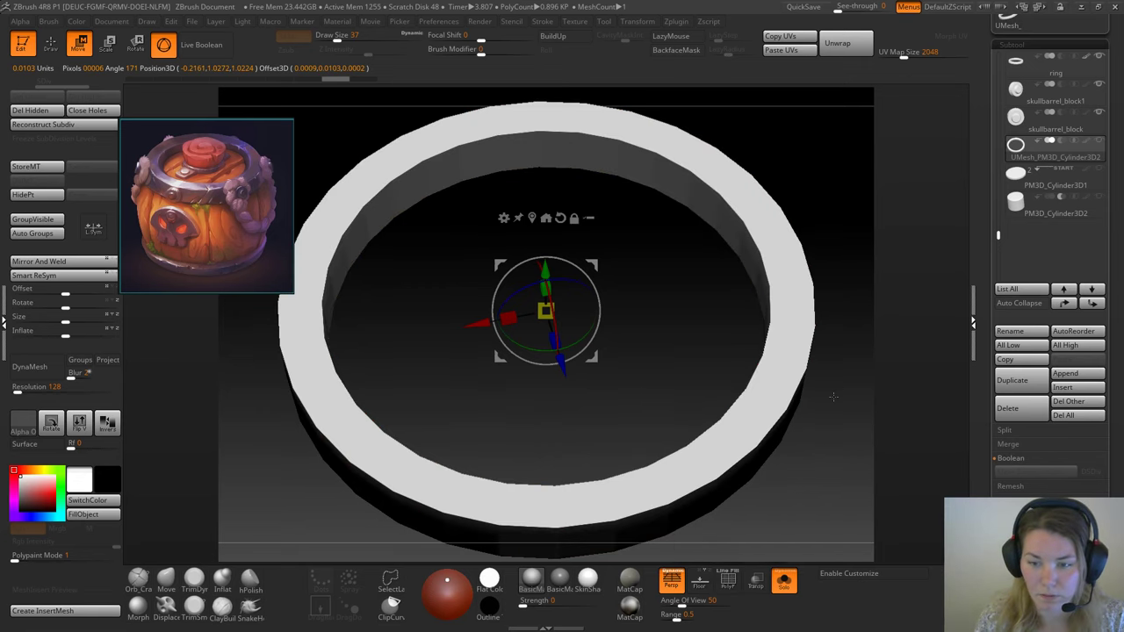
Step: Try to taper the isolated ring with the Taper deformation, testing different axes and undoing each attempt
left_click_drag(792, 532, 676, 418, "alt")
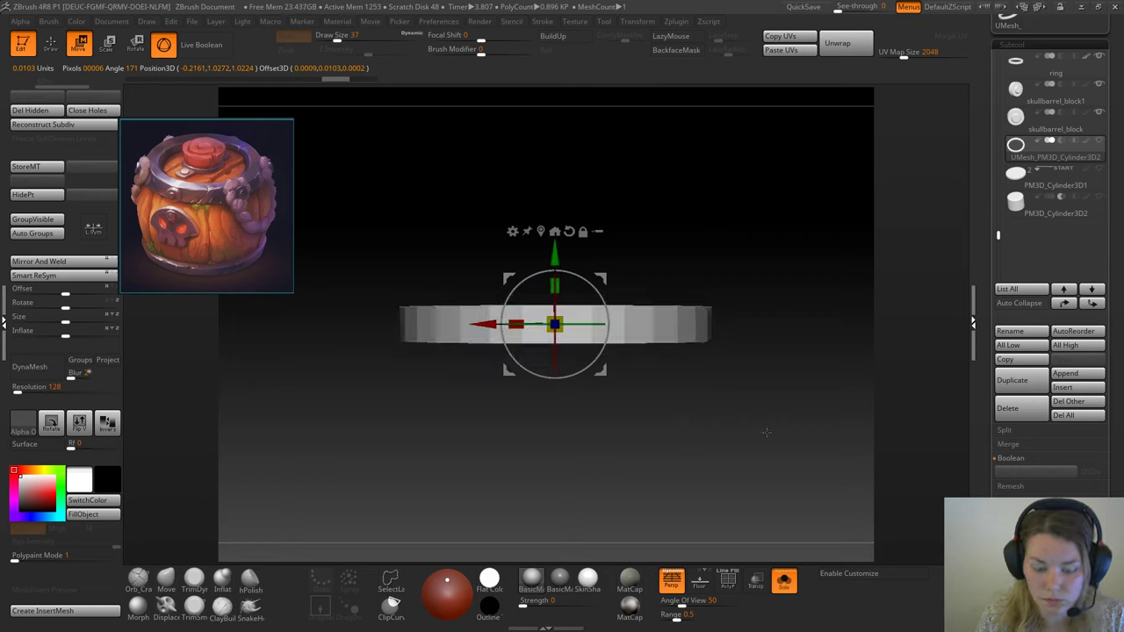
key("q")
left_click_drag(665, 427, 693, 442)
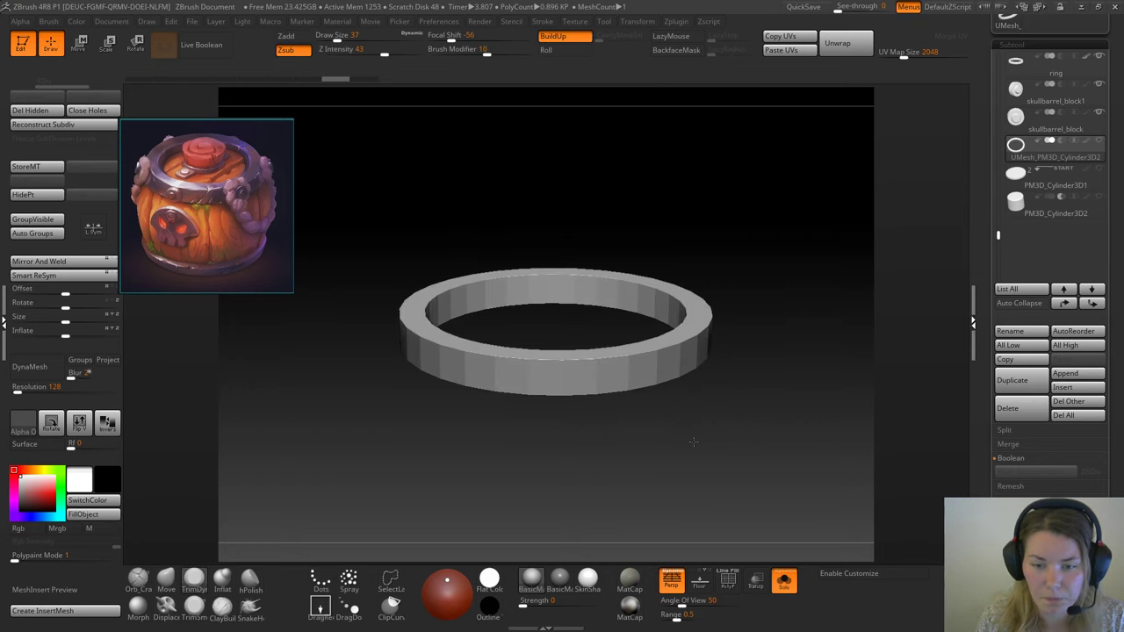
left_click_drag(1047, 515, 1028, 481)
left_click(1021, 464)
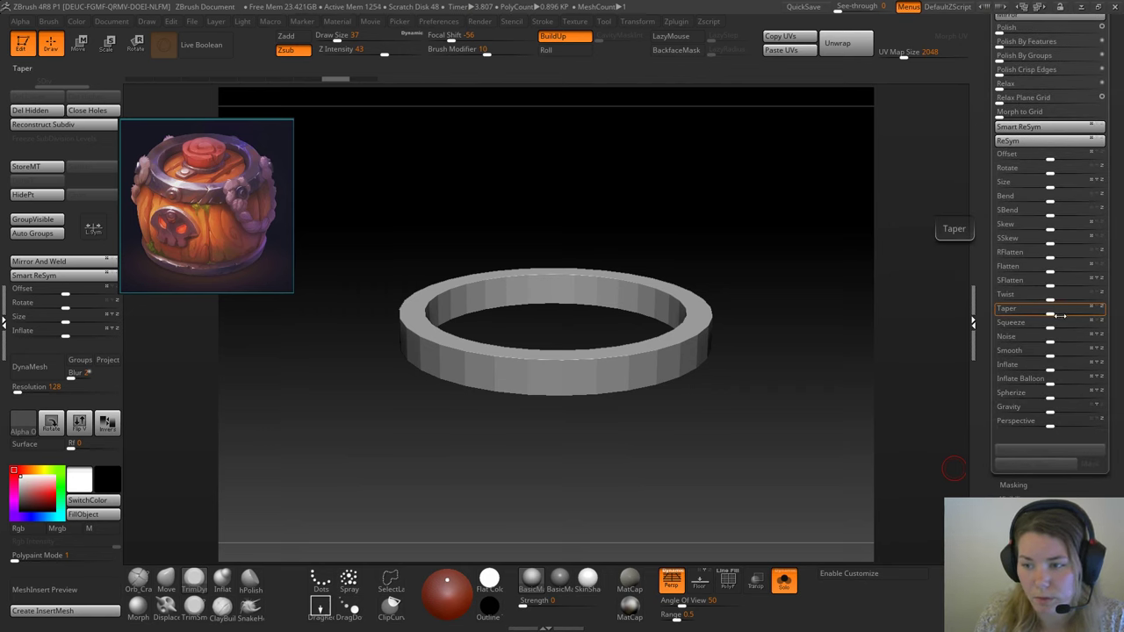
mouse_move(1060, 315)
left_mouse_down()
mouse_move(1100, 312)
mouse_move(1036, 314)
mouse_move(1071, 317)
left_mouse_up()
key("ctrl+z")
left_click(1092, 309)
key("ctrl+z")
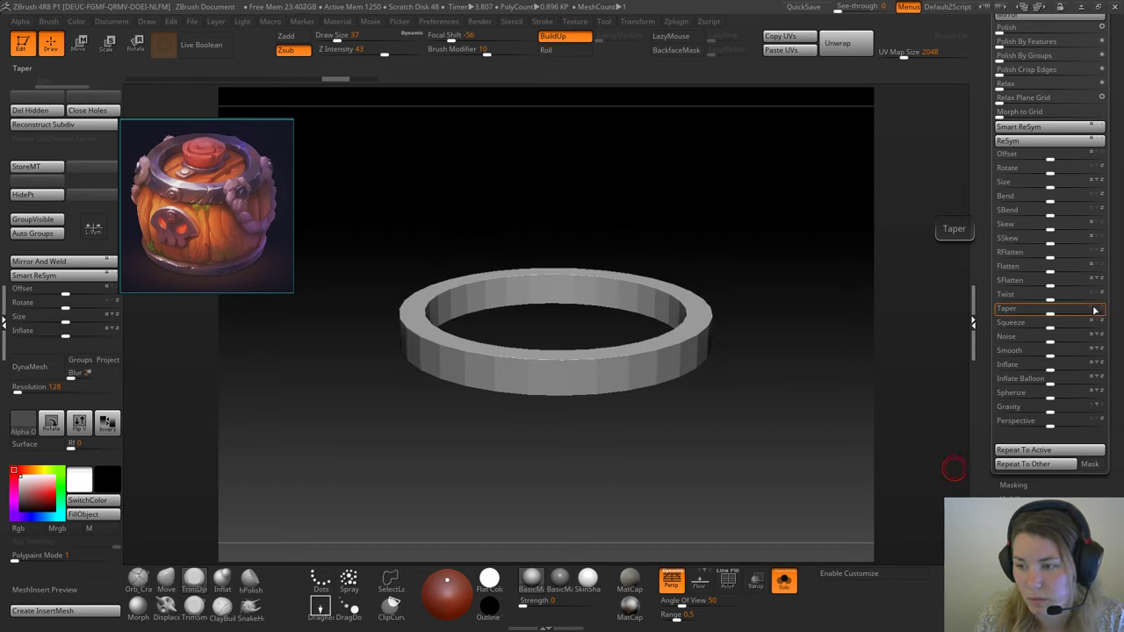
left_click_drag(1062, 318, 1102, 314)
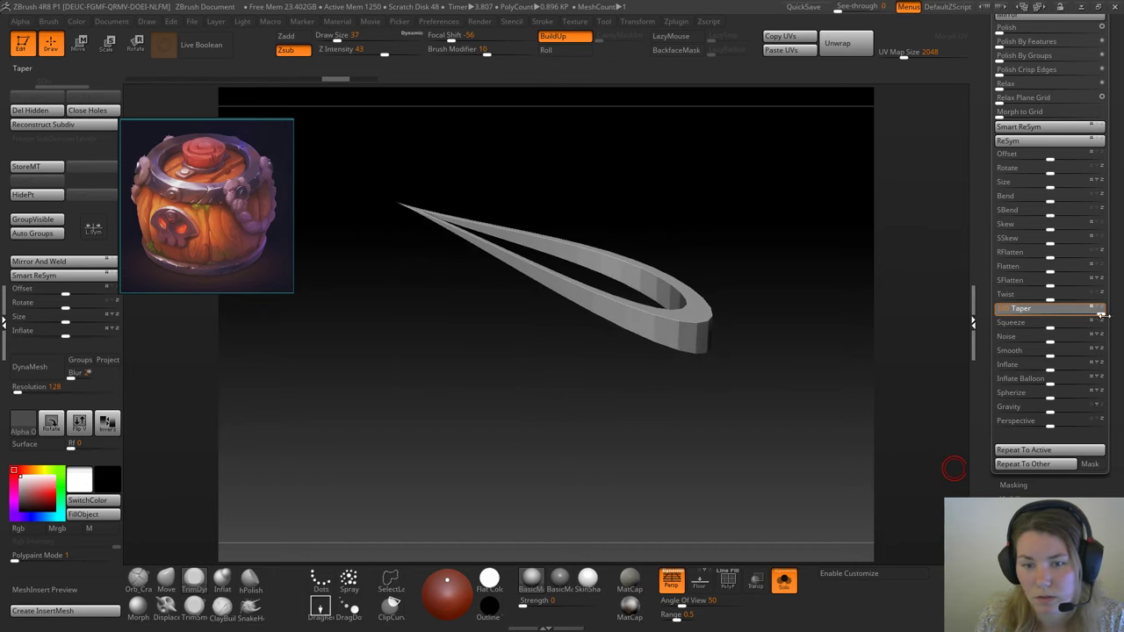
key("ctrl+z")
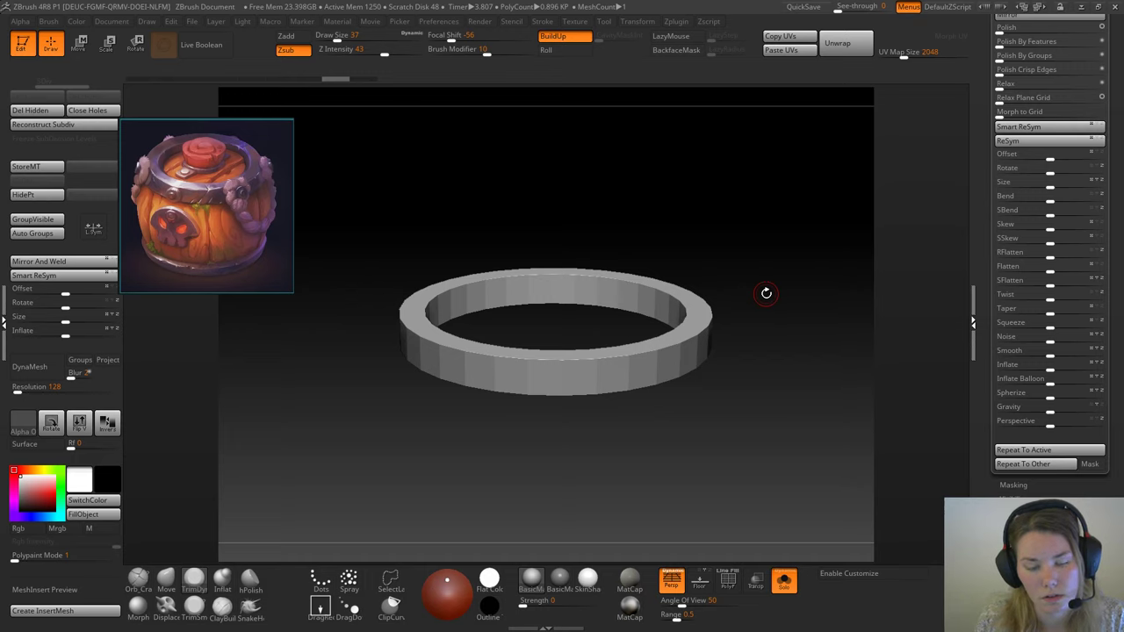
Step: Rotate the isolated lower ring 90 degrees so that it stands upright
key("e")
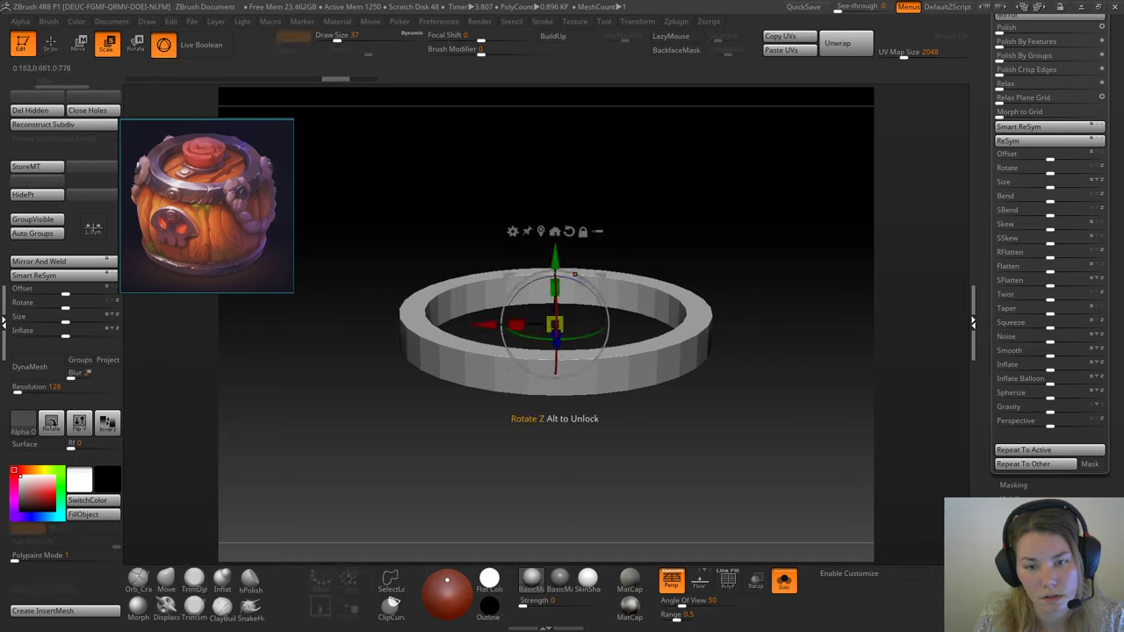
left_click_drag(726, 265, 728, 245)
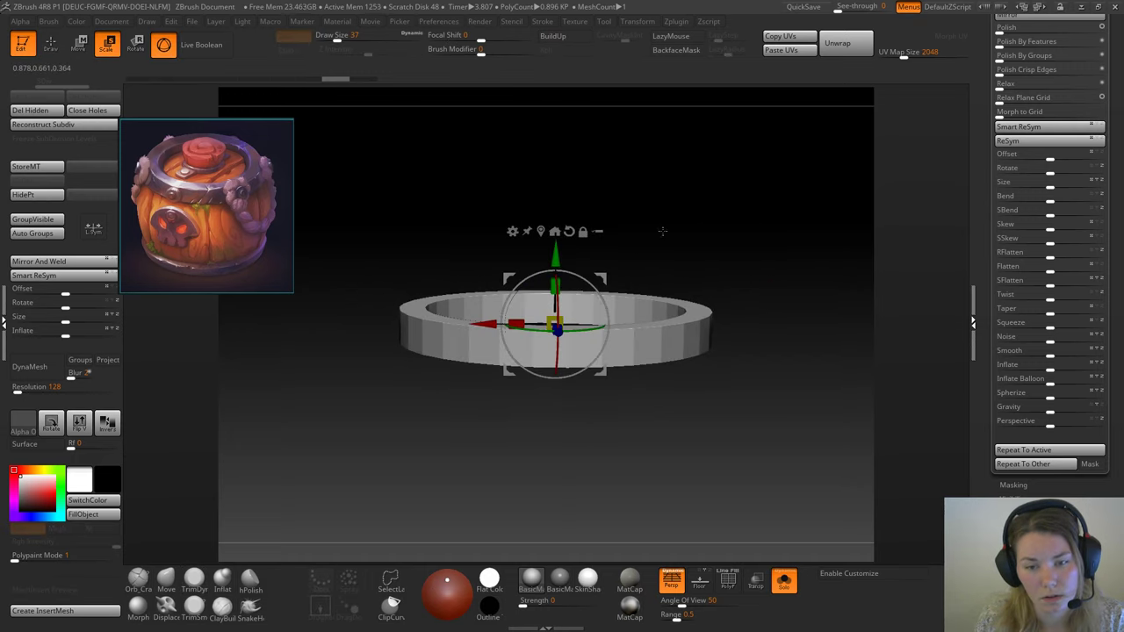
left_click_drag(662, 231, 580, 289)
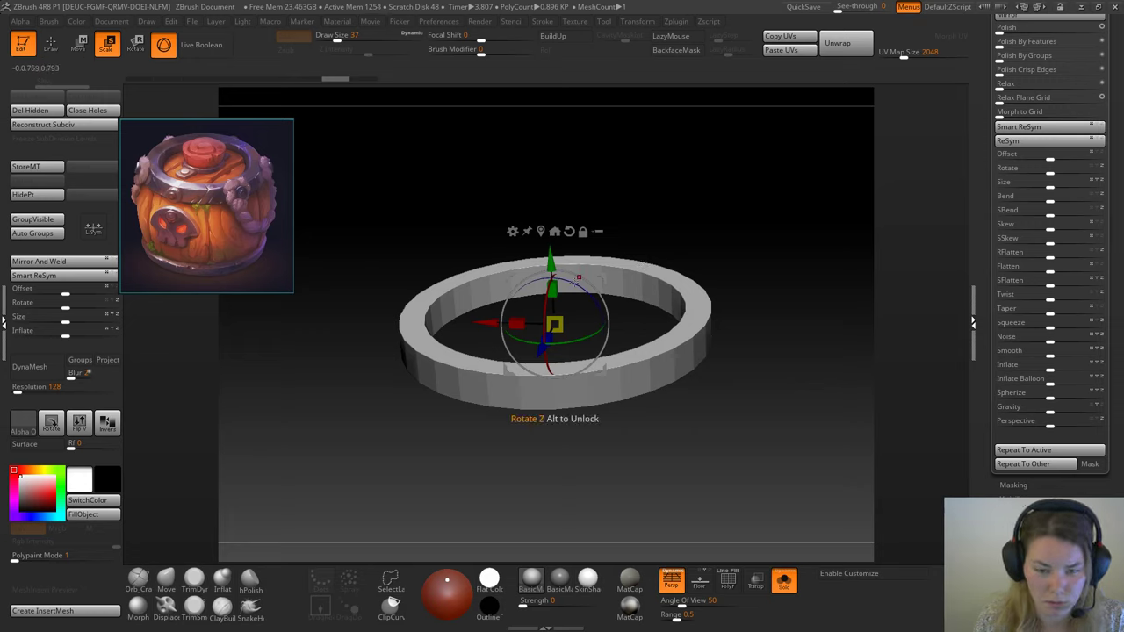
left_click_drag(553, 364, 737, 393)
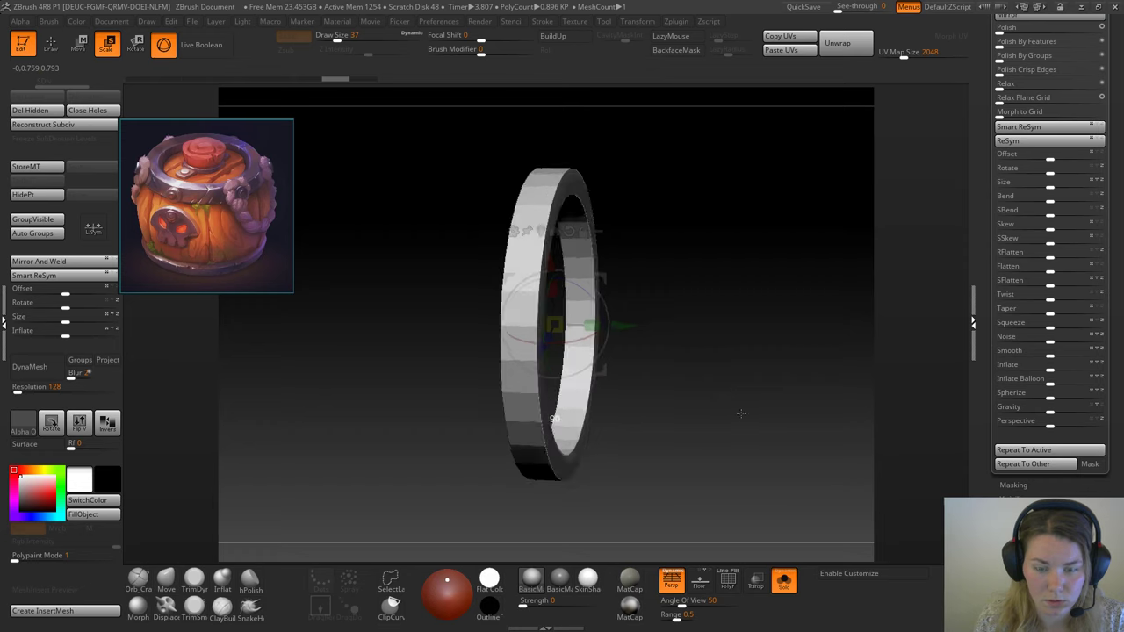
Step: Try different Taper deformation amounts on the upright ring, undoing each attempt
mouse_move(1052, 314)
left_mouse_down()
mouse_move(1066, 315)
mouse_move(1043, 322)
left_mouse_up()
left_click_drag(694, 323, 749, 320)
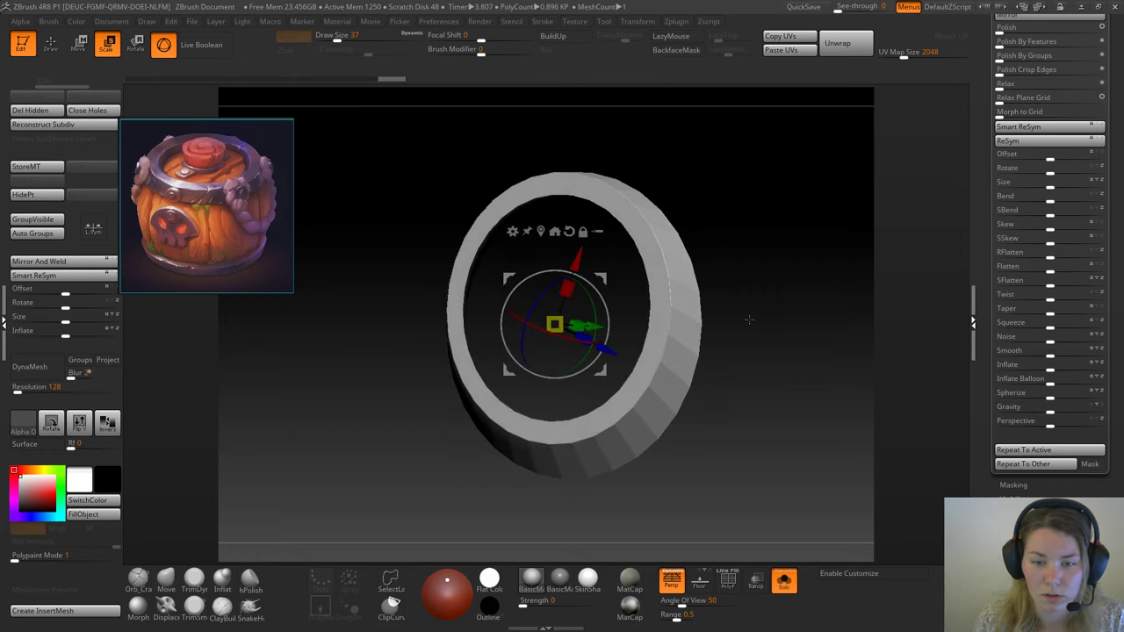
key("ctrl+z")
left_click_drag(588, 261, 601, 223)
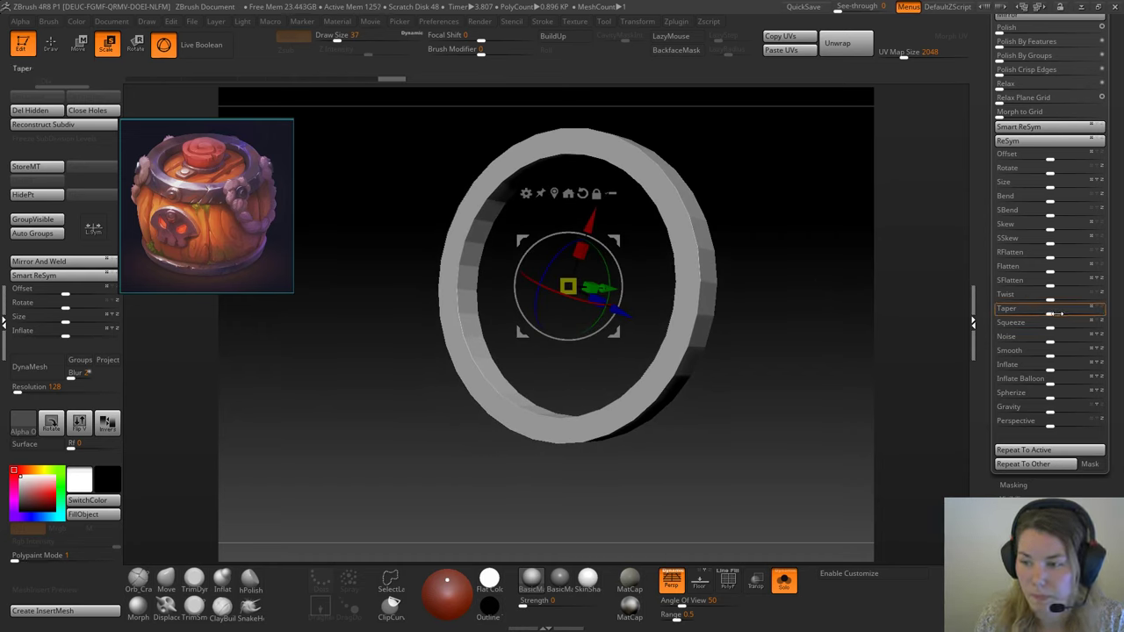
left_click_drag(1056, 313, 1057, 314)
left_click_drag(818, 290, 847, 293)
key("ctrl+z")
left_click_drag(568, 217, 568, 193)
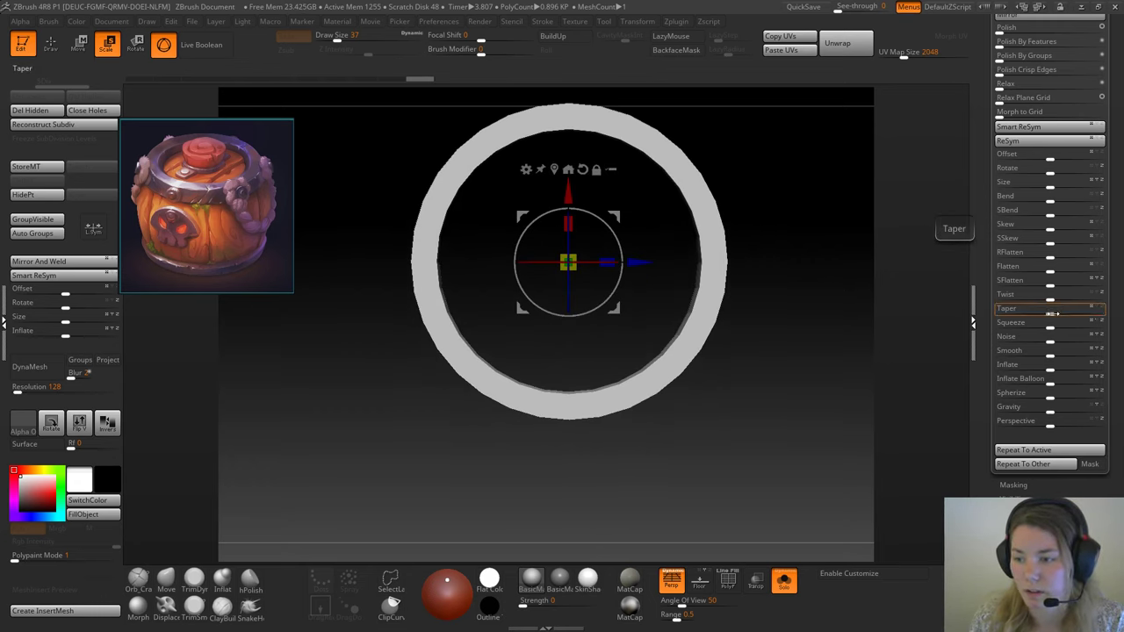
left_click_drag(1054, 314, 1057, 314)
key("ctrl+z")
Step: Try stronger tapers on the upright ring, compare it with the whole barrel, and undo the taper
left_click_drag(568, 192, 568, 182)
left_click_drag(1049, 309, 1057, 312)
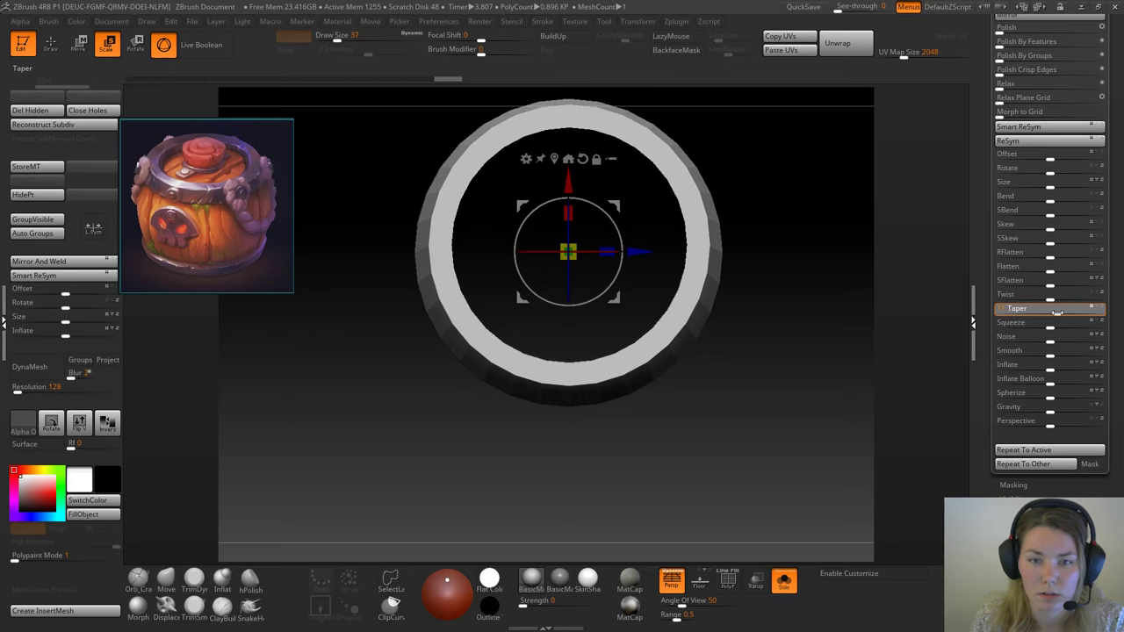
left_click_drag(767, 249, 763, 547)
left_click(784, 580)
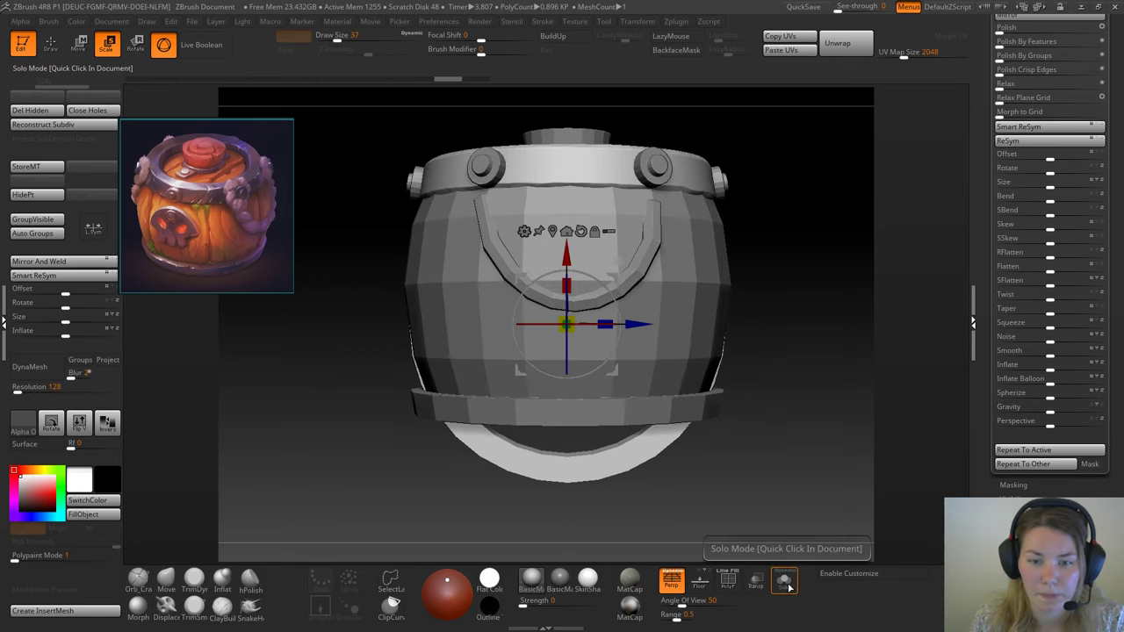
left_click_drag(564, 253, 564, 218)
left_click(784, 588)
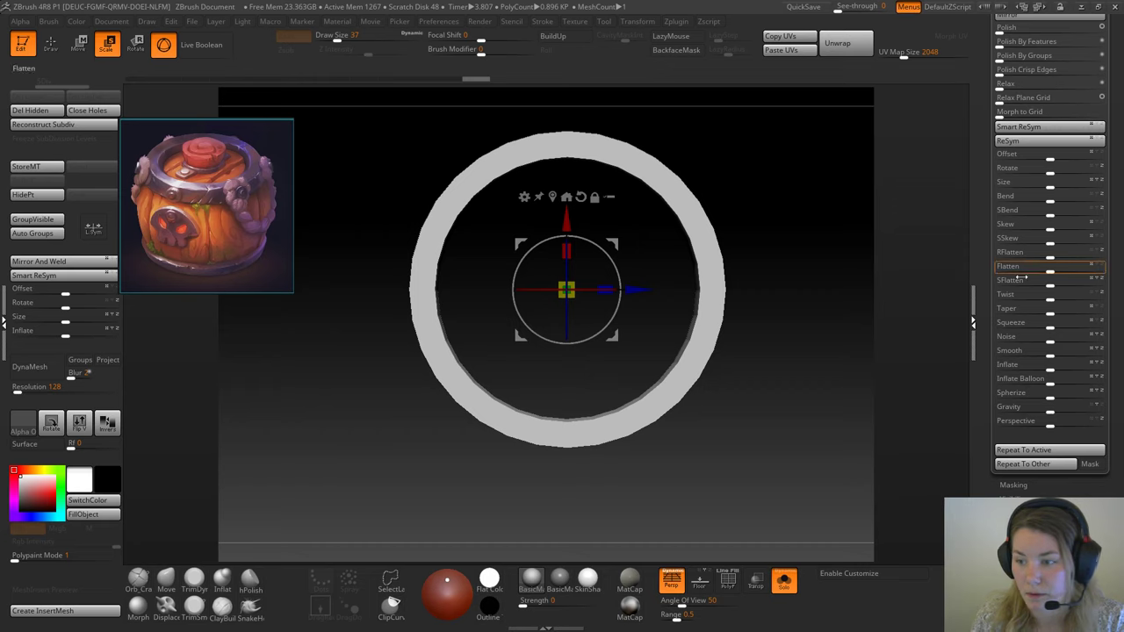
left_click_drag(1050, 313, 1060, 313)
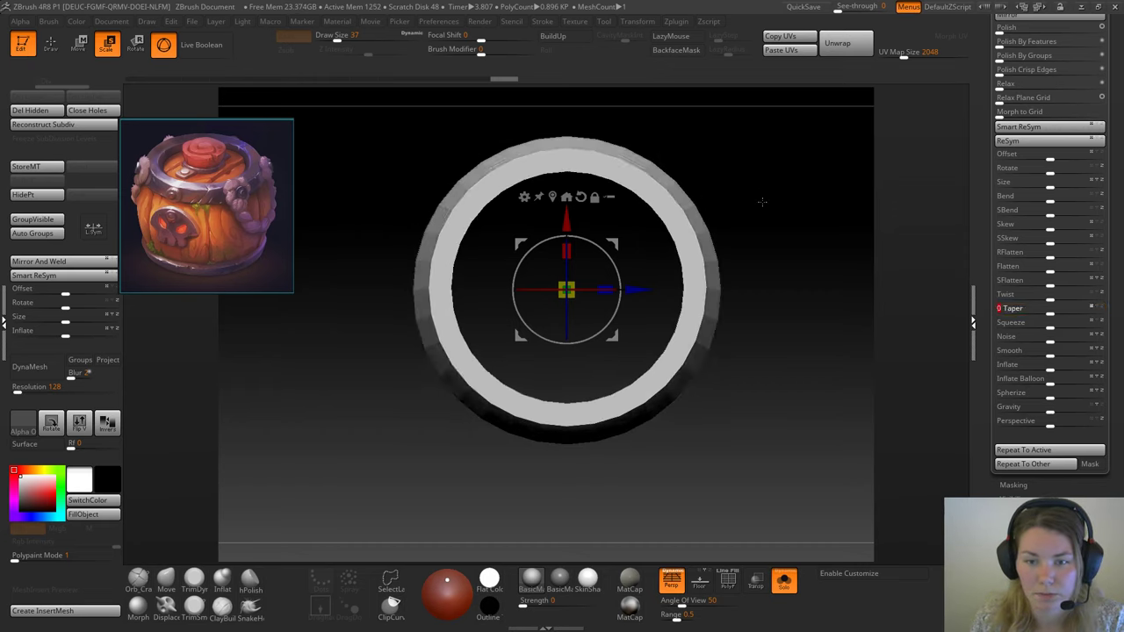
left_click_drag(762, 202, 767, 299)
key("ctrl+z")
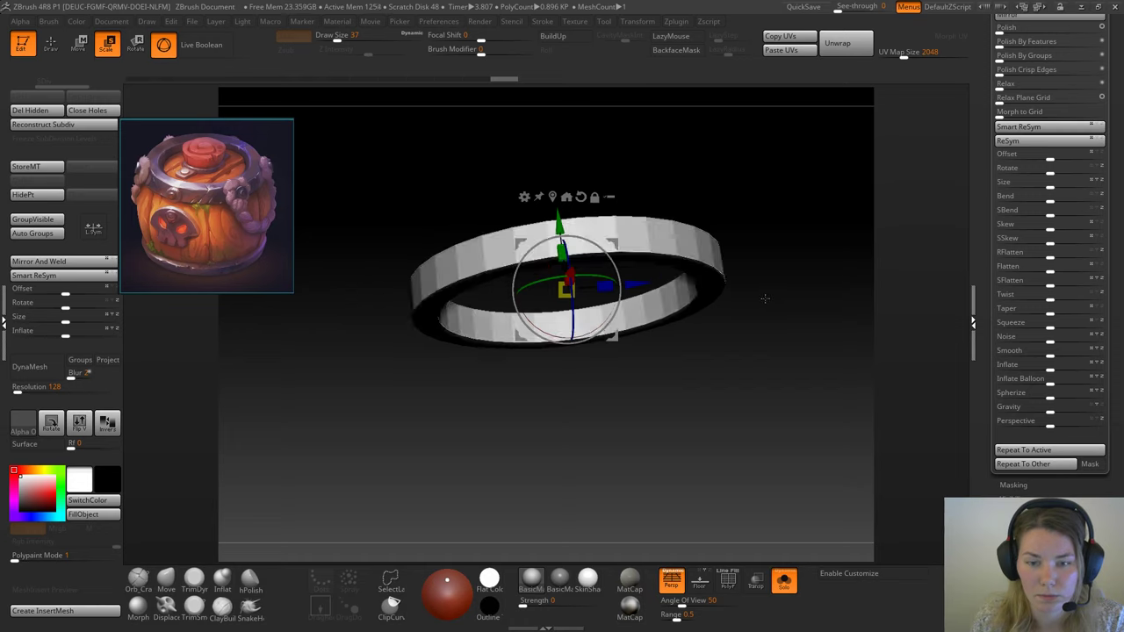
Step: Taper the upright ring slightly and rotate it back to horizontal with the whole barrel shown
left_click_drag(1050, 313, 1054, 313)
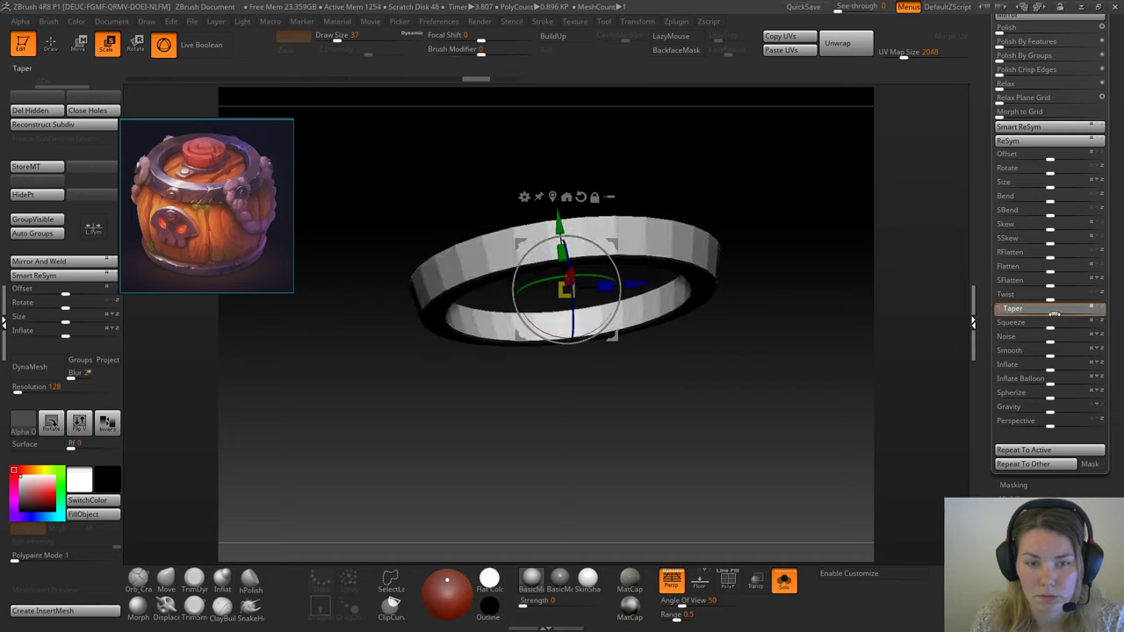
left_click(784, 581)
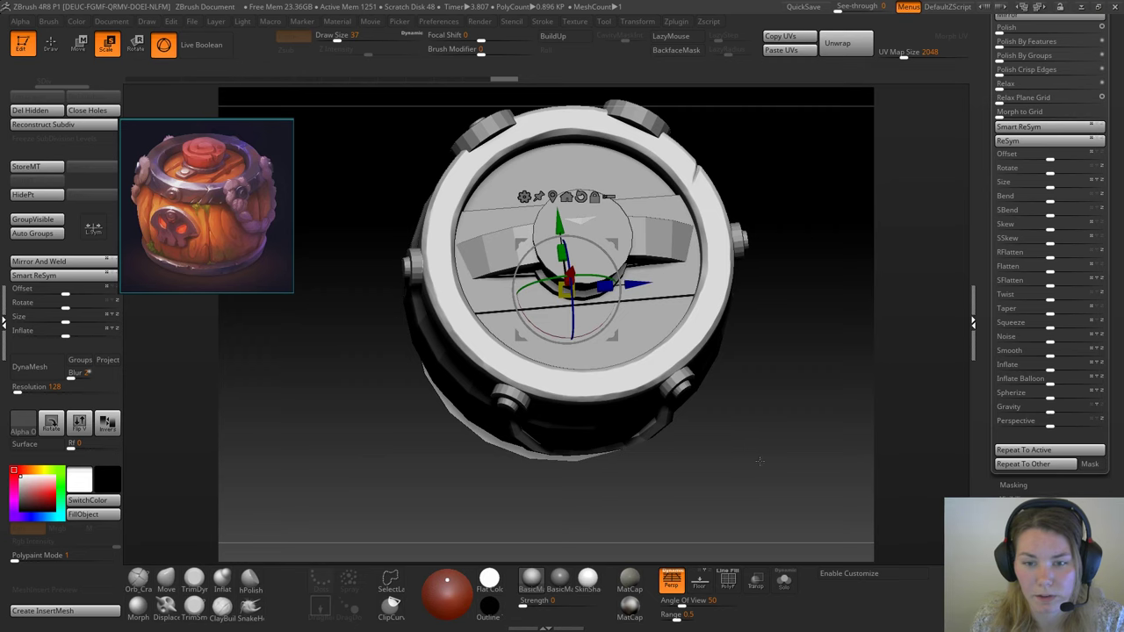
left_click_drag(772, 542, 612, 257)
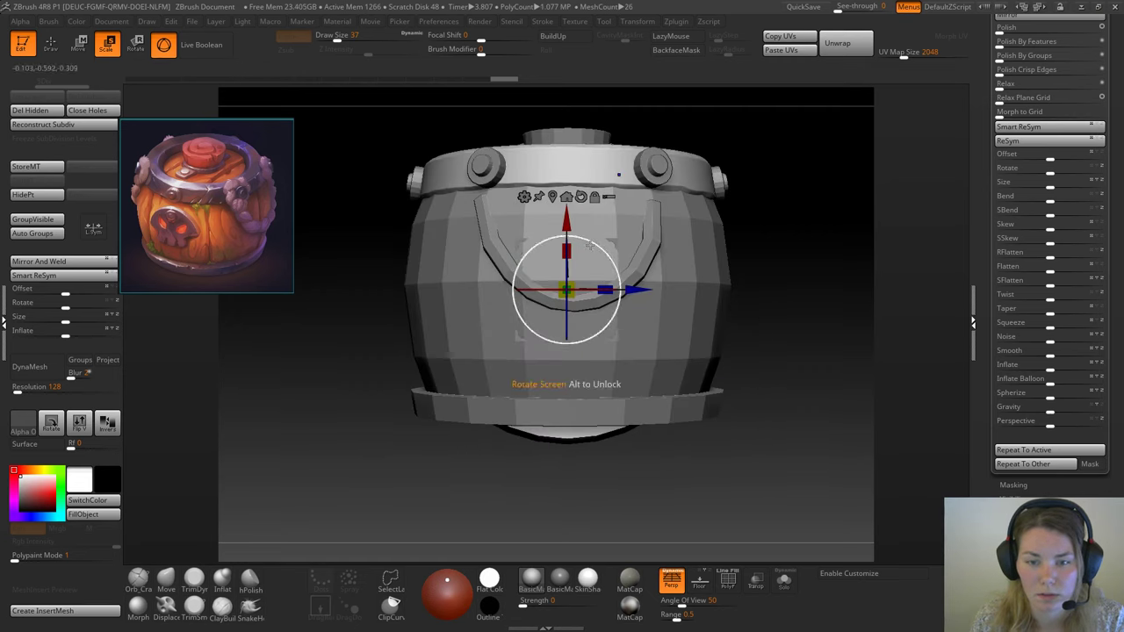
left_click_drag(770, 313, 904, 326)
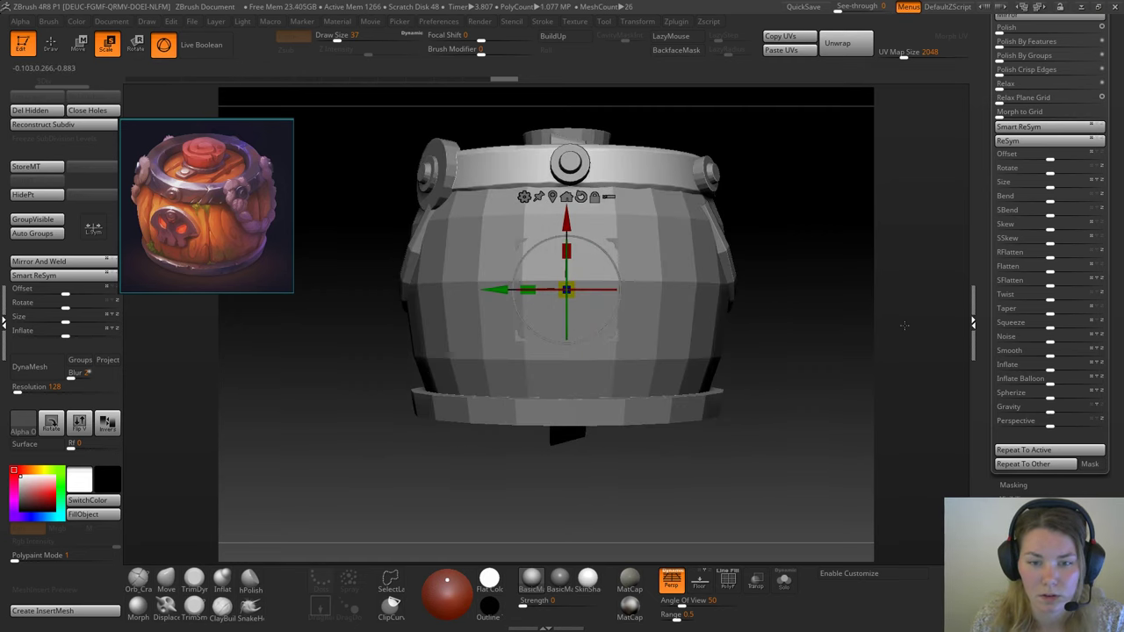
left_click_drag(531, 246, 619, 261)
Step: Move the tapered ring into place around the barrel's base, over the old base ring
left_click(534, 408, "alt")
left_click_drag(567, 362, 562, 327)
left_click_drag(357, 448, 450, 437, "alt")
key("q")
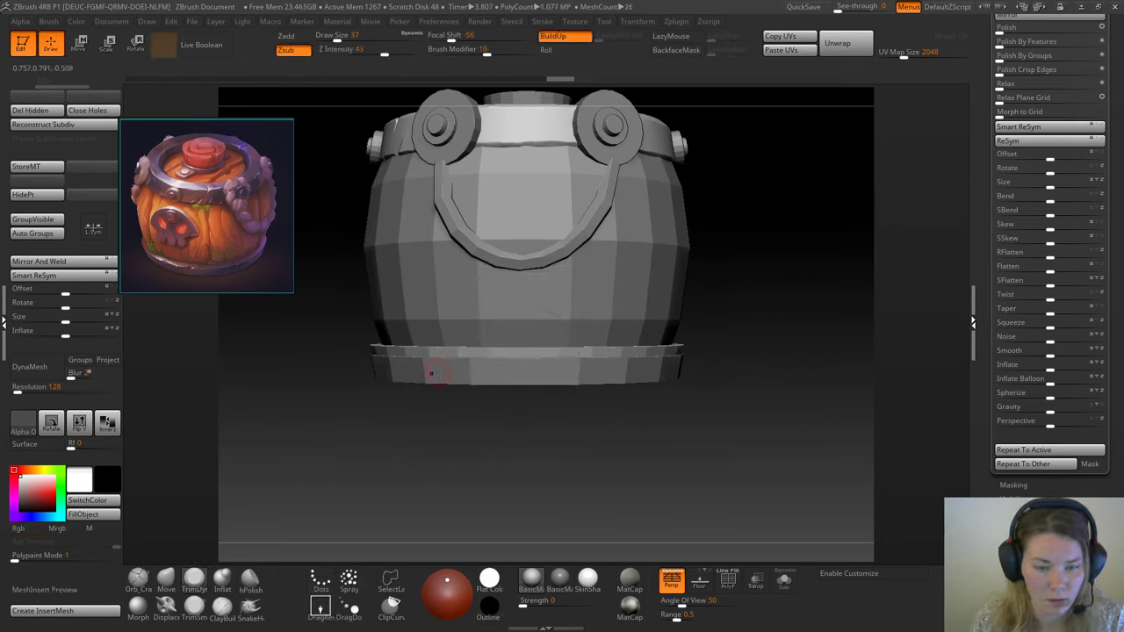
Step: Hide the old base ring skullbarrel_block10 and show the new ring UMesh_PM3D_Cylinder3D2 in the subtool list
left_click(431, 370, "alt")
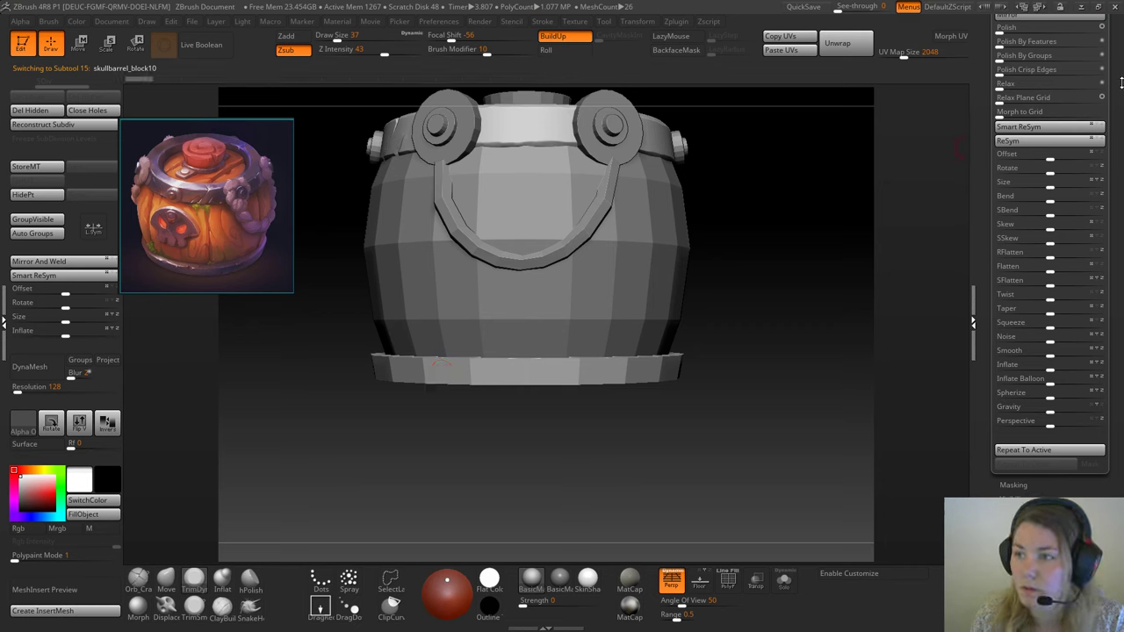
scroll(1023, 84, "up", 5)
left_click(1011, 60)
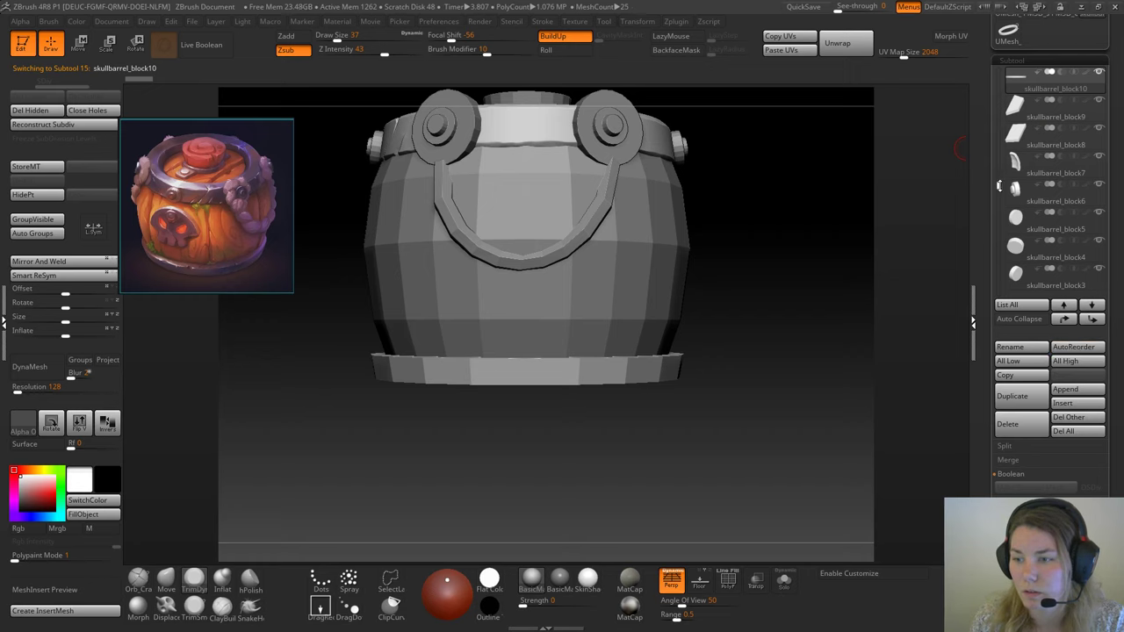
scroll(1000, 185, "up", 5)
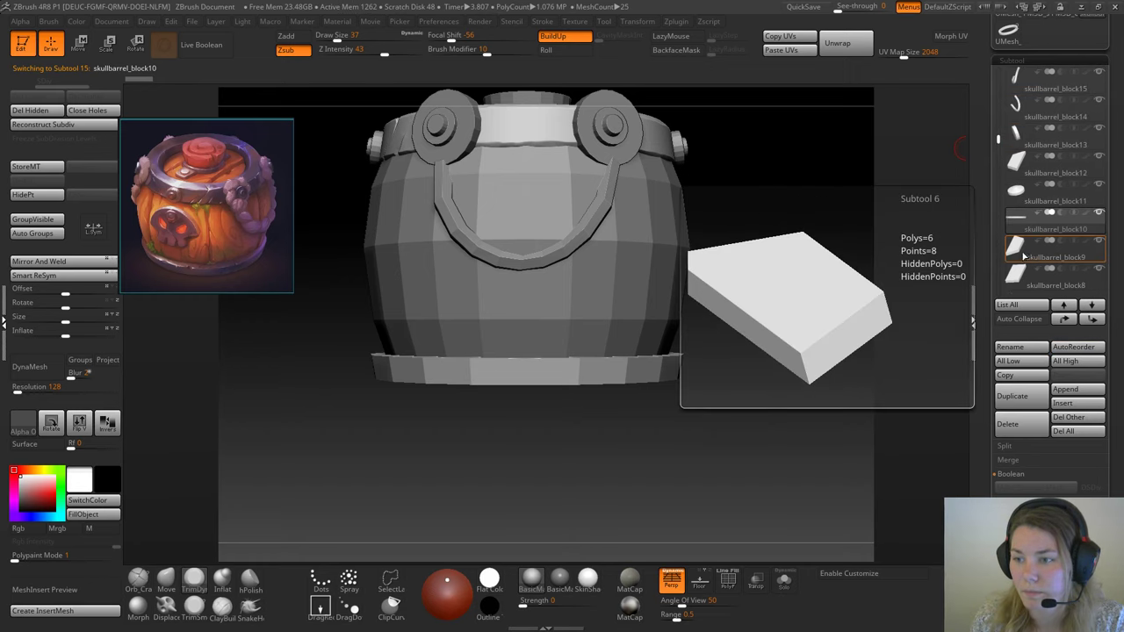
left_click(1023, 256)
left_click(1099, 214)
left_click_drag(998, 139, 999, 231)
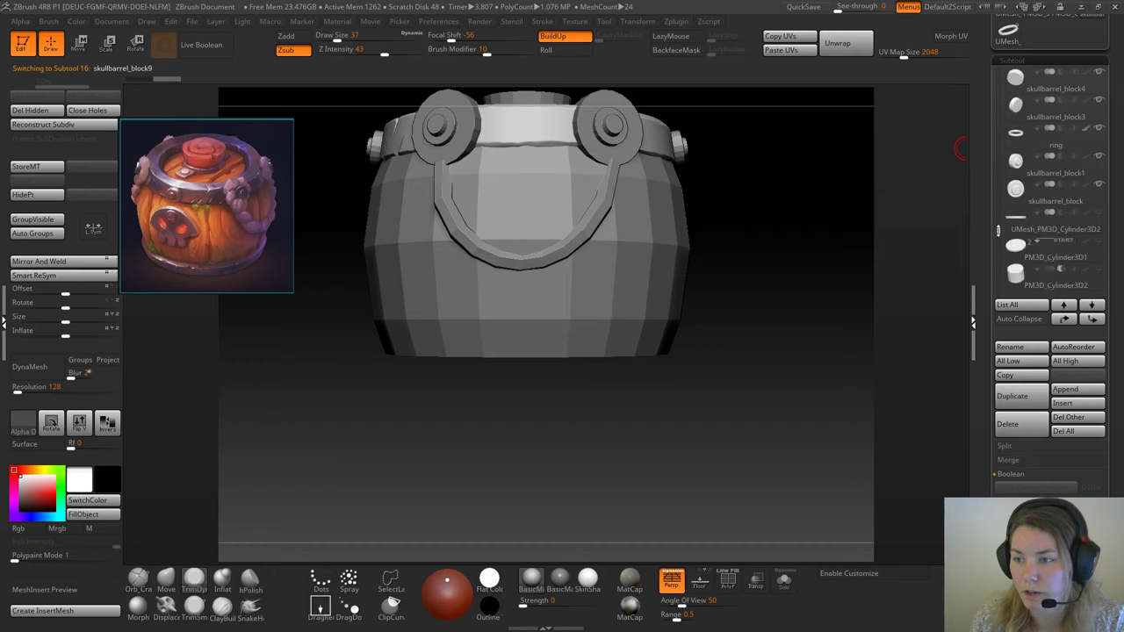
scroll(1053, 176, "down", 2)
left_click(1097, 160)
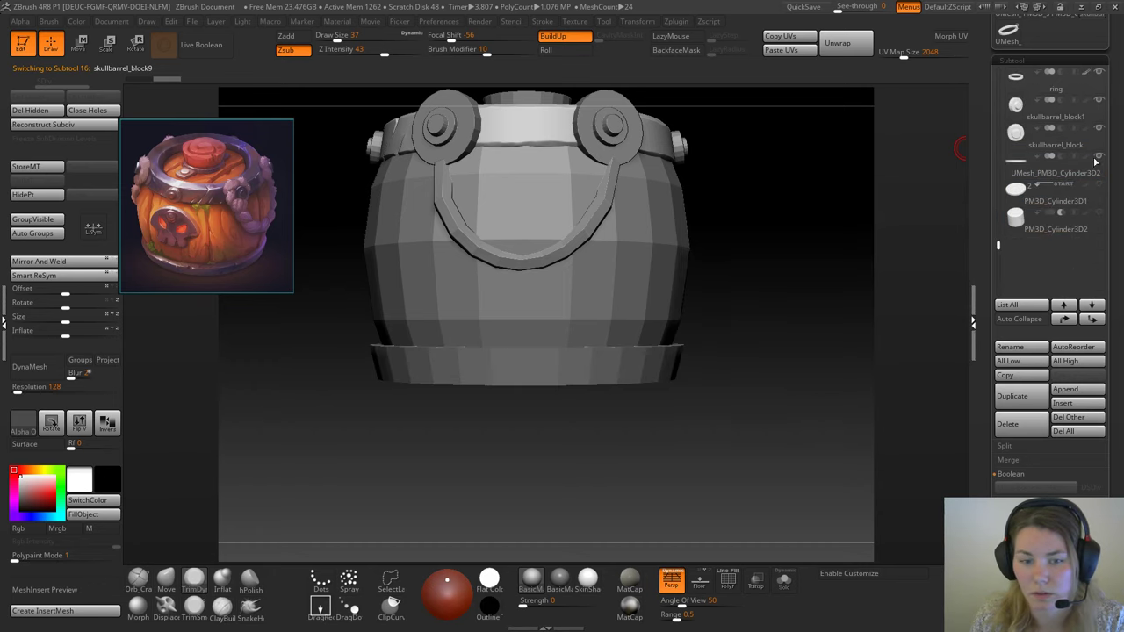
Step: Make UMesh_PM3D_Cylinder3D2 the active subtool, reduce the ring's height and raise it slightly on the barrel's base
left_click_drag(783, 225, 791, 234)
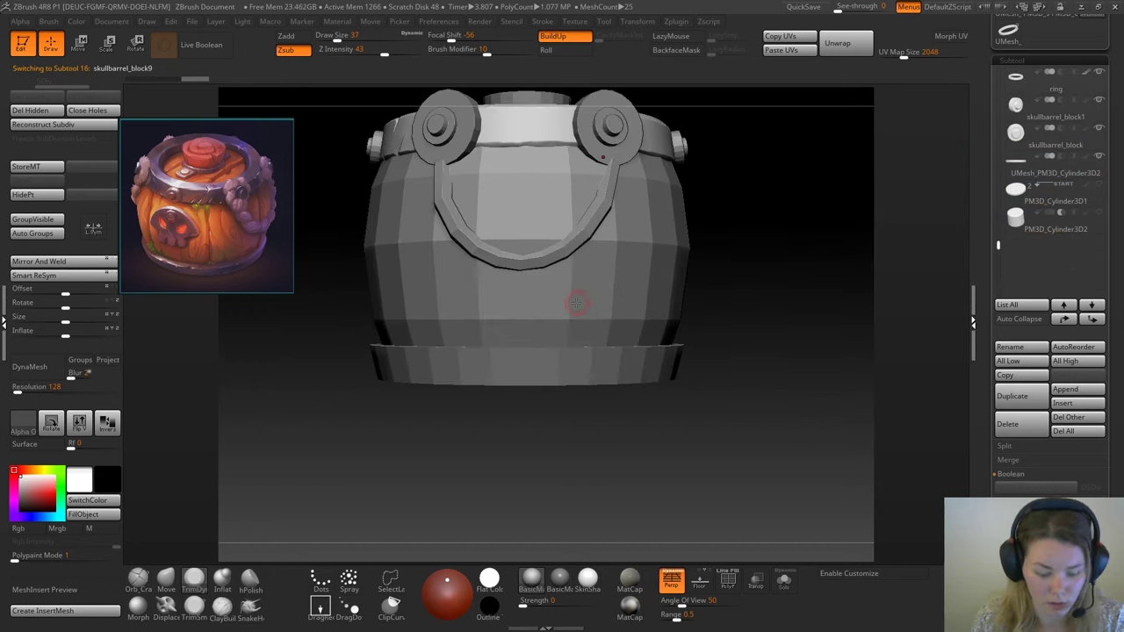
key("r")
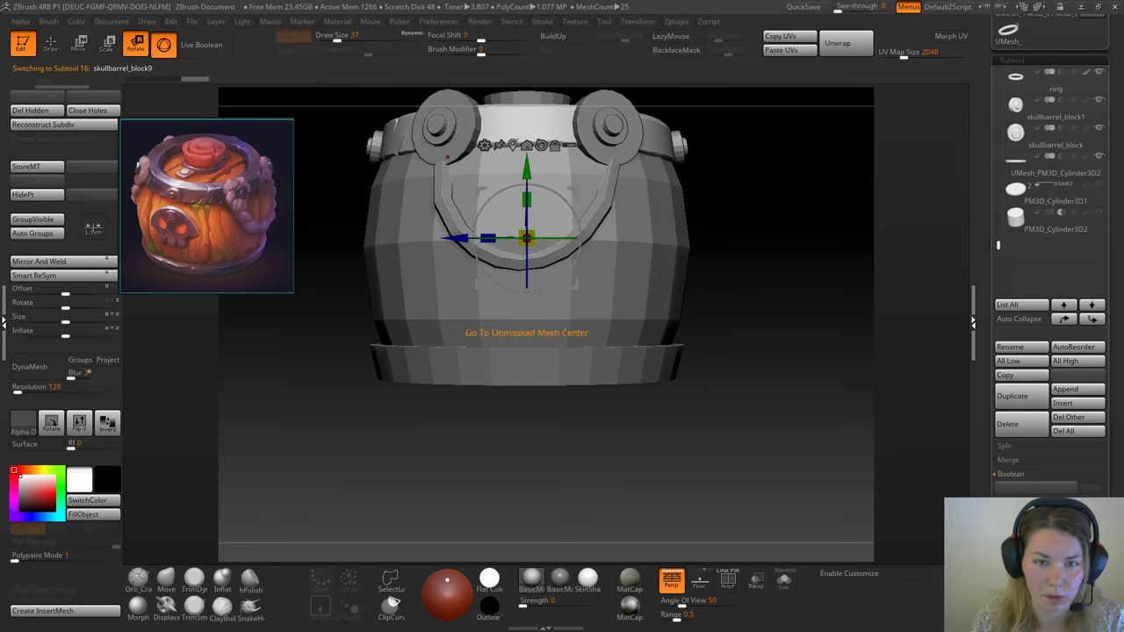
left_click(518, 147)
mouse_move(713, 207)
left_mouse_down()
mouse_move(722, 287)
mouse_move(729, 206)
left_mouse_up()
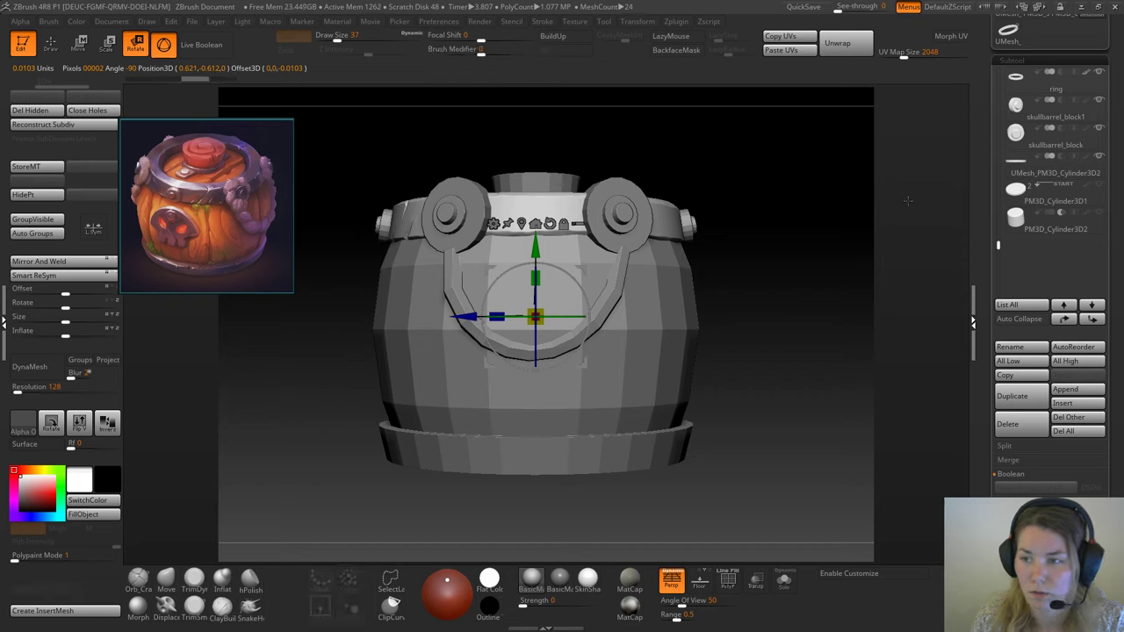
left_click(1013, 173)
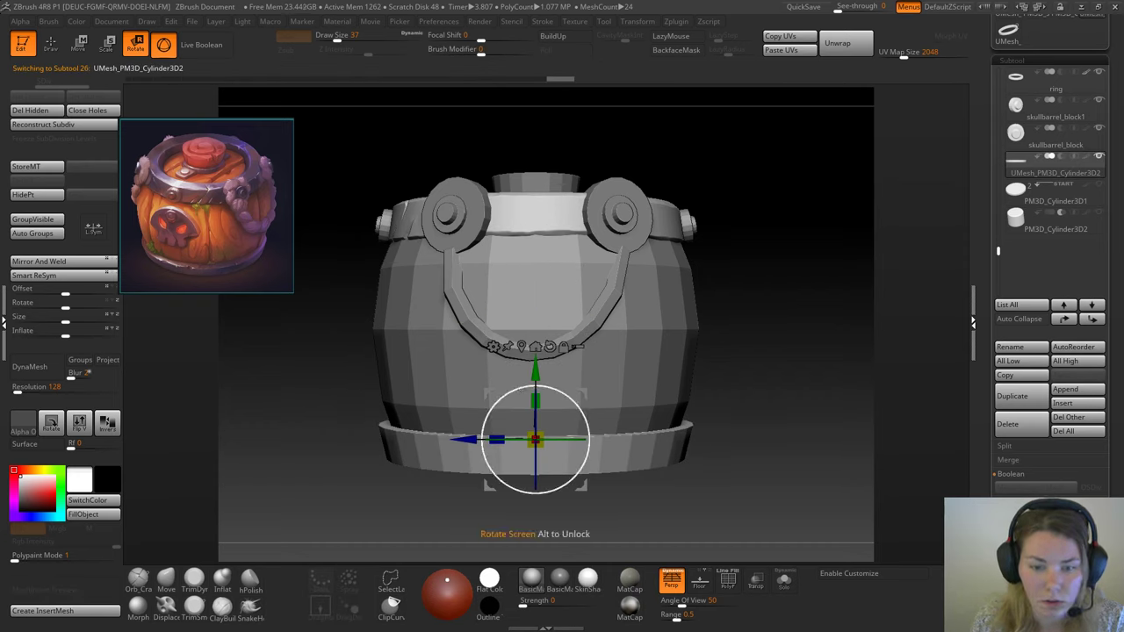
left_click_drag(535, 400, 538, 429)
key("w")
left_click_drag(536, 373, 540, 365)
key("q")
Step: Subdivide the lower ring, delete its lower subdivision levels and remesh it with DynaMesh at resolution 128
mouse_move(777, 293)
left_mouse_down()
mouse_move(804, 317)
mouse_move(772, 346)
left_mouse_up()
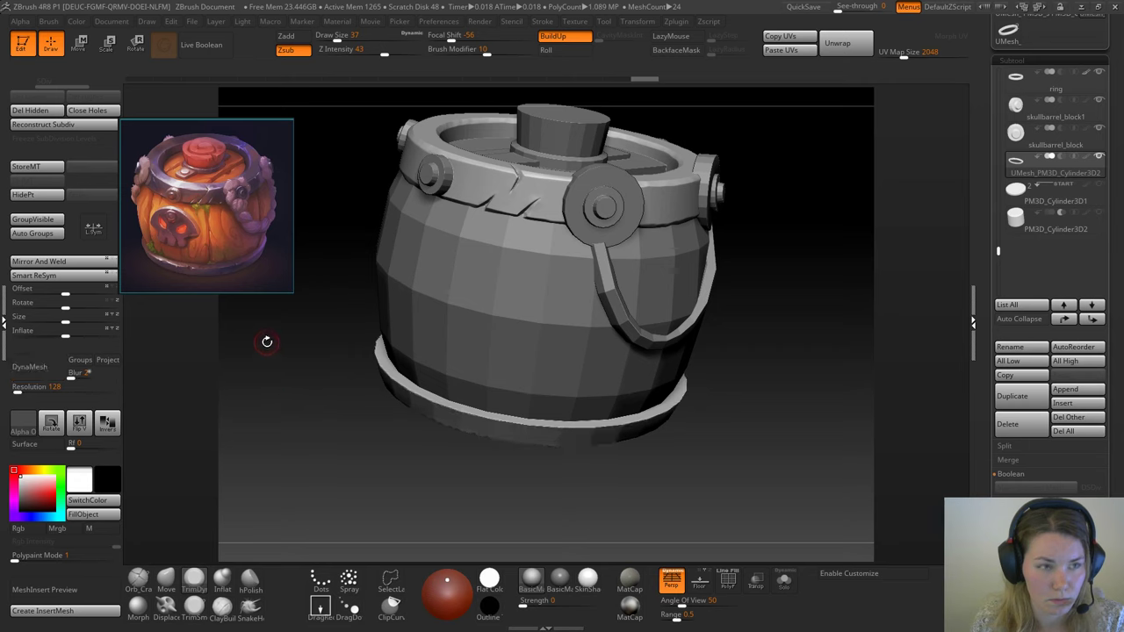
key("ctrl+d")
key("ctrl+d")
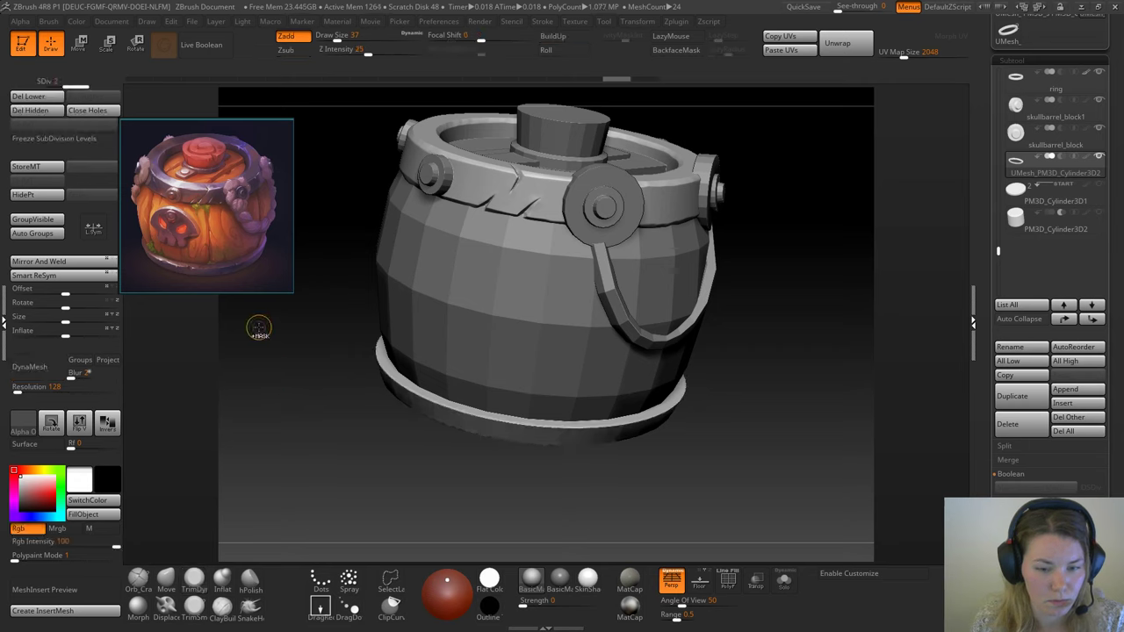
left_click(33, 95)
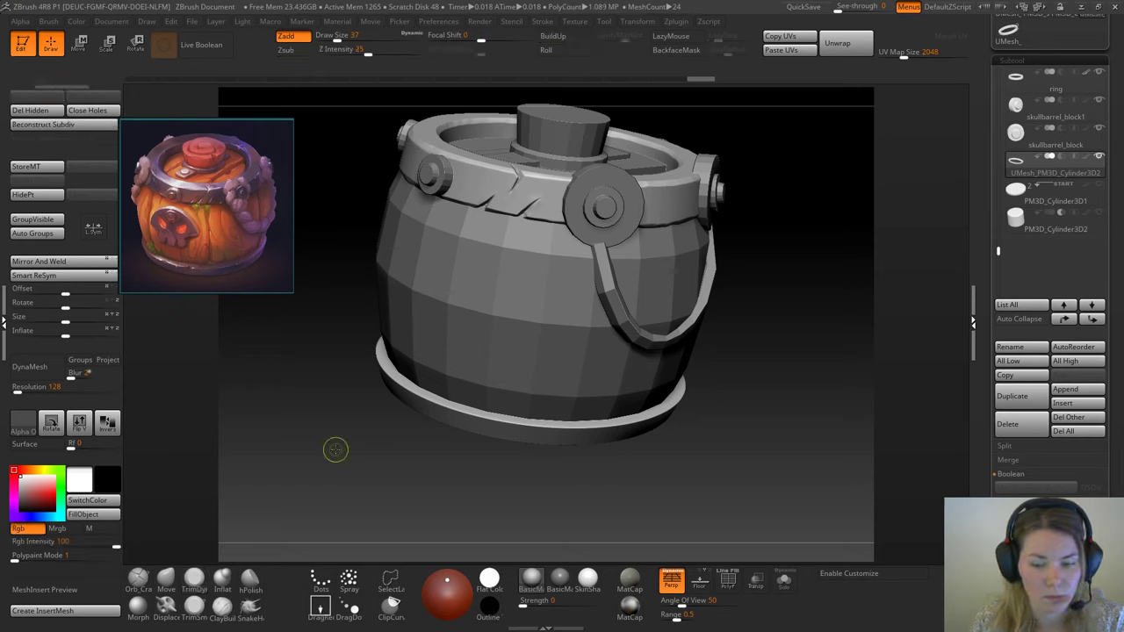
left_click(53, 367)
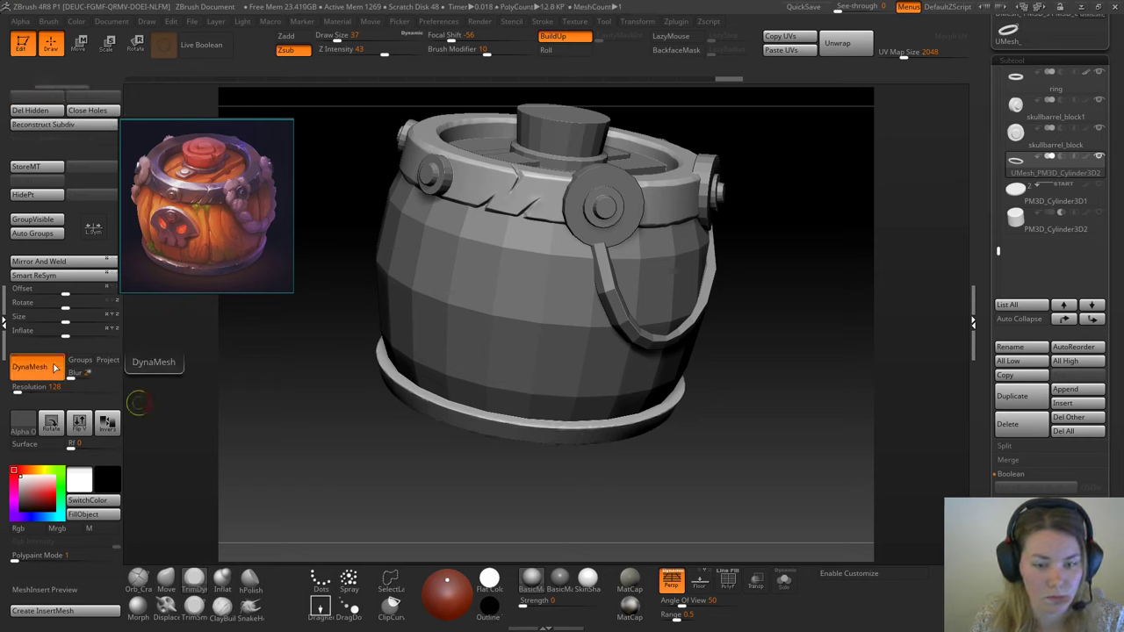
Step: Check the remeshed lower ring against the reference image and subdivide it to SDiv 3
left_click_drag(240, 378, 306, 389)
left_click_drag(606, 416, 638, 460)
left_click_drag(667, 394, 694, 445, "alt")
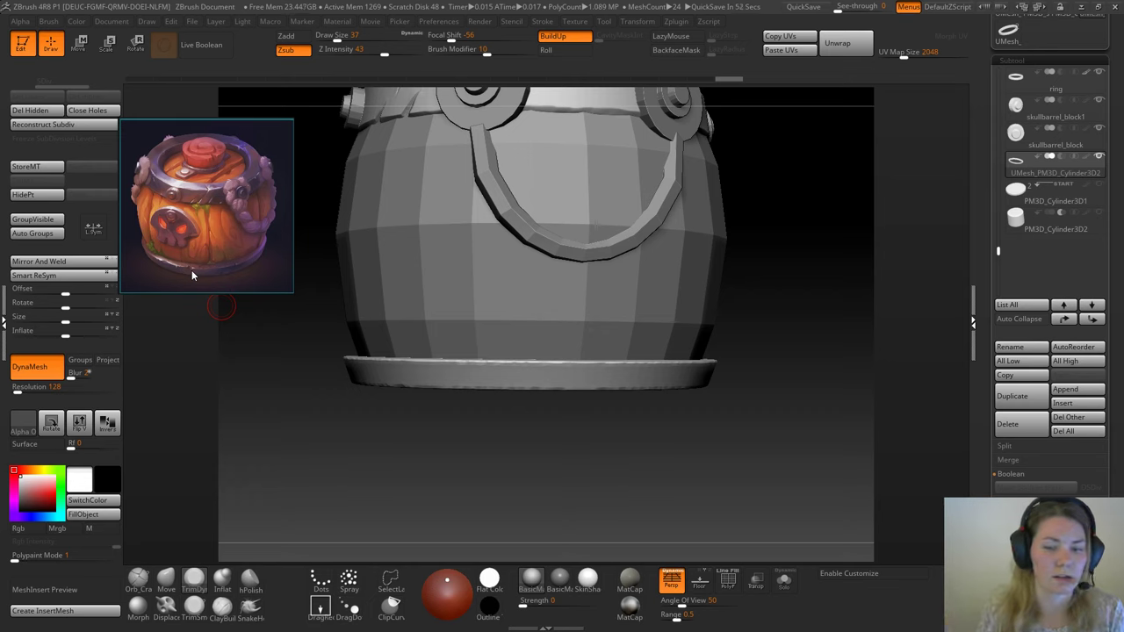
left_click_drag(743, 290, 781, 338)
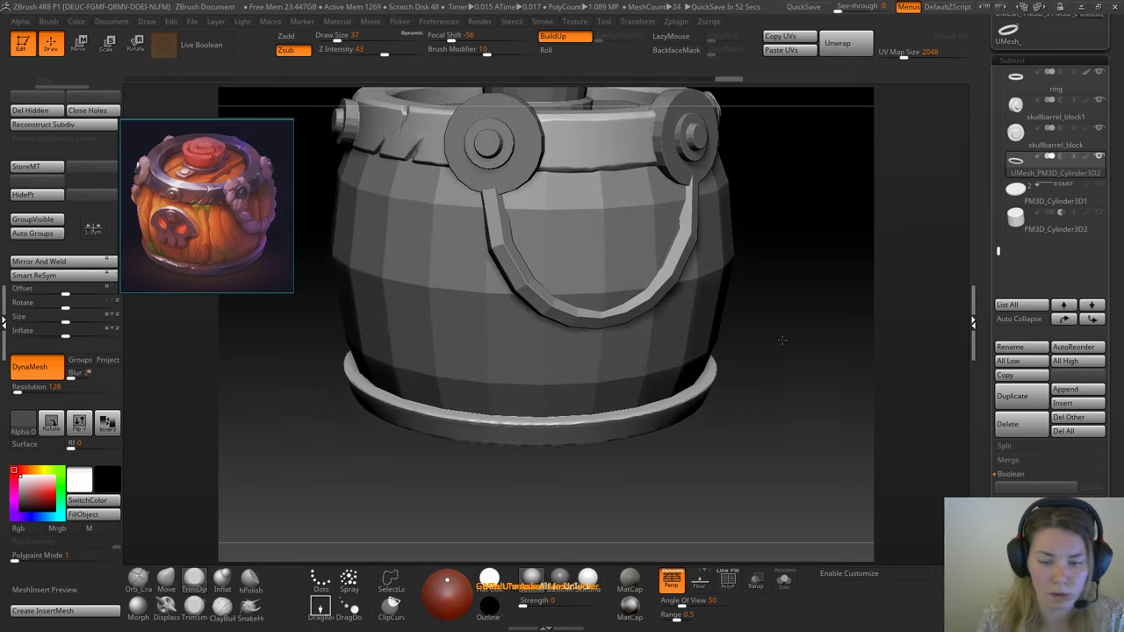
left_click_drag(516, 499, 497, 456, "alt")
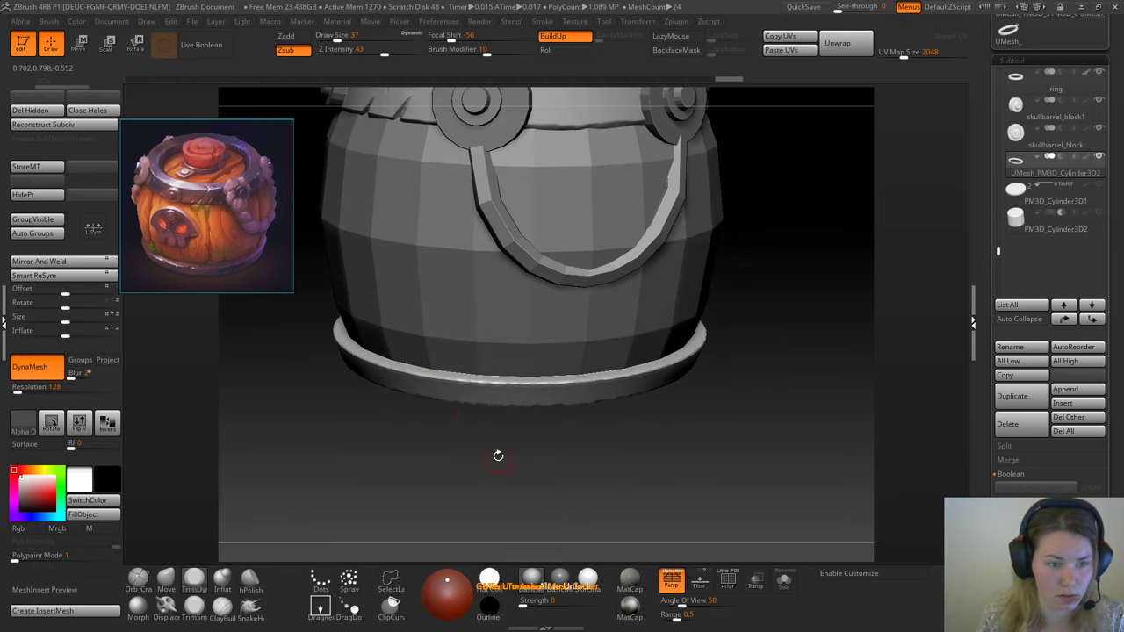
key("ctrl+d")
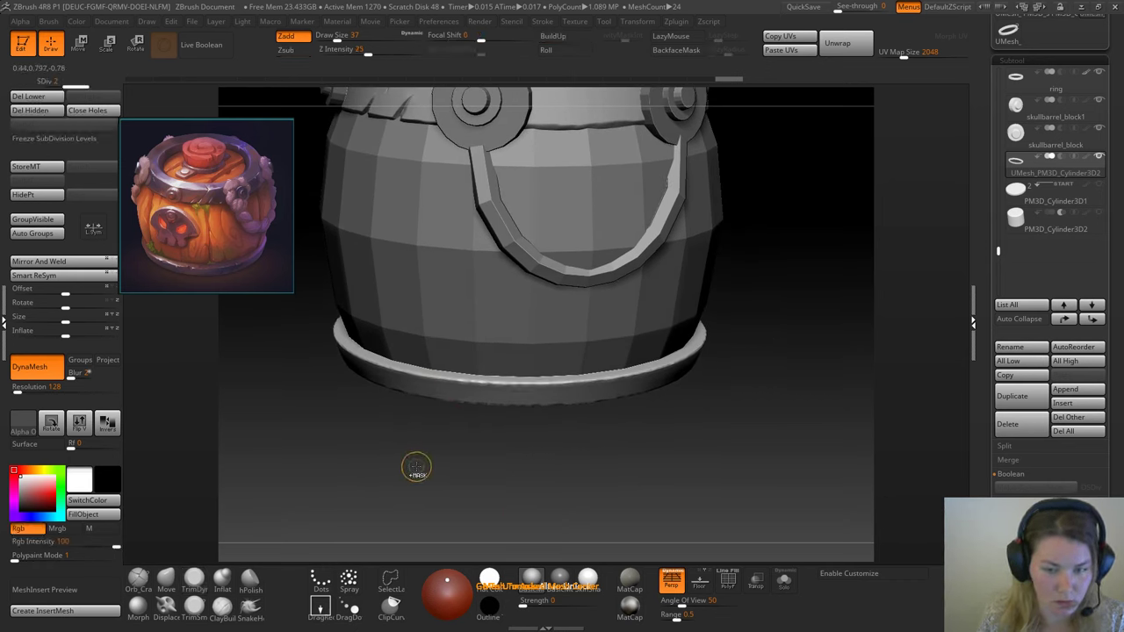
key("ctrl+d")
Step: Isolate the lower ring with Solo, try TrimDynamic on its upper outer edge and subdivide the ring to SDiv 4
left_click_drag(397, 460, 400, 480, "alt")
left_click(784, 580)
left_click_drag(737, 426, 779, 304)
mouse_move(484, 407)
left_mouse_down("shift")
mouse_move(556, 385)
mouse_move(565, 355)
mouse_move(576, 380)
left_mouse_up("shift")
key("space")
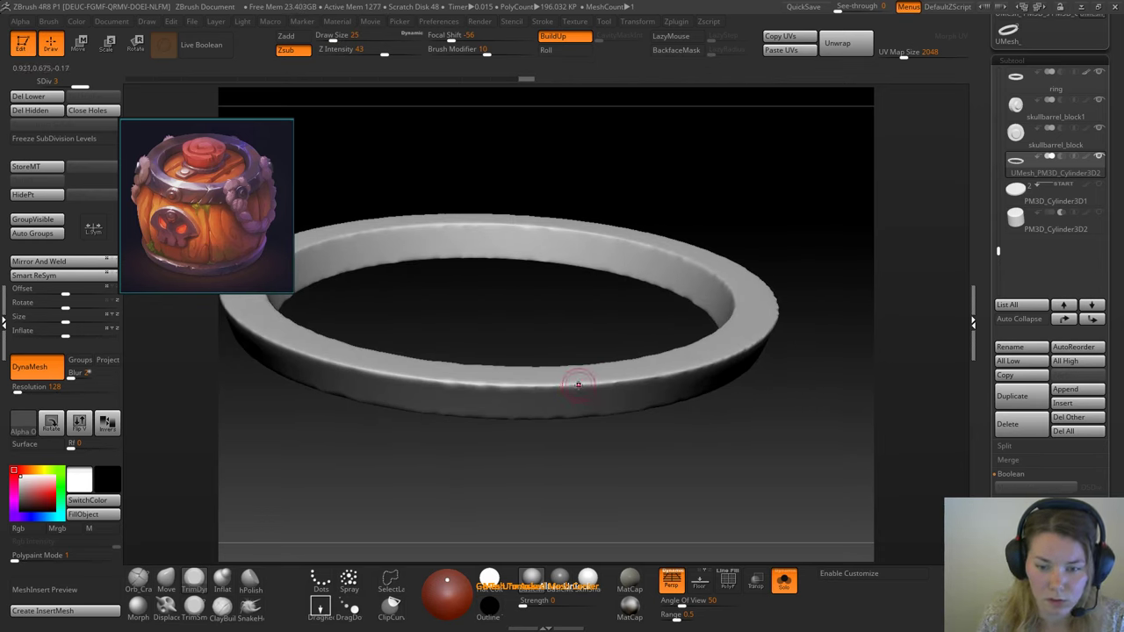
key("d")
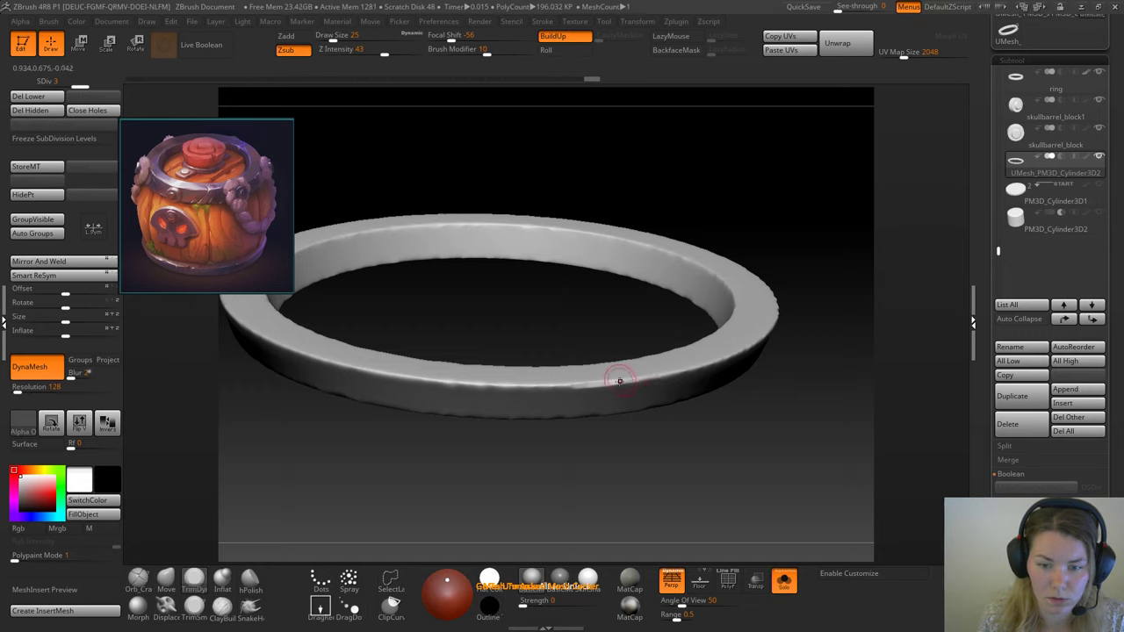
Step: Flatten the lower ring's upper outer edge into an uneven bevel with TrimDynamic strokes, working along its front
left_click_drag(732, 410, 711, 437)
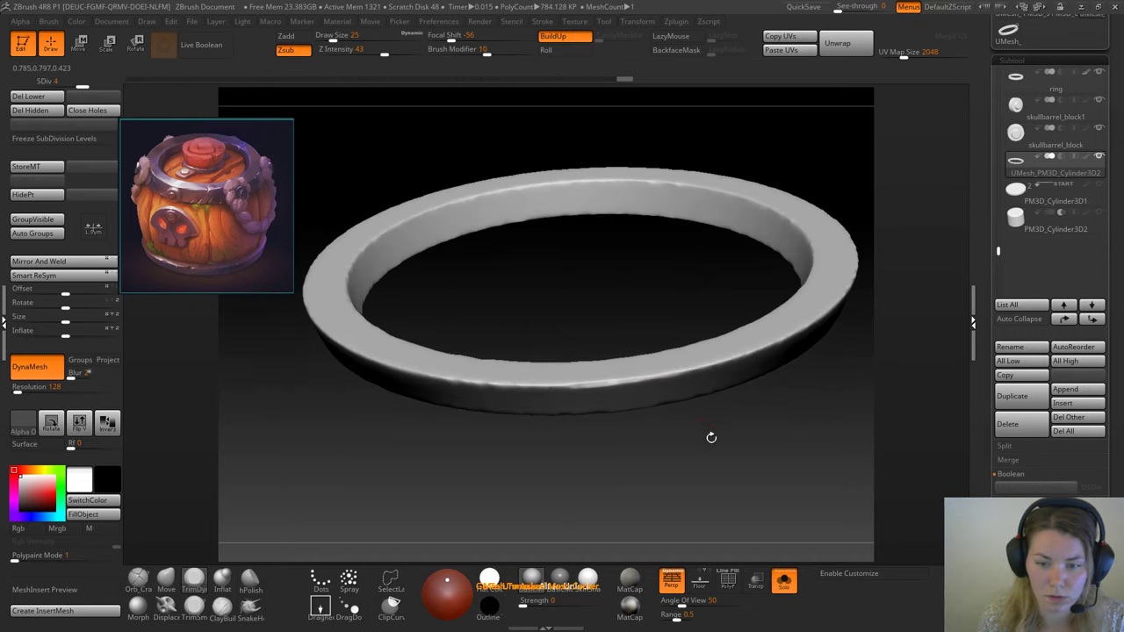
left_click_drag(605, 382, 621, 382)
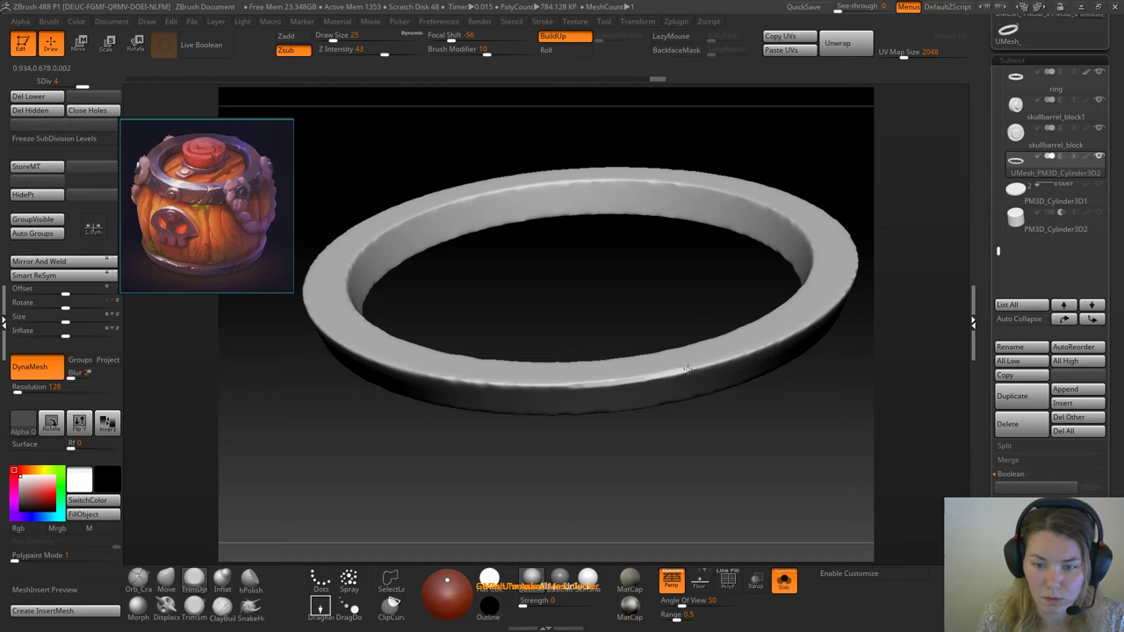
left_click_drag(809, 412, 657, 413)
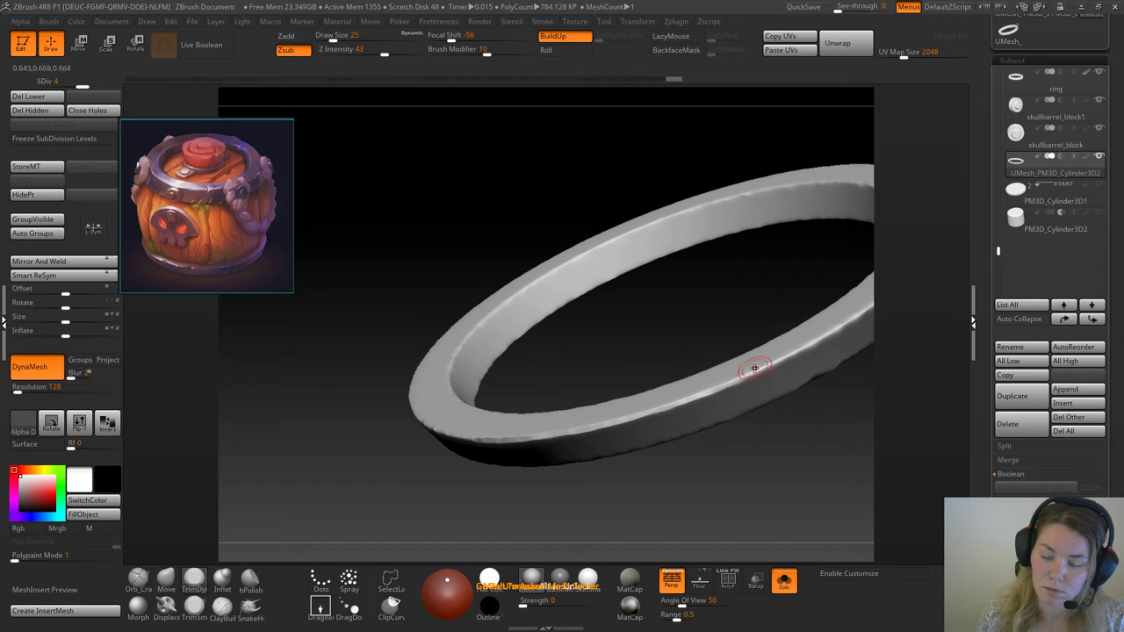
left_click_drag(722, 289, 597, 381)
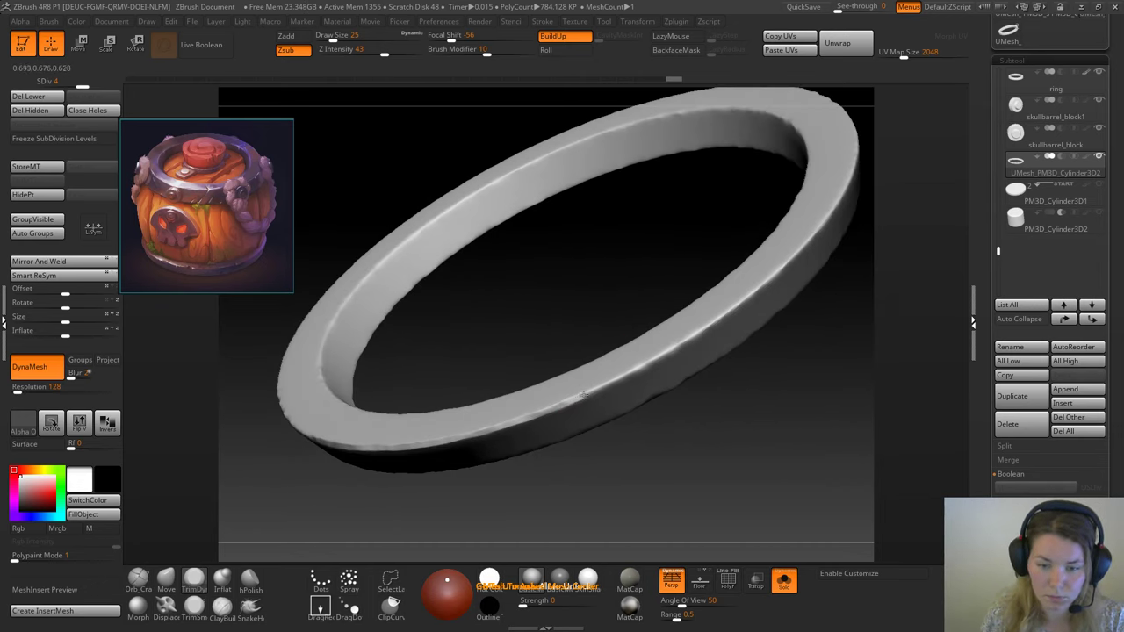
left_click_drag(675, 349, 708, 328)
left_click_drag(791, 395, 712, 426)
mouse_move(641, 369)
left_mouse_down()
mouse_move(699, 329)
mouse_move(655, 281)
mouse_move(612, 313)
mouse_move(612, 354)
left_mouse_up()
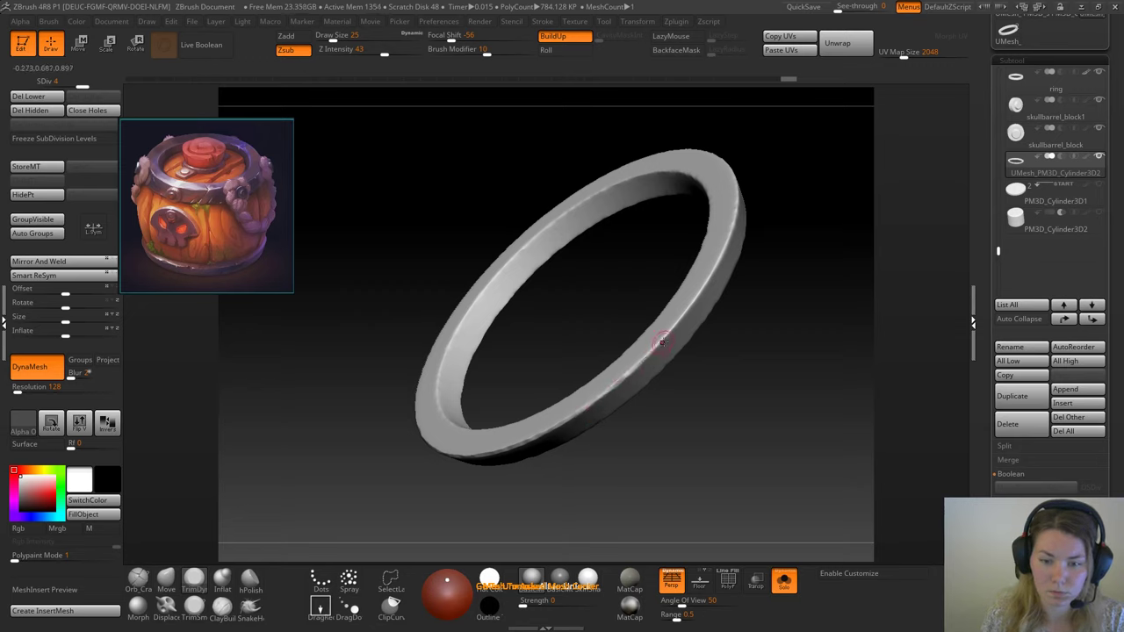
left_click_drag(755, 343, 740, 365)
left_click_drag(771, 319, 744, 353, "alt")
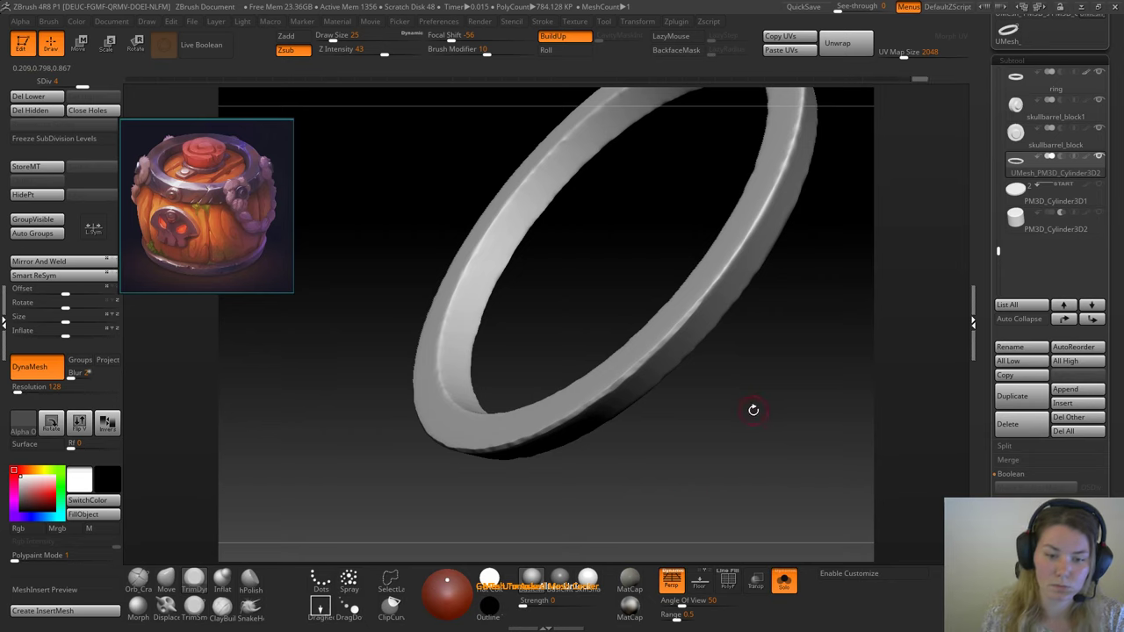
left_click_drag(752, 410, 705, 313, "alt")
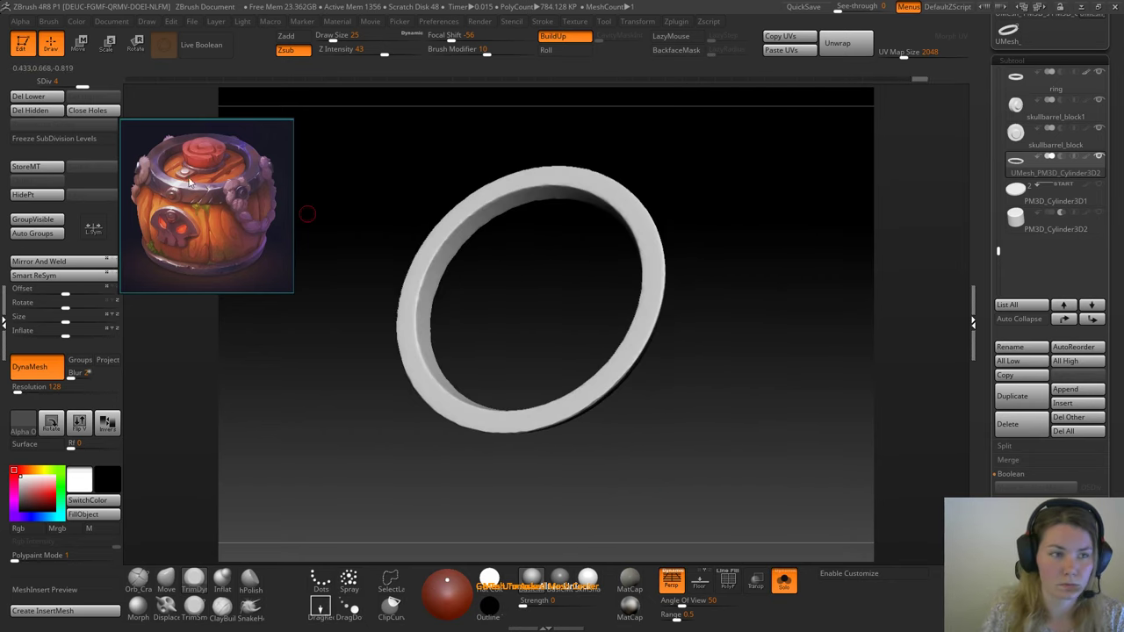
Step: Drop the lower ring to SDiv 2, delete its higher subdivision levels and trim a stretch of its upper outer edge
left_click(54, 83)
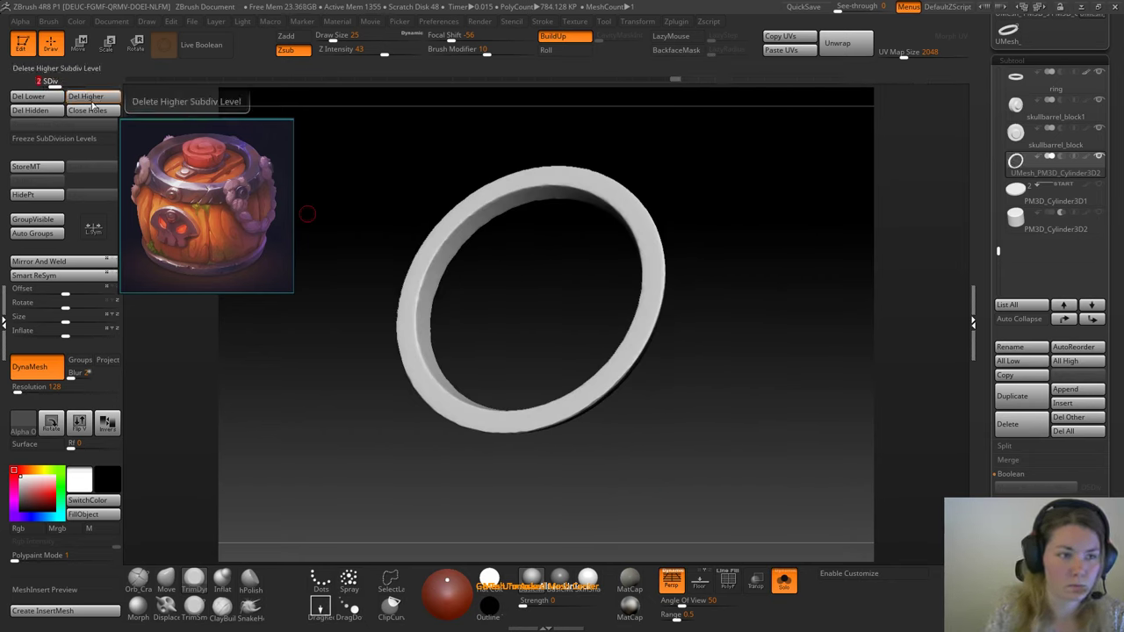
left_click(86, 96)
scroll(669, 432, "up", 3)
left_click_drag(669, 432, 627, 371)
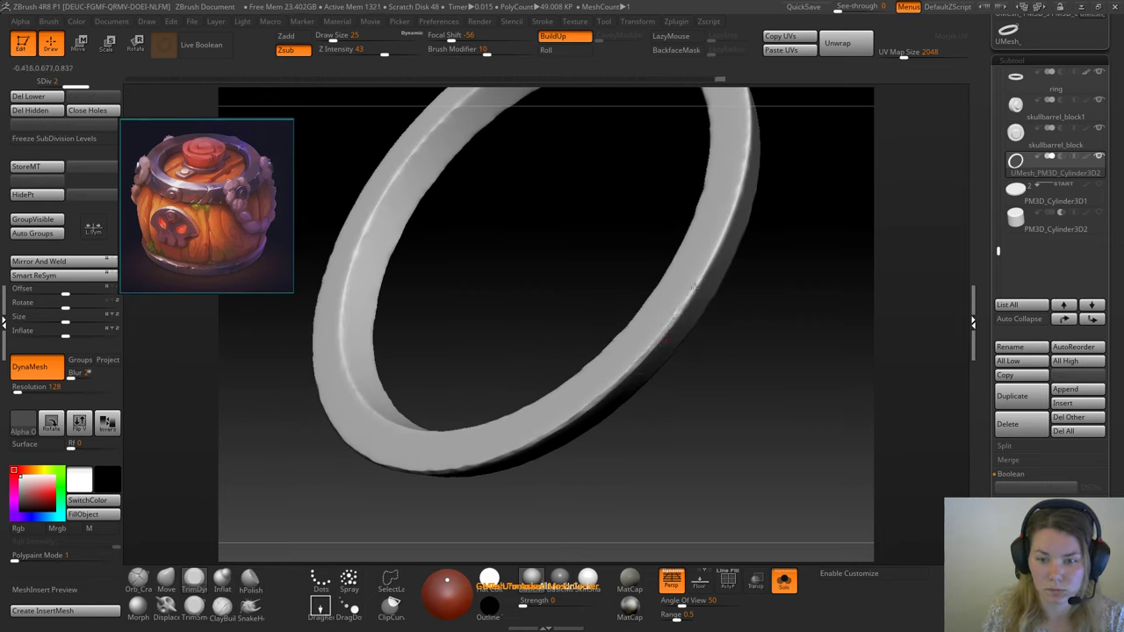
left_click_drag(736, 252, 701, 262)
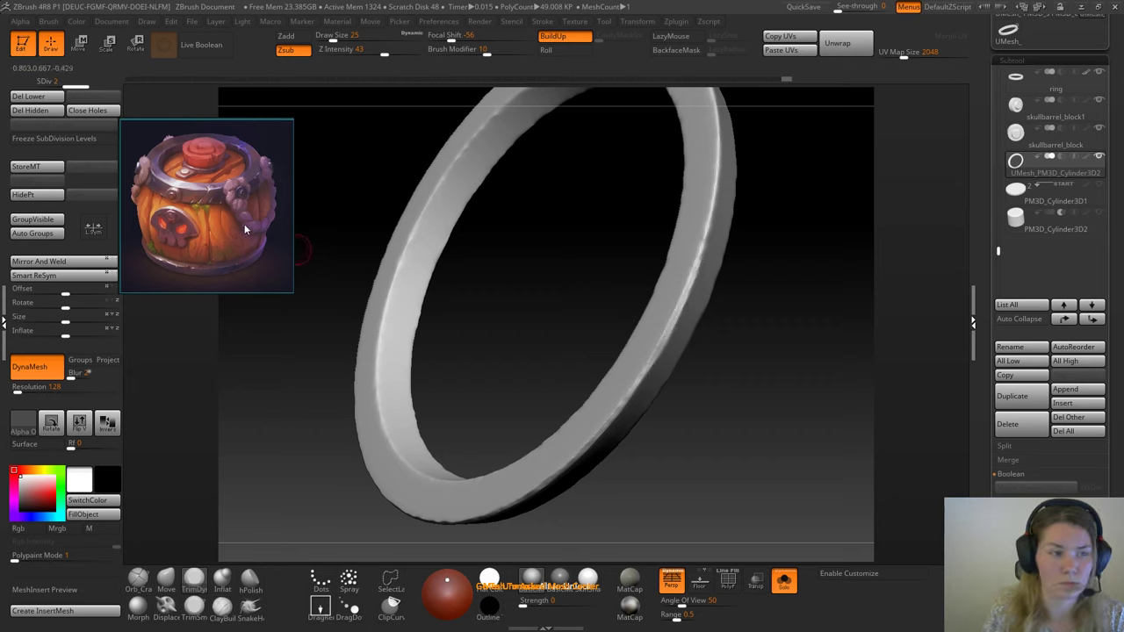
Step: Subdivide the lower ring to SDiv 3 and bevel the front stretch of its upper outer edge with TrimDynamic
key("ctrl")
key("b")
key("c")
key("b")
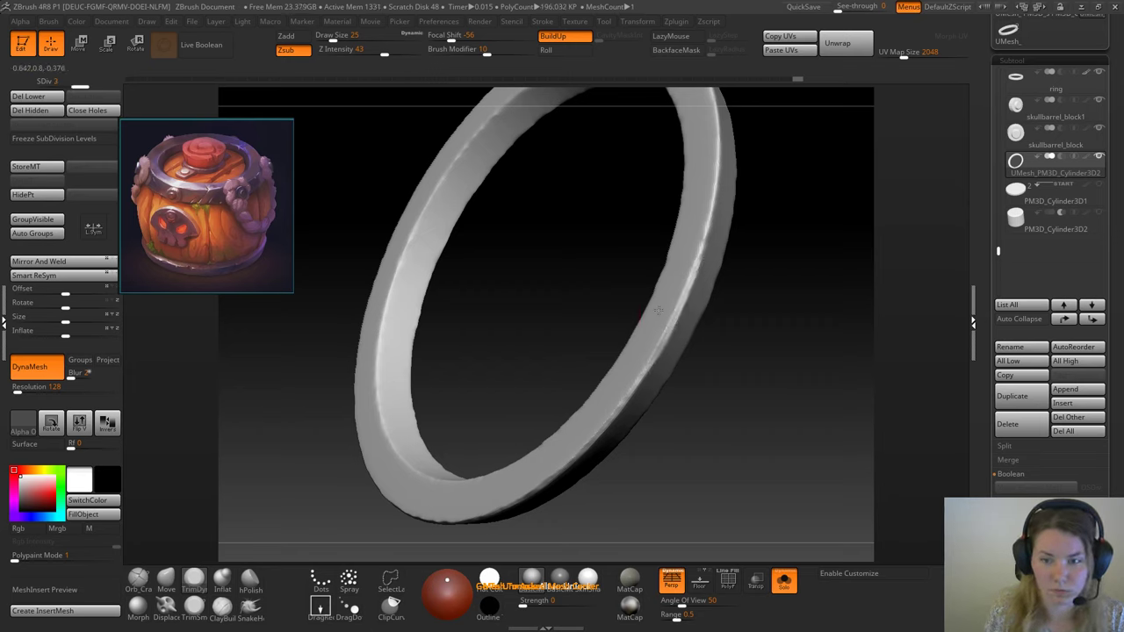
left_click_drag(769, 282, 739, 337)
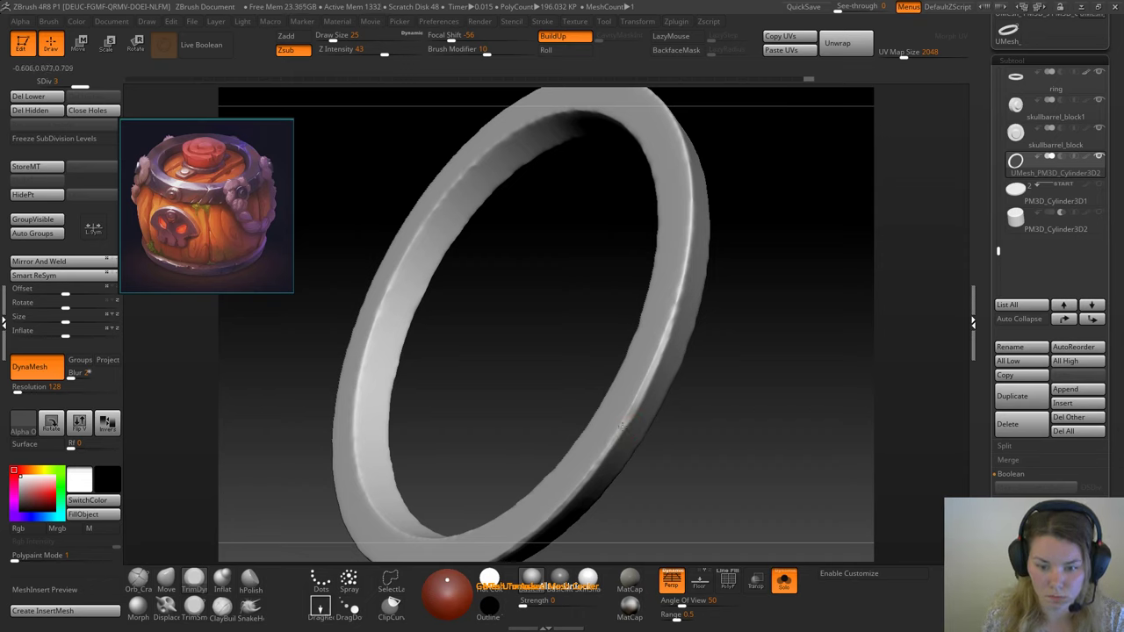
left_click_drag(597, 464, 582, 478)
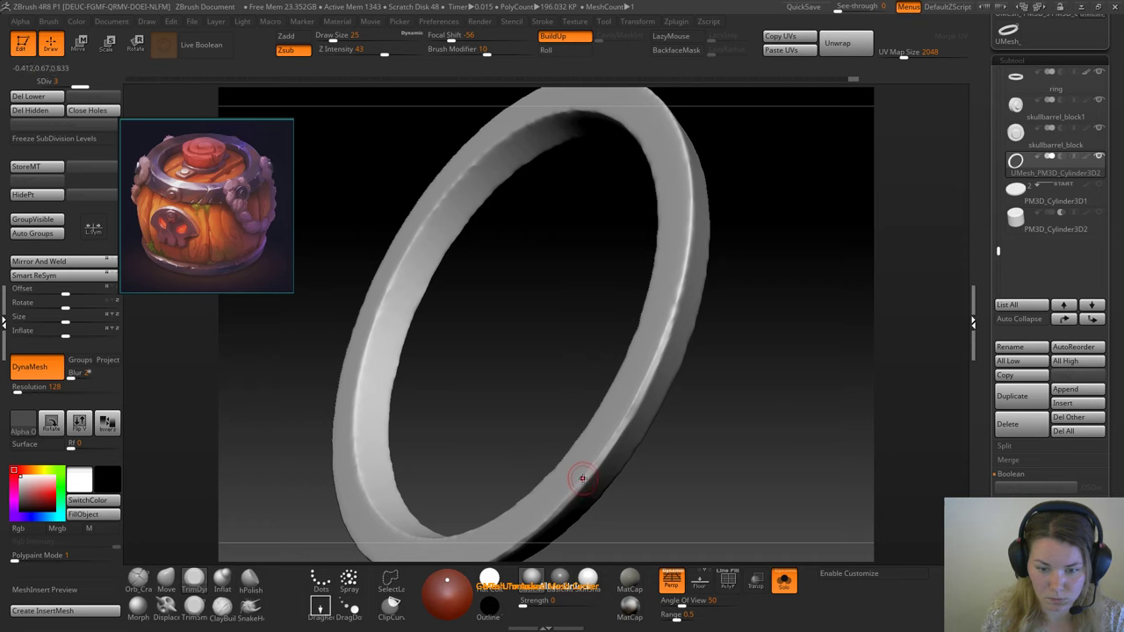
mouse_move(725, 371)
left_mouse_down()
mouse_move(761, 339)
mouse_move(718, 427)
mouse_move(685, 382)
left_mouse_up()
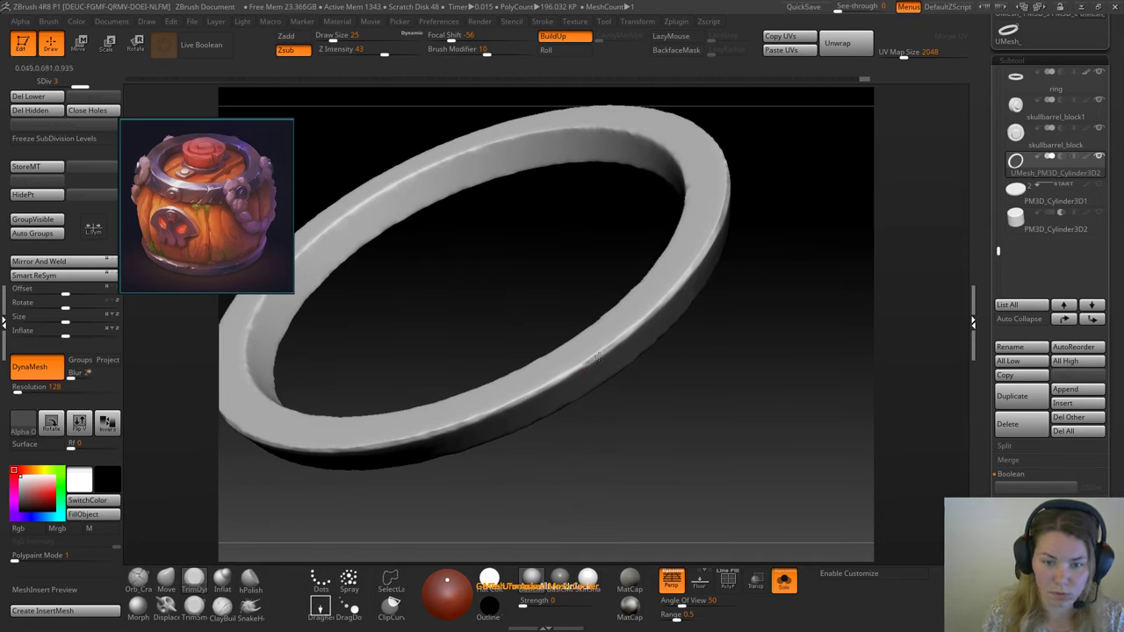
left_click_drag(599, 356, 640, 324)
left_click_drag(727, 399, 673, 423)
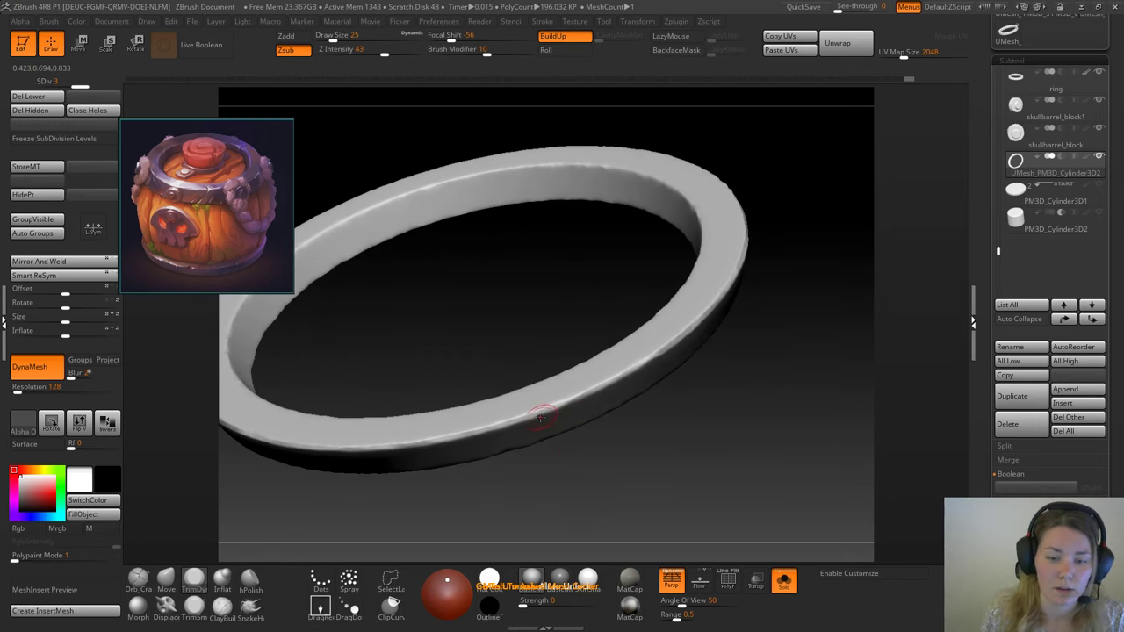
left_click_drag(546, 409, 583, 397)
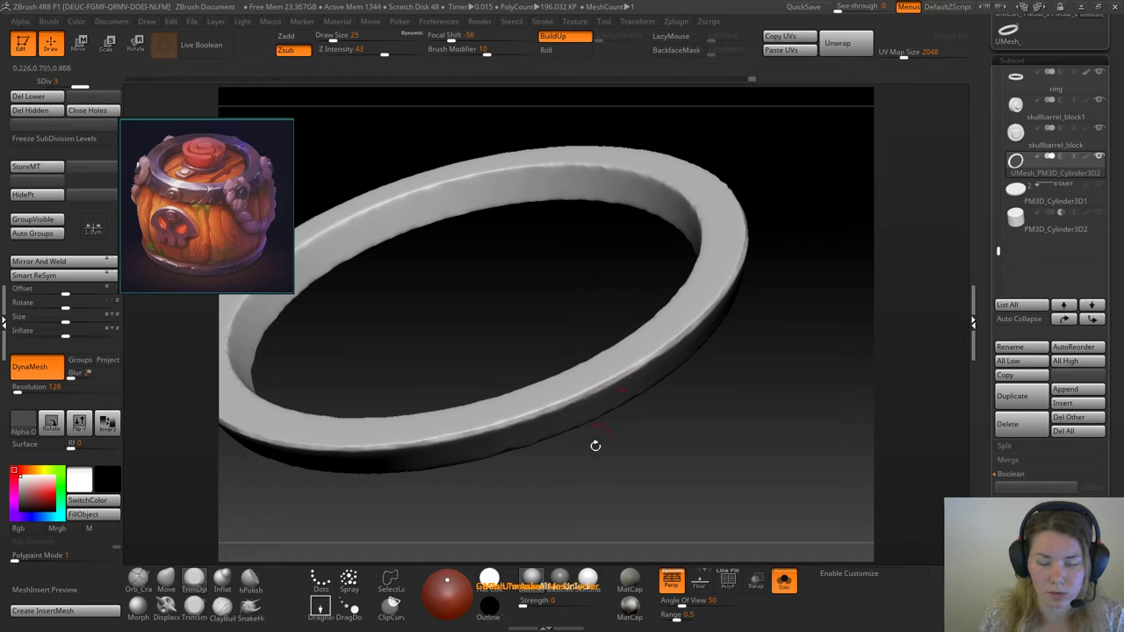
left_click_drag(595, 445, 612, 375)
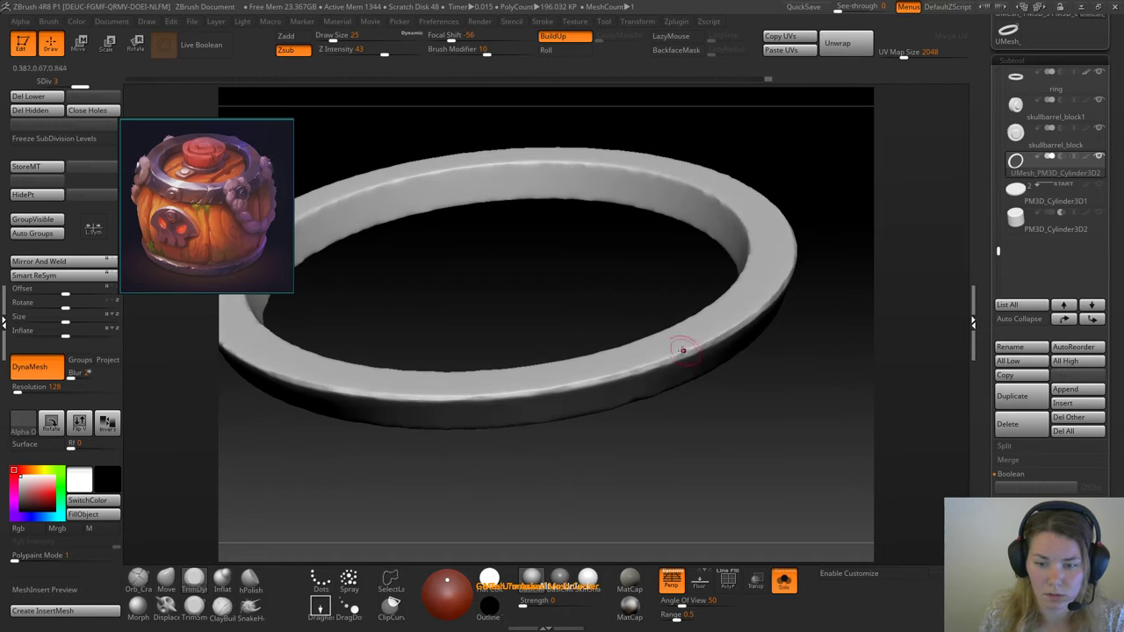
left_click_drag(709, 339, 722, 333)
mouse_move(551, 461)
left_mouse_down()
mouse_move(582, 401)
mouse_move(719, 361)
left_mouse_up()
Step: Carry the uneven TrimDynamic bevel along the upper outer edge around the ring's left side and onto its back
left_click_drag(694, 404, 662, 334)
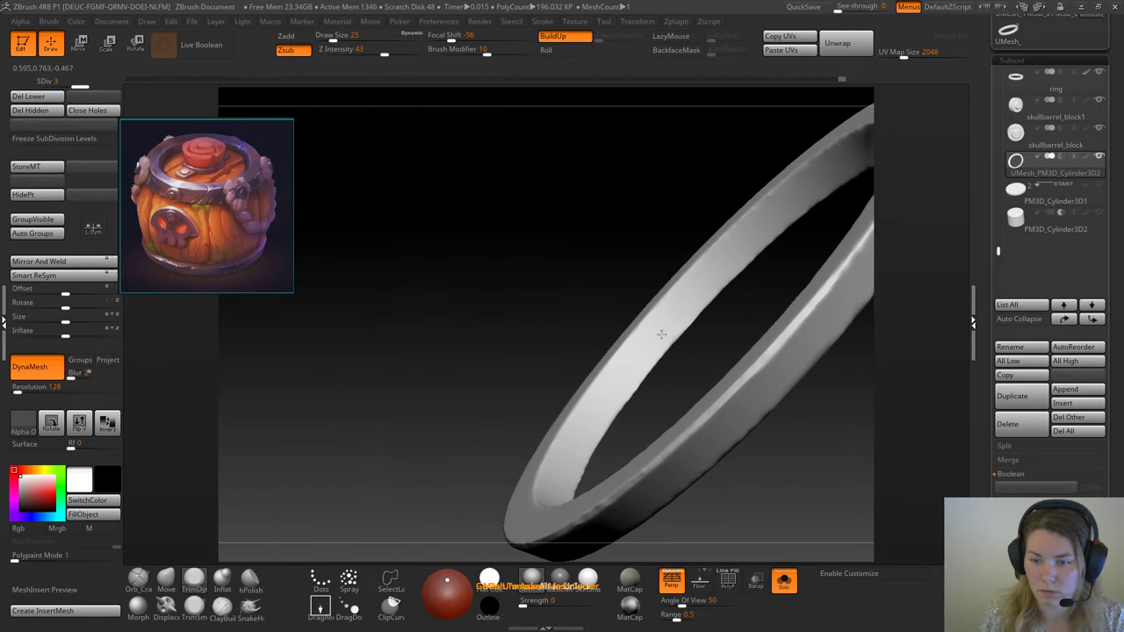
left_click_drag(749, 298, 782, 316)
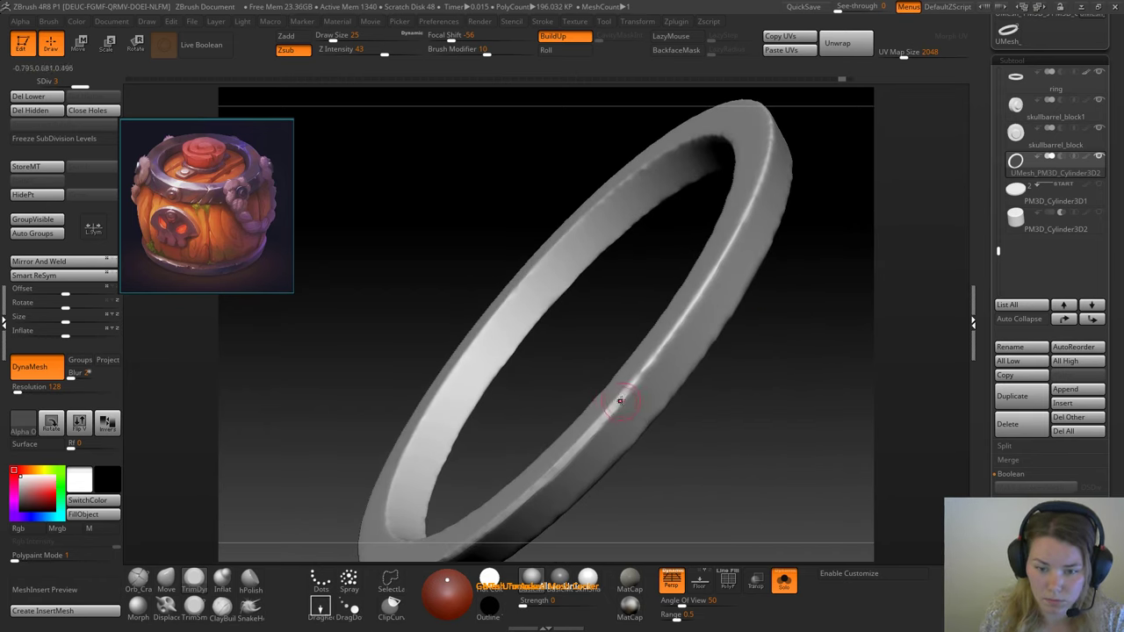
left_click_drag(677, 321, 693, 283)
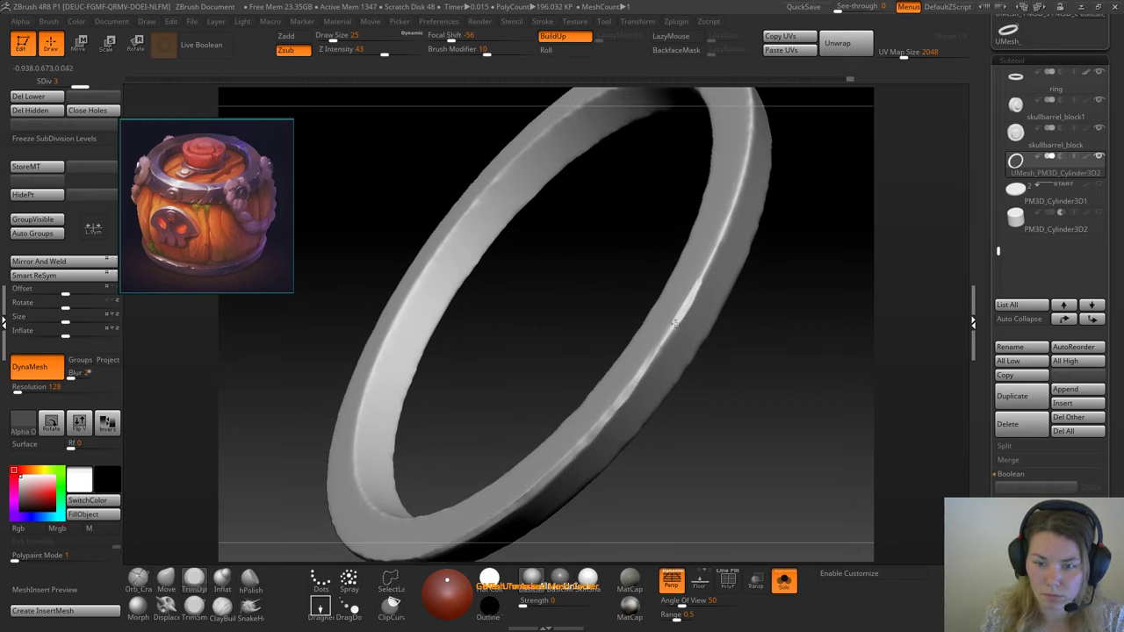
left_click_drag(785, 272, 666, 362)
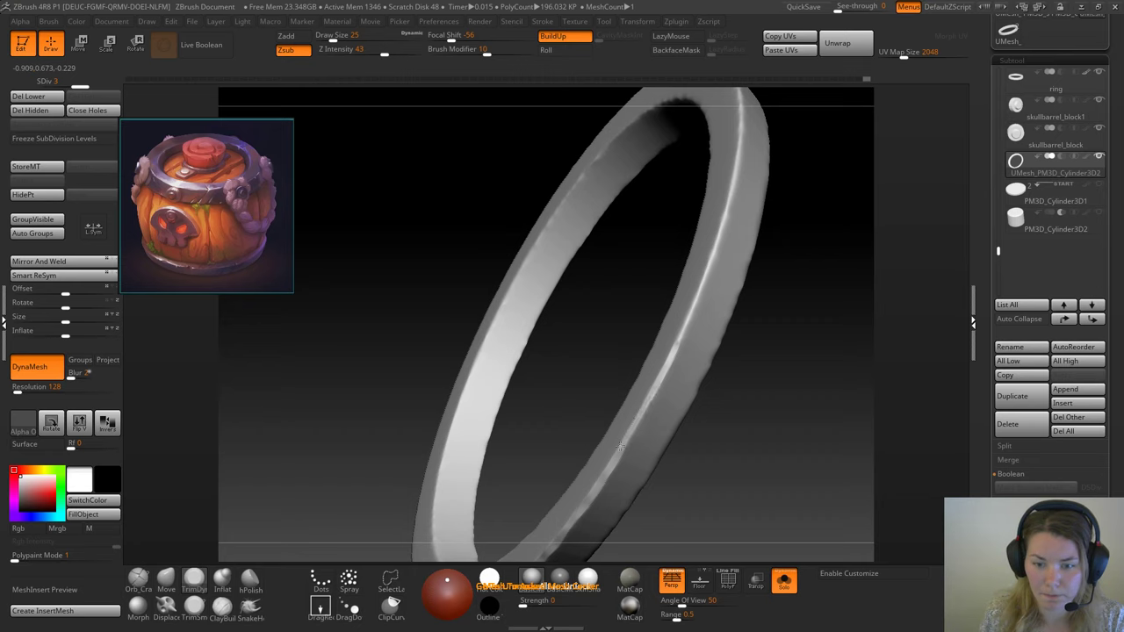
left_click_drag(811, 271, 650, 338)
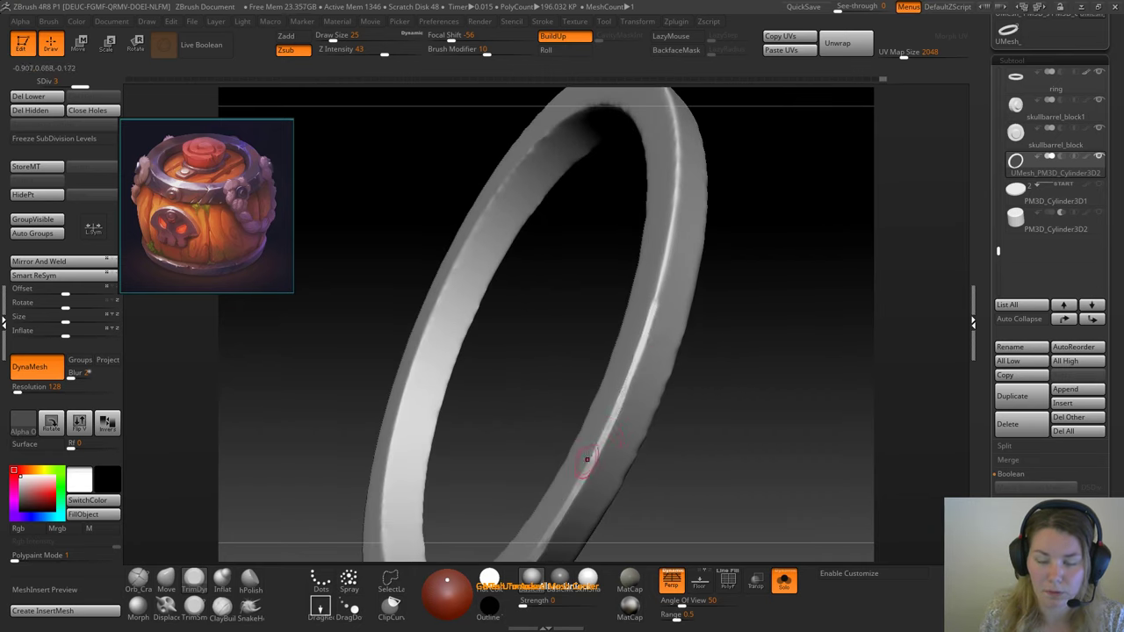
left_click_drag(752, 232, 639, 269)
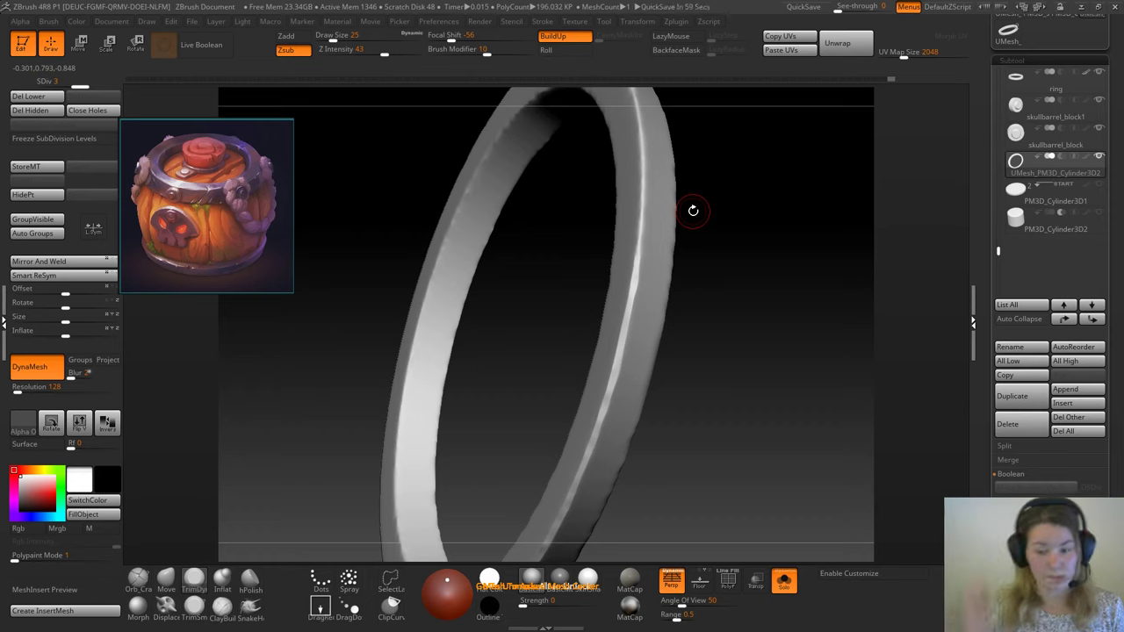
mouse_move(791, 253)
left_mouse_down()
mouse_move(746, 226)
mouse_move(632, 307)
left_mouse_up()
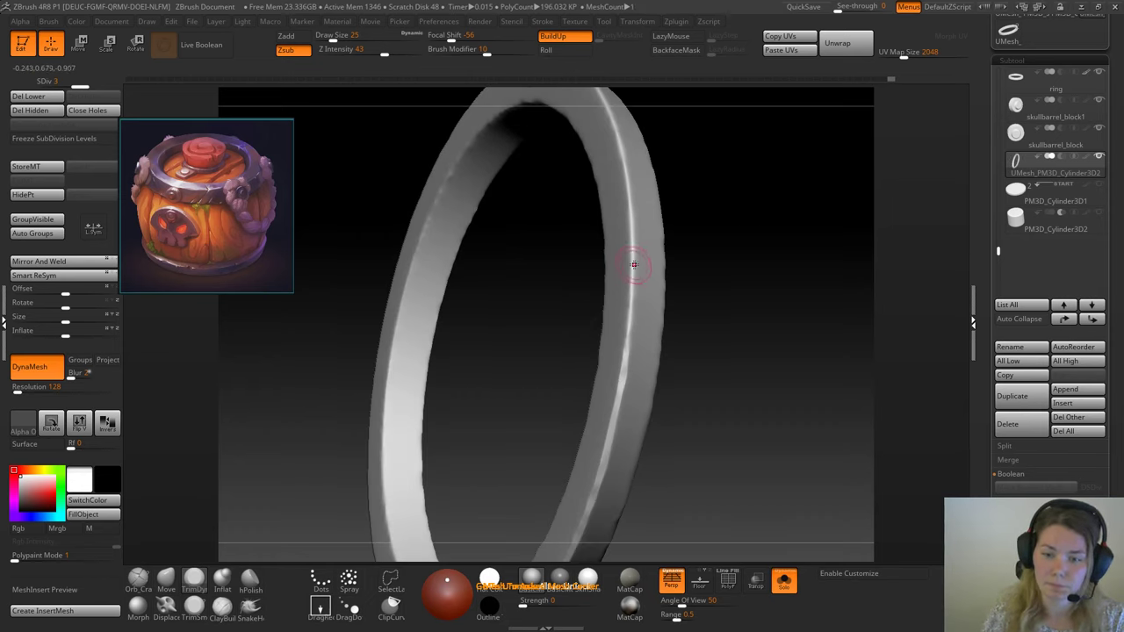
mouse_move(710, 201)
left_mouse_down()
mouse_move(725, 208)
mouse_move(674, 269)
left_mouse_up()
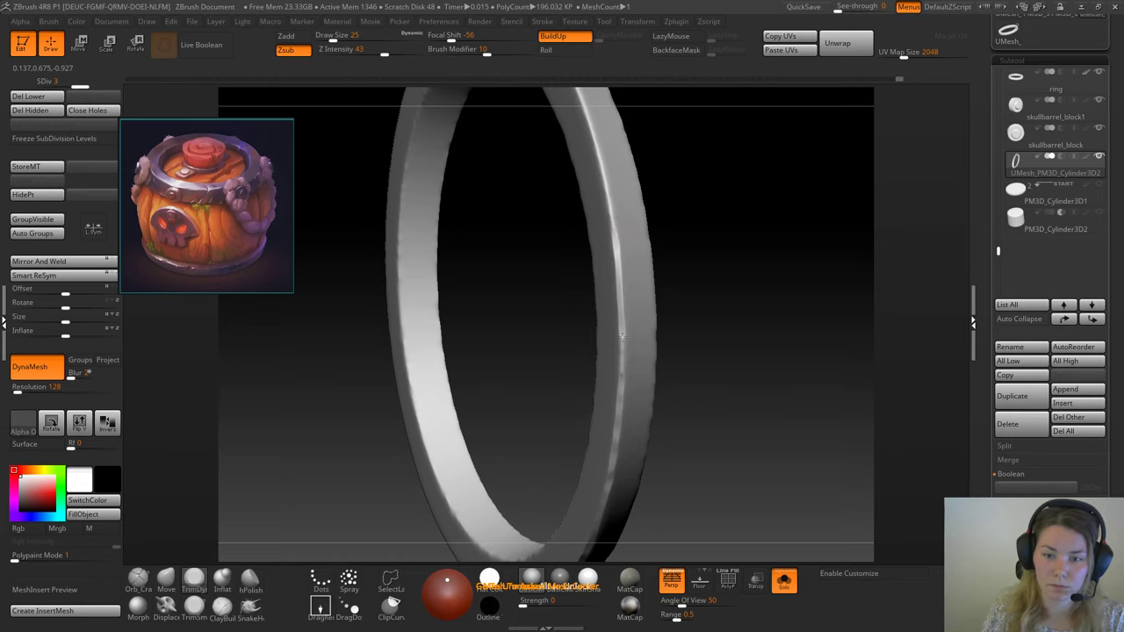
mouse_move(720, 214)
left_mouse_down()
mouse_move(721, 250)
mouse_move(696, 246)
mouse_move(735, 250)
mouse_move(747, 276)
mouse_move(735, 258)
mouse_move(632, 316)
left_mouse_up()
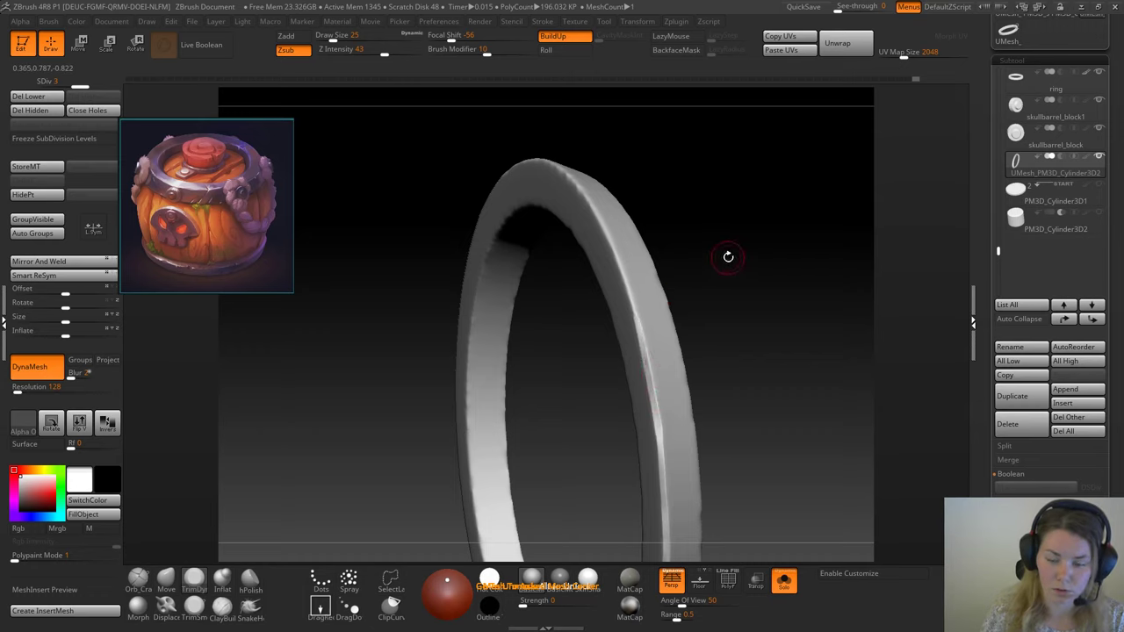
Step: Continue the uneven TrimDynamic bevel along the lower ring's upper outer edge, from its back around the side
left_click_drag(728, 255, 651, 276)
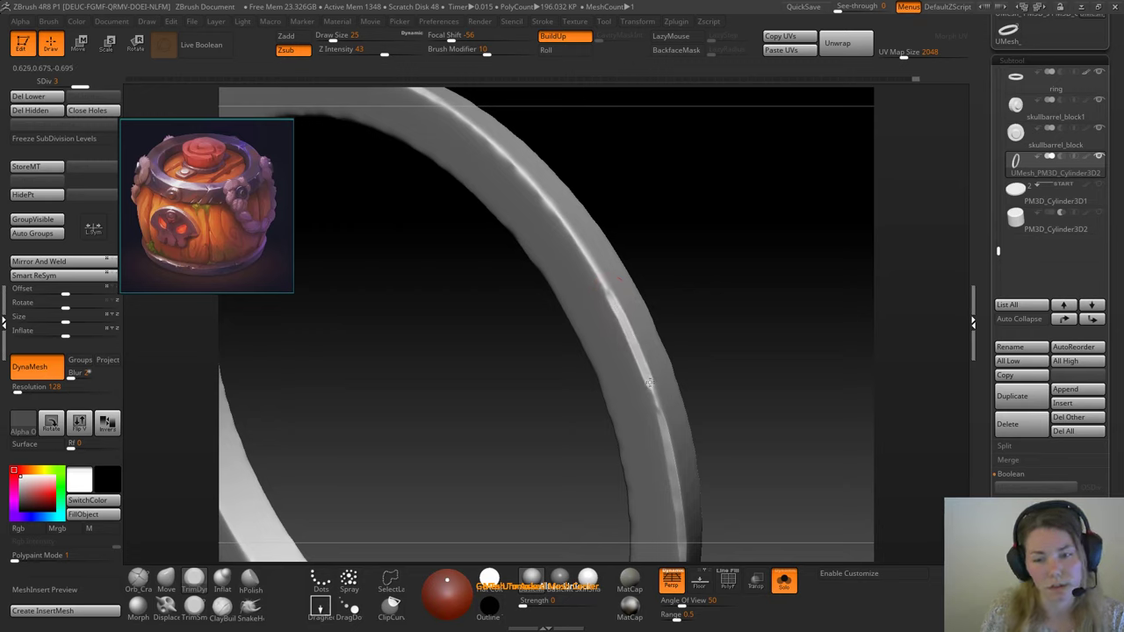
left_click_drag(666, 430, 713, 264)
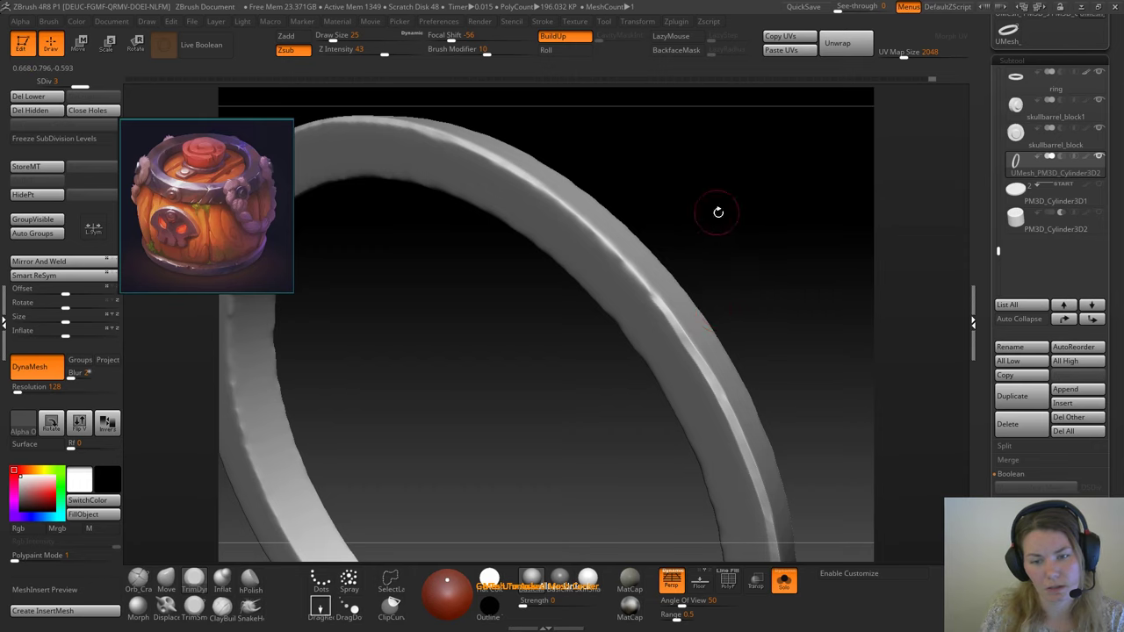
left_click_drag(720, 210, 512, 269)
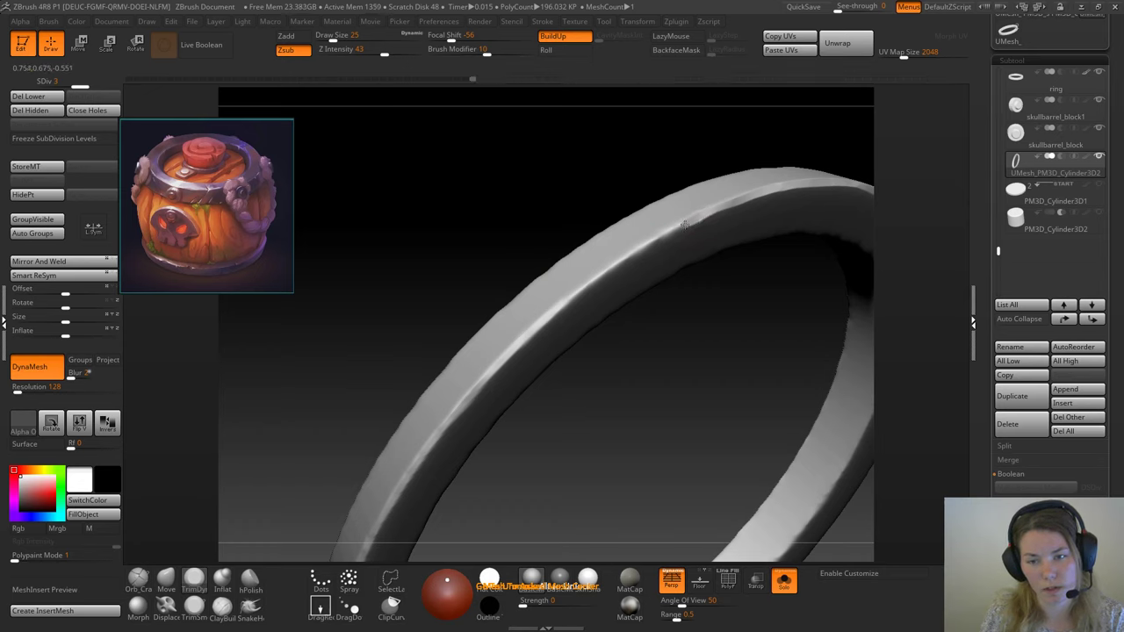
left_click_drag(670, 369, 702, 290)
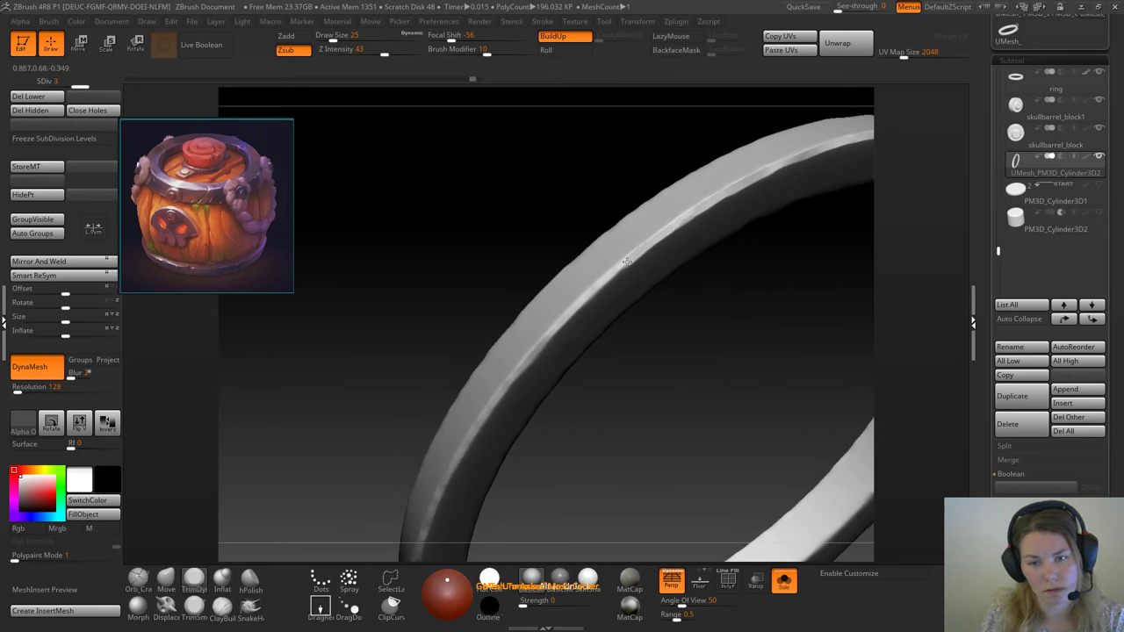
mouse_move(590, 349)
left_mouse_down()
mouse_move(692, 348)
mouse_move(657, 241)
left_mouse_up()
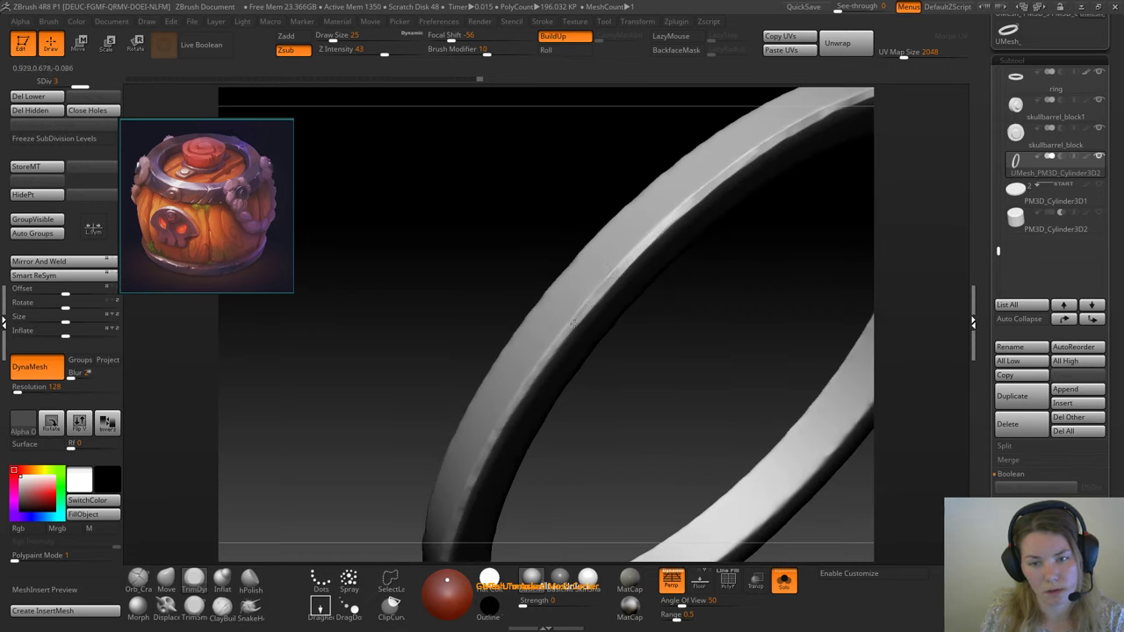
left_click_drag(647, 381, 699, 307)
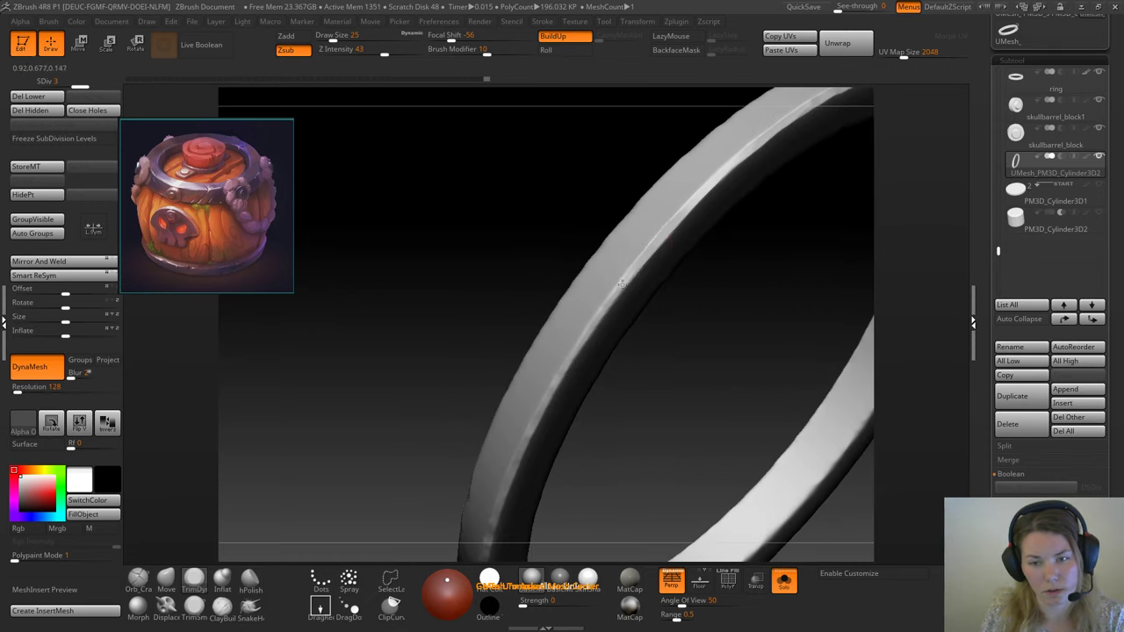
mouse_move(693, 345)
left_mouse_down()
mouse_move(682, 254)
mouse_move(635, 272)
left_mouse_up()
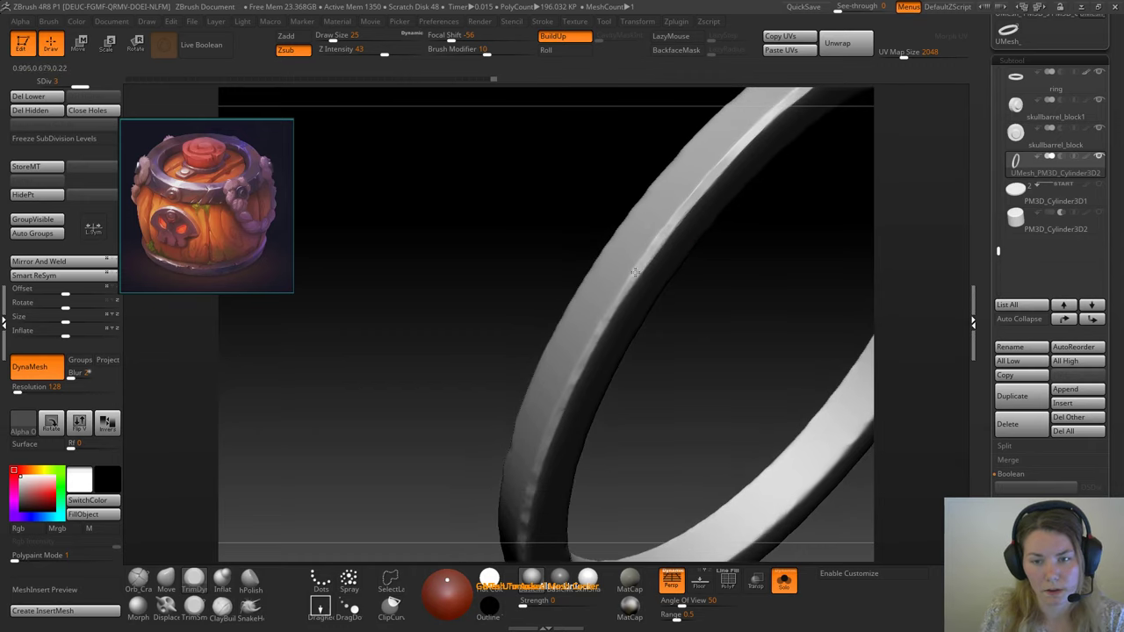
Step: Close the upper outer edge's bevel by flattening the remaining stretch around the ring with TrimDynamic strokes
right_click_drag(705, 373, 652, 241)
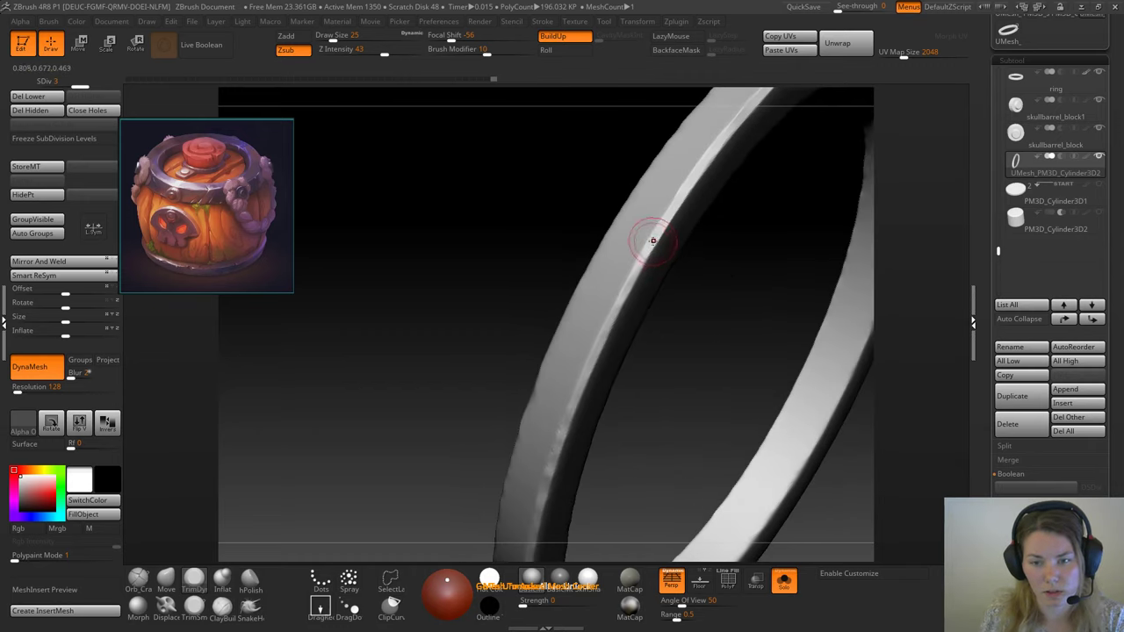
right_click_drag(587, 368, 667, 253)
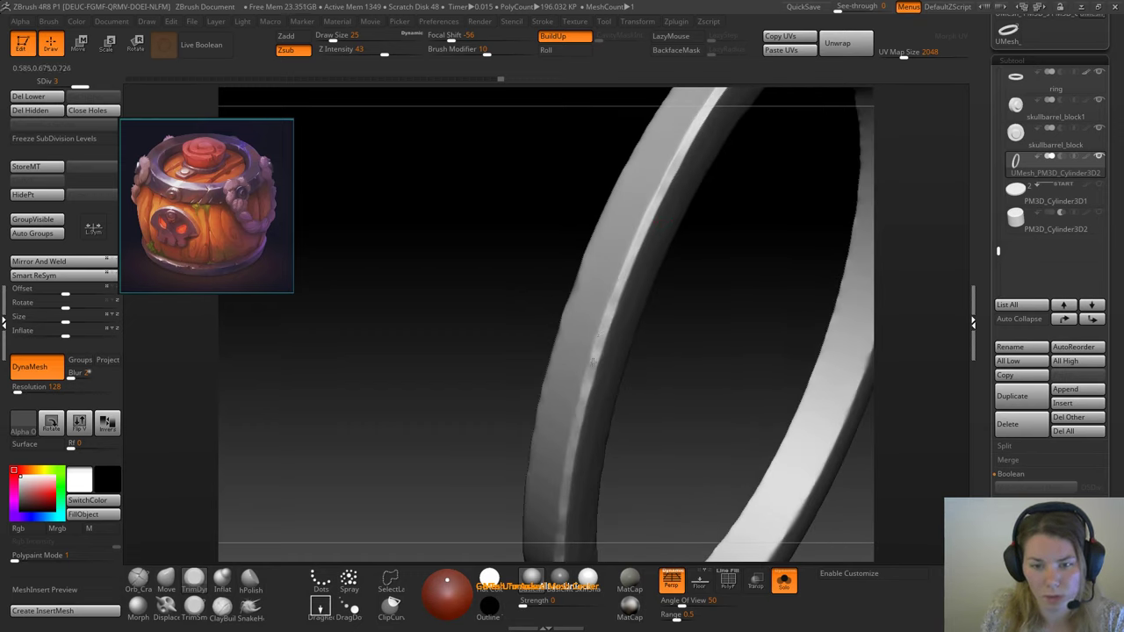
right_click_drag(680, 382, 677, 310)
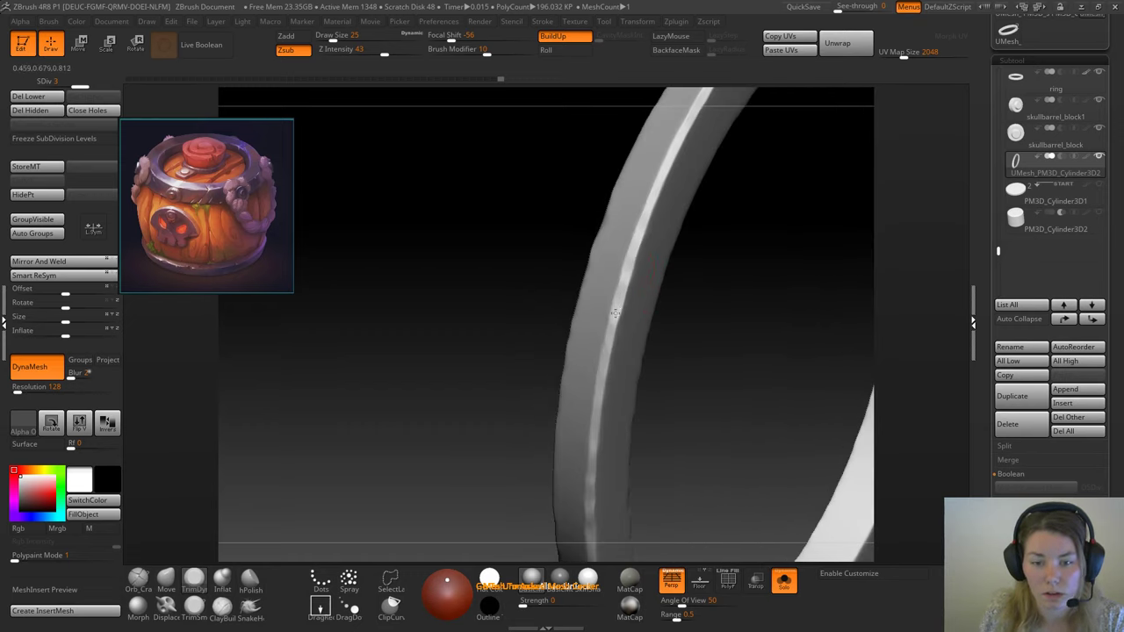
right_click_drag(714, 407, 602, 266)
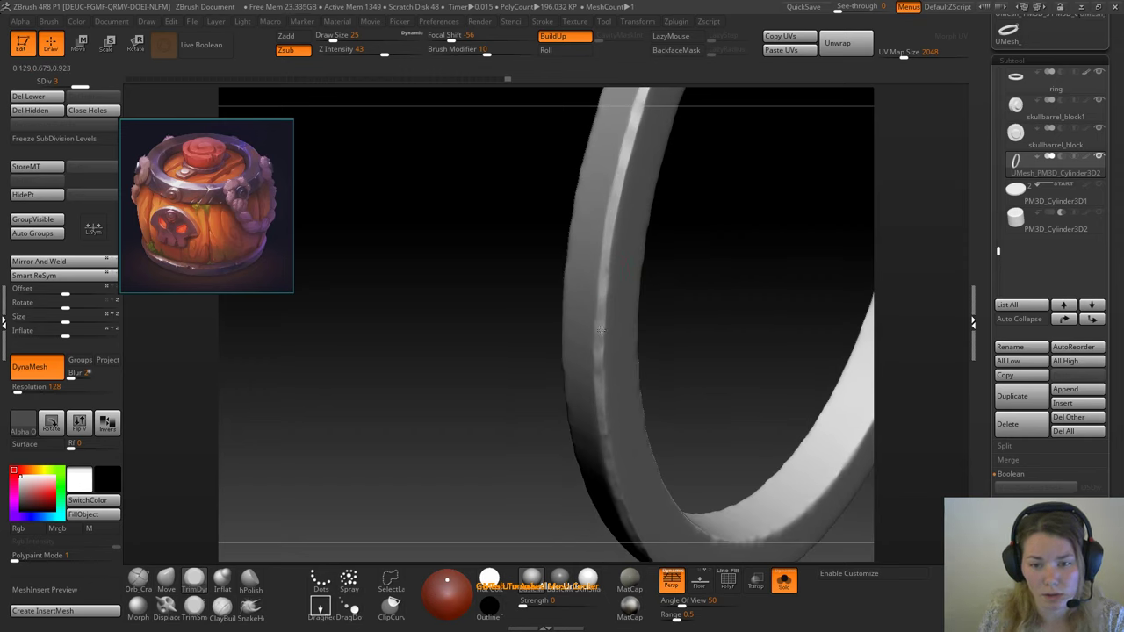
right_click_drag(692, 352, 582, 184)
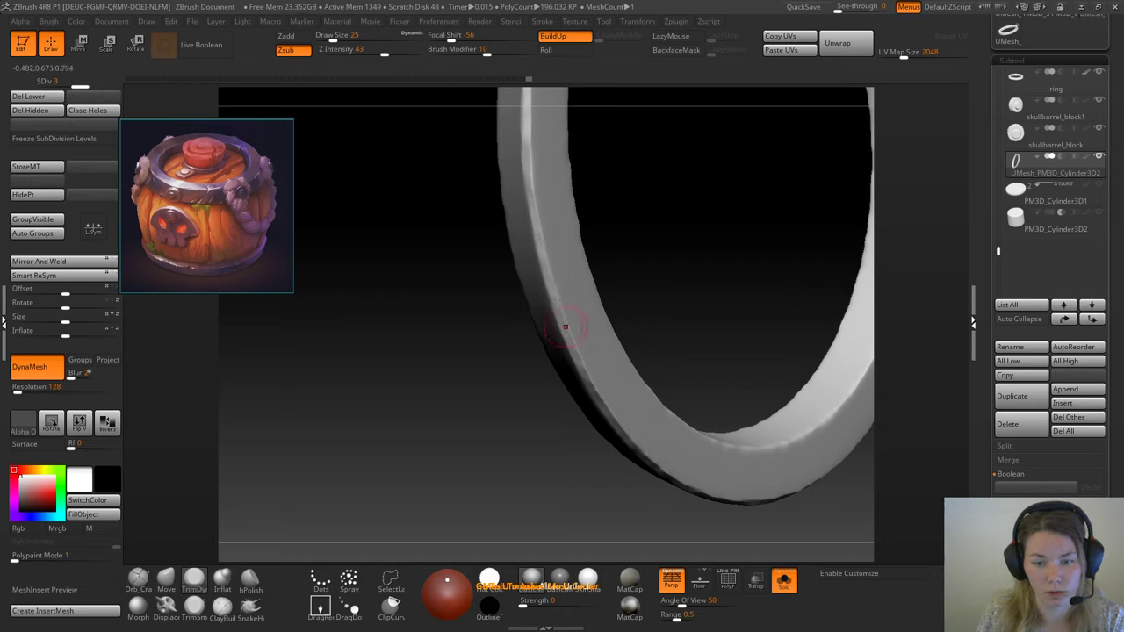
right_click_drag(721, 347, 635, 243)
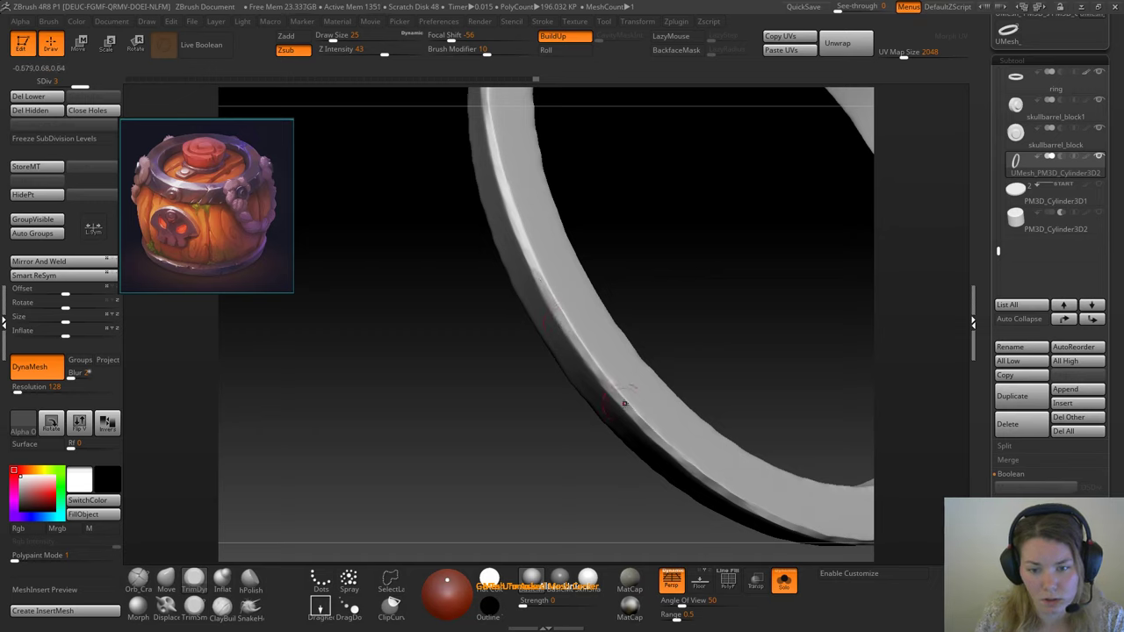
right_click_drag(769, 374, 729, 418)
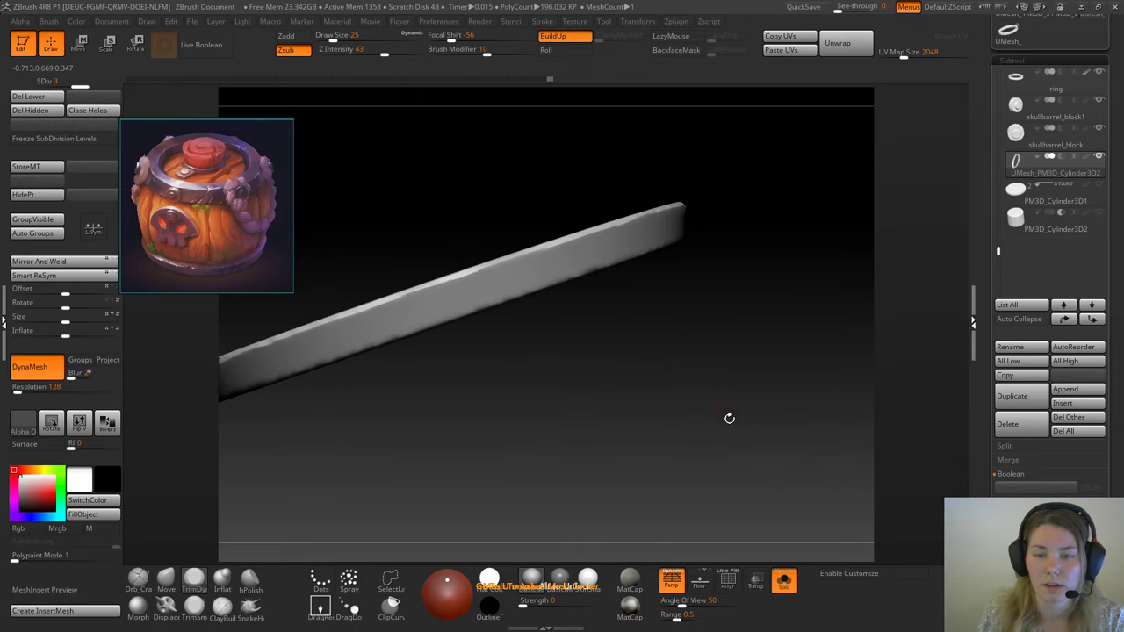
Step: Set the brush's draw size to 29 and start beveling the ring's lower outer edge at the back with TrimDynamic
right_click_drag(664, 358, 641, 290)
right_click_drag(613, 409, 535, 268)
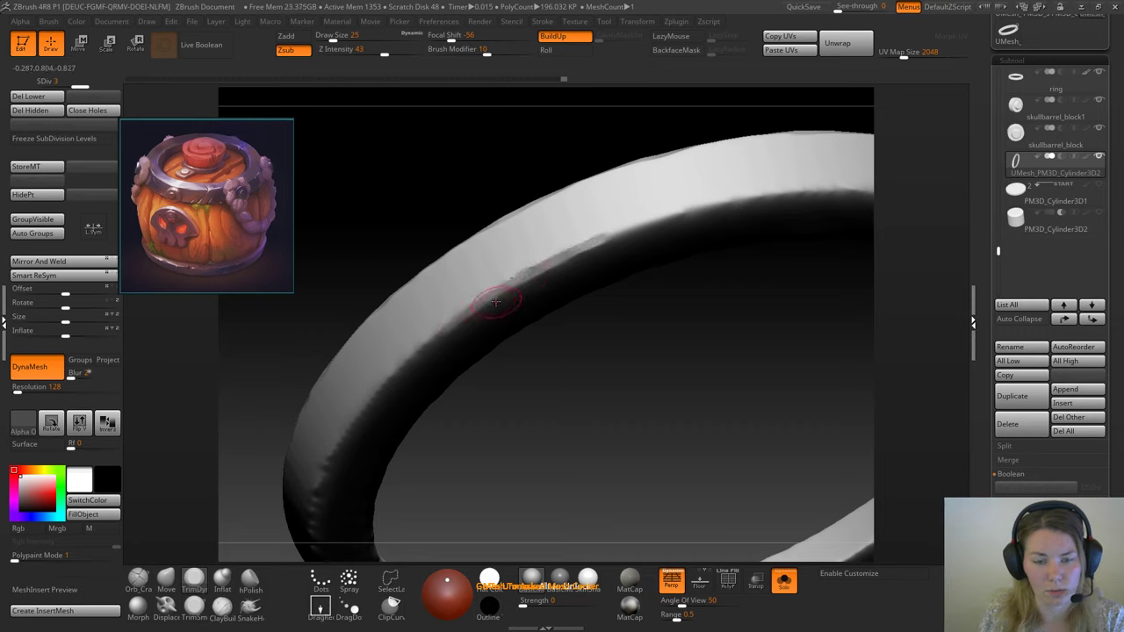
key("space")
left_click_drag(497, 300, 535, 272)
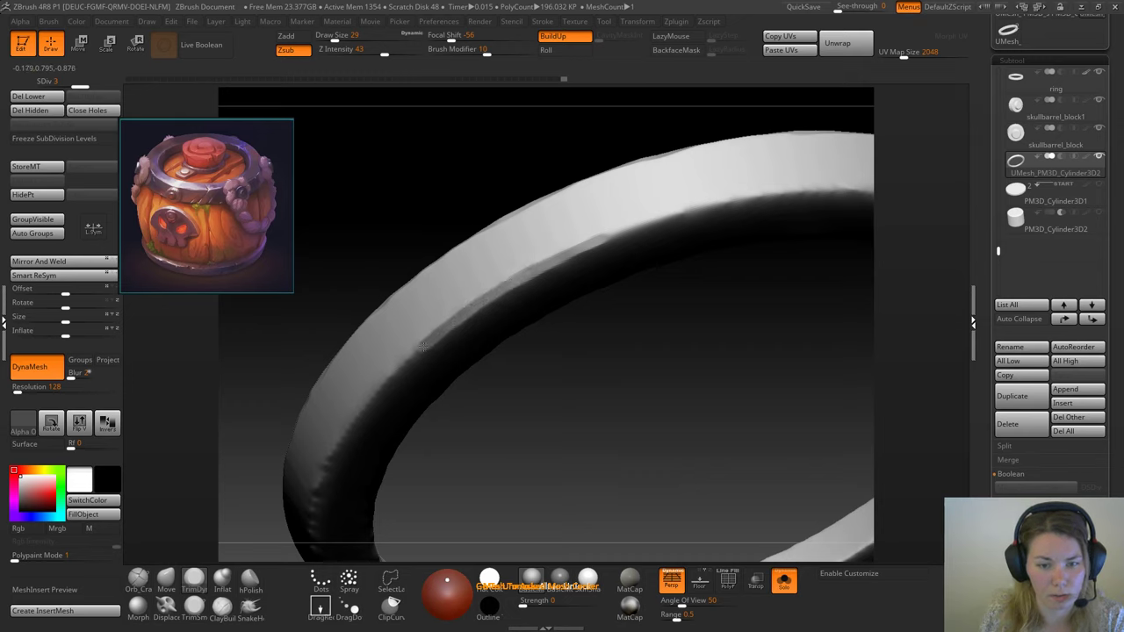
left_click_drag(371, 414, 676, 167)
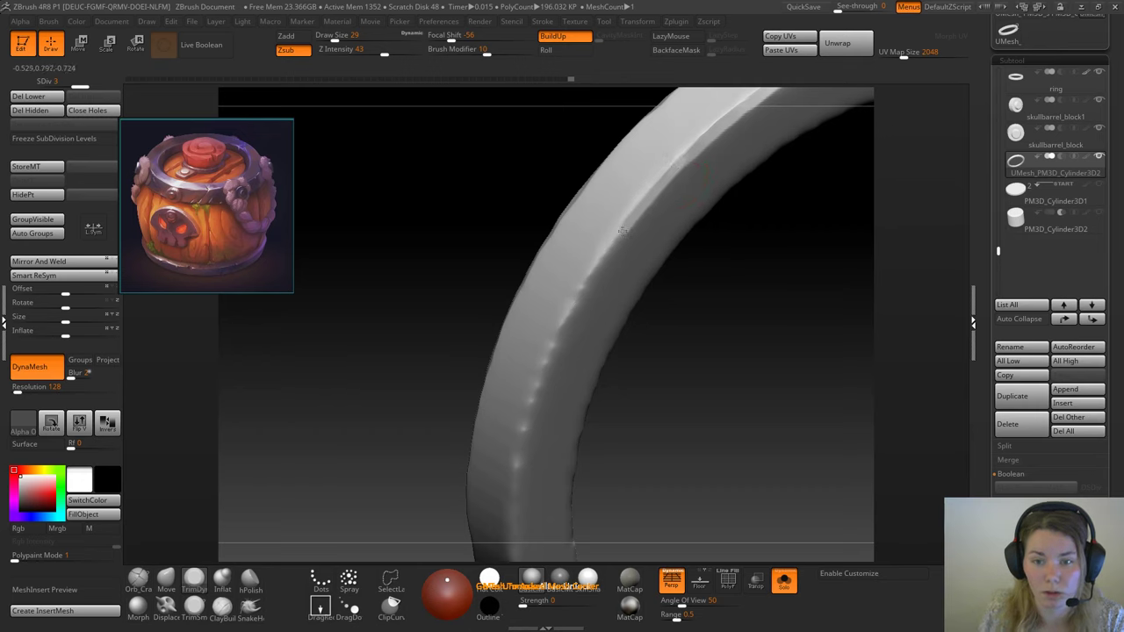
left_click_drag(622, 231, 573, 307)
left_click_drag(694, 355, 630, 241)
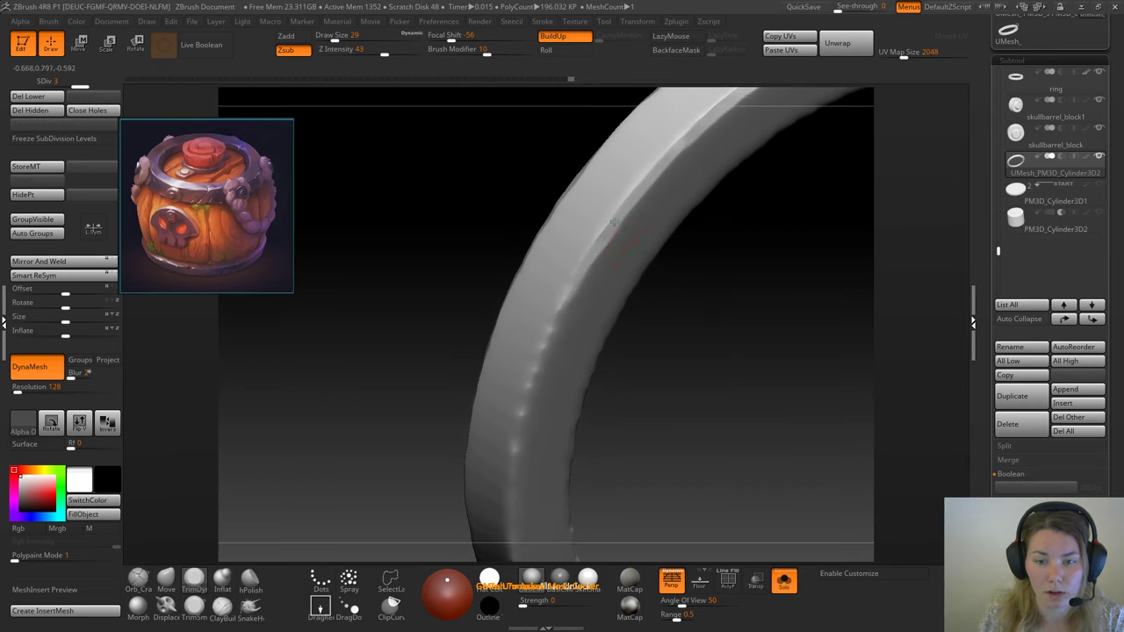
Step: Extend the lower outer edge's bevel around the ring's side, trimming away the jagged bumps along it
left_click_drag(603, 439, 515, 190)
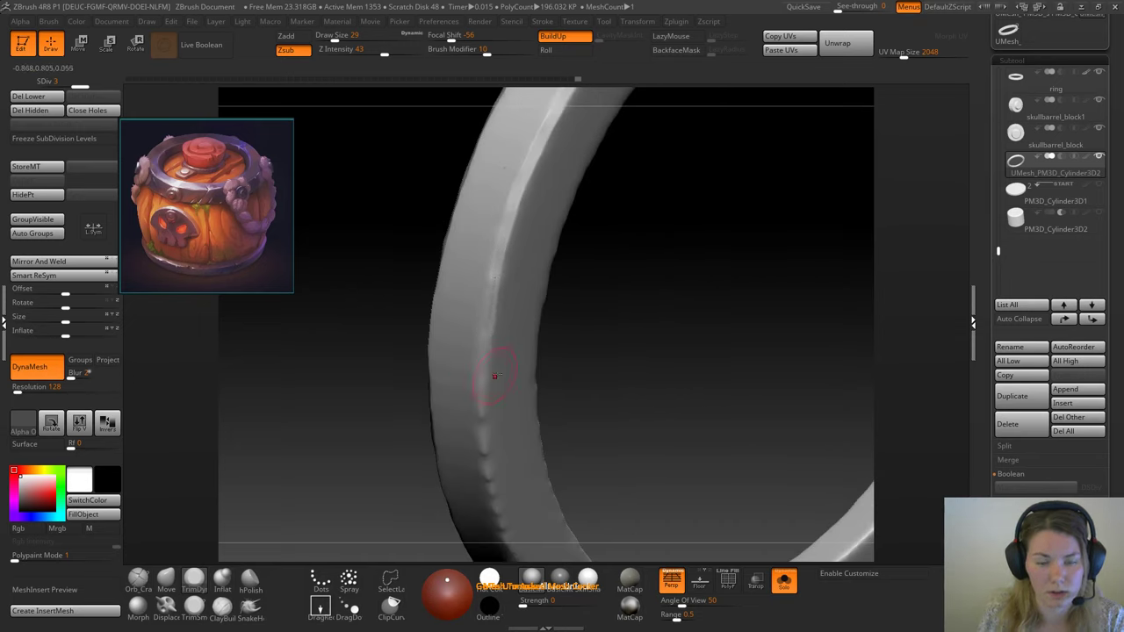
left_click_drag(580, 378, 447, 177)
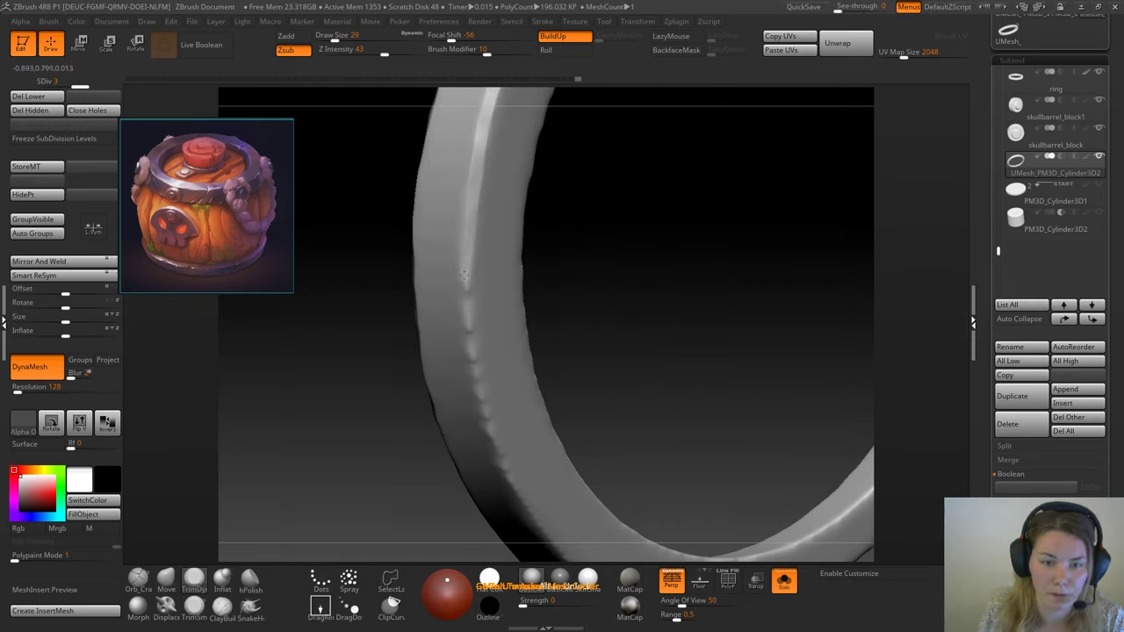
left_click_drag(652, 387, 543, 219)
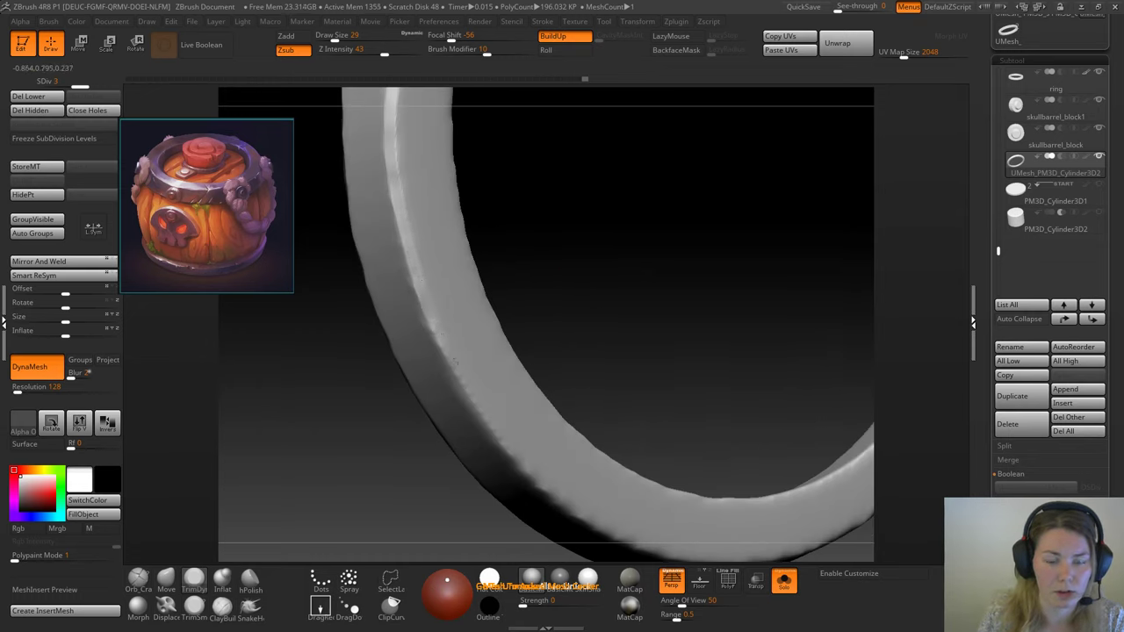
left_click_drag(536, 399, 582, 254)
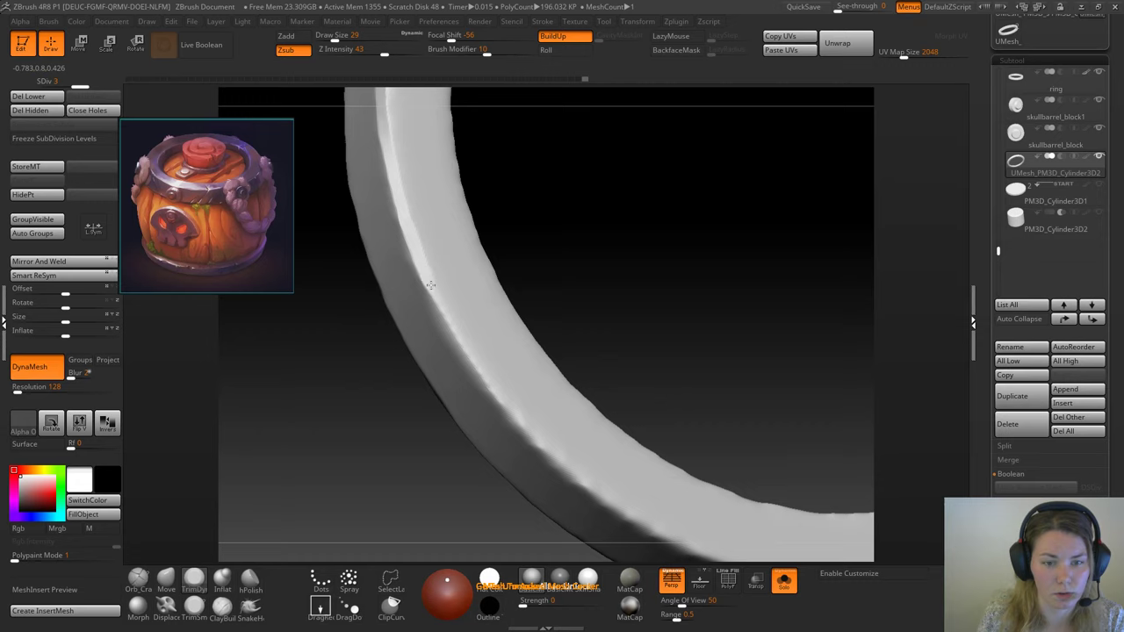
left_click_drag(702, 377, 597, 255)
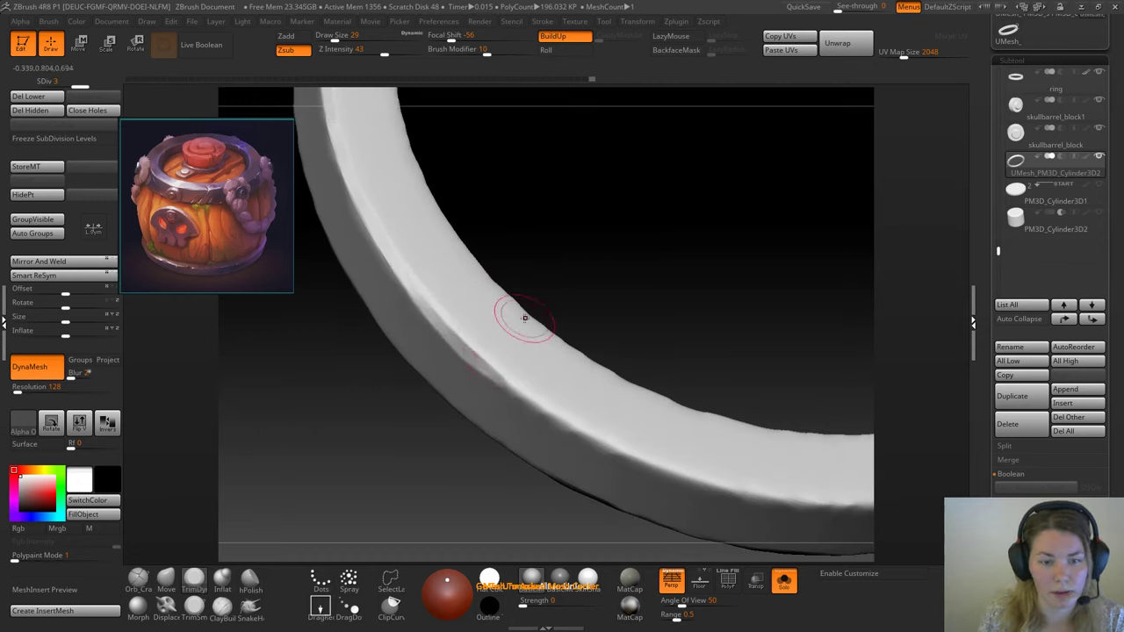
left_click_drag(518, 319, 519, 253)
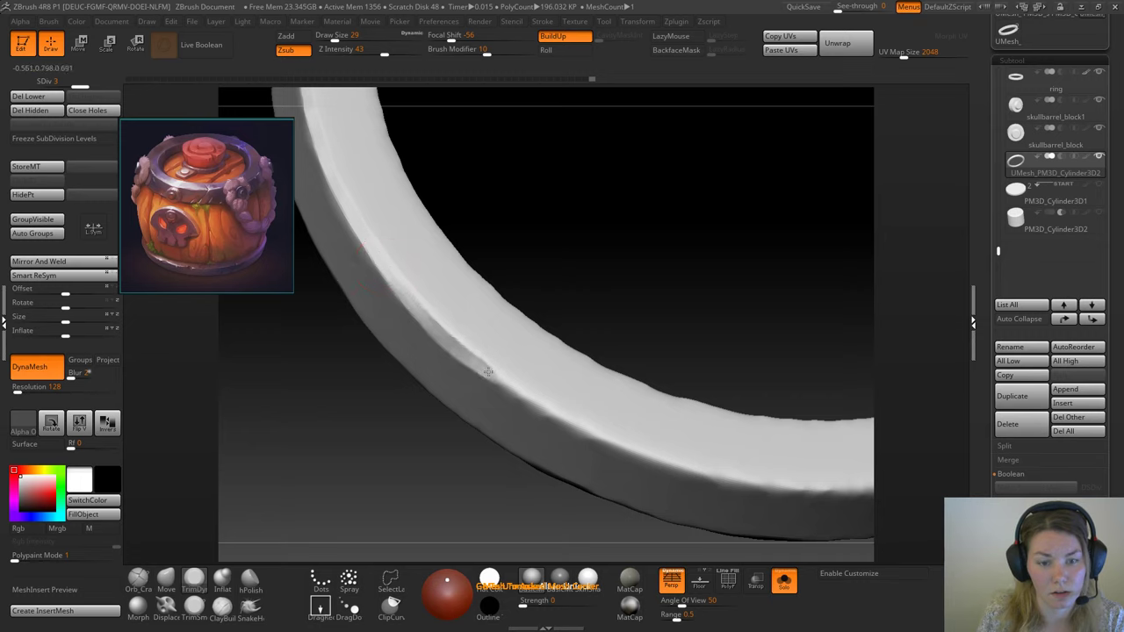
Step: Bevel the lower outer edge across the ring's front and up onto the opposite side with TrimDynamic
left_click_drag(701, 332, 394, 325)
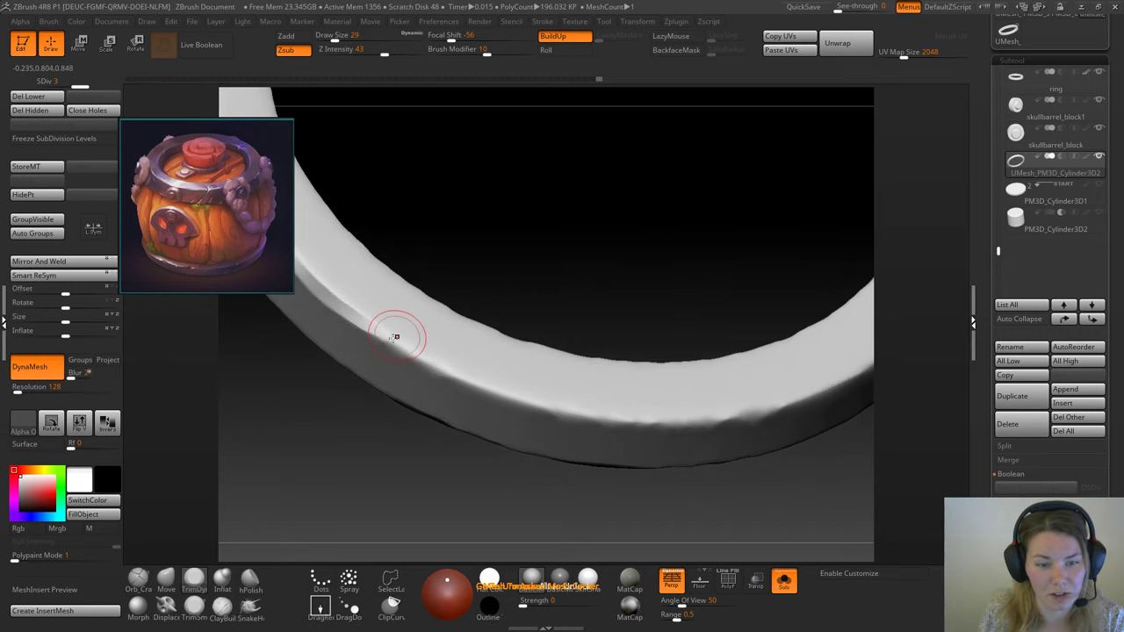
left_click_drag(445, 258, 482, 322)
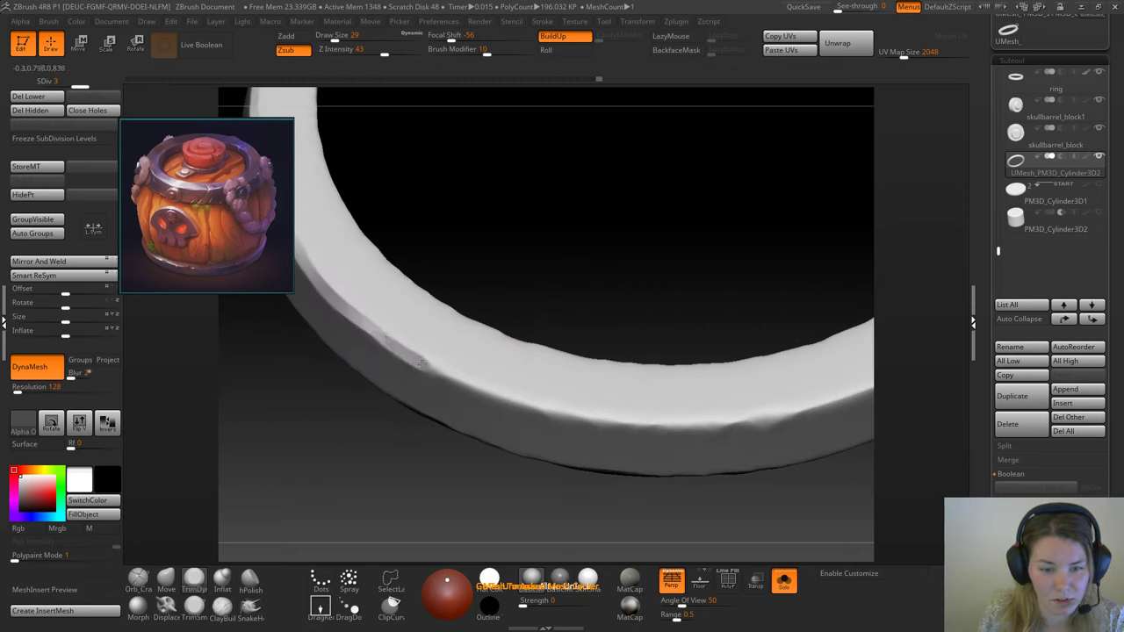
left_click_drag(752, 321, 694, 260)
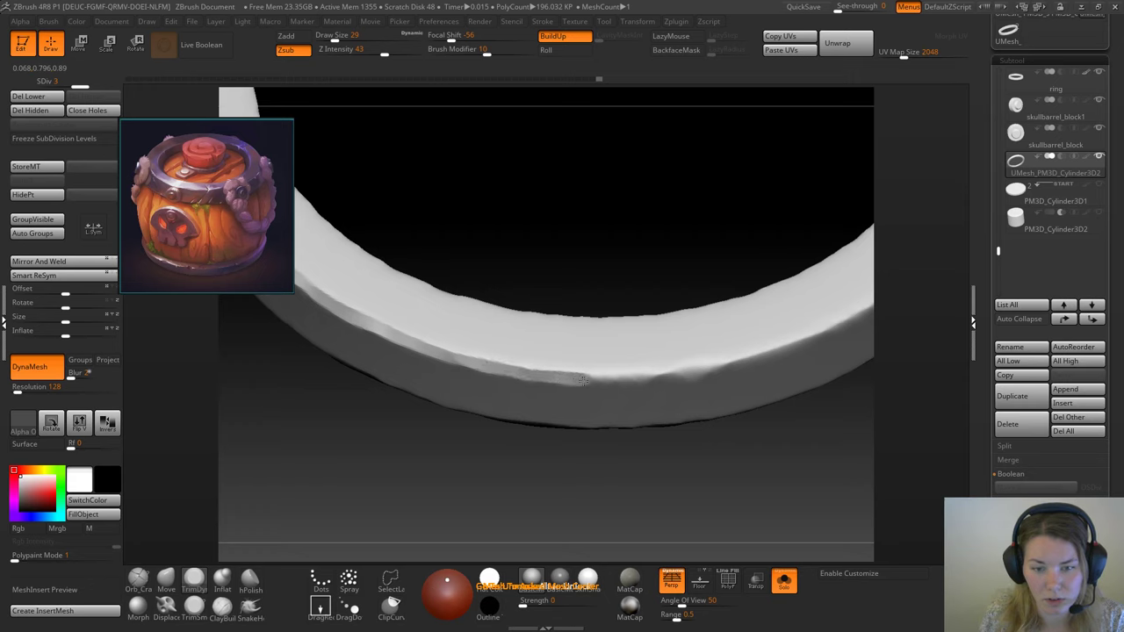
left_click_drag(715, 372, 577, 311)
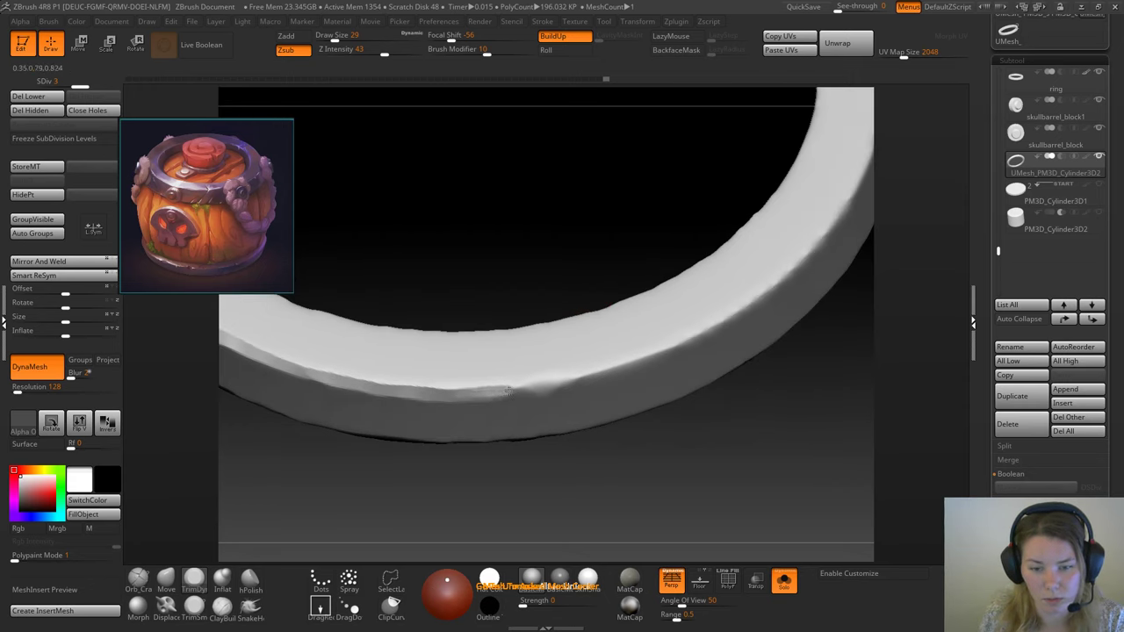
mouse_move(509, 392)
left_mouse_down()
mouse_move(644, 359)
mouse_move(762, 296)
left_mouse_up()
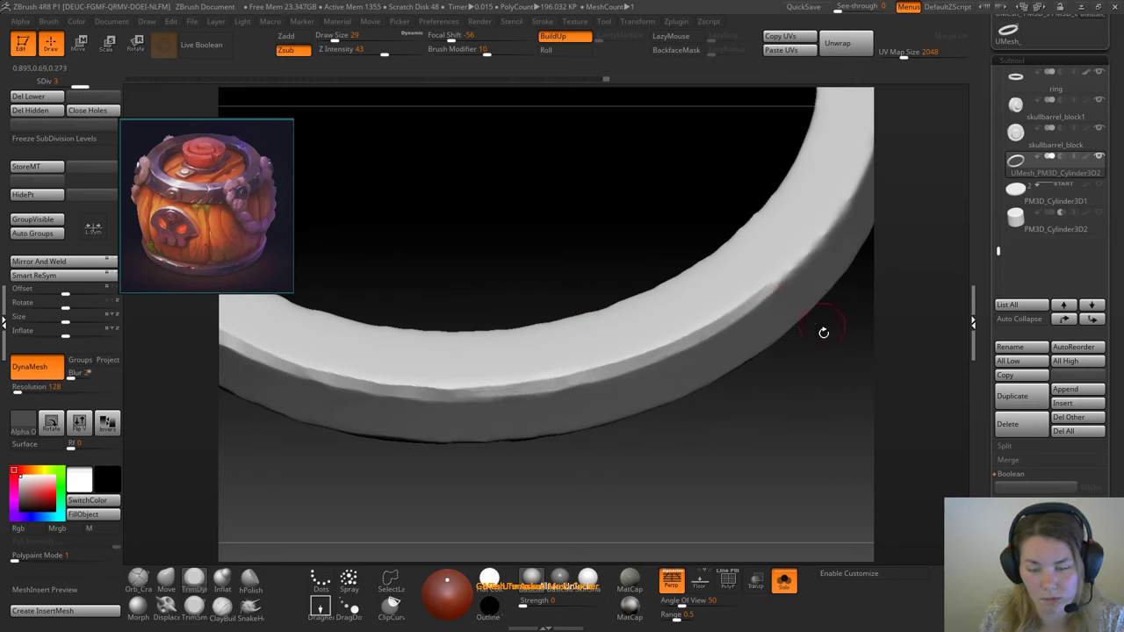
left_click_drag(824, 332, 718, 396)
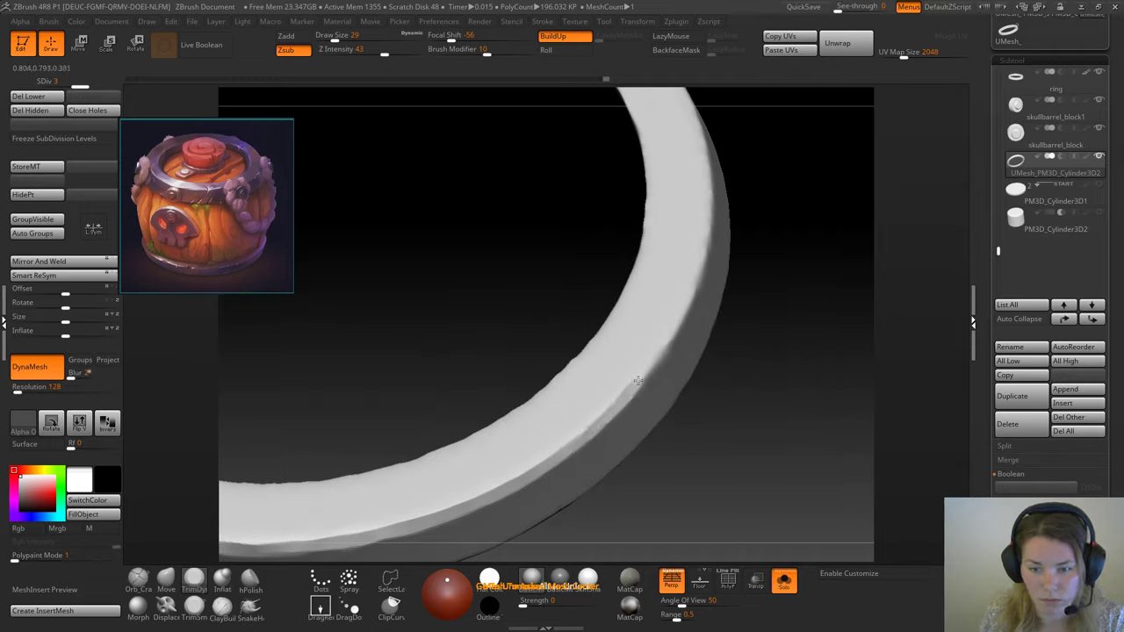
mouse_move(805, 187)
left_mouse_down()
mouse_move(751, 237)
mouse_move(770, 400)
mouse_move(747, 294)
left_mouse_up()
left_click_drag(826, 395, 677, 228)
Step: Flatten the last stretch of the lower outer edge with TrimDynamic, undoing and redoing one stroke, to complete the bevel
key("w")
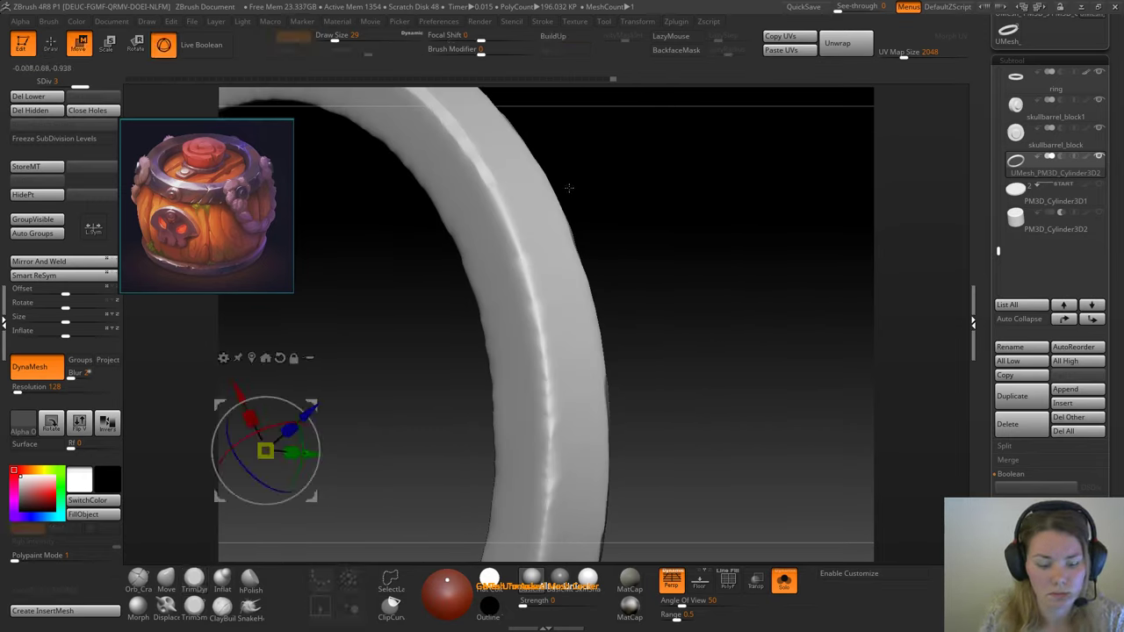
key("q")
left_click_drag(518, 248, 546, 360)
left_click_drag(675, 422, 742, 220, "alt")
mouse_move(602, 131)
left_mouse_down()
mouse_move(618, 249)
mouse_move(606, 367)
left_mouse_up()
left_click_drag(733, 387, 778, 246, "alt")
left_click_drag(669, 178, 626, 321)
key("ctrl+z")
left_click_drag(670, 168, 587, 399)
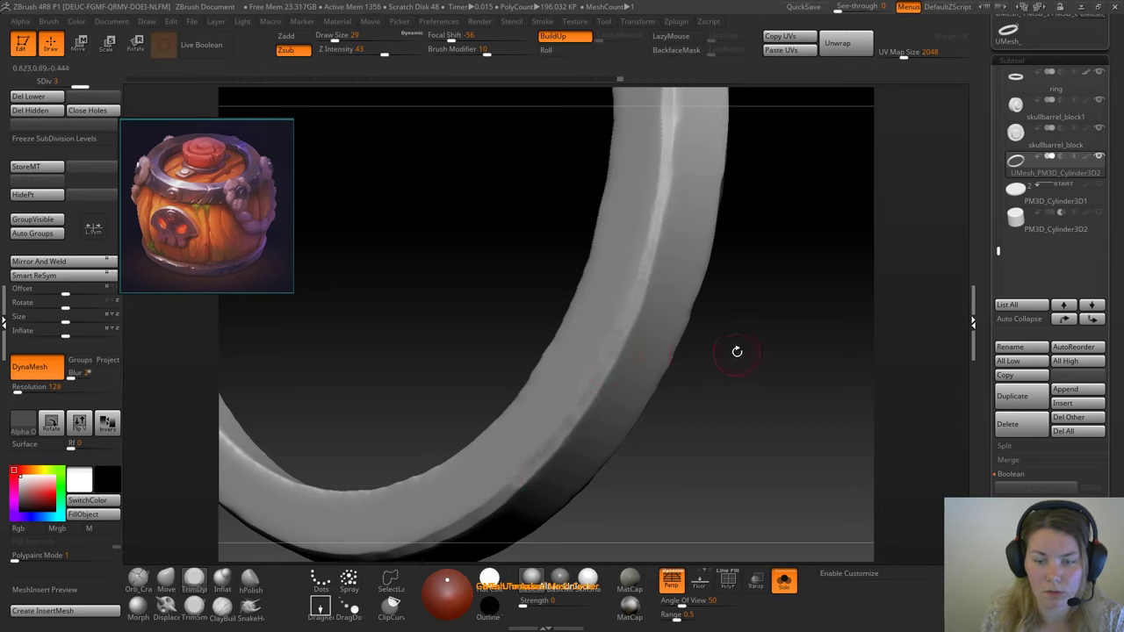
left_click_drag(737, 351, 742, 290, "alt")
left_click_drag(790, 421, 561, 274, "alt")
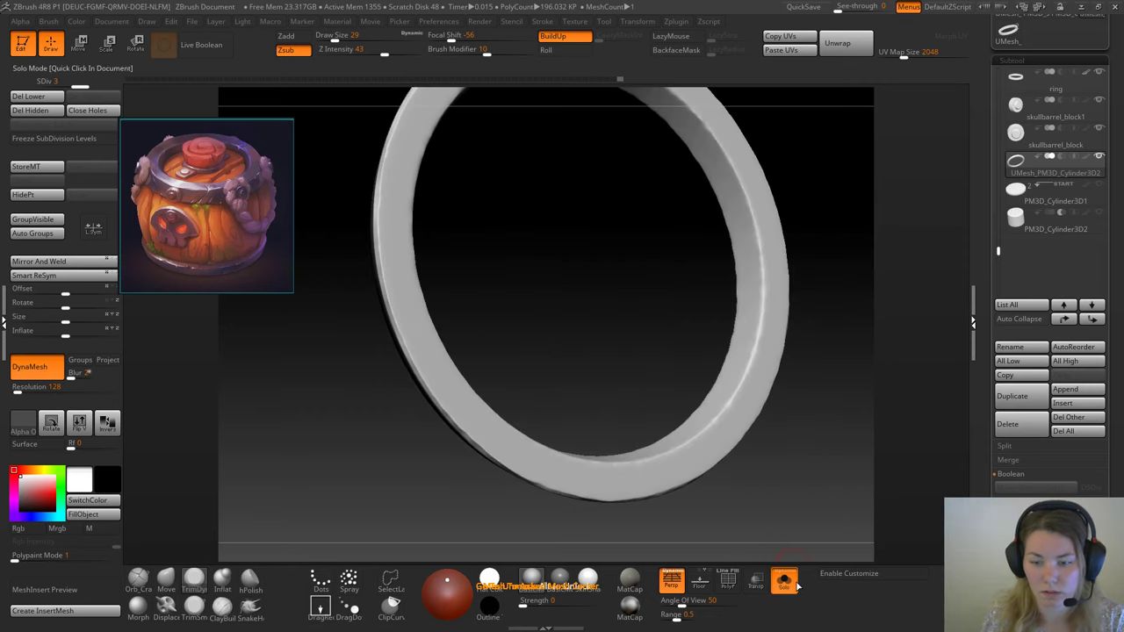
Step: Turn off Solo mode and examine the beveled lower ring on the whole barrel from several sides
left_click(793, 583)
left_click_drag(705, 521, 508, 282)
key("f")
left_click_drag(576, 306, 566, 486, "alt")
left_click_drag(842, 349, 793, 303)
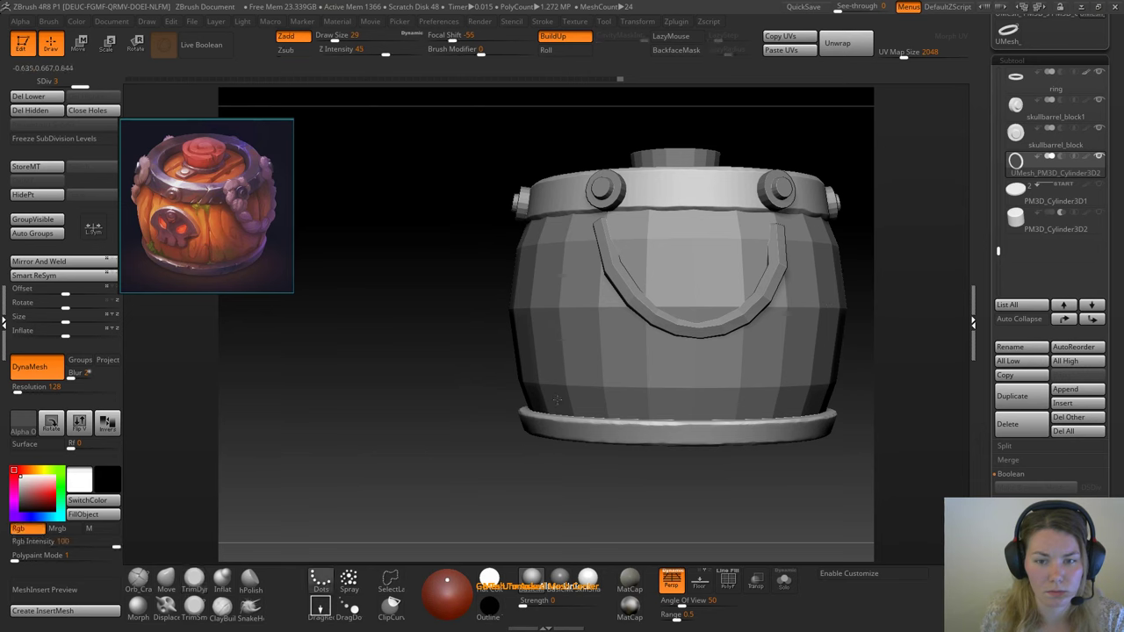
left_click_drag(417, 386, 496, 391)
left_click_drag(721, 131, 702, 171)
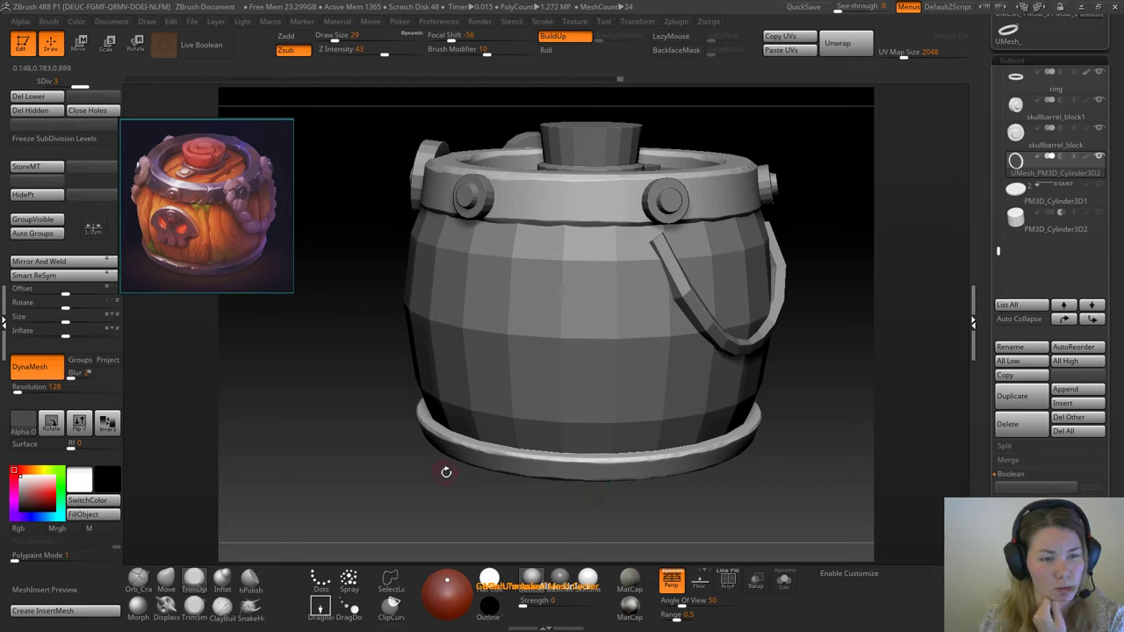
Step: Save the barrel tool as skullbarrel02 in the Maya folder, keeping the ZTool file type
left_click_drag(445, 488, 462, 360)
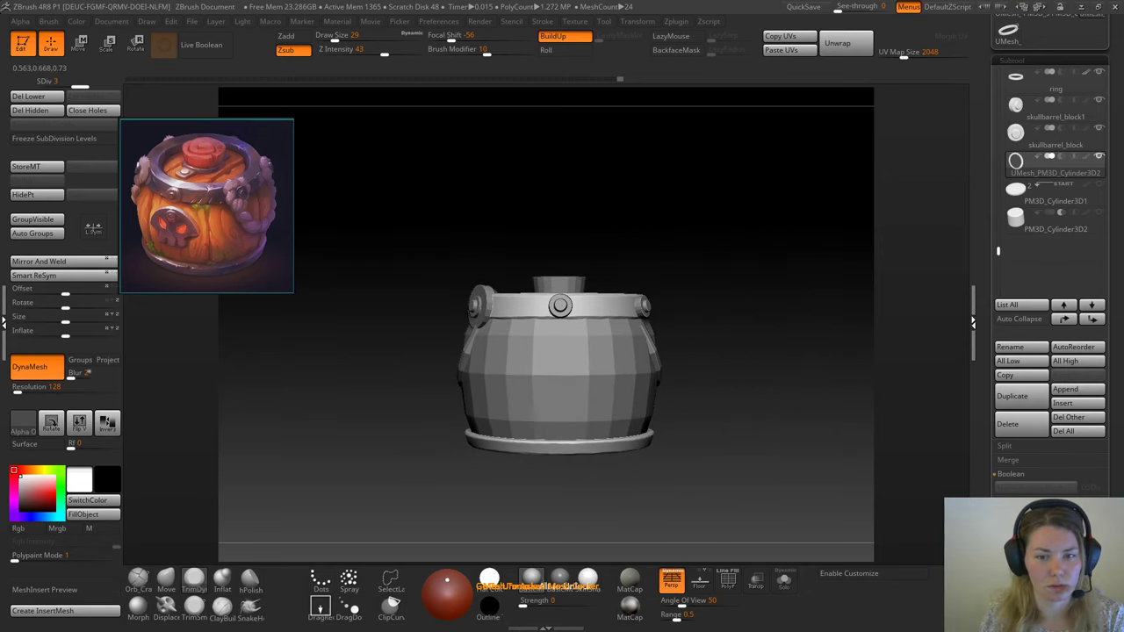
mouse_move(724, 316)
left_mouse_down()
mouse_move(727, 338)
mouse_move(766, 338)
mouse_move(662, 362)
mouse_move(725, 316)
mouse_move(605, 399)
mouse_move(721, 327)
mouse_move(725, 301)
mouse_move(746, 298)
mouse_move(713, 324)
left_mouse_up()
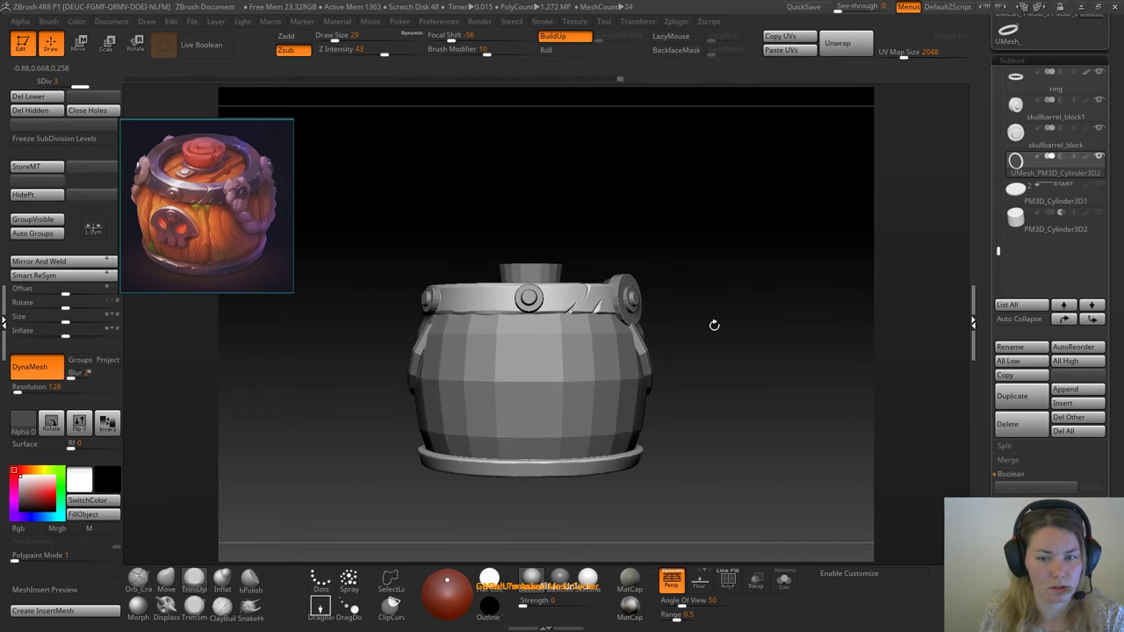
left_click_drag(1118, 75, 1118, 314)
left_click(1068, 54)
left_click(368, 314)
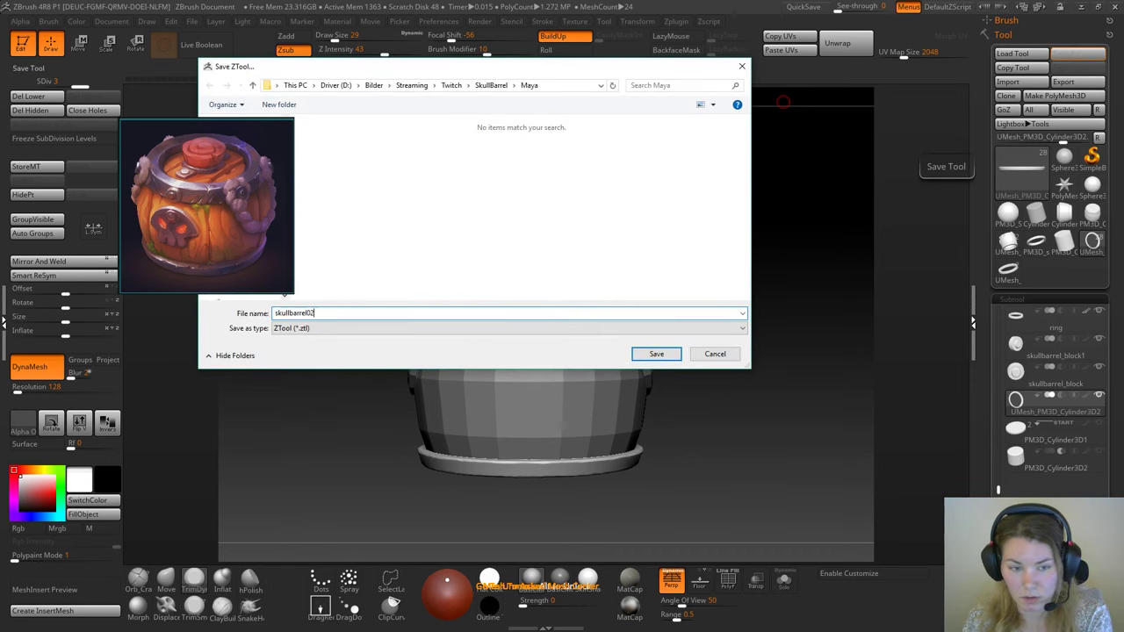
key("Return")
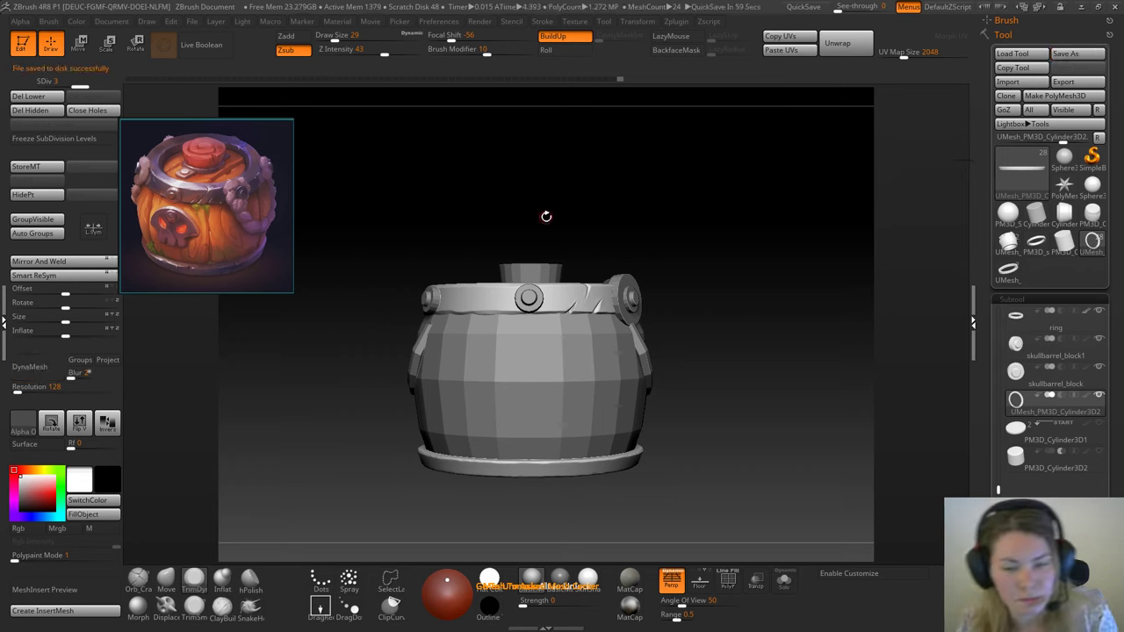
Step: Append a cylinder mesh to the barrel as a new subtool
left_click_drag(600, 191, 608, 231, "alt")
left_click_drag(651, 166, 672, 131, "alt")
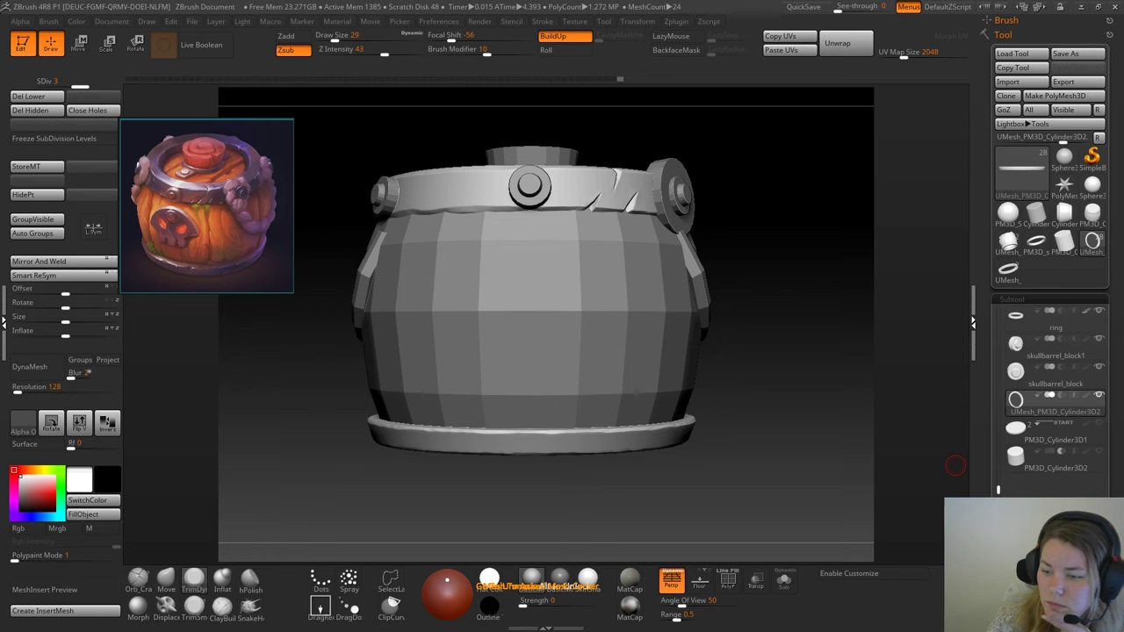
scroll(1050, 246, "down", 3)
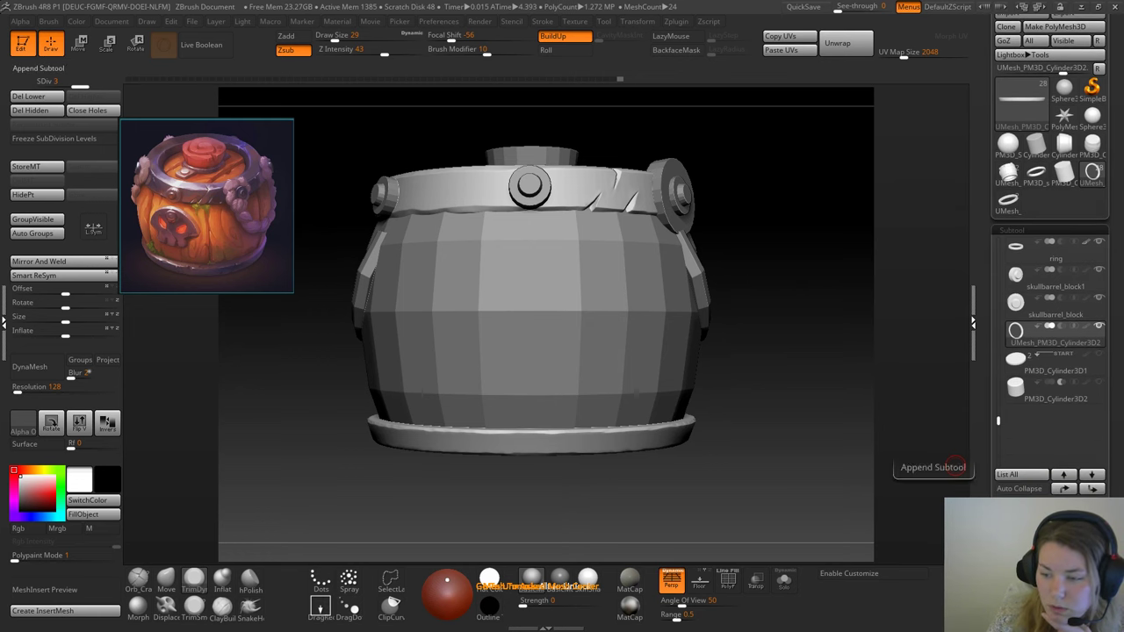
left_click(998, 421)
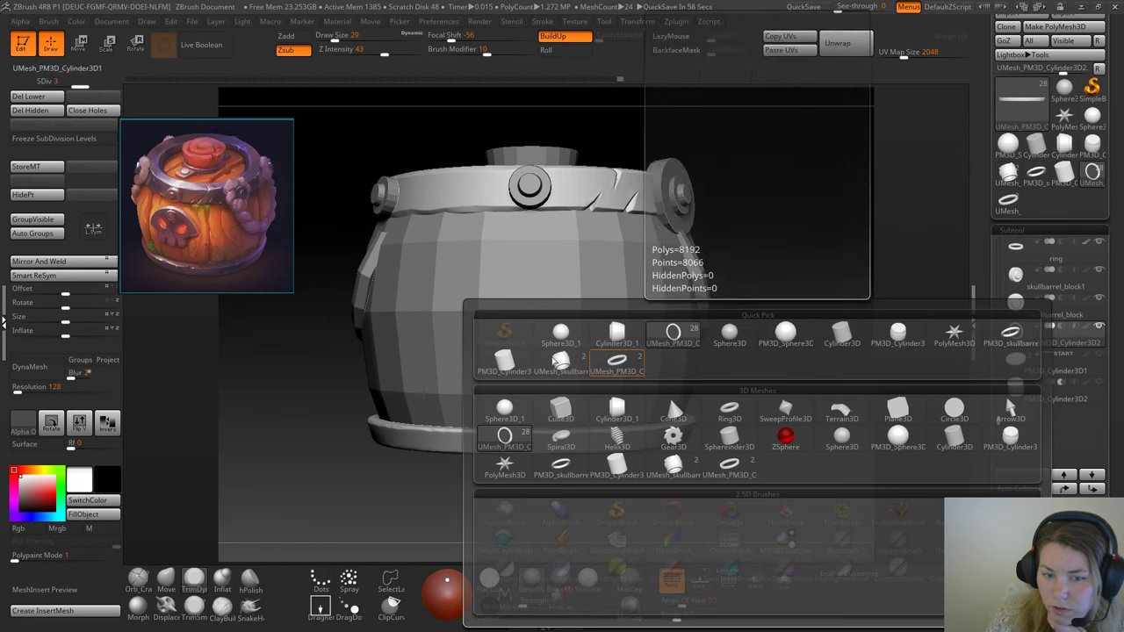
left_click(841, 337)
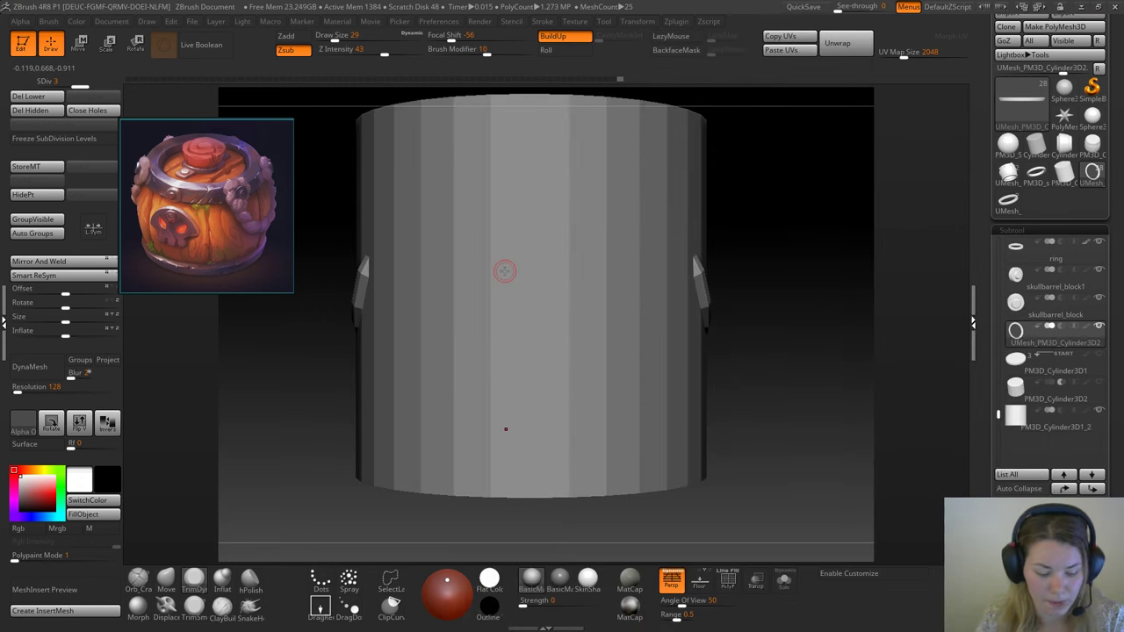
key("e")
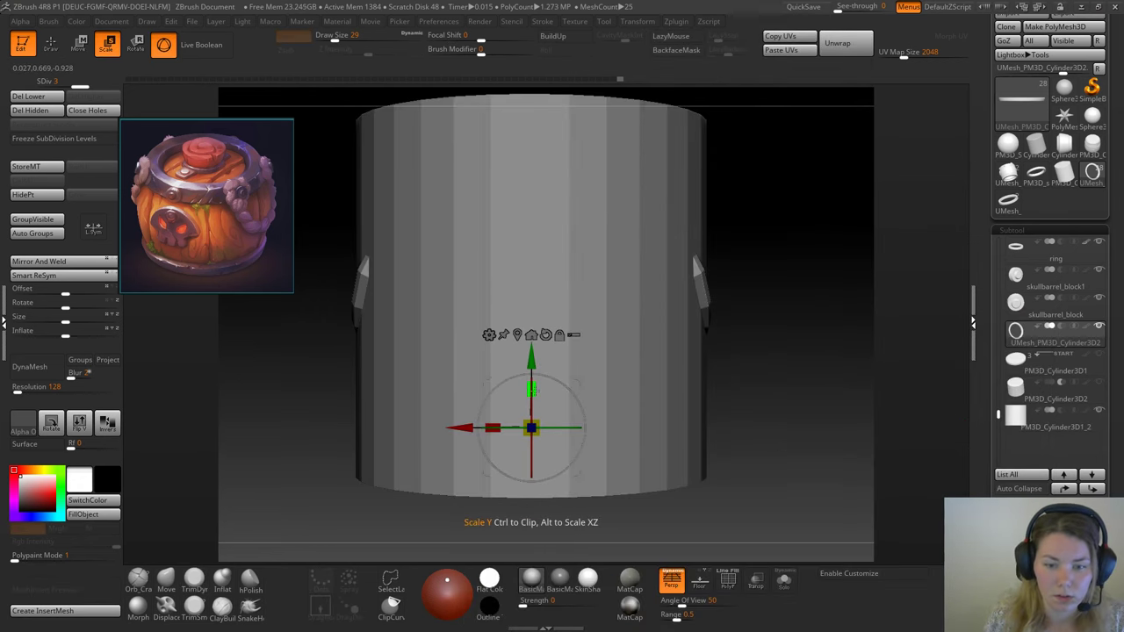
mouse_move(532, 389)
left_mouse_down()
mouse_move(535, 406)
mouse_move(528, 393)
left_mouse_up()
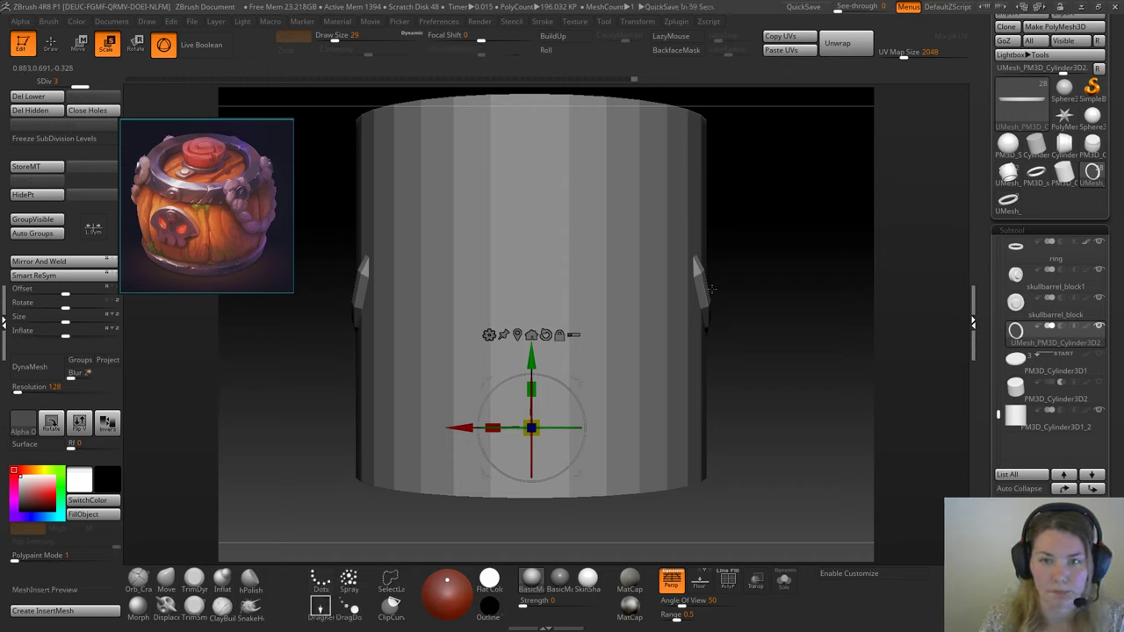
left_click(756, 579)
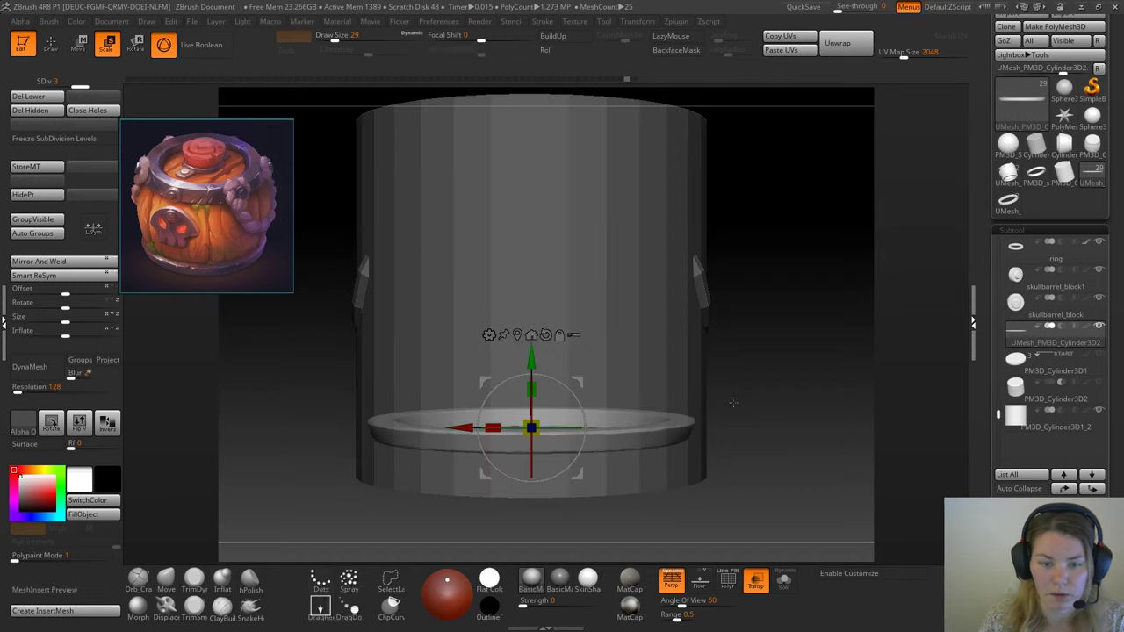
key("ctrl+z")
key("ctrl+z")
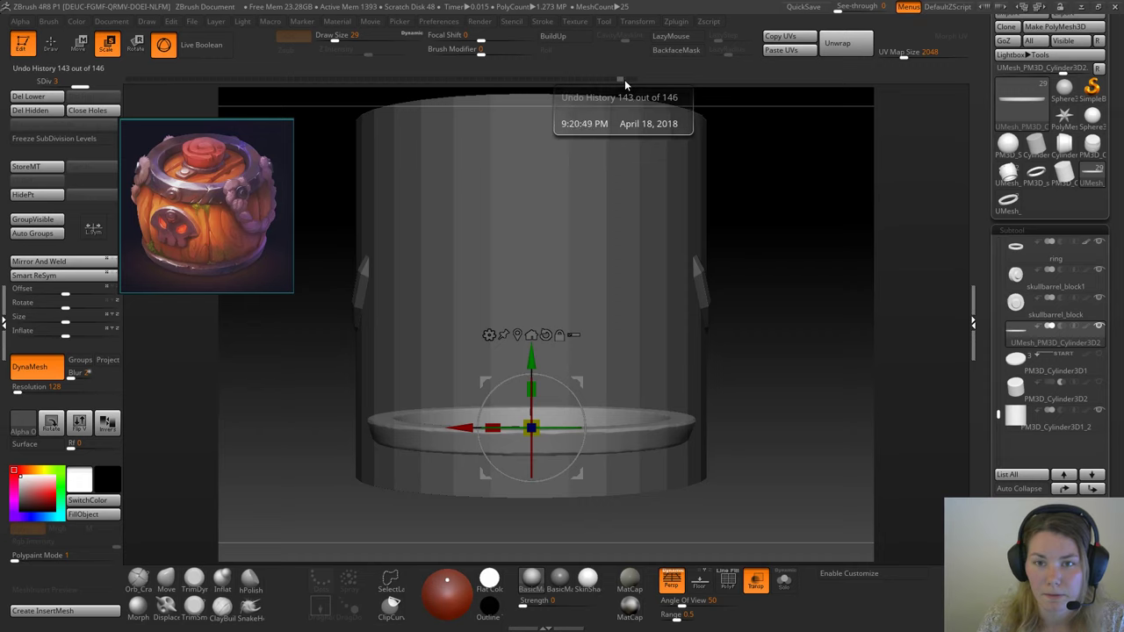
mouse_move(625, 79)
left_mouse_down()
mouse_move(634, 79)
mouse_move(620, 77)
left_mouse_up()
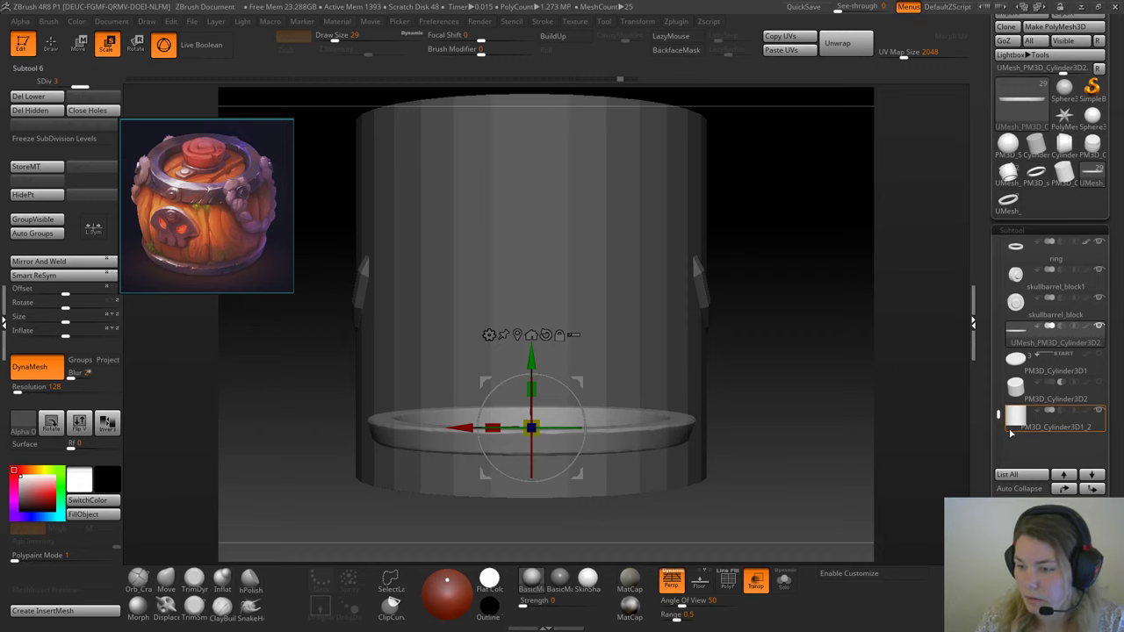
Step: Select the appended cylinder subtool, turn off Transparency and flatten the cylinder along its height into a thin disc
scroll(1000, 420, "down", 1)
left_click(1002, 386)
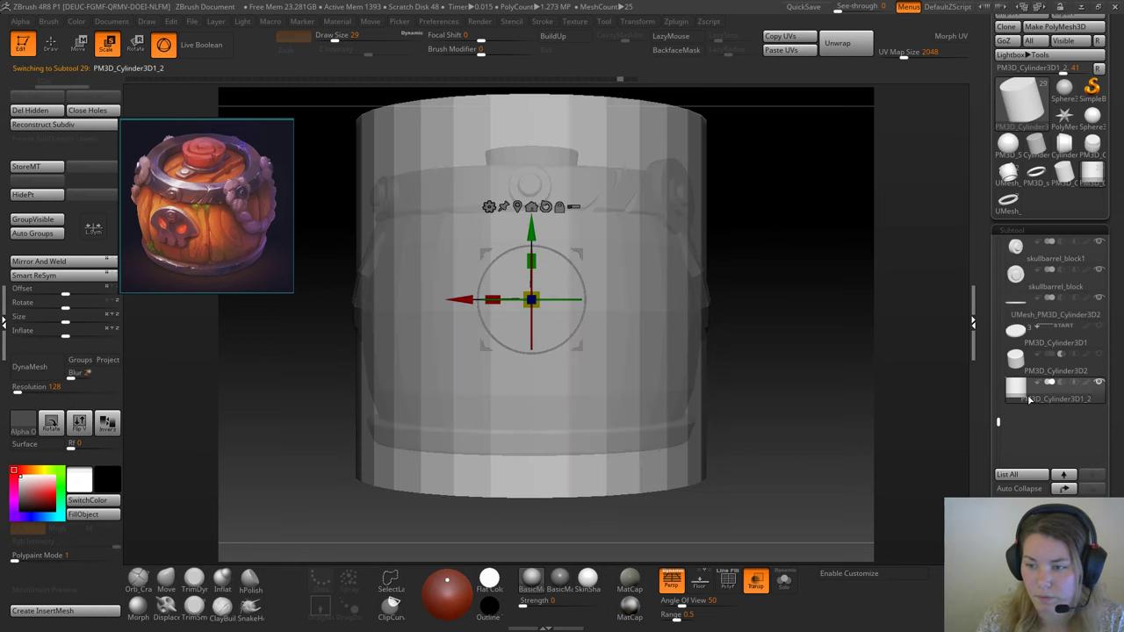
left_click(753, 581)
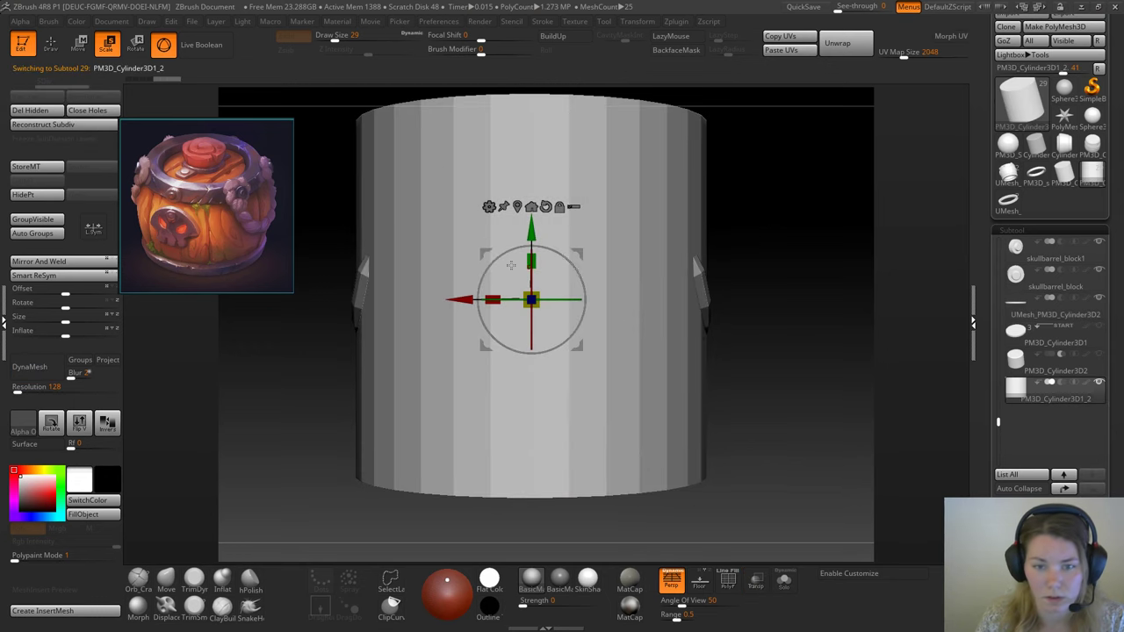
left_click_drag(531, 261, 531, 298)
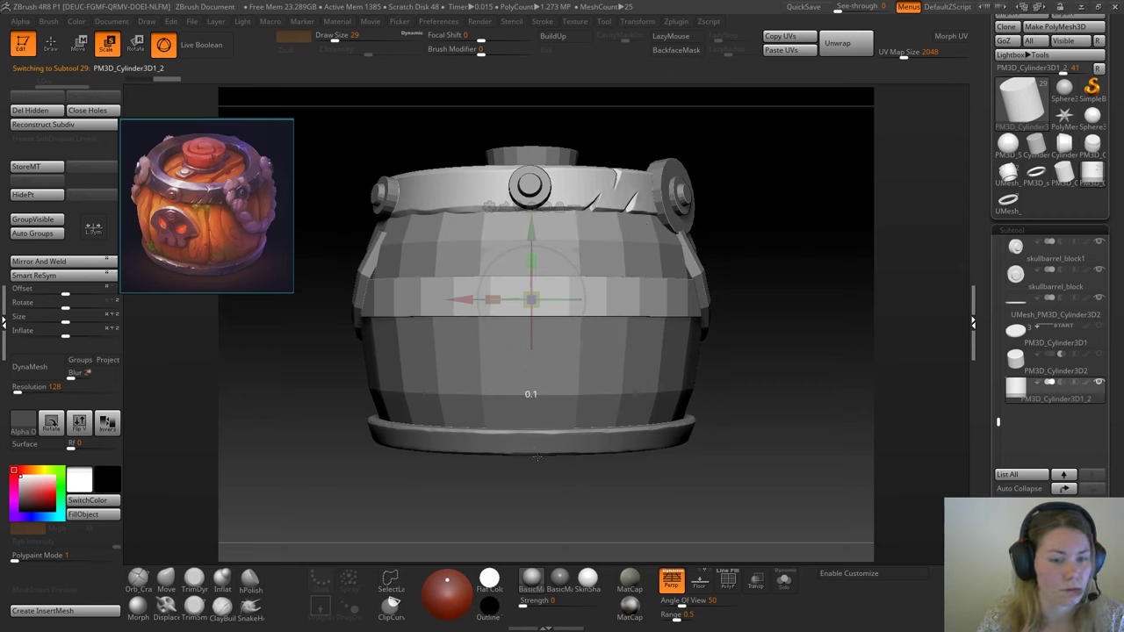
Step: Rotate the thin disc upright and move it out of the barrel to one side
left_click_drag(295, 442, 475, 434)
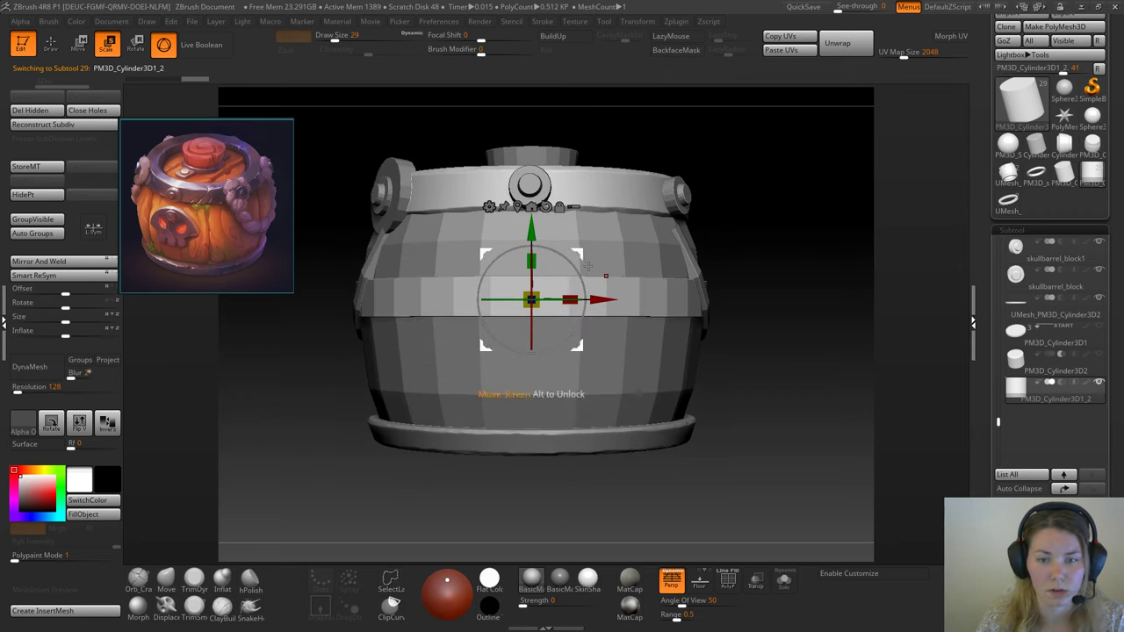
left_click_drag(564, 254, 637, 338)
left_click_drag(590, 299, 807, 309)
left_click_drag(840, 383, 774, 393)
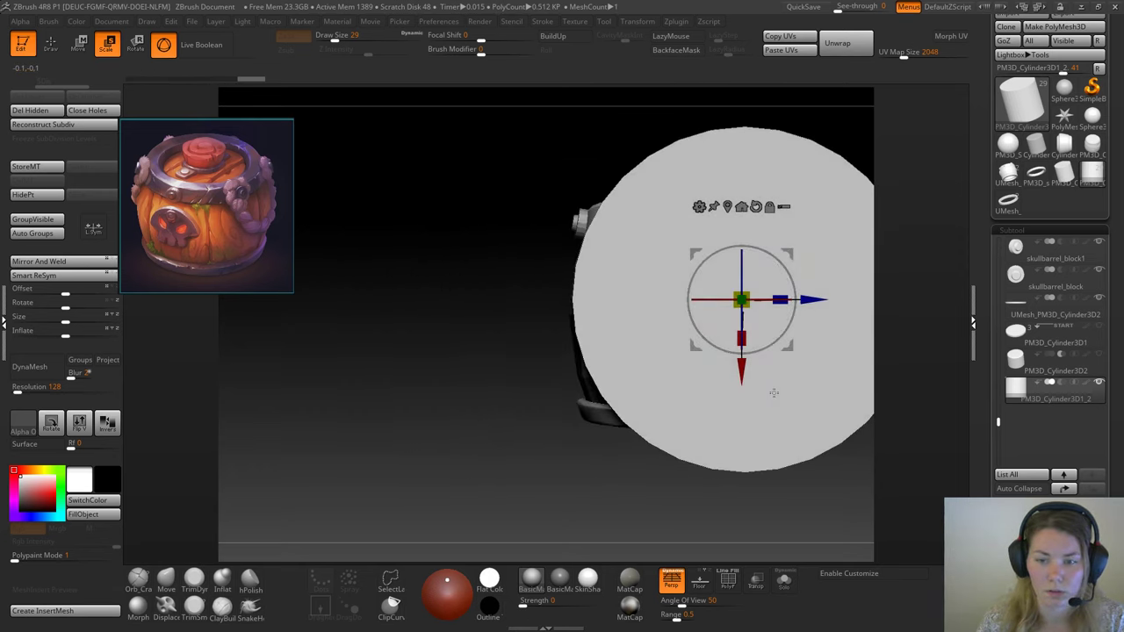
left_click_drag(483, 412, 288, 347, "alt")
left_click_drag(838, 309, 671, 303)
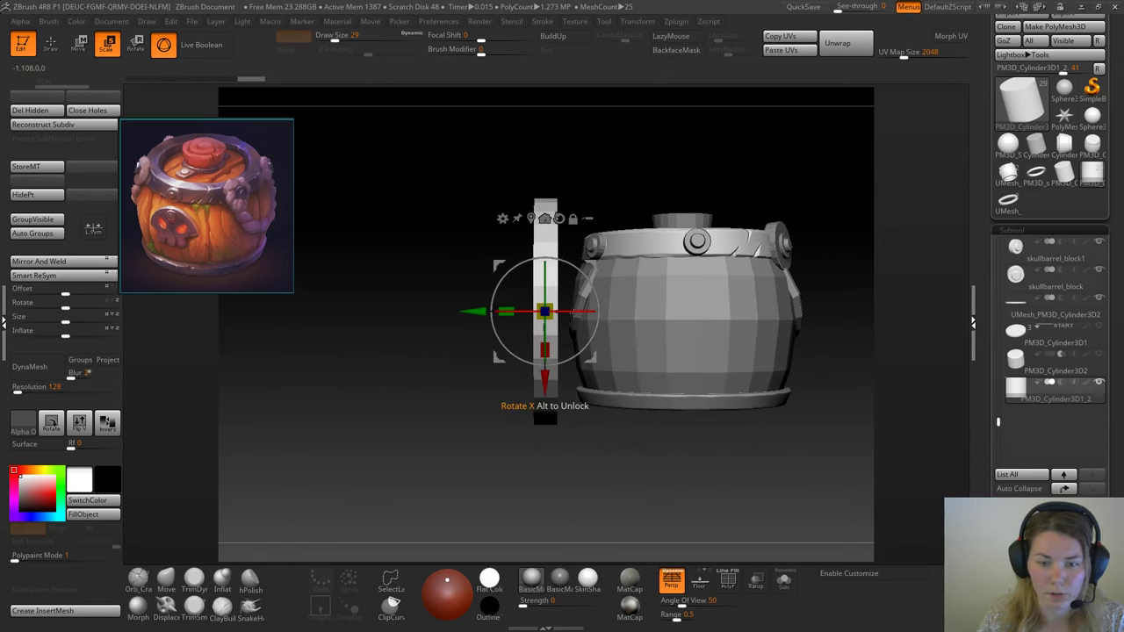
Step: Rotate the disc to face the barrel's front, centre it across the barrel and move it out in front
left_click_drag(587, 311, 626, 316, "shift")
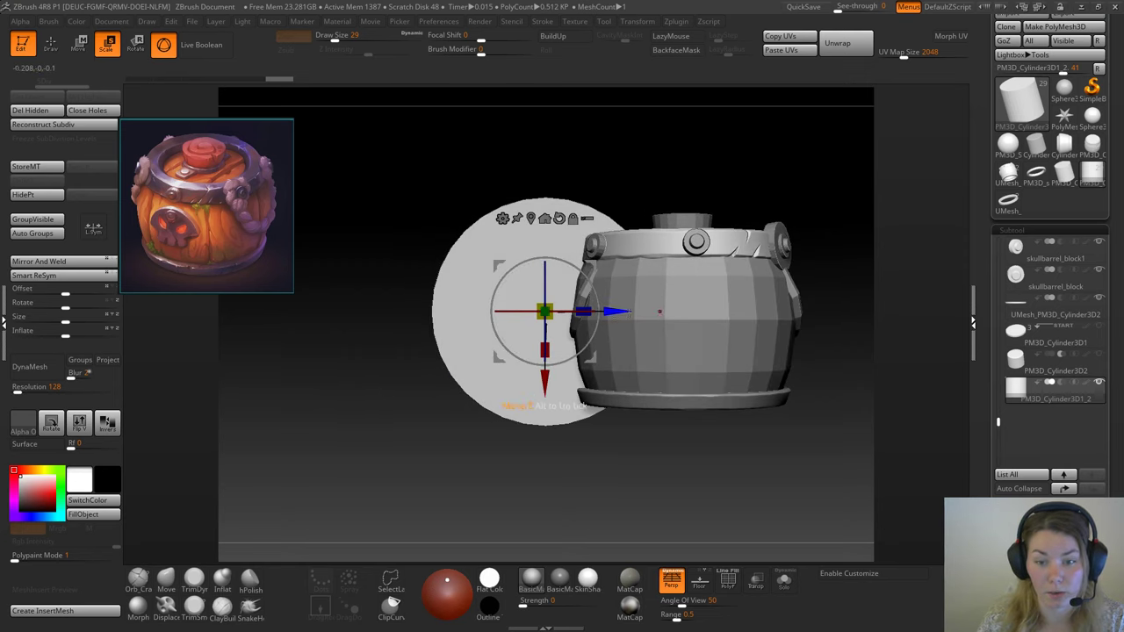
left_click_drag(617, 311, 753, 309)
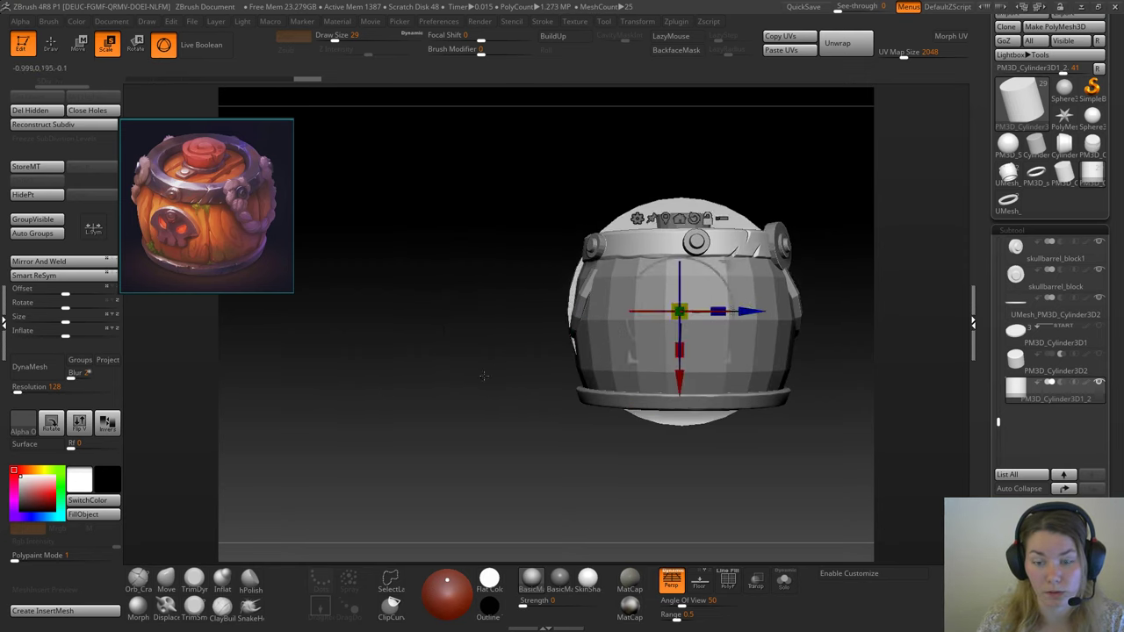
left_click_drag(451, 386, 304, 407, "alt")
left_click_drag(702, 303, 779, 302)
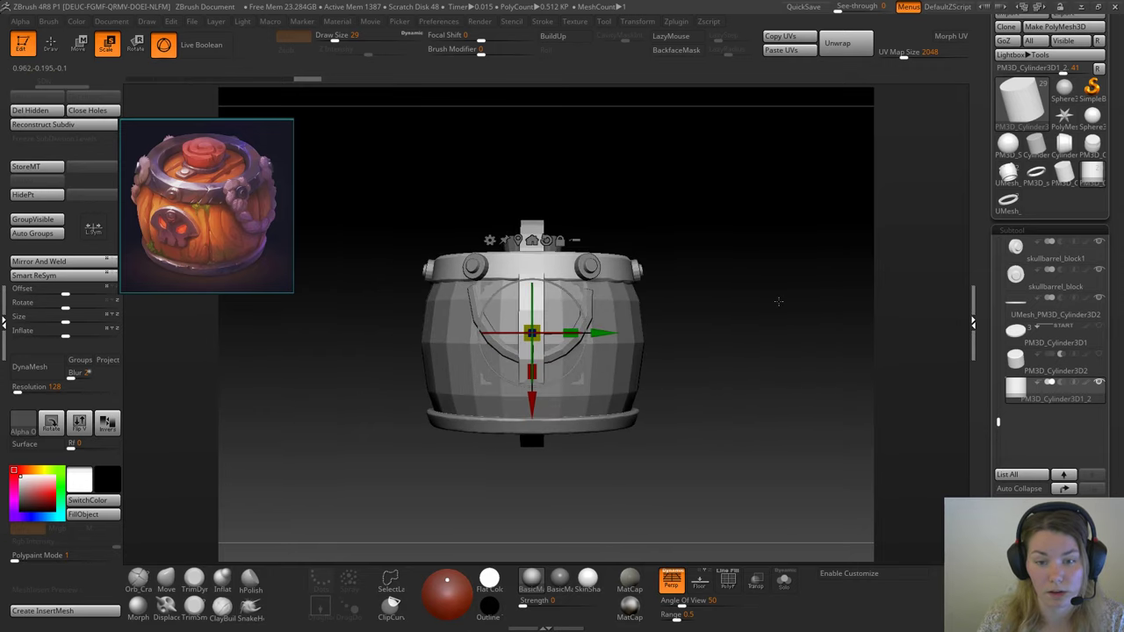
left_click_drag(621, 344, 730, 287)
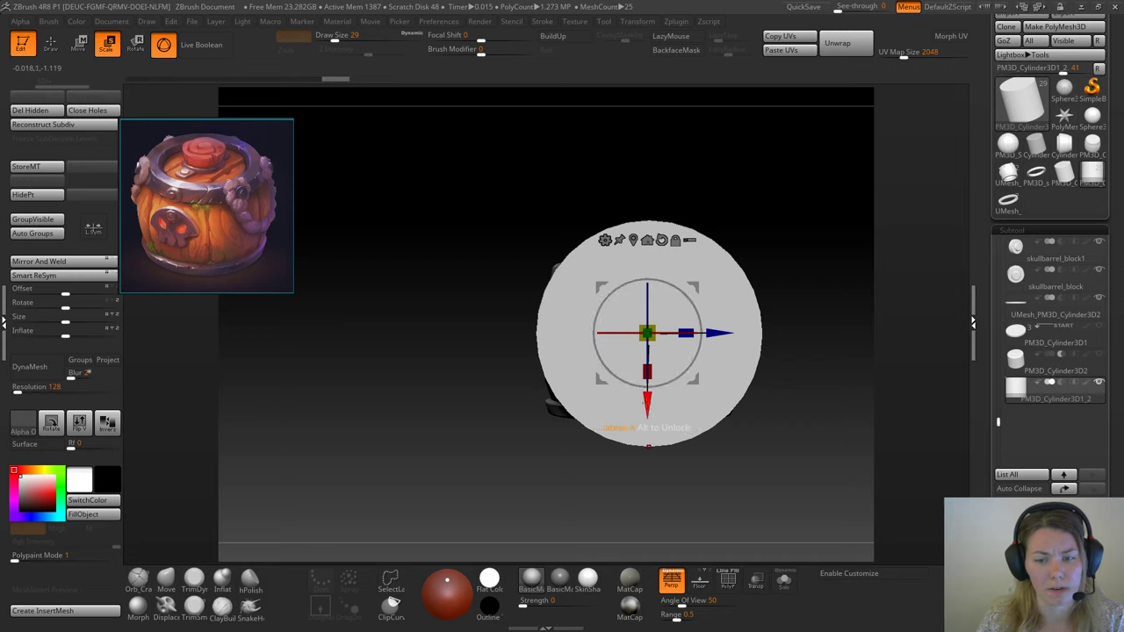
Step: Squash the disc vertically into a wide oval and scale it down to plaque size on the barrel's front
left_click_drag(647, 332, 657, 303)
left_click_drag(440, 319, 362, 324, "alt")
left_click_drag(554, 374, 556, 380)
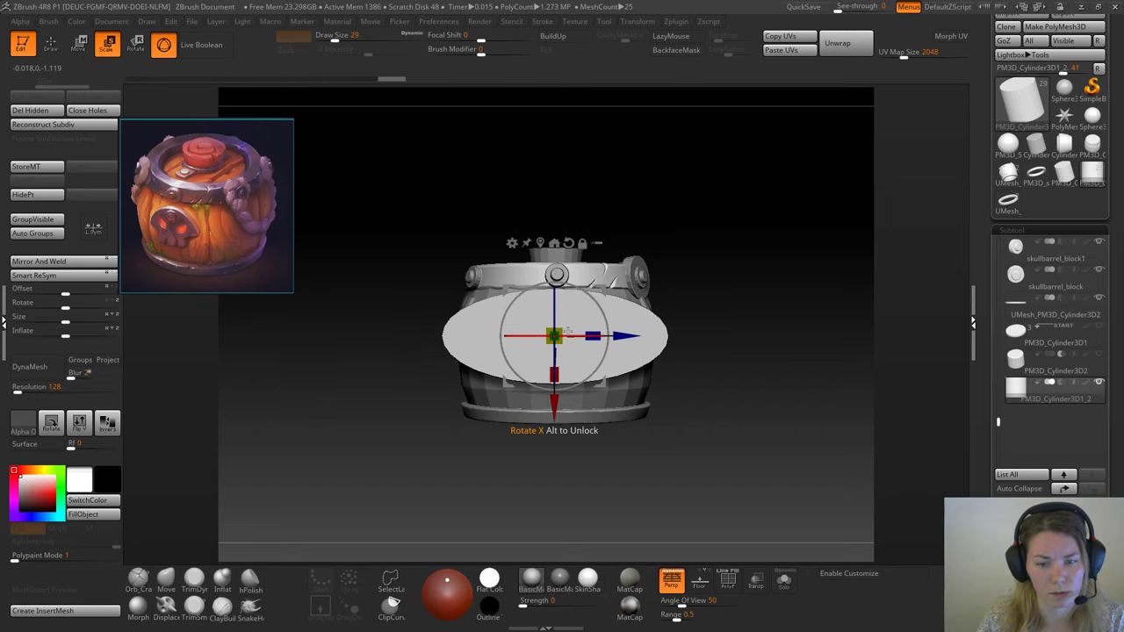
left_click_drag(566, 332, 560, 389)
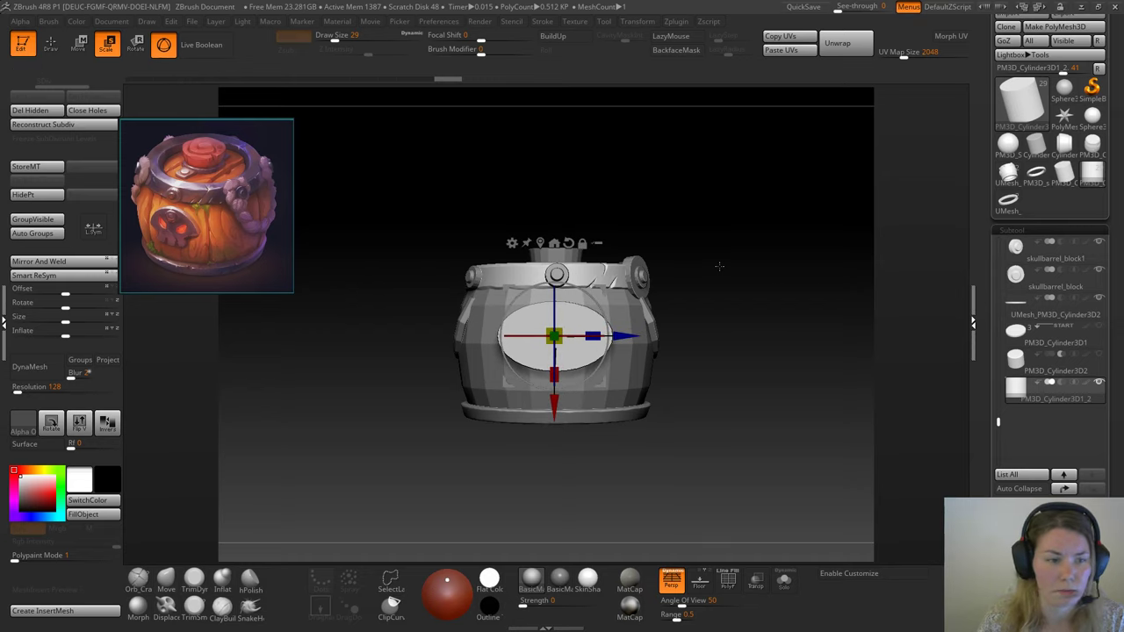
left_click_drag(718, 266, 757, 308)
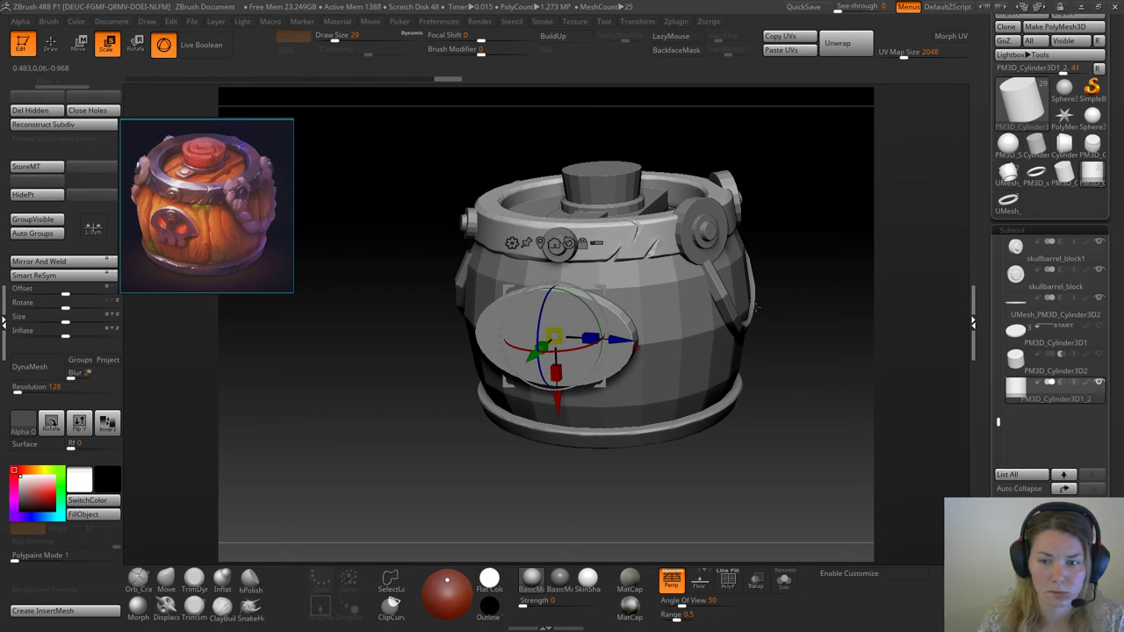
Step: Return to drawing with TrimDynamic and examine the oval and the front planks, skullbarrel_block20, with PolyFrame on before hiding it again
key("q")
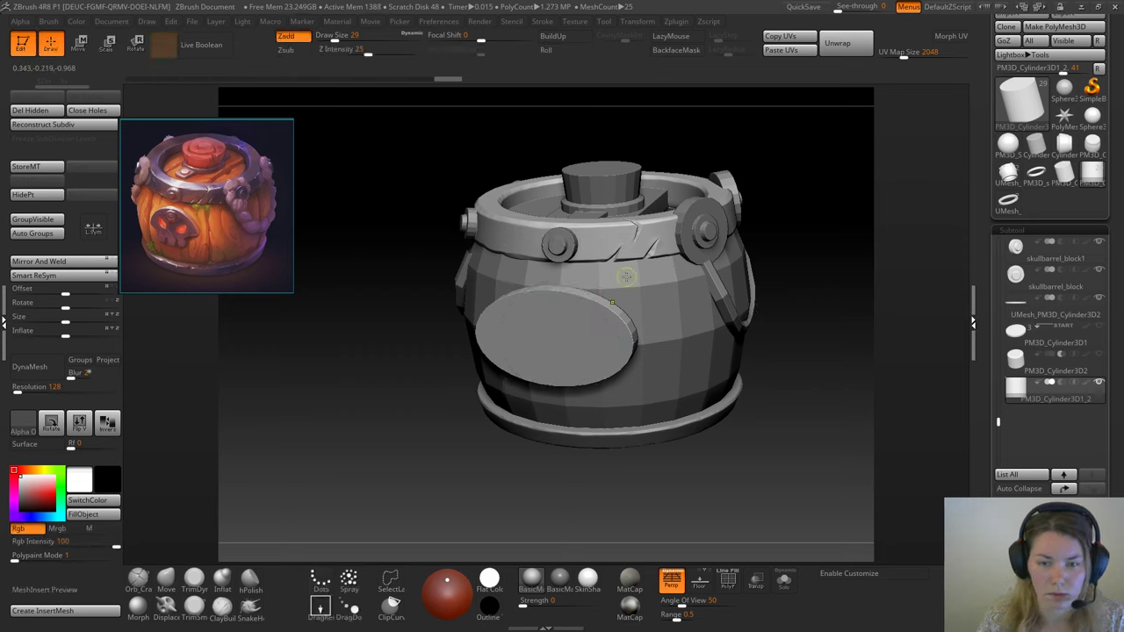
key("b")
key("t")
key("d")
left_click(727, 581)
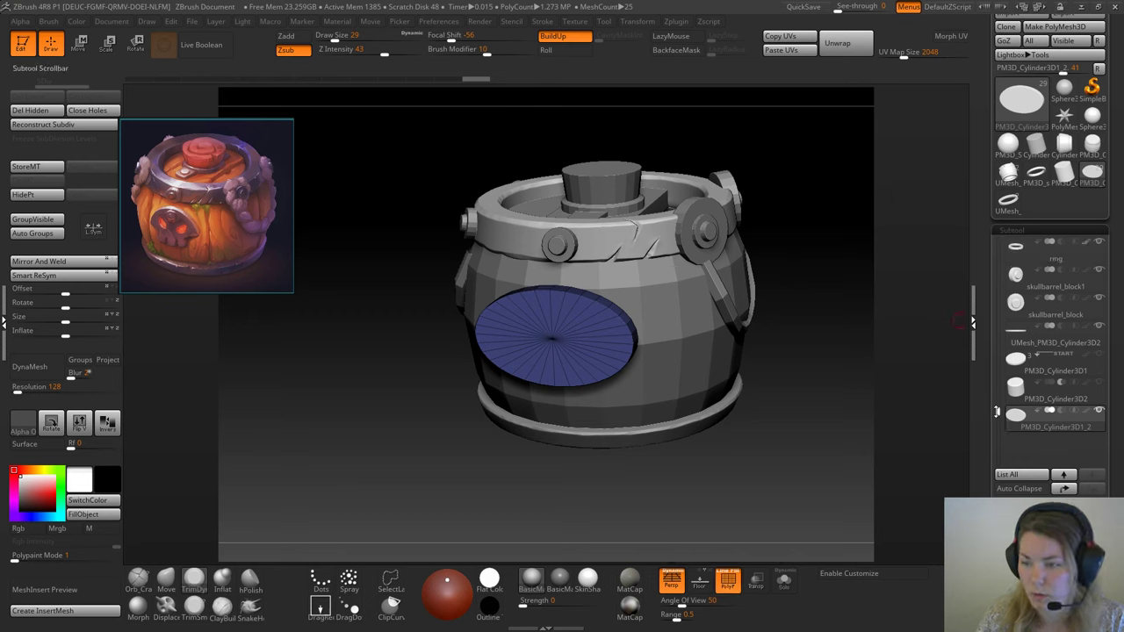
left_click(618, 275, "alt")
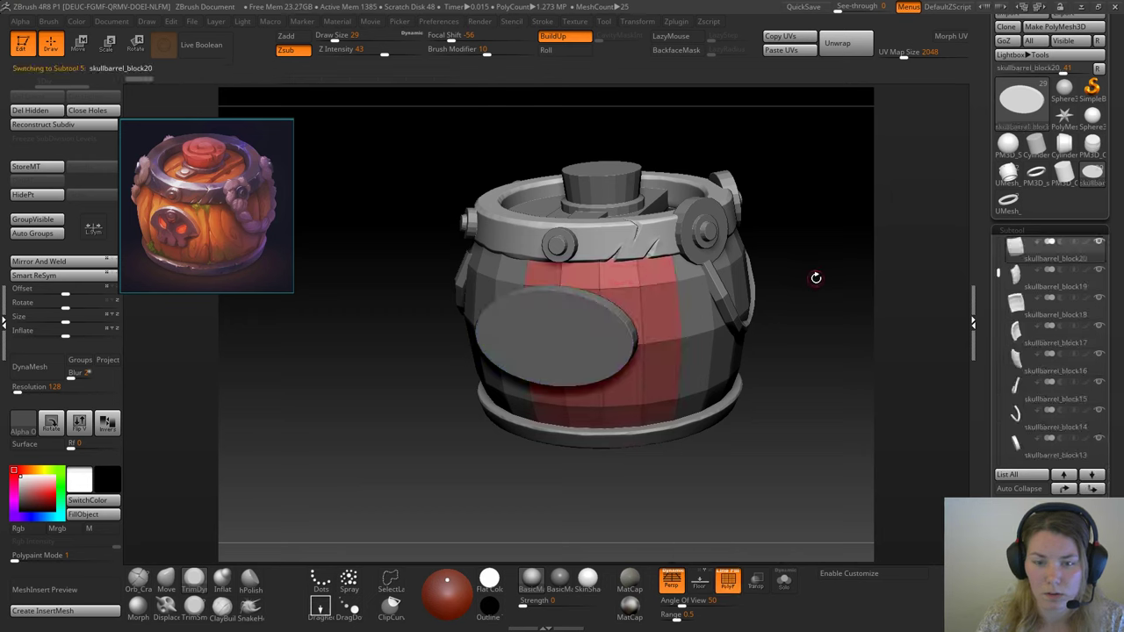
left_click_drag(816, 277, 853, 290)
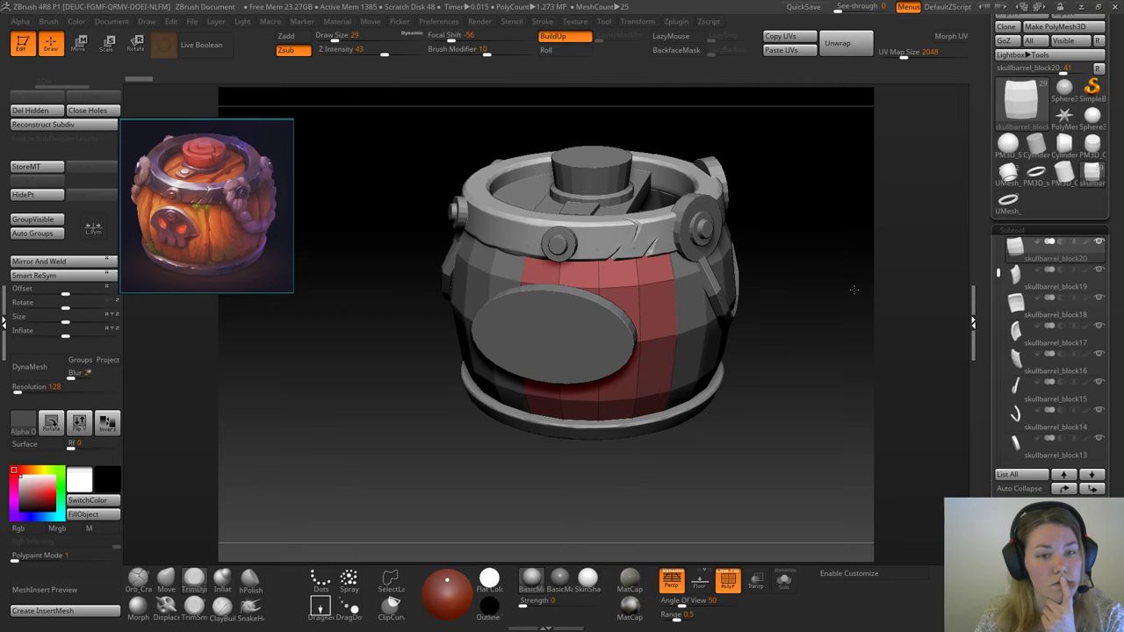
left_click_drag(836, 357, 819, 334)
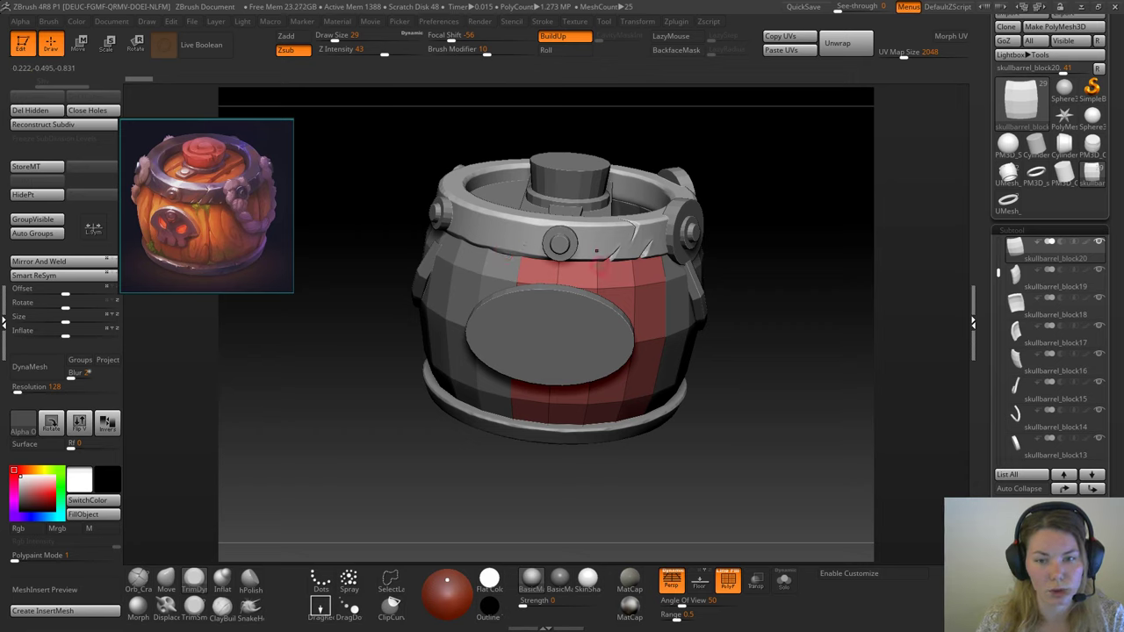
left_click(728, 579)
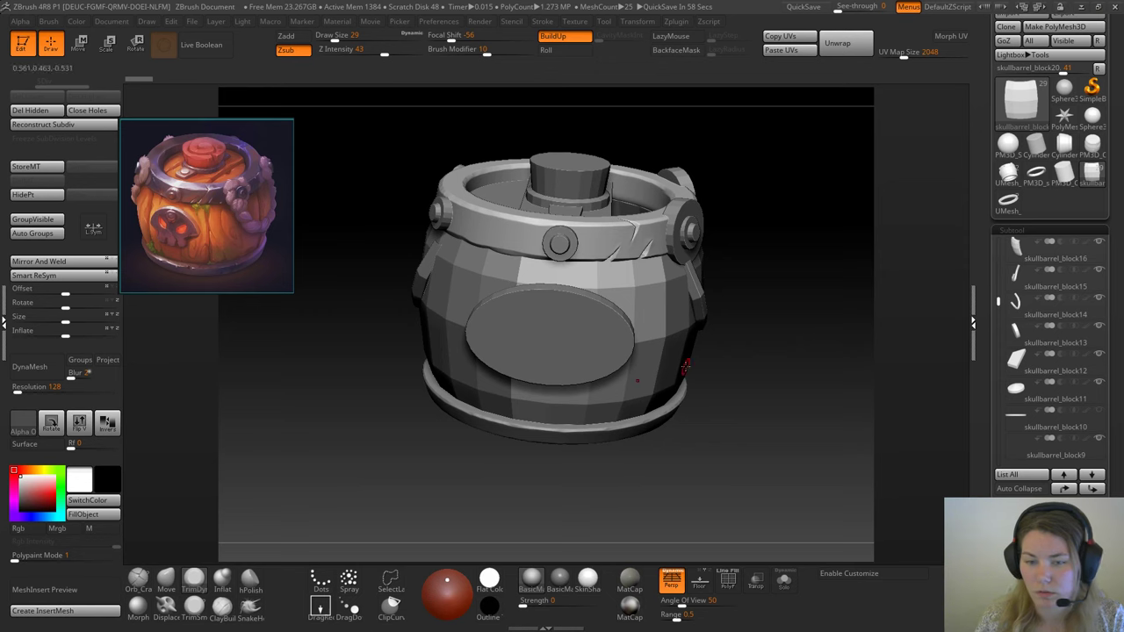
Step: Select the oval disc again and scale it down further on the barrel's front
left_click(569, 317, "alt")
left_click_drag(793, 354, 518, 346)
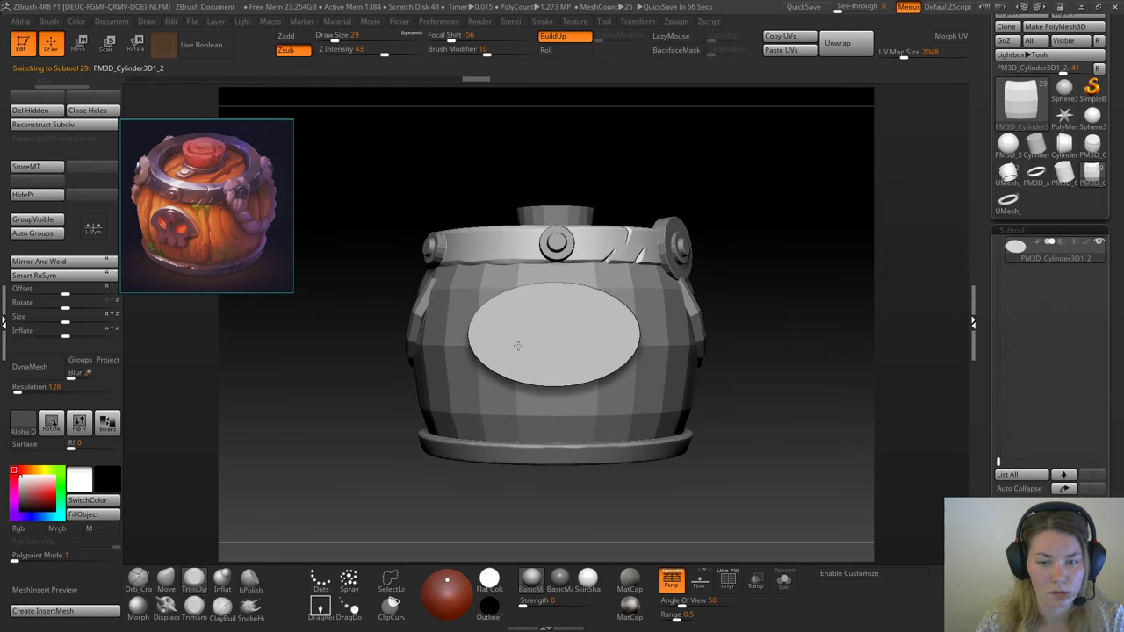
key("w")
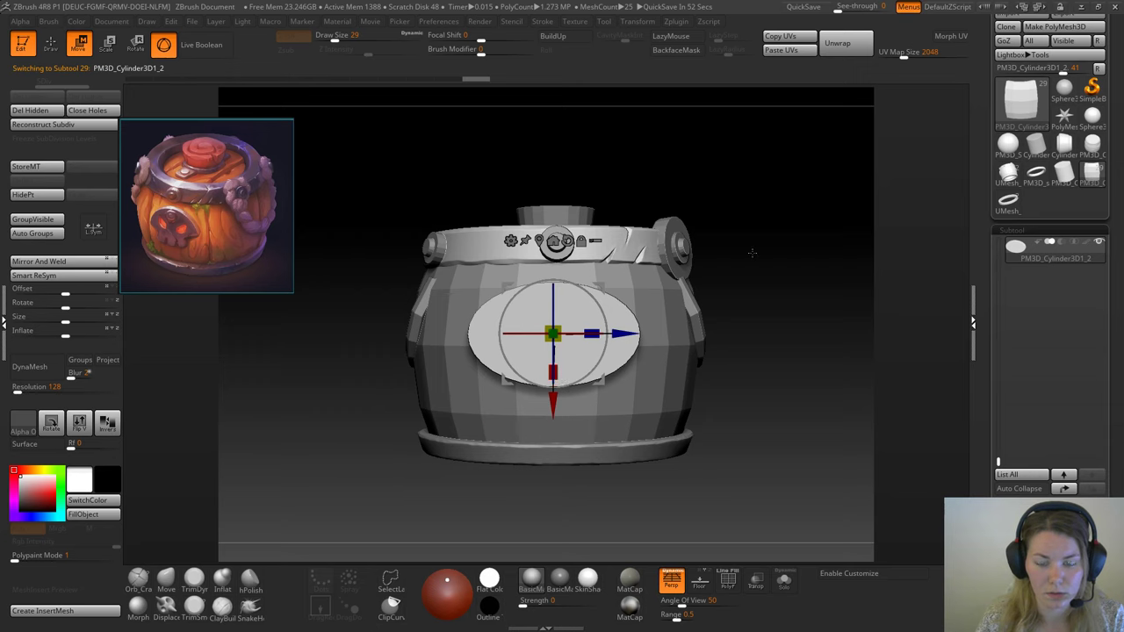
left_click_drag(756, 255, 697, 292)
left_click_drag(553, 334, 517, 332)
left_click_drag(392, 427, 486, 340)
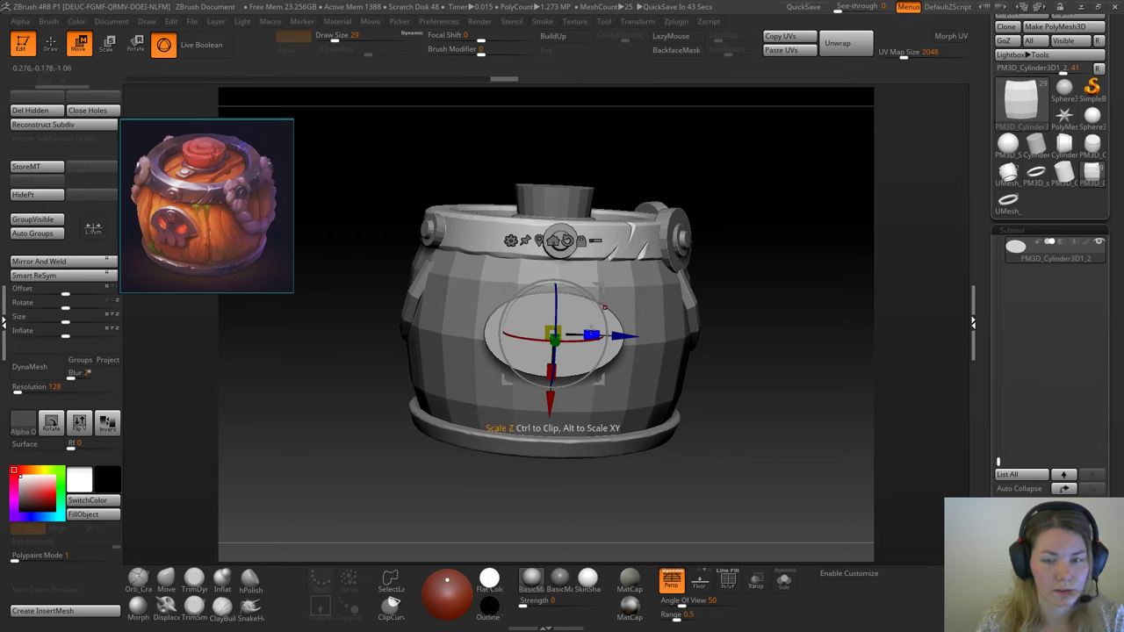
Step: Make the front oval taller and adjust its height on the barrel to match the skull plaque in the reference
left_click_drag(776, 307, 749, 325)
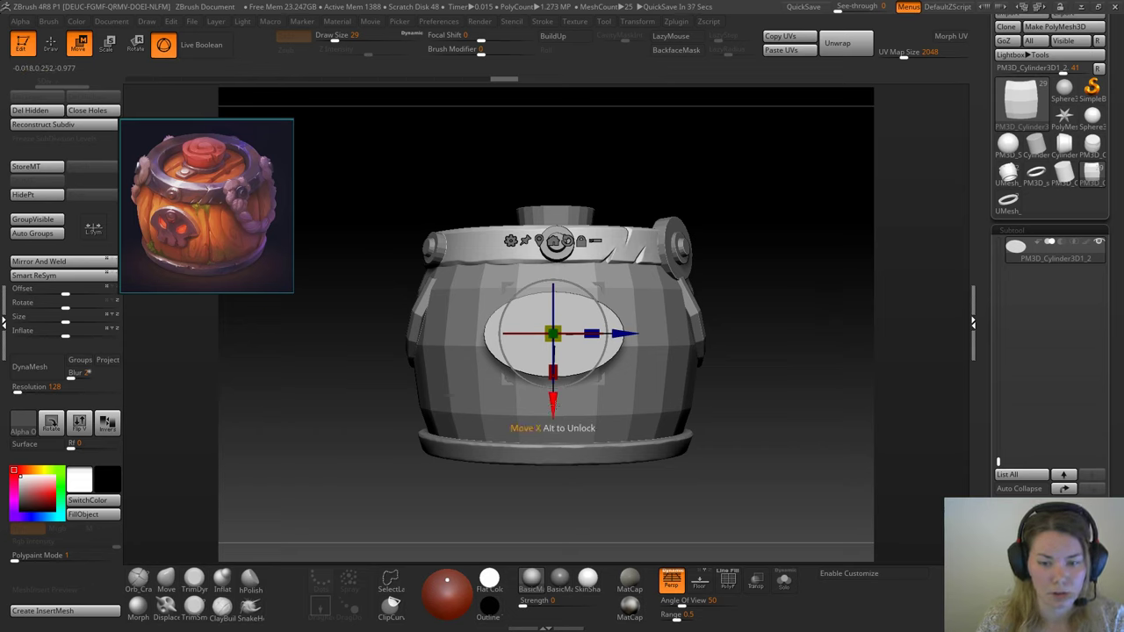
left_click_drag(552, 401, 553, 370)
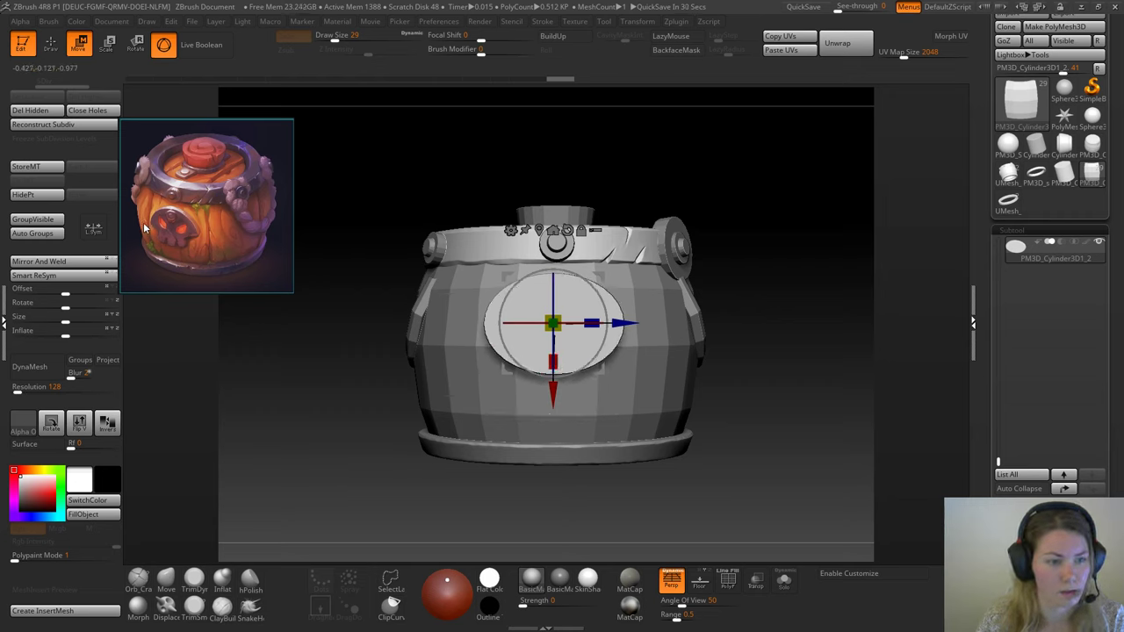
left_click_drag(145, 228, 154, 243)
double_click(174, 239)
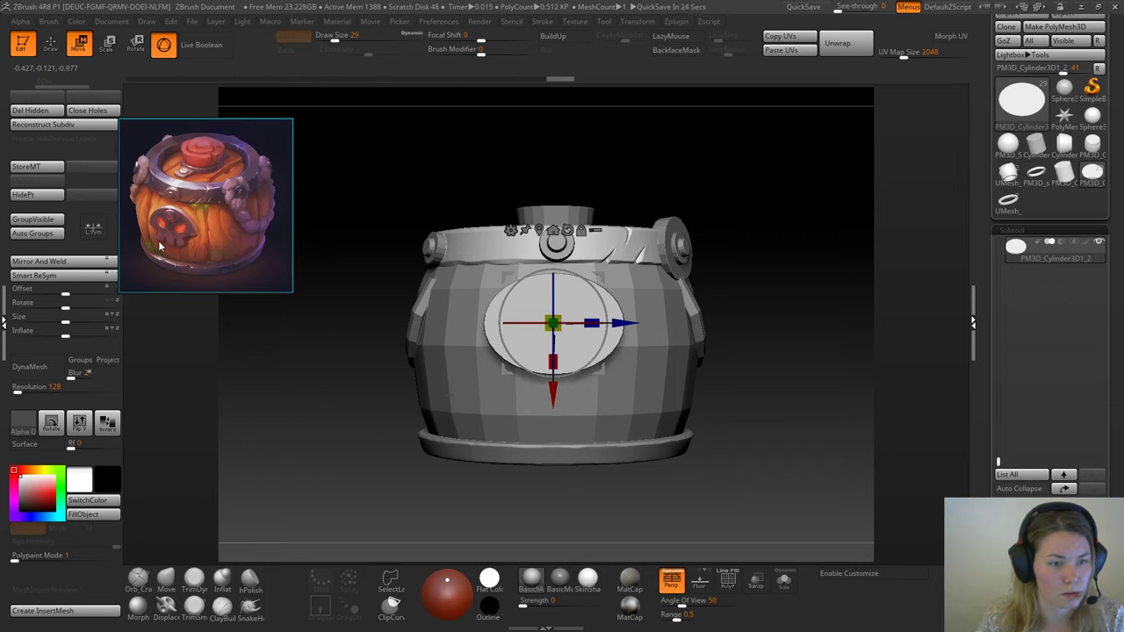
left_click_drag(552, 360, 552, 399)
left_click_drag(806, 305, 856, 302)
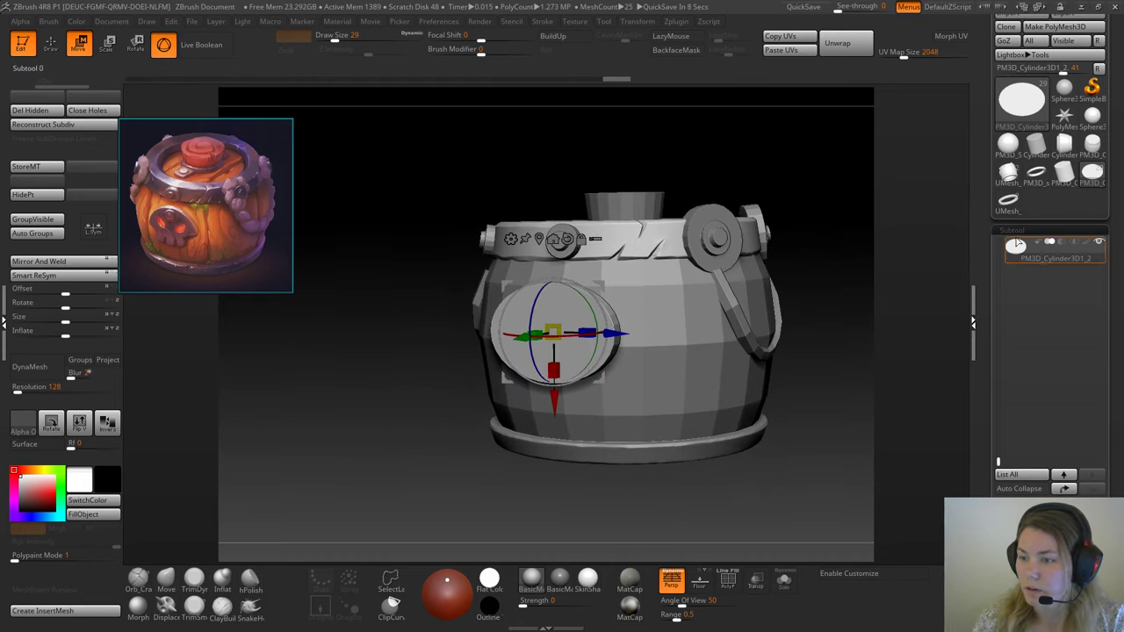
Step: Append a Cube3D to the barrel's subtools and select it for editing
left_click(1027, 488)
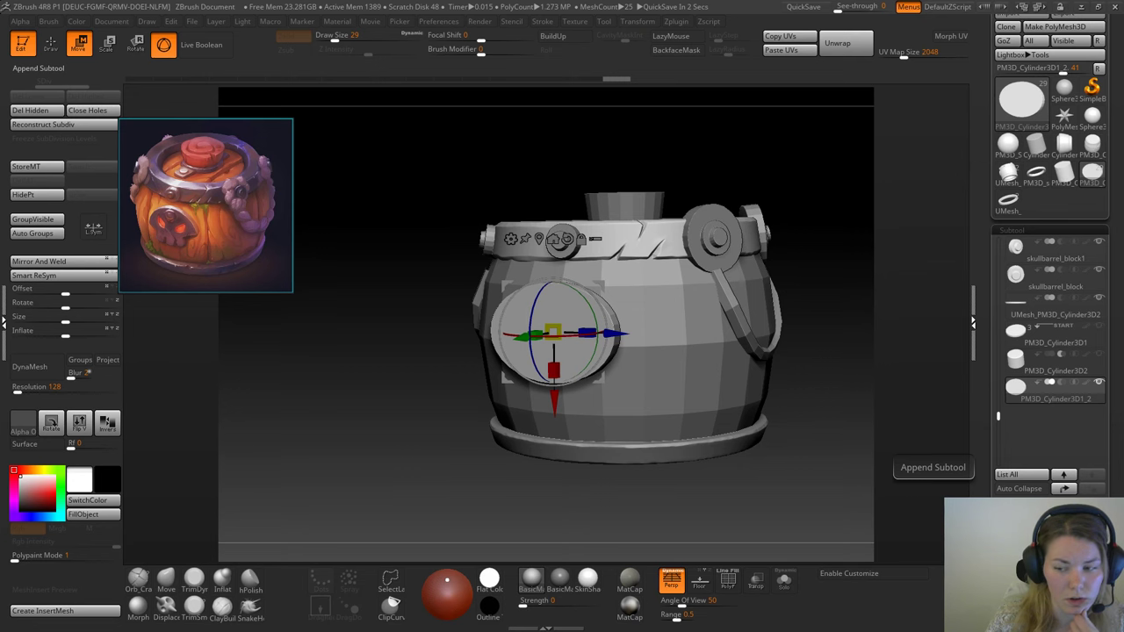
left_click(1076, 555)
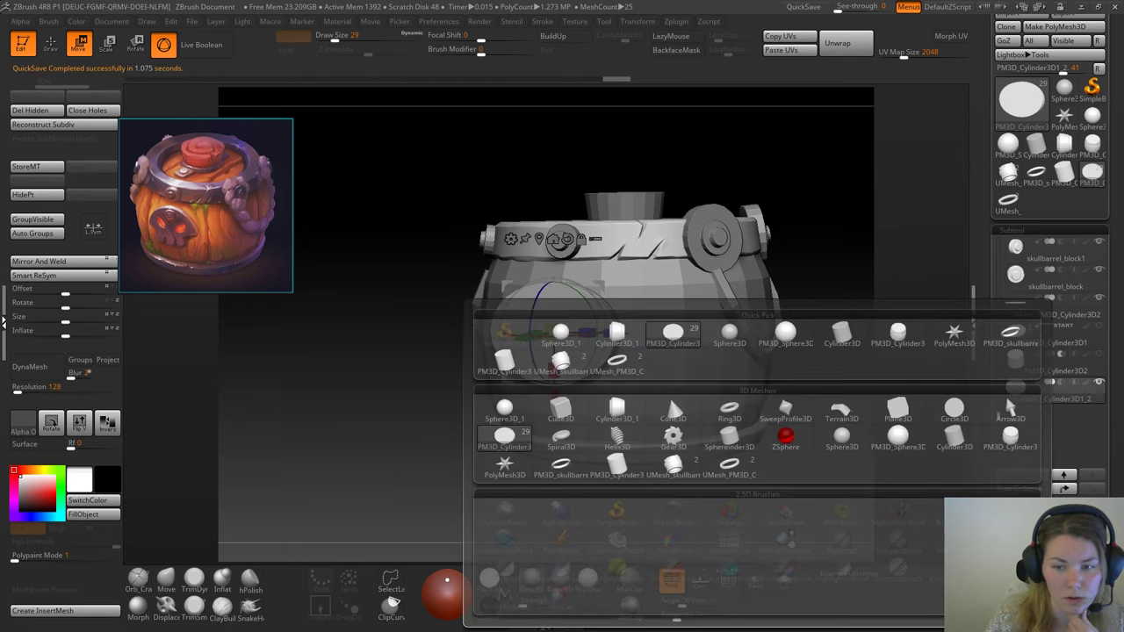
left_click(1022, 514)
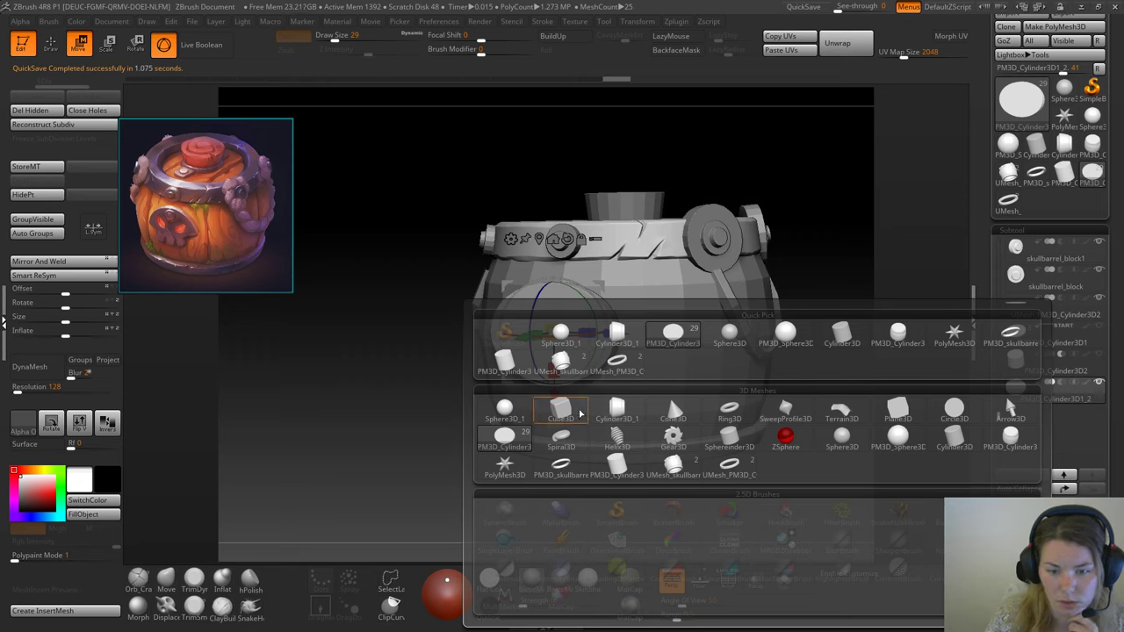
mouse_move(579, 413)
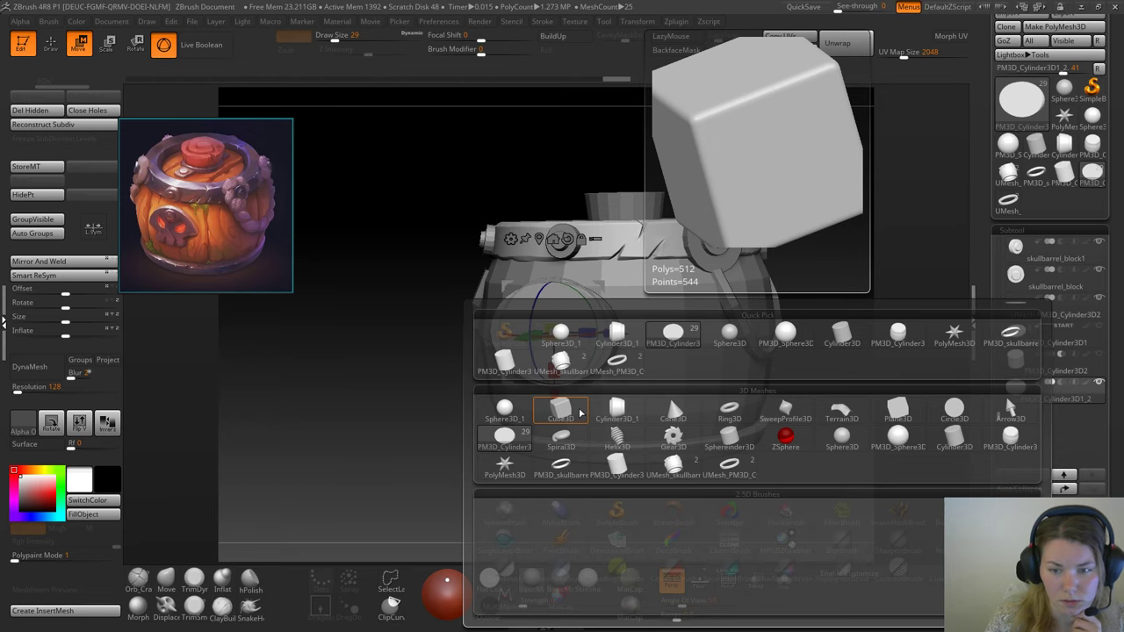
left_click(580, 413)
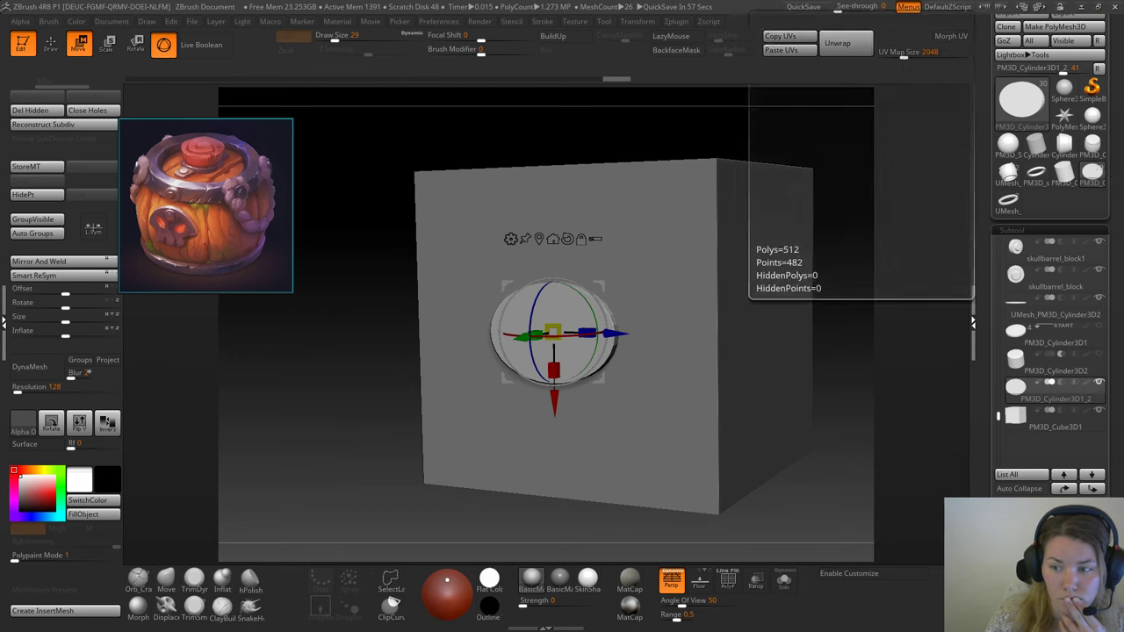
left_click(703, 358)
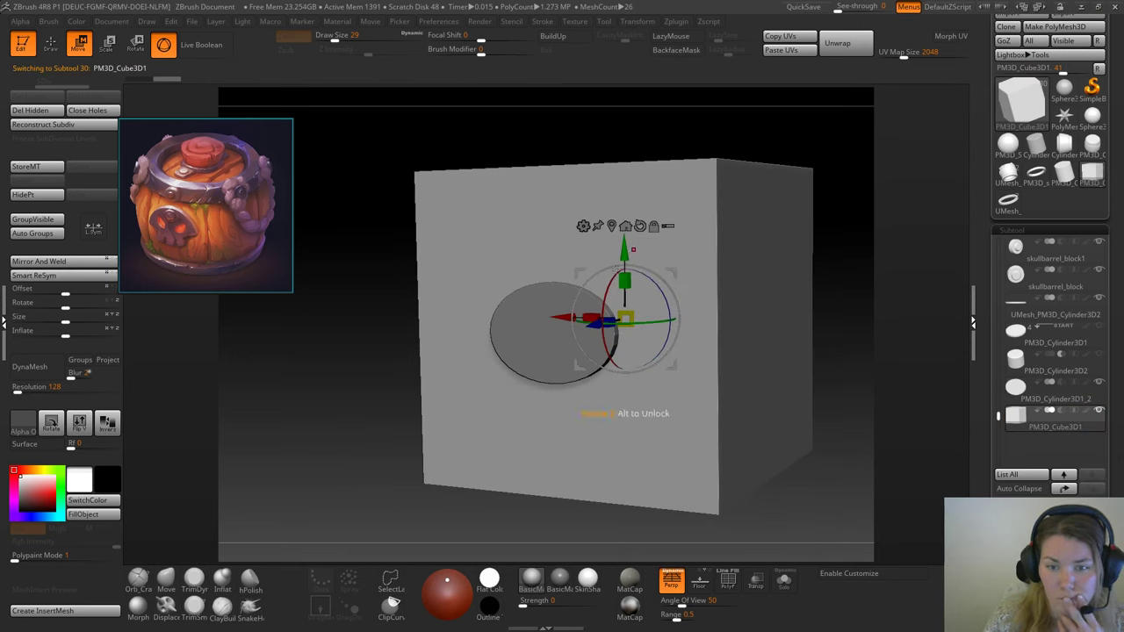
Step: Flatten the cube vertically, thin it into a slab and move it out to the oval on the barrel's front
left_click_drag(623, 281, 624, 423)
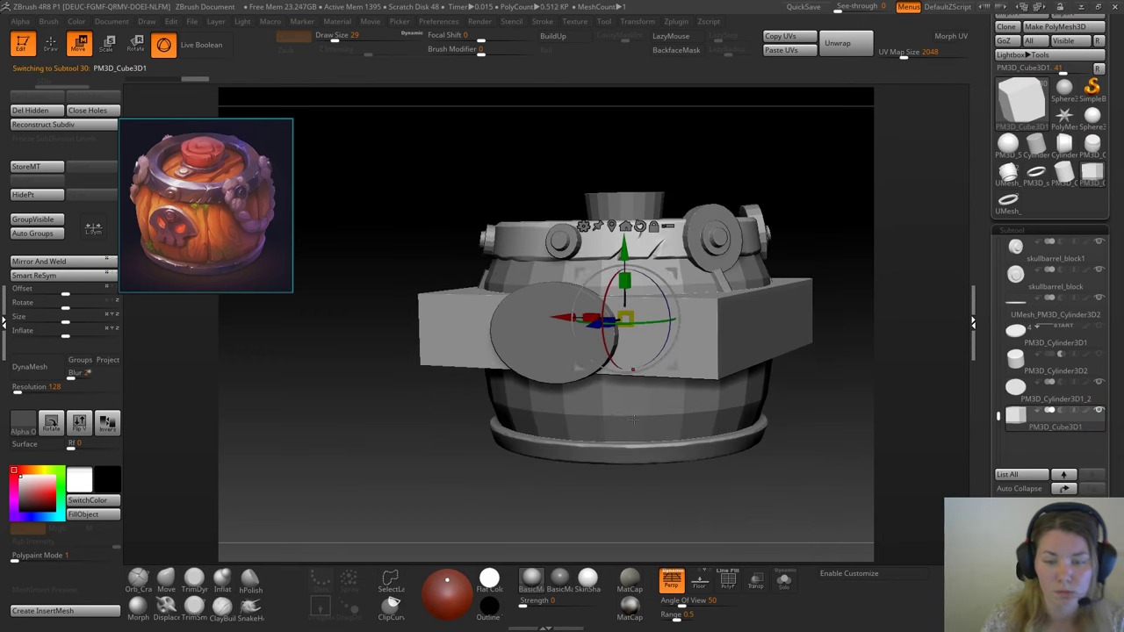
left_click_drag(755, 180, 628, 202)
left_click_drag(593, 323, 694, 320)
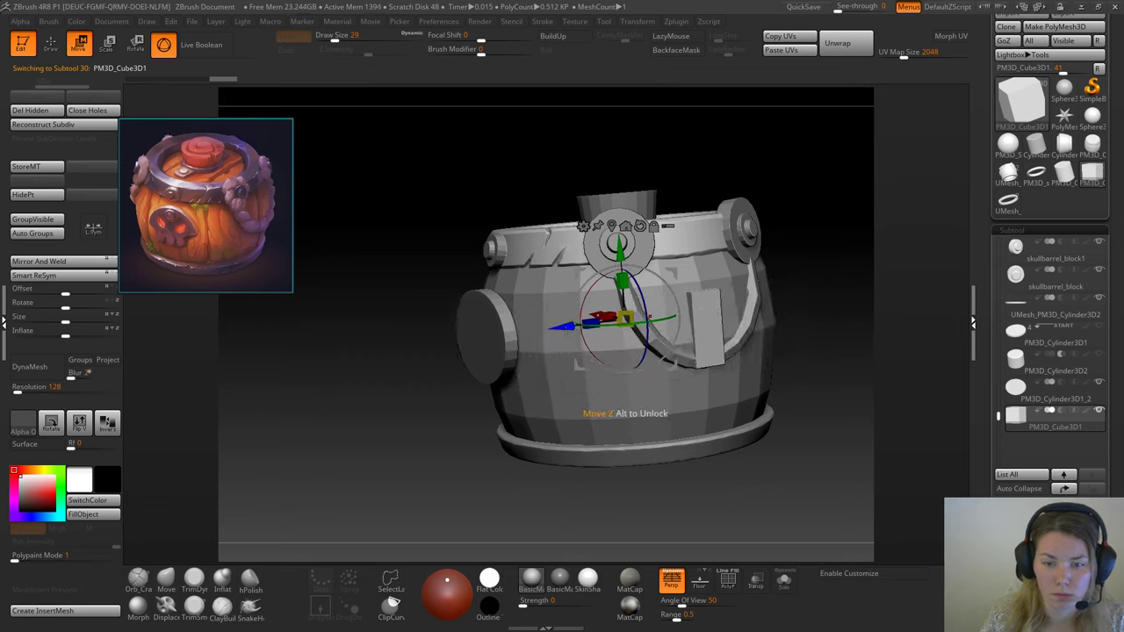
left_click_drag(569, 328, 518, 339)
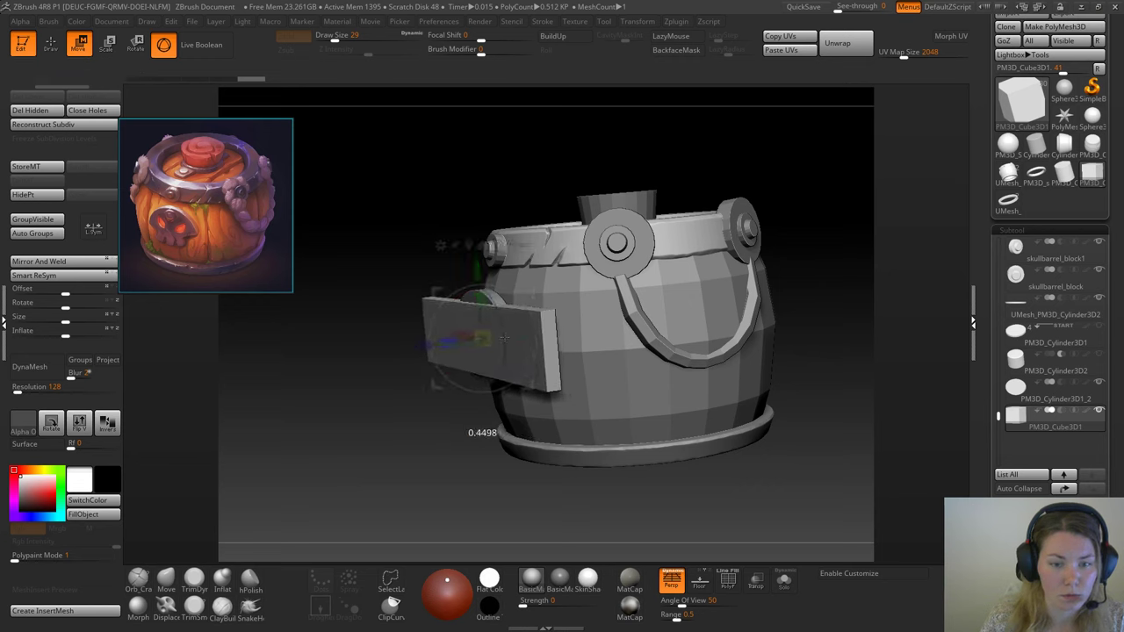
right_click_drag(517, 338, 494, 400)
left_click_drag(448, 353, 428, 362)
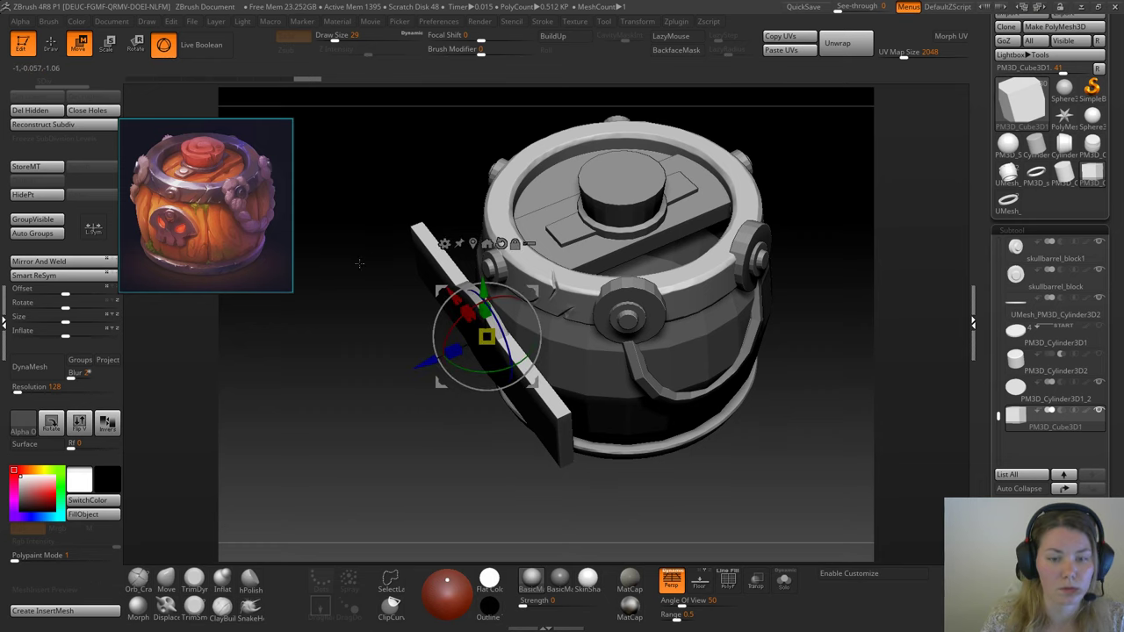
Step: Narrow the slab into a small block and lower it so it hangs below the oval as a tooth
right_click_drag(359, 263, 403, 219)
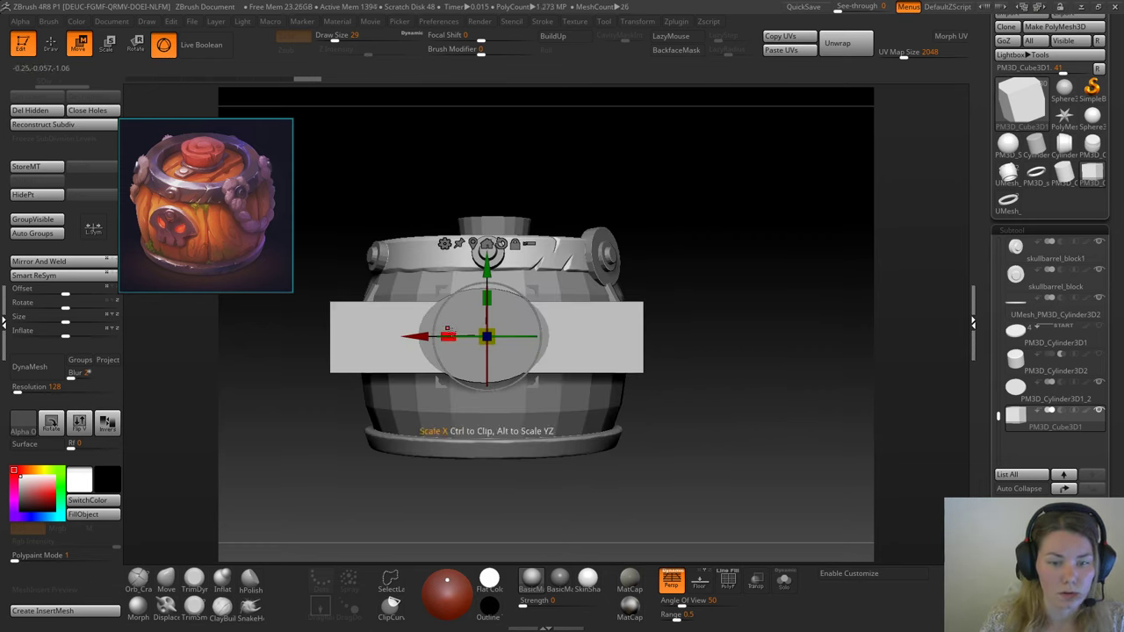
left_click_drag(451, 331, 524, 332)
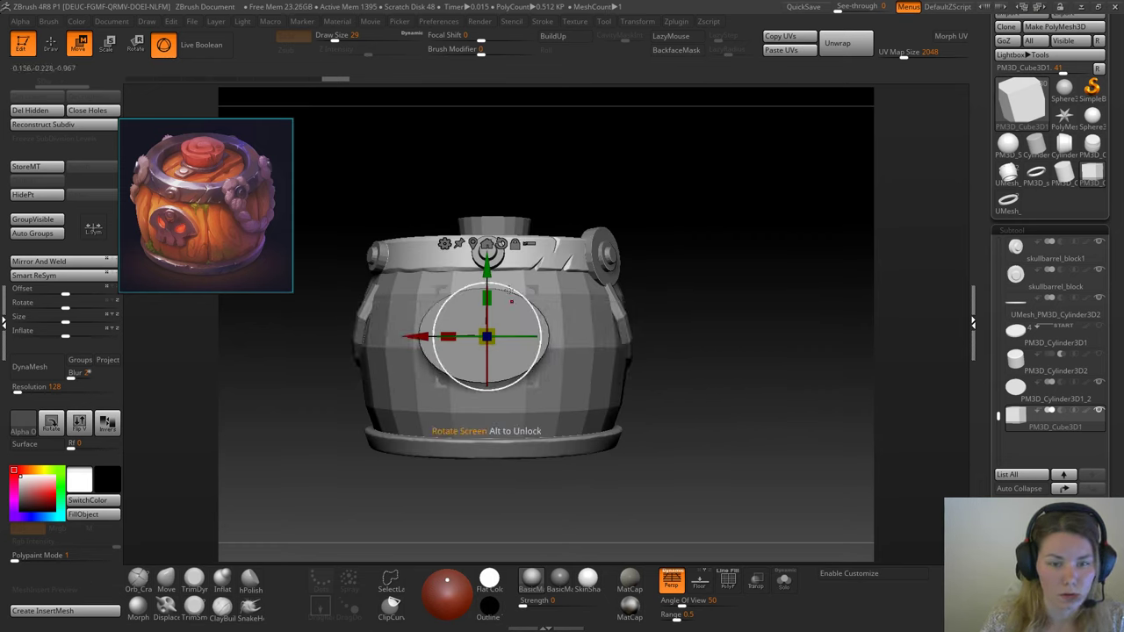
left_click_drag(487, 262, 487, 308)
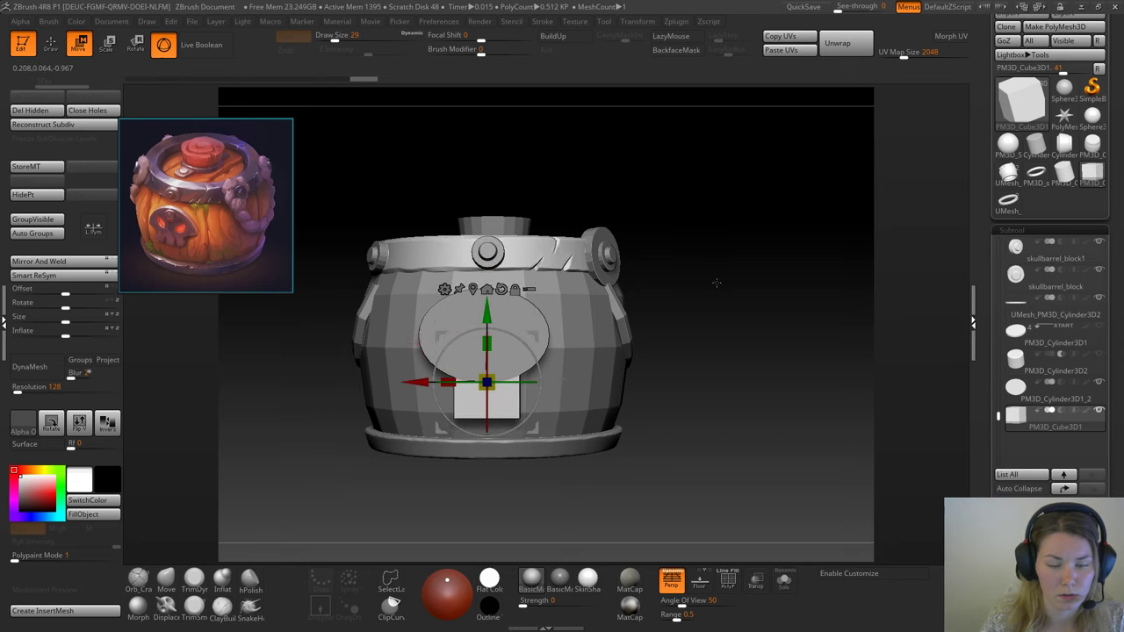
Step: Centre the tooth block under the oval, narrow it a little more and shorten it
right_click_drag(785, 281, 836, 278, "alt")
left_click_drag(469, 381, 463, 380)
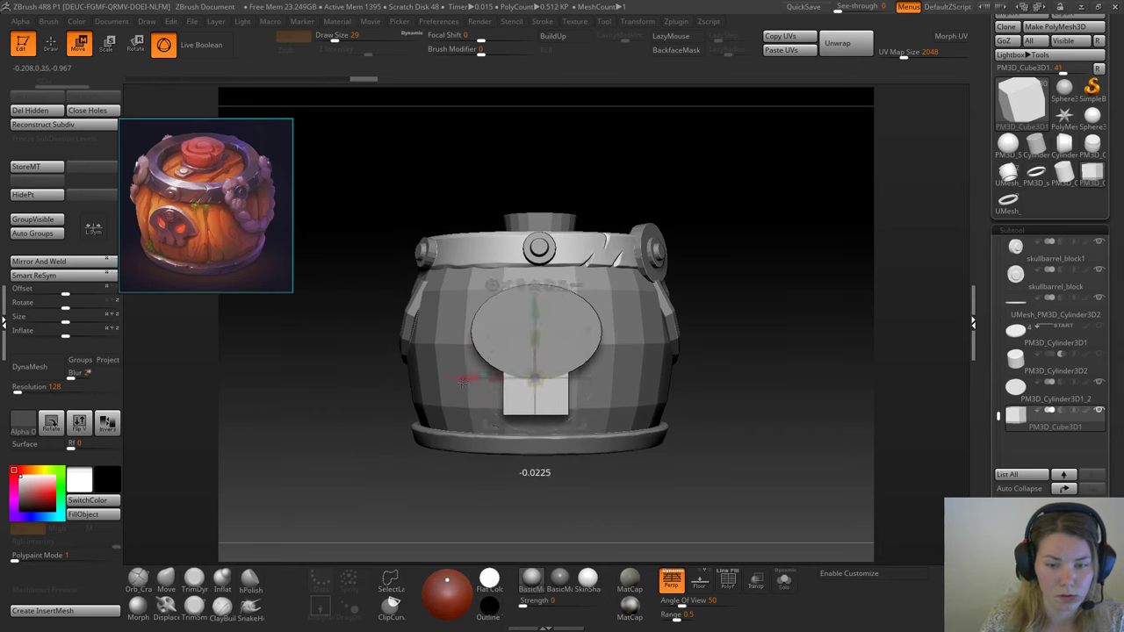
right_click_drag(791, 280, 793, 341, "ctrl")
left_click_drag(499, 377, 523, 375)
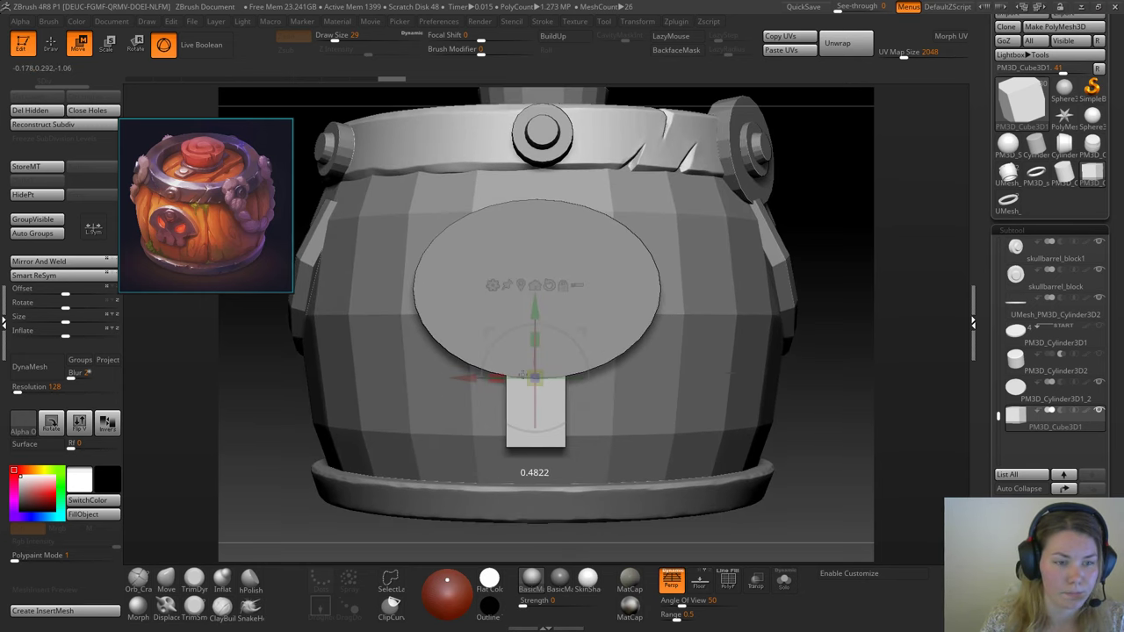
left_click_drag(523, 375, 525, 375)
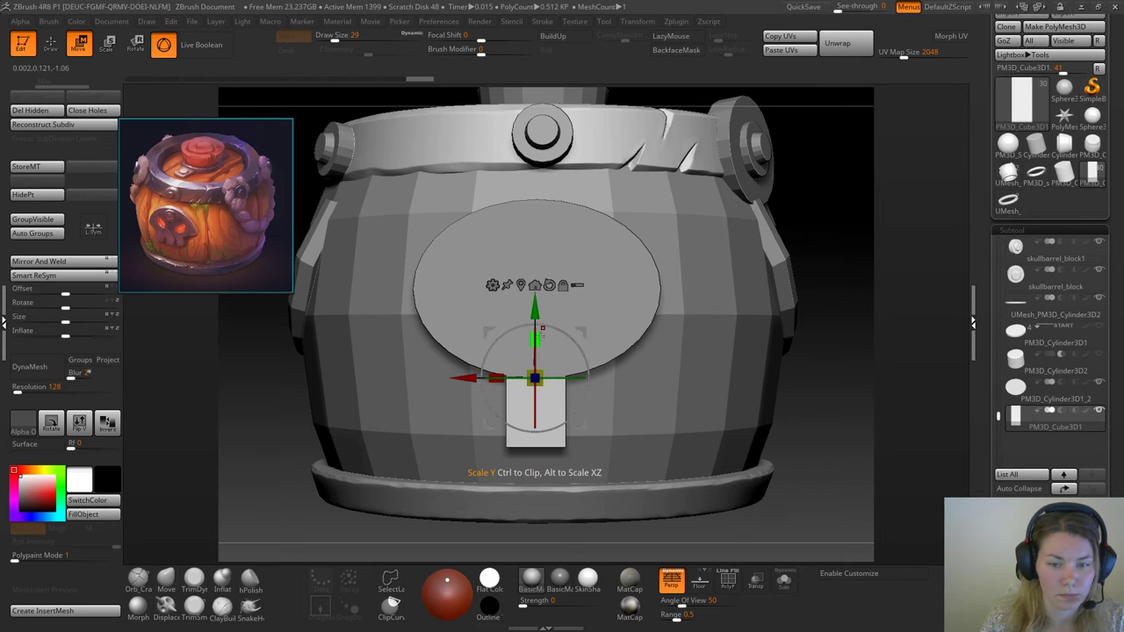
left_click_drag(542, 328, 542, 348)
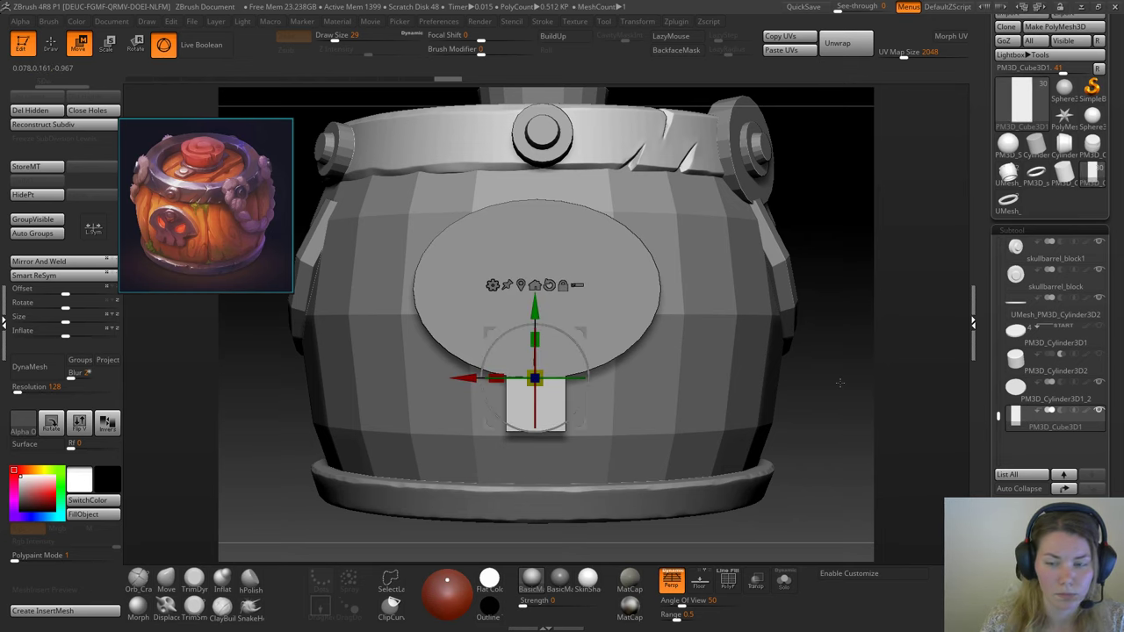
left_click_drag(841, 382, 793, 376)
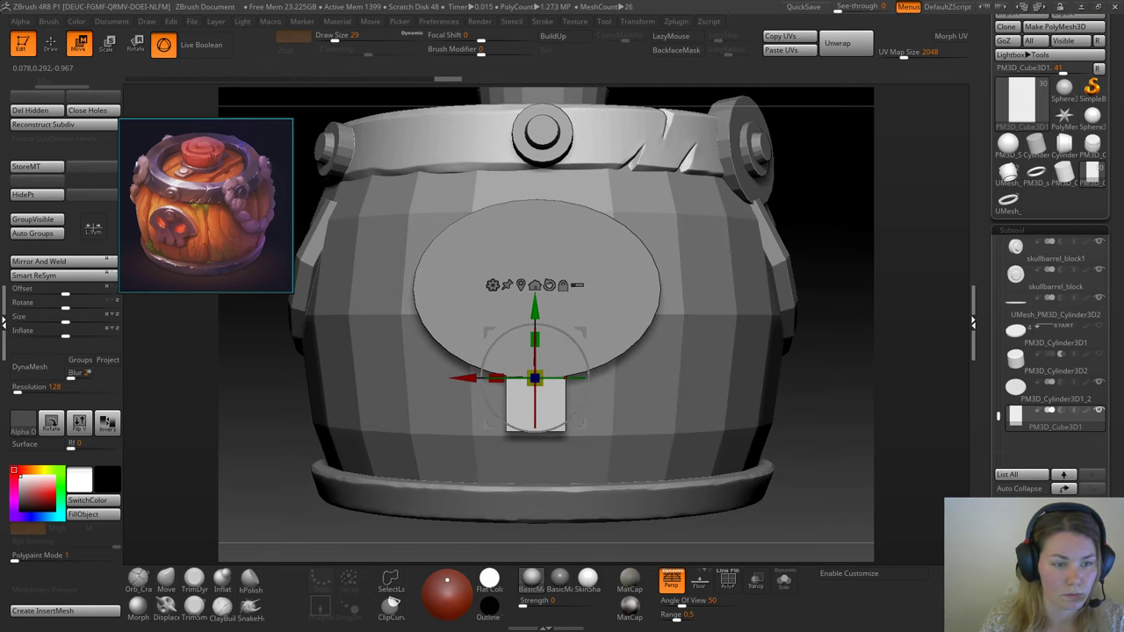
Step: Duplicate the tooth block, place the copy beside the first and tilt it to follow the oval's lower edge
key("ctrl+shift+d")
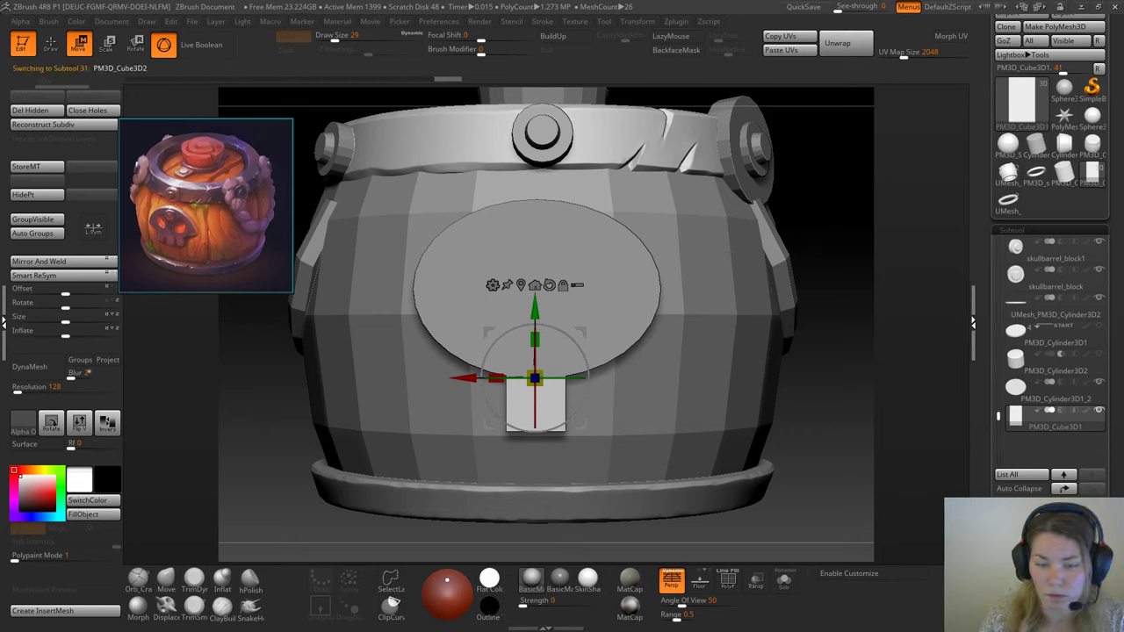
left_click_drag(496, 378, 558, 378)
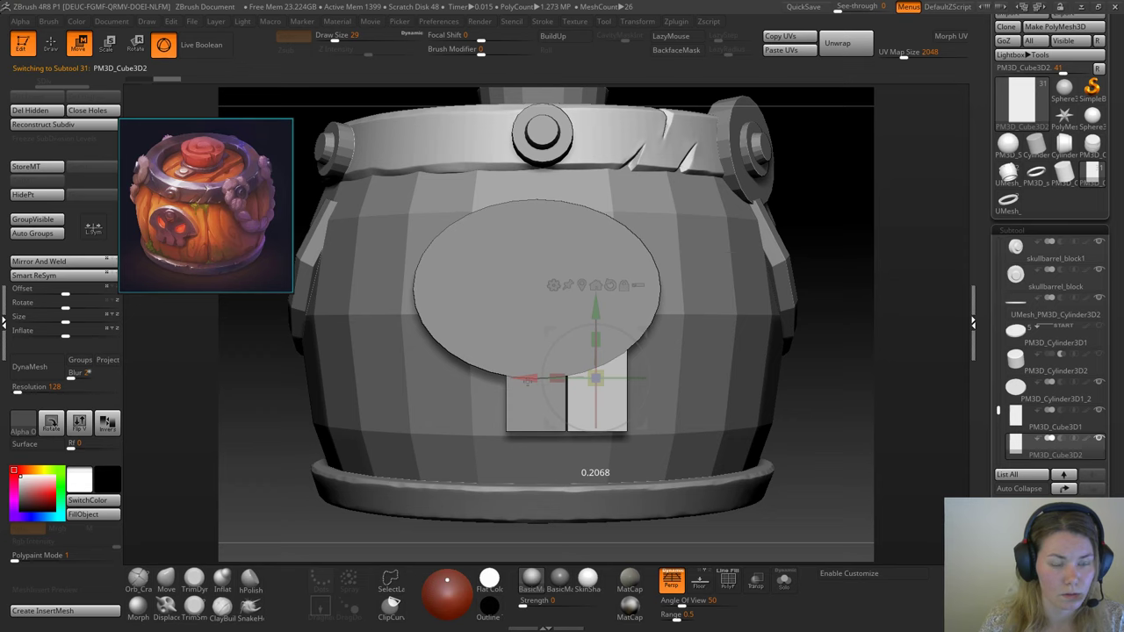
left_click_drag(570, 326, 586, 306)
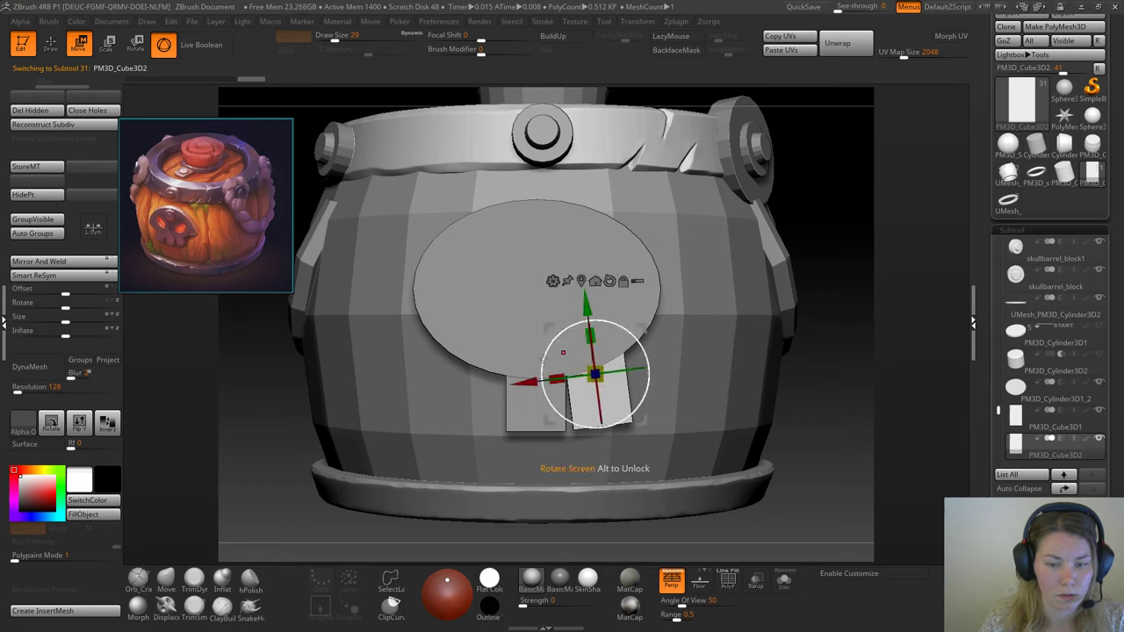
left_click_drag(524, 383, 528, 383)
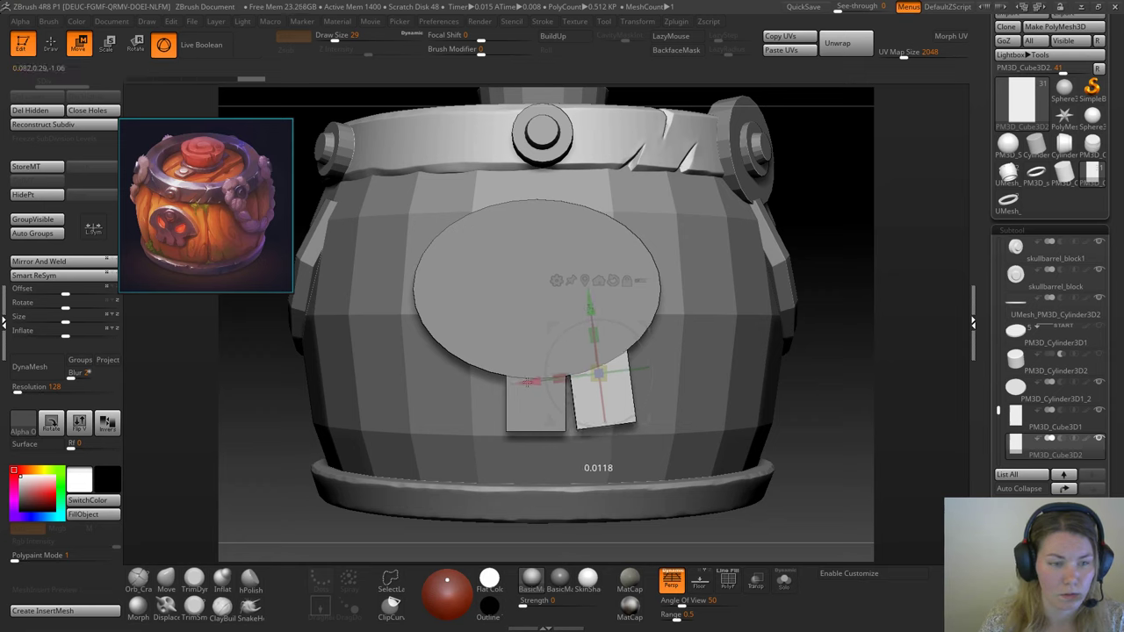
left_click_drag(590, 308, 590, 308)
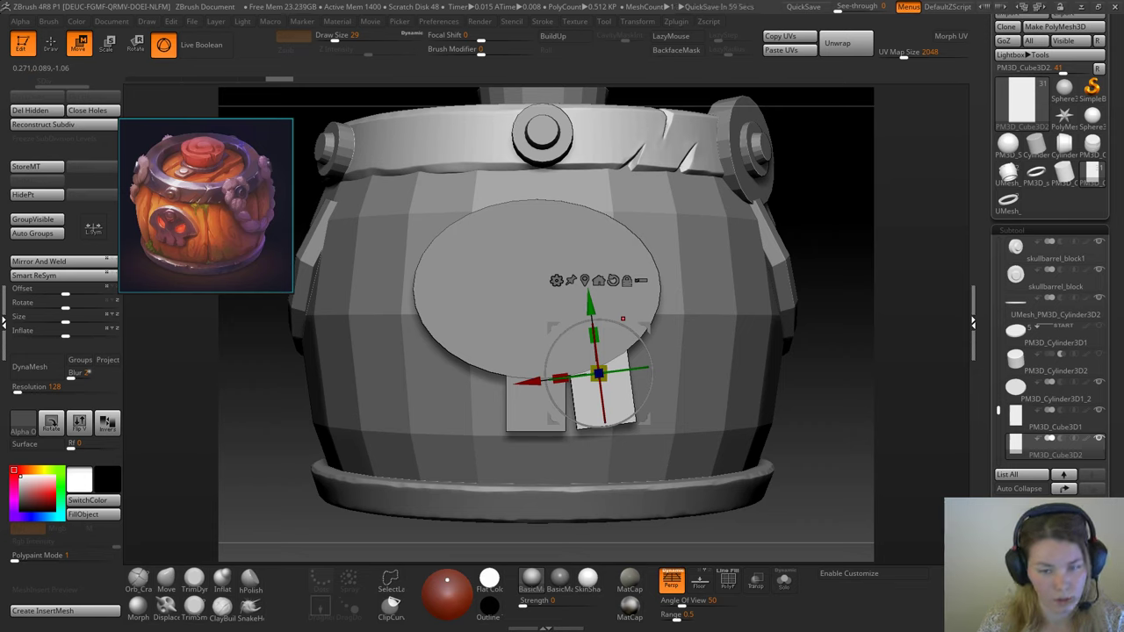
Step: Select the oval and use the Move brush to pull its right edge out into a cheek and tuck in the edge beneath
key("q")
left_click(529, 257, "alt")
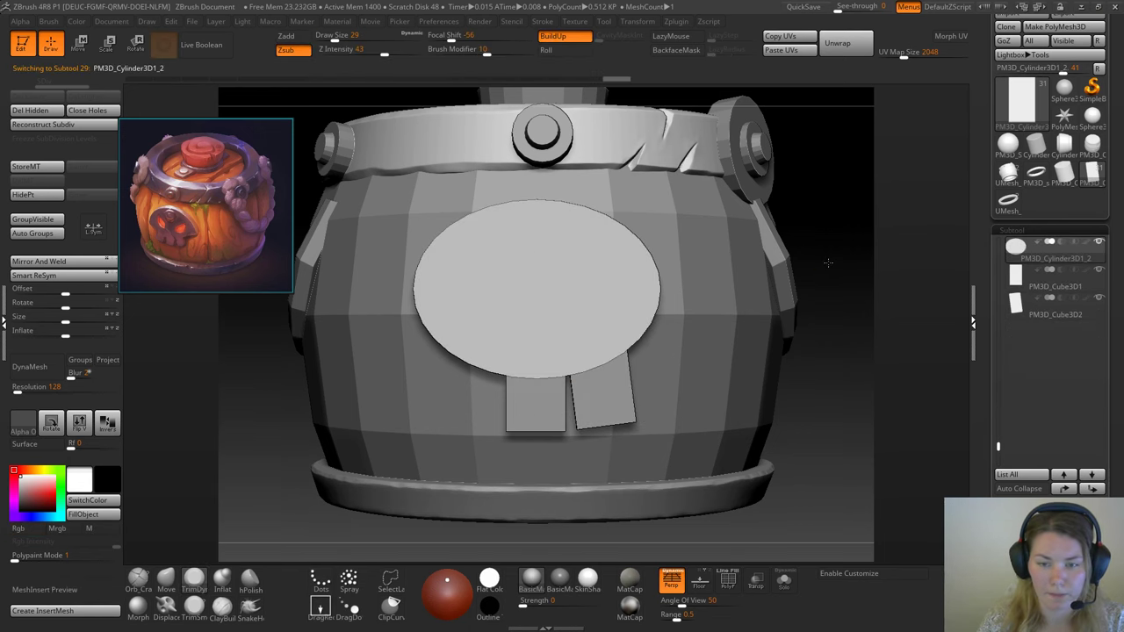
left_click(166, 581)
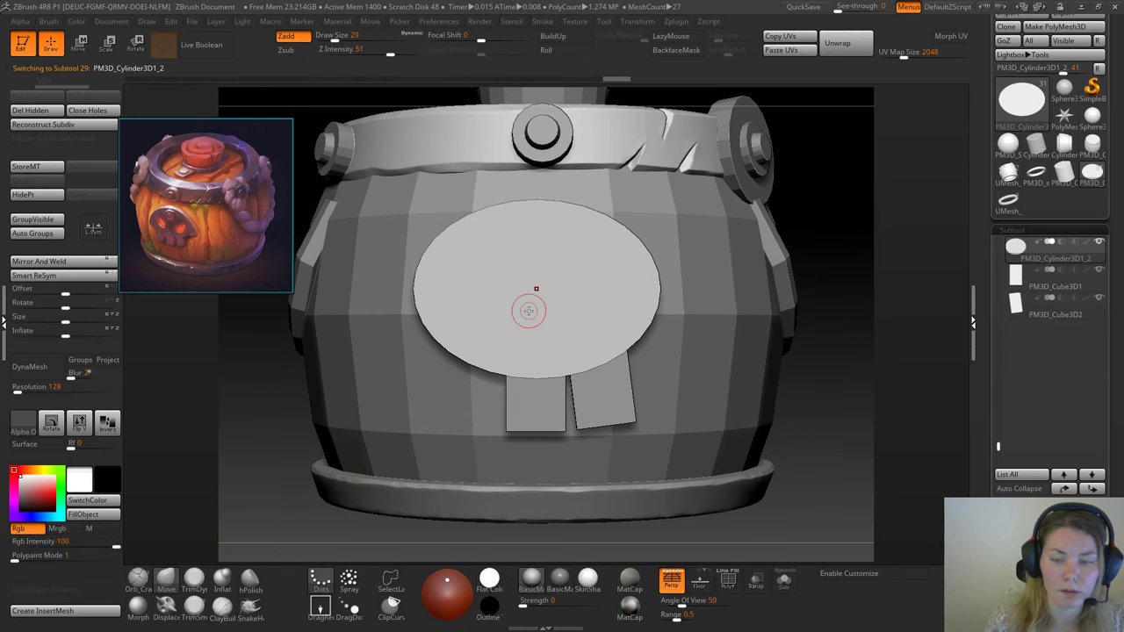
key("space")
mouse_move(641, 274)
left_mouse_down()
mouse_move(681, 316)
mouse_move(672, 306)
mouse_move(652, 327)
left_mouse_up()
key("space")
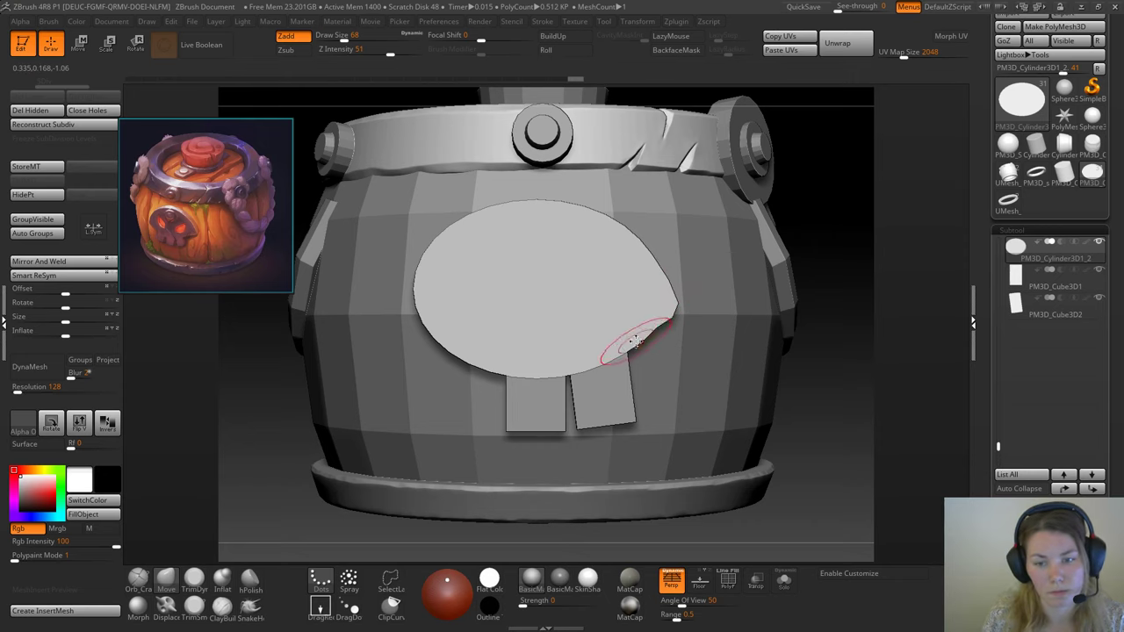
key("space")
left_click_drag(635, 340, 631, 338)
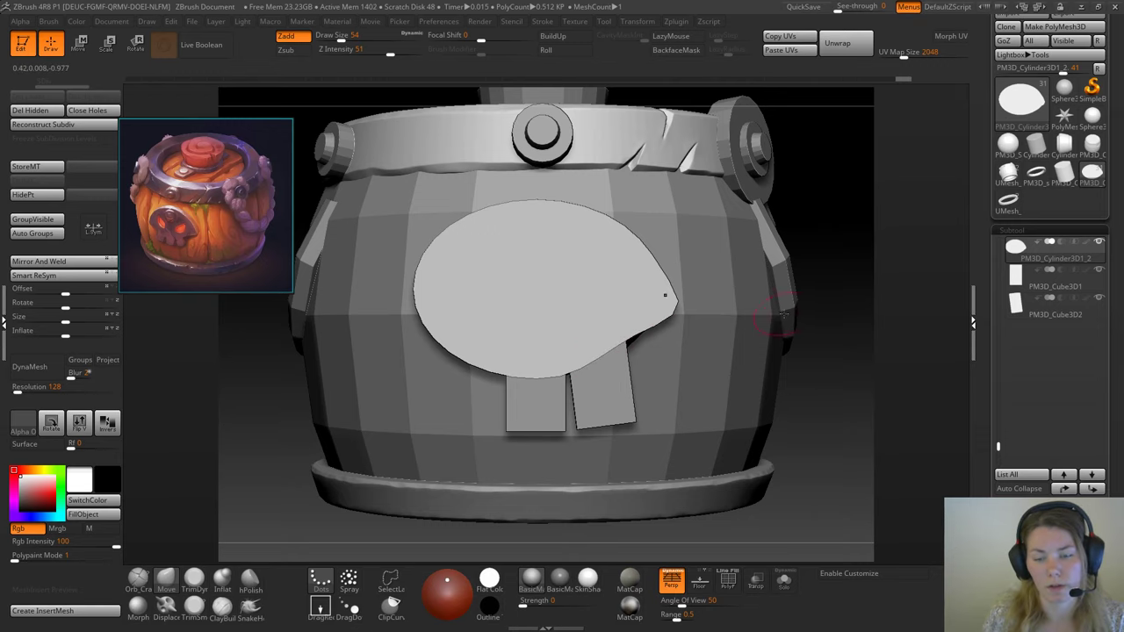
Step: Isolate the oval, turn off perspective and use the Move brush to tuck in its back face's lower edge beneath the cheek
left_click(784, 581)
left_click_drag(790, 431, 694, 423)
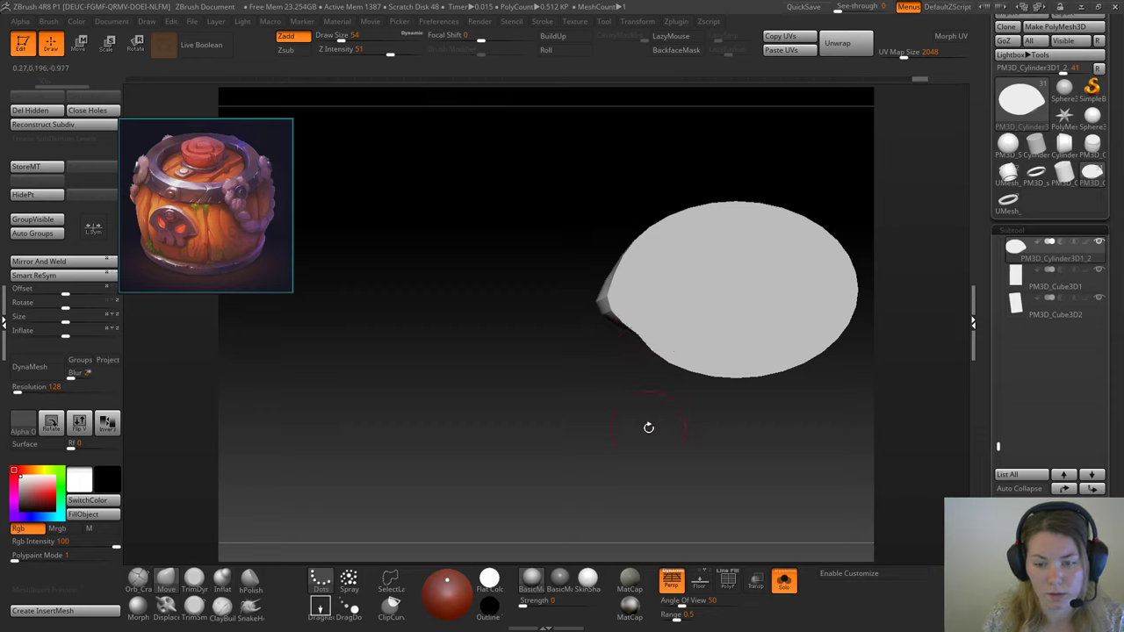
left_click(671, 582)
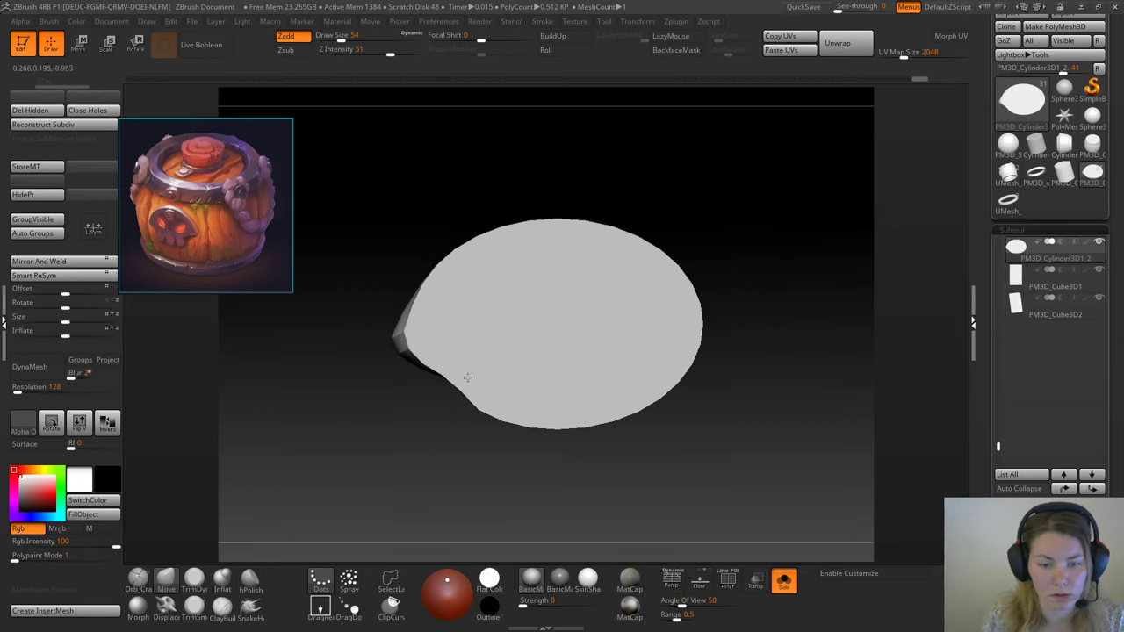
mouse_move(450, 367)
left_mouse_down()
mouse_move(521, 412)
mouse_move(486, 397)
left_mouse_up()
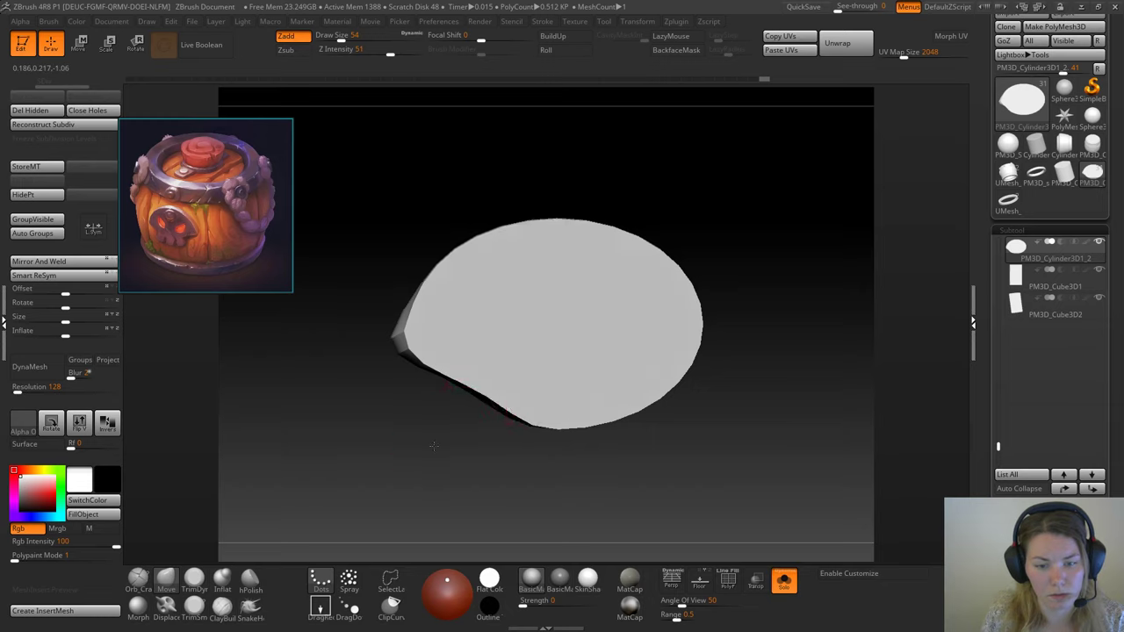
left_click_drag(431, 446, 421, 443)
left_click_drag(487, 384, 541, 406)
left_click_drag(387, 440, 409, 439)
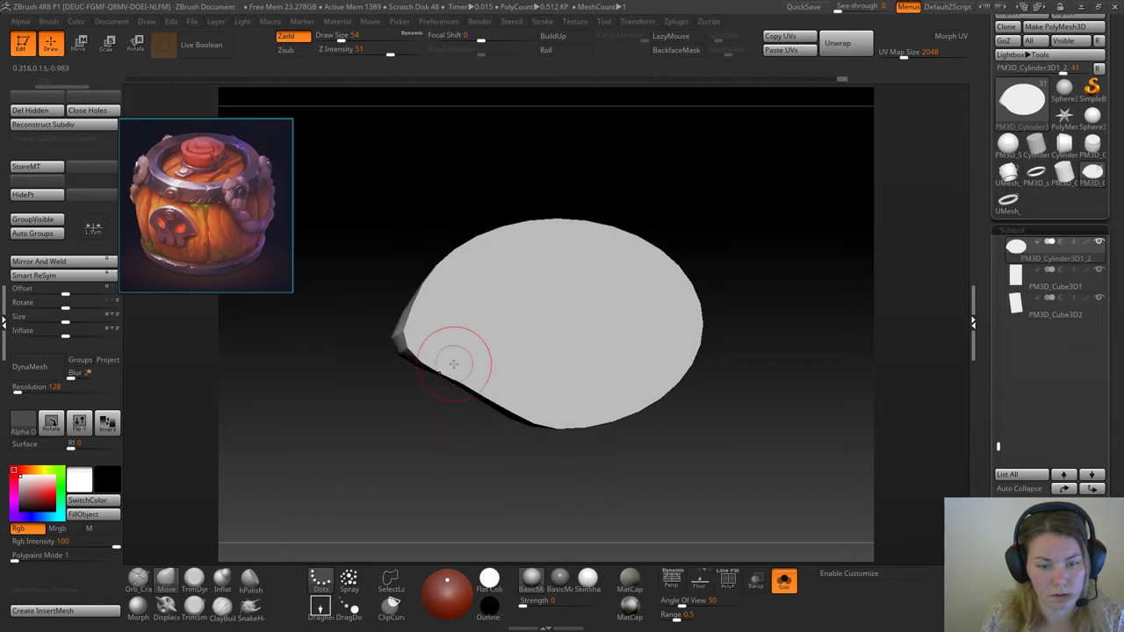
left_click_drag(420, 347, 430, 351)
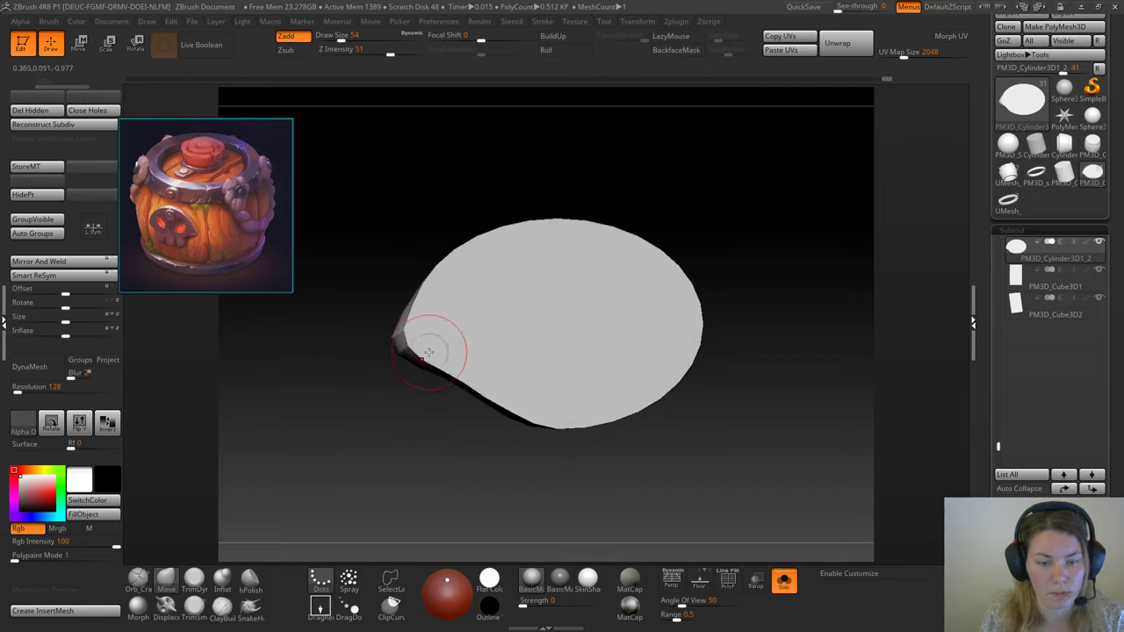
left_click_drag(371, 439, 456, 437)
Step: Straighten the front face's lower edge beside the cheek tip with the Move brush, and show all subtools again
left_click_drag(504, 369, 743, 355, "alt")
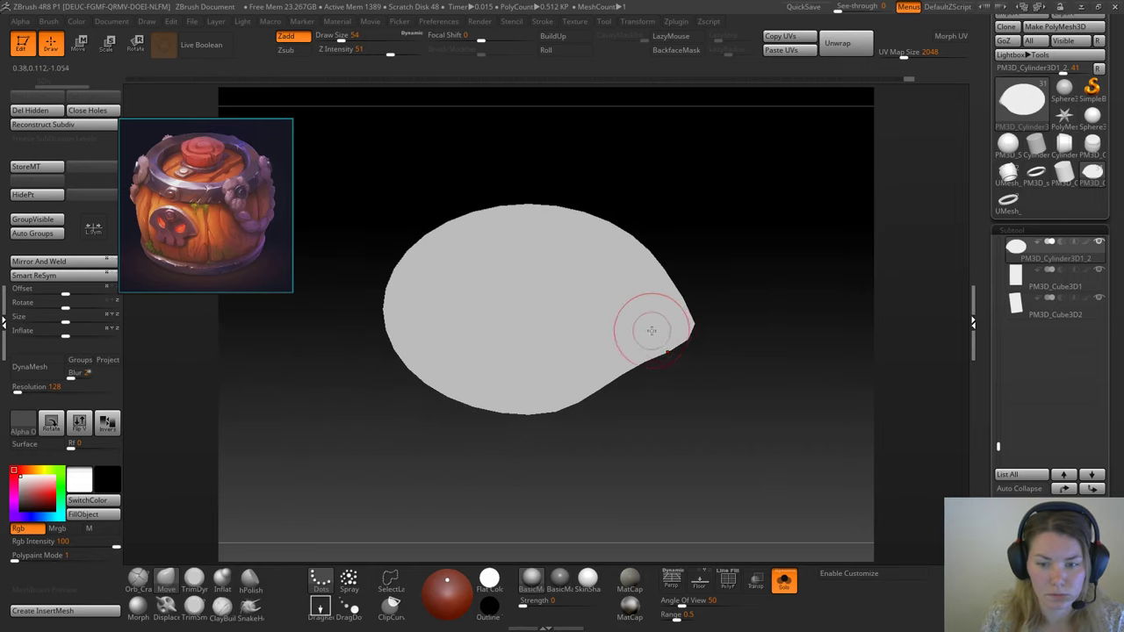
left_click_drag(655, 345, 665, 336)
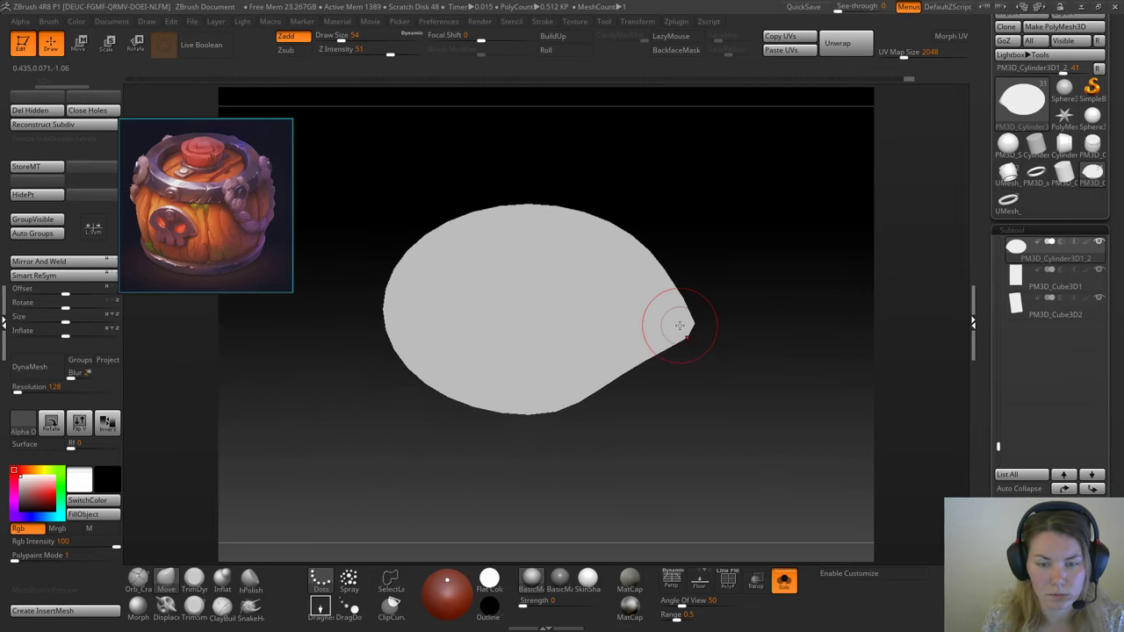
left_click(784, 579)
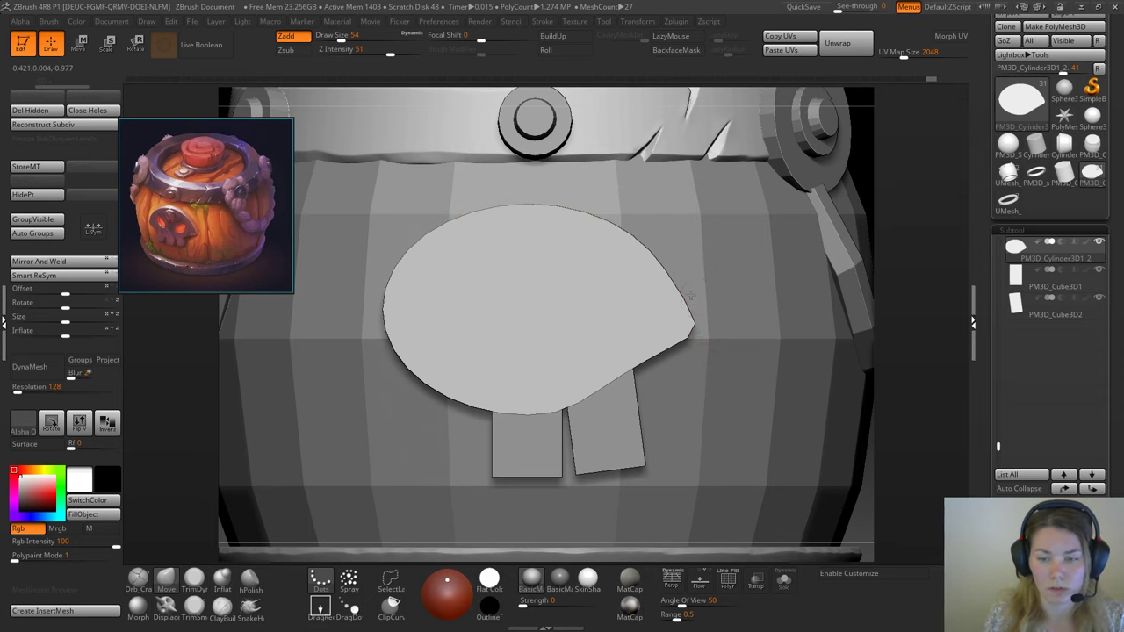
Step: Set the Move brush's draw size to 104 and round out the oval's upper edge above the cheek
mouse_move(691, 295)
right_mouse_down("ctrl")
mouse_move(684, 237)
mouse_move(674, 294)
right_mouse_up("ctrl")
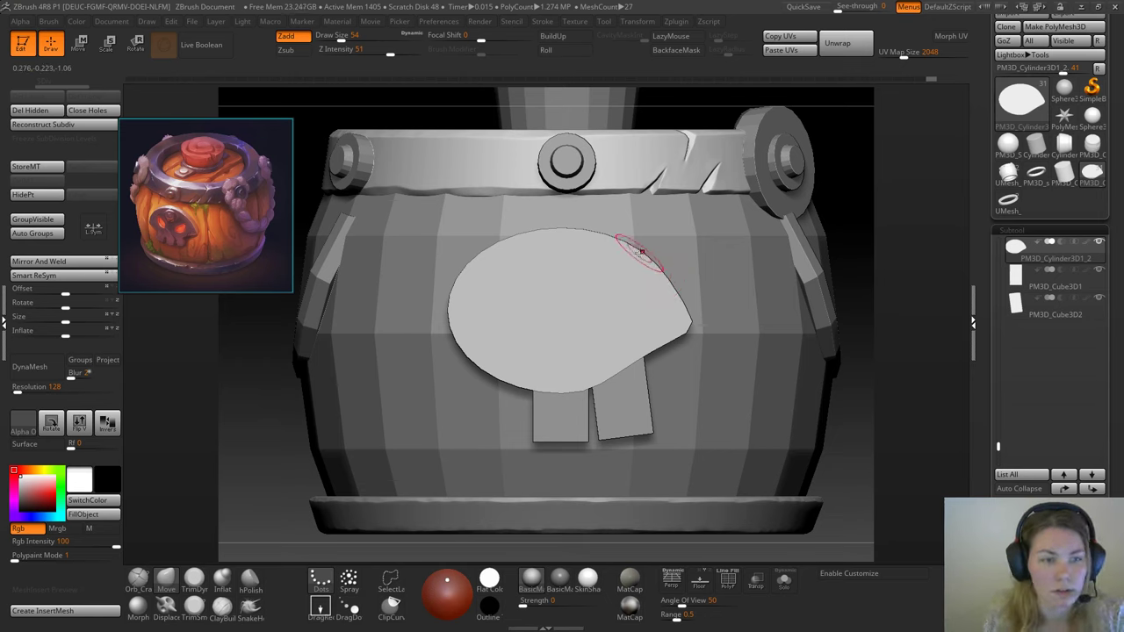
key("space")
left_click_drag(612, 253, 641, 251)
key("space")
key("space")
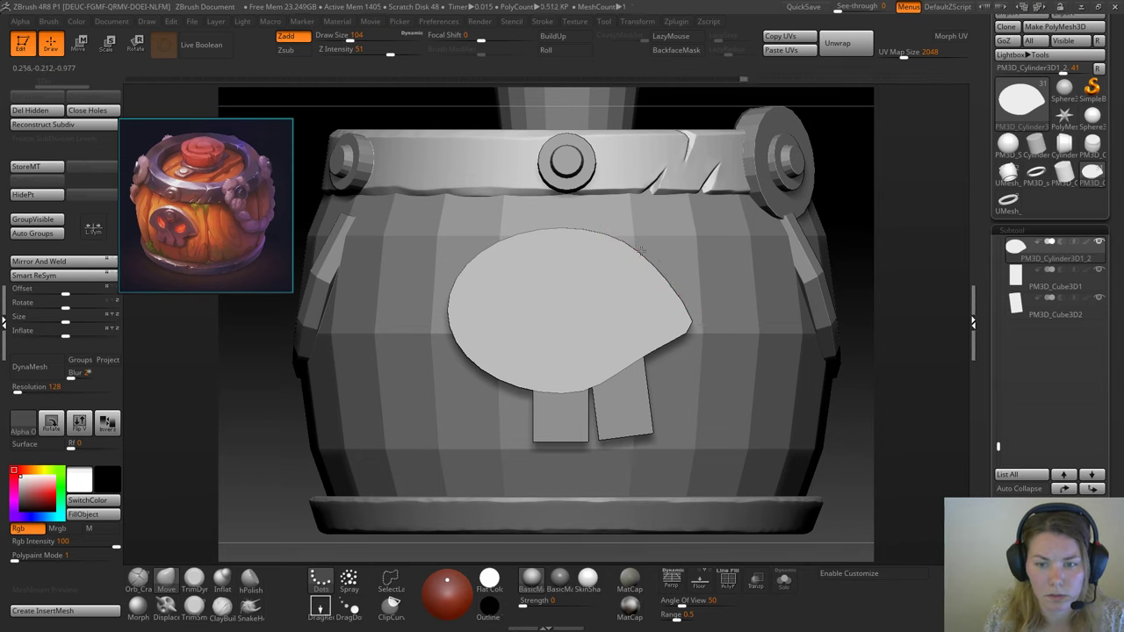
left_click_drag(628, 249, 647, 261)
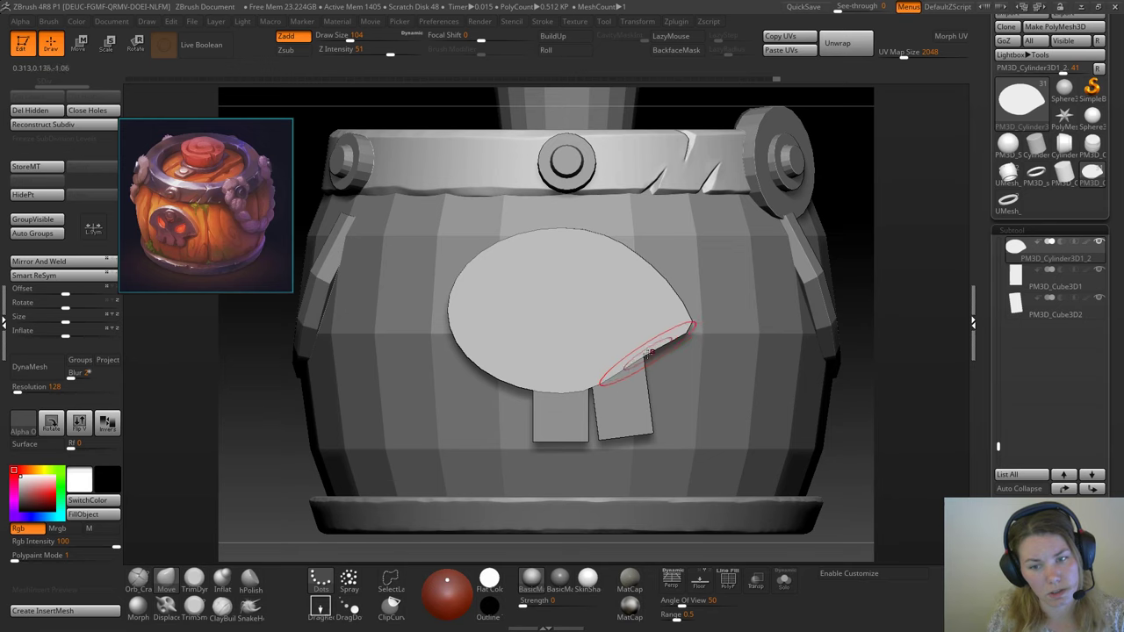
Step: Select the tilted tooth block and scale it down slightly
left_click(615, 390, "alt")
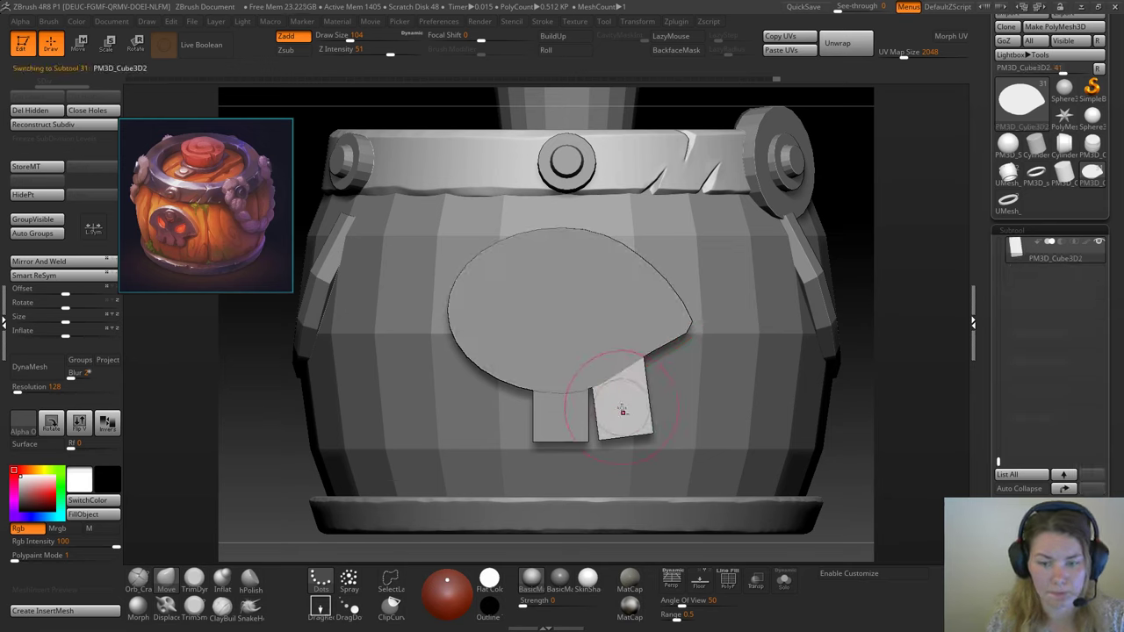
key("e")
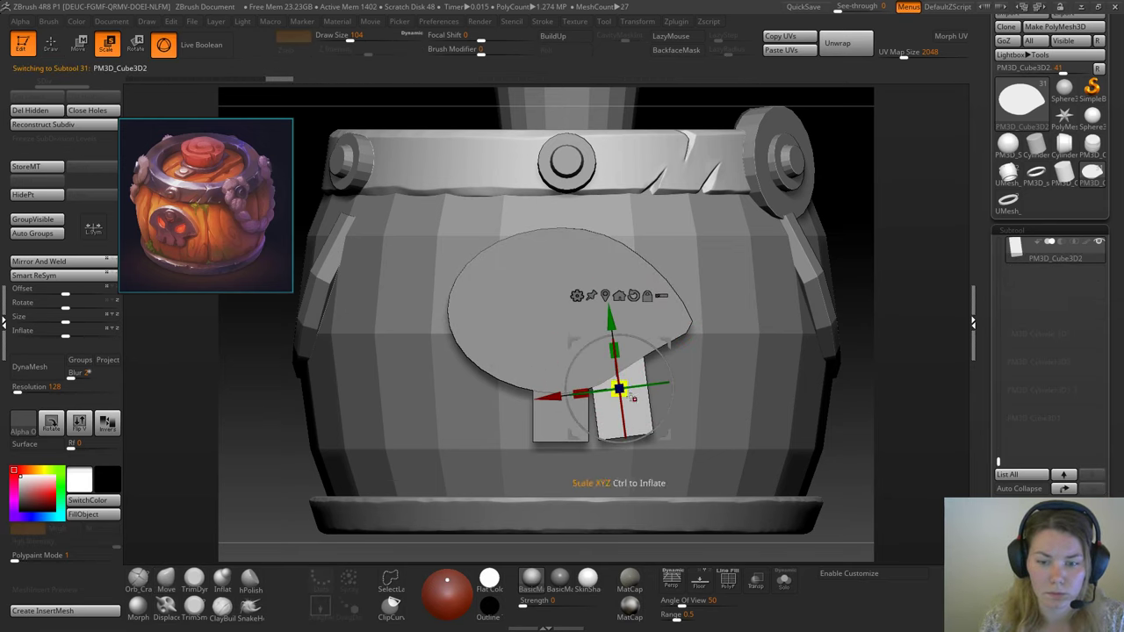
mouse_move(621, 386)
left_mouse_down()
mouse_move(538, 399)
mouse_move(617, 388)
left_mouse_up()
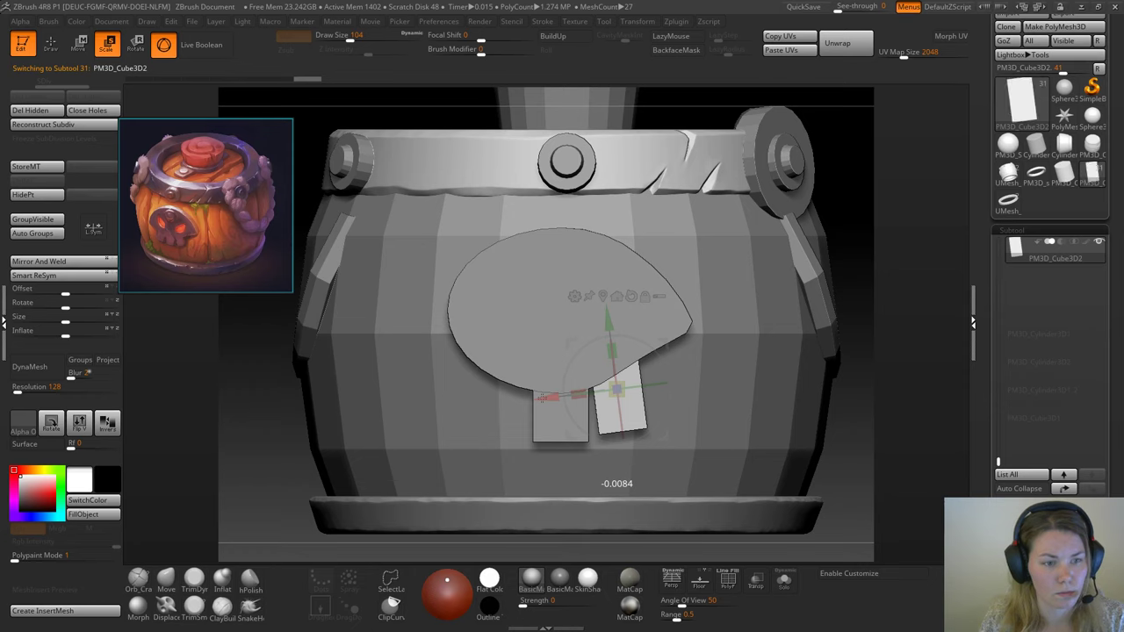
left_click_drag(543, 397, 541, 397)
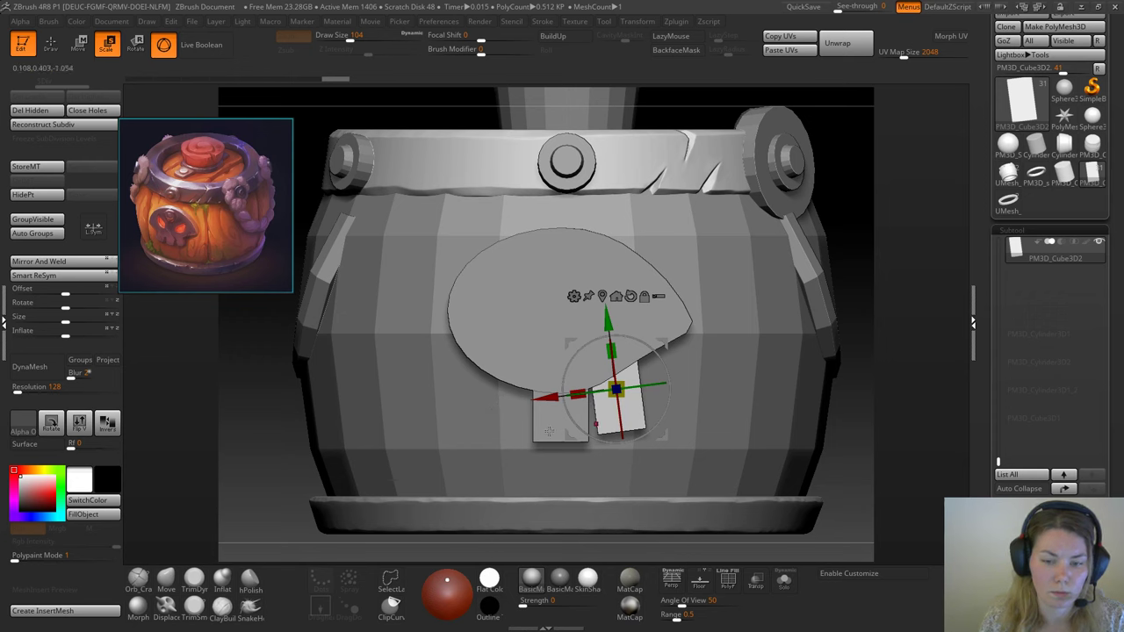
Step: Select the centre tooth block and scale it down slightly to match the tilted one
left_click(552, 428, "alt")
left_click_drag(560, 393, 556, 395)
left_click_drag(559, 332, 560, 327)
left_click_drag(487, 393, 482, 392)
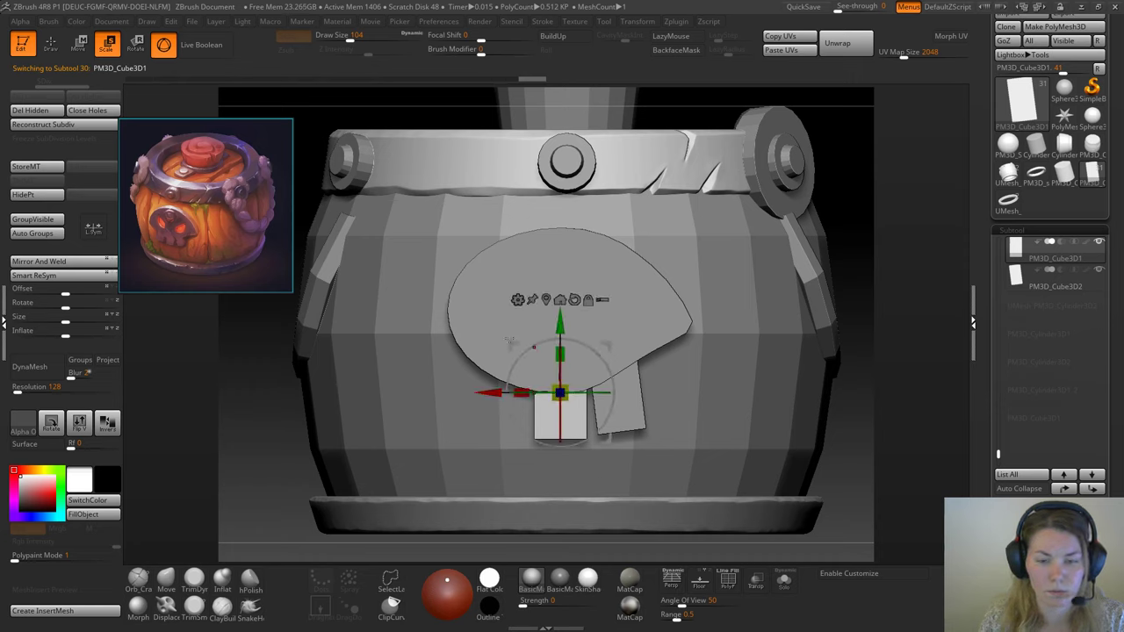
Step: Select the oval, return to draw mode and switch the selection brush from ClipCurve to SelectRect
left_click(586, 271)
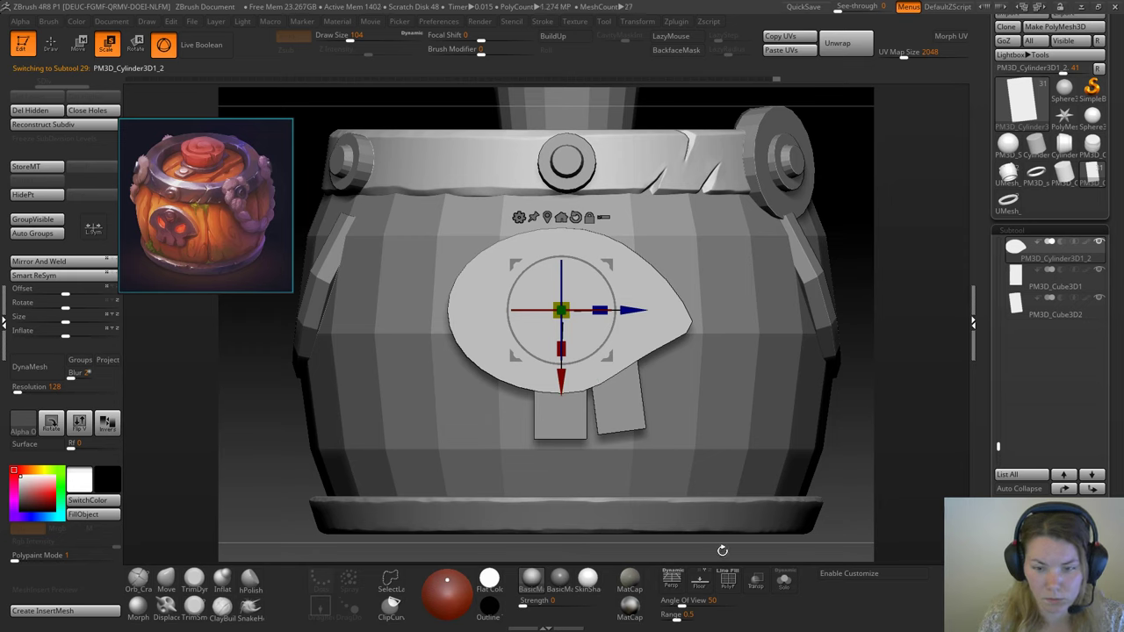
key("q")
left_click_drag(394, 121, 518, 384, "ctrl+shift")
key("ctrl+z")
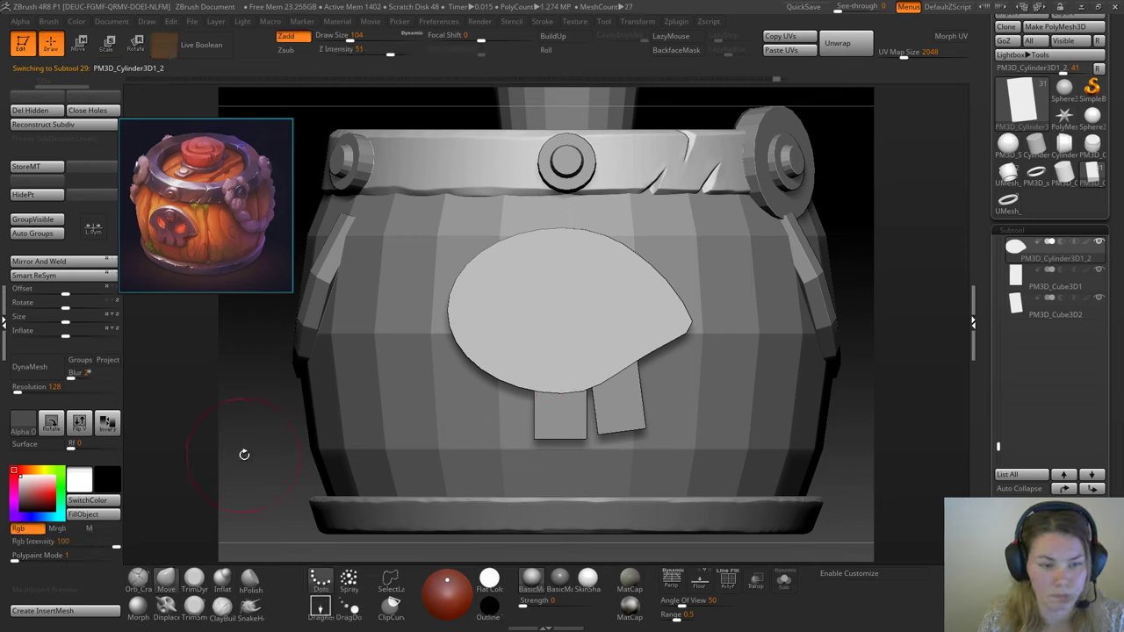
key("ctrl+shift")
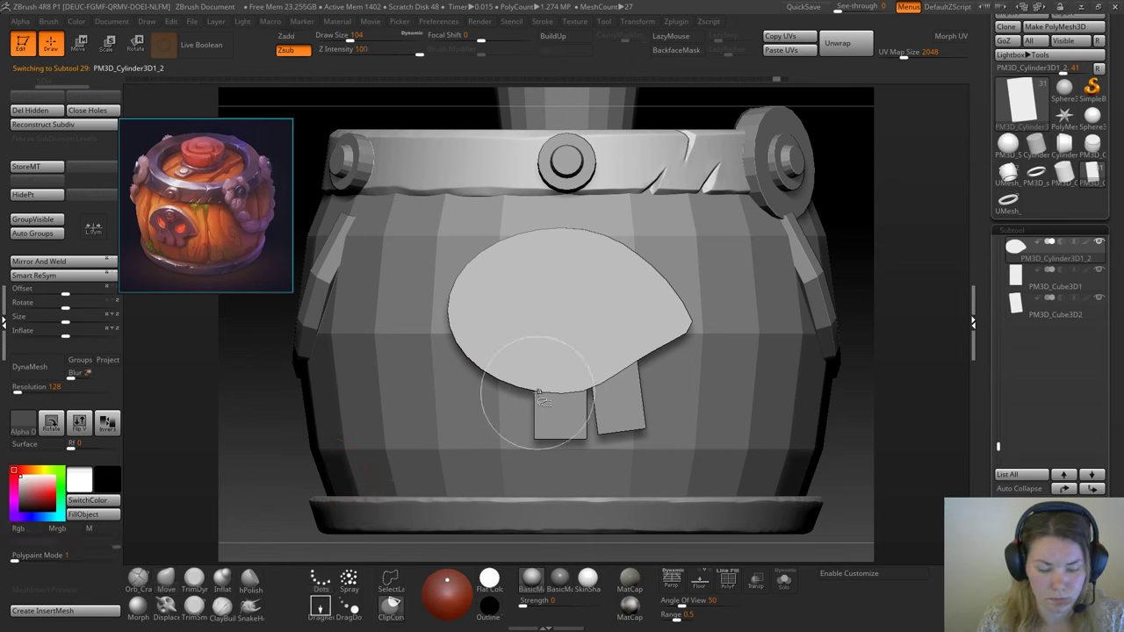
left_click(390, 605)
left_click(381, 537)
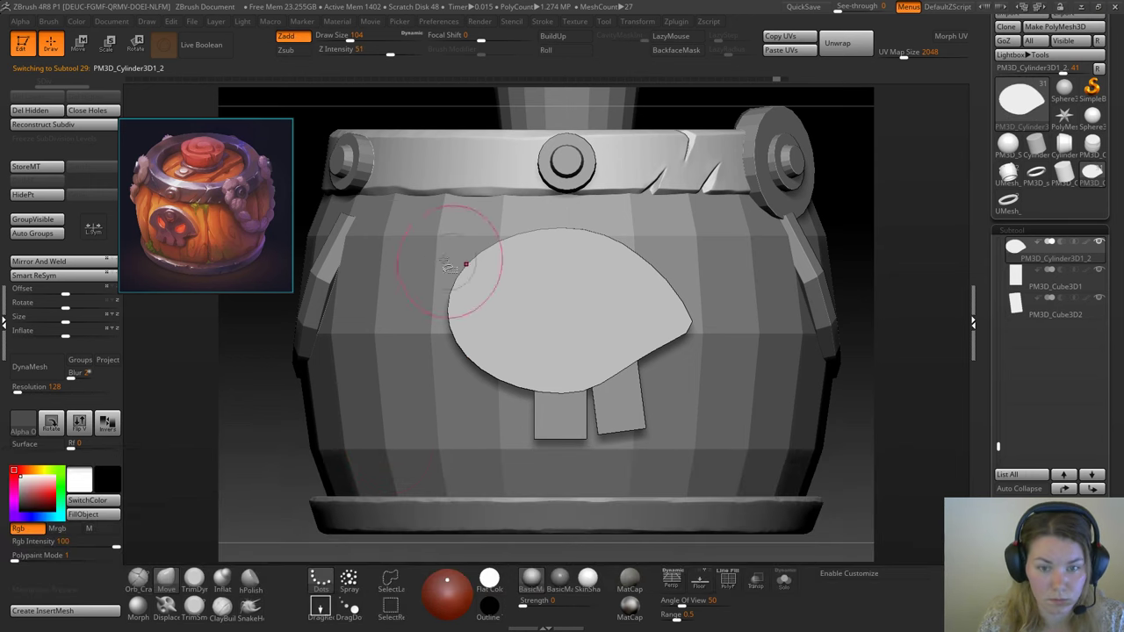
Step: Display the oval's polyframe, hide its left half up to the centre line and delete the hidden part
mouse_move(364, 190)
left_mouse_down("ctrl+shift")
mouse_move(545, 496)
mouse_move(564, 501)
left_mouse_up("ctrl+shift")
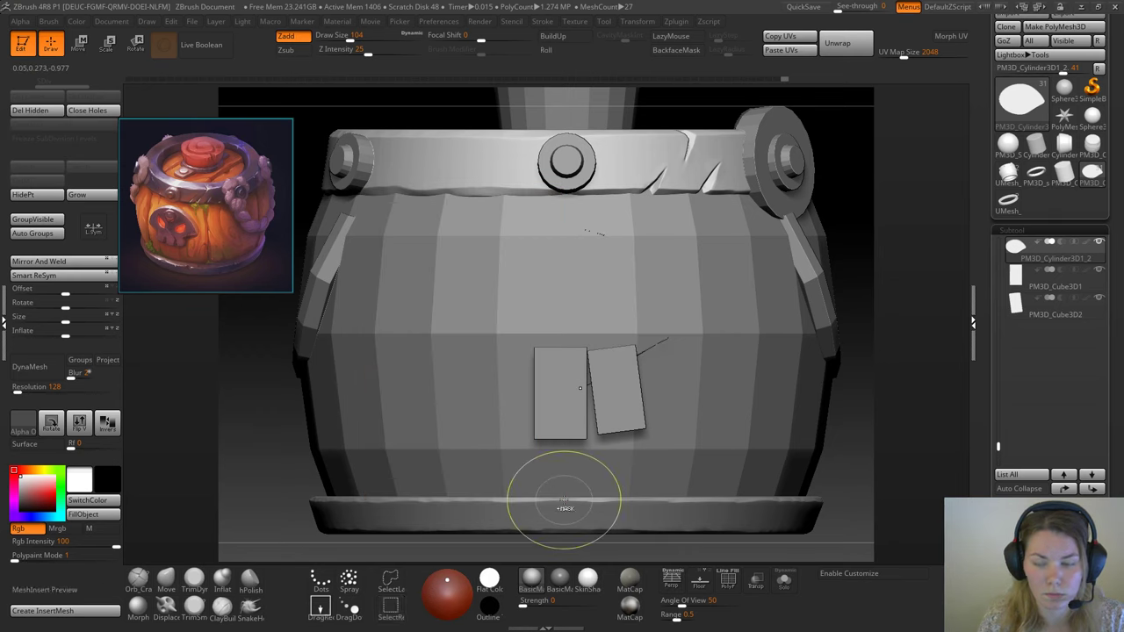
key("ctrl+z")
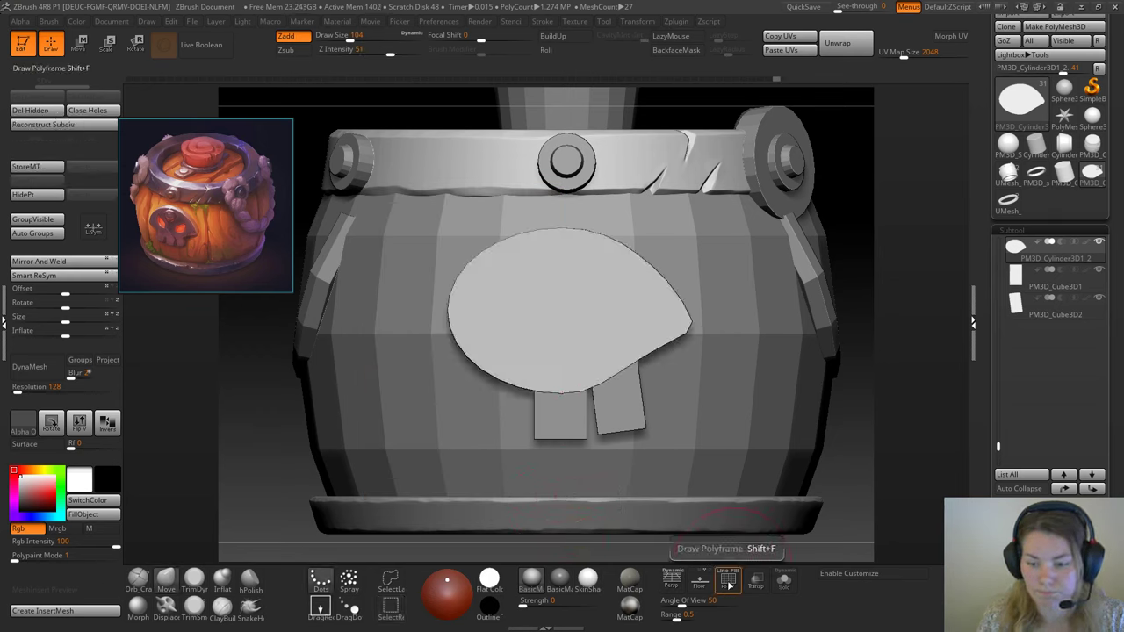
left_click(728, 581)
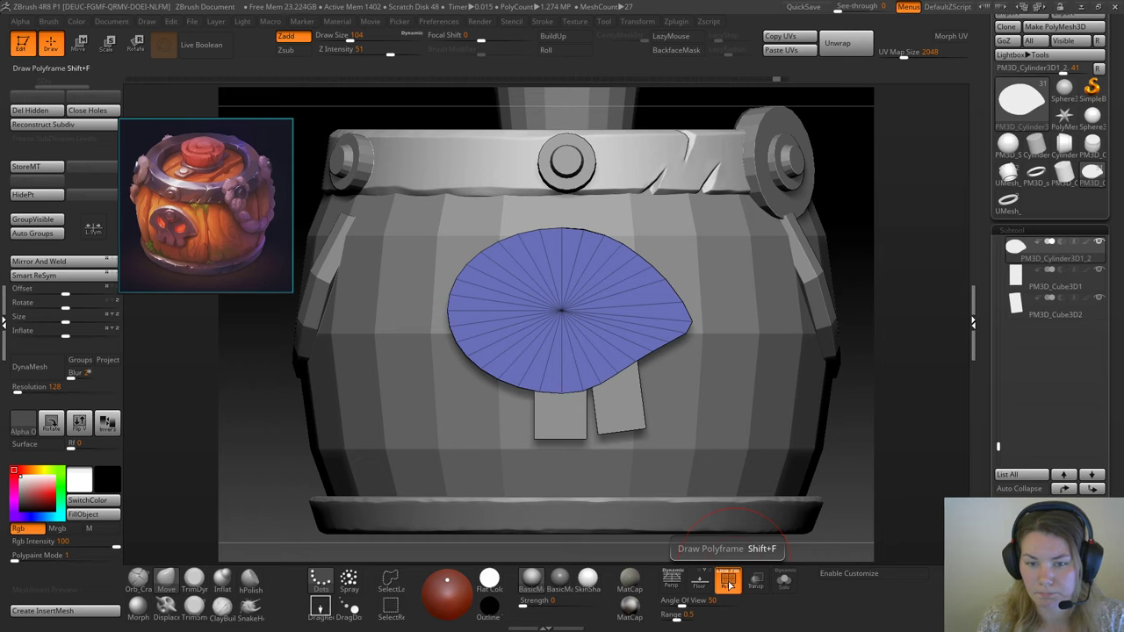
left_click_drag(437, 213, 549, 451, "ctrl+shift")
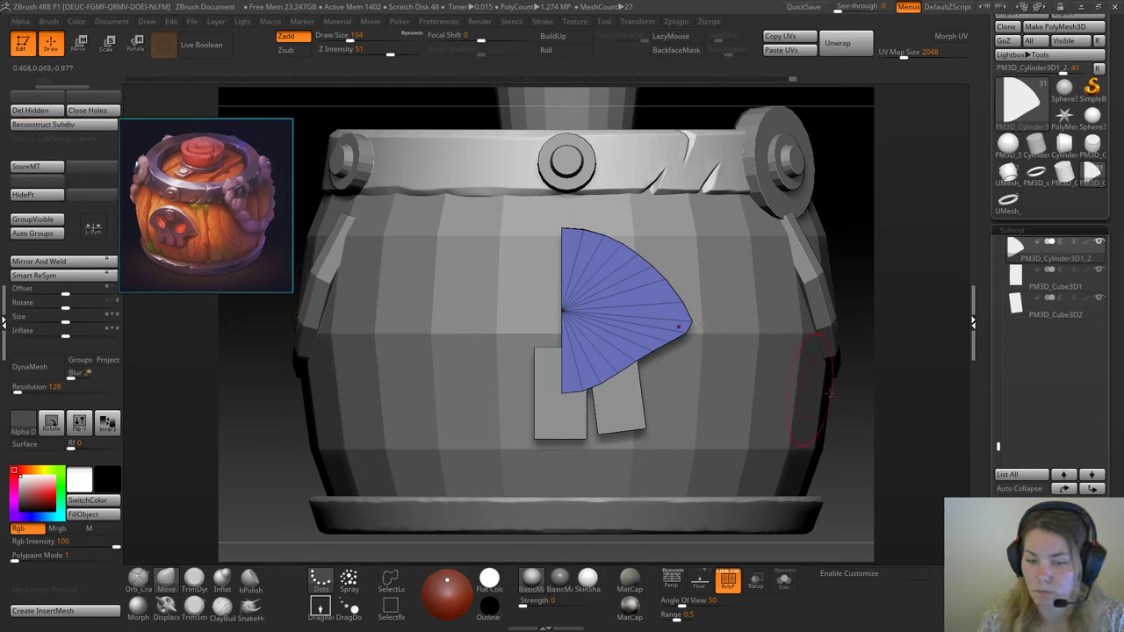
Step: Duplicate the remaining half of the plaque and mirror the copy to form the opposite side
key("ctrl+shift+d")
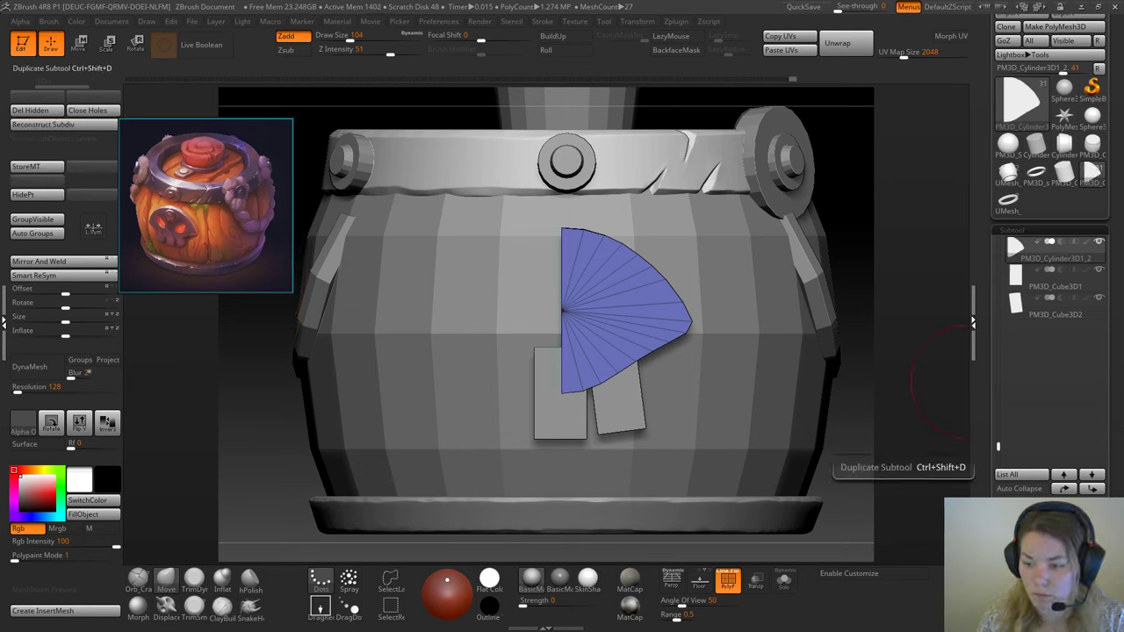
scroll(1054, 395, "down", 5)
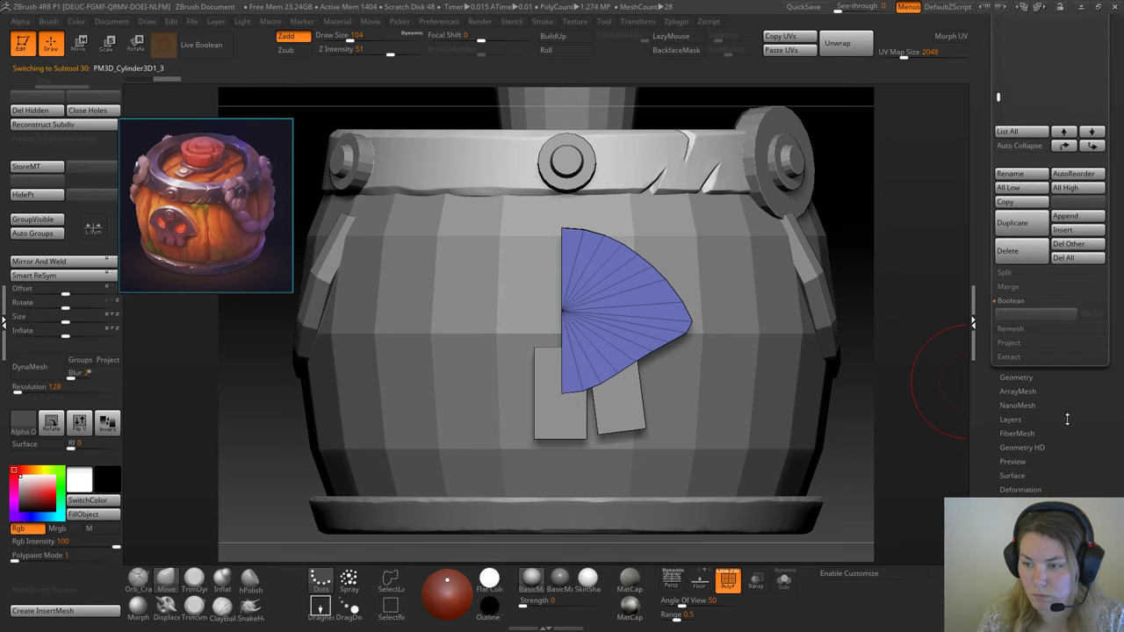
left_click(1016, 377)
left_click(1023, 343)
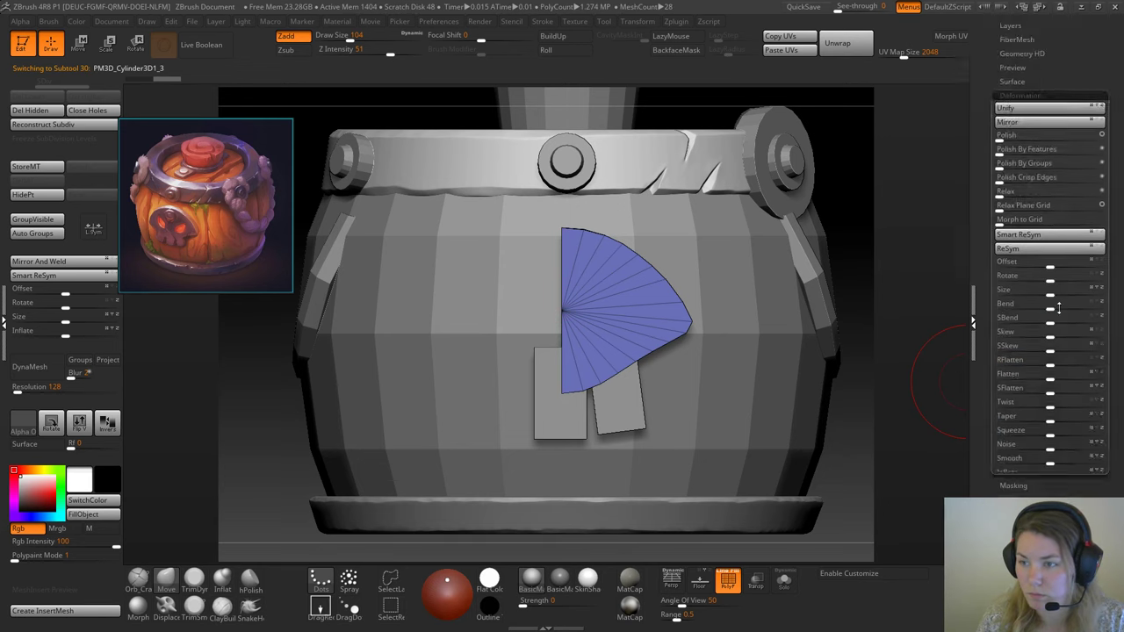
left_click(1044, 42)
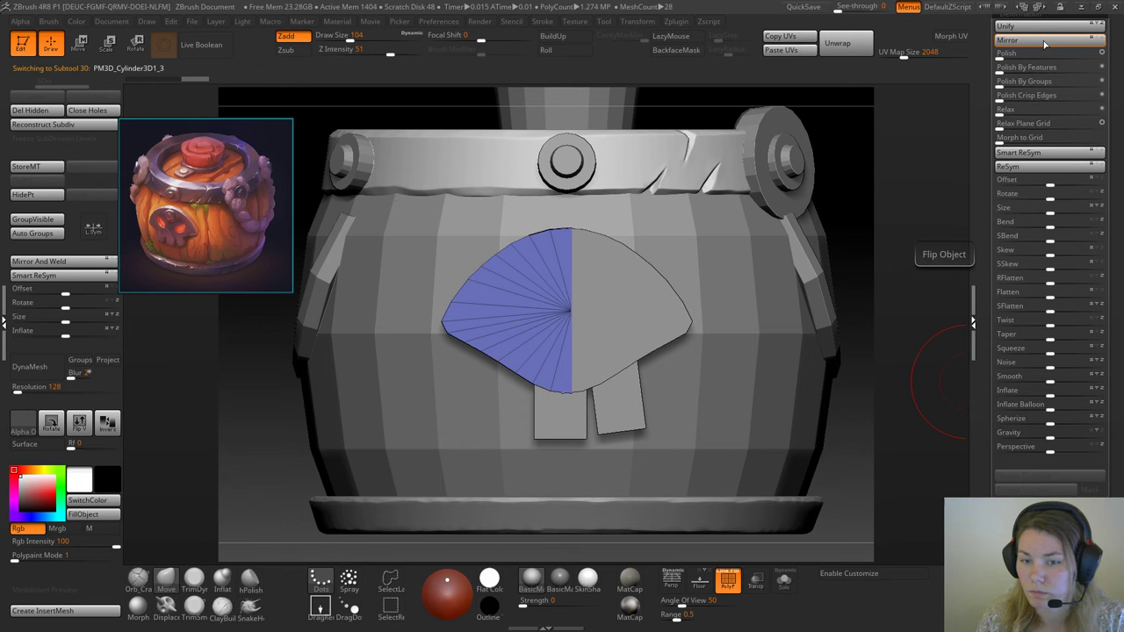
Step: Select the original half, merge it down with the mirrored copy and turn off the polyframe
scroll(1120, 255, "up", 3)
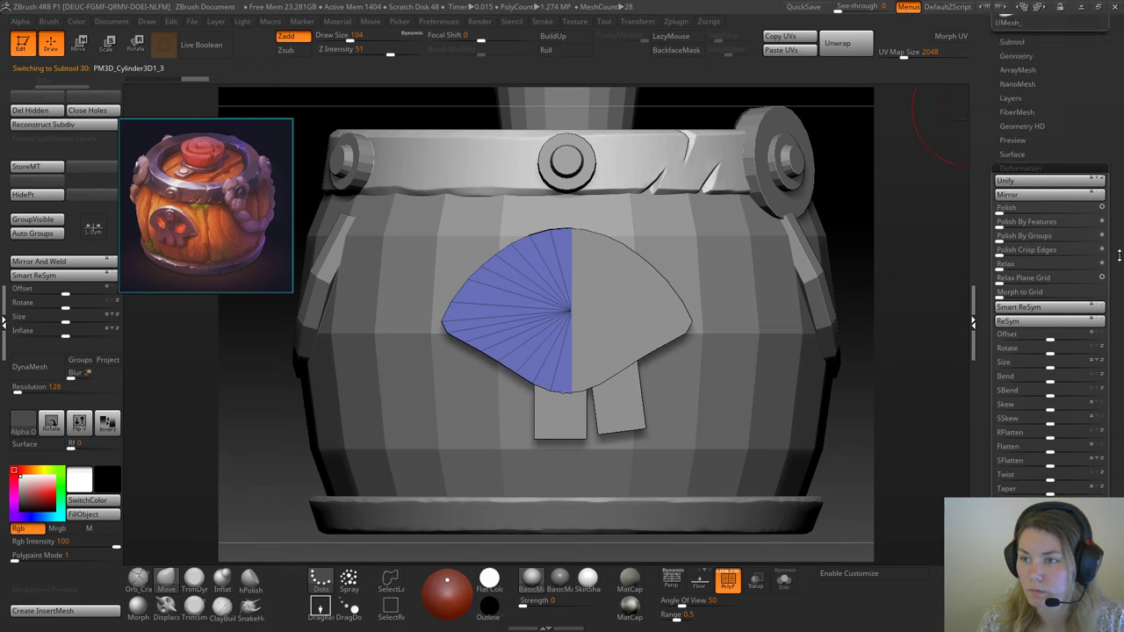
scroll(1009, 208, "up", 3)
left_click(1011, 212)
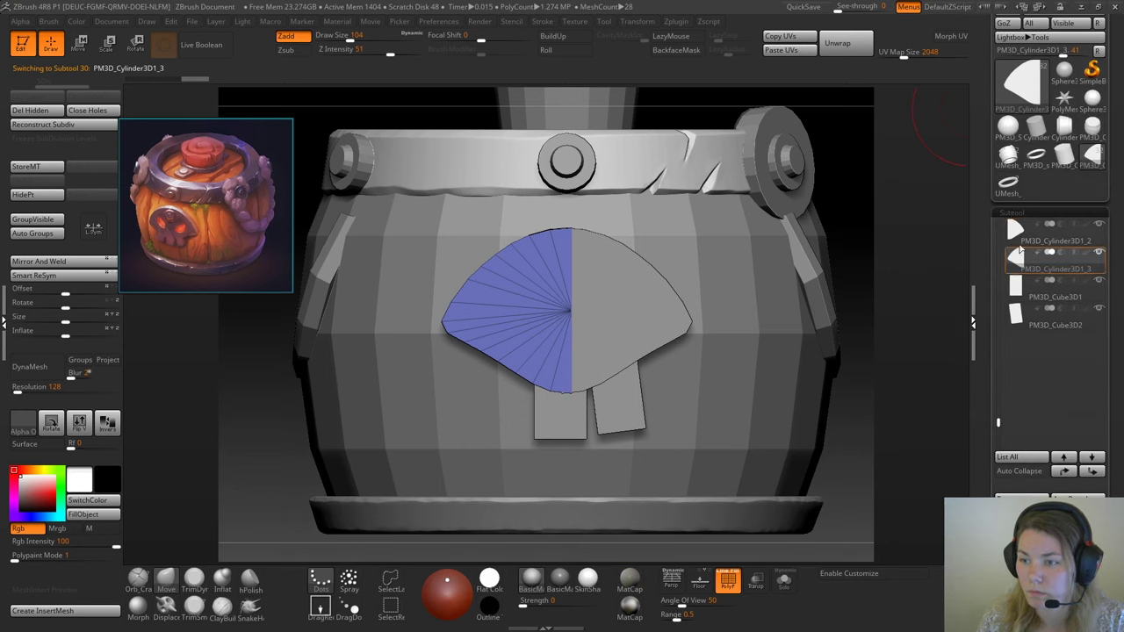
left_click(1044, 235)
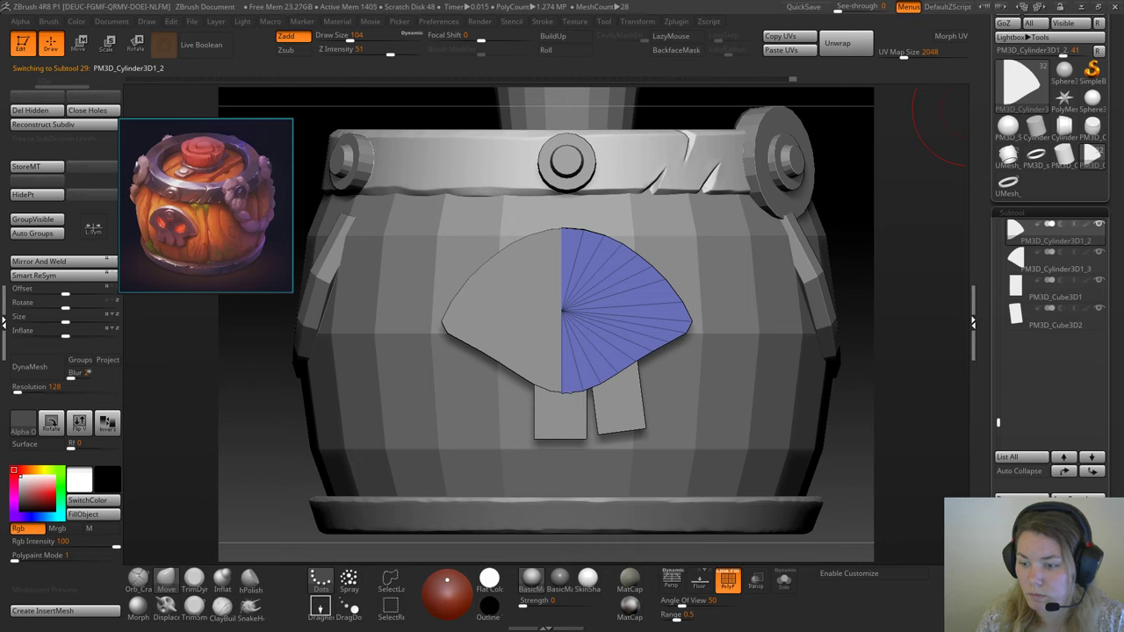
left_click(1021, 580)
left_click(914, 618)
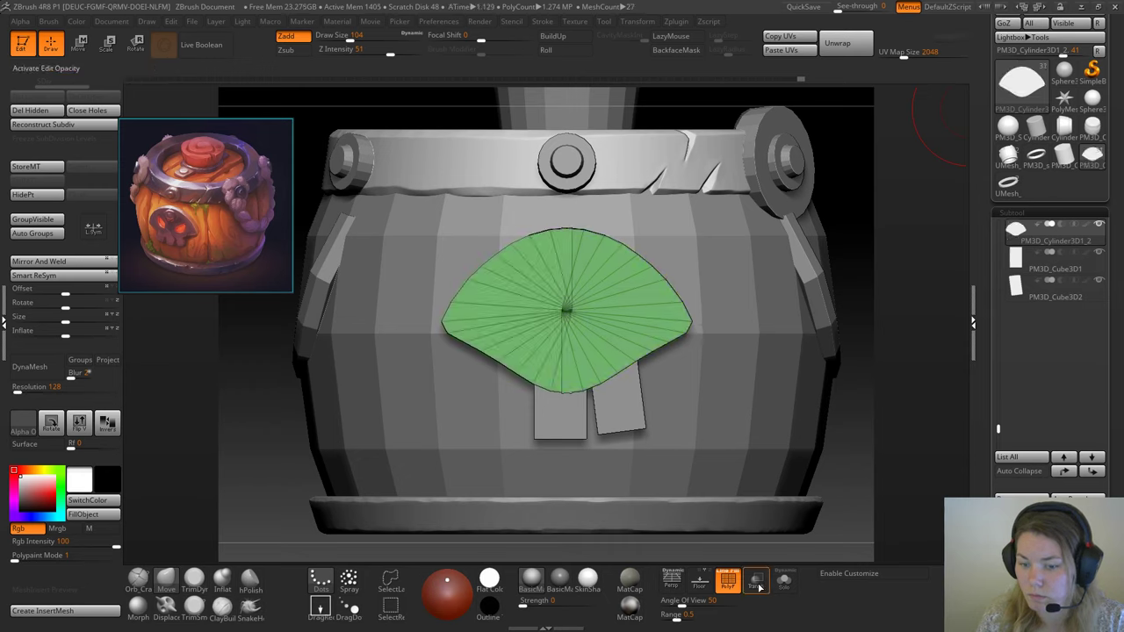
left_click(728, 581)
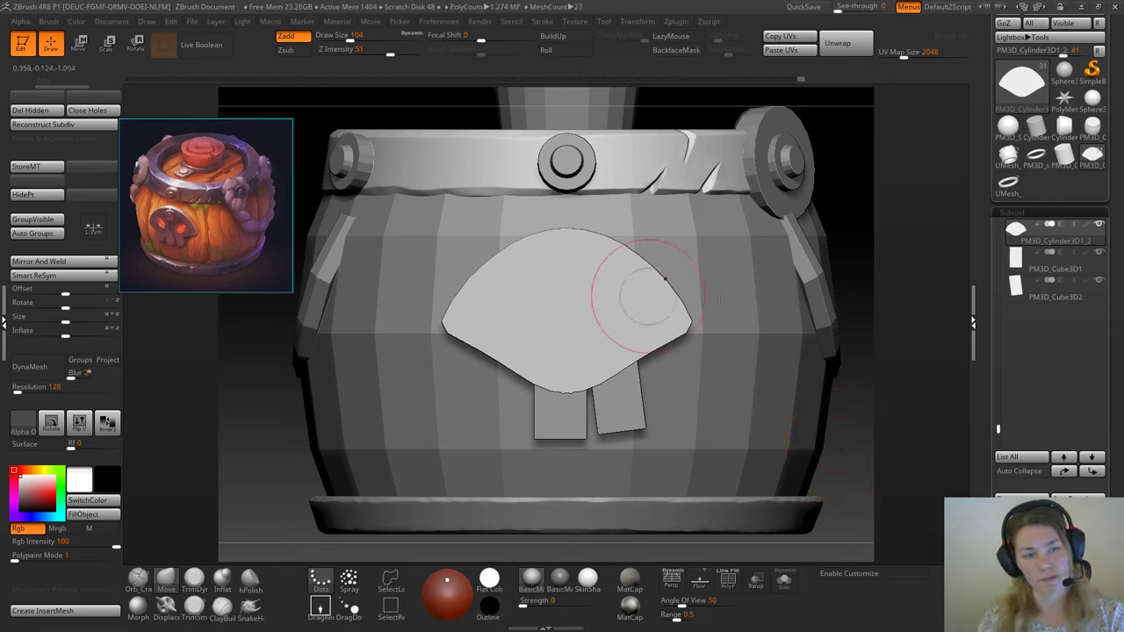
Step: Select the slanted tooth block beside the middle one under the skull plaque and duplicate it
left_click_drag(875, 274, 843, 282)
left_click(622, 411, "alt")
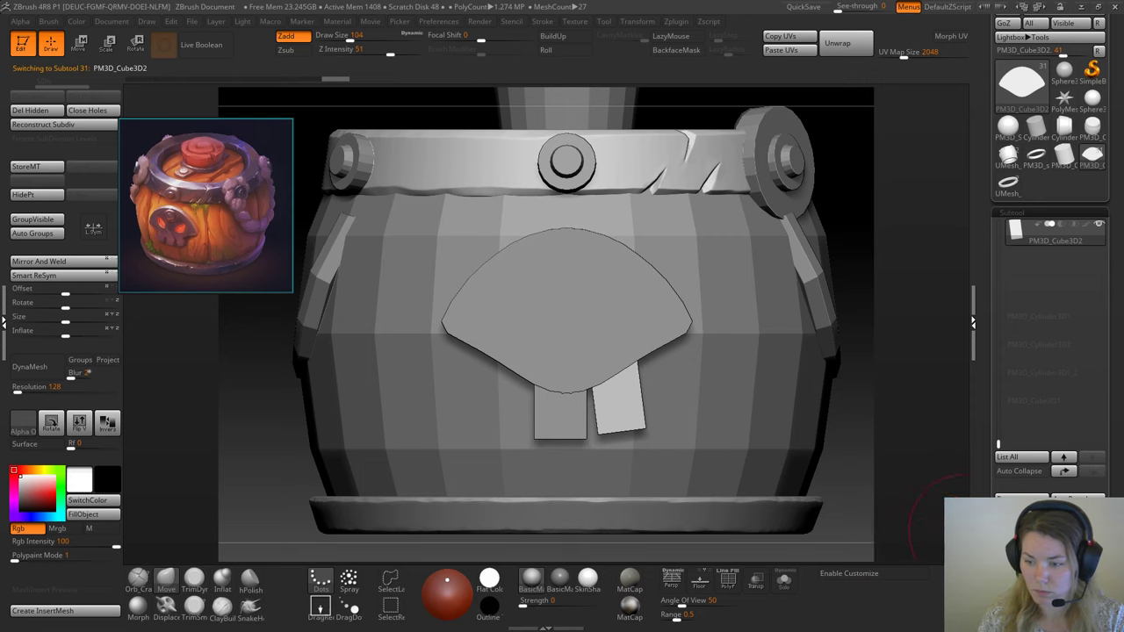
left_click(1021, 545)
scroll(1120, 457, "down", 3)
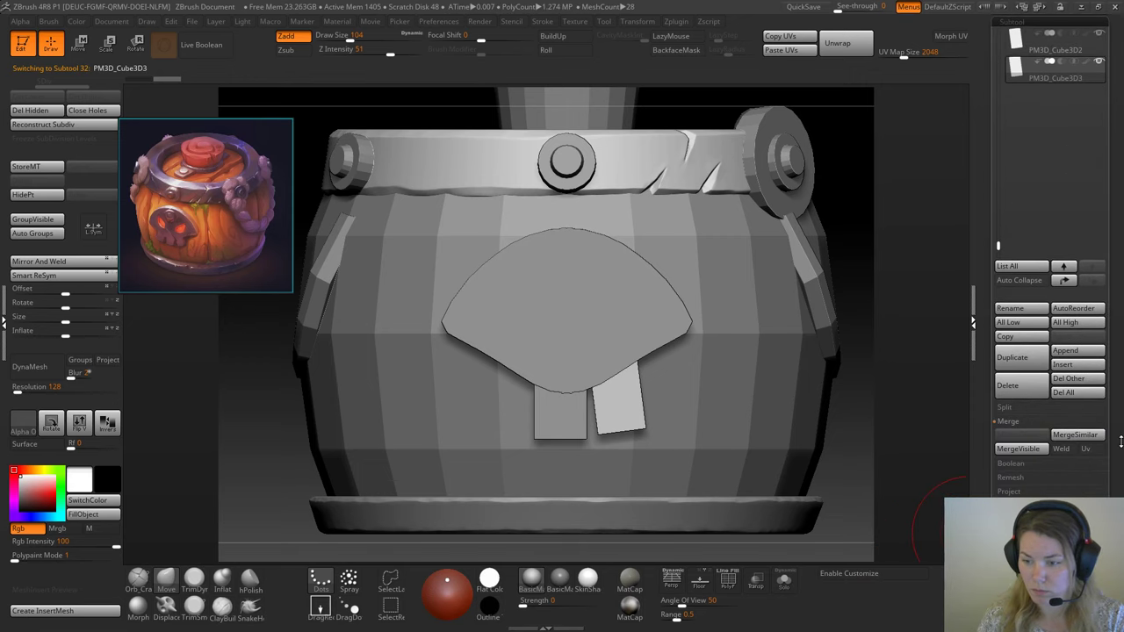
Step: Try to mirror the duplicated tooth to the opposite side of the plaque with the Mirror deformation
scroll(1120, 442, "down", 5)
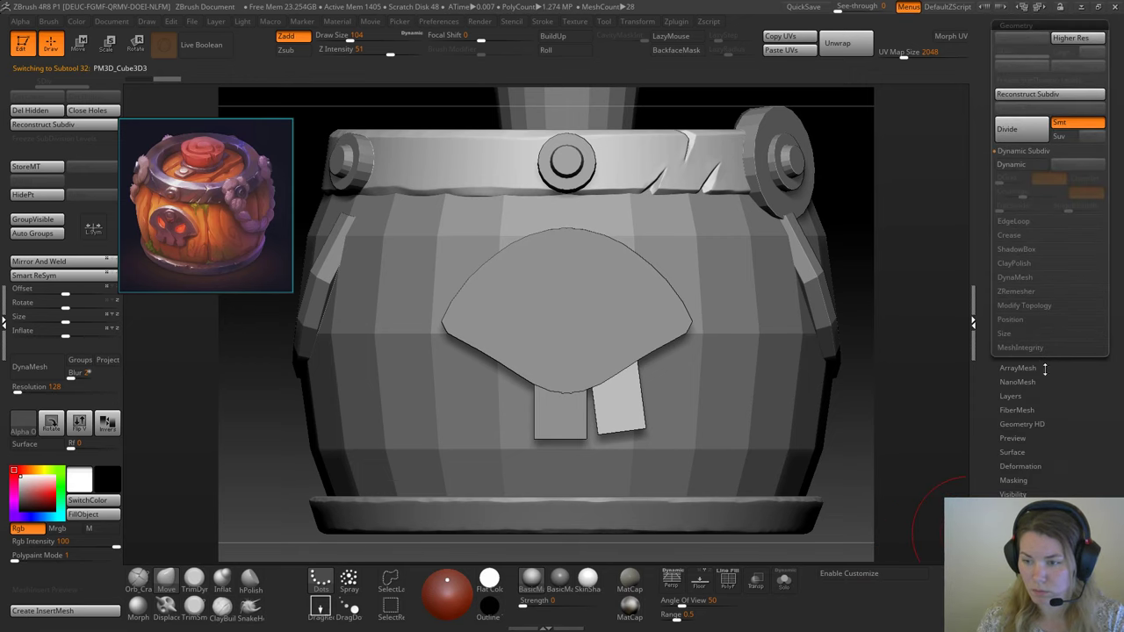
left_click(1020, 466)
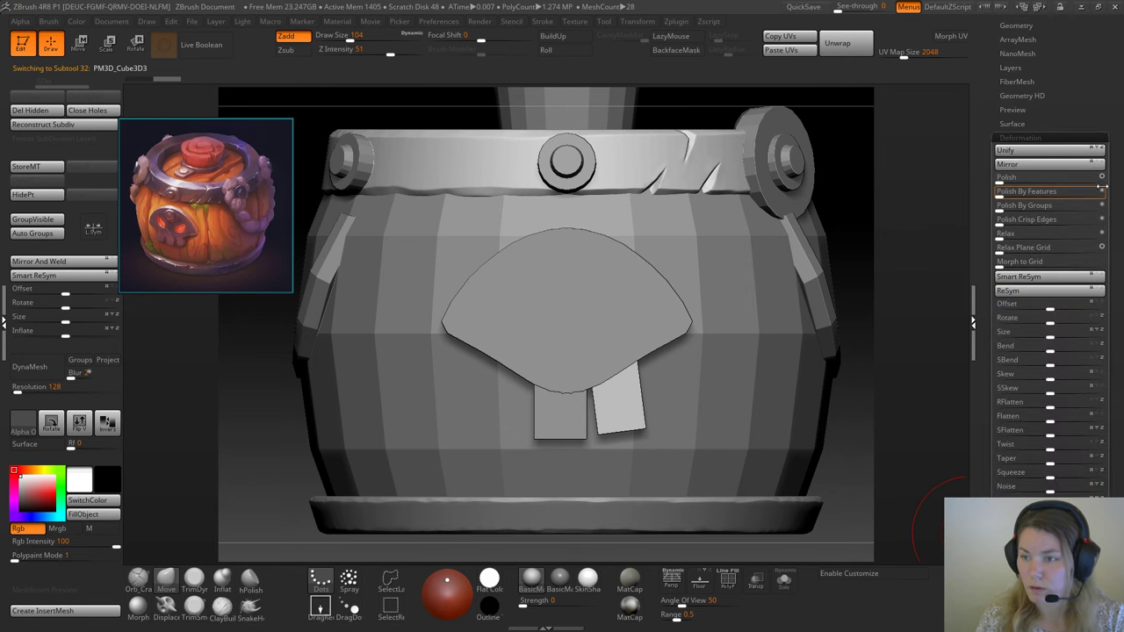
left_click(1024, 166)
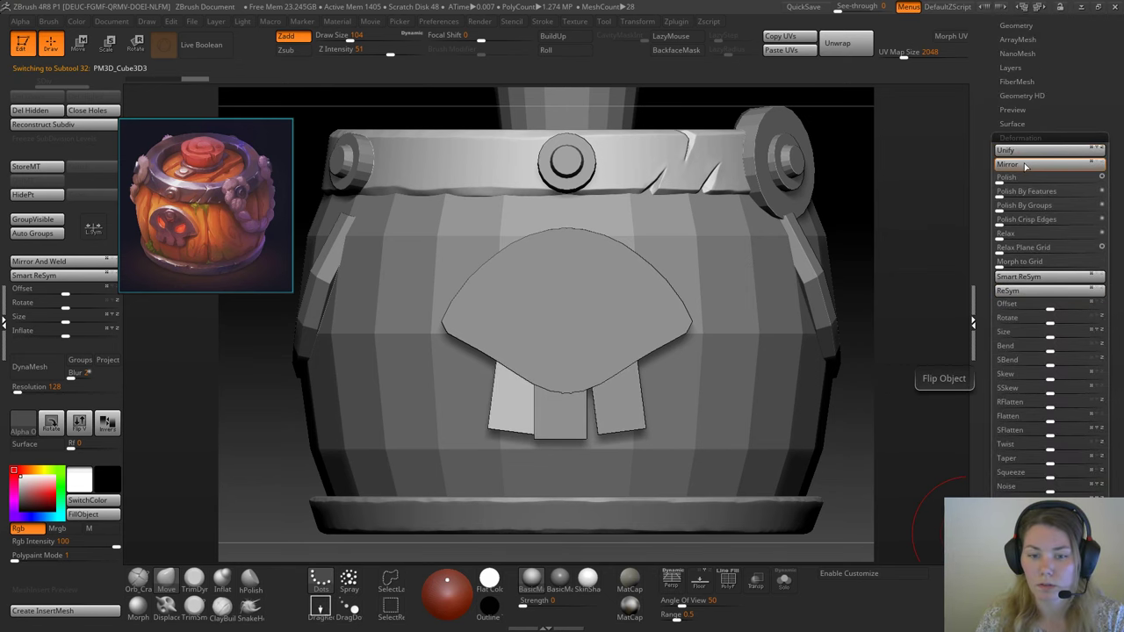
mouse_move(846, 213)
left_mouse_down()
mouse_move(895, 214)
mouse_move(851, 212)
left_mouse_up()
key("b")
key("m")
key("v")
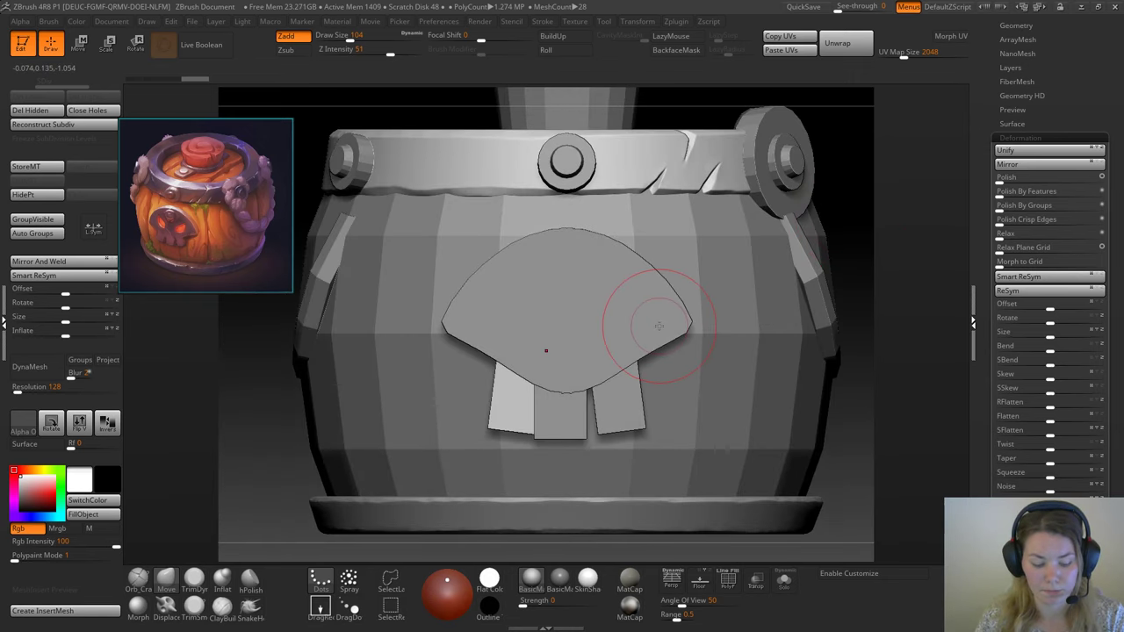
key("ctrl+z")
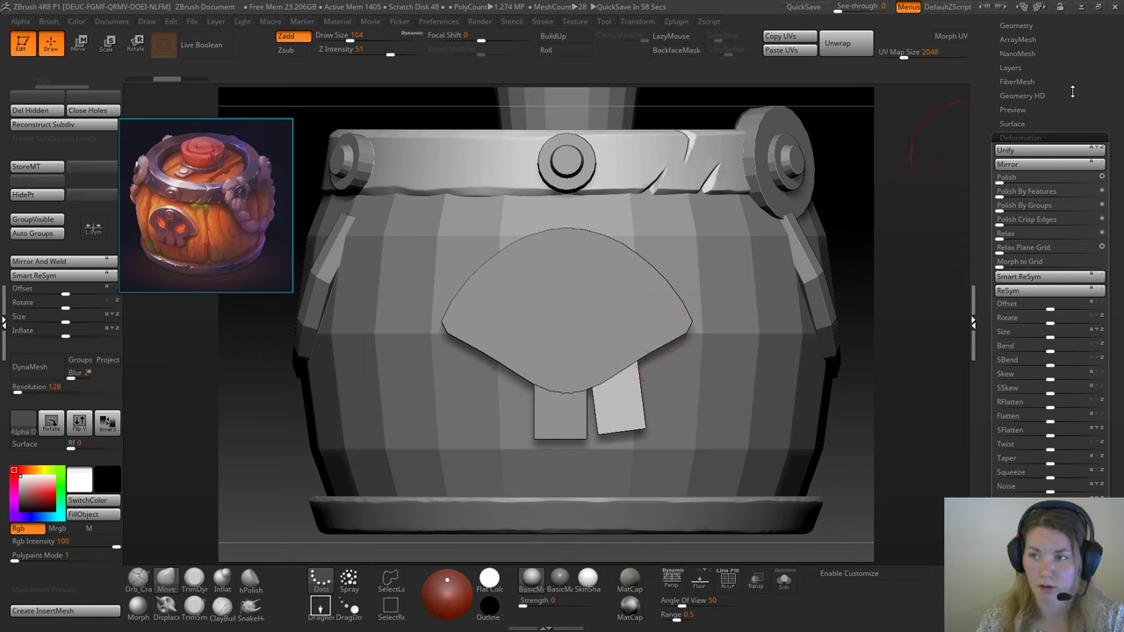
Step: Move the duplicated tooth to the other side of the middle tooth, tilt it outward and raise it under the plaque
left_click_drag(1072, 91, 1013, 139)
left_click(1011, 158)
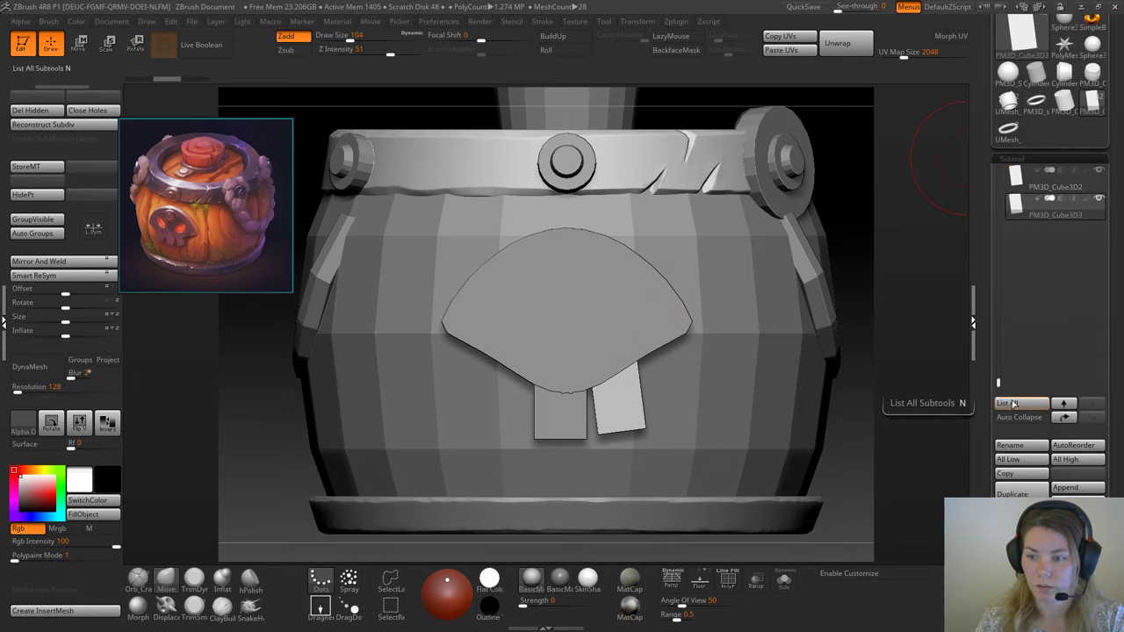
key("w")
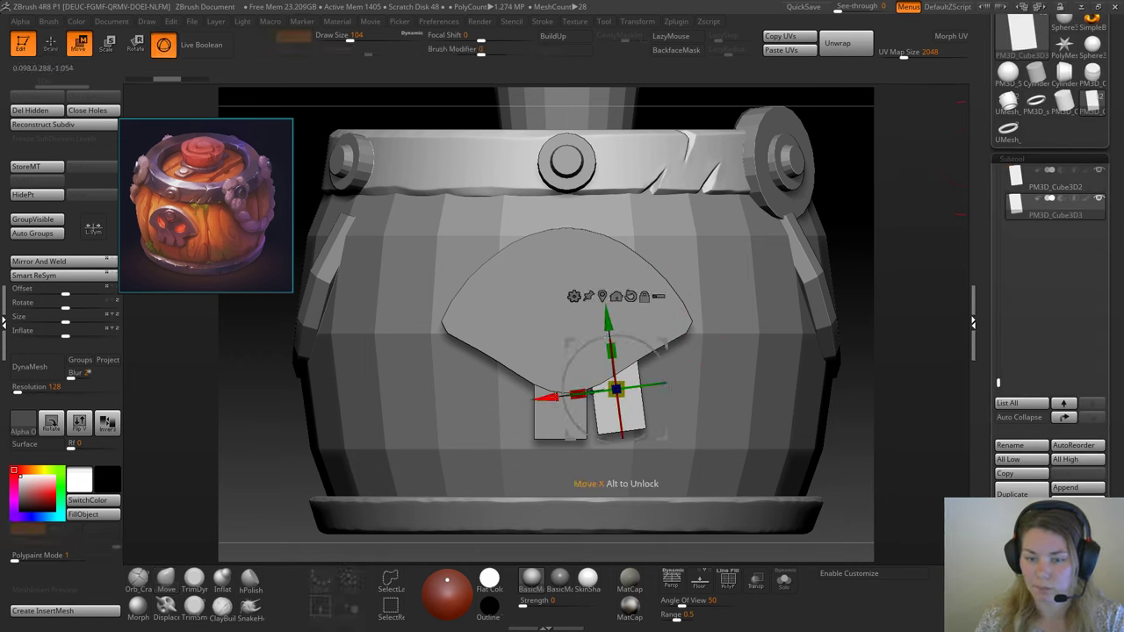
left_click_drag(546, 397, 425, 408)
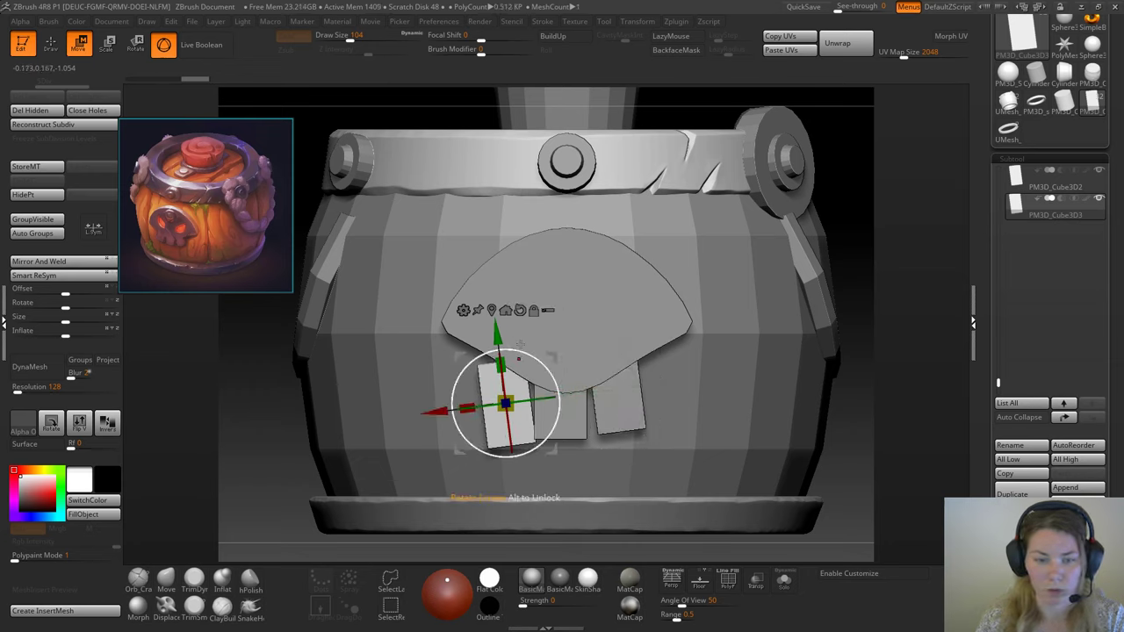
mouse_move(522, 351)
left_mouse_down()
mouse_move(548, 358)
mouse_move(536, 355)
left_mouse_up()
left_click_drag(506, 403, 516, 321)
key("ctrl+z")
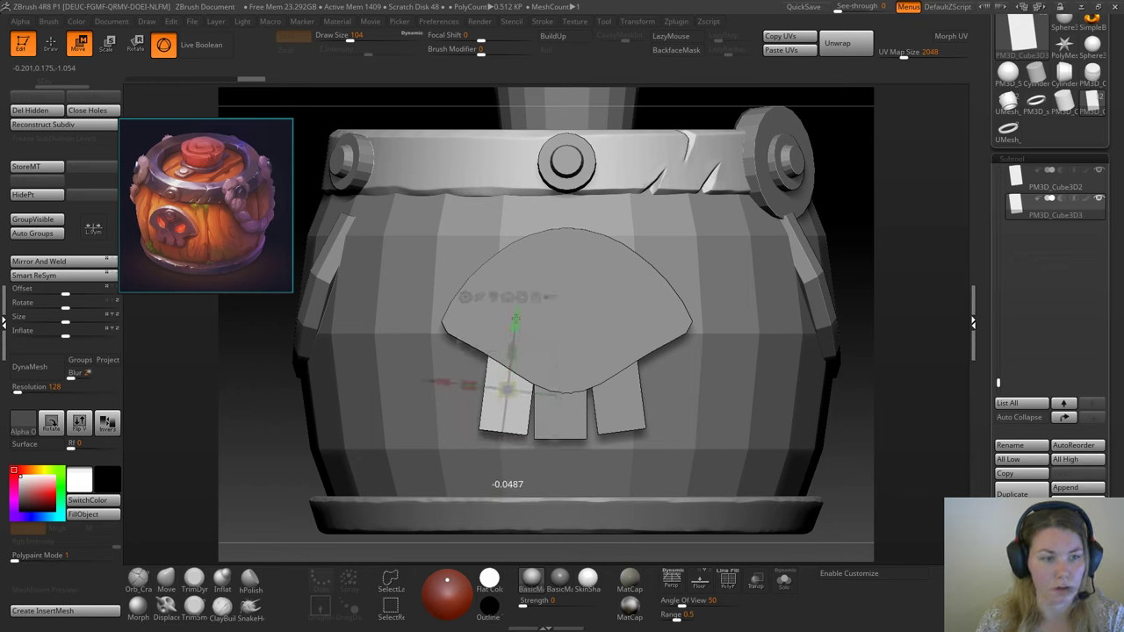
left_click_drag(515, 321, 543, 337)
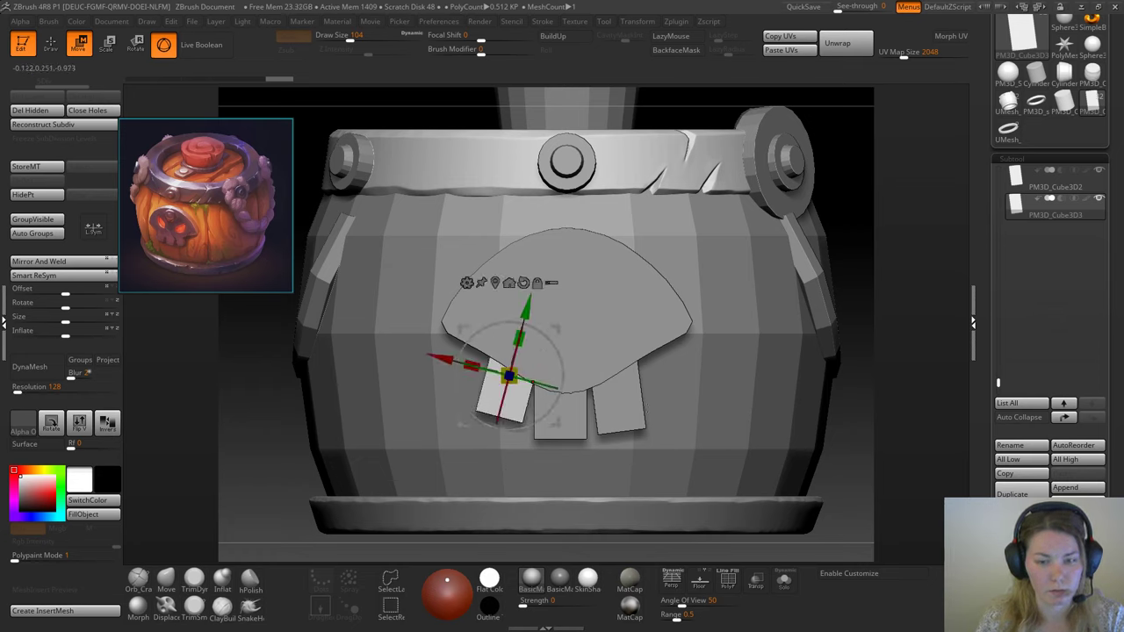
Step: Tilt and raise the original slanted tooth to match its counterpart, and shift the middle tooth up to centre it between them
left_click(618, 391, "alt")
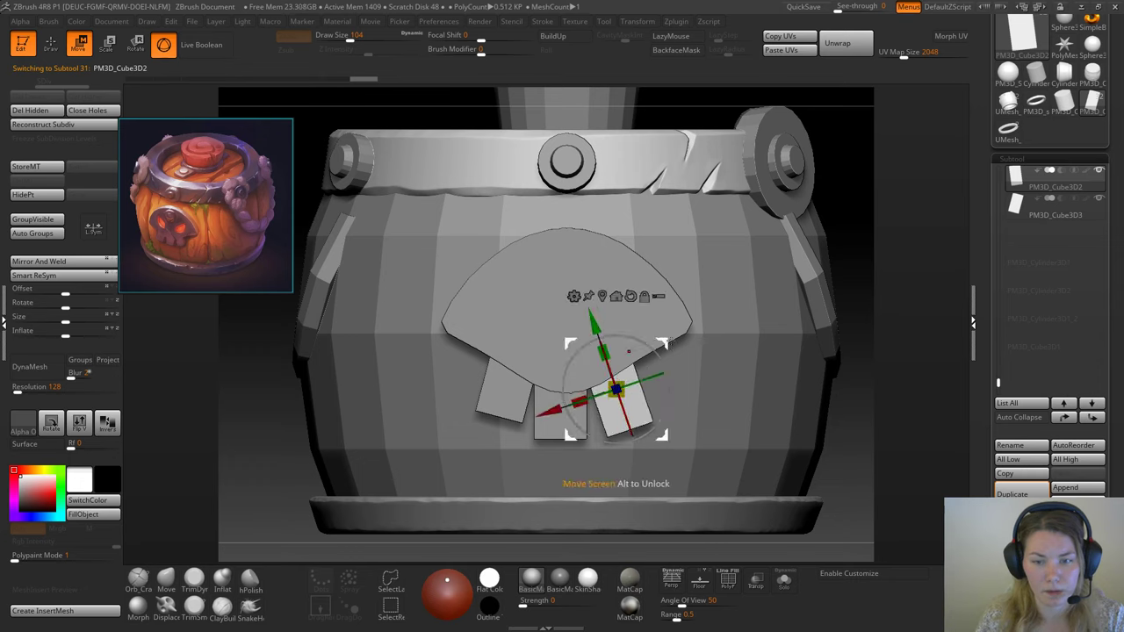
left_click_drag(668, 341, 670, 331)
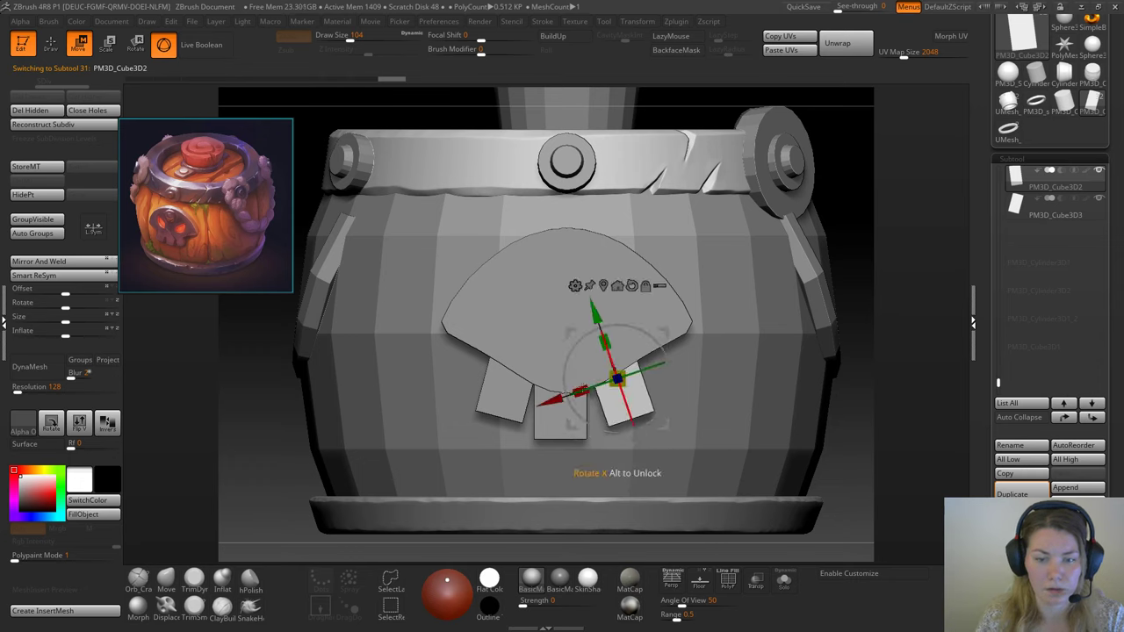
left_click(543, 433, "alt")
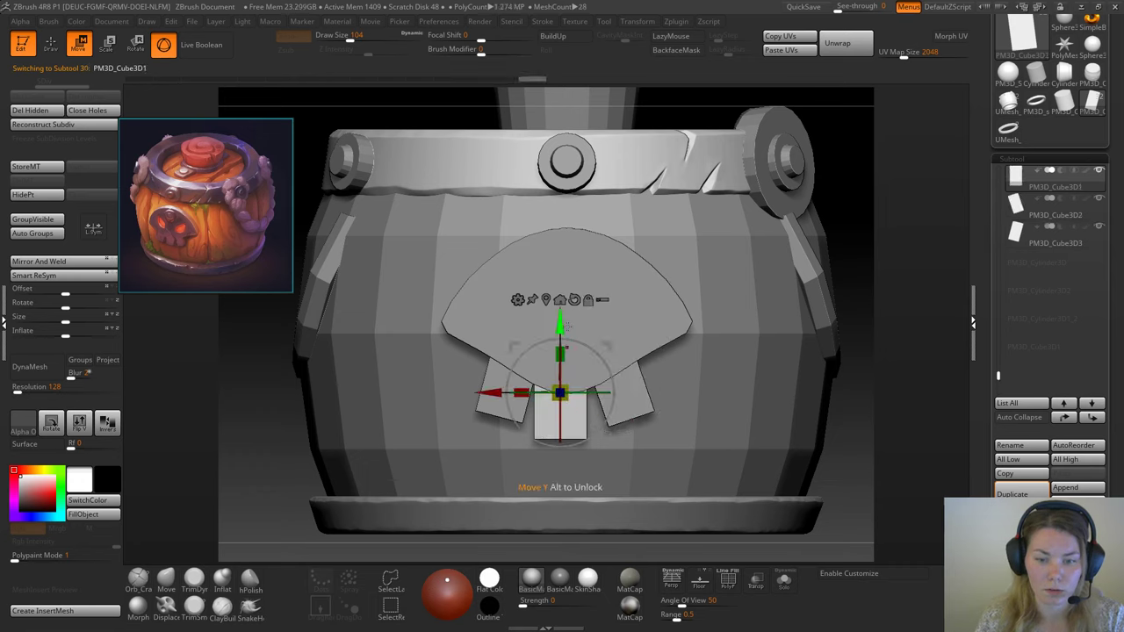
left_click_drag(559, 394, 613, 339)
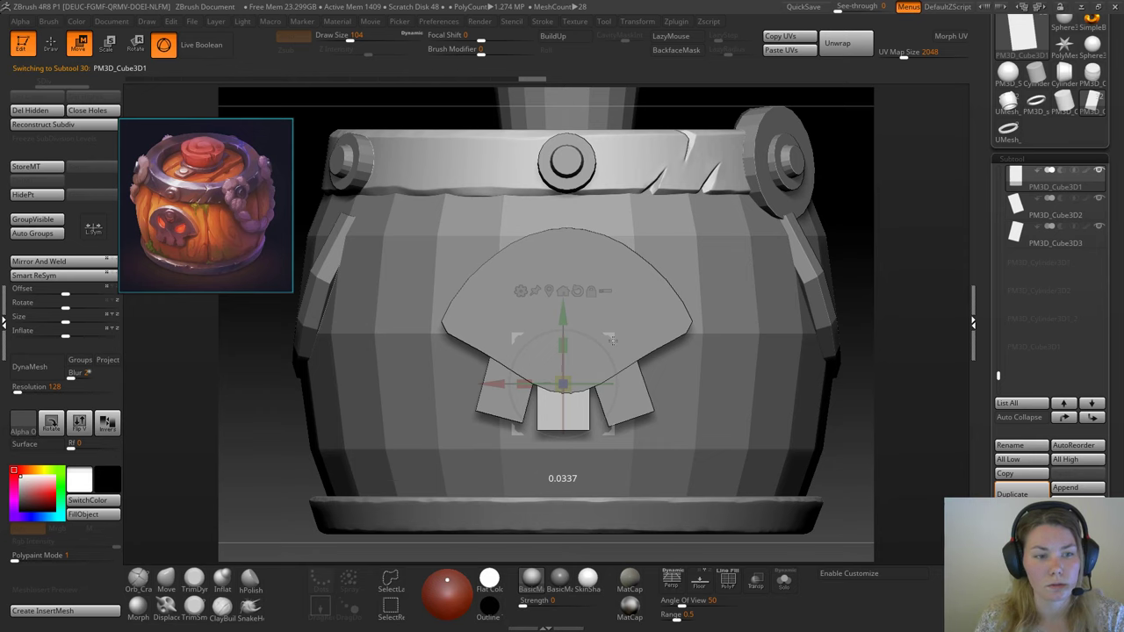
Step: Select the plaque and reshape its lower side edges symmetrically with the Move brush
left_click(497, 308, "alt")
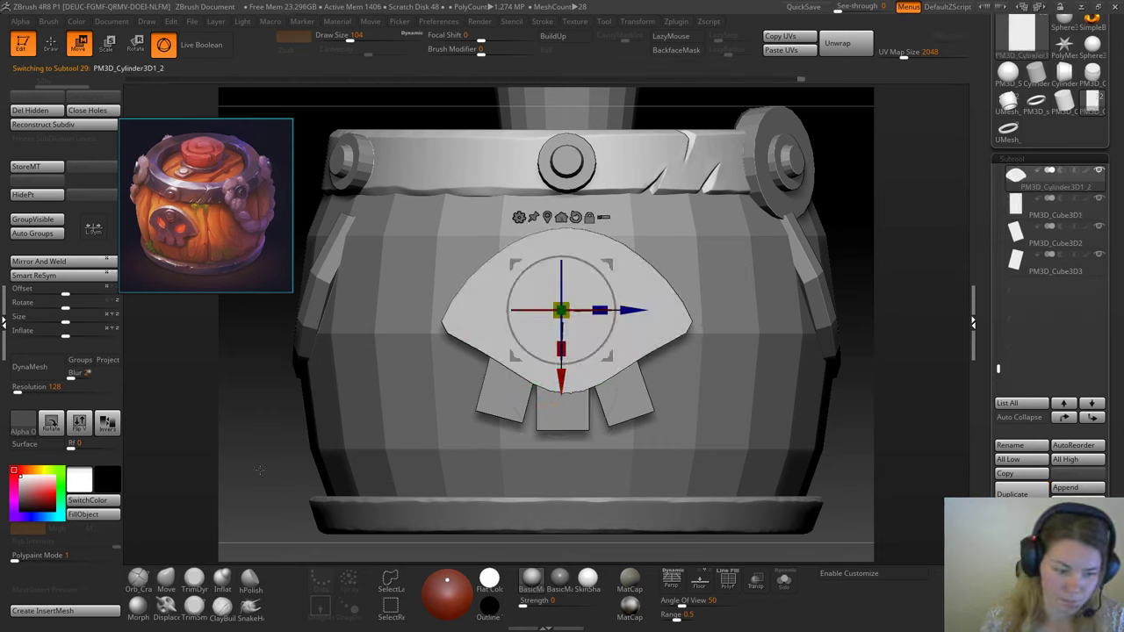
left_click(171, 583)
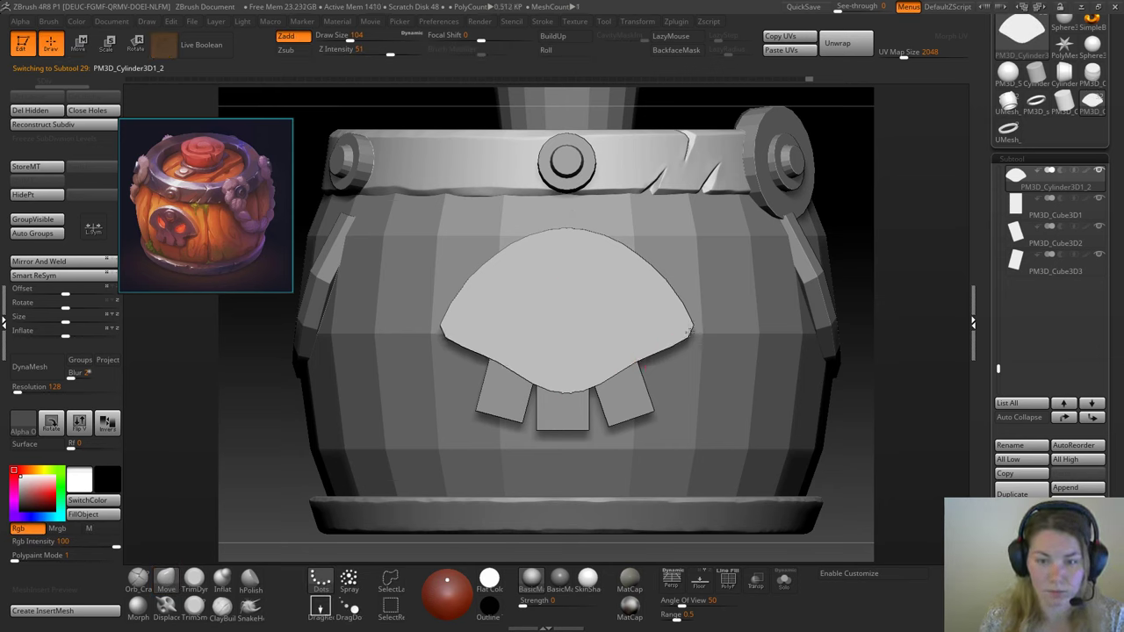
left_click_drag(658, 346, 658, 350)
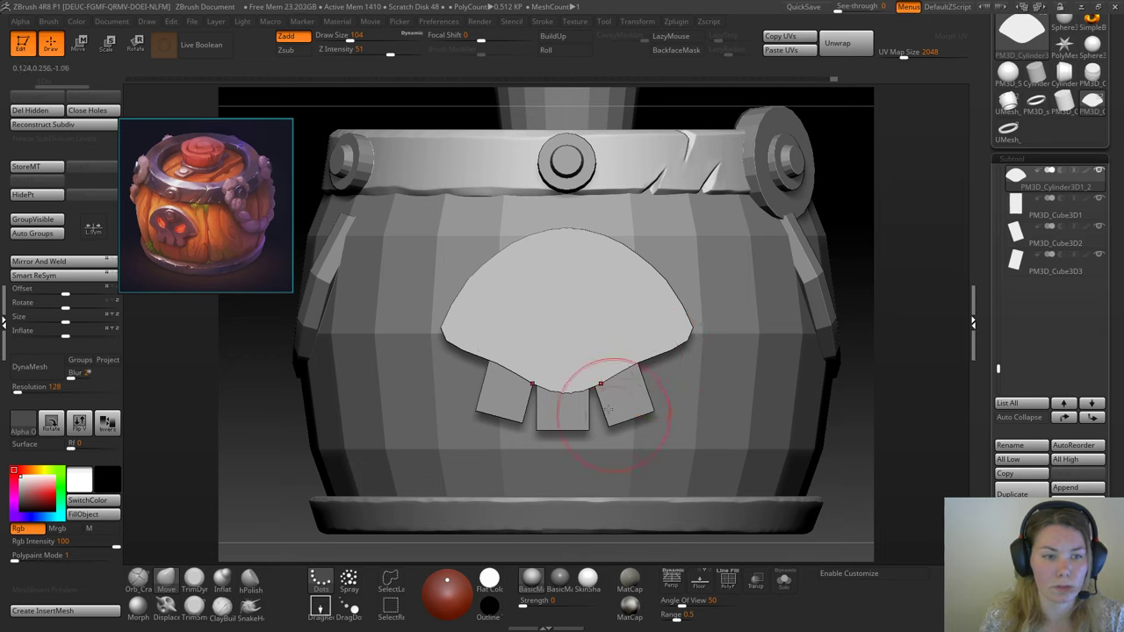
Step: Fine-tune the tilt and position of both outer teeth for even spacing around the middle one, and return to draw mode
left_click(619, 409, "alt")
key("e")
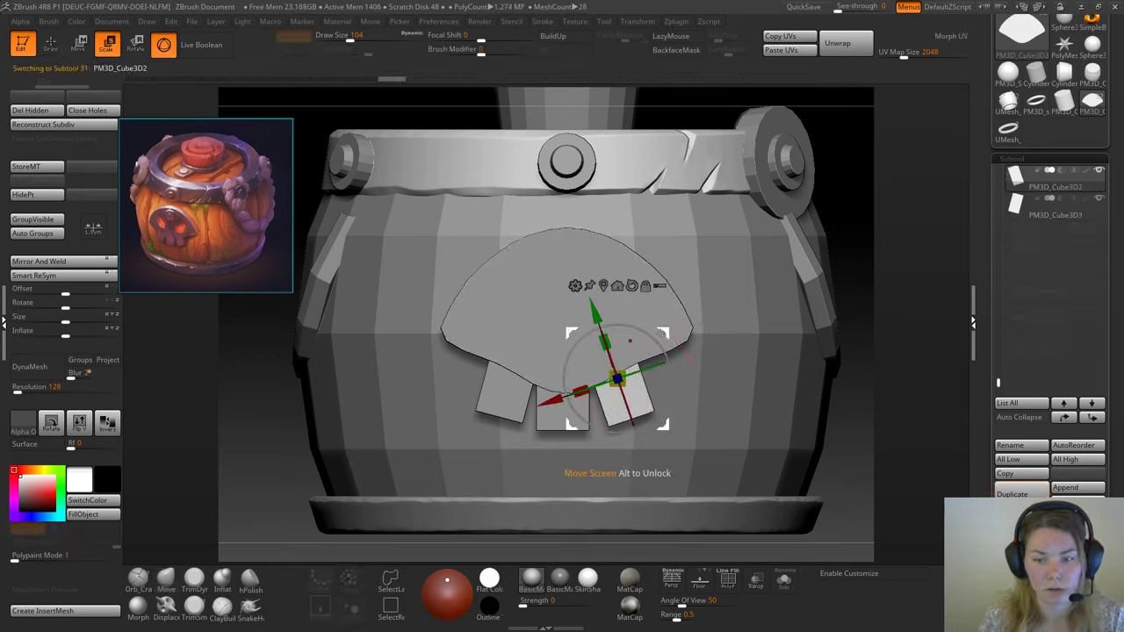
left_click(508, 379, "alt")
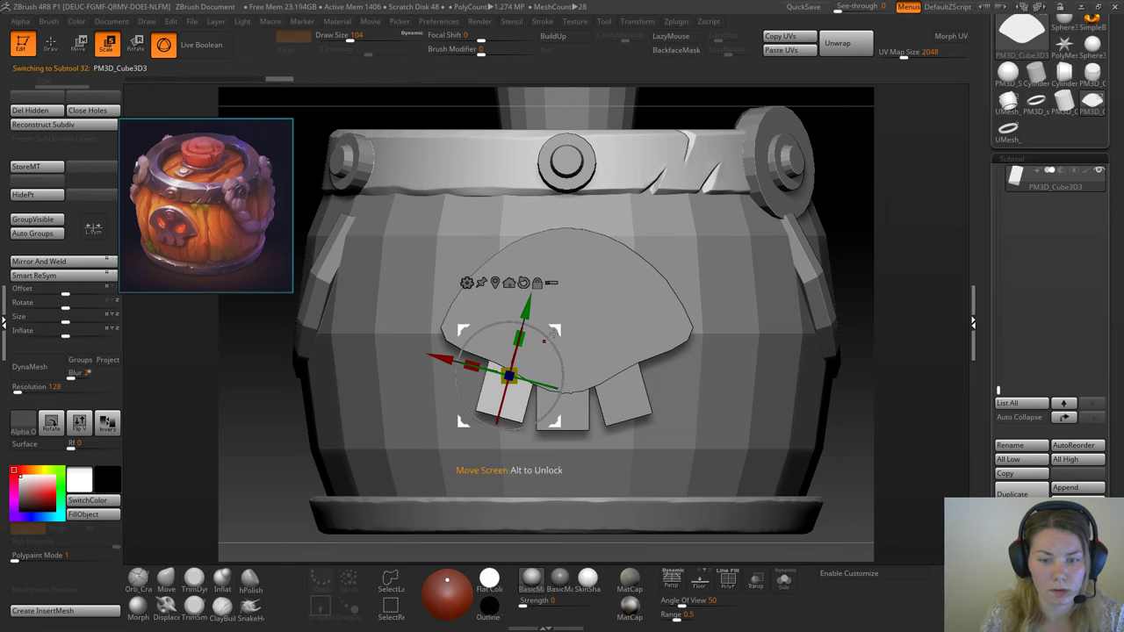
left_click_drag(544, 341, 559, 332)
key("w")
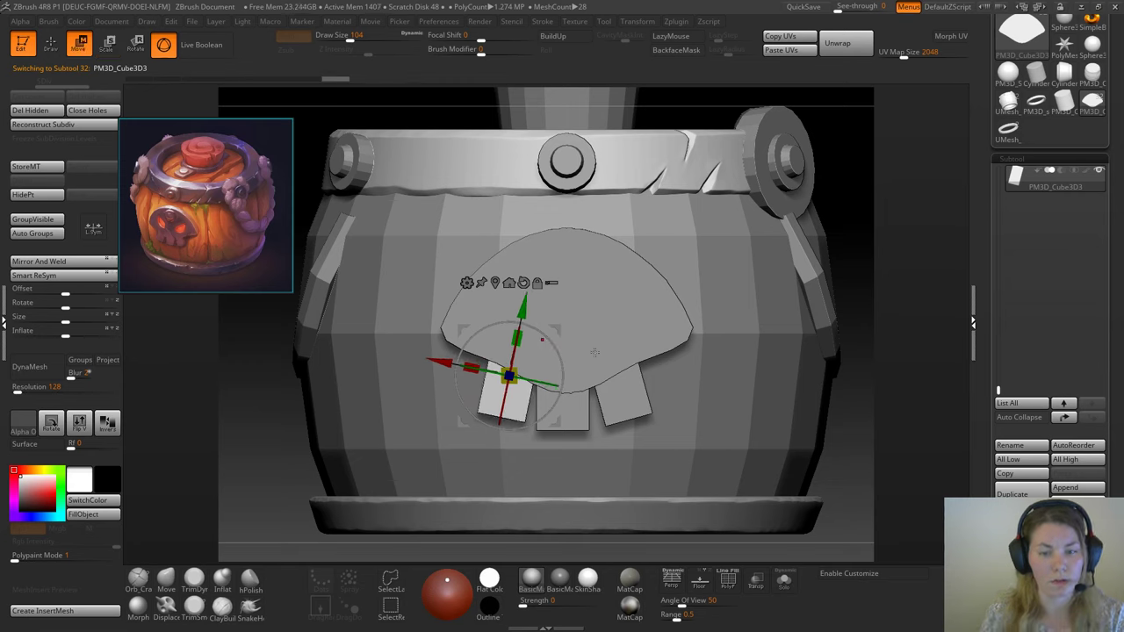
left_click(619, 377, "alt")
left_click_drag(666, 331, 667, 330)
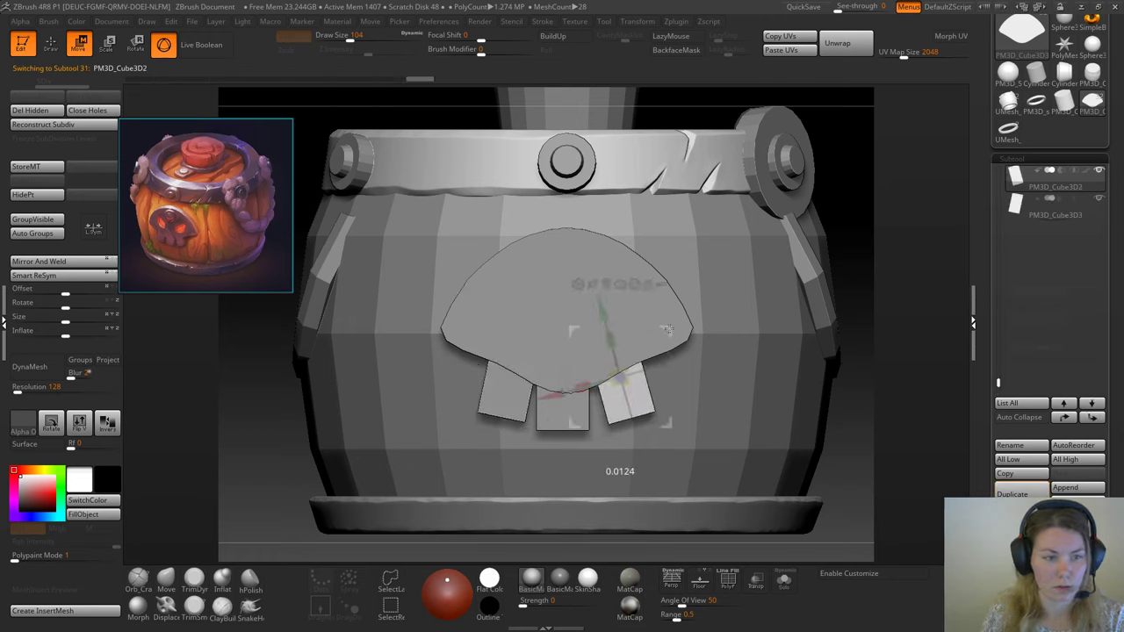
left_click_drag(667, 330, 669, 332)
key("q")
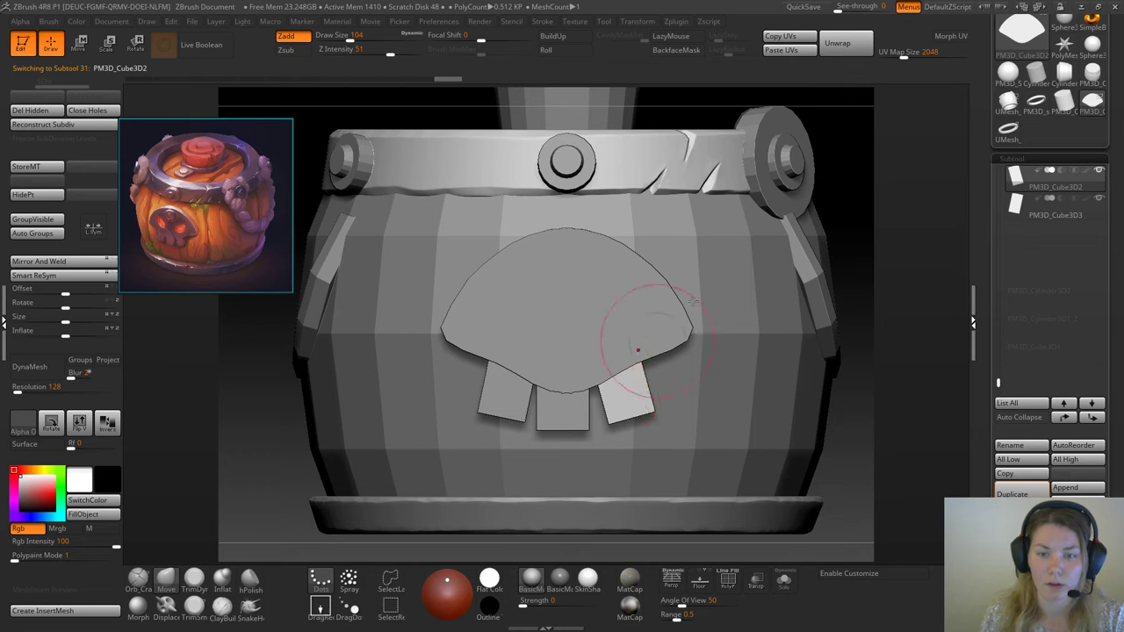
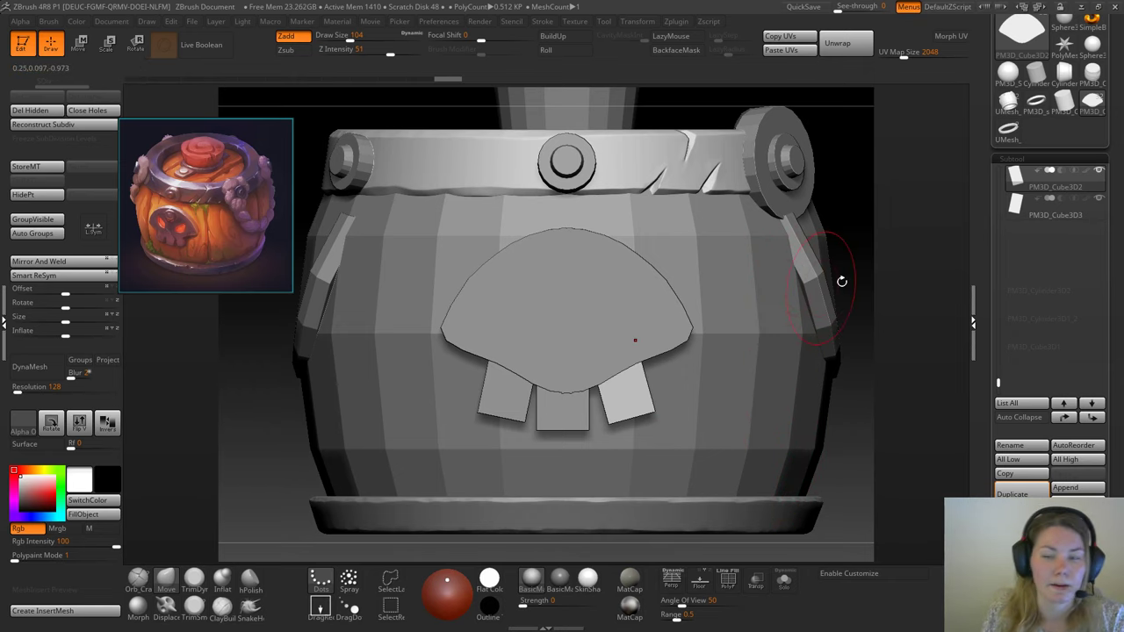
Step: Turn on perspective and frame the whole barrel from the front
left_click_drag(854, 276, 769, 282)
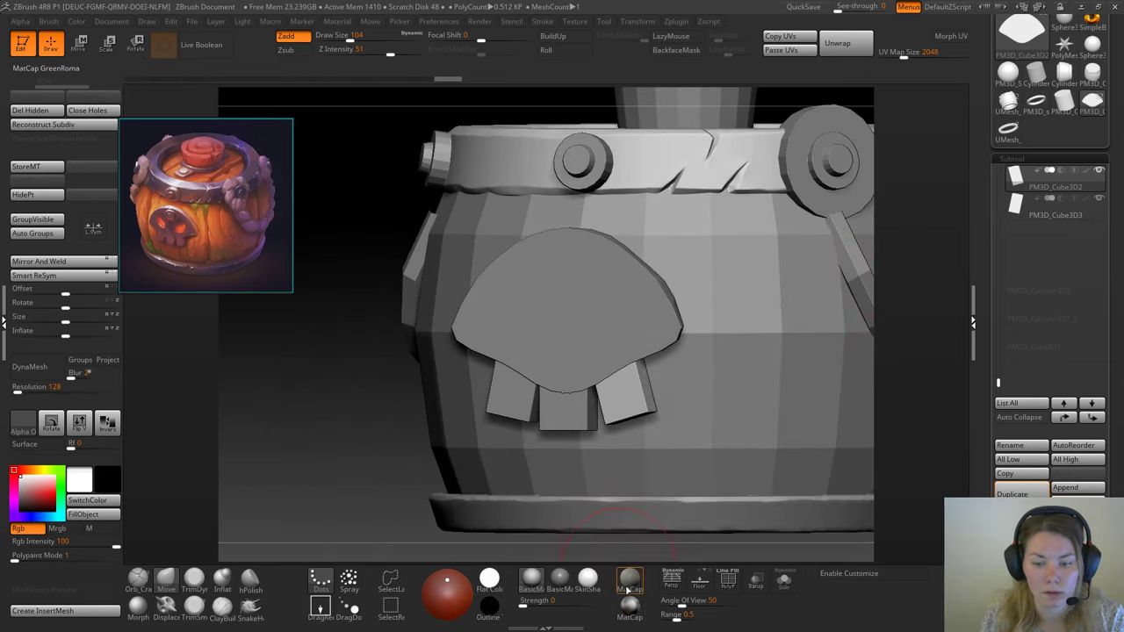
left_click(670, 580)
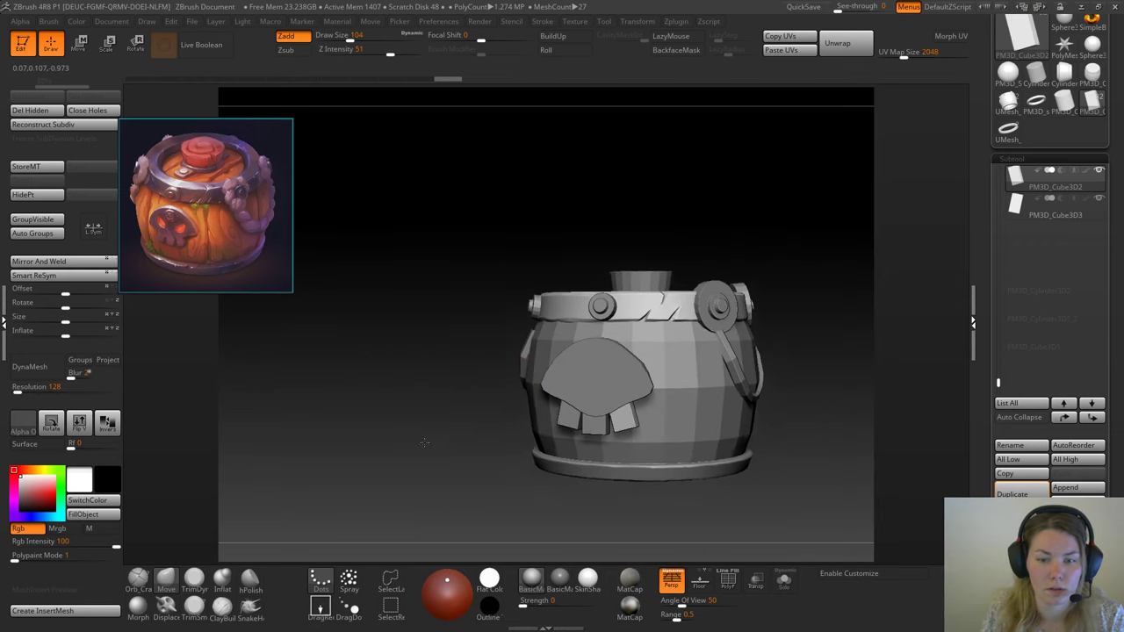
left_click_drag(774, 328, 769, 356)
left_click_drag(770, 402, 863, 307)
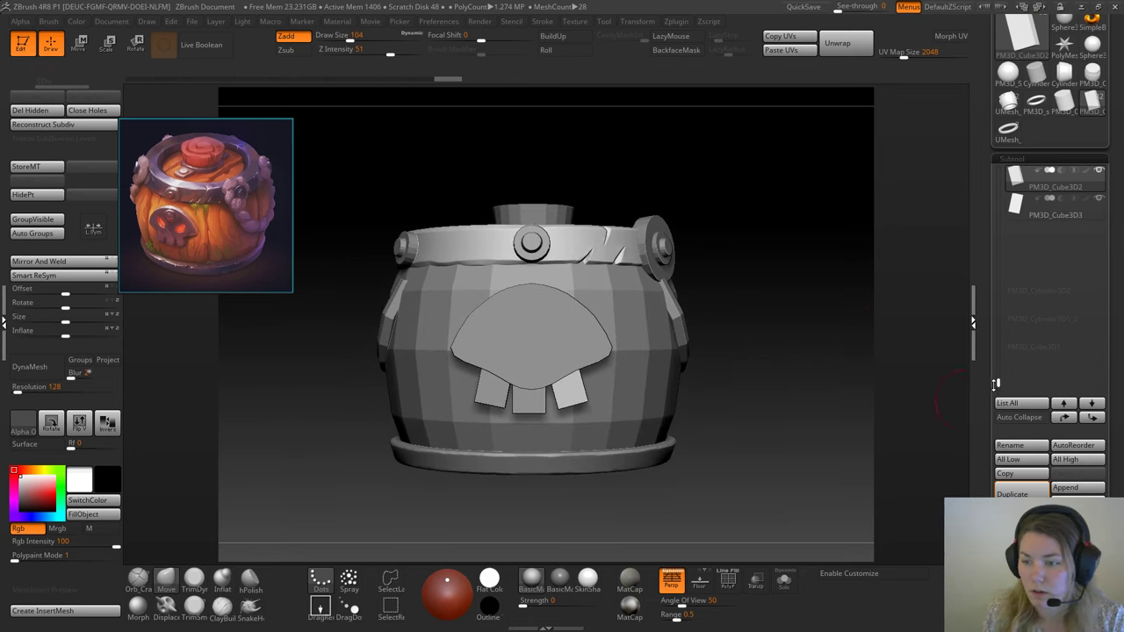
Step: Select the plaque and merge the three tooth blocks down into it
left_click_drag(995, 385, 997, 358)
left_click(1016, 204)
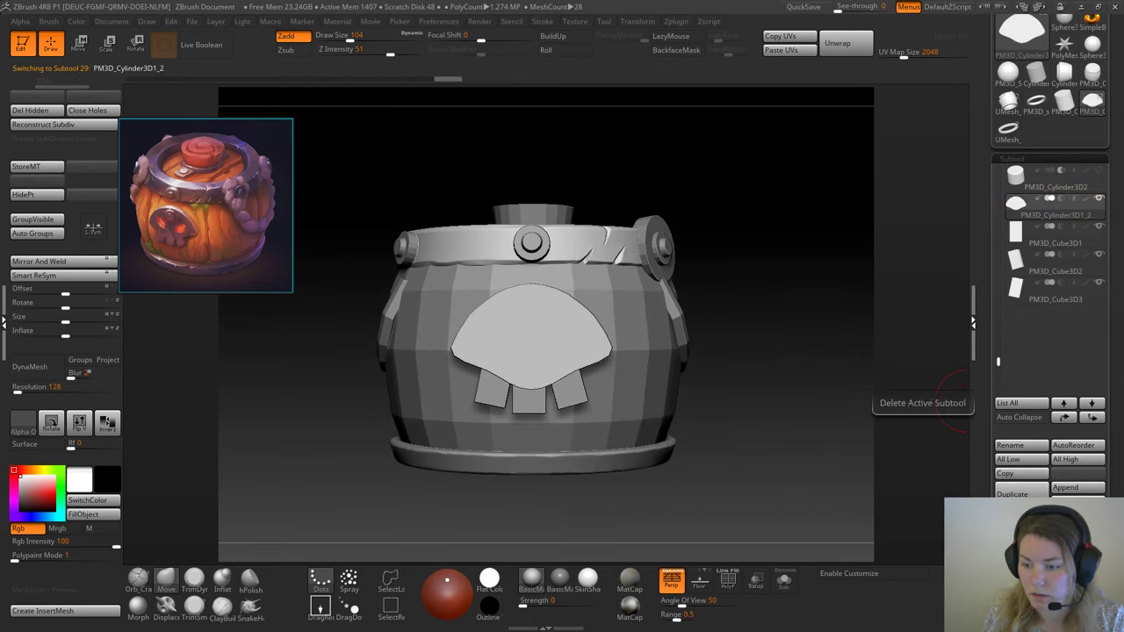
left_click(1019, 575)
key("Return")
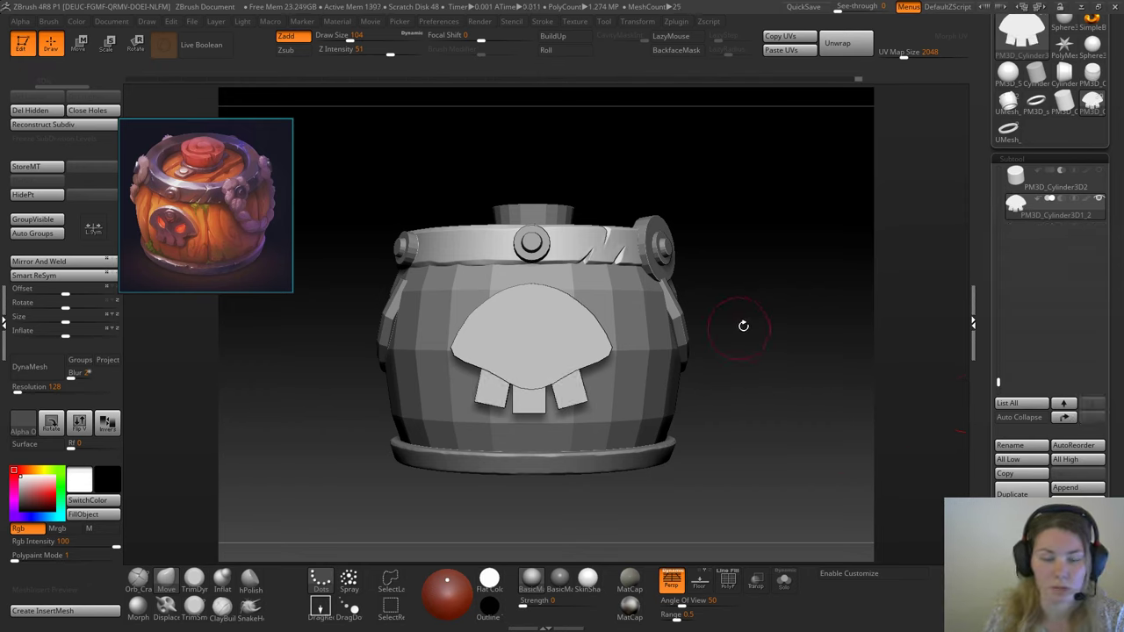
Step: Duplicate the merged skull plaque as a separate subtool
left_click_drag(743, 325, 810, 393, "alt")
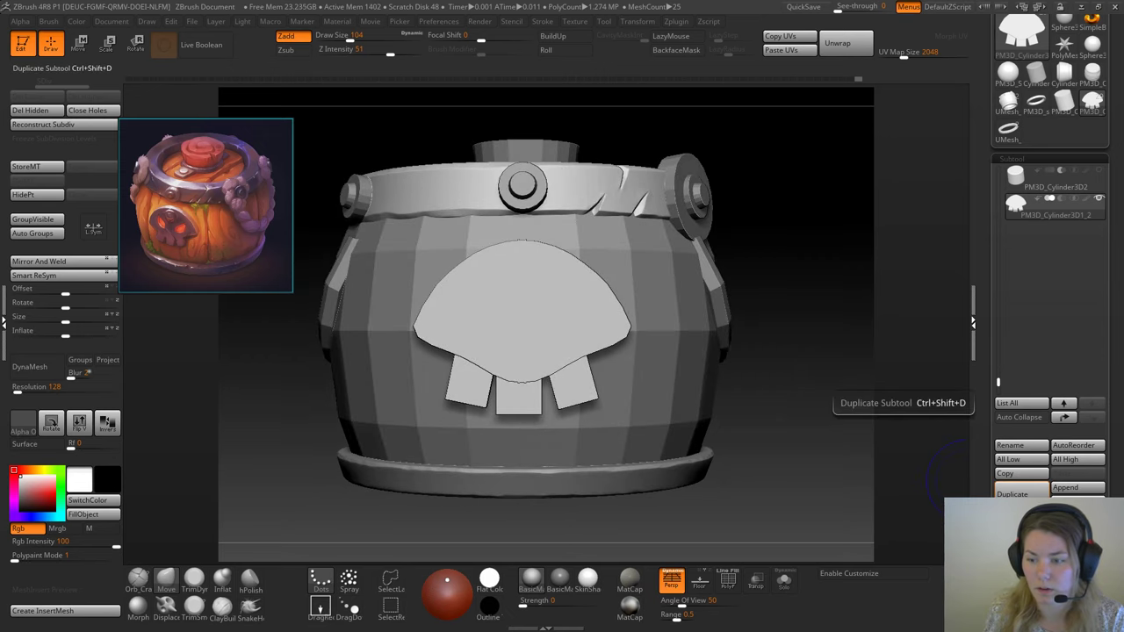
left_click(1014, 491)
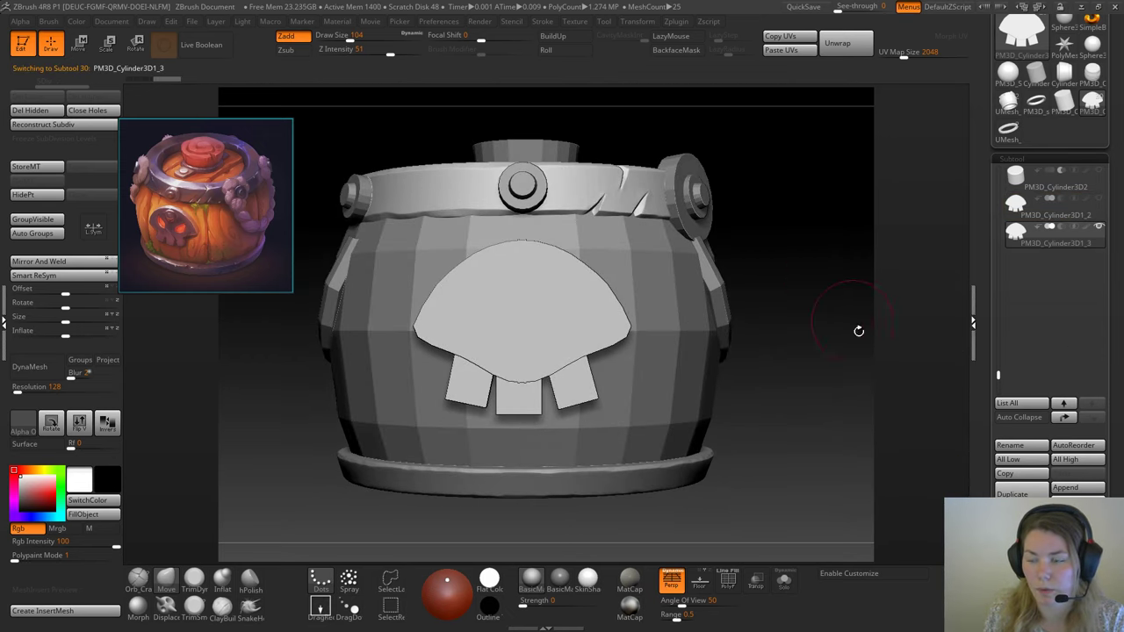
left_click_drag(788, 331, 817, 327, "alt")
Step: Remesh the duplicated skull plaque with DynaMesh at resolution 360
left_click(53, 372)
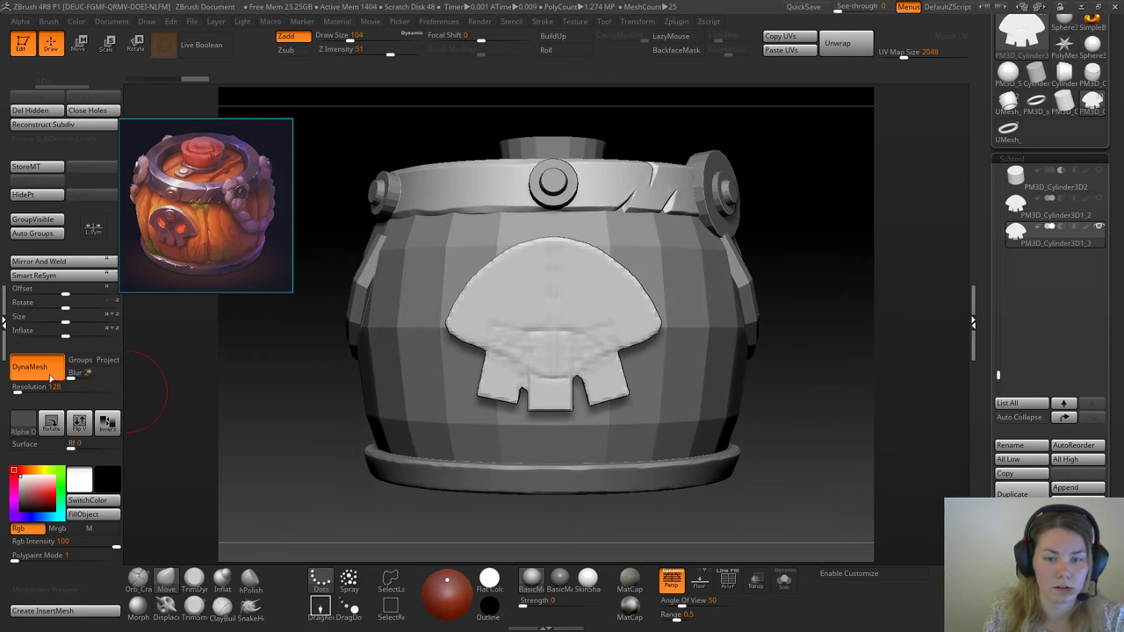
key("ctrl+z")
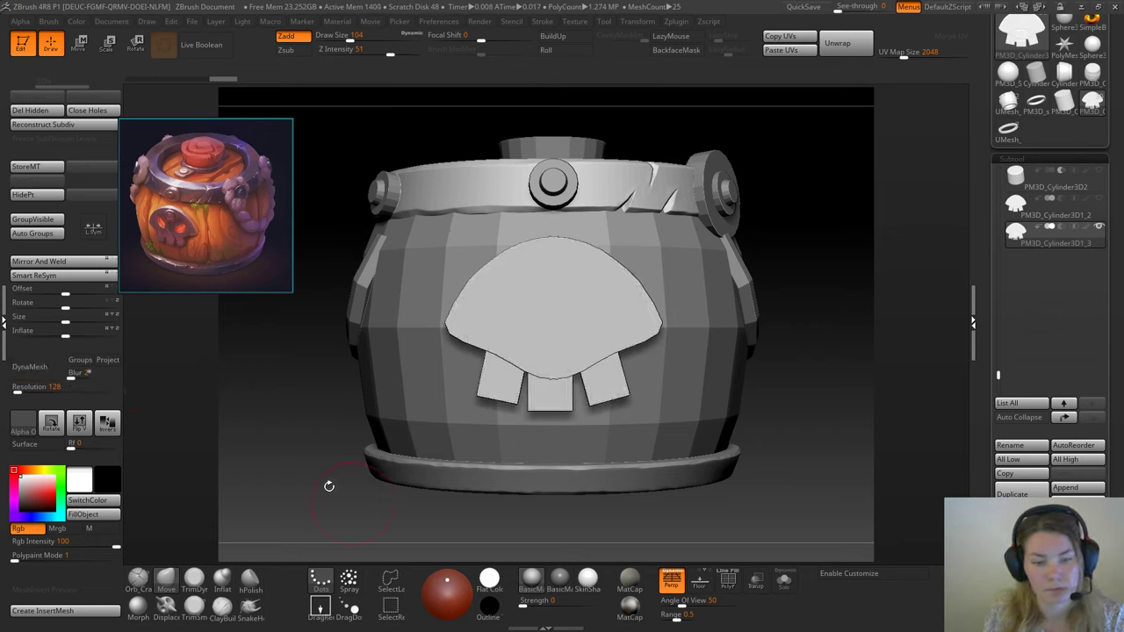
left_click(29, 366)
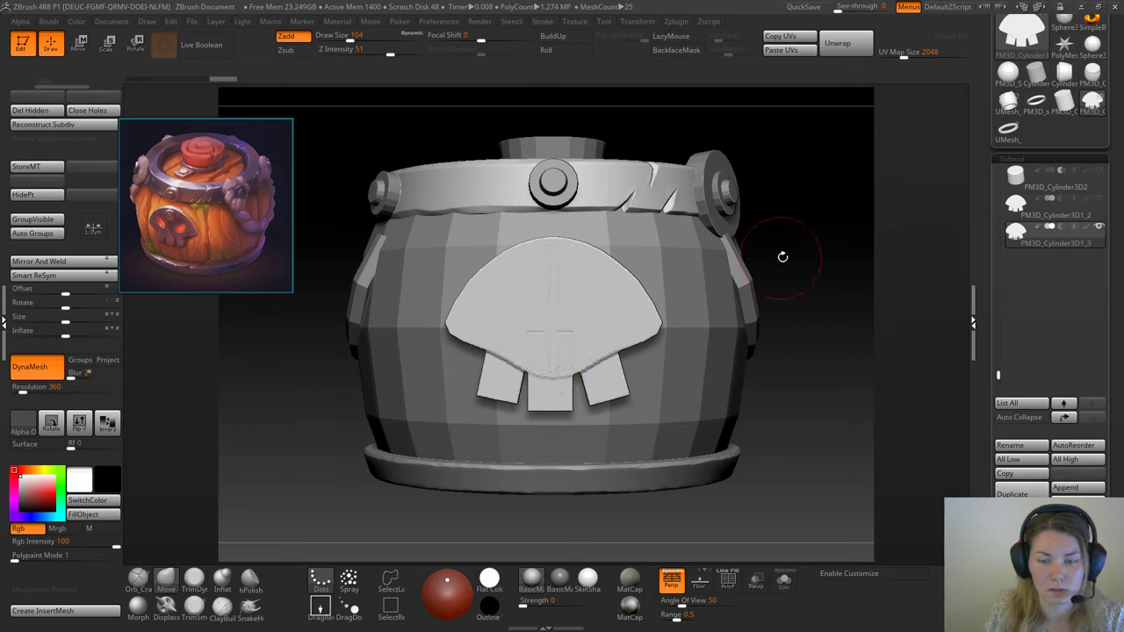
Step: Isolate the remeshed skull plaque and flatten its front and back faces from the side using ClipCurve with perspective off
left_click(784, 581)
mouse_move(734, 378)
left_mouse_down()
mouse_move(804, 377)
mouse_move(793, 377)
left_mouse_up()
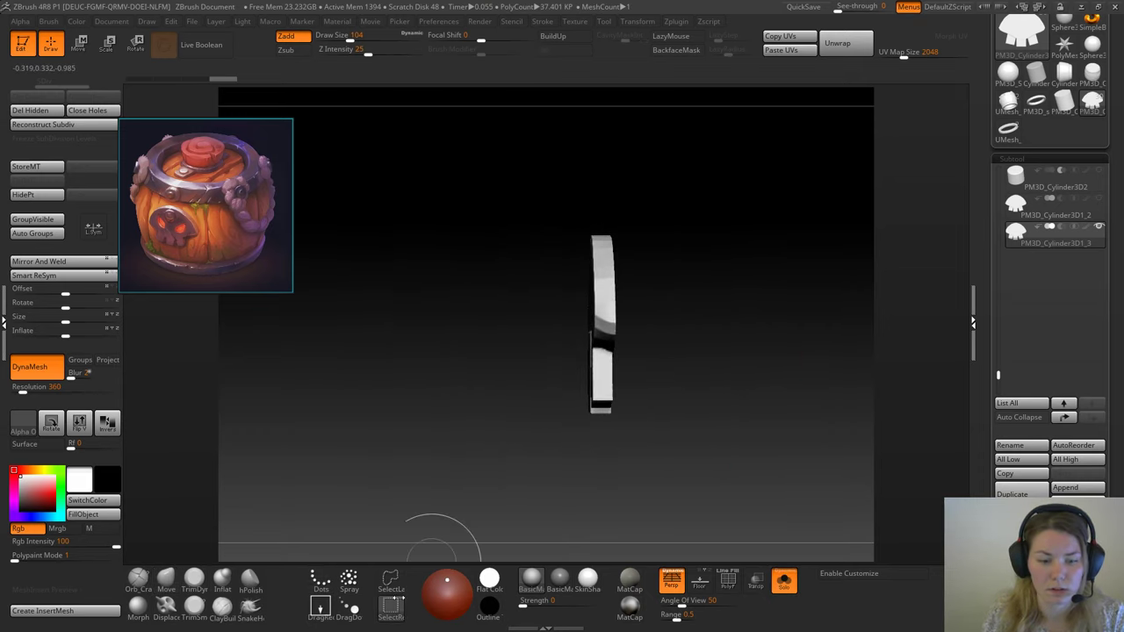
left_click(398, 604, "ctrl+shift")
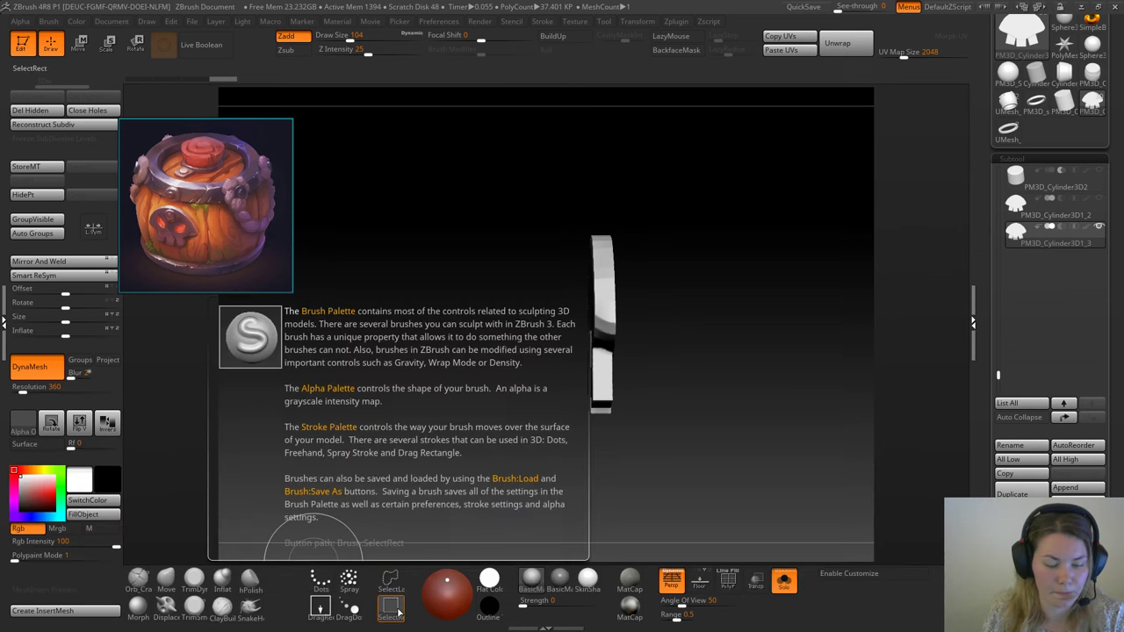
left_click(398, 612)
left_click(165, 530)
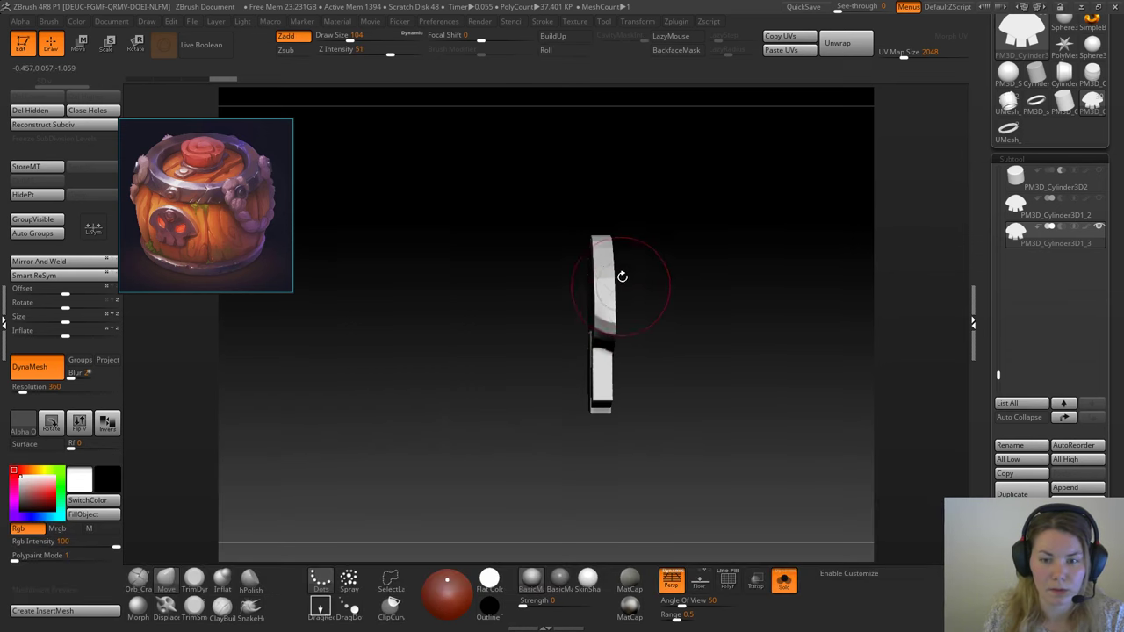
left_click(672, 579)
mouse_move(647, 207)
left_mouse_down("ctrl+shift")
mouse_move(654, 493)
mouse_move(615, 469)
left_mouse_up("ctrl+shift")
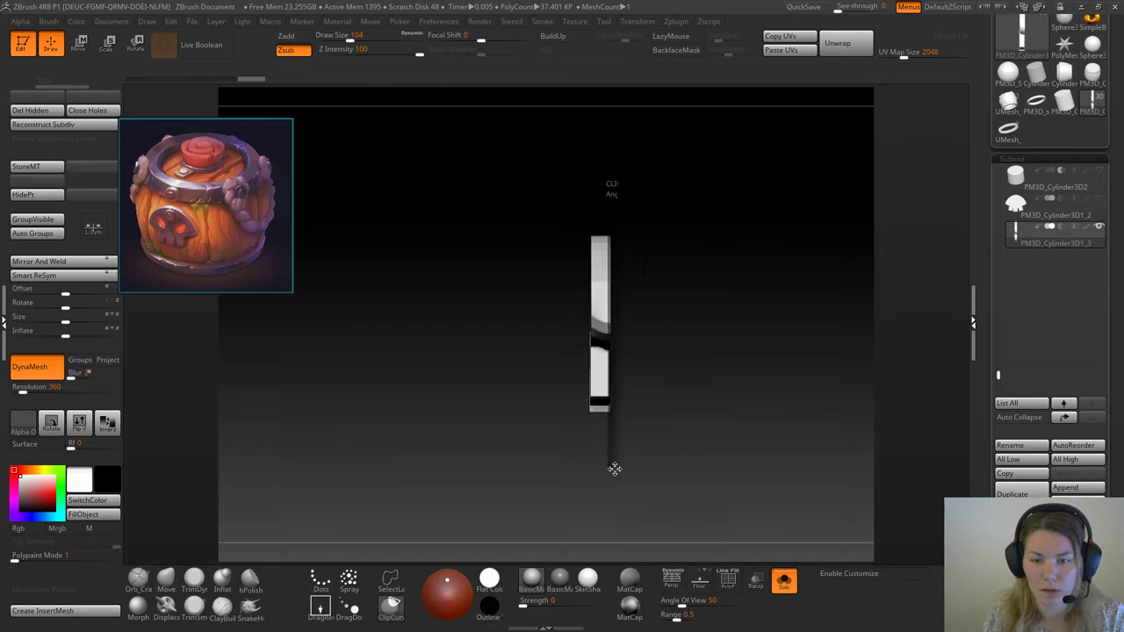
left_click_drag(525, 233, 518, 88, "ctrl+shift")
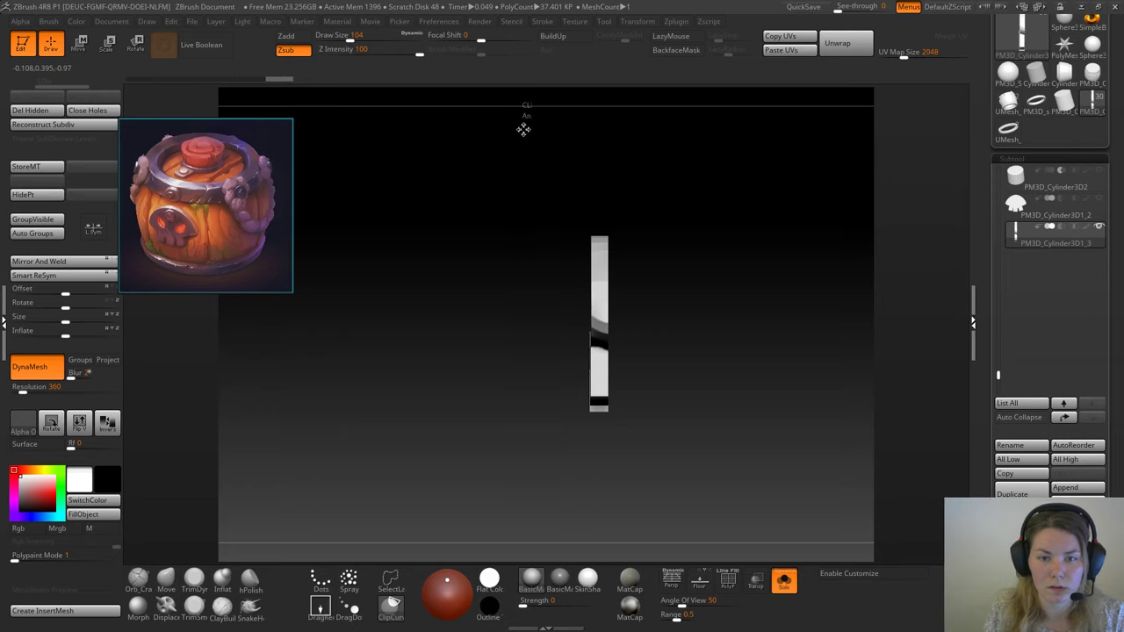
mouse_move(559, 488)
left_mouse_down("ctrl+shift")
mouse_move(557, 330)
mouse_move(589, 181)
left_mouse_up("ctrl+shift")
left_click(784, 579)
Step: Scale the flattened skull plaque down slightly and uniformly against the front of the barrel
left_click_drag(709, 393, 690, 363)
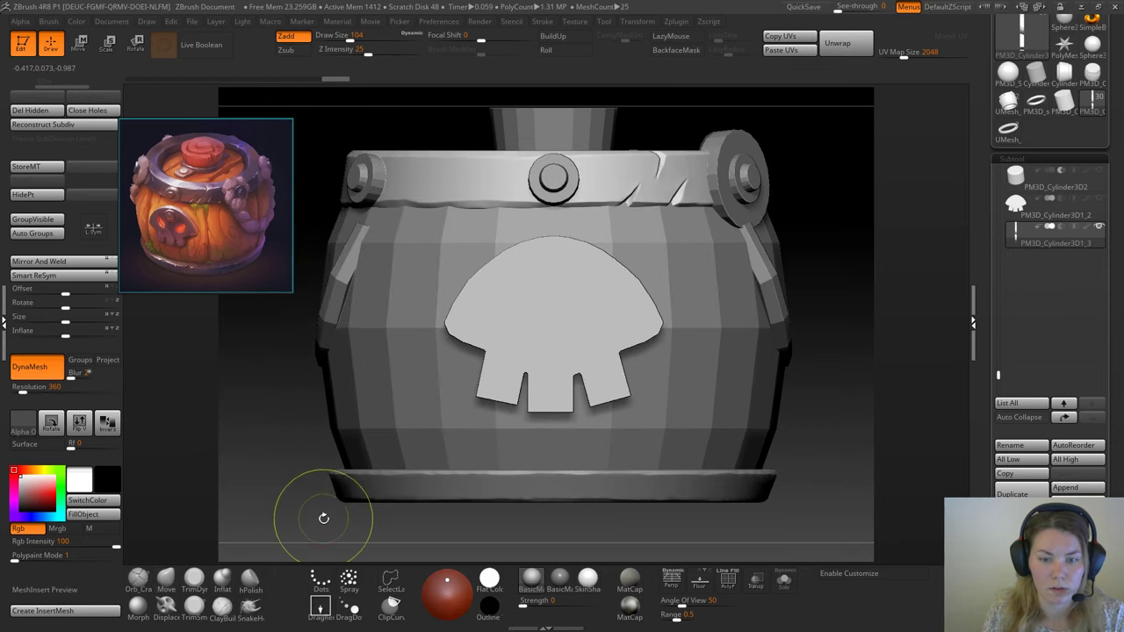
left_click(165, 579)
mouse_move(674, 412)
left_mouse_down("alt")
mouse_move(676, 452)
mouse_move(671, 410)
left_mouse_up("alt")
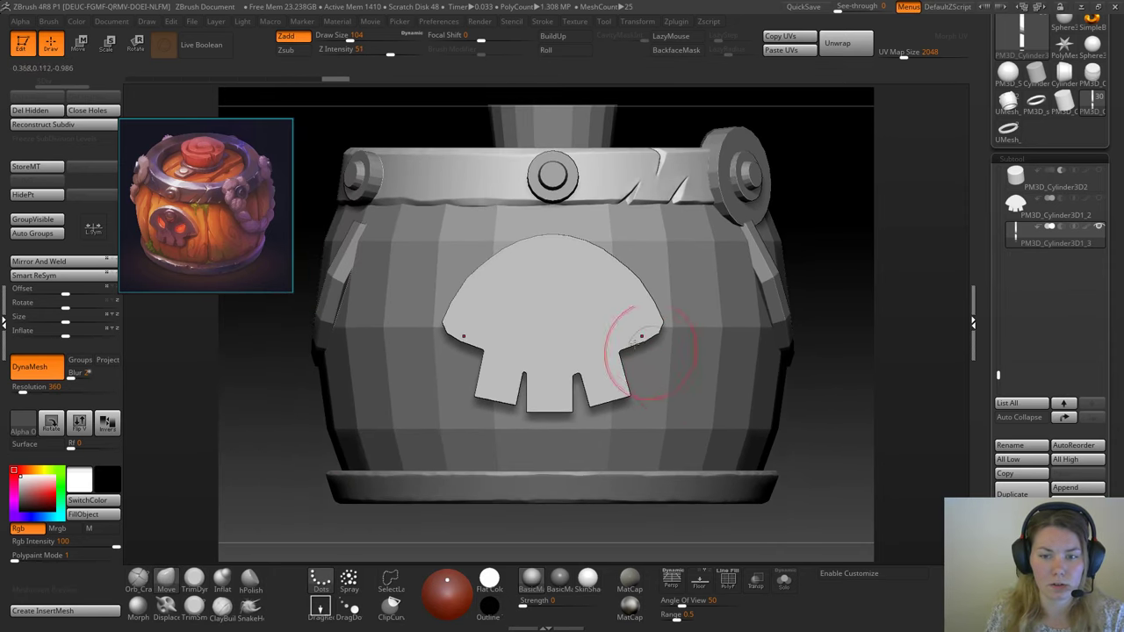
key("w")
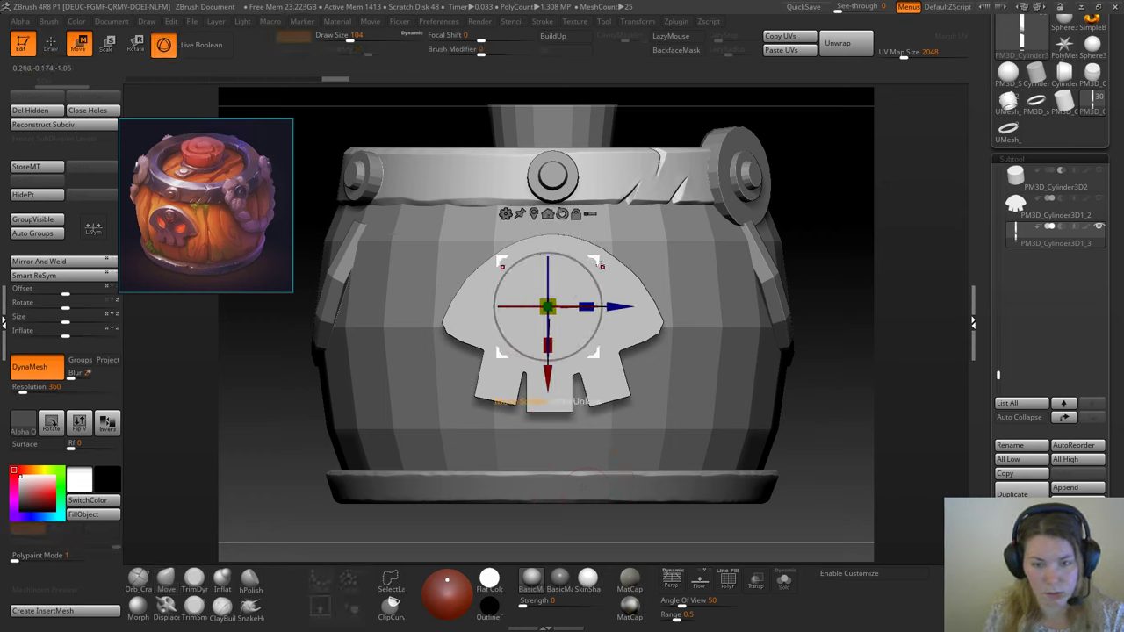
left_click_drag(547, 306, 547, 306)
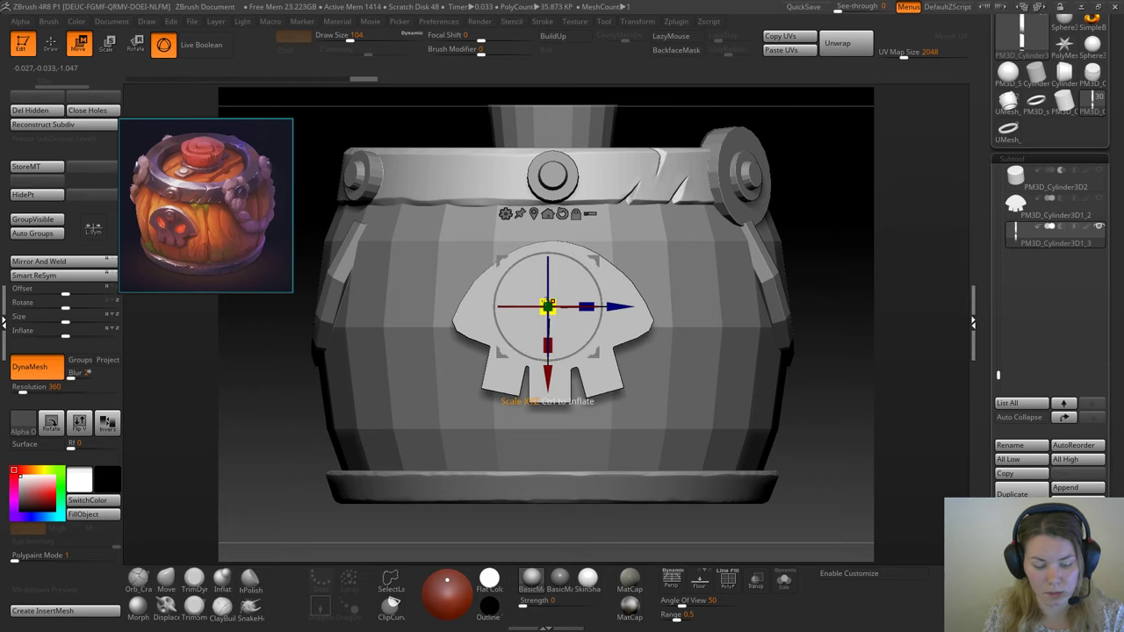
key("q")
Step: Turn perspective back on and frame the skull plaque from the front of the barrel
right_click_drag(676, 377, 620, 306, "ctrl")
left_click_drag(799, 373, 772, 371)
left_click(672, 579)
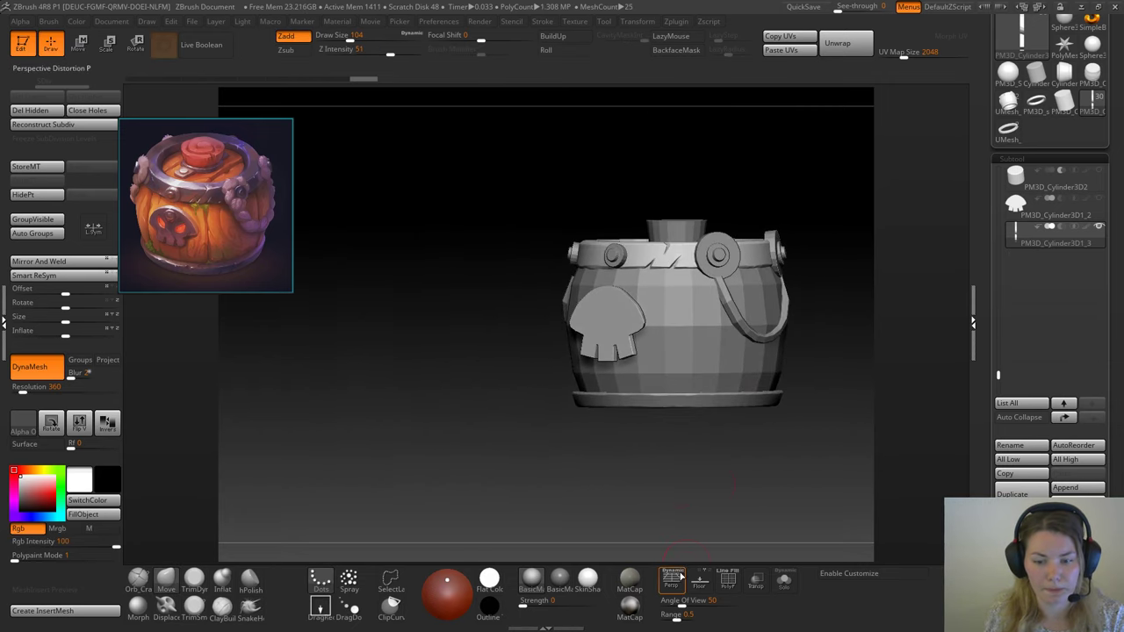
left_click_drag(640, 502, 836, 367)
mouse_move(702, 333)
left_mouse_down("alt")
mouse_move(727, 394)
mouse_move(803, 392)
mouse_move(746, 301)
mouse_move(745, 348)
mouse_move(780, 359)
left_mouse_up("alt")
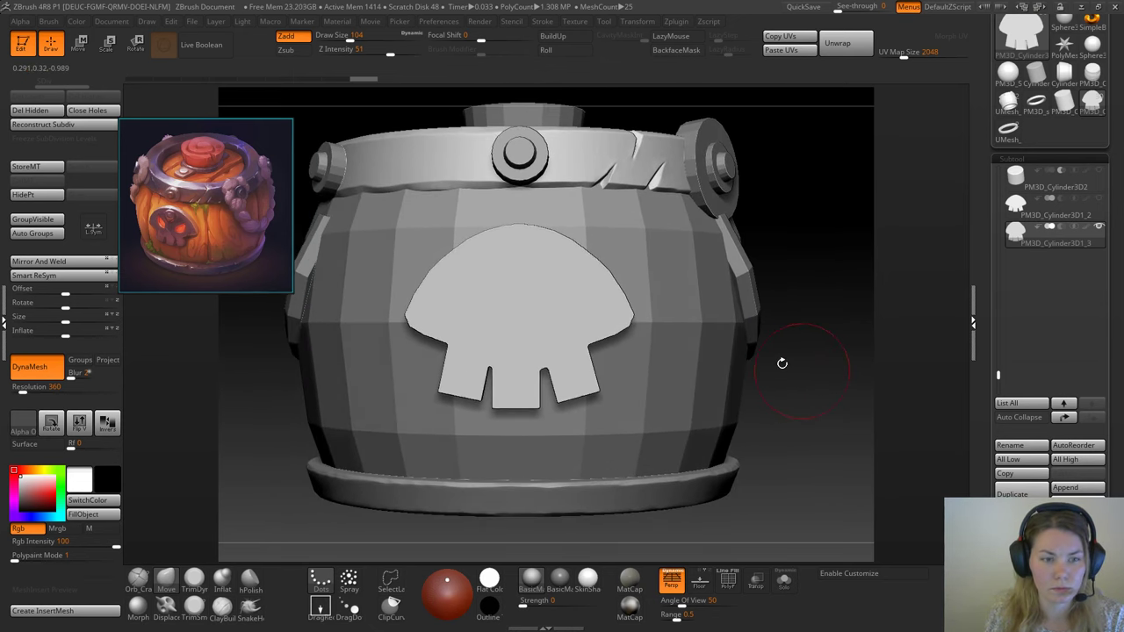
Step: Trim the rim of the skull plaque at its side corner using the TrimDynamic brush with draw size 33
key("space")
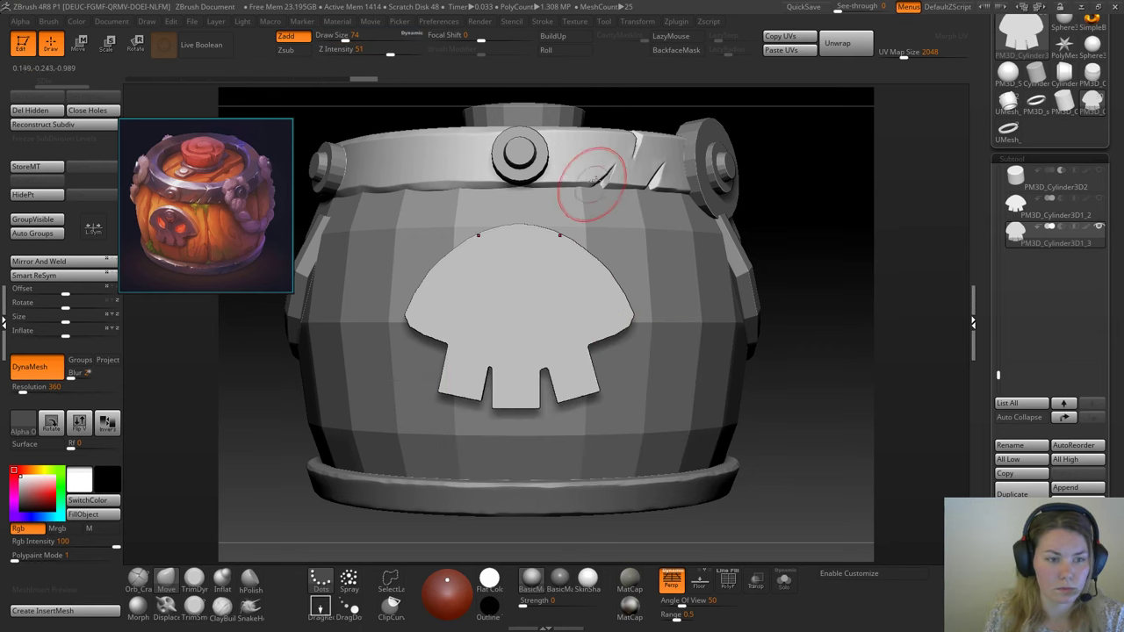
left_click_drag(798, 251, 803, 287)
left_click(193, 579)
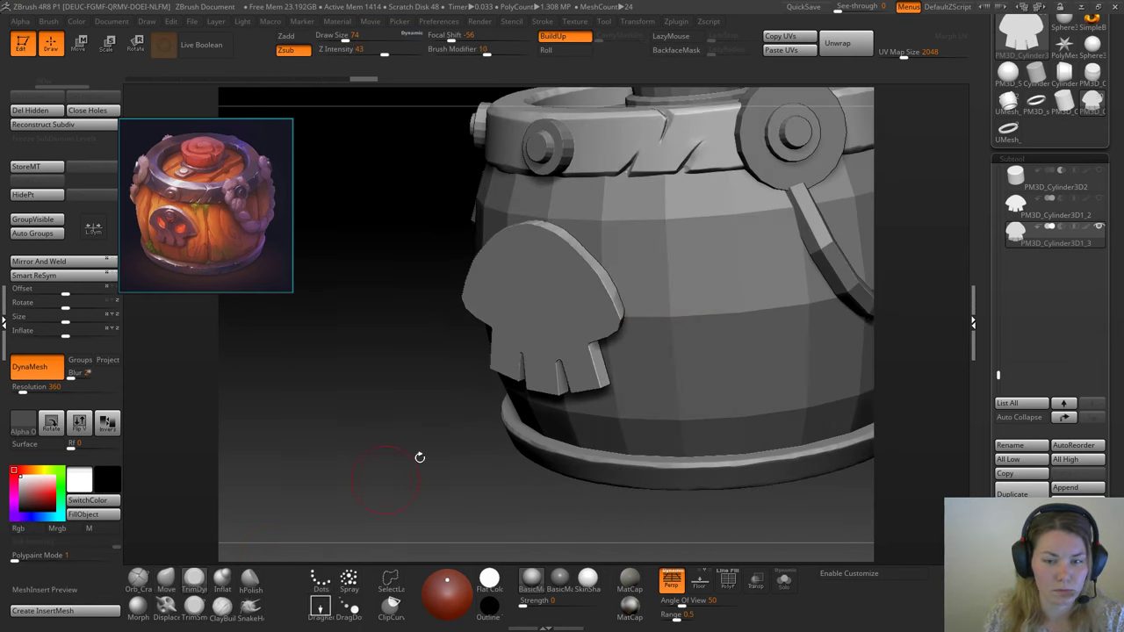
left_click_drag(419, 457, 423, 511, "alt")
key("space")
left_click_drag(609, 324, 599, 324)
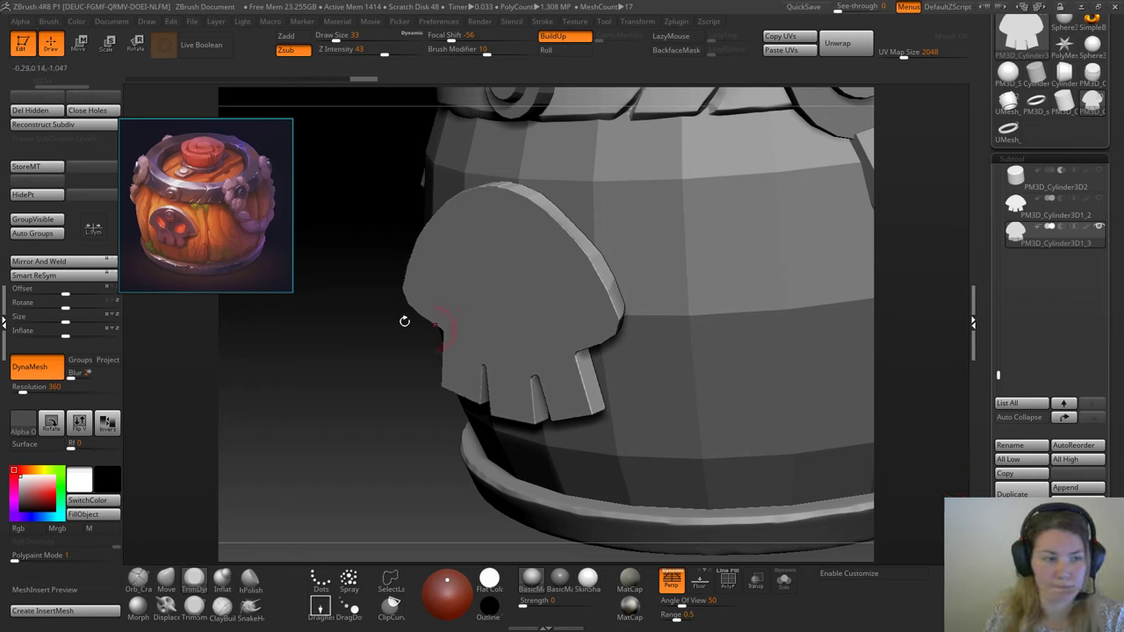
Step: Store a morph target for the skull plate and bevel its upper curved rim with the TrimDynamic brush at draw size 44
left_click(39, 167)
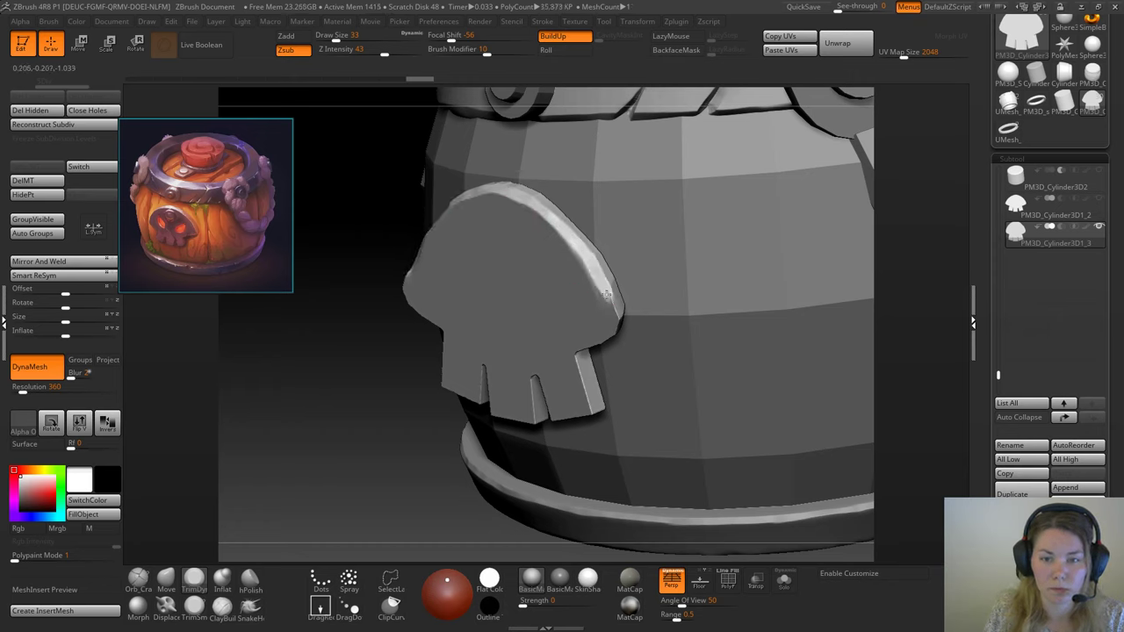
left_click_drag(578, 241, 604, 296)
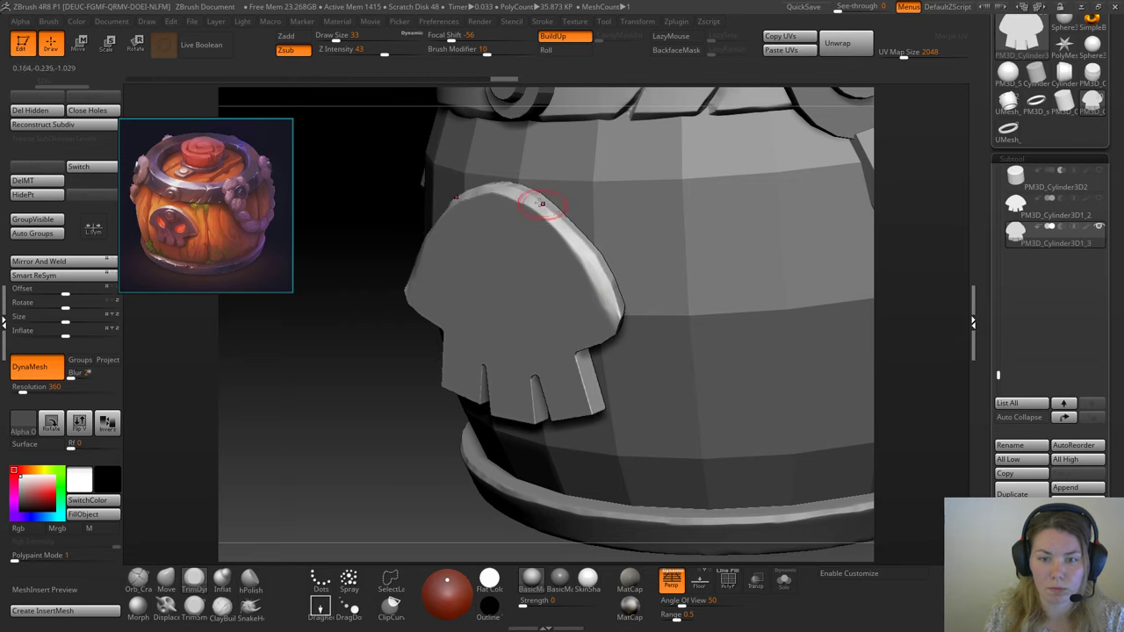
key("space")
left_click_drag(553, 216, 556, 216)
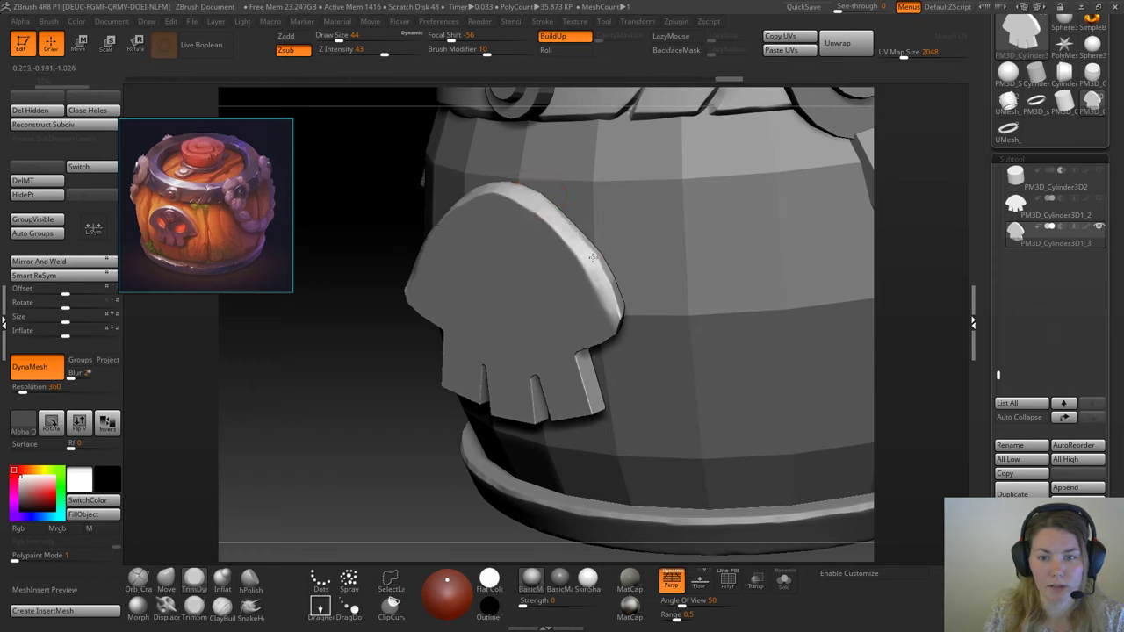
left_click_drag(614, 306, 616, 312)
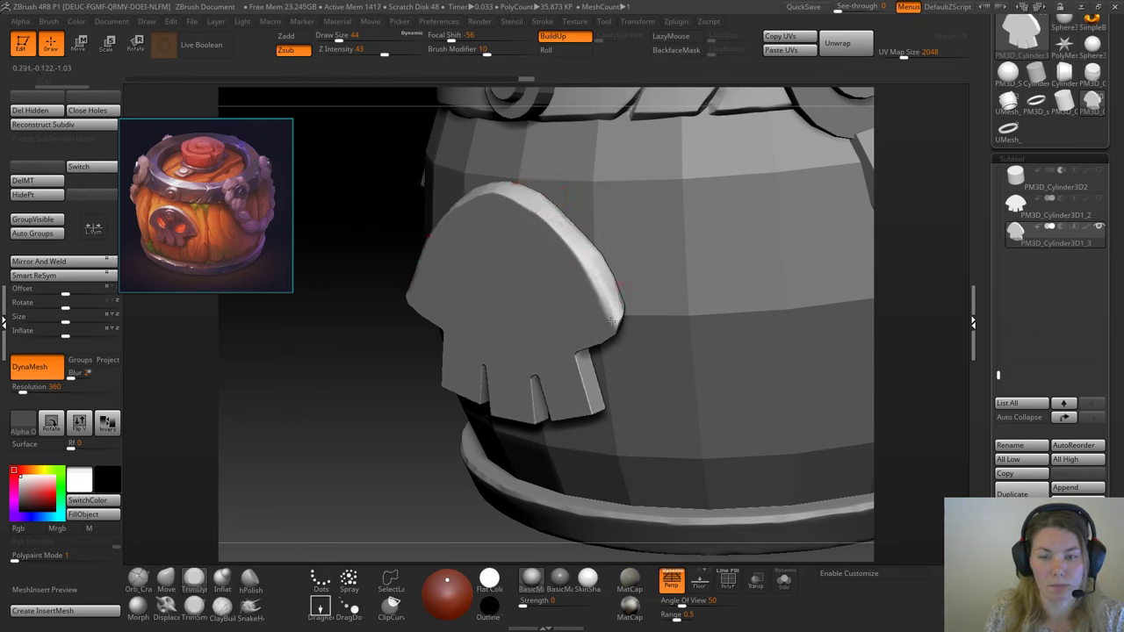
Step: Bevel the skull plate's cheek corners and the outer edges of its side teeth
left_click_drag(345, 400, 311, 289, "alt")
left_click_drag(439, 404, 377, 374)
mouse_move(430, 390)
left_mouse_down()
mouse_move(410, 386)
mouse_move(425, 345)
left_mouse_up()
mouse_move(609, 316)
left_mouse_down()
mouse_move(614, 302)
mouse_move(583, 336)
mouse_move(594, 378)
mouse_move(569, 391)
left_mouse_up()
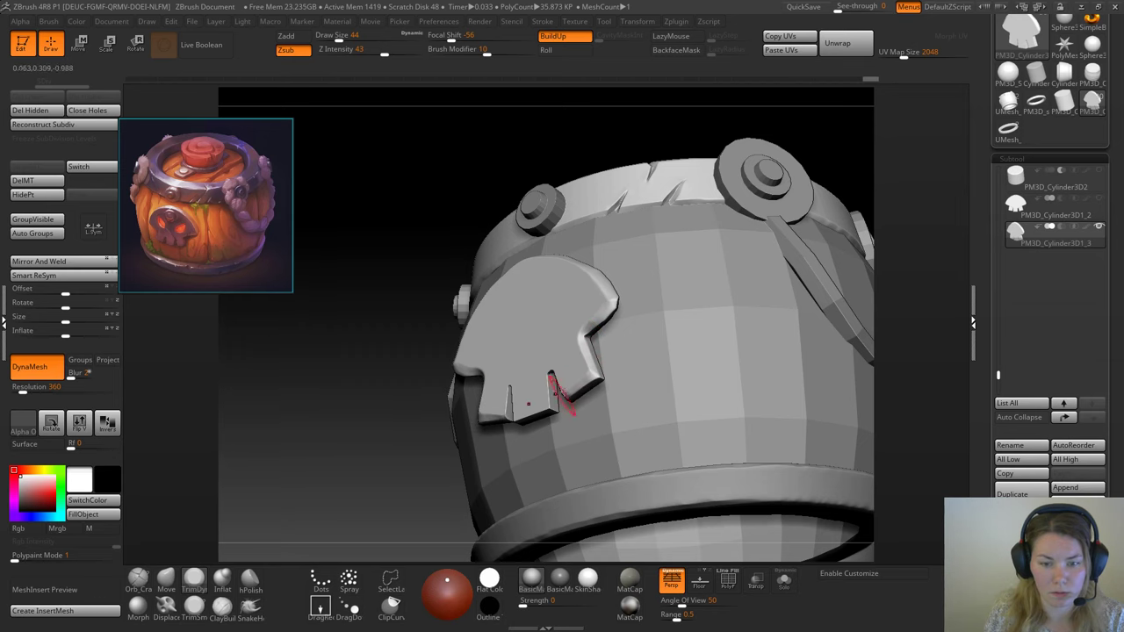
Step: Try to trim the tooth edges beside the gaps and undo the strokes
left_click_drag(425, 327, 487, 378)
left_click_drag(569, 395, 566, 397)
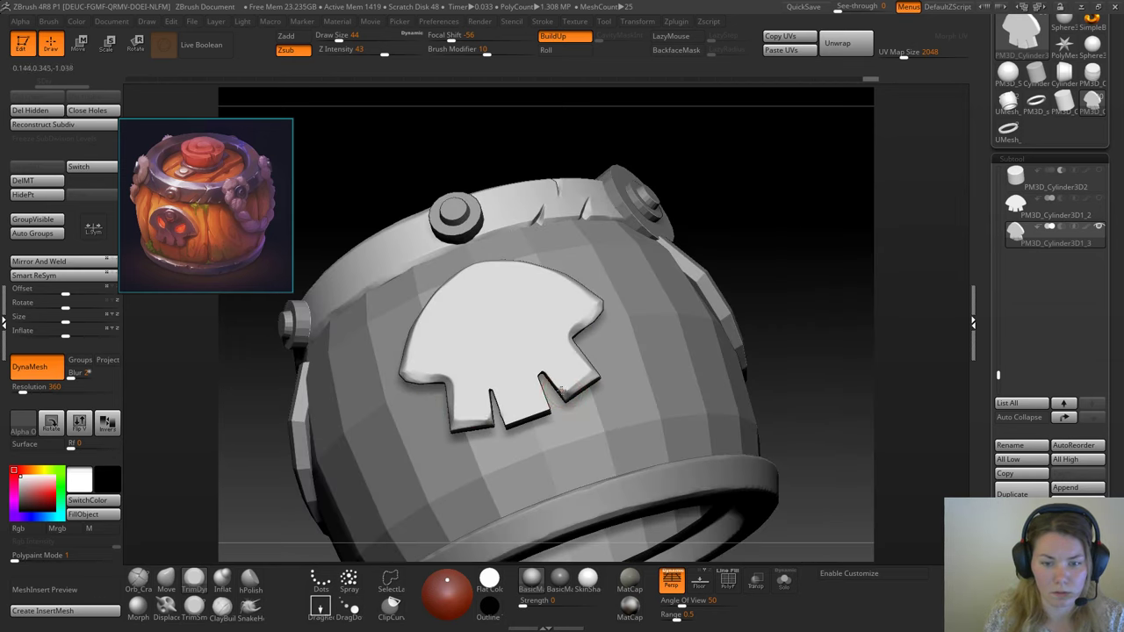
key("ctrl+z")
key("ctrl+z")
key("ctrl+z")
key("ctrl+z")
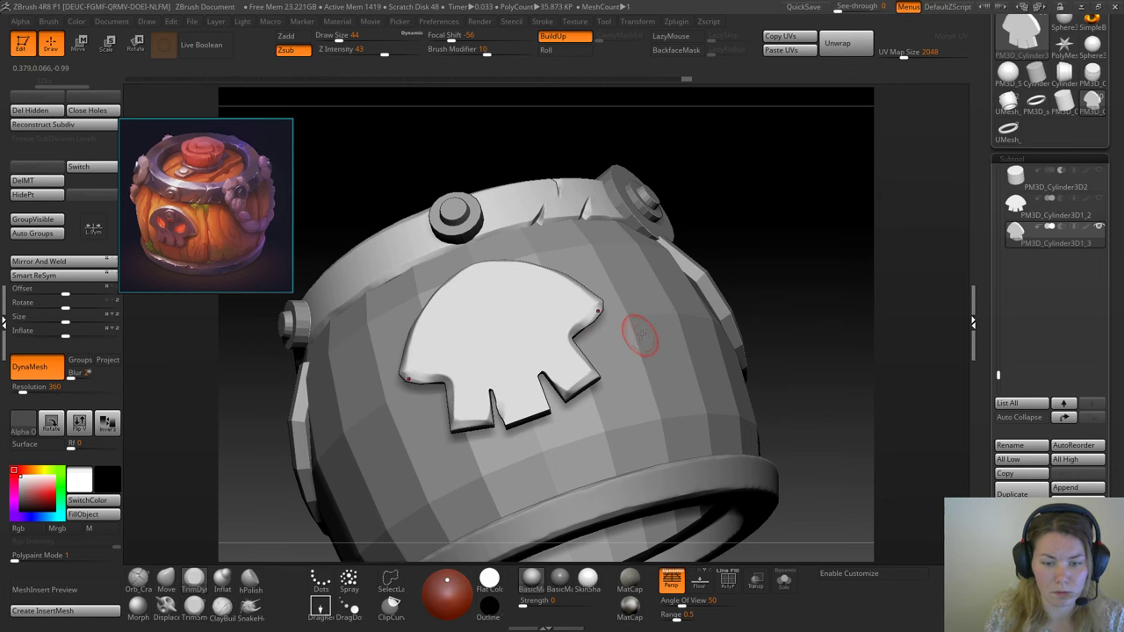
left_click_drag(641, 314, 676, 318)
key("ctrl+z")
Step: Try to bevel the middle tooth's side and lower edges from several angles, undoing the strokes
left_click_drag(775, 283, 680, 301)
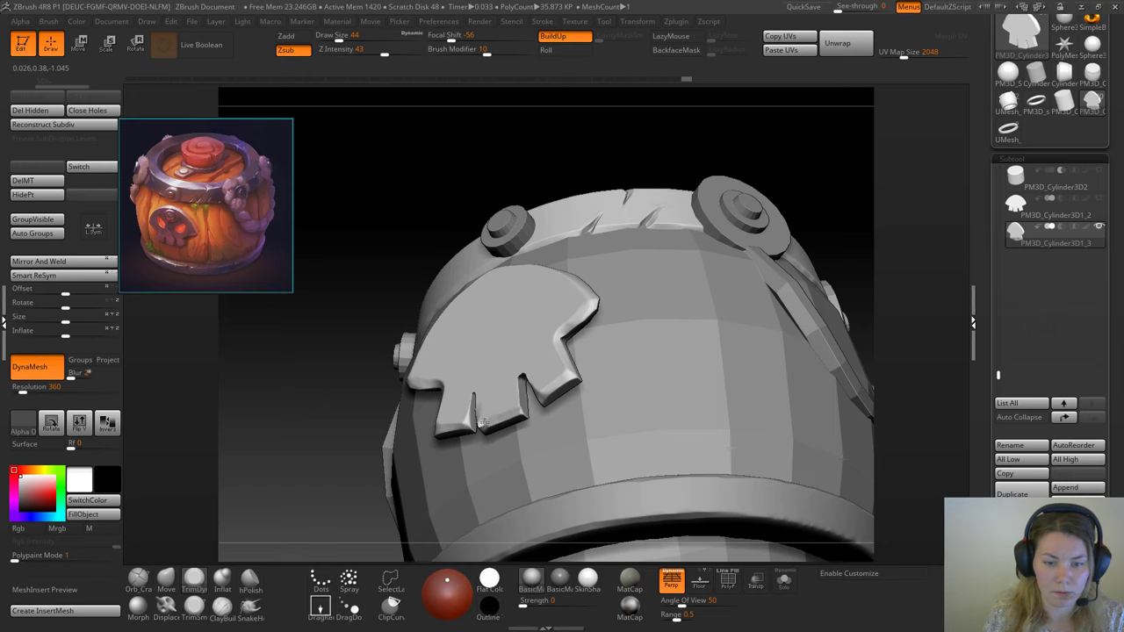
mouse_move(517, 410)
left_mouse_down()
mouse_move(510, 392)
mouse_move(527, 376)
left_mouse_up()
left_click_drag(767, 156, 795, 159)
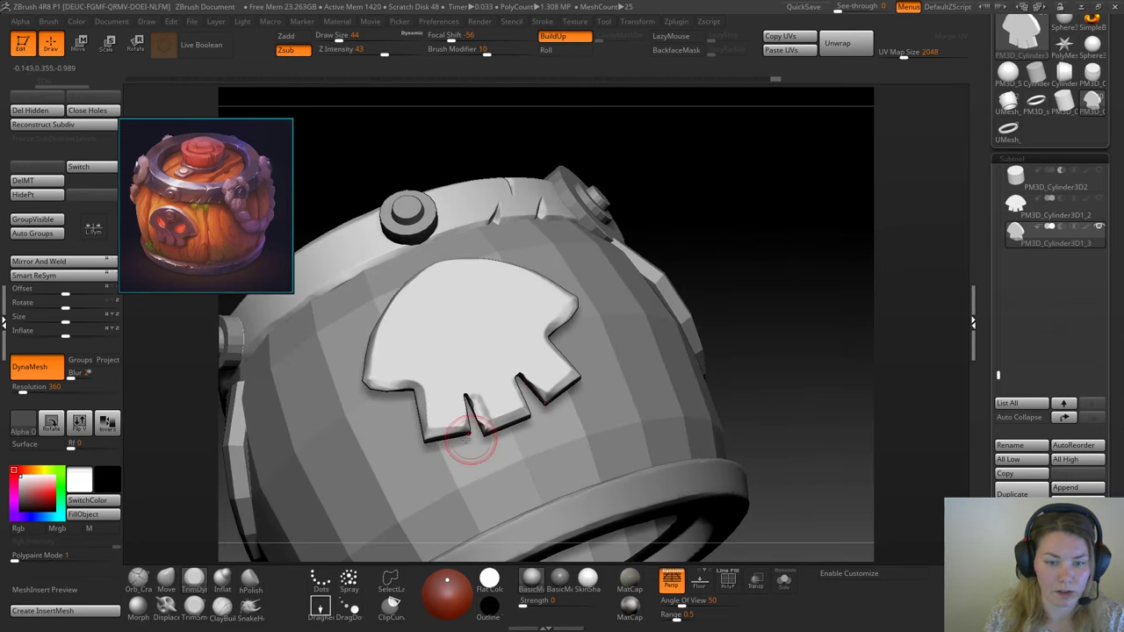
key("ctrl+z")
key("ctrl+z")
key("ctrl+z")
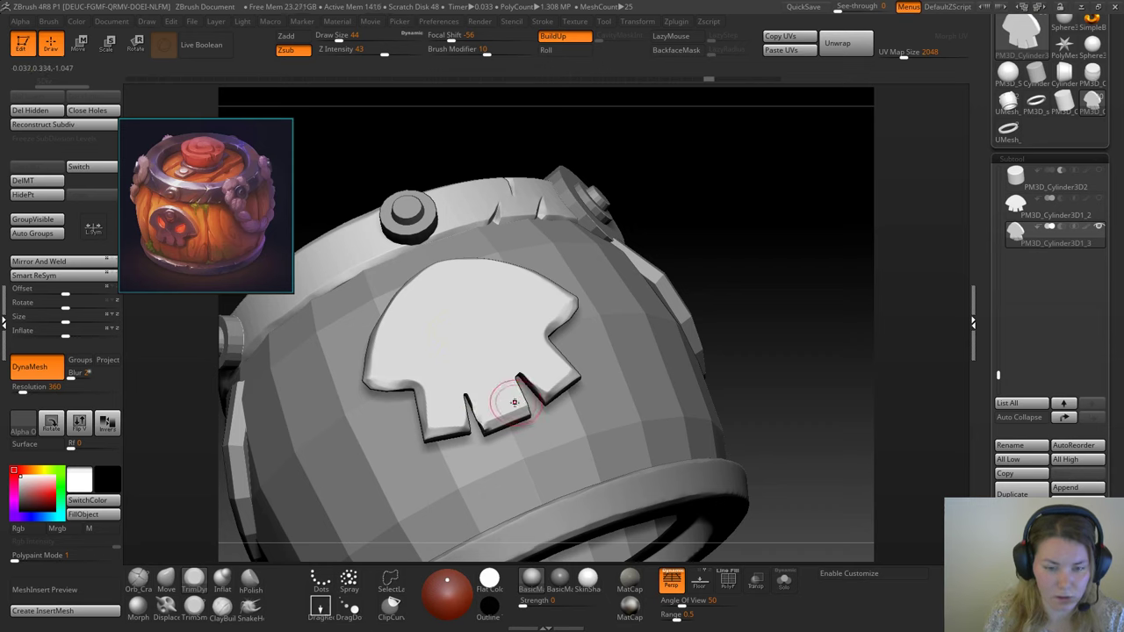
key("ctrl+z")
key("ctrl+z")
left_click_drag(490, 431, 502, 432)
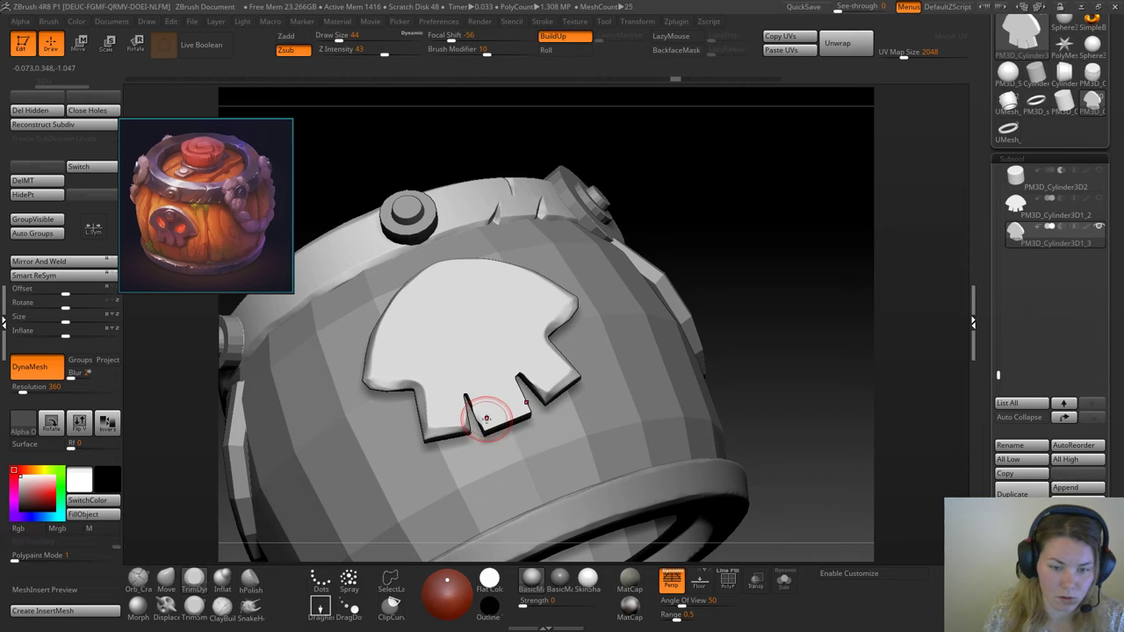
left_click_drag(752, 275, 675, 286)
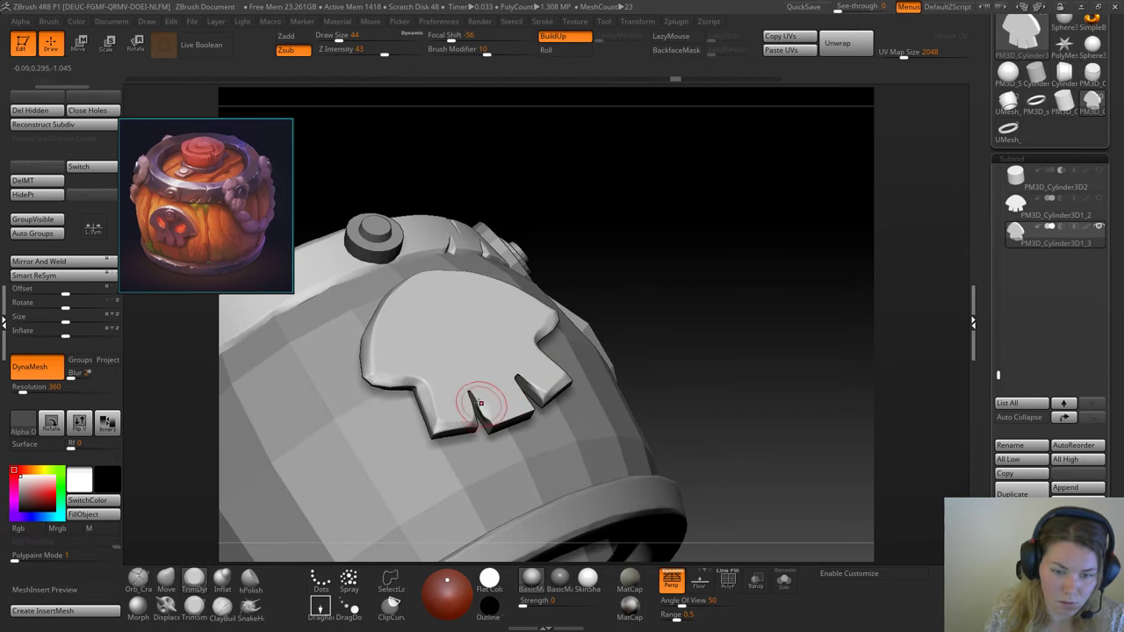
left_click_drag(477, 400, 481, 407)
Step: Reduce the trim brush's draw size to 17 for work on the skull's middle tooth
key("space")
mouse_move(575, 349)
left_mouse_down("alt")
mouse_move(654, 365)
mouse_move(618, 395)
left_mouse_up("alt")
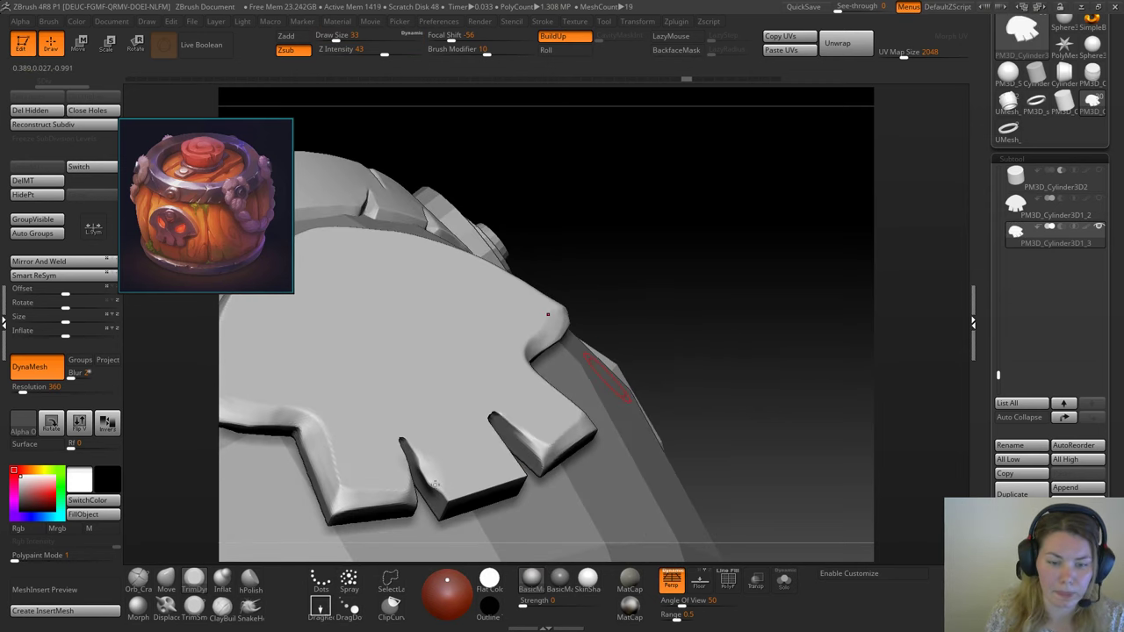
left_click_drag(433, 476, 447, 493)
key("space")
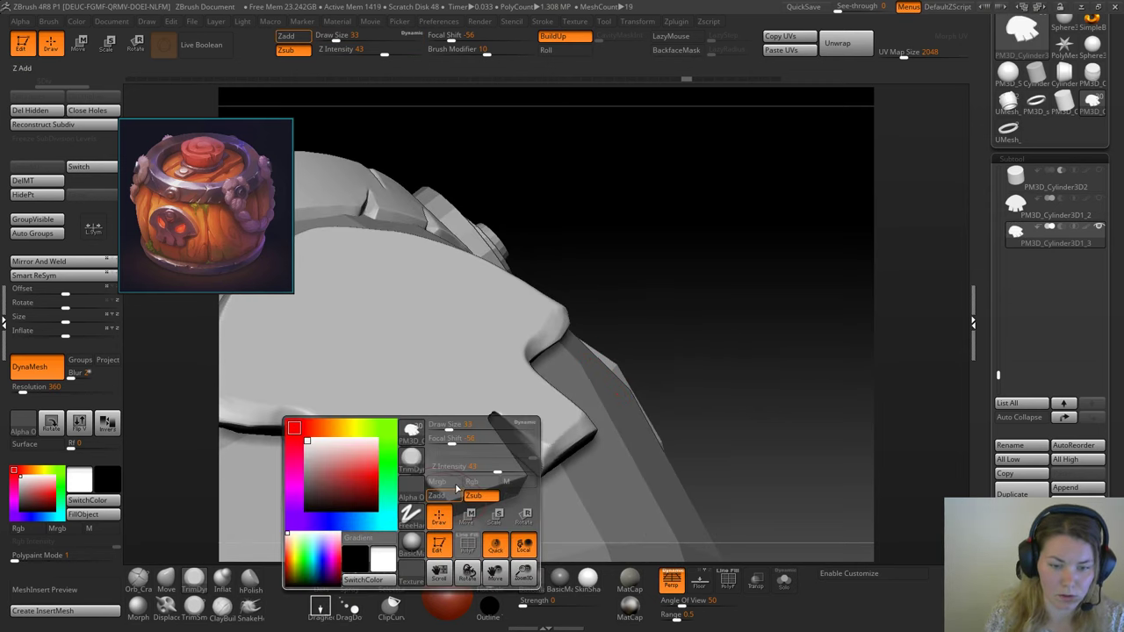
left_click(453, 492)
key("space")
left_click_drag(492, 406, 487, 405)
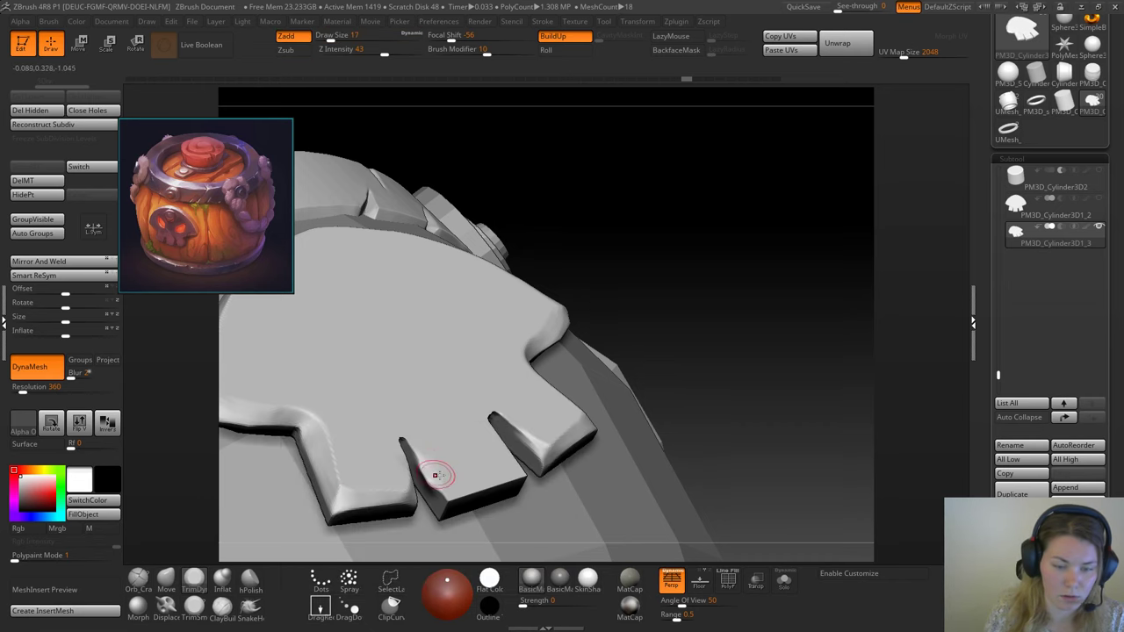
Step: Try to trim the middle tooth's lower edge with the smaller brush and undo the latest strokes
mouse_move(456, 495)
left_mouse_down()
mouse_move(414, 448)
mouse_move(431, 480)
mouse_move(500, 489)
left_mouse_up()
mouse_move(645, 356)
left_mouse_down()
mouse_move(623, 368)
mouse_move(700, 320)
mouse_move(782, 300)
mouse_move(766, 305)
left_mouse_up()
key("ctrl+z")
key("ctrl+z")
key("ctrl+z")
key("ctrl+z")
key("ctrl+z")
key("ctrl+z")
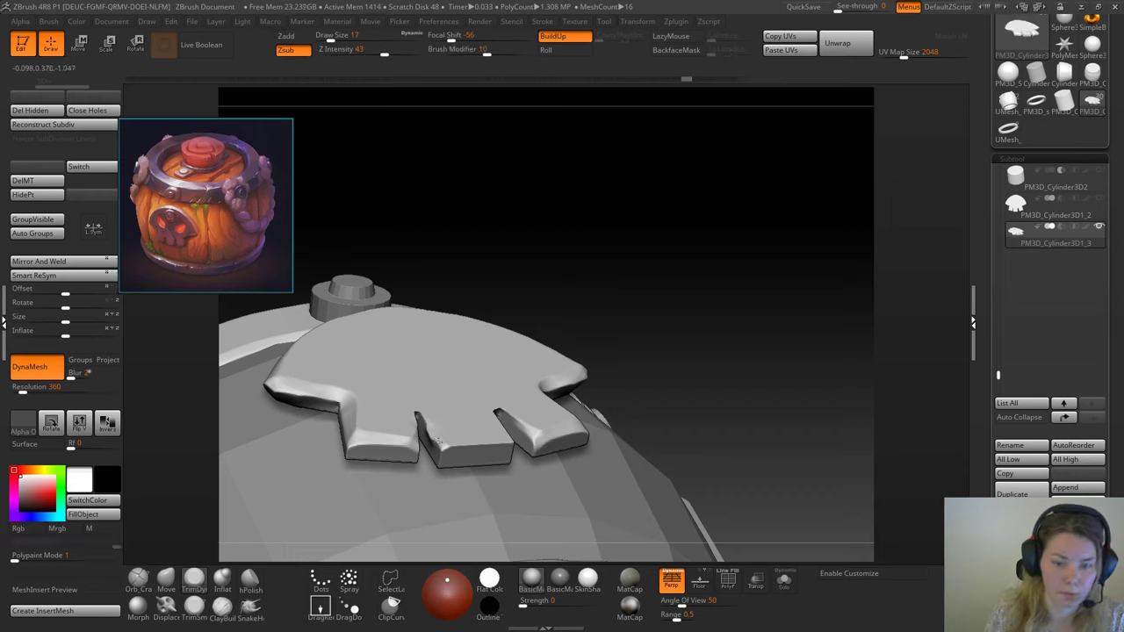
Step: Bevel the middle tooth's lower and left edges, masking the inner side of the left tooth to protect it
left_click_drag(423, 421, 439, 448)
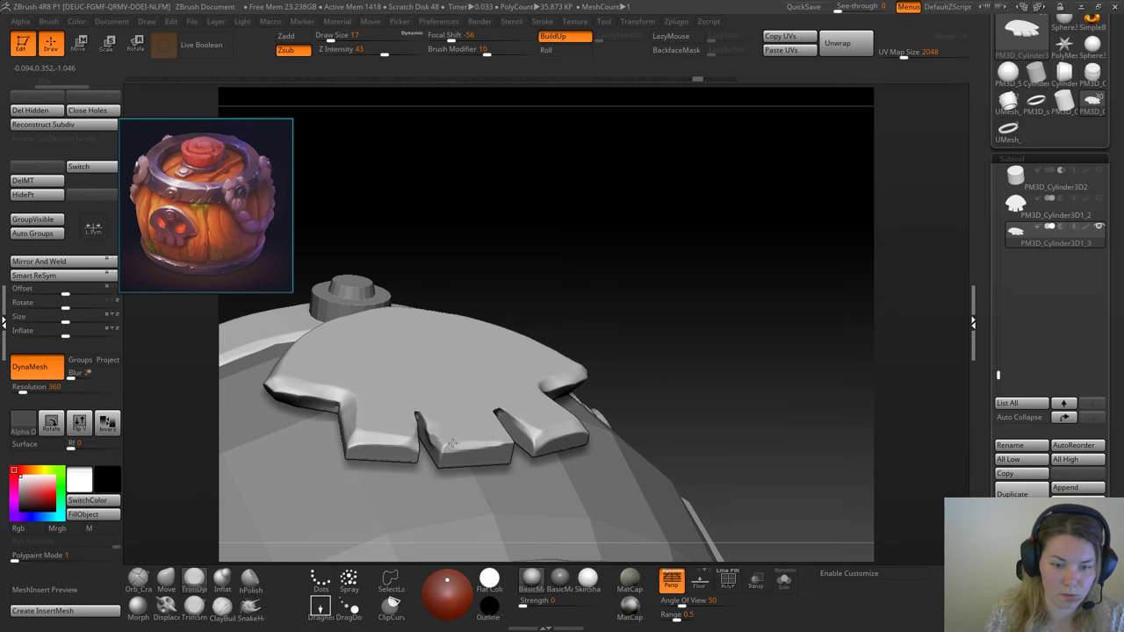
mouse_move(640, 296)
left_mouse_down()
mouse_move(747, 309)
mouse_move(650, 321)
mouse_move(435, 315)
left_mouse_up()
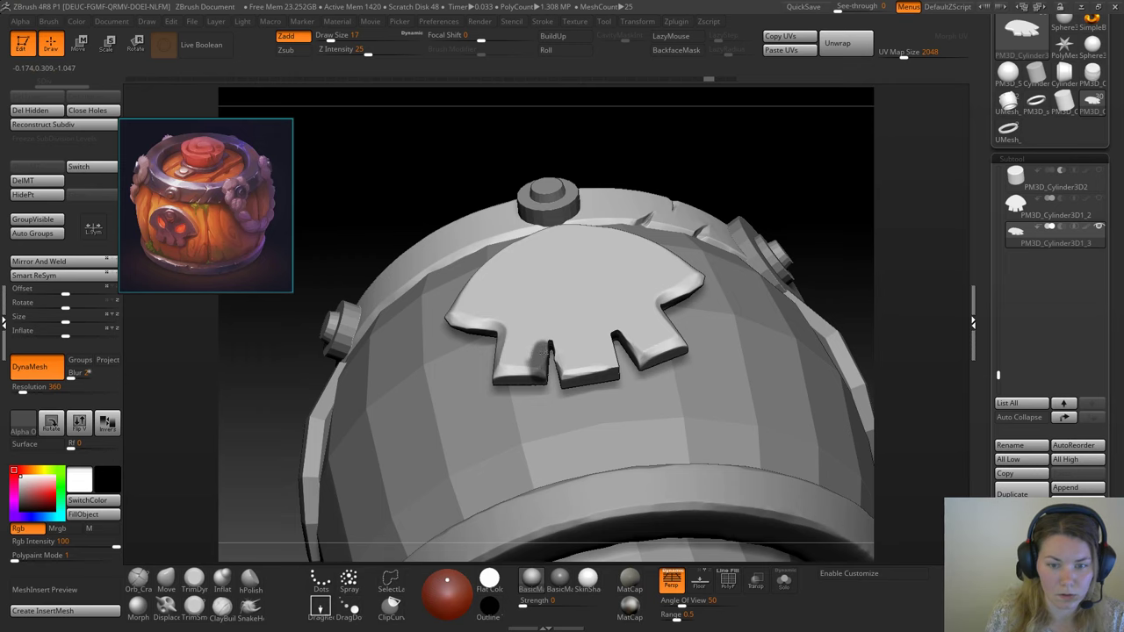
left_click_drag(534, 370, 522, 365, "ctrl")
mouse_move(710, 193)
left_mouse_down("alt")
mouse_move(764, 180)
mouse_move(740, 235)
left_mouse_up("alt")
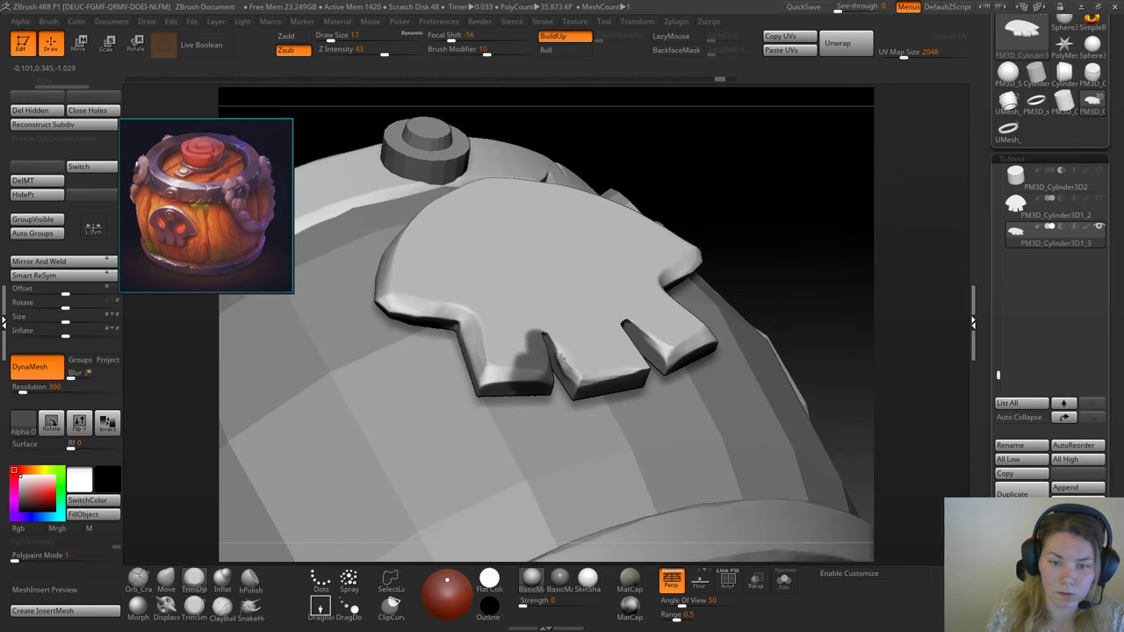
left_click_drag(560, 358, 566, 369)
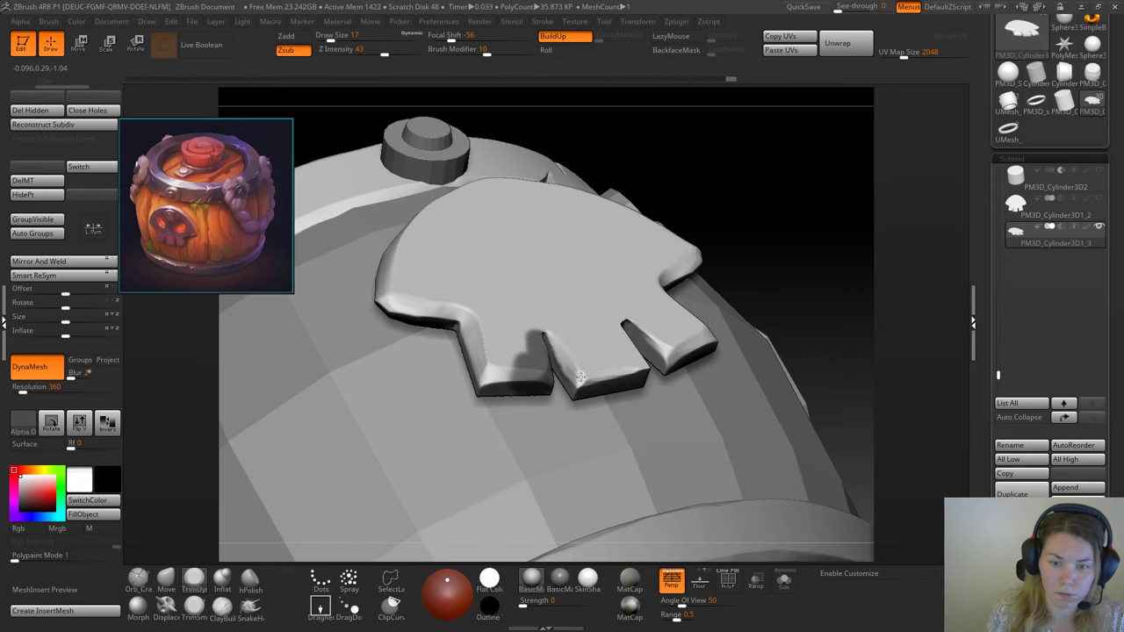
left_click_drag(422, 444, 505, 426)
Step: Bevel the middle tooth's right edge and the upper corner of the gap beside it
left_click_drag(620, 381, 637, 366)
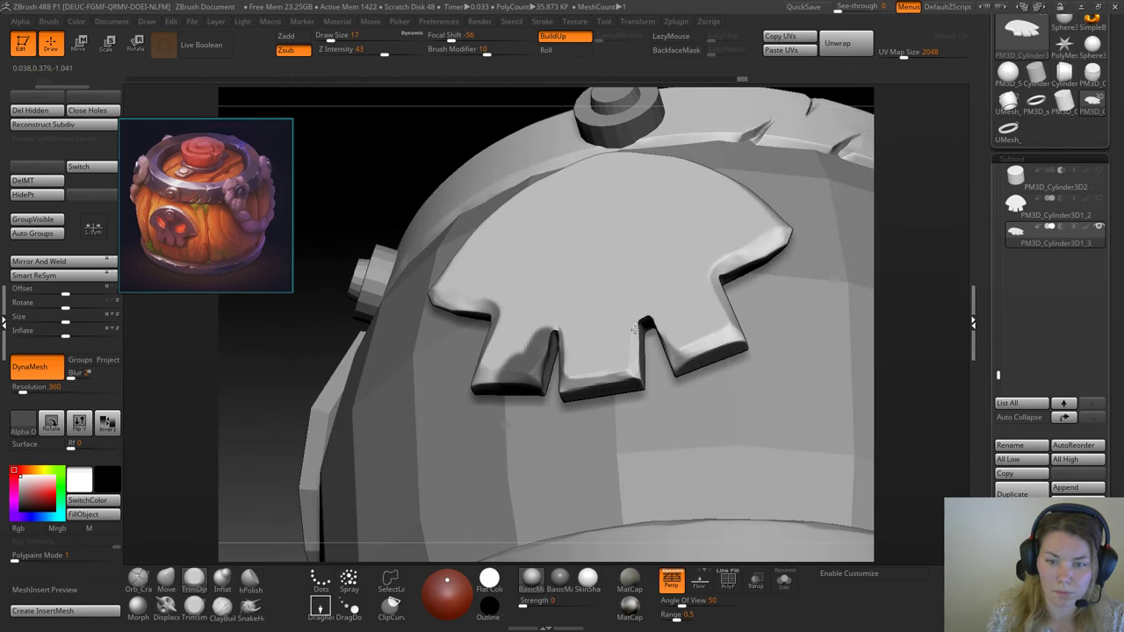
left_click_drag(639, 323, 645, 322)
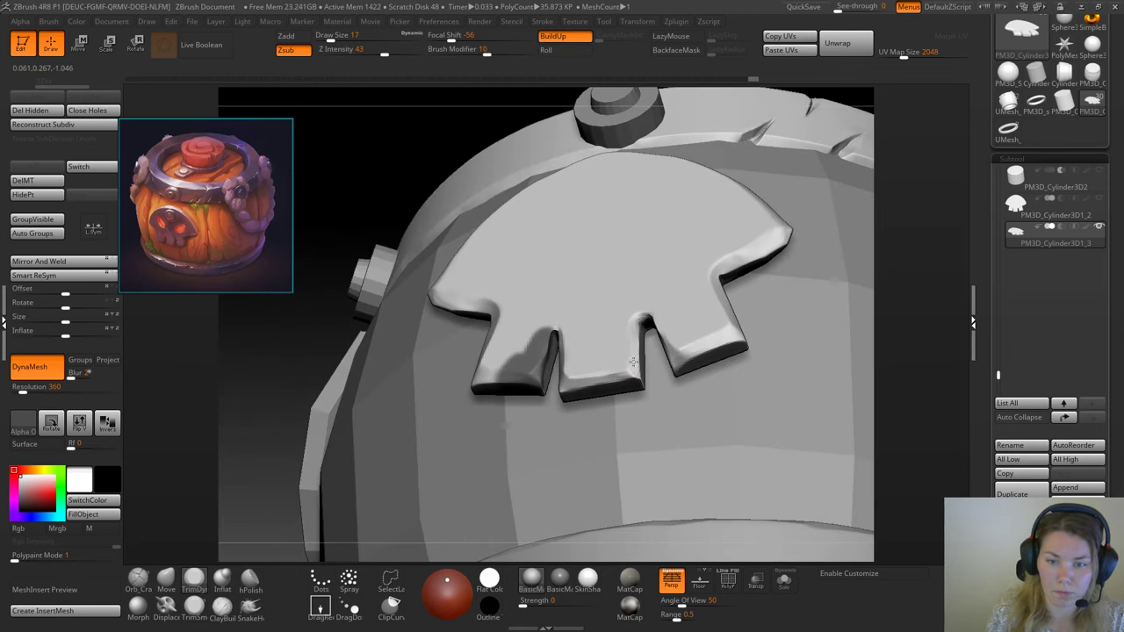
left_click_drag(626, 375, 638, 364)
Step: Isolate the skull plate in Solo mode
left_click_drag(421, 197, 505, 216, "alt")
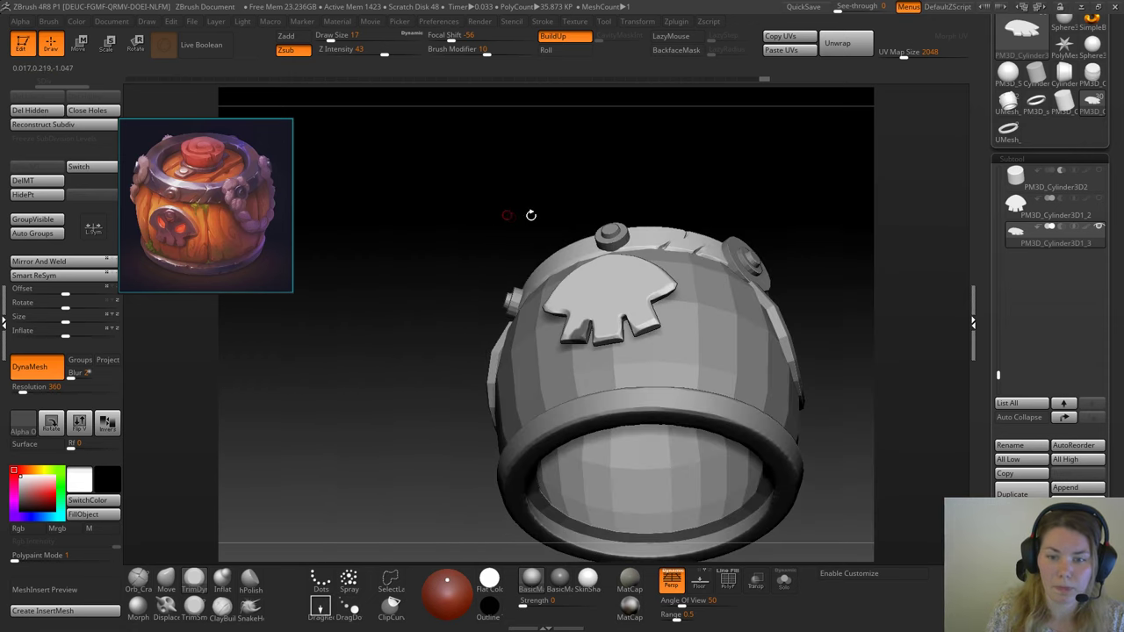
mouse_move(755, 172)
left_mouse_down()
mouse_move(778, 208)
mouse_move(746, 182)
left_mouse_up()
right_click_drag(747, 182, 597, 371)
left_click(784, 581)
right_click_drag(740, 479, 644, 388)
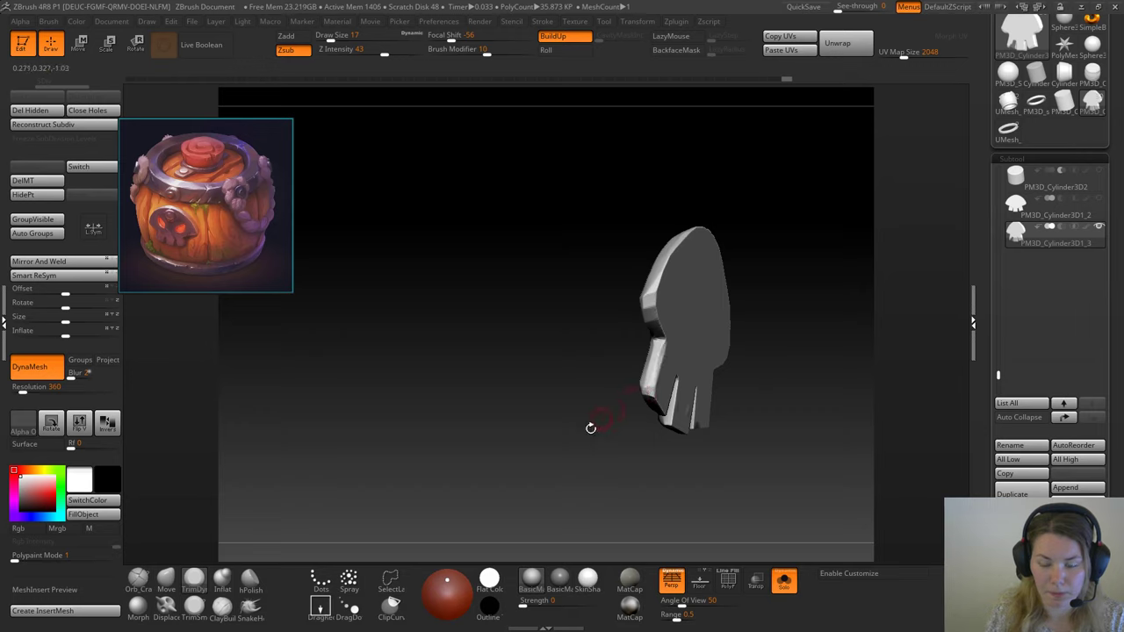
Step: Bevel the edges of the teeth and gaps on the back side of the skull plate
right_click_drag(592, 426, 654, 402)
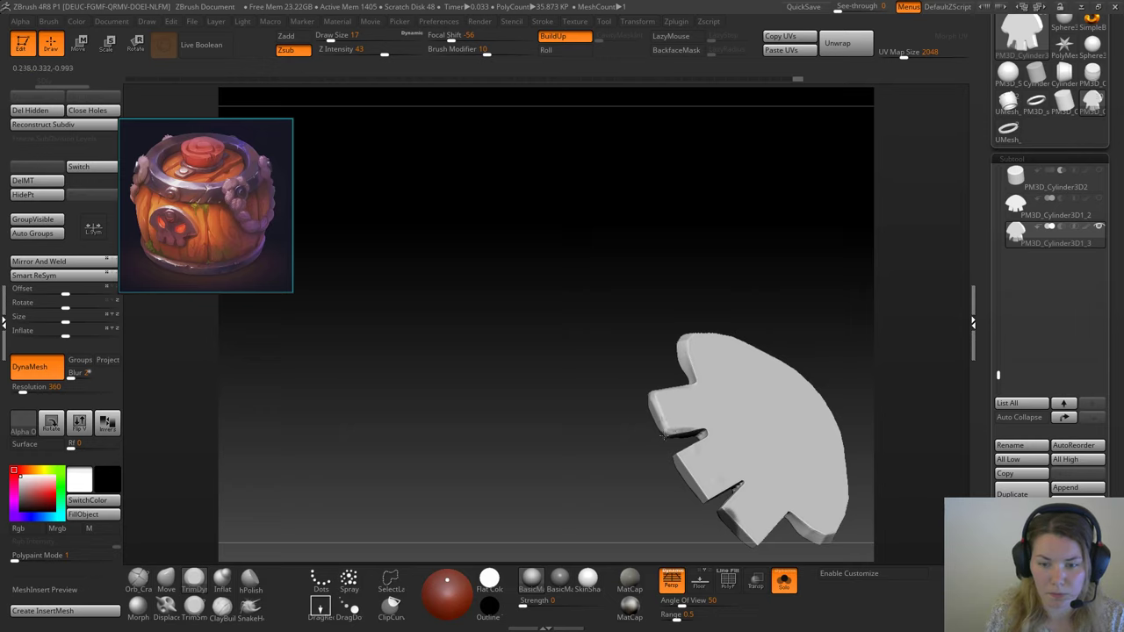
right_click_drag(571, 427, 689, 461)
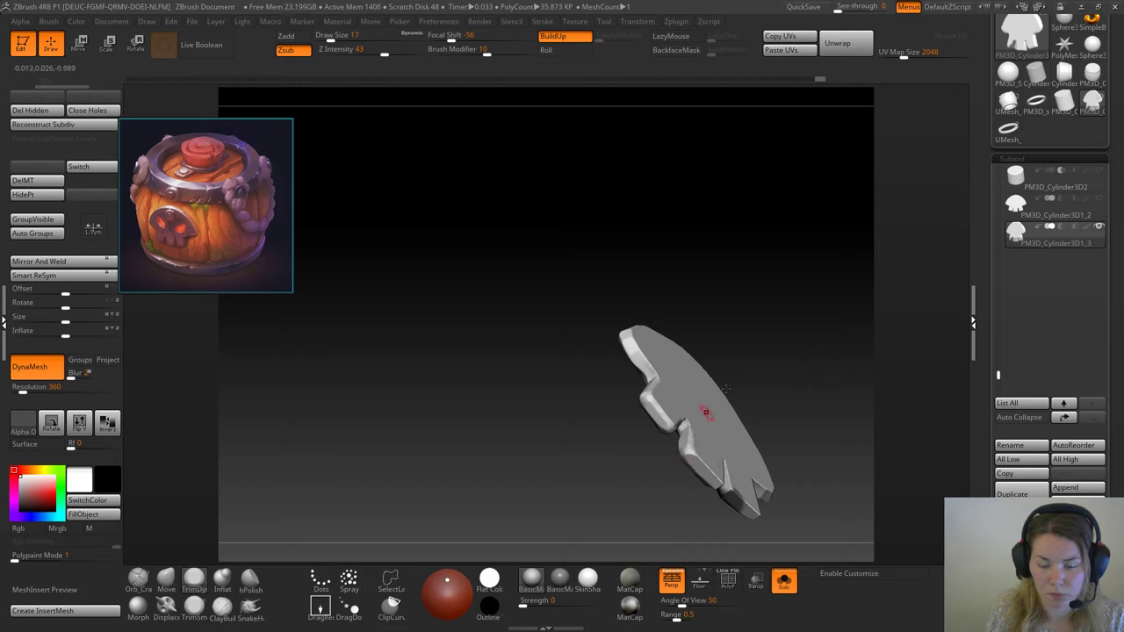
right_click_drag(709, 411, 715, 441)
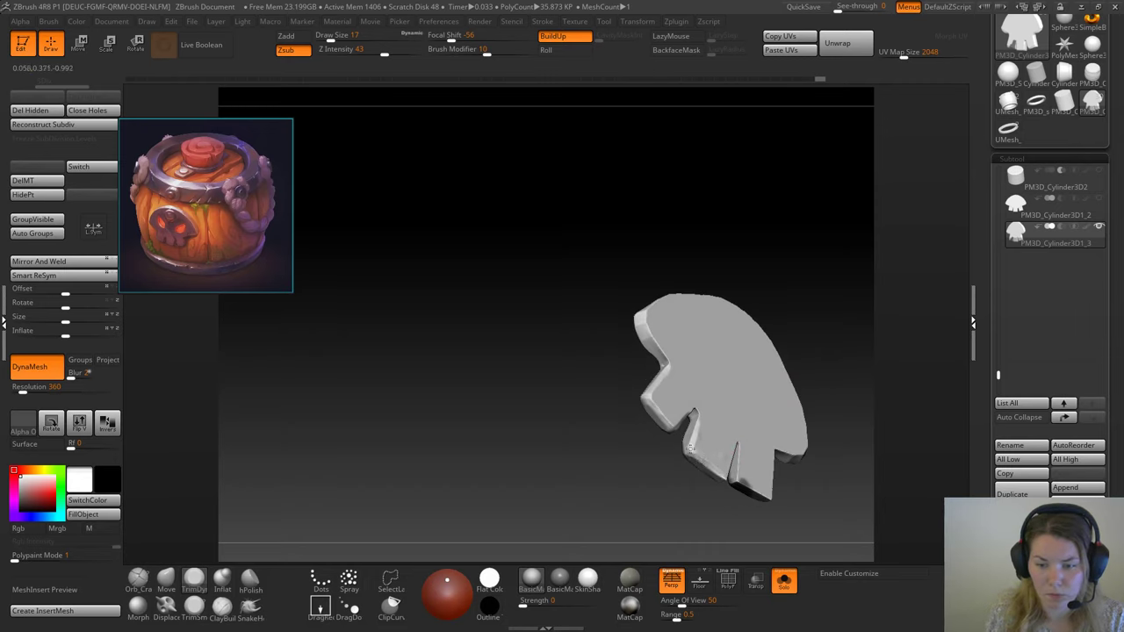
right_click_drag(783, 343, 693, 394)
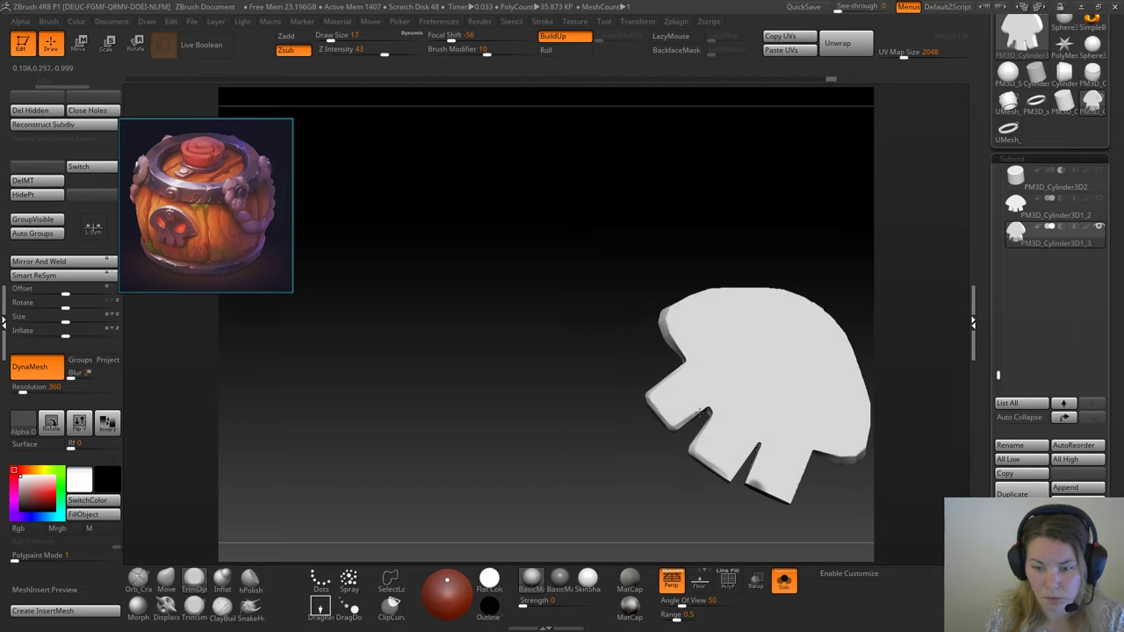
right_click_drag(624, 504, 577, 444)
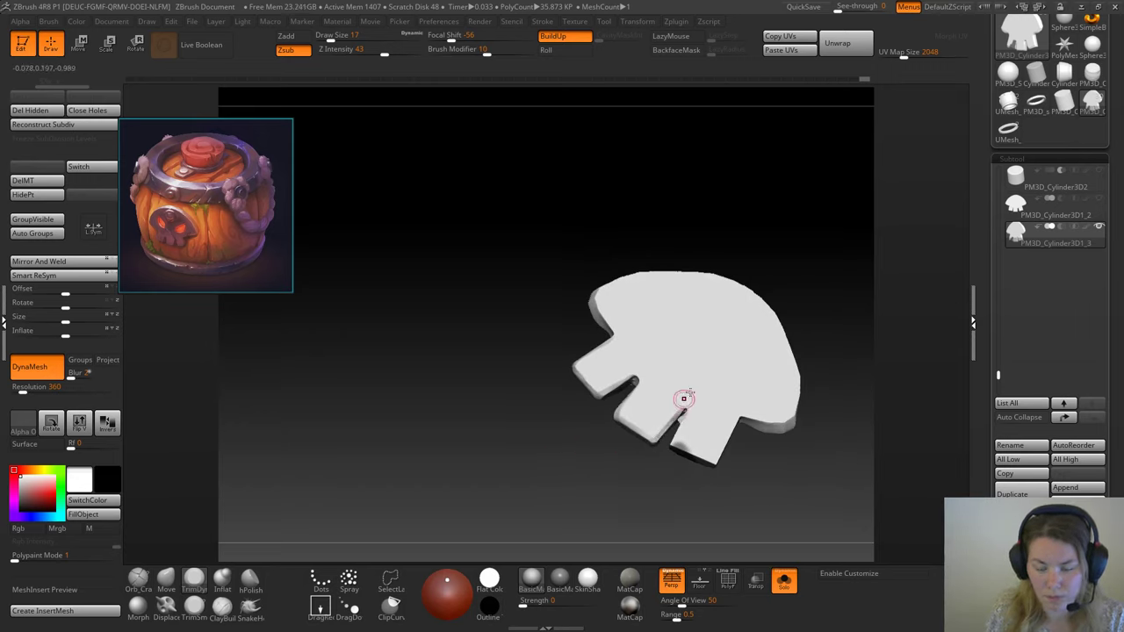
right_click_drag(632, 326, 658, 421)
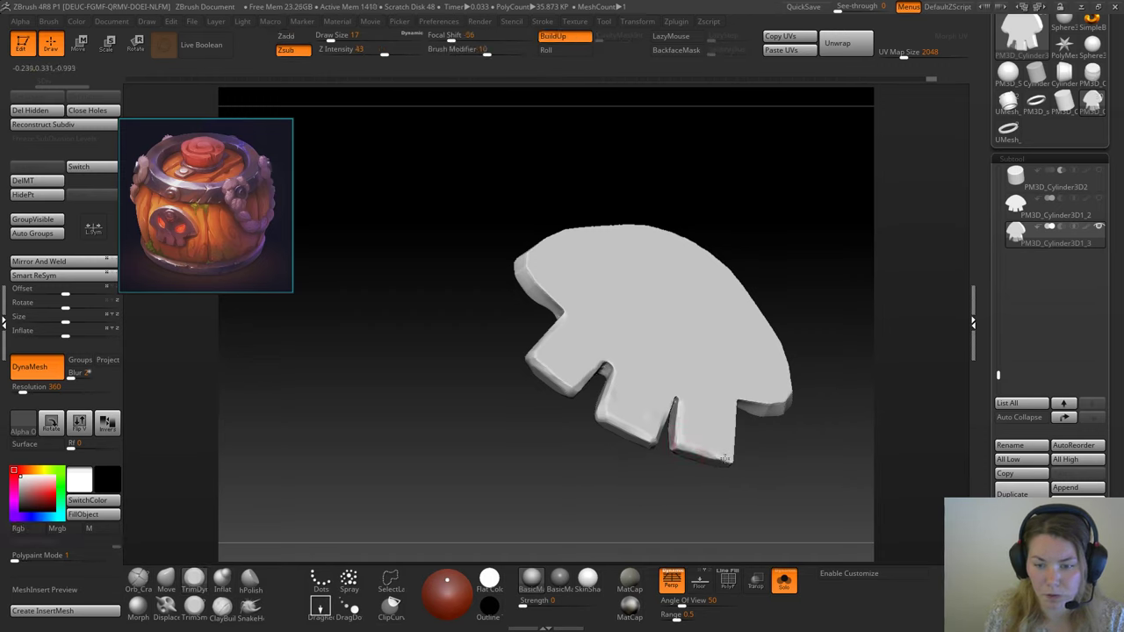
Step: Bevel the bottom corner and outer edge of the tooth beside the narrow gap on the plate's back side
left_click_drag(725, 459, 733, 462)
right_click_drag(763, 474, 732, 463)
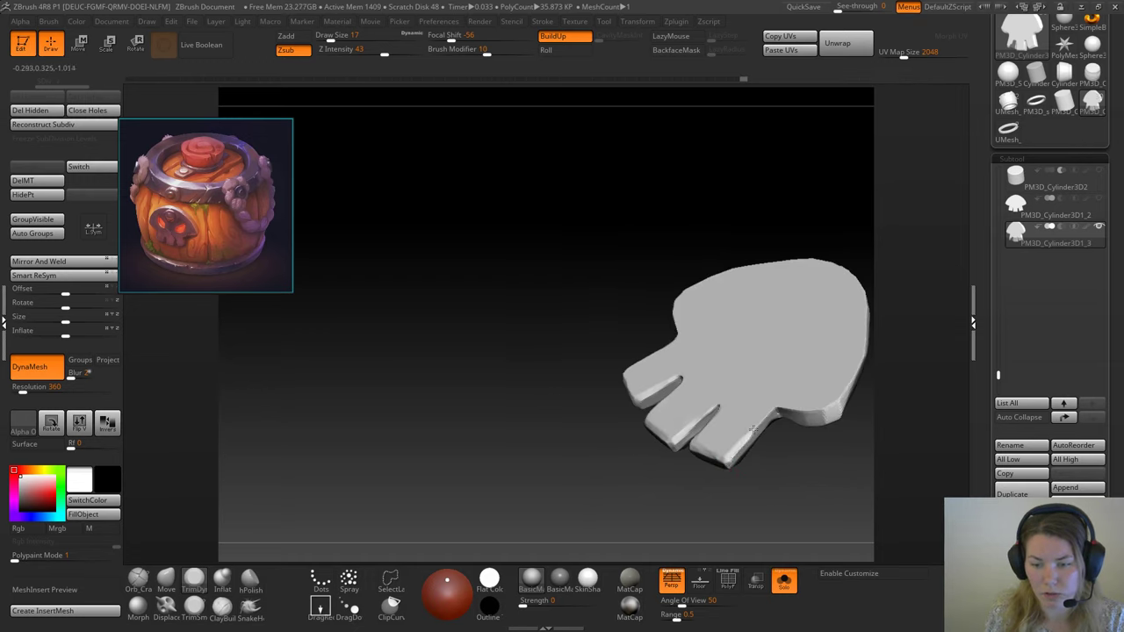
right_click_drag(732, 434, 653, 388)
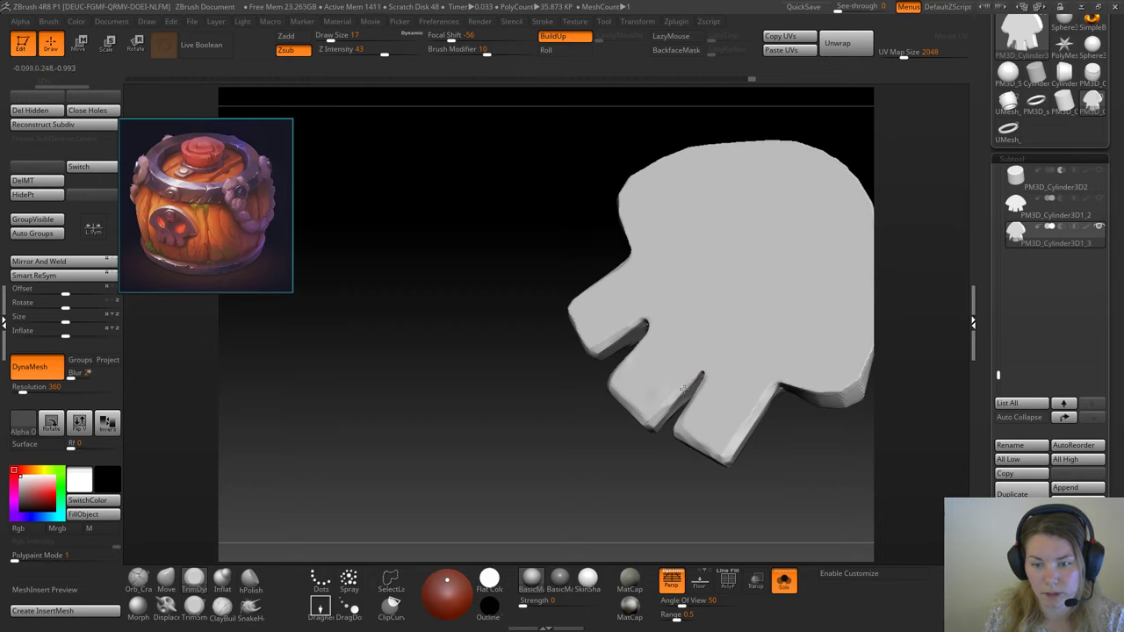
Step: Inspect the isolated skull plate's edges, leave Solo mode, and check the plate against the barrel from several angles
right_click_drag(618, 492, 562, 390)
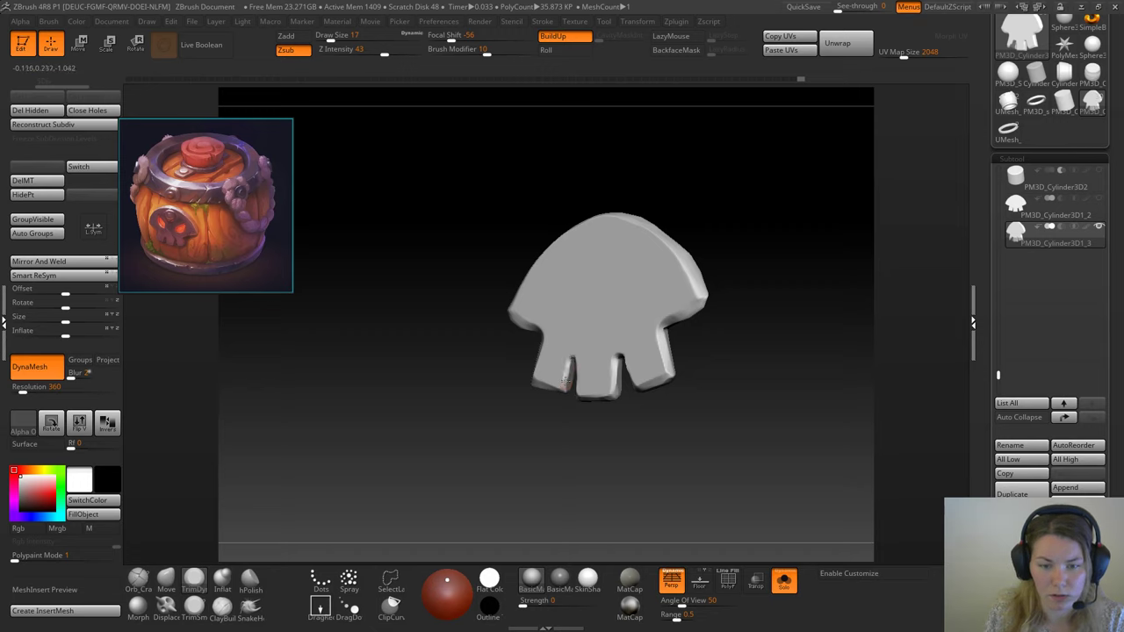
right_click_drag(568, 367, 527, 395)
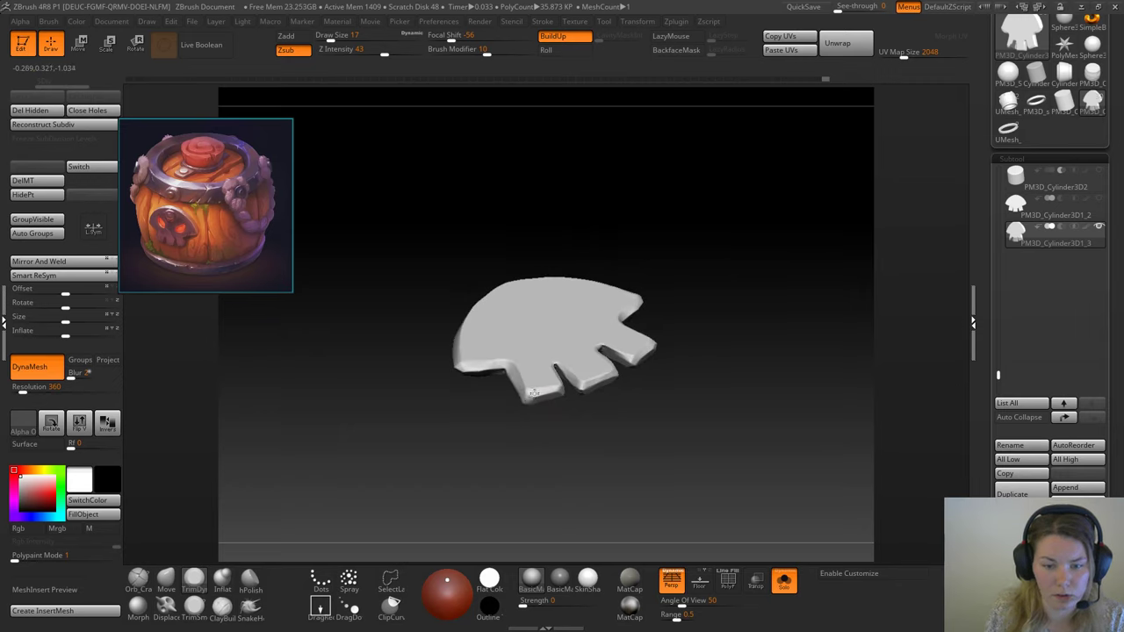
right_click_drag(531, 432, 588, 400)
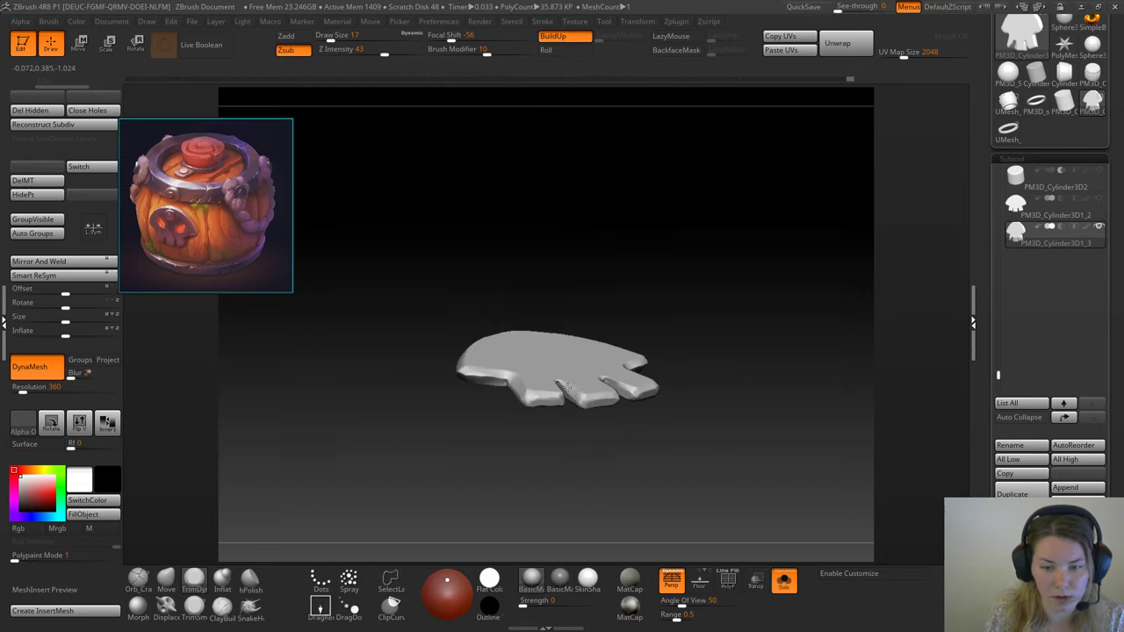
right_click_drag(592, 456, 692, 310)
left_click(784, 580)
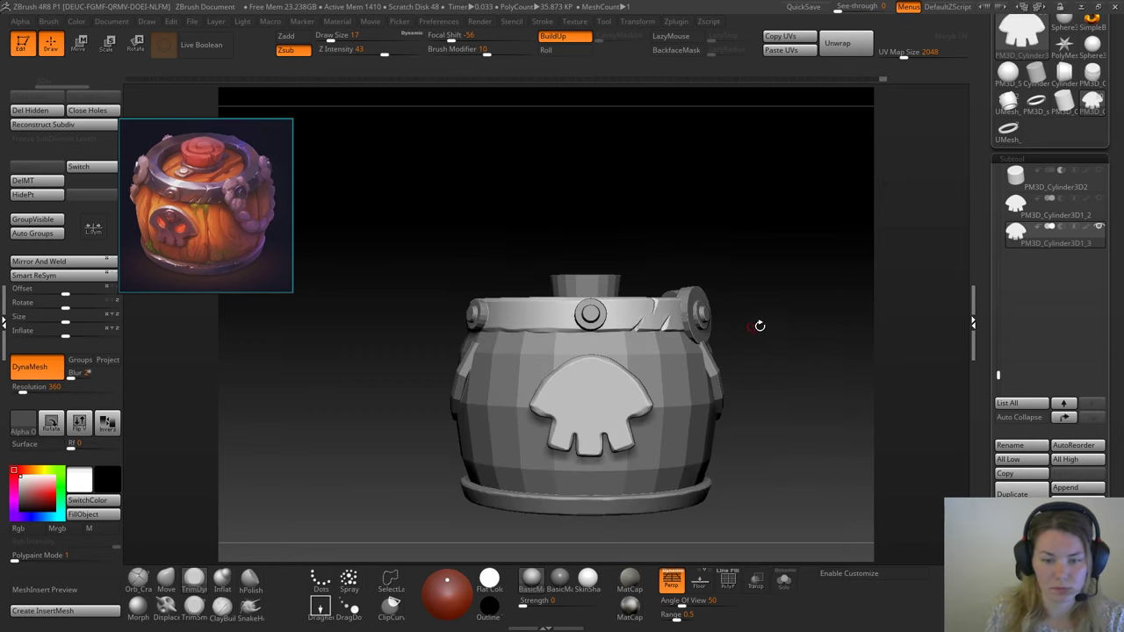
right_click_drag(724, 172, 646, 271, "ctrl")
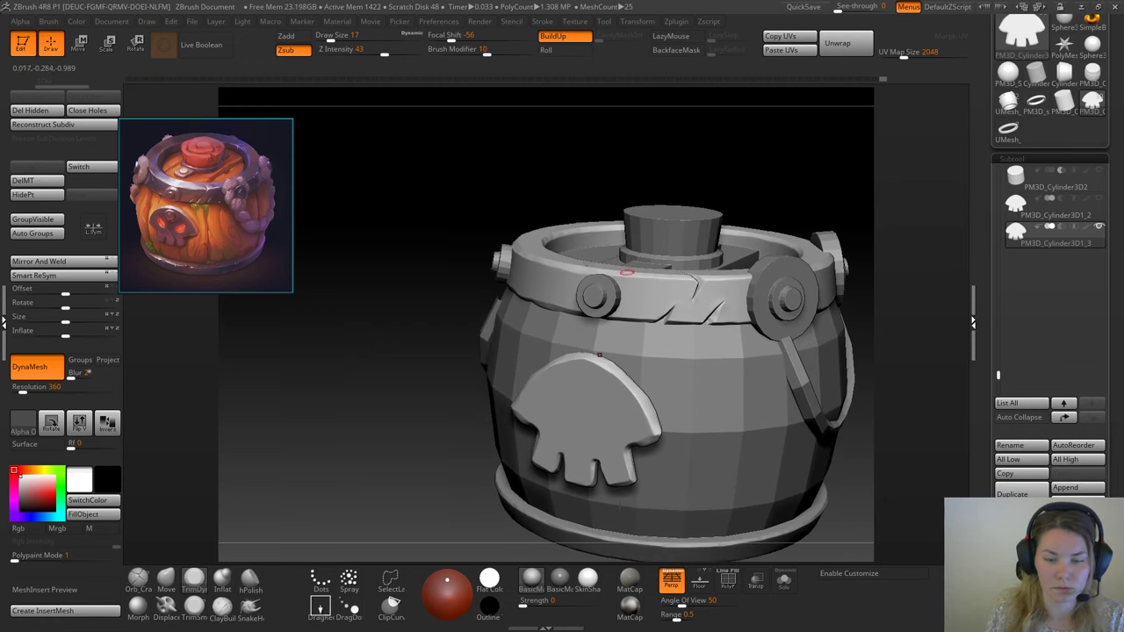
mouse_move(438, 435)
right_mouse_down("ctrl")
mouse_move(456, 386)
mouse_move(527, 316)
right_mouse_up("ctrl")
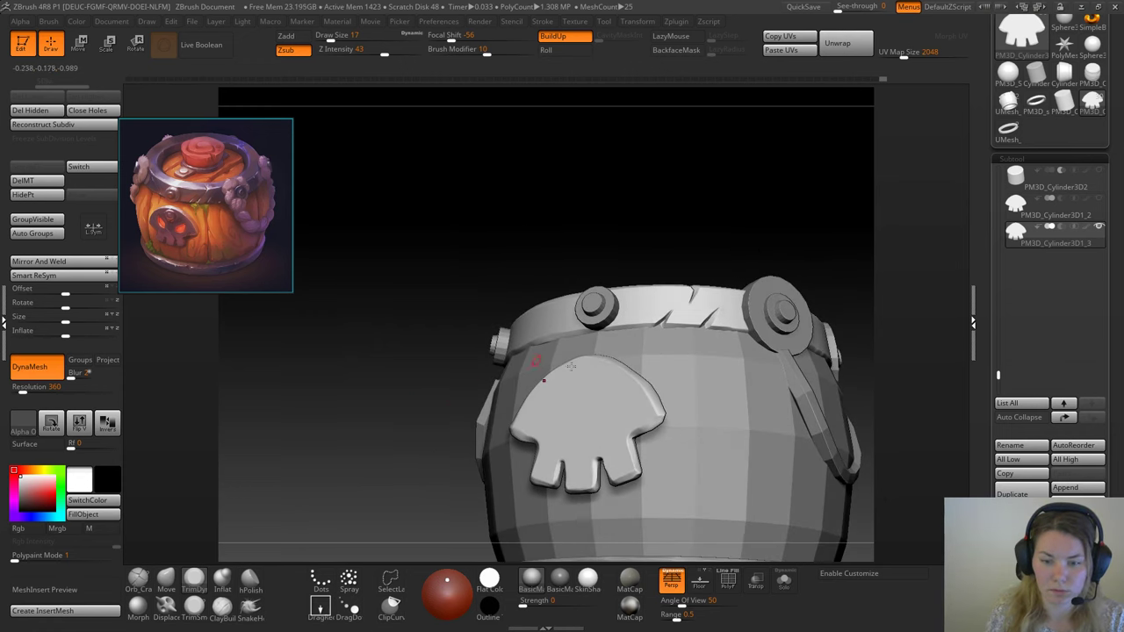
Step: Set the brush draw size to 27 and isolate the skull plate in Solo mode to examine its side edge
right_click(590, 256)
left_click_drag(591, 257, 596, 257)
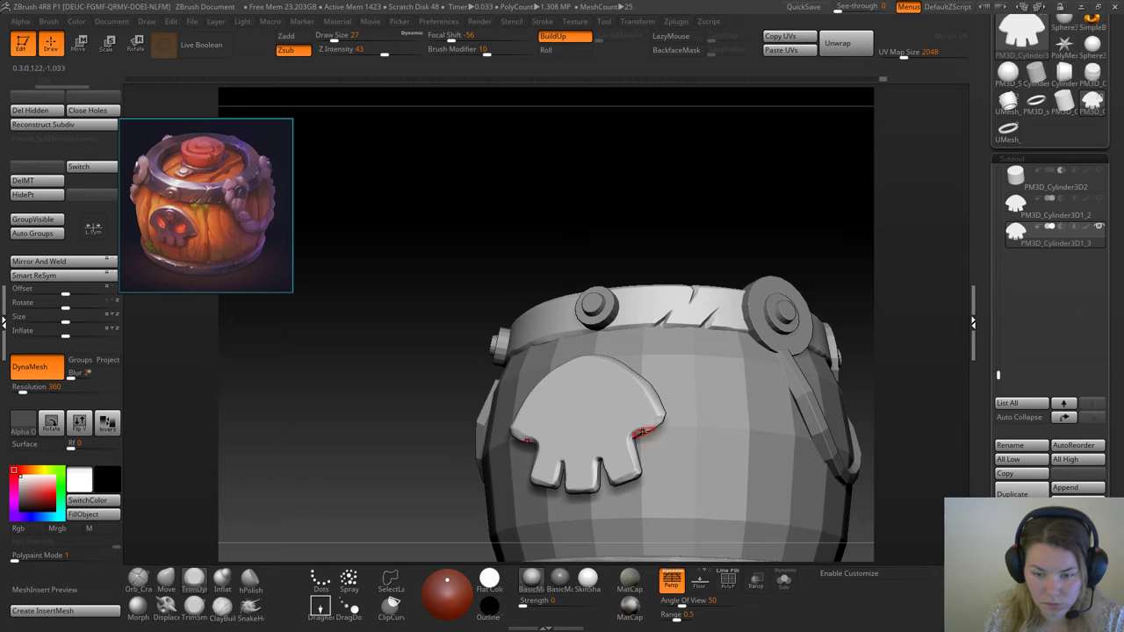
left_click(784, 580)
left_click_drag(740, 465, 648, 376)
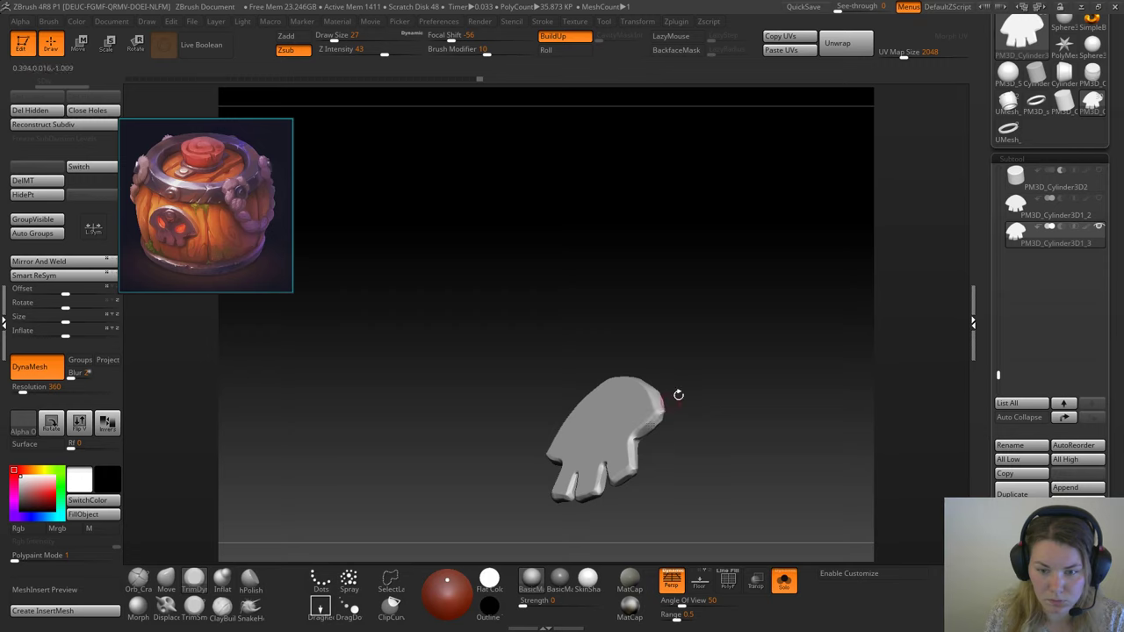
left_click_drag(677, 395, 653, 425)
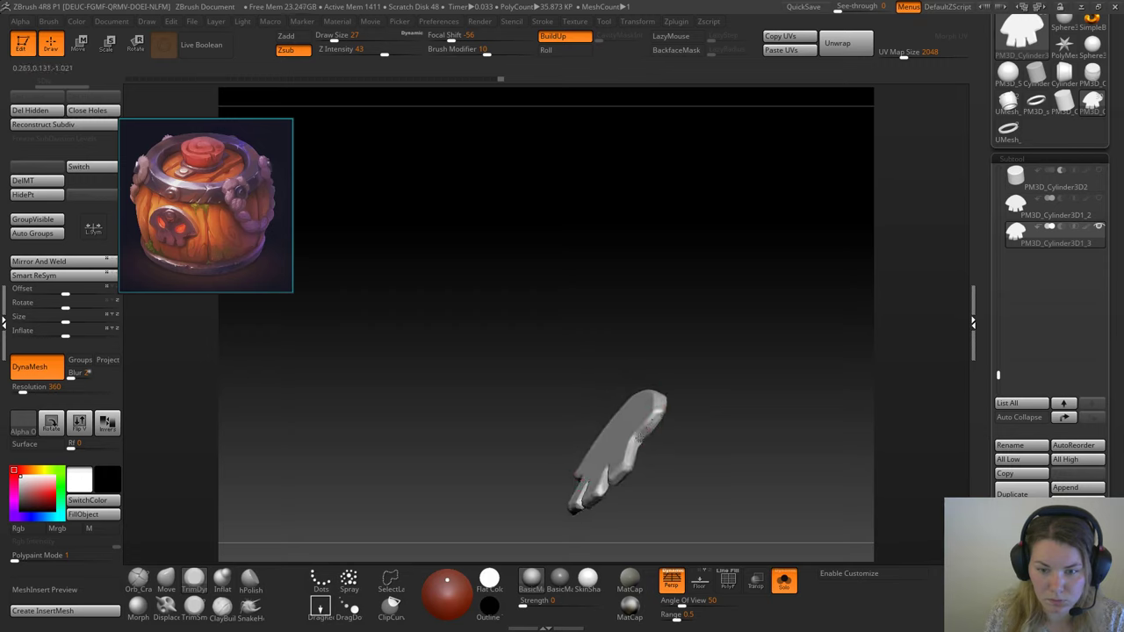
left_click_drag(698, 348, 709, 389)
Step: Leave Solo mode and review the skull plate together with the whole barrel
left_click(785, 583)
left_click_drag(756, 302, 751, 270, "alt")
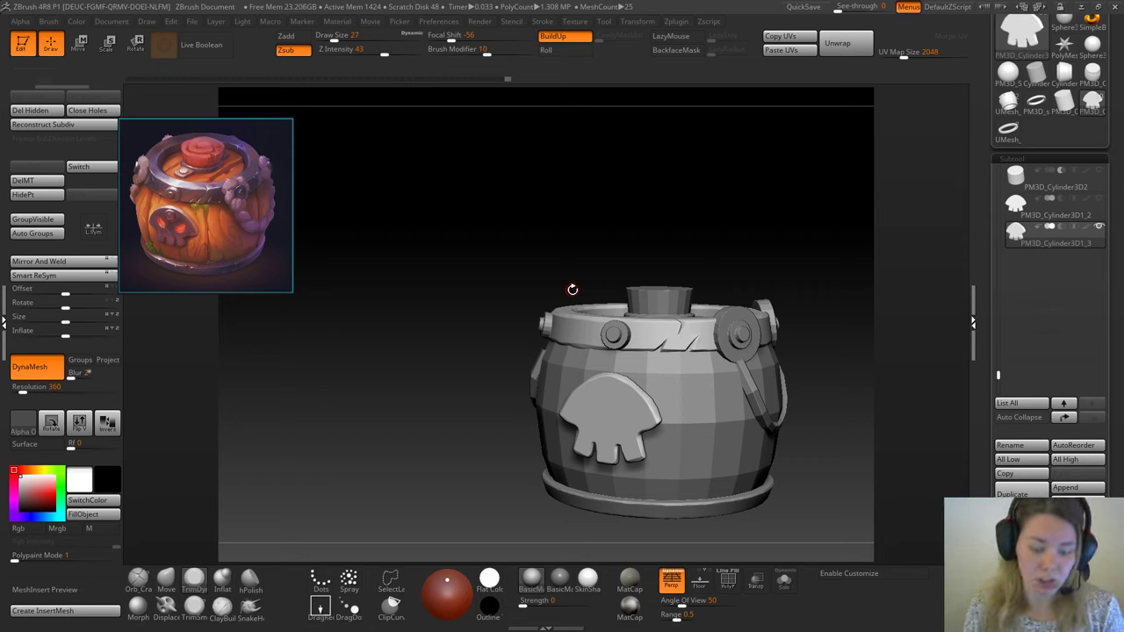
left_click_drag(620, 234, 597, 190)
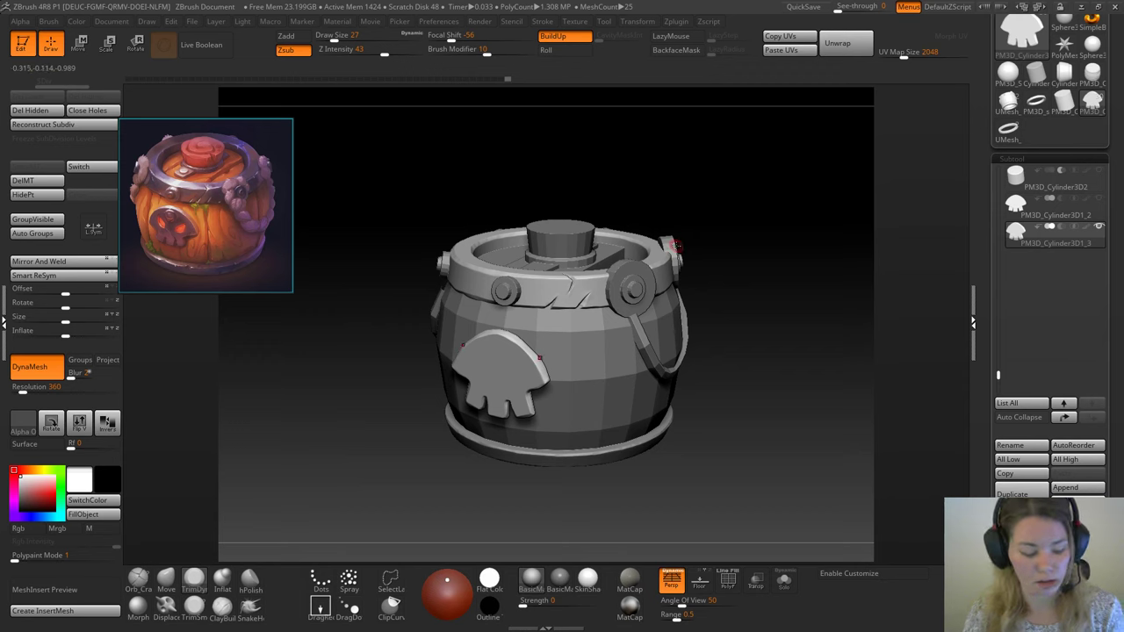
mouse_move(946, 247)
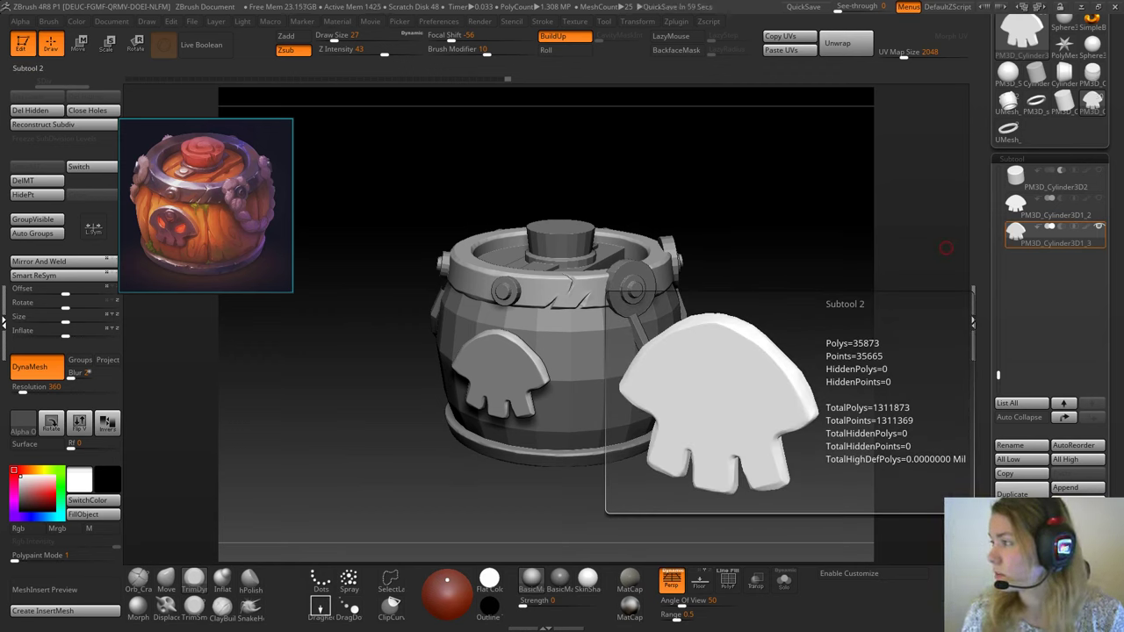
Step: Switch to ArtStation in the browser, open the Wild West Challenge article and read its Phase 1 categories
left_click_drag(1123, 116, 830, 25)
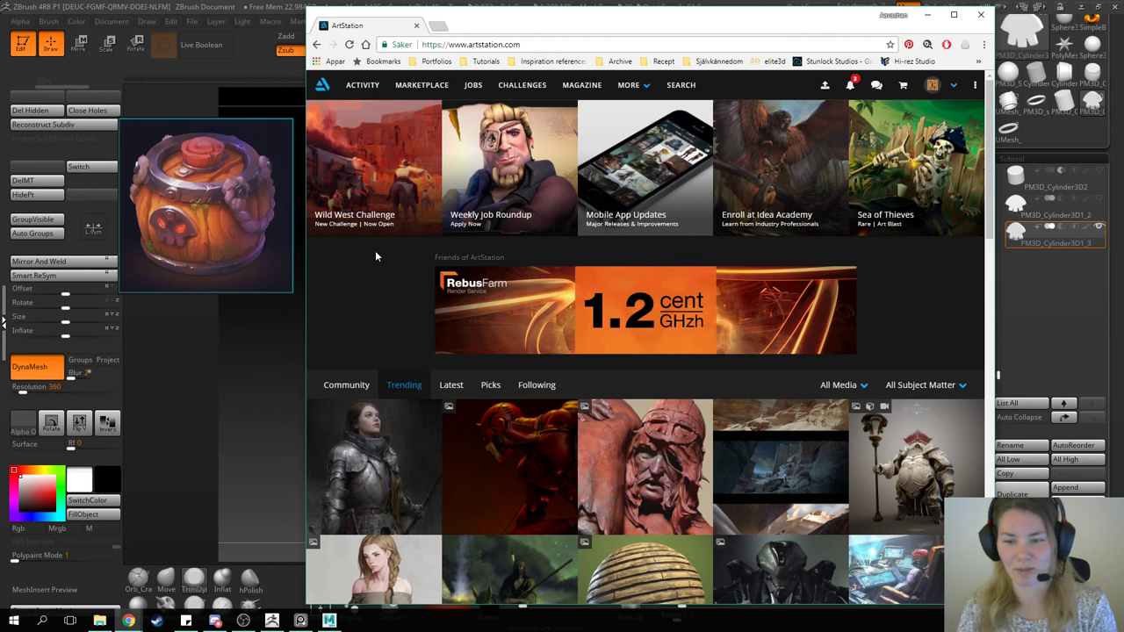
left_click(379, 205)
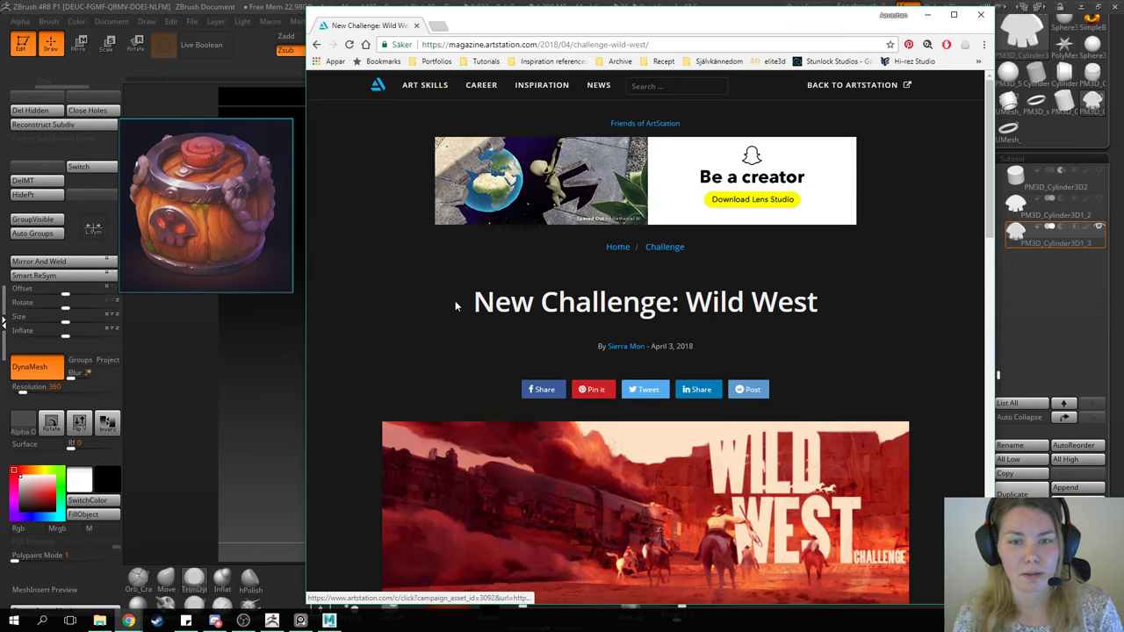
scroll(455, 300, "down", 4)
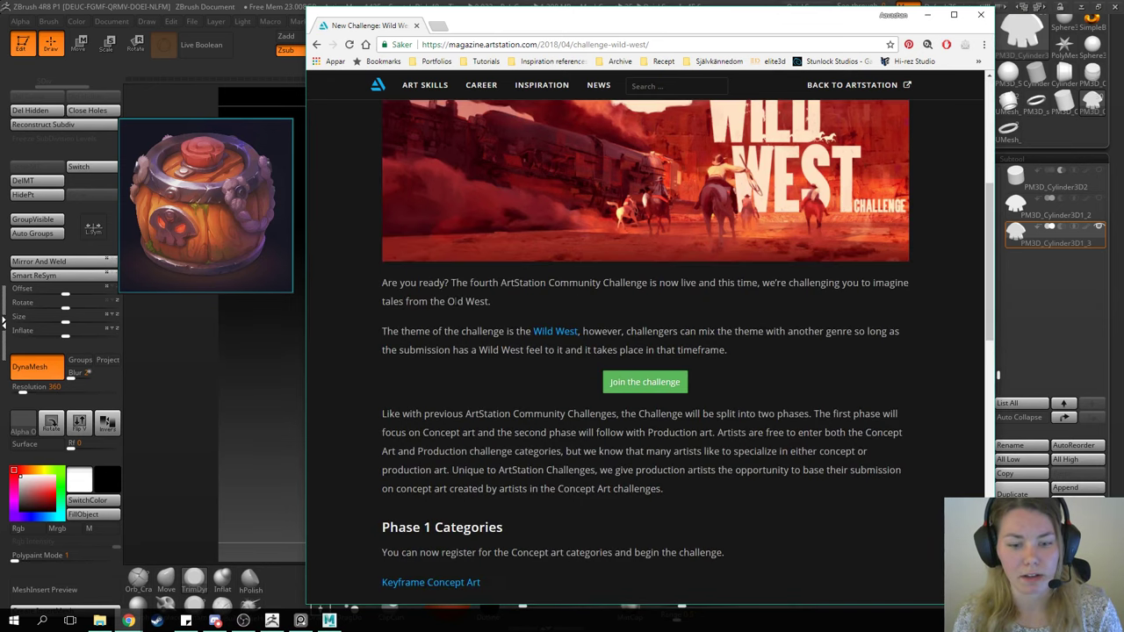
scroll(395, 275, "down", 2)
scroll(394, 275, "down", 1)
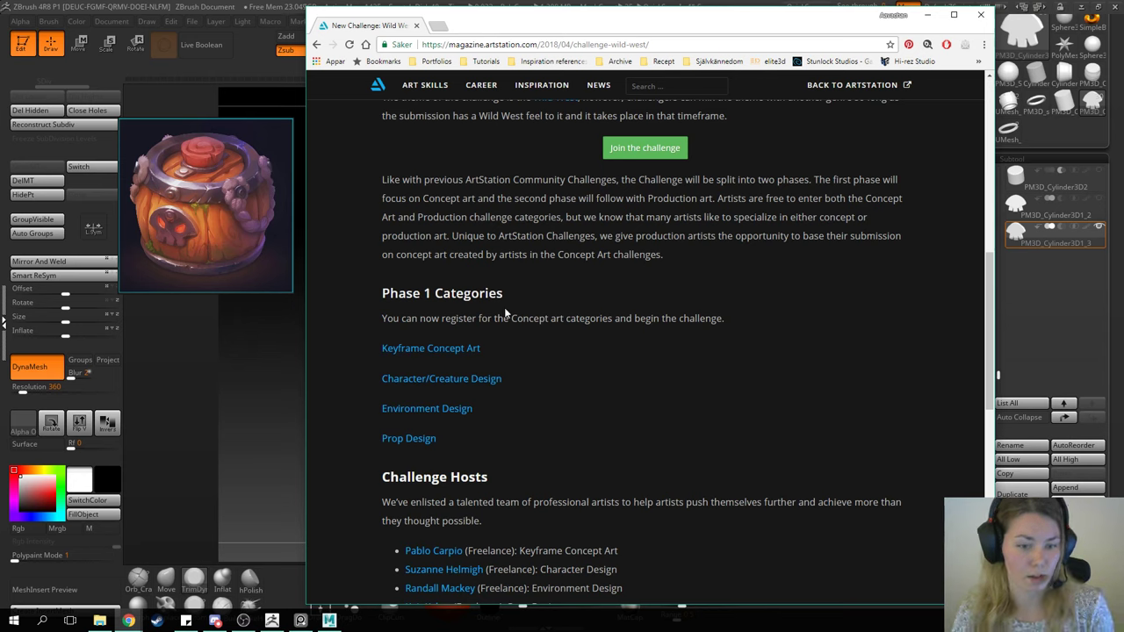
left_click_drag(381, 293, 516, 295)
left_click(579, 303)
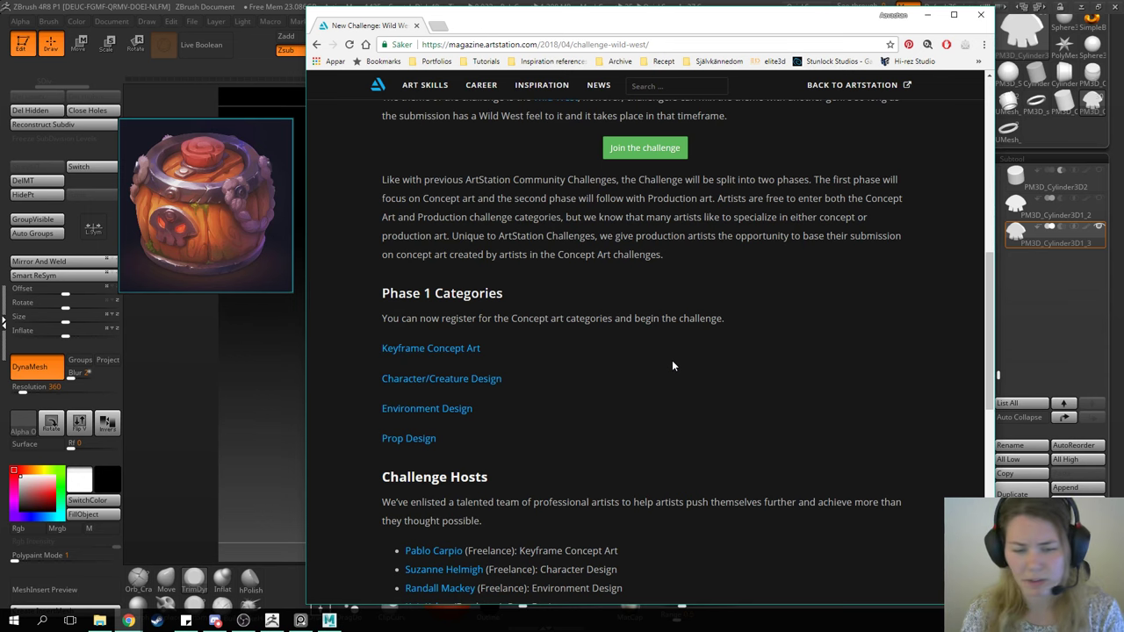
Step: Read through the article's challenge hosts, deadlines and introduction, and return to the category list
scroll(672, 366, "down", 5)
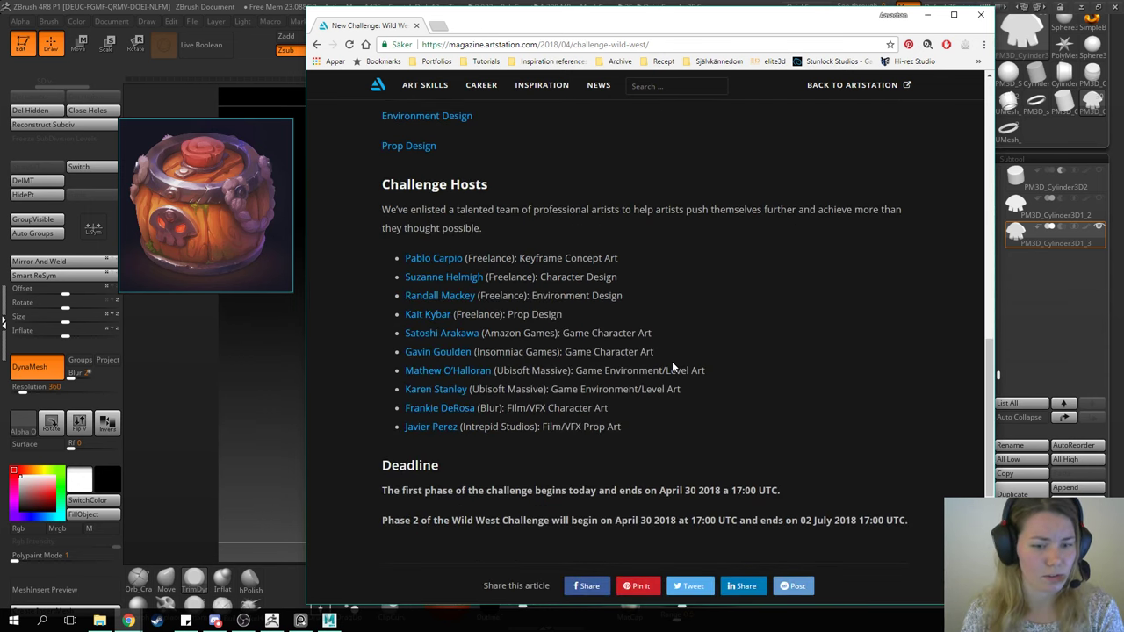
scroll(672, 366, "up", 6)
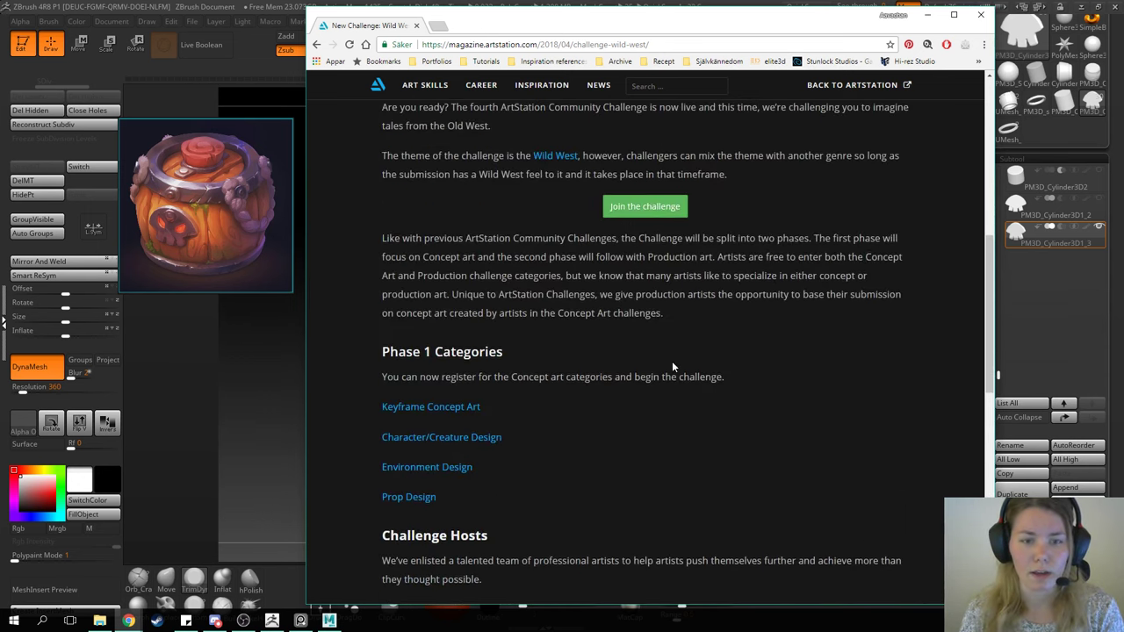
scroll(669, 367, "up", 5)
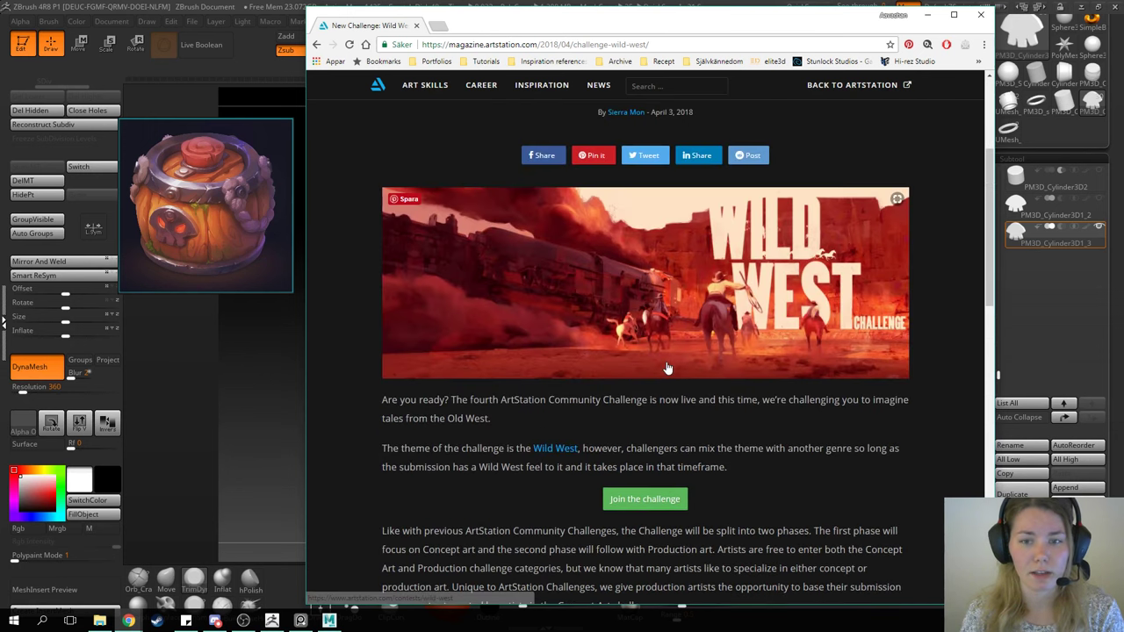
scroll(667, 367, "down", 4)
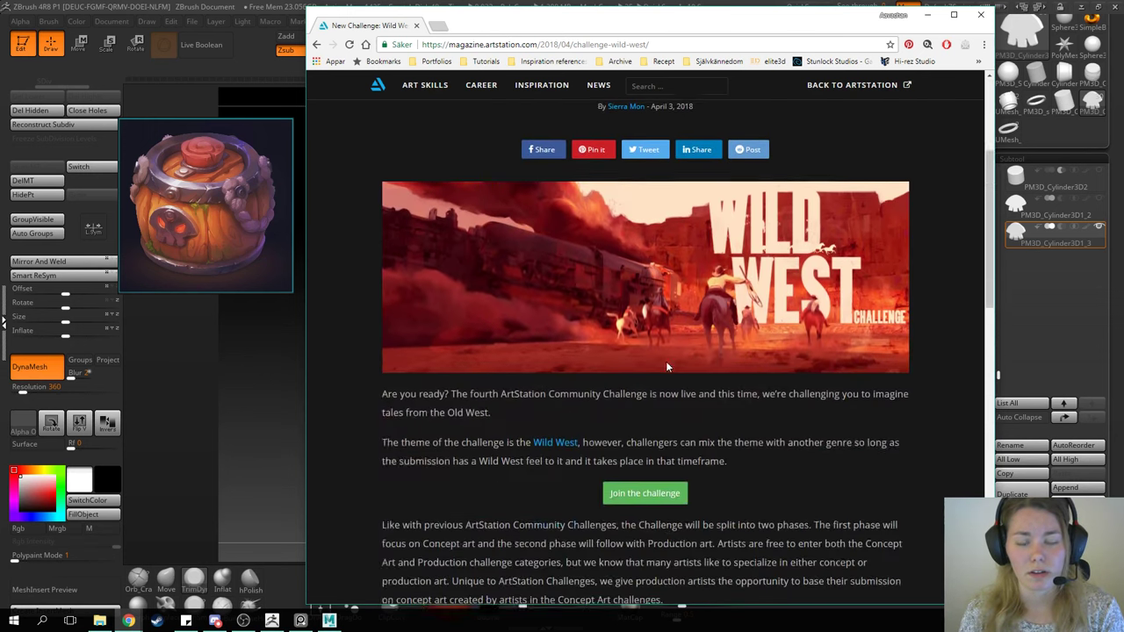
scroll(665, 361, "down", 2)
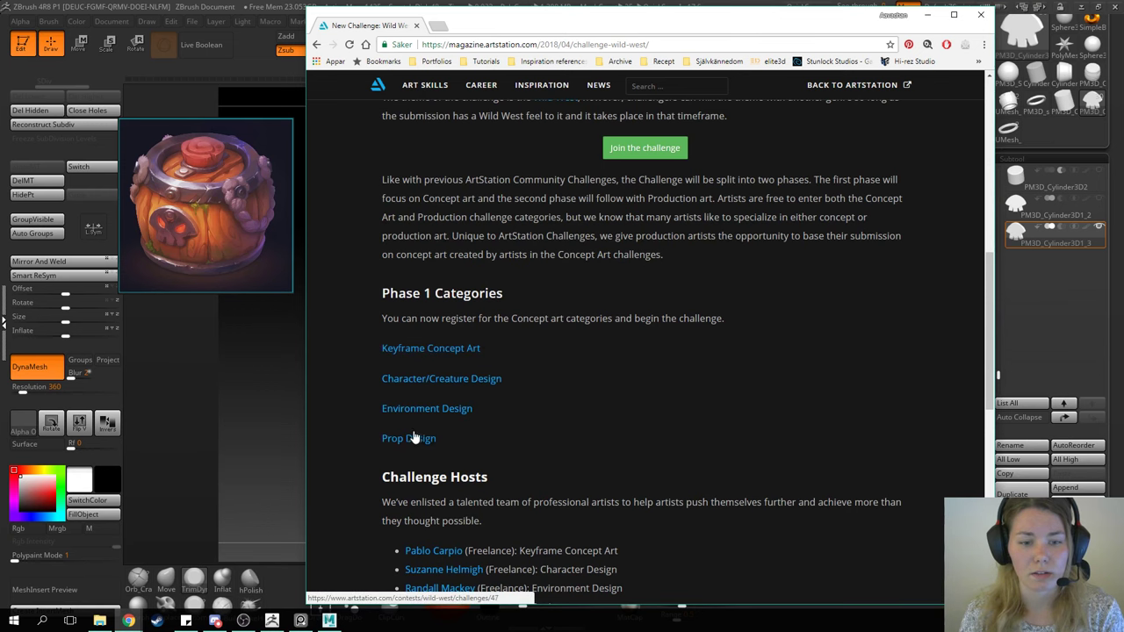
Step: Open the Environment Design category of the Wild West challenge and look over its page
left_click(426, 408)
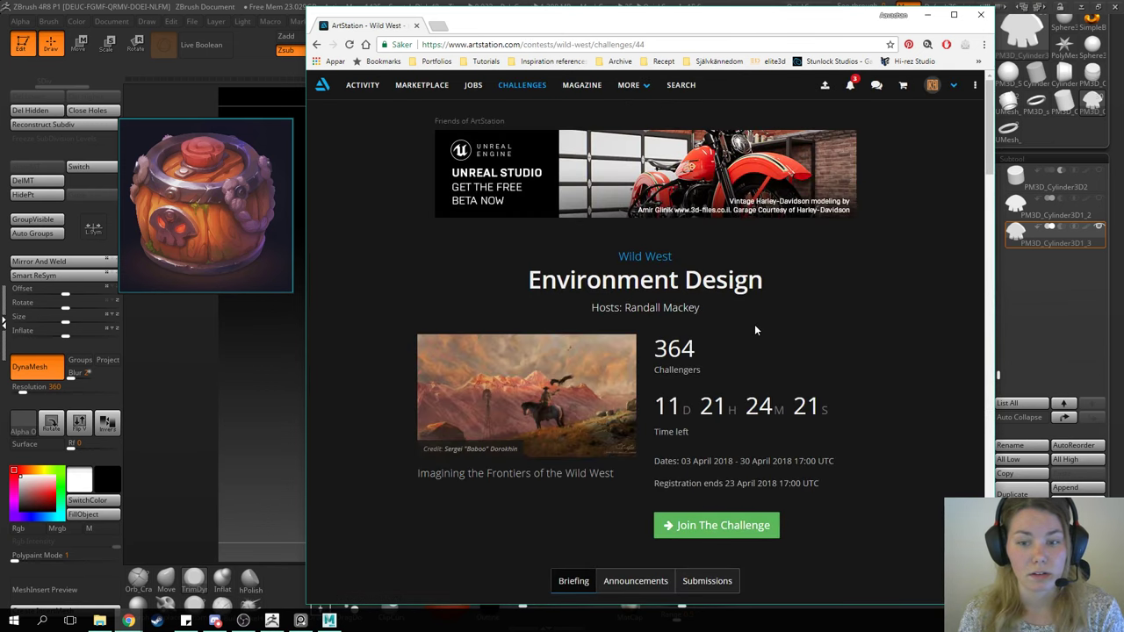
scroll(755, 326, "down", 3)
scroll(627, 289, "up", 3)
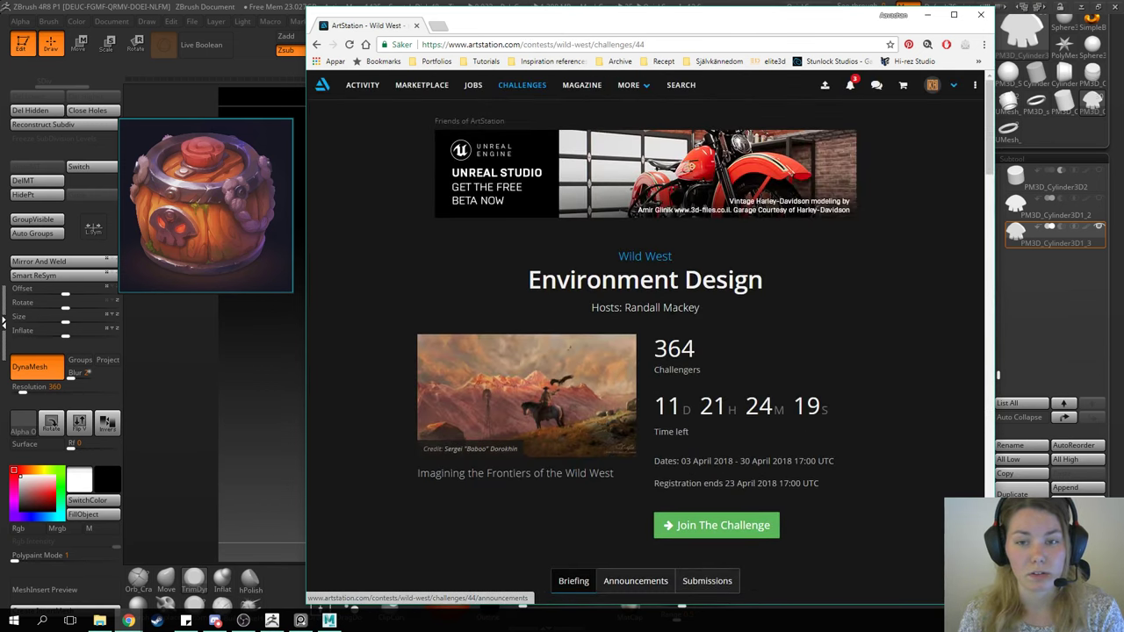
Step: Open the ArtStation challenges overview and check the end date of the Wild West Keyframe Concept Art challenge
left_click(521, 84)
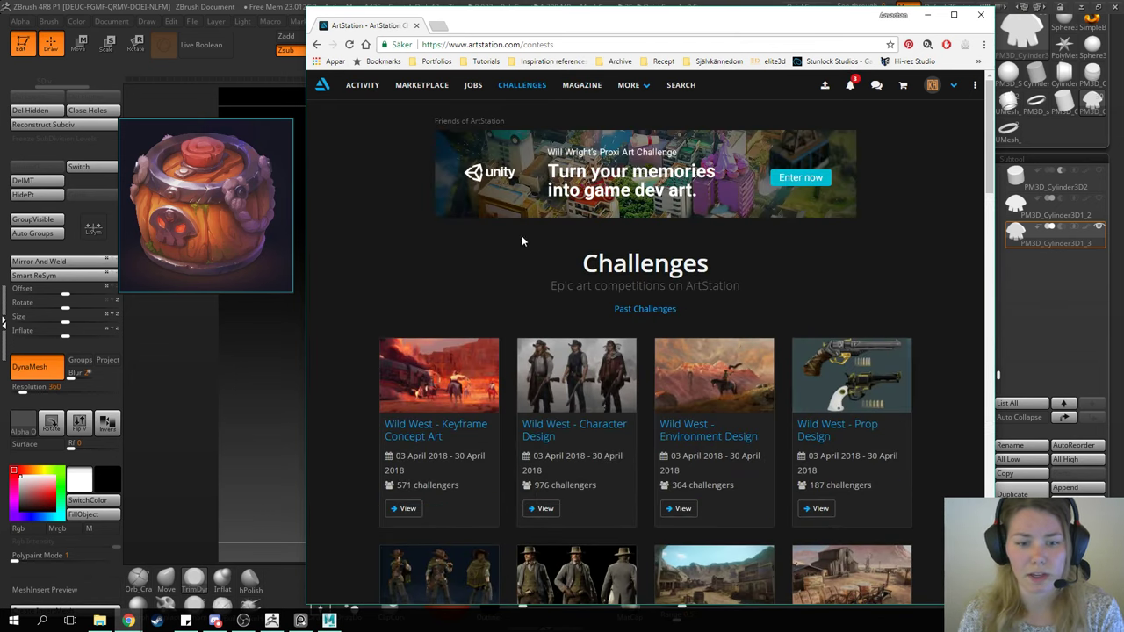
scroll(816, 292, "down", 1)
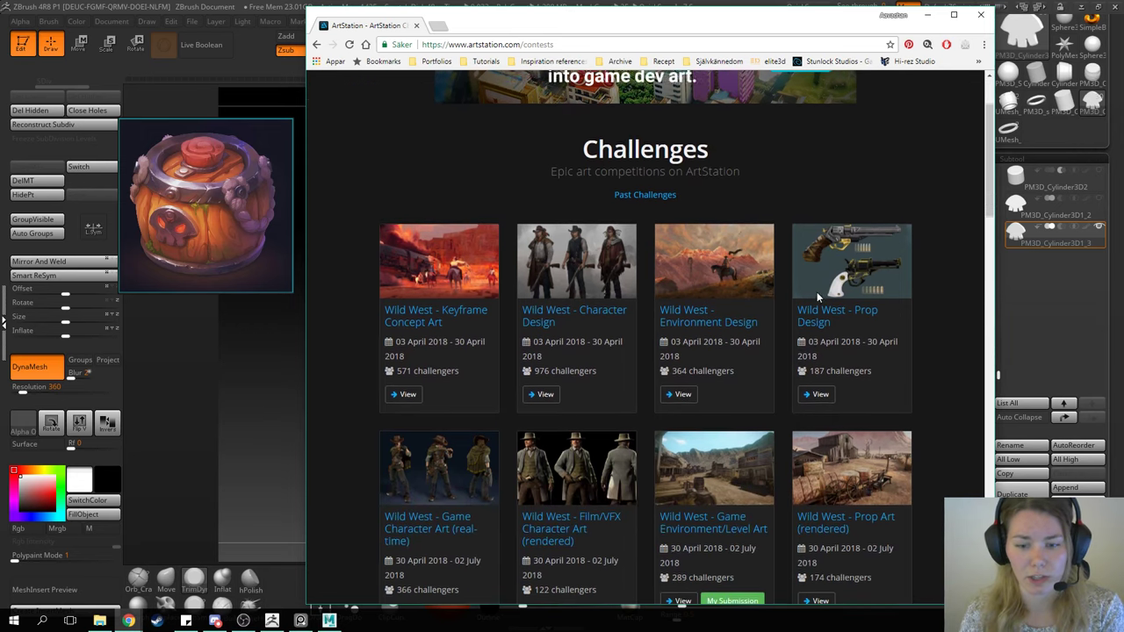
scroll(621, 401, "down", 1)
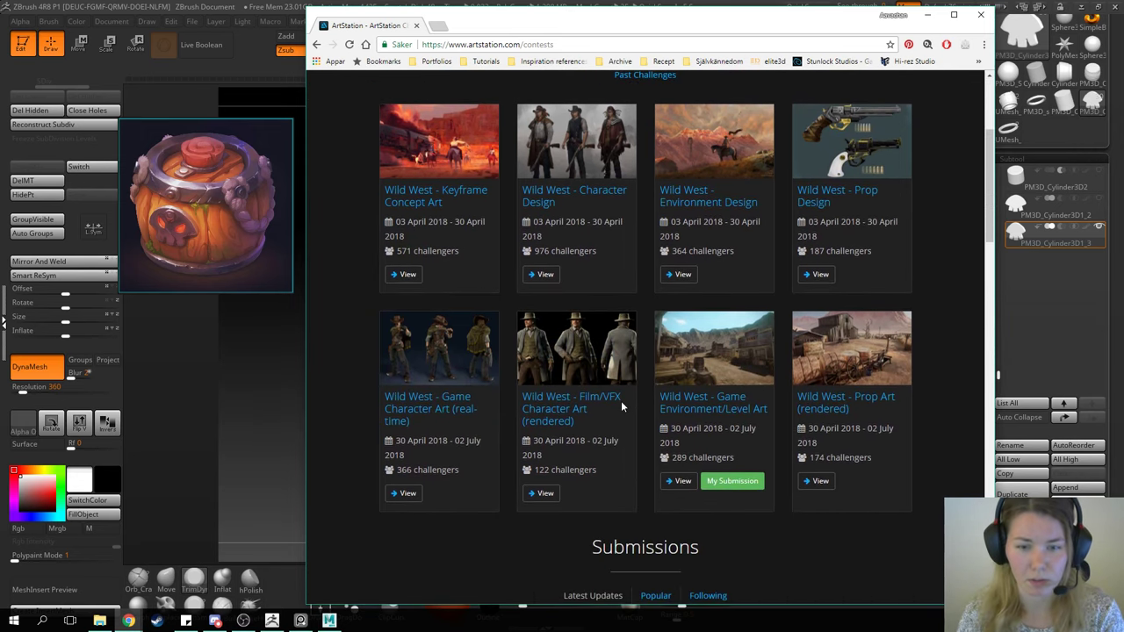
scroll(621, 401, "up", 1)
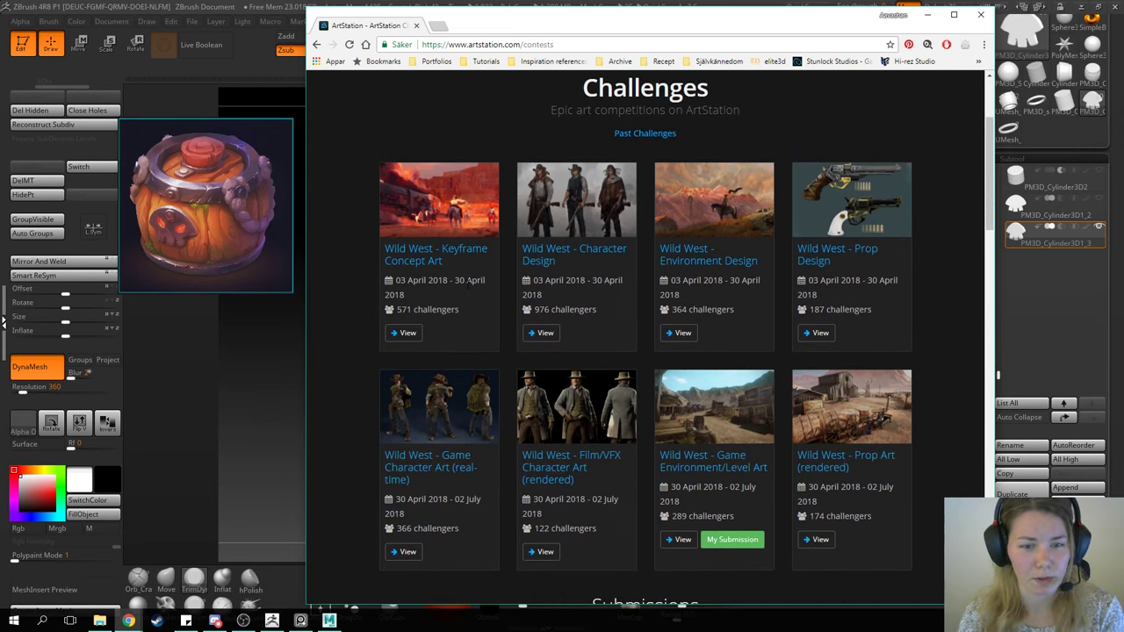
left_click_drag(454, 280, 490, 286)
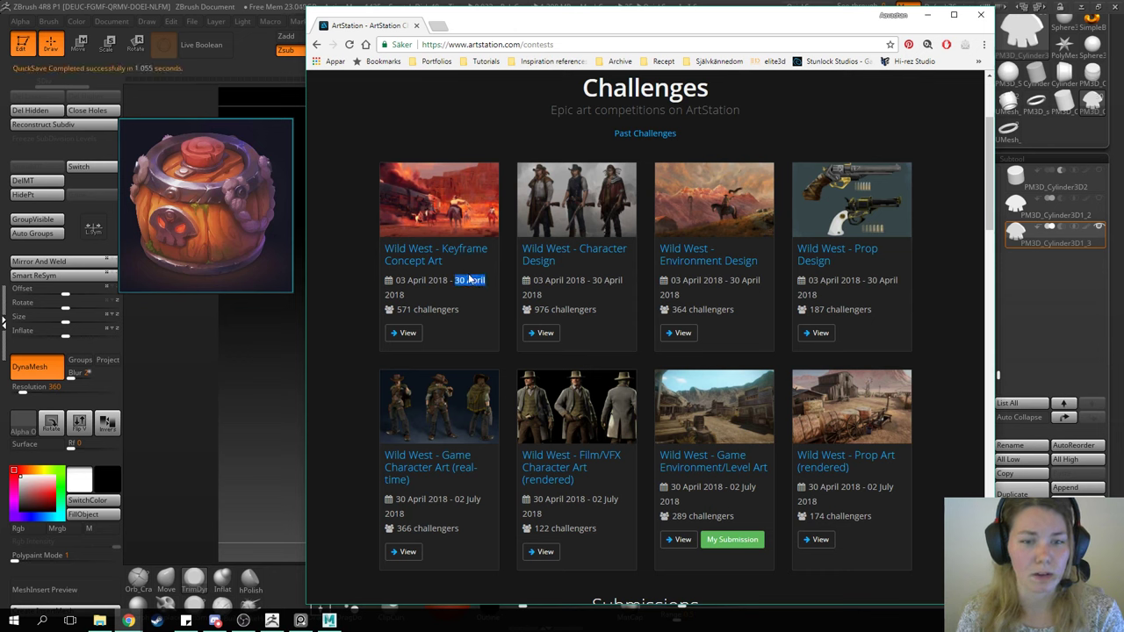
left_click(461, 276)
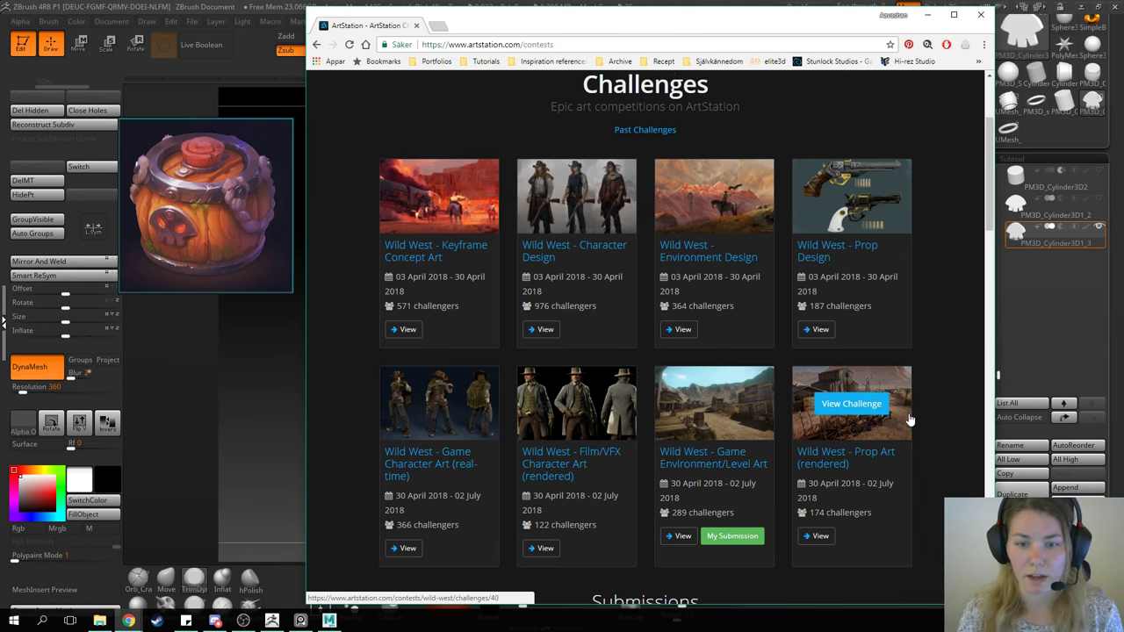
Step: Check the start and end dates of the Wild West Game Environment/Level Art challenge
scroll(878, 408, "down", 1)
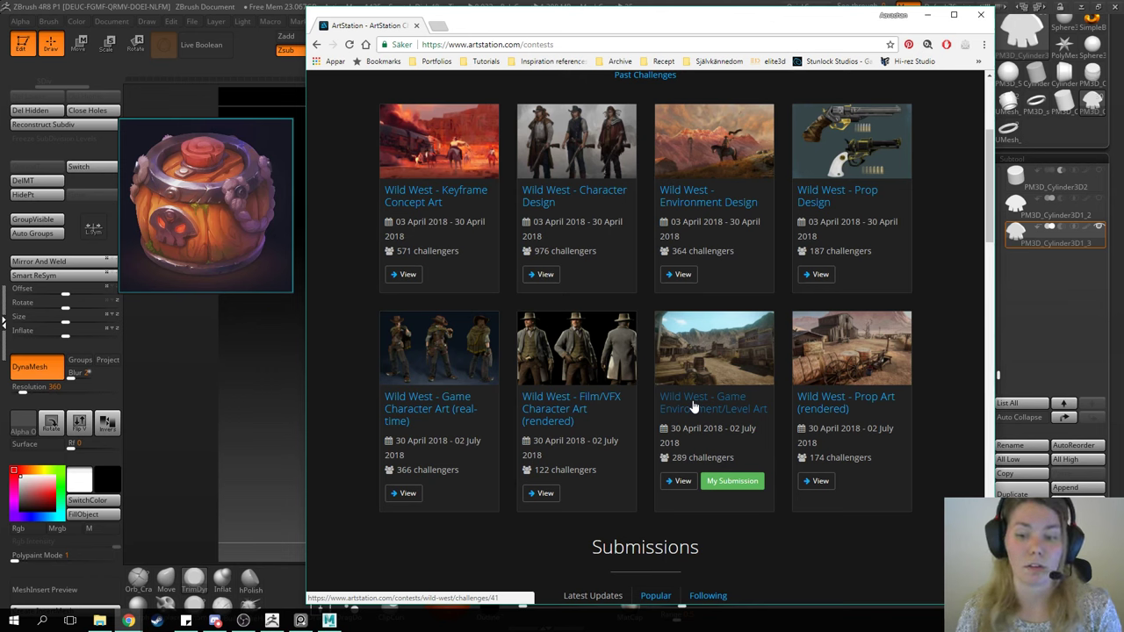
left_click_drag(670, 430, 762, 434)
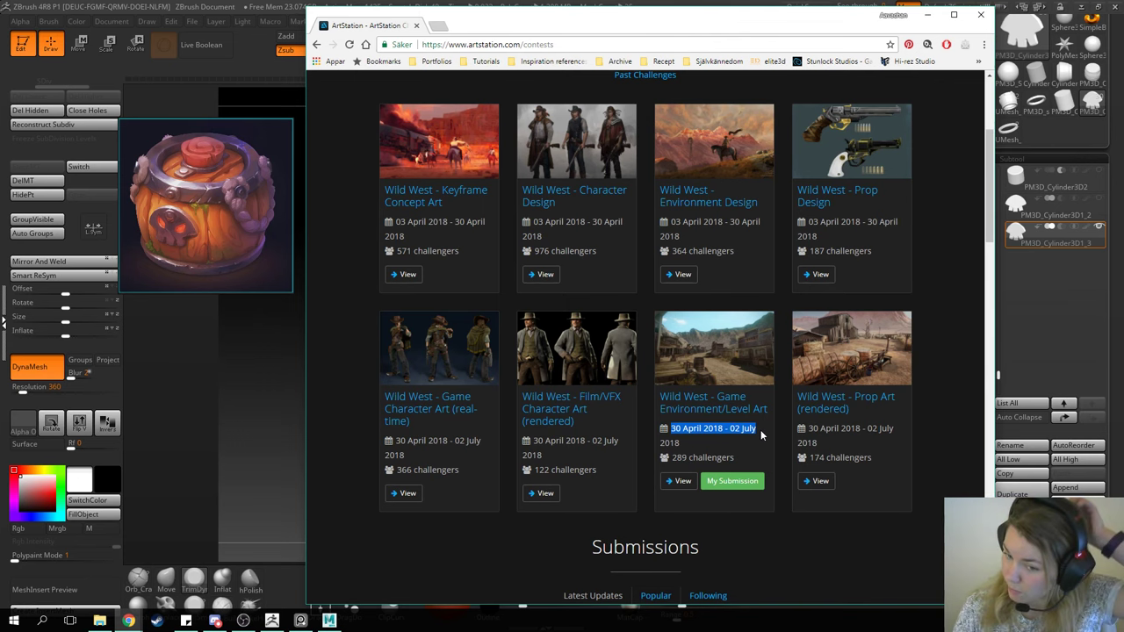
left_click(734, 441)
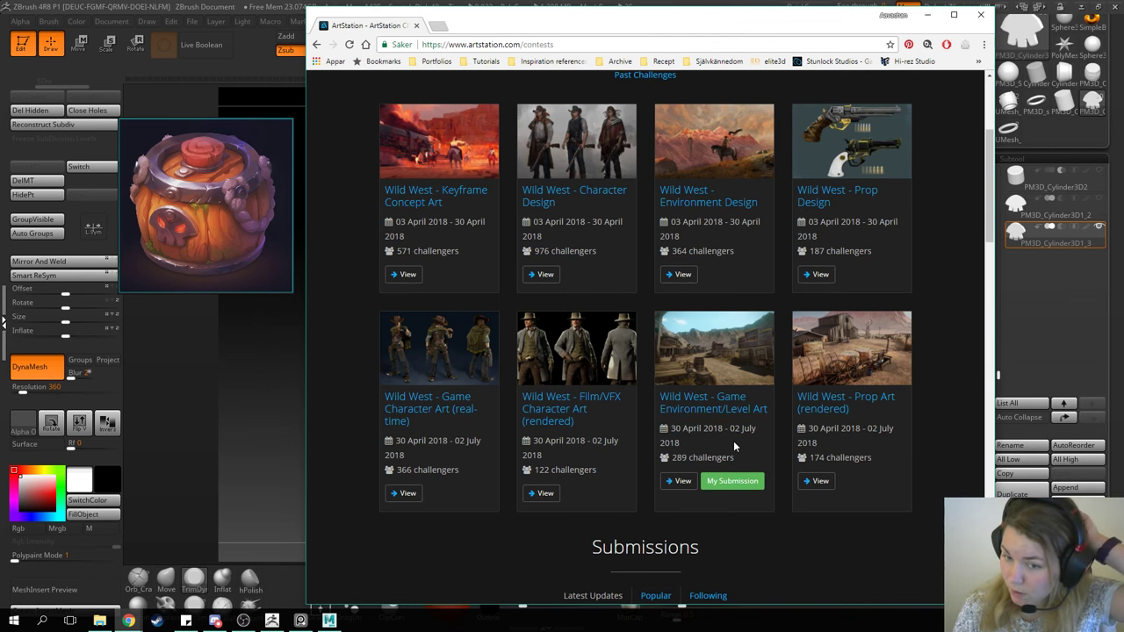
Step: Open the submissions of the Wild West Keyframe Concept Art challenge
left_click(423, 204)
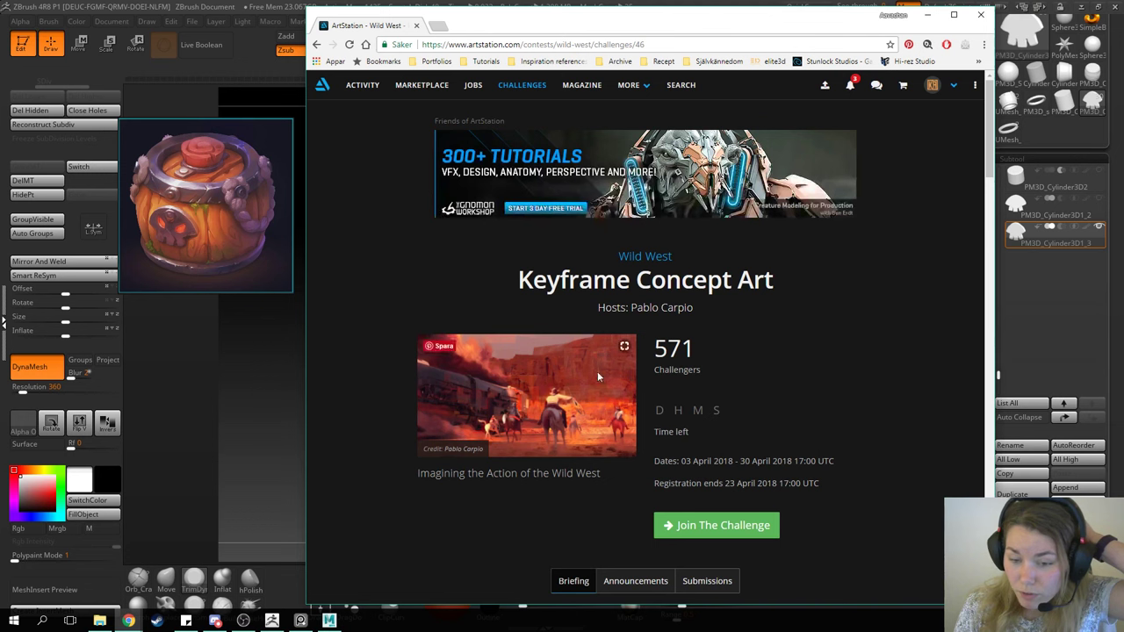
left_click(687, 580)
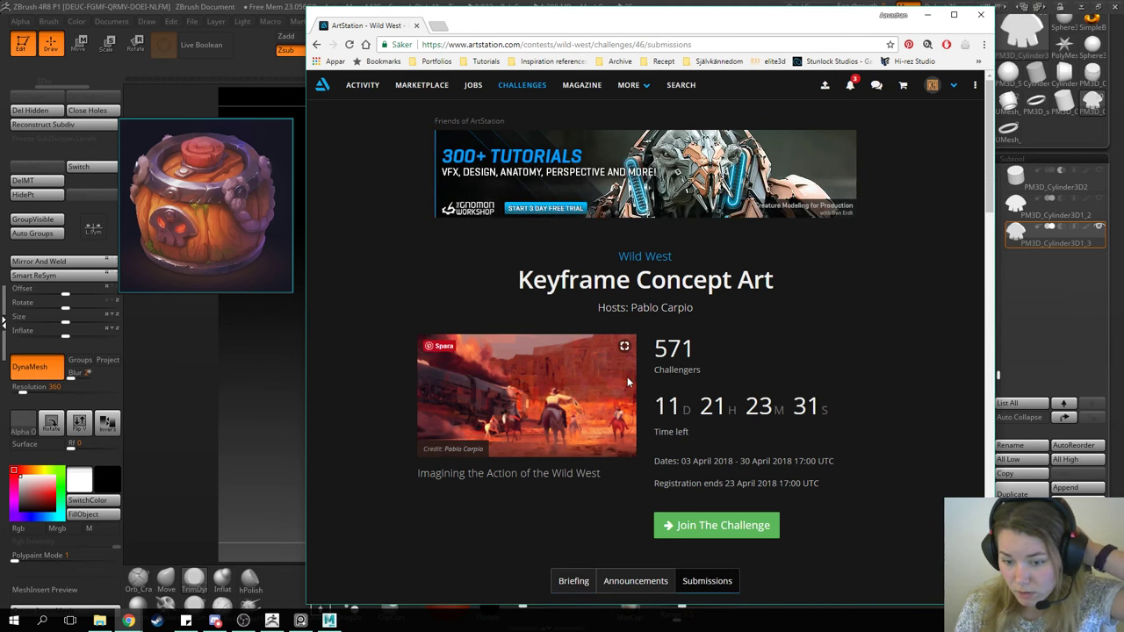
Step: Look through the latest updates among the Wild West Keyframe Concept Art submissions
scroll(777, 454, "down", 7)
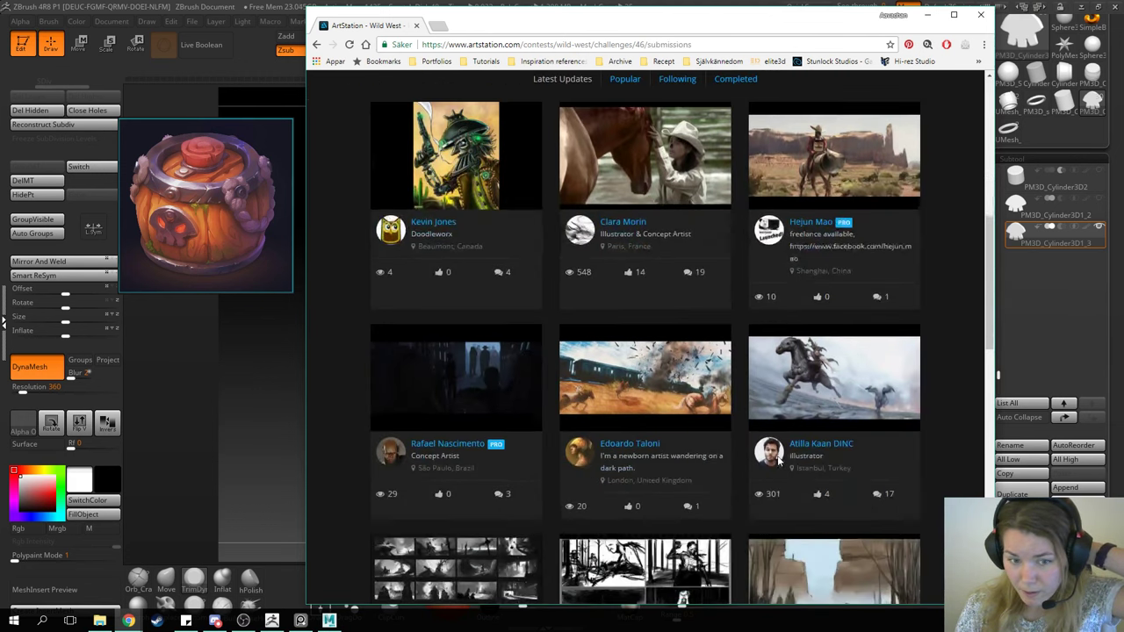
scroll(777, 455, "up", 2)
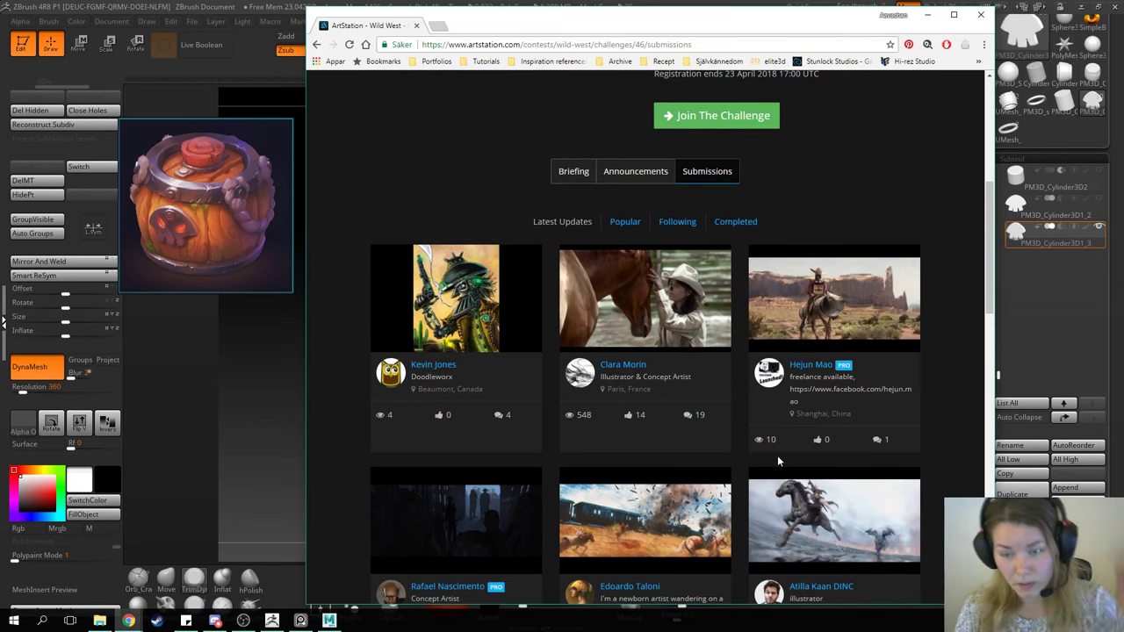
scroll(775, 453, "down", 2)
scroll(755, 436, "down", 5)
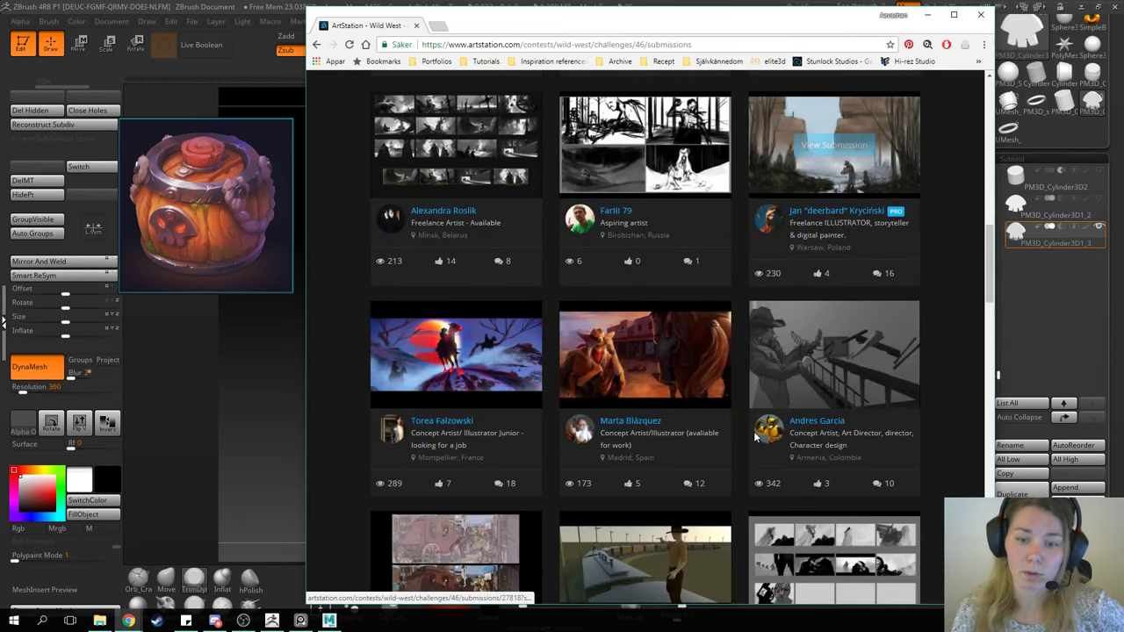
scroll(754, 436, "down", 2)
scroll(753, 439, "down", 8)
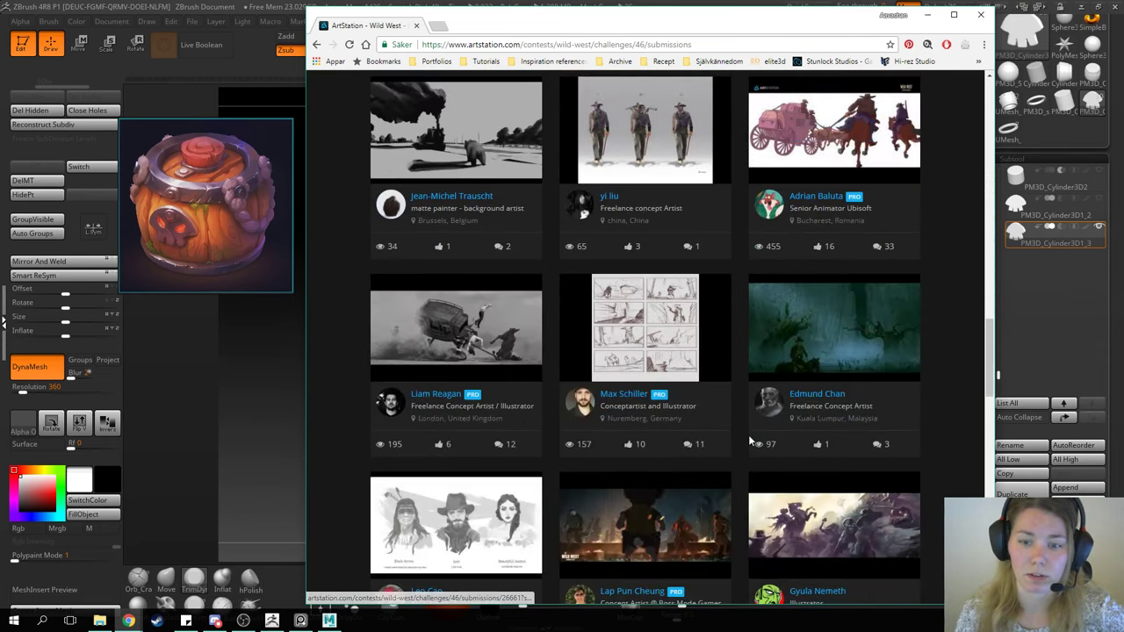
scroll(750, 439, "down", 3)
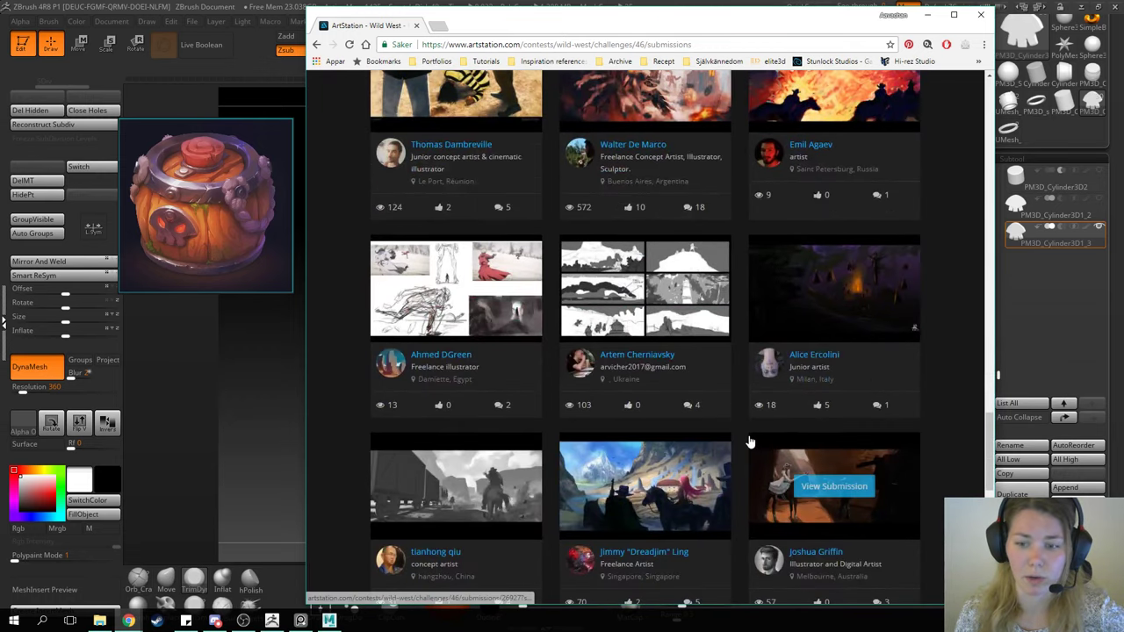
scroll(865, 439, "down", 3)
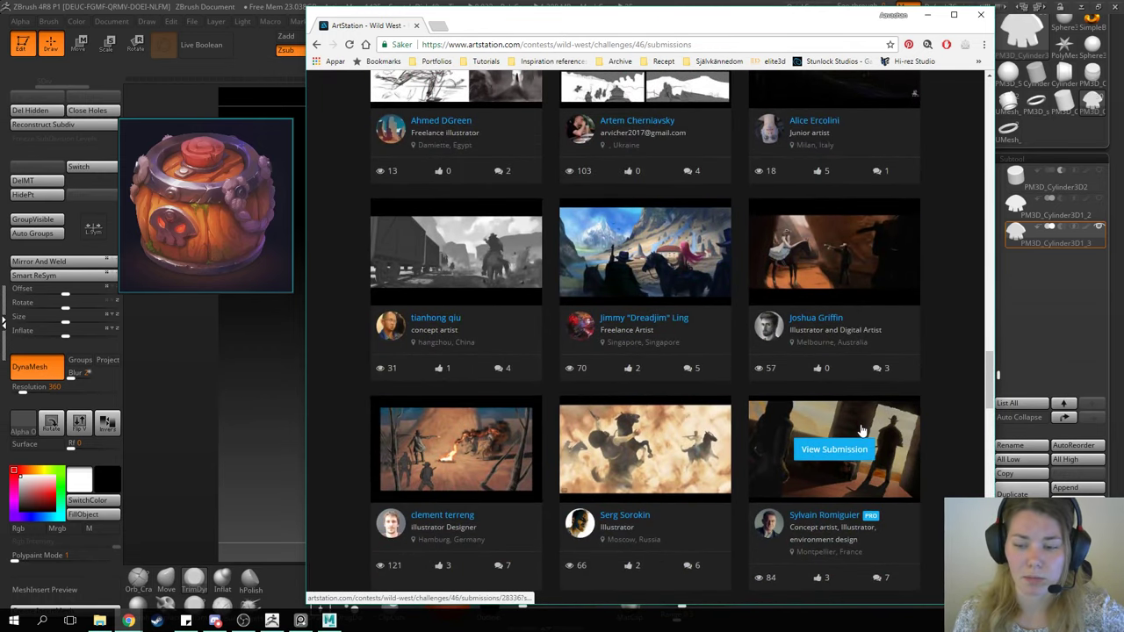
scroll(860, 432, "up", 15)
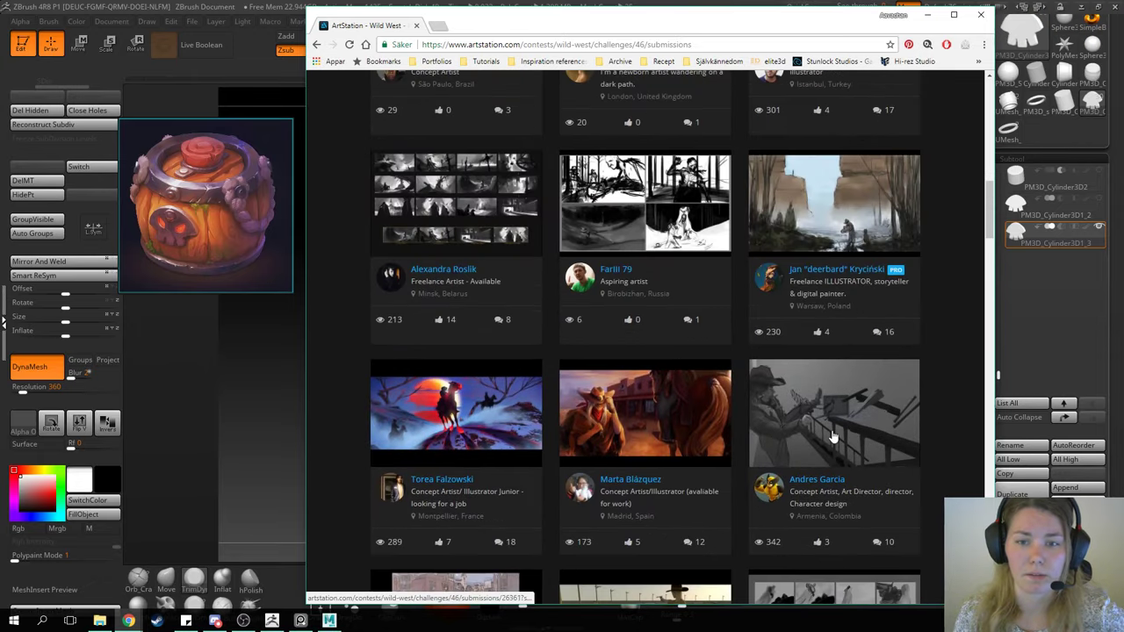
Step: Sort the Keyframe Concept Art submissions by Popular and look through the entries
scroll(832, 436, "up", 10)
left_click(631, 284)
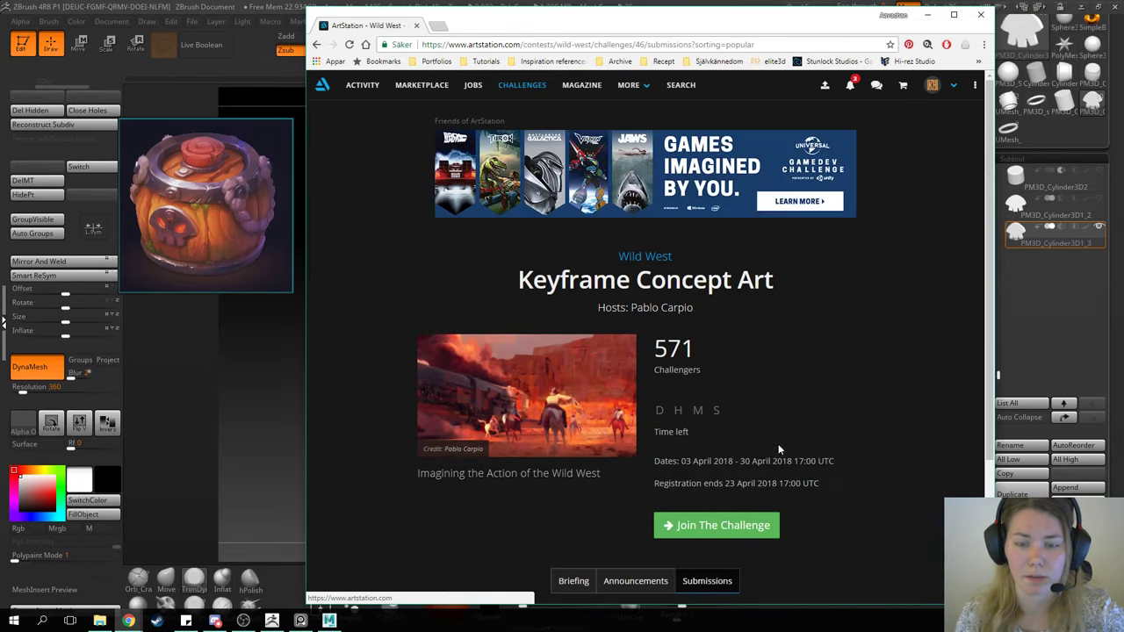
scroll(790, 422, "down", 5)
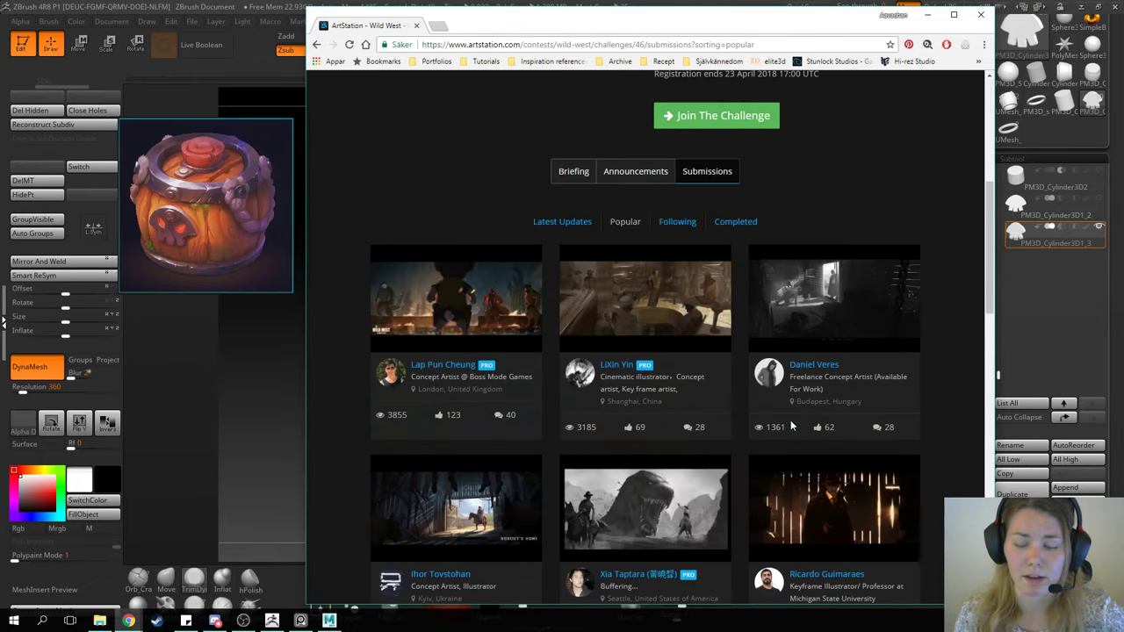
scroll(790, 426, "down", 8)
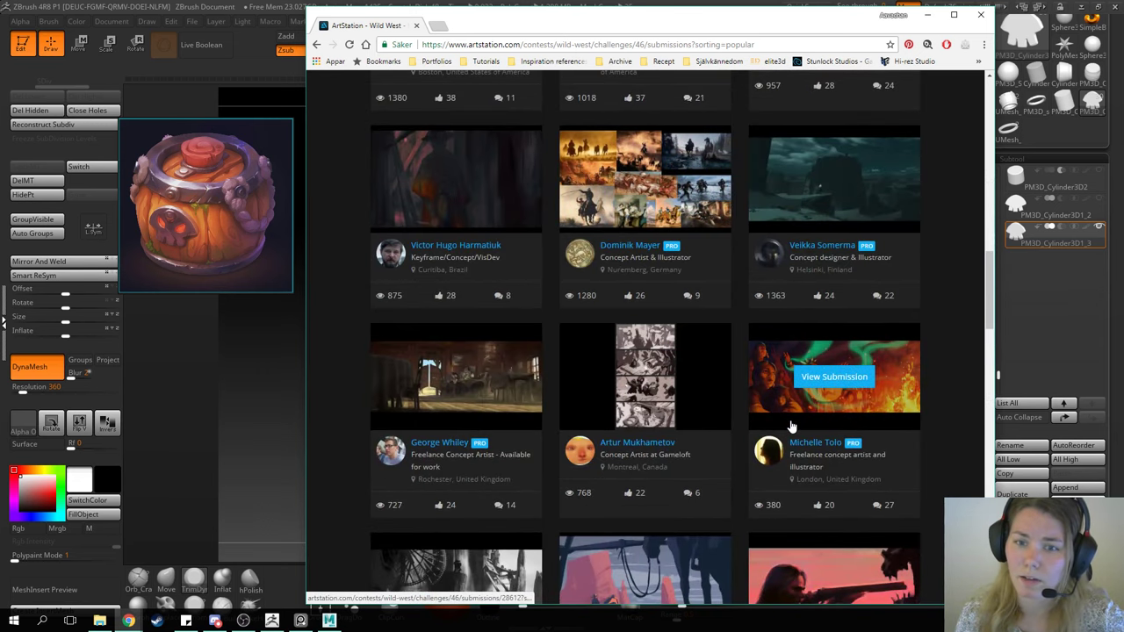
scroll(790, 426, "down", 5)
scroll(790, 426, "down", 3)
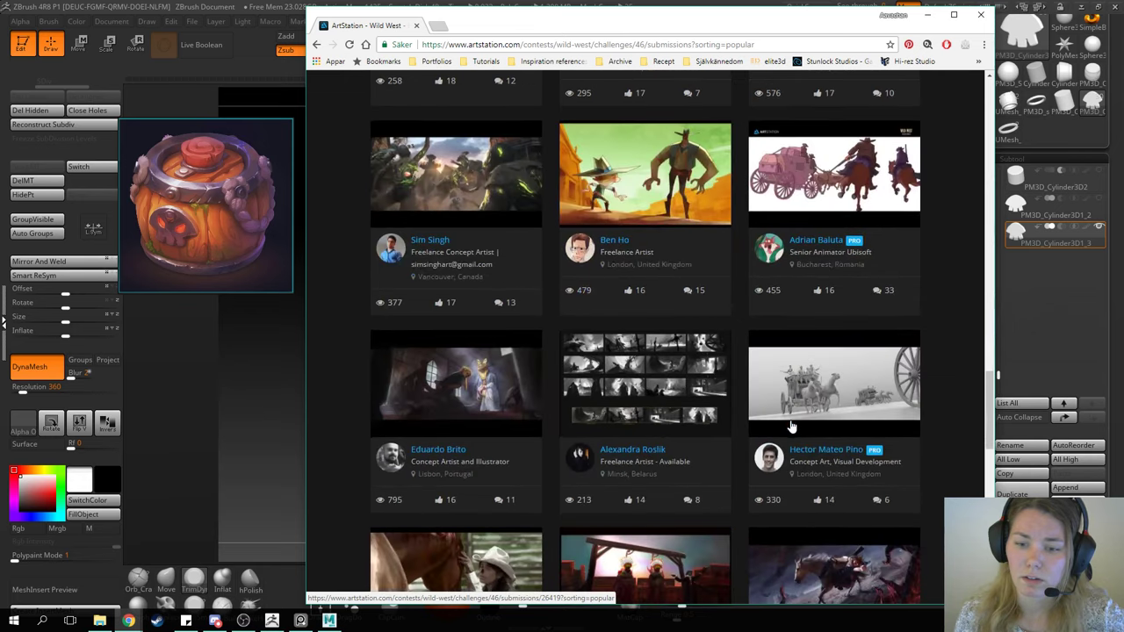
scroll(790, 426, "down", 5)
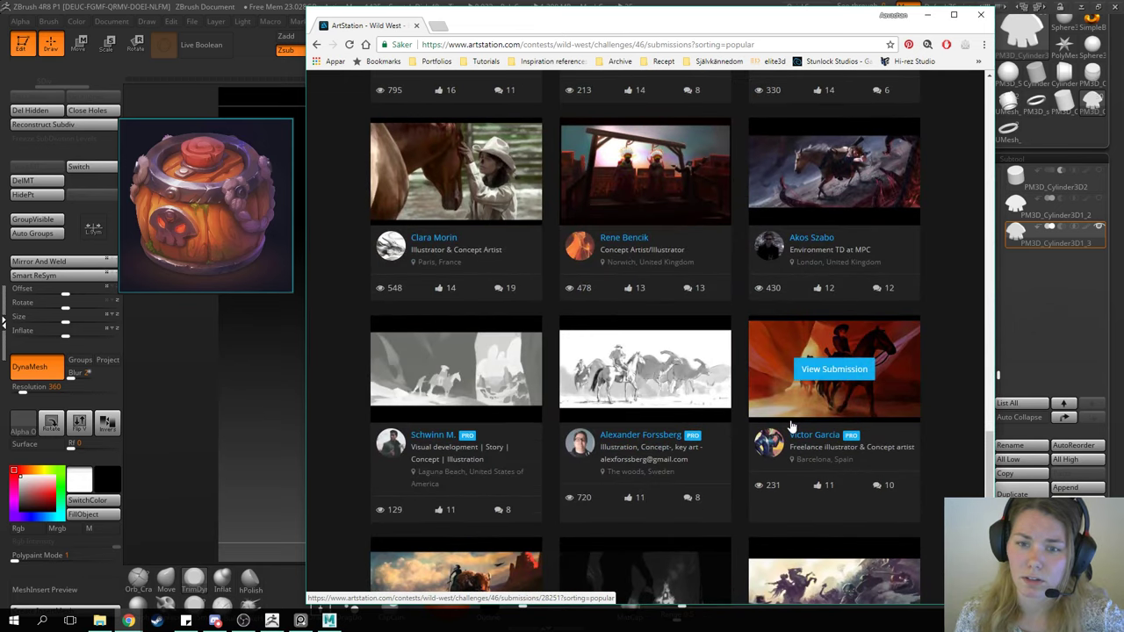
scroll(850, 355, "down", 4)
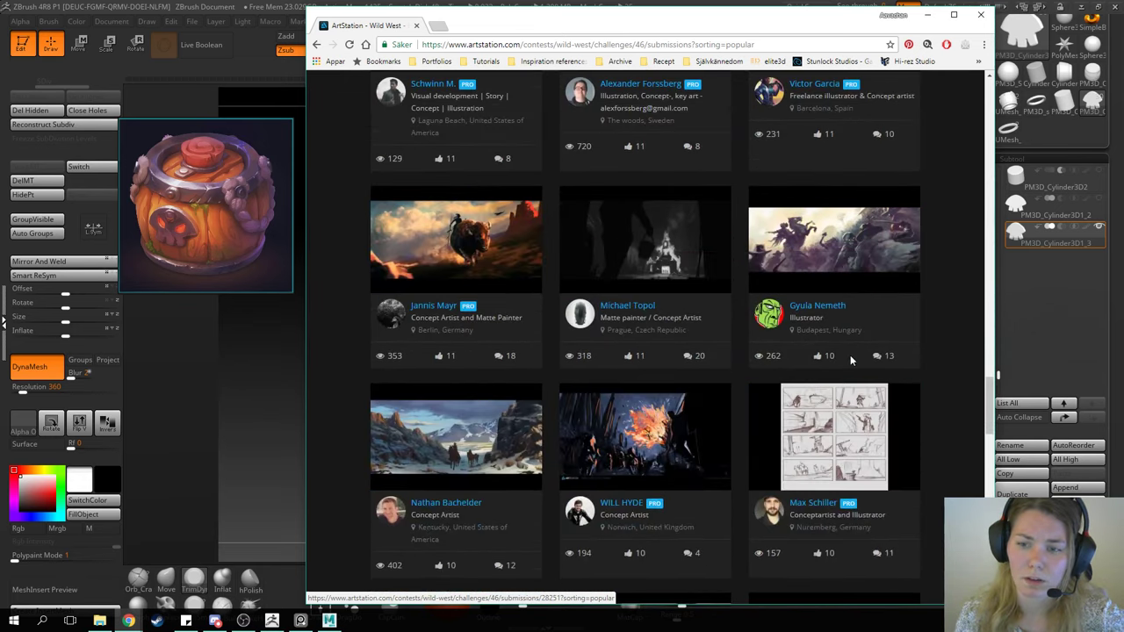
scroll(850, 355, "down", 4)
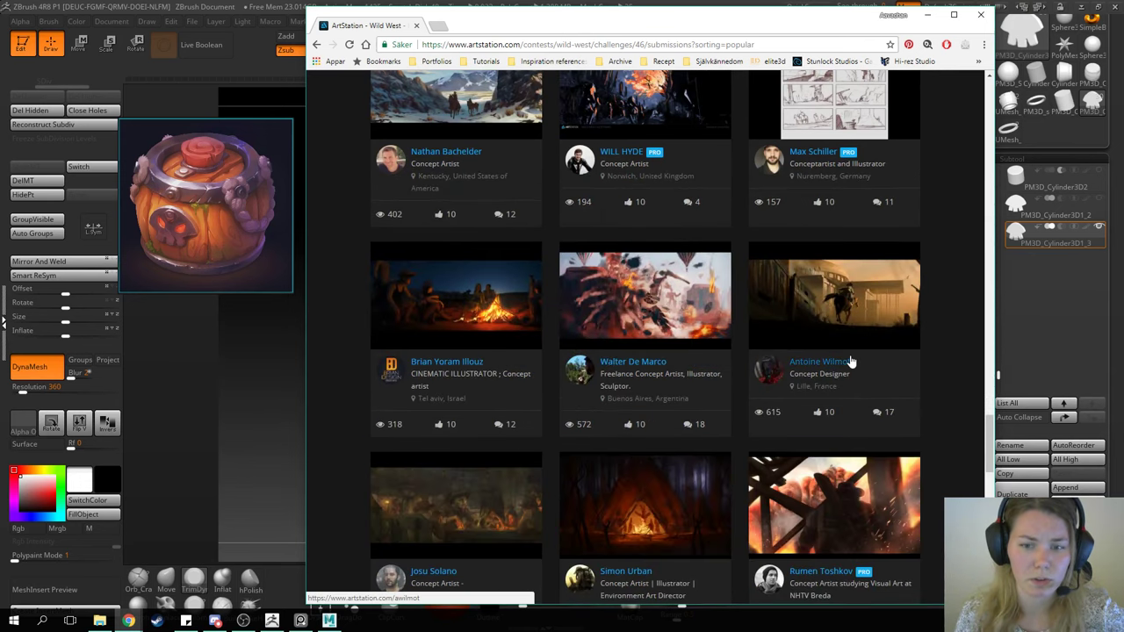
scroll(850, 360, "down", 4)
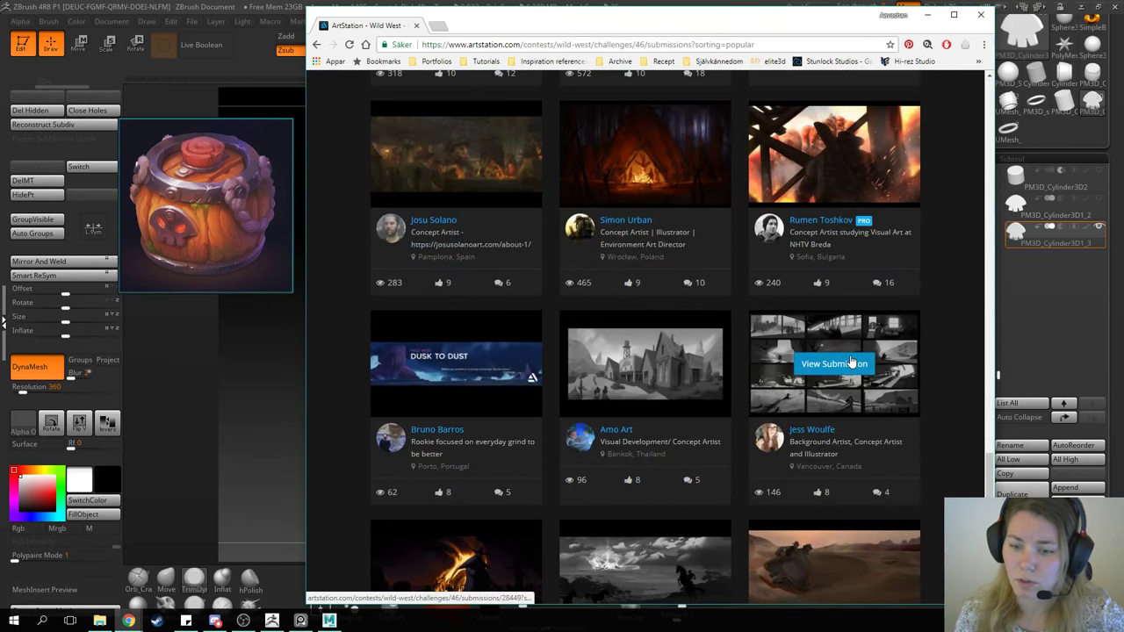
scroll(850, 360, "down", 4)
scroll(850, 355, "down", 4)
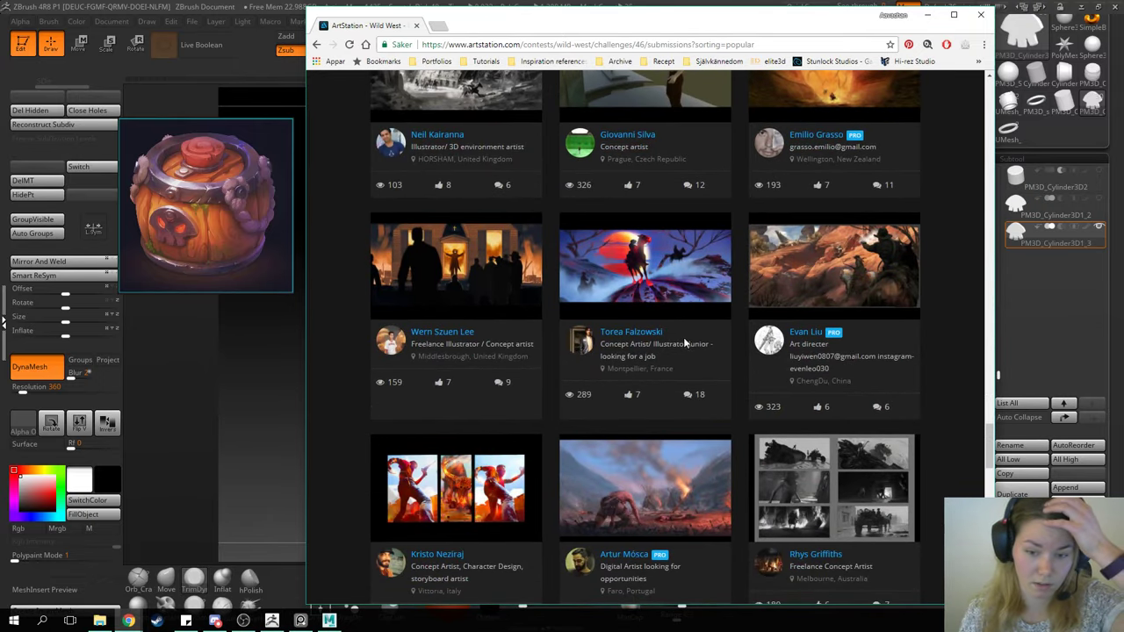
scroll(681, 342, "down", 4)
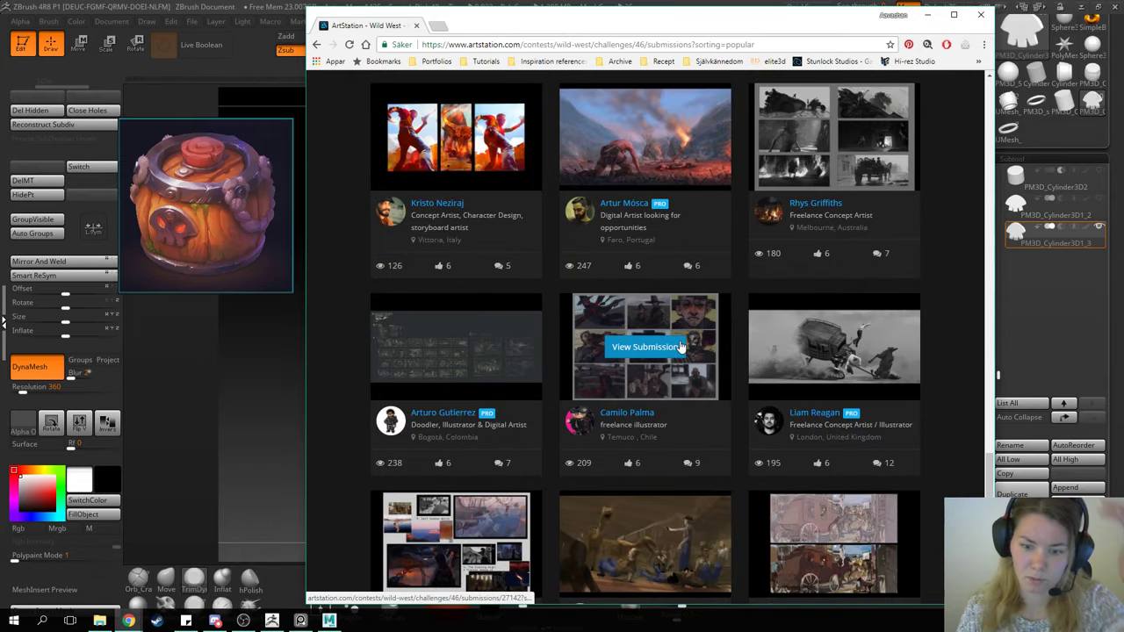
scroll(682, 347, "down", 3)
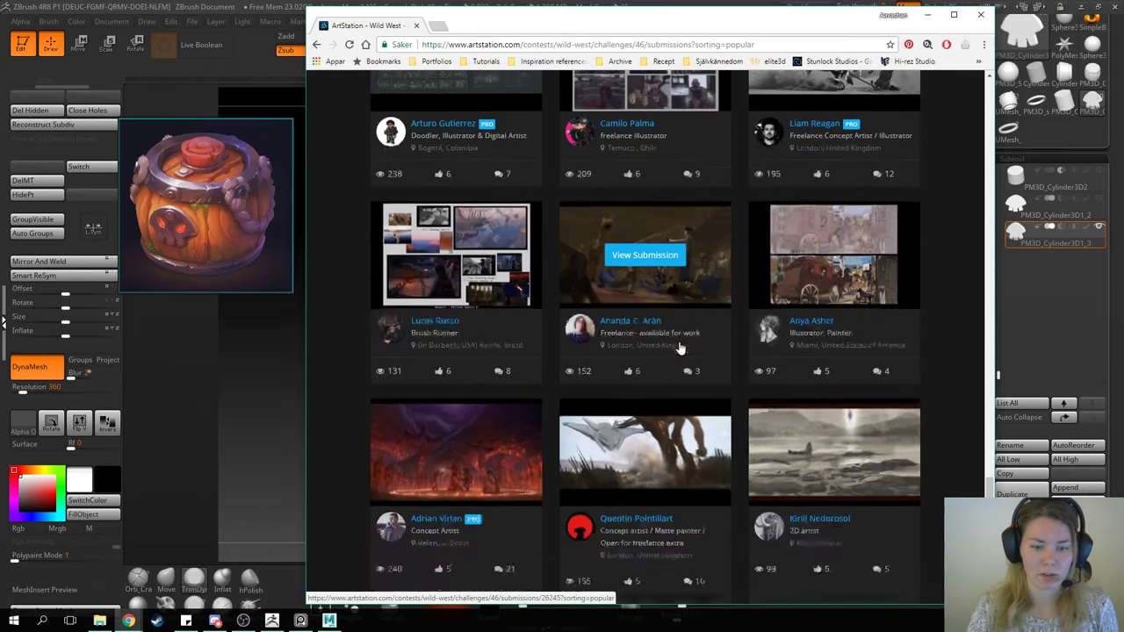
scroll(681, 348, "down", 2)
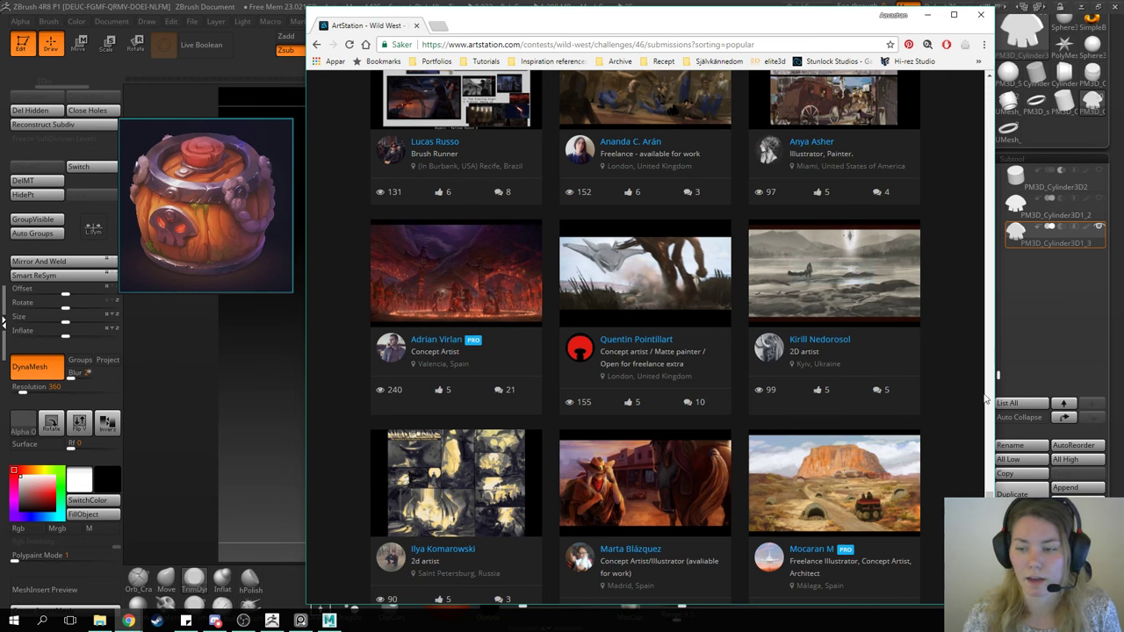
scroll(960, 121, "up", 10)
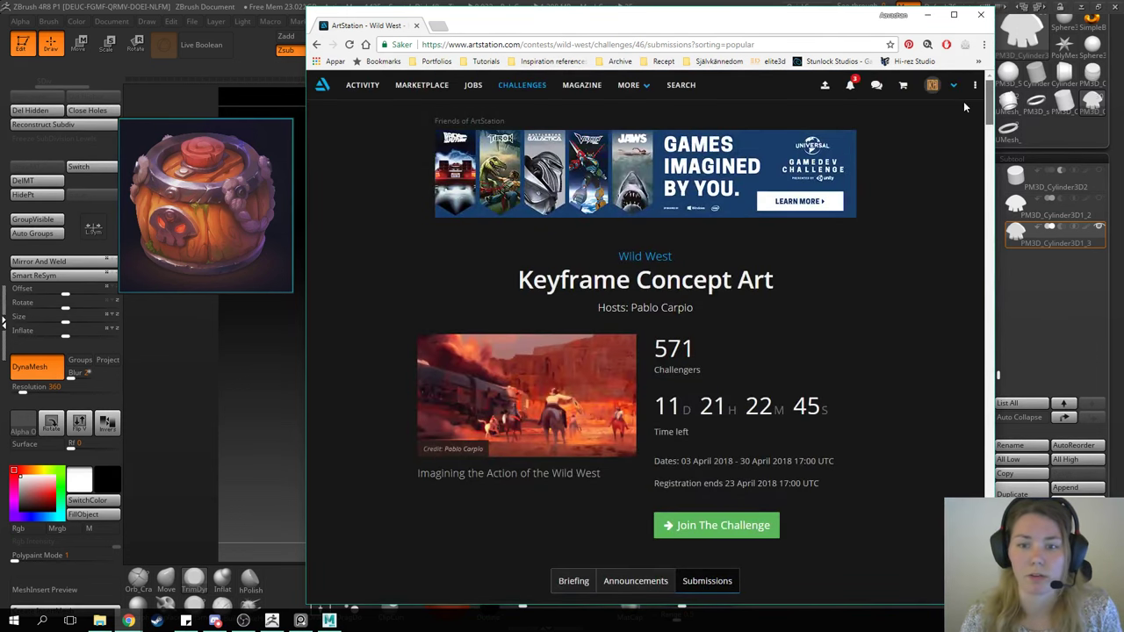
Step: Return to the Keyframe Concept Art challenge's briefing page, glance over it and close the browser
key("alt+Left")
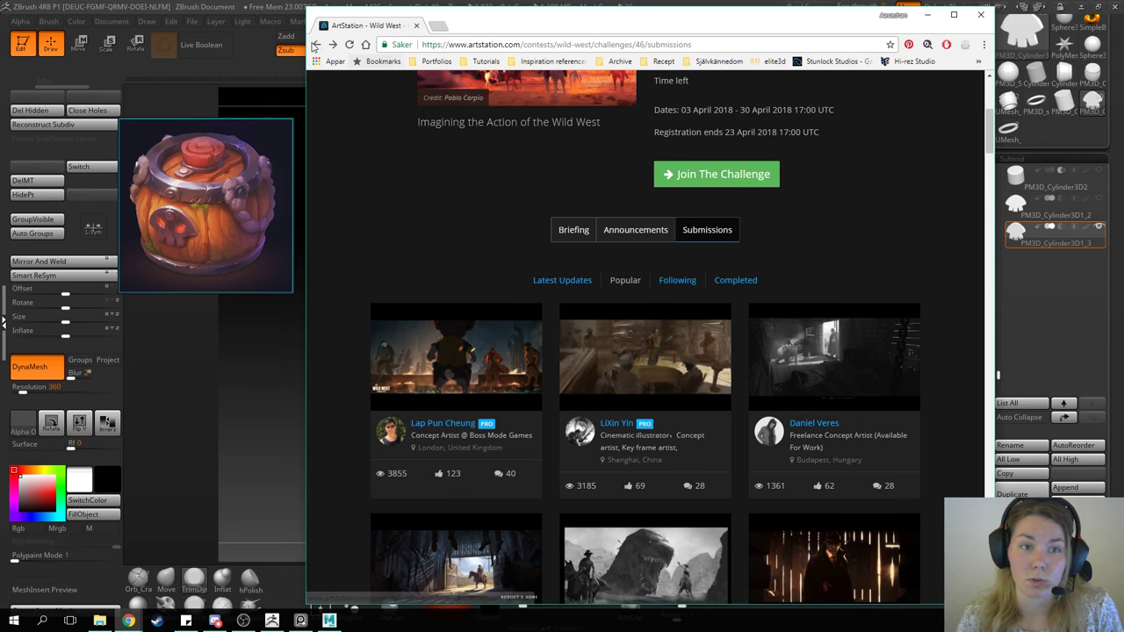
key("alt+Left")
scroll(790, 305, "down", 3)
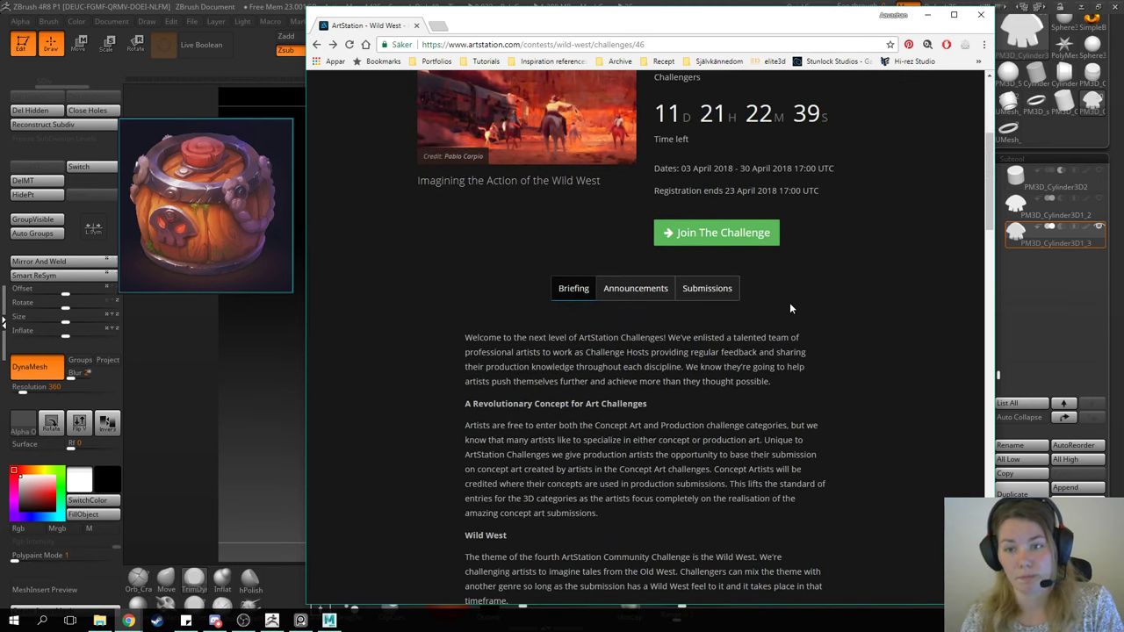
scroll(888, 318, "up", 3)
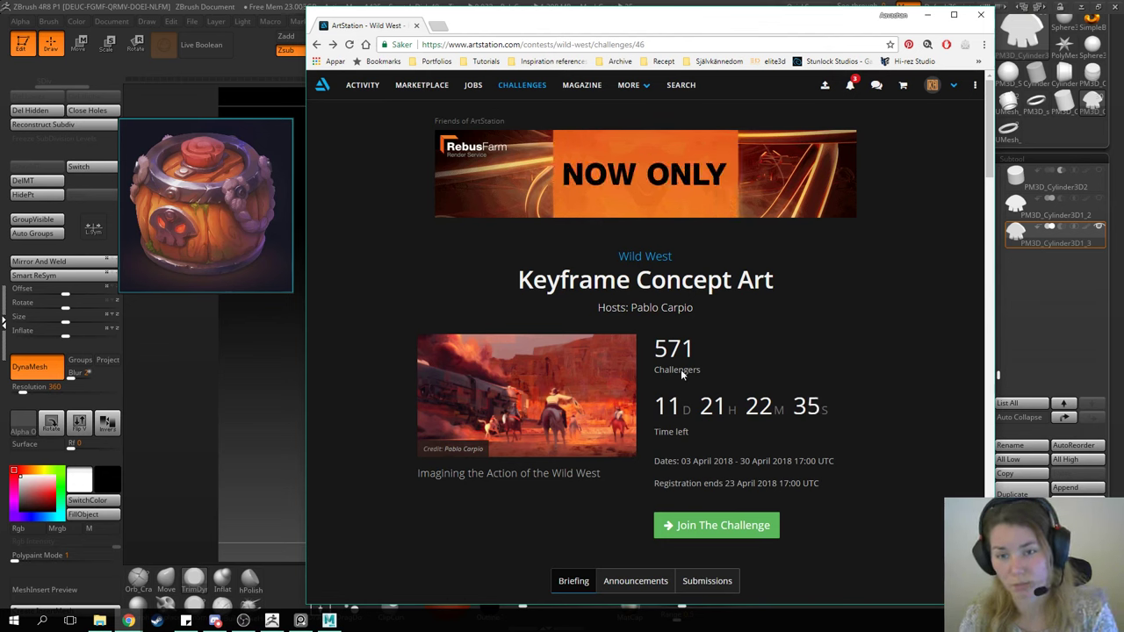
left_click(981, 18)
Step: Examine the barrel's rim, lid, skull emblem and handle from several angles against the reference image
left_click_drag(722, 213, 762, 220)
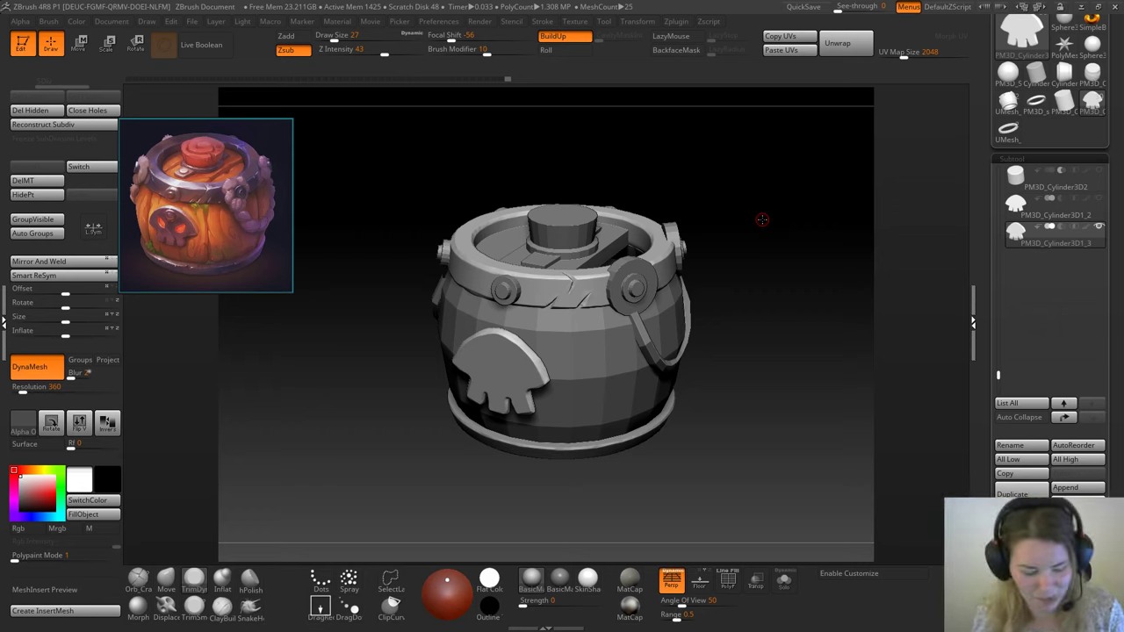
mouse_move(725, 166)
left_mouse_down()
mouse_move(741, 187)
mouse_move(749, 244)
mouse_move(720, 194)
mouse_move(743, 185)
mouse_move(725, 185)
left_mouse_up()
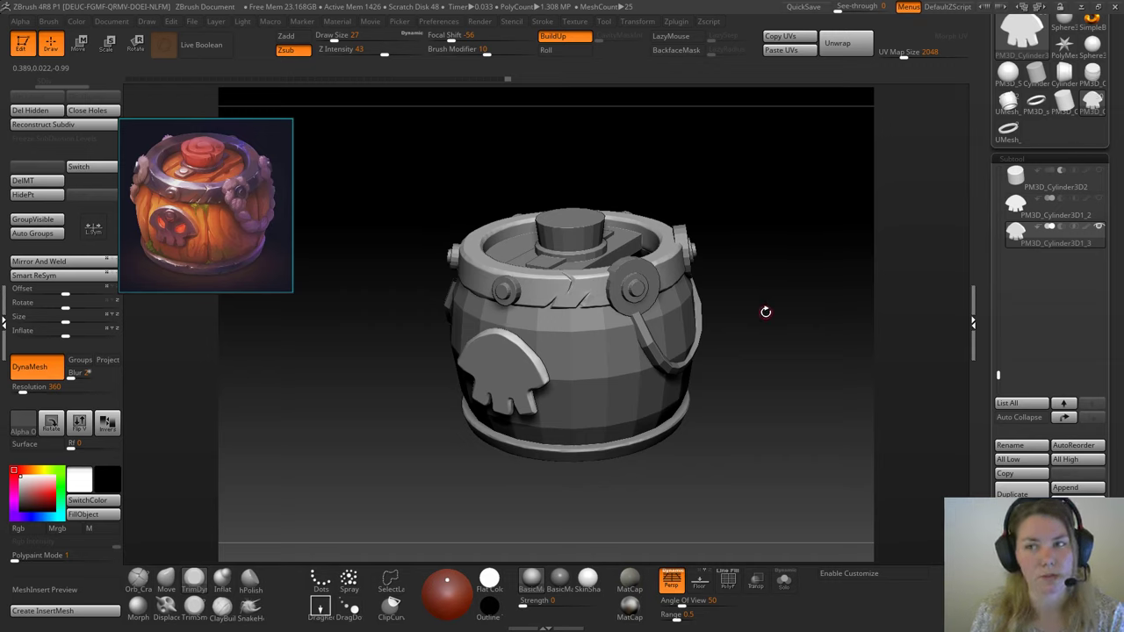
left_click_drag(744, 251, 752, 293, "alt")
left_click_drag(853, 314, 782, 314, "alt")
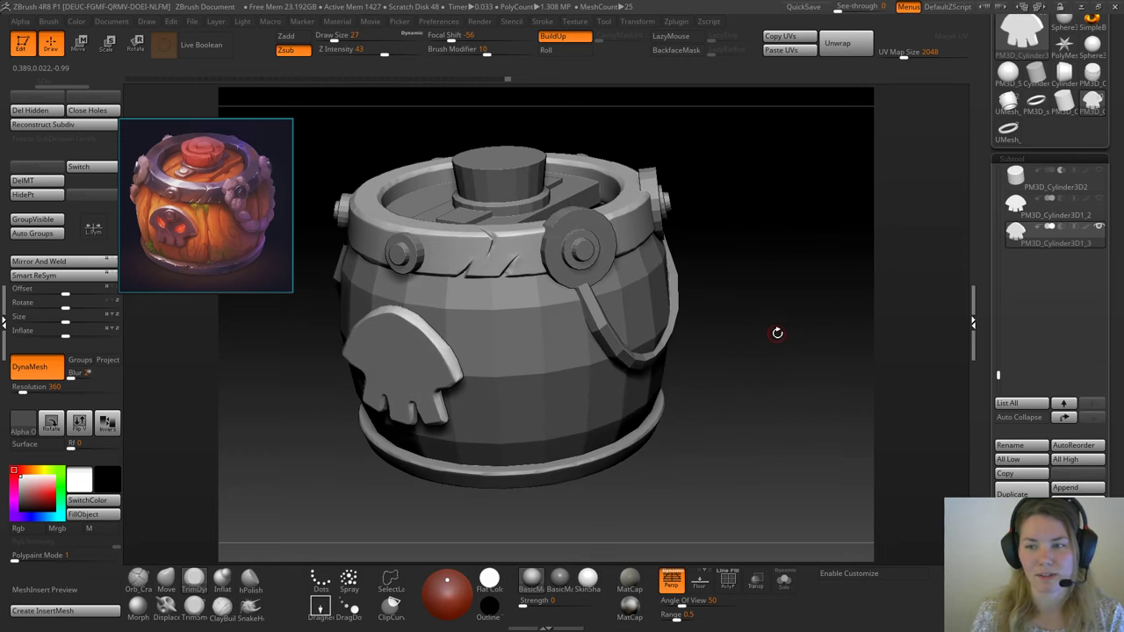
left_click_drag(753, 271, 738, 308)
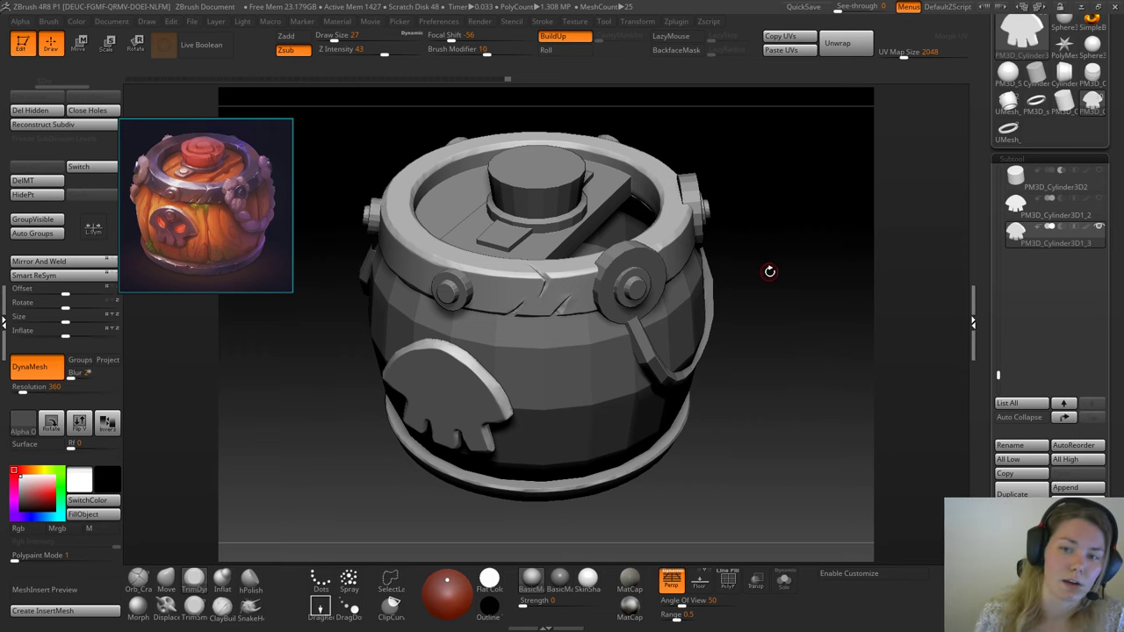
left_click_drag(757, 295, 770, 406, "alt")
mouse_move(785, 469)
left_mouse_down("alt")
mouse_move(783, 448)
mouse_move(786, 475)
left_mouse_up("alt")
left_click_drag(806, 407, 792, 301)
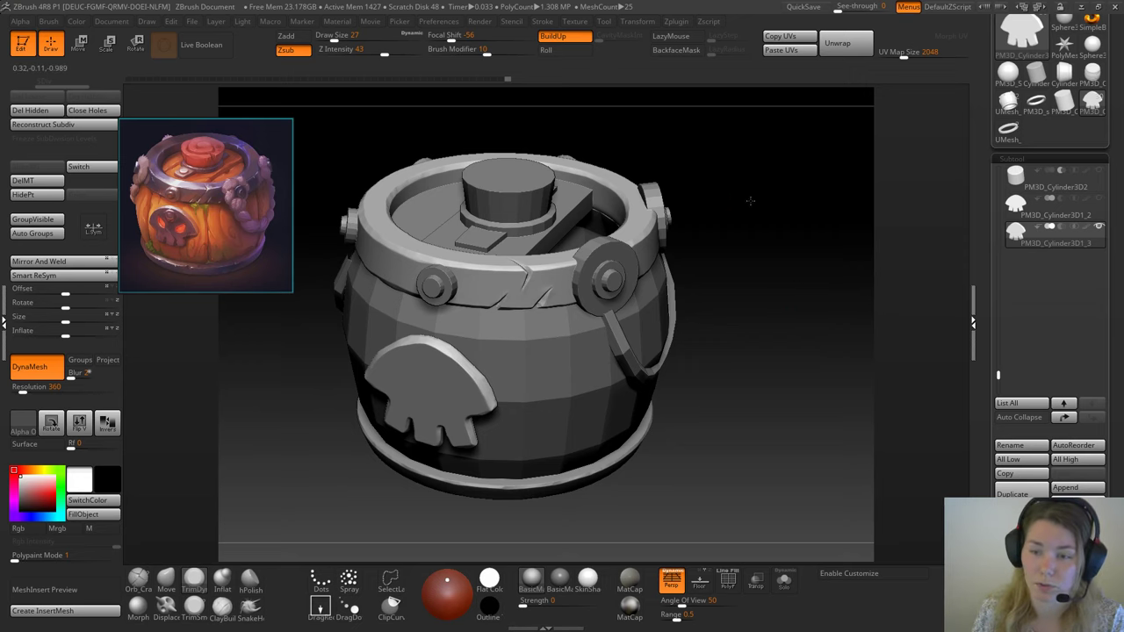
left_click_drag(751, 206, 755, 260)
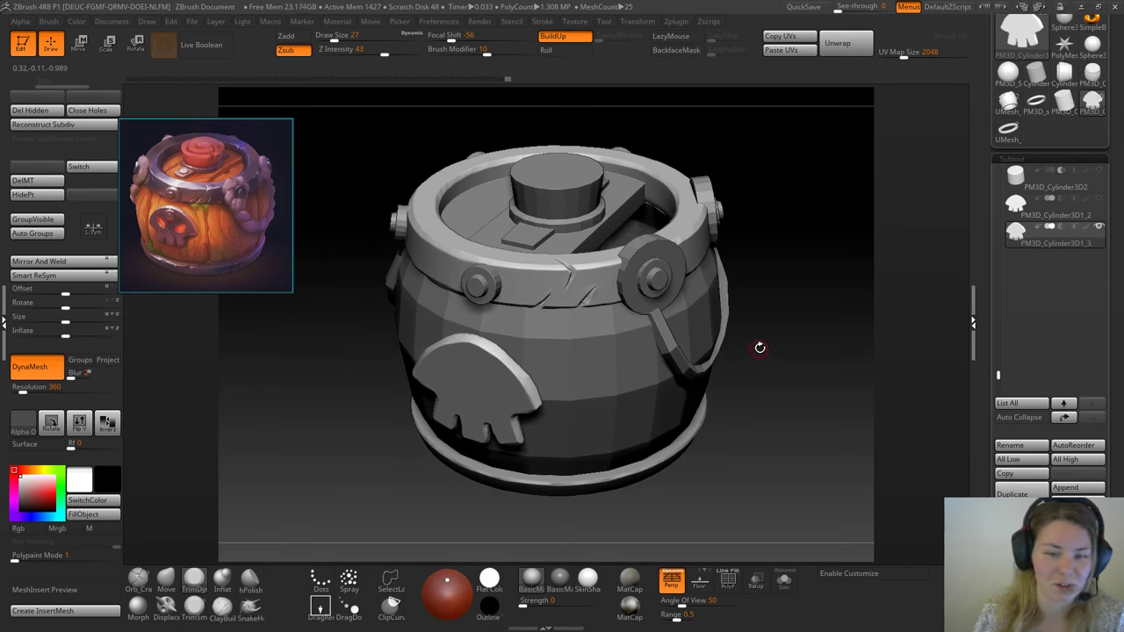
Step: Make skullbarrel_block5 the active subtool and frame the barrel's side with the round handle mount
left_click_drag(789, 360, 700, 414)
left_click_drag(773, 350, 766, 299)
left_click_drag(793, 261, 686, 319, "alt")
left_click_drag(641, 369, 531, 270)
left_click(530, 270, "alt")
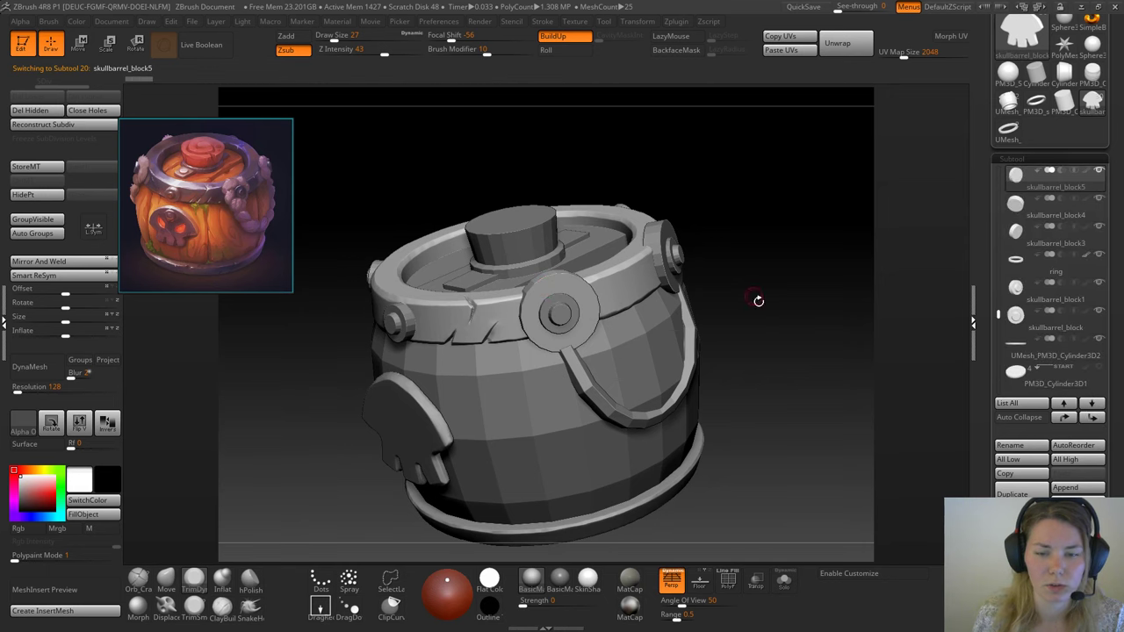
left_click_drag(758, 302, 703, 302)
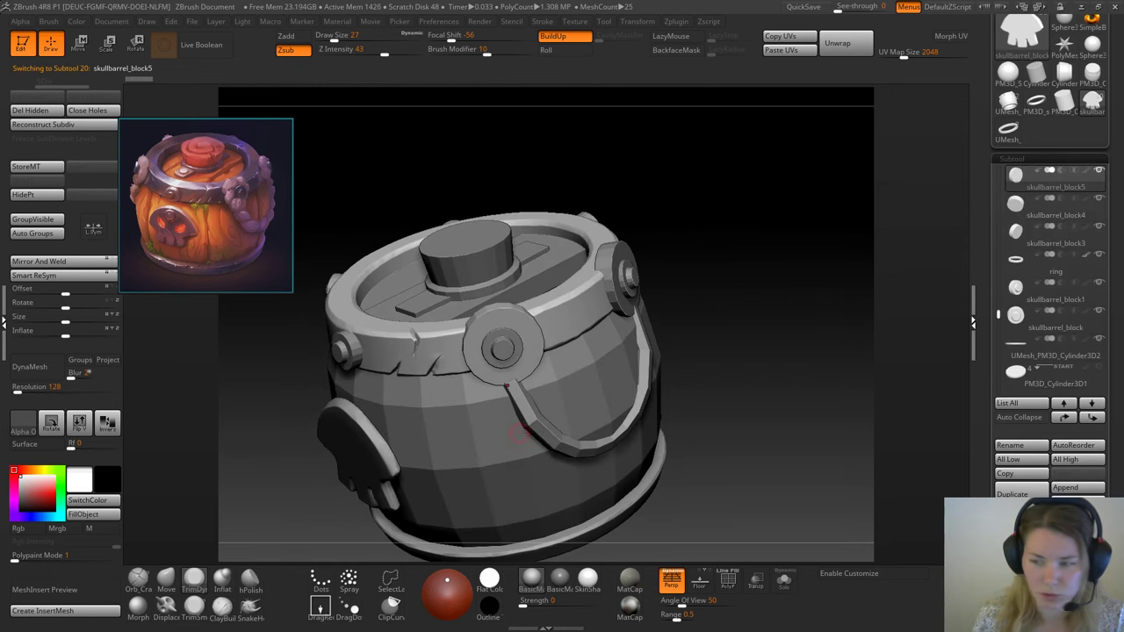
Step: Load the rope brush from the Rope folder of the Lightbox brush library
key("b")
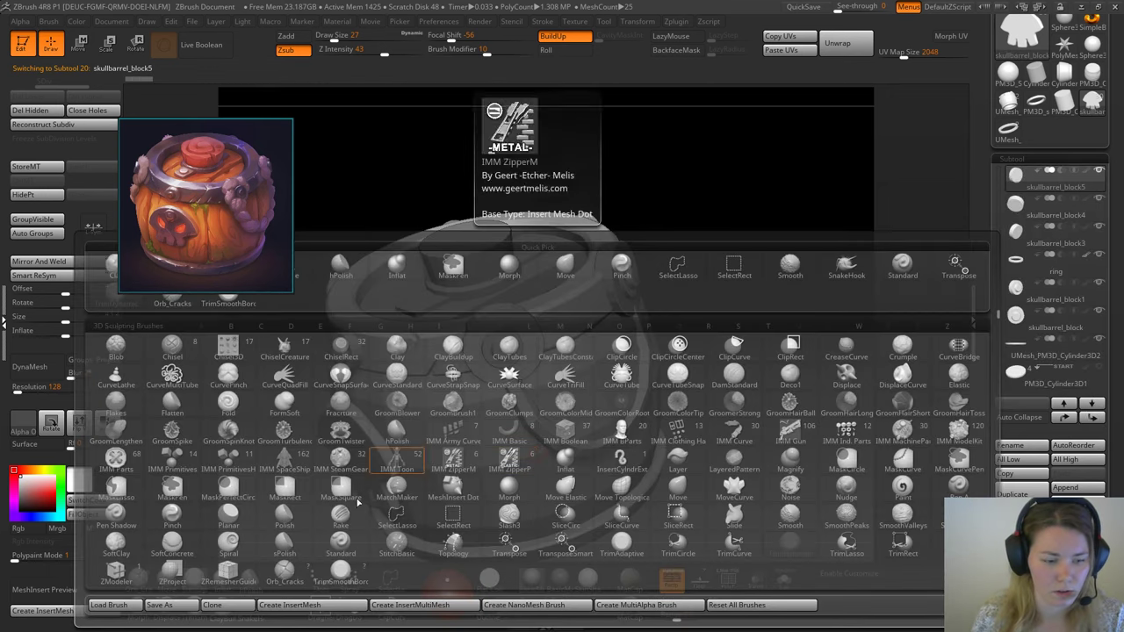
left_click(332, 524)
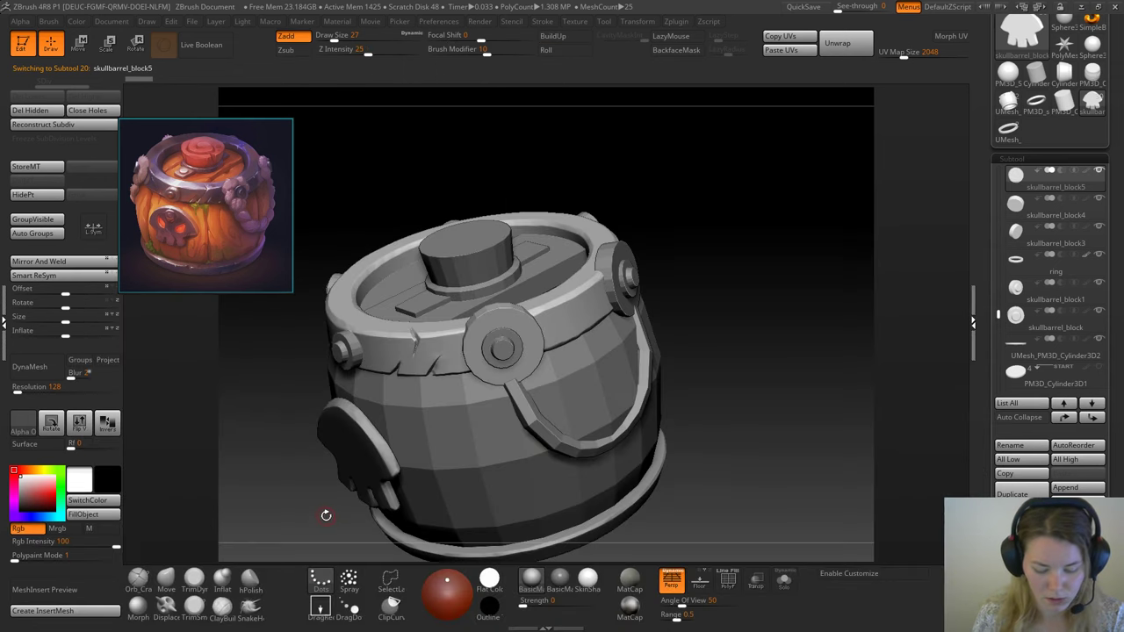
key("comma")
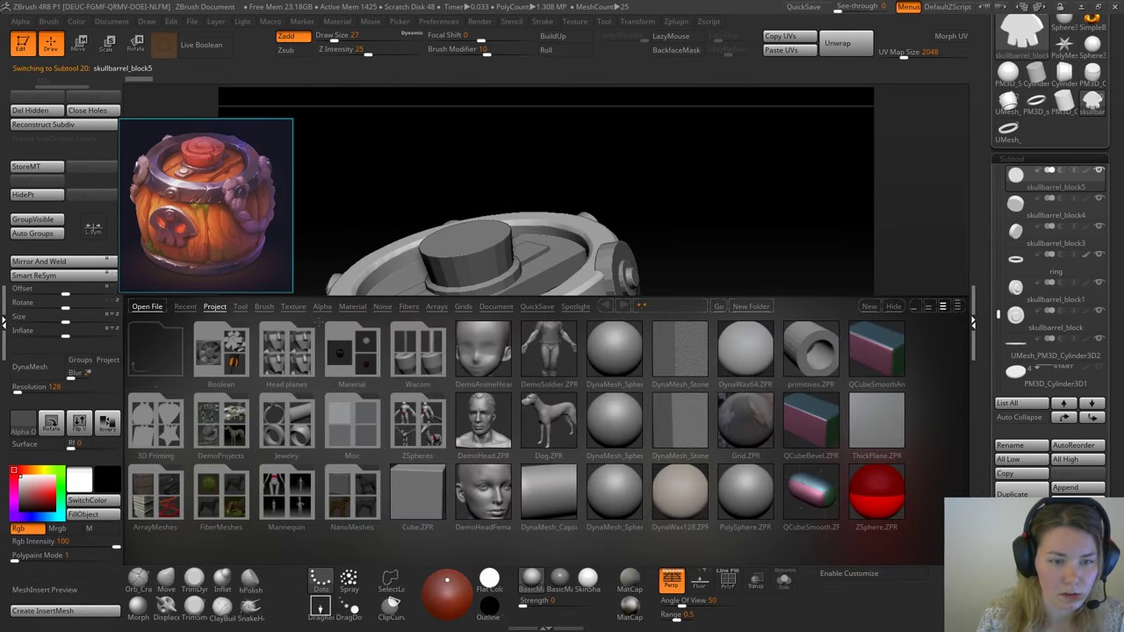
left_click(263, 307)
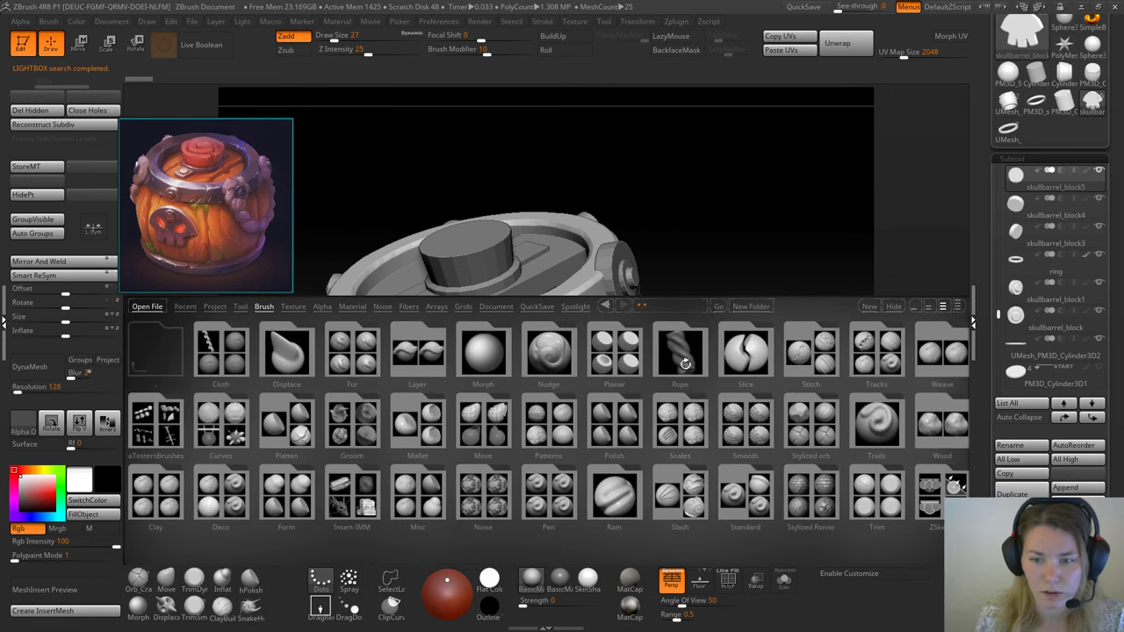
left_click(685, 363)
double_click(172, 430)
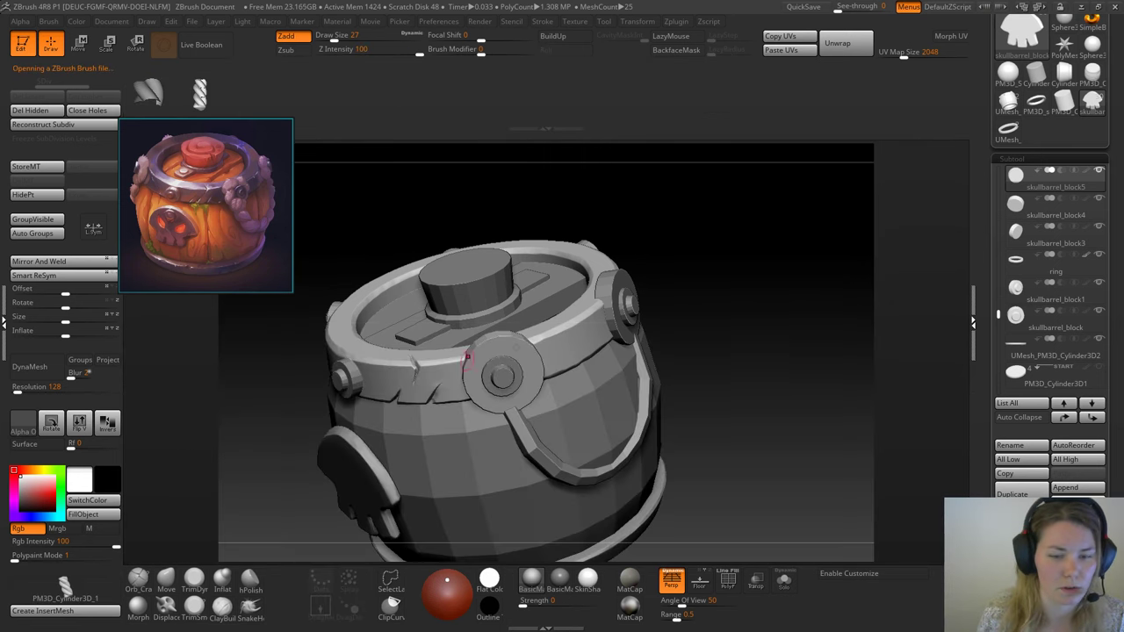
Step: Isolate the round handle mount and draw a twisted rope spiral across its front face
left_click_drag(802, 373, 723, 284)
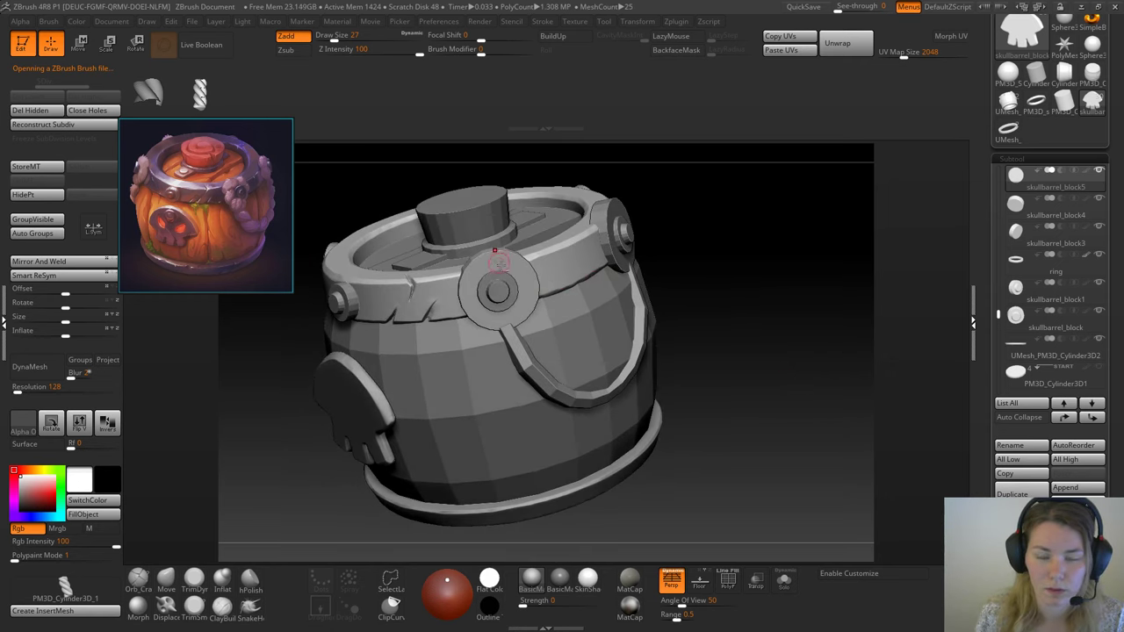
left_click(784, 580)
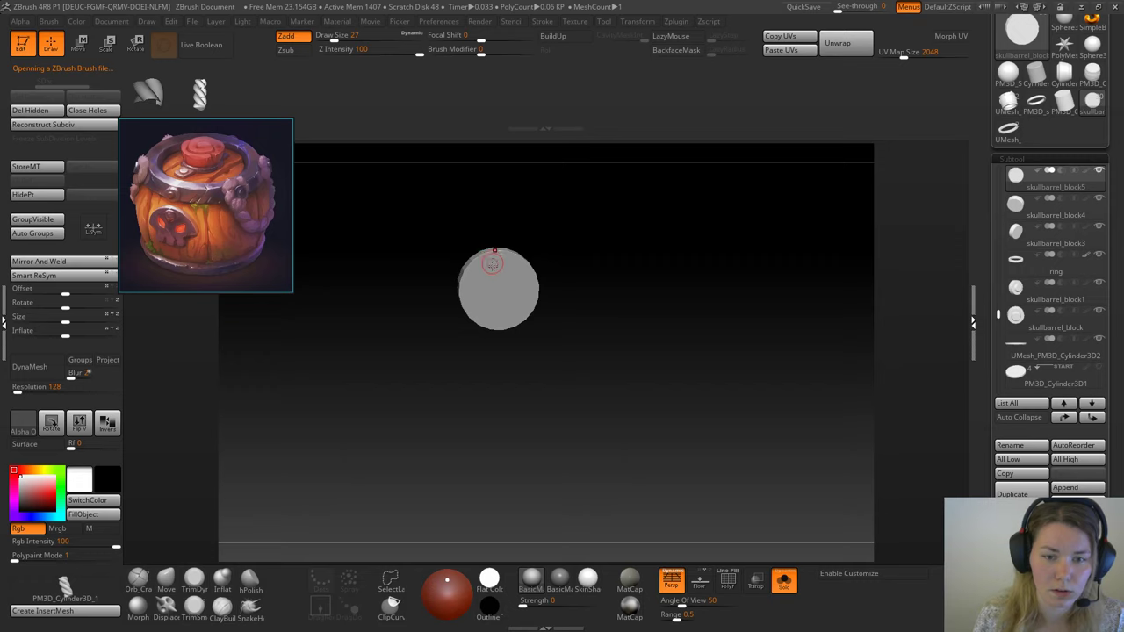
right_click_drag(498, 288, 515, 306, "ctrl")
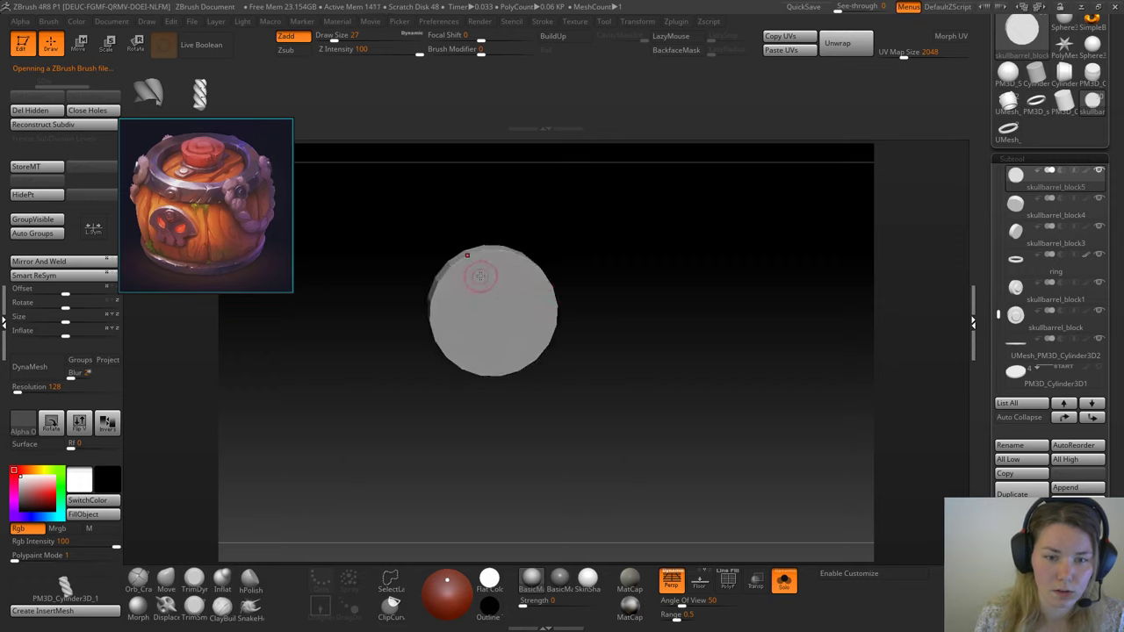
mouse_move(468, 256)
left_mouse_down()
mouse_move(434, 304)
mouse_move(460, 367)
mouse_move(491, 374)
mouse_move(530, 311)
mouse_move(518, 348)
mouse_move(496, 321)
left_mouse_up()
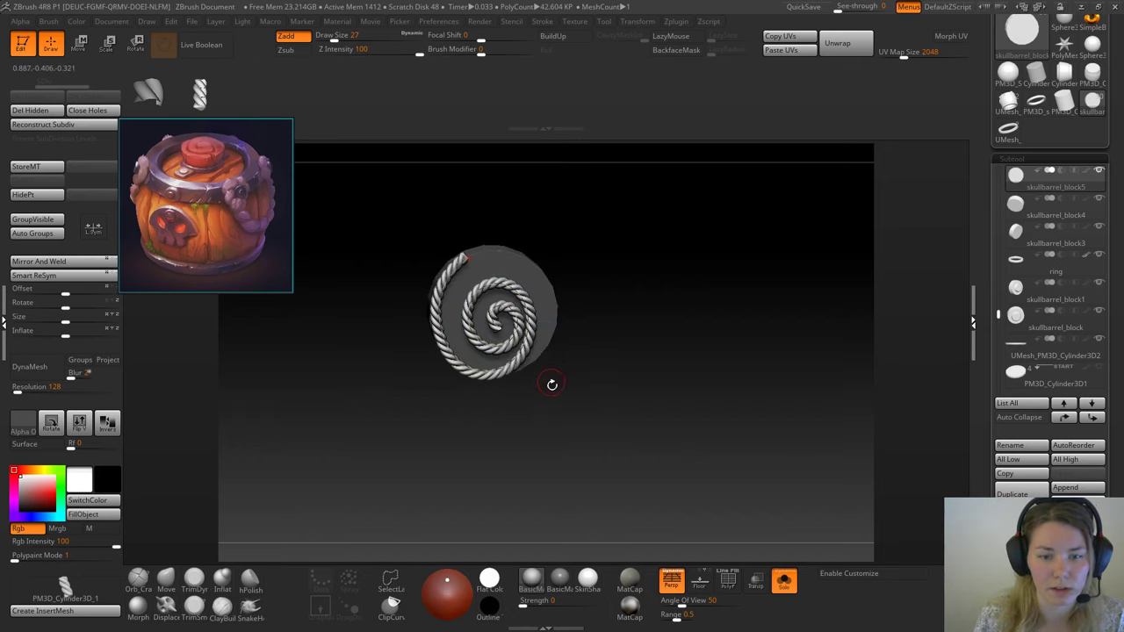
left_click_drag(599, 278, 743, 246, "alt")
left_click_drag(774, 282, 758, 156, "alt")
mouse_move(768, 330)
left_mouse_down()
mouse_move(755, 321)
mouse_move(788, 343)
mouse_move(802, 326)
mouse_move(775, 310)
left_mouse_up()
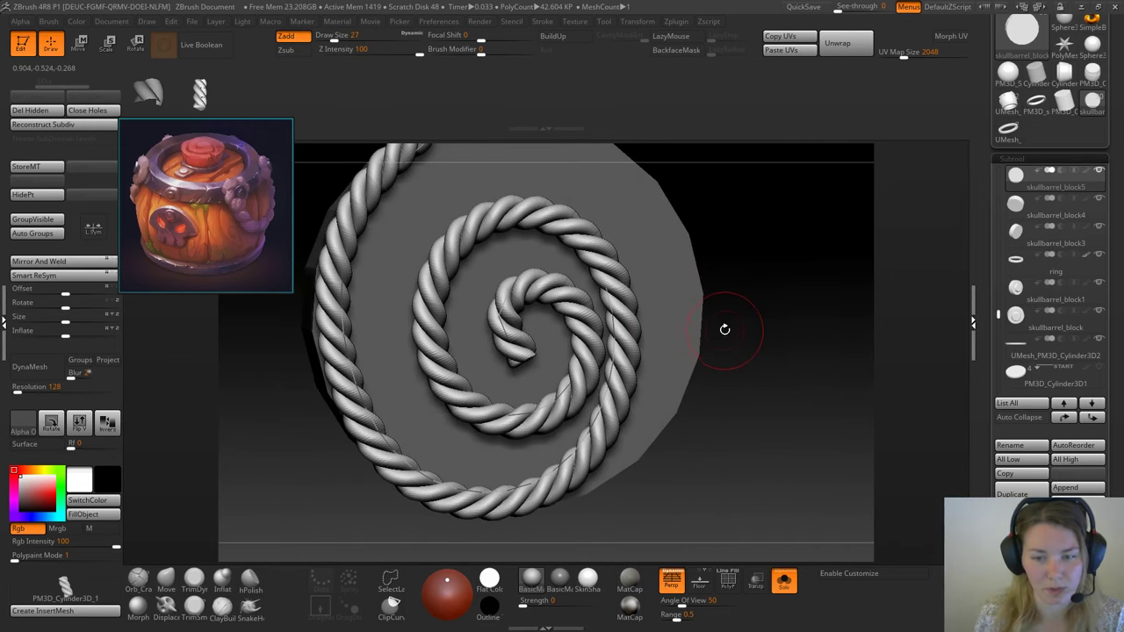
Step: Undo the rope spiral, restore it through the undo history and show the whole barrel again
key("ctrl")
key("ctrl+z")
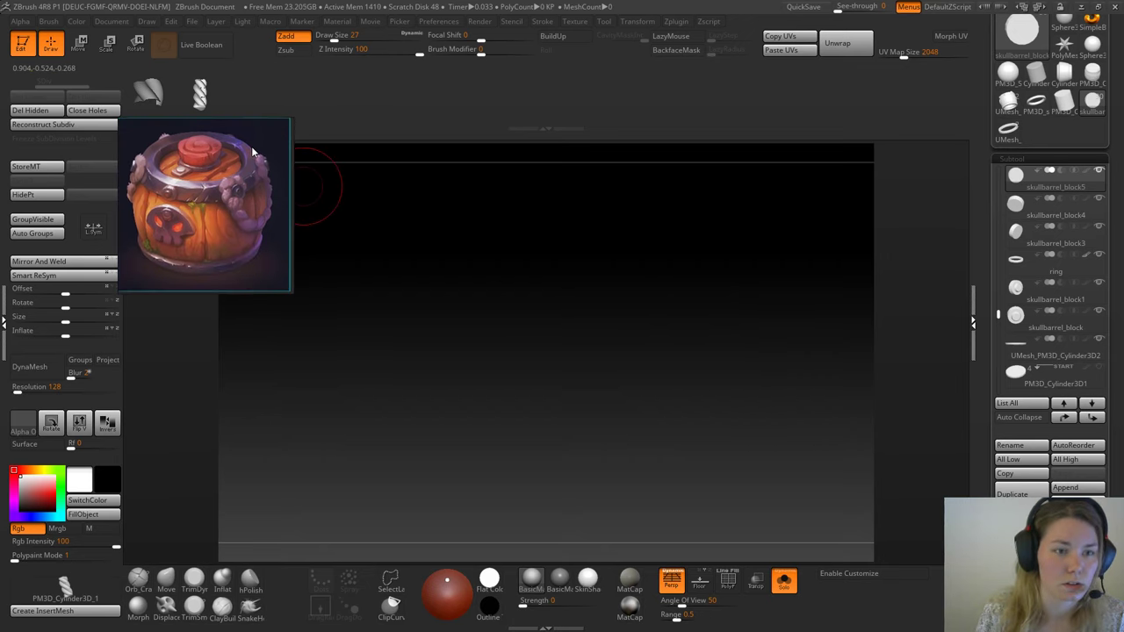
left_click_drag(251, 151, 244, 199)
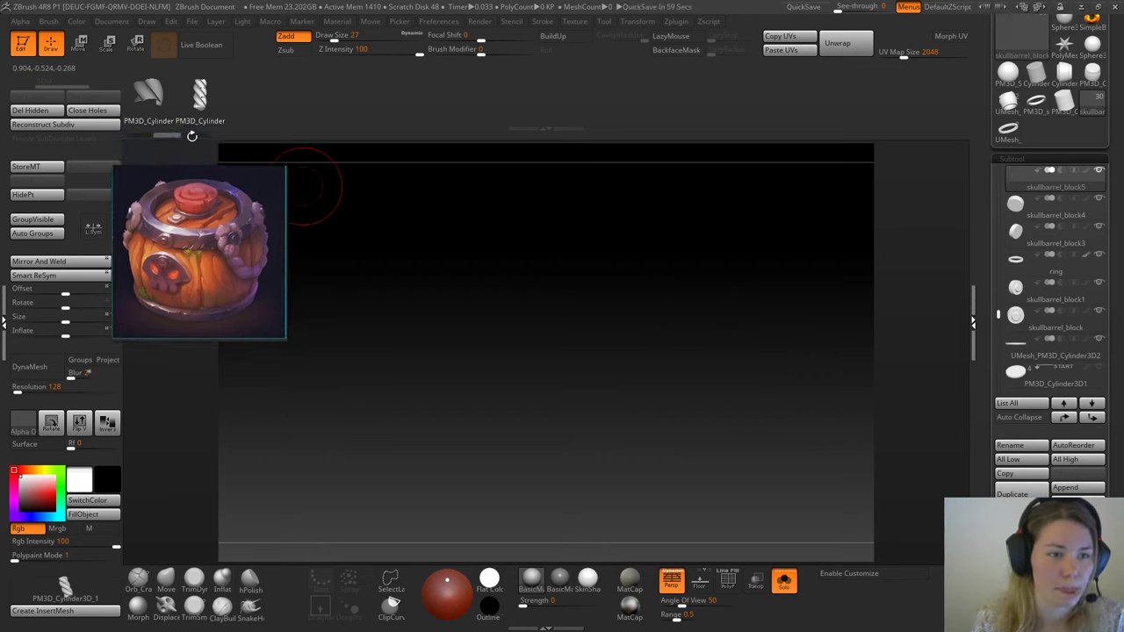
left_click(198, 135)
left_click_drag(772, 343, 589, 229, "alt")
key("f")
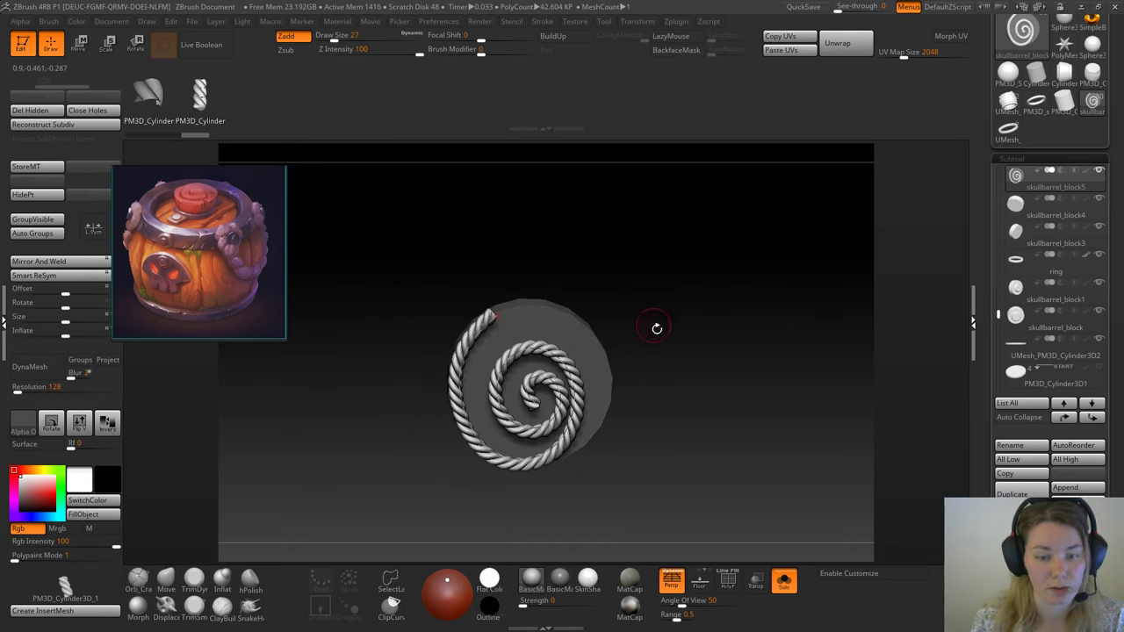
left_click_drag(674, 328, 692, 333)
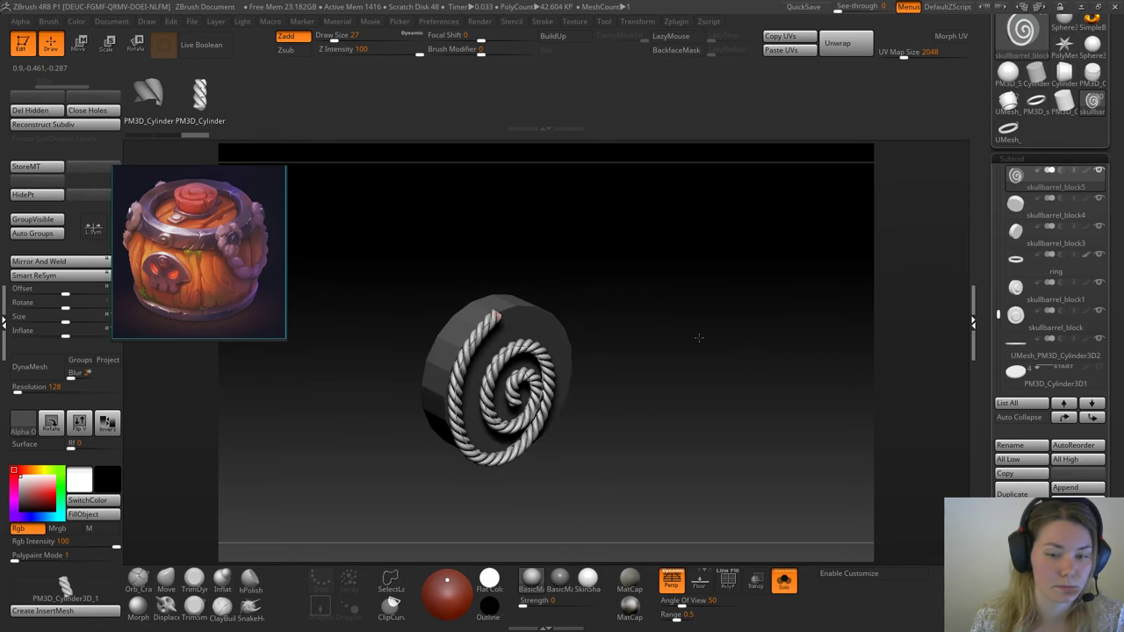
left_click(784, 580)
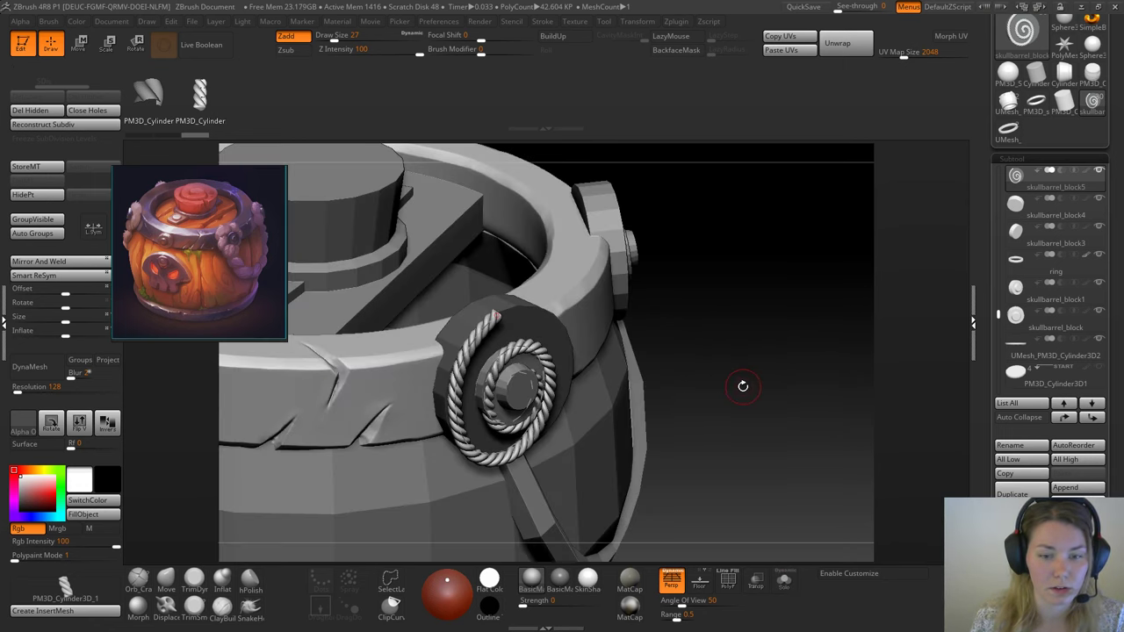
Step: Redraw the rope as a loose loop around the handle mount and across the strap below it
left_click_drag(739, 385, 711, 365)
mouse_move(497, 327)
left_mouse_down()
mouse_move(501, 387)
mouse_move(479, 439)
mouse_move(661, 468)
mouse_move(774, 376)
mouse_move(586, 237)
mouse_move(441, 394)
mouse_move(600, 290)
mouse_move(575, 259)
left_mouse_up()
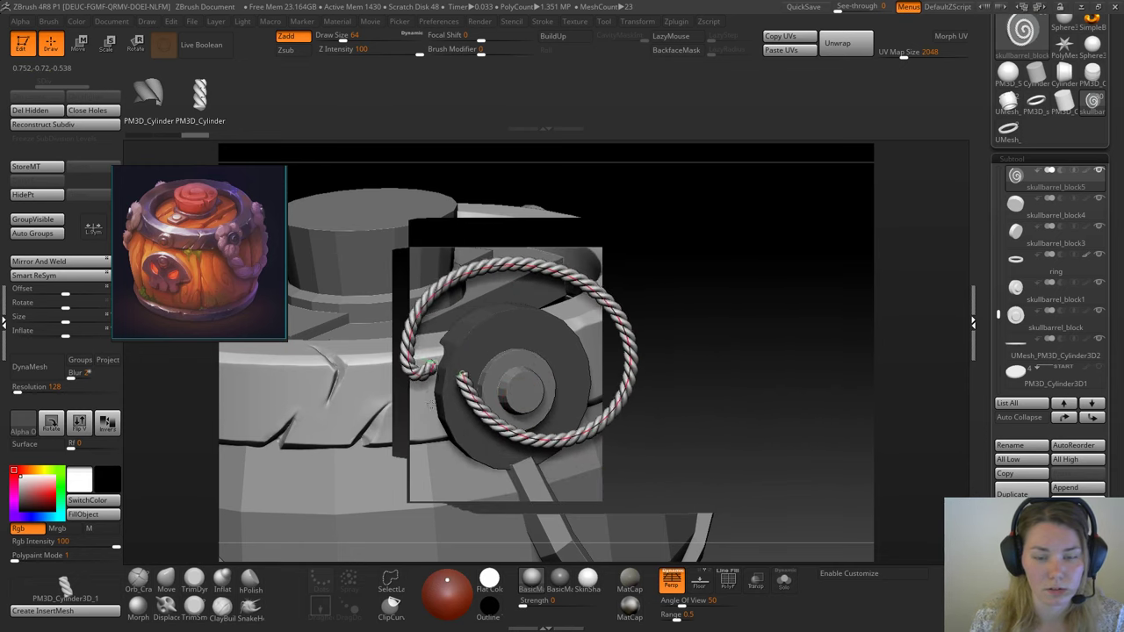
mouse_move(452, 426)
left_mouse_down()
mouse_move(501, 263)
mouse_move(627, 451)
mouse_move(464, 326)
mouse_move(483, 368)
mouse_move(427, 464)
mouse_move(389, 452)
mouse_move(549, 478)
left_mouse_up()
left_click_drag(764, 421, 658, 356)
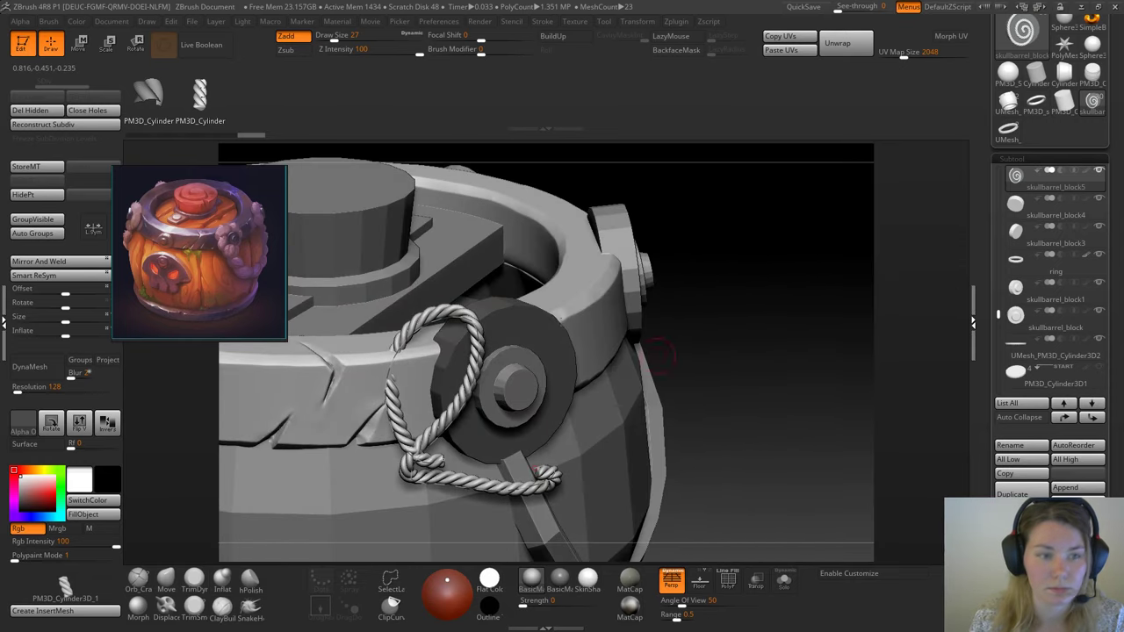
Step: Mask only the rope, display the polygroups, and turn the masked rope into its own polygroup with Group Masked
left_click(734, 283, "ctrl")
left_click_drag(734, 267, 775, 328, "ctrl")
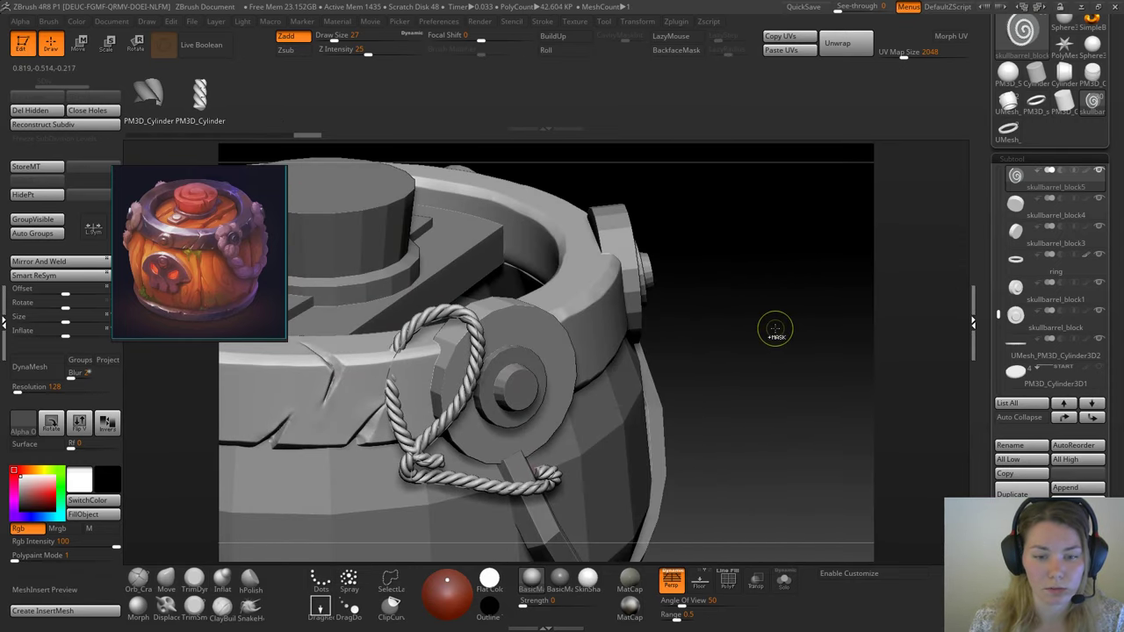
left_click(786, 393, "ctrl")
left_click(34, 219)
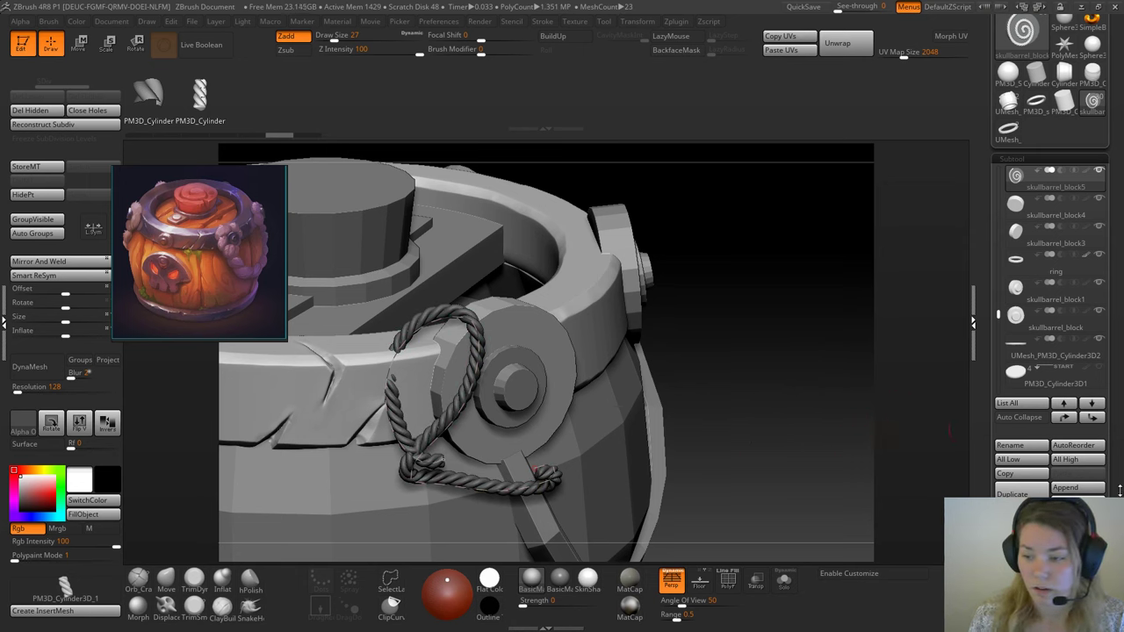
left_click(784, 581)
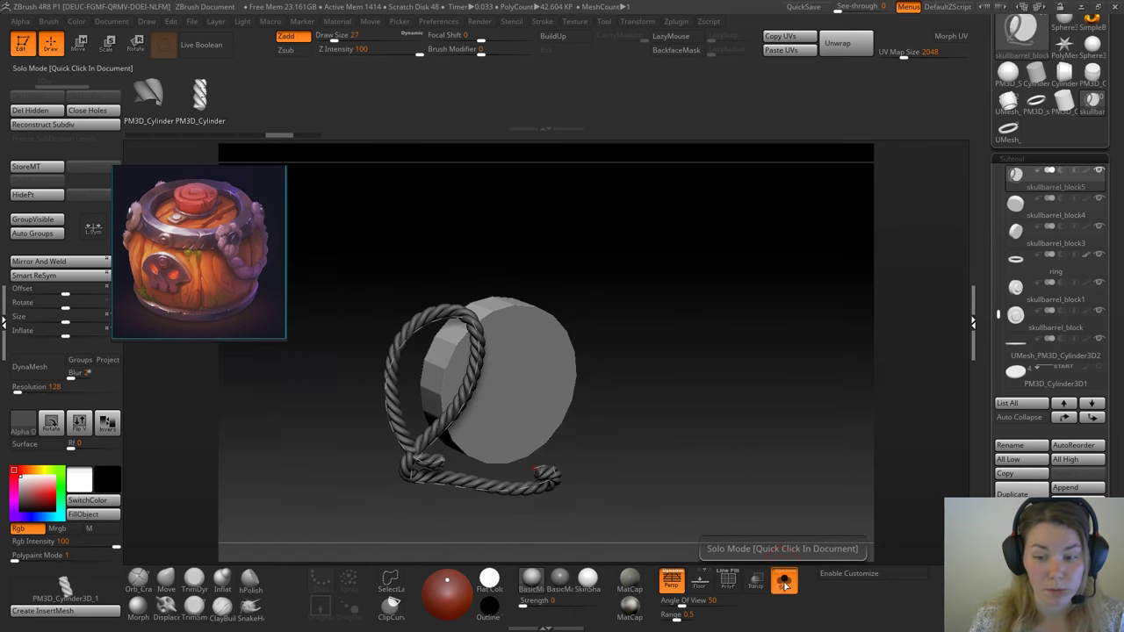
left_click(784, 581)
left_click(728, 580)
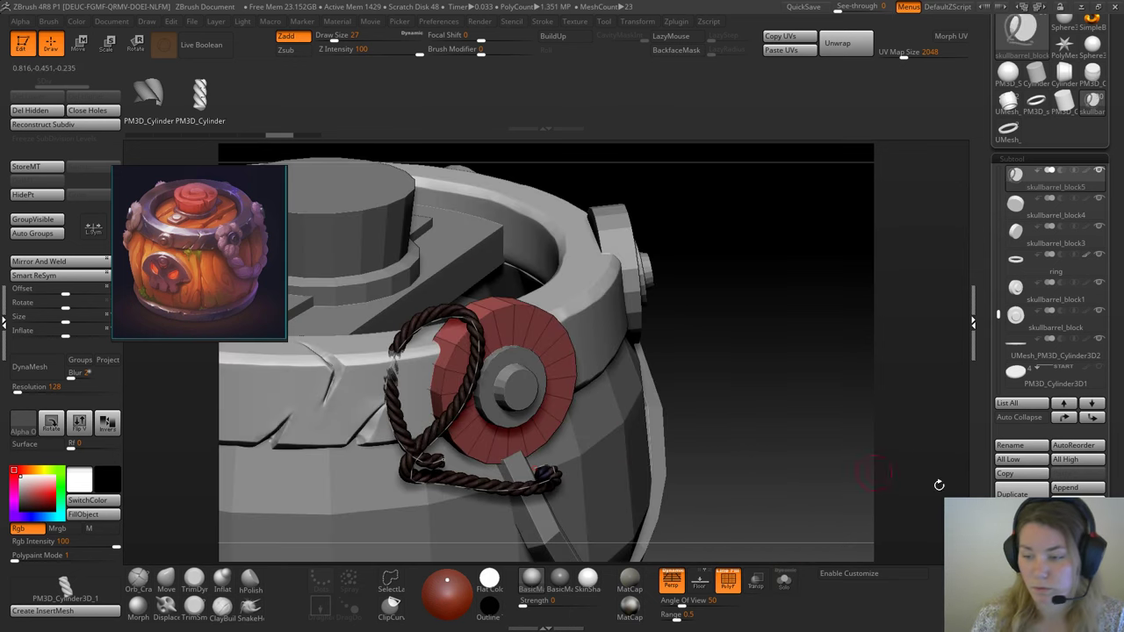
scroll(1098, 464, "down", 5)
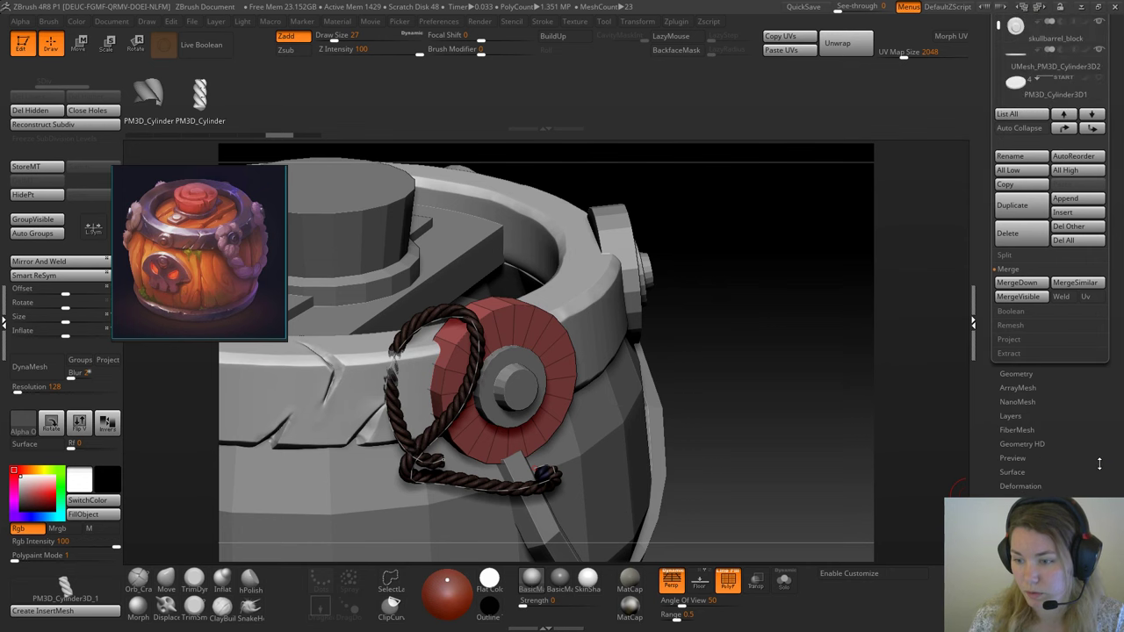
left_click(1010, 528)
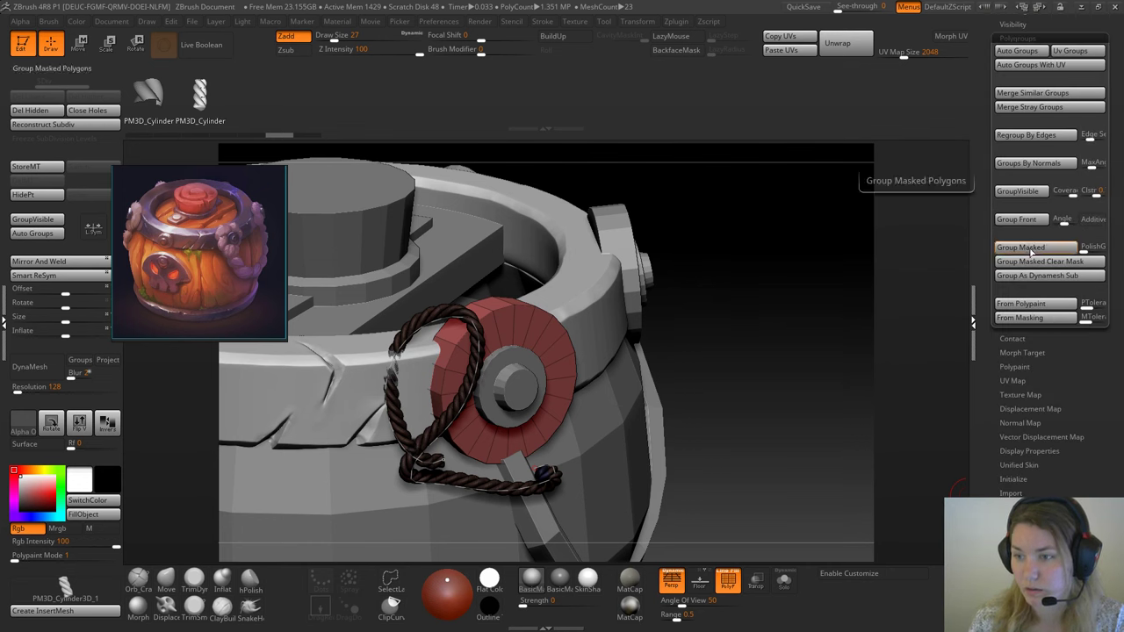
left_click(1032, 251)
left_click(706, 305, "ctrl")
left_click_drag(752, 287, 781, 321, "ctrl")
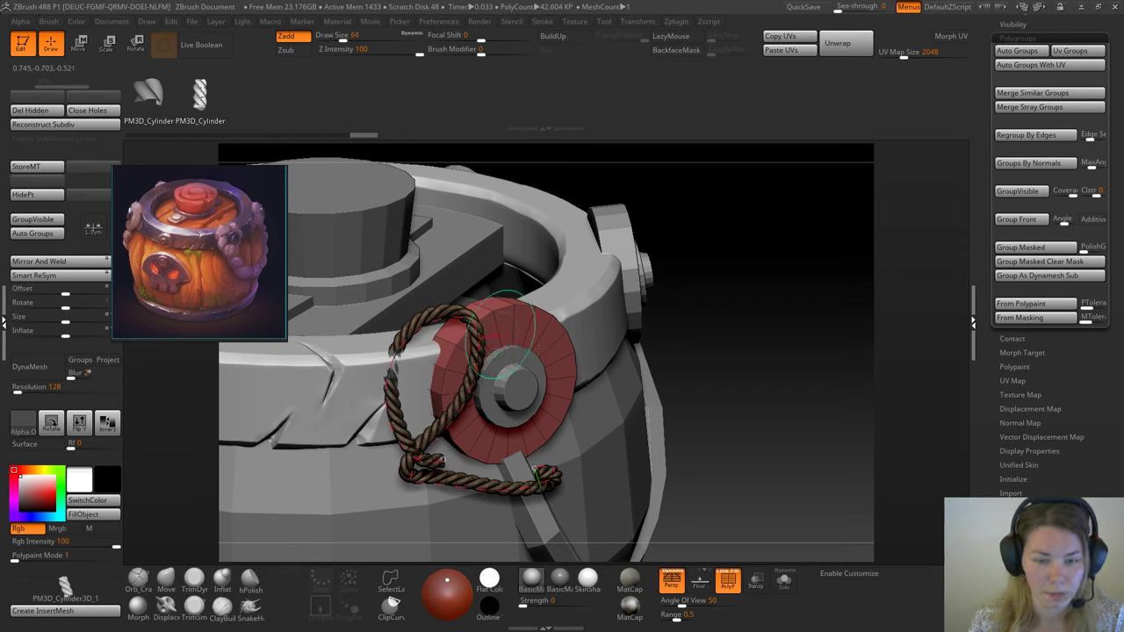
Step: Hide the rope's polygroup and delete the hidden geometry, keeping only the round mount disc
left_click(499, 334)
key("ctrl+shift")
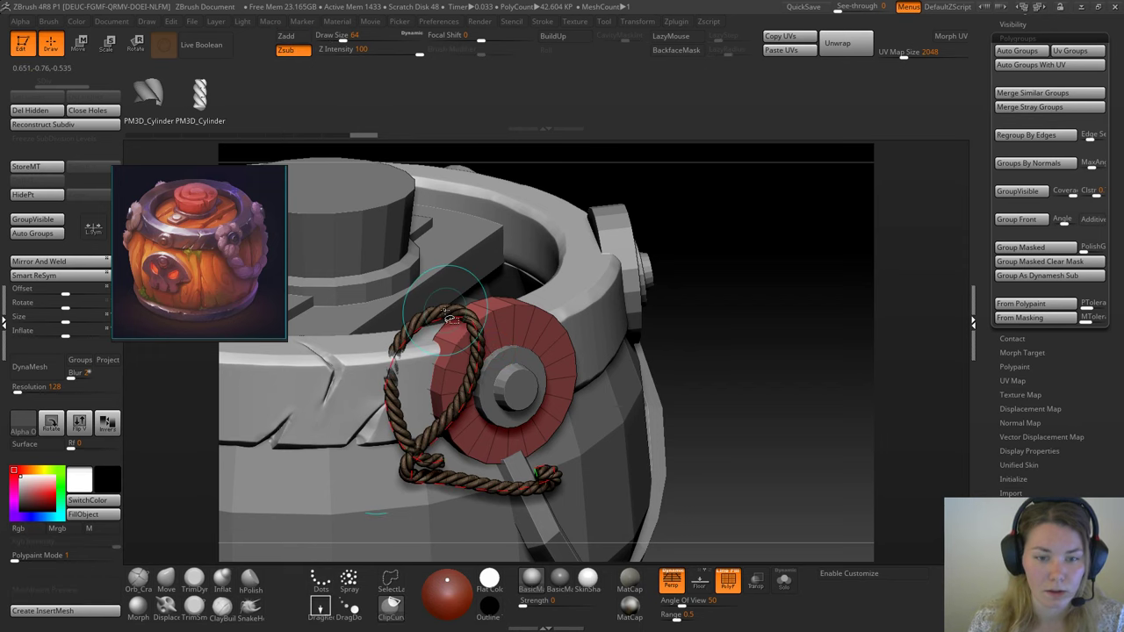
left_click(446, 312, "ctrl+shift")
left_click(446, 309, "ctrl+shift")
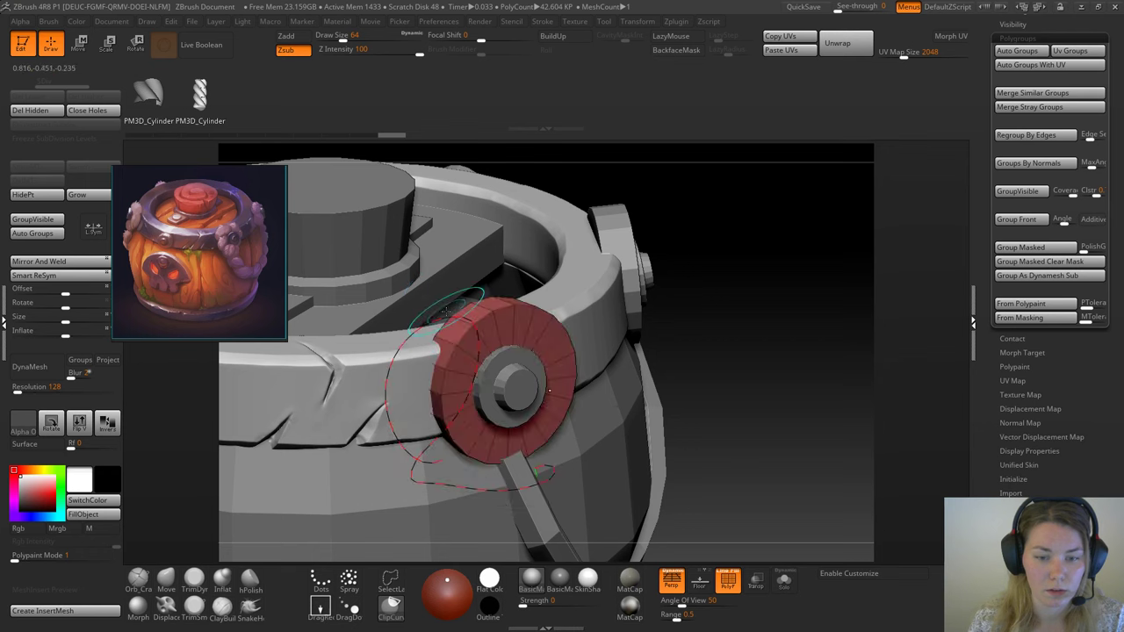
left_click(42, 110)
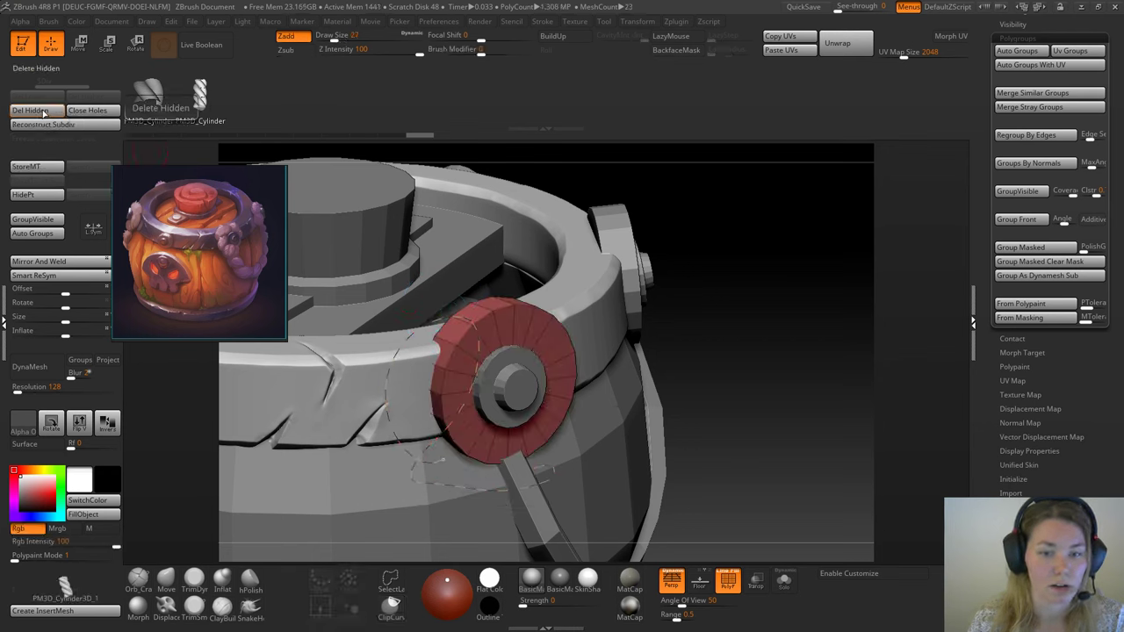
Step: Draw a new rope from the handle mount's centre, arching over the disc and curling back beyond it
left_click(203, 616)
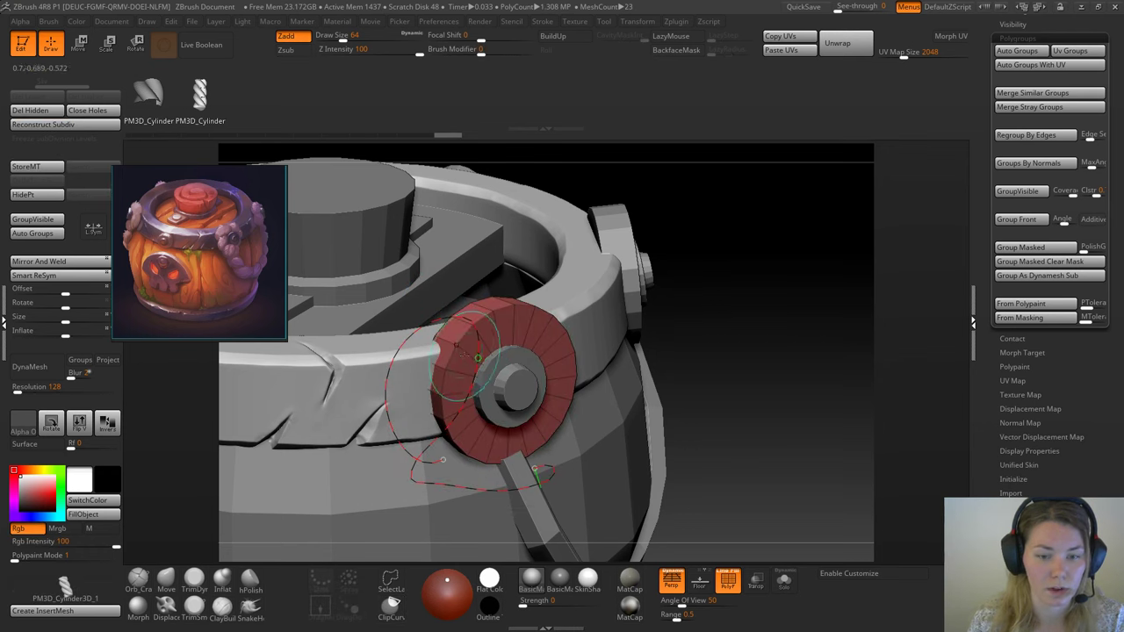
mouse_move(477, 365)
left_mouse_down()
mouse_move(466, 327)
mouse_move(525, 305)
mouse_move(727, 395)
mouse_move(810, 225)
mouse_move(592, 290)
mouse_move(707, 336)
mouse_move(537, 479)
mouse_move(655, 406)
left_mouse_up()
mouse_move(786, 426)
left_mouse_down()
mouse_move(693, 453)
mouse_move(755, 469)
mouse_move(645, 450)
mouse_move(734, 449)
mouse_move(633, 297)
mouse_move(667, 416)
mouse_move(710, 454)
mouse_move(720, 536)
mouse_move(693, 448)
left_mouse_up()
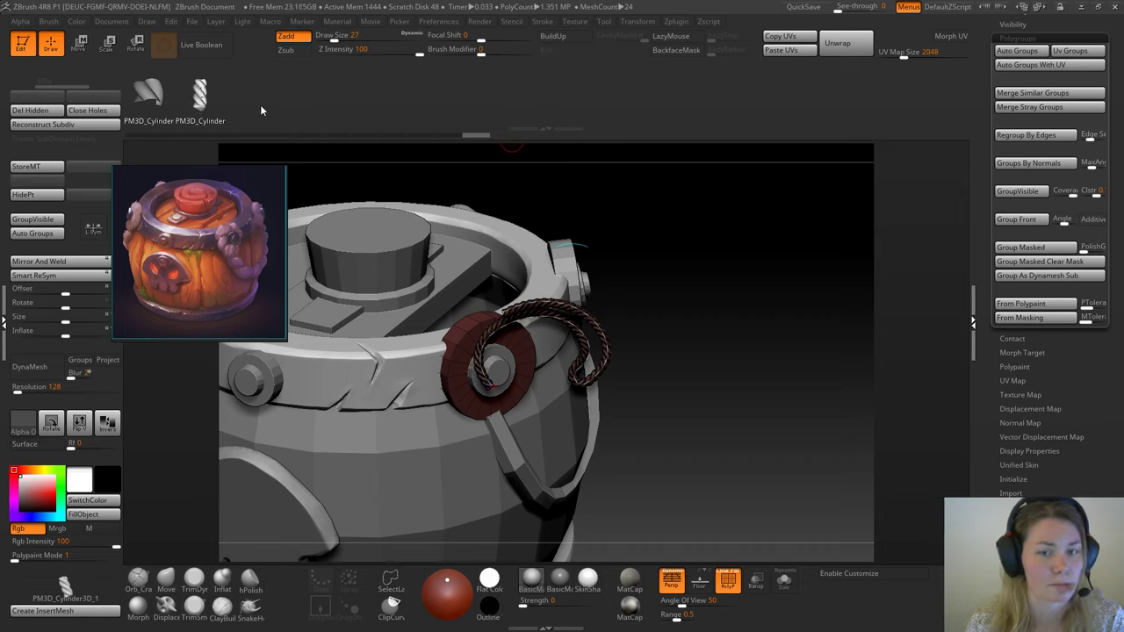
Step: Switch to the Move brush and frame the new rope beside the handle mount
left_click(167, 586)
key("b")
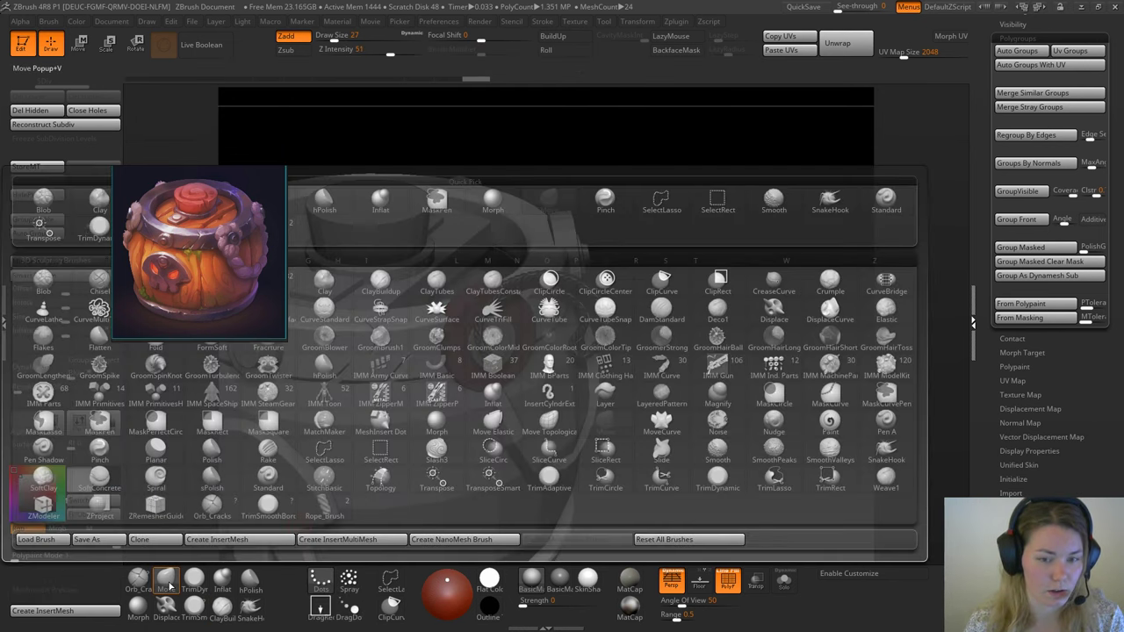
left_click(171, 585)
left_click_drag(689, 326, 647, 409, "alt")
scroll(653, 417, "down", 2)
scroll(634, 415, "up", 2)
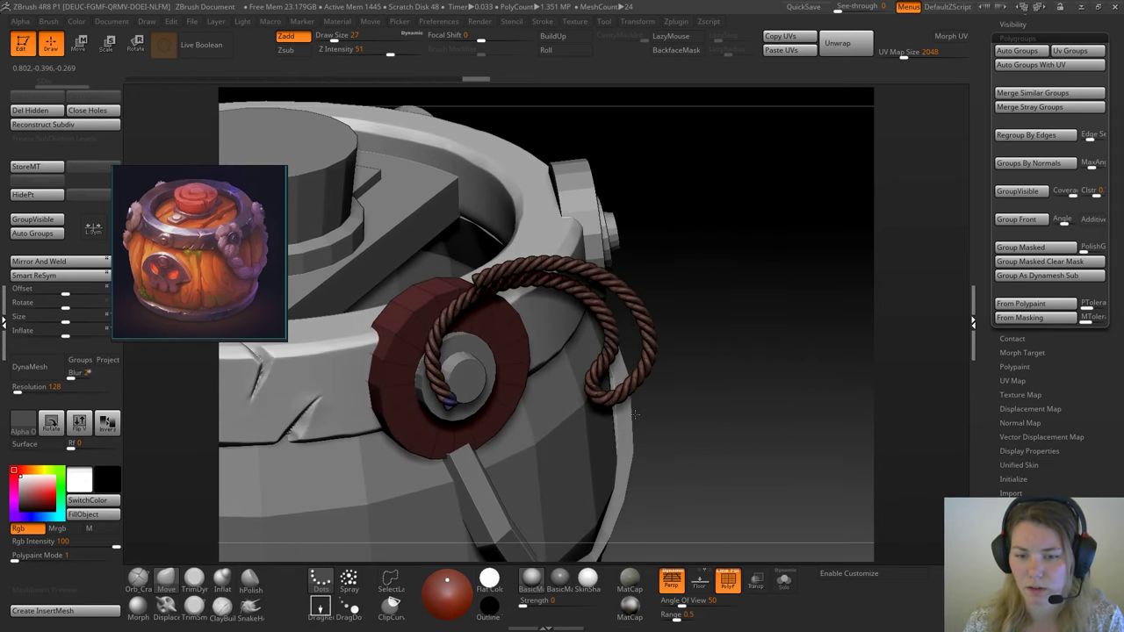
key("ctrl+z")
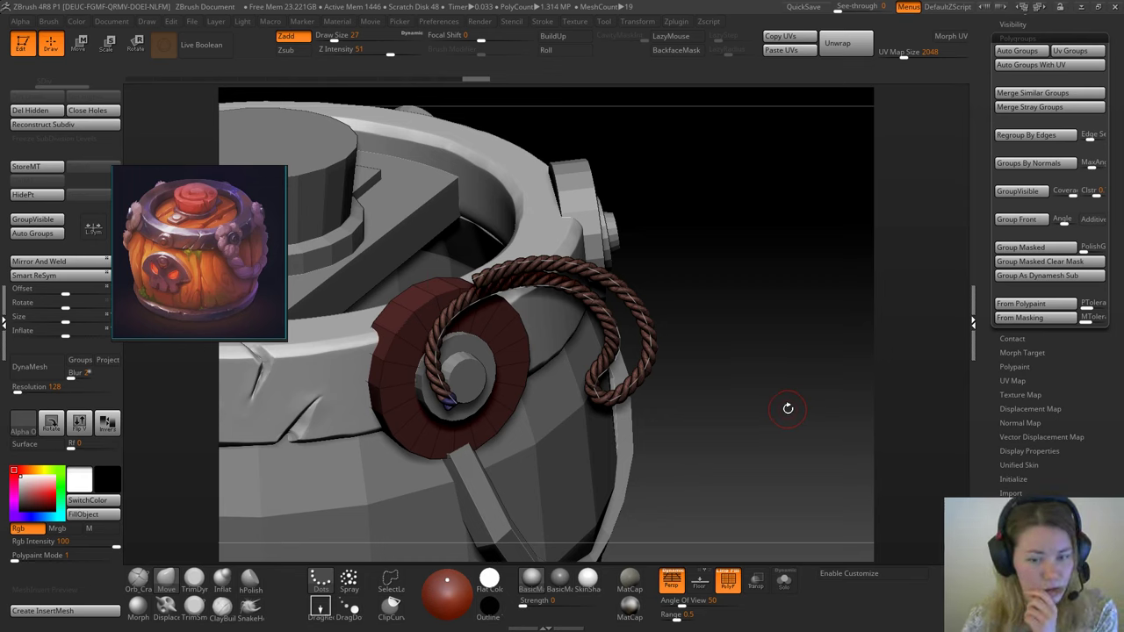
Step: Display the subtool list and enlarge the Move brush to a draw size of 104 over the handle rope
left_click(195, 579)
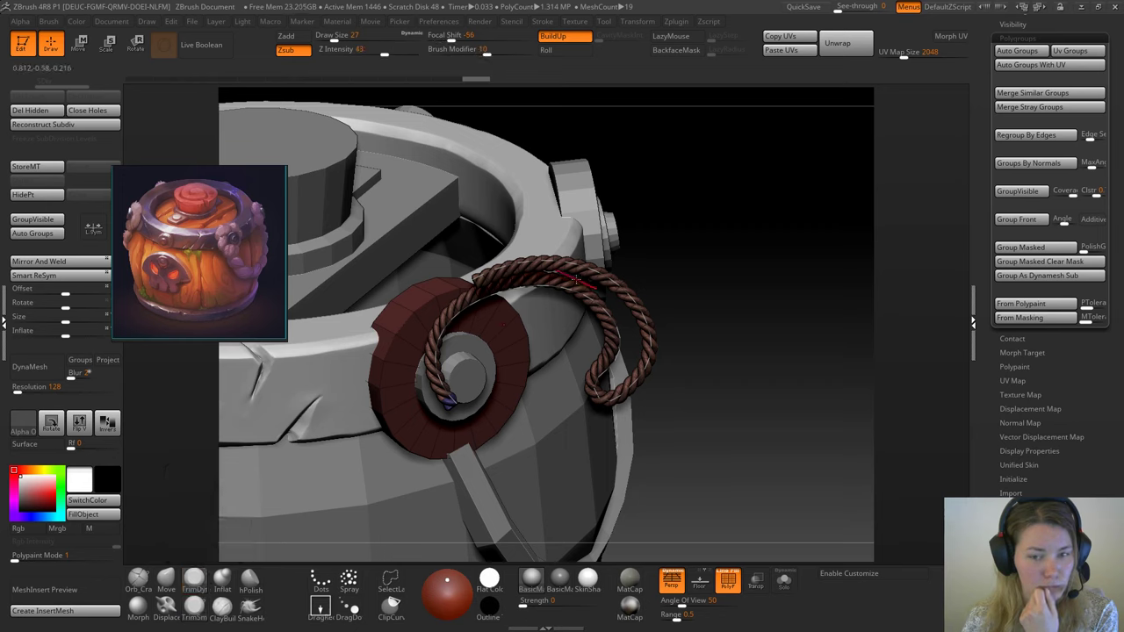
left_click_drag(1116, 99, 1014, 270)
left_click(1012, 270)
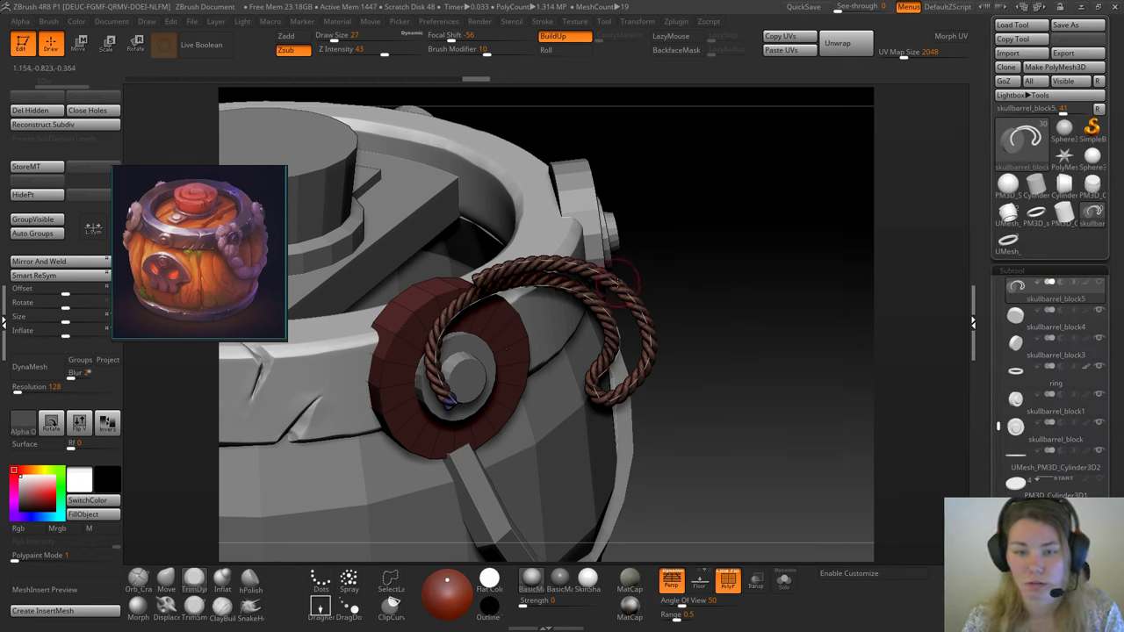
key("space")
left_click_drag(616, 283, 633, 283)
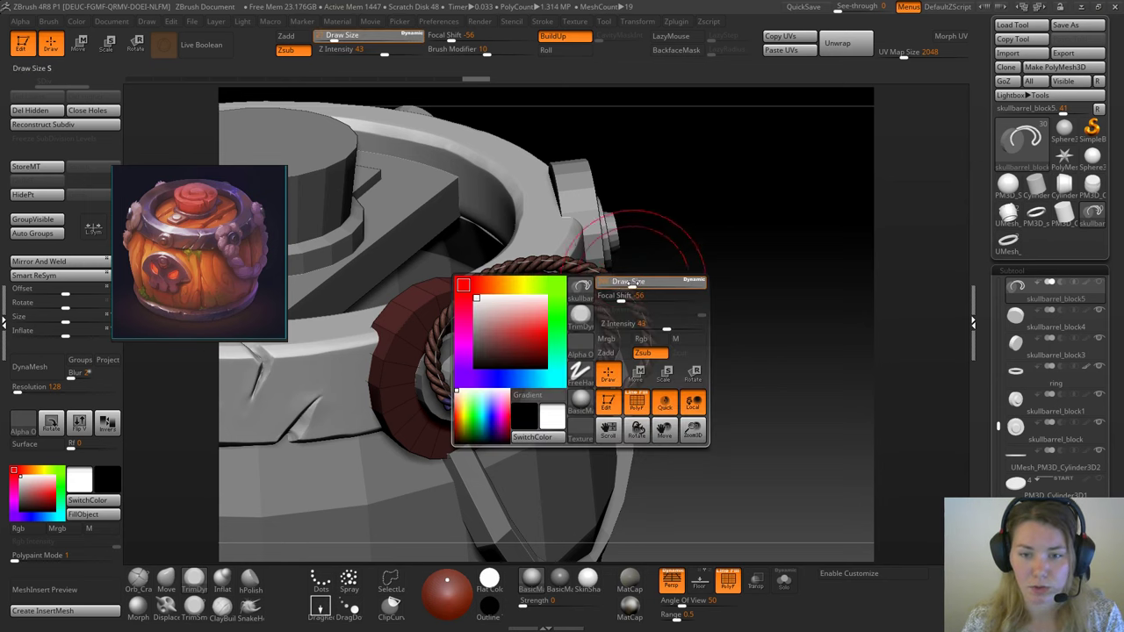
left_click(165, 581)
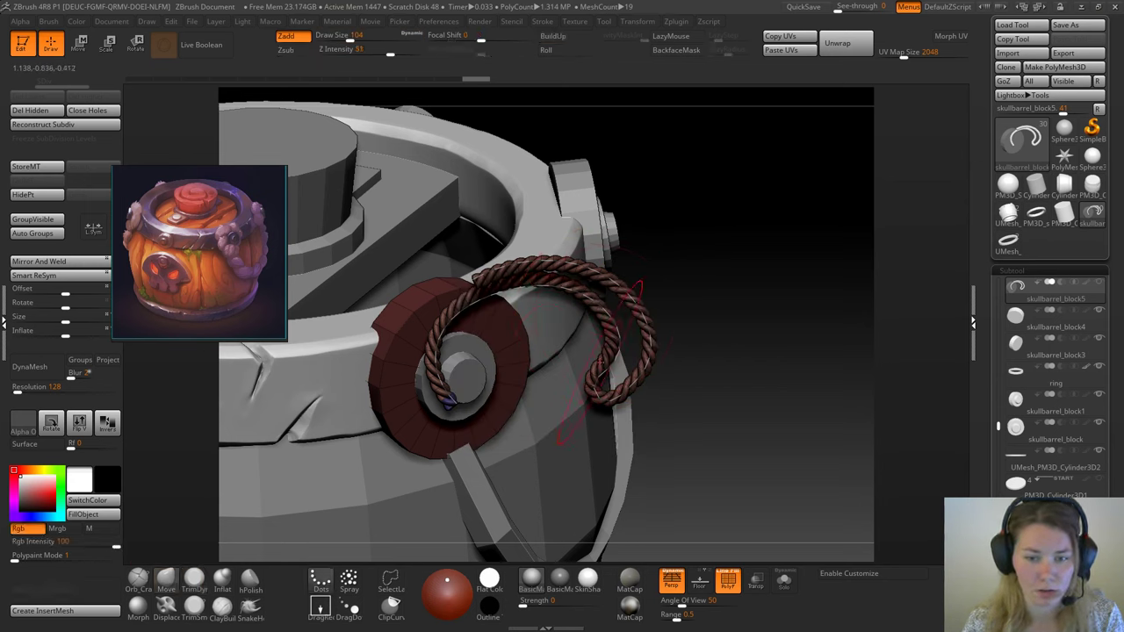
left_click(585, 295, "ctrl")
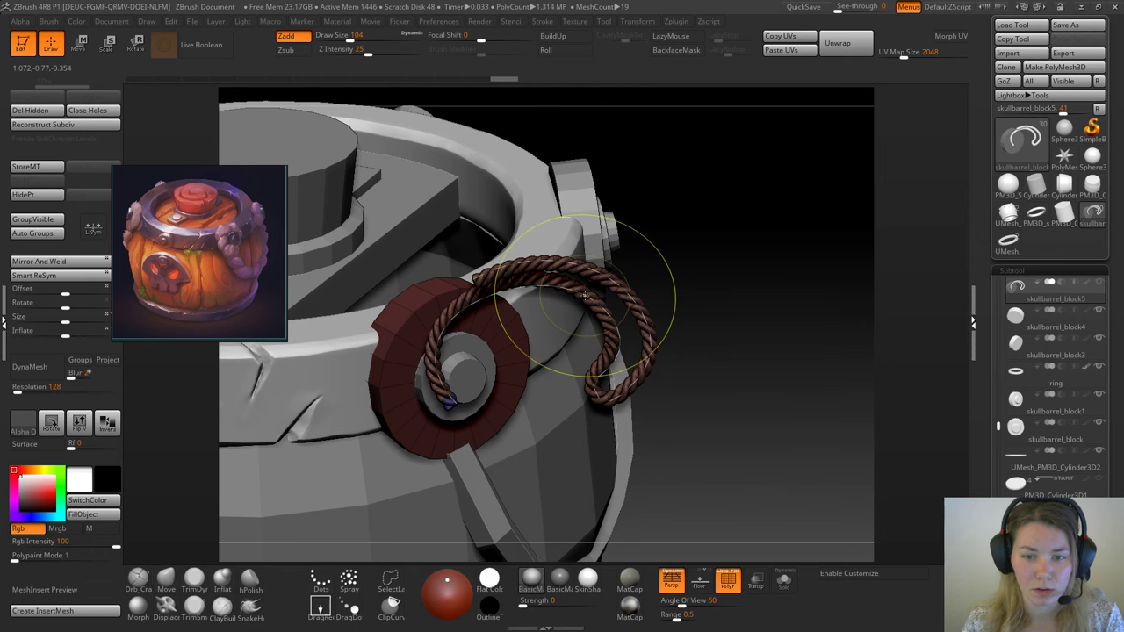
left_click(584, 295, "ctrl")
Step: Switch to the Rope_Brush and regenerate the handle rope along its existing curve at draw size 64
key("b")
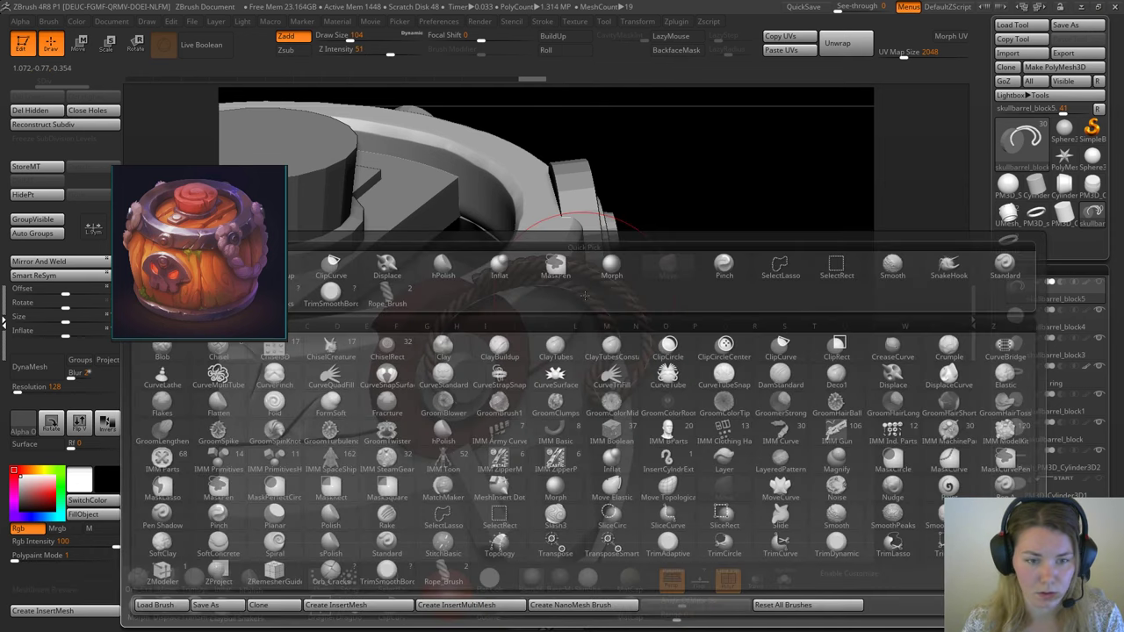
left_click(392, 302)
left_click(598, 303)
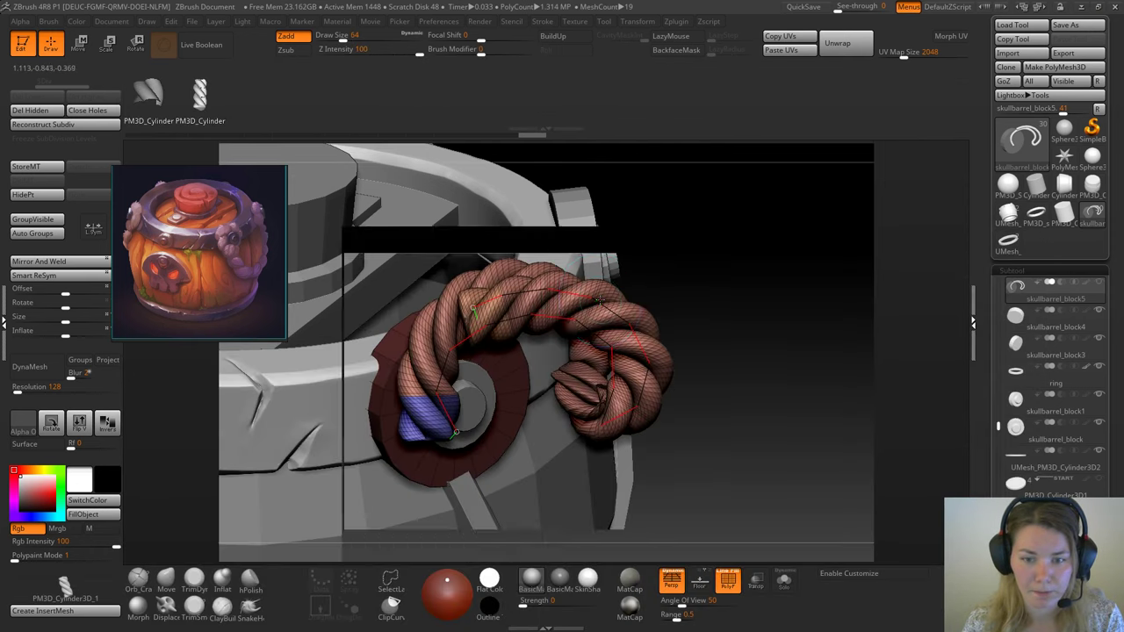
mouse_move(765, 363)
left_mouse_down()
mouse_move(799, 353)
mouse_move(740, 299)
left_mouse_up()
key("space")
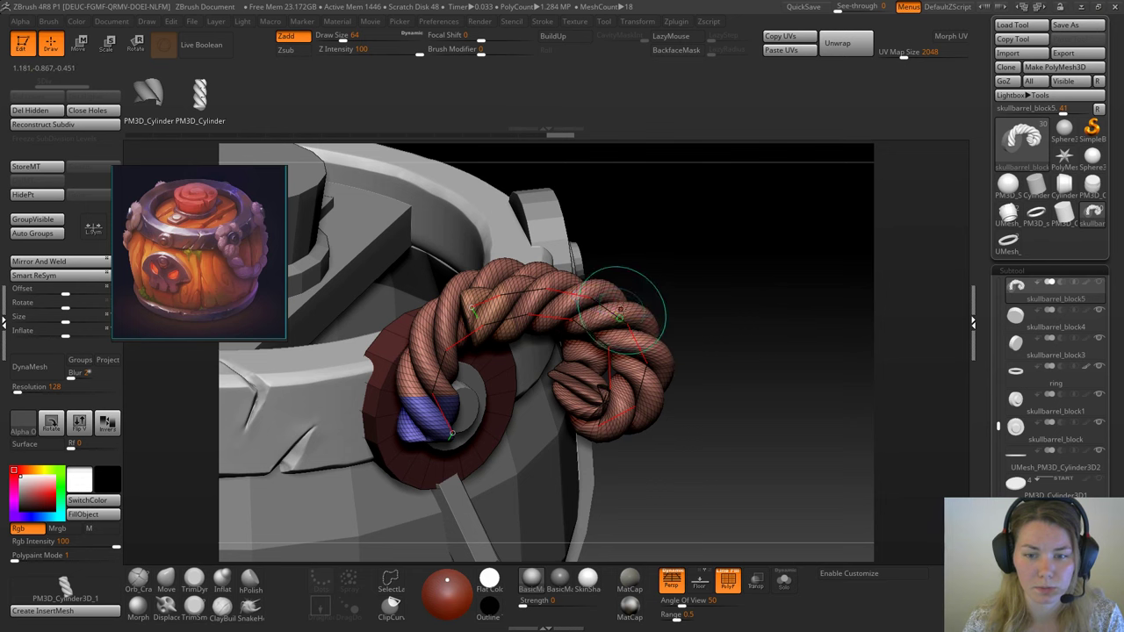
left_click(618, 310)
Step: Pull the rope's curve so it starts at the disc's outer edge, arches over it and hangs down below the mount
left_click_drag(800, 372, 802, 554)
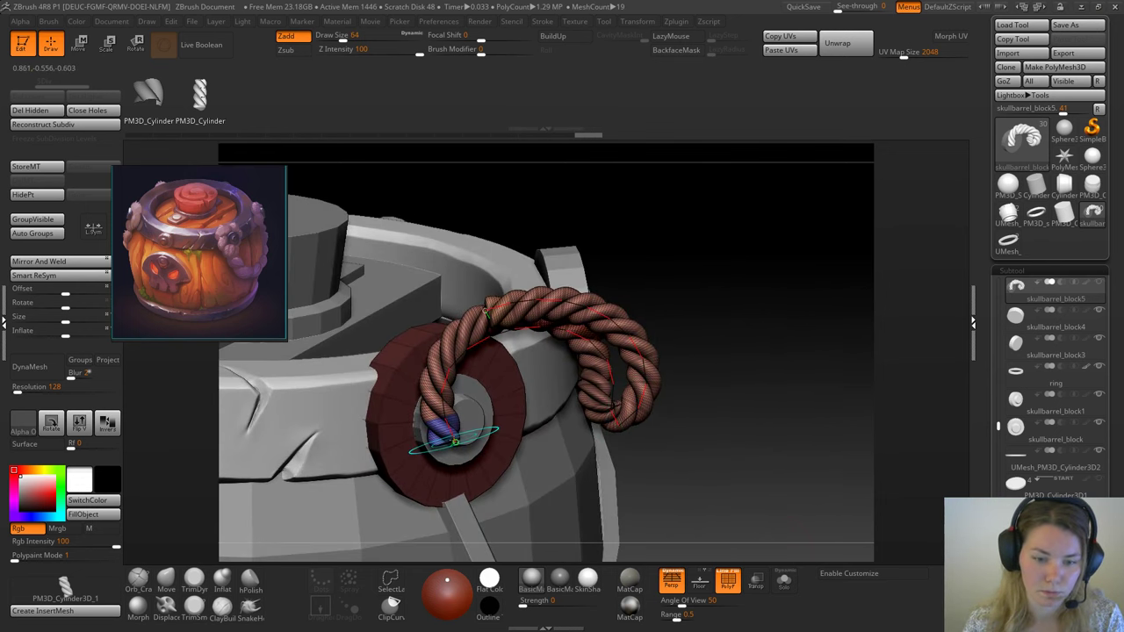
mouse_move(445, 444)
left_mouse_down()
mouse_move(425, 455)
mouse_move(358, 430)
mouse_move(529, 629)
left_mouse_up()
mouse_move(462, 546)
left_mouse_down()
mouse_move(665, 465)
mouse_move(509, 318)
mouse_move(426, 329)
mouse_move(379, 392)
mouse_move(374, 427)
left_mouse_up()
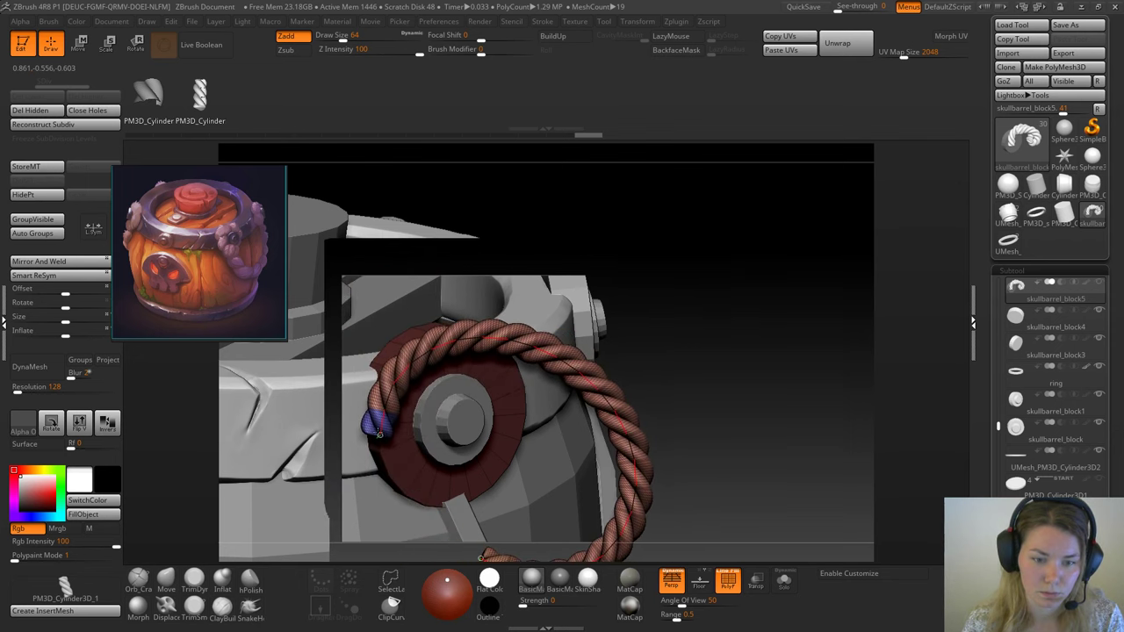
left_click_drag(660, 303, 648, 405)
left_click_drag(501, 362, 507, 307)
left_click_drag(440, 353, 430, 338)
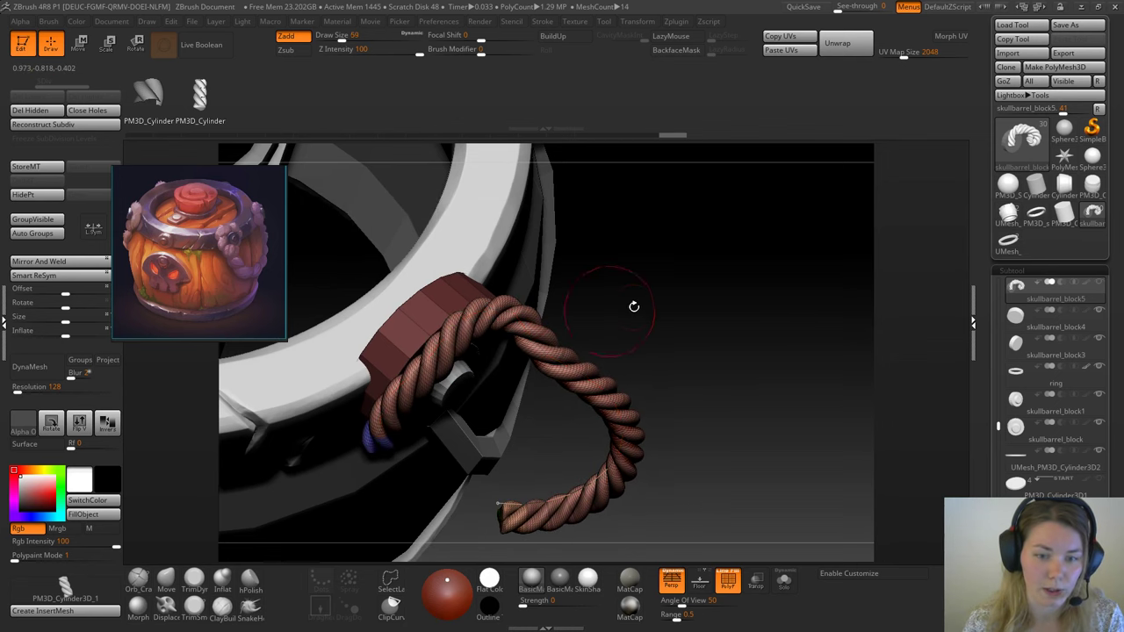
Step: Isolate the handle subtool with Solo and pull the rope's curve away from the disc to bend it into loops
left_click_drag(633, 308, 615, 230)
left_click(783, 581)
left_click_drag(691, 264, 675, 323)
left_click_drag(514, 354, 567, 313)
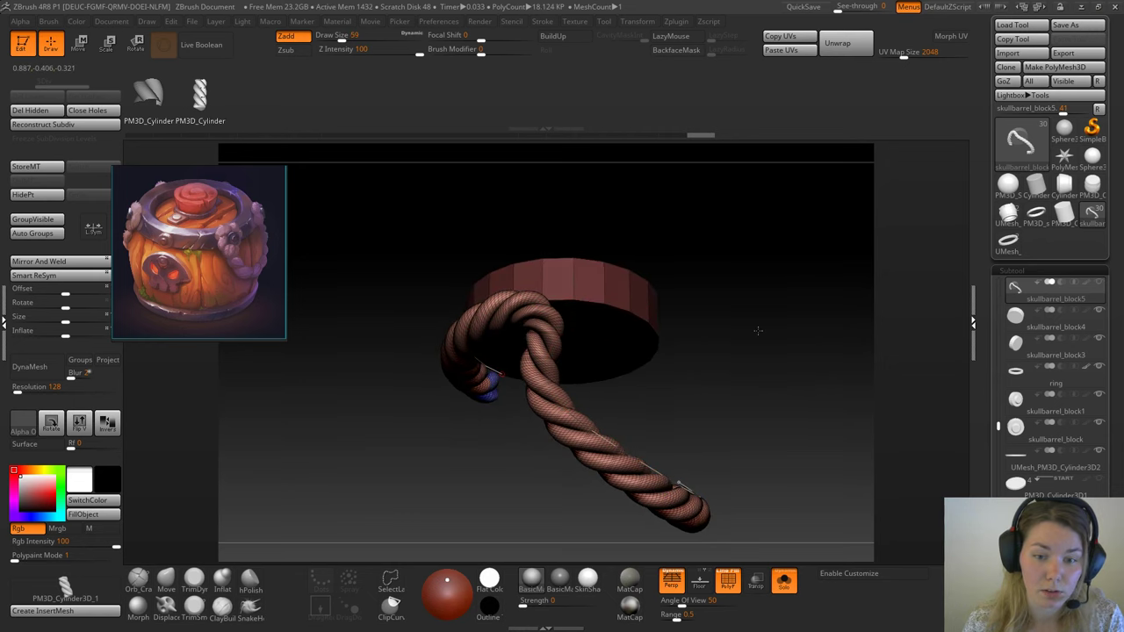
left_click_drag(760, 326, 632, 356)
left_click_drag(548, 356, 644, 304)
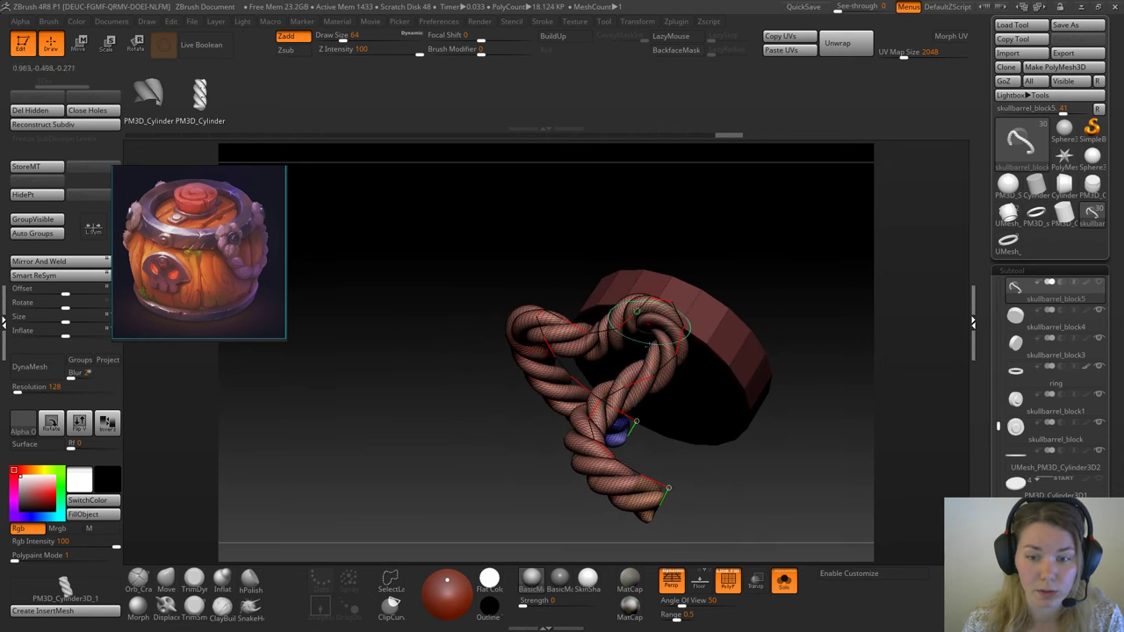
Step: Wrap the rope's curve around the disc's rim, leaving a folded loop at its free end
mouse_move(582, 438)
left_mouse_down()
mouse_move(743, 374)
mouse_move(765, 314)
mouse_move(603, 392)
left_mouse_up()
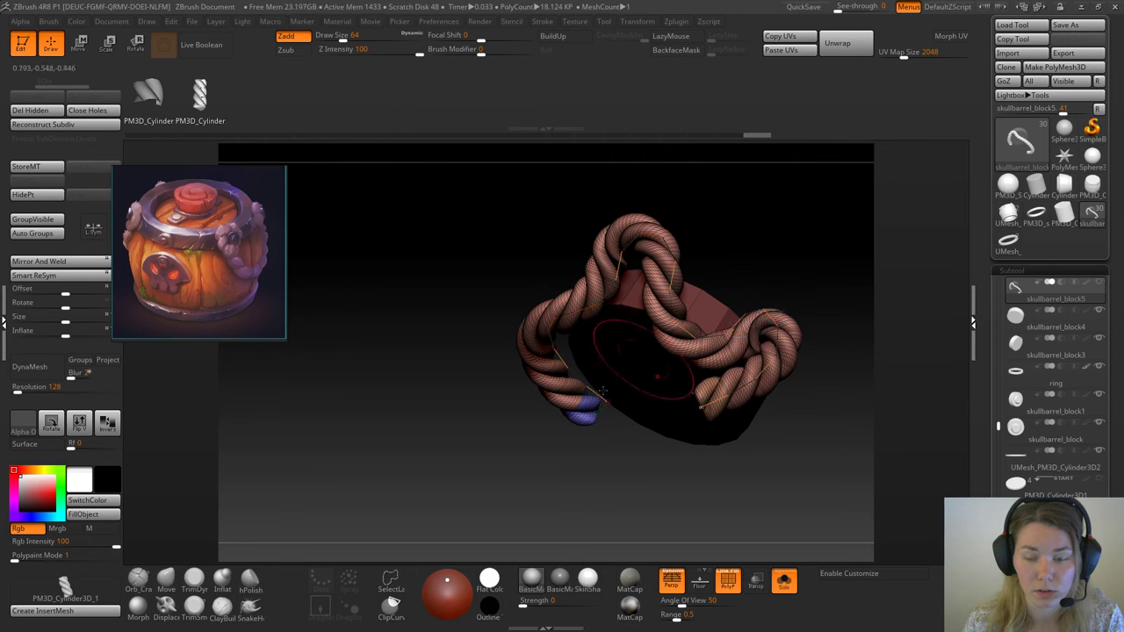
left_click_drag(734, 398, 760, 434)
mouse_move(700, 477)
left_mouse_down()
mouse_move(804, 478)
mouse_move(693, 453)
left_mouse_up()
mouse_move(607, 402)
left_mouse_down()
mouse_move(632, 437)
mouse_move(755, 435)
left_mouse_up()
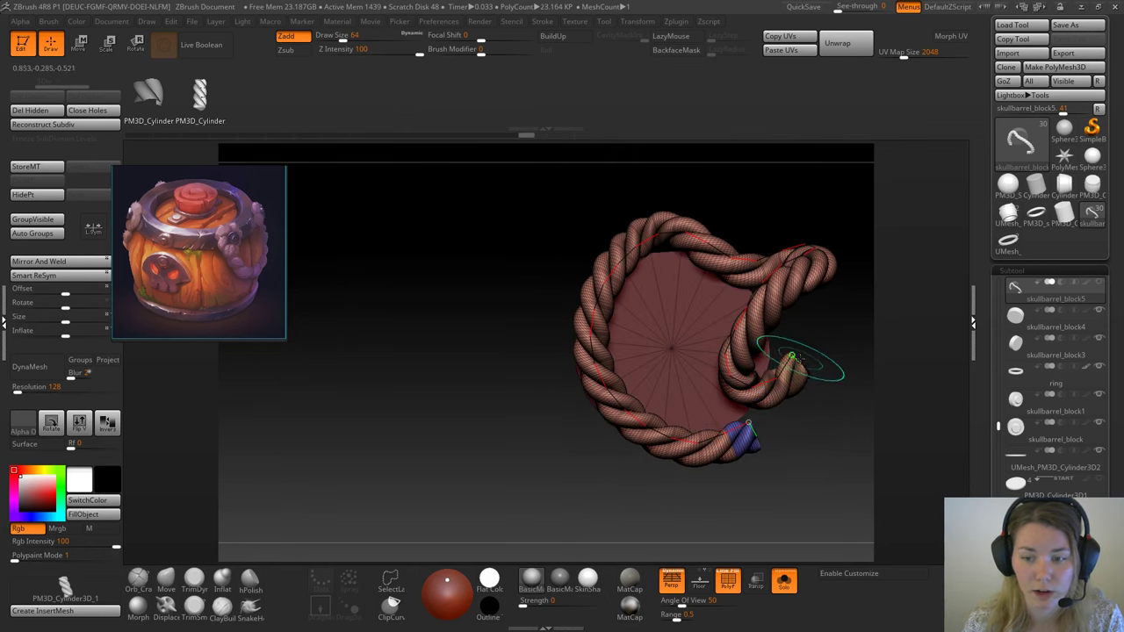
Step: Coil both rope ends inward over the disc to form a knot with a loop extending to one side
left_click_drag(791, 353, 667, 400)
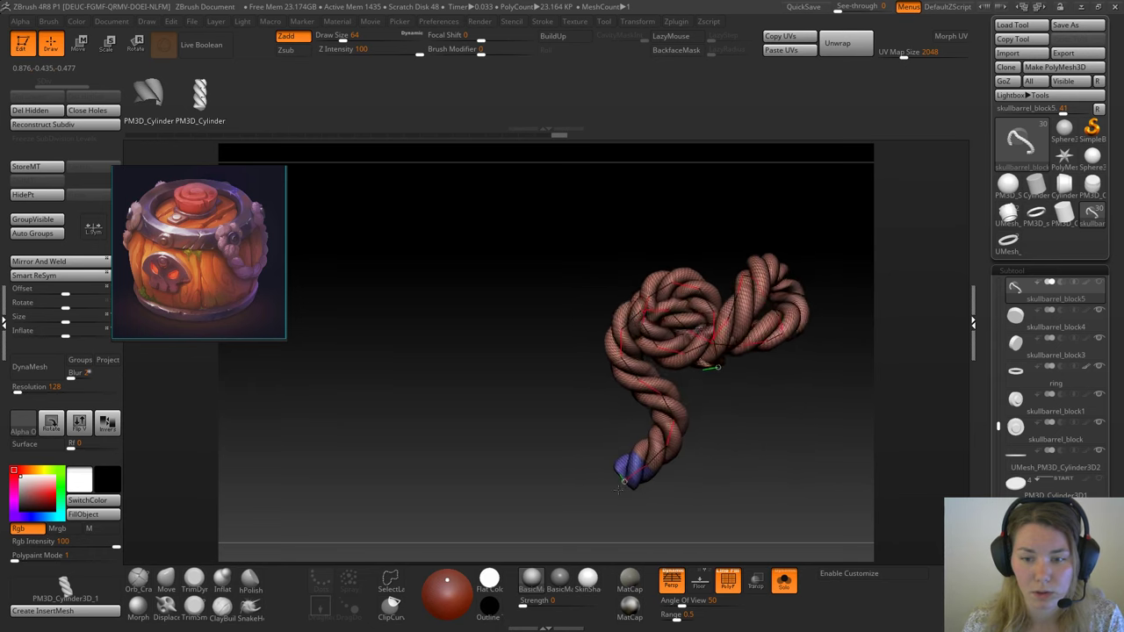
left_click_drag(619, 489, 703, 367)
mouse_move(669, 308)
left_mouse_down()
mouse_move(663, 326)
mouse_move(739, 307)
left_mouse_up()
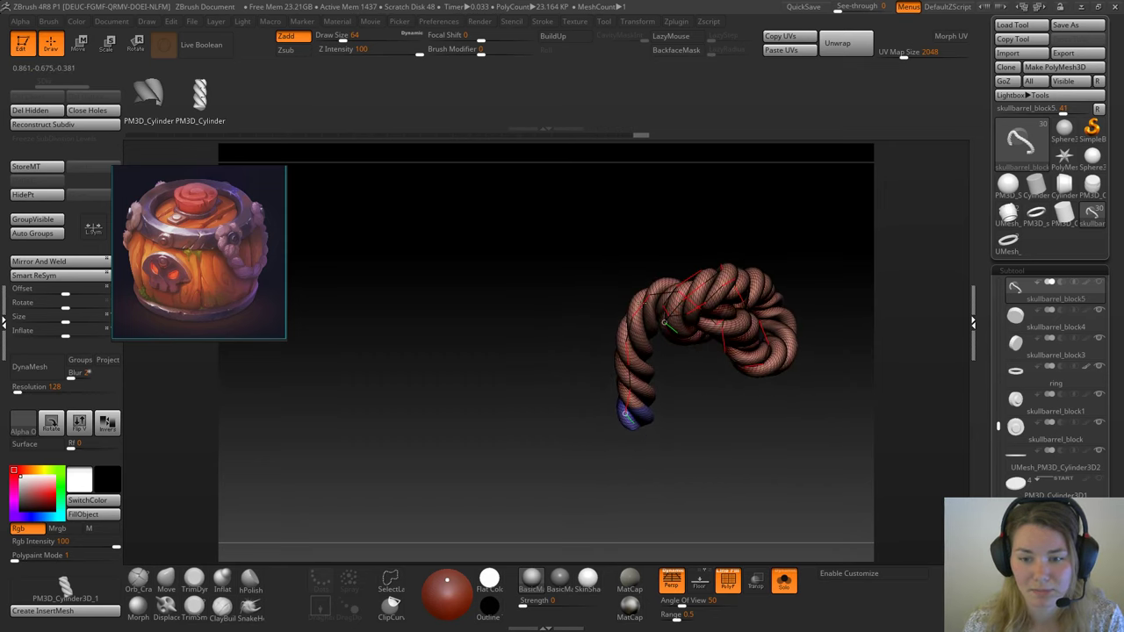
mouse_move(800, 249)
left_mouse_down()
mouse_move(735, 196)
mouse_move(743, 214)
left_mouse_up()
left_click_drag(720, 323, 679, 350)
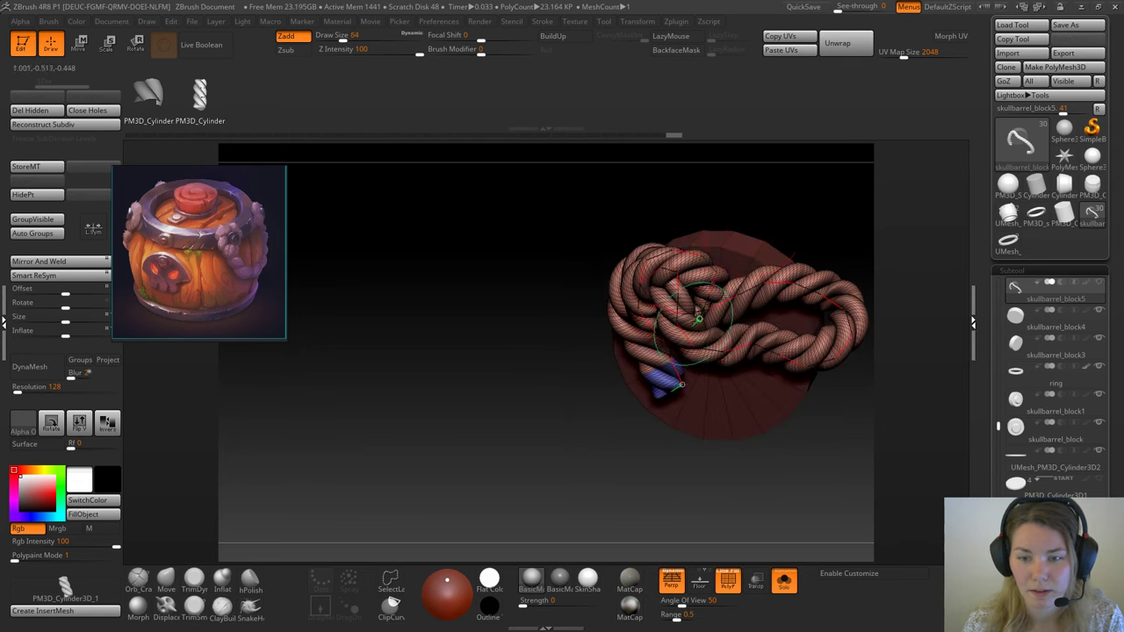
Step: Examine the knotted rope from several angles and turn off Solo to check it against the barrel
mouse_move(766, 230)
left_mouse_down()
mouse_move(780, 291)
mouse_move(805, 299)
mouse_move(764, 299)
left_mouse_up()
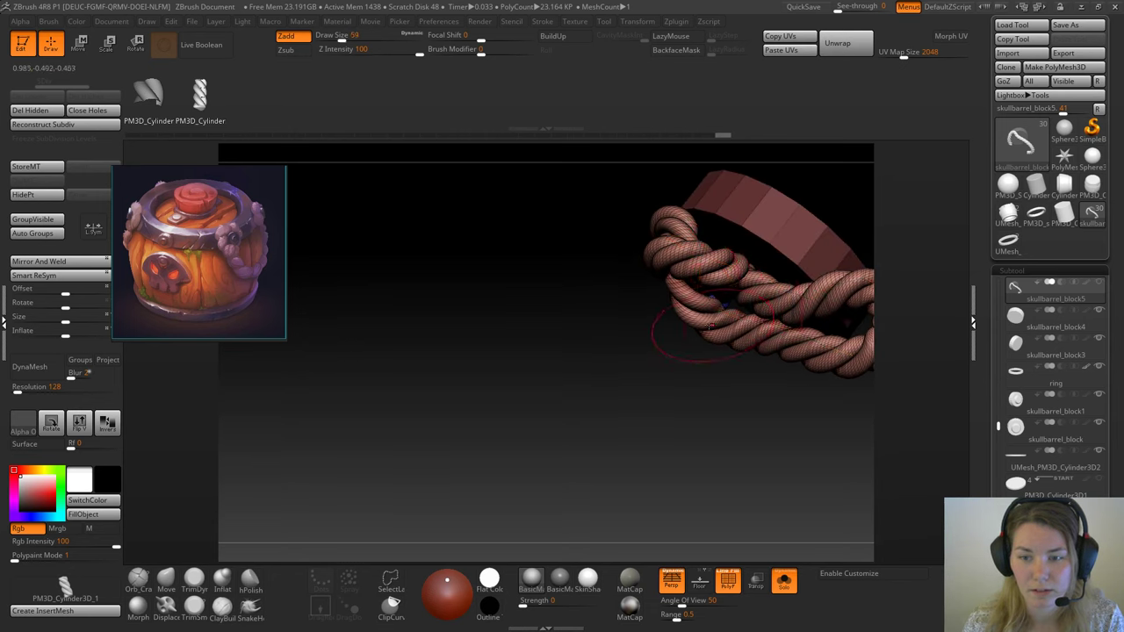
left_click_drag(667, 333, 602, 219)
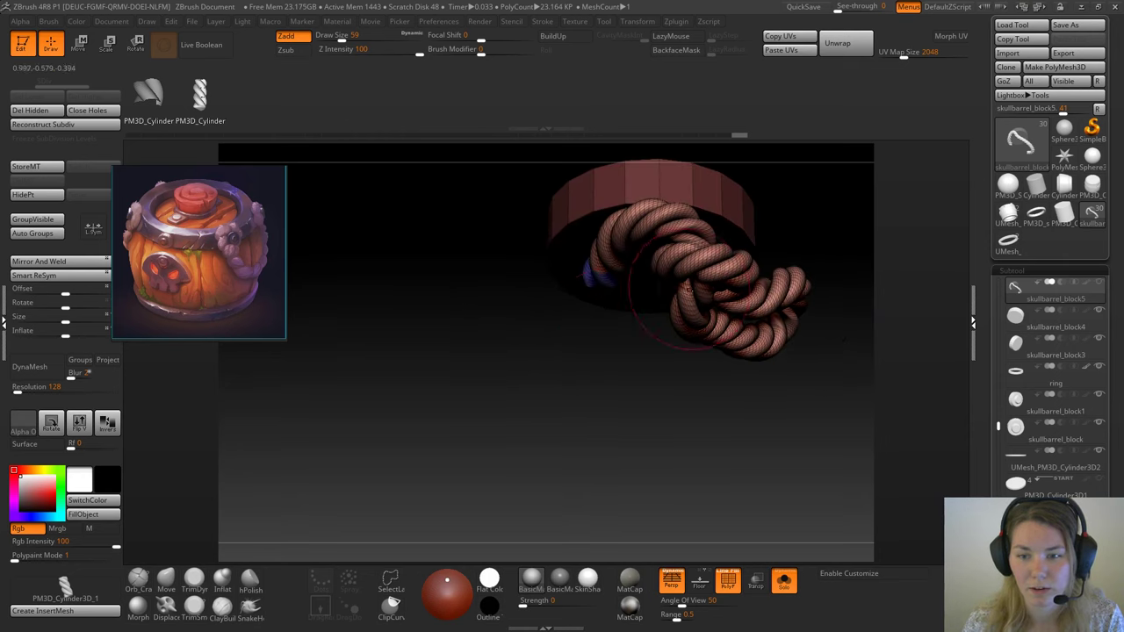
left_click_drag(808, 417, 786, 381)
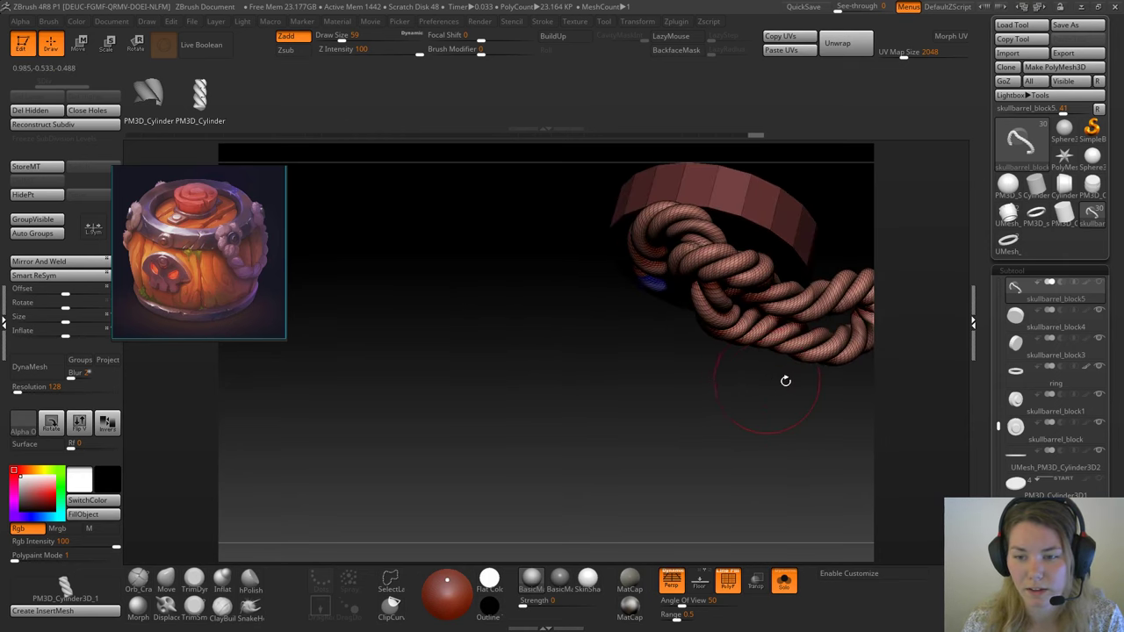
left_click_drag(592, 364, 527, 386, "alt")
left_click_drag(697, 316, 643, 324, "alt")
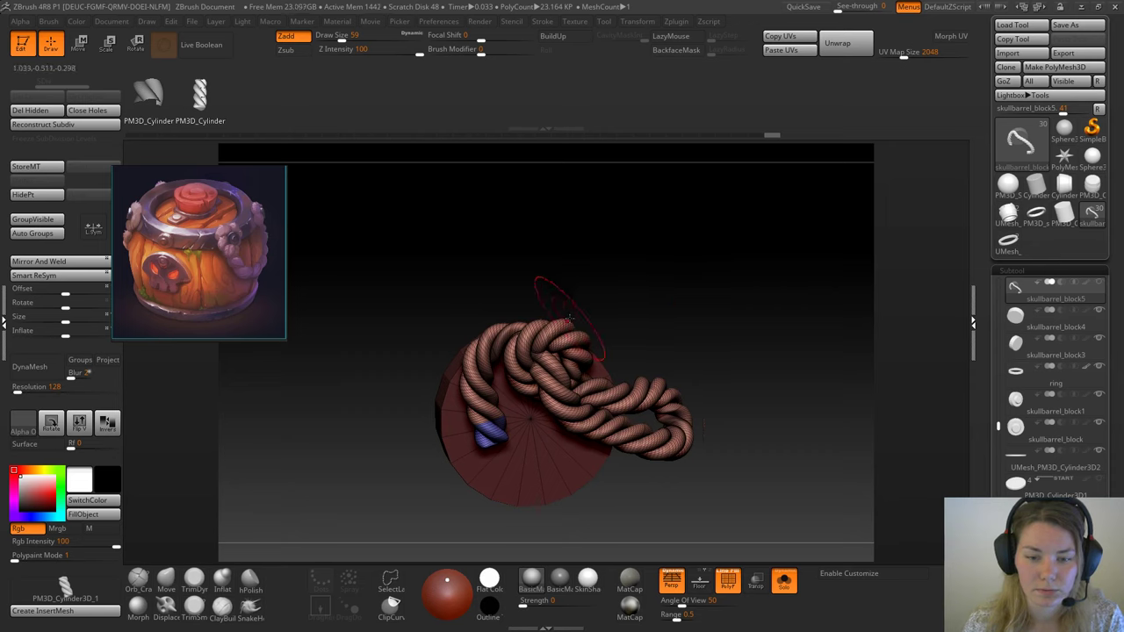
left_click_drag(570, 318, 640, 288)
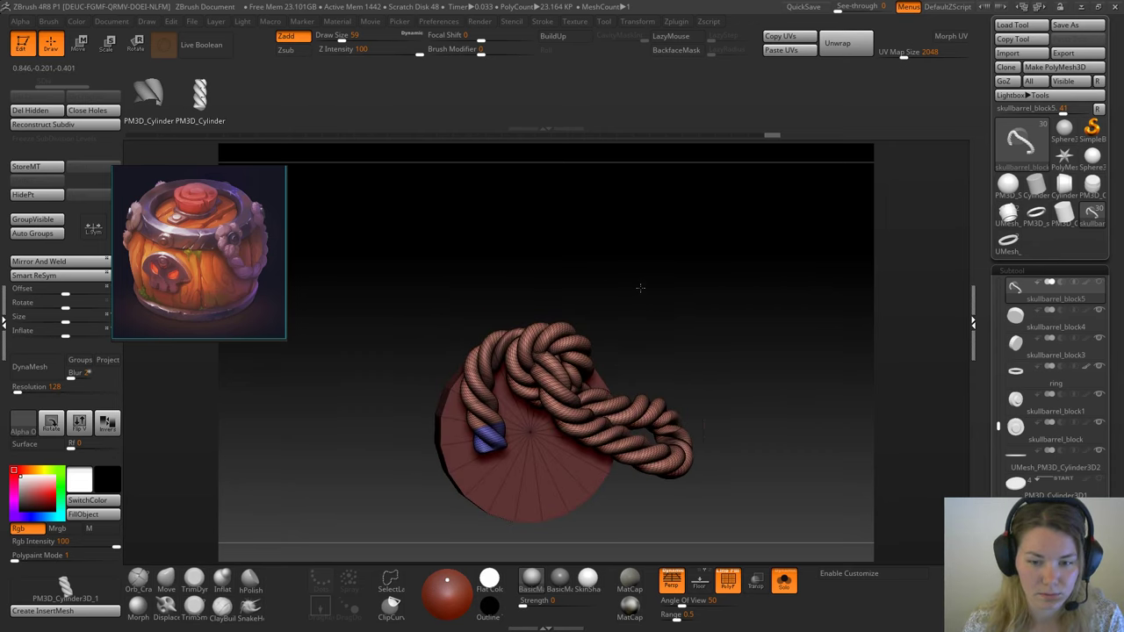
left_click(785, 578)
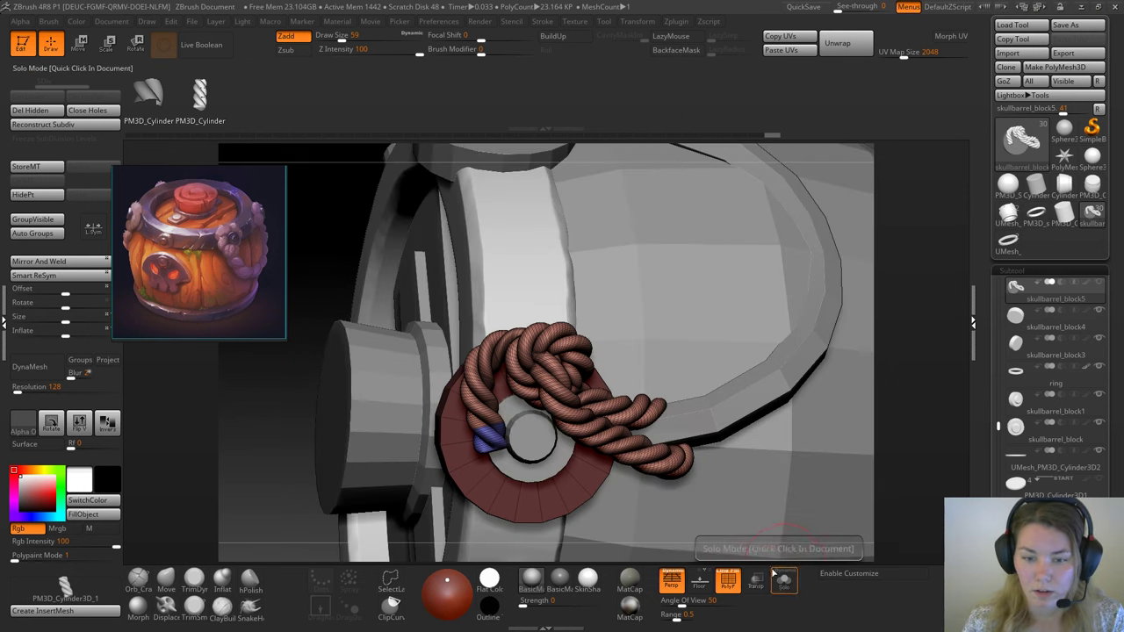
Step: Hide all polygroups of the knotted rope and delete the hidden geometry, keeping only the round mount disc
left_click(478, 382, "ctrl+alt+shift")
left_click(478, 383, "ctrl+shift")
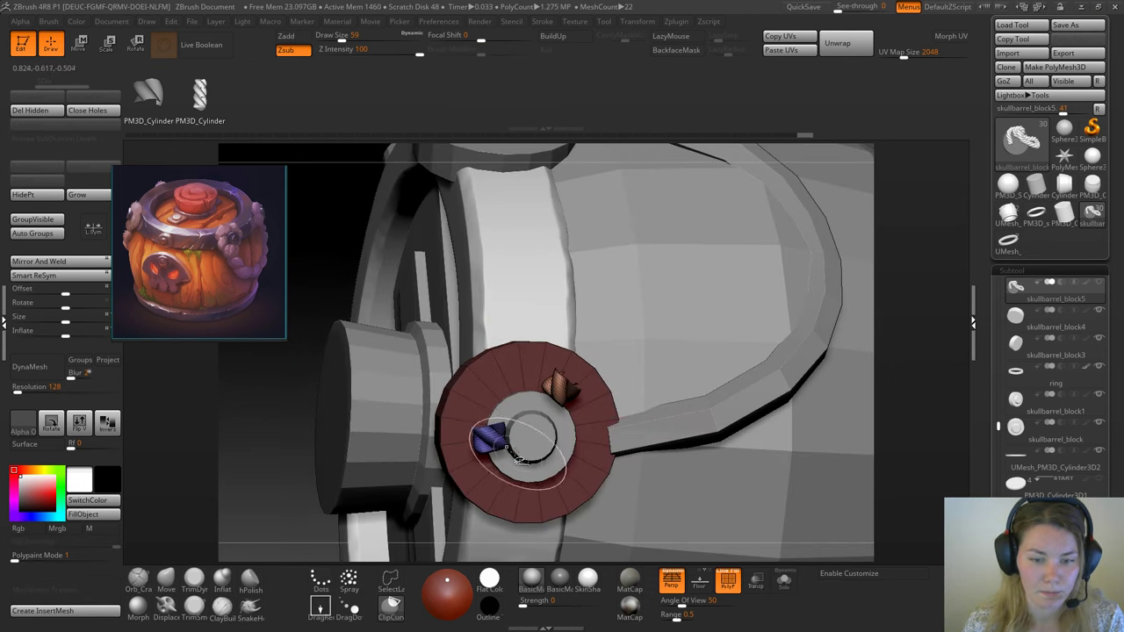
left_click(497, 446, "ctrl+shift")
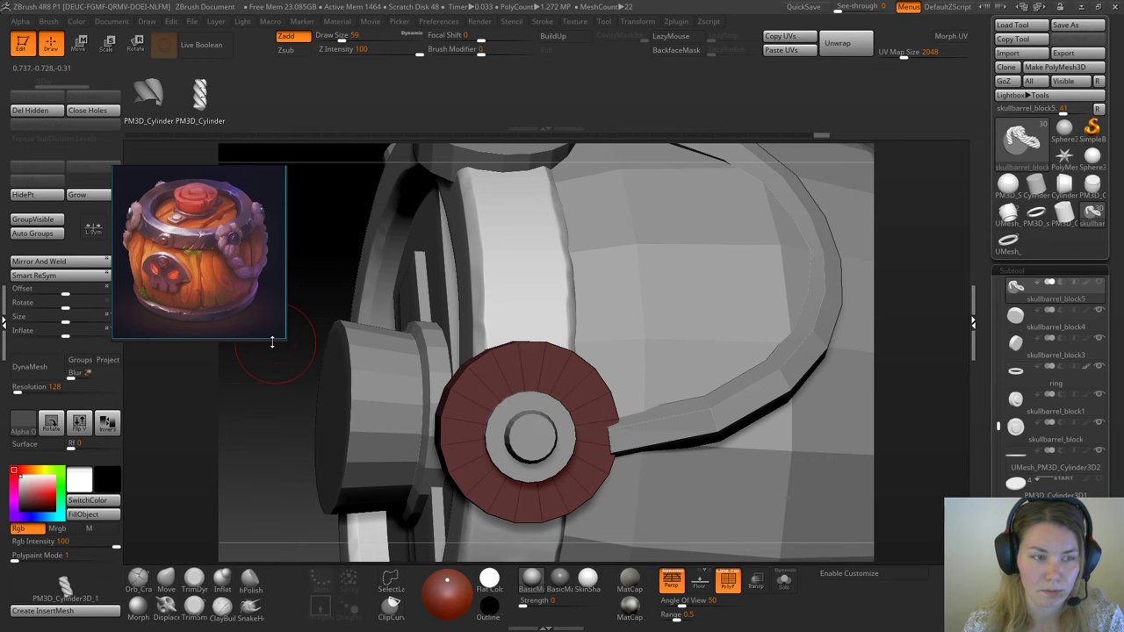
left_click(40, 109)
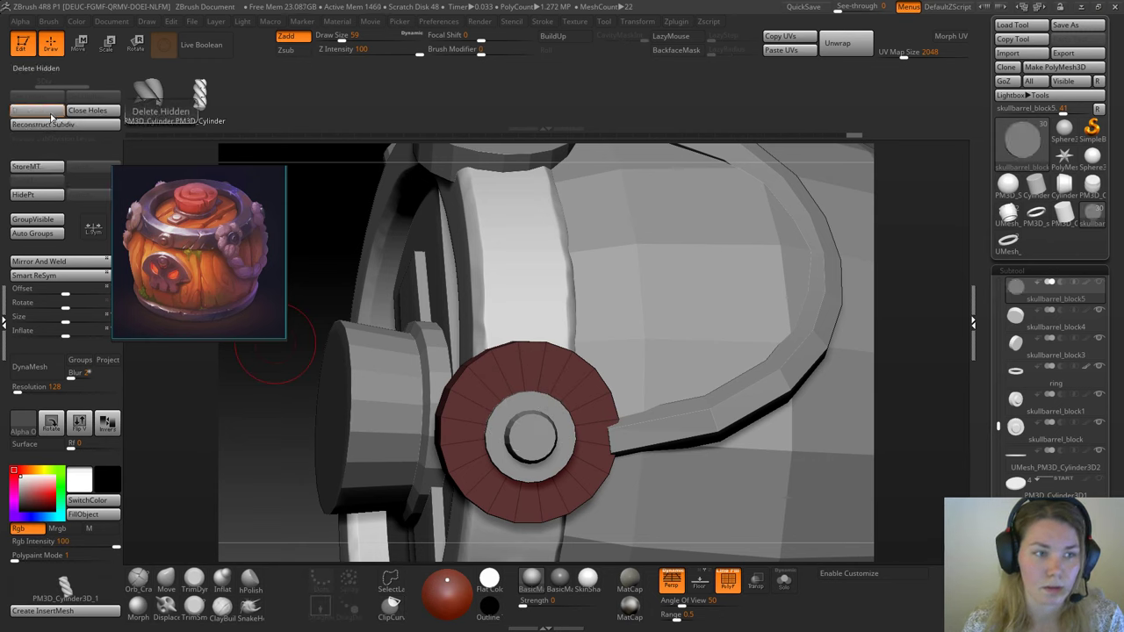
left_click(50, 115)
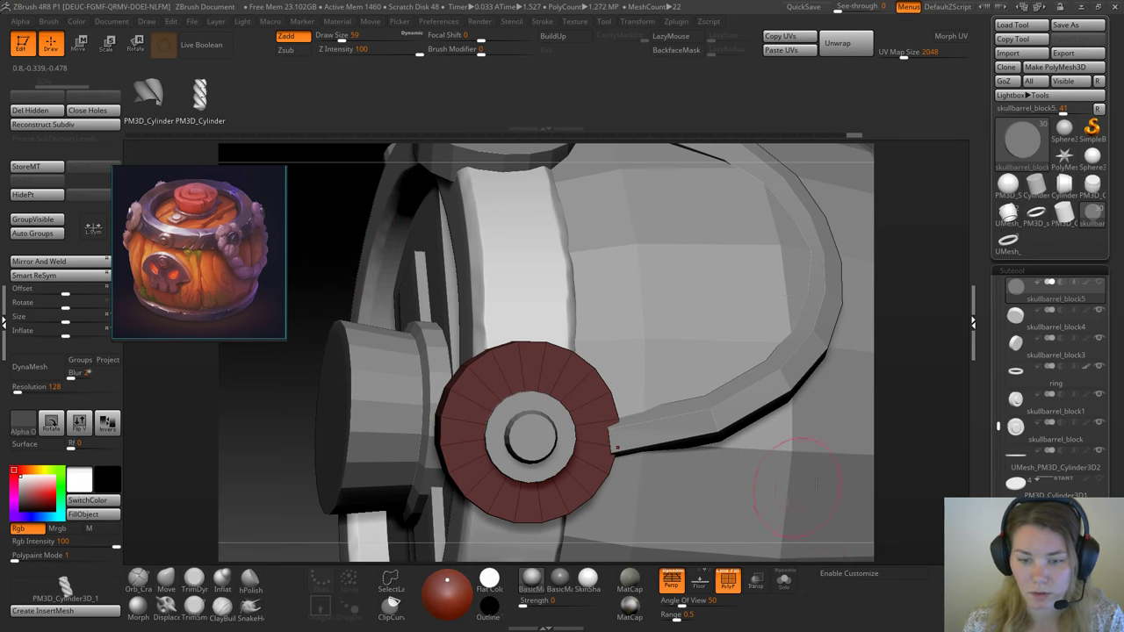
Step: Clear the mask on the round mount disc and try to delete hidden geometry from it again
left_click_drag(919, 425, 852, 145, "alt")
left_click_drag(429, 479, 421, 309)
left_click_drag(299, 224, 746, 286)
left_click(745, 285, "ctrl")
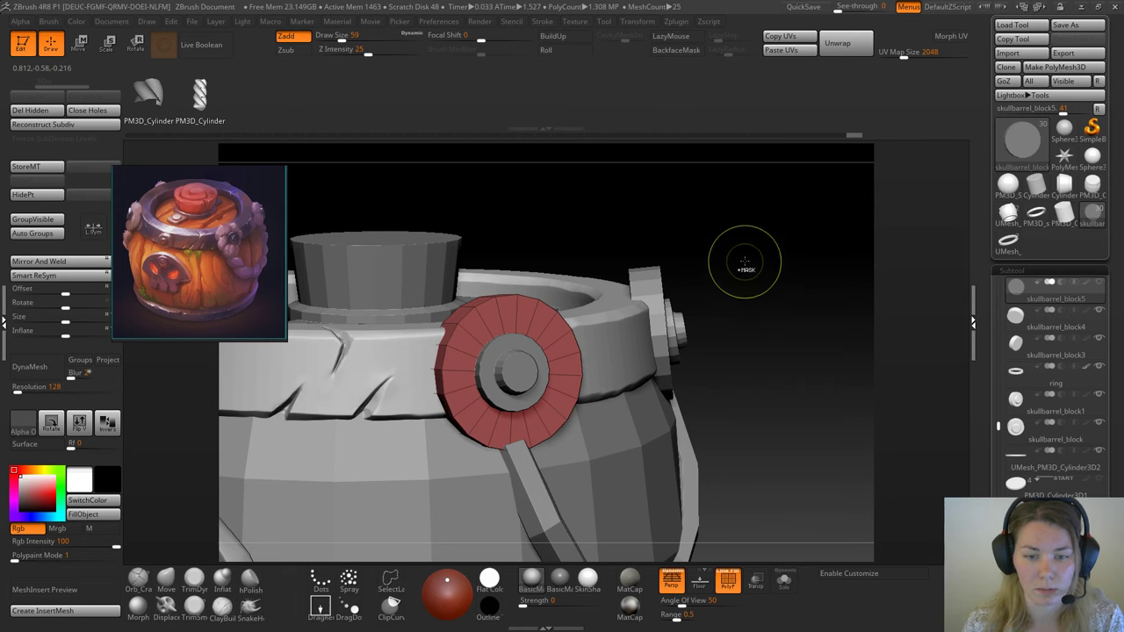
key("b")
left_click(30, 111)
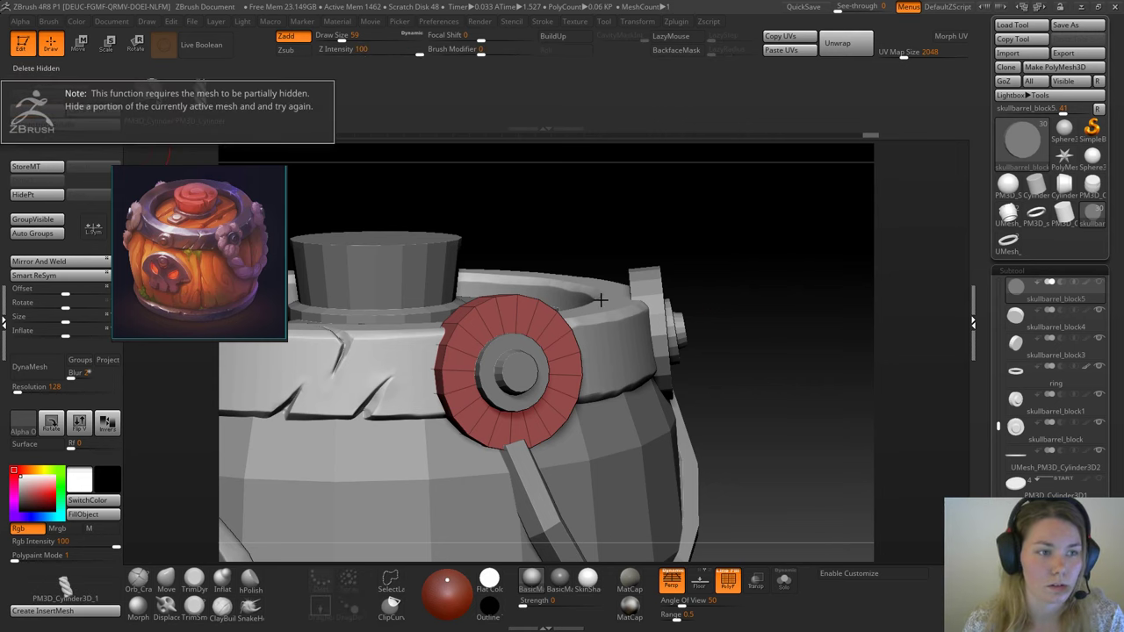
left_click_drag(703, 290, 731, 263)
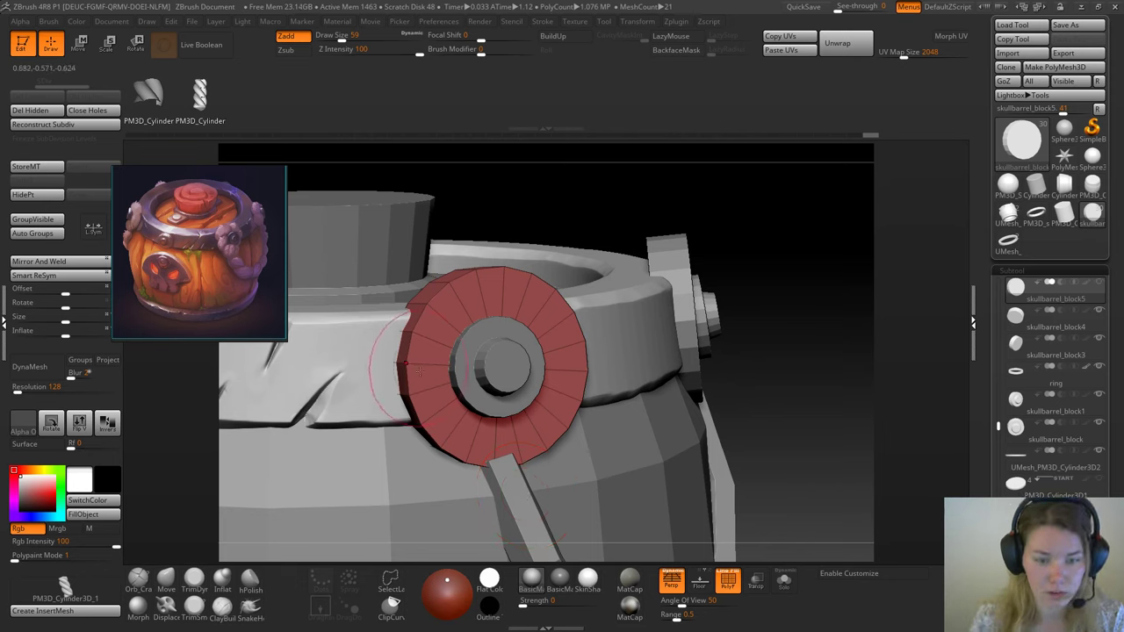
Step: Try to run a rope along the disc's rim at draw size 71, and undo it
key("space")
left_click_drag(425, 374, 430, 375)
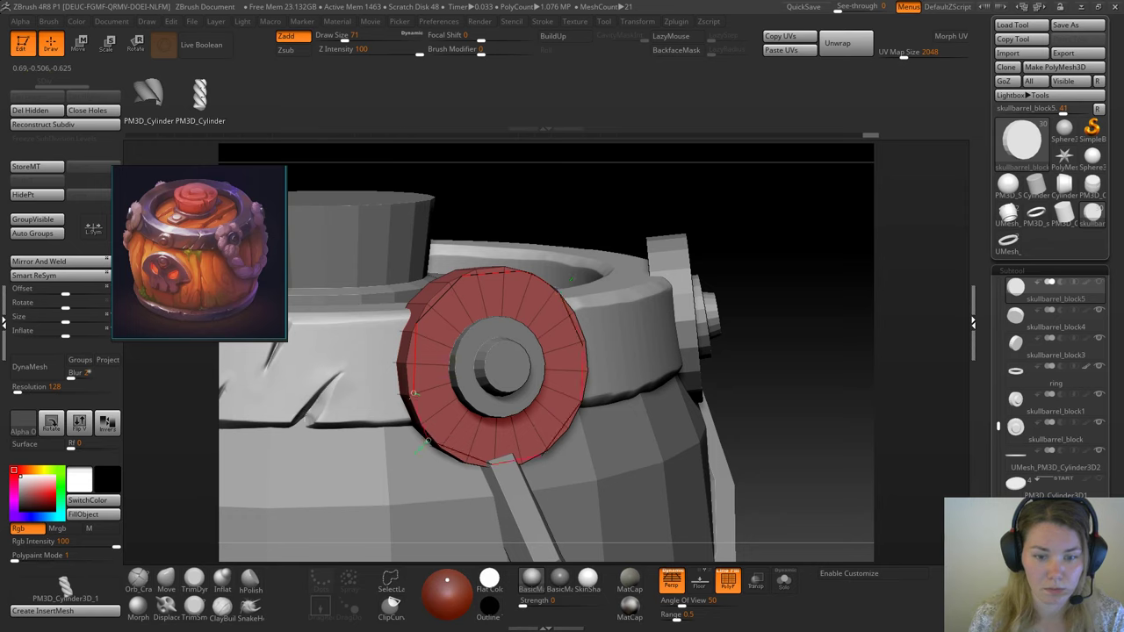
left_click(412, 393)
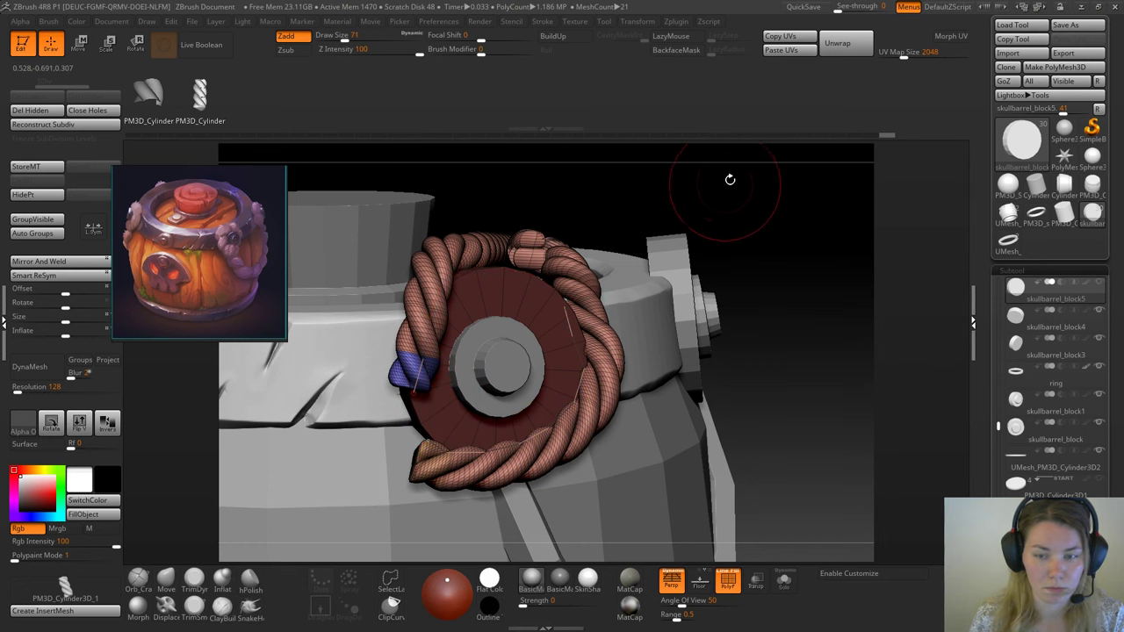
left_click_drag(729, 180, 715, 209)
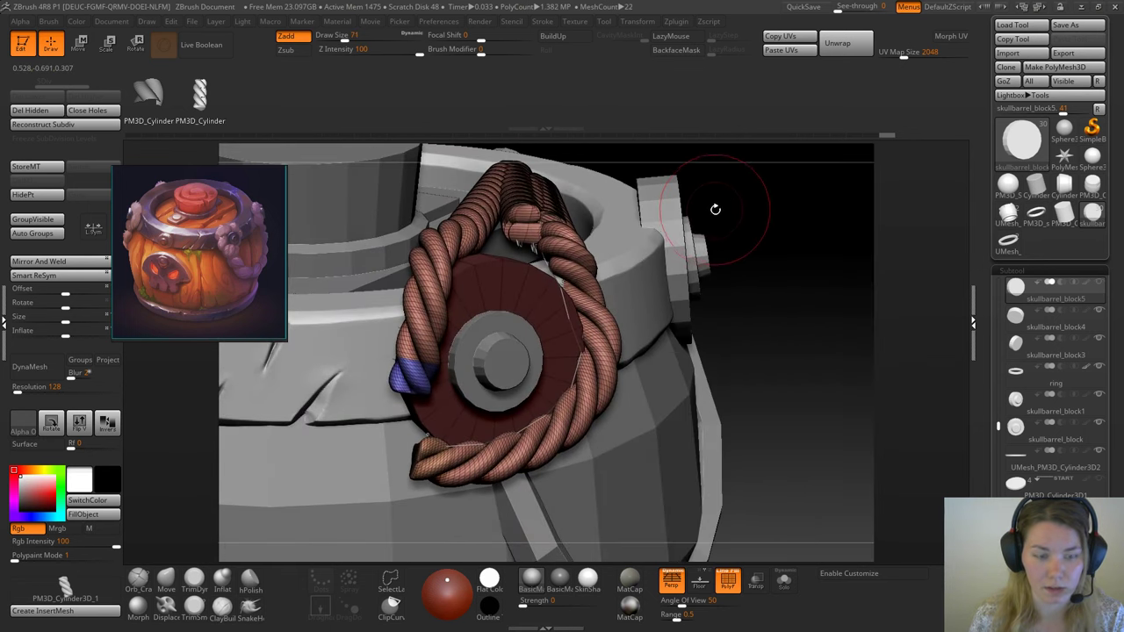
key("ctrl+z")
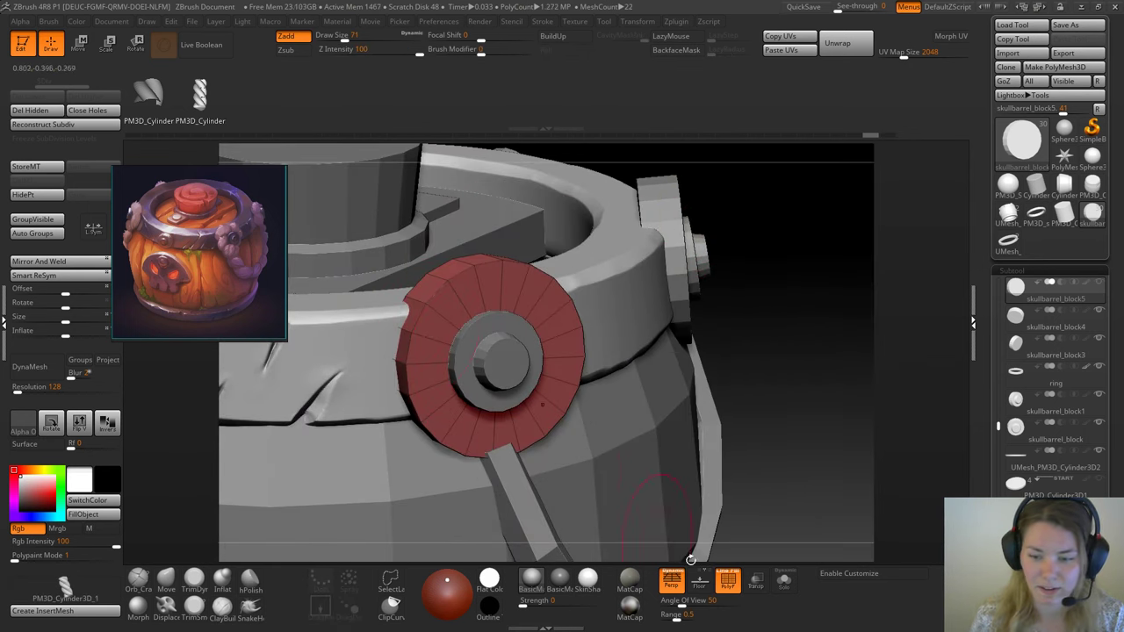
Step: Isolate the round mount disc, subdivide it once and delete its lower subdivision level
left_click(784, 579)
key("ctrl+d")
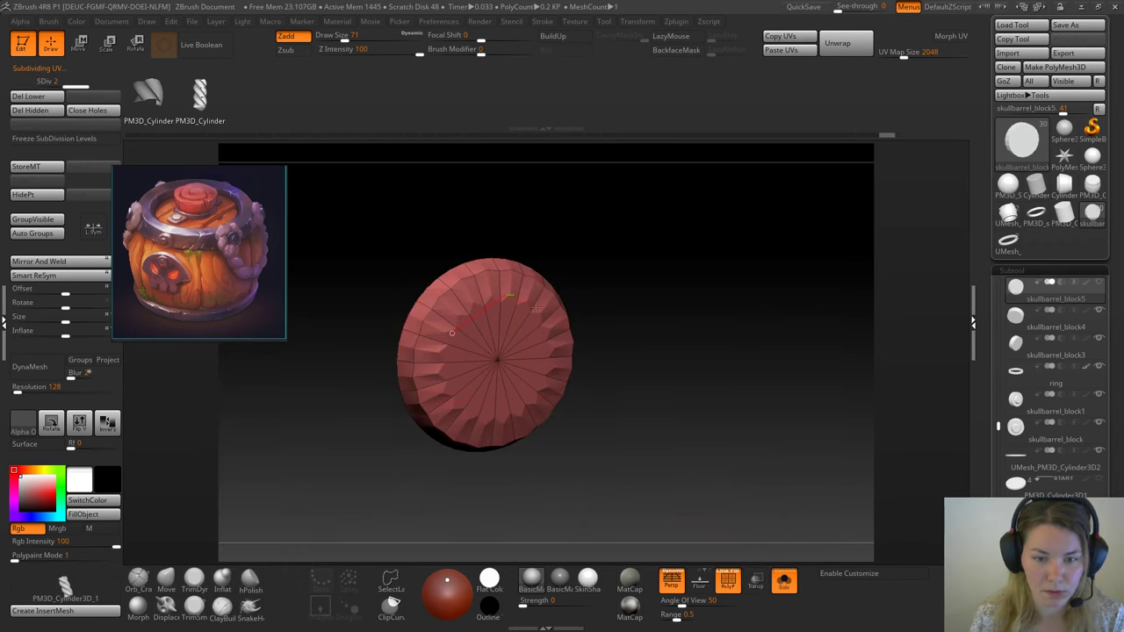
left_click(486, 387)
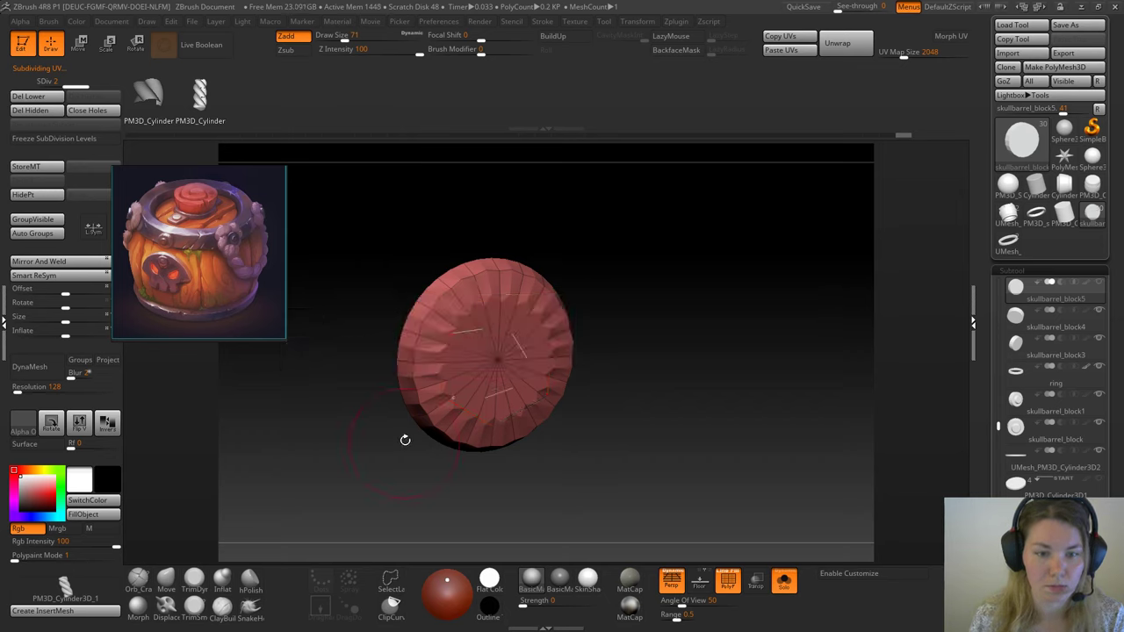
left_click(28, 95)
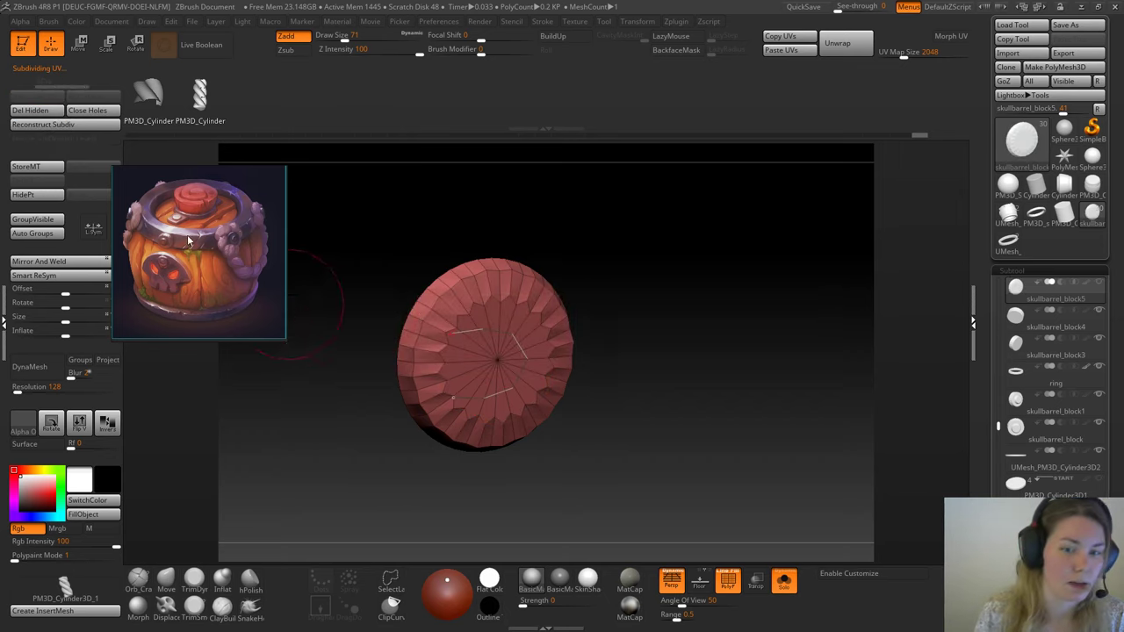
key("ctrl+z")
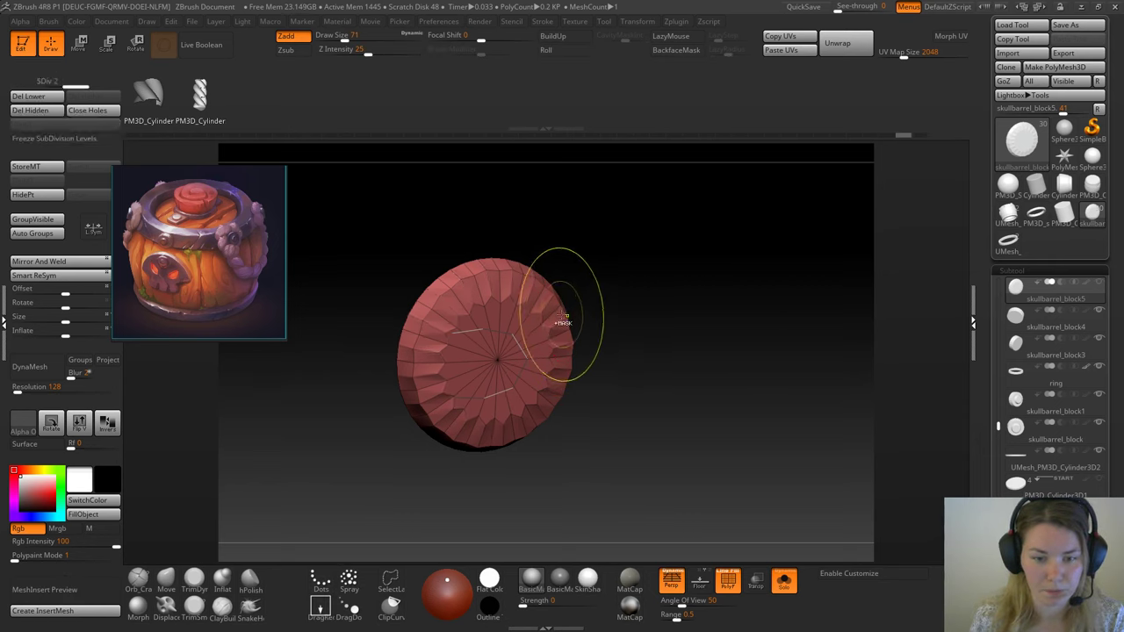
left_click(41, 96)
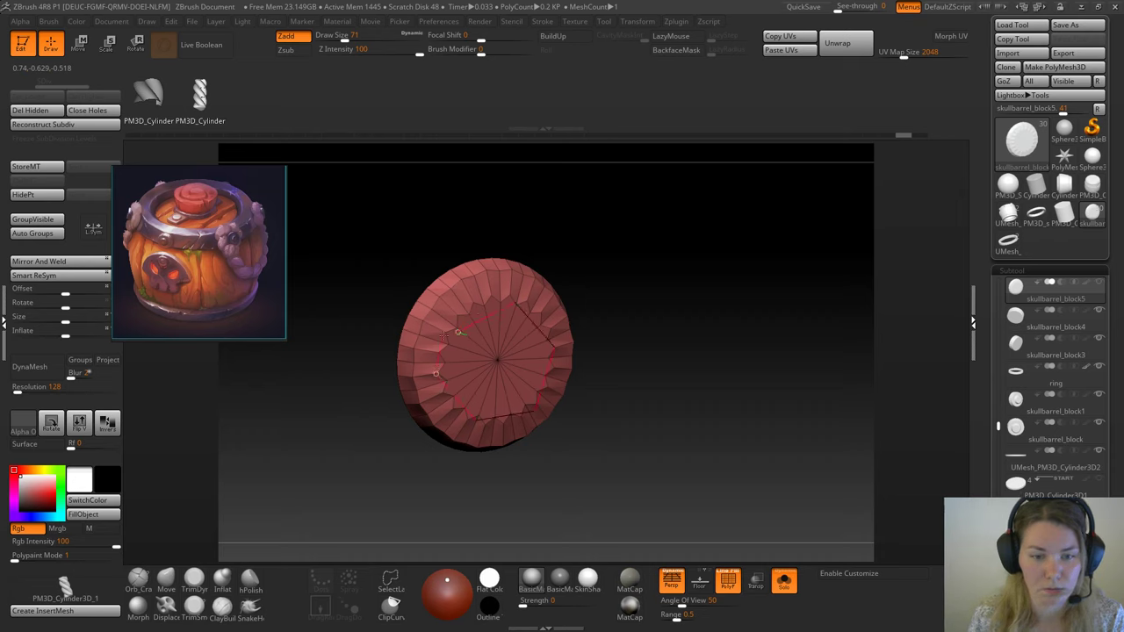
Step: Try to draw a twisted rope on the disc's face and pull its curve outward toward the rim
left_click_drag(443, 335, 445, 336)
left_click_drag(598, 283, 516, 297)
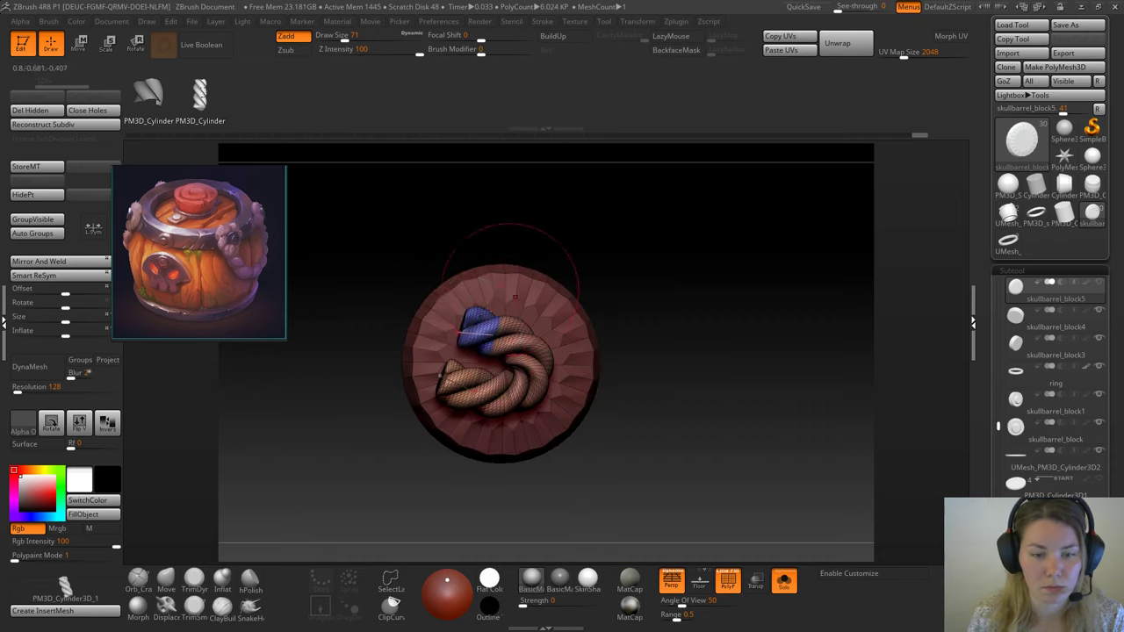
left_click_drag(492, 334, 515, 310)
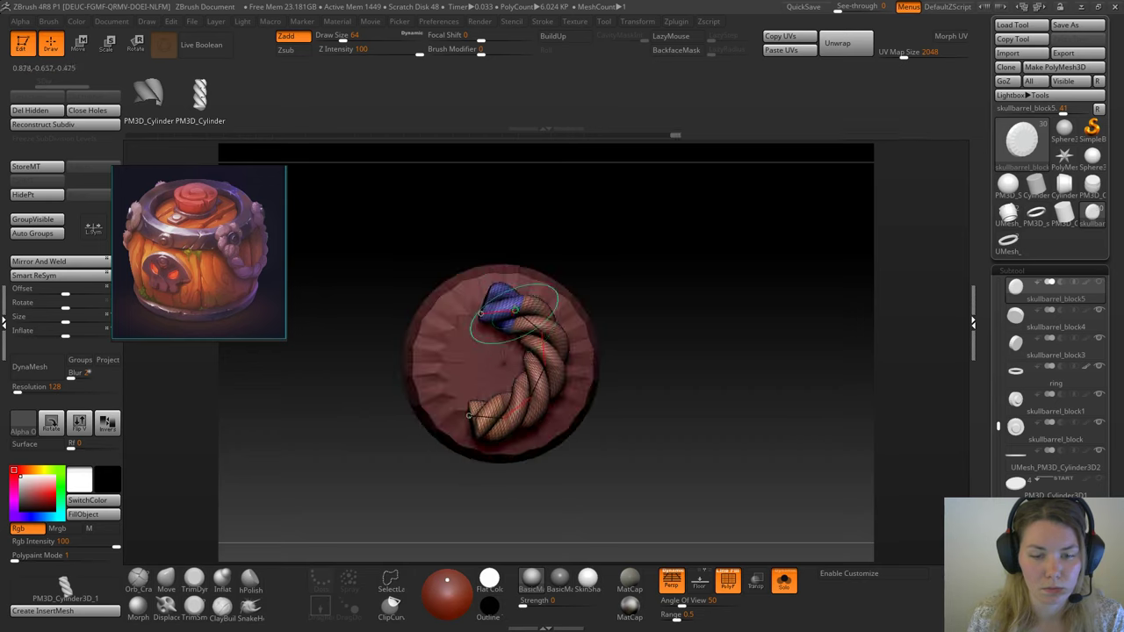
key("ctrl+z")
key("ctrl+z")
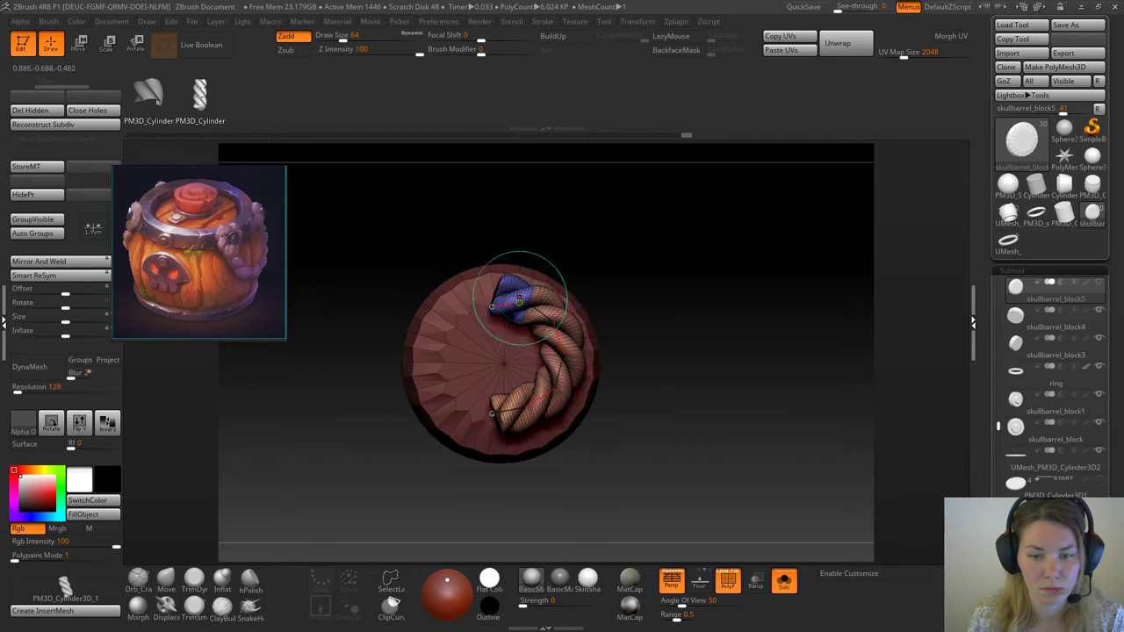
left_click(519, 301)
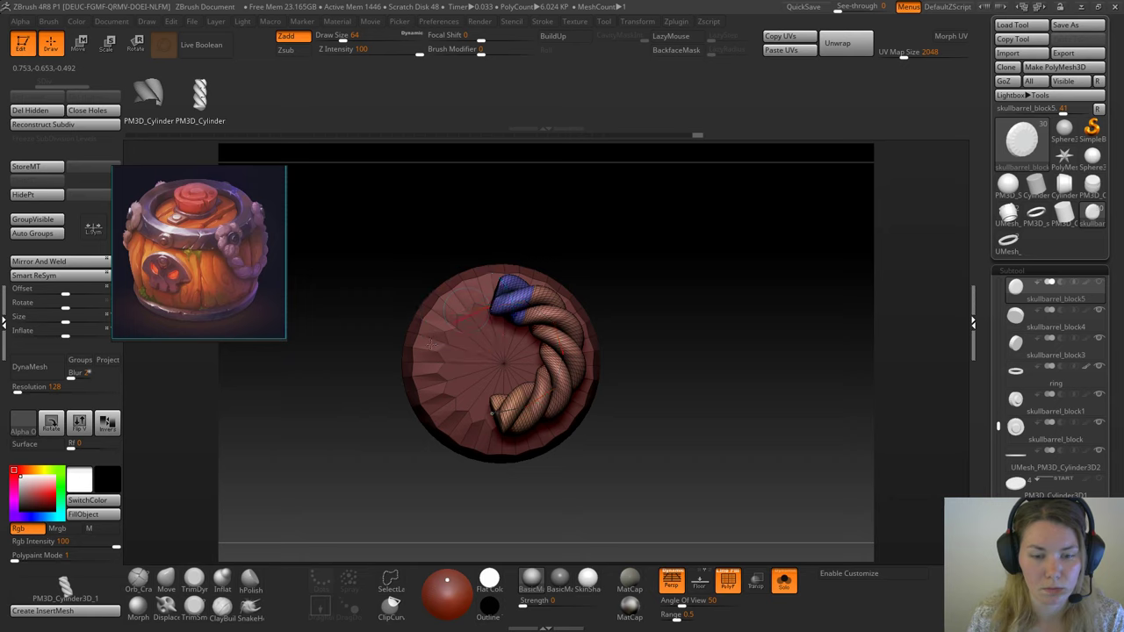
left_click_drag(522, 308, 517, 295)
left_click_drag(475, 317, 471, 311)
Step: Step through the rope curve's undo history to compare the nearly closed ring with the wider open arc
key("ctrl+shift+z")
key("ctrl+shift+z")
key("ctrl+shift+z")
key("ctrl+shift+z")
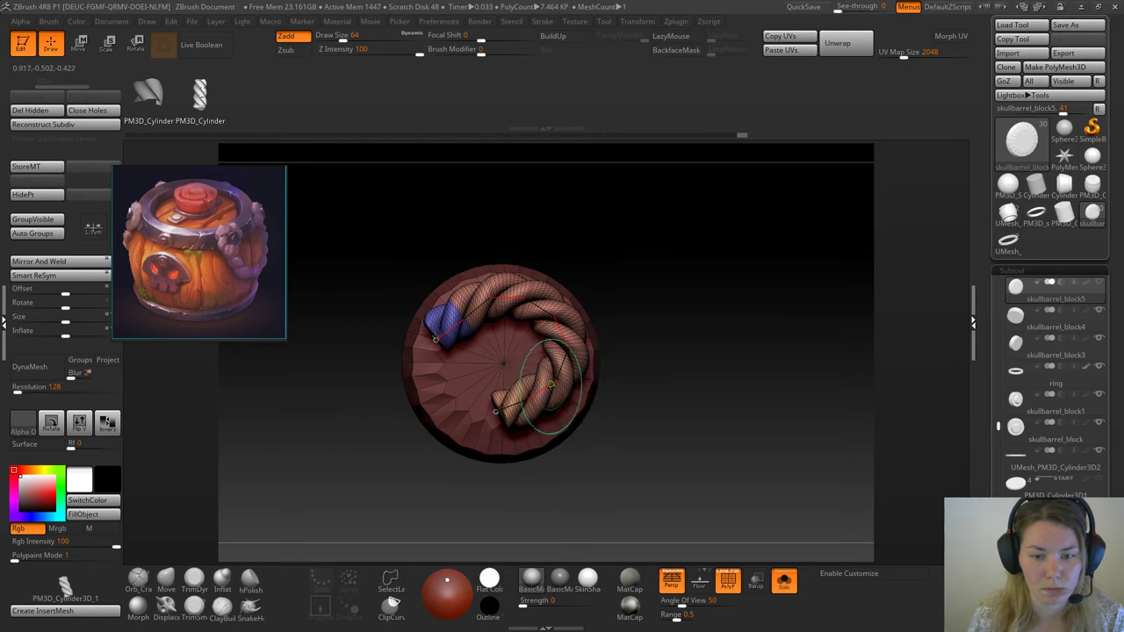
key("ctrl+shift+z")
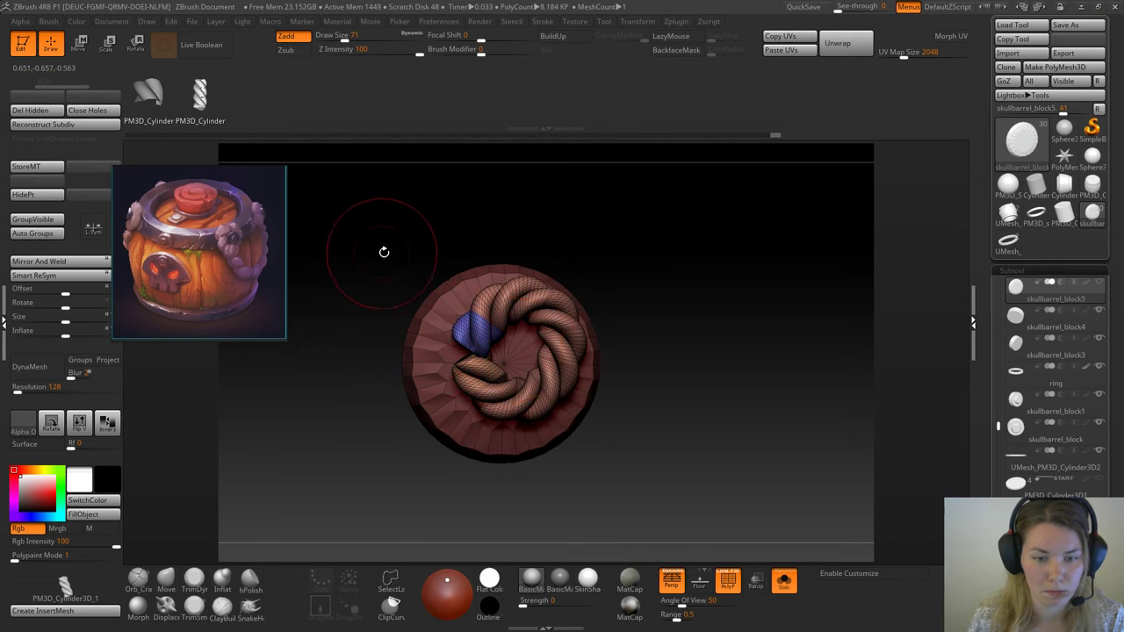
key("ctrl+z")
key("ctrl+z")
key("ctrl+z")
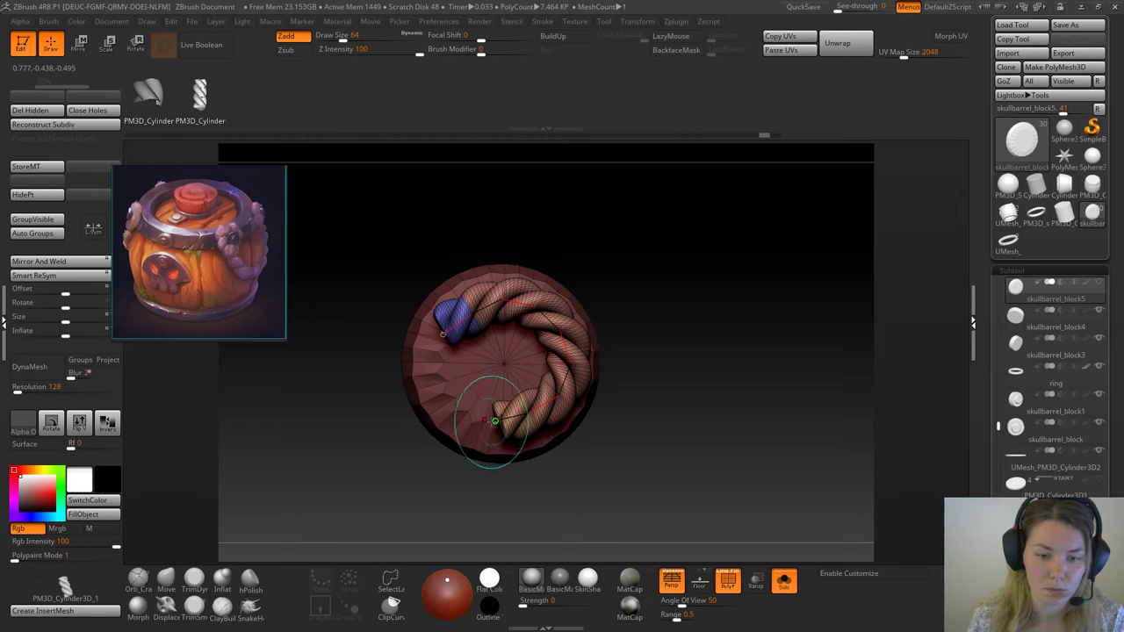
Step: Try to continue the rope from its lower end along the disc's rim, and undo it
left_click_drag(420, 400, 420, 396)
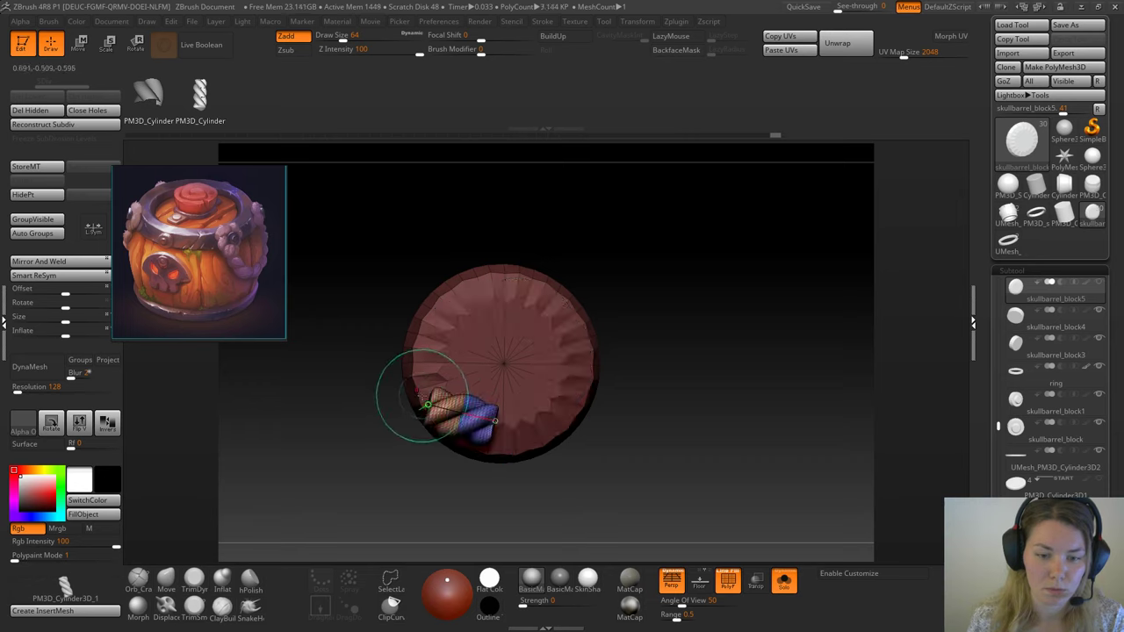
key("ctrl+z")
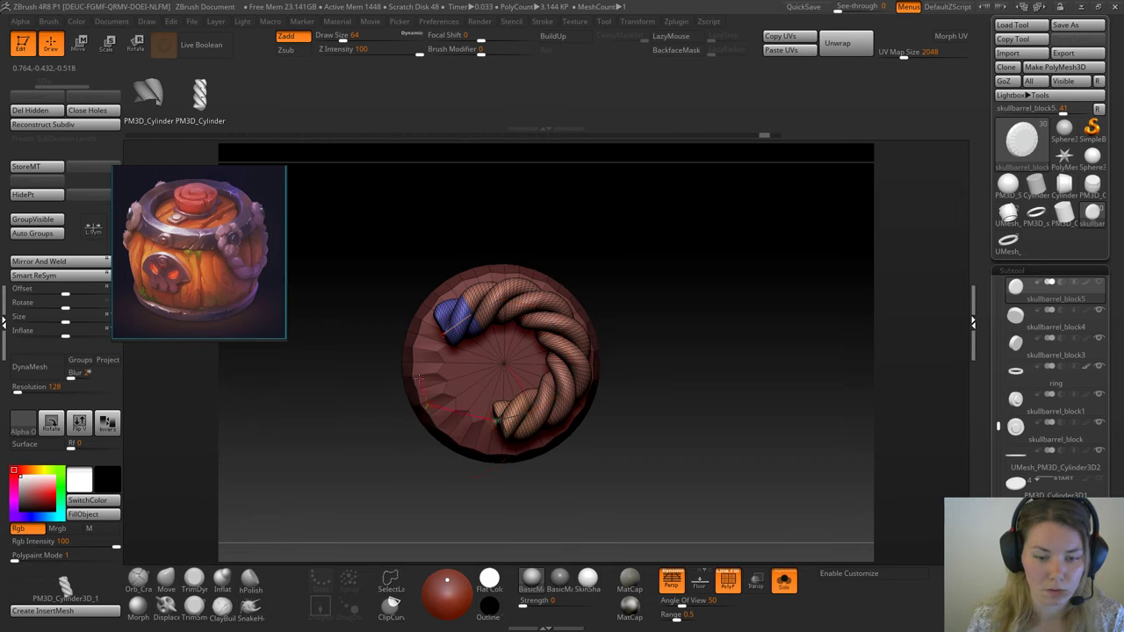
key("ctrl+z")
key("ctrl+shift+z")
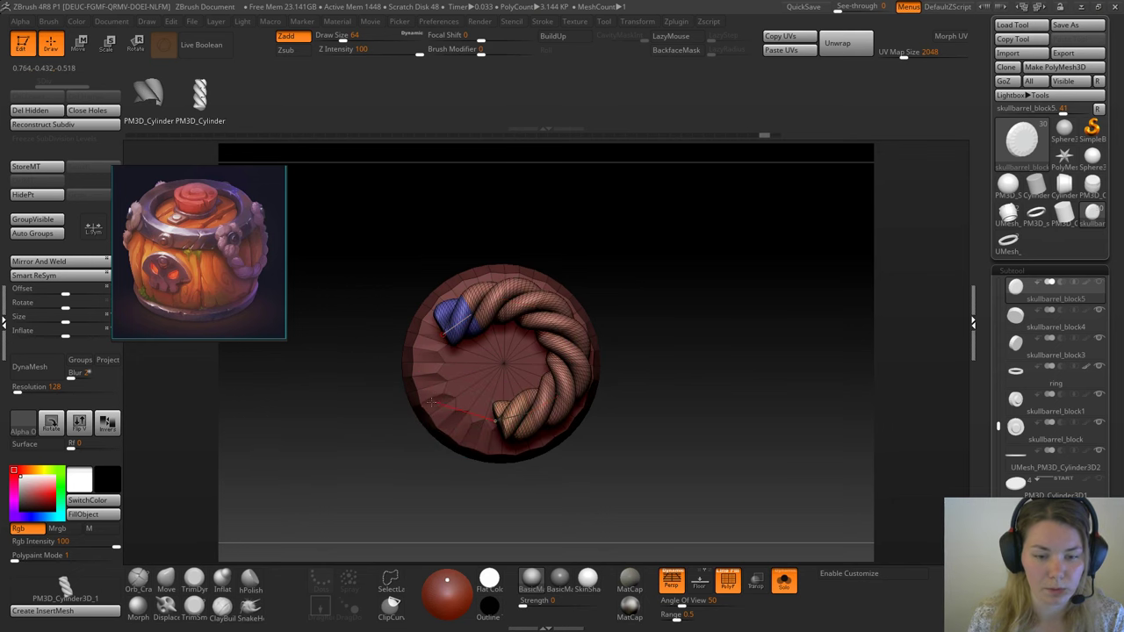
left_click_drag(400, 406, 384, 405)
key("ctrl+z")
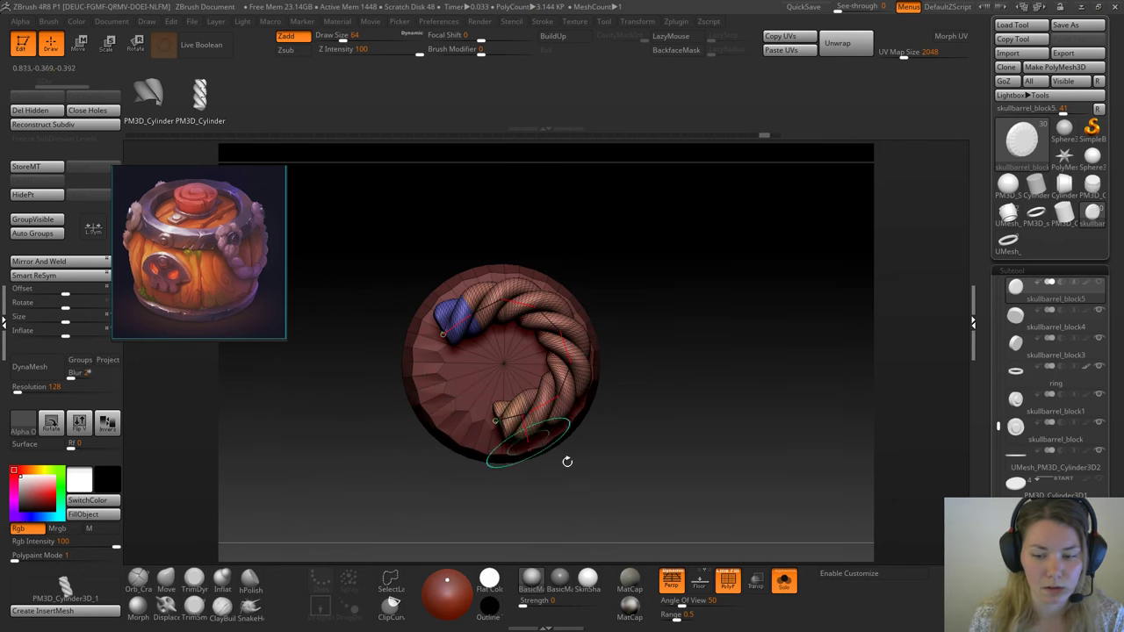
Step: Turn off Solo and run the other twisted cylinder insert mesh as a rope ring around the disc's centre knob
left_click(787, 583)
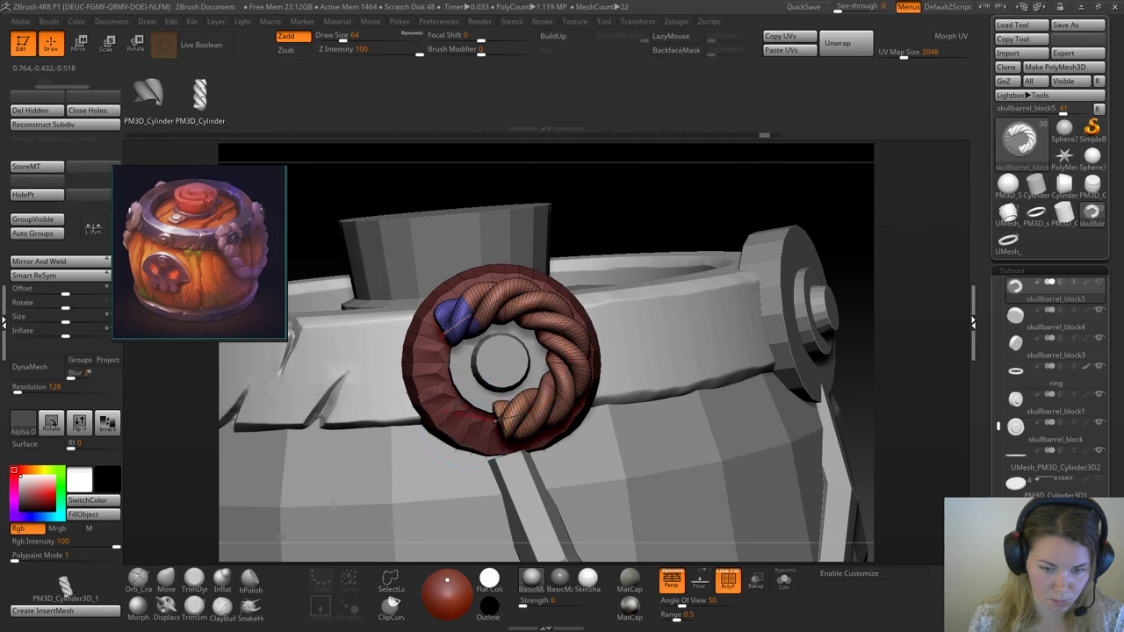
key("ctrl+shift+z")
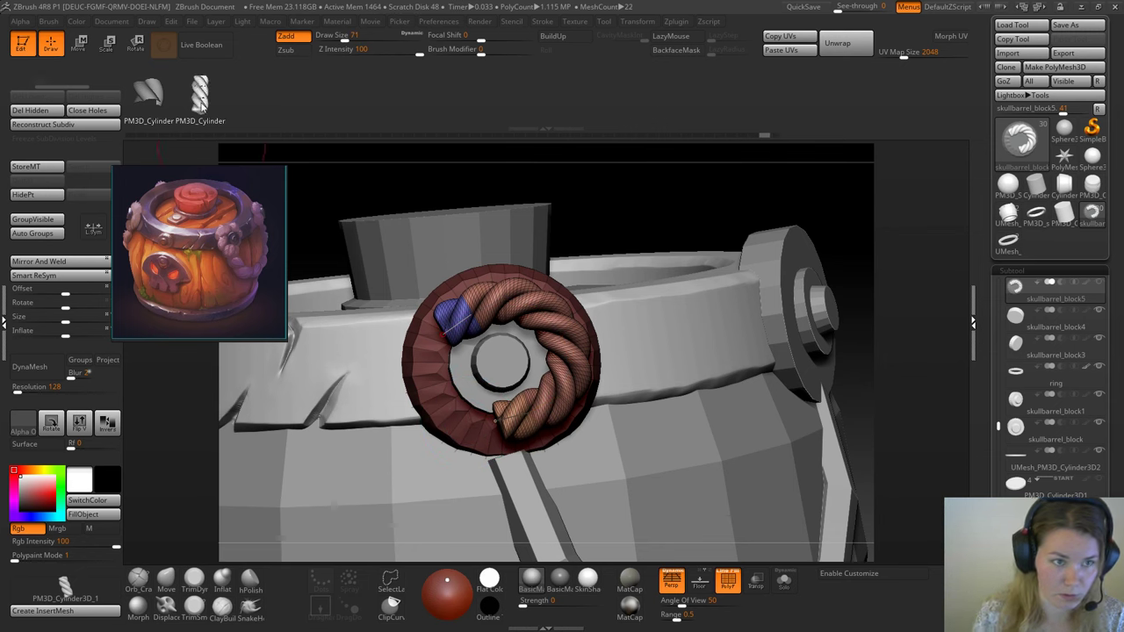
left_click(148, 107)
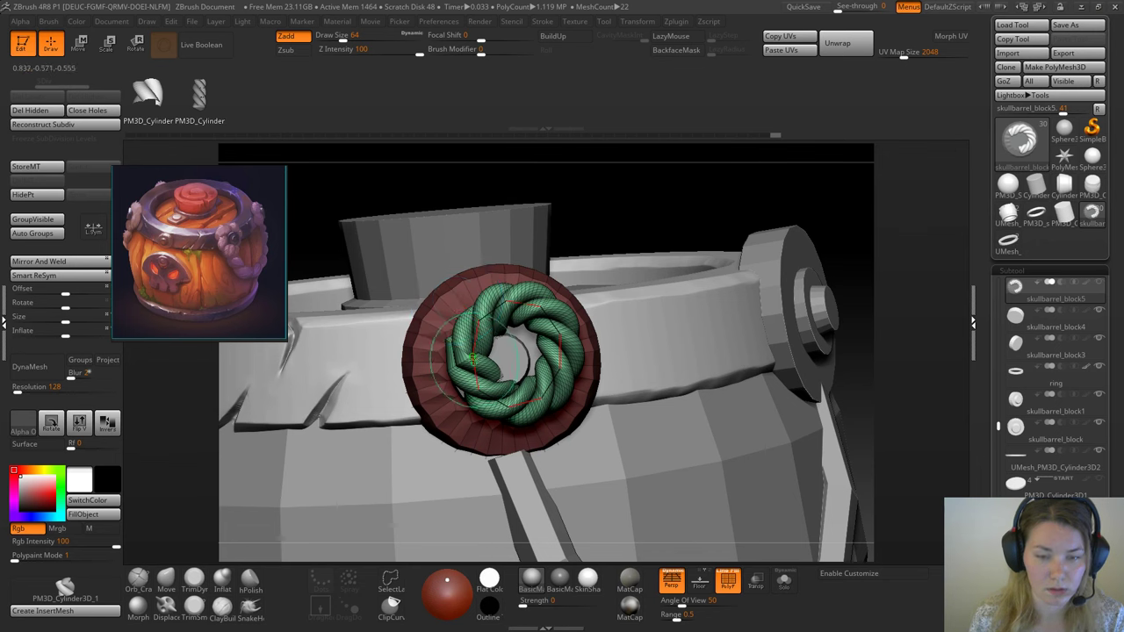
left_click(472, 356)
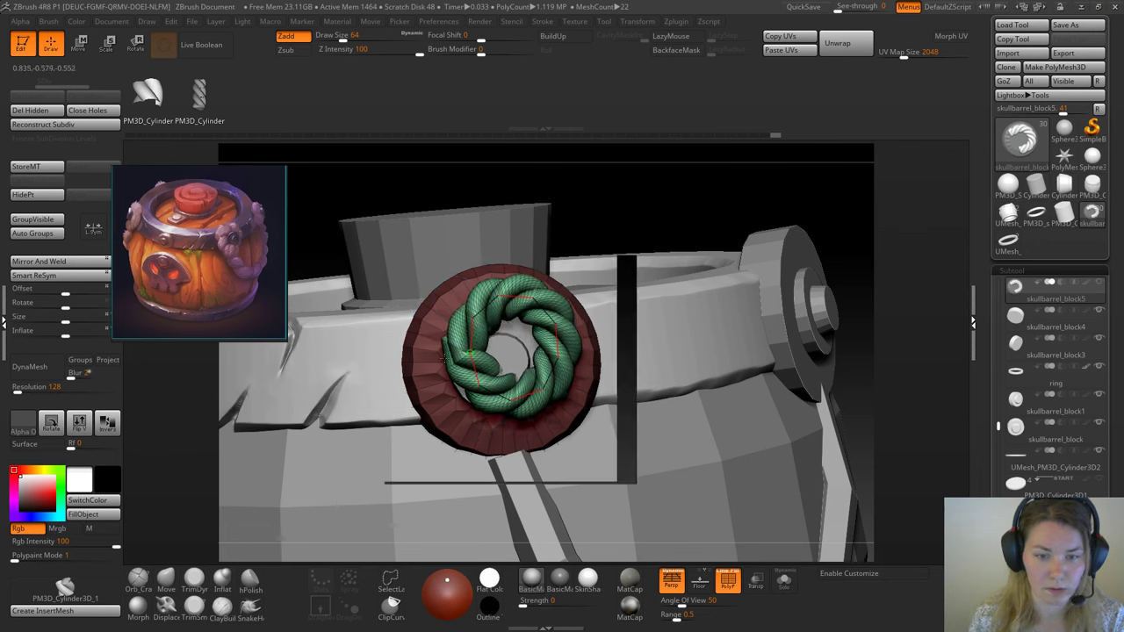
Step: Reshape the rope's curve into an even ring around the knob with its two ends overlapping
left_click_drag(443, 358, 448, 354)
left_click(472, 343)
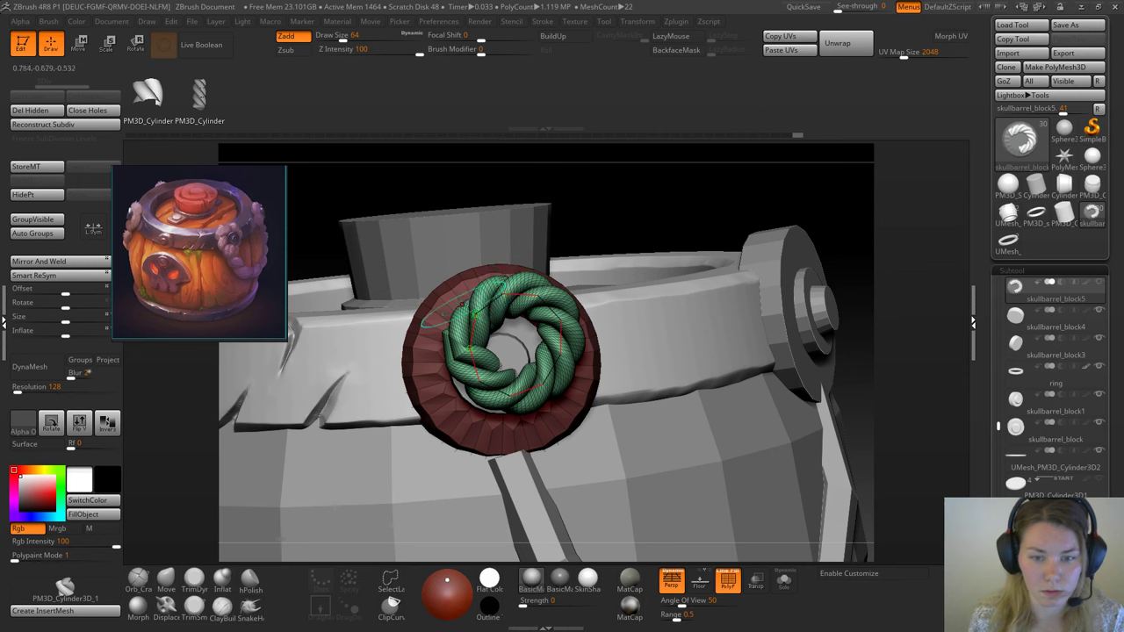
left_click(489, 310)
left_click_drag(486, 310, 505, 401)
mouse_move(522, 315)
left_mouse_down()
mouse_move(506, 360)
mouse_move(548, 369)
mouse_move(535, 379)
left_mouse_up()
left_click_drag(460, 402, 460, 364)
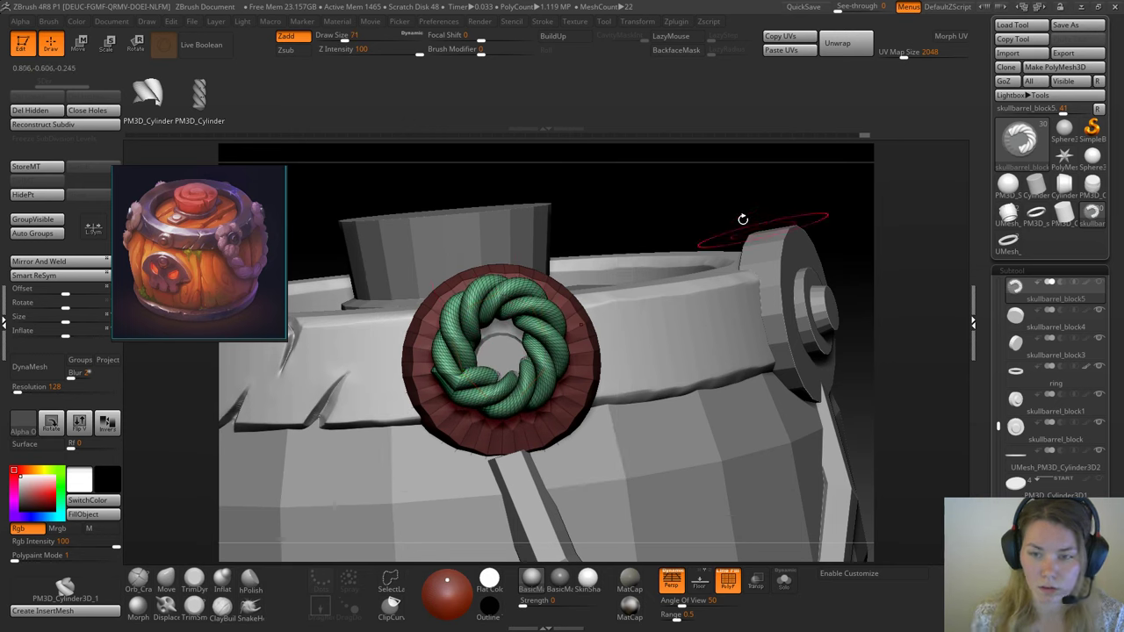
Step: Clear the mask and separate the rope ring from the disc into its own subtool with Split To Parts
left_click_drag(743, 219, 697, 221)
left_click(164, 588)
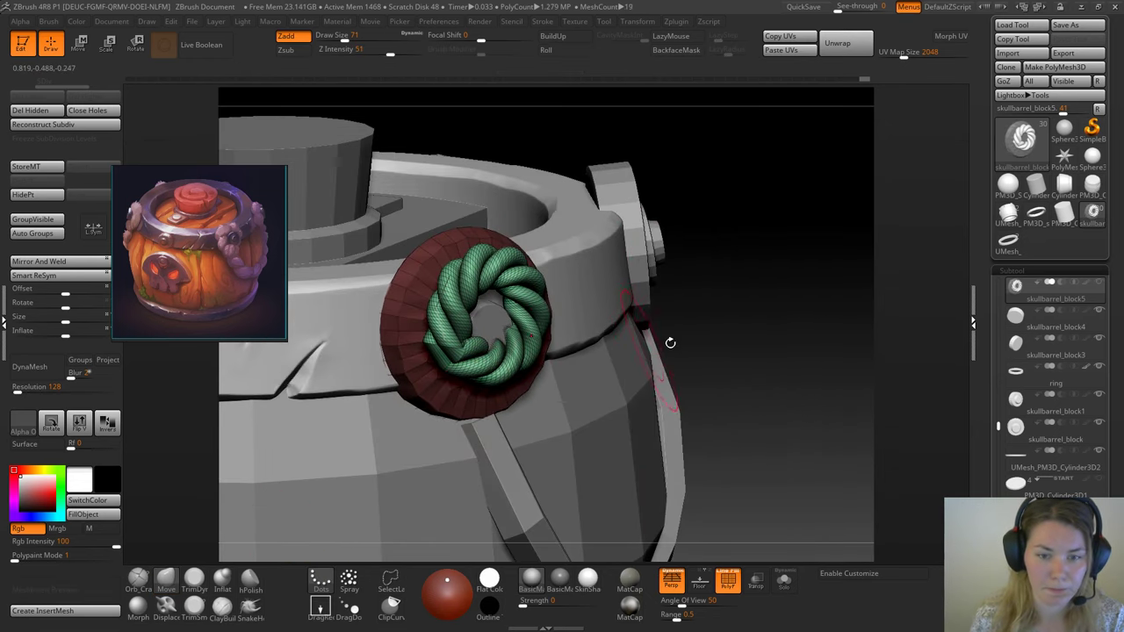
left_click_drag(736, 324, 675, 290)
left_click_drag(475, 220, 573, 245)
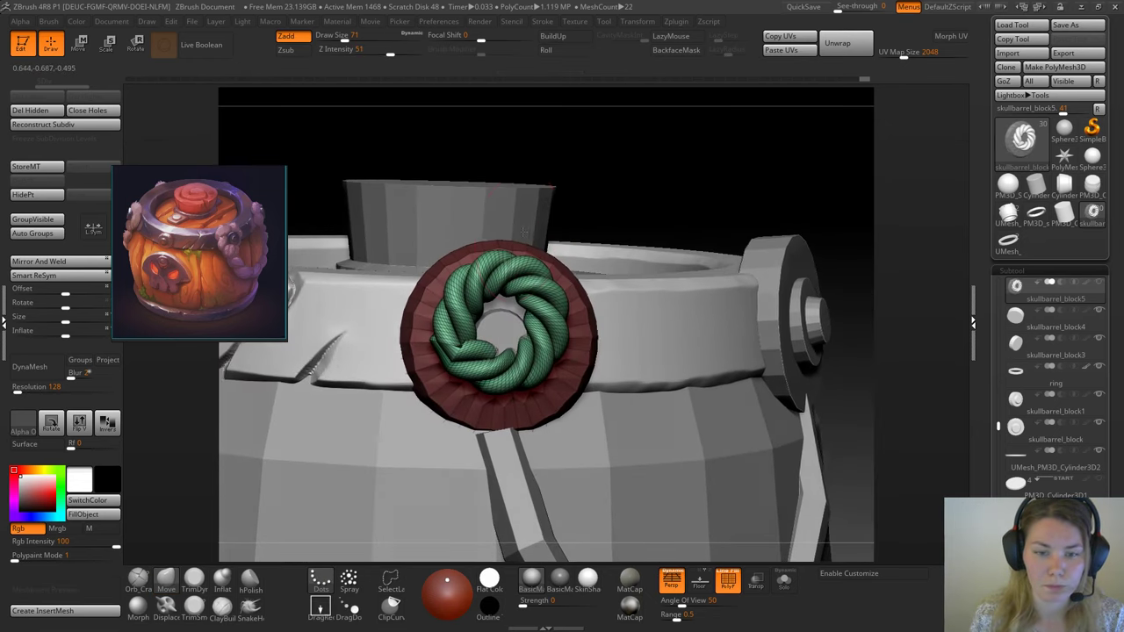
left_click_drag(986, 514, 985, 492)
scroll(966, 465, "down", 5)
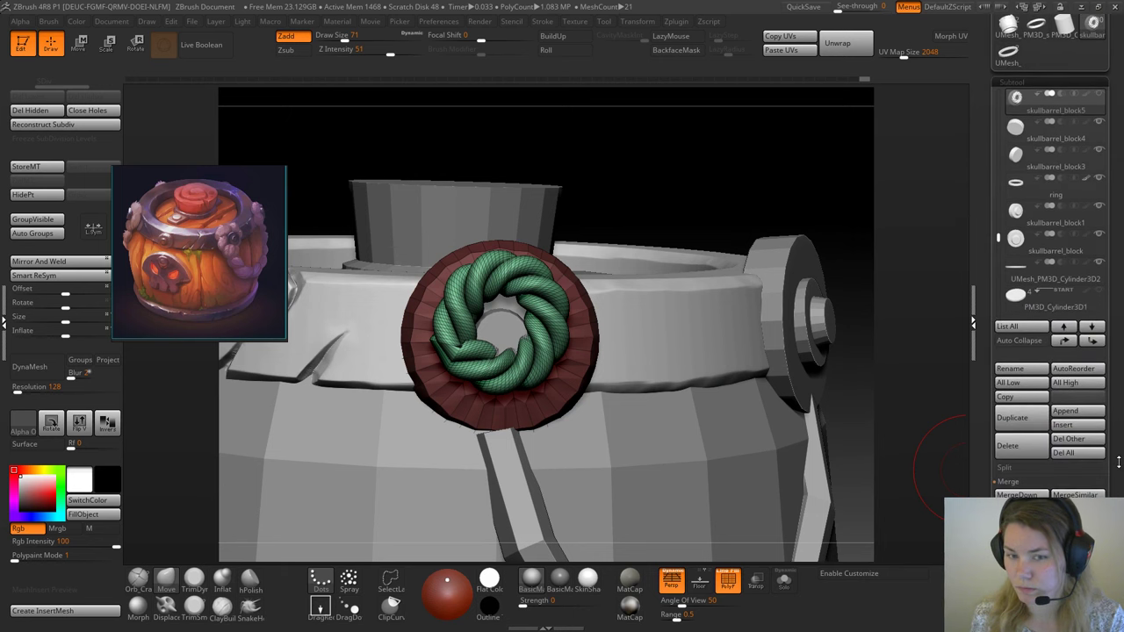
left_click(690, 200, "ctrl")
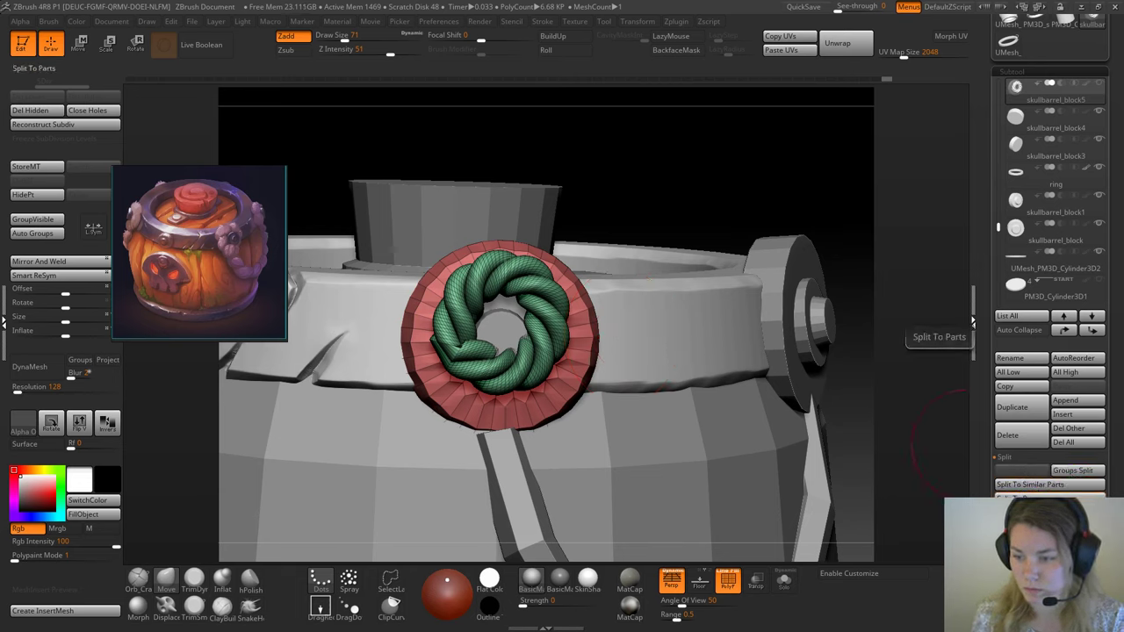
left_click(1045, 497)
left_click(914, 524)
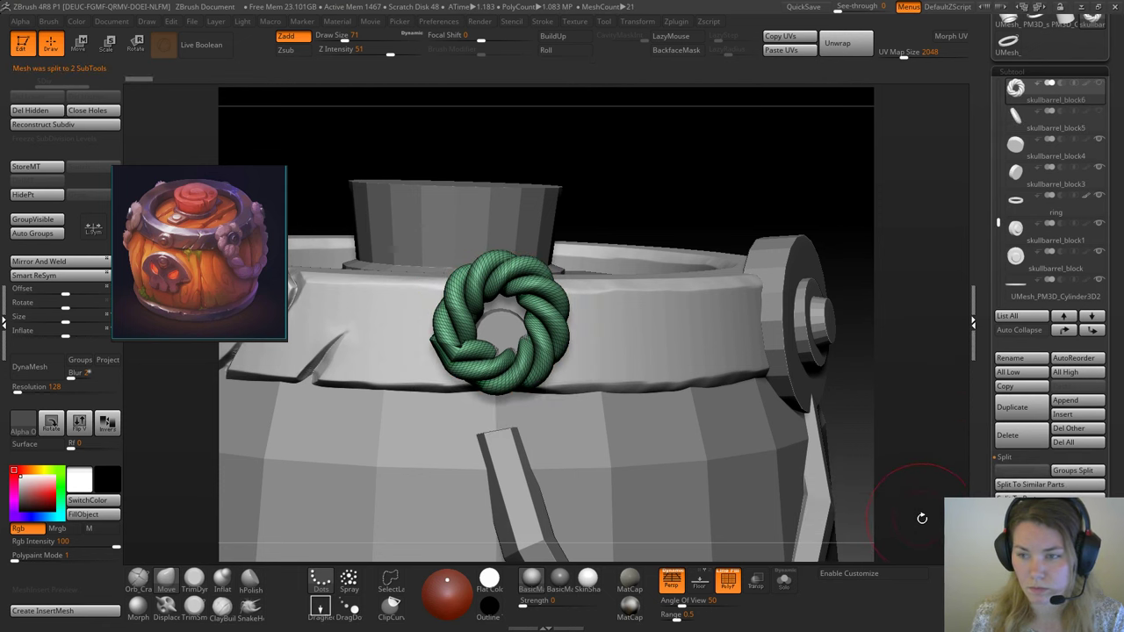
Step: Move the rope ring down about 0.03 units to centre it on the mount's knob
left_click_drag(635, 194, 511, 302)
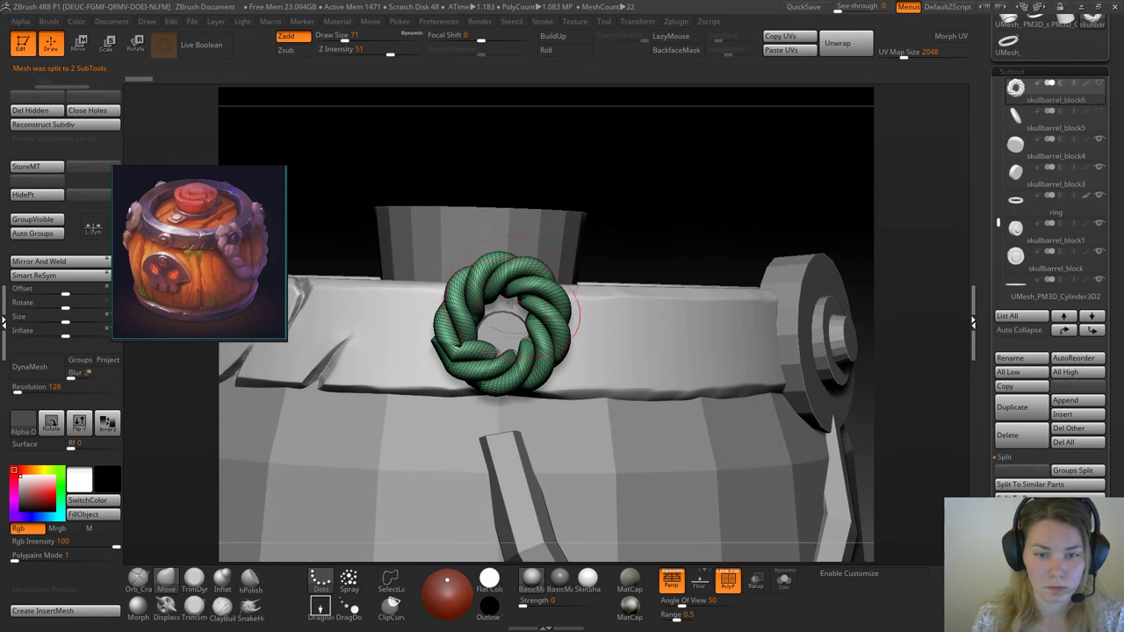
key("space")
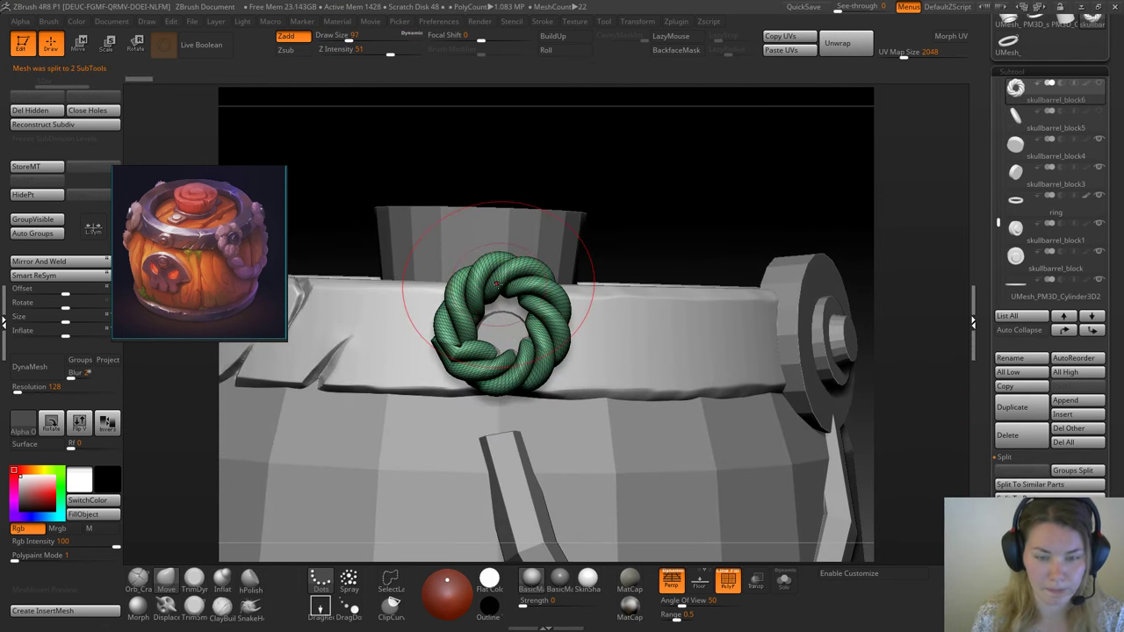
key("w")
left_click(457, 452)
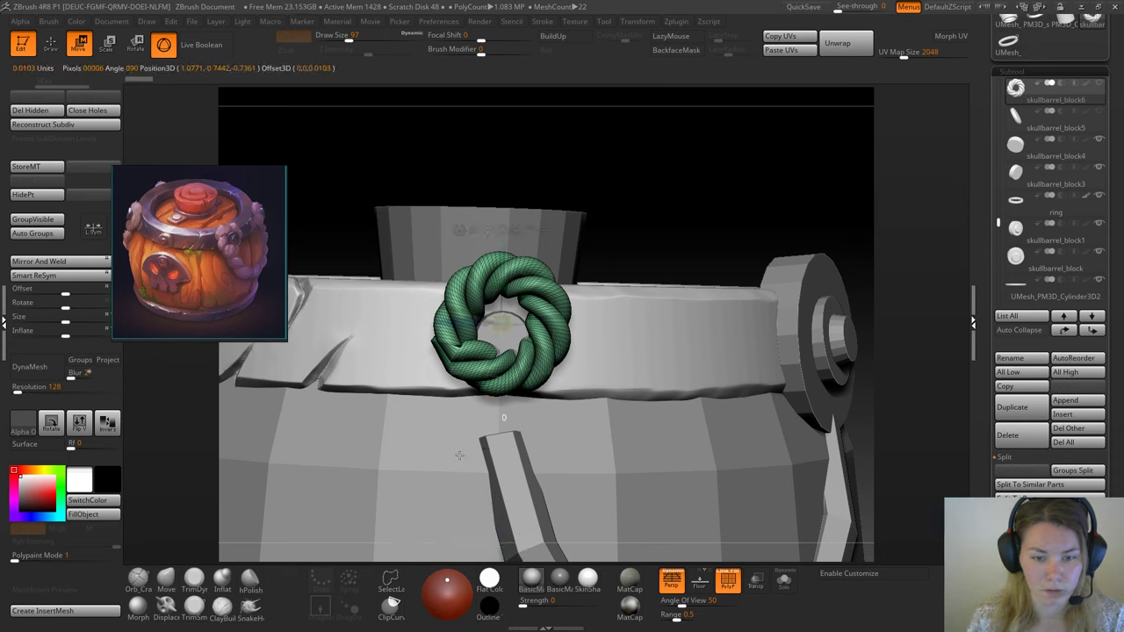
left_click_drag(504, 254, 503, 274)
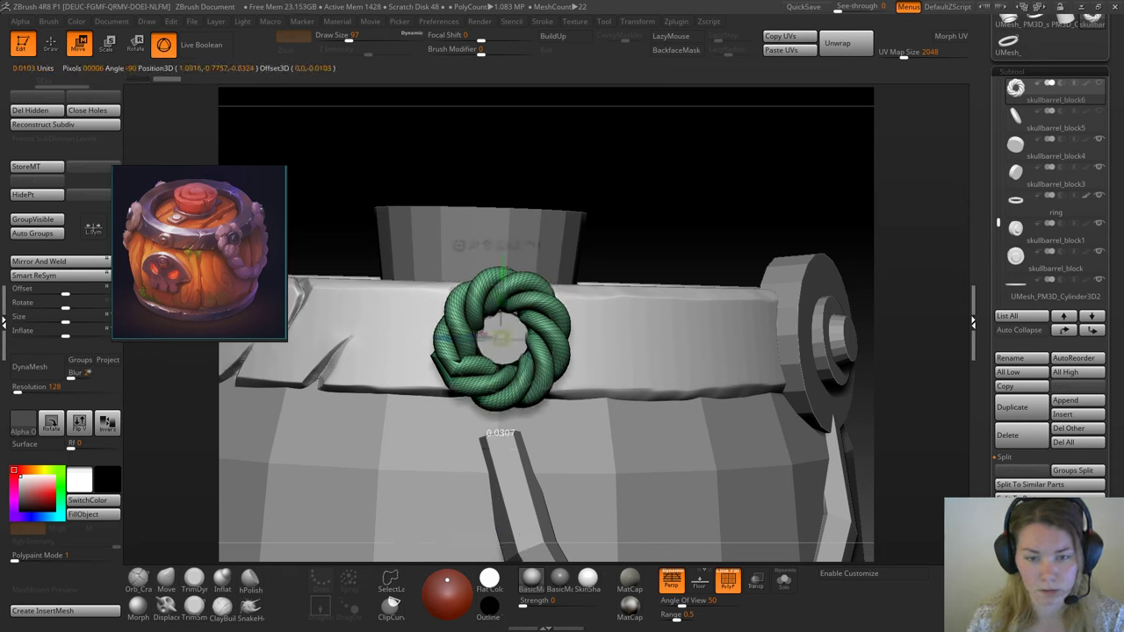
Step: Enlarge the rope ring and adjust its placement around the mount's knob against the barrel's upper band
left_click_drag(660, 218, 705, 232)
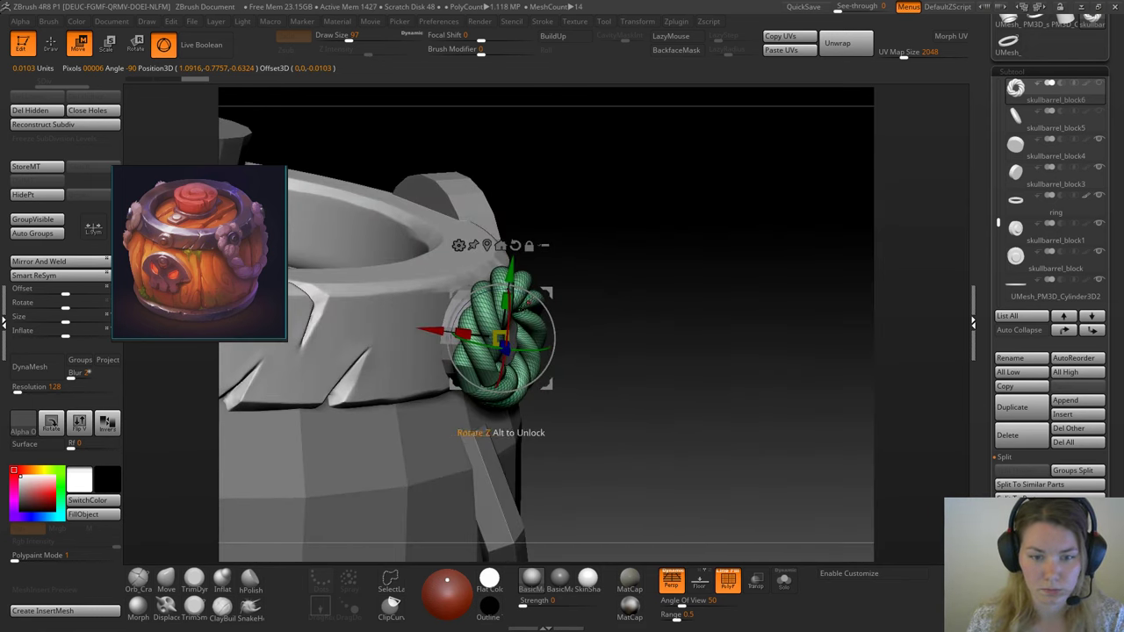
left_click_drag(534, 322, 532, 323)
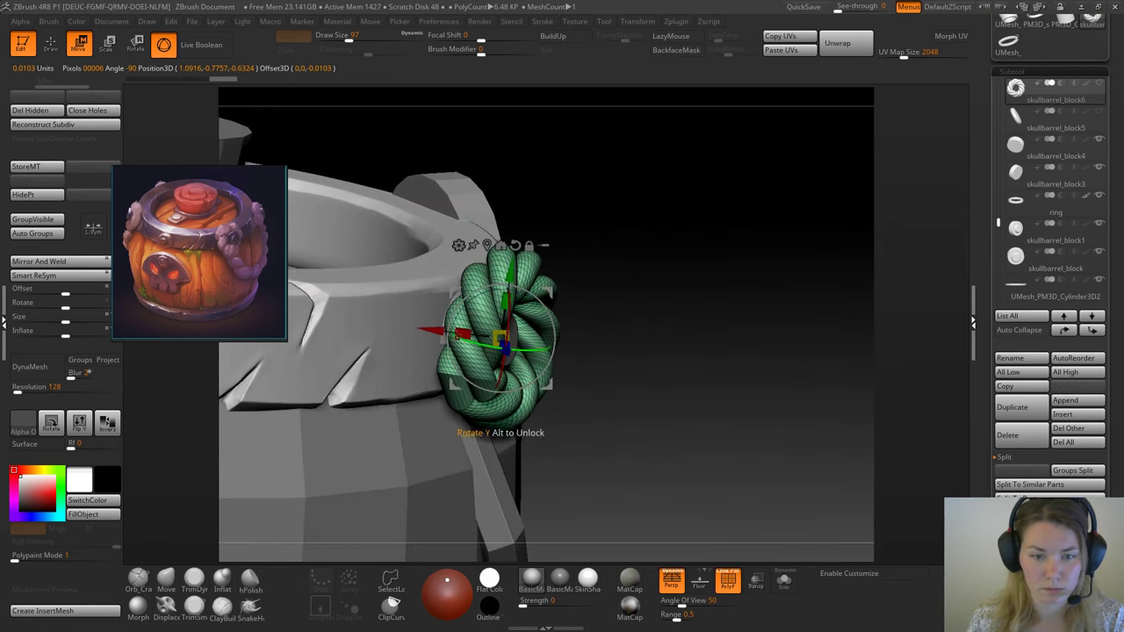
left_click_drag(409, 329, 409, 329)
left_click_drag(614, 293, 531, 288)
mouse_move(474, 334)
left_mouse_down()
mouse_move(488, 327)
mouse_move(489, 336)
left_mouse_up()
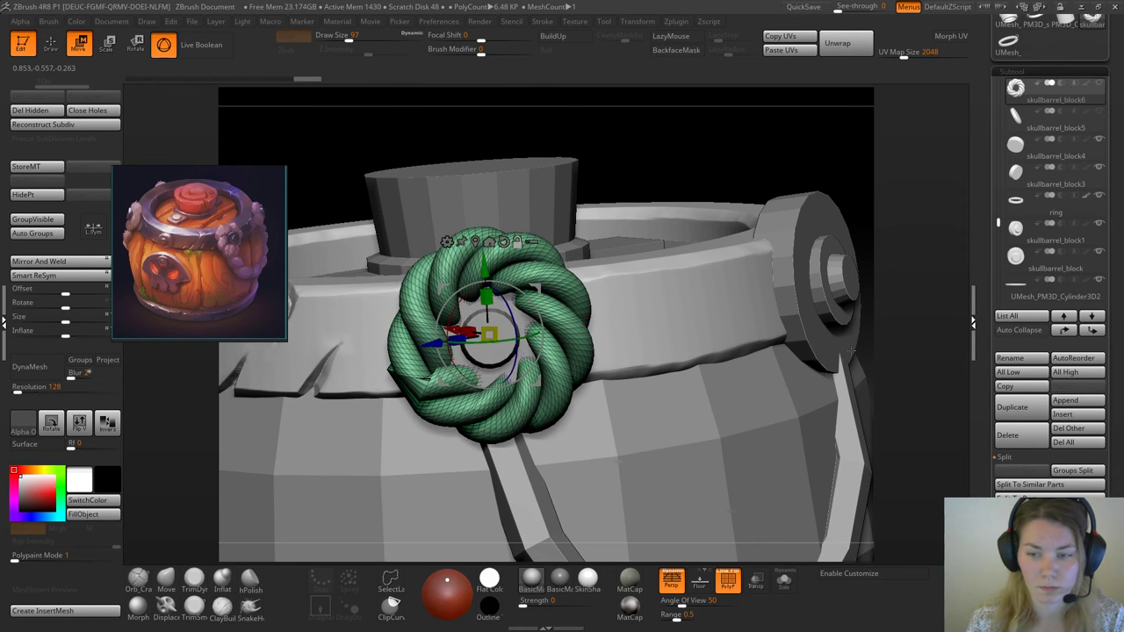
left_click_drag(867, 358, 629, 192)
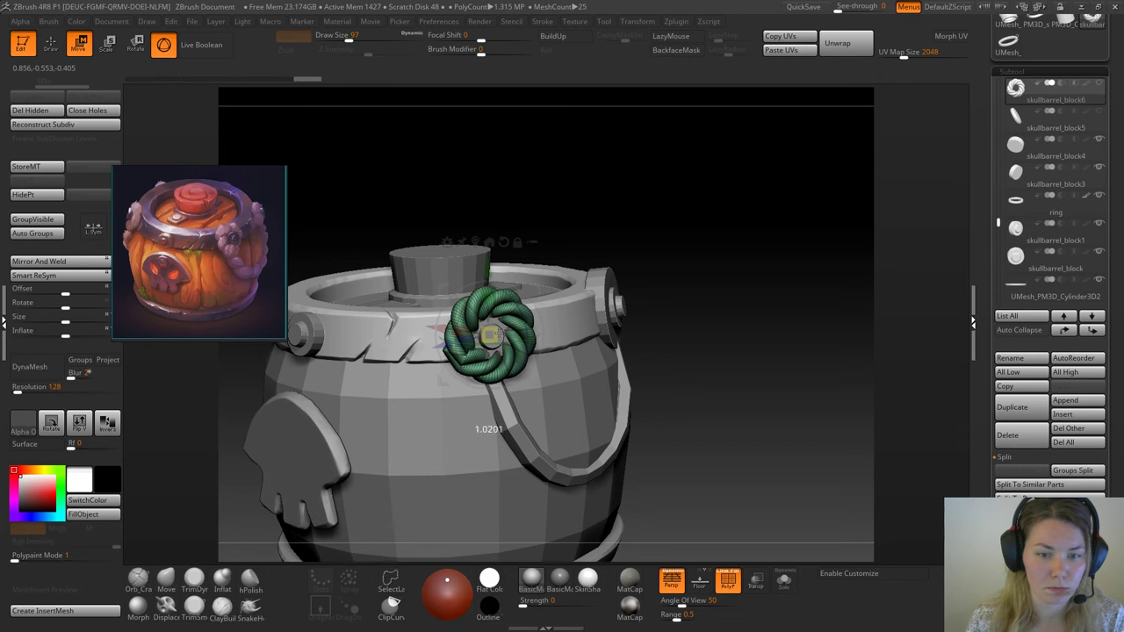
Step: Enlarge the rope ring slightly around the mount's knob and turn off the polyframe wireframe display
left_click_drag(490, 337, 489, 336)
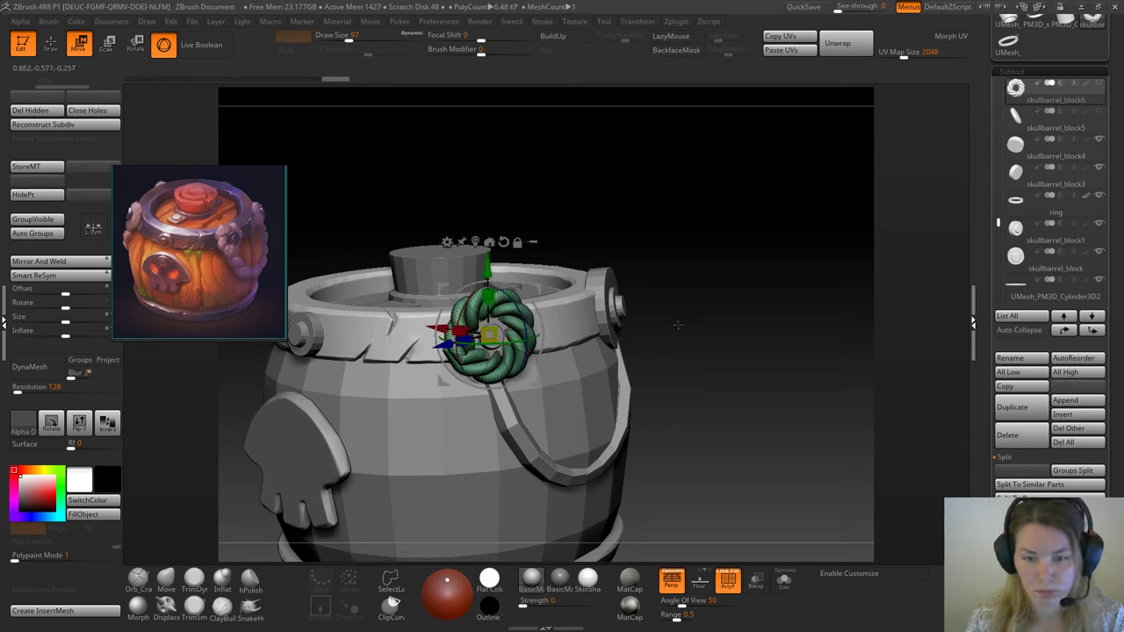
key("q")
mouse_move(708, 256)
left_mouse_down("alt")
mouse_move(738, 368)
mouse_move(714, 420)
mouse_move(774, 345)
mouse_move(764, 368)
mouse_move(782, 351)
mouse_move(682, 321)
mouse_move(679, 289)
mouse_move(674, 421)
left_mouse_up("alt")
left_click(728, 581)
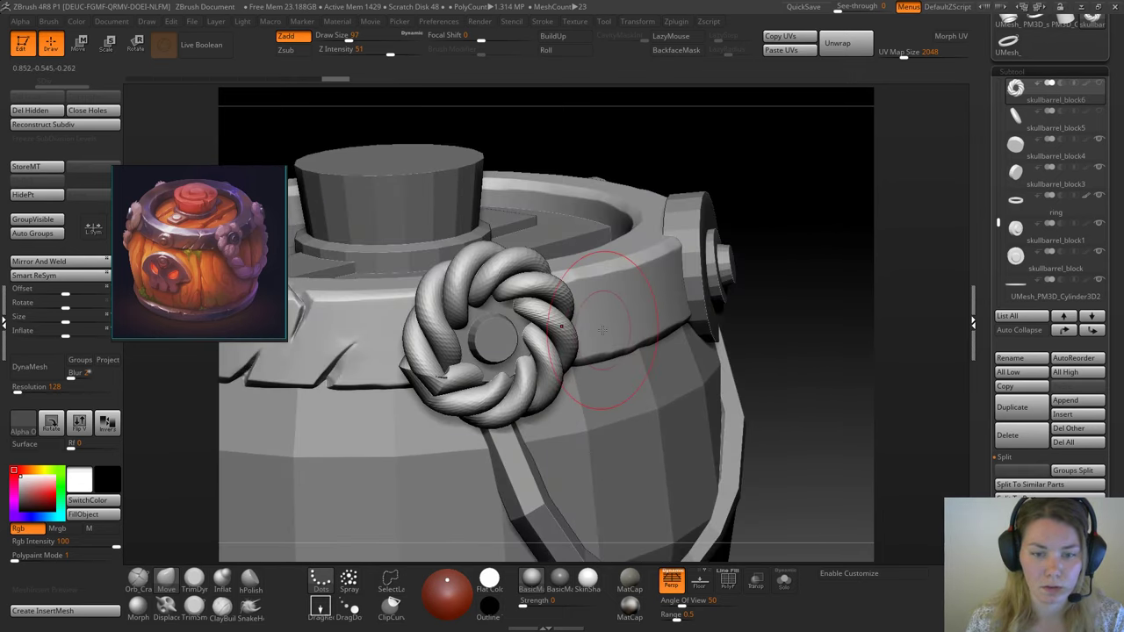
Step: Smooth the rope ring's surface and its overlapping ends, then undo the last smoothing stroke
mouse_move(553, 292)
left_mouse_down("shift")
mouse_move(457, 286)
mouse_move(437, 382)
mouse_move(559, 347)
mouse_move(546, 293)
mouse_move(444, 374)
mouse_move(518, 395)
left_mouse_up("shift")
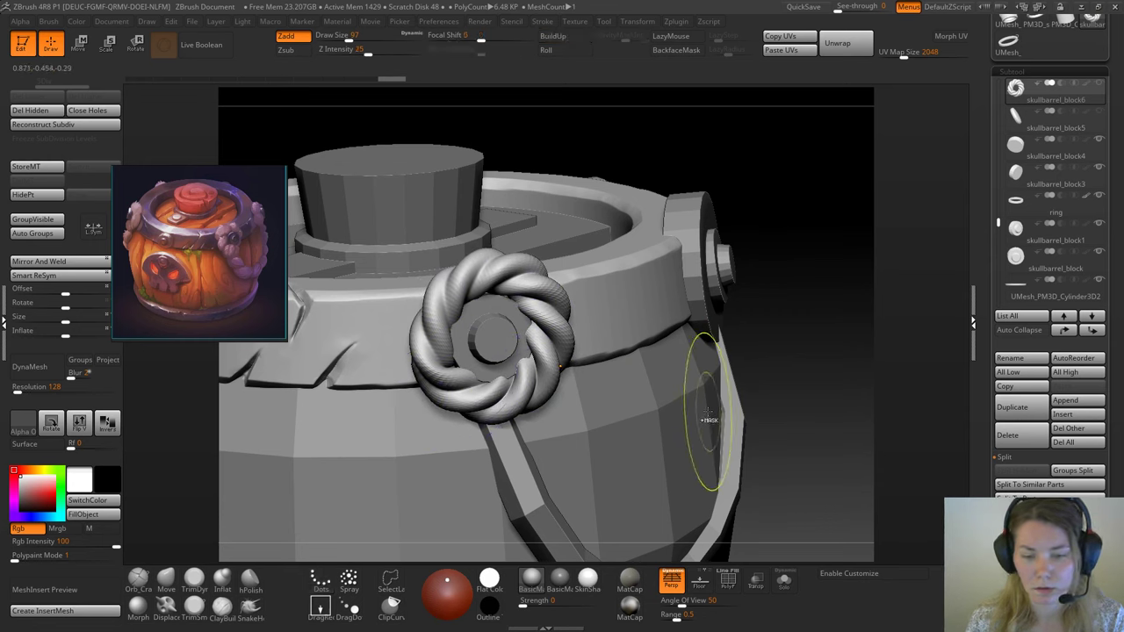
key("ctrl+z")
Step: Adjust the rope ring's thickness with the Inflate Balloon deformation and subdivide it to level 2
left_click_drag(984, 562, 983, 359)
left_click(1019, 526)
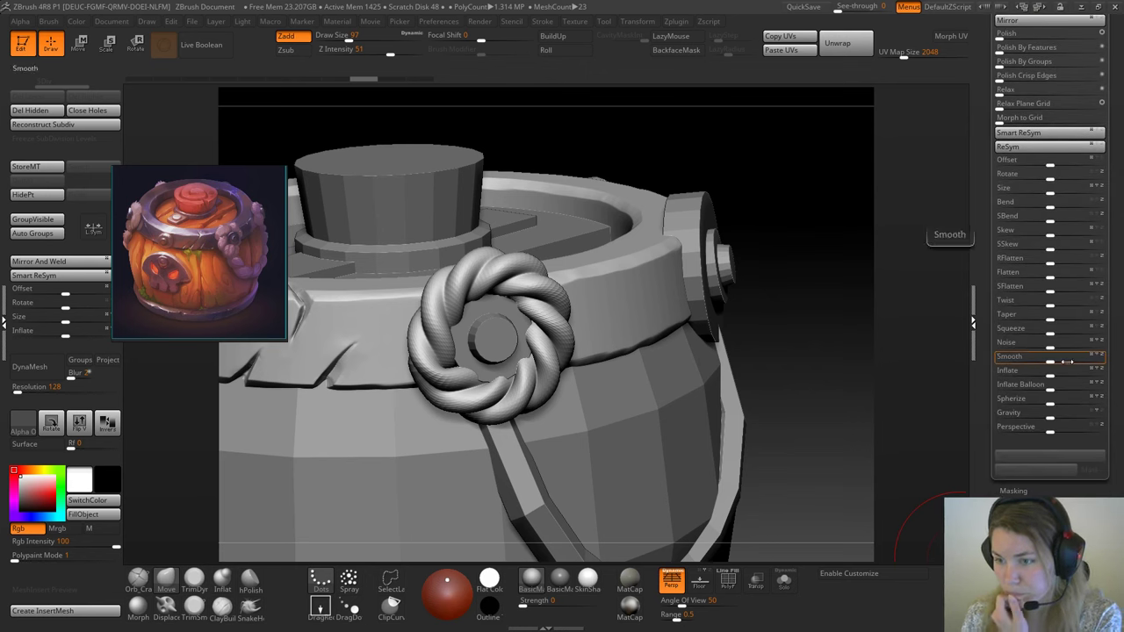
mouse_move(1060, 384)
left_mouse_down()
mouse_move(1089, 386)
mouse_move(1055, 386)
left_mouse_up()
key("ctrl+d")
mouse_move(822, 394)
left_mouse_down()
mouse_move(717, 326)
mouse_move(692, 323)
mouse_move(617, 238)
mouse_move(641, 247)
left_mouse_up()
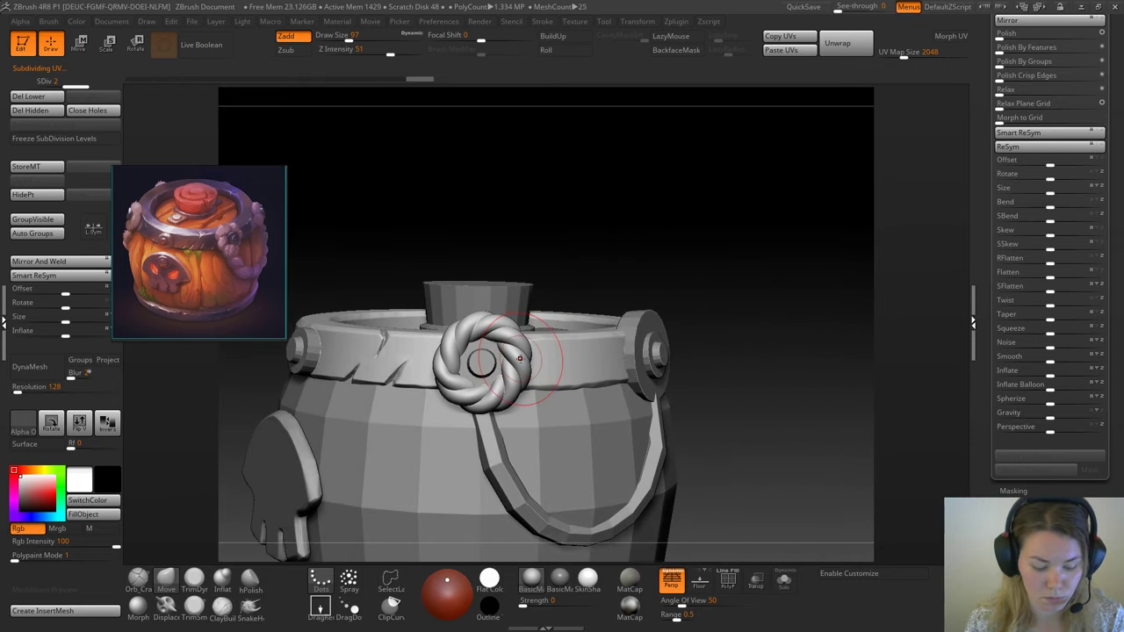
Step: Fine-tune the smoothed rope ring's scale around the mount's knob
key("e")
left_click_drag(481, 360, 482, 360)
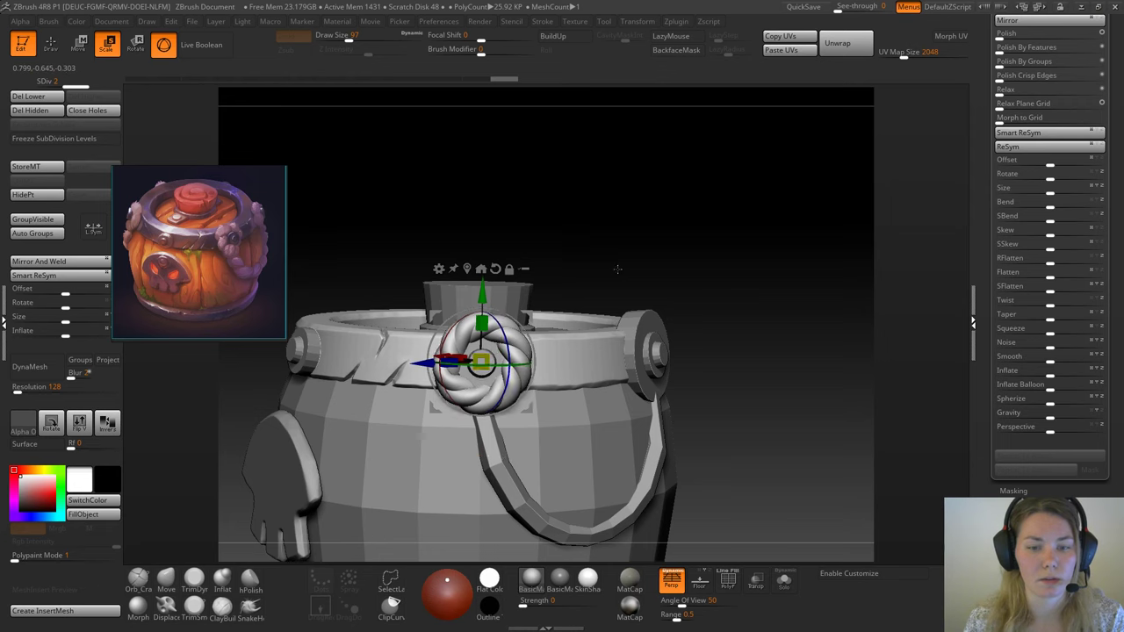
left_click_drag(617, 270, 665, 285)
left_click_drag(481, 361, 482, 363)
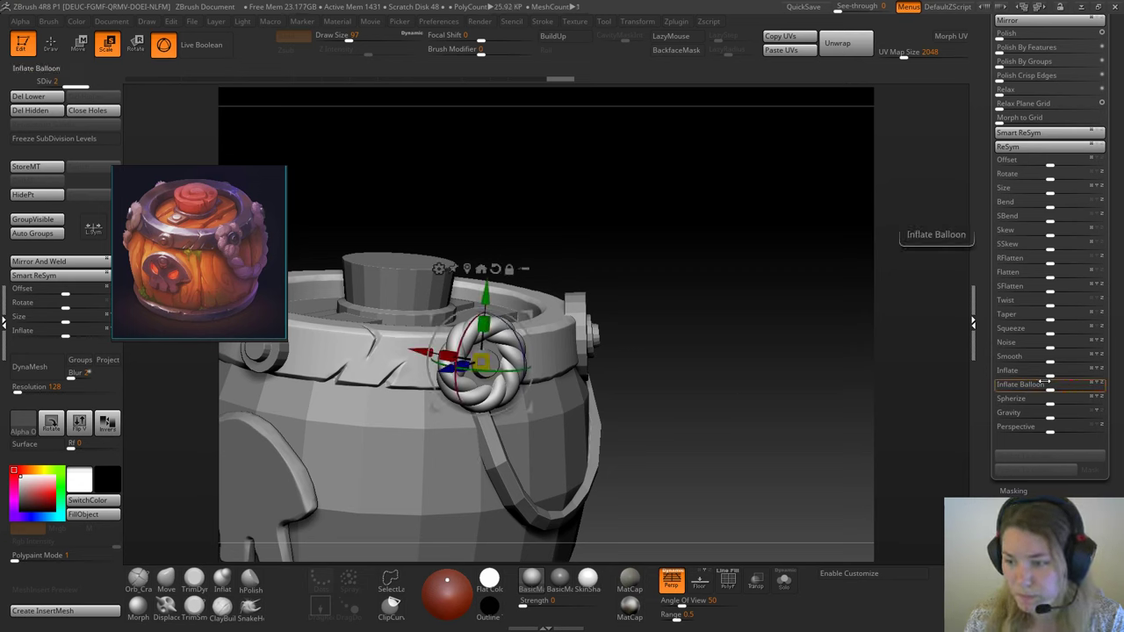
Step: Thicken the rope ring slightly with the Inflate deformation and return to drawing mode
left_click_drag(1047, 376, 1046, 376)
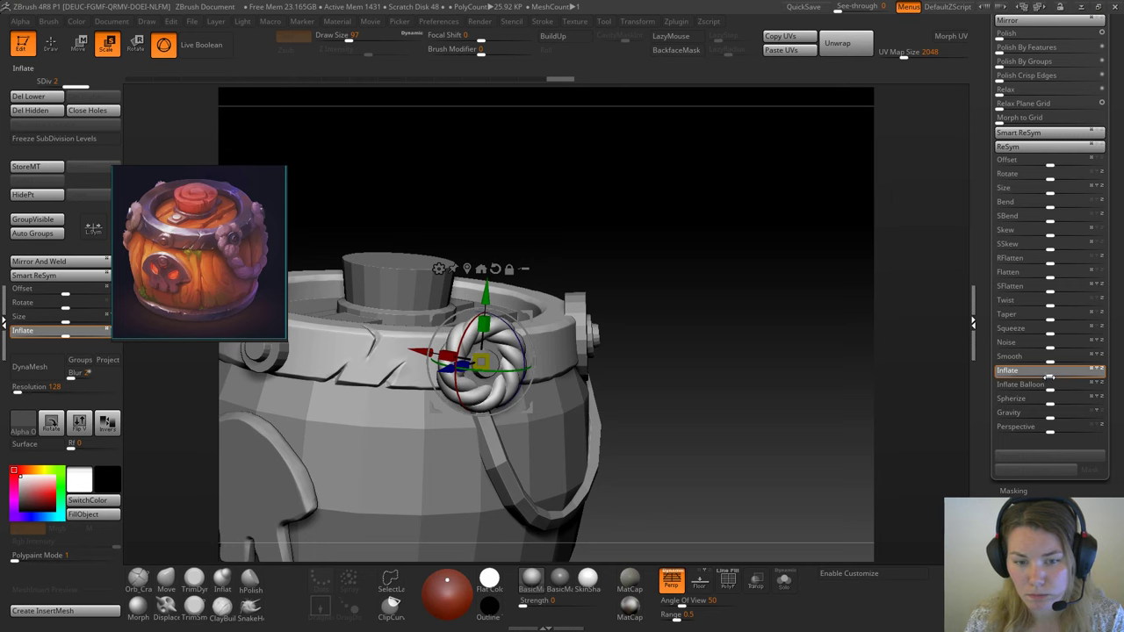
left_click_drag(1048, 377, 1049, 377)
mouse_move(753, 353)
left_mouse_down()
mouse_move(687, 304)
mouse_move(489, 303)
mouse_move(705, 339)
mouse_move(647, 325)
mouse_move(645, 366)
mouse_move(616, 280)
mouse_move(723, 389)
mouse_move(708, 367)
mouse_move(705, 383)
left_mouse_up()
key("q")
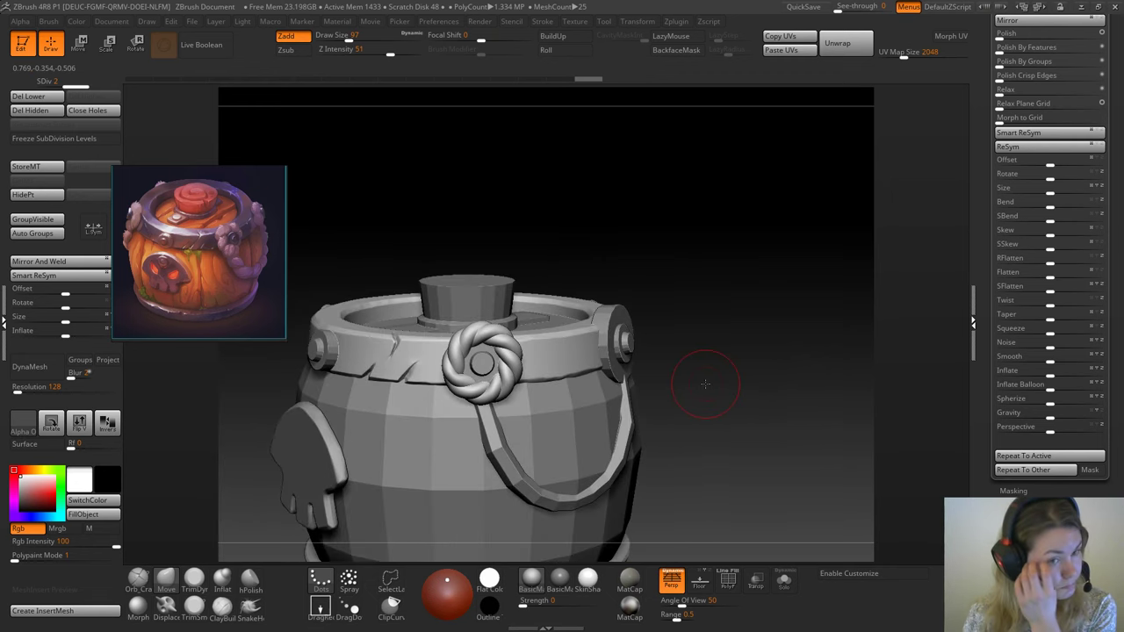
Step: Choose the Rope_Brush and make the hanging strap between the two side mounts the active subtool
scroll(690, 263, "up", 6)
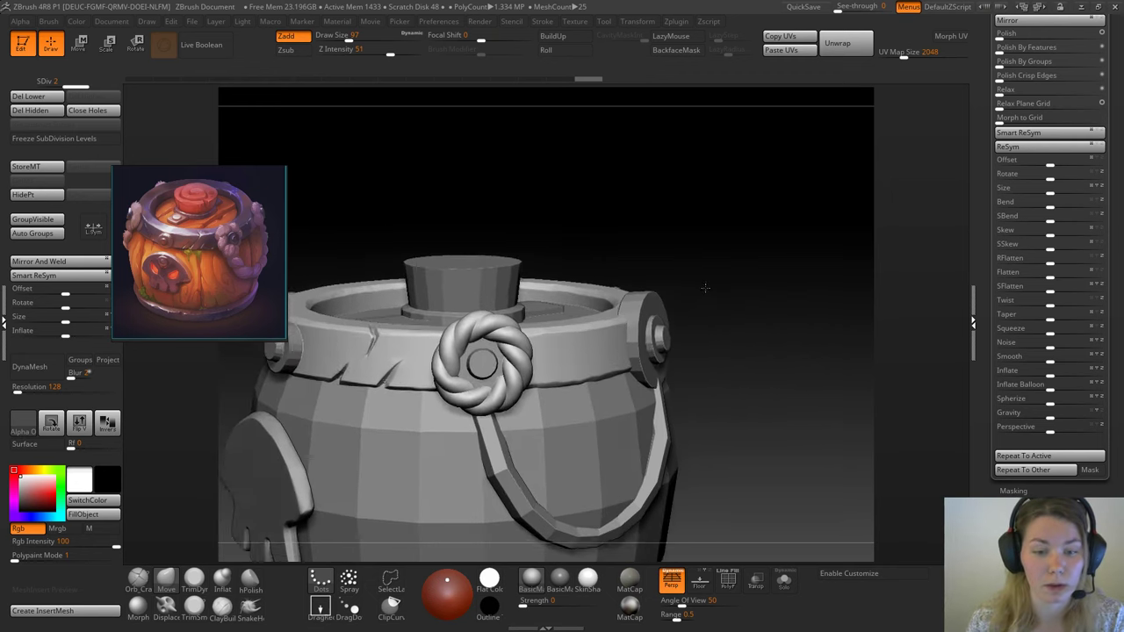
left_click_drag(753, 370, 726, 260, "alt")
left_click_drag(667, 186, 661, 235)
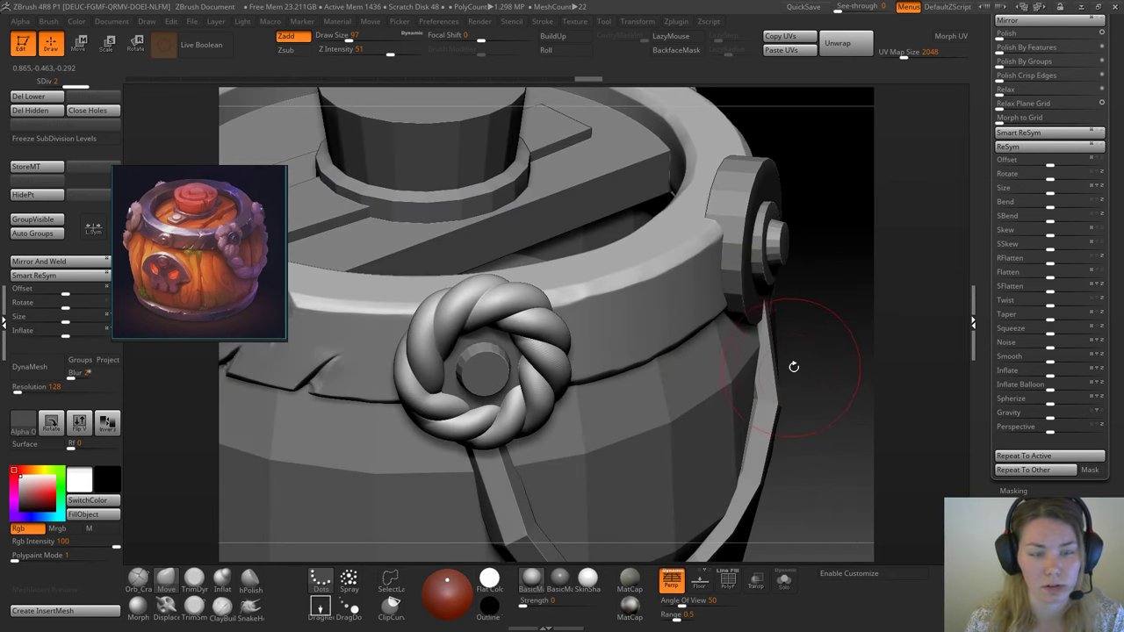
scroll(793, 366, "down", 8)
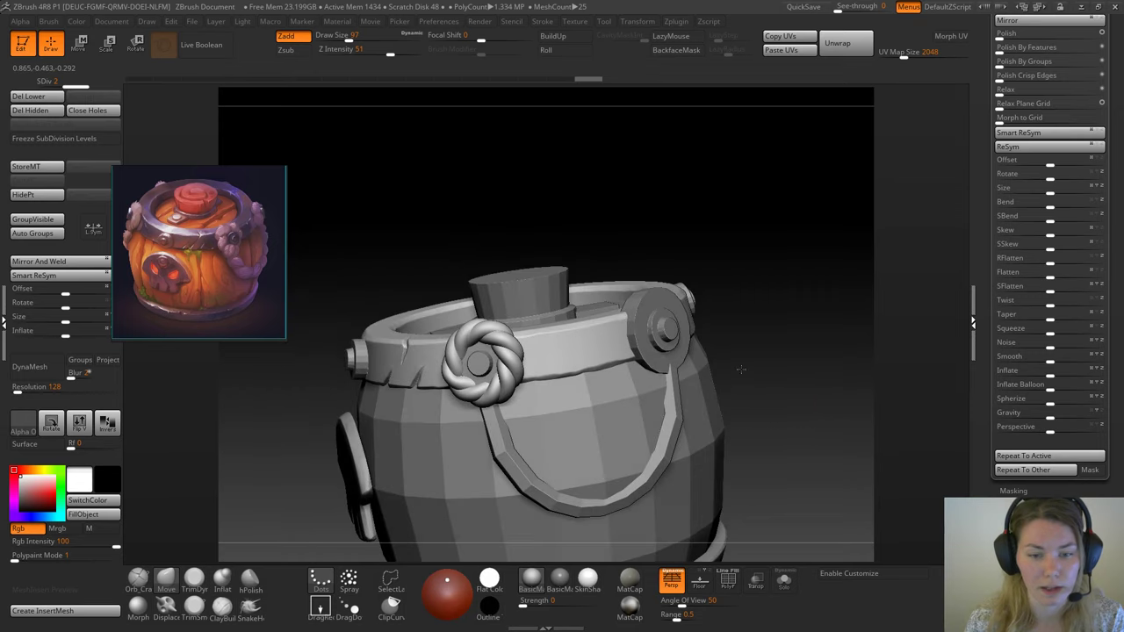
left_click_drag(740, 369, 740, 304)
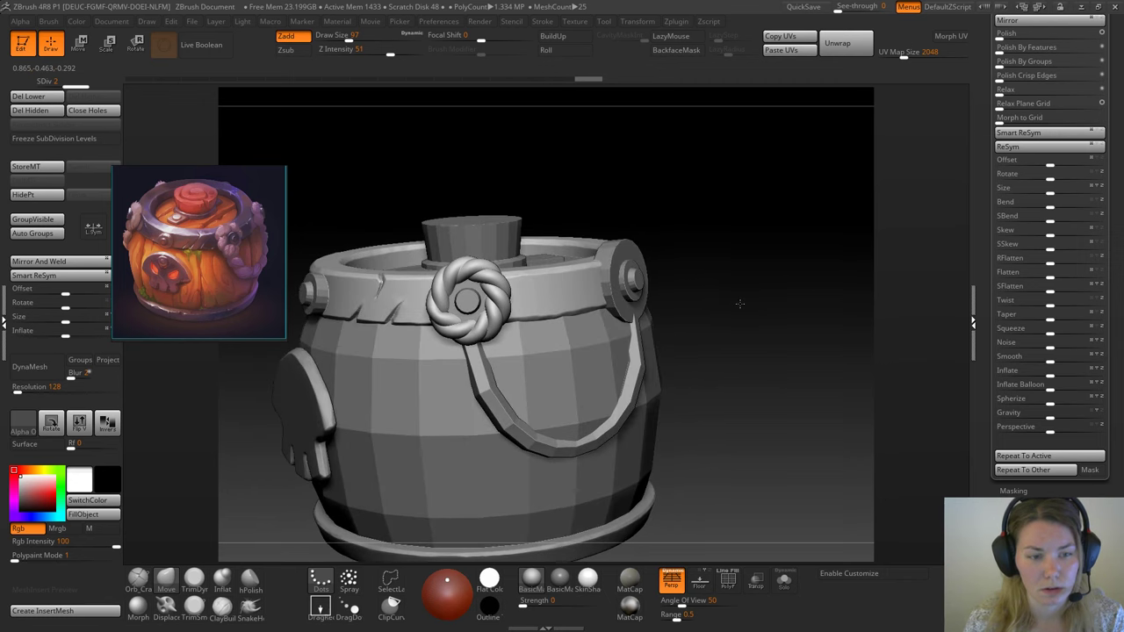
key("b")
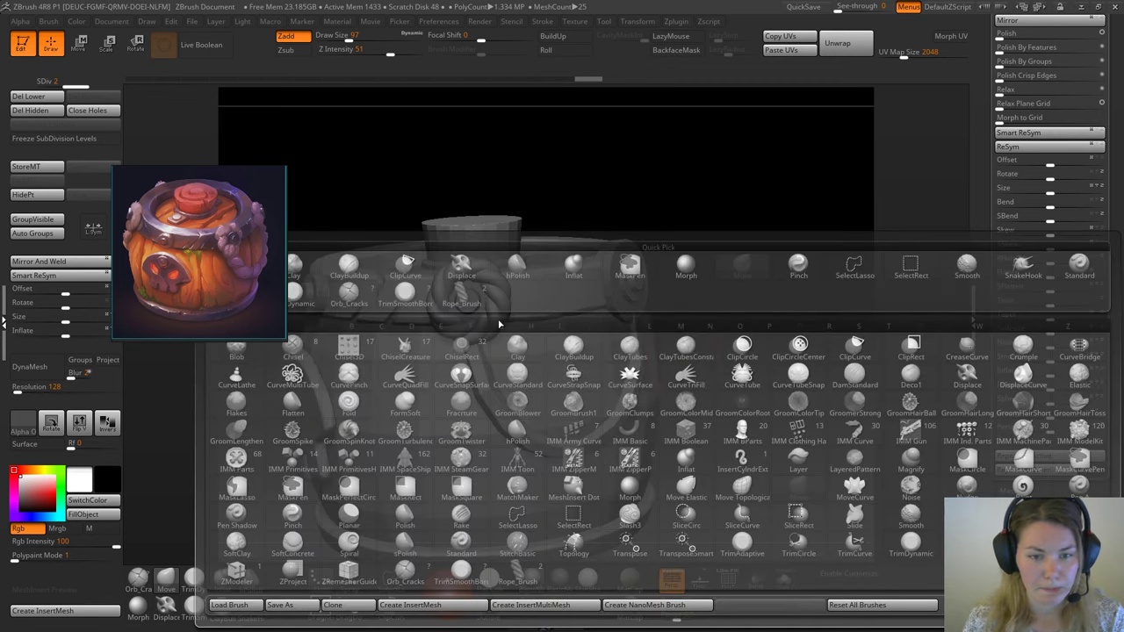
left_click(462, 295)
left_click(488, 410, "alt")
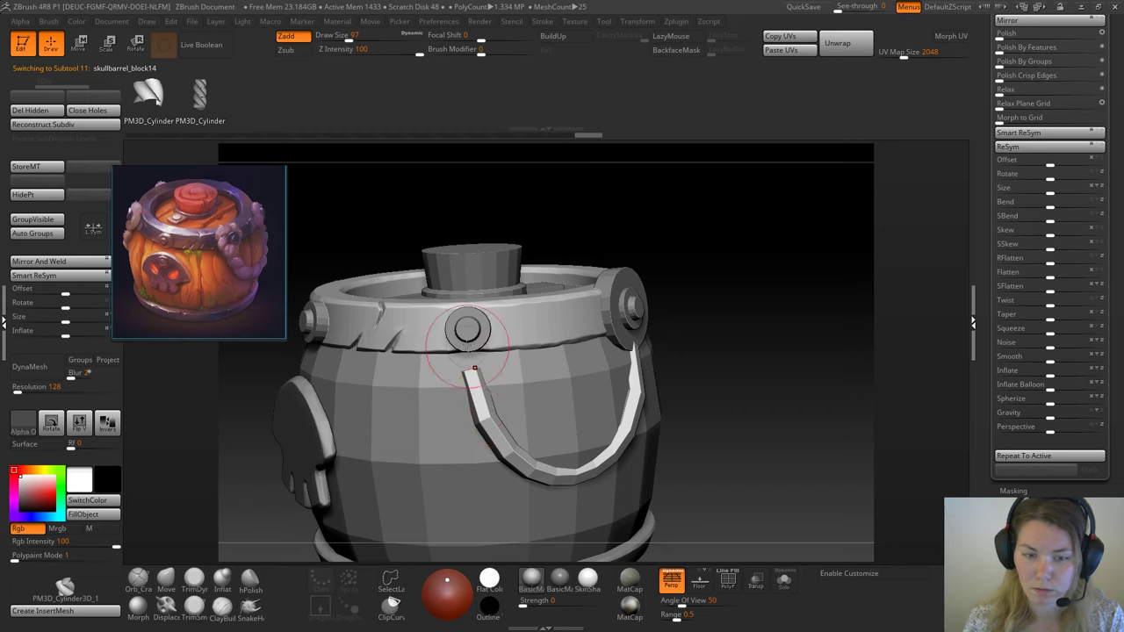
Step: Open the subtool list and make the rope ring subtool skullbarrel_block6 visible
left_click(1101, 132)
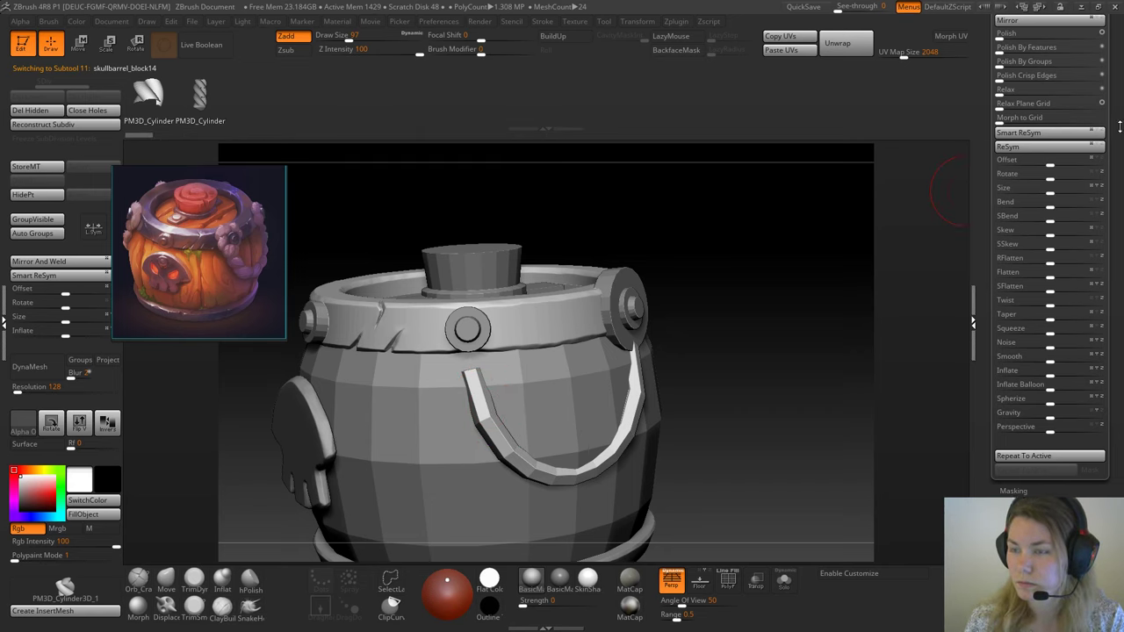
scroll(999, 63, "up", 4)
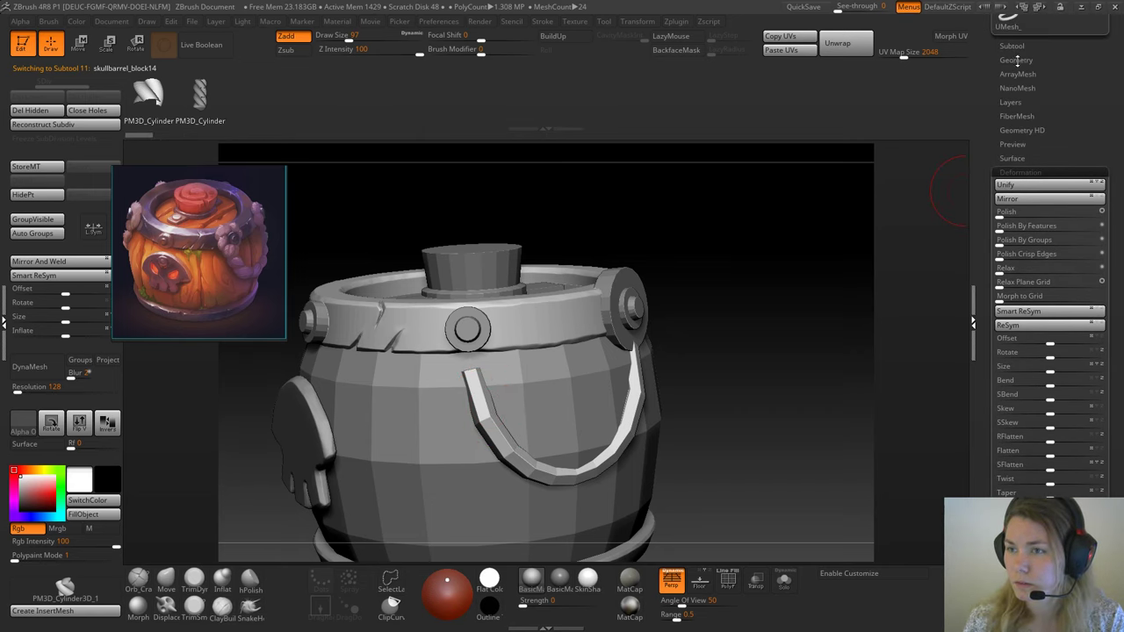
left_click(1012, 46)
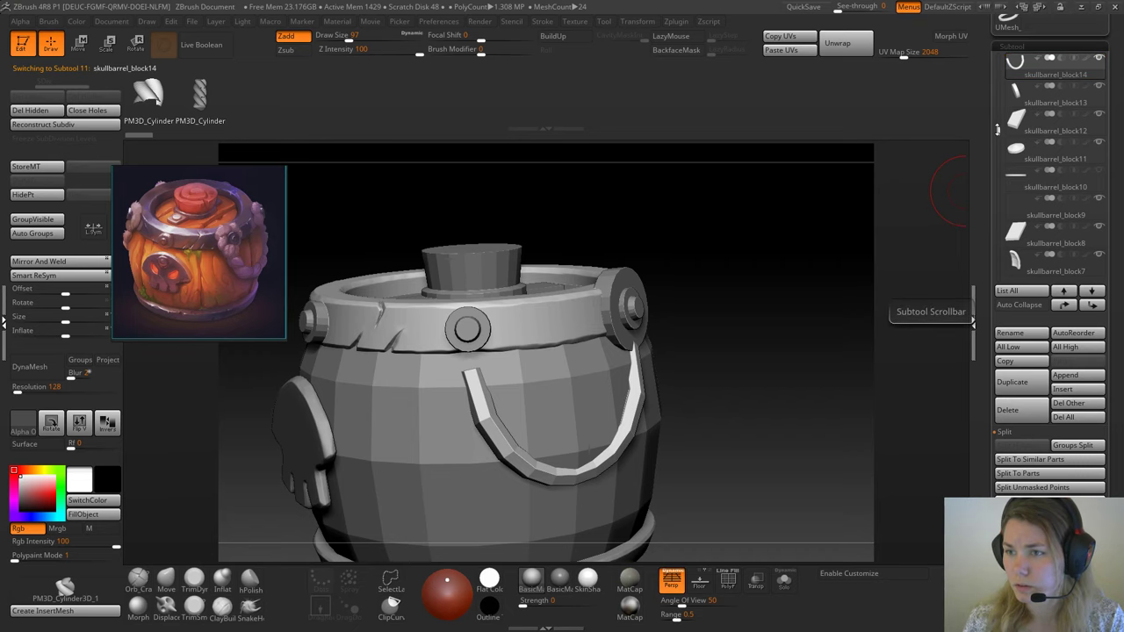
scroll(972, 322, "down", 5)
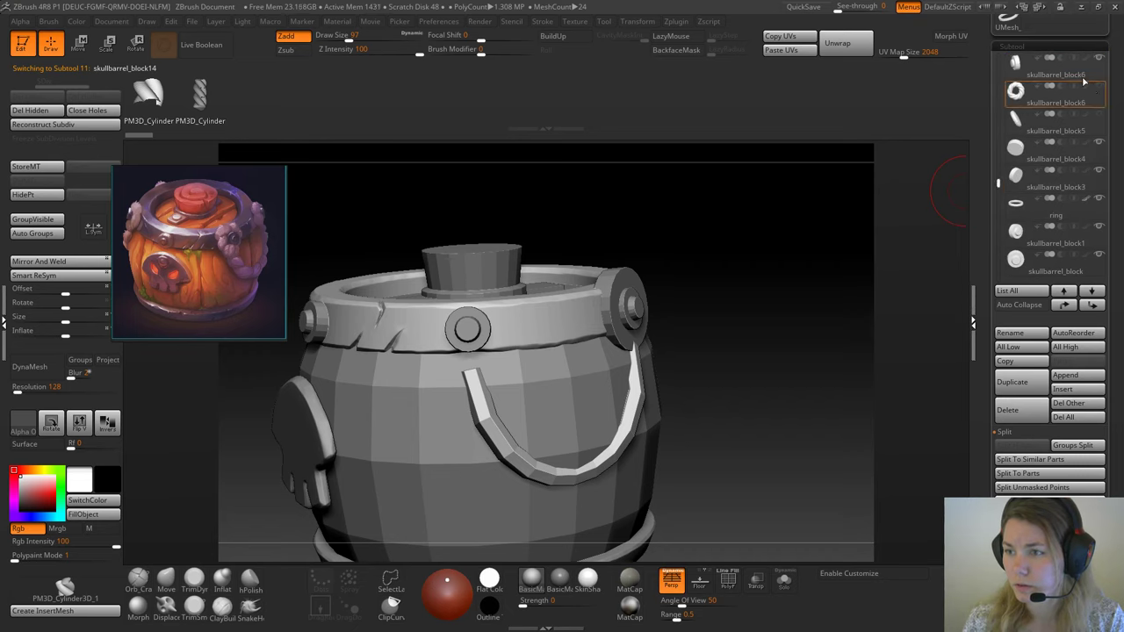
left_click(1099, 88)
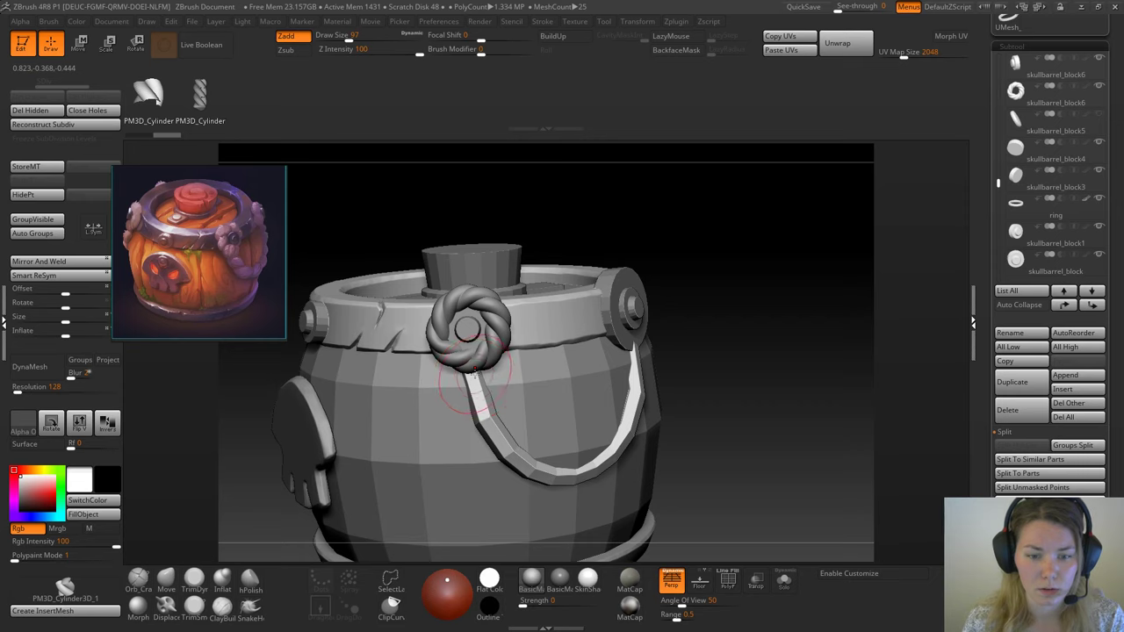
Step: Try to draw a rope along the hanging strap from the rope ring to the other mount, and undo the stroke
mouse_move(474, 373)
left_mouse_down()
mouse_move(501, 443)
mouse_move(539, 473)
mouse_move(603, 480)
mouse_move(633, 460)
mouse_move(658, 368)
mouse_move(645, 341)
left_mouse_up()
left_click_drag(753, 394, 731, 391)
key("ctrl+z")
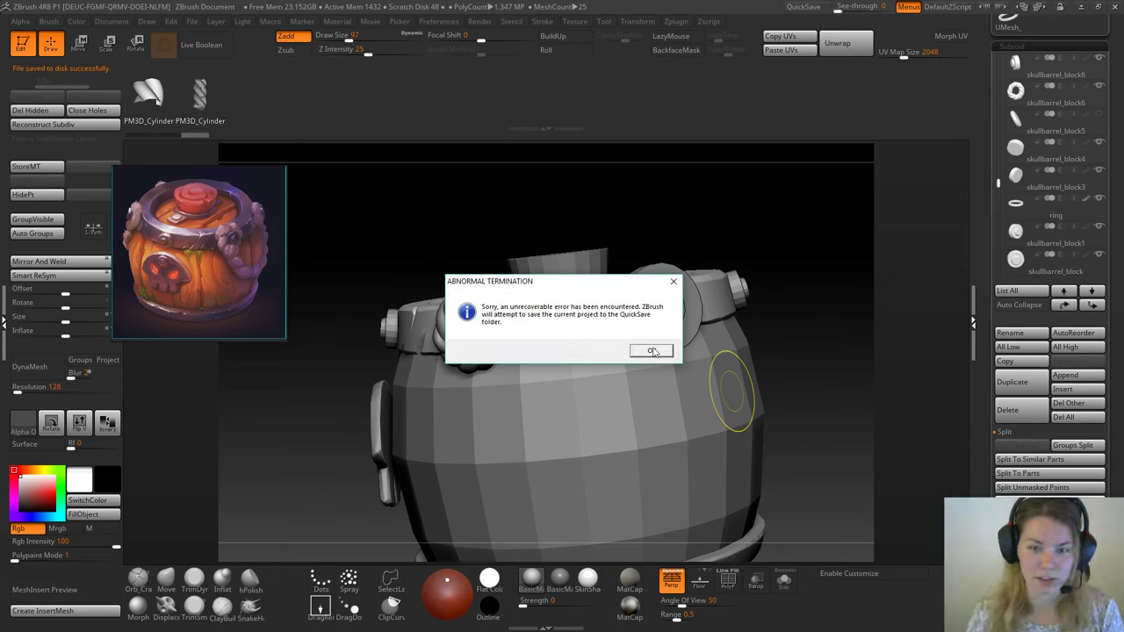
Step: Acknowledge the crash and recovered-file notices and open a new File Explorer window
left_click(652, 351)
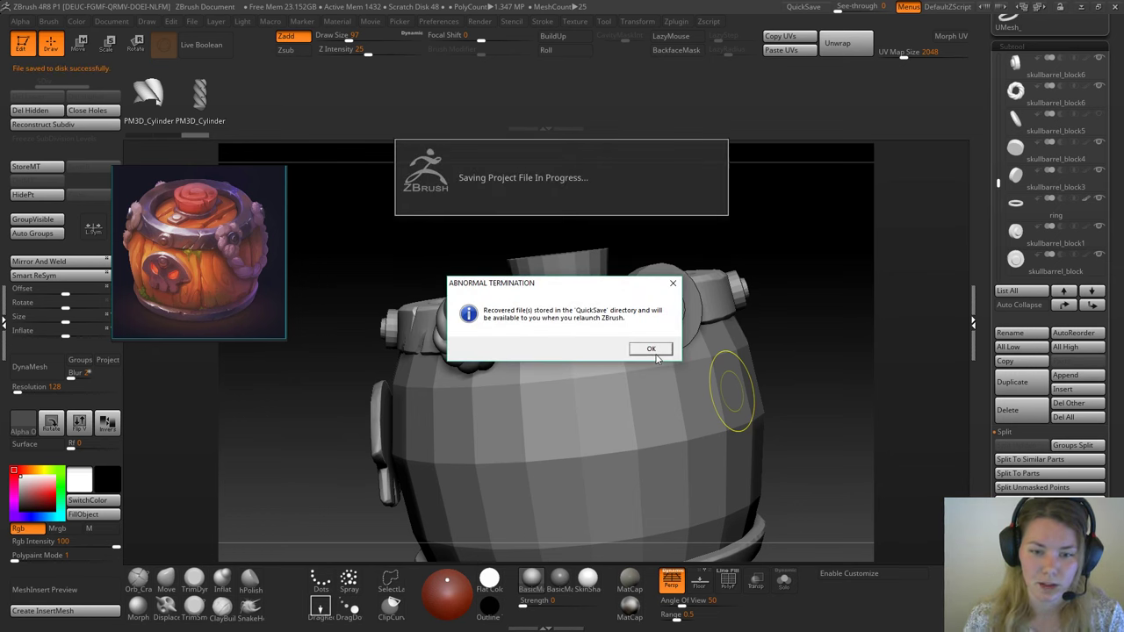
left_click(655, 353)
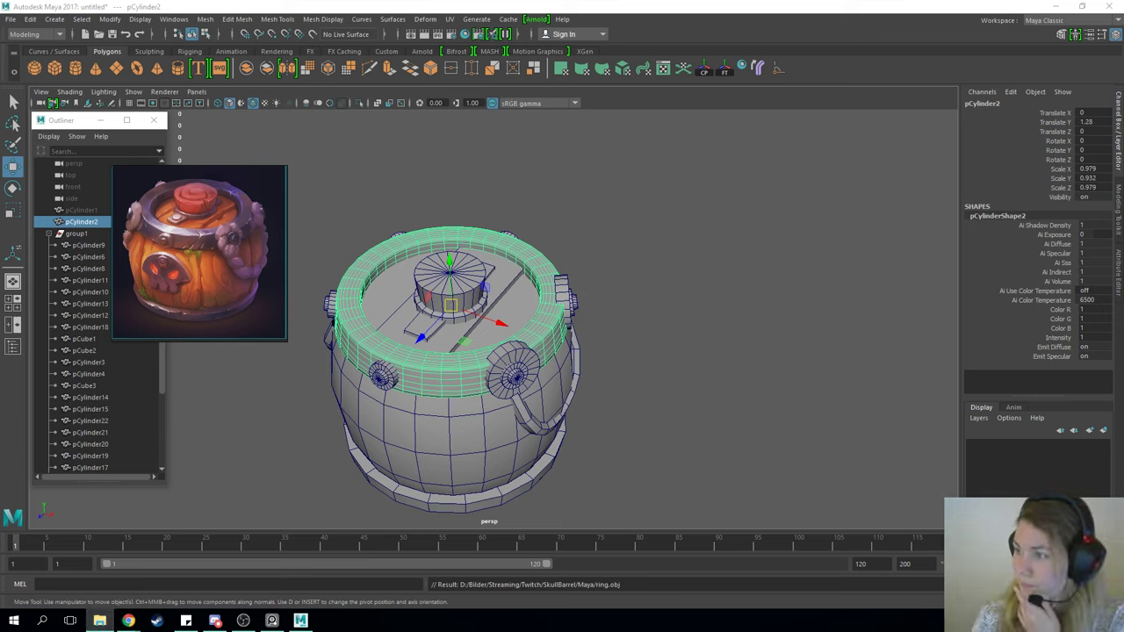
right_click(97, 626)
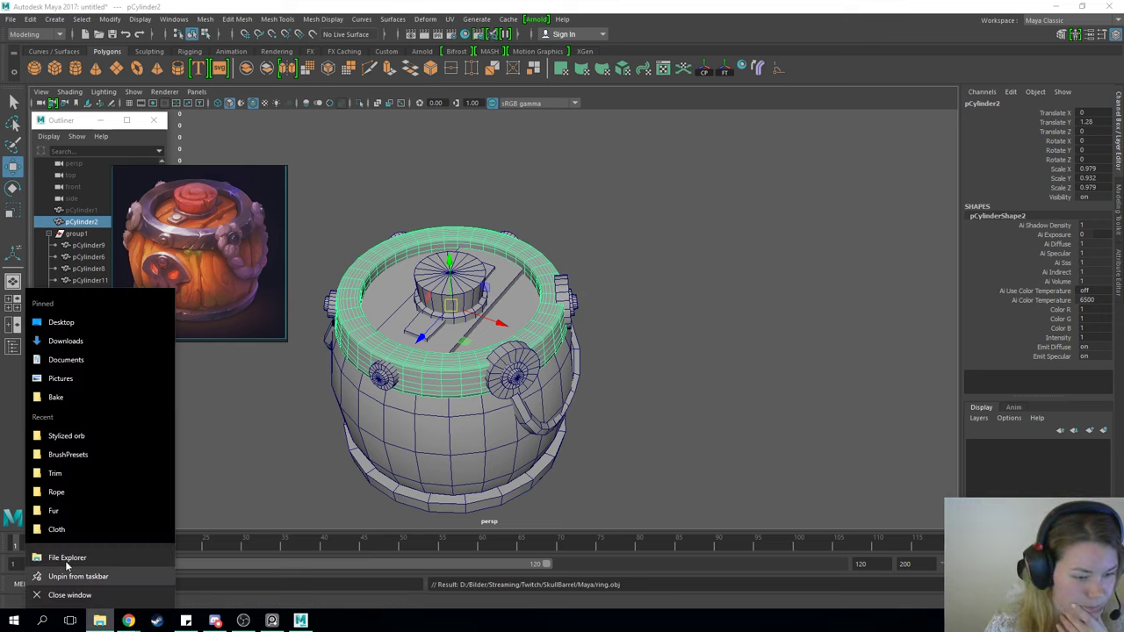
left_click(67, 560)
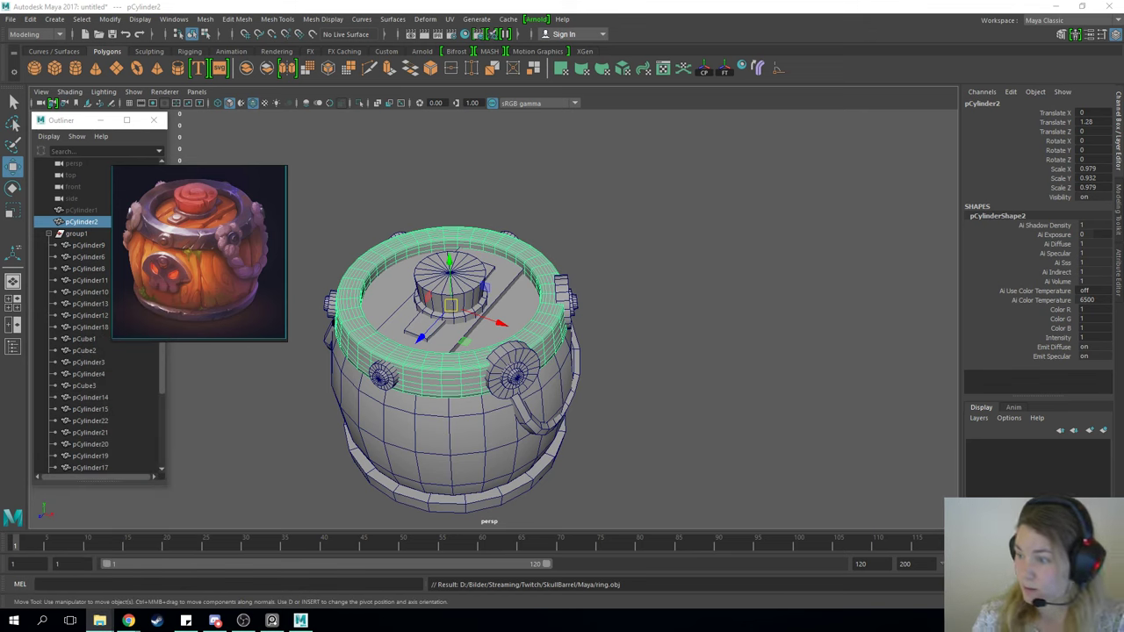
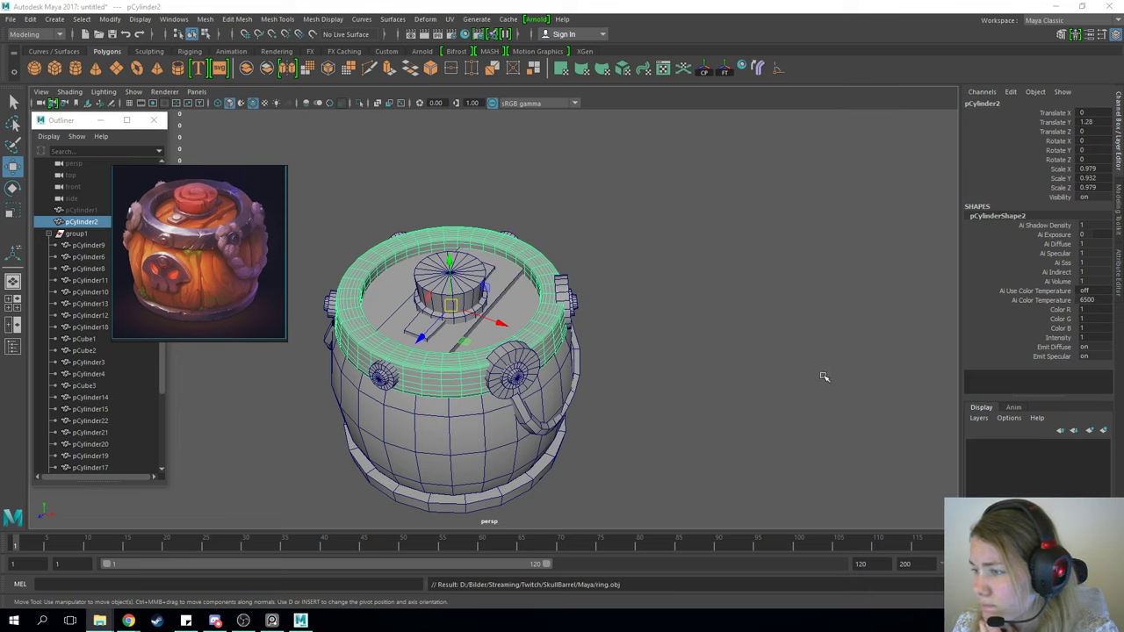
Step: Relaunch ZBrush and dismiss its home page and the abnormal-termination note
left_click(42, 621)
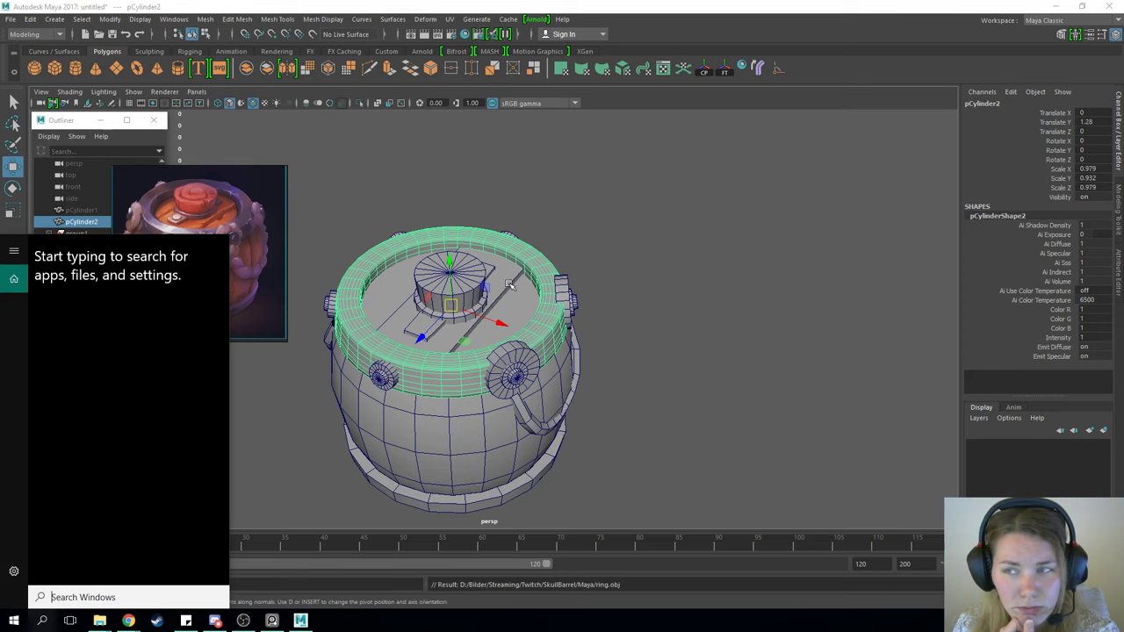
left_click(1062, 6)
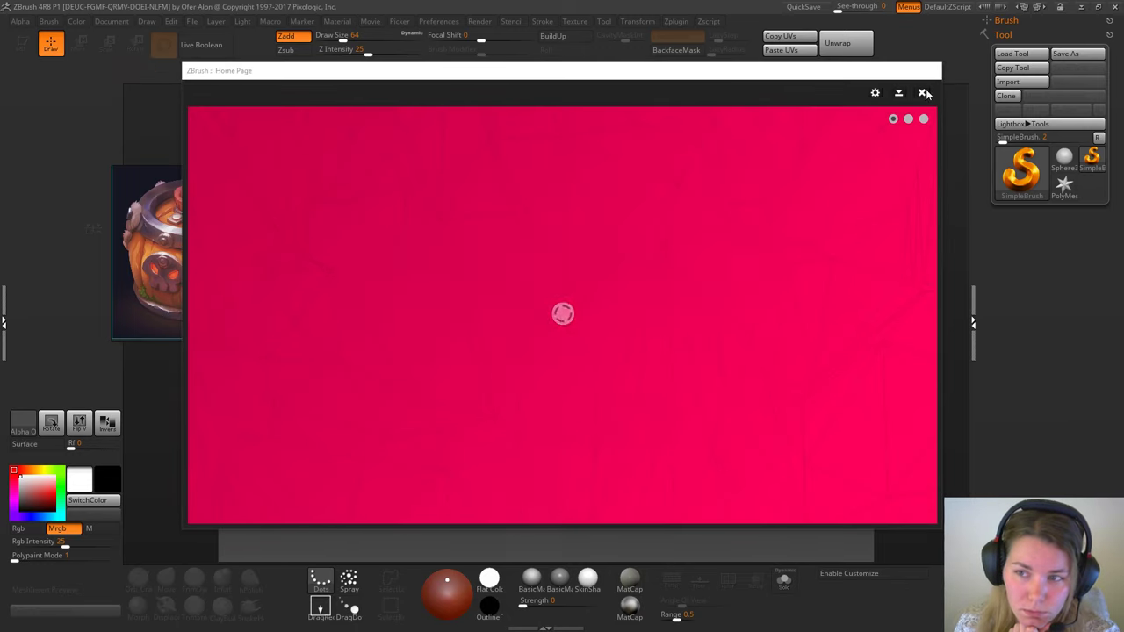
left_click(923, 92)
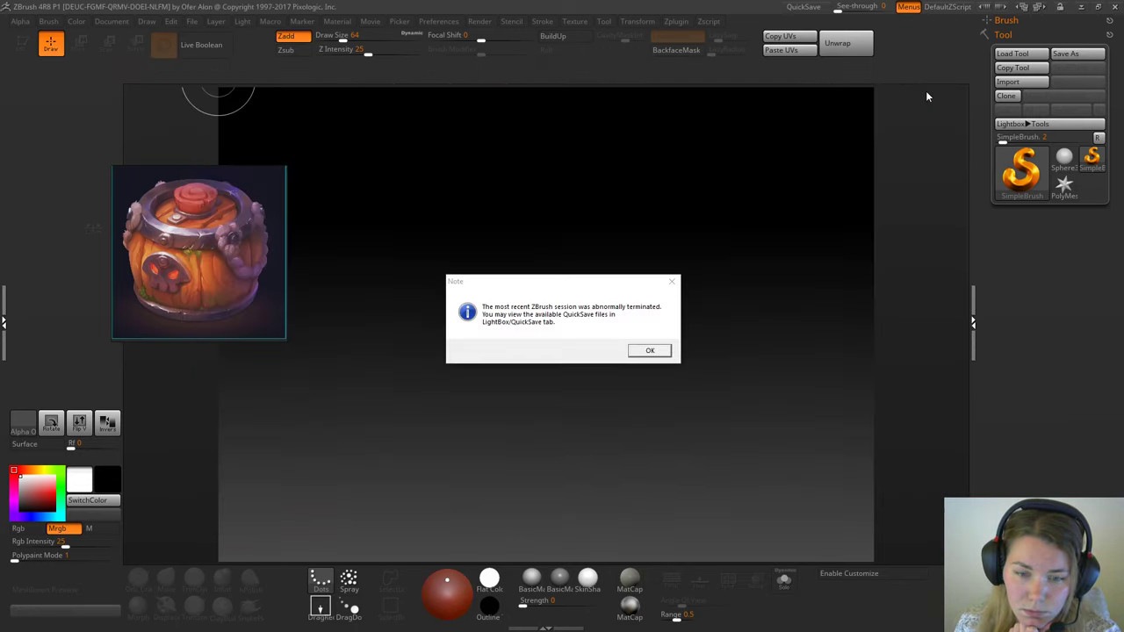
left_click(659, 347)
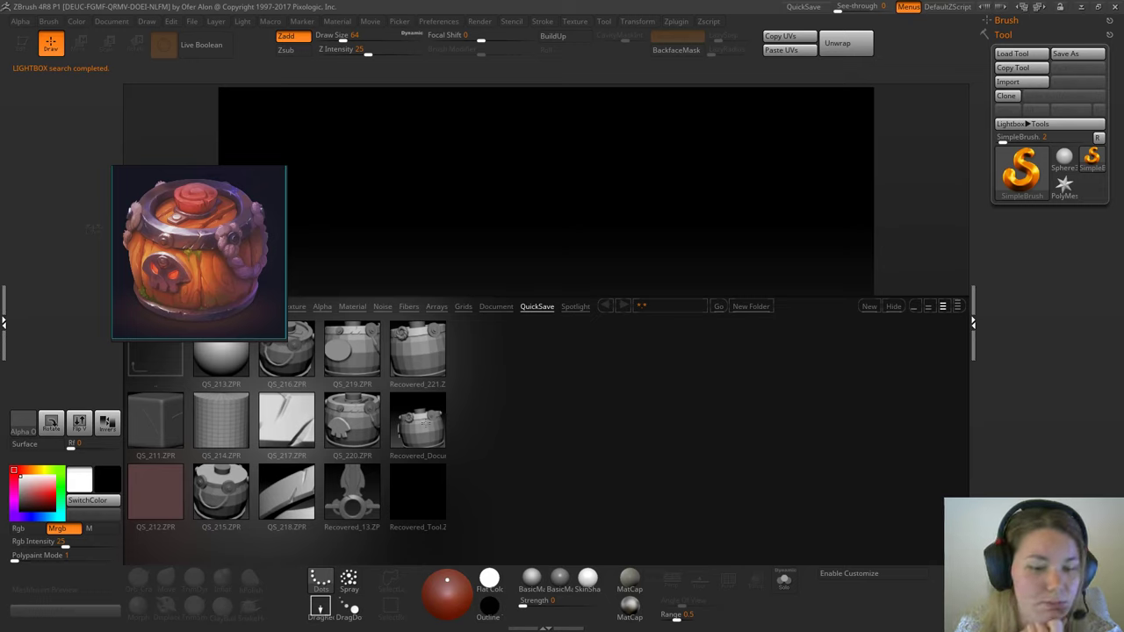
Step: Try to continue from the recovered document in QuickSave, testing a brush stroke and clearing the canvas
double_click(422, 425)
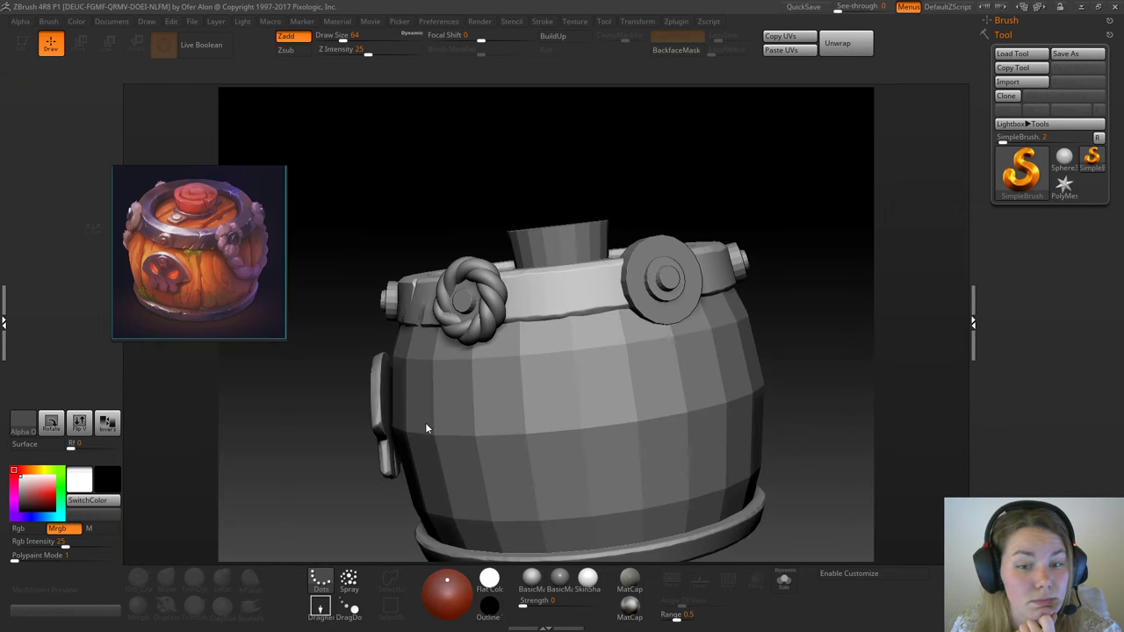
left_click_drag(687, 197, 713, 204)
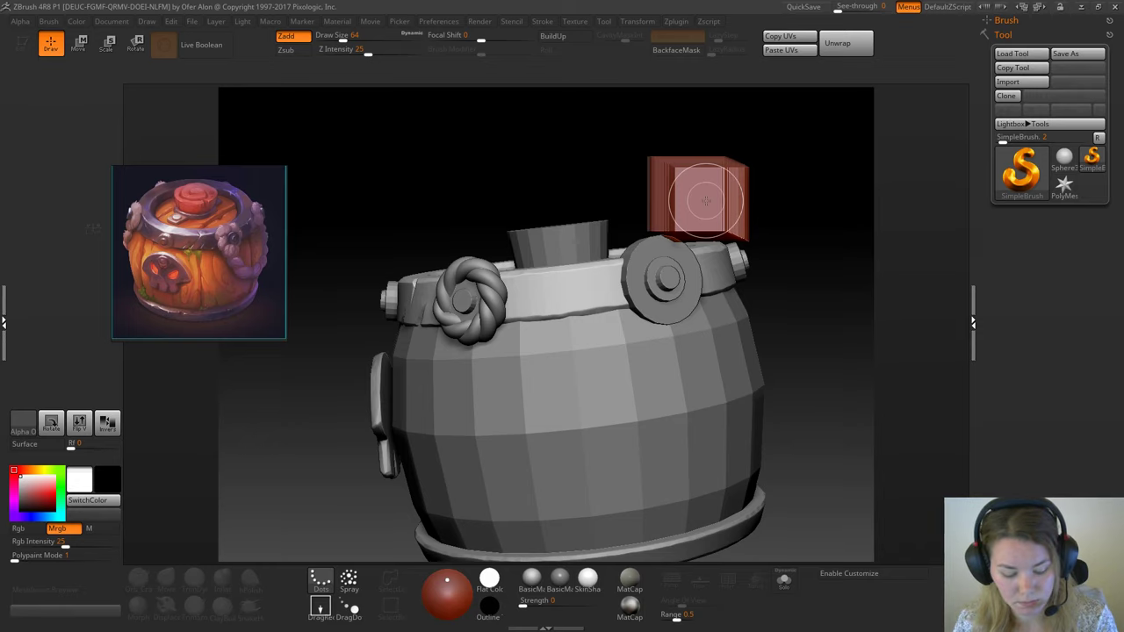
key("ctrl+n")
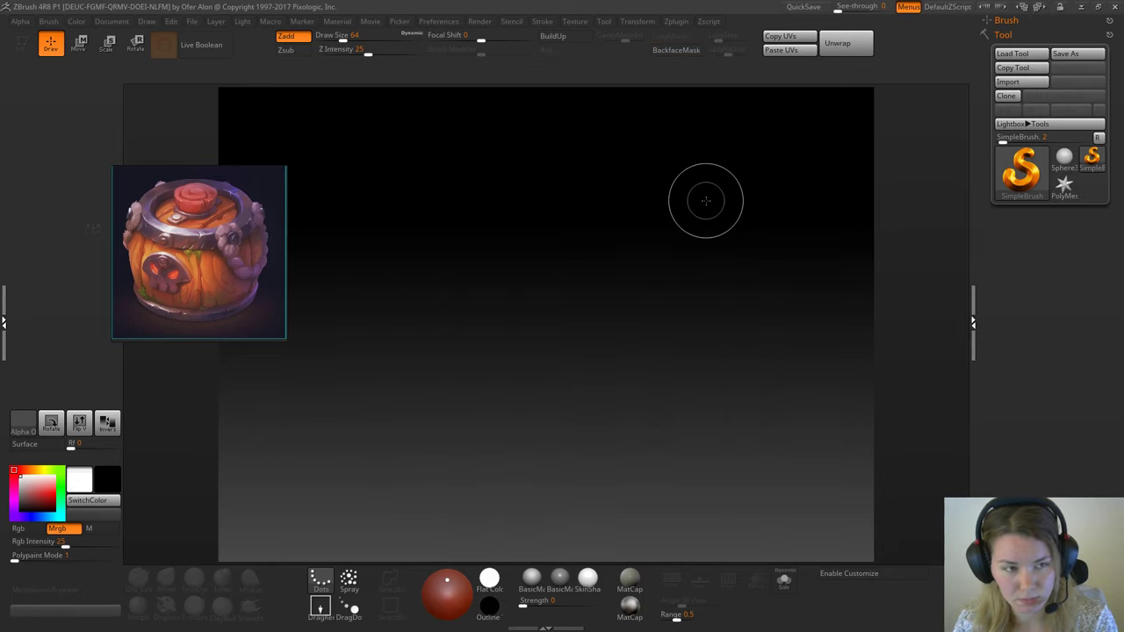
left_click_drag(542, 289, 573, 370)
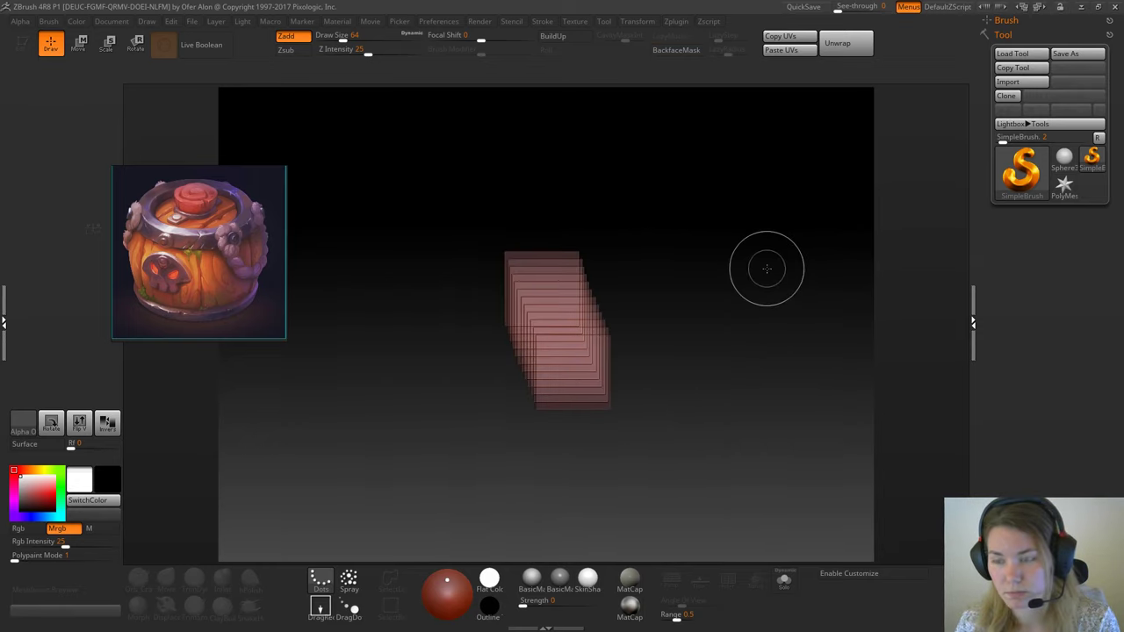
Step: Try to open the recovered document without saving canvas changes, and the Recovered_221 project from QuickSave, acknowledging the crash notices
key("comma")
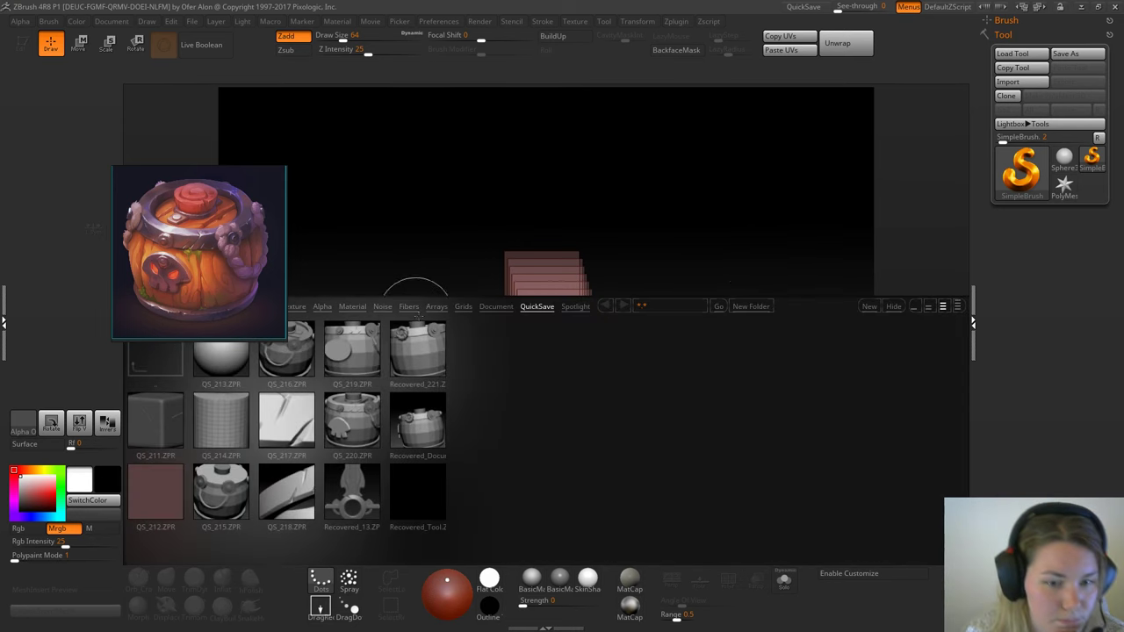
double_click(419, 425)
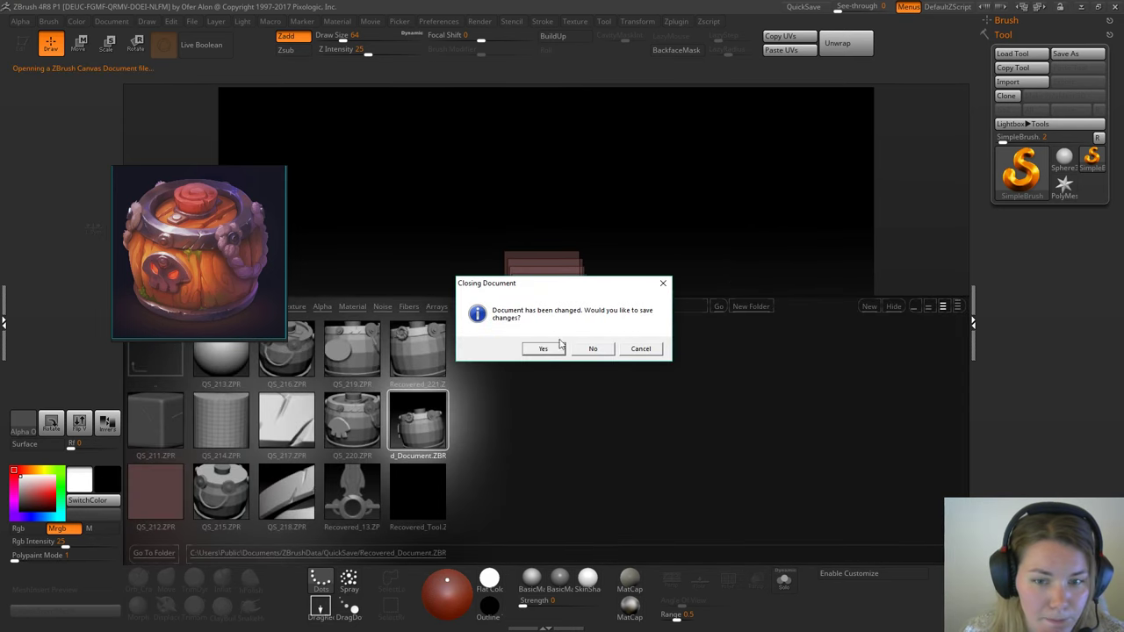
left_click(597, 349)
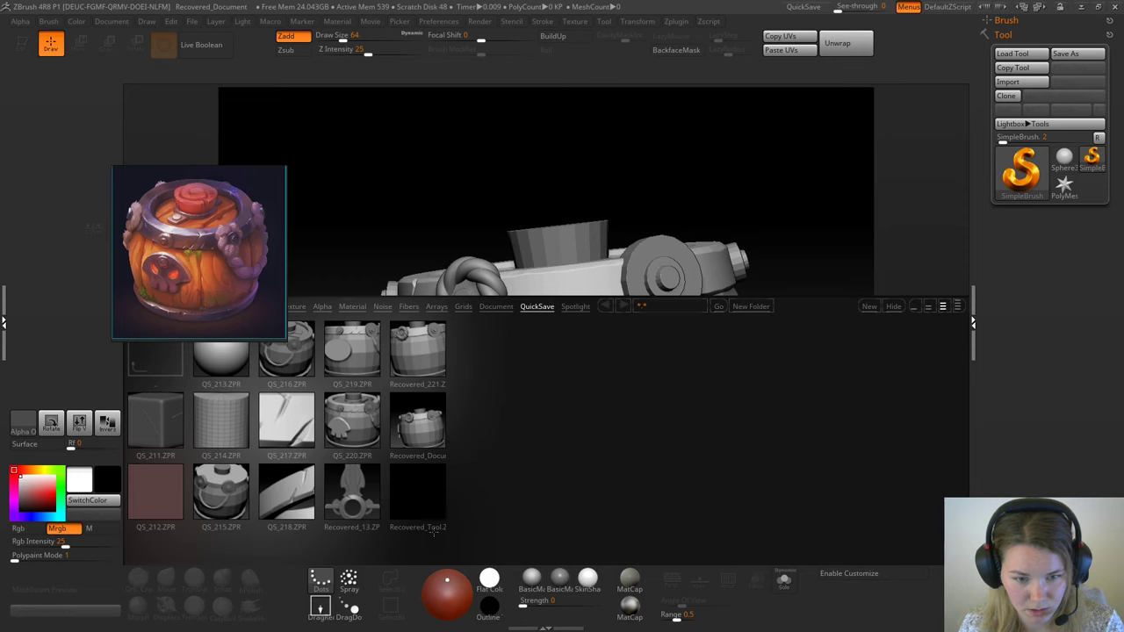
double_click(421, 340)
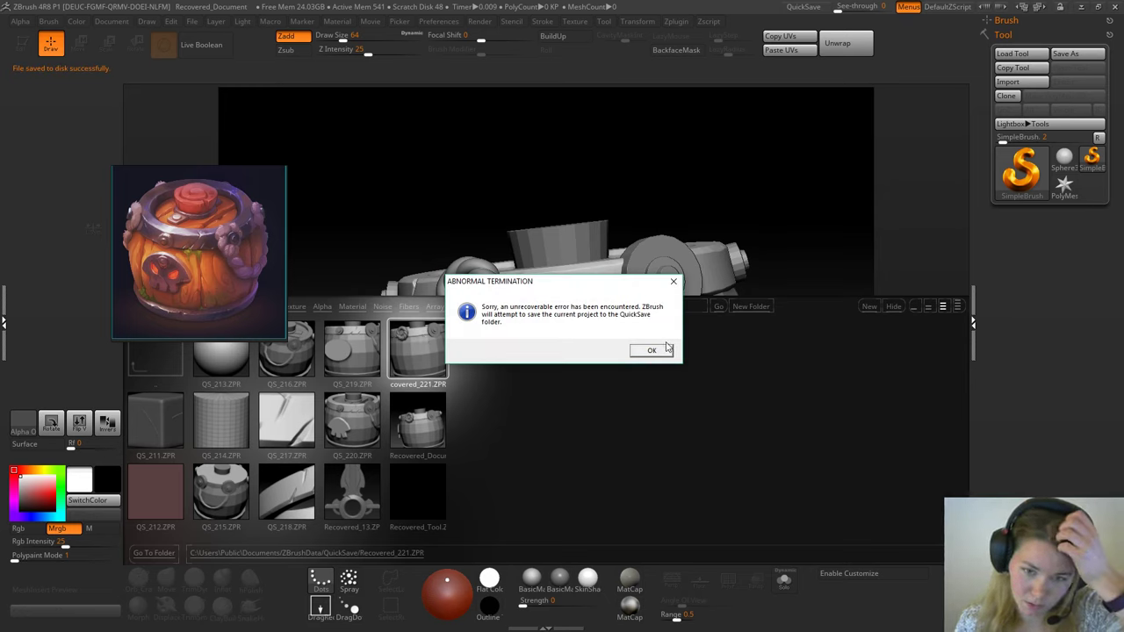
left_click(660, 350)
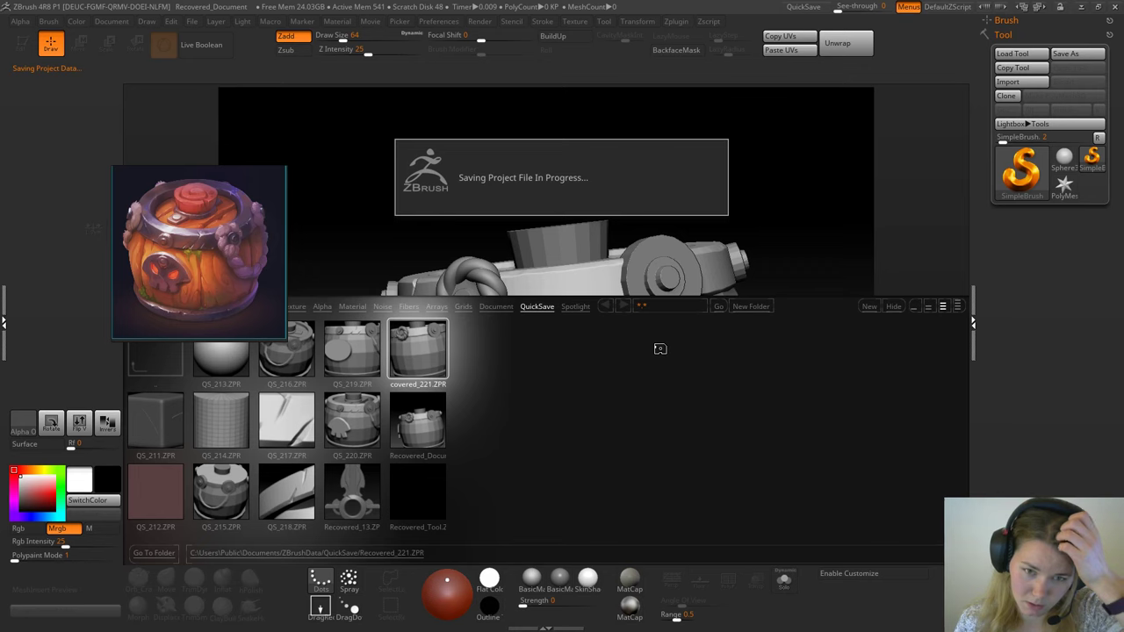
left_click(660, 348)
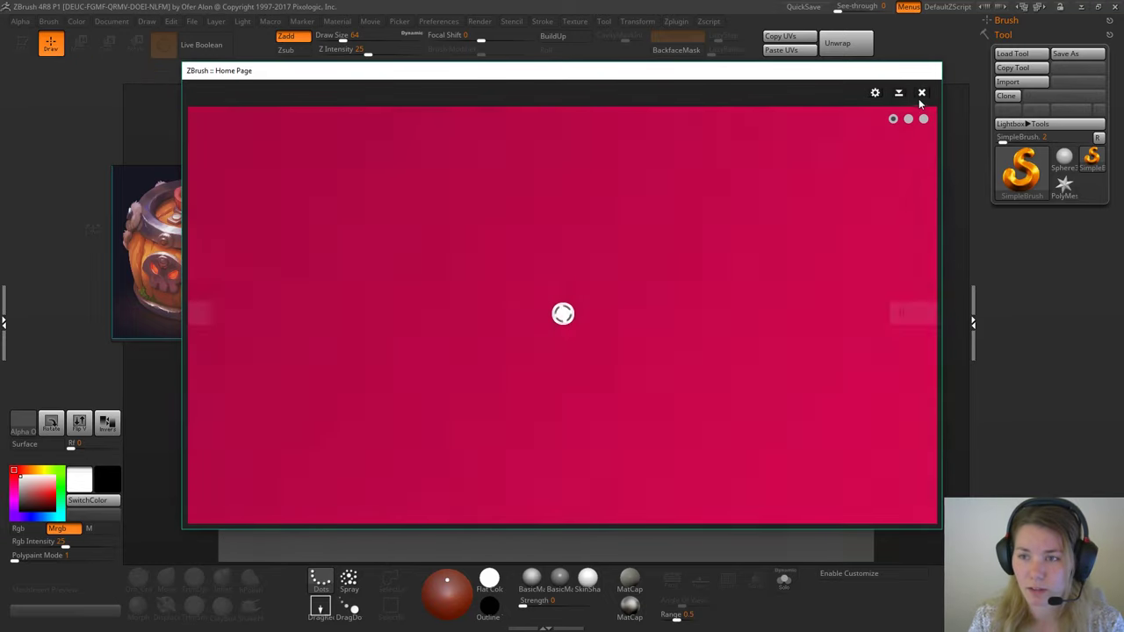
Step: Dismiss the home page and the abnormal-termination note, and open the QS_220.ZPR project from QuickSave
left_click(921, 93)
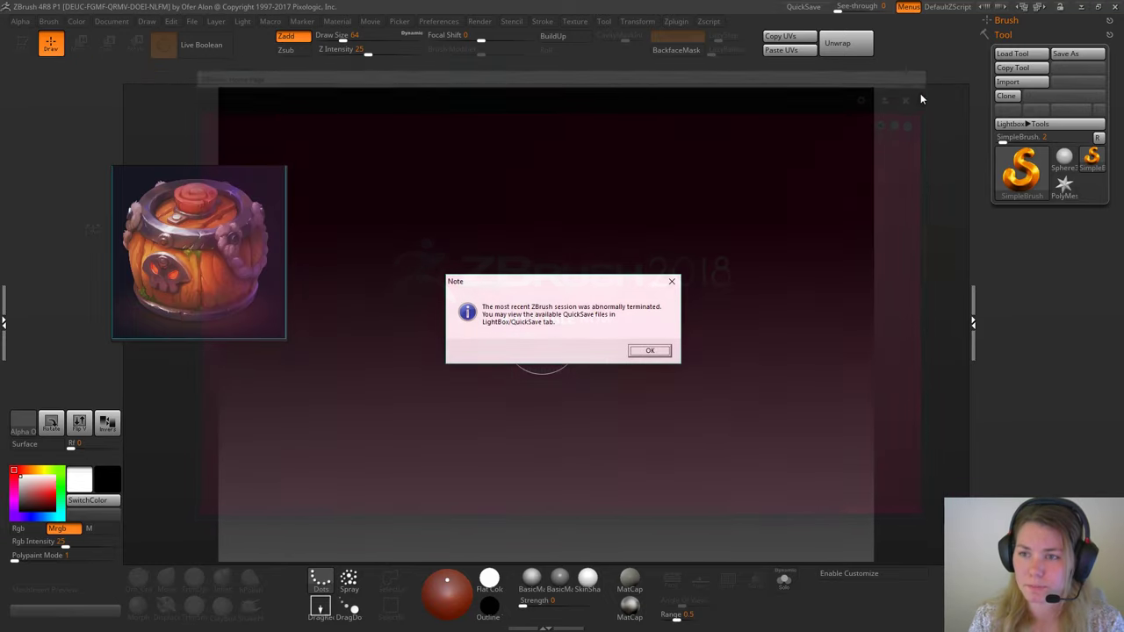
left_click(646, 354)
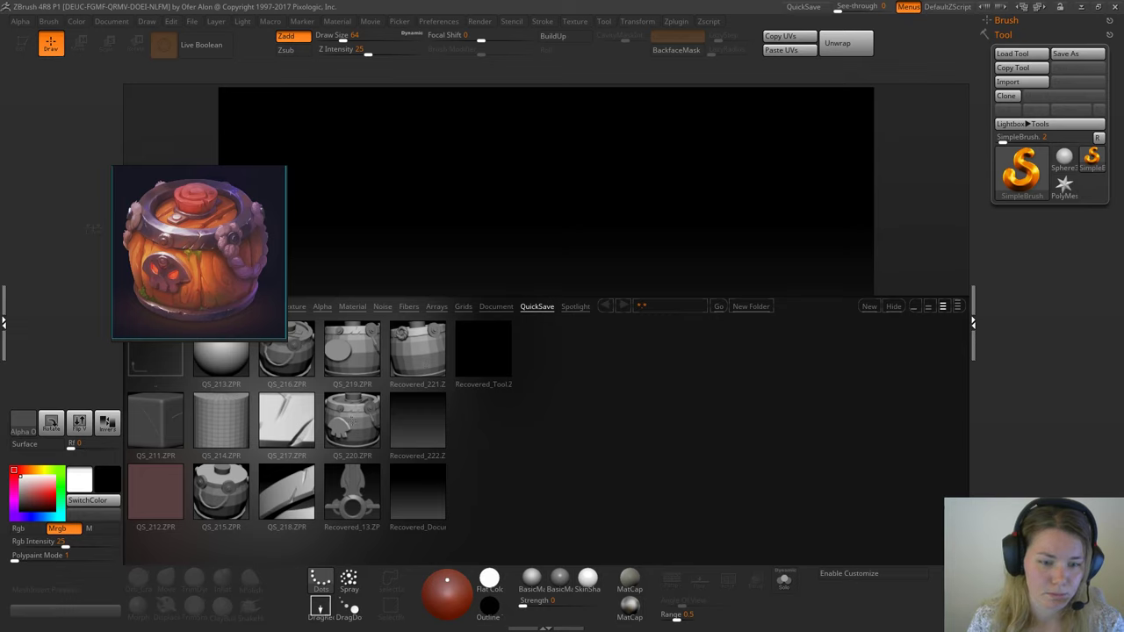
double_click(351, 420)
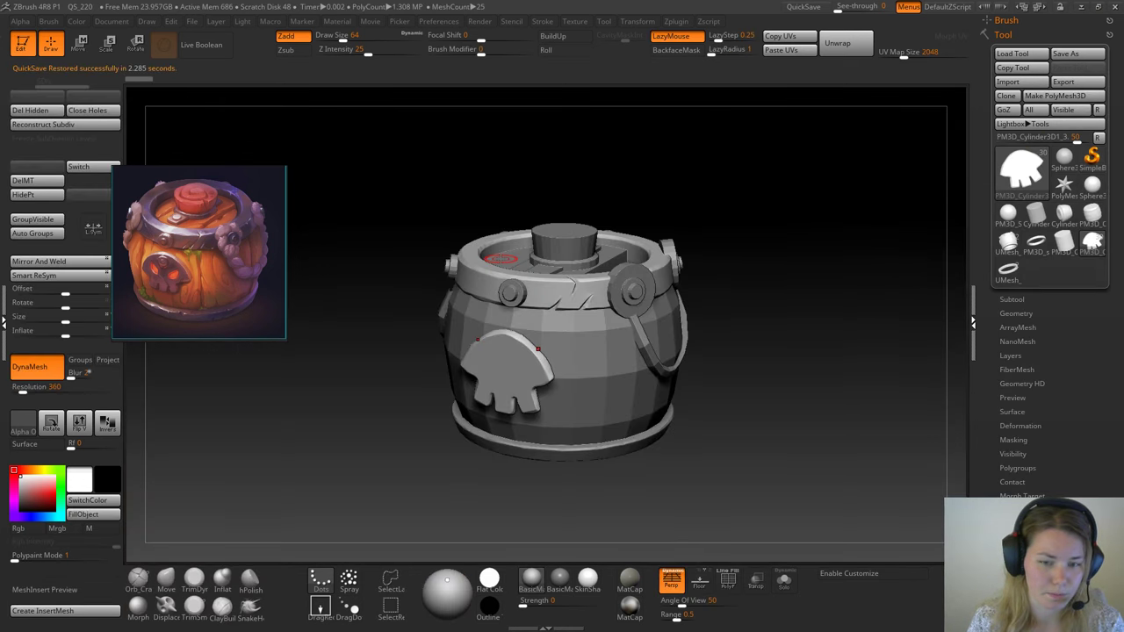
Step: Check the restored barrel from several sides and save it as a ZTool in the SkullBarrel Maya folder
left_click_drag(758, 299, 720, 340)
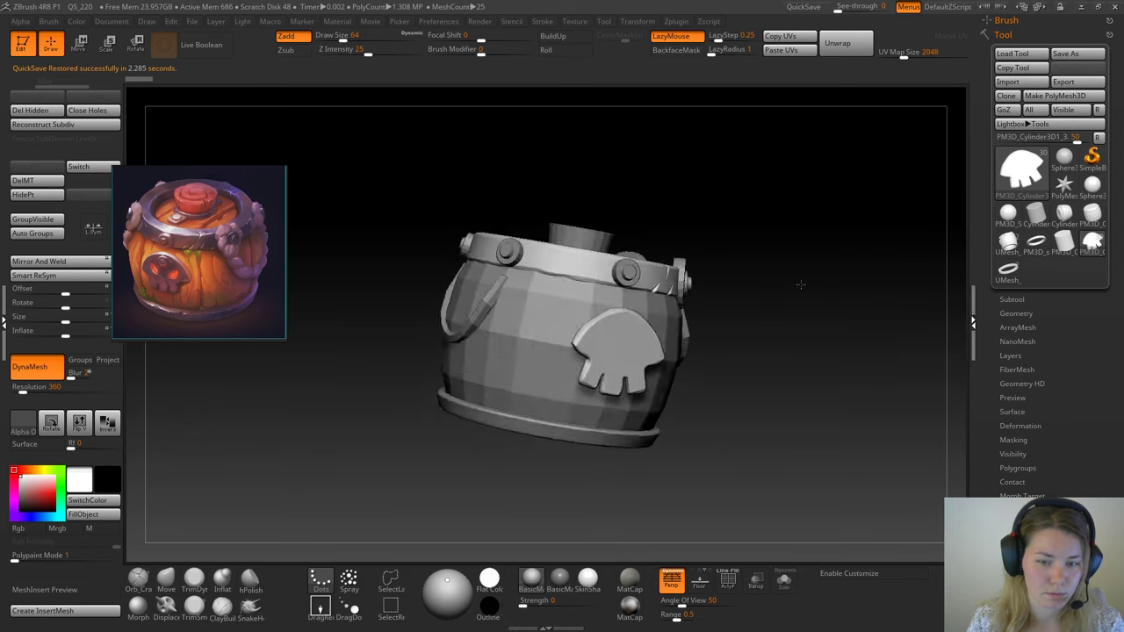
left_click_drag(767, 286, 751, 355)
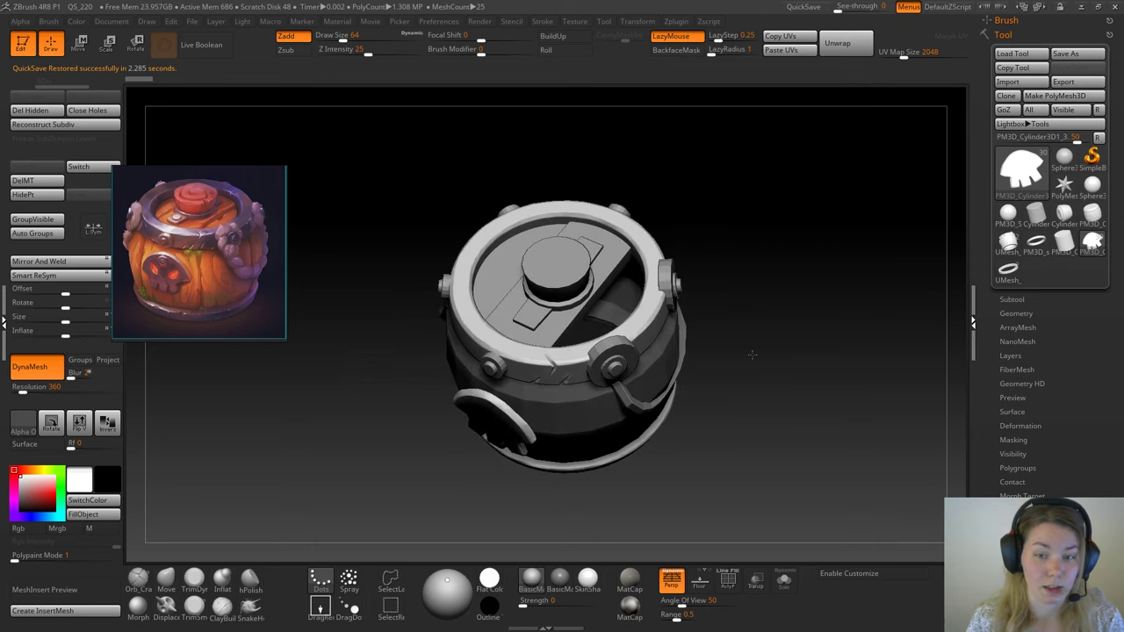
left_click_drag(729, 221, 727, 166)
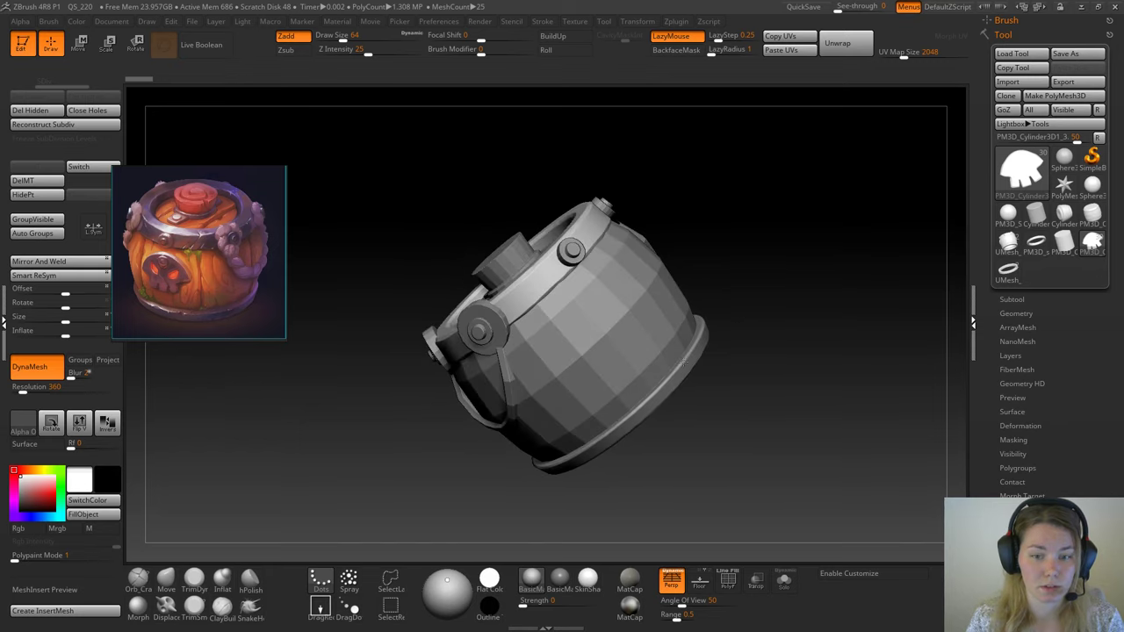
left_click_drag(809, 220, 760, 300)
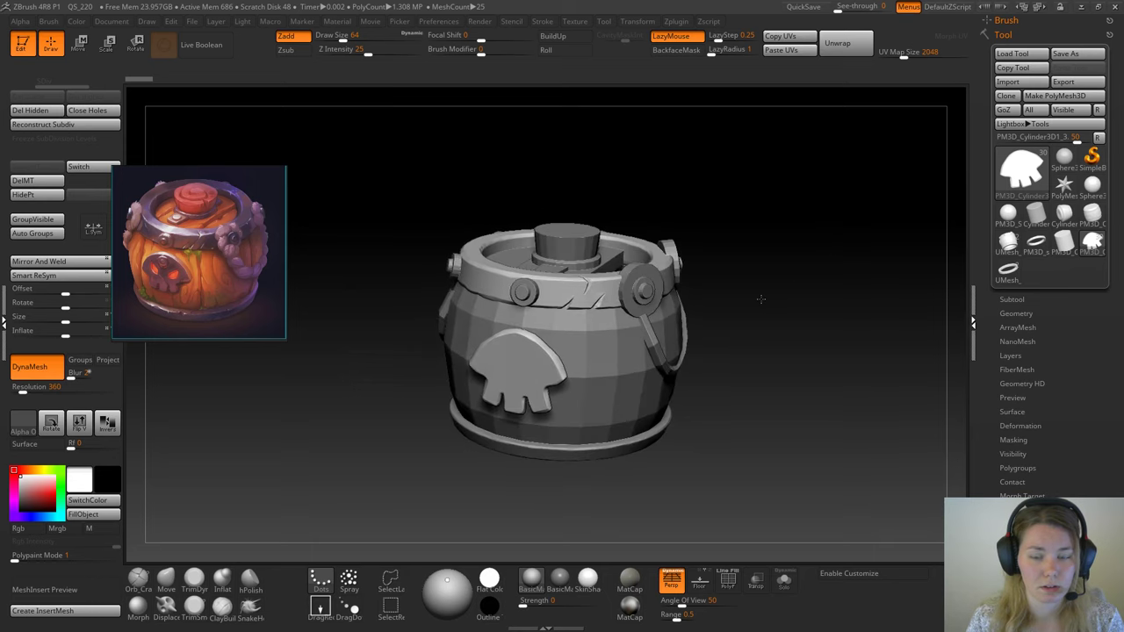
left_click_drag(758, 219, 770, 177)
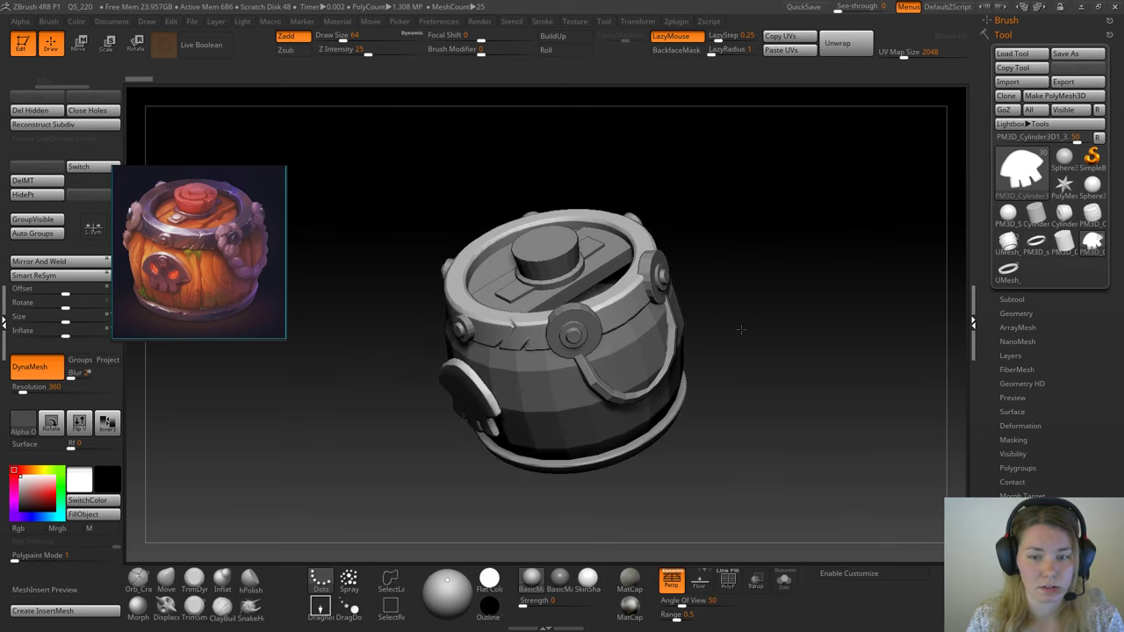
left_click_drag(755, 263, 843, 263)
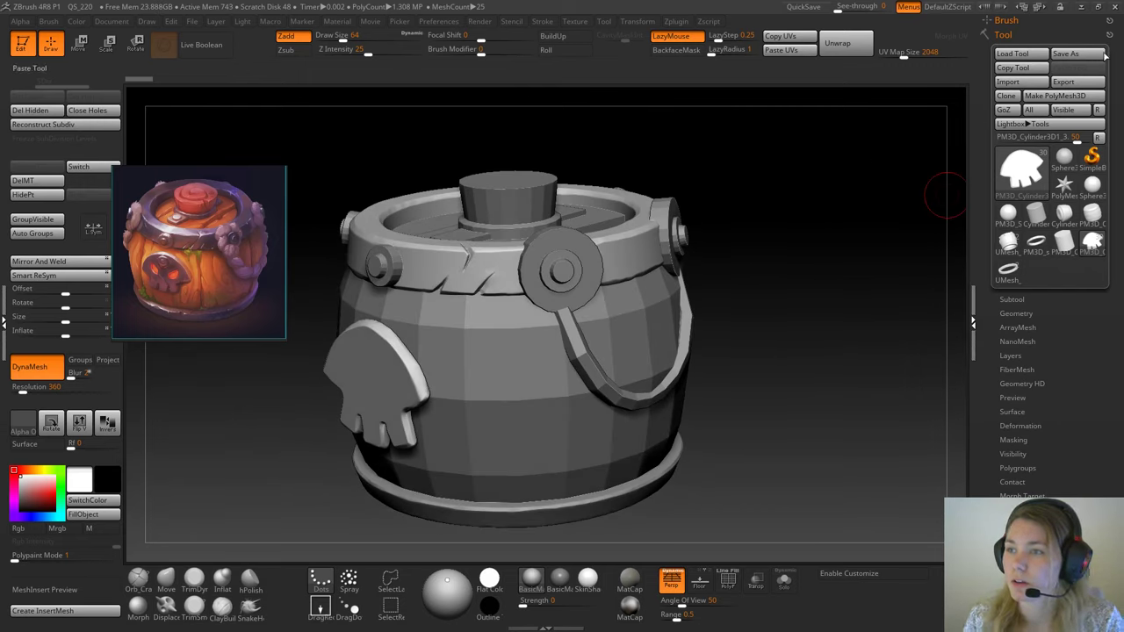
left_click(1080, 60)
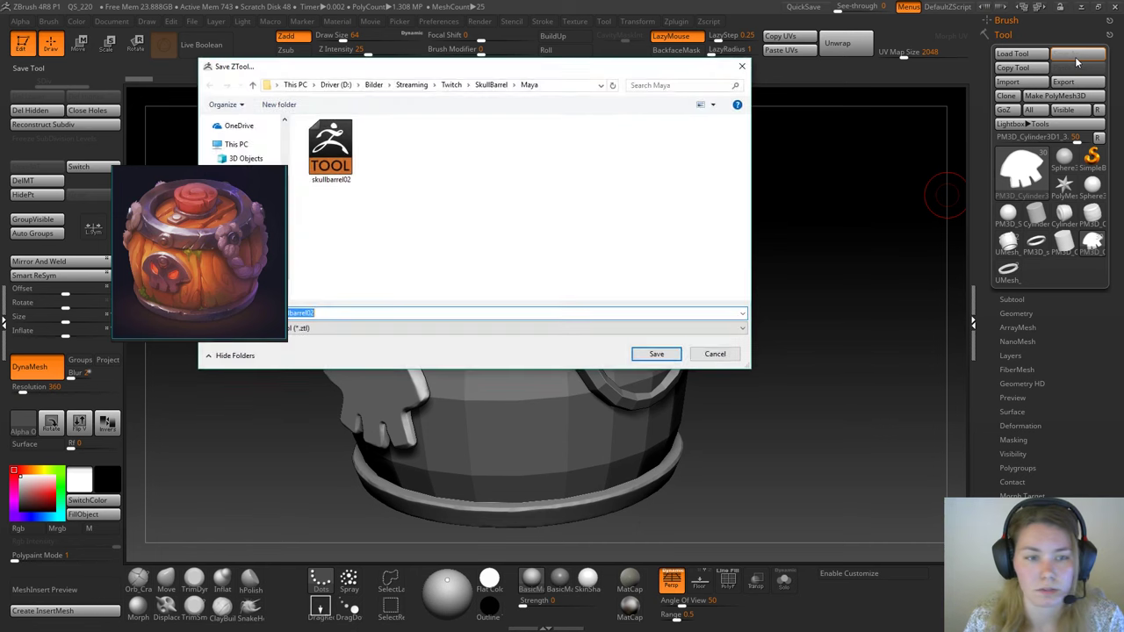
left_click(326, 314)
key("Return")
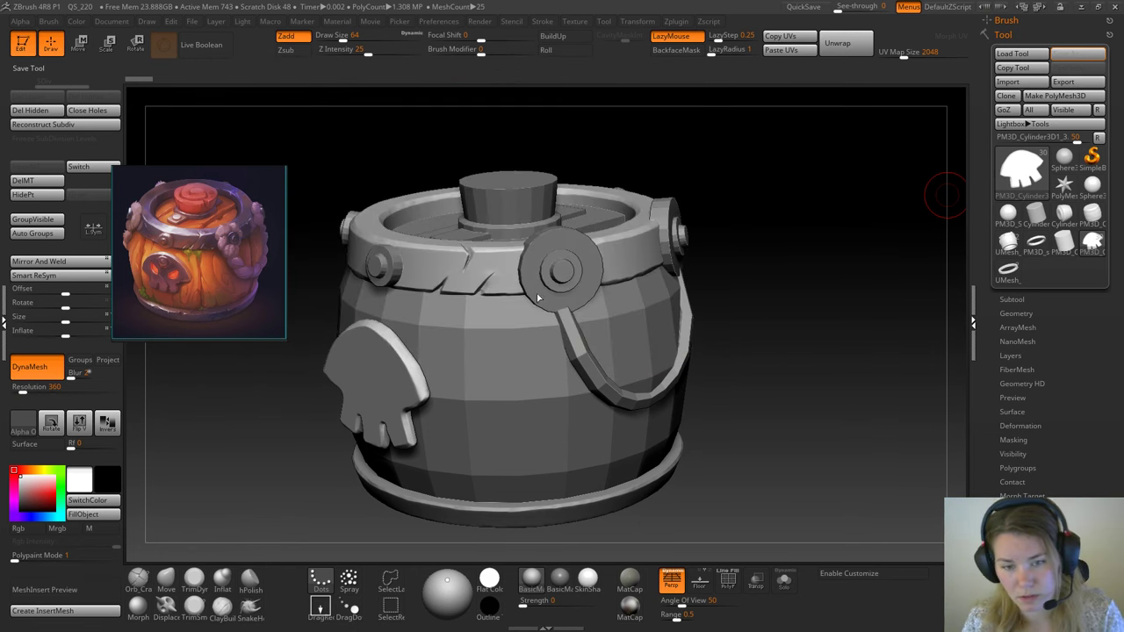
Step: Move the reference image clear of LightBox and load the rope insert brush from its brush library
left_click_drag(755, 324, 820, 307)
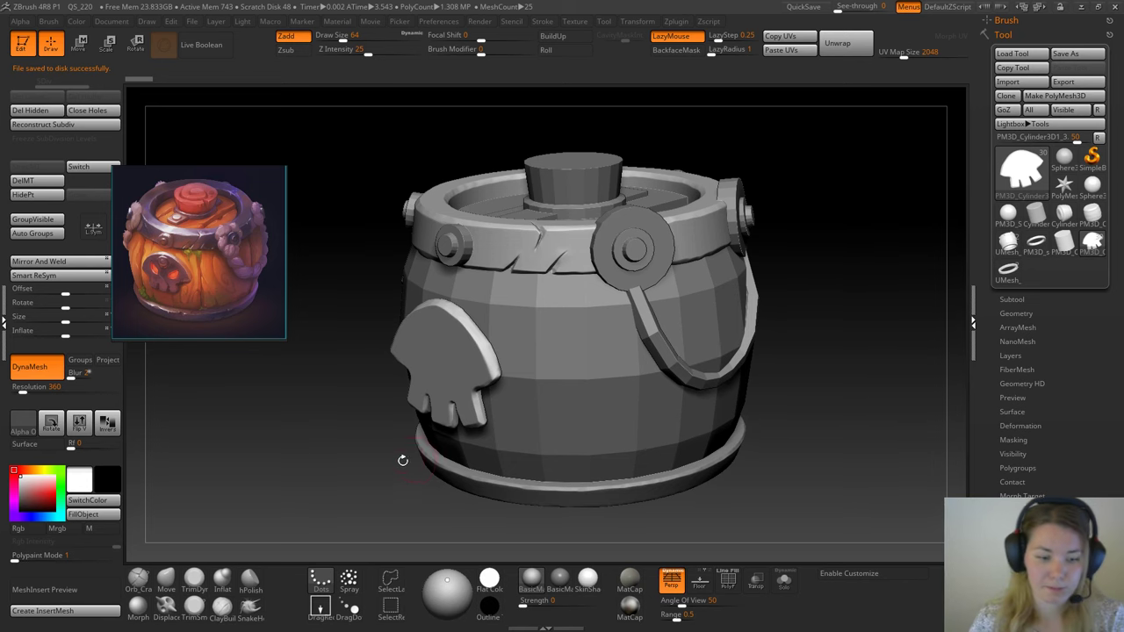
key("b")
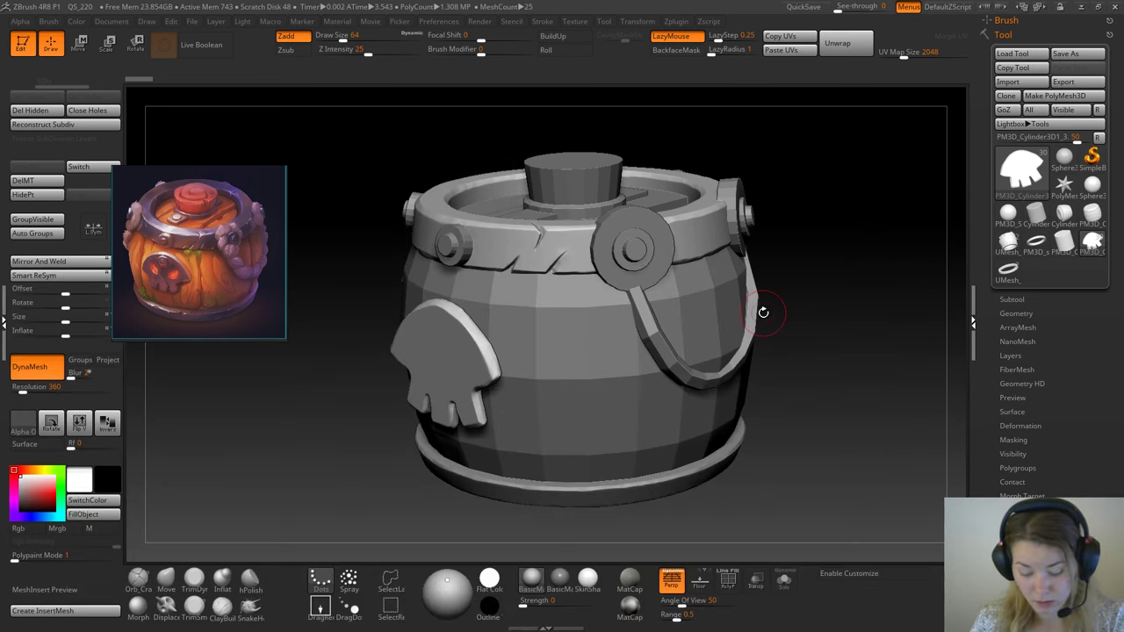
key("comma")
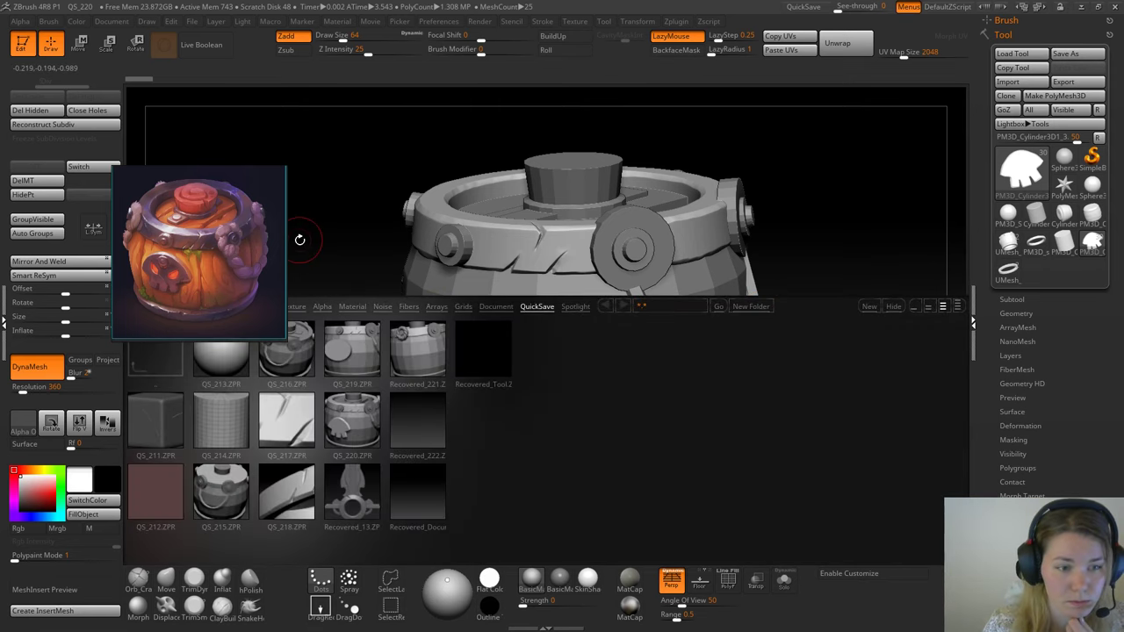
left_click_drag(240, 267, 258, 197)
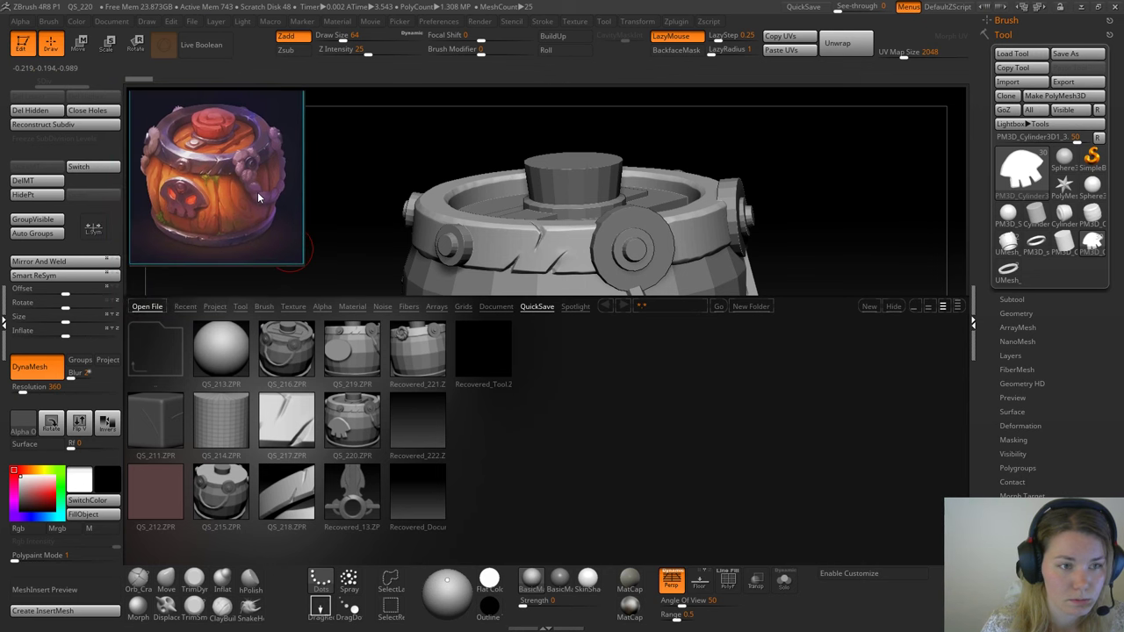
left_click(263, 307)
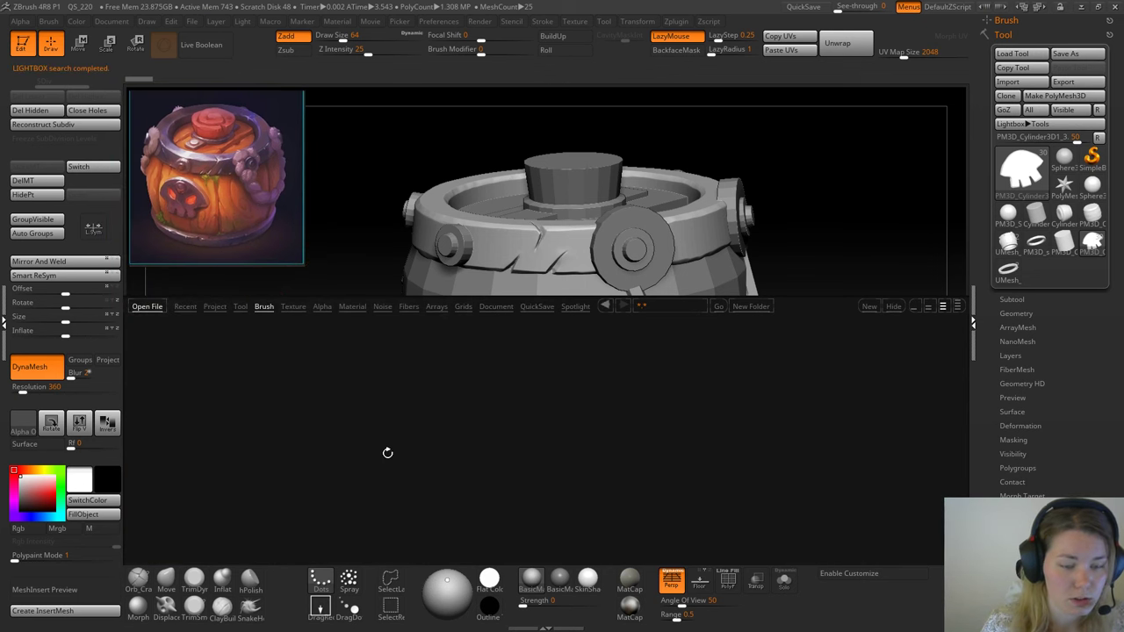
left_click(696, 358)
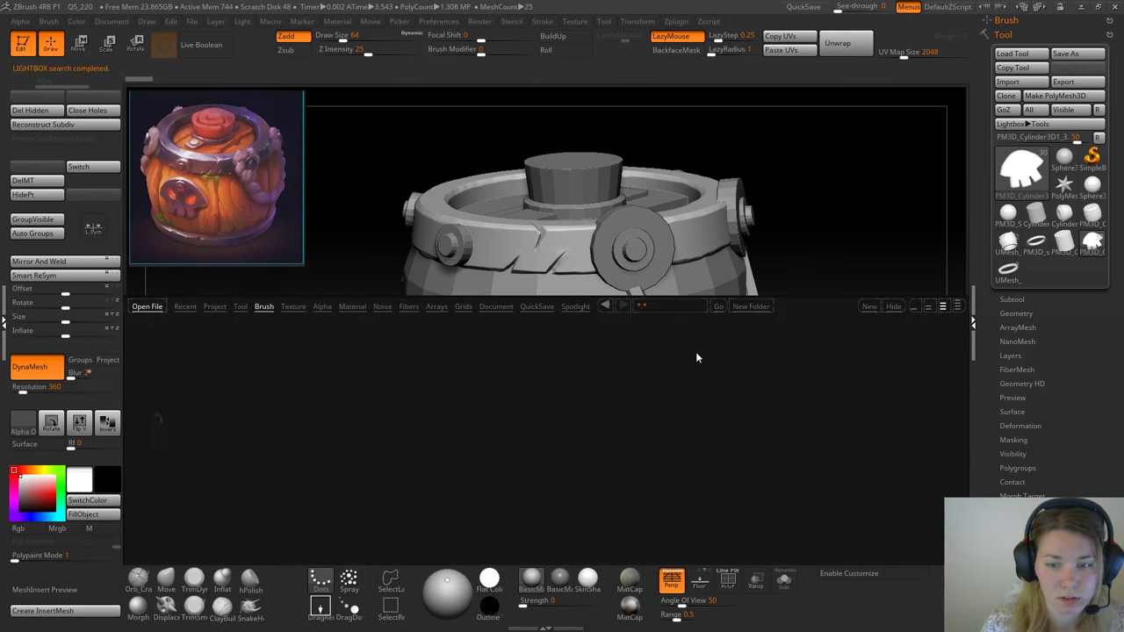
double_click(163, 427)
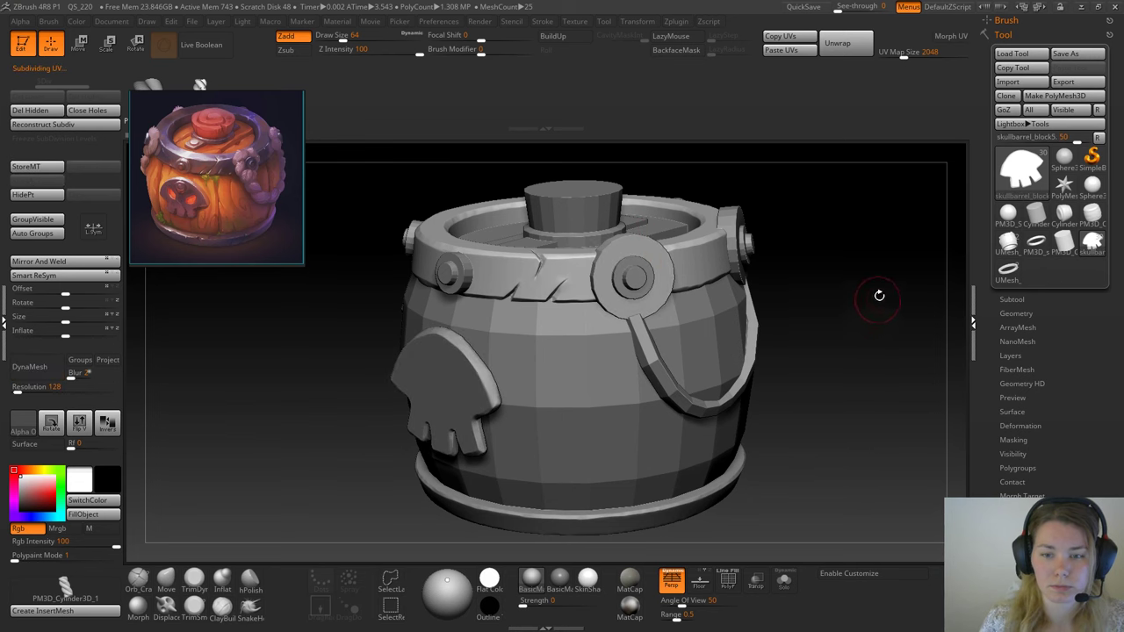
Step: Make the large round mount disc on the metal band the active subtool and expand the subtool list
left_click_drag(879, 296, 804, 288, "alt")
left_click(1016, 299)
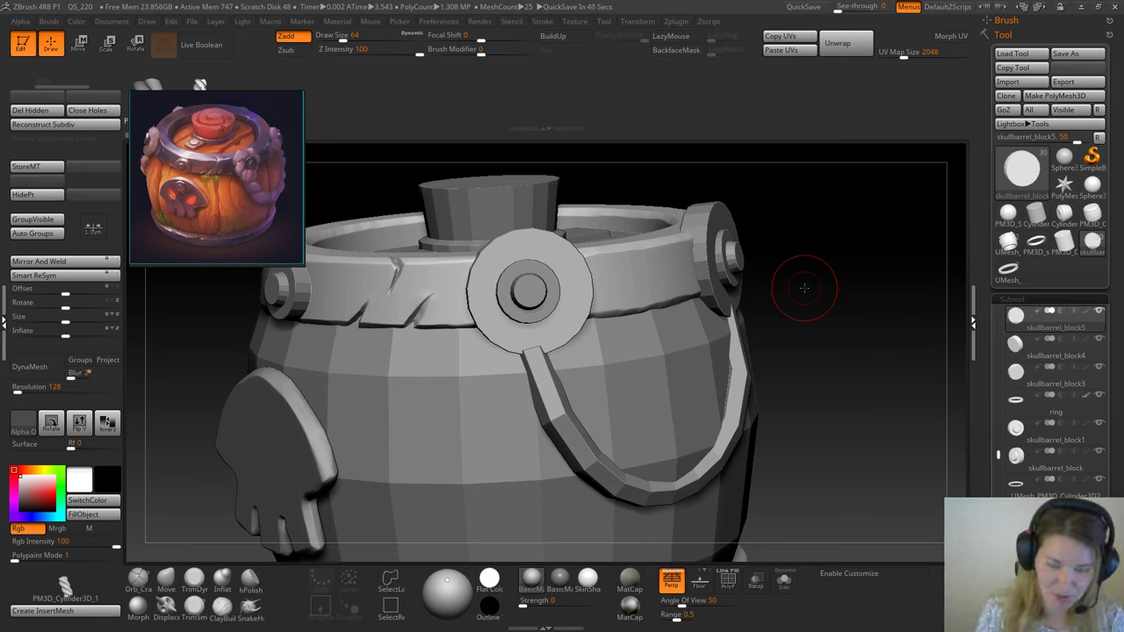
mouse_move(804, 288)
left_mouse_down()
mouse_move(839, 273)
mouse_move(837, 258)
left_mouse_up()
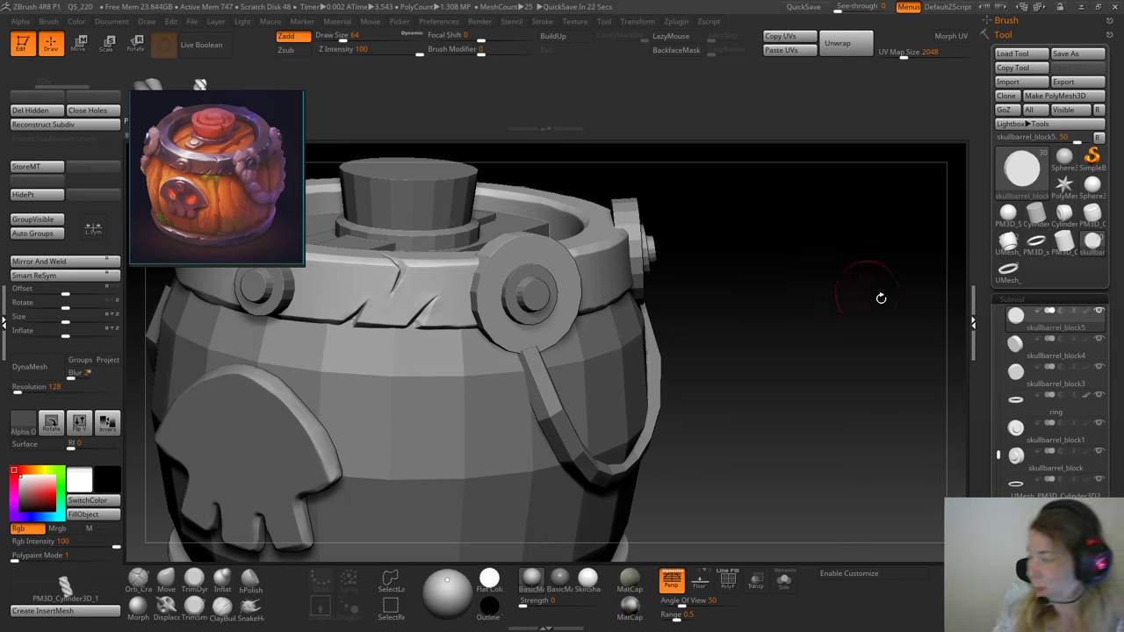
mouse_move(1015, 372)
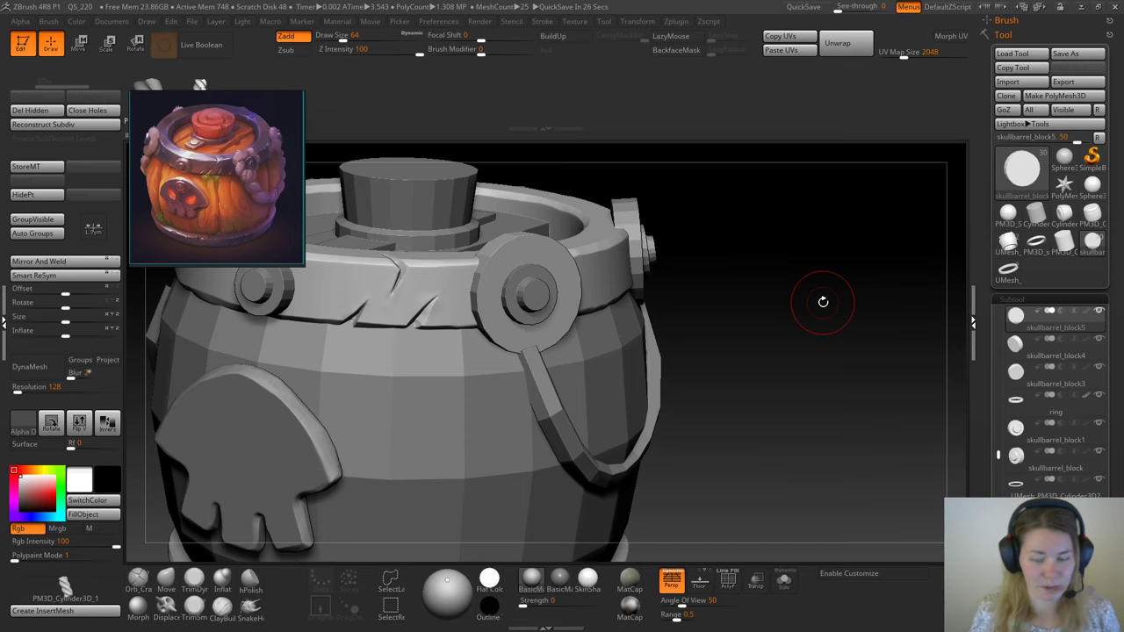
mouse_move(756, 322)
left_mouse_down()
mouse_move(760, 359)
mouse_move(755, 326)
mouse_move(761, 334)
left_mouse_up()
left_click_drag(760, 333, 761, 334)
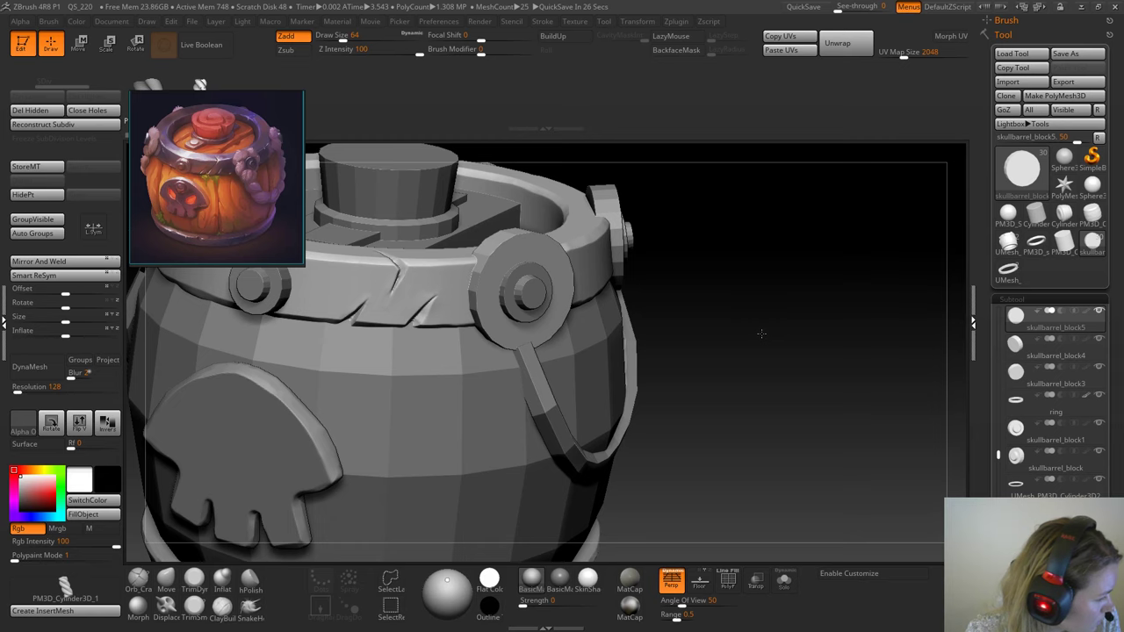
left_click_drag(761, 333, 762, 334)
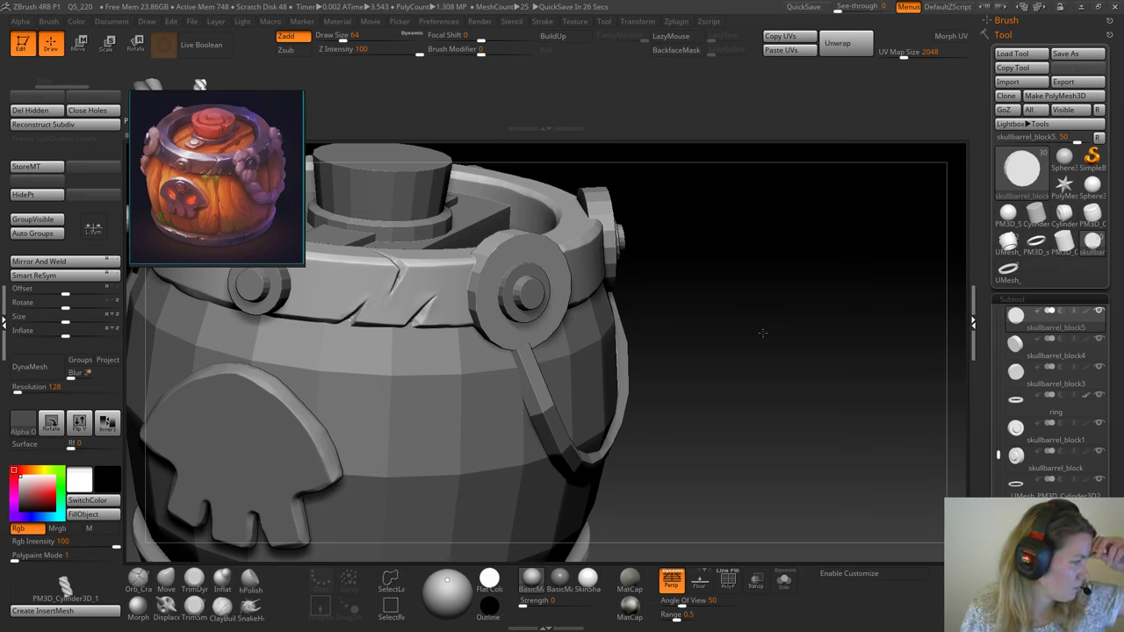
mouse_move(762, 332)
left_mouse_down()
mouse_move(739, 316)
mouse_move(830, 370)
mouse_move(822, 360)
left_mouse_up()
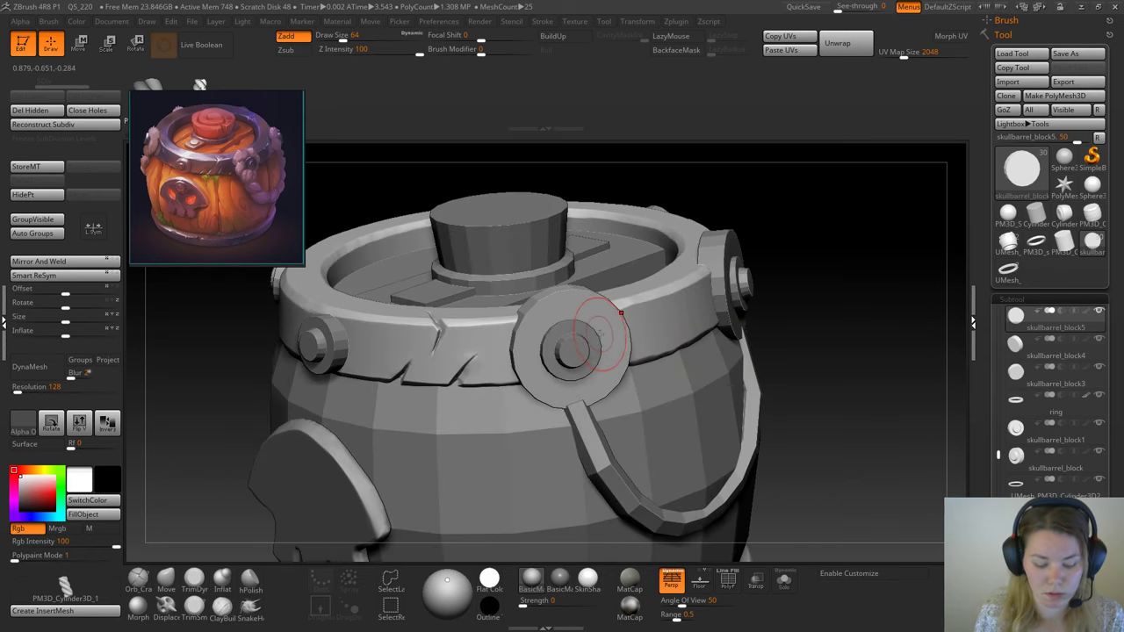
Step: Duplicate the large mount disc's subtool
key("ctrl+shift+c")
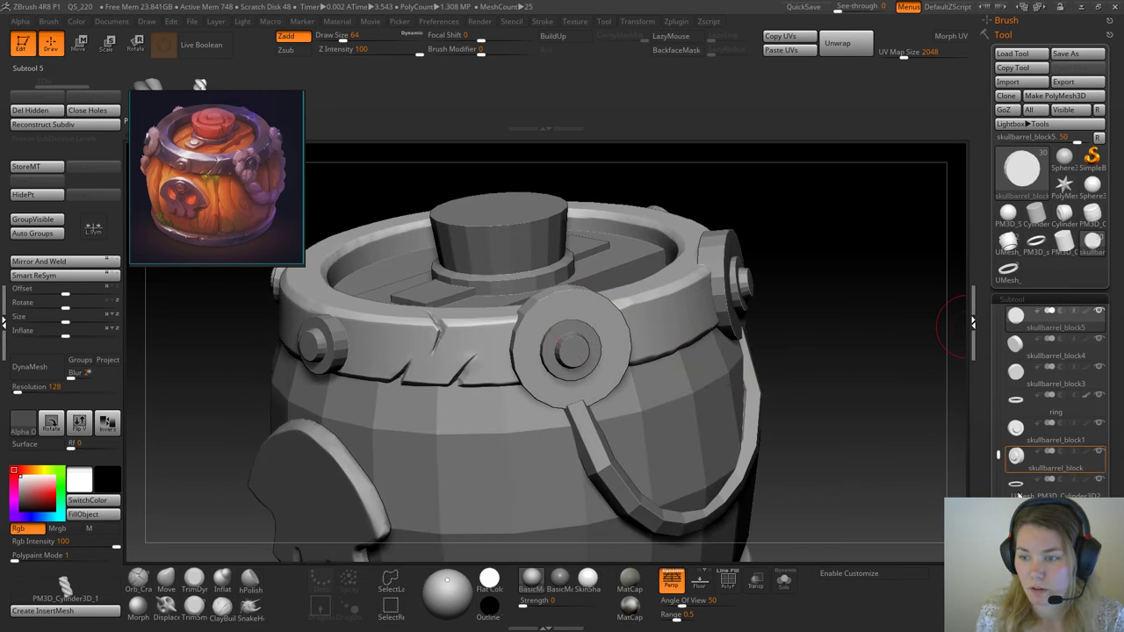
left_click_drag(1122, 468, 1122, 316)
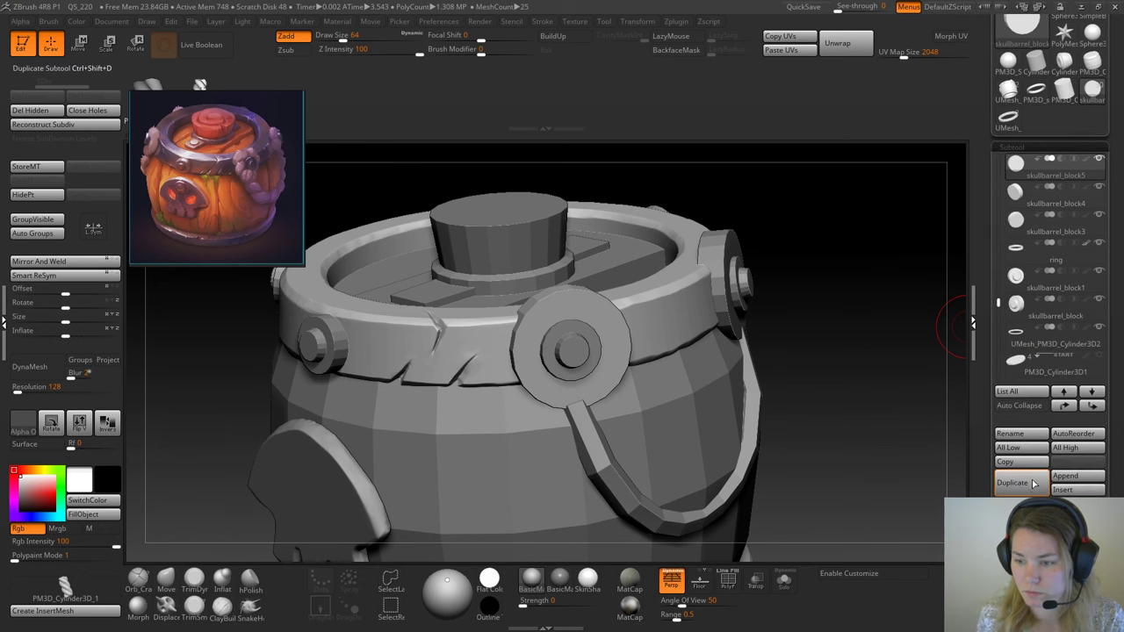
left_click(1032, 483)
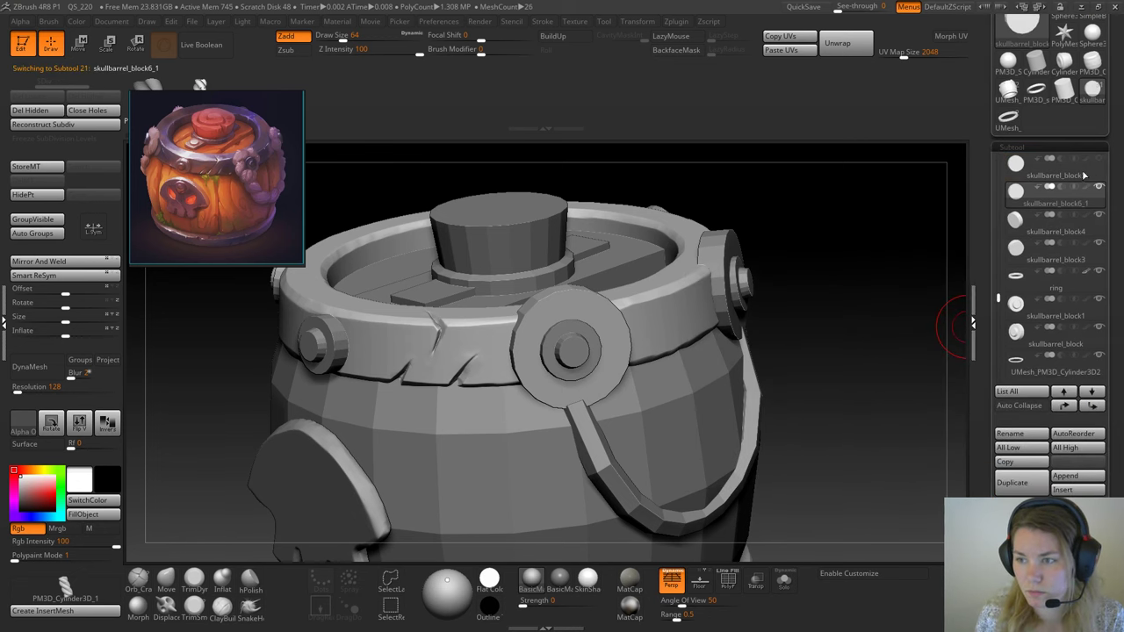
Step: Isolate the duplicated disc in Solo mode and try drawing a small rope ring on its face
left_click(784, 580)
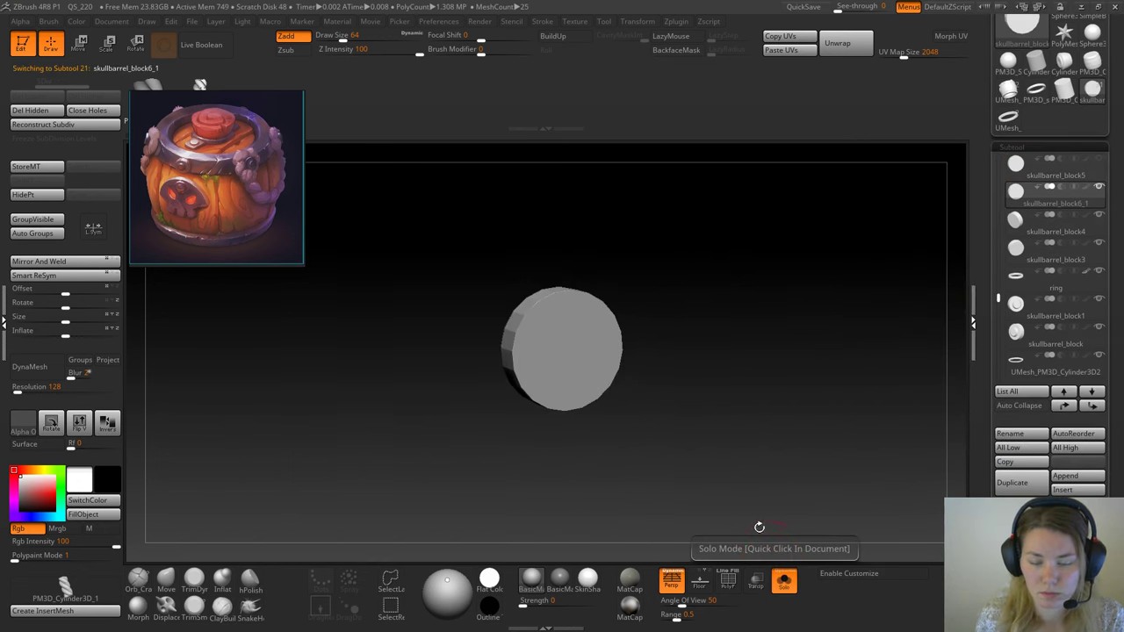
left_click_drag(636, 302, 558, 314)
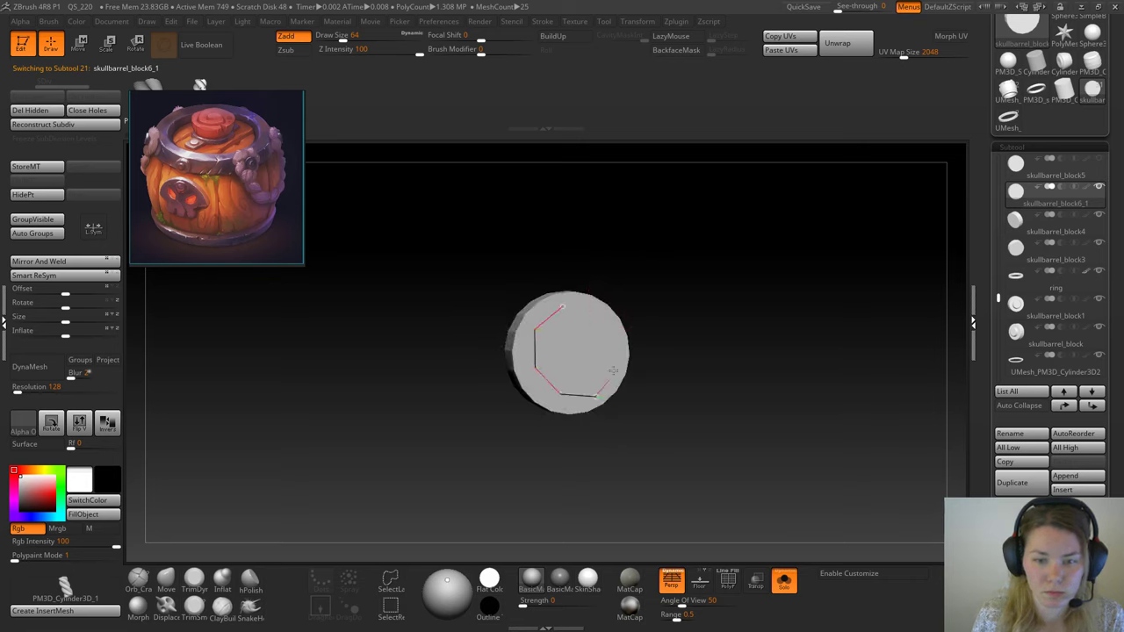
left_click_drag(613, 371, 569, 307)
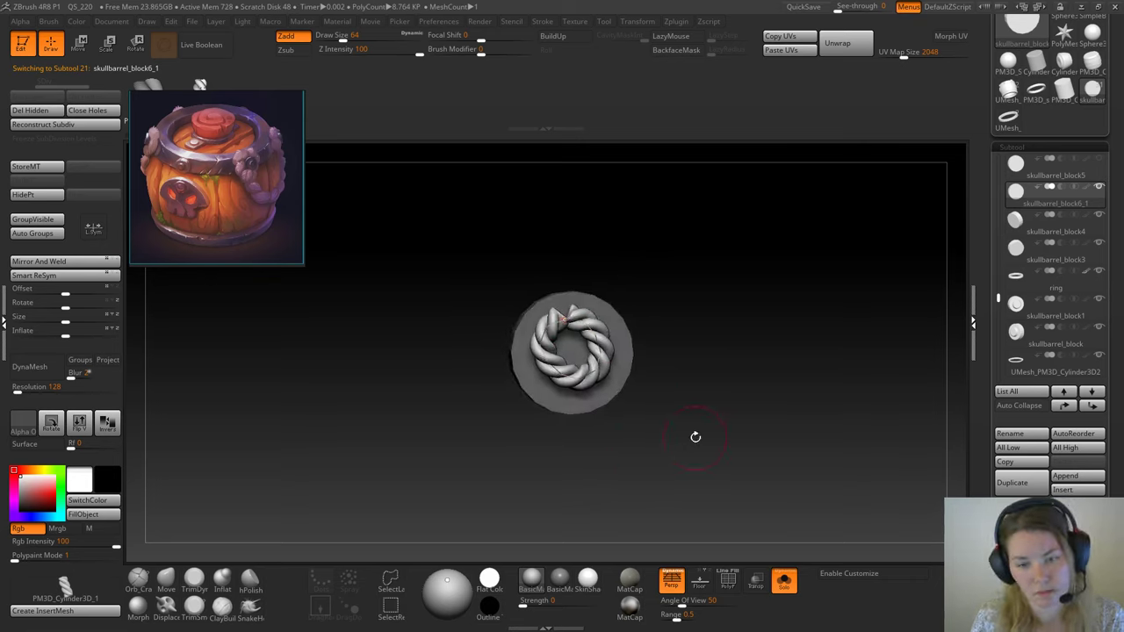
key("ctrl+z")
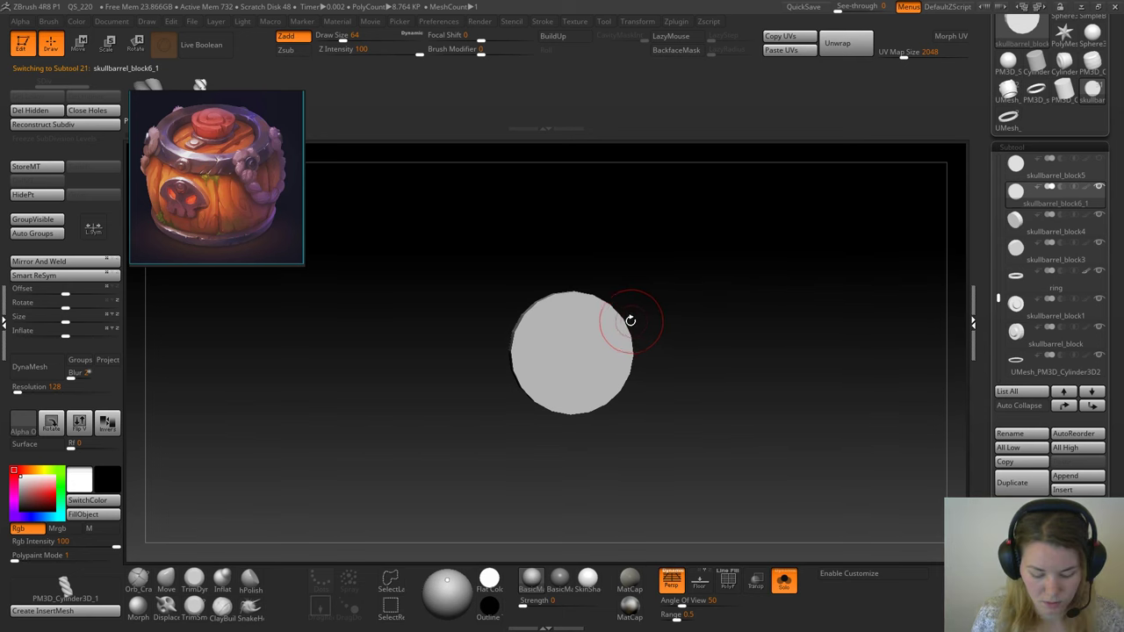
Step: Try reshaping the isolated disc with the Move brush at a draw size of 104, undoing the deformation
key("b")
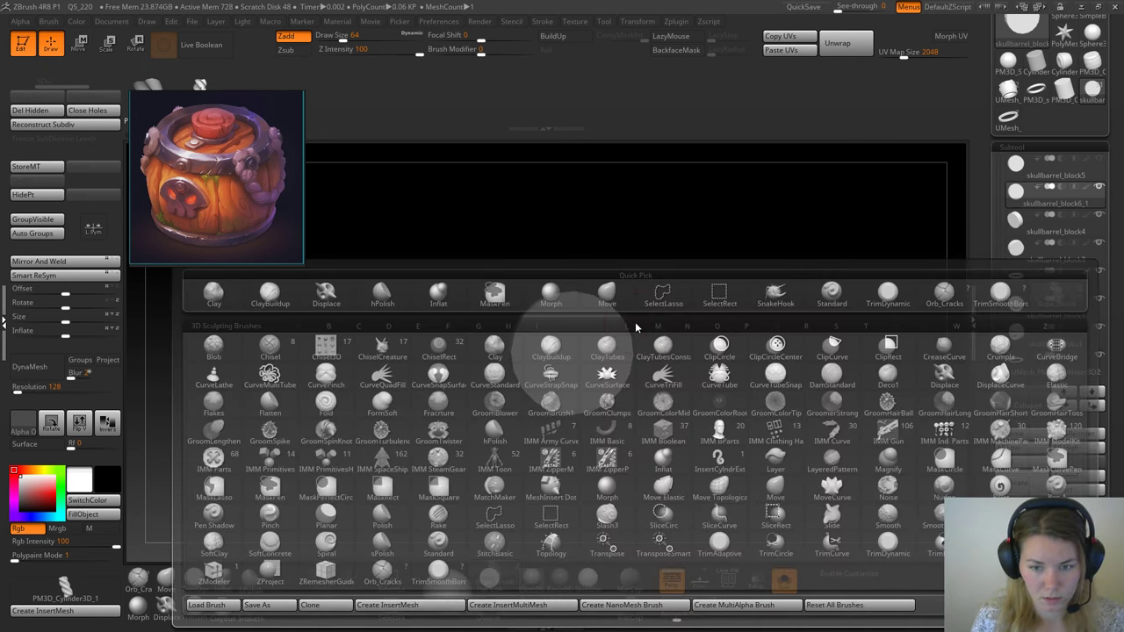
left_click(625, 295)
key("space")
left_click_drag(623, 252, 631, 252)
mouse_move(564, 294)
left_mouse_down()
mouse_move(525, 322)
mouse_move(557, 354)
left_mouse_up()
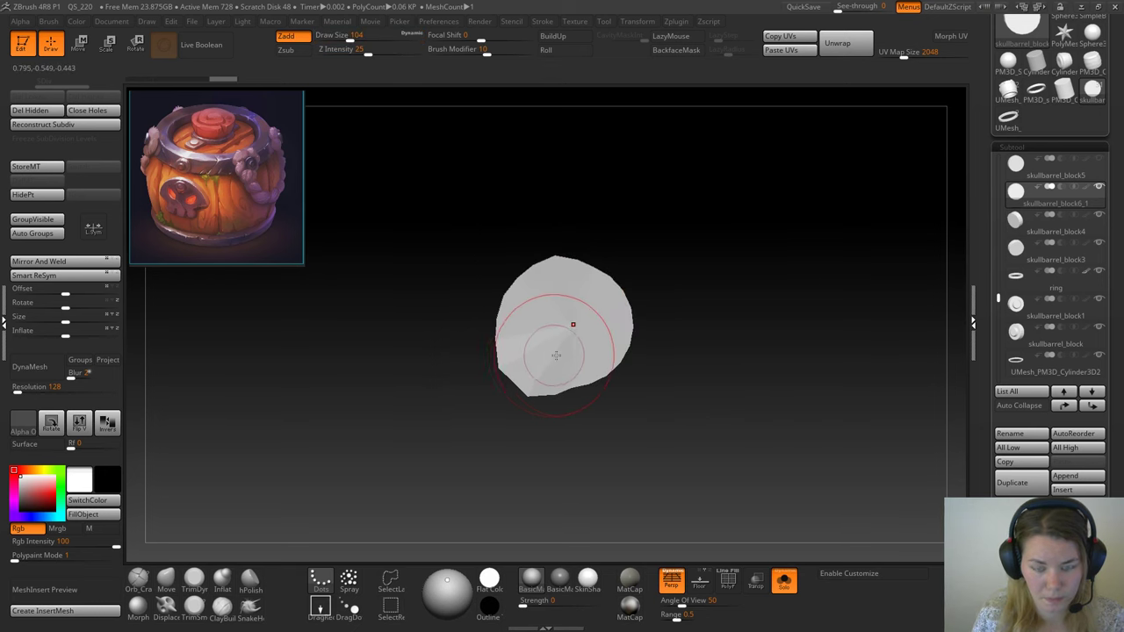
key("ctrl+z")
Step: Reselect Rope_Brush, set the current colour to white and fill the isolated disc with it
key("b")
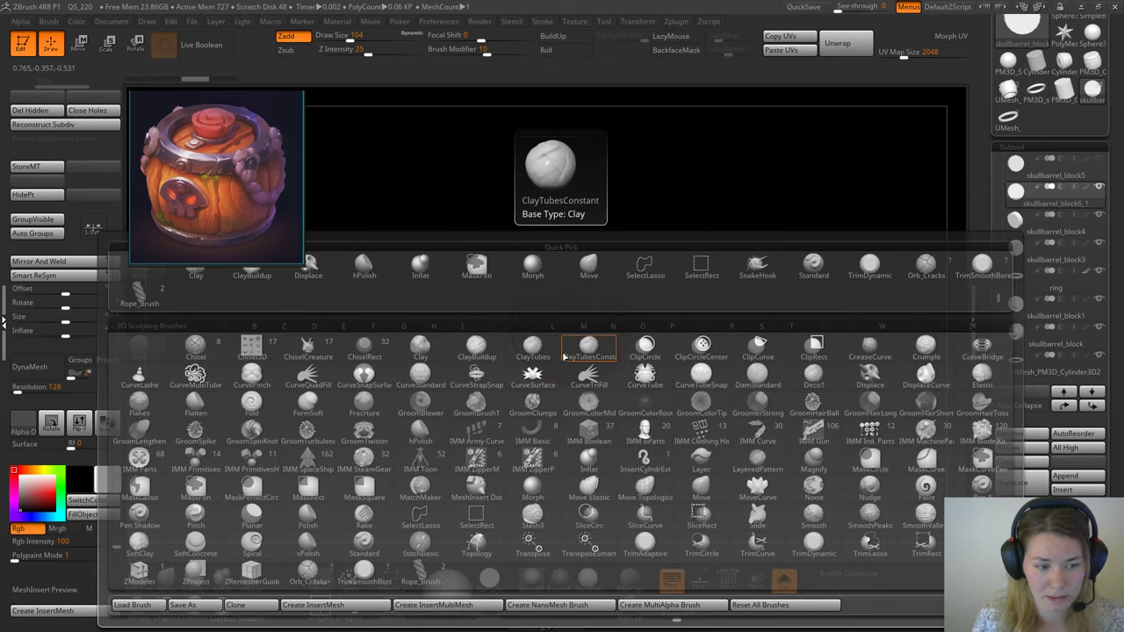
left_click(139, 292)
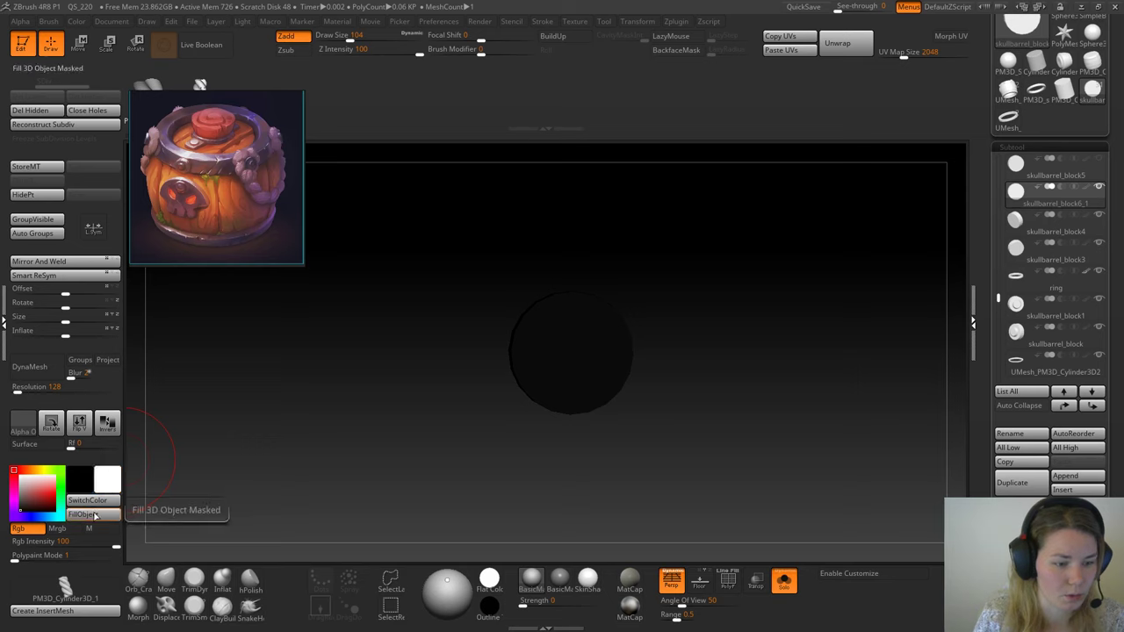
left_click(98, 500)
left_click_drag(26, 487, 13, 467)
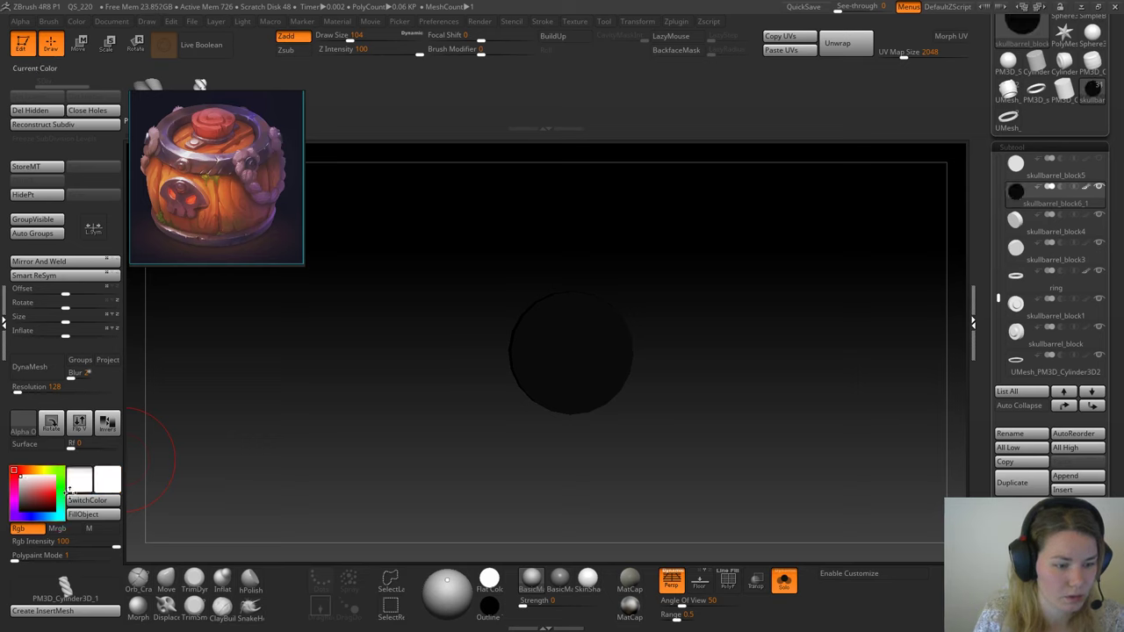
left_click(93, 514)
left_click_drag(595, 273, 596, 284)
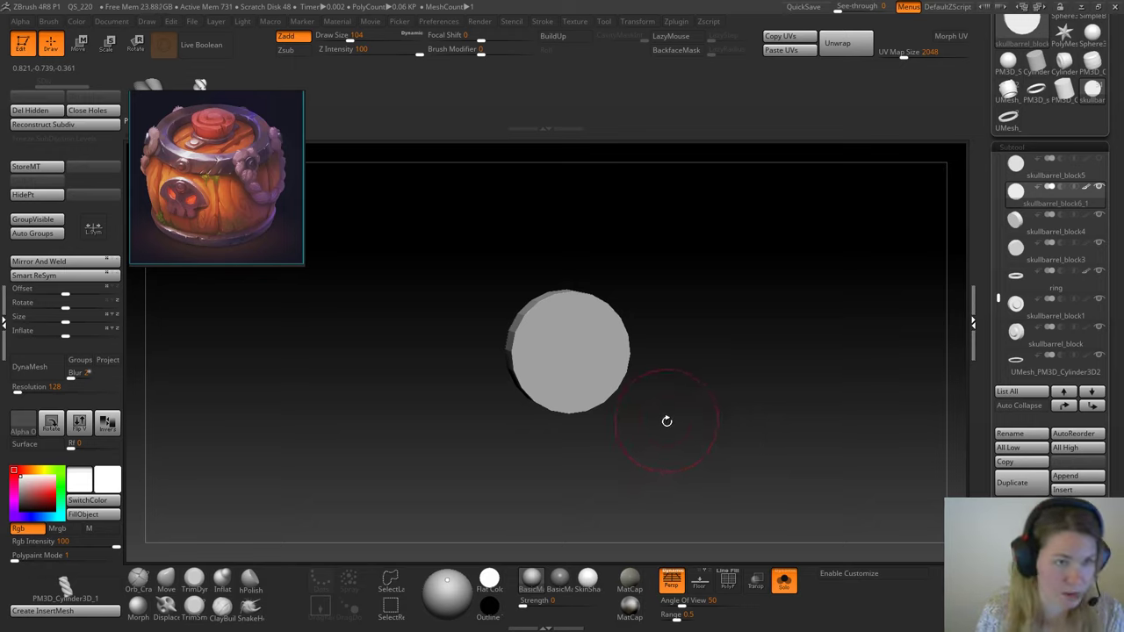
Step: Draw a thick rope curve around the face of the isolated disc
left_click_drag(662, 243, 793, 309, "alt")
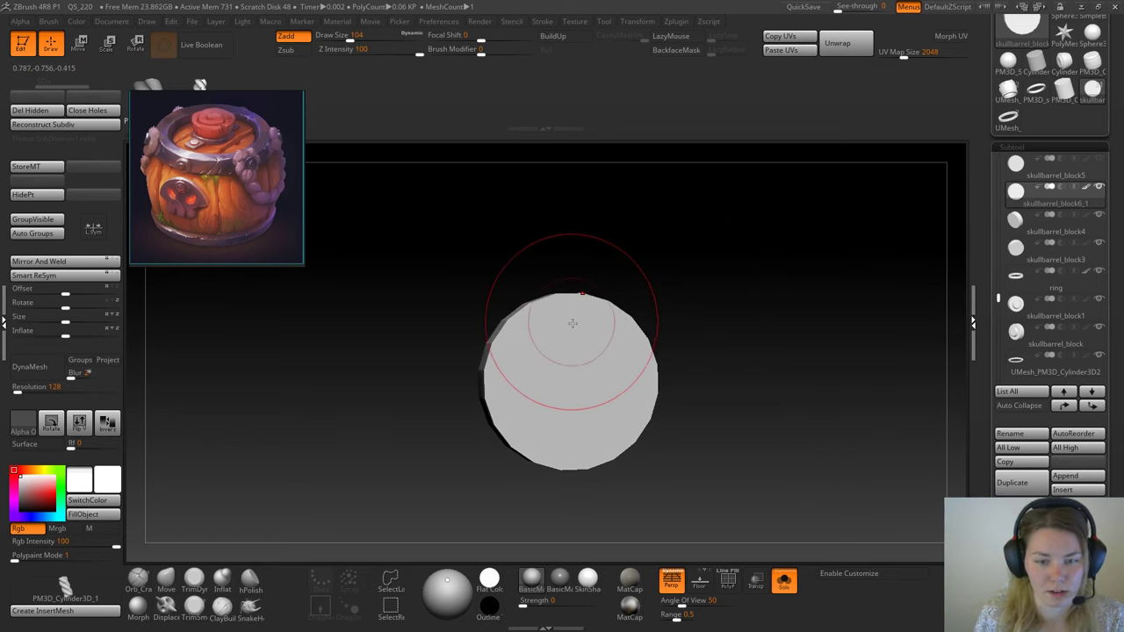
mouse_move(701, 295)
left_mouse_down()
mouse_move(641, 318)
mouse_move(666, 306)
left_mouse_up()
key("space")
left_click_drag(565, 302, 545, 309)
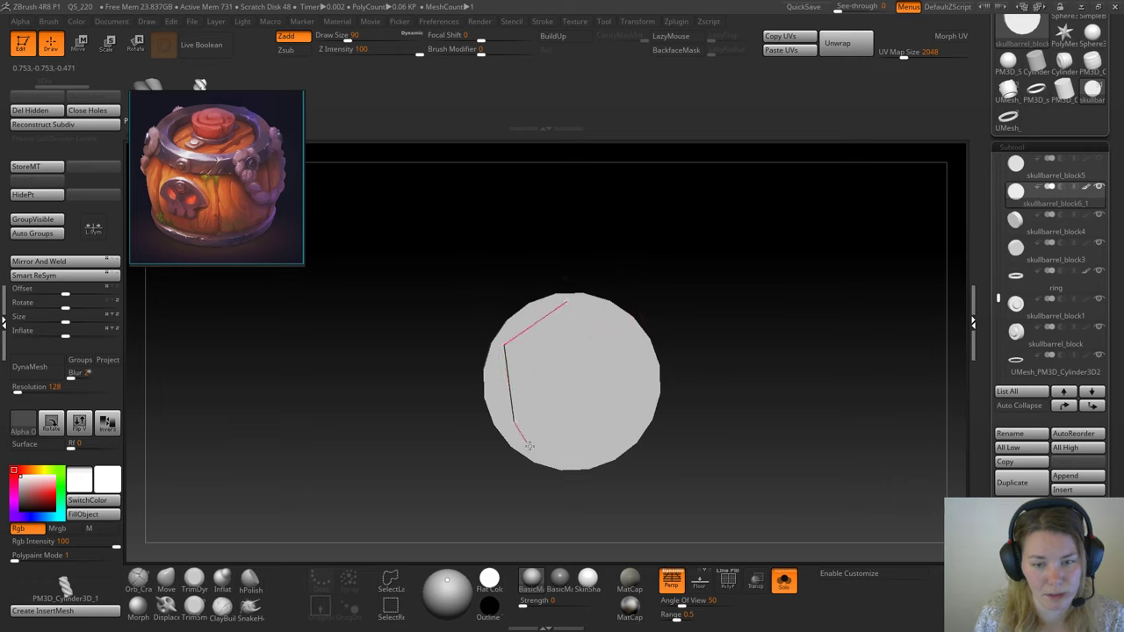
mouse_move(625, 326)
left_mouse_down()
mouse_move(606, 296)
mouse_move(540, 306)
mouse_move(530, 321)
left_mouse_up()
left_click_drag(533, 393, 532, 329)
left_click_drag(624, 397, 604, 427)
left_click_drag(518, 364, 515, 365)
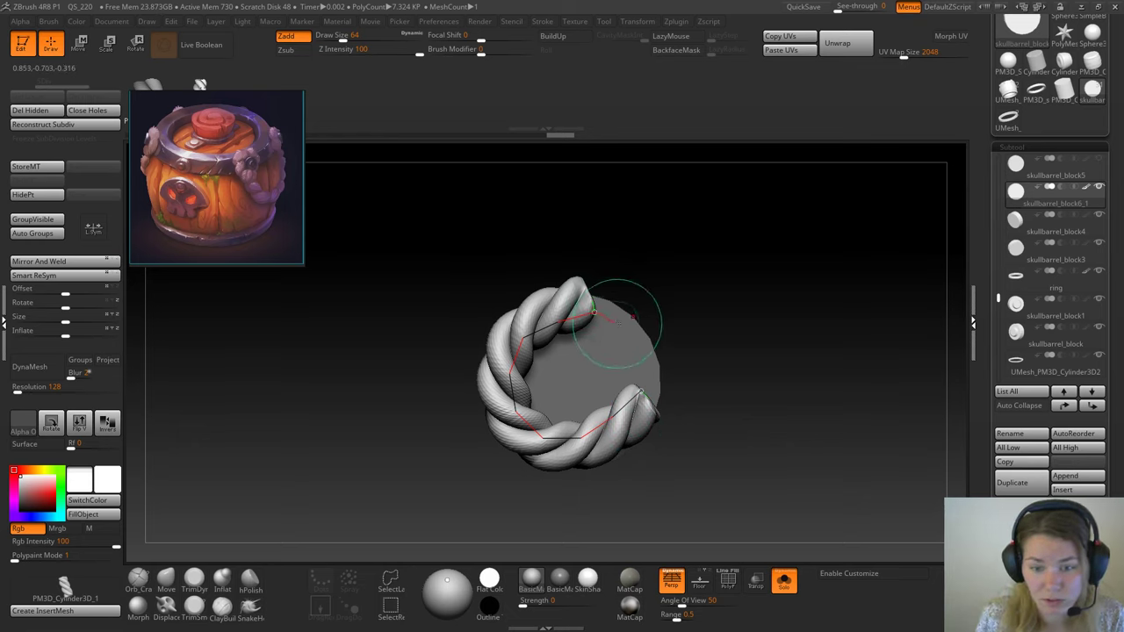
Step: Pull the open end of the thick rope around to close the ring and adjust its curve
left_click_drag(654, 379, 672, 415)
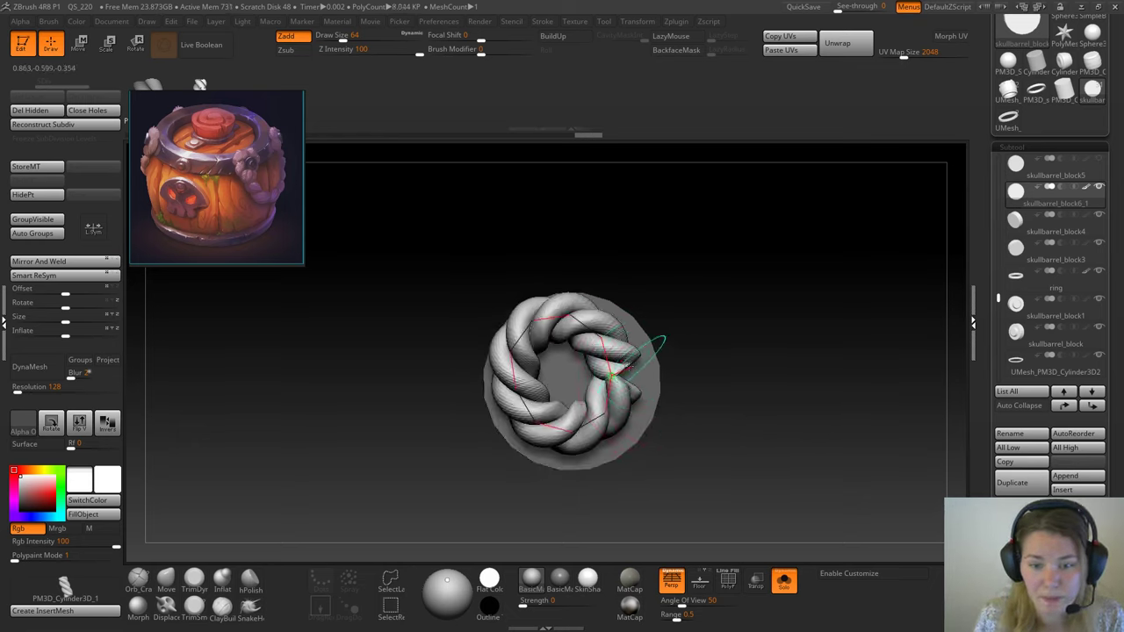
mouse_move(624, 346)
left_mouse_down()
mouse_move(625, 301)
mouse_move(624, 388)
left_mouse_up()
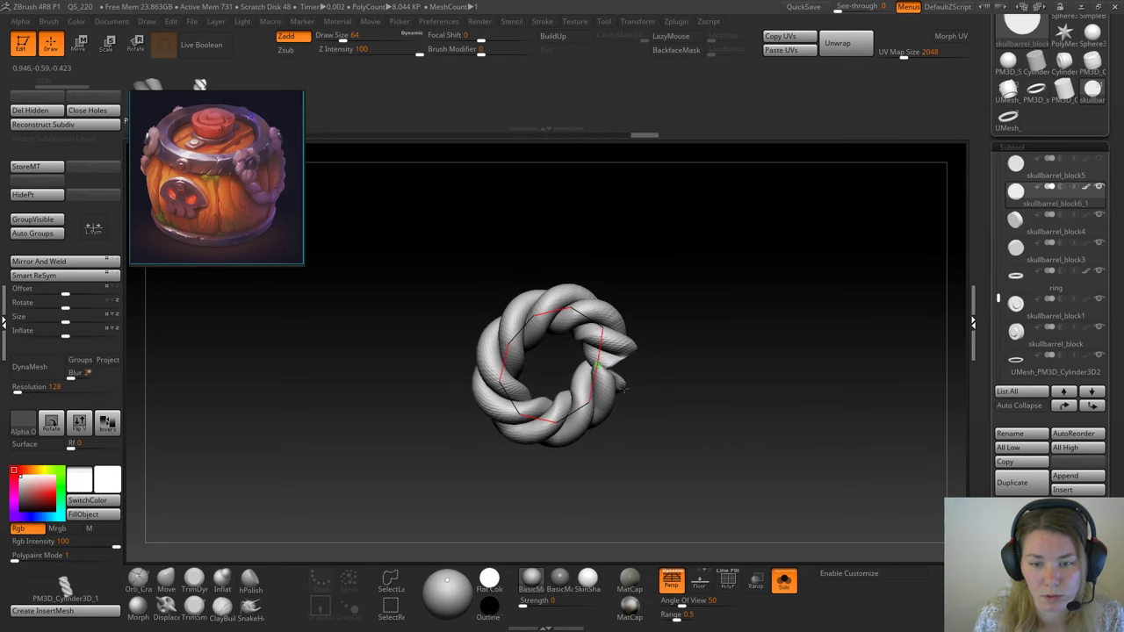
right_click_drag(624, 388, 602, 367)
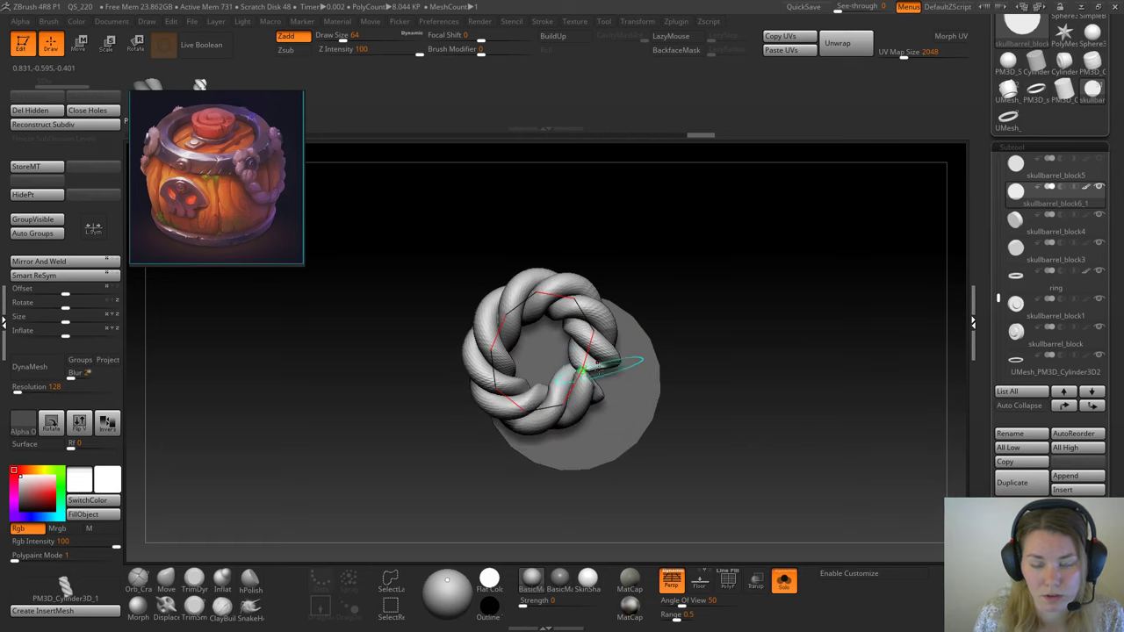
left_click(596, 364)
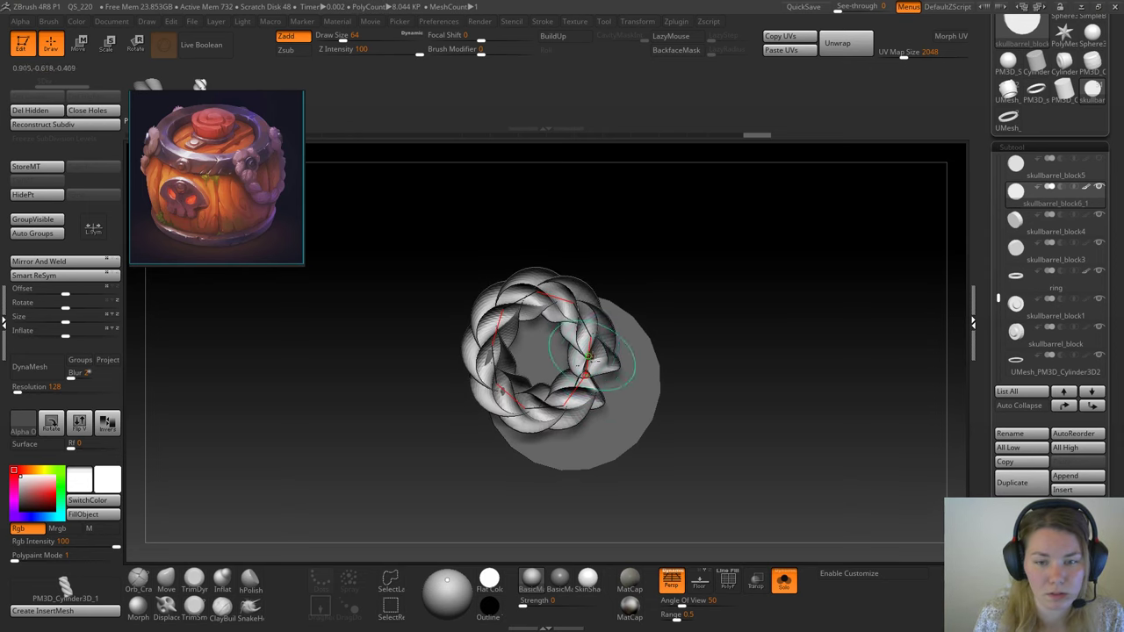
Step: Try undoing the last curve update and refreshing the rope ring with the draw size raised to 90
key("ctrl+z")
key("]")
key("]")
key("]")
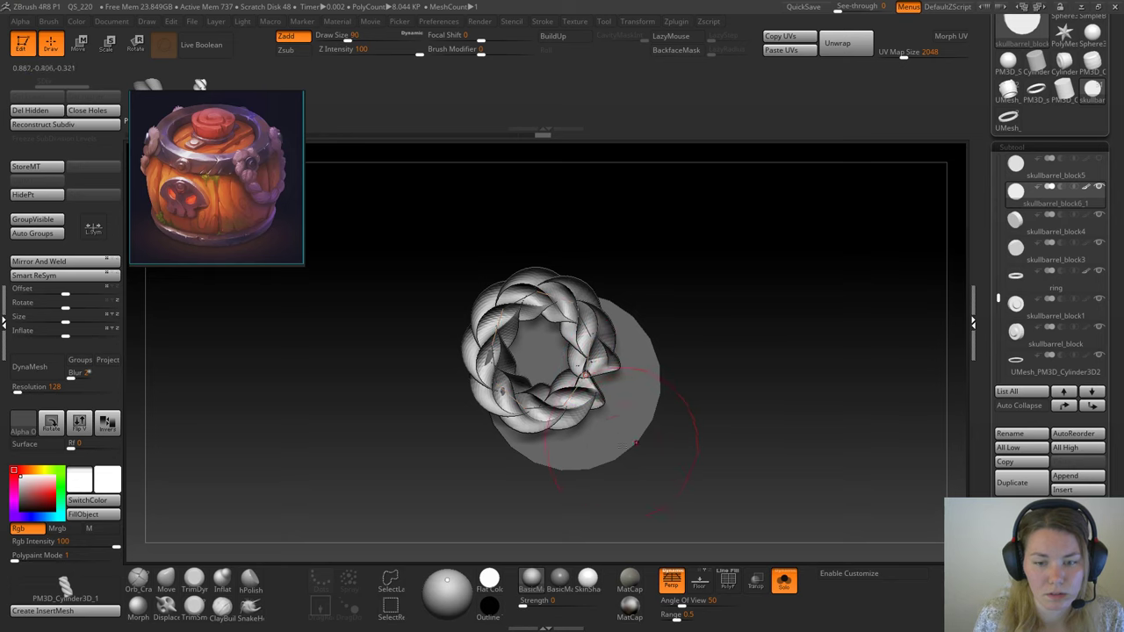
left_click_drag(687, 426, 489, 253)
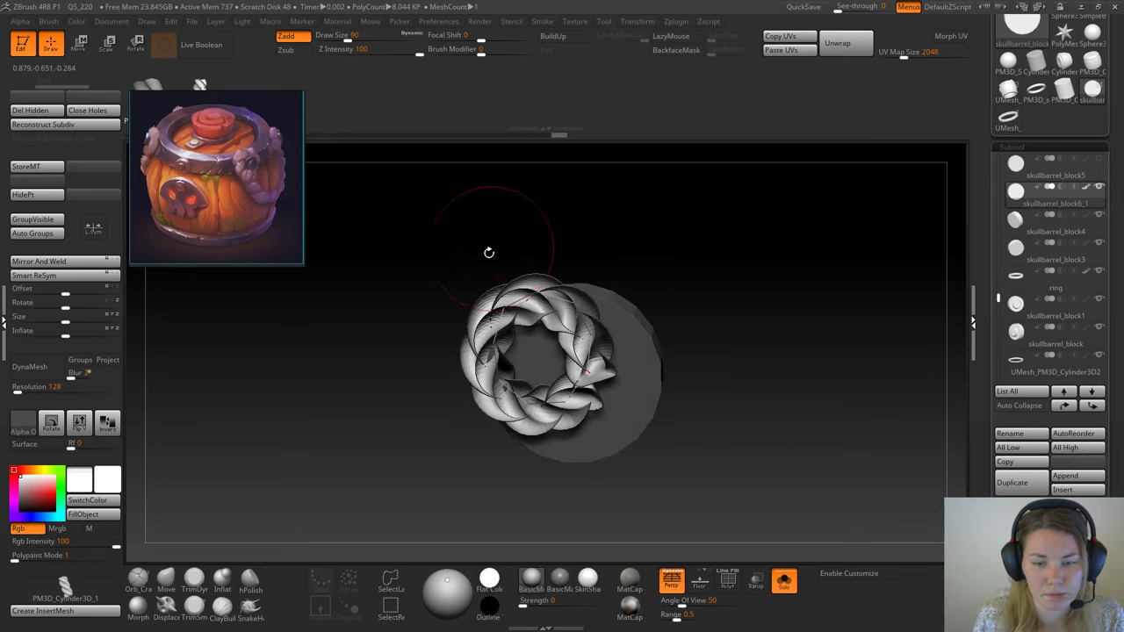
left_click(540, 321)
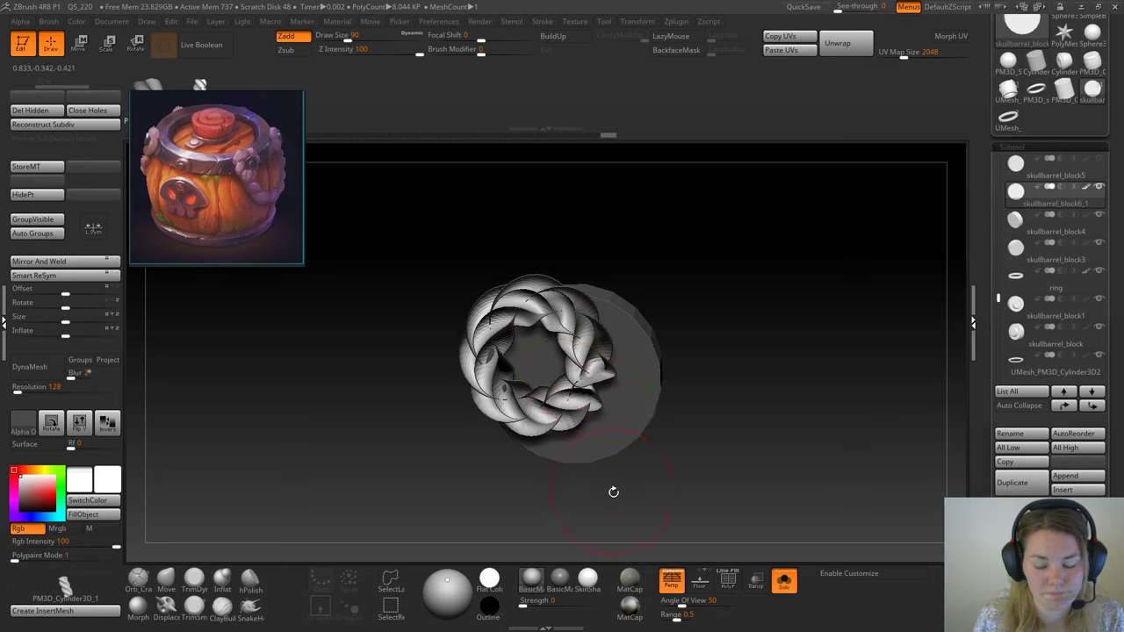
mouse_move(613, 491)
left_mouse_down()
mouse_move(646, 507)
mouse_move(617, 477)
left_mouse_up()
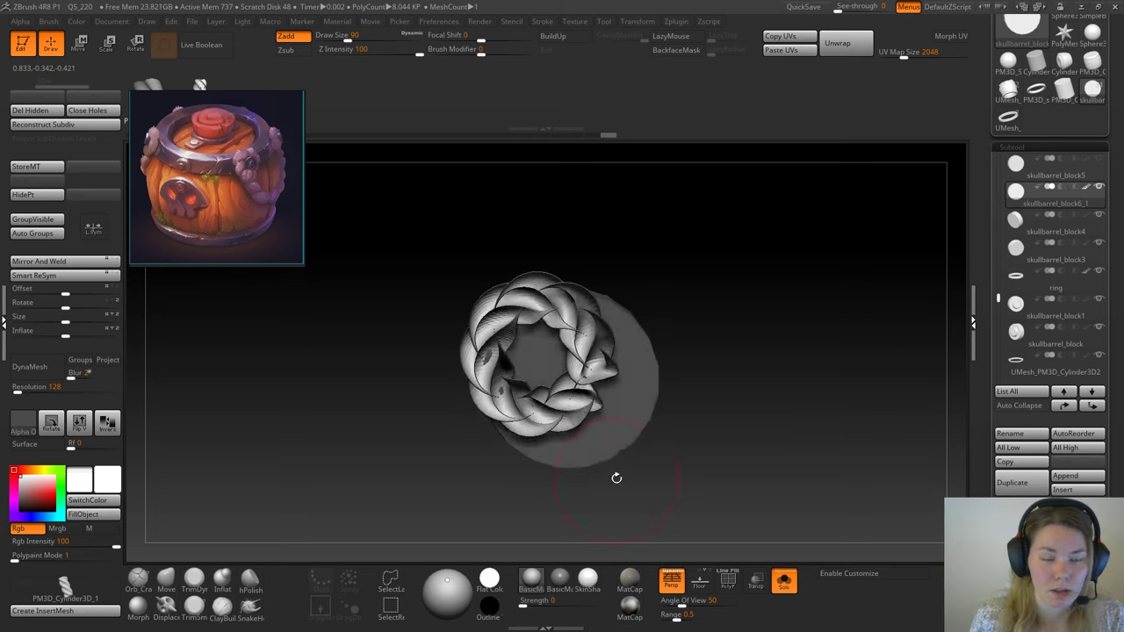
Step: Turn on PolyFrame, show only the disc's polygroup and delete the hidden rope geometry
left_click(593, 382, "ctrl+shift")
left_click(614, 417, "ctrl+shift")
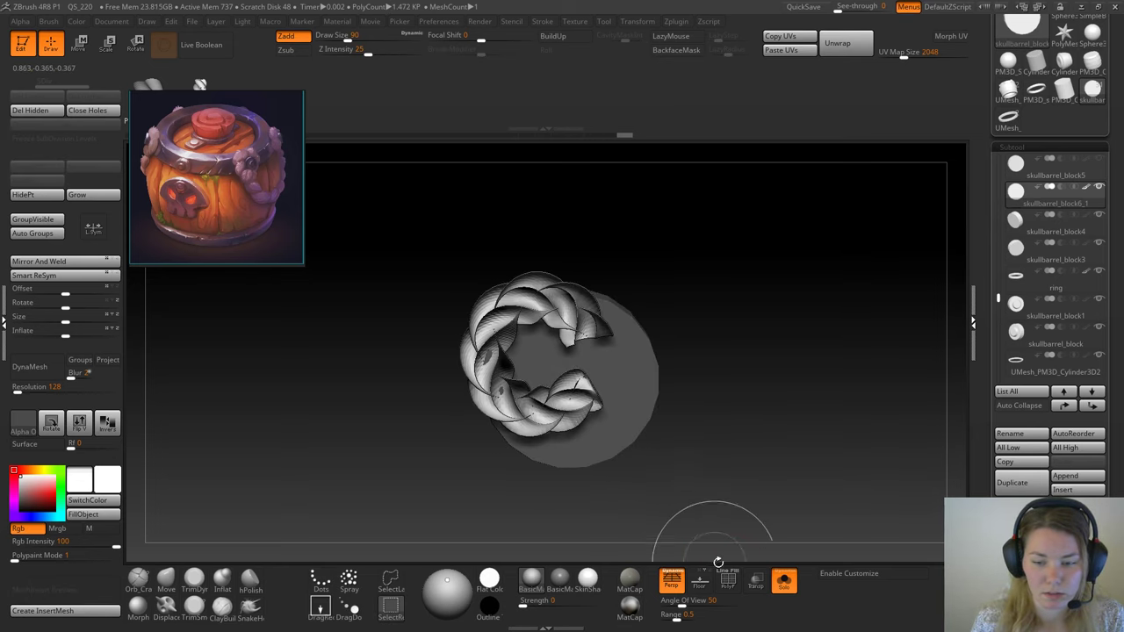
left_click(728, 579)
left_click(570, 312, "ctrl+shift")
left_click(578, 390, "ctrl+shift")
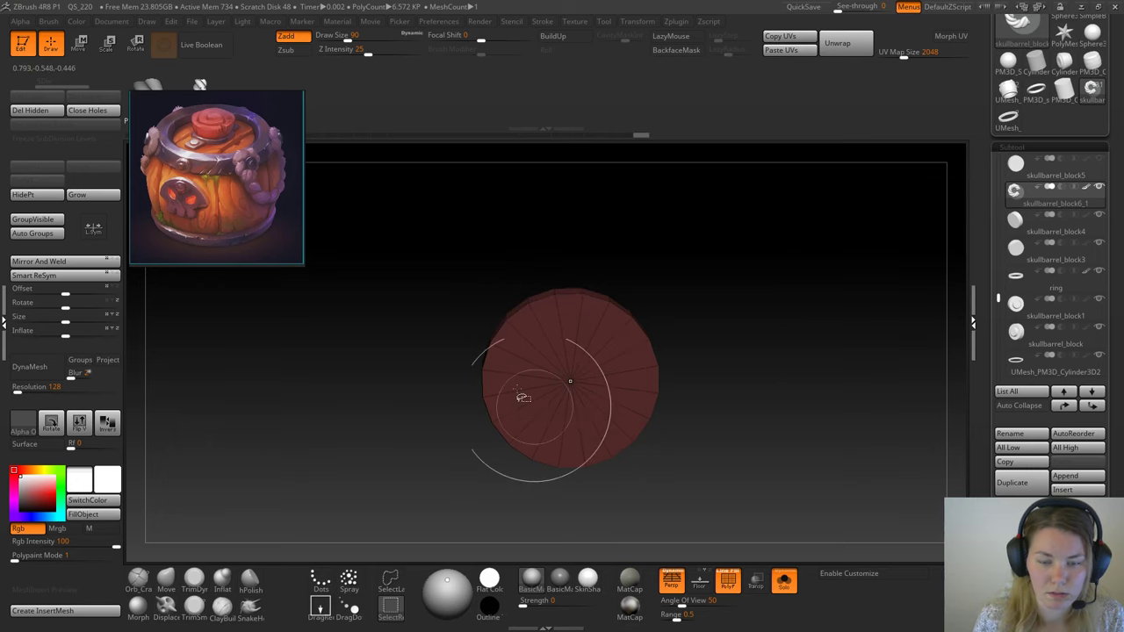
left_click(42, 112)
left_click_drag(680, 292, 708, 260)
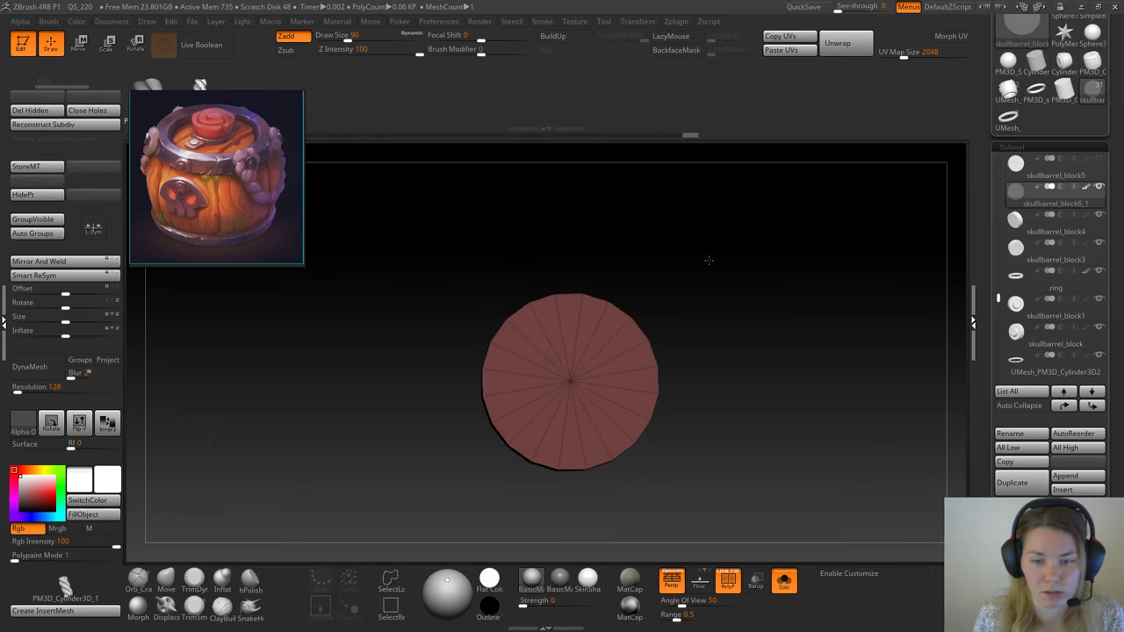
Step: Draw another rope around the disc's face, reduce the draw size to 64 and reshape its curve
left_click_drag(696, 304, 657, 308)
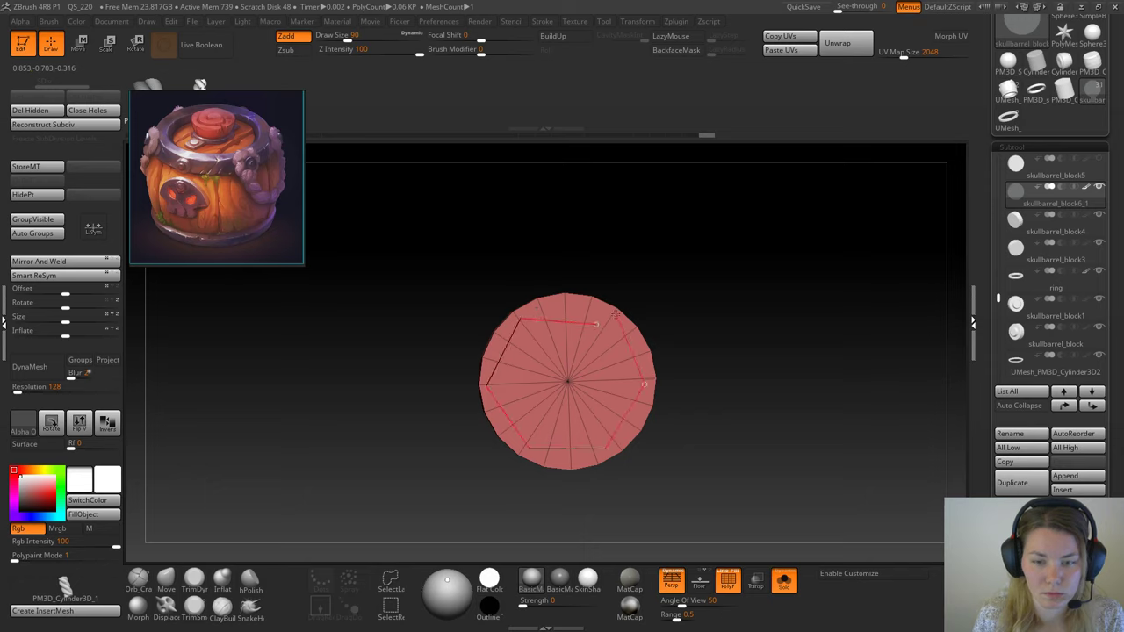
left_click_drag(604, 309, 608, 308)
key("[")
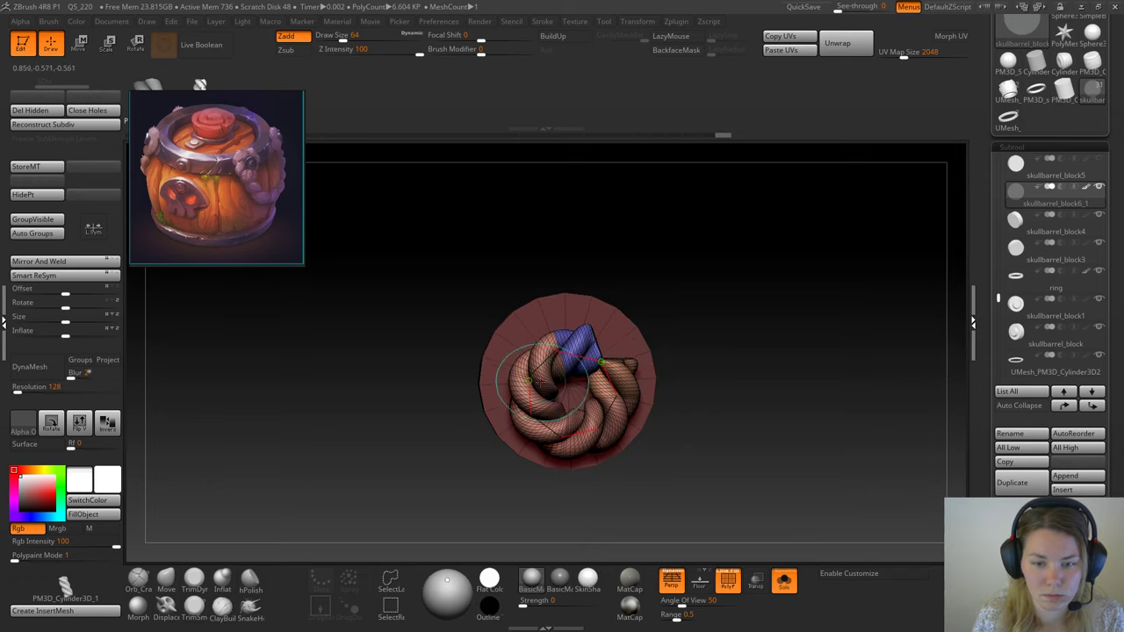
mouse_move(532, 385)
left_mouse_down()
mouse_move(518, 379)
mouse_move(536, 373)
mouse_move(536, 396)
mouse_move(542, 387)
left_mouse_up()
left_click_drag(672, 312, 679, 328)
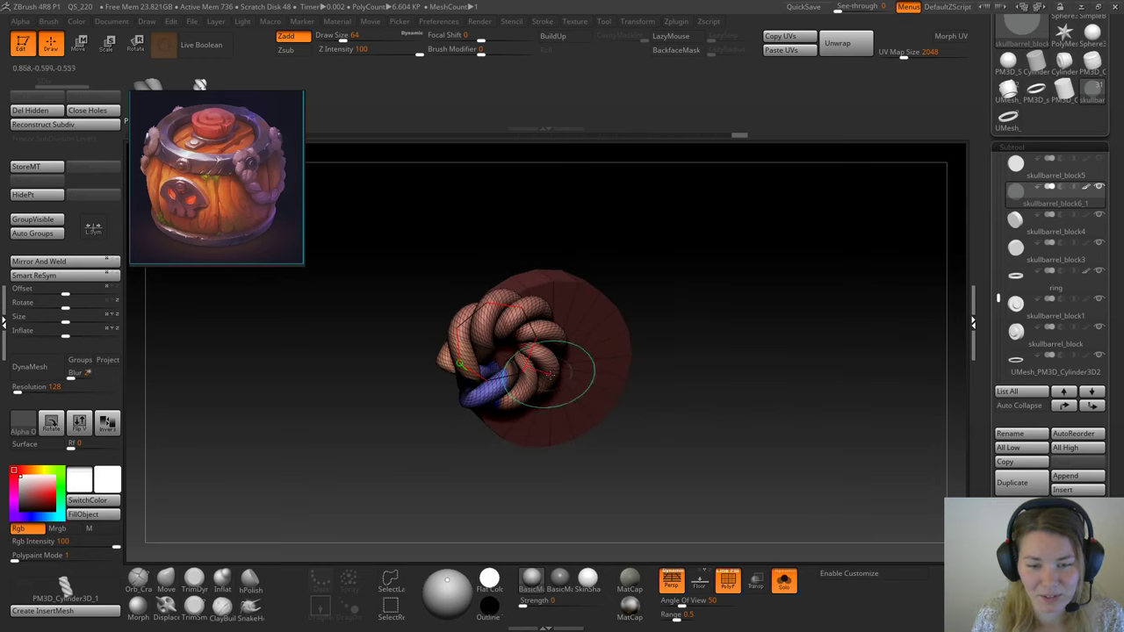
Step: Leave Solo mode to show the whole barrel and undo the rope drawn on the disc
left_click(779, 576)
left_click_drag(835, 311, 832, 272)
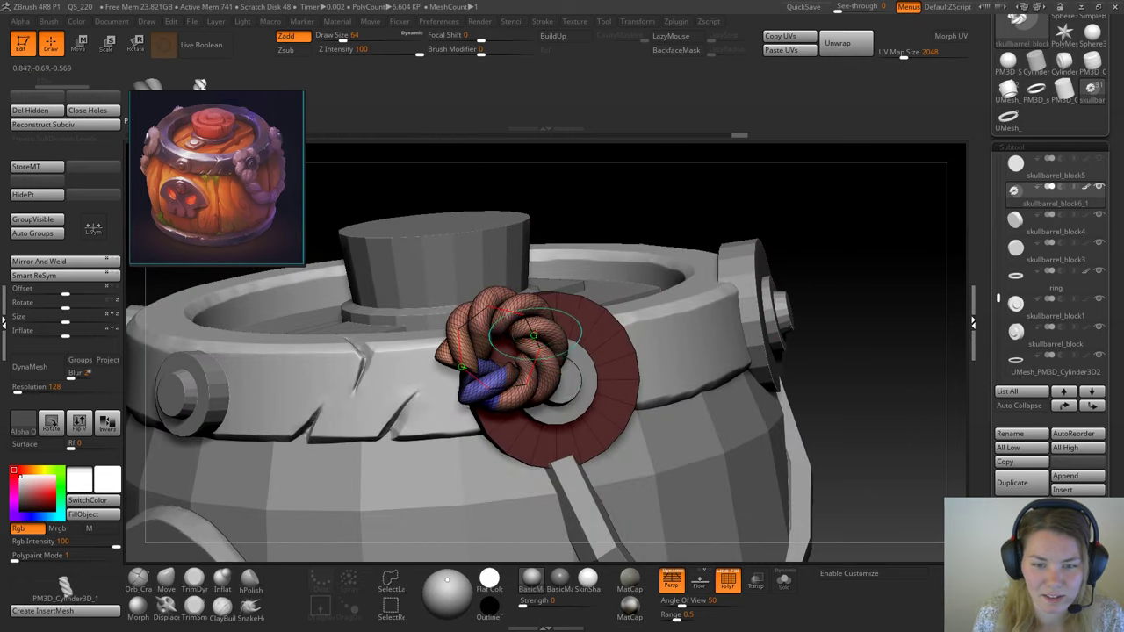
mouse_move(511, 361)
left_mouse_down()
mouse_move(616, 301)
mouse_move(501, 422)
mouse_move(477, 371)
mouse_move(565, 414)
mouse_move(470, 426)
mouse_move(483, 386)
mouse_move(541, 452)
mouse_move(565, 325)
mouse_move(629, 340)
left_mouse_up()
key("ctrl+z")
key("ctrl+z")
key("ctrl+z")
key("ctrl+z")
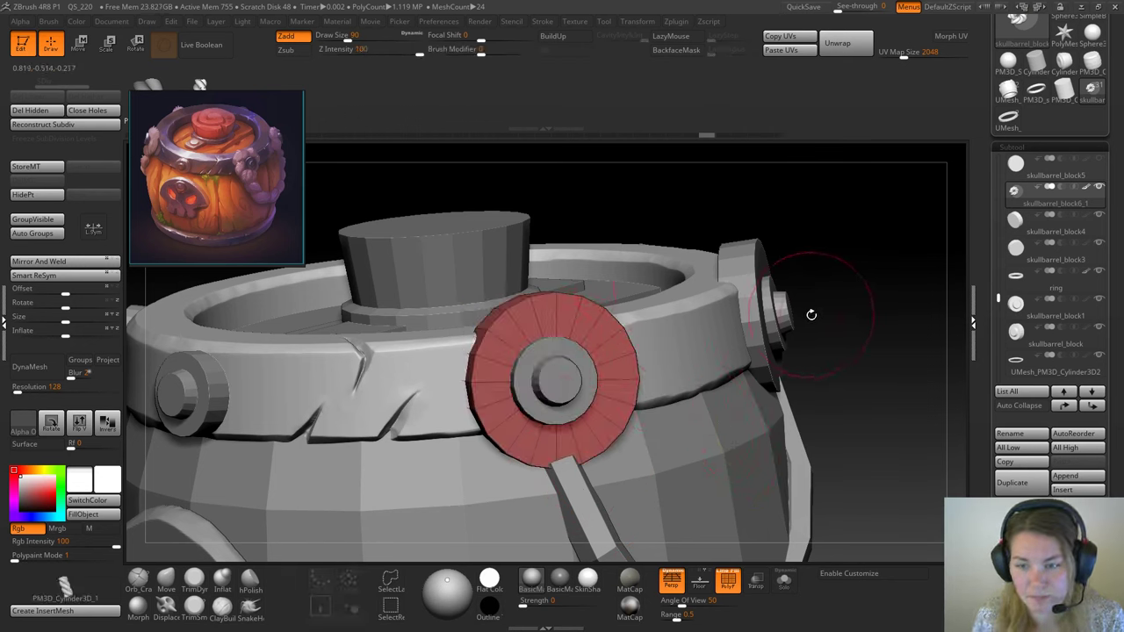
Step: Set the draw size to 46 and draw a thin rope around the face of the duplicated mount disc
key("space")
left_click_drag(811, 314, 802, 315)
left_click_drag(848, 281, 783, 280)
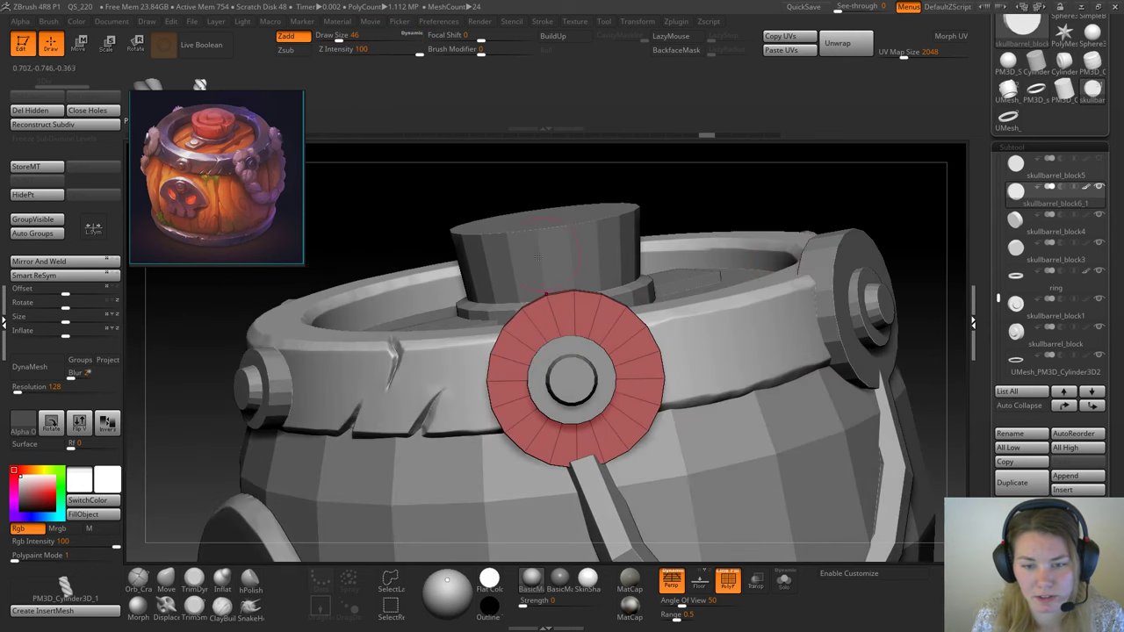
left_click(728, 579)
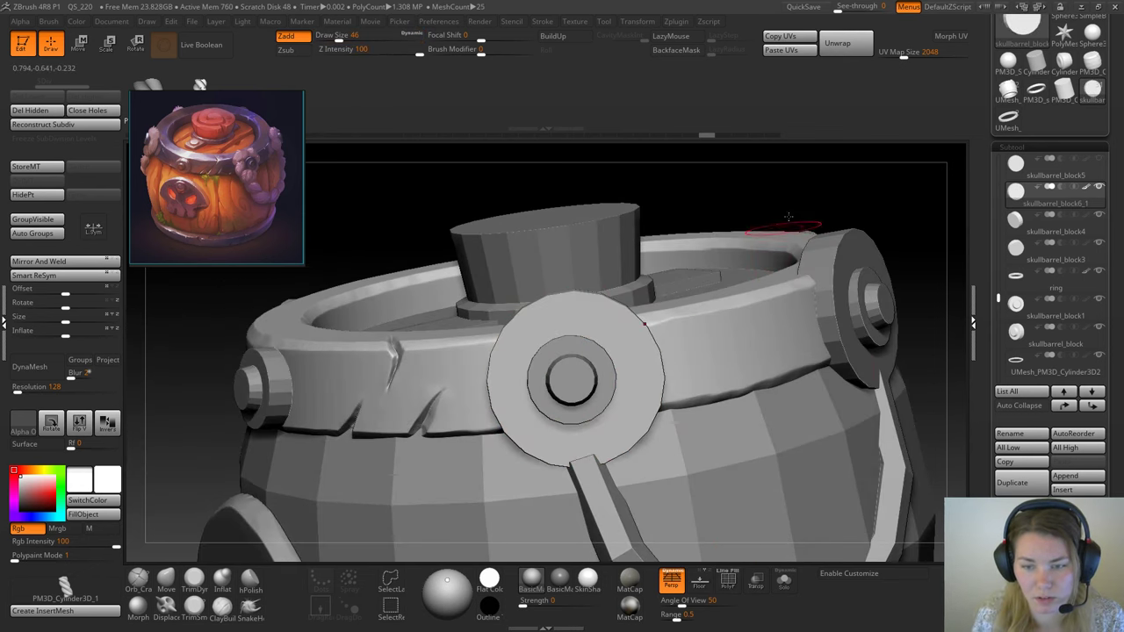
left_click_drag(845, 183, 848, 186)
left_click(729, 581)
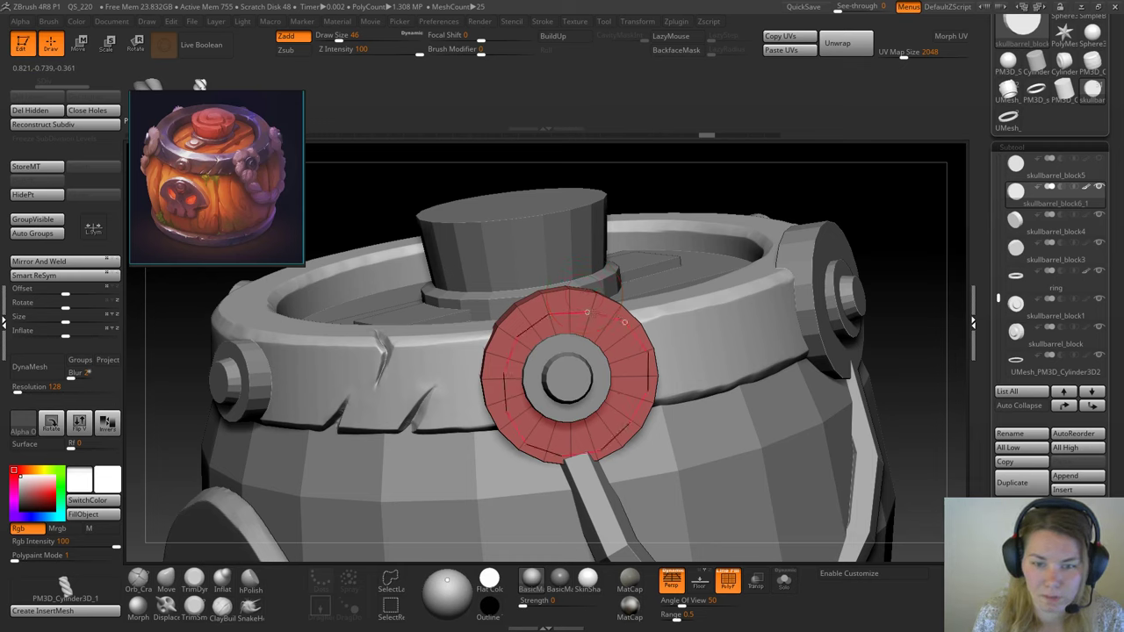
mouse_move(593, 313)
left_mouse_down()
mouse_move(553, 314)
mouse_move(516, 338)
mouse_move(551, 314)
mouse_move(542, 306)
mouse_move(590, 310)
mouse_move(626, 333)
left_mouse_up()
key("ctrl")
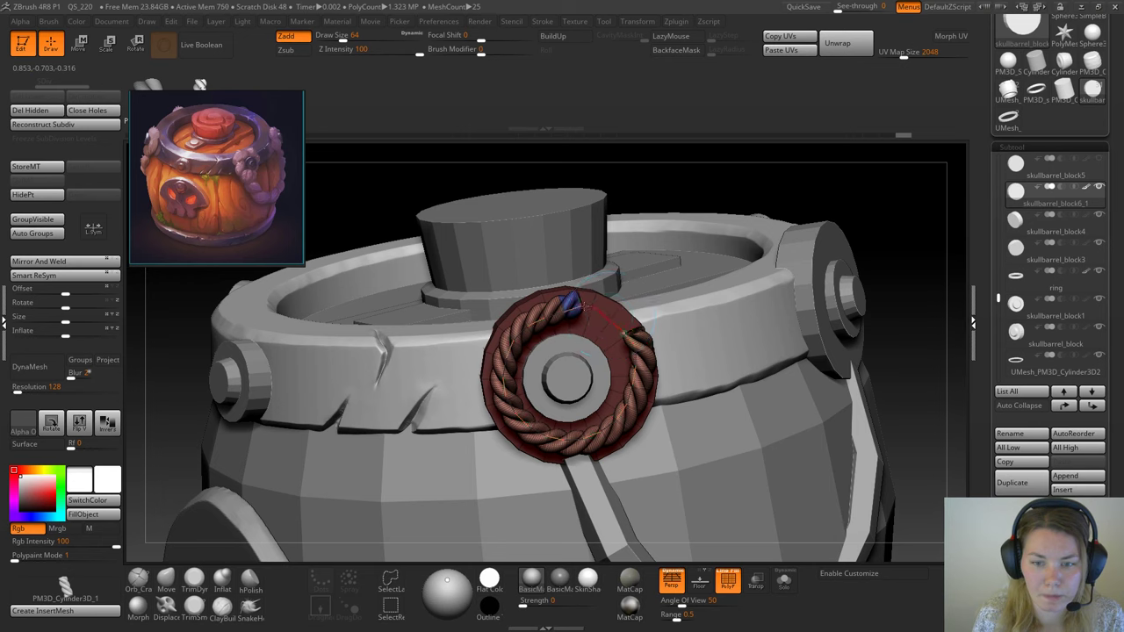
Step: Close the thin rope into a full ring on the mount disc's face by reshaping its curve at draw size 64
left_click_drag(626, 332, 558, 328)
left_click(575, 320)
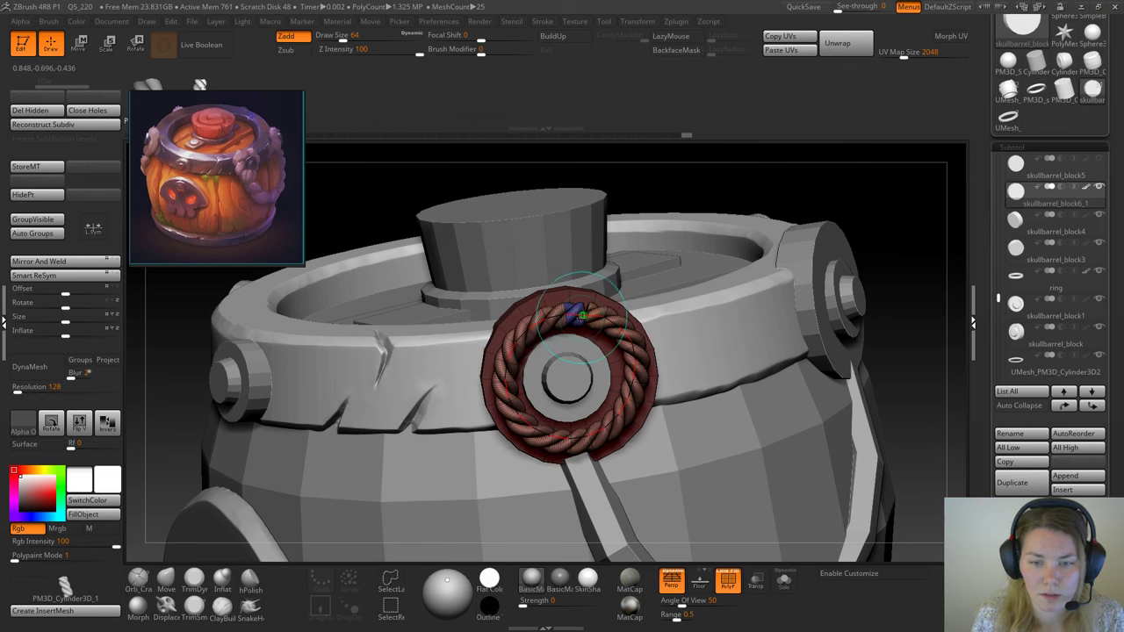
left_click(583, 316)
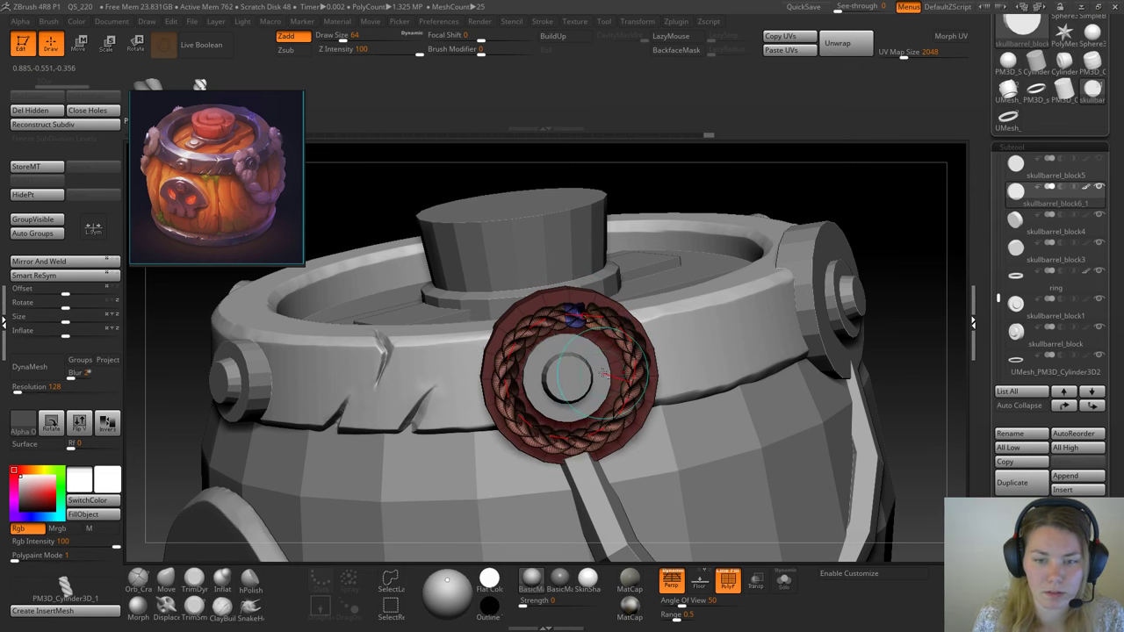
right_click_drag(585, 329, 575, 353, "alt")
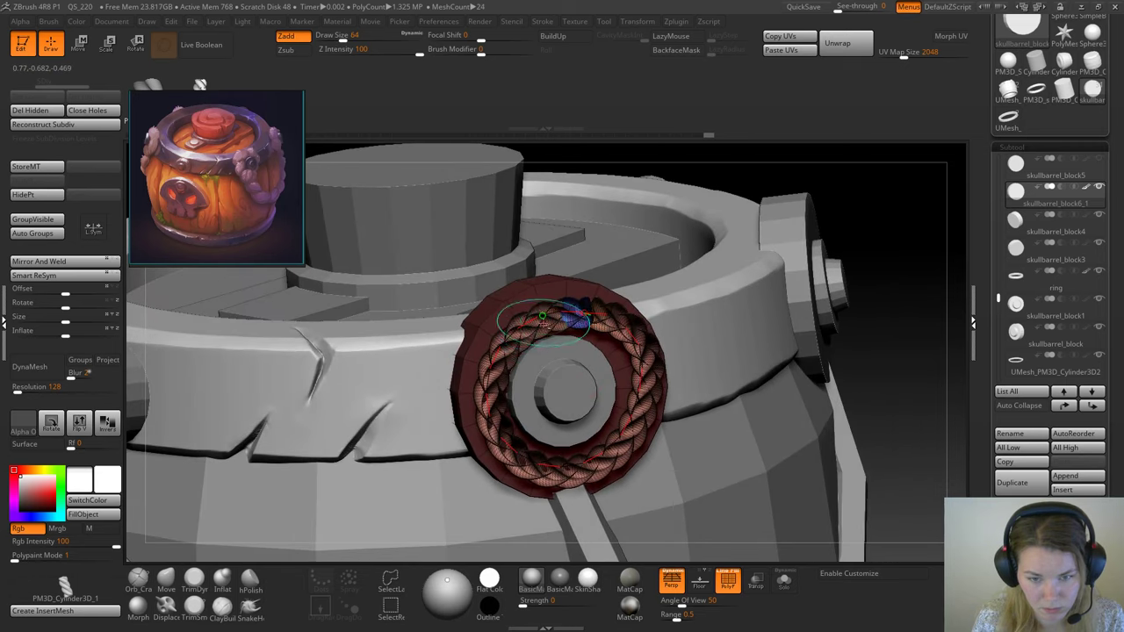
left_click(542, 325)
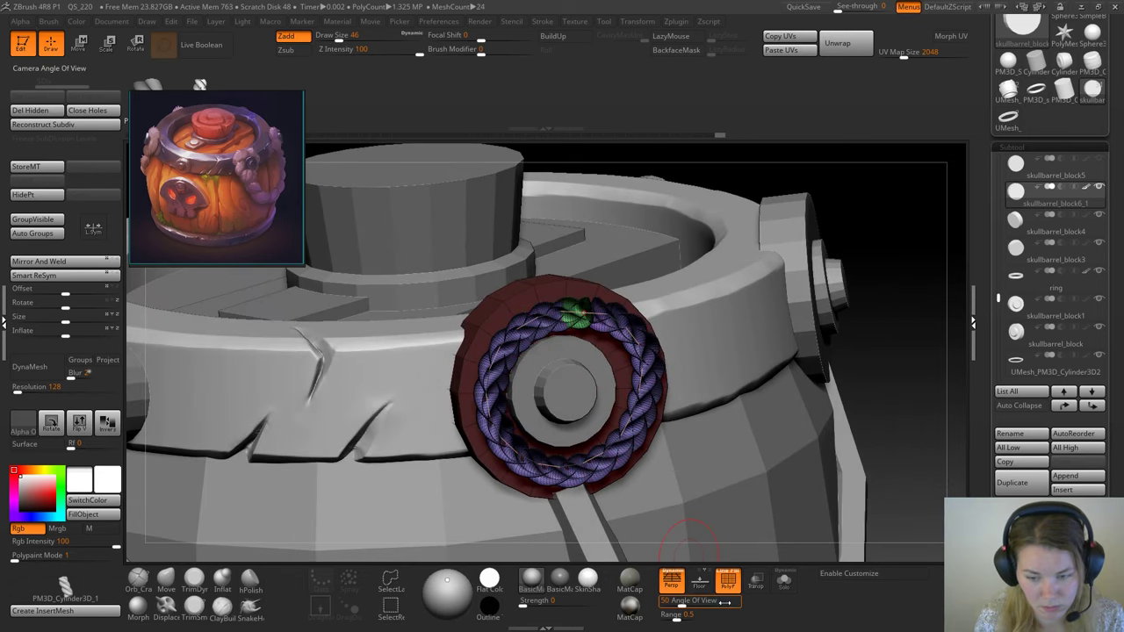
Step: Turn off PolyFrame, set the draw size to 197 and adjust the rope ring's curve on the disc
left_click(728, 581)
key("shift")
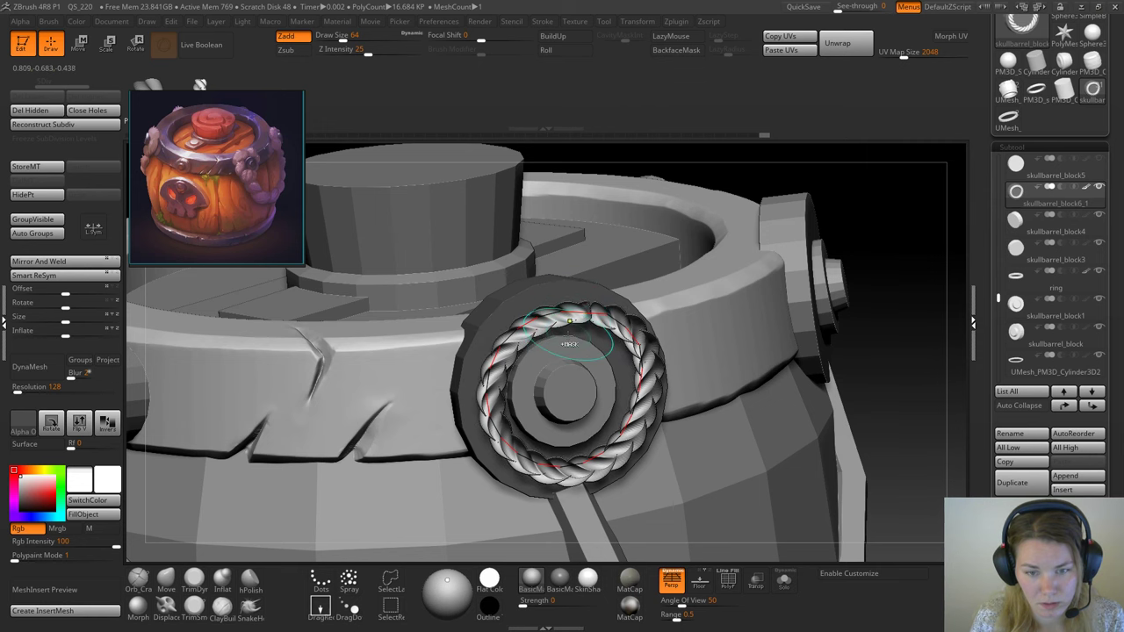
mouse_move(897, 270)
left_mouse_down()
mouse_move(870, 244)
mouse_move(899, 263)
left_mouse_up()
key("space")
left_click(625, 327)
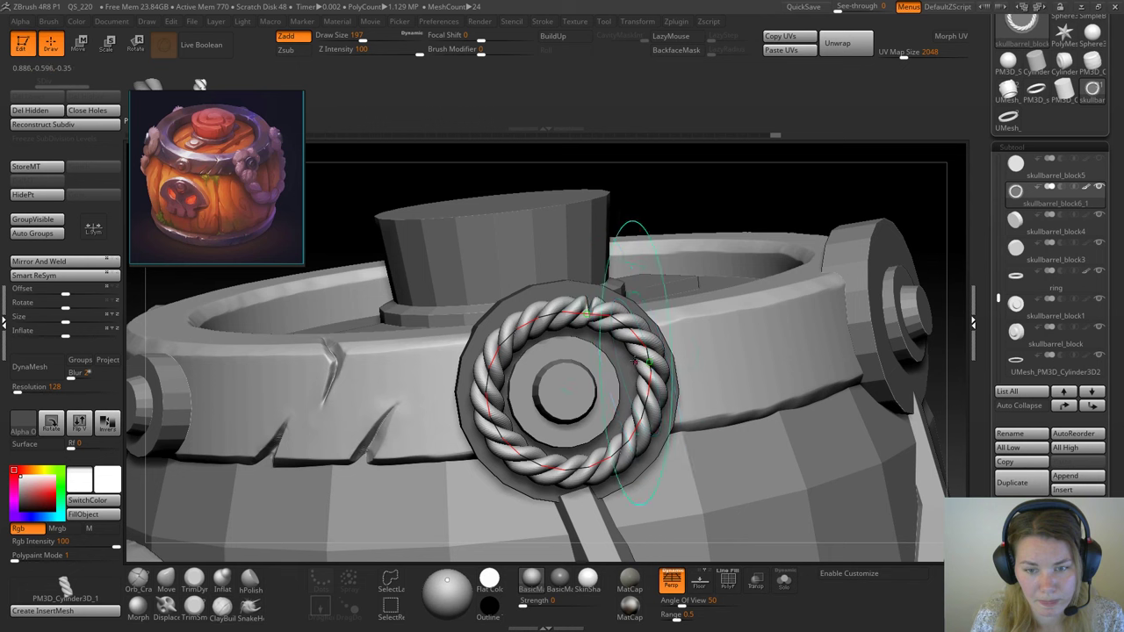
left_click(635, 362)
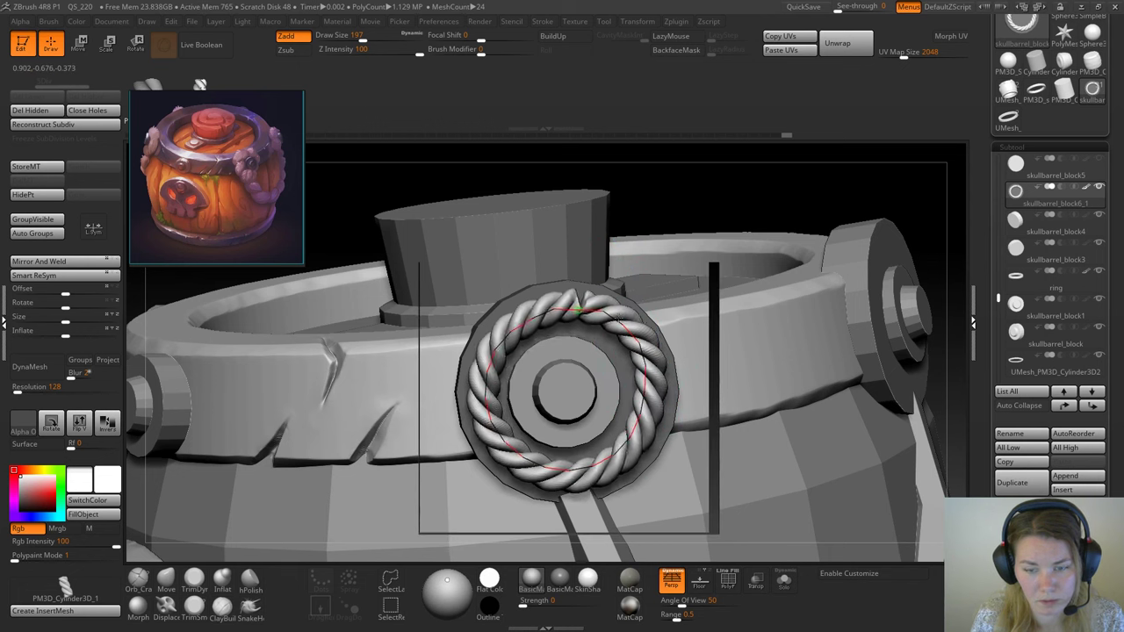
Step: Set the draw size to 256 and shift the rope ring's curve until it is centred around the disc's inner hub
key("space")
left_click_drag(621, 318, 626, 320)
left_click(624, 322)
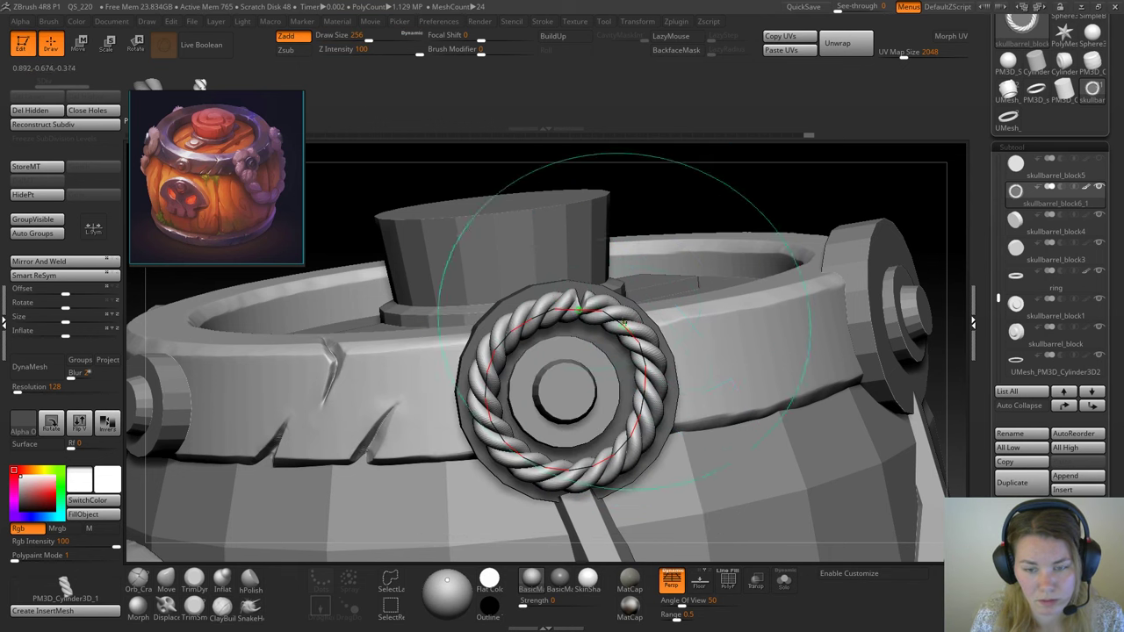
left_click(648, 363)
left_click(575, 305)
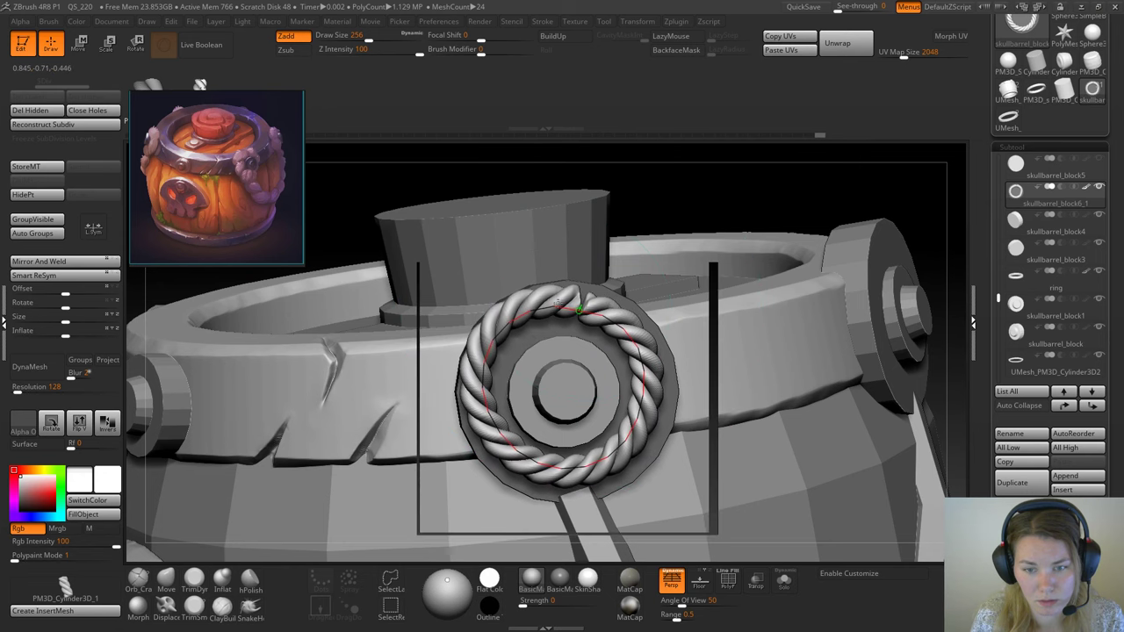
left_click(580, 307)
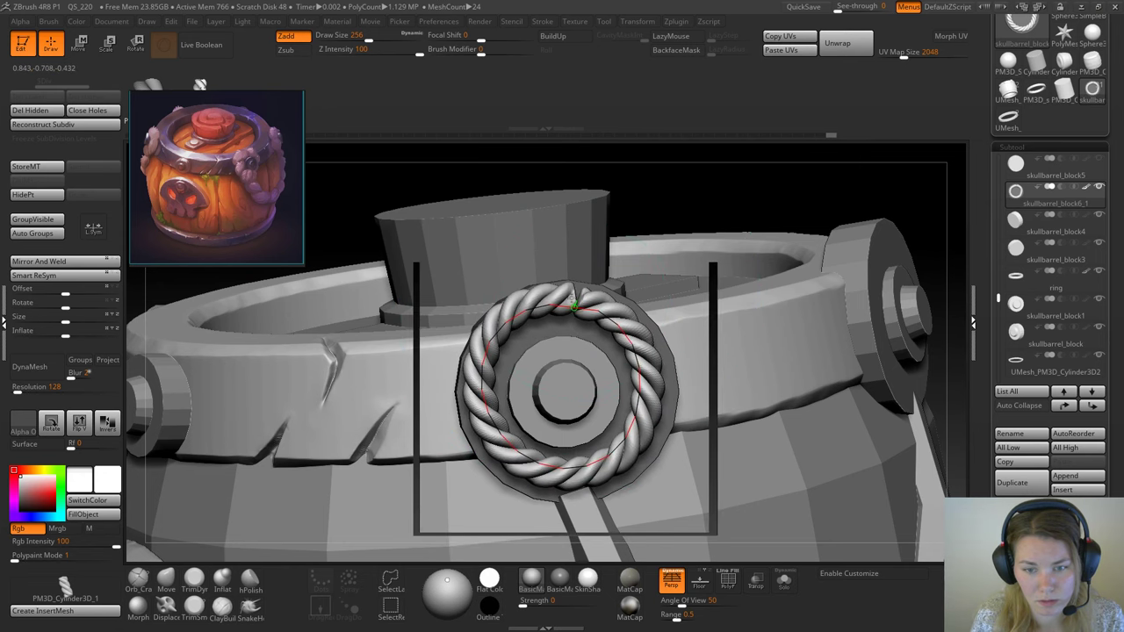
left_click_drag(575, 305, 590, 311)
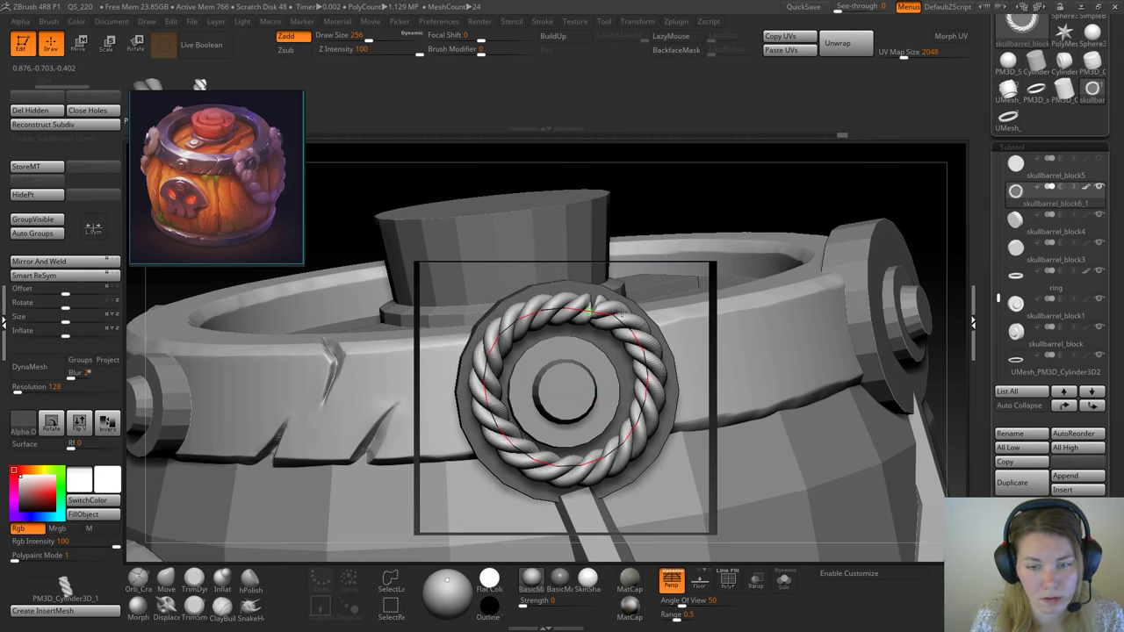
left_click(608, 309)
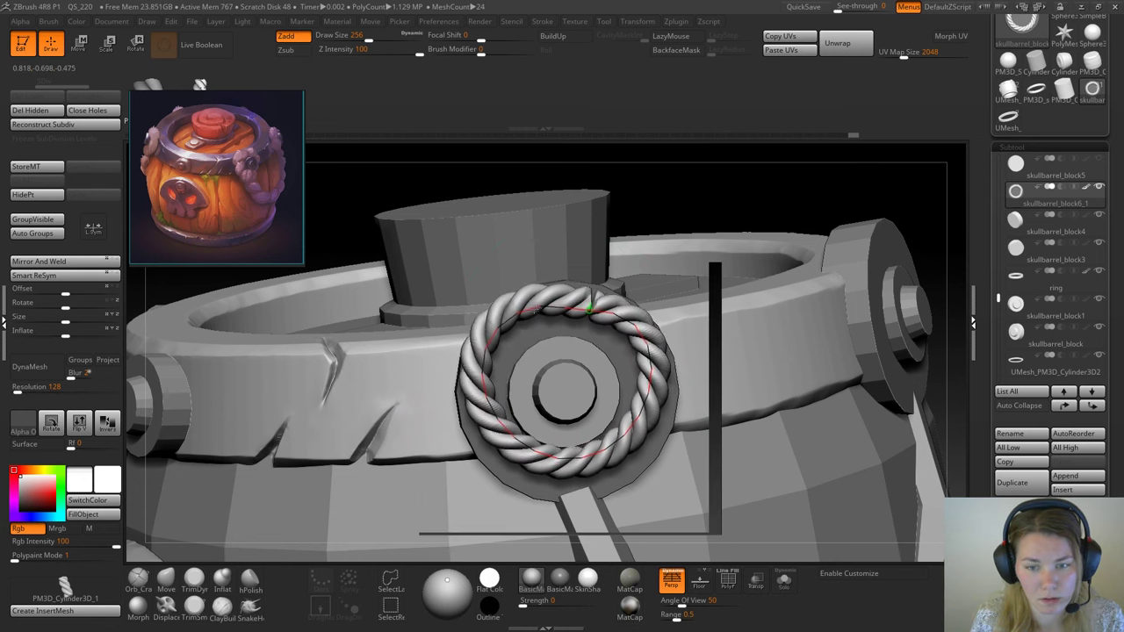
left_click_drag(536, 307, 536, 312)
left_click_drag(536, 446, 538, 463)
key("space")
left_click(648, 353)
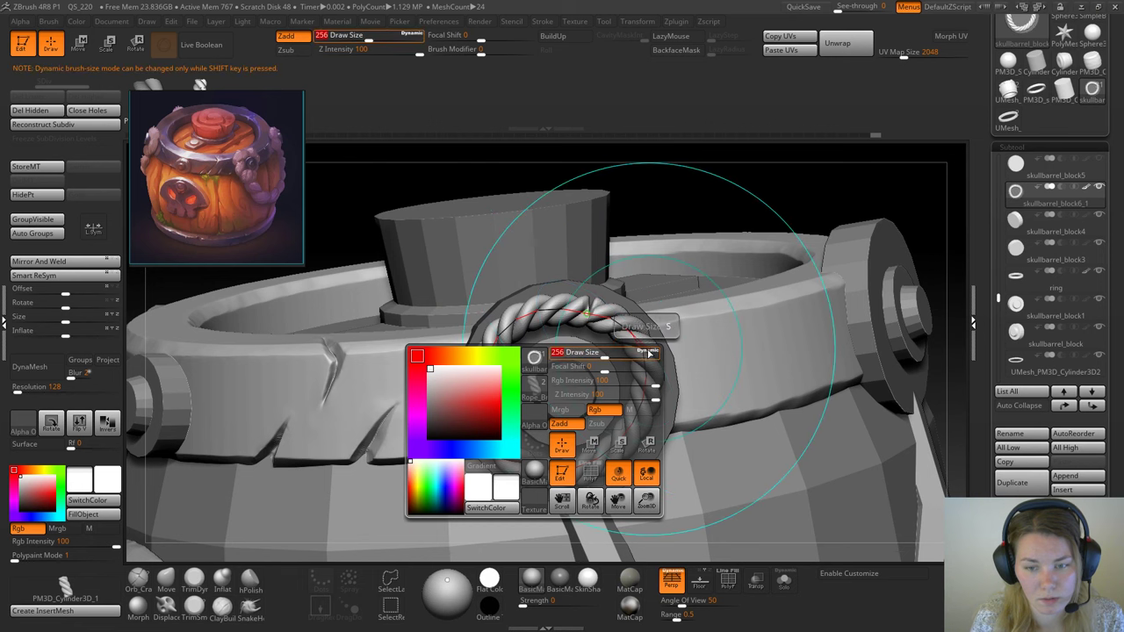
left_click_drag(648, 353, 648, 353)
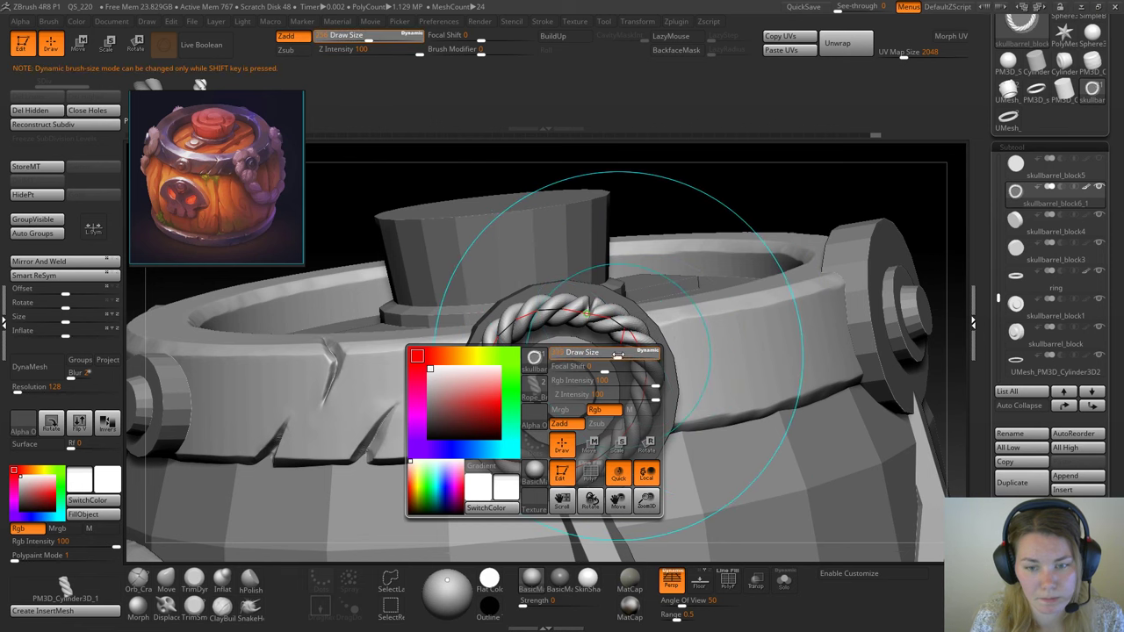
left_click(664, 330)
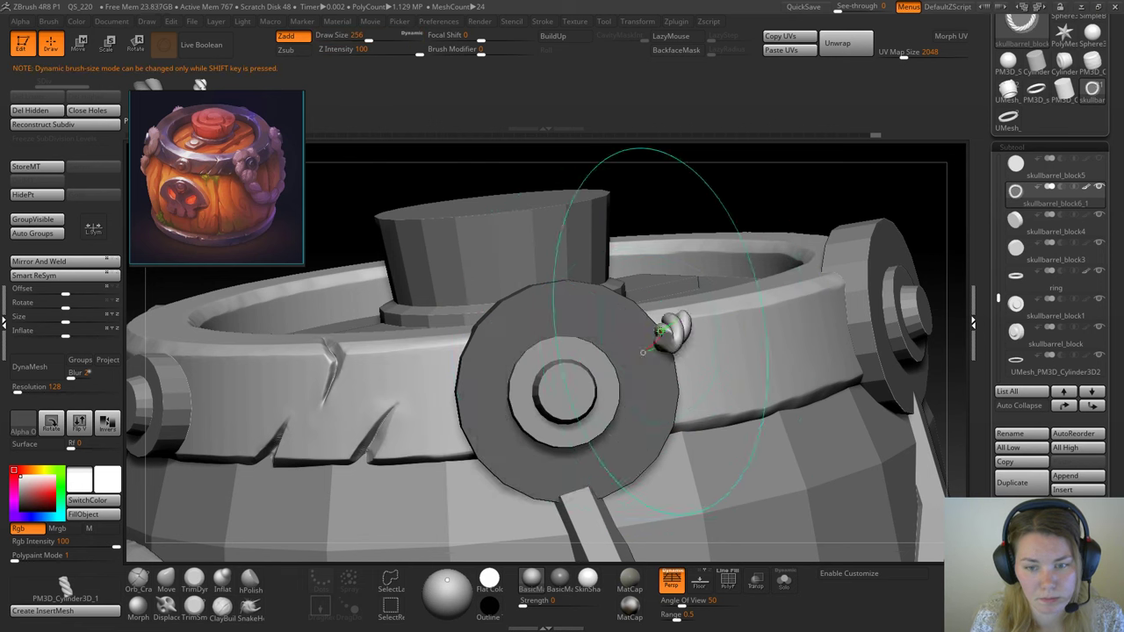
key("ctrl+z")
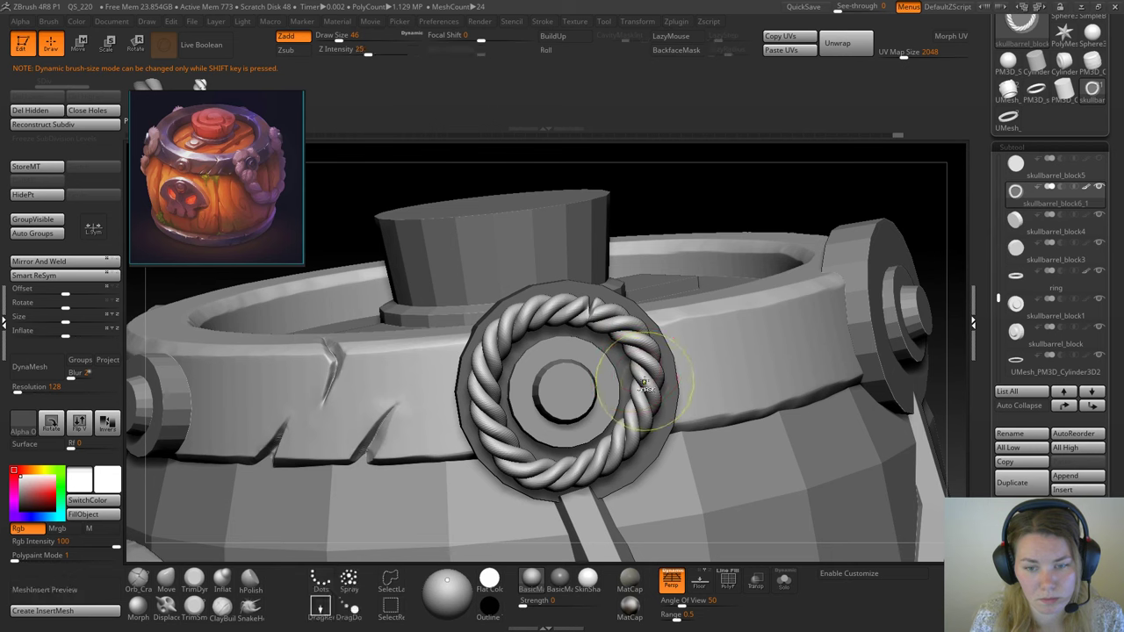
key("ctrl+z")
key("ctrl+z")
Step: Set the draw size to 132 and fine-tune the rope ring's curve around the hub
key("bracketleft")
key("bracketleft")
key("bracketleft")
key("bracketleft")
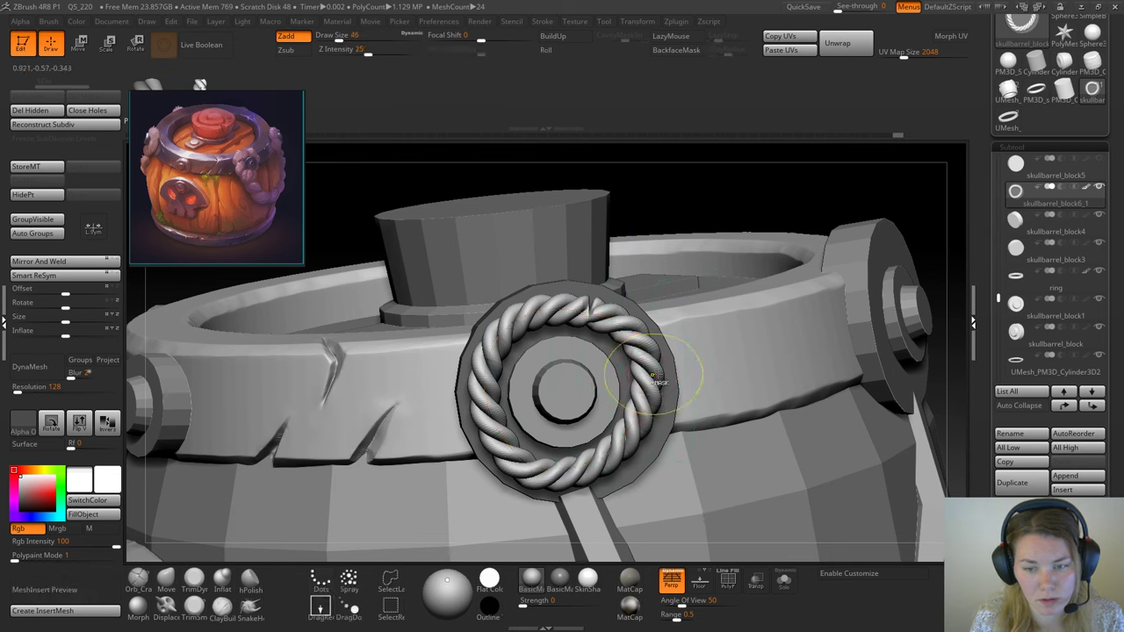
mouse_move(762, 223)
left_mouse_down("alt")
mouse_move(745, 208)
mouse_move(773, 272)
left_mouse_up("alt")
key("ctrl+z")
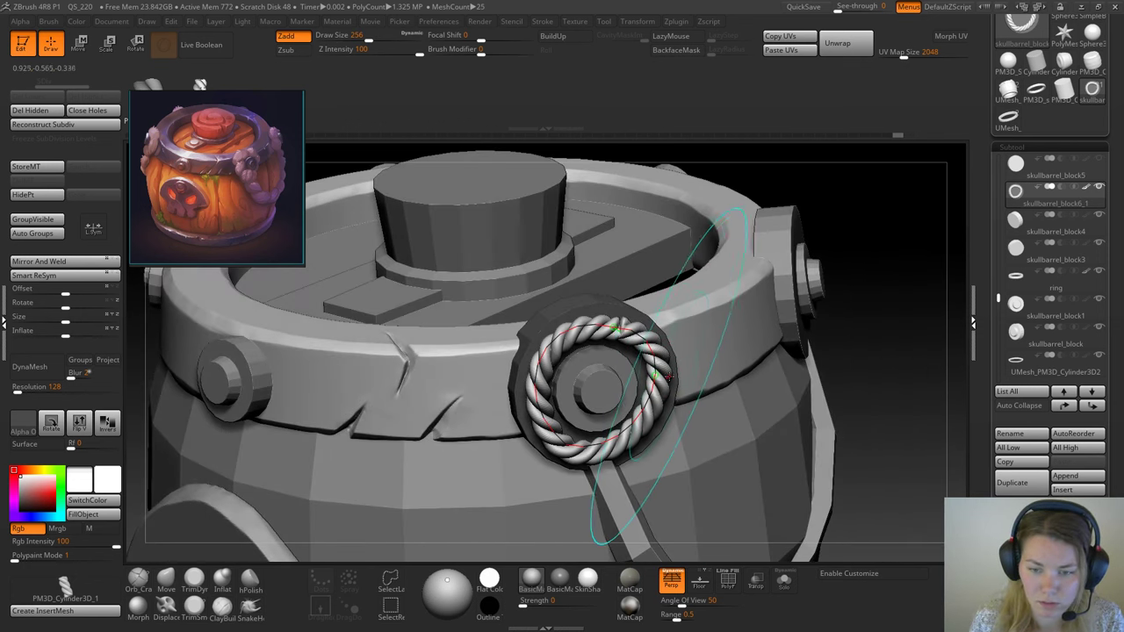
key("space")
left_click_drag(665, 389, 645, 391)
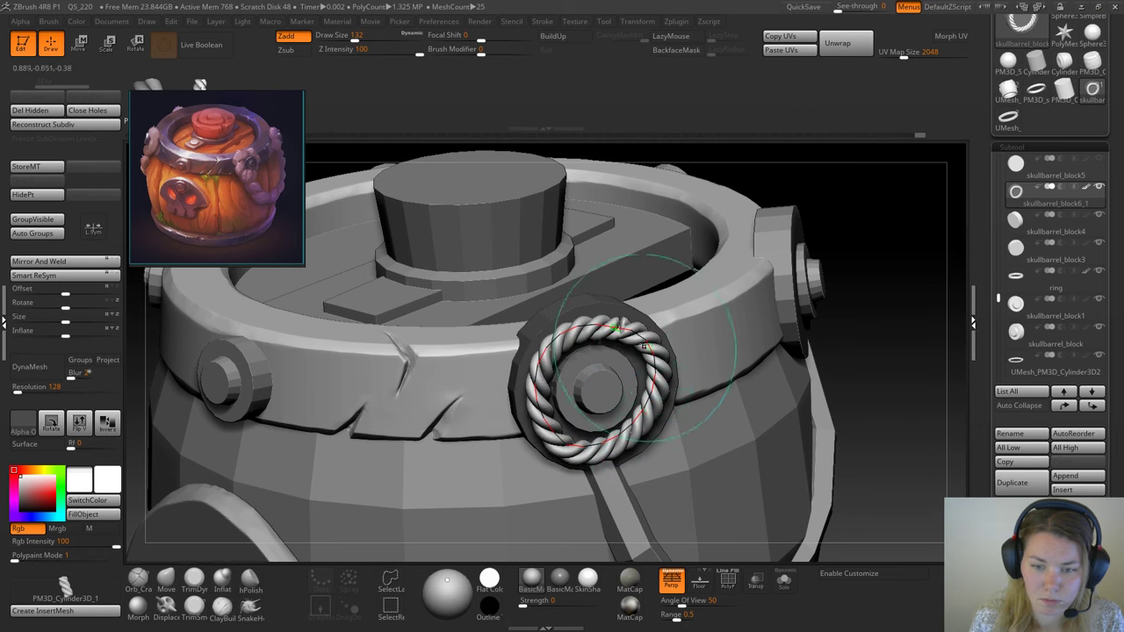
mouse_move(482, 264)
left_mouse_down("ctrl+shift")
mouse_move(673, 501)
mouse_move(700, 508)
left_mouse_up("ctrl+shift")
left_click_drag(651, 395, 634, 431)
left_click_drag(700, 508, 699, 508, "ctrl+shift")
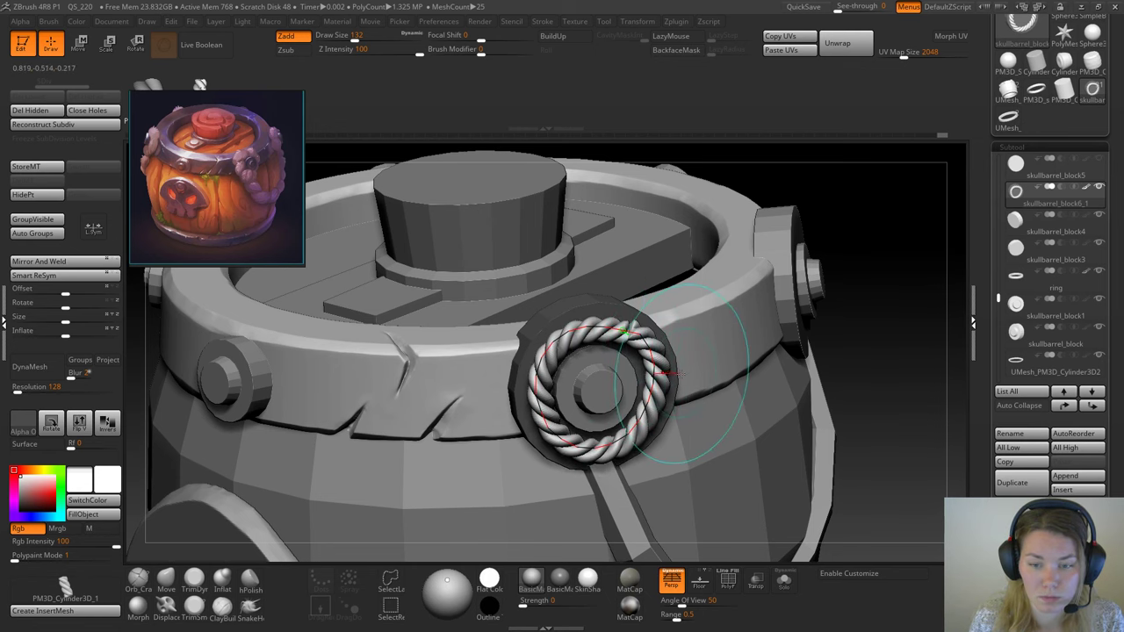
left_click(673, 374)
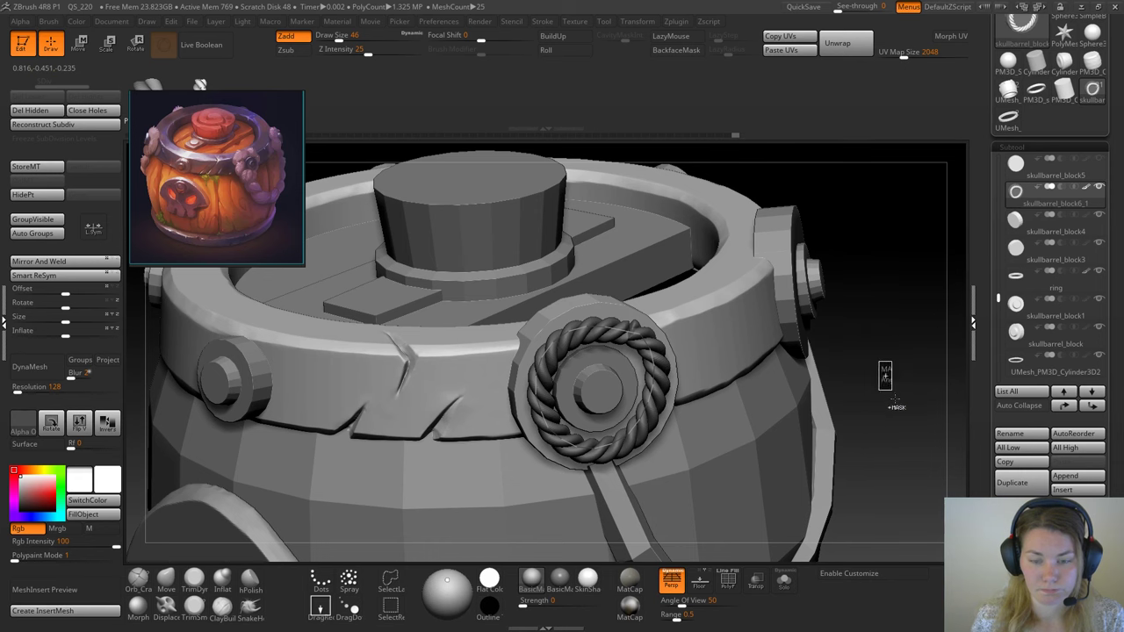
Step: Check the rope ring against the whole barrel with perspective turned off and back on
left_click(673, 584)
left_click_drag(853, 359, 749, 287, "alt")
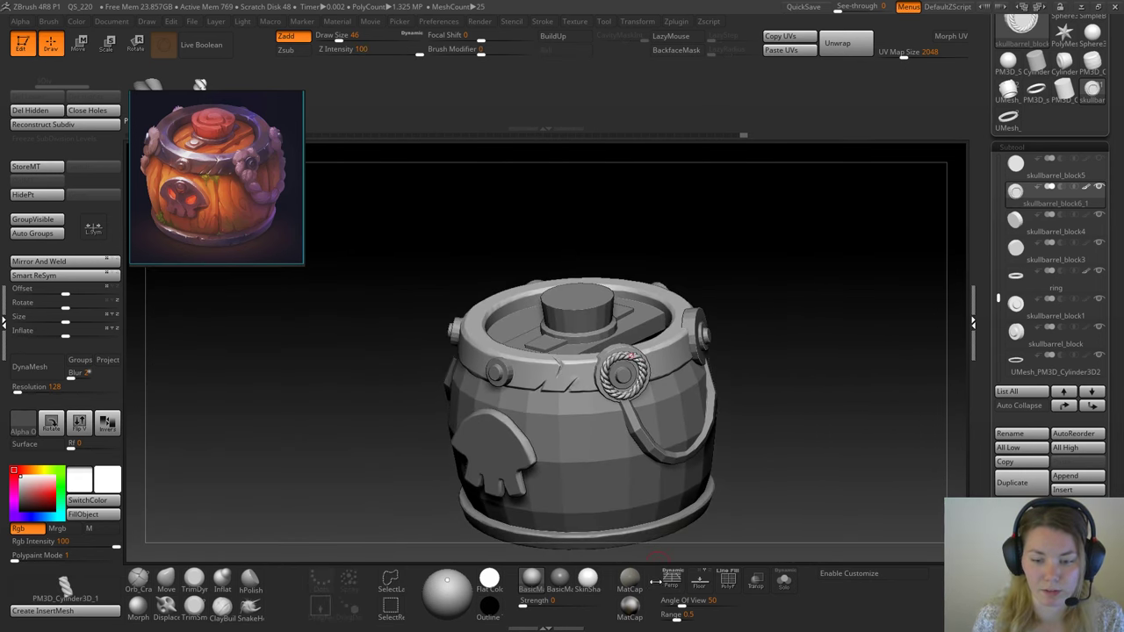
left_click(673, 583)
left_click_drag(732, 486, 803, 394, "alt")
left_click_drag(809, 439, 839, 374)
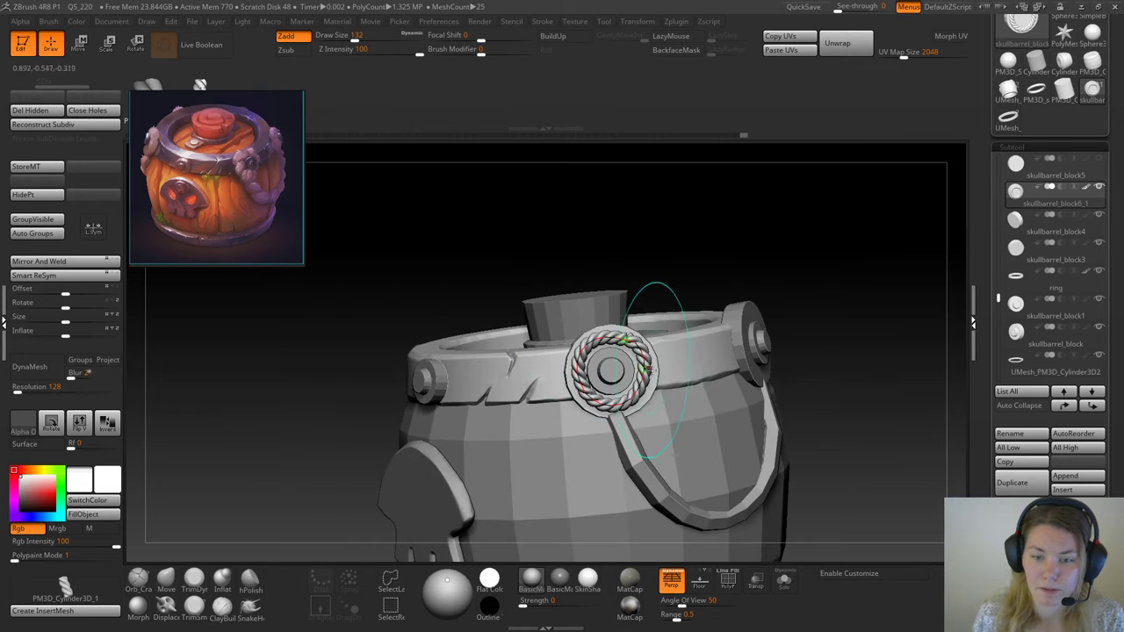
Step: Try to draw a second rope around the mount disc's outer edge, and undo back to the single rope ring
left_click(643, 375)
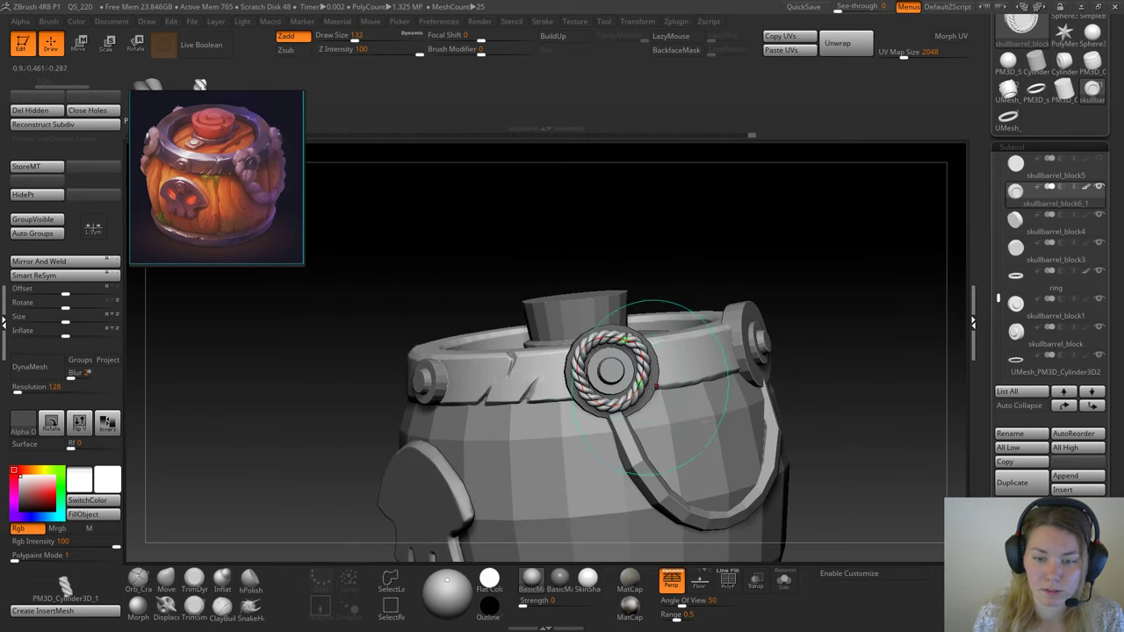
left_click_drag(662, 310, 644, 372, "alt")
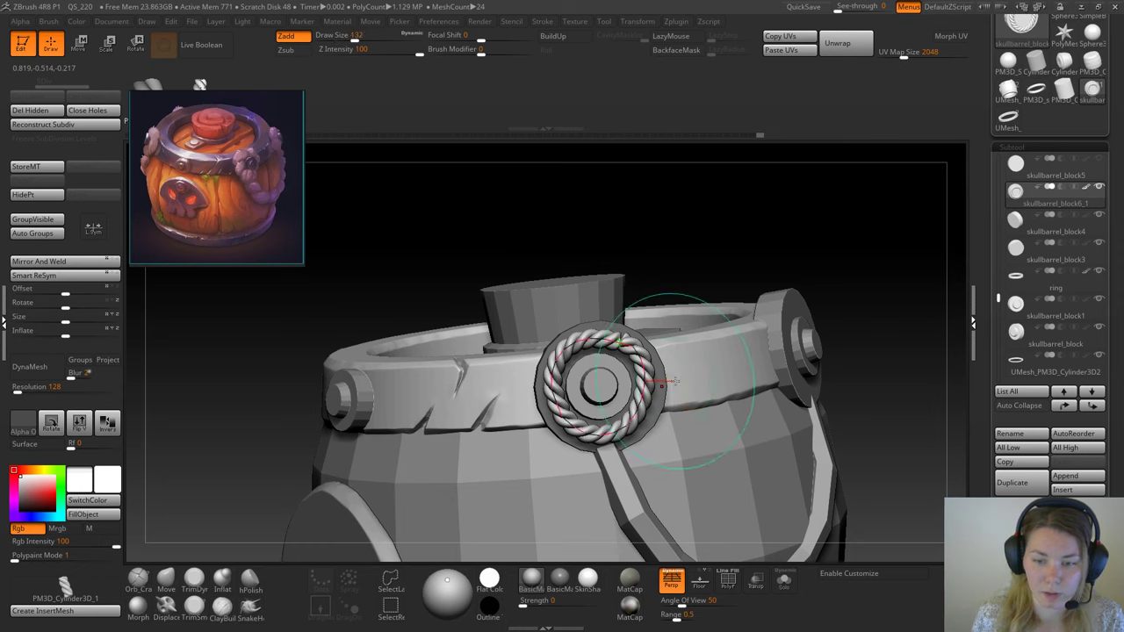
left_click(678, 386)
key("ctrl+z")
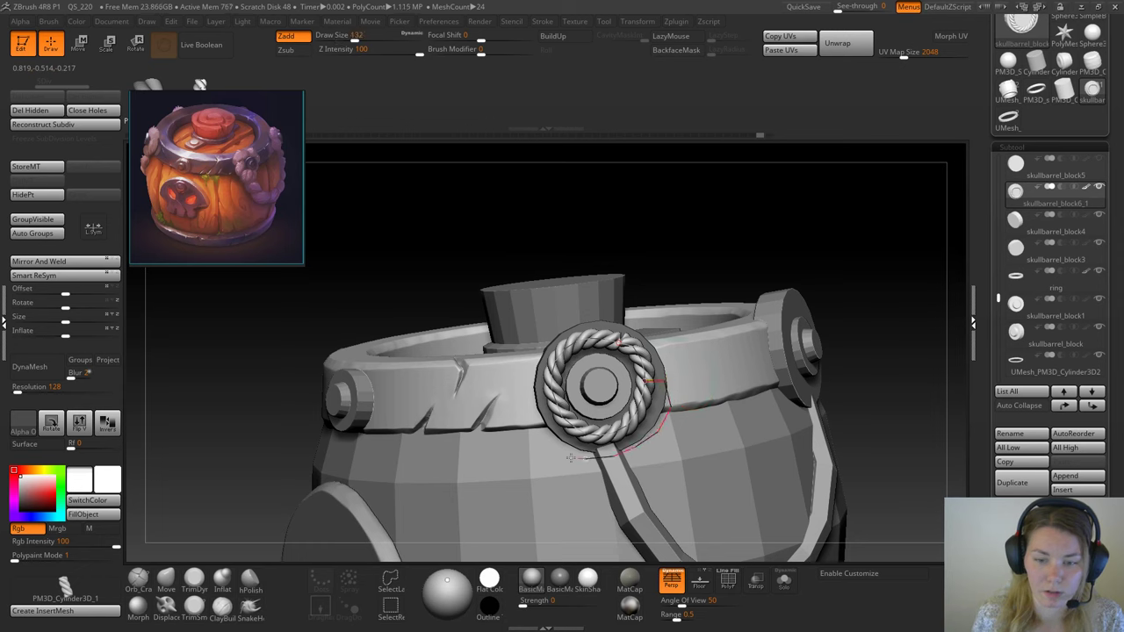
left_click_drag(664, 360, 667, 516)
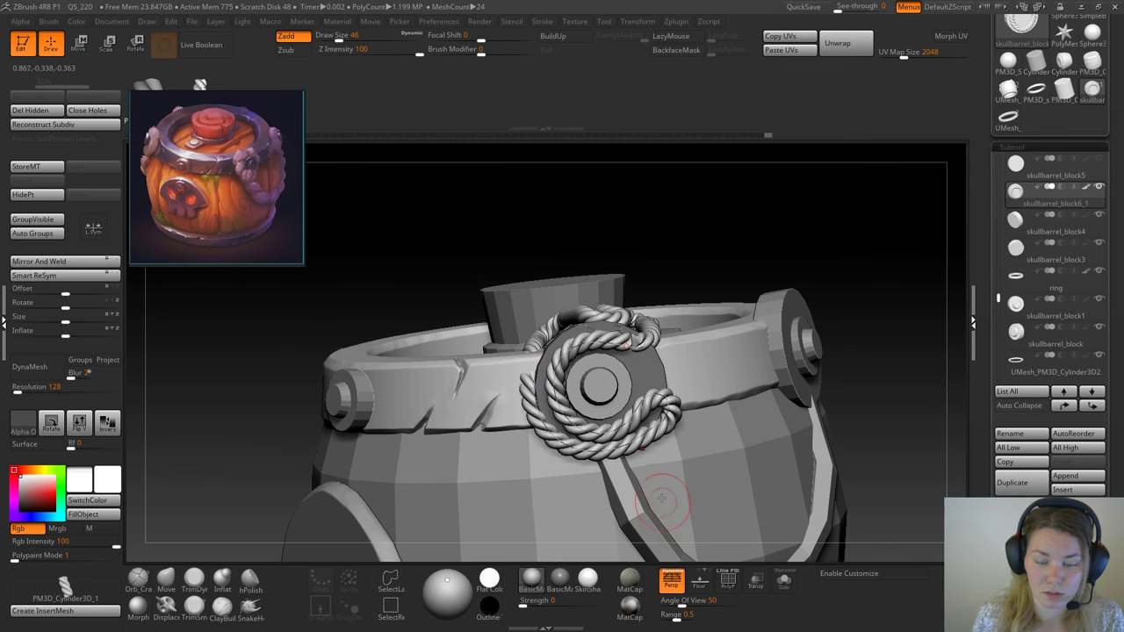
left_click_drag(695, 247, 726, 272)
key("ctrl+z")
left_click_drag(777, 372, 728, 356)
key("ctrl+z")
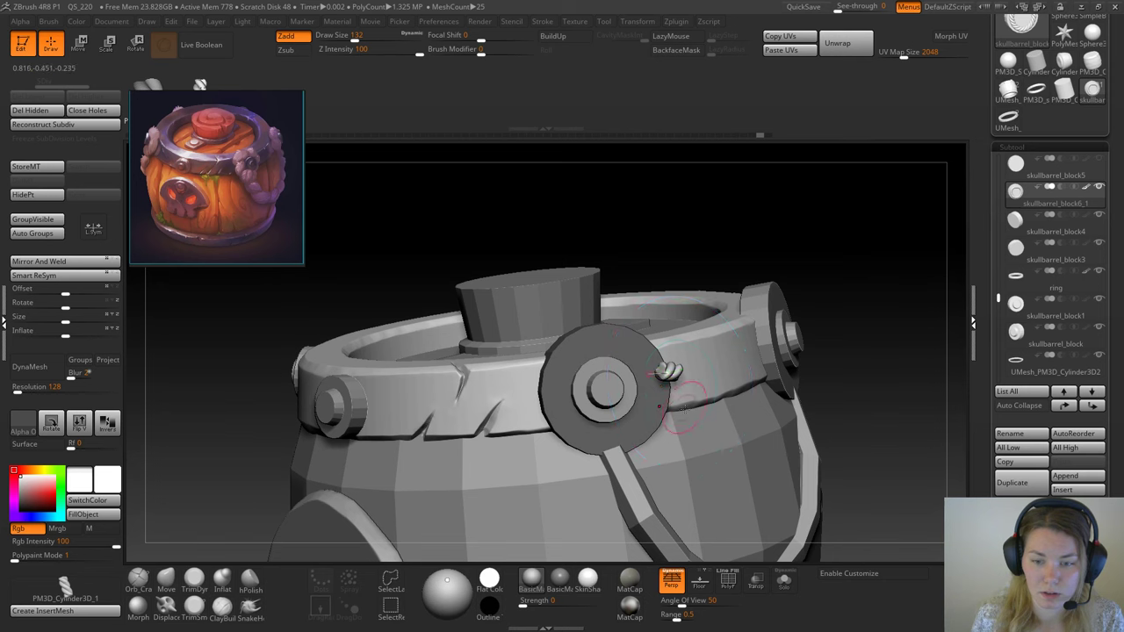
left_click(667, 371)
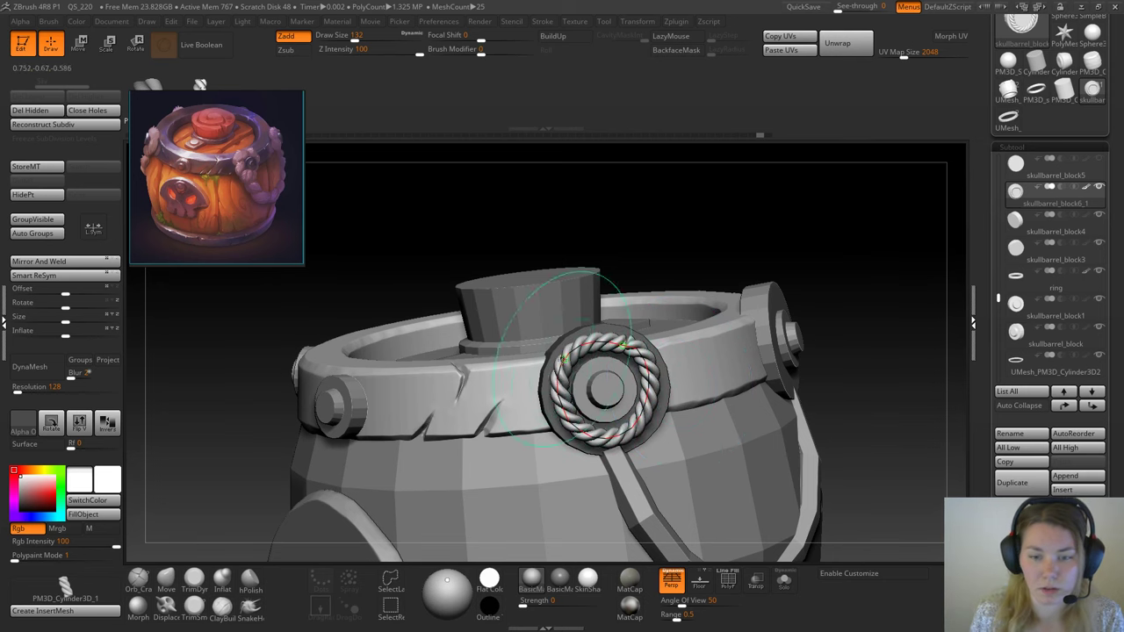
Step: Turn on PolyFrame, hide the rope ring subtool, duplicate skullbarrel_block5, hide the duplicate and reselect the original
left_click(728, 578)
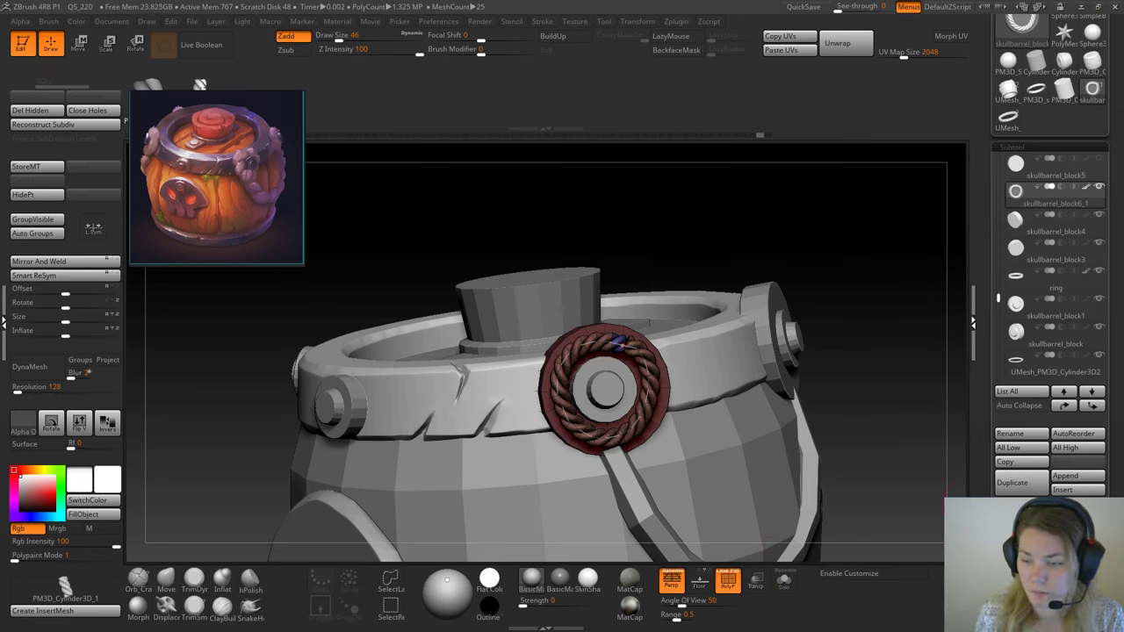
left_click_drag(1113, 520, 1113, 502)
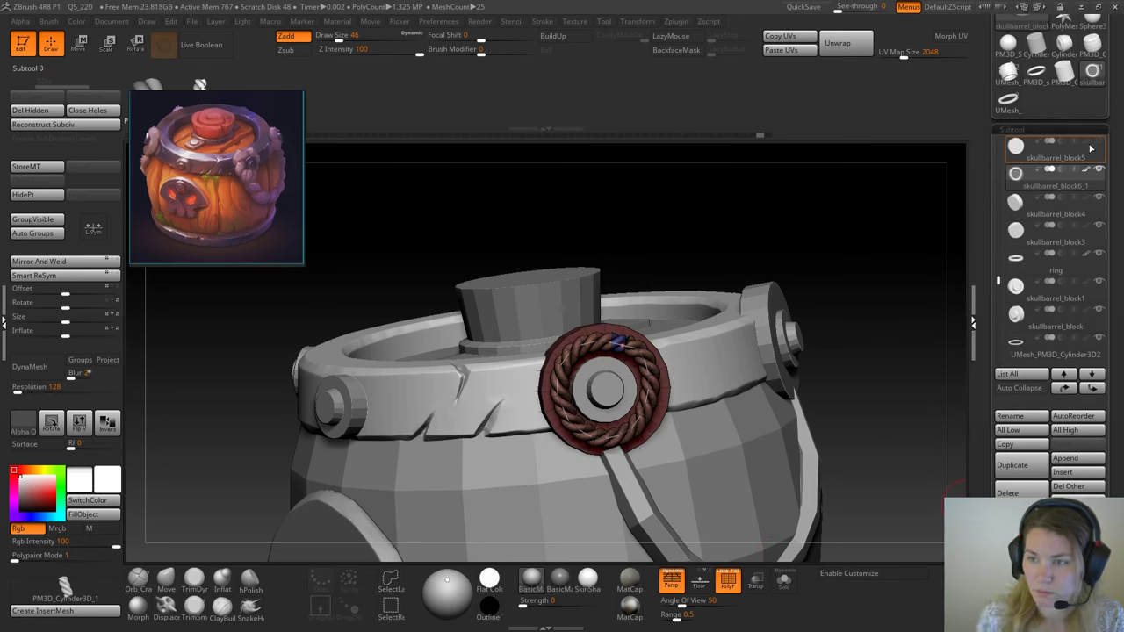
left_click(1102, 170)
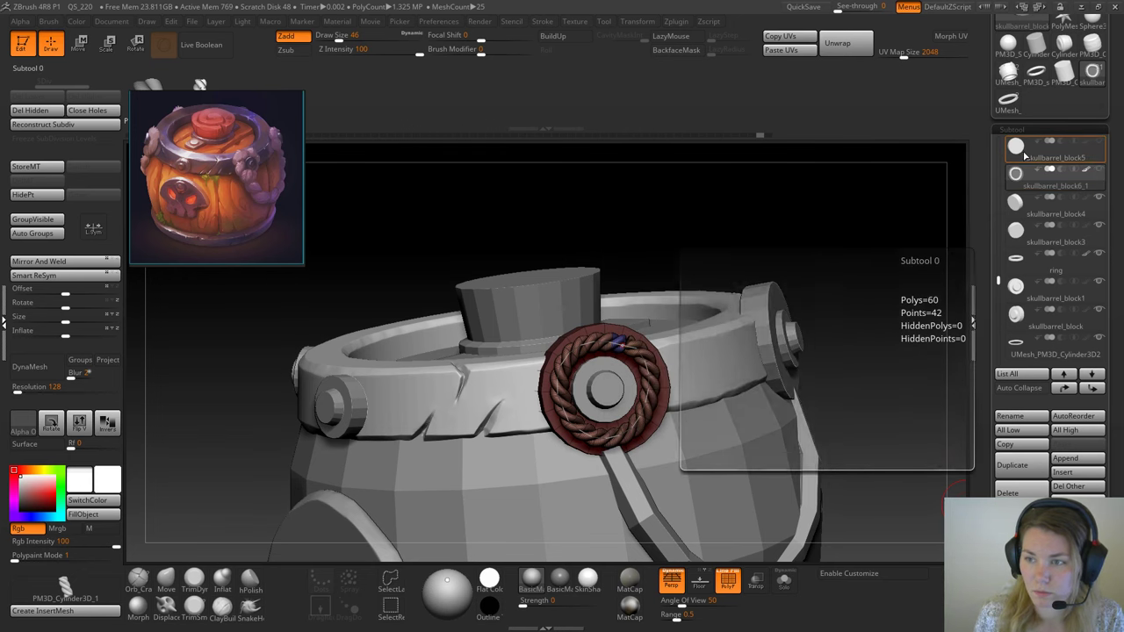
left_click(1026, 155)
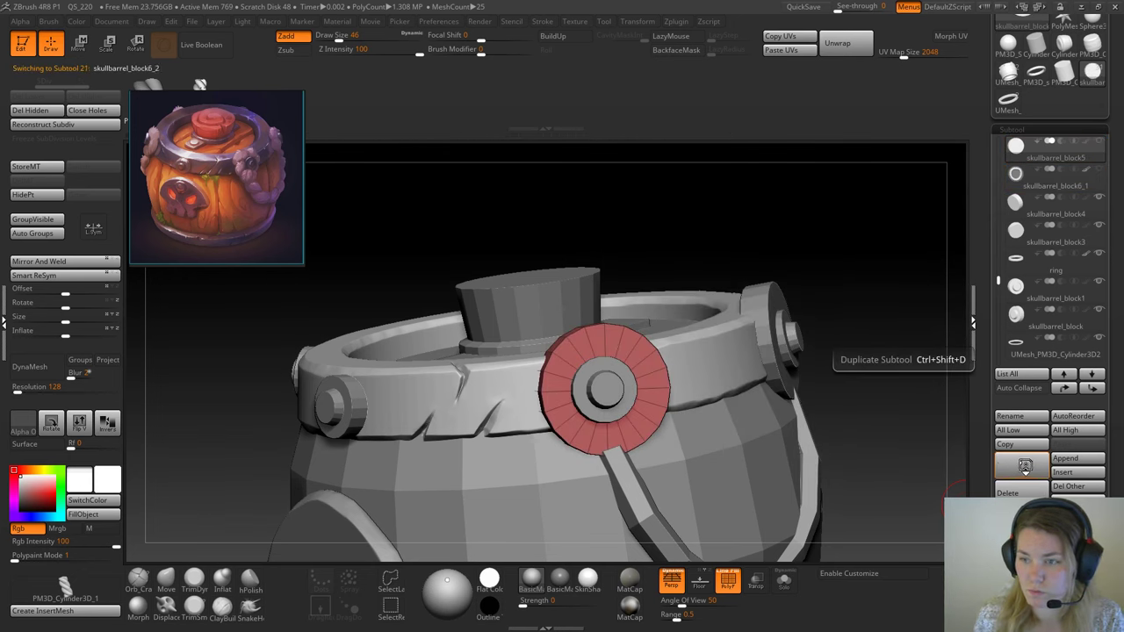
left_click(1012, 464)
left_click(1101, 170)
left_click(1036, 150)
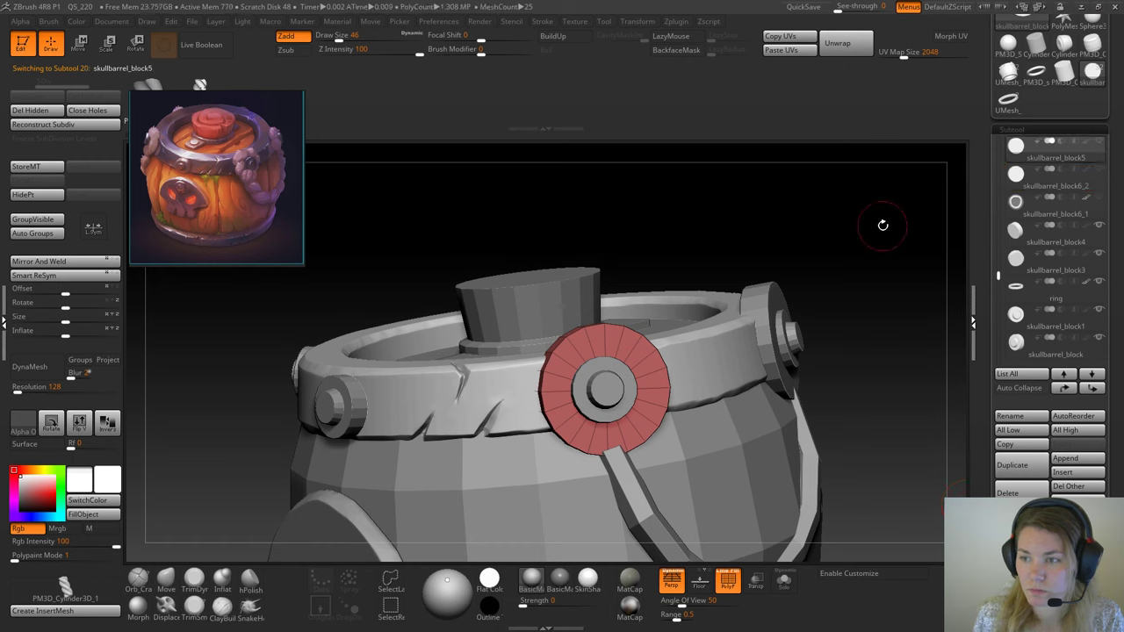
Step: Set the draw size to 120, subdivide the mount disc once and isolate it with Solo
key("space")
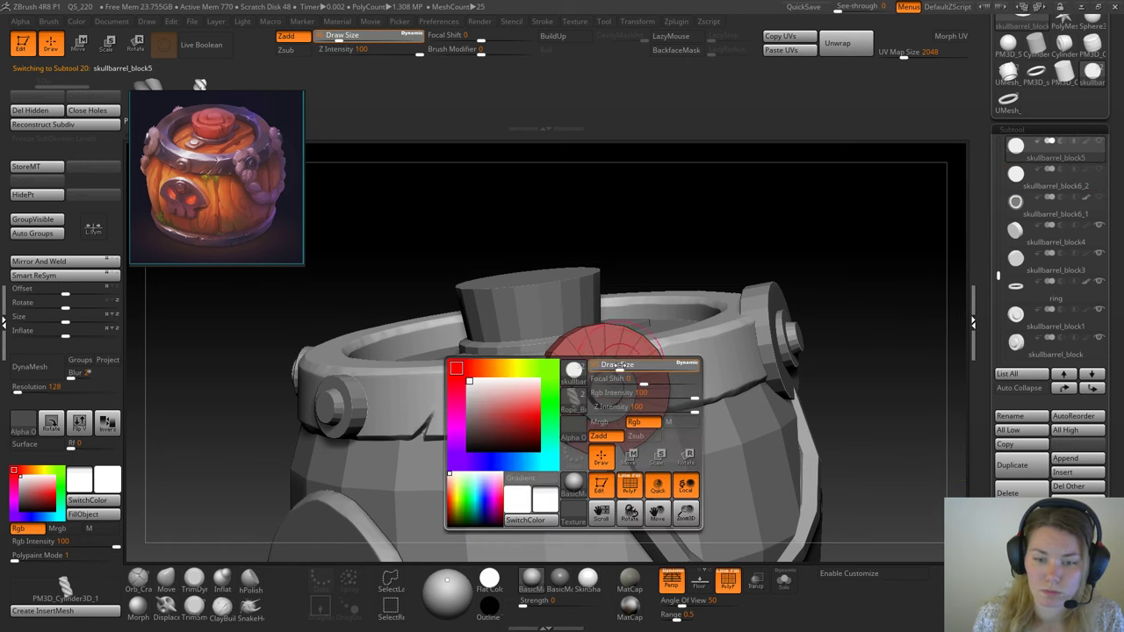
left_click_drag(612, 368, 628, 368)
key("ctrl+d")
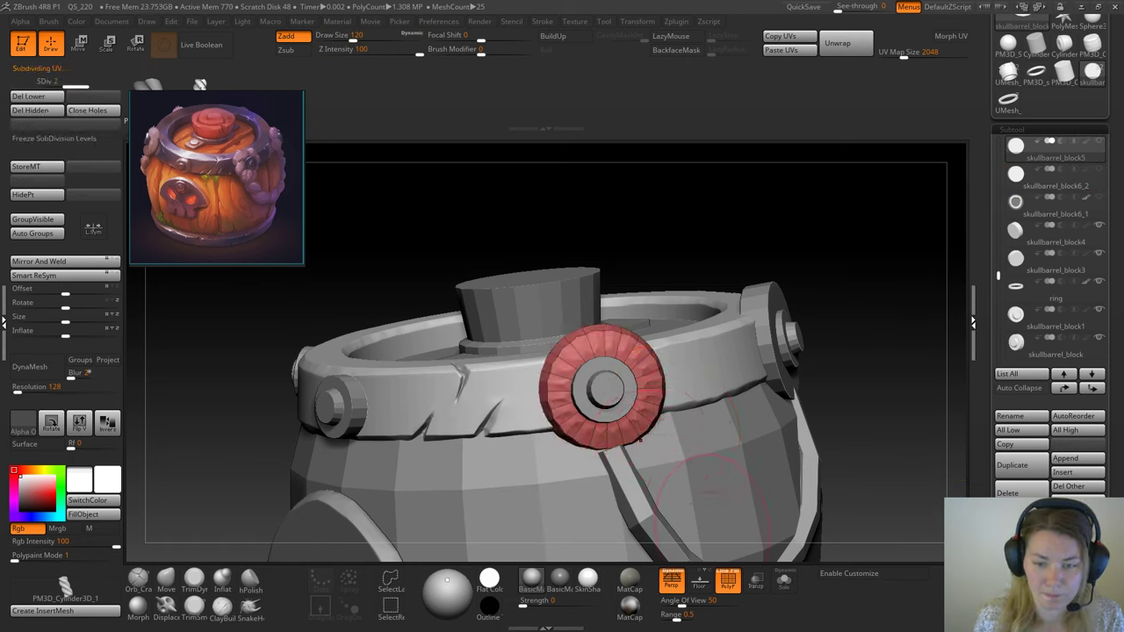
left_click(784, 581)
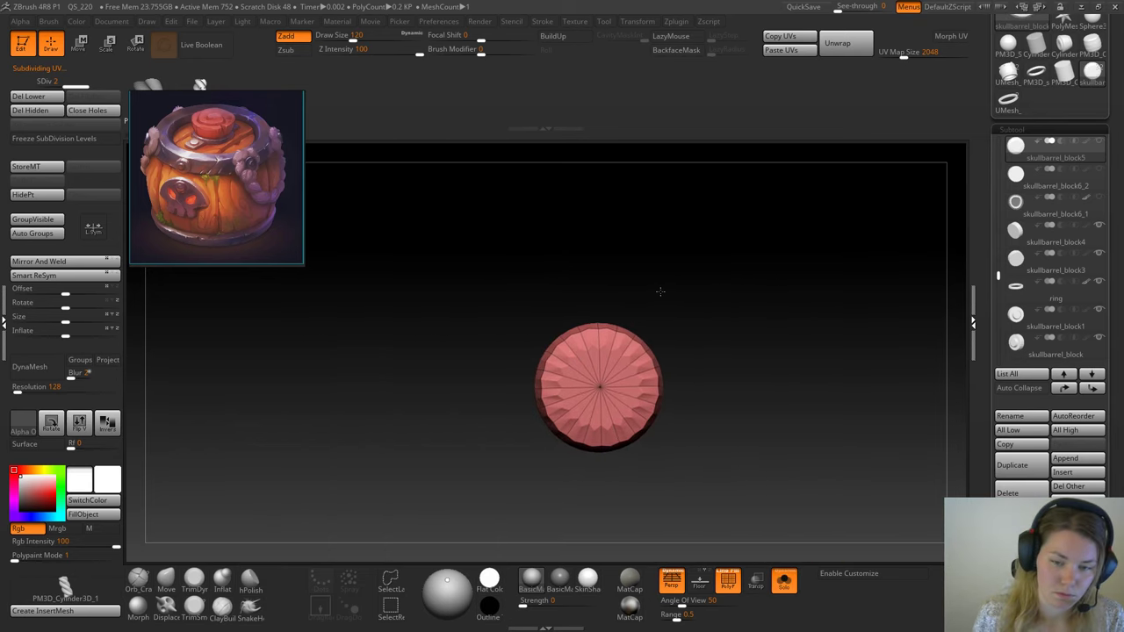
Step: Set the draw size to 132, try to draw a rope on the disc, and delete its lower subdivision level
key("space")
left_click_drag(600, 346, 605, 344)
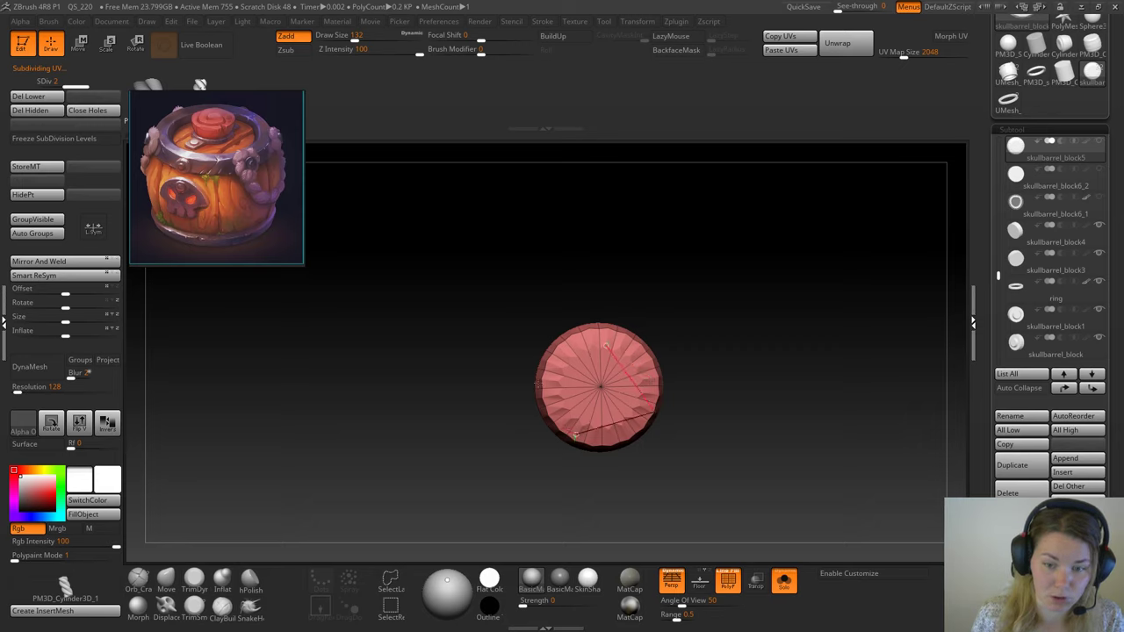
left_click_drag(604, 345, 681, 380)
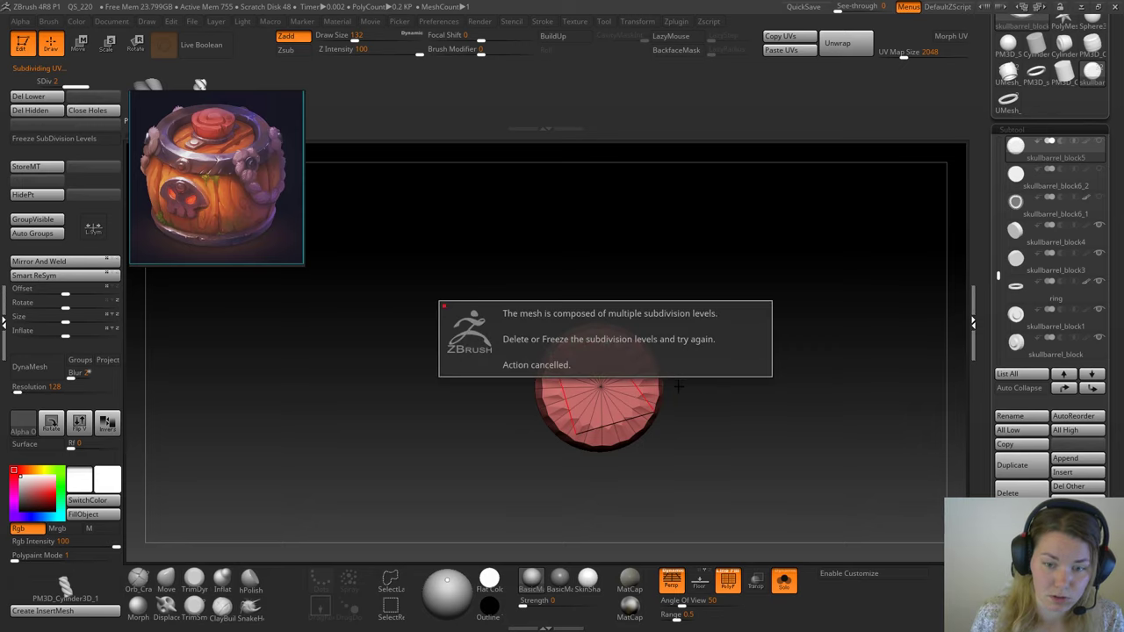
left_click(28, 96)
Step: Subdivide the disc a second time and delete the lower subdivision level again
key("space")
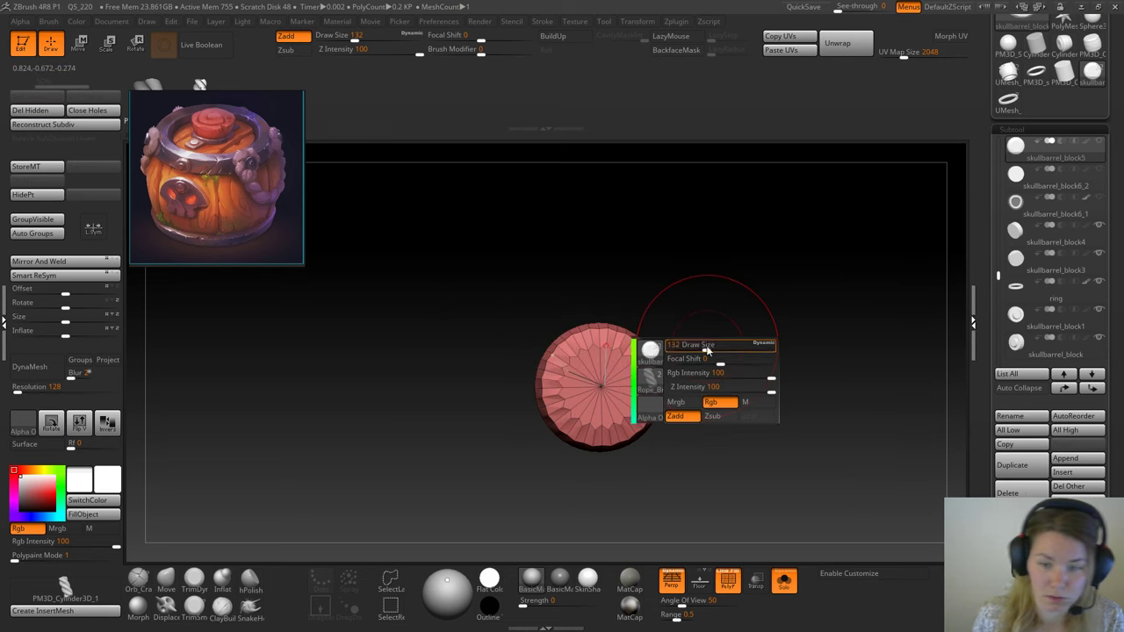
key("ctrl+d")
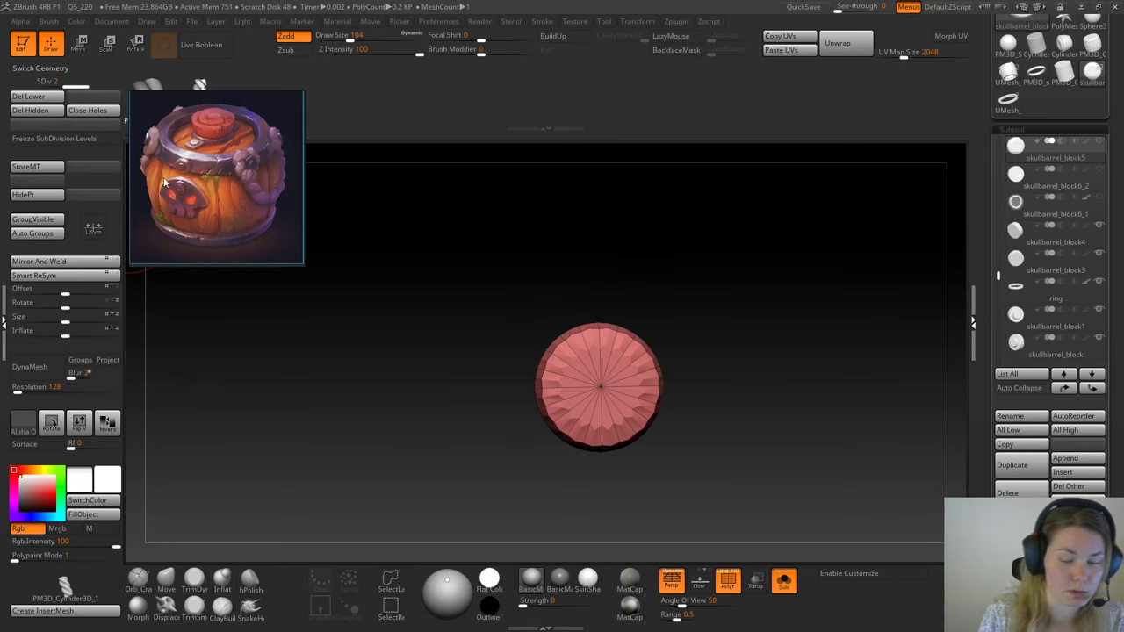
left_click(28, 95)
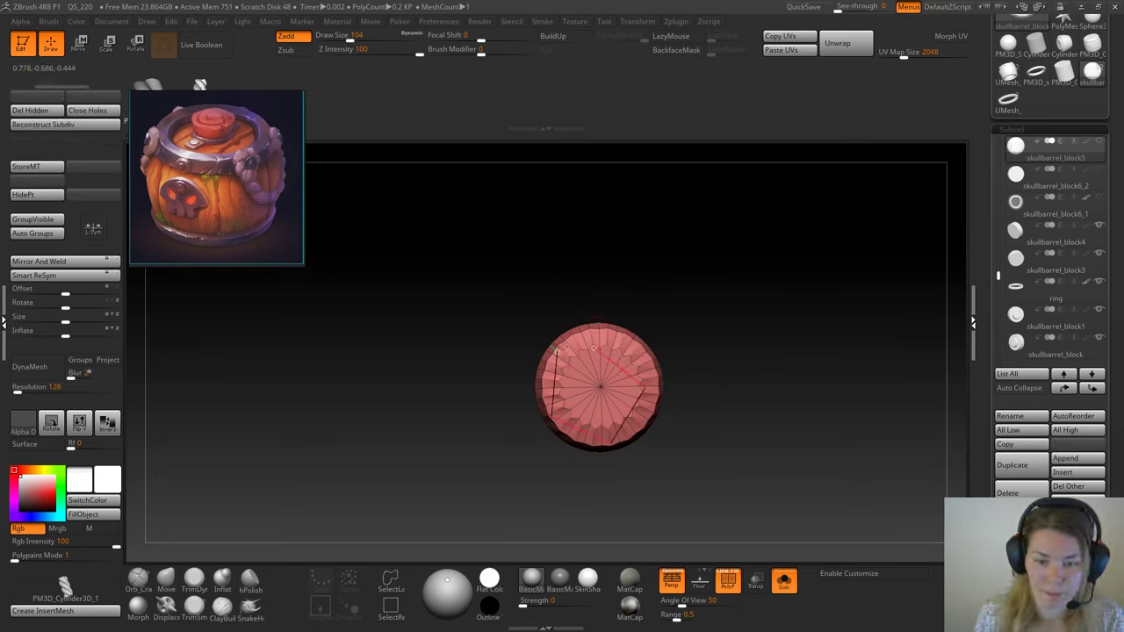
Step: Try drawing and repositioning short rope curves along the disc's lower edge, and undo the attempts
left_click(559, 349)
left_click(614, 378, "ctrl+shift")
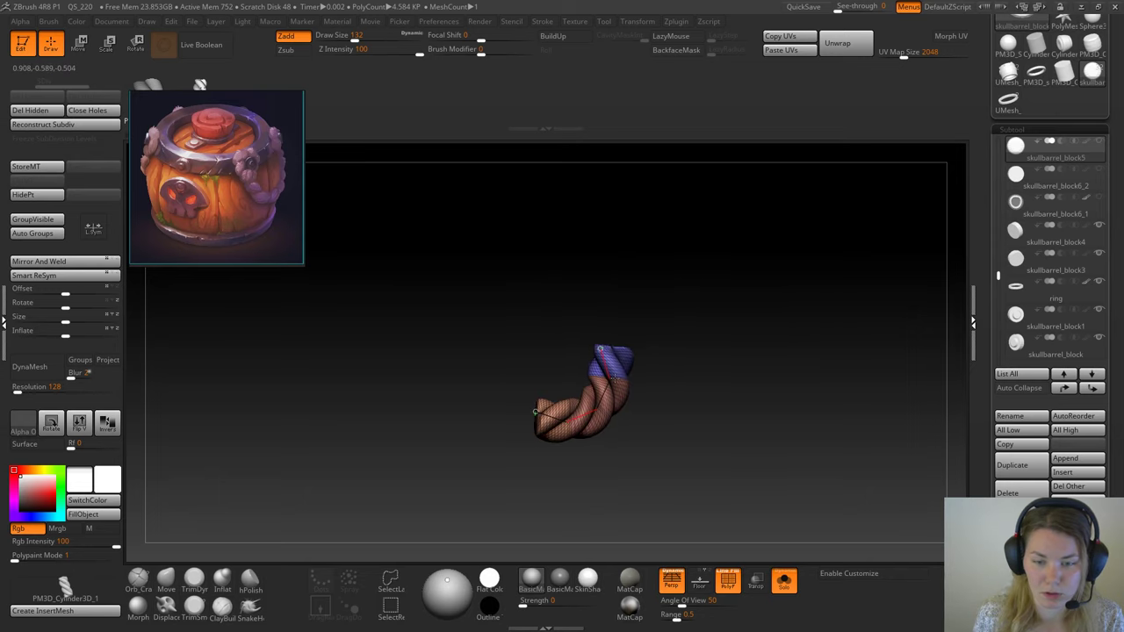
left_click_drag(613, 378, 654, 395)
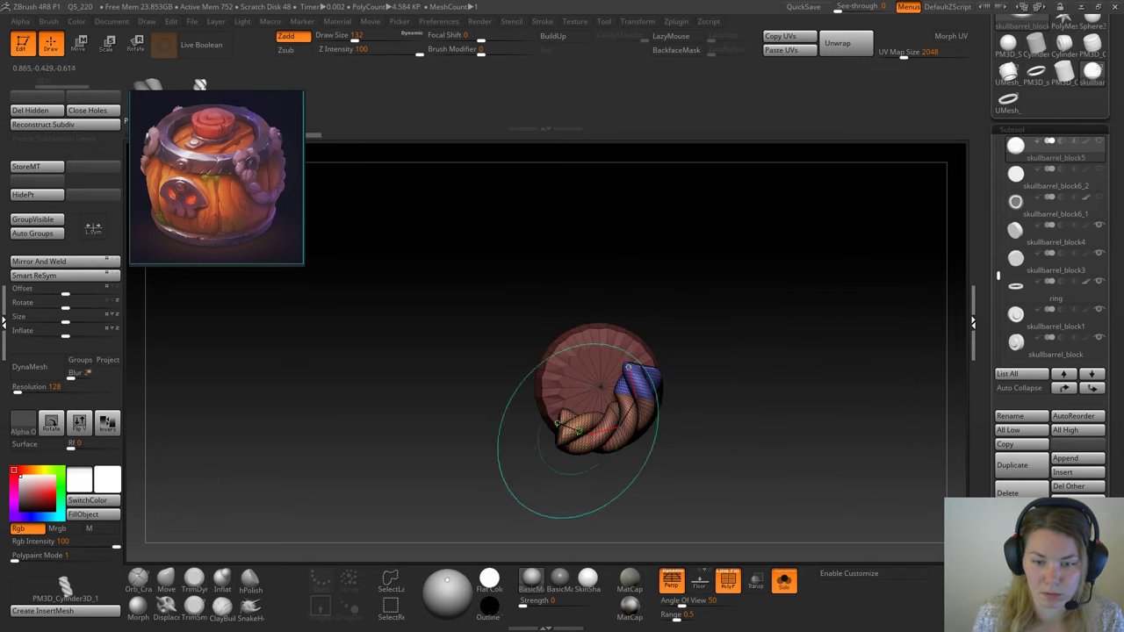
key("ctrl+z")
left_click_drag(564, 403, 564, 401)
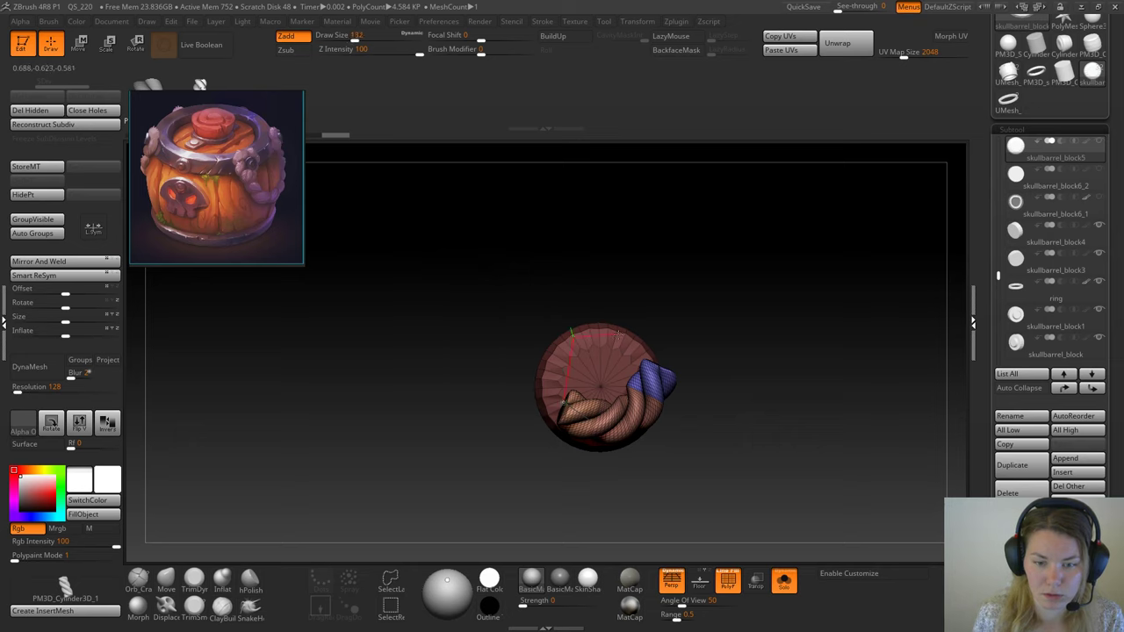
key("ctrl+shift+z")
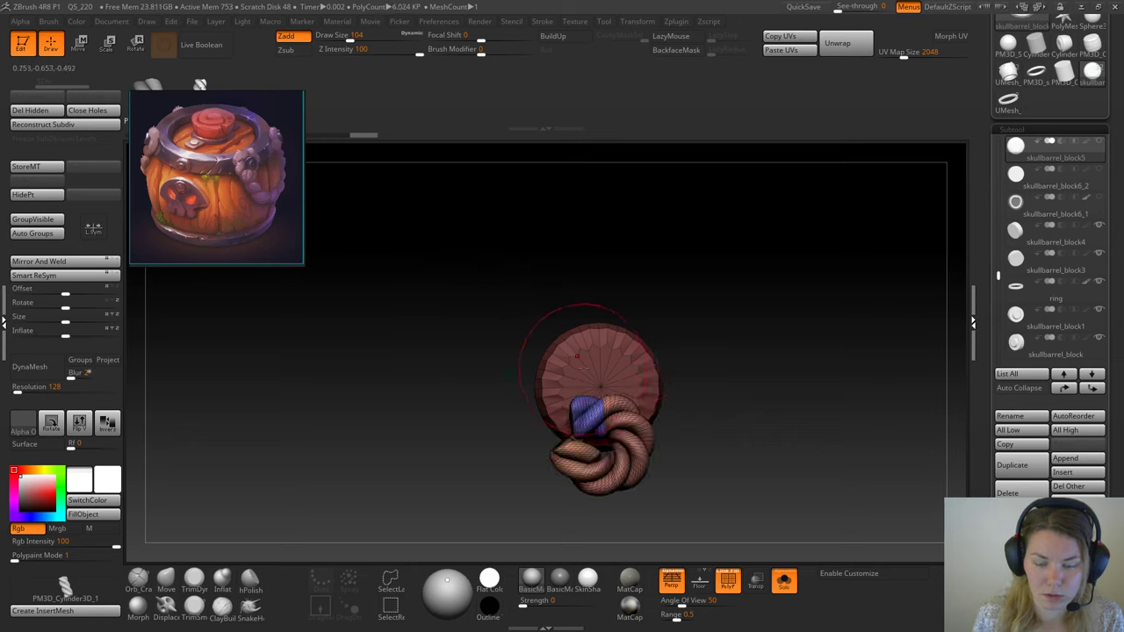
key("ctrl+z")
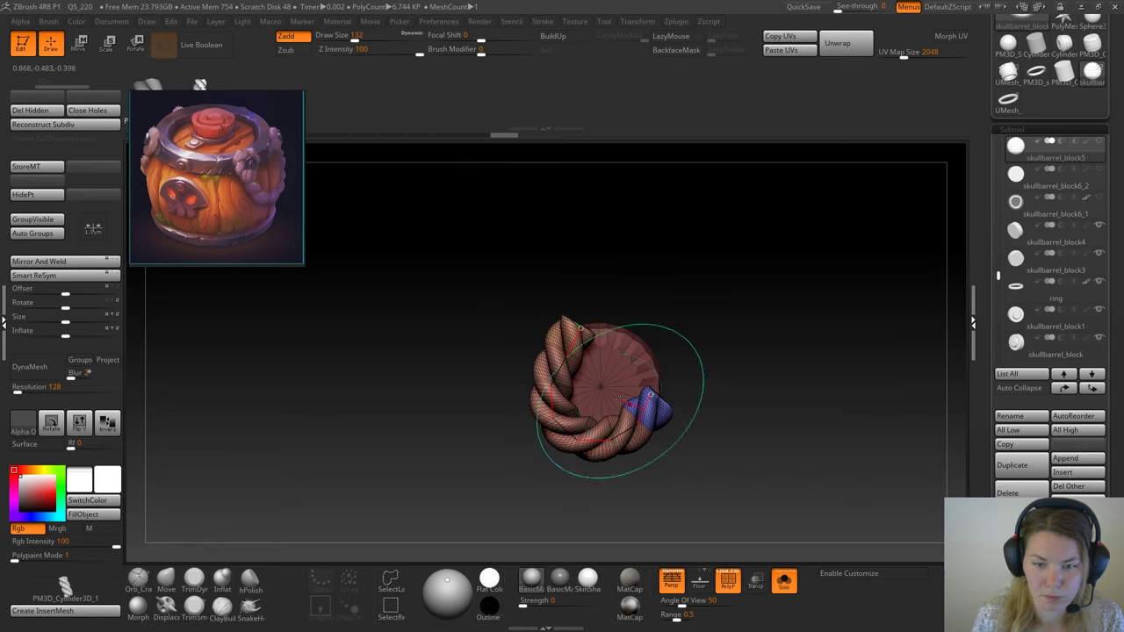
Step: Reshape the rope curve into an arc following the disc's left and lower edge, stepping back and forward through the last edits
left_click_drag(572, 334, 568, 348)
left_click_drag(638, 432, 642, 430)
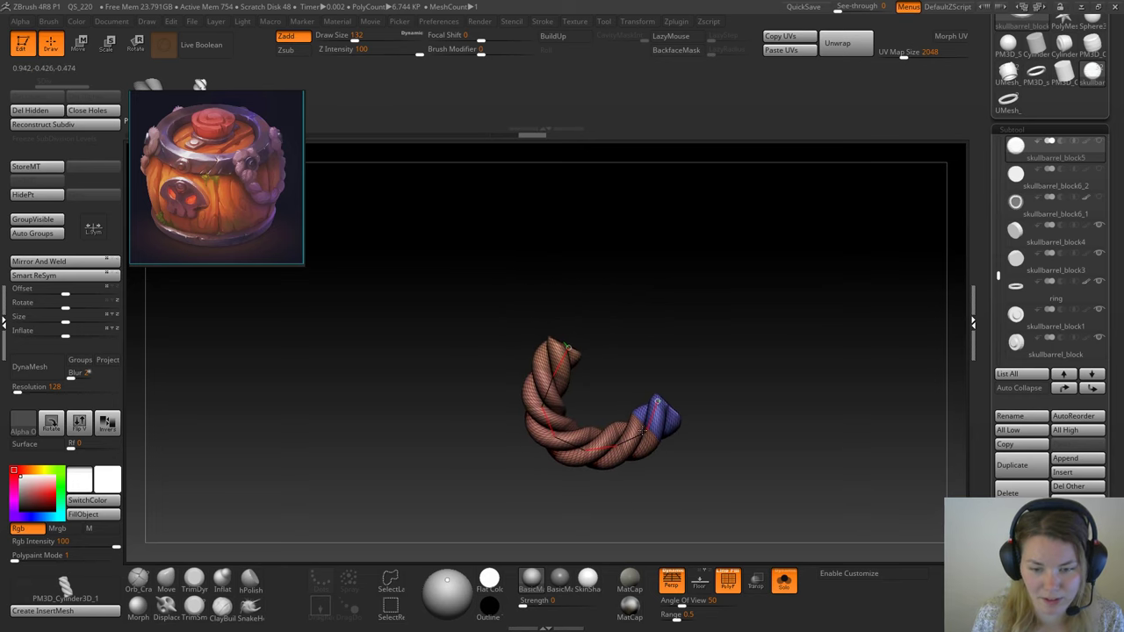
right_click_drag(643, 431, 632, 418)
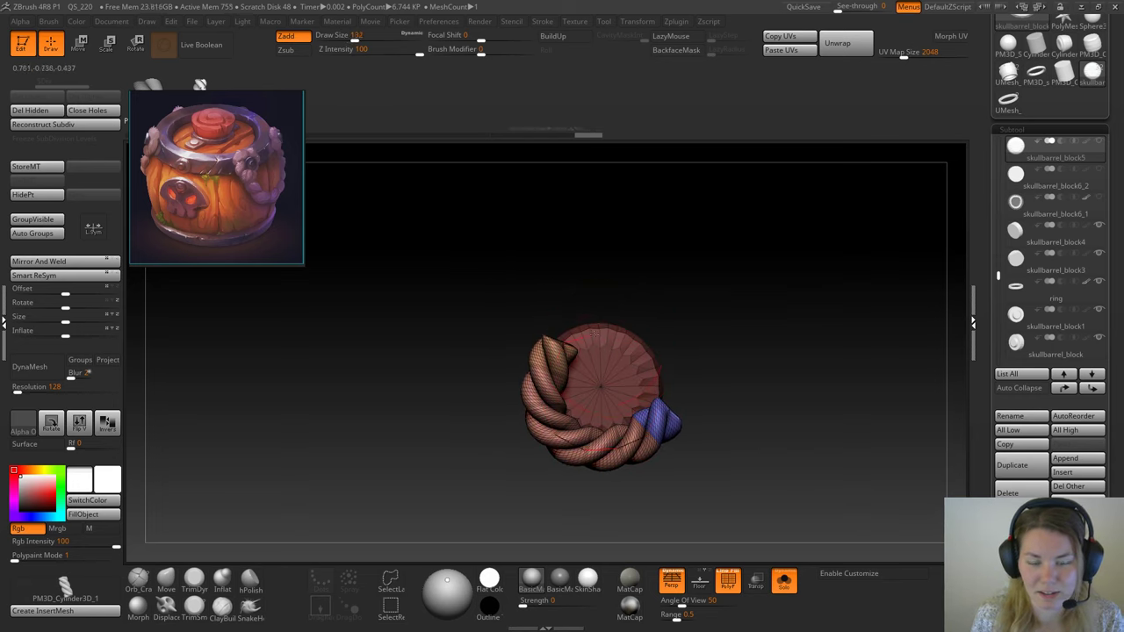
left_click_drag(594, 334, 651, 393)
key("ctrl+z")
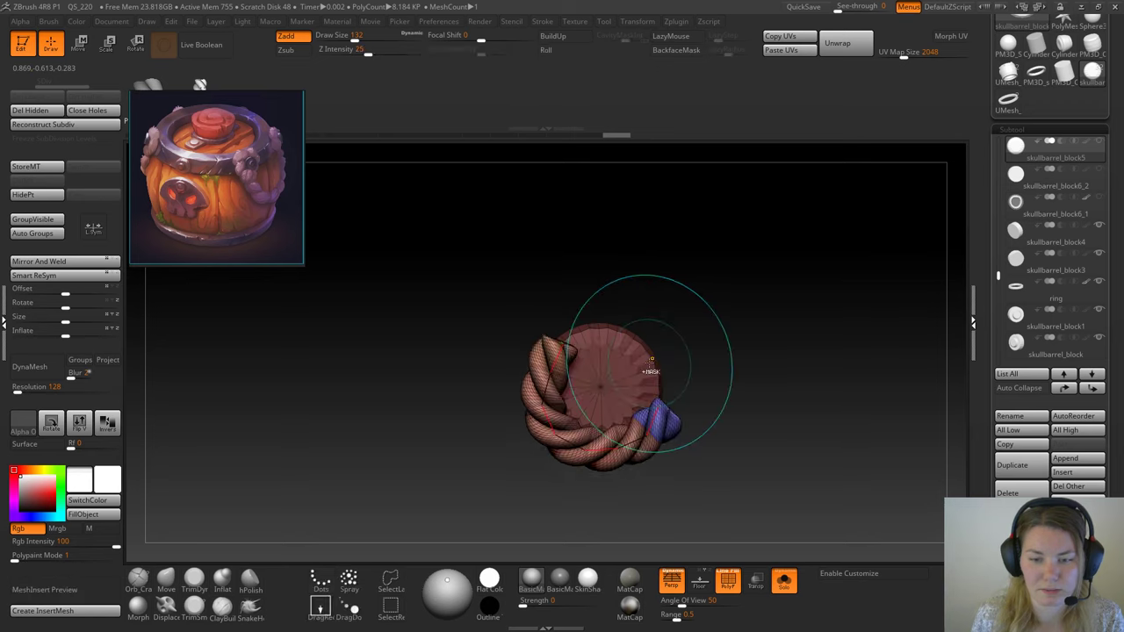
key("ctrl+z")
key("ctrl+shift+z")
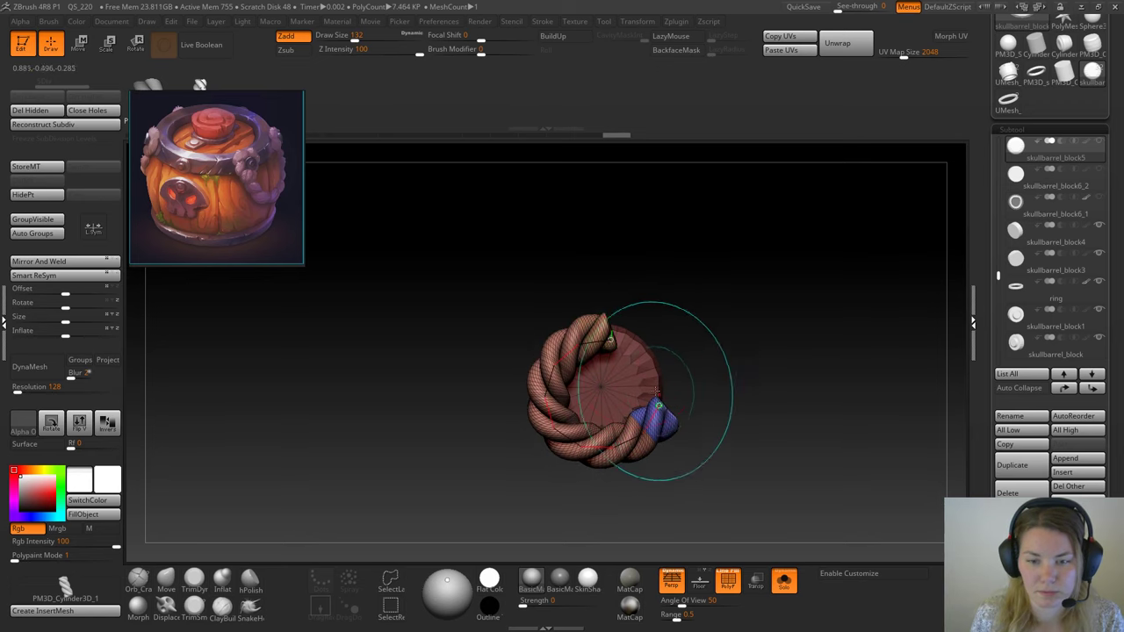
Step: Pull the two rope ends together at the disc's upper right to close the ring, and finish the curve
left_click_drag(596, 331, 610, 335)
left_click_drag(659, 406, 659, 405)
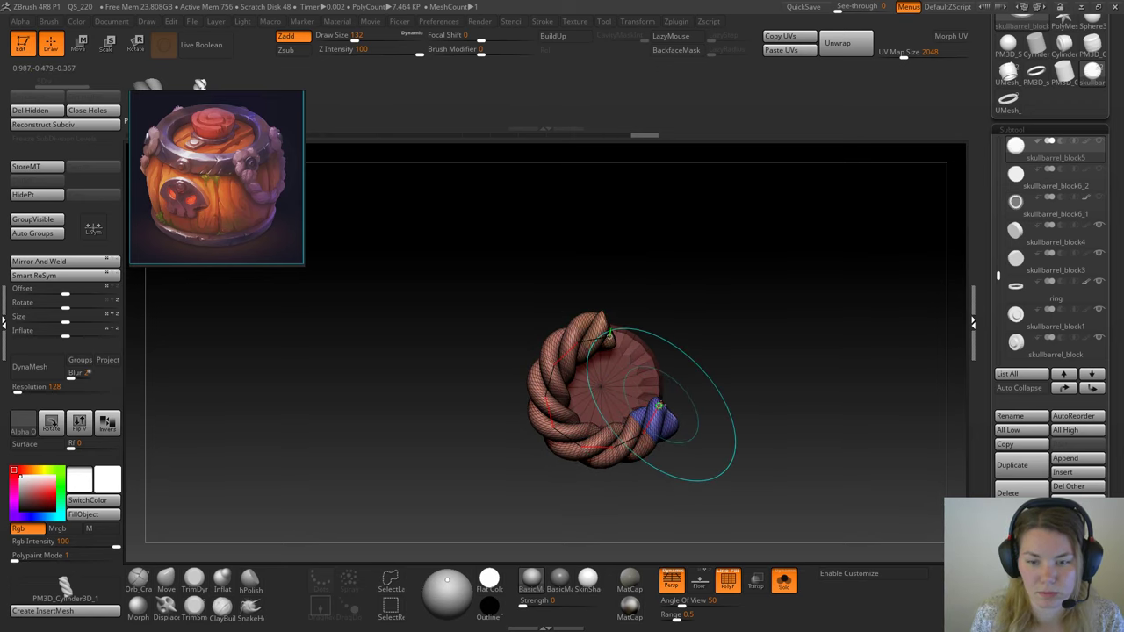
left_click_drag(627, 344, 626, 346)
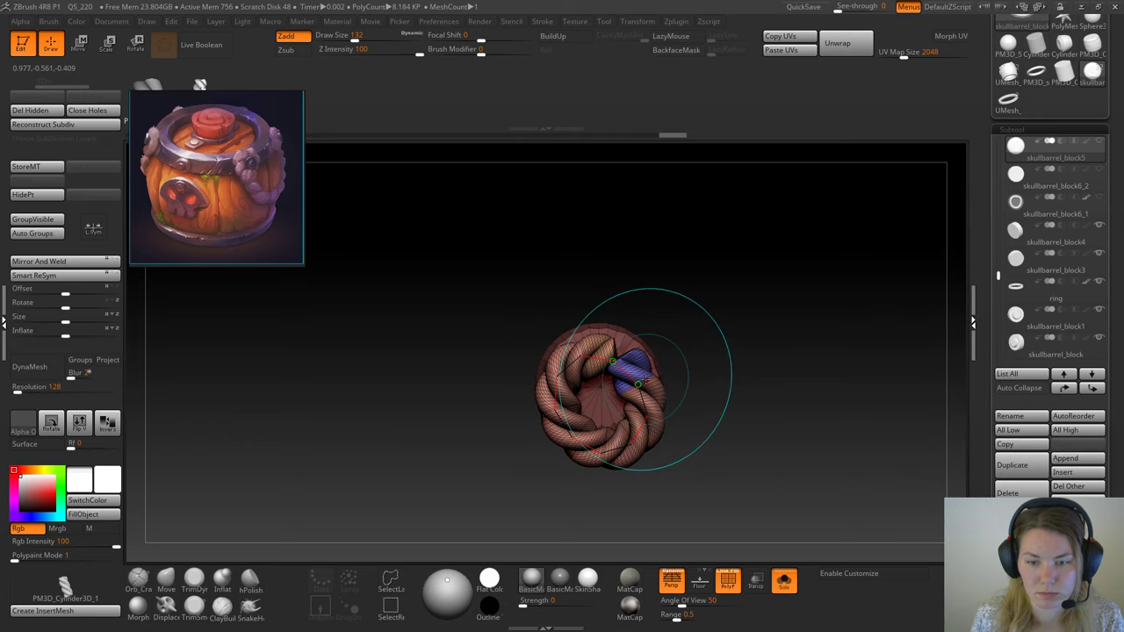
left_click(635, 356)
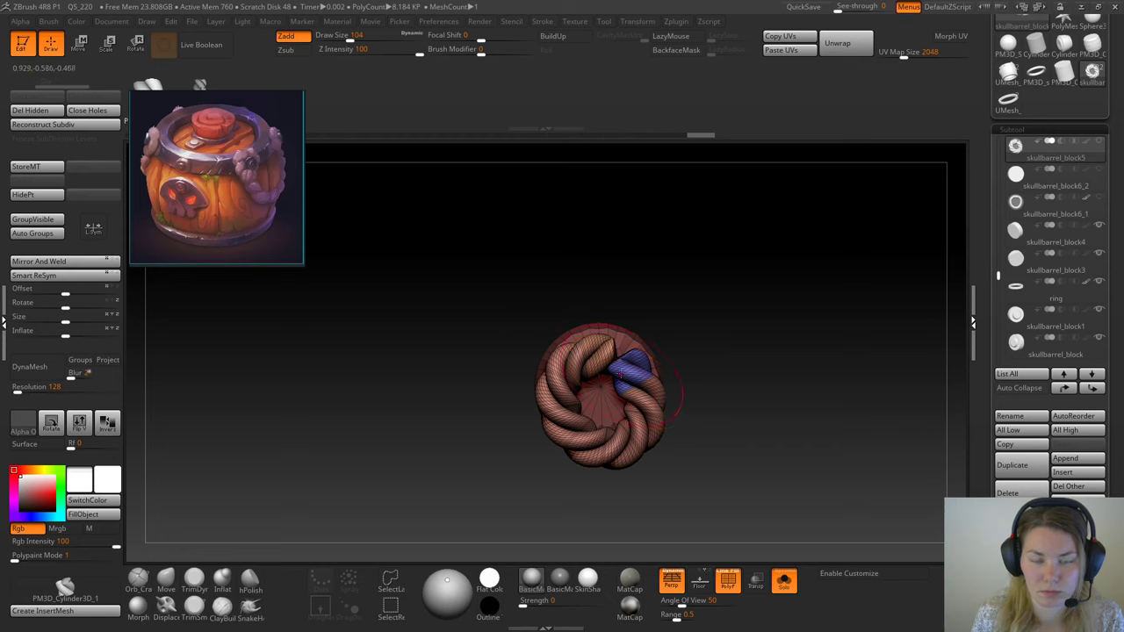
Step: Move the reference image down to uncover the insert mesh previews, and undo a further stroke across the rope ring
left_click_drag(234, 117, 220, 180)
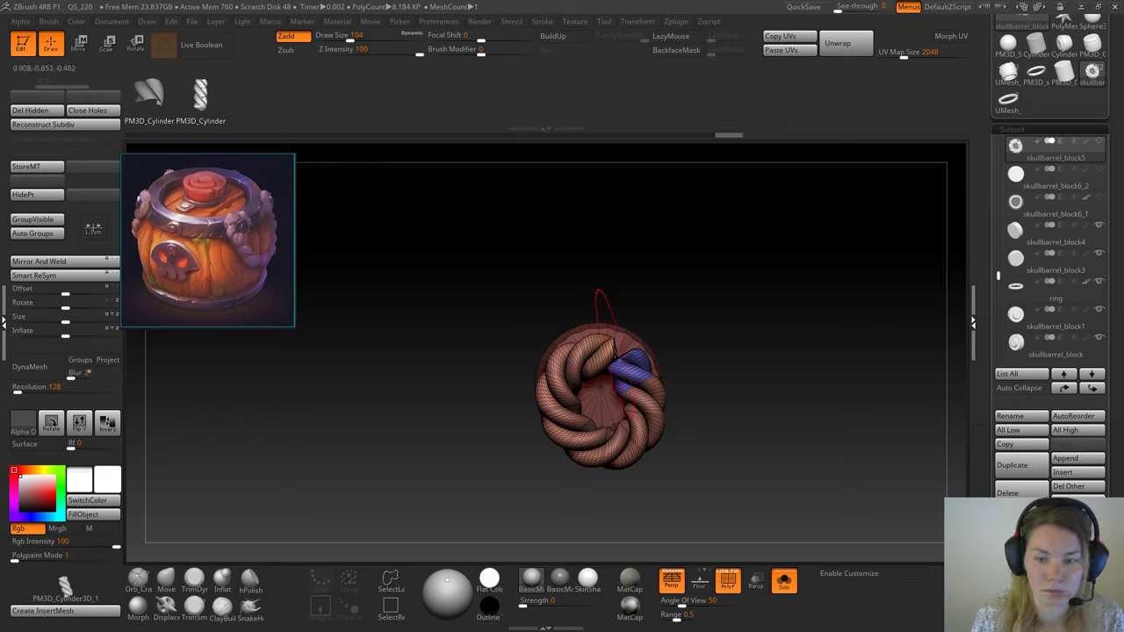
left_click_drag(584, 337, 636, 391)
key("ctrl+z")
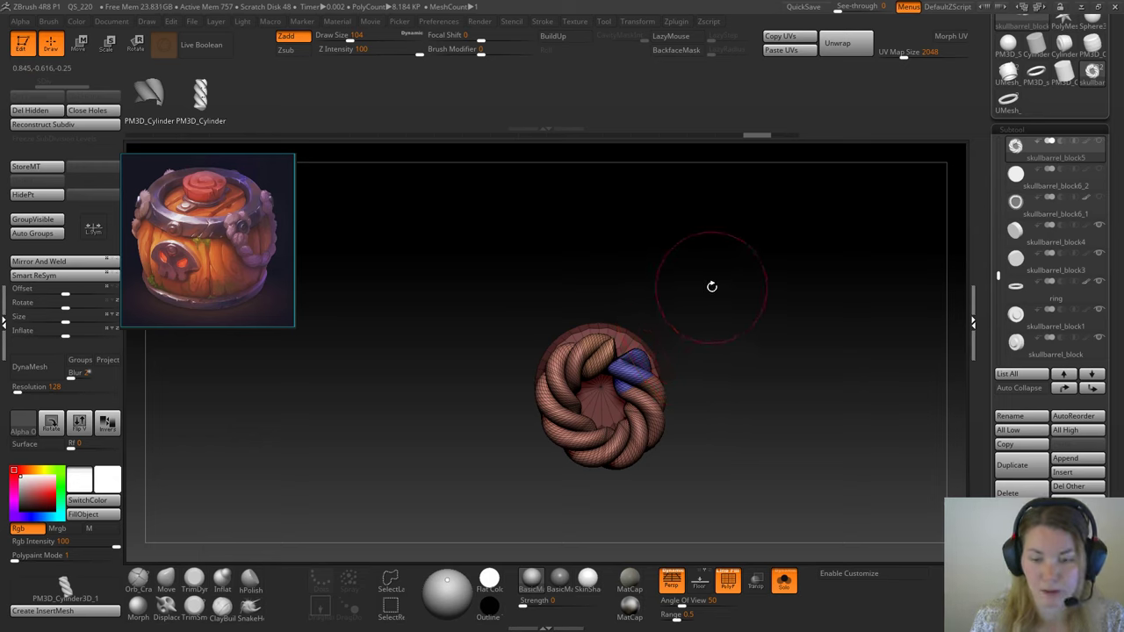
Step: Check the rope ring on the disc from a tilted angle while inverting the mask back and forth
left_click_drag(693, 304, 710, 320)
left_click_drag(724, 385, 718, 376)
left_click_drag(648, 284, 675, 305)
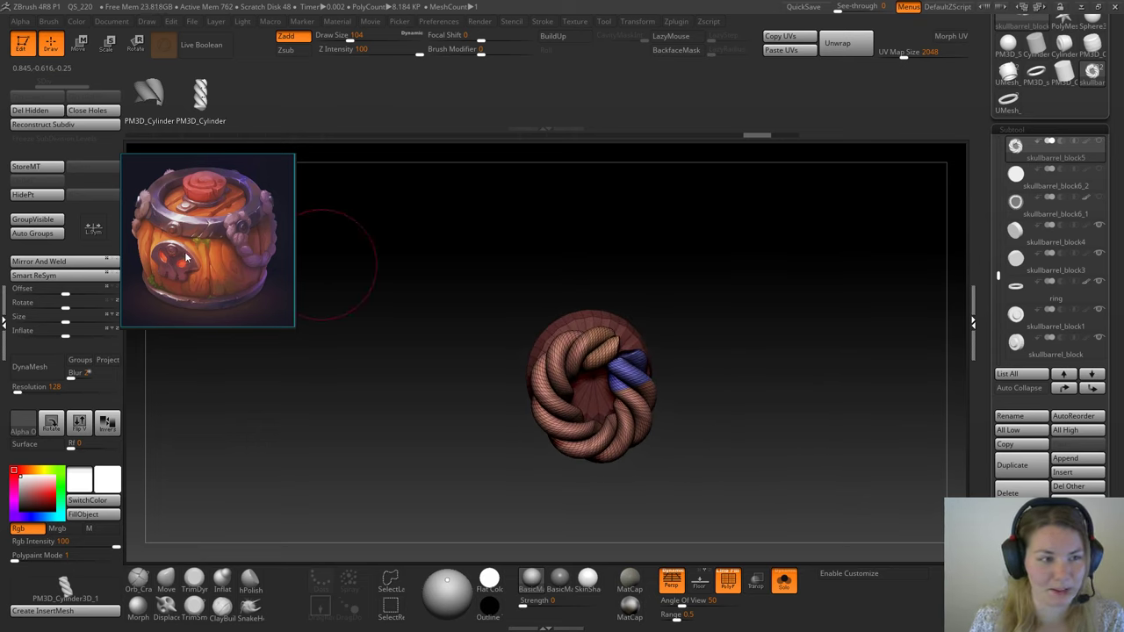
left_click(662, 232, "ctrl")
left_click(739, 267, "ctrl")
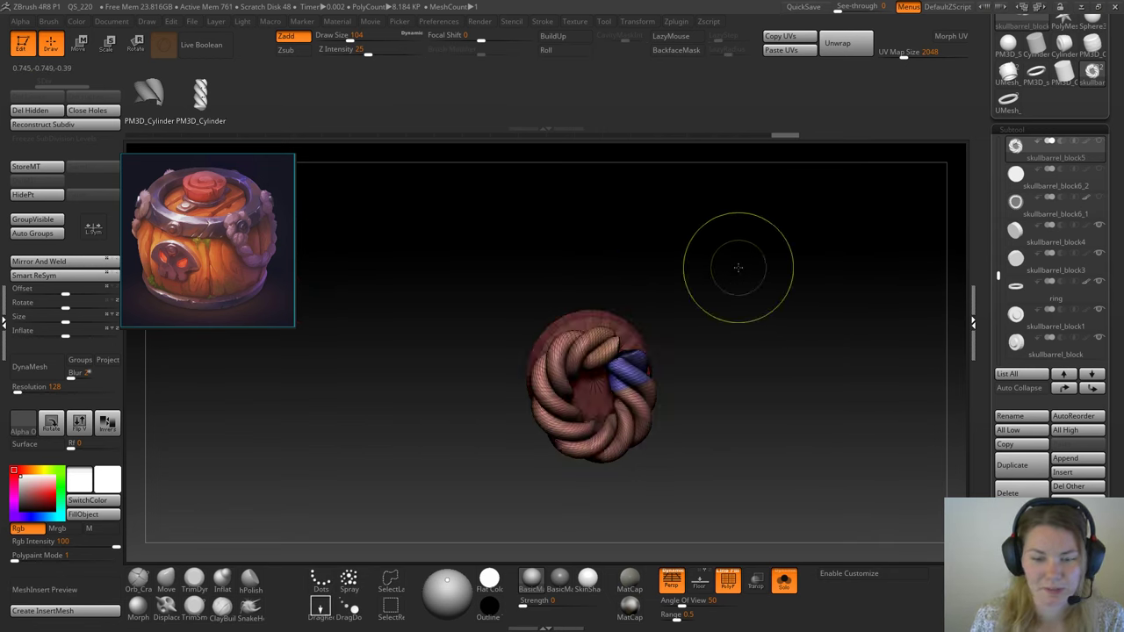
Step: Try Group Visible on the combined rope and disc mesh, and undo the regrouping
left_click_drag(990, 488, 990, 235)
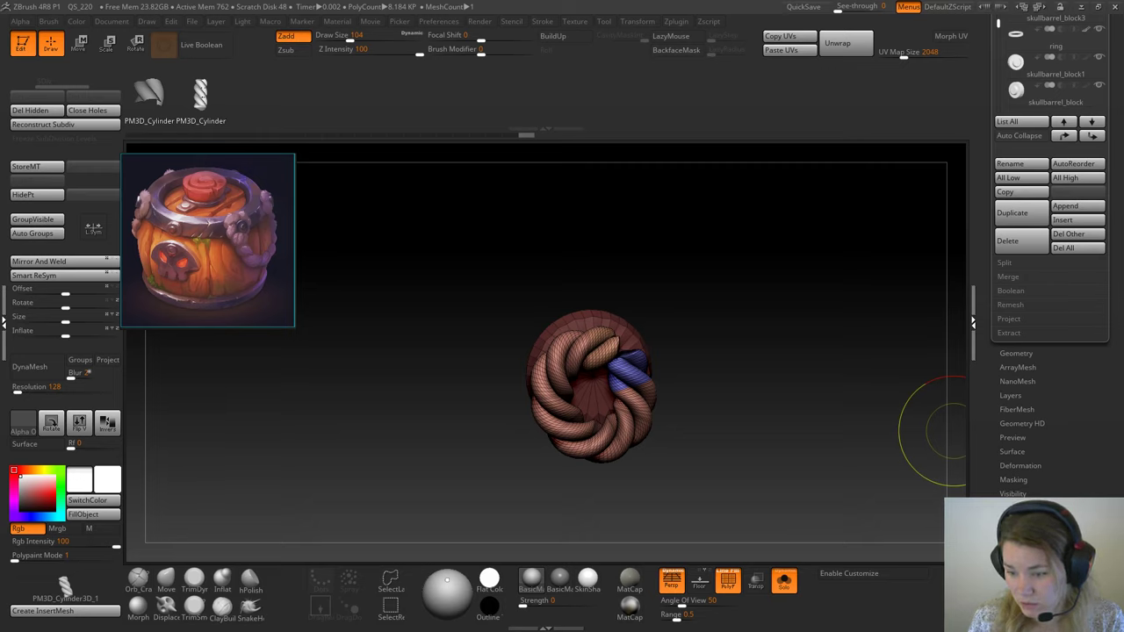
left_click(1014, 479)
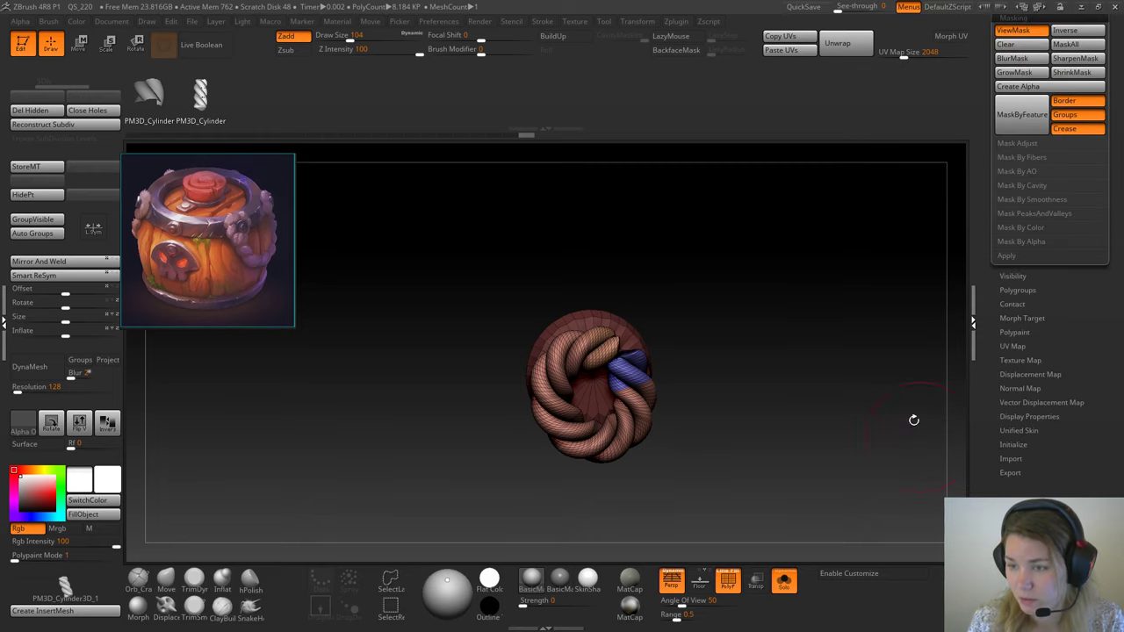
scroll(1068, 369, "up", 3)
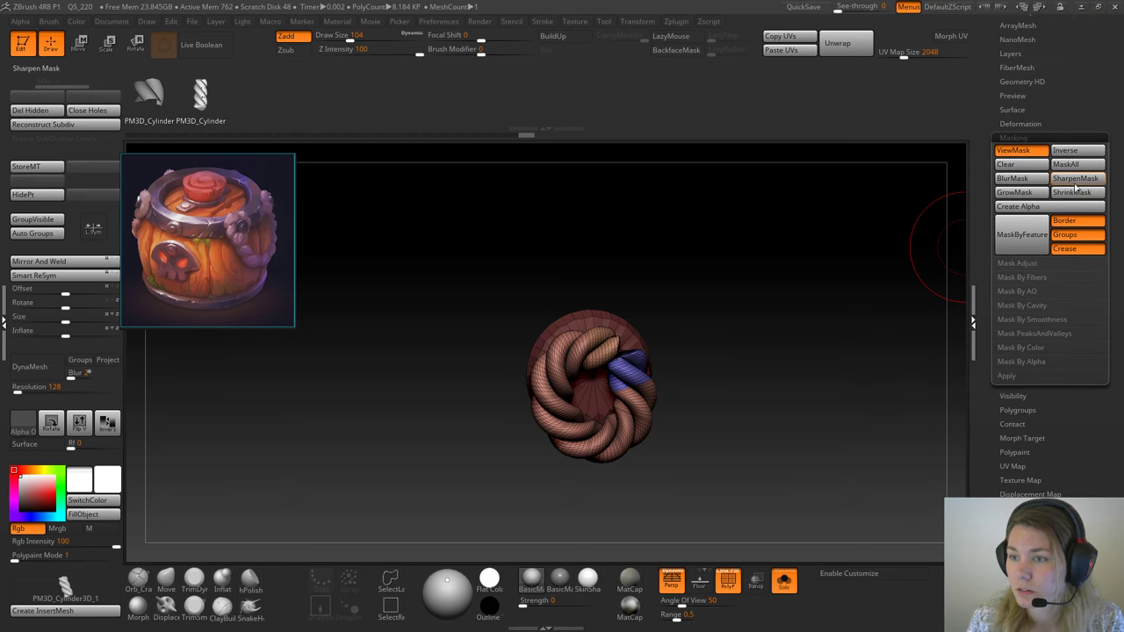
left_click(1018, 410)
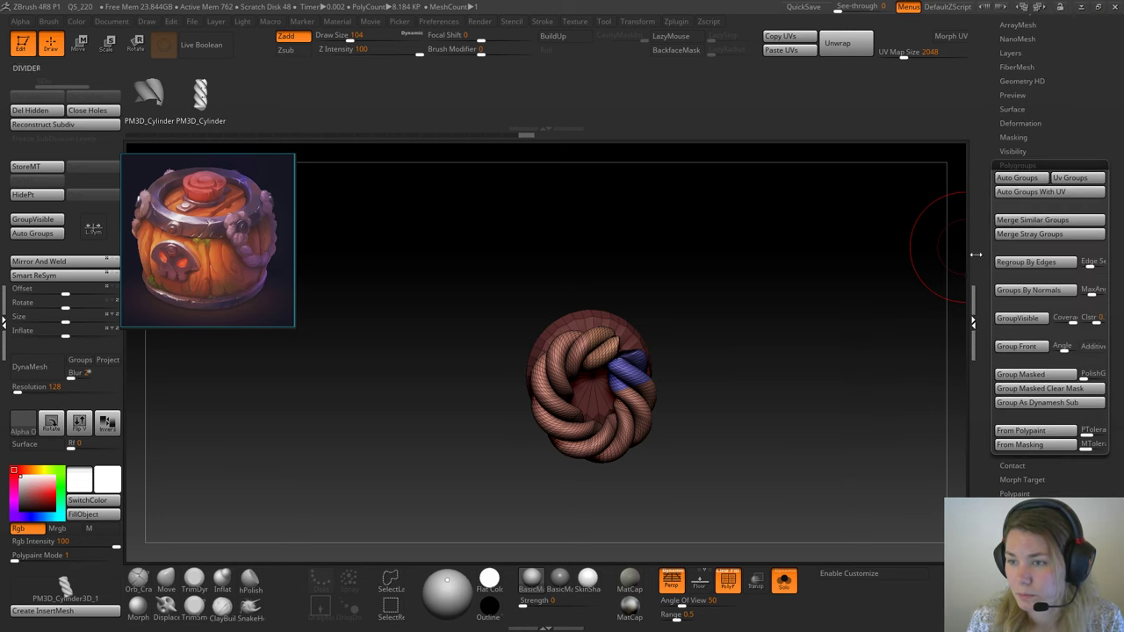
left_click(1022, 319)
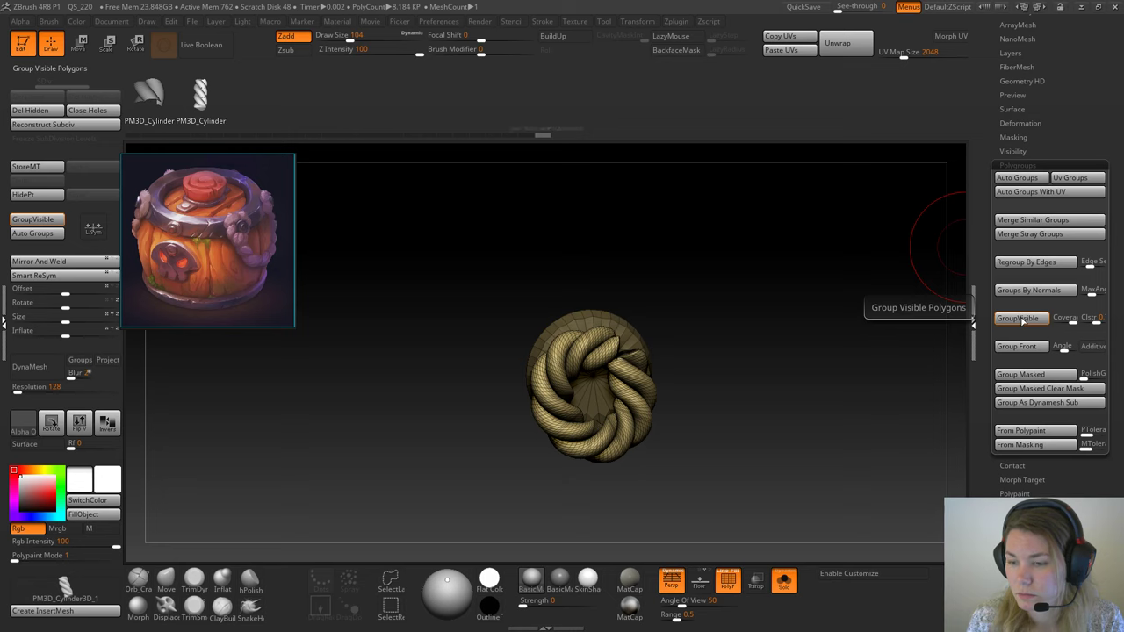
key("ctrl+z")
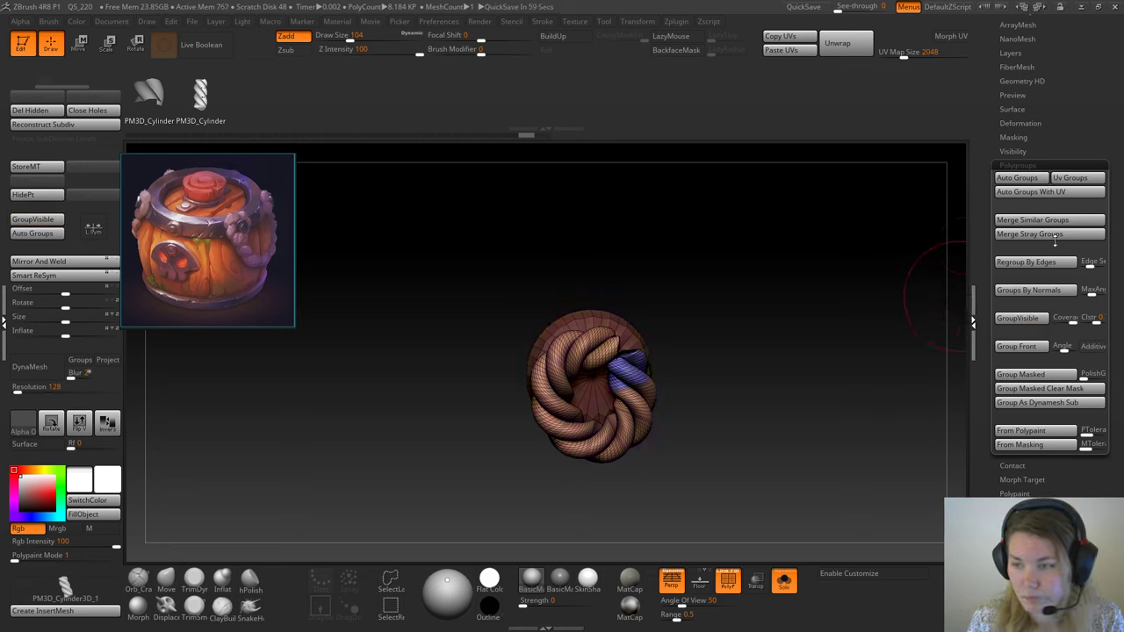
Step: Assign the masked disc its own polygroup with Group Masked, inverting the mask and repeating the grouping once
left_click(1034, 375)
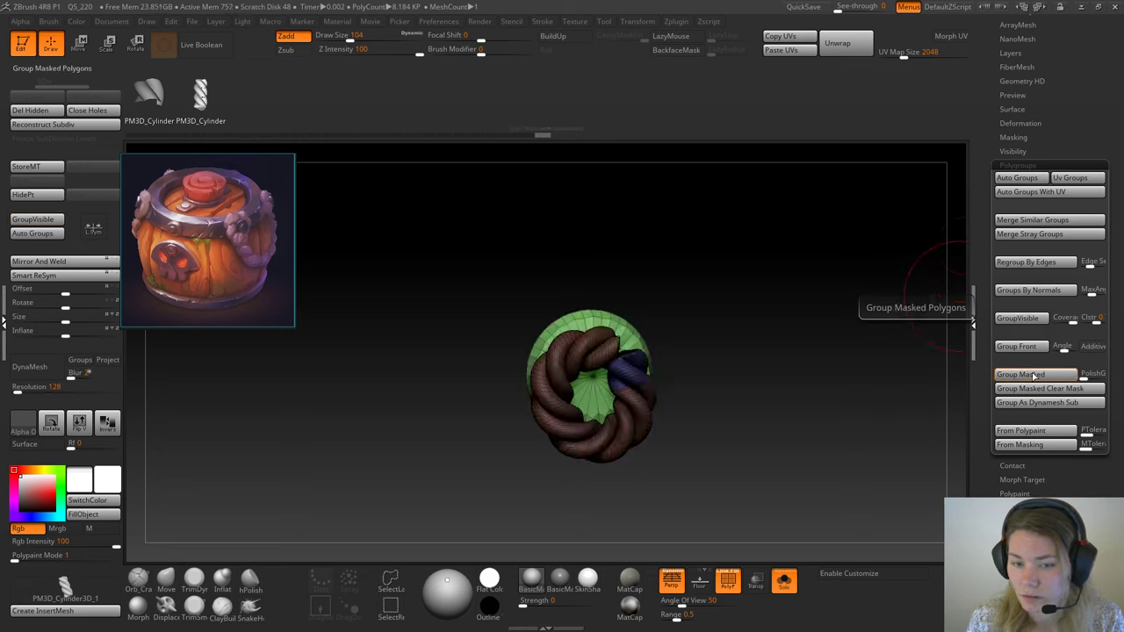
left_click(744, 347, "ctrl")
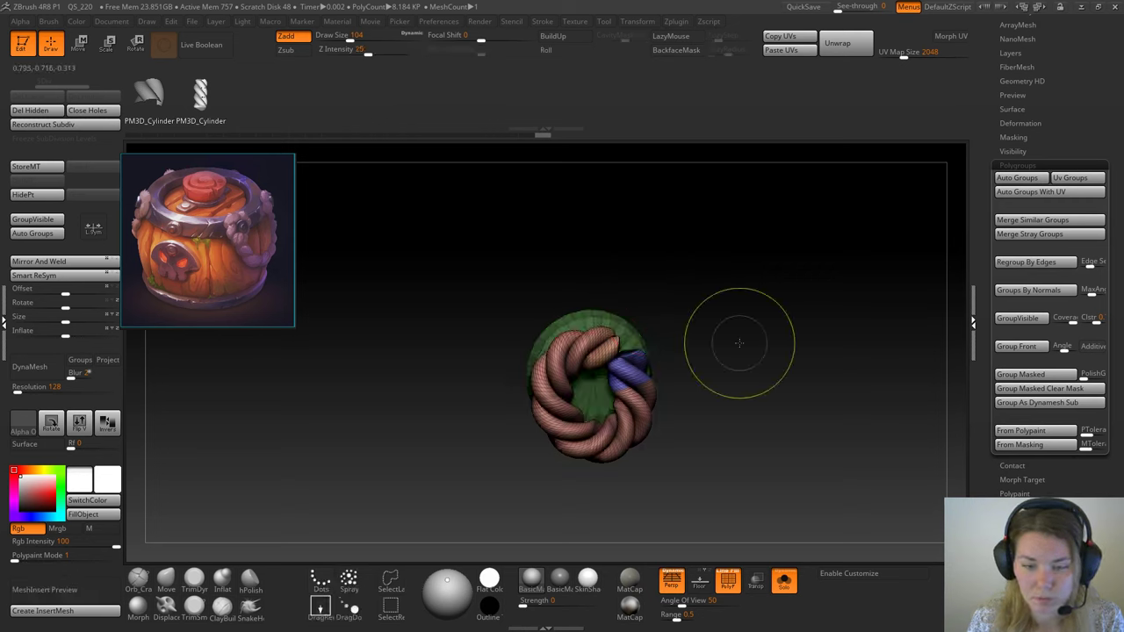
left_click(1034, 375)
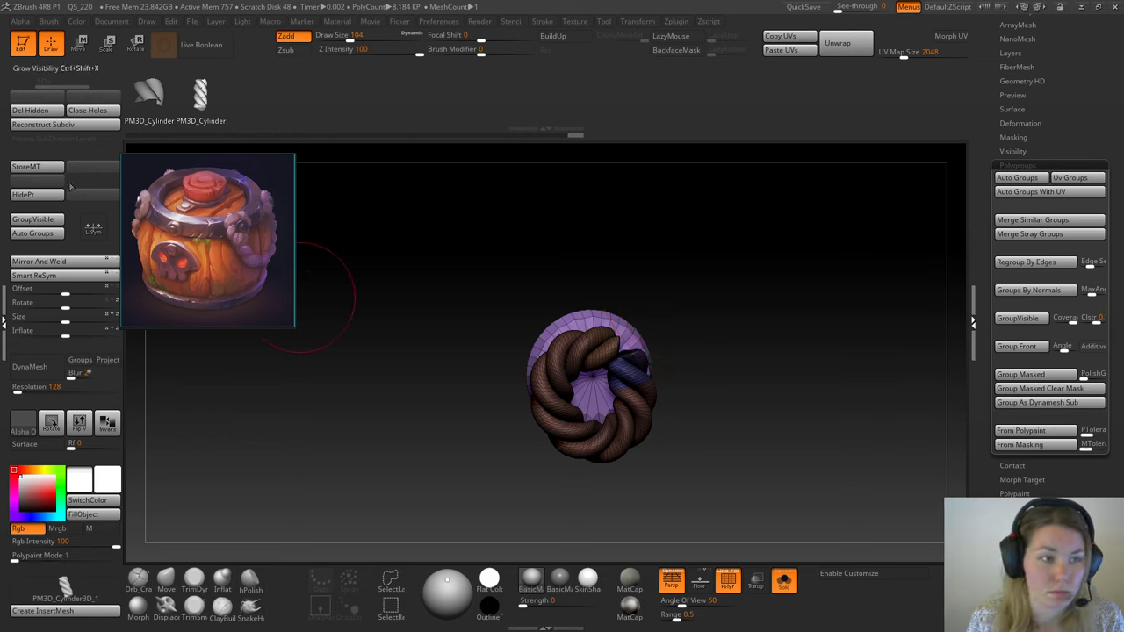
Step: Hide the disc's polygroup and delete the hidden geometry from the rope ring subtool
left_click(556, 321, "ctrl+shift")
left_click(571, 321, "ctrl+shift")
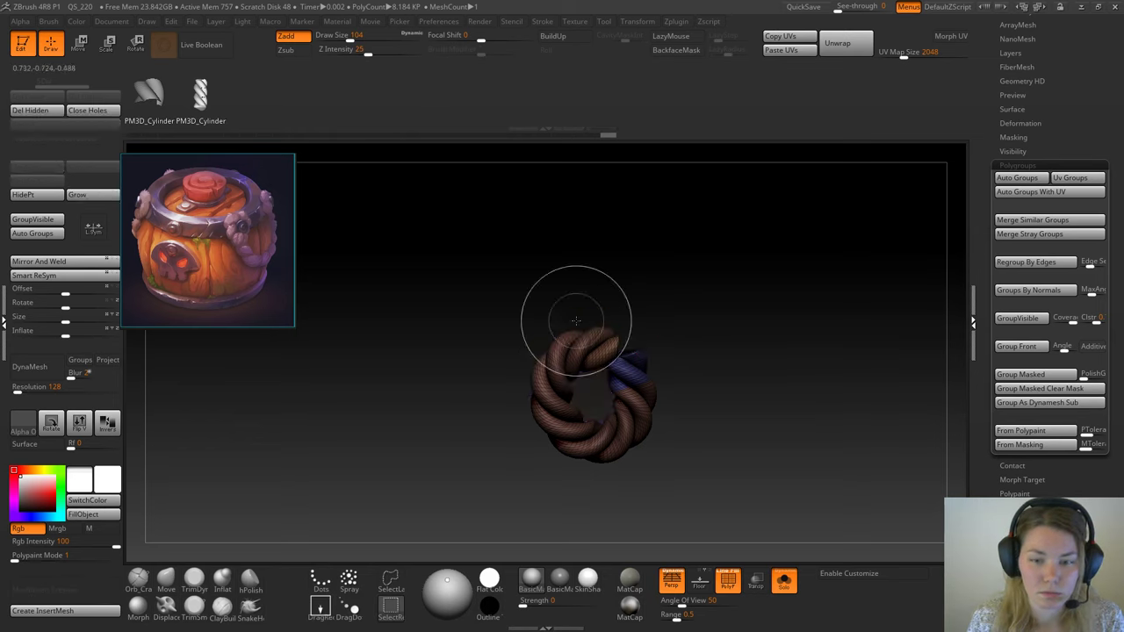
left_click(35, 111)
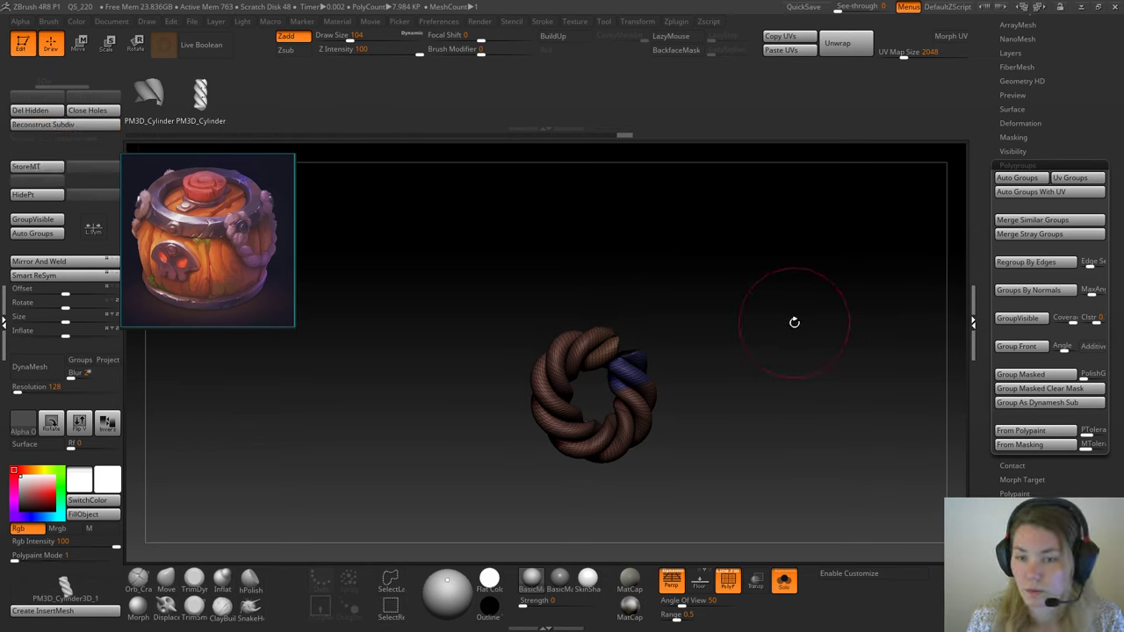
Step: Open the subtool list, turn off the polyframe display and leave Solo mode to show the rope ring on the full barrel
scroll(1057, 191, "up", 3)
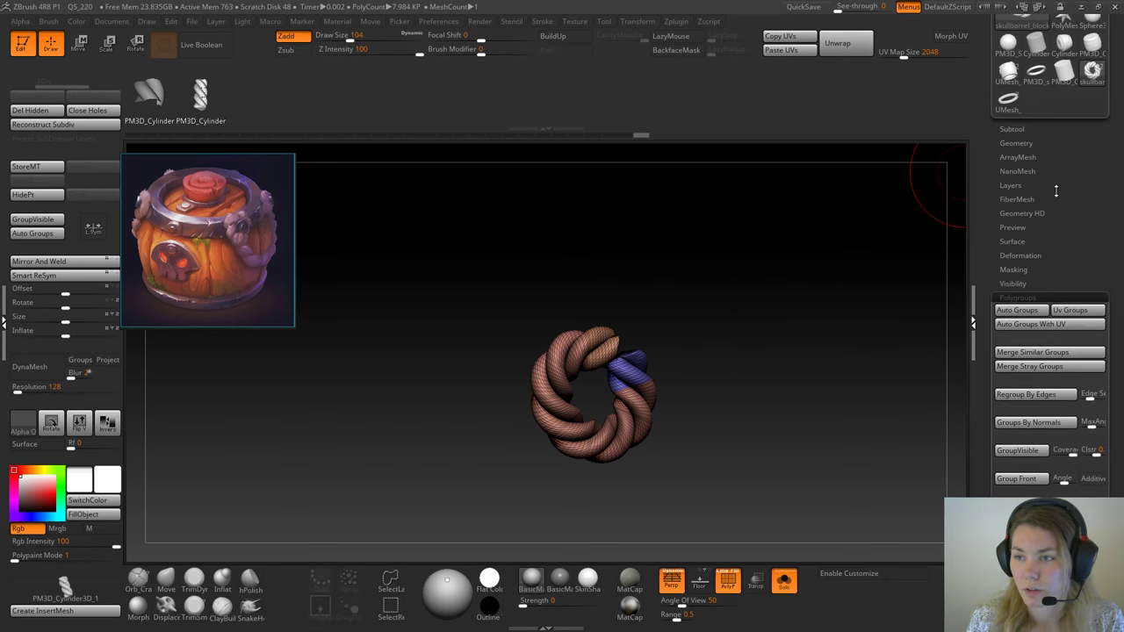
left_click(1011, 129)
left_click(727, 579)
left_click_drag(740, 321, 727, 329)
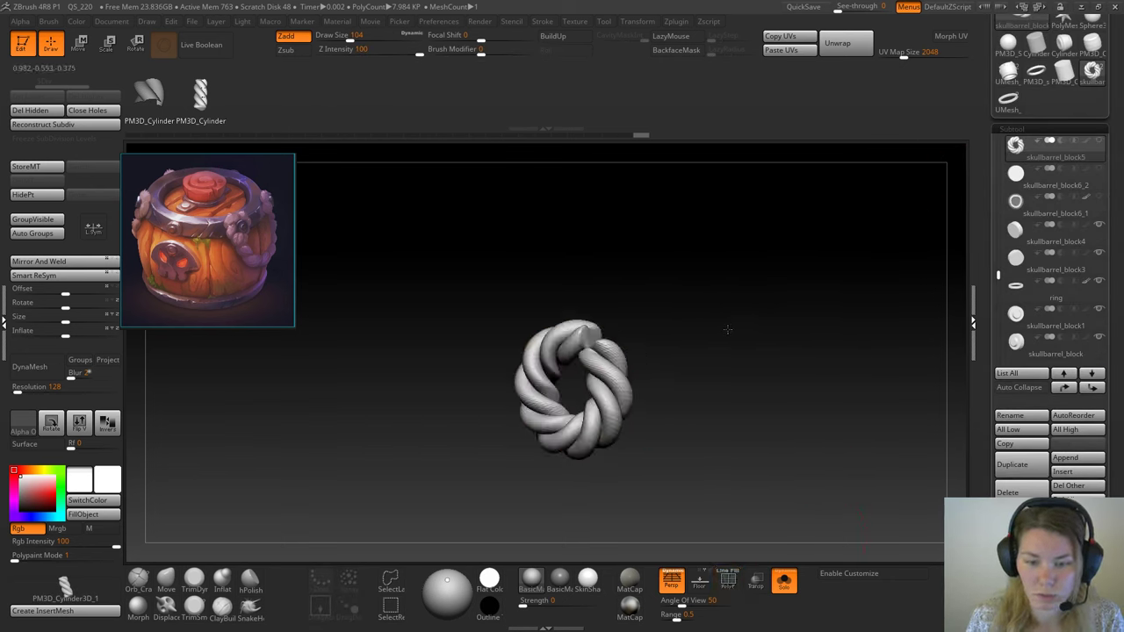
left_click_drag(700, 425, 731, 423)
left_click(784, 581)
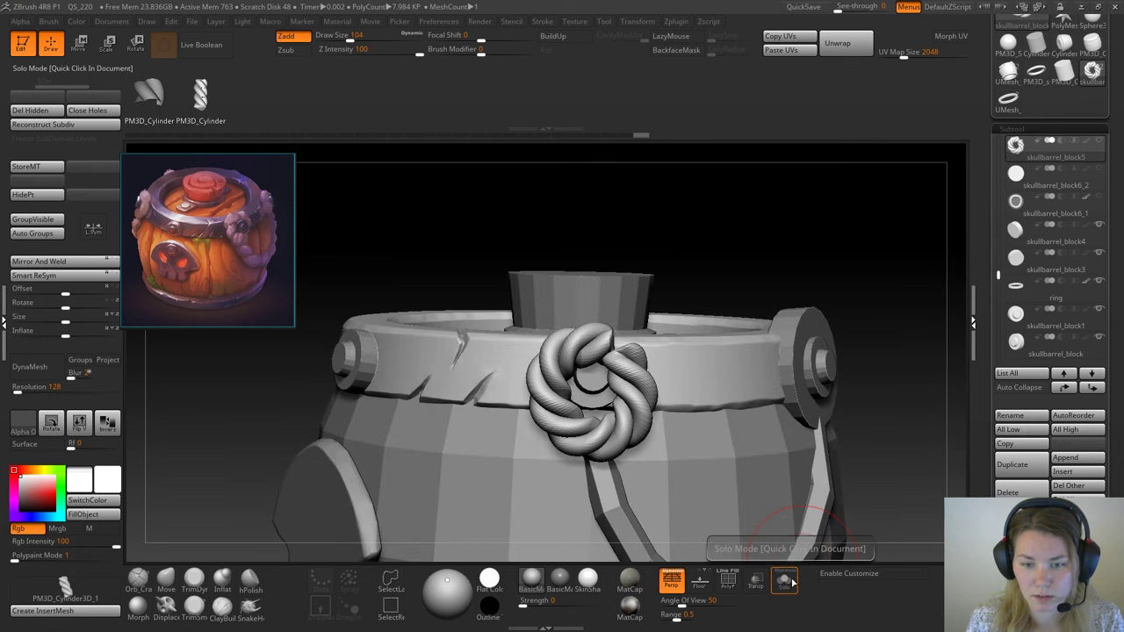
left_click_drag(749, 253, 368, 254)
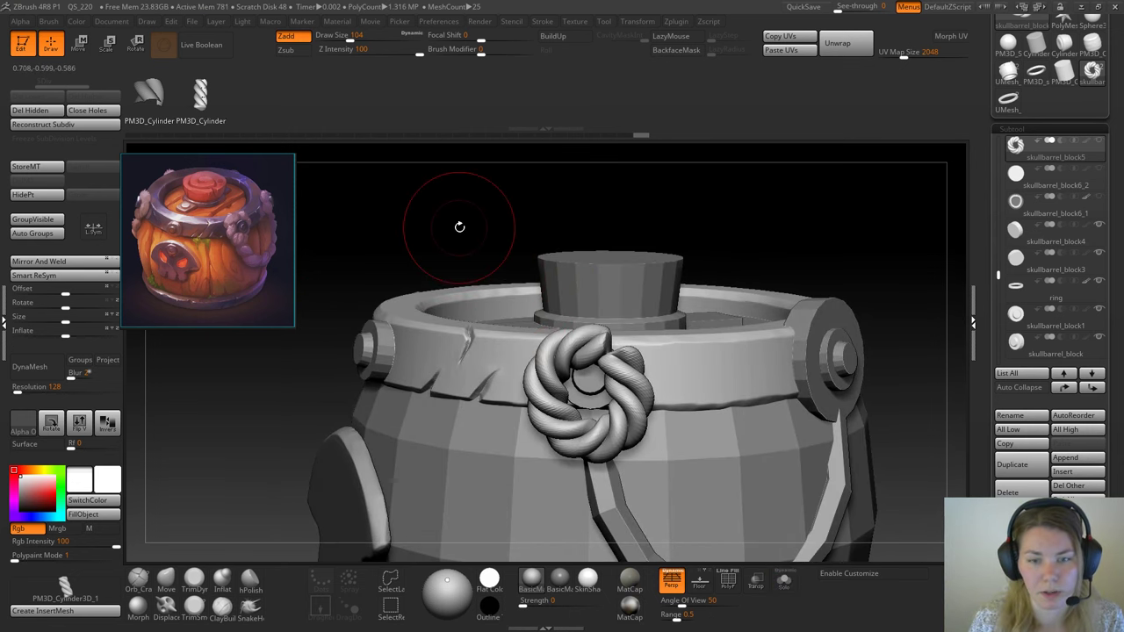
Step: Activate the transform gizmo and centre it on the rope ring's unmasked mesh
key("e")
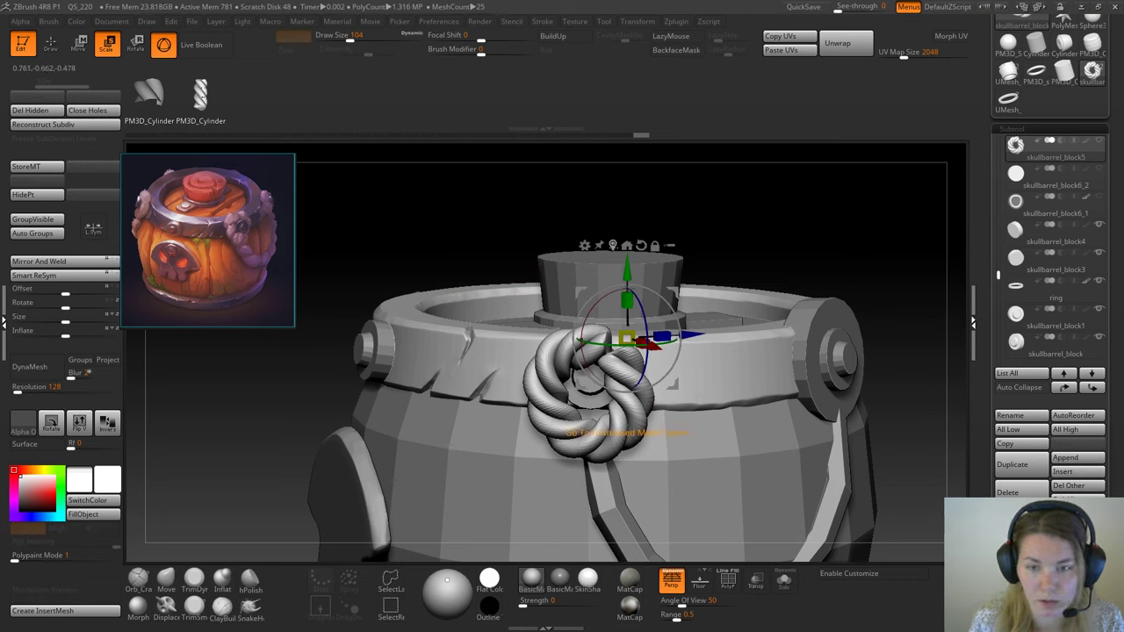
left_click(613, 246)
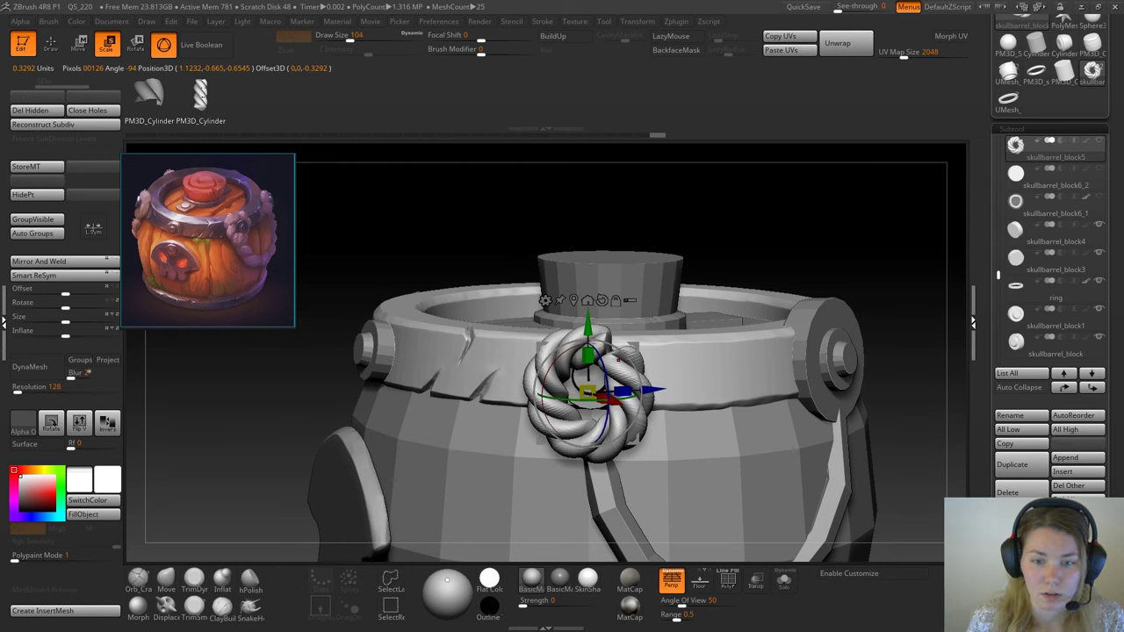
mouse_move(708, 232)
left_mouse_down()
mouse_move(713, 272)
mouse_move(715, 235)
left_mouse_up()
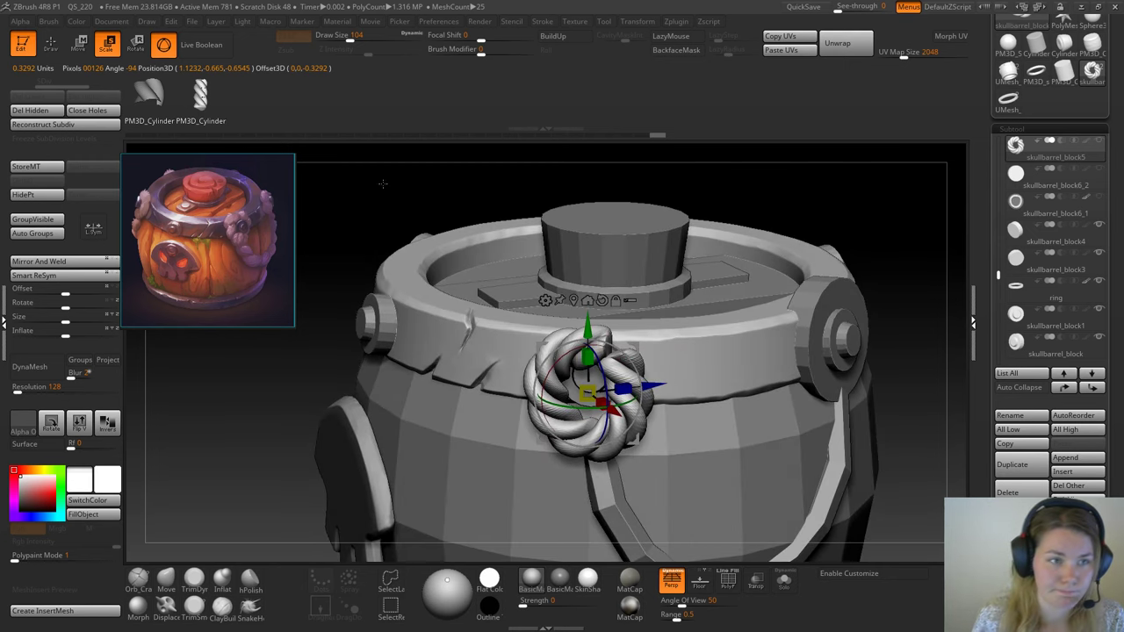
Step: Replace the gizmo with a transpose line, try rotating the rope ring with it, and undo the rotation
key("y")
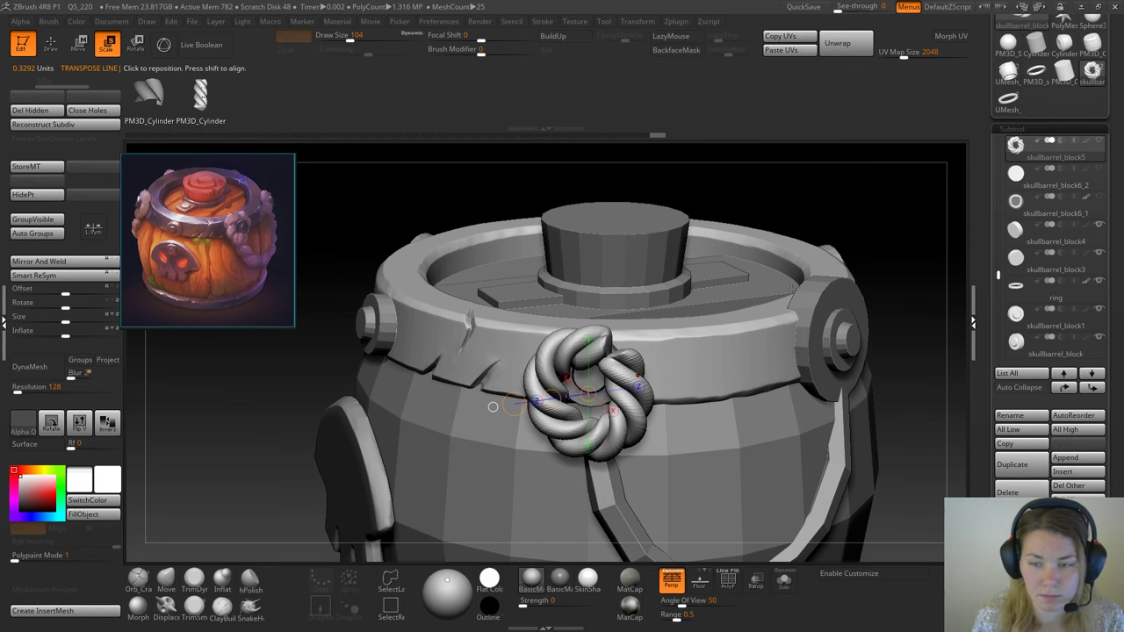
left_click_drag(867, 230, 870, 191)
left_click_drag(539, 379, 523, 406)
key("r")
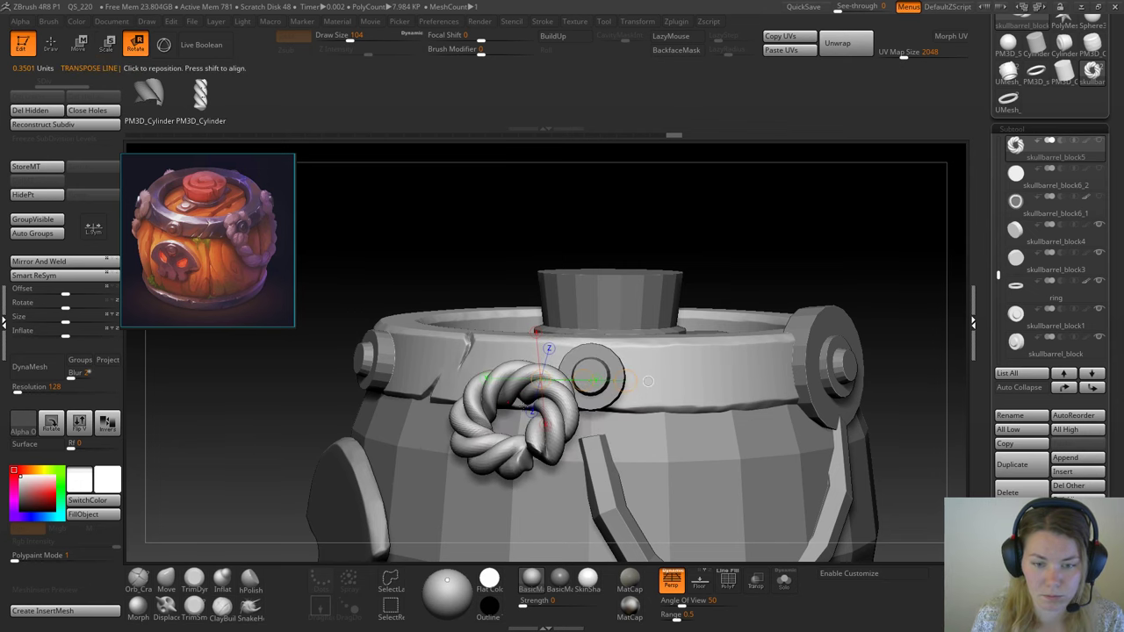
key("ctrl+z")
Step: Move the rope ring slightly upward over the mount disc with the transpose line
left_click_drag(698, 262, 704, 310)
left_click_drag(648, 385, 648, 386)
key("w")
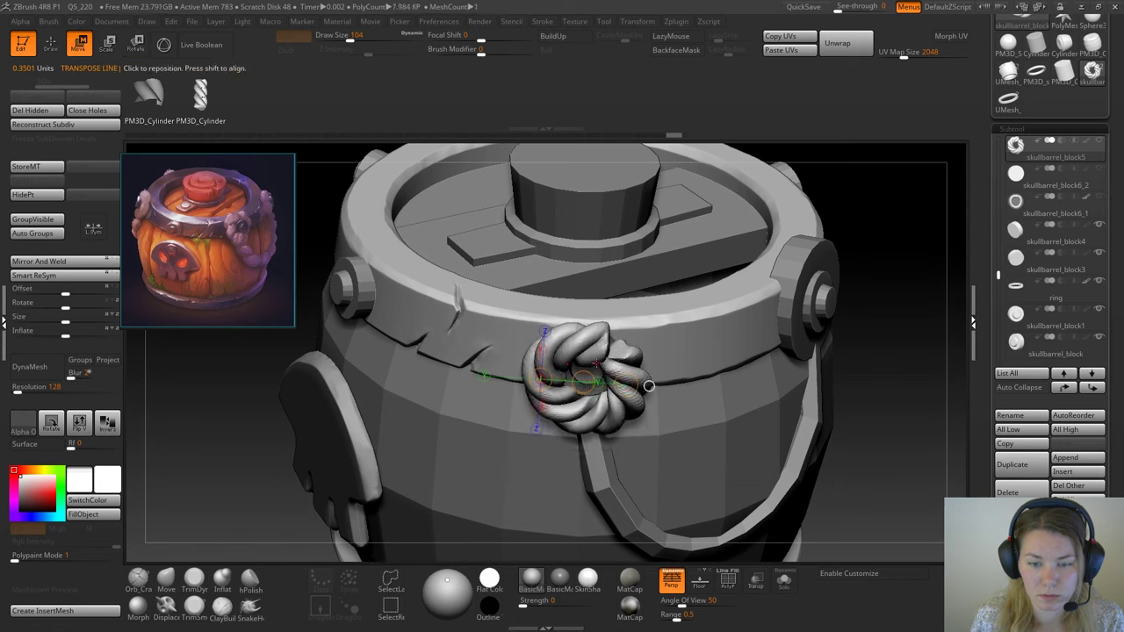
left_click_drag(589, 365, 586, 376)
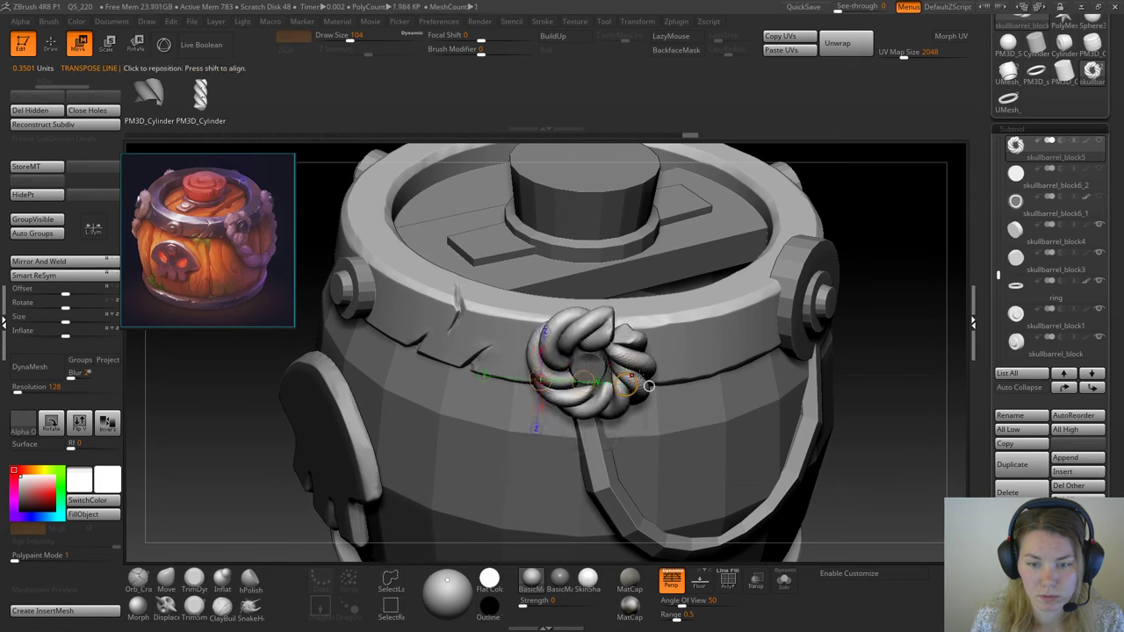
left_click_drag(834, 351, 935, 318)
Step: Lay a new transpose line vertically across the rope ring from its lower to its upper edge and rotate the ring clockwise
left_click_drag(725, 343, 781, 353, "shift")
key("r")
mouse_move(511, 399)
left_mouse_down()
mouse_move(539, 296)
mouse_move(560, 295)
mouse_move(524, 294)
mouse_move(557, 297)
left_mouse_up()
key("e")
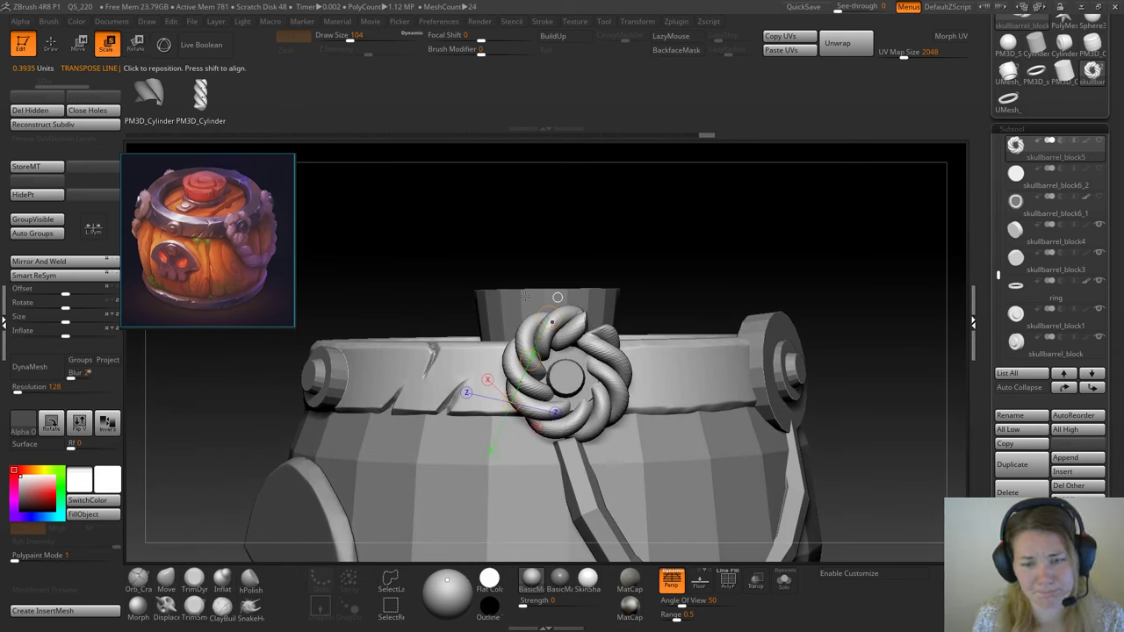
left_click_drag(573, 428, 567, 314)
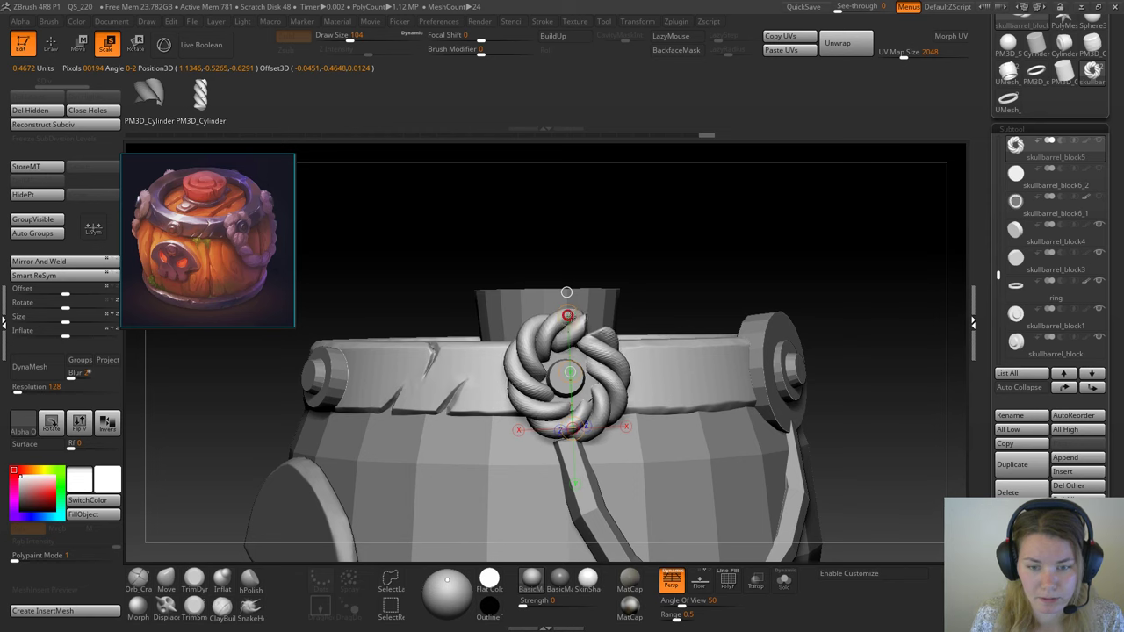
key("r")
left_click_drag(568, 315, 602, 356)
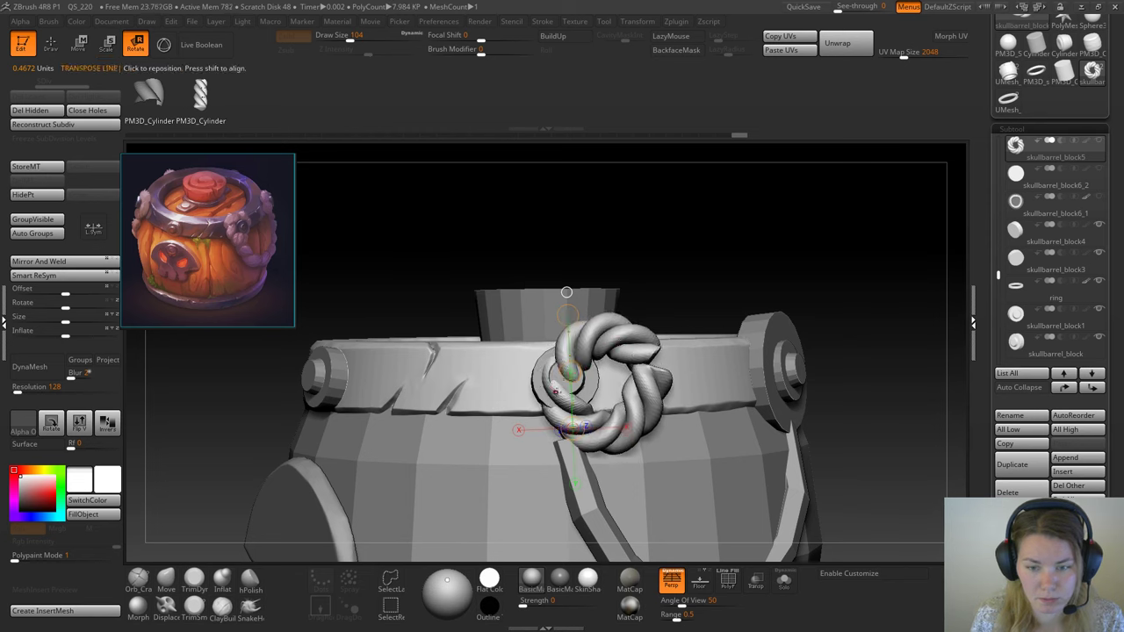
Step: Move the twisted rope ring up against the barrel's rim band, over the bolt above the hanging strap
left_click_drag(566, 291, 680, 376)
key("w")
left_click_drag(634, 238, 698, 231)
left_click_drag(591, 257, 562, 259)
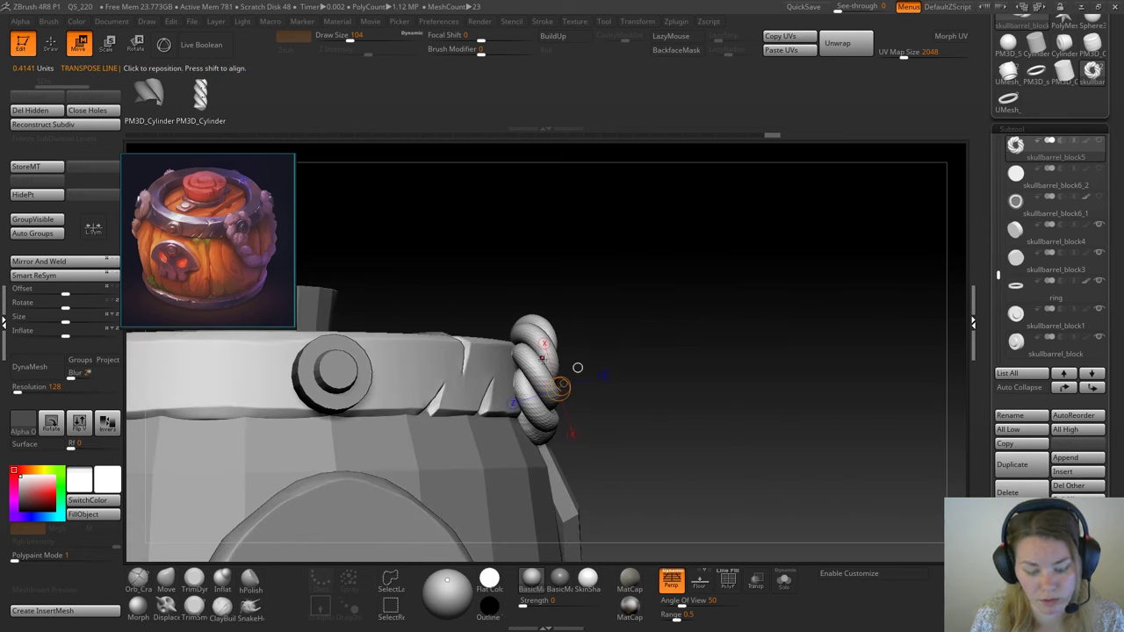
Step: Rotate the rope ring so it follows the rim's angle and spin it around the bolt it encircles
key("r")
key("e")
left_click_drag(530, 325, 539, 439)
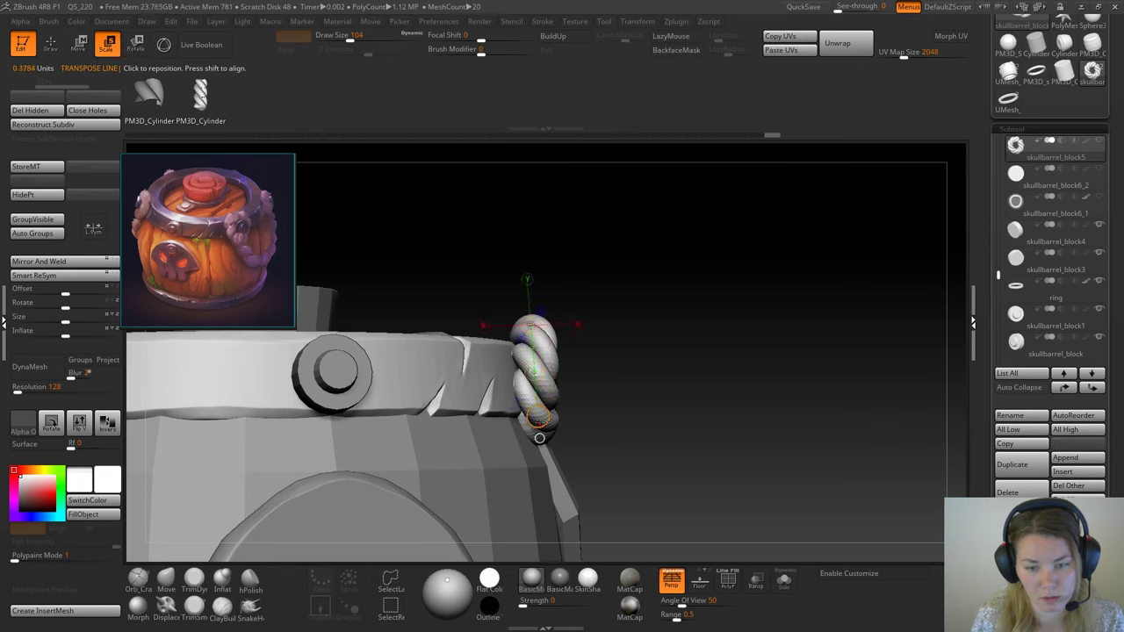
key("r")
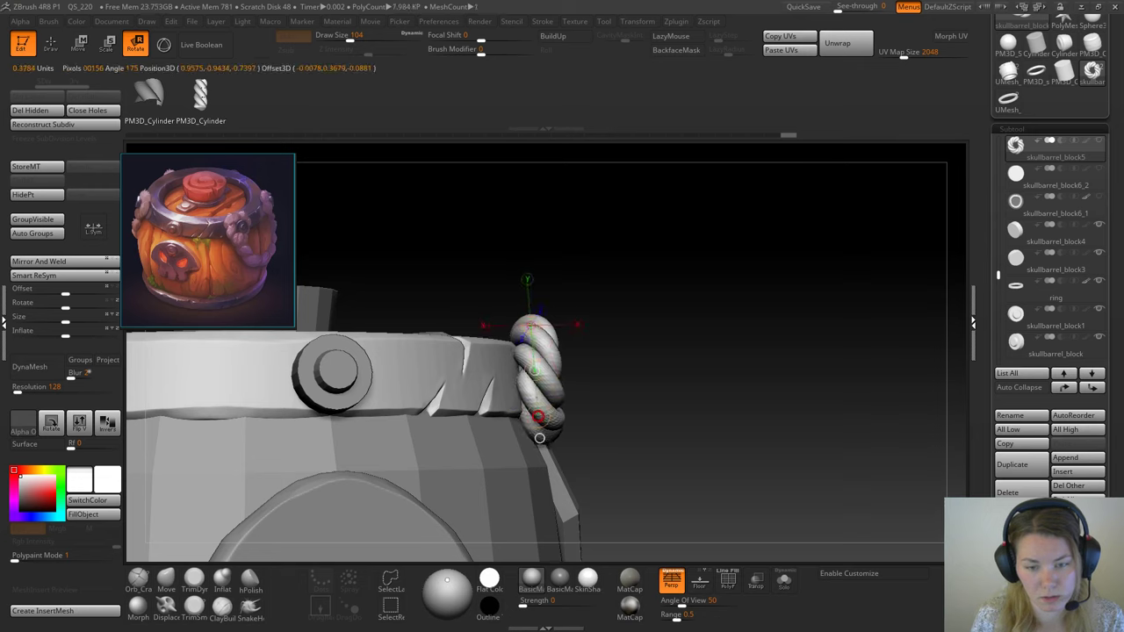
left_click_drag(674, 373, 581, 378)
left_click_drag(500, 437, 503, 438)
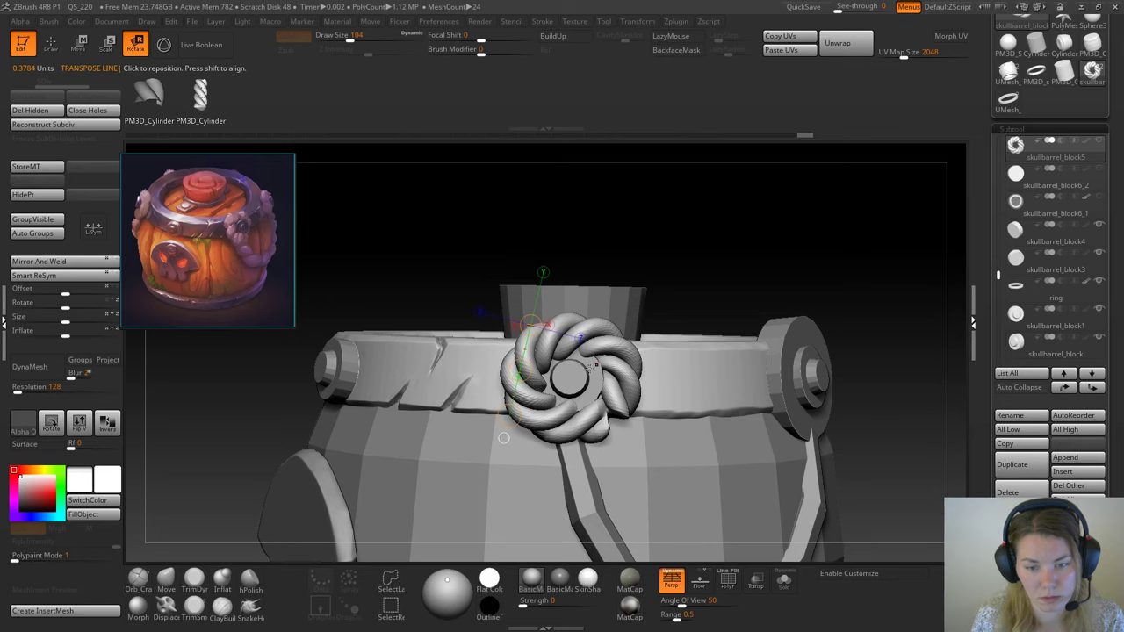
mouse_move(569, 376)
left_mouse_down()
mouse_move(621, 386)
mouse_move(659, 377)
left_mouse_up()
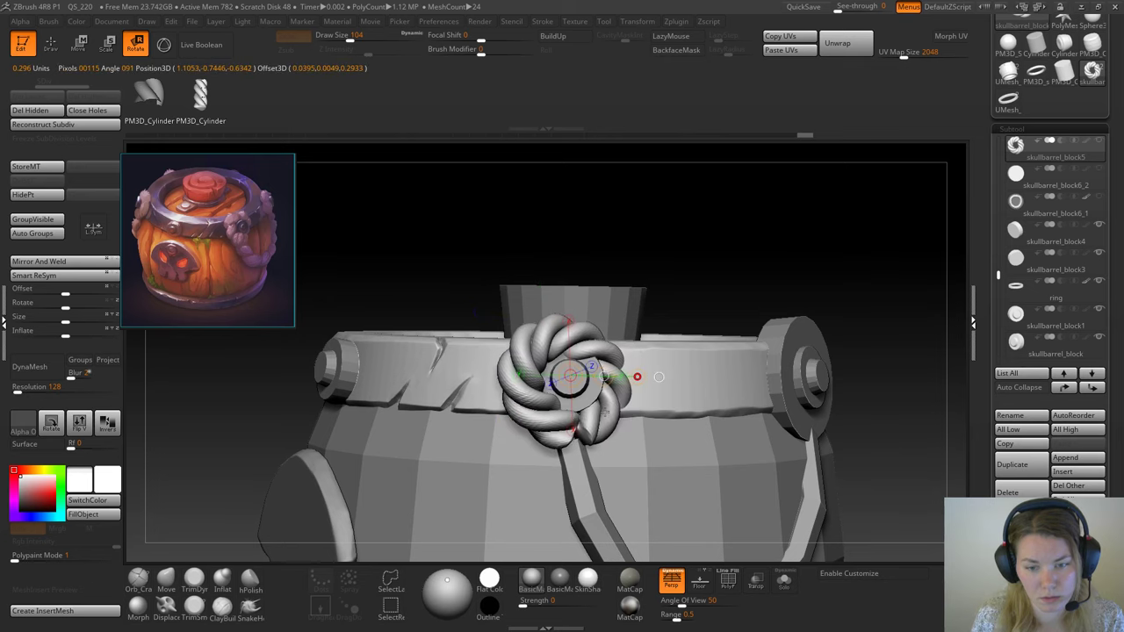
Step: Shift the rope ring sideways to center it on the bolt of the rim band
left_click_drag(662, 255, 652, 369)
mouse_move(521, 365)
left_mouse_down()
mouse_move(619, 342)
mouse_move(617, 354)
mouse_move(581, 334)
left_mouse_up()
key("w")
right_click_drag(580, 439, 576, 400)
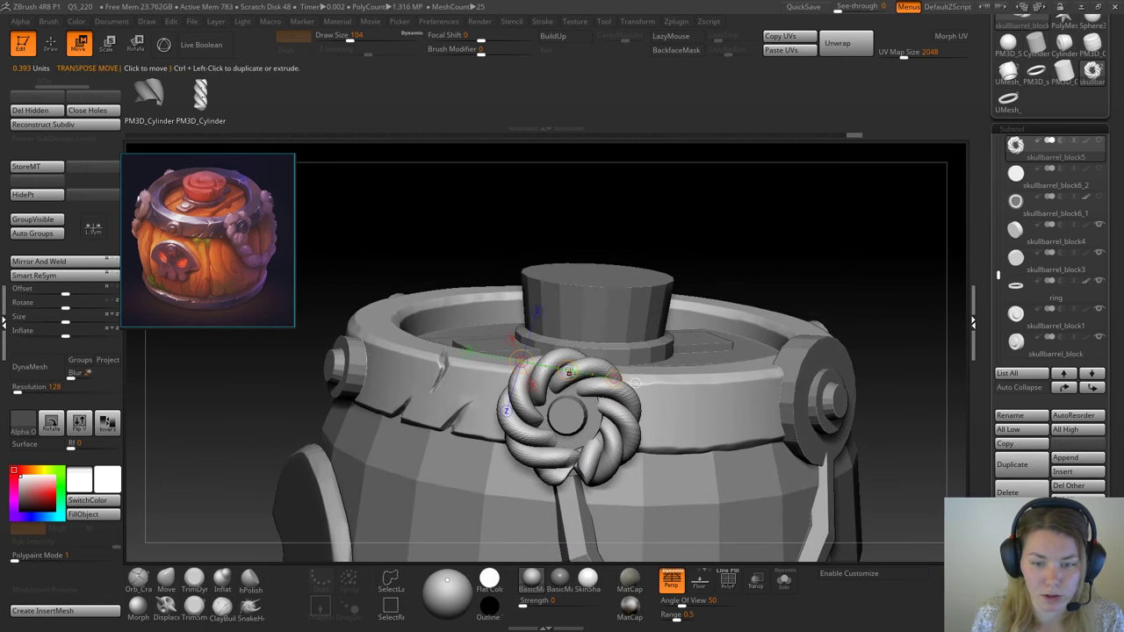
left_click_drag(568, 372, 562, 372)
Step: From a side view, move the rope ring snugly against the rim band
key("q")
mouse_move(632, 239)
left_mouse_down()
mouse_move(705, 231)
mouse_move(785, 284)
mouse_move(781, 275)
mouse_move(642, 368)
mouse_move(665, 361)
mouse_move(594, 357)
left_mouse_up()
key("w")
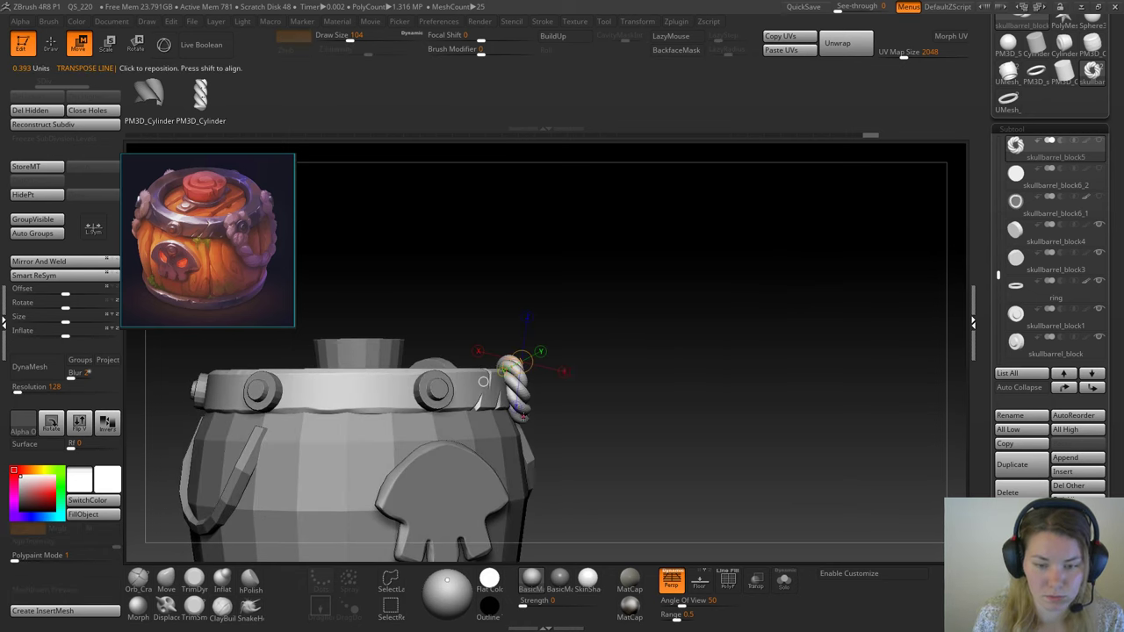
mouse_move(526, 416)
left_mouse_down()
mouse_move(510, 355)
mouse_move(517, 383)
left_mouse_up()
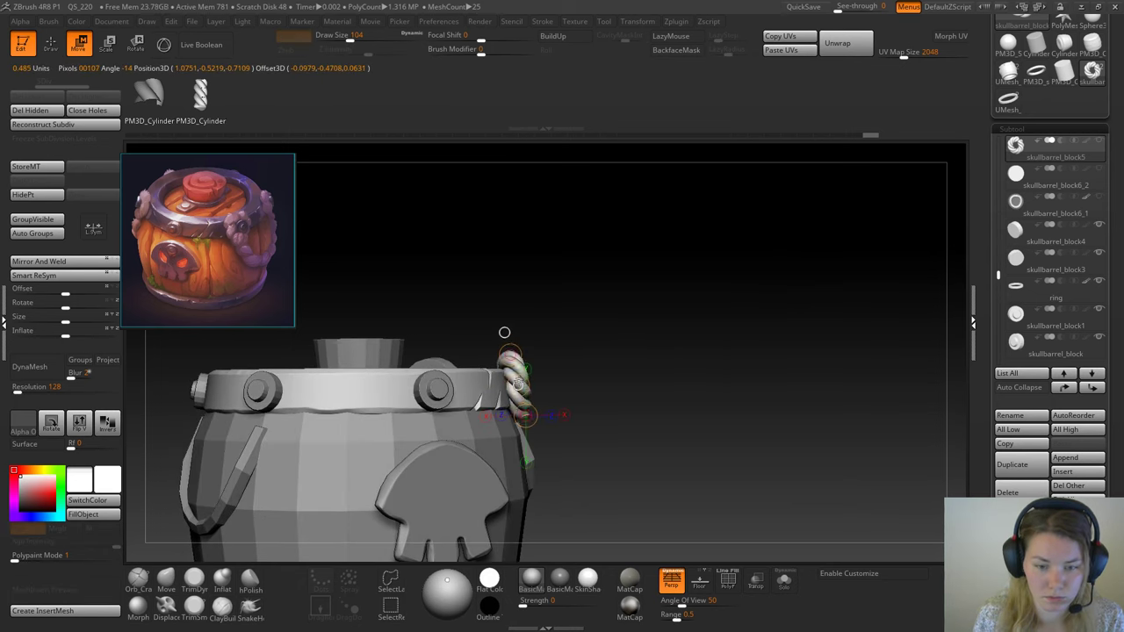
Step: Refine the rope ring's shape around the bolt with a sculpting brush stroke across its strands
key("q")
mouse_move(672, 381)
left_mouse_down()
mouse_move(713, 334)
mouse_move(672, 301)
left_mouse_up()
key("b")
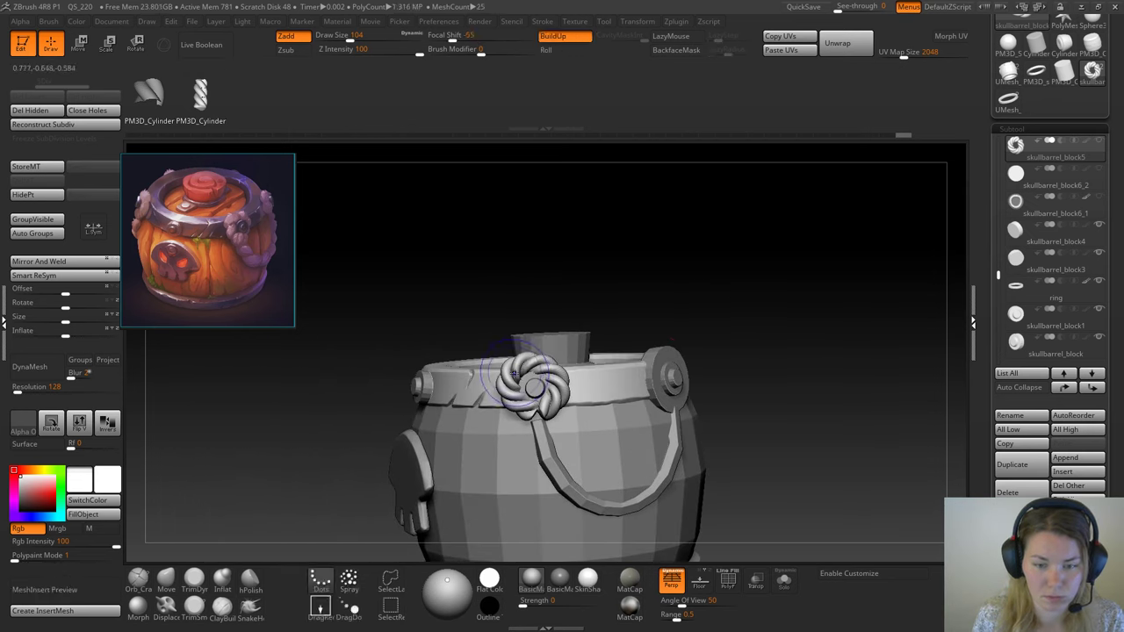
mouse_move(518, 375)
left_mouse_down()
mouse_move(547, 367)
mouse_move(550, 381)
left_mouse_up()
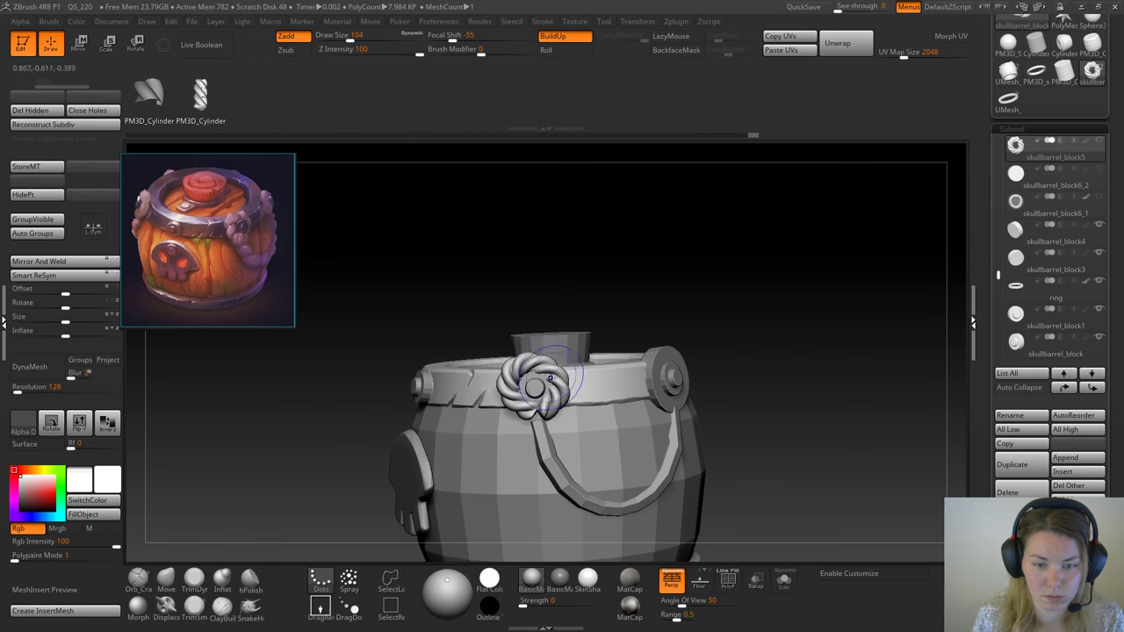
left_click_drag(612, 331, 630, 359)
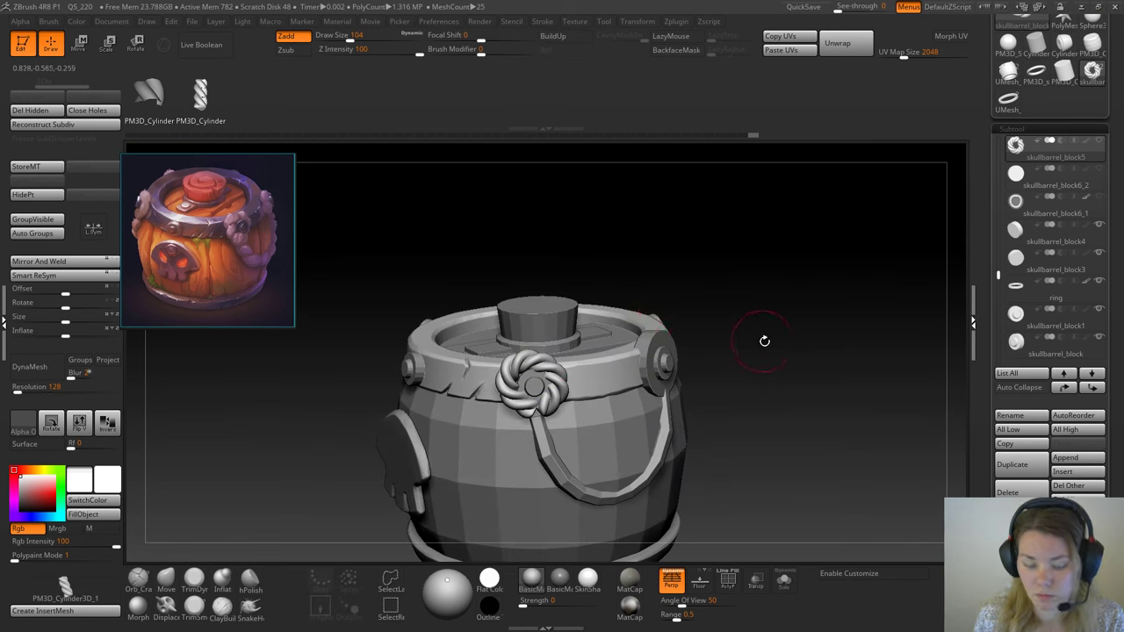
Step: Subdivide the rope ring once and thicken it slightly with the Inflate Balloon deformation
key("ctrl+d")
left_click_drag(1115, 492, 1115, 320)
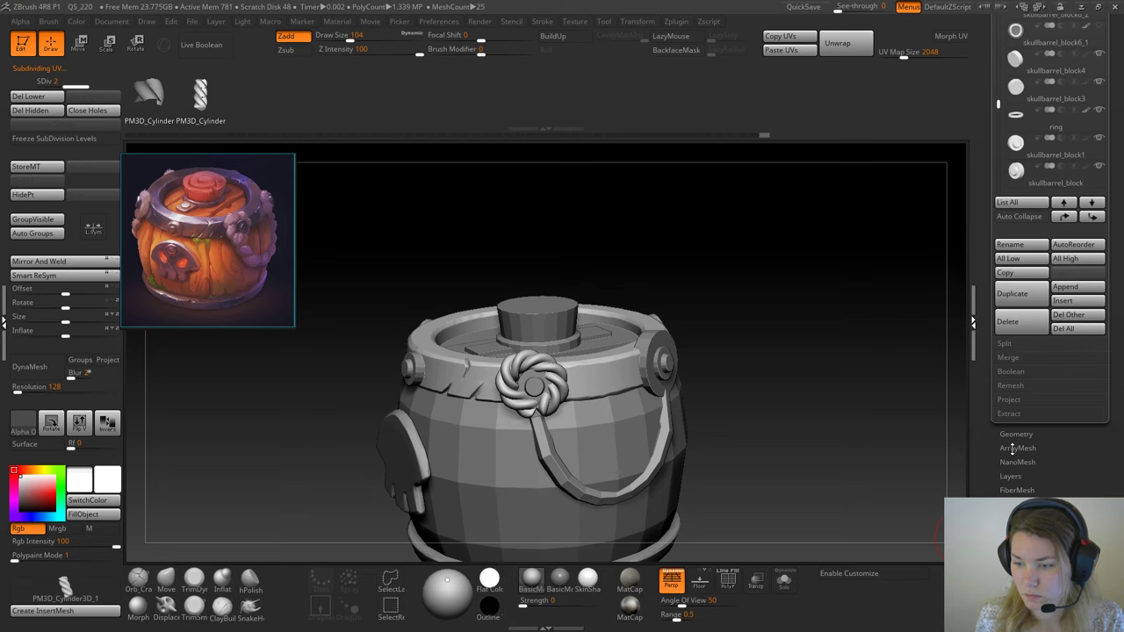
left_click(1020, 546)
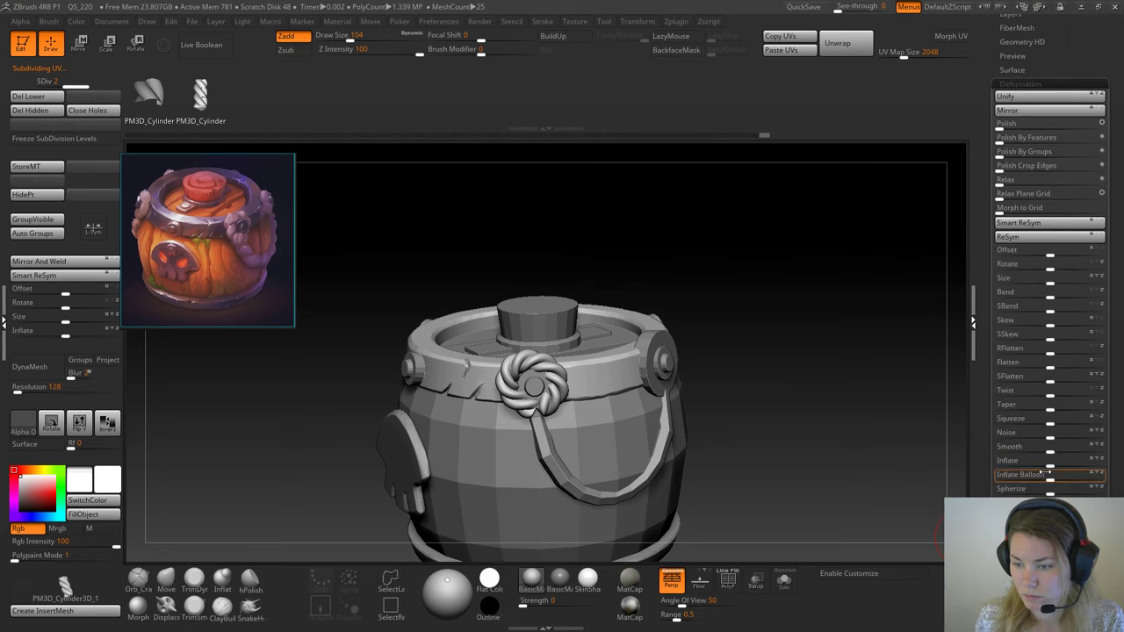
left_click_drag(1050, 475, 1054, 480)
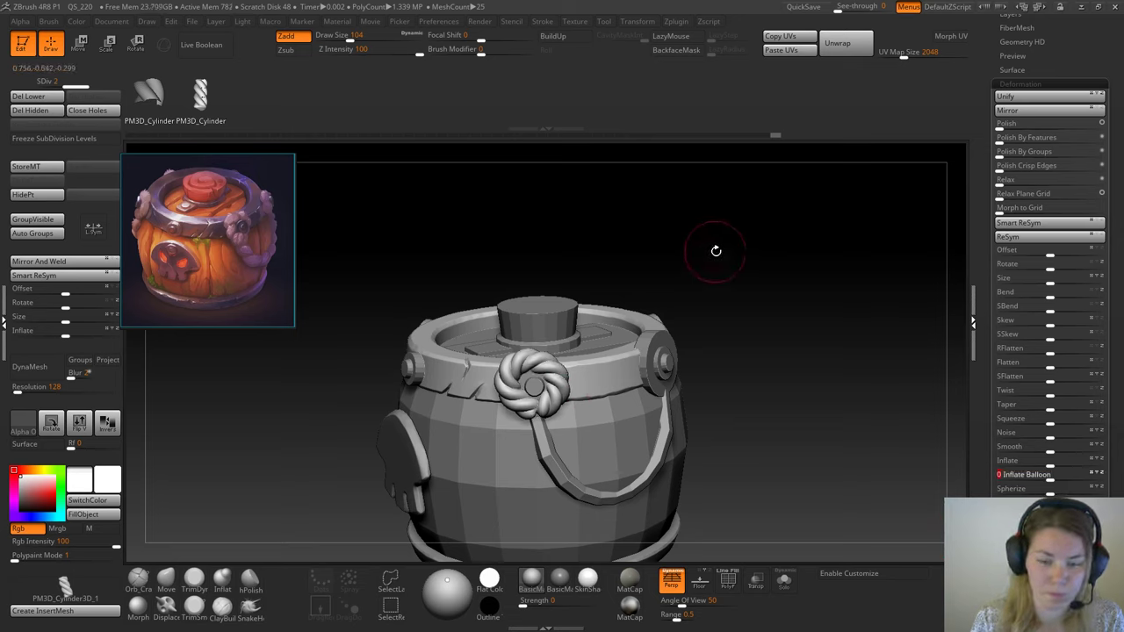
left_click_drag(774, 295, 772, 285)
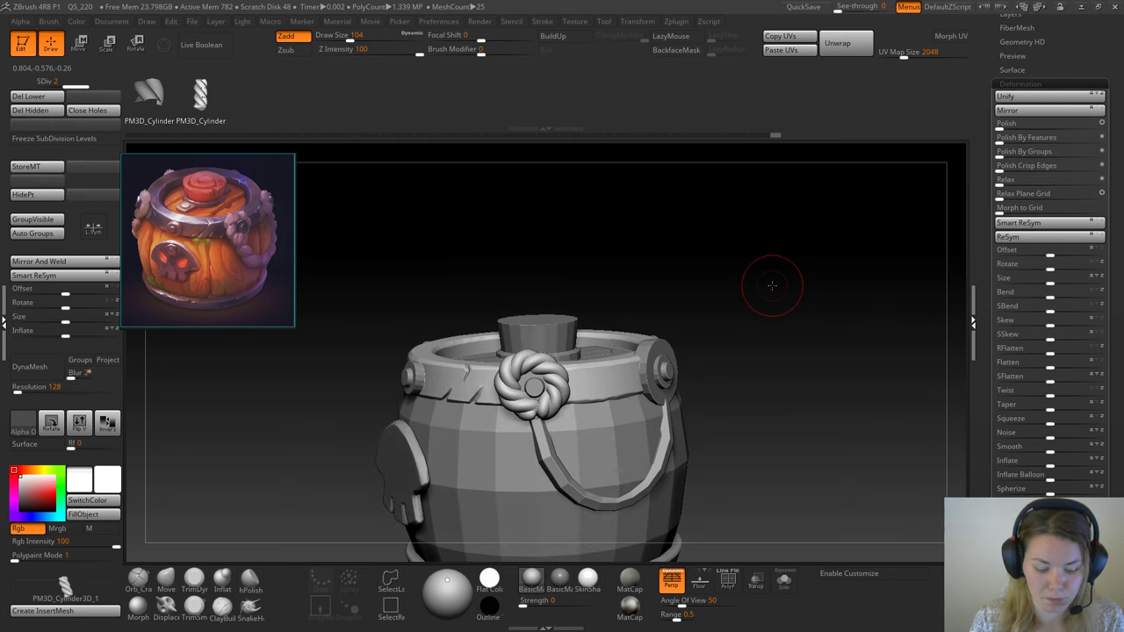
Step: Nudge the thickened rope ring slightly to sit centered around the bolt
key("w")
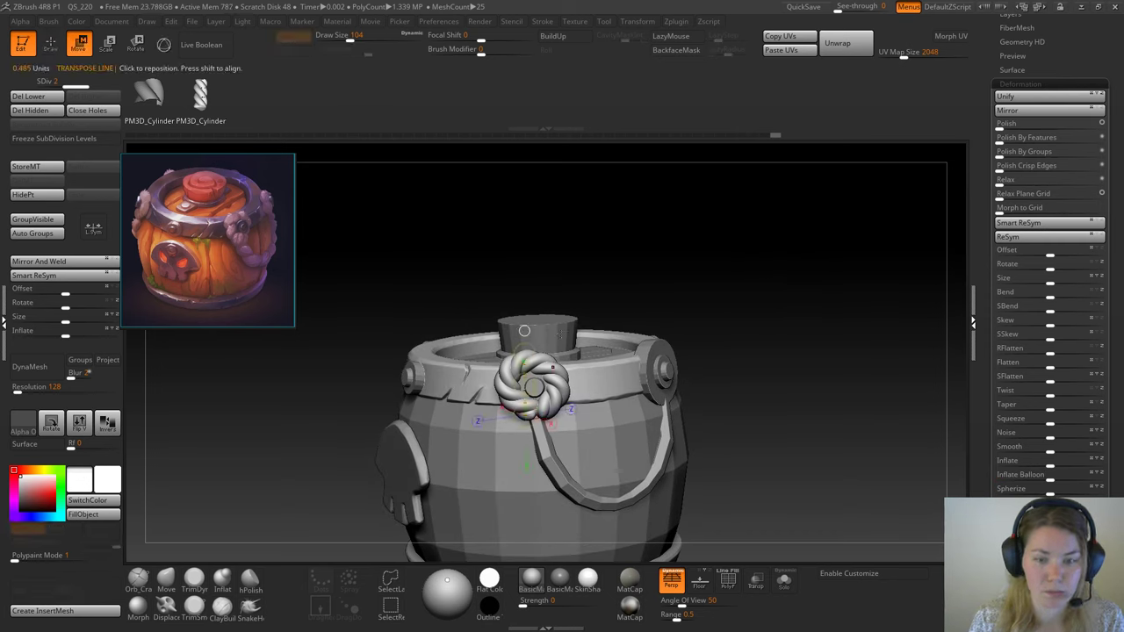
left_click_drag(541, 359, 544, 388)
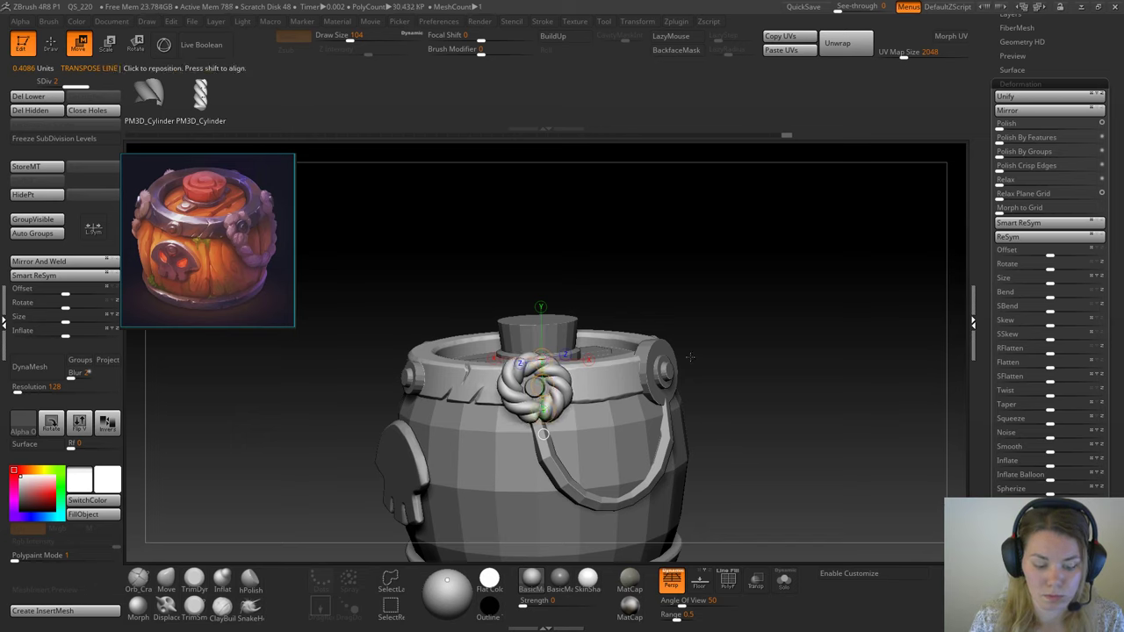
key("q")
mouse_move(670, 254)
left_mouse_down()
mouse_move(735, 254)
mouse_move(690, 254)
left_mouse_up()
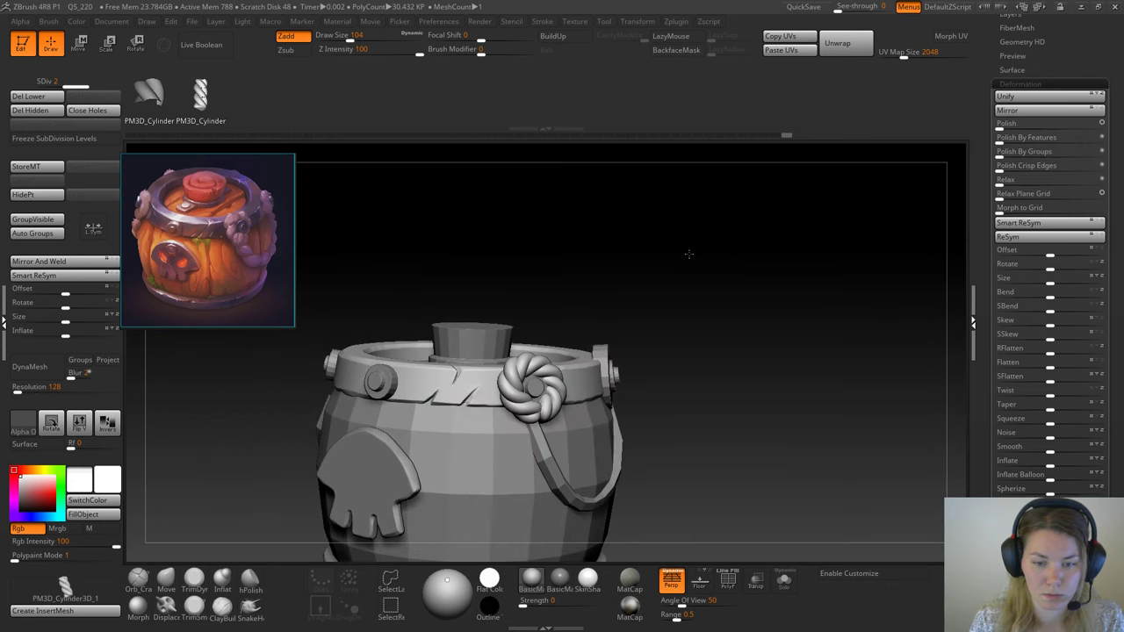
left_click_drag(737, 340, 692, 307, "alt")
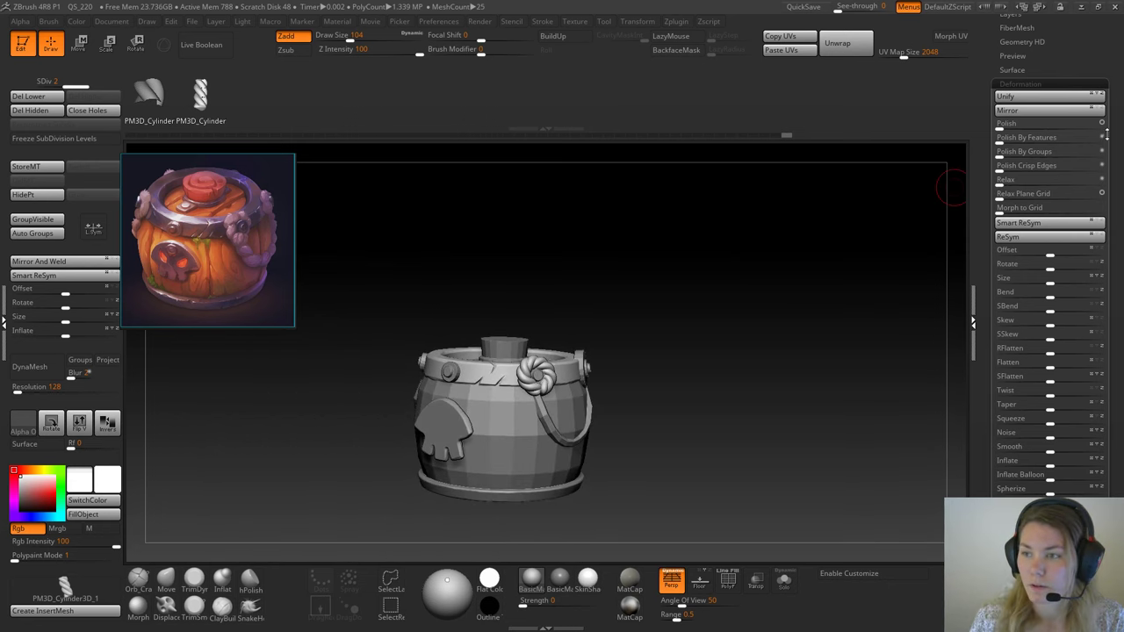
Step: Save the barrel as a ZTool file in the SkullBarrel project's Maya folder
left_click_drag(1117, 136, 1108, 268)
left_click(1076, 53)
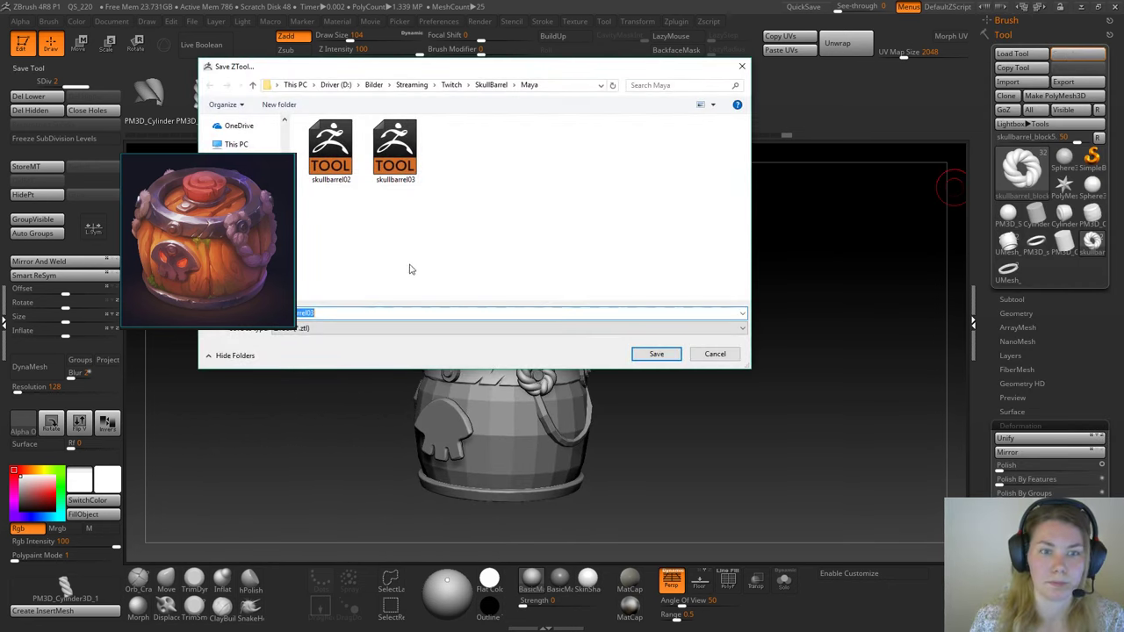
left_click(323, 314)
key("Return")
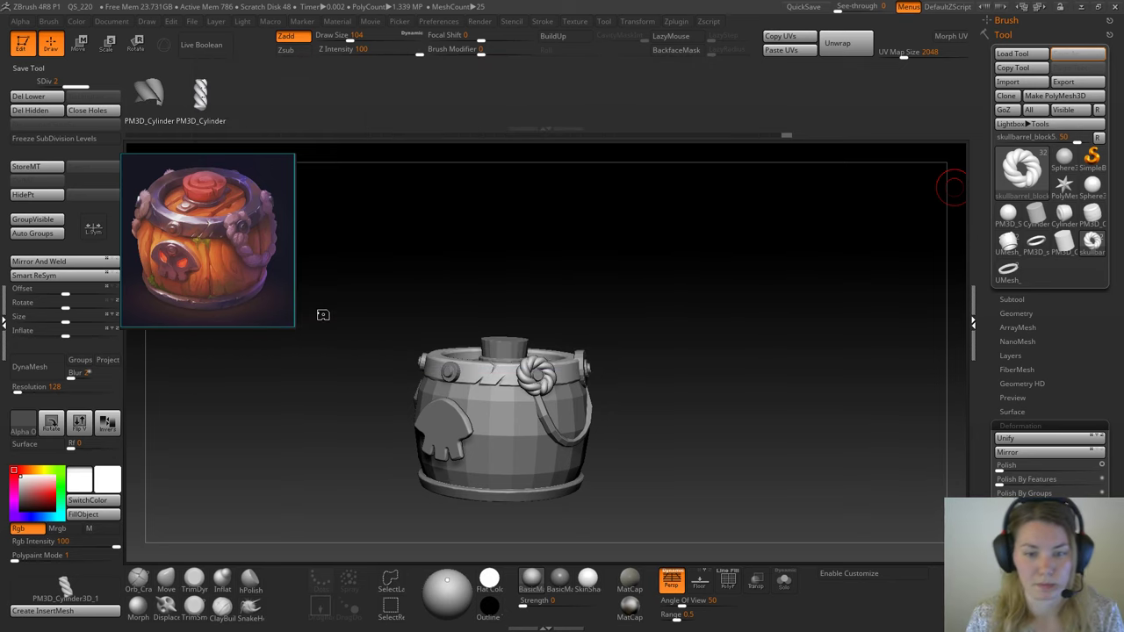
Step: Duplicate the rope ring subtool skullbarrel_block5
left_click_drag(532, 284, 654, 290)
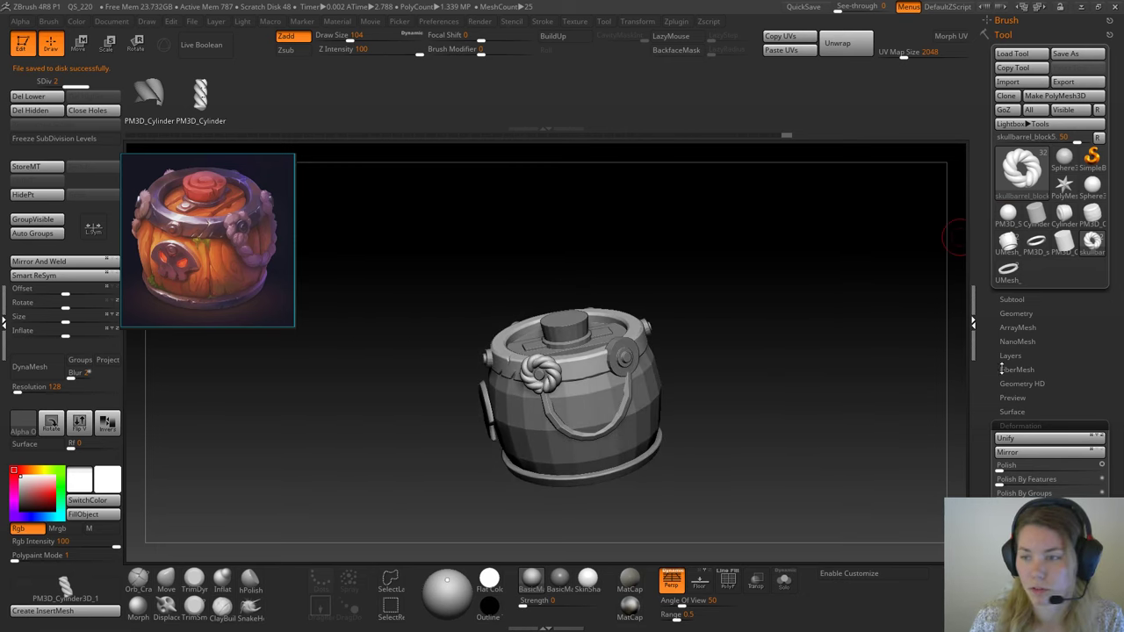
left_click(1012, 299)
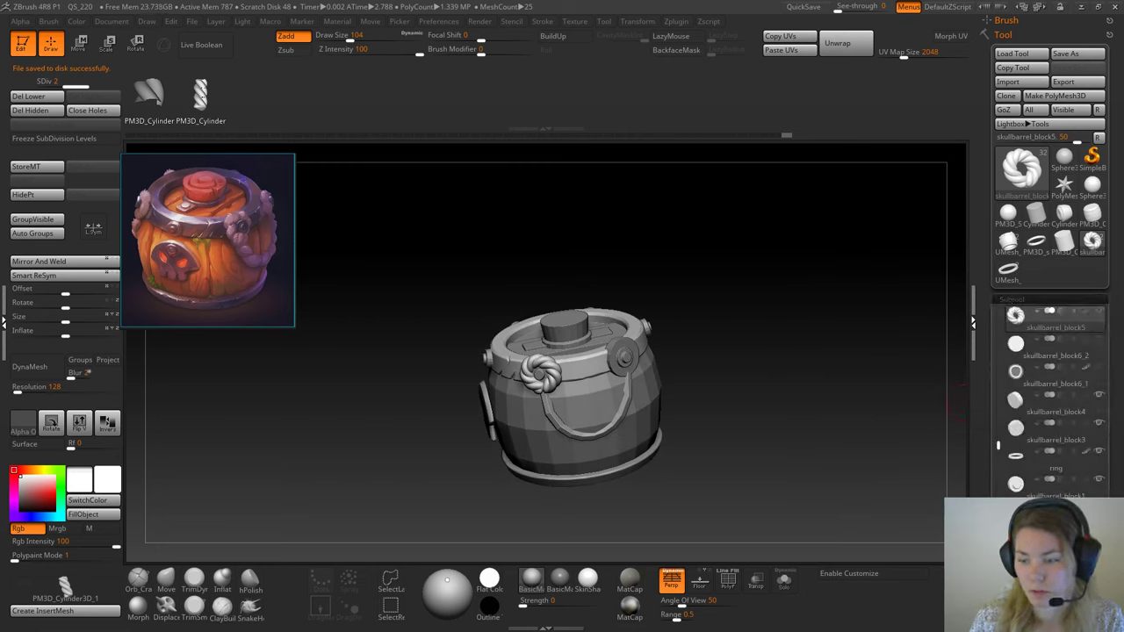
left_click_drag(987, 307, 987, 150)
left_click(1017, 478)
Step: From a top view, move the duplicated rope ring to the bolt at the strap's other end
mouse_move(777, 460)
left_mouse_down()
mouse_move(784, 394)
mouse_move(789, 466)
left_mouse_up()
key("w")
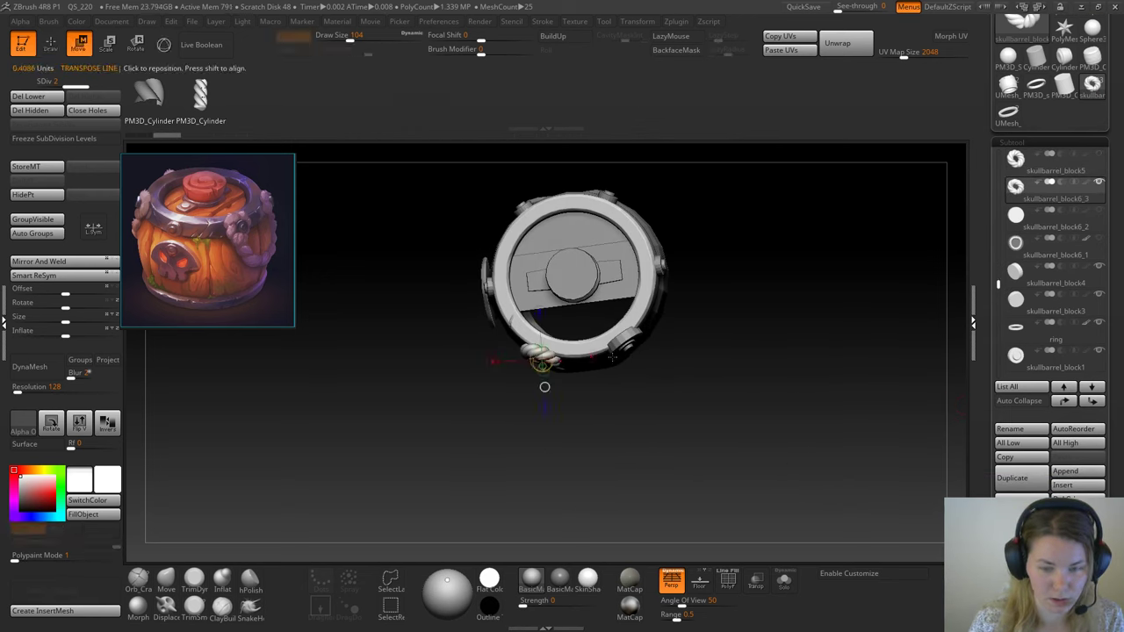
mouse_move(525, 350)
left_mouse_down()
mouse_move(606, 381)
mouse_move(575, 371)
left_mouse_up()
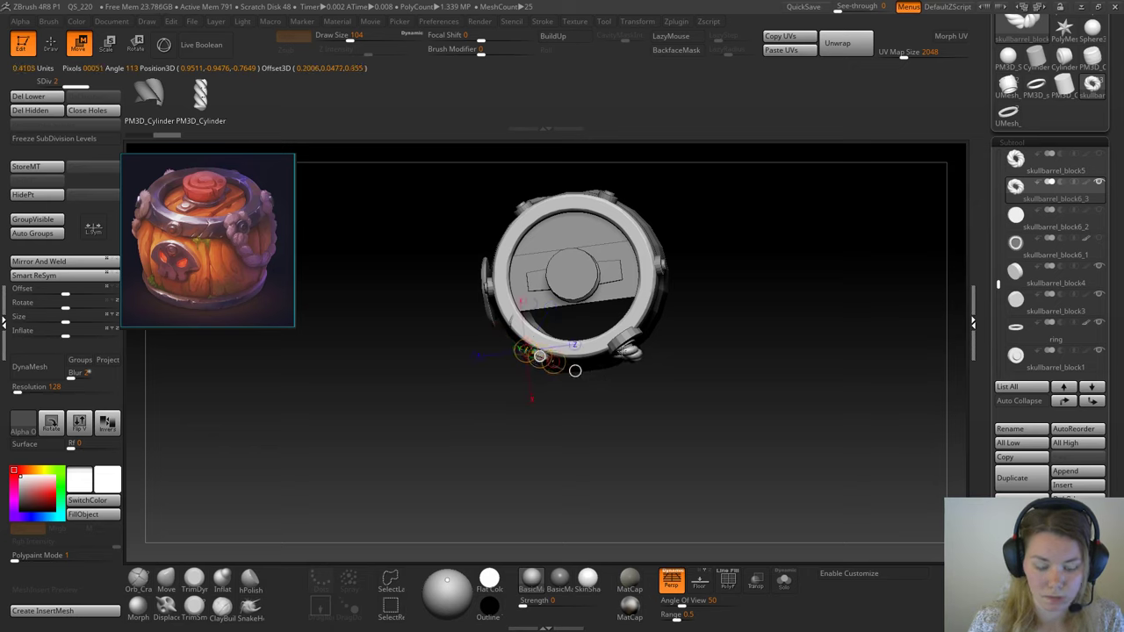
Step: Rotate the duplicated rope ring to follow the rim's curve and adjust its position over the second bolt
key("r")
left_click_drag(612, 350, 642, 356)
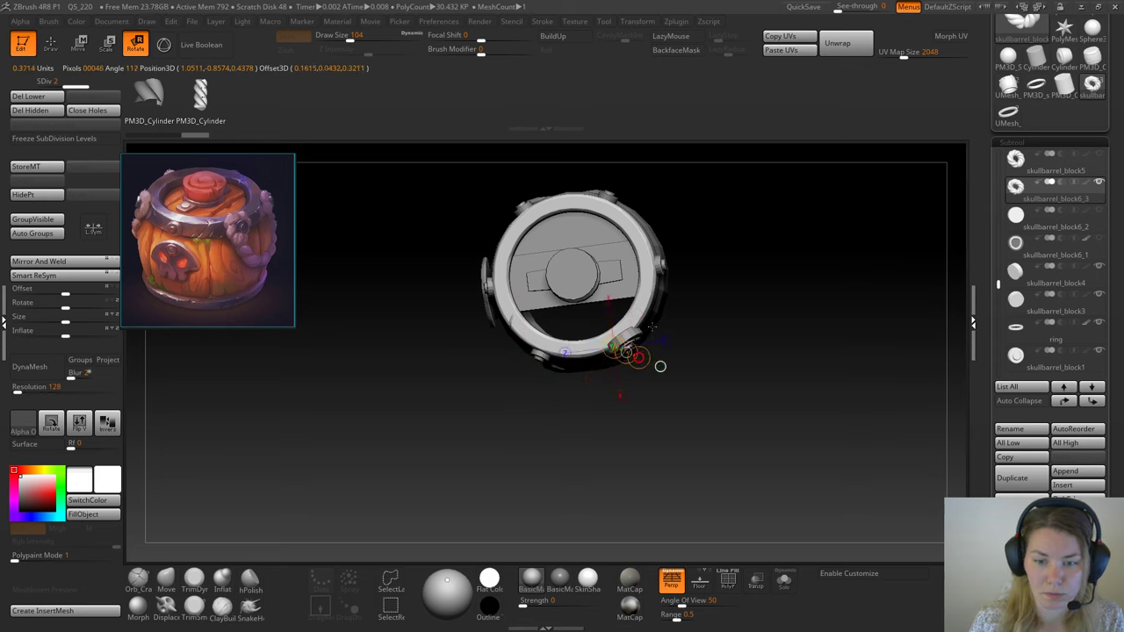
key("w")
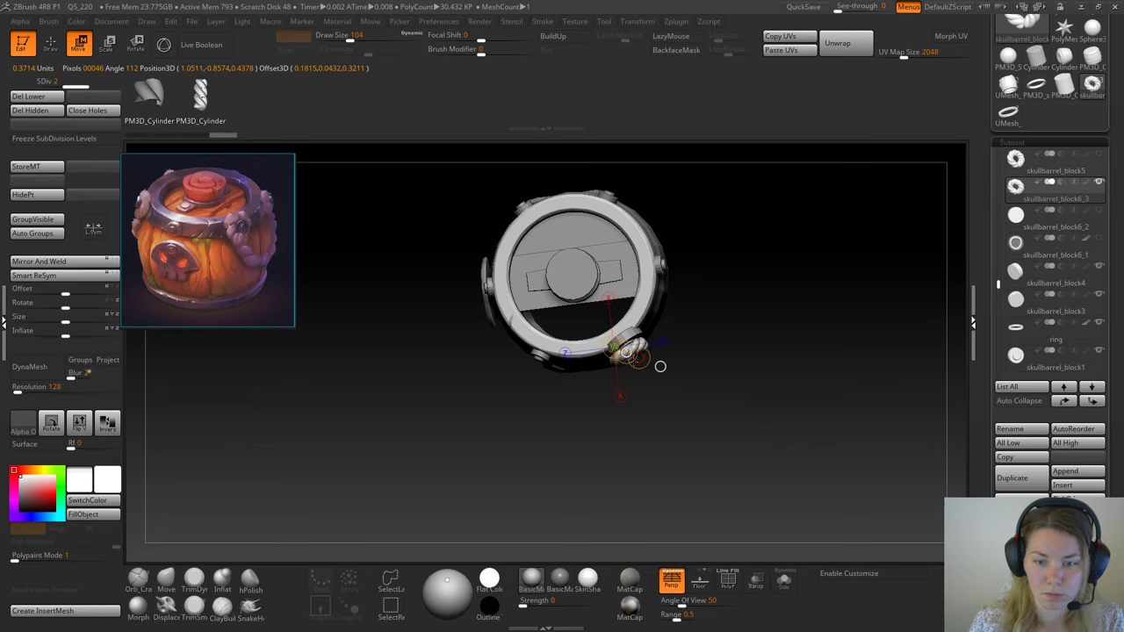
right_click_drag(649, 379, 642, 335)
mouse_move(628, 377)
left_mouse_down("shift")
mouse_move(628, 313)
mouse_move(628, 345)
left_mouse_up("shift")
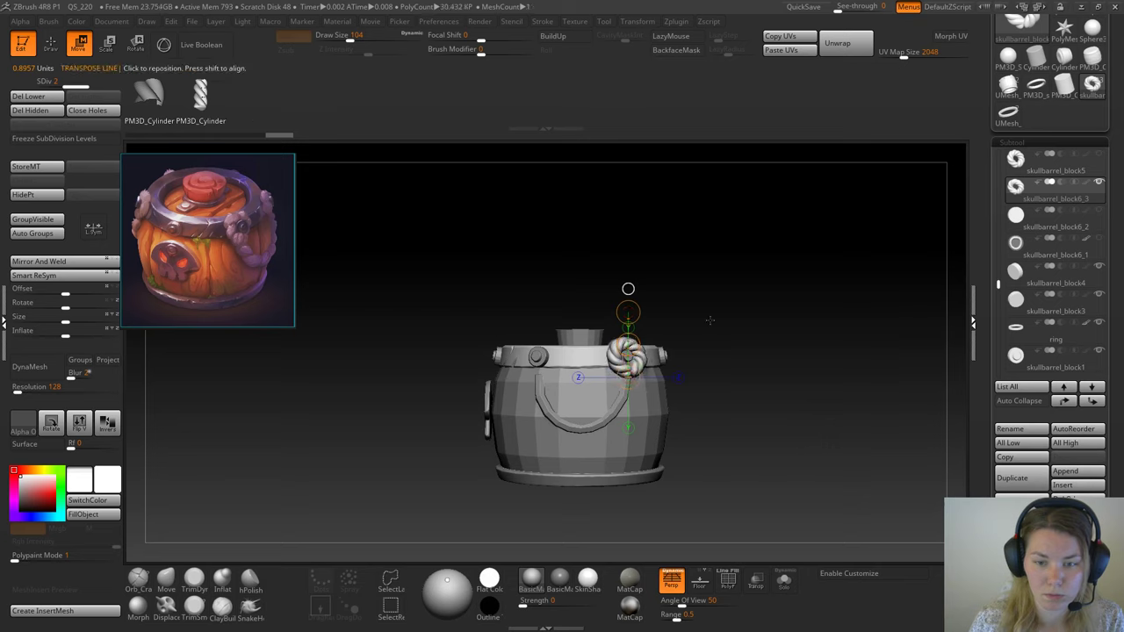
key("q")
mouse_move(754, 345)
right_mouse_down()
mouse_move(714, 356)
mouse_move(753, 357)
mouse_move(742, 359)
mouse_move(817, 387)
mouse_move(831, 446)
right_mouse_up()
right_click_drag(831, 446, 856, 448)
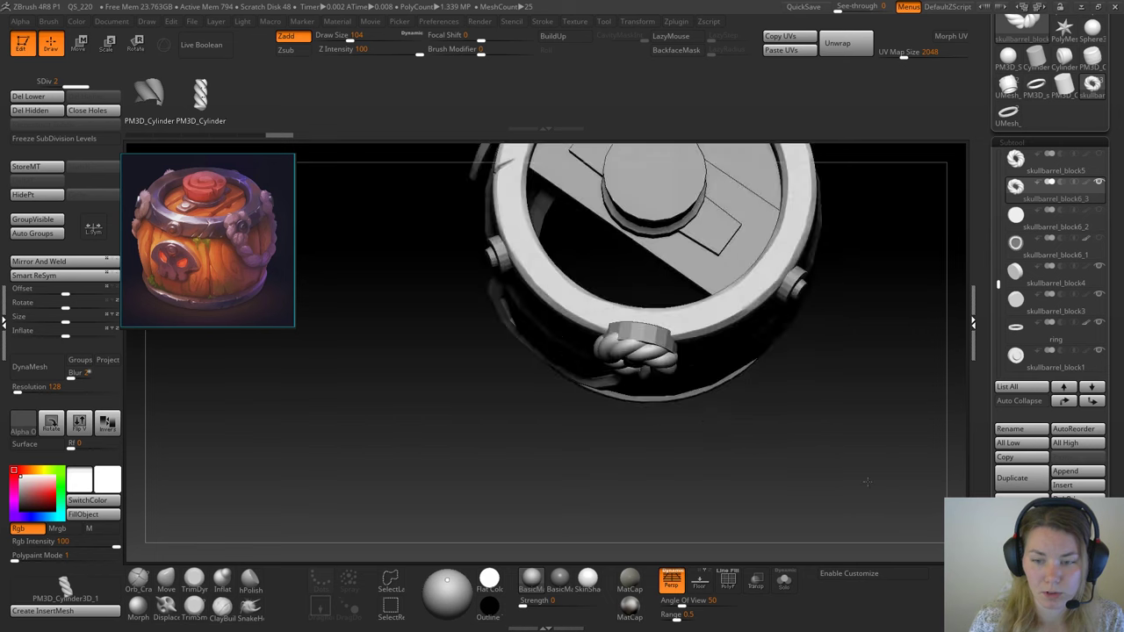
Step: Hide the flat disc behind the second bolt, subtool skullbarrel_block13
left_click(652, 332, "alt")
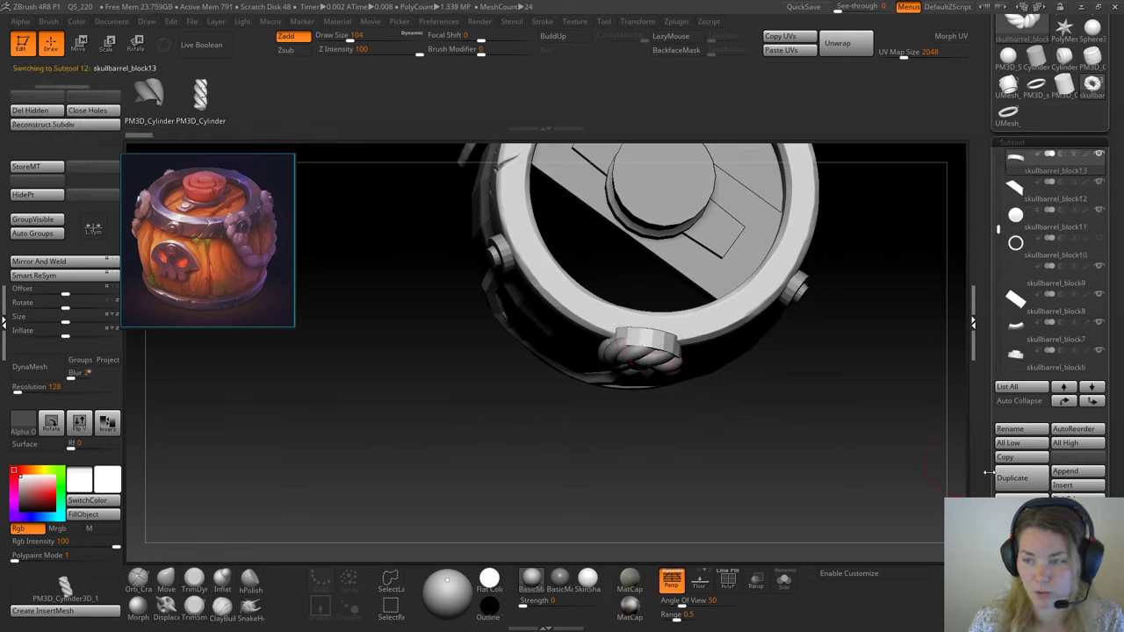
left_click(1055, 190)
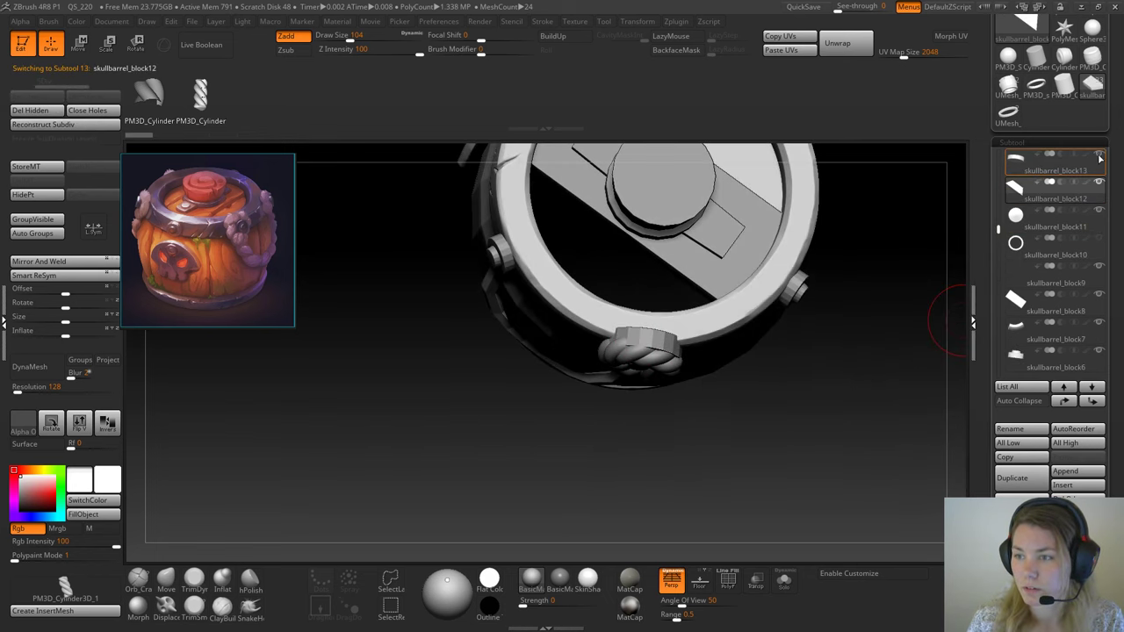
left_click_drag(848, 398, 841, 277)
Step: Reselect the duplicated rope ring and nudge it to center it around the second bolt
key("w")
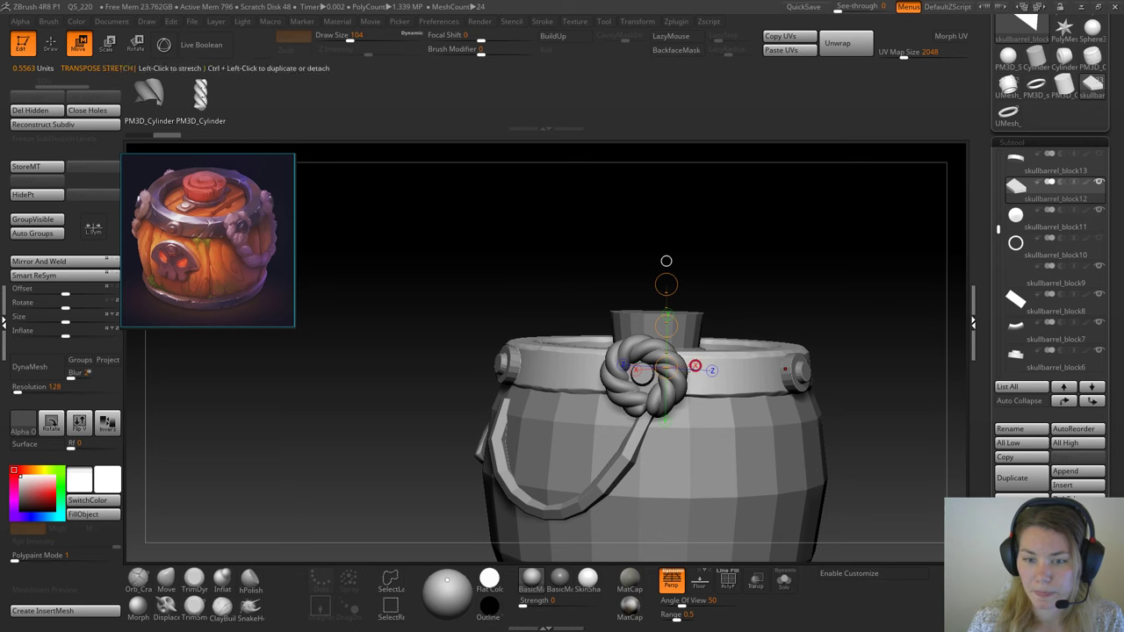
left_click(648, 353, "alt")
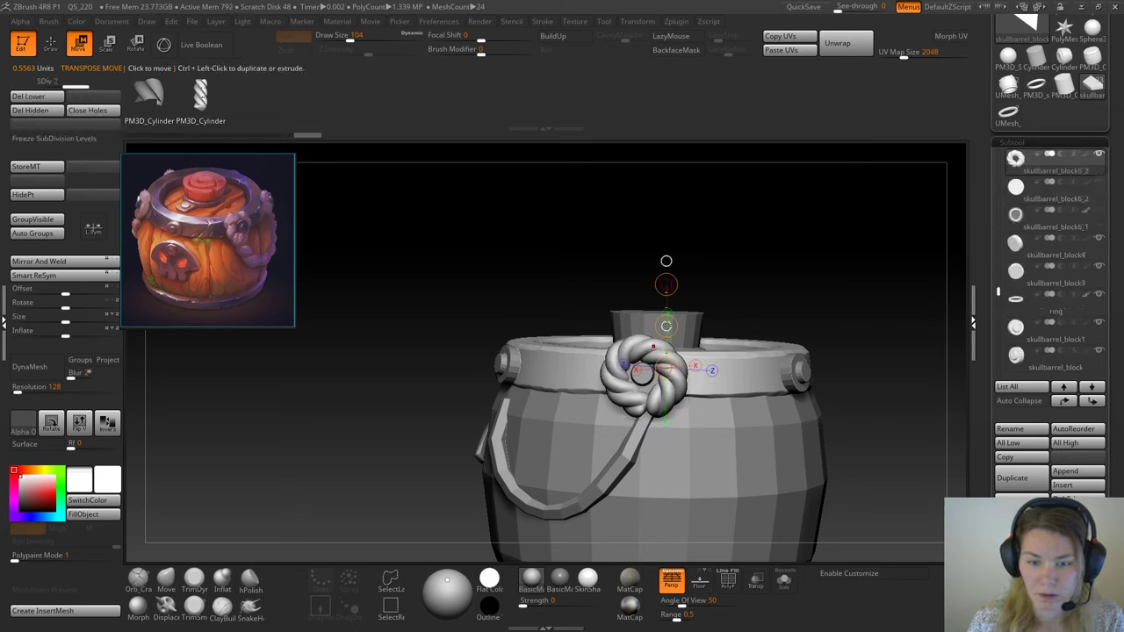
left_click_drag(632, 305, 553, 267)
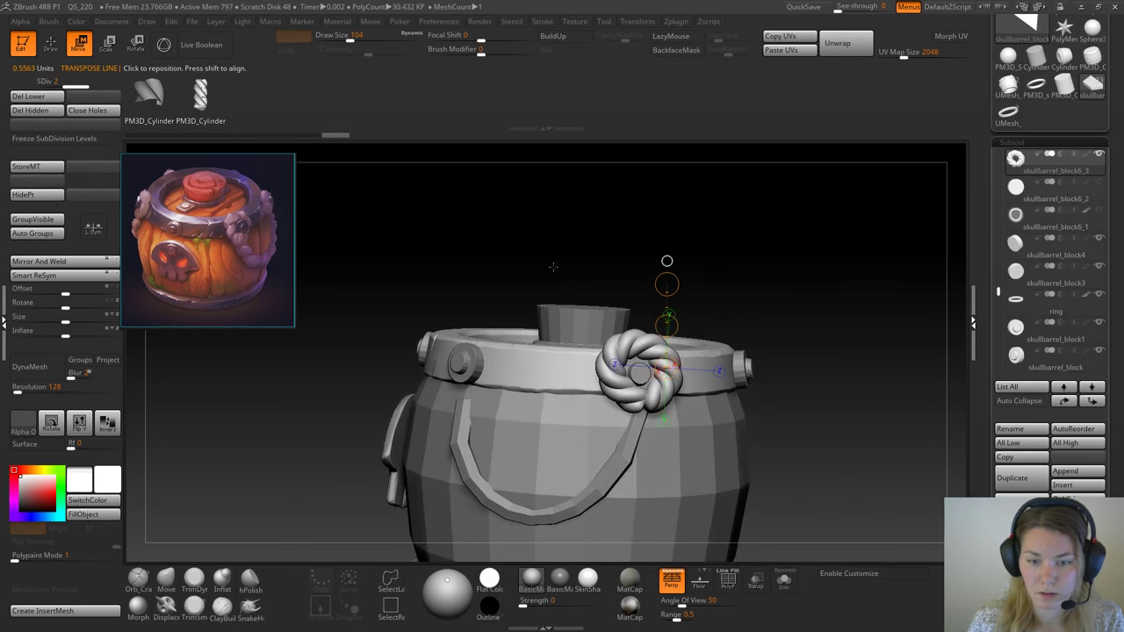
left_click_drag(995, 296, 996, 280)
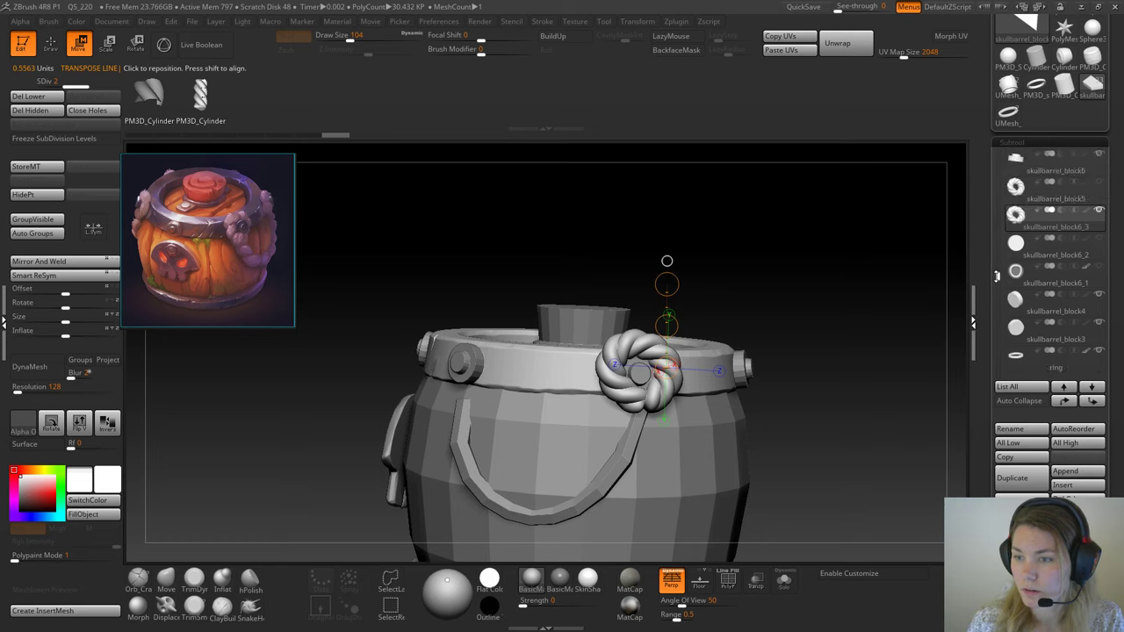
Step: Unhide the rope ring on the first bolt, subtool skullbarrel_block5, and check both rings around the barrel rim
left_click(1098, 181)
mouse_move(800, 276)
left_mouse_down("alt")
mouse_move(660, 238)
mouse_move(741, 264)
mouse_move(755, 281)
mouse_move(740, 295)
left_mouse_up("alt")
key("q")
mouse_move(647, 296)
left_mouse_down("shift")
mouse_move(636, 294)
mouse_move(637, 278)
mouse_move(651, 312)
mouse_move(605, 263)
mouse_move(592, 266)
mouse_move(643, 265)
mouse_move(624, 267)
left_mouse_up("shift")
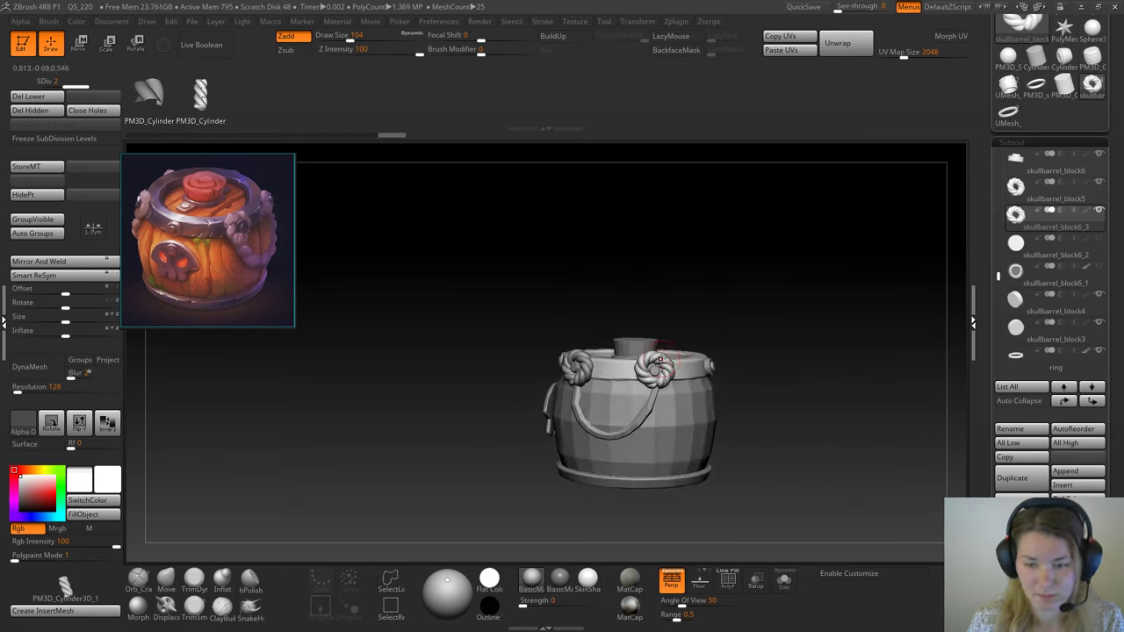
key("w")
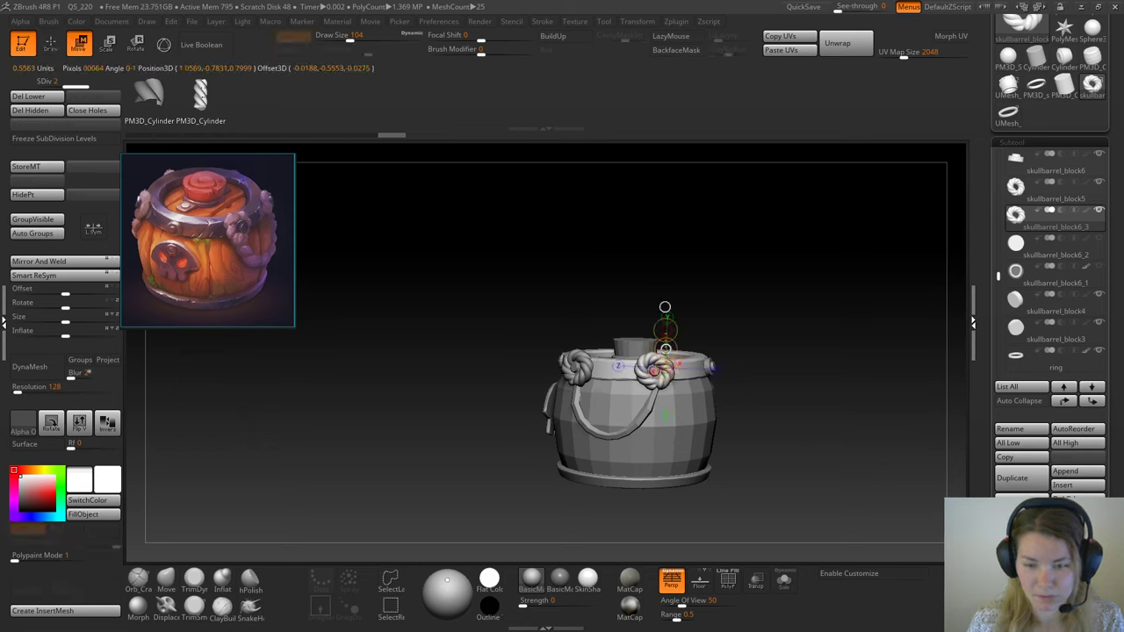
key("q")
mouse_move(510, 327)
left_mouse_down()
mouse_move(572, 317)
mouse_move(553, 344)
mouse_move(537, 340)
left_mouse_up()
left_click_drag(571, 274, 842, 431)
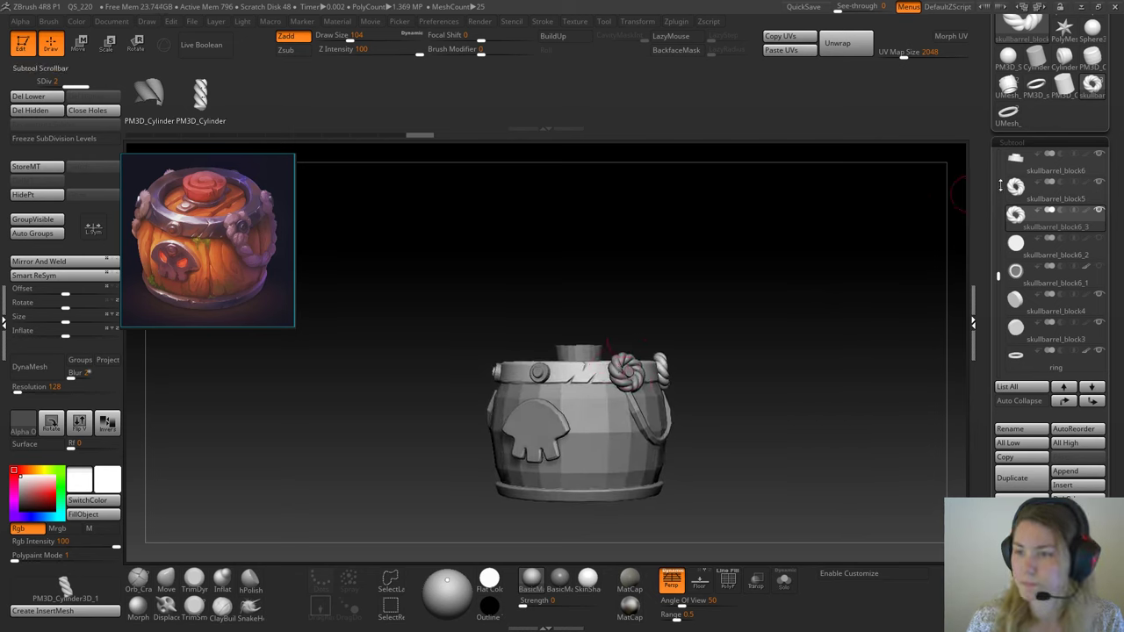
Step: Save the tool as skullbarrel04, overwriting the existing file
left_click_drag(1117, 171, 1117, 328)
left_click(1076, 53)
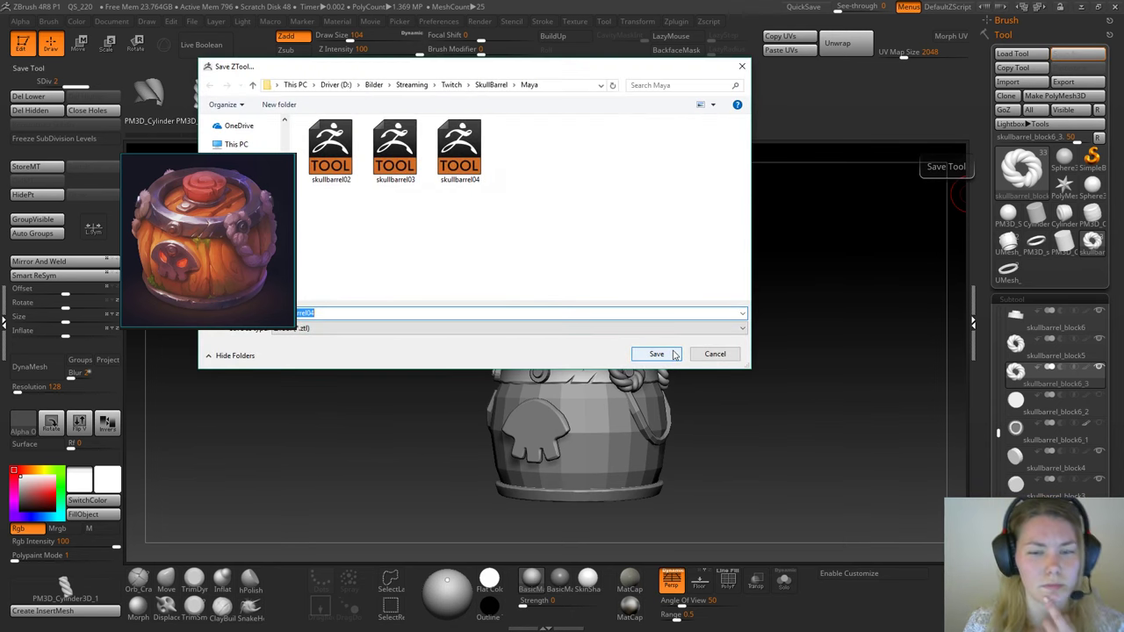
left_click(673, 354)
left_click(596, 315)
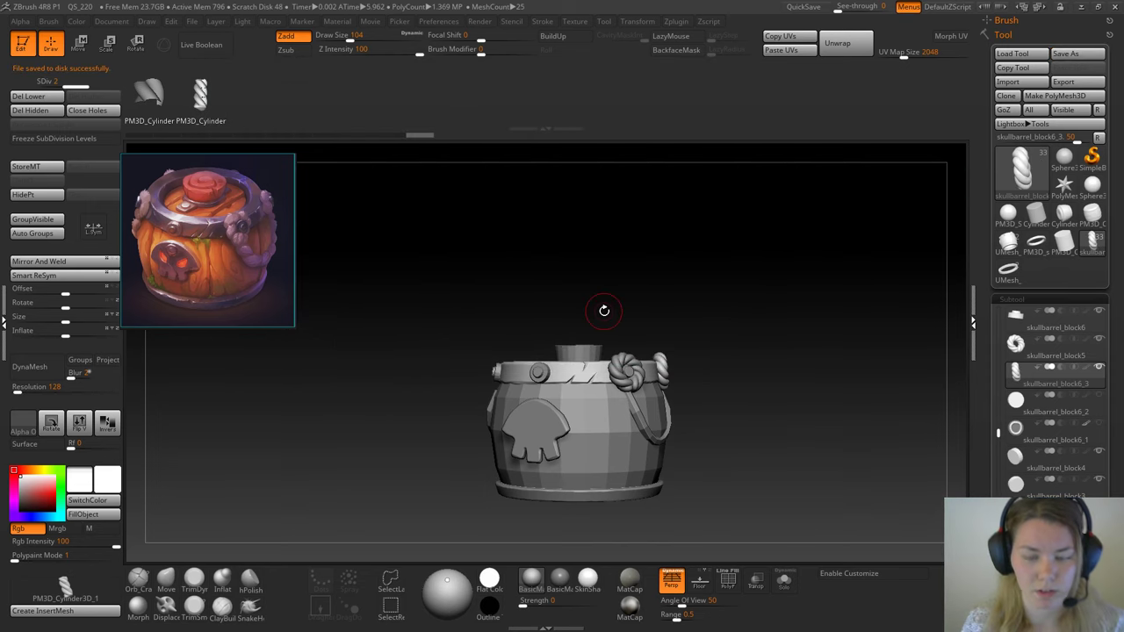
Step: Select the front barrel plank, subtool skullbarrel_block20, and isolate it from the rest of the model
left_click_drag(524, 279, 691, 277)
left_click(583, 468, "alt")
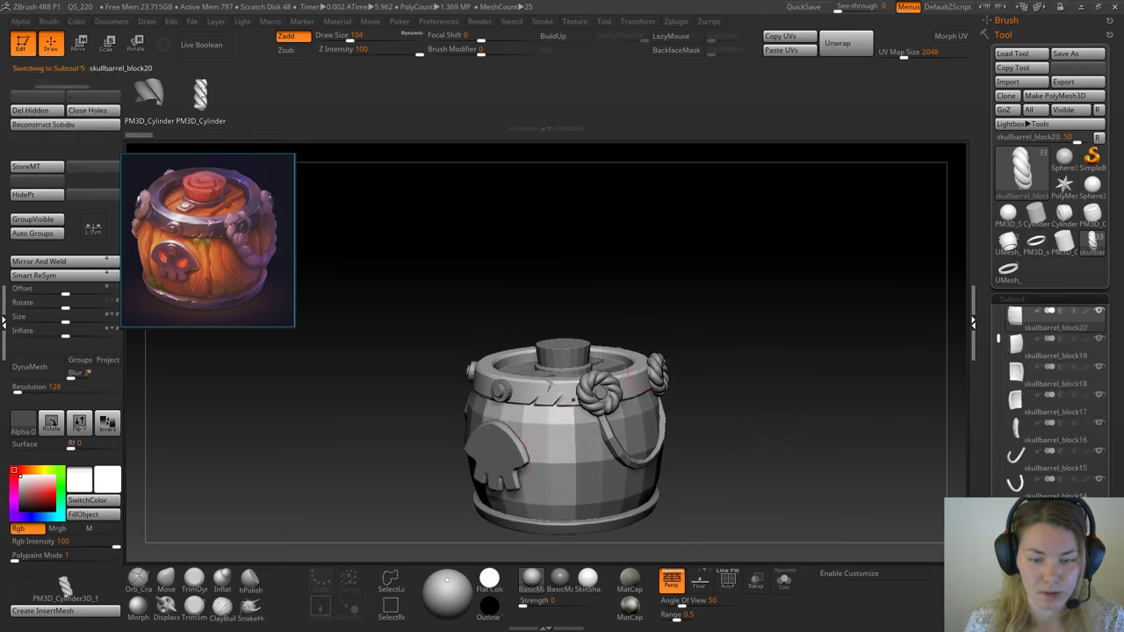
left_click_drag(729, 365, 632, 396, "alt")
left_click(785, 581)
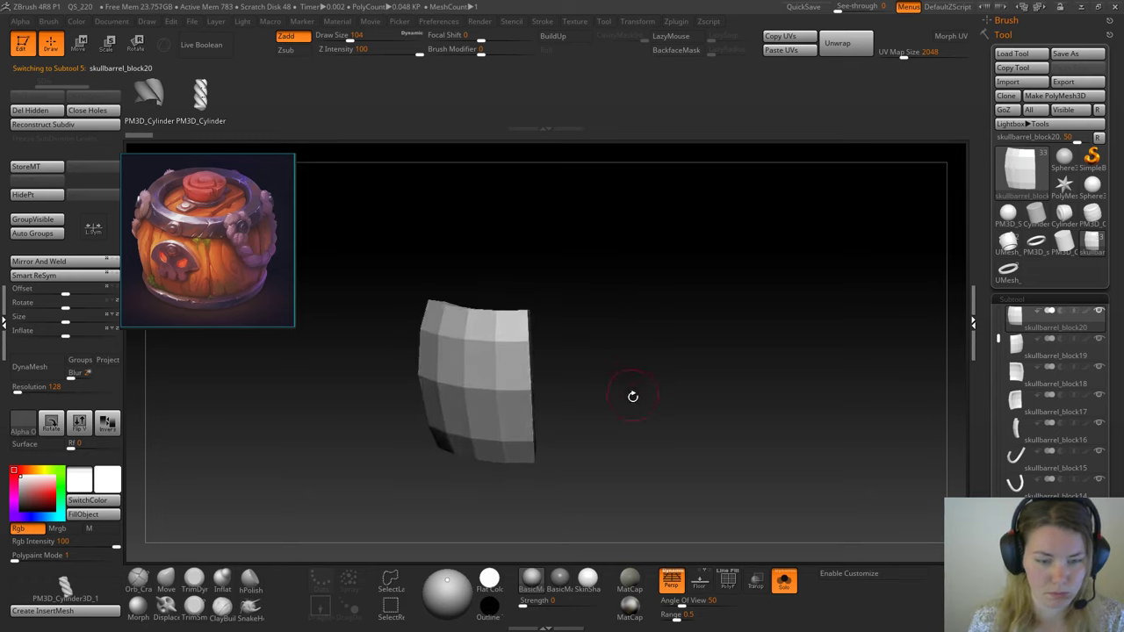
Step: Try subdividing the isolated plank once, compare it with the whole barrel, and undo the subdivision
key("ctrl+d")
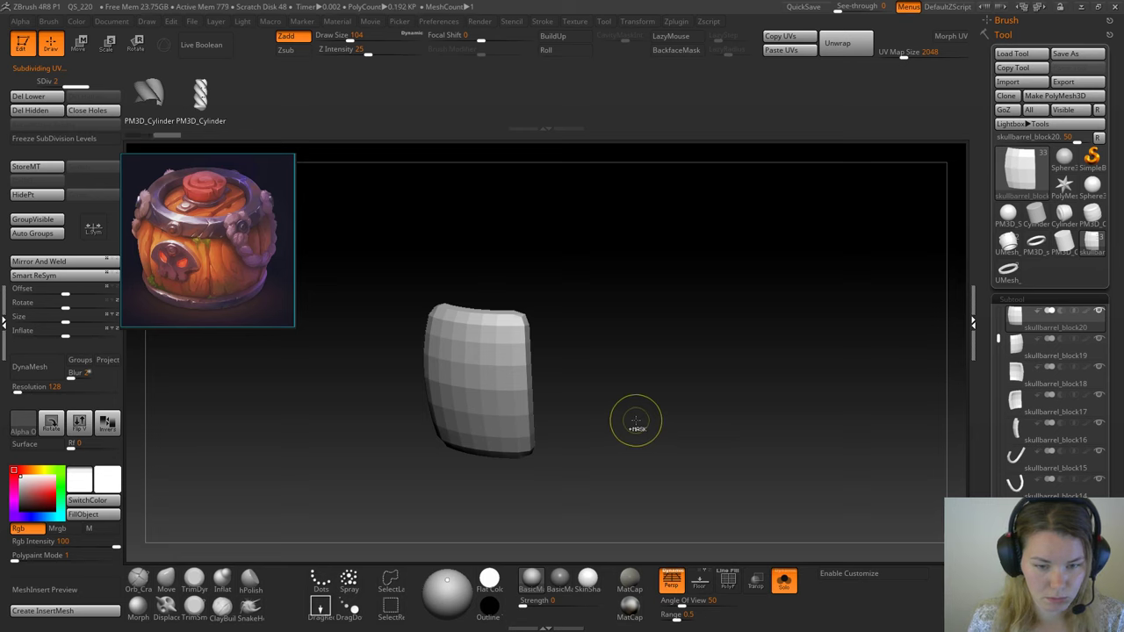
left_click(784, 582)
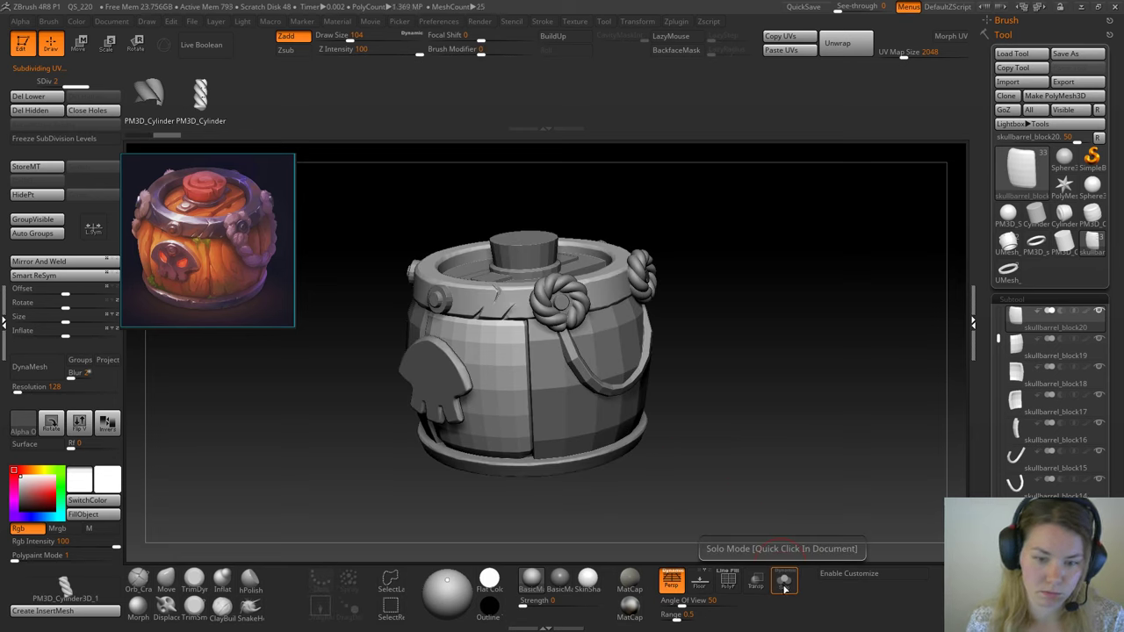
left_click(784, 582)
key("ctrl+z")
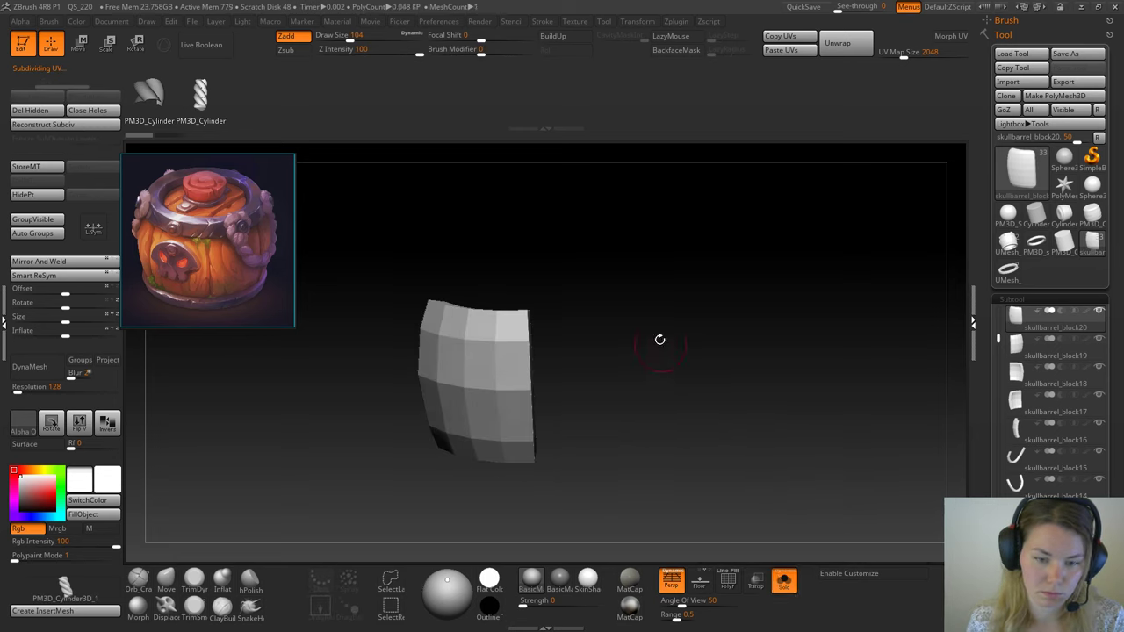
Step: Convert the isolated plank to a DynaMesh at resolution 128 and smooth the facets on its outer face
left_click(42, 374)
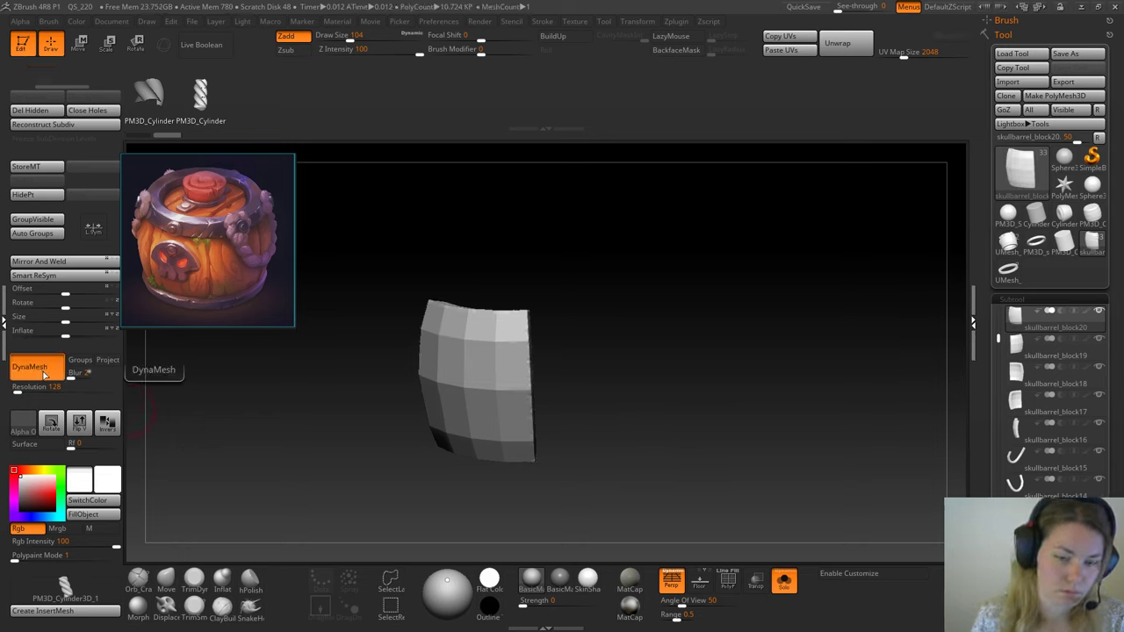
mouse_move(566, 311)
left_mouse_down()
mouse_move(565, 293)
mouse_move(569, 304)
mouse_move(614, 282)
left_mouse_up()
left_click(194, 580)
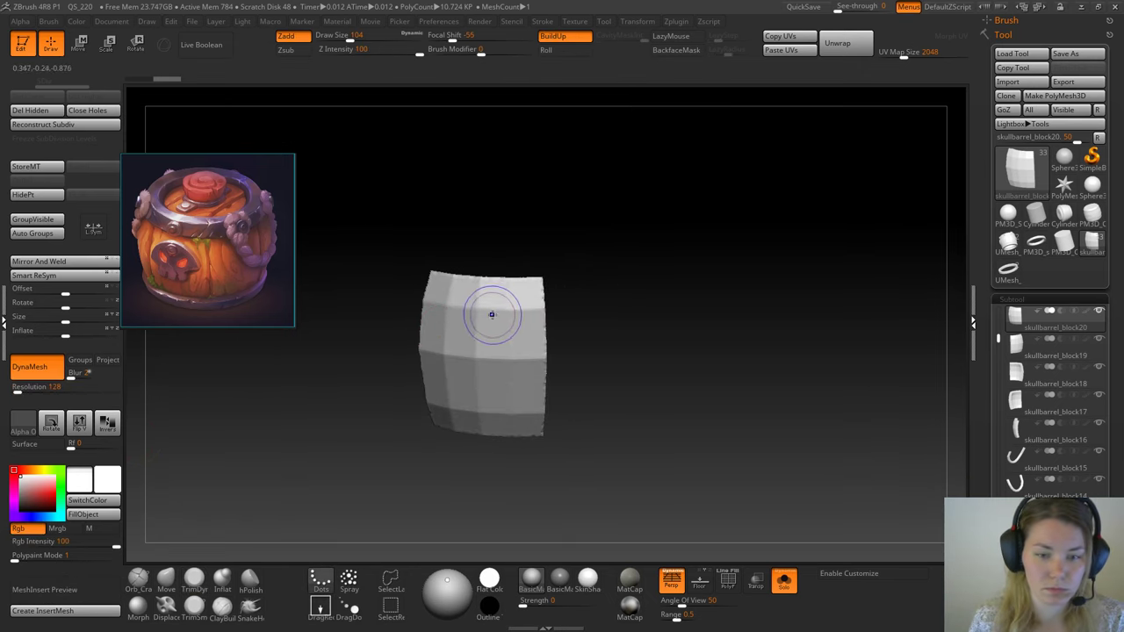
left_click_drag(492, 313, 479, 317, "shift")
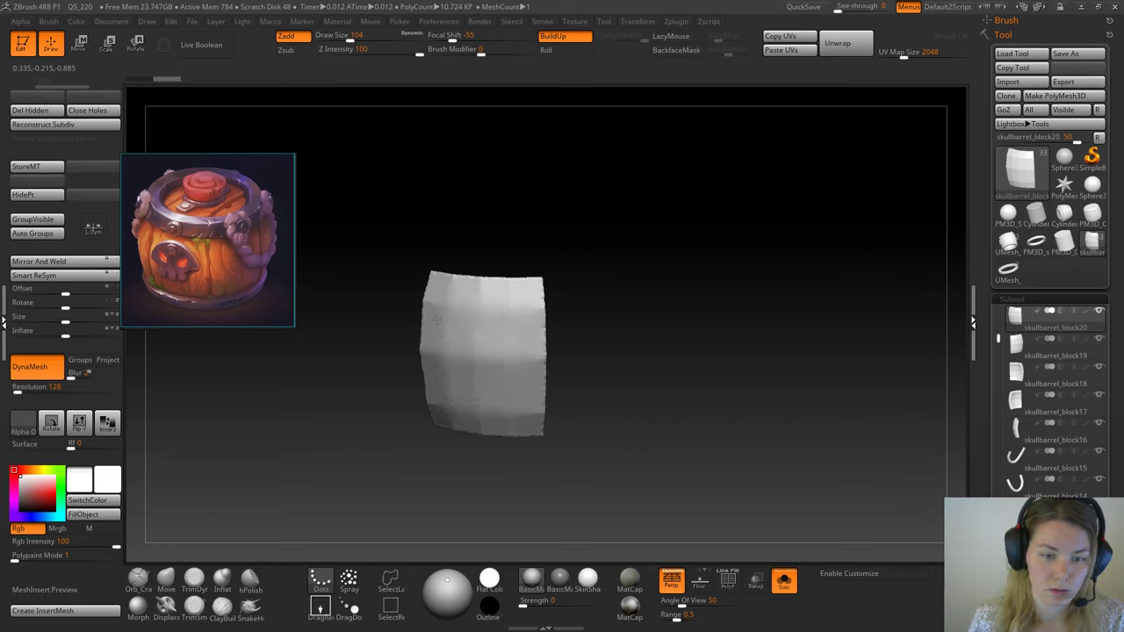
Step: Even out the plank's faceted outer face with TrimDynamic brush strokes and set the draw size to 83
key("b")
key("t")
key("d")
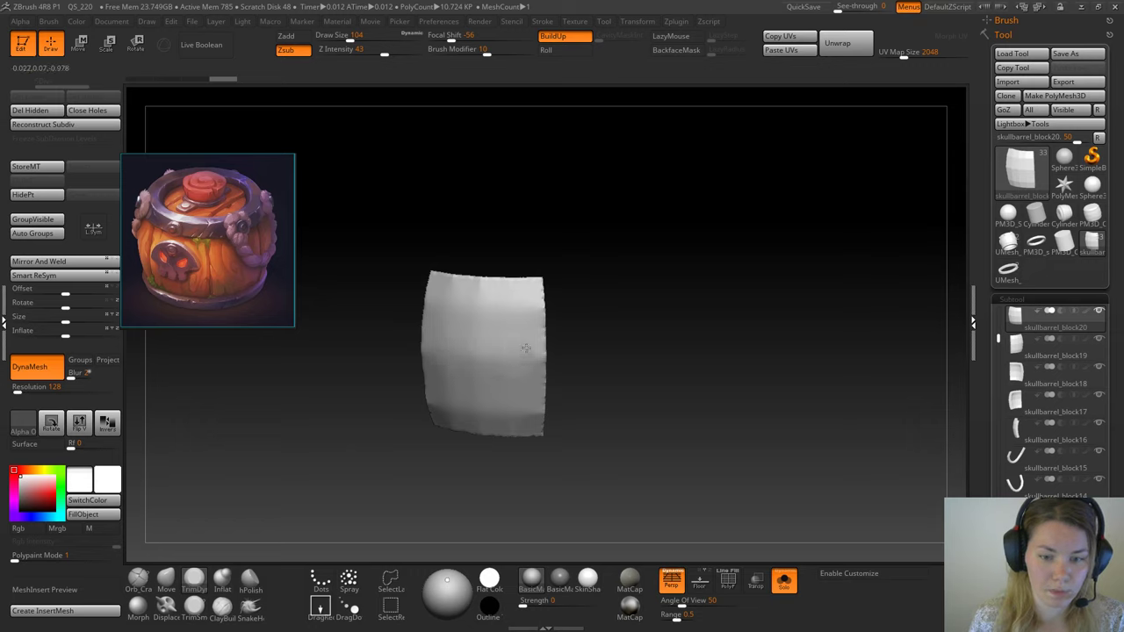
left_click_drag(526, 347, 521, 404)
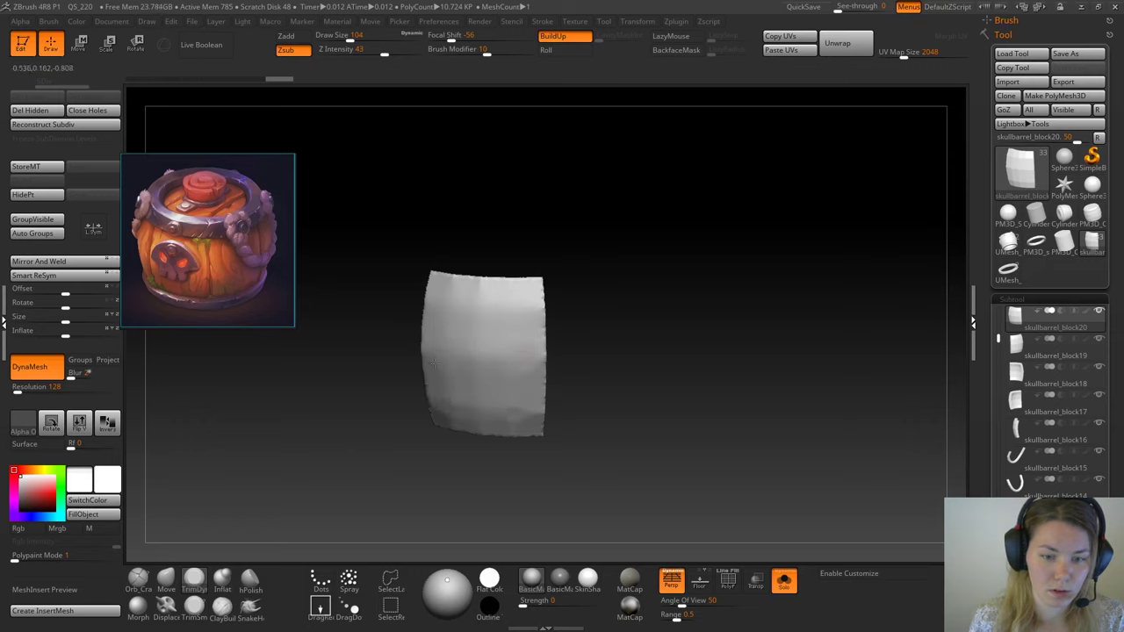
left_click_drag(432, 364, 478, 354)
left_click_drag(521, 402, 532, 308)
key("space")
left_click_drag(633, 294, 601, 293)
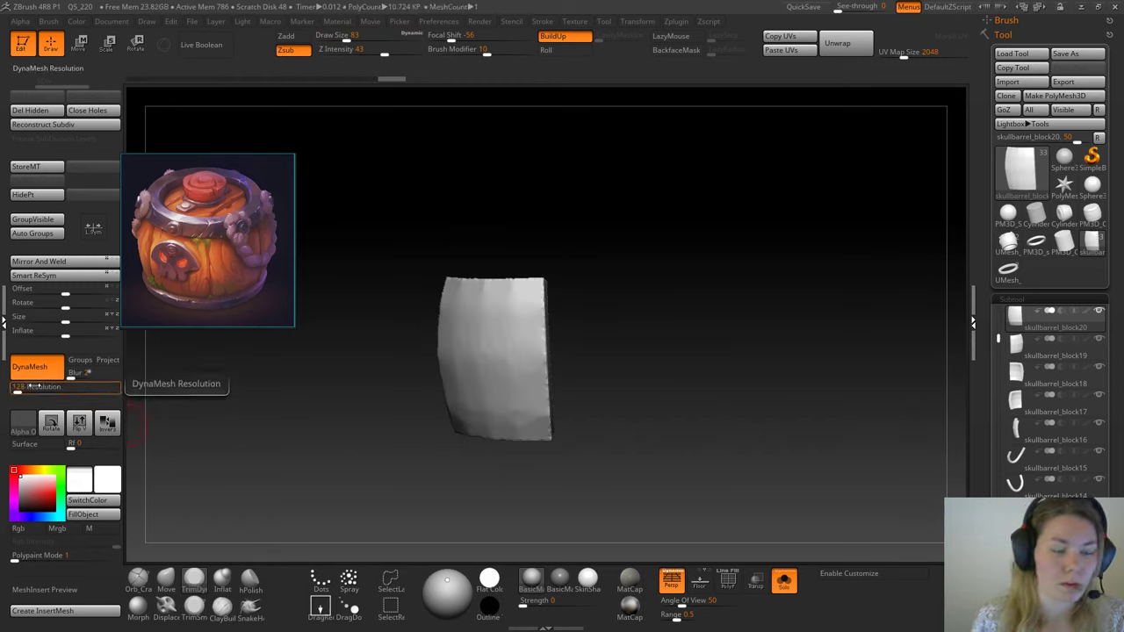
Step: Set the plank's DynaMesh resolution to 80, smooth its outer face and remesh it
left_click(18, 390)
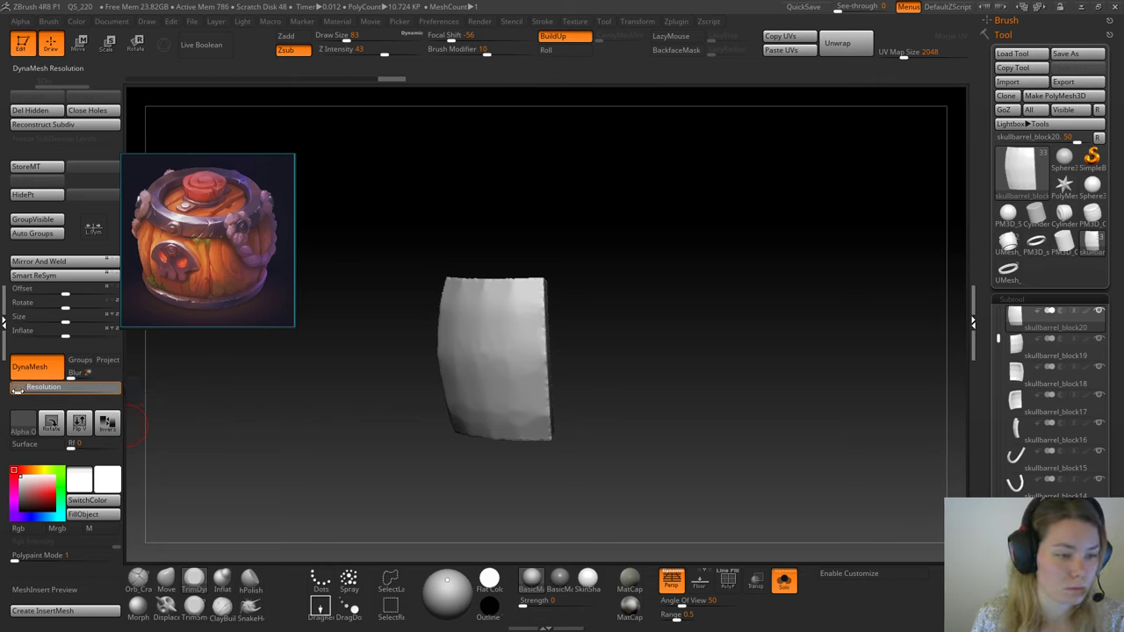
type("80")
key("Return")
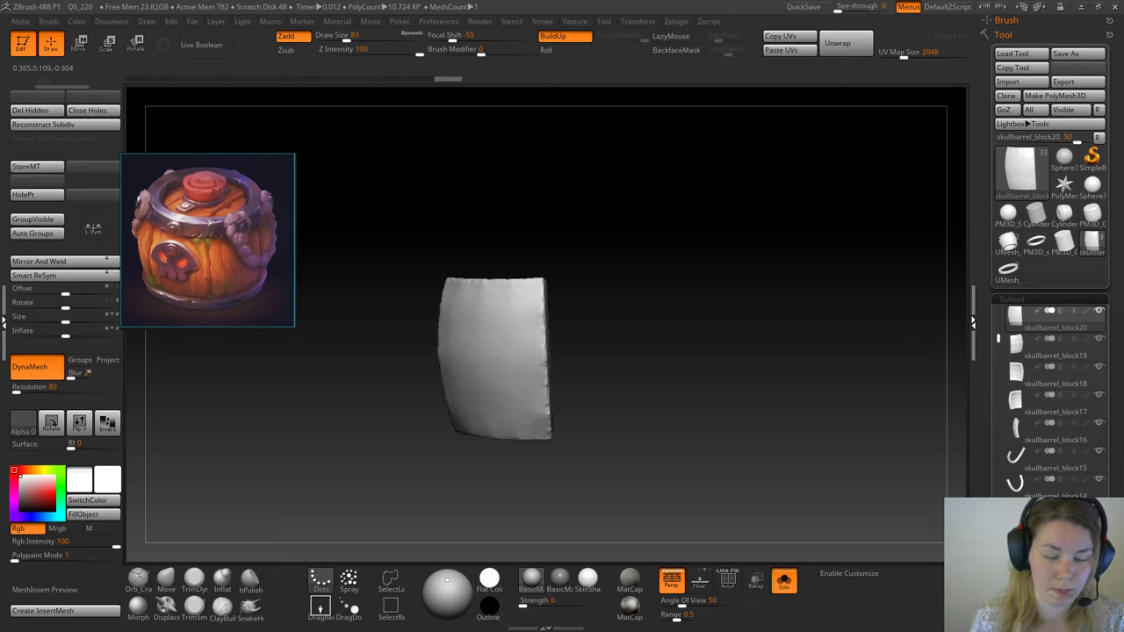
key("ctrl+shift+z")
left_click_drag(630, 321, 534, 306)
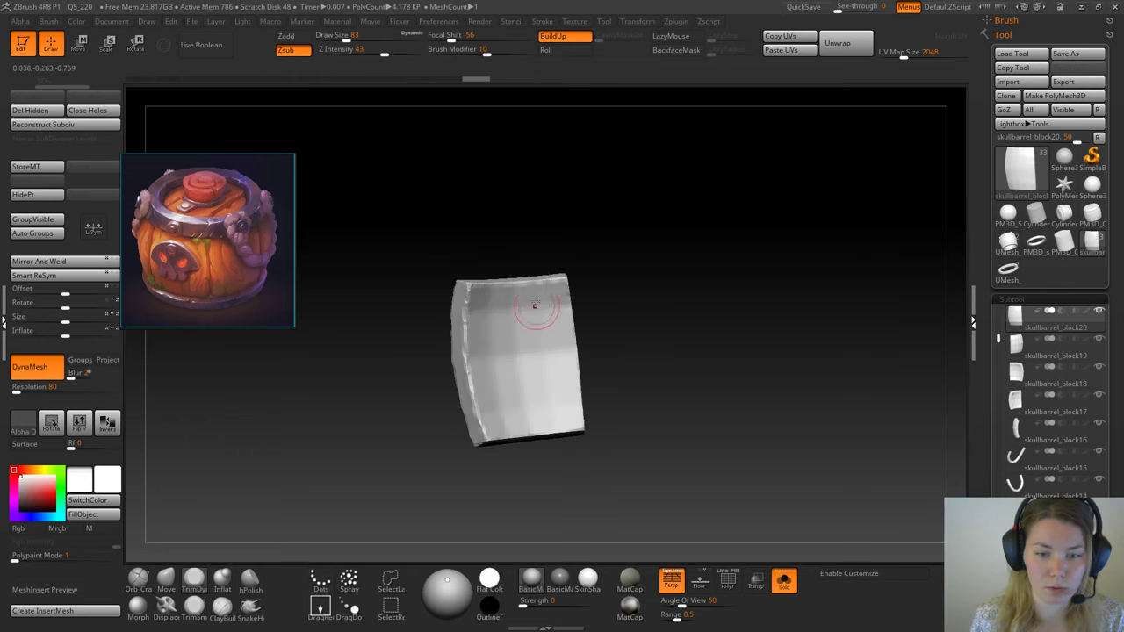
mouse_move(610, 272)
left_mouse_down()
mouse_move(642, 258)
mouse_move(689, 273)
mouse_move(677, 300)
mouse_move(644, 251)
left_mouse_up()
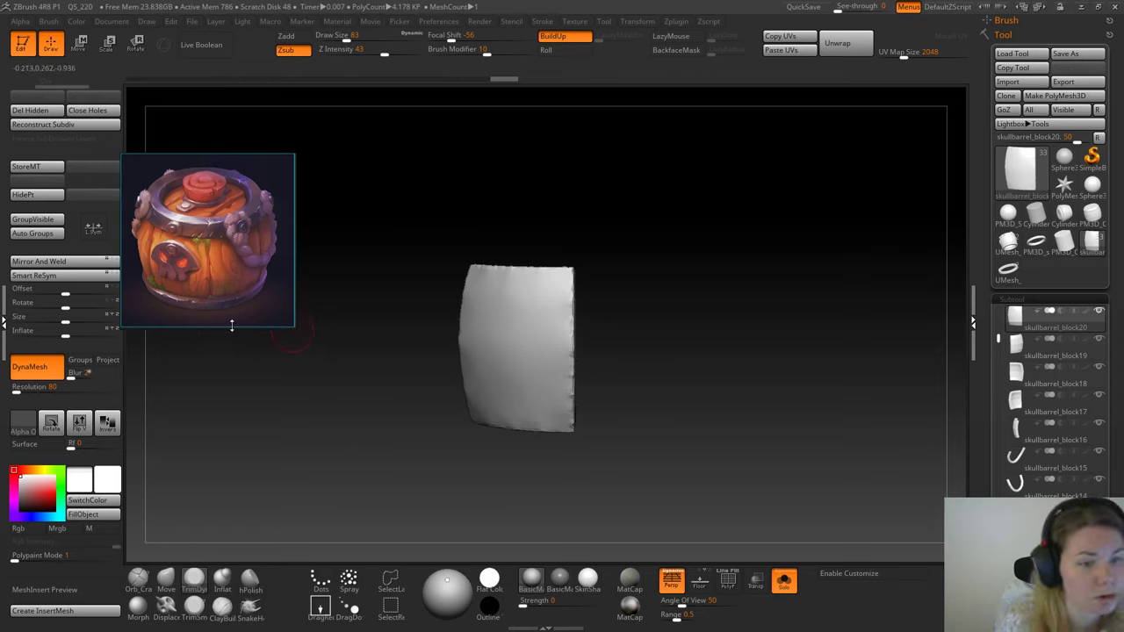
left_click_drag(617, 227, 663, 325)
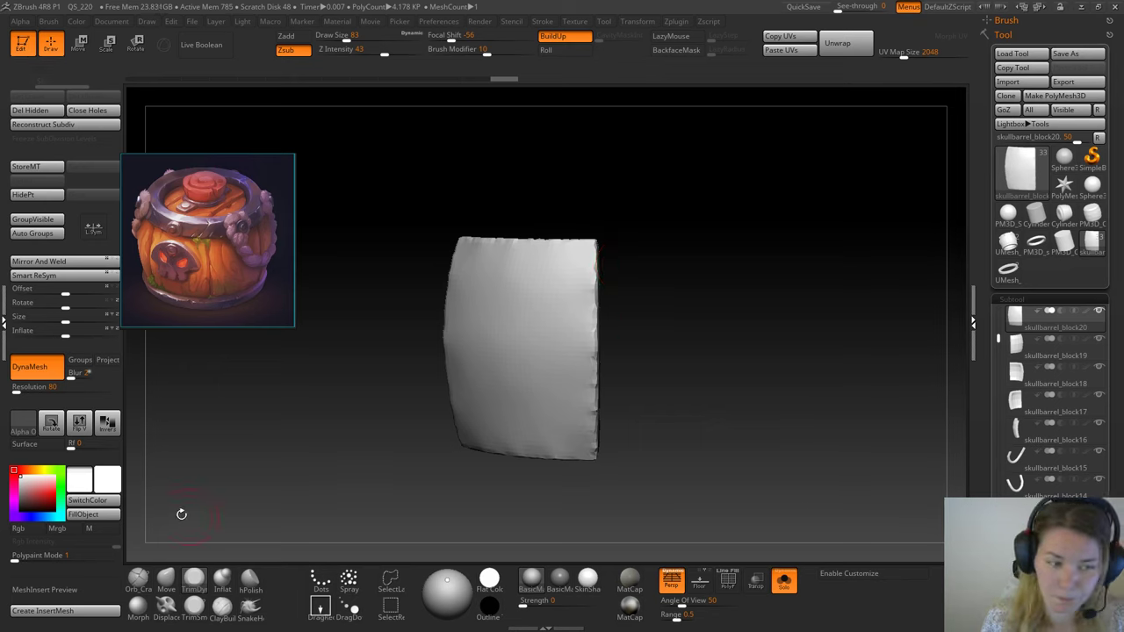
Step: Raise the plank's DynaMesh resolution to 216 and remesh it
left_click(194, 621)
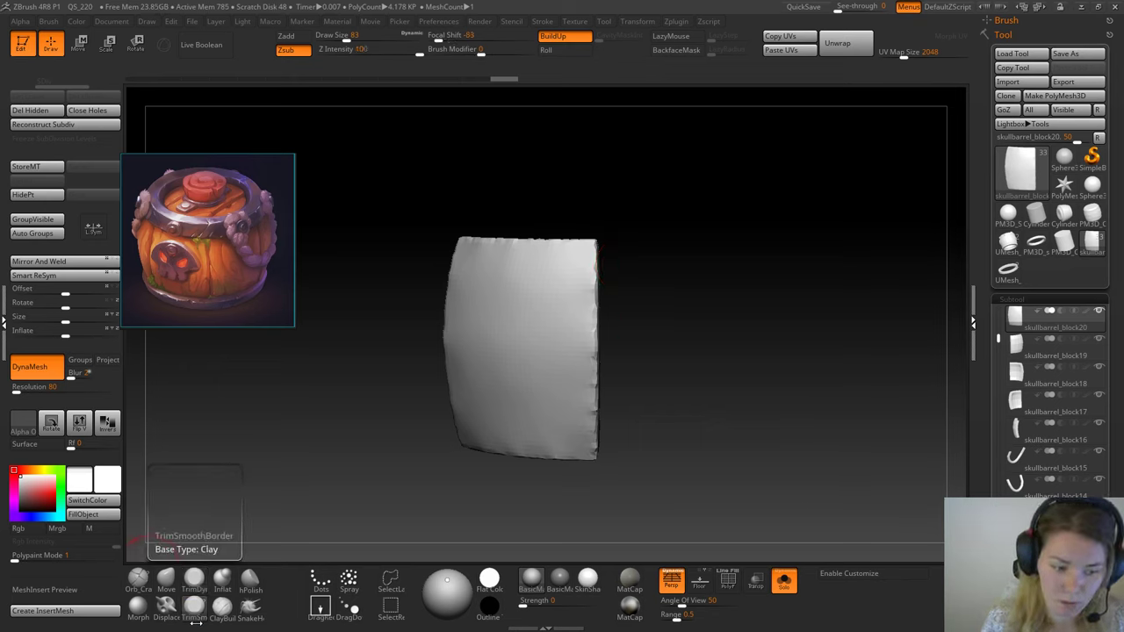
key("ctrl")
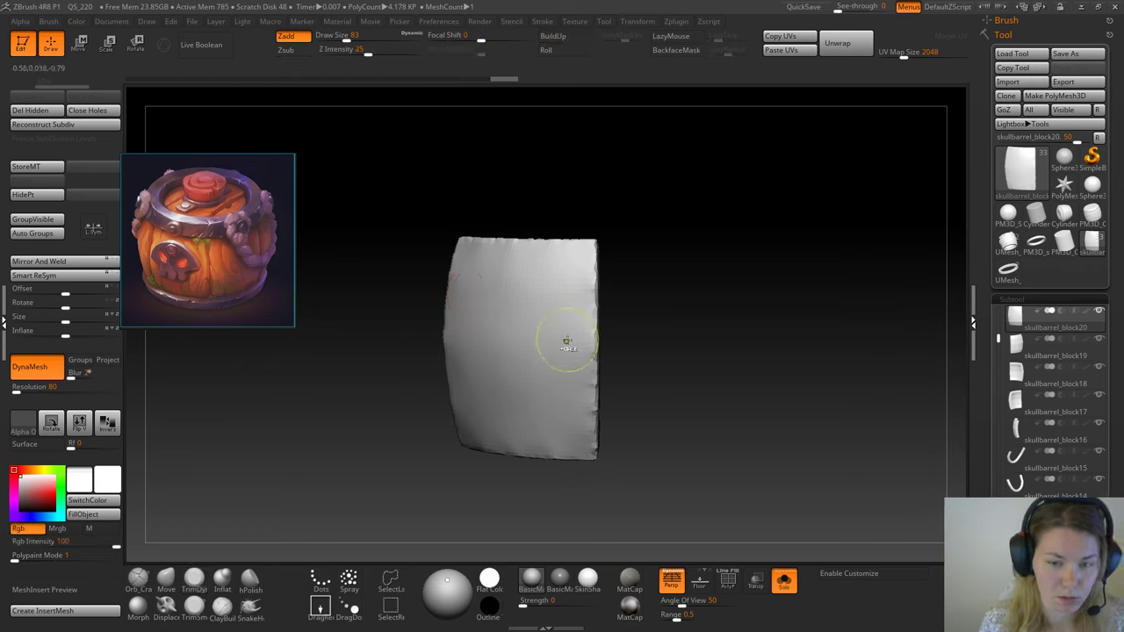
left_click(17, 390)
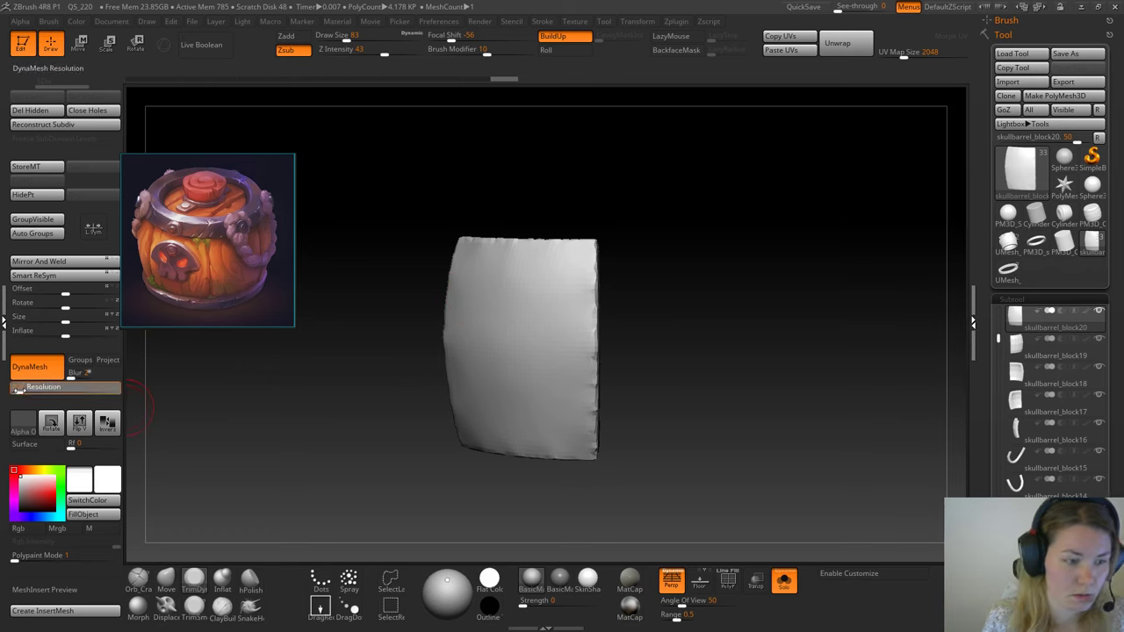
mouse_move(545, 201)
left_mouse_down()
mouse_move(654, 286)
mouse_move(667, 246)
mouse_move(568, 220)
mouse_move(520, 235)
mouse_move(564, 231)
left_mouse_up()
Step: Set the draw size to 62 and bevel one long side edge of the plank with TrimDynamic, checking it against the barrel
key("space")
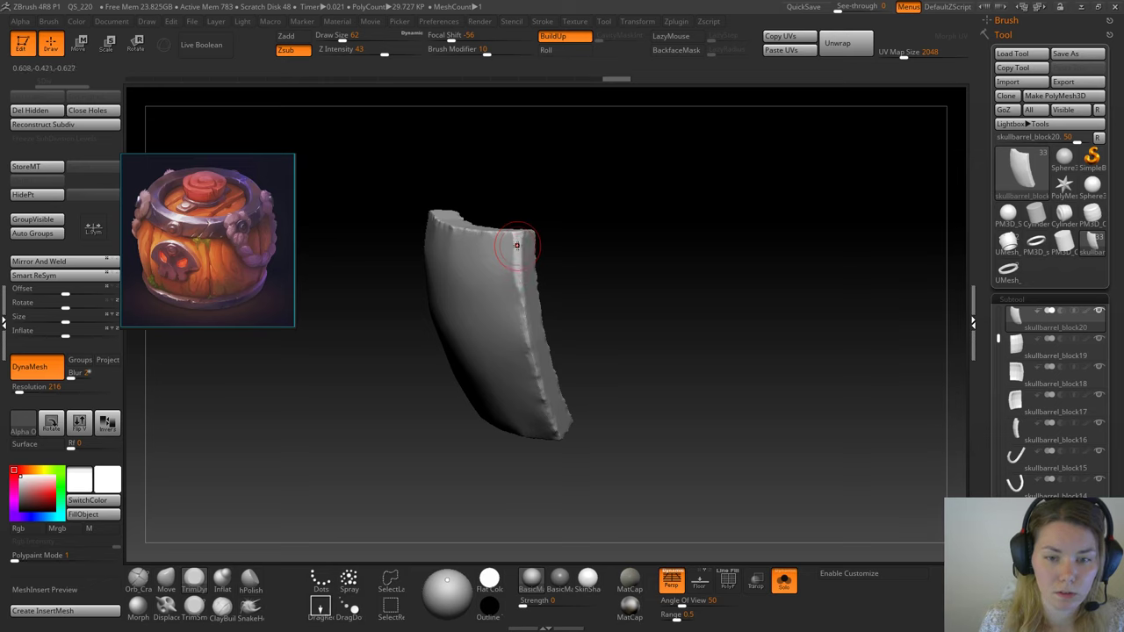
left_click_drag(516, 245, 518, 272)
left_click_drag(546, 410, 557, 431)
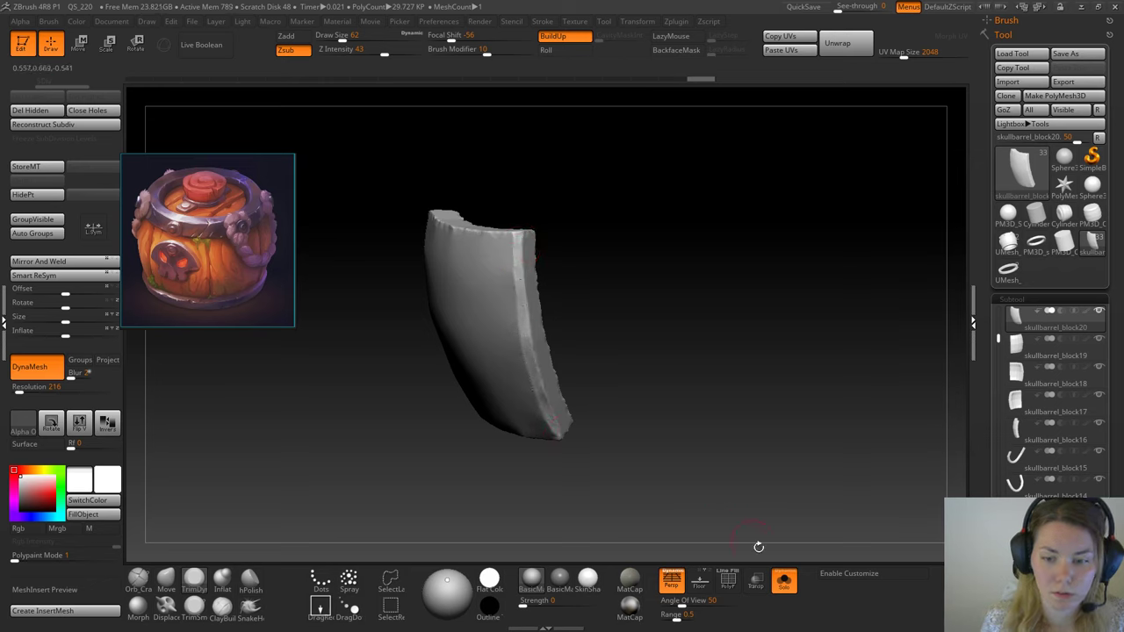
left_click(784, 580)
mouse_move(666, 492)
left_mouse_down()
mouse_move(777, 477)
mouse_move(736, 481)
left_mouse_up()
left_click(784, 580)
left_click_drag(757, 395, 686, 361)
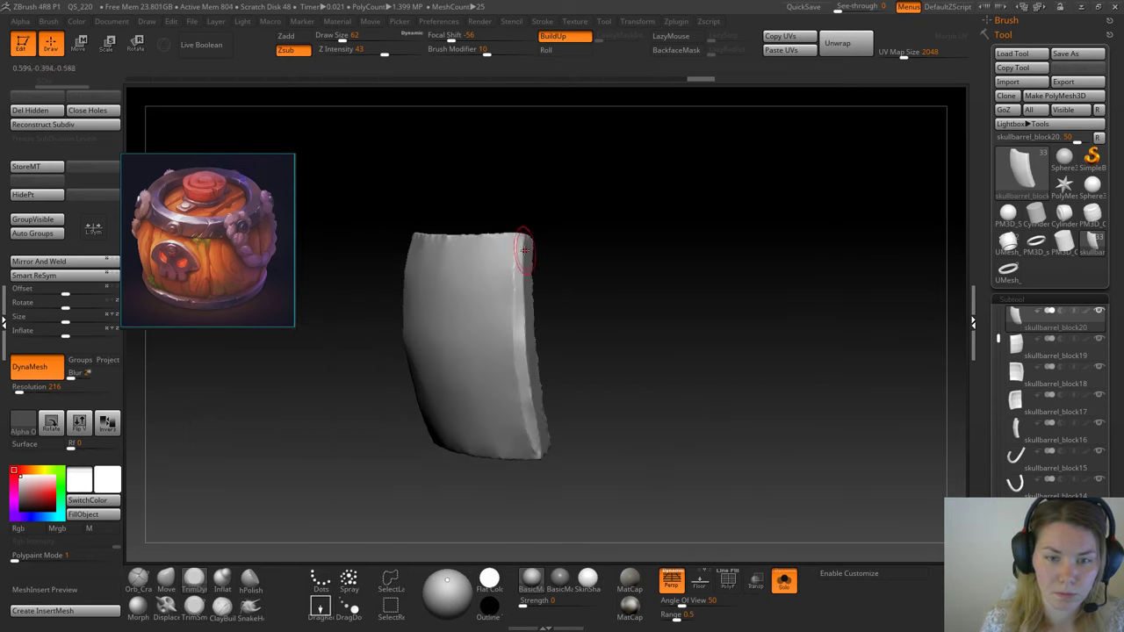
left_click_drag(519, 249, 523, 343)
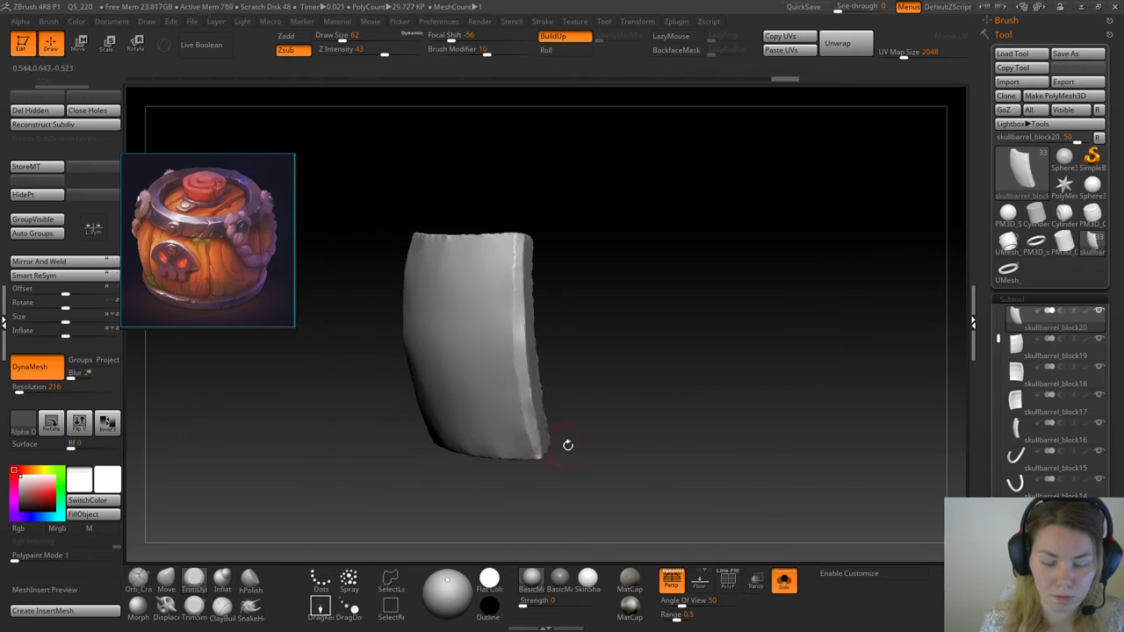
Step: Bevel the plank's end edges and its opposite long side edge with TrimDynamic strokes
left_click_drag(567, 447, 606, 377)
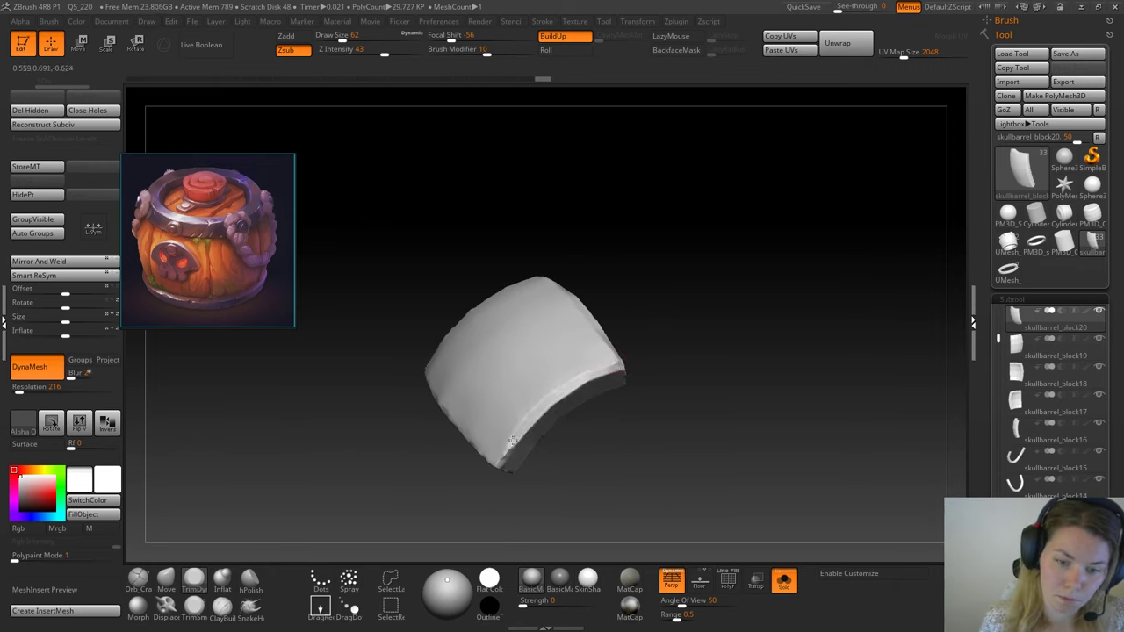
mouse_move(650, 326)
left_mouse_down()
mouse_move(700, 315)
mouse_move(507, 371)
left_mouse_up()
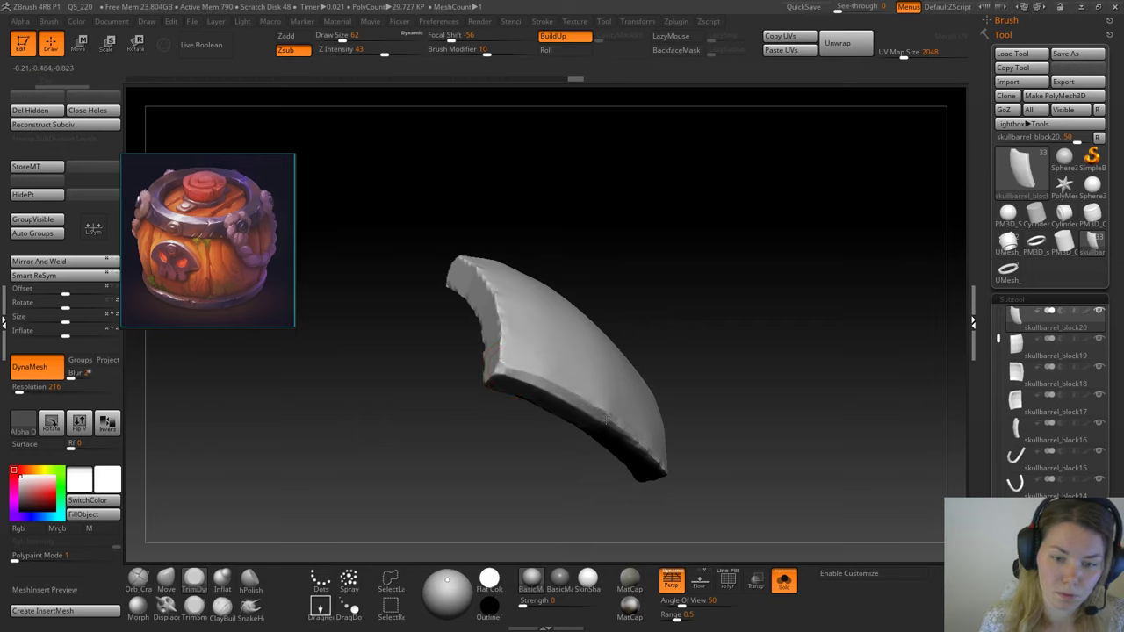
left_click_drag(654, 459, 728, 494)
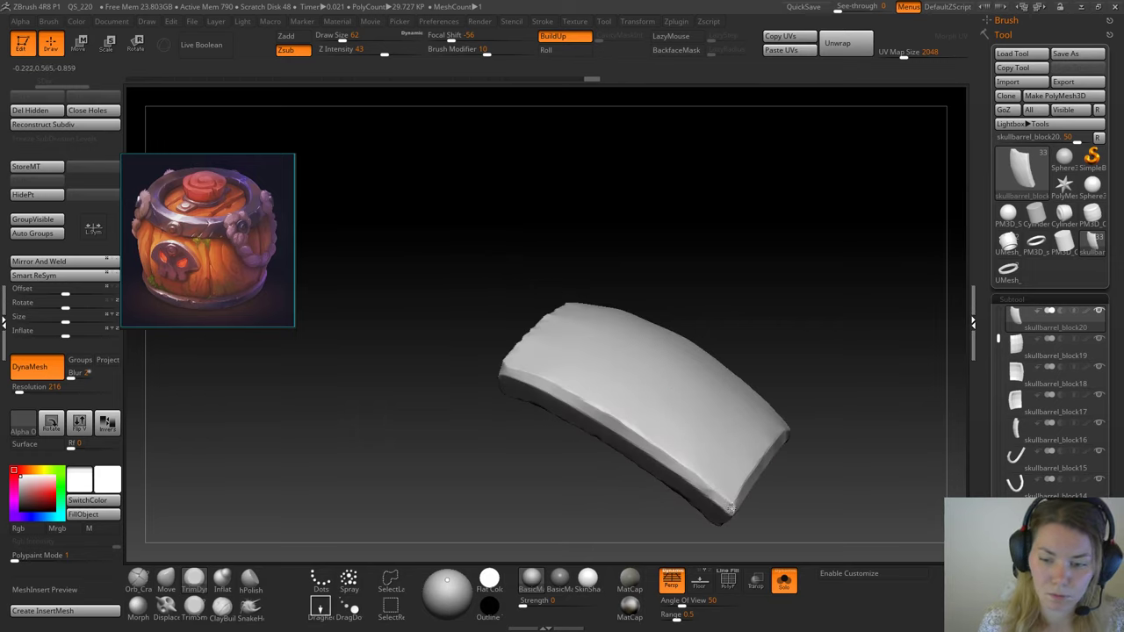
left_click_drag(747, 238, 667, 236)
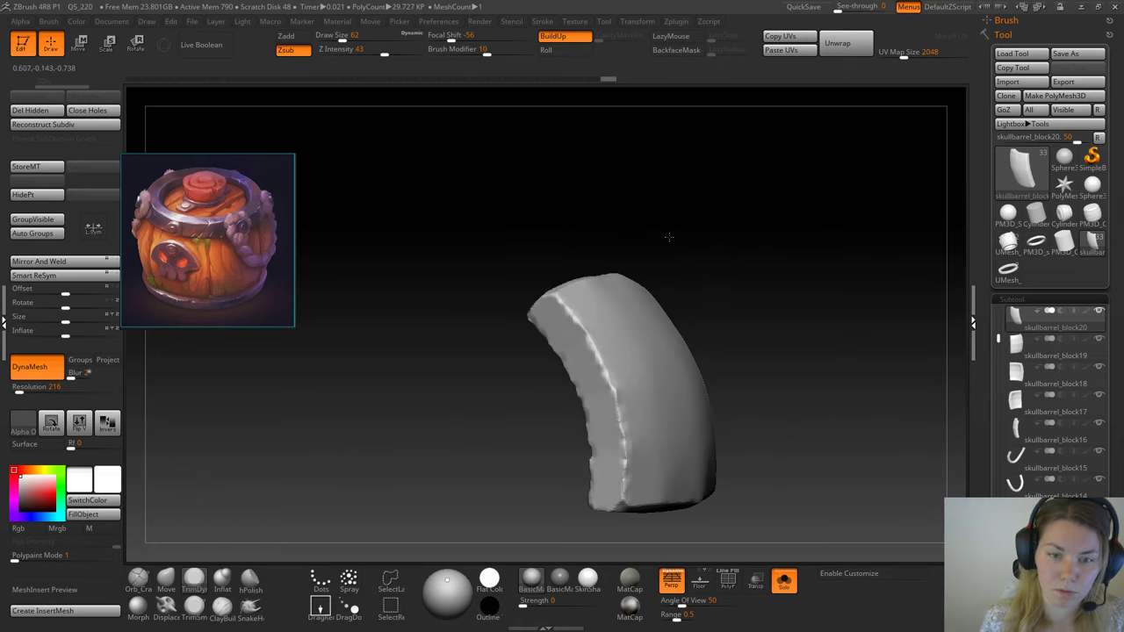
mouse_move(564, 298)
left_mouse_down()
mouse_move(547, 296)
mouse_move(586, 351)
mouse_move(614, 430)
mouse_move(614, 505)
left_mouse_up()
Step: Show the whole barrel again and examine the trimmed front plank against its neighbours and the concept art
left_click_drag(756, 380, 815, 284)
left_click(784, 580)
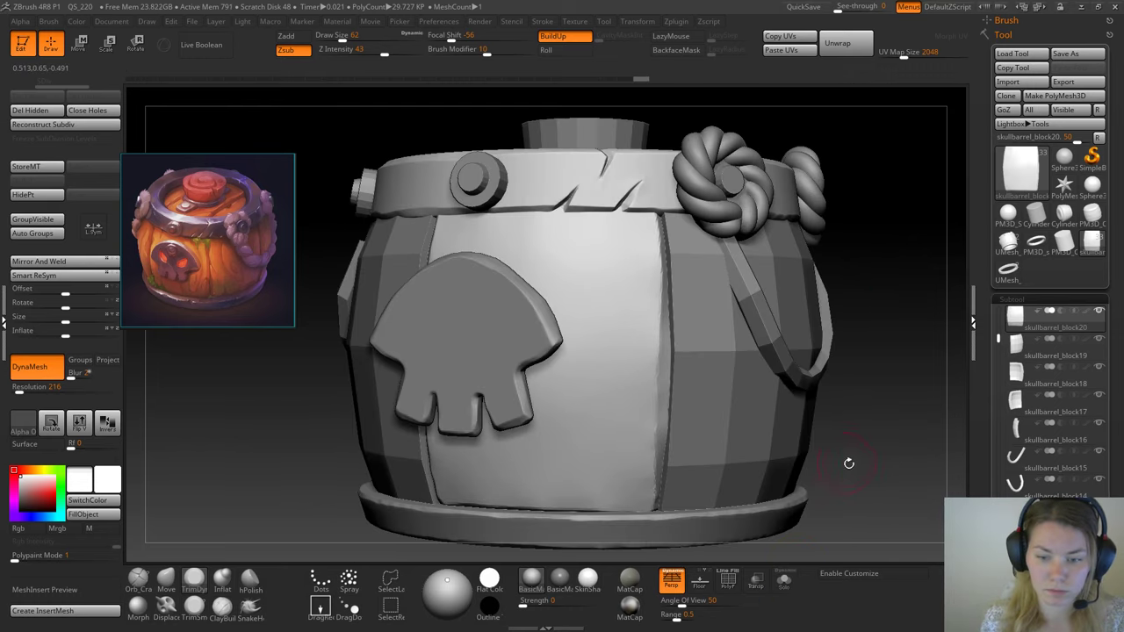
left_click_drag(848, 459, 839, 385)
left_click_drag(433, 488, 491, 413)
left_click_drag(743, 324, 735, 327)
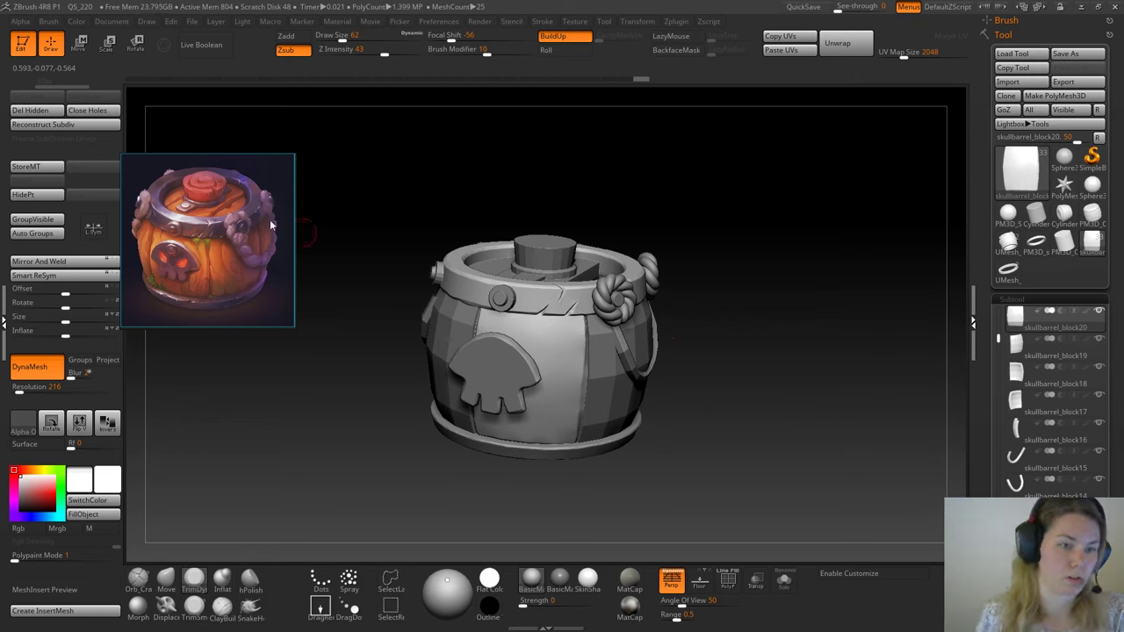
left_click_drag(795, 278, 771, 349)
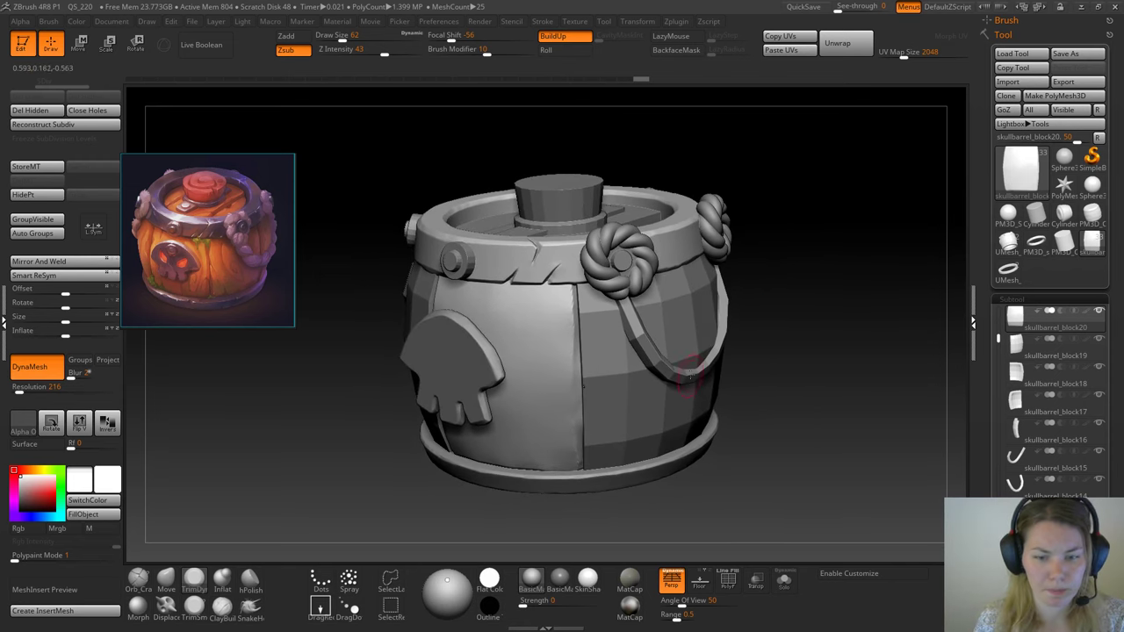
Step: Isolate the front plank and refine the bevel along its exposed long side edge with TrimDynamic
left_click(784, 580)
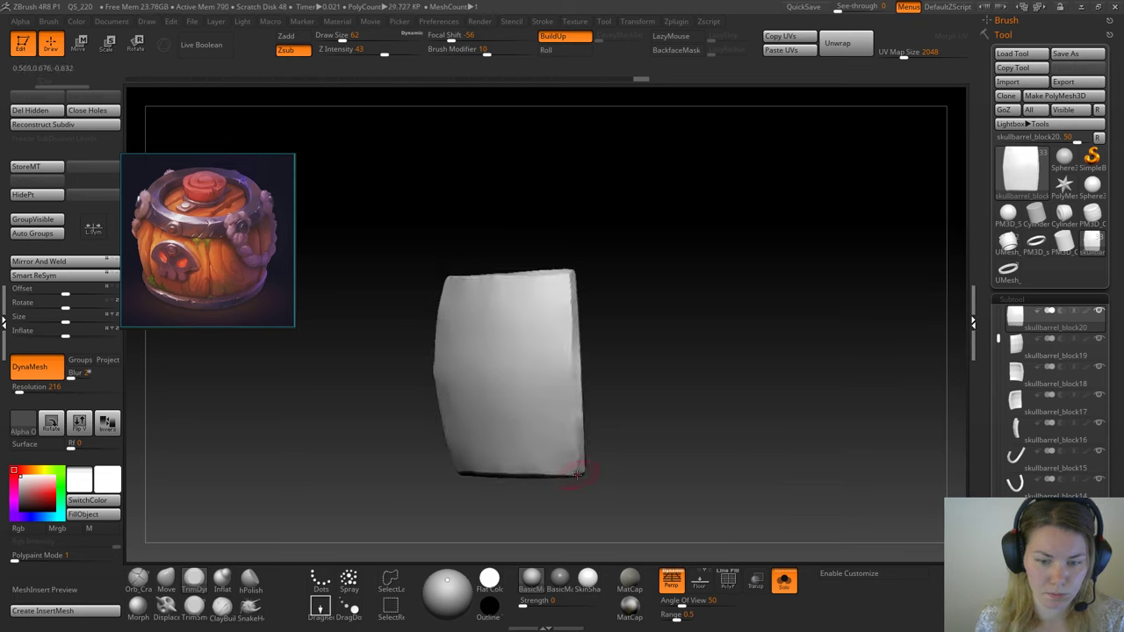
left_click_drag(575, 425, 577, 309)
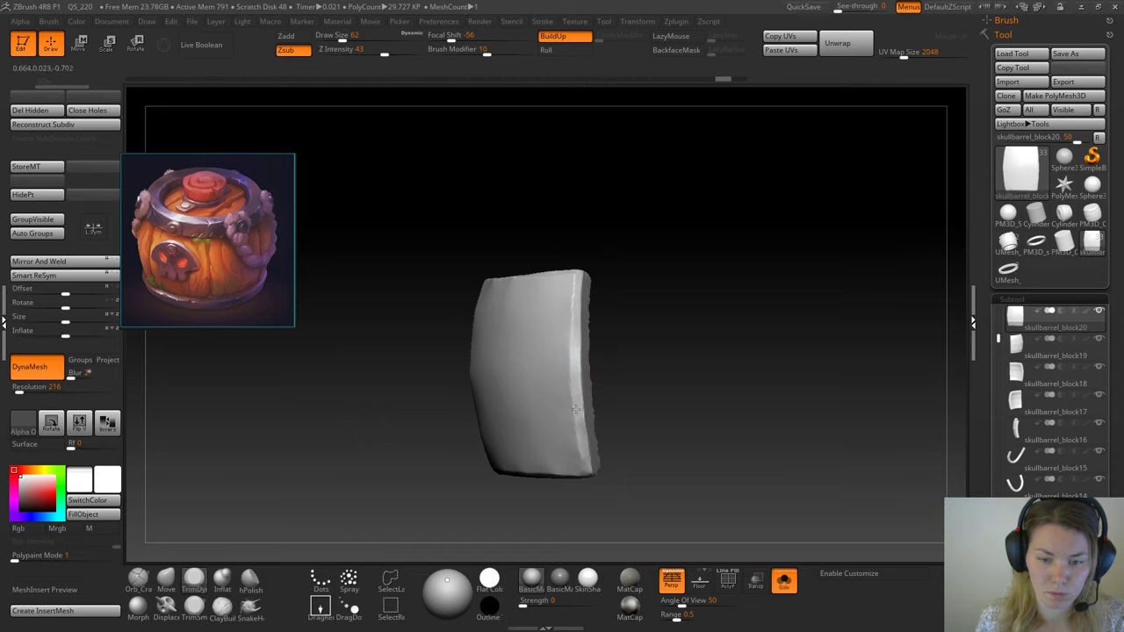
mouse_move(615, 407)
left_mouse_down()
mouse_move(693, 351)
mouse_move(667, 339)
mouse_move(657, 349)
left_mouse_up()
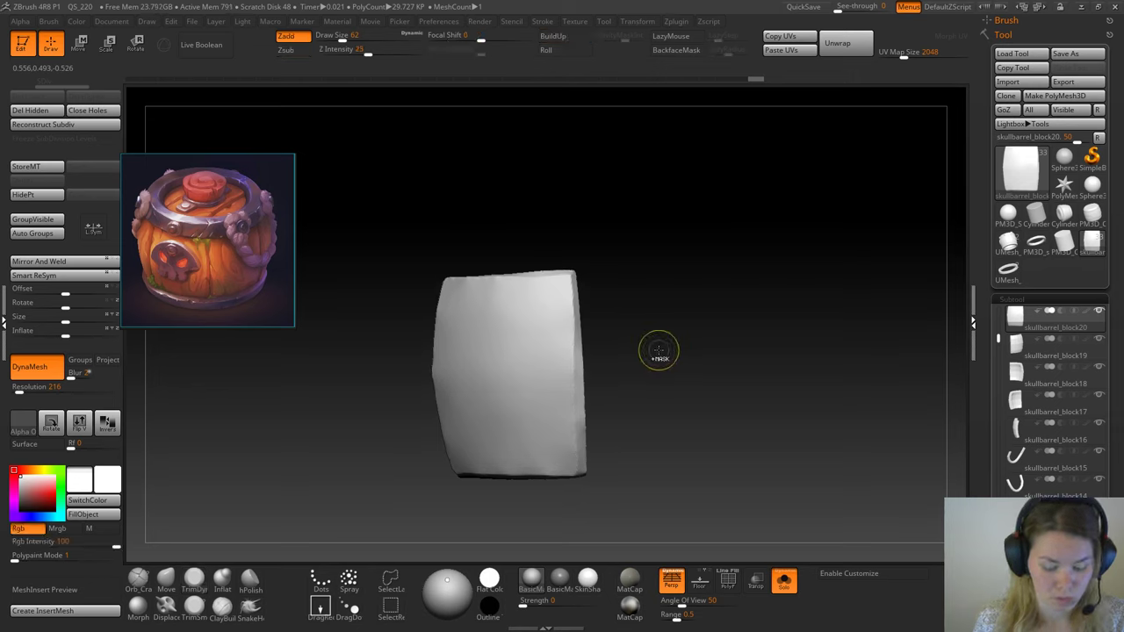
Step: Switch to the Orb_Cracks brush and store a morph target for the front plank
left_click(137, 577)
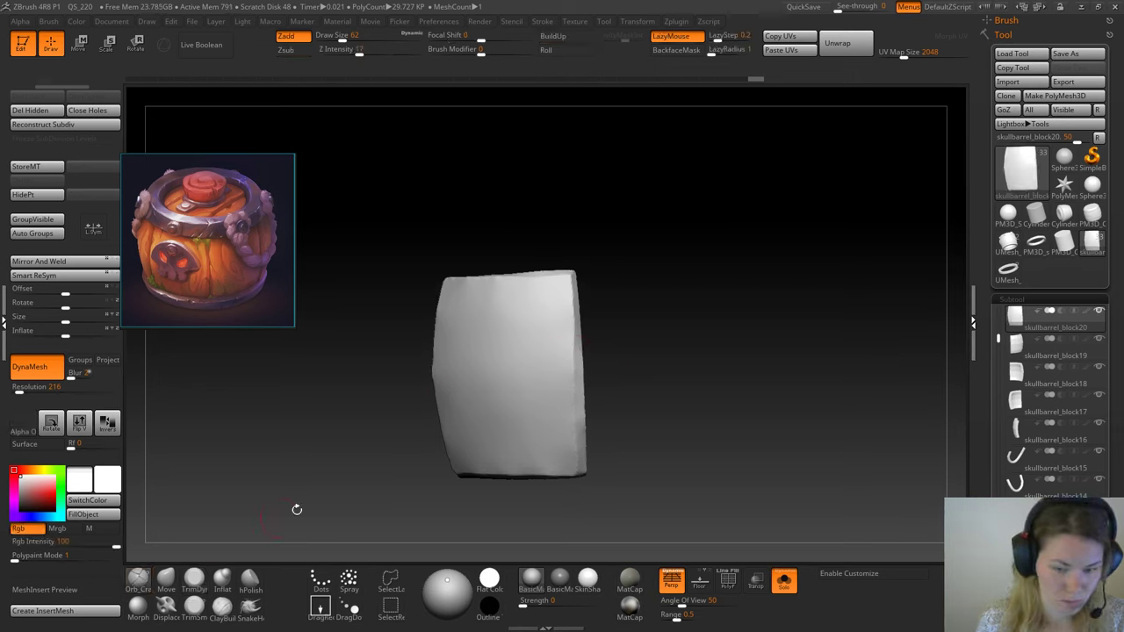
left_click_drag(1112, 351, 1112, 131)
left_click(39, 168)
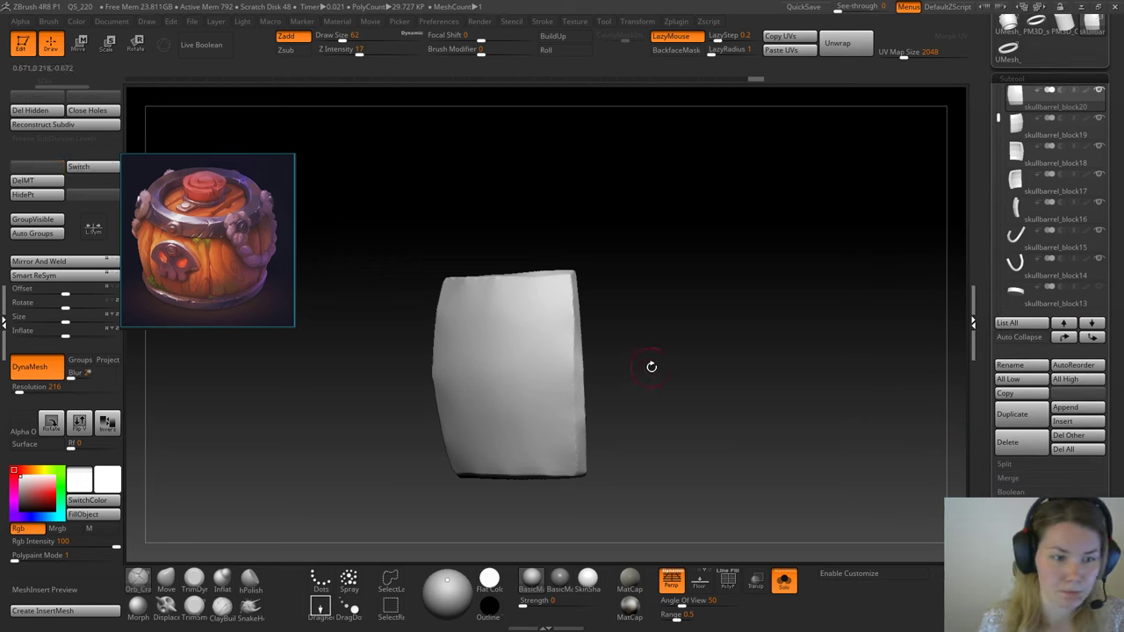
Step: Set the draw size to 41, carve a pointed-arch crack near the plank's lower corner with Orb_Cracks, and show the whole barrel again
left_click_drag(652, 366, 640, 363)
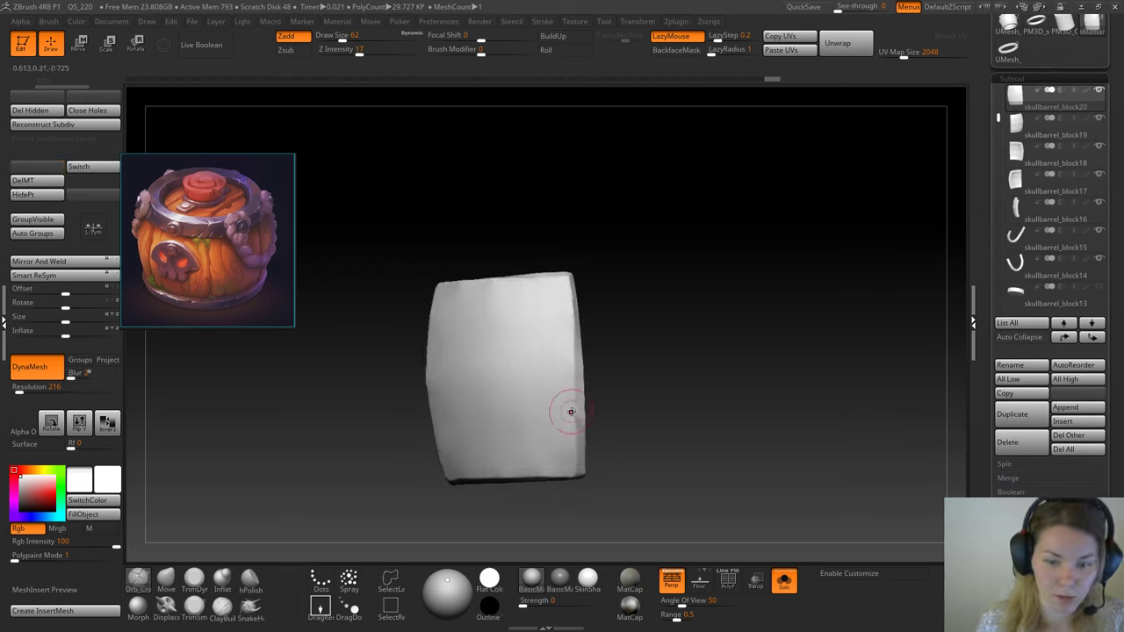
key("space")
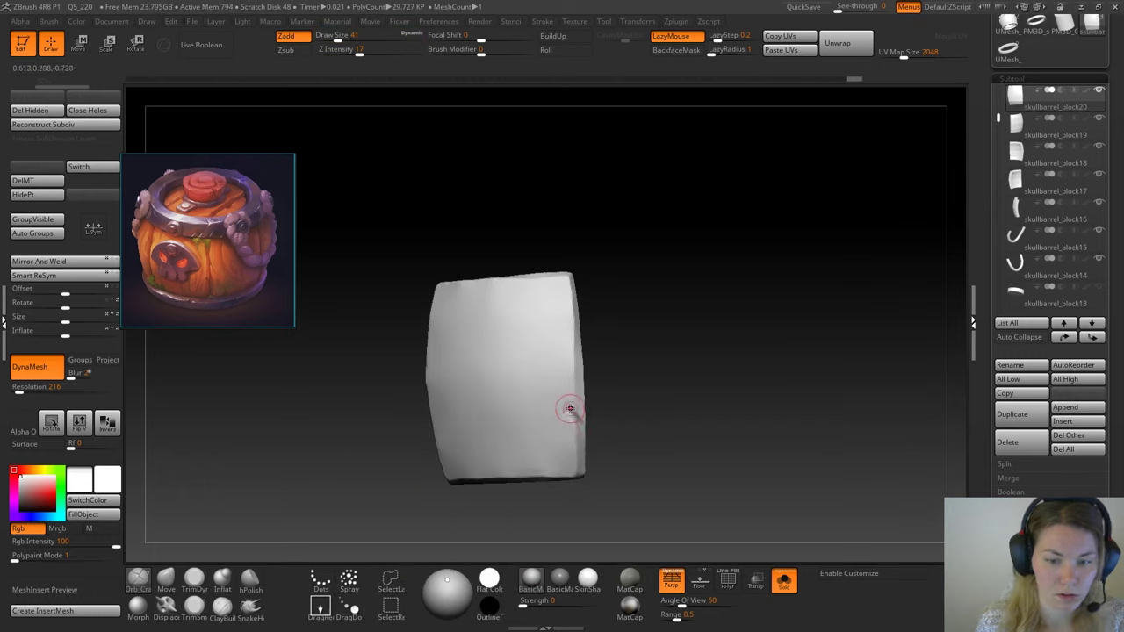
left_click_drag(569, 409, 578, 420)
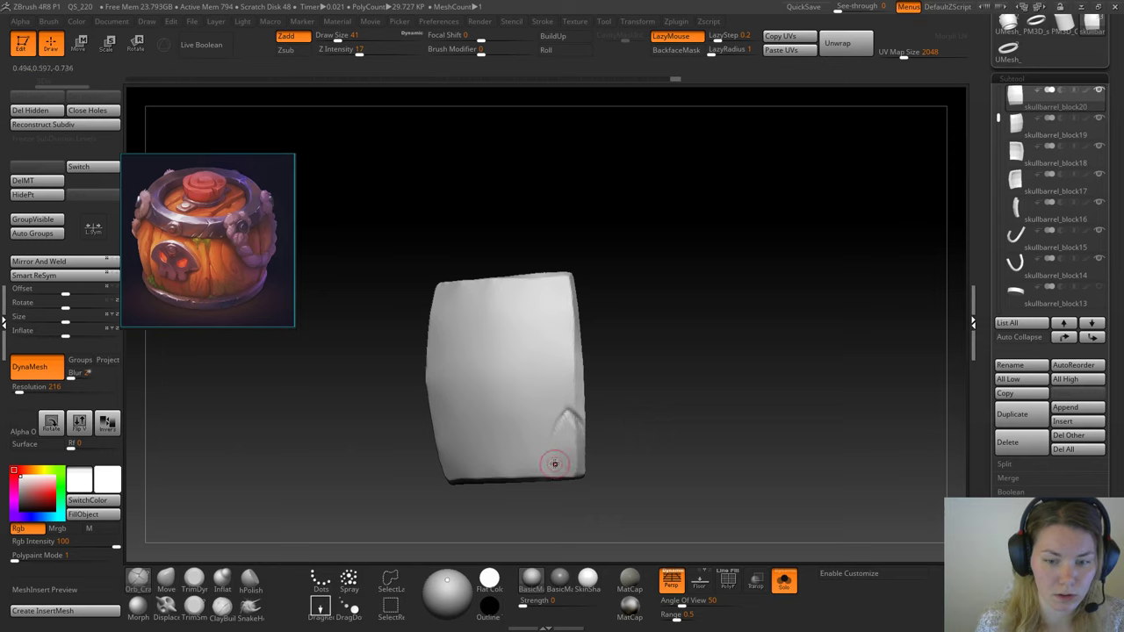
left_click_drag(554, 464, 571, 404)
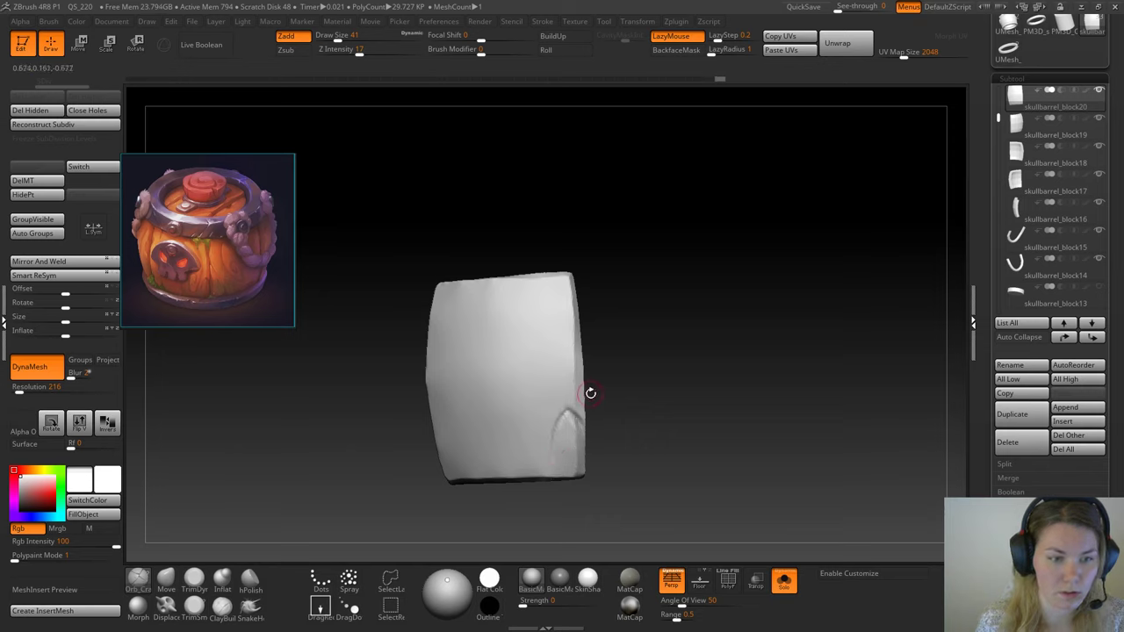
left_click(786, 584)
Step: Try a long curved crack running down the middle of the front plank beside the skull, and undo it
mouse_move(728, 454)
left_mouse_down()
mouse_move(782, 436)
mouse_move(765, 430)
left_mouse_up()
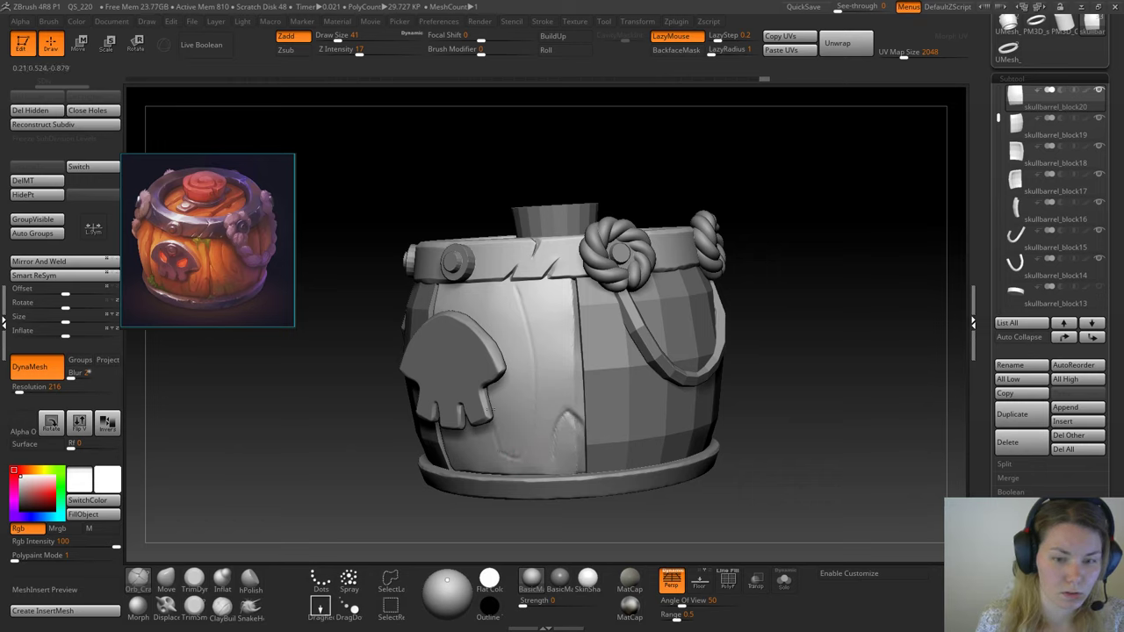
left_click_drag(783, 342, 829, 359)
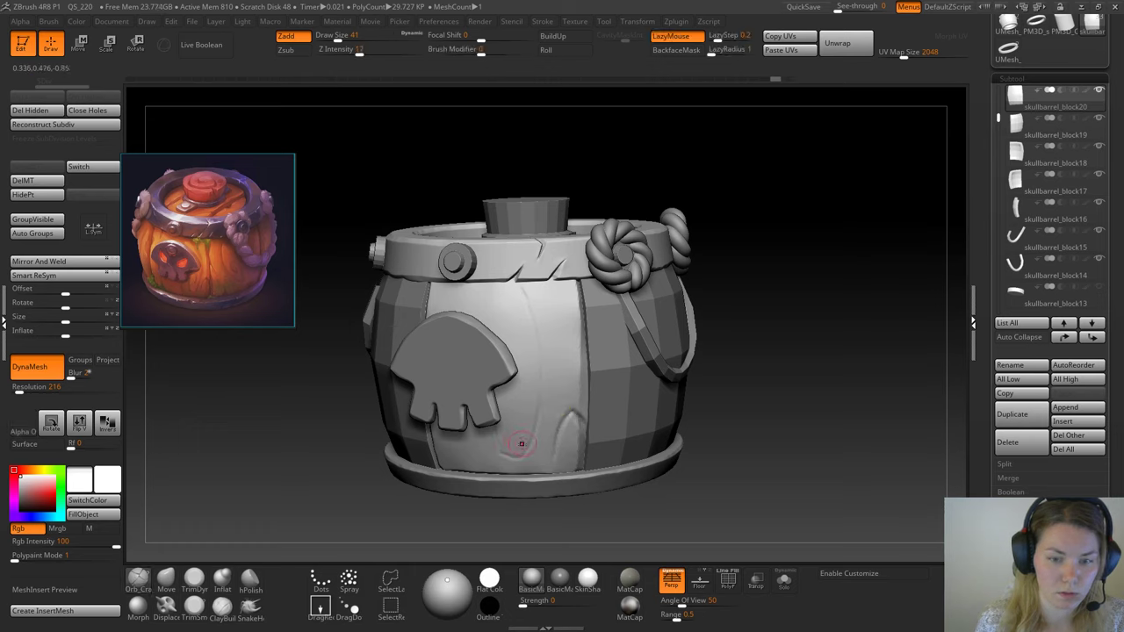
key("ctrl")
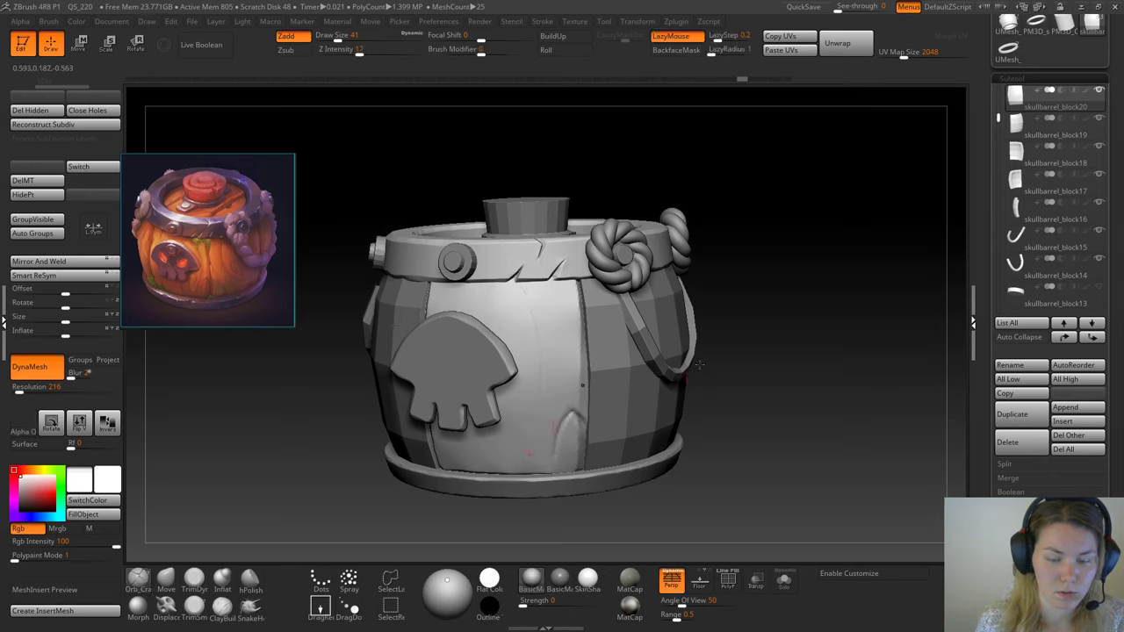
left_click_drag(760, 303, 762, 372)
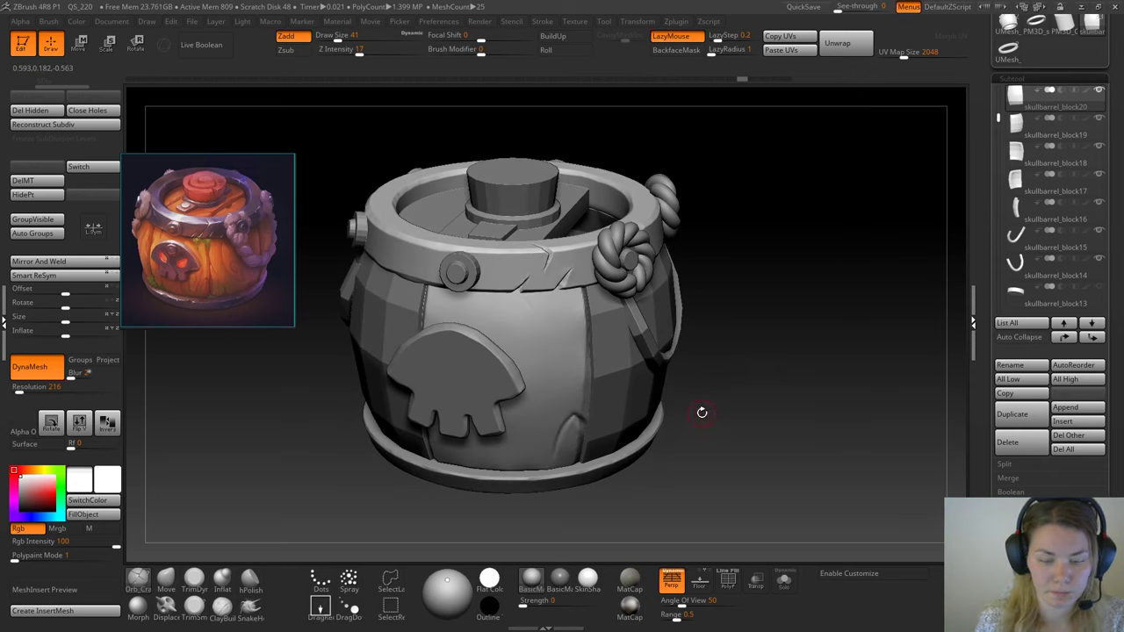
Step: Rotate and shift the front plank around the barrel with the transform gizmo so it sits behind the skull emblem
key("w")
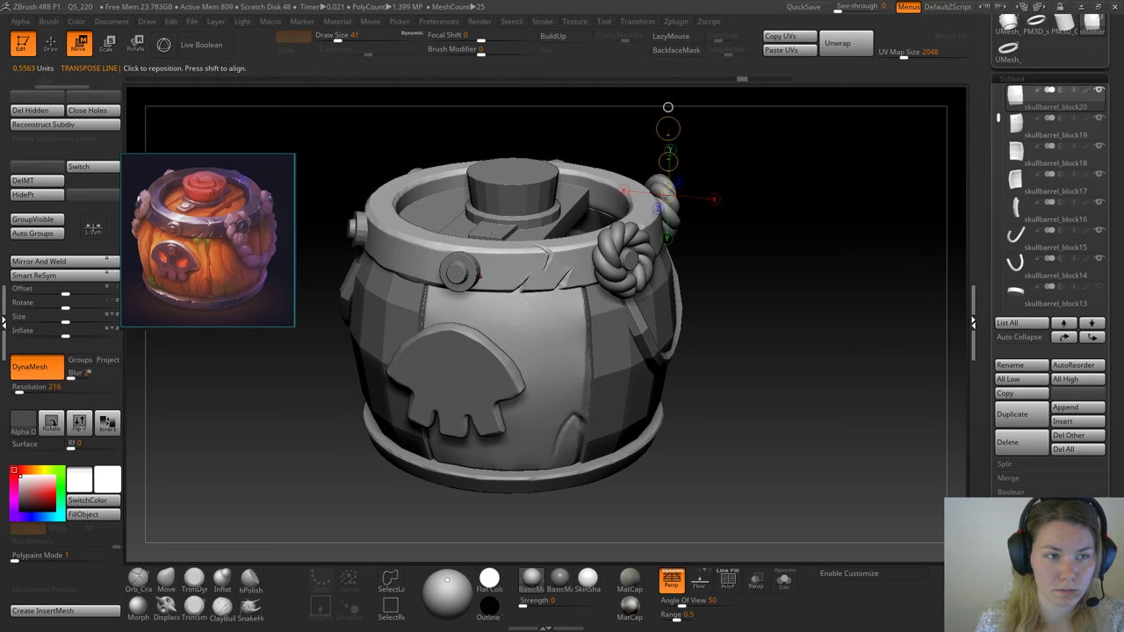
key("y")
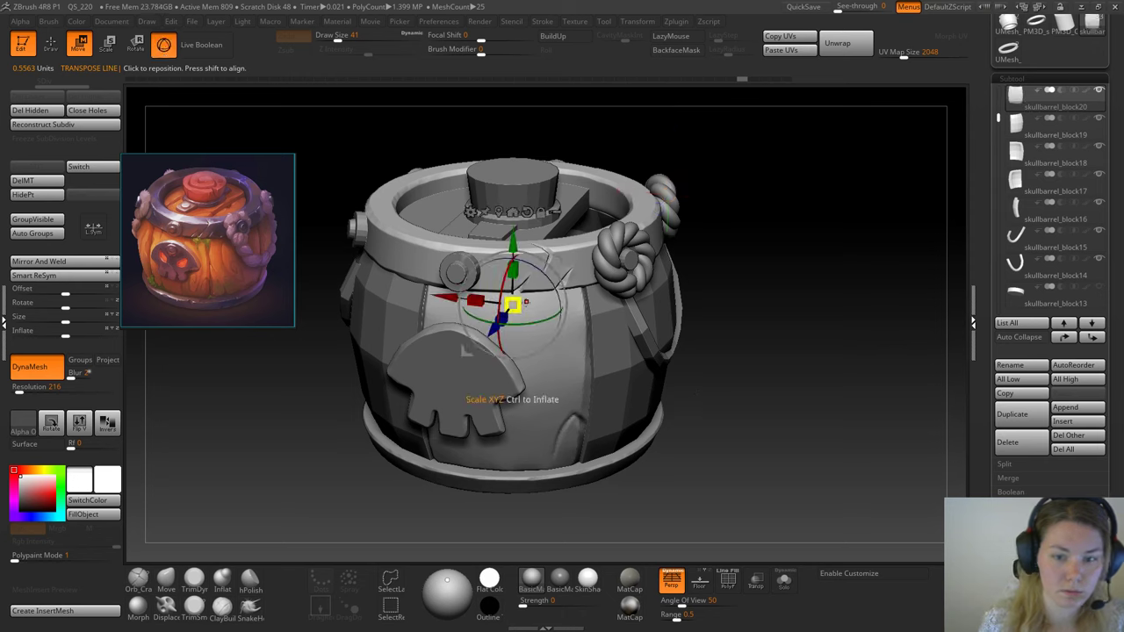
left_click_drag(514, 304, 515, 321)
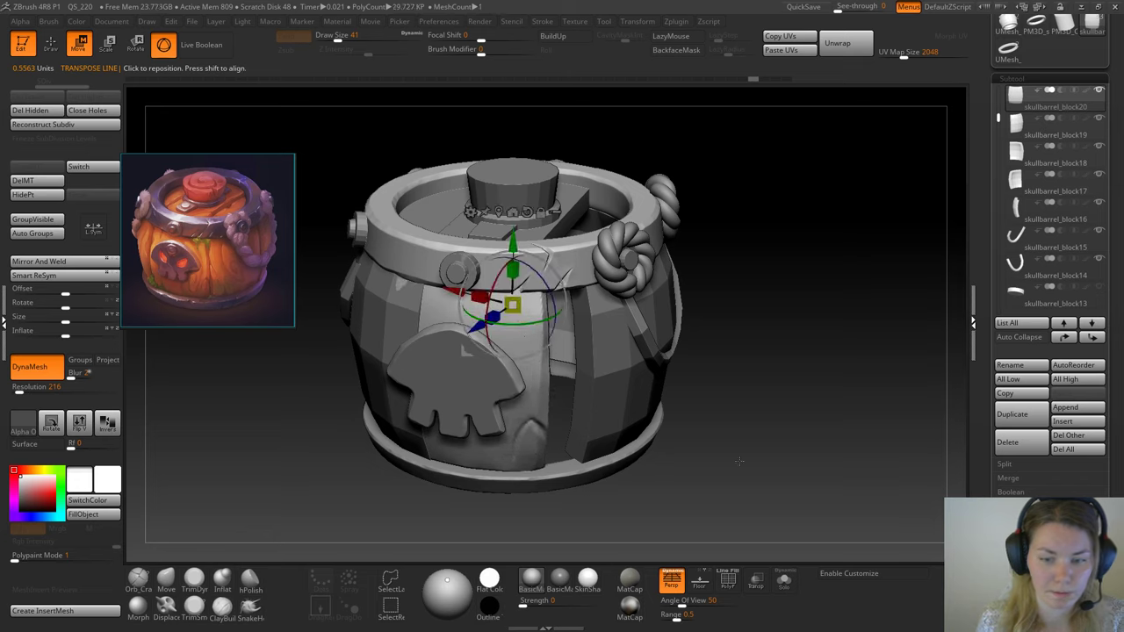
mouse_move(766, 442)
left_mouse_down()
mouse_move(782, 431)
mouse_move(771, 437)
left_mouse_up()
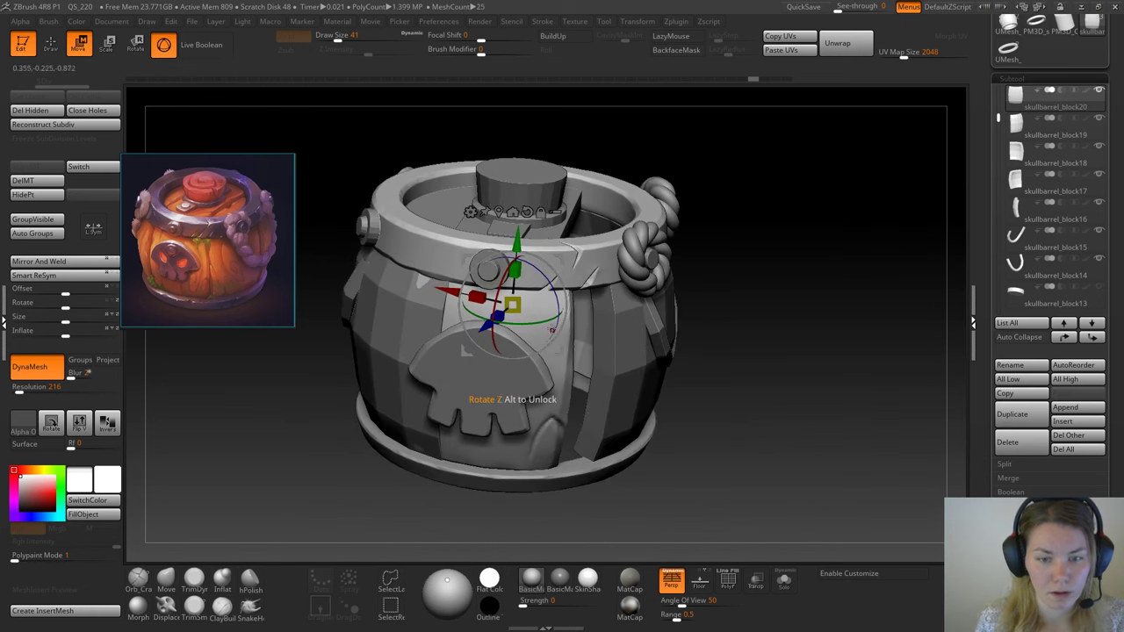
left_click_drag(538, 323, 540, 333)
mouse_move(757, 341)
left_mouse_down()
mouse_move(740, 328)
mouse_move(745, 339)
mouse_move(710, 331)
left_mouse_up()
key("q")
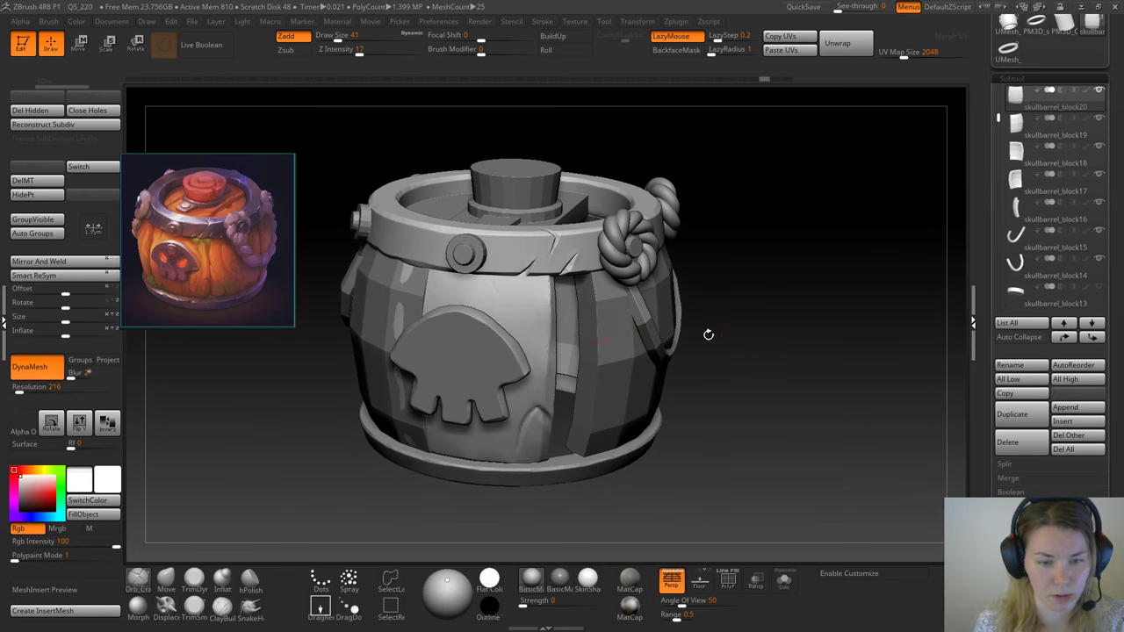
Step: Hide the neighbouring plank skullbarrel_block16 that overlaps the front plank, and select the front plank again
left_click(388, 287, "alt")
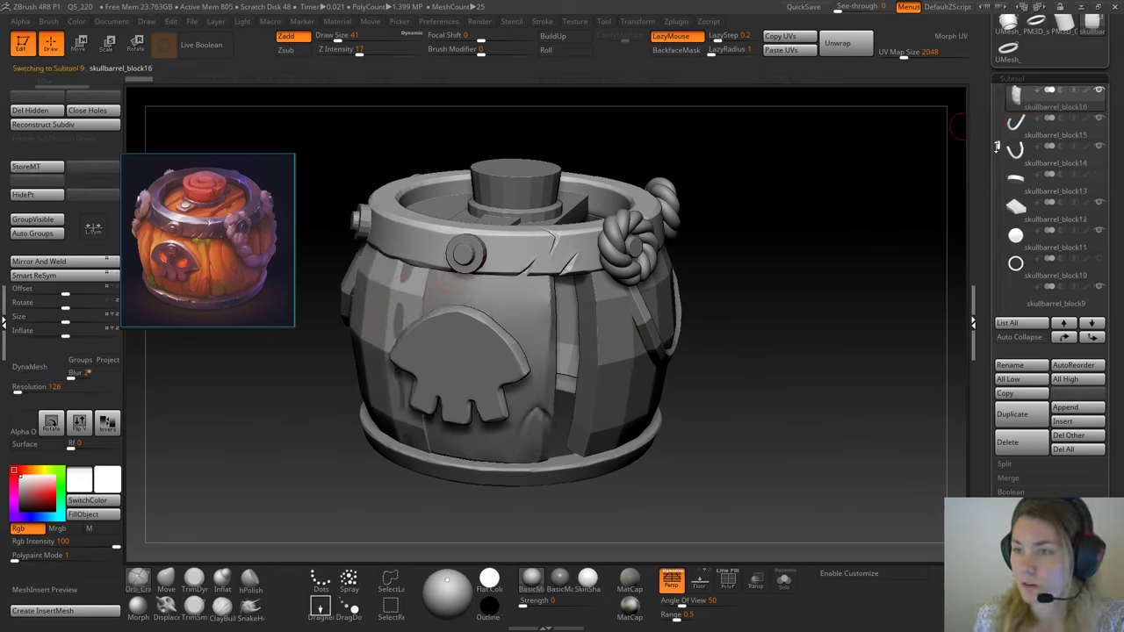
left_click(1108, 128)
left_click(1099, 119)
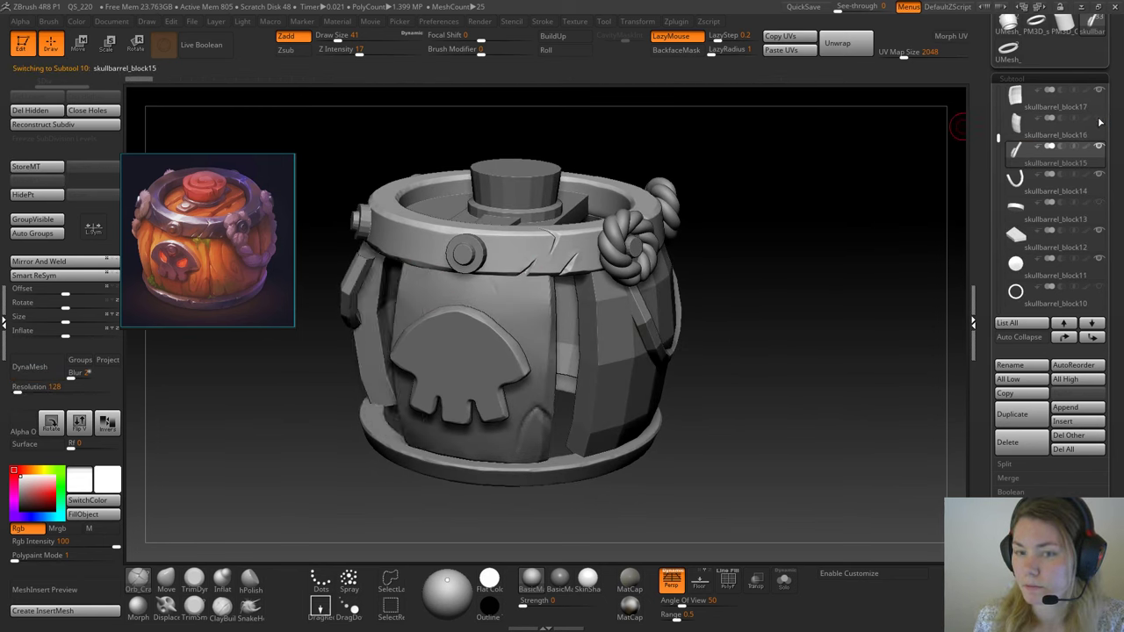
left_click(525, 324, "alt")
left_click_drag(760, 330, 720, 331)
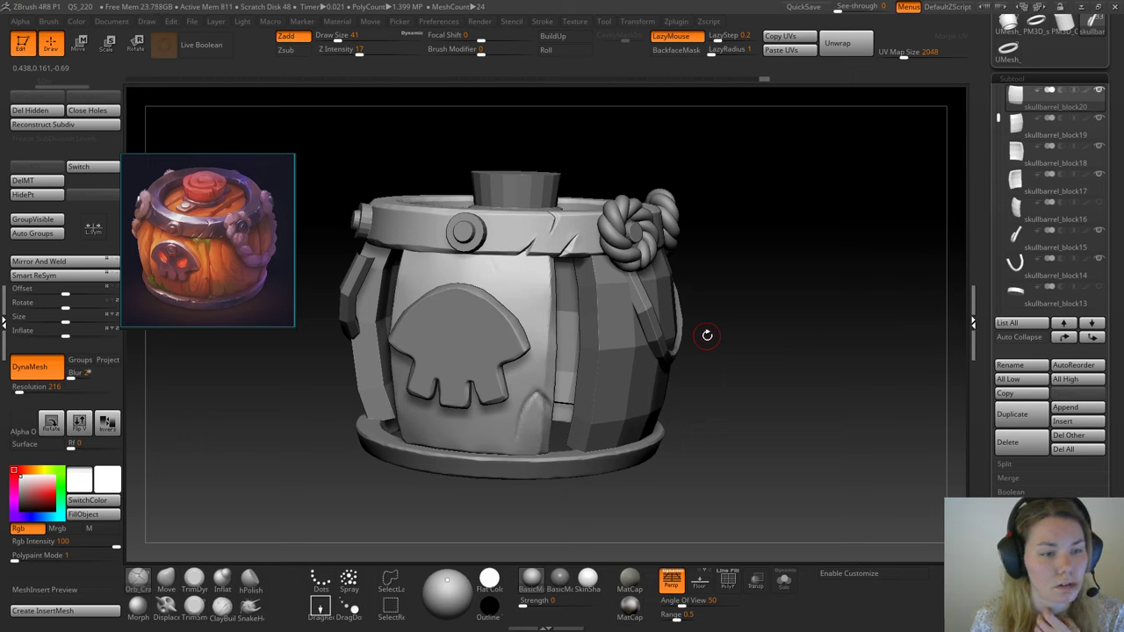
Step: Flatten the pointed-arch crack at the front plank's lower corner with TrimDynamic
left_click(139, 607)
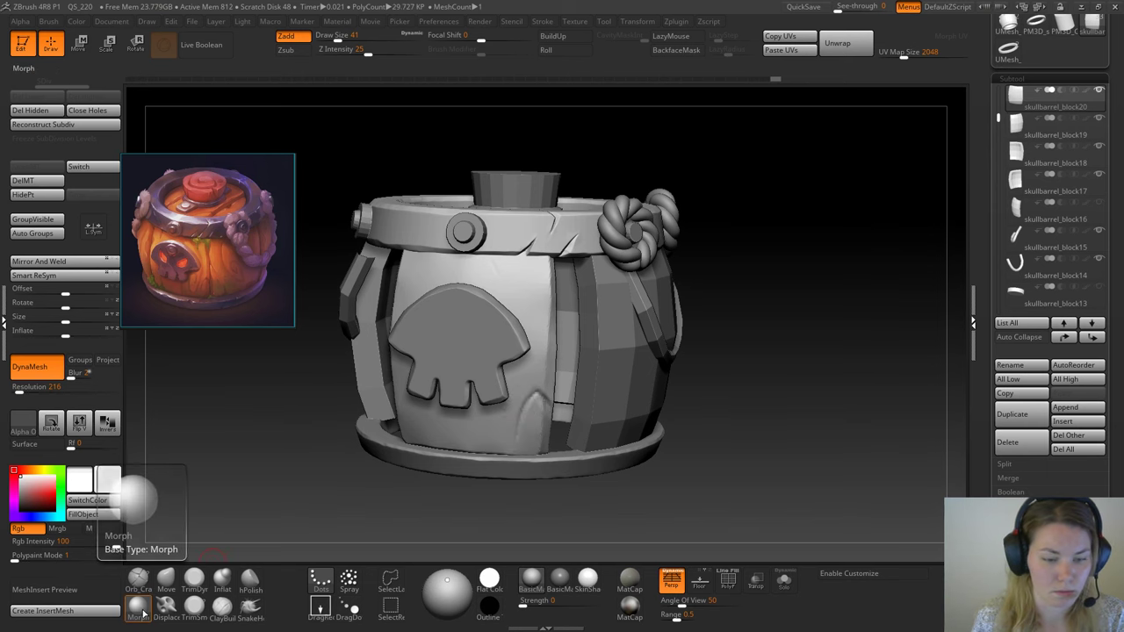
left_click(143, 614)
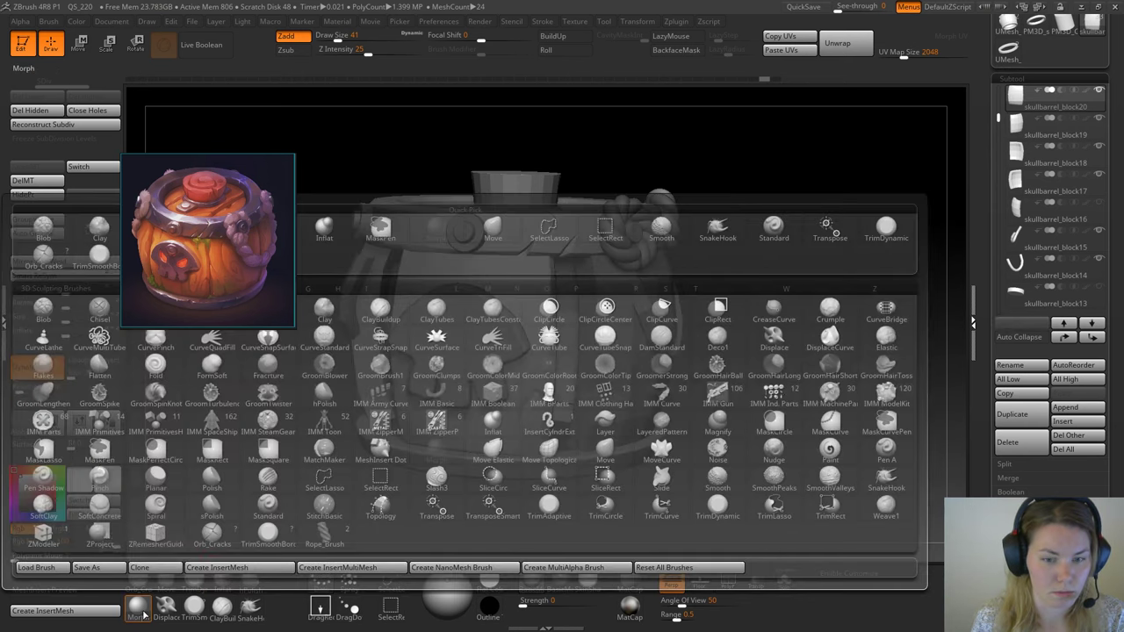
key("t")
key("d")
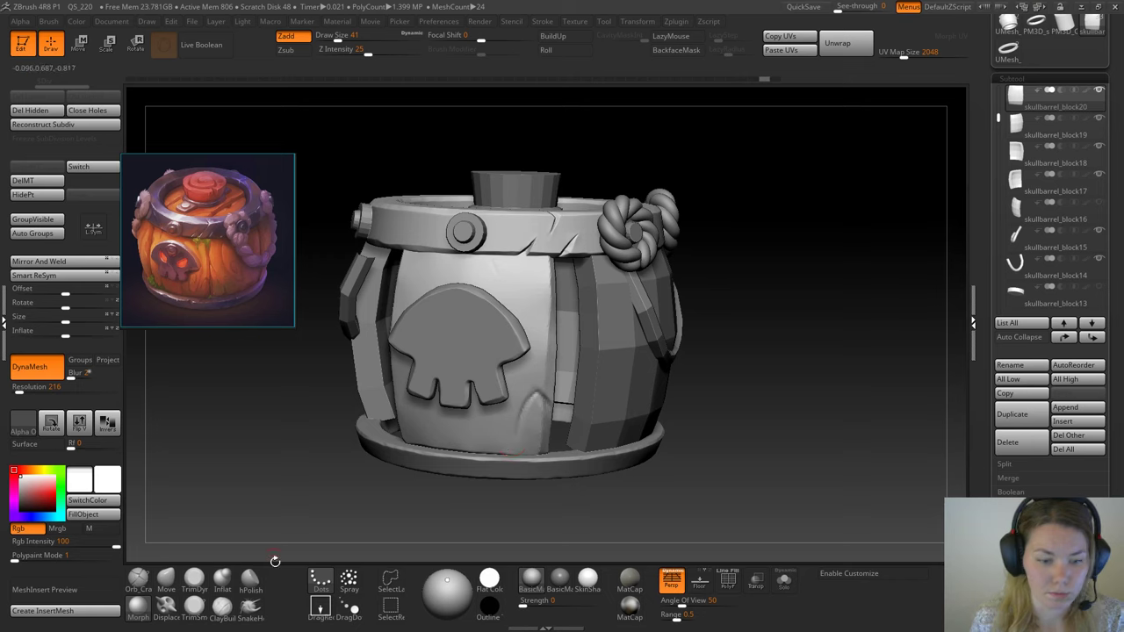
left_click(195, 579)
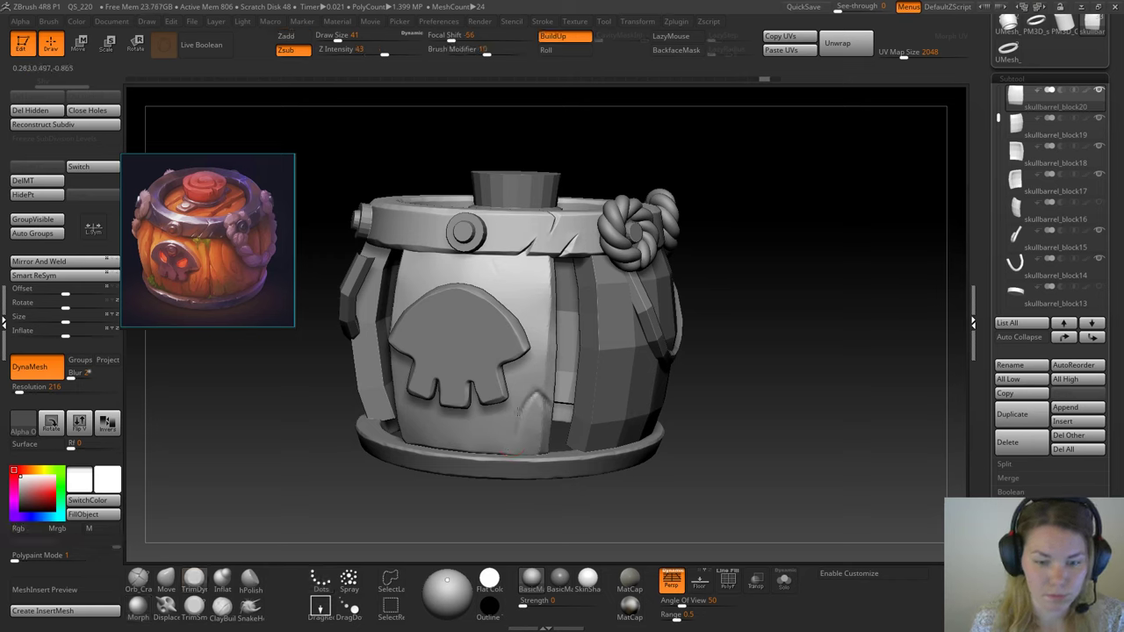
left_click_drag(534, 407, 513, 441)
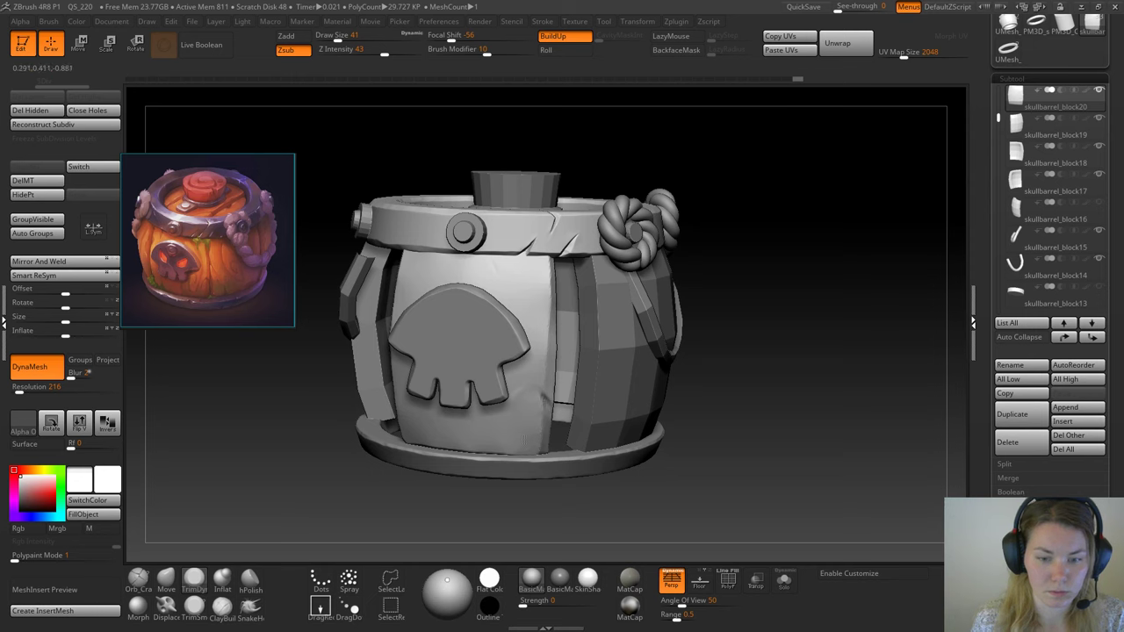
Step: Trim the front plank's exposed long side edge from the rope-handle side with TrimDynamic strokes
mouse_move(742, 319)
left_mouse_down()
mouse_move(544, 409)
mouse_move(545, 379)
left_mouse_up()
mouse_move(503, 508)
left_mouse_down()
mouse_move(457, 497)
mouse_move(548, 392)
left_mouse_up()
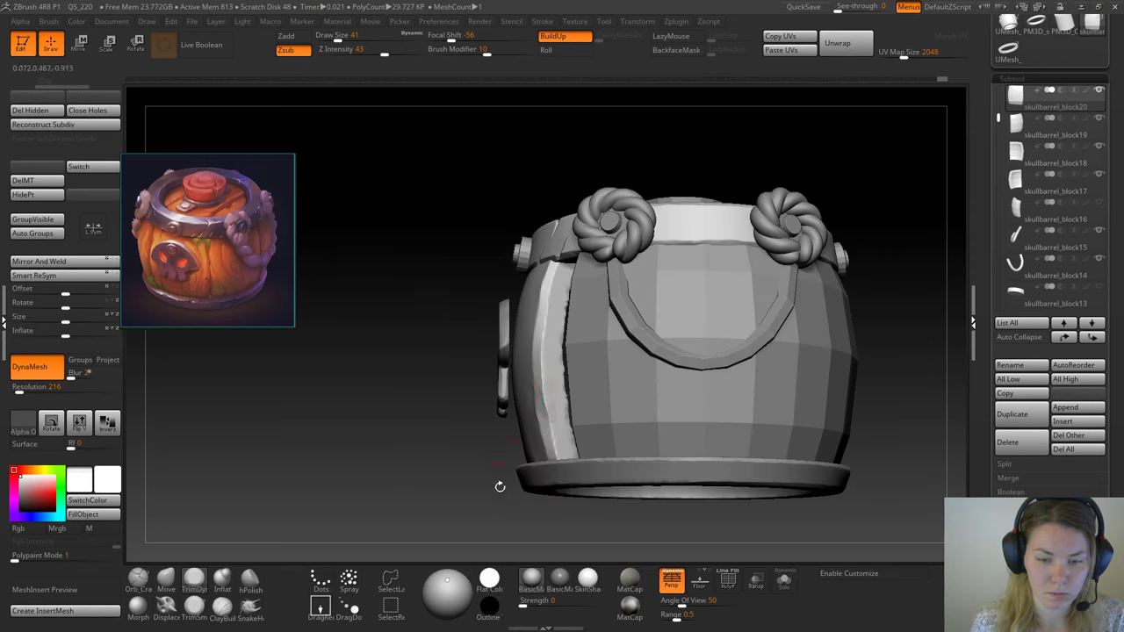
mouse_move(500, 486)
left_mouse_down()
mouse_move(532, 406)
mouse_move(527, 391)
mouse_move(544, 443)
mouse_move(546, 401)
left_mouse_up()
left_click_drag(794, 306, 806, 309)
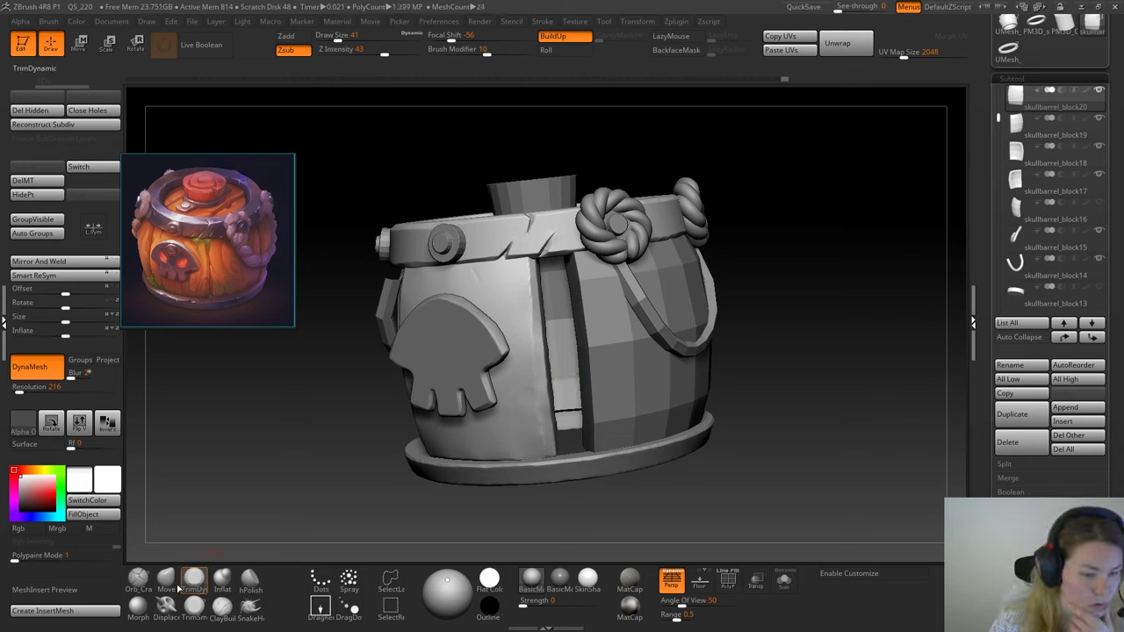
Step: Carve a curved Orb_Cracks groove from the front plank's upper edge diagonally down past the skull emblem
left_click(138, 580)
left_click_drag(525, 481, 369, 342)
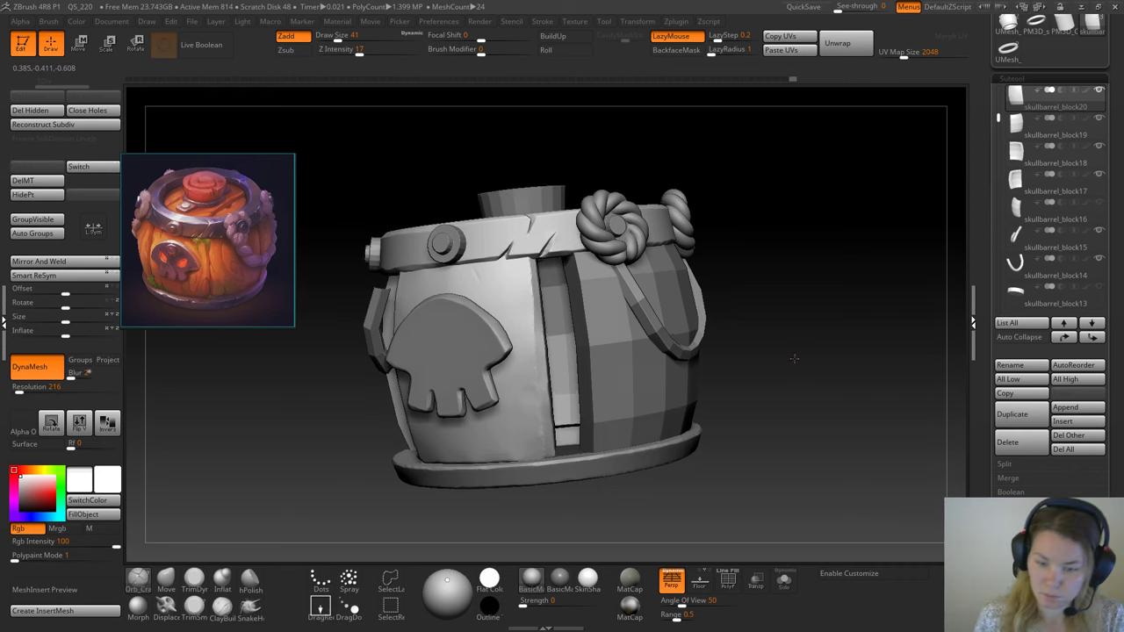
left_click_drag(790, 356, 825, 396)
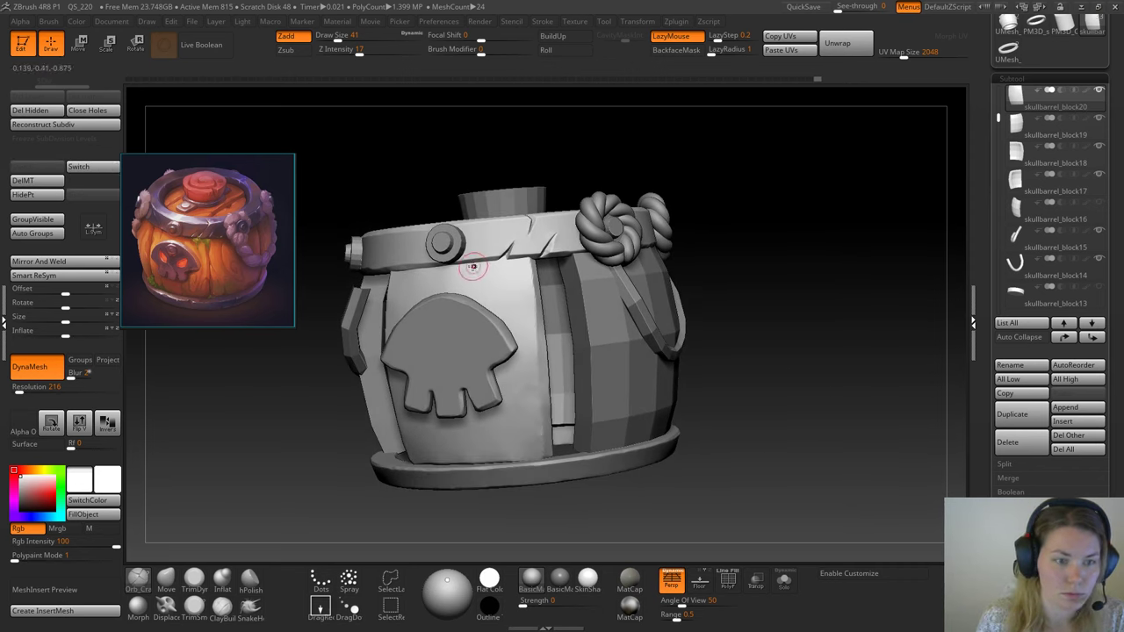
left_click_drag(466, 260, 515, 327)
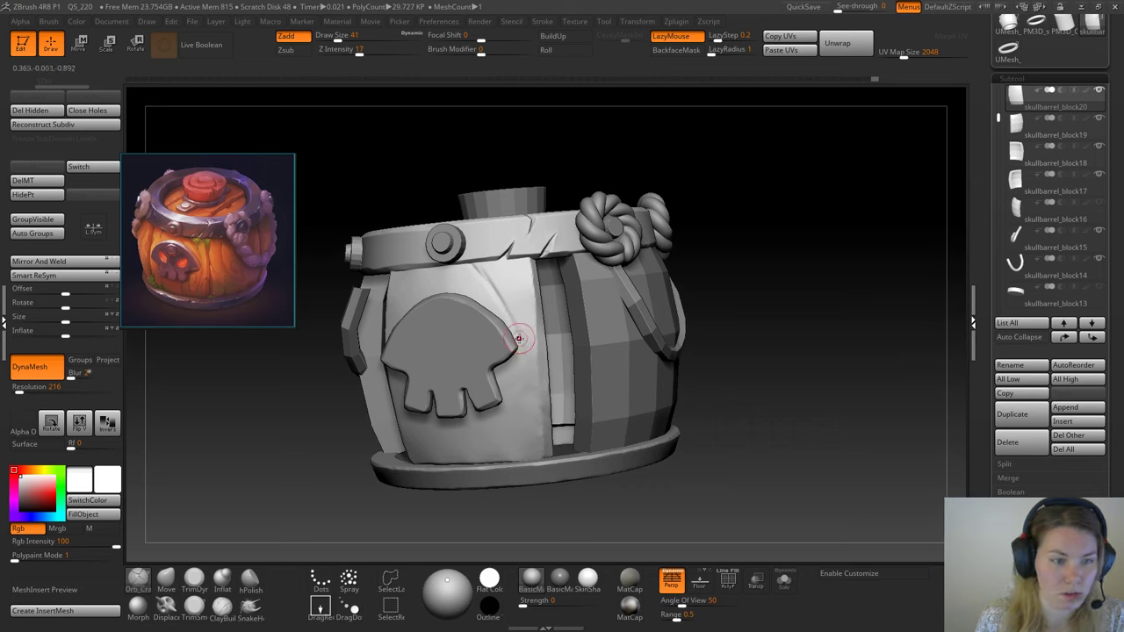
left_click_drag(521, 348, 526, 372)
left_click_drag(518, 330, 523, 439)
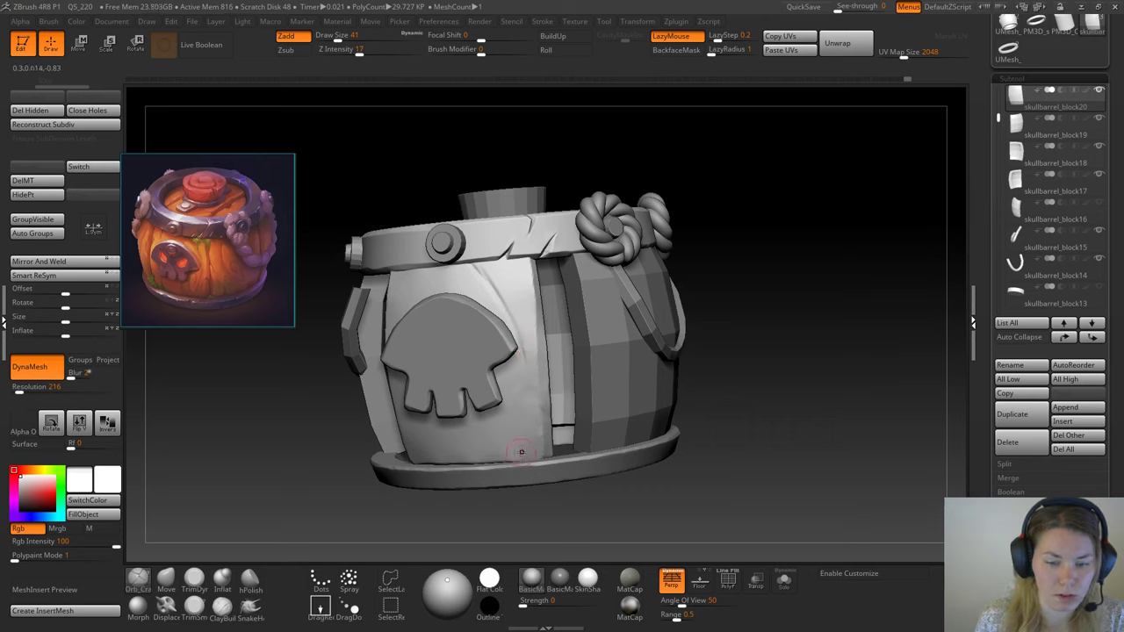
Step: Carve an elongated U-shaped Orb_Cracks groove on the front plank's lower part, beside the skull emblem's teeth
left_click_drag(525, 360, 520, 456)
left_click_drag(525, 397, 523, 439)
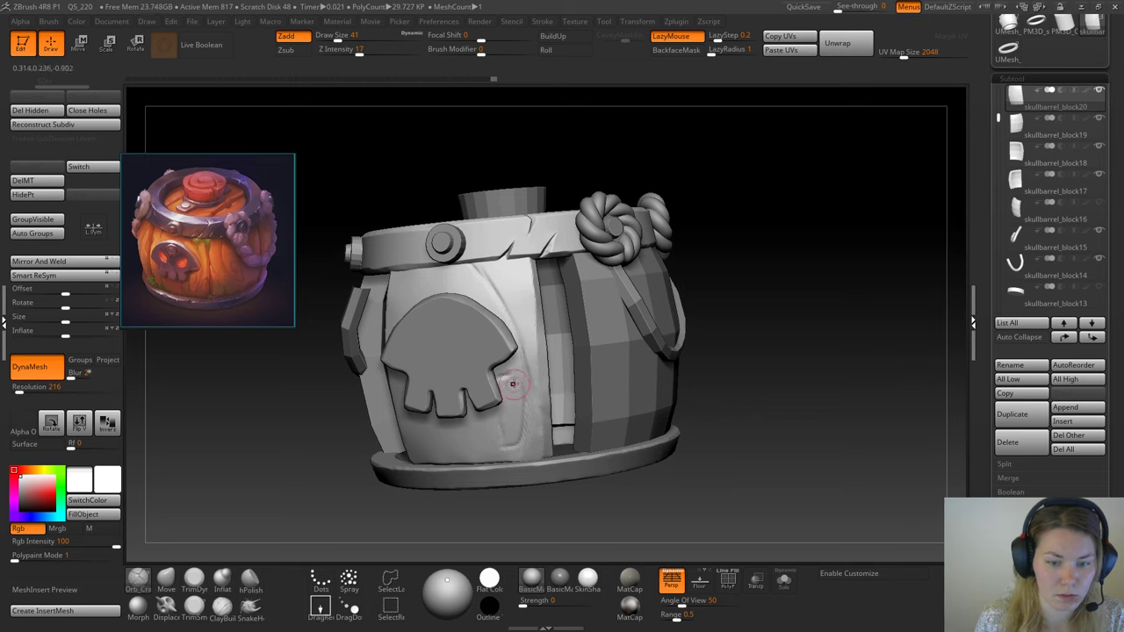
mouse_move(512, 402)
left_mouse_down()
mouse_move(511, 379)
mouse_move(519, 400)
left_mouse_up()
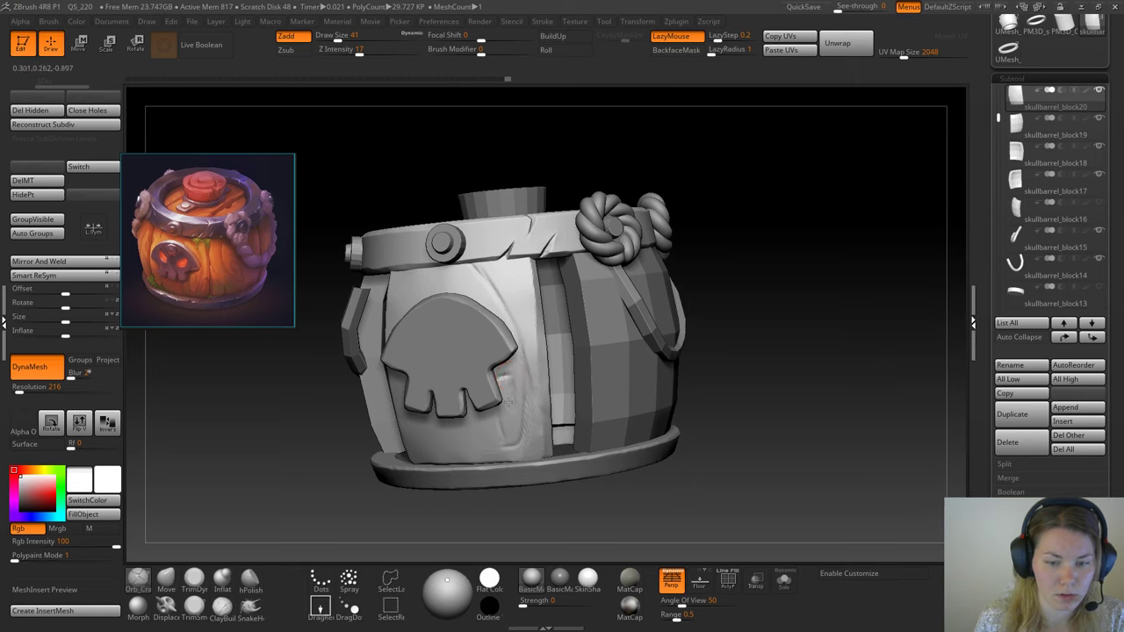
left_click_drag(510, 376, 493, 385)
left_click_drag(507, 444, 504, 415)
left_click(138, 606)
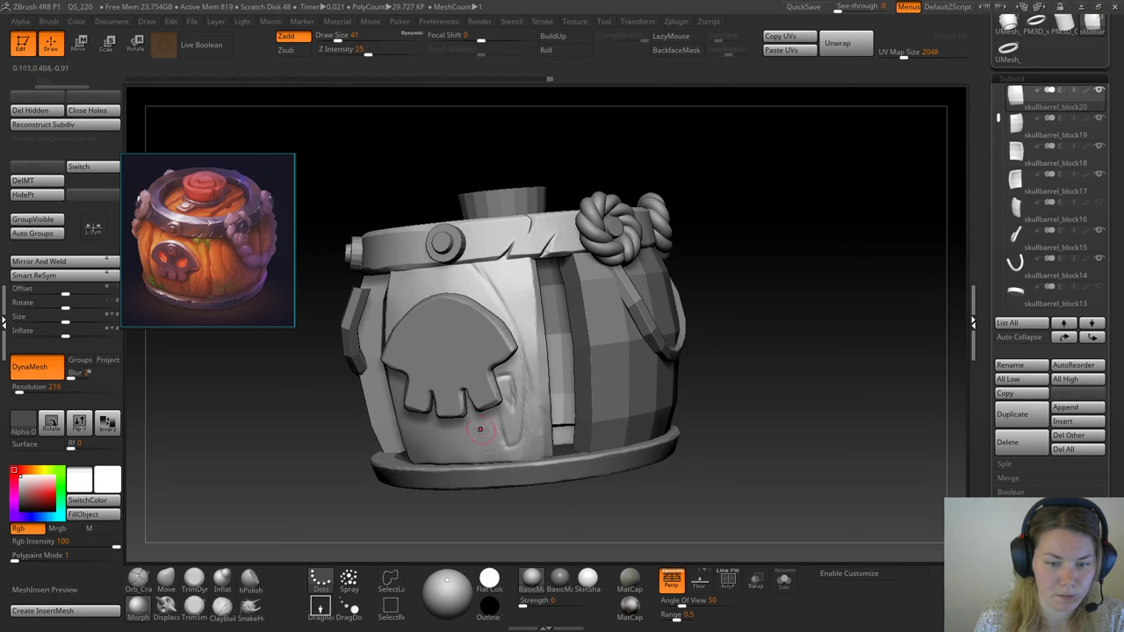
mouse_move(703, 156)
left_mouse_down()
mouse_move(737, 307)
mouse_move(730, 320)
left_mouse_up()
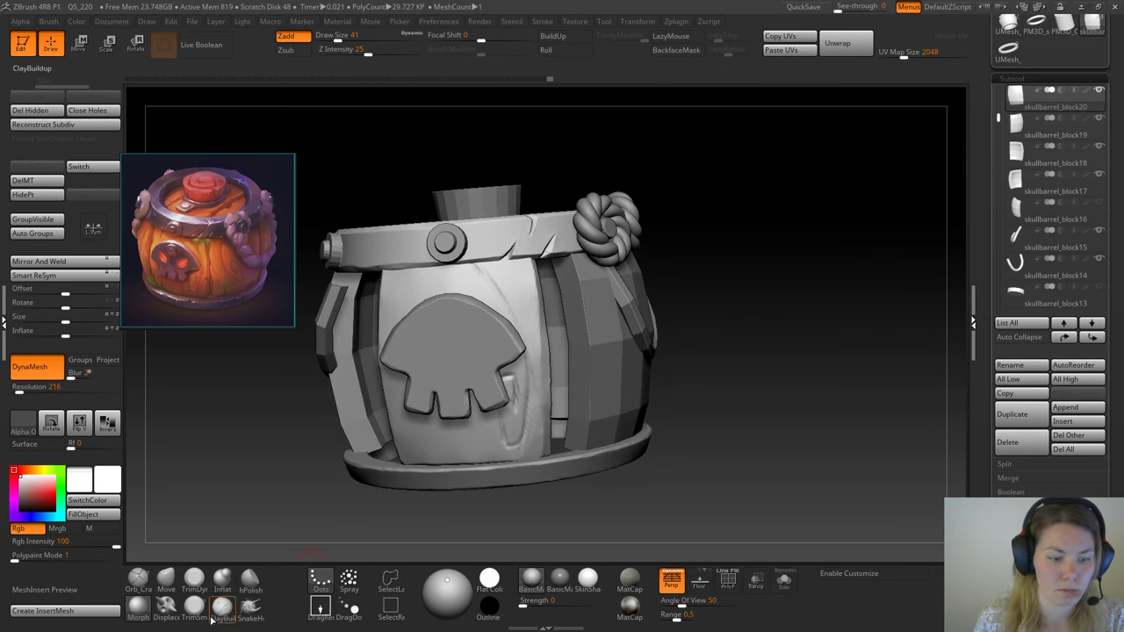
Step: Carve short Orb_Cracks grooves at the front plank's other lower and upper corners, and cut a notch into that long side edge
left_click(138, 579)
left_click_drag(318, 519, 343, 515)
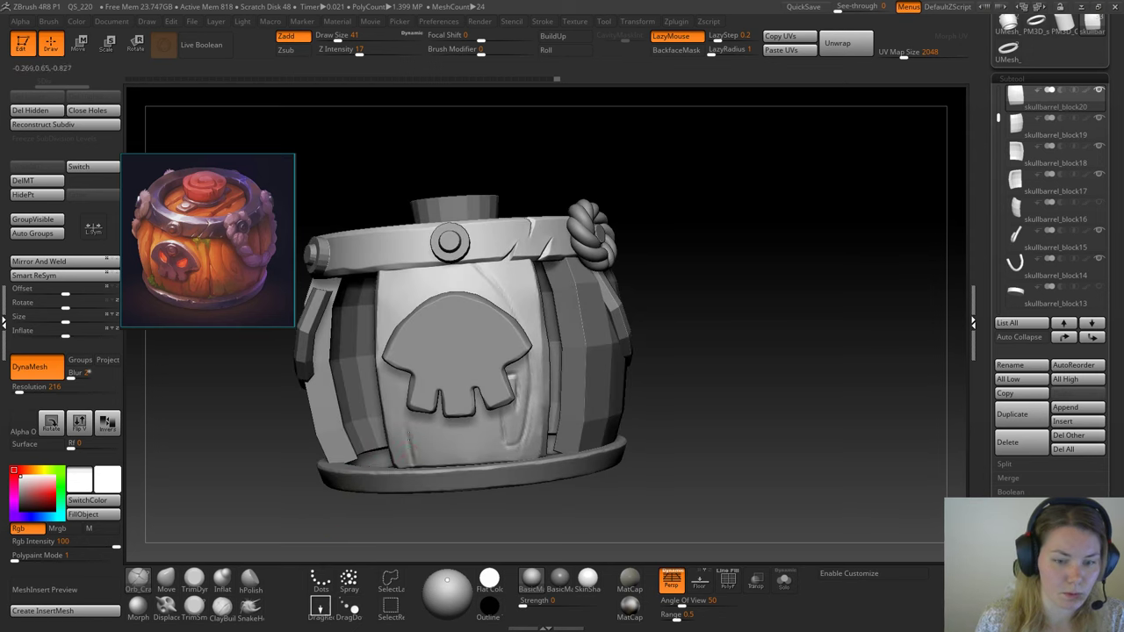
left_click_drag(161, 282, 161, 278)
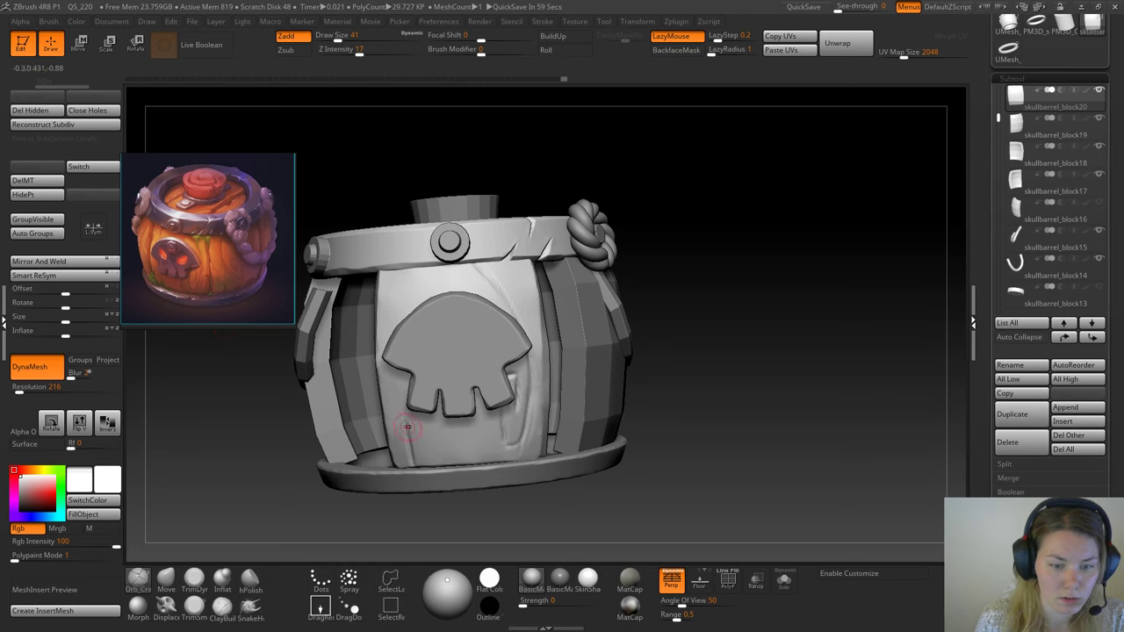
left_click_drag(416, 178, 430, 198)
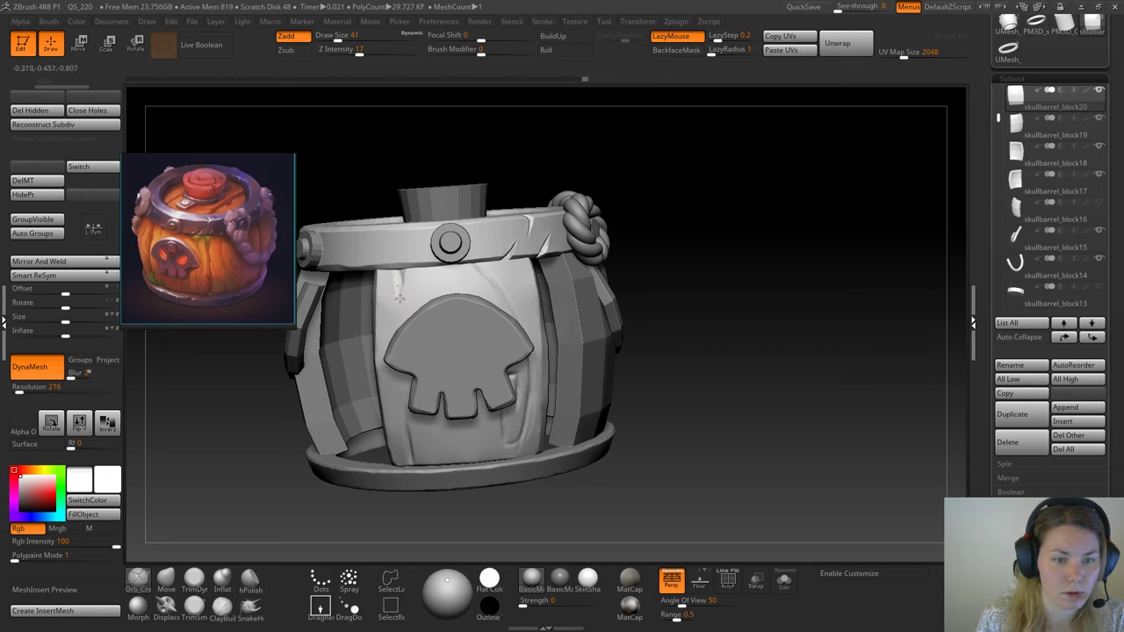
left_click_drag(399, 299, 401, 291)
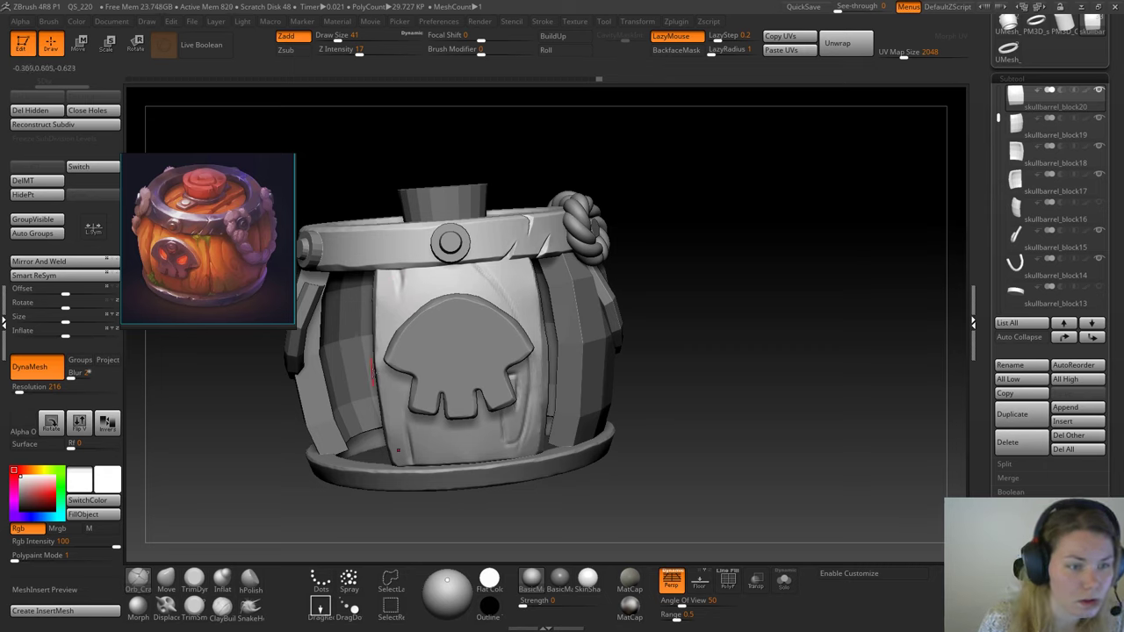
mouse_move(434, 168)
left_mouse_down()
mouse_move(525, 167)
mouse_move(398, 289)
mouse_move(365, 292)
left_mouse_up()
left_click_drag(632, 384, 381, 296)
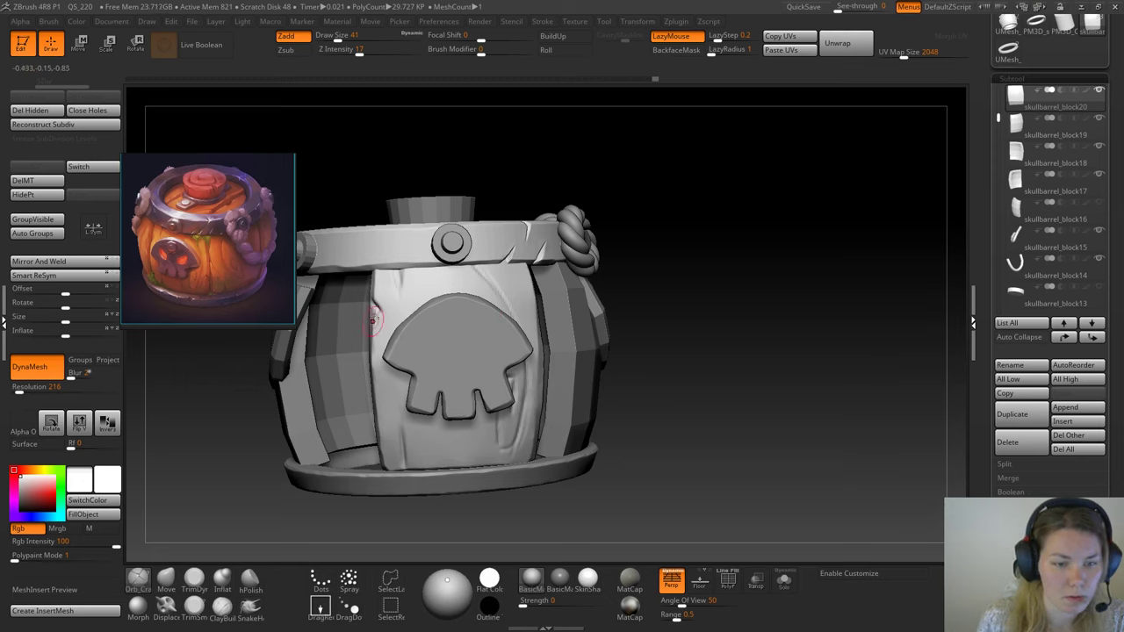
Step: Carve a vertical crack up from the front plank's bottom edge beneath the skull emblem, and deepen it with the plank isolated
left_click_drag(384, 188, 766, 277)
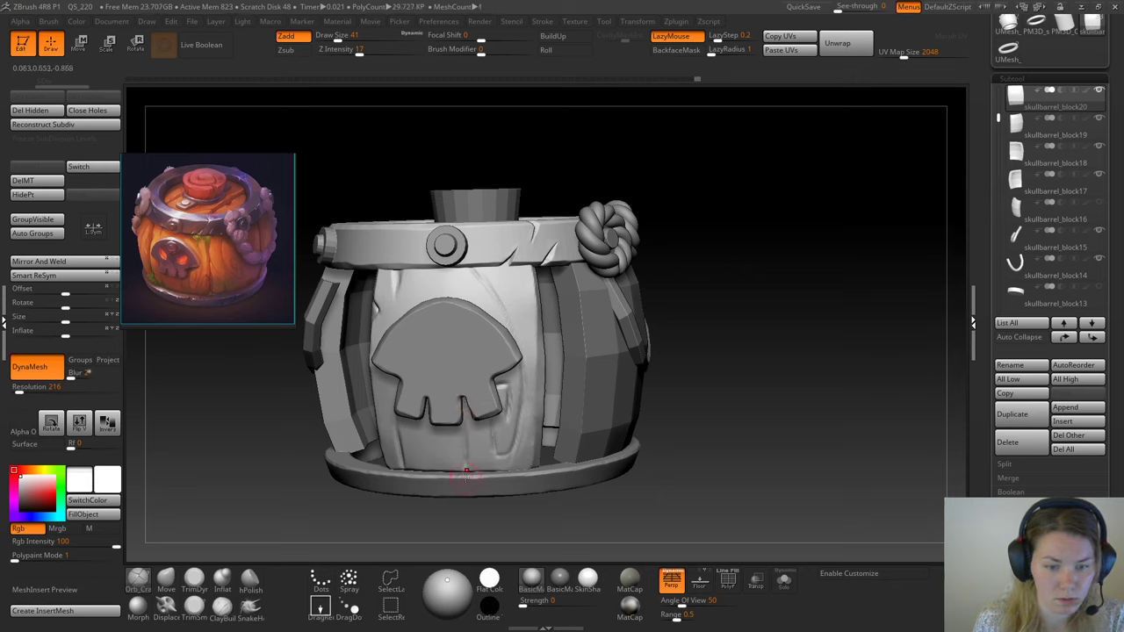
left_click(783, 581)
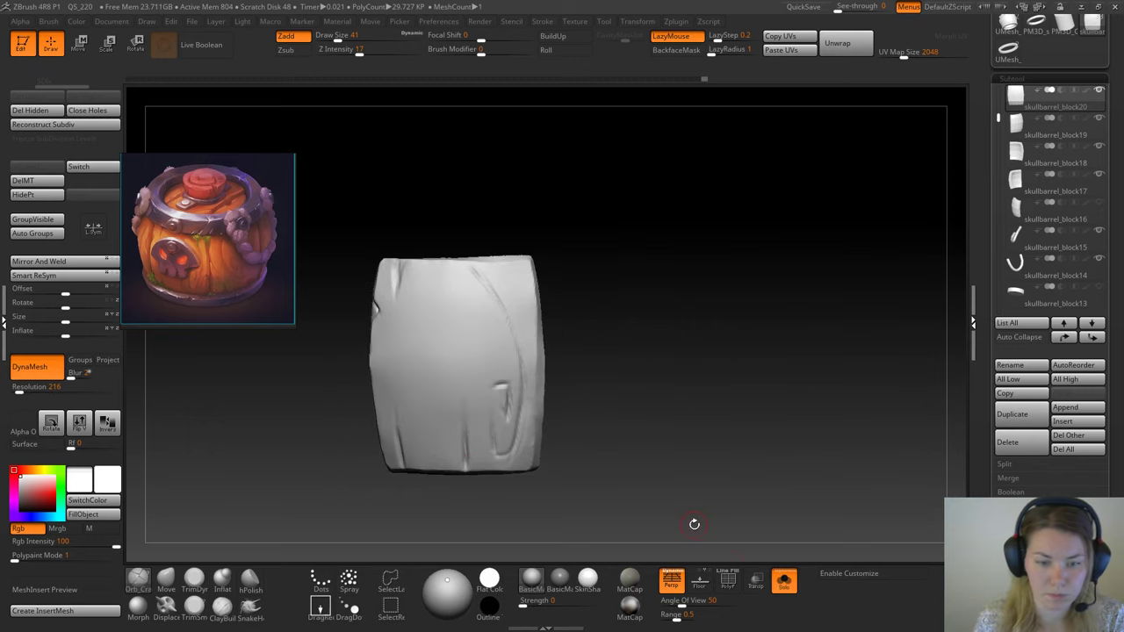
mouse_move(582, 346)
left_mouse_down()
mouse_move(582, 280)
mouse_move(555, 279)
left_mouse_up()
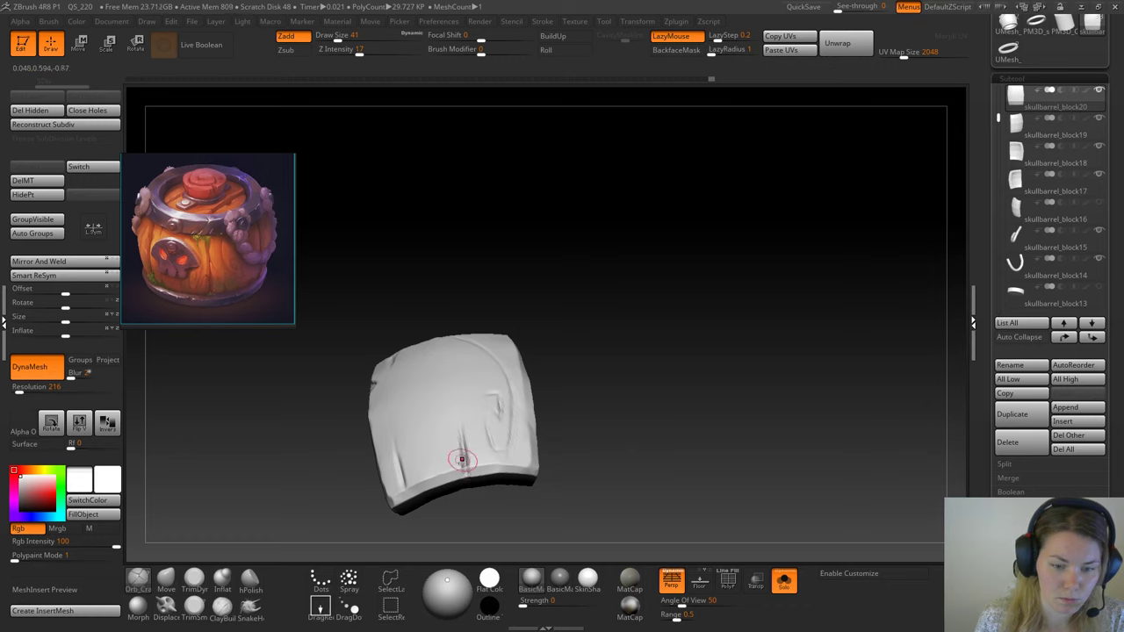
mouse_move(545, 368)
left_mouse_down()
mouse_move(653, 381)
mouse_move(600, 341)
left_mouse_up()
Step: Close and sharpen the outline of the pointed crack with Orb_Cracks at draw size 25, then show the whole barrel again
key("space")
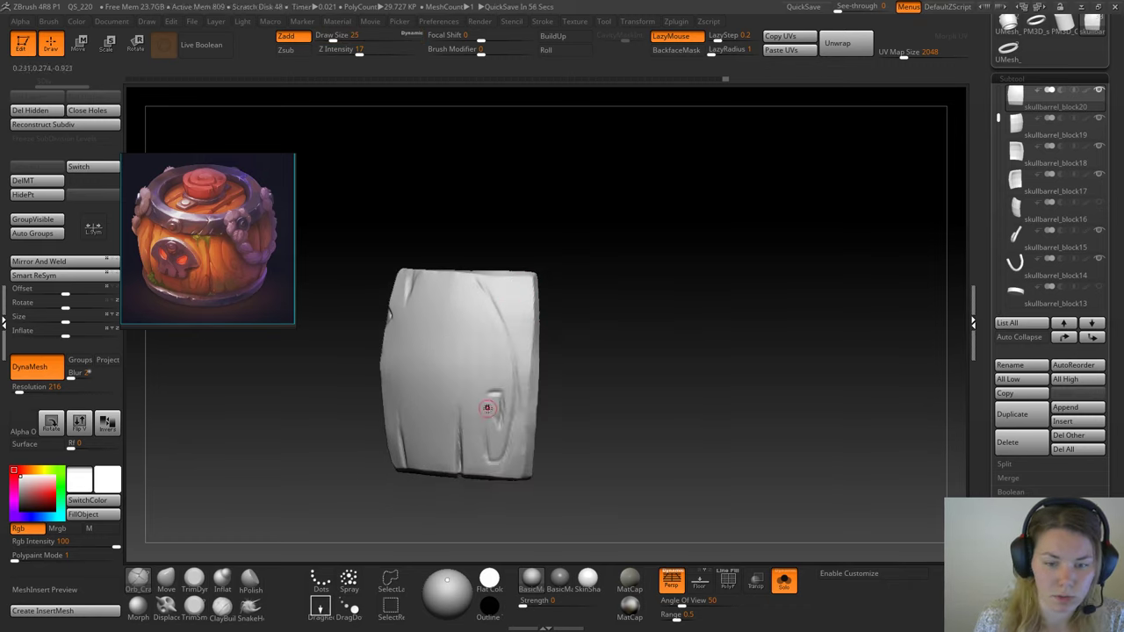
mouse_move(494, 391)
left_mouse_down()
mouse_move(483, 395)
mouse_move(489, 457)
left_mouse_up()
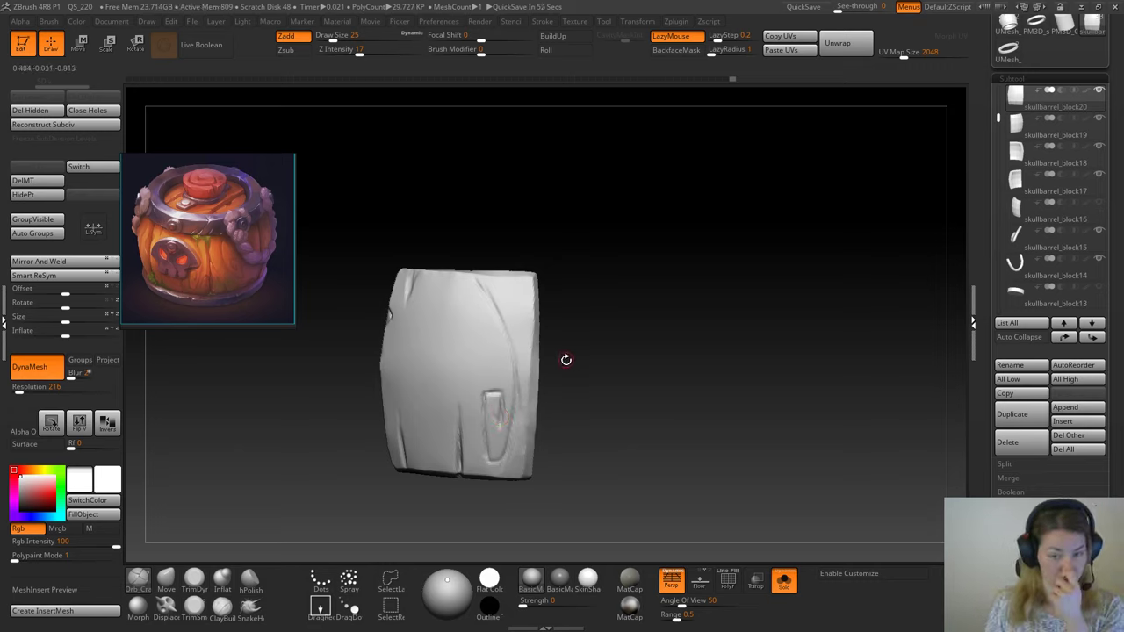
left_click(784, 580)
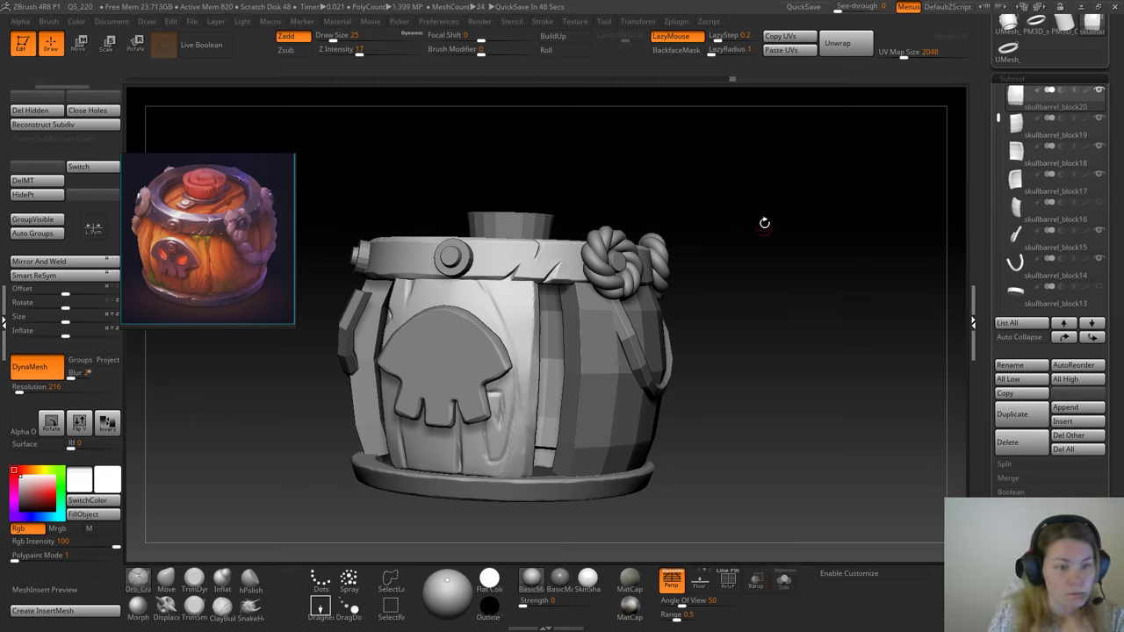
Step: Subdivide the front plank to SDiv level 2 and isolate it
left_click_drag(771, 310, 792, 370, "alt")
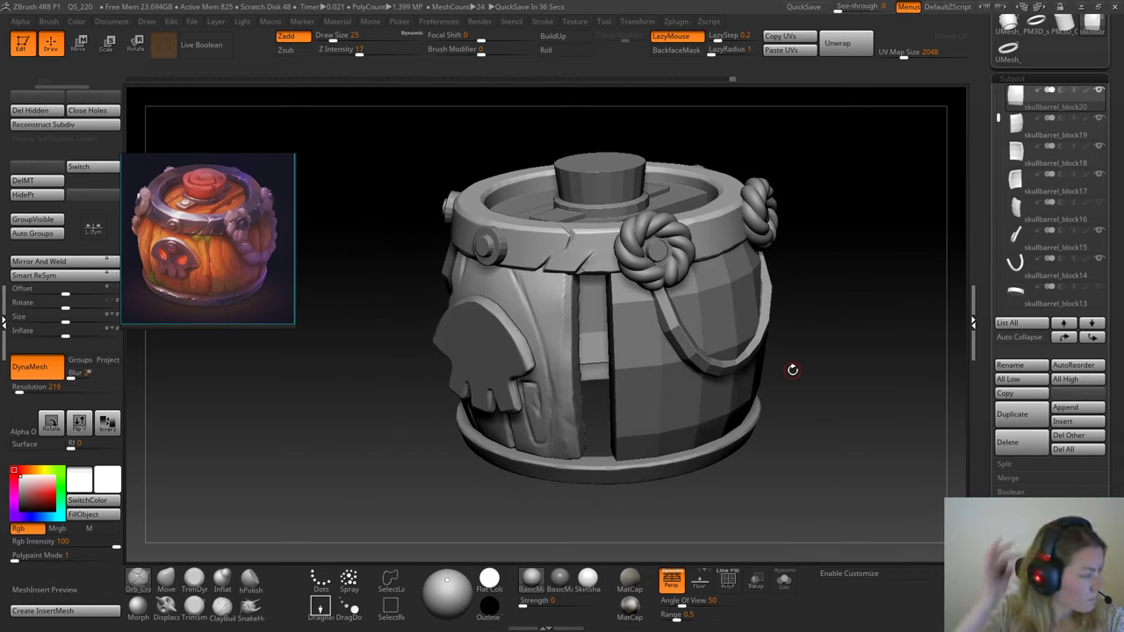
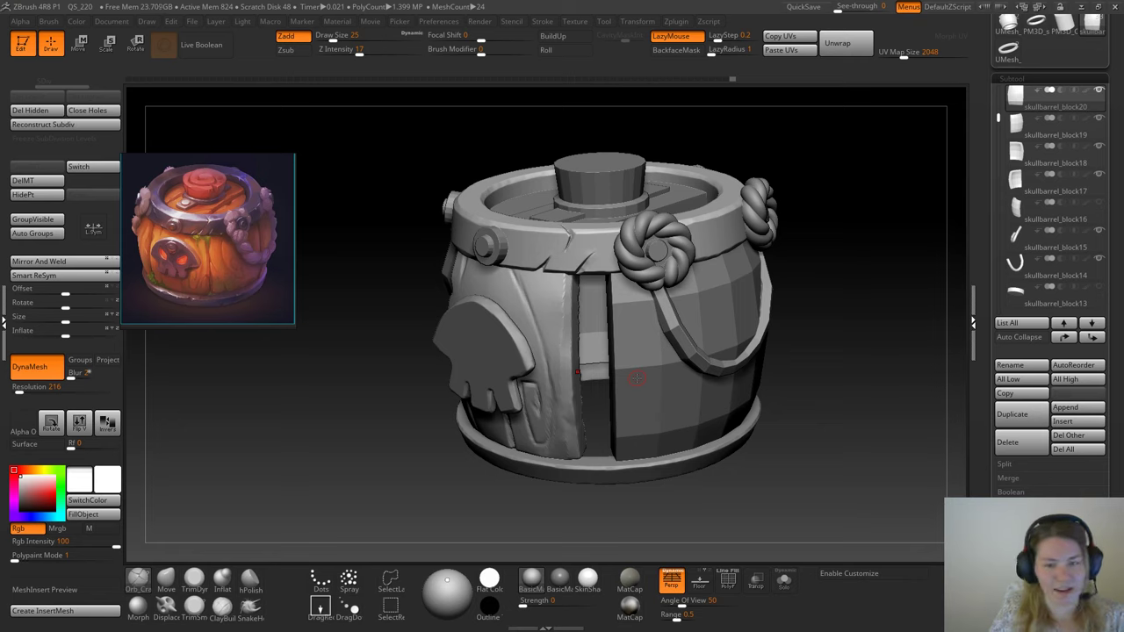
left_click_drag(336, 476, 343, 461)
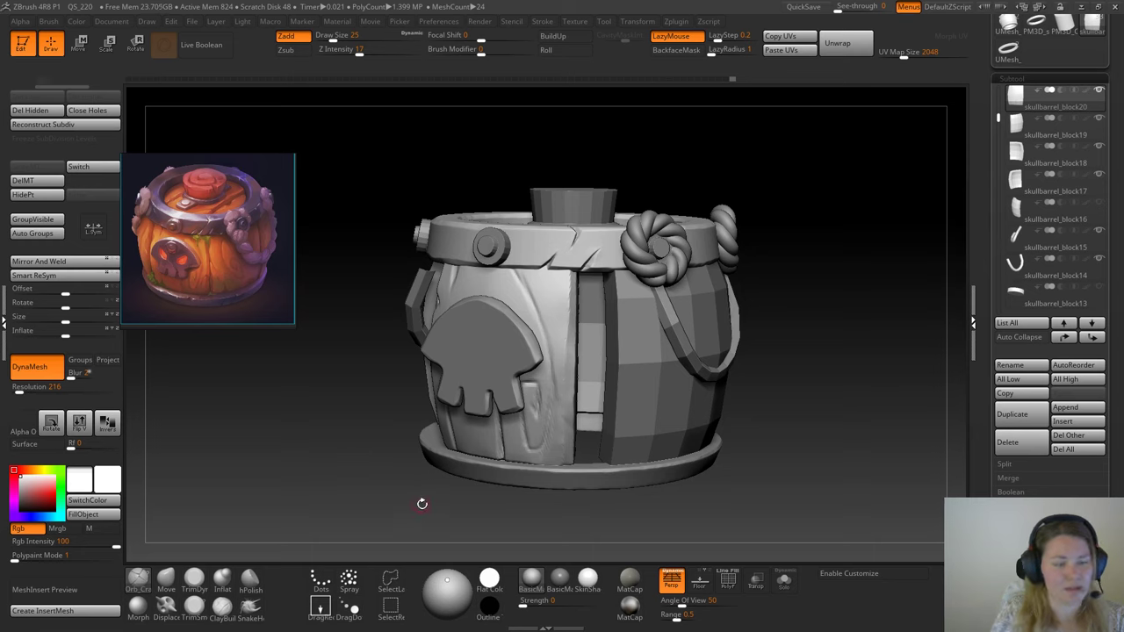
mouse_move(326, 421)
left_mouse_down()
mouse_move(324, 442)
mouse_move(327, 432)
left_mouse_up()
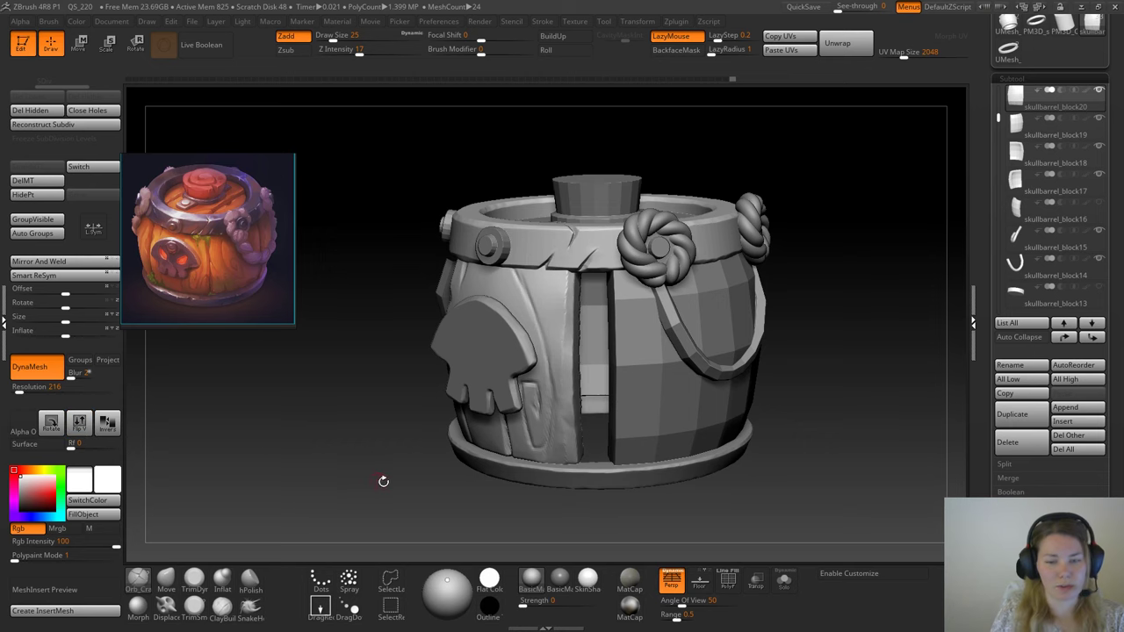
left_click_drag(329, 377, 321, 509, "alt")
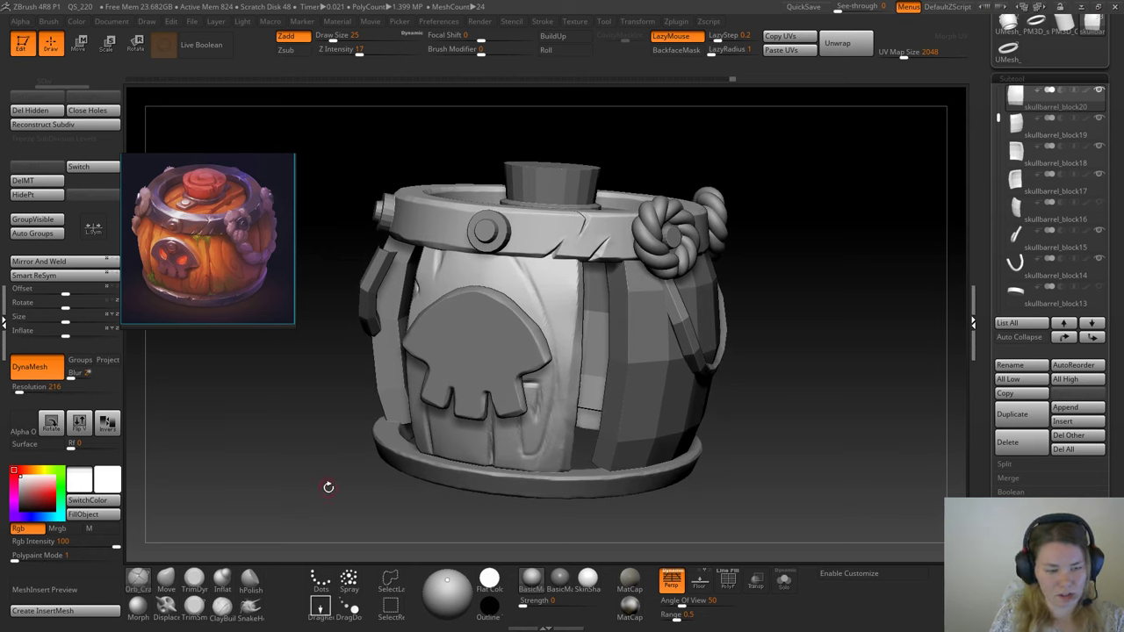
key("ctrl+d")
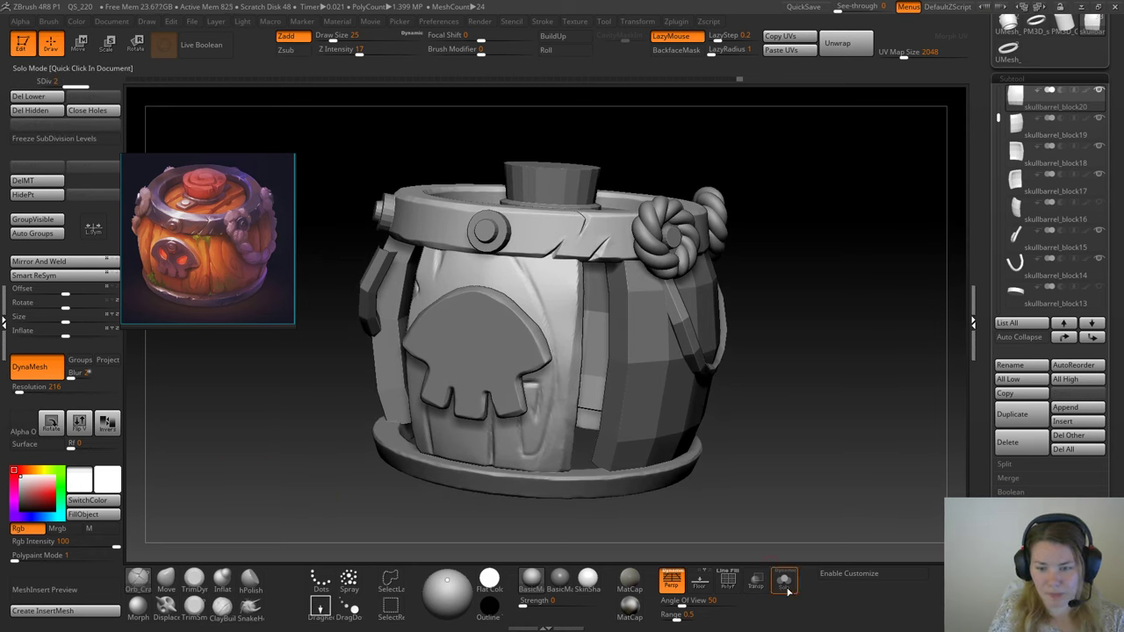
left_click(784, 581)
Step: Flatten the front plank's long side edge next to the curved groove with TrimDynamic at draw size 41
left_click_drag(664, 276, 641, 427)
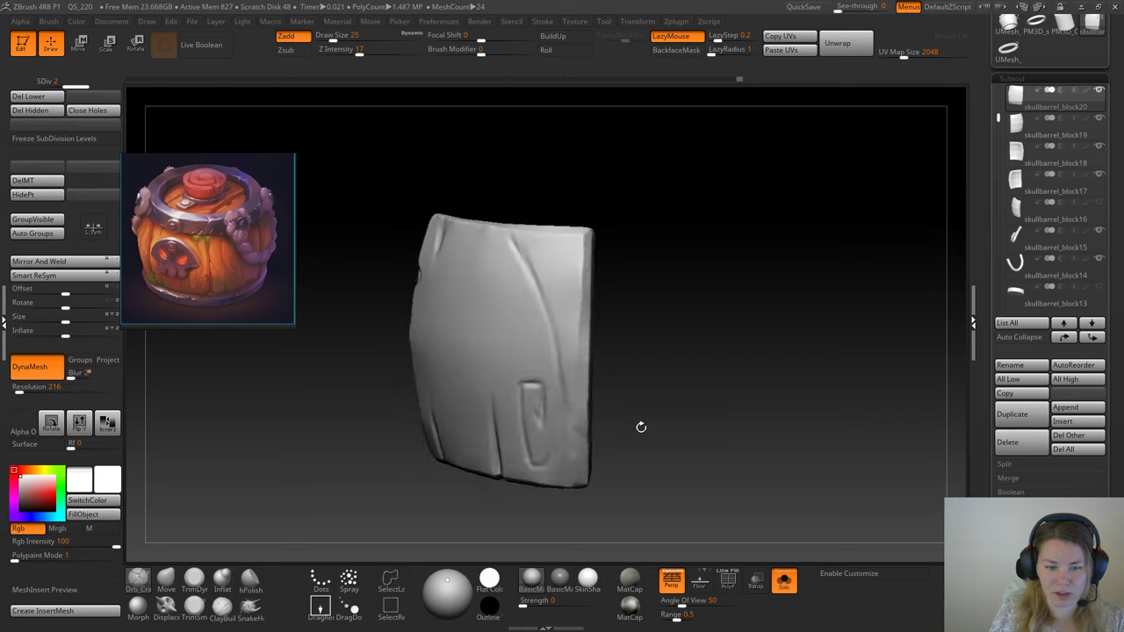
left_click(194, 579)
key("space")
left_click_drag(710, 295, 698, 294)
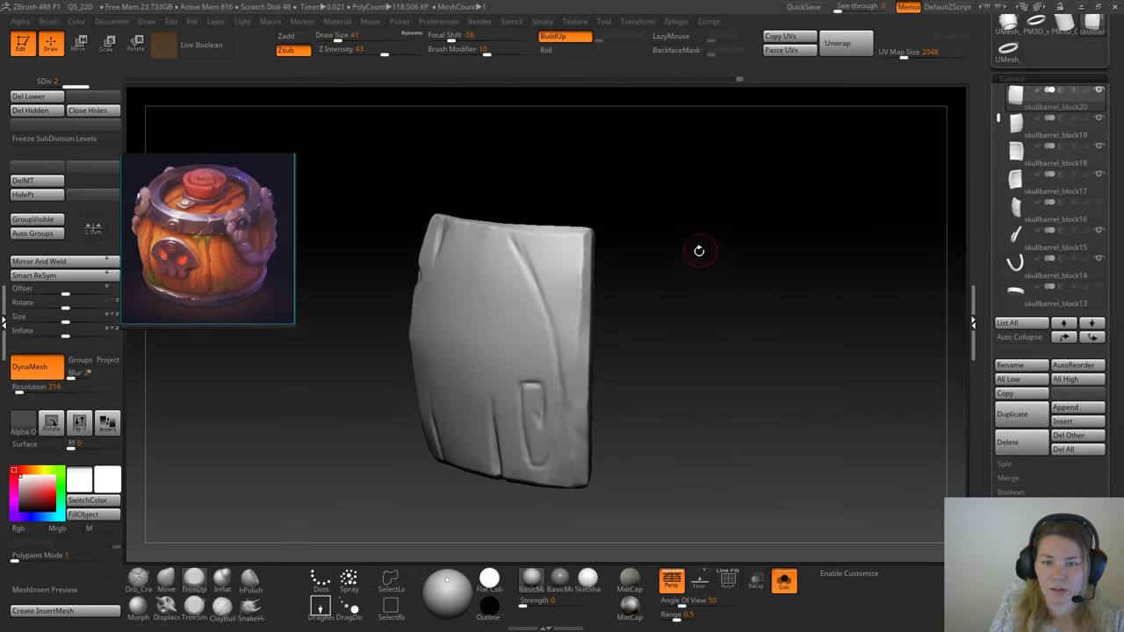
mouse_move(699, 251)
left_mouse_down()
mouse_move(606, 251)
mouse_move(575, 279)
mouse_move(572, 301)
left_mouse_up()
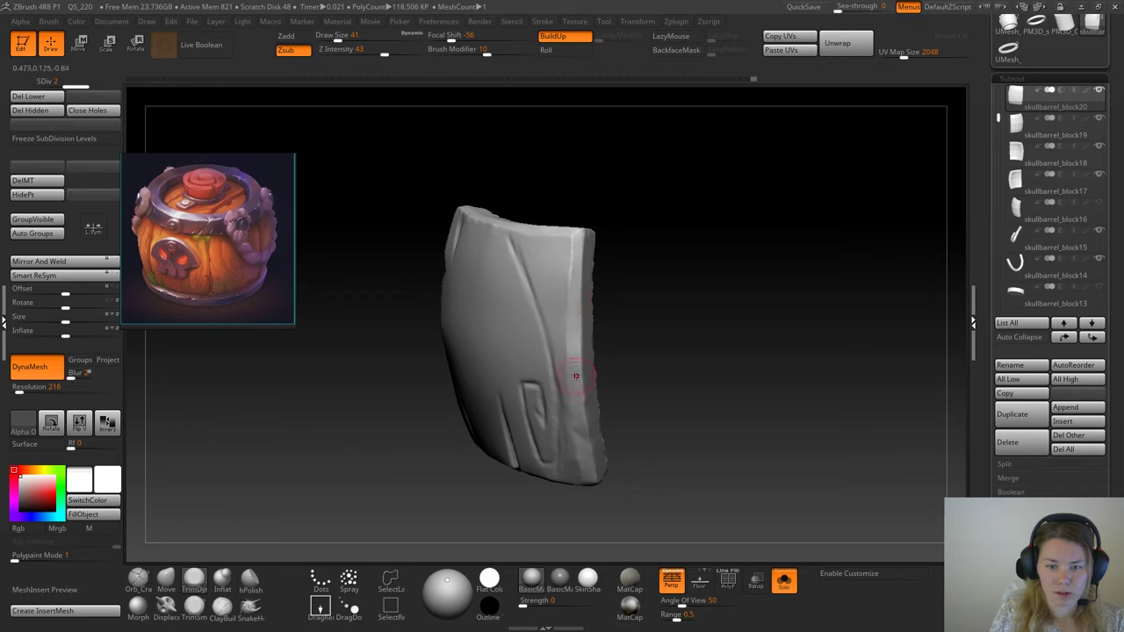
left_click_drag(574, 399, 580, 433)
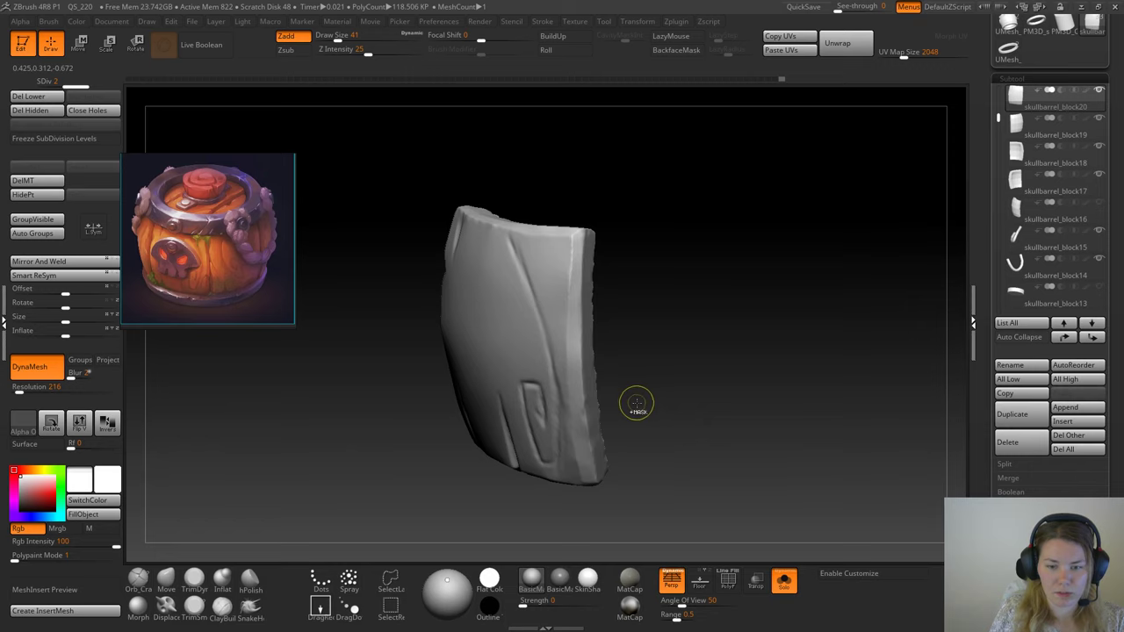
mouse_move(634, 396)
left_mouse_down()
mouse_move(577, 409)
mouse_move(584, 480)
left_mouse_up()
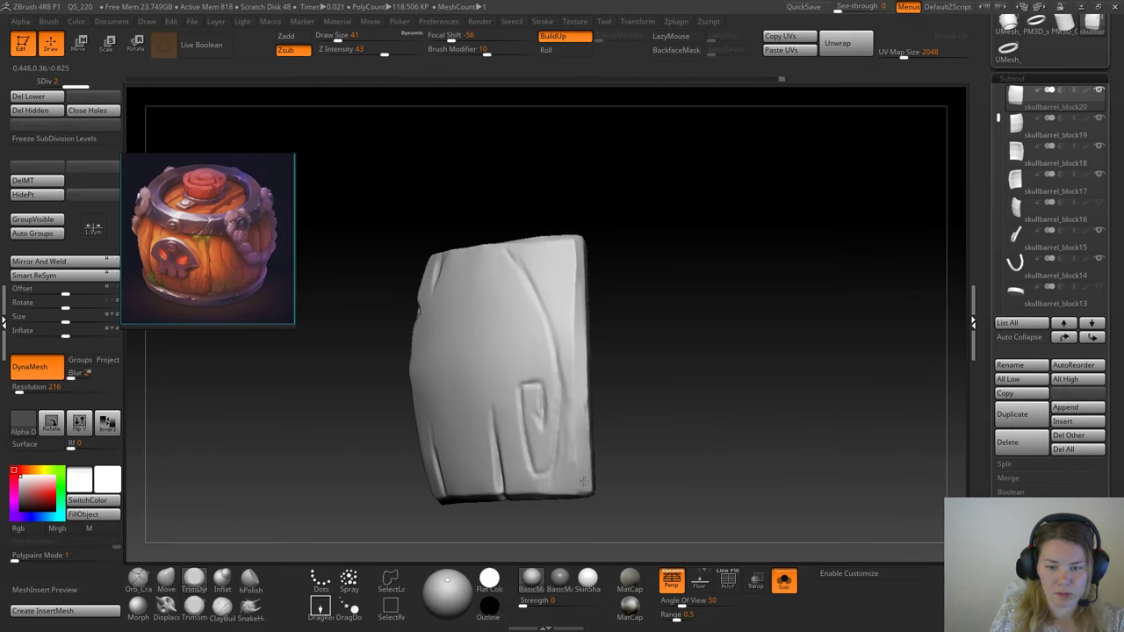
Step: Trim a bevel along the front plank's bottom edge around the vertical cracks with TrimDynamic
left_click_drag(644, 453, 660, 416)
left_click_drag(591, 501, 521, 503)
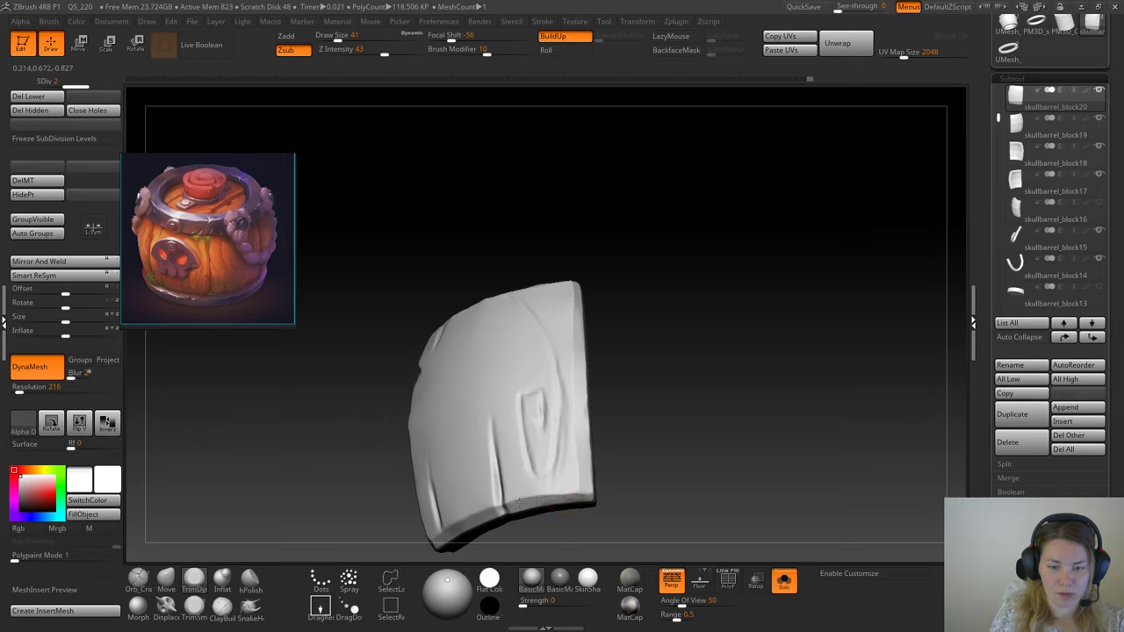
left_click_drag(673, 414, 728, 375, "alt")
mouse_move(534, 468)
left_mouse_down()
mouse_move(478, 505)
mouse_move(505, 481)
left_mouse_up()
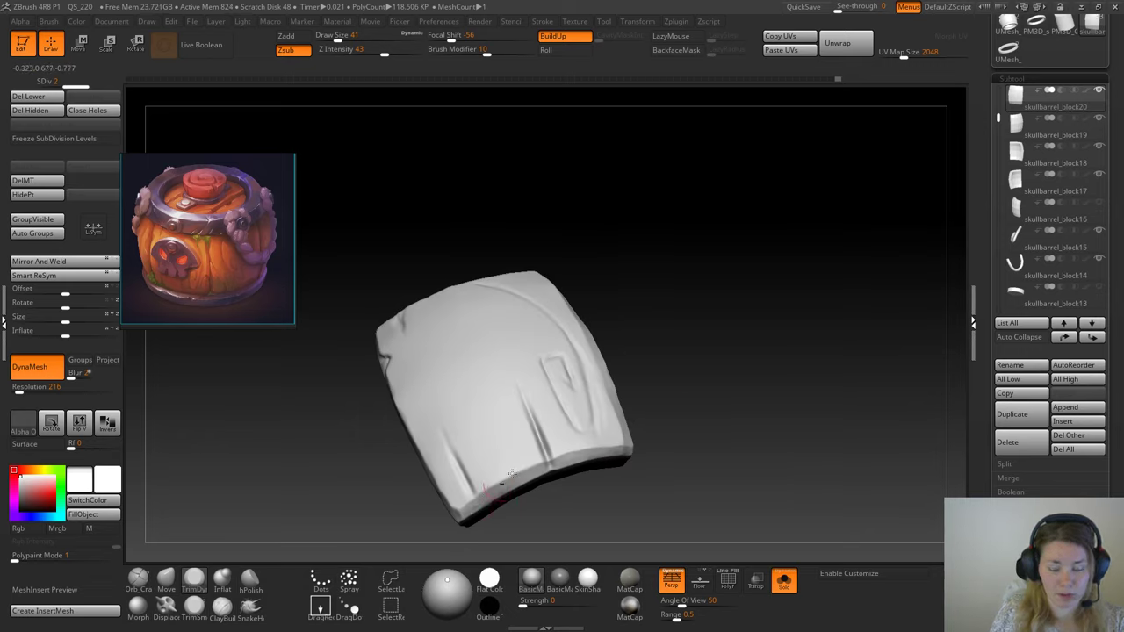
Step: Trim the front plank's notched long side edge from the notch down to the bottom corner with TrimDynamic
mouse_move(722, 371)
left_mouse_down()
mouse_move(747, 369)
mouse_move(693, 357)
mouse_move(539, 278)
left_mouse_up()
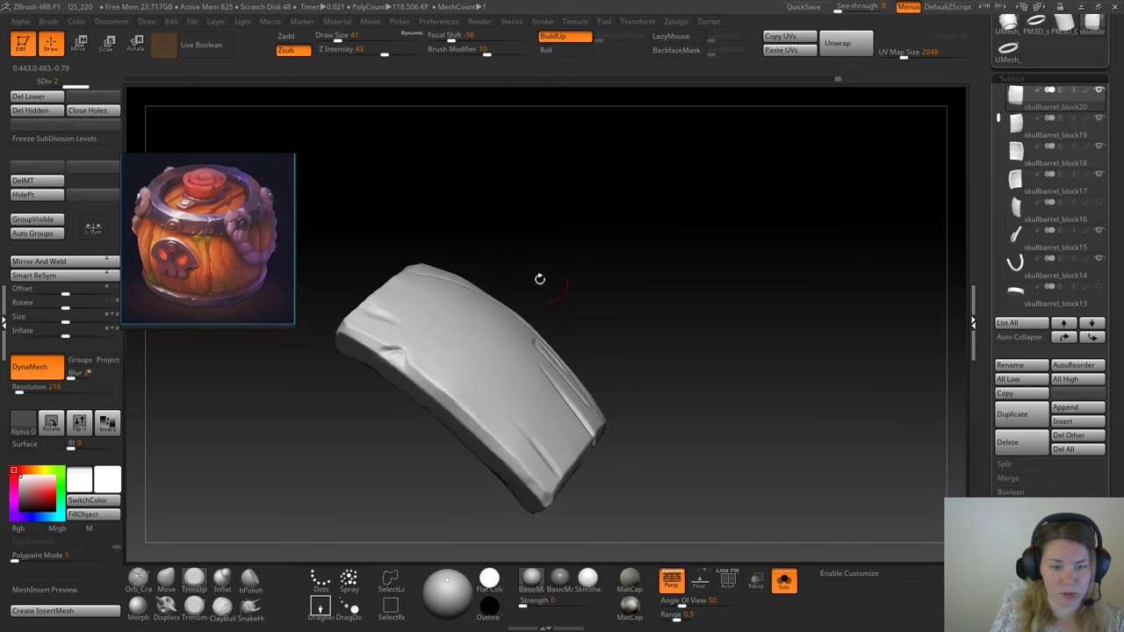
left_click_drag(658, 276, 682, 293)
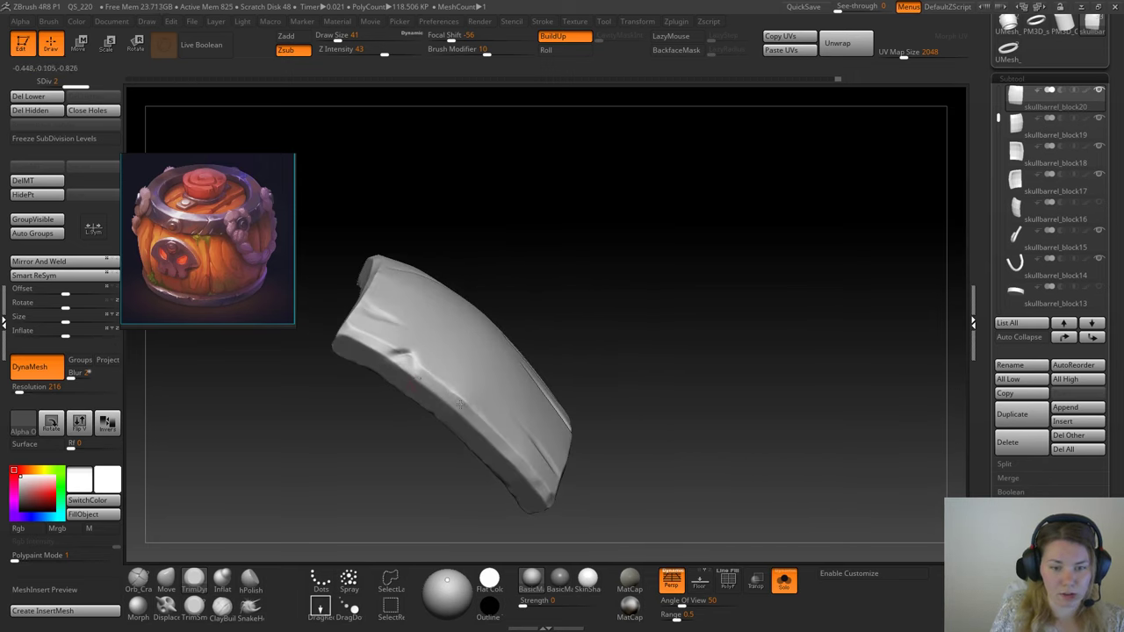
left_click_drag(429, 382, 472, 413)
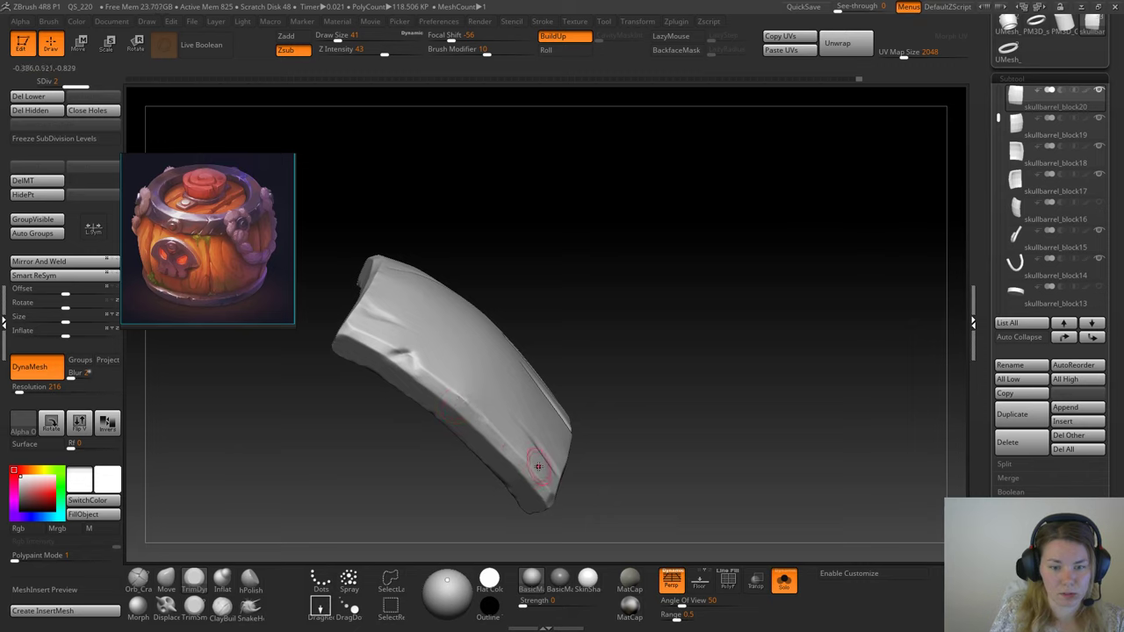
mouse_move(542, 496)
left_mouse_down()
mouse_move(528, 474)
mouse_move(549, 504)
left_mouse_up()
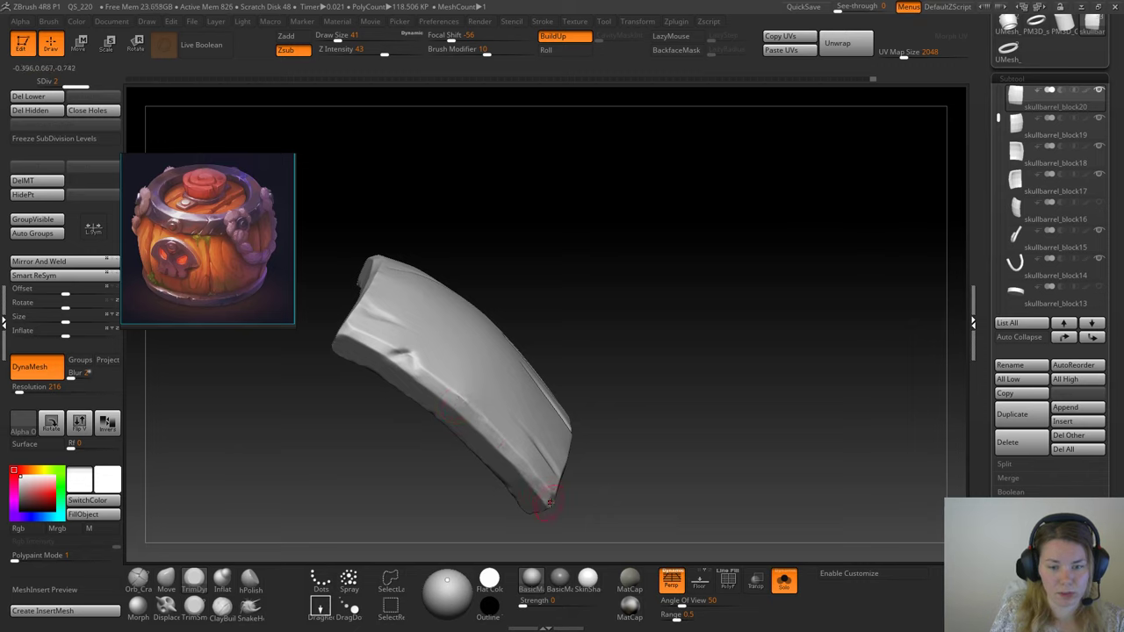
mouse_move(452, 408)
left_mouse_down()
mouse_move(535, 483)
mouse_move(460, 399)
left_mouse_up()
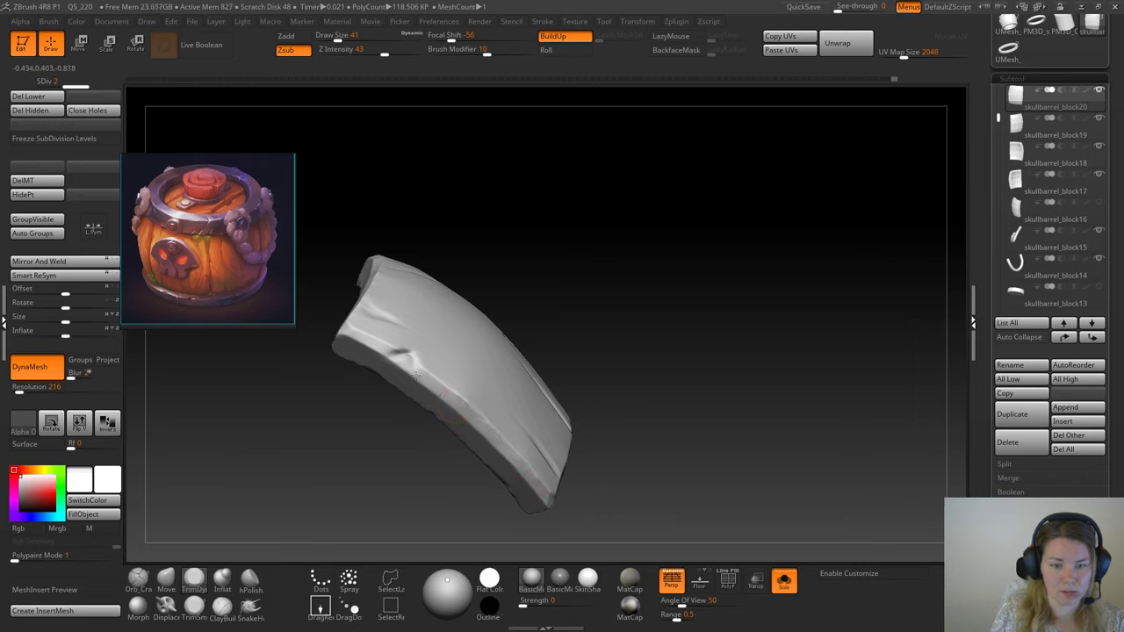
Step: Cut a flat facet into the notch on the front plank's long side edge with TrimSmoothBorder at draw size 23
mouse_move(547, 286)
left_mouse_down()
mouse_move(597, 307)
mouse_move(550, 284)
mouse_move(641, 352)
mouse_move(588, 381)
mouse_move(597, 333)
left_mouse_up()
key("space")
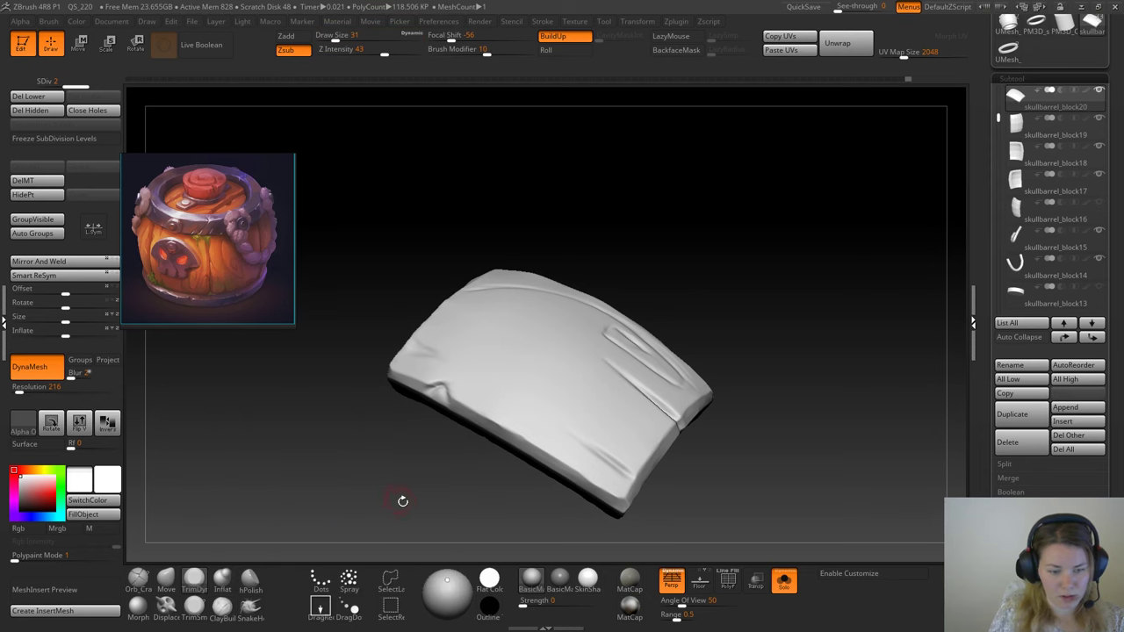
mouse_move(401, 499)
left_mouse_down()
mouse_move(431, 522)
mouse_move(384, 402)
mouse_move(422, 392)
mouse_move(437, 400)
left_mouse_up()
key("space")
left_click_drag(397, 453, 444, 432)
left_click(194, 606)
left_click_drag(328, 520, 354, 514)
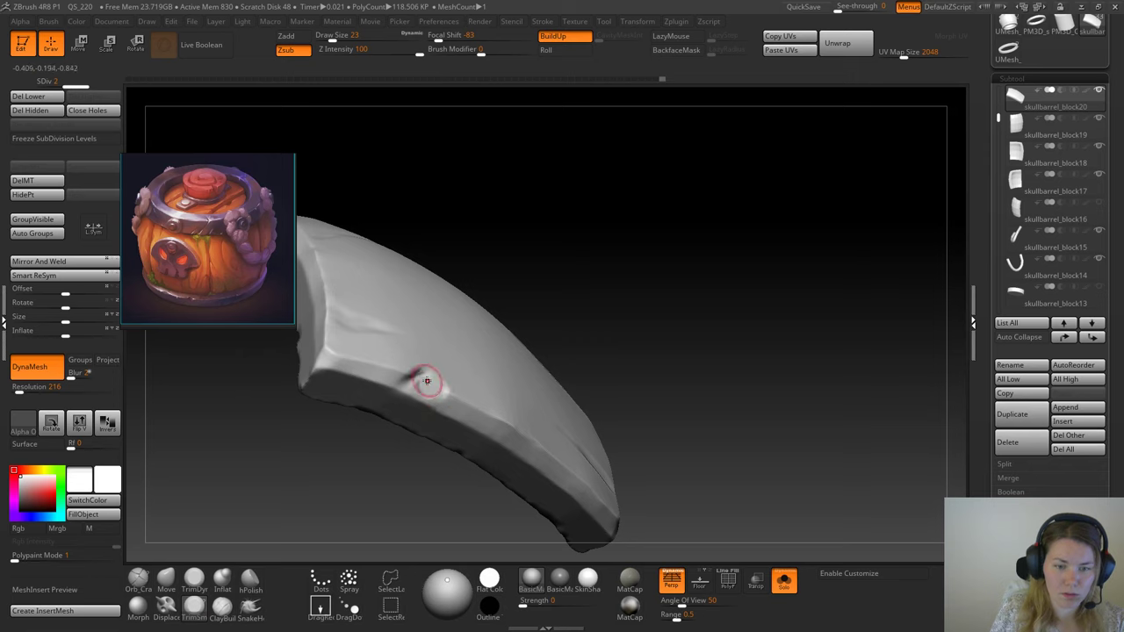
left_click_drag(597, 306, 419, 381)
Step: Trim and clean up the rim of the side-edge notch with TrimDynamic at draw size 23
left_click(198, 581)
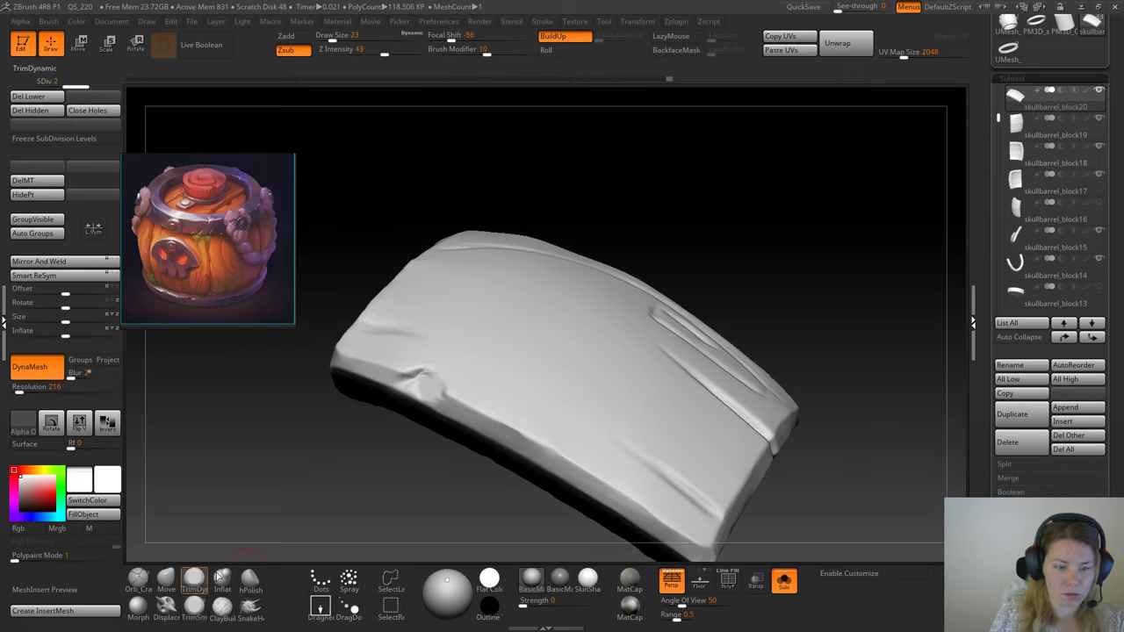
left_click_drag(303, 500, 342, 474)
left_click_drag(414, 388, 419, 384)
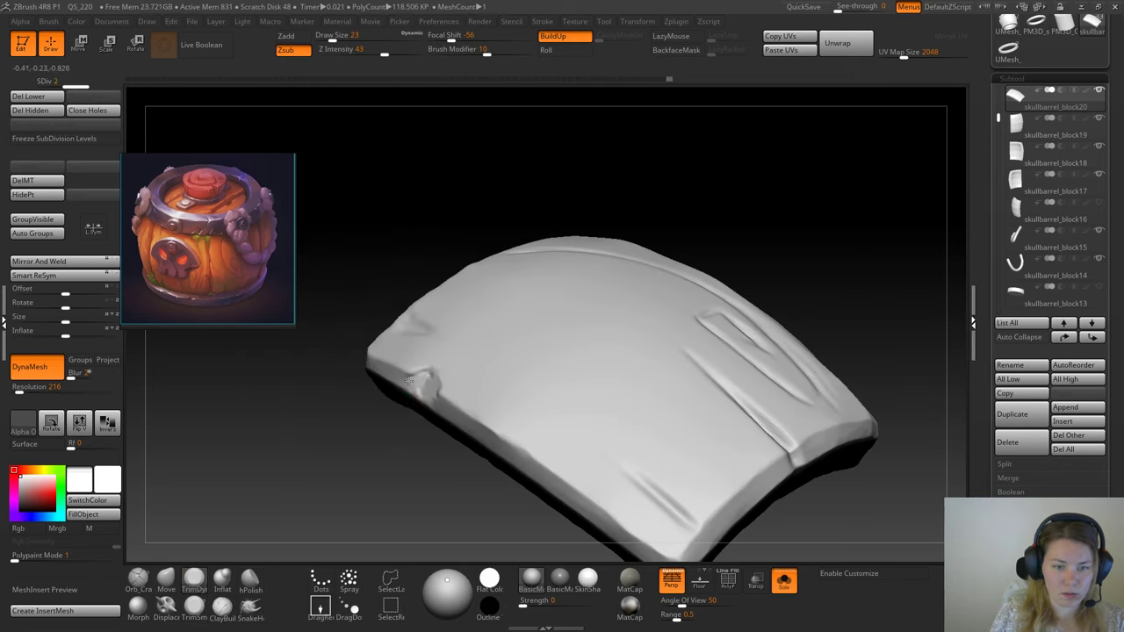
mouse_move(366, 435)
left_mouse_down()
mouse_move(414, 377)
mouse_move(440, 397)
left_mouse_up()
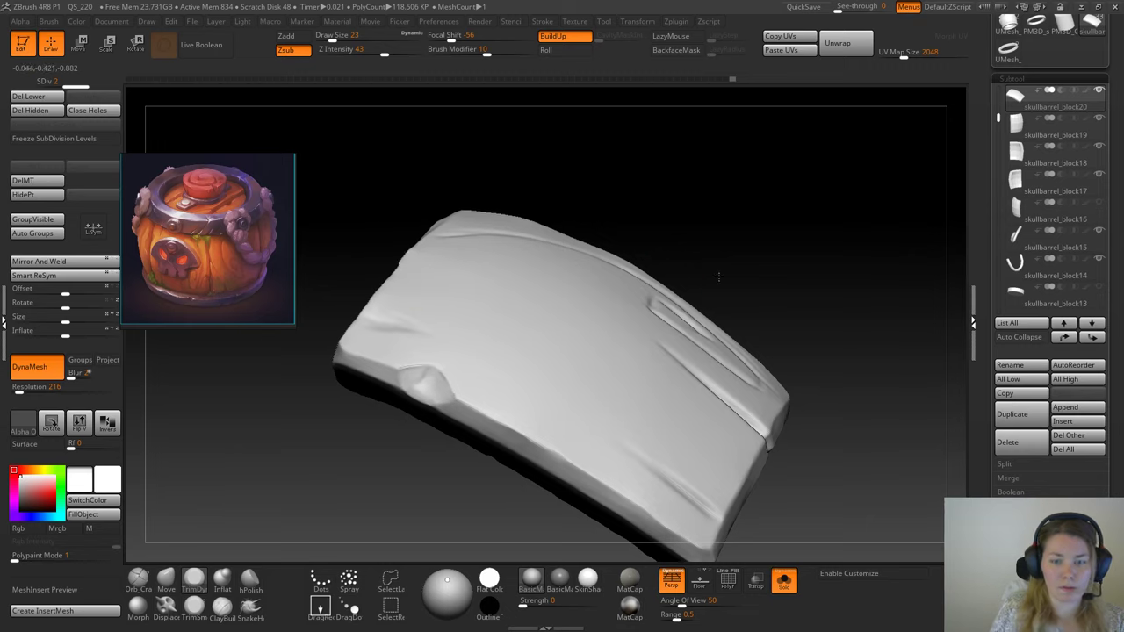
mouse_move(715, 276)
left_mouse_down()
mouse_move(718, 248)
mouse_move(720, 309)
mouse_move(743, 310)
mouse_move(750, 384)
mouse_move(732, 306)
mouse_move(750, 304)
mouse_move(673, 362)
mouse_move(690, 409)
mouse_move(649, 442)
mouse_move(685, 454)
mouse_move(601, 378)
left_mouse_up()
left_click(194, 606)
mouse_move(591, 397)
left_mouse_down()
mouse_move(560, 225)
mouse_move(600, 398)
mouse_move(615, 376)
left_mouse_up()
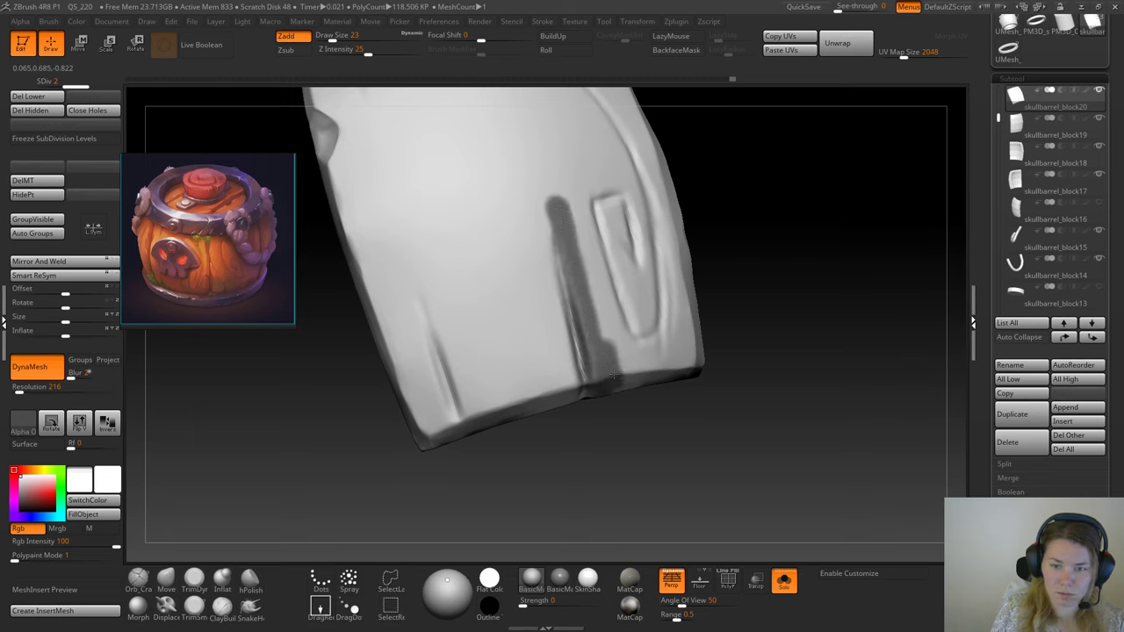
key("ctrl")
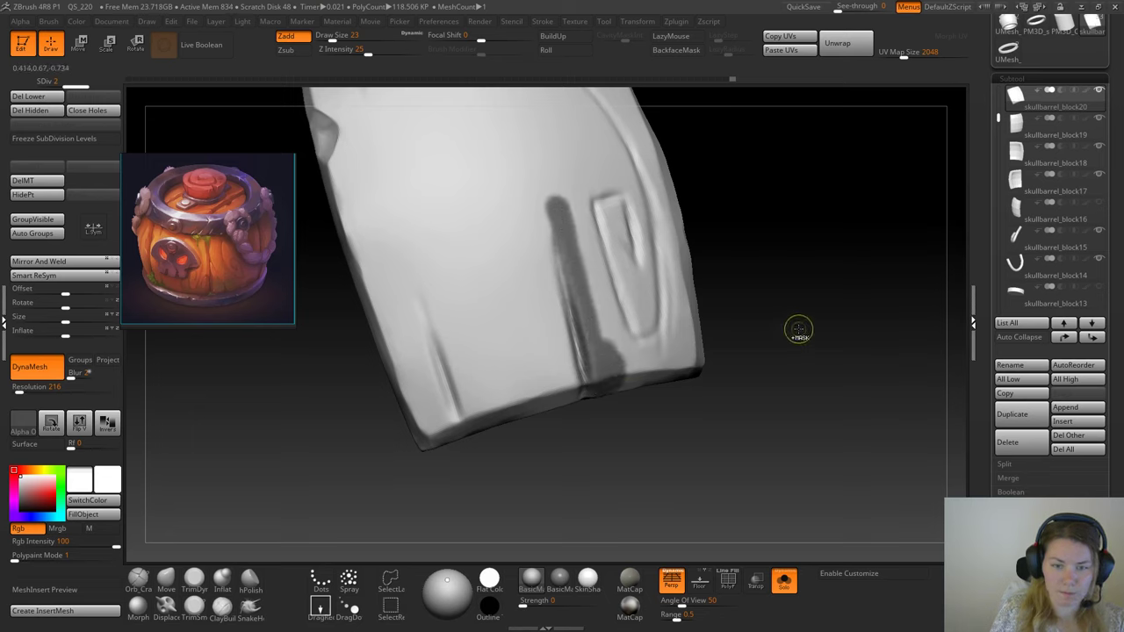
left_click(797, 326, "ctrl")
left_click_drag(795, 324, 797, 332, "ctrl")
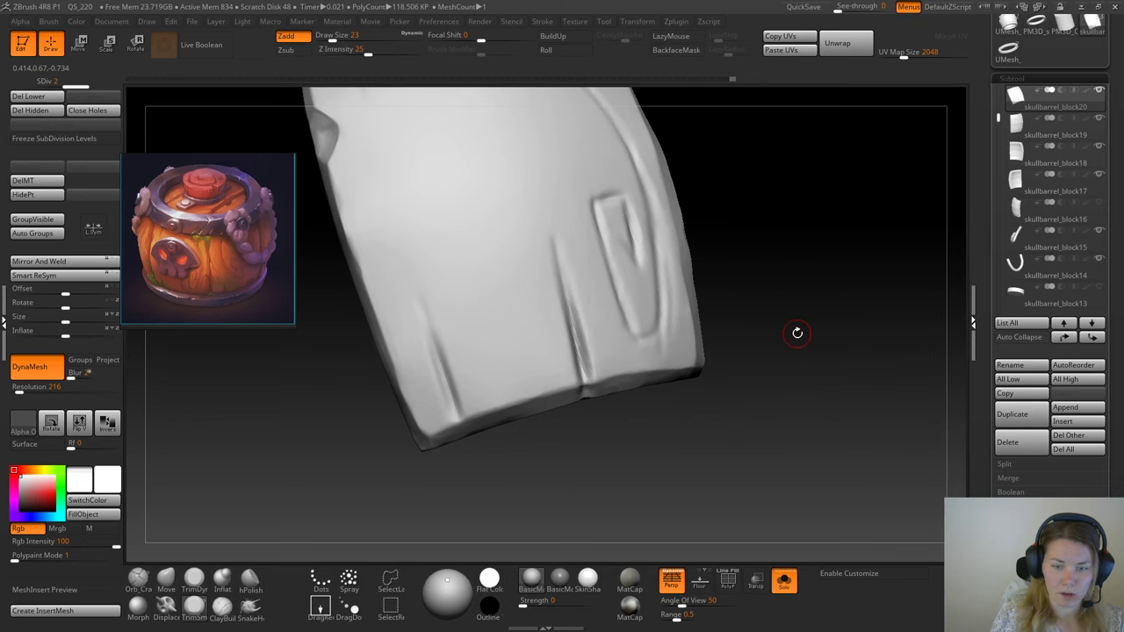
Step: Subdivide the front plank to SDiv level 3 and mask a strip along the inner side of the middle crack
key("ctrl+d")
key("b")
key("s")
key("t")
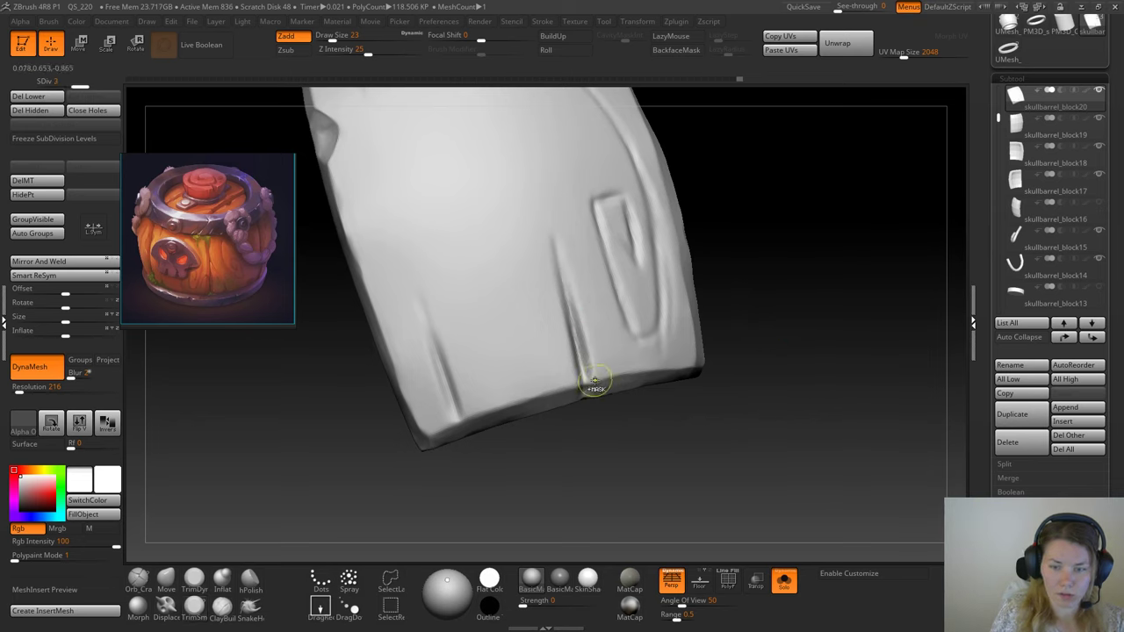
mouse_move(595, 390)
left_mouse_down()
mouse_move(594, 341)
mouse_move(562, 243)
mouse_move(615, 399)
mouse_move(627, 347)
left_mouse_up()
mouse_move(814, 288)
left_mouse_down()
mouse_move(878, 288)
mouse_move(780, 295)
left_mouse_up()
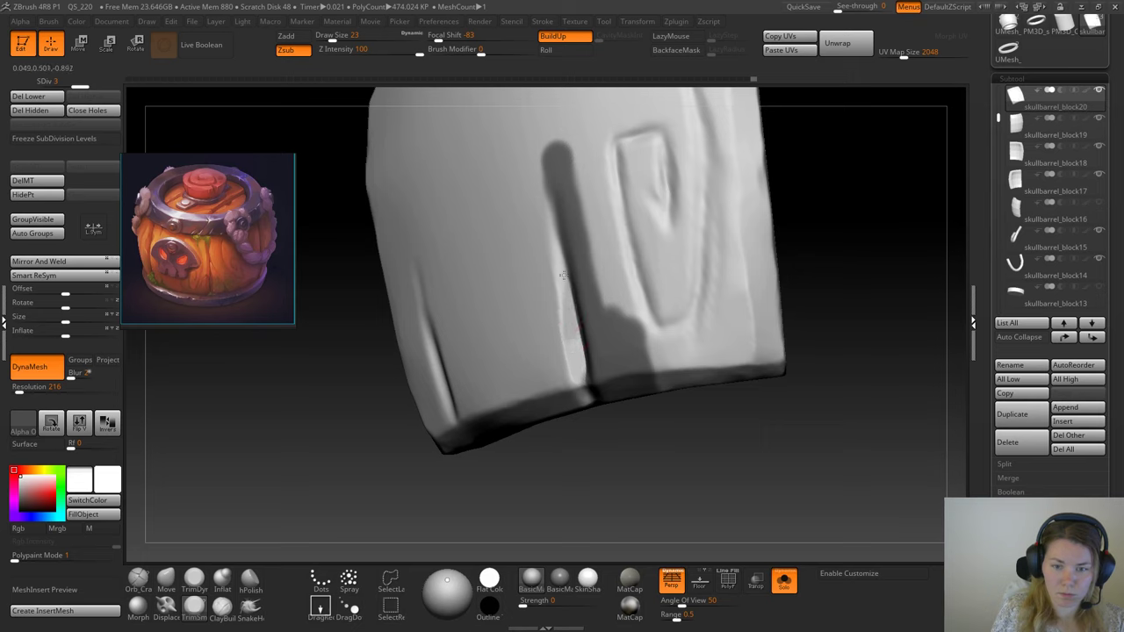
Step: Trim the unmasked wall of the middle crack with TrimSmoothBorder along the mask, undoing the unwanted strokes
left_click_drag(562, 266, 570, 330)
key("ctrl+z")
left_click_drag(569, 276, 573, 337)
key("ctrl+z")
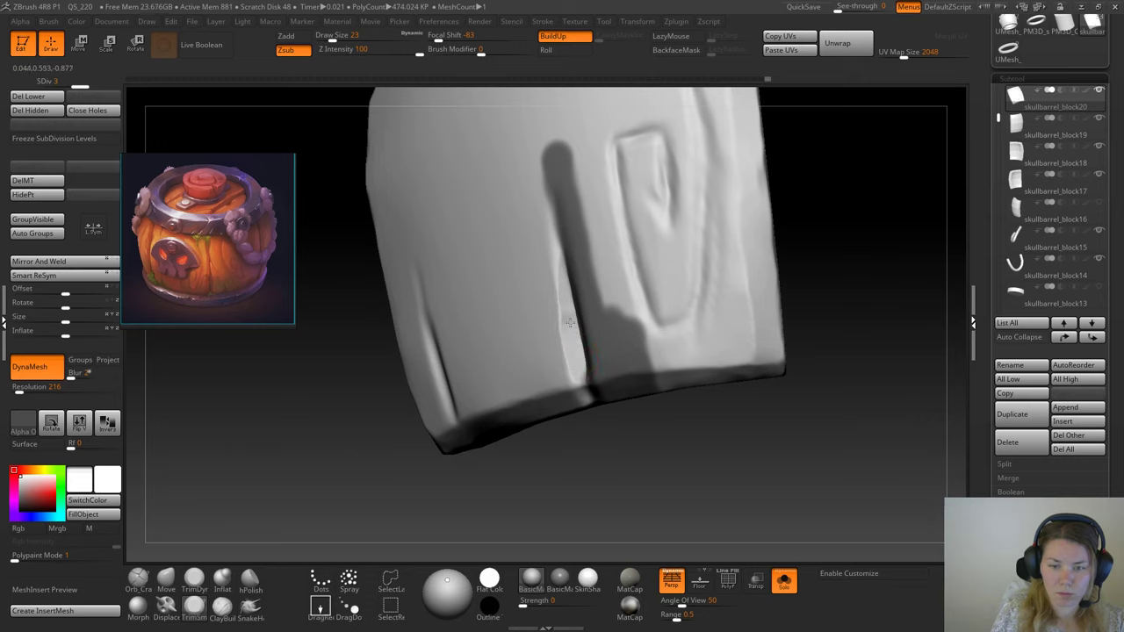
left_click_drag(569, 282, 570, 308)
left_click_drag(805, 266, 778, 265)
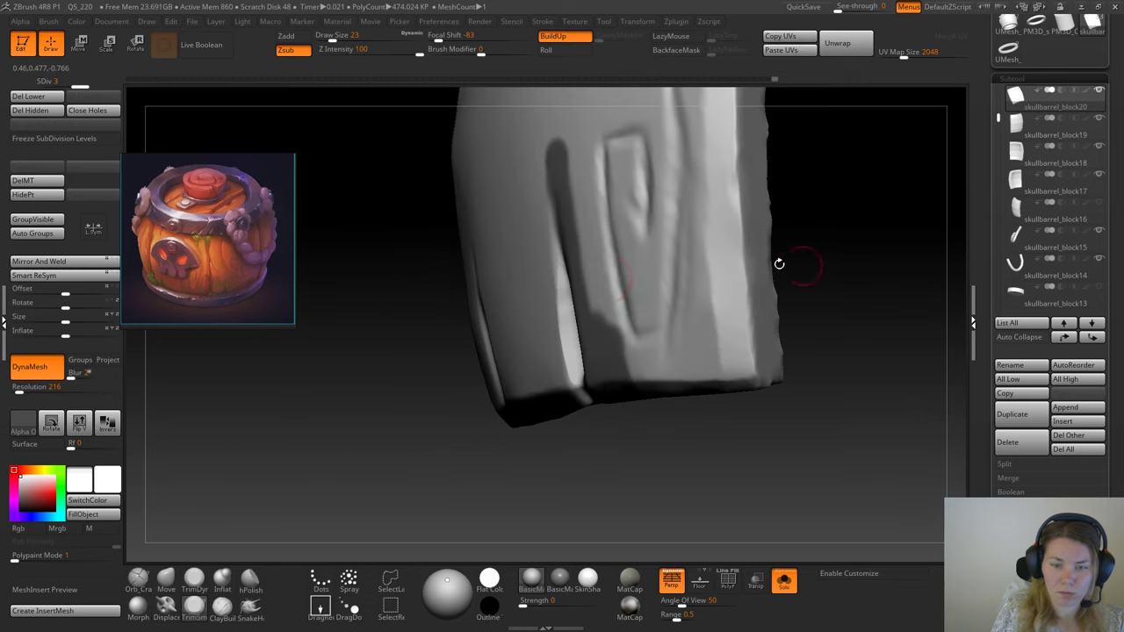
mouse_move(564, 276)
left_mouse_down()
mouse_move(561, 262)
mouse_move(566, 299)
left_mouse_up()
Step: Trim the middle crack's lower end where it breaks through the plank's bottom edge with TrimSmoothBorder
left_click_drag(303, 543, 597, 430)
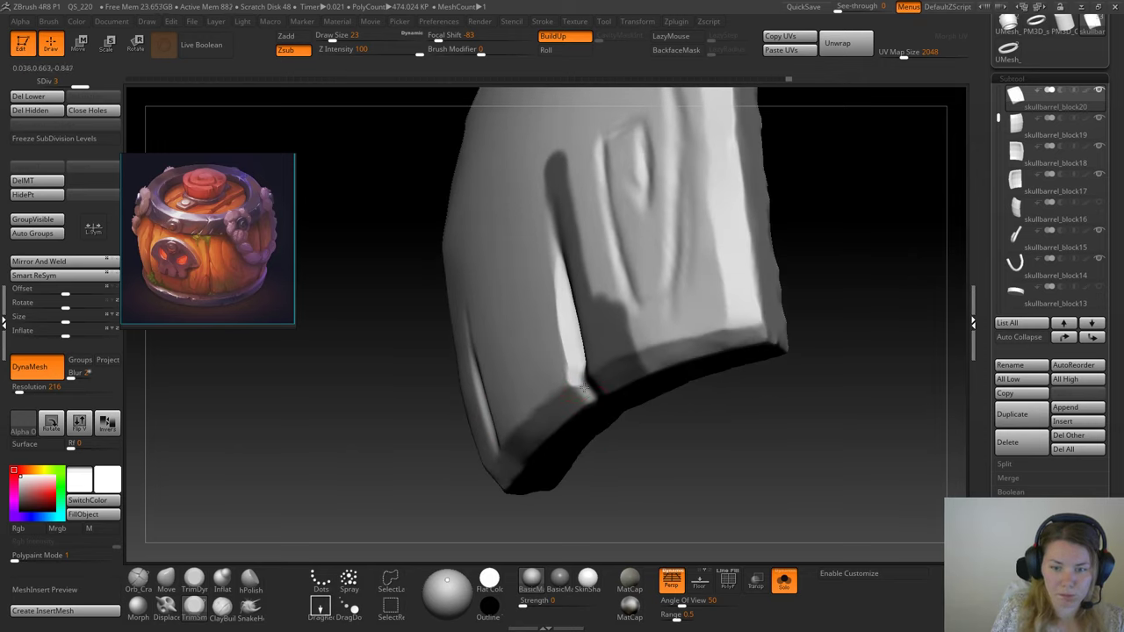
left_click_drag(764, 477, 665, 397)
mouse_move(579, 364)
left_mouse_down()
mouse_move(581, 382)
mouse_move(562, 402)
mouse_move(595, 402)
left_mouse_up()
left_click_drag(854, 339, 875, 340)
left_click_drag(768, 395, 784, 413)
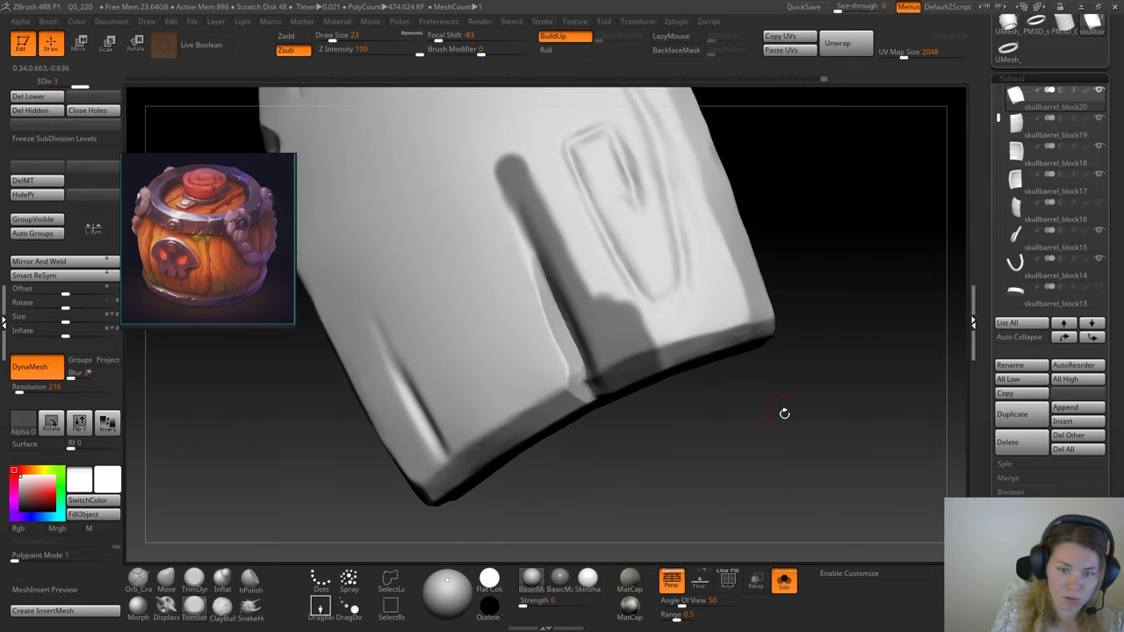
Step: Invert the mask and trim the opposite wall of the middle crack with TrimSmoothBorder and TrimDynamic
left_click_drag(651, 449, 725, 448)
left_click(697, 453, "ctrl")
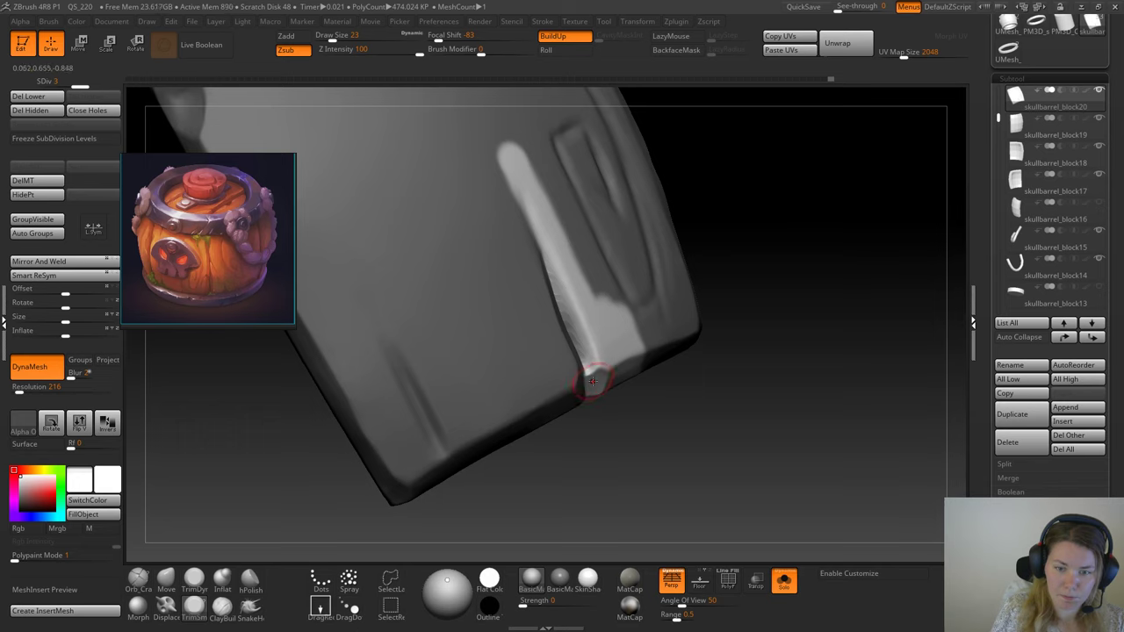
mouse_move(733, 362)
left_mouse_down()
mouse_move(552, 275)
mouse_move(570, 323)
mouse_move(543, 265)
mouse_move(587, 344)
mouse_move(561, 283)
mouse_move(585, 361)
mouse_move(553, 295)
left_mouse_up()
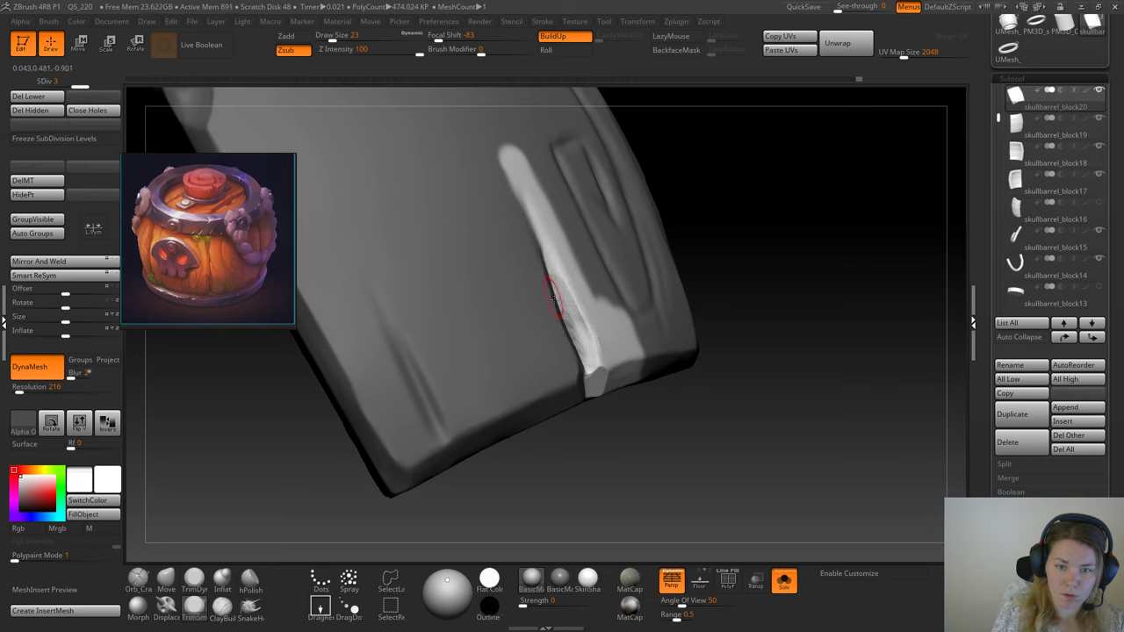
left_click(195, 579)
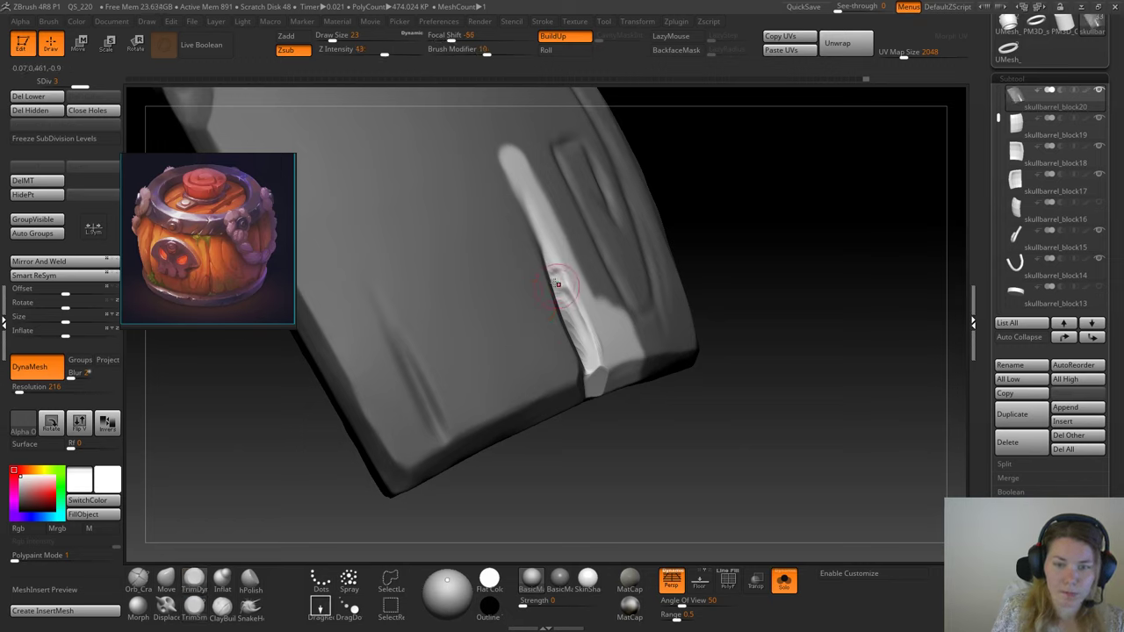
mouse_move(770, 272)
left_mouse_down()
mouse_move(769, 287)
mouse_move(594, 326)
left_mouse_up()
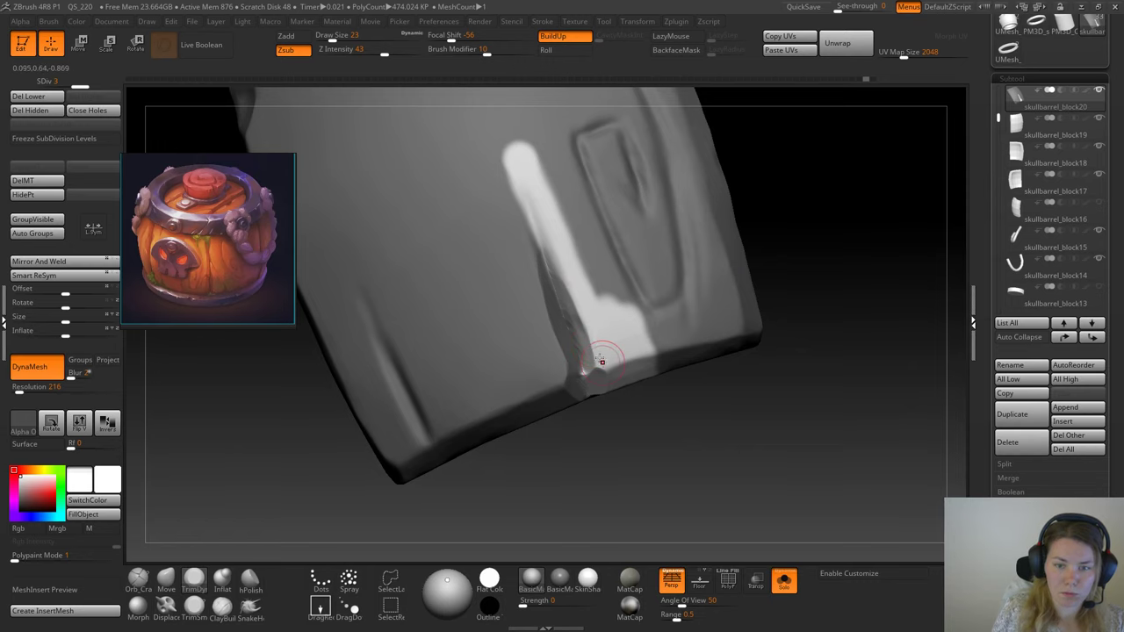
Step: Smooth the newly trimmed wall of the middle crack and recut it with TrimSmoothBorder
key("shift")
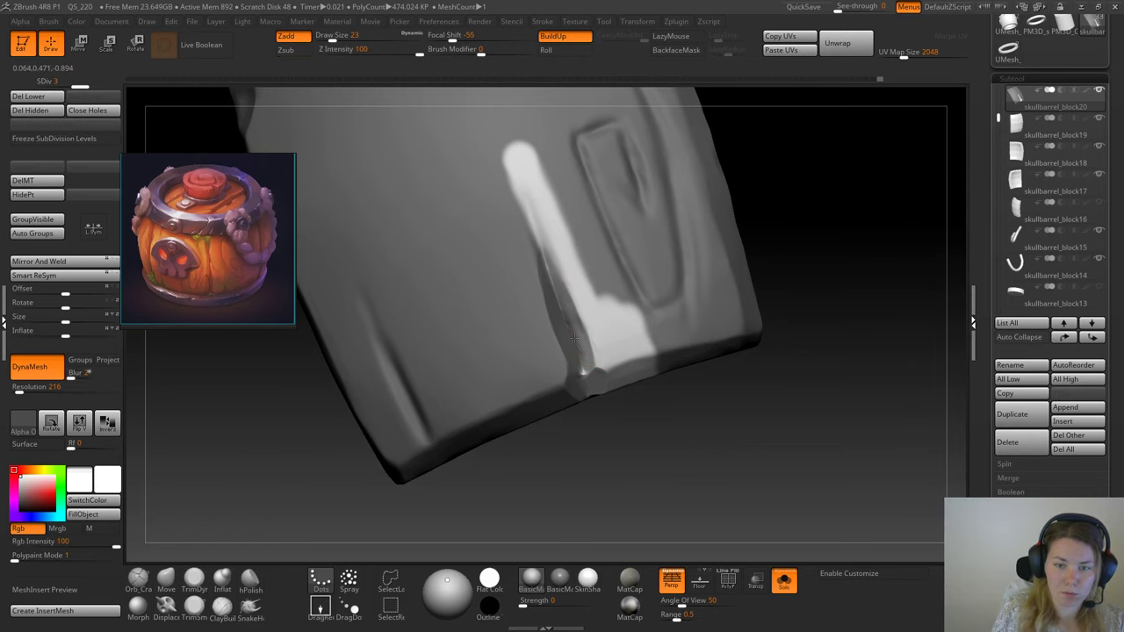
left_click_drag(574, 338, 606, 350, "shift")
left_click_drag(751, 265, 692, 271)
left_click(194, 604)
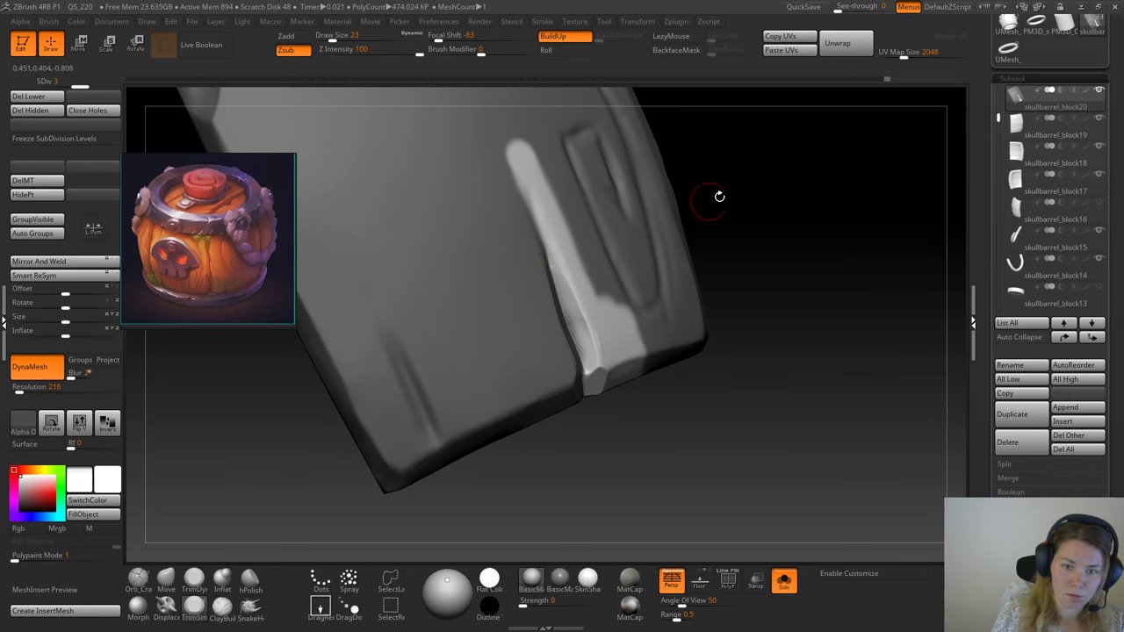
left_click_drag(717, 196, 641, 213)
Step: Extend the mask around the middle crack into a narrow taper and trim its wall up to the upper tip with TrimSmoothBorder
key("ctrl")
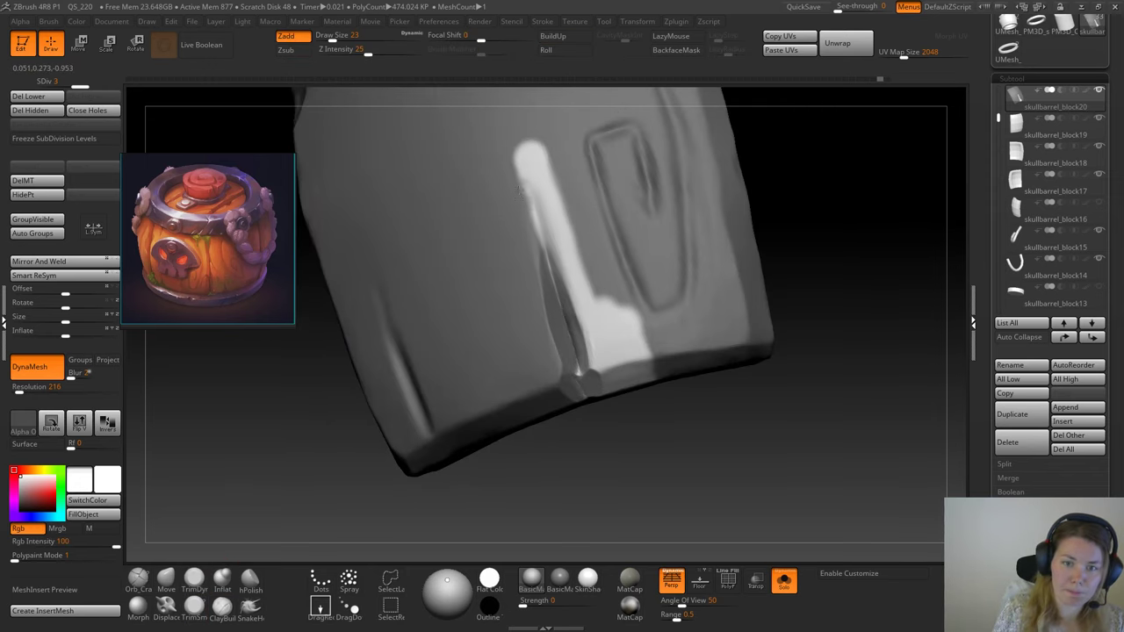
mouse_move(520, 188)
left_mouse_down("ctrl")
mouse_move(527, 151)
mouse_move(524, 198)
left_mouse_up("ctrl")
mouse_move(520, 152)
left_mouse_down("ctrl")
mouse_move(535, 153)
mouse_move(572, 248)
mouse_move(618, 329)
mouse_move(643, 345)
left_mouse_up("ctrl")
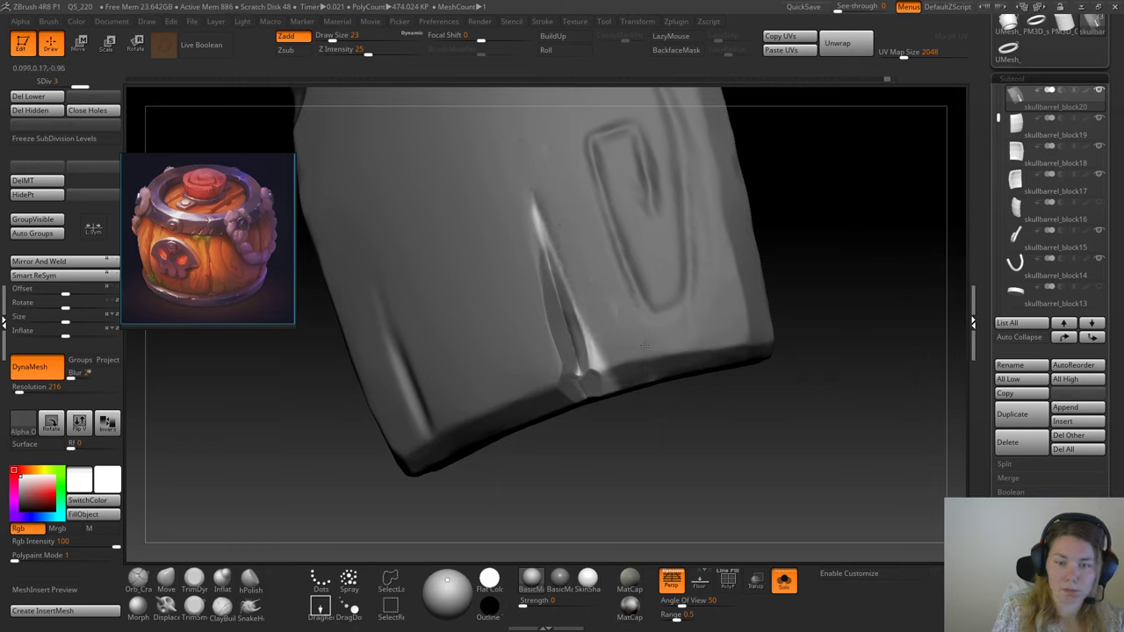
left_click_drag(798, 216, 822, 200)
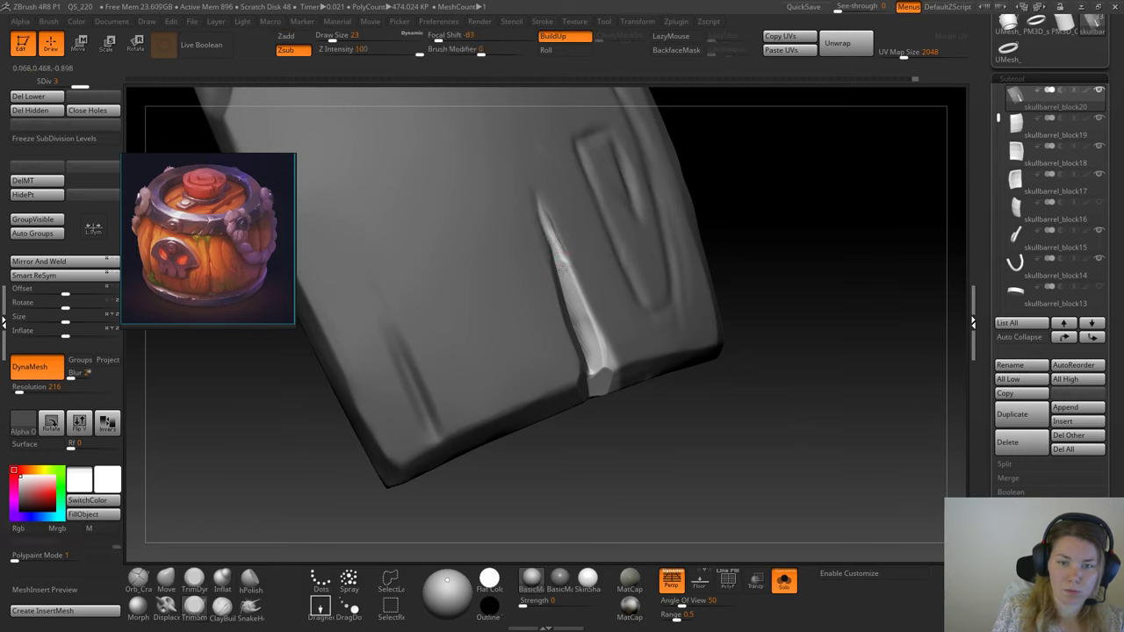
left_click_drag(537, 209, 538, 202)
left_click_drag(776, 286, 770, 284)
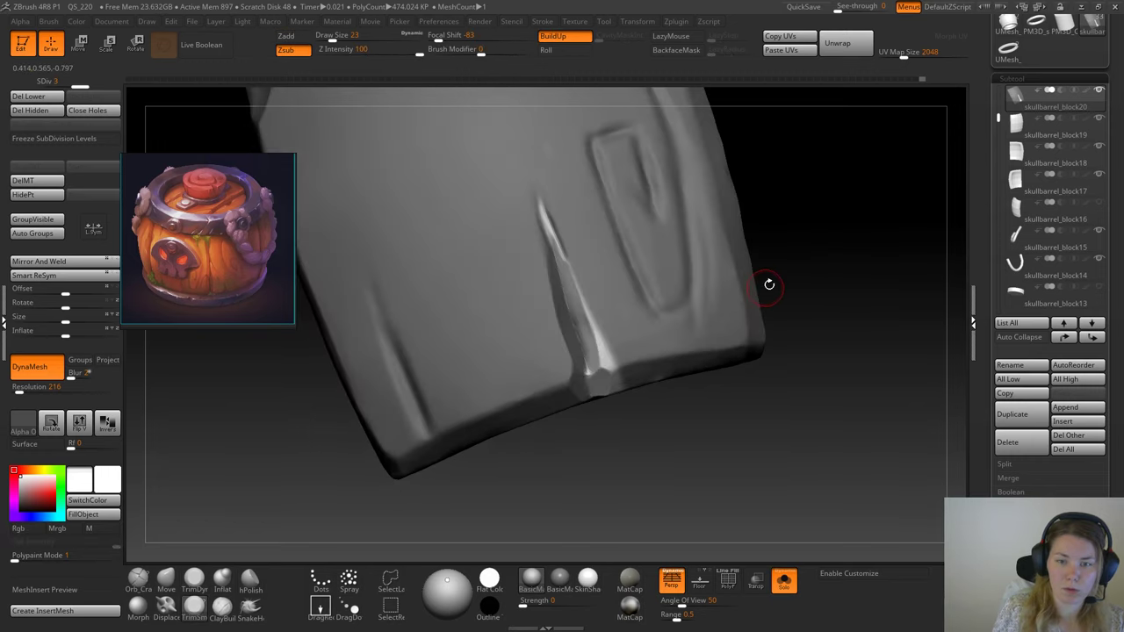
Step: Clear the mask and trim the middle crack's edges and upper end with TrimDynamic in Zsub mode at draw size 17
left_click(804, 253, "ctrl")
mouse_move(813, 409)
left_mouse_down()
mouse_move(745, 364)
mouse_move(743, 442)
left_mouse_up()
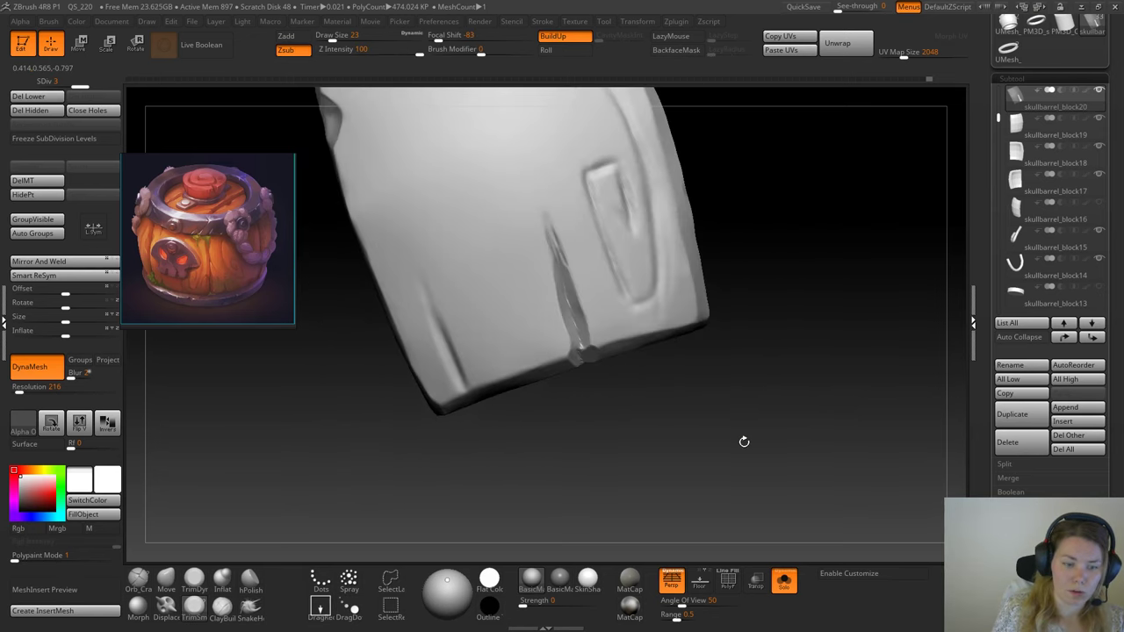
left_click_drag(411, 462, 314, 554, "alt")
left_click(197, 583)
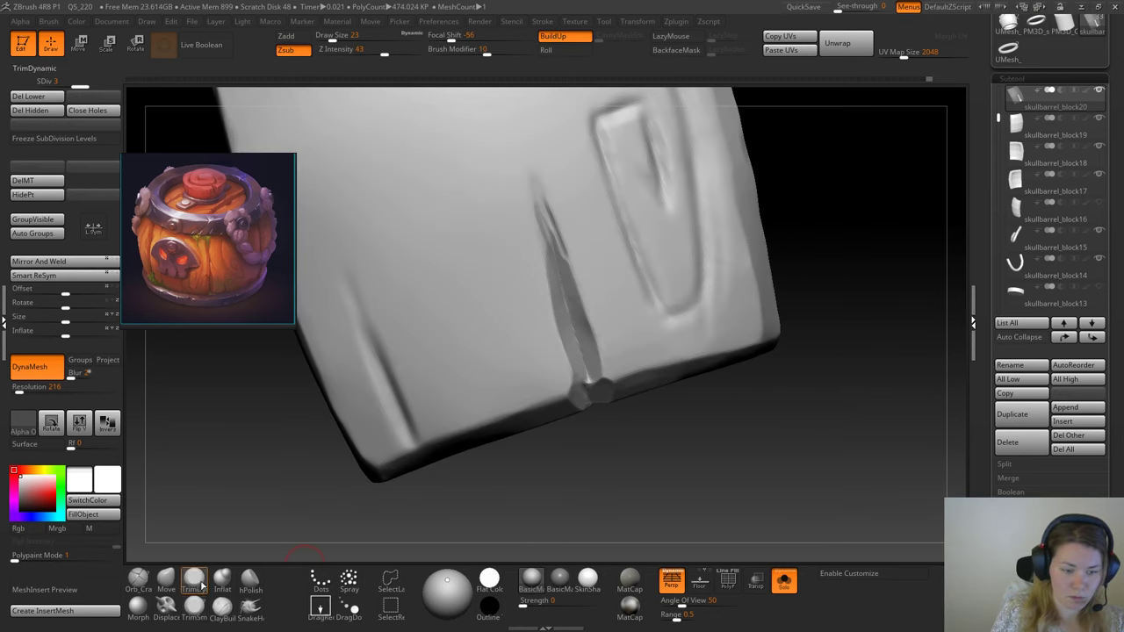
key("space")
left_click(542, 495)
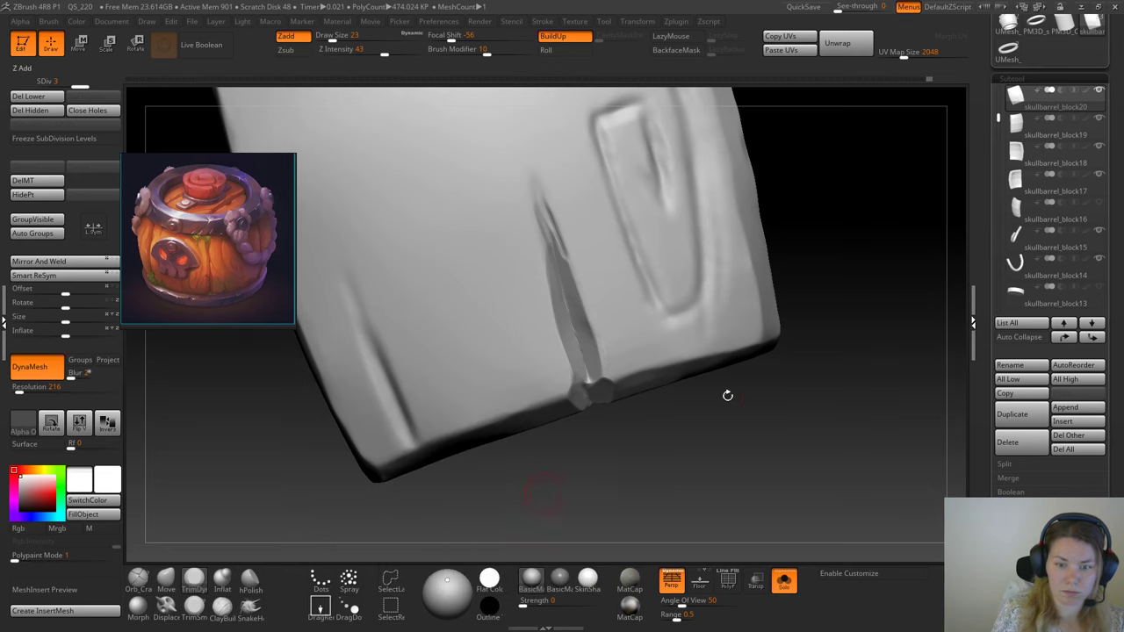
left_click(287, 50)
key("space")
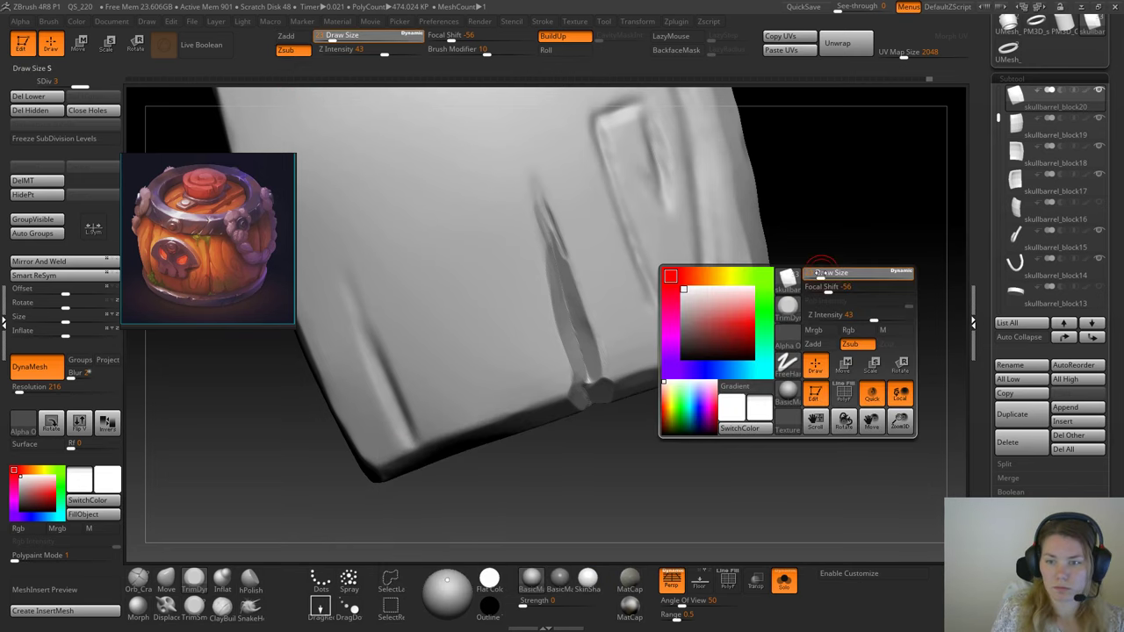
left_click(814, 274)
mouse_move(834, 180)
left_mouse_down("alt")
mouse_move(847, 220)
mouse_move(877, 227)
left_mouse_up("alt")
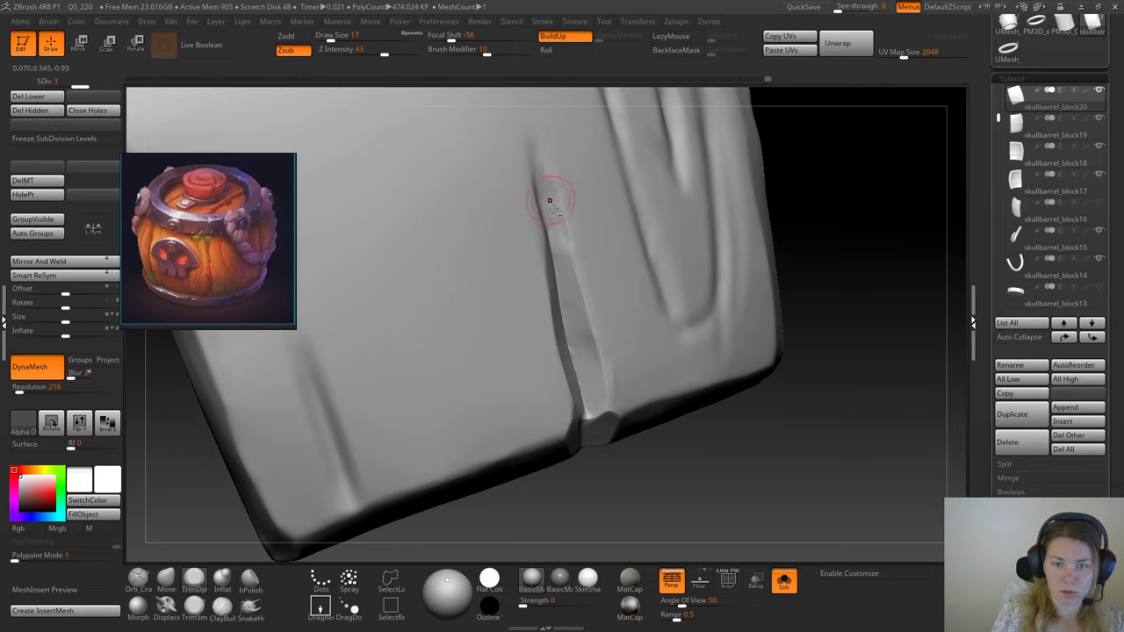
mouse_move(790, 272)
left_mouse_down()
mouse_move(770, 241)
mouse_move(817, 255)
left_mouse_up()
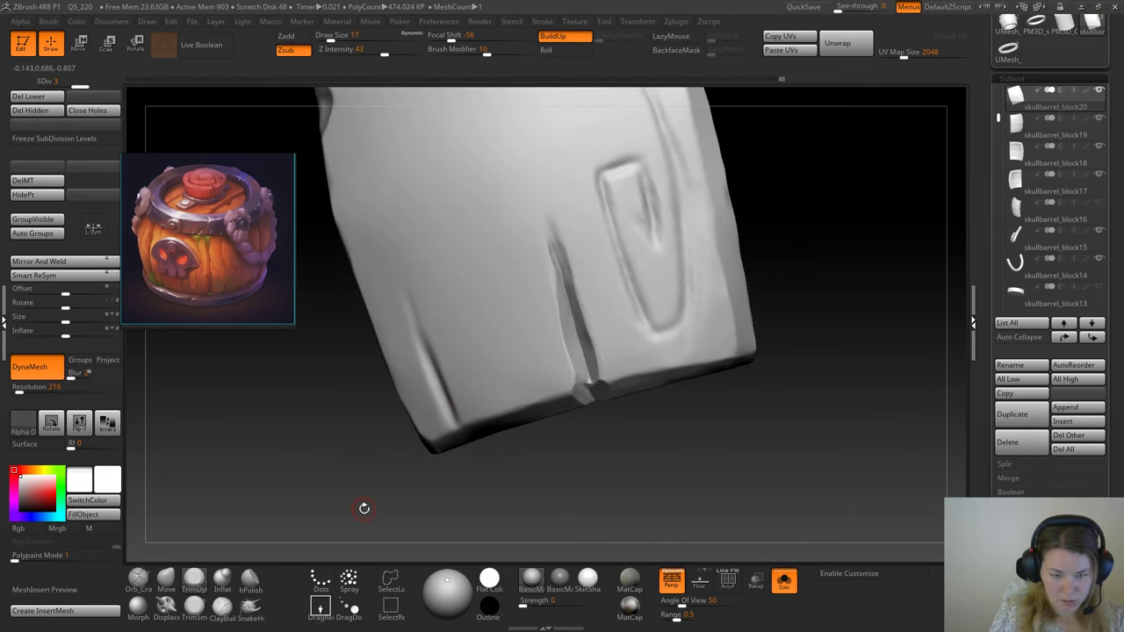
Step: Pinch the middle crack together toward its upper tip with the Pinch brush at draw size 62
key("b")
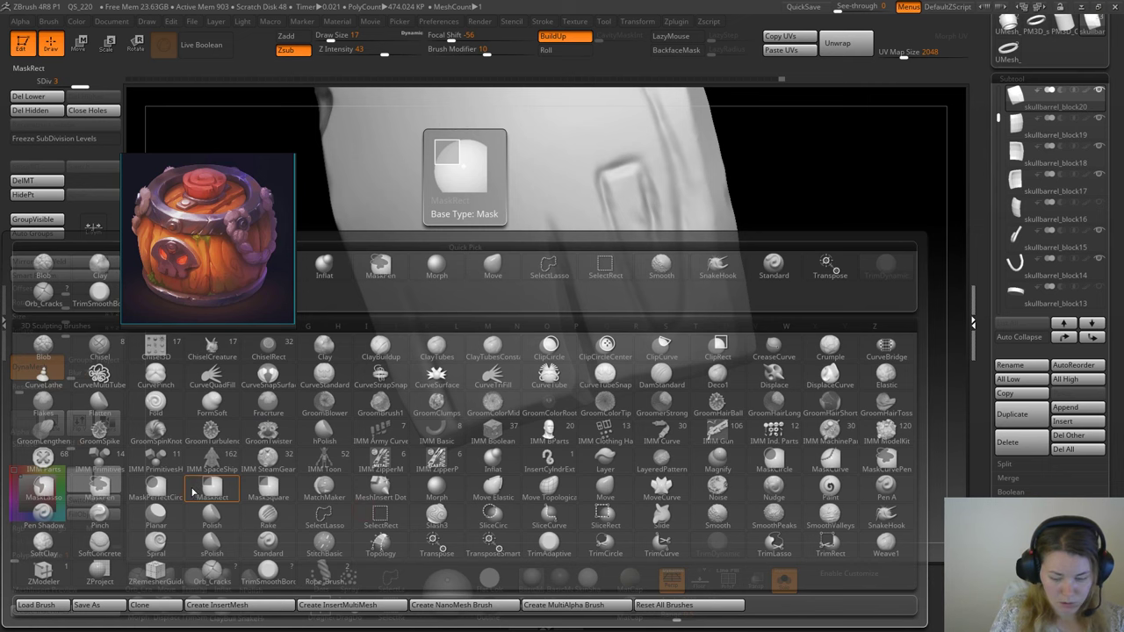
key("p")
left_click(102, 523)
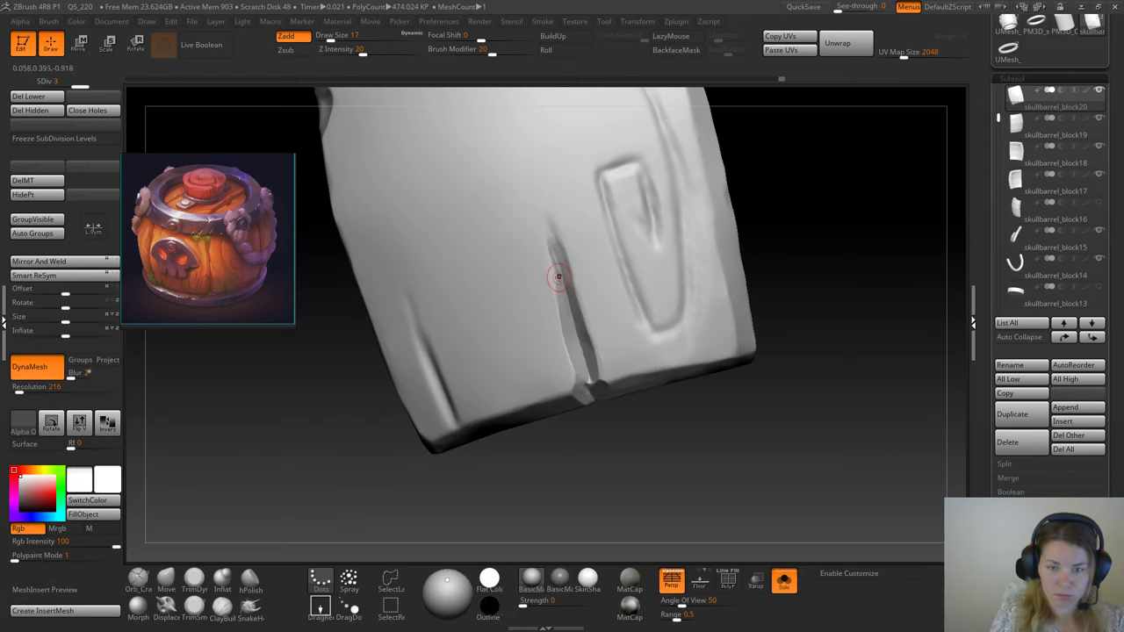
key("space")
left_click_drag(558, 278, 565, 278)
left_click_drag(548, 221, 552, 247)
key("space")
left_click_drag(552, 247, 559, 246)
left_click_drag(544, 204, 546, 235)
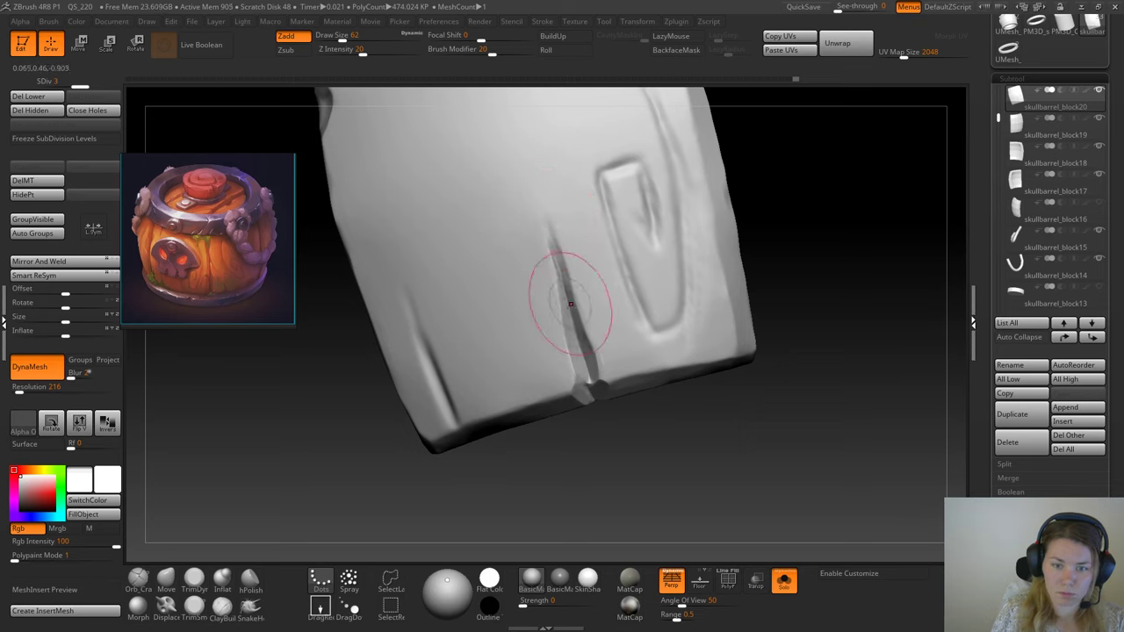
Step: Turn off Solo mode and check the front plank's cracks against the whole barrel
key("f")
left_click_drag(764, 318, 793, 406)
left_click(784, 580)
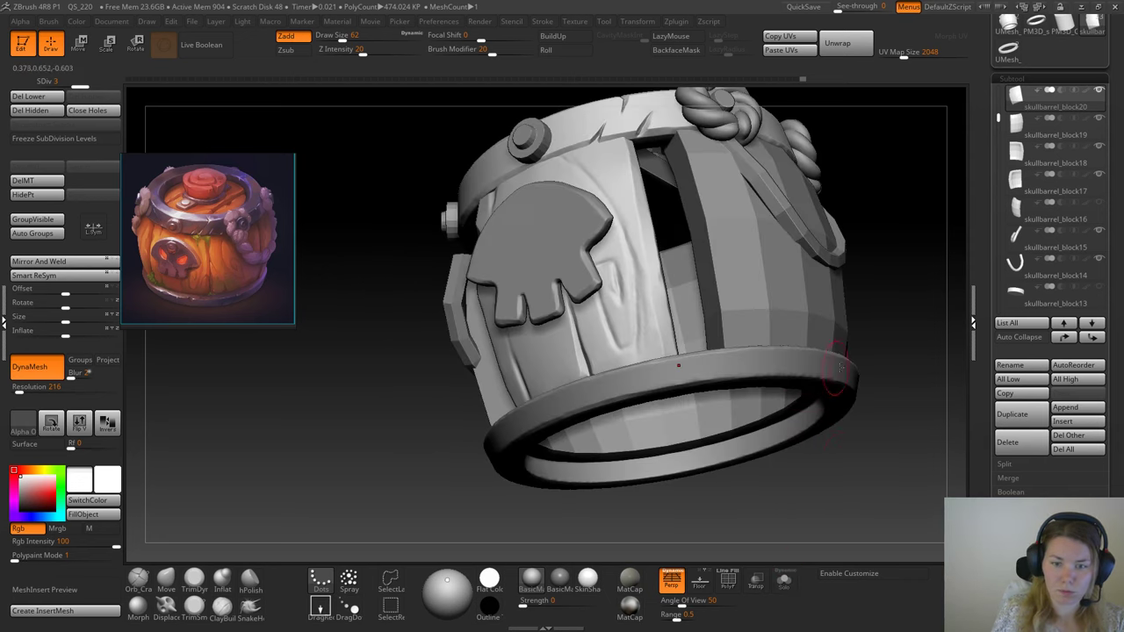
left_click_drag(869, 472, 682, 539)
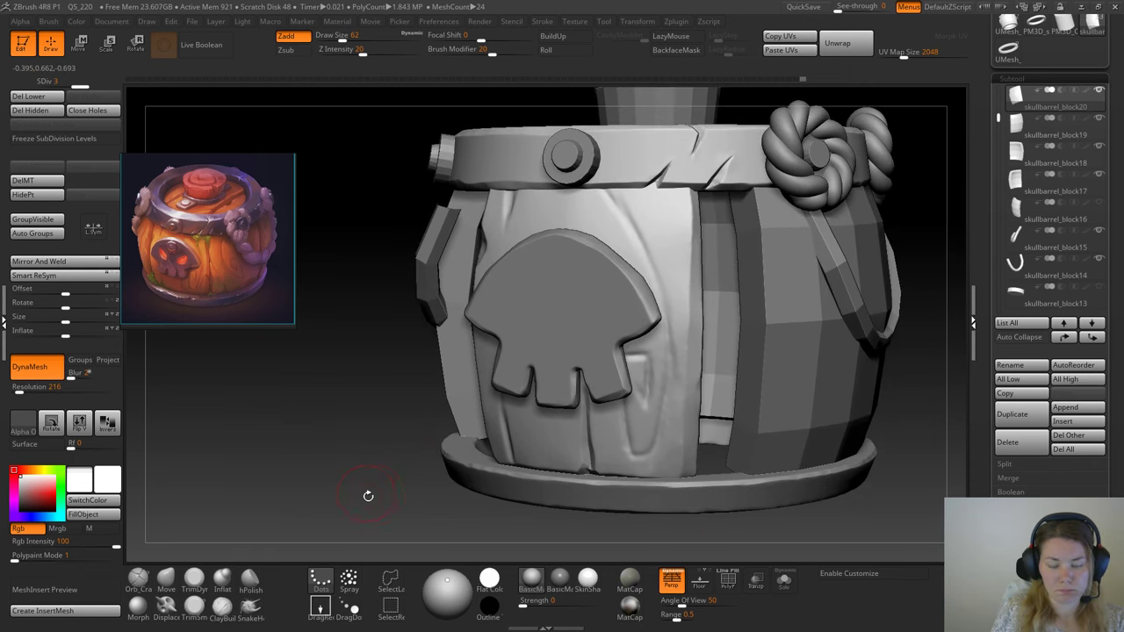
Step: Isolate the front plank in Solo mode and reduce the draw size to 27
left_click_drag(368, 496, 515, 374, "alt")
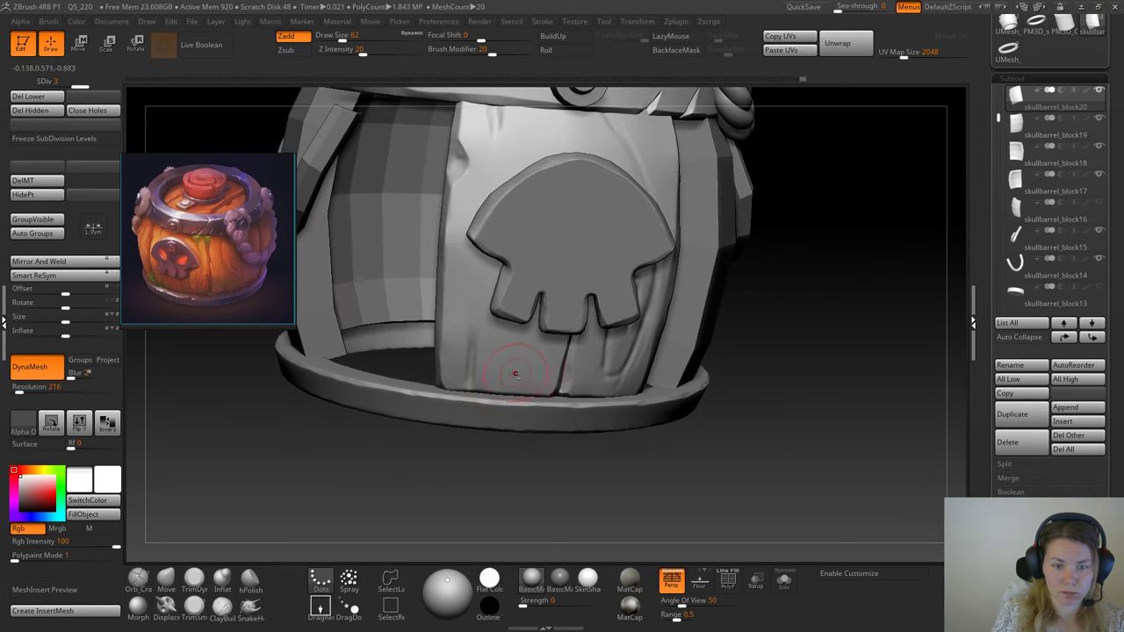
left_click(784, 580)
key("space")
left_click_drag(446, 376, 437, 376)
mouse_move(404, 463)
left_mouse_down("alt")
mouse_move(490, 468)
mouse_move(479, 472)
mouse_move(489, 463)
left_mouse_up("alt")
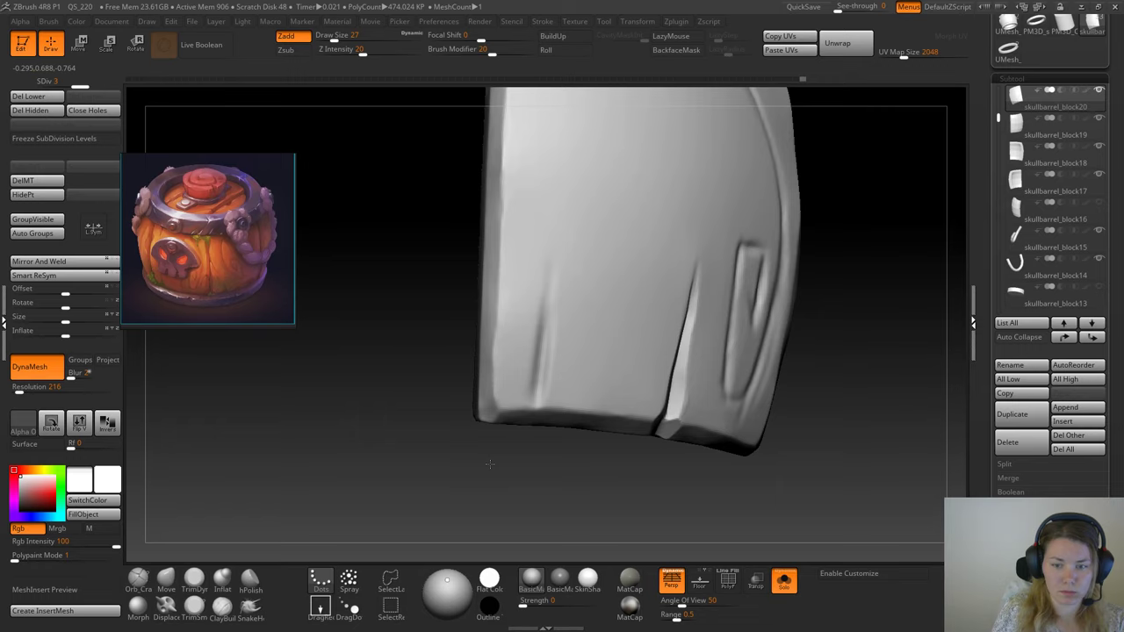
left_click_drag(489, 464, 329, 468)
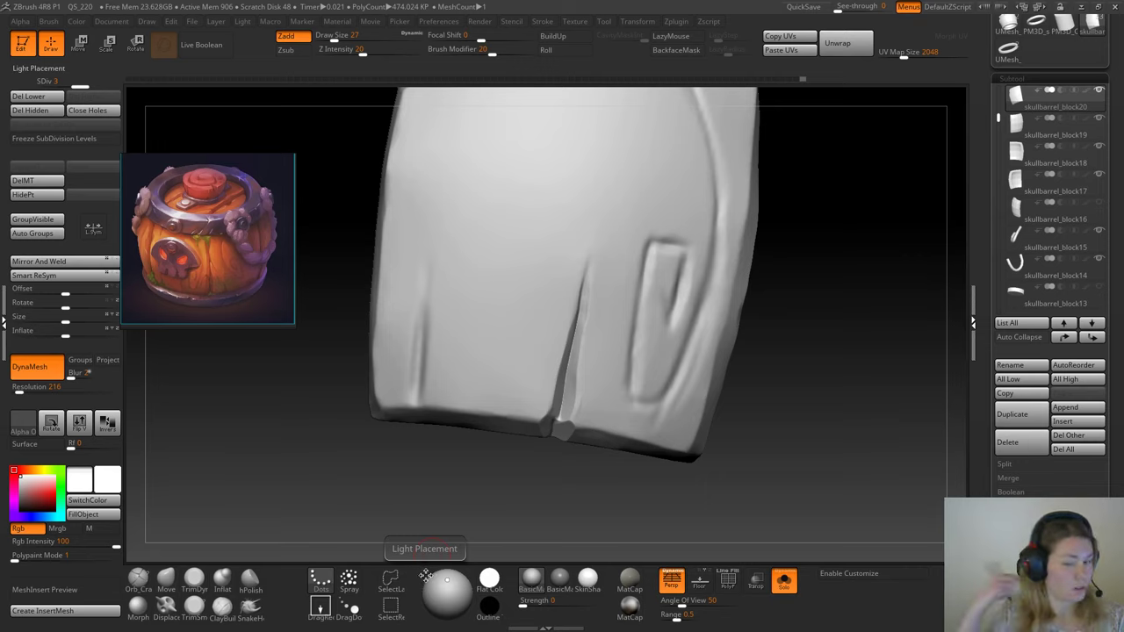
mouse_move(350, 446)
left_mouse_down()
mouse_move(384, 472)
mouse_move(322, 510)
left_mouse_up()
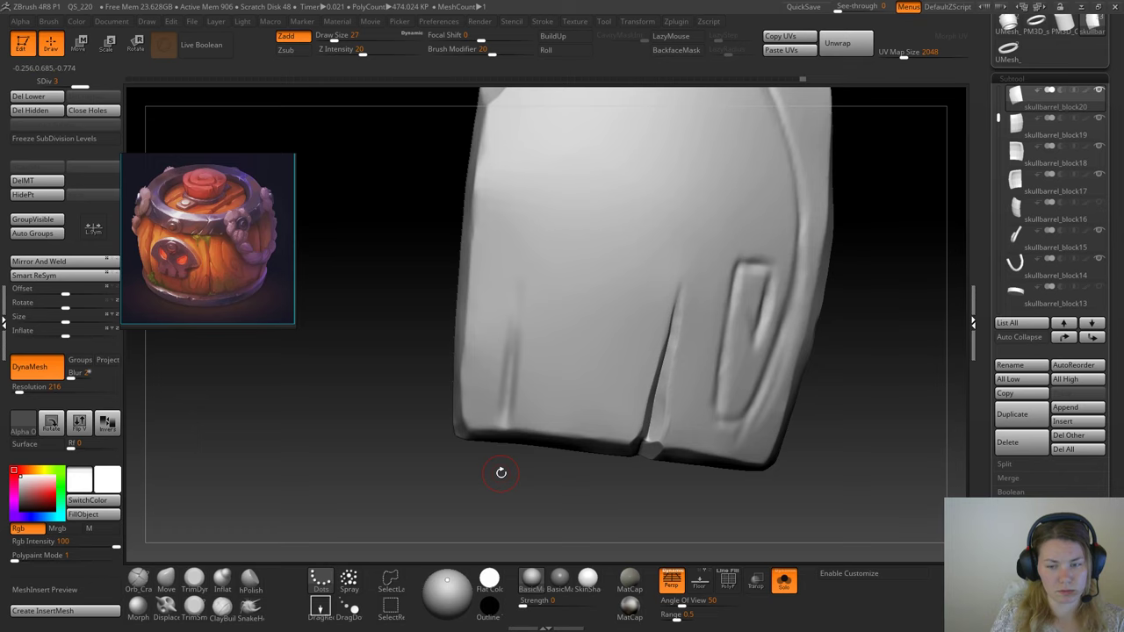
Step: Deepen the front plank's left crack and carry it over the lower edge with the Orb_Cracks brush at draw size 27
mouse_move(500, 473)
left_mouse_down()
mouse_move(441, 459)
mouse_move(250, 550)
left_mouse_up()
left_click(138, 578)
mouse_move(367, 500)
left_mouse_down()
mouse_move(434, 469)
mouse_move(487, 423)
left_mouse_up()
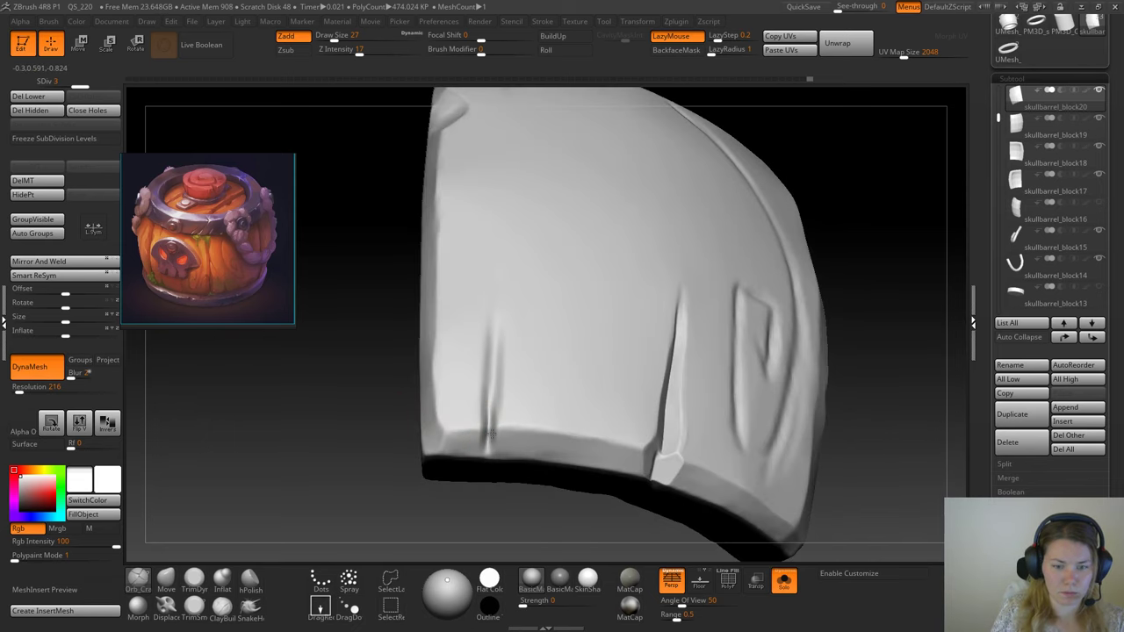
left_click_drag(493, 409, 486, 431)
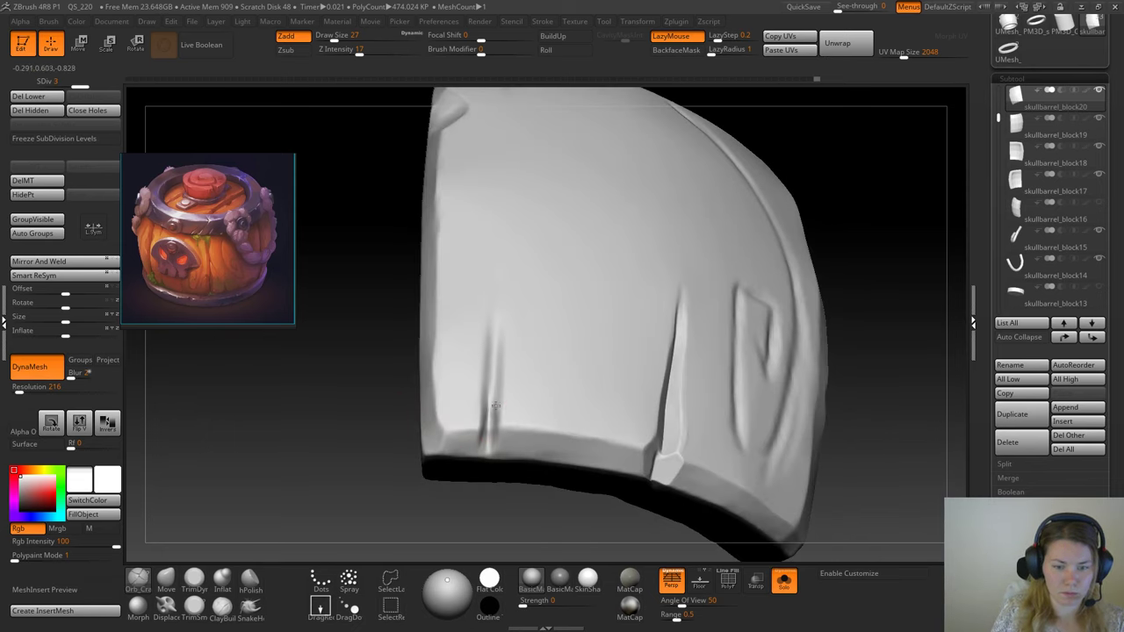
left_click_drag(489, 339, 489, 453)
left_click_drag(271, 444, 379, 517)
left_click_drag(255, 545, 304, 499)
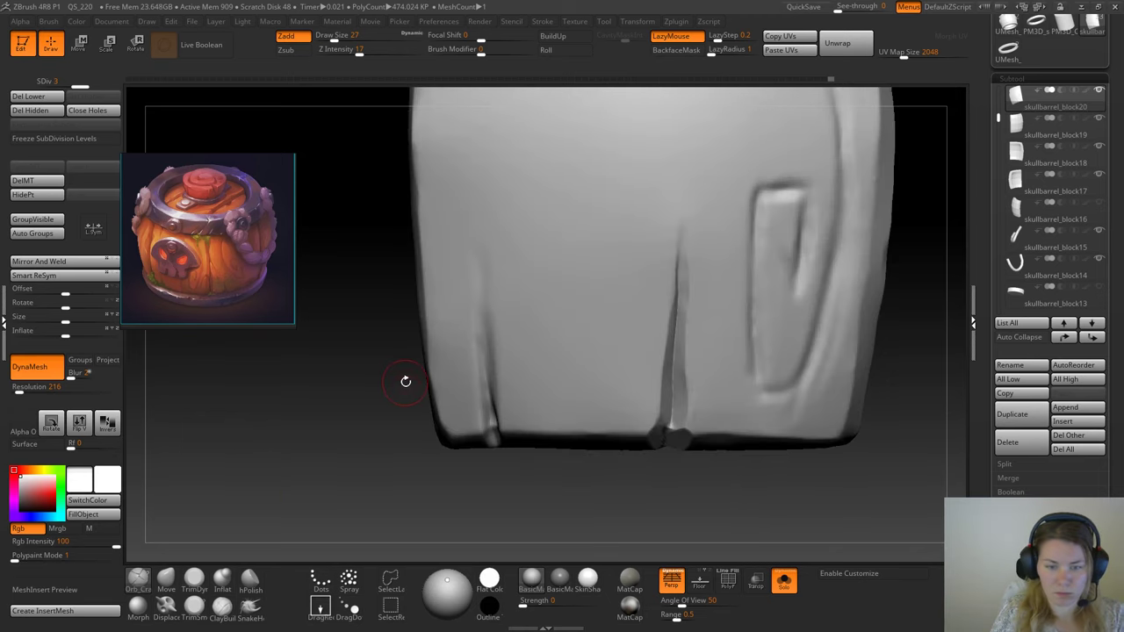
Step: Mask a vertical strip along the outer side of the left crack at draw size 23, down to the plank's lower edge
key("space")
left_click_drag(453, 372, 460, 371)
mouse_move(451, 323)
left_mouse_down("ctrl")
mouse_move(455, 430)
mouse_move(443, 202)
mouse_move(449, 307)
mouse_move(474, 210)
mouse_move(451, 339)
mouse_move(508, 344)
mouse_move(496, 410)
mouse_move(482, 311)
left_mouse_up("ctrl")
key("space")
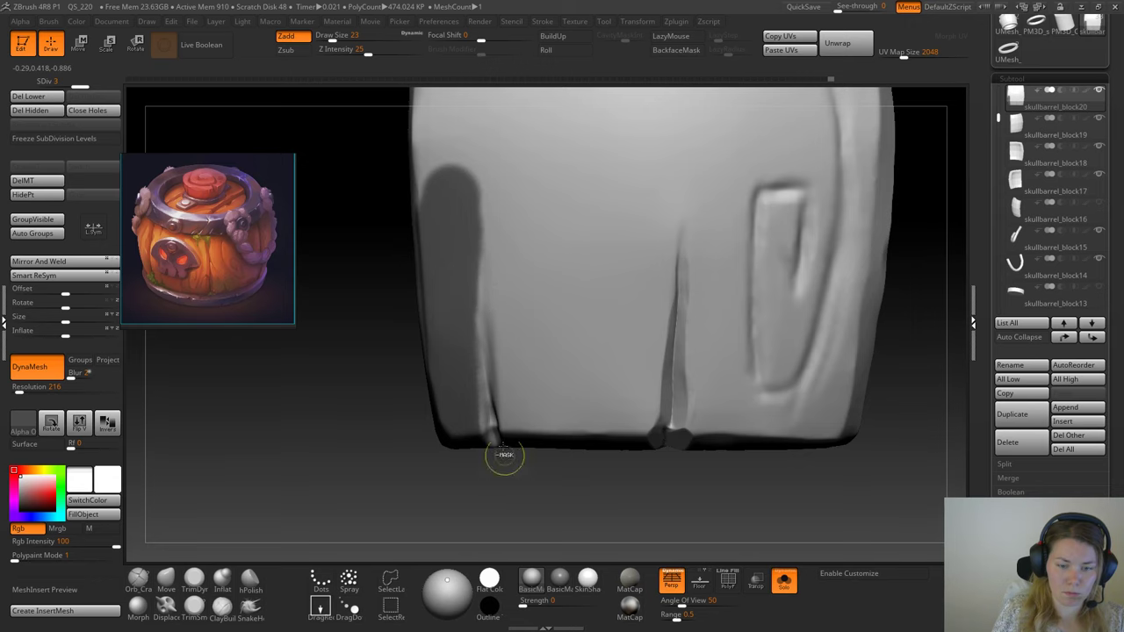
Step: Trim the left crack's unmasked wall with TrimSmoothBorder at focal shift -72, reducing the draw size to 16
mouse_move(414, 474)
left_mouse_down()
mouse_move(384, 472)
mouse_move(359, 540)
mouse_move(260, 541)
mouse_move(341, 457)
left_mouse_up()
left_click(195, 580)
left_click(195, 607)
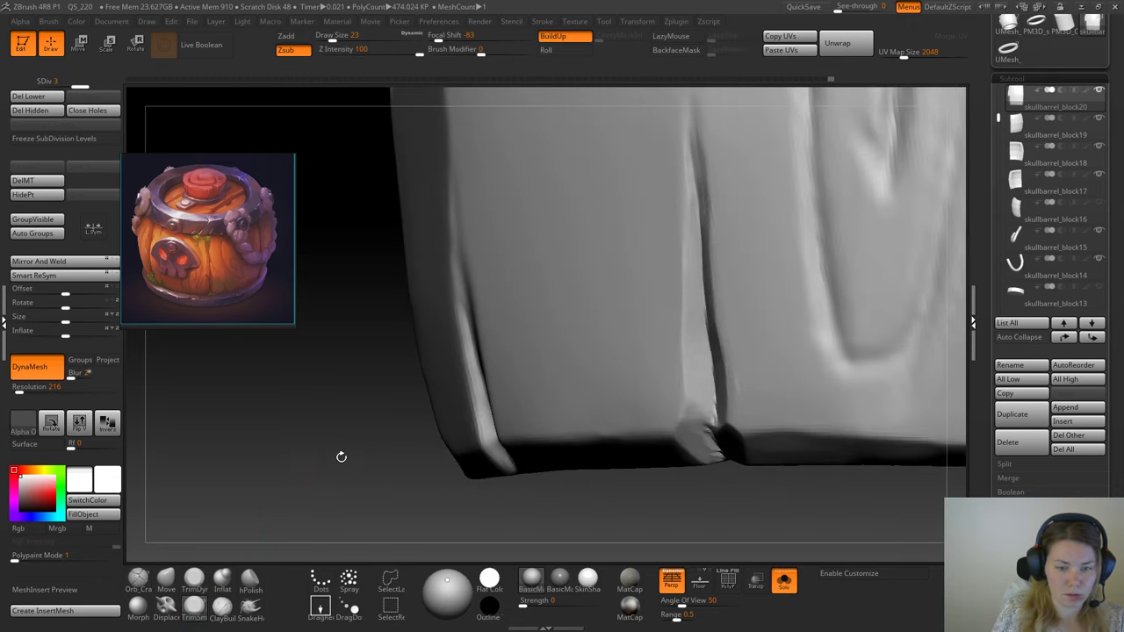
key("space")
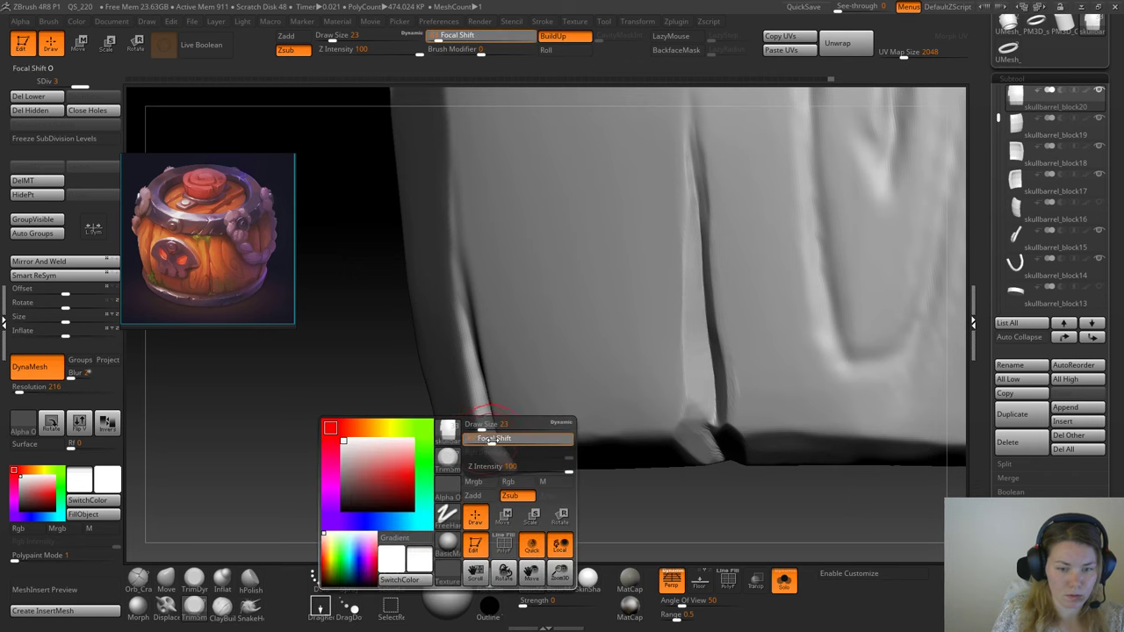
key("space")
left_click_drag(493, 439, 488, 439)
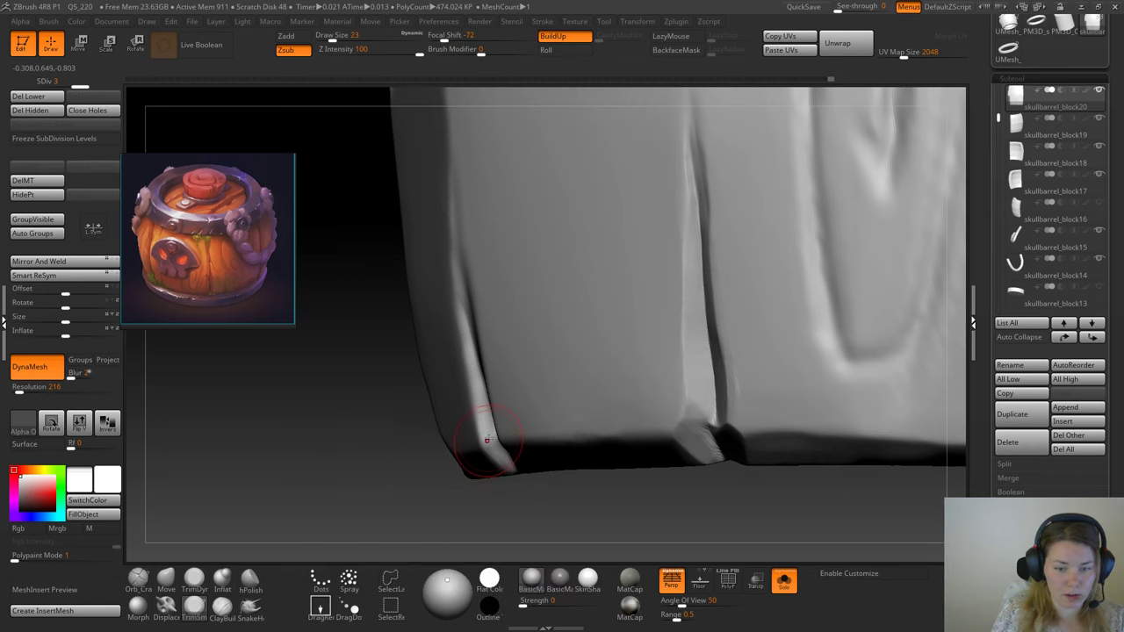
key("space")
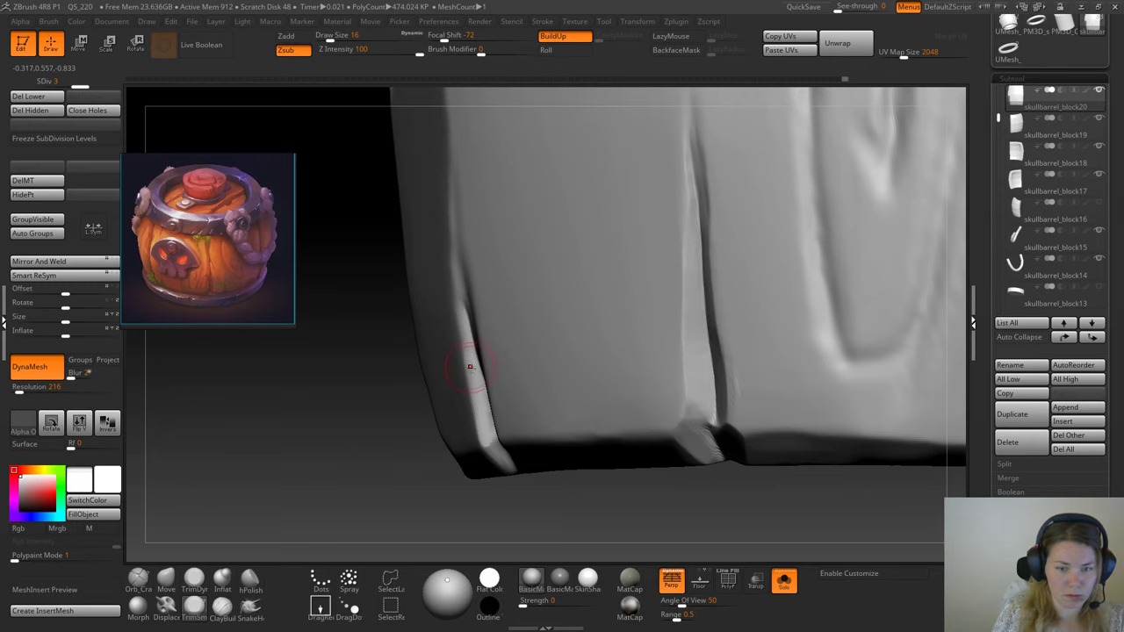
Step: Undo the last trim stroke, then smooth and retrim the left crack's wall near its lower end
mouse_move(516, 488)
left_mouse_down()
mouse_move(527, 488)
mouse_move(475, 499)
left_mouse_up()
key("ctrl+z")
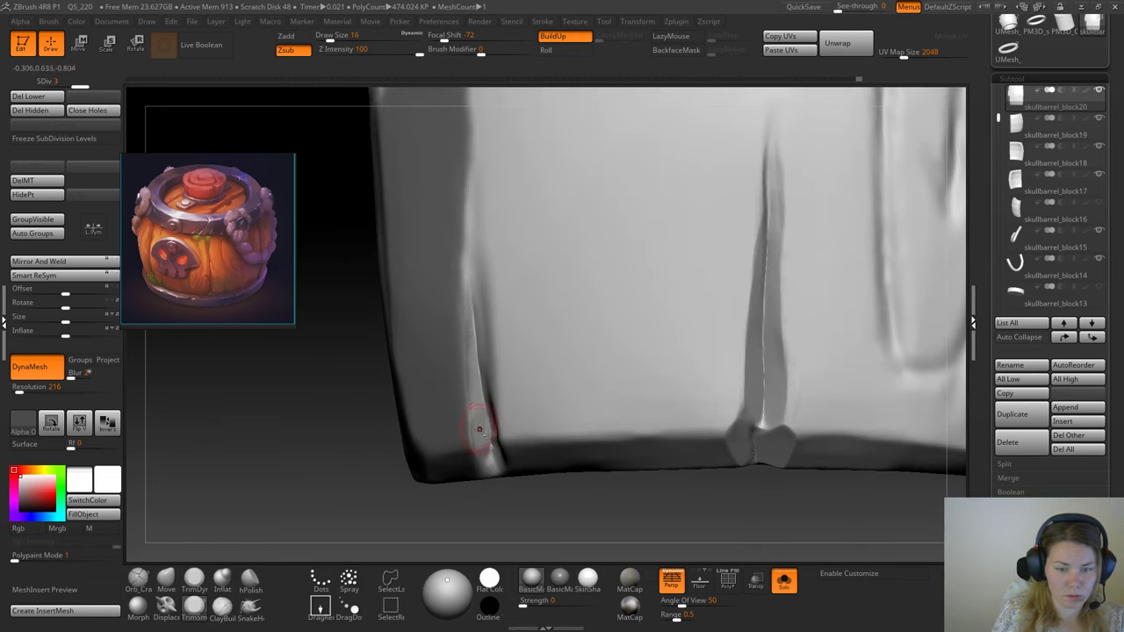
key("shift")
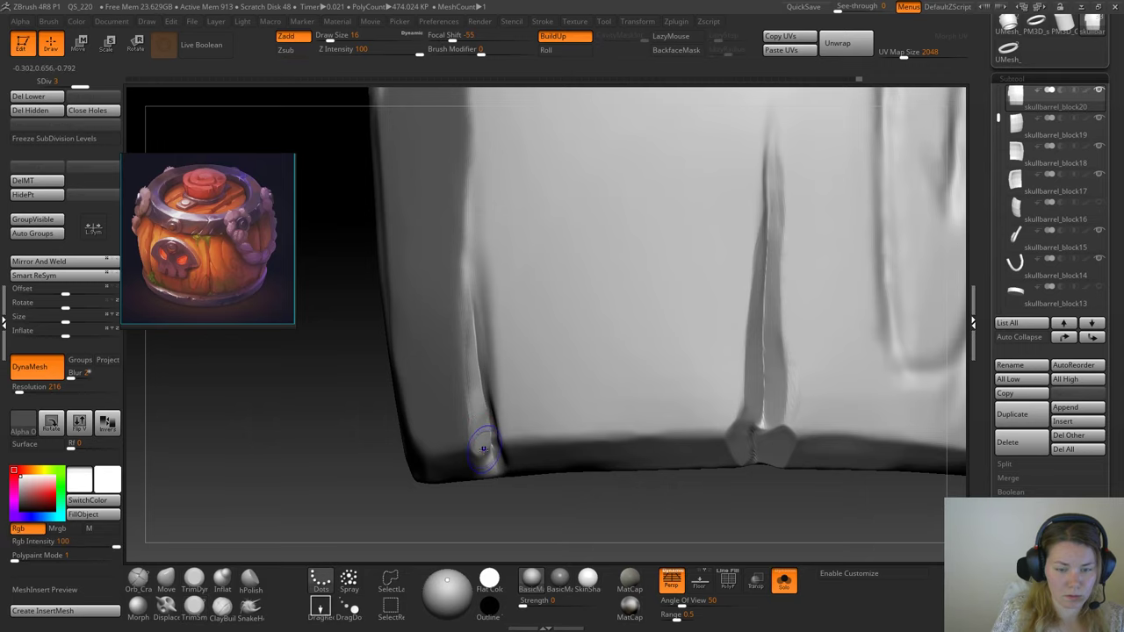
left_click_drag(476, 415, 471, 410, "shift")
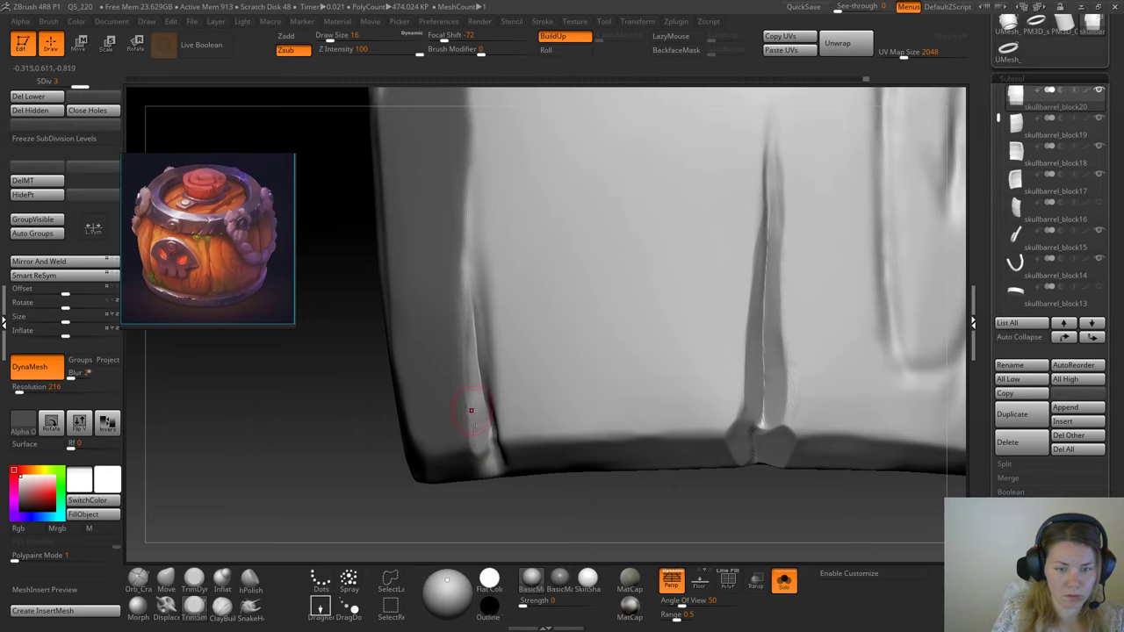
mouse_move(476, 491)
left_mouse_down()
mouse_move(510, 489)
mouse_move(514, 462)
mouse_move(492, 483)
mouse_move(474, 448)
mouse_move(464, 256)
left_mouse_up()
left_click(515, 480, "ctrl")
left_click(534, 505, "ctrl")
Step: Smooth the left crack's exposed wall from its lower corner up toward the tip
left_click_drag(399, 515, 452, 511)
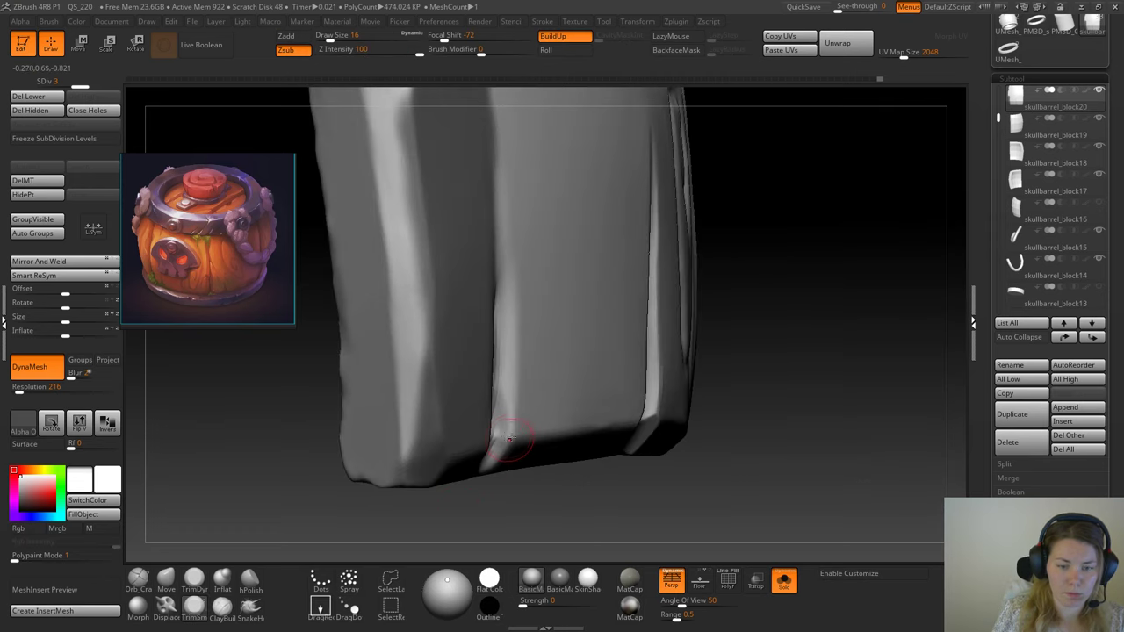
left_click_drag(504, 449, 495, 464, "shift")
left_click_drag(532, 496, 489, 498)
left_click_drag(515, 451, 495, 255, "shift")
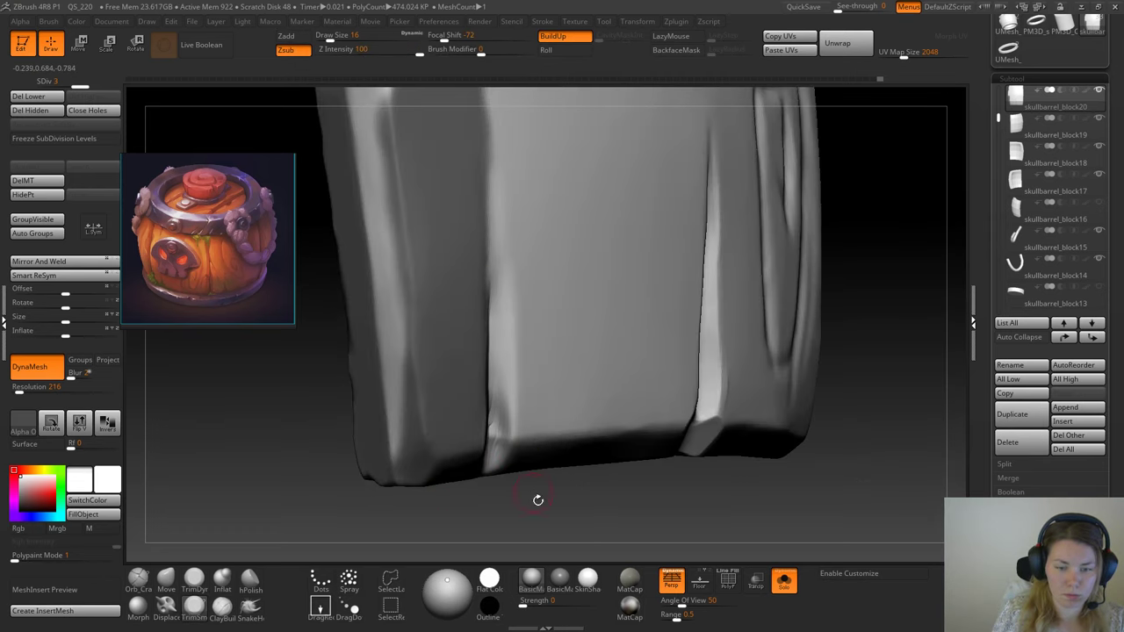
left_click_drag(536, 499, 555, 498)
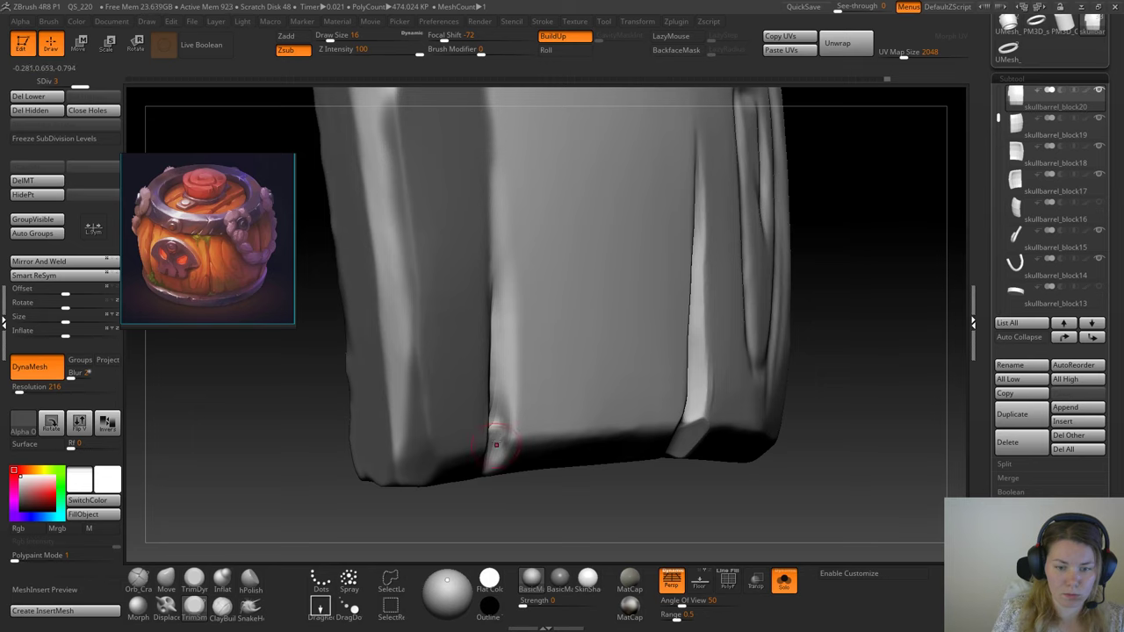
Step: Flatten the left crack's lower corner with TrimDynamic, then trim its wall upward with TrimSmoothBorder and smooth it
left_click(194, 579)
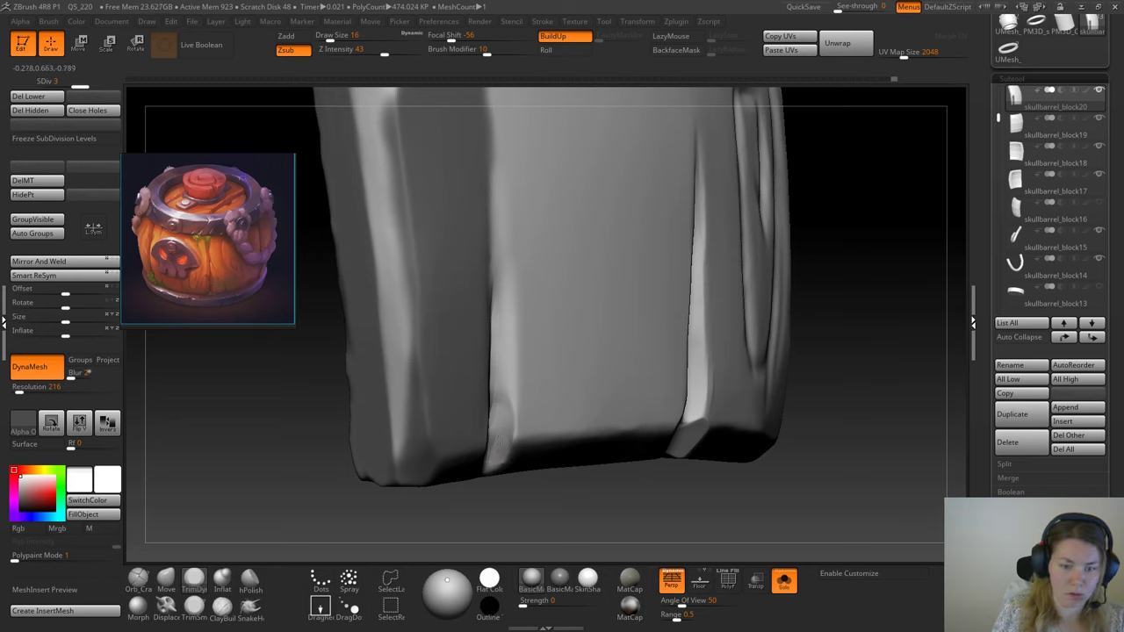
key("shift")
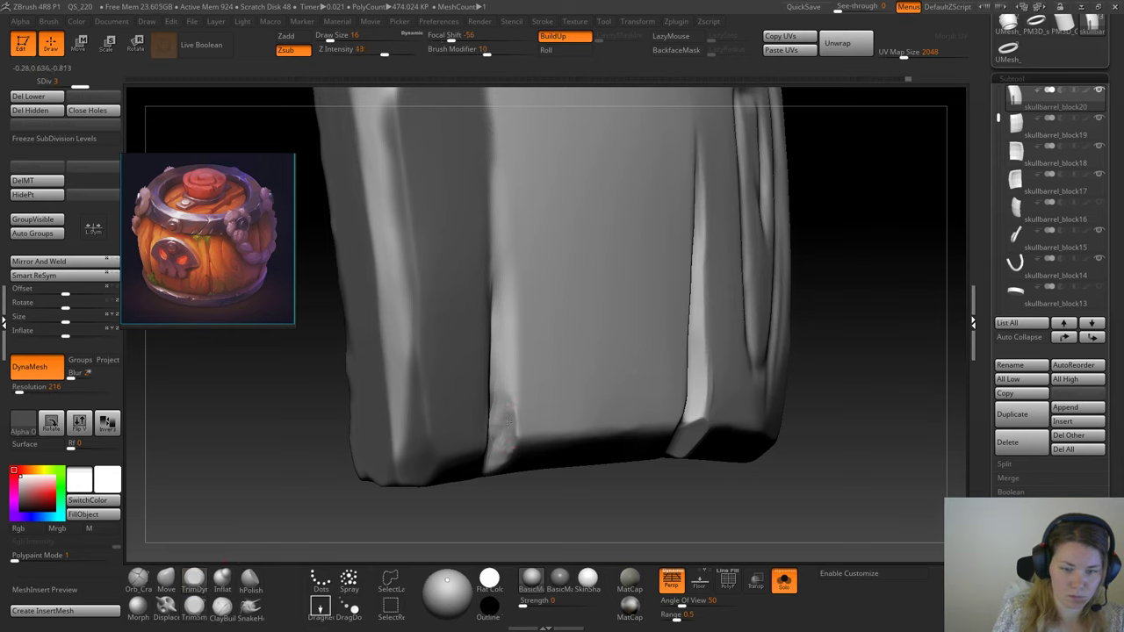
left_click(194, 608)
mouse_move(508, 367)
left_mouse_down()
mouse_move(499, 392)
mouse_move(501, 250)
left_mouse_up()
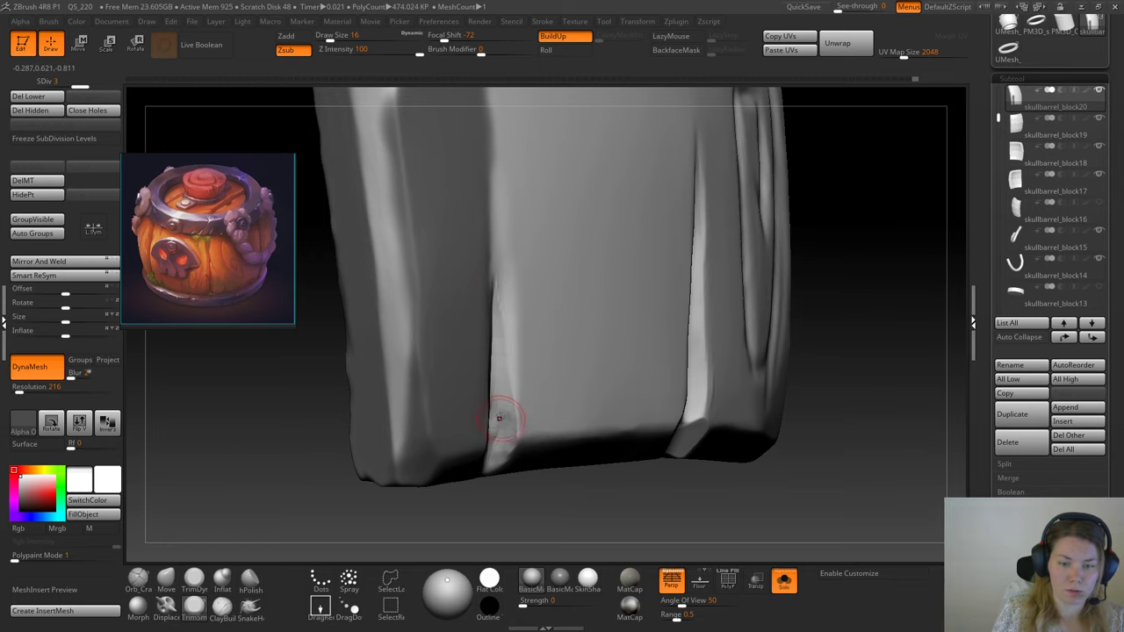
mouse_move(498, 418)
left_mouse_down("shift")
mouse_move(490, 272)
mouse_move(508, 355)
left_mouse_up("shift")
Step: Trim the left crack's inner wall with TrimDynamic and clear the mask
mouse_move(530, 520)
left_mouse_down("alt")
mouse_move(530, 474)
mouse_move(512, 475)
mouse_move(509, 489)
mouse_move(532, 486)
mouse_move(511, 417)
left_mouse_up("alt")
left_click(195, 580)
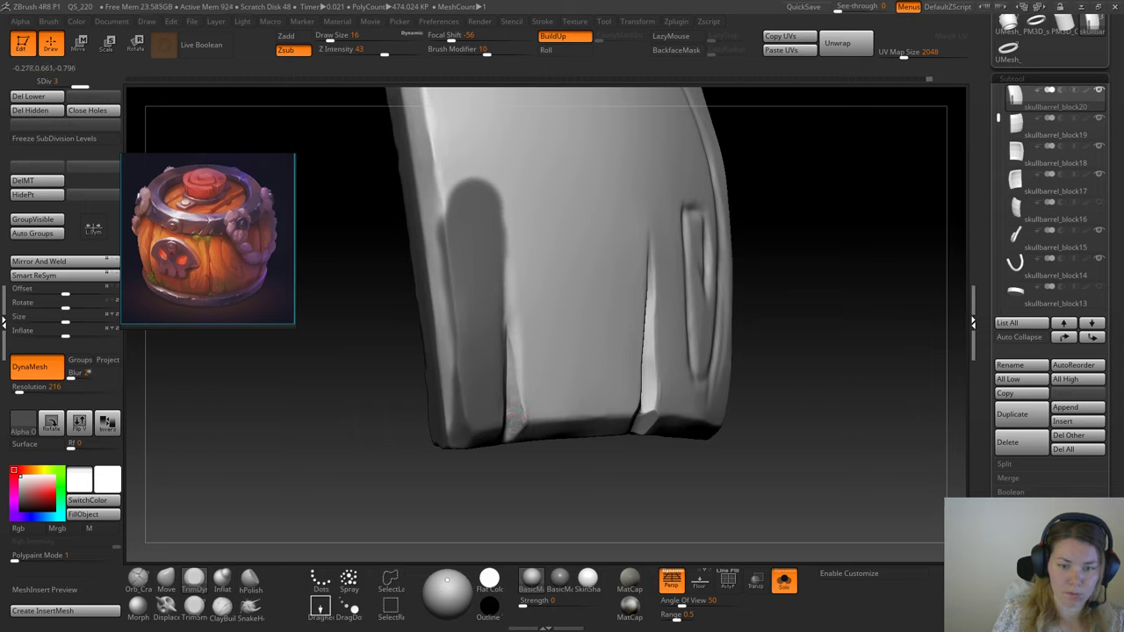
mouse_move(527, 480)
left_mouse_down()
mouse_move(529, 506)
mouse_move(511, 480)
mouse_move(518, 417)
left_mouse_up()
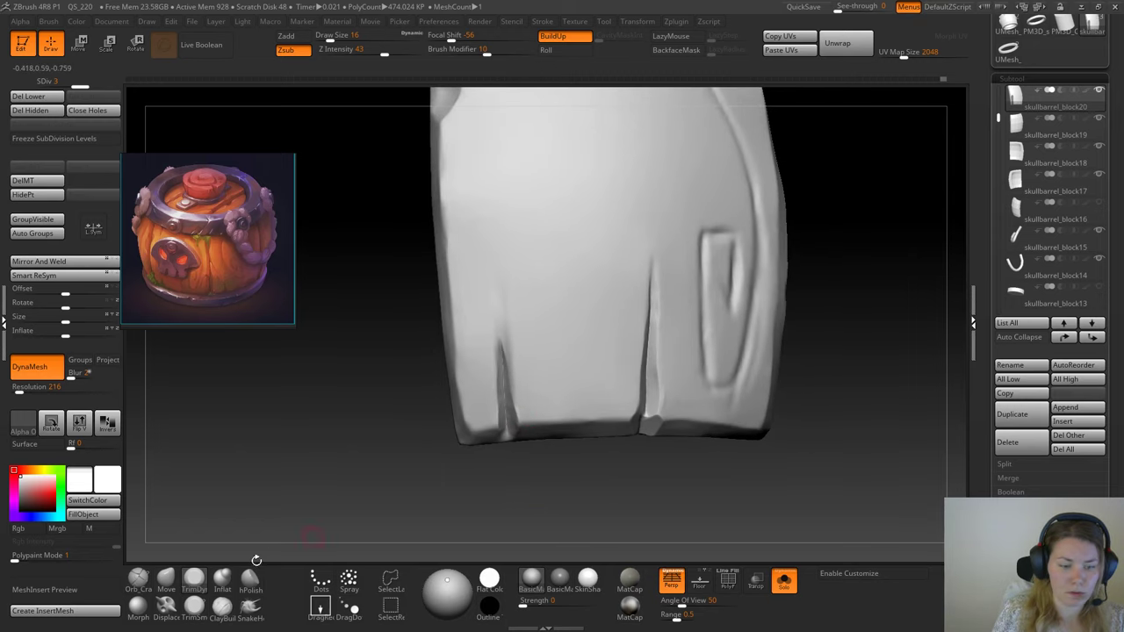
Step: Set the DynaMesh resolution to 1080 and remesh the front plank
mouse_move(366, 442)
left_mouse_down("alt")
mouse_move(326, 467)
mouse_move(308, 447)
mouse_move(329, 470)
mouse_move(321, 490)
left_mouse_up("alt")
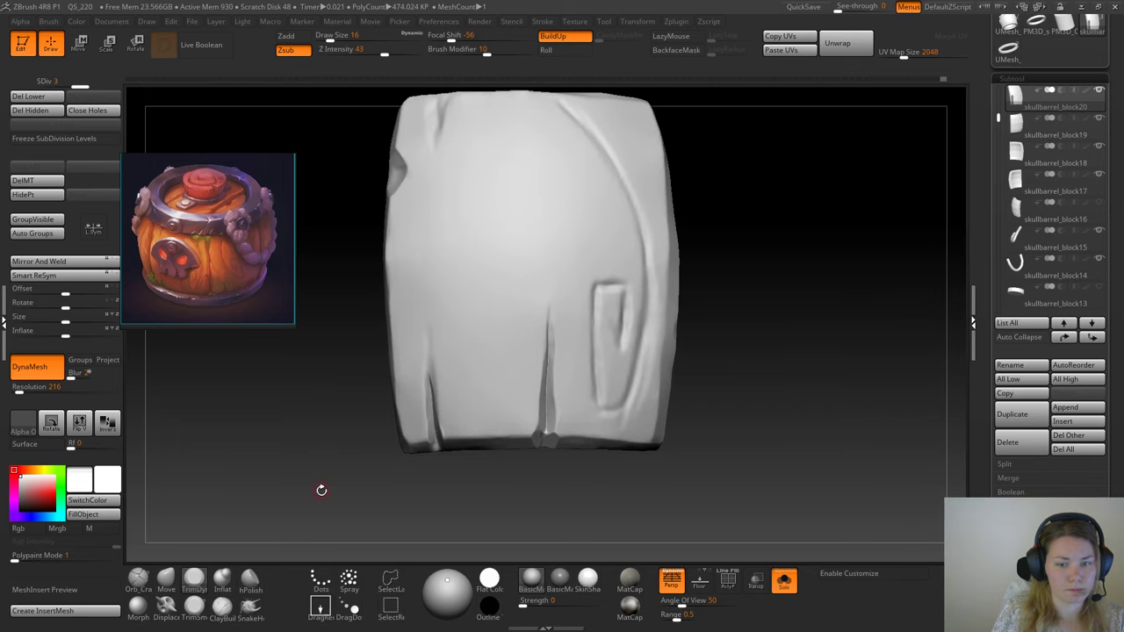
left_click(41, 389)
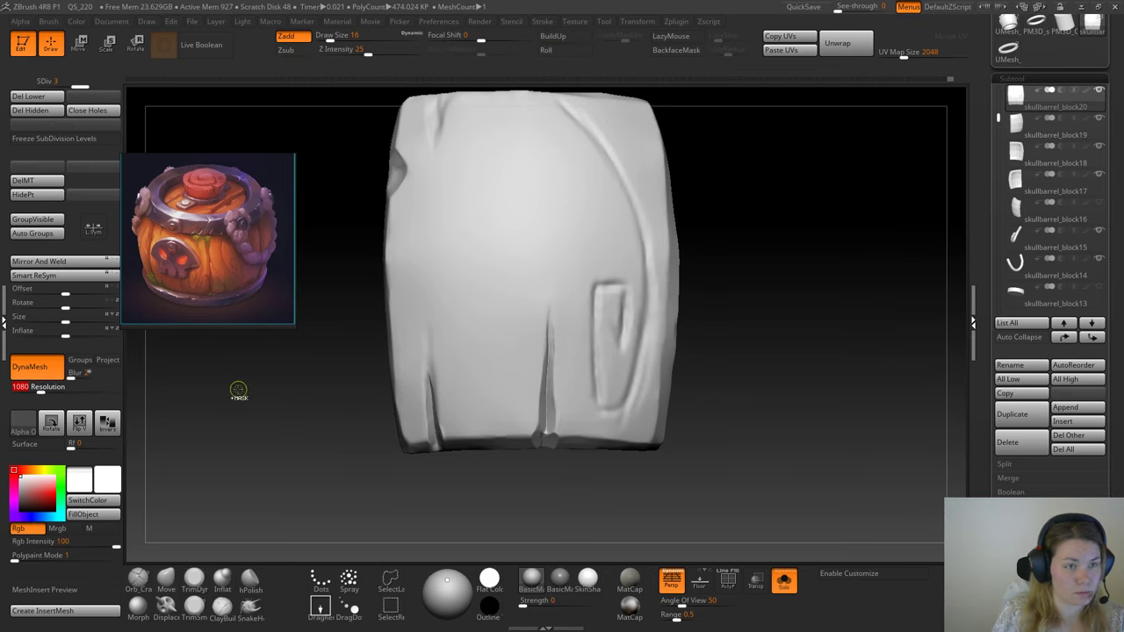
left_click_drag(238, 390, 316, 501, "ctrl")
Step: Trim the left crack's walls and lower corner with TrimSmoothBorder, then refine them with TrimDynamic at draw size 16
left_click_drag(266, 450, 281, 508, "alt")
mouse_move(219, 442)
left_mouse_down()
mouse_move(310, 467)
mouse_move(310, 494)
mouse_move(297, 444)
left_mouse_up()
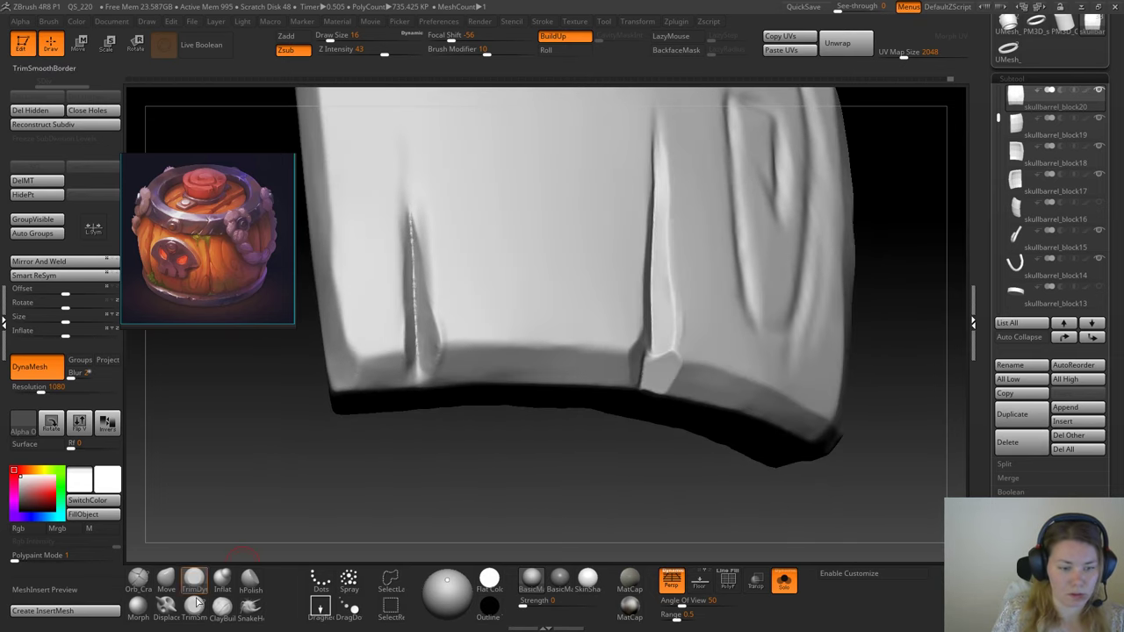
left_click(198, 612)
left_click_drag(296, 534, 266, 531)
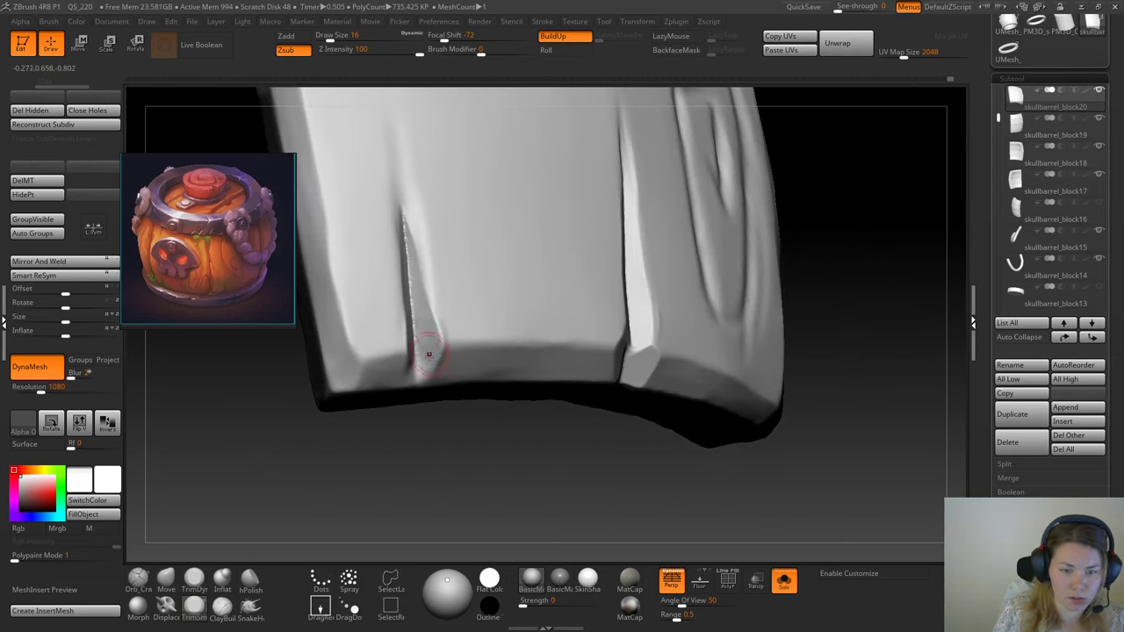
left_click_drag(431, 351, 430, 311)
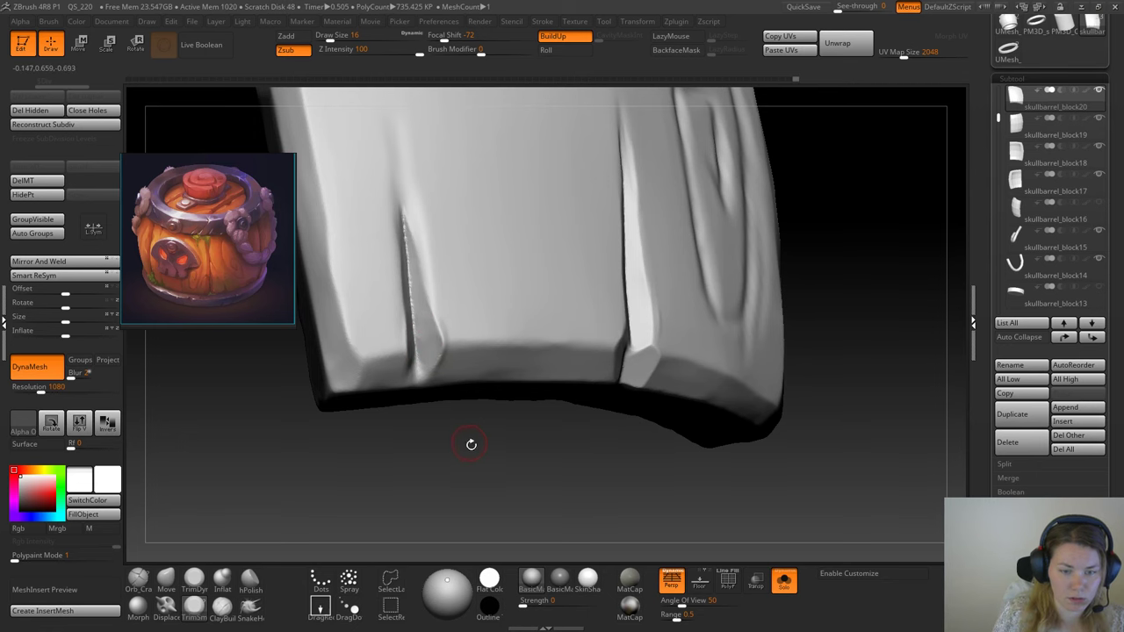
left_click_drag(471, 444, 432, 432)
left_click_drag(436, 344, 433, 386)
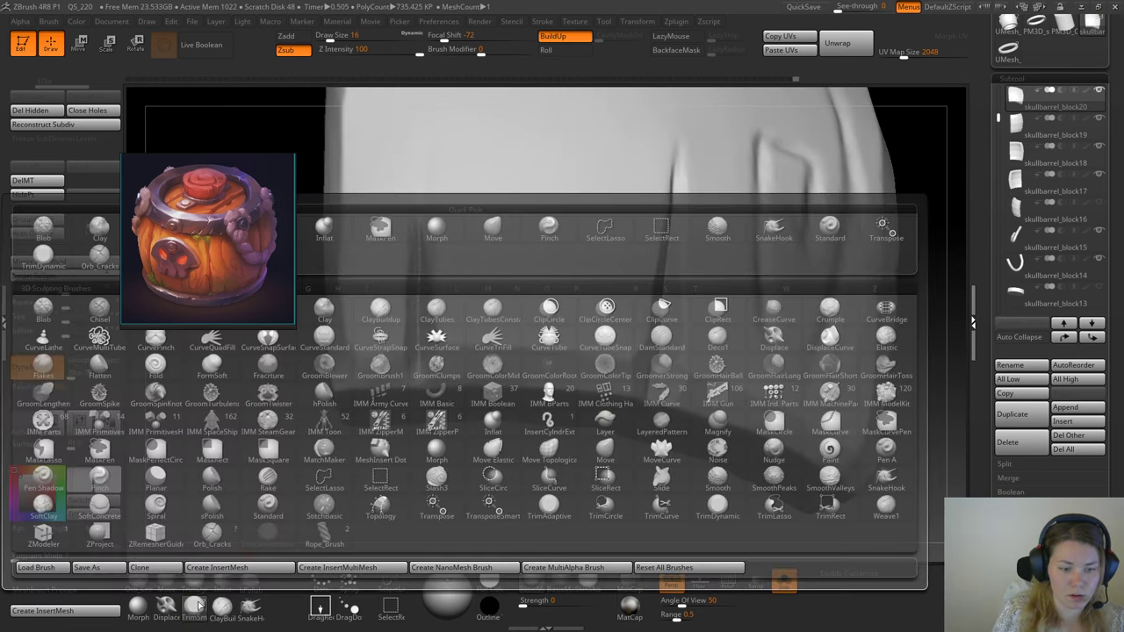
left_click(195, 578)
left_click_drag(437, 445, 452, 334)
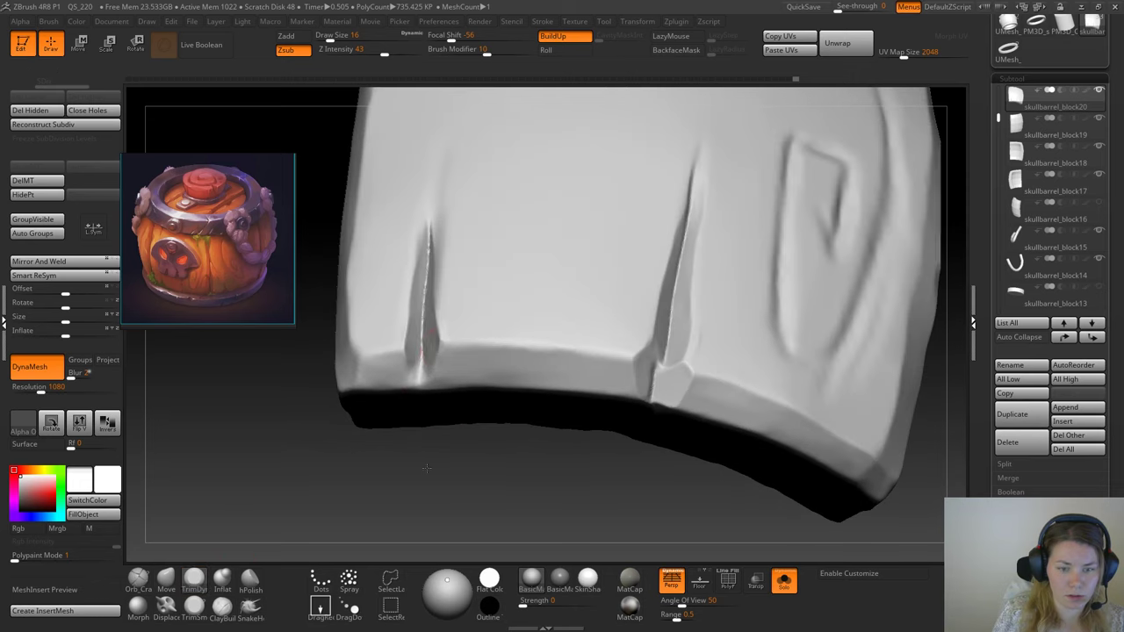
Step: Carve the middle crack's line down through the lower bevel with Orb_Cracks and trim beside it with TrimDynamic
left_click_drag(518, 469, 567, 472)
left_click(138, 586)
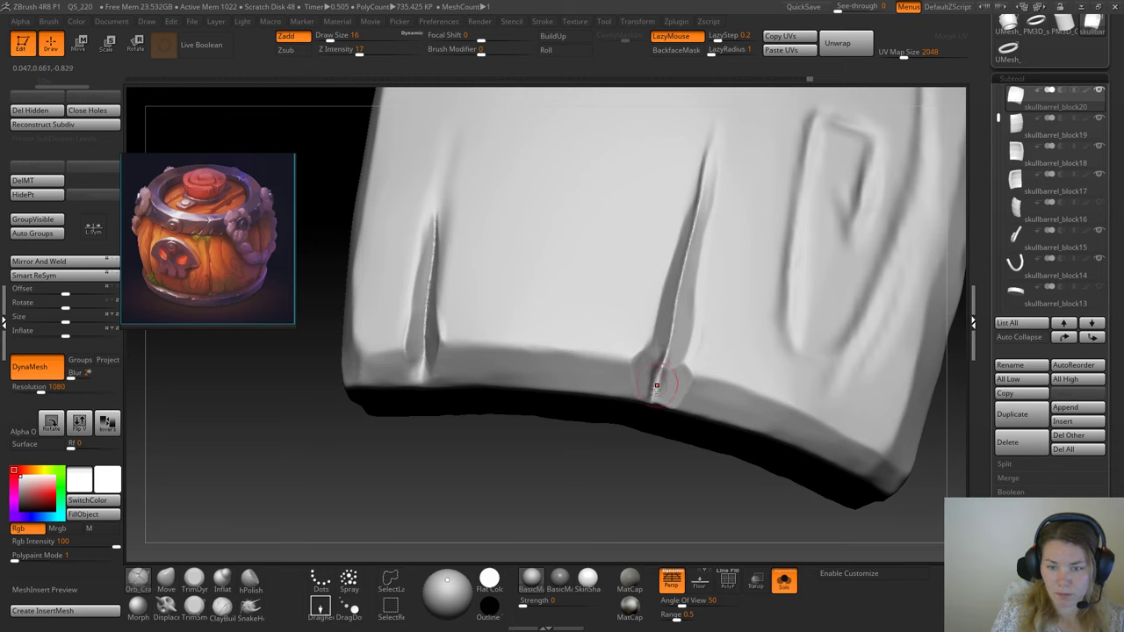
left_click(194, 581)
left_click_drag(330, 512, 379, 510)
left_click_drag(671, 361, 669, 372)
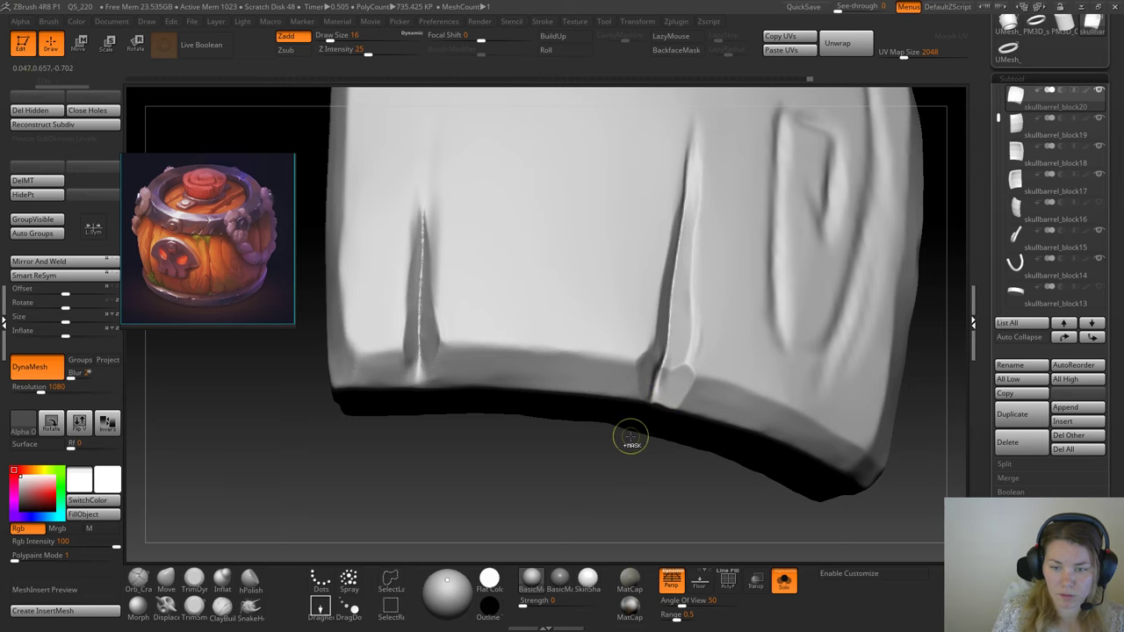
Step: Mask the left edge of the middle crack and trim the opposite wall's lower corner with TrimSmoothBorder
left_click_drag(627, 431, 618, 418)
mouse_move(651, 350)
left_mouse_down("ctrl")
mouse_move(645, 385)
mouse_move(678, 253)
left_mouse_up("ctrl")
left_click_drag(574, 448, 651, 444)
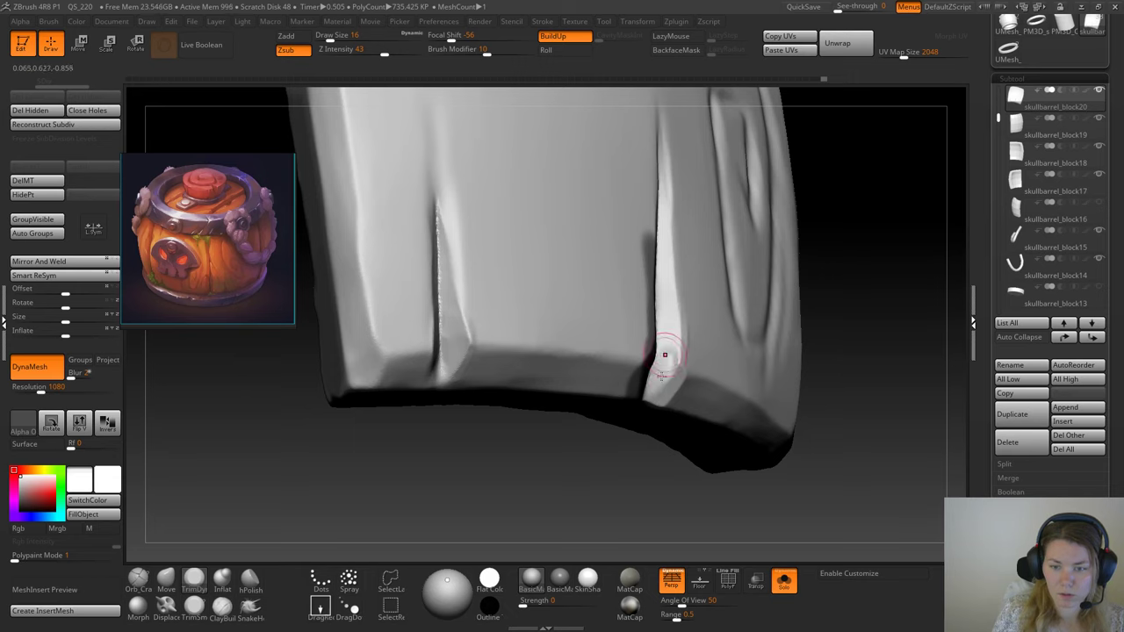
left_click(194, 606)
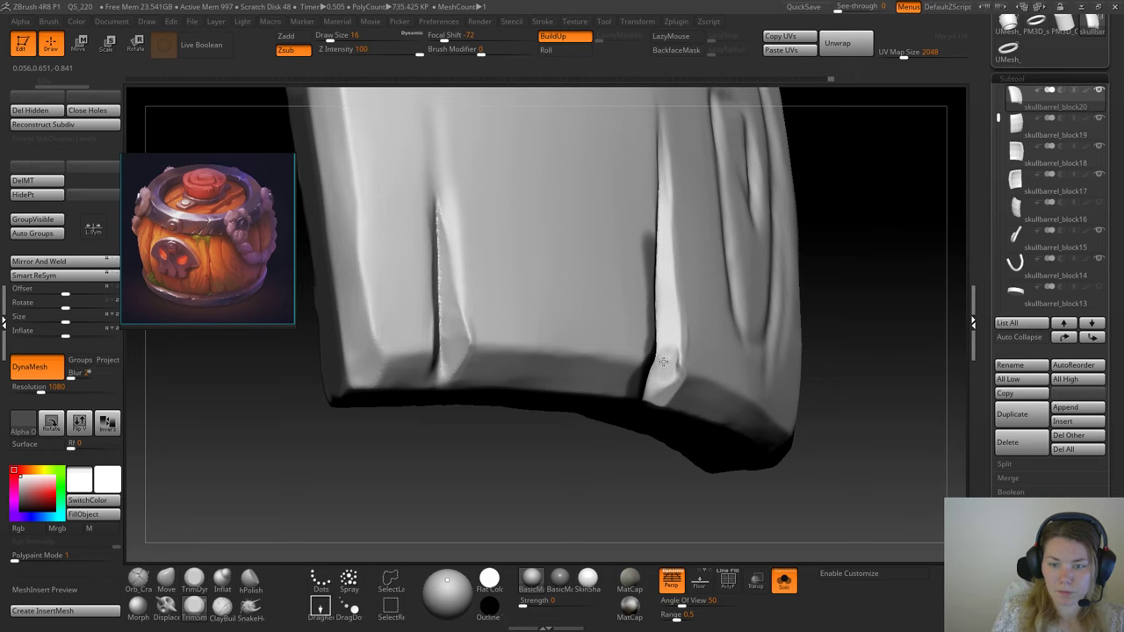
mouse_move(663, 362)
left_mouse_down()
mouse_move(667, 372)
mouse_move(667, 353)
left_mouse_up()
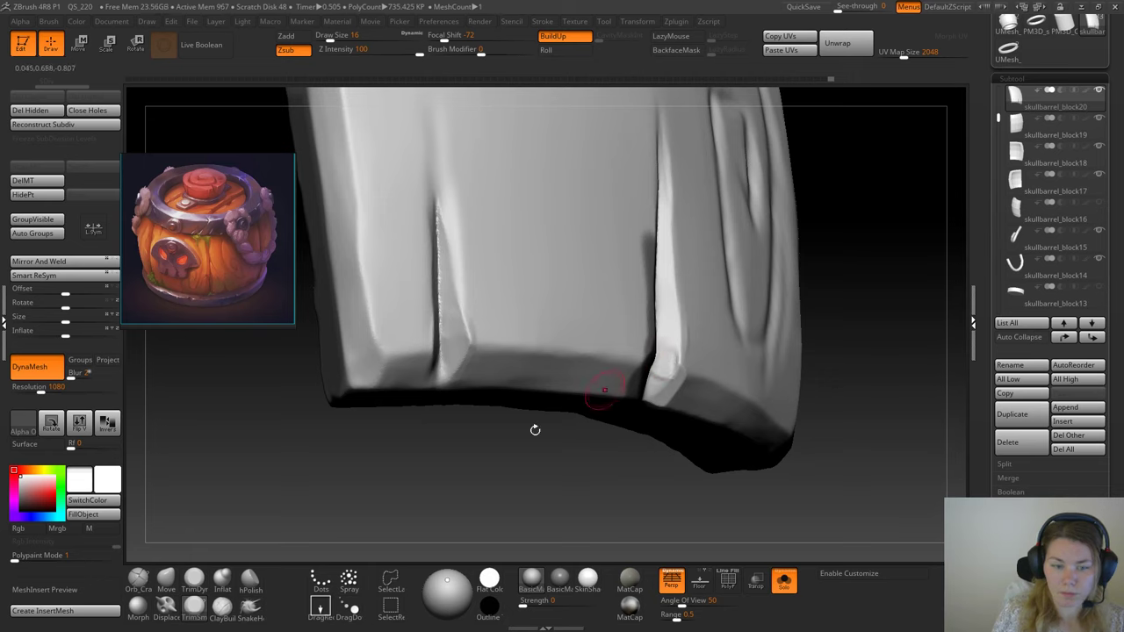
Step: Trim the middle crack's bright wall and lower corner with TrimDynamic and TrimSmoothBorder at draw size 16
left_click(194, 580)
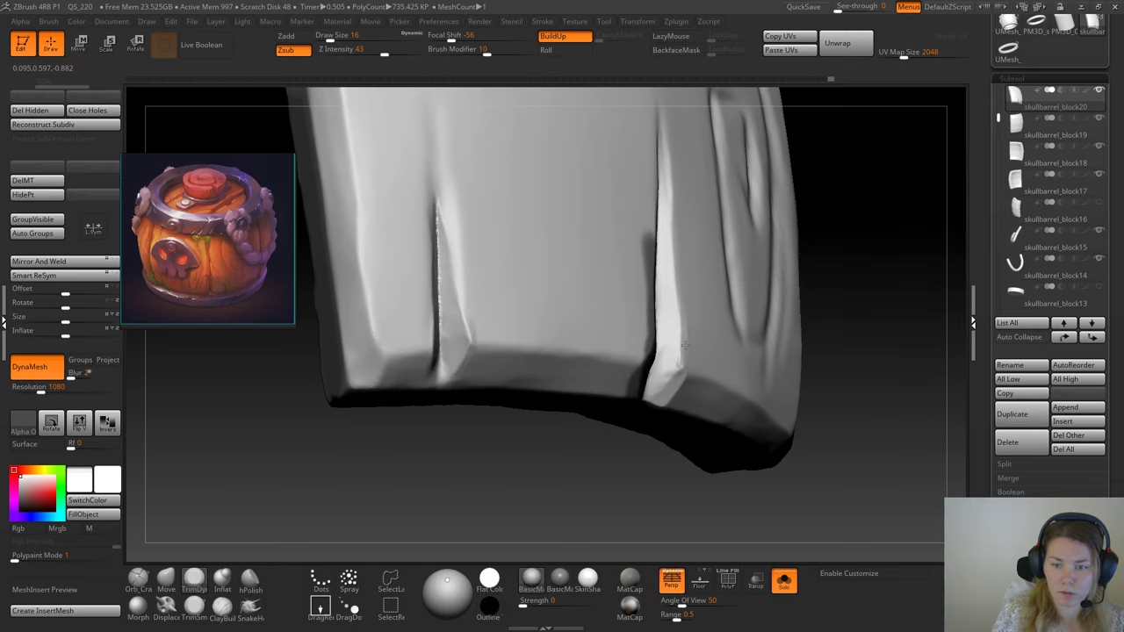
left_click(194, 606)
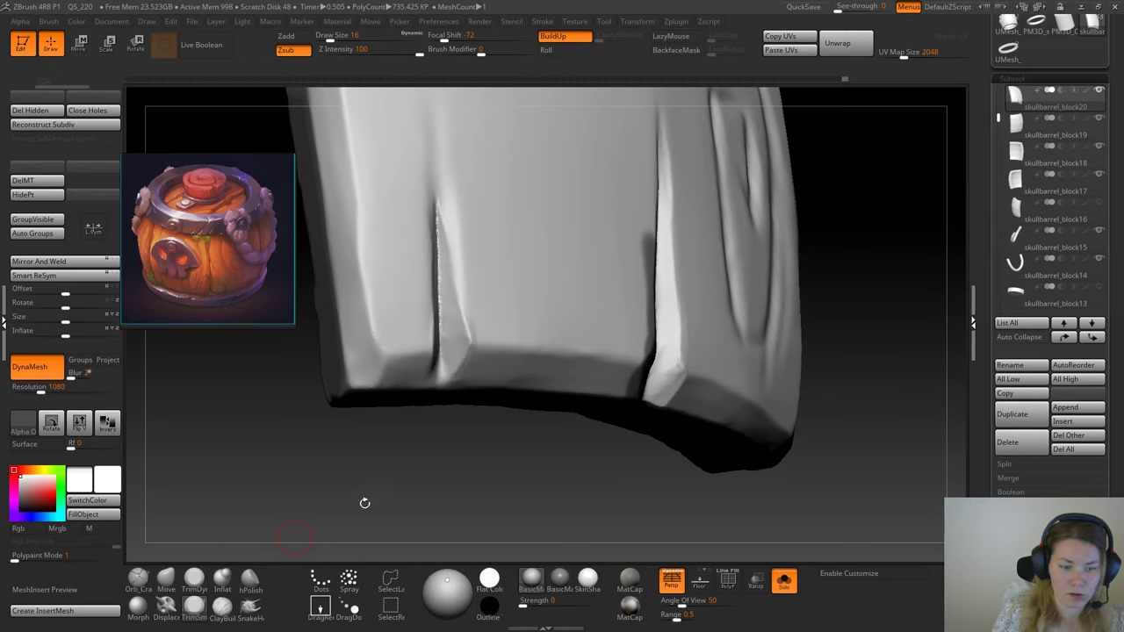
left_click_drag(364, 503, 456, 494)
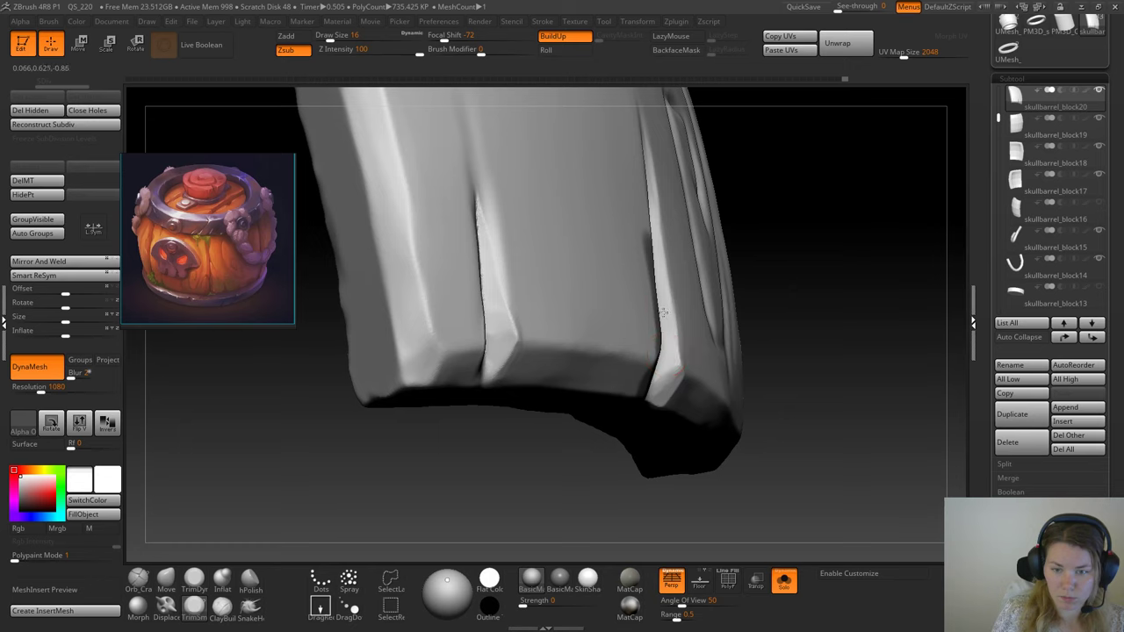
left_click_drag(663, 313, 834, 308)
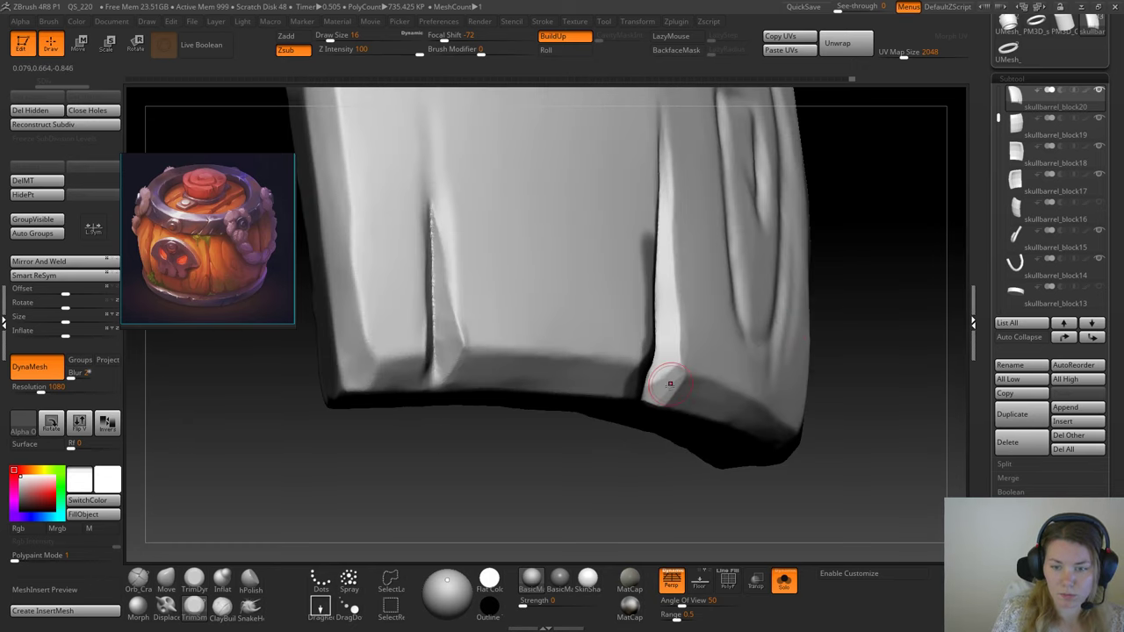
mouse_move(597, 478)
left_mouse_down()
mouse_move(489, 493)
mouse_move(451, 414)
mouse_move(522, 469)
mouse_move(525, 429)
mouse_move(575, 494)
mouse_move(562, 510)
left_mouse_up()
mouse_move(663, 253)
left_mouse_down("shift")
mouse_move(662, 298)
mouse_move(652, 294)
mouse_move(630, 391)
left_mouse_up("shift")
mouse_move(658, 316)
left_mouse_down()
mouse_move(639, 377)
mouse_move(615, 406)
mouse_move(657, 308)
left_mouse_up()
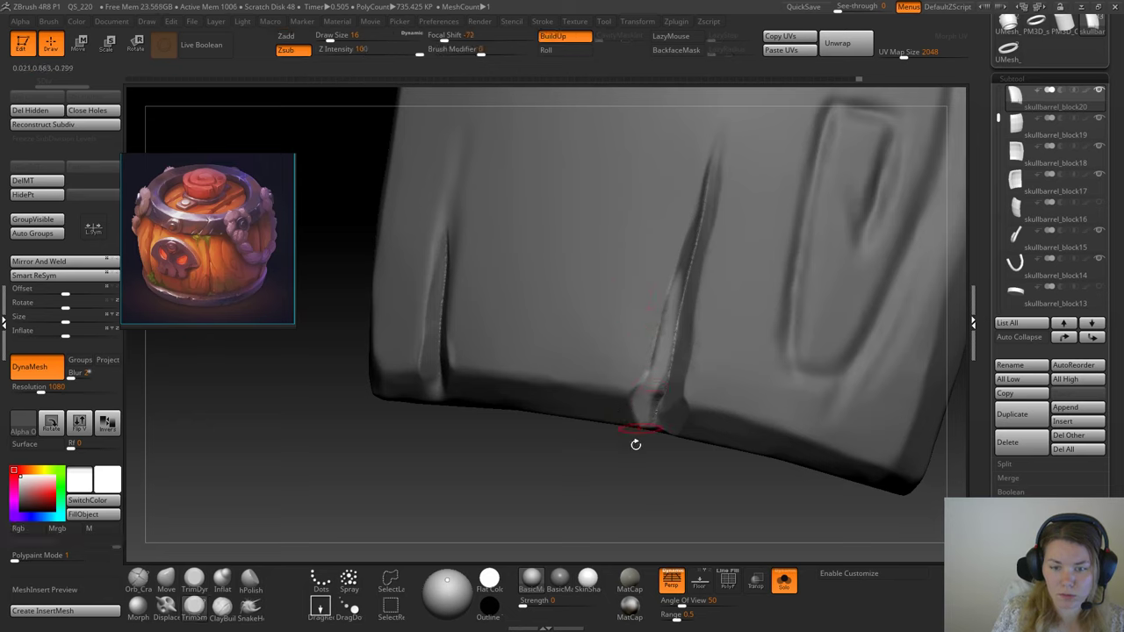
Step: Unmask the left wall of the middle crack along its full length, from the lower bevel to the tip
key("b")
key("s")
key("t")
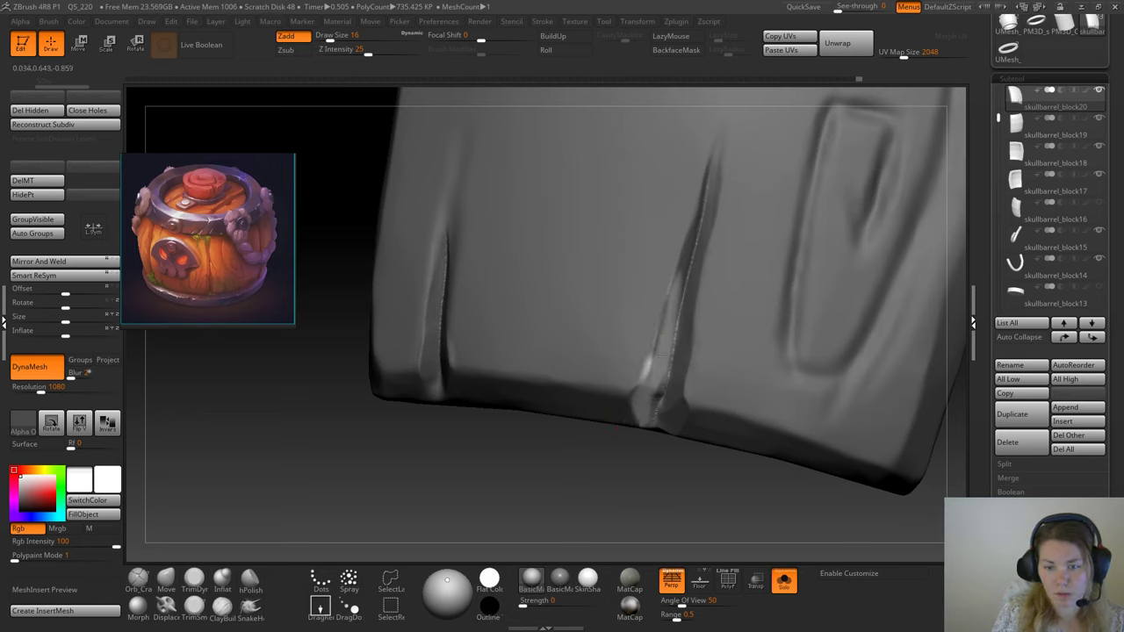
left_click_drag(654, 372, 716, 145)
Step: Set the draw size to 9 and refine the mask along the middle crack's inner line from tip to bevel
key("b")
key("d")
key("s")
key("space")
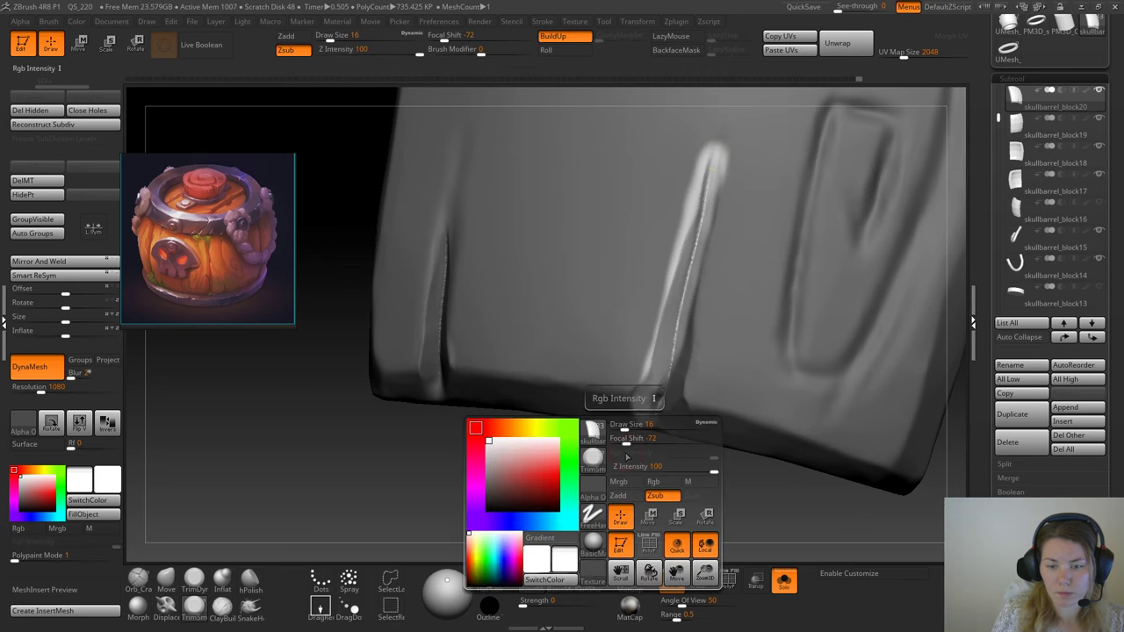
left_click_drag(627, 427, 620, 427)
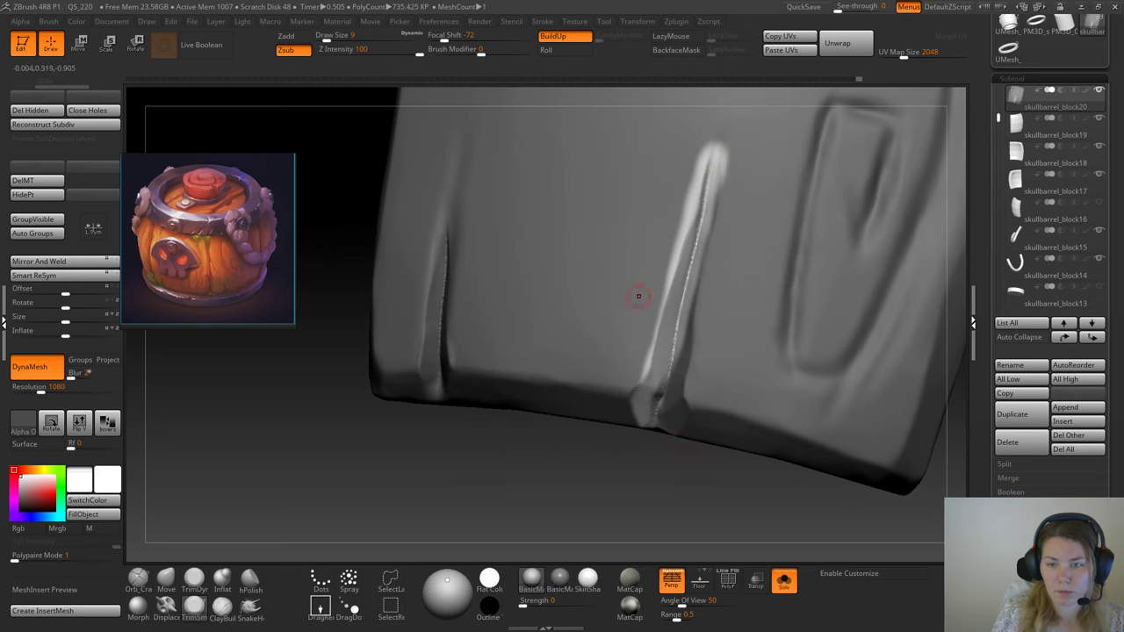
key("b")
key("s")
key("t")
left_click_drag(728, 141, 674, 376)
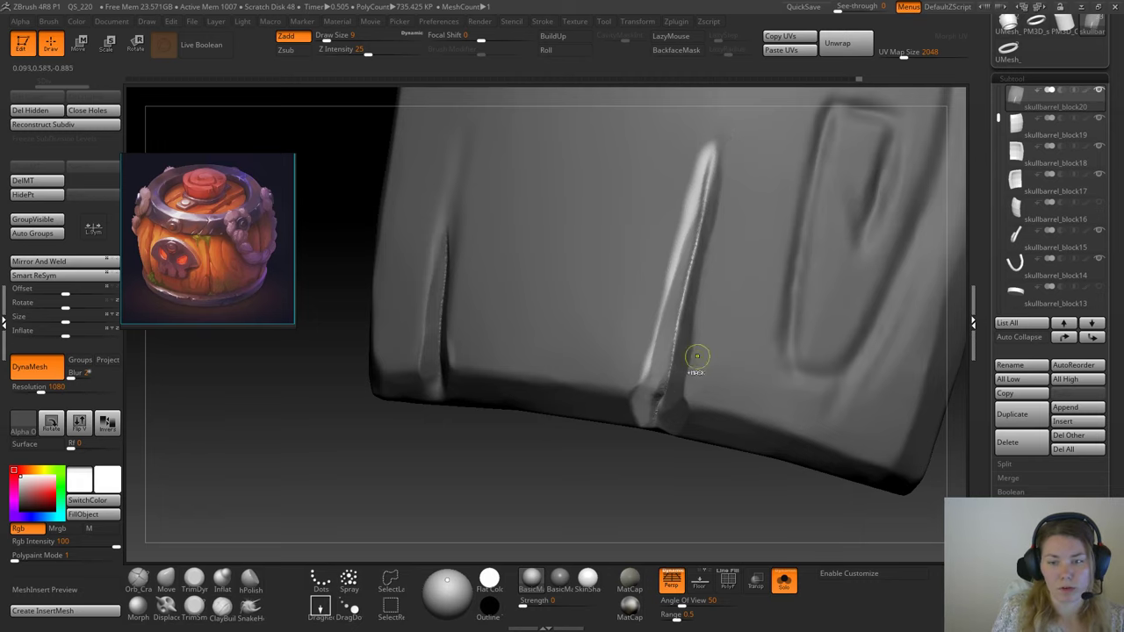
key("b")
key("t")
key("s")
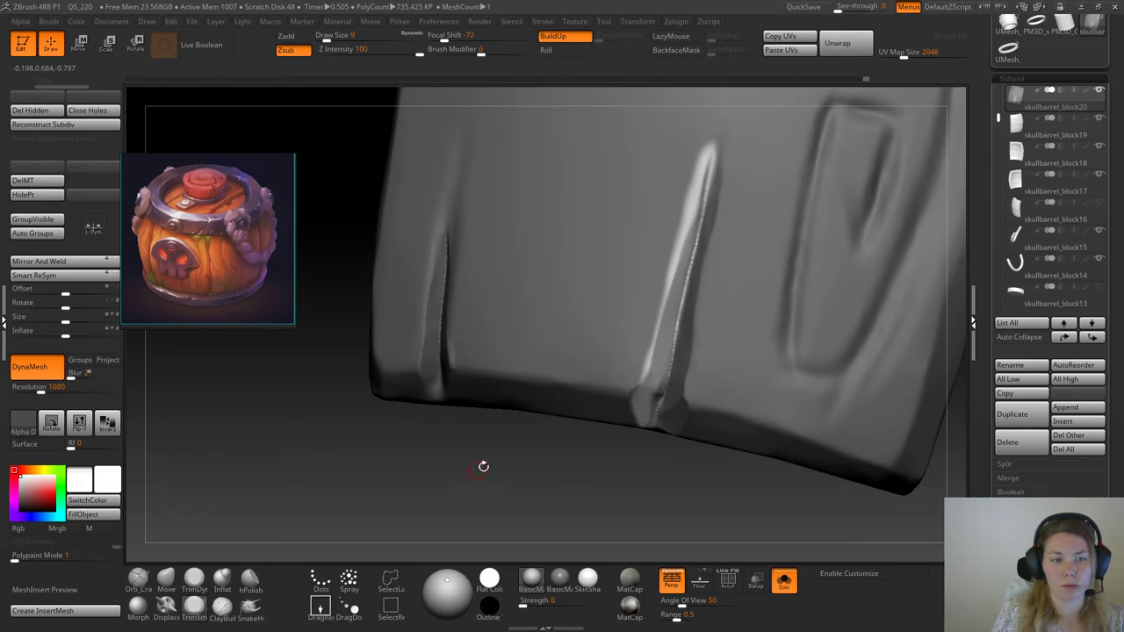
Step: Narrow the unmasked strip by masking the outer left edge of the middle crack with the size 9 brush
left_click_drag(484, 466, 404, 506, "alt")
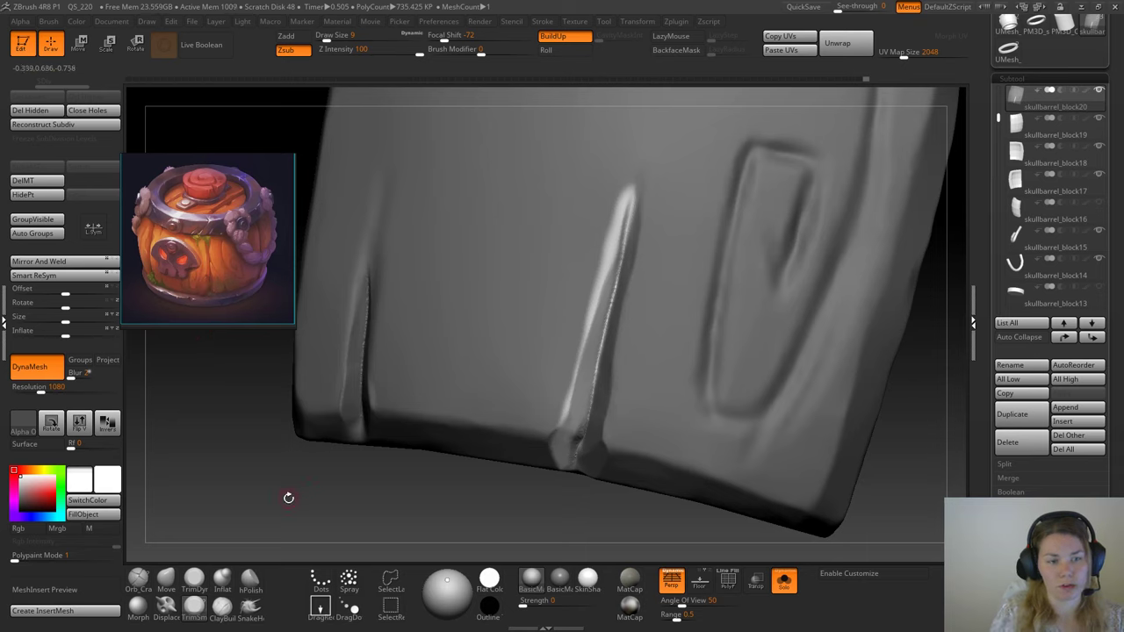
key("b")
key("s")
key("t")
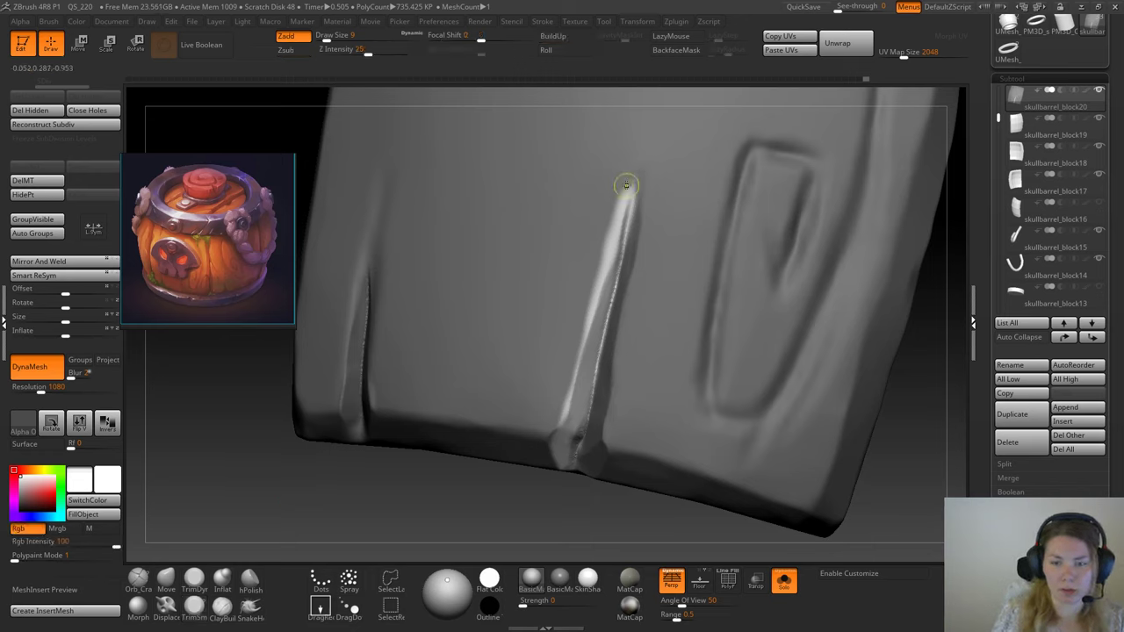
left_click_drag(607, 228, 625, 199)
mouse_move(594, 279)
left_mouse_down()
mouse_move(617, 225)
mouse_move(561, 426)
mouse_move(572, 388)
left_mouse_up()
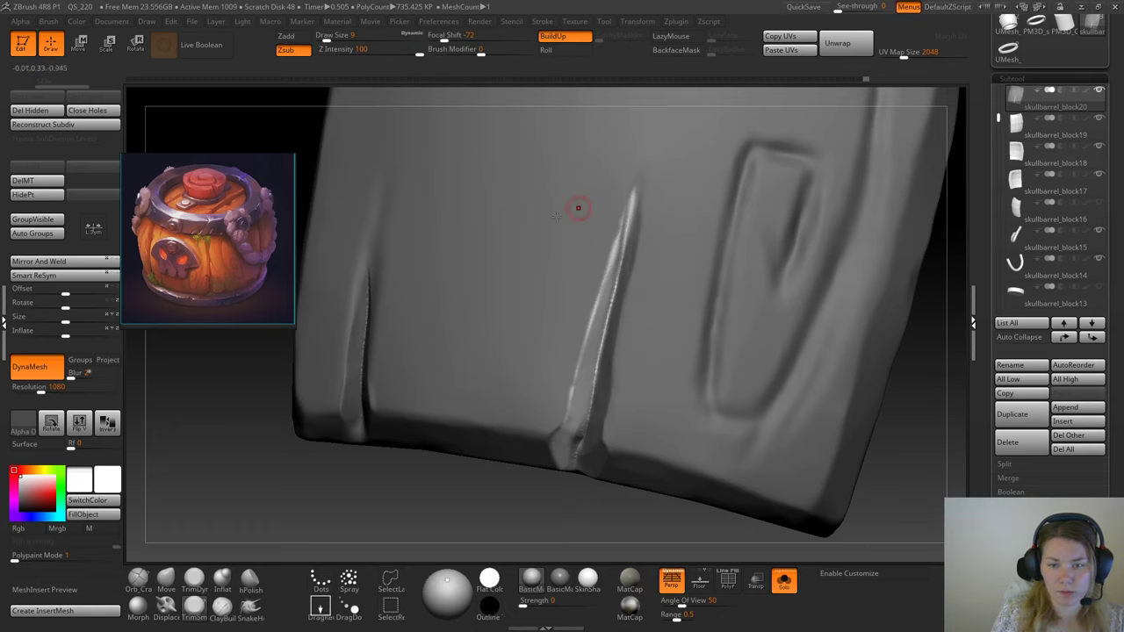
Step: Set the draw size to 25 and trim the unmasked left wall of the middle crack with TrimSmoothBorder
left_click_drag(388, 471, 384, 481)
key("space")
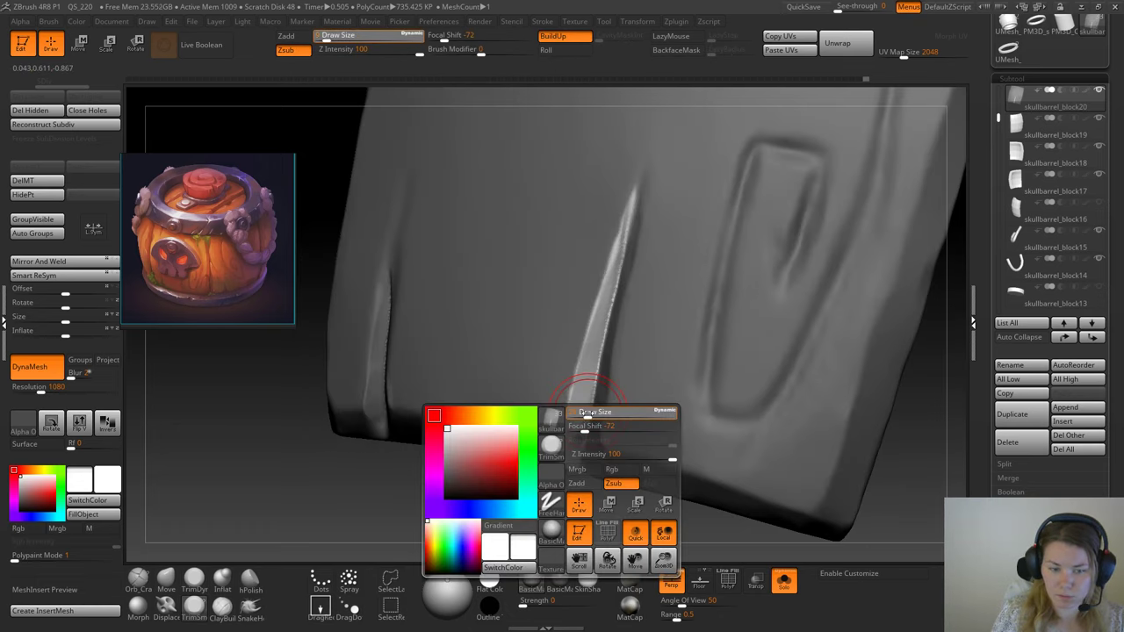
mouse_move(580, 412)
left_mouse_down()
mouse_move(571, 461)
mouse_move(584, 383)
left_mouse_up()
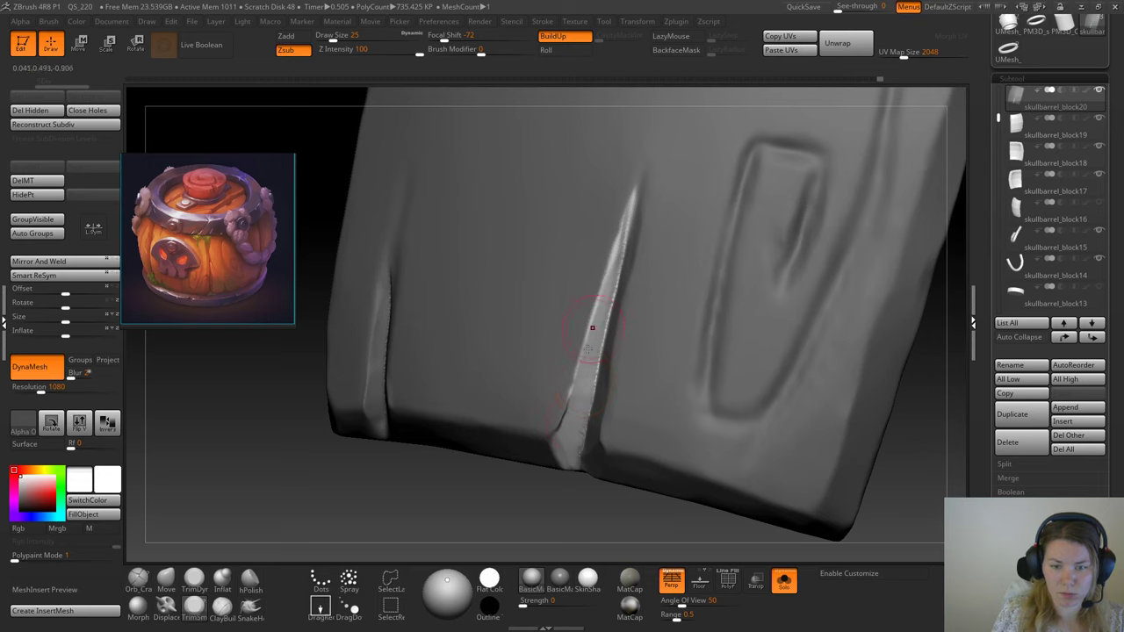
mouse_move(618, 261)
left_mouse_down()
mouse_move(622, 239)
mouse_move(597, 319)
mouse_move(623, 237)
left_mouse_up()
key("ctrl+z")
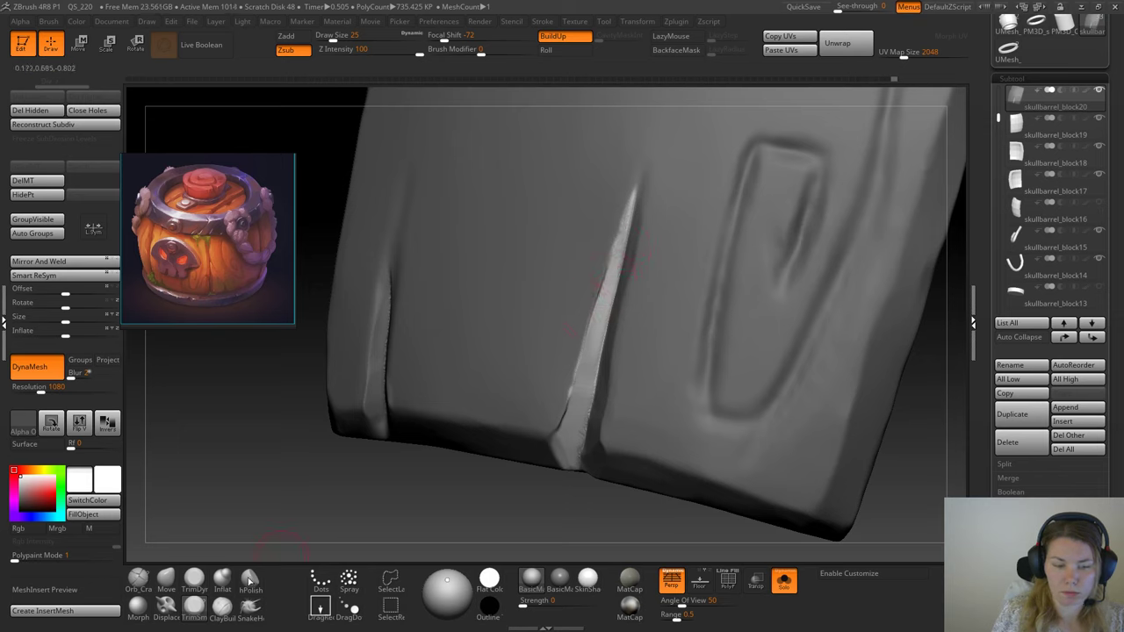
left_click(195, 578)
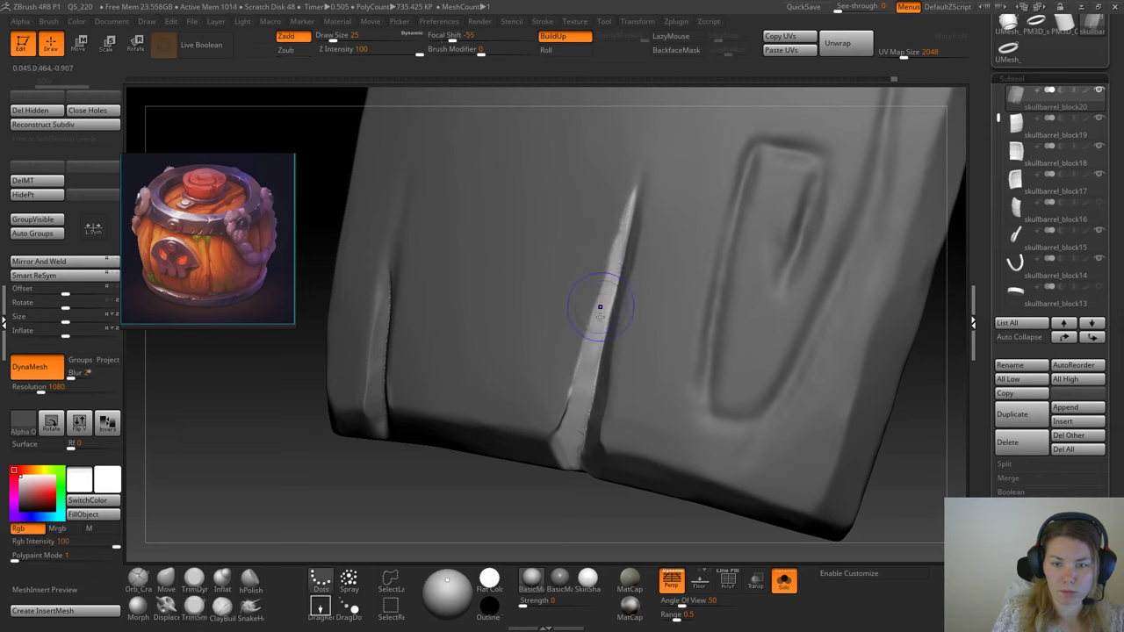
key("b")
key("t")
key("d")
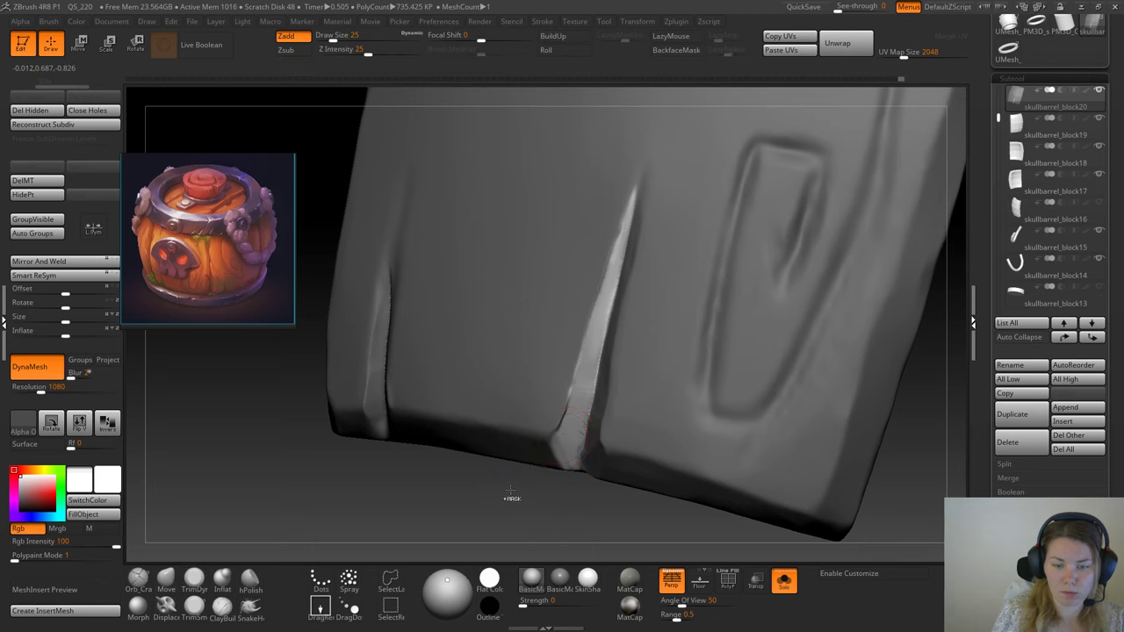
Step: Invert the mask on the front plank, then clear it
left_click(513, 494, "ctrl")
left_click(521, 500, "ctrl")
key("b")
key("t")
key("d")
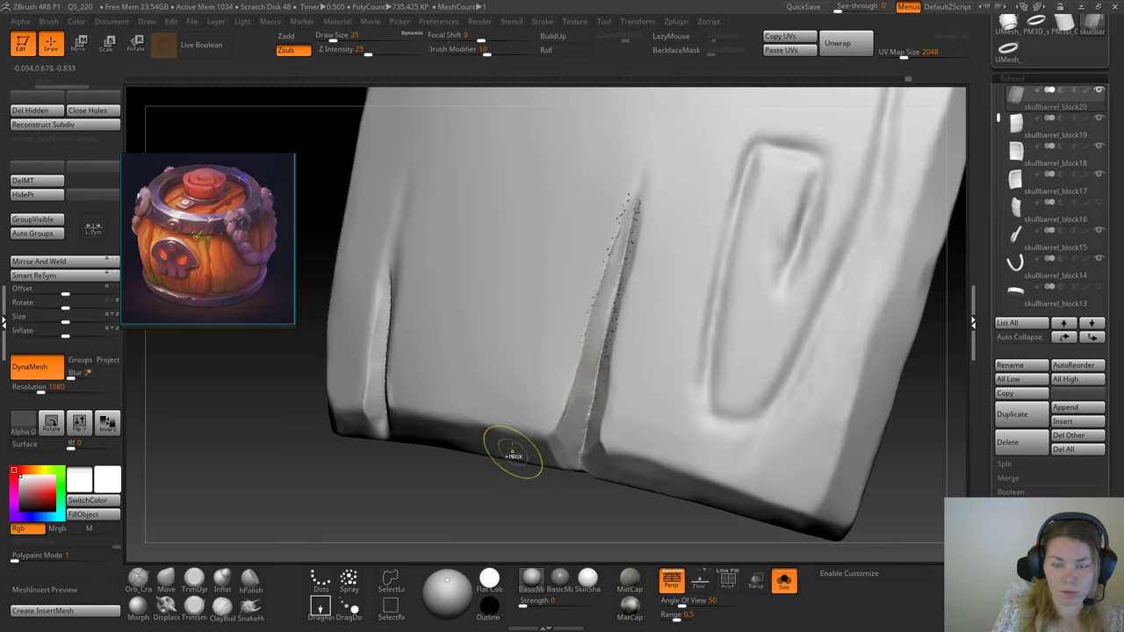
mouse_move(497, 484)
left_mouse_down("ctrl")
mouse_move(479, 504)
mouse_move(454, 467)
mouse_move(492, 503)
left_mouse_up("ctrl")
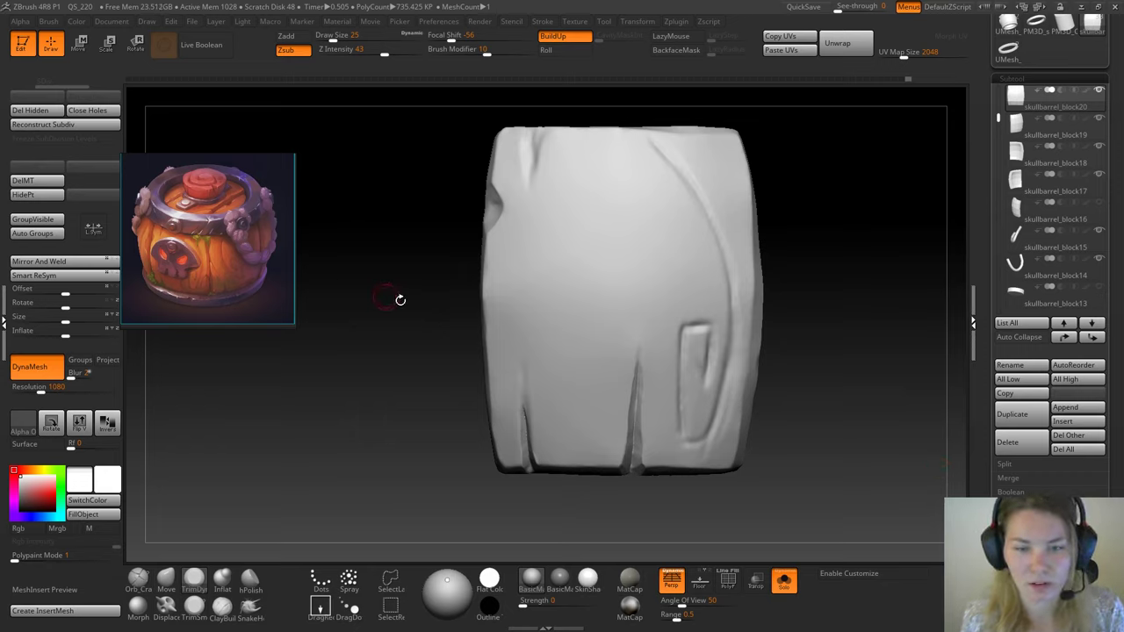
mouse_move(422, 300)
left_mouse_down("alt")
mouse_move(424, 324)
mouse_move(442, 313)
mouse_move(422, 302)
mouse_move(411, 372)
mouse_move(354, 321)
mouse_move(413, 331)
mouse_move(412, 351)
mouse_move(396, 359)
mouse_move(340, 285)
mouse_move(377, 321)
mouse_move(387, 278)
mouse_move(403, 323)
mouse_move(395, 316)
left_mouse_up("alt")
mouse_move(381, 272)
left_mouse_down()
mouse_move(384, 264)
mouse_move(401, 318)
mouse_move(372, 303)
mouse_move(381, 316)
mouse_move(357, 269)
mouse_move(396, 301)
mouse_move(401, 347)
mouse_move(389, 295)
mouse_move(398, 298)
mouse_move(396, 362)
mouse_move(383, 291)
mouse_move(394, 305)
mouse_move(377, 301)
left_mouse_up()
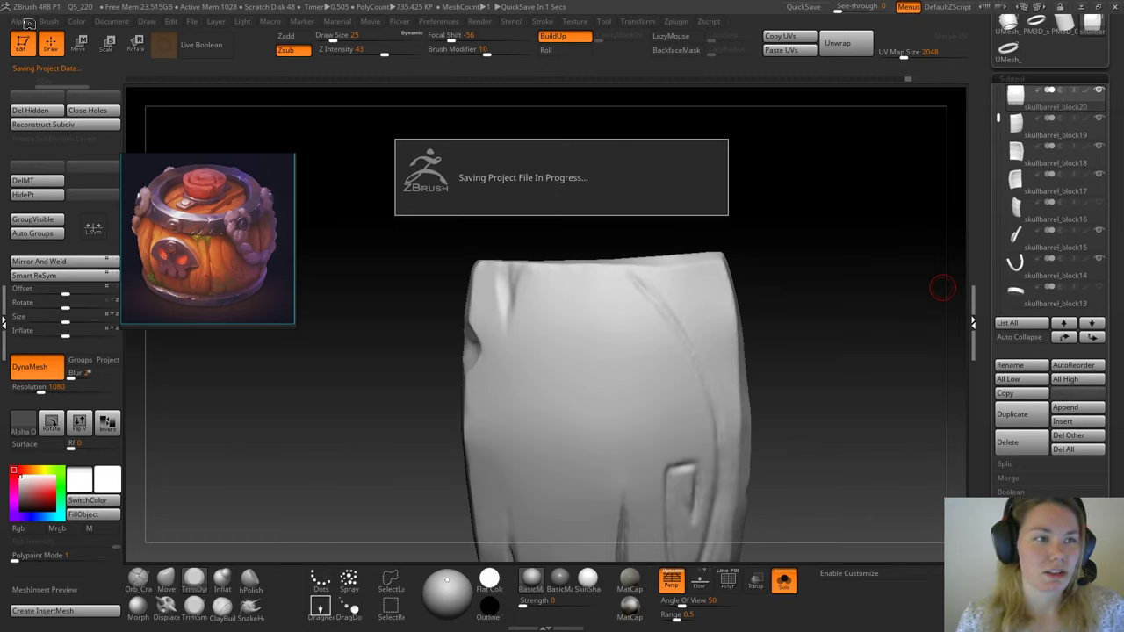
left_click(263, 21)
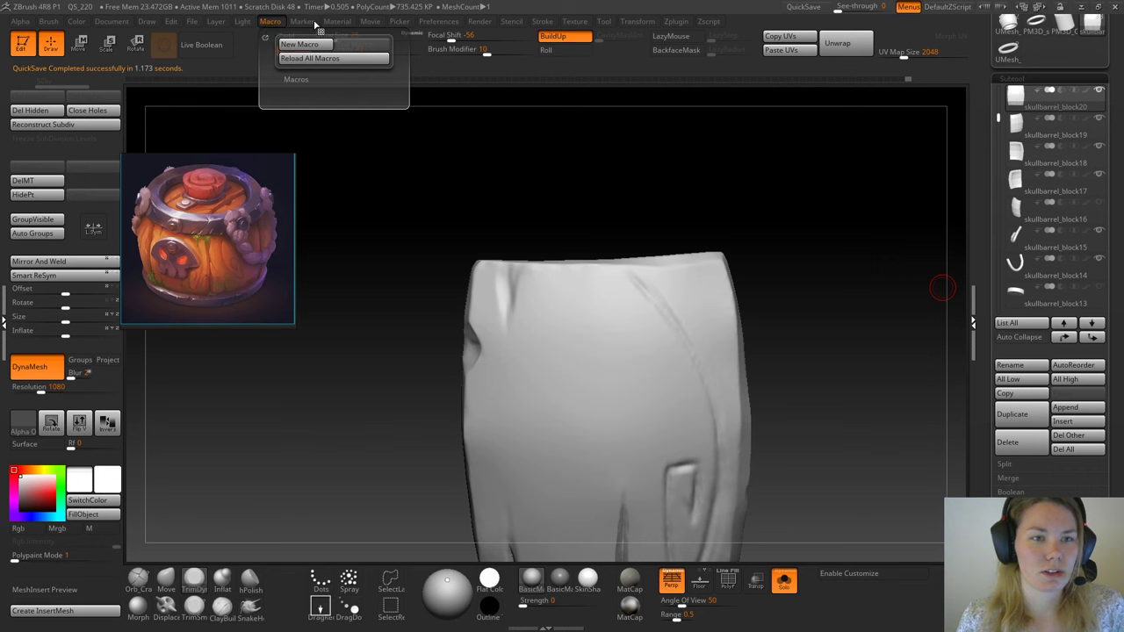
mouse_move(624, 29)
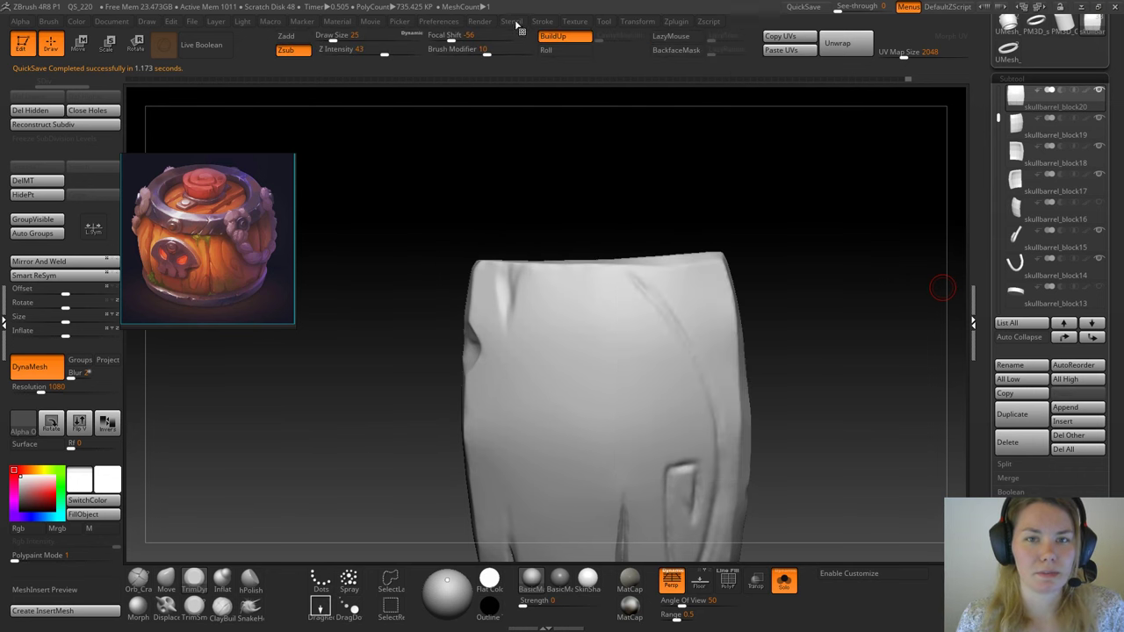
left_click(539, 21)
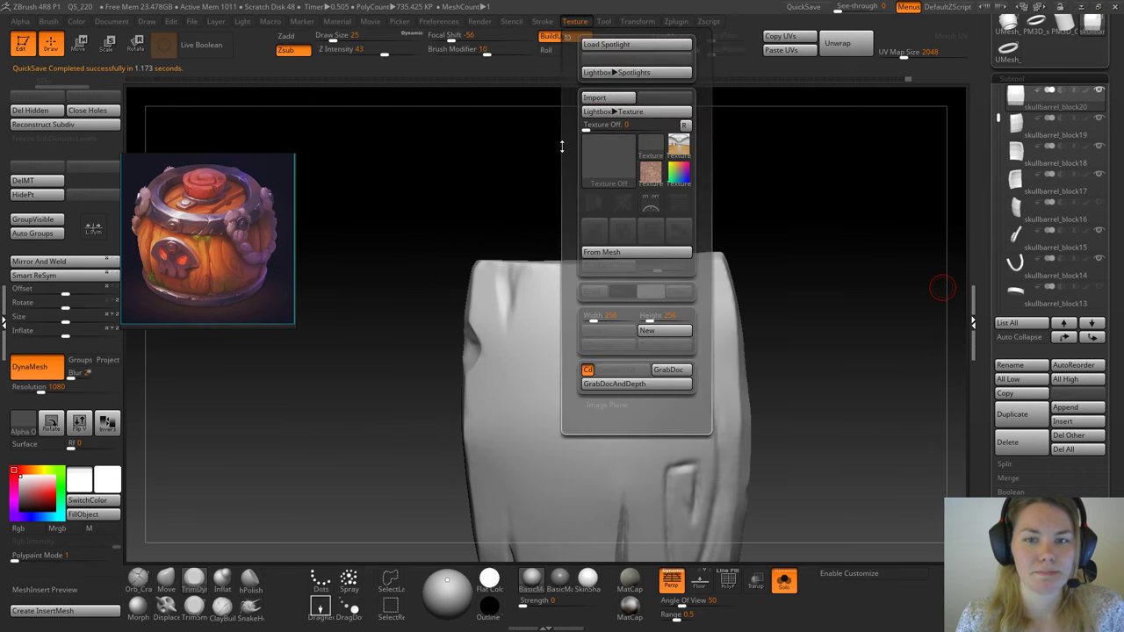
left_click(541, 21)
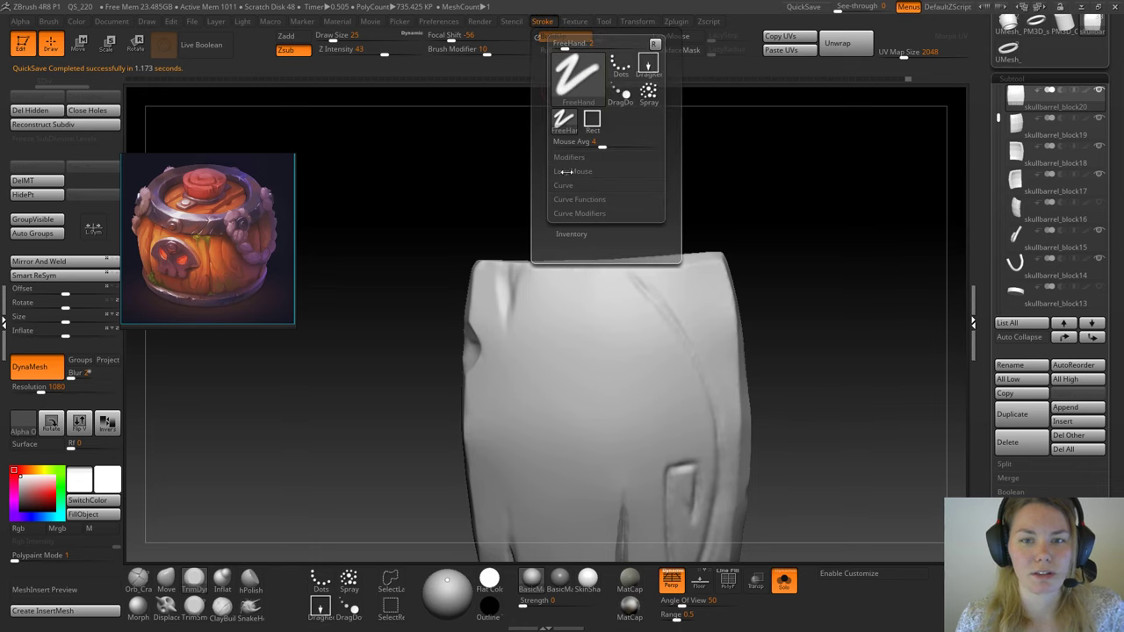
left_click(568, 158)
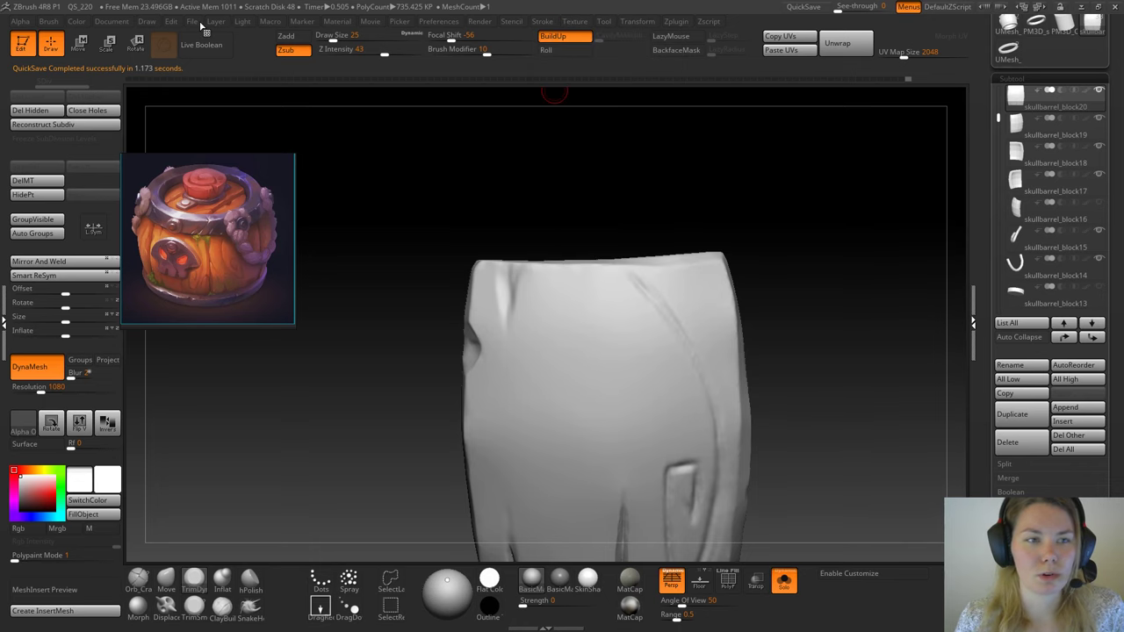
left_click(142, 21)
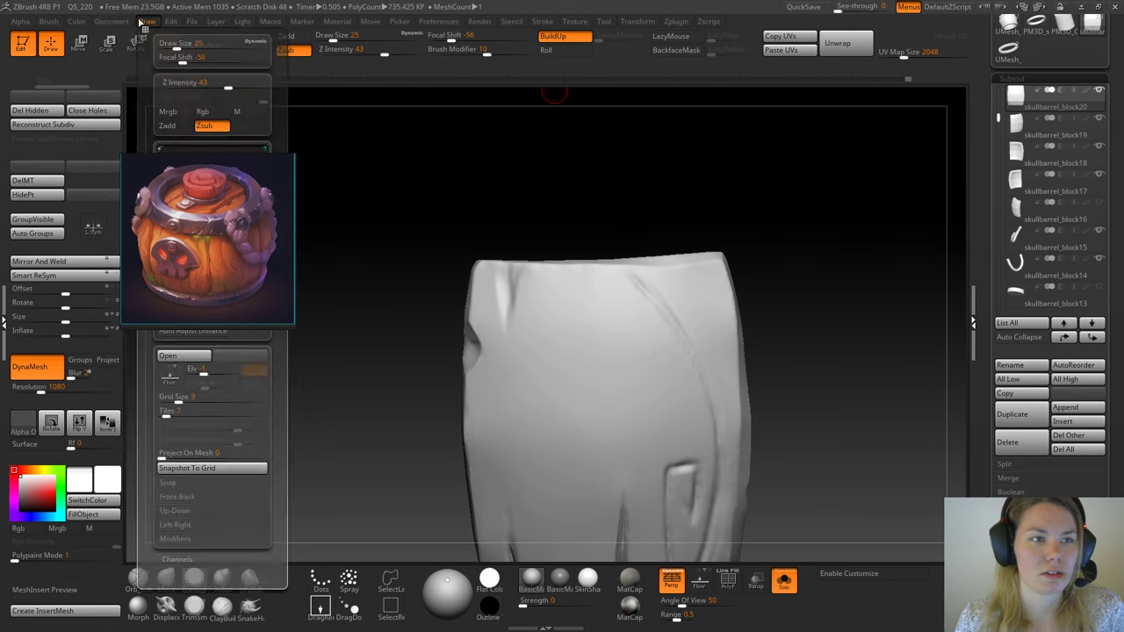
left_click(77, 21)
left_click(20, 21)
left_click(48, 21)
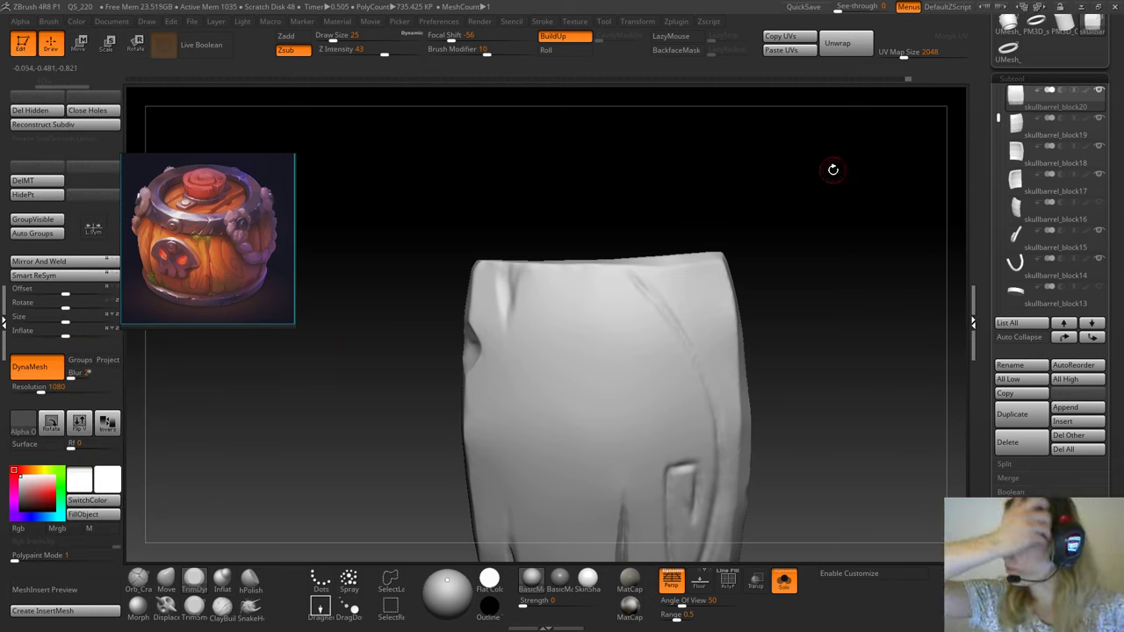
mouse_move(1015, 262)
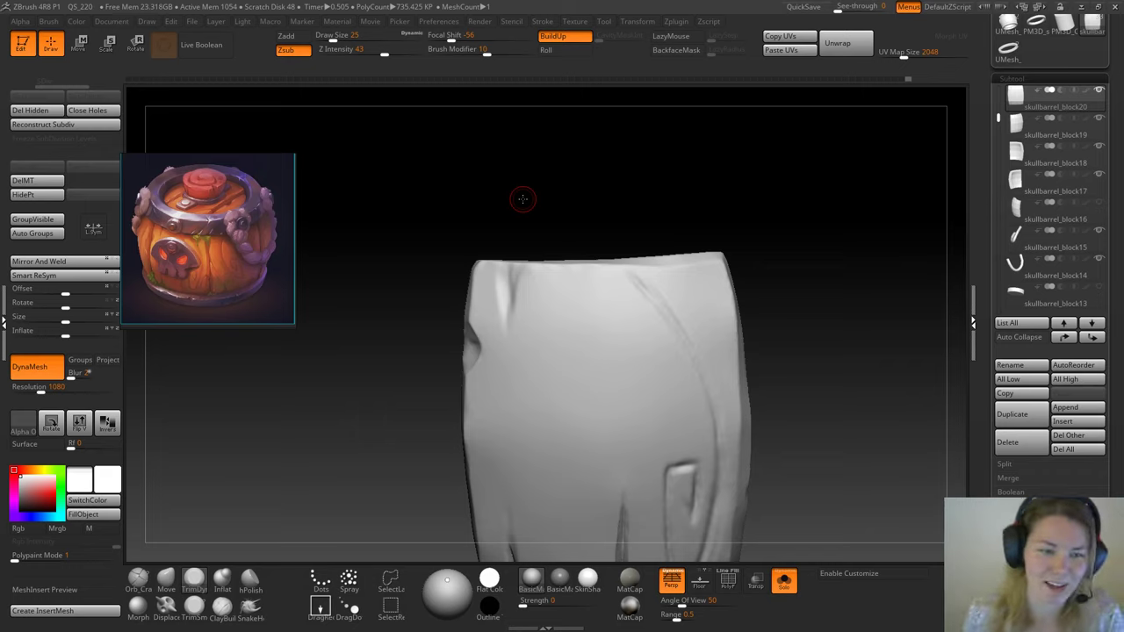
Step: Carve the short crack at the plank's upper left edge deeper with Orb_Cracks at draw size 25
left_click_drag(522, 199, 611, 168)
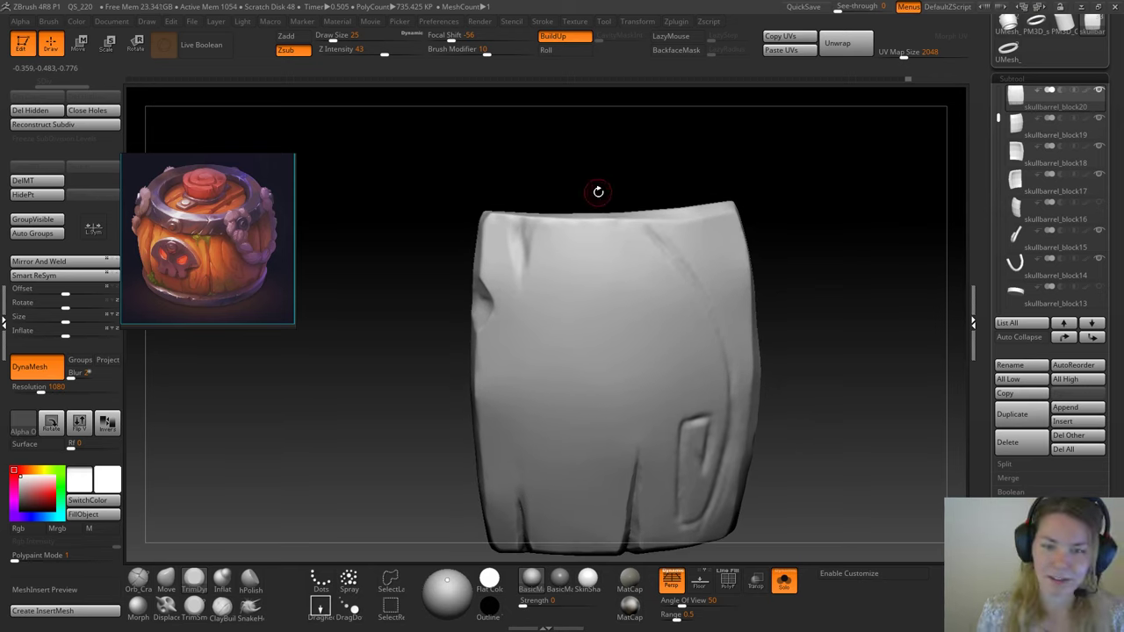
left_click(138, 577)
mouse_move(584, 176)
left_mouse_down()
mouse_move(518, 239)
mouse_move(532, 251)
mouse_move(528, 276)
left_mouse_up()
left_click_drag(530, 225, 528, 289)
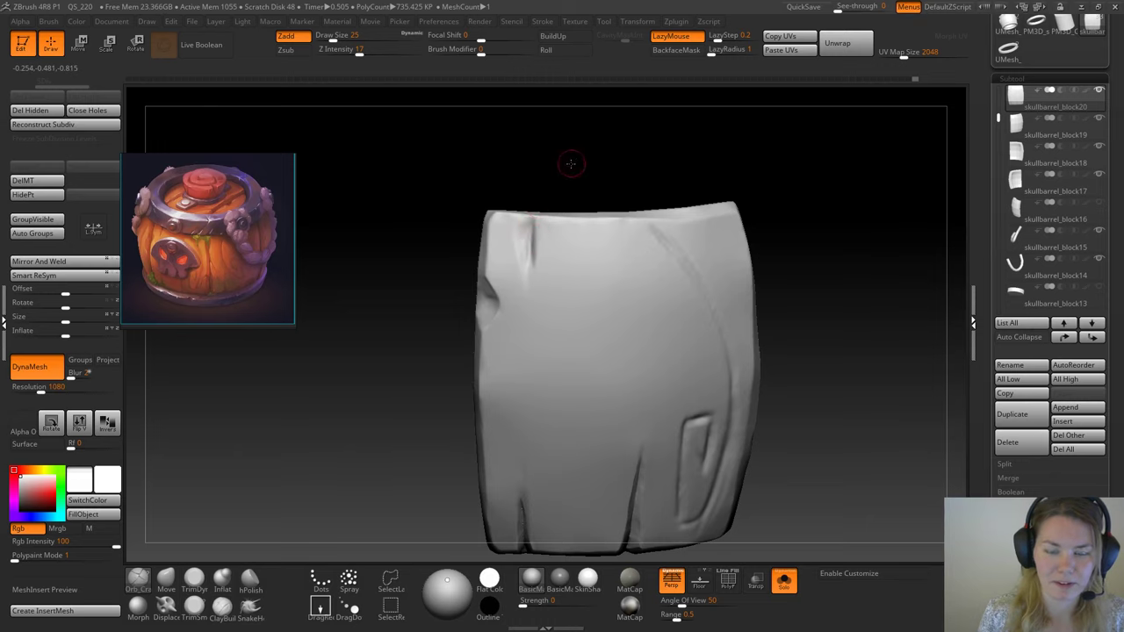
left_click_drag(570, 163, 521, 238)
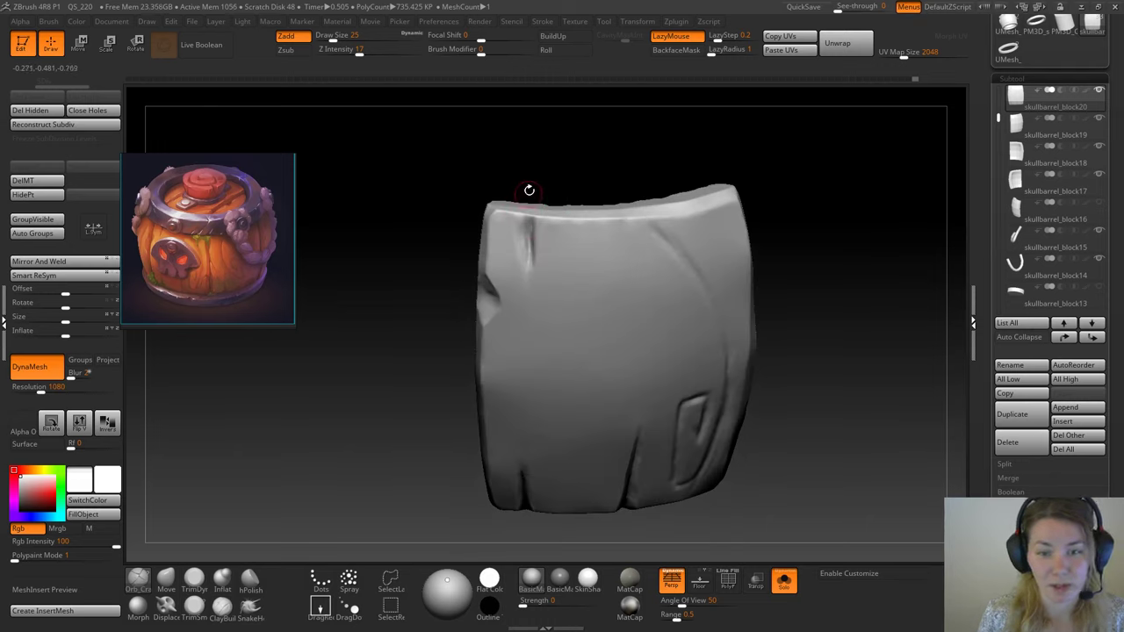
mouse_move(562, 153)
left_mouse_down()
mouse_move(535, 178)
mouse_move(557, 161)
mouse_move(520, 250)
left_mouse_up()
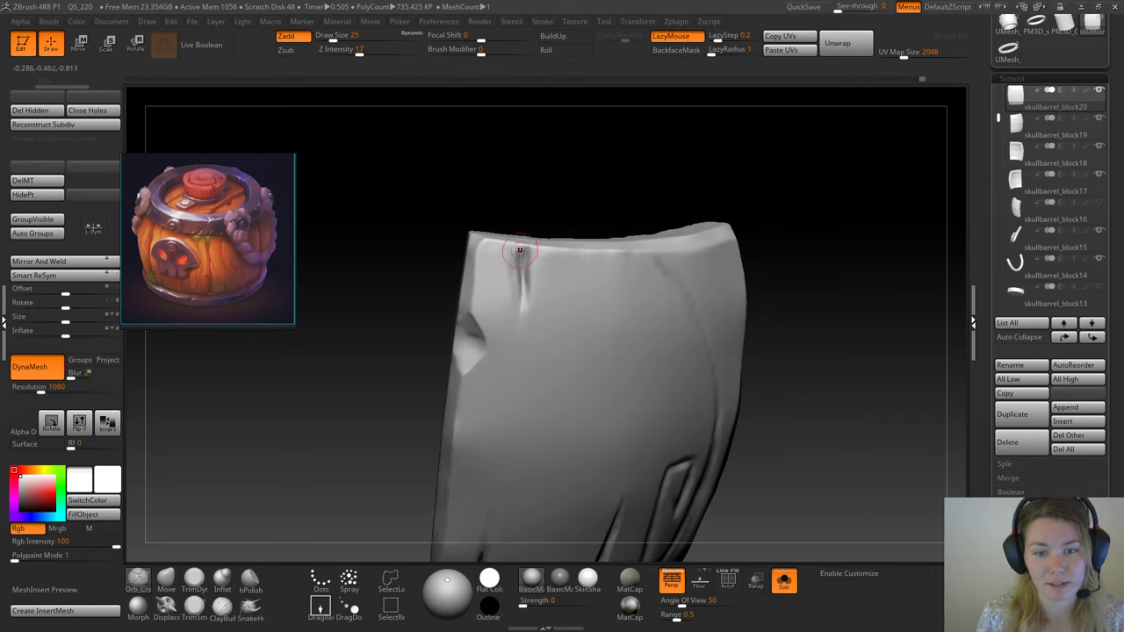
Step: Set the draw size to 23 and trim the walls of the plank's upper-left crack with TrimSmoothBorder
left_click(194, 605)
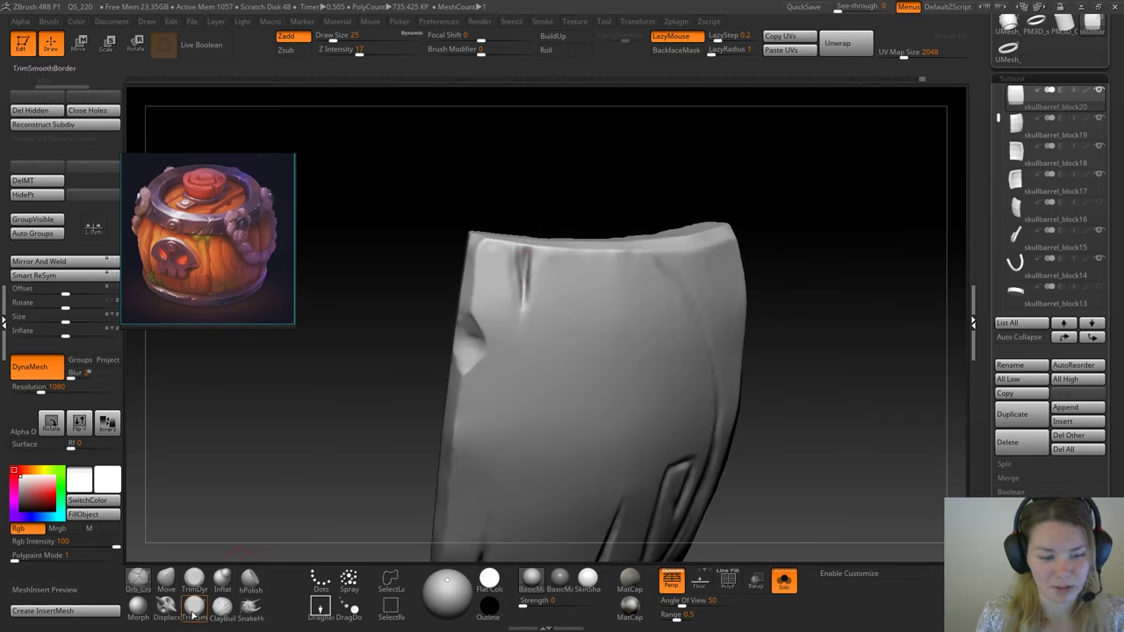
left_click_drag(439, 183, 492, 219)
left_click_drag(568, 164, 541, 284)
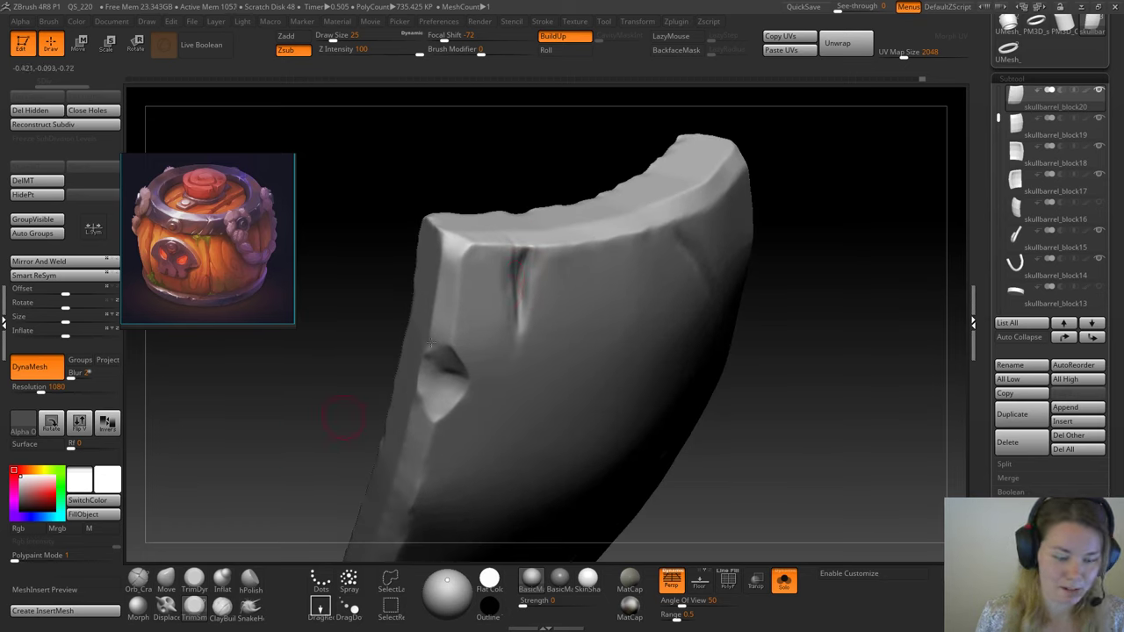
key("space")
left_click_drag(577, 226, 522, 277)
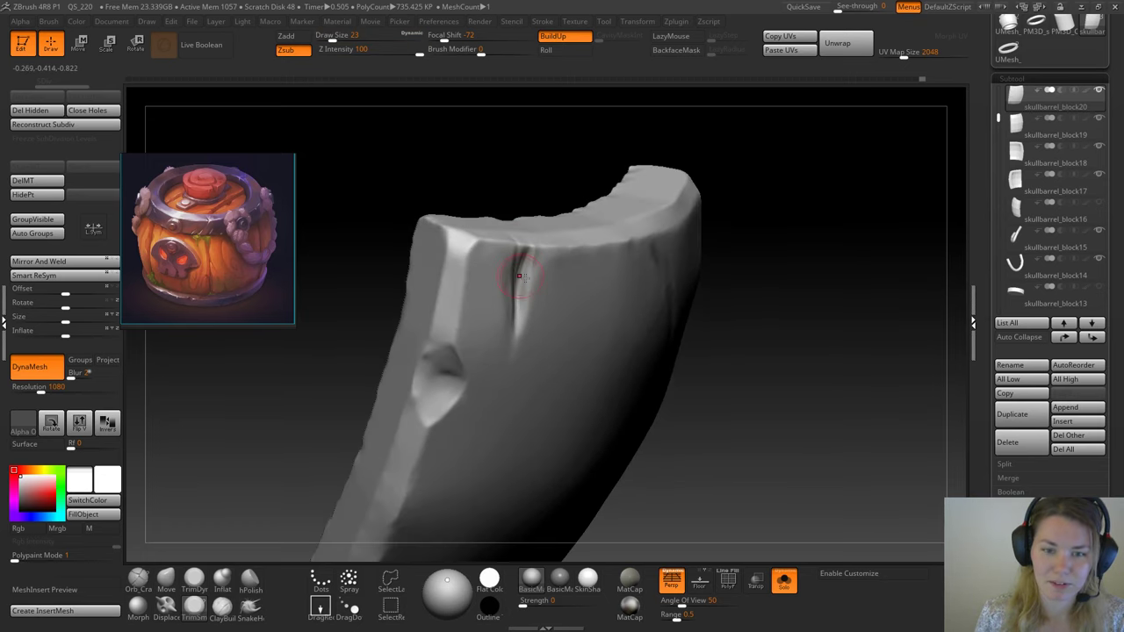
mouse_move(568, 165)
left_mouse_down()
mouse_move(514, 167)
mouse_move(547, 178)
mouse_move(527, 191)
mouse_move(522, 171)
mouse_move(522, 256)
mouse_move(517, 222)
left_mouse_up()
Step: Carve the upper-left crack deeper through the plank's top edge with Orb_Cracks, checking it against the other barrel parts
left_click(138, 580)
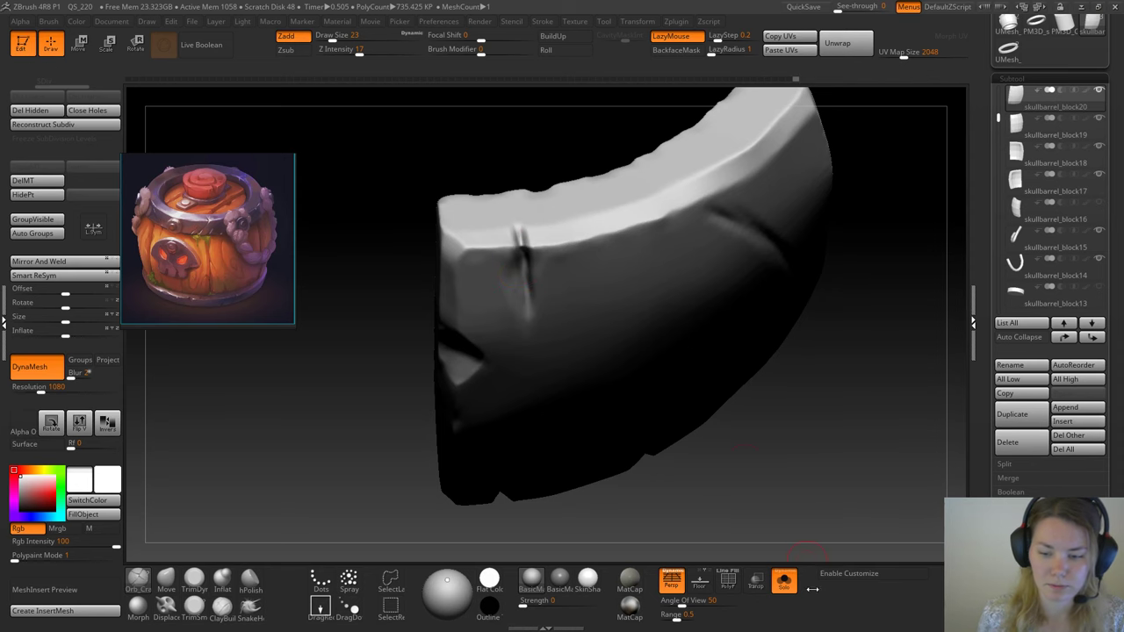
left_click(784, 581)
mouse_move(736, 504)
left_mouse_down("alt")
mouse_move(716, 440)
mouse_move(508, 247)
left_mouse_up("alt")
left_click(784, 579)
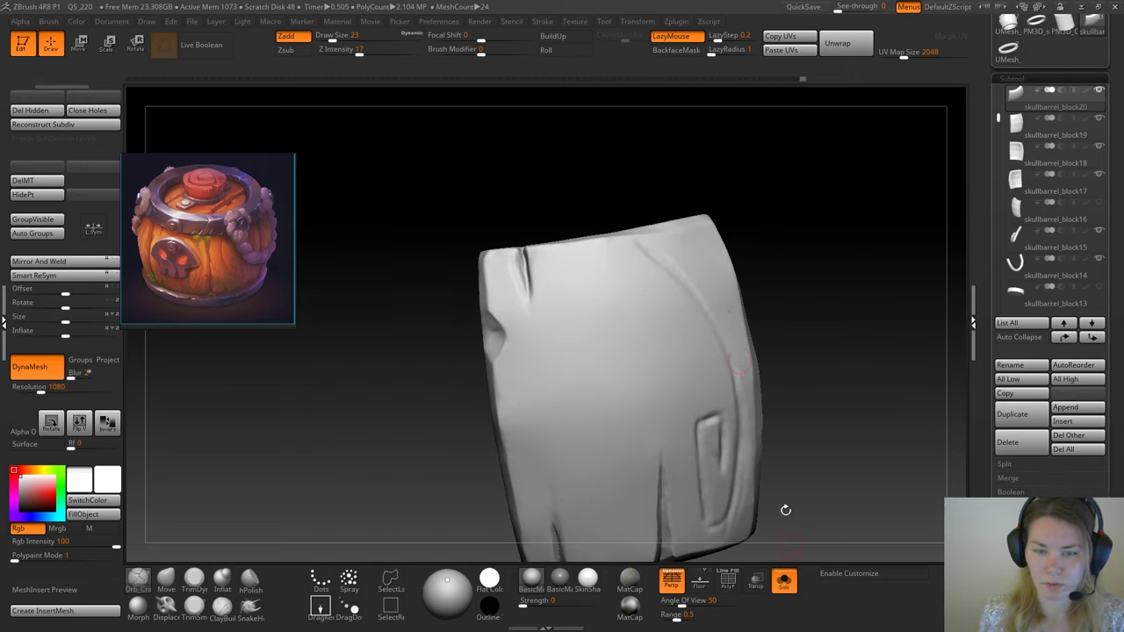
left_click_drag(620, 161, 546, 292)
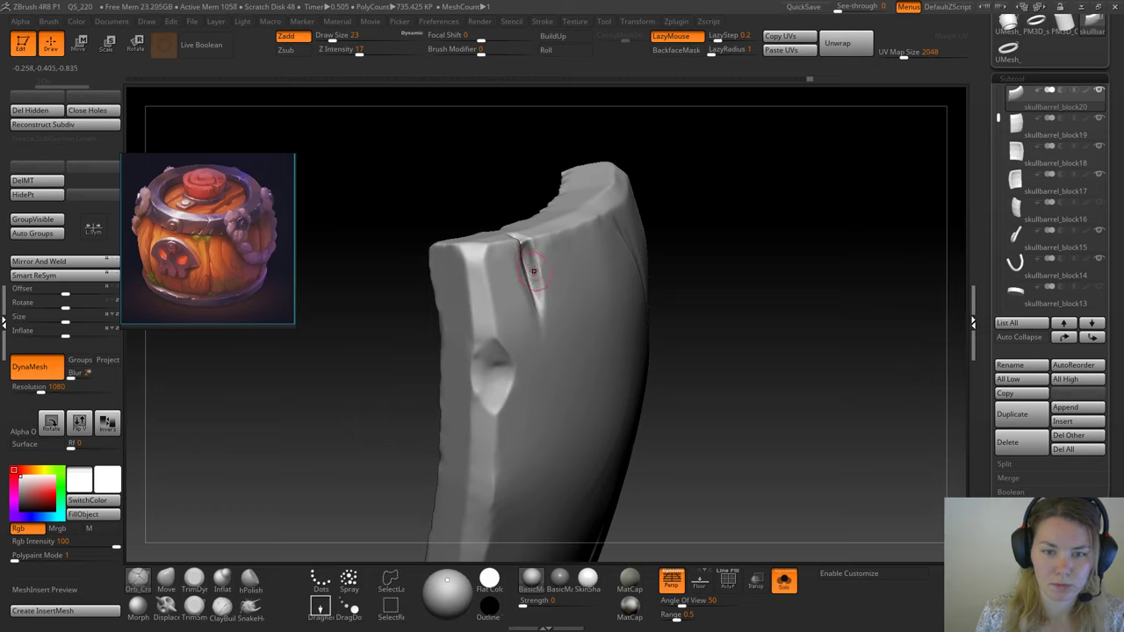
left_click_drag(758, 226, 516, 255)
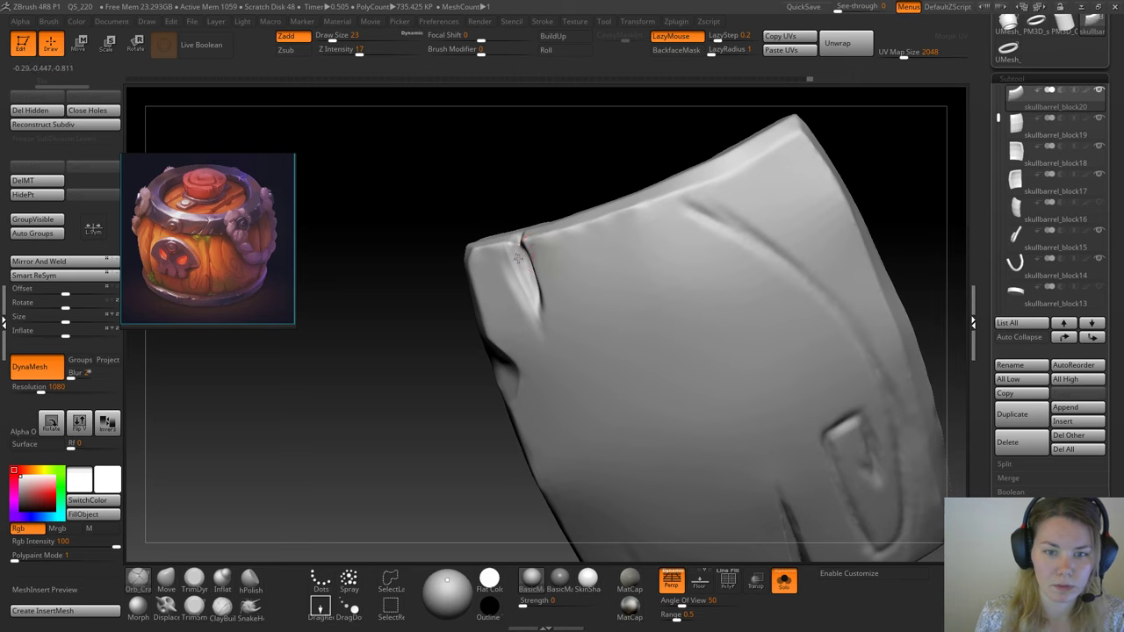
Step: Undo the last strokes on the upper-left crack and trim its inner walls with TrimSmoothBorder
left_click(200, 605)
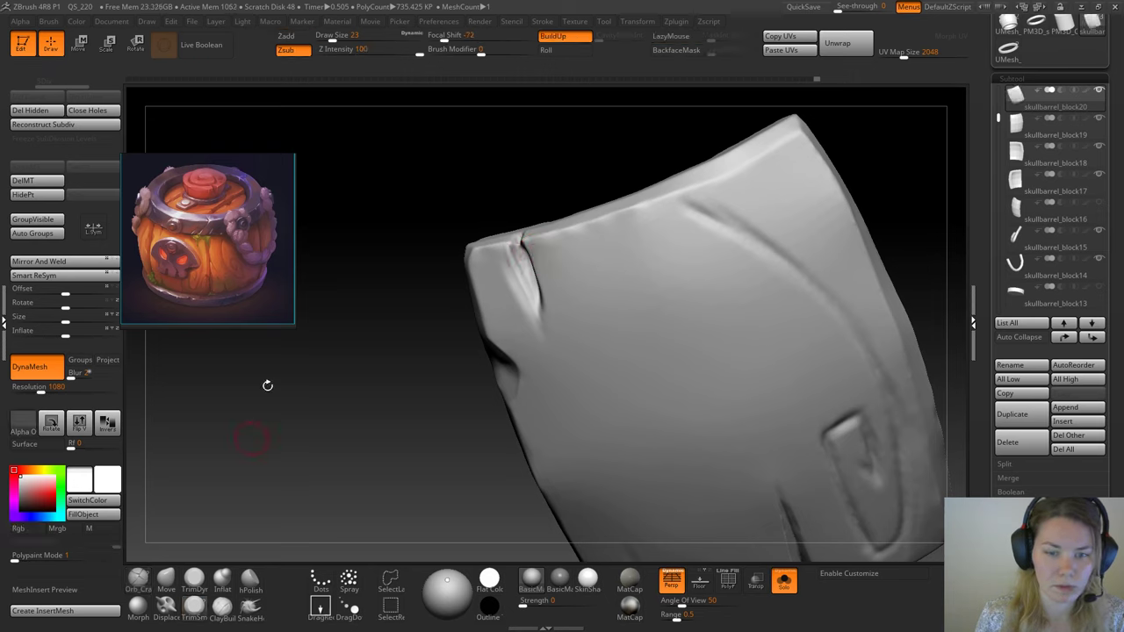
key("ctrl+z")
key("ctrl+z")
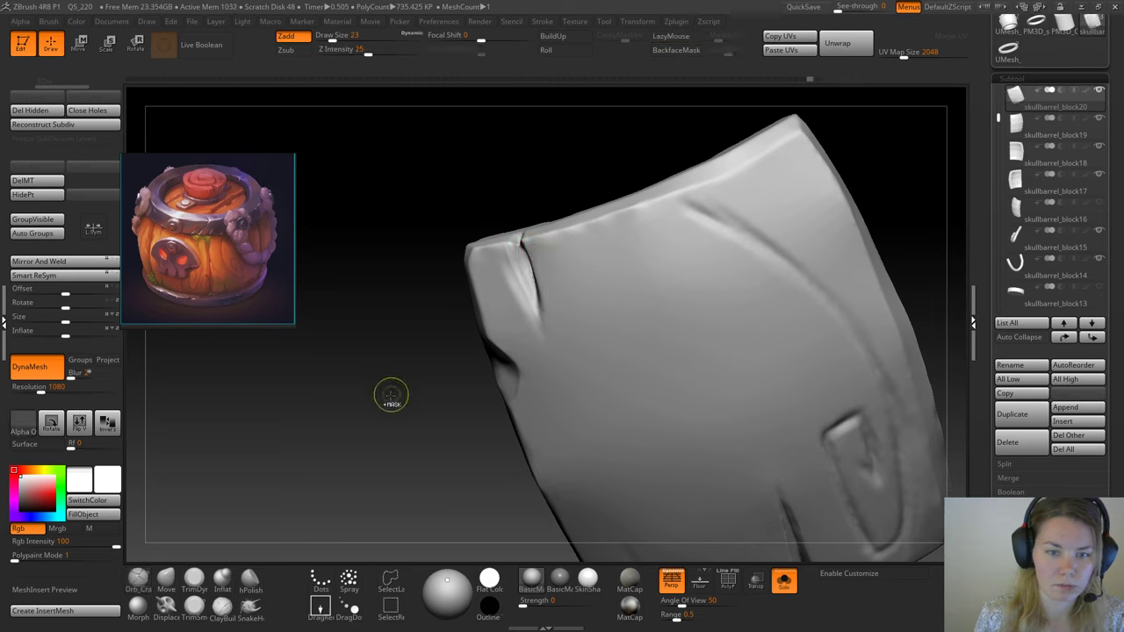
mouse_move(389, 401)
left_mouse_down()
mouse_move(406, 403)
mouse_move(572, 231)
mouse_move(506, 257)
left_mouse_up()
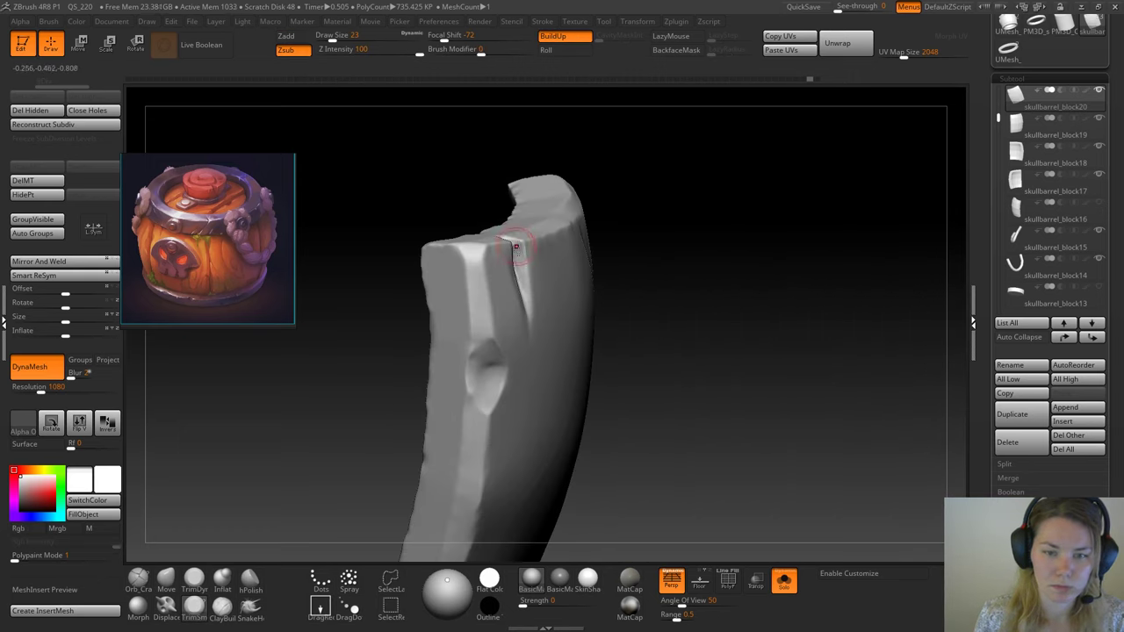
left_click_drag(672, 228, 512, 263)
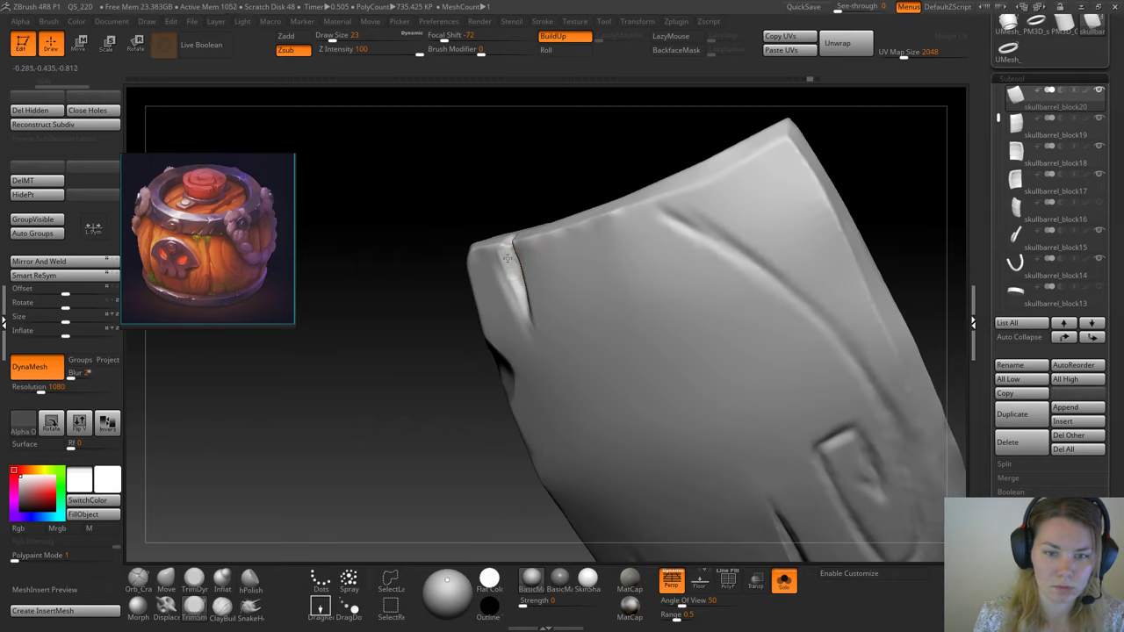
Step: Flatten the left wall of the upper-left crack with TrimDynamic at draw size 17
left_click(194, 576)
key("space")
left_click(413, 330)
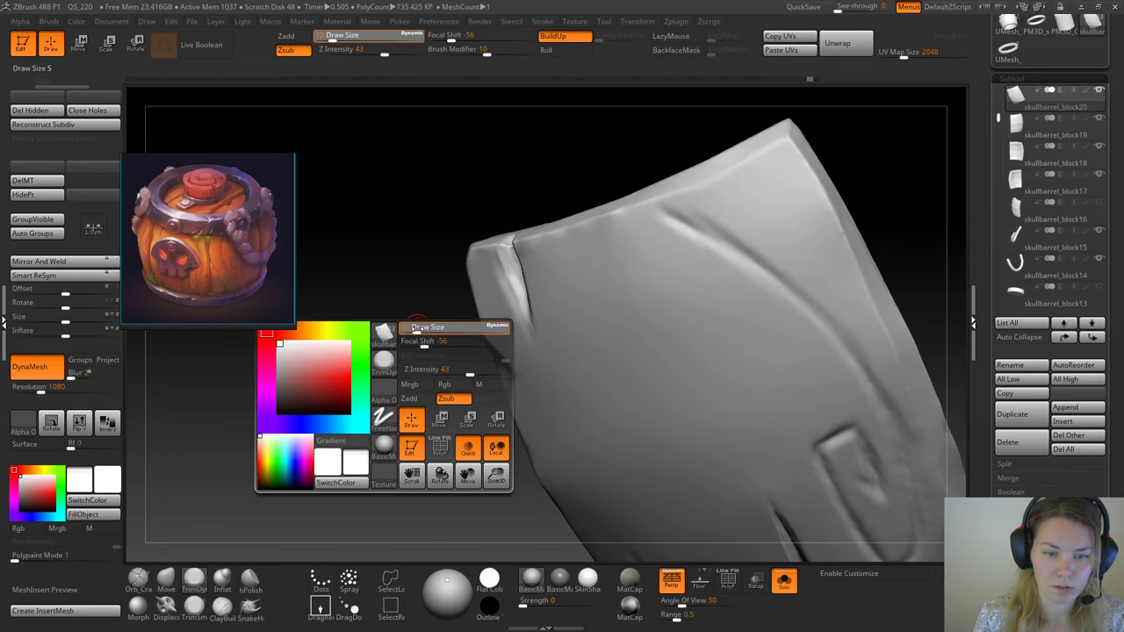
mouse_move(414, 313)
left_mouse_down("alt")
mouse_move(421, 355)
mouse_move(484, 245)
left_mouse_up("alt")
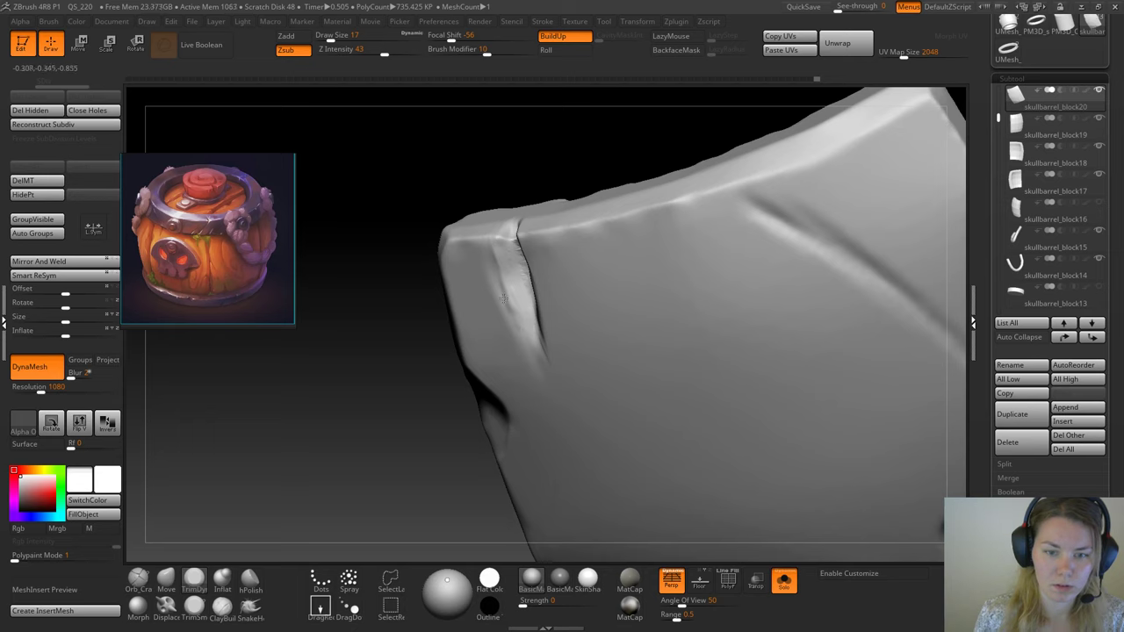
left_click_drag(491, 266, 531, 345)
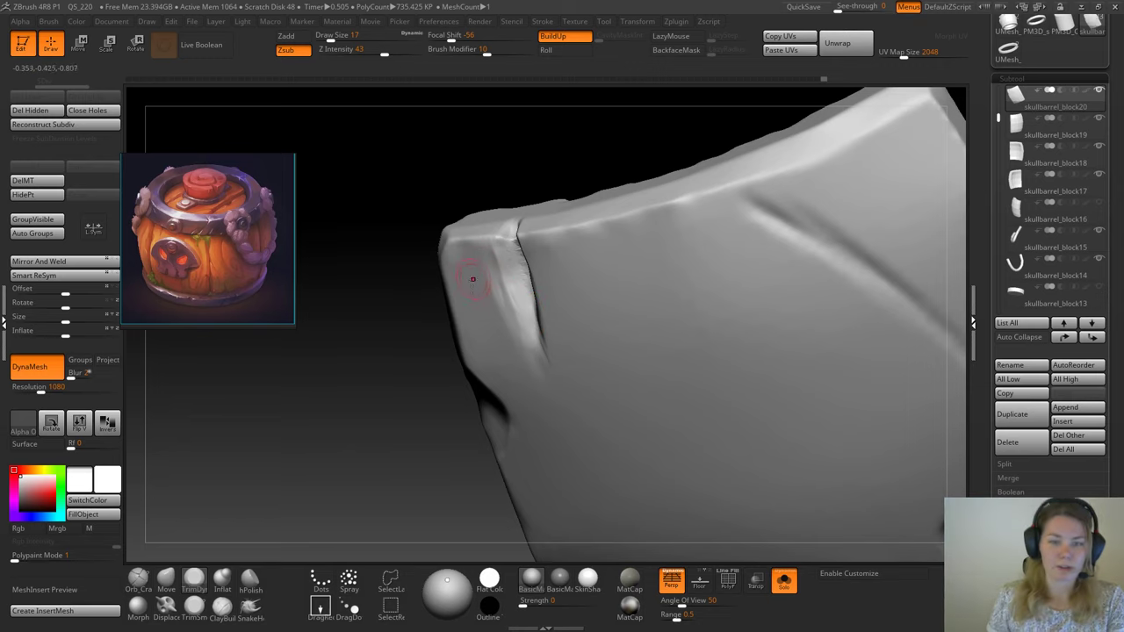
Step: Smooth the surface beside the crack's left wall and remesh the plank with DynaMesh
mouse_move(427, 325)
left_mouse_down()
mouse_move(355, 333)
mouse_move(364, 395)
mouse_move(380, 397)
left_mouse_up()
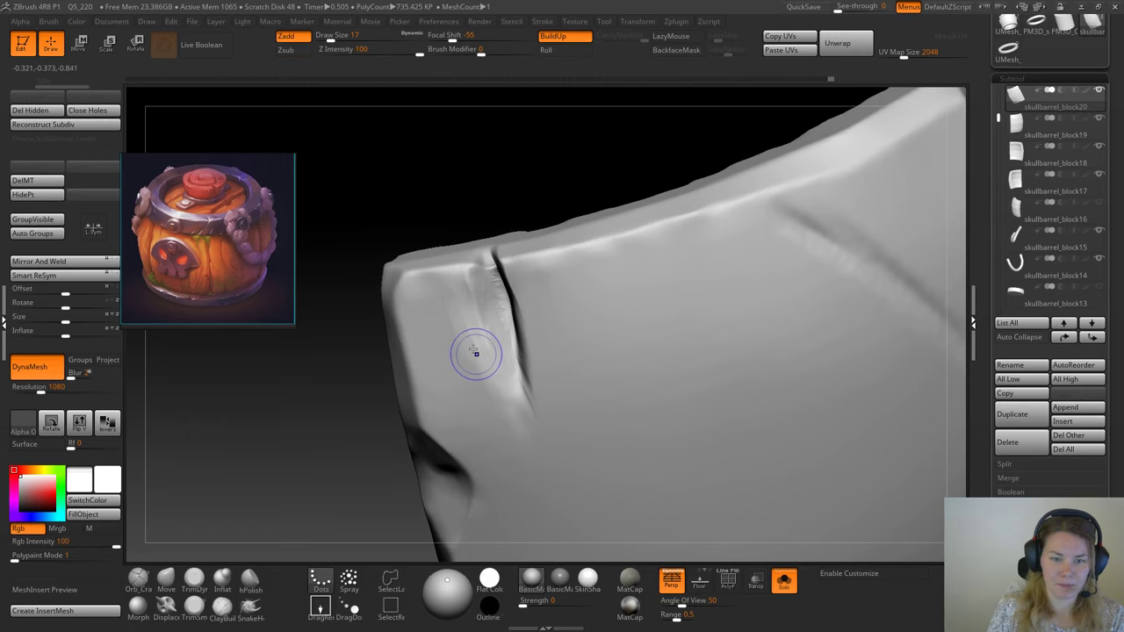
left_click_drag(476, 351, 462, 305, "shift")
left_click_drag(359, 333, 555, 283)
left_click_drag(412, 159, 470, 203, "ctrl")
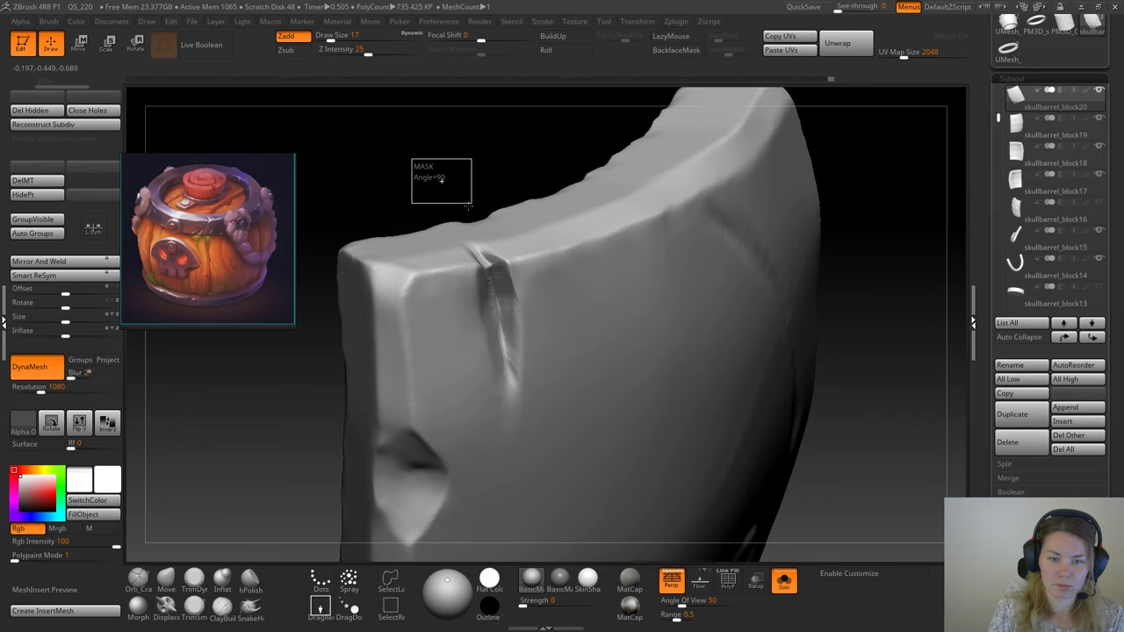
Step: Flatten the upper-left crack's left wall and its rim at the top edge with TrimDynamic
left_click_drag(465, 162, 507, 180)
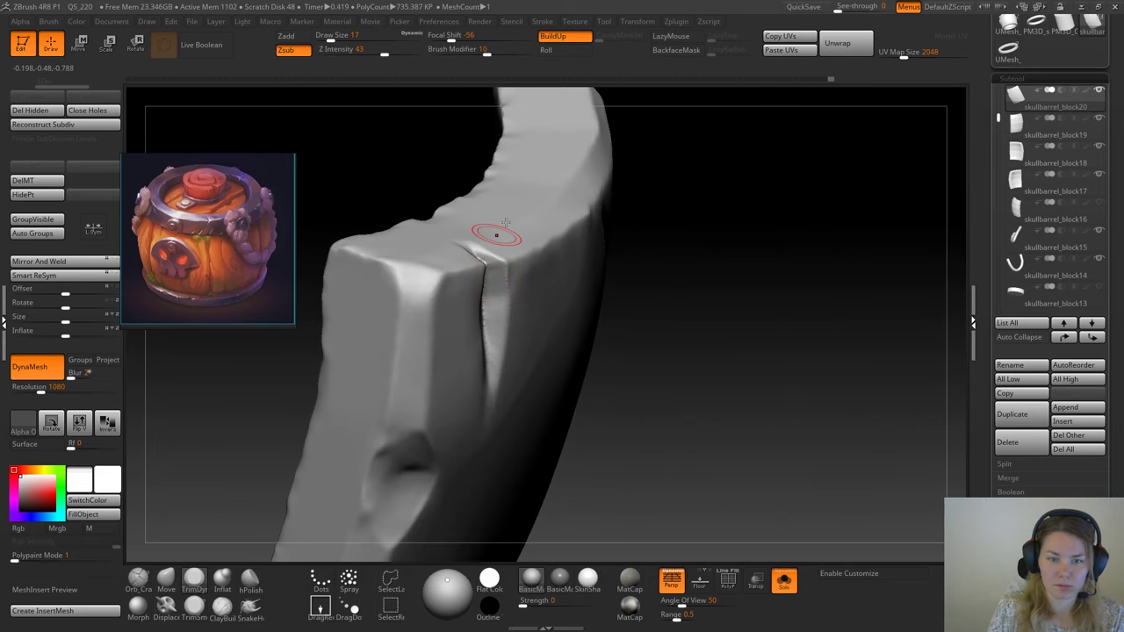
left_click_drag(751, 250, 633, 266)
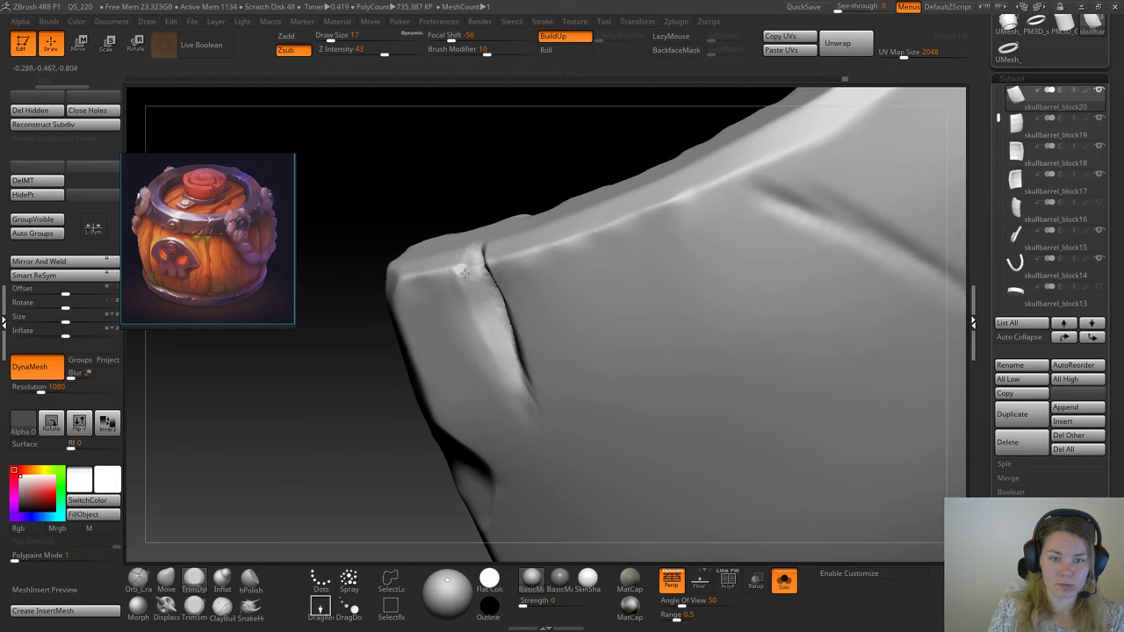
left_click_drag(426, 381, 394, 383)
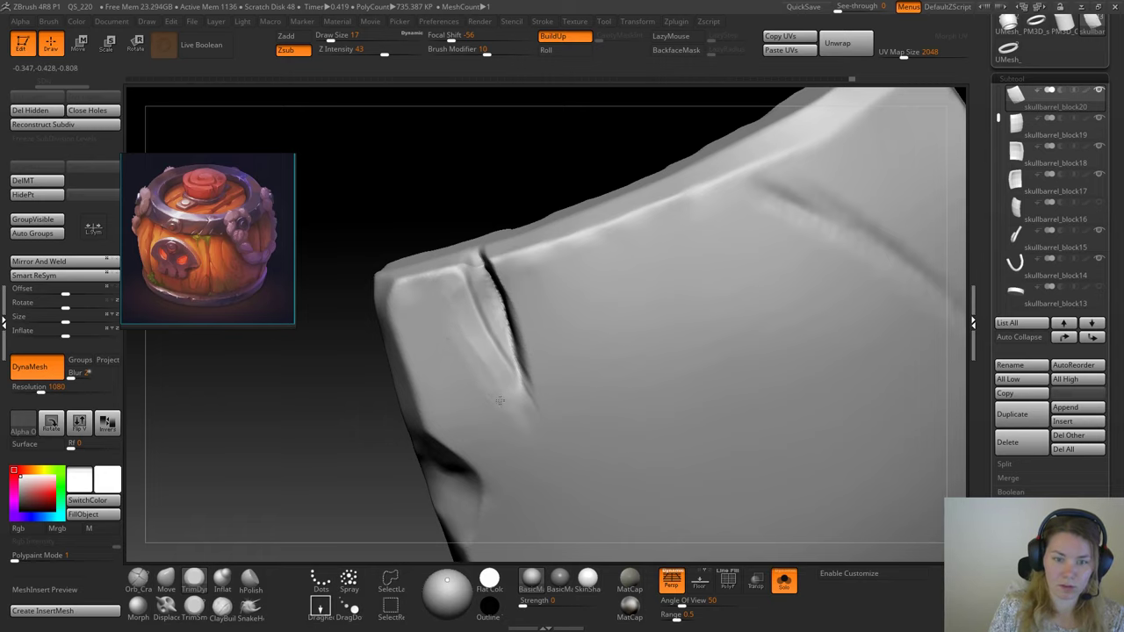
left_click_drag(454, 181, 480, 318)
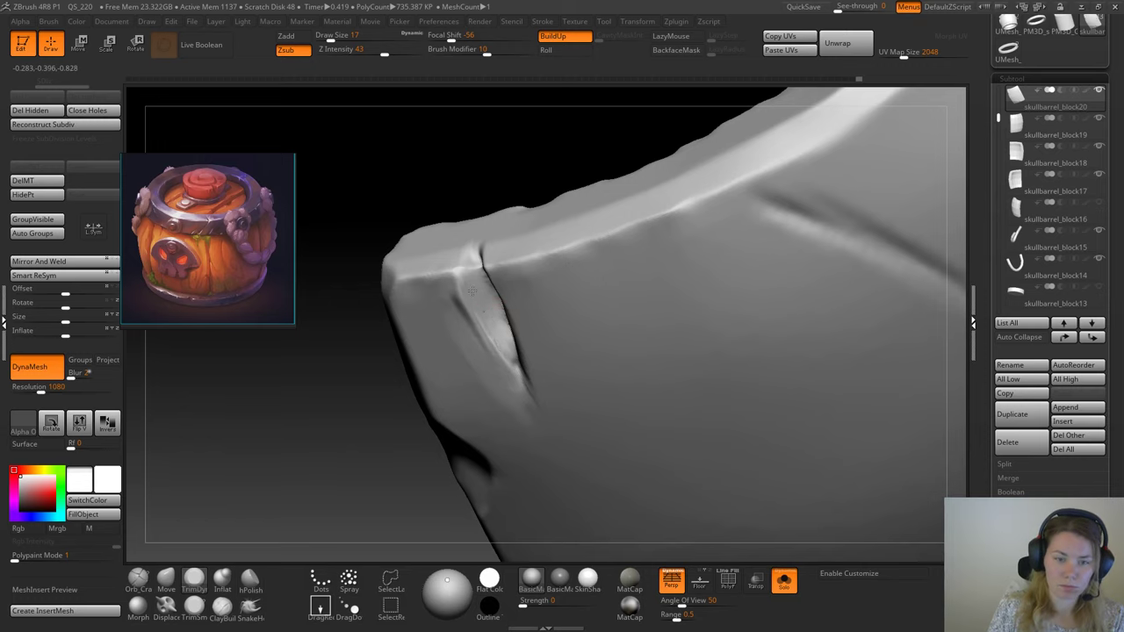
left_click_drag(471, 291, 469, 288)
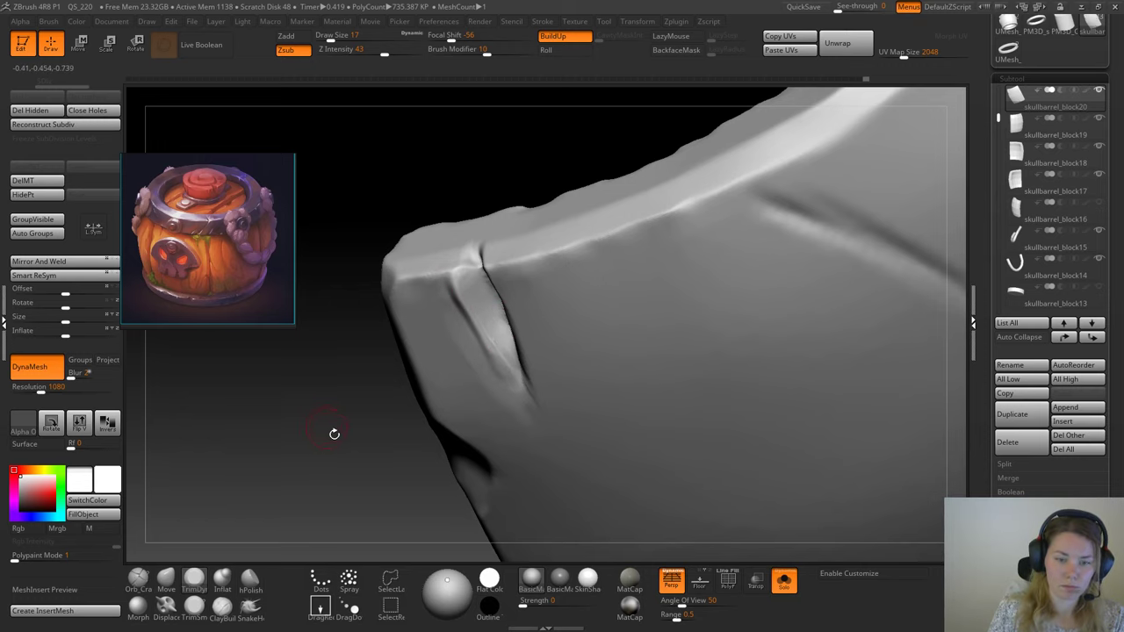
mouse_move(334, 431)
left_mouse_down()
mouse_move(439, 325)
mouse_move(447, 288)
mouse_move(475, 323)
mouse_move(463, 307)
left_mouse_up()
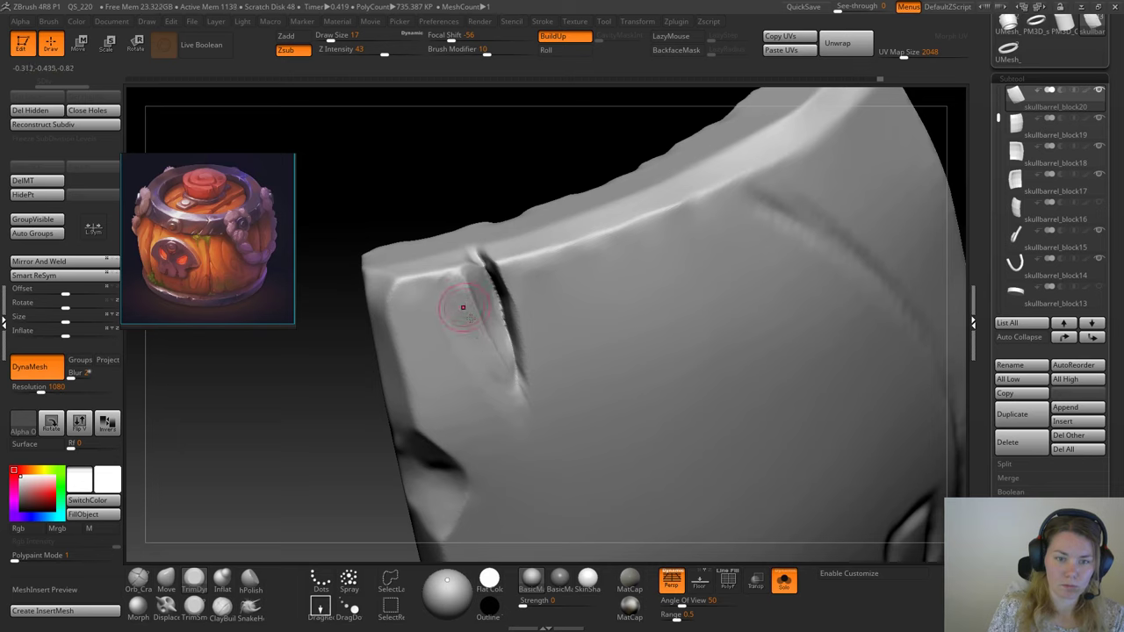
Step: Trim the crack's left wall with TrimSmoothBorder, undoing and redoing the stroke to compare
left_click(194, 604)
left_click_drag(255, 509, 271, 451)
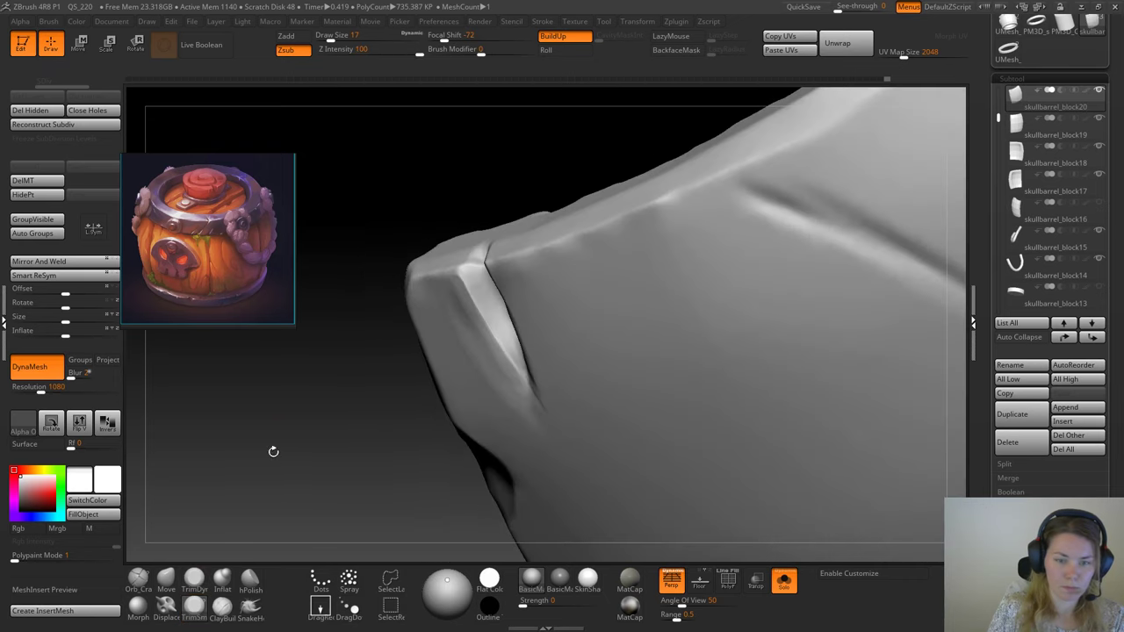
left_click_drag(476, 278, 497, 321)
key("ctrl+z")
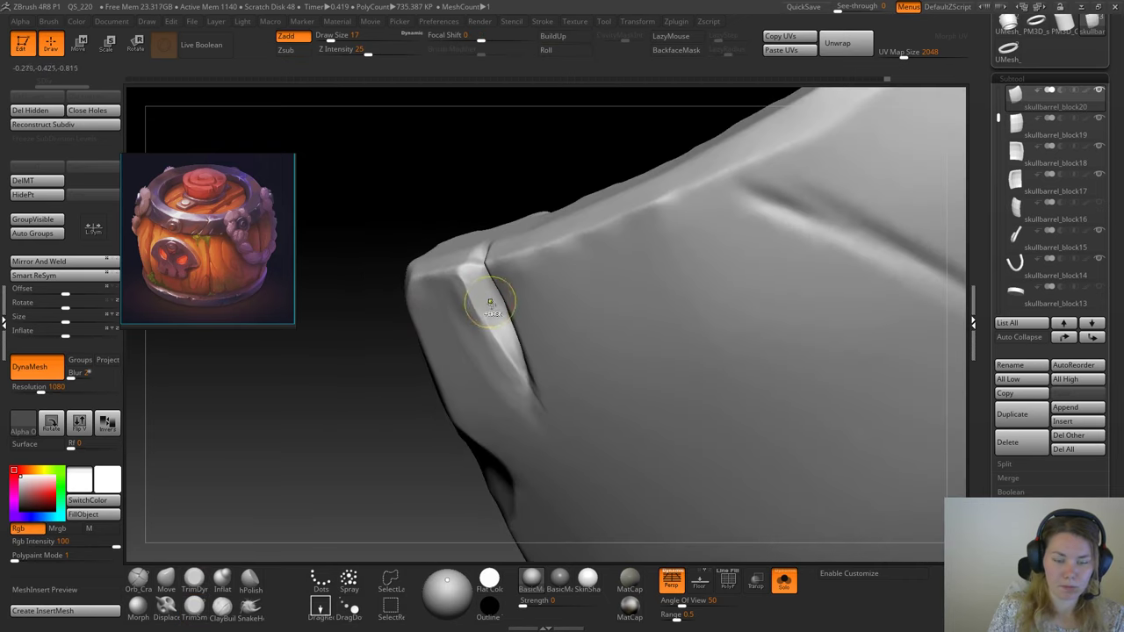
key("ctrl+shift+z")
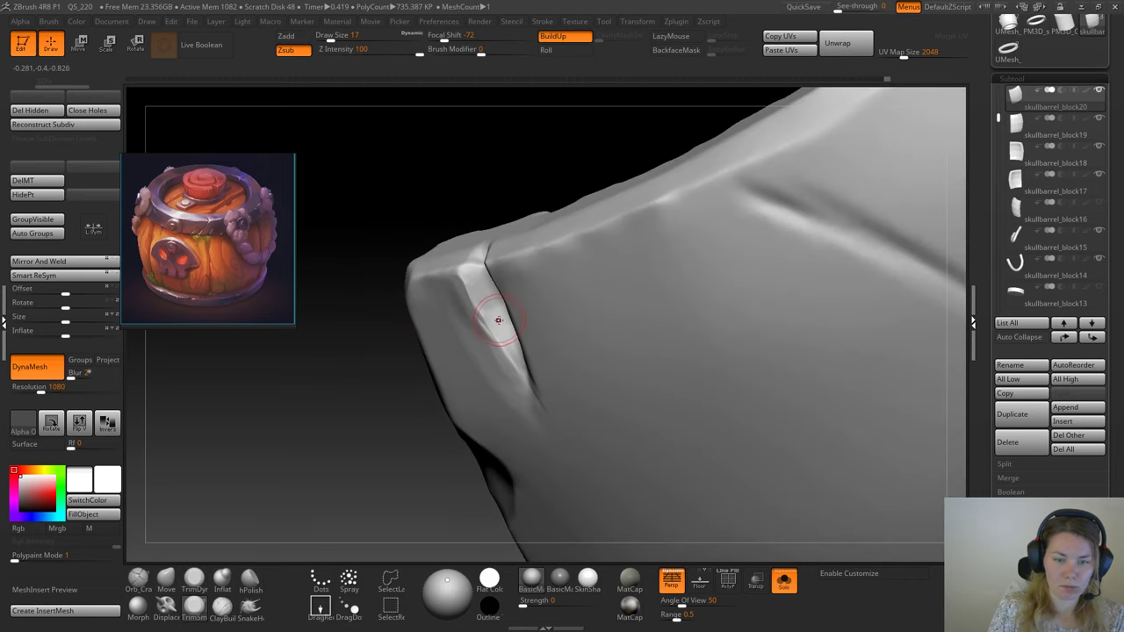
mouse_move(398, 354)
left_mouse_down()
mouse_move(415, 397)
mouse_move(537, 386)
left_mouse_up()
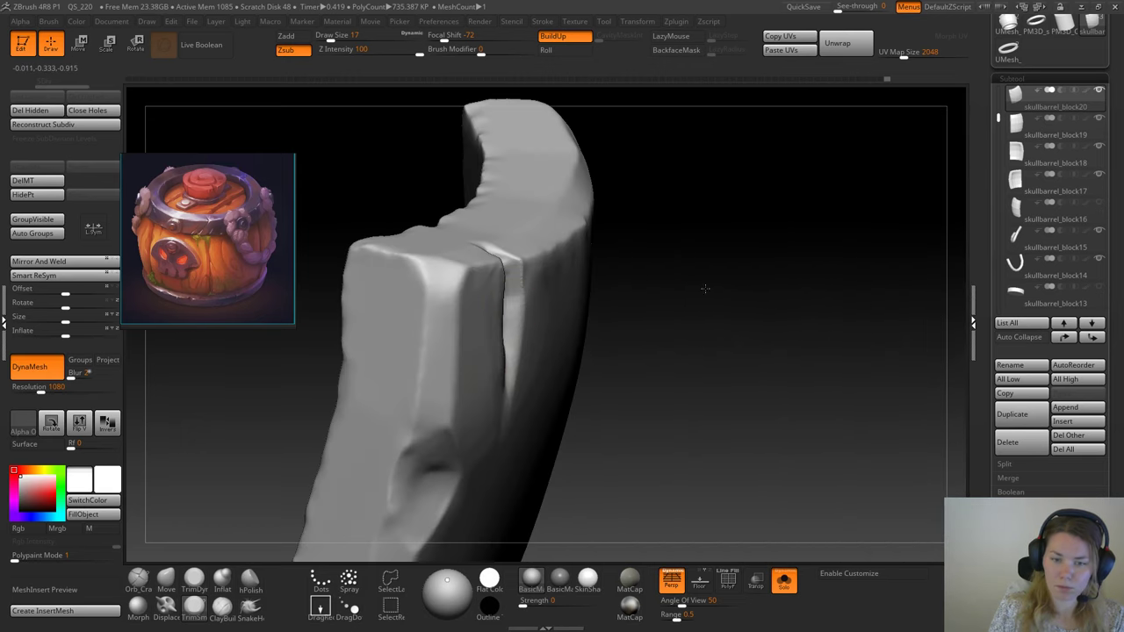
left_click_drag(705, 289, 675, 306)
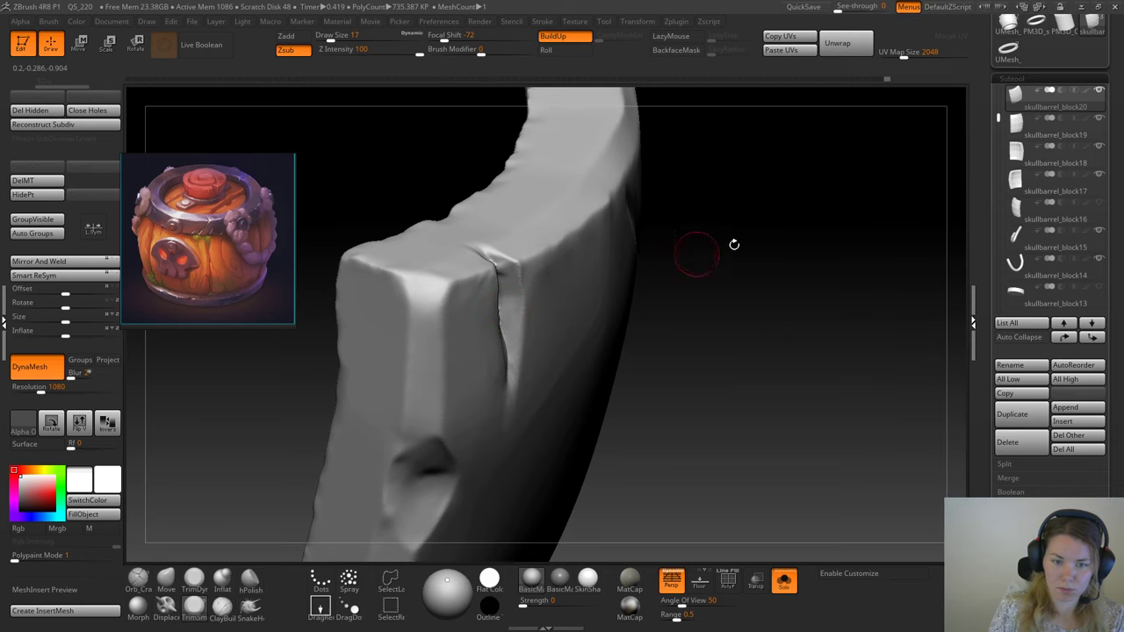
Step: Mask the right wall and outer right edge of the upper-left crack, keeping the left wall unmasked
left_click_drag(715, 286, 606, 274)
mouse_move(517, 270)
left_mouse_down("ctrl")
mouse_move(539, 364)
mouse_move(534, 416)
left_mouse_up("ctrl")
left_click_drag(325, 428, 413, 408)
mouse_move(521, 297)
left_mouse_down("ctrl")
mouse_move(507, 288)
mouse_move(504, 331)
left_mouse_up("ctrl")
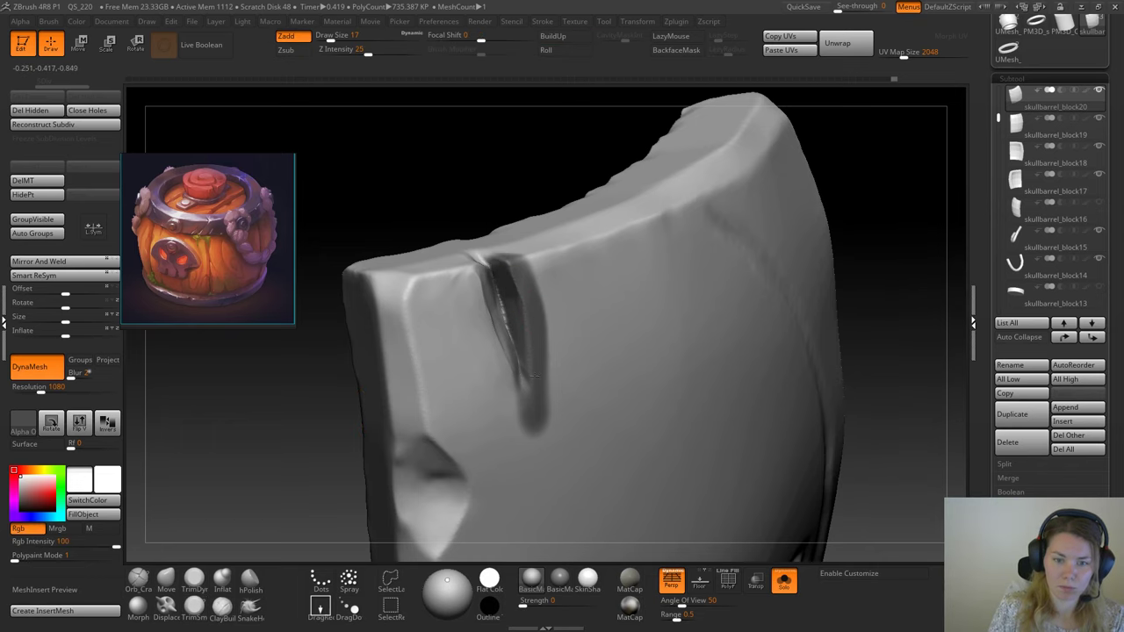
left_click_drag(325, 412, 242, 395)
left_click_drag(497, 295, 482, 276, "ctrl+alt")
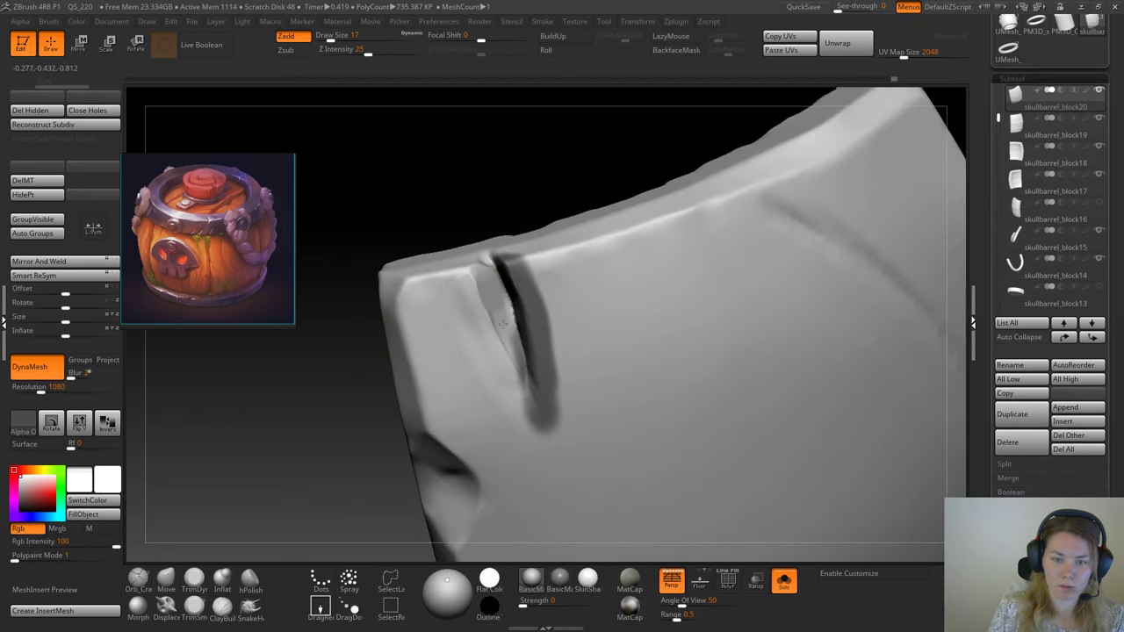
left_click_drag(512, 361, 525, 387, "ctrl+alt")
Step: Trim and smooth the unmasked left wall down to the crack's lower tip, then clear the mask
left_click_drag(343, 433, 314, 414)
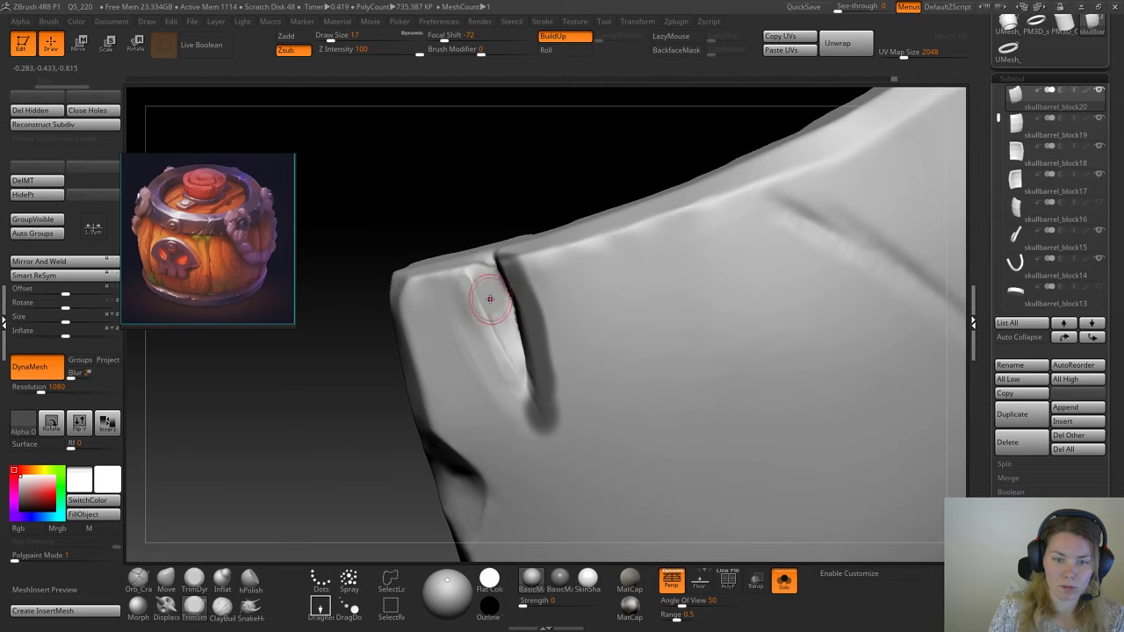
left_click_drag(482, 283, 511, 365)
mouse_move(364, 465)
left_mouse_down()
mouse_move(384, 462)
mouse_move(367, 464)
left_mouse_up()
mouse_move(490, 356)
left_mouse_down("shift")
mouse_move(507, 349)
mouse_move(502, 413)
mouse_move(502, 326)
left_mouse_up("shift")
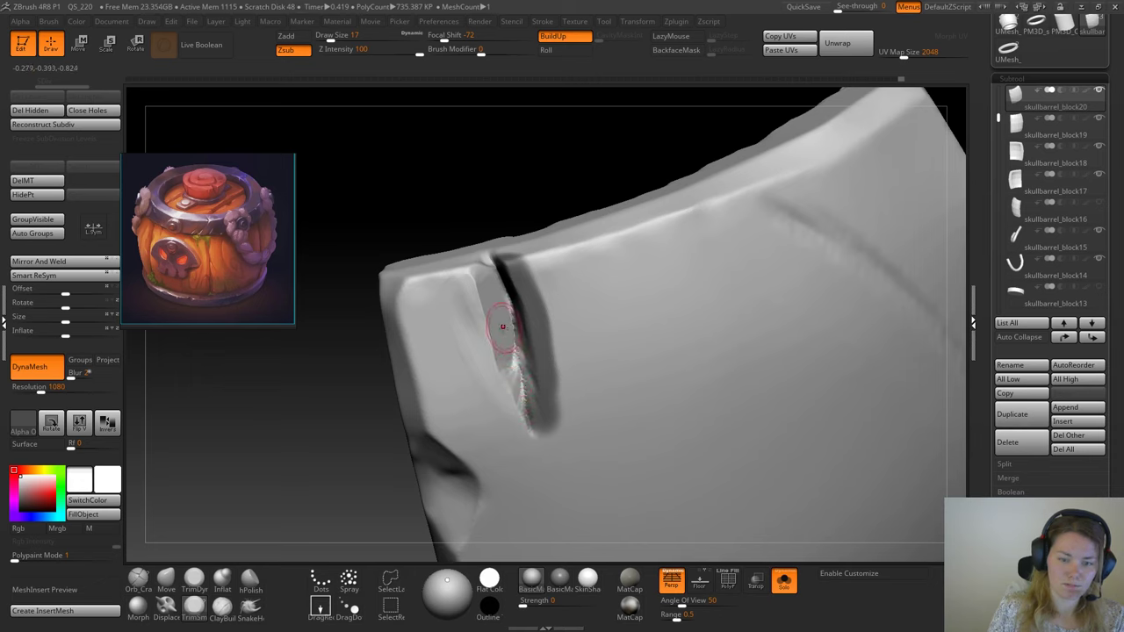
left_click_drag(507, 378, 532, 441)
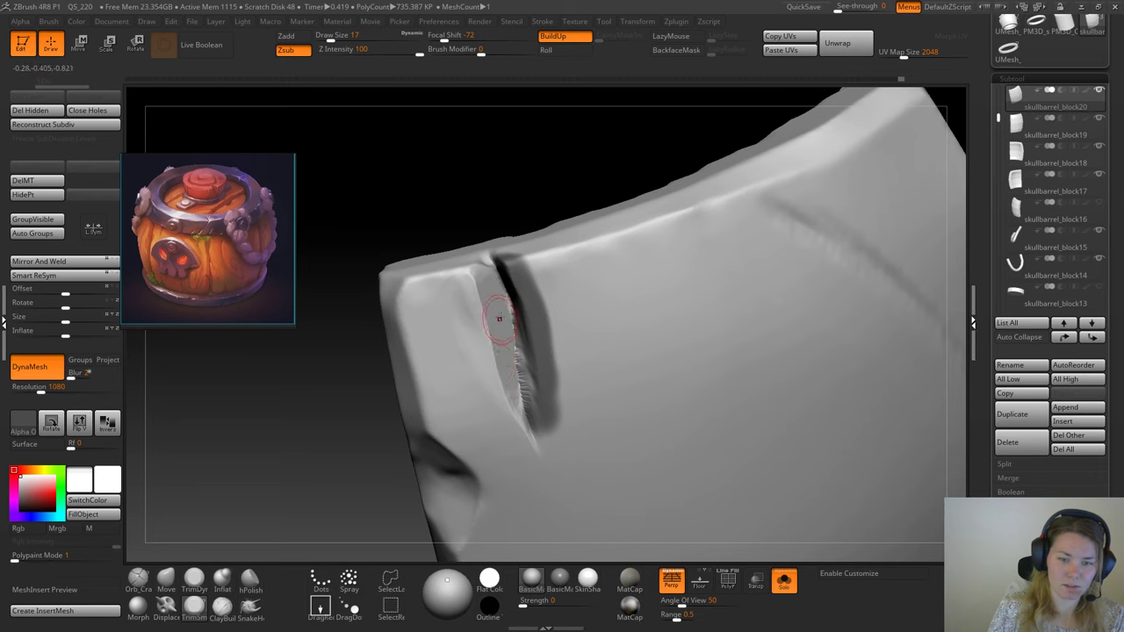
left_click(346, 456, "ctrl")
mouse_move(324, 467)
left_mouse_down("ctrl")
mouse_move(346, 467)
mouse_move(308, 451)
left_mouse_up("ctrl")
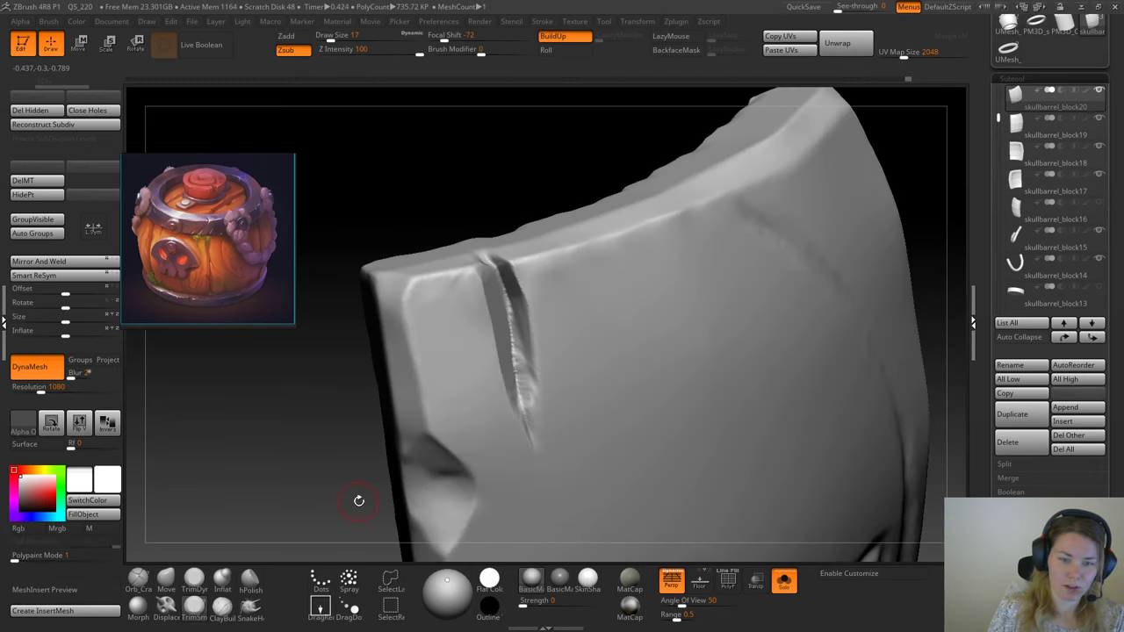
Step: Flatten the right wall of the upper-left crack with TrimDynamic and check the plank against the rest of the barrel
left_click_drag(357, 499, 329, 427)
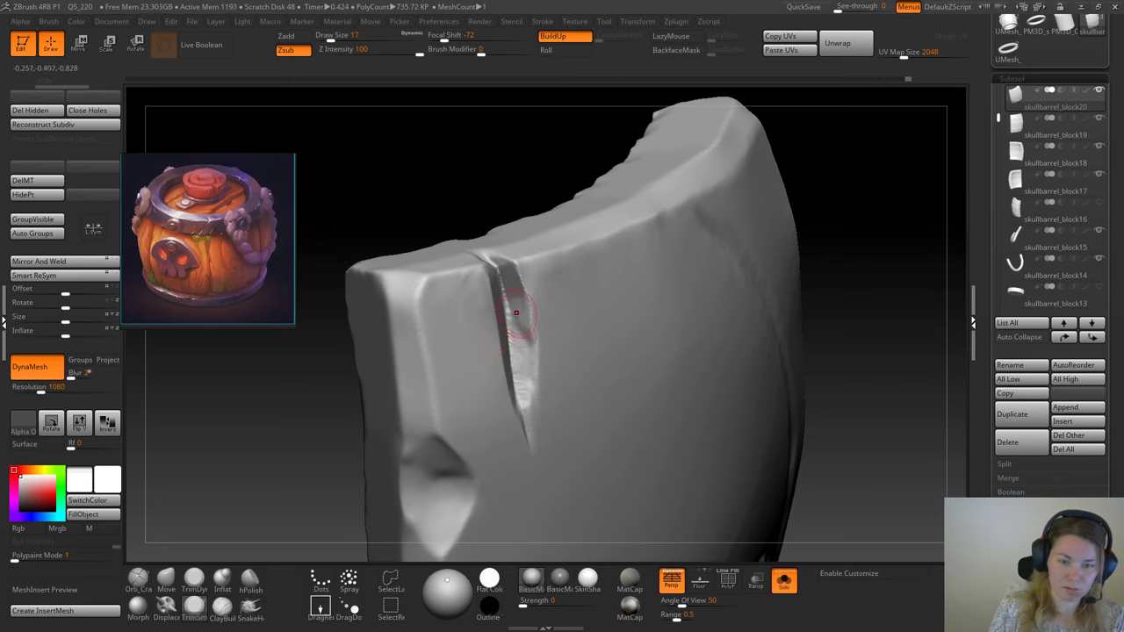
mouse_move(523, 370)
left_mouse_down()
mouse_move(528, 394)
mouse_move(522, 339)
left_mouse_up()
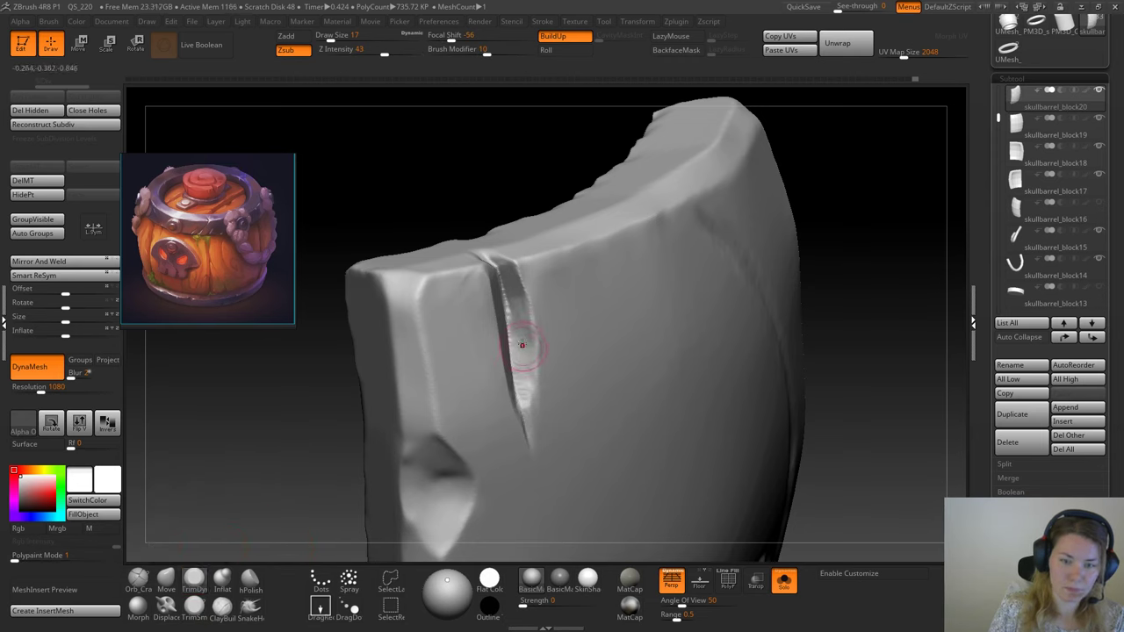
left_click_drag(312, 497, 255, 478)
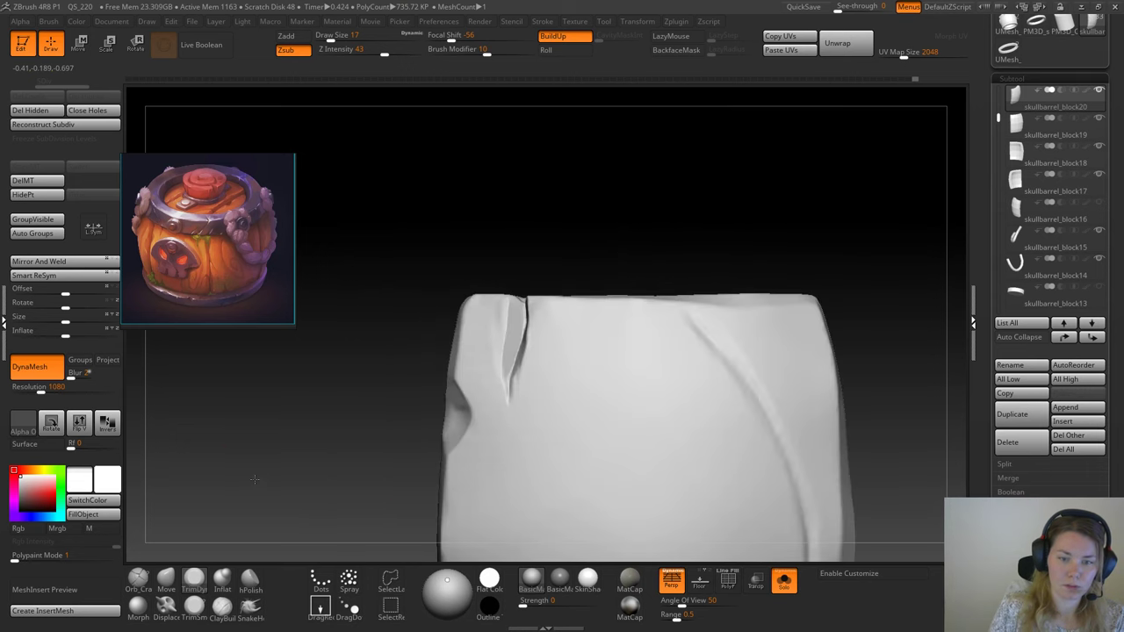
left_click(785, 583)
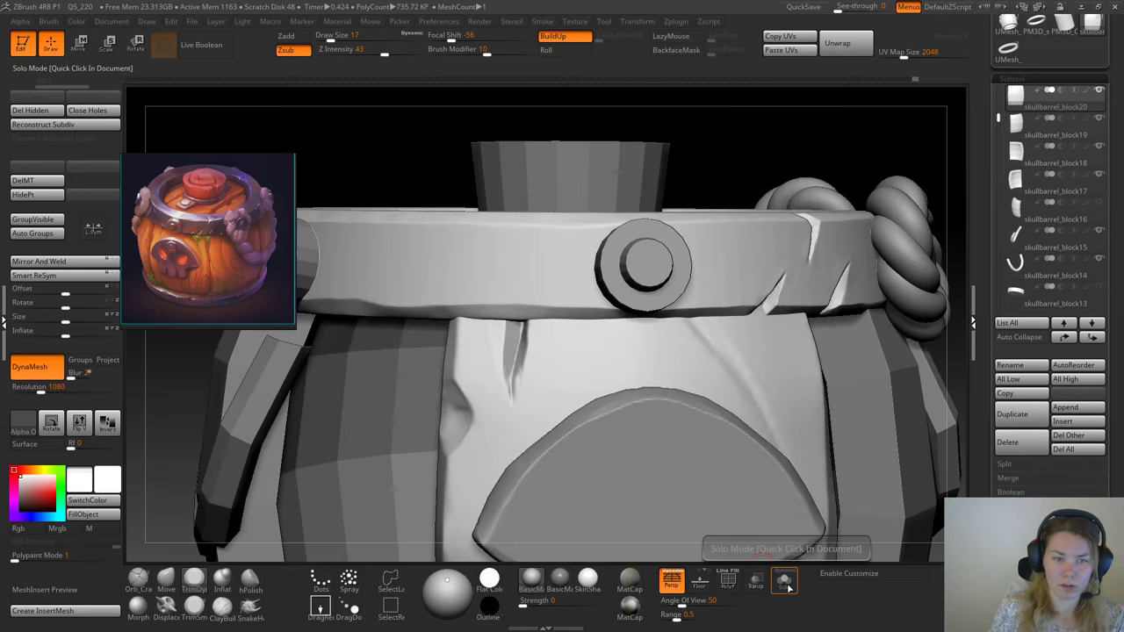
left_click(785, 583)
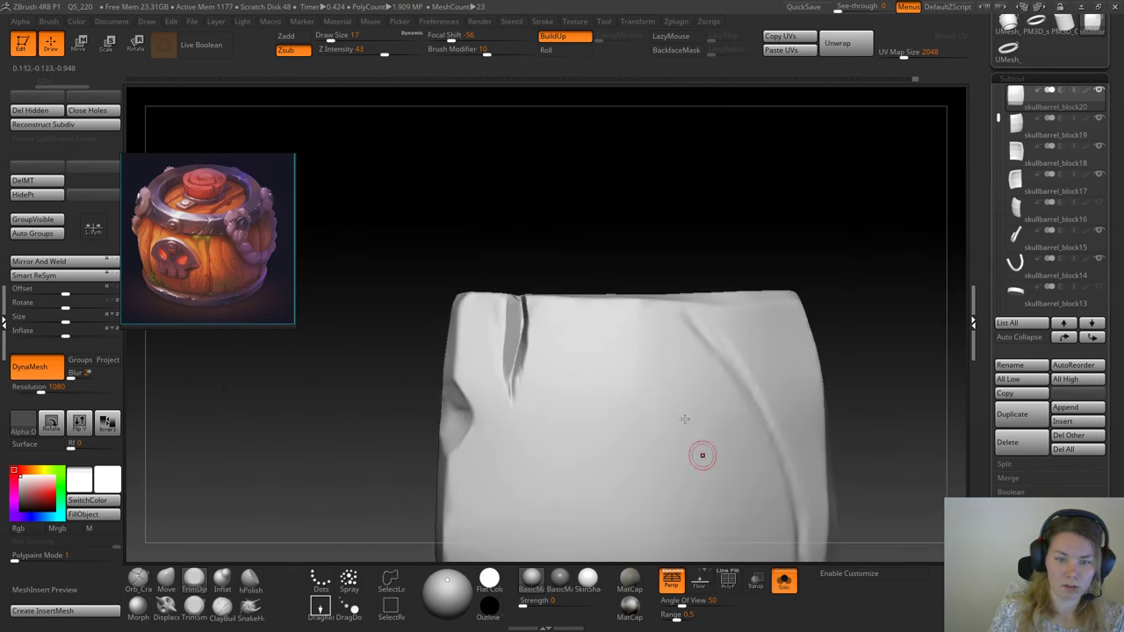
Step: Narrow the upper-left crack from the top edge to its lower tip with the Pinch brush at draw size 51
left_click(187, 617)
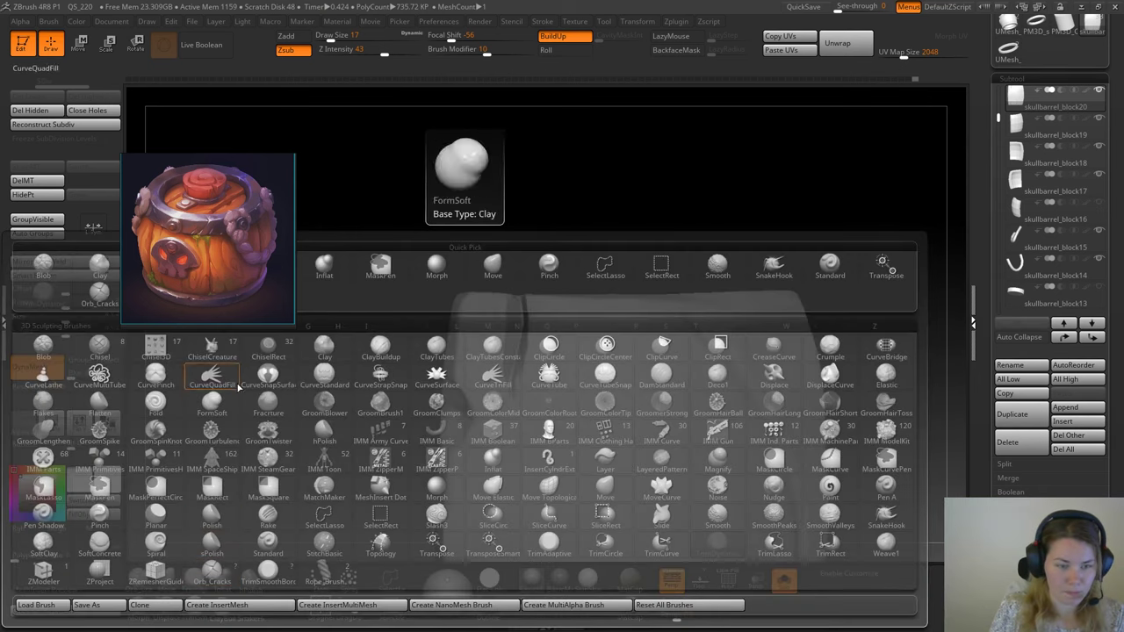
key("p")
key("i")
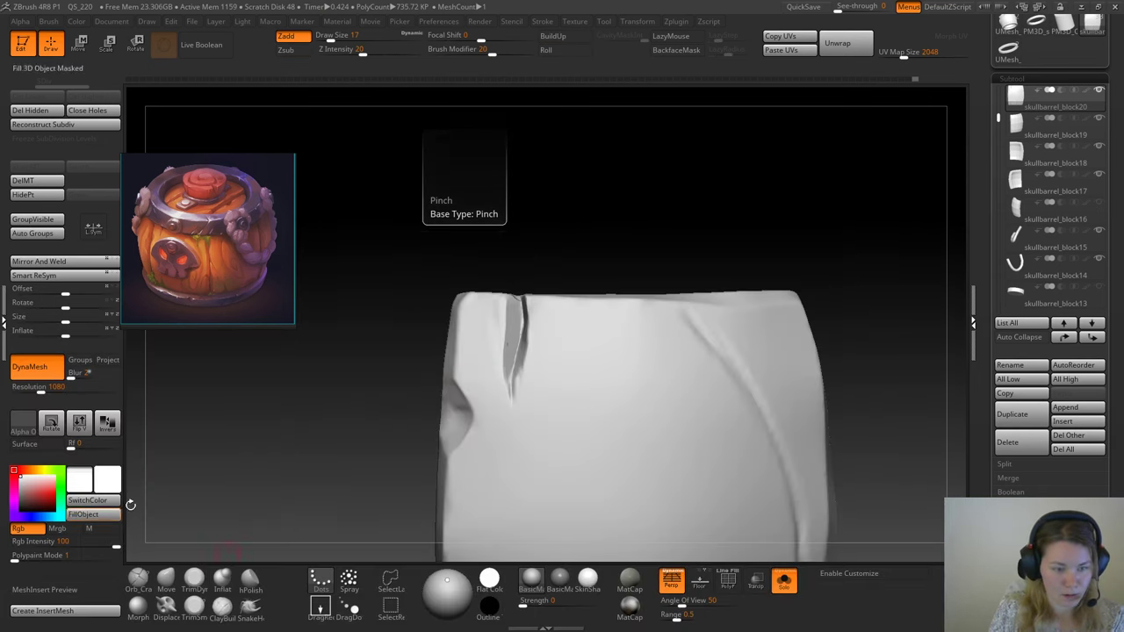
key("space")
key("space")
left_click_drag(515, 391, 525, 391)
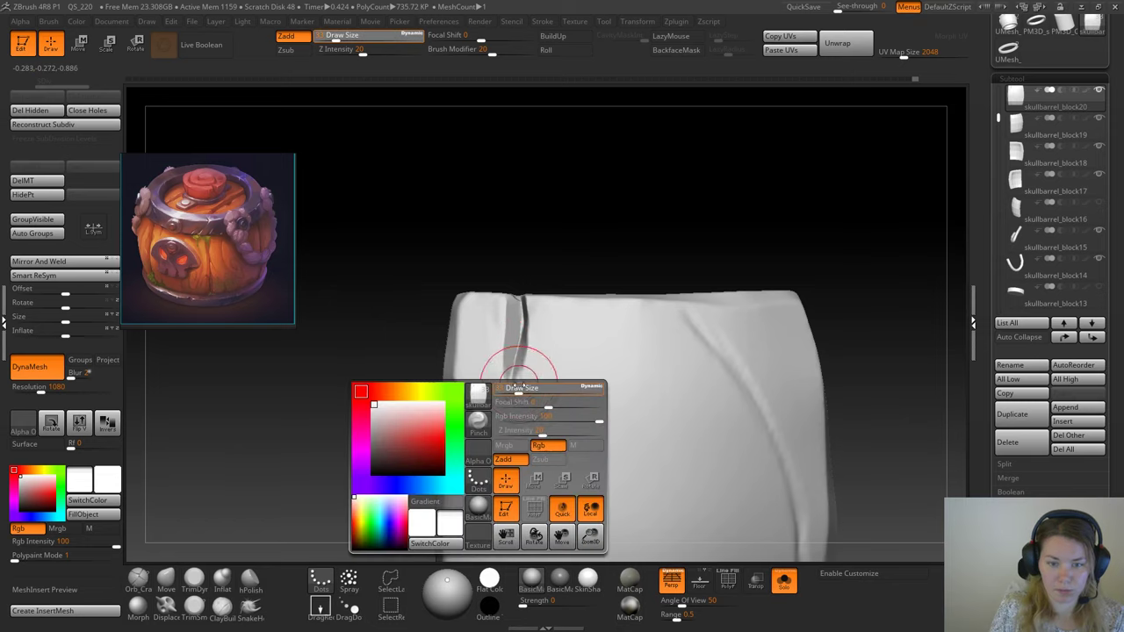
mouse_move(513, 353)
left_mouse_down()
mouse_move(519, 372)
mouse_move(516, 341)
mouse_move(516, 374)
mouse_move(514, 330)
mouse_move(515, 397)
left_mouse_up()
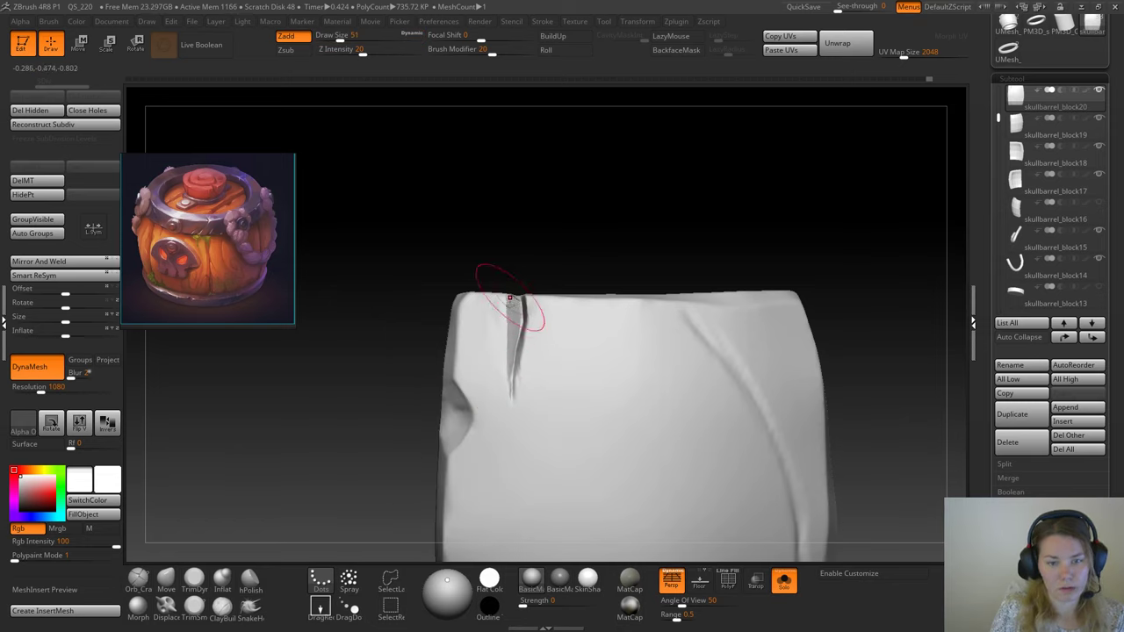
Step: Show the whole barrel and narrow the front plank's bottom middle crack with the Move brush
left_click(784, 581)
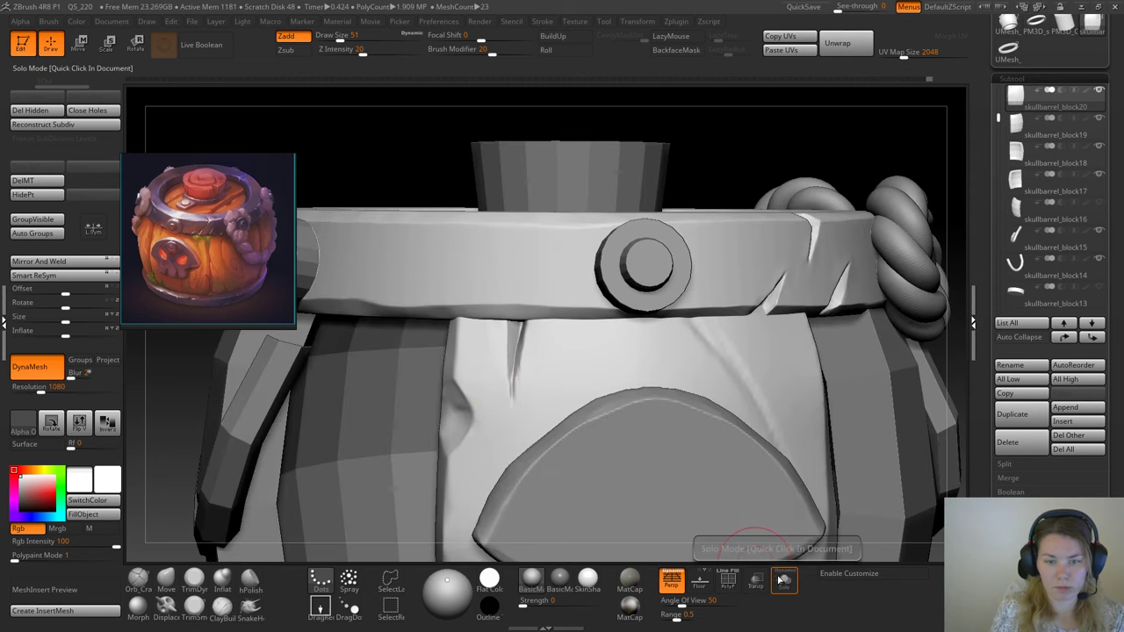
key("f")
left_click_drag(901, 365, 852, 341)
left_click_drag(860, 268, 760, 225, "alt")
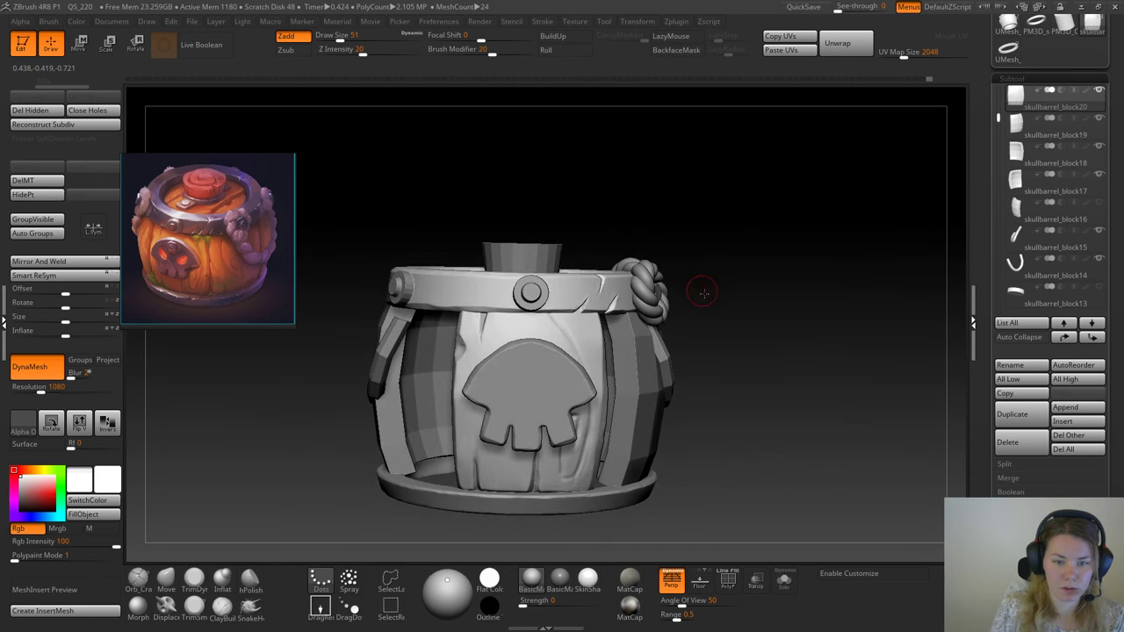
left_click_drag(702, 287, 816, 302, "alt")
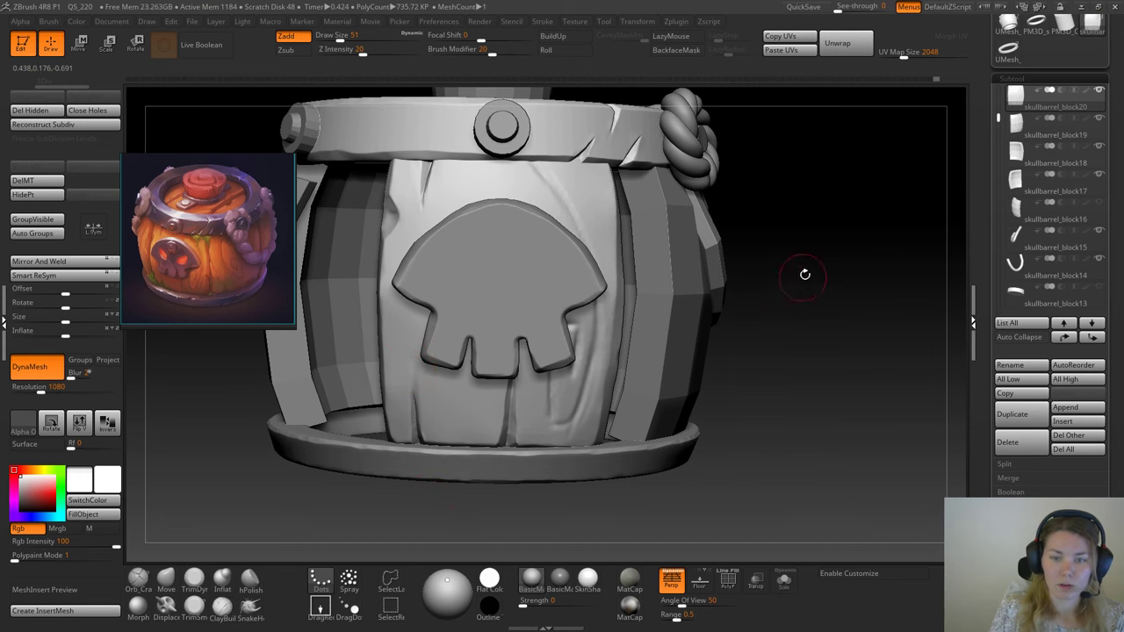
left_click_drag(805, 274, 820, 306)
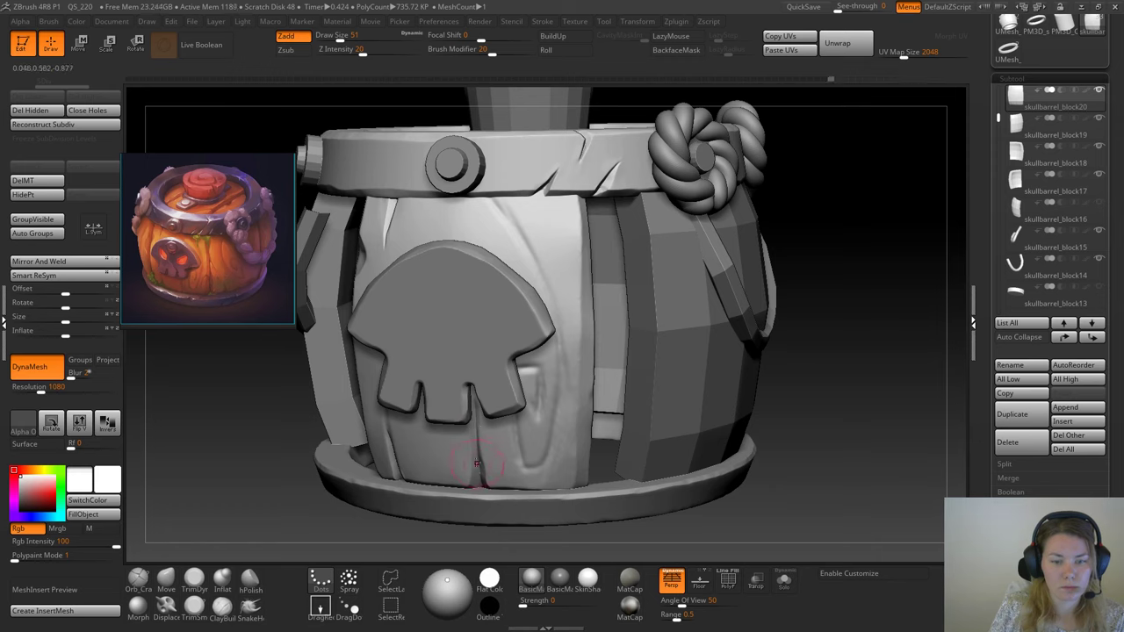
key("b")
key("m")
key("v")
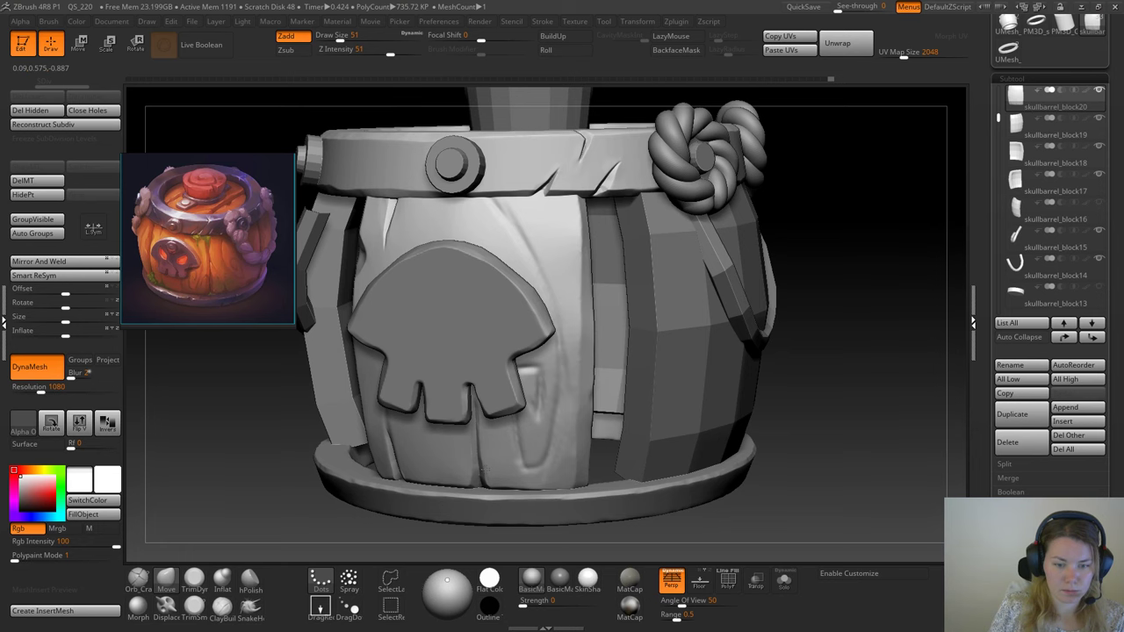
mouse_move(828, 395)
left_mouse_down()
mouse_move(816, 393)
mouse_move(839, 393)
mouse_move(813, 401)
left_mouse_up()
Step: Deepen the long curved crack from the plank's top edge down past the skull with Orb_Cracks at draw size 35
left_click(143, 581)
left_click_drag(860, 308, 864, 319)
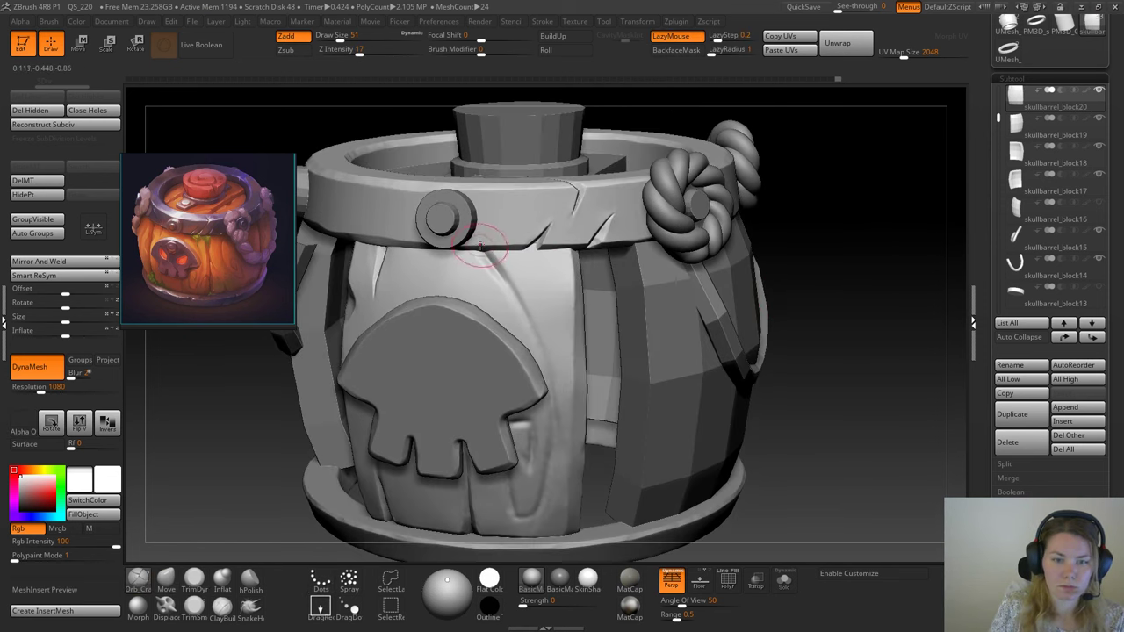
mouse_move(480, 246)
left_mouse_down()
mouse_move(532, 328)
mouse_move(524, 316)
left_mouse_up()
key("space")
left_click_drag(491, 269, 537, 338)
left_click_drag(516, 297, 551, 389)
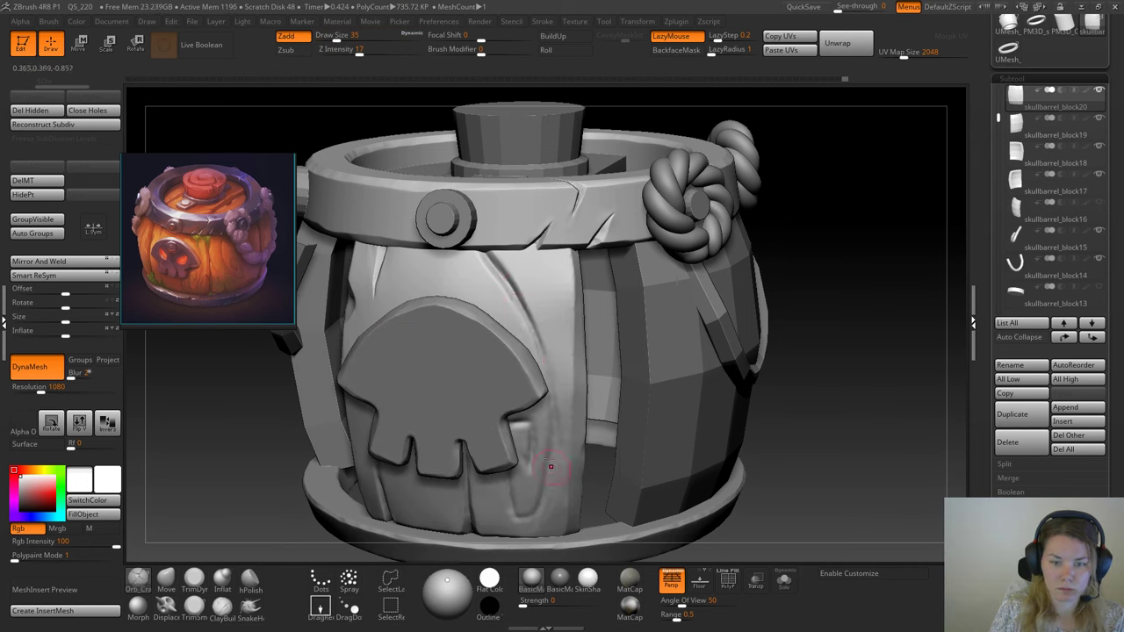
Step: Isolate the plank and sharpen the outline and inner notch of the lower-right recess with Orb_Cracks, reducing the draw size to 23
left_click_drag(856, 326, 850, 283)
left_click(784, 580)
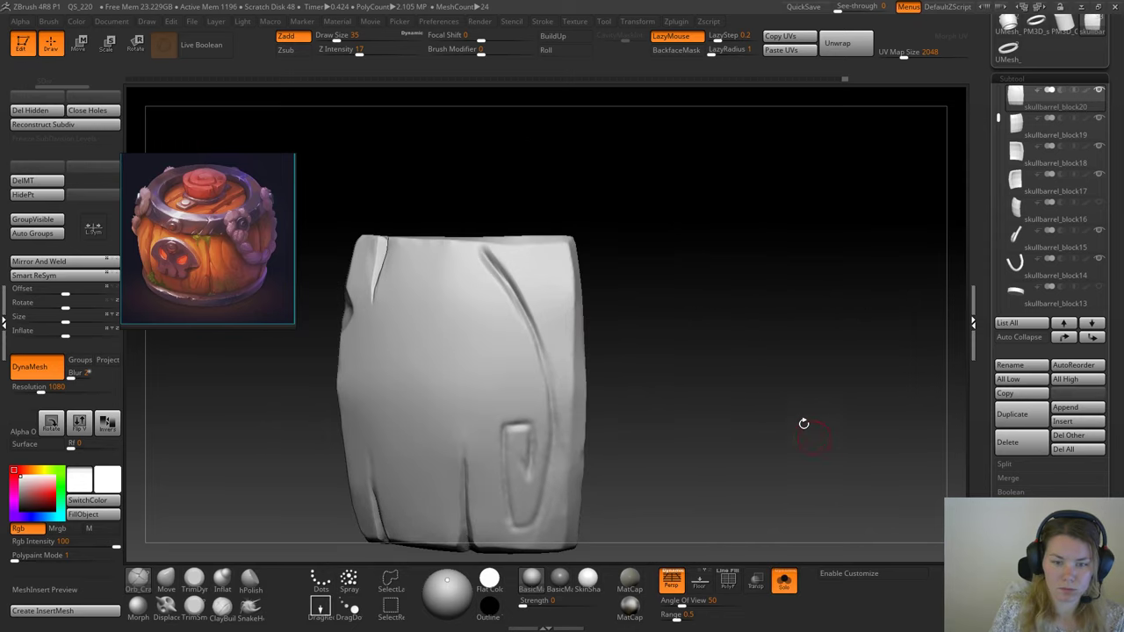
left_click_drag(549, 425, 548, 378)
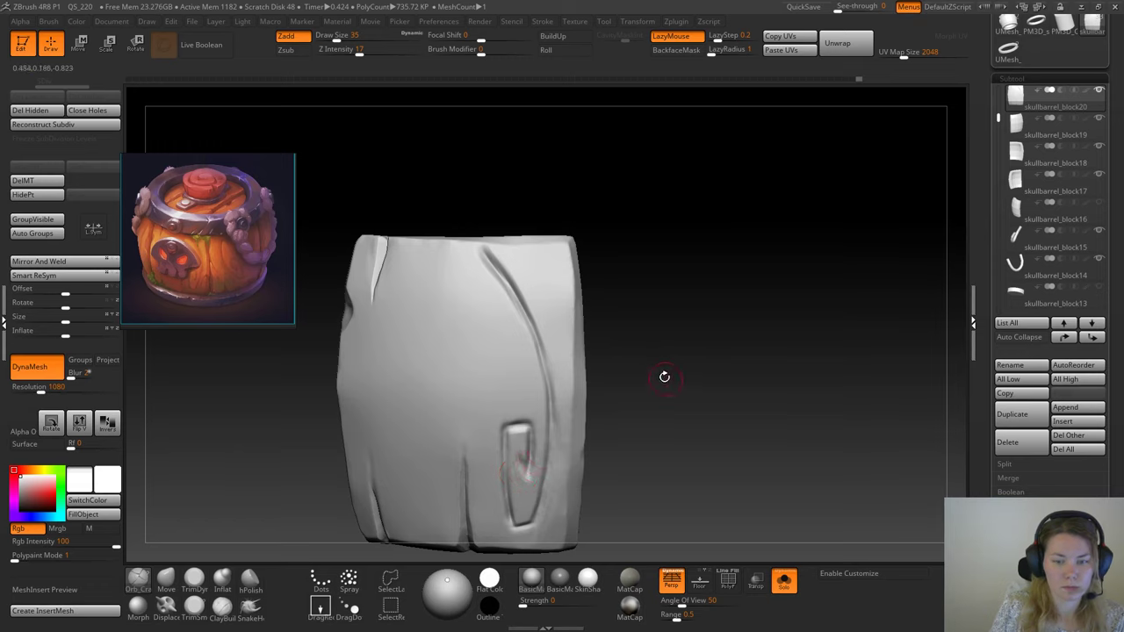
key("space")
mouse_move(665, 379)
left_mouse_down()
mouse_move(671, 429)
mouse_move(651, 425)
left_mouse_up()
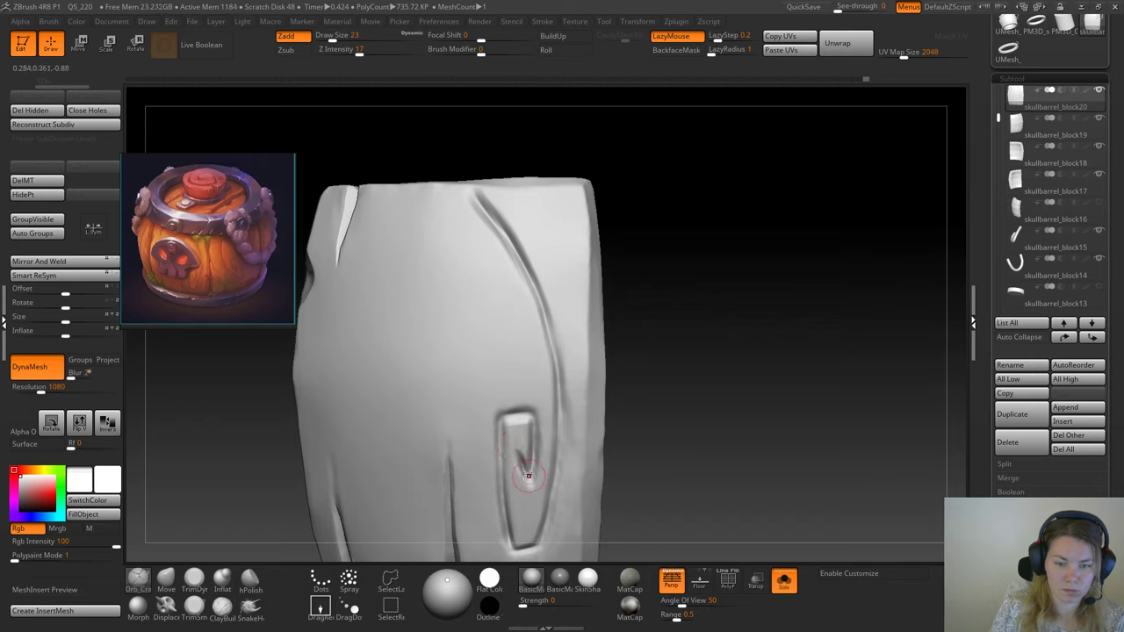
left_click_drag(529, 476, 530, 486)
mouse_move(533, 436)
left_mouse_down()
mouse_move(529, 486)
mouse_move(511, 423)
left_mouse_up()
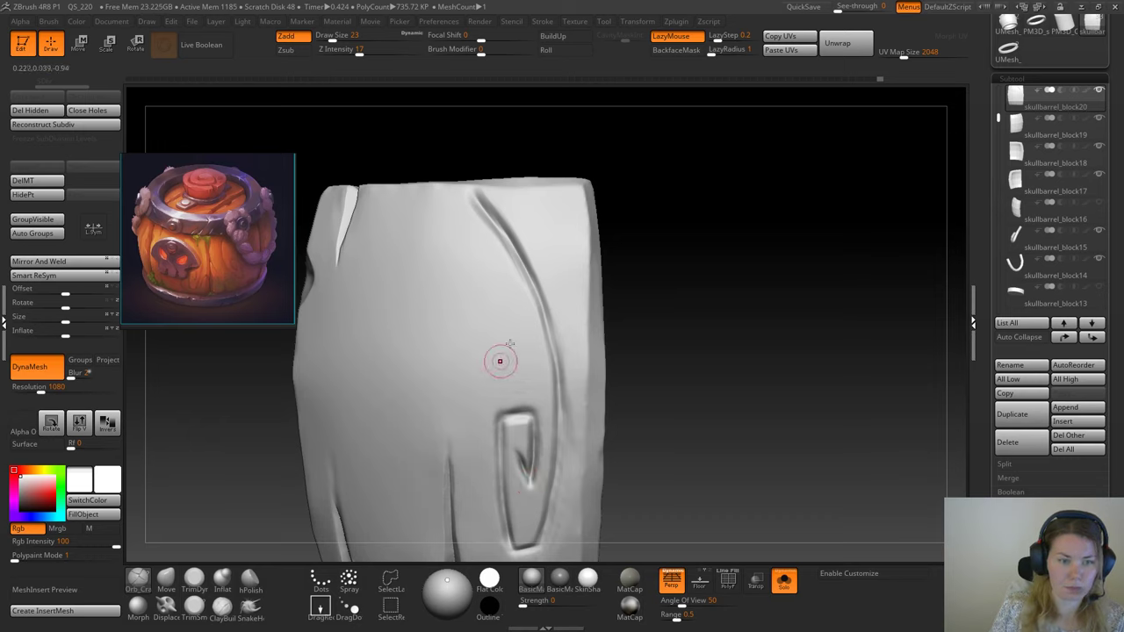
mouse_move(730, 408)
left_mouse_down()
mouse_move(717, 346)
mouse_move(725, 326)
mouse_move(737, 328)
mouse_move(718, 347)
mouse_move(597, 409)
left_mouse_up()
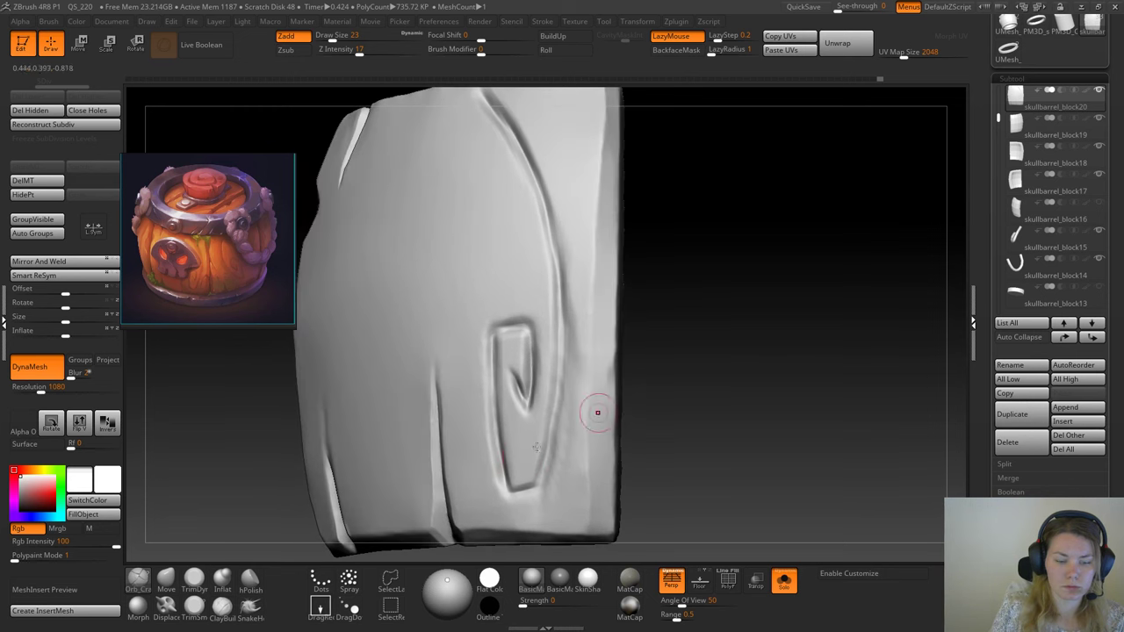
Step: Tighten the edges of the long curved crack with the Pinch brush at draw sizes 16 and 12
key("b")
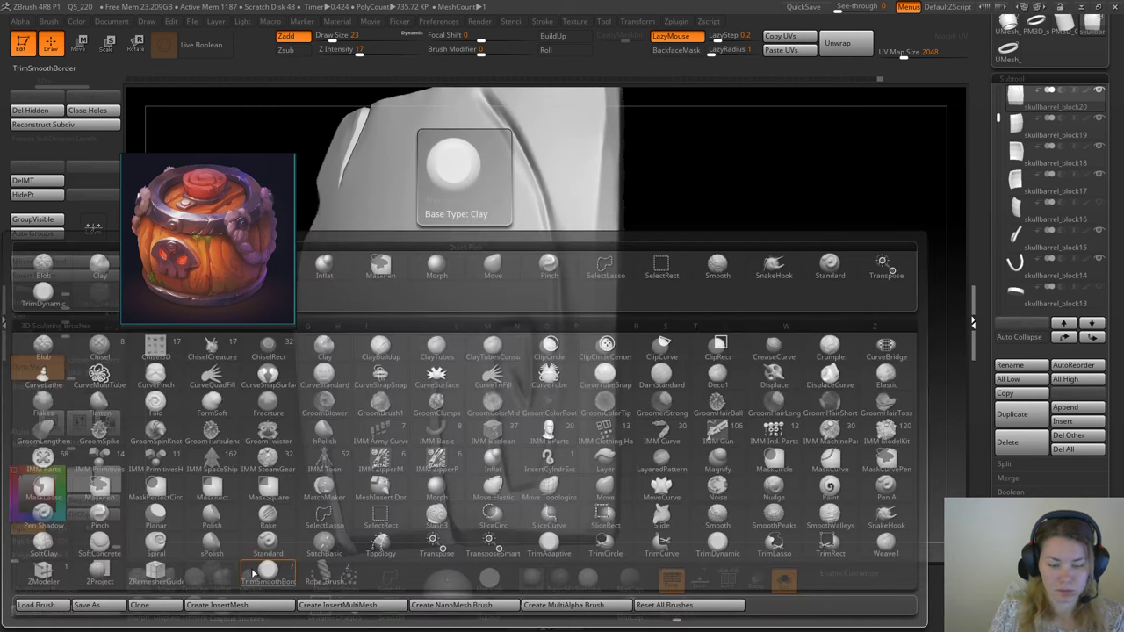
key("p")
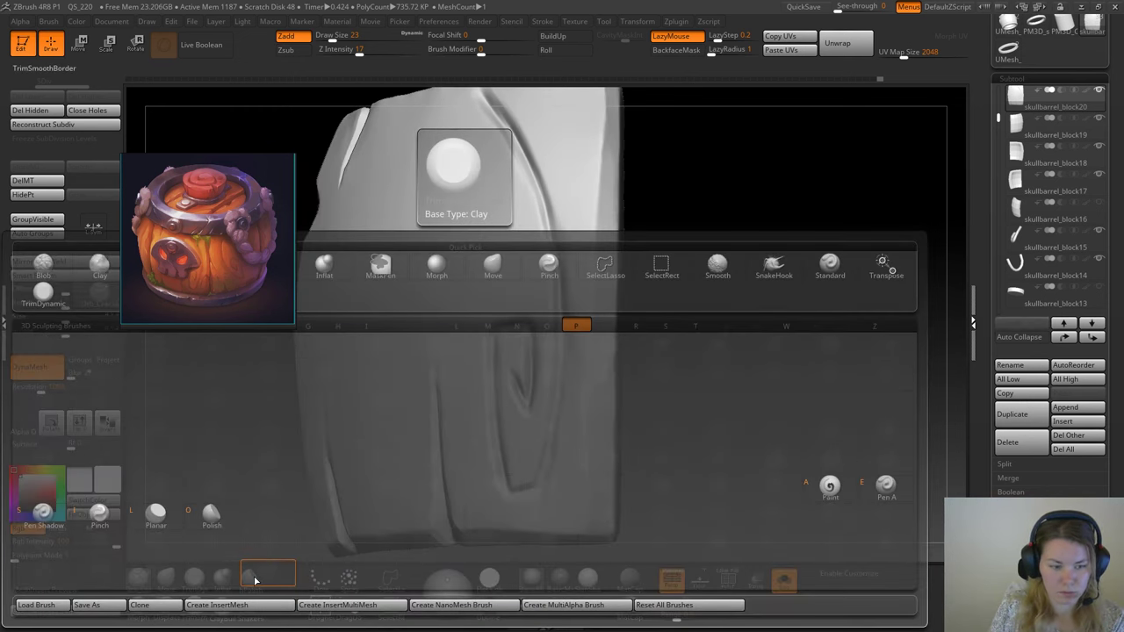
key("i")
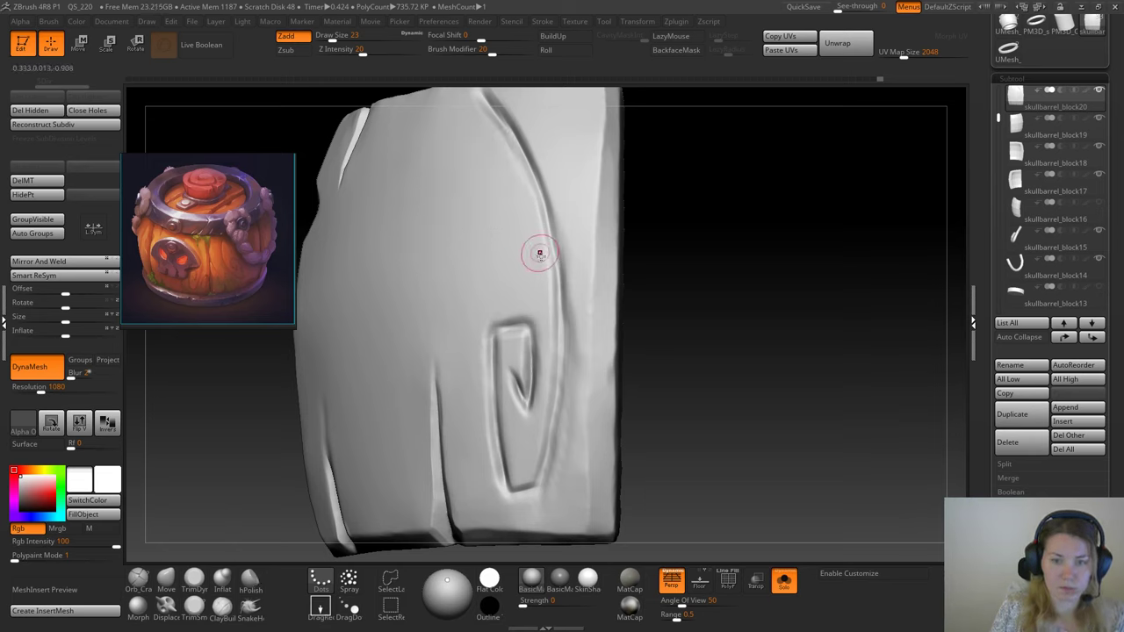
key("space")
left_click_drag(549, 255, 545, 259)
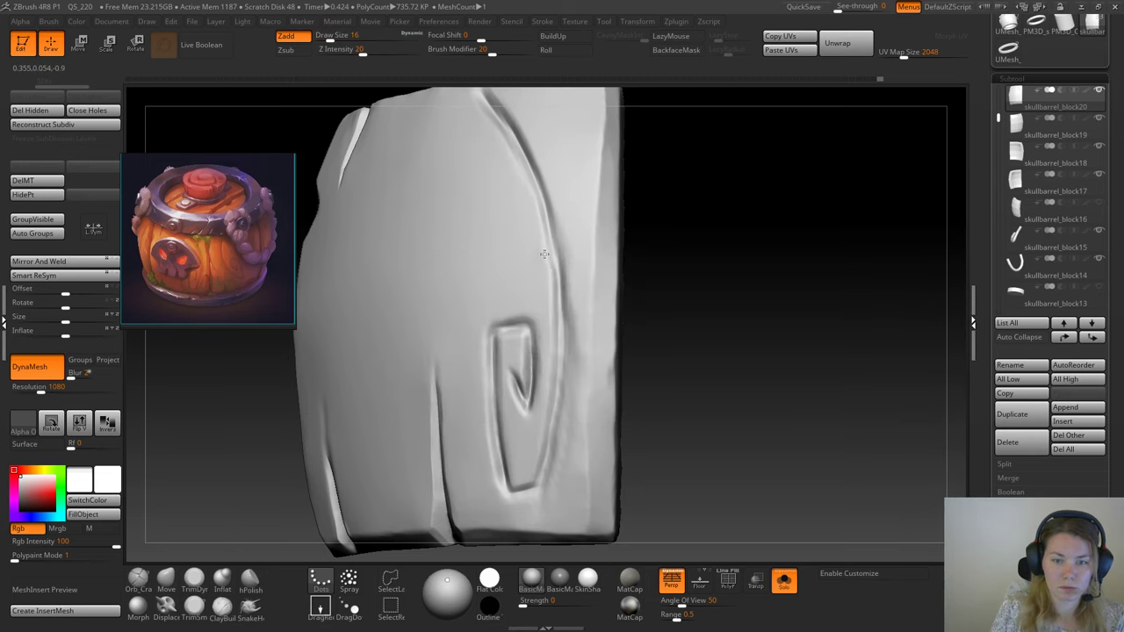
mouse_move(725, 188)
left_mouse_down()
mouse_move(725, 260)
mouse_move(507, 185)
left_mouse_up()
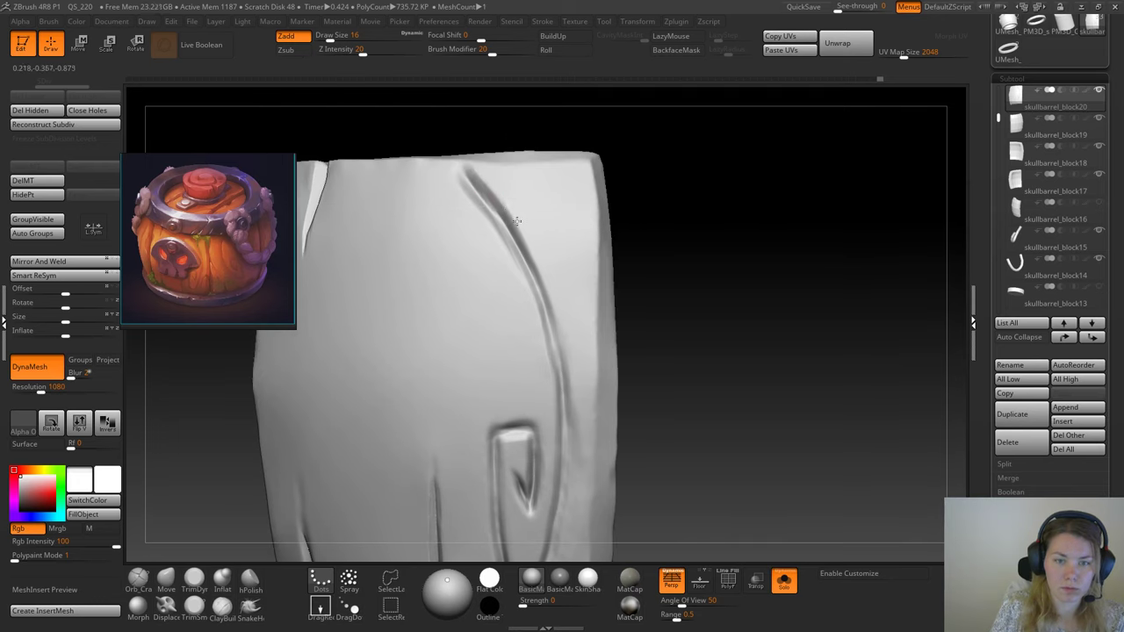
key("space")
left_click_drag(565, 251, 558, 252)
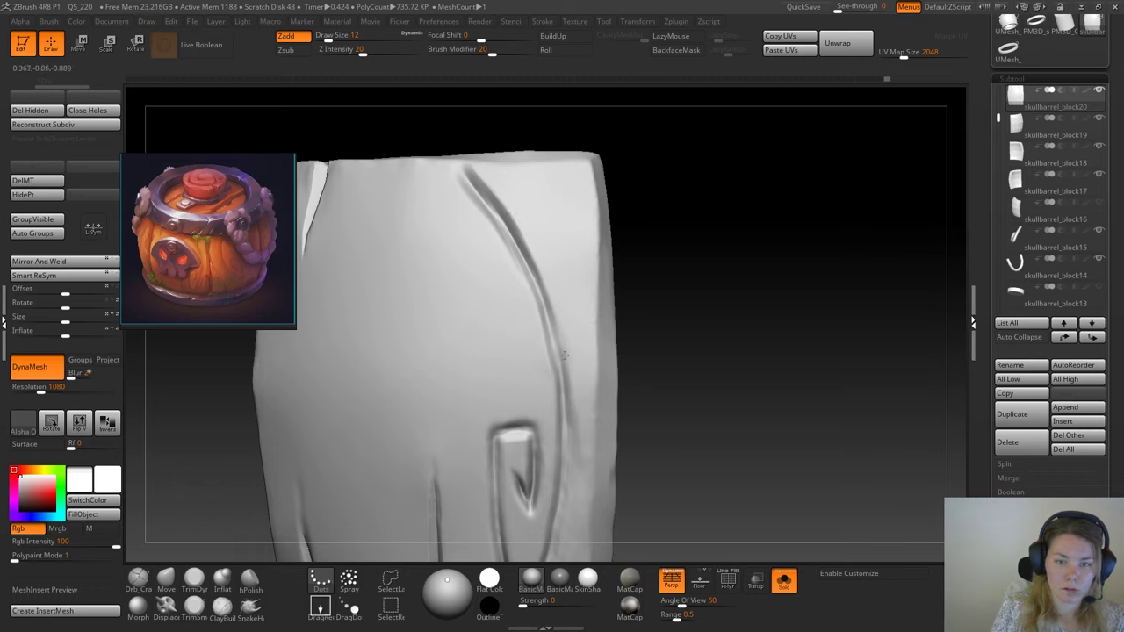
mouse_move(672, 223)
left_mouse_down()
mouse_move(702, 255)
mouse_move(494, 228)
left_mouse_up()
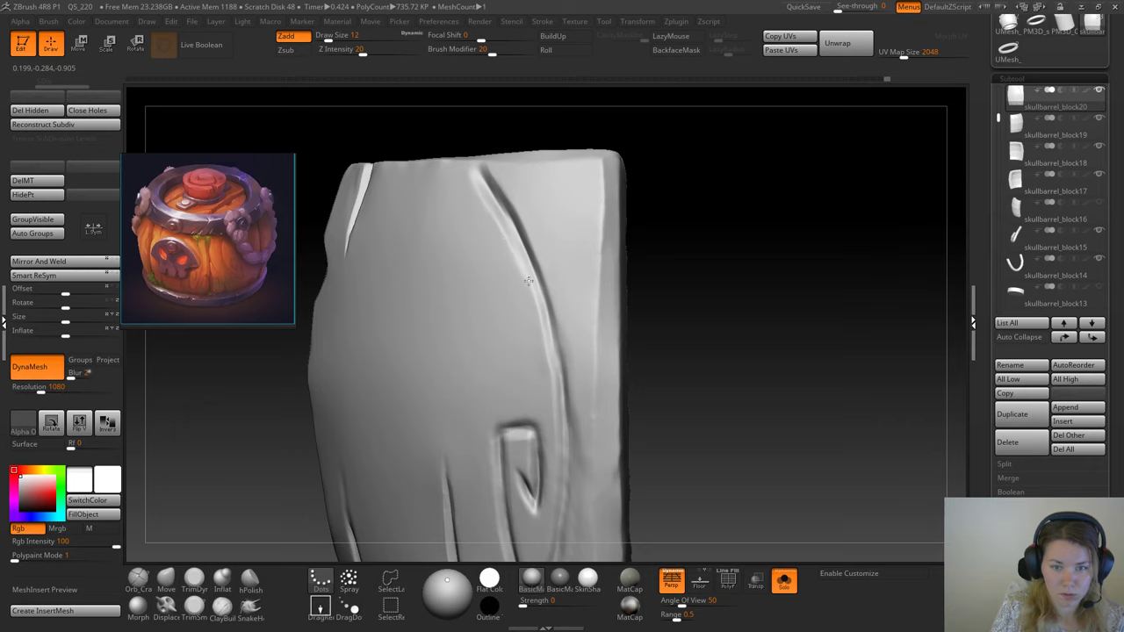
mouse_move(677, 377)
left_mouse_down()
mouse_move(740, 314)
mouse_move(507, 353)
left_mouse_up()
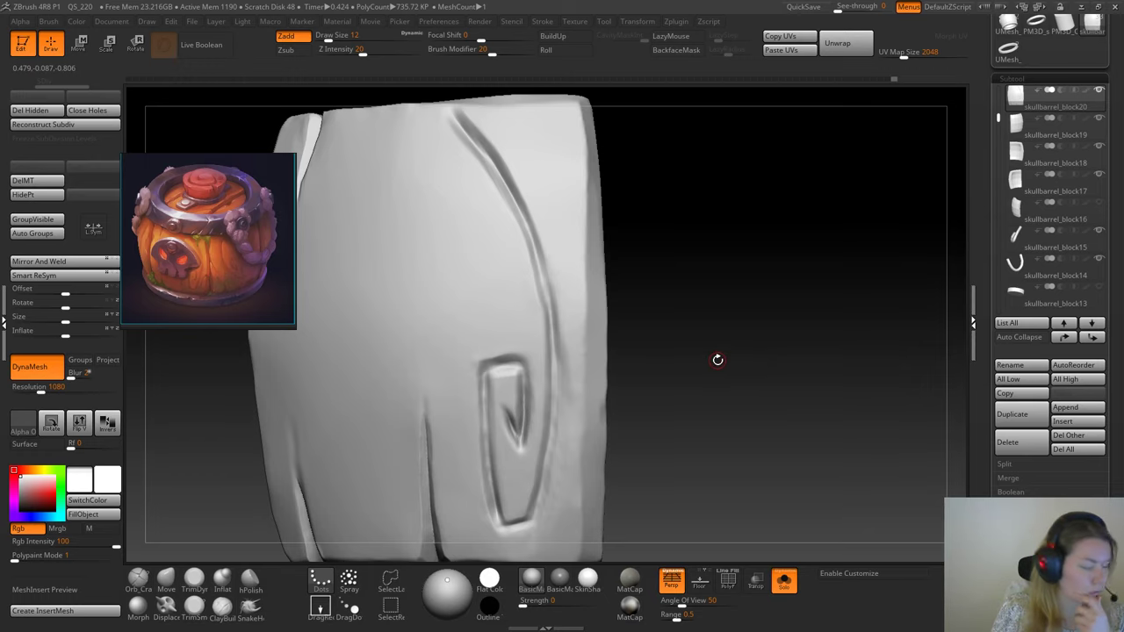
Step: Bring back the whole barrel around the isolated plank, frame it, and set the Move brush to draw size 77
left_click(784, 583)
left_click(784, 583)
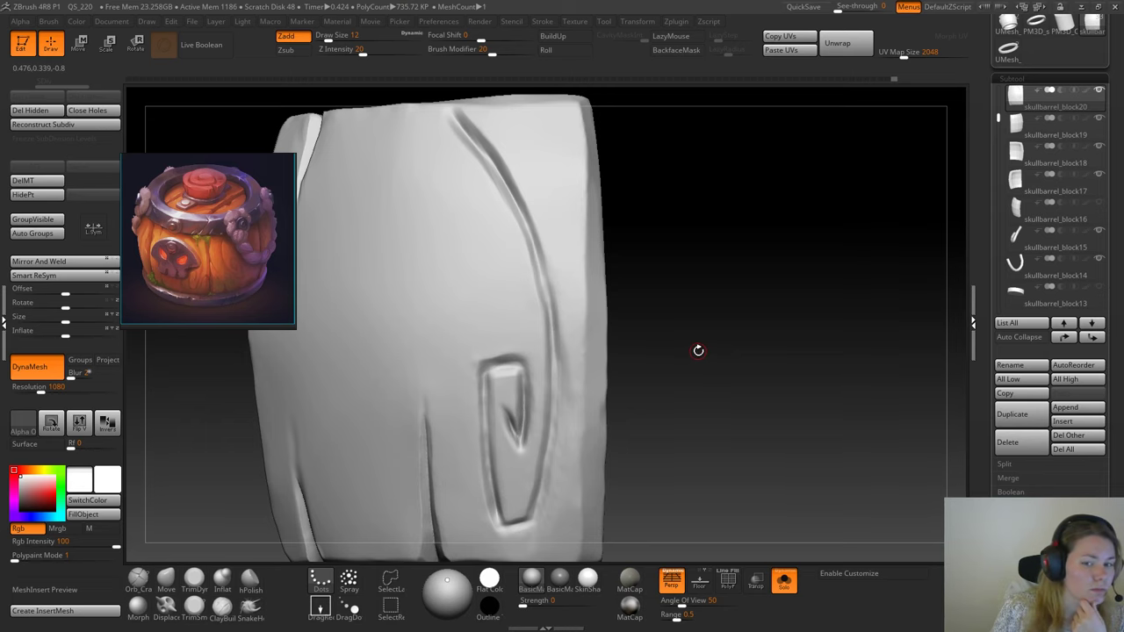
key("space")
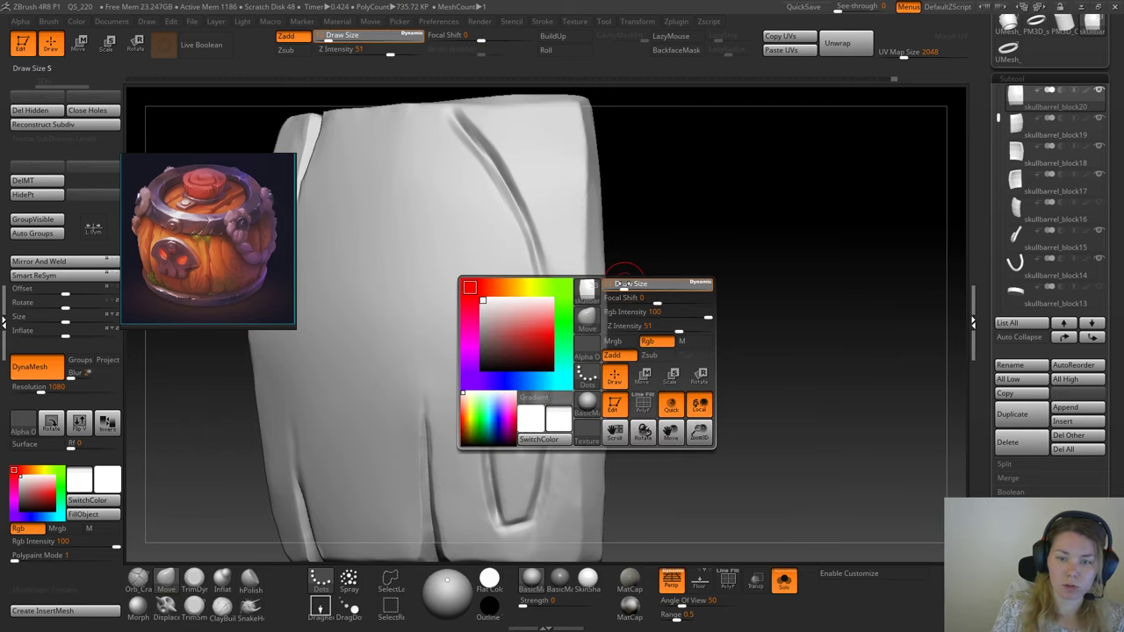
left_click(784, 580)
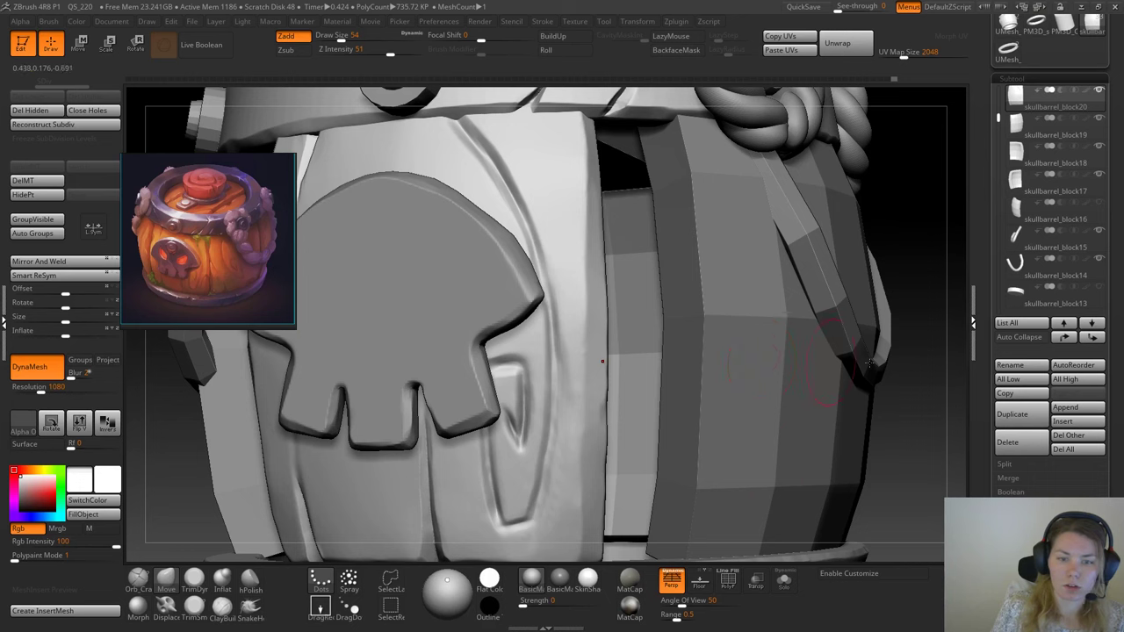
key("f")
left_click_drag(879, 370, 852, 359)
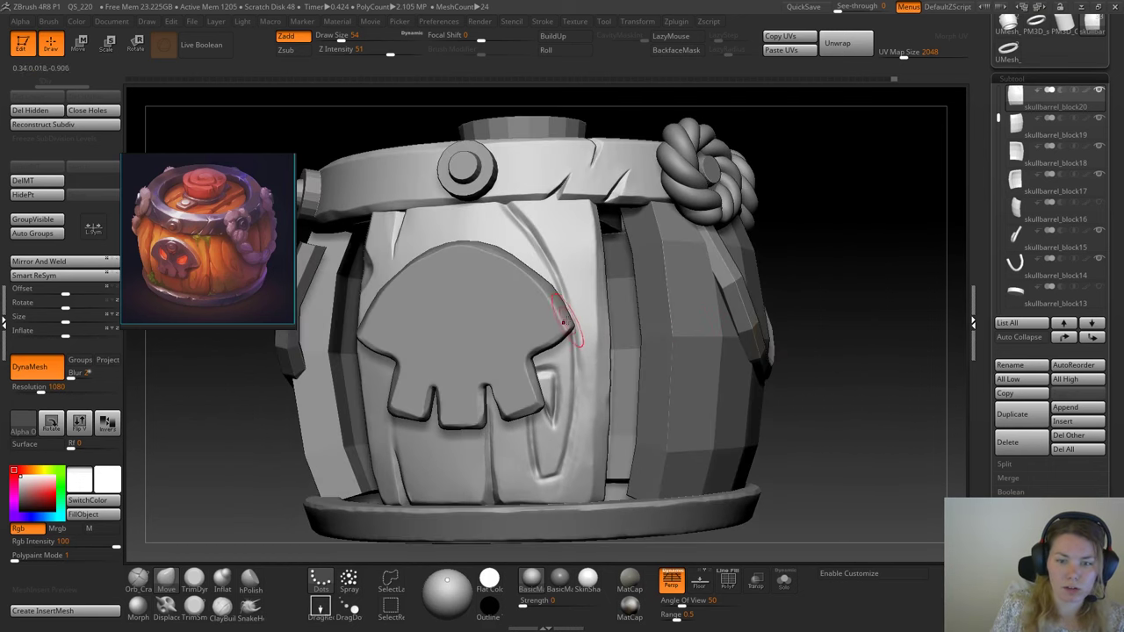
key("space")
left_click_drag(573, 320, 583, 322)
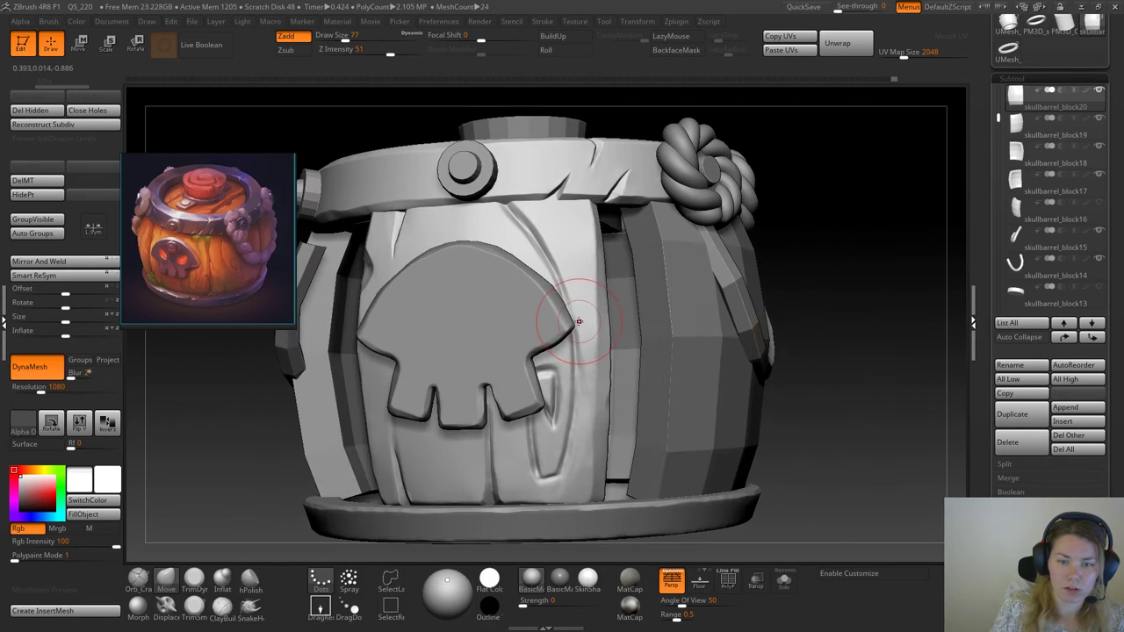
Step: Isolate the front plank and push the outer side of the lower-right recess with the Move brush at draw size 101
left_click(784, 579)
left_click_drag(774, 398, 780, 398)
key("space")
mouse_move(556, 328)
left_mouse_down()
mouse_move(574, 326)
mouse_move(580, 351)
left_mouse_up()
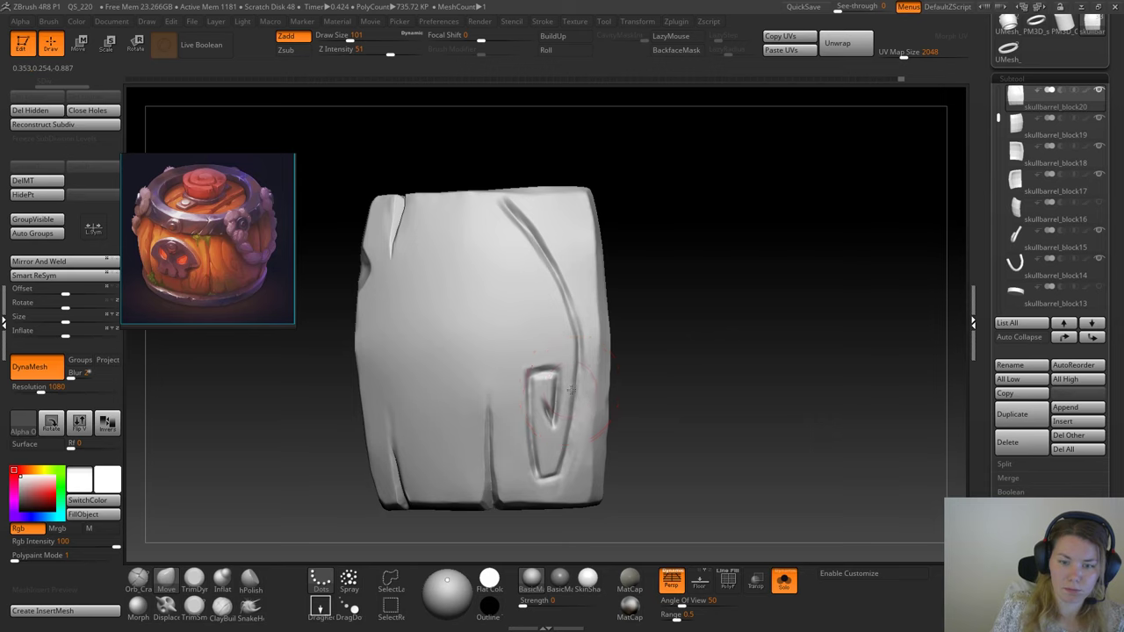
left_click_drag(574, 392, 571, 448)
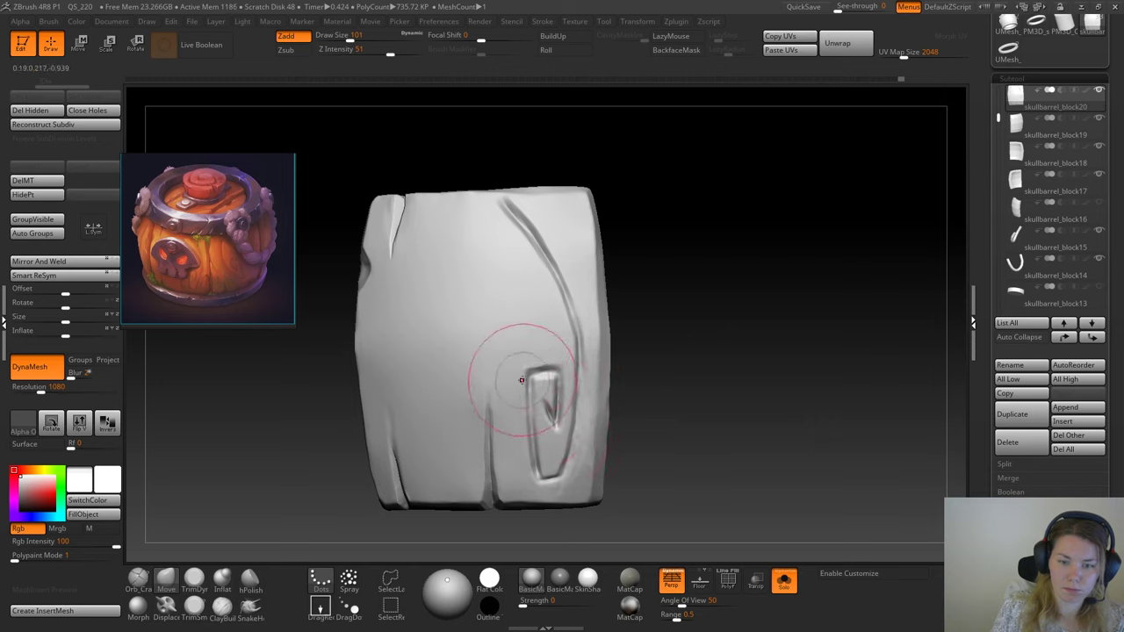
Step: Compare the recess with the skull on the whole barrel, then isolate the plank and bow the recess's inner-side outline outward
left_click(784, 580)
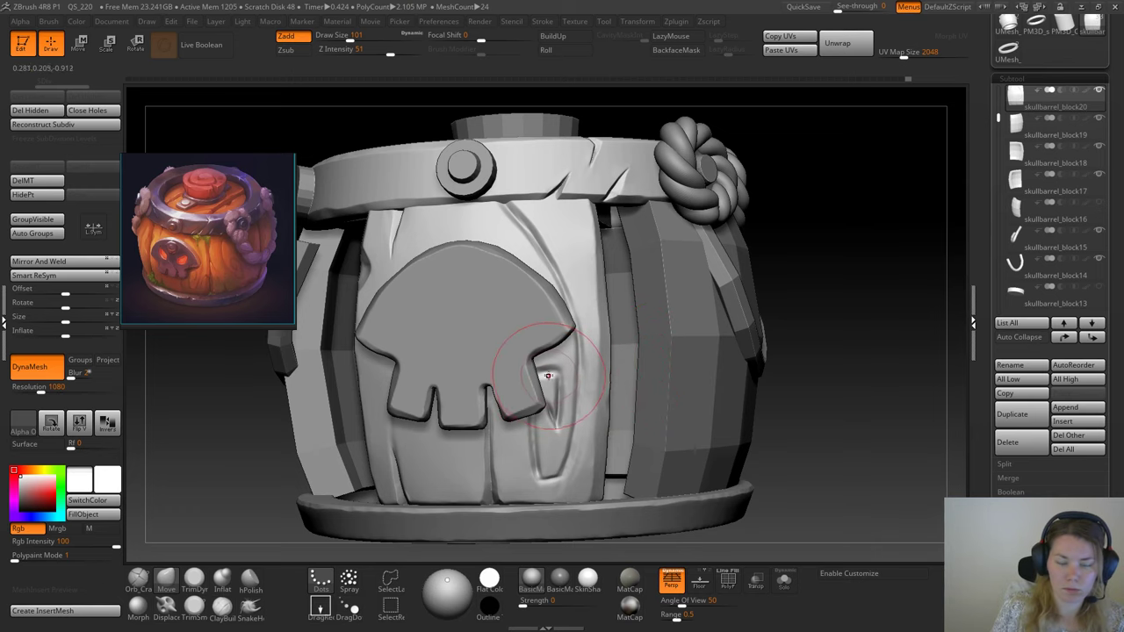
left_click(786, 583)
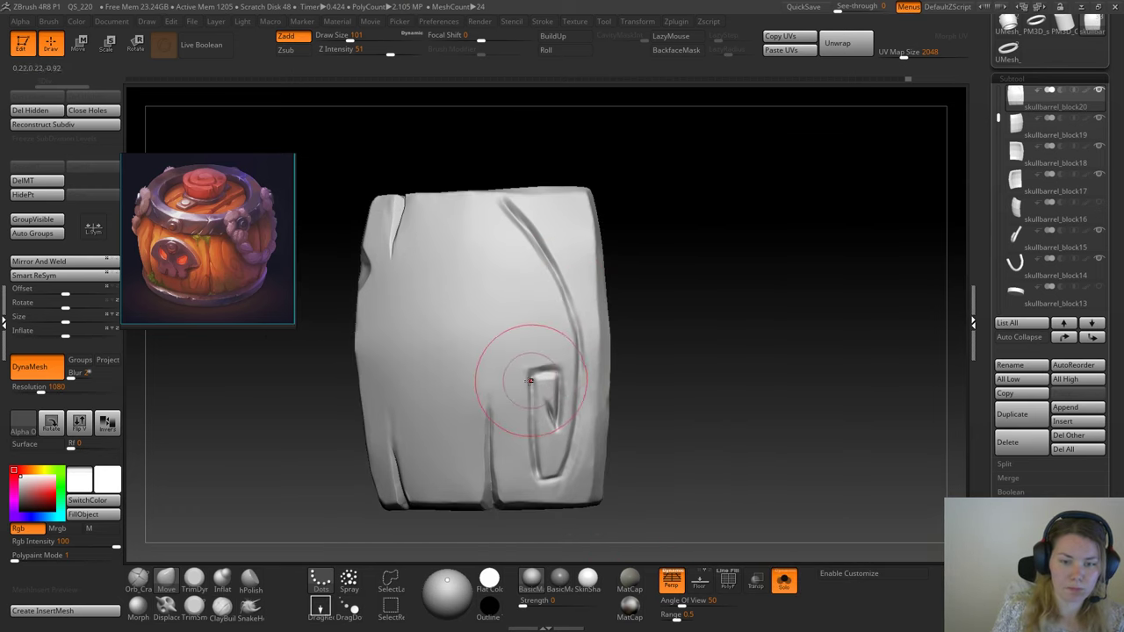
left_click_drag(541, 474, 529, 447)
left_click_drag(529, 402, 528, 385)
Step: Refine the recess's lower corners and inner notch with the Move brush at draw size 54
key("space")
key("space")
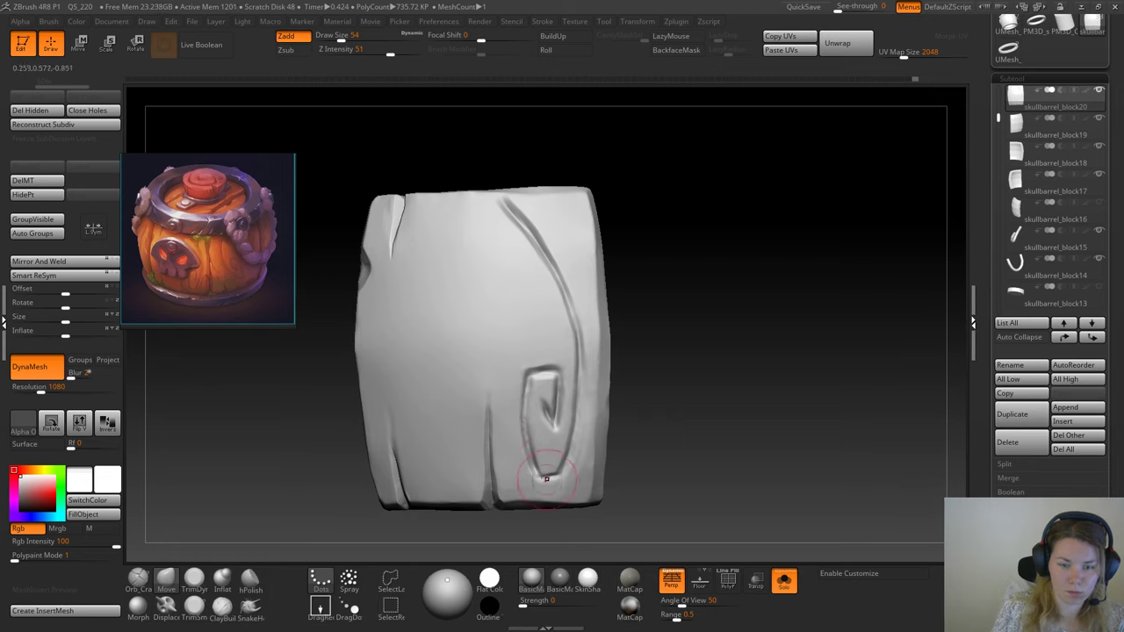
left_click_drag(567, 467, 568, 465)
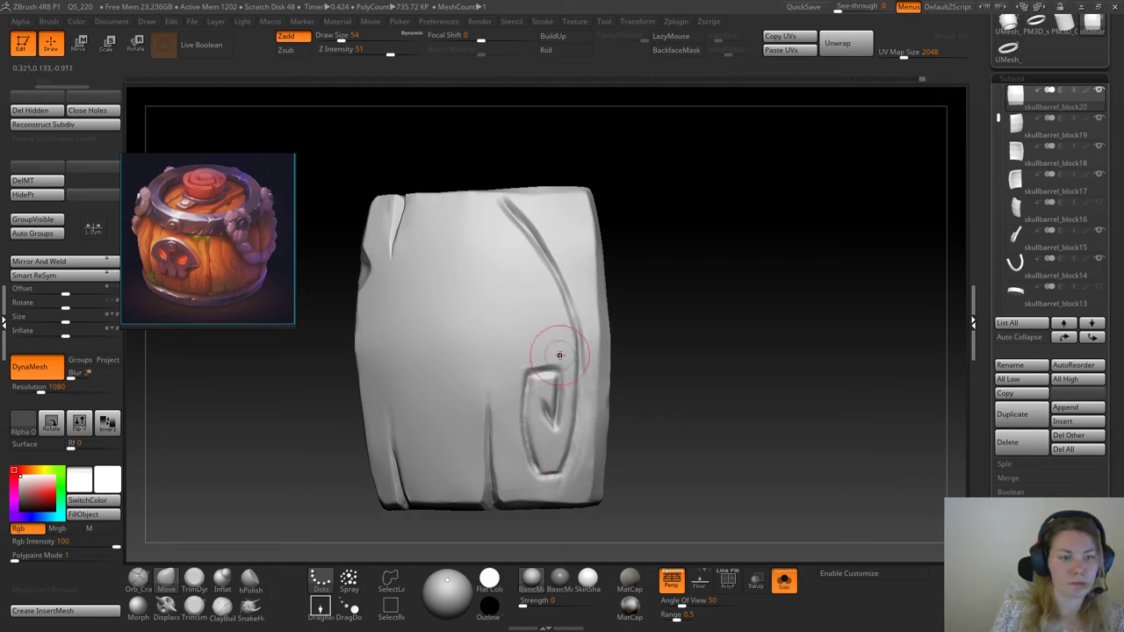
mouse_move(559, 416)
left_mouse_down()
mouse_move(557, 404)
mouse_move(556, 430)
left_mouse_up()
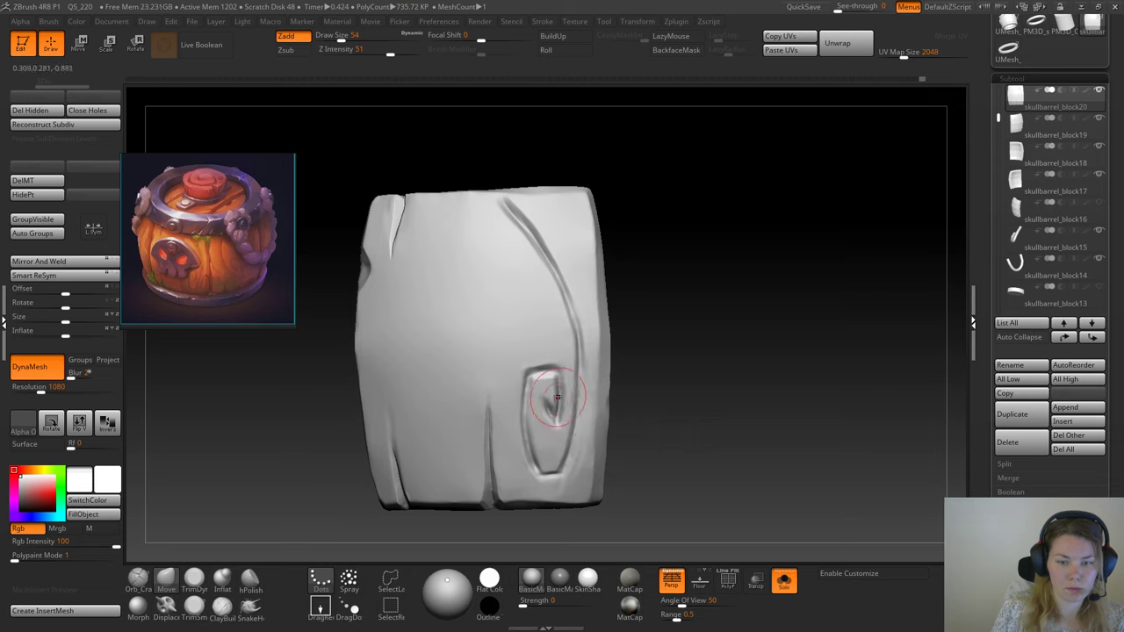
Step: Flatten the upper end of the long curved crack with TrimDynamic, reducing the draw size to 25 and then 16
left_click(194, 580)
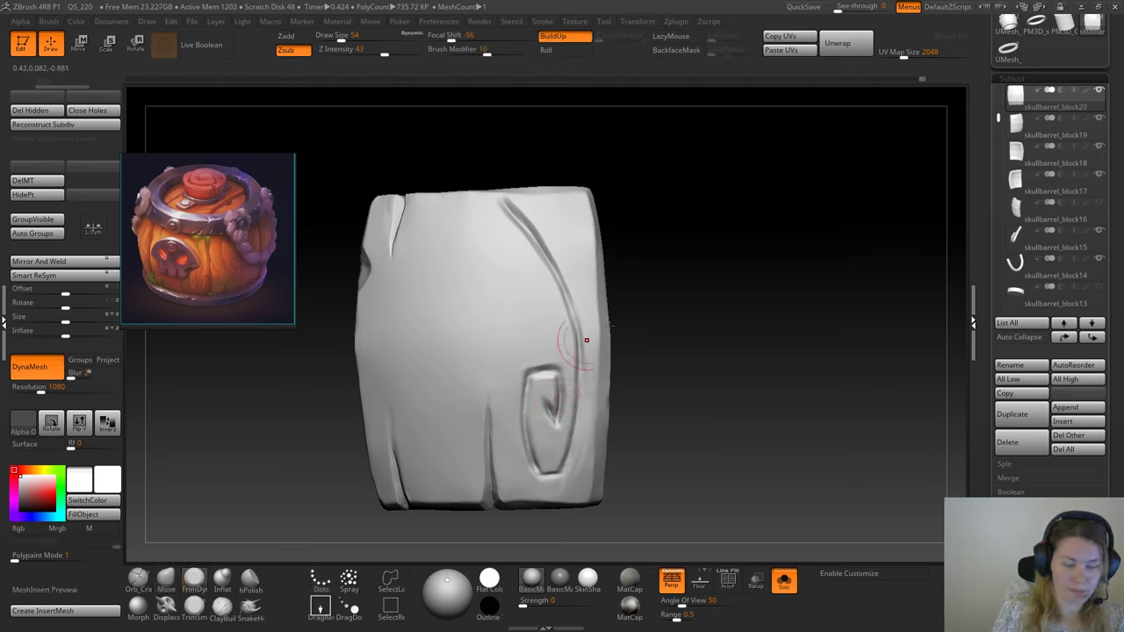
mouse_move(669, 253)
left_mouse_down("alt")
mouse_move(674, 373)
mouse_move(610, 392)
left_mouse_up("alt")
key("space")
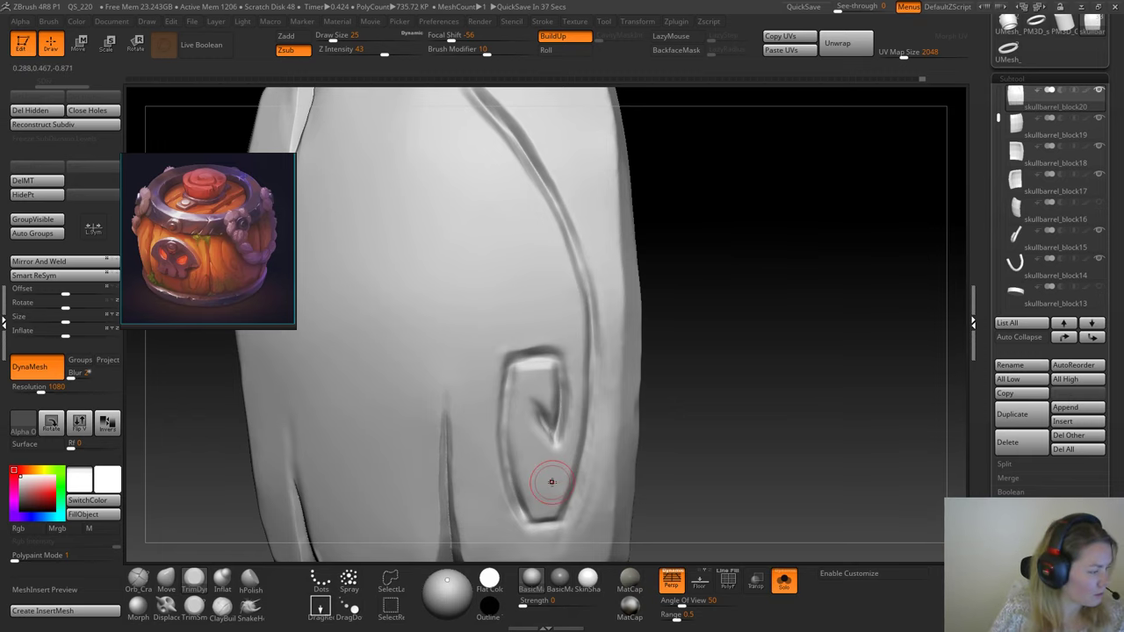
mouse_move(728, 230)
left_mouse_down("alt")
mouse_move(744, 327)
mouse_move(718, 269)
mouse_move(682, 322)
mouse_move(723, 313)
mouse_move(677, 269)
mouse_move(702, 278)
mouse_move(729, 323)
left_mouse_up("alt")
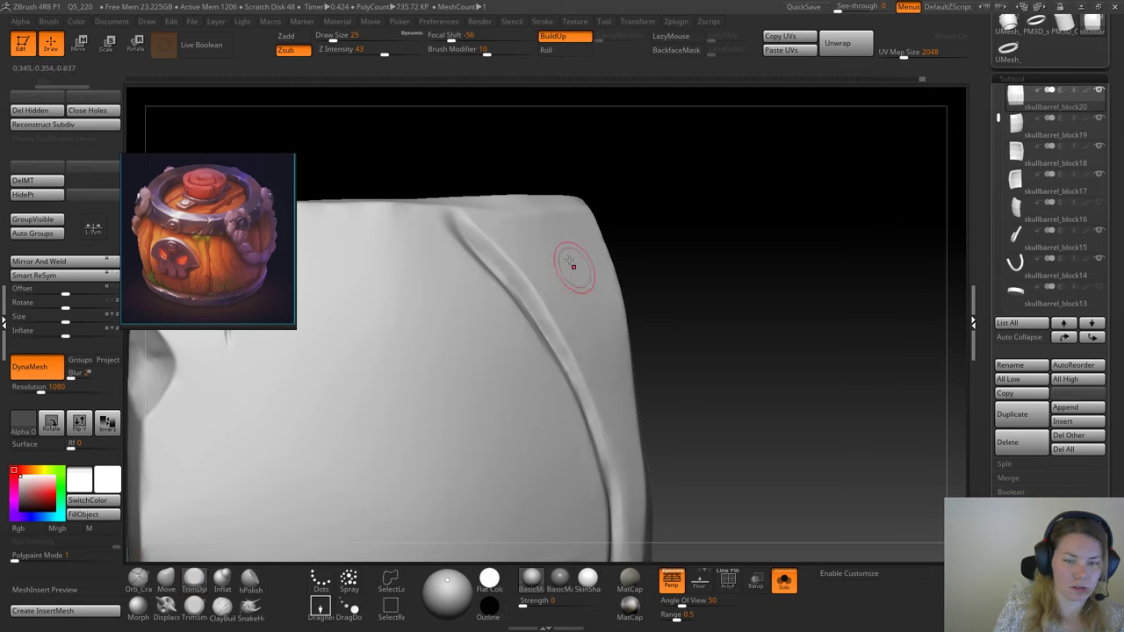
key("space")
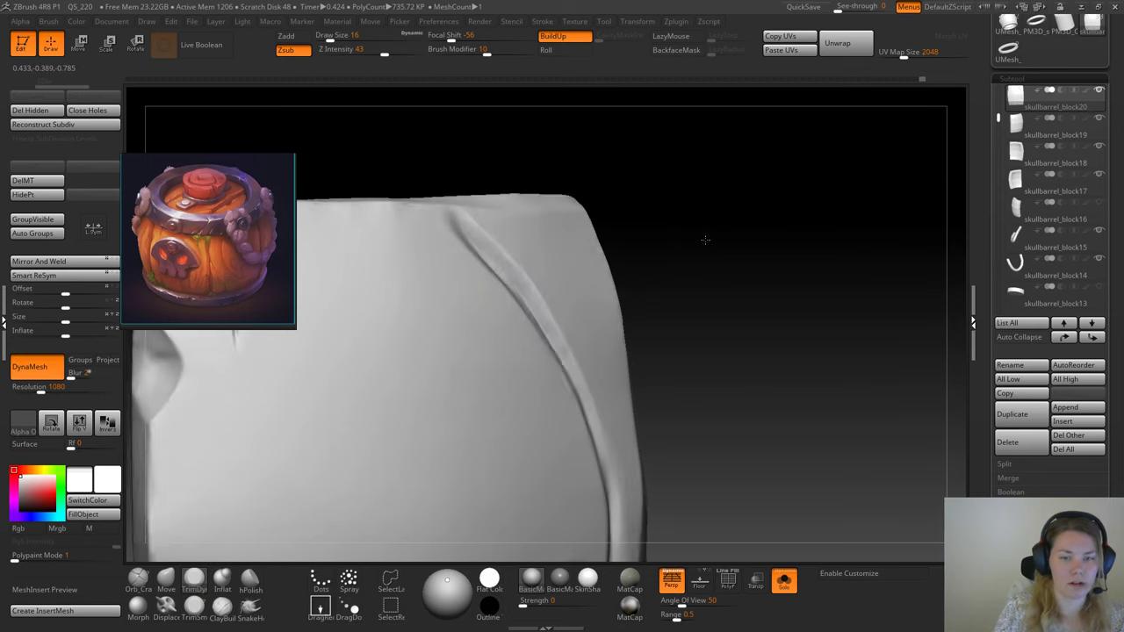
mouse_move(469, 219)
left_mouse_down()
mouse_move(547, 314)
mouse_move(532, 260)
left_mouse_up()
Step: Clean up both walls along the upper half of the long curved crack with TrimDynamic at draw size 16
mouse_move(750, 289)
left_mouse_down()
mouse_move(742, 314)
mouse_move(720, 299)
left_mouse_up()
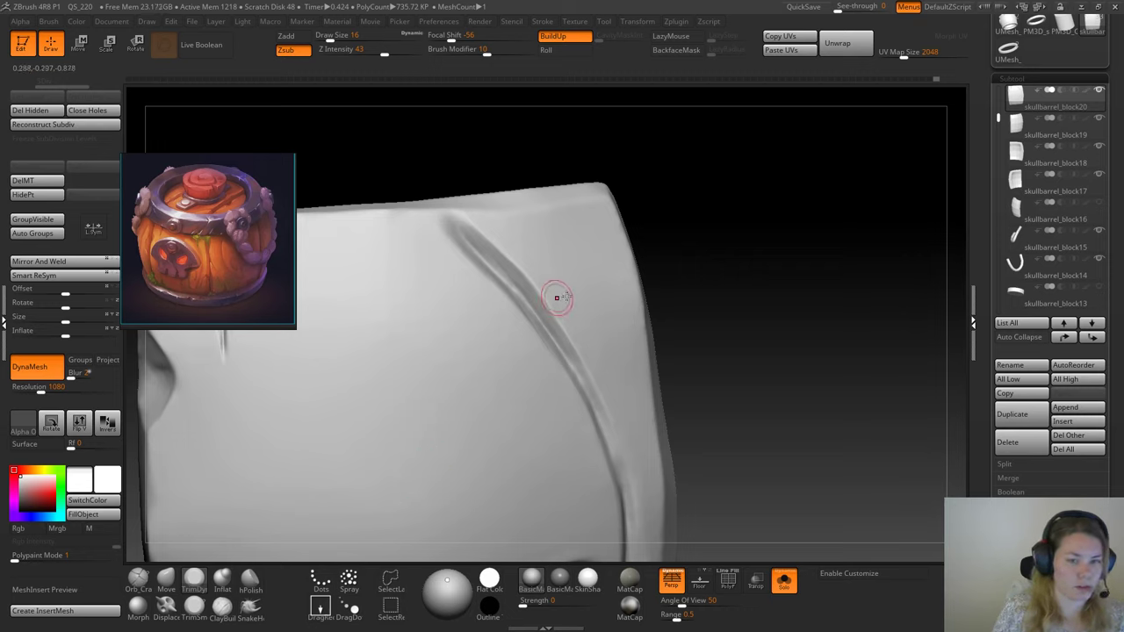
left_click_drag(747, 275, 693, 256)
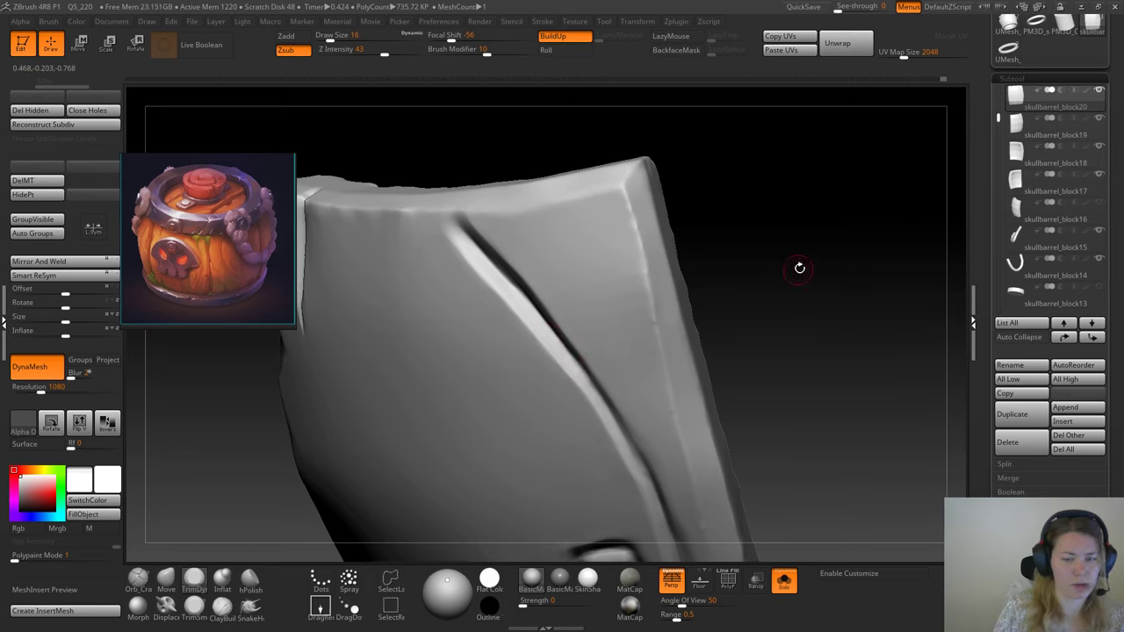
left_click_drag(798, 266, 548, 209)
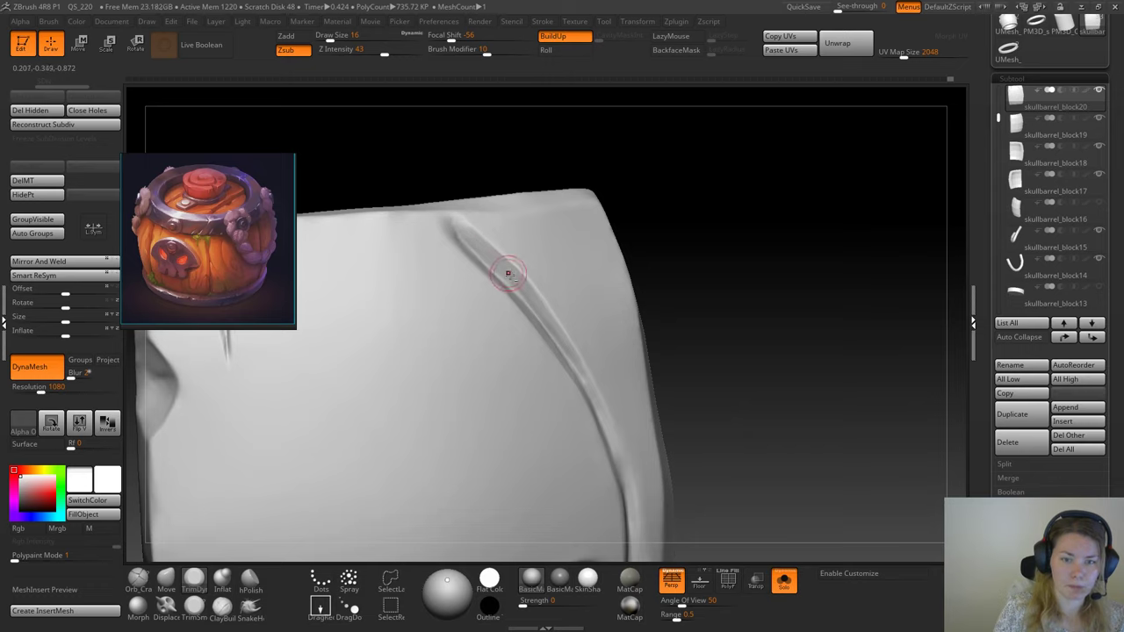
left_click_drag(499, 258, 474, 231)
left_click_drag(748, 236, 685, 258)
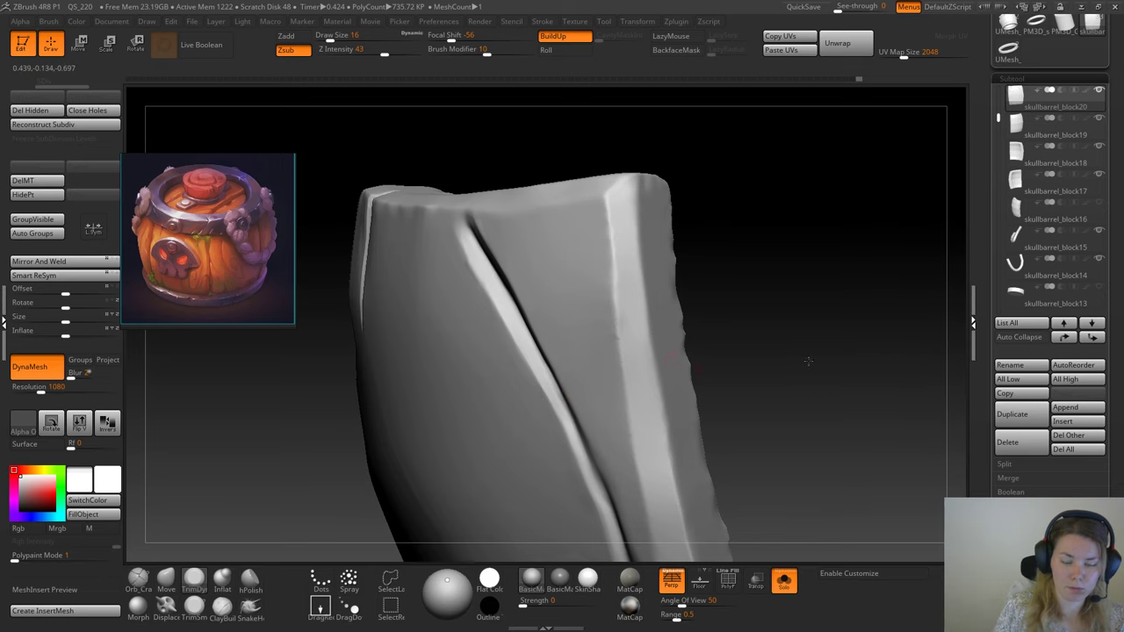
left_click_drag(809, 361, 702, 304)
left_click_drag(512, 323, 525, 348)
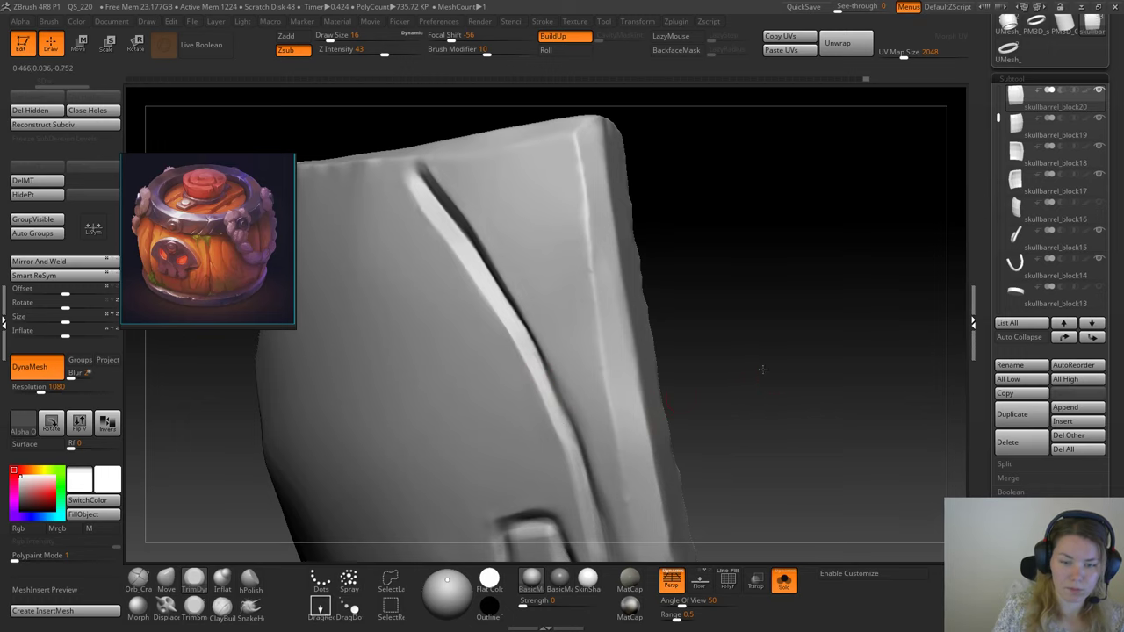
Step: Trim the middle stretch of the curved crack above the recess with TrimDynamic, reducing the draw size to 14
left_click_drag(763, 369, 742, 301)
left_click_drag(663, 299, 674, 362)
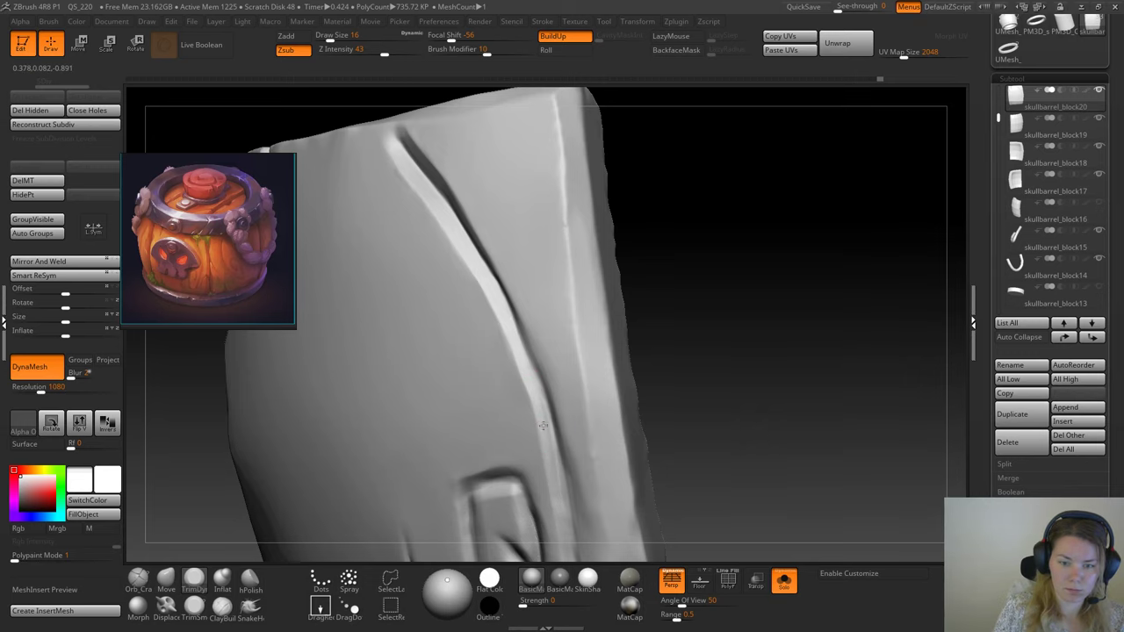
mouse_move(770, 369)
left_mouse_down()
mouse_move(760, 335)
mouse_move(709, 339)
mouse_move(723, 377)
mouse_move(697, 368)
mouse_move(747, 332)
left_mouse_up()
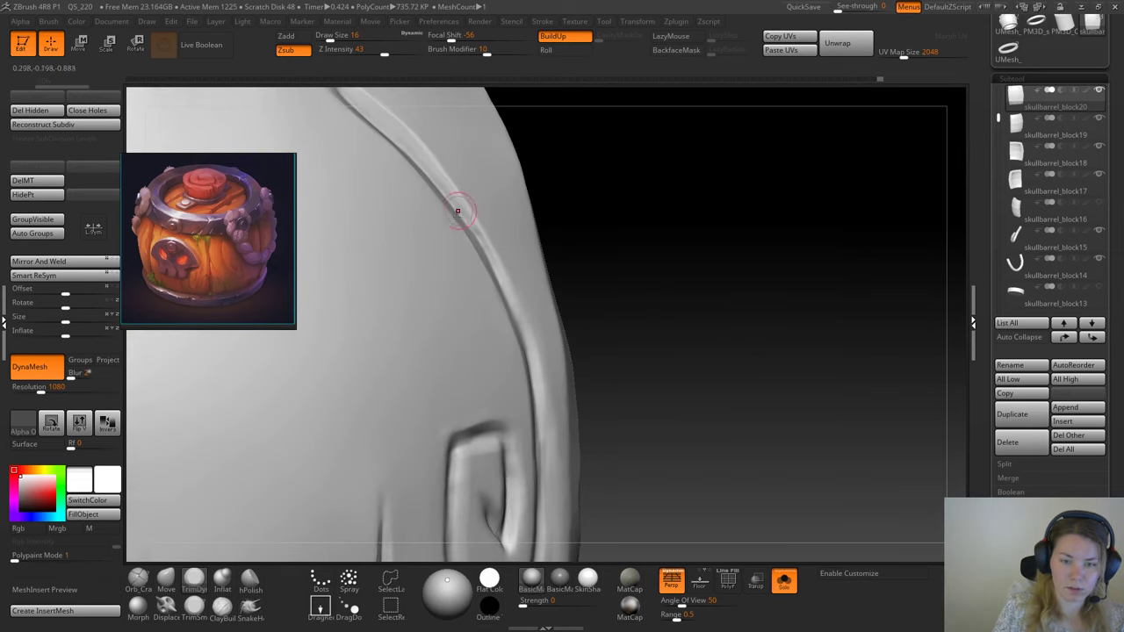
right_click_drag(546, 307, 506, 302)
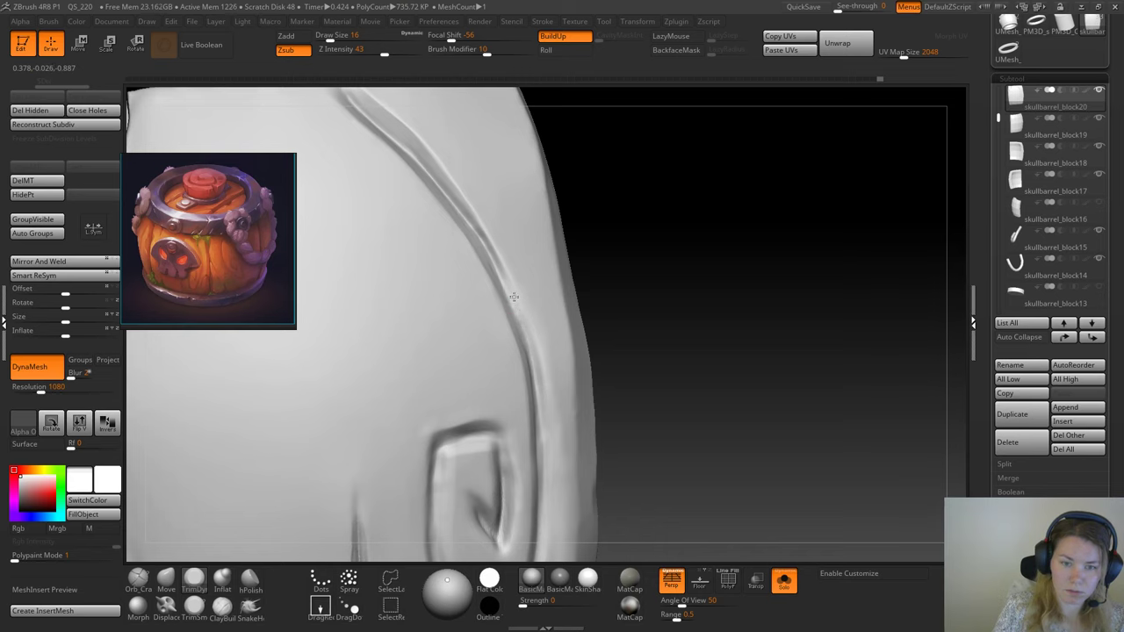
key("space")
left_click_drag(560, 311, 559, 304)
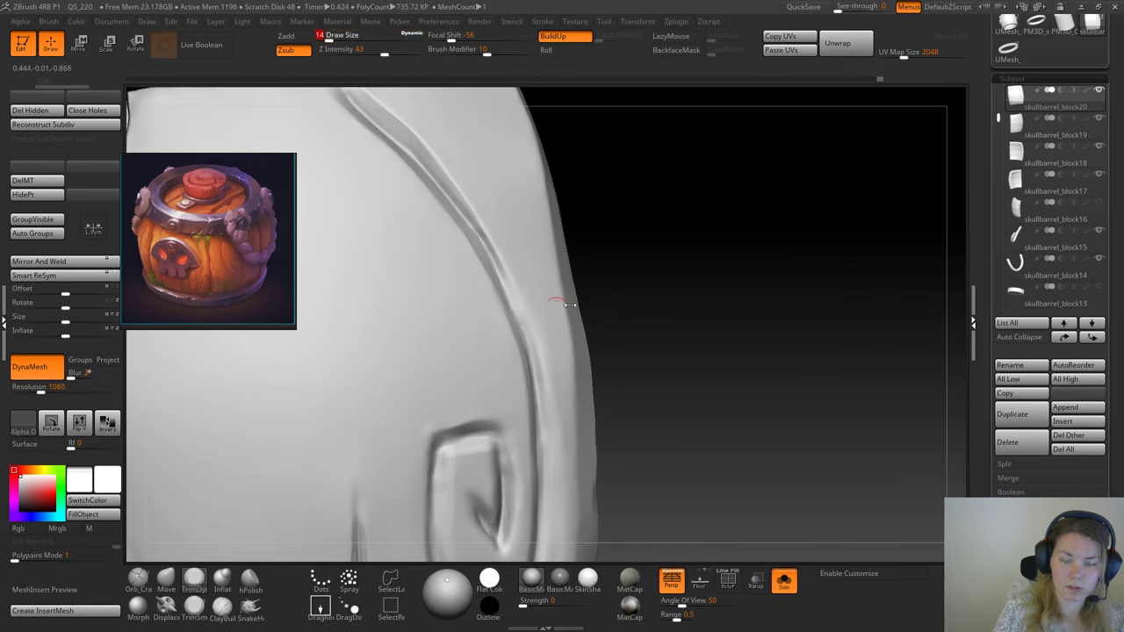
mouse_move(704, 288)
left_mouse_down()
mouse_move(710, 314)
mouse_move(700, 328)
mouse_move(713, 329)
left_mouse_up()
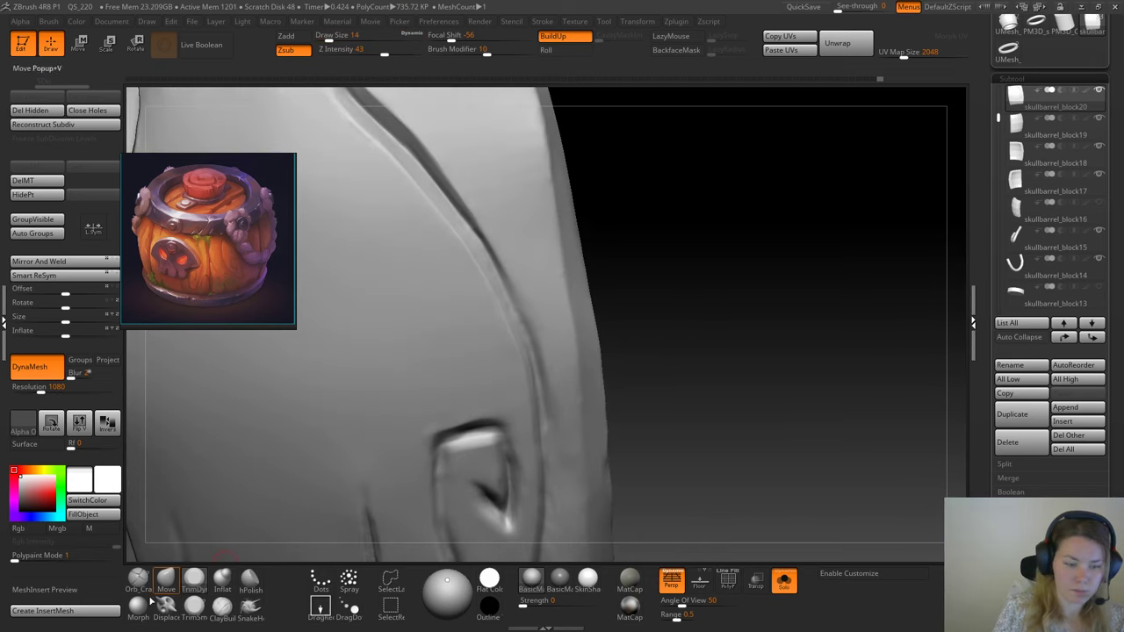
Step: Recut the middle of the curved crack down toward the recess with Orb_Cracks at draw size 14
left_click(137, 589)
mouse_move(611, 291)
left_mouse_down()
mouse_move(609, 254)
mouse_move(585, 263)
left_mouse_up()
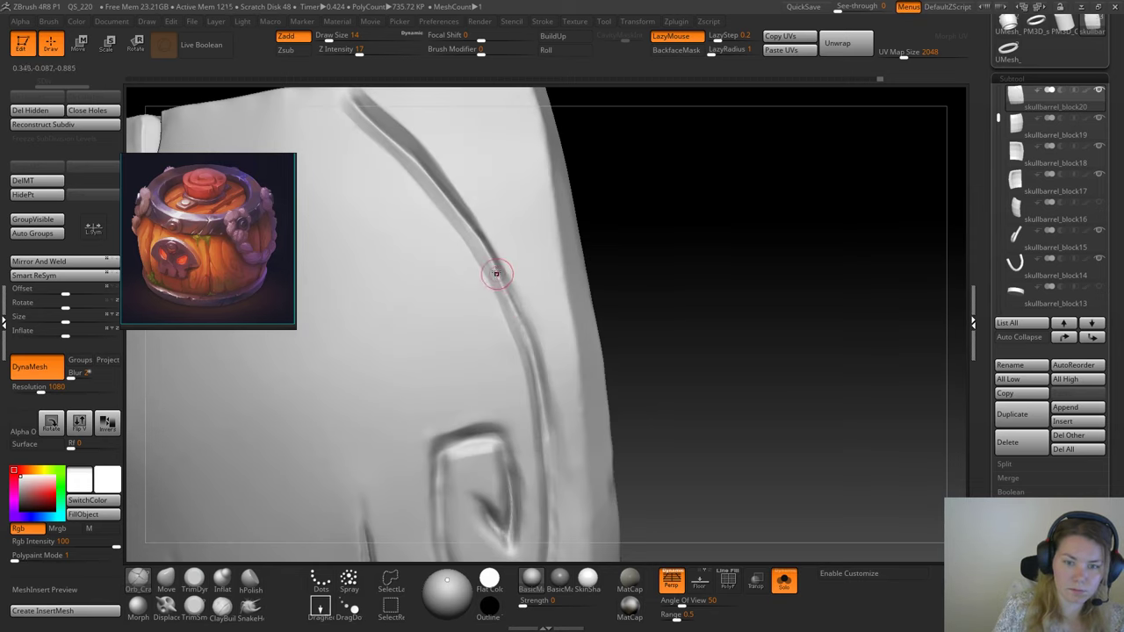
left_click_drag(511, 284, 602, 243)
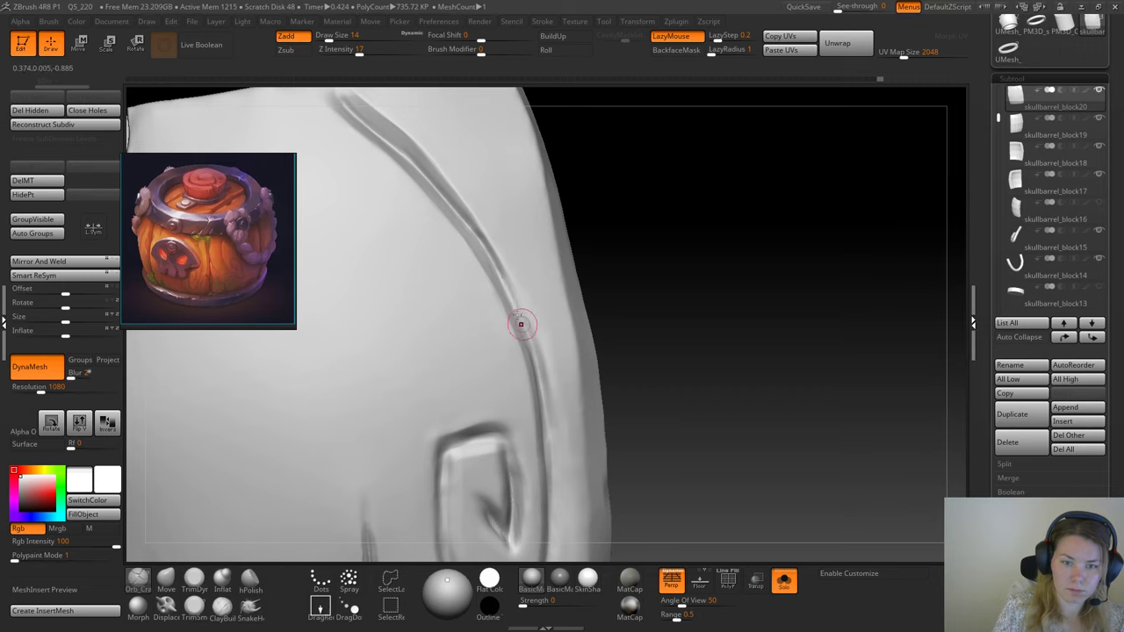
left_click_drag(517, 306, 547, 410)
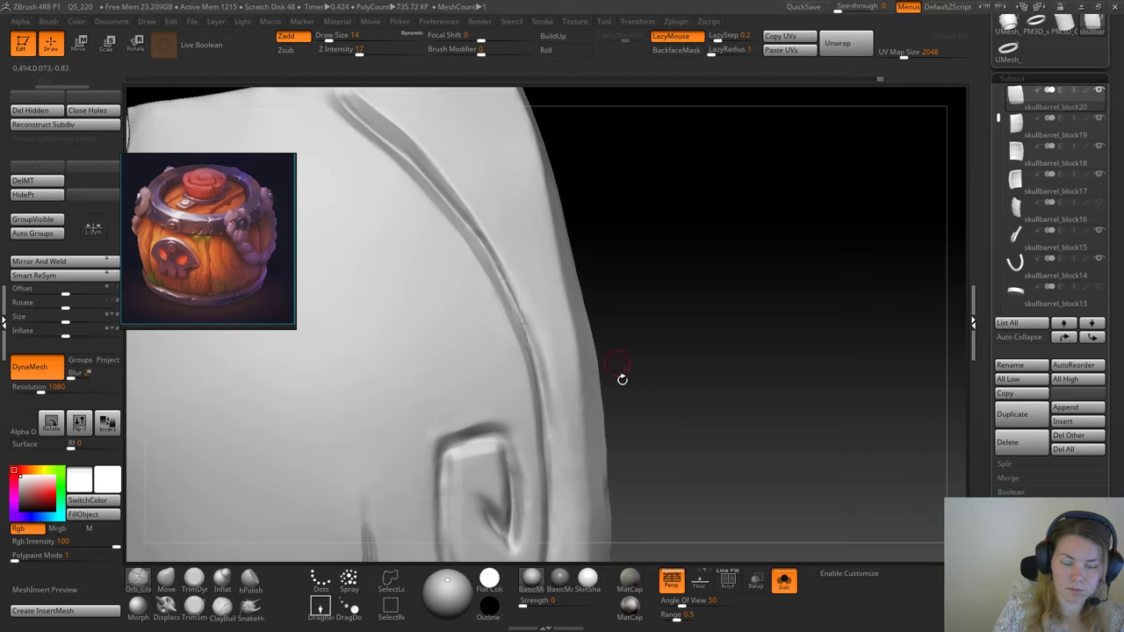
Step: Flatten the recut crack's edges from its middle down beside the recess with TrimDynamic at draw size 14
left_click(195, 583)
left_click_drag(694, 314, 534, 328)
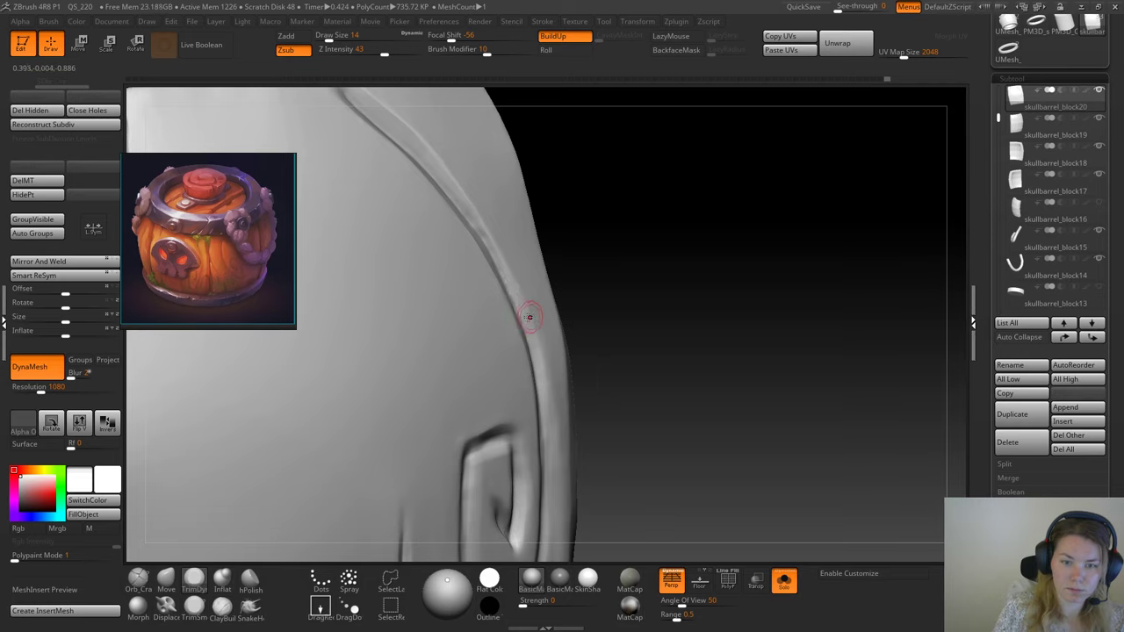
left_click_drag(615, 230, 504, 259)
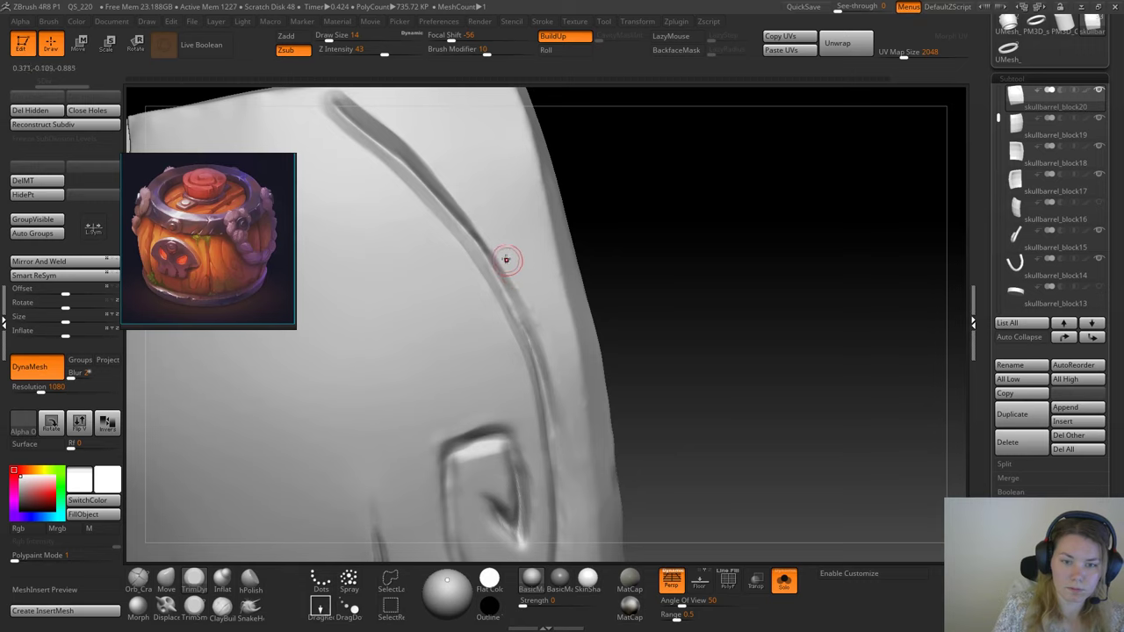
mouse_move(743, 298)
left_mouse_down()
mouse_move(672, 322)
mouse_move(655, 289)
left_mouse_up()
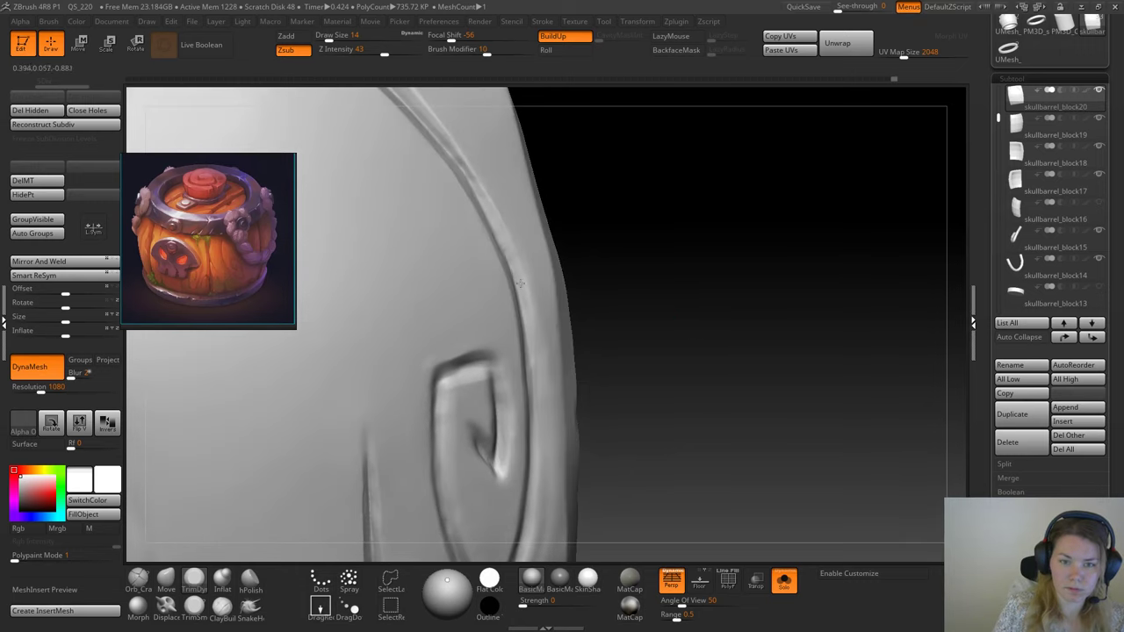
left_click_drag(605, 337, 686, 367)
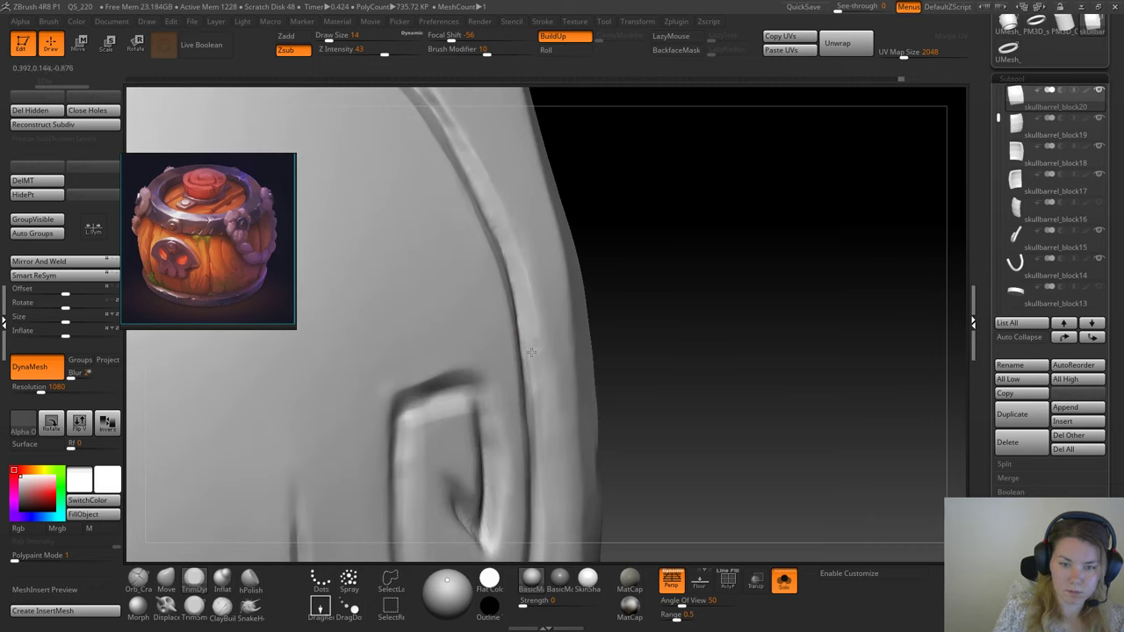
mouse_move(676, 370)
left_mouse_down()
mouse_move(682, 401)
mouse_move(685, 377)
mouse_move(714, 356)
mouse_move(635, 308)
mouse_move(664, 369)
mouse_move(693, 324)
mouse_move(672, 340)
mouse_move(684, 332)
left_mouse_up()
Step: Recut the lower stretch of the curved crack down beside the recess with Orb_Cracks at draw size 13
left_click(141, 580)
key("space")
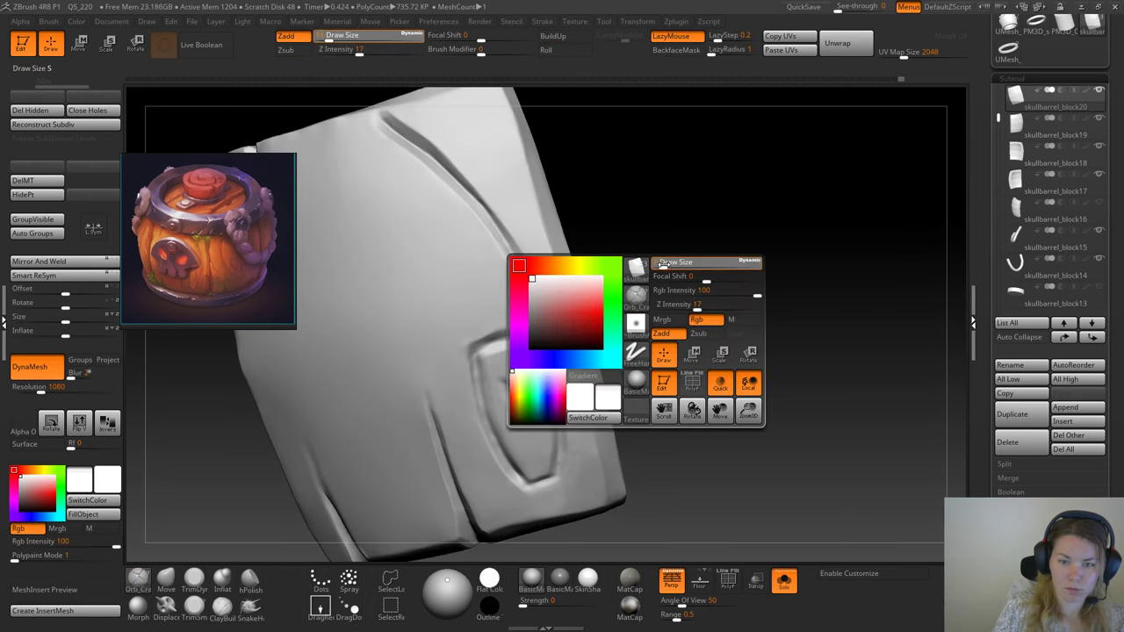
left_click_drag(664, 264, 661, 265)
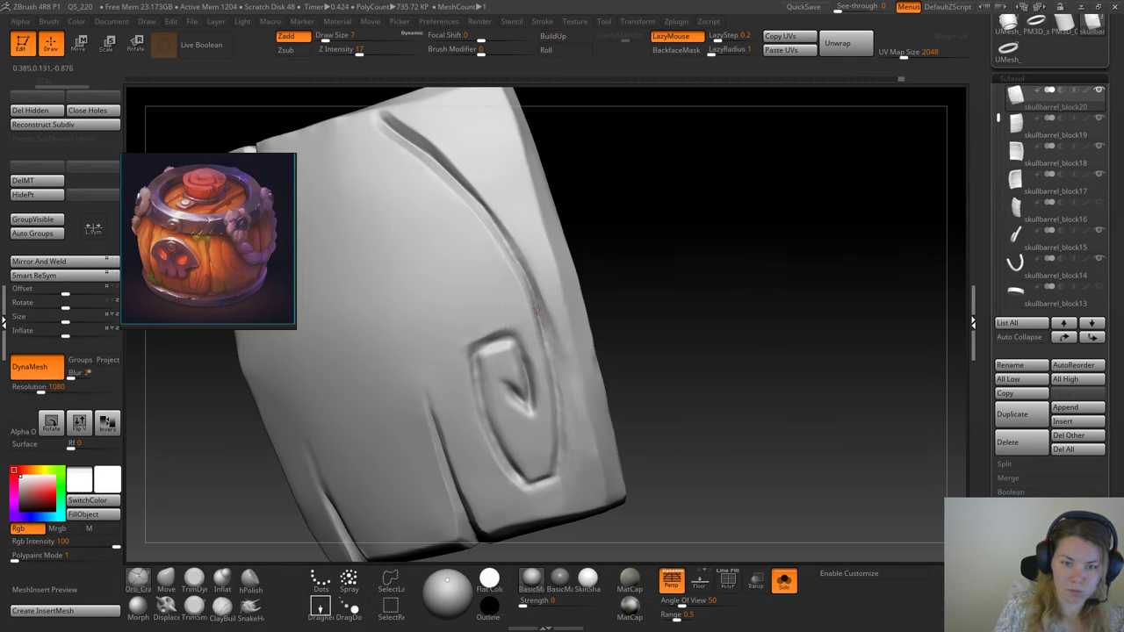
key("space")
mouse_move(629, 298)
left_mouse_down()
mouse_move(647, 276)
mouse_move(647, 288)
left_mouse_up()
mouse_move(542, 320)
left_mouse_down("shift")
mouse_move(532, 301)
mouse_move(563, 456)
left_mouse_up("shift")
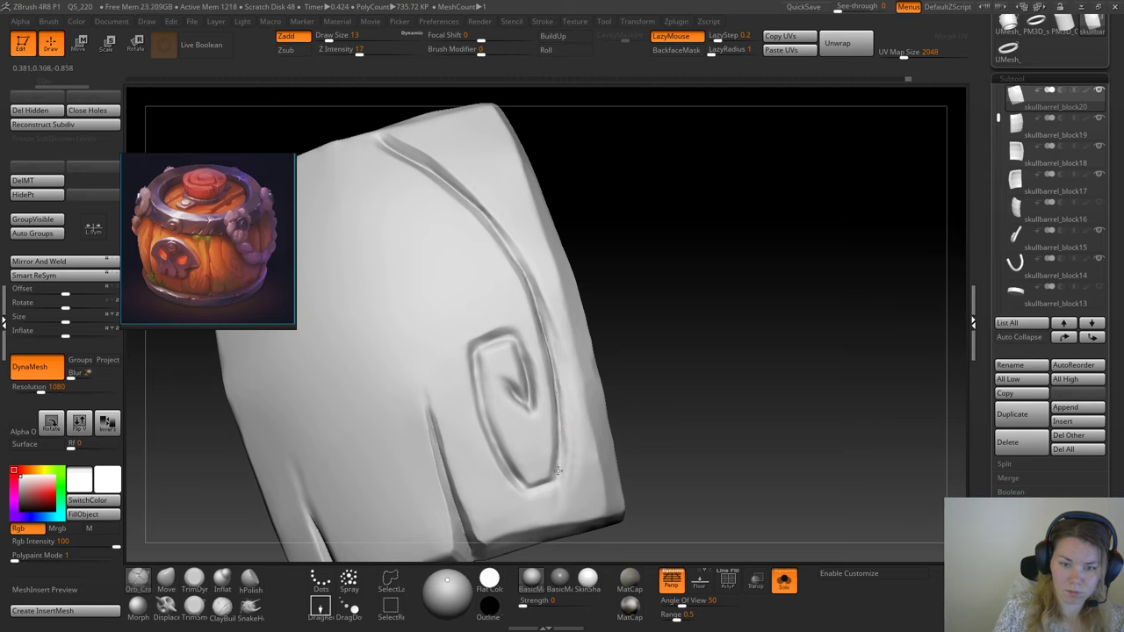
key("b")
key("s")
key("t")
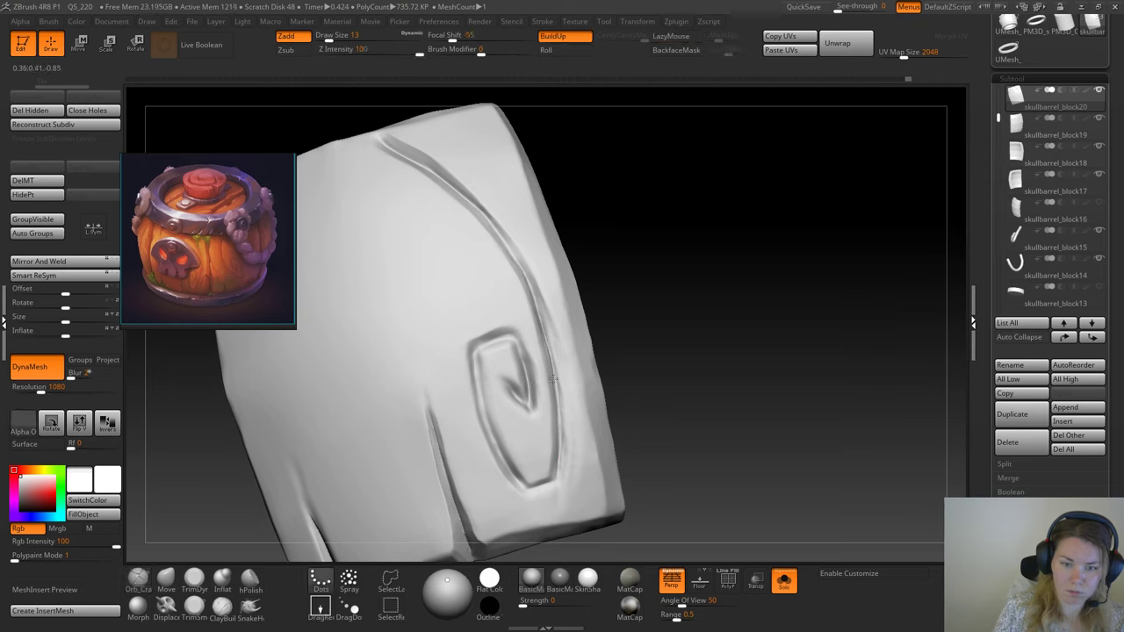
key("b")
key("o")
key("c")
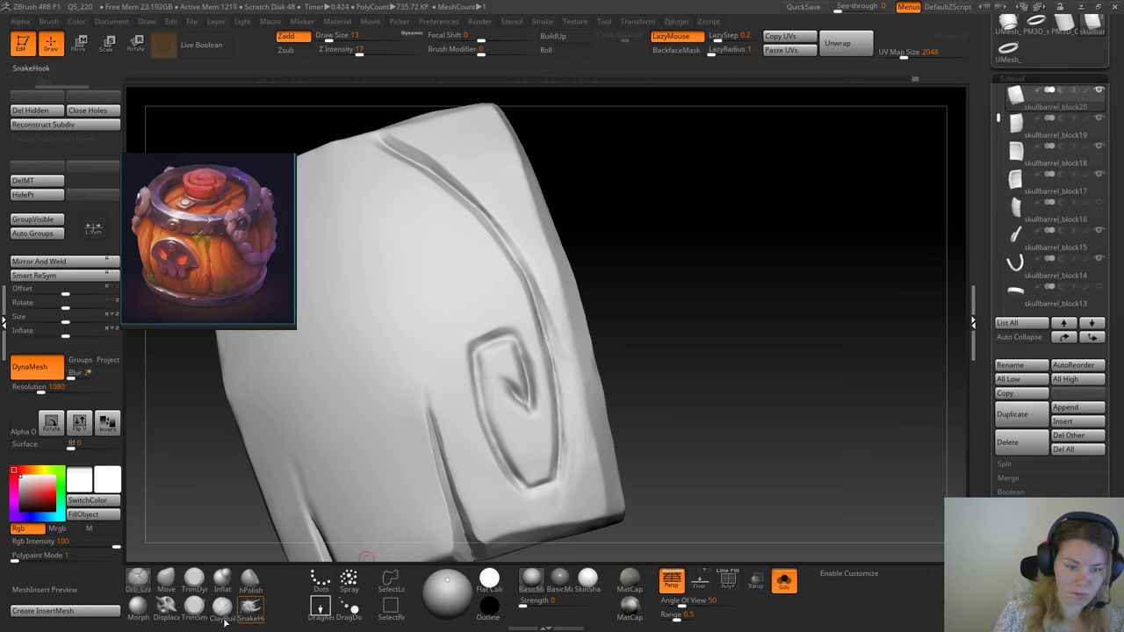
key("b")
key("p")
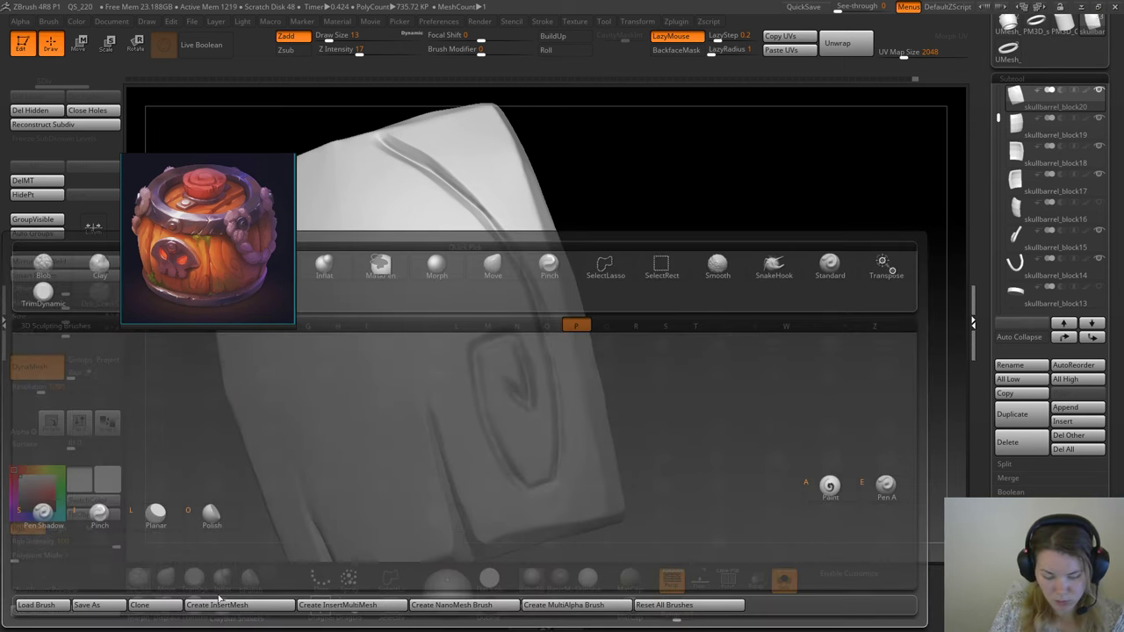
key("i")
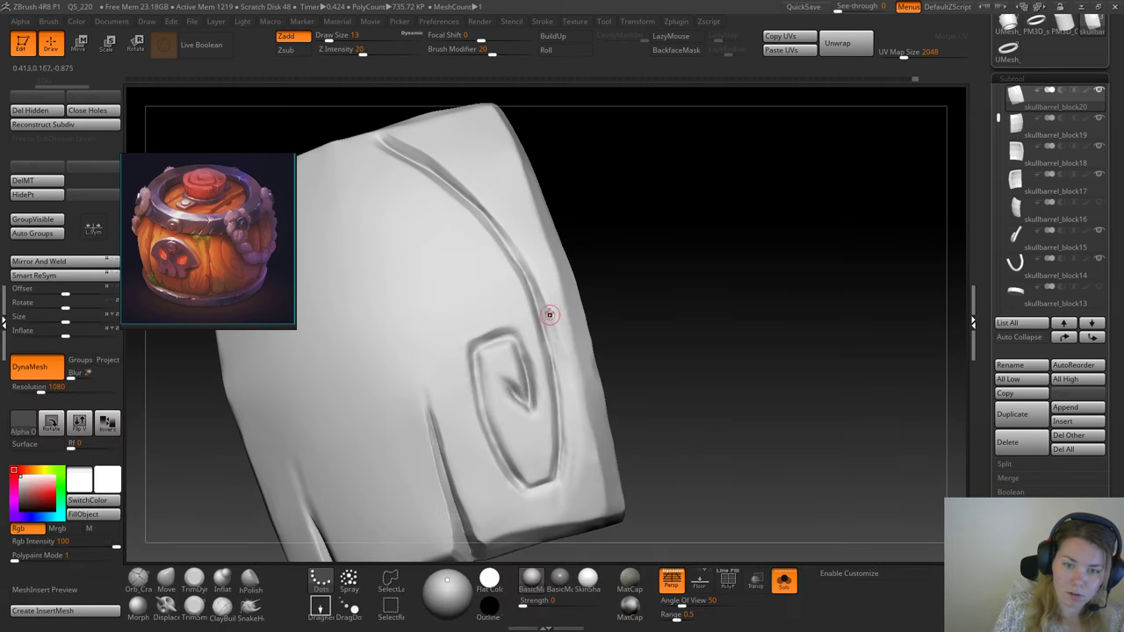
Step: Flatten the crack's outer edge beside the recess, down to its lower corner, with TrimDynamic at draw size 18
left_click(194, 580)
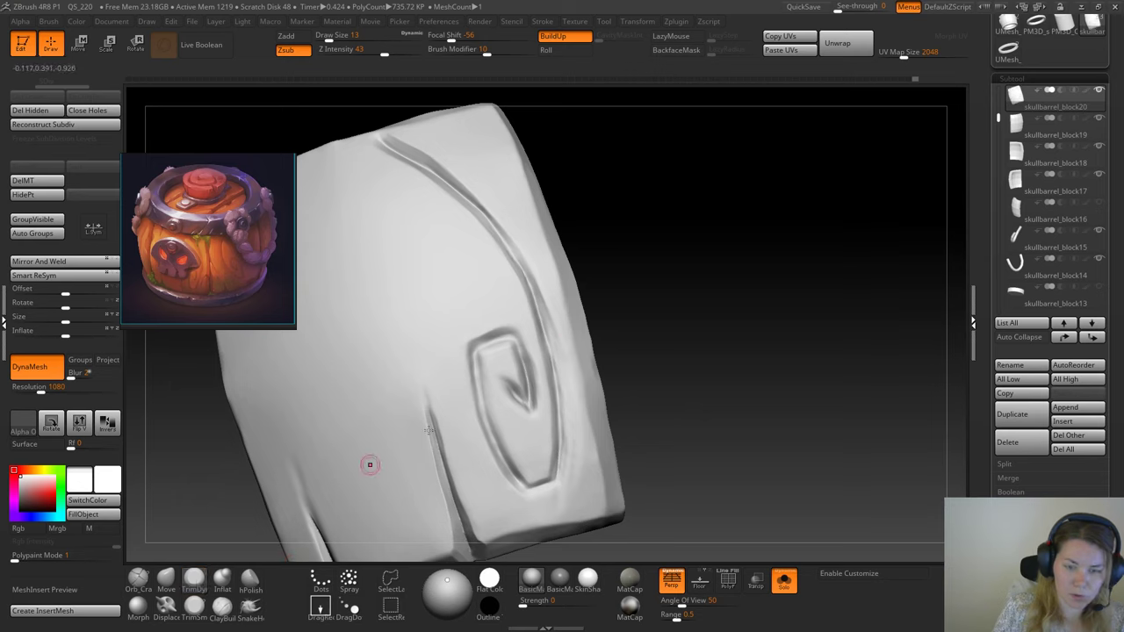
key("space")
left_click(570, 330)
mouse_move(568, 373)
left_mouse_down()
mouse_move(554, 311)
mouse_move(570, 378)
left_mouse_up()
left_click_drag(556, 319, 555, 311)
key("ctrl+z")
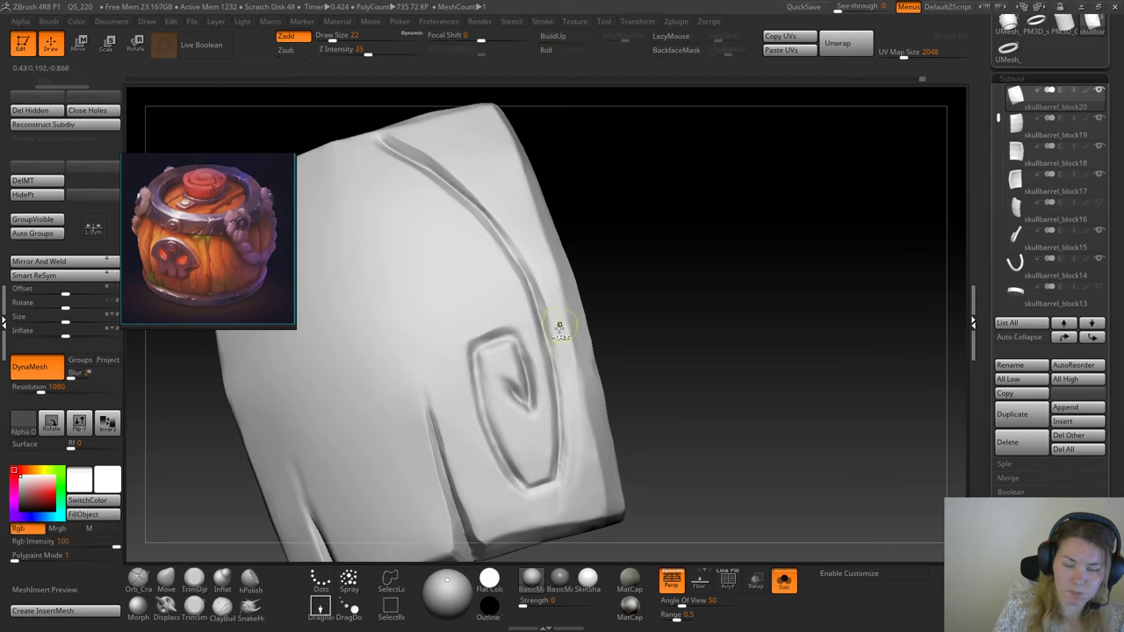
key("space")
left_click(564, 327)
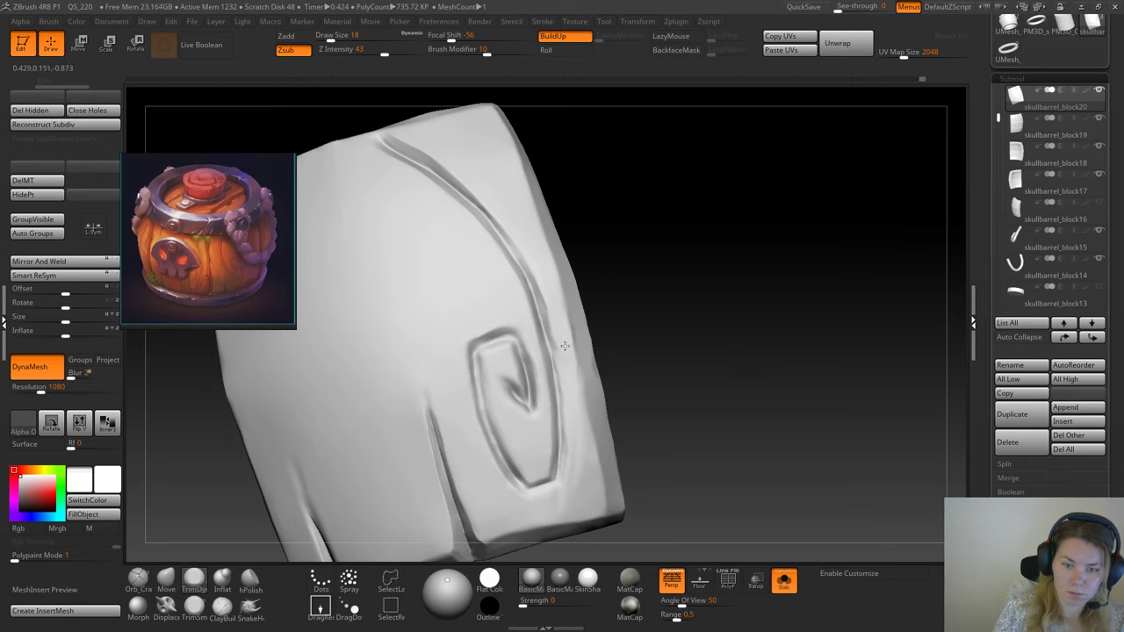
mouse_move(569, 376)
left_mouse_down()
mouse_move(576, 428)
mouse_move(571, 416)
left_mouse_up()
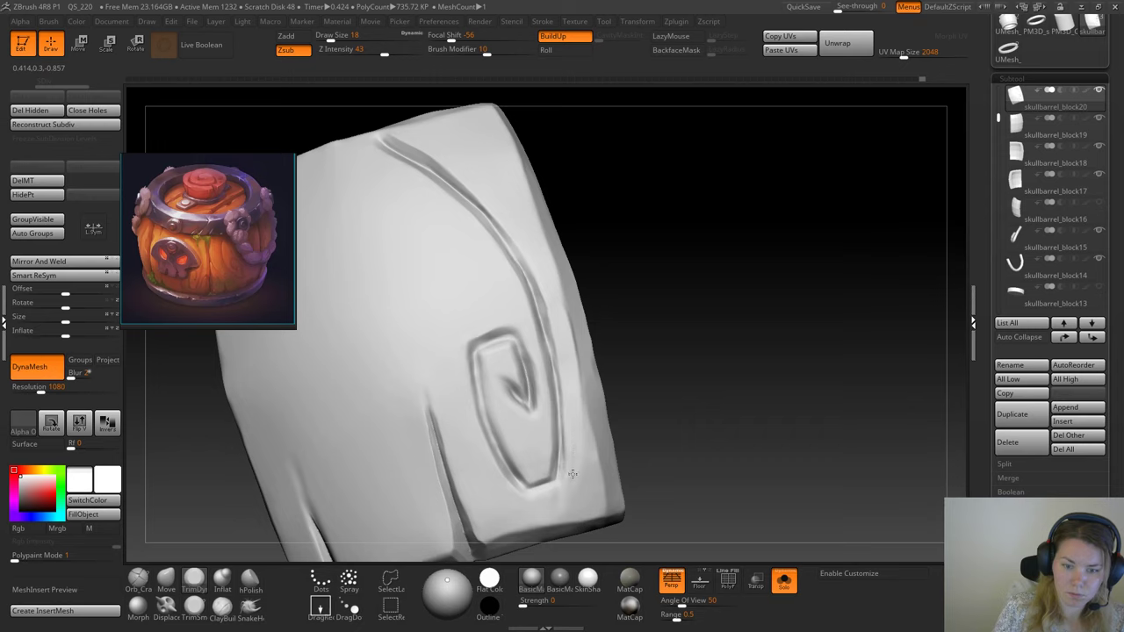
mouse_move(579, 457)
left_mouse_down()
mouse_move(577, 474)
mouse_move(572, 466)
left_mouse_up()
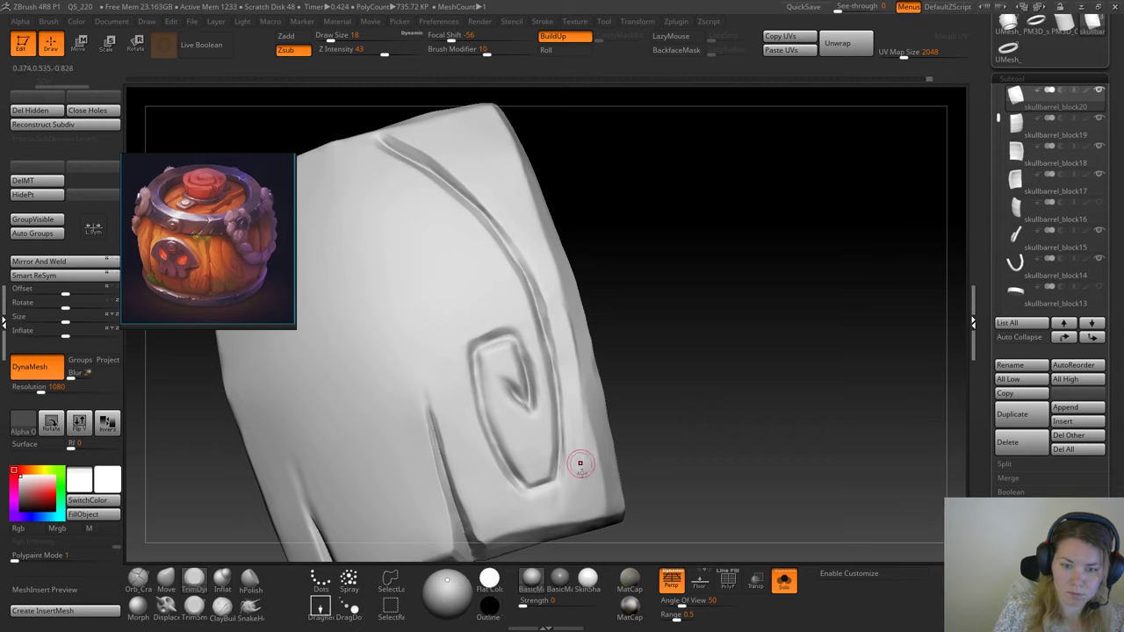
left_click_drag(642, 258, 604, 309)
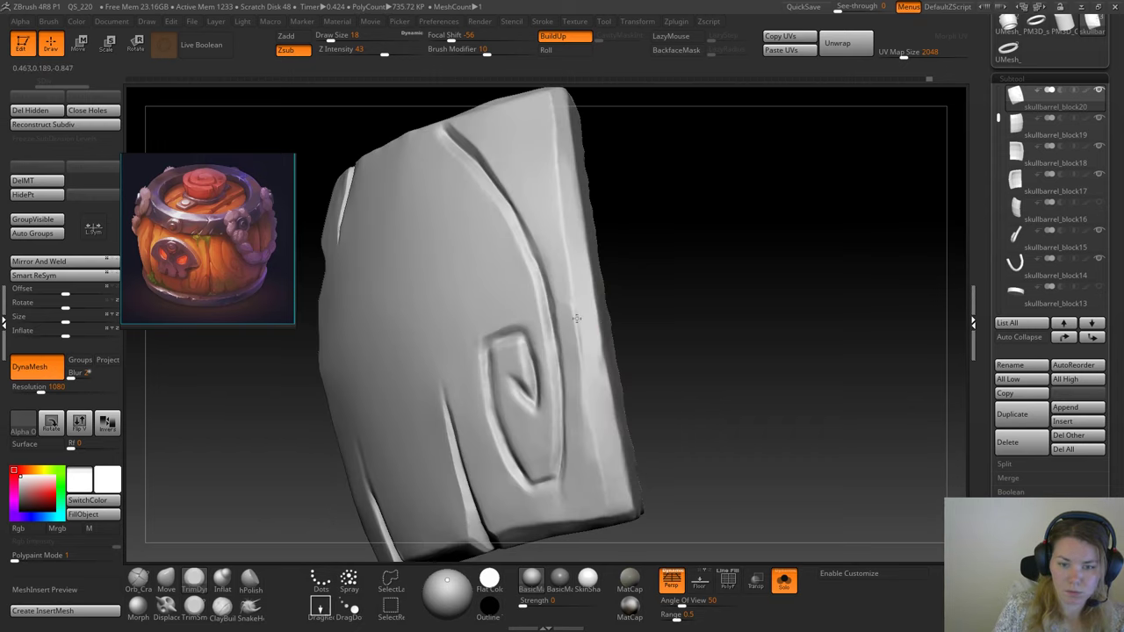
left_click_drag(599, 374, 600, 382)
Step: Trim the recess's upper edge on the side nearest the curved crack with TrimDynamic at draw size 18
left_click_drag(660, 311, 674, 307)
left_click_drag(534, 344, 537, 369)
left_click_drag(687, 317, 709, 318)
left_click_drag(539, 357, 536, 367)
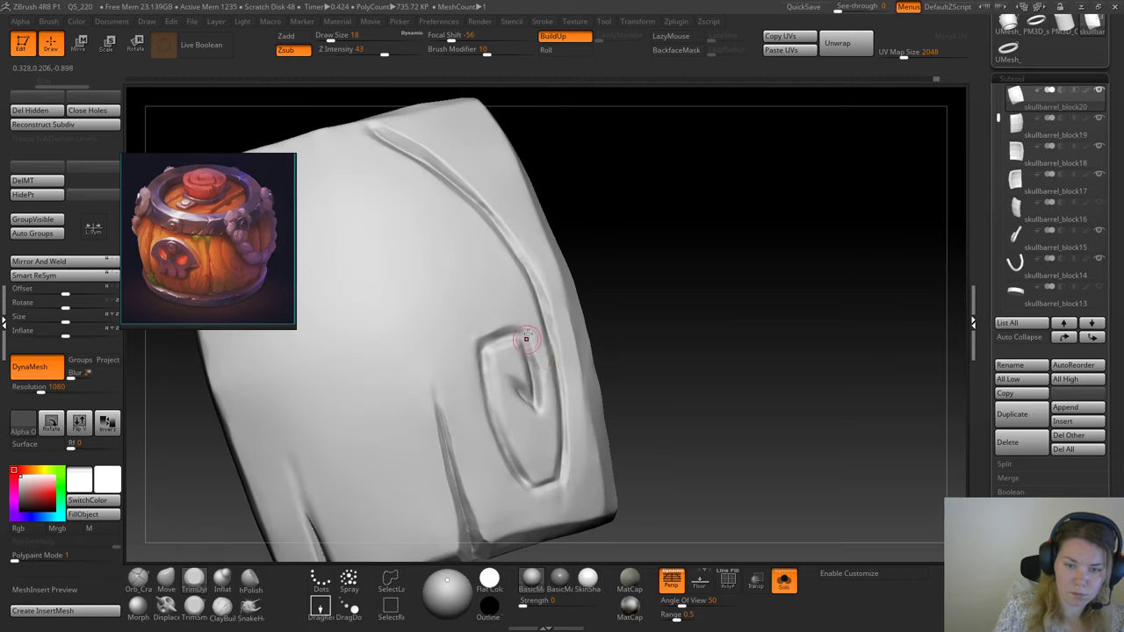
left_click_drag(627, 312, 604, 314)
left_click_drag(537, 355, 541, 372)
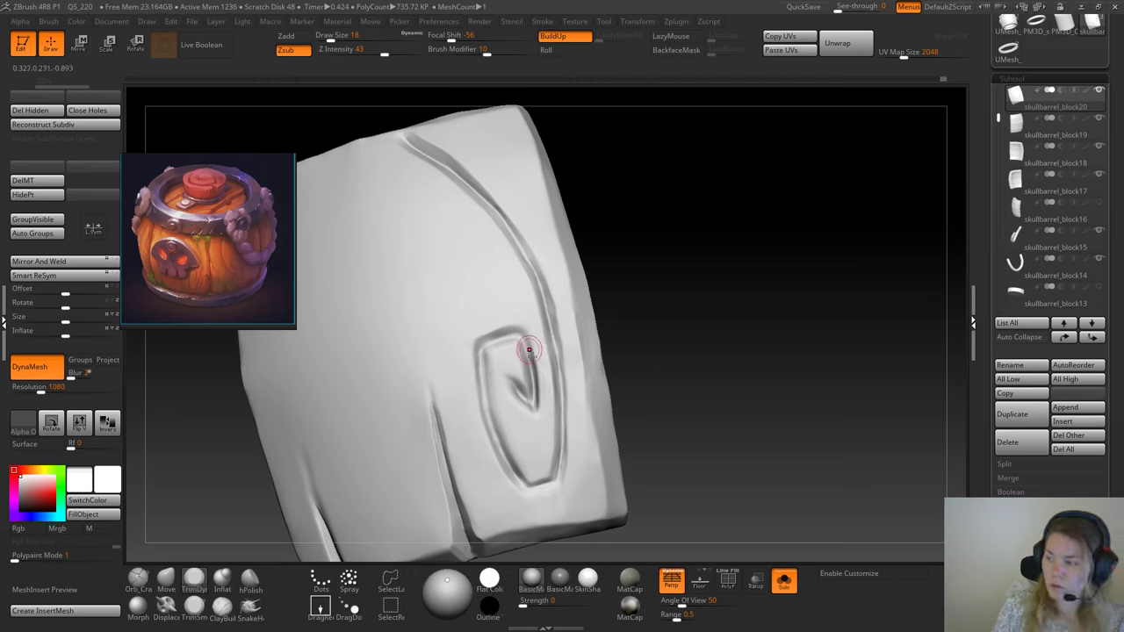
mouse_move(665, 342)
left_mouse_down()
mouse_move(673, 332)
mouse_move(534, 298)
left_mouse_up()
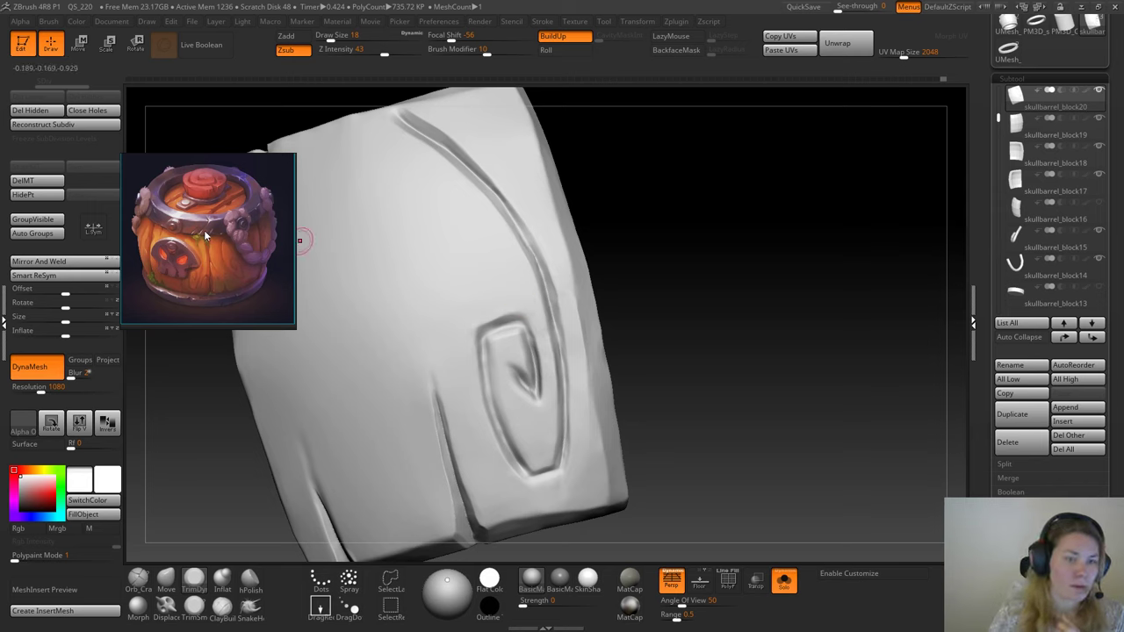
Step: Move the barrel concept image higher over the canvas and examine the recess and curved crack up close
left_click_drag(205, 236, 236, 181)
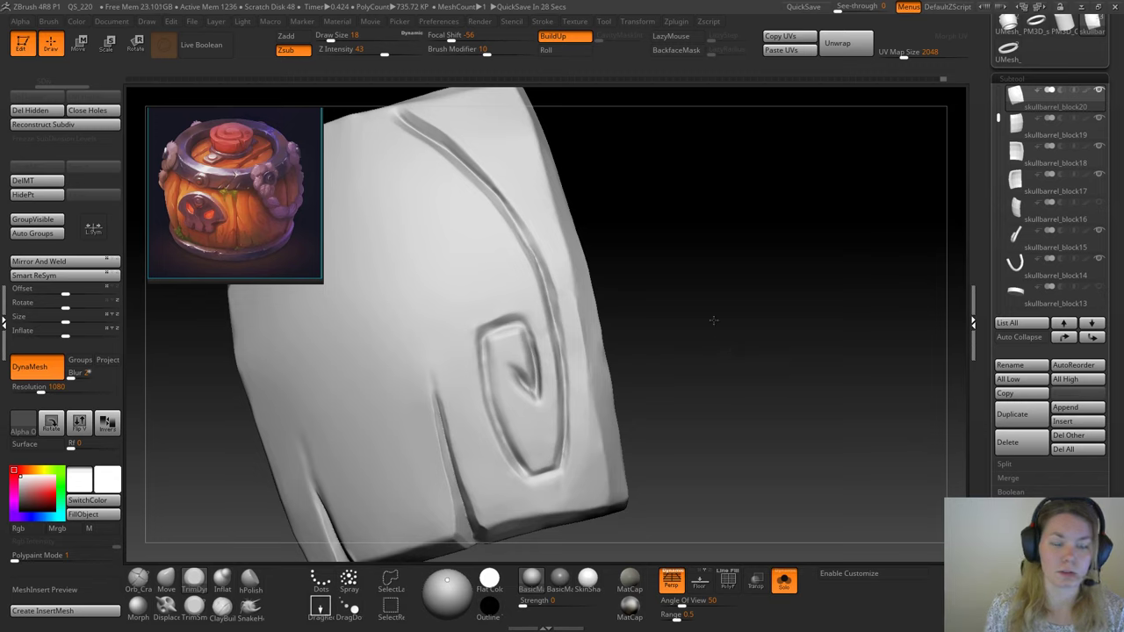
left_click_drag(703, 335, 707, 338)
left_click_drag(660, 302, 702, 335, "alt")
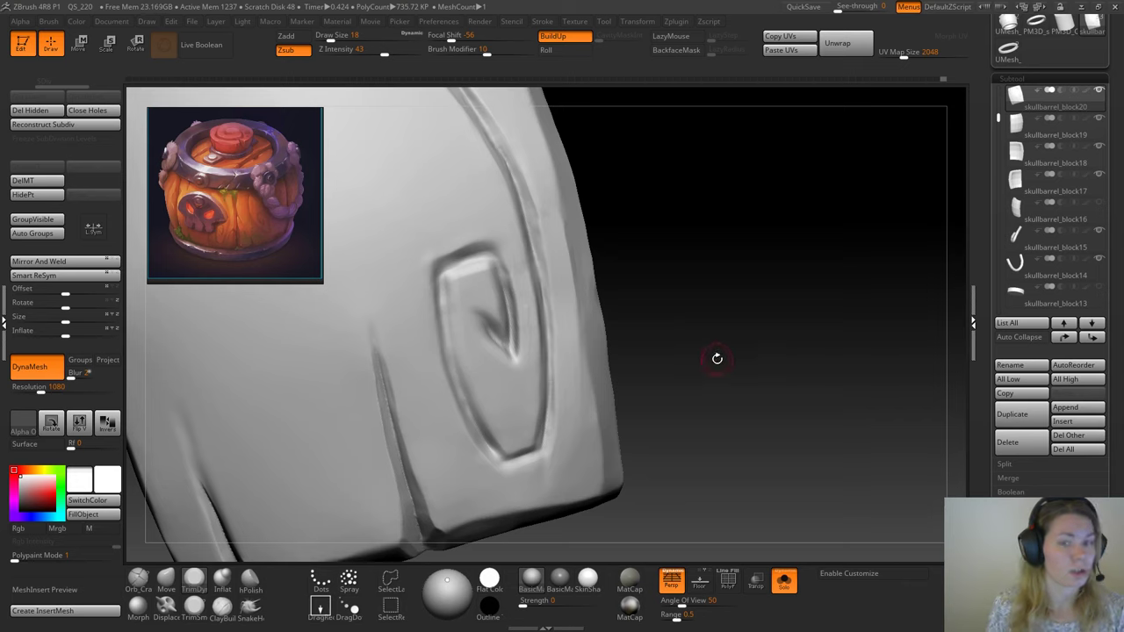
left_click_drag(716, 350, 699, 374)
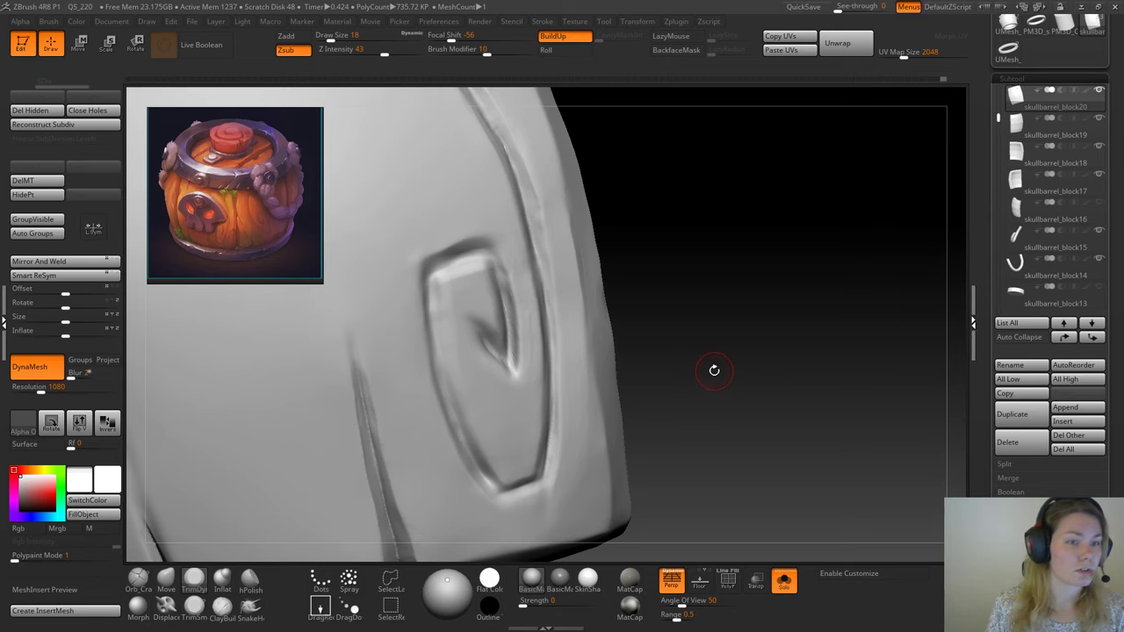
left_click_drag(721, 422, 711, 319)
mouse_move(699, 327)
left_mouse_down()
mouse_move(690, 321)
mouse_move(705, 304)
mouse_move(708, 325)
mouse_move(688, 313)
mouse_move(708, 324)
left_mouse_up()
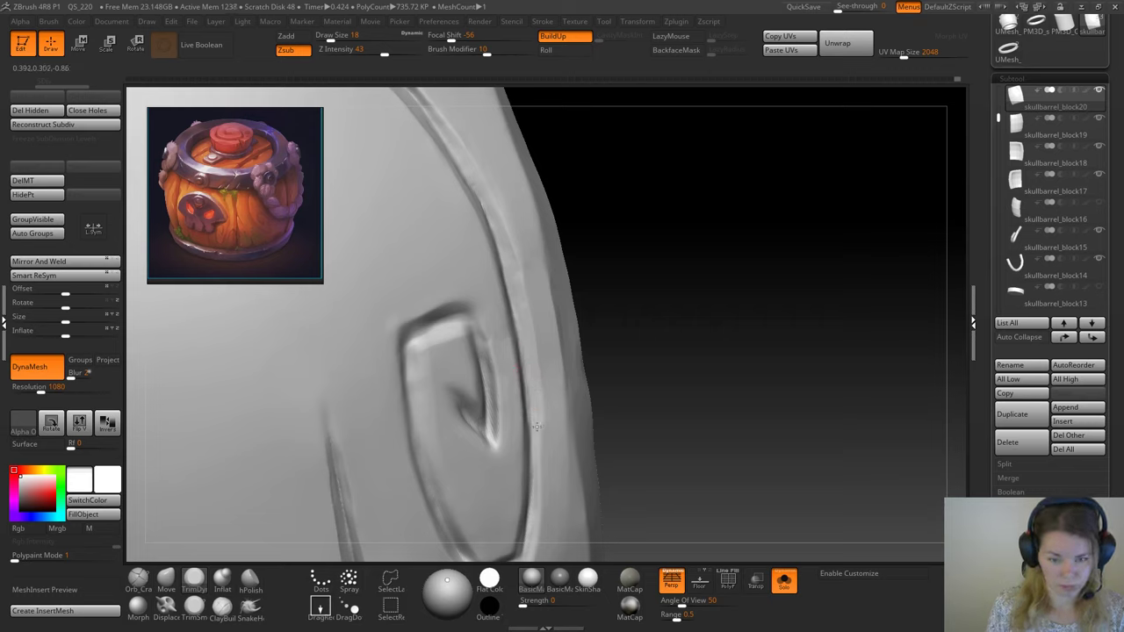
Step: Trim the ridge between the recess and the curved crack with TrimDynamic at draw size 13
left_click_drag(714, 384, 665, 284)
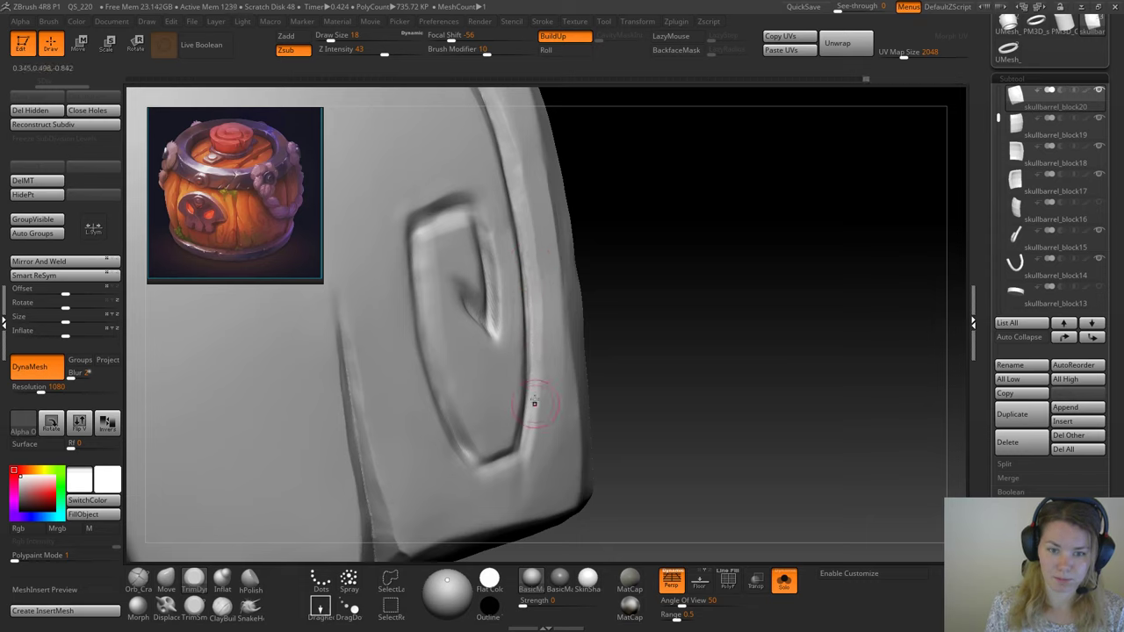
left_click_drag(690, 321, 528, 237)
key("space")
left_click_drag(512, 306, 512, 313)
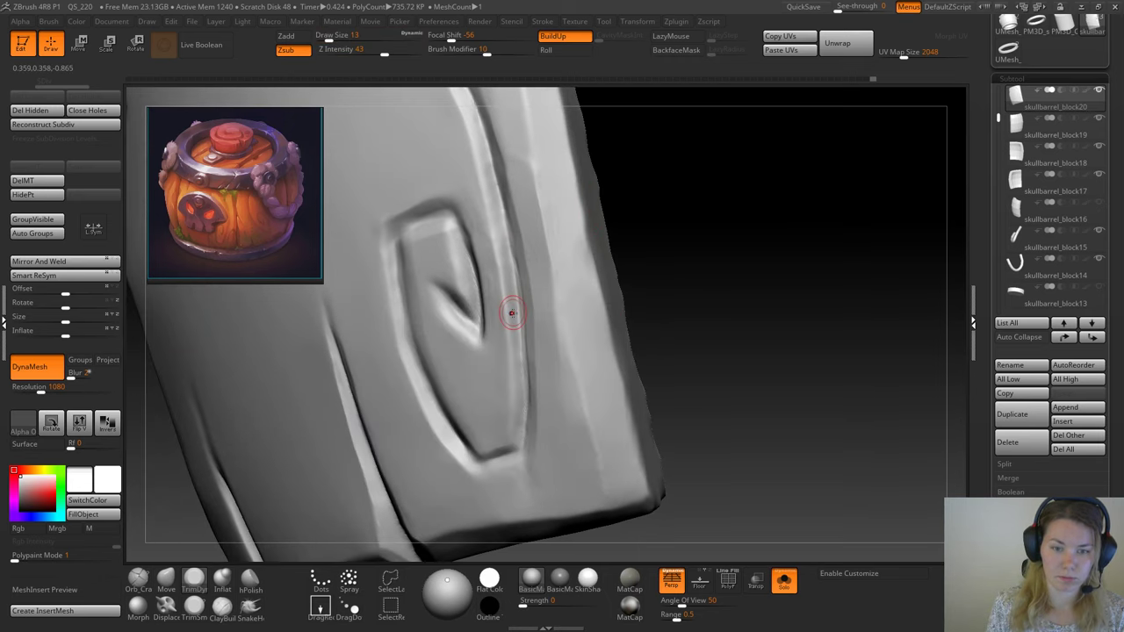
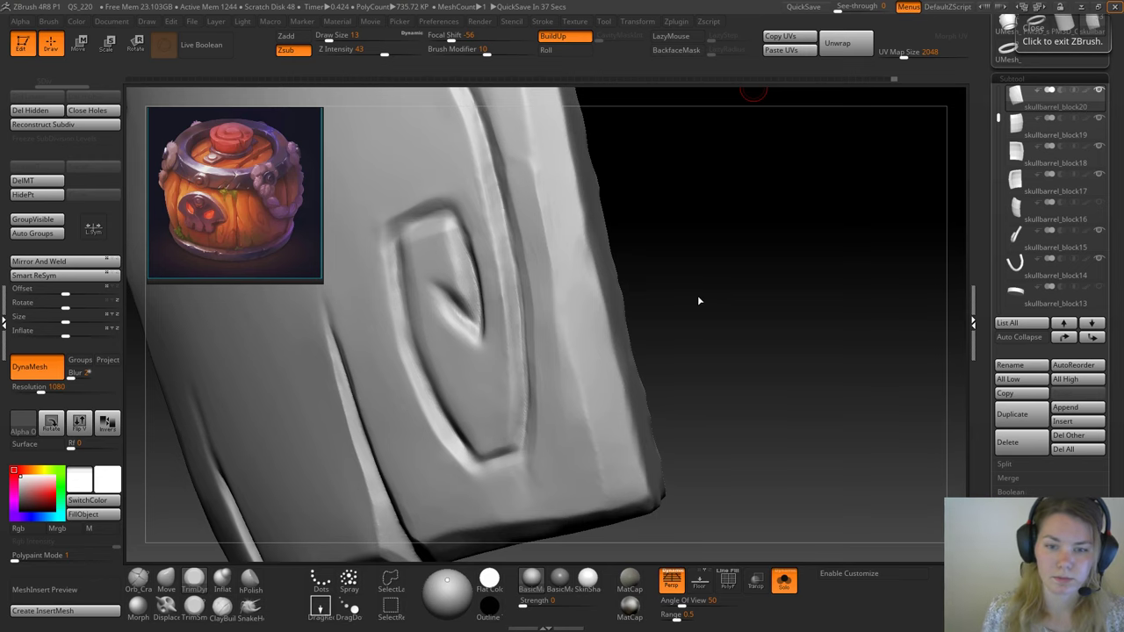
left_click_drag(682, 271, 614, 254)
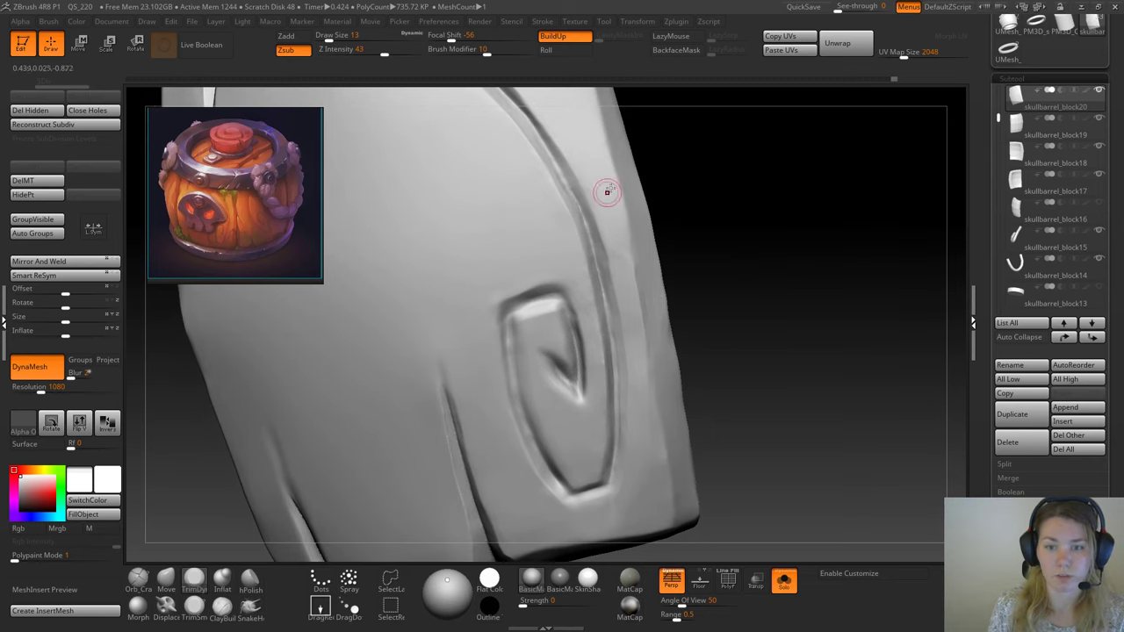
left_click_drag(744, 352, 668, 358)
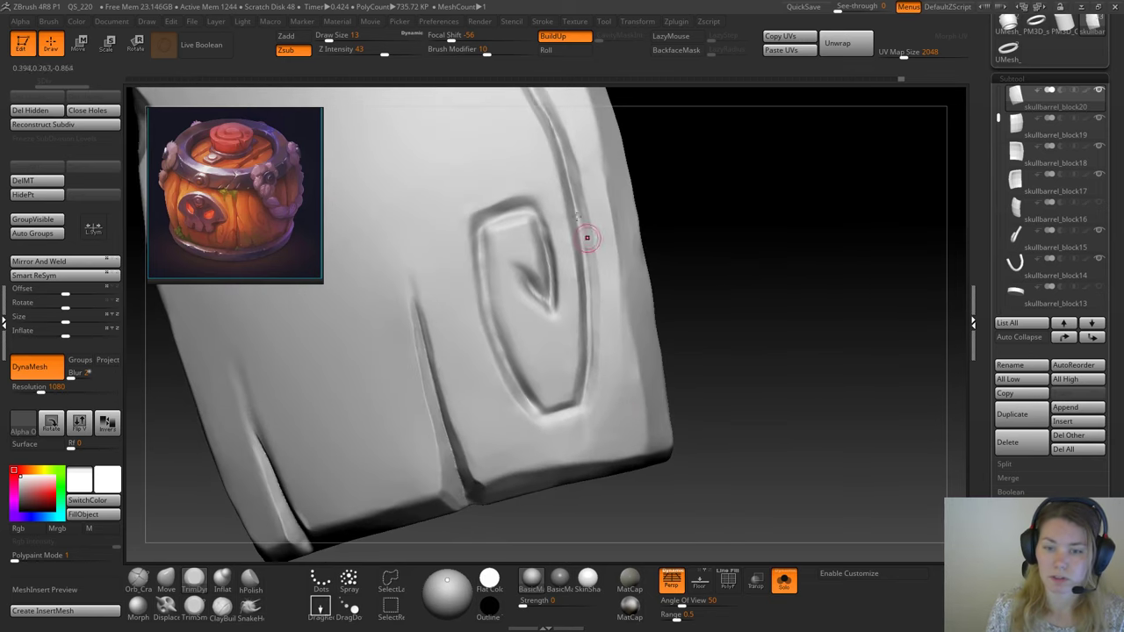
left_click_drag(677, 216, 662, 218)
left_click_drag(728, 231, 742, 241)
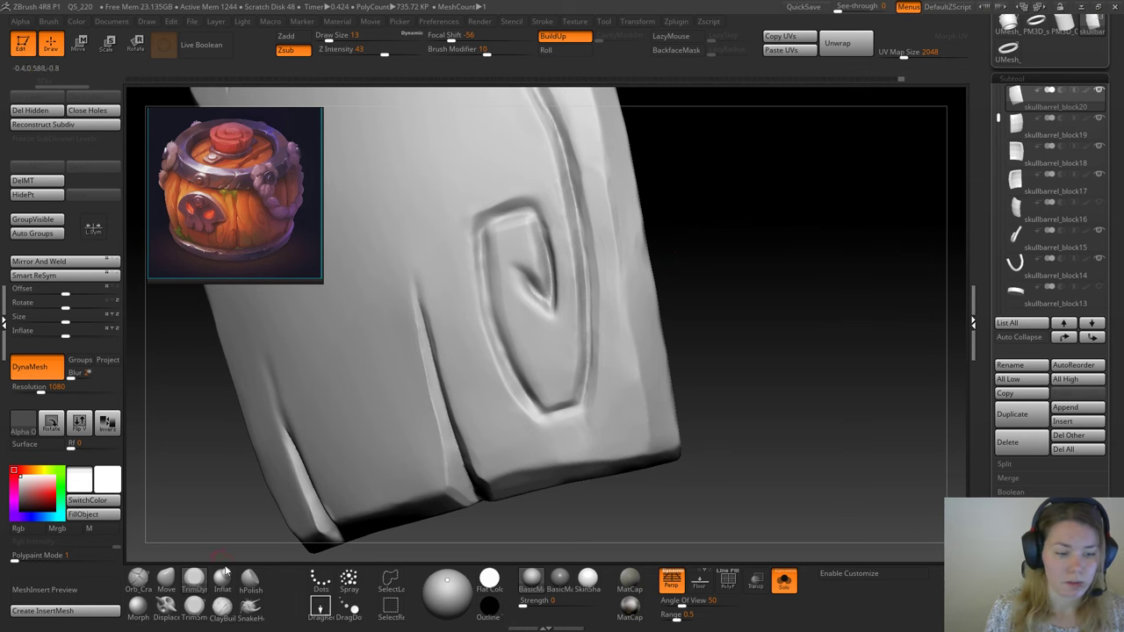
Step: Sharpen the lower curved crack alongside the recess with the Pinch brush, raising the draw size to 39
key("b")
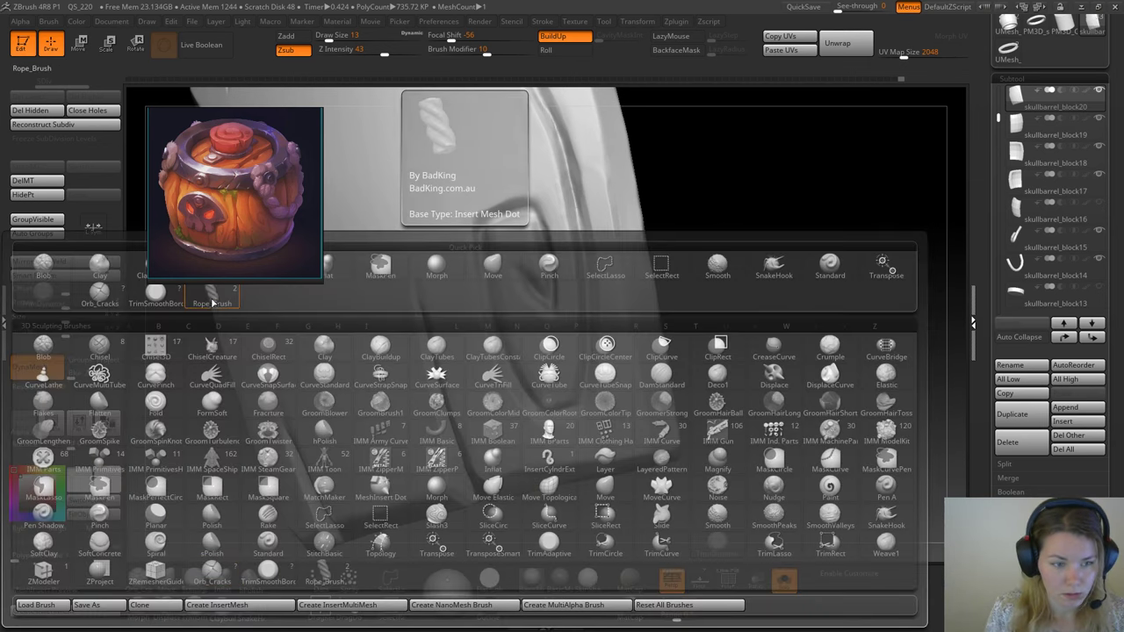
key("p")
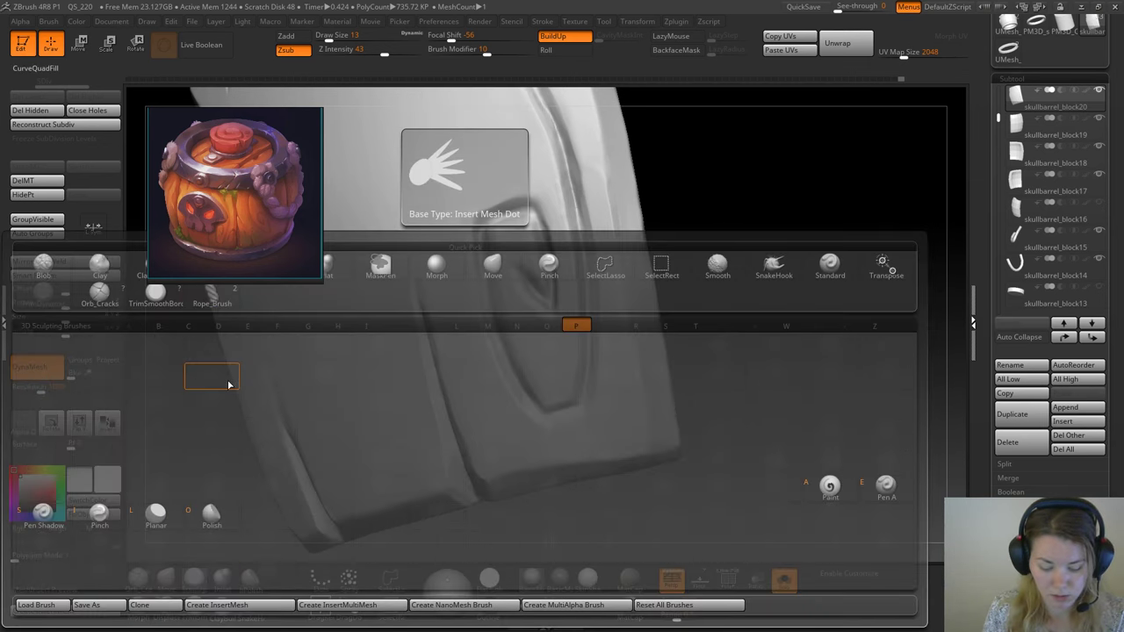
key("i")
right_click_drag(612, 234, 592, 254)
key("space")
left_click_drag(591, 253, 598, 252)
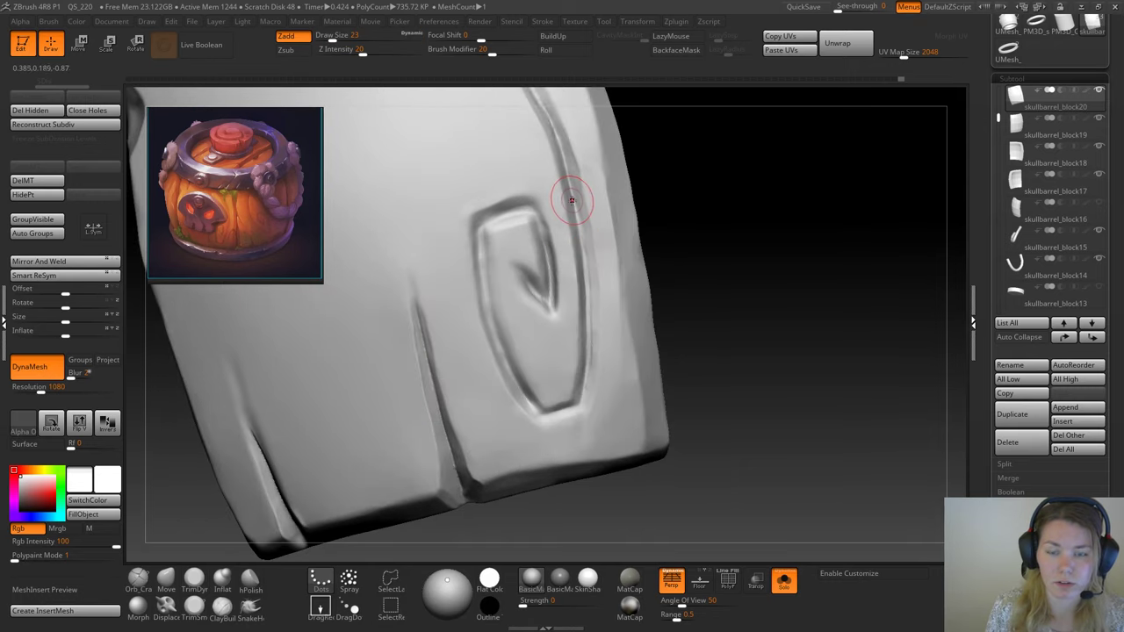
key("space")
left_click_drag(561, 170, 565, 168)
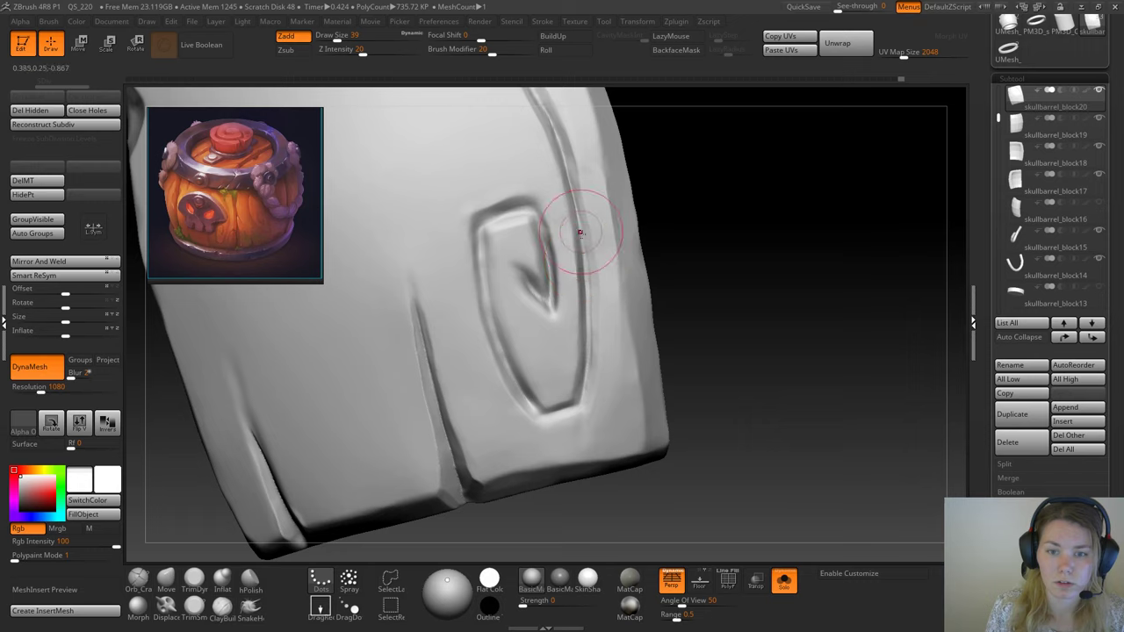
left_click_drag(581, 232, 583, 388)
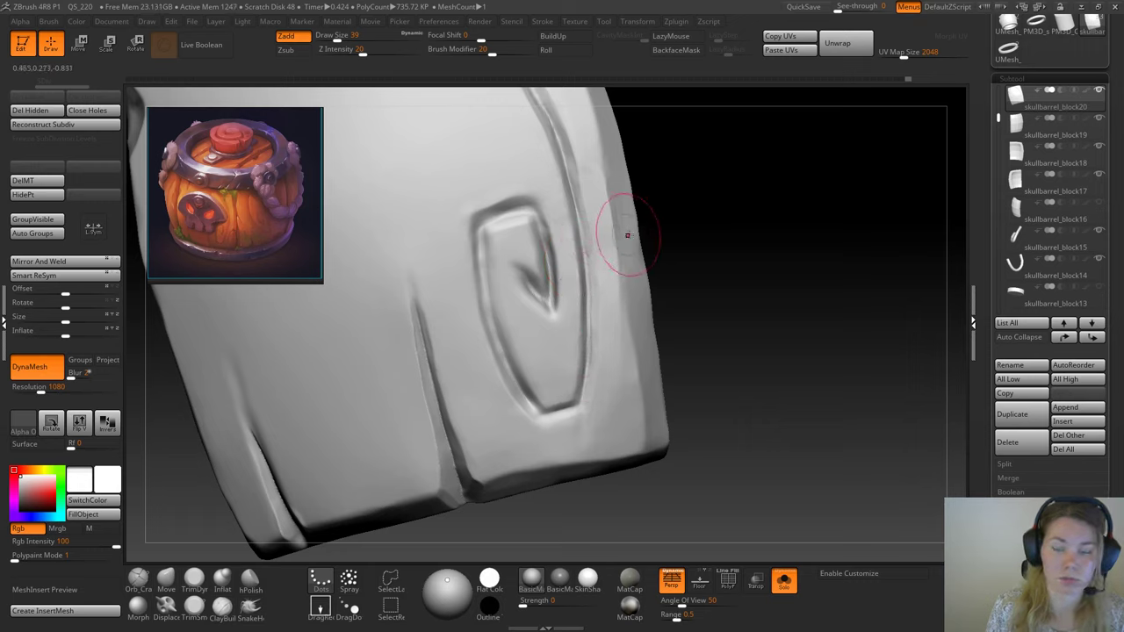
Step: Trim the edge of the curved crack above the recess with TrimDynamic, lowering the draw size to 13
key("space")
left_click(197, 576)
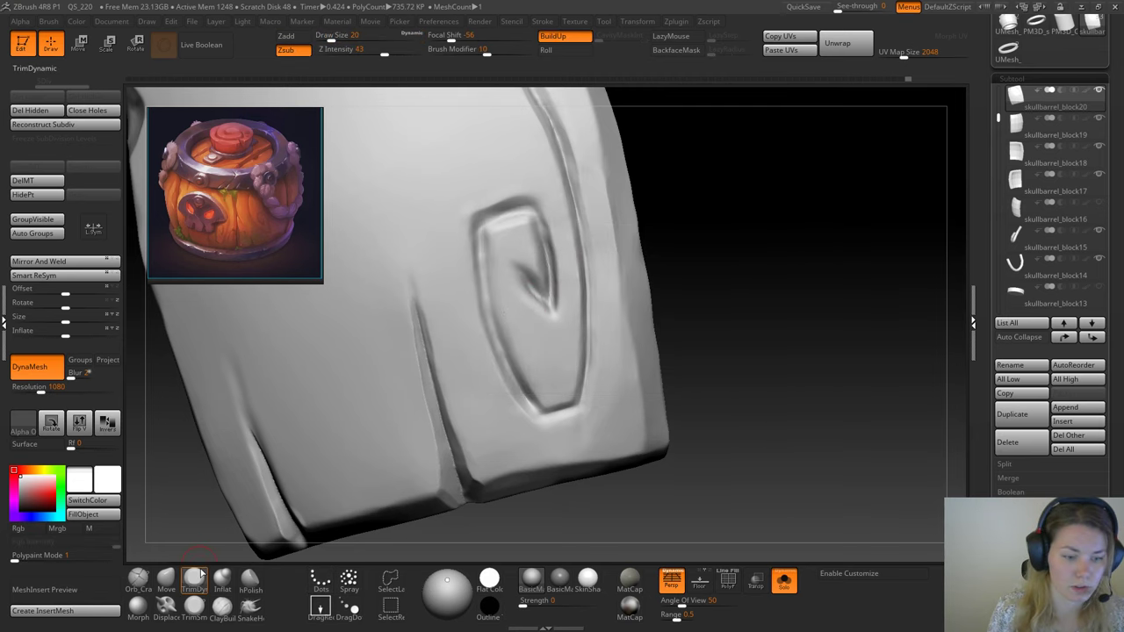
left_click_drag(743, 238, 732, 272)
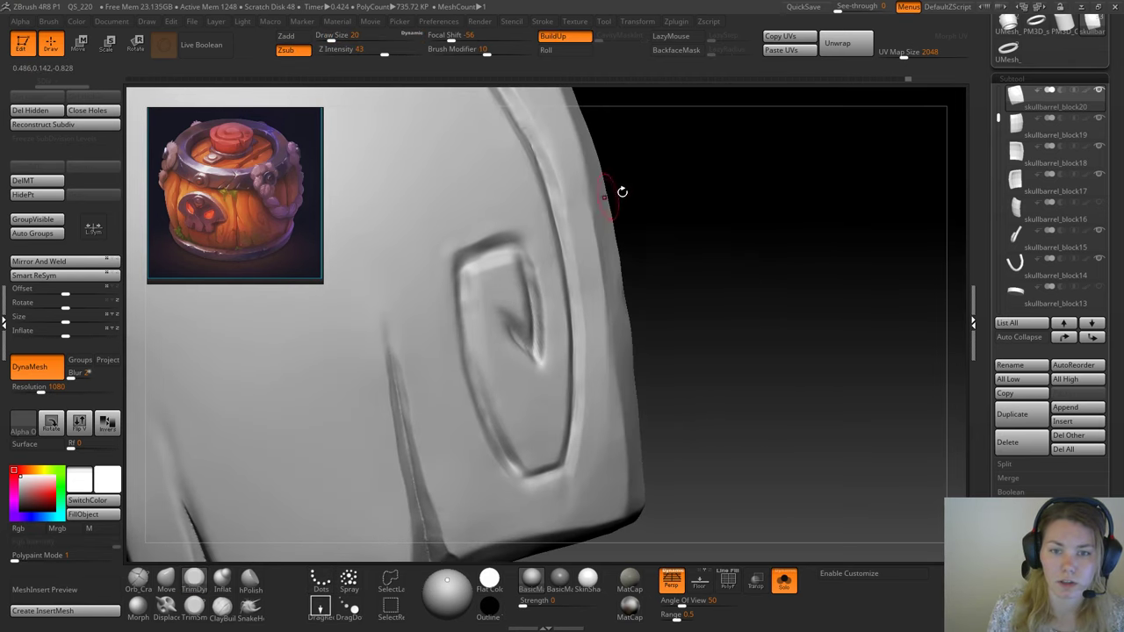
left_click_drag(622, 191, 649, 234)
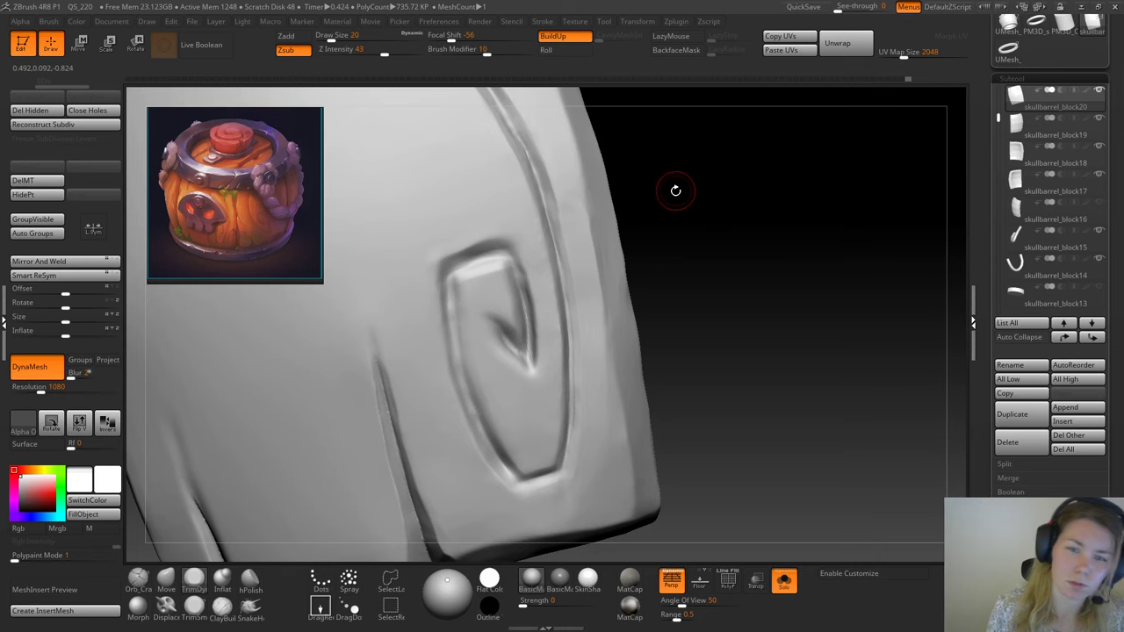
left_click_drag(675, 190, 670, 240)
key("space")
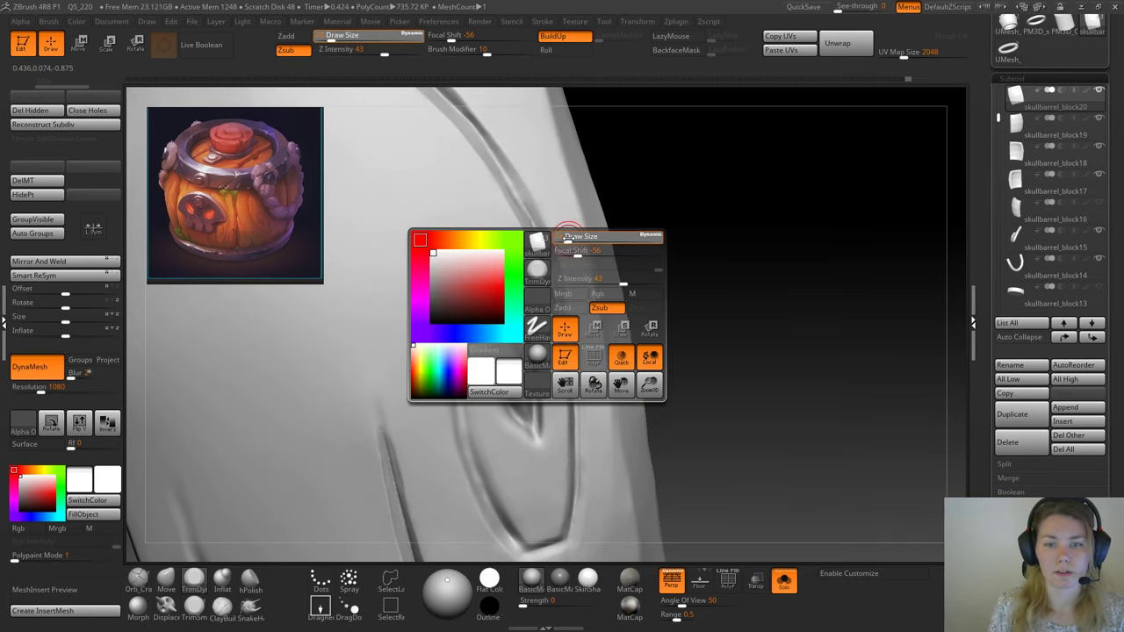
left_click_drag(567, 238, 565, 238)
left_click_drag(709, 196, 722, 198)
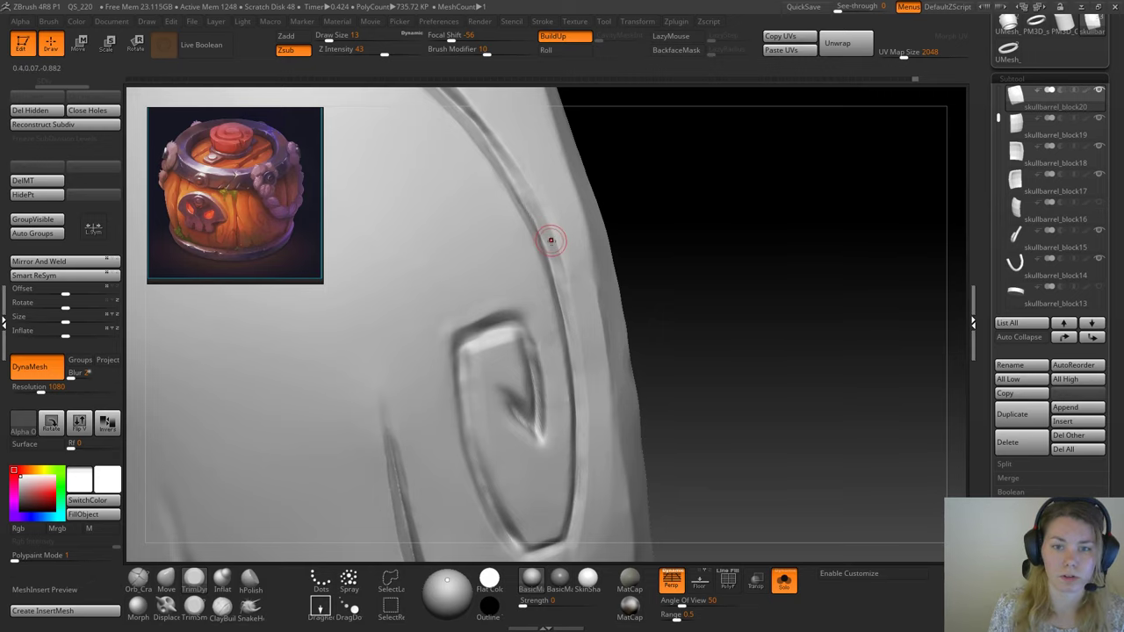
Step: Smooth the upper stretch of the curved crack and flatten its edge down to the recess with TrimDynamic
left_click_drag(725, 348, 660, 244, "alt")
left_click_drag(670, 145, 679, 247, "alt")
left_click_drag(533, 203, 532, 232, "shift")
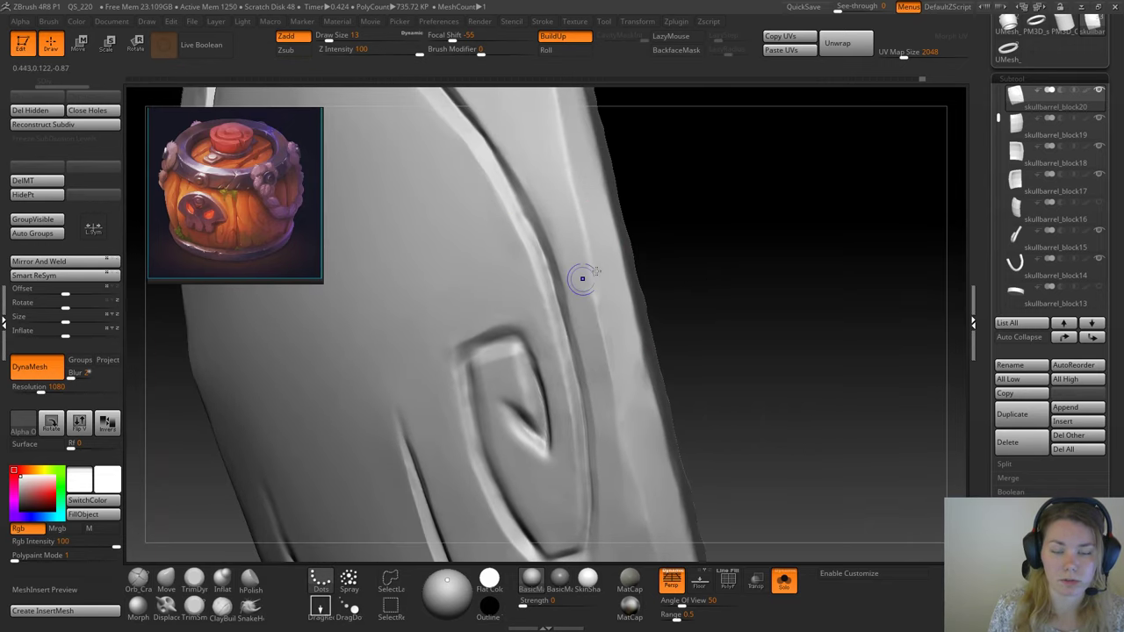
left_click_drag(710, 270, 645, 246)
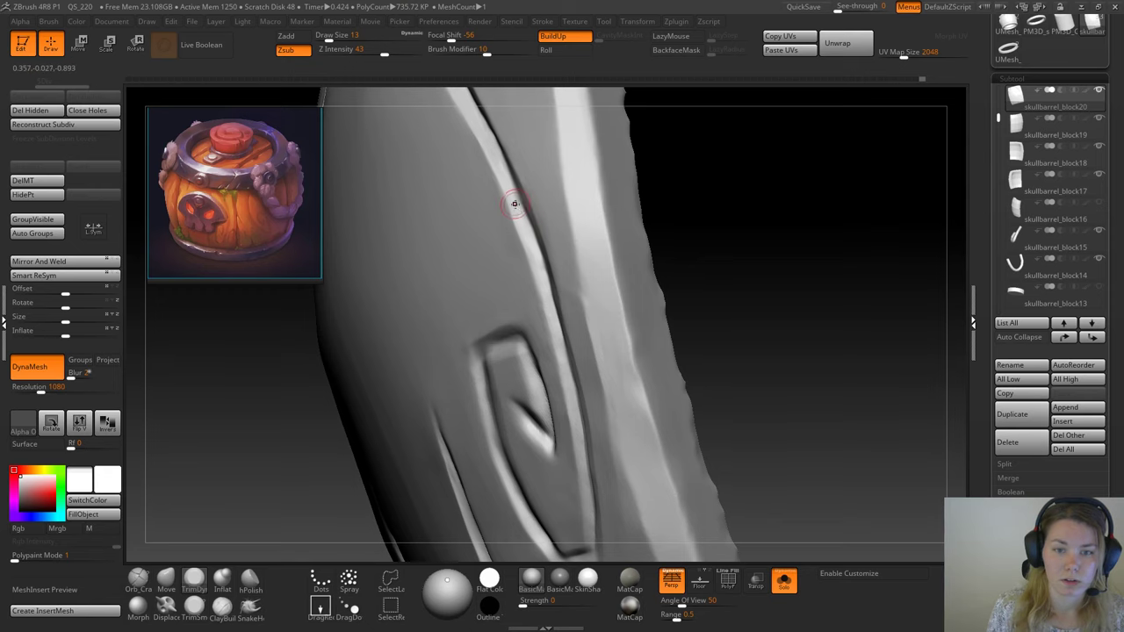
left_click_drag(695, 211, 647, 191)
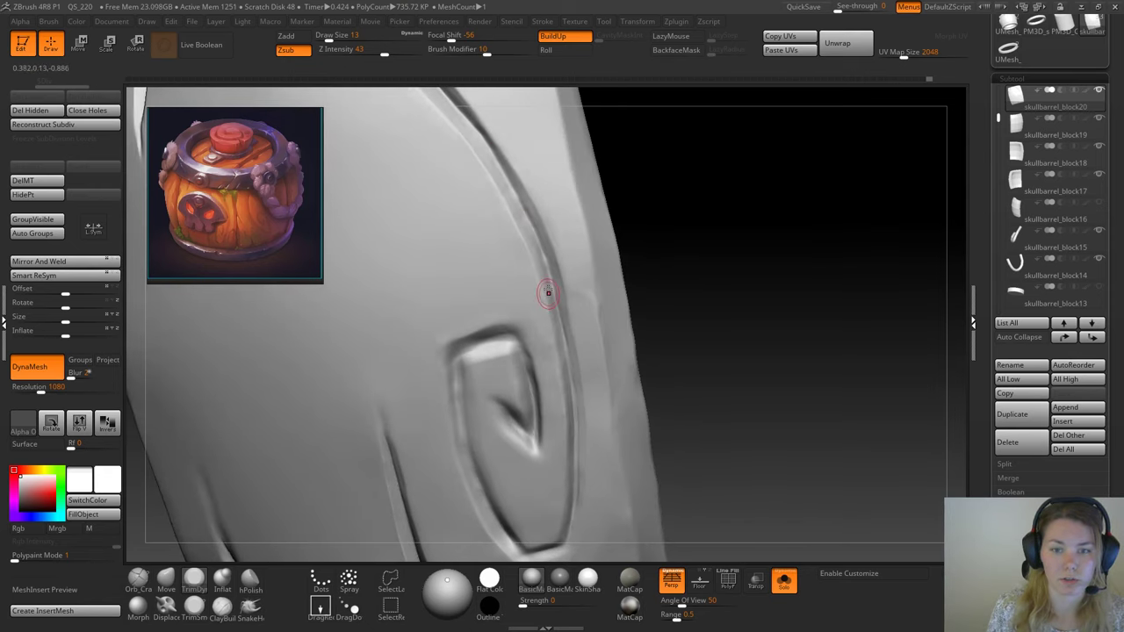
mouse_move(719, 270)
left_mouse_down()
mouse_move(708, 243)
mouse_move(522, 233)
left_mouse_up()
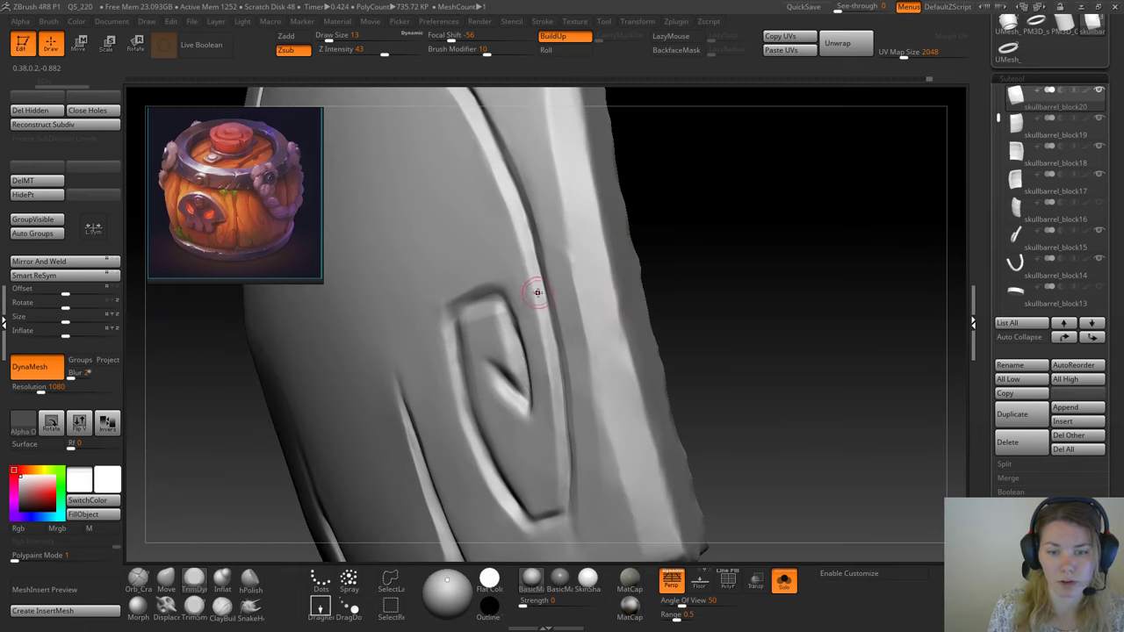
Step: Flatten both edges of the lower curved crack alongside the recess with TrimDynamic at draw size 13
left_click_drag(742, 353, 580, 367)
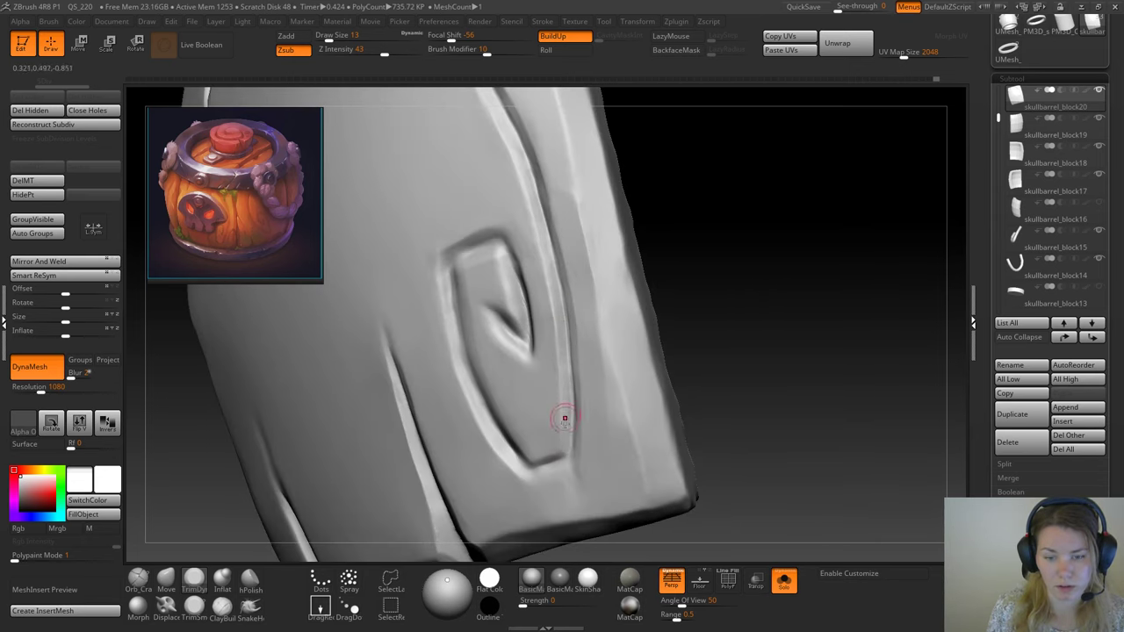
left_click_drag(685, 329, 734, 312)
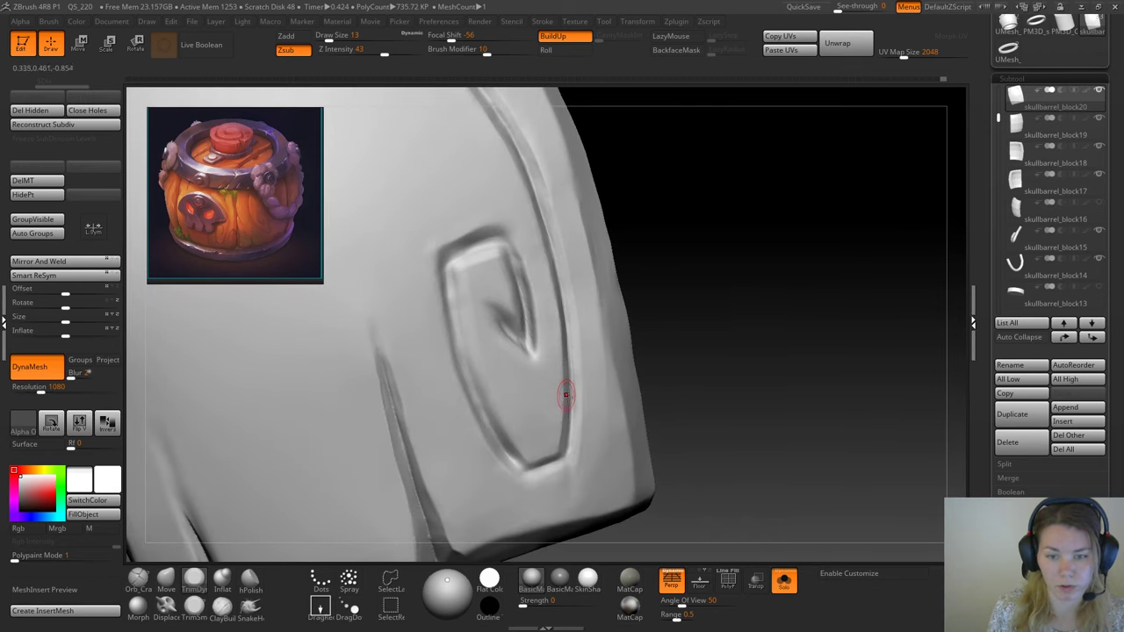
mouse_move(575, 373)
left_mouse_down()
mouse_move(574, 460)
mouse_move(576, 407)
left_mouse_up()
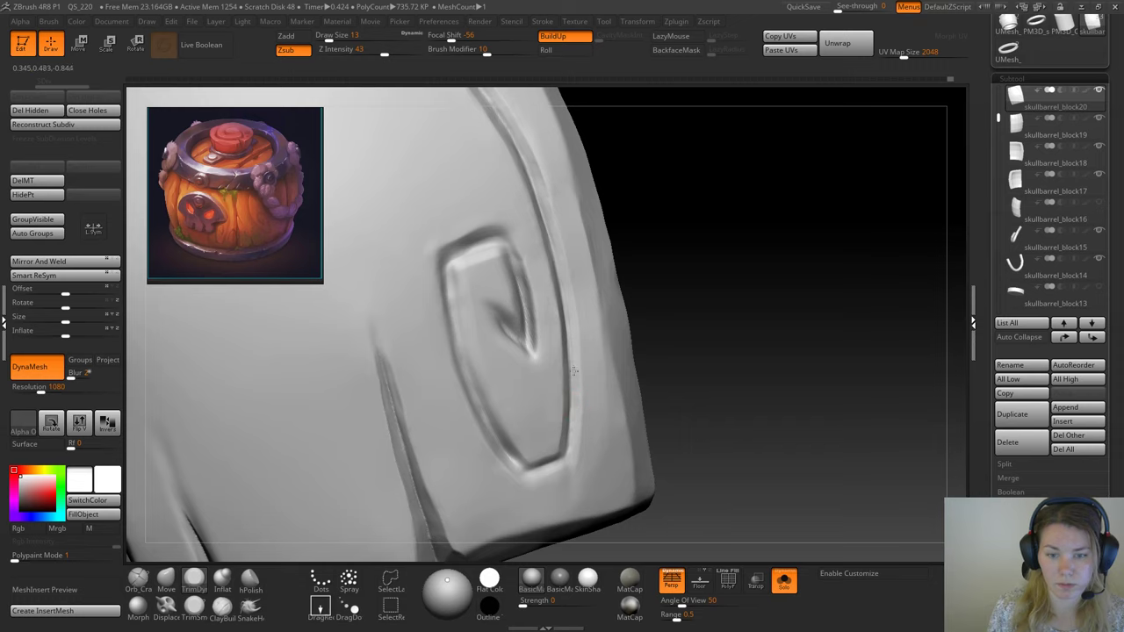
mouse_move(576, 362)
left_mouse_down()
mouse_move(574, 391)
mouse_move(557, 243)
mouse_move(553, 266)
left_mouse_up()
left_click_drag(675, 329, 662, 334)
left_click_drag(588, 419, 588, 401)
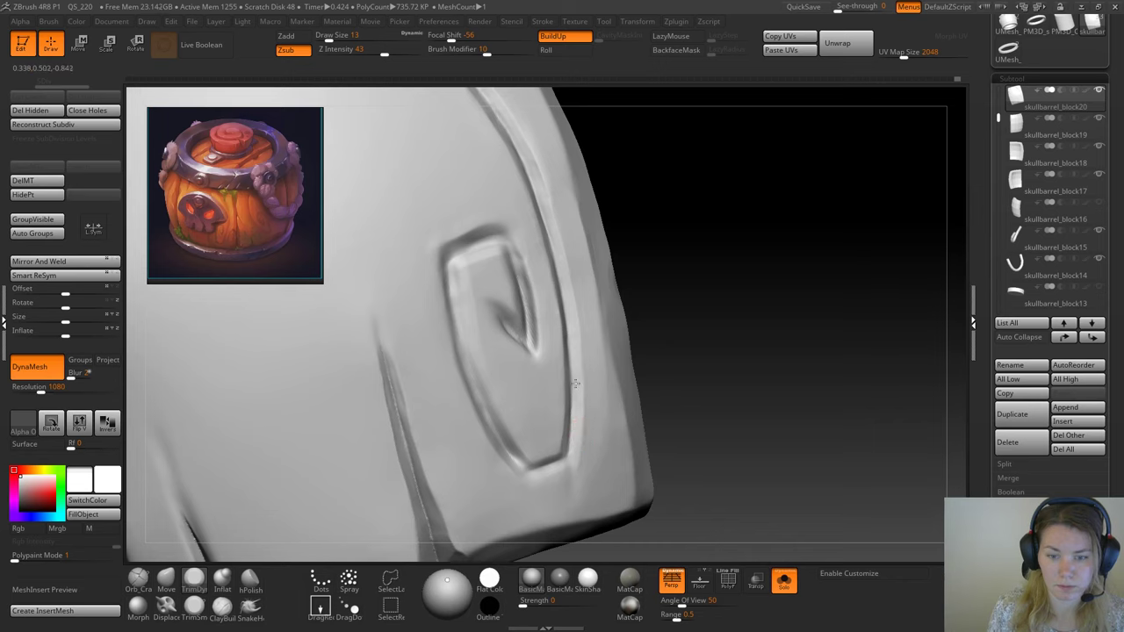
left_click_drag(575, 383, 578, 453)
left_click_drag(586, 386, 583, 468)
left_click_drag(690, 356, 623, 362)
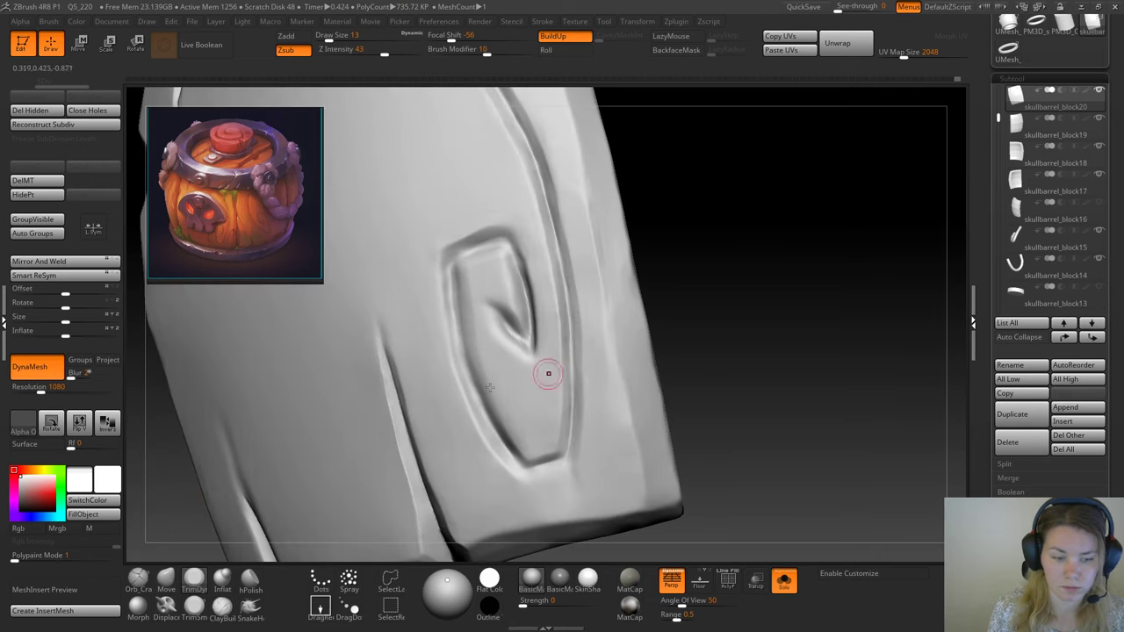
Step: Sharpen the lower end of the curved crack and the recess's bottom corner with the Pinch brush at draw size 13
key("b")
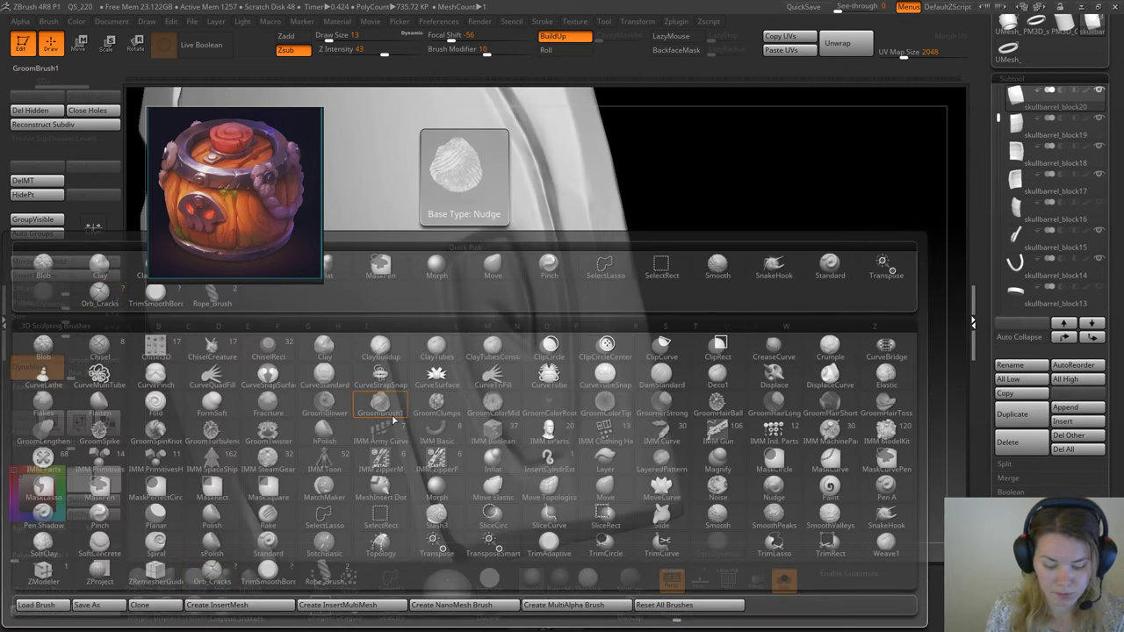
key("p")
key("i")
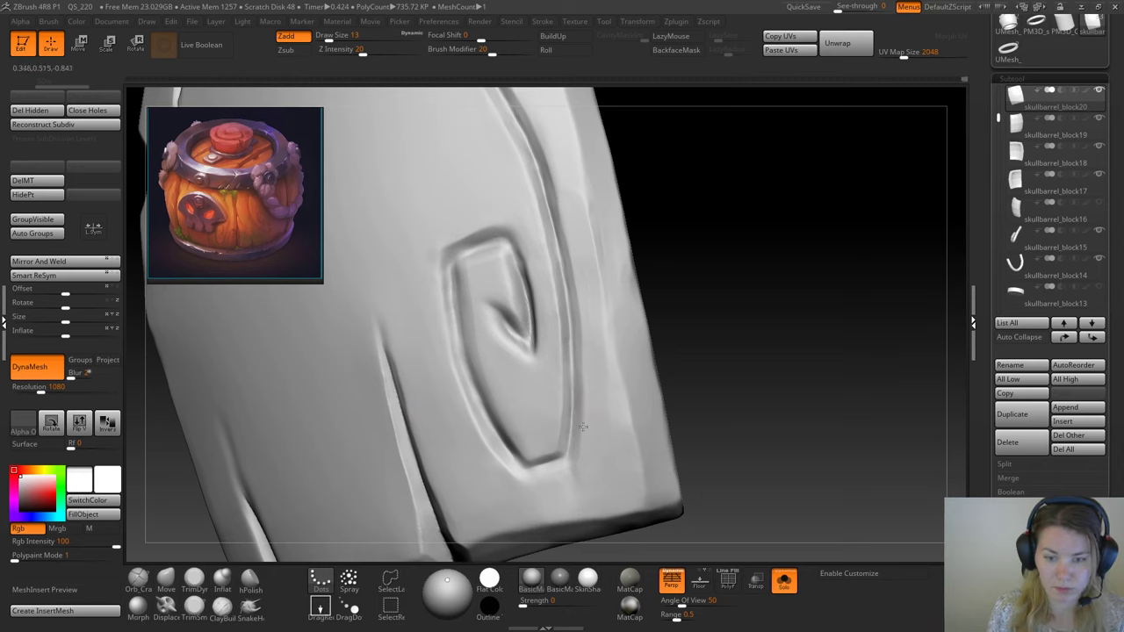
left_click_drag(581, 433, 575, 457)
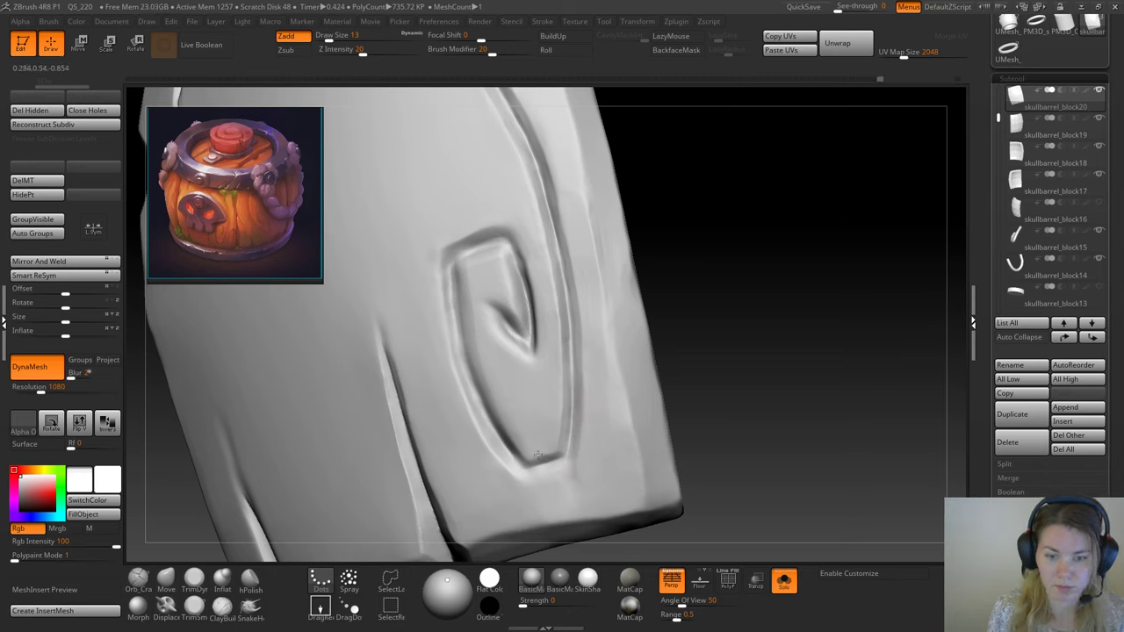
Step: Trim the recess's bottom corner where it meets the curved crack with TrimDynamic and open the draw size for adjustment
left_click(194, 579)
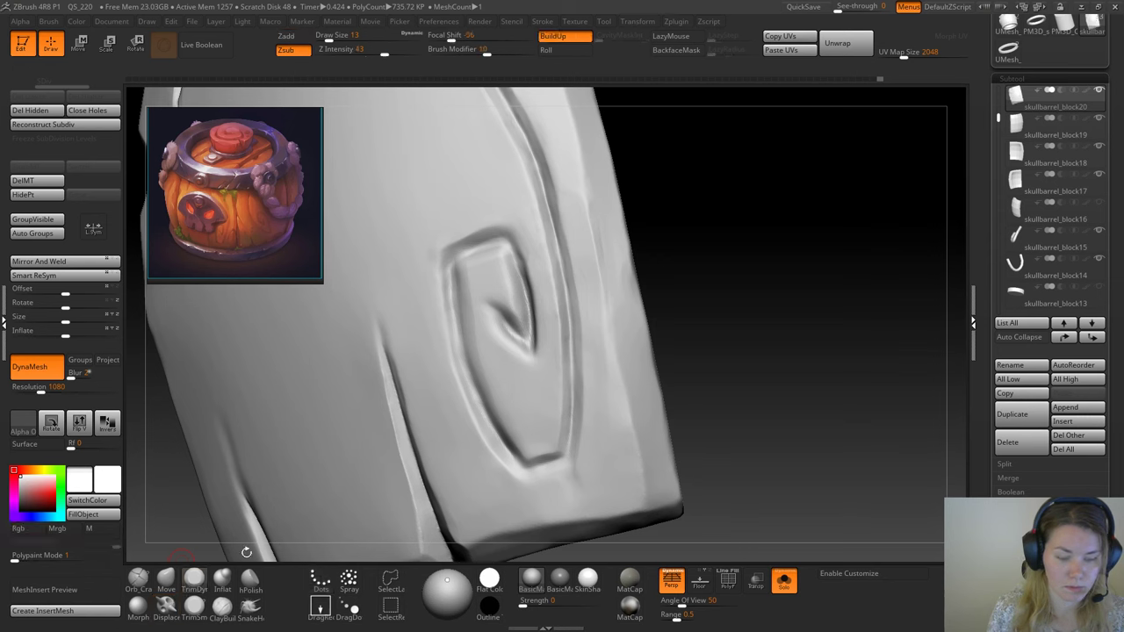
left_click_drag(674, 411, 699, 405)
left_click_drag(578, 452, 559, 464)
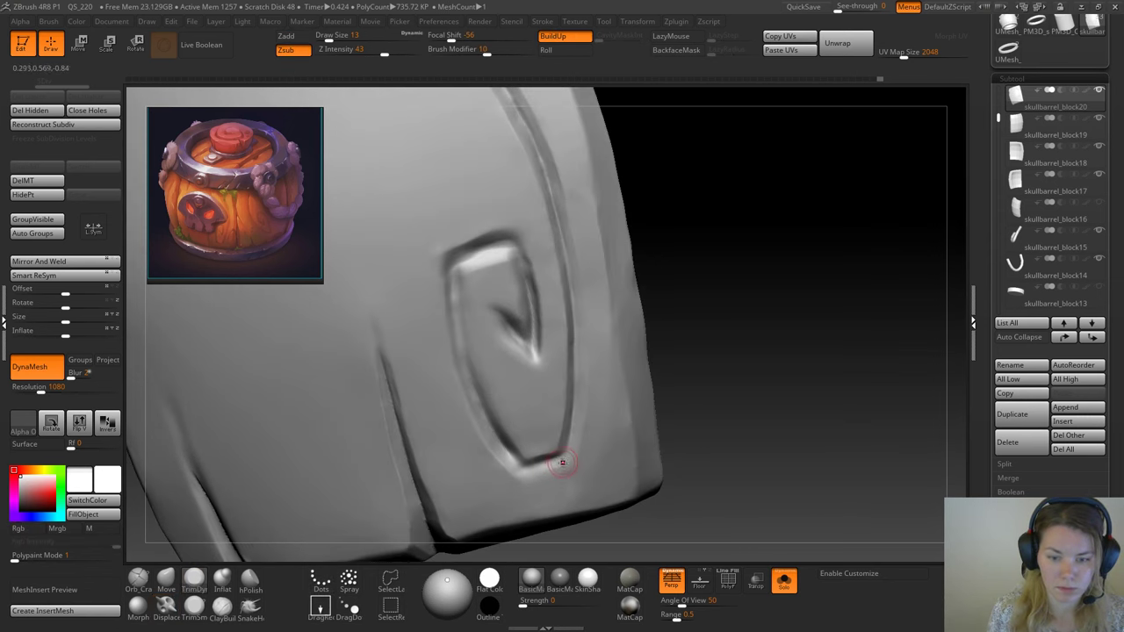
key("space")
key("space")
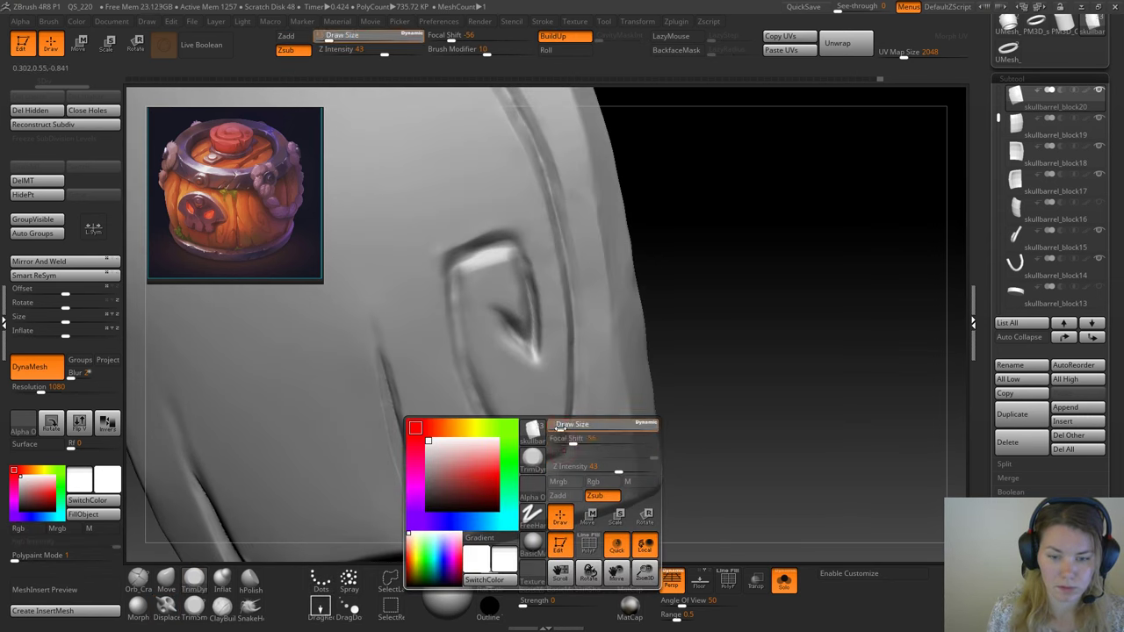
Step: Flatten the short bottom edge of the carved spiral groove using the TrimSmoothBorder brush at draw size 9
left_click_drag(691, 399, 712, 392)
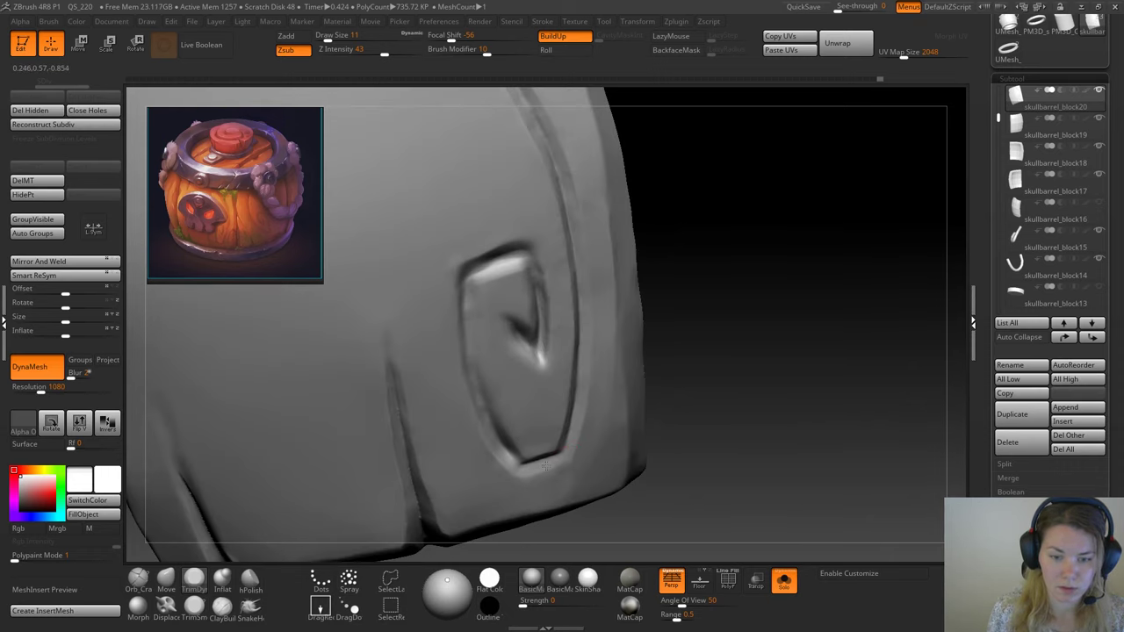
left_click_drag(742, 400, 714, 284)
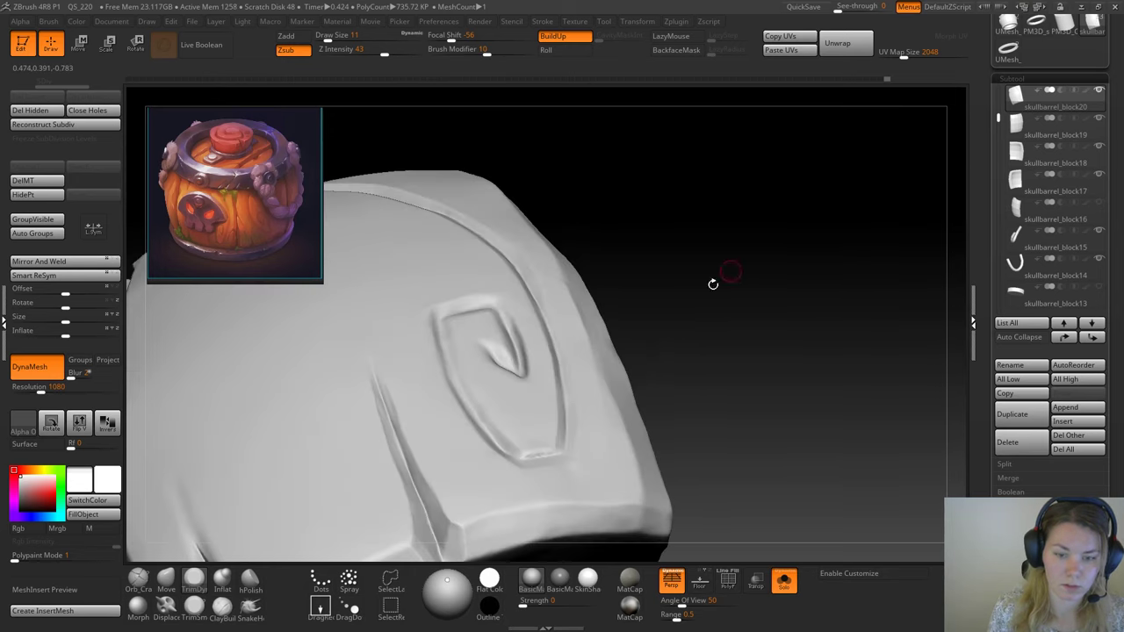
left_click_drag(662, 350, 670, 392)
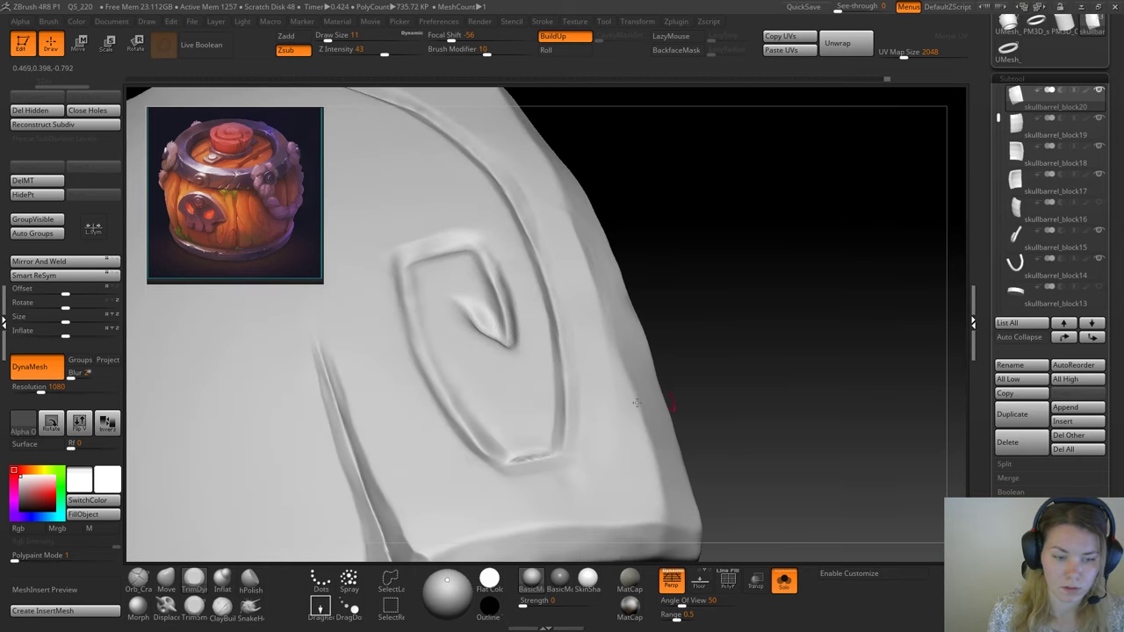
left_click(194, 607)
left_click_drag(732, 356, 717, 363)
key("space")
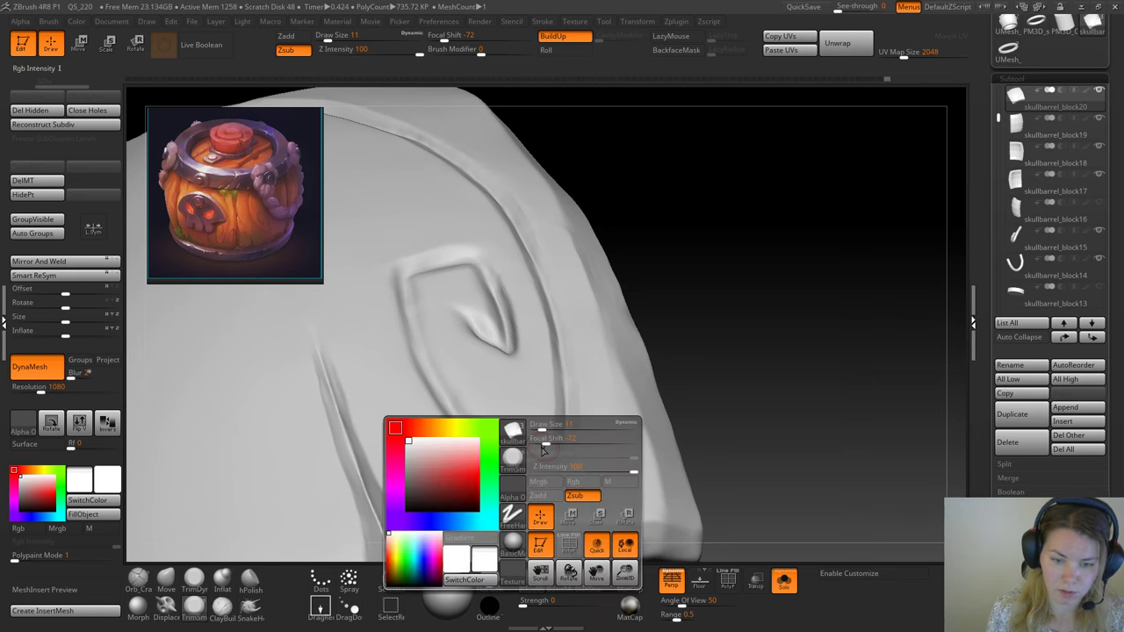
key("space")
left_click_drag(547, 417, 543, 417)
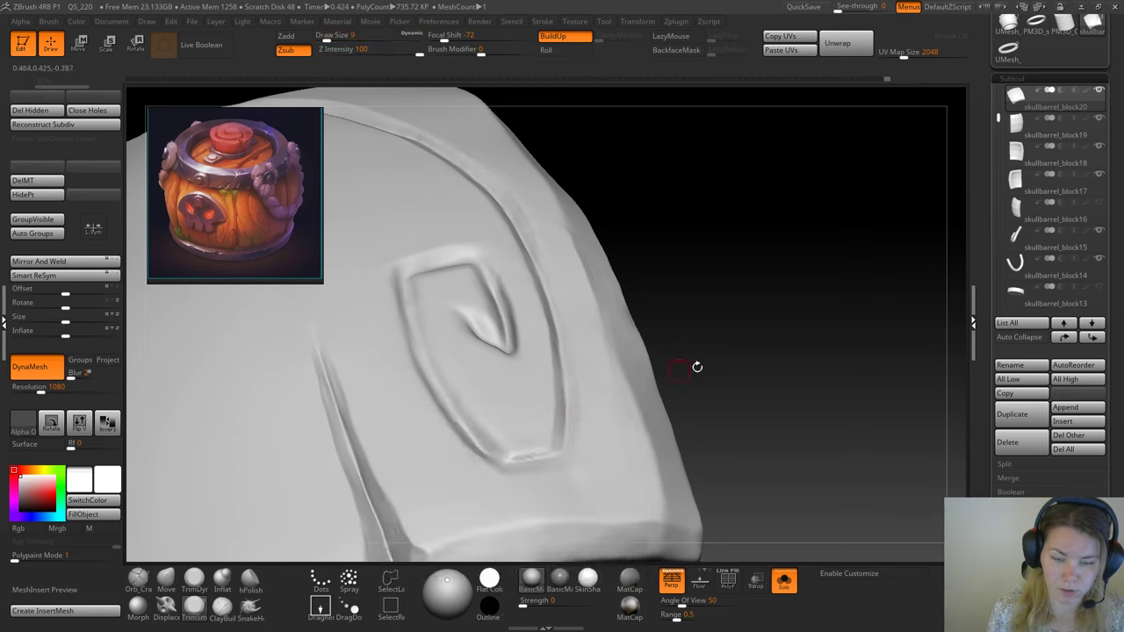
left_click_drag(697, 367, 696, 383)
left_click_drag(519, 459, 540, 454)
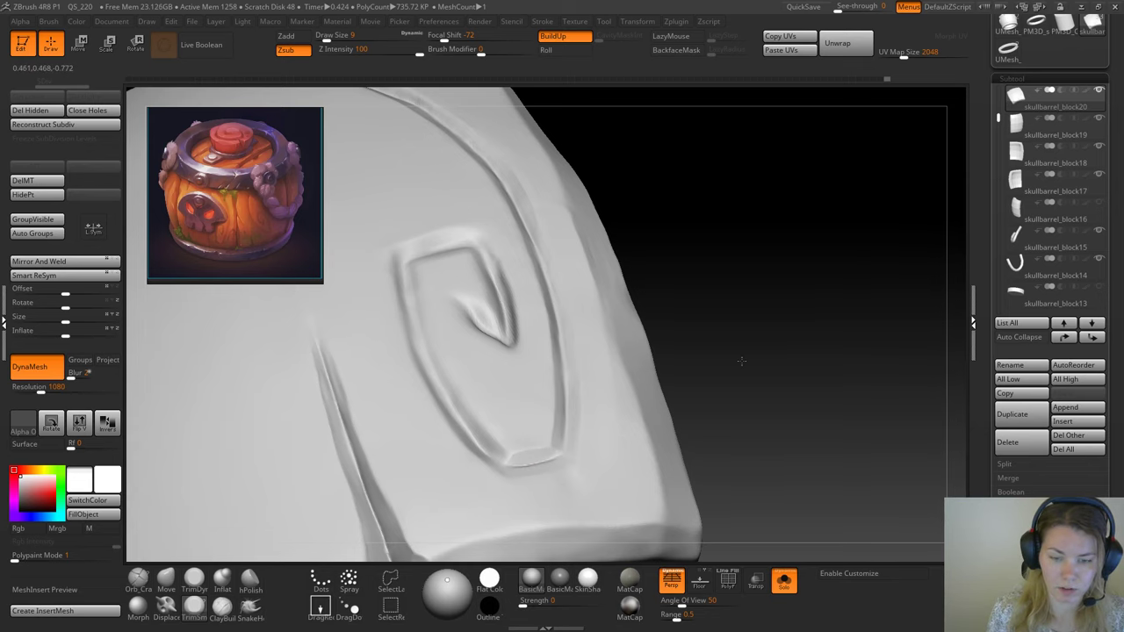
Step: Trim the spiral's bottom edge up to the corner where it meets the long outer right side
left_click_drag(742, 361, 786, 350)
left_click_drag(556, 441, 556, 442)
mouse_move(732, 312)
left_mouse_down()
mouse_move(782, 336)
mouse_move(572, 447)
left_mouse_up()
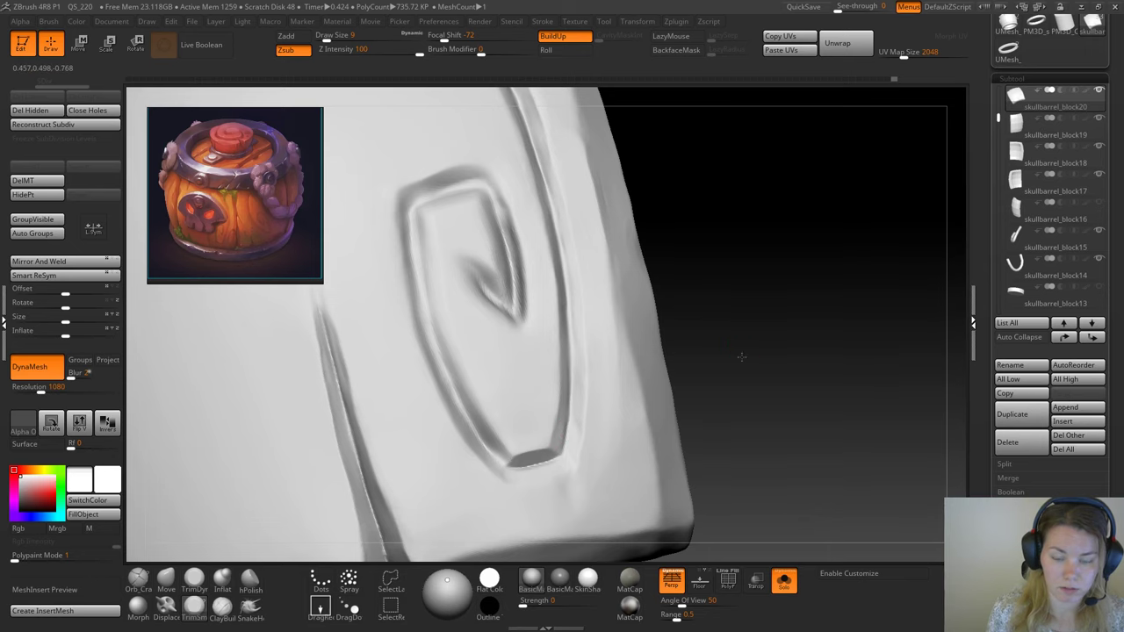
mouse_move(742, 357)
left_mouse_down()
mouse_move(770, 371)
mouse_move(668, 368)
left_mouse_up()
Step: Clean up the spiral's lower-left corner with the TrimDynamic brush at draw size 9
left_click(194, 580)
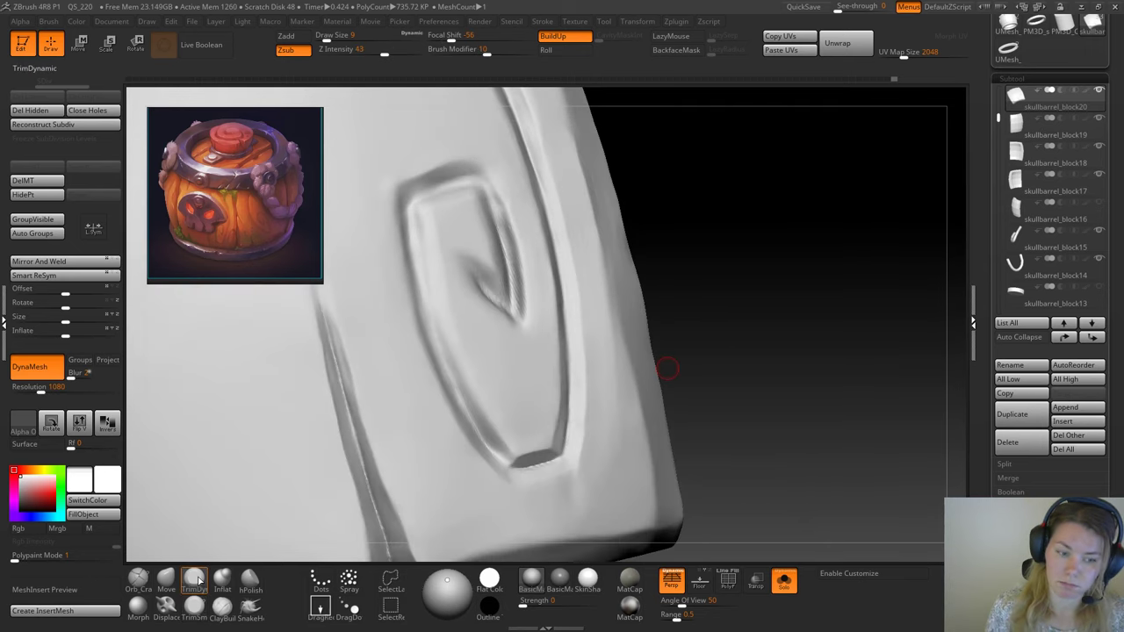
left_click_drag(740, 303, 497, 436)
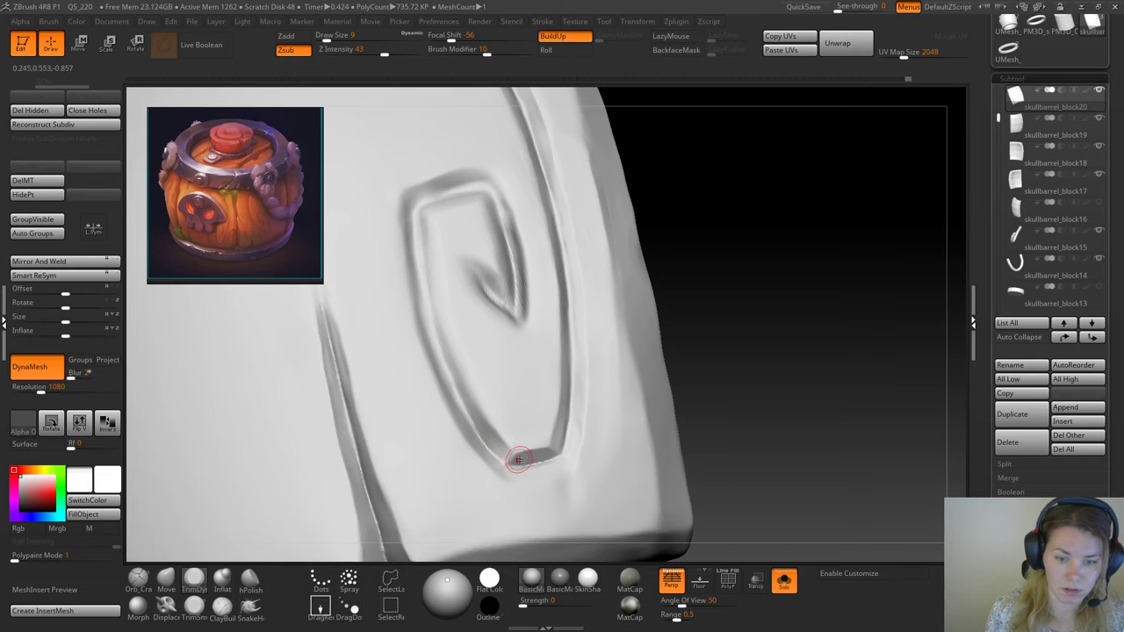
left_click_drag(708, 411, 725, 312)
mouse_move(776, 284)
left_mouse_down()
mouse_move(823, 331)
mouse_move(689, 360)
left_mouse_up()
left_click_drag(748, 328, 703, 313)
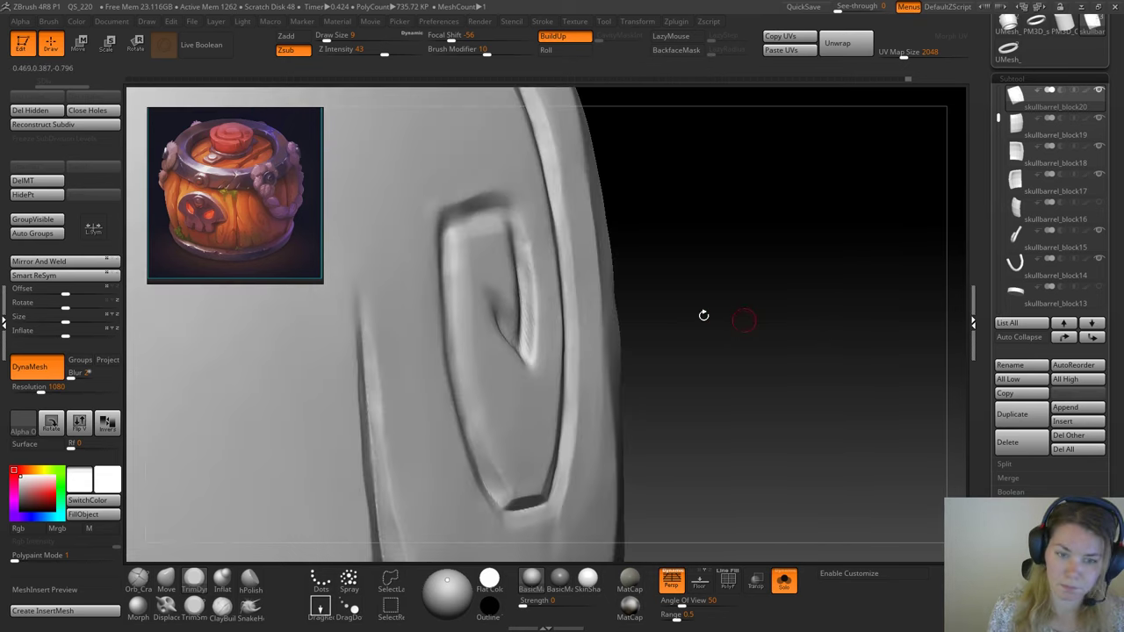
Step: Bevel the inner edge along the spiral's long left side with TrimDynamic at draw size 13
key("space")
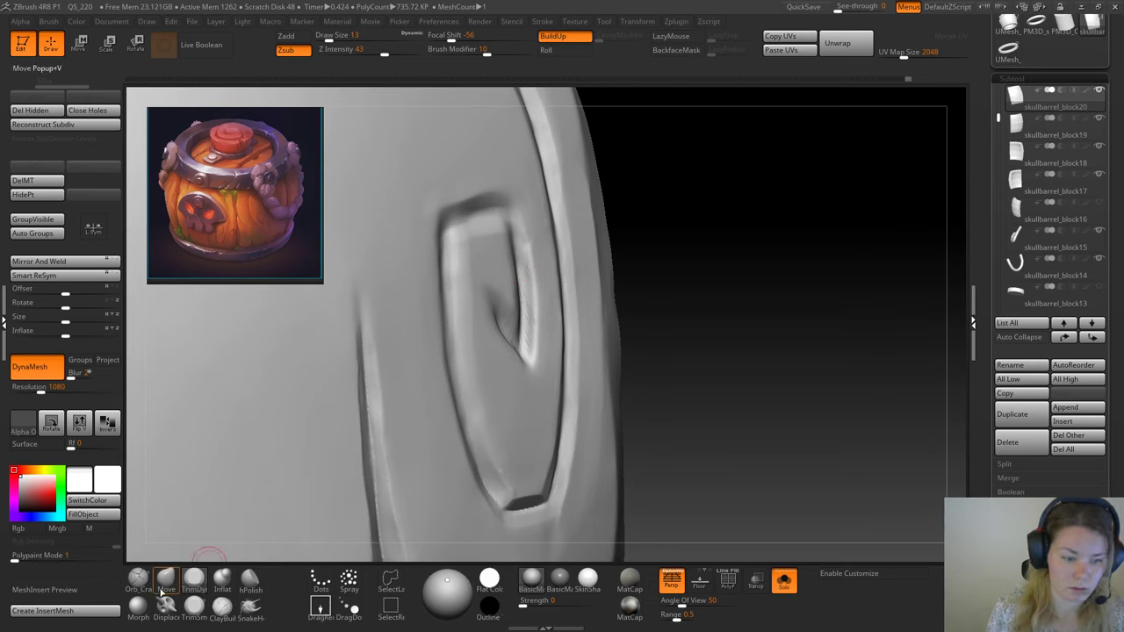
left_click(455, 273)
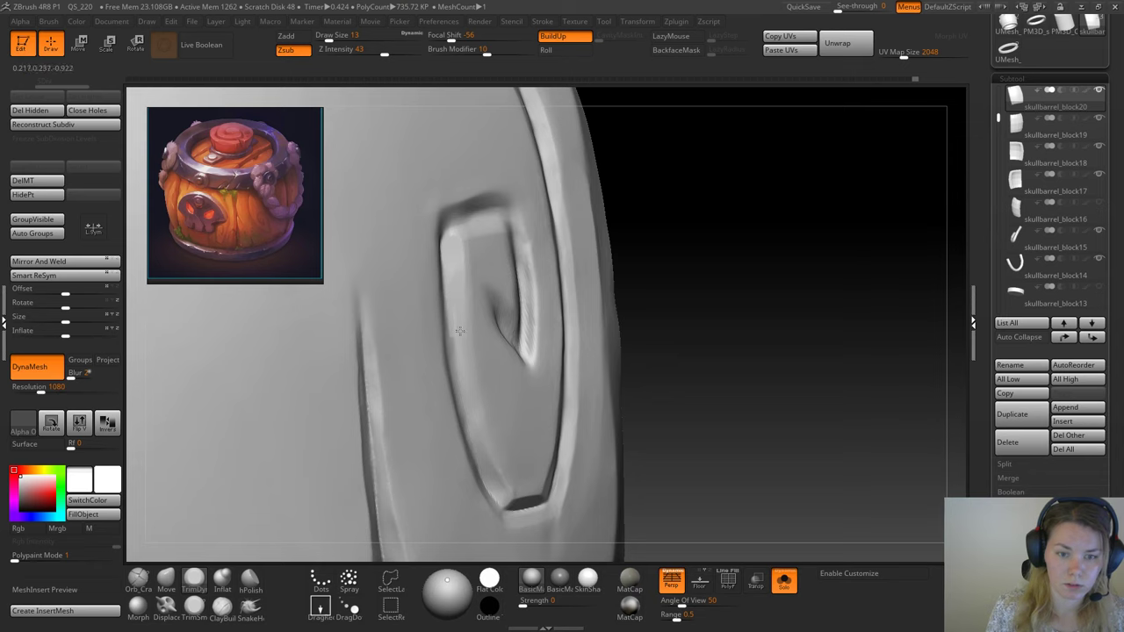
left_click_drag(458, 303, 480, 453)
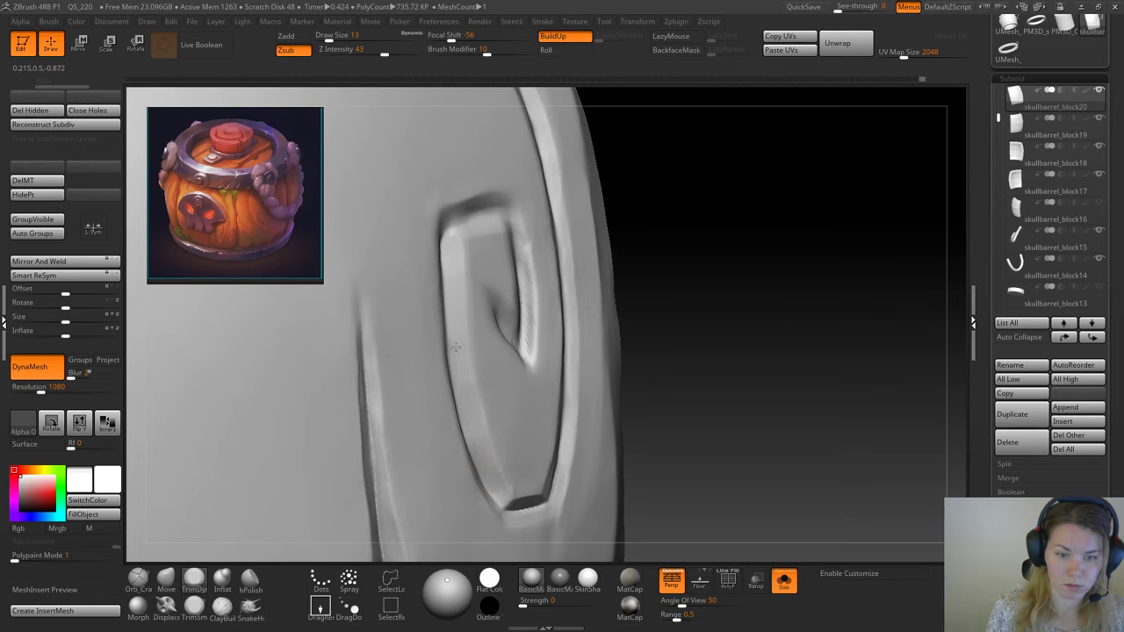
Step: Trim the outer rim of the spiral's left groove near its upper corner with TrimDynamic at draw size 9
left_click_drag(719, 294, 691, 280)
left_click_drag(778, 307, 754, 298)
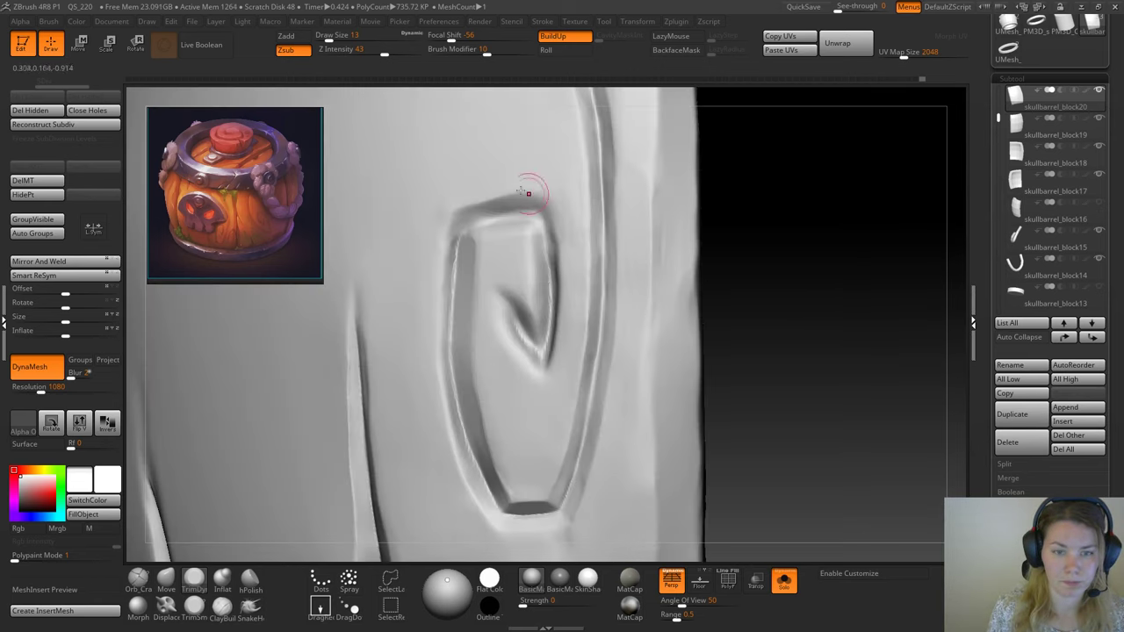
left_click_drag(783, 263, 751, 260)
key("space")
left_click_drag(451, 260, 446, 260)
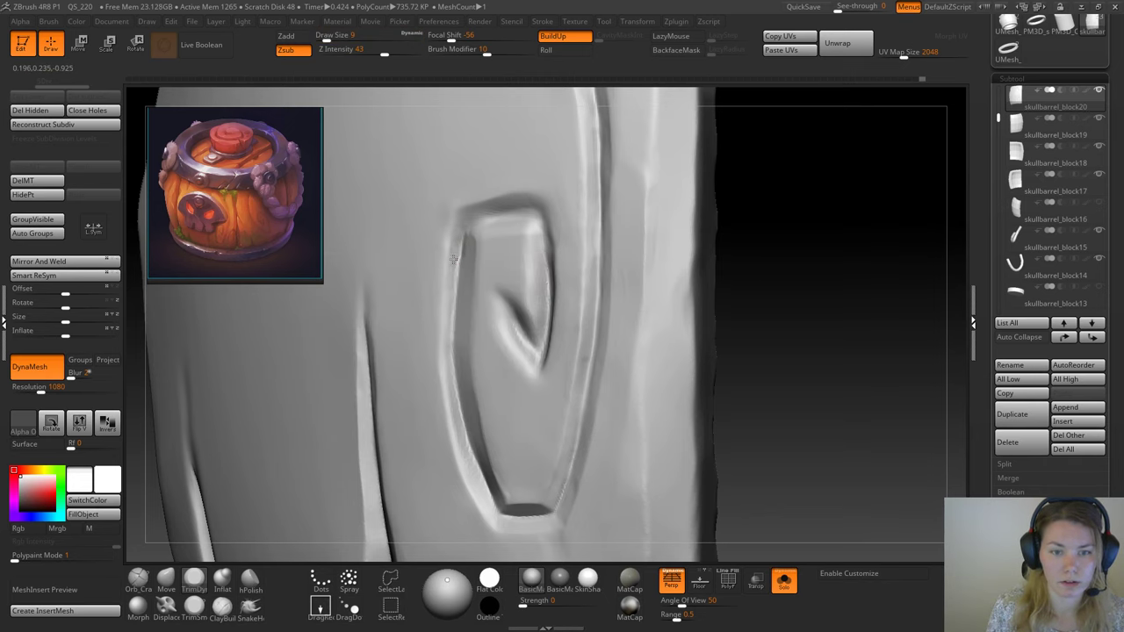
left_click_drag(820, 251, 810, 252)
Step: Flatten the lower outer wall of the spiral's left groove with TrimDynamic at draw size 13 and smooth its bend
key("space")
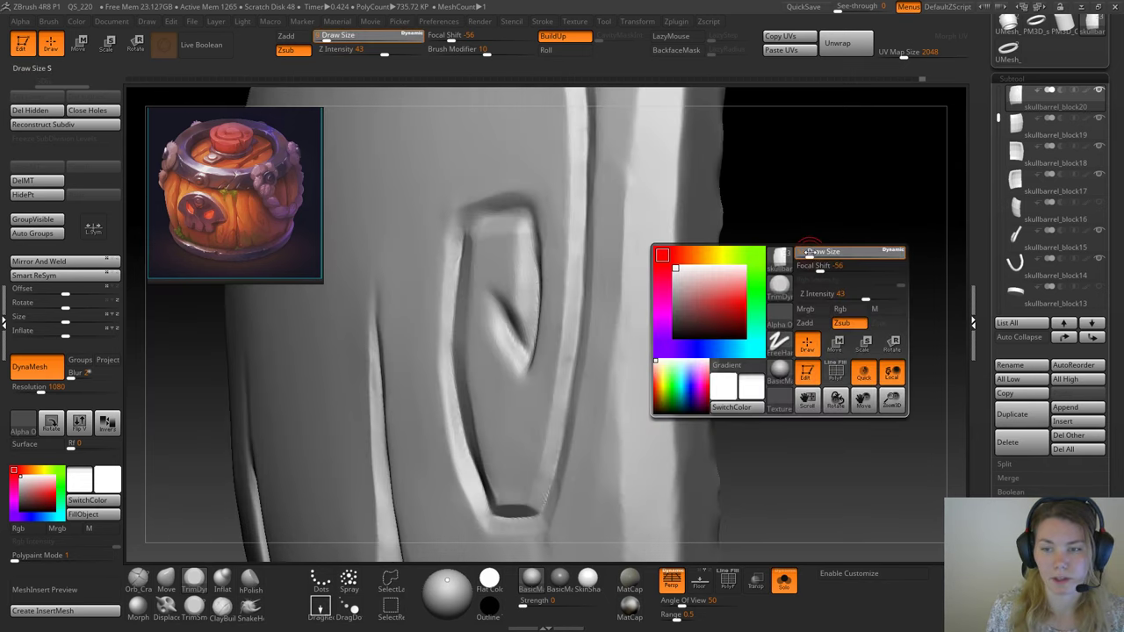
key("space")
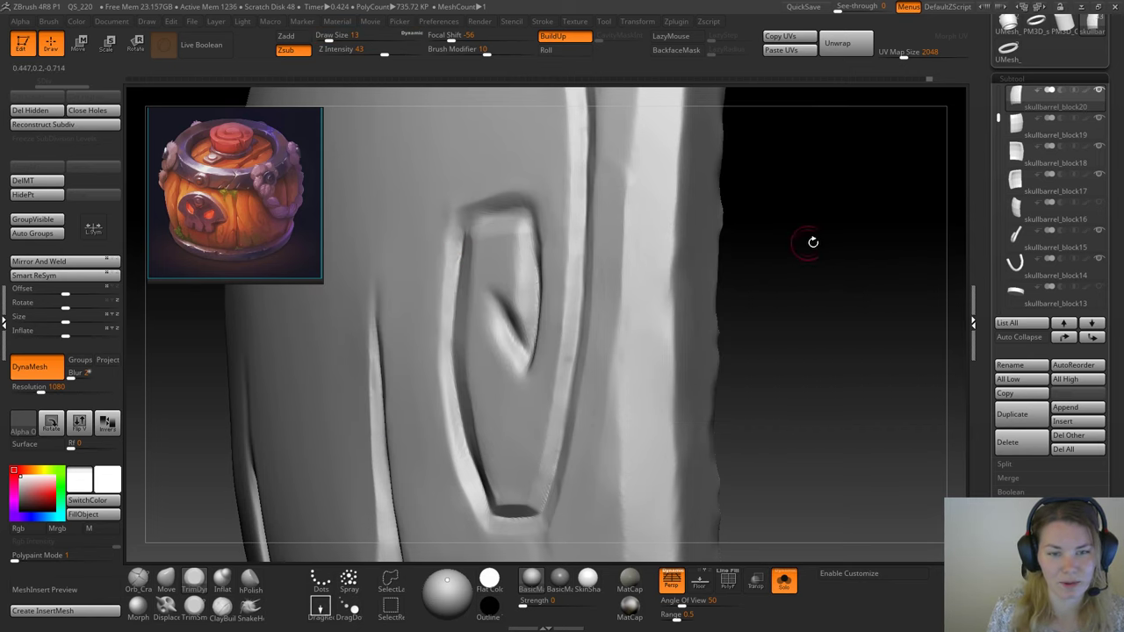
left_click_drag(810, 243, 668, 250)
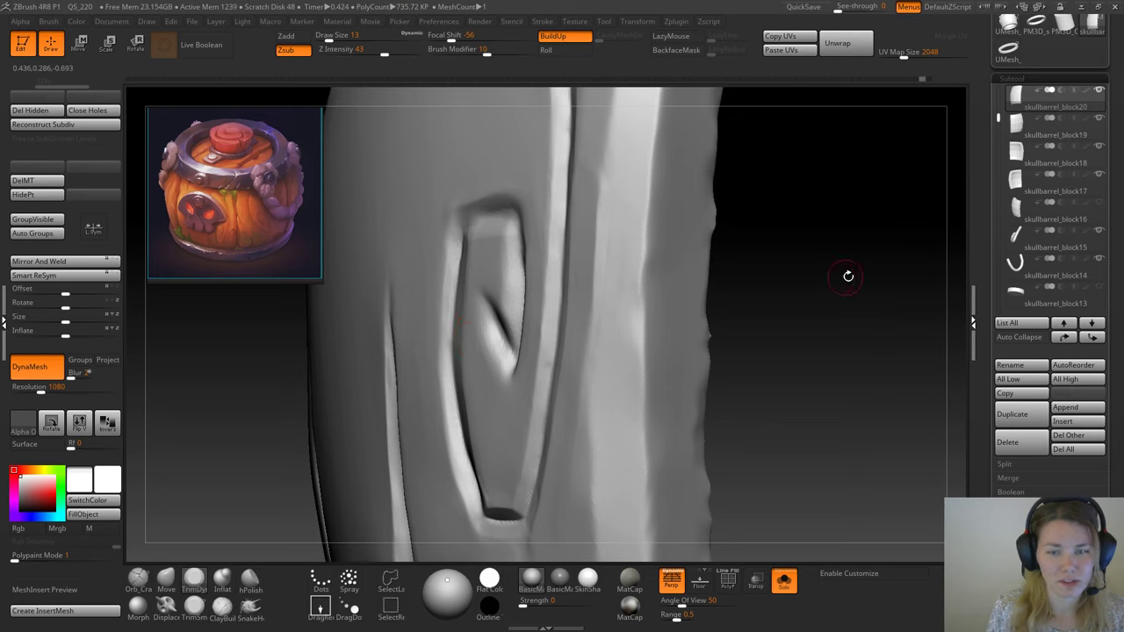
left_click_drag(848, 276, 570, 213)
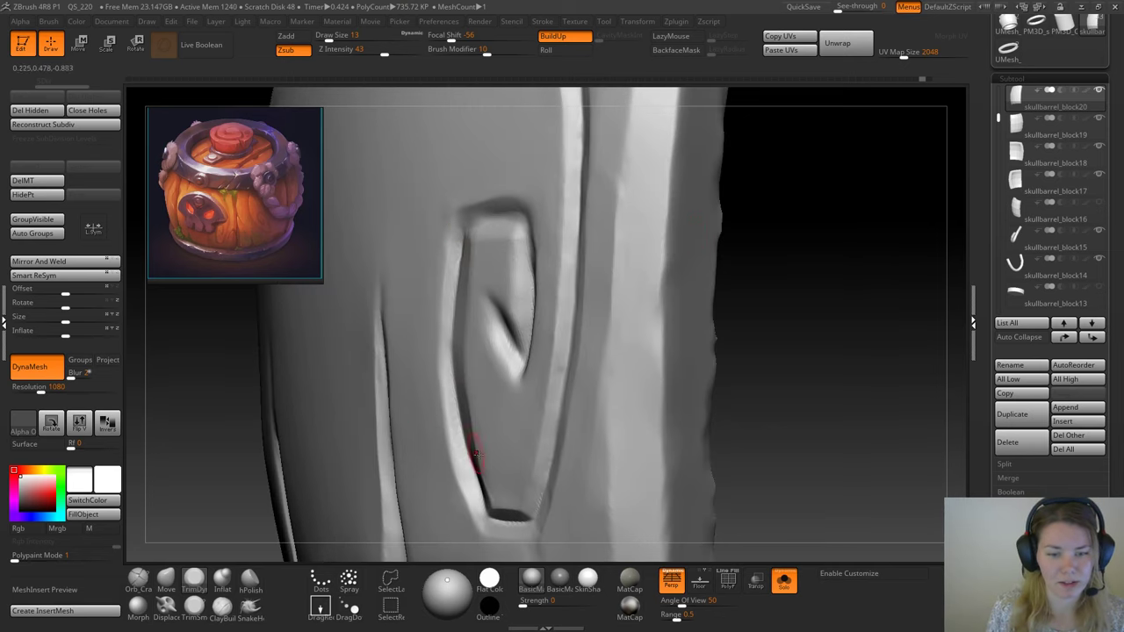
left_click_drag(459, 455, 453, 432)
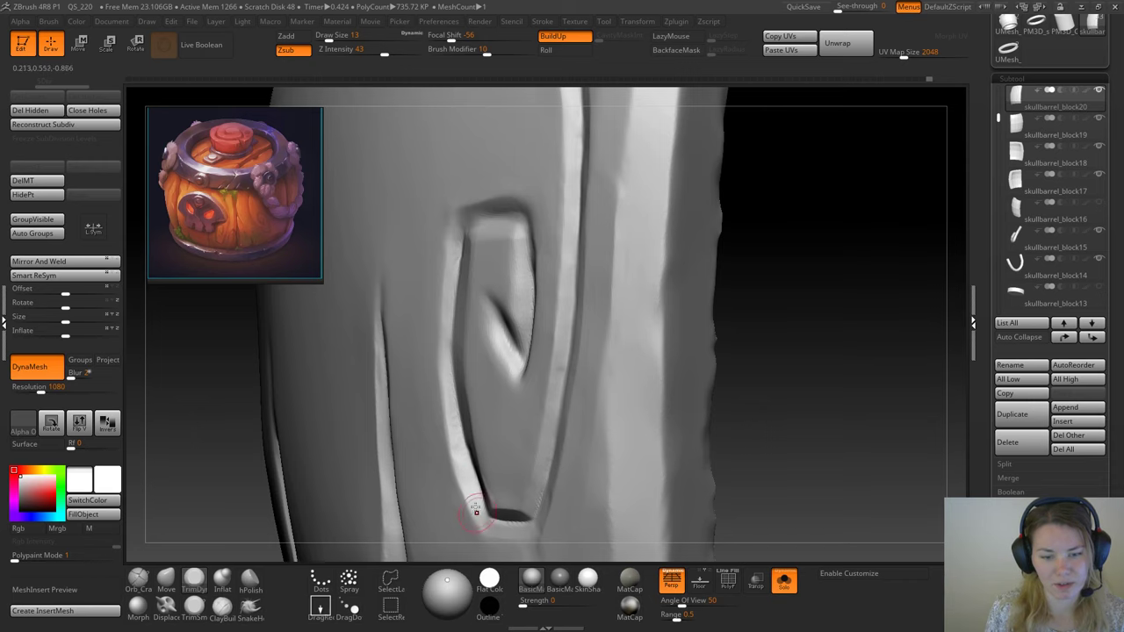
left_click_drag(794, 334, 647, 313)
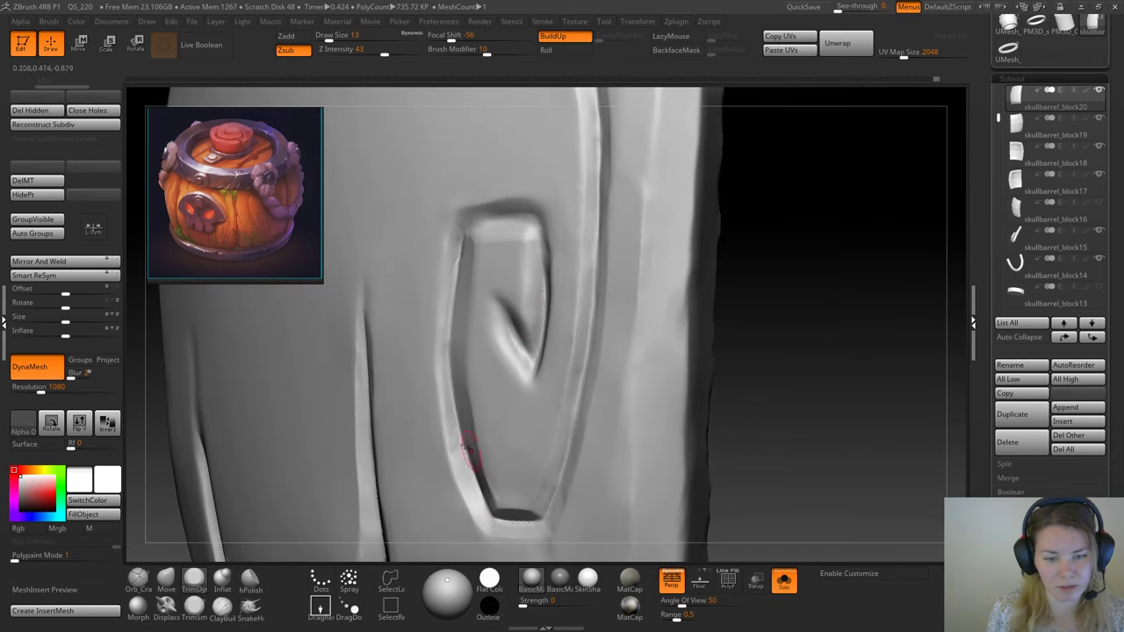
left_click_drag(451, 443, 452, 438, "shift")
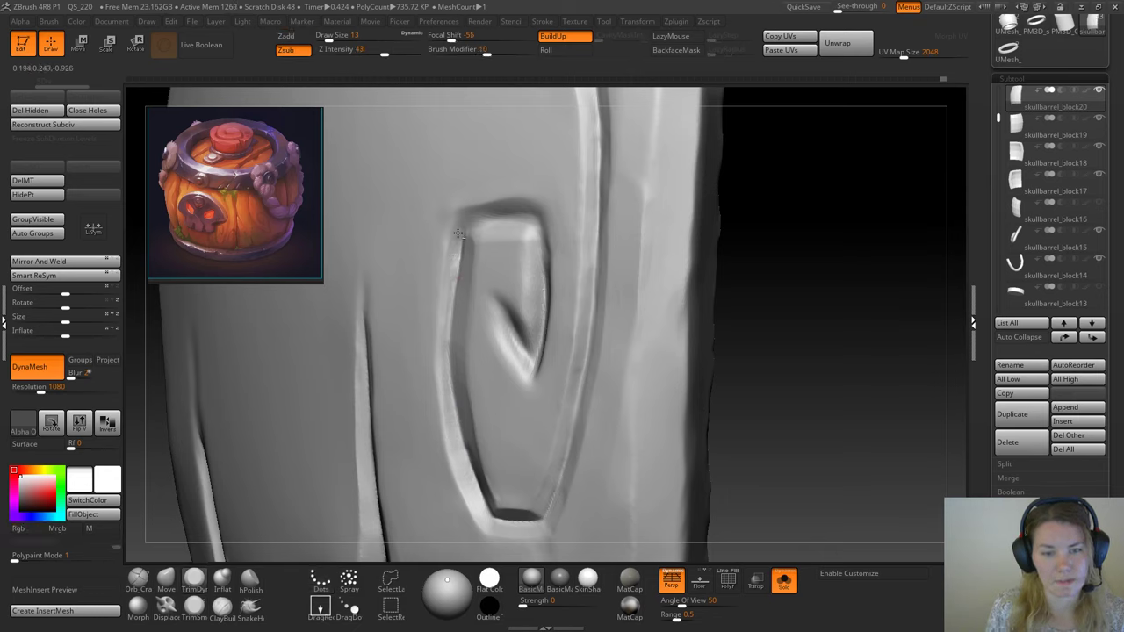
Step: Trim the left groove's upper outer wall at draw size 9 and sharpen its top corner with TrimSmoothBorder
left_click_drag(453, 254, 448, 269)
left_click_drag(446, 279, 459, 298)
key("space")
left_click_drag(760, 289, 735, 289)
left_click_drag(455, 283, 449, 294)
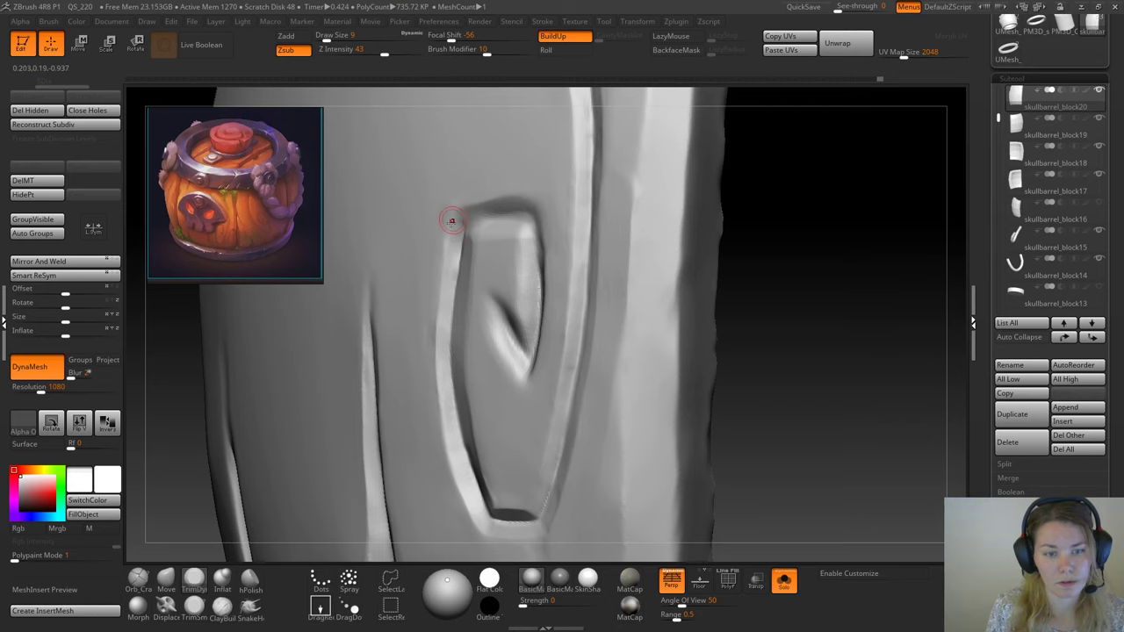
left_click(194, 606)
left_click_drag(777, 262, 747, 258)
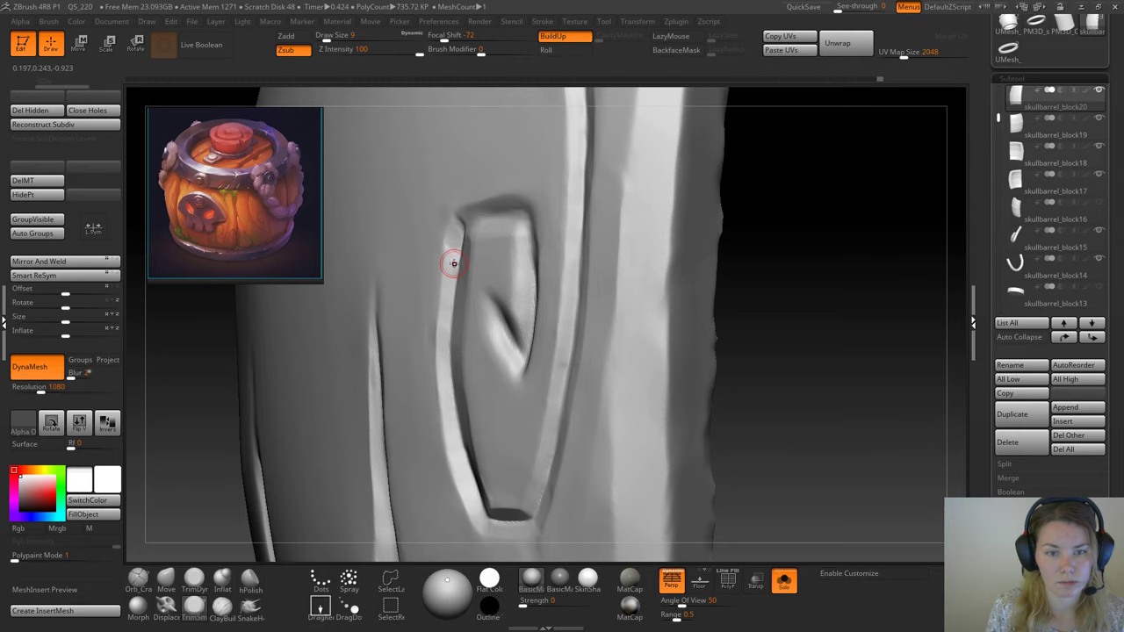
Step: Smooth the spiral's top groove and flatten the outer wall of its inner hook with TrimDynamic at draw size 9
left_click(194, 577)
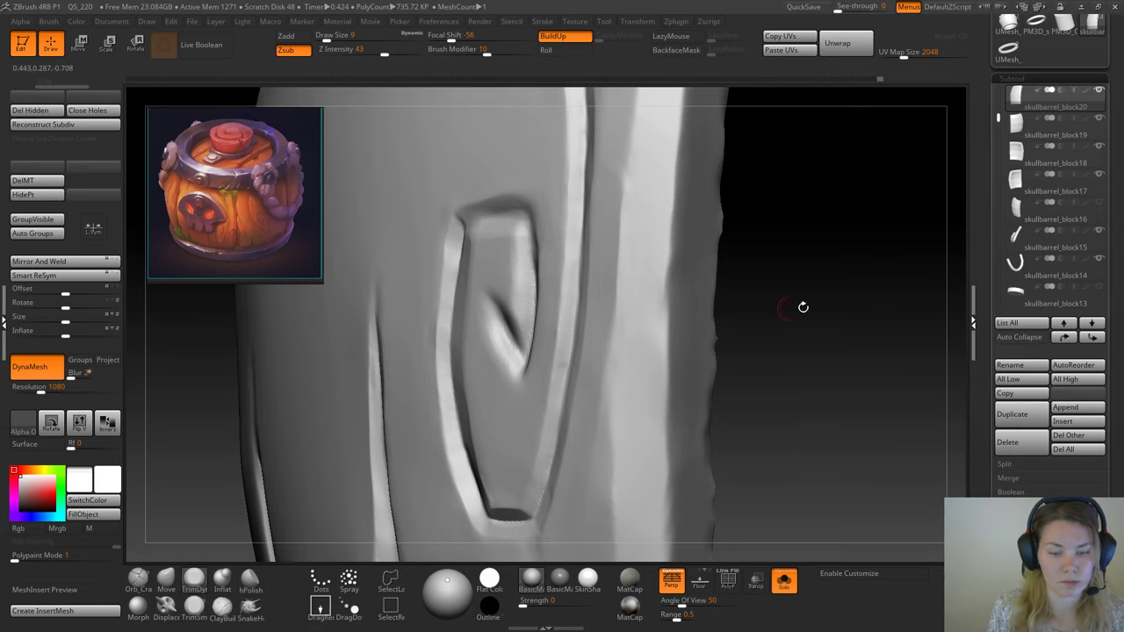
mouse_move(777, 306)
left_mouse_down()
mouse_move(802, 304)
mouse_move(770, 290)
left_mouse_up()
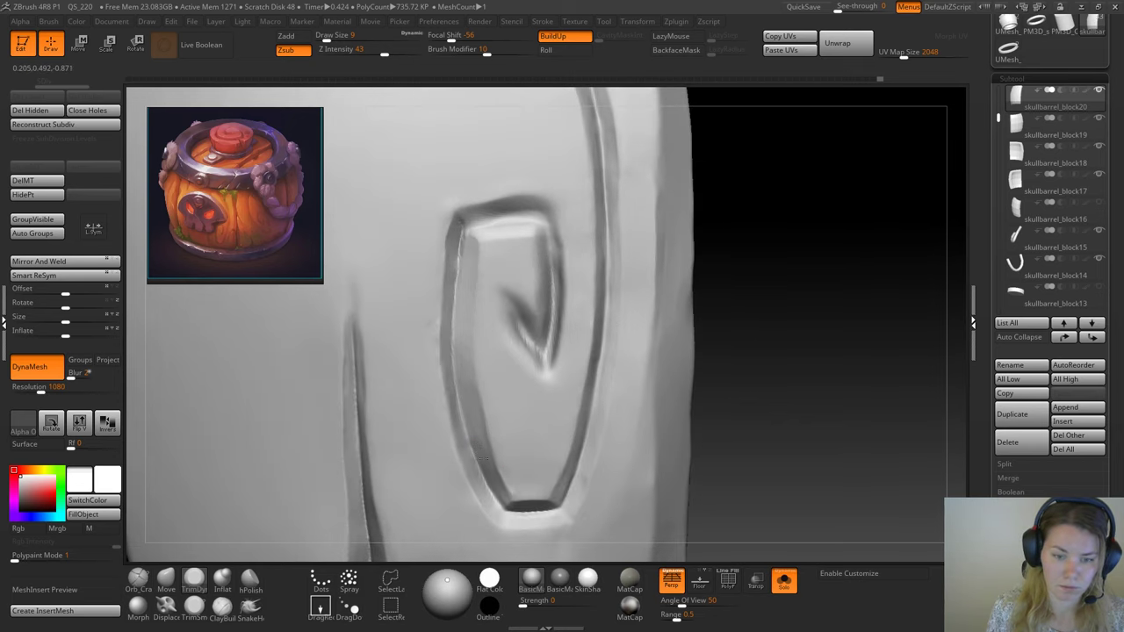
mouse_move(747, 222)
left_mouse_down()
mouse_move(712, 228)
mouse_move(717, 206)
left_mouse_up()
left_click_drag(796, 165, 776, 190)
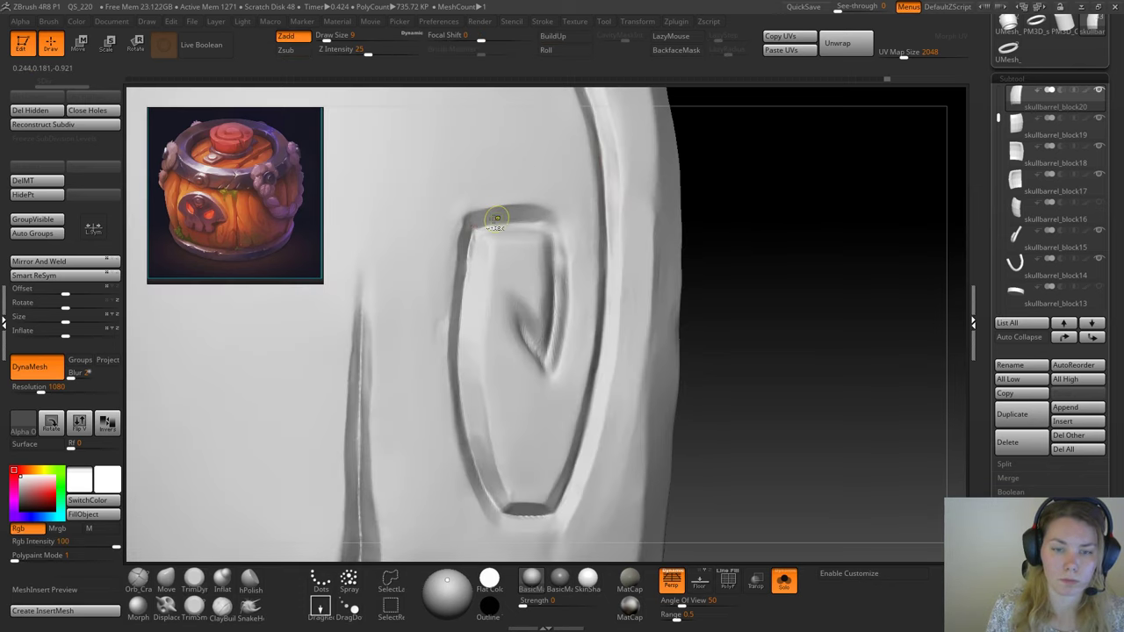
left_click_drag(497, 218, 521, 216, "shift")
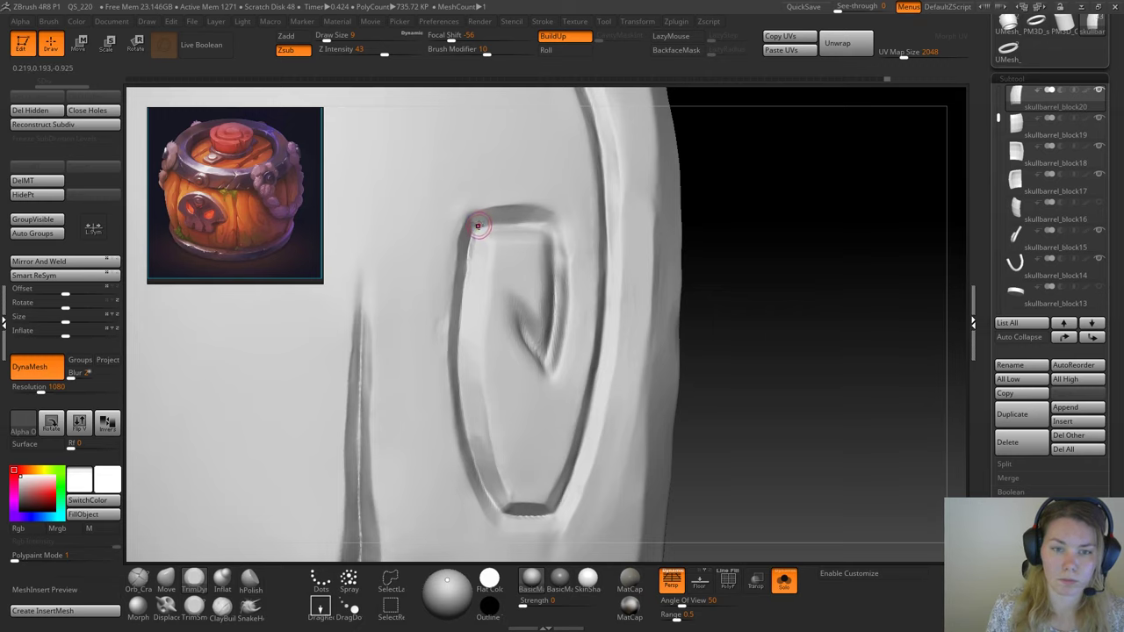
left_click_drag(480, 226, 509, 208, "shift")
left_click_drag(779, 229, 689, 207)
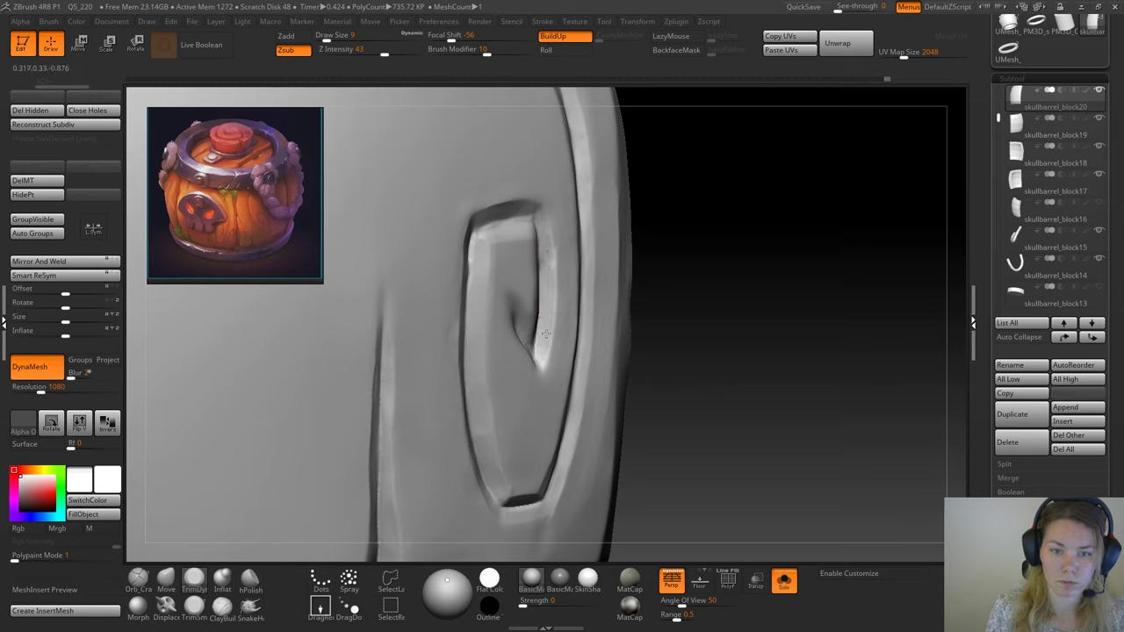
left_click_drag(707, 236, 748, 213)
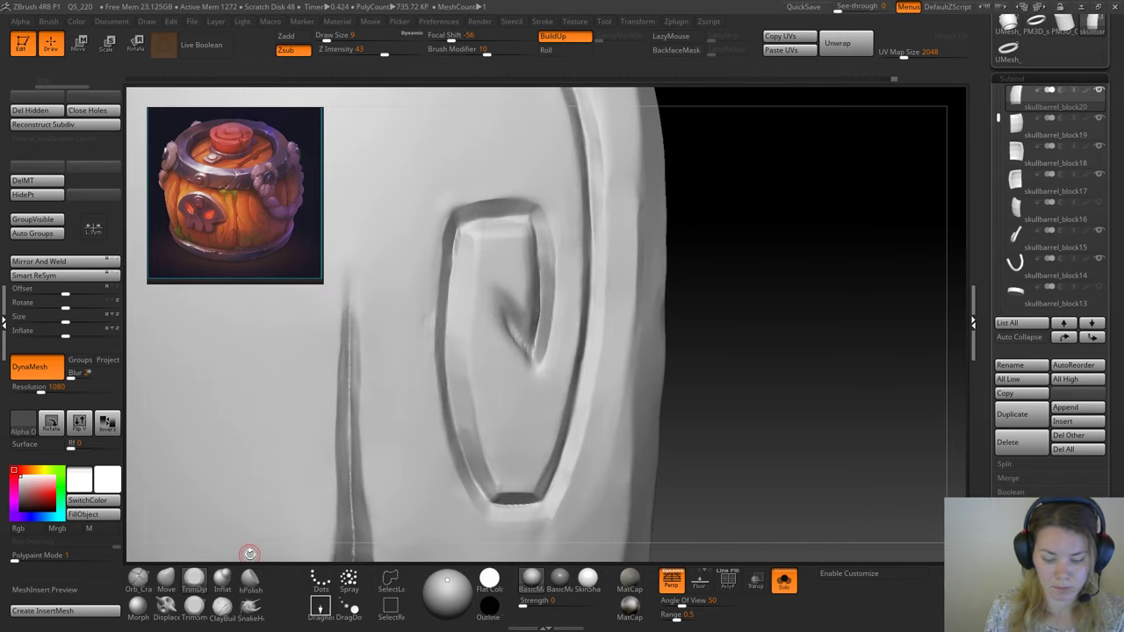
Step: Sharpen the spiral's top groove and left edge using the Pinch brush at draw size 25
left_click_drag(251, 557, 293, 499)
key("space")
left_click_drag(503, 252, 512, 245)
key("p")
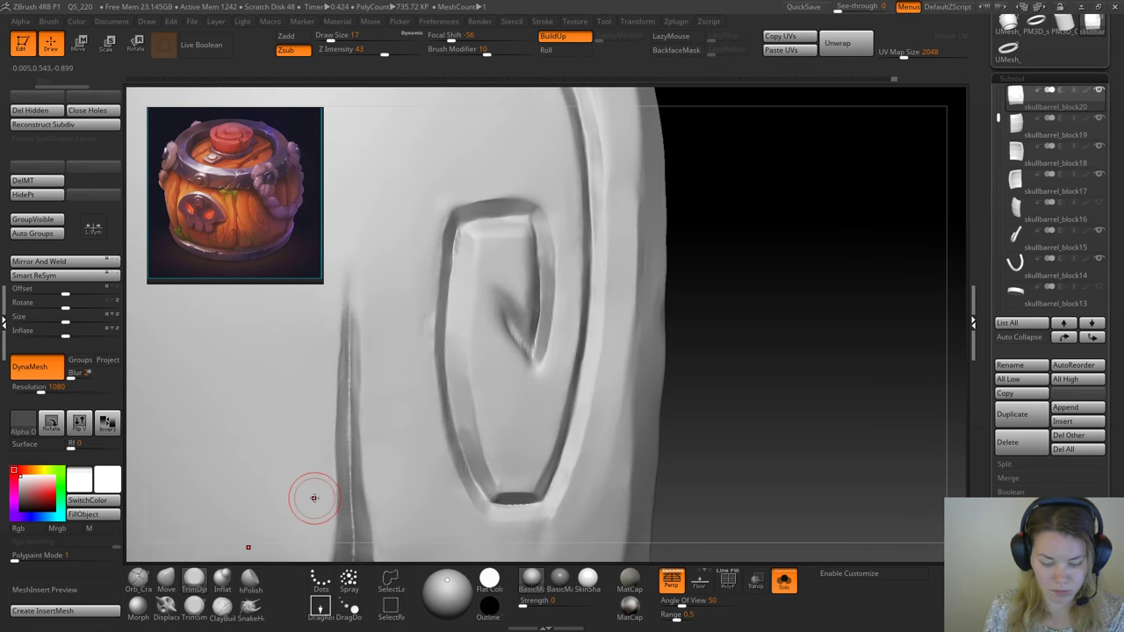
key("b")
key("p")
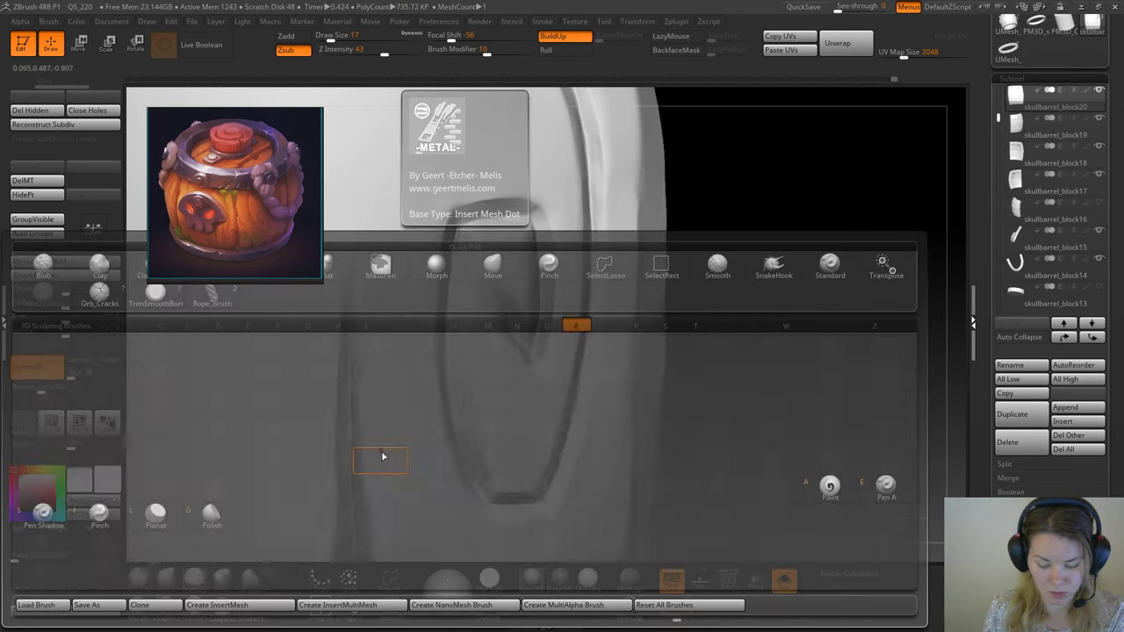
key("i")
right_click_drag(614, 313, 631, 226)
mouse_move(532, 224)
left_mouse_down()
mouse_move(494, 233)
mouse_move(482, 223)
mouse_move(518, 216)
left_mouse_up()
key("space")
mouse_move(514, 214)
left_mouse_down()
mouse_move(451, 263)
mouse_move(443, 370)
mouse_move(464, 427)
left_mouse_up()
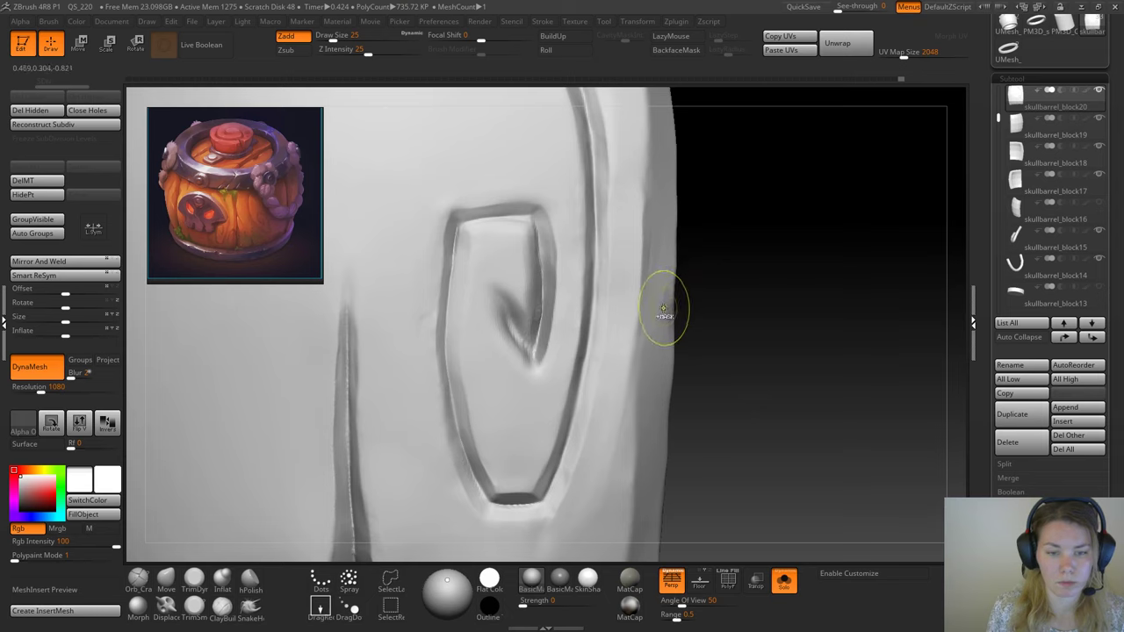
Step: Undo the last strokes on the spiral's left bevel and pinch the creases of the inner hook down to its tip
key("ctrl+z")
key("ctrl+z")
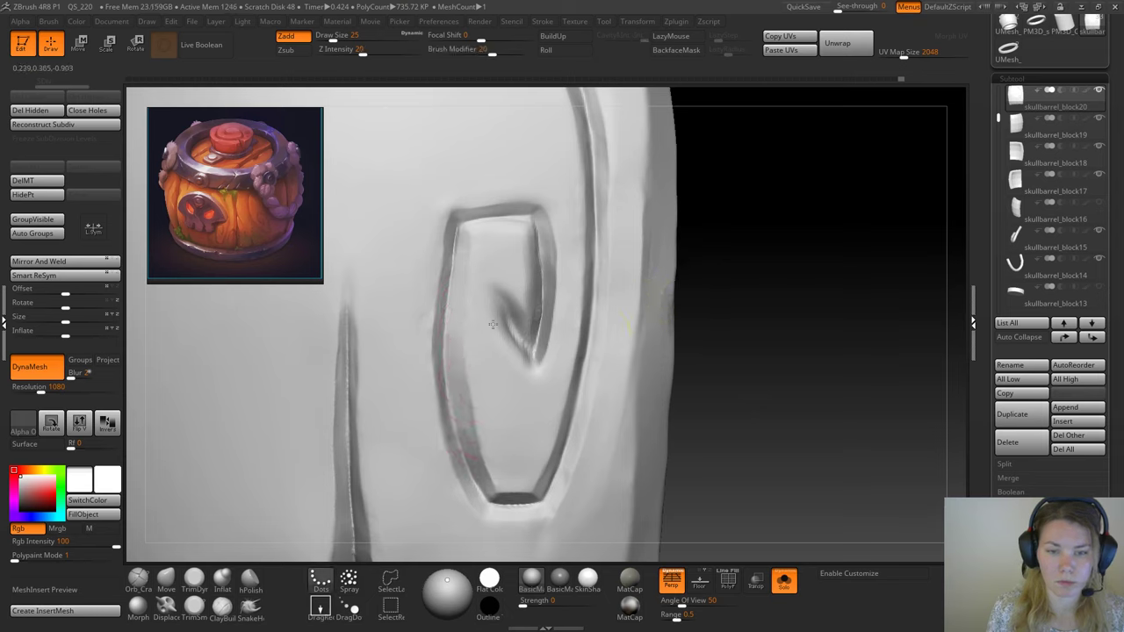
left_click(199, 577)
left_click_drag(533, 233, 536, 339)
left_click_drag(494, 296, 525, 353)
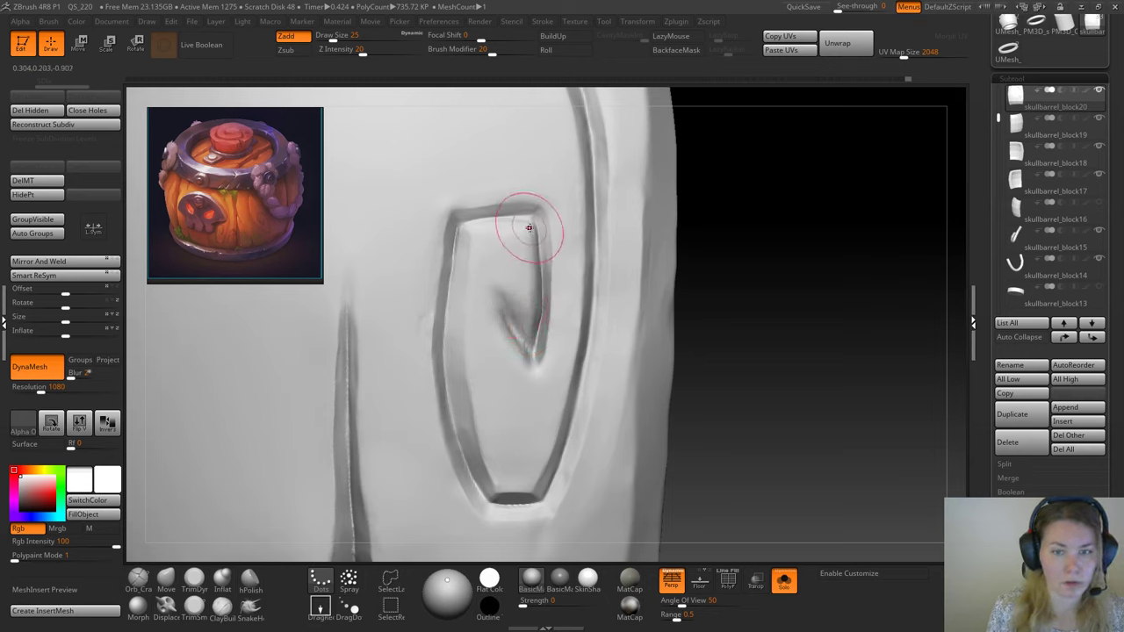
Step: Adjust the inner hook's right edge and tip with the Move brush at draw sizes 41 and 22
left_click(166, 579)
key("bracketright")
key("bracketright")
mouse_move(541, 260)
left_mouse_down()
mouse_move(537, 307)
mouse_move(537, 298)
left_mouse_up()
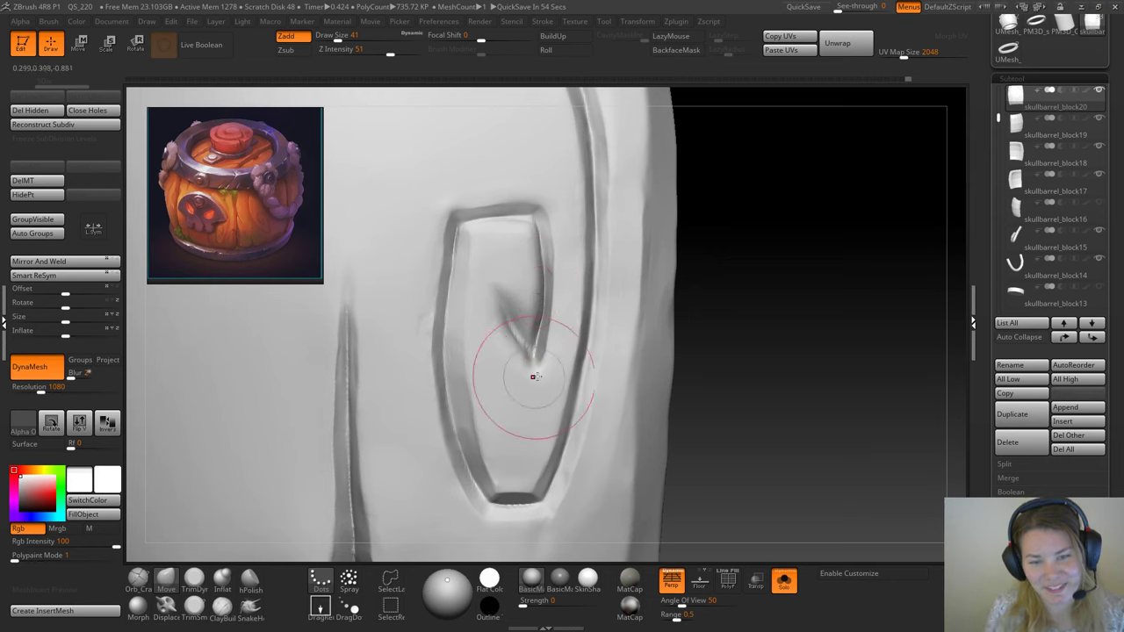
key("space")
left_click_drag(740, 255, 732, 258)
left_click_drag(753, 320, 716, 324)
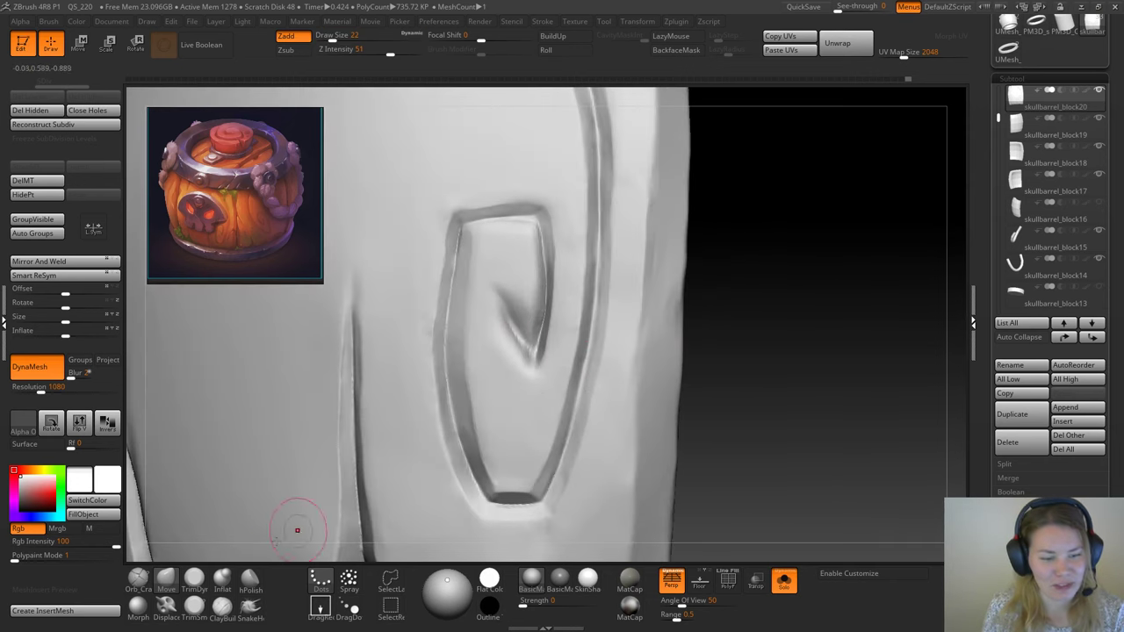
Step: Flatten the slanted inner wall of the spiral's hook with TrimDynamic at draw size 9
left_click(194, 578)
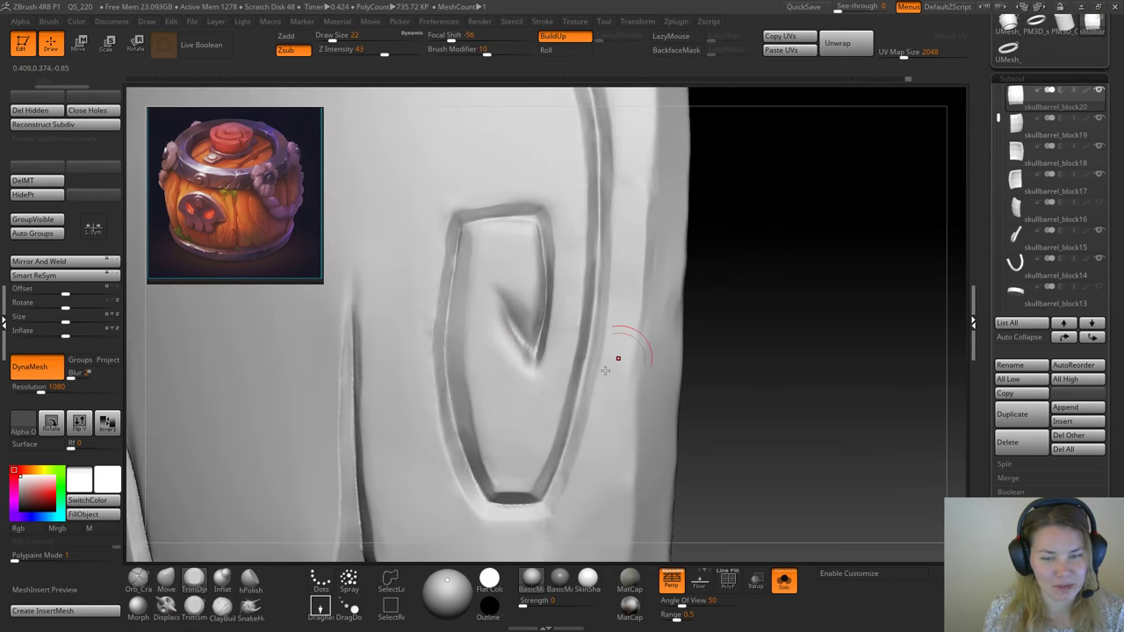
left_click(194, 606)
left_click_drag(800, 298, 761, 295)
key("space")
left_click_drag(545, 257, 539, 257)
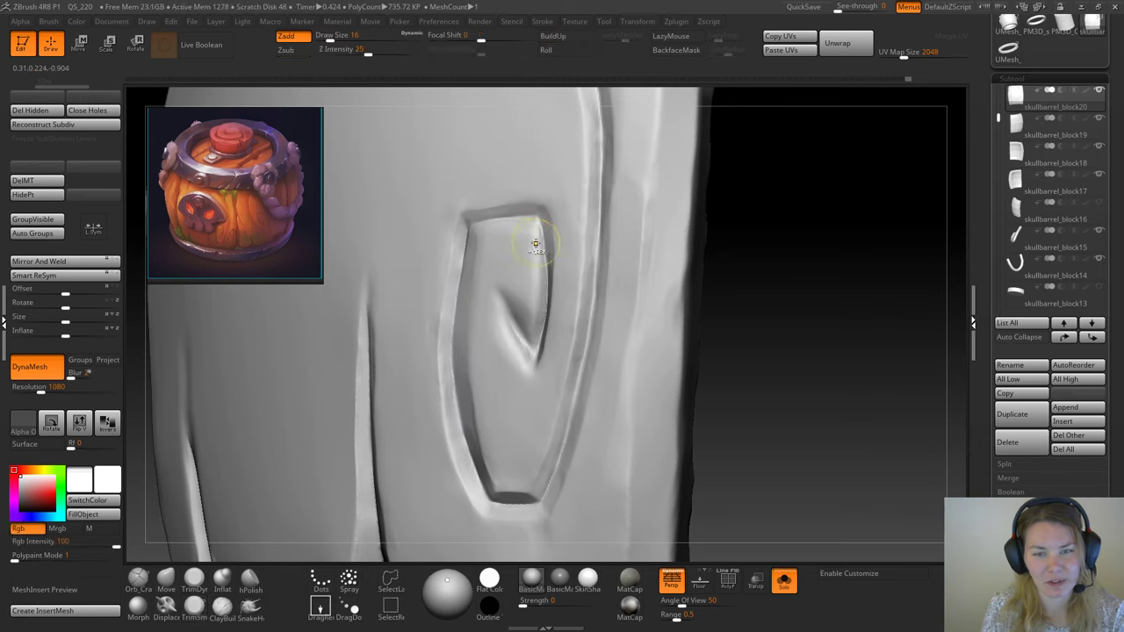
key("space")
left_click_drag(539, 257, 533, 257)
left_click(194, 578)
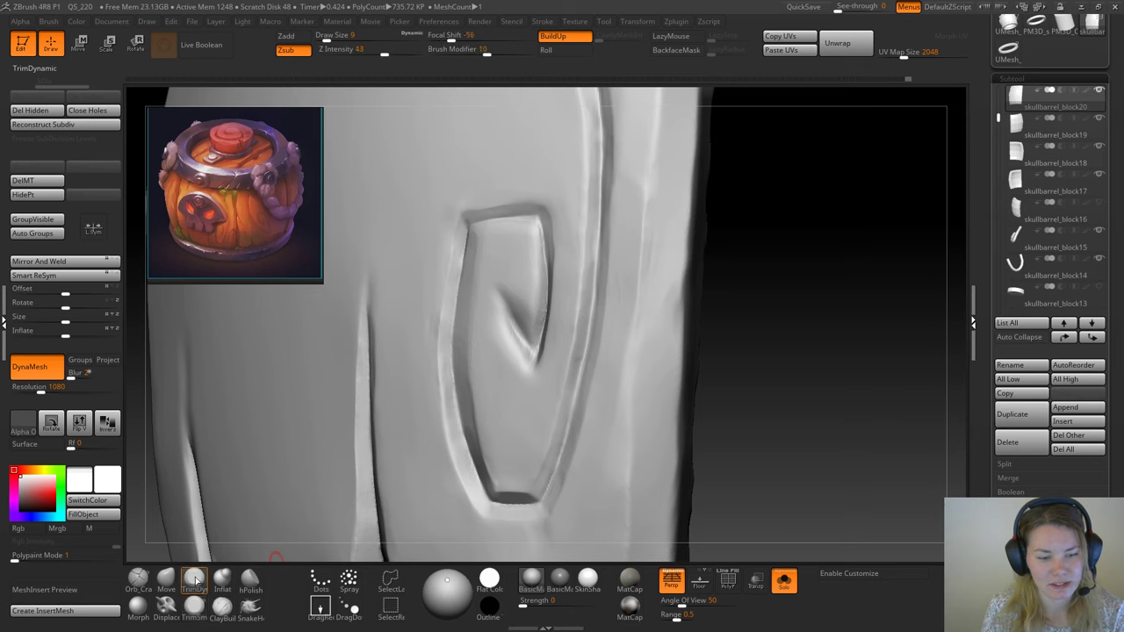
left_click_drag(823, 240, 781, 244)
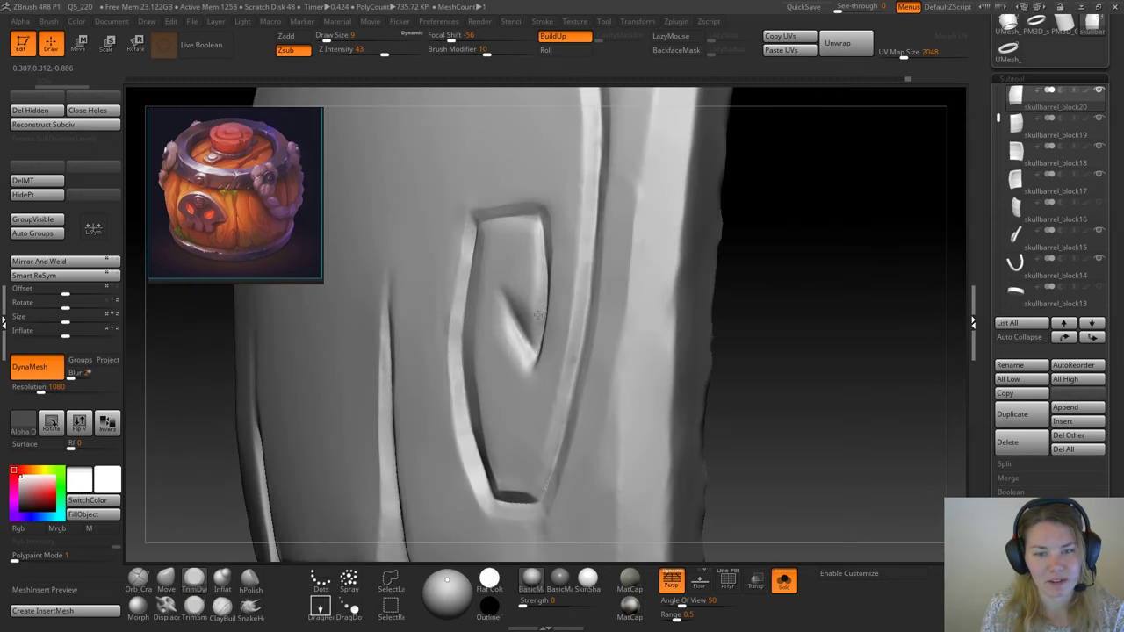
left_click_drag(797, 269, 527, 332)
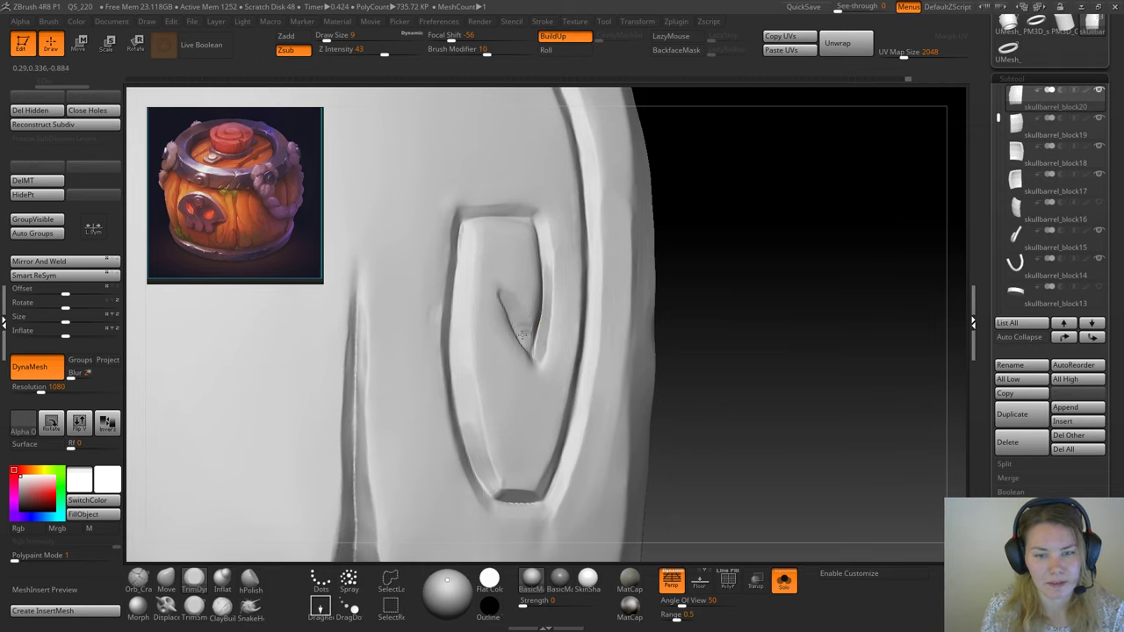
left_click_drag(785, 281, 749, 277)
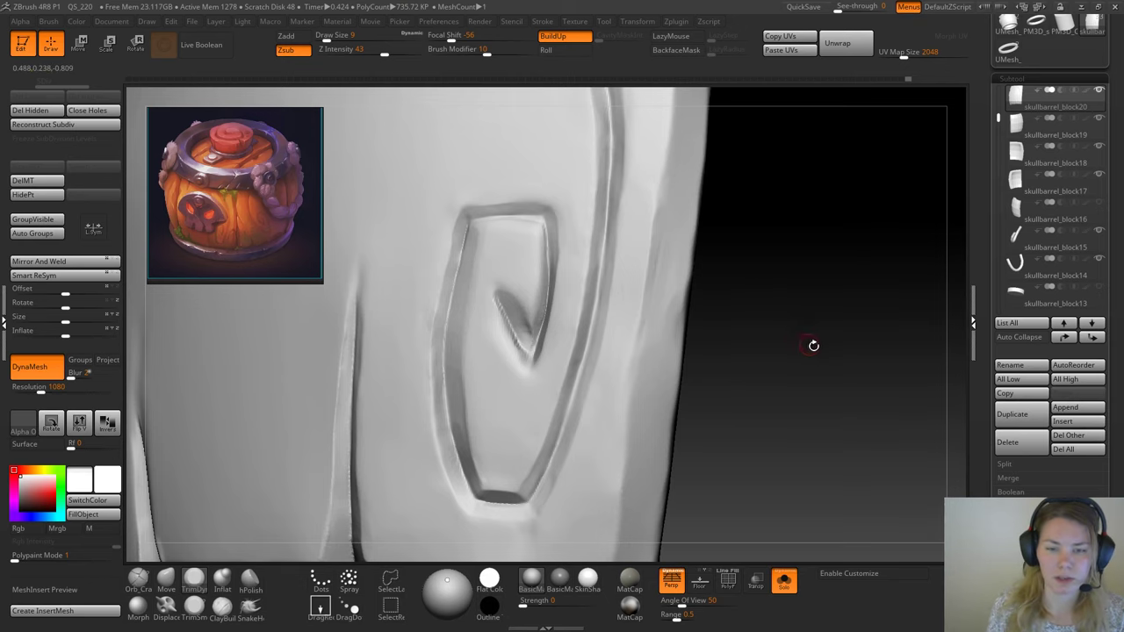
Step: Refine the hook's recess down to its tip with TrimDynamic, and nudge the reference image toward the canvas corner
mouse_move(813, 343)
left_mouse_down()
mouse_move(802, 351)
mouse_move(809, 376)
mouse_move(800, 360)
left_mouse_up()
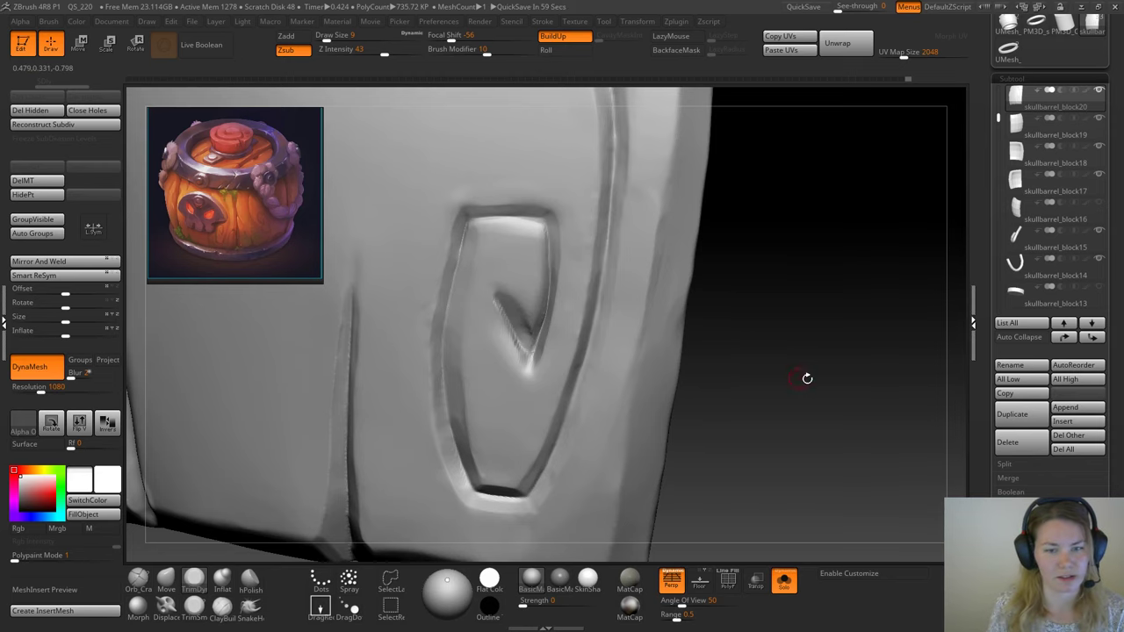
mouse_move(807, 378)
left_mouse_down()
mouse_move(807, 390)
mouse_move(771, 342)
mouse_move(837, 362)
mouse_move(826, 369)
left_mouse_up()
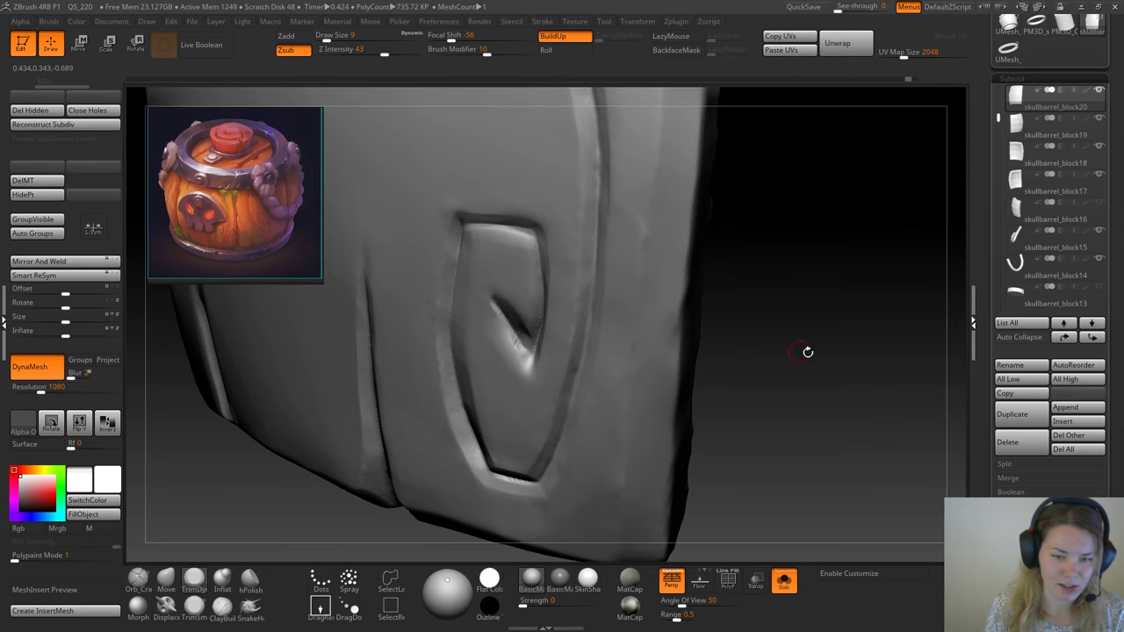
left_click_drag(808, 352, 732, 338)
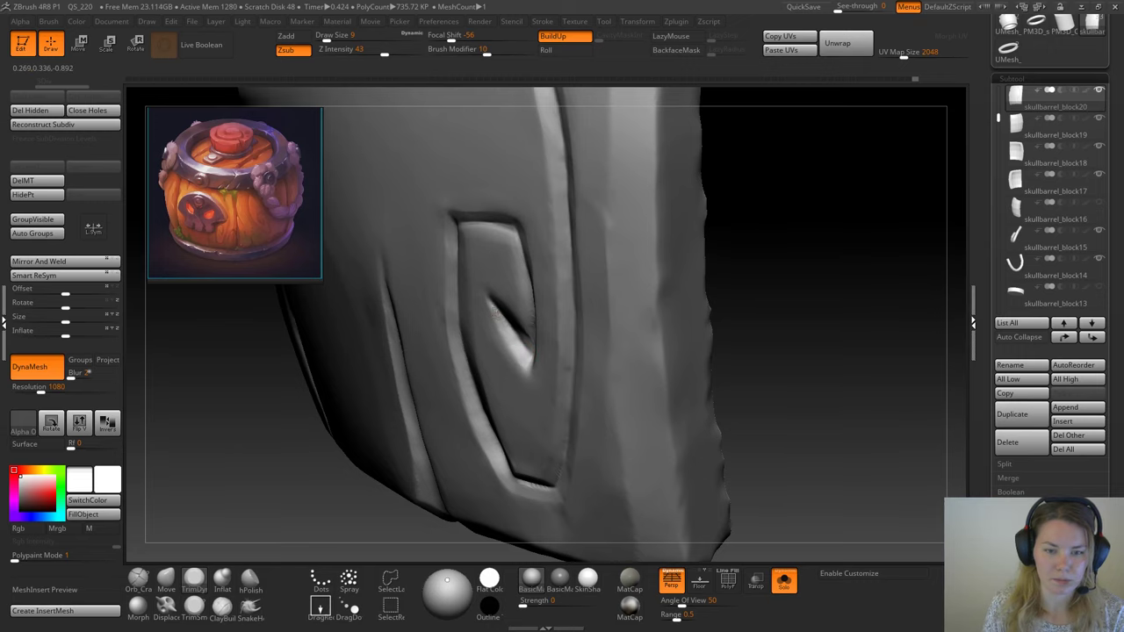
left_click_drag(776, 299, 805, 303)
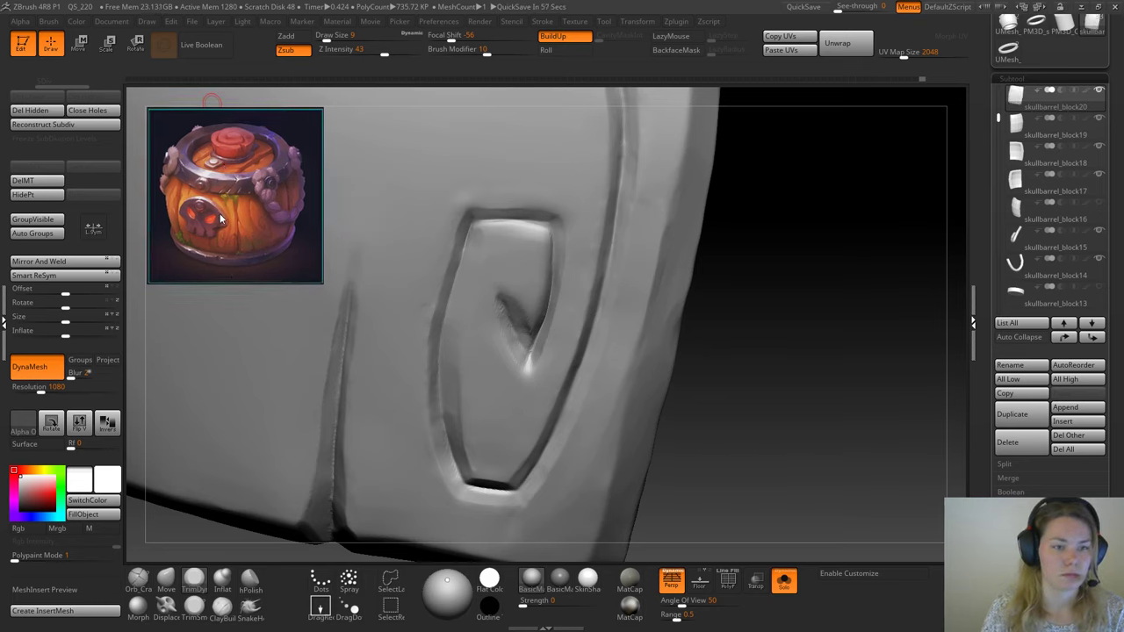
left_click_drag(222, 162, 203, 201)
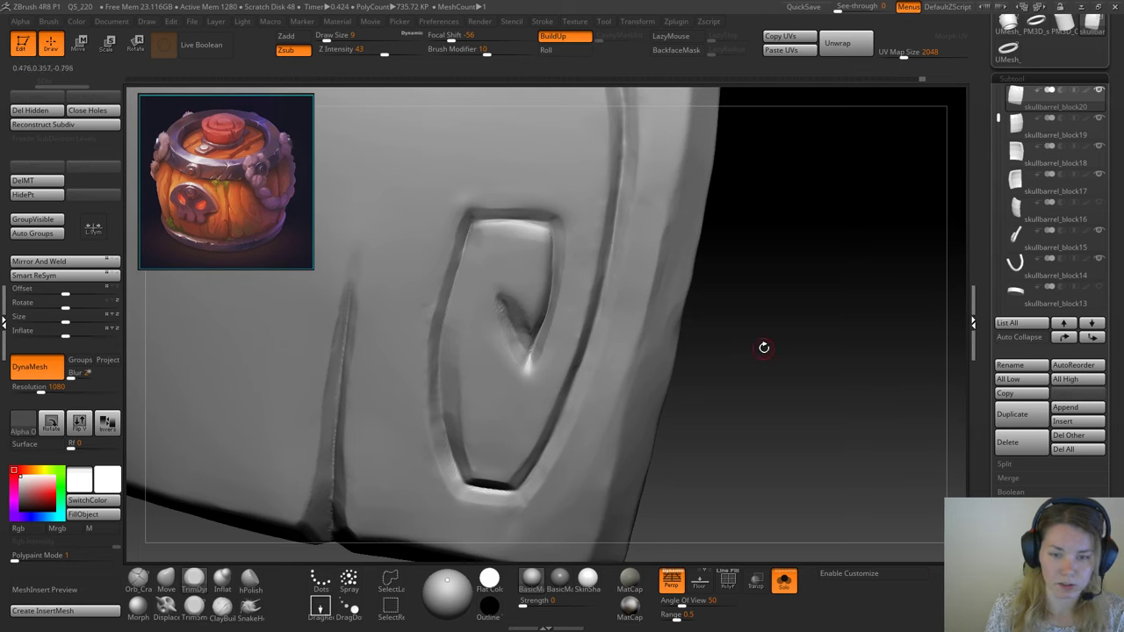
left_click_drag(763, 348, 536, 320)
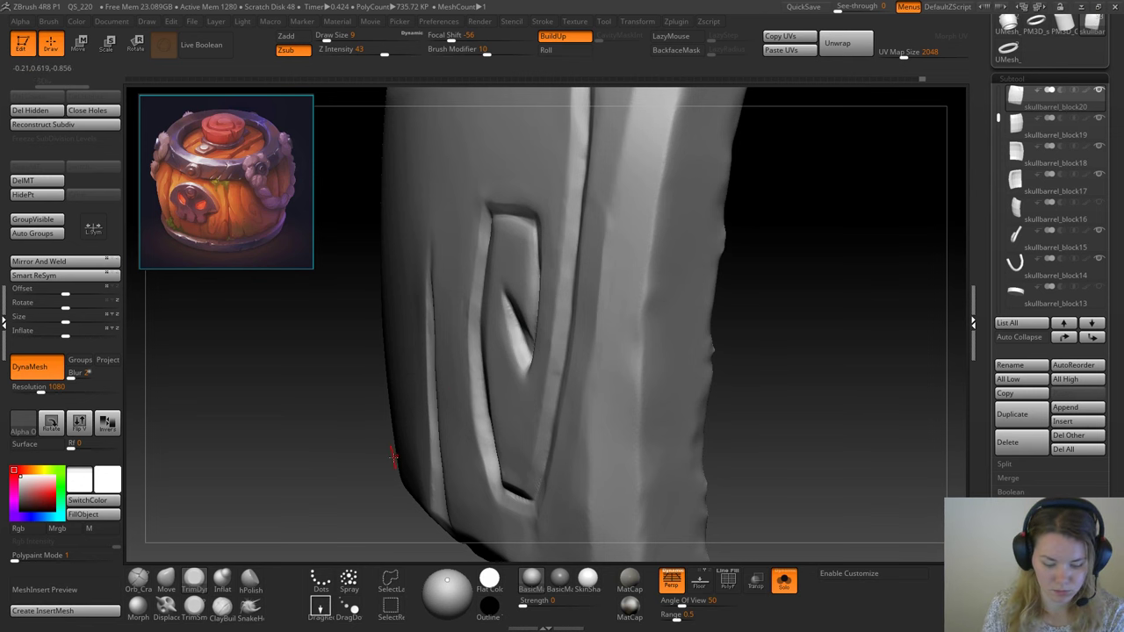
Step: Pinch the creases inside the hook's recess with the Pinch brush at draw size 9
key("b")
key("c")
key("l")
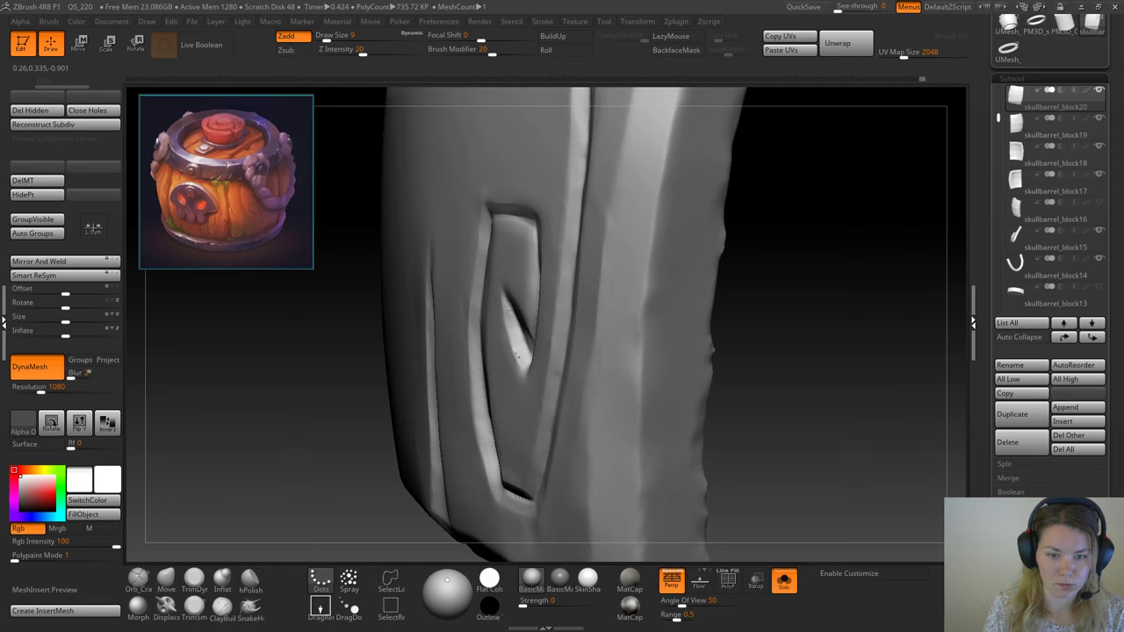
left_click_drag(798, 334, 533, 372)
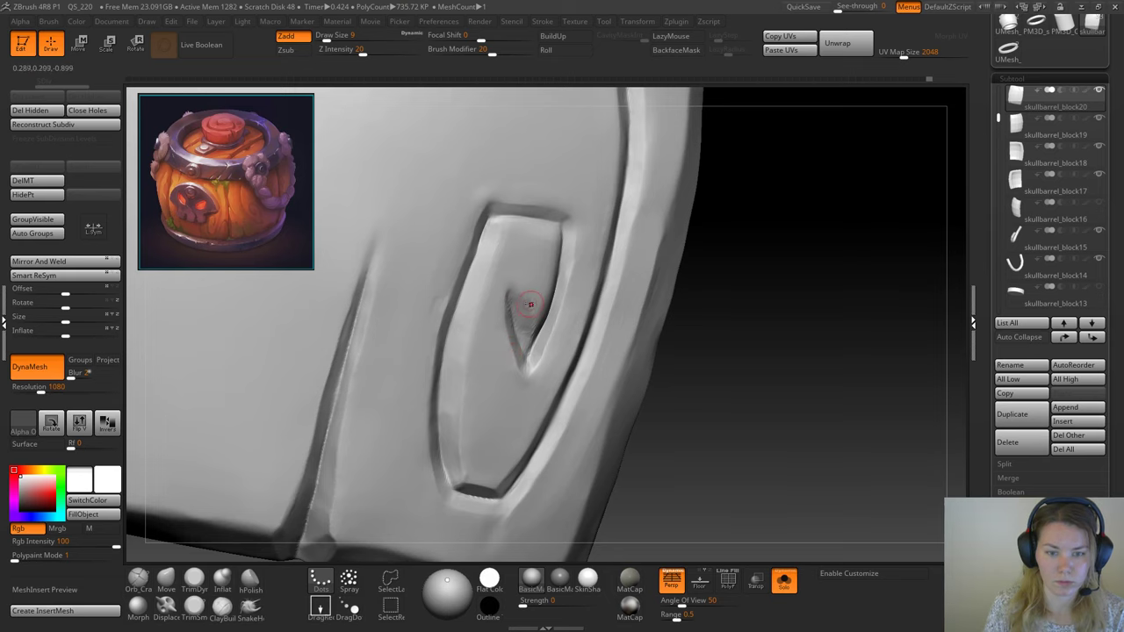
Step: Trim the lower part of the hook's recess flat with TrimDynamic at draw size 9
left_click(195, 580)
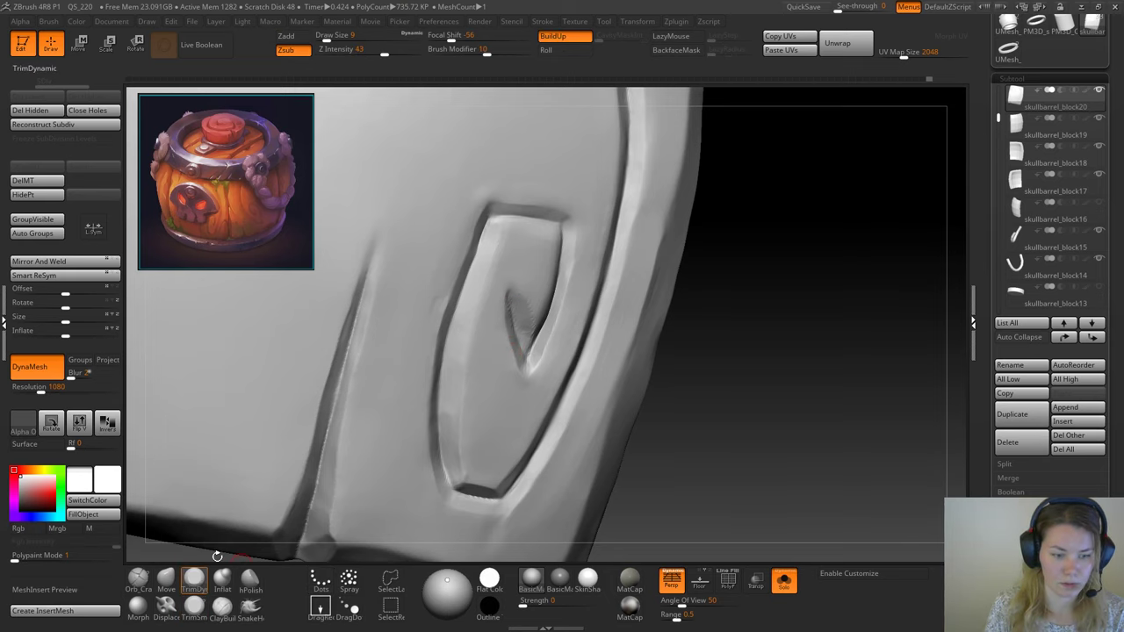
left_click_drag(801, 287, 698, 301)
left_click_drag(528, 326, 529, 329)
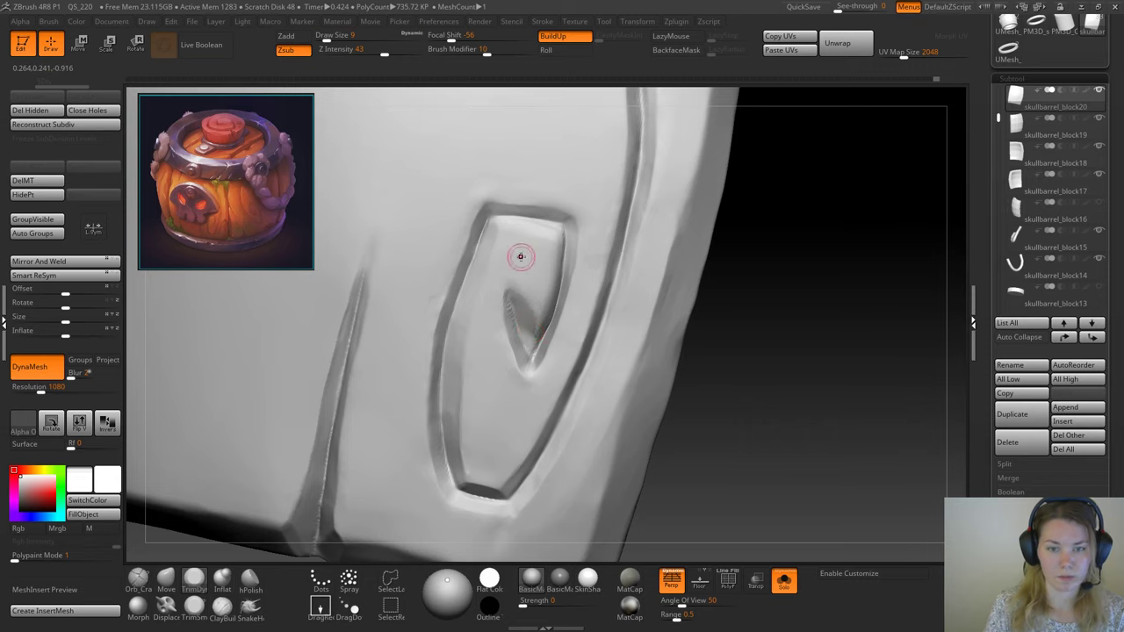
Step: Sharpen the hook's edges from its upper end to its tip with the Pinch brush at draw sizes 20 and 14
key("space")
key("space")
left_click_drag(529, 262, 536, 261)
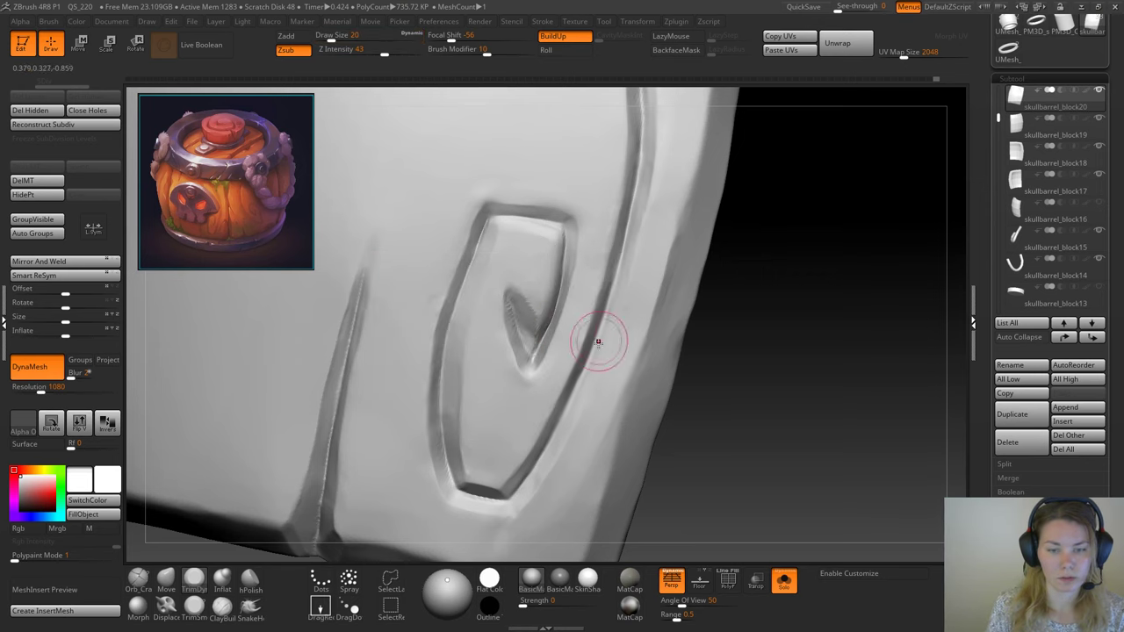
key("b")
key("p")
key("i")
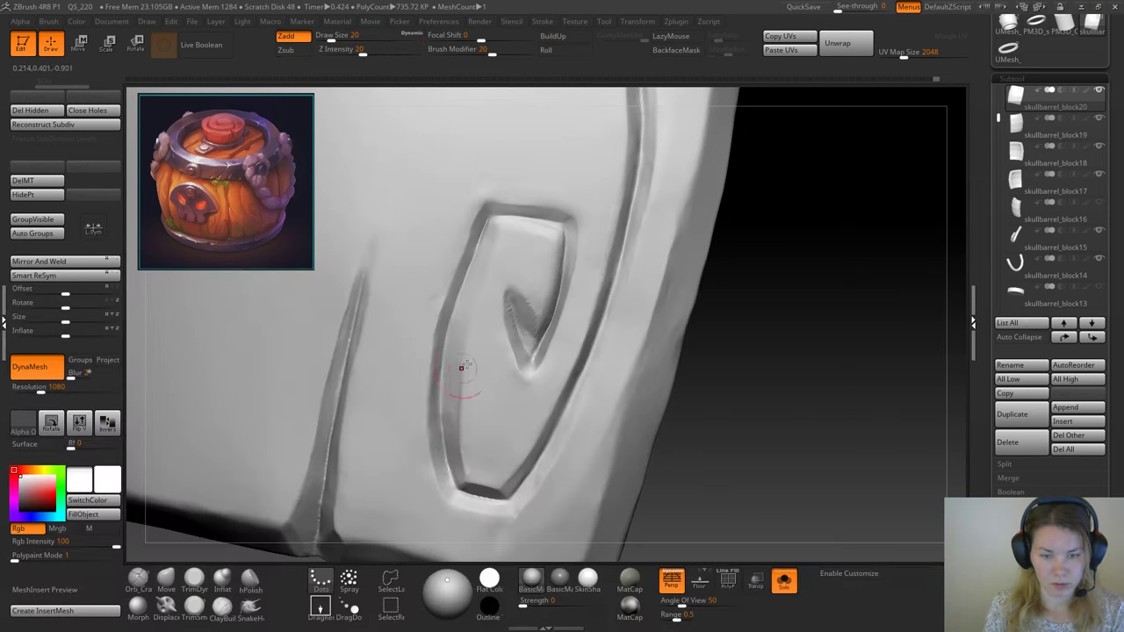
mouse_move(514, 290)
left_mouse_down()
mouse_move(529, 330)
mouse_move(525, 375)
left_mouse_up()
key("space")
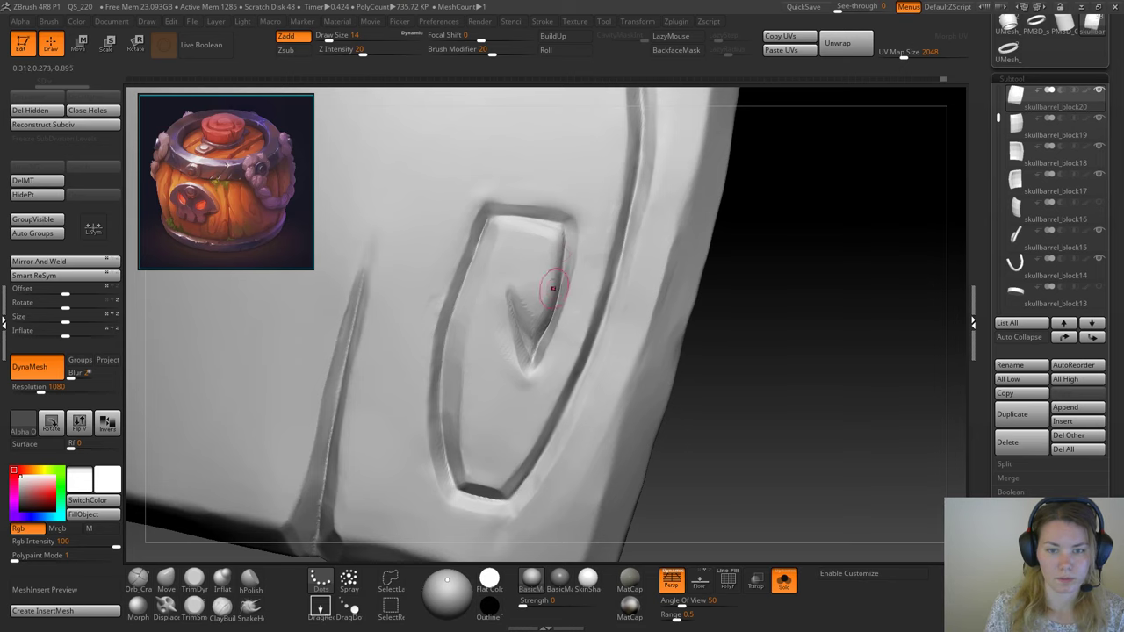
Step: Turn off Solo mode to show the whole barrel and check the carved plank among the other parts
key("f")
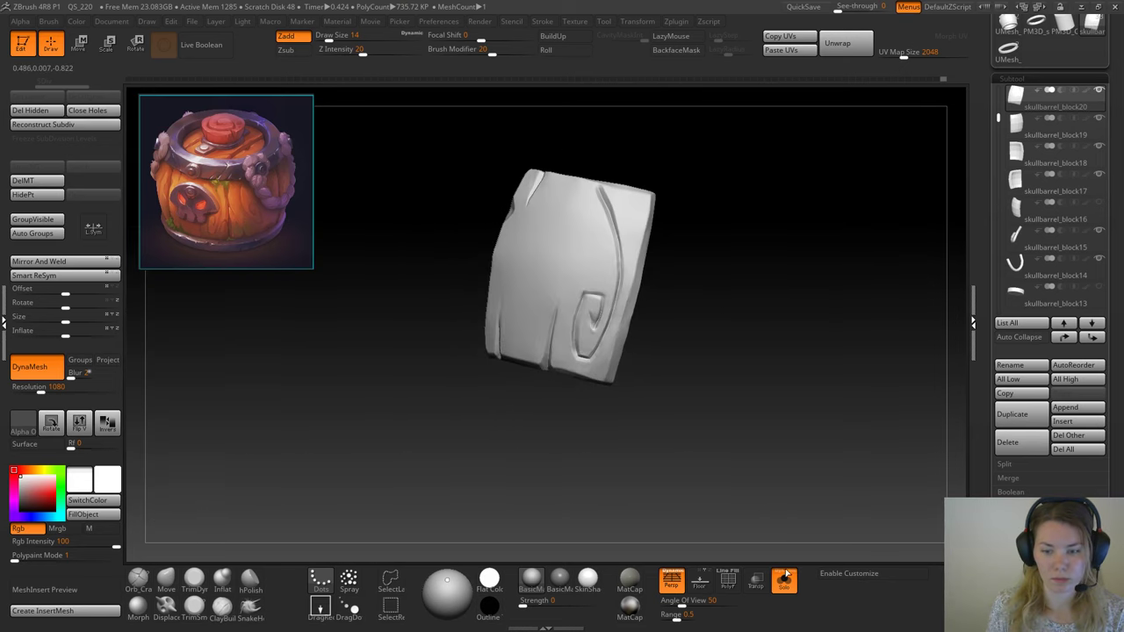
left_click(785, 576)
left_click_drag(826, 342, 817, 366)
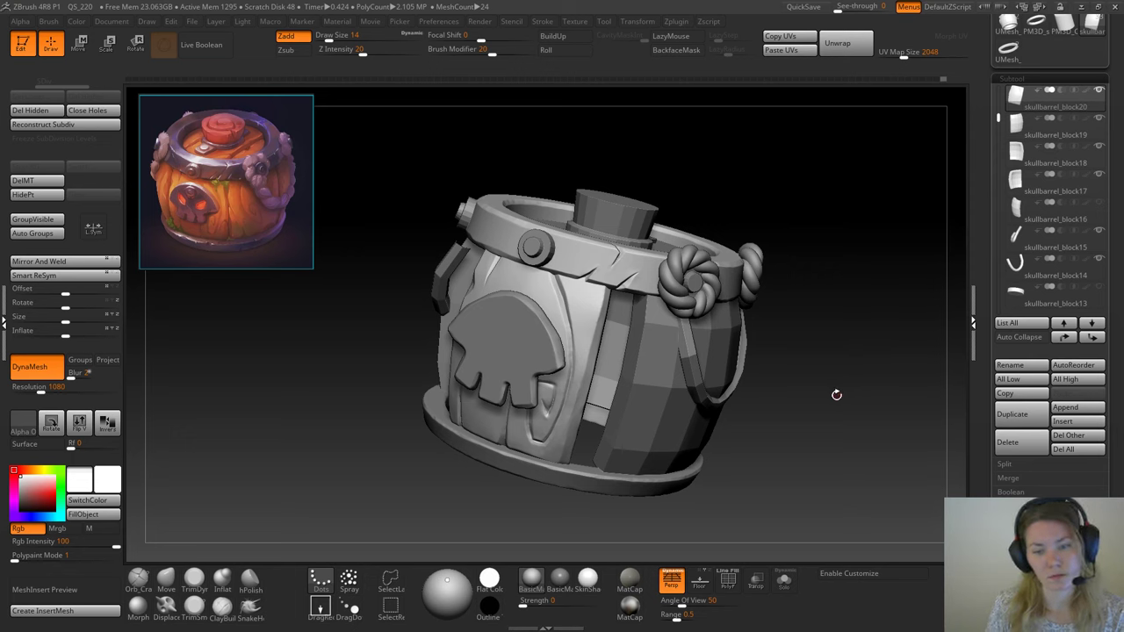
left_click_drag(839, 390, 832, 355)
Step: Compare other materials on the barrel, including SkinShade4, and return to BasicMaterial
left_click(558, 590)
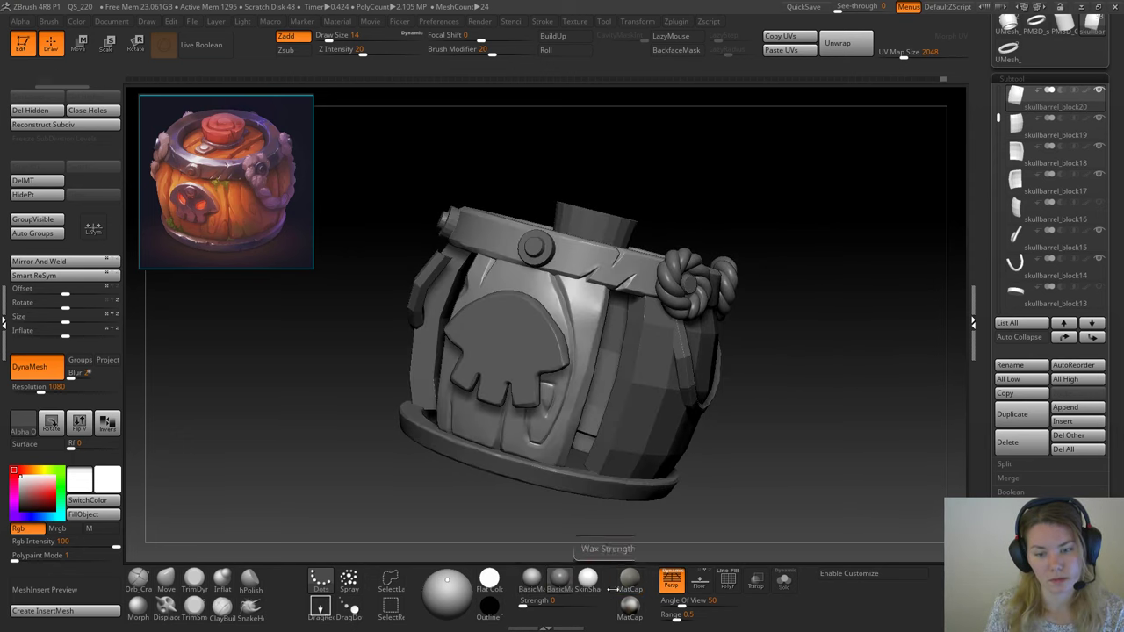
left_click(630, 585)
left_click_drag(816, 430, 763, 452)
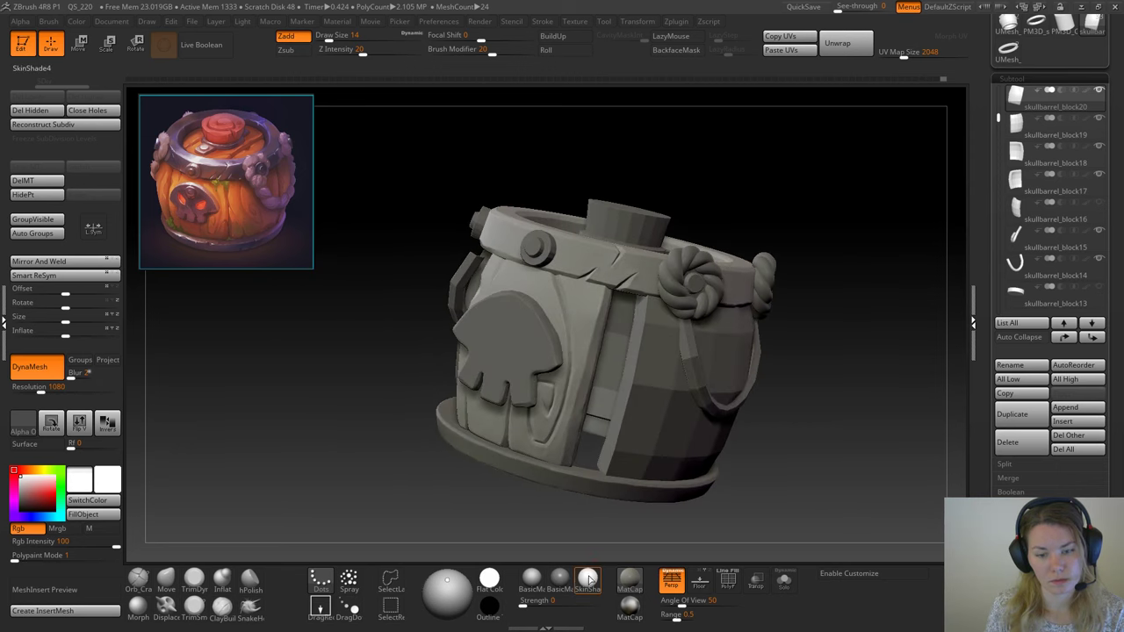
left_click(588, 580)
left_click(589, 581)
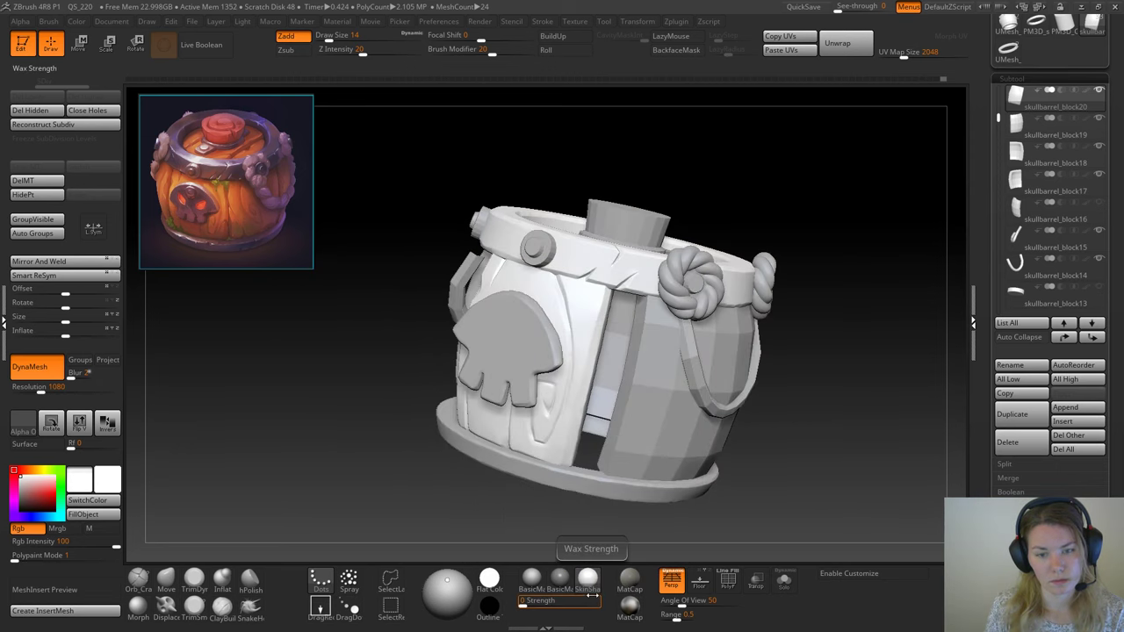
left_click_drag(838, 471, 764, 479)
left_click(531, 579)
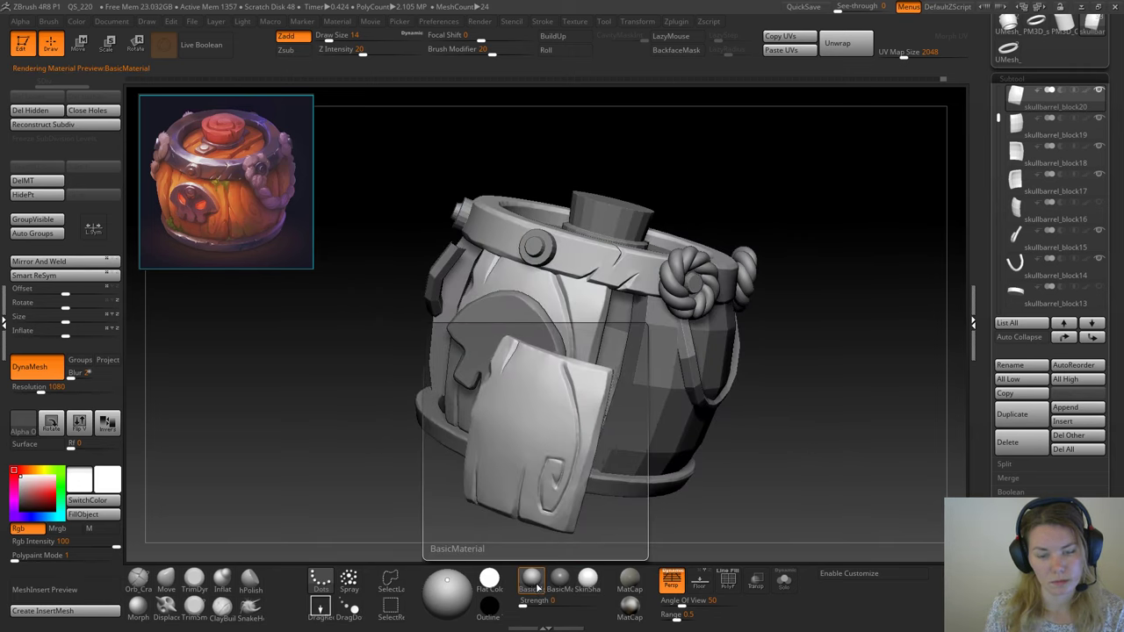
Step: Refine the front plank's surface around the skull with TrimDynamic at draw size 44, checking it on the whole barrel
mouse_move(827, 384)
left_mouse_down("shift")
mouse_move(832, 417)
mouse_move(825, 404)
mouse_move(848, 354)
mouse_move(614, 497)
left_mouse_up("shift")
left_click(194, 577)
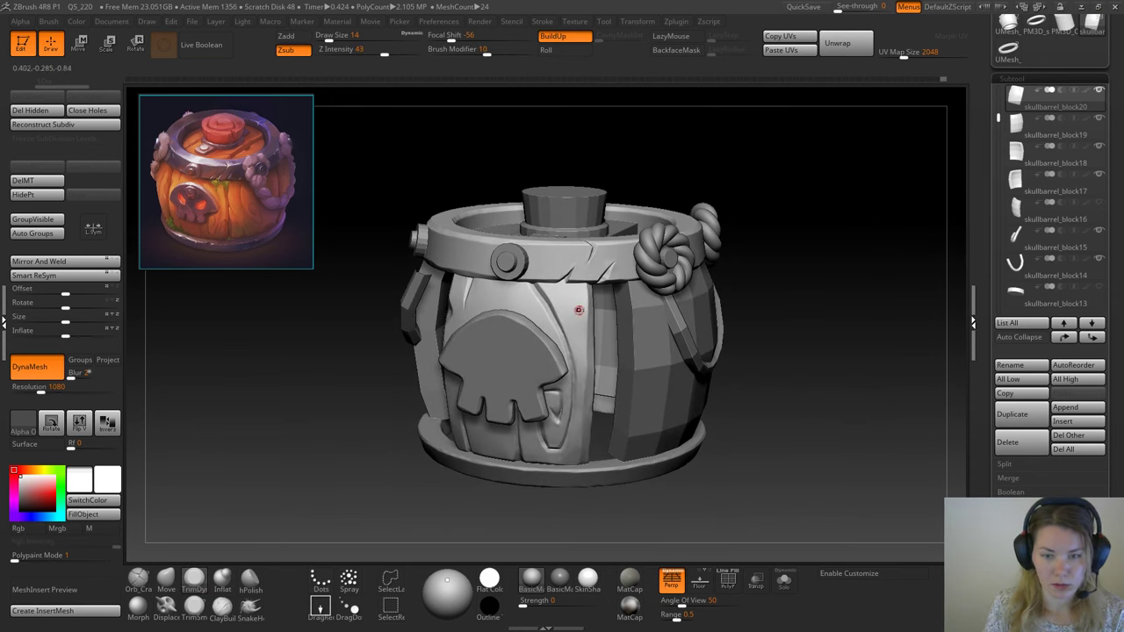
key("space")
left_click(758, 321)
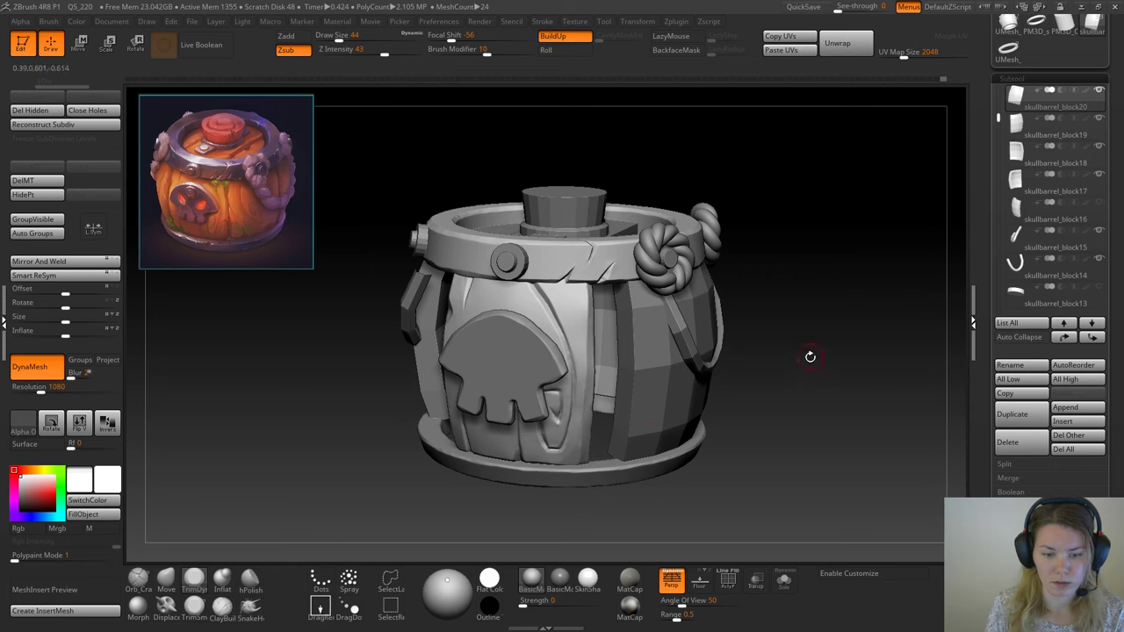
left_click_drag(809, 357, 760, 353)
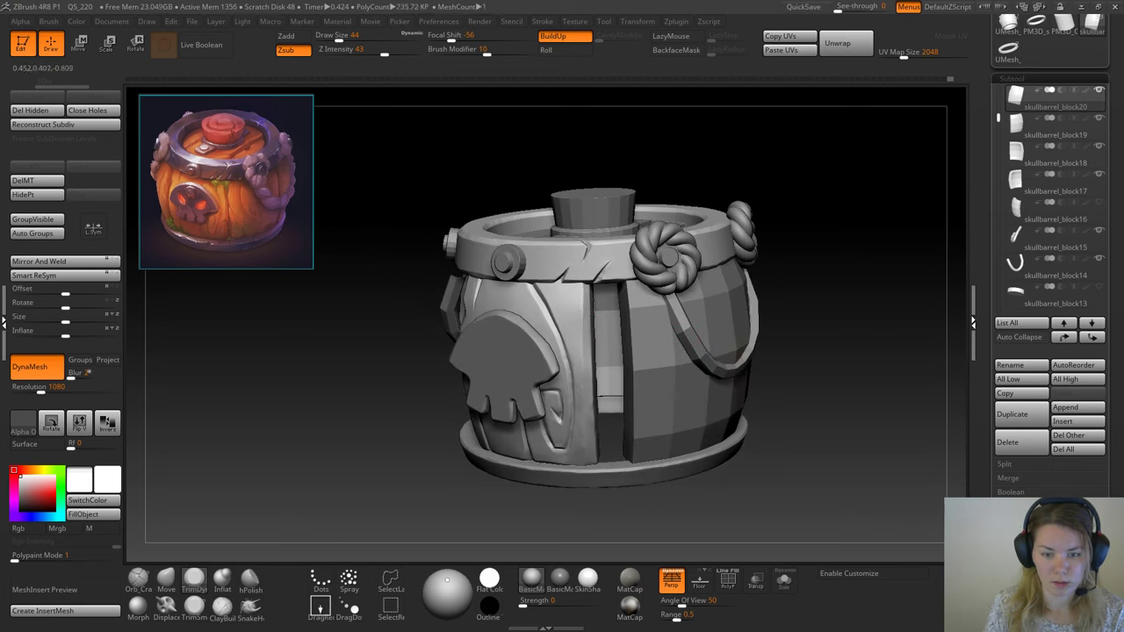
left_click_drag(790, 387, 839, 369)
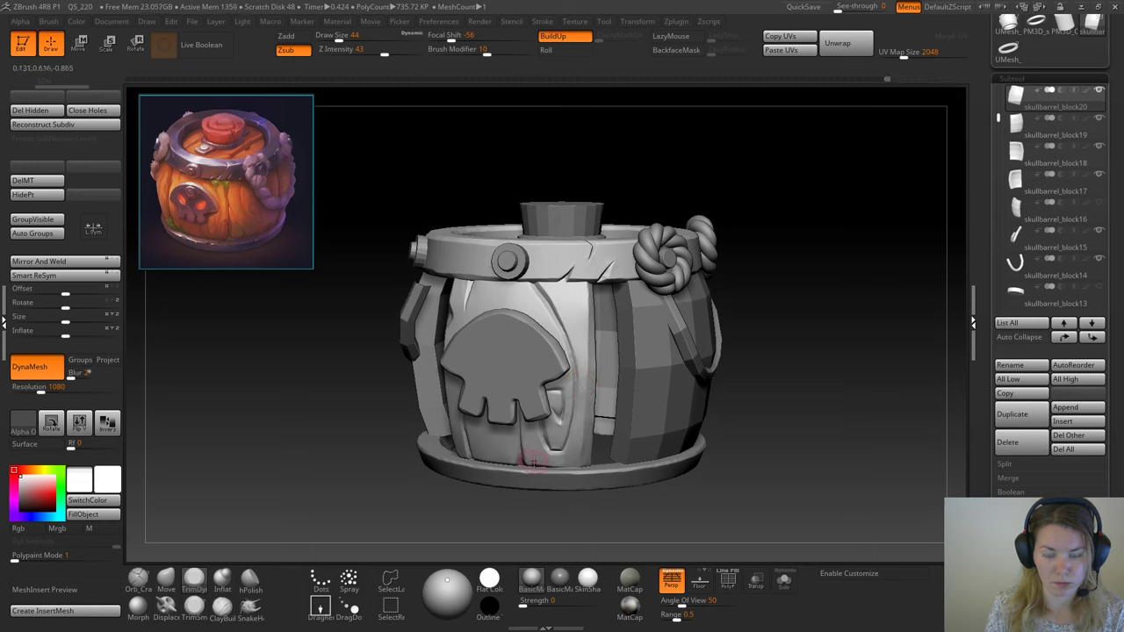
left_click_drag(864, 366, 821, 375)
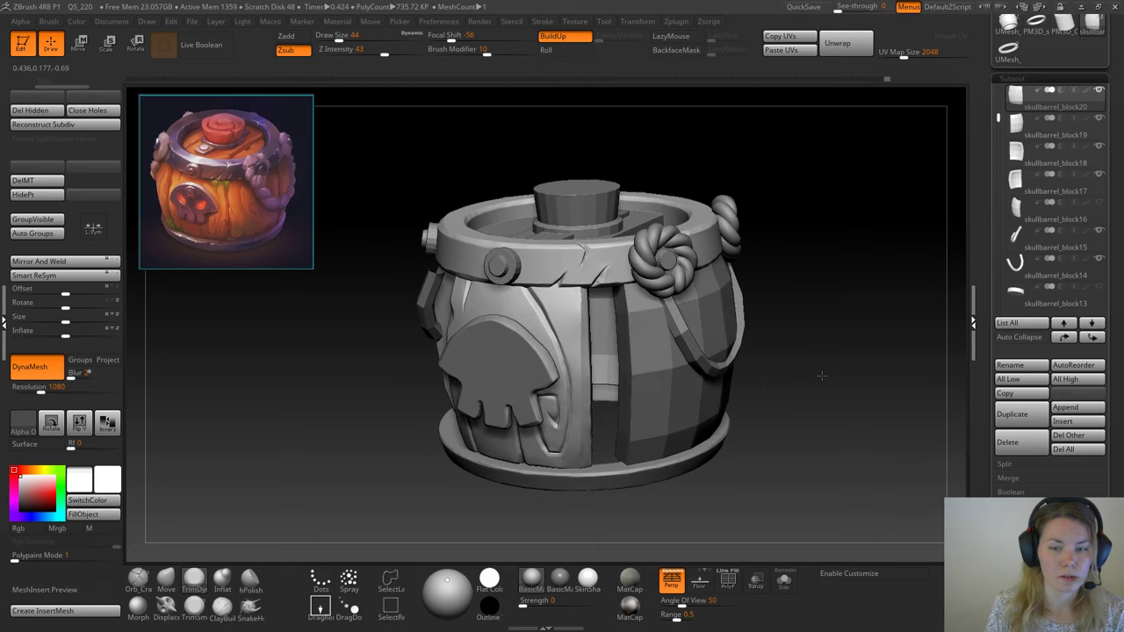
left_click_drag(822, 375, 829, 343)
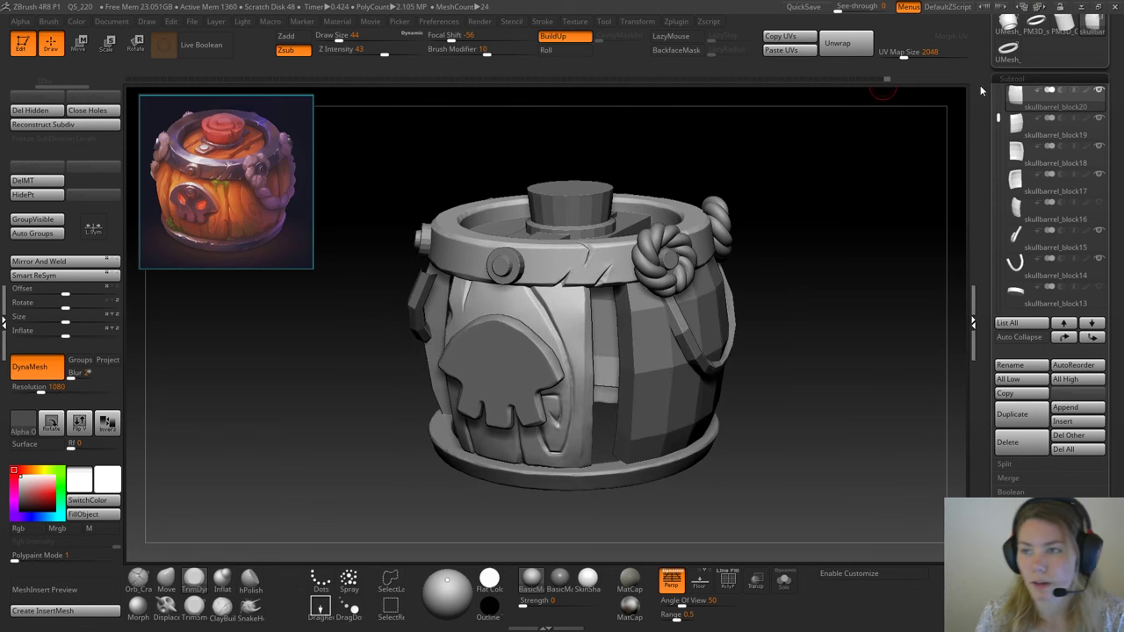
Step: Save the barrel as a ZTool file in the SkullBarrel Maya folder
scroll(982, 90, "up", 5)
left_click(1078, 53)
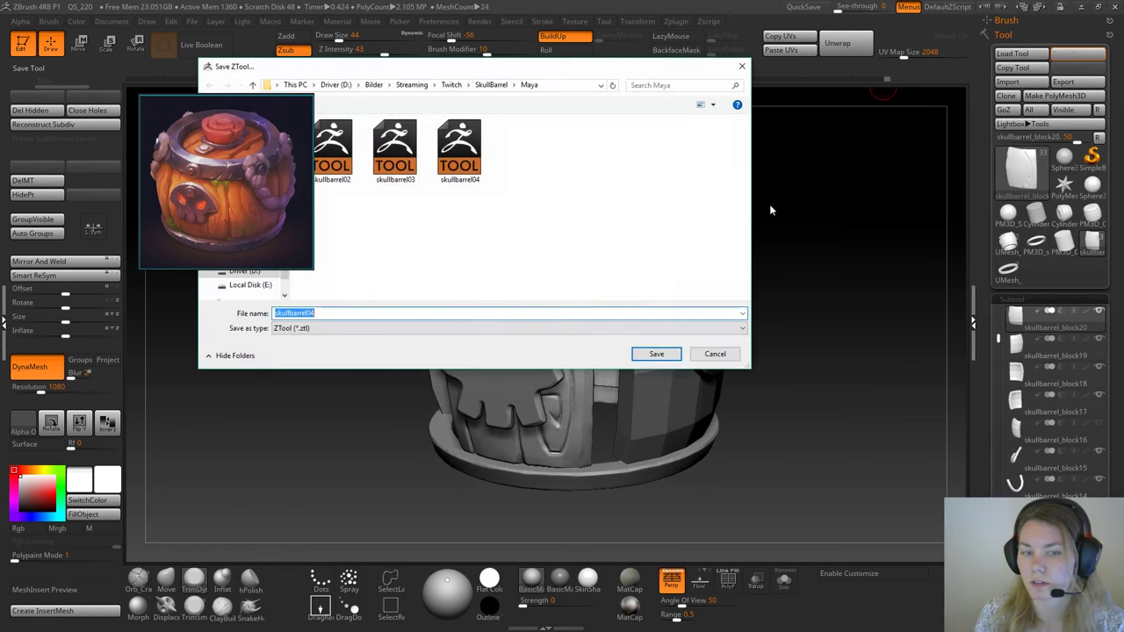
left_click(333, 312)
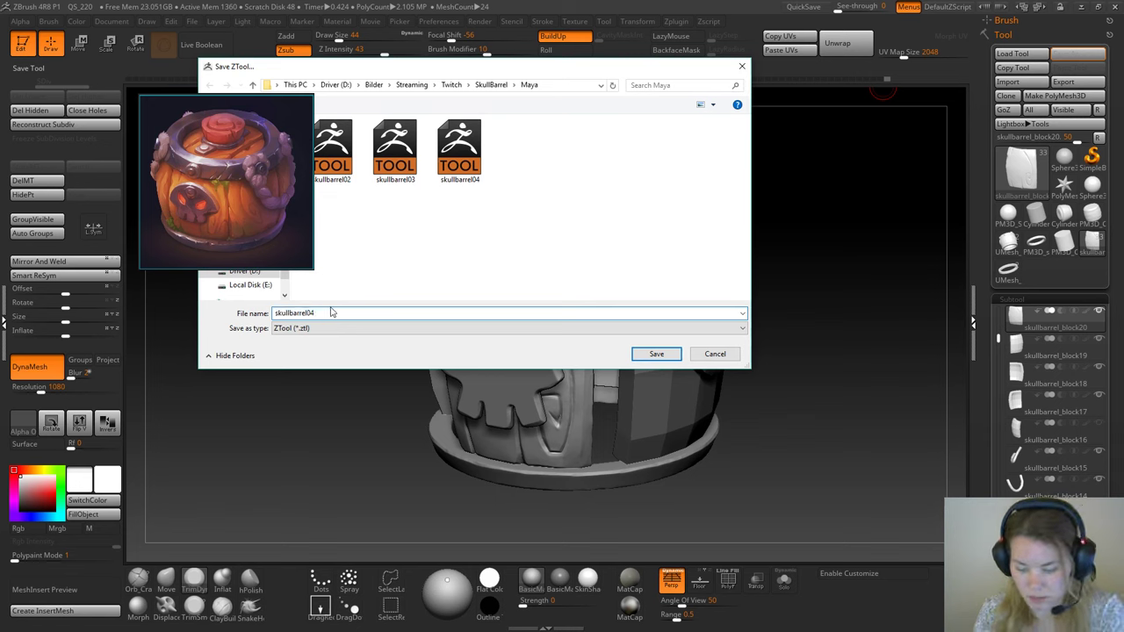
key("Return")
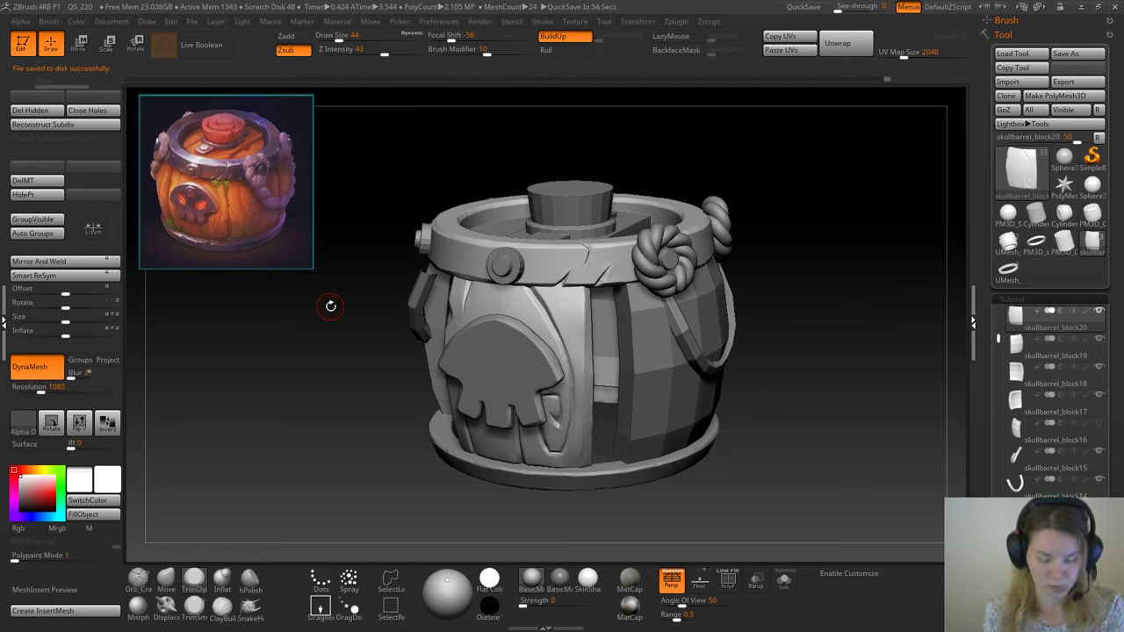
Step: Select the blocky plank next to the carved front plank and rotate it around the barrel's vertical axis to close the gap between them
left_click_drag(837, 301, 767, 358)
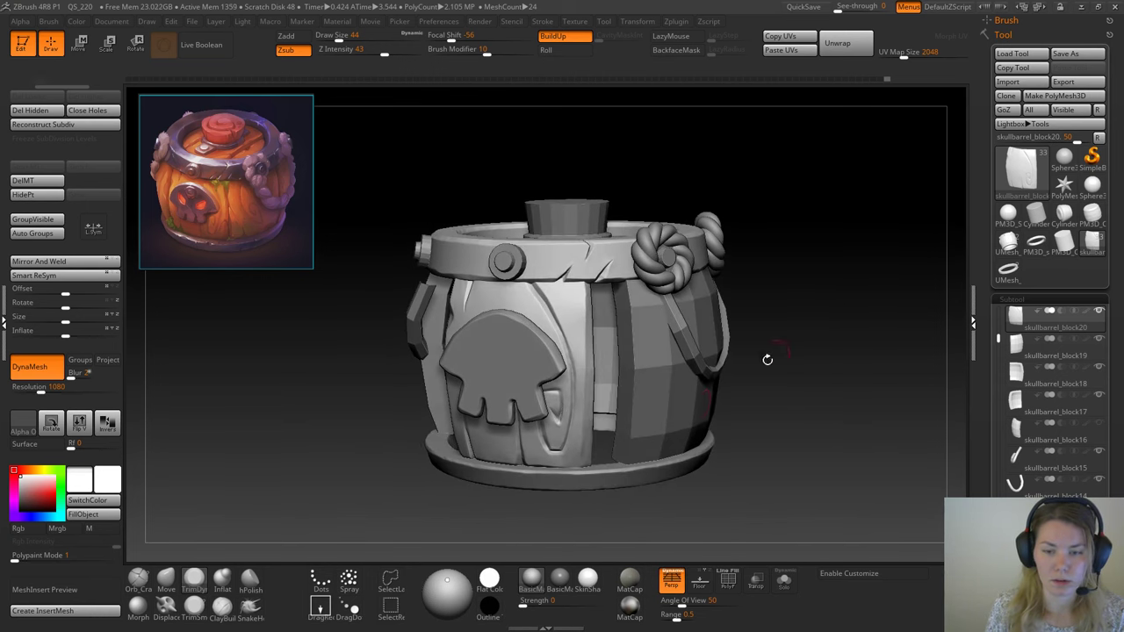
left_click(657, 418, "alt")
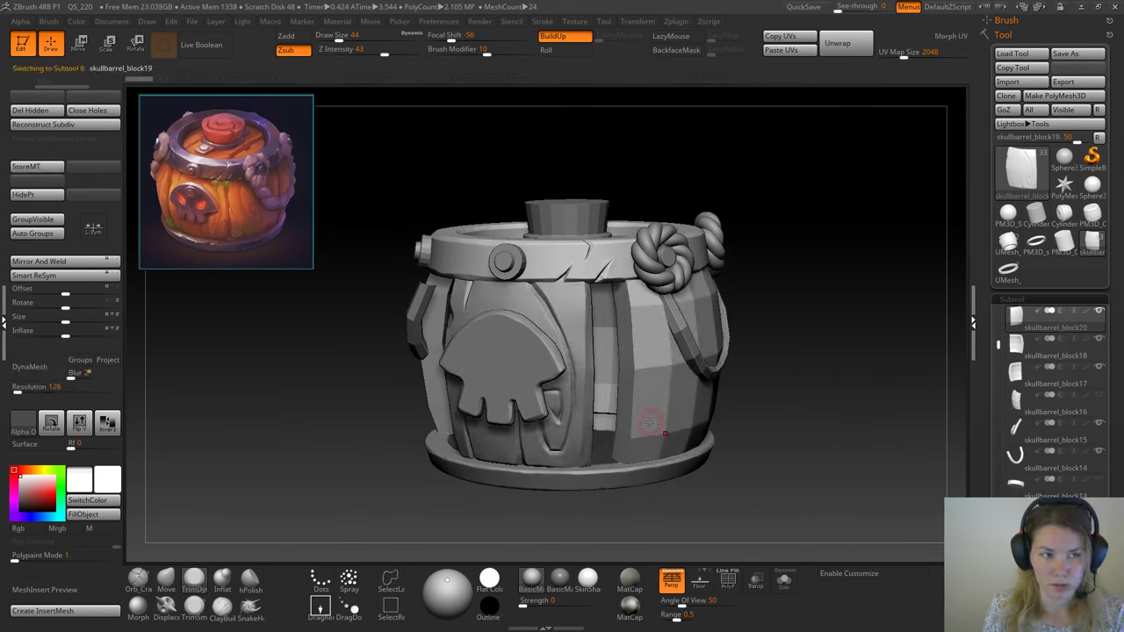
key("e")
left_click_drag(591, 341, 579, 341)
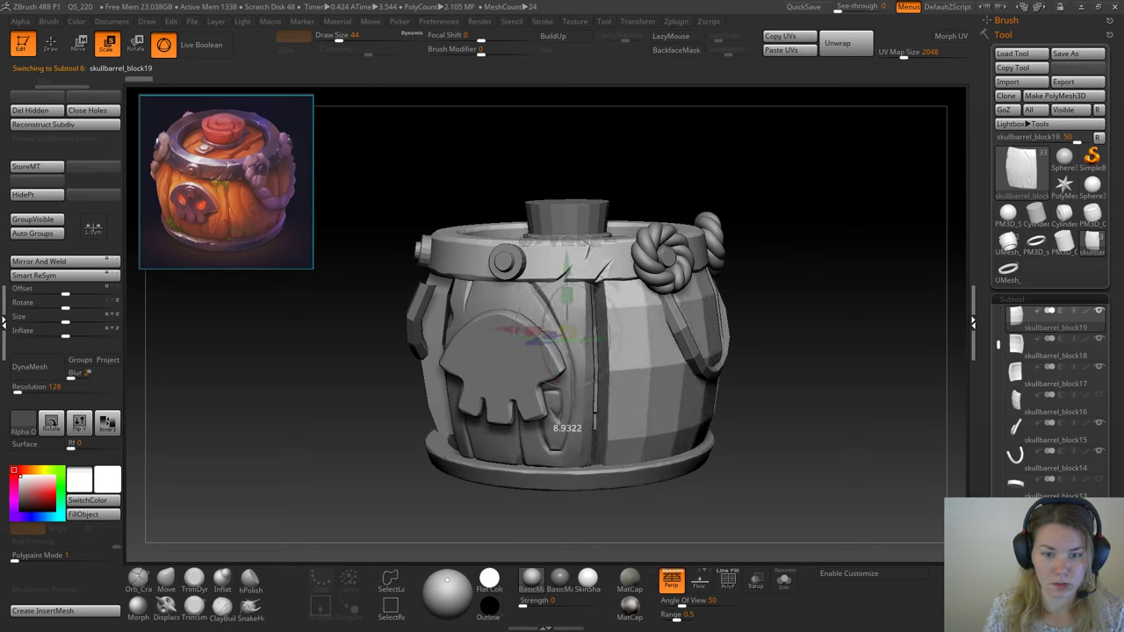
left_click_drag(567, 428, 567, 427)
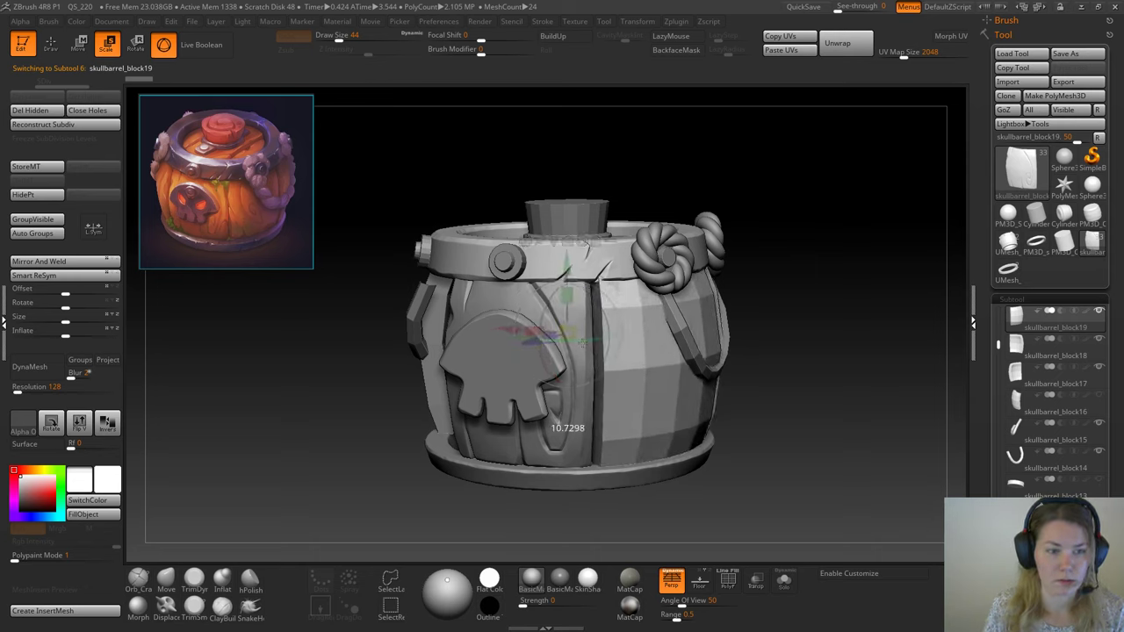
left_click_drag(583, 343, 581, 341)
left_click_drag(567, 428, 567, 428)
key("q")
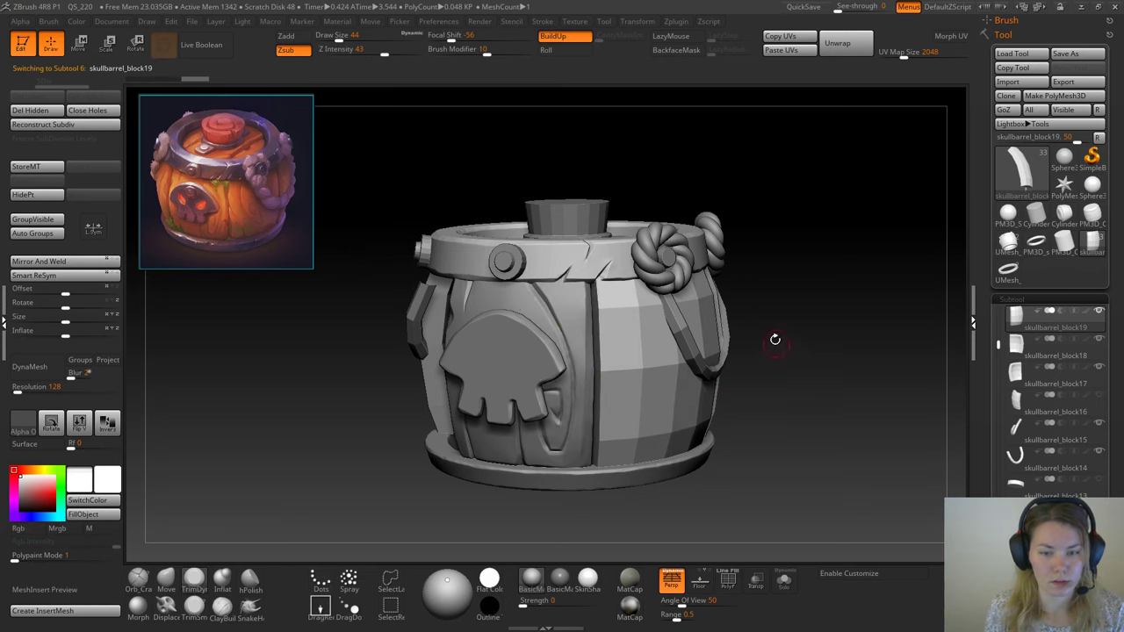
Step: Convert the blocky side plank to DynaMesh at resolution 128 and start smoothing its upper facets
left_click_drag(798, 354, 722, 372)
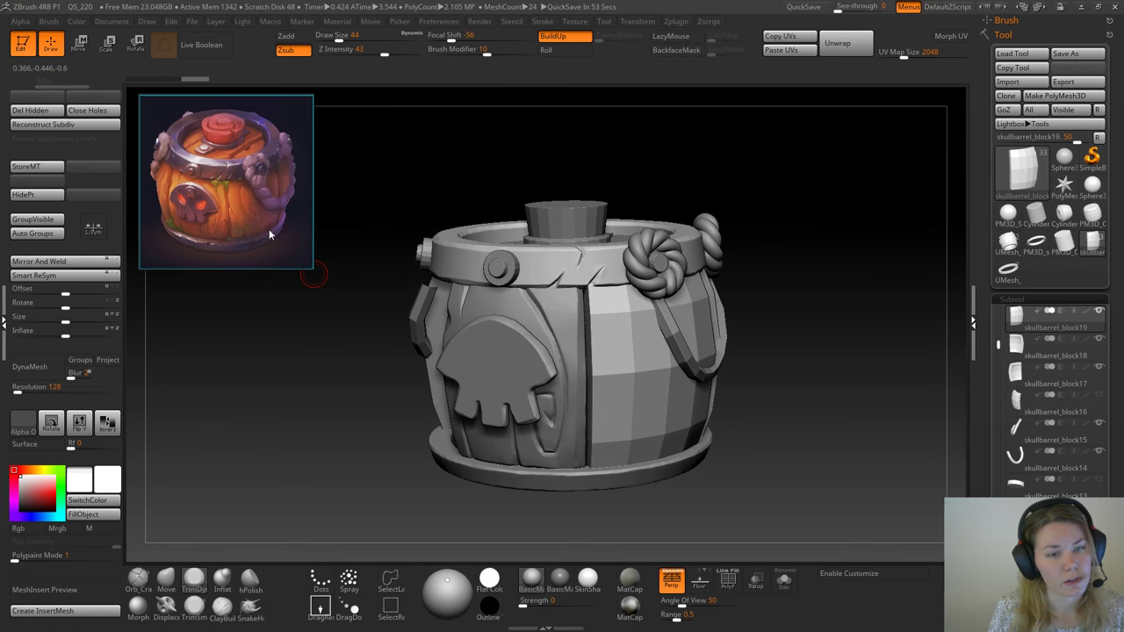
left_click_drag(791, 314, 573, 327)
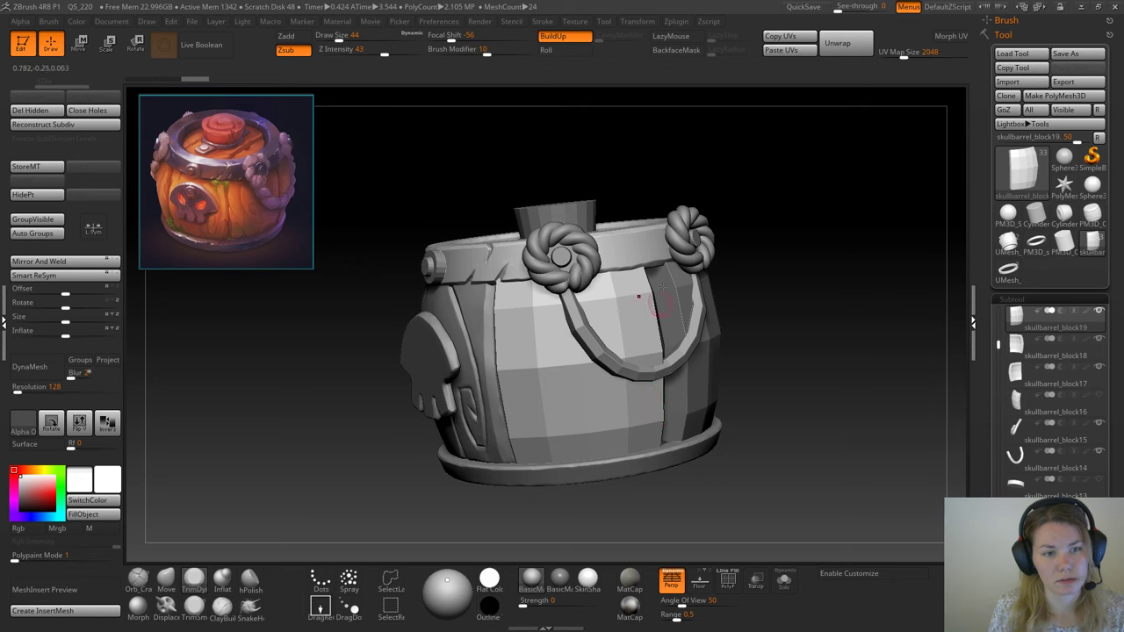
left_click_drag(572, 183, 745, 388)
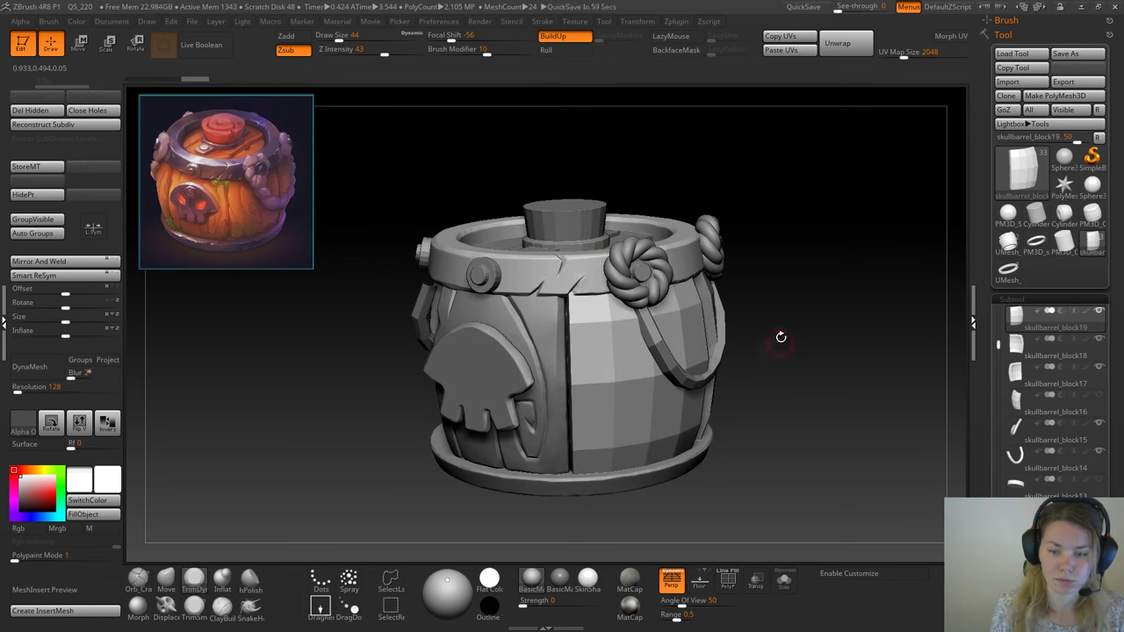
left_click(29, 366)
left_click_drag(608, 330, 605, 320, "shift")
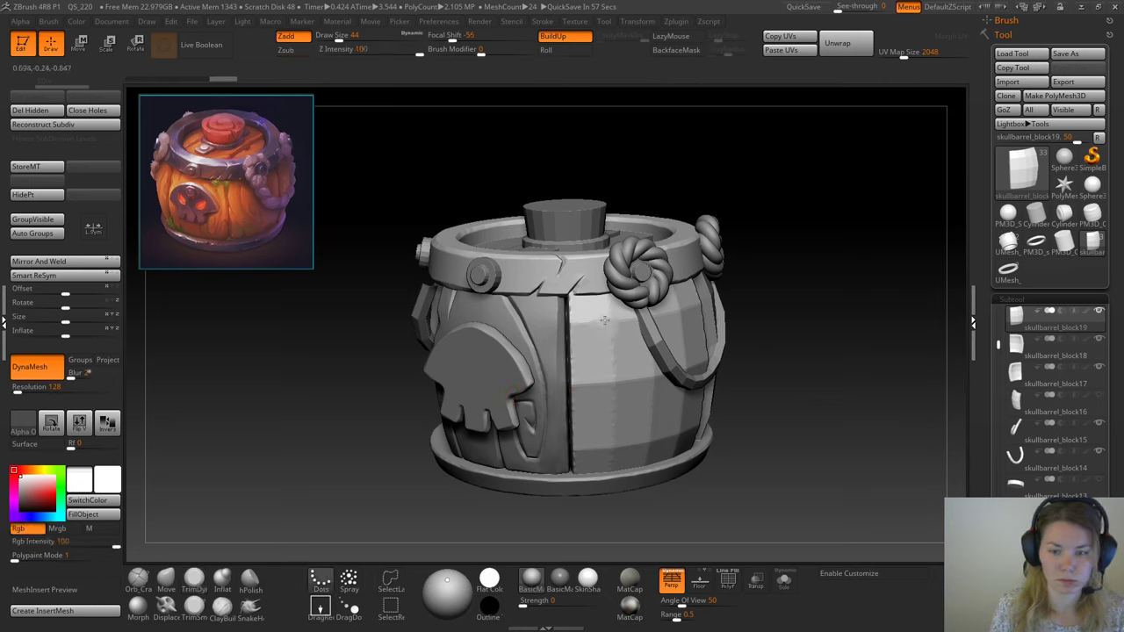
Step: Isolate the side plank with Solo, remesh it with DynaMesh at resolution 80 and smooth away its remaining facets
left_click(784, 579)
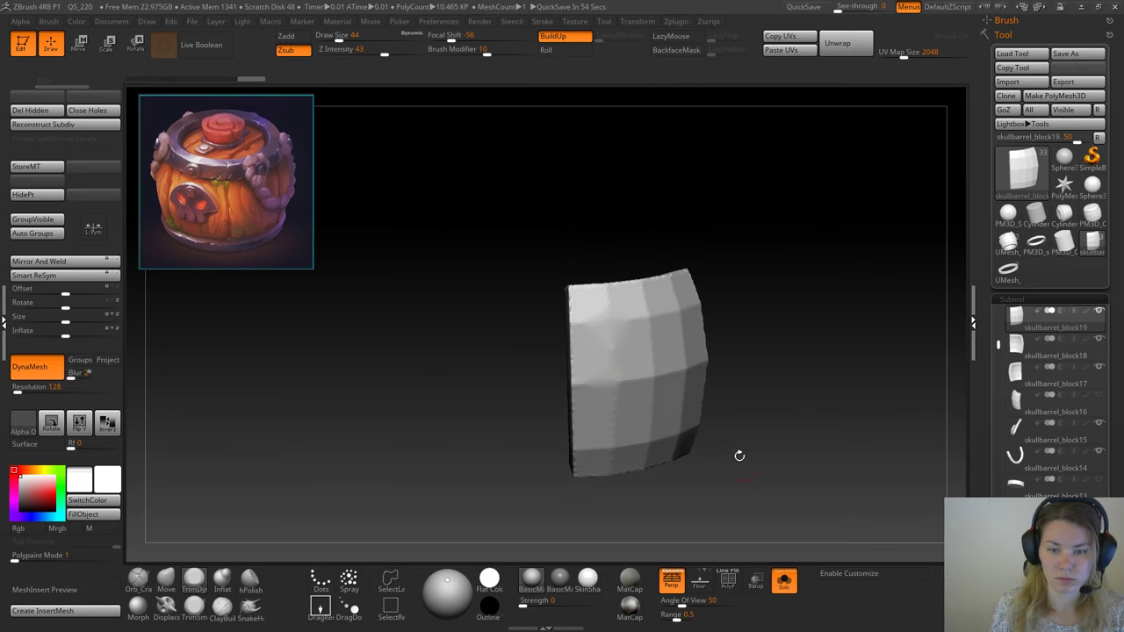
key("ctrl")
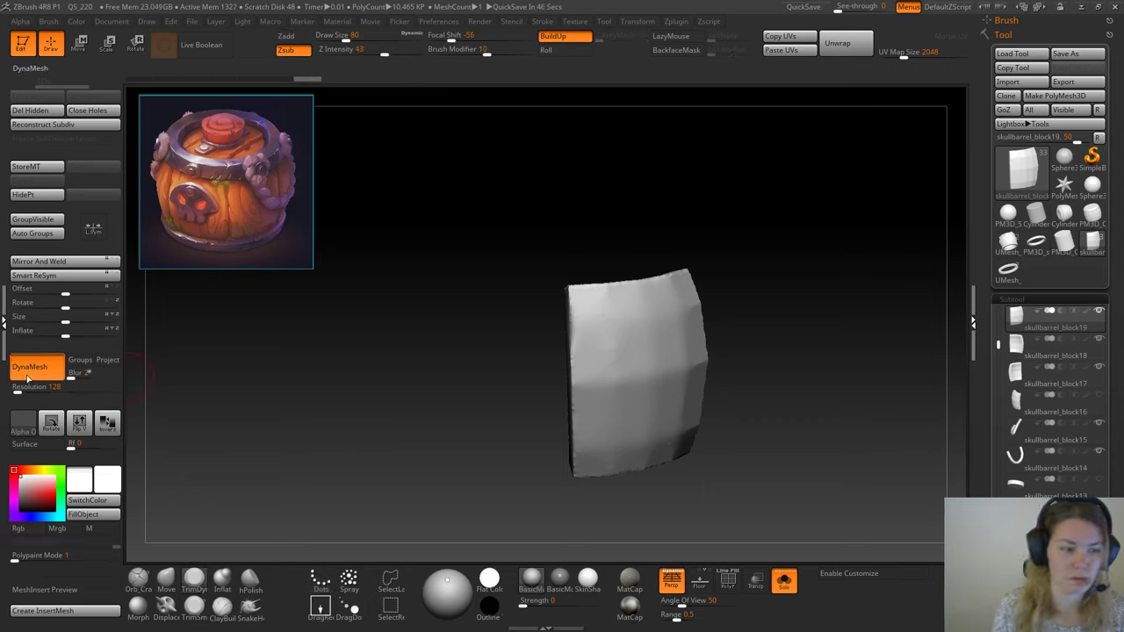
left_click_drag(363, 311, 366, 400, "ctrl")
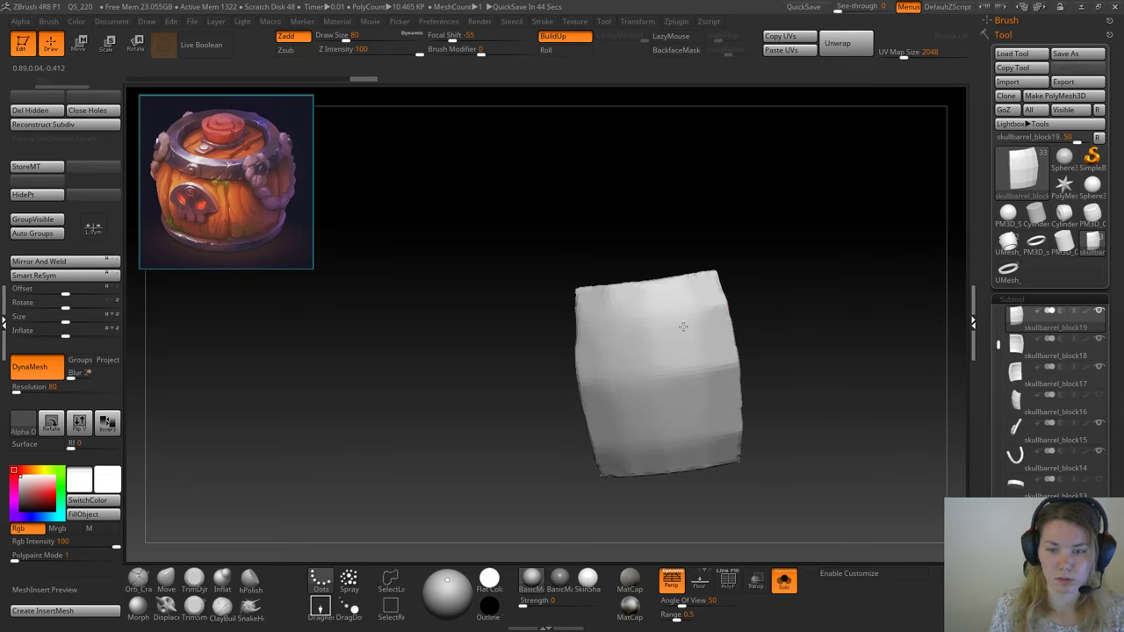
mouse_move(705, 453)
left_mouse_down("shift")
mouse_move(715, 431)
mouse_move(655, 384)
mouse_move(717, 439)
mouse_move(710, 419)
left_mouse_up("shift")
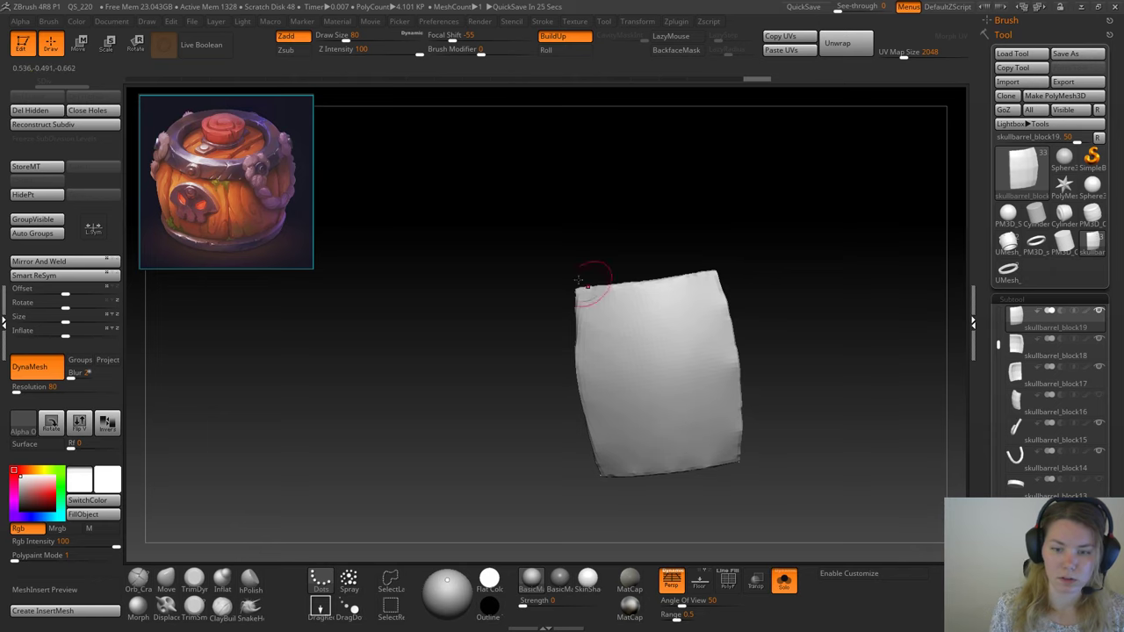
Step: Remesh the smoothed plank with DynaMesh at resolution 264 and turn off Solo to show the whole barrel
left_click(22, 389)
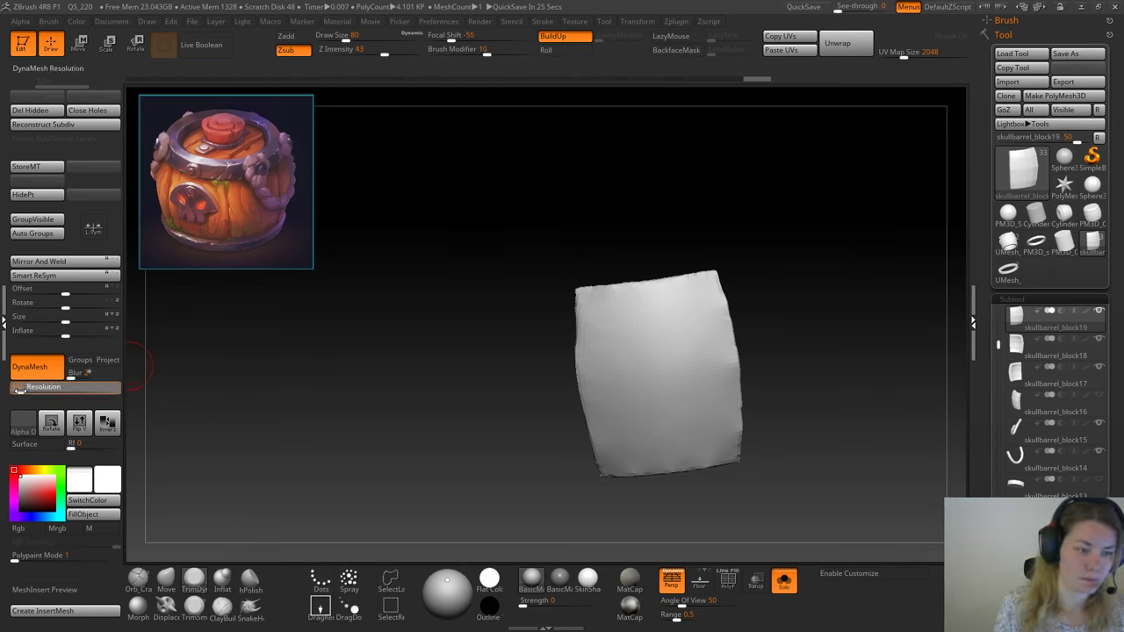
left_click_drag(374, 298, 403, 431, "ctrl")
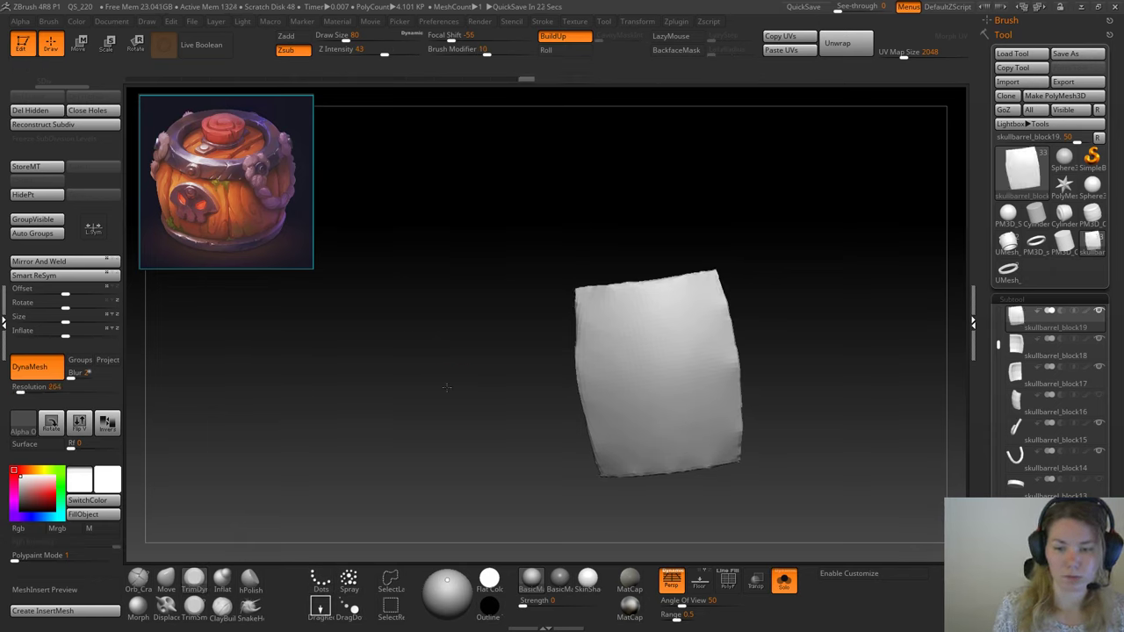
left_click_drag(757, 268, 597, 251)
left_click_drag(657, 249, 607, 260)
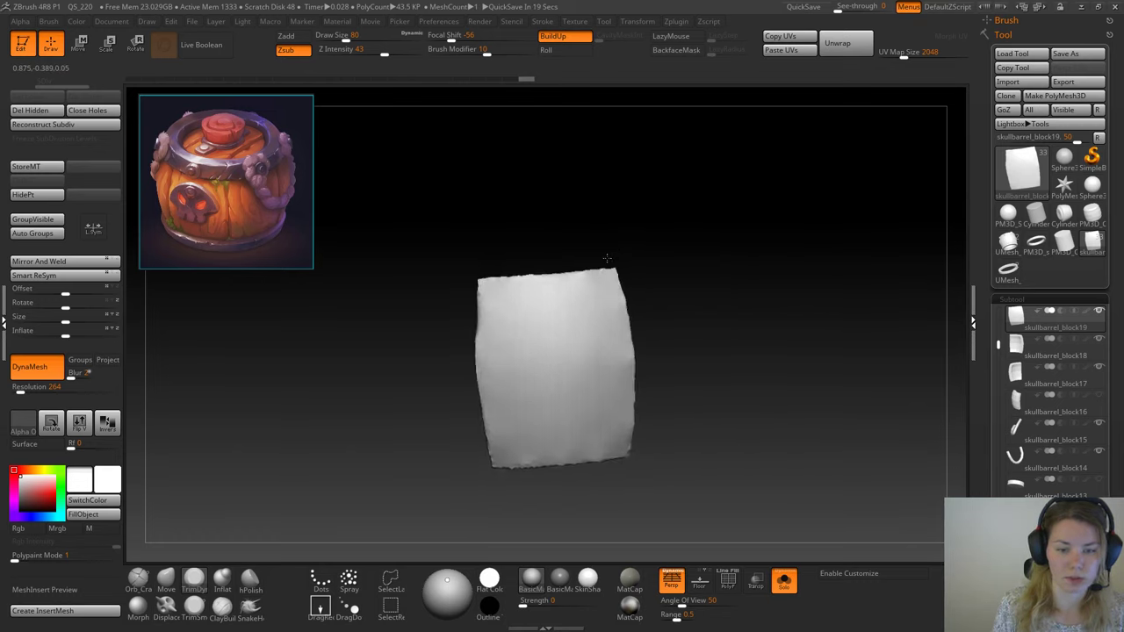
left_click(784, 583)
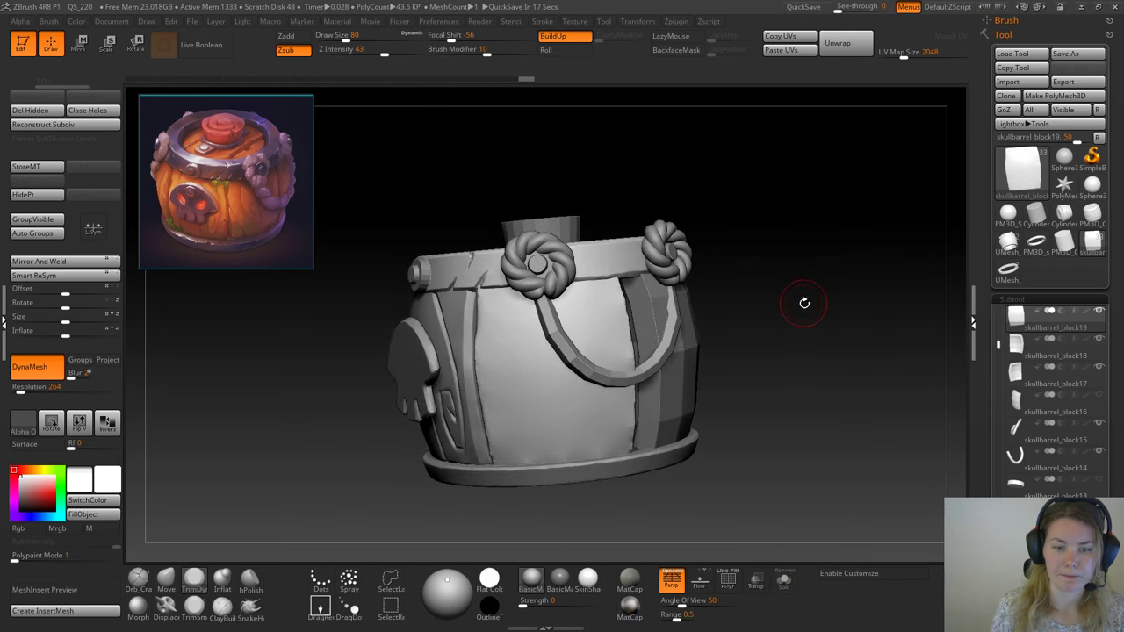
Step: Rotate the smoothed side plank slightly around the barrel's vertical axis so it fits against the carved front plank
left_click_drag(802, 301, 843, 316)
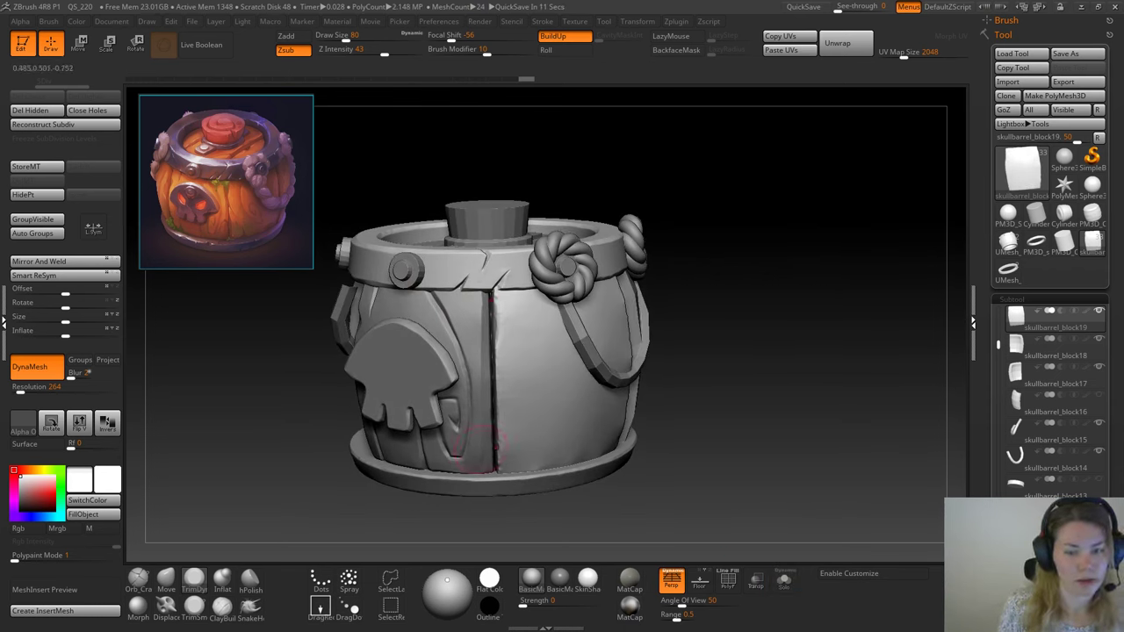
key("e")
left_click_drag(512, 343, 549, 346)
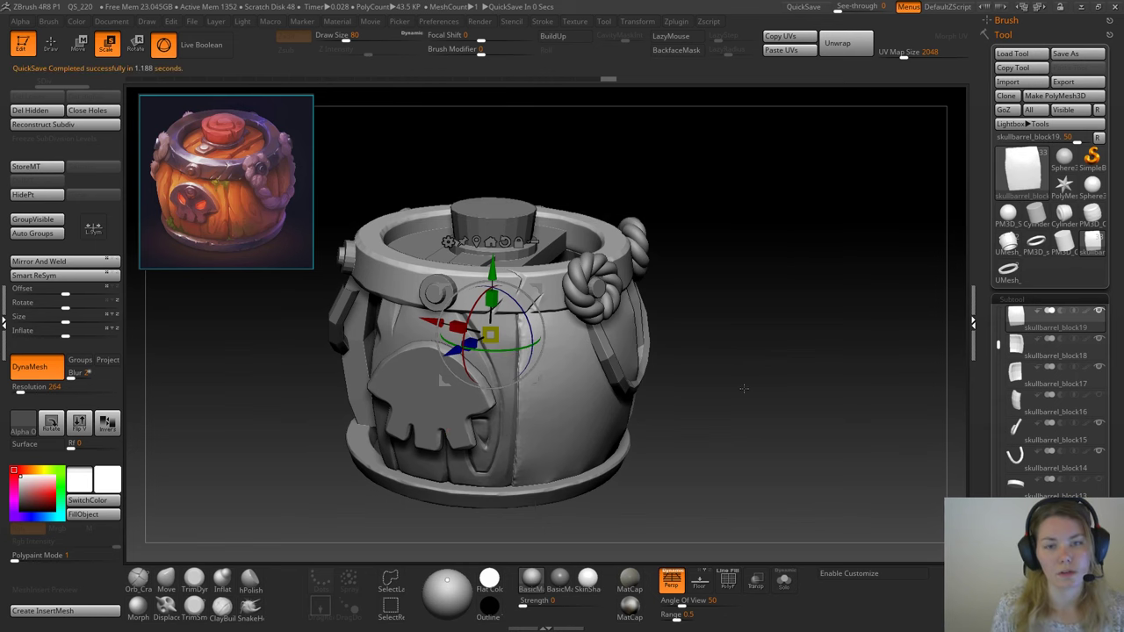
left_click_drag(742, 389, 751, 374)
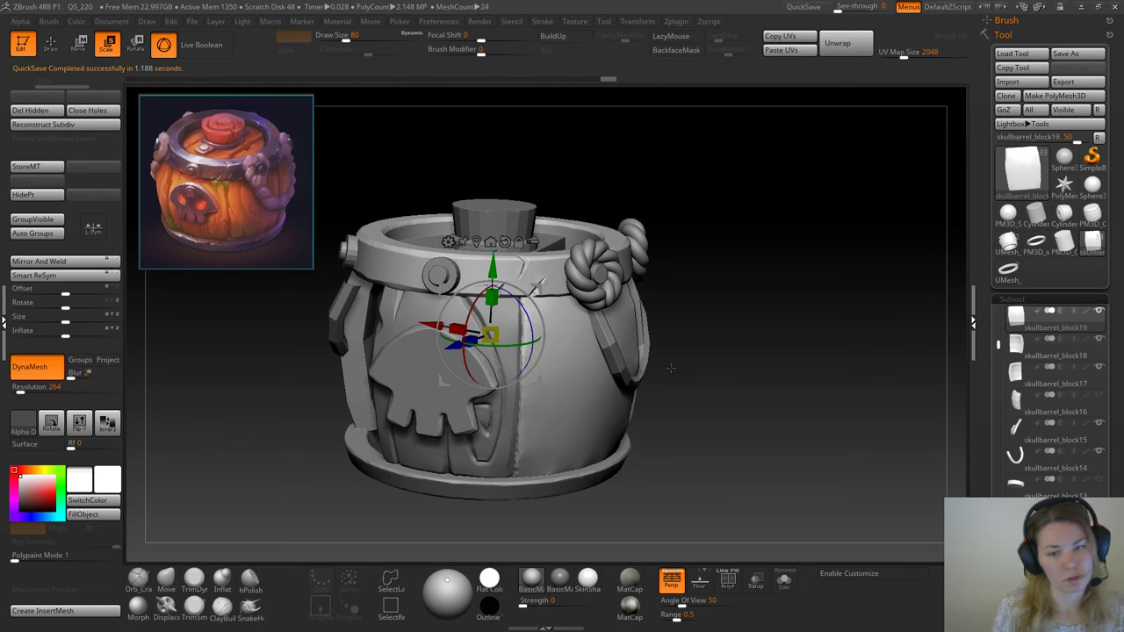
left_click_drag(737, 378, 658, 422)
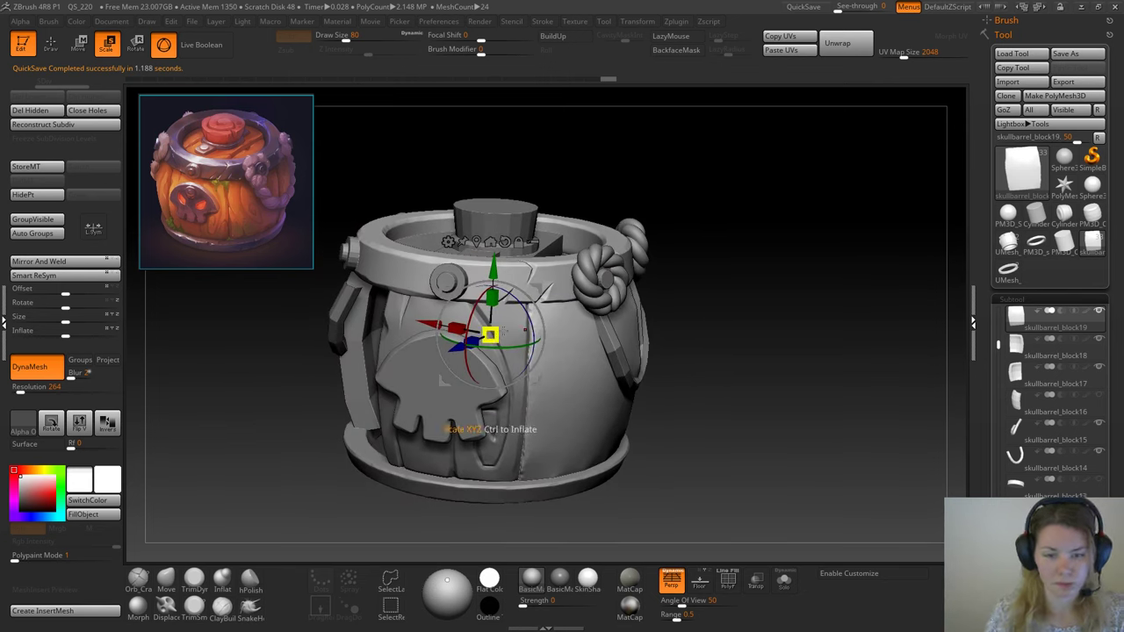
left_click_drag(489, 335, 514, 348)
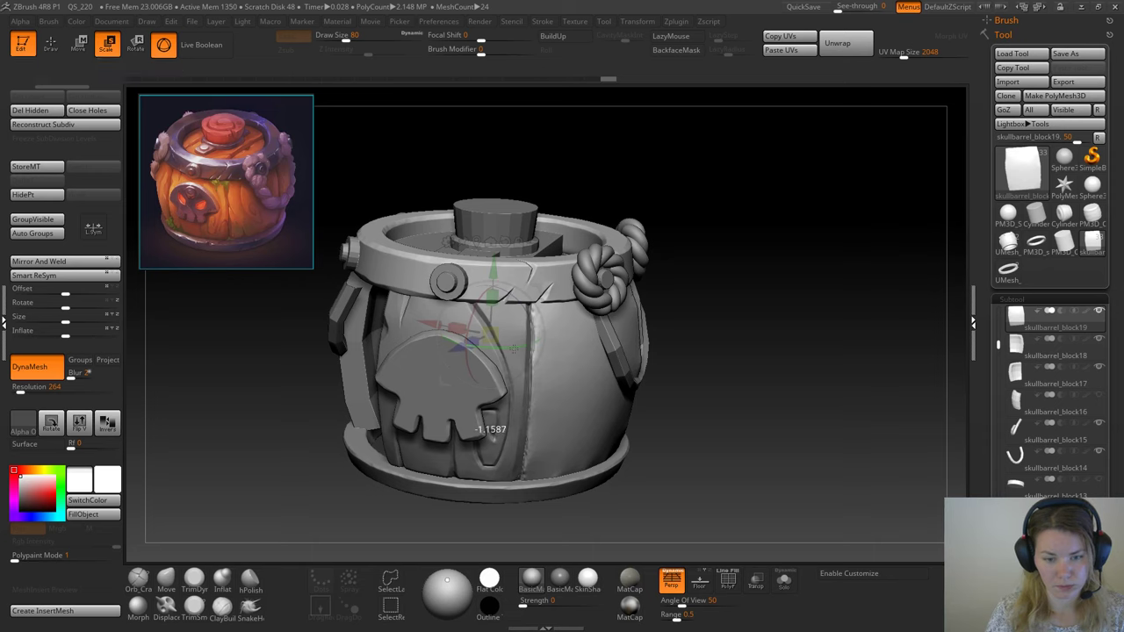
mouse_move(742, 430)
left_mouse_down()
mouse_move(676, 439)
mouse_move(723, 430)
left_mouse_up()
key("q")
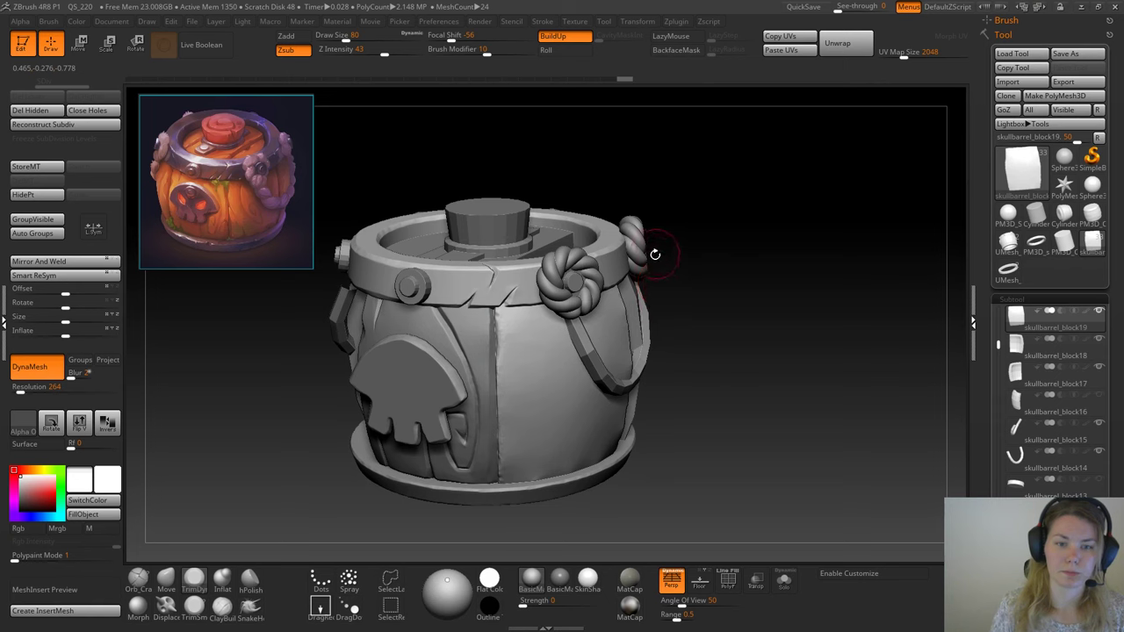
mouse_move(734, 312)
left_mouse_down()
mouse_move(779, 385)
mouse_move(720, 400)
mouse_move(782, 408)
mouse_move(770, 418)
left_mouse_up()
Step: Store a morph target and carve a crack into the side plank's edge facing the skull with the Orb_Cracks brush at draw size 59
left_click(139, 585)
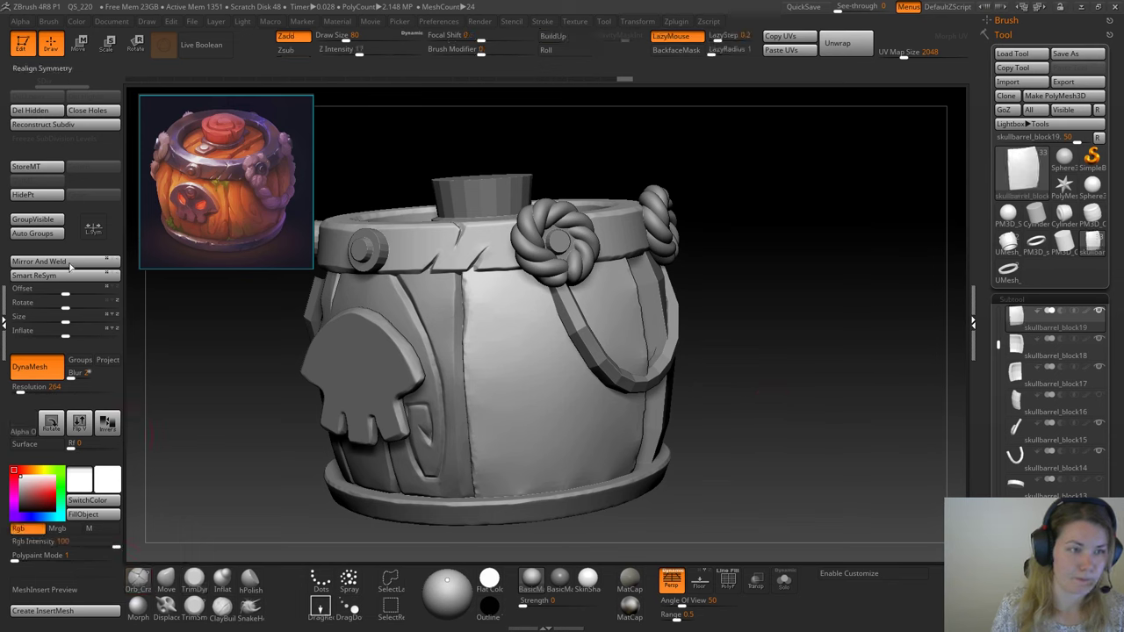
left_click(37, 166)
mouse_move(757, 318)
left_mouse_down()
mouse_move(777, 312)
mouse_move(786, 327)
mouse_move(708, 351)
mouse_move(466, 377)
mouse_move(451, 403)
left_mouse_up()
key("space")
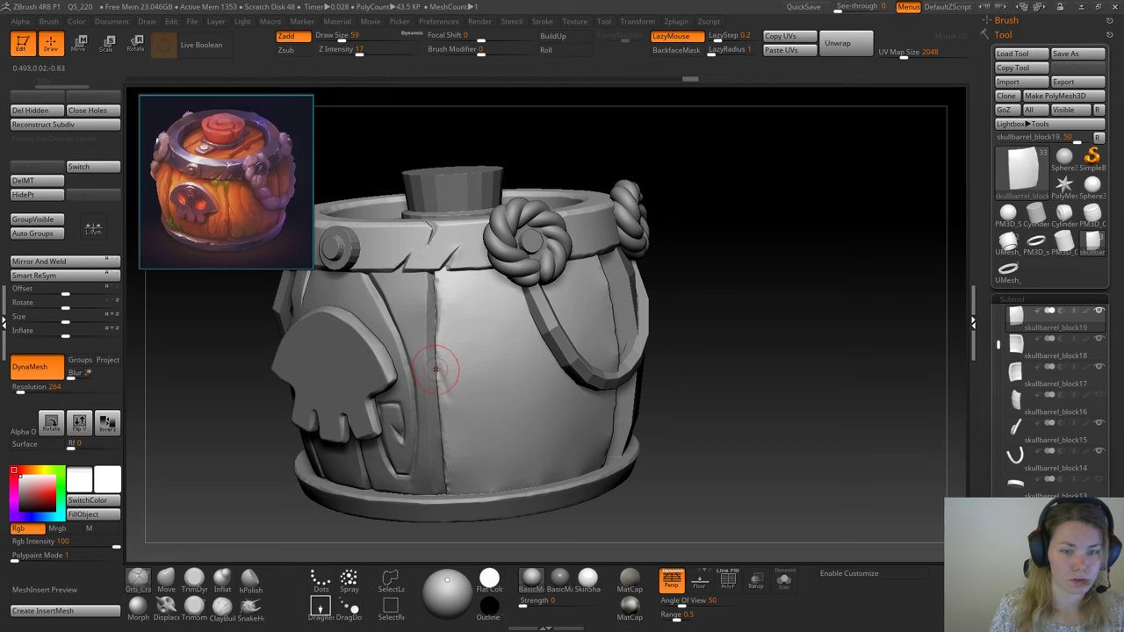
left_click_drag(437, 355, 442, 388)
right_click_drag(542, 364, 483, 376)
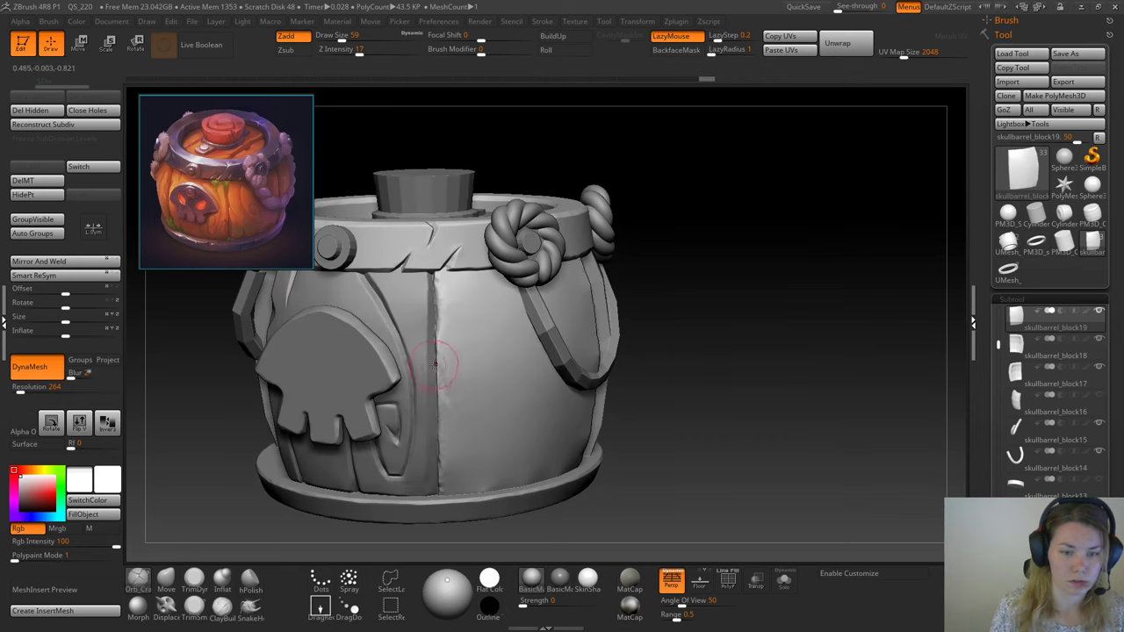
mouse_move(447, 403)
left_mouse_down()
mouse_move(433, 358)
mouse_move(437, 389)
left_mouse_up()
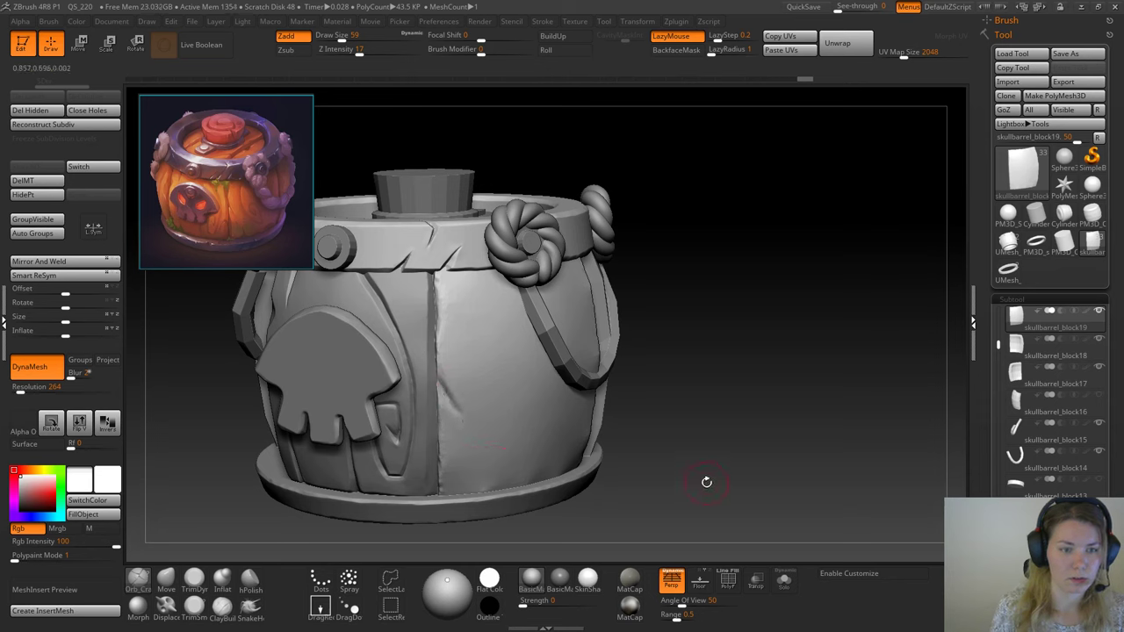
Step: Isolate the side plank, carve a short crack upward from its lower edge with Orb_Cracks, and show the whole barrel again
right_click_drag(705, 482, 680, 462)
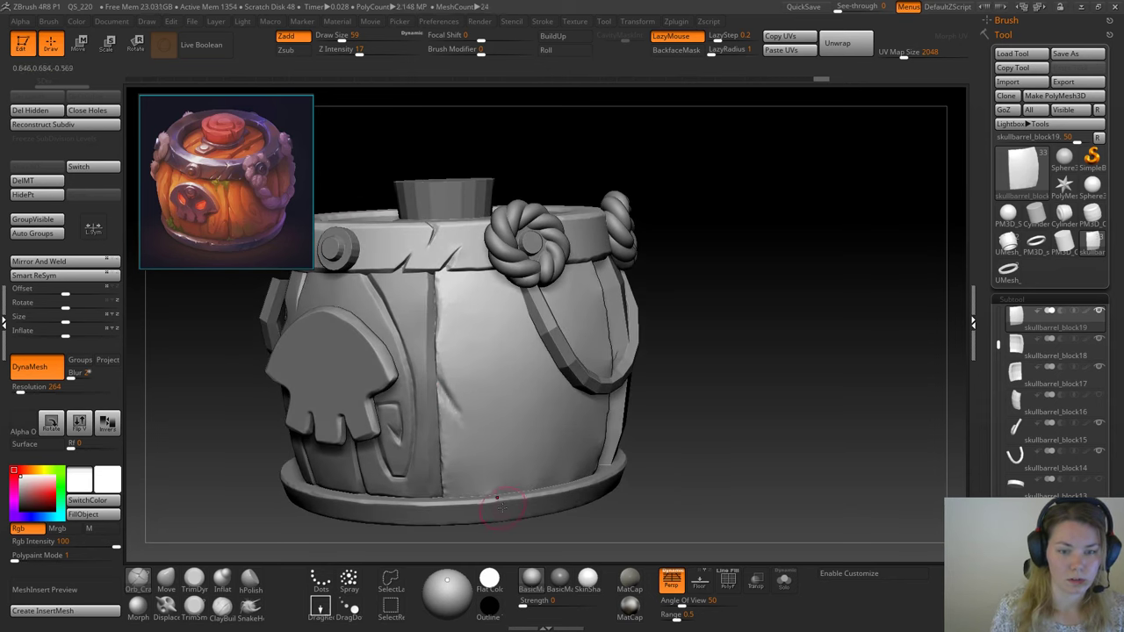
left_click(784, 580)
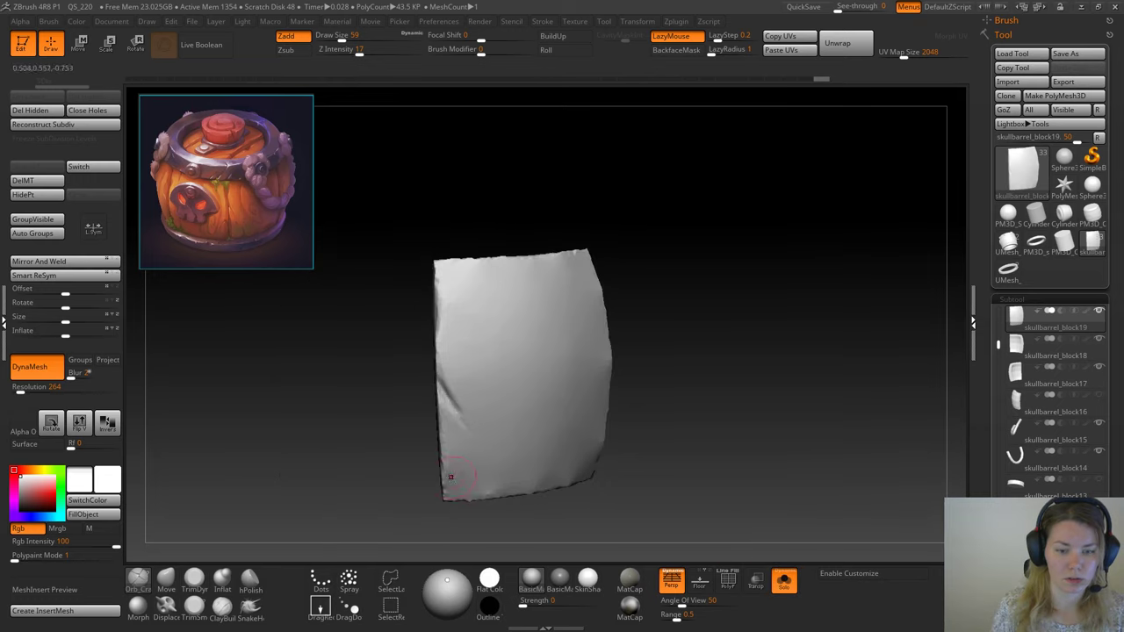
mouse_move(477, 507)
right_mouse_down()
mouse_move(464, 489)
mouse_move(619, 418)
right_mouse_up()
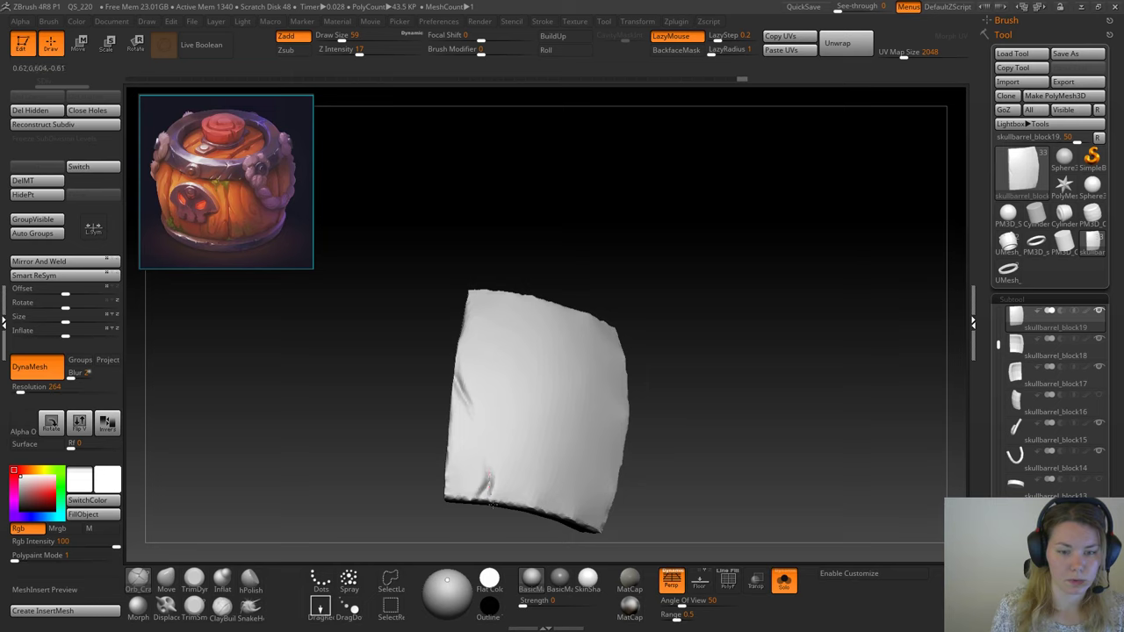
left_click_drag(489, 503, 488, 466)
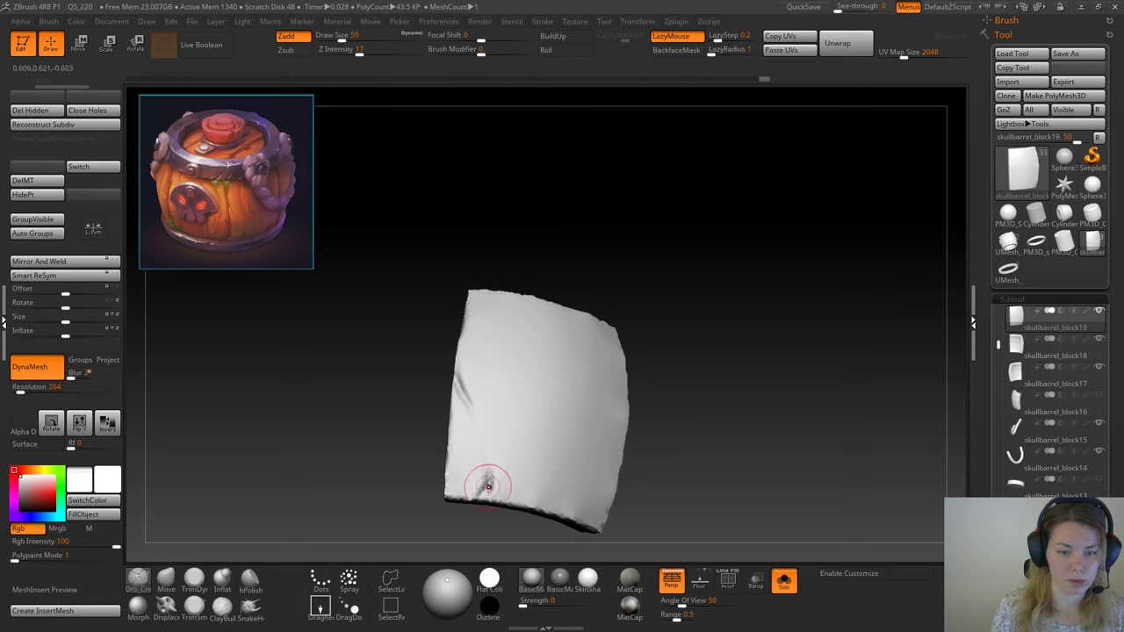
left_click(784, 580)
left_click_drag(768, 375, 496, 488)
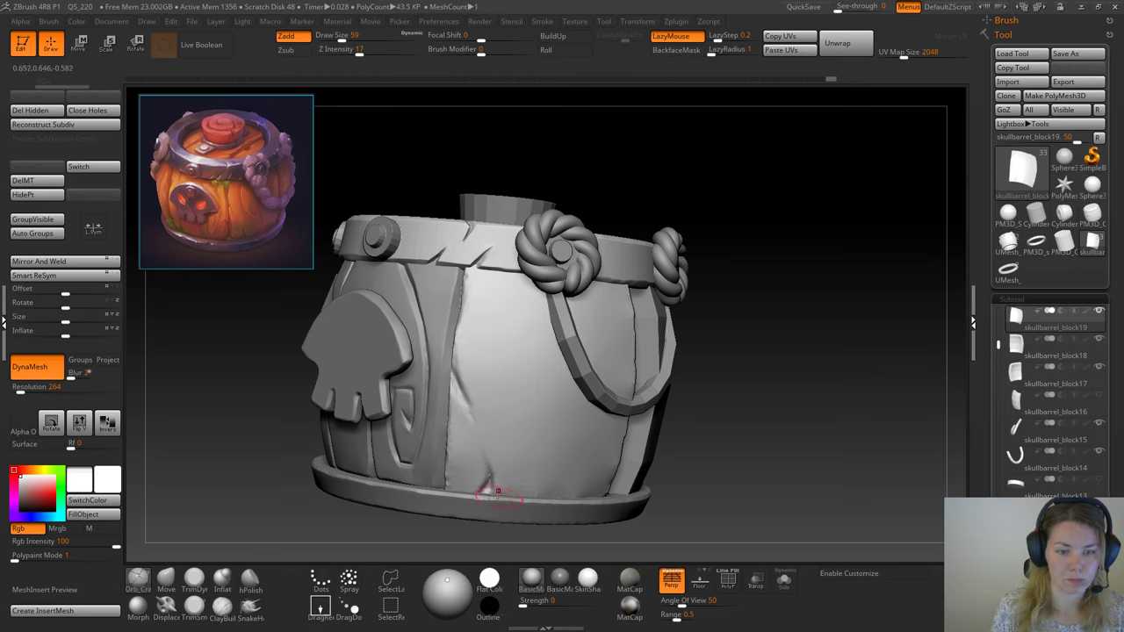
Step: Reshape the cracks at the side plank's skull-facing and lower edges using the Move brush at draw size 80
left_click(166, 580)
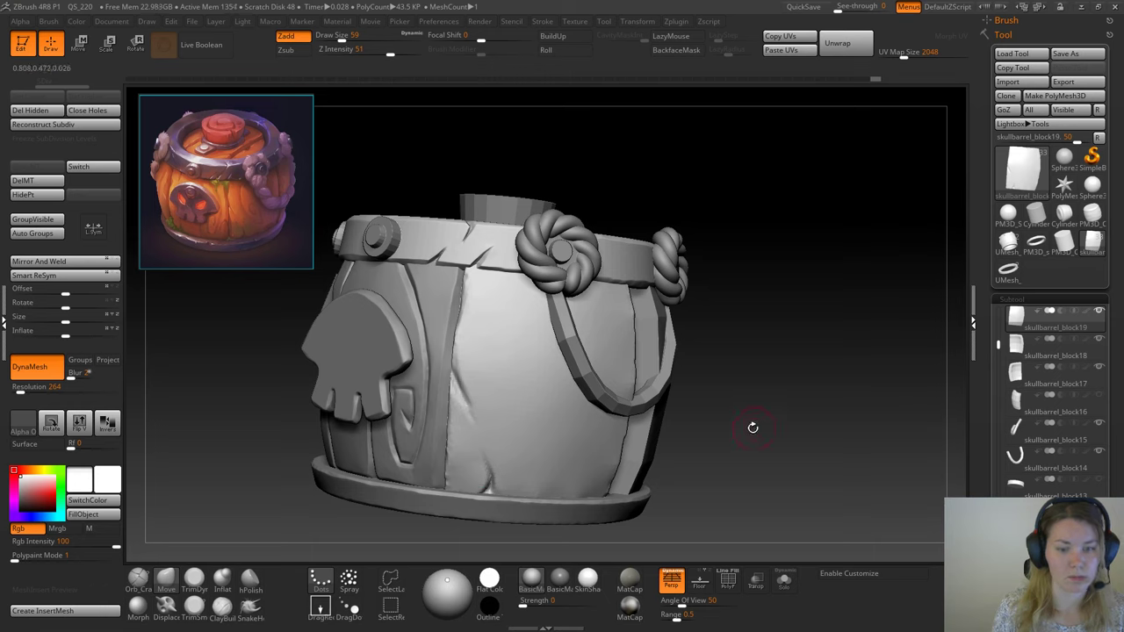
left_click_drag(742, 433, 784, 437)
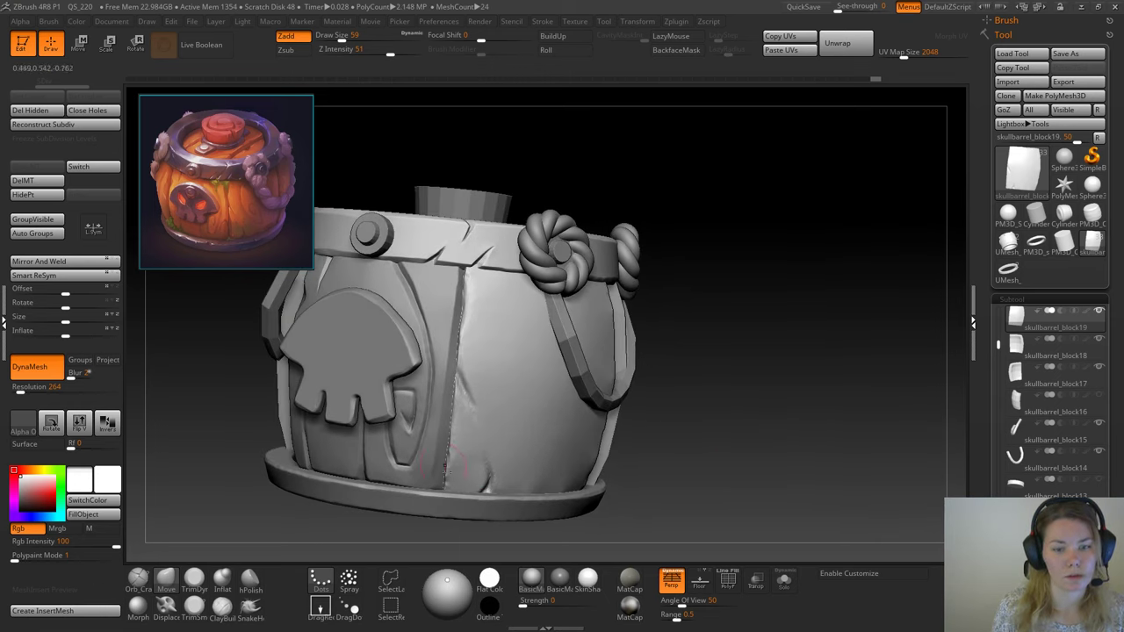
key("space")
left_click(519, 422)
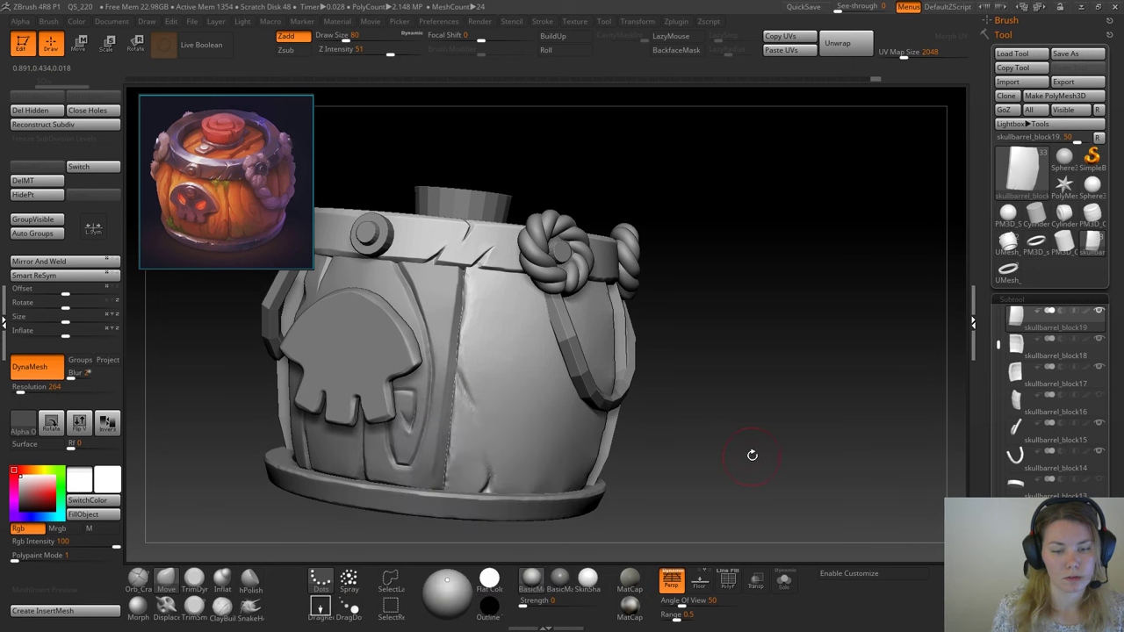
left_click_drag(752, 455, 718, 457)
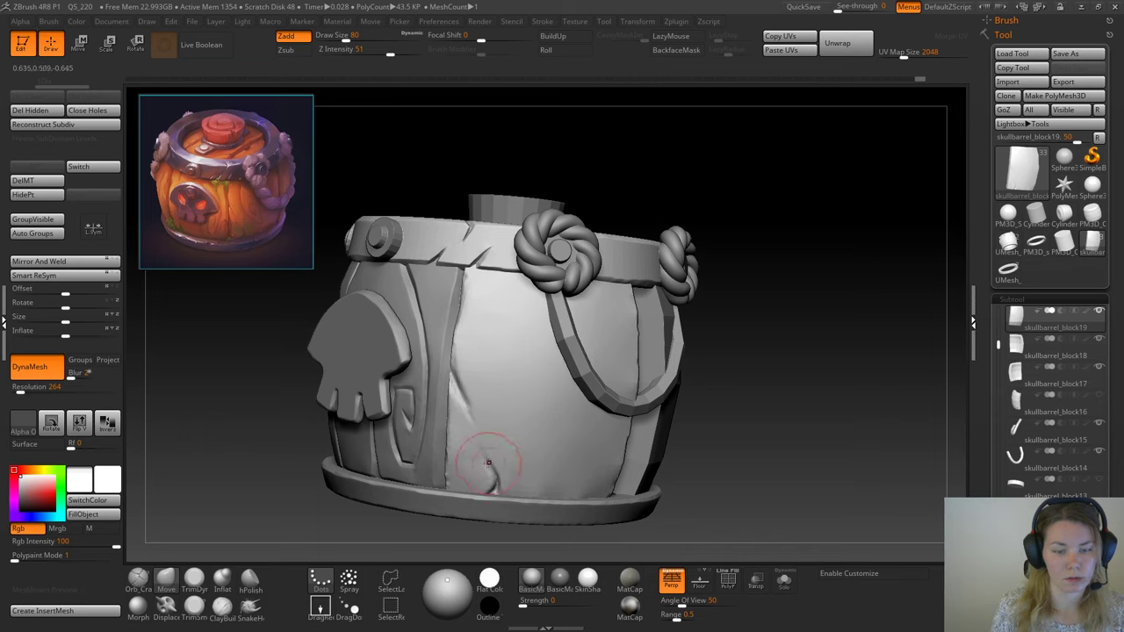
left_click_drag(487, 458, 467, 389)
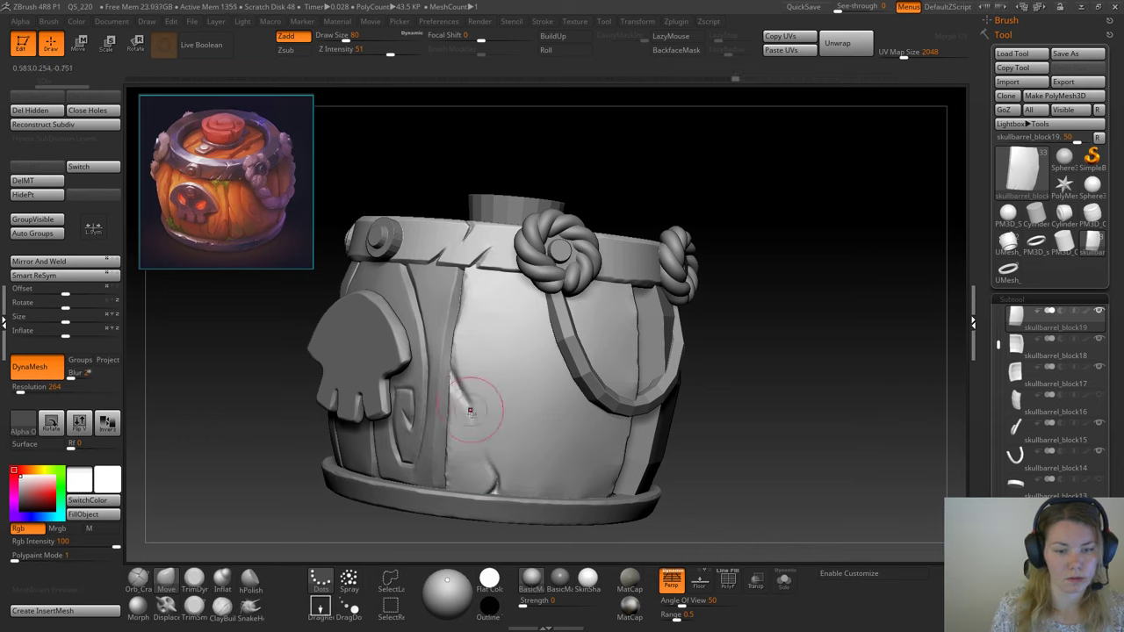
mouse_move(480, 448)
left_mouse_down()
mouse_move(493, 468)
mouse_move(493, 457)
left_mouse_up()
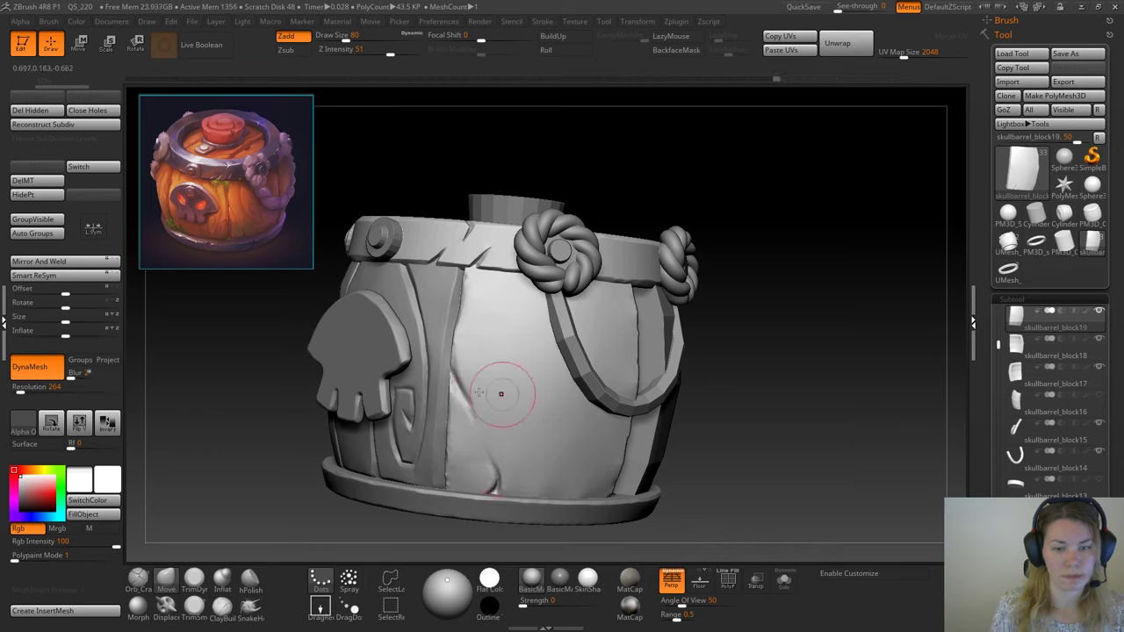
left_click_drag(500, 394, 469, 398)
Step: Carve a vertical grain groove down from the metal rim and a curved groove low on the side plank with Orb_Cracks
left_click(137, 580)
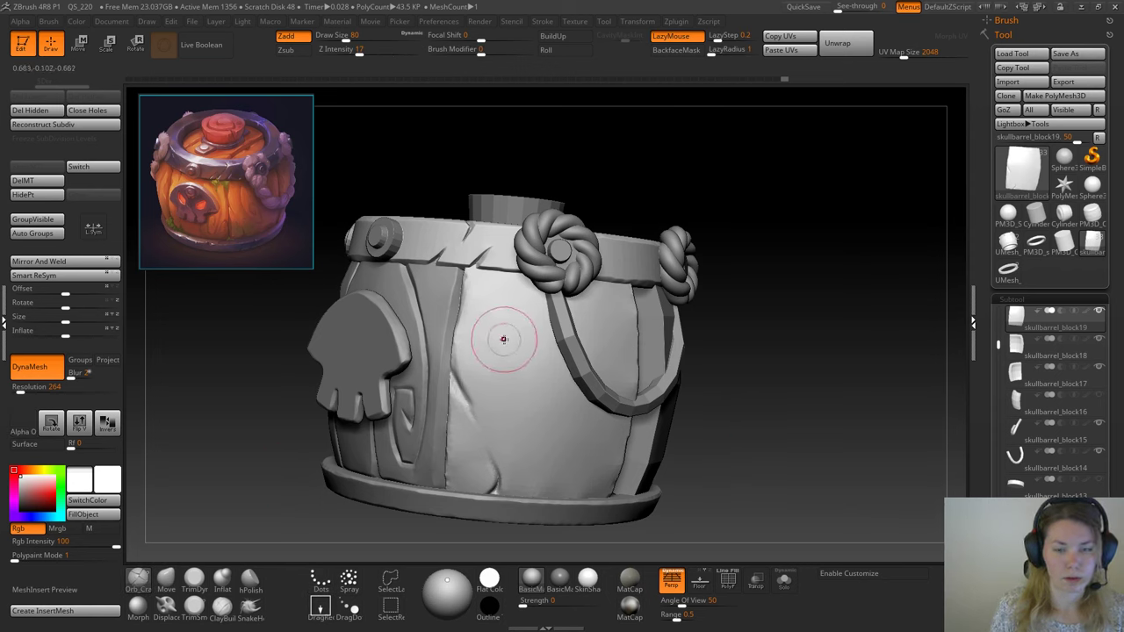
left_click_drag(501, 276, 513, 392)
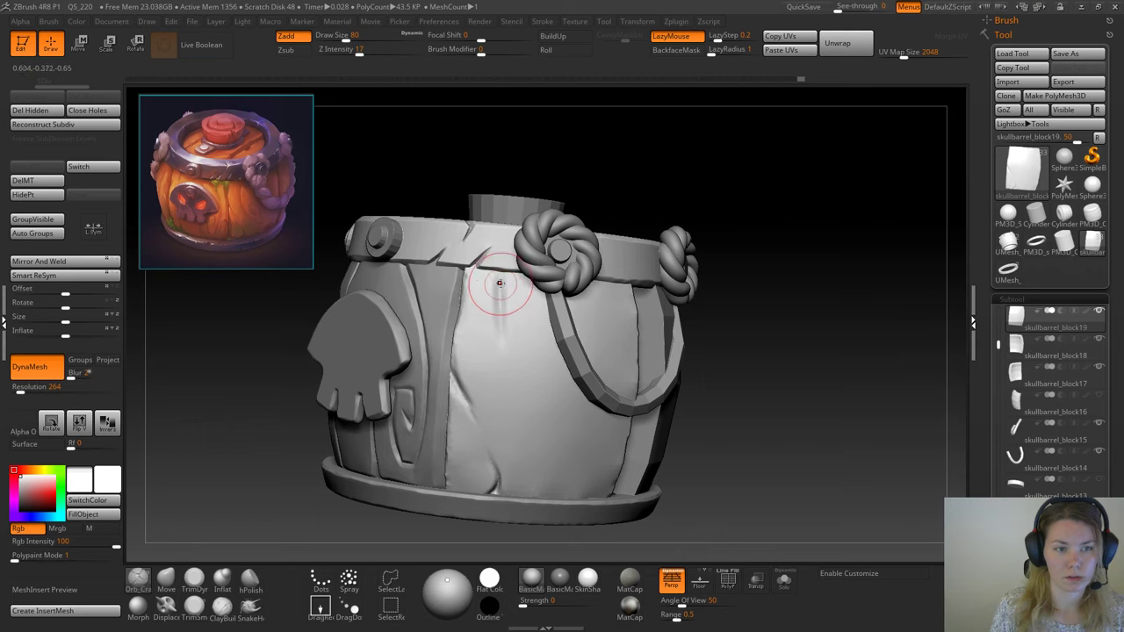
mouse_move(500, 281)
left_mouse_down()
mouse_move(514, 402)
mouse_move(580, 482)
mouse_move(569, 476)
left_mouse_up()
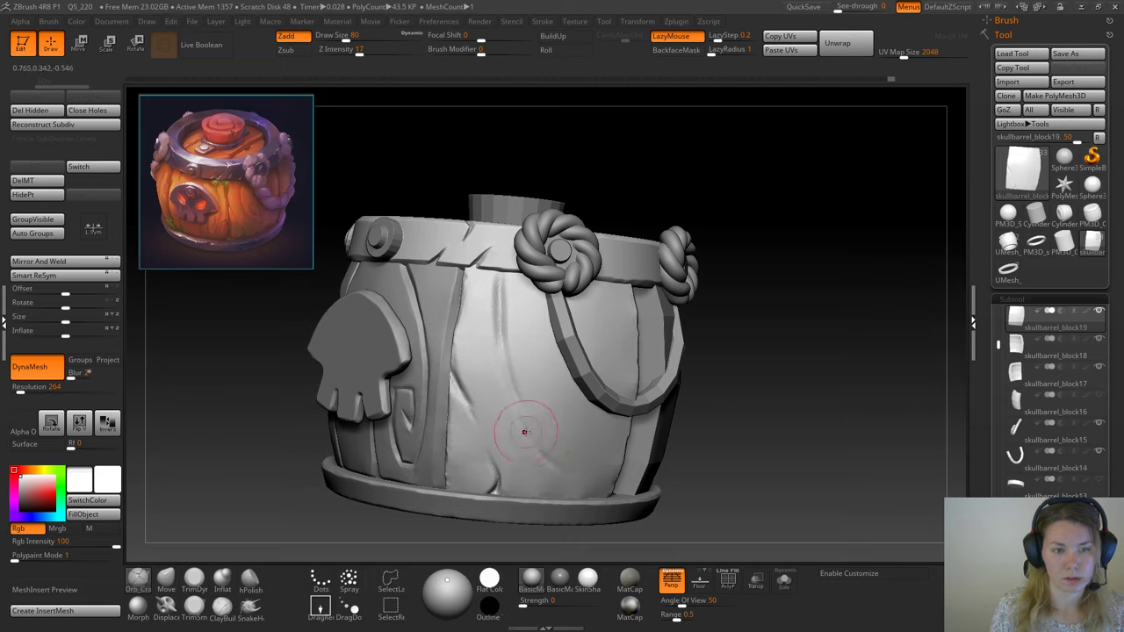
left_click_drag(525, 422, 568, 473)
Step: Carve a swirling wood knot inside the plank's curved lower groove with Orb_Cracks at draw size 51
key("space")
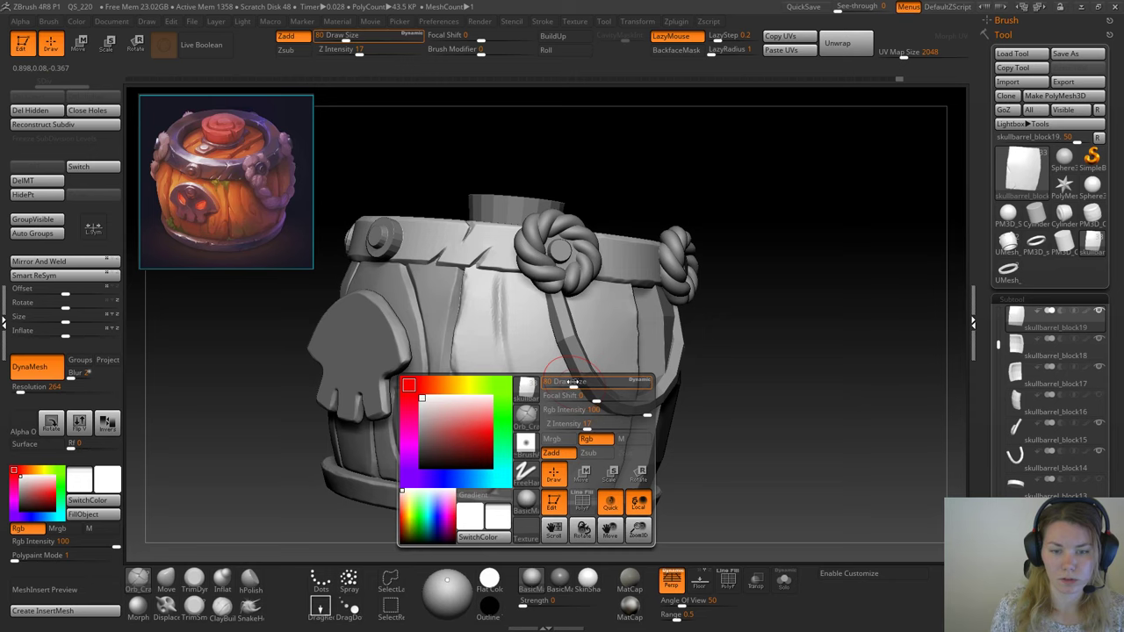
left_click_drag(572, 384, 563, 384)
left_click_drag(522, 423, 531, 442)
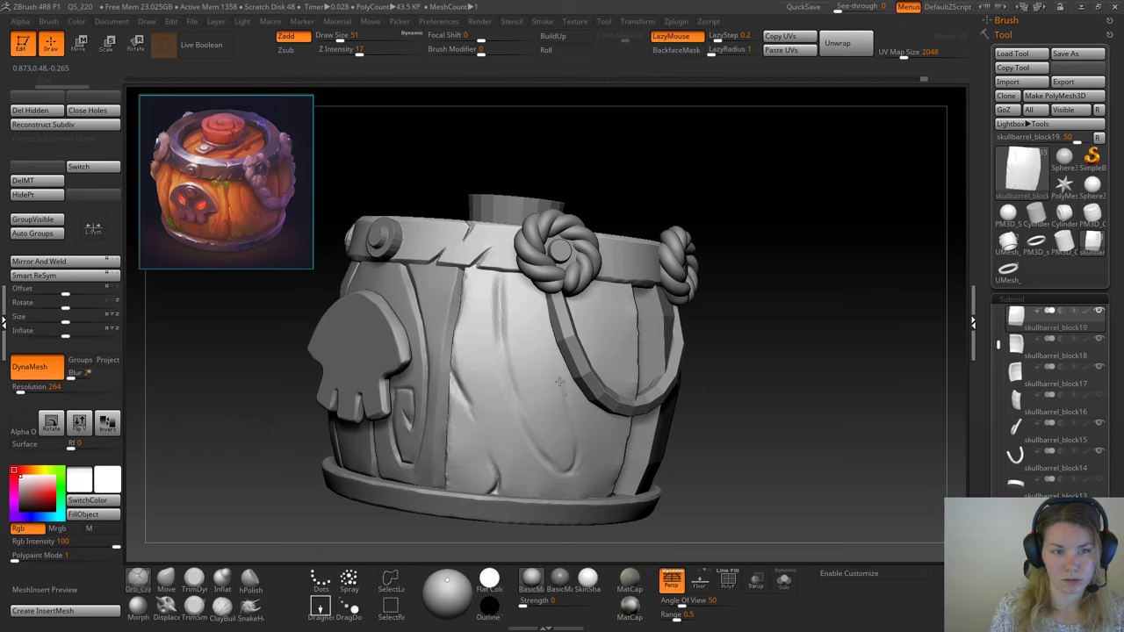
mouse_move(539, 393)
left_mouse_down()
mouse_move(569, 421)
mouse_move(540, 406)
left_mouse_up()
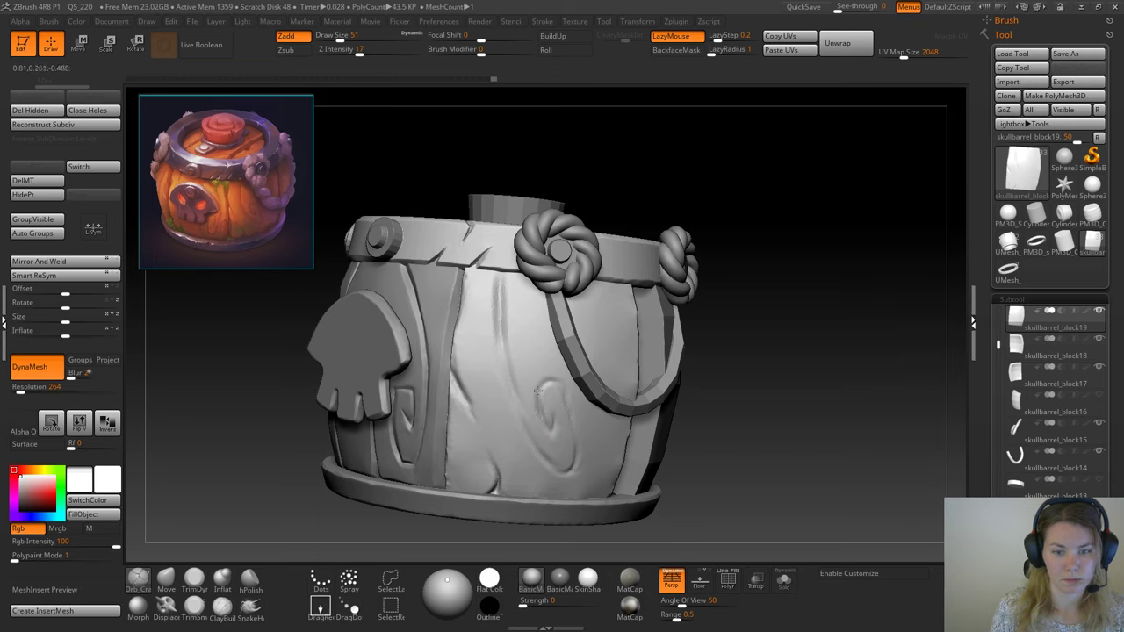
left_click_drag(566, 404, 562, 382)
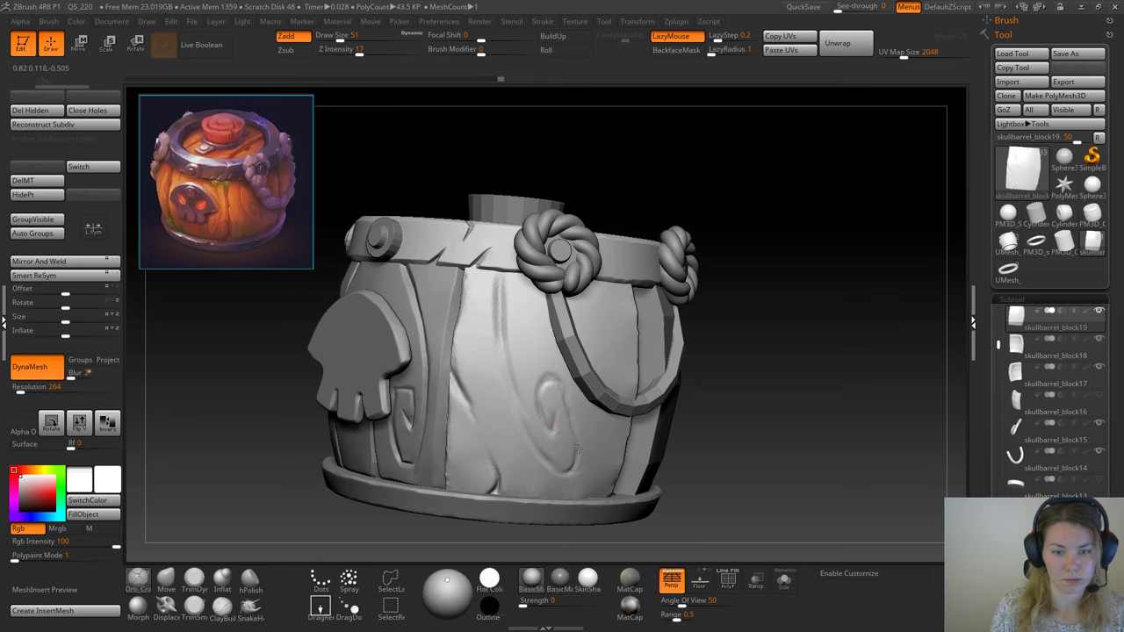
Step: Adjust the shape of the wood knot and its surrounding grain lines with the Move brush at draw size 59
key("b")
key("m")
key("v")
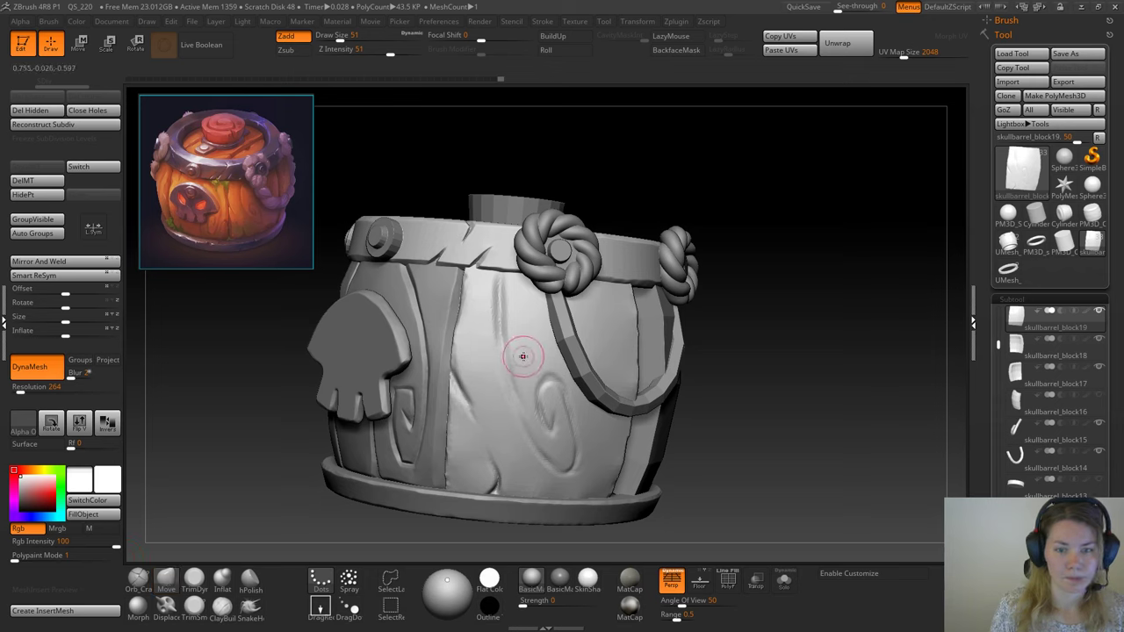
key("space")
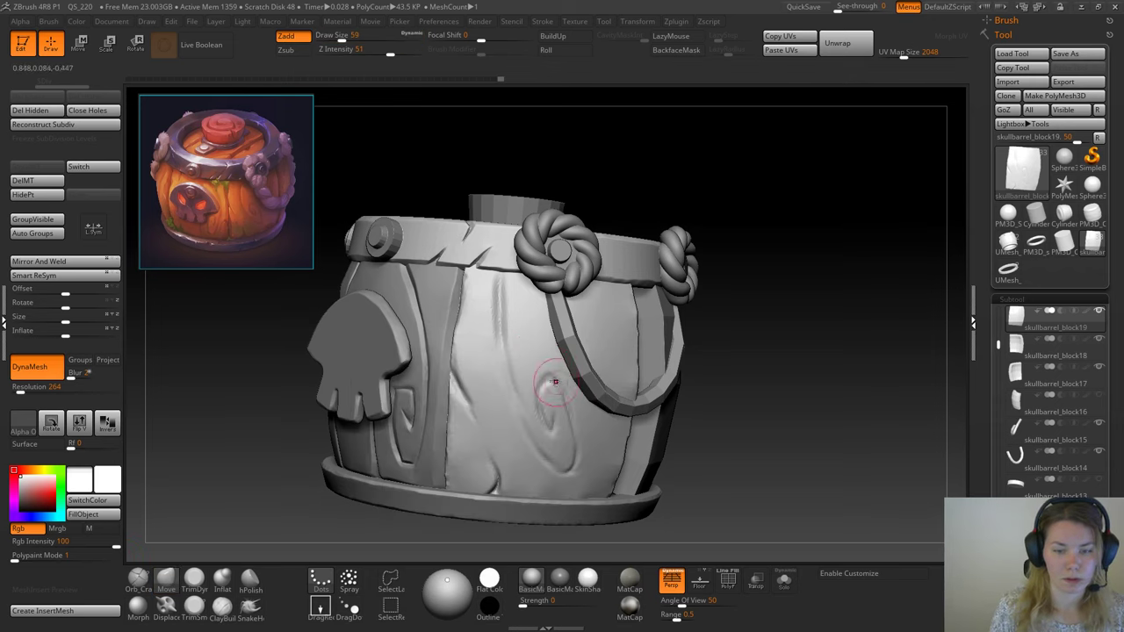
left_click_drag(556, 382, 546, 376)
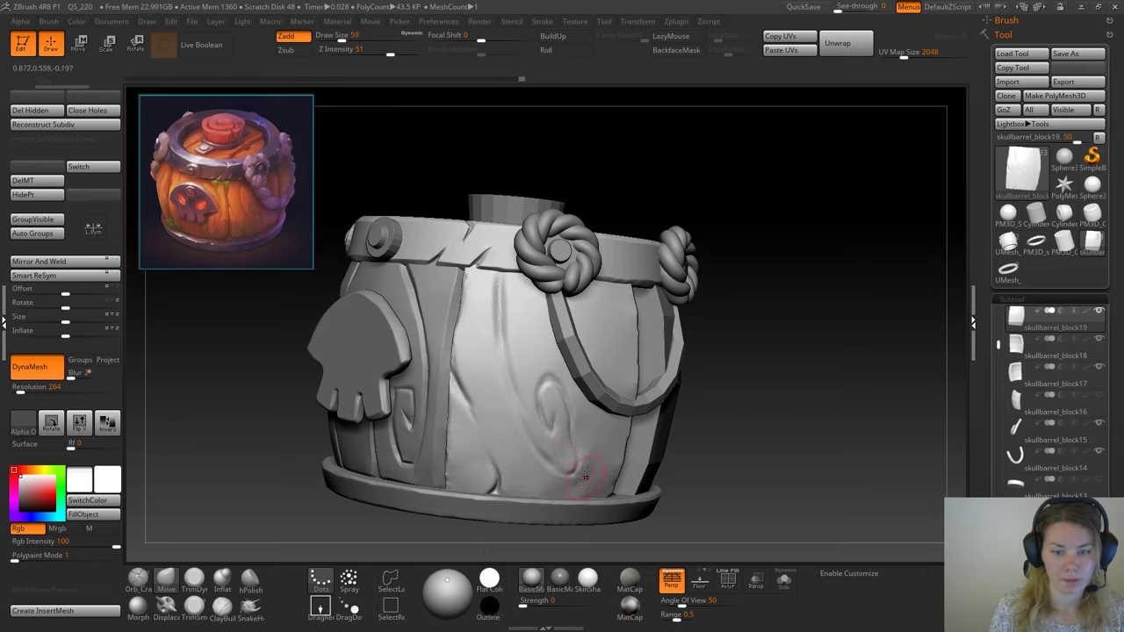
key("b")
key("c")
key("b")
key("ctrl+z")
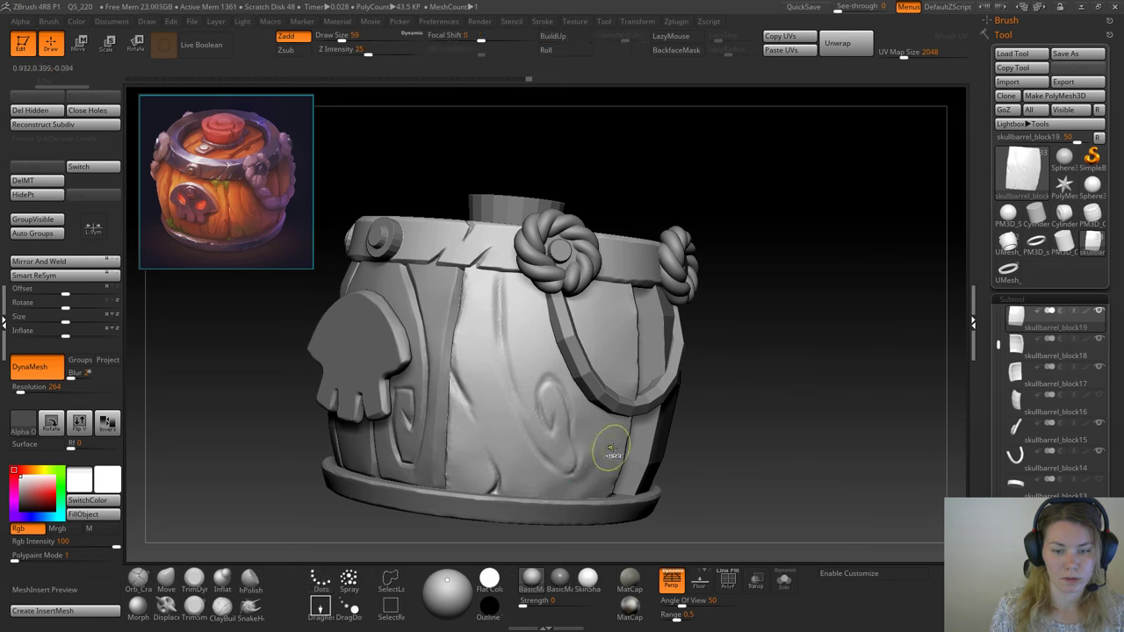
Step: Examine the side plank's knot and grain lines on the whole barrel from several angles and distances
left_click_drag(689, 445, 751, 438)
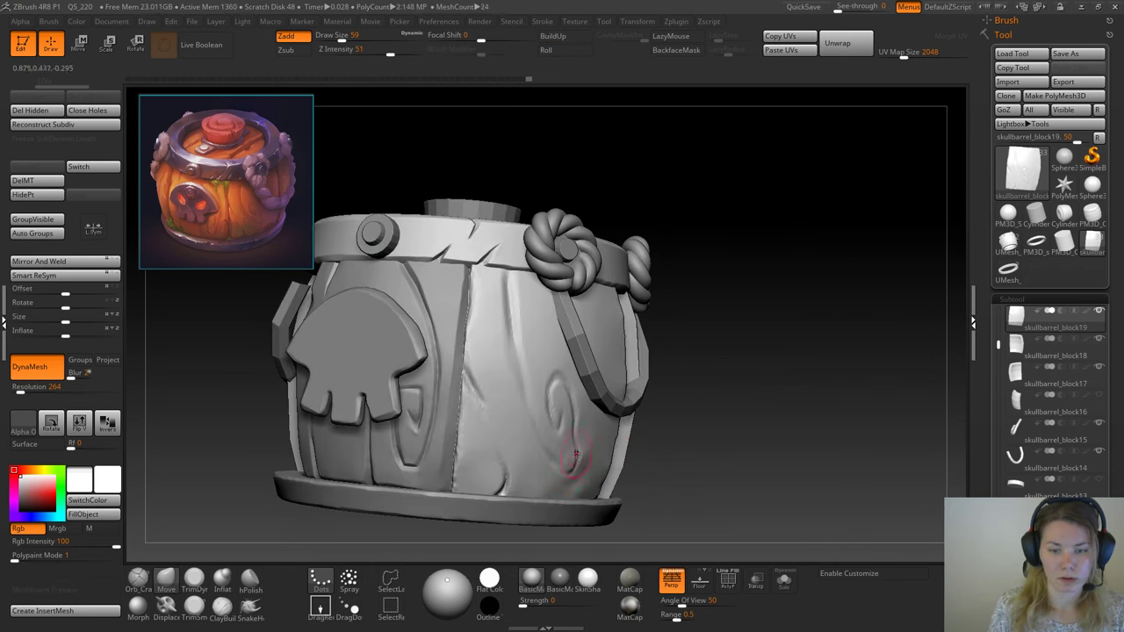
right_click_drag(584, 446, 720, 381)
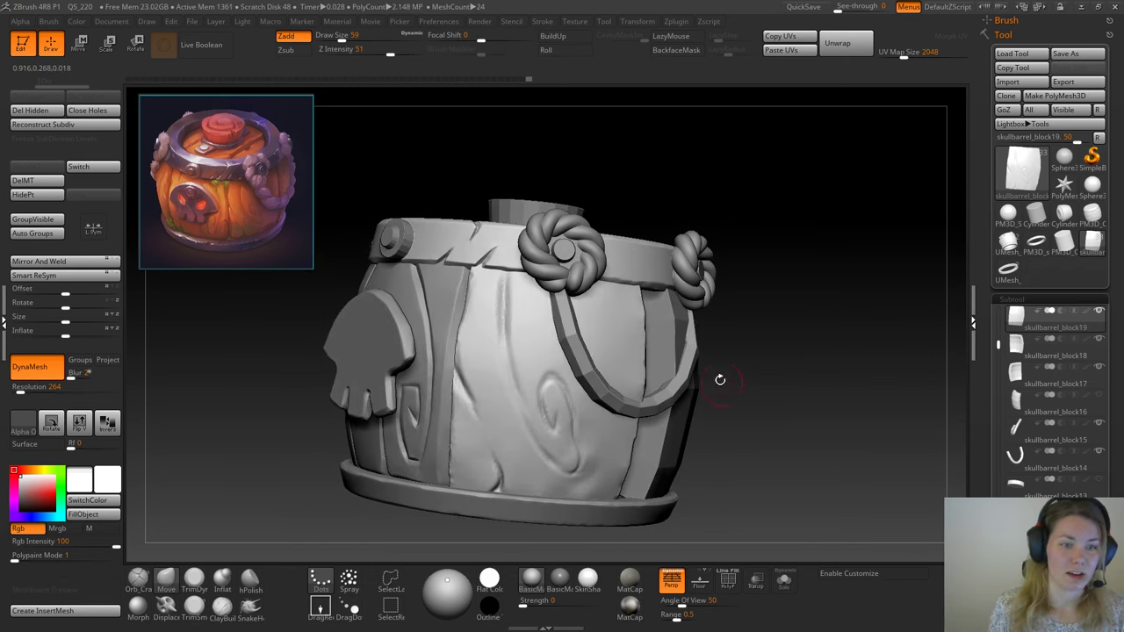
left_click_drag(762, 361, 818, 307)
right_click_drag(650, 361, 562, 343)
left_click_drag(767, 257, 756, 257)
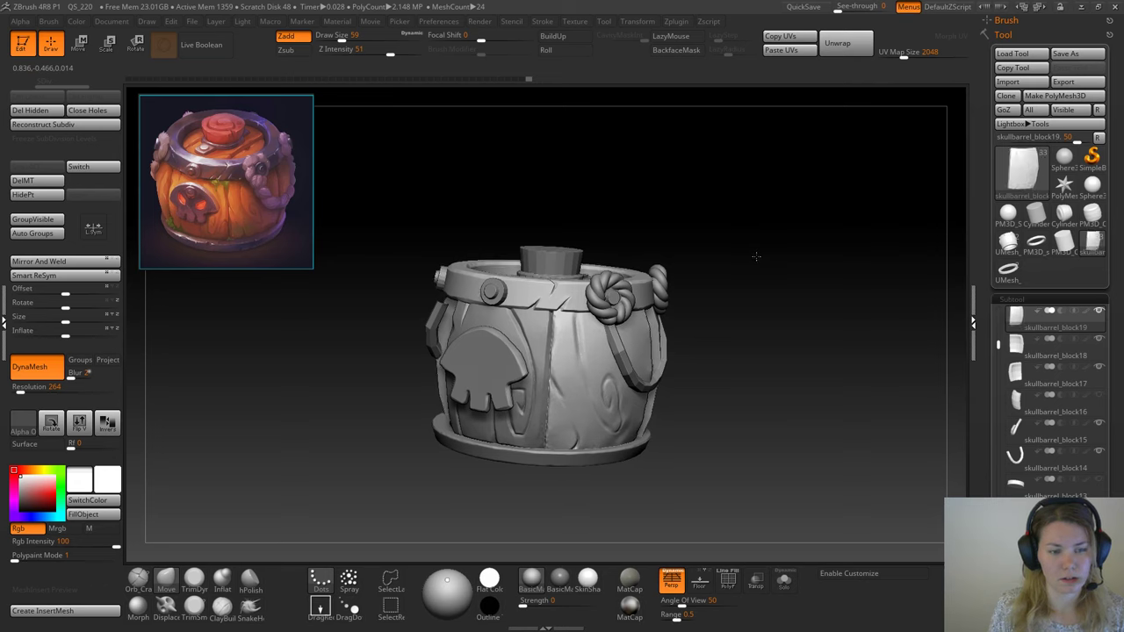
left_click_drag(756, 257, 748, 257)
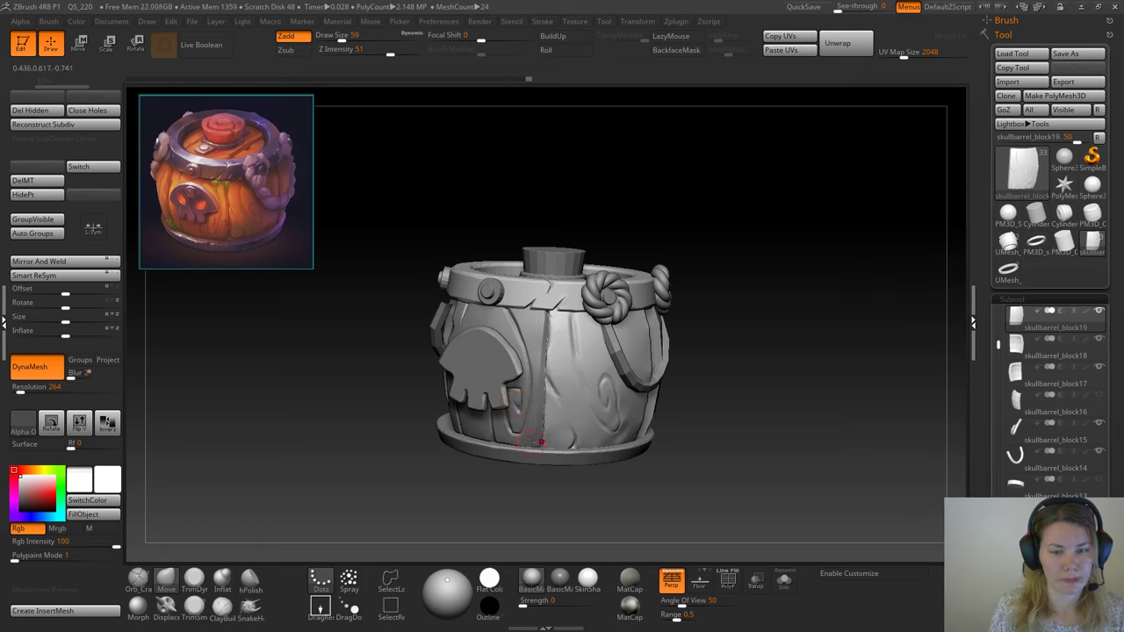
left_click_drag(751, 405, 727, 389)
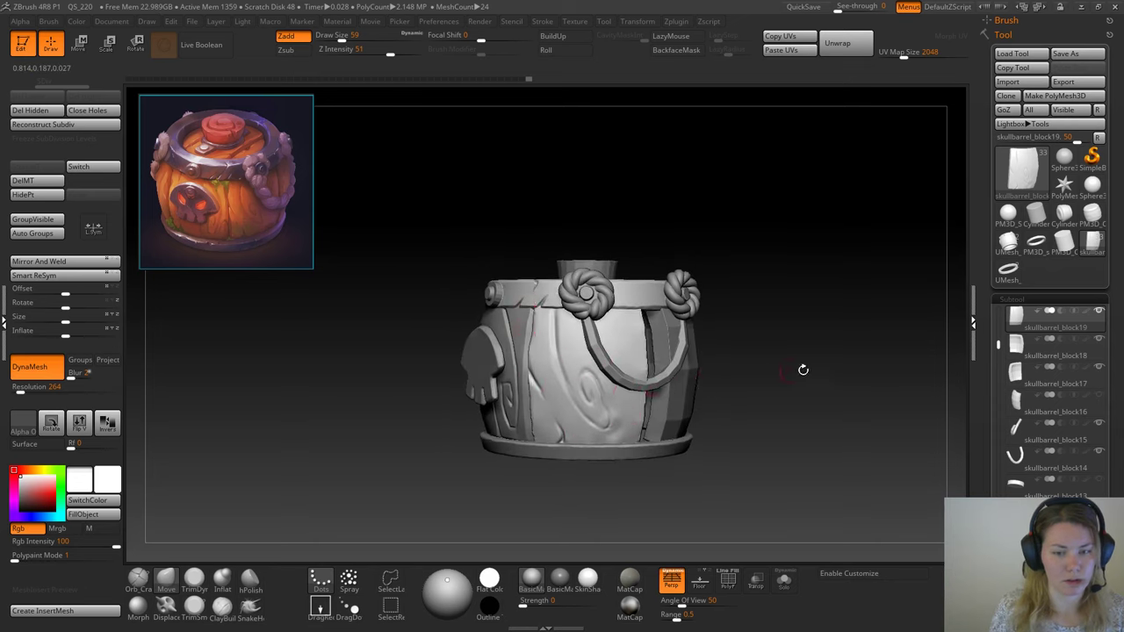
left_click_drag(803, 369, 566, 321)
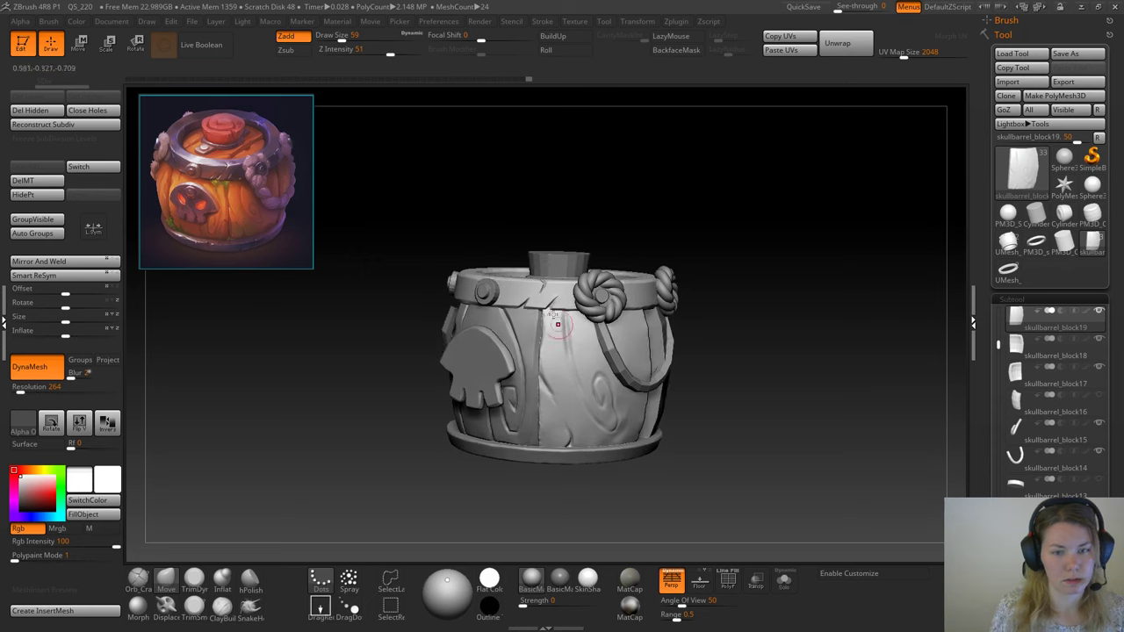
Step: Erase the side plank's vertical grain groove with the Morph brush, then recarve it with Orb_Cracks and smooth its upper end
left_click(188, 580)
left_click(140, 605)
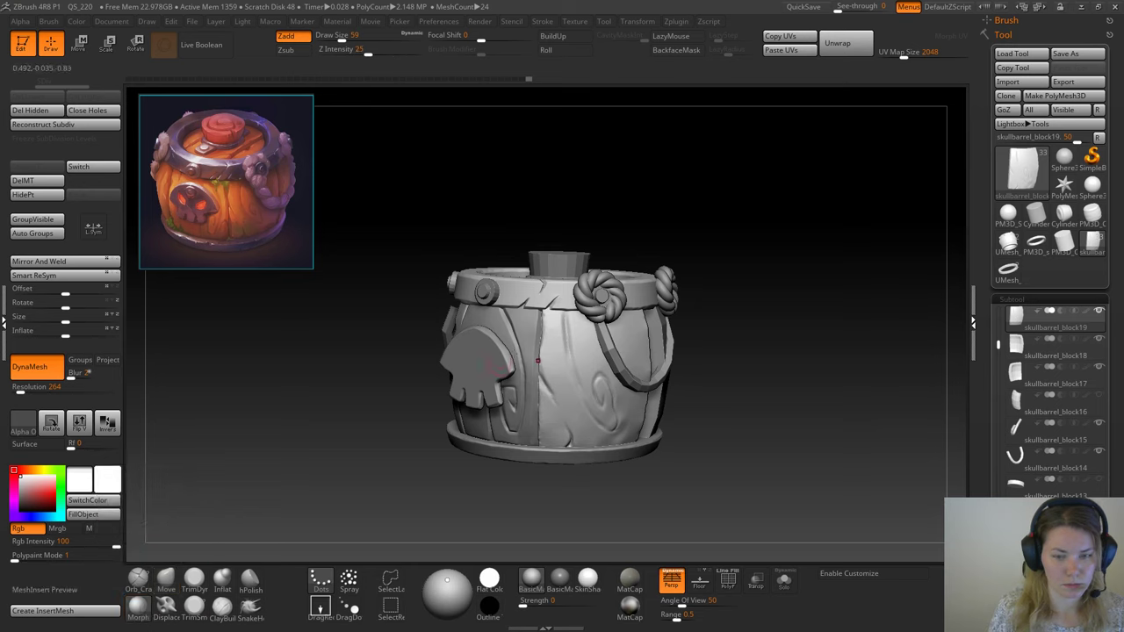
left_click_drag(561, 328, 568, 353)
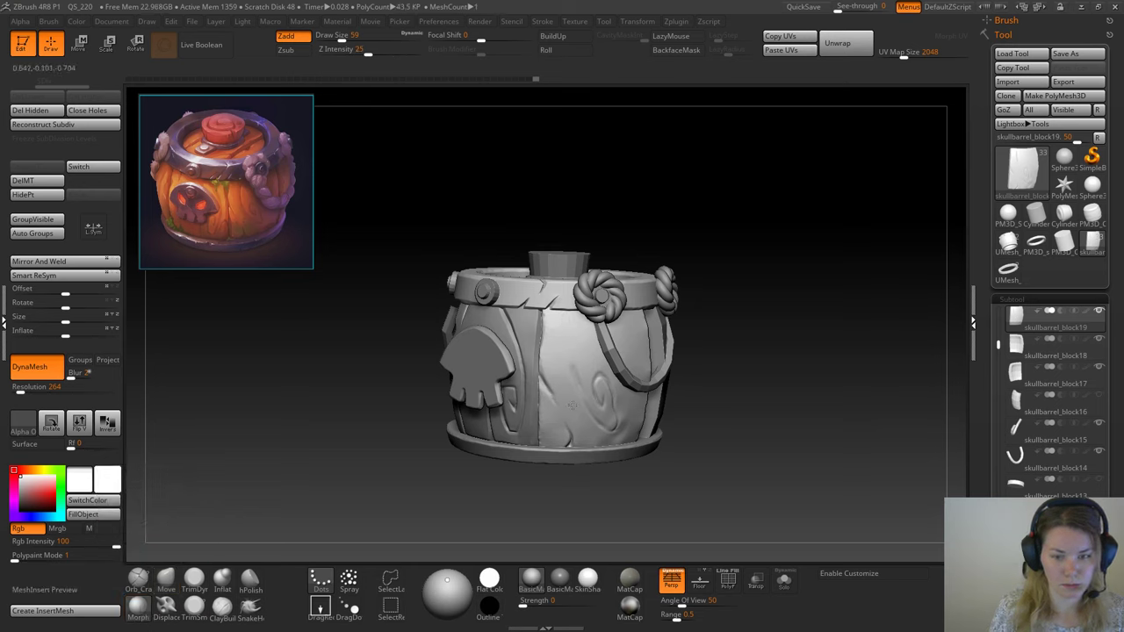
left_click(138, 580)
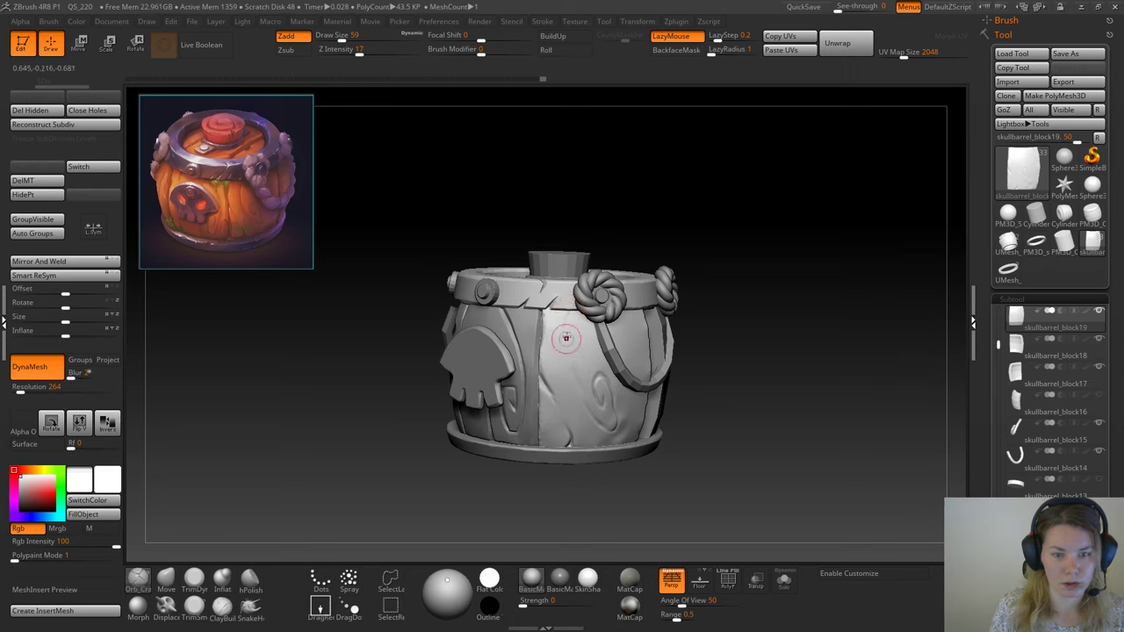
mouse_move(567, 338)
left_mouse_down()
mouse_move(571, 314)
mouse_move(566, 367)
left_mouse_up()
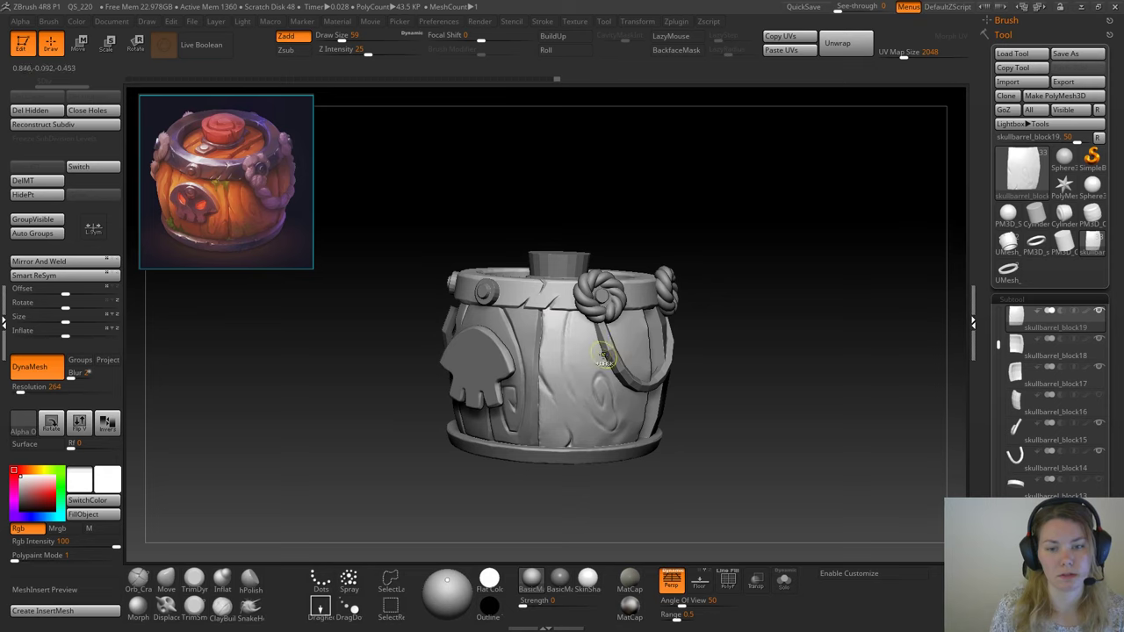
mouse_move(566, 318)
left_mouse_down("shift")
mouse_move(565, 358)
mouse_move(565, 320)
left_mouse_up("shift")
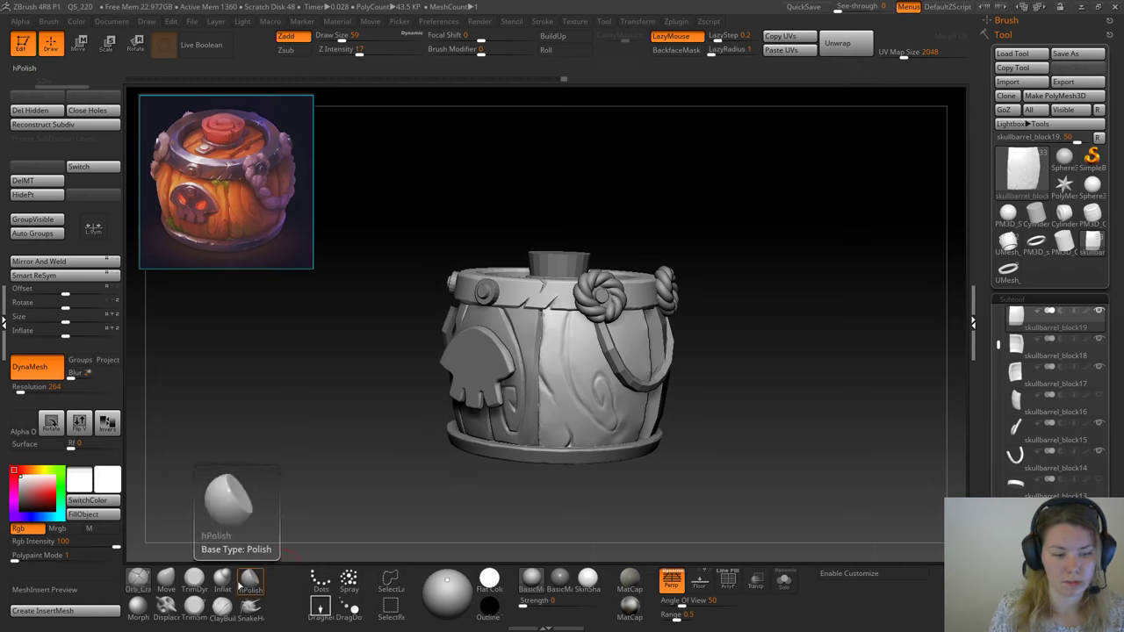
Step: Refine the grain with the Move, Morph and Orb_Cracks brushes into one long groove curving from the rim around the knot
left_click(168, 579)
left_click(173, 605)
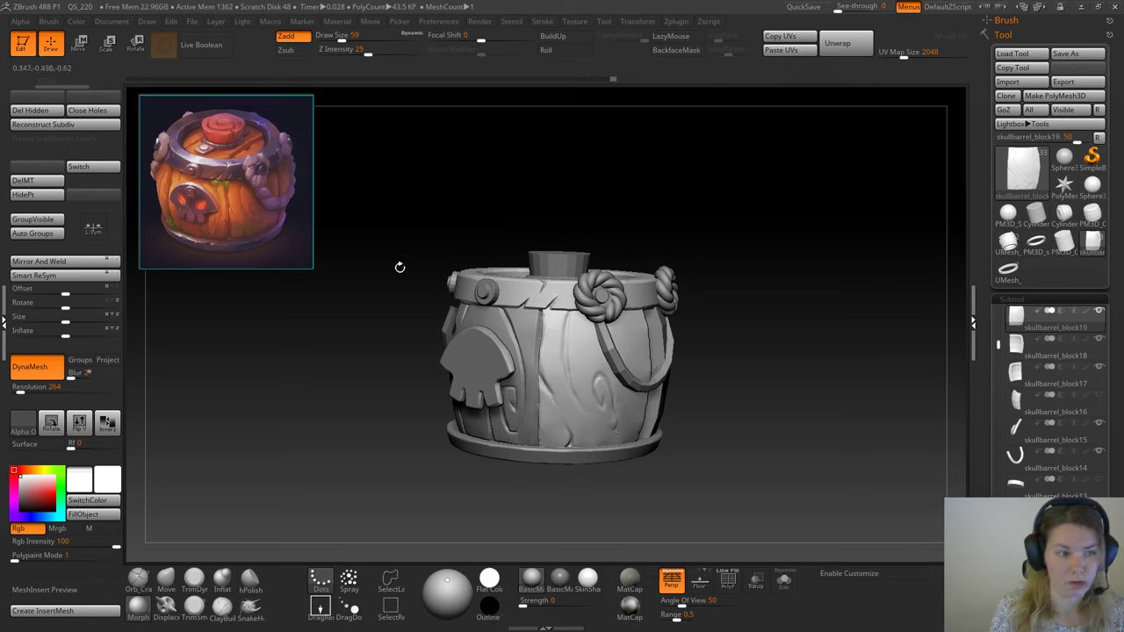
left_click(138, 581)
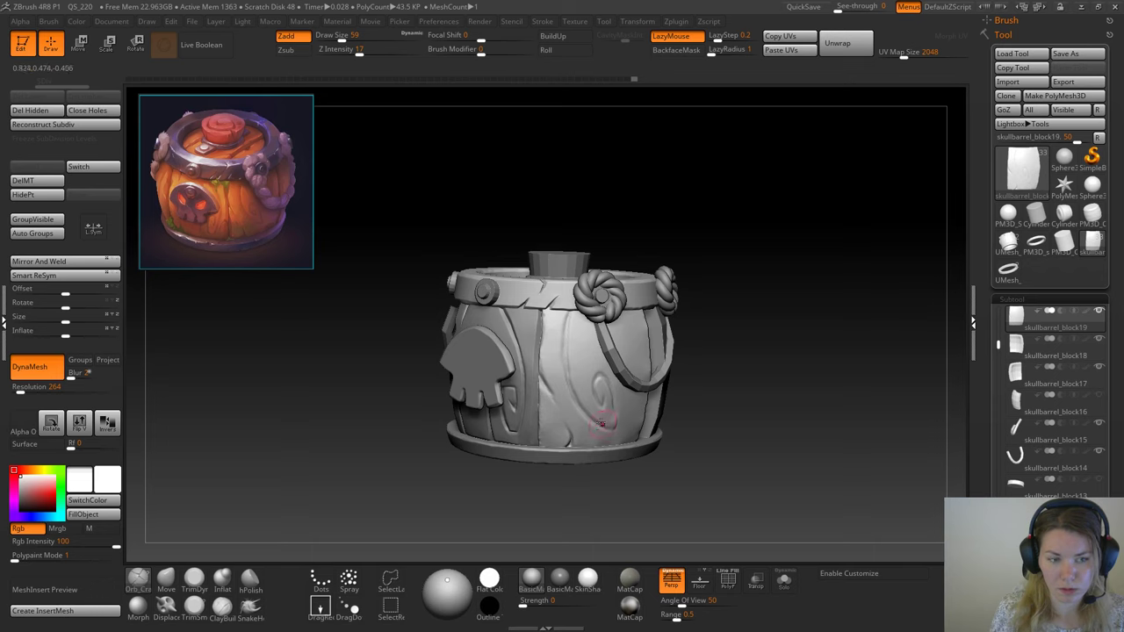
left_click_drag(729, 314, 742, 314)
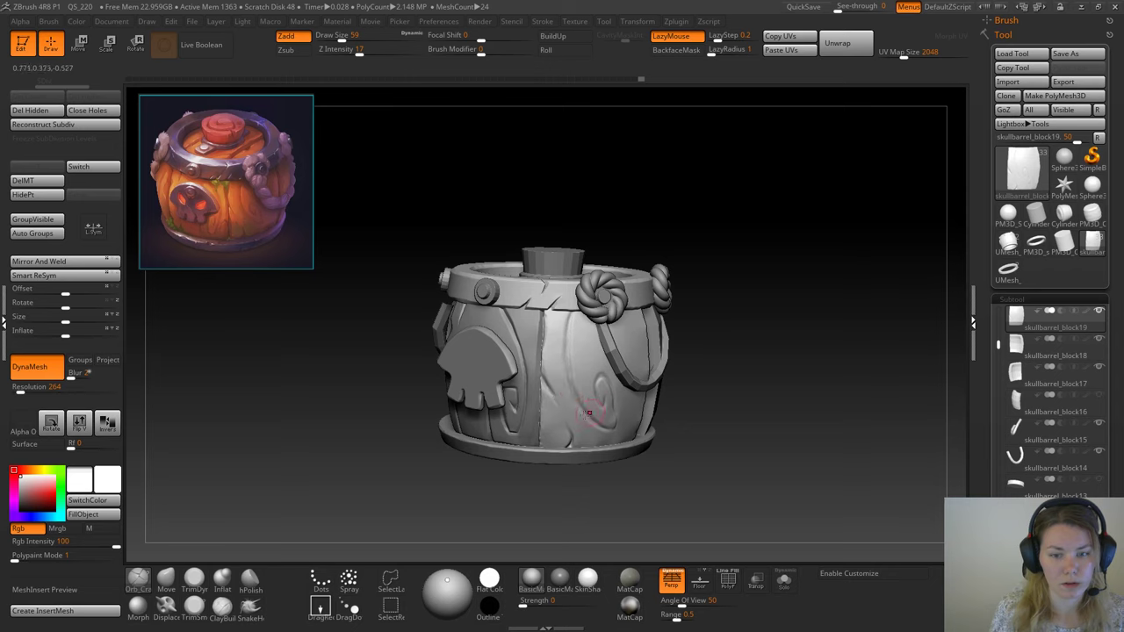
Step: Erase the wood knot with the Morph brush and carve a new spiral knot inside the long curved groove with Orb_Cracks
left_click(136, 606)
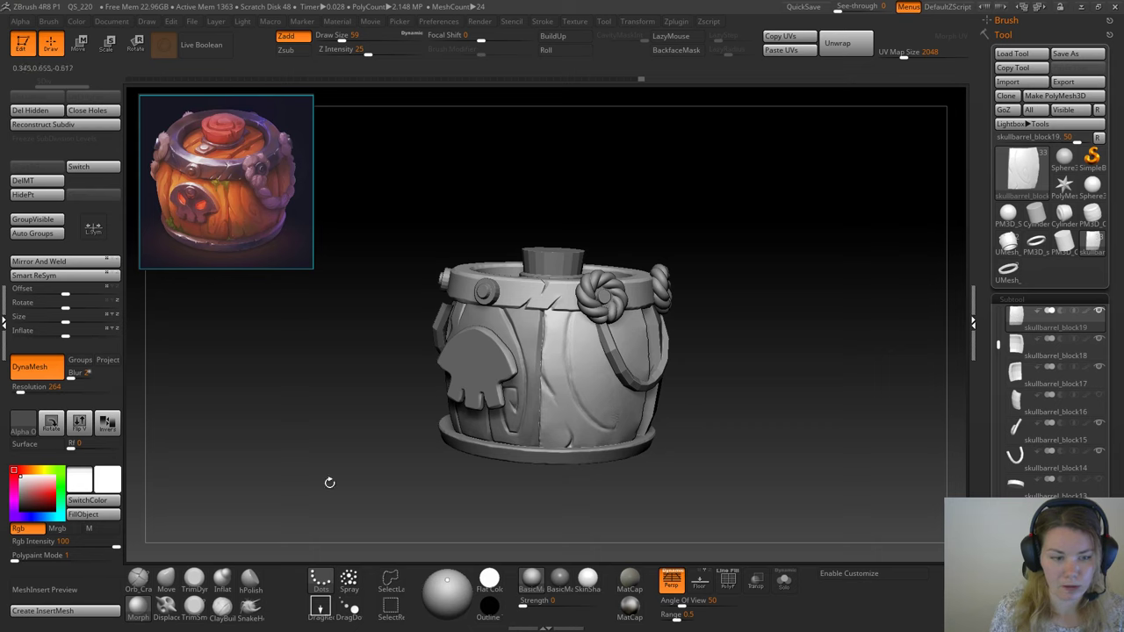
left_click(138, 580)
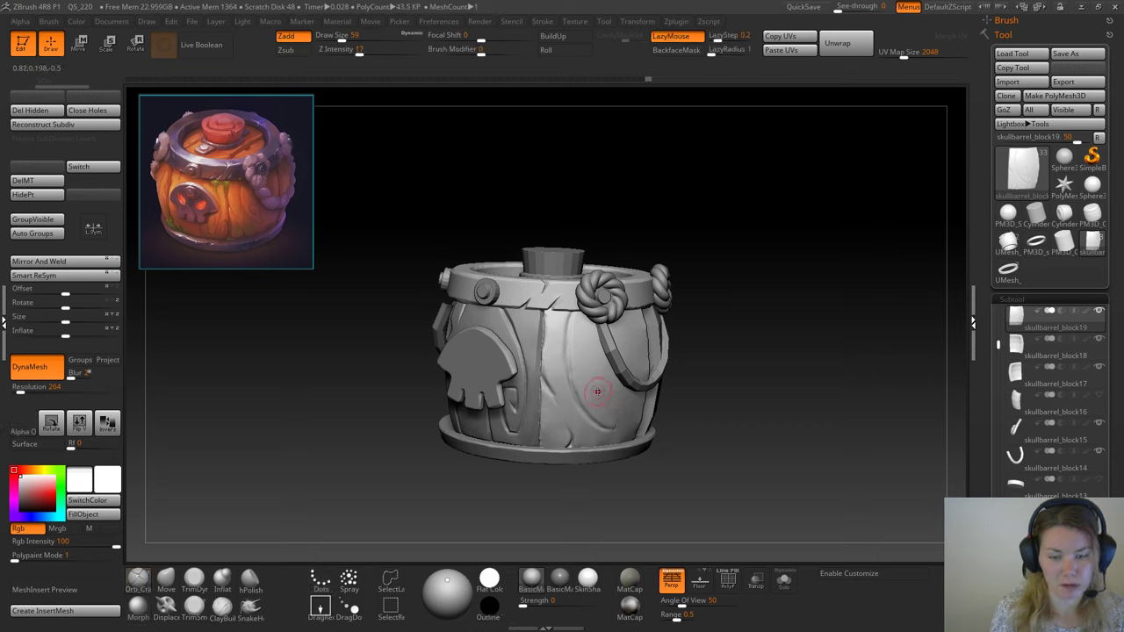
left_click_drag(594, 402, 595, 379)
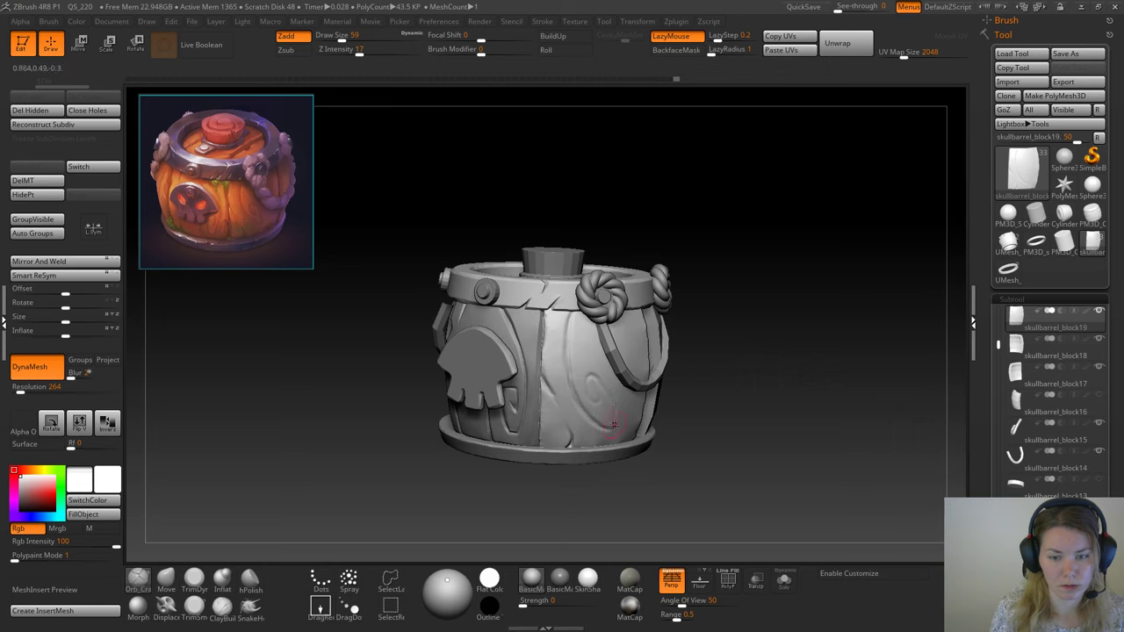
left_click_drag(605, 385, 603, 384)
left_click_drag(593, 396, 594, 401)
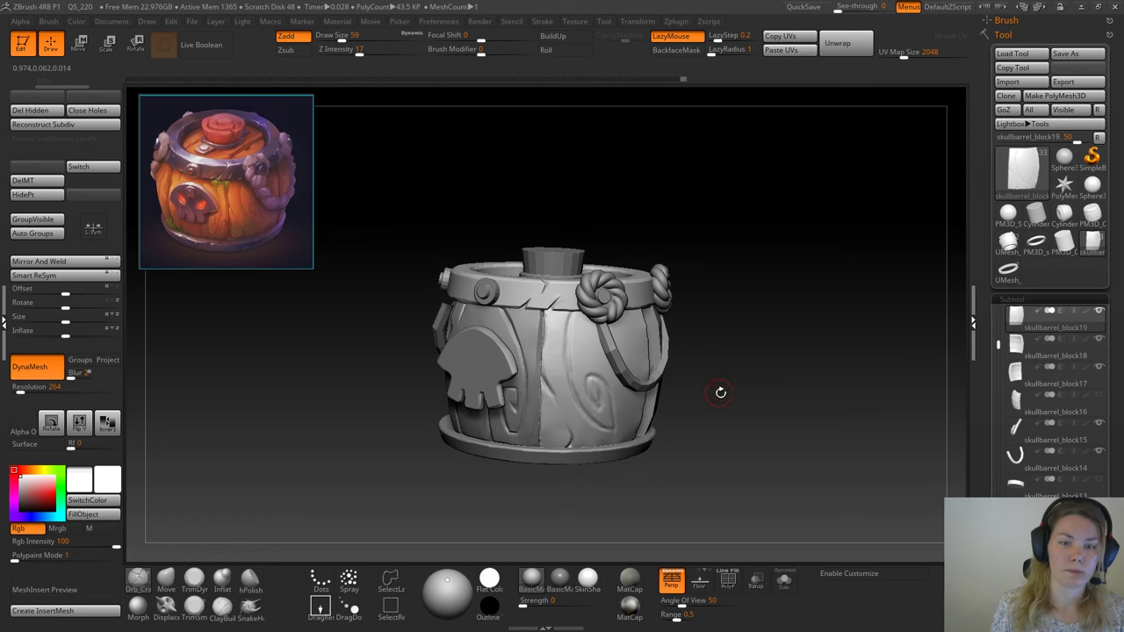
Step: Undo the spiral knot's carving strokes on the side plank, keeping the long curved grain groove
left_click_drag(720, 393, 714, 386)
key("ctrl+z")
key("ctrl+z")
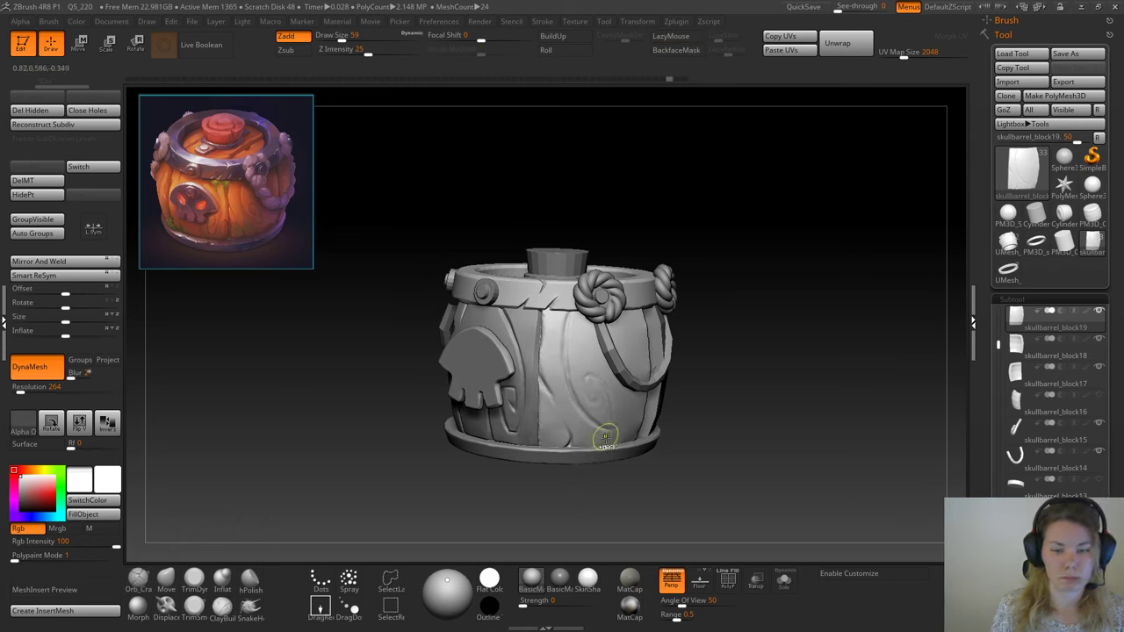
key("ctrl+z")
key("ctrl+z")
key("ctrl+z")
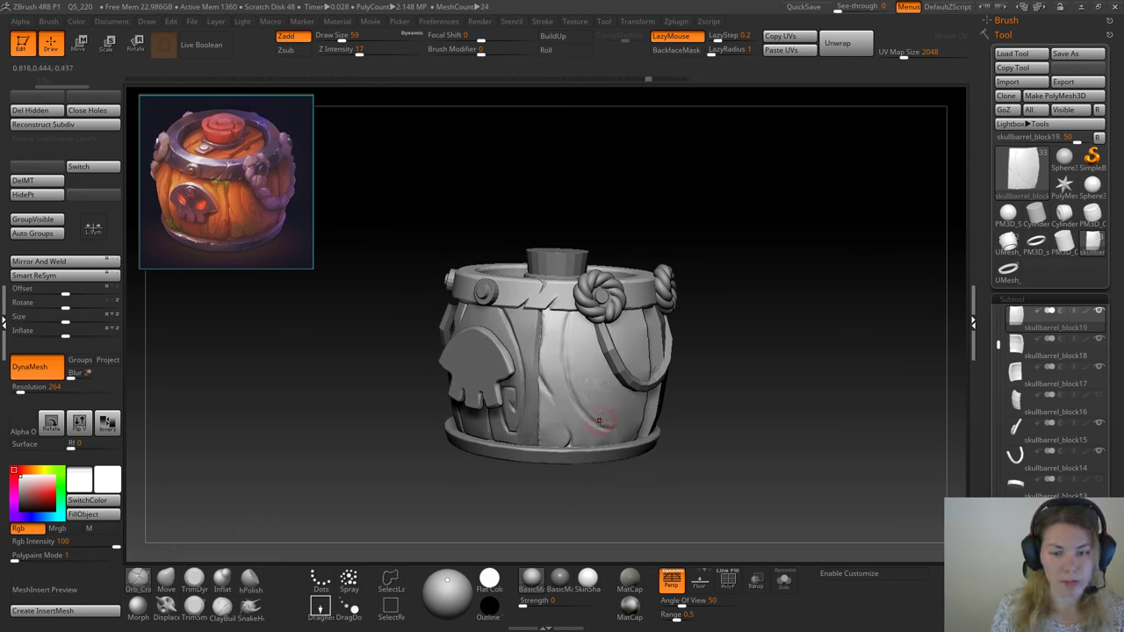
Step: Carve a slimmer slanted oval knot inside the long curved groove with Orb_Cracks at draw size 44
key("space")
left_click(697, 385)
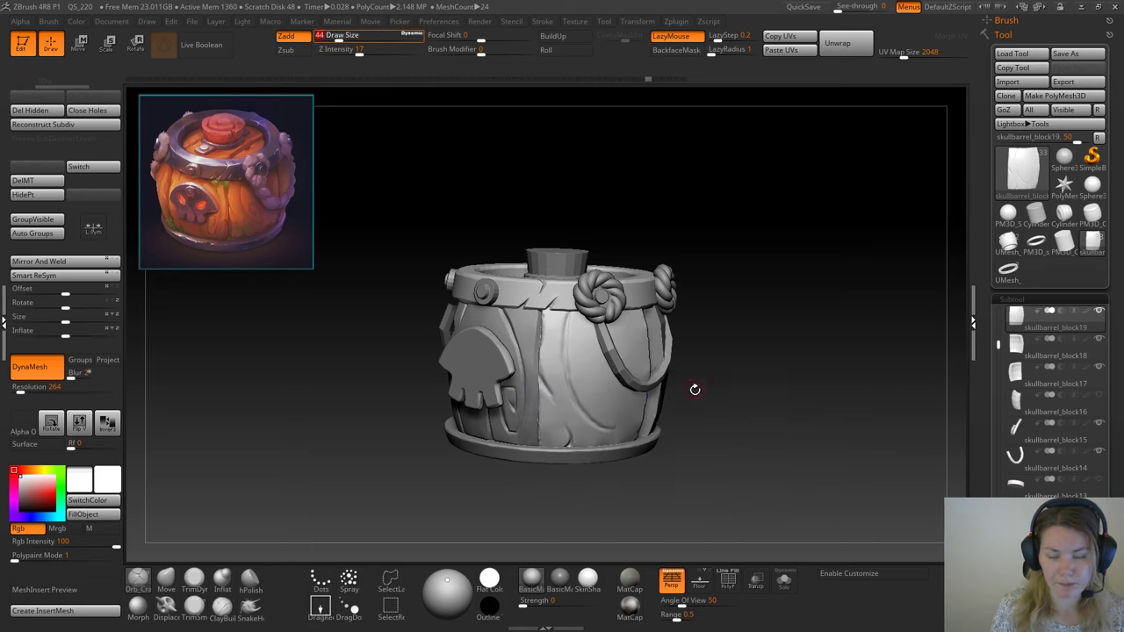
left_click_drag(695, 389, 595, 436)
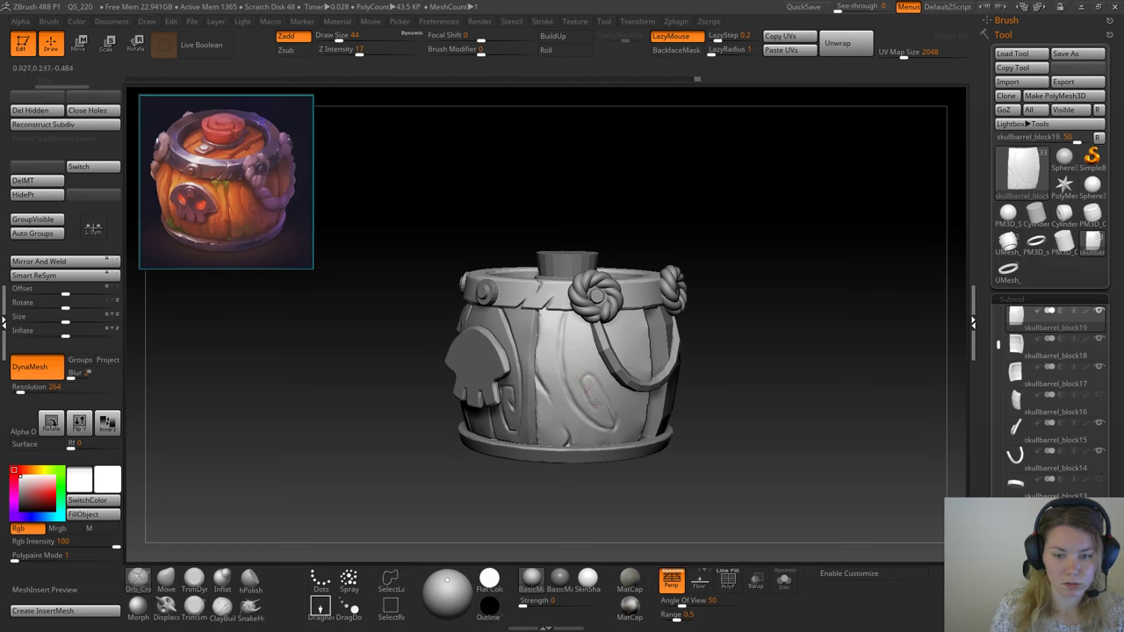
mouse_move(594, 407)
left_mouse_down()
mouse_move(583, 381)
mouse_move(595, 404)
mouse_move(586, 396)
left_mouse_up()
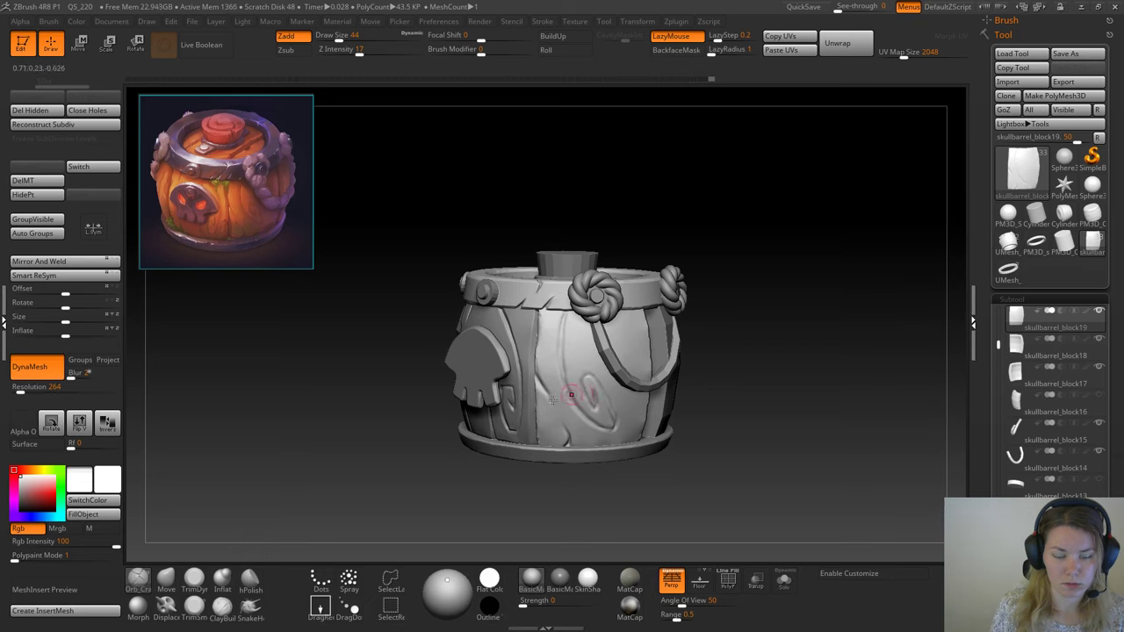
Step: Nudge the knot's curve with the Move brush, then rework its inner spiral with the Morph and Orb_Cracks brushes
left_click(165, 581)
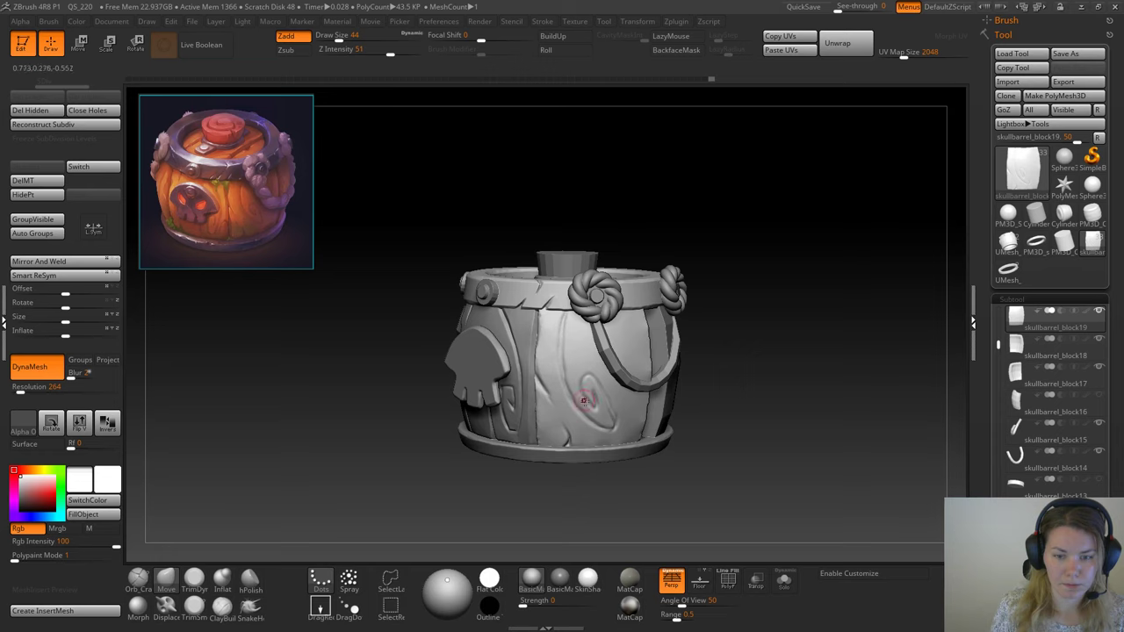
left_click_drag(584, 403, 587, 404)
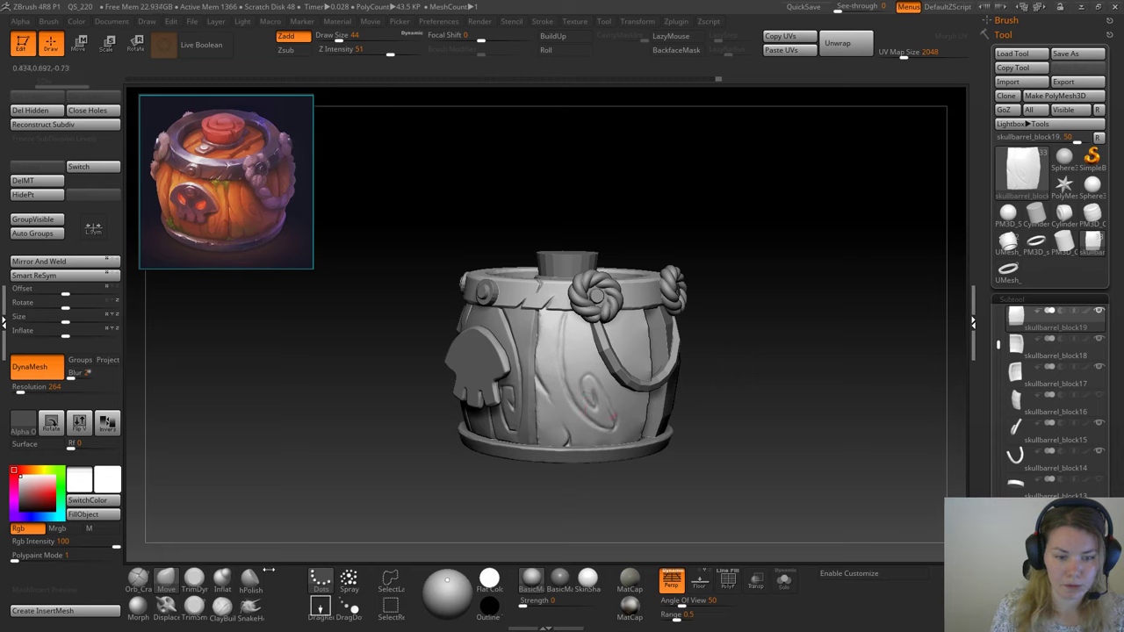
left_click(139, 606)
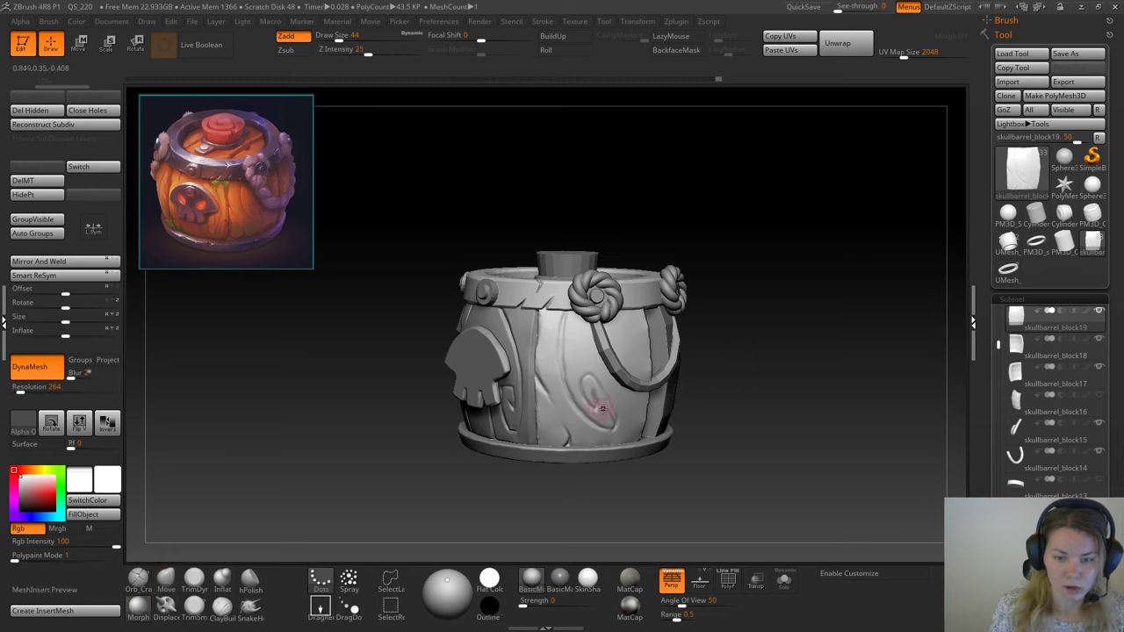
left_click(138, 577)
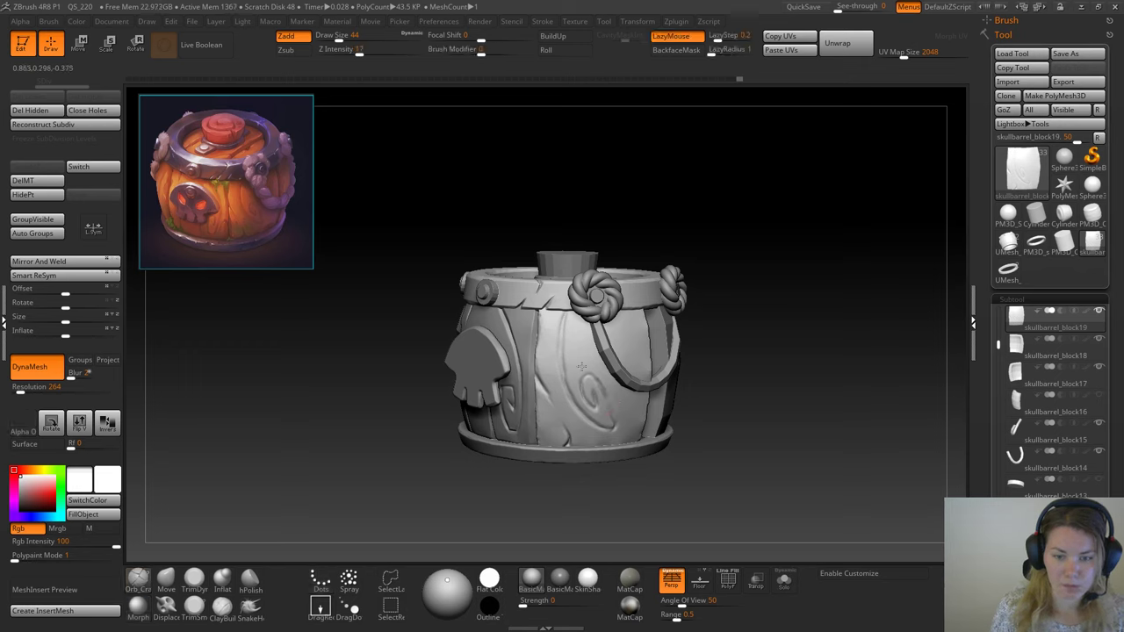
left_click_drag(807, 317, 696, 323)
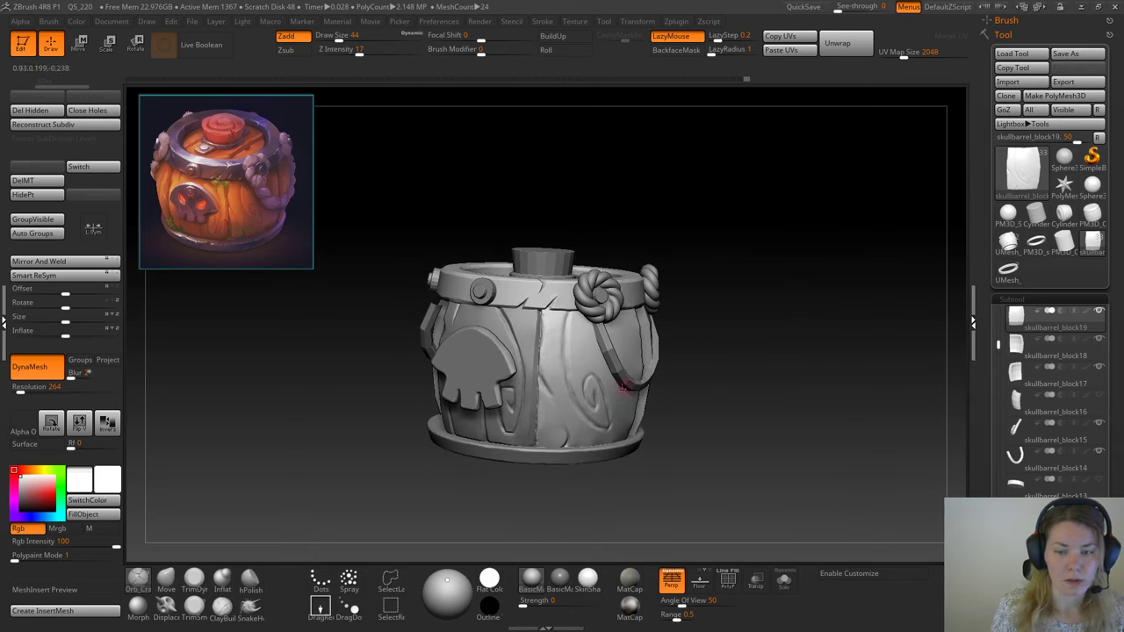
Step: Erase the inner end of the knot's spiral with the Morph brush and recarve the curl with Orb_Cracks
left_click(137, 607)
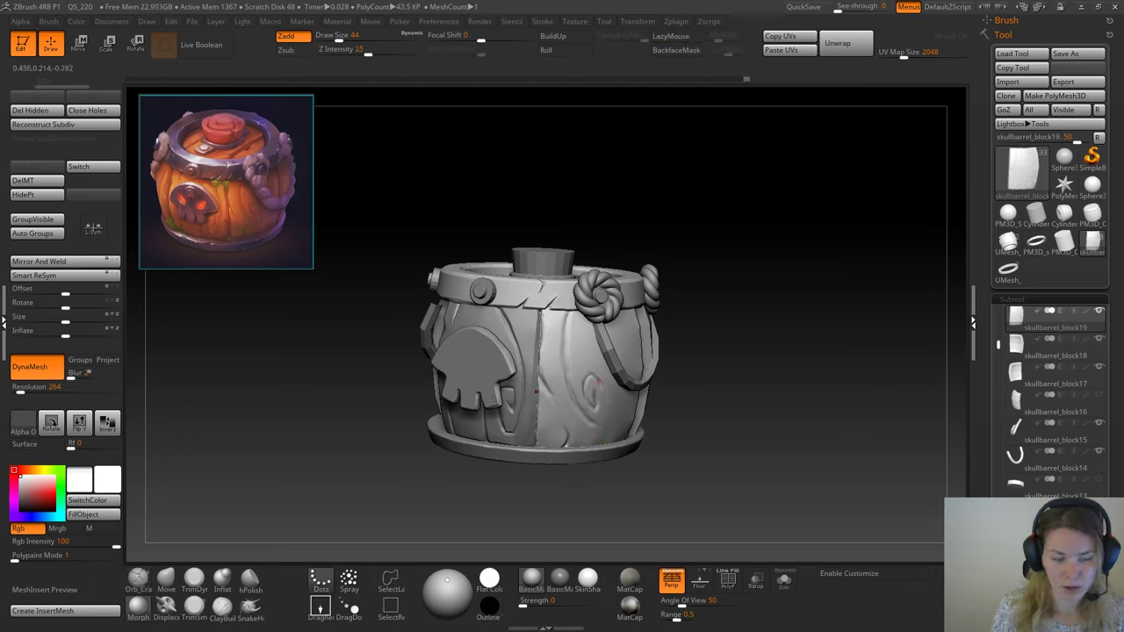
left_click(138, 578)
left_click_drag(772, 389, 600, 406)
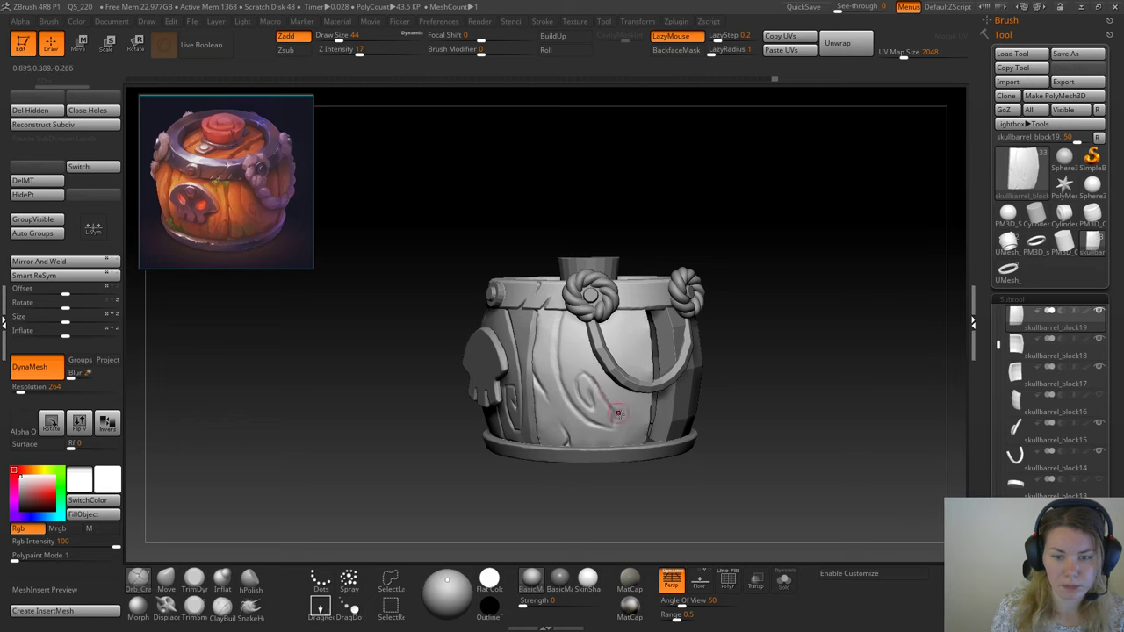
mouse_move(360, 483)
left_mouse_down()
mouse_move(436, 487)
mouse_move(380, 483)
left_mouse_up()
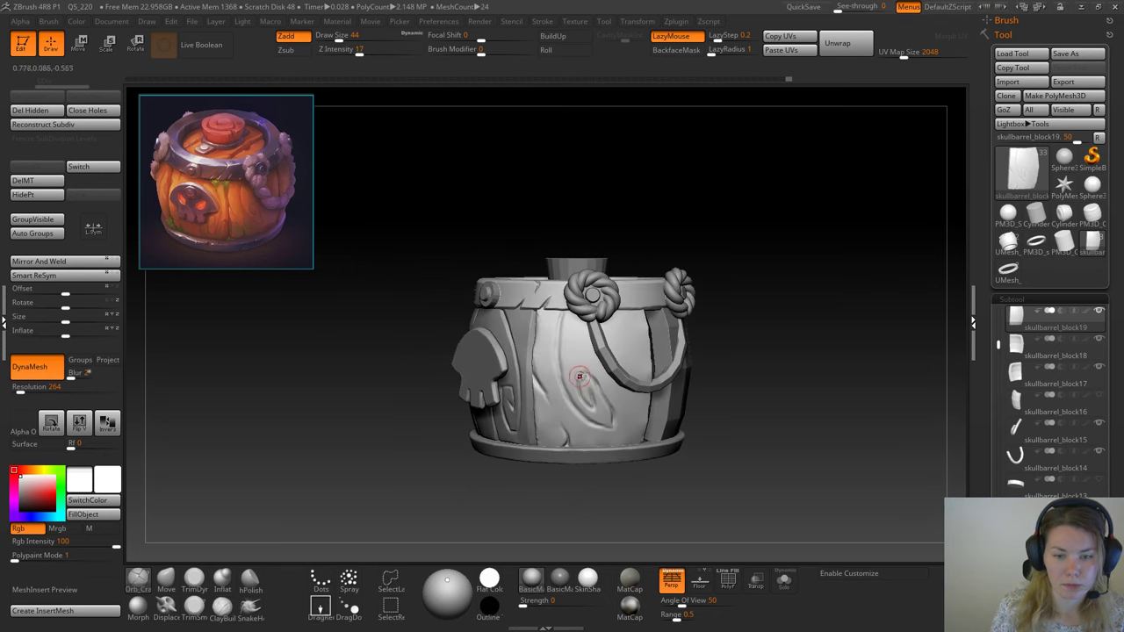
left_click_drag(581, 378, 579, 397)
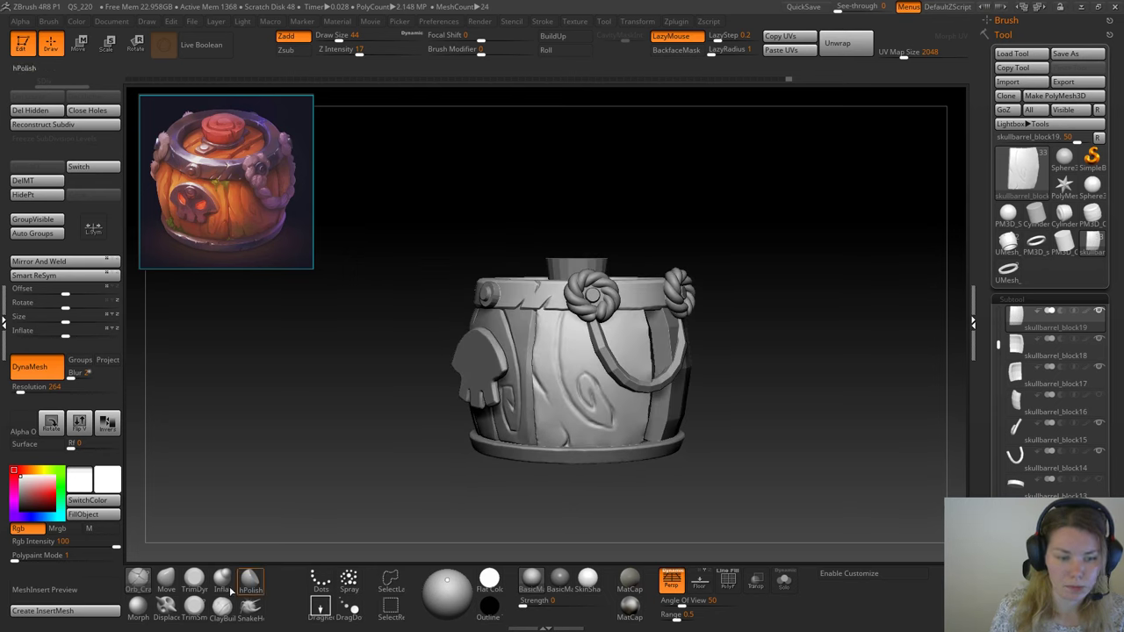
Step: Clear the knot's interior with the Morph brush, carve a fresh inner curl with Orb_Cracks, and trim it with Morph
left_click(139, 608)
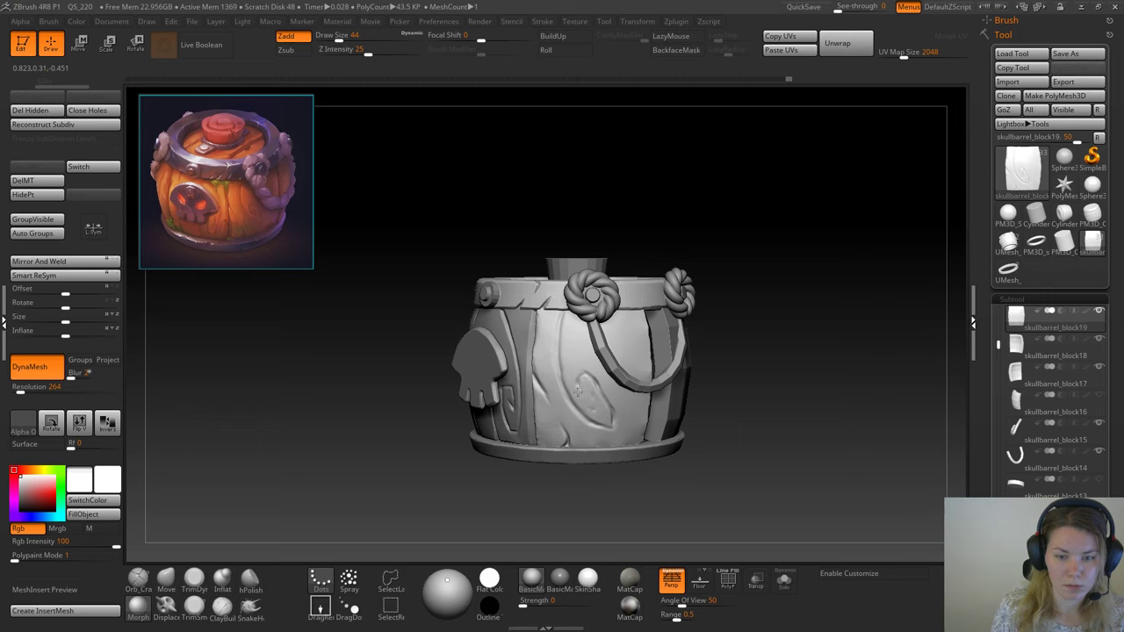
left_click(138, 576)
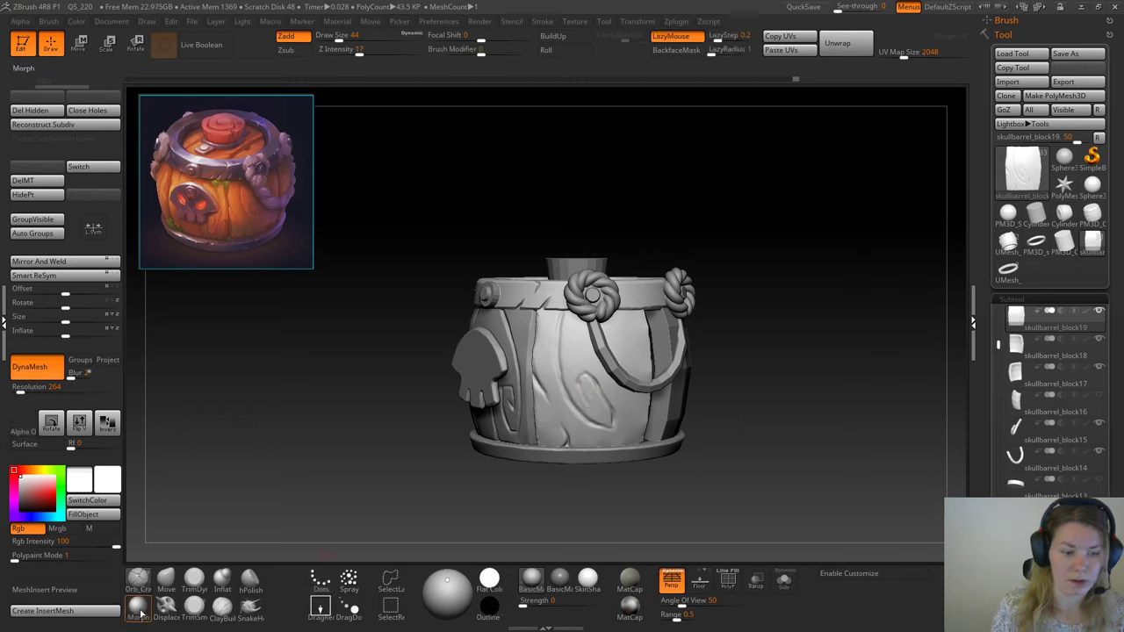
key("b")
key("s")
key("t")
left_click_drag(580, 389, 577, 382)
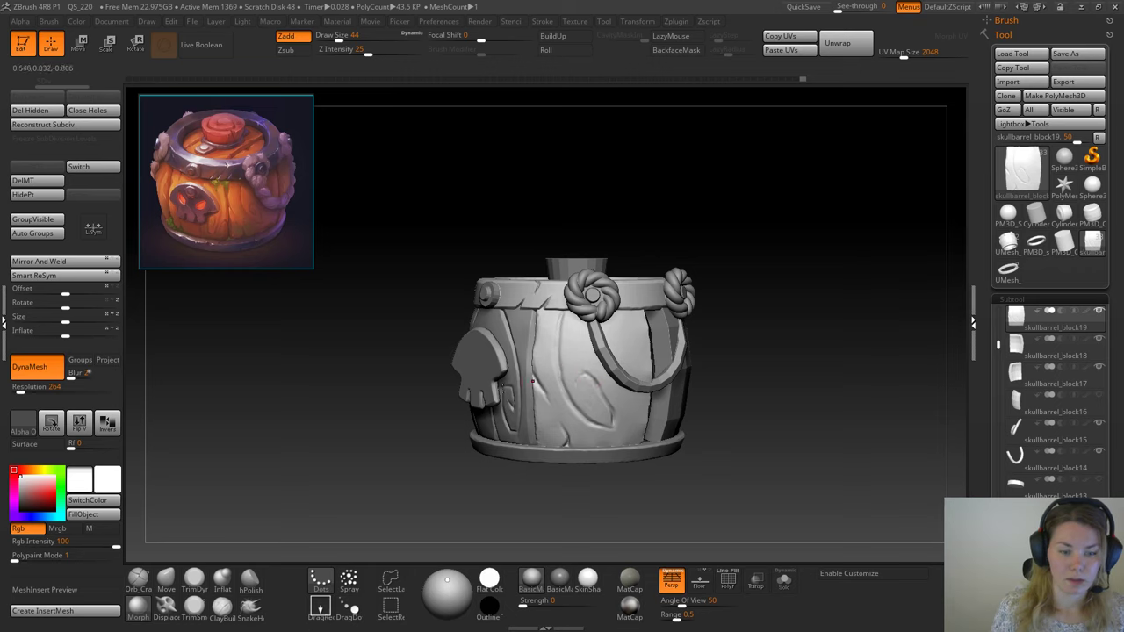
left_click(138, 579)
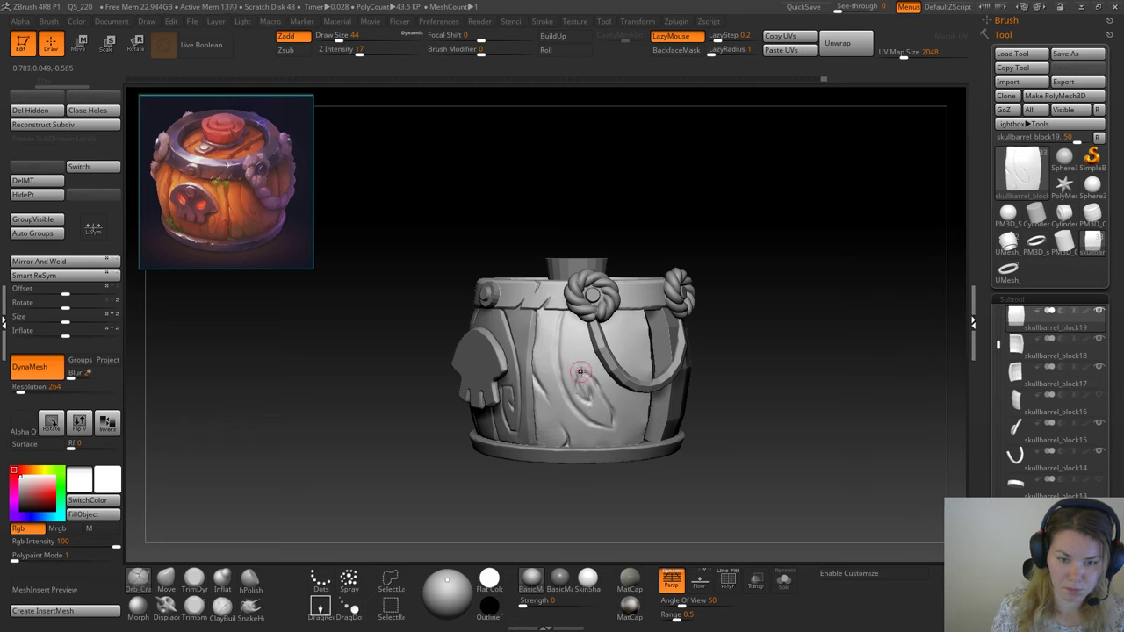
key("b")
key("s")
key("t")
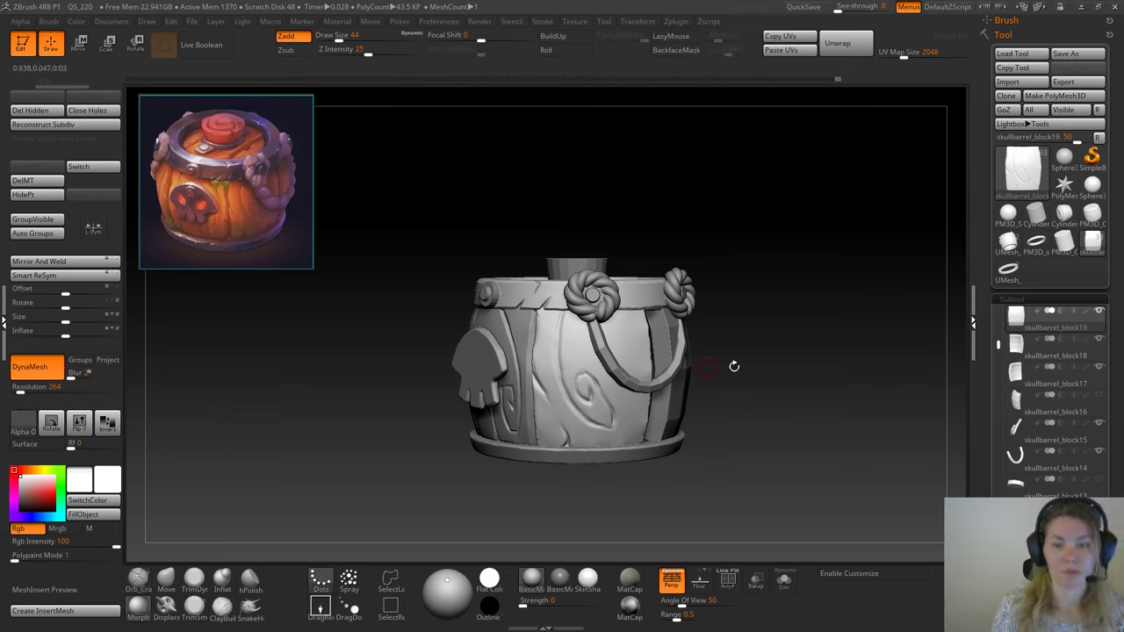
Step: Recarve the knot's inner spiral and its lower right edge down to a pointed tip with Orb_Cracks
mouse_move(733, 366)
left_mouse_down()
mouse_move(747, 351)
mouse_move(729, 366)
mouse_move(722, 355)
mouse_move(742, 344)
mouse_move(721, 348)
left_mouse_up()
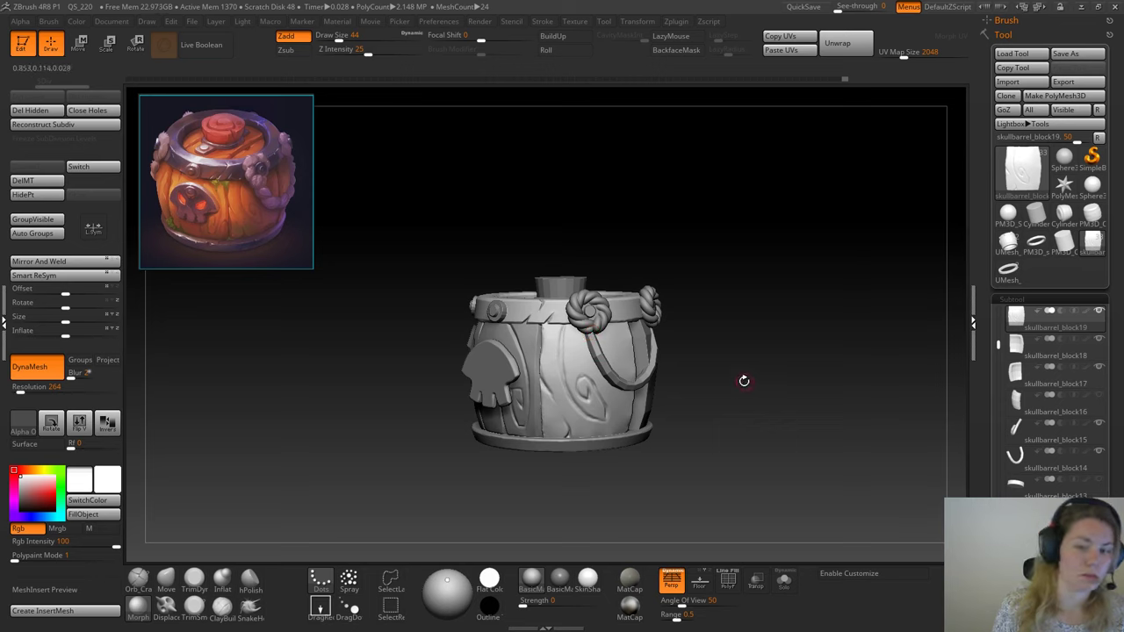
mouse_move(743, 381)
left_mouse_down()
mouse_move(730, 382)
mouse_move(767, 389)
mouse_move(728, 368)
mouse_move(593, 383)
left_mouse_up()
key("f")
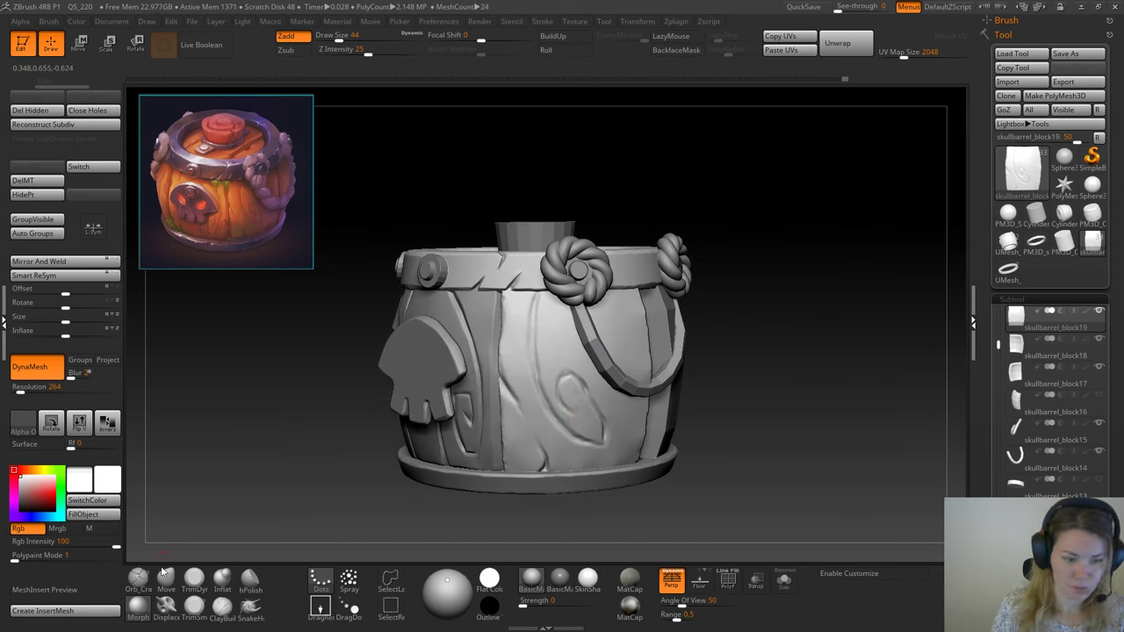
left_click(138, 578)
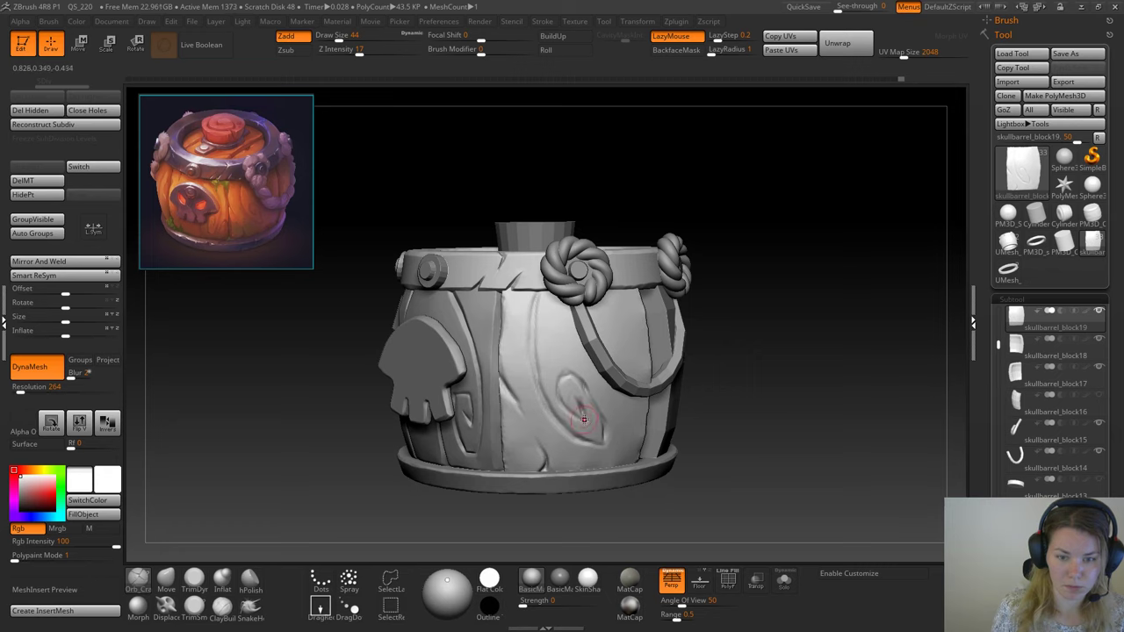
mouse_move(557, 390)
left_mouse_down()
mouse_move(573, 377)
mouse_move(586, 397)
left_mouse_up()
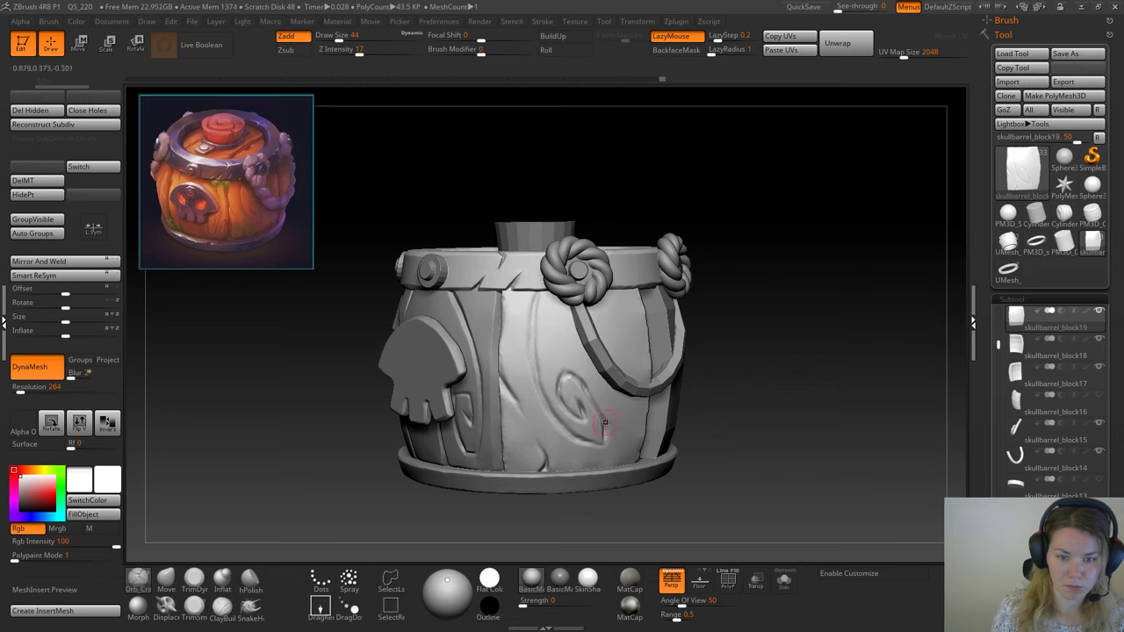
left_click_drag(587, 438, 577, 436)
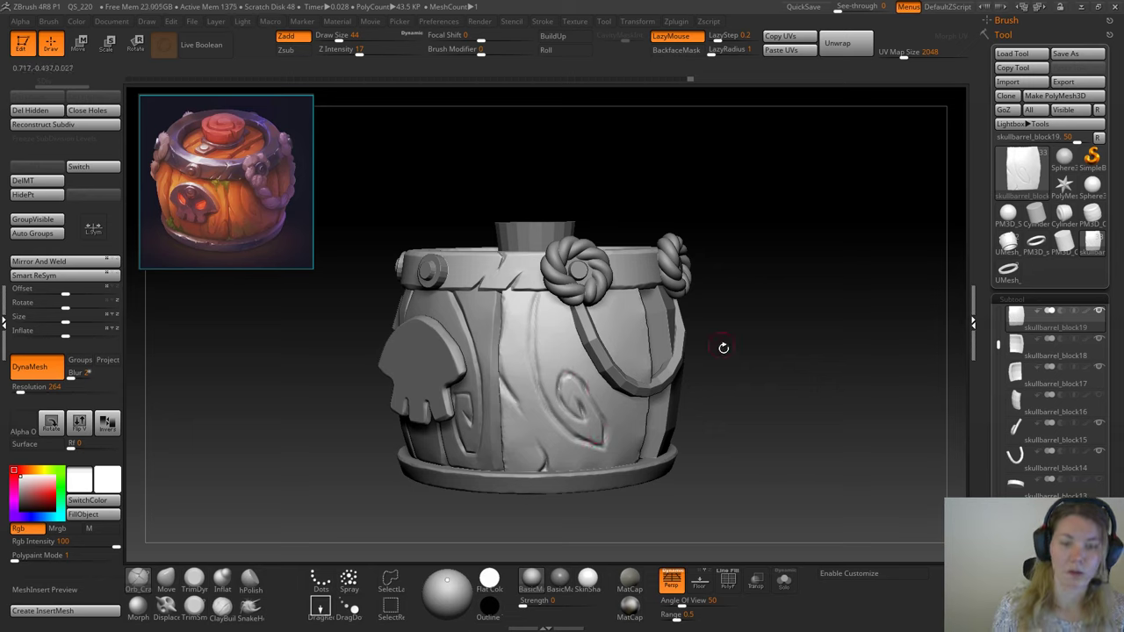
Step: Retrace the long grain groove from the rim down past the knot with Orb_Cracks and check the whole barrel
left_click_drag(723, 345, 647, 293)
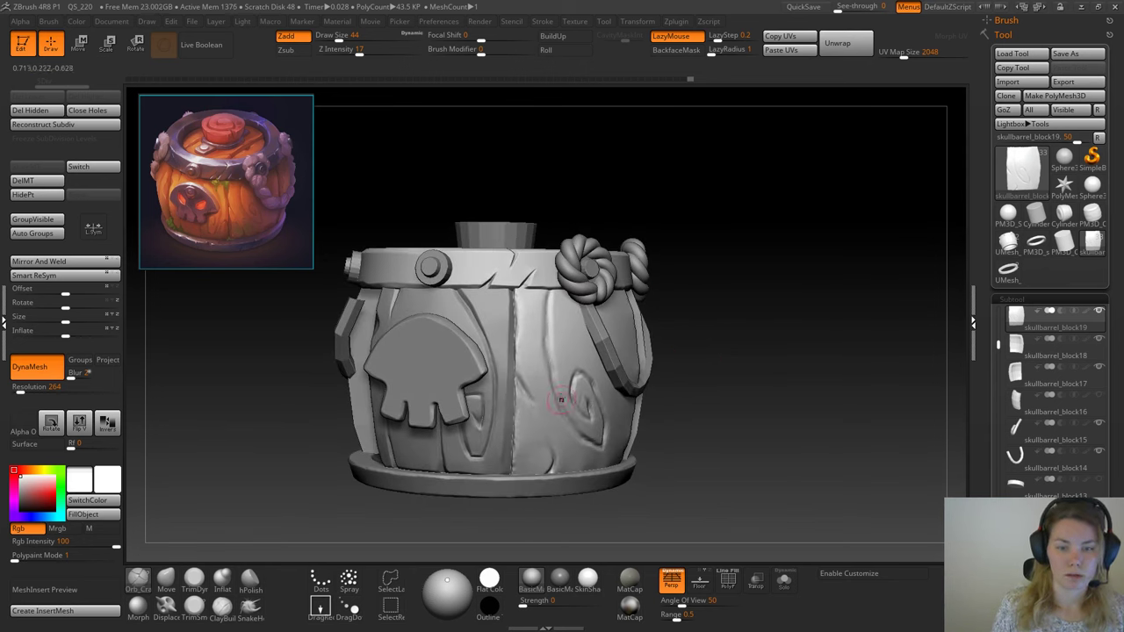
left_click_drag(728, 334, 738, 336)
mouse_move(552, 298)
left_mouse_down()
mouse_move(544, 354)
mouse_move(567, 419)
left_mouse_up()
mouse_move(743, 362)
left_mouse_down()
mouse_move(816, 367)
mouse_move(750, 345)
mouse_move(725, 355)
mouse_move(729, 369)
mouse_move(691, 282)
mouse_move(673, 306)
mouse_move(729, 320)
left_mouse_up()
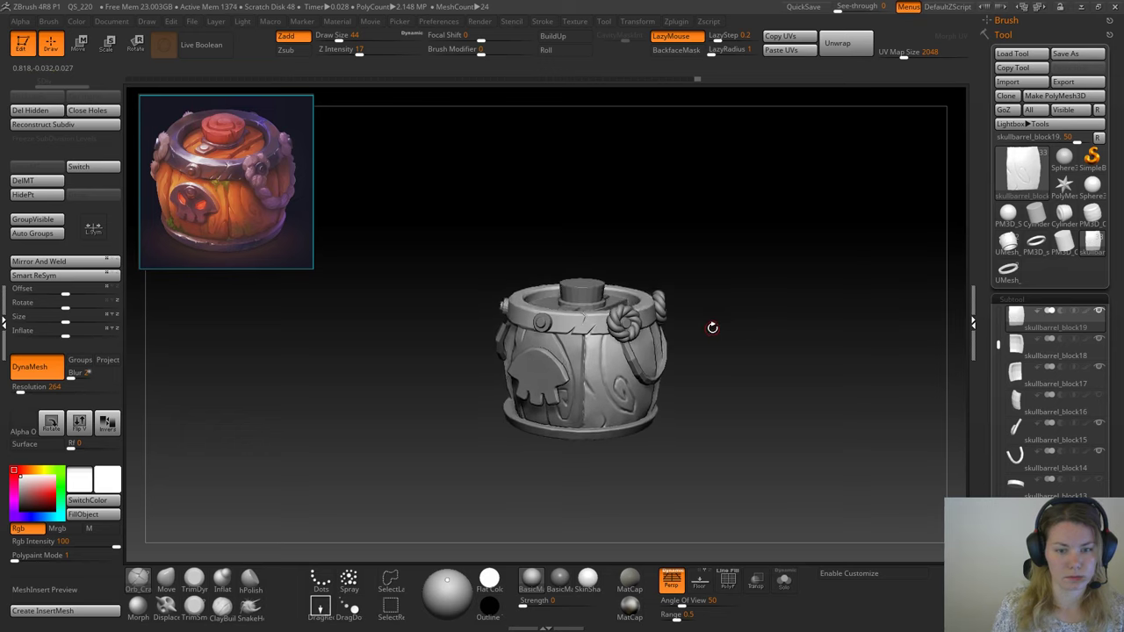
left_click_drag(714, 321, 687, 351)
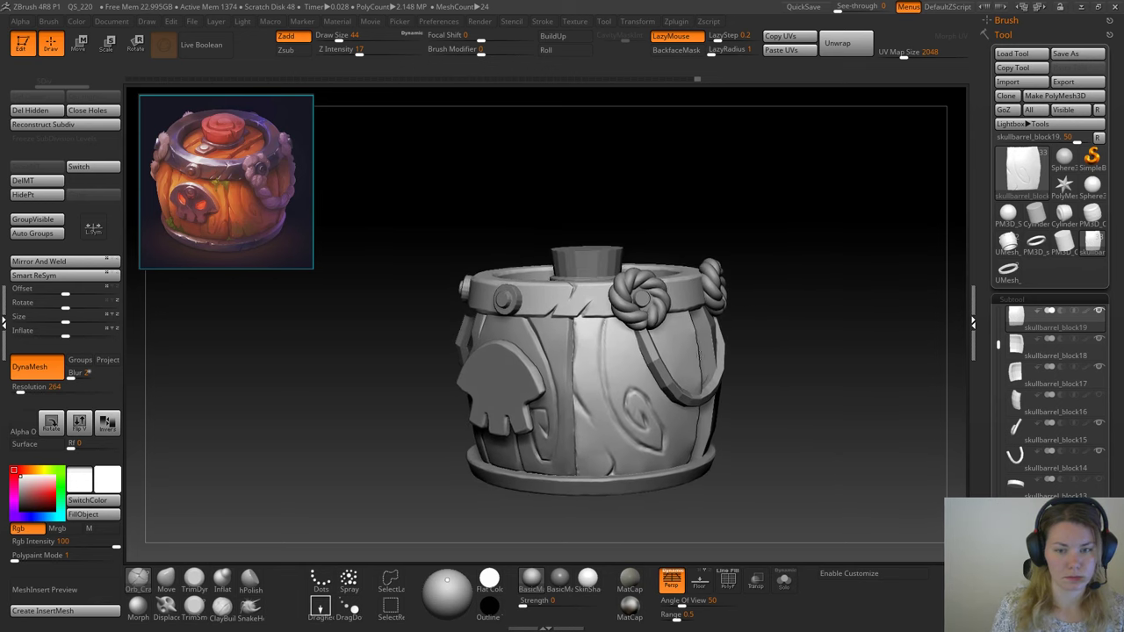
Step: Select the barrel's upper ring and carve a crack between its existing ones with Orb_Cracks at draw size 35
left_click(559, 318, "alt")
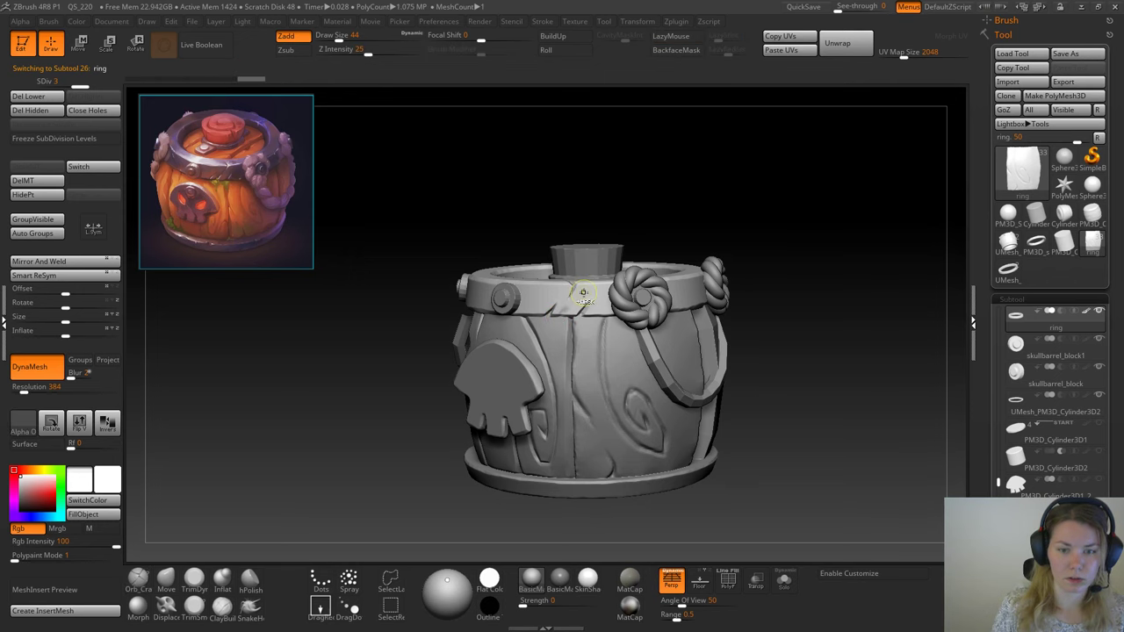
key("space")
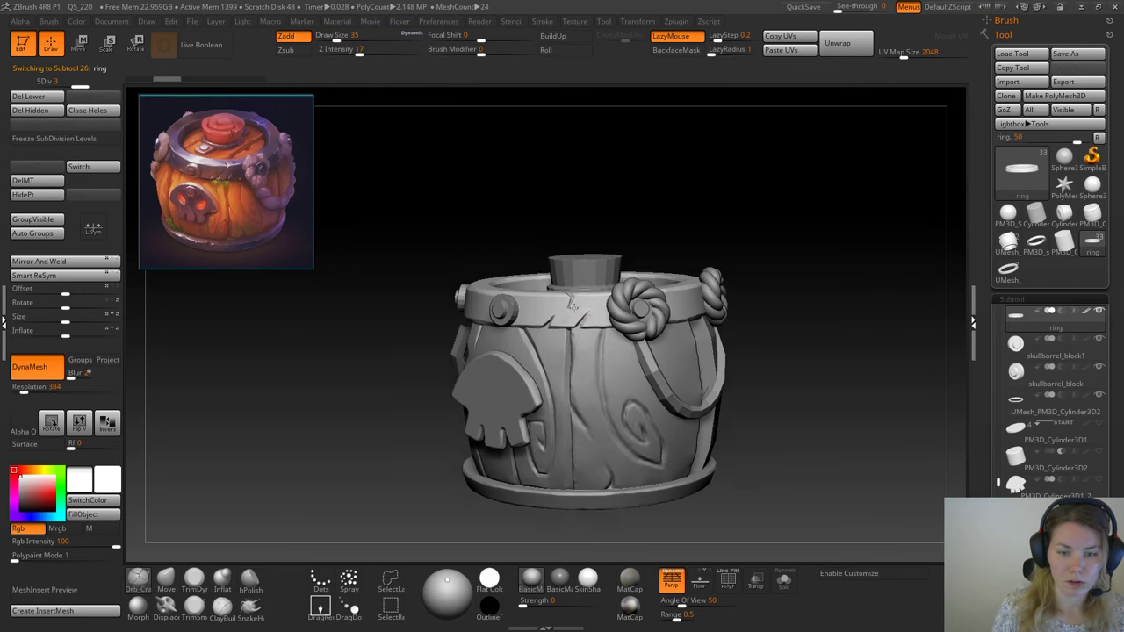
right_click_drag(573, 298, 553, 331, "ctrl")
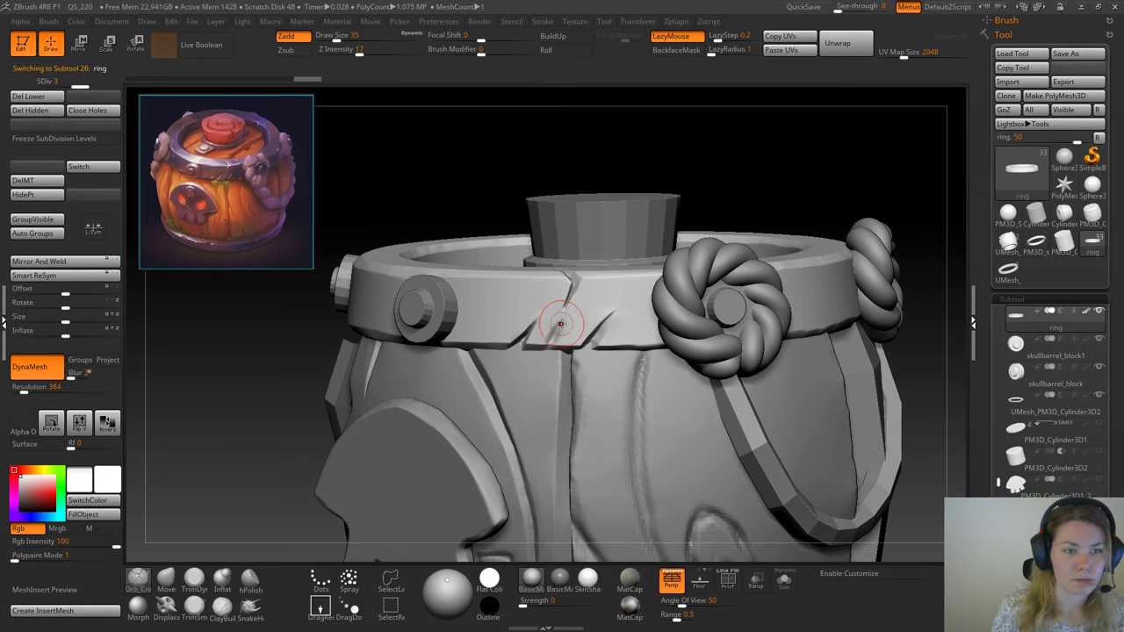
mouse_move(566, 315)
left_mouse_down()
mouse_move(560, 299)
mouse_move(553, 338)
left_mouse_up()
mouse_move(527, 373)
right_mouse_down("ctrl")
mouse_move(632, 294)
mouse_move(757, 265)
mouse_move(825, 291)
mouse_move(808, 258)
right_mouse_up("ctrl")
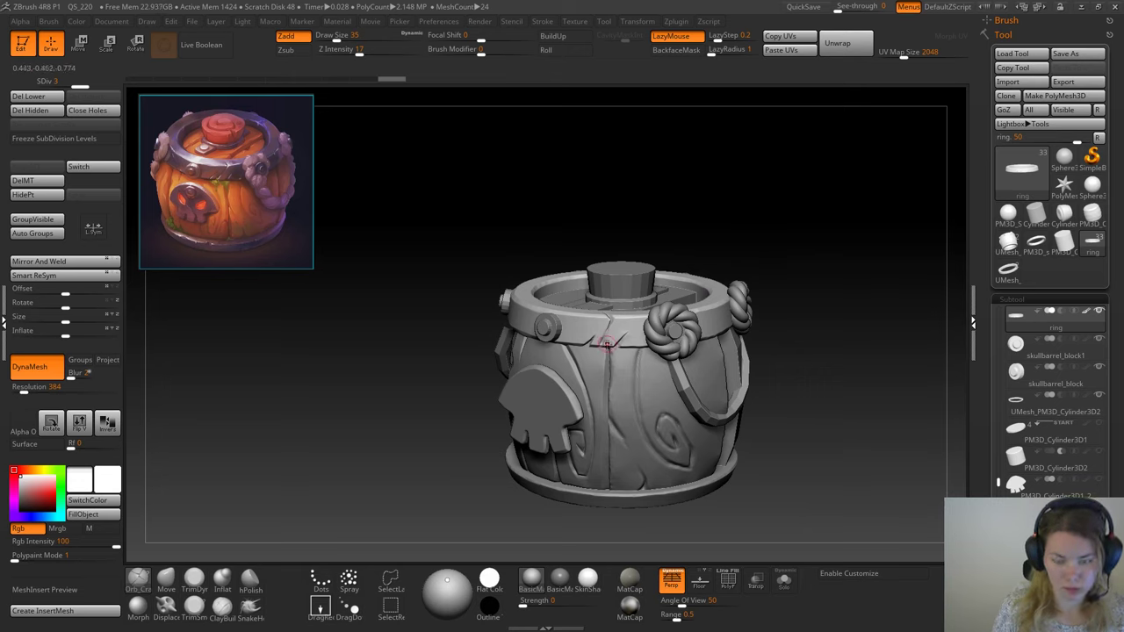
Step: Rotate the upper ring slightly around its vertical axis to shift its cracks relative to the plank seam
key("r")
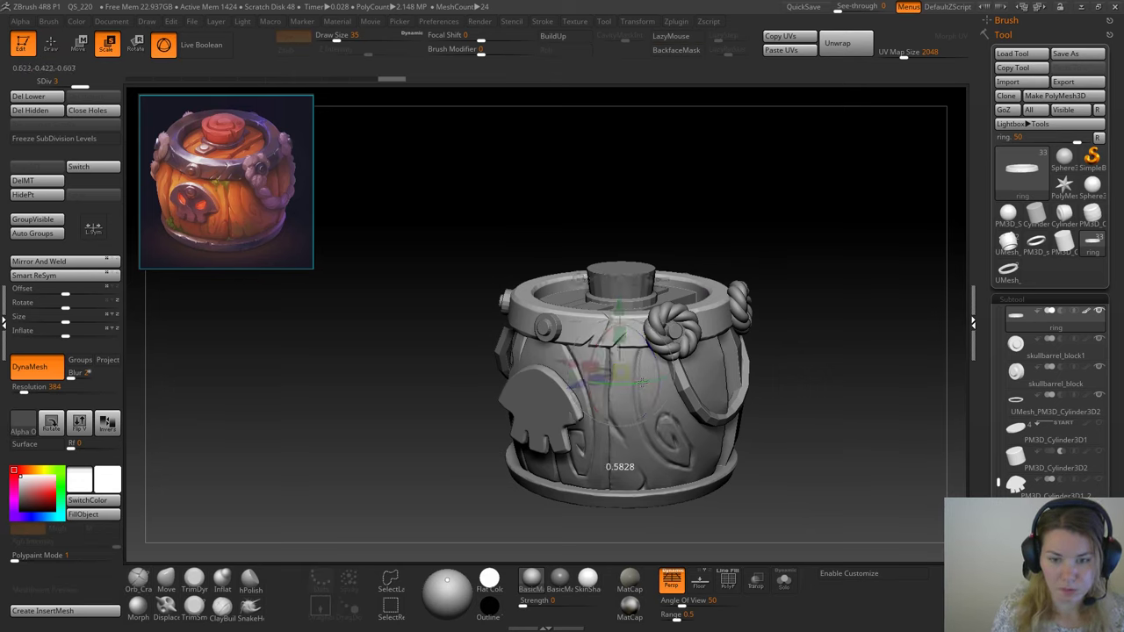
left_click_drag(641, 382, 644, 383)
left_click_drag(765, 328, 800, 328)
key("q")
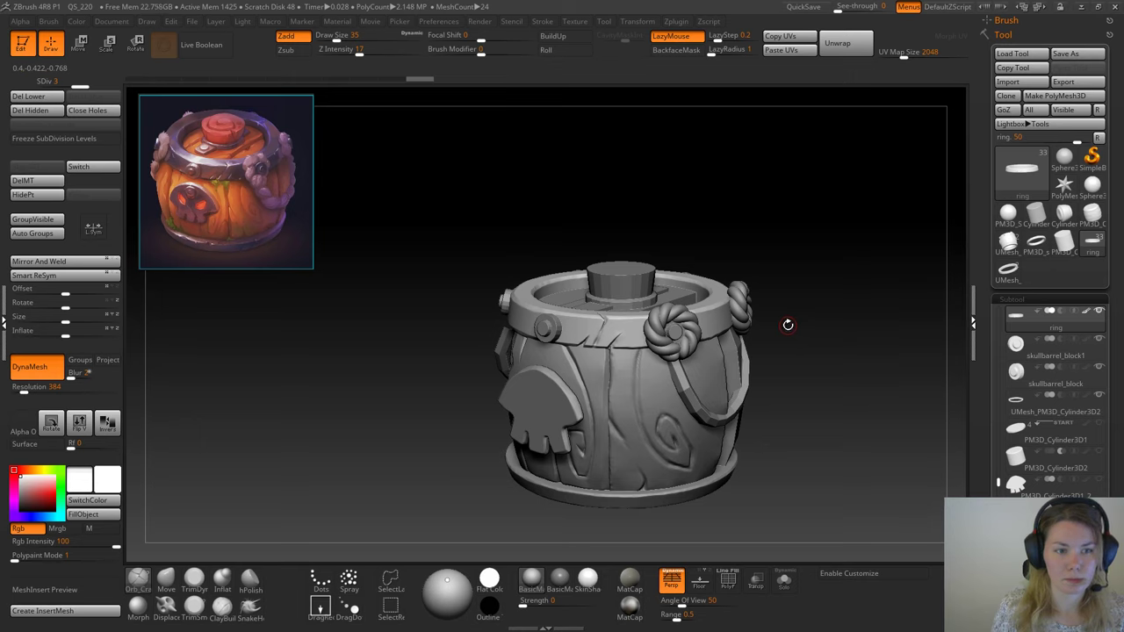
key("e")
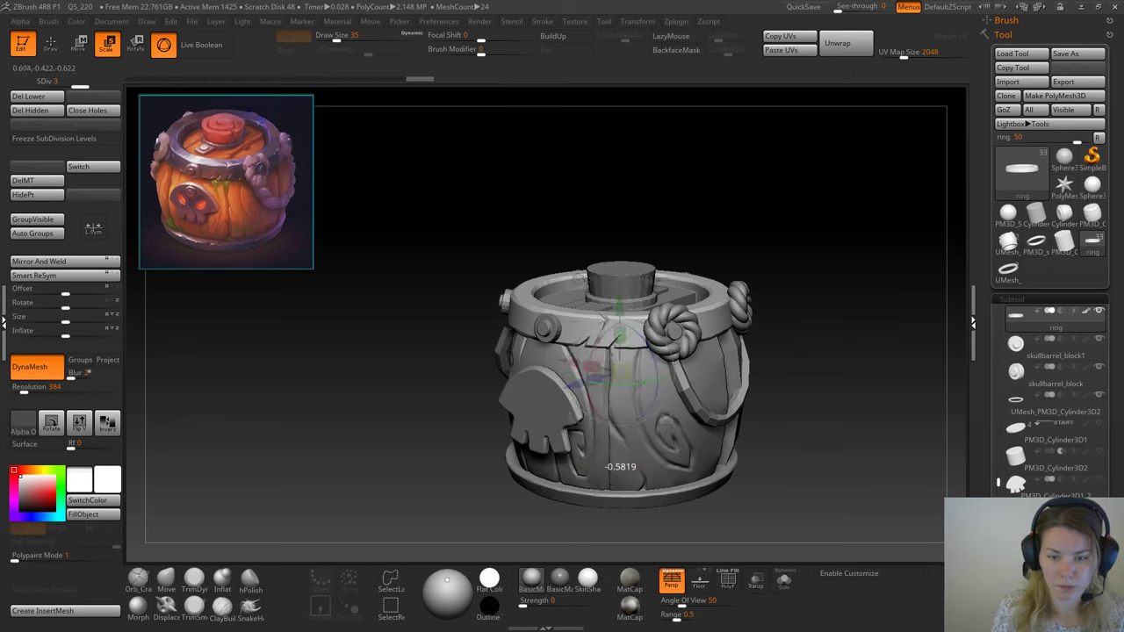
left_click_drag(616, 341, 642, 381)
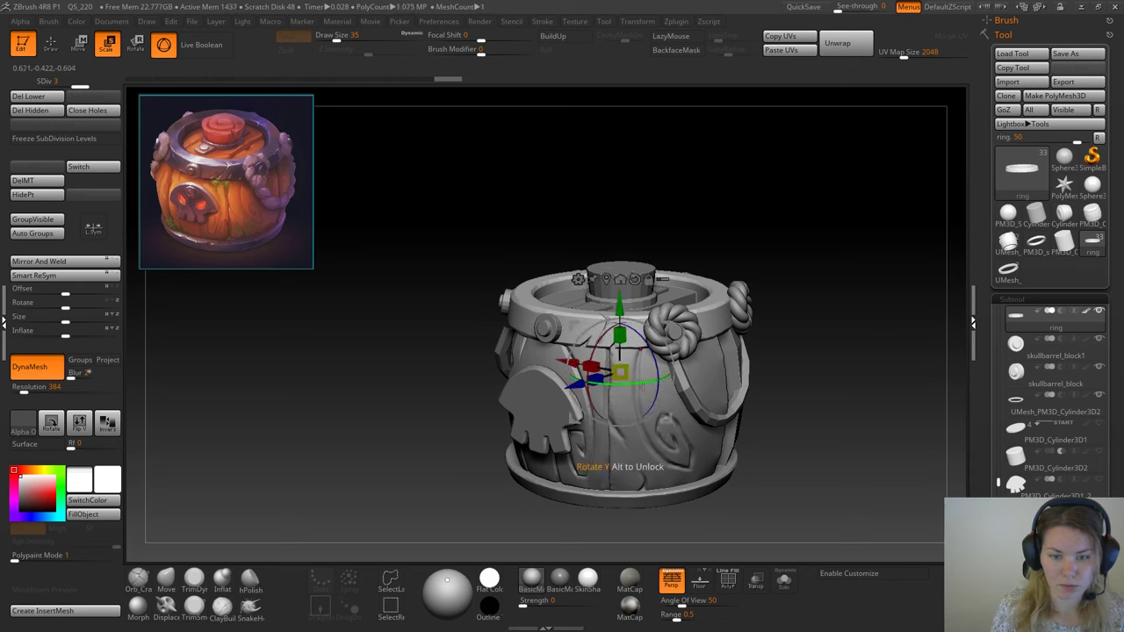
Step: Return to Draw mode and isolate the side plank with the spiral knot
key("q")
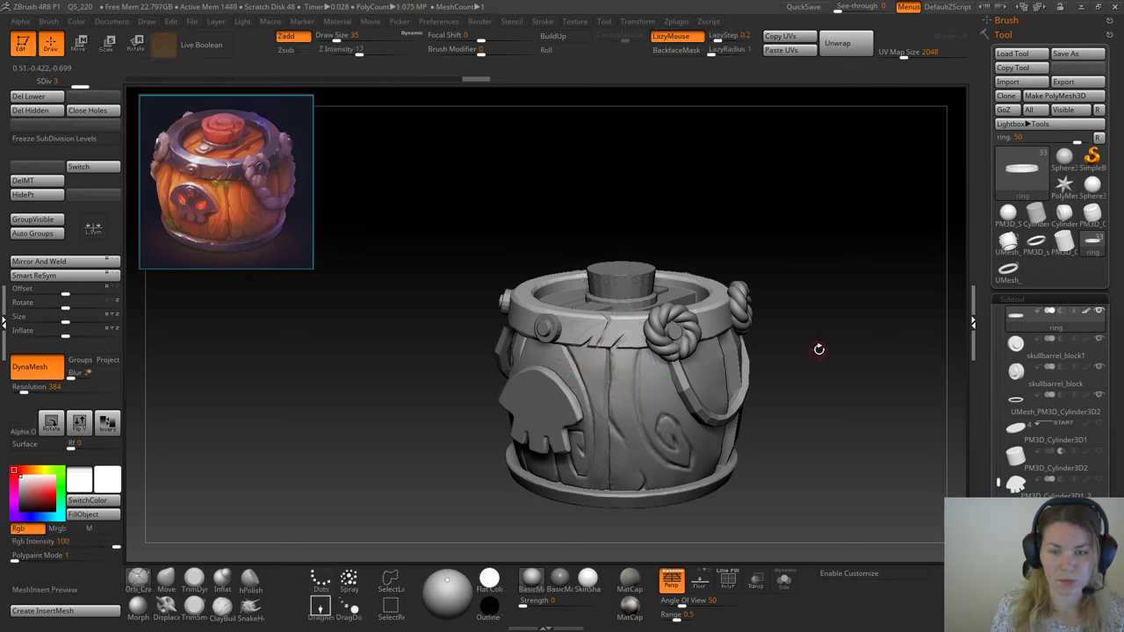
mouse_move(817, 348)
left_mouse_down()
mouse_move(834, 326)
mouse_move(822, 400)
mouse_move(830, 321)
mouse_move(783, 289)
left_mouse_up()
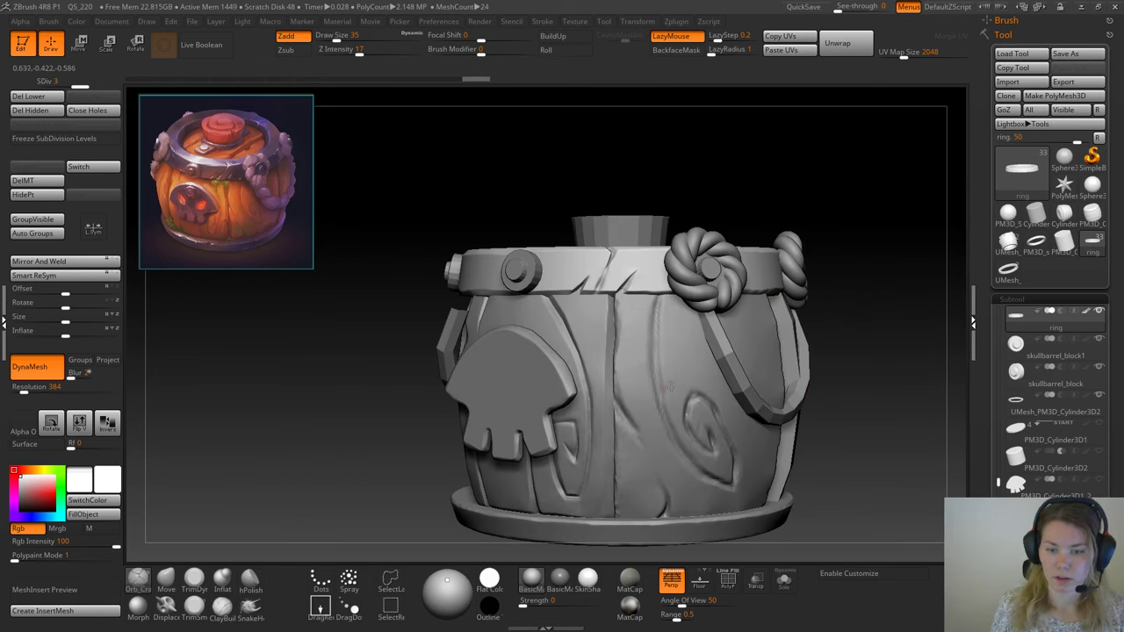
left_click(693, 403, "alt")
left_click(784, 579)
left_click_drag(785, 422, 798, 304)
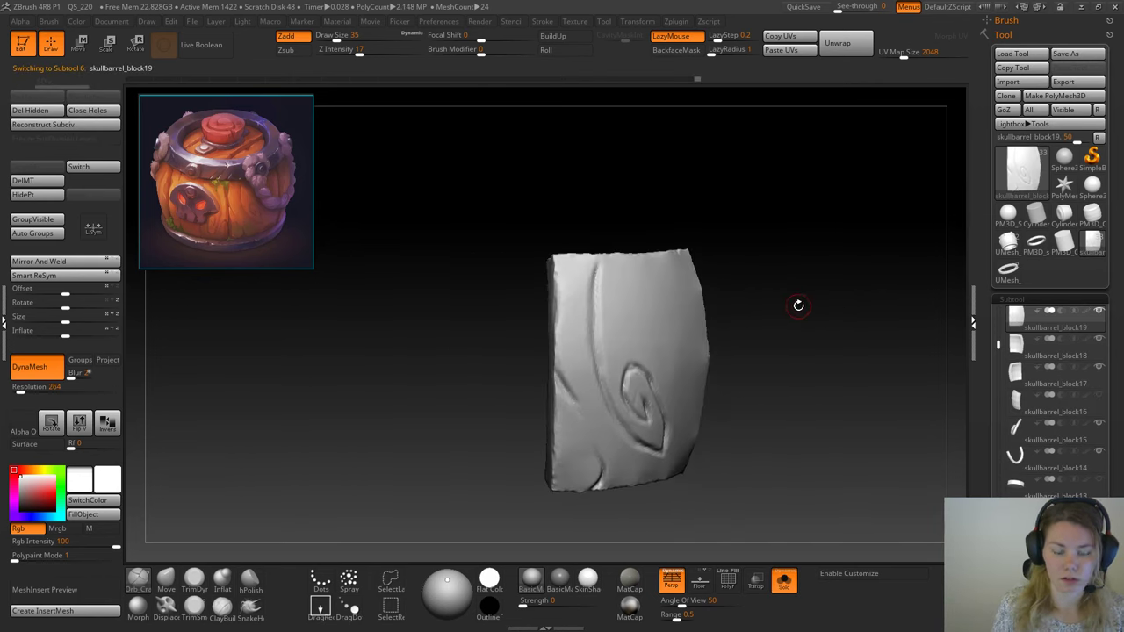
Step: Subdivide the isolated plank to level 3 and choose the TrimDynamic brush
key("b")
key("s")
key("t")
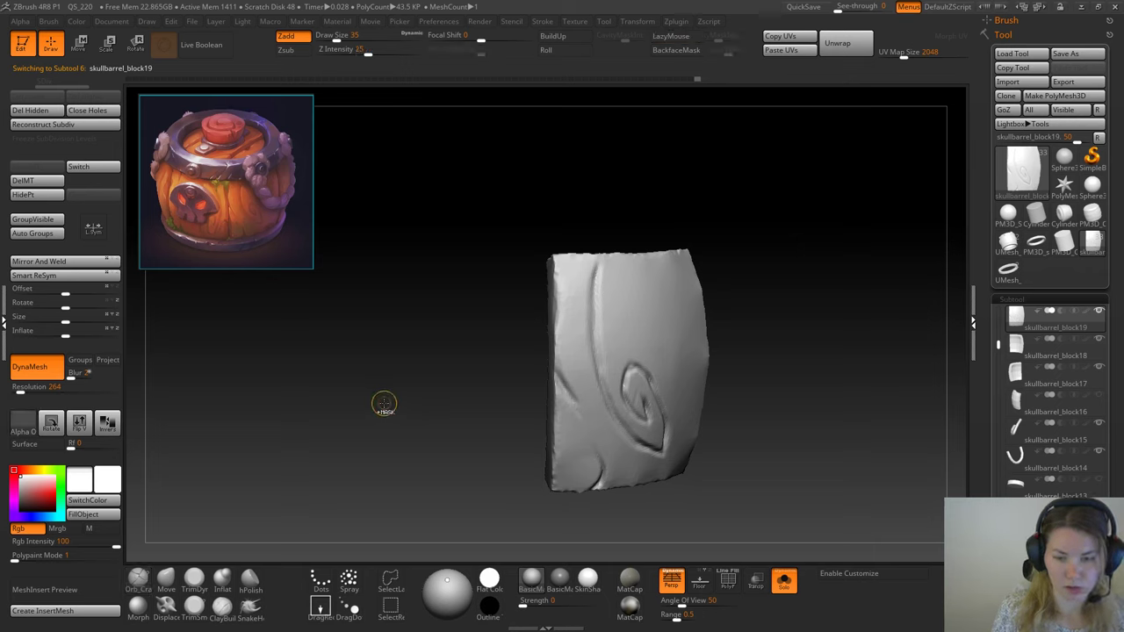
key("ctrl+d")
key("ctrl+d")
mouse_move(441, 389)
left_mouse_down("alt")
mouse_move(439, 422)
mouse_move(387, 471)
left_mouse_up("alt")
left_click(196, 584)
key("ctrl+d")
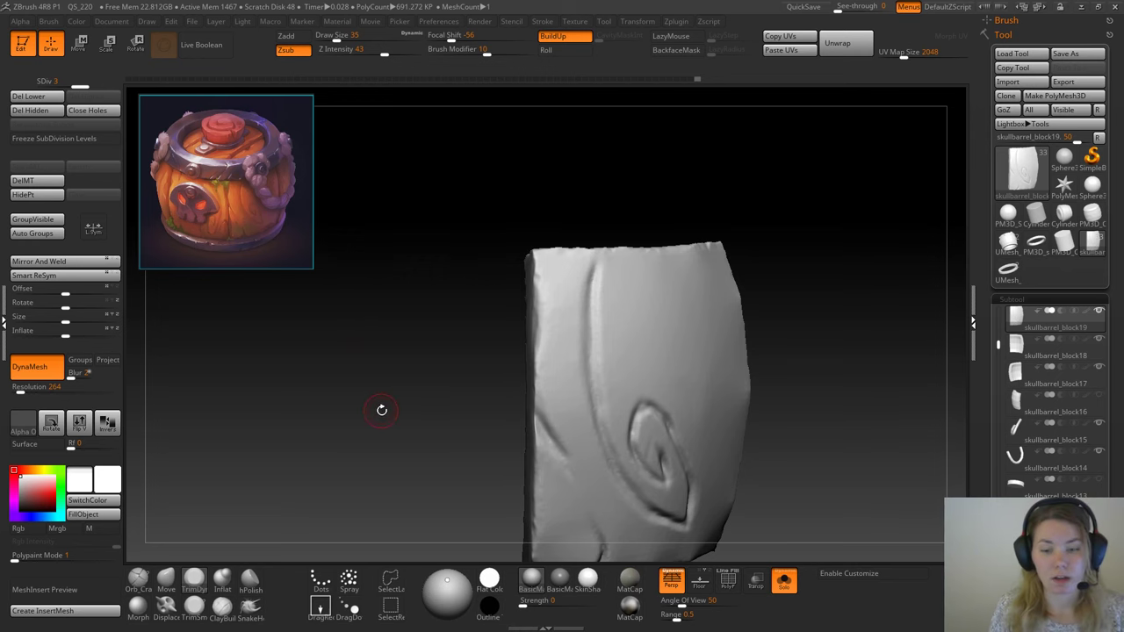
left_click_drag(398, 426, 386, 431)
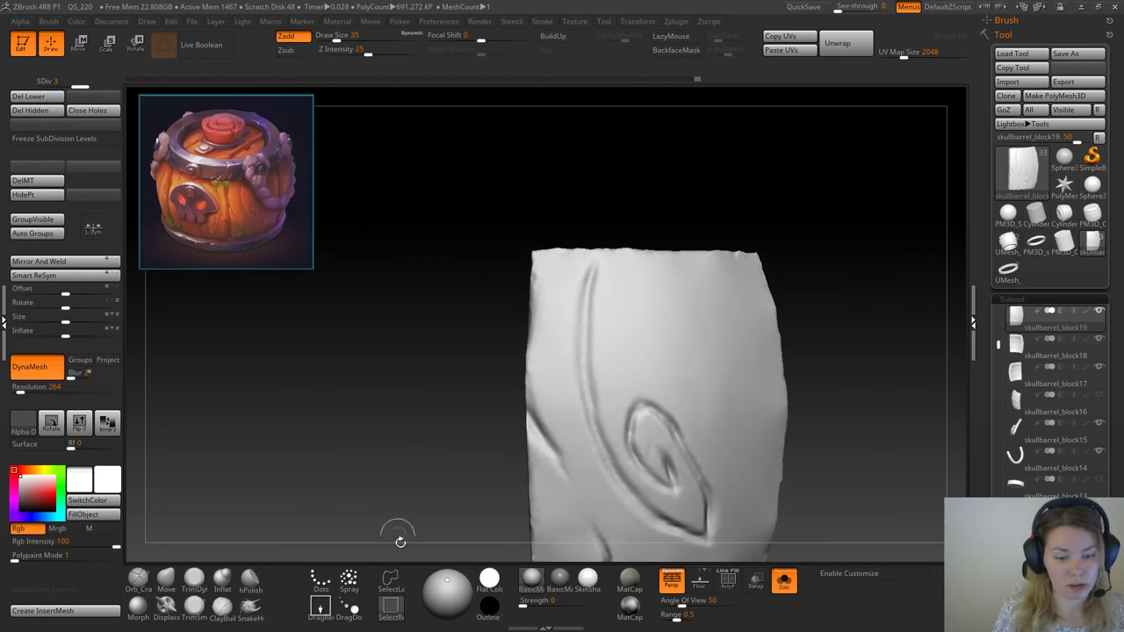
Step: Try flattening the plank's left edge with diagonal ClipCurve cuts
left_click(392, 617, "ctrl+shift")
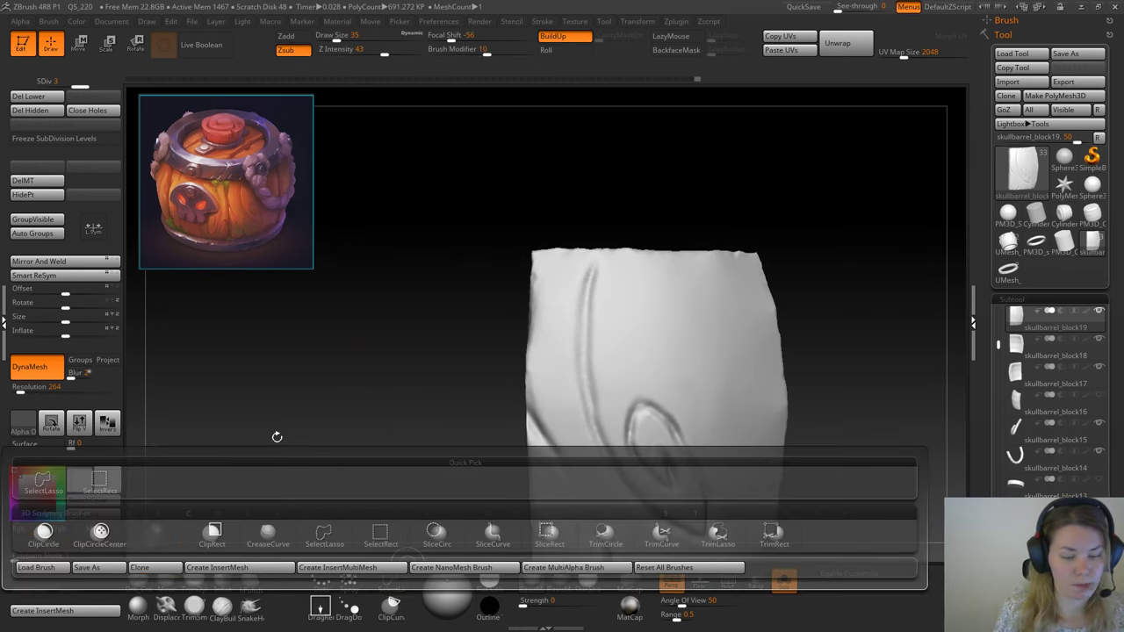
left_click_drag(427, 421, 381, 319, "alt")
left_click_drag(395, 340, 370, 353)
mouse_move(385, 266)
left_mouse_down("ctrl+shift")
mouse_move(439, 376)
mouse_move(489, 220)
mouse_move(489, 314)
mouse_move(362, 203)
mouse_move(384, 196)
mouse_move(477, 322)
mouse_move(480, 379)
mouse_move(489, 319)
mouse_move(478, 305)
left_mouse_up("ctrl+shift")
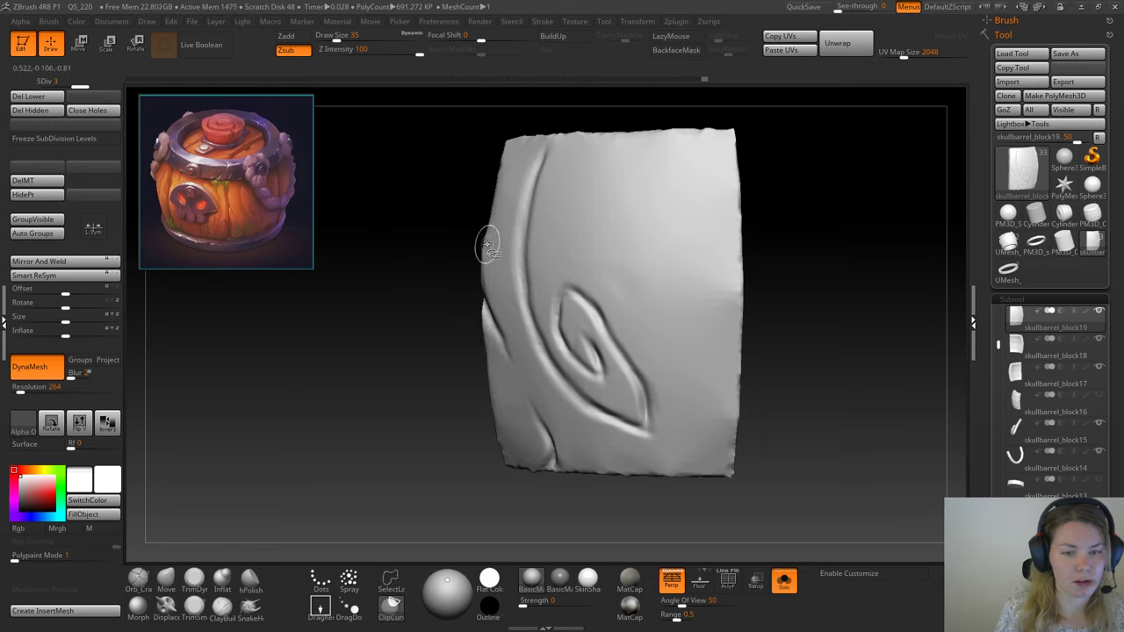
left_click_drag(375, 437, 388, 428)
mouse_move(385, 383)
left_mouse_down("alt")
mouse_move(388, 411)
mouse_move(375, 417)
mouse_move(352, 401)
left_mouse_up("alt")
mouse_move(341, 300)
left_mouse_down("ctrl+shift")
mouse_move(489, 417)
mouse_move(472, 350)
mouse_move(452, 419)
mouse_move(469, 349)
mouse_move(502, 382)
mouse_move(414, 201)
mouse_move(426, 258)
left_mouse_up("ctrl+shift")
Step: Inspect the plank from several angles and compare it briefly with the full barrel
key("alt")
key("alt")
mouse_move(371, 389)
left_mouse_down()
mouse_move(380, 362)
mouse_move(349, 316)
left_mouse_up()
left_click_drag(754, 234, 732, 247)
left_click(784, 582)
mouse_move(793, 426)
left_mouse_down()
mouse_move(793, 343)
mouse_move(811, 371)
mouse_move(798, 362)
mouse_move(813, 354)
mouse_move(775, 377)
mouse_move(800, 386)
left_mouse_up()
left_click(784, 579)
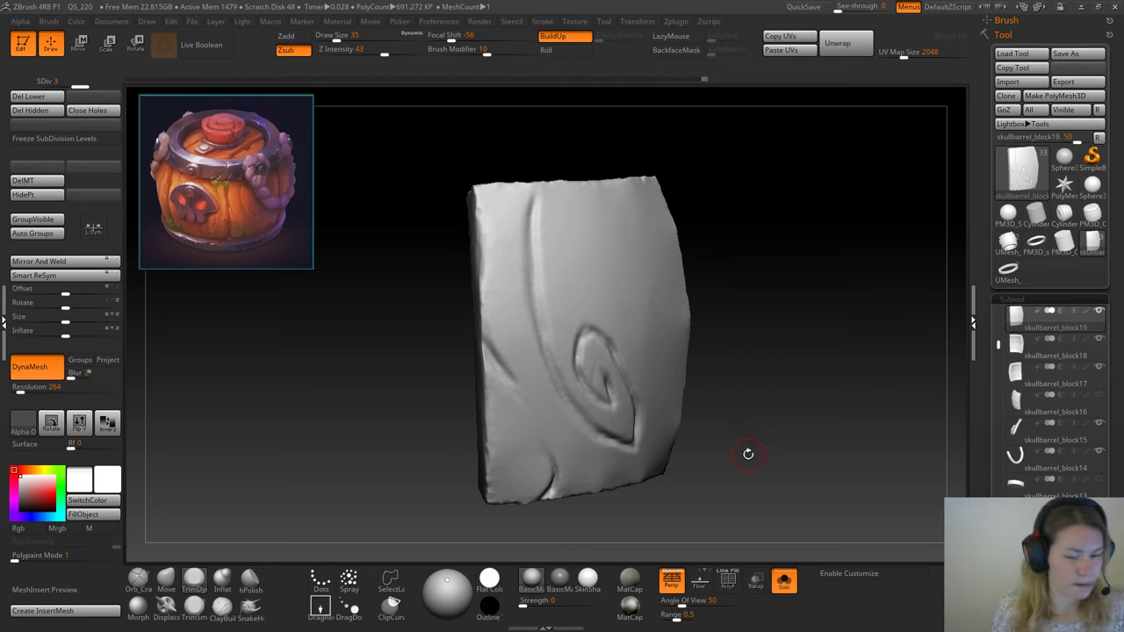
Step: Choose the TrimCurve brush and look through the neighbouring select, slice and trim brushes
left_click(394, 610)
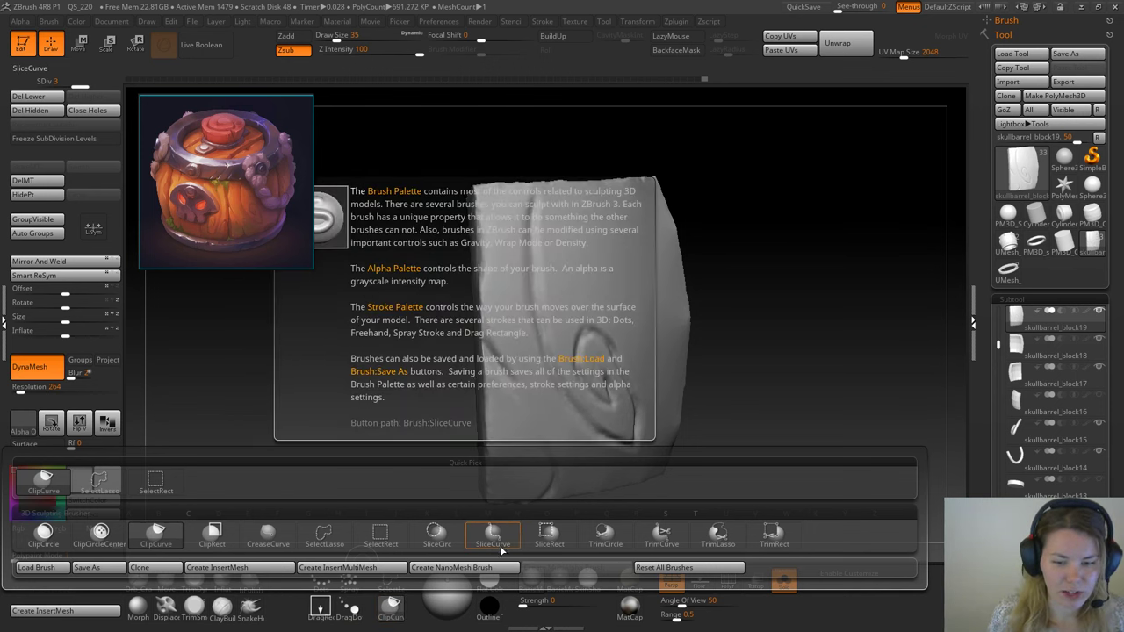
left_click(664, 537)
mouse_move(430, 342)
left_mouse_down()
mouse_move(494, 398)
mouse_move(426, 303)
mouse_move(439, 256)
mouse_move(455, 244)
left_mouse_up()
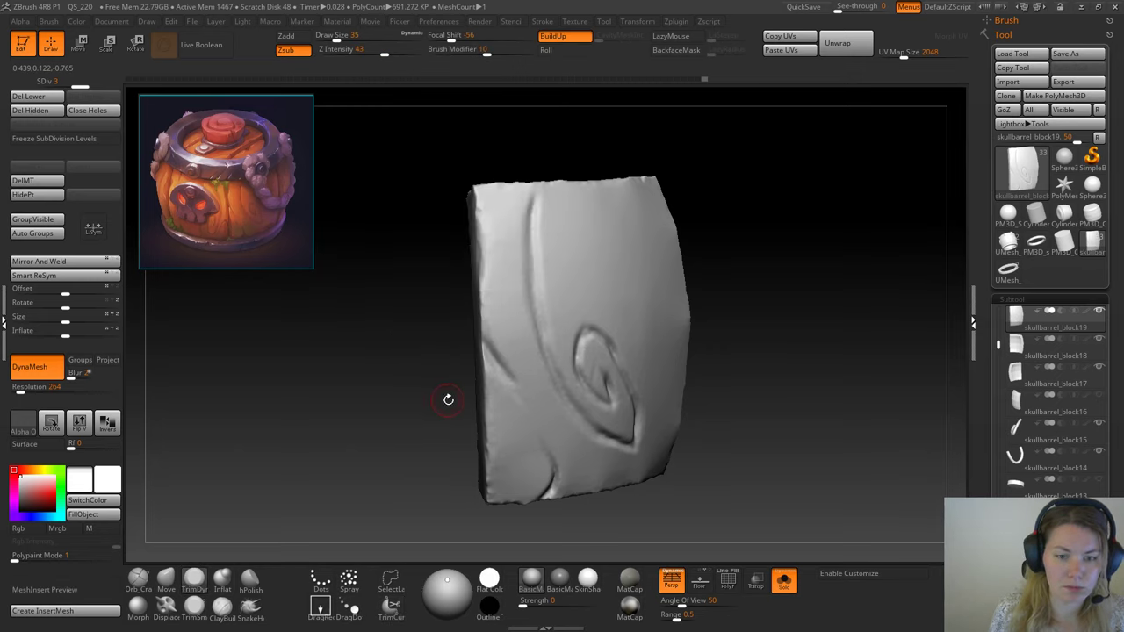
left_click_drag(446, 396, 431, 385)
left_click(391, 606)
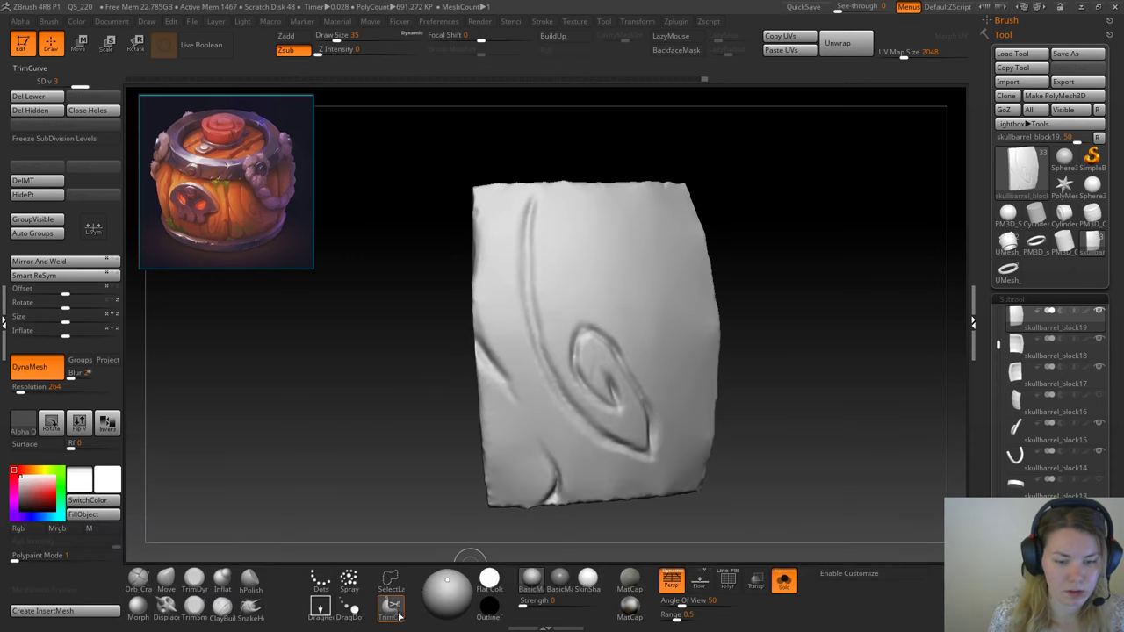
left_click(392, 612, "ctrl+shift")
left_click(391, 606)
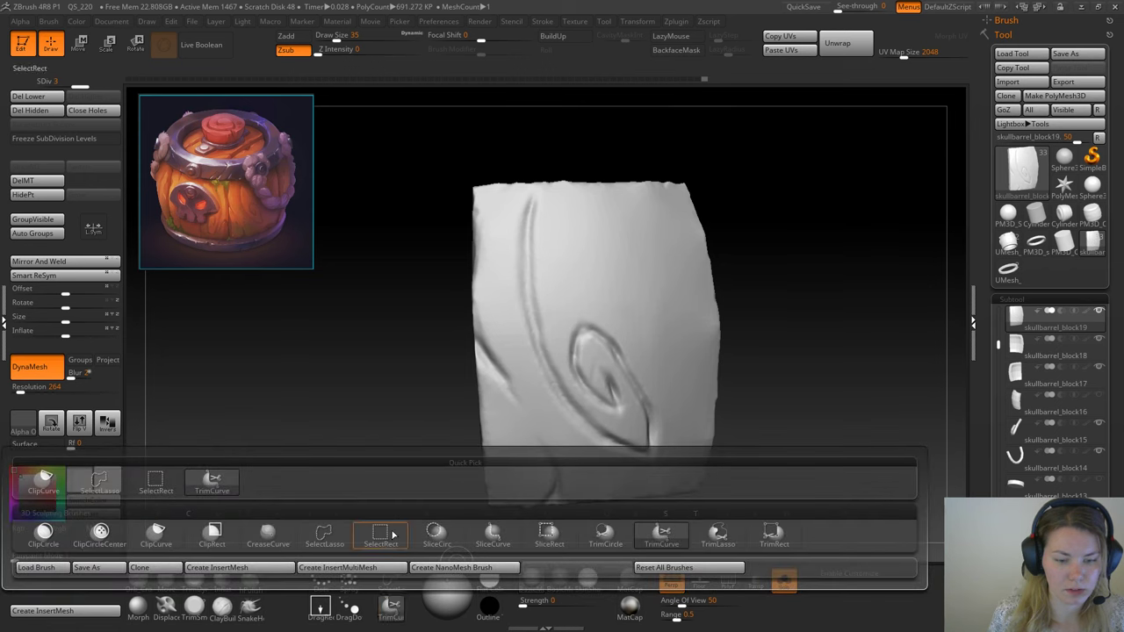
mouse_move(494, 535)
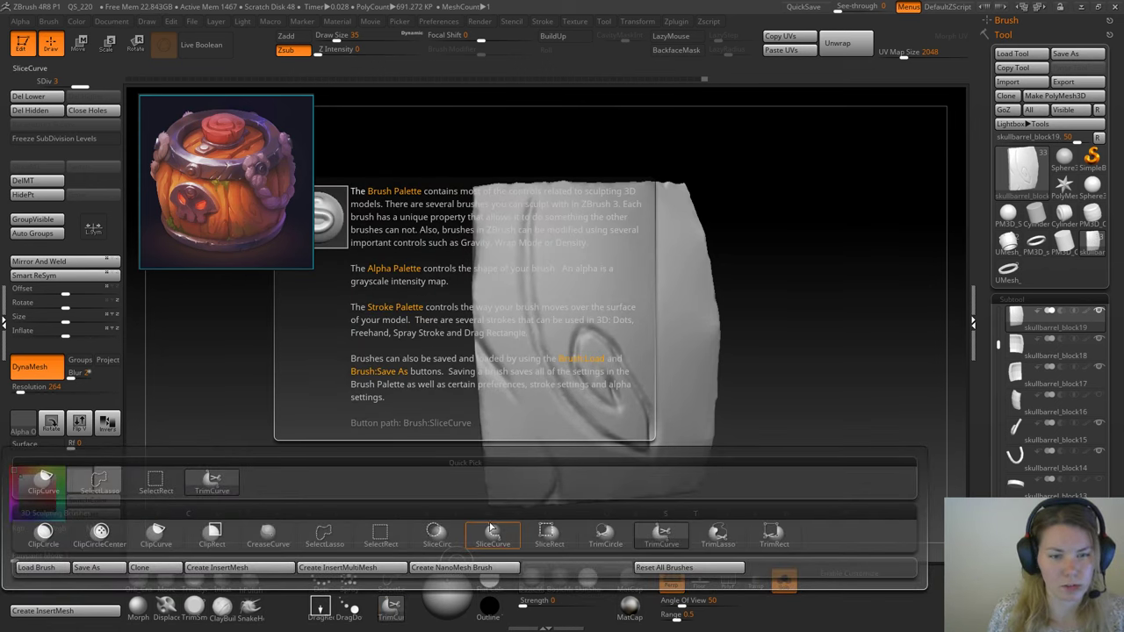
left_click(491, 531)
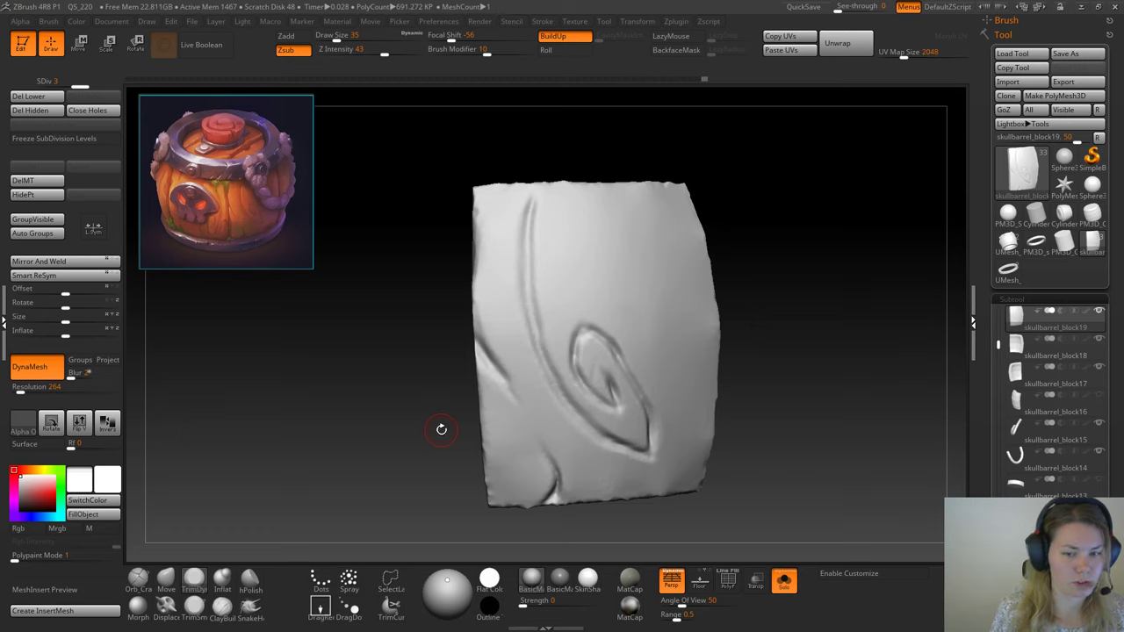
left_click_drag(429, 422, 436, 424)
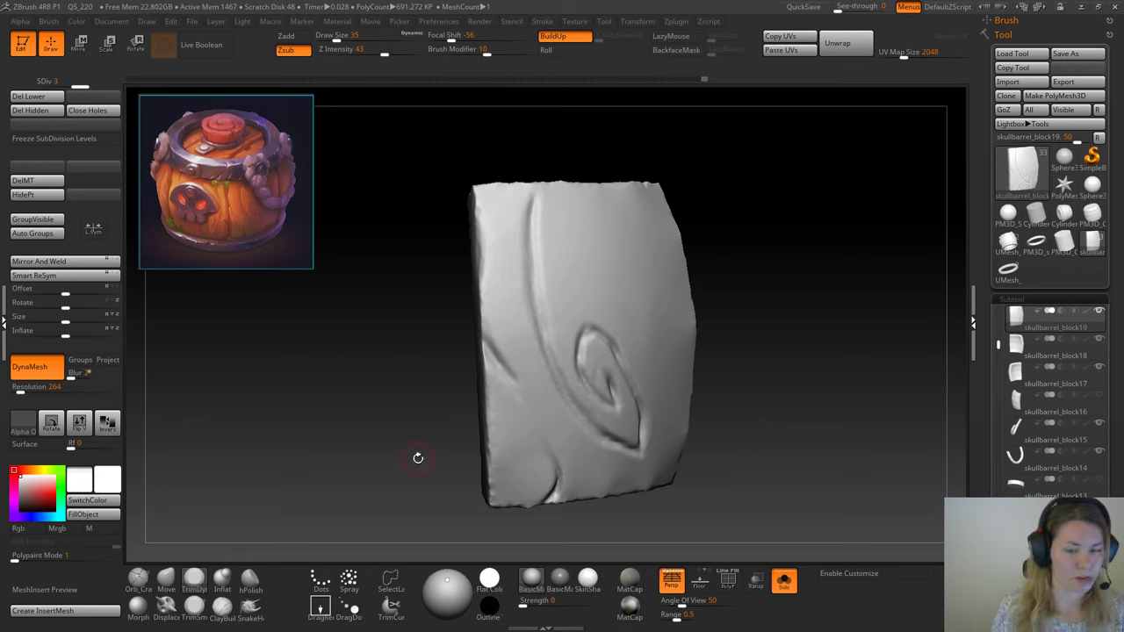
left_click_drag(416, 456, 410, 462)
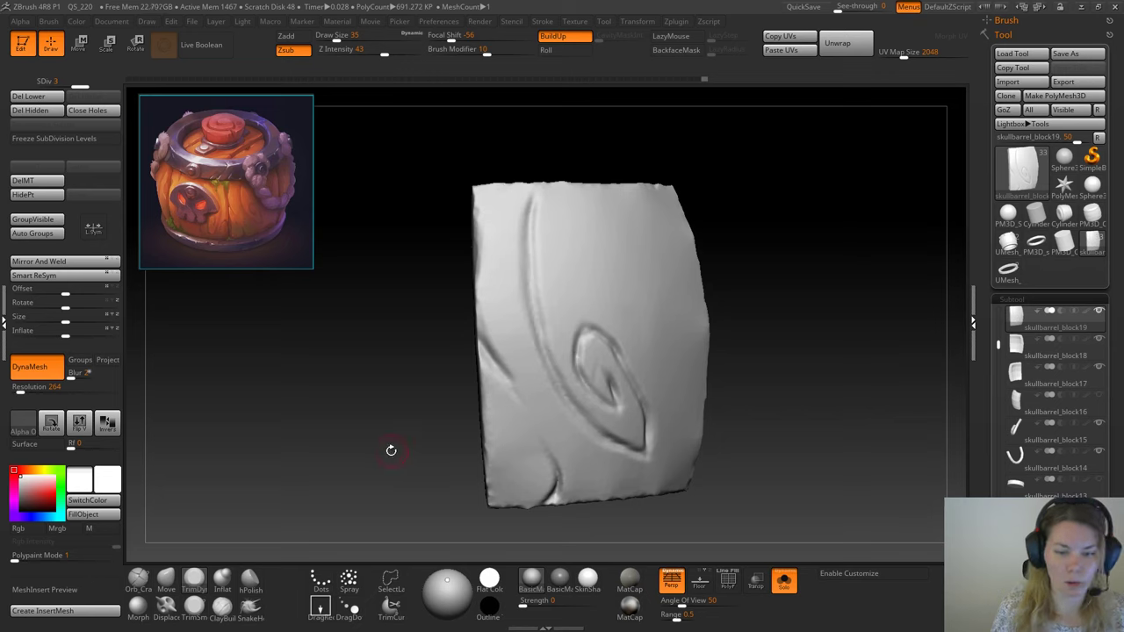
mouse_move(315, 421)
left_mouse_down()
mouse_move(373, 470)
mouse_move(378, 463)
left_mouse_up()
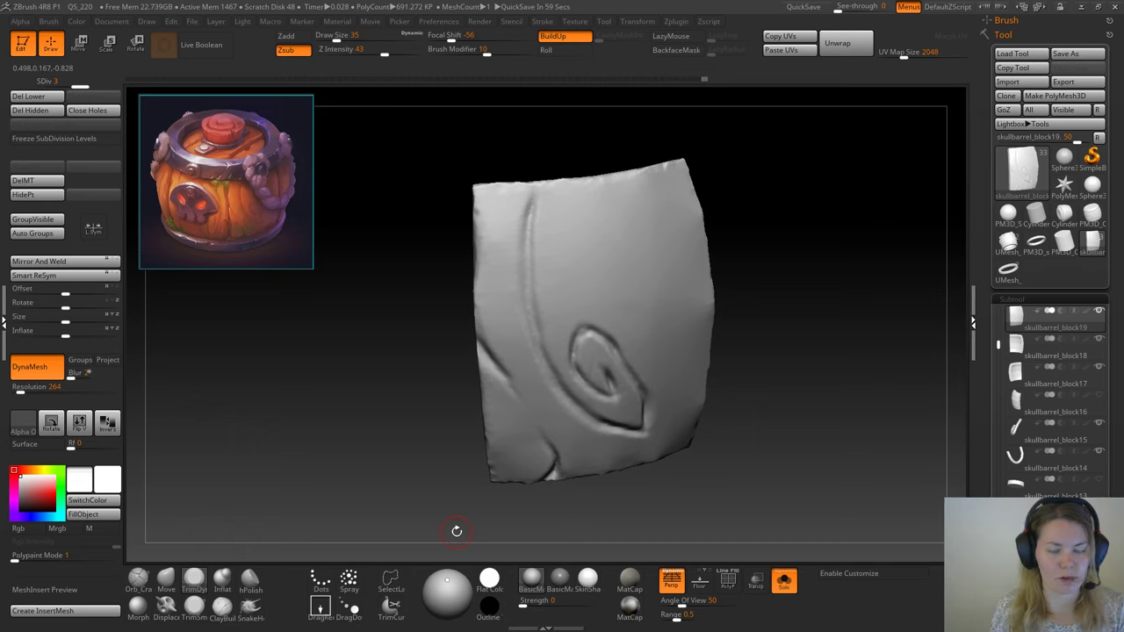
mouse_move(359, 413)
left_mouse_down()
mouse_move(383, 378)
mouse_move(425, 368)
mouse_move(363, 371)
left_mouse_up()
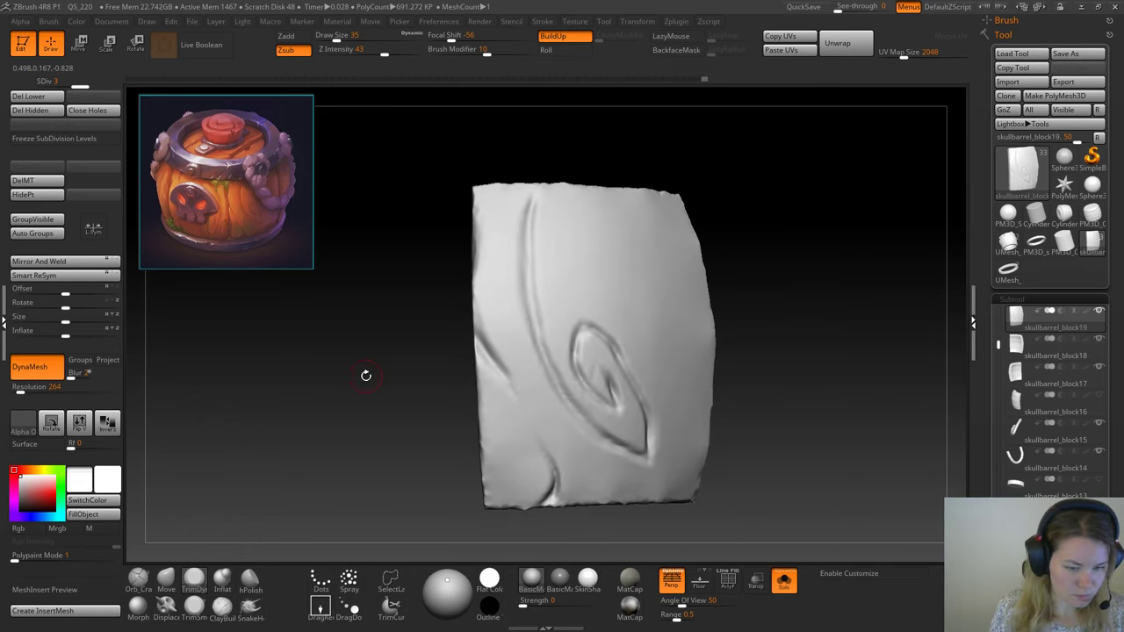
Step: Try clipping the plank's upper part along a diagonal with ClipCurve and inspect the cut from the side
left_click(391, 606)
left_click(392, 615)
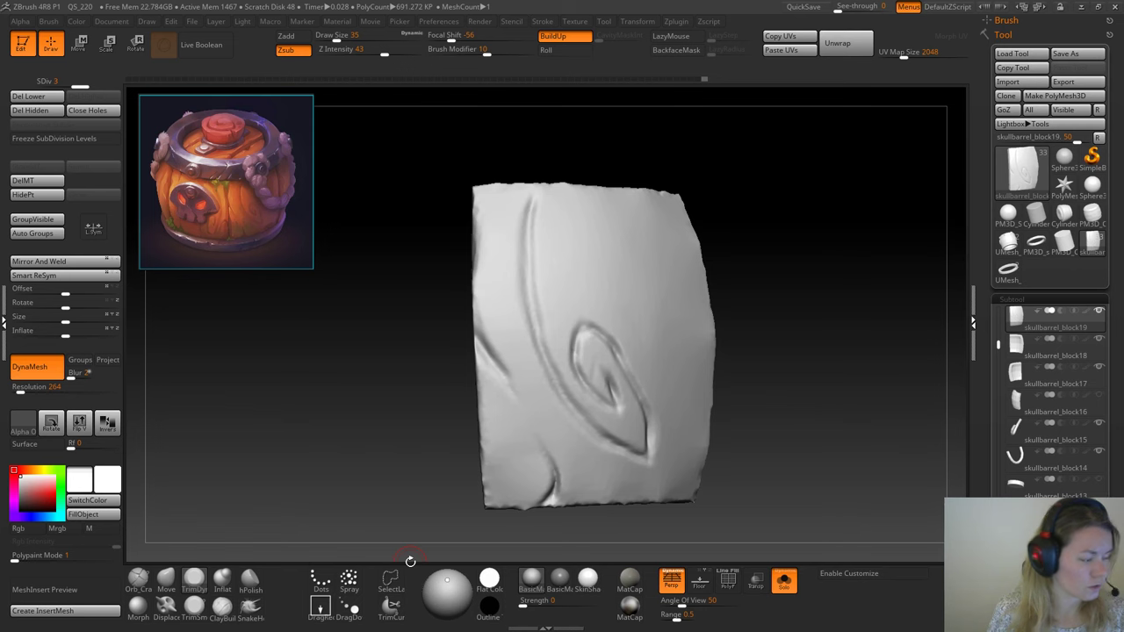
left_click(390, 606)
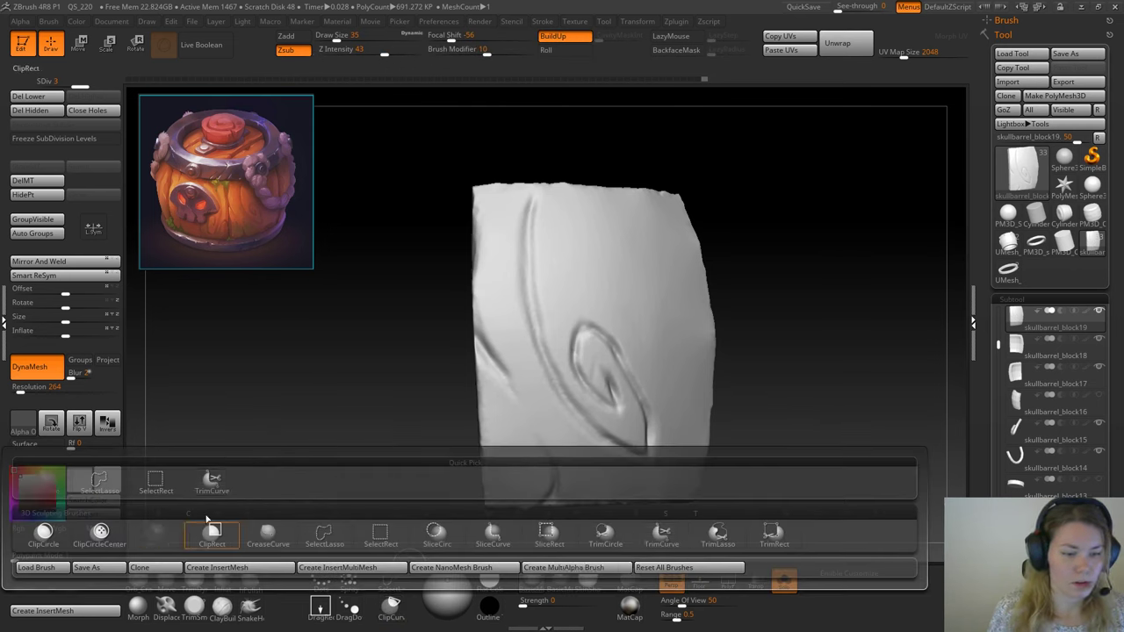
left_click_drag(396, 401, 330, 408)
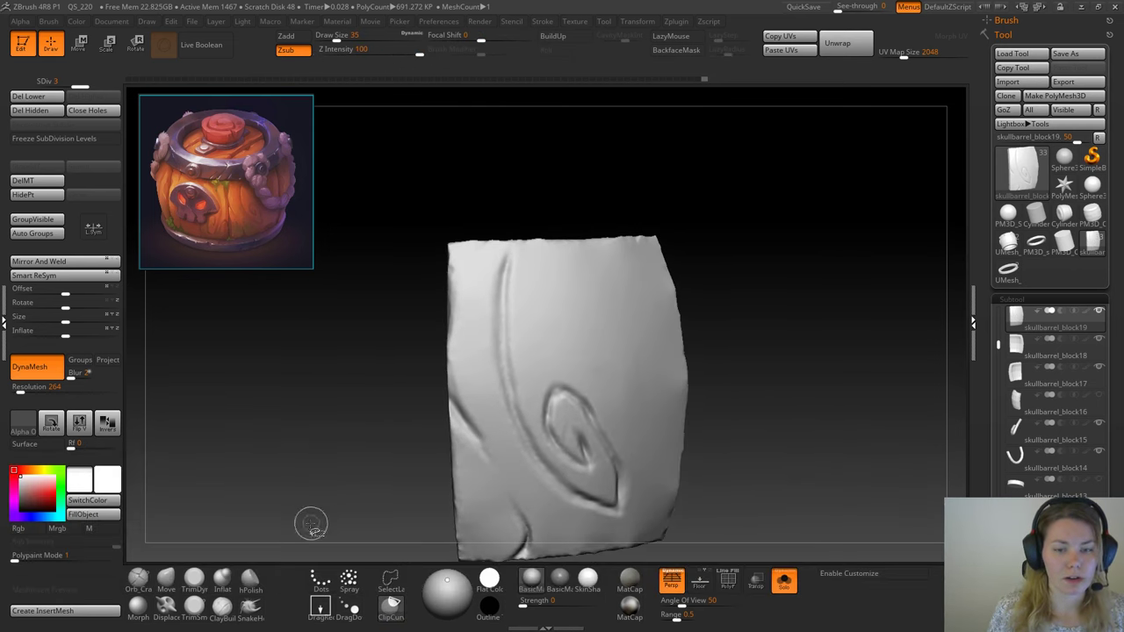
left_click_drag(312, 525, 738, 217, "ctrl+shift")
left_click_drag(738, 263, 762, 306, "ctrl+shift")
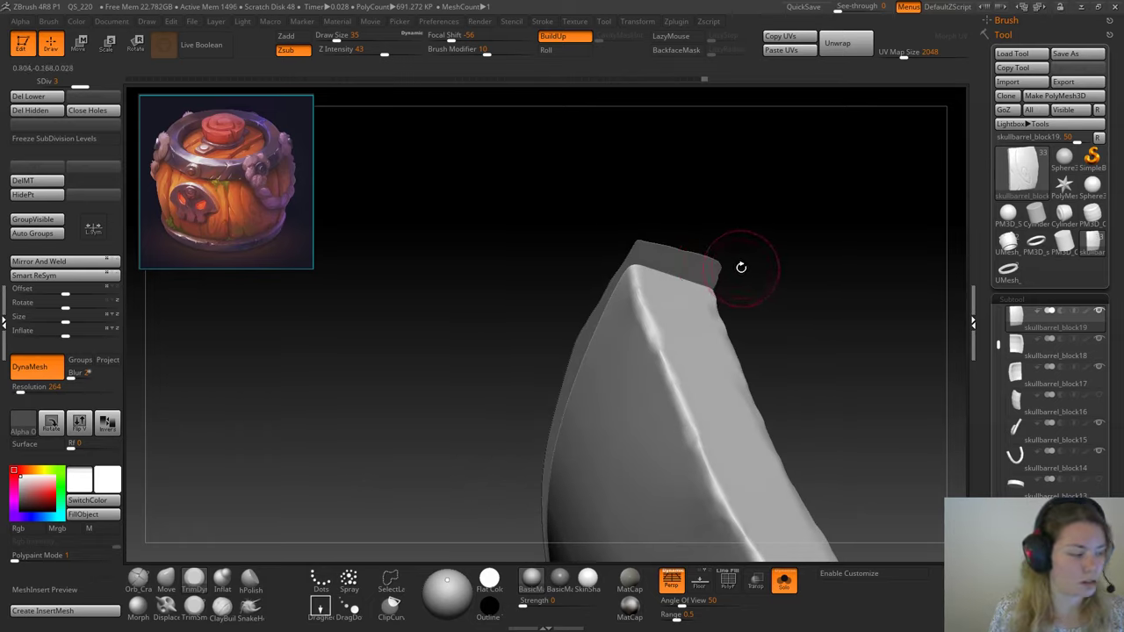
left_click_drag(675, 219, 342, 470)
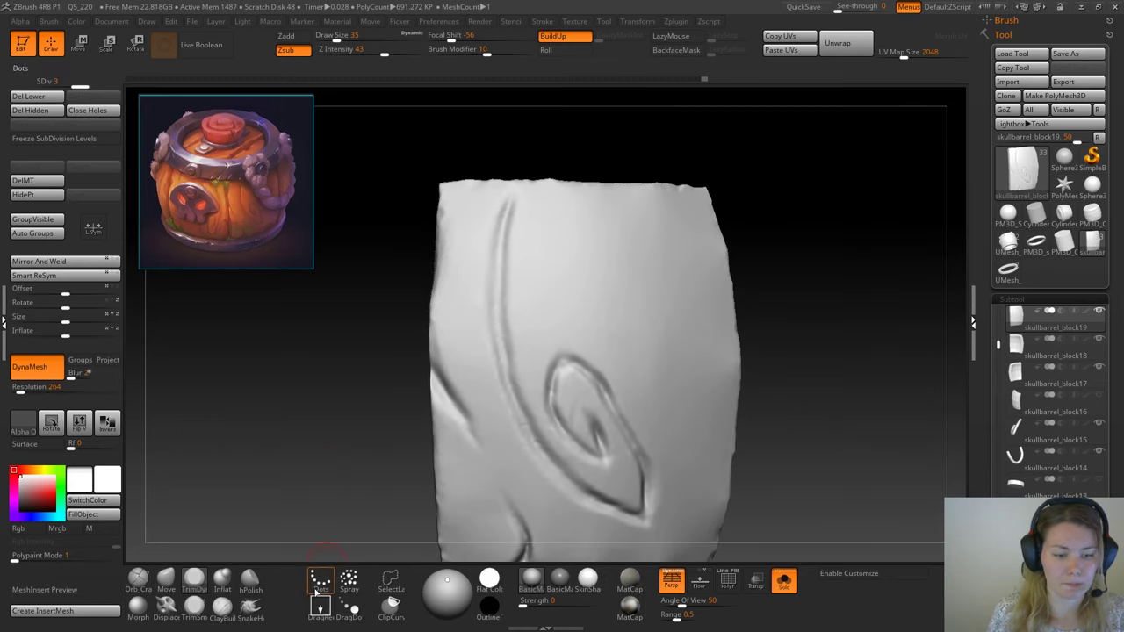
Step: Delete the plank's lower subdivision levels and slice diagonally across its upper left corner with SliceCurve
left_click(391, 607, "ctrl+shift")
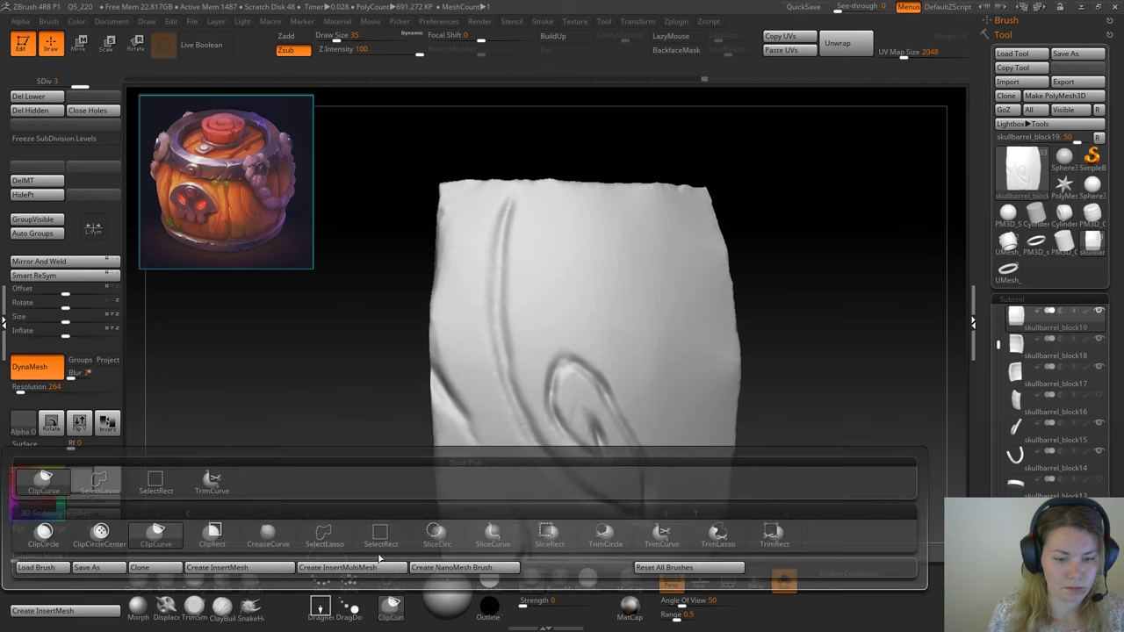
left_click(492, 533)
left_click_drag(364, 343, 627, 156, "ctrl+shift")
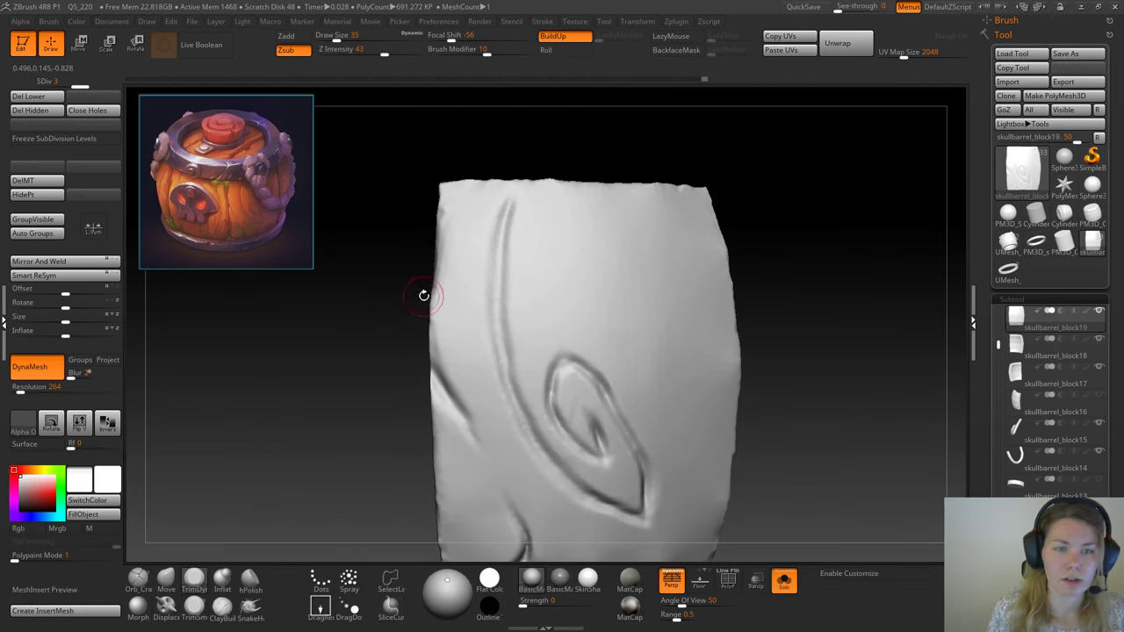
left_click(35, 98)
left_click_drag(364, 326, 617, 112, "ctrl+shift")
Step: Try TrimCurve on the plank with a diagonal corner cut and a slanted cut removing the part above the knot
left_click(391, 607)
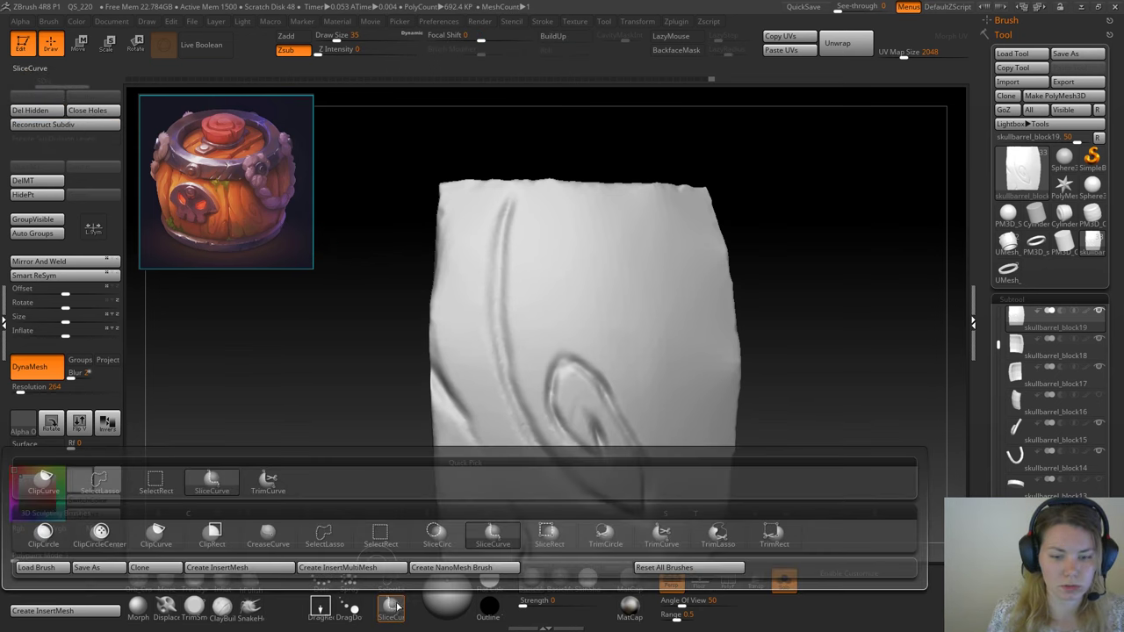
left_click(663, 542)
left_click_drag(352, 356, 680, 121)
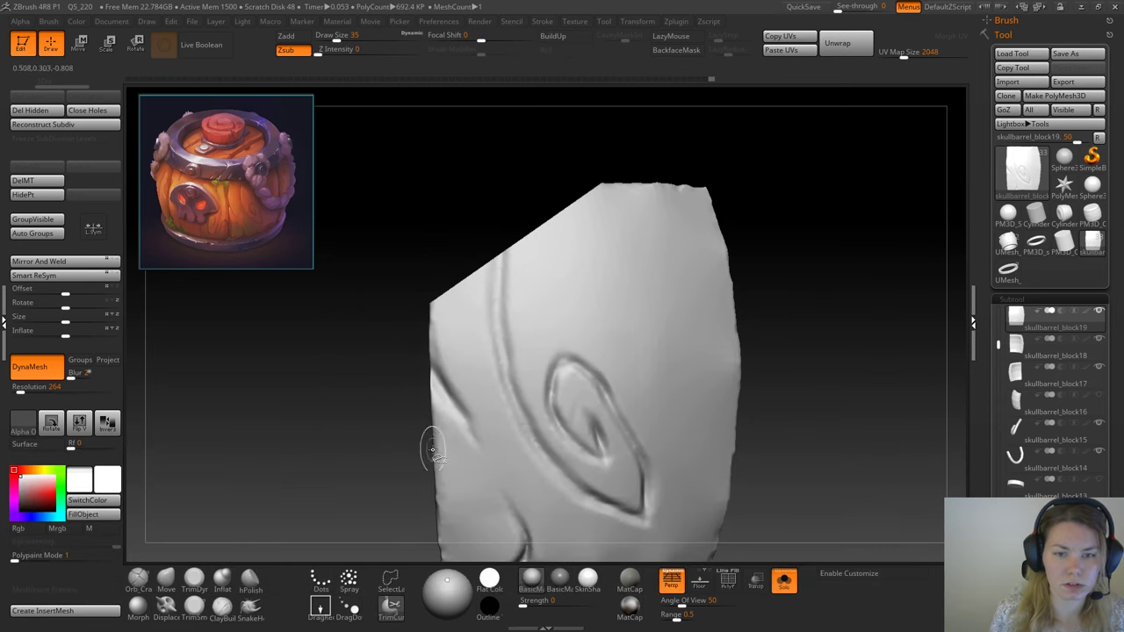
mouse_move(337, 369)
left_mouse_down()
mouse_move(382, 556)
mouse_move(421, 439)
mouse_move(415, 465)
mouse_move(341, 402)
mouse_move(351, 435)
mouse_move(342, 442)
mouse_move(349, 349)
left_mouse_up()
left_click_drag(291, 383, 830, 292, "ctrl+shift")
Step: Examine the trimmed top face with the polygon wireframe shown, hide the wireframe and undo the trim
mouse_move(389, 454)
left_mouse_down()
mouse_move(349, 394)
mouse_move(350, 451)
mouse_move(577, 414)
mouse_move(665, 301)
mouse_move(653, 268)
mouse_move(708, 236)
mouse_move(685, 316)
mouse_move(500, 290)
mouse_move(561, 252)
left_mouse_up()
left_click_drag(479, 285, 502, 338, "alt")
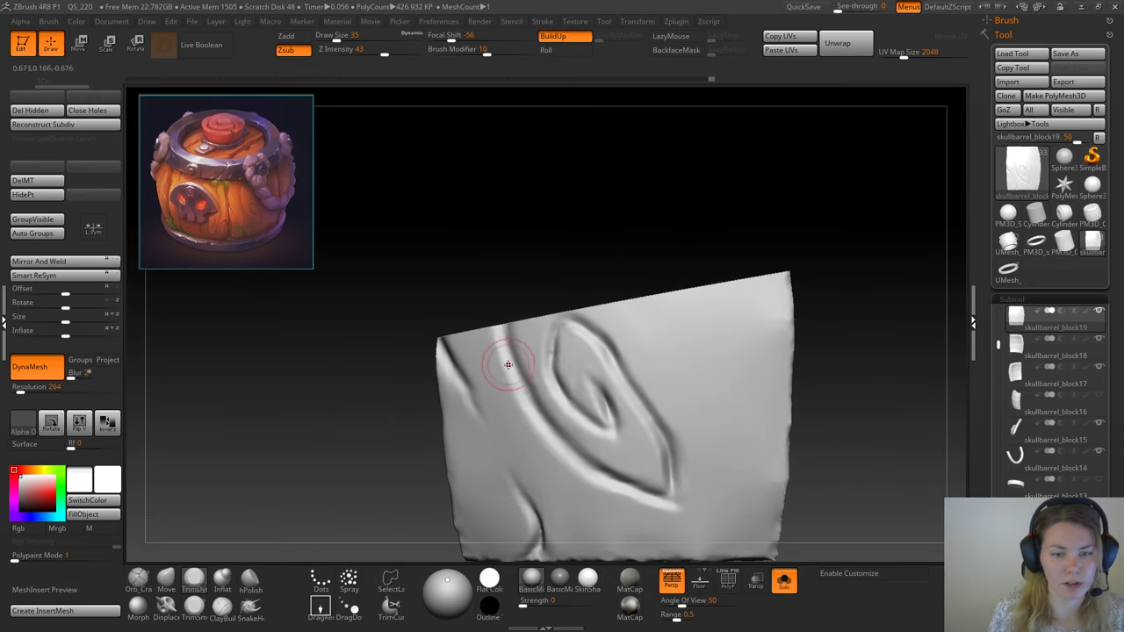
left_click_drag(347, 385, 372, 416, "alt")
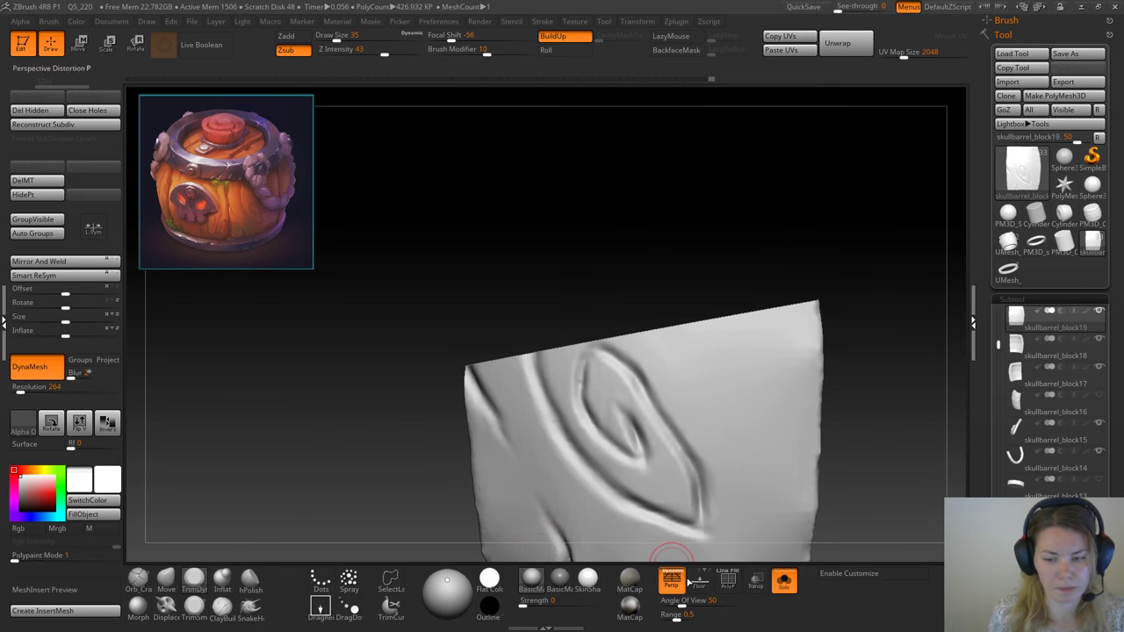
left_click(728, 579)
left_click_drag(629, 266, 622, 344)
mouse_move(575, 303)
left_mouse_down("alt")
mouse_move(640, 572)
mouse_move(679, 401)
left_mouse_up("alt")
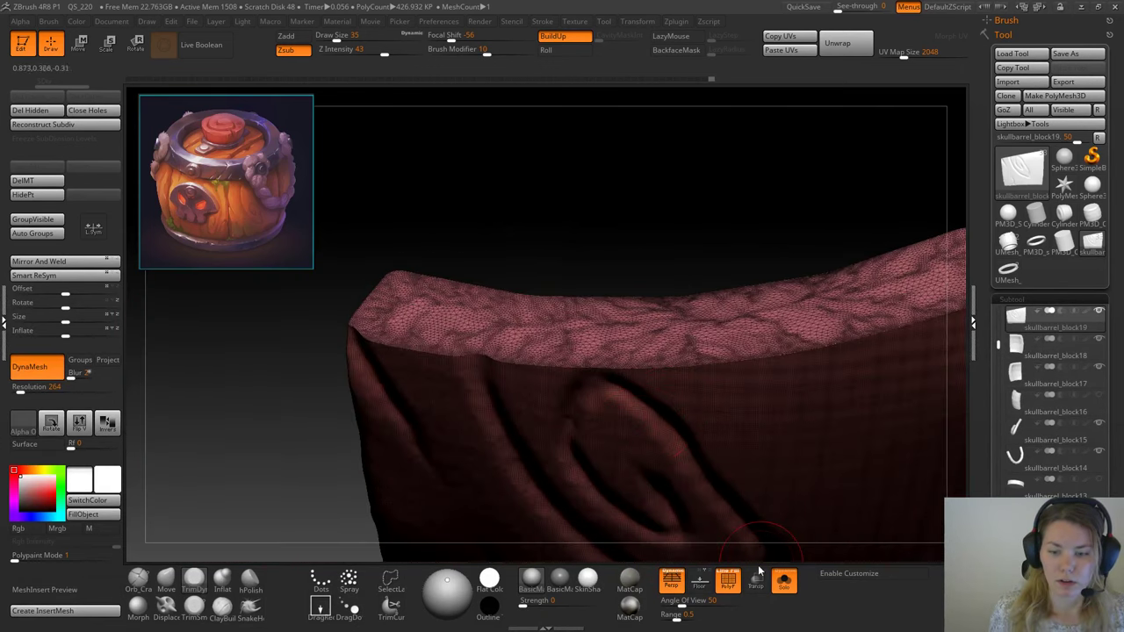
left_click(729, 579)
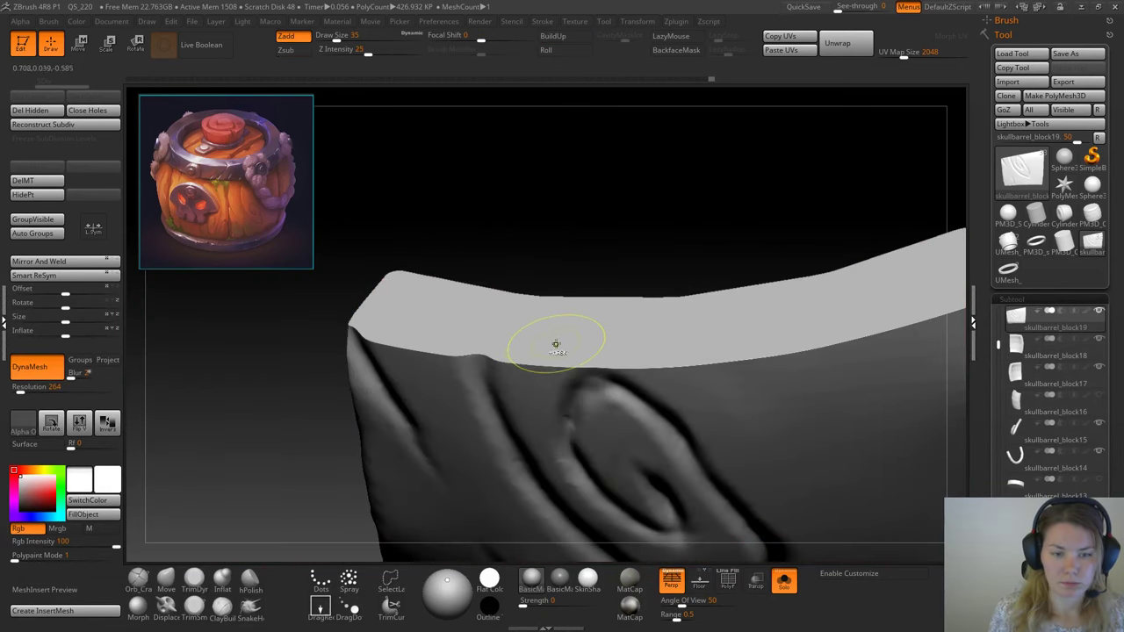
key("ctrl+z")
Step: Try cutting an angled notch into the plank's left edge beside the knot with TrimCurve
right_click_drag(525, 397, 402, 330, "alt")
mouse_move(347, 340)
left_mouse_down()
mouse_move(343, 432)
mouse_move(390, 479)
mouse_move(435, 443)
left_mouse_up()
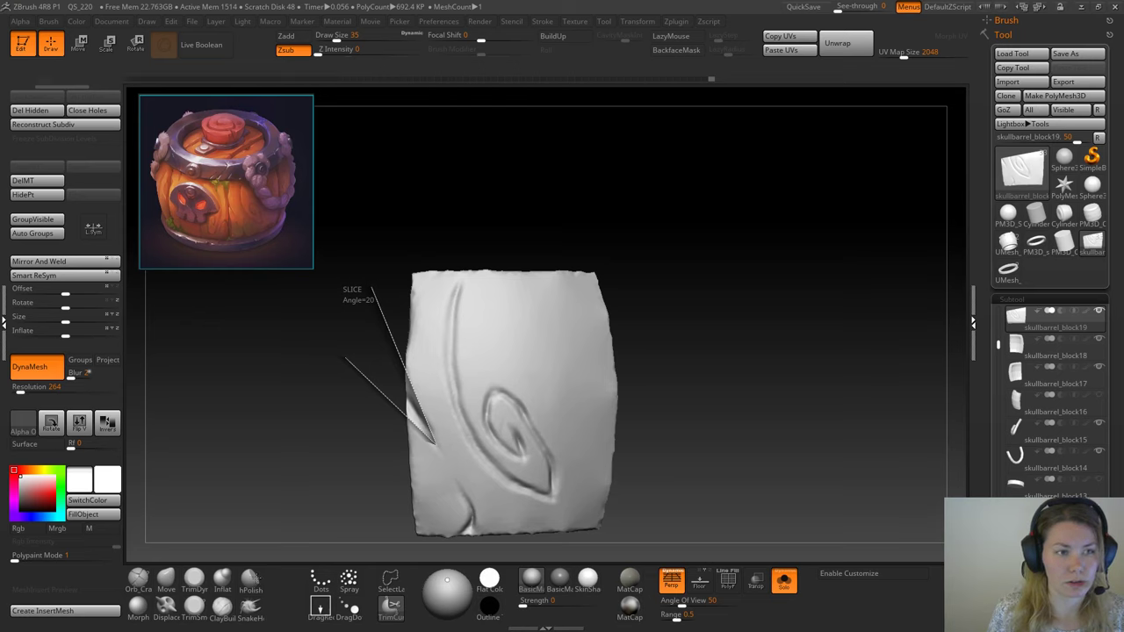
mouse_move(319, 476)
left_mouse_down()
mouse_move(412, 482)
mouse_move(351, 479)
mouse_move(342, 542)
left_mouse_up()
Step: Look through the available clip, slice and trim brushes and keep TrimCurve as the selected cutting brush
left_click(391, 607)
left_click(387, 609)
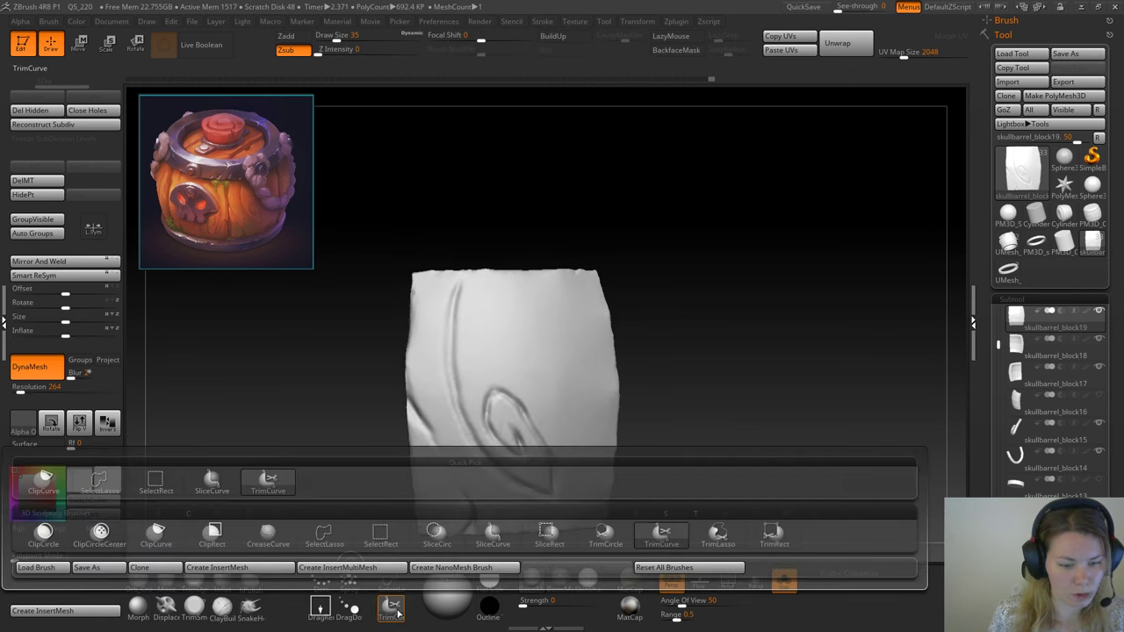
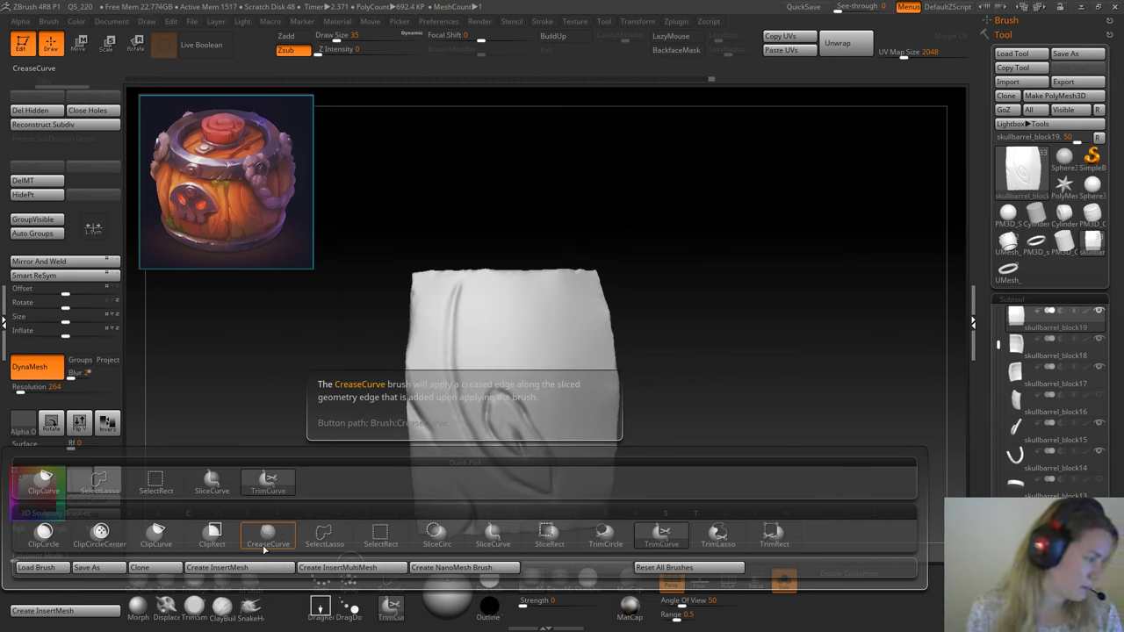
left_click(251, 488)
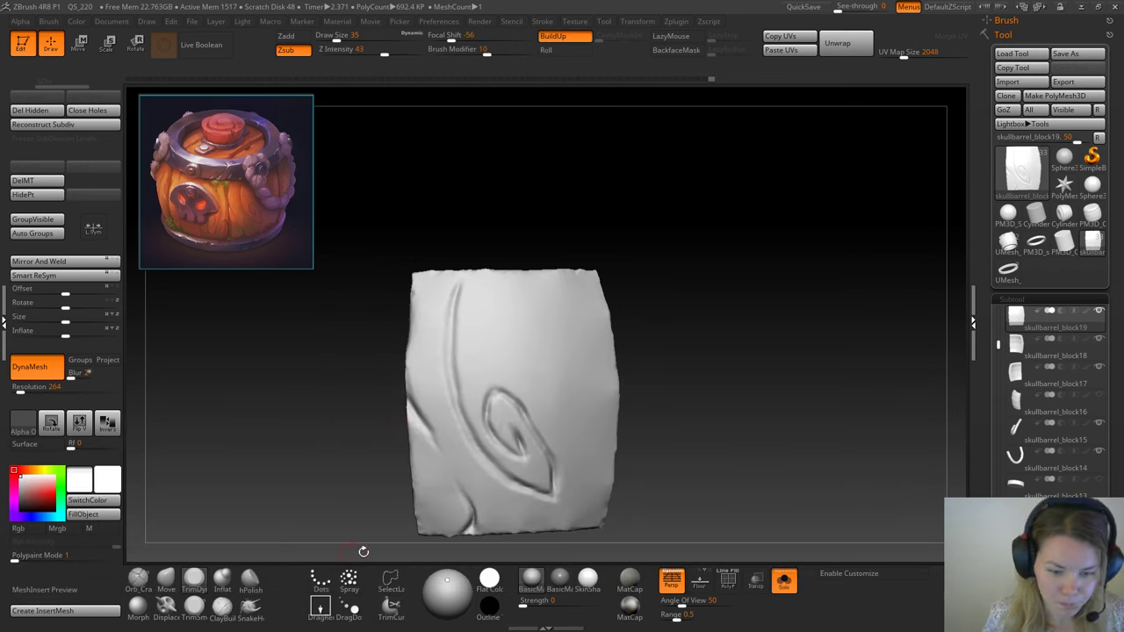
Step: Carve a crack with the Orb_Cracks brush, joining the notch on the plank's left edge to the curved crack at its lower end
mouse_move(504, 270)
left_mouse_down()
mouse_move(508, 296)
mouse_move(427, 421)
mouse_move(309, 406)
mouse_move(151, 573)
left_mouse_up()
left_click(139, 576)
mouse_move(243, 472)
left_mouse_down()
mouse_move(298, 427)
mouse_move(301, 382)
mouse_move(376, 389)
mouse_move(329, 402)
left_mouse_up()
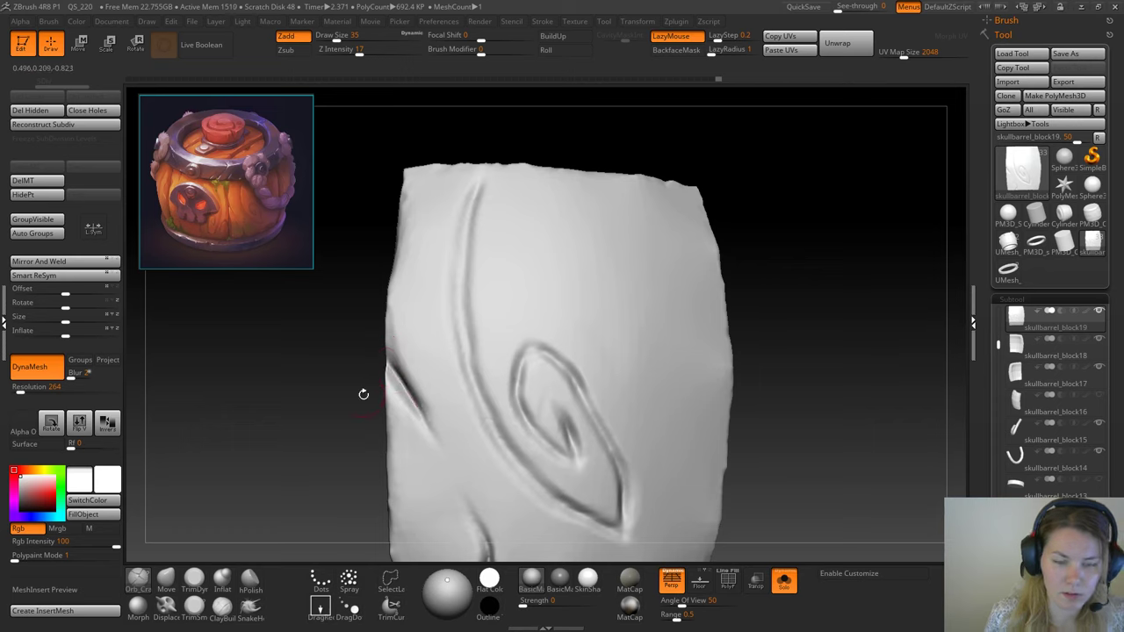
mouse_move(363, 394)
left_mouse_down()
mouse_move(299, 427)
mouse_move(399, 463)
mouse_move(451, 452)
left_mouse_up()
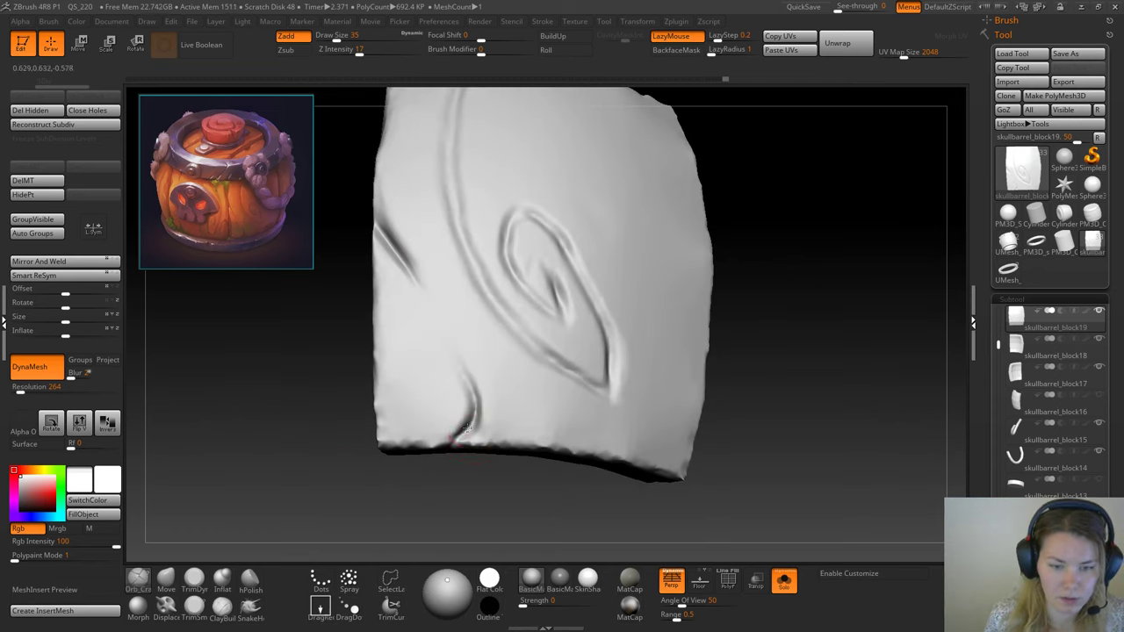
left_click_drag(471, 477, 447, 377)
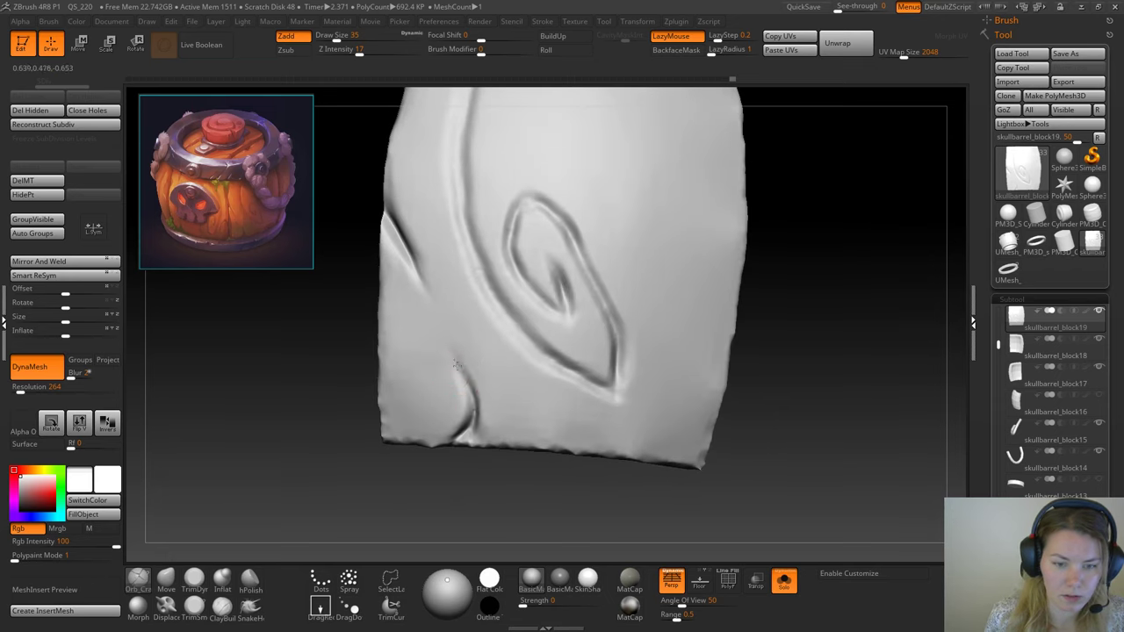
left_click_drag(433, 489, 469, 411)
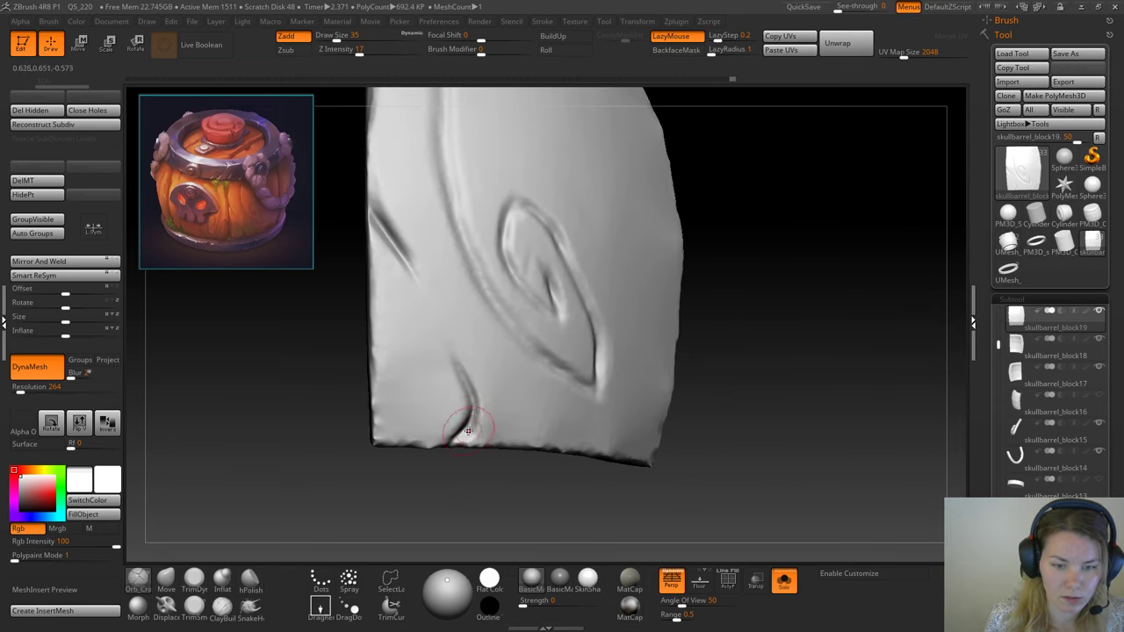
left_click_drag(455, 493, 435, 458)
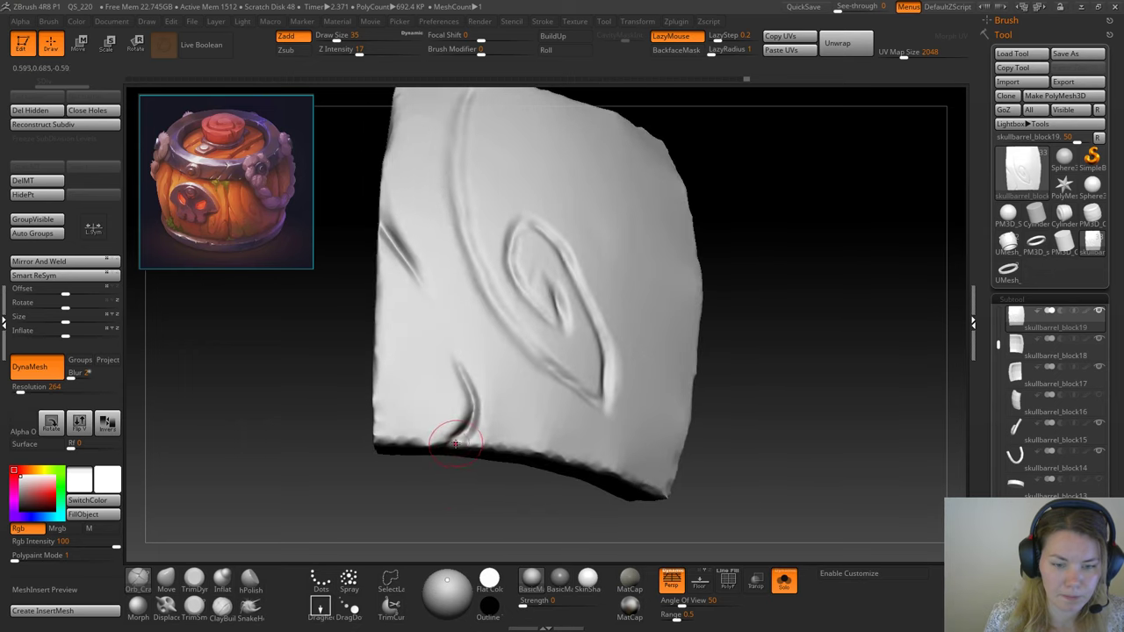
left_click_drag(290, 443, 306, 460)
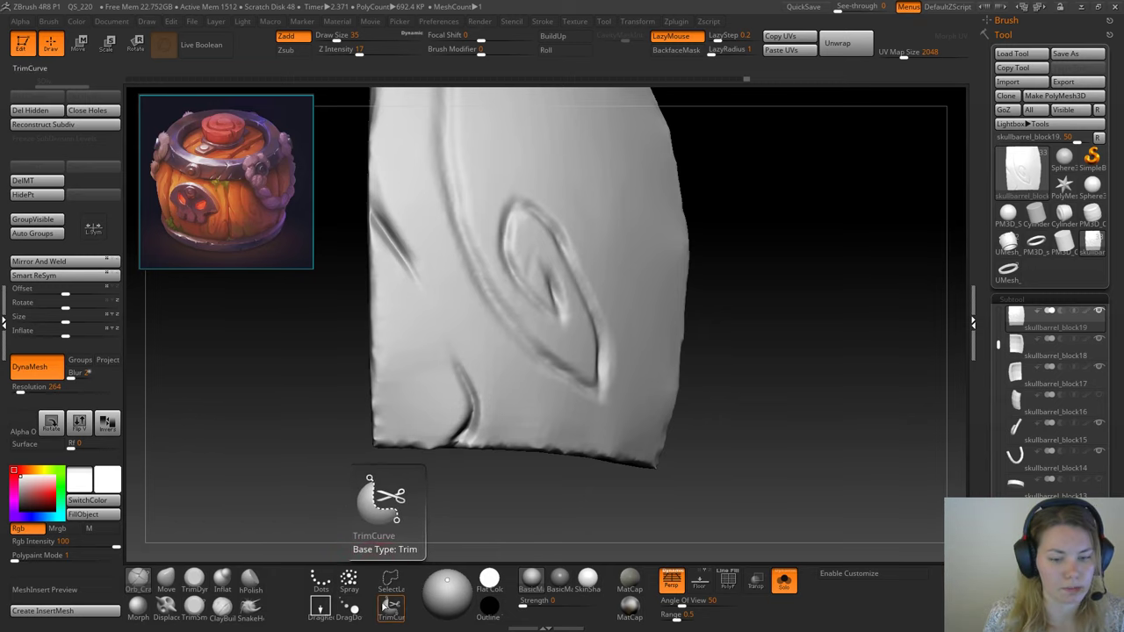
left_click_drag(320, 420, 310, 444)
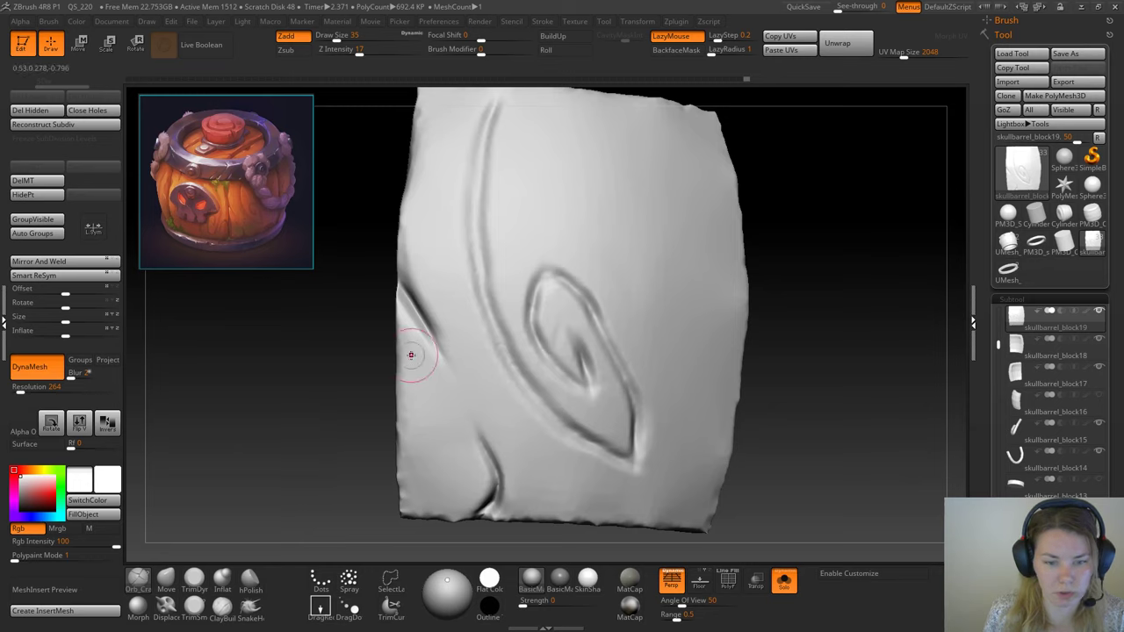
left_click_drag(440, 353, 474, 427)
key("ctrl+z")
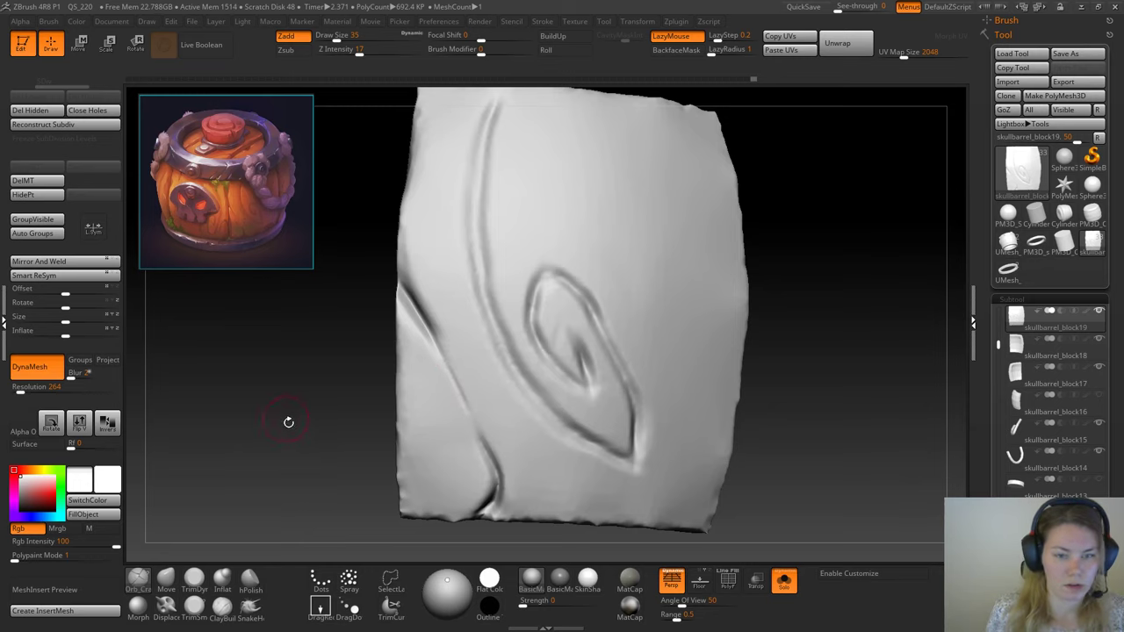
Step: Bevel the plank's left edge above the notch with long TrimDynamic strokes
left_click_drag(288, 422, 300, 462)
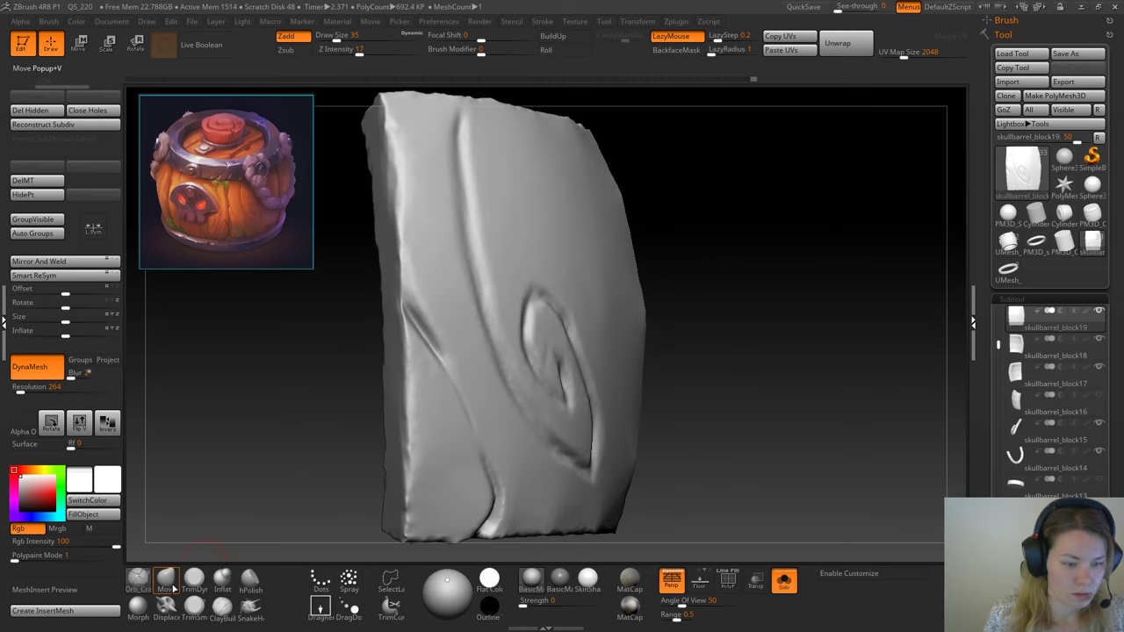
left_click(194, 579)
mouse_move(237, 497)
left_mouse_down()
mouse_move(299, 434)
mouse_move(268, 299)
left_mouse_up()
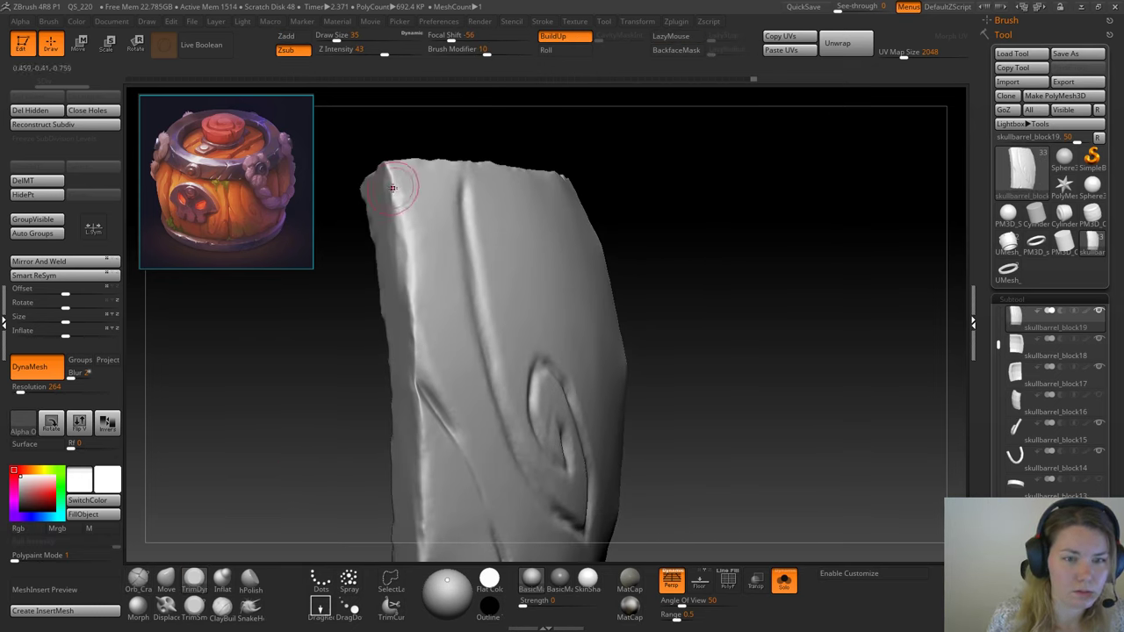
left_click_drag(392, 188, 411, 318)
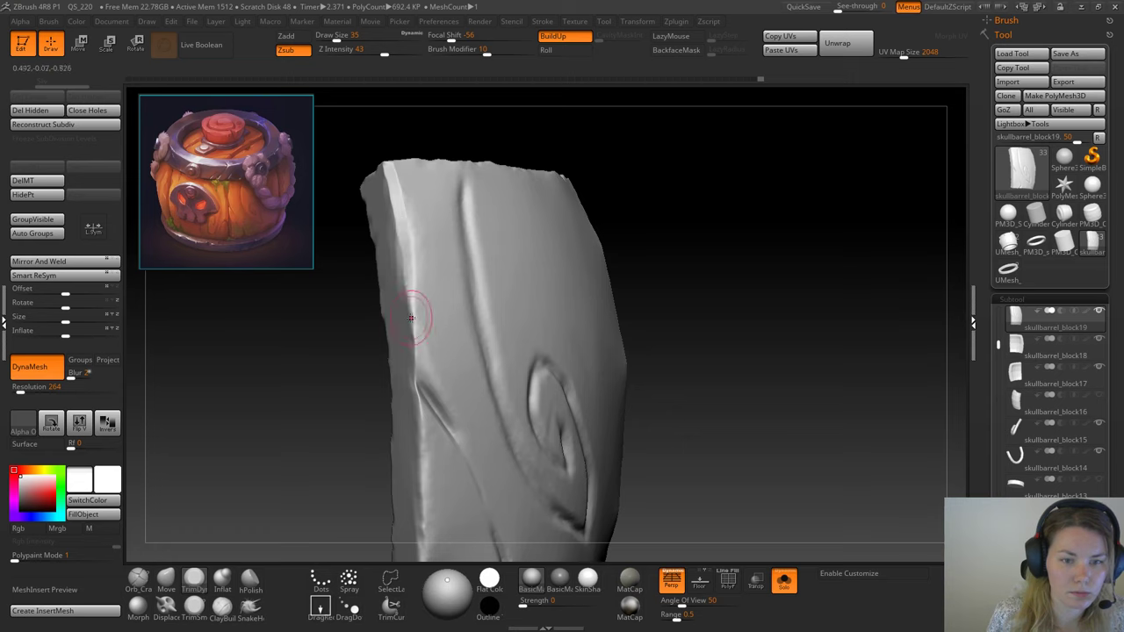
left_click_drag(400, 213, 414, 308)
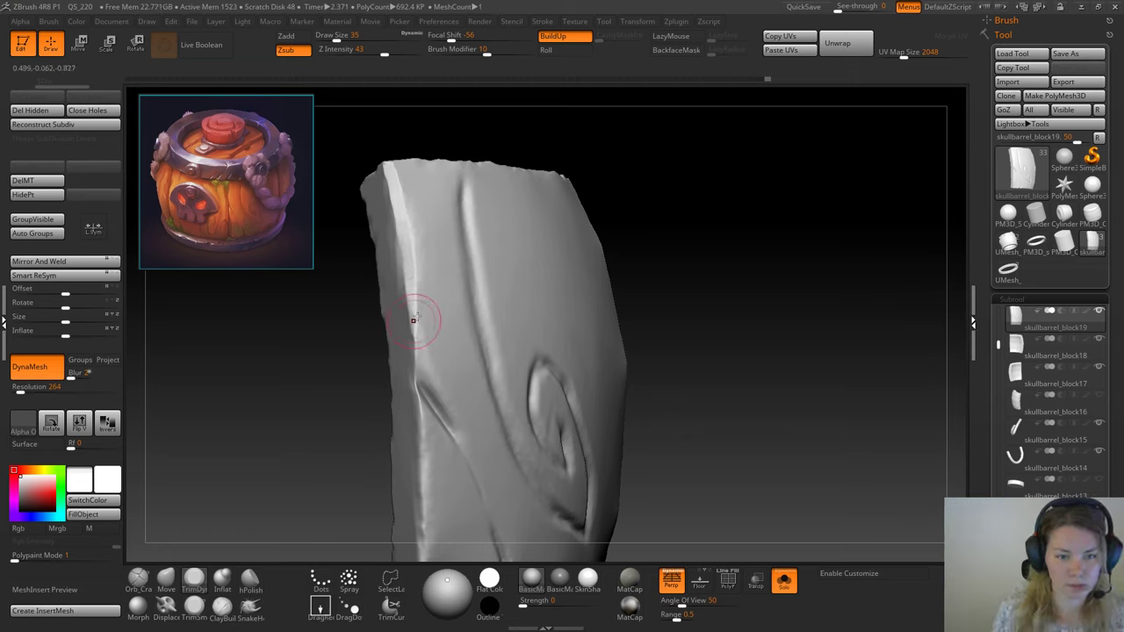
mouse_move(410, 266)
left_mouse_down()
mouse_move(419, 372)
mouse_move(426, 348)
left_mouse_up()
Step: Set the draw size to 25 and flatten the wood around the notch on the left edge with TrimDynamic, undoing the last stroke
key("space")
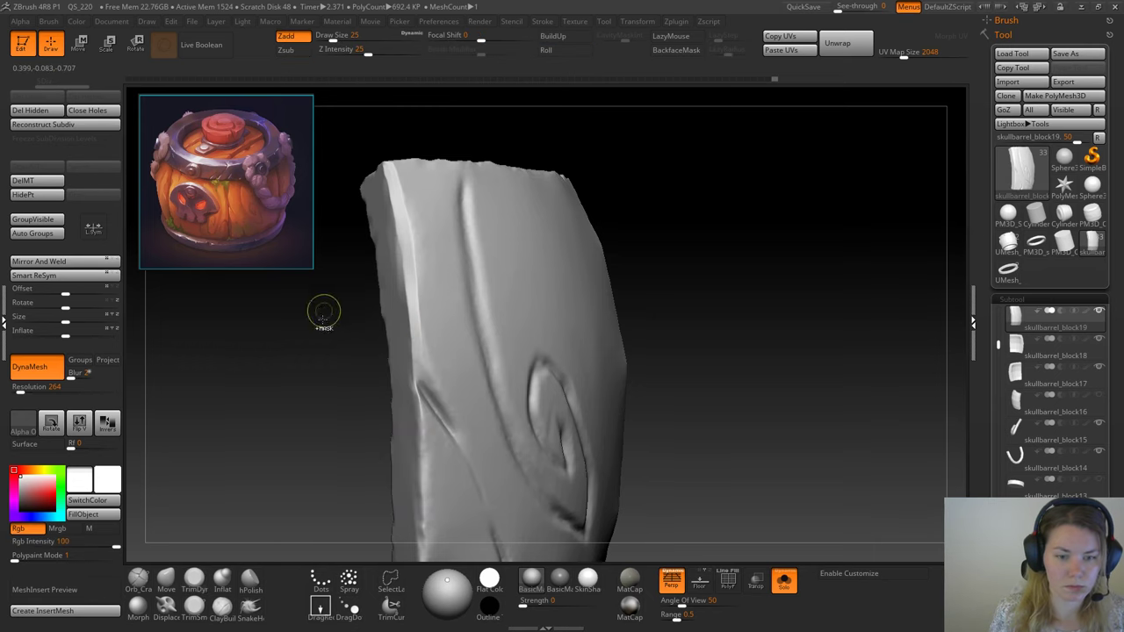
left_click_drag(360, 409, 339, 413)
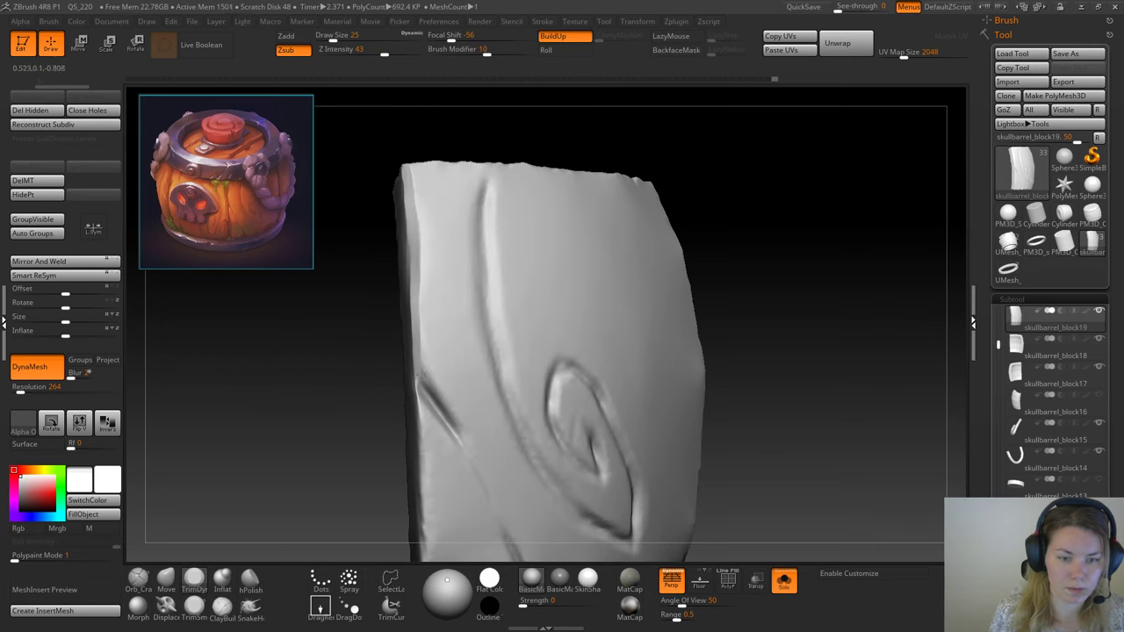
mouse_move(409, 335)
left_mouse_down()
mouse_move(431, 397)
mouse_move(465, 441)
left_mouse_up()
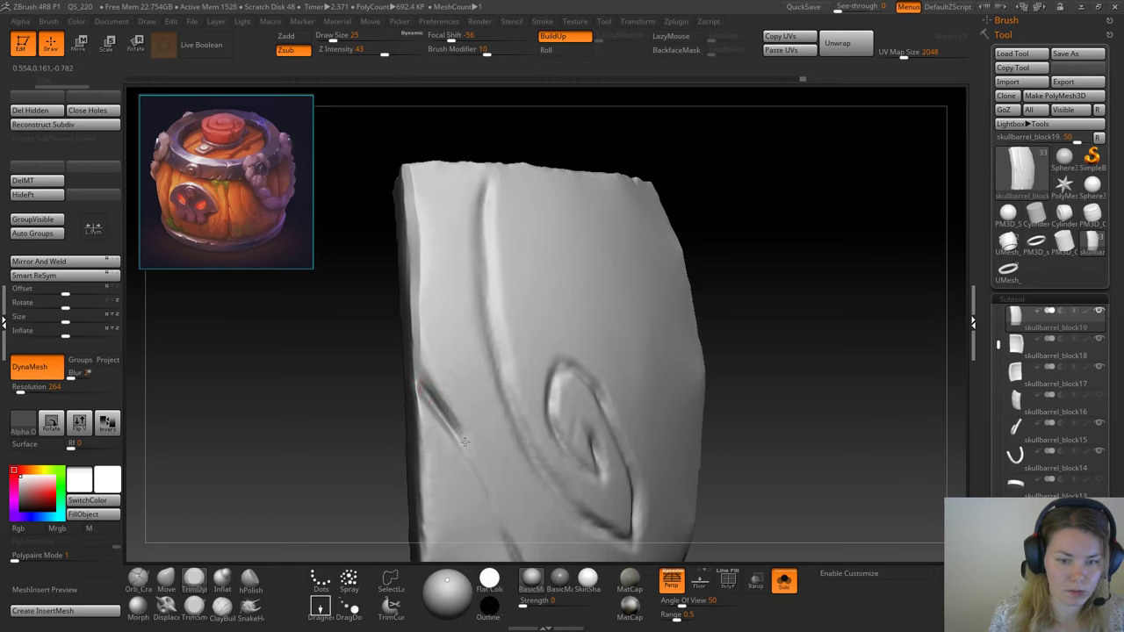
left_click_drag(358, 436, 390, 415)
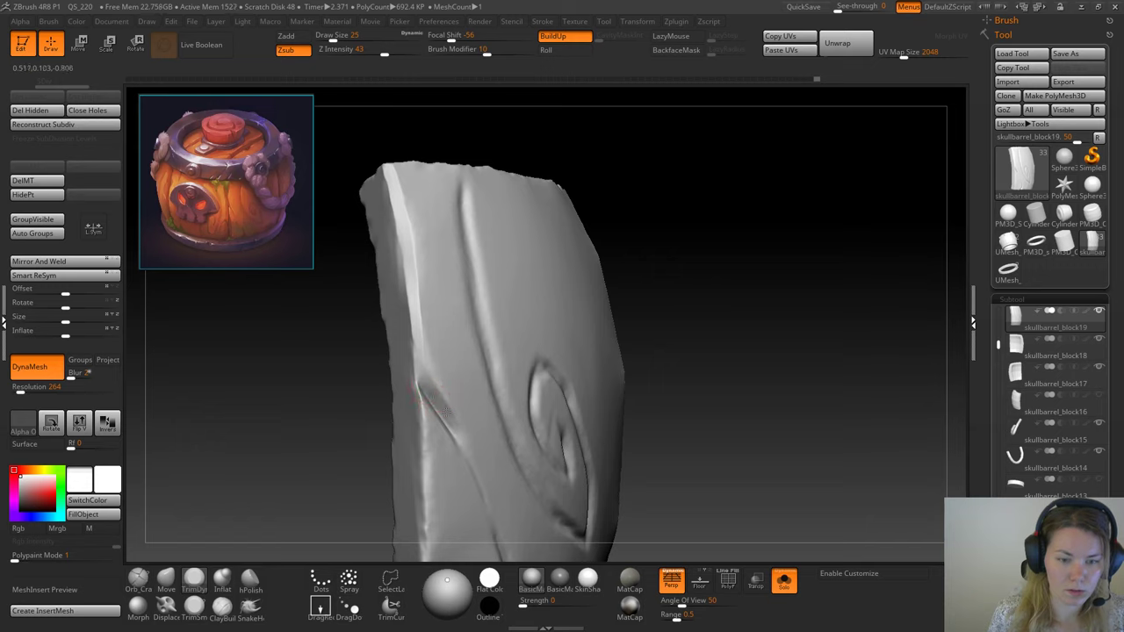
left_click_drag(348, 420, 304, 381)
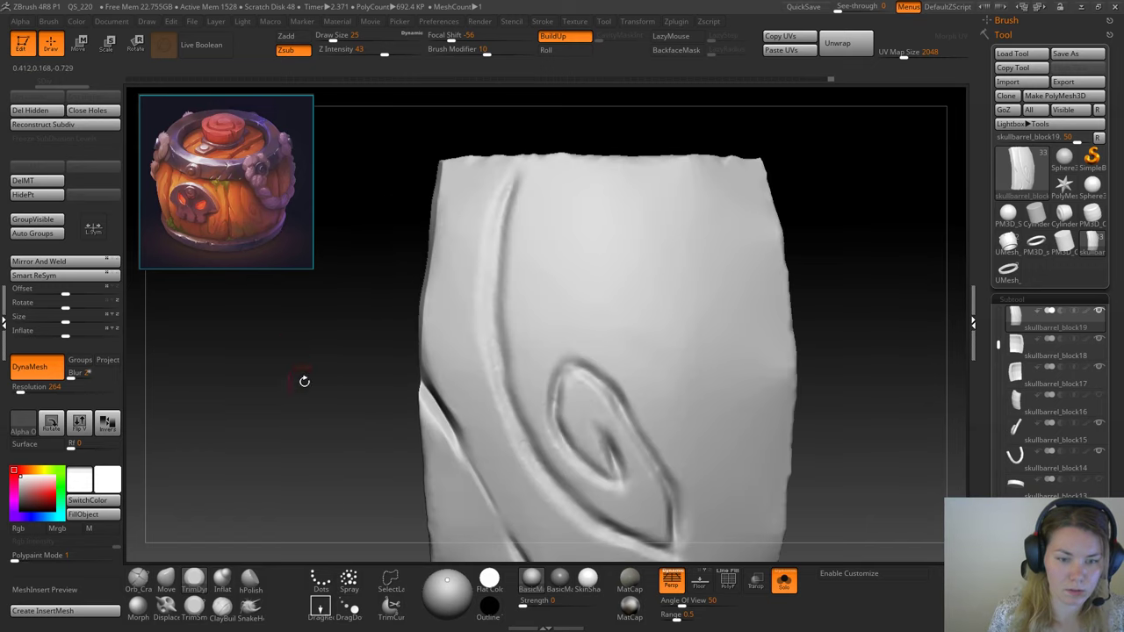
left_click_drag(395, 383, 414, 397)
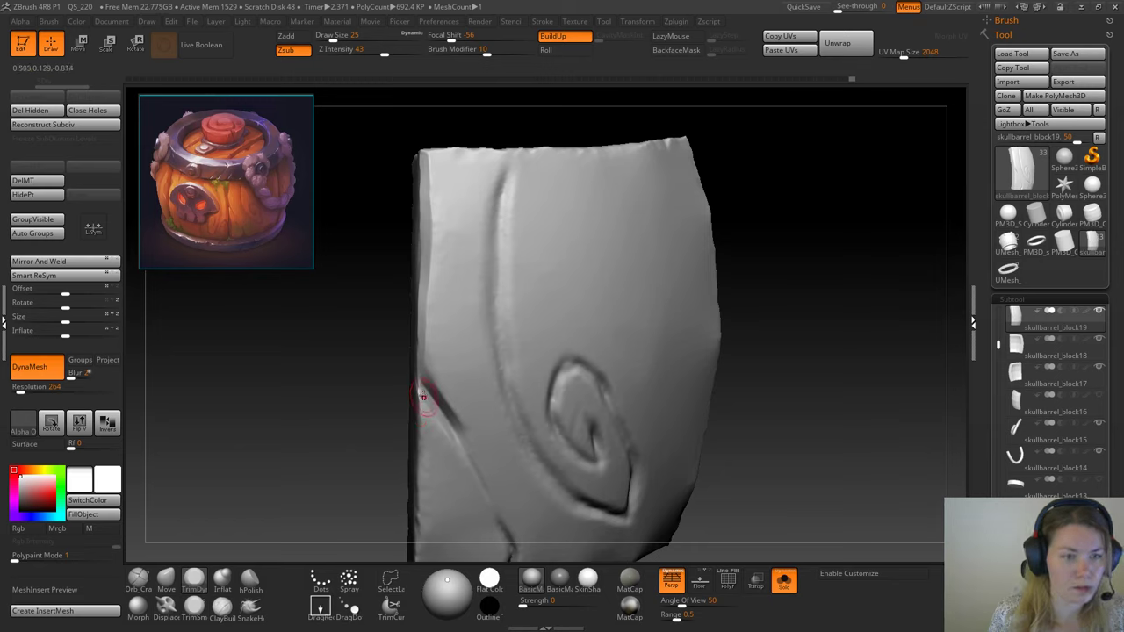
left_click_drag(415, 378, 392, 387)
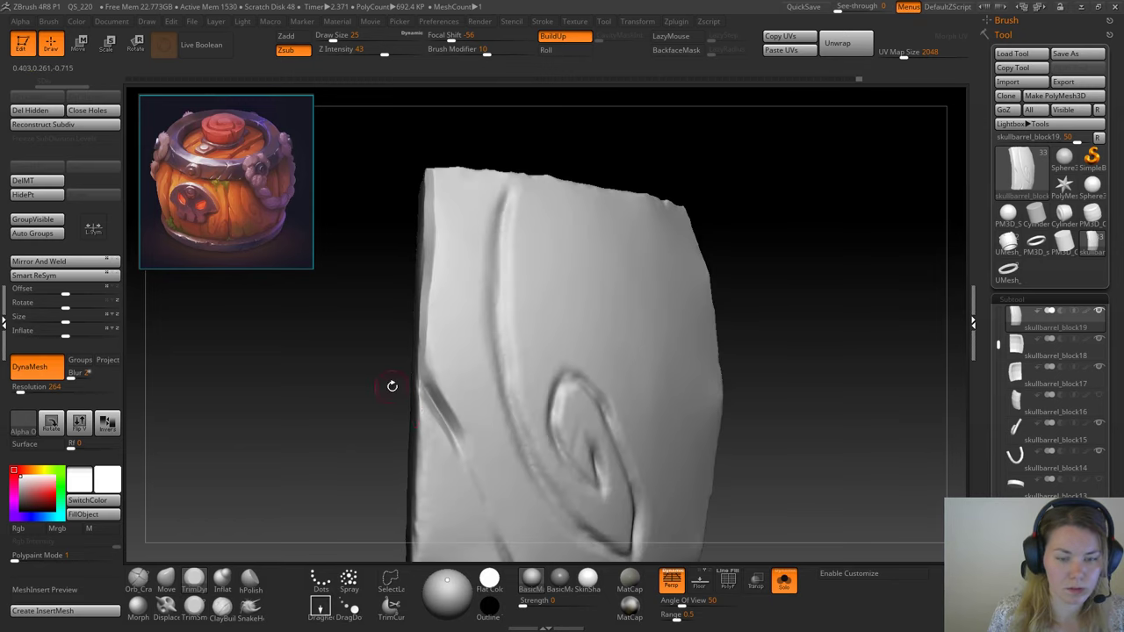
mouse_move(418, 452)
left_mouse_down()
mouse_move(321, 394)
mouse_move(369, 390)
mouse_move(402, 369)
left_mouse_up()
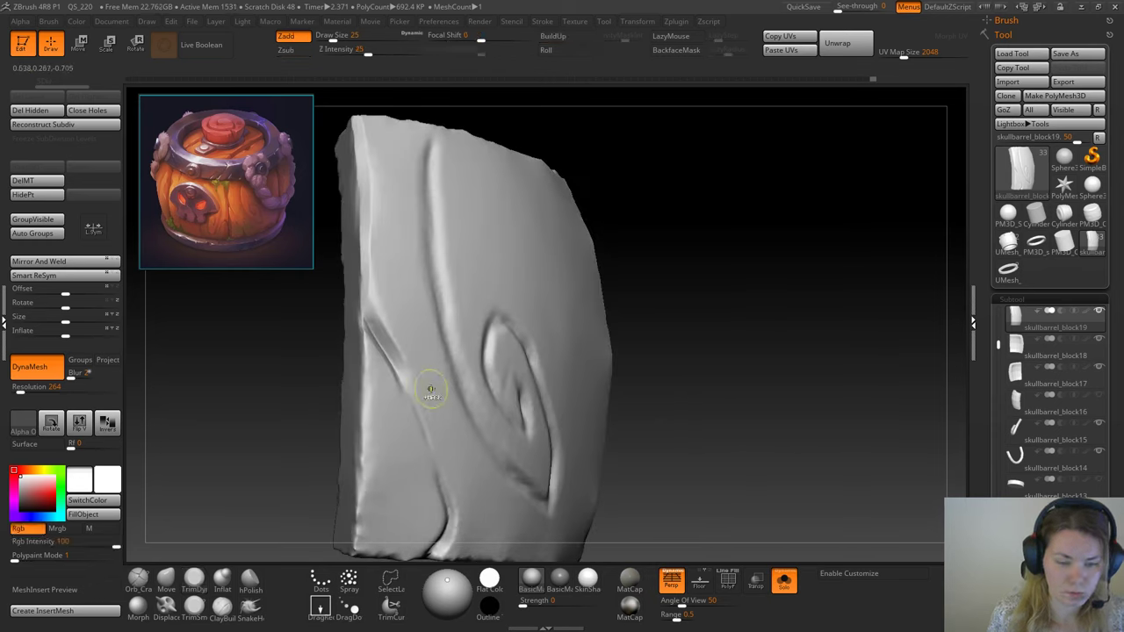
key("ctrl+z")
left_click_drag(694, 311, 747, 321)
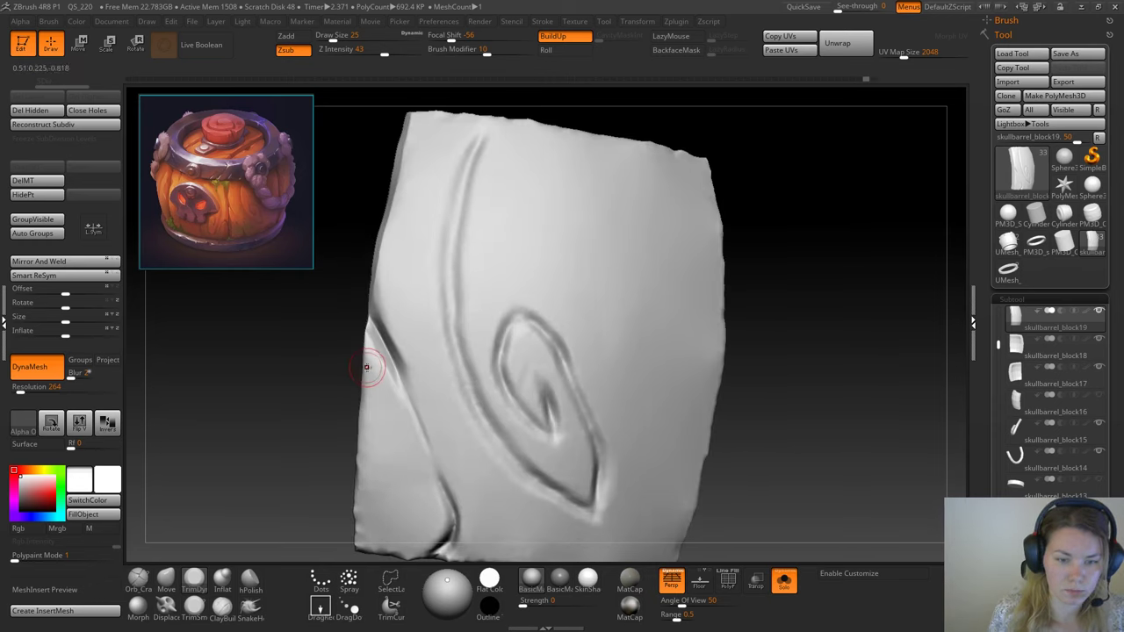
Step: Paint a mask over the wood piece between the crack and the plank's lower left edge, following the crack line
mouse_move(379, 366)
left_mouse_down("ctrl+shift")
mouse_move(369, 342)
mouse_move(235, 447)
mouse_move(257, 450)
left_mouse_up("ctrl+shift")
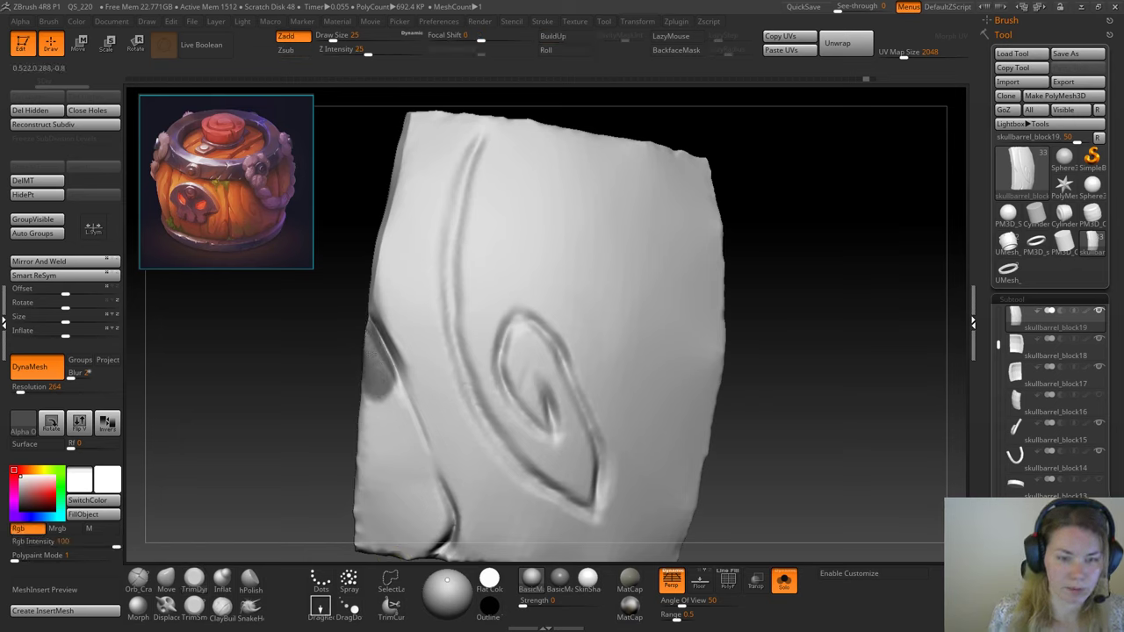
mouse_move(381, 377)
left_mouse_down("ctrl")
mouse_move(406, 452)
mouse_move(410, 430)
mouse_move(379, 448)
mouse_move(362, 434)
left_mouse_up("ctrl")
left_click_drag(309, 396, 233, 407)
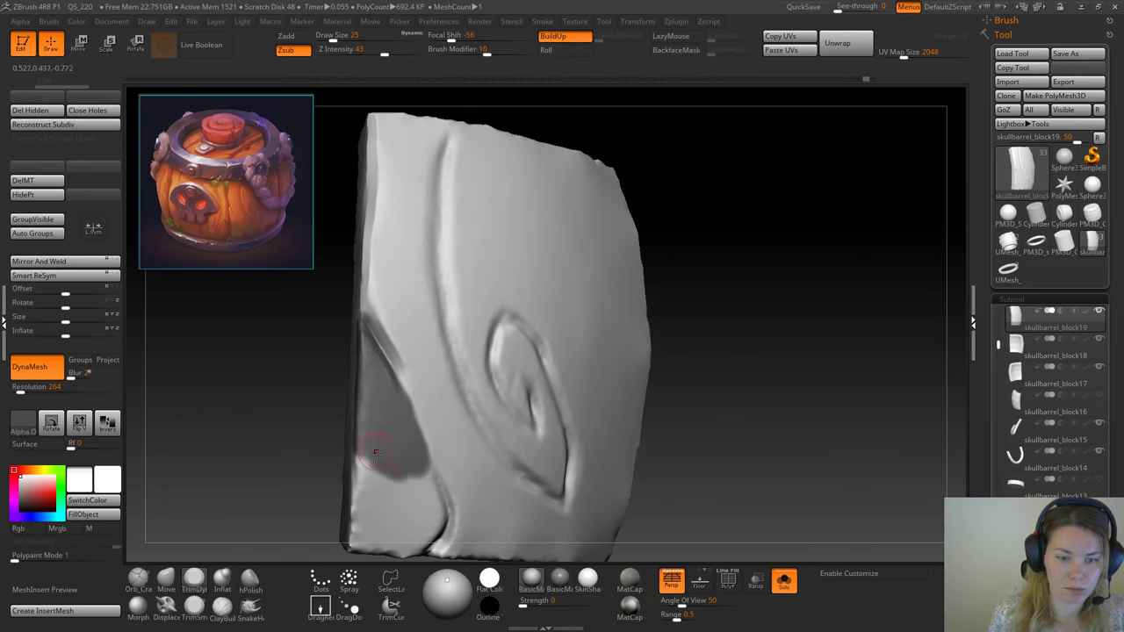
mouse_move(378, 452)
left_mouse_down("ctrl")
mouse_move(437, 496)
mouse_move(430, 531)
mouse_move(395, 500)
mouse_move(345, 501)
left_mouse_up("ctrl")
left_click_drag(249, 429, 228, 429)
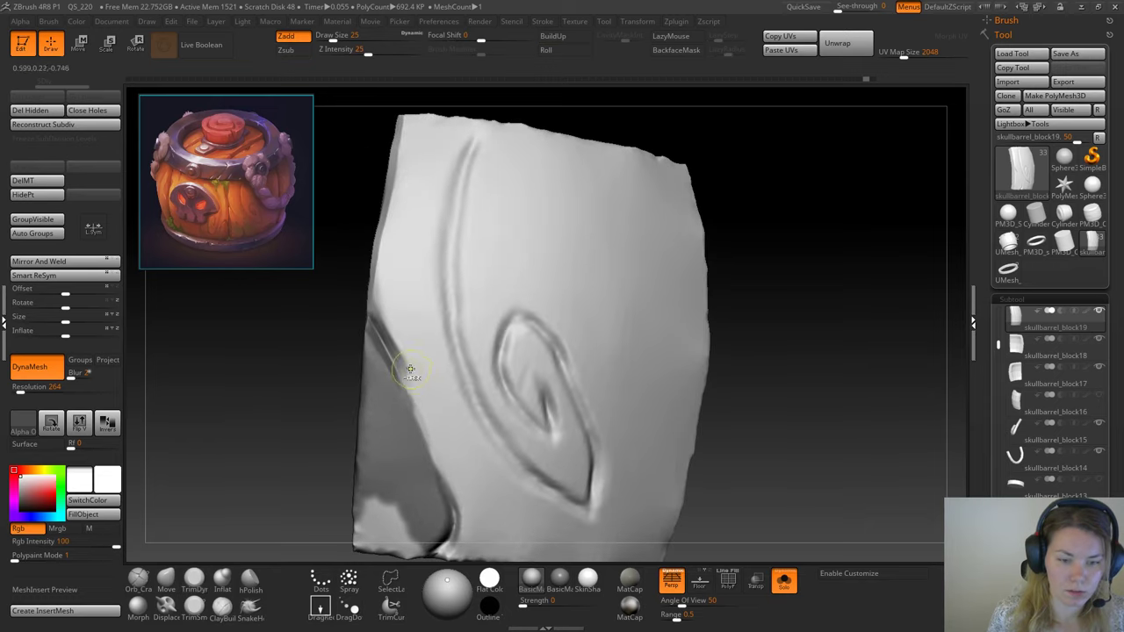
left_click(449, 449, "ctrl")
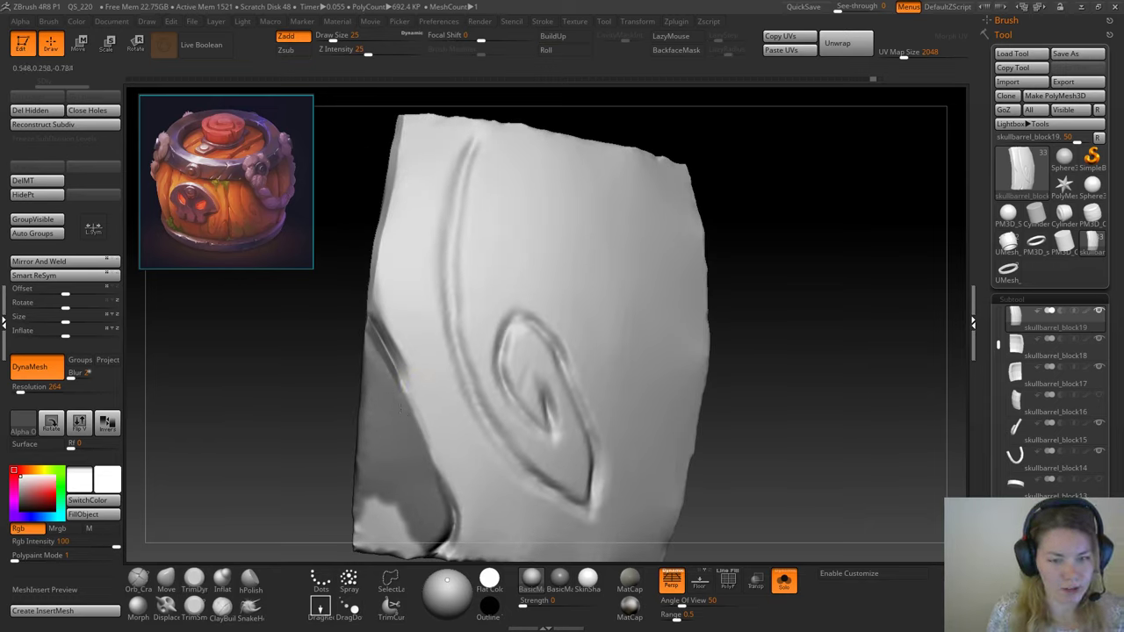
Step: Trim the wood along the masked piece's crack border with TrimDynamic and invert the mask to leave only that lower left piece editable
key("ctrl")
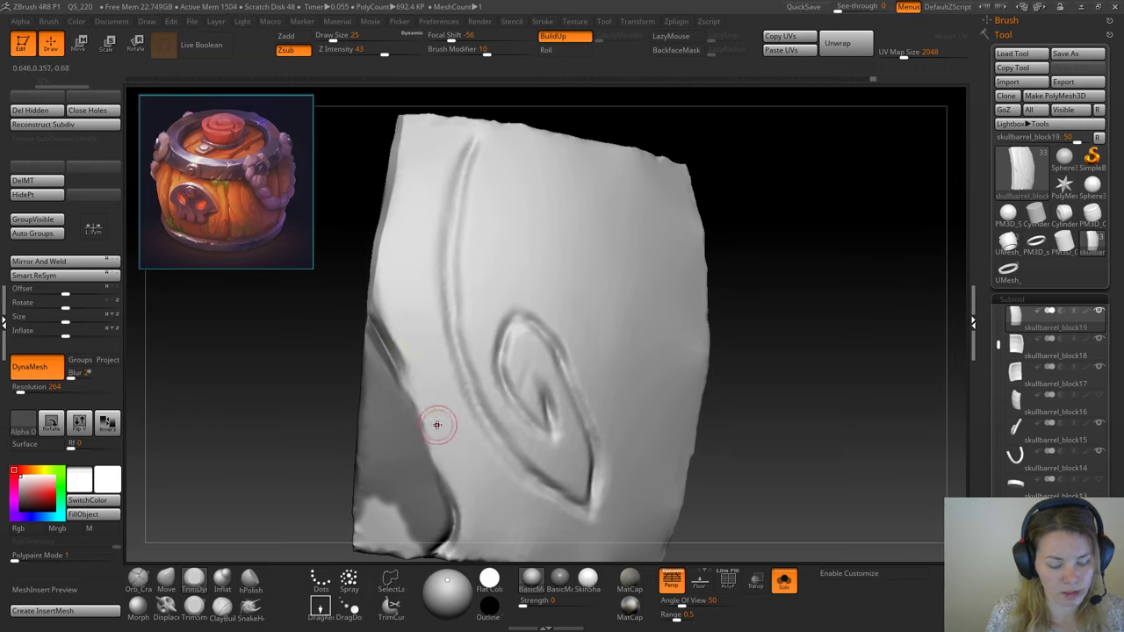
left_click_drag(232, 484, 248, 475)
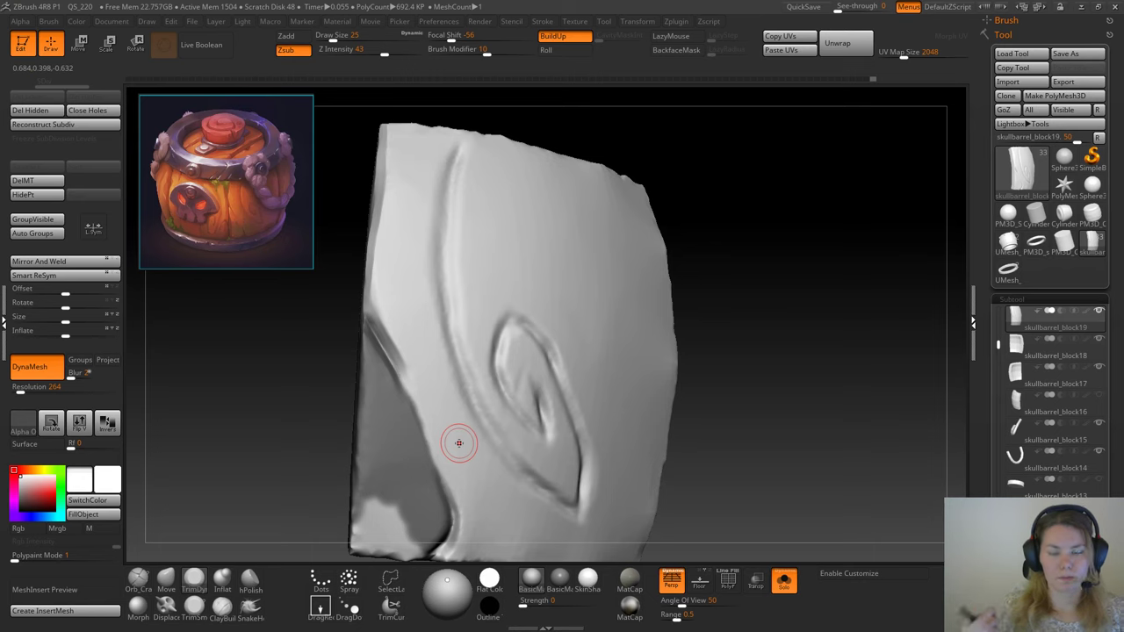
left_click_drag(286, 425, 256, 434)
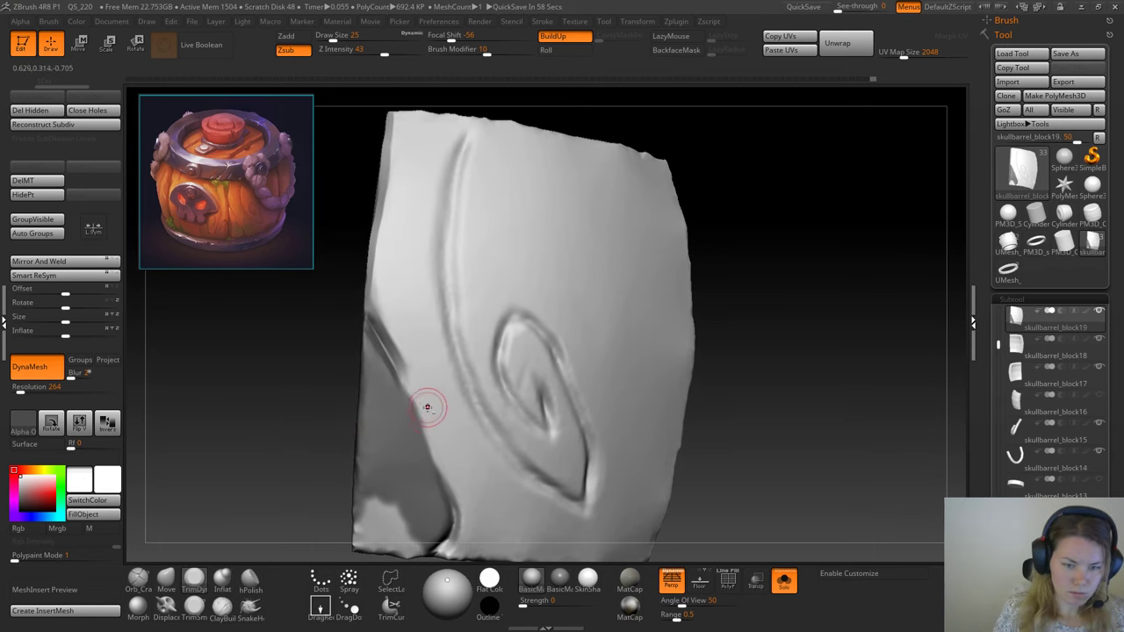
key("ctrl")
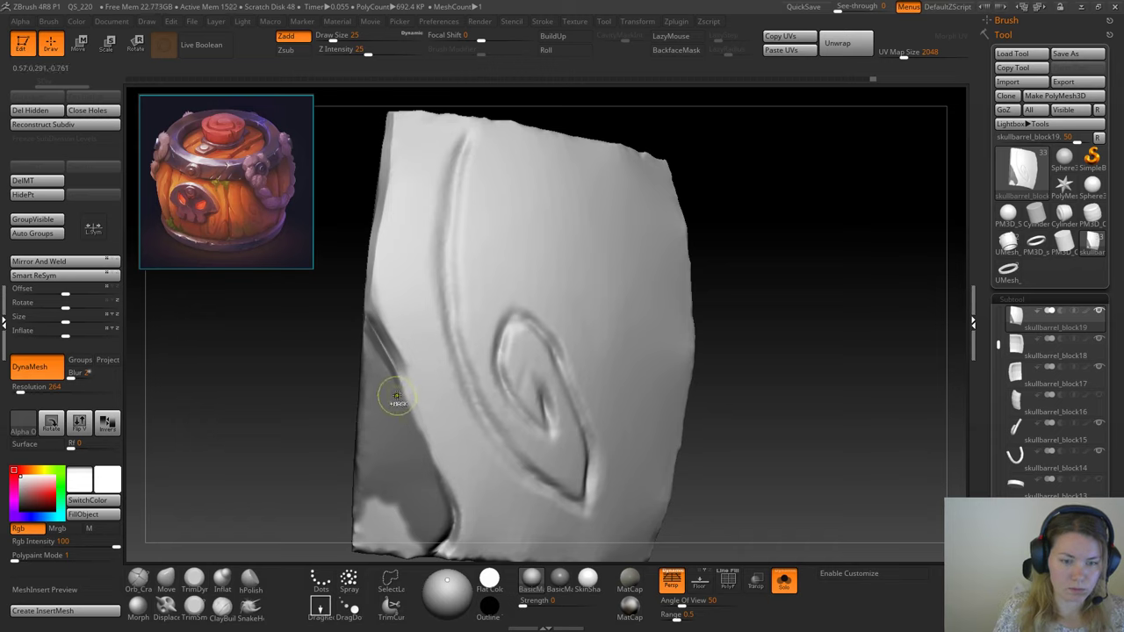
left_click_drag(300, 397, 338, 397)
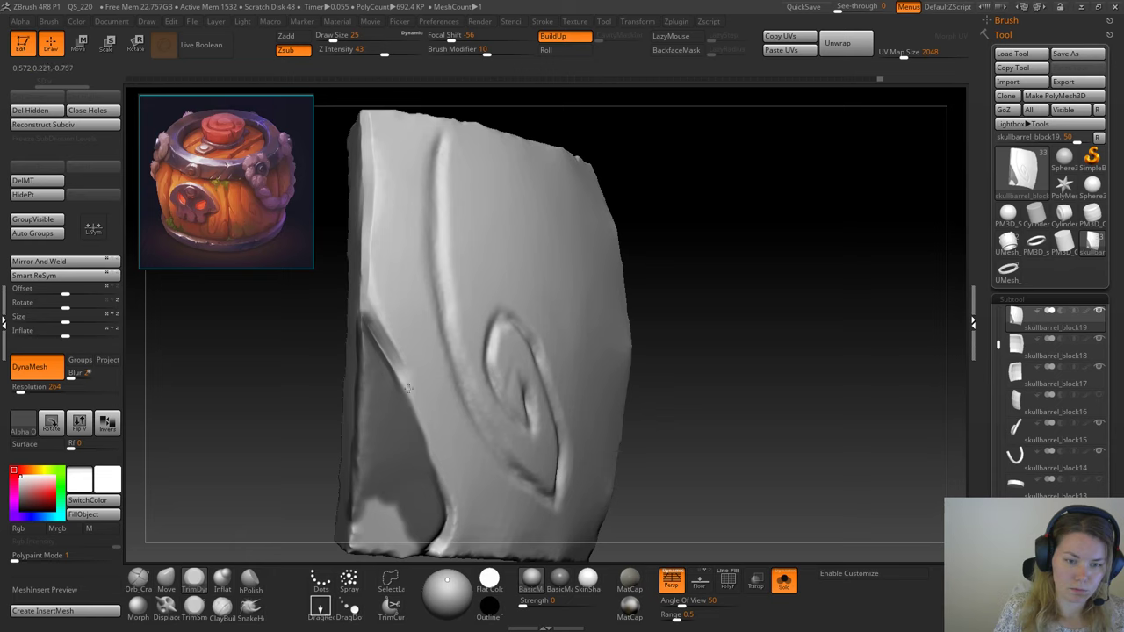
left_click_drag(279, 412, 267, 423)
left_click(257, 426, "ctrl")
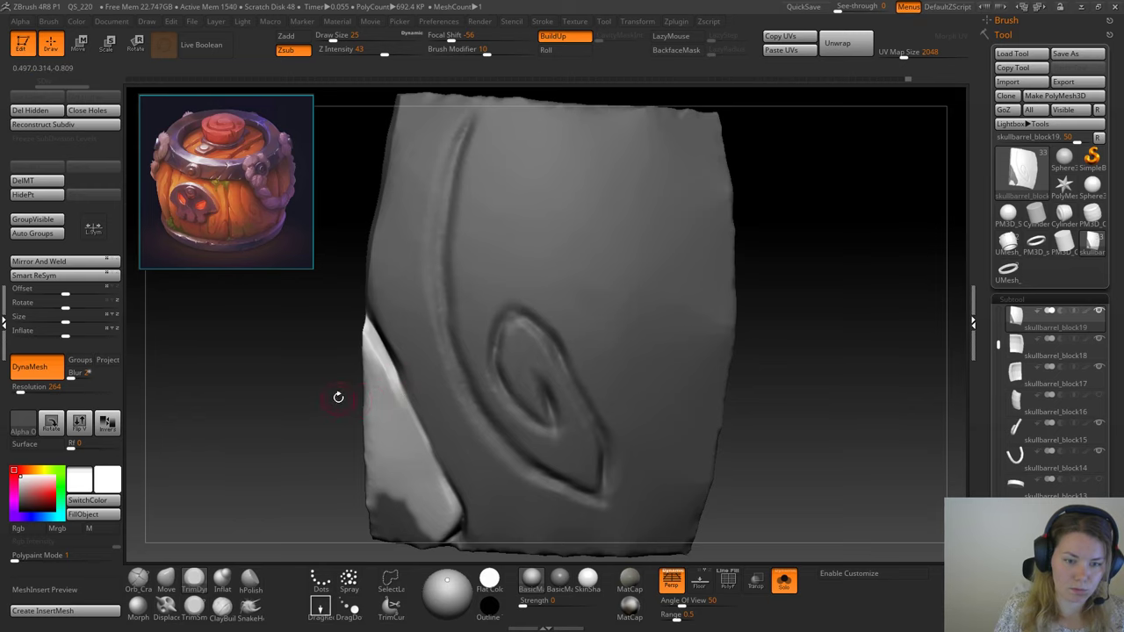
left_click_drag(338, 397, 394, 396)
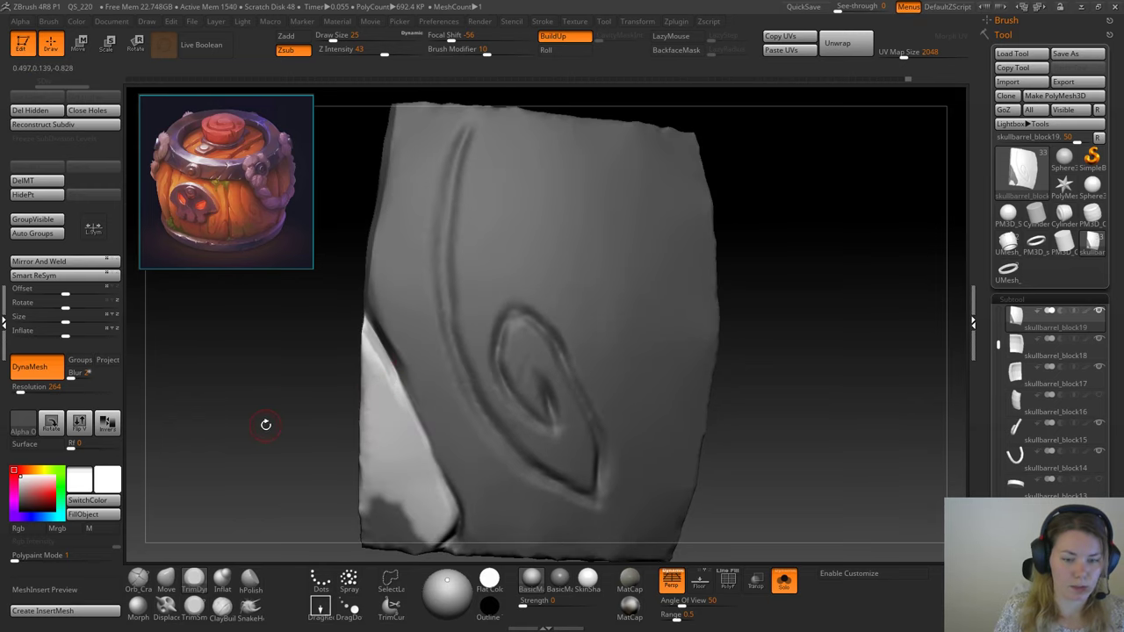
Step: Trim the crack border of the unmasked lower left piece near the plank's bottom edge and invert the mask to protect that piece
mouse_move(265, 425)
left_mouse_down()
mouse_move(238, 392)
mouse_move(368, 431)
left_mouse_up()
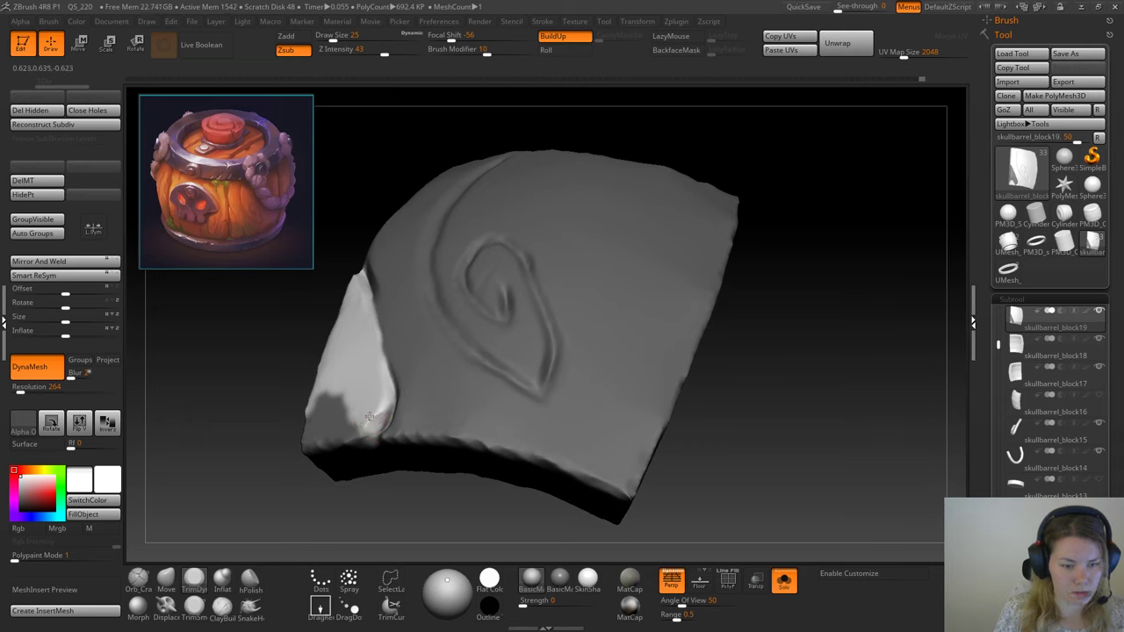
left_click_drag(286, 478, 281, 516)
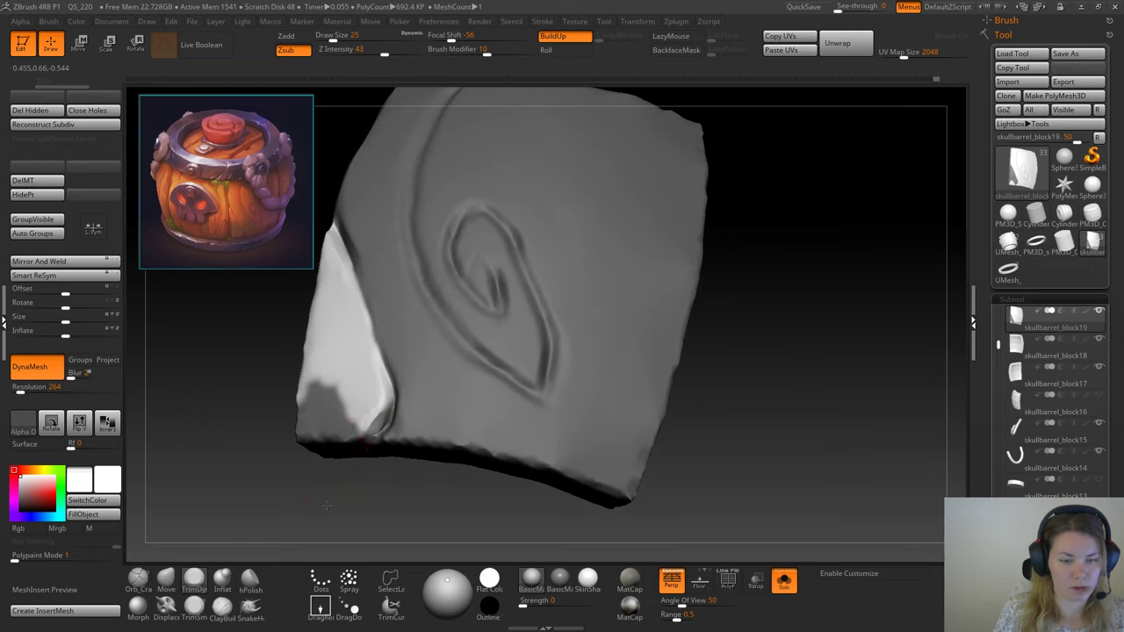
left_click_drag(325, 504, 383, 416)
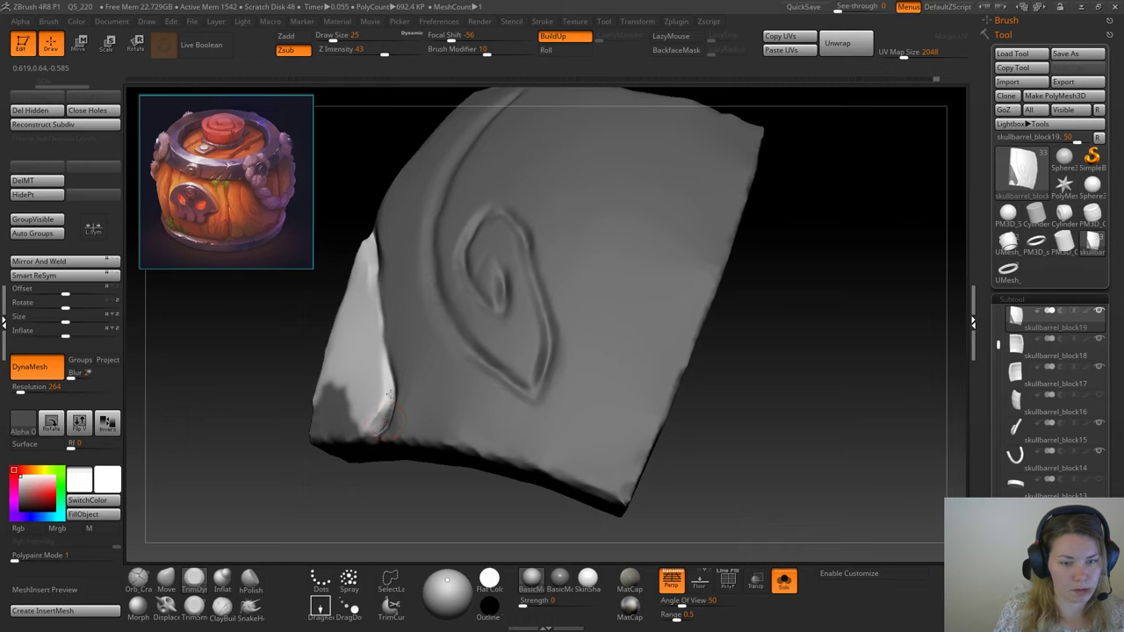
mouse_move(379, 413)
left_mouse_down()
mouse_move(410, 513)
mouse_move(389, 446)
left_mouse_up()
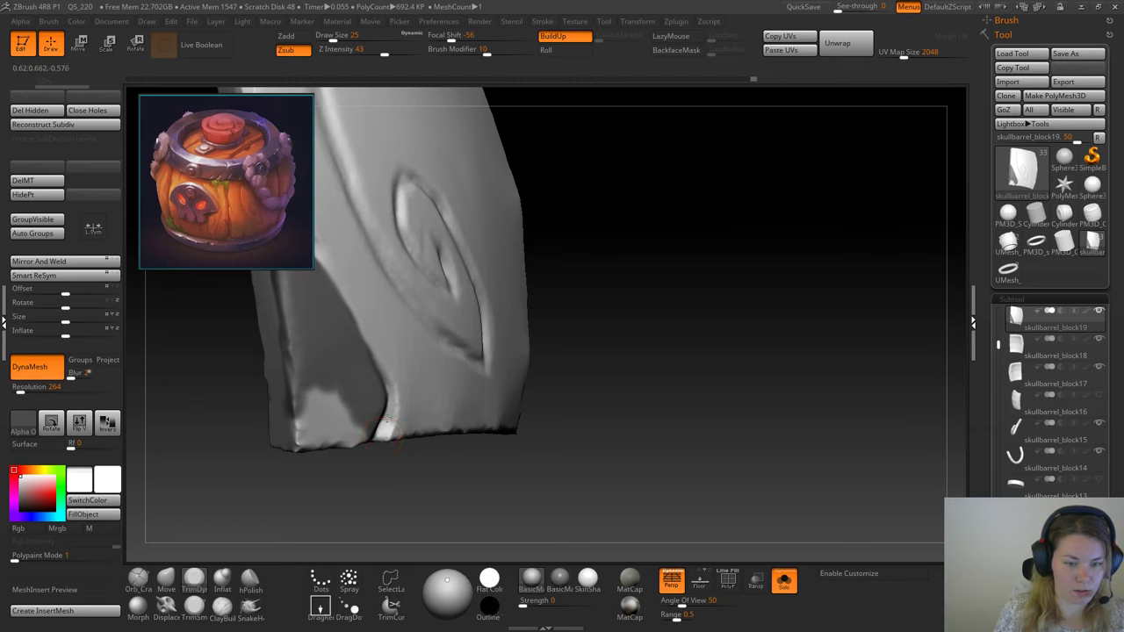
Step: Flatten the main wood beside the crack's lower bend with TrimDynamic, undoing the last two strokes and trimming that area again
left_click_drag(396, 496, 393, 422)
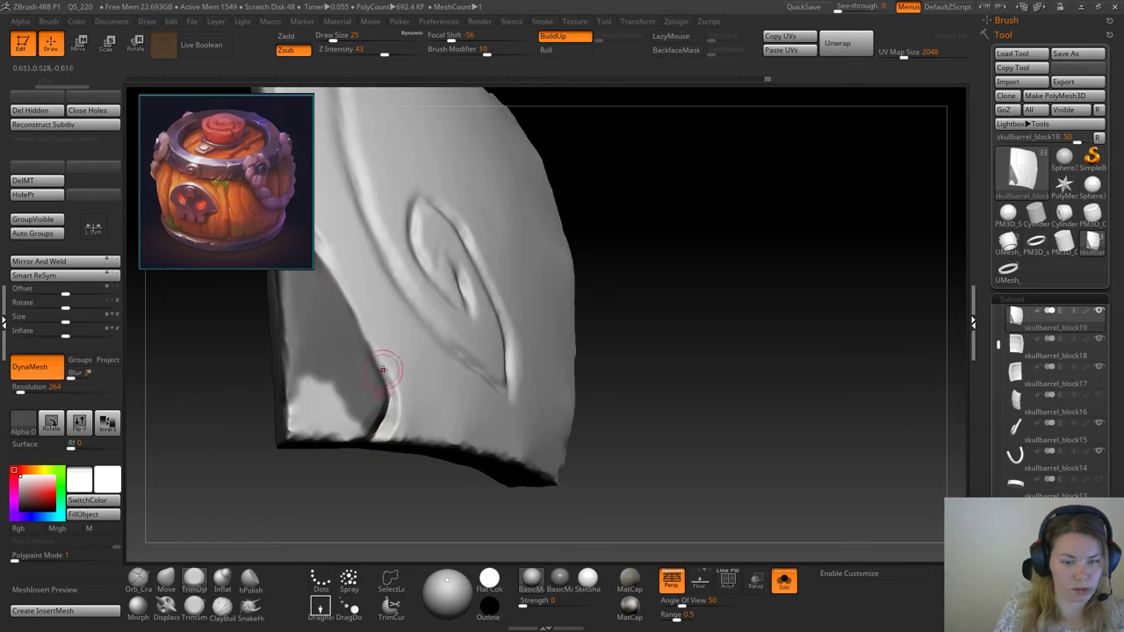
left_click_drag(394, 524, 404, 423)
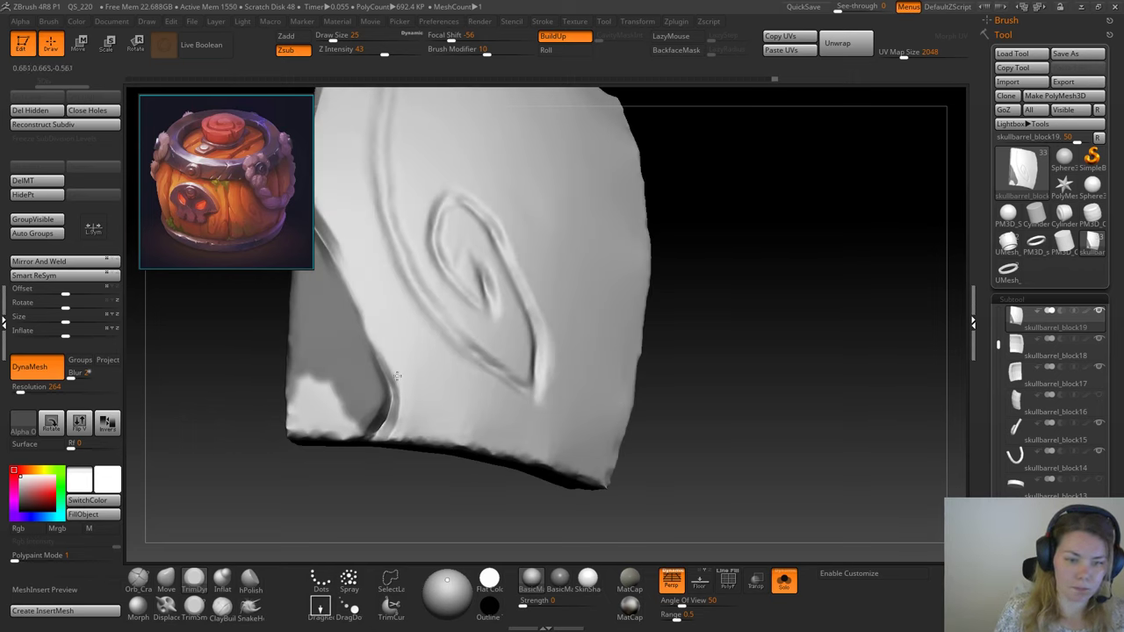
left_click_drag(693, 363, 647, 317)
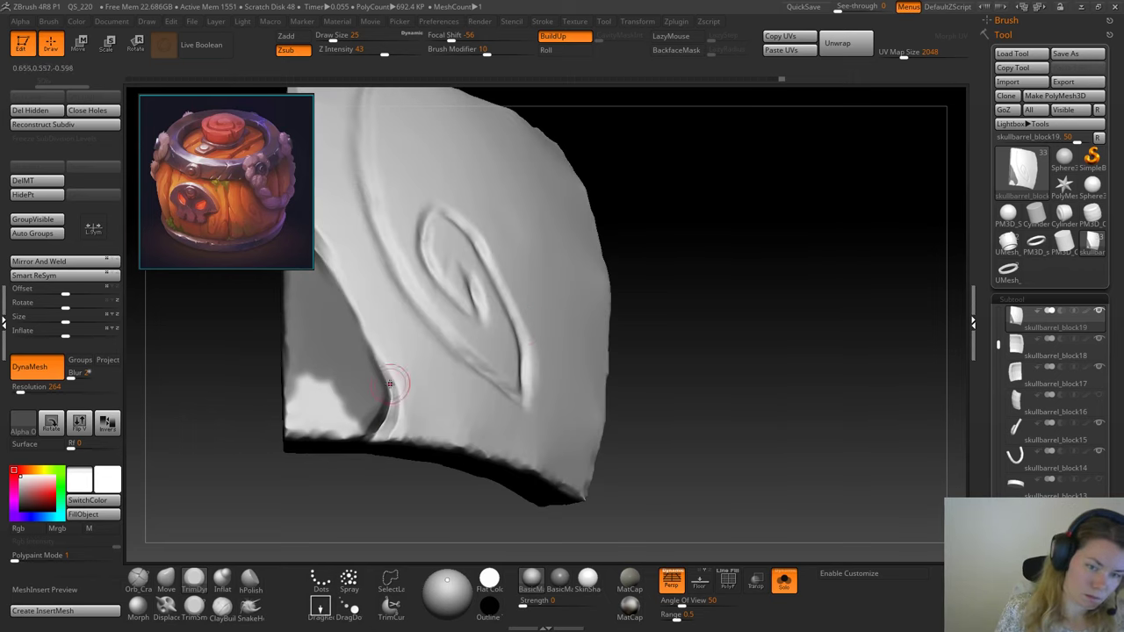
key("ctrl+z")
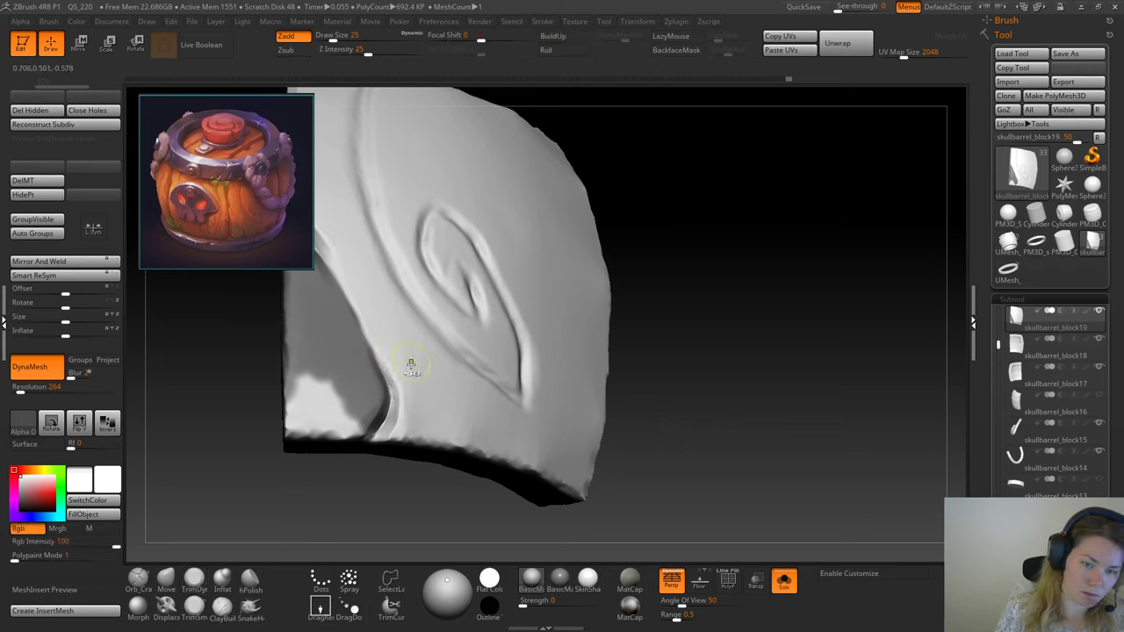
key("ctrl+z")
left_click_drag(386, 383, 391, 411)
left_click_drag(648, 346, 593, 376)
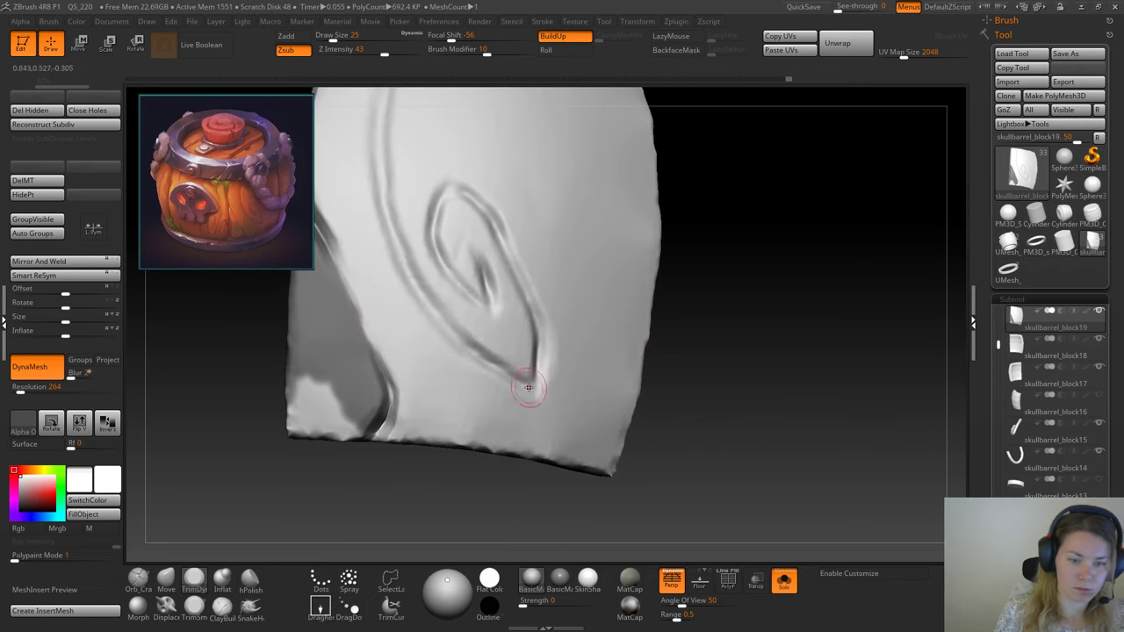
Step: Trim the wood along the crack's lower end from several angles with the lower left piece masked, undoing the last stroke
key("b")
key("d")
key("s")
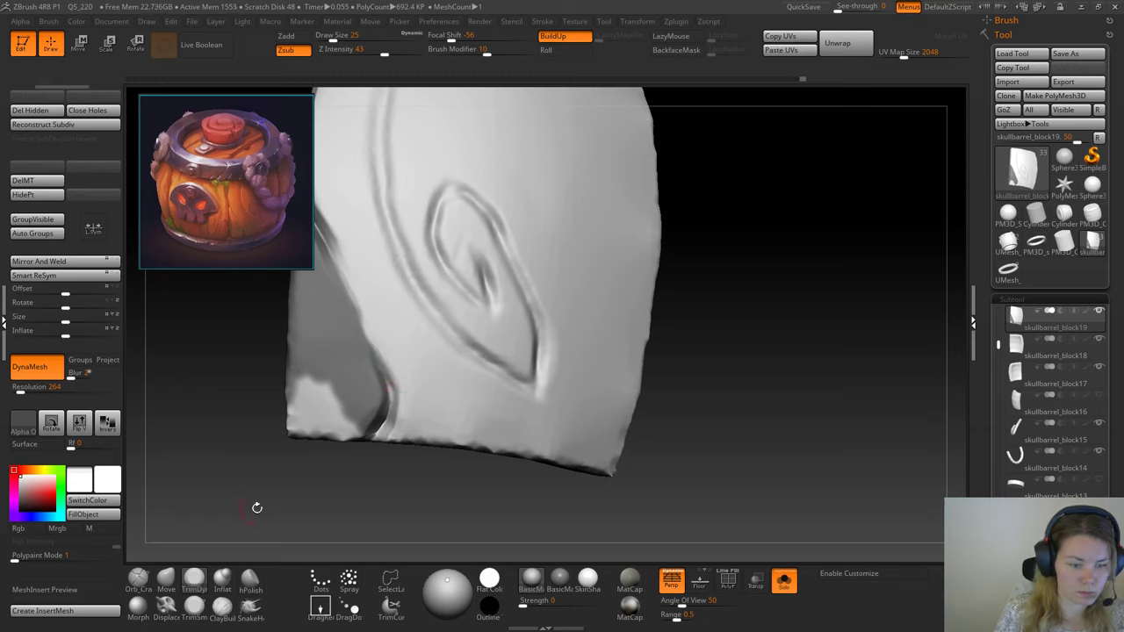
left_click_drag(254, 509, 395, 421)
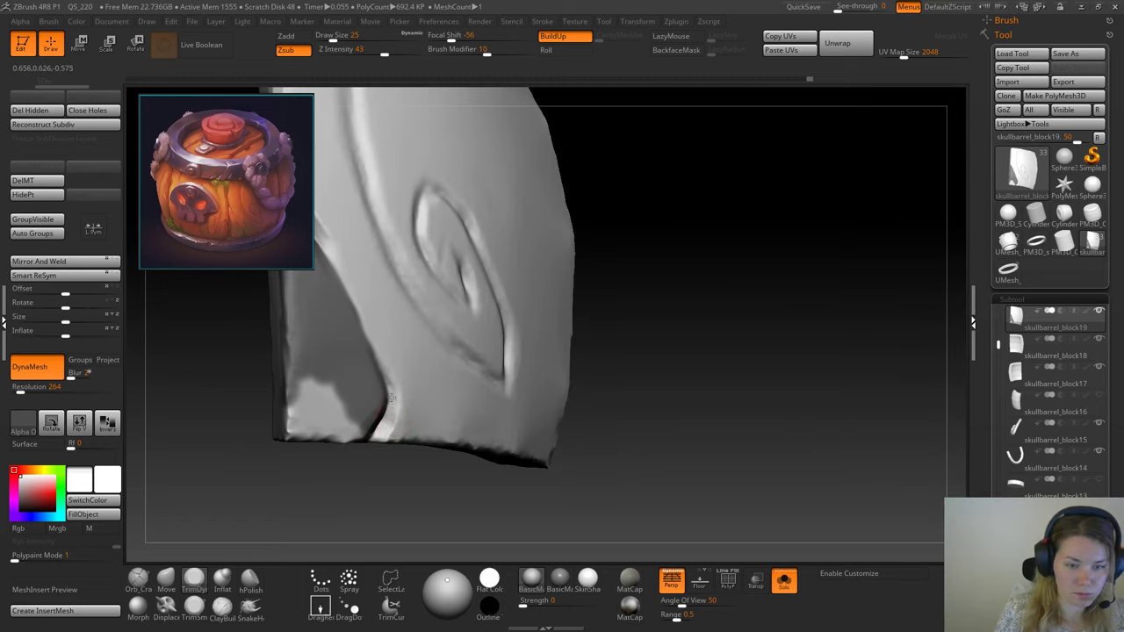
left_click_drag(576, 352, 419, 350)
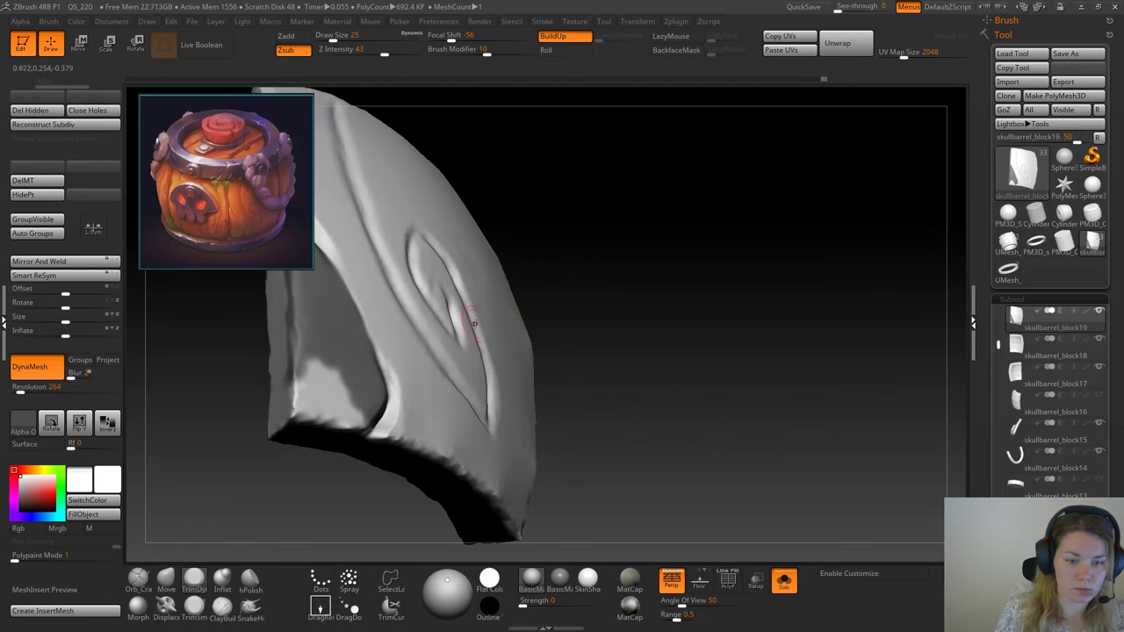
mouse_move(567, 327)
left_mouse_down()
mouse_move(652, 331)
mouse_move(652, 349)
left_mouse_up()
key("ctrl+z")
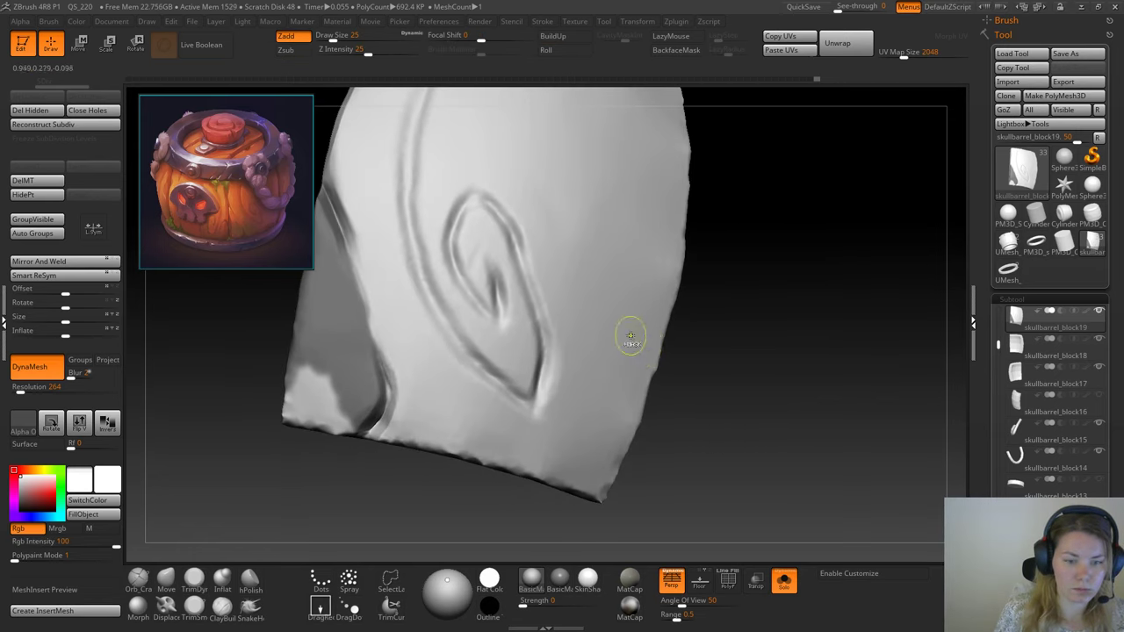
Step: Clear the mask from the plank and smooth the wood at the crack's lower bend
mouse_move(326, 481)
left_mouse_down()
mouse_move(265, 471)
mouse_move(333, 388)
left_mouse_up()
left_click(265, 471, "ctrl")
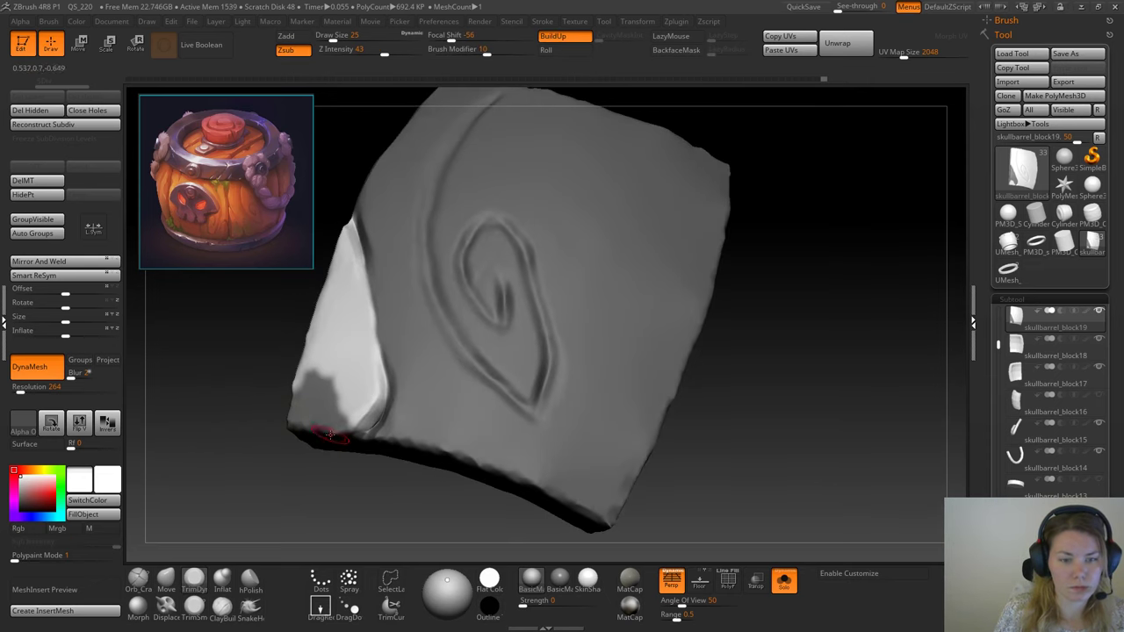
left_click(232, 455, "ctrl")
left_click_drag(225, 447, 264, 487, "ctrl")
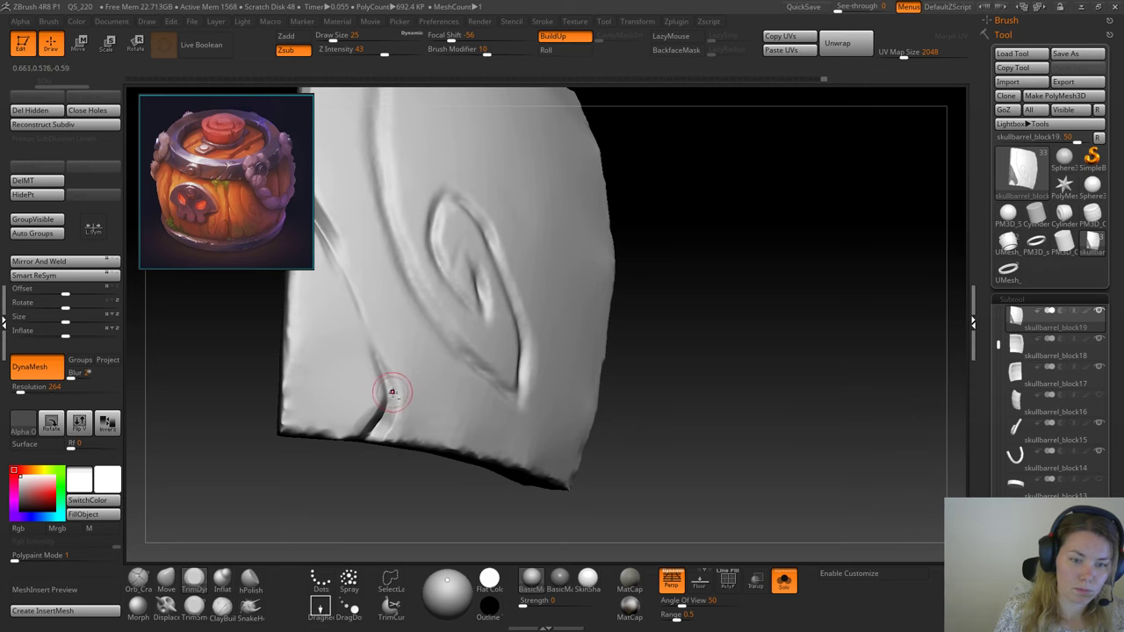
left_click_drag(394, 405, 397, 408, "shift")
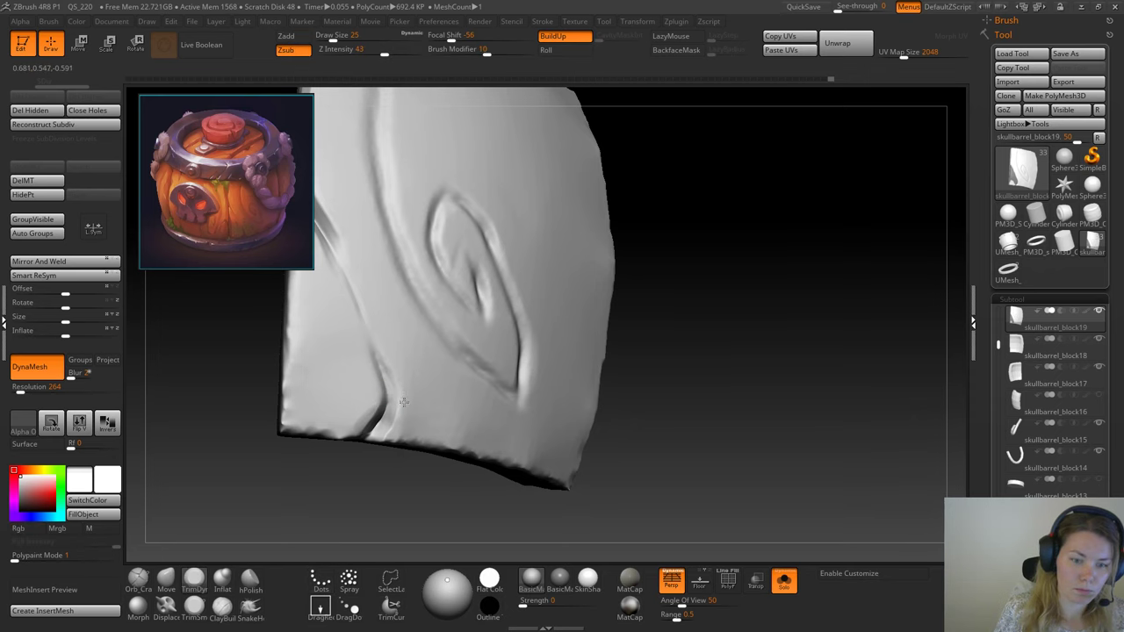
Step: Sharpen the lower bend of the crack with the Pinch brush at draw size 25
key("b")
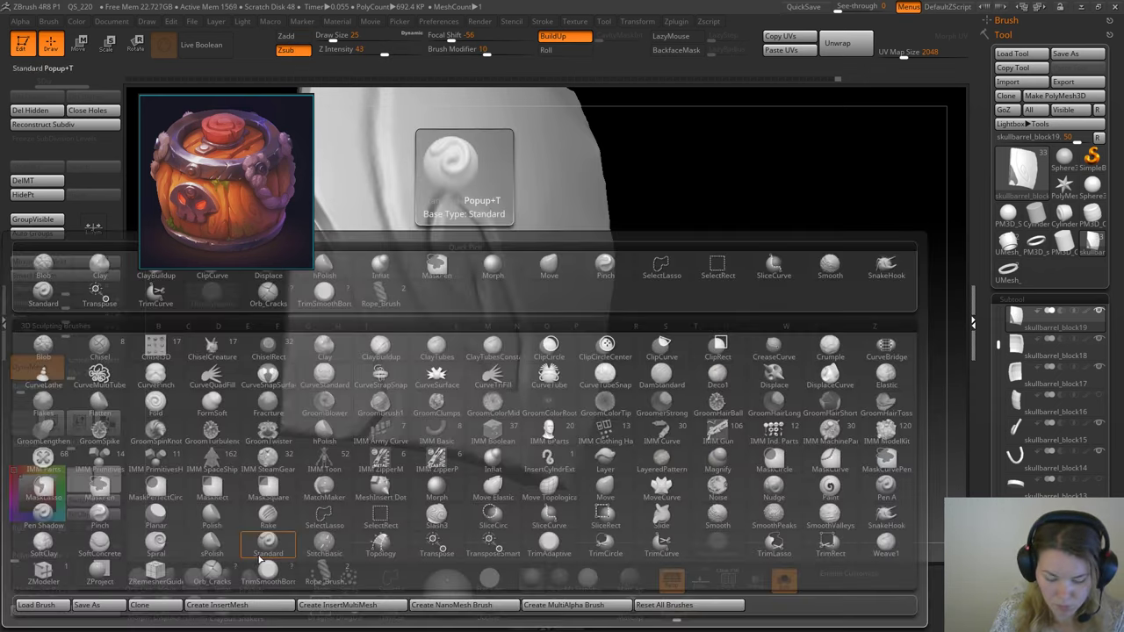
key("p")
key("i")
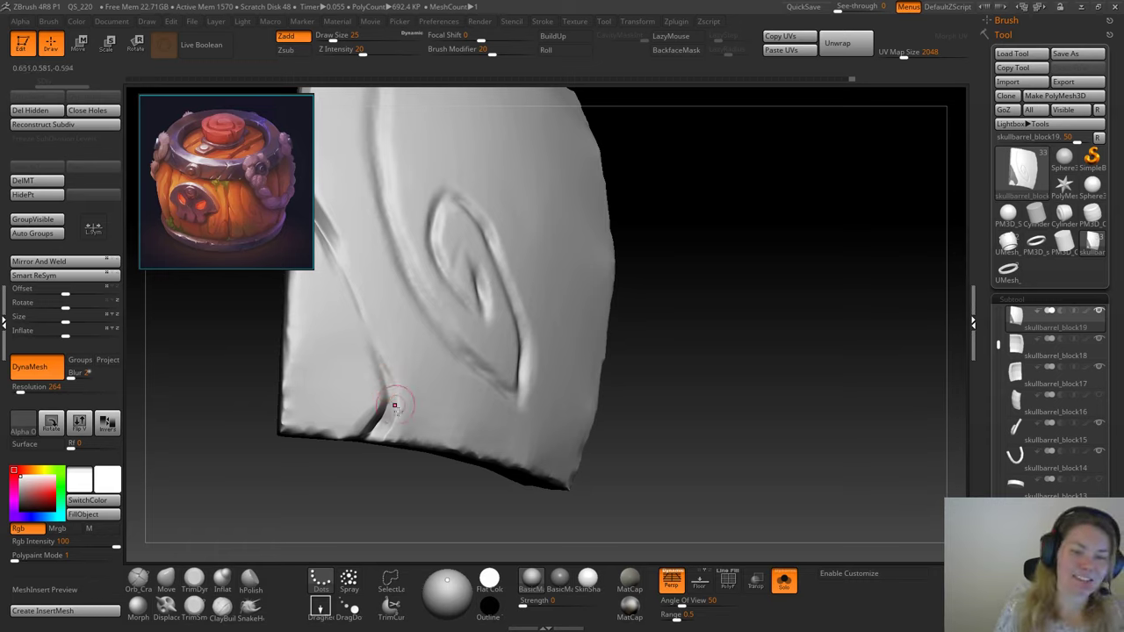
mouse_move(281, 485)
left_mouse_down()
mouse_move(343, 489)
mouse_move(322, 489)
left_mouse_up()
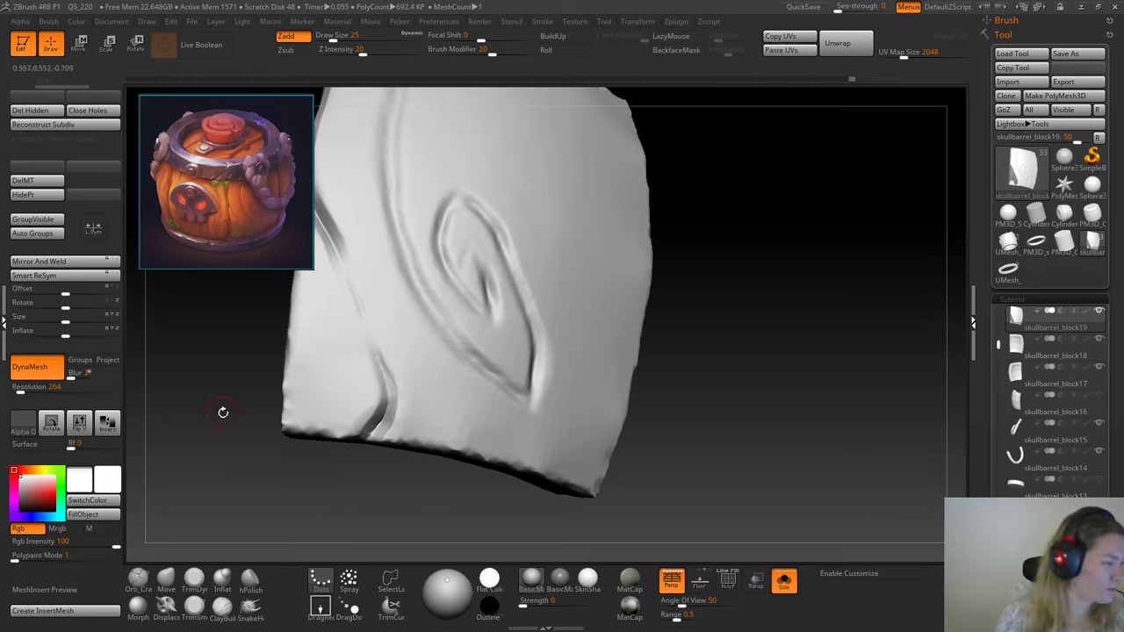
mouse_move(271, 443)
left_mouse_down()
mouse_move(308, 524)
mouse_move(298, 507)
left_mouse_up()
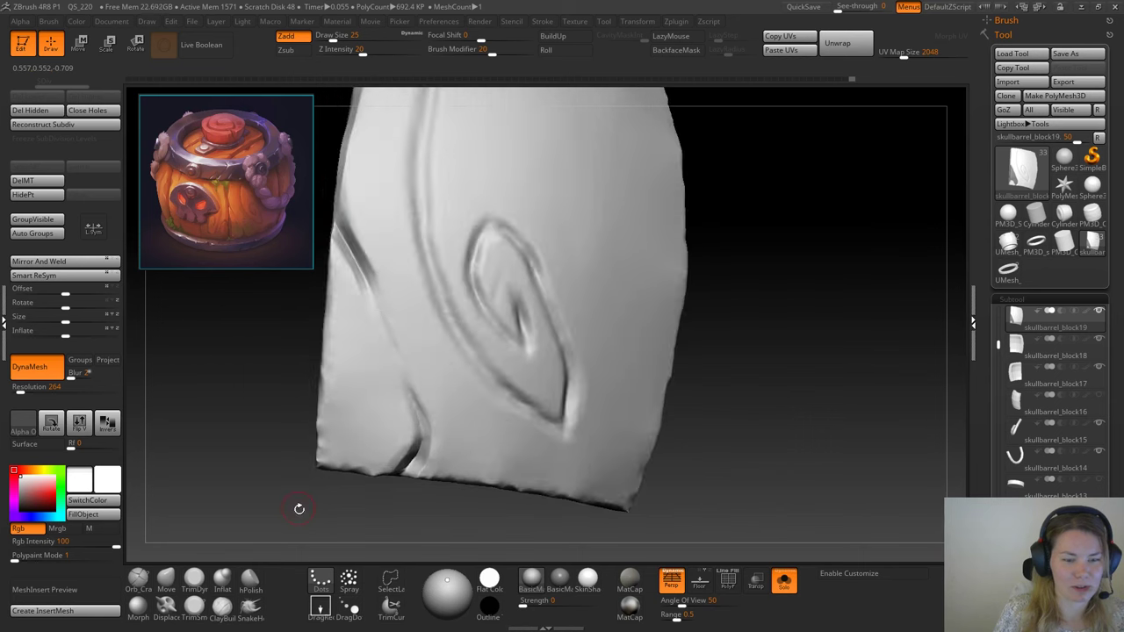
Step: Pinch the upper section of the crack below the left-edge notch at draw size 49, and reduce the draw size to 25
key("b")
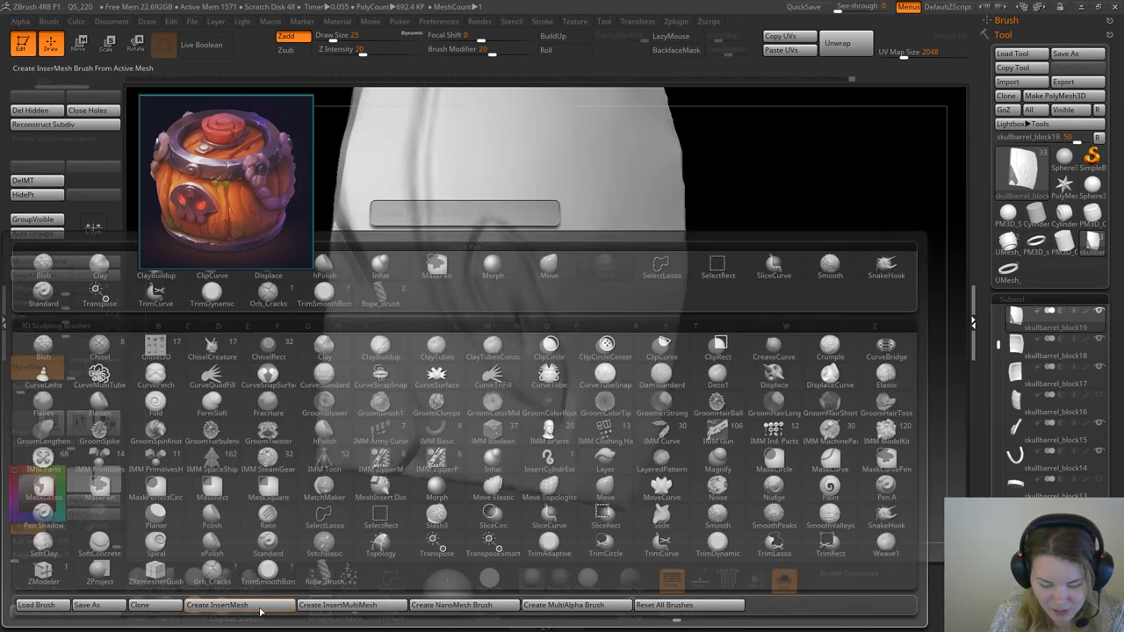
key("p")
key("i")
key("space")
left_click_drag(362, 291, 382, 307)
key("space")
left_click_drag(365, 258, 381, 302)
left_click_drag(361, 267, 371, 290)
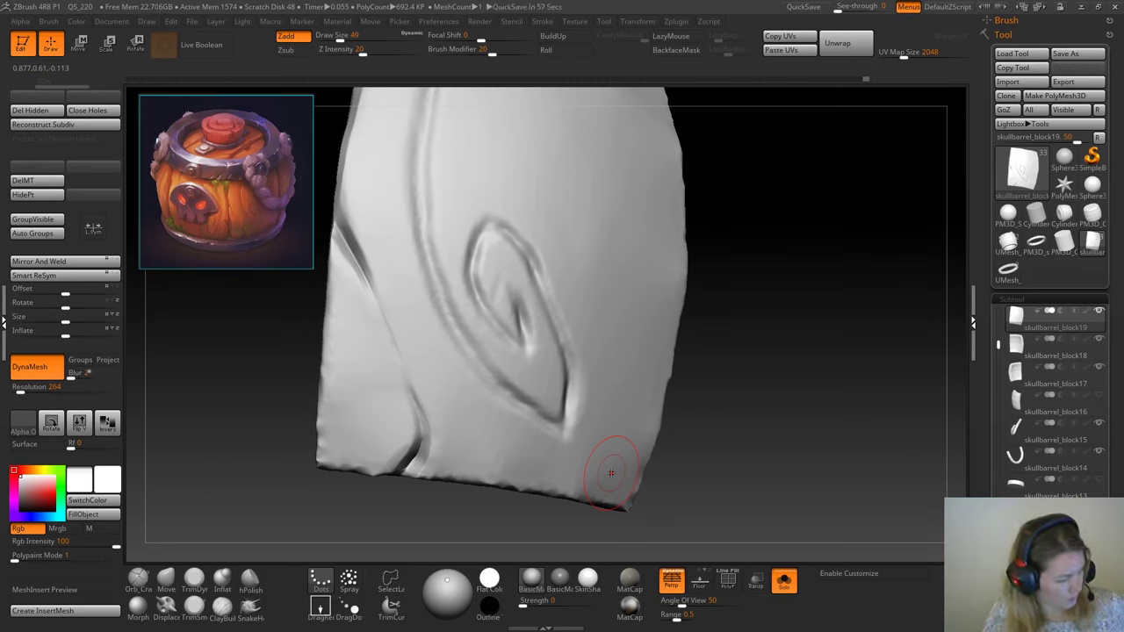
key("space")
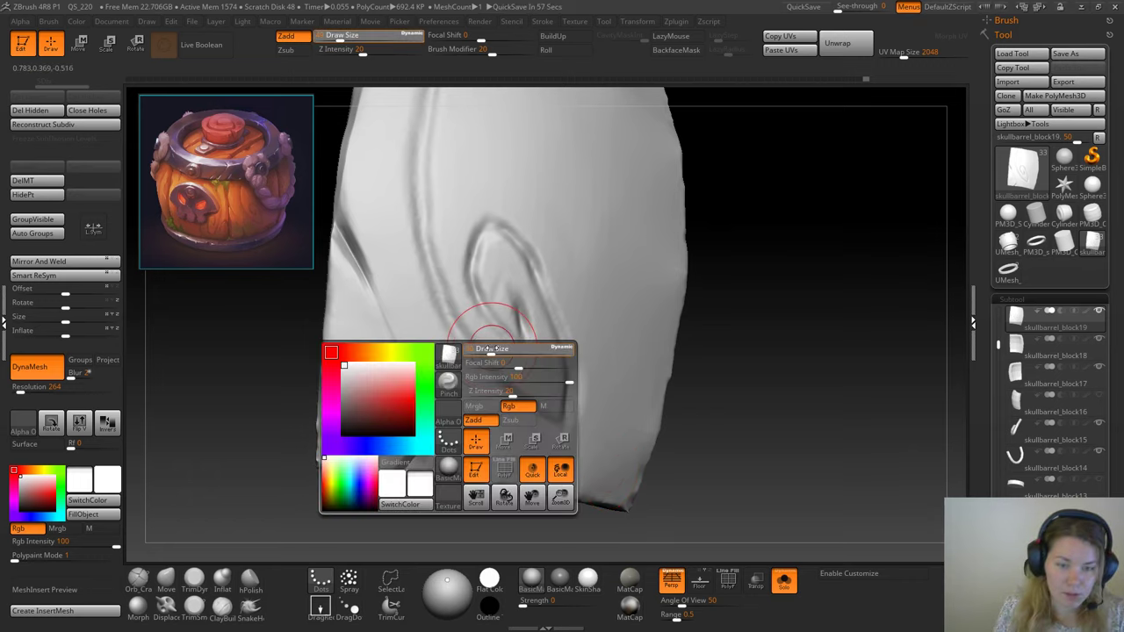
left_click_drag(485, 348, 481, 348)
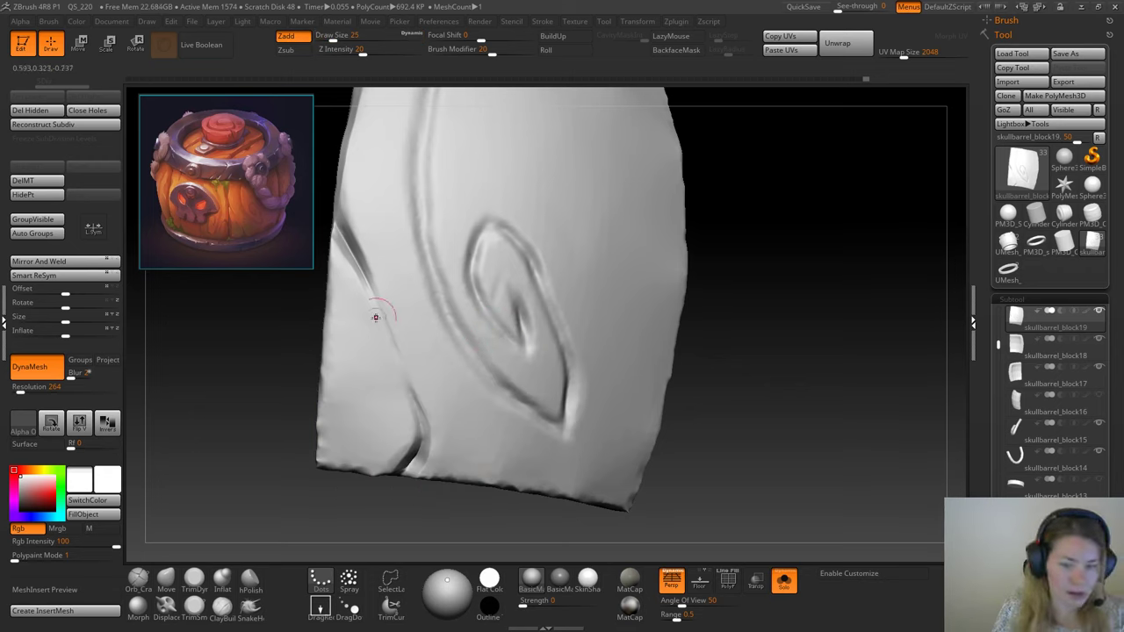
Step: Bevel the plank's left edge below the notch with TrimDynamic at draw size 31
left_click(194, 580)
mouse_move(224, 511)
left_mouse_down()
mouse_move(244, 477)
mouse_move(262, 323)
mouse_move(313, 351)
mouse_move(313, 392)
left_mouse_up()
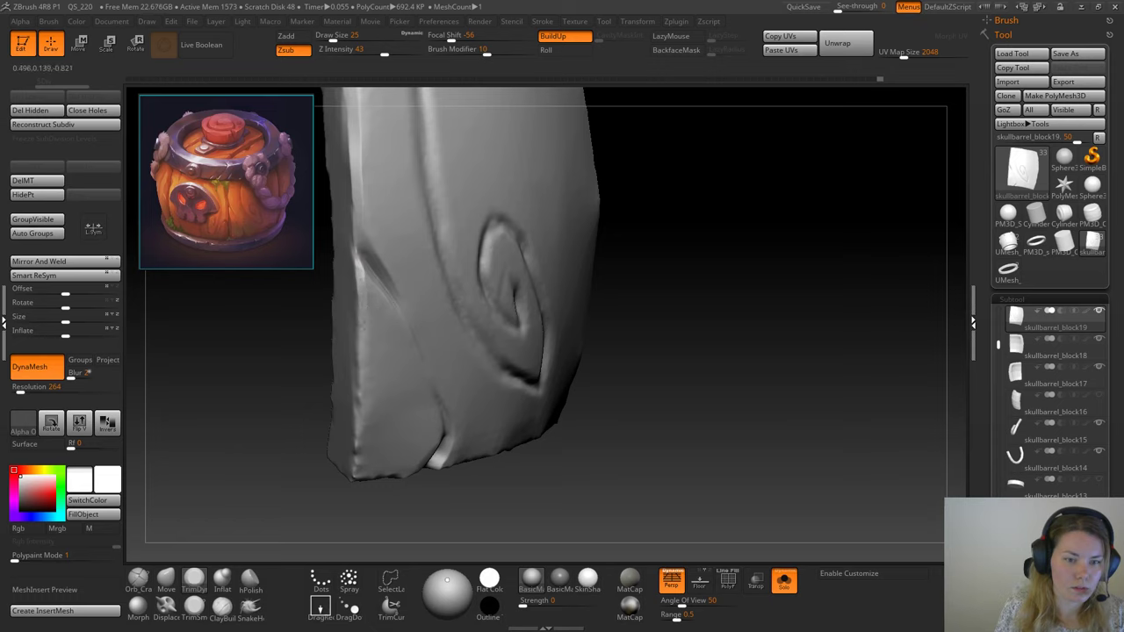
left_click_drag(303, 464, 304, 381)
key("space")
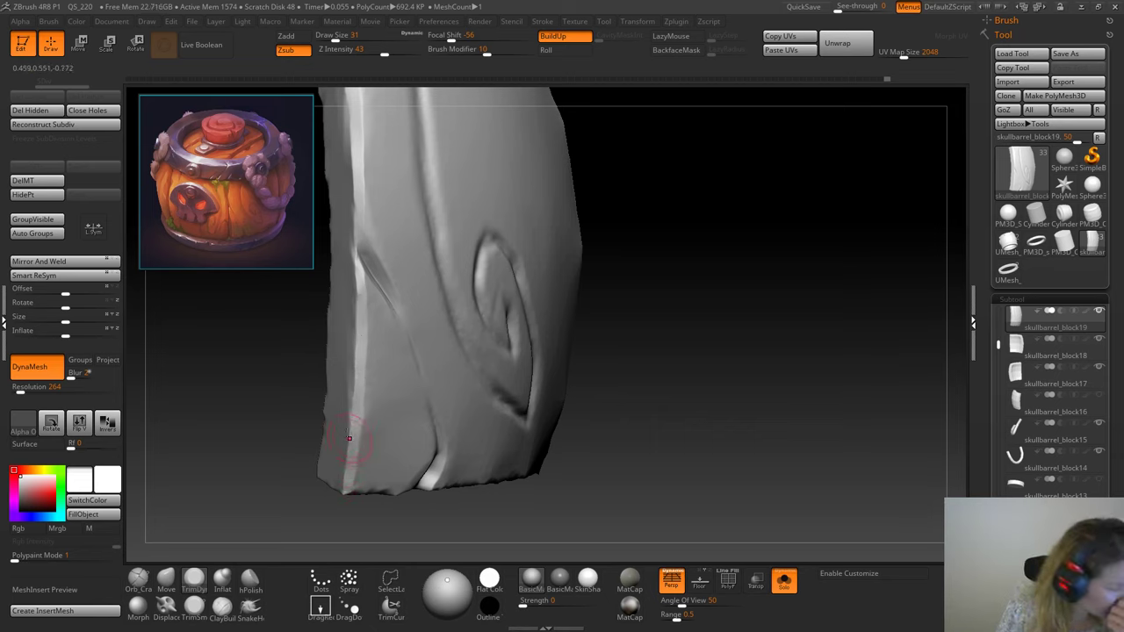
left_click_drag(301, 466, 278, 401)
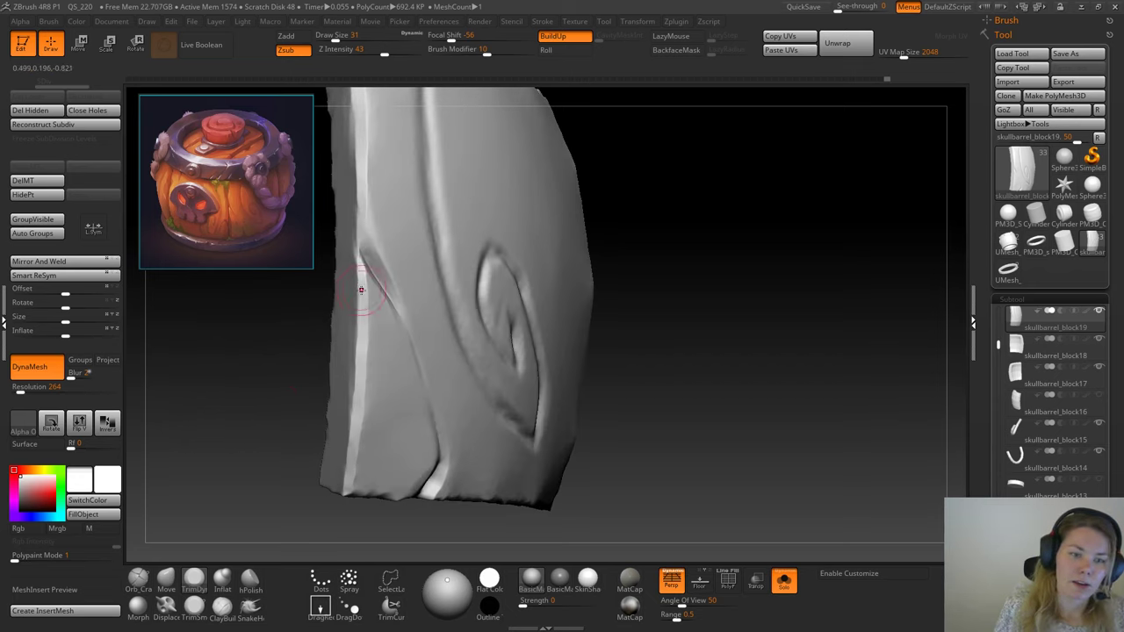
mouse_move(356, 282)
left_mouse_down()
mouse_move(361, 296)
mouse_move(359, 277)
left_mouse_up()
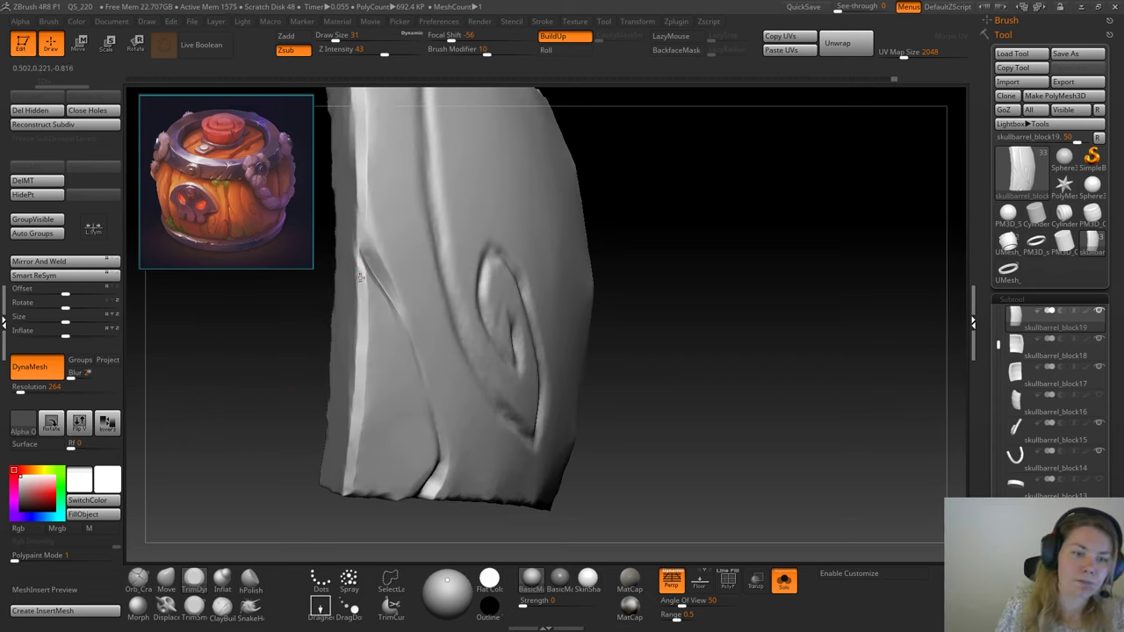
mouse_move(276, 451)
left_mouse_down()
mouse_move(248, 470)
mouse_move(258, 438)
left_mouse_up()
Step: Bevel the bottom edge of the lower left piece with TrimDynamic and reduce the draw size to 18
mouse_move(351, 403)
left_mouse_down()
mouse_move(381, 423)
mouse_move(372, 420)
left_mouse_up()
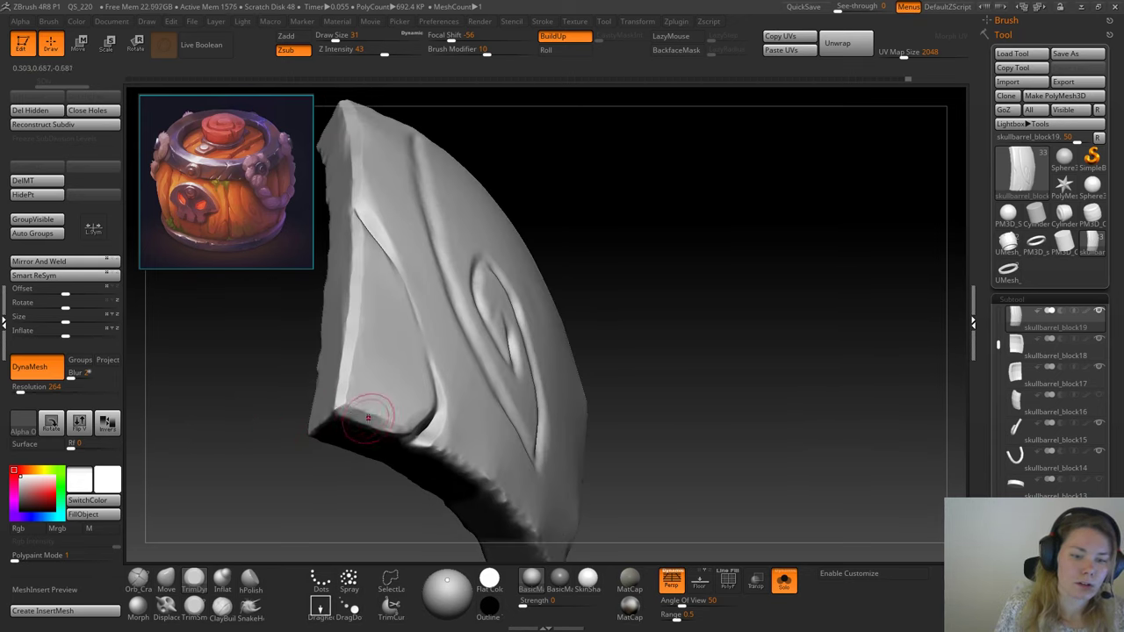
mouse_move(289, 491)
left_mouse_down()
mouse_move(222, 490)
mouse_move(318, 431)
left_mouse_up()
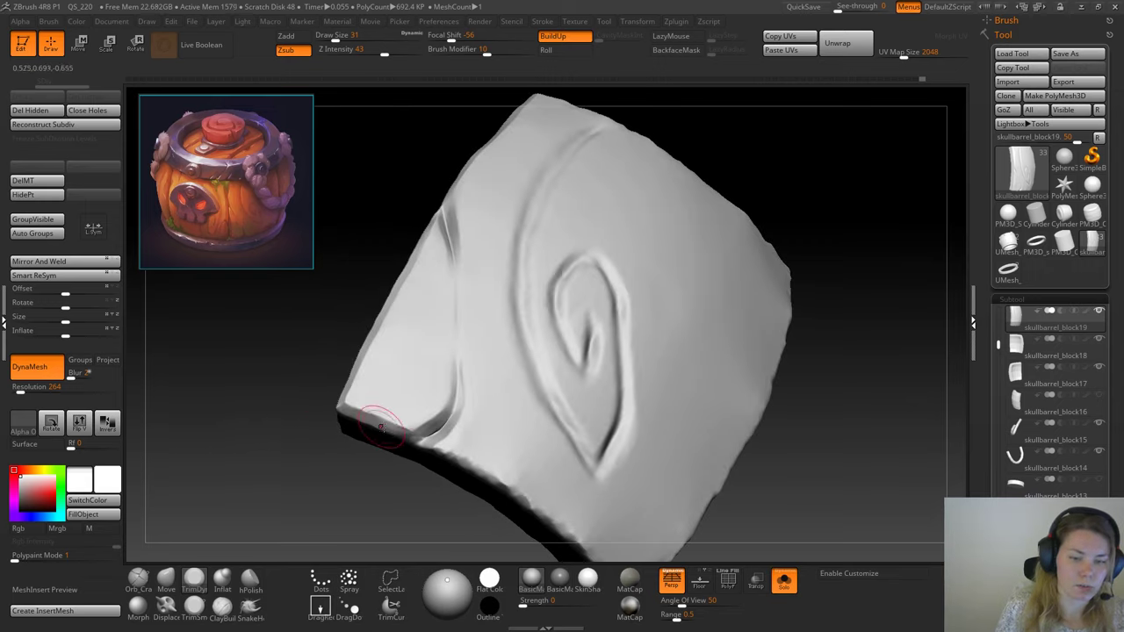
mouse_move(352, 402)
left_mouse_down()
mouse_move(272, 414)
mouse_move(363, 409)
left_mouse_up()
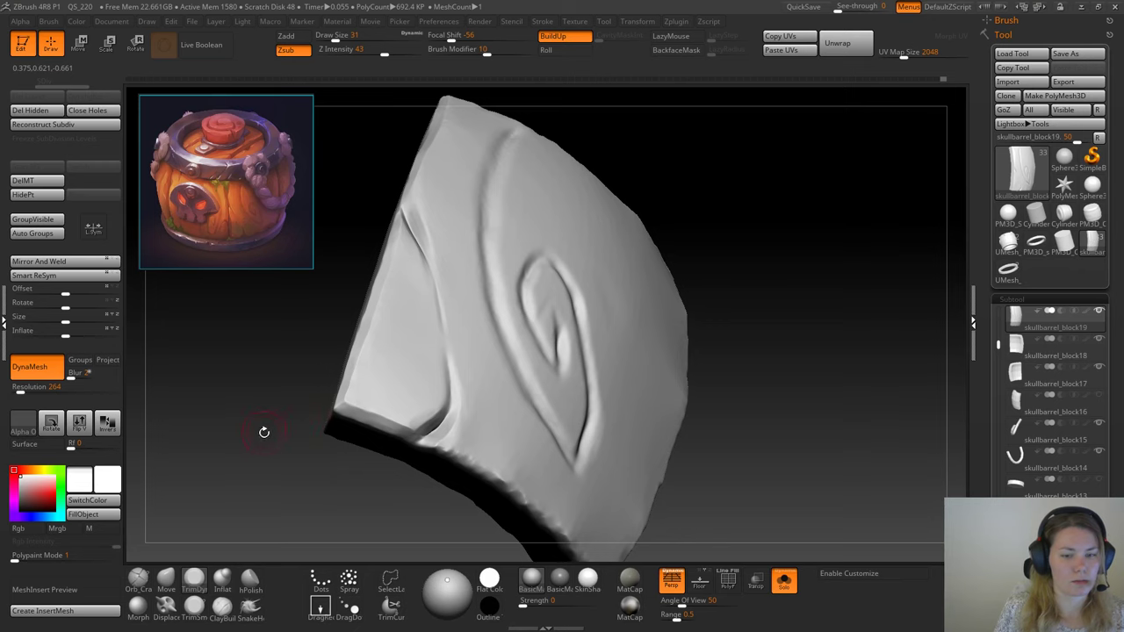
left_click_drag(263, 432, 269, 401)
key("space")
left_click_drag(302, 336, 298, 344)
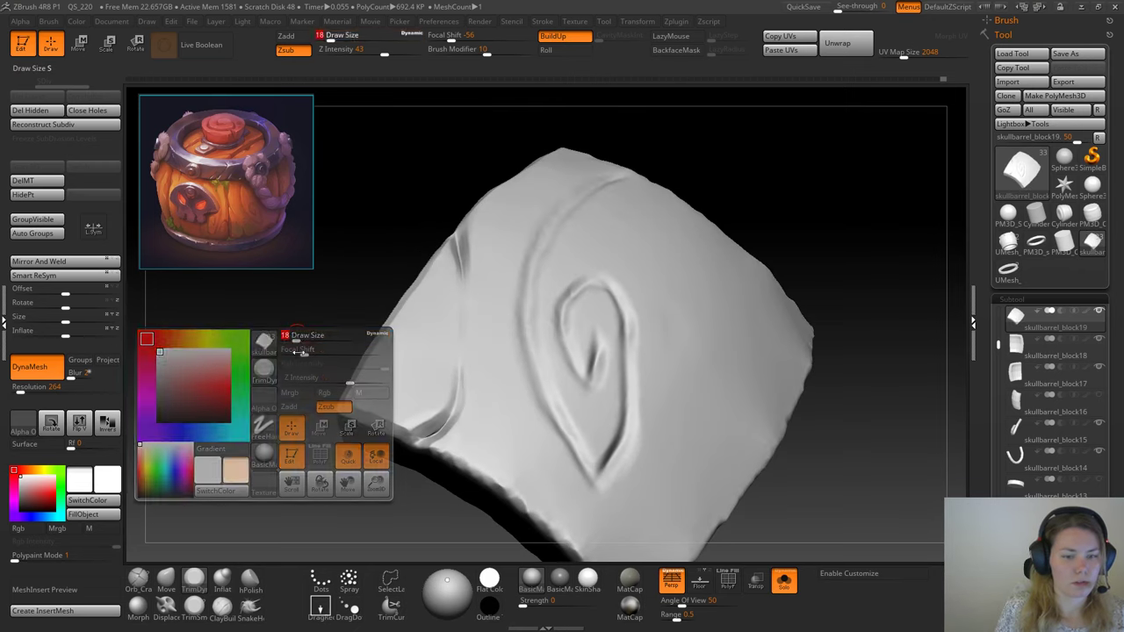
mouse_move(316, 439)
left_mouse_down()
mouse_move(325, 485)
mouse_move(297, 507)
left_mouse_up()
Step: Reshape the plank's bottom edge beside the crack's lower end with the Move brush at draw size 33
left_click(166, 579)
key("space")
left_click_drag(402, 386, 407, 386)
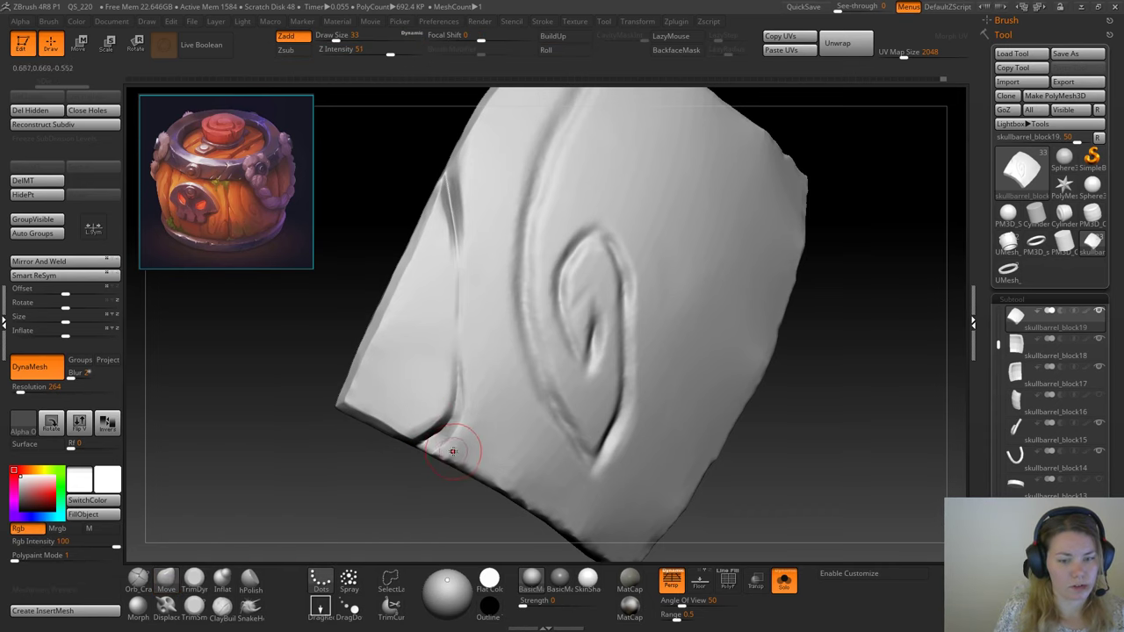
left_click_drag(396, 492, 387, 475)
Step: Trim the lower left piece's corner where the crack meets the bottom edge with TrimDynamic at draw size 25
left_click(194, 580)
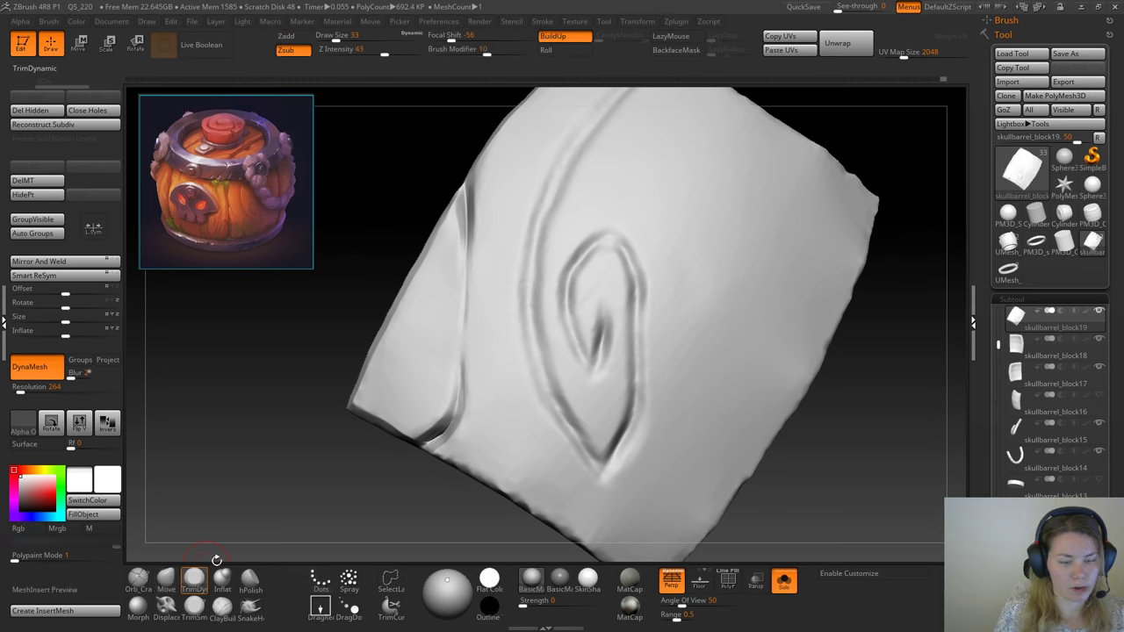
left_click_drag(289, 496, 326, 492)
key("space")
left_click_drag(312, 383, 307, 383)
left_click_drag(316, 439, 446, 416)
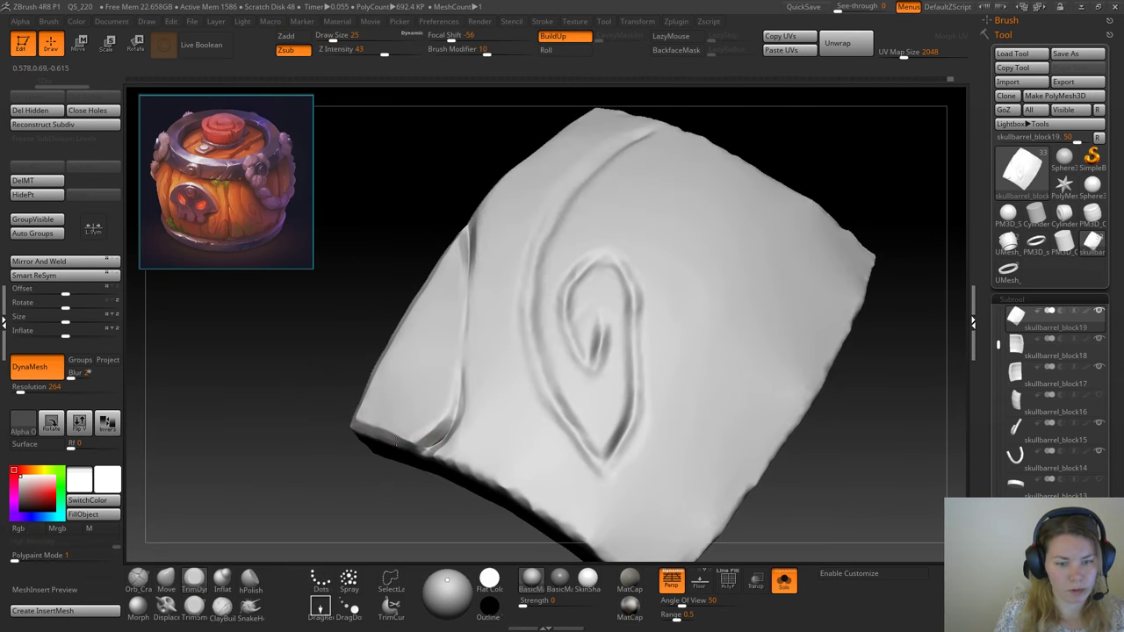
Step: Smooth the plank's bottom edge just right of the crack and set the TrimDynamic draw size to 25
mouse_move(268, 428)
left_mouse_down()
mouse_move(363, 433)
mouse_move(413, 470)
mouse_move(448, 474)
mouse_move(432, 453)
left_mouse_up()
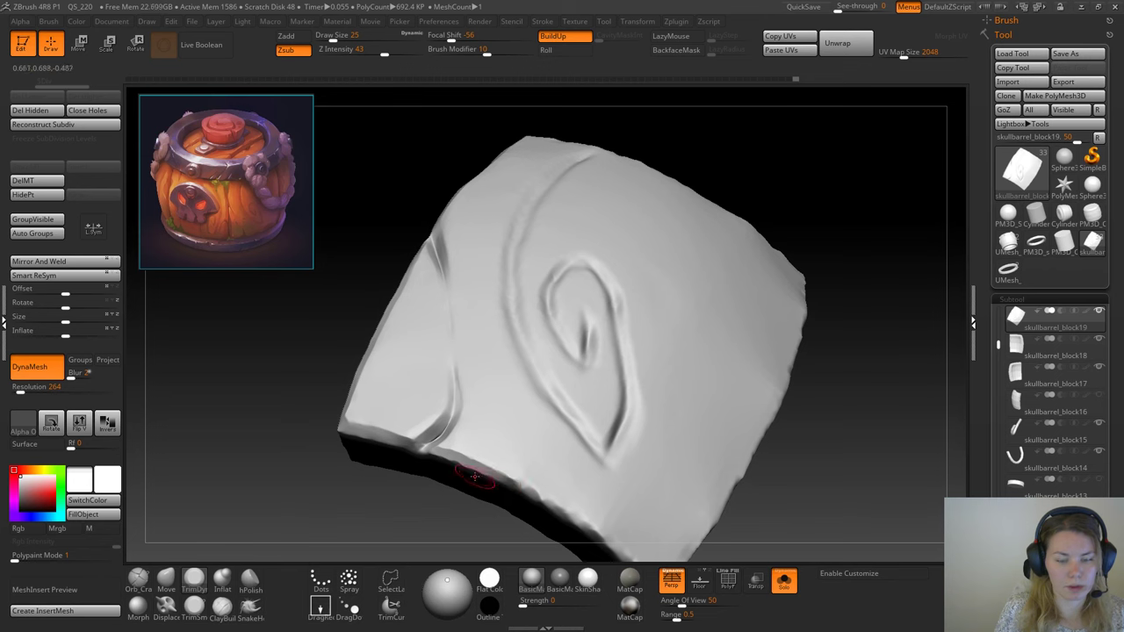
left_click_drag(416, 507, 369, 459, "alt")
key("space")
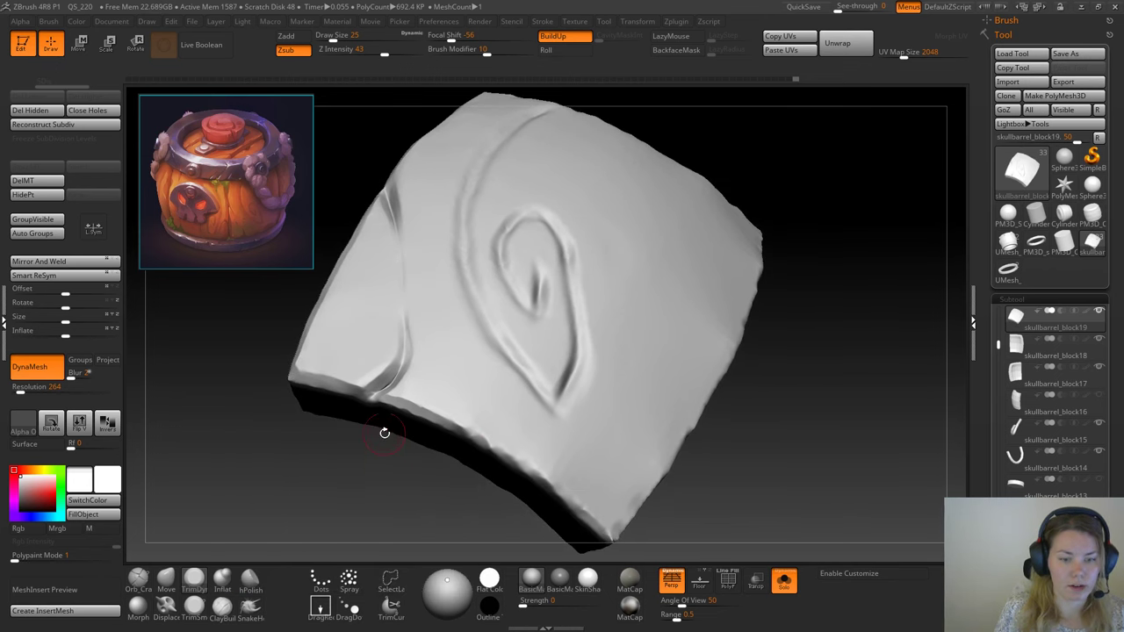
key("space")
left_click(386, 430)
key("space")
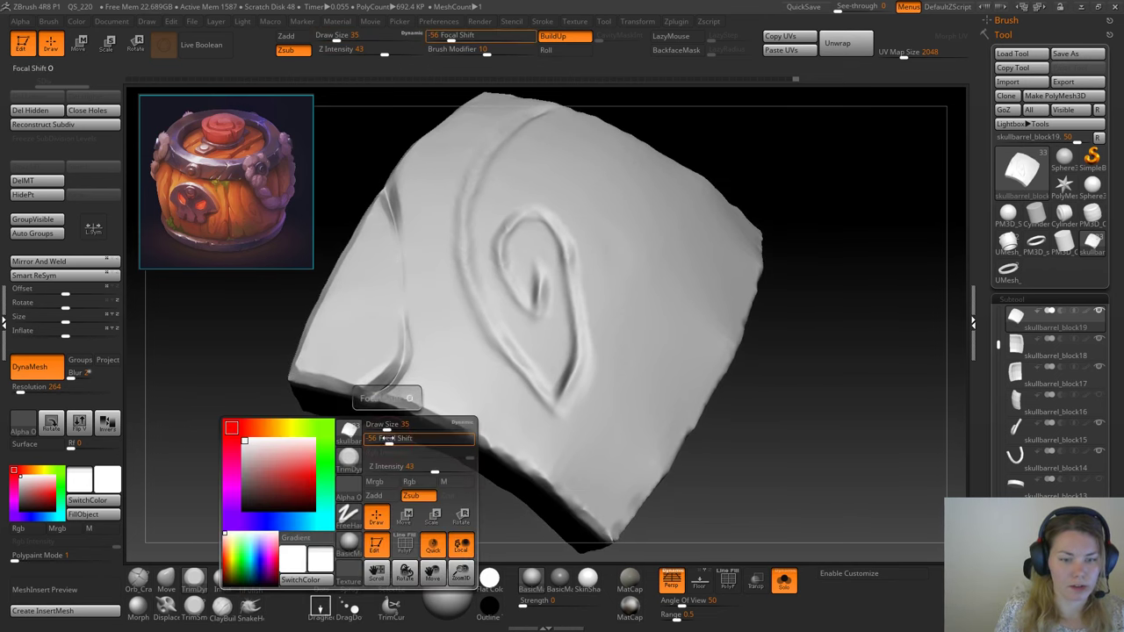
mouse_move(393, 433)
left_mouse_down()
mouse_move(373, 430)
mouse_move(416, 403)
mouse_move(474, 425)
left_mouse_up()
left_click_drag(411, 407, 474, 434, "shift")
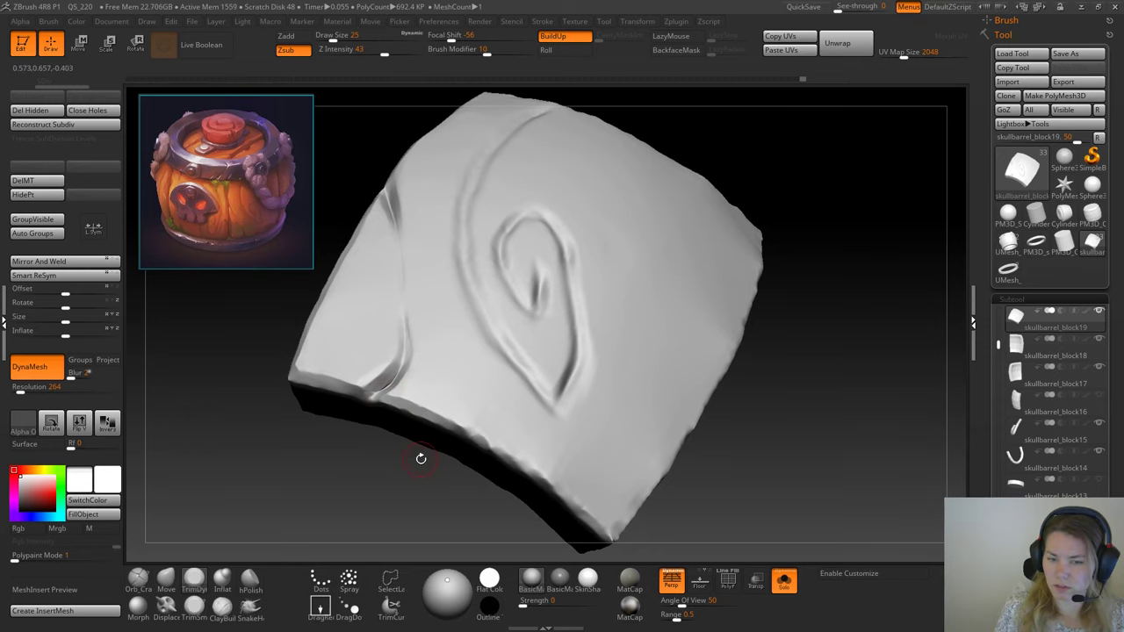
Step: Bevel the bottom edge beside the crack's lower end with TrimDynamic at draw size 25
mouse_move(415, 489)
left_mouse_down("alt")
mouse_move(371, 453)
mouse_move(376, 425)
left_mouse_up("alt")
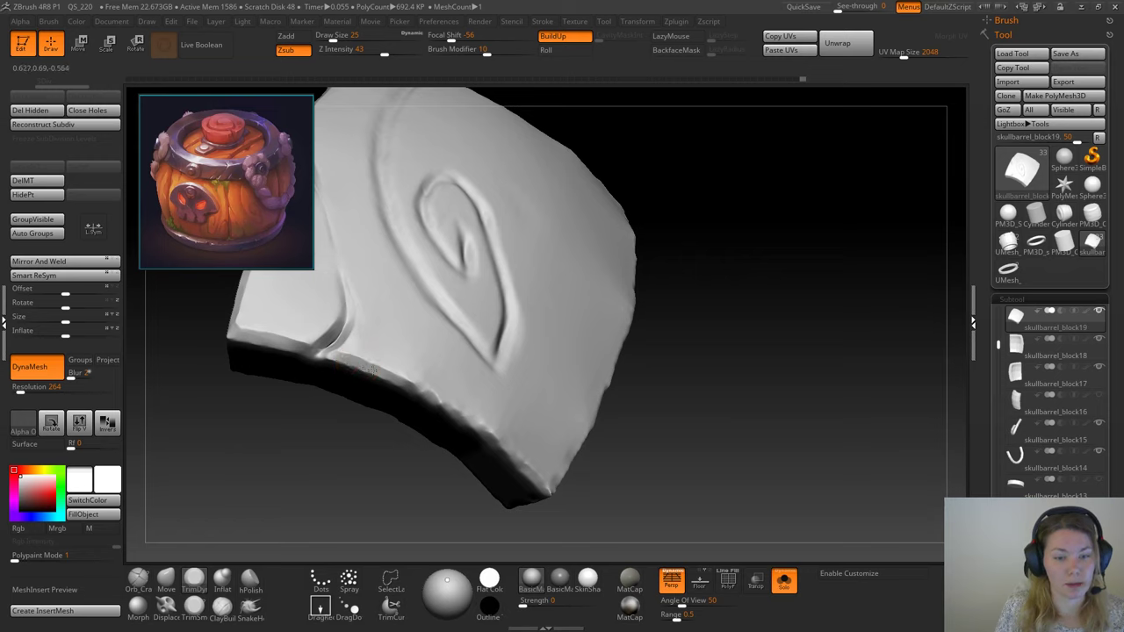
left_click_drag(360, 365, 394, 376)
left_click_drag(432, 477, 399, 470)
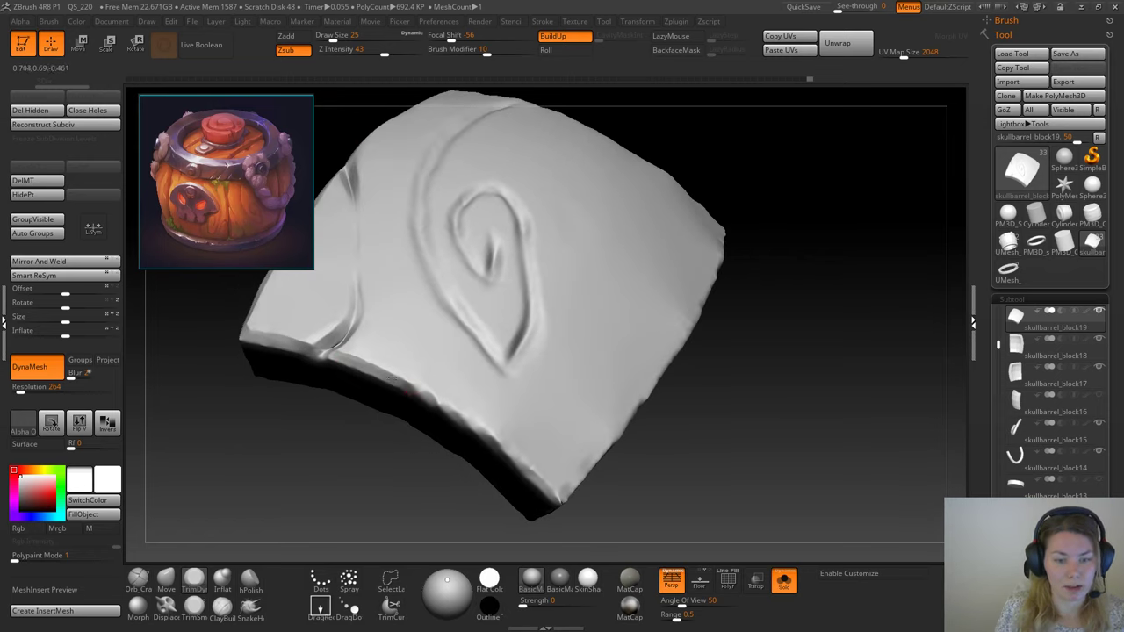
left_click_drag(702, 466, 699, 435)
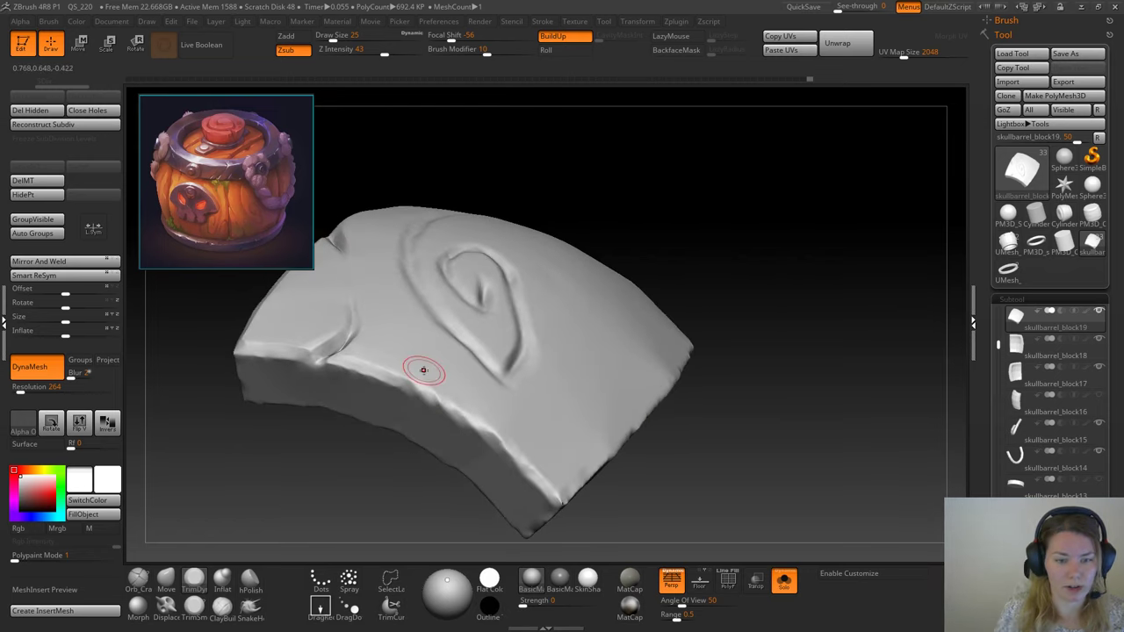
left_click_drag(342, 363, 427, 395)
key("ctrl+z")
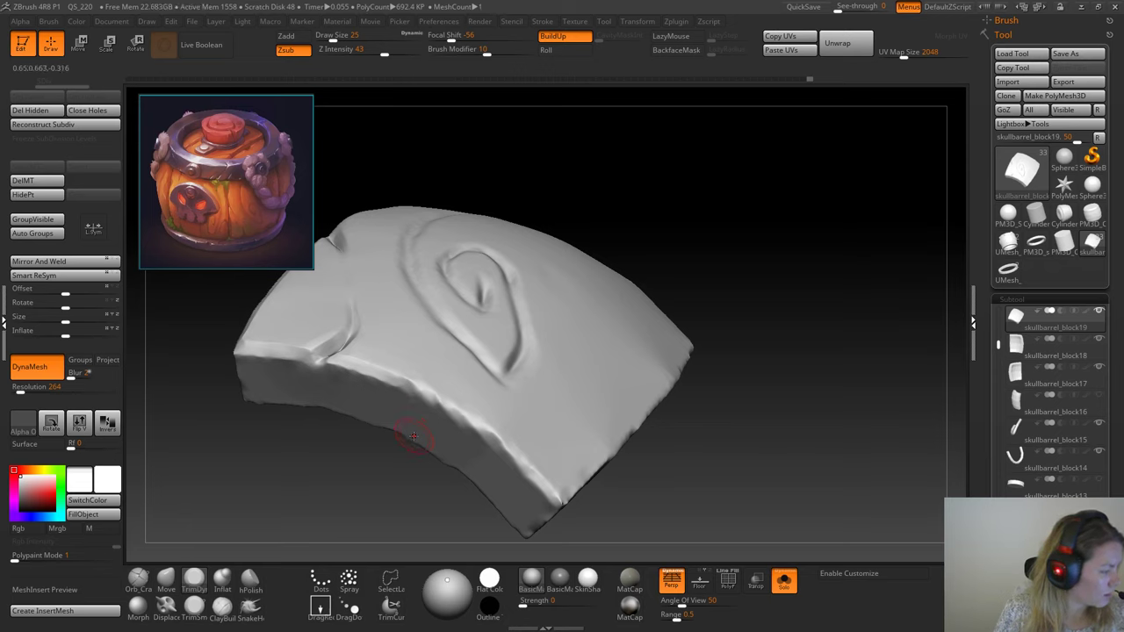
mouse_move(280, 457)
left_mouse_down()
mouse_move(342, 494)
mouse_move(338, 351)
left_mouse_up()
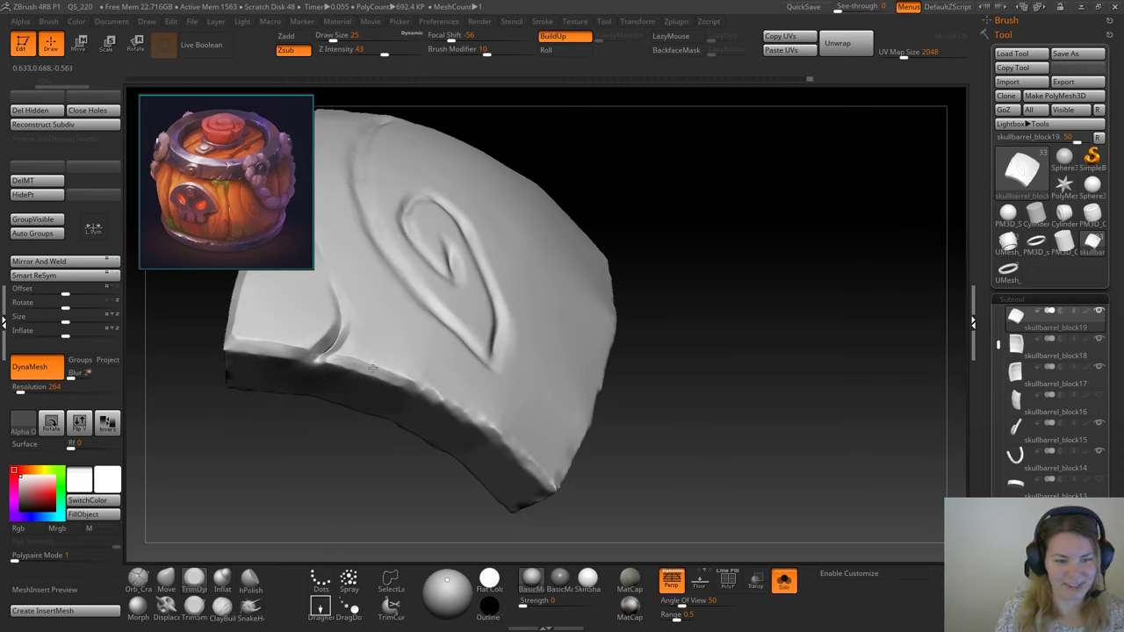
left_click_drag(353, 489, 365, 351)
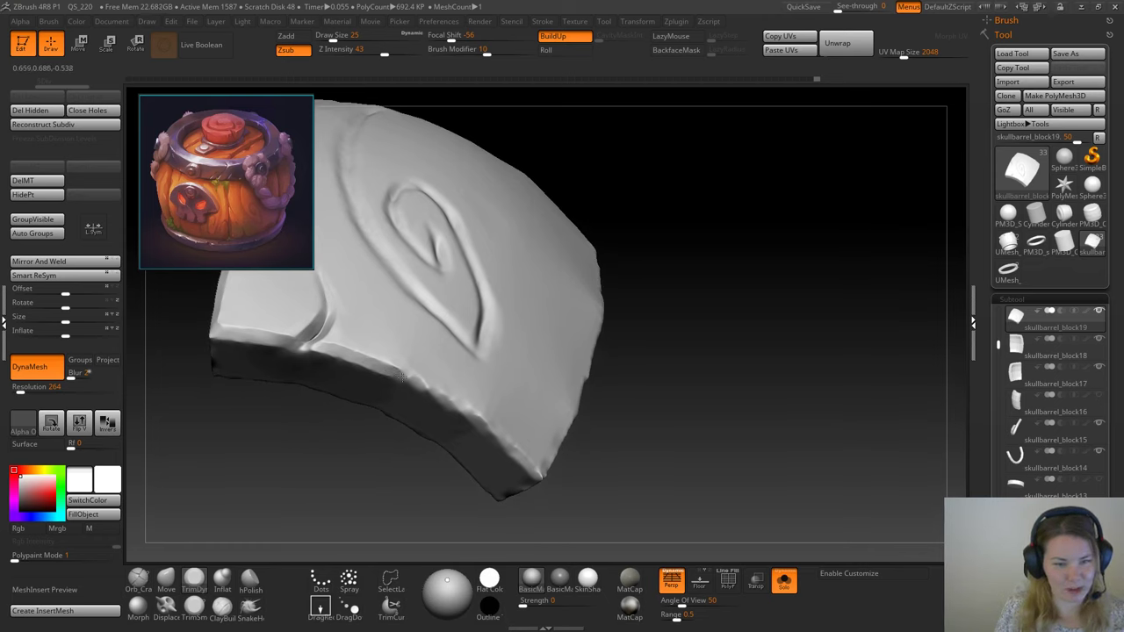
Step: Bevel the rest of the bottom edge up to the plank's lower right corner with TrimDynamic at draw size 35
key("space")
left_click_drag(340, 429, 343, 429)
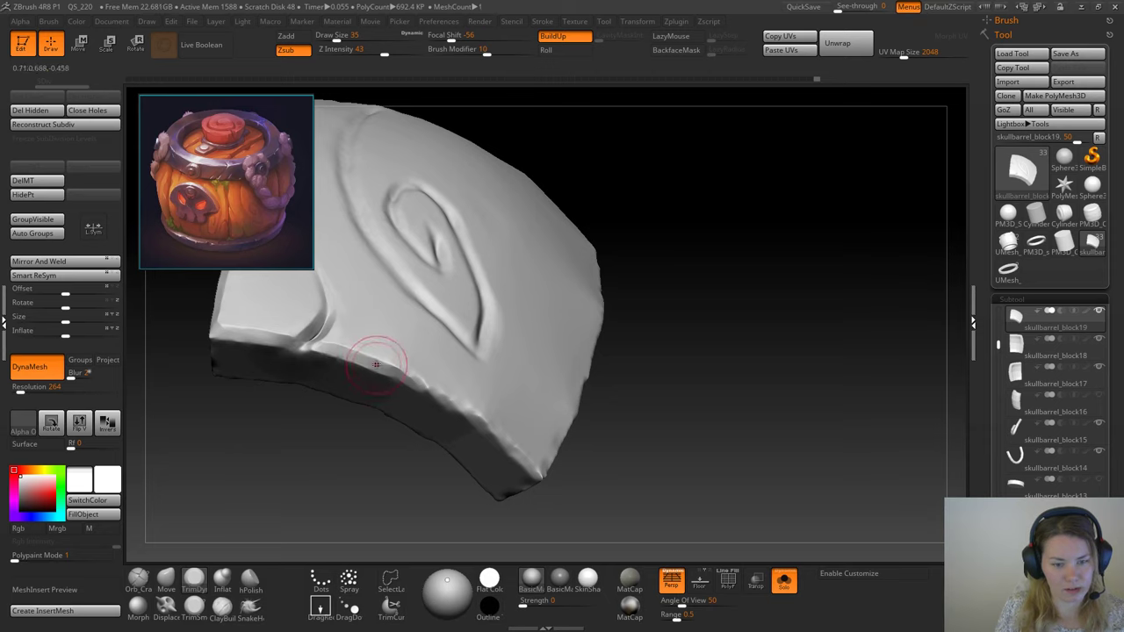
mouse_move(369, 361)
left_mouse_down()
mouse_move(463, 407)
mouse_move(513, 458)
left_mouse_up()
right_click_drag(506, 360, 532, 422)
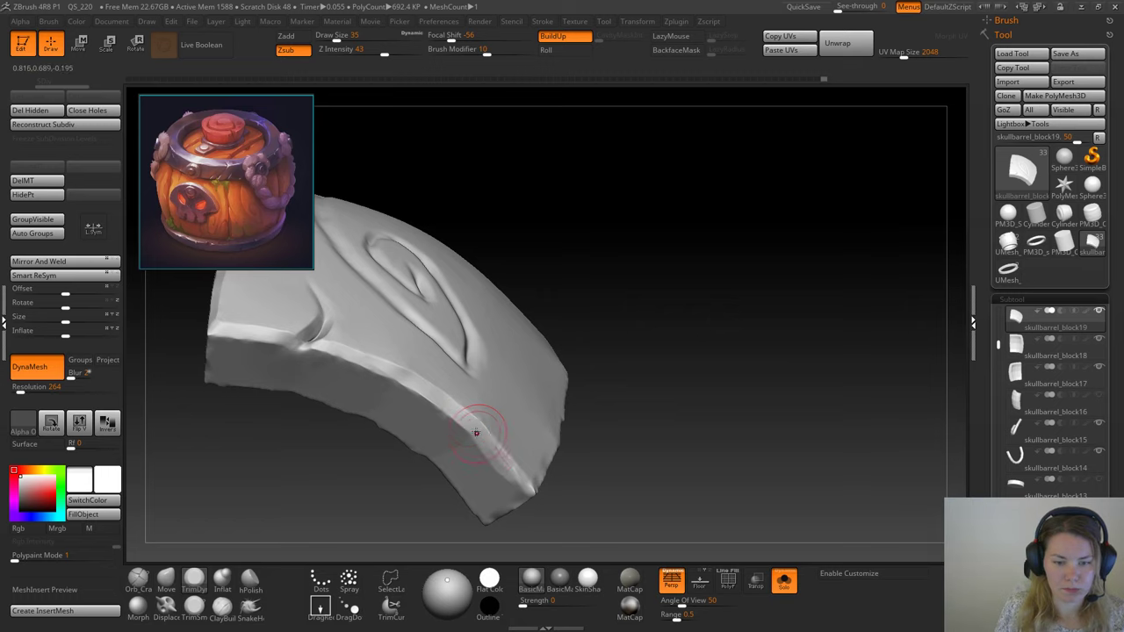
right_click_drag(530, 492, 582, 448)
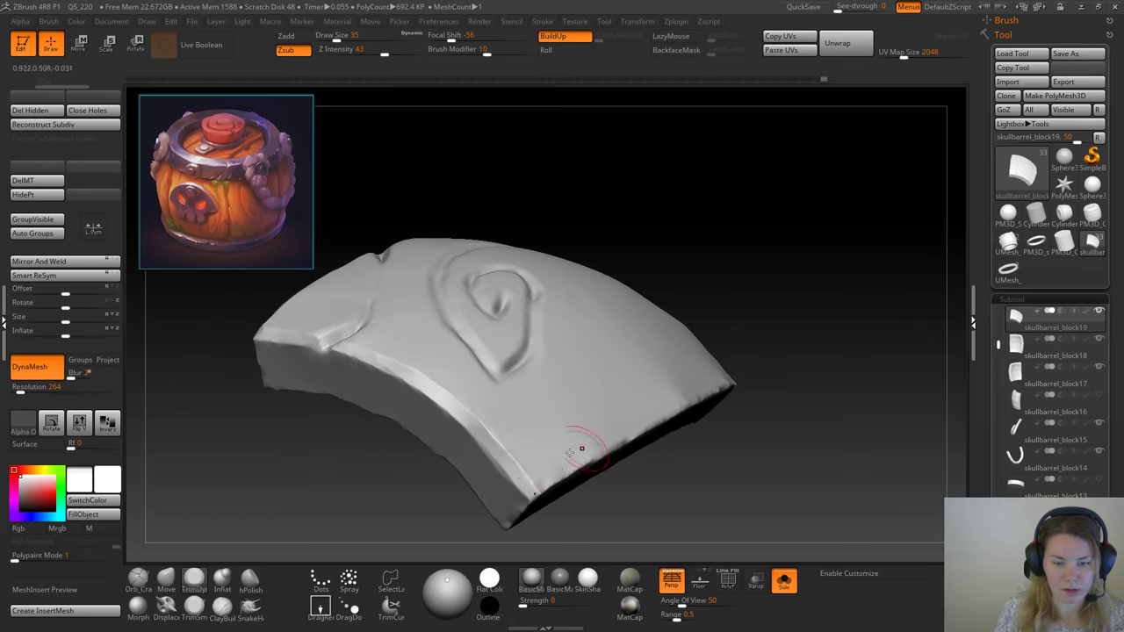
mouse_move(530, 482)
left_mouse_down()
mouse_move(534, 492)
mouse_move(548, 484)
left_mouse_up()
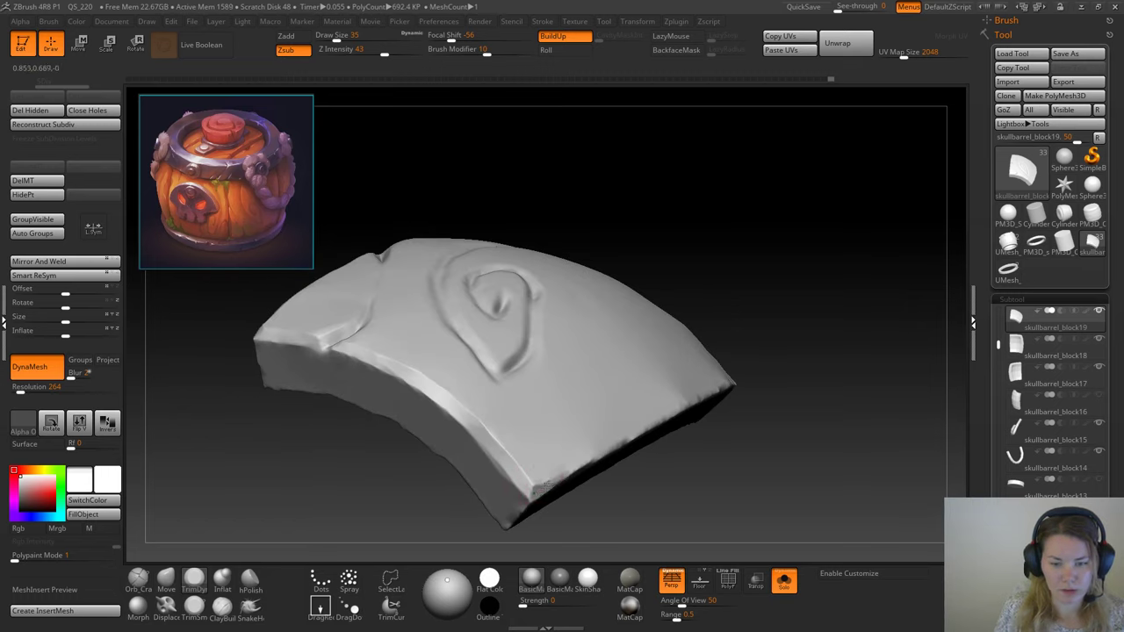
Step: Bevel the plank's right edge and its upper corner with TrimDynamic at draw size 35
mouse_move(615, 446)
right_mouse_down()
mouse_move(666, 494)
mouse_move(655, 449)
mouse_move(761, 349)
right_mouse_up()
left_click_drag(779, 339, 534, 377)
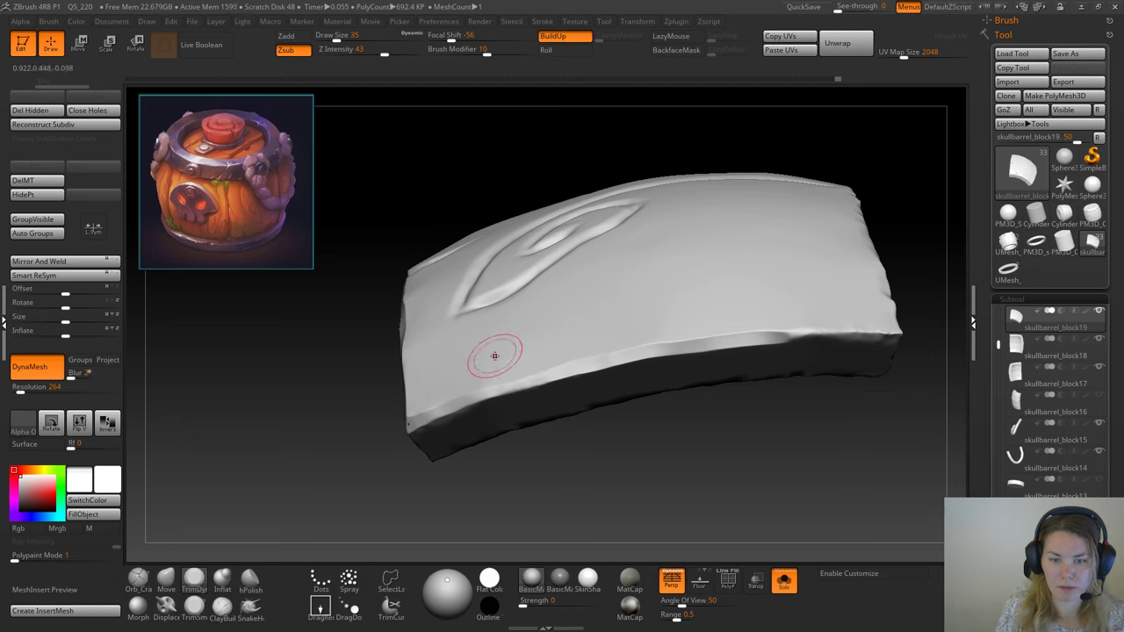
mouse_move(725, 452)
left_mouse_down()
mouse_move(754, 429)
mouse_move(720, 431)
left_mouse_up()
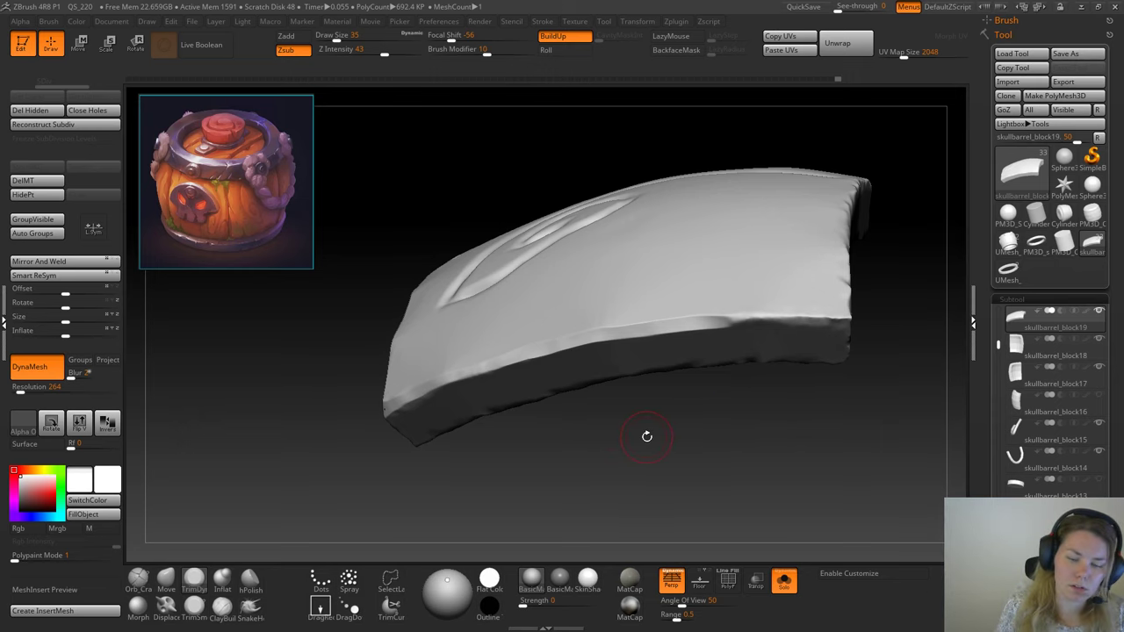
mouse_move(690, 440)
left_mouse_down()
mouse_move(612, 451)
mouse_move(609, 346)
left_mouse_up()
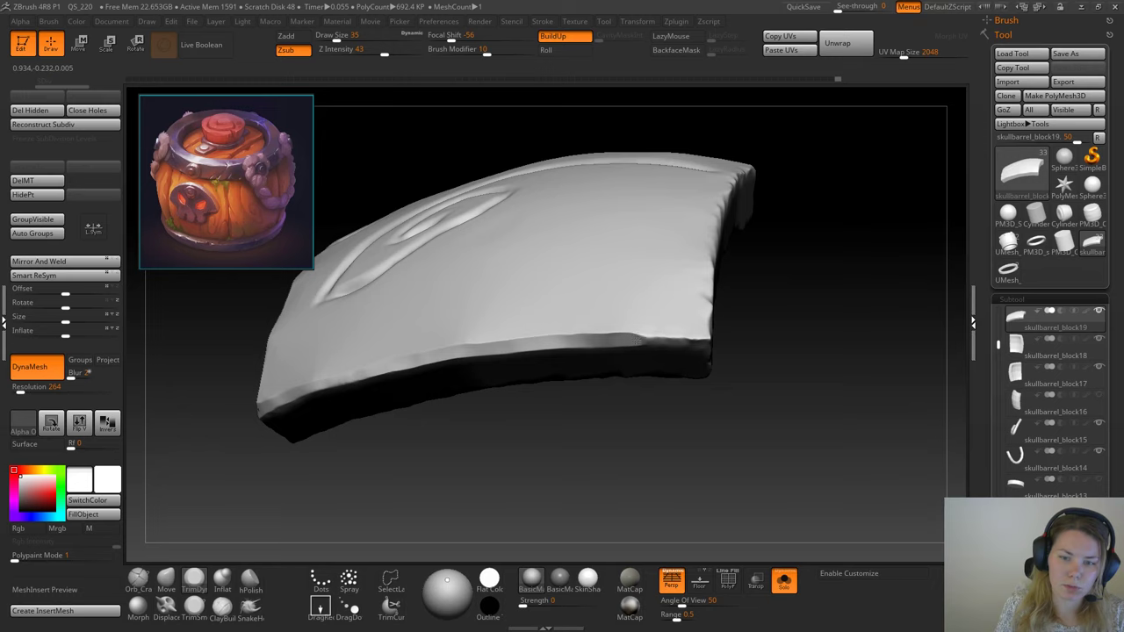
left_click_drag(705, 345, 743, 334)
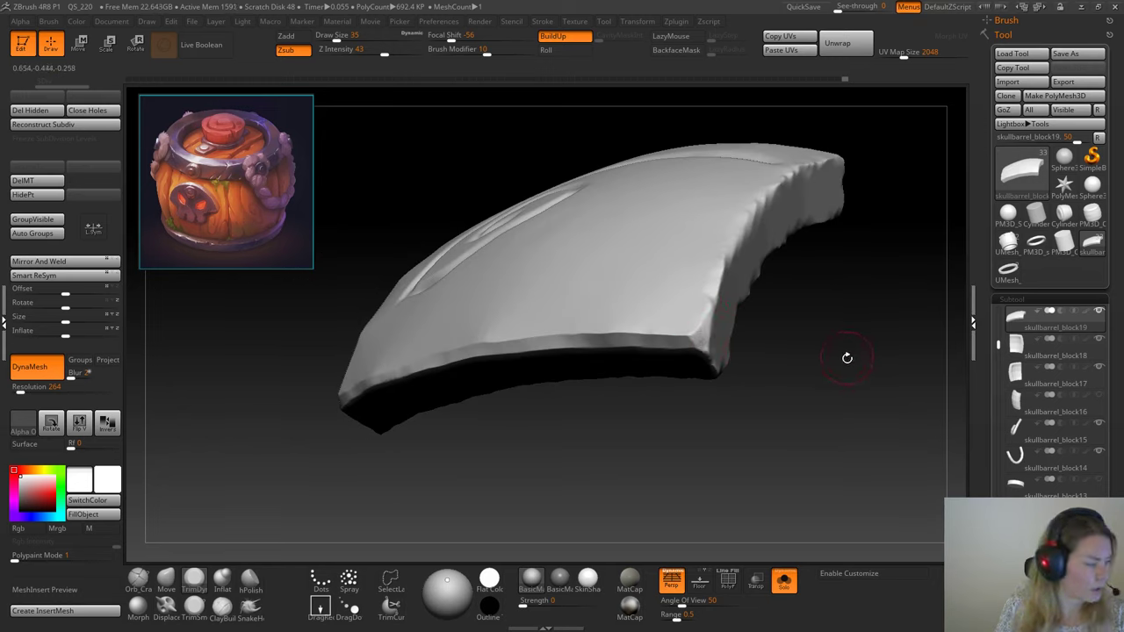
left_click_drag(844, 330, 803, 360)
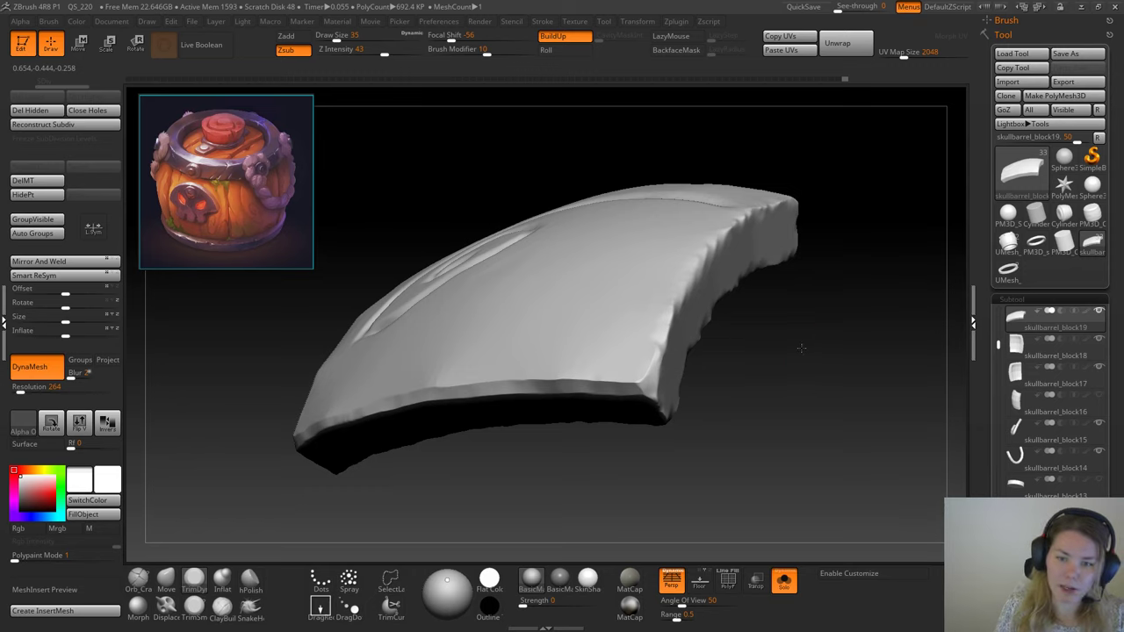
Step: Trim a clean, even bevel along the plank's jagged top edge with TrimDynamic at draw size 35
mouse_move(803, 356)
left_mouse_down()
mouse_move(827, 343)
mouse_move(804, 237)
mouse_move(676, 312)
mouse_move(702, 284)
mouse_move(615, 369)
mouse_move(577, 429)
left_mouse_up()
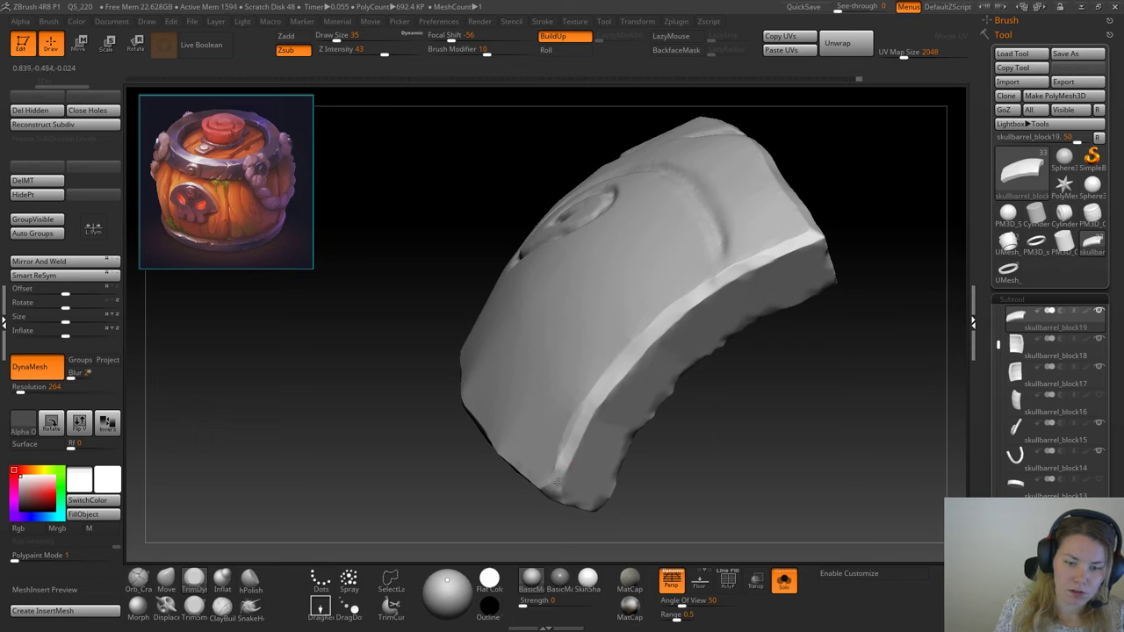
left_click_drag(624, 356, 580, 422)
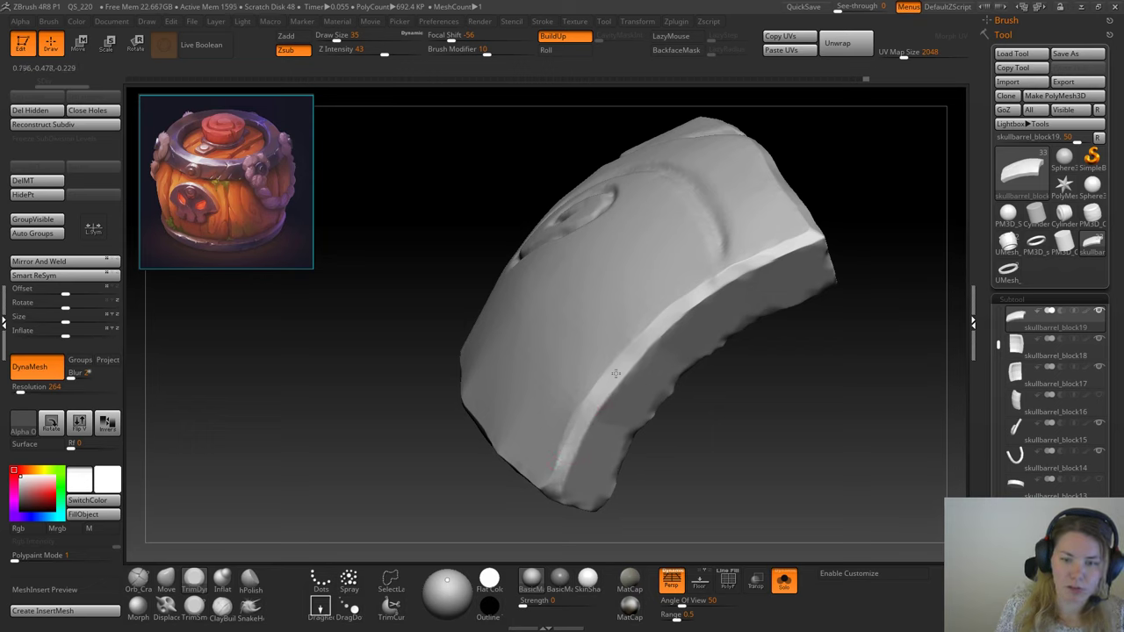
mouse_move(690, 308)
left_mouse_down()
mouse_move(790, 237)
mouse_move(693, 295)
mouse_move(595, 377)
mouse_move(583, 412)
left_mouse_up()
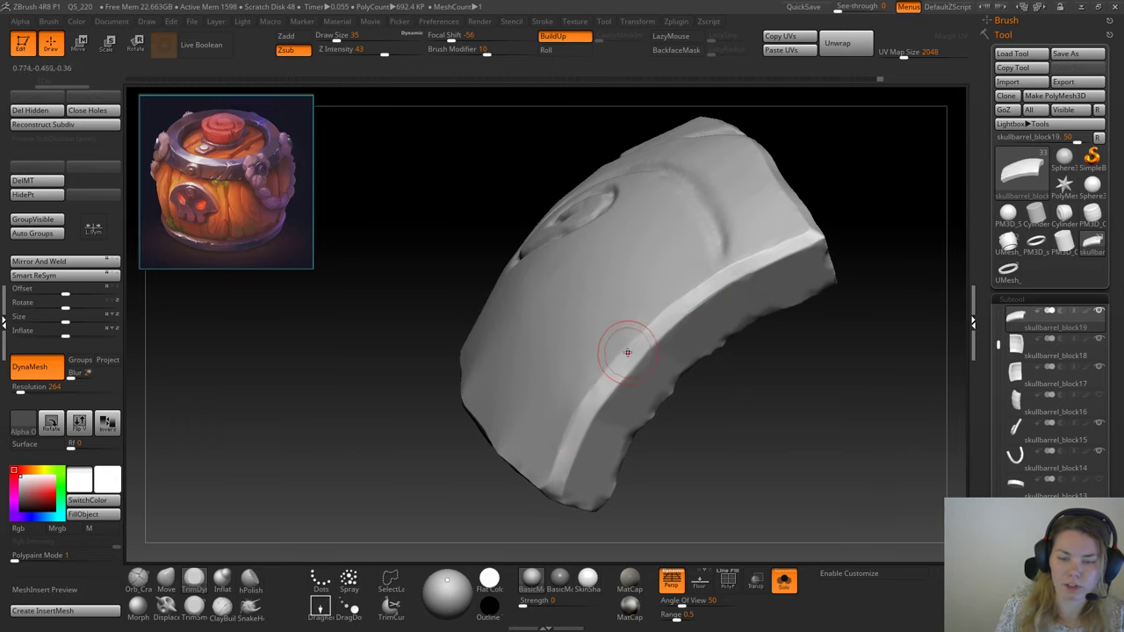
Step: Sharpen the upper part of the long curved groove with the Orb_Cracks brush at draw size 20
left_click_drag(378, 474, 501, 379)
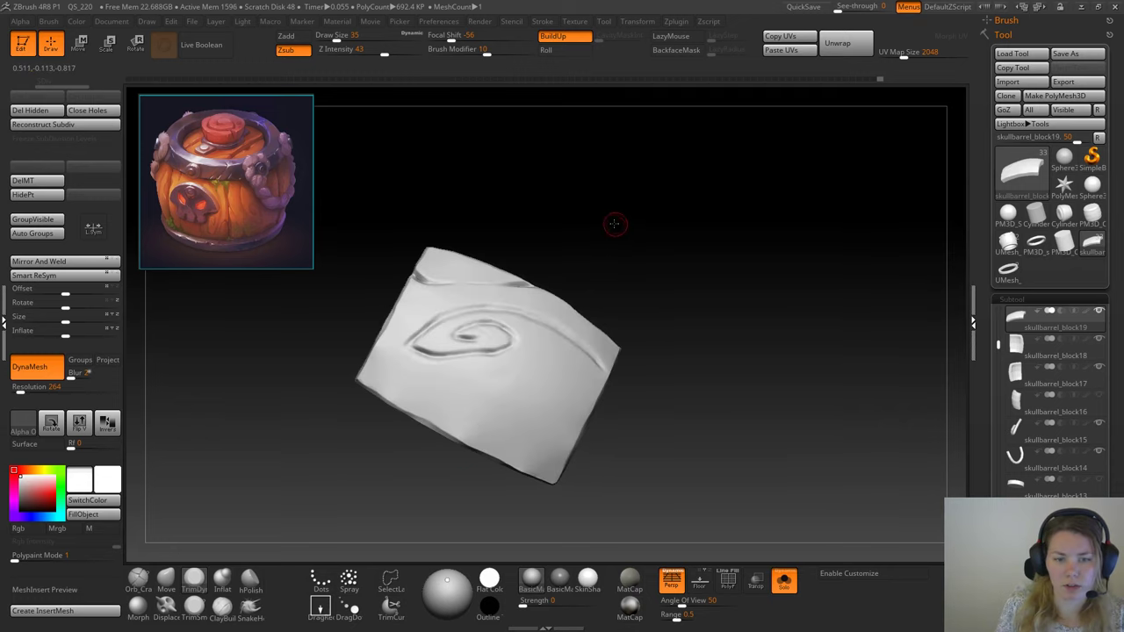
right_click_drag(615, 224, 815, 291)
key("space")
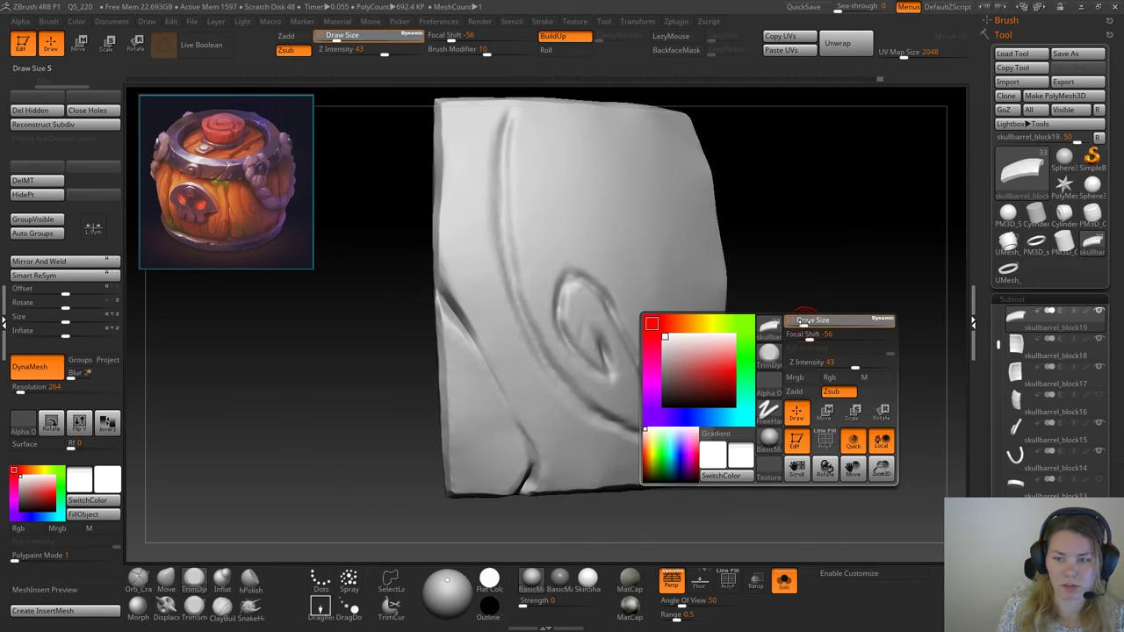
left_click_drag(804, 320, 790, 318)
left_click(138, 579)
right_click_drag(296, 427, 288, 482)
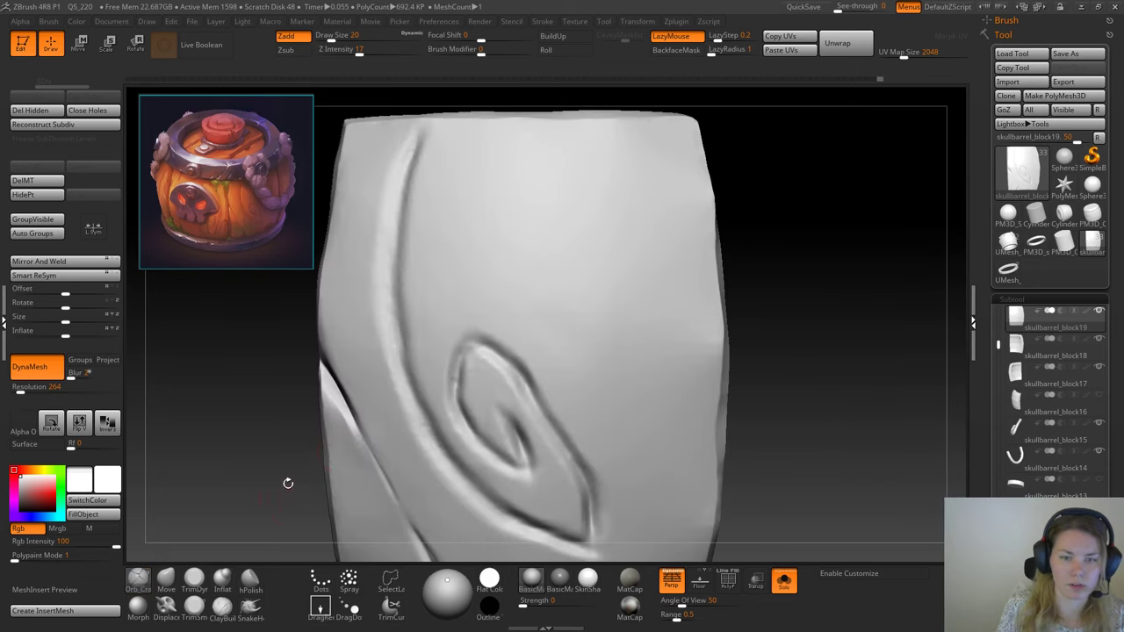
left_click_drag(761, 337, 751, 286)
left_click_drag(825, 319, 792, 279)
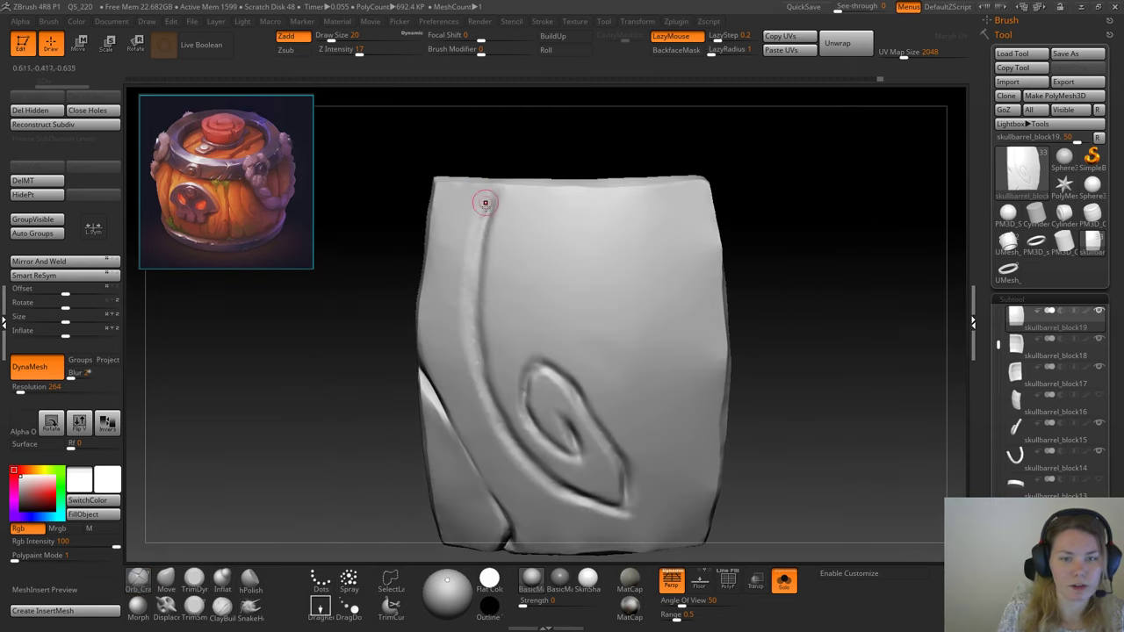
left_click_drag(375, 328, 367, 335)
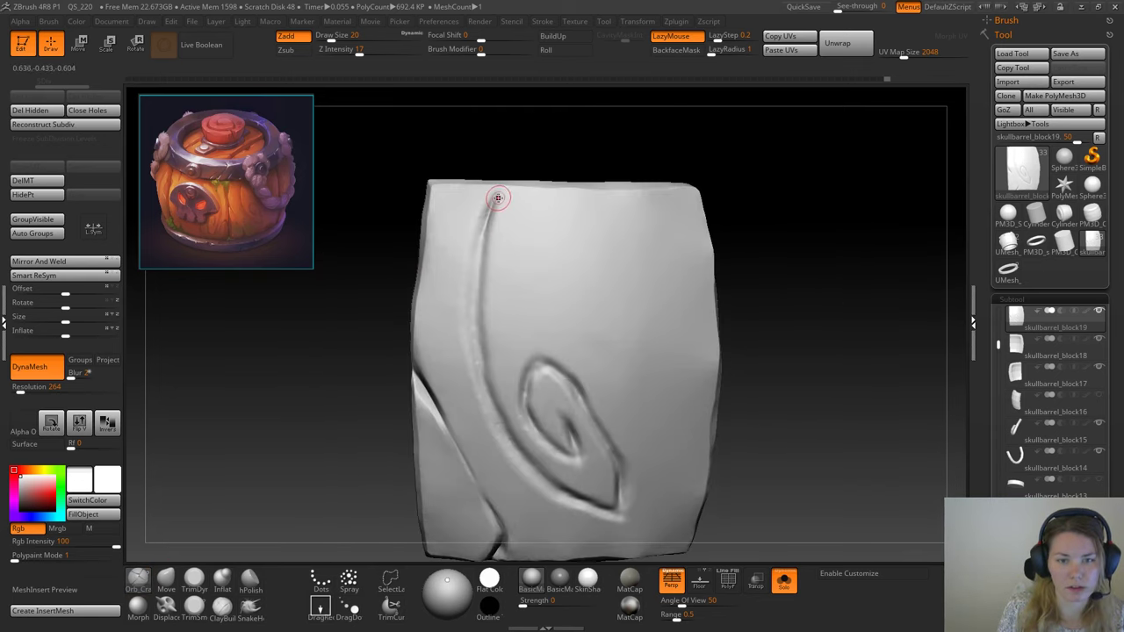
left_click_drag(489, 207, 476, 296)
left_click_drag(482, 229, 473, 285)
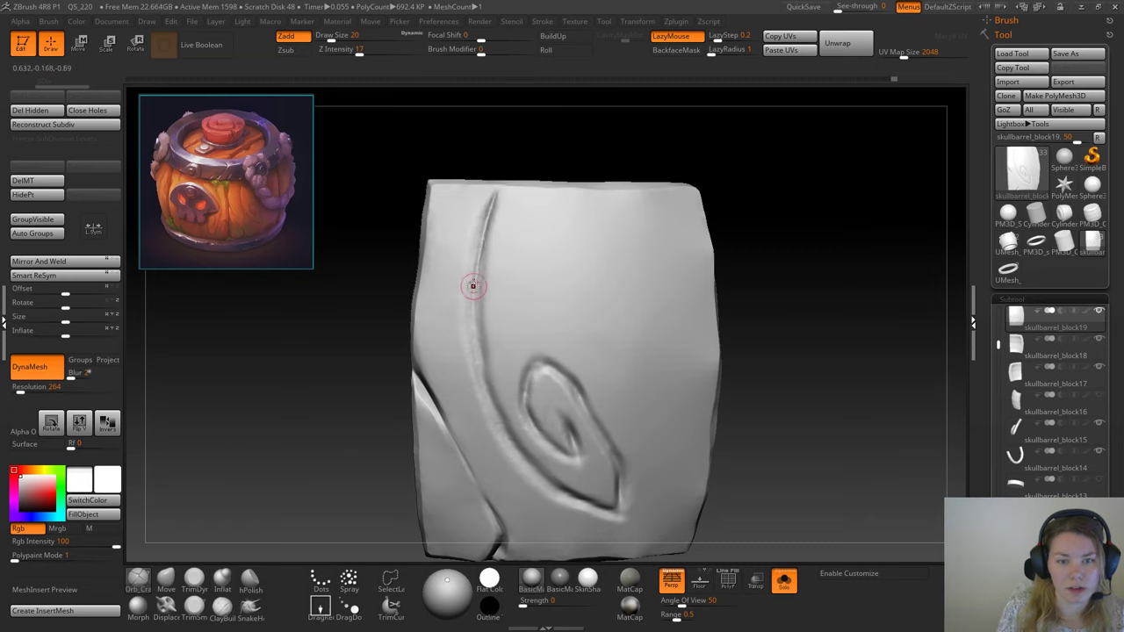
Step: Deepen the long groove from its upper end down to beside the knot with Orb_Cracks at draw size 29
key("space")
left_click_drag(764, 212, 774, 211)
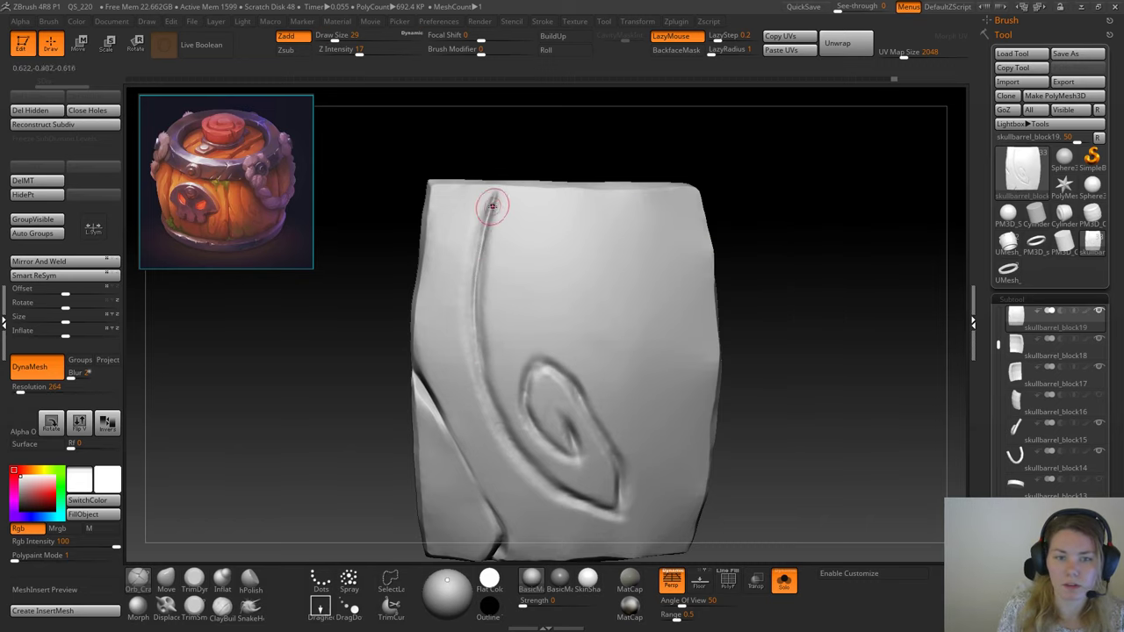
left_click_drag(494, 204, 486, 227)
left_click_drag(473, 294, 498, 392)
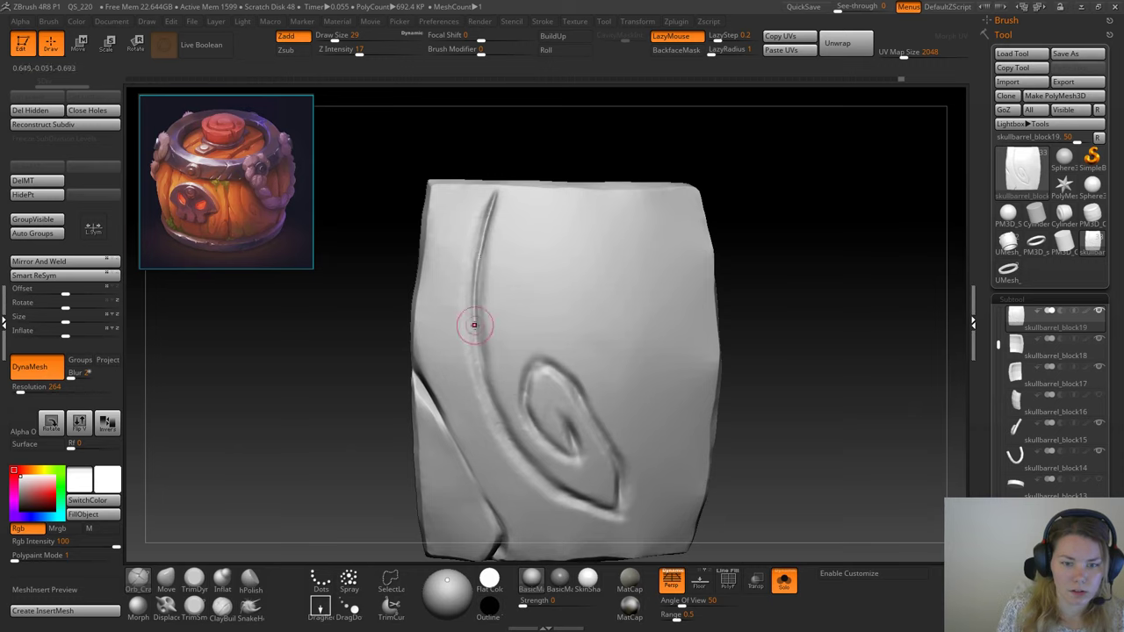
mouse_move(474, 325)
left_mouse_down()
mouse_move(489, 412)
mouse_move(512, 447)
left_mouse_up()
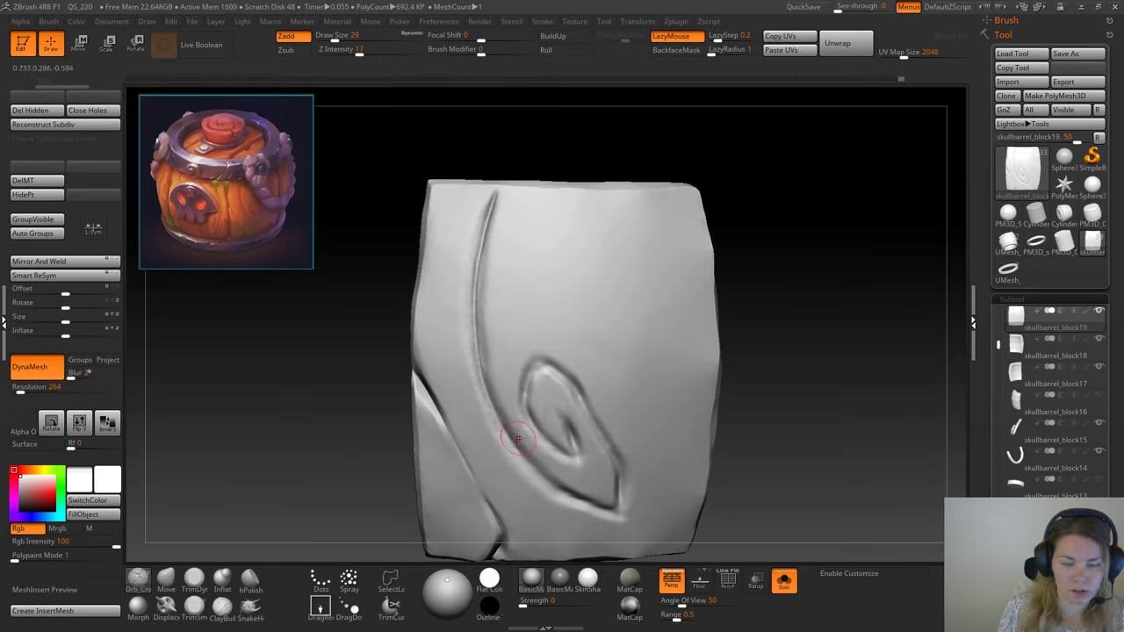
Step: Sharpen the groove's lower end to the knot's tip and carve the knot's inner spiral with Orb_Cracks at draw size 29
mouse_move(738, 431)
left_mouse_down()
mouse_move(773, 389)
mouse_move(760, 367)
left_mouse_up()
left_click_drag(496, 395, 527, 433)
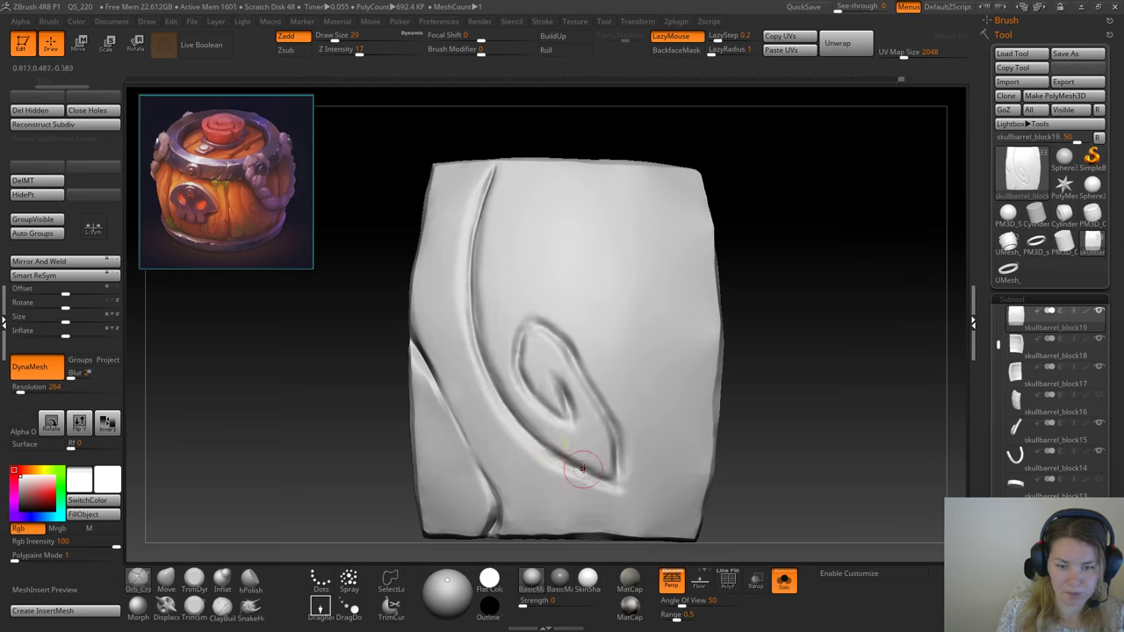
left_click_drag(582, 469, 612, 484)
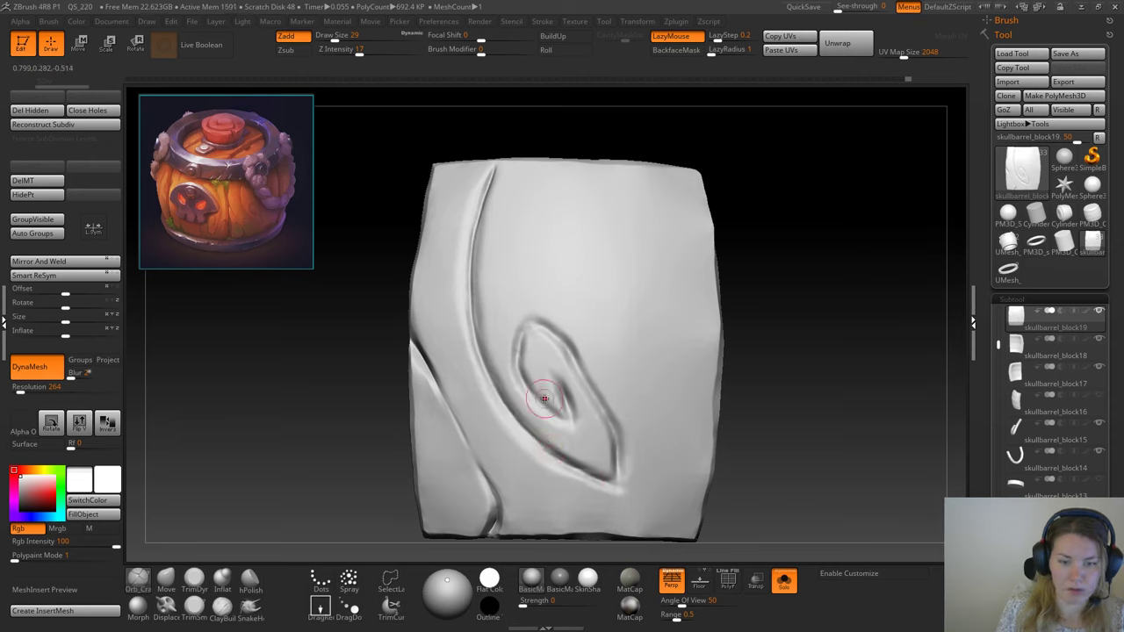
left_click_drag(560, 384, 569, 422)
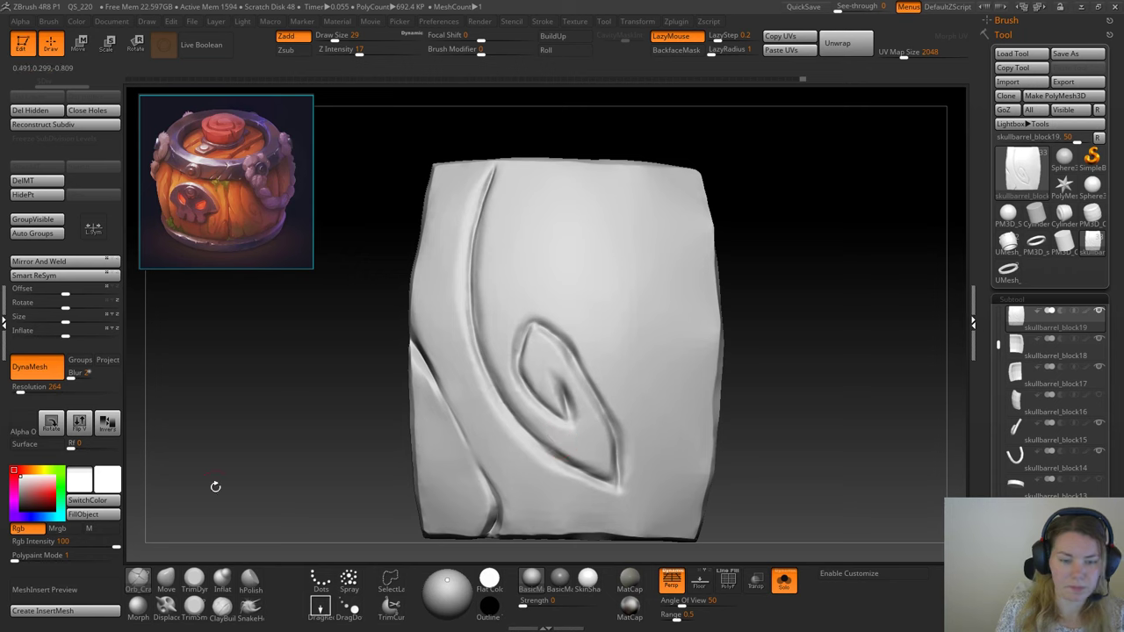
Step: Bevel the spiral knot's edge around its lower tip with the TrimDynamic brush at draw size 18
left_click(186, 587)
key("space")
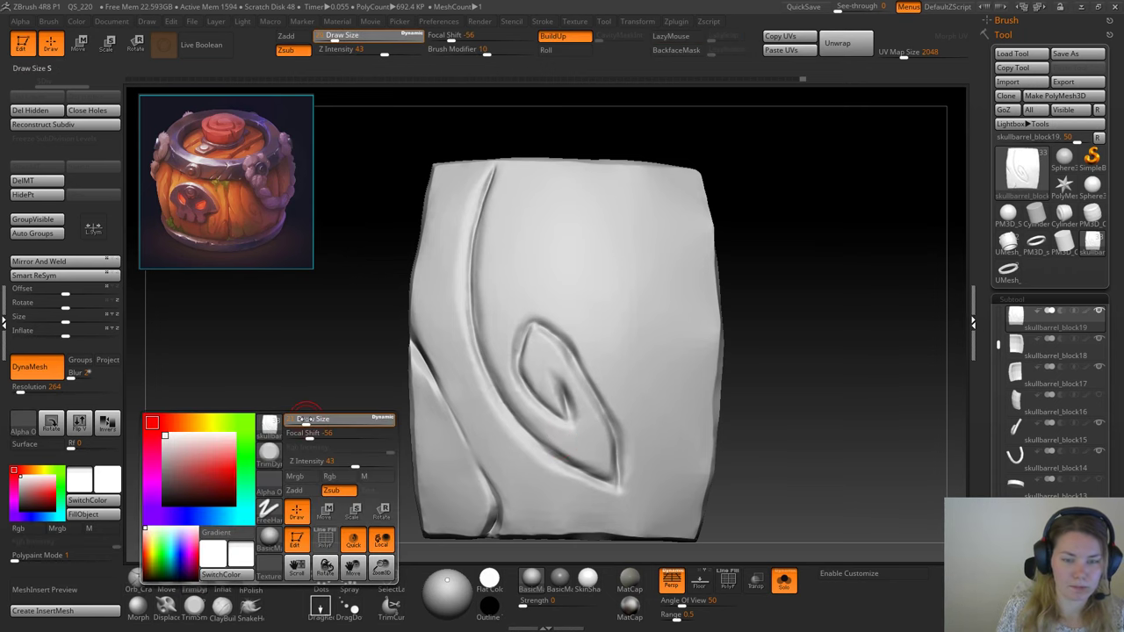
left_click_drag(292, 397, 307, 459, "alt")
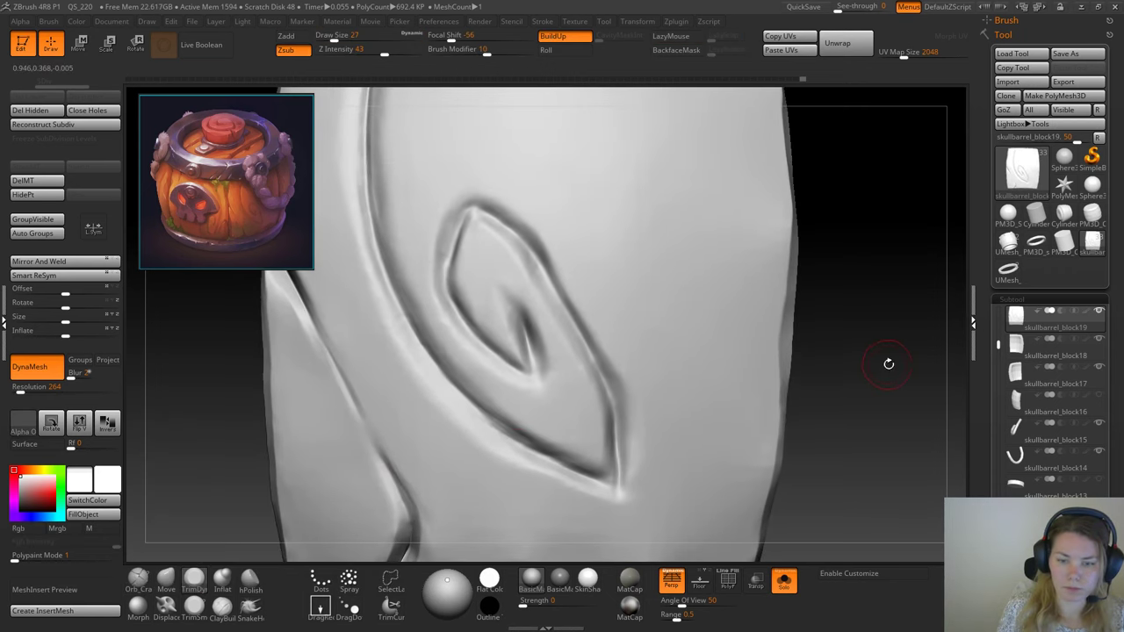
left_click_drag(888, 364, 729, 383)
key("space")
left_click_drag(606, 439, 594, 425)
key("space")
right_click_drag(857, 418, 605, 436)
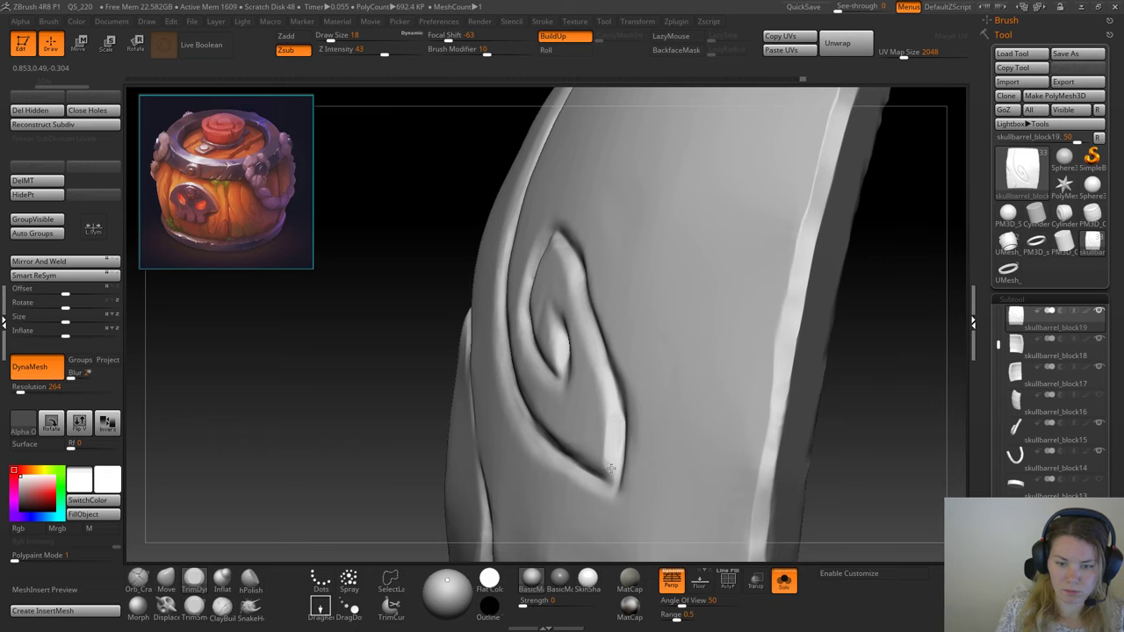
left_click_drag(610, 472, 607, 479)
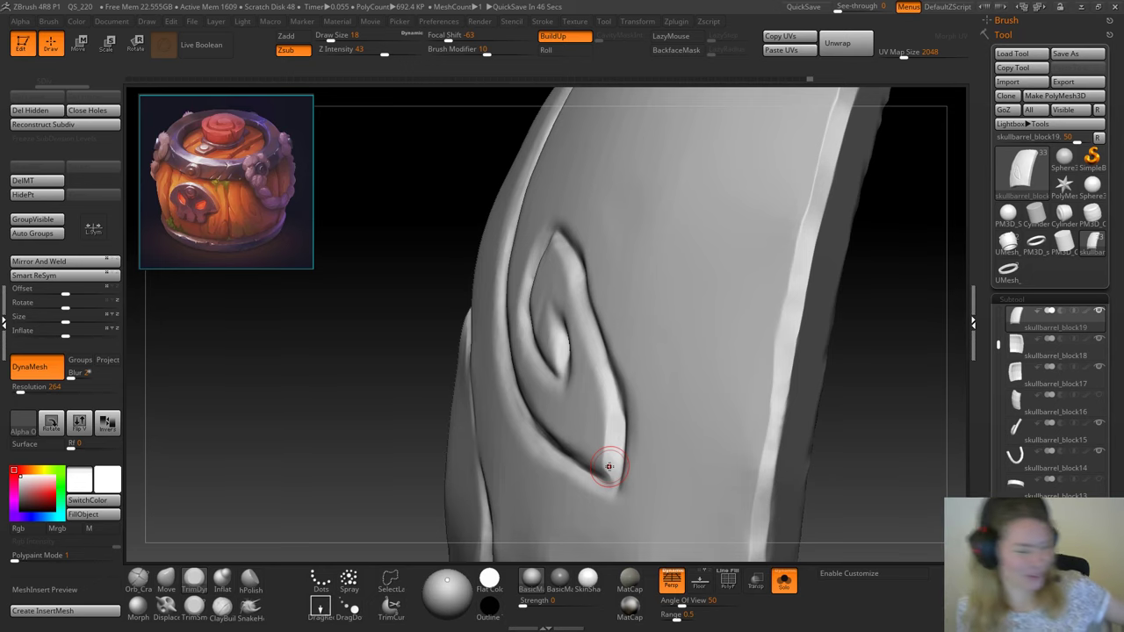
left_click_drag(349, 343, 365, 359)
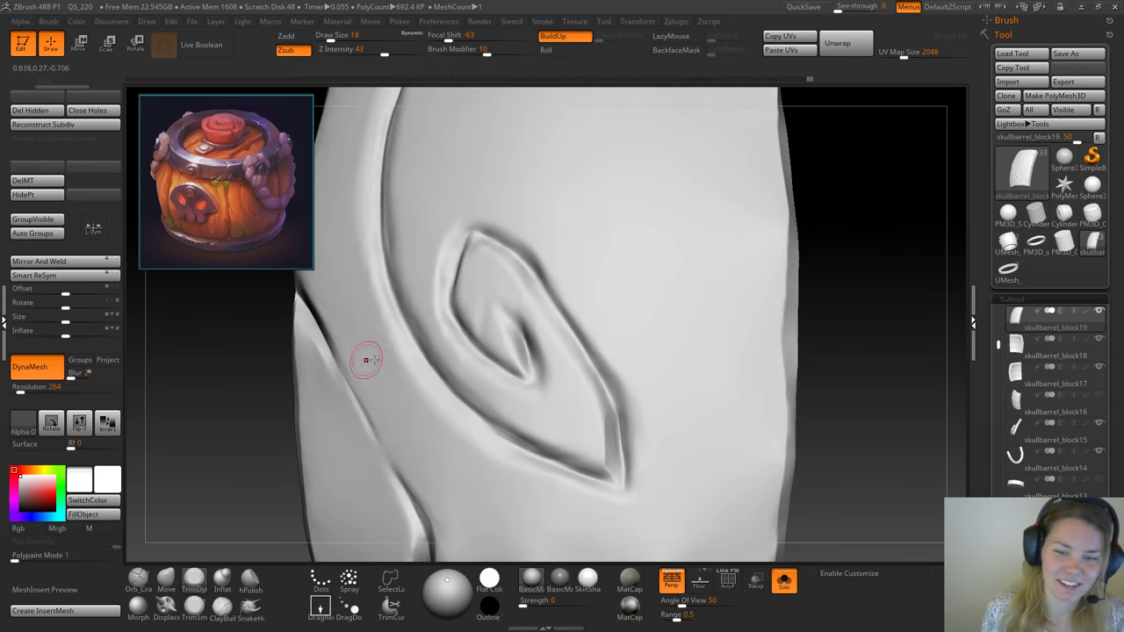
left_click_drag(828, 331, 830, 345)
left_click_drag(857, 306, 871, 338)
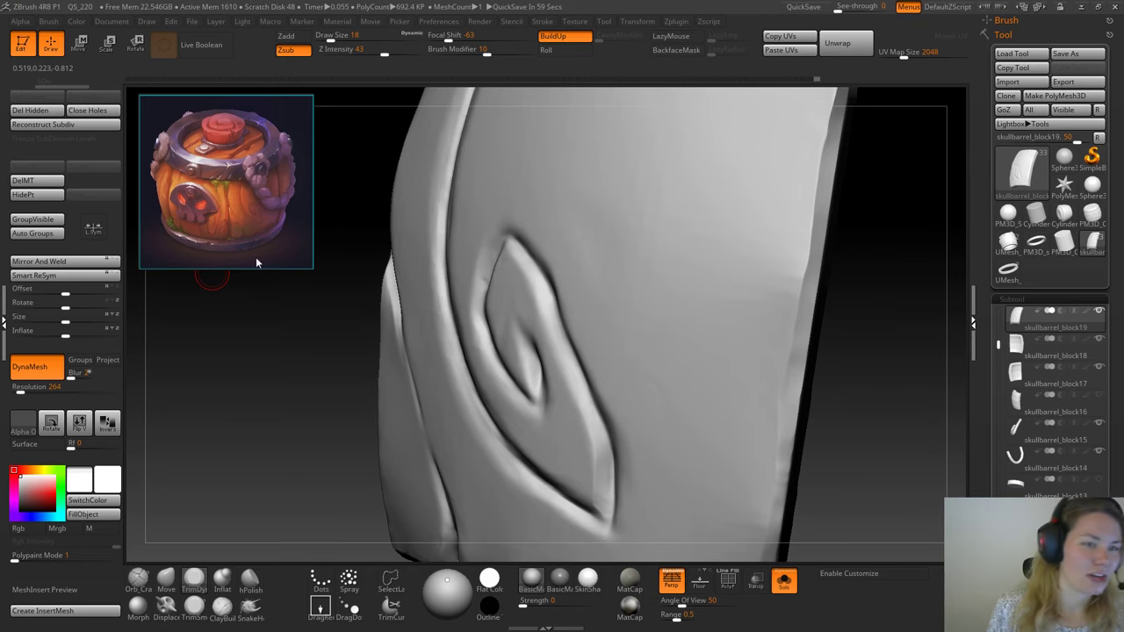
Step: Trim the outer wall of the long groove's upper part with TrimDynamic at draw size 18
mouse_move(239, 419)
left_mouse_down()
mouse_move(251, 416)
mouse_move(251, 454)
left_mouse_up()
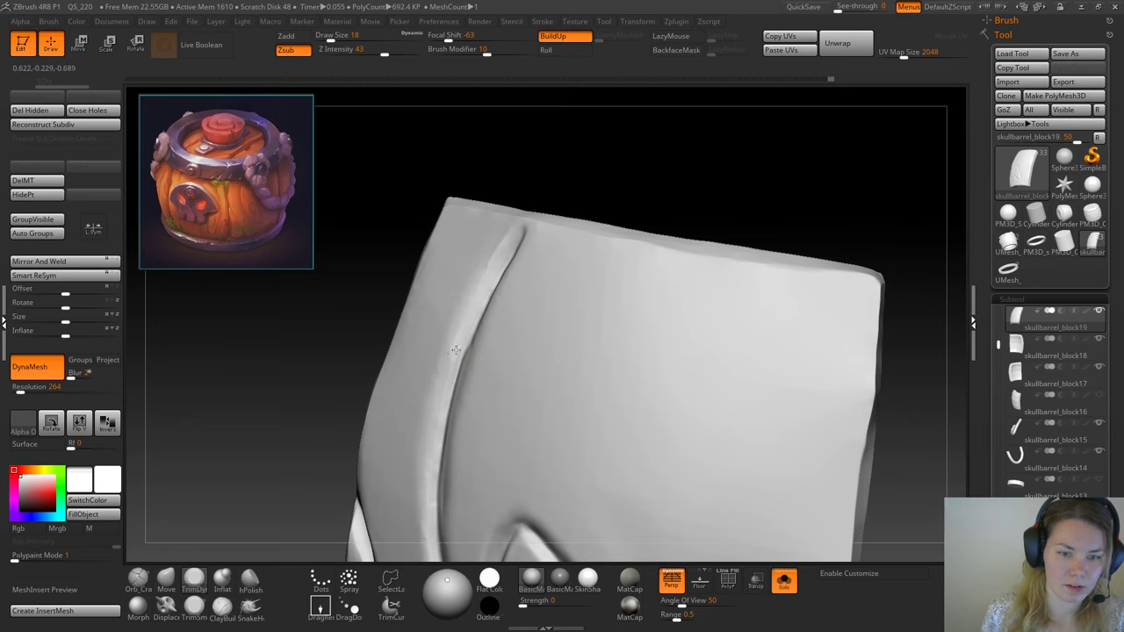
left_click_drag(310, 382, 347, 371)
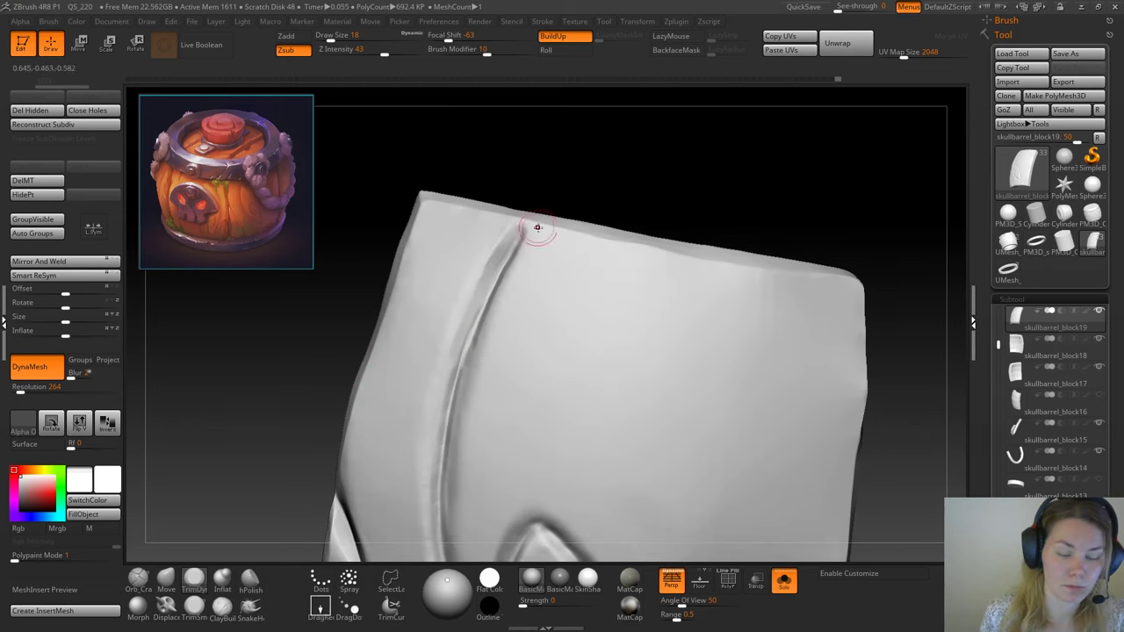
mouse_move(648, 184)
left_mouse_down()
mouse_move(722, 182)
mouse_move(606, 184)
left_mouse_up()
Step: Mask a narrow strip along the outer side of the long groove, from its upper end to about its middle
left_click_drag(488, 258, 460, 330, "ctrl")
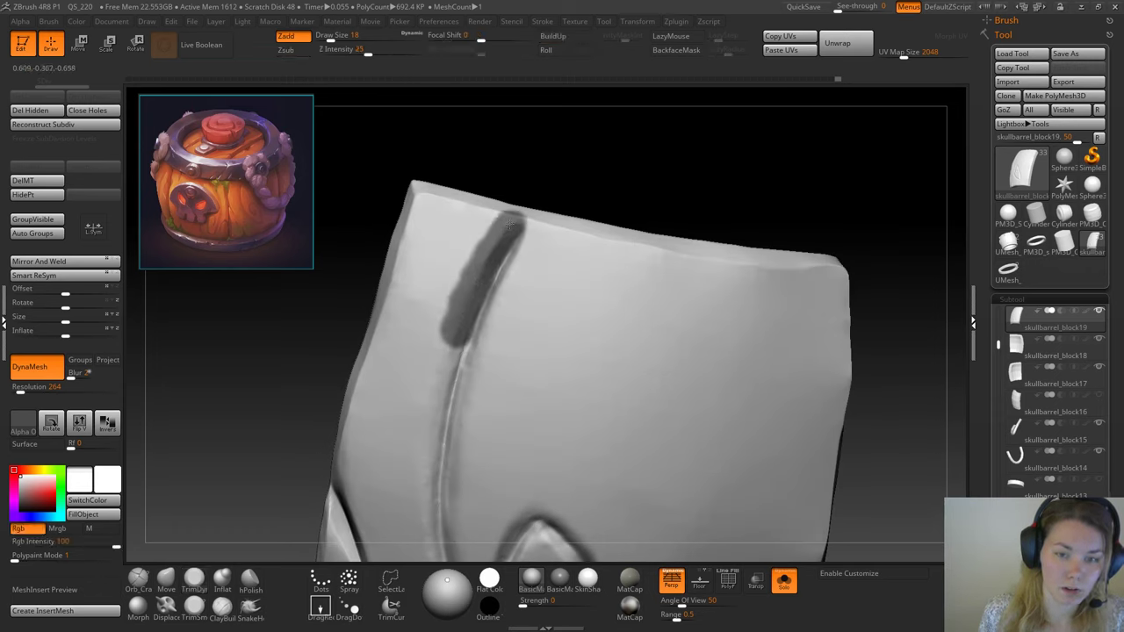
left_click_drag(510, 223, 429, 426, "ctrl")
left_click_drag(655, 171, 672, 64, "alt")
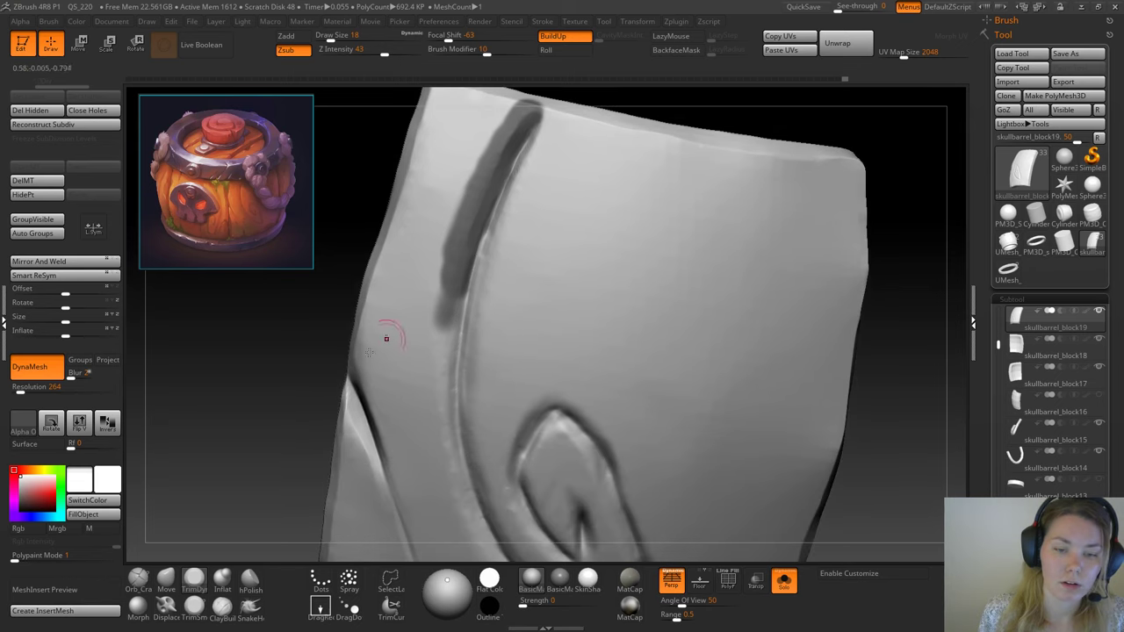
left_click_drag(316, 383, 289, 370)
left_click_drag(464, 261, 441, 404, "ctrl")
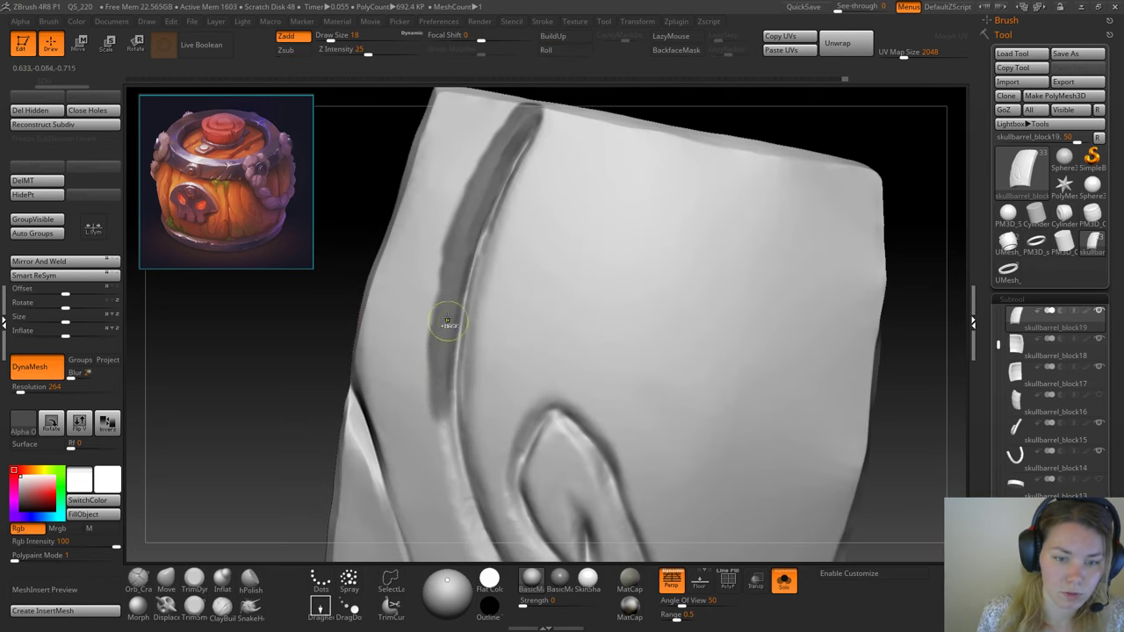
Step: Extend the mask strip down along the groove's outer side to the knot's lower tip
left_click_drag(275, 488, 274, 328, "alt")
left_click_drag(283, 281, 319, 221)
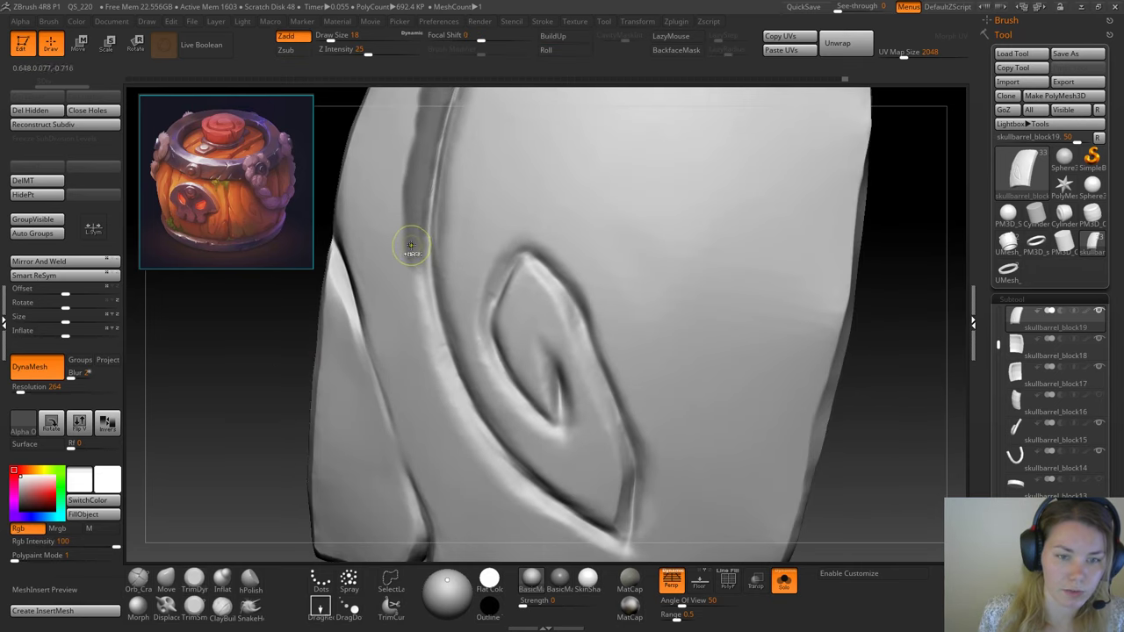
left_click_drag(414, 235, 443, 382, "ctrl")
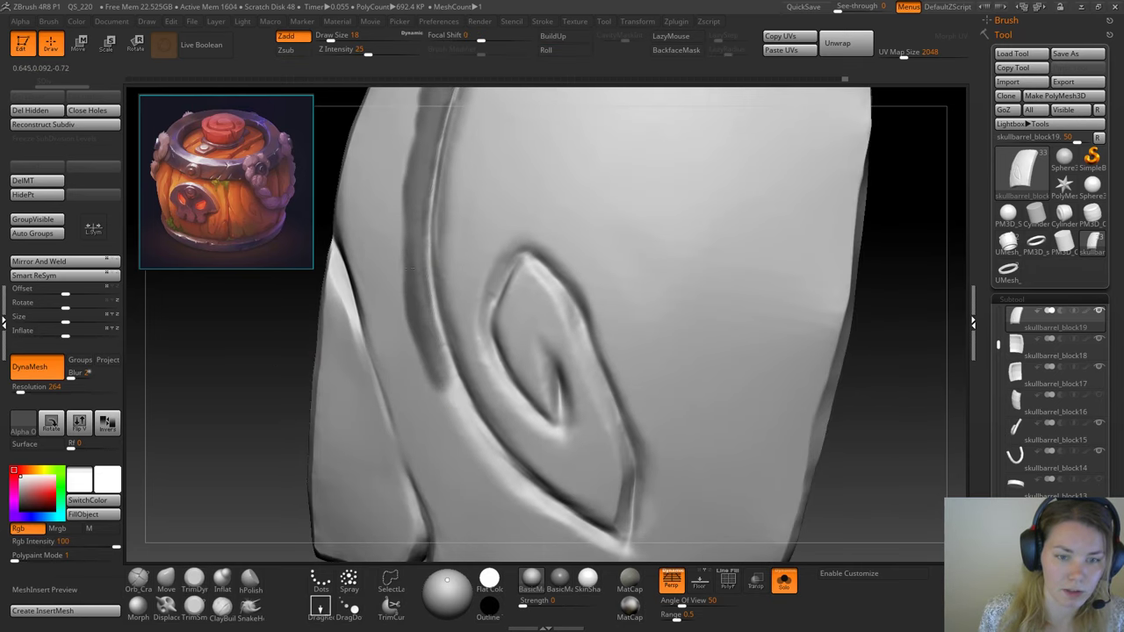
mouse_move(406, 269)
left_mouse_down()
mouse_move(421, 343)
mouse_move(501, 465)
left_mouse_up()
key("1")
mouse_move(226, 447)
left_mouse_down()
mouse_move(226, 382)
mouse_move(273, 386)
left_mouse_up()
left_click_drag(456, 358, 528, 446, "ctrl")
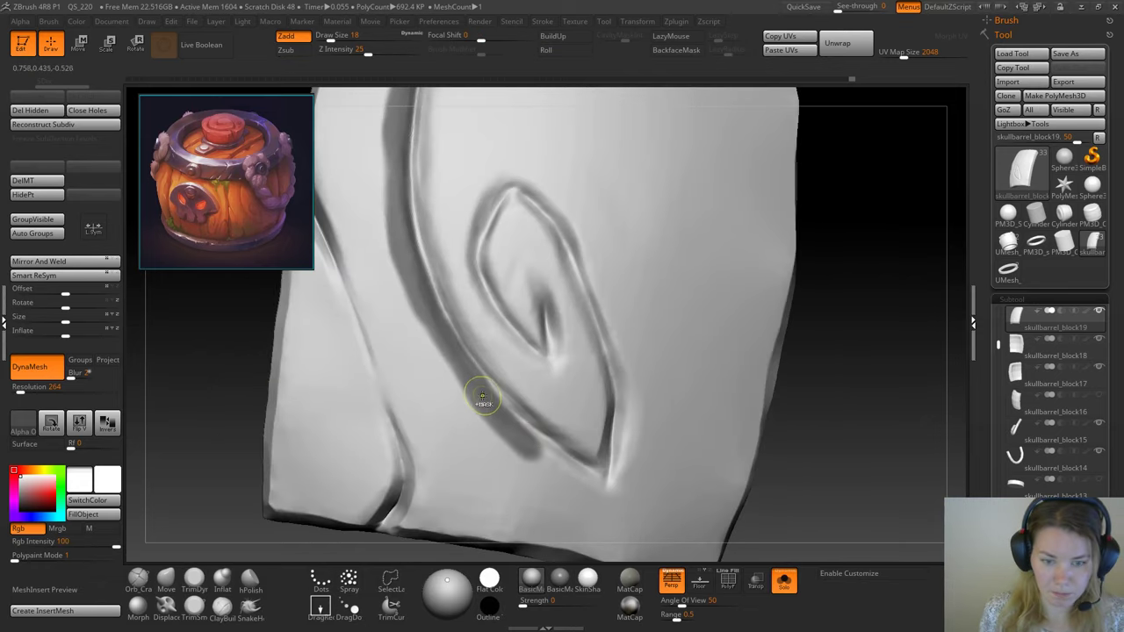
mouse_move(482, 399)
left_mouse_down()
mouse_move(547, 472)
mouse_move(572, 477)
left_mouse_up()
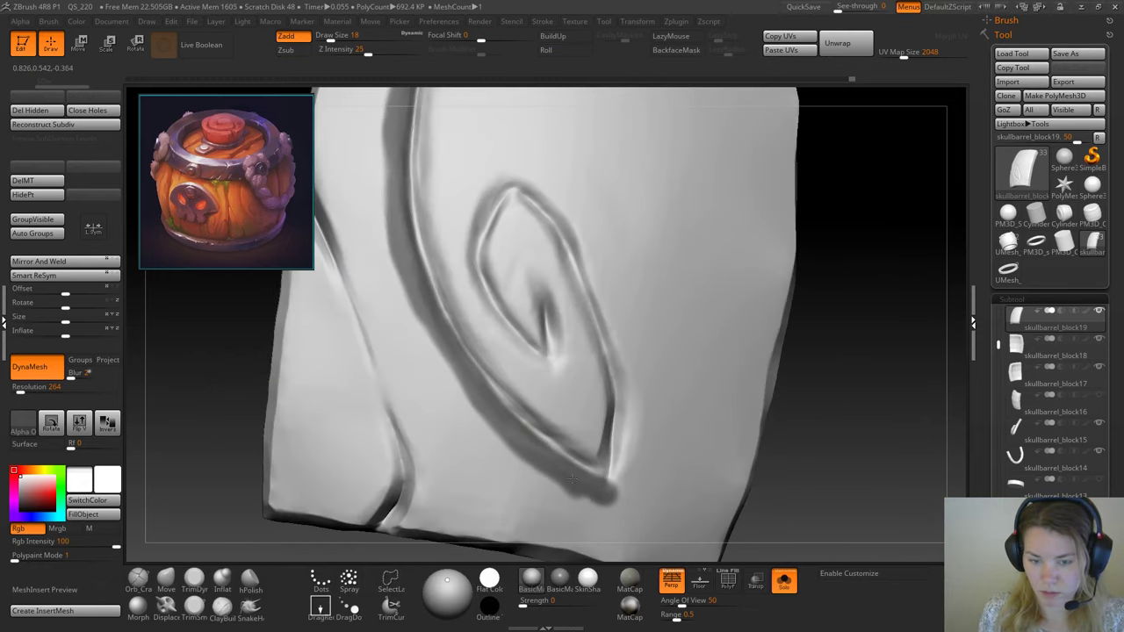
Step: Invert the mask and smooth the unmasked strip along the upper part of the long groove
left_click_drag(874, 328, 896, 339)
mouse_move(211, 364)
left_mouse_down()
mouse_move(214, 350)
mouse_move(243, 396)
mouse_move(238, 436)
mouse_move(251, 426)
left_mouse_up()
left_click_drag(546, 151, 468, 304)
left_click_drag(303, 342, 326, 349)
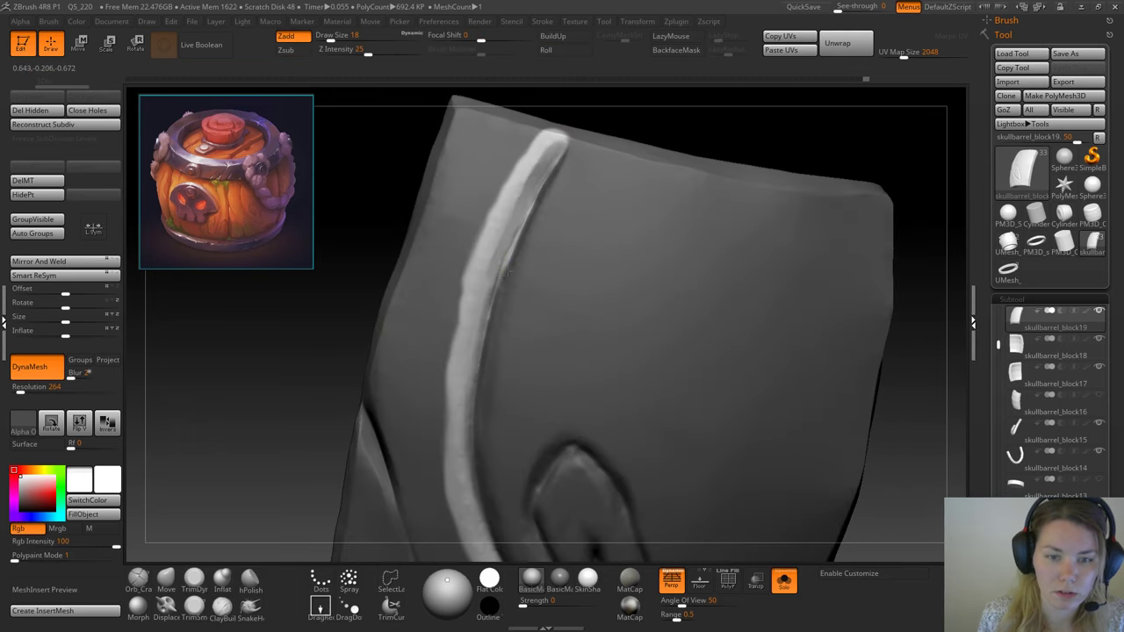
left_click_drag(502, 273, 555, 160, "shift")
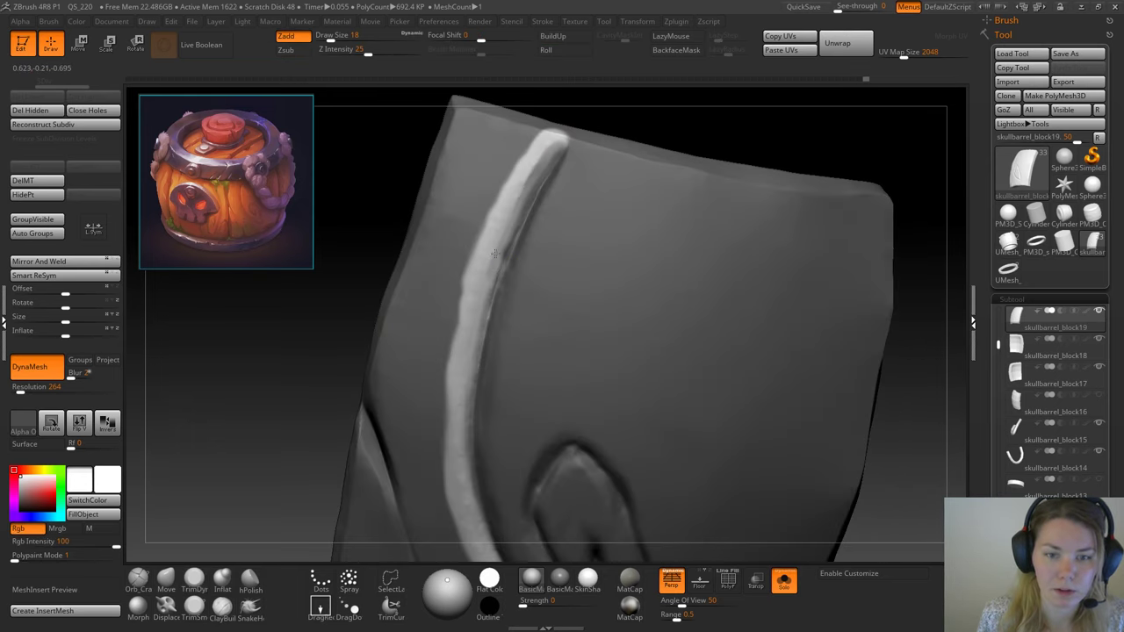
left_click_drag(509, 215, 550, 144, "shift")
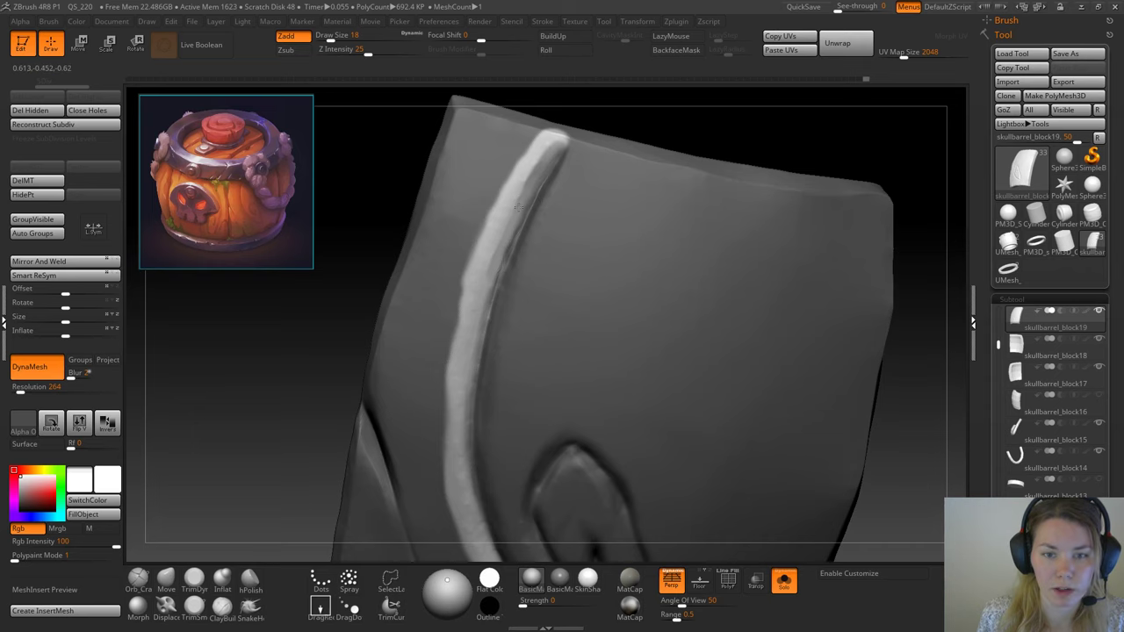
left_click_drag(308, 325, 498, 285)
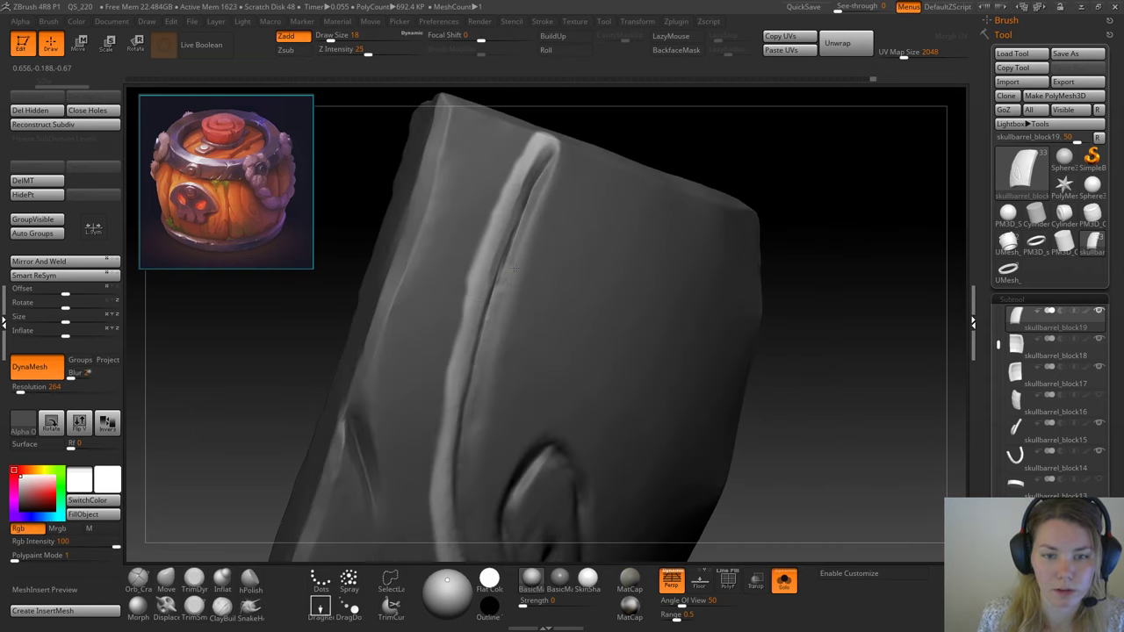
left_click_drag(278, 401, 490, 328)
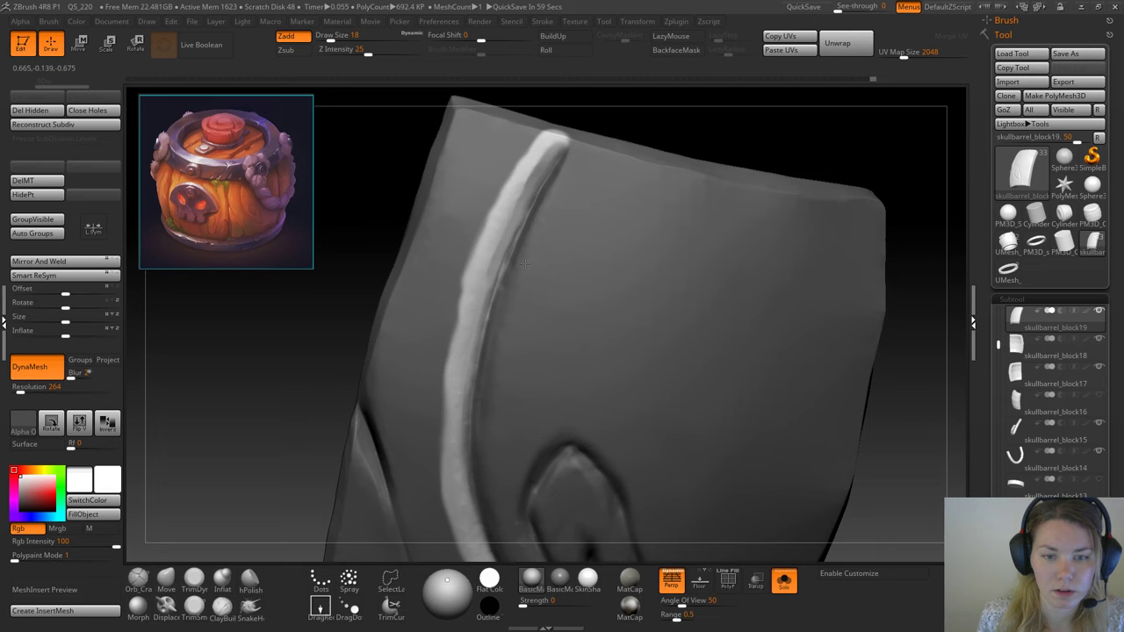
Step: Trim the unmasked strip along the groove's upper part with TrimDynamic at draw size 22
left_click_drag(325, 311, 297, 316)
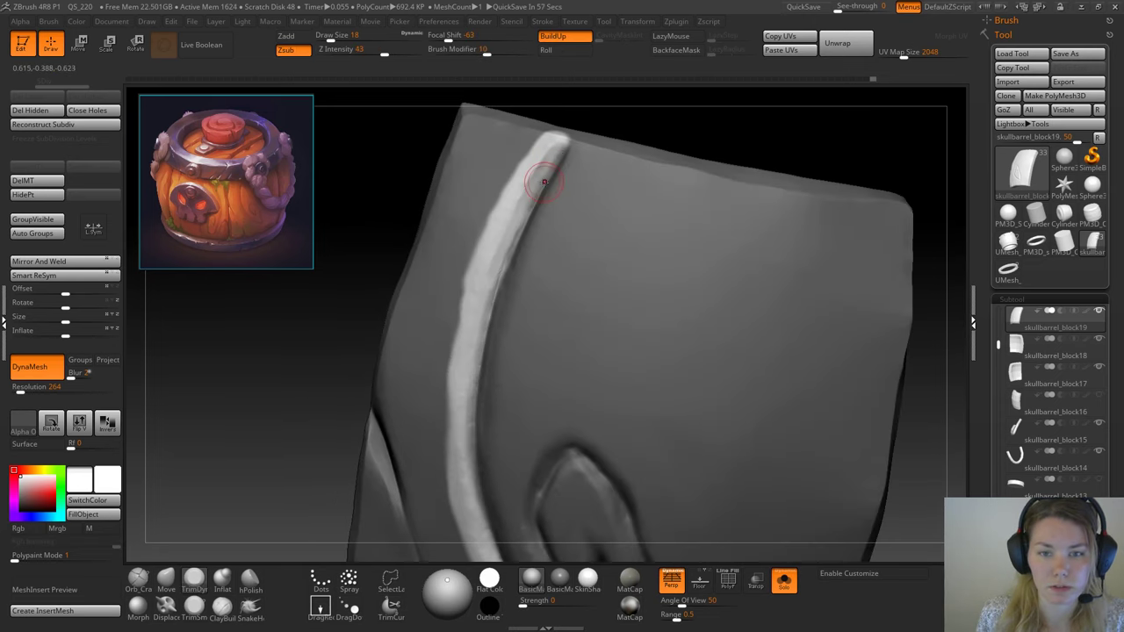
key("space")
left_click_drag(529, 208, 537, 180)
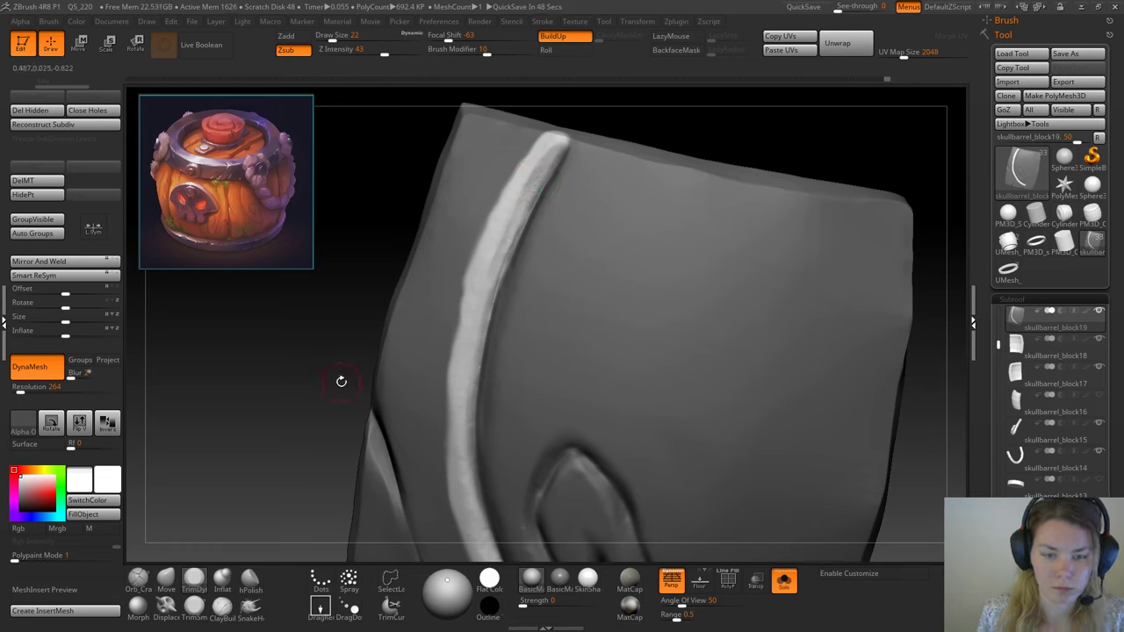
mouse_move(339, 381)
left_mouse_down()
mouse_move(379, 348)
mouse_move(248, 471)
left_mouse_up()
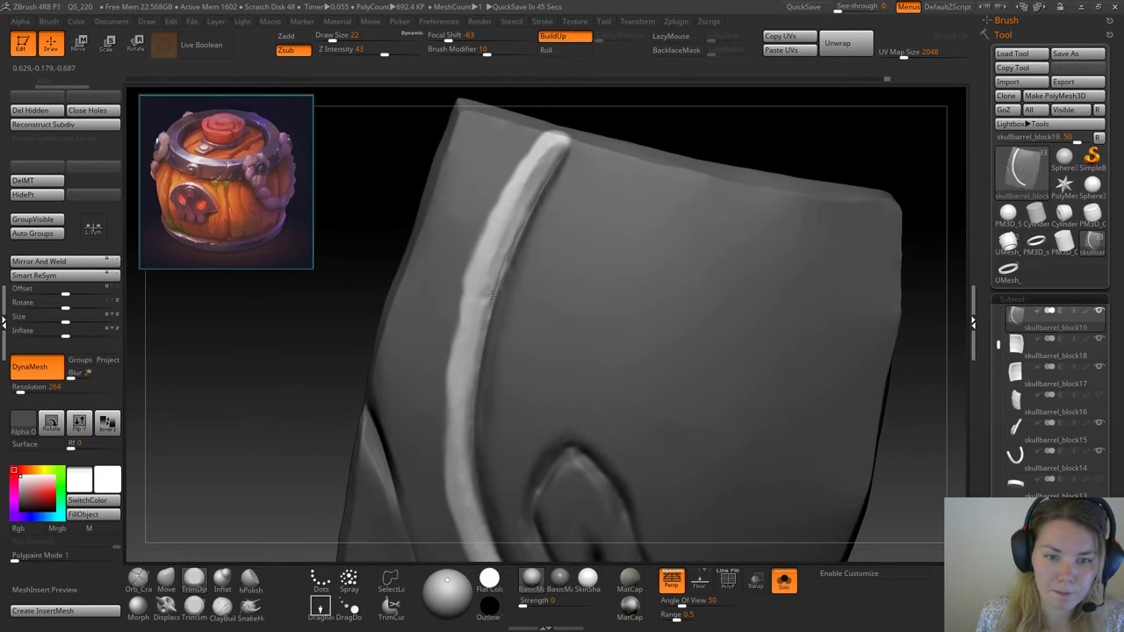
left_click_drag(349, 360, 404, 322)
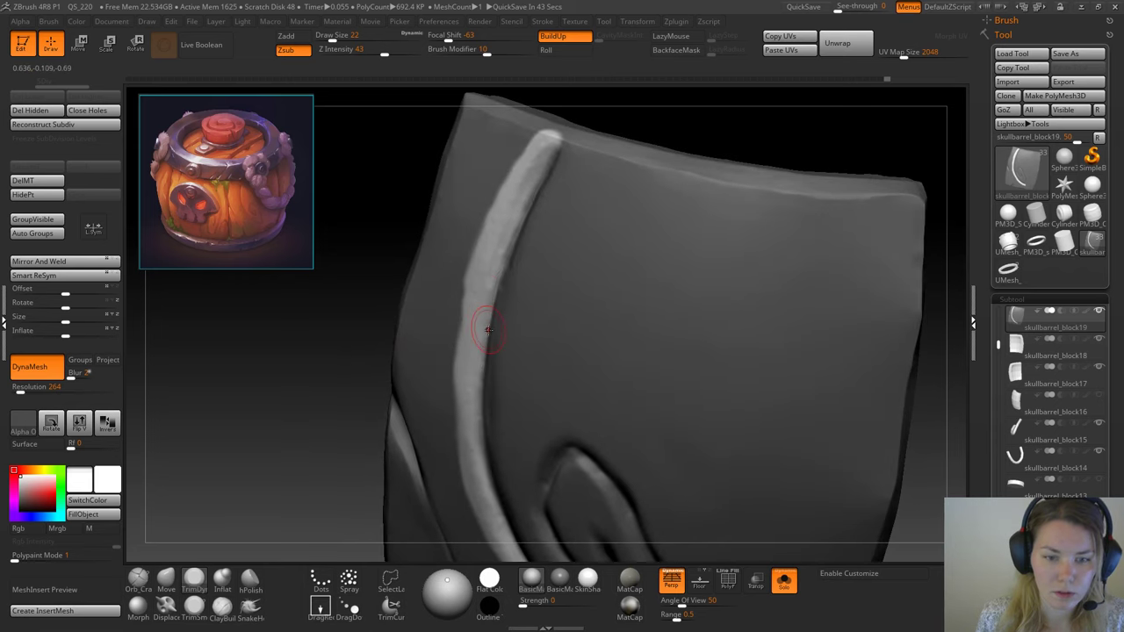
Step: Undo the last trim stroke and sharpen the groove's crease beside the strip with Orb_Cracks at draw size 22
key("ctrl+z")
left_click(138, 579)
left_click_drag(326, 395, 272, 430)
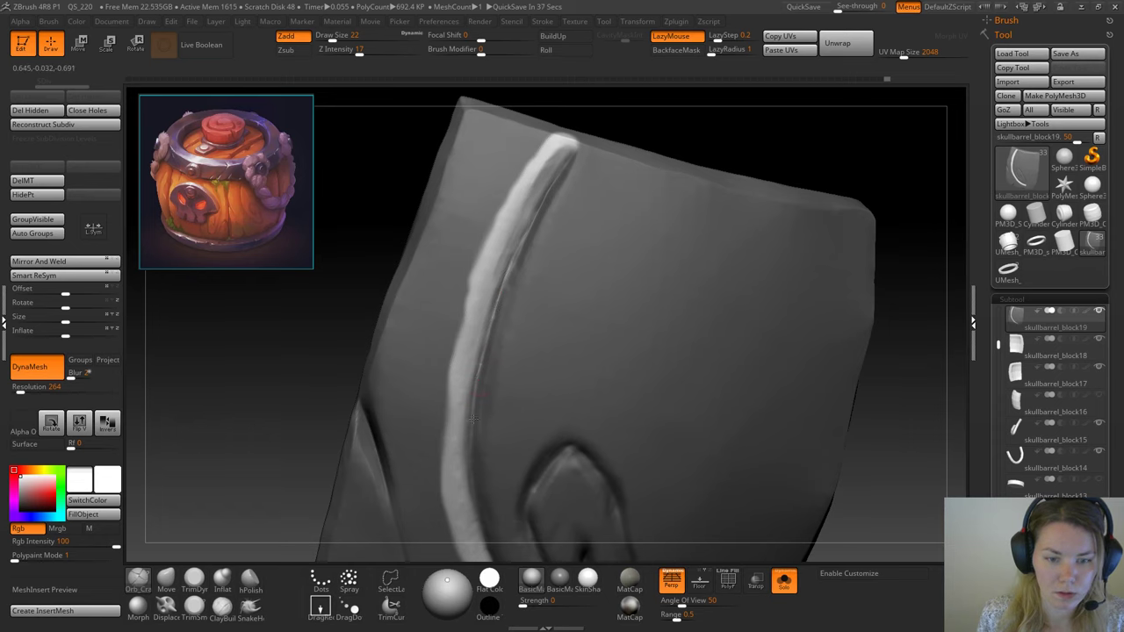
Step: Flatten the unmasked strip beside the groove's upper and middle parts with TrimDynamic at draw size 17
left_click(206, 592)
left_click_drag(267, 475, 332, 413)
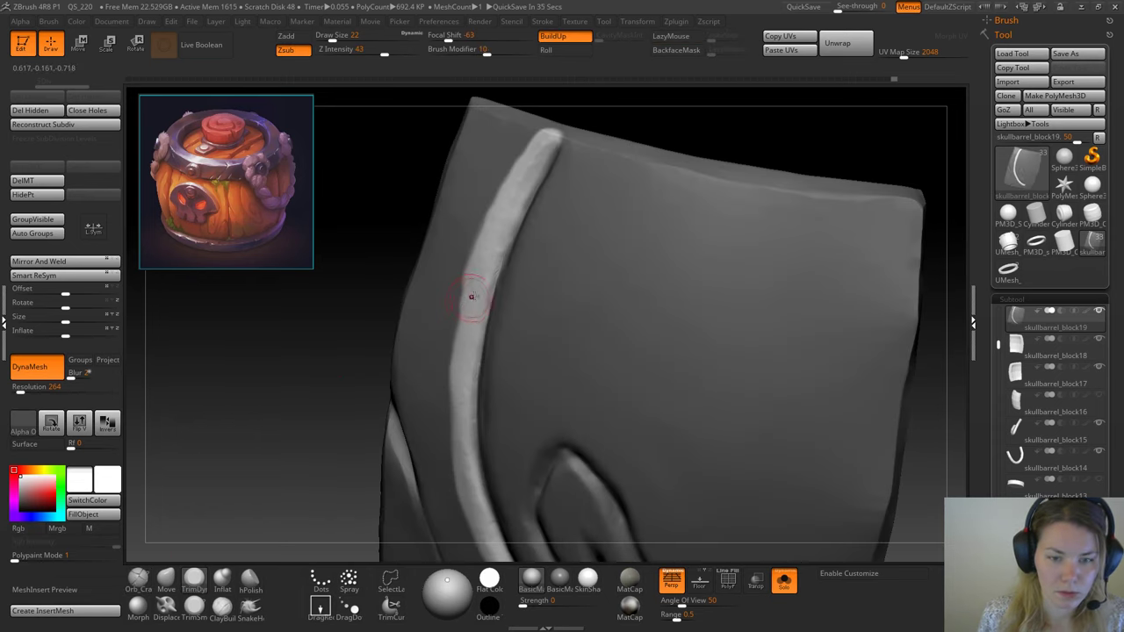
key("space")
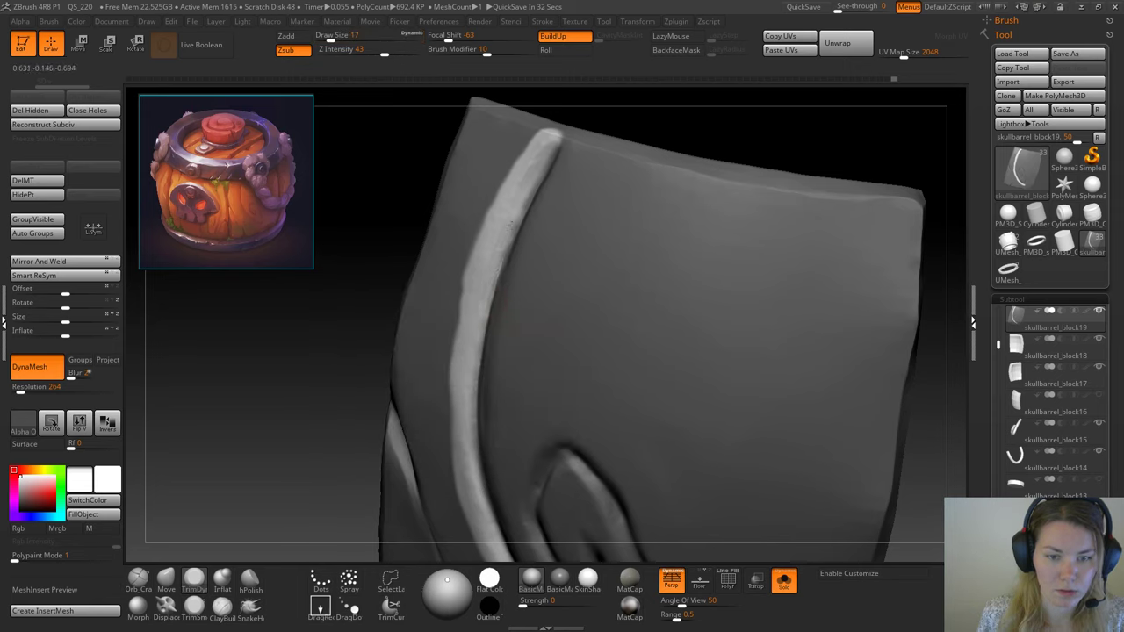
left_click_drag(511, 225, 546, 163)
key("ctrl+z")
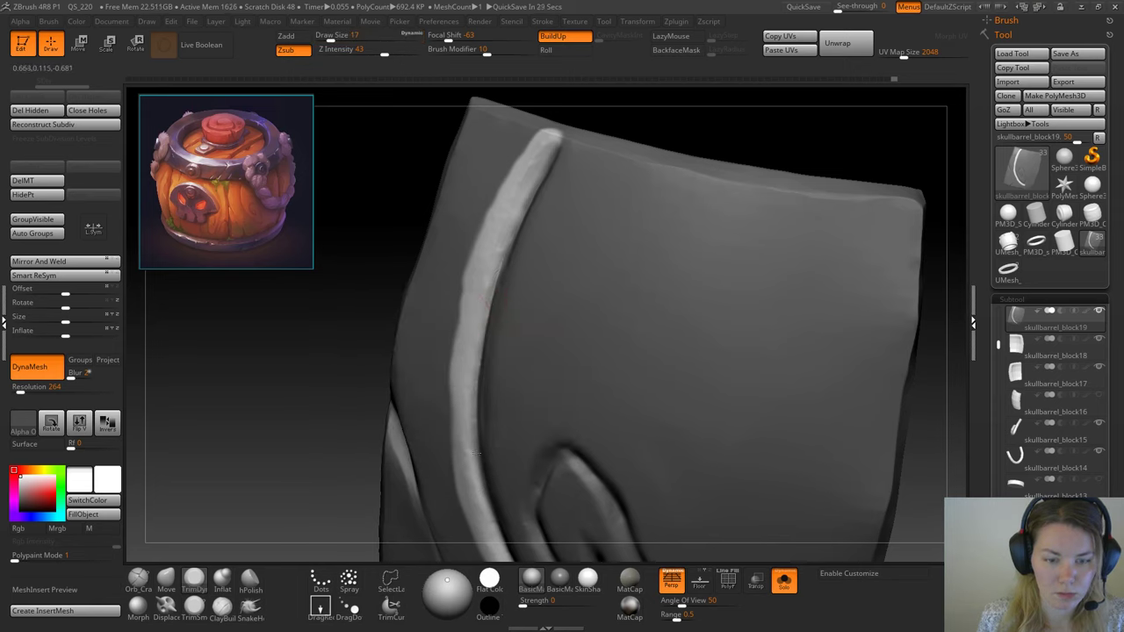
mouse_move(326, 416)
left_mouse_down("alt")
mouse_move(272, 462)
mouse_move(323, 394)
left_mouse_up("alt")
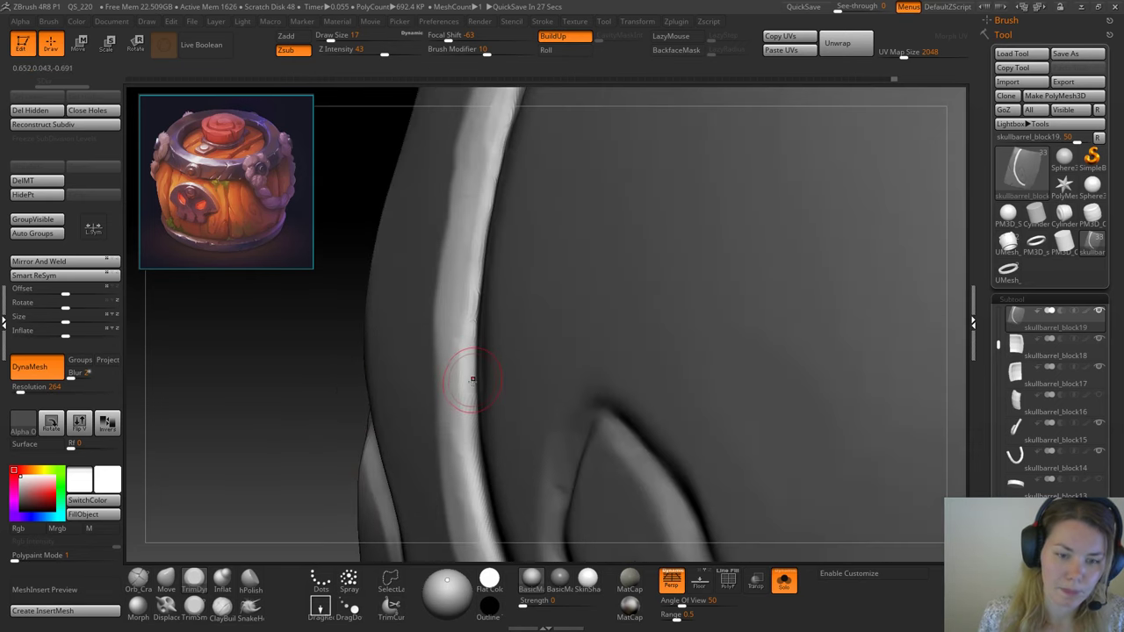
left_click_drag(475, 406, 464, 366)
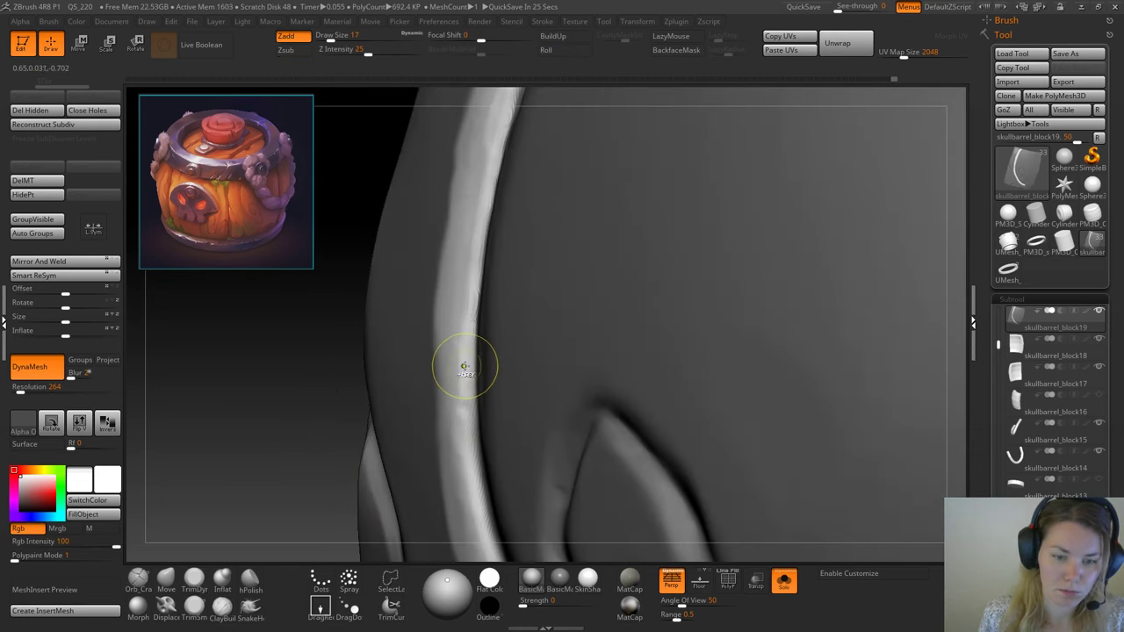
mouse_move(320, 416)
left_mouse_down("alt")
mouse_move(250, 363)
mouse_move(358, 358)
left_mouse_up("alt")
Step: Build up the unmasked strip along the long groove with the ClayBuildup brush at draw size 17
key("b")
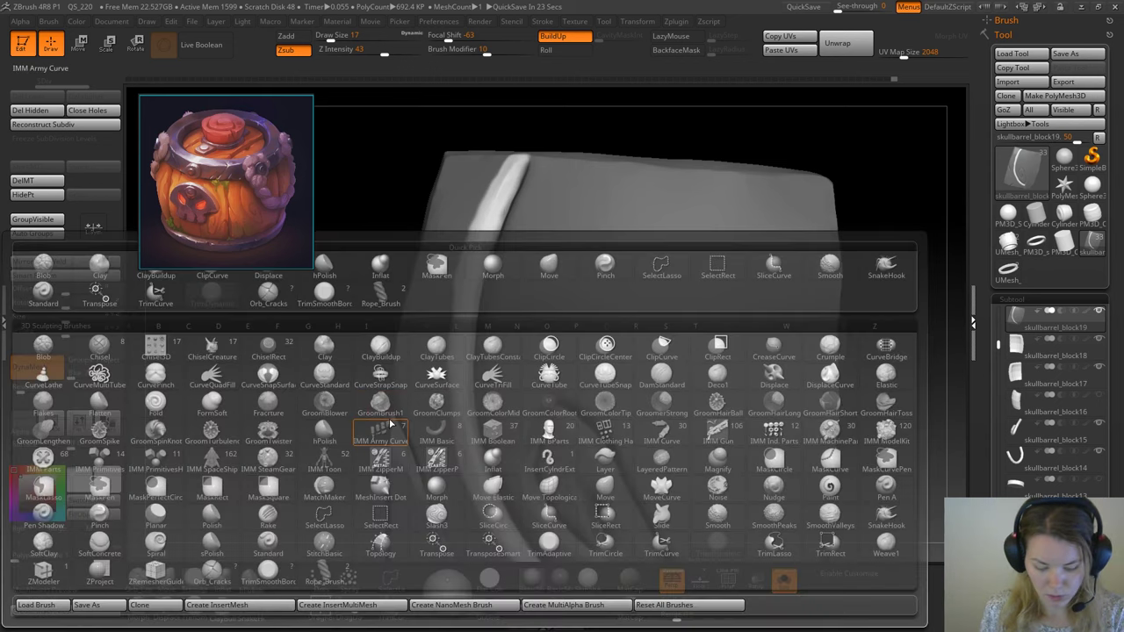
key("c")
key("b")
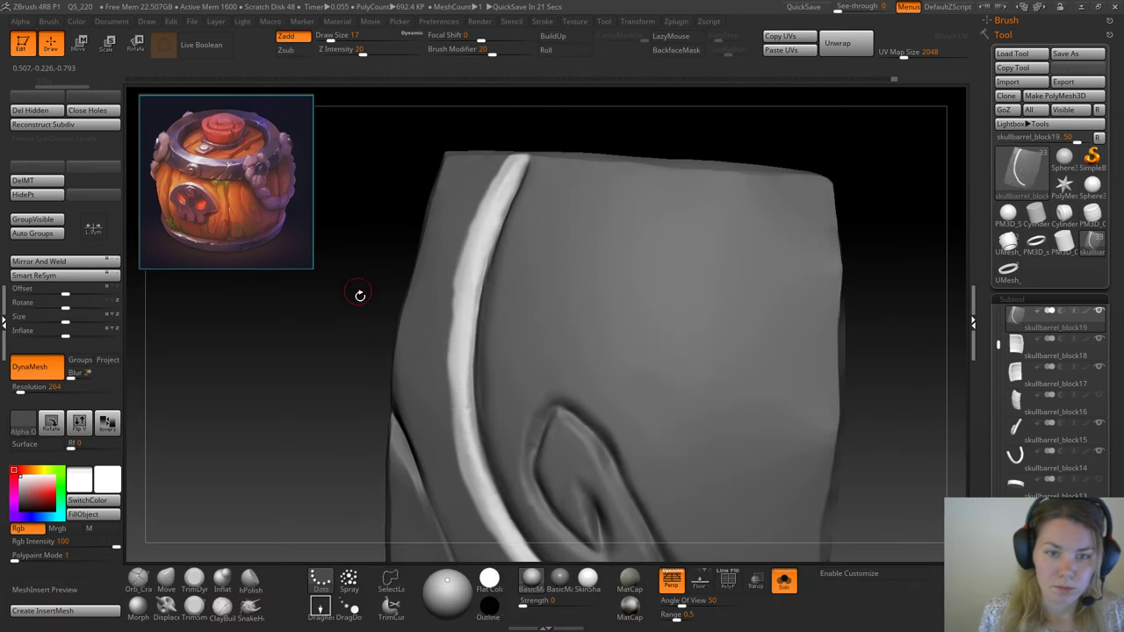
left_click_drag(359, 296, 378, 294)
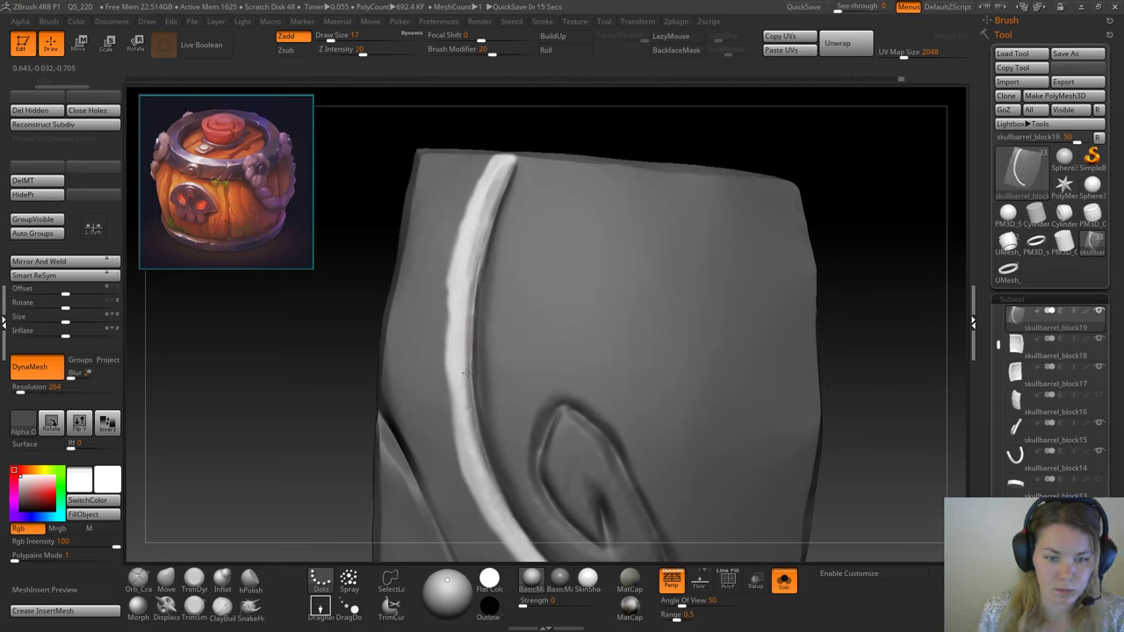
left_click_drag(467, 373, 473, 430)
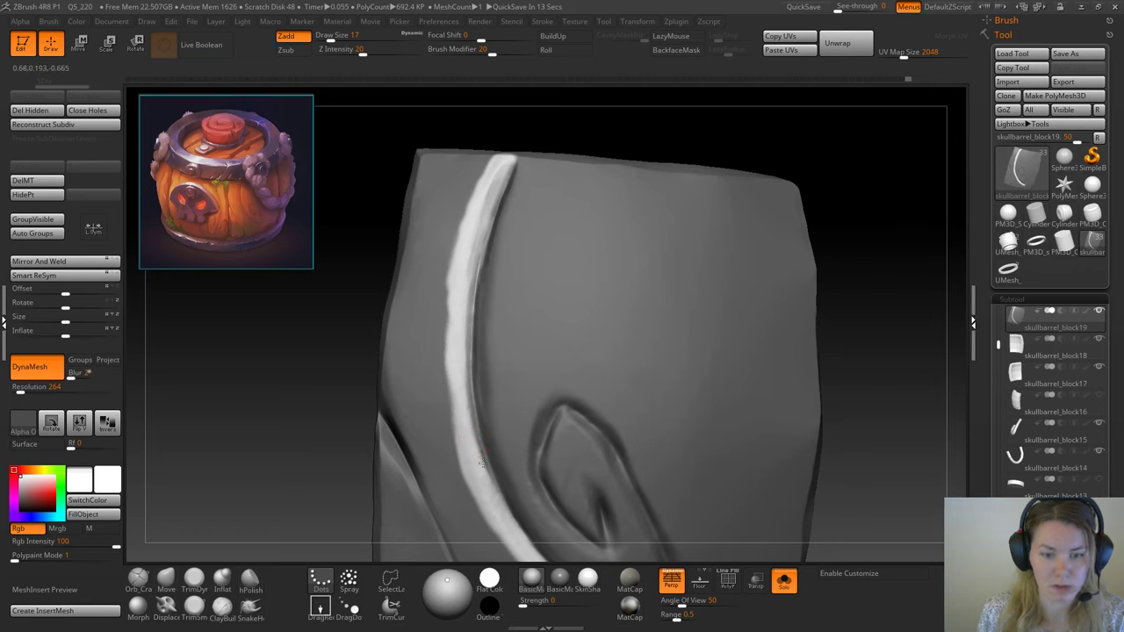
left_click_drag(460, 389, 464, 352)
left_click_drag(468, 285, 497, 172)
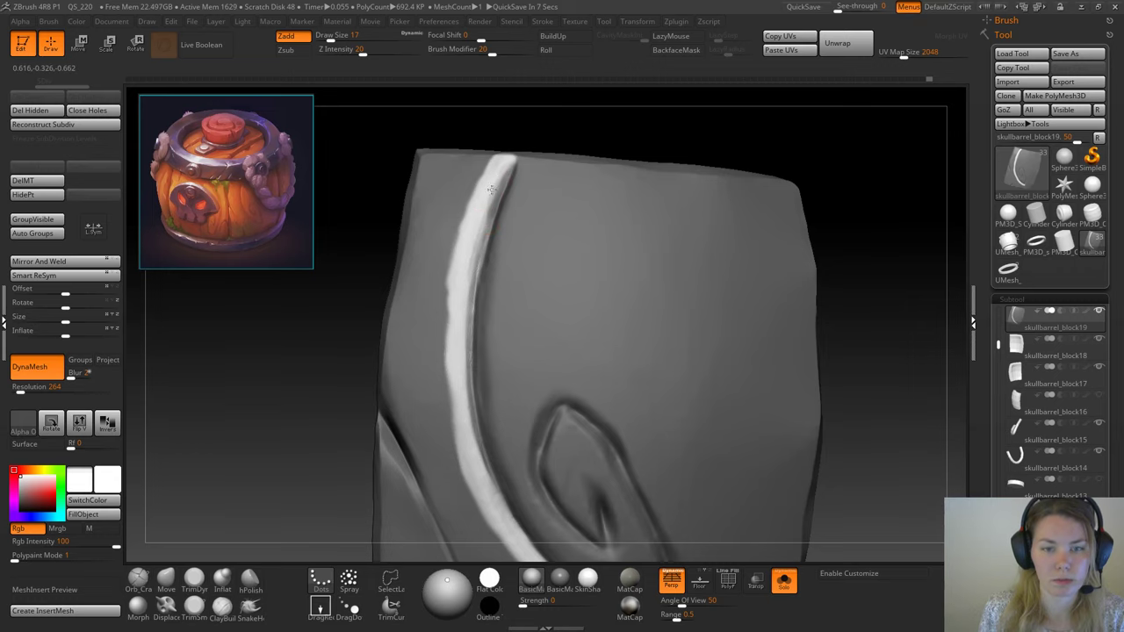
Step: Sharpen the crease beside the unmasked strip along the groove's lower curve with Orb_Cracks at draw size 25
left_click_drag(475, 250, 472, 256)
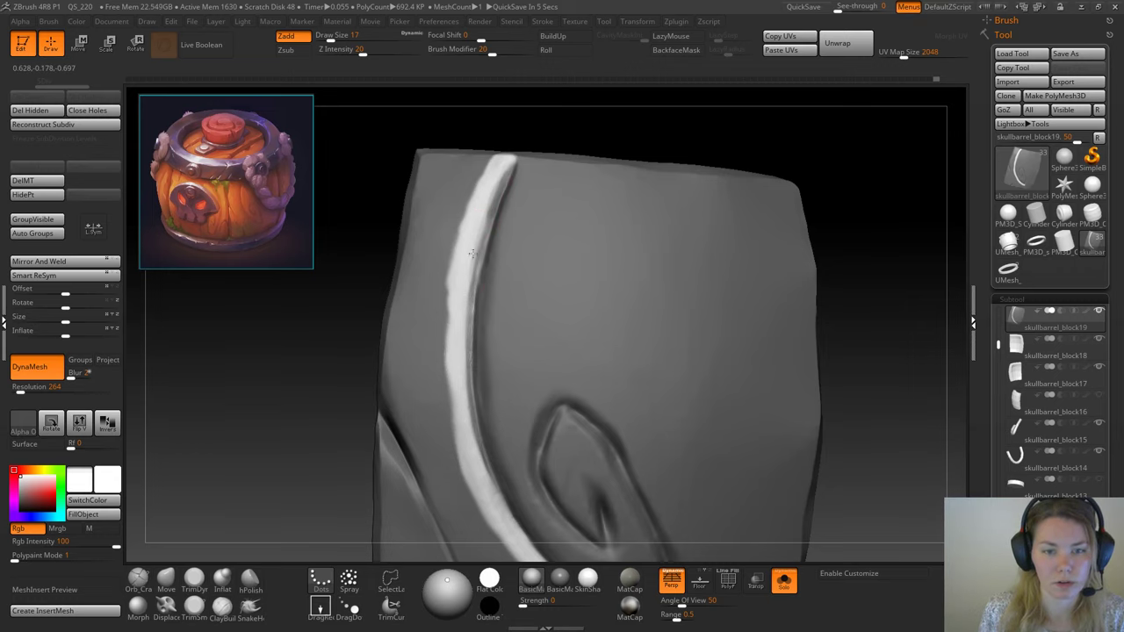
left_click_drag(331, 497, 284, 362, "alt")
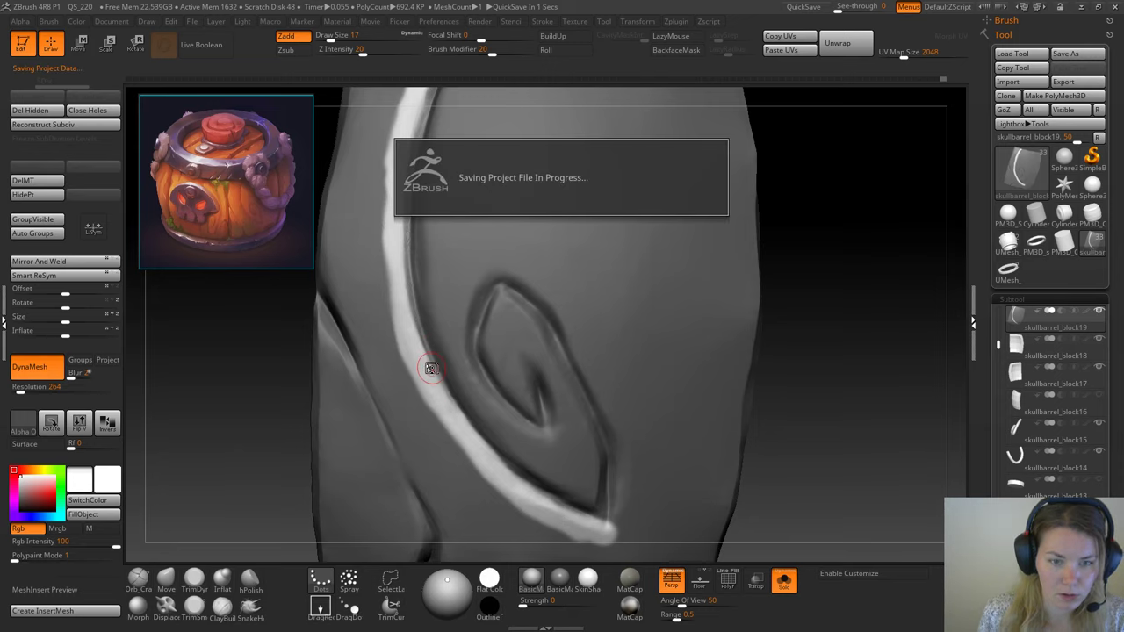
mouse_move(261, 438)
left_mouse_down()
mouse_move(237, 416)
mouse_move(290, 387)
left_mouse_up()
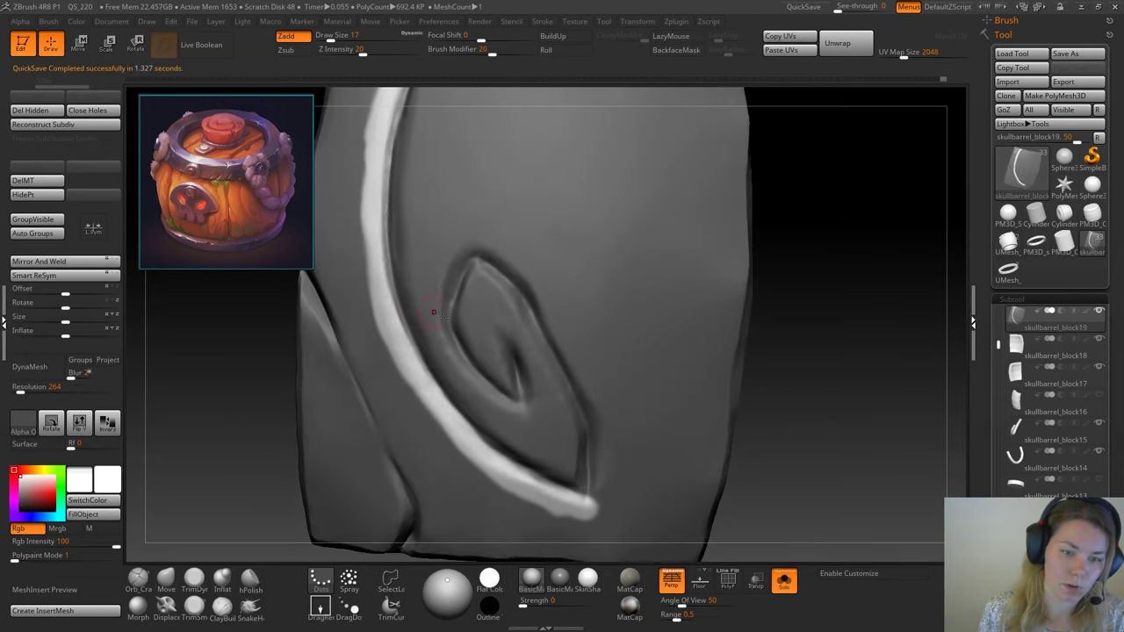
left_click(137, 577)
mouse_move(195, 467)
left_mouse_down()
mouse_move(380, 251)
mouse_move(386, 261)
left_mouse_up()
key("space")
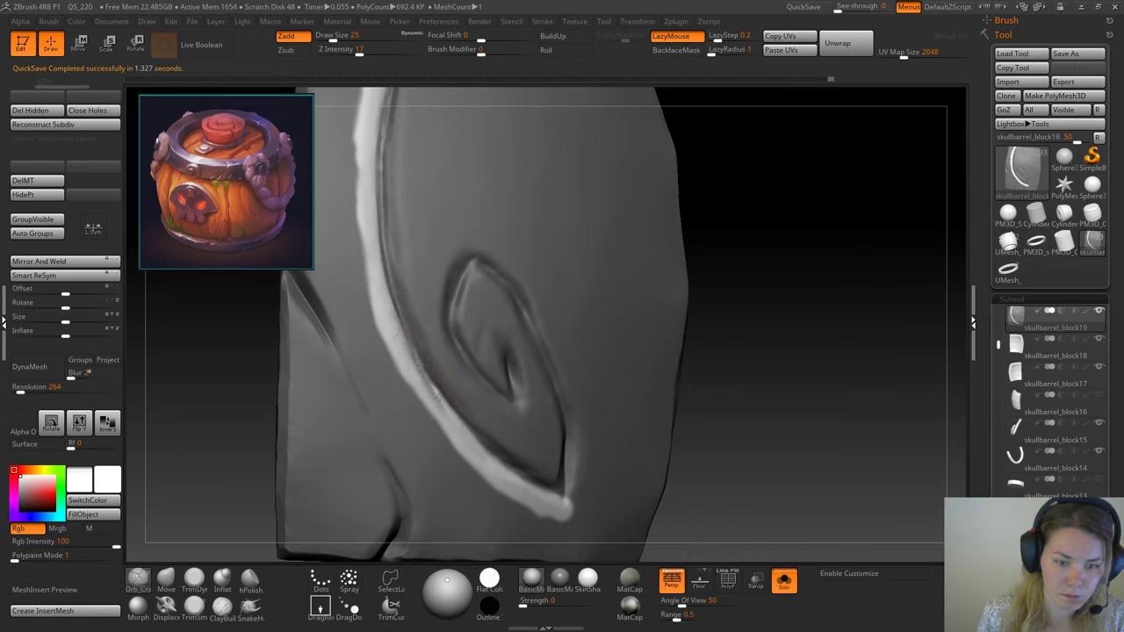
left_click_drag(436, 389, 490, 455)
left_click_drag(452, 418, 492, 457)
left_click_drag(720, 365, 749, 375)
mouse_move(443, 387)
left_mouse_down()
mouse_move(448, 409)
mouse_move(496, 462)
mouse_move(571, 501)
left_mouse_up()
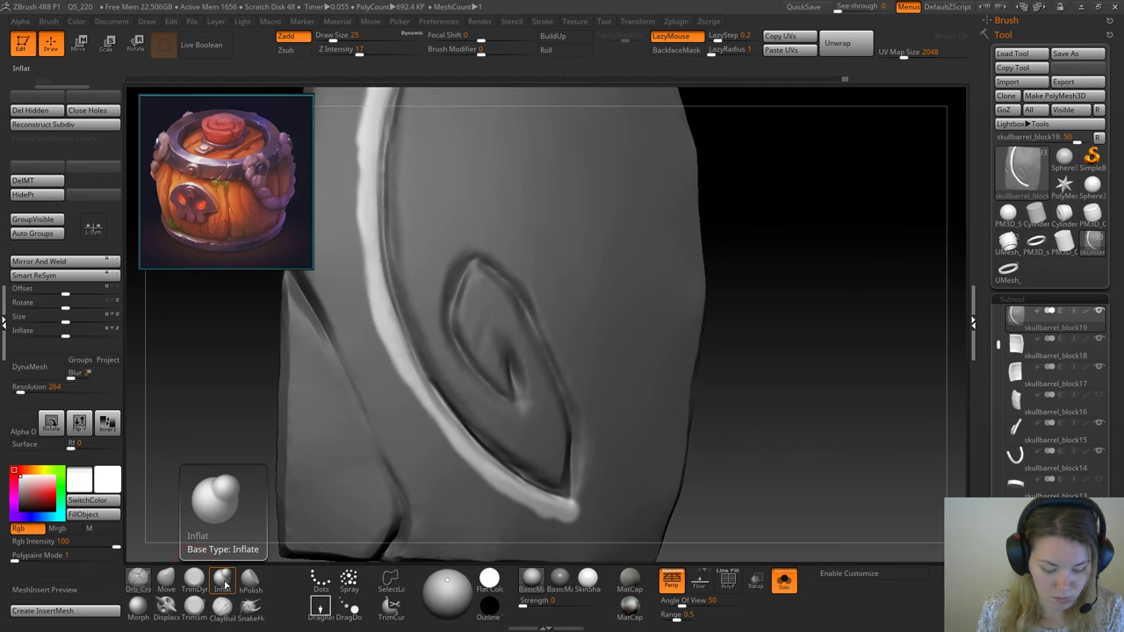
Step: Pinch the unmasked strip's edge along the groove's lower curve with the Pinch brush at draw size 16 and focal shift -48
key("b")
key("p")
key("i")
key("space")
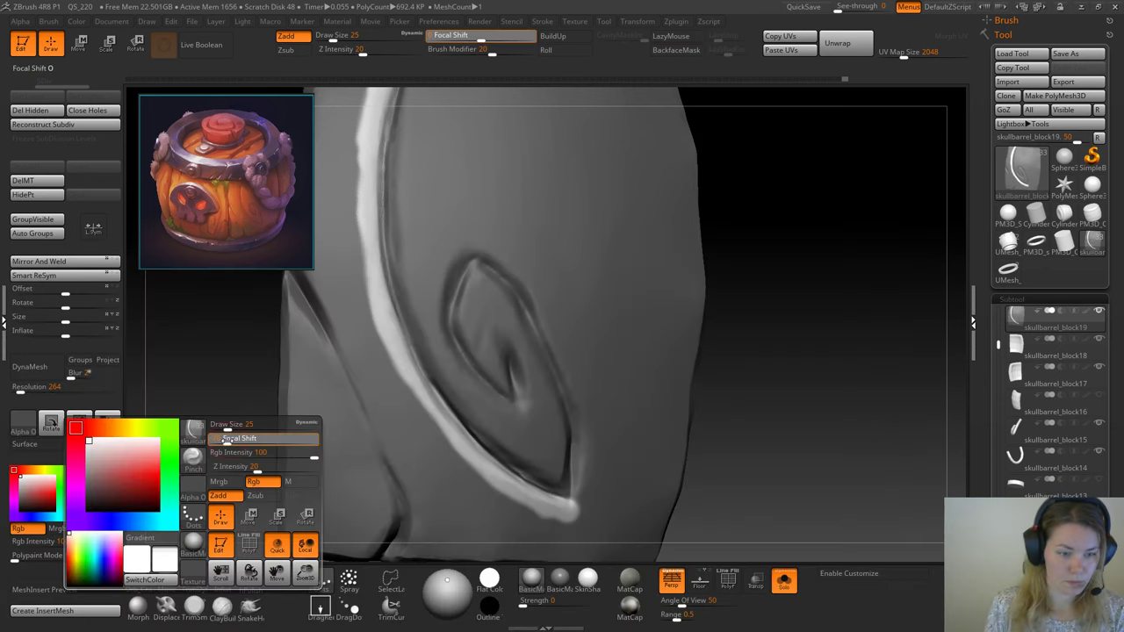
key("space")
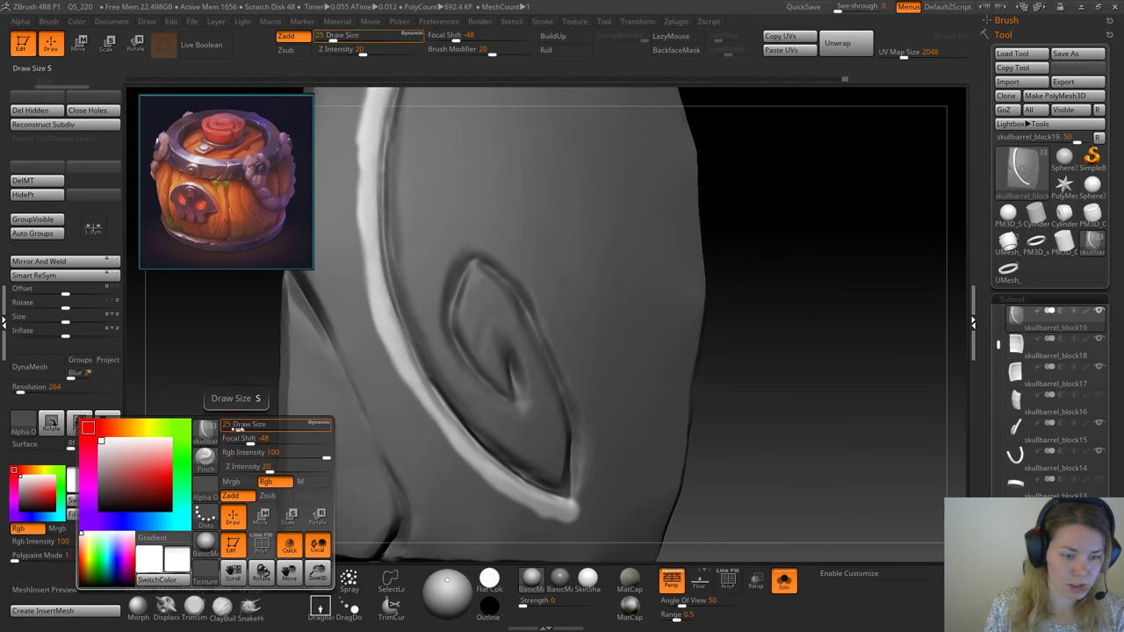
left_click(237, 428)
left_click_drag(237, 428, 226, 392)
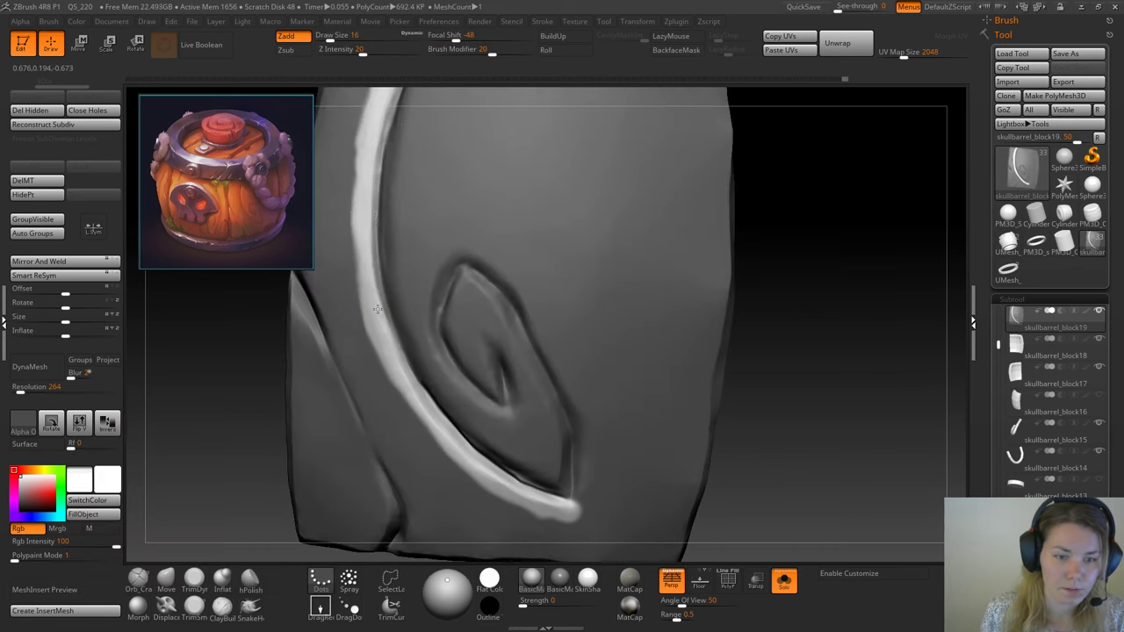
mouse_move(392, 353)
left_mouse_down()
mouse_move(425, 409)
mouse_move(502, 487)
left_mouse_up()
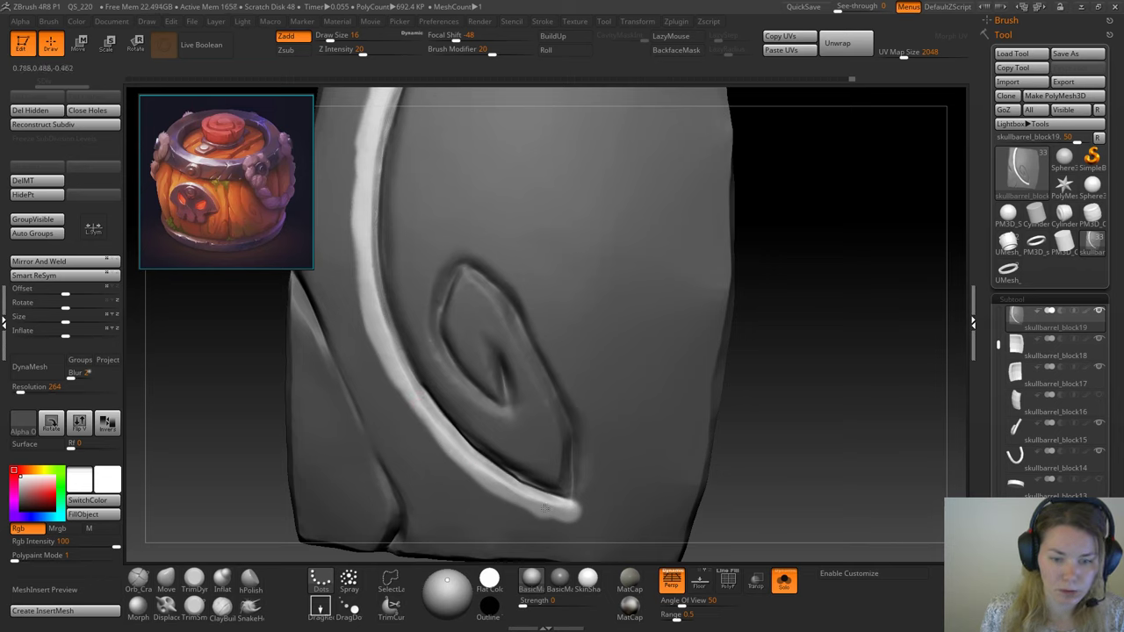
mouse_move(571, 508)
left_mouse_down()
mouse_move(469, 460)
mouse_move(411, 379)
left_mouse_up()
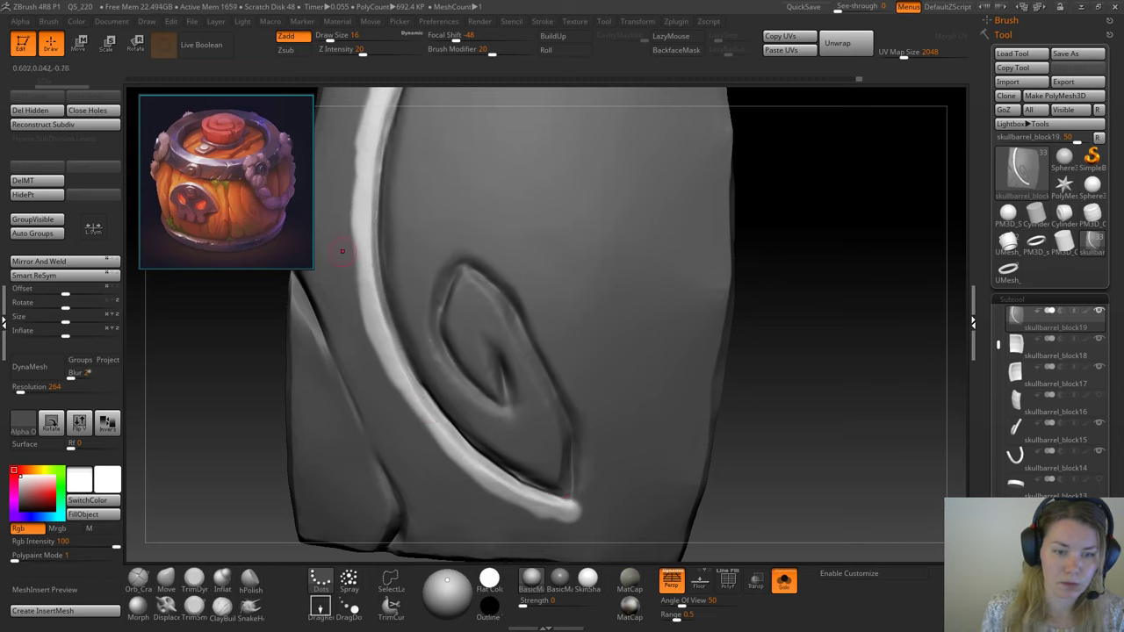
Step: Flatten the unmasked strip along the groove's lower curve with TrimDynamic at draw size 16
left_click(194, 581)
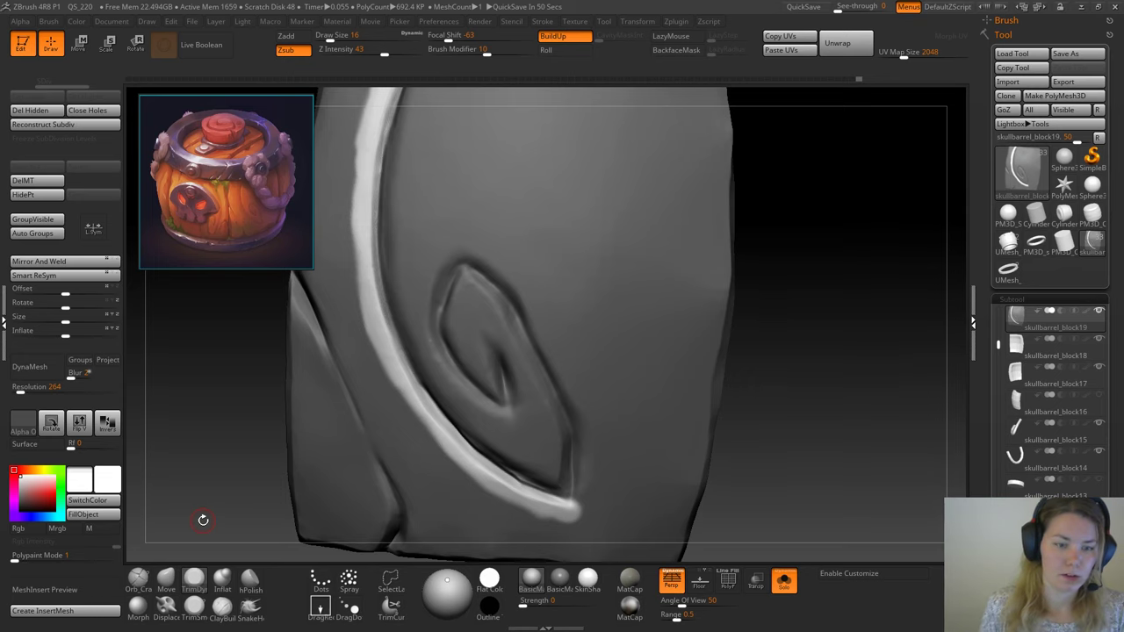
left_click_drag(191, 371, 263, 386)
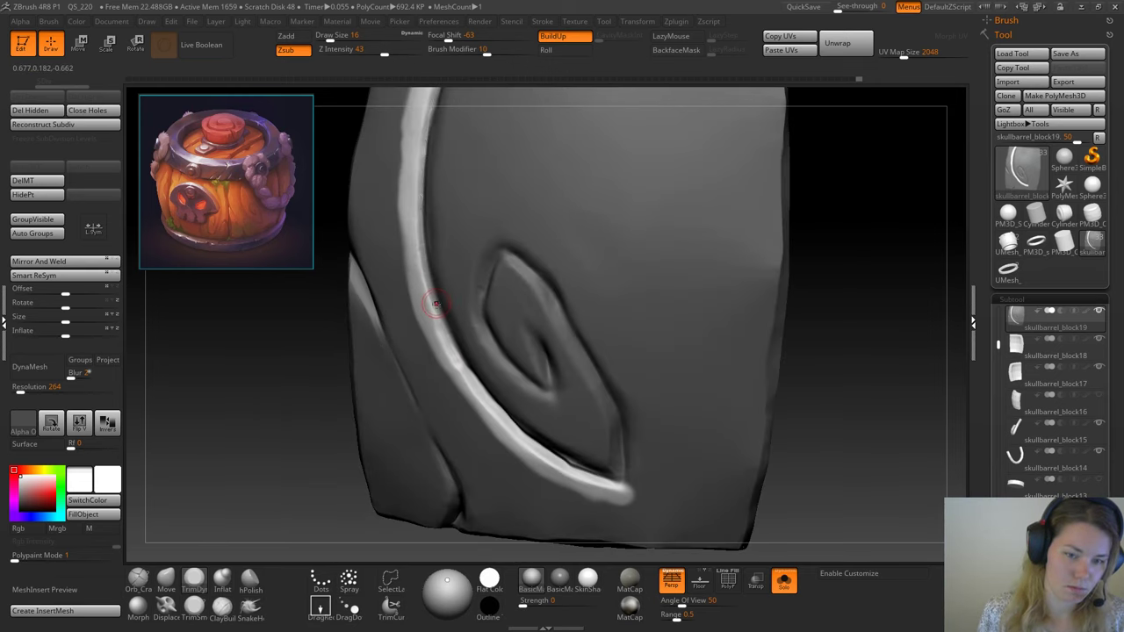
left_click_drag(317, 400, 276, 430)
left_click_drag(230, 512, 499, 445)
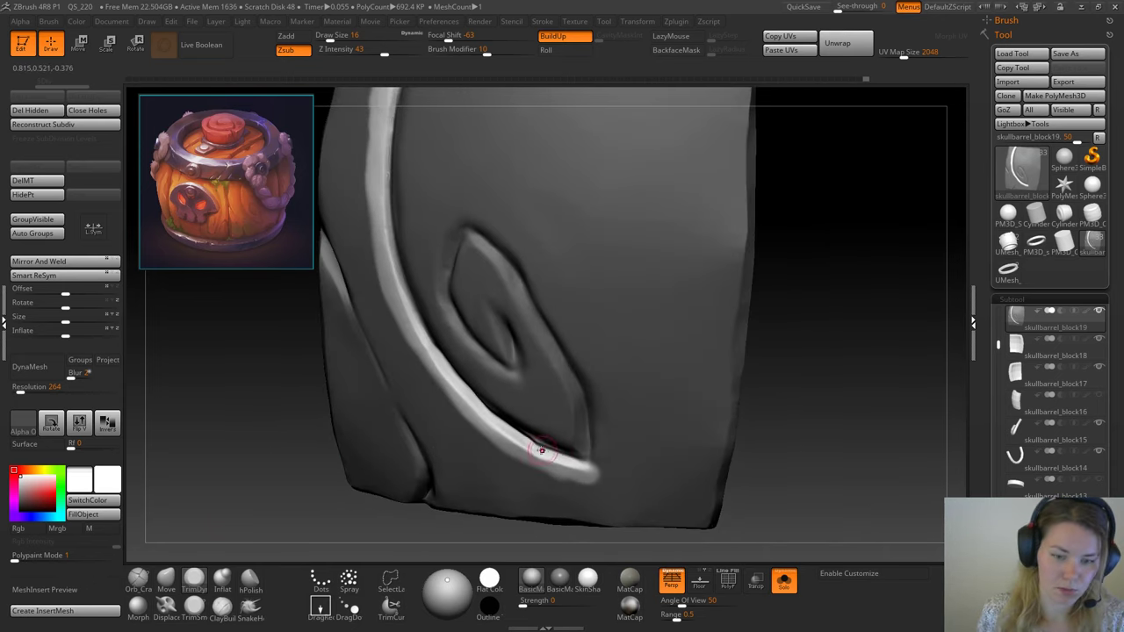
left_click_drag(518, 437, 421, 347)
left_click_drag(486, 412, 420, 338)
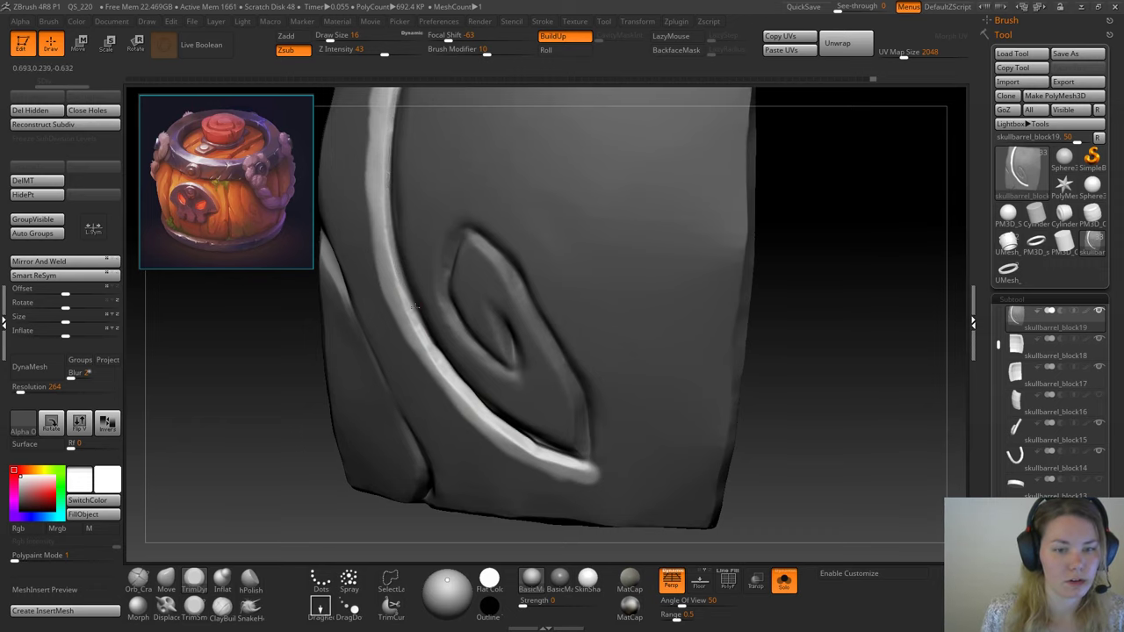
Step: Clear the plank's mask and remesh the plank with DynaMesh at resolution 1208
left_click(216, 390, "ctrl")
mouse_move(216, 389)
left_mouse_down("ctrl")
mouse_move(245, 455)
mouse_move(221, 419)
left_mouse_up("ctrl")
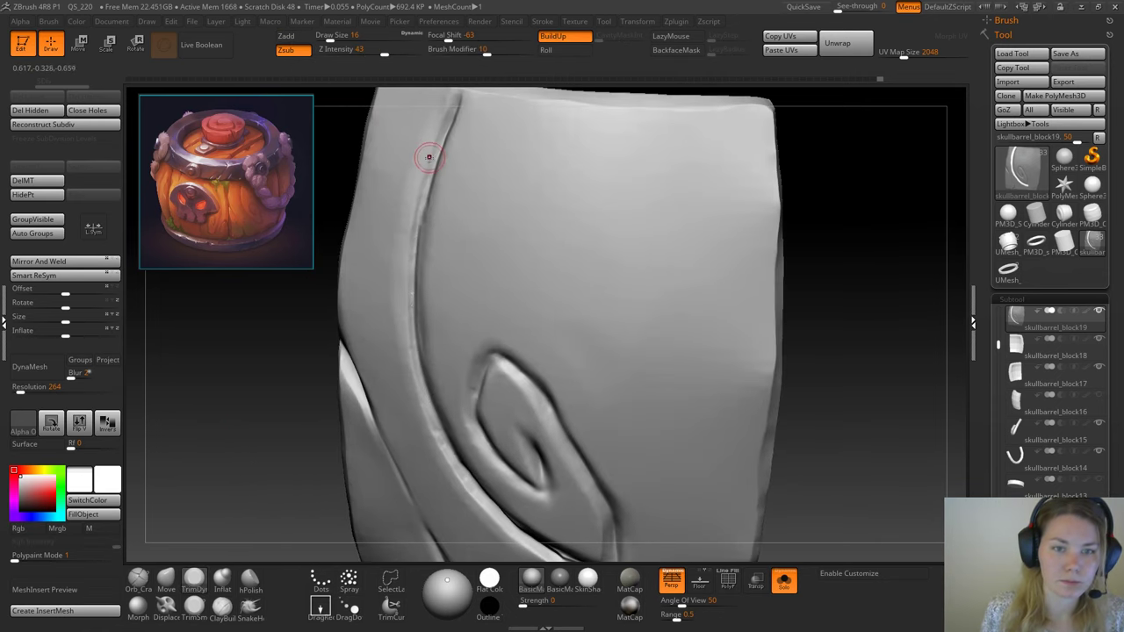
left_click_drag(226, 348, 239, 391, "alt")
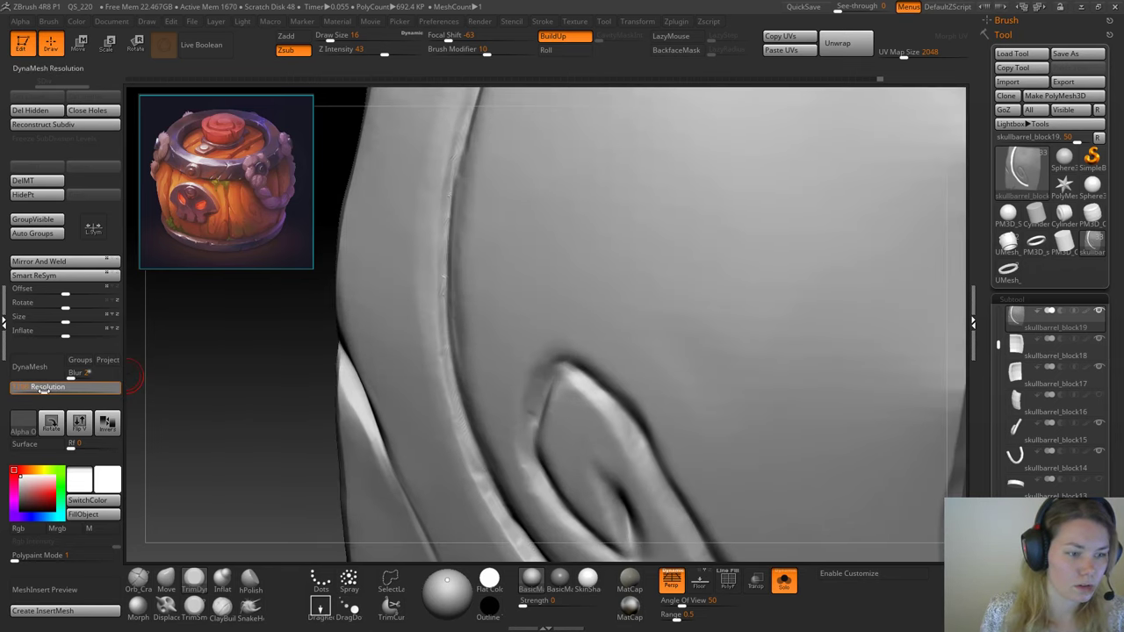
left_click(28, 366)
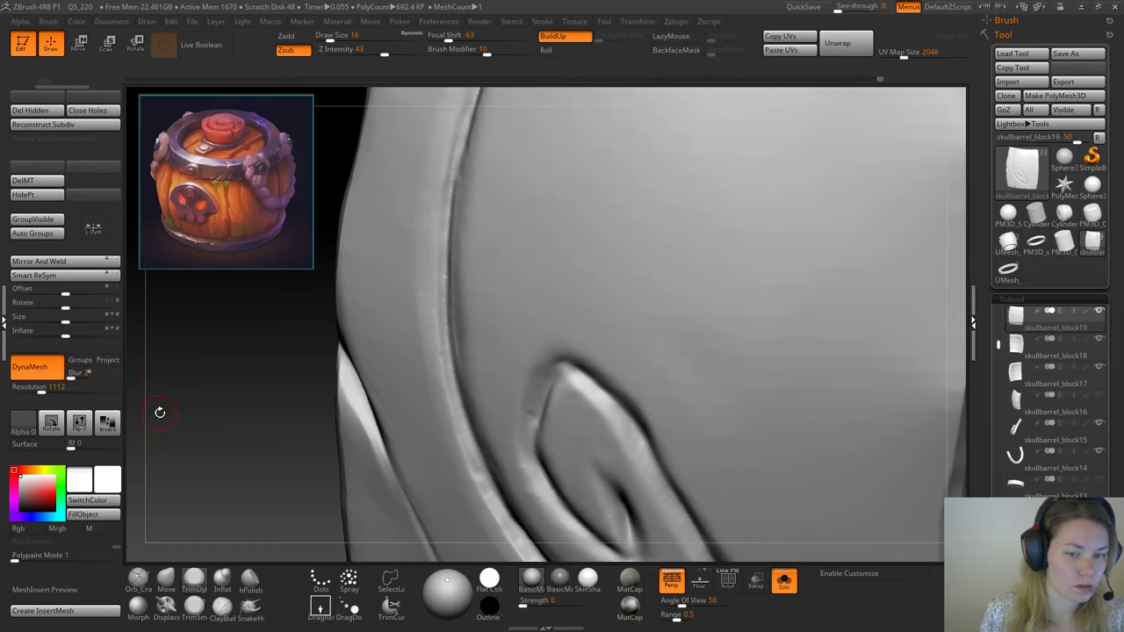
key("ctrl+z")
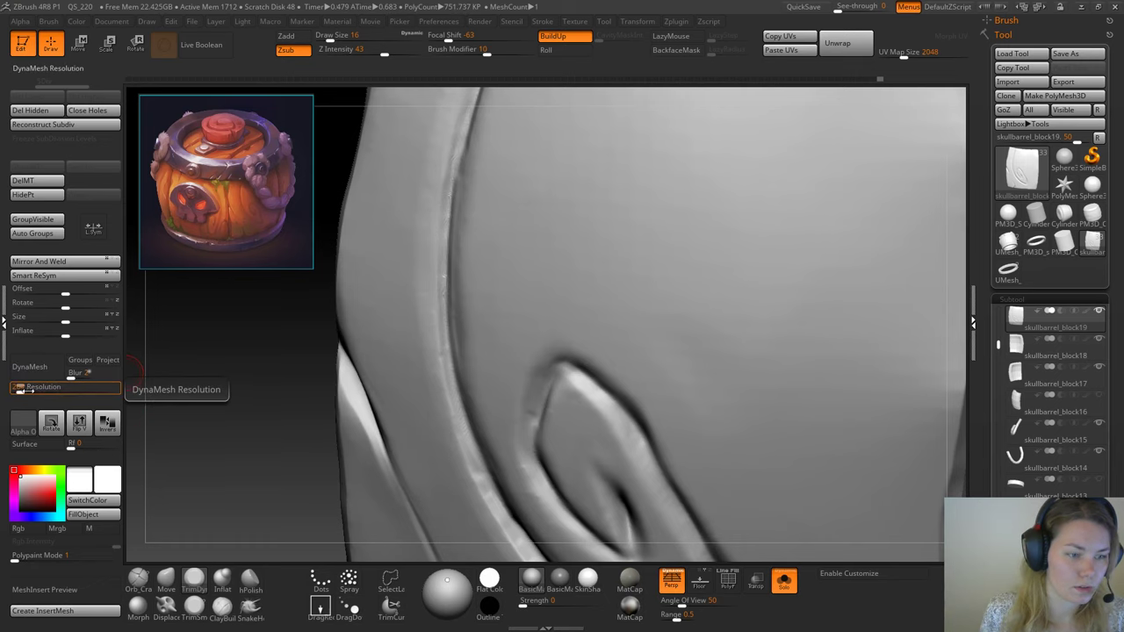
left_click_drag(39, 391, 44, 390)
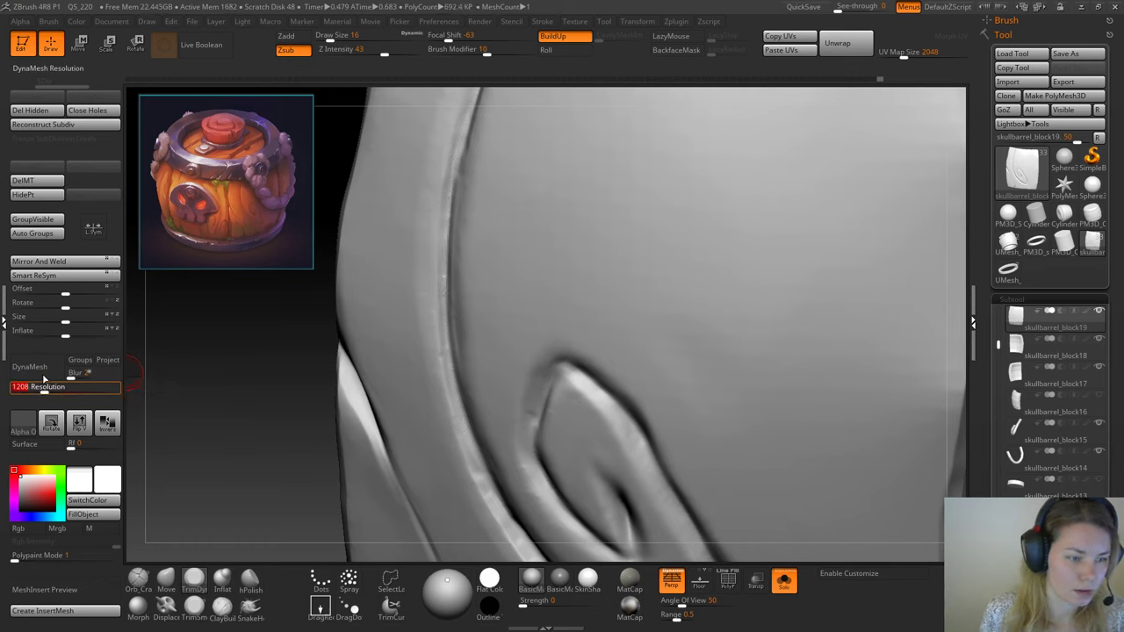
left_click(43, 378)
Step: Trim the long groove's upper edge with TrimDynamic at draw size 13
left_click_drag(268, 281, 263, 428, "alt")
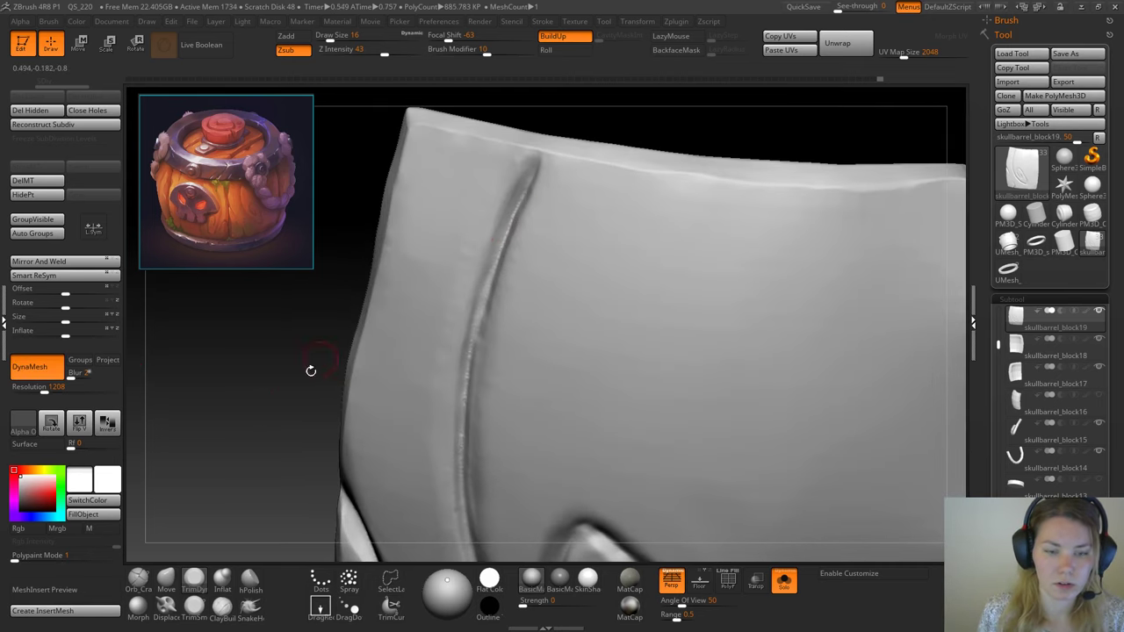
left_click_drag(308, 368, 260, 373)
key("space")
left_click_drag(436, 155, 432, 156)
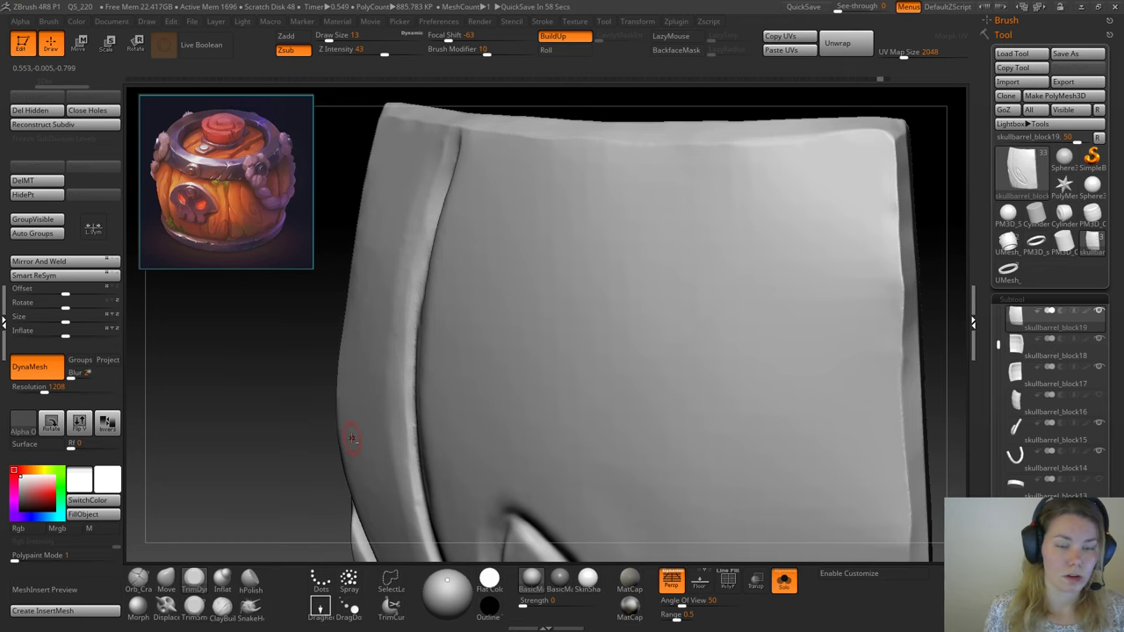
Step: Turn off Solo mode to display the whole barrel and check the reworked plank from several angles
left_click_drag(290, 439, 303, 413, "alt")
left_click_drag(685, 386, 661, 319, "alt")
left_click_drag(661, 319, 690, 303)
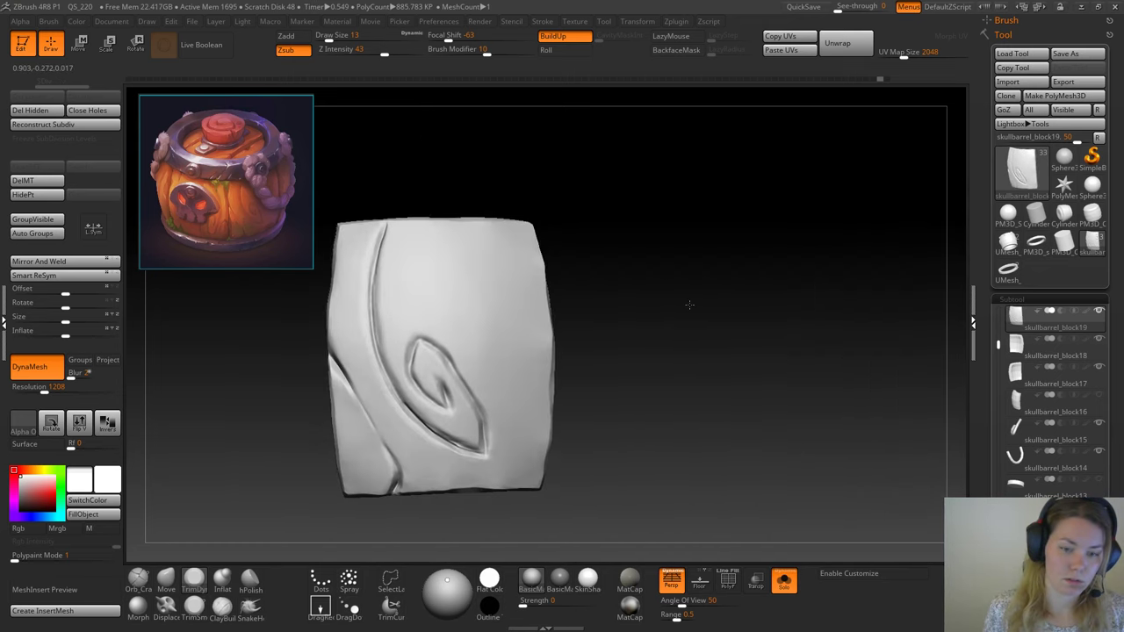
left_click(784, 581)
left_click_drag(737, 442, 774, 338, "alt")
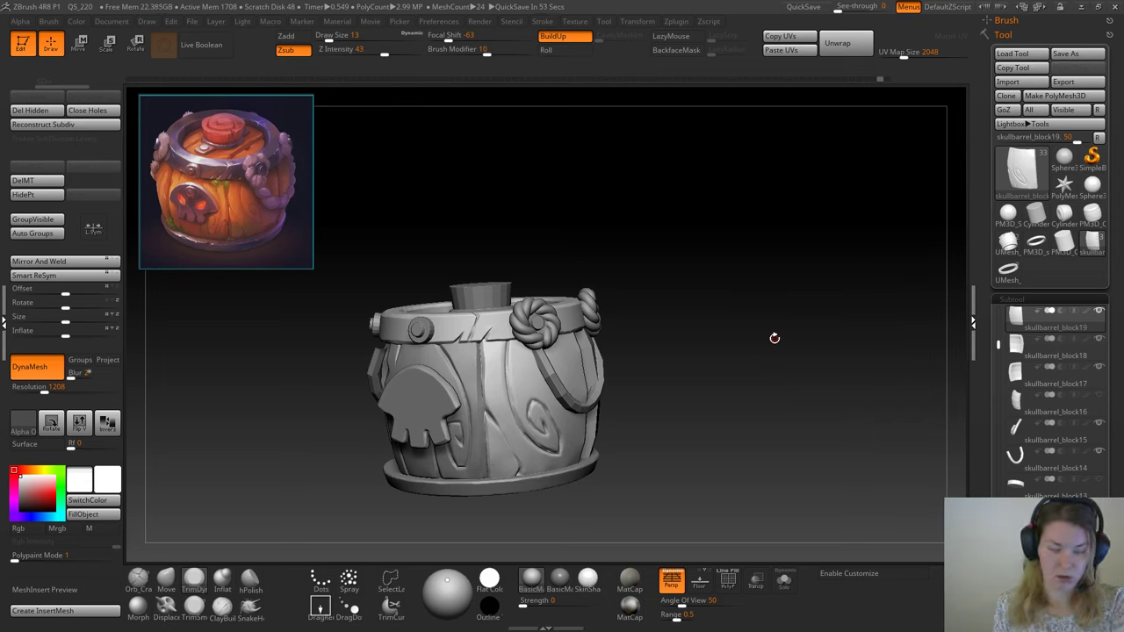
left_click_drag(649, 372, 679, 368)
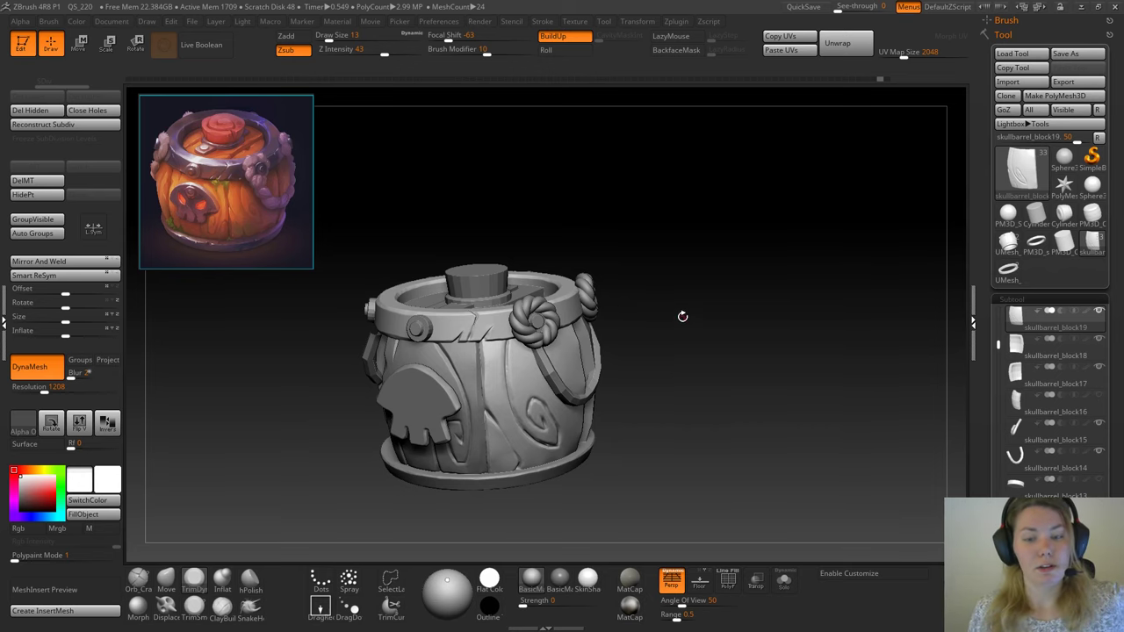
left_click_drag(682, 316, 674, 303)
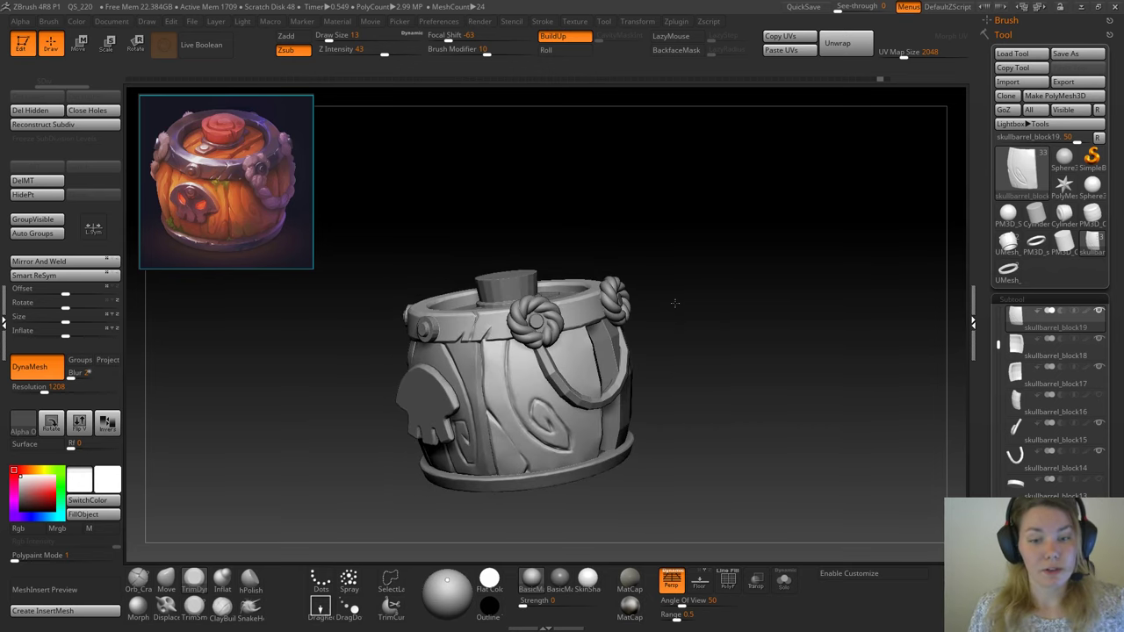
Step: Save the barrel tool as skullbarrel05 in the Maya folder, replacing the existing file
left_click(1077, 53)
left_click(338, 312)
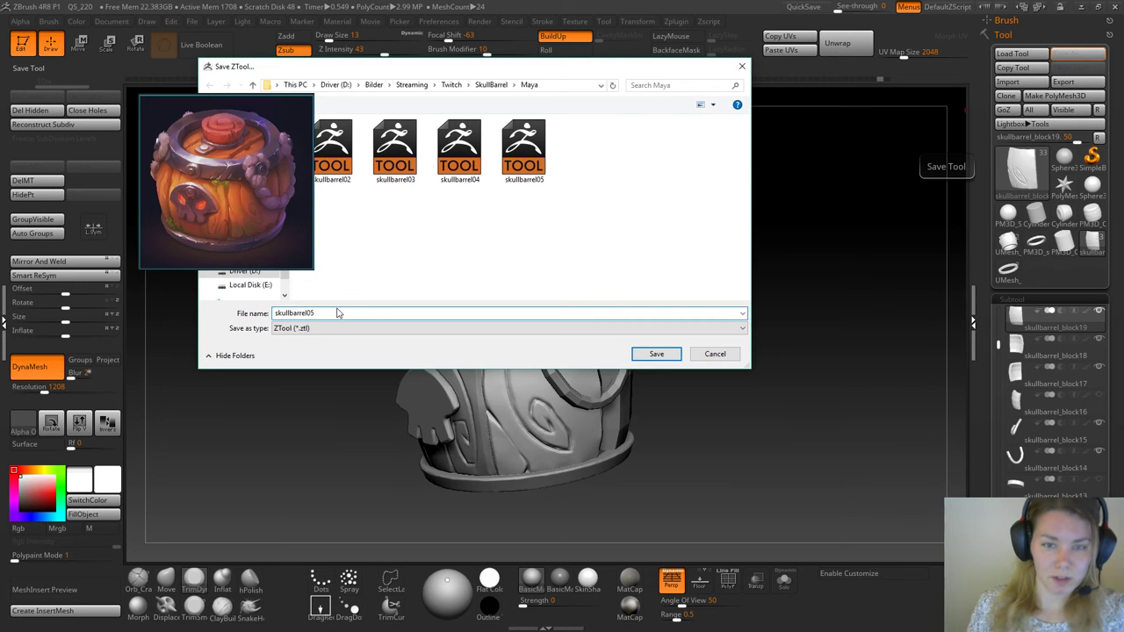
key("Return")
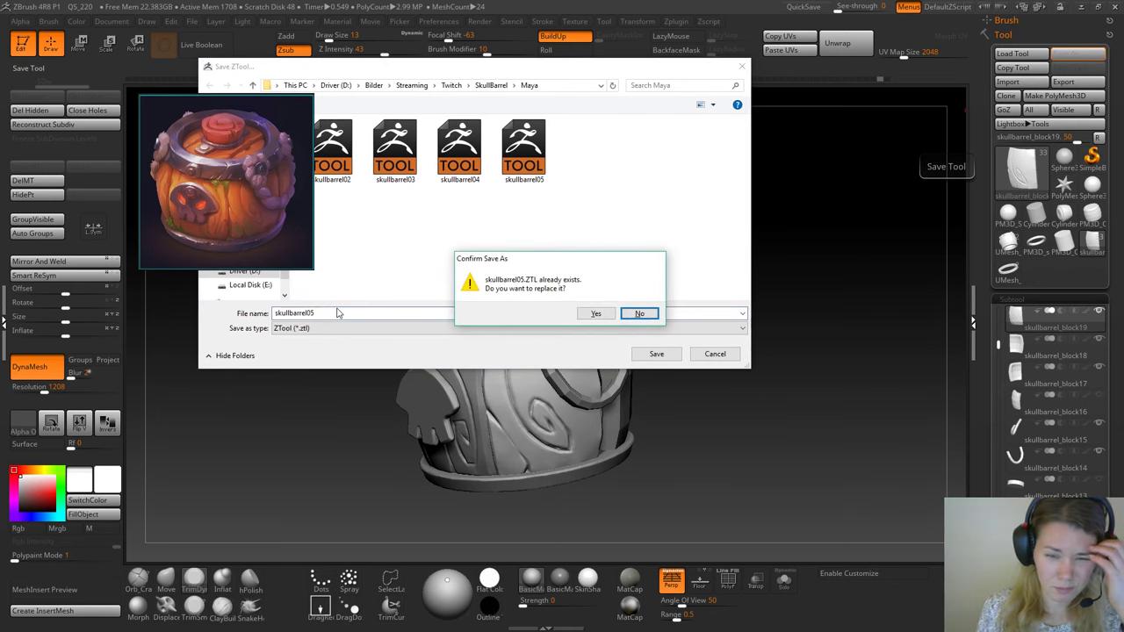
left_click(595, 315)
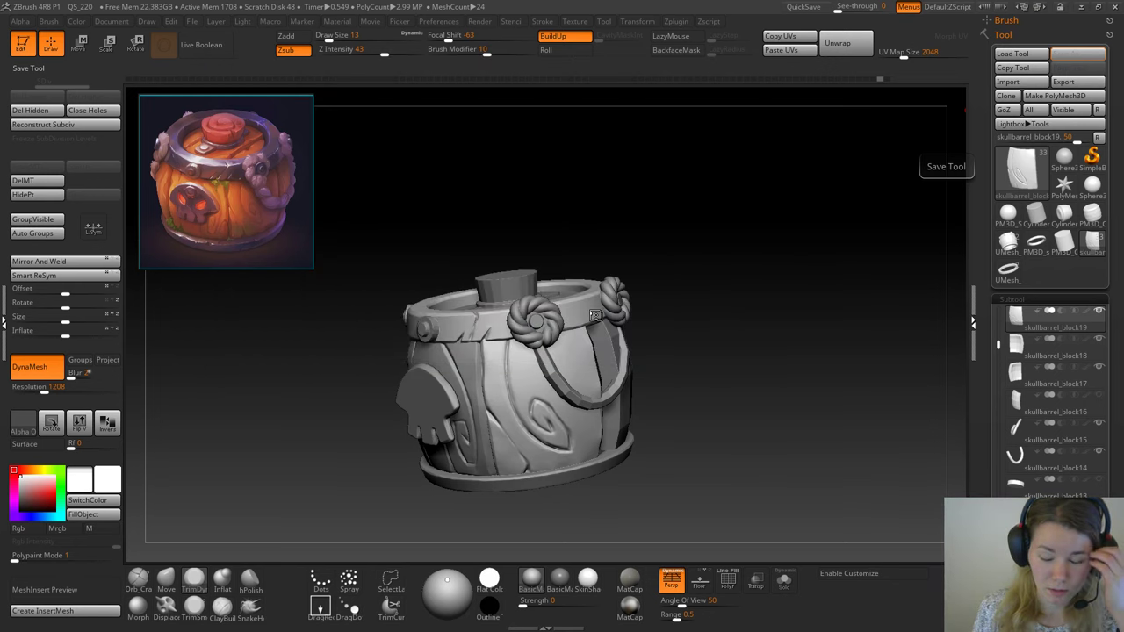
Step: Examine the whole barrel from several angles and preview the plank subtools skullbarrel_block17 and skullbarrel_block18
left_click_drag(696, 169, 705, 231)
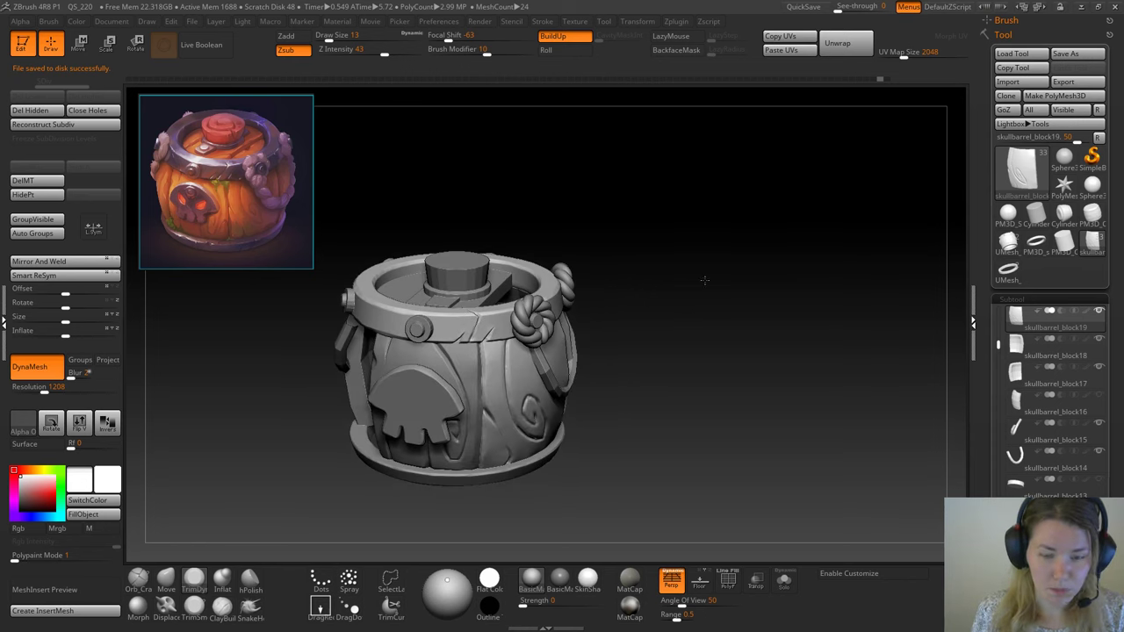
left_click_drag(705, 280, 720, 332)
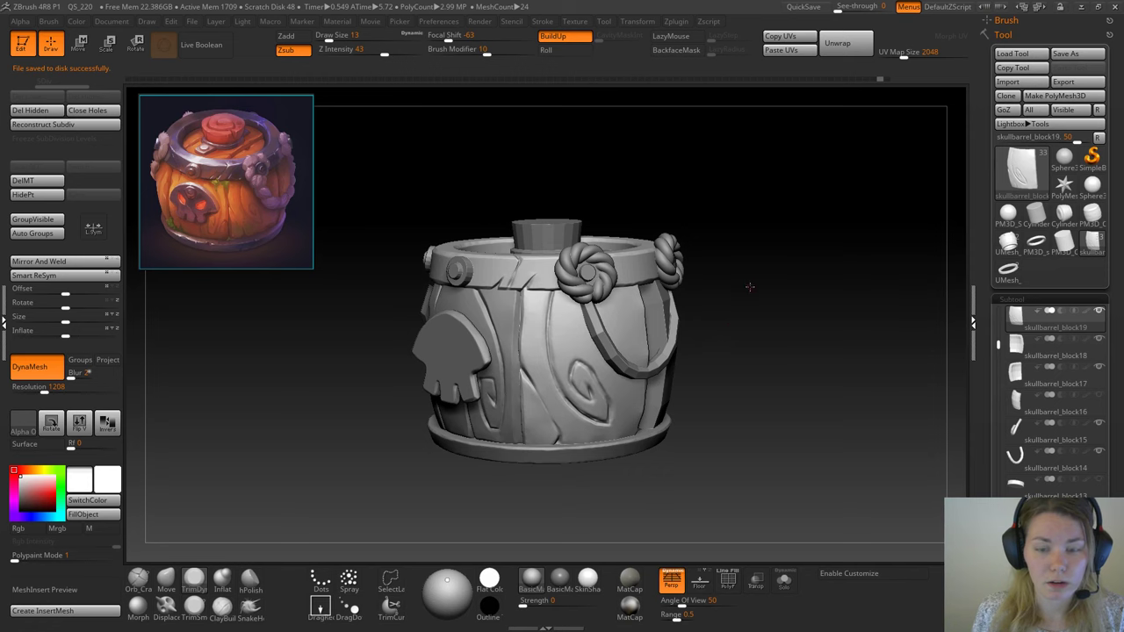
left_click_drag(750, 288, 749, 297, "alt")
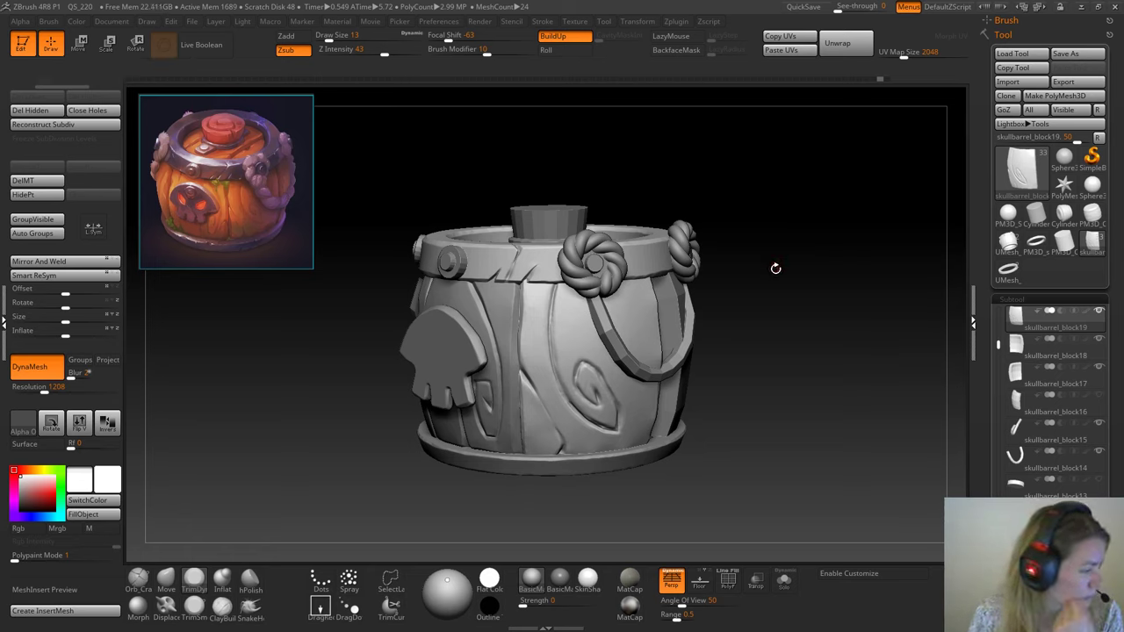
left_click_drag(772, 185, 781, 206)
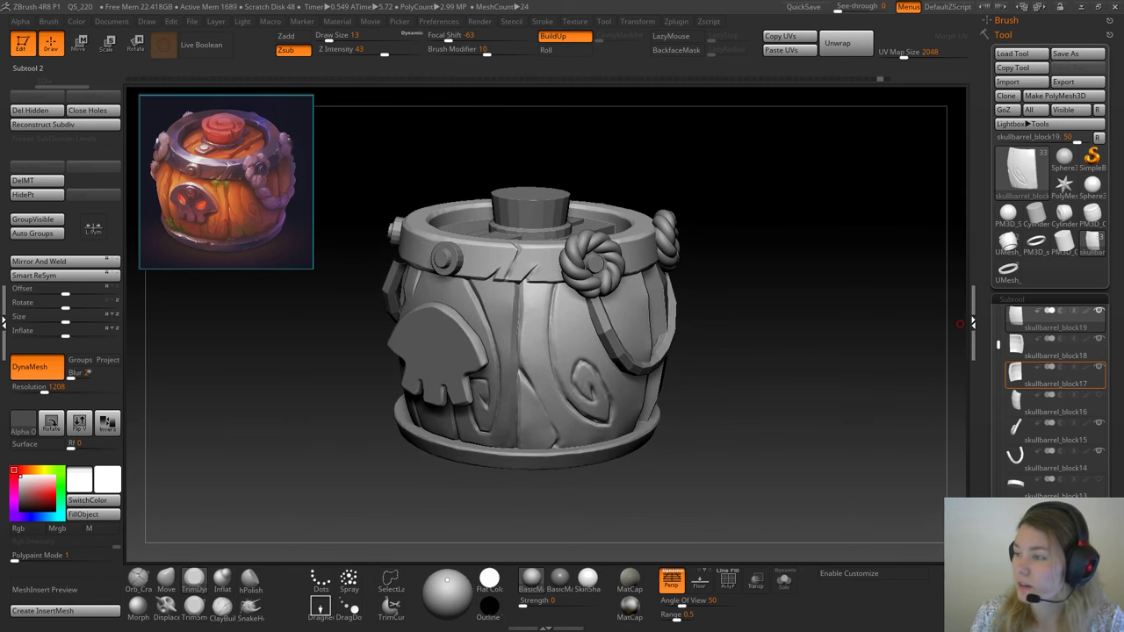
mouse_move(1056, 375)
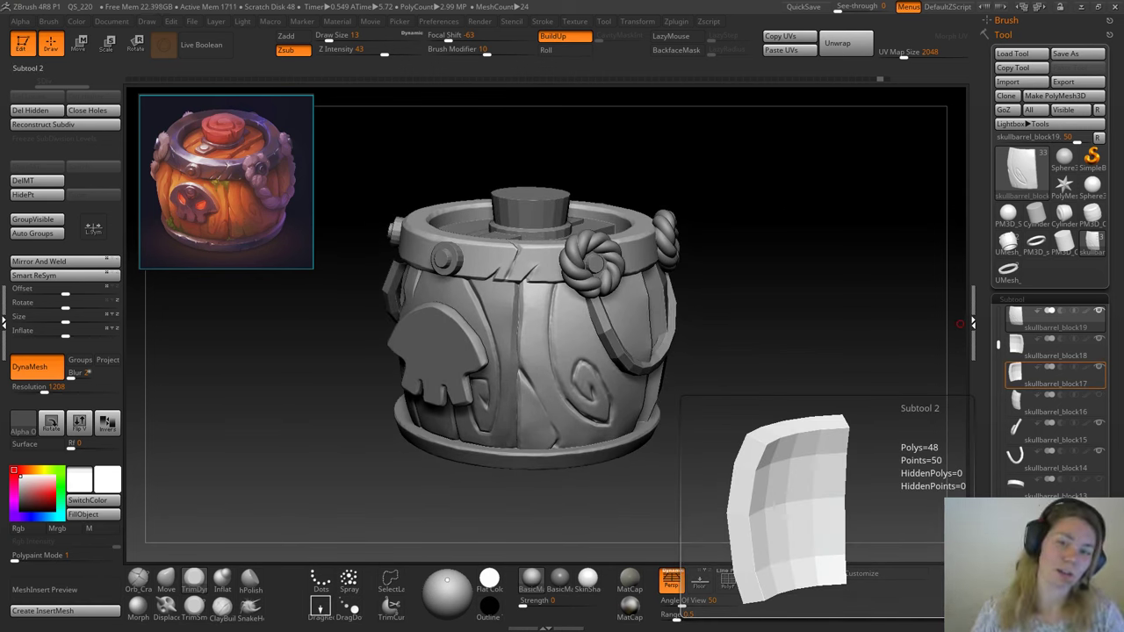
mouse_move(773, 405)
left_mouse_down()
mouse_move(767, 345)
mouse_move(758, 416)
mouse_move(770, 417)
left_mouse_up()
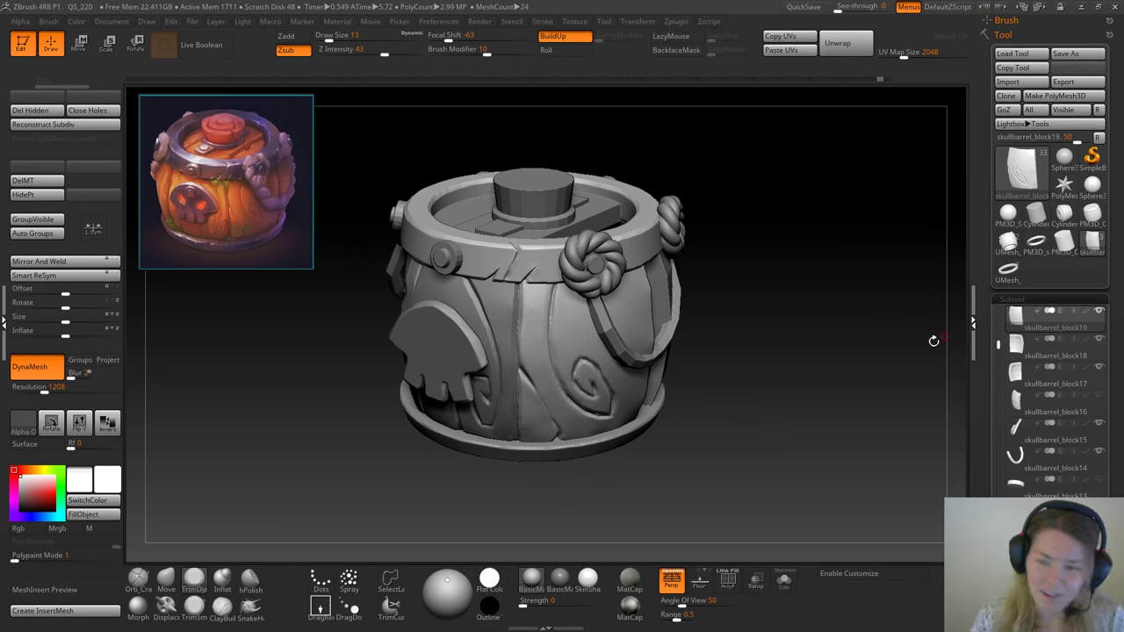
left_click_drag(807, 277, 782, 371)
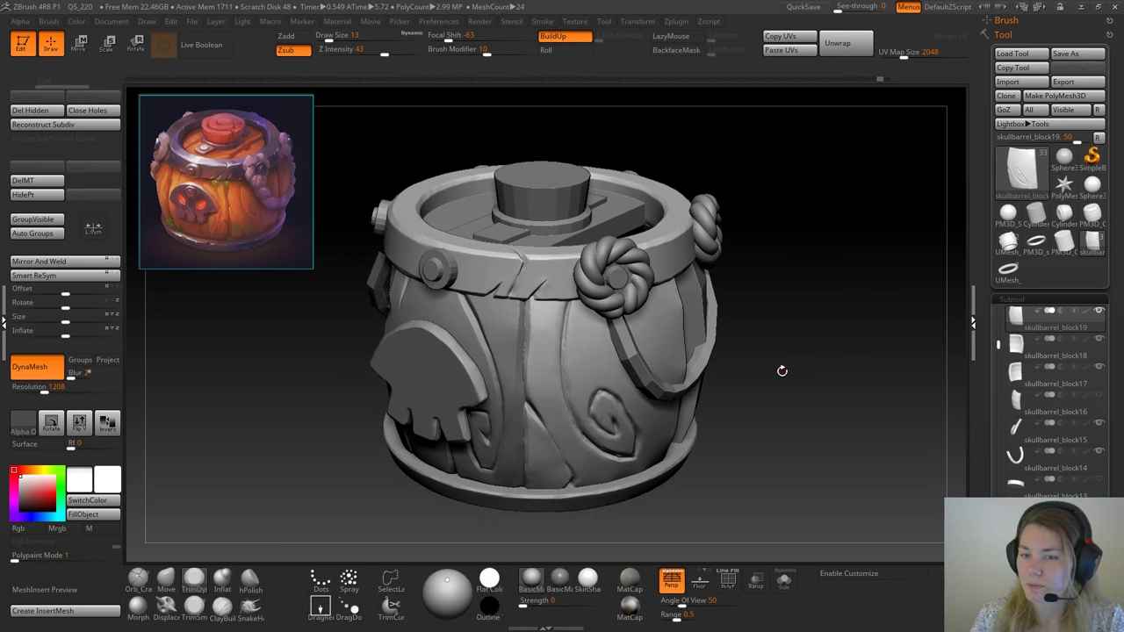
mouse_move(1054, 348)
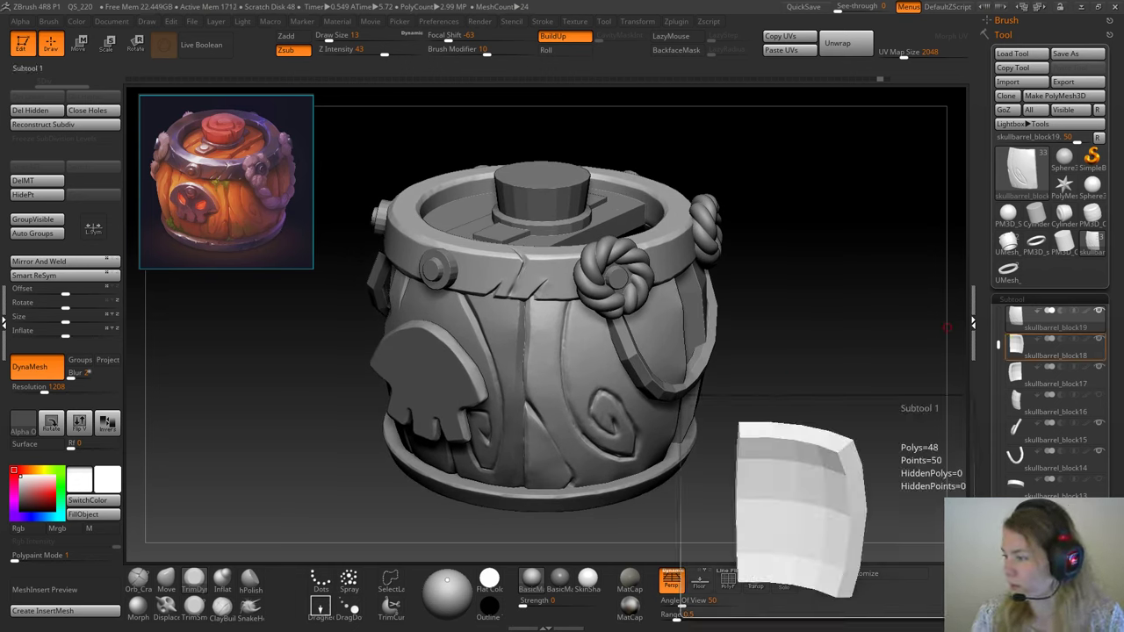
key("super")
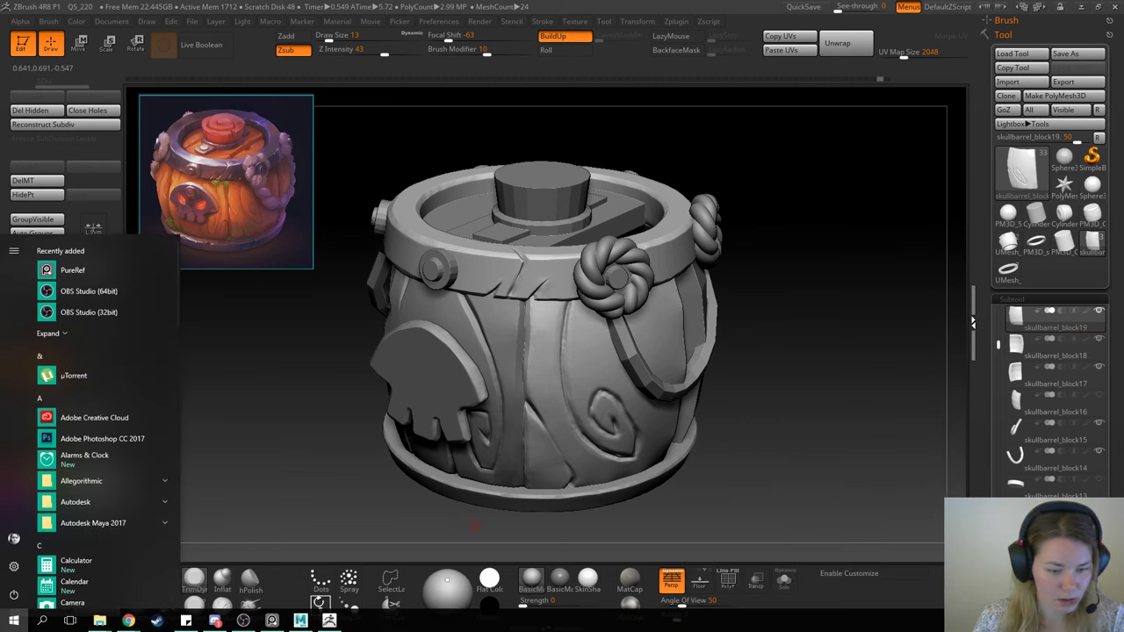
left_click(244, 622)
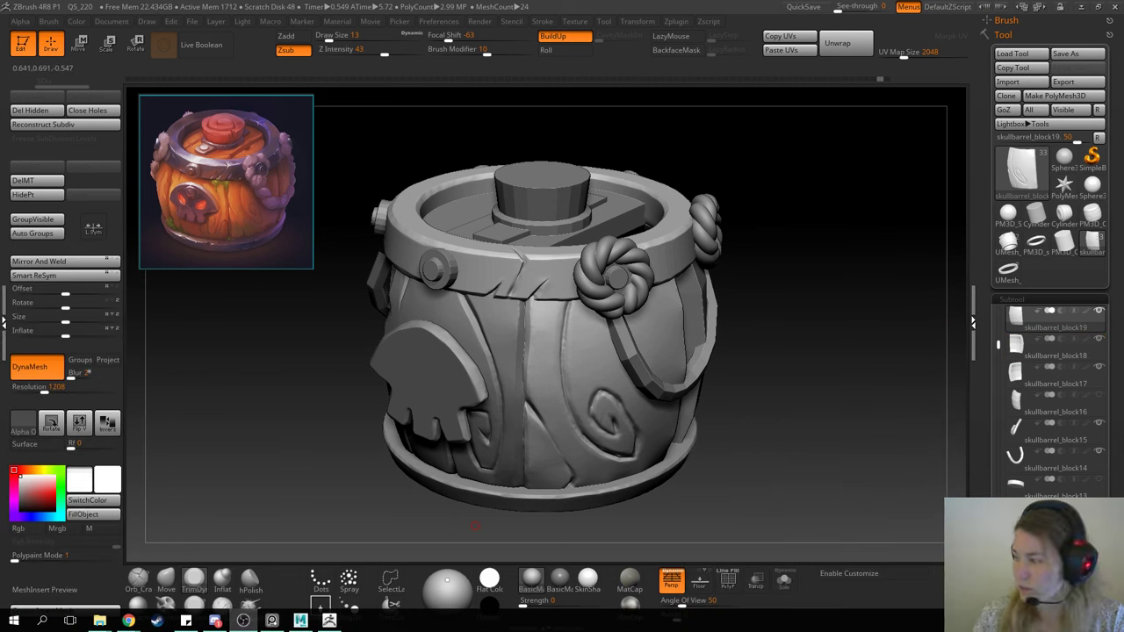